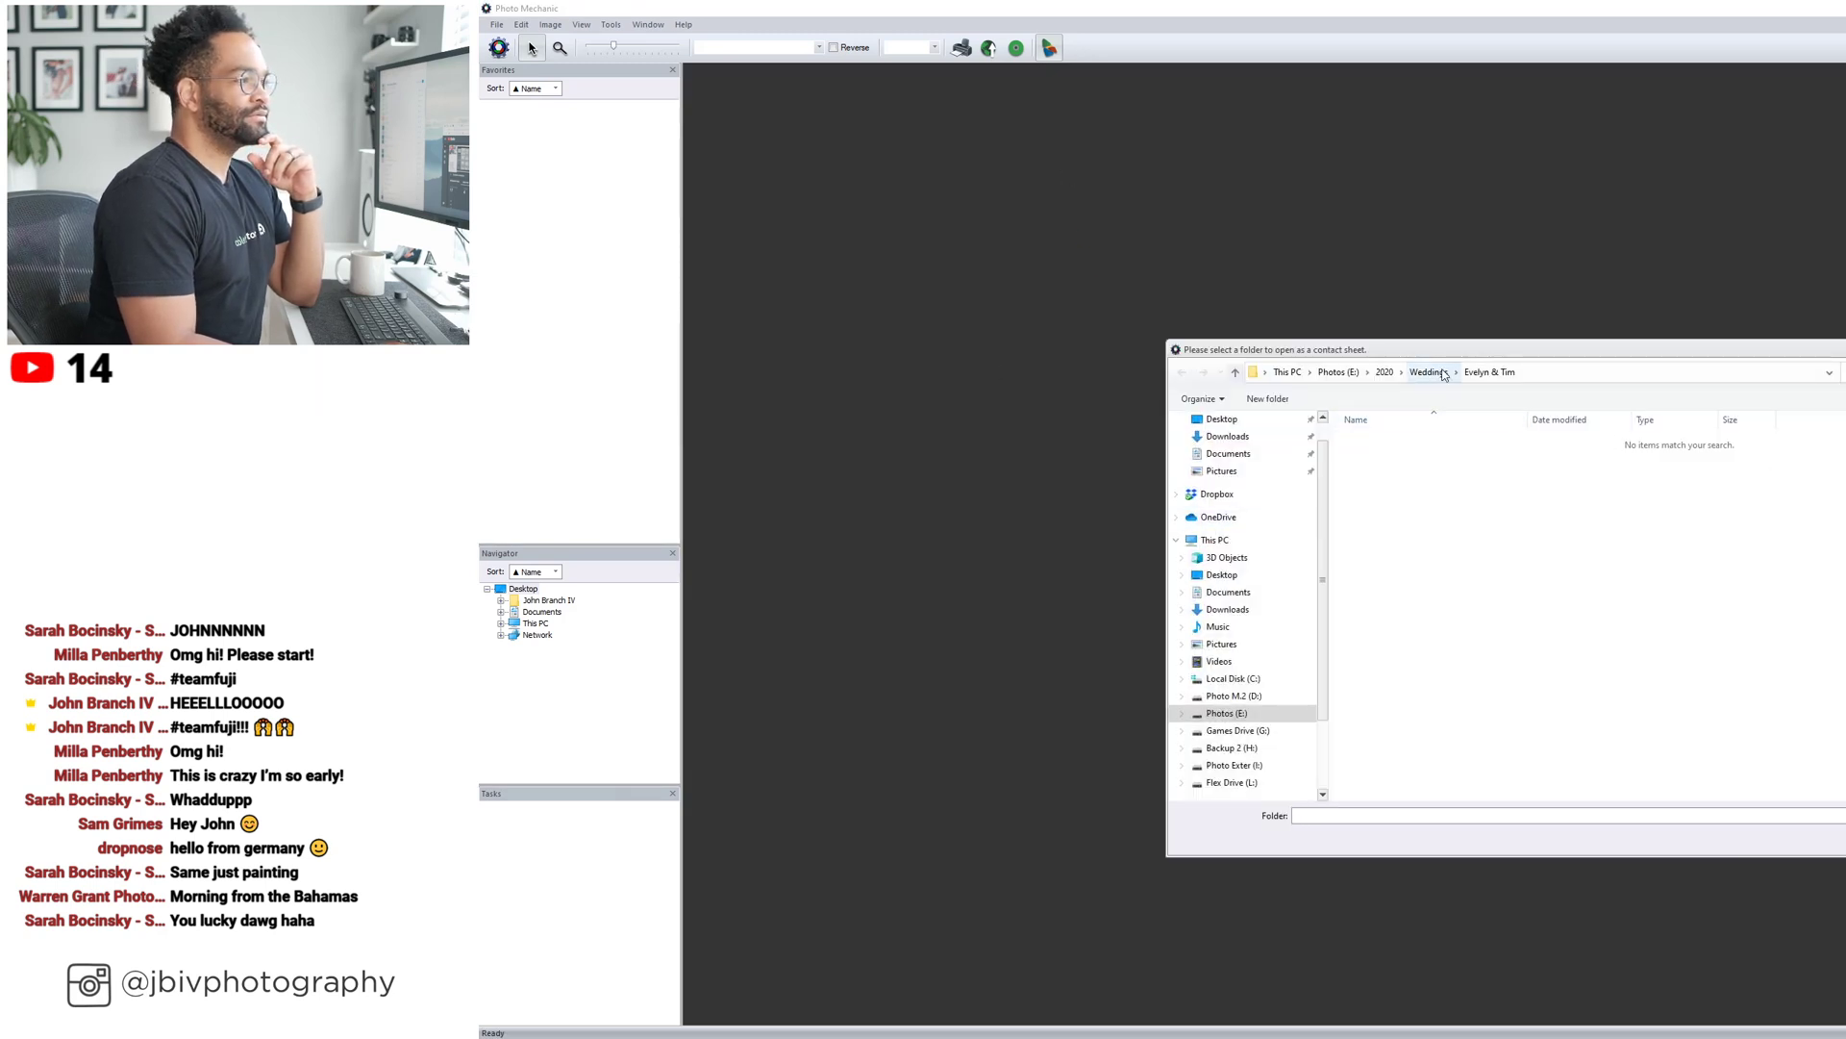
Open the clients' portrait folder inside Photos (E:), 2020, Portraits as a contact sheet and decline the software update.
{"action": "left_click", "coordinate": [1384, 371]}
{"action": "left_click_drag", "start_coordinate": [1456, 348], "coordinate": [1025, 265]}
{"action": "double_click", "coordinate": [1001, 394]}
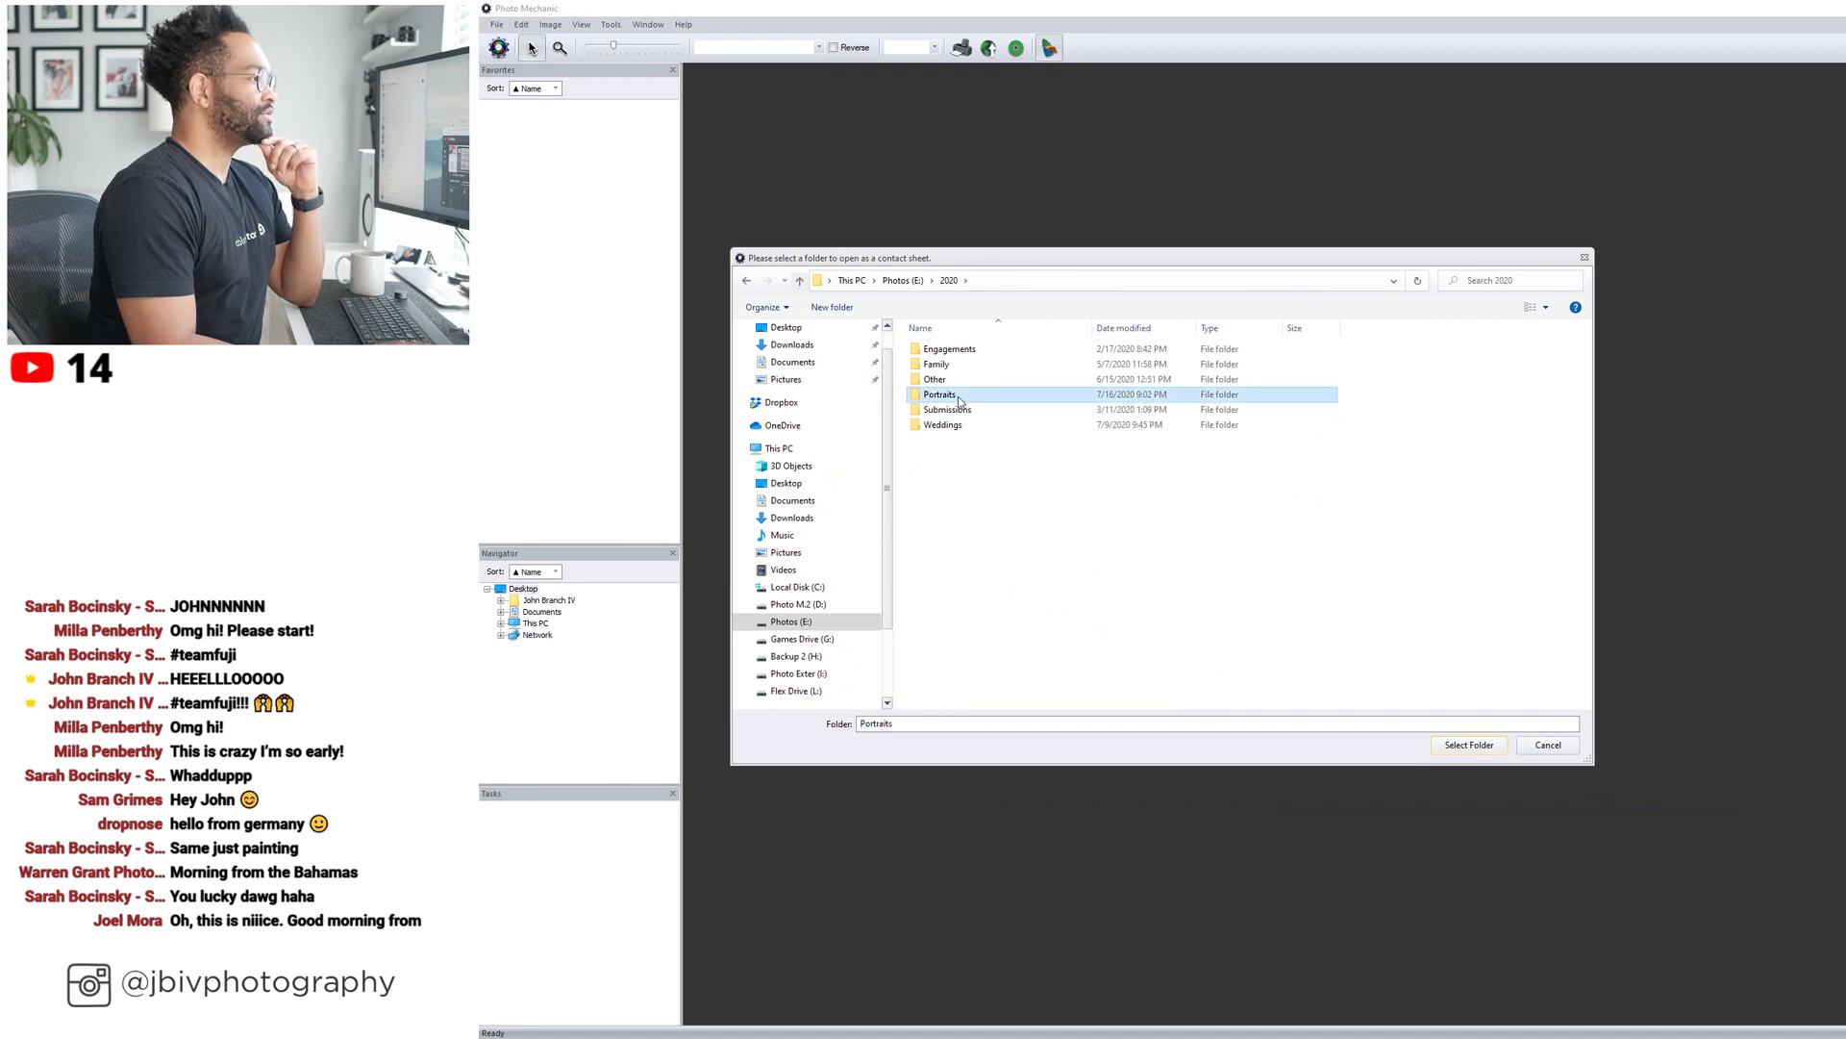
{"action": "double_click", "coordinate": [1001, 379]}
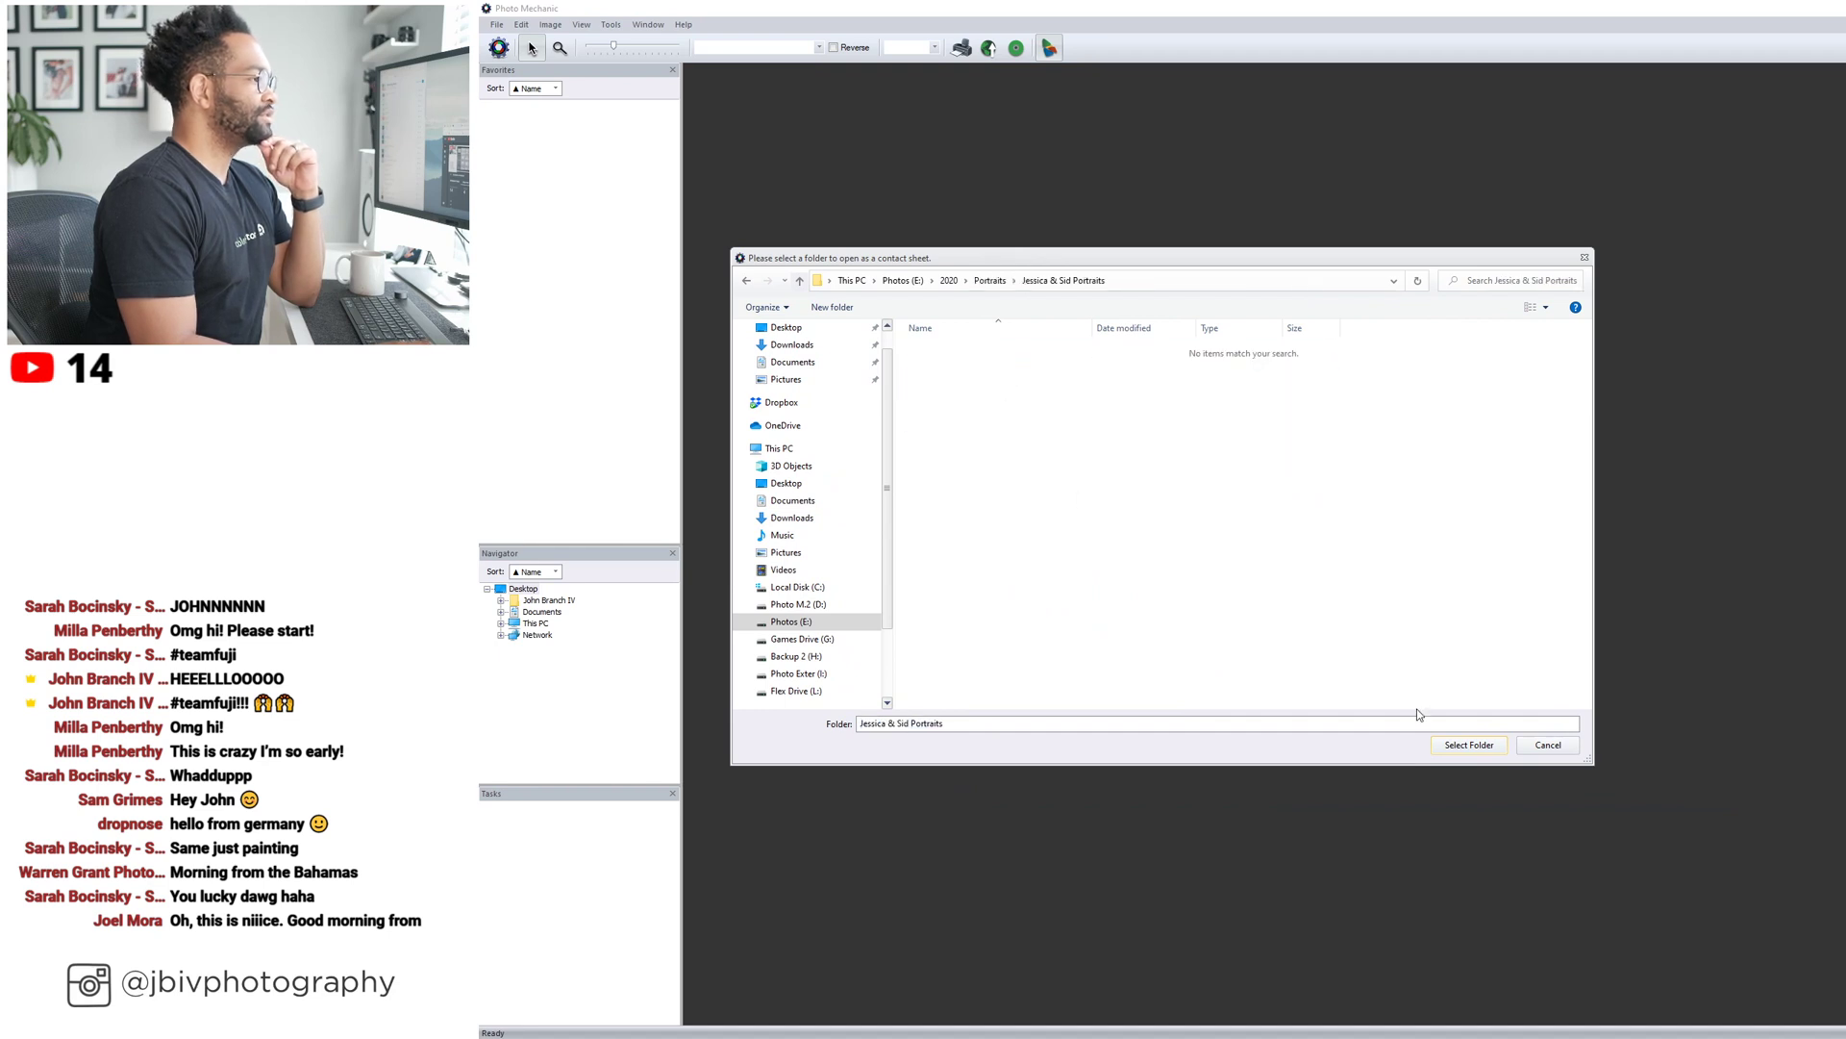
{"action": "left_click", "coordinate": [1433, 743]}
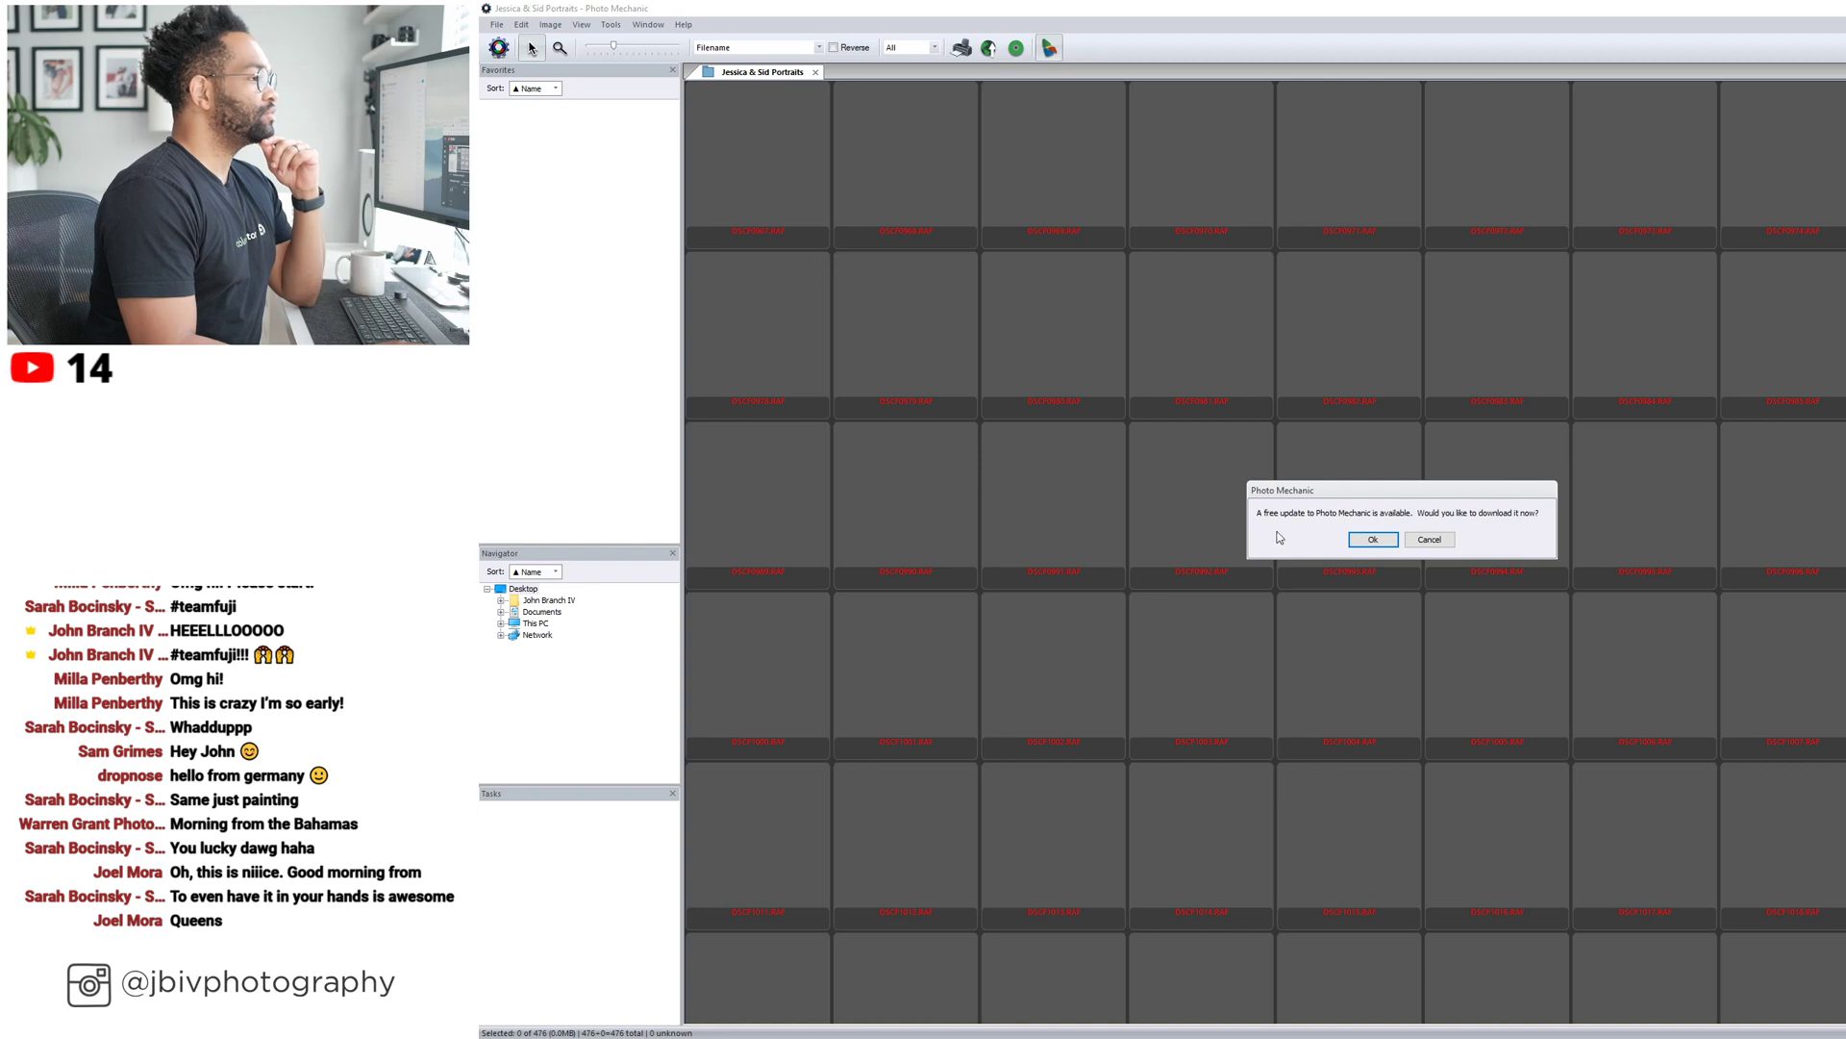
{"action": "left_click", "coordinate": [1430, 539]}
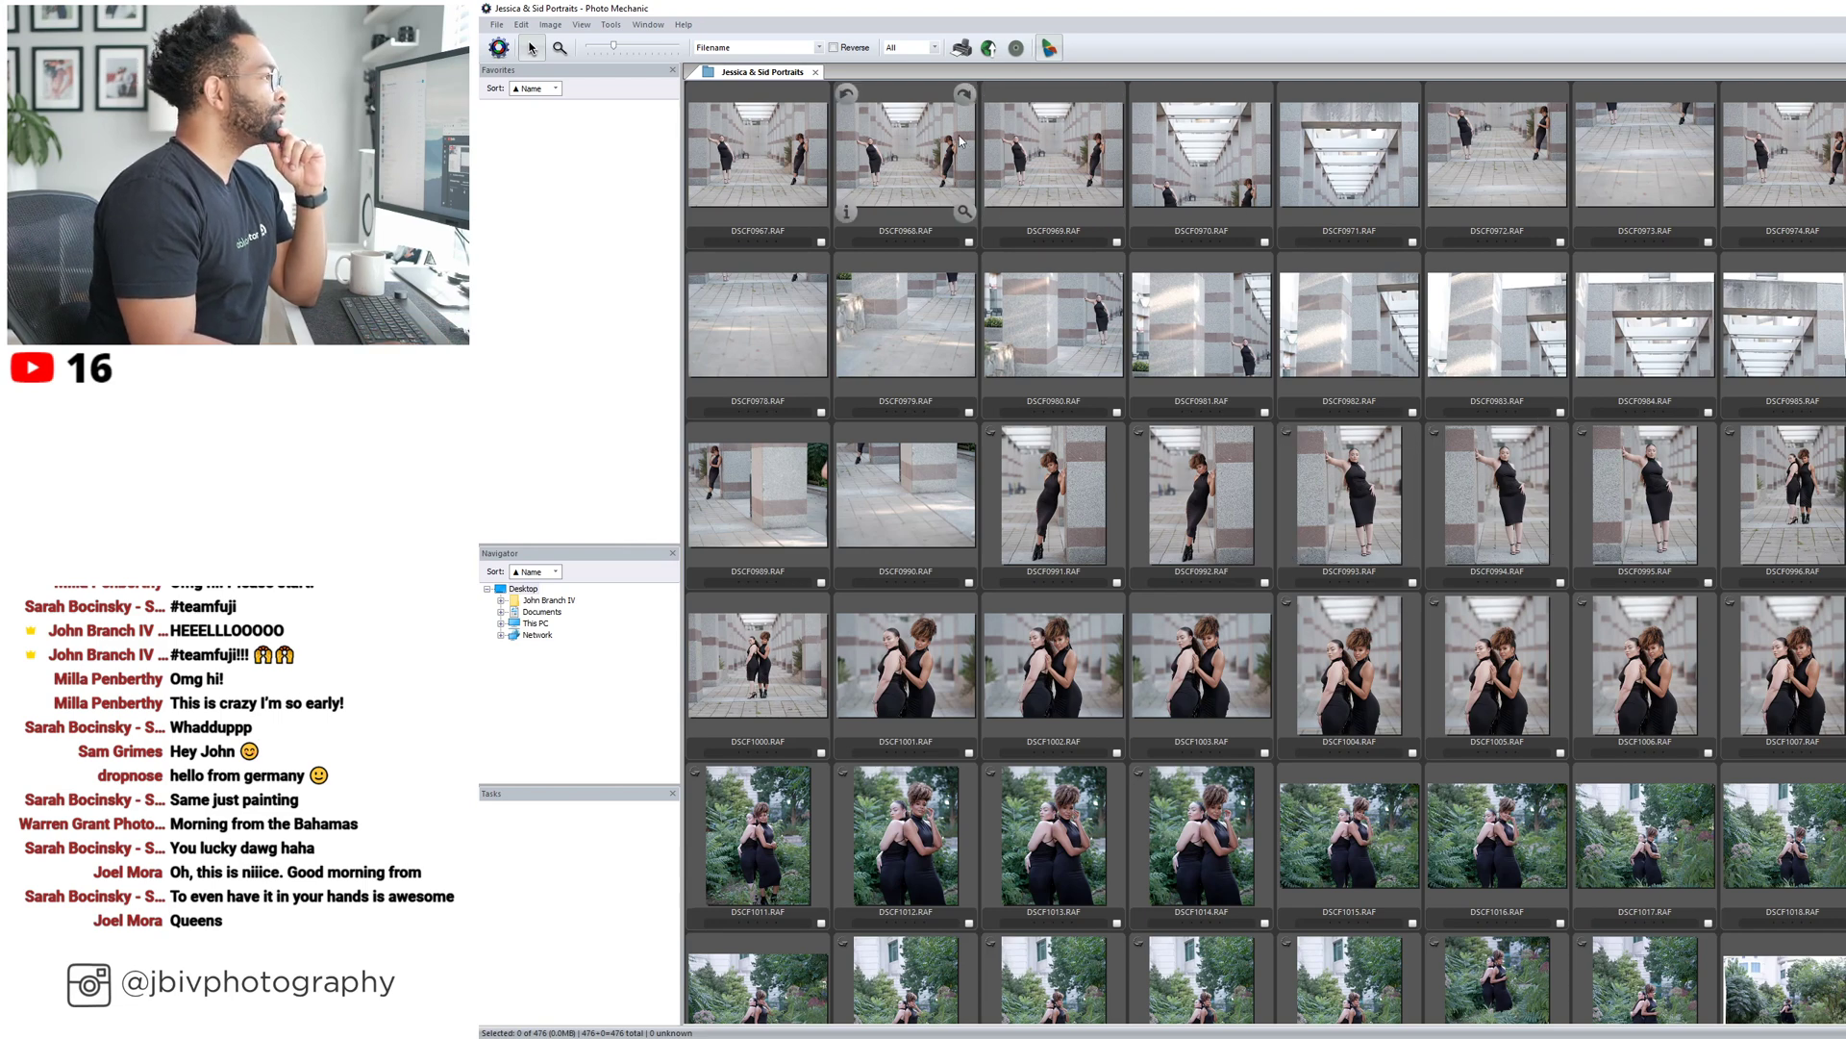
Sort the contact sheet by Capture Time and reposition the window so it is fully in view.
{"action": "left_click", "coordinate": [819, 49]}
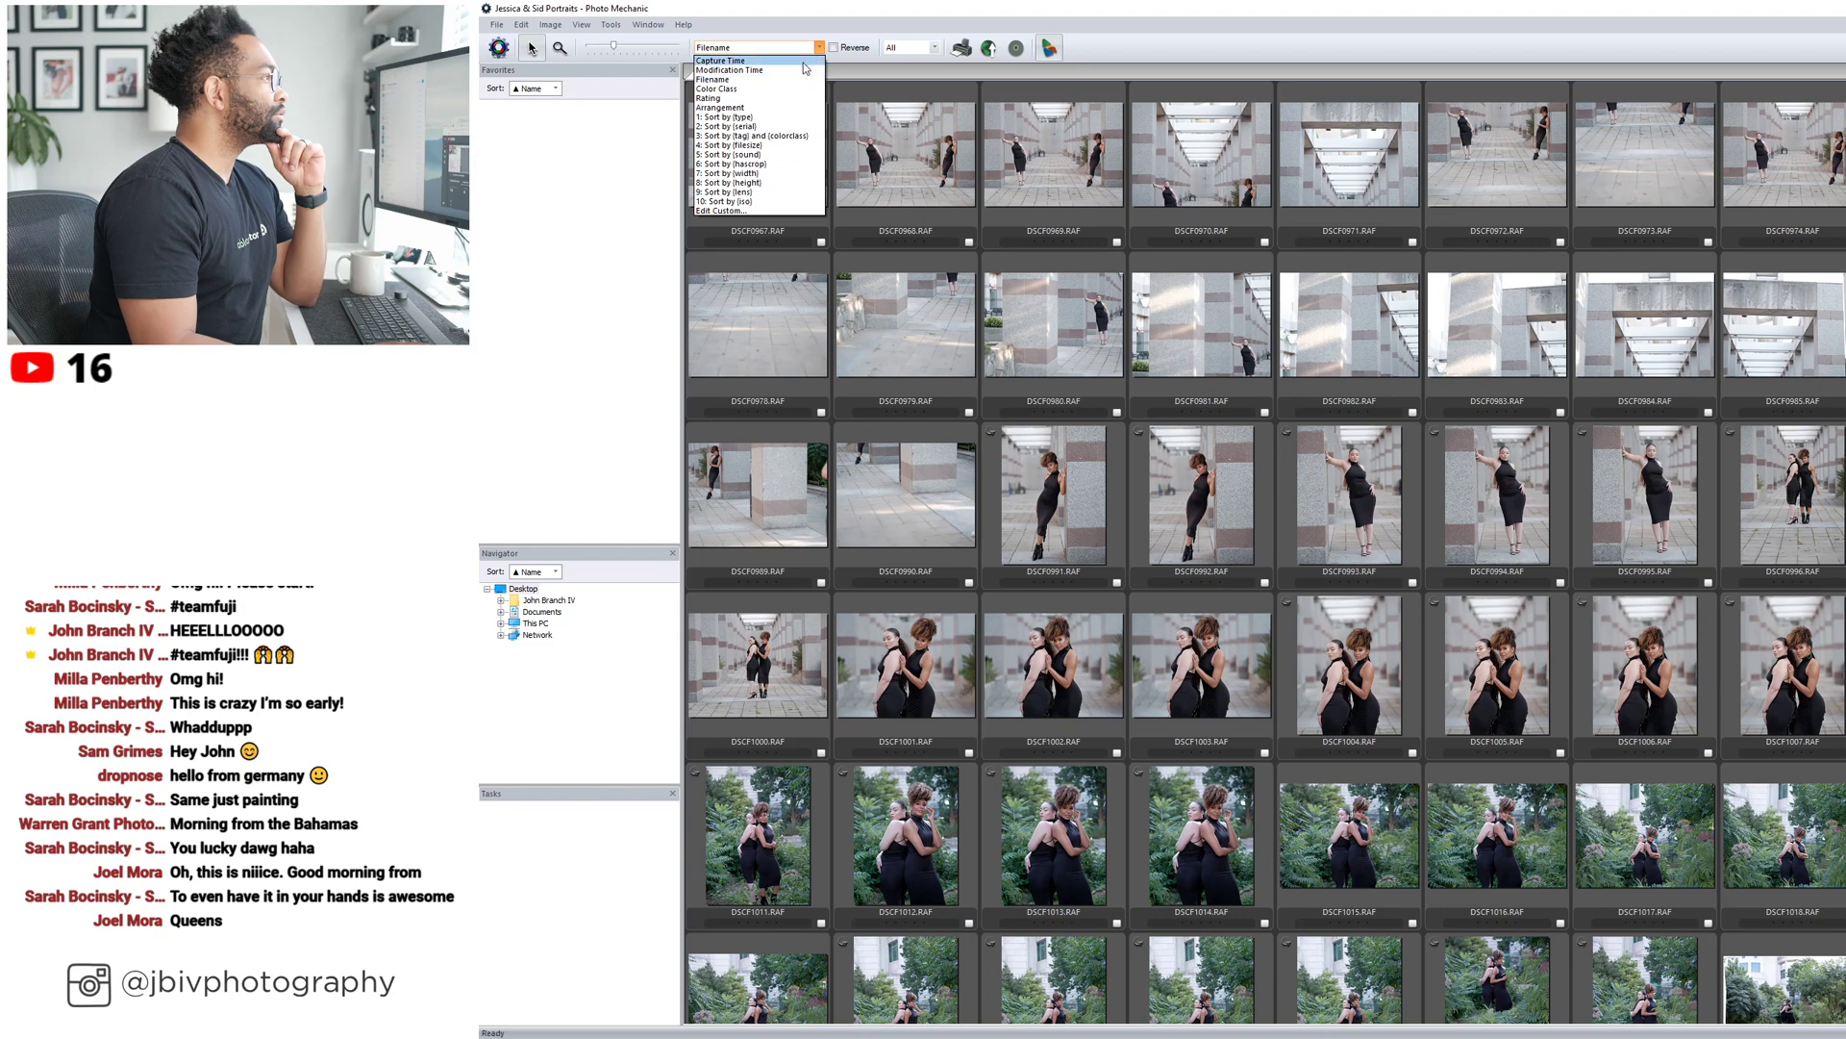
{"action": "left_click", "coordinate": [797, 62]}
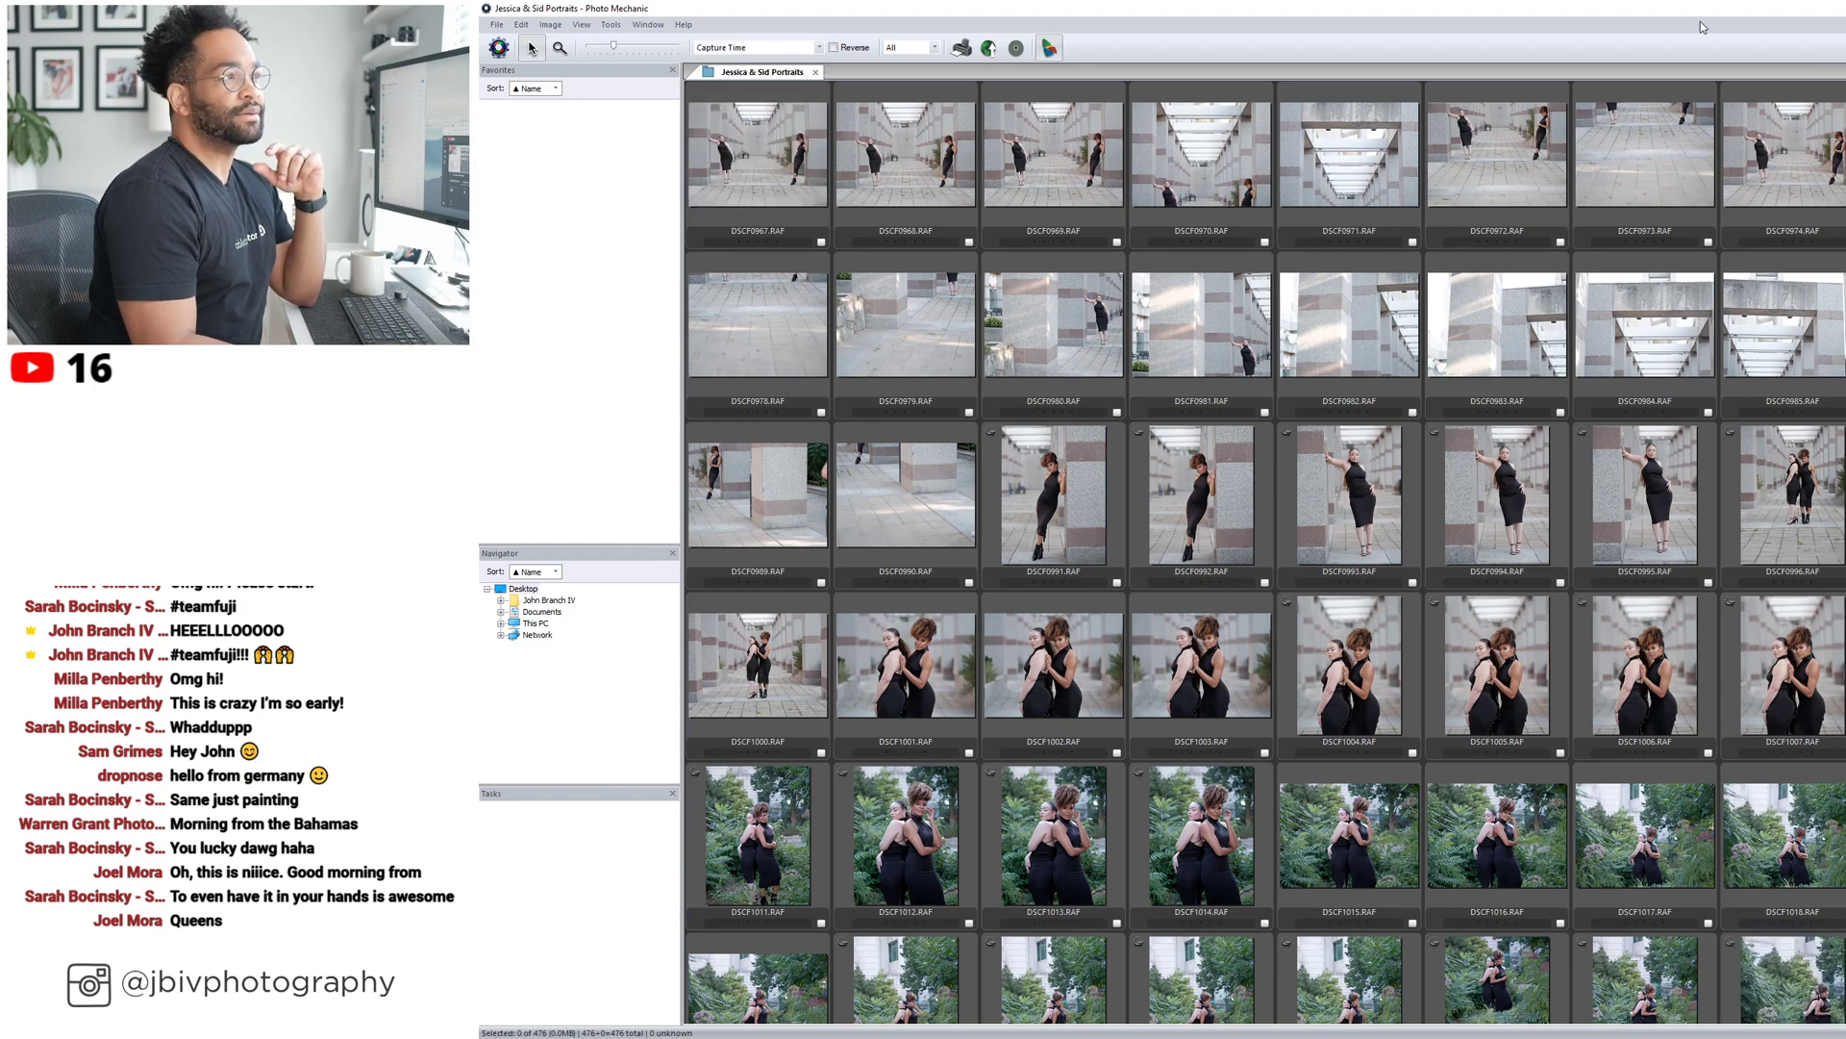
{"action": "left_click_drag", "start_coordinate": [1705, 9], "coordinate": [1200, 18]}
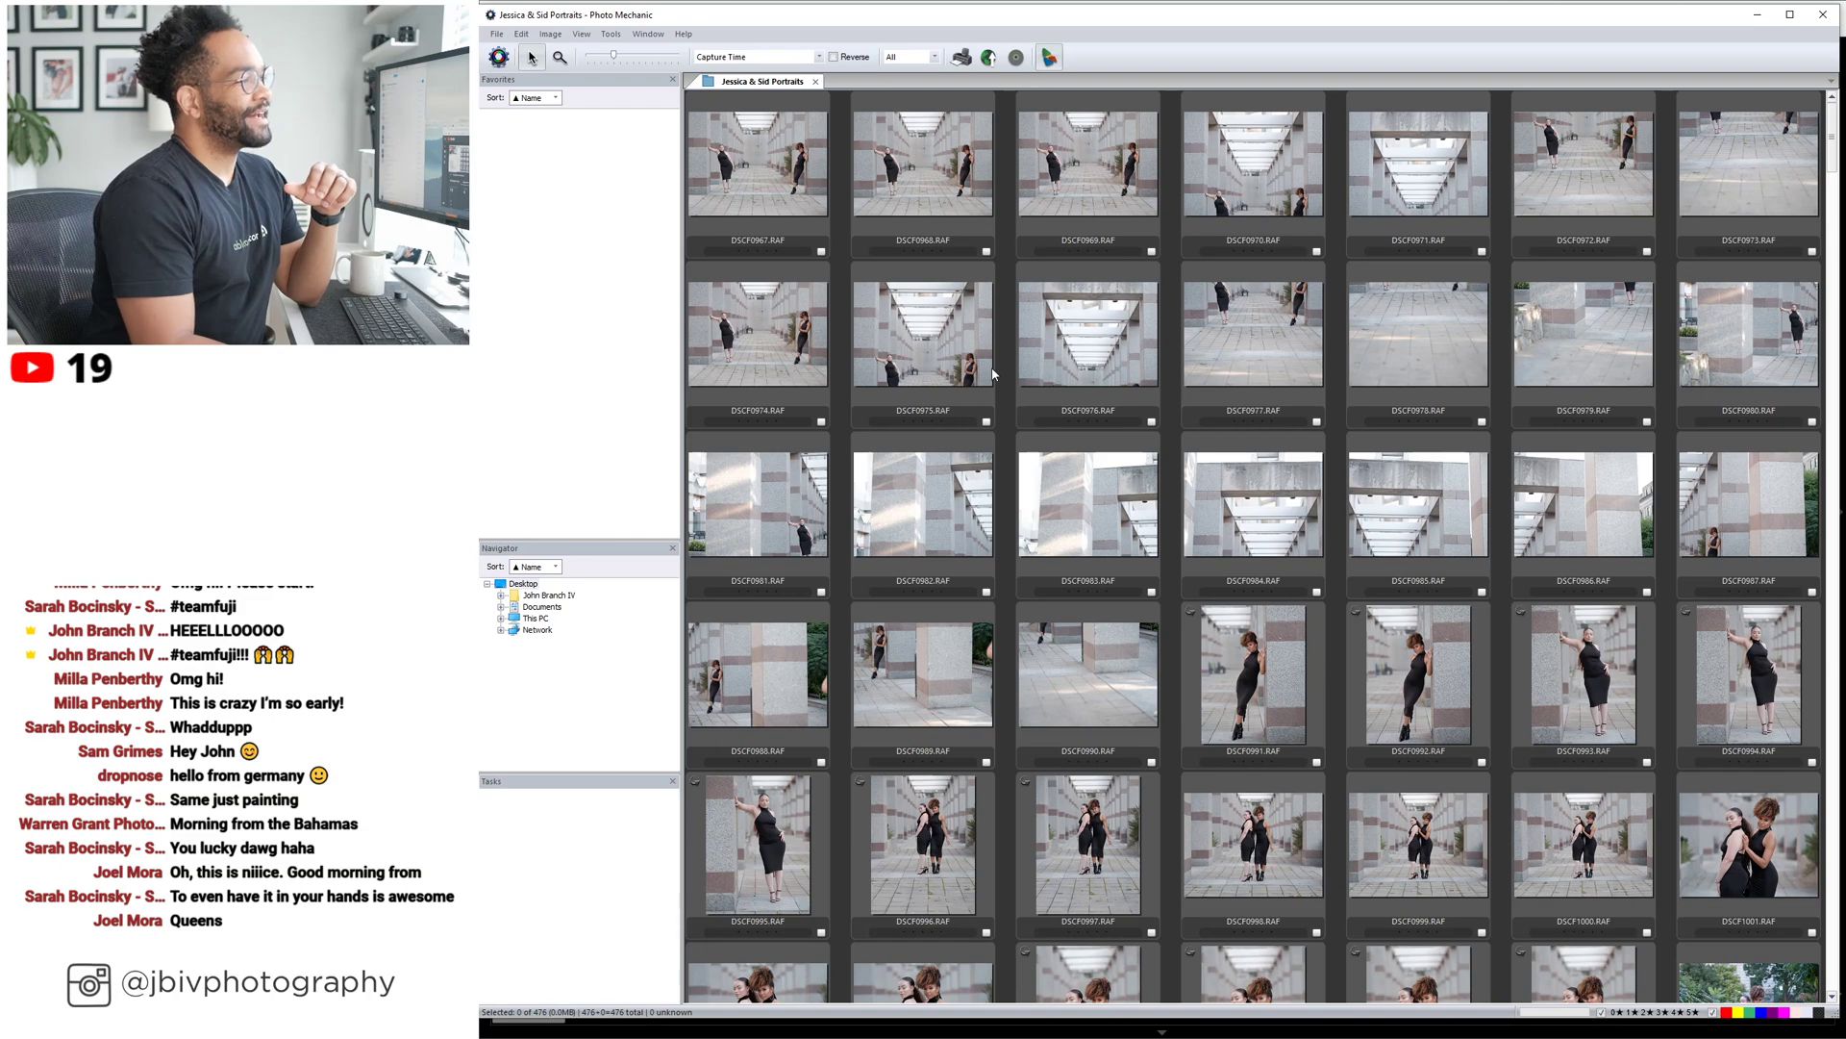
Look through the whole contact sheet from the colonnade portraits to the smoke shots and return to the first photo.
{"action": "scroll", "coordinate": [993, 375], "scroll_direction": "down", "scroll_amount": 3}
{"action": "scroll", "coordinate": [993, 375], "scroll_direction": "down", "scroll_amount": 3}
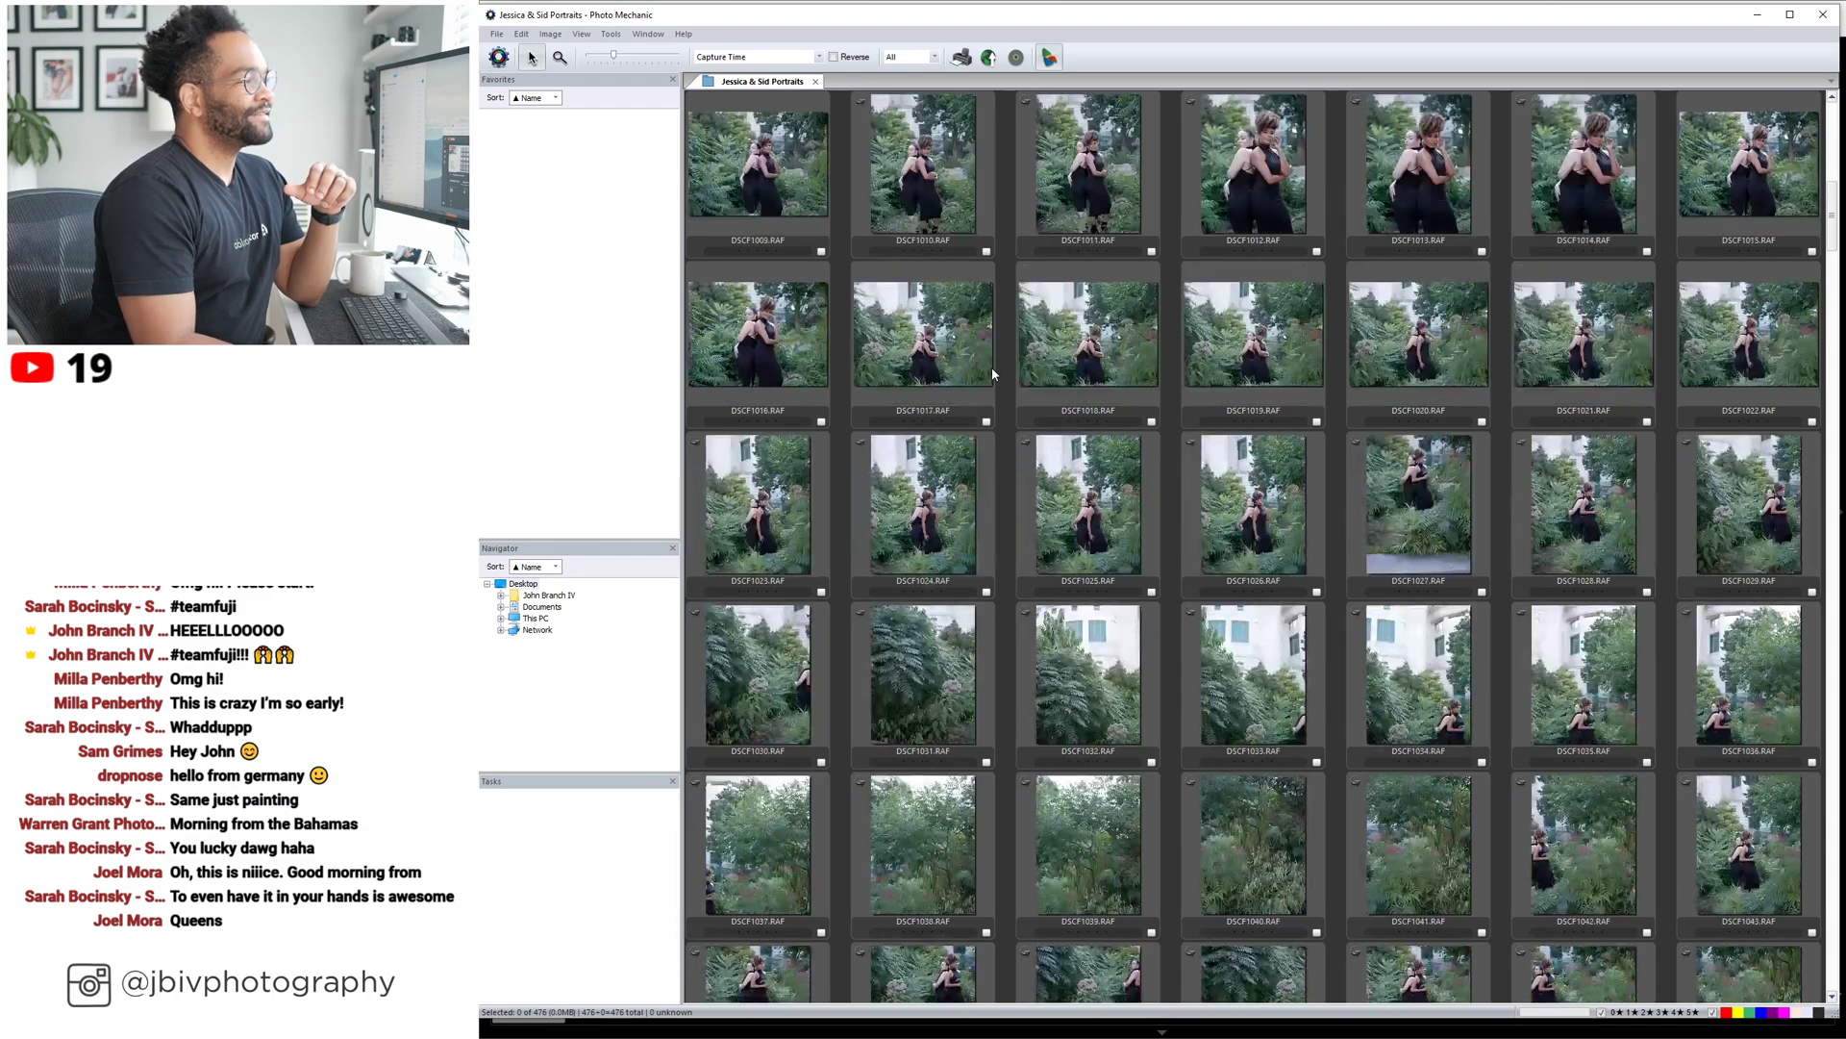
{"action": "scroll", "coordinate": [993, 375], "scroll_direction": "up", "scroll_amount": 2}
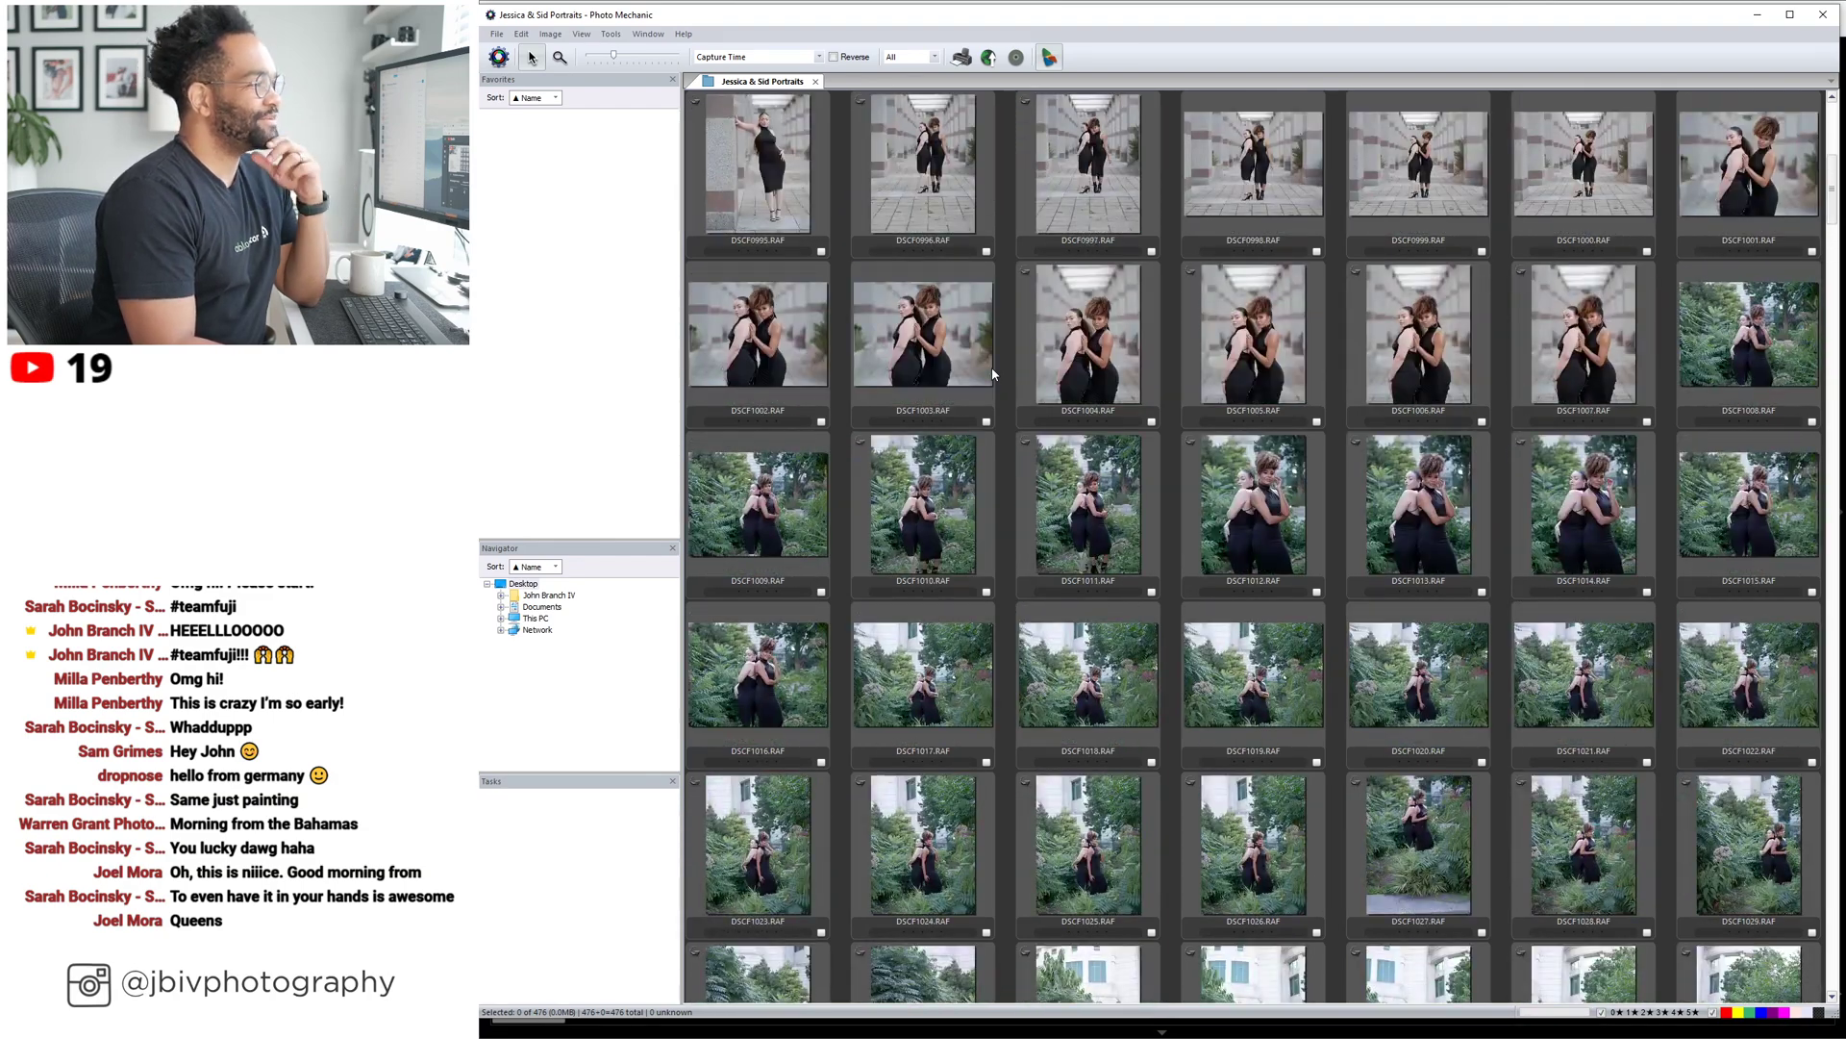
{"action": "scroll", "coordinate": [1003, 388], "scroll_direction": "down", "scroll_amount": 7}
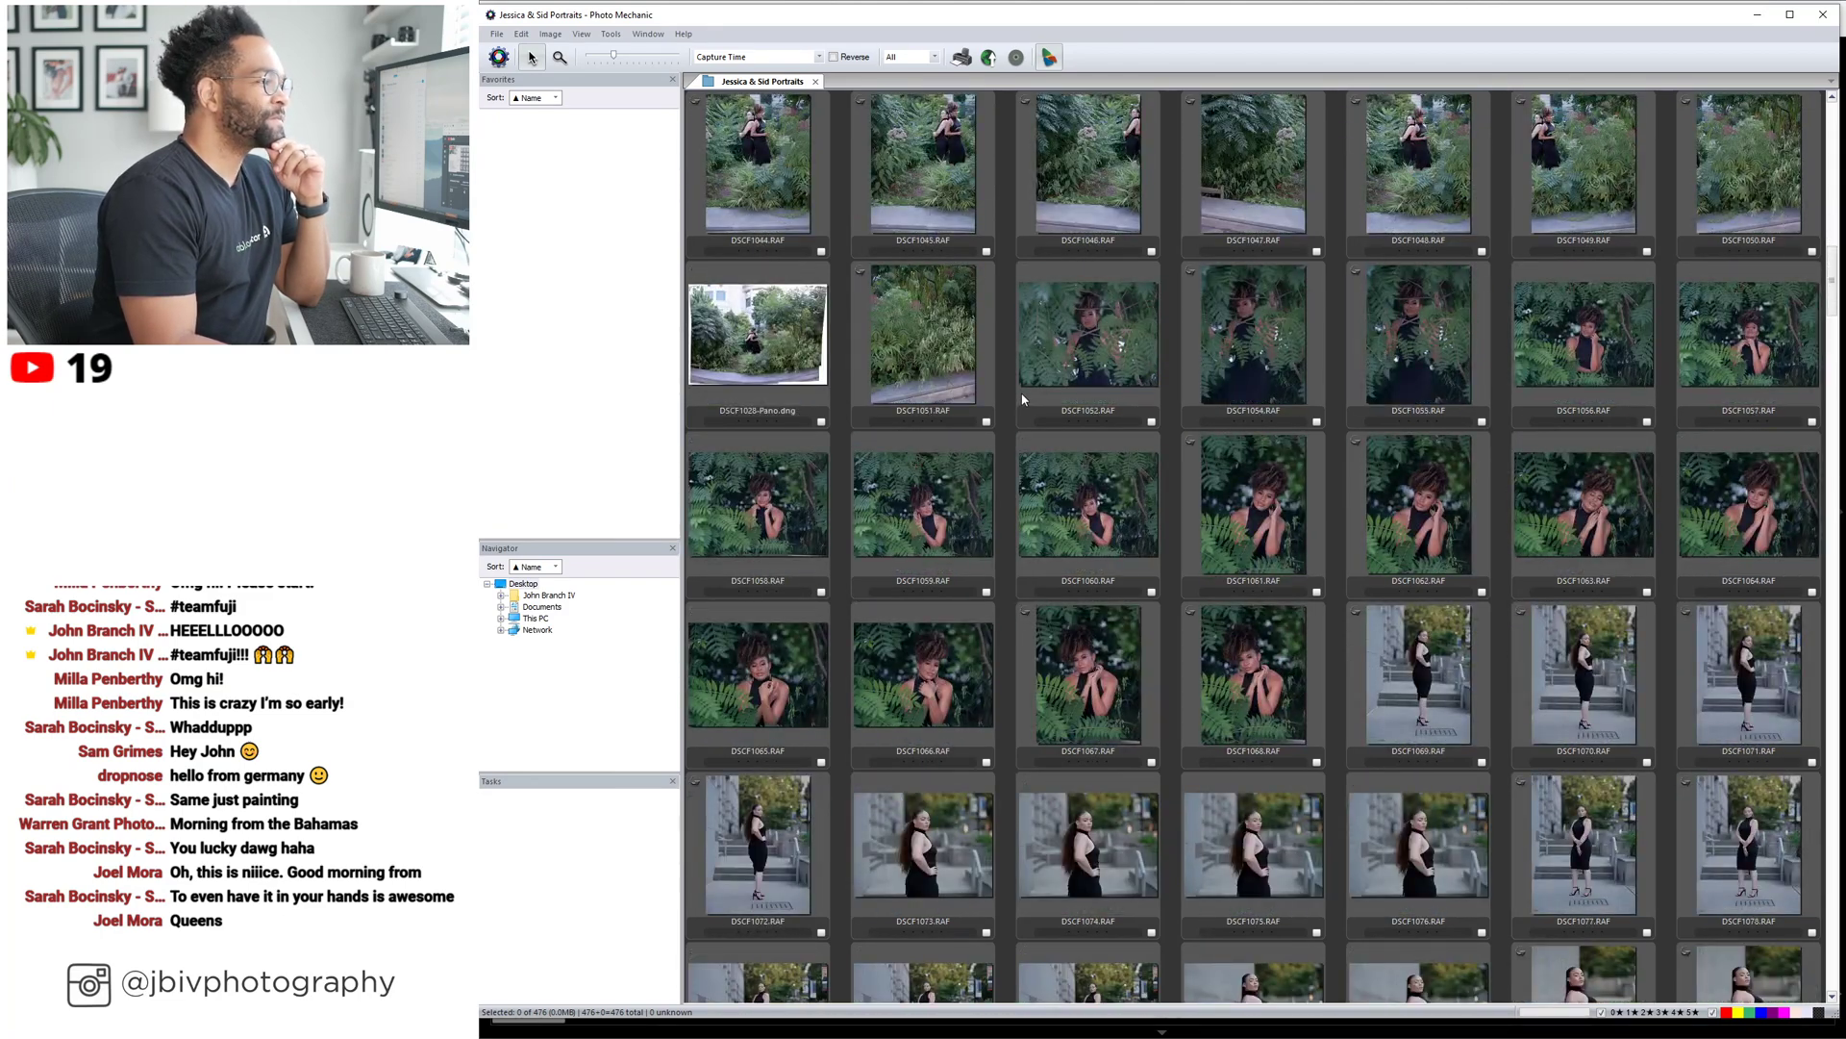
{"action": "scroll", "coordinate": [1024, 397], "scroll_direction": "down", "scroll_amount": 8}
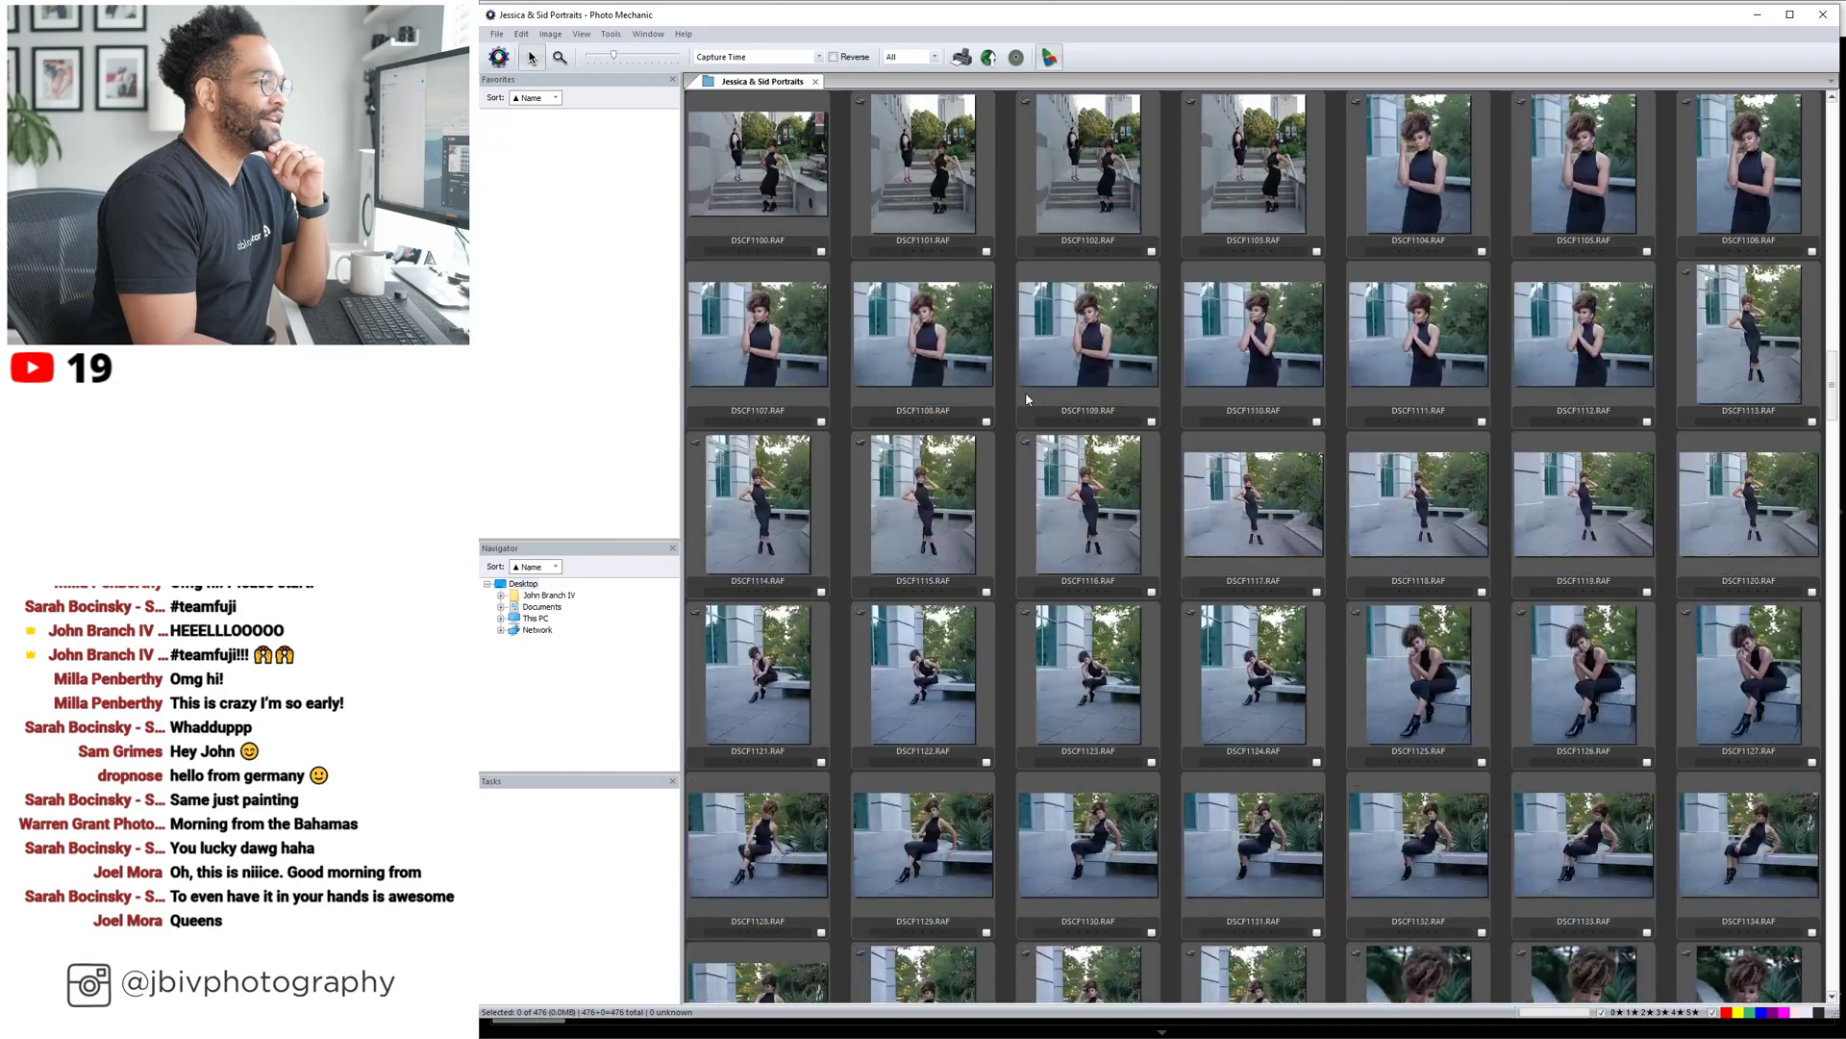
{"action": "scroll", "coordinate": [1025, 396], "scroll_direction": "down", "scroll_amount": 12}
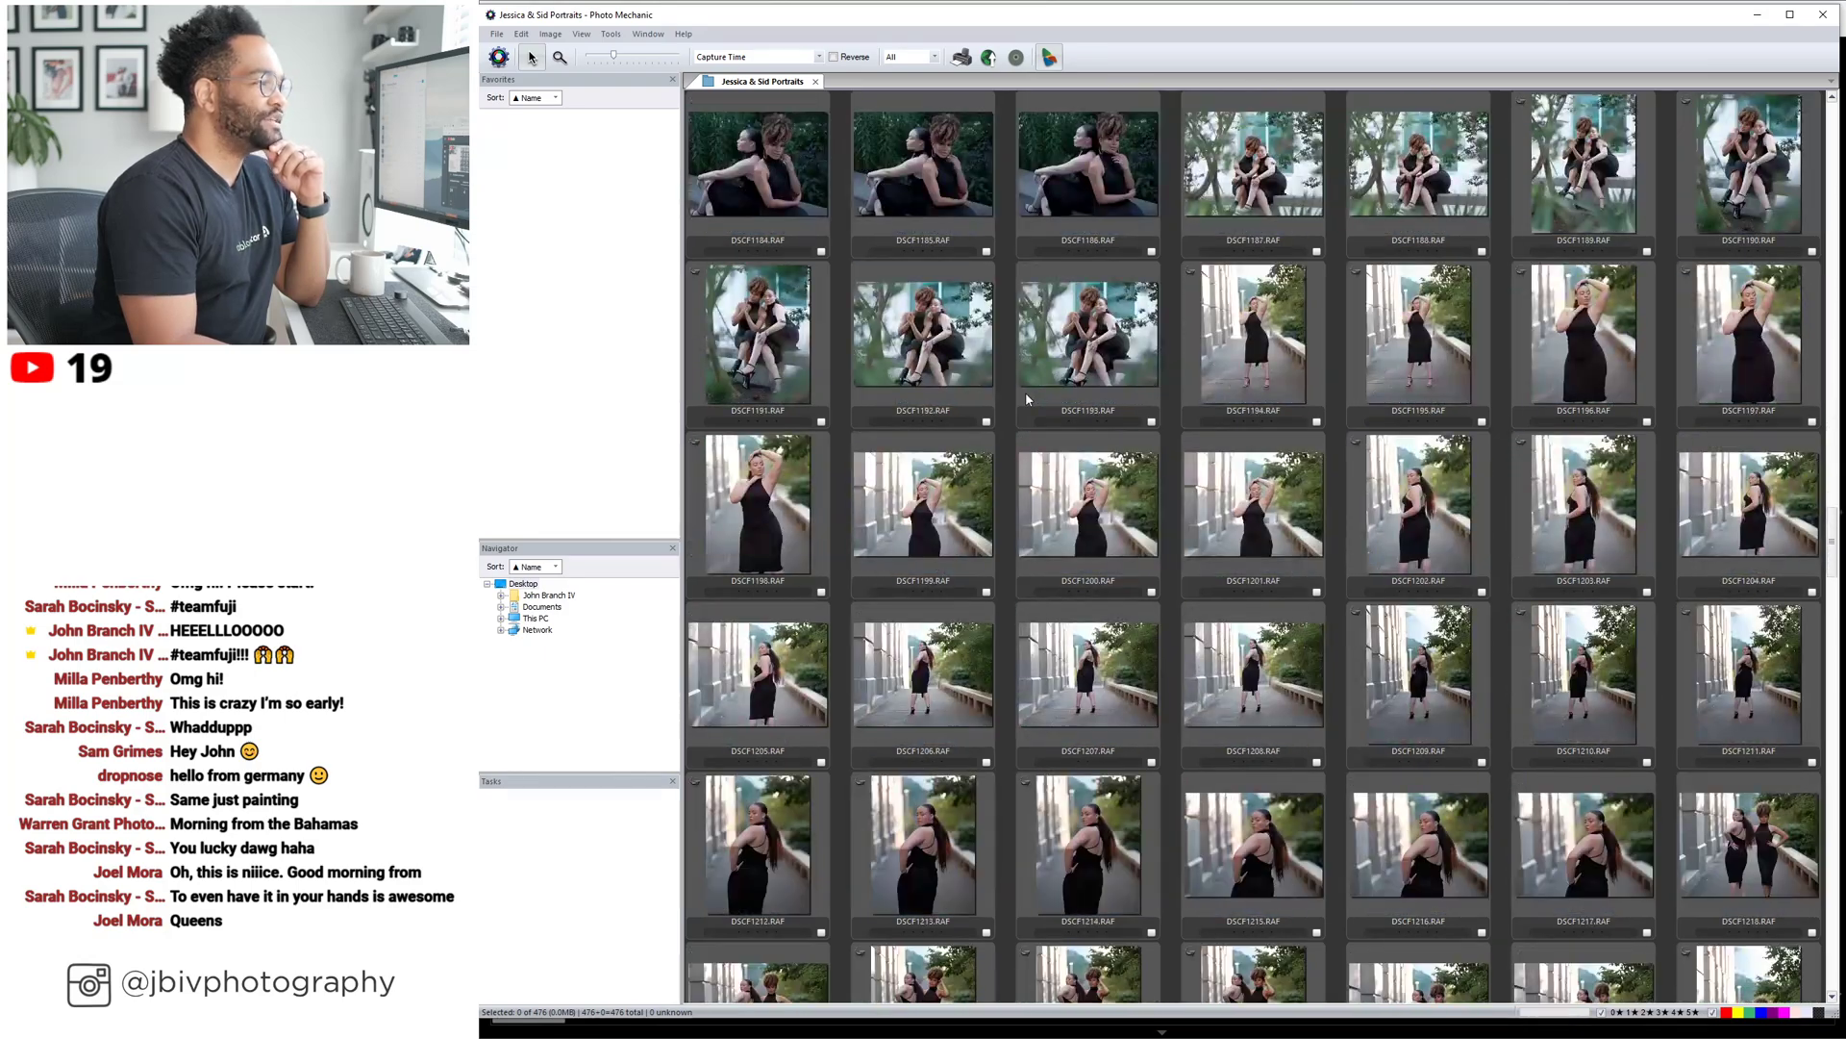
{"action": "scroll", "coordinate": [1025, 394], "scroll_direction": "down", "scroll_amount": 17}
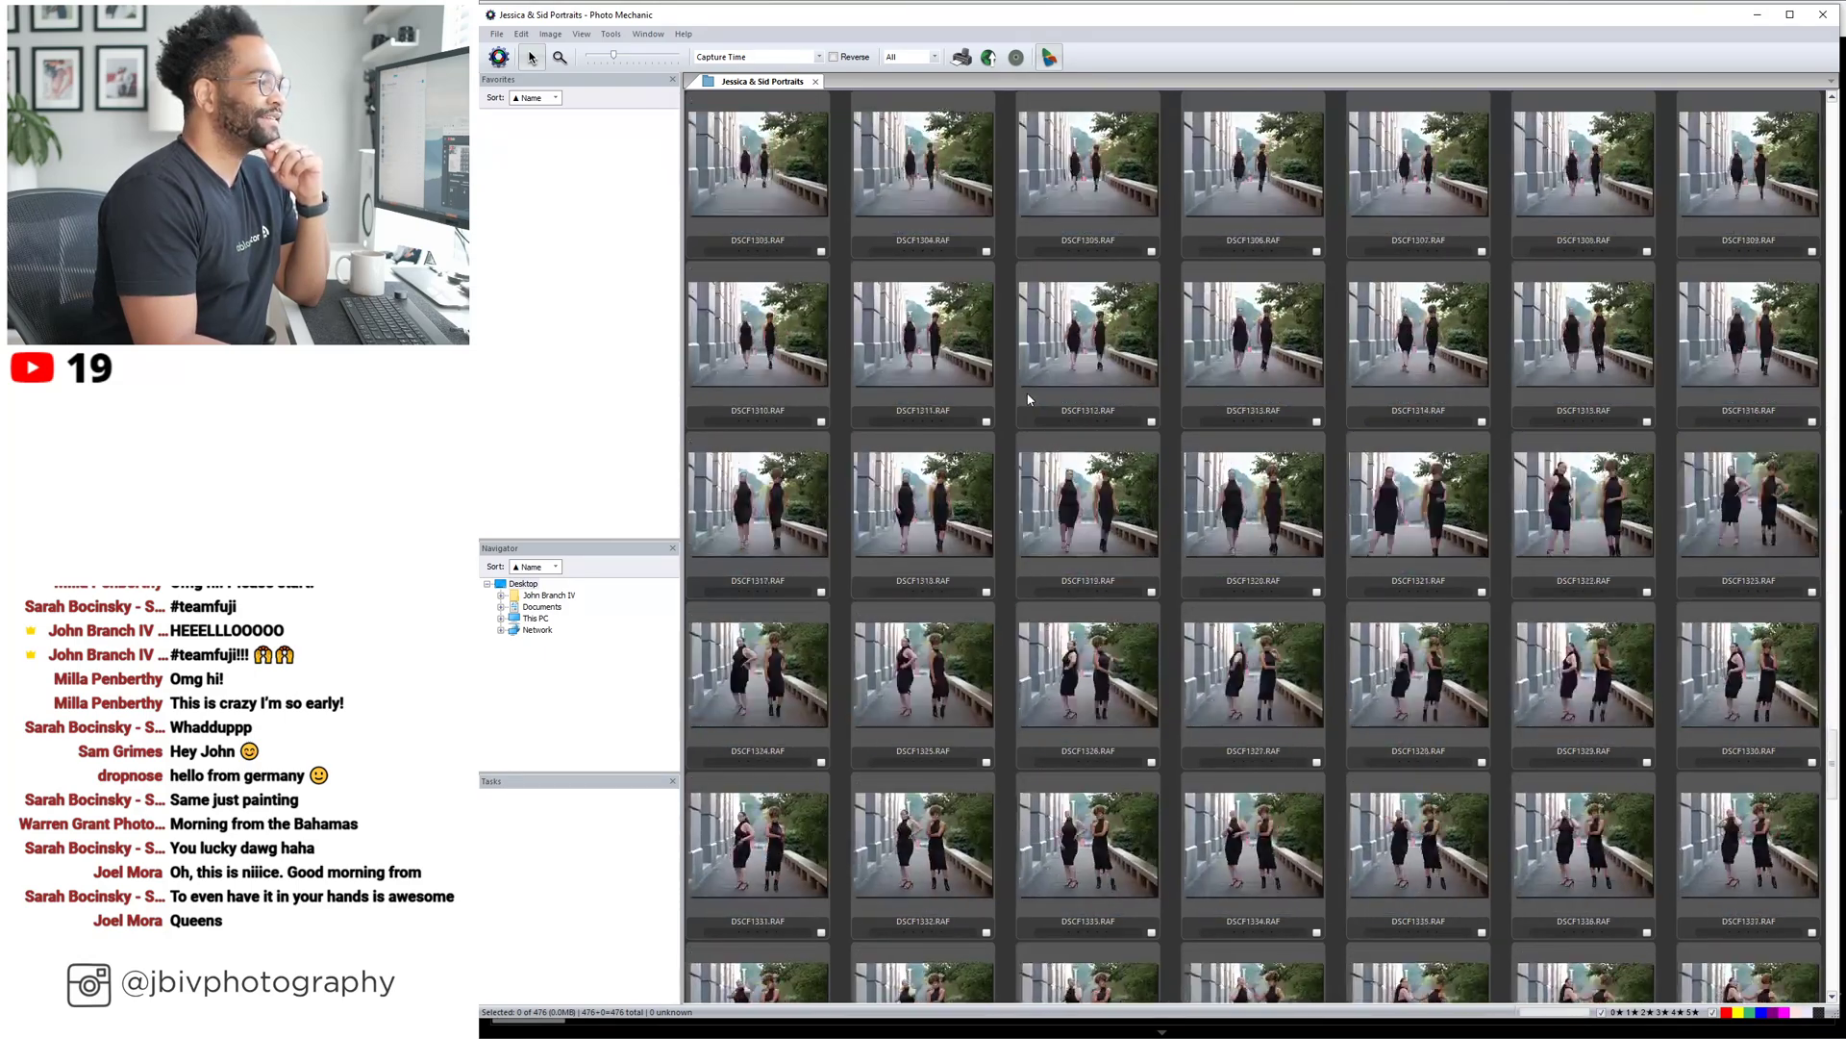
{"action": "scroll", "coordinate": [1027, 399], "scroll_direction": "down", "scroll_amount": 11}
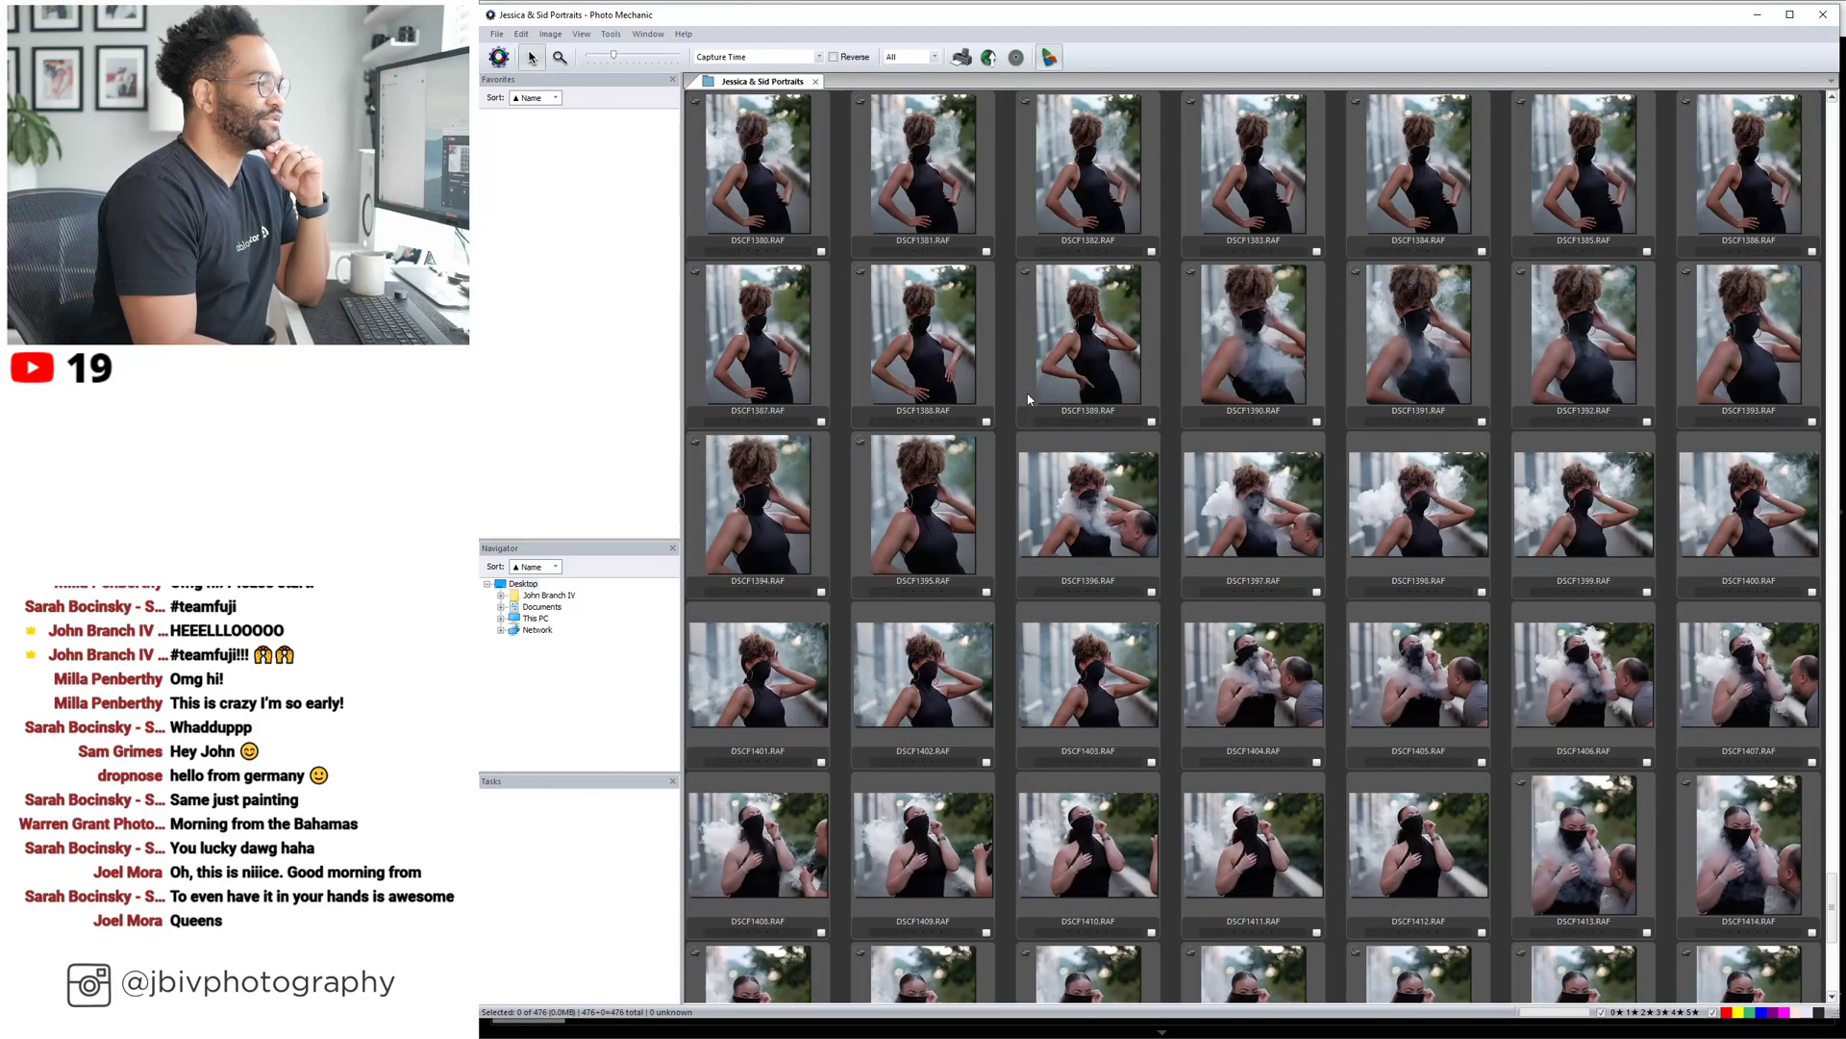
{"action": "scroll", "coordinate": [1029, 399], "scroll_direction": "down", "scroll_amount": 4}
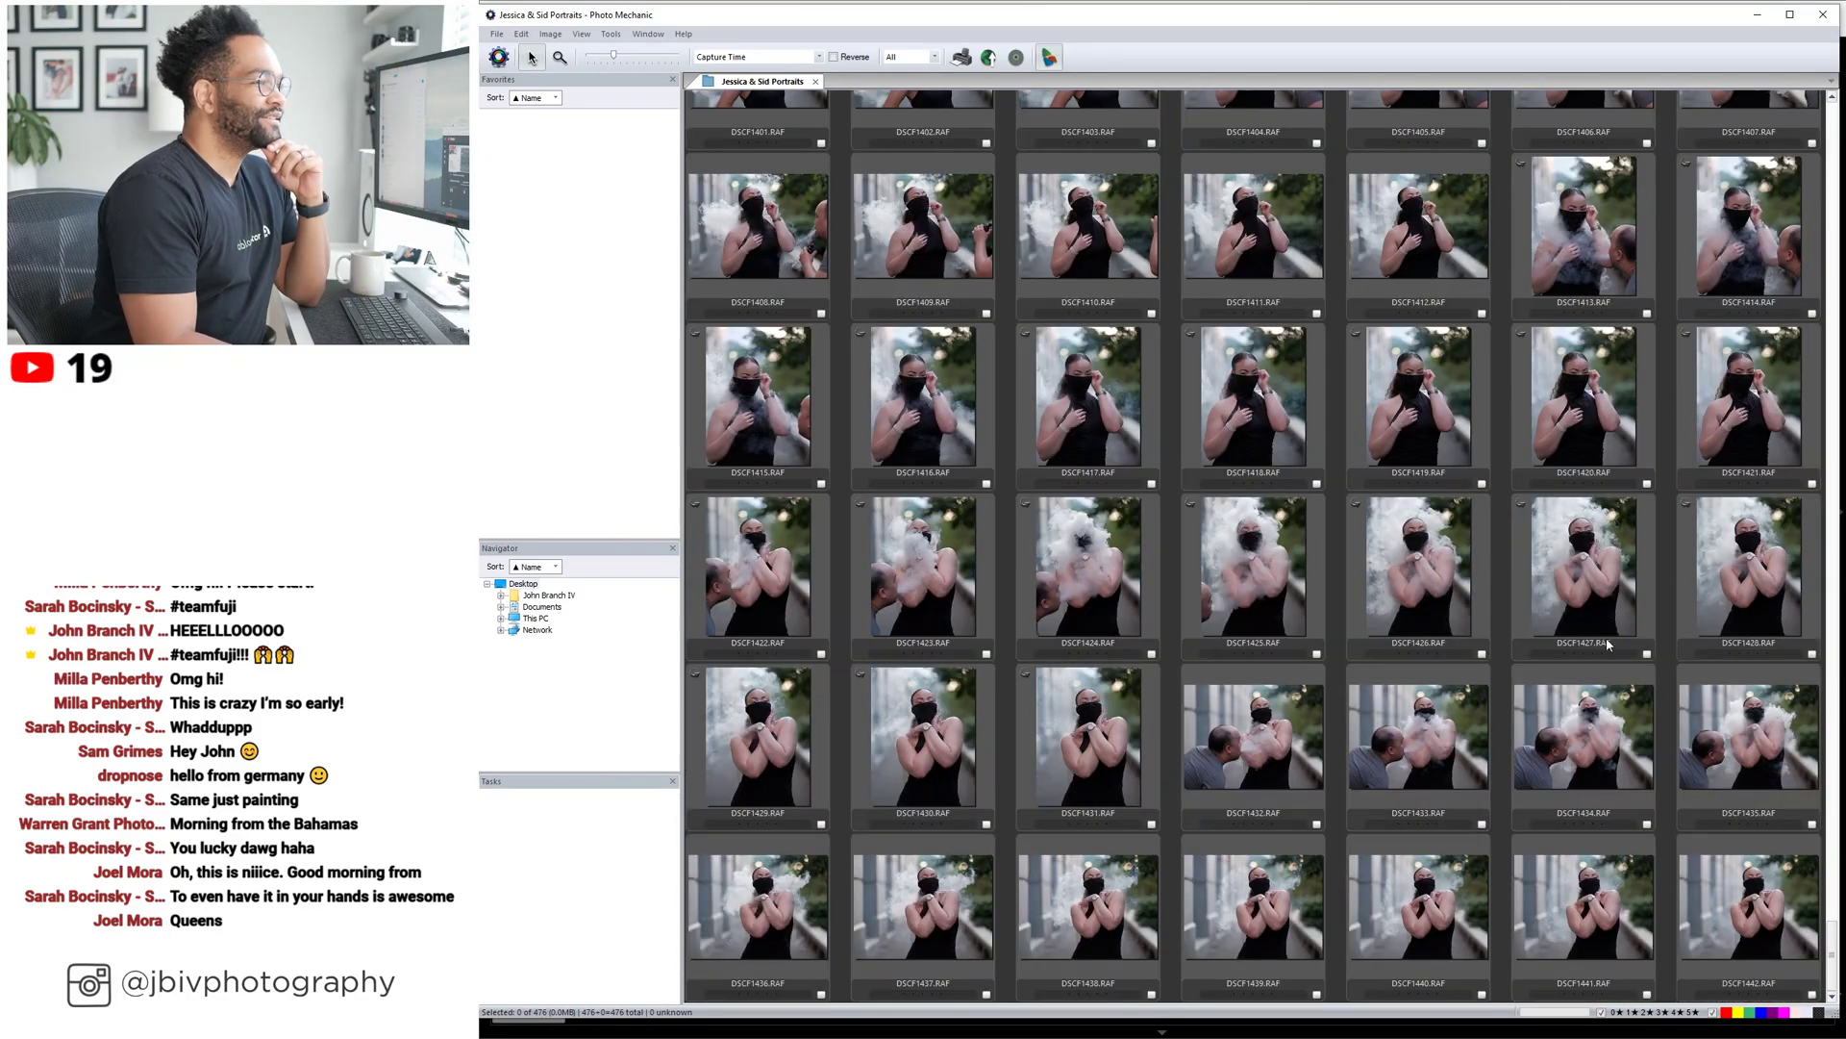
{"action": "left_click_drag", "start_coordinate": [1832, 956], "coordinate": [1824, 125]}
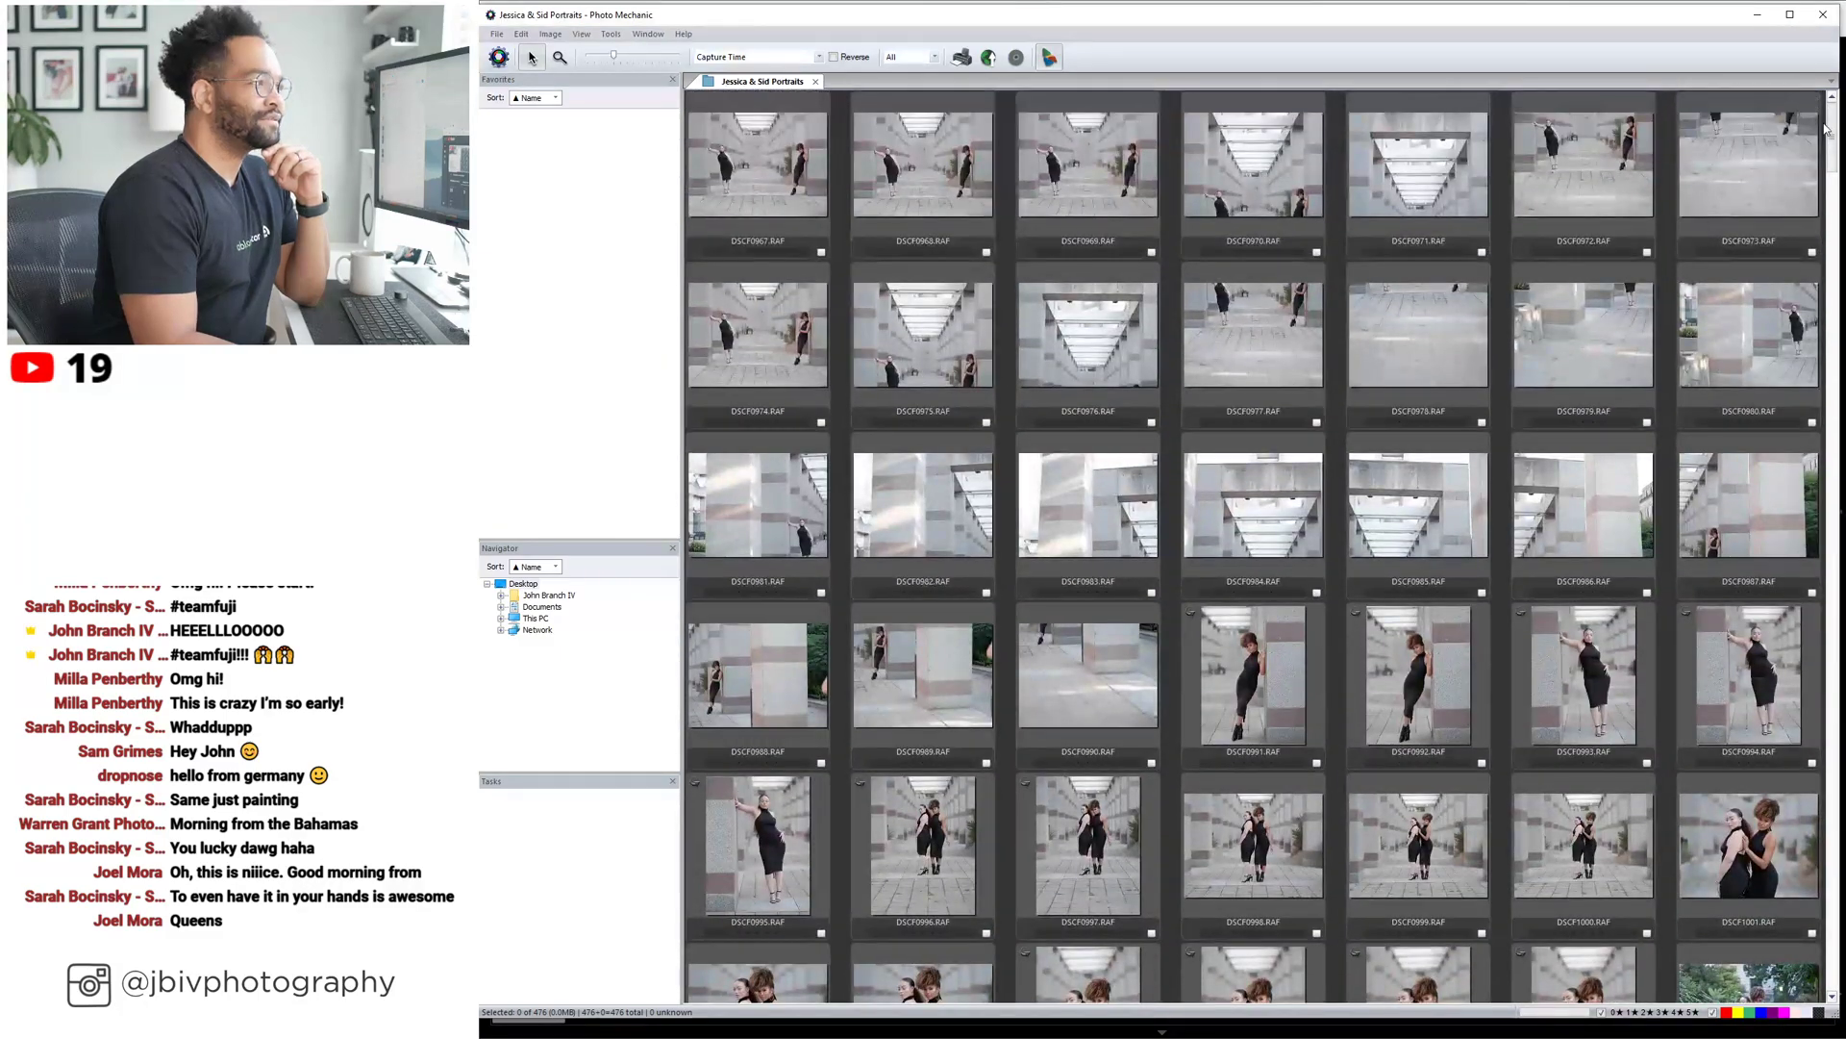
Preview DSCF0967.RAF at full size, star-rate it as a keeper, and review the following colonnade photos up to DSCF0974.RAF.
{"action": "mouse_move", "coordinate": [807, 154]}
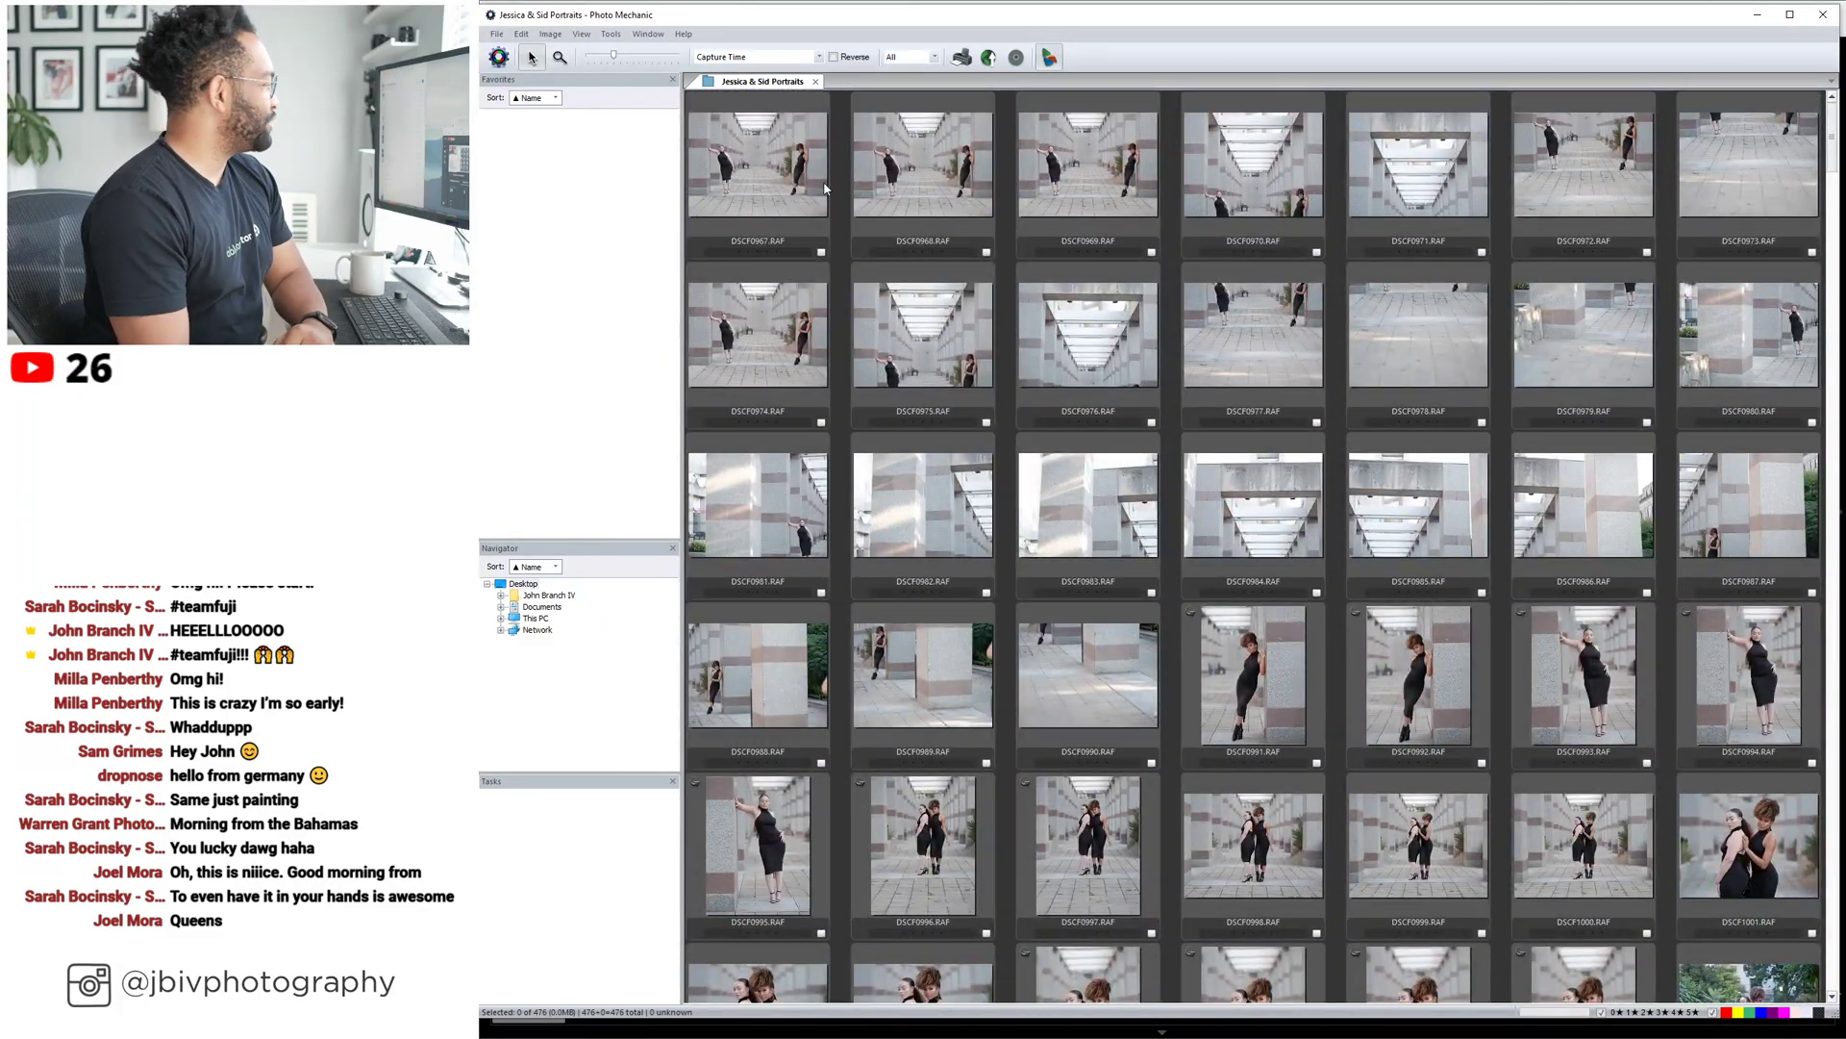
{"action": "double_click", "coordinate": [808, 152]}
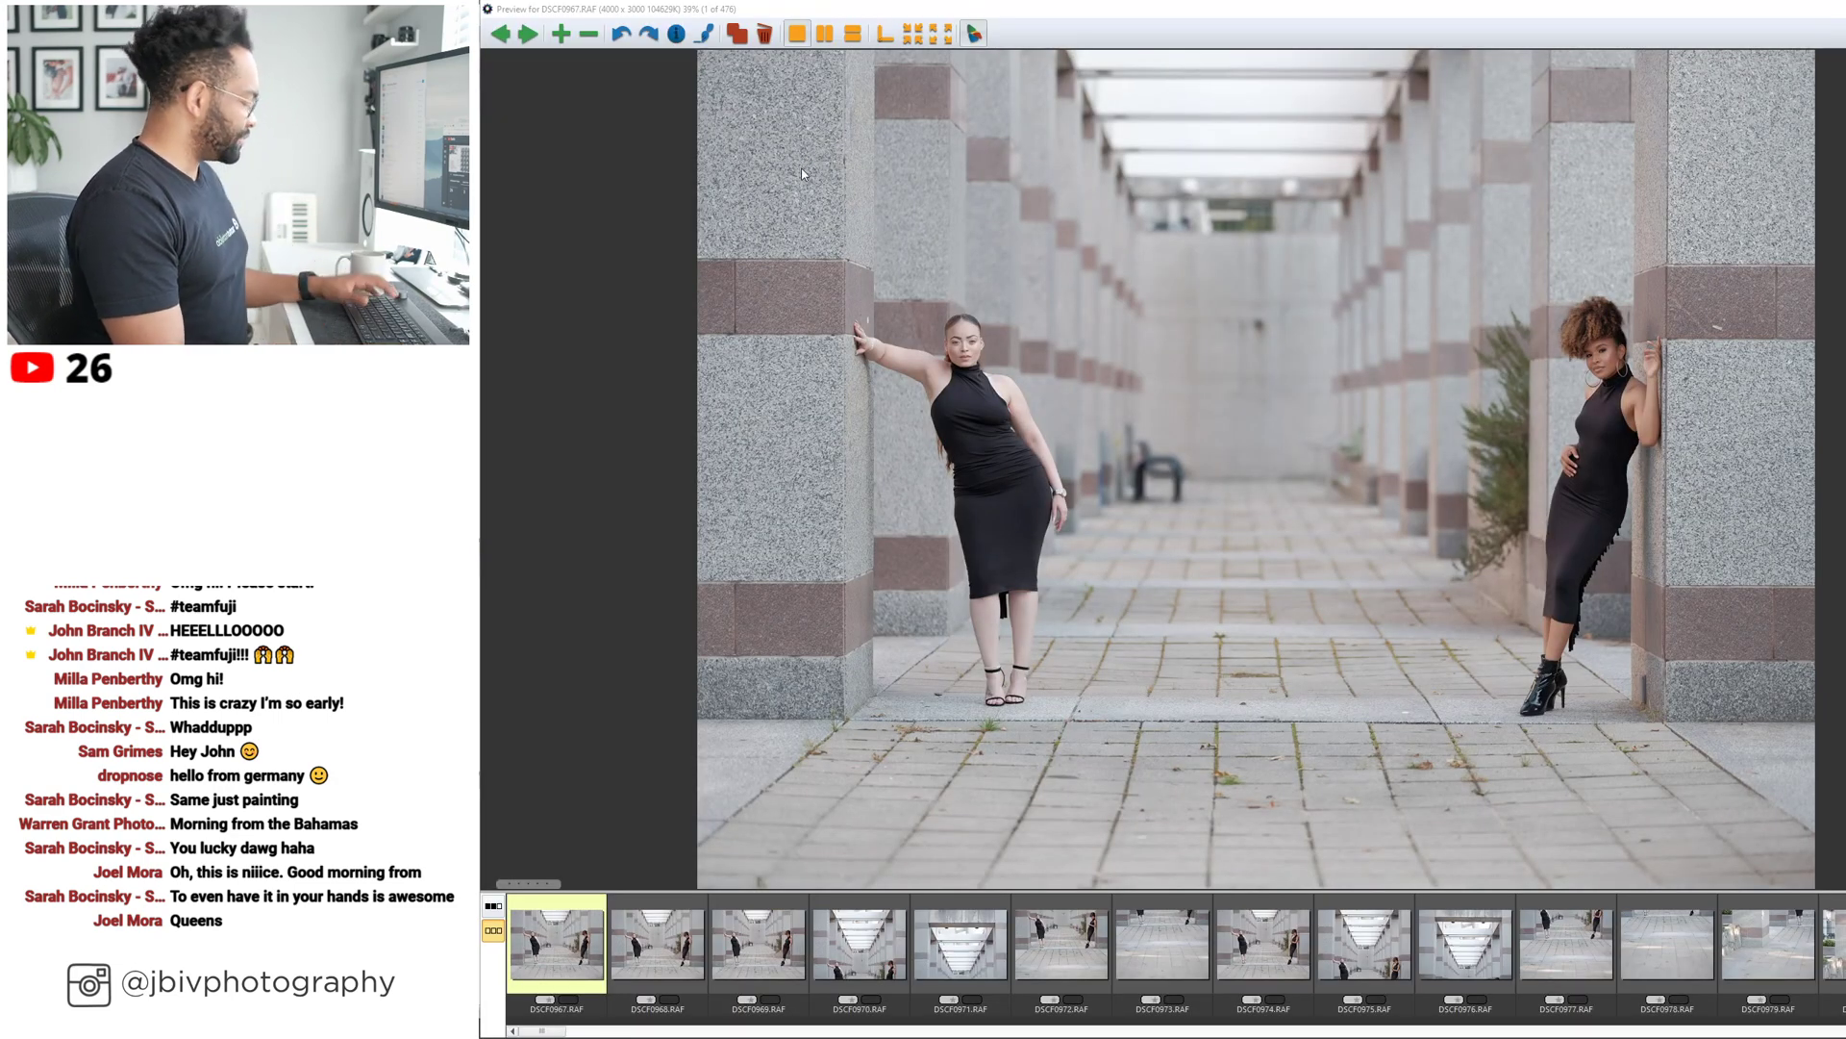
{"action": "key", "text": "Right"}
{"action": "key", "text": "Right"}
{"action": "key", "text": "Right"}
{"action": "key", "text": "Right"}
{"action": "key", "text": "Right"}
{"action": "key", "text": "Right"}
{"action": "key", "text": "Right"}
{"action": "key", "text": "Right"}
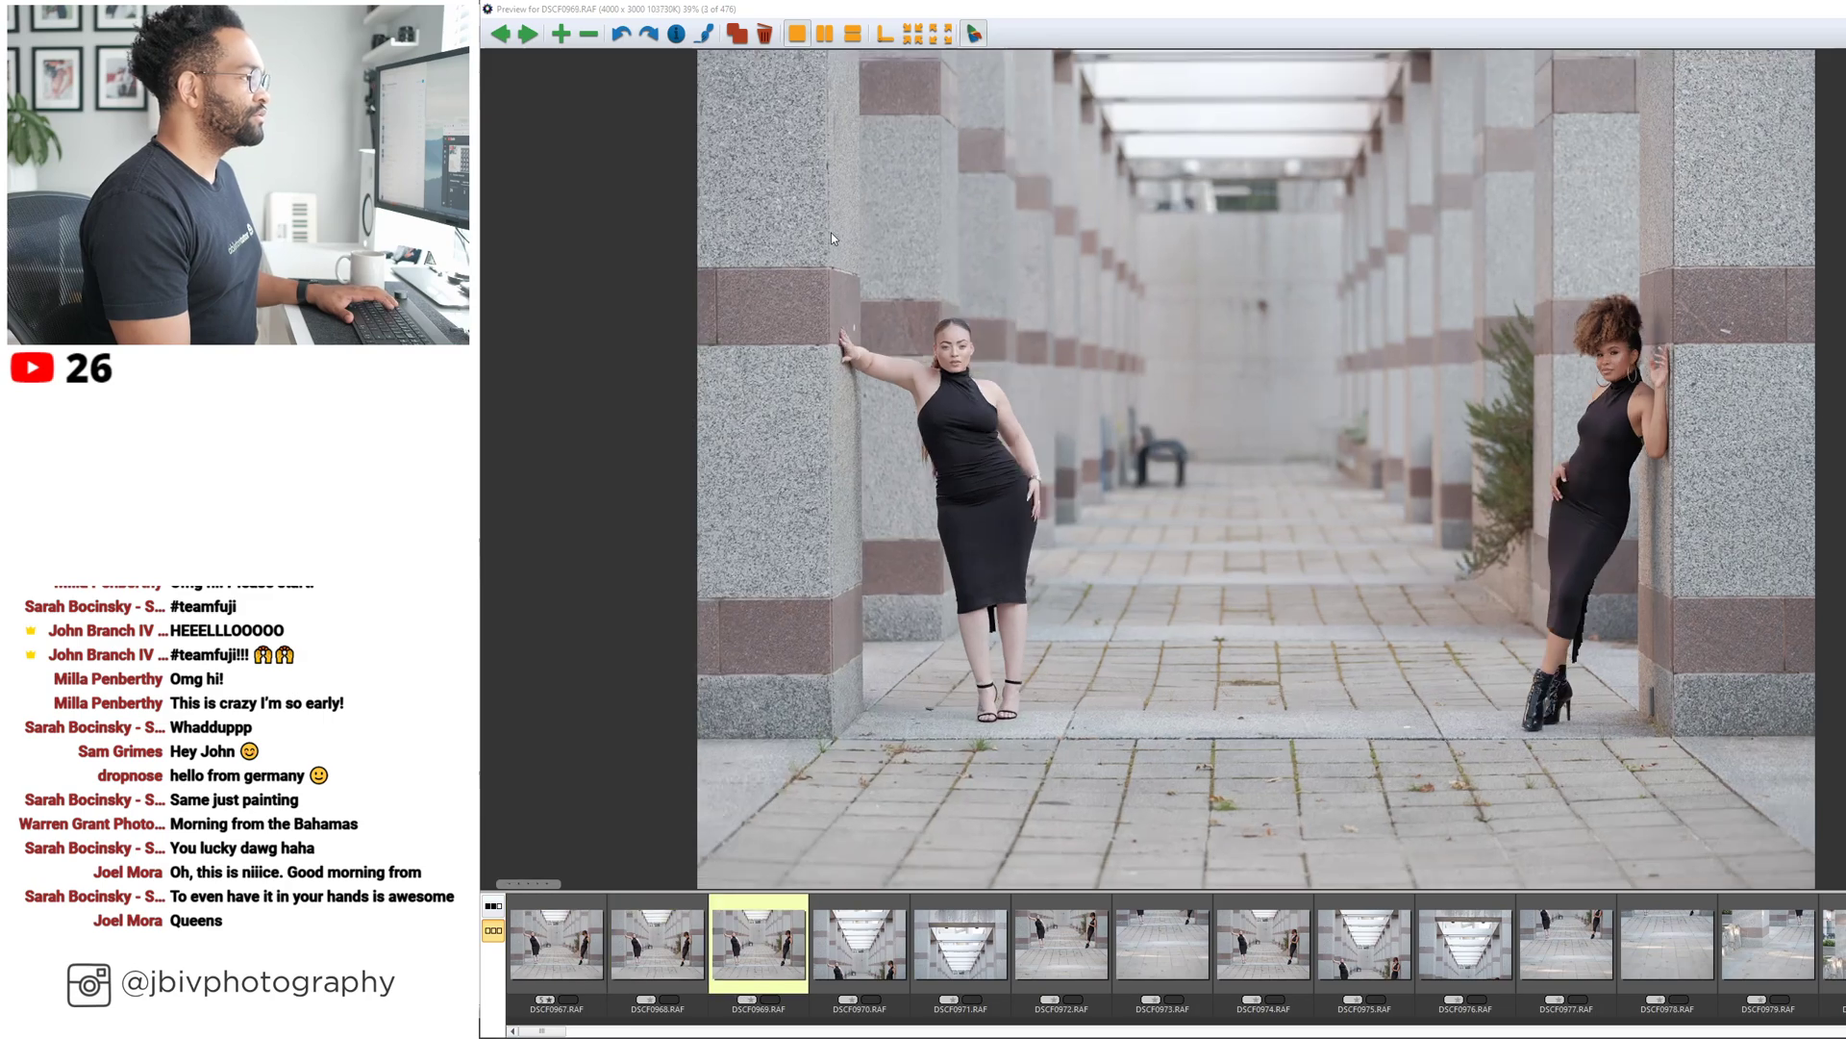
{"action": "key", "text": "Right"}
{"action": "key", "text": "Right"}
{"action": "key", "text": "Right"}
{"action": "key", "text": "Right"}
{"action": "key", "text": "Right"}
{"action": "key", "text": "Right"}
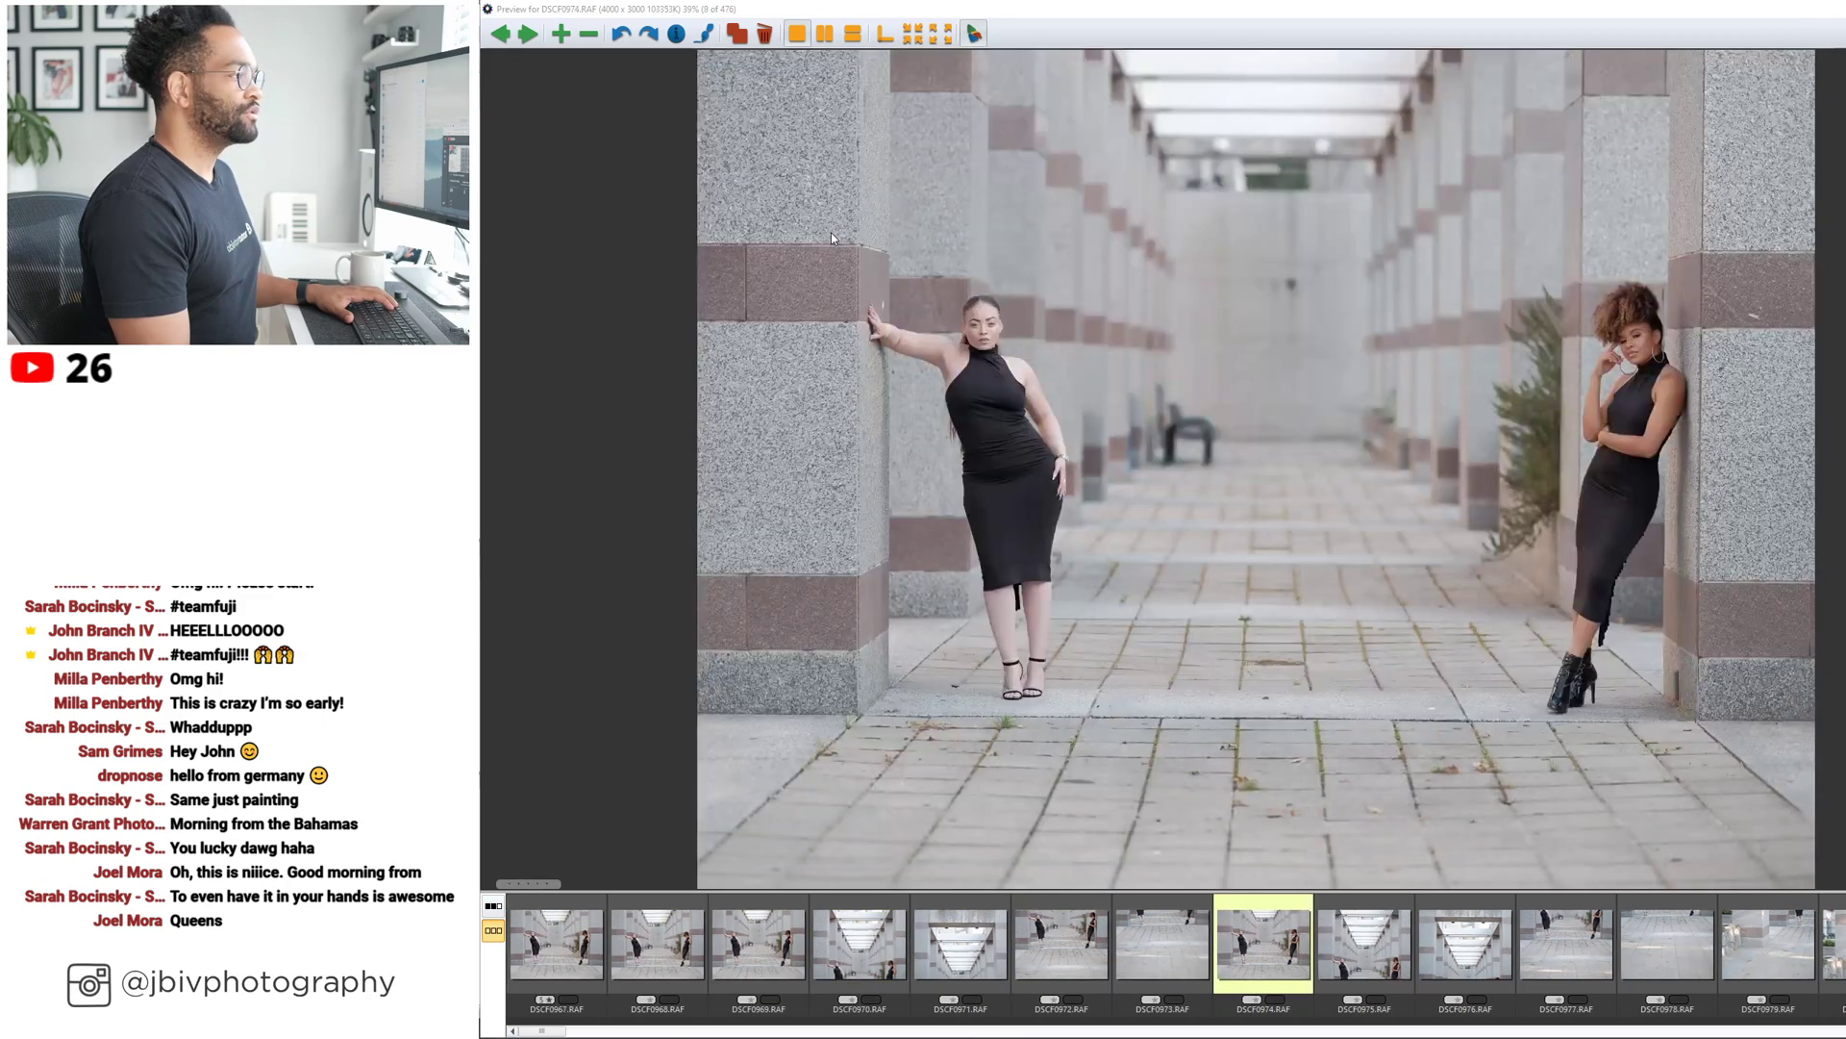
Review the photos after DSCF0974.RAF up to DSCF0994.RAF, skipping the test frames and star-rating DSCF0991.RAF.
{"action": "key", "text": "Right"}
{"action": "key", "text": "Right"}
{"action": "key", "text": "Right"}
{"action": "key", "text": "Right"}
{"action": "key", "text": "Right"}
{"action": "key", "text": "Right"}
{"action": "key", "text": "Right"}
{"action": "key", "text": "Right"}
{"action": "key", "text": "Right"}
{"action": "key", "text": "Right"}
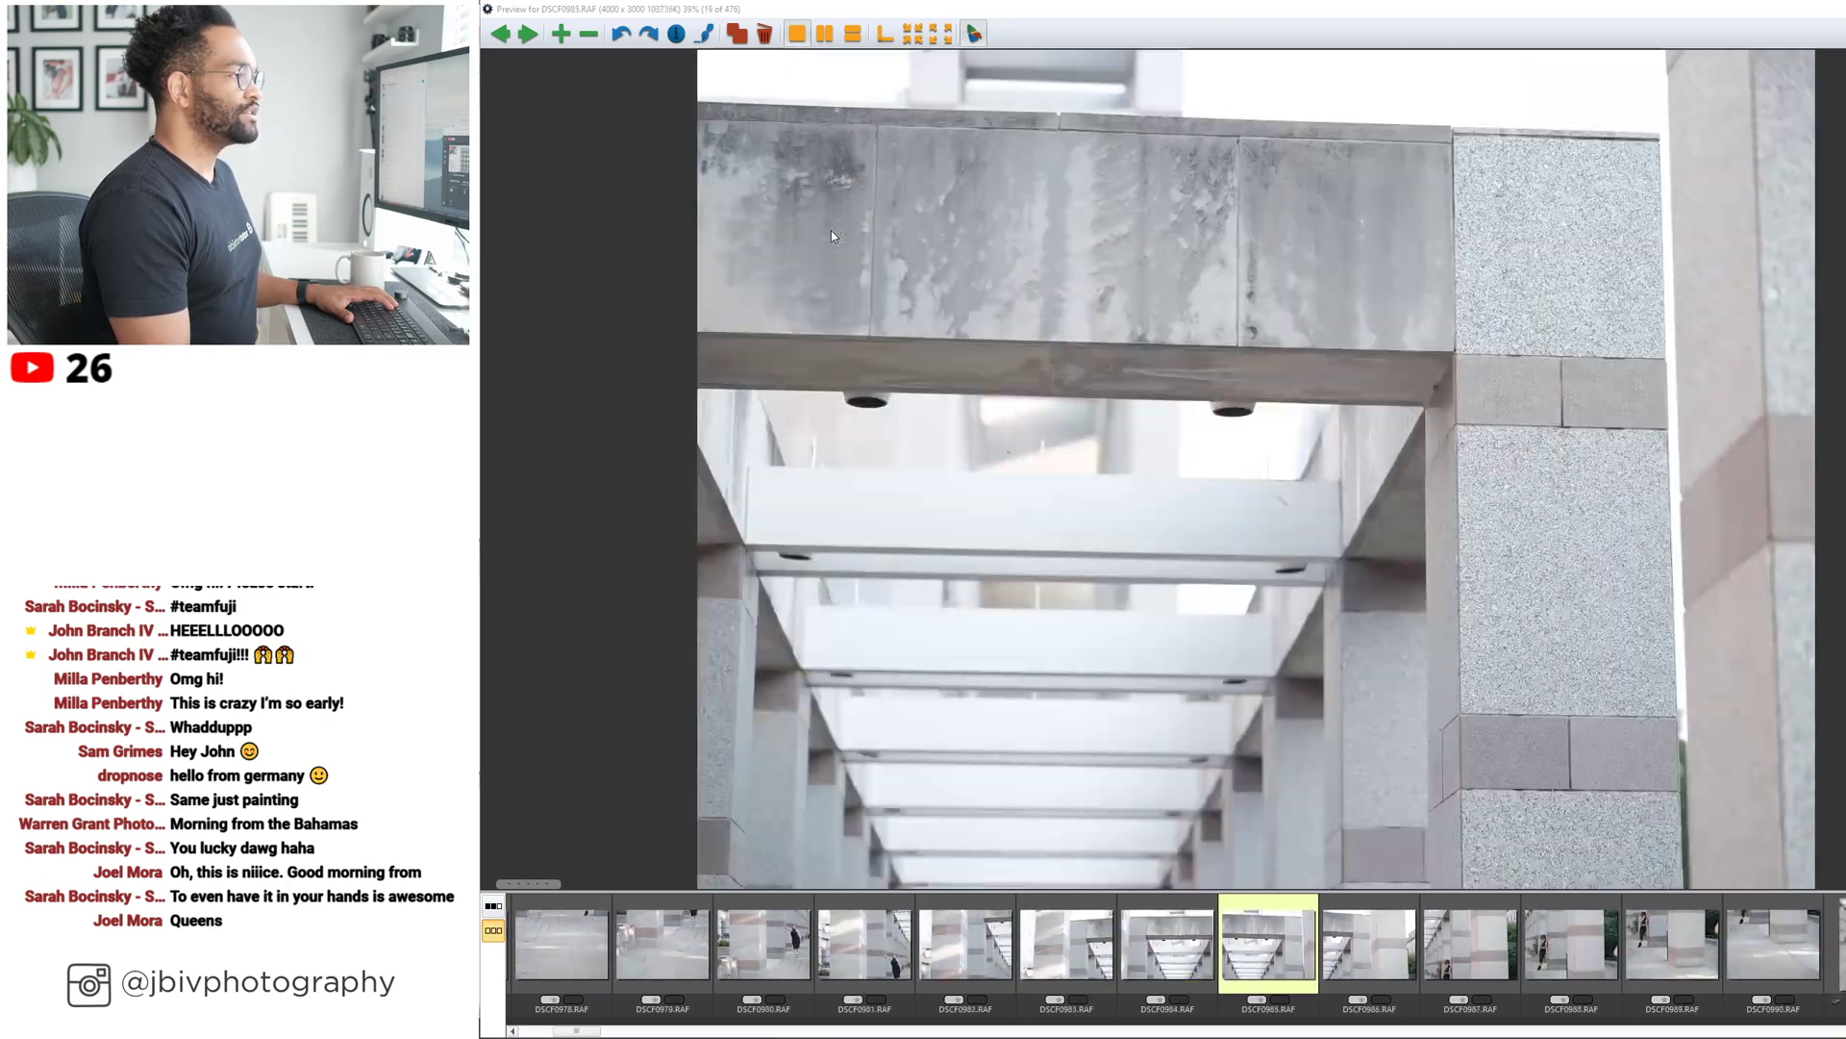
{"action": "key", "text": "Right"}
{"action": "key", "text": "Right"}
{"action": "key", "text": "Right"}
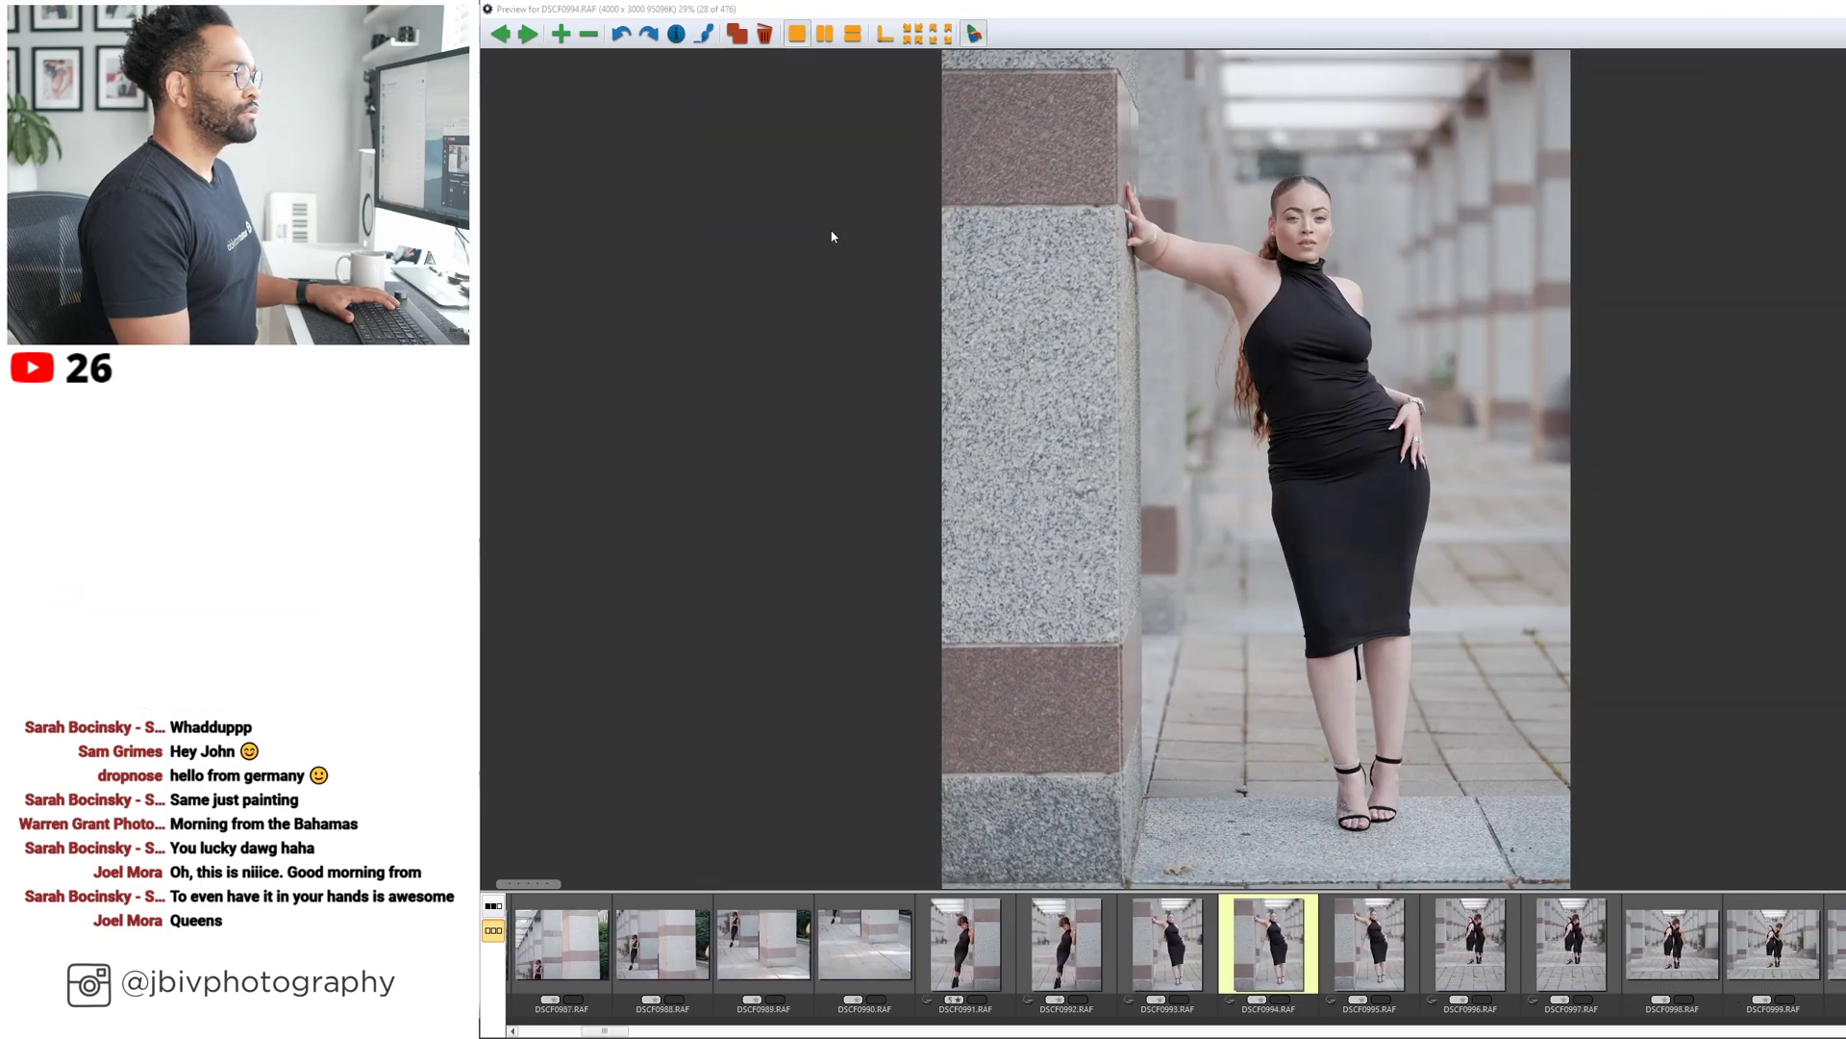
Cull the full-length colonnade portraits up to DSCF1000.RAF, star-rating DSCF0994.RAF, DSCF0997.RAF and DSCF1000.RAF.
{"action": "key", "text": "Right"}
{"action": "key", "text": "Right"}
{"action": "key", "text": "Right"}
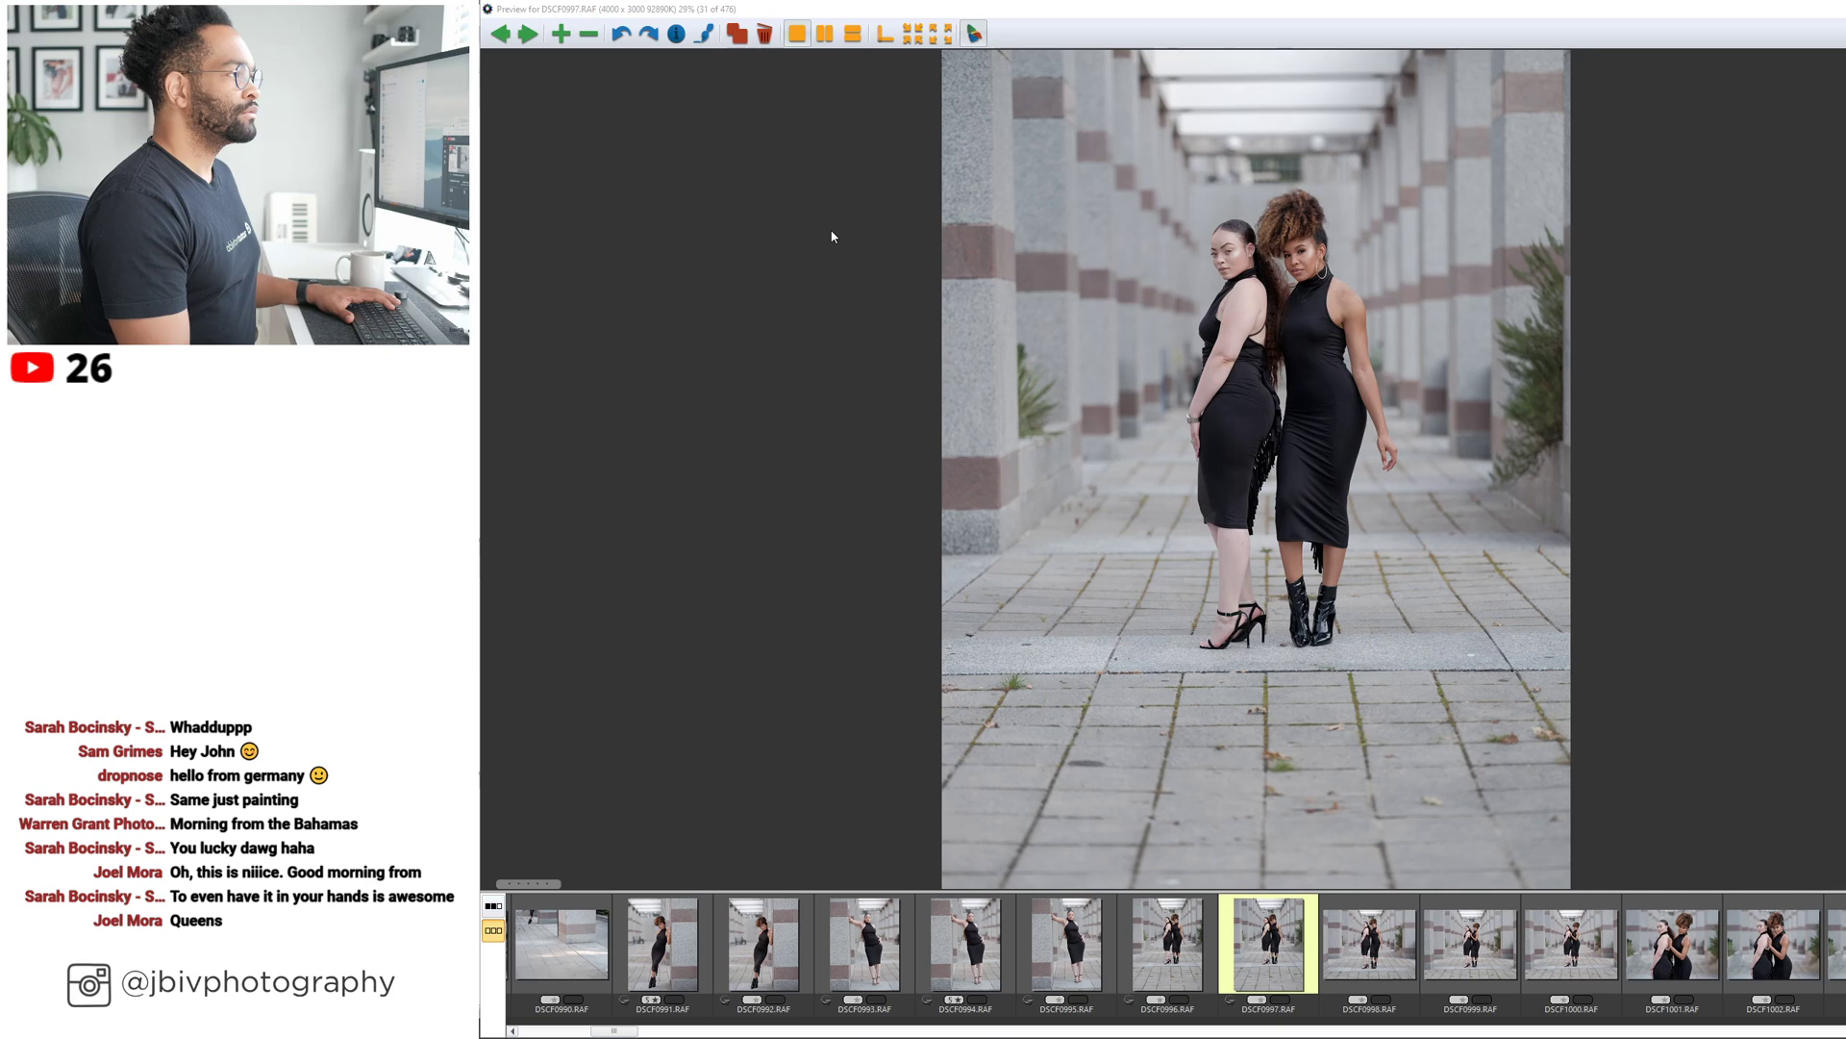
{"action": "key", "text": "Right"}
{"action": "key", "text": "Right"}
{"action": "key", "text": "Right"}
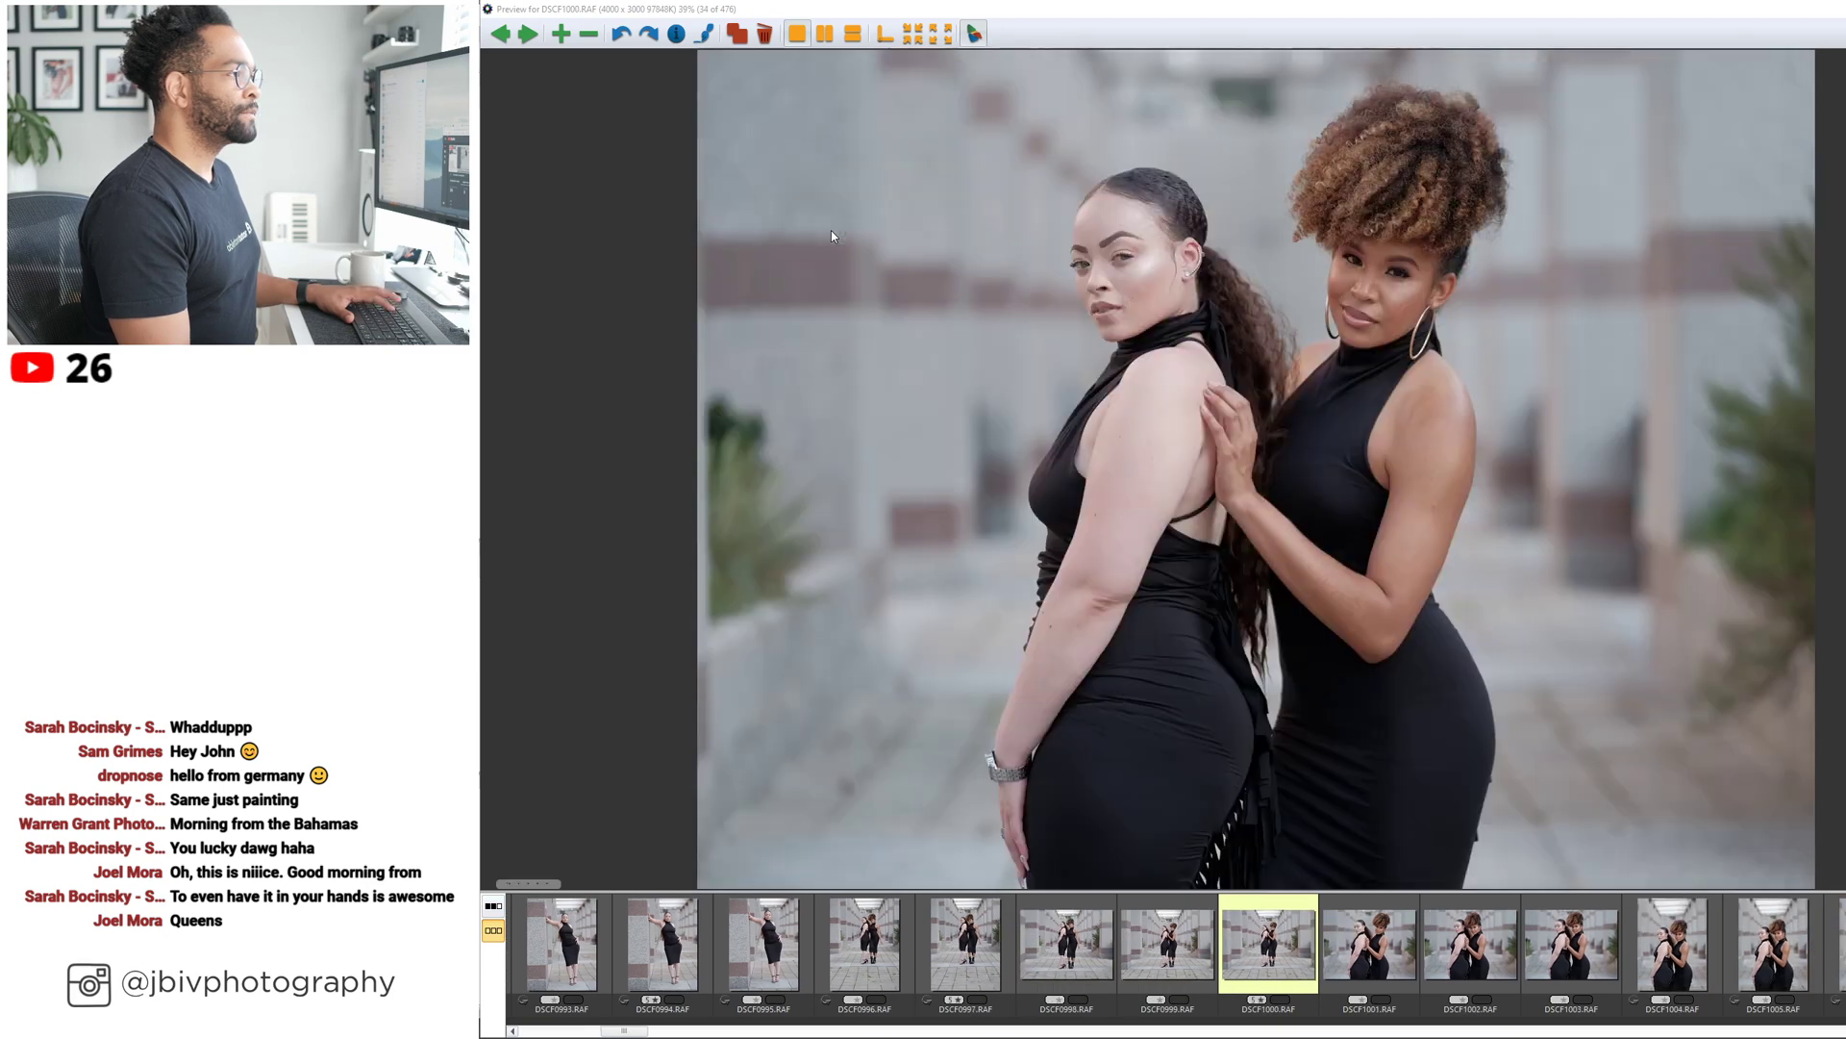
Cull the closer colonnade portraits of both women from DSCF1001.RAF to DSCF1007.RAF, star-rating DSCF1002.RAF and DSCF1006.RAF.
{"action": "key", "text": "Right"}
{"action": "key", "text": "Right"}
{"action": "key", "text": "Right"}
{"action": "key", "text": "Right"}
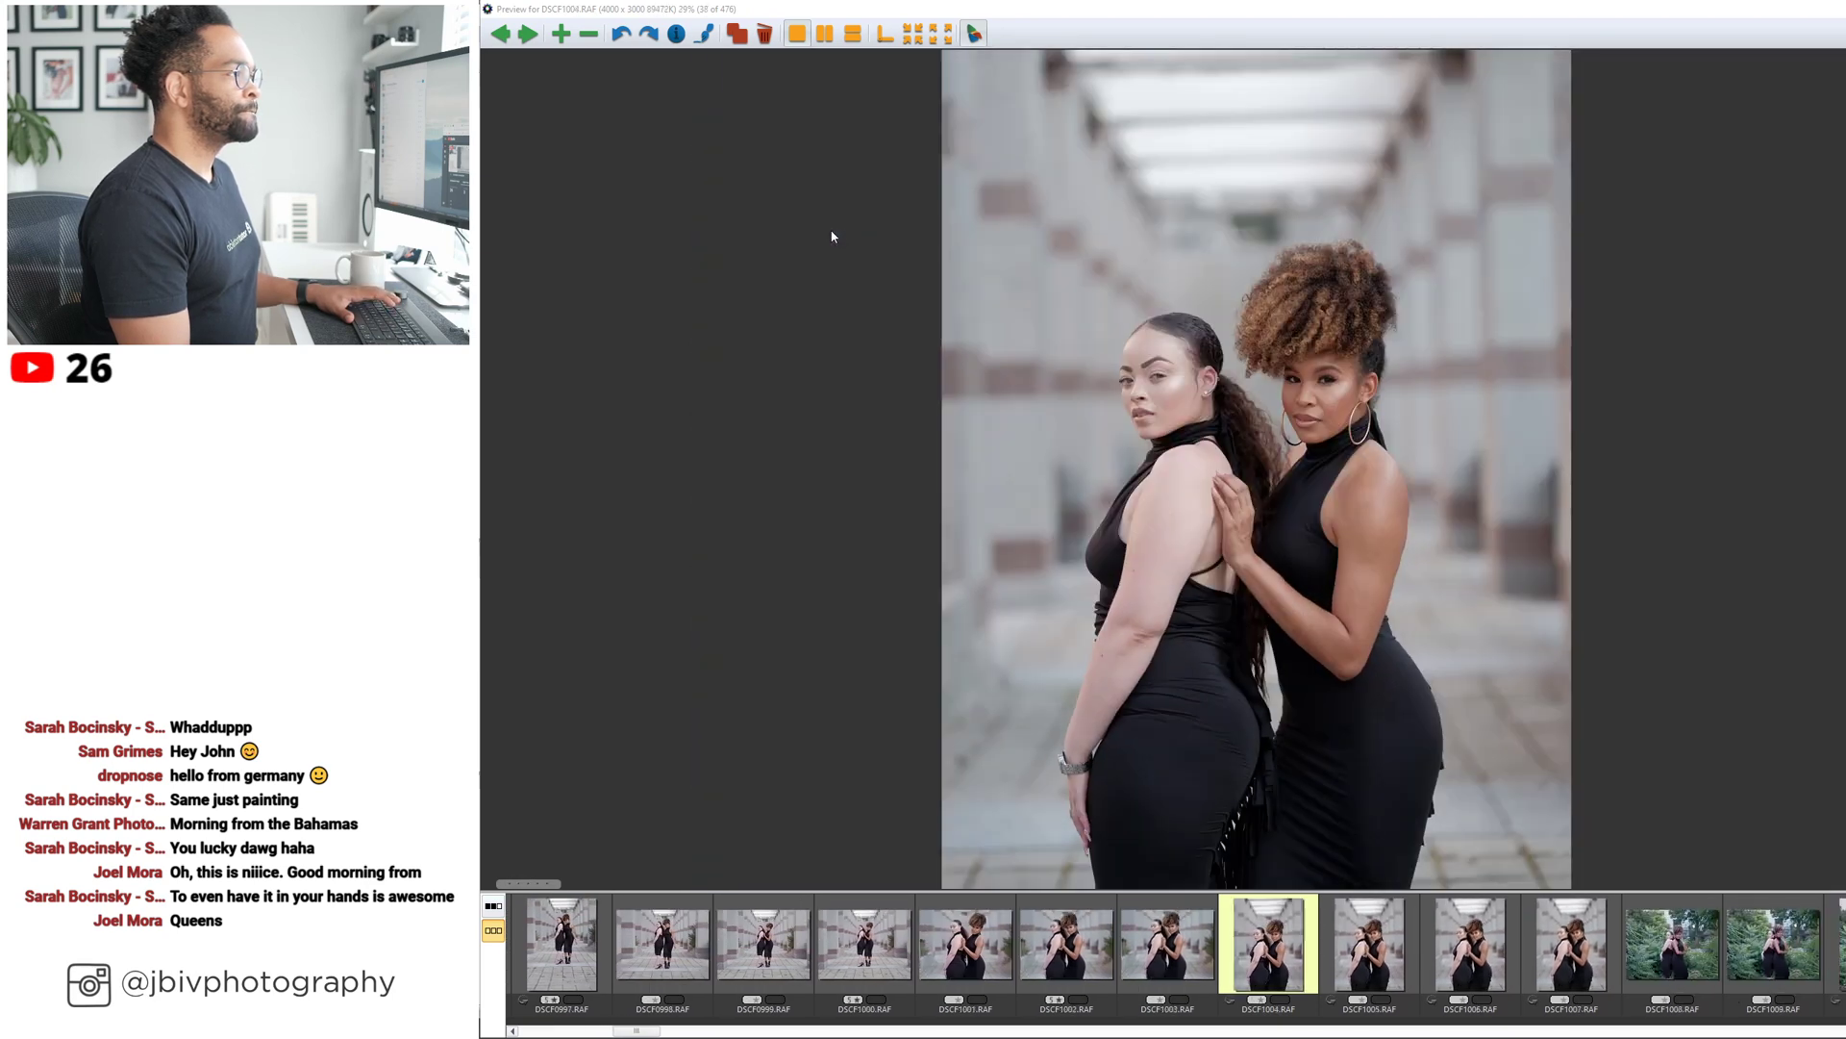
{"action": "key", "text": "Right"}
{"action": "key", "text": "Right"}
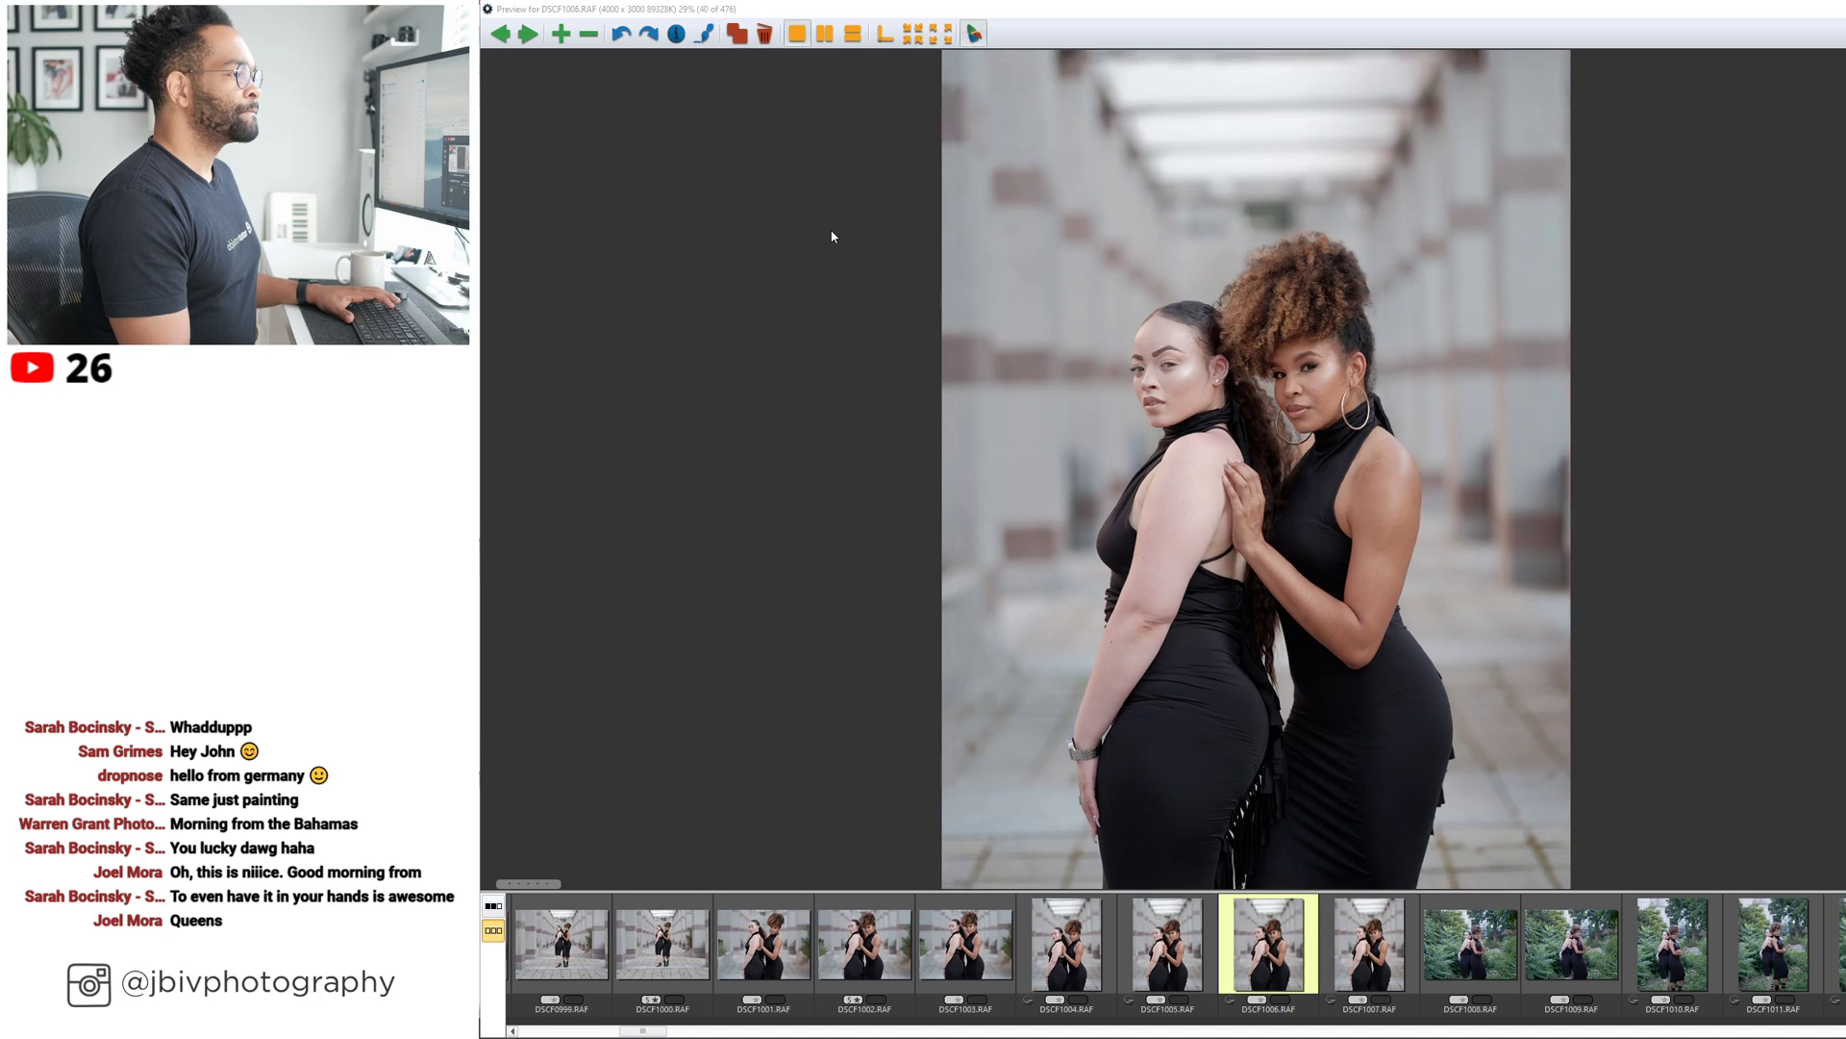
{"action": "key", "text": "Right"}
{"action": "key", "text": "Right"}
{"action": "key", "text": "Right"}
{"action": "key", "text": "Left"}
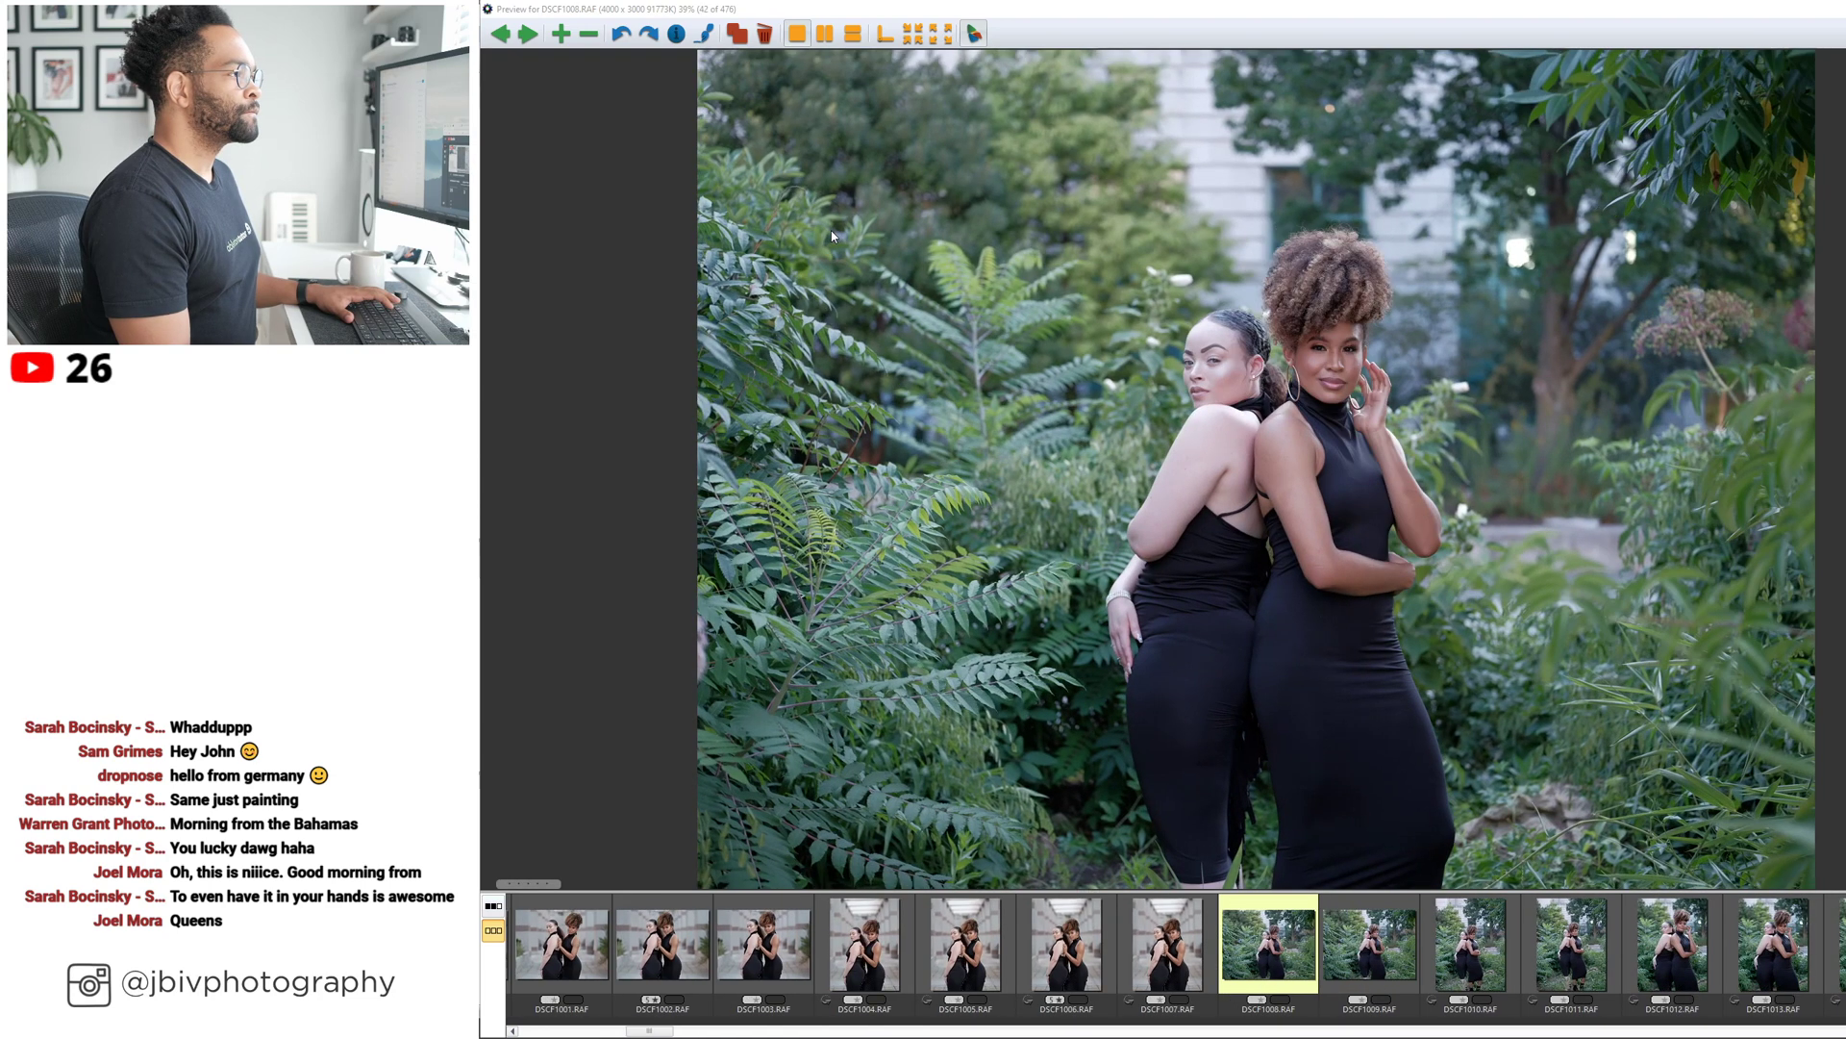
Cull the garden portraits from DSCF1008.RAF to DSCF1019.RAF, star-rating DSCF1008.RAF, DSCF1012.RAF, DSCF1016.RAF and DSCF1019.RAF.
{"action": "key", "text": "Right"}
{"action": "key", "text": "Right"}
{"action": "key", "text": "Right"}
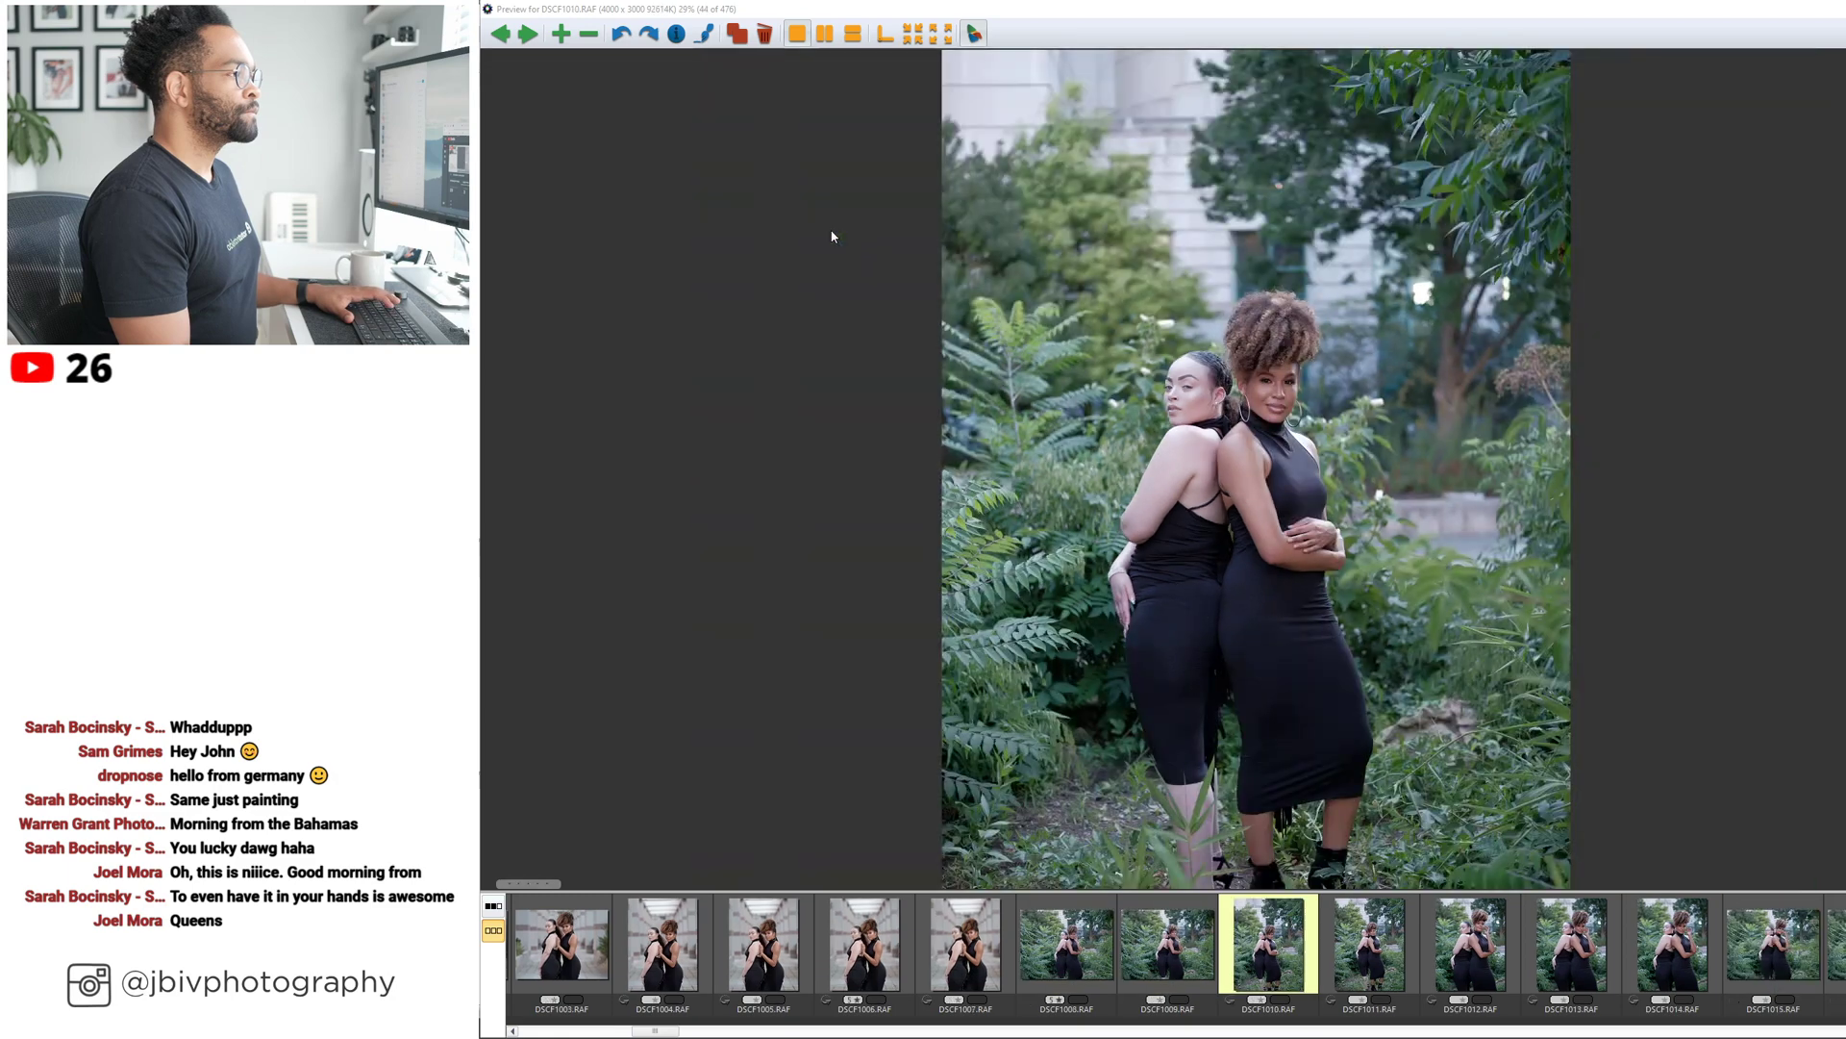
{"action": "key", "text": "Right"}
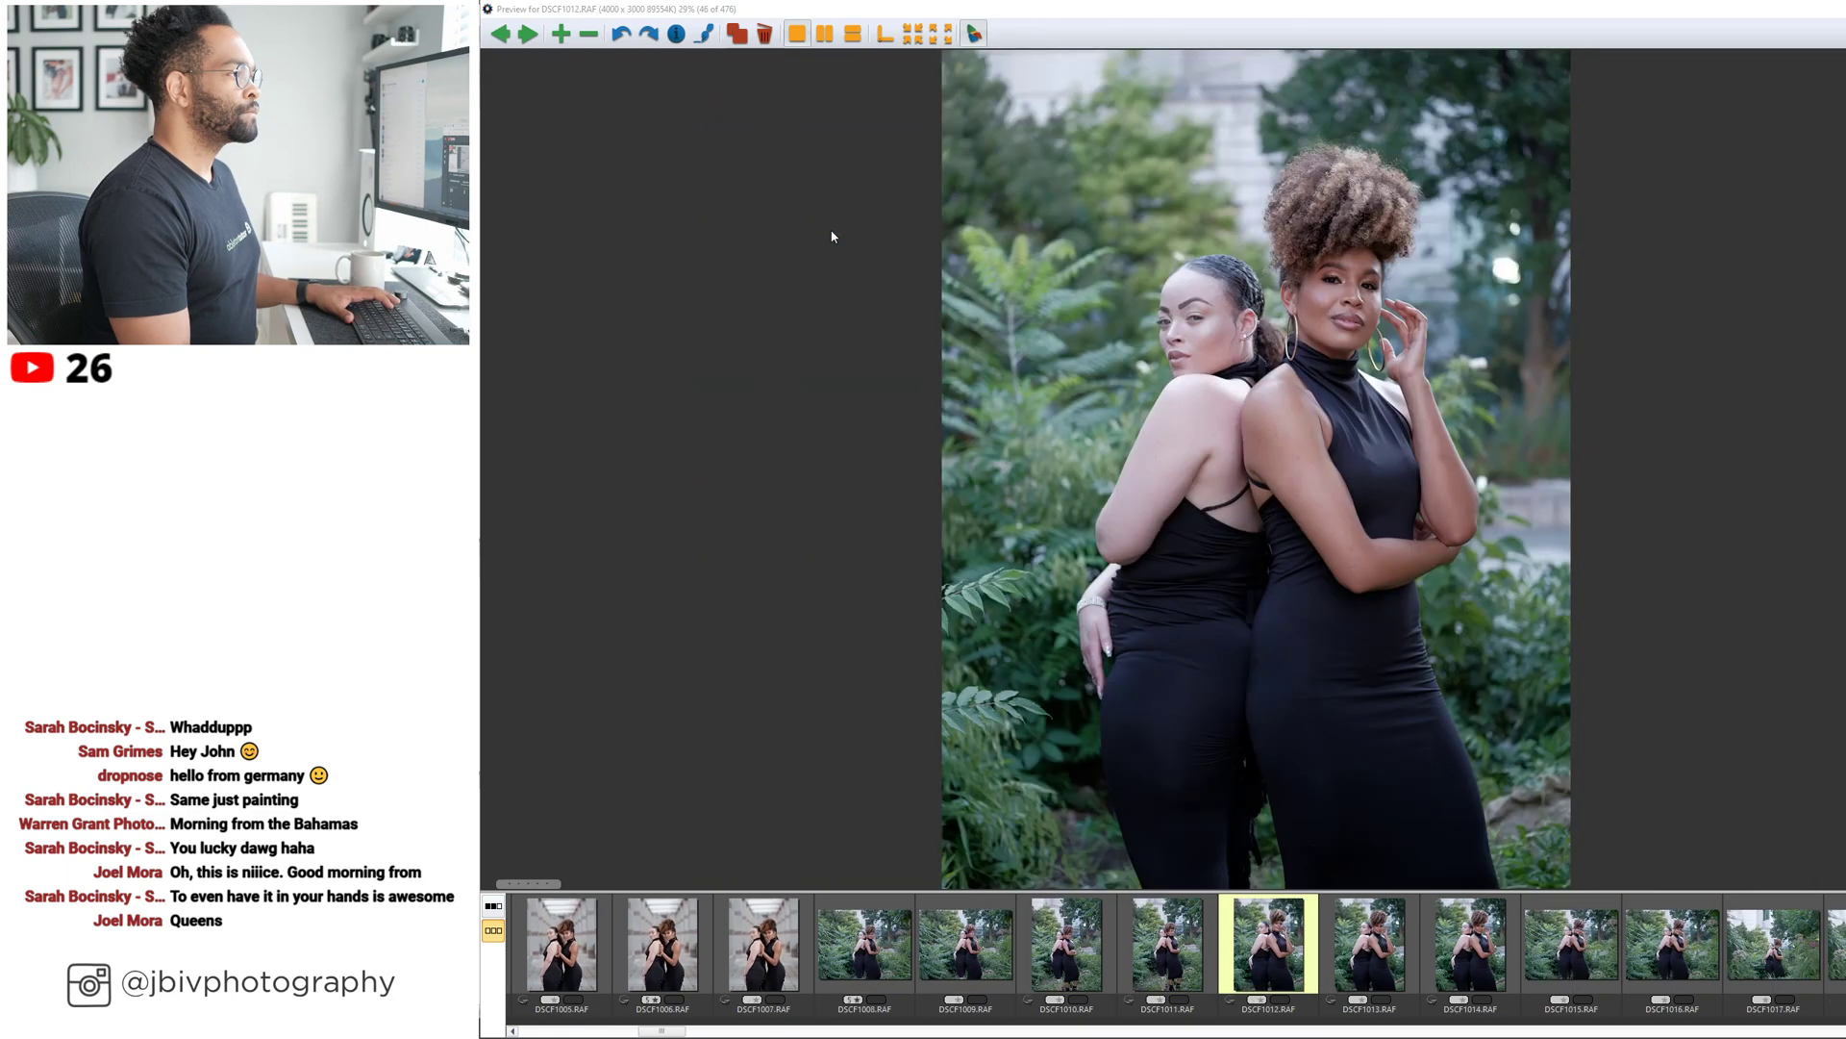
{"action": "key", "text": "Right"}
{"action": "key", "text": "Right"}
{"action": "key", "text": "Right"}
{"action": "key", "text": "Right"}
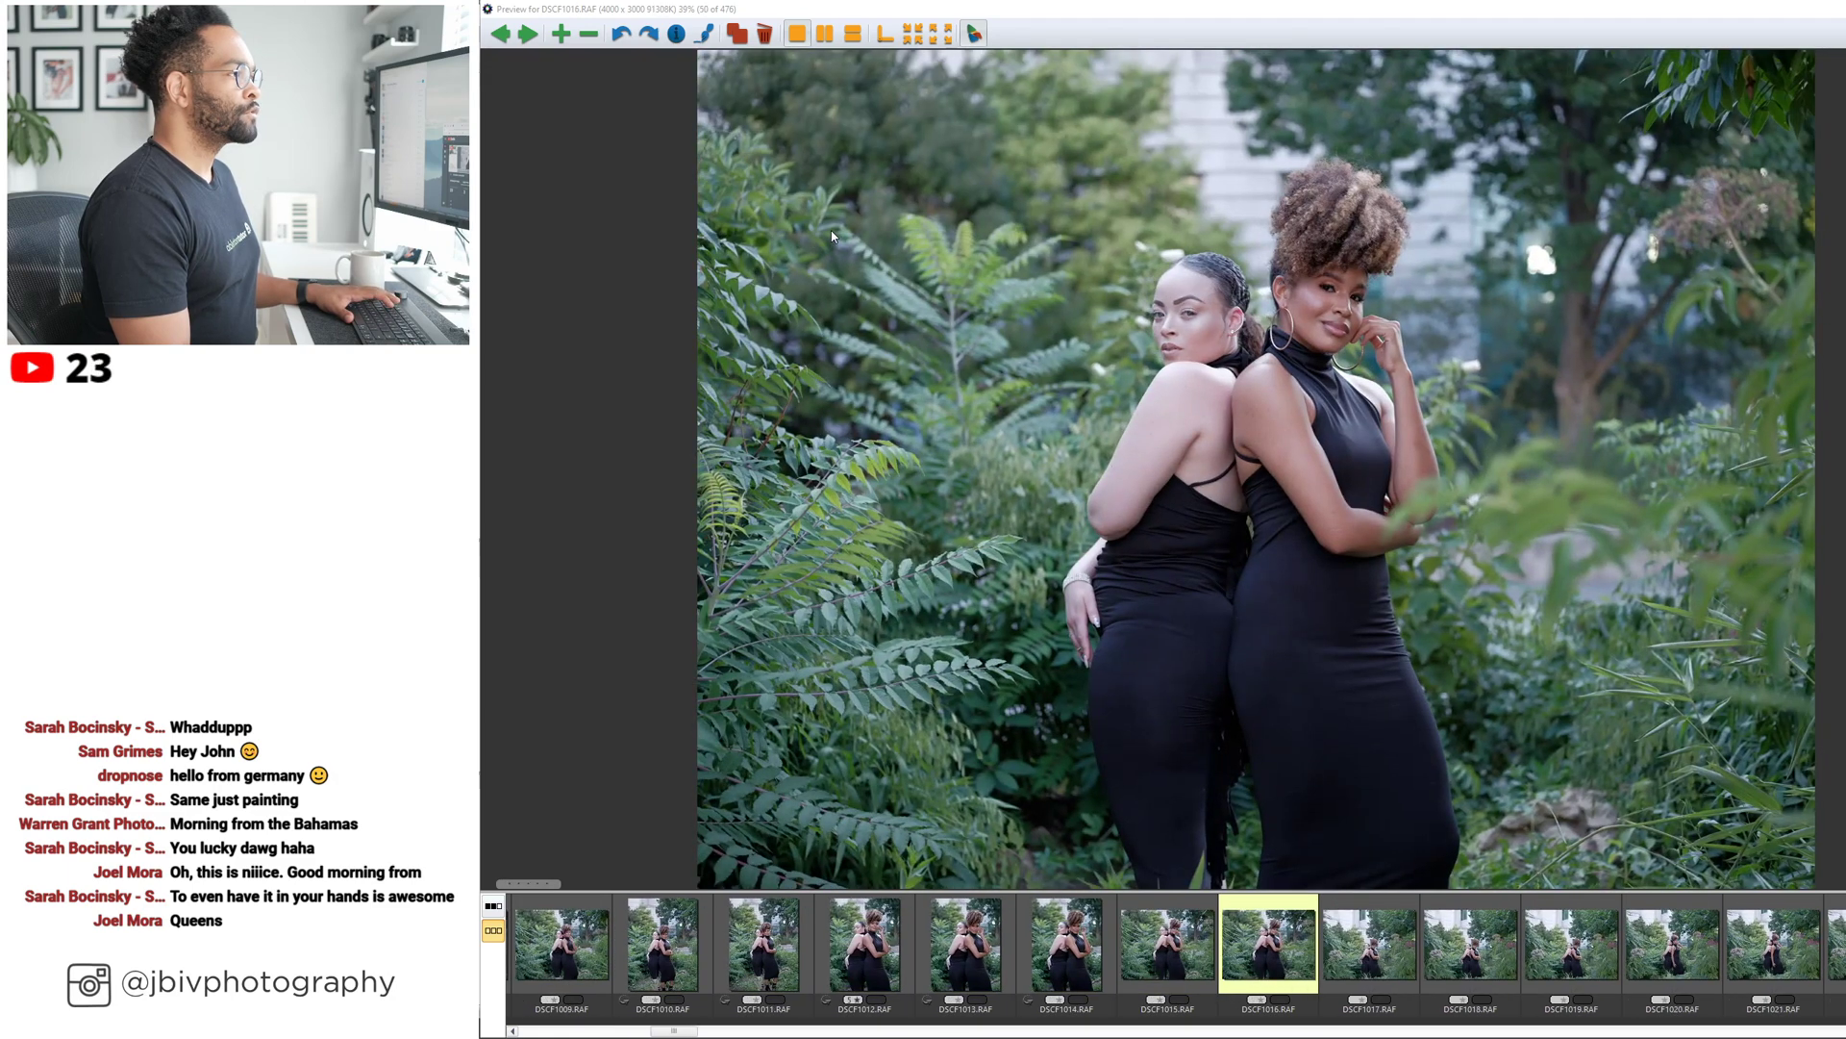
{"action": "key", "text": "Right"}
{"action": "key", "text": "Right"}
{"action": "key", "text": "Right"}
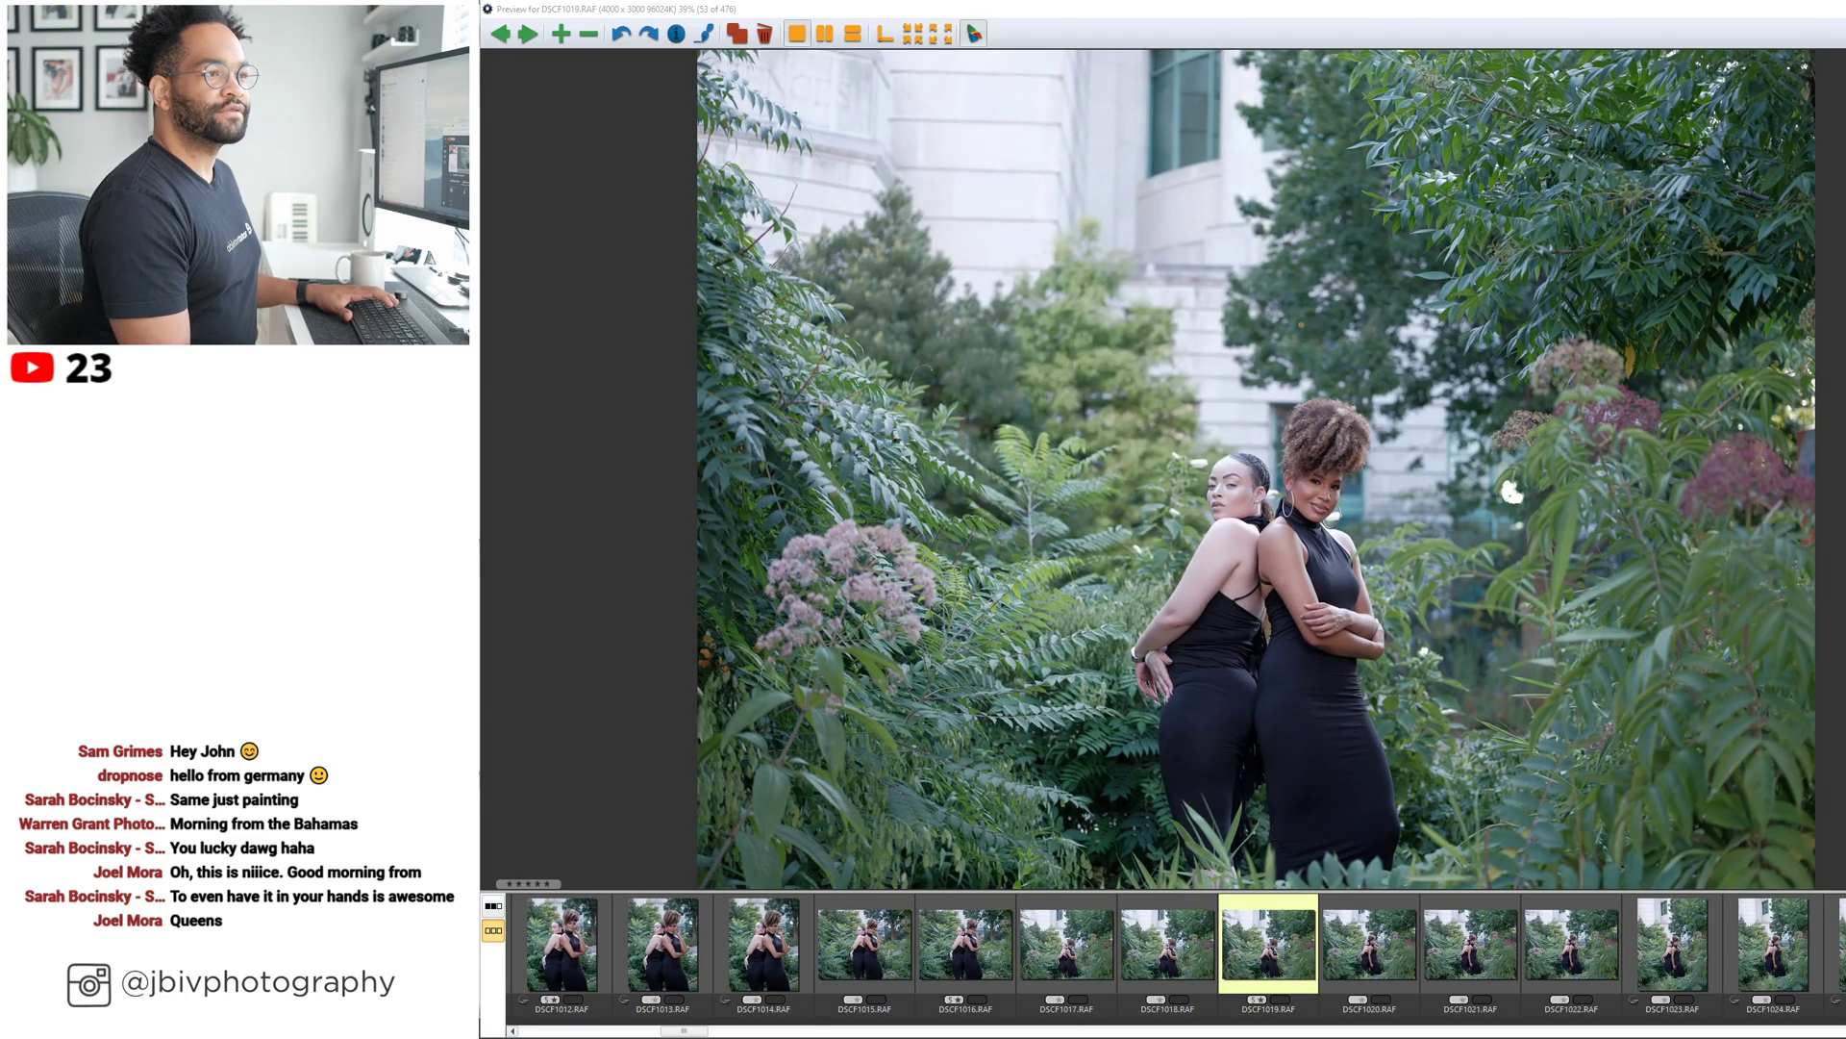
Bring the whole preview window into view and cull the garden photos up to DSCF1026.RAF, star-rating DSCF1021.RAF and DSCF1024.RAF.
{"action": "left_click_drag", "start_coordinate": [1713, 134], "coordinate": [1221, 30]}
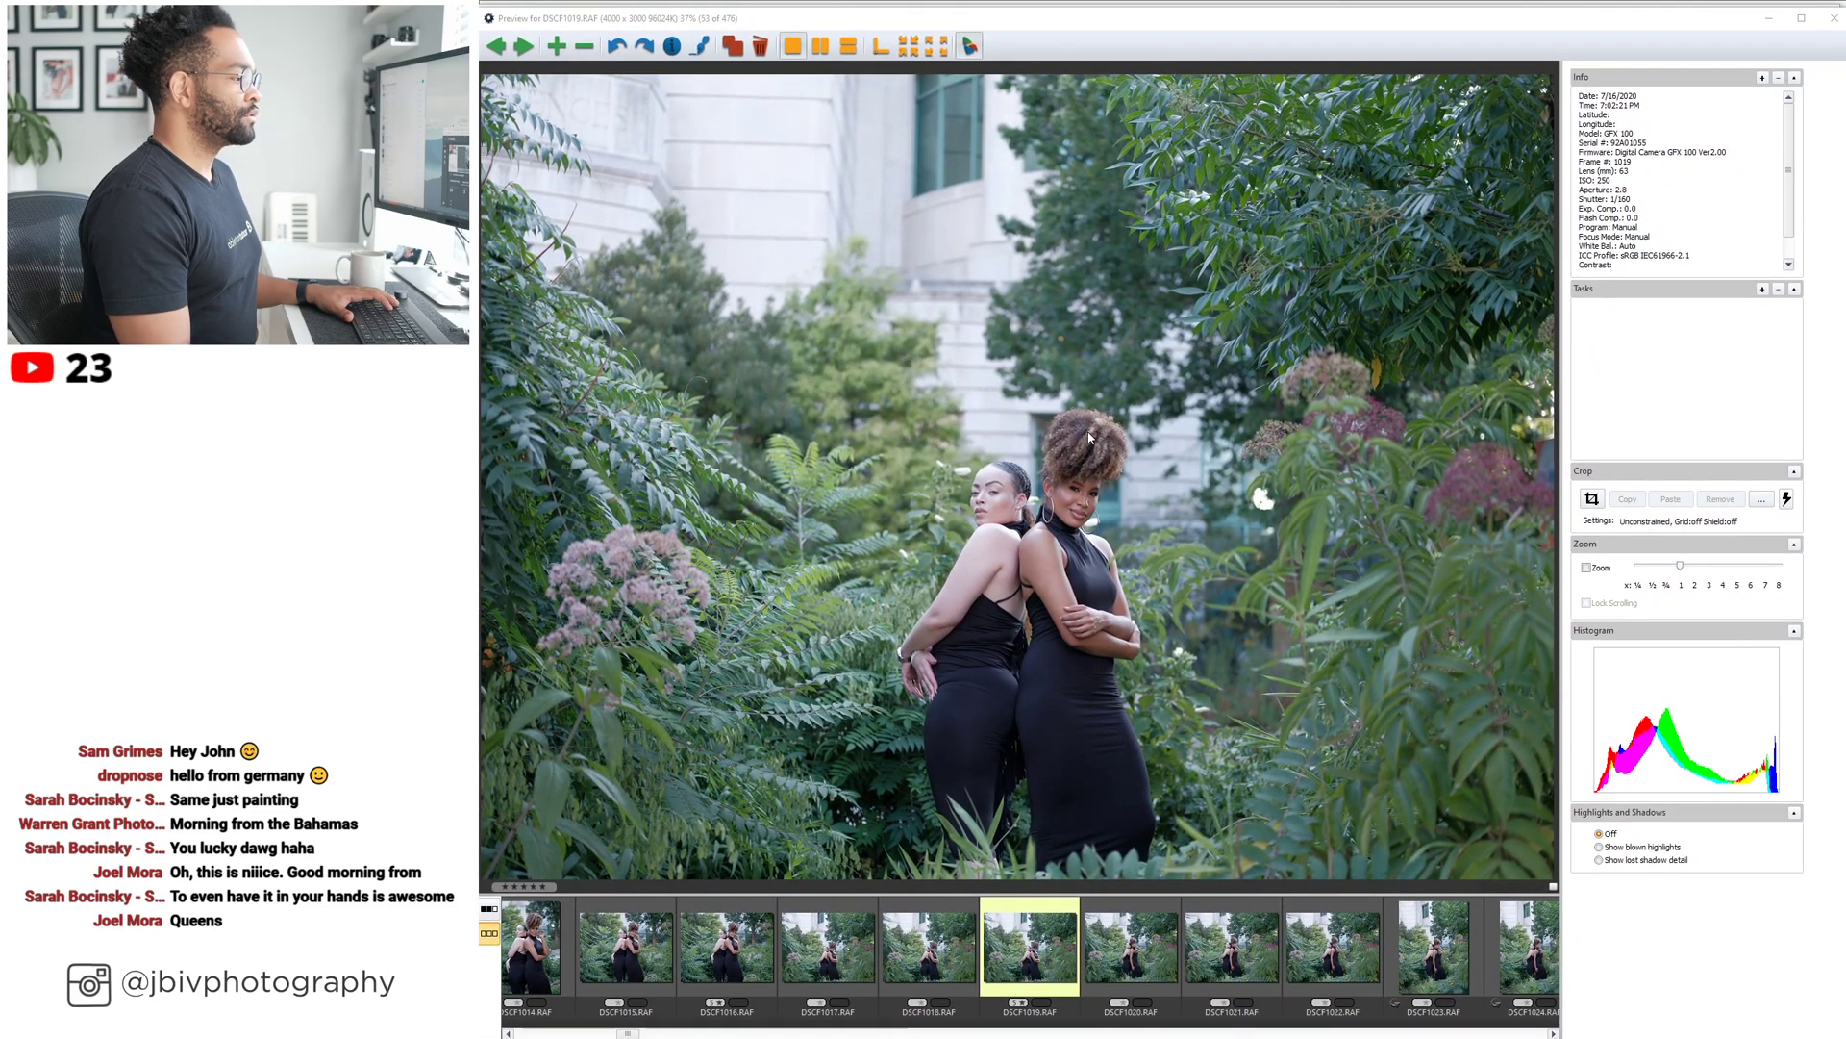
{"action": "key", "text": "Right"}
{"action": "key", "text": "Right"}
{"action": "key", "text": "Right"}
{"action": "key", "text": "Right"}
{"action": "key", "text": "Right"}
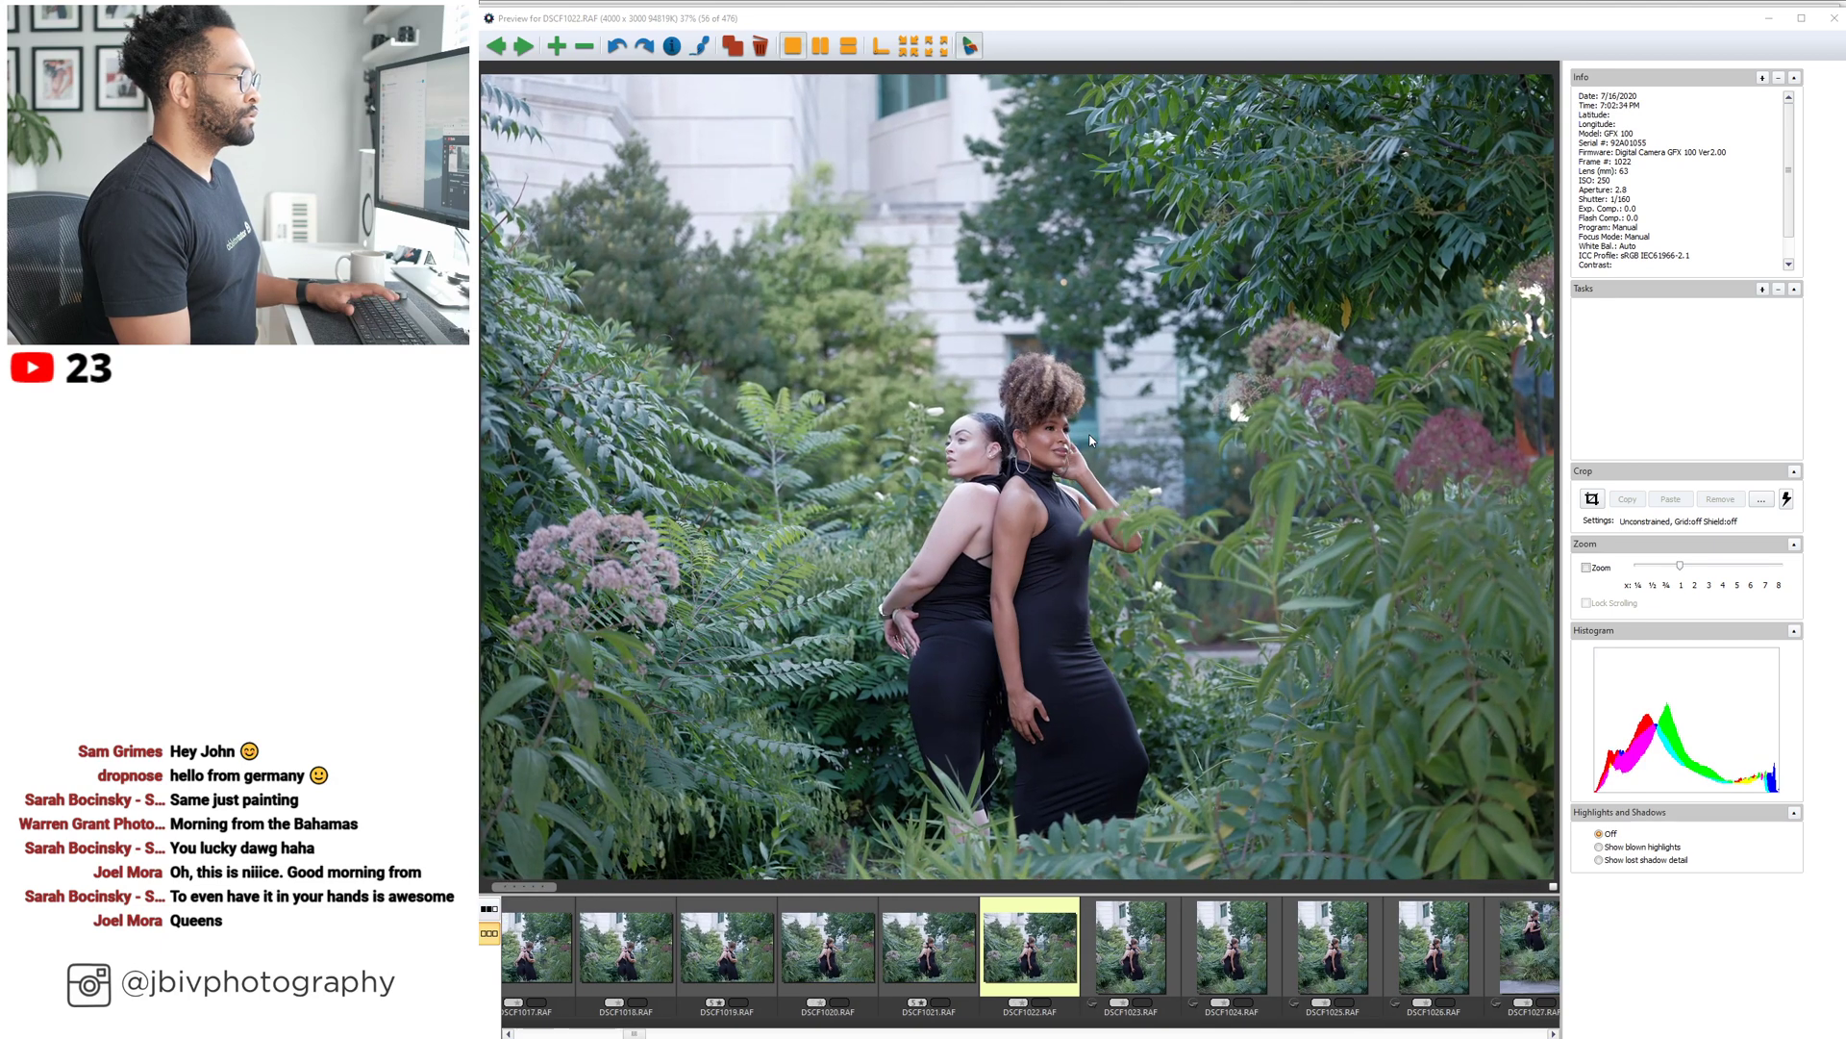
{"action": "key", "text": "Right"}
{"action": "key", "text": "Right"}
{"action": "key", "text": "Right"}
{"action": "key", "text": "Right"}
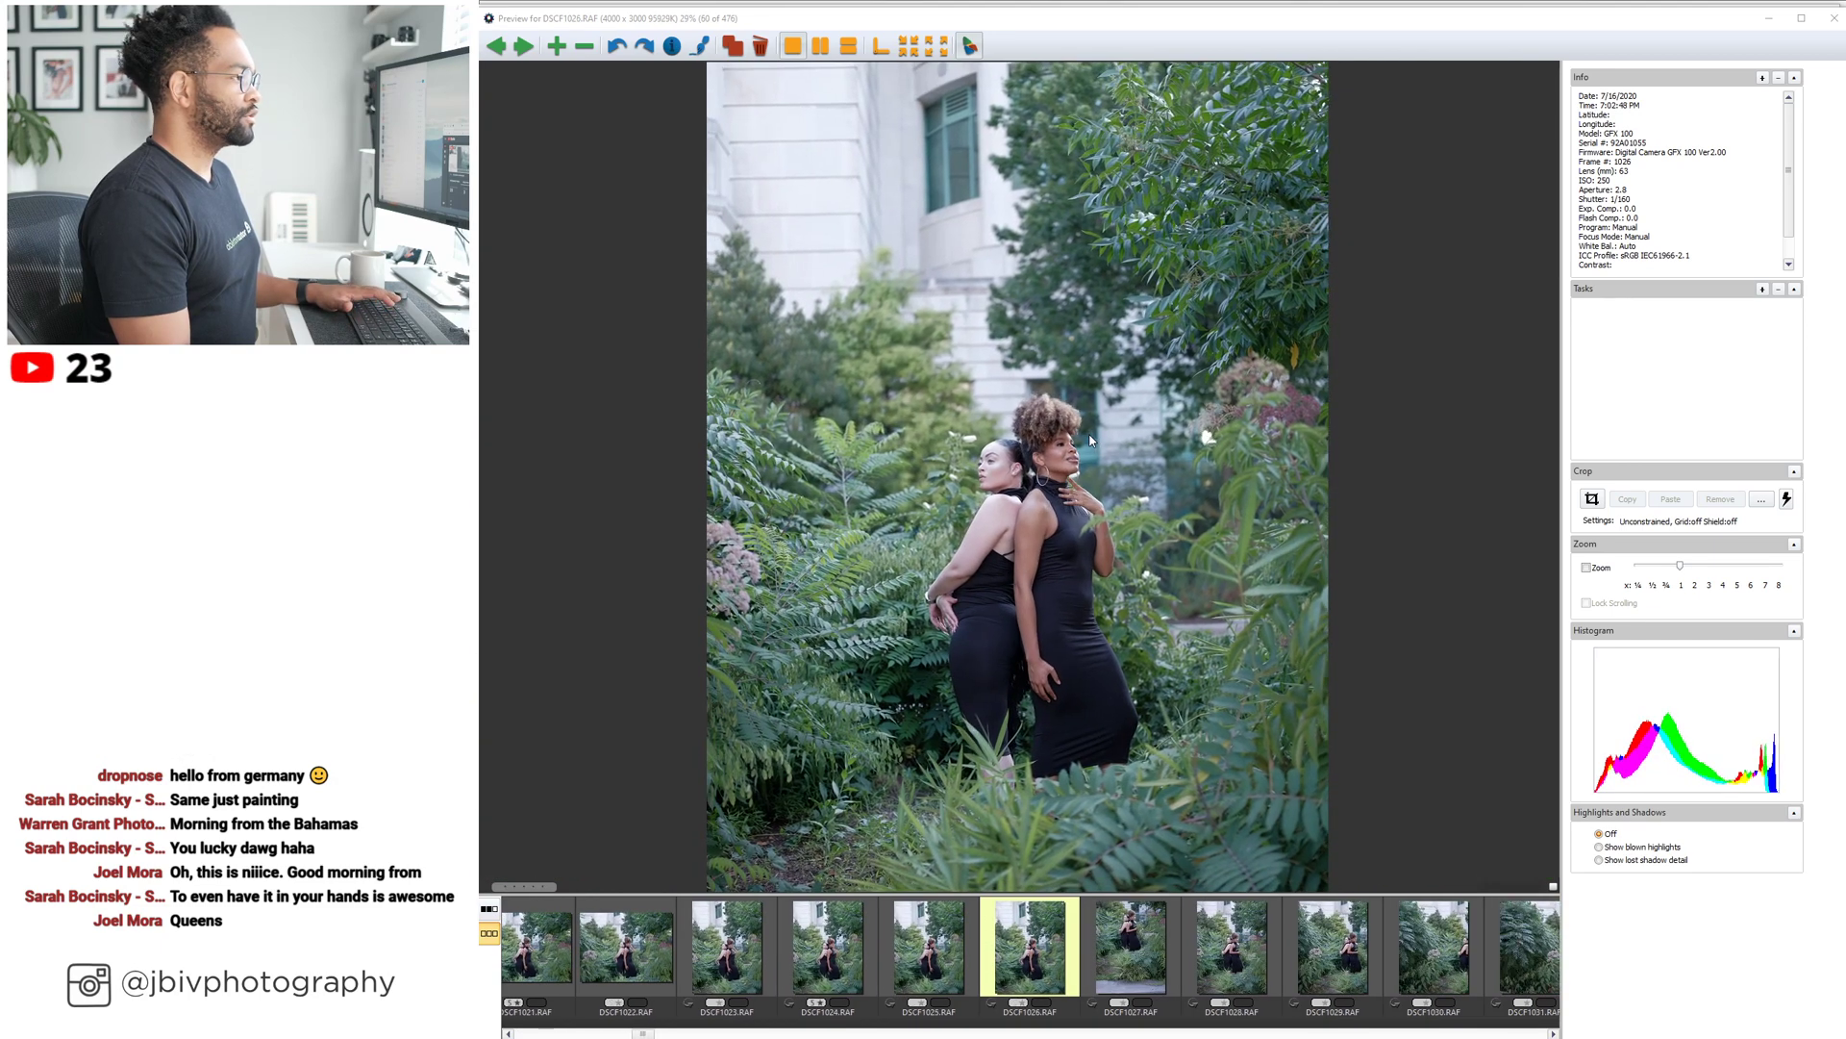
Continue culling the garden photos from DSCF1027.RAF past DSCF1030.RAF, star-rating DSCF1028.RAF and skipping frames without the subjects.
{"action": "key", "text": "Right"}
{"action": "key", "text": "Right"}
{"action": "key", "text": "Right"}
{"action": "key", "text": "Right"}
{"action": "key", "text": "Right"}
{"action": "key", "text": "Right"}
{"action": "key", "text": "Right"}
{"action": "key", "text": "Right"}
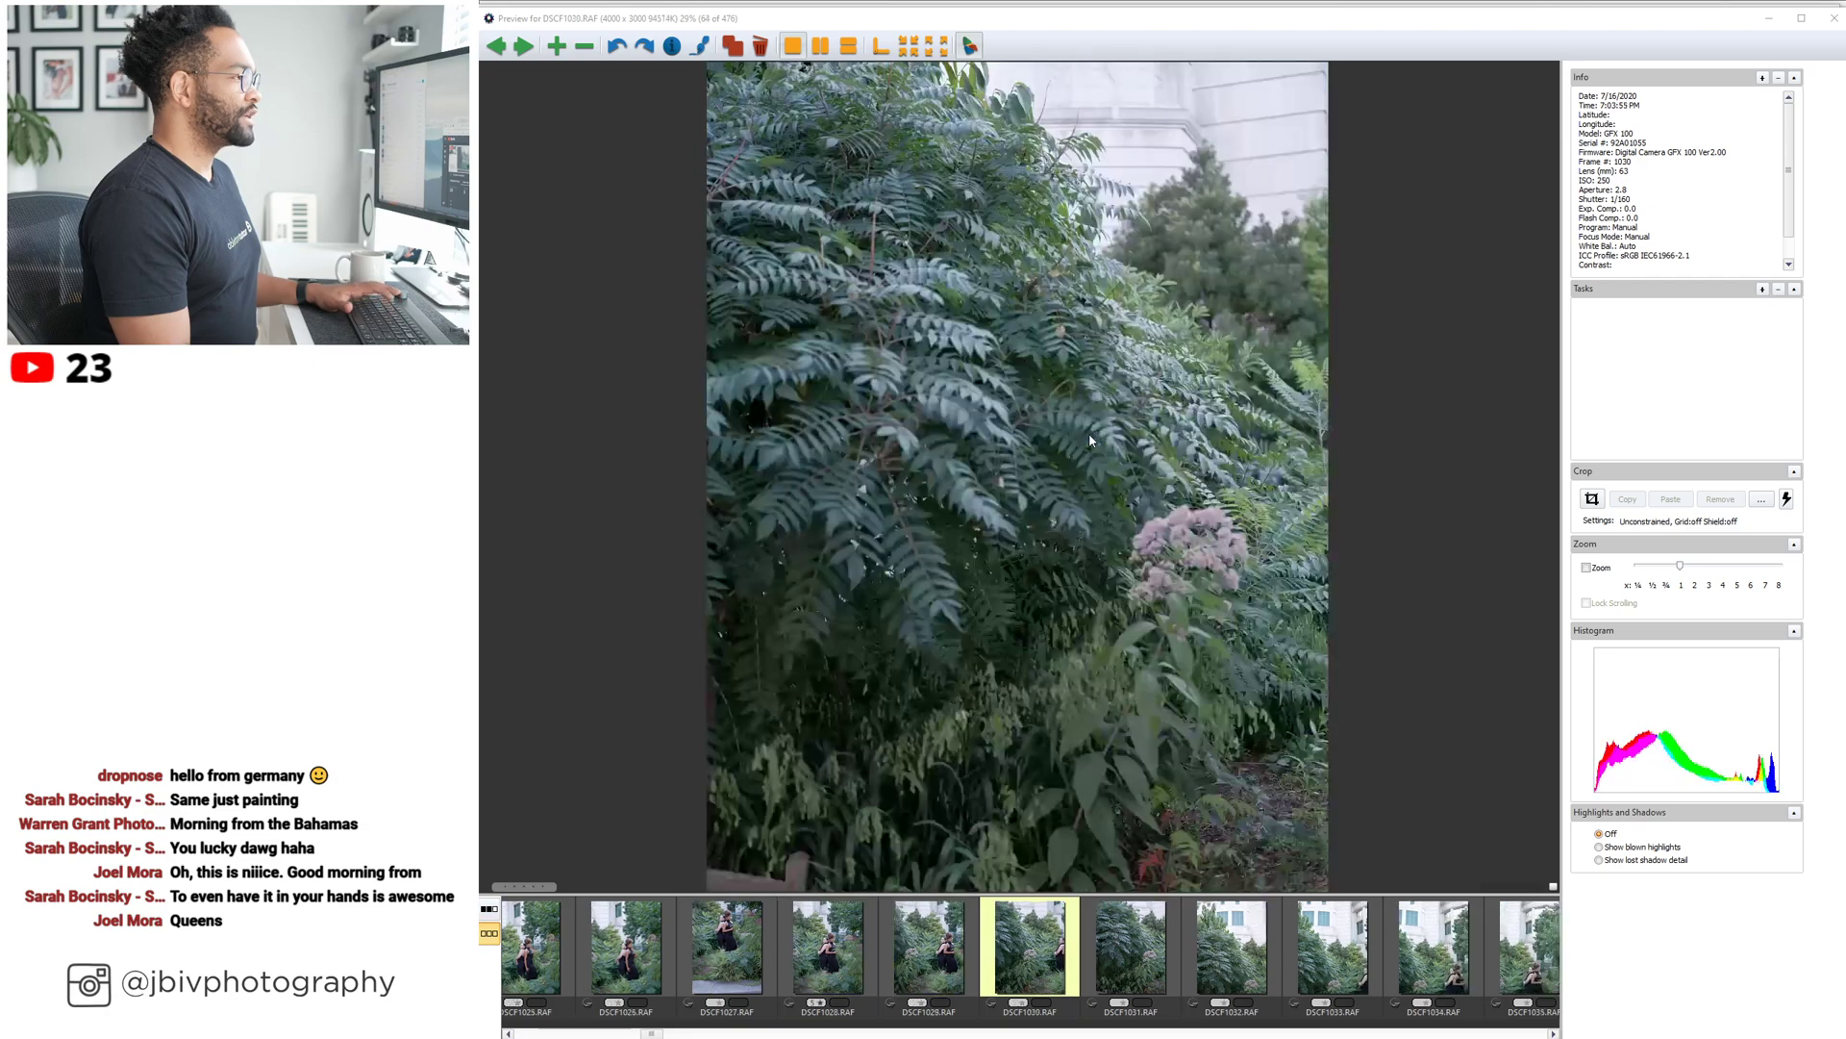
Review the garden frames from DSCF1031.RAF to DSCF1050.RAF, leaving all of them unrated.
{"action": "key", "text": "Right"}
{"action": "key", "text": "Right"}
{"action": "key", "text": "Right"}
{"action": "key", "text": "Right"}
{"action": "key", "text": "Right"}
{"action": "key", "text": "Right"}
{"action": "key", "text": "Right"}
{"action": "key", "text": "Right"}
{"action": "key", "text": "Right"}
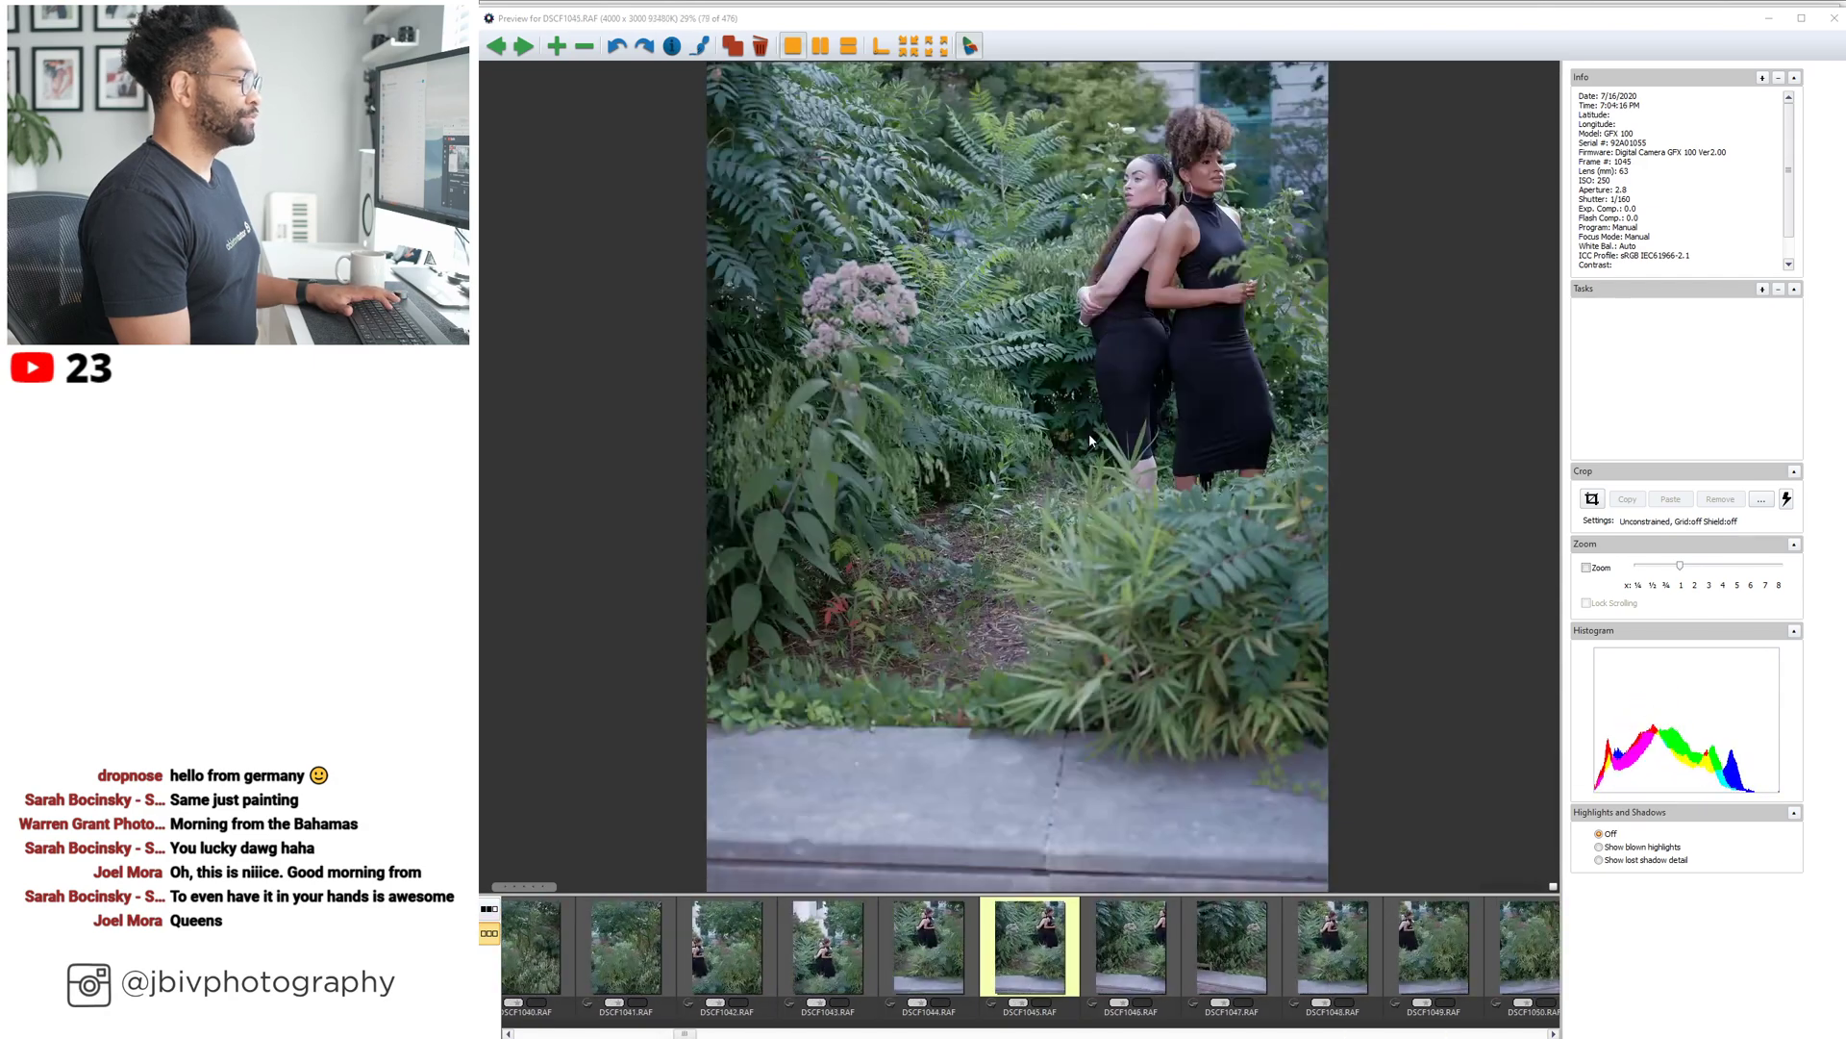
{"action": "key", "text": "Right"}
{"action": "key", "text": "Right"}
{"action": "key", "text": "Right"}
{"action": "key", "text": "Right"}
{"action": "key", "text": "Right"}
{"action": "key", "text": "Right"}
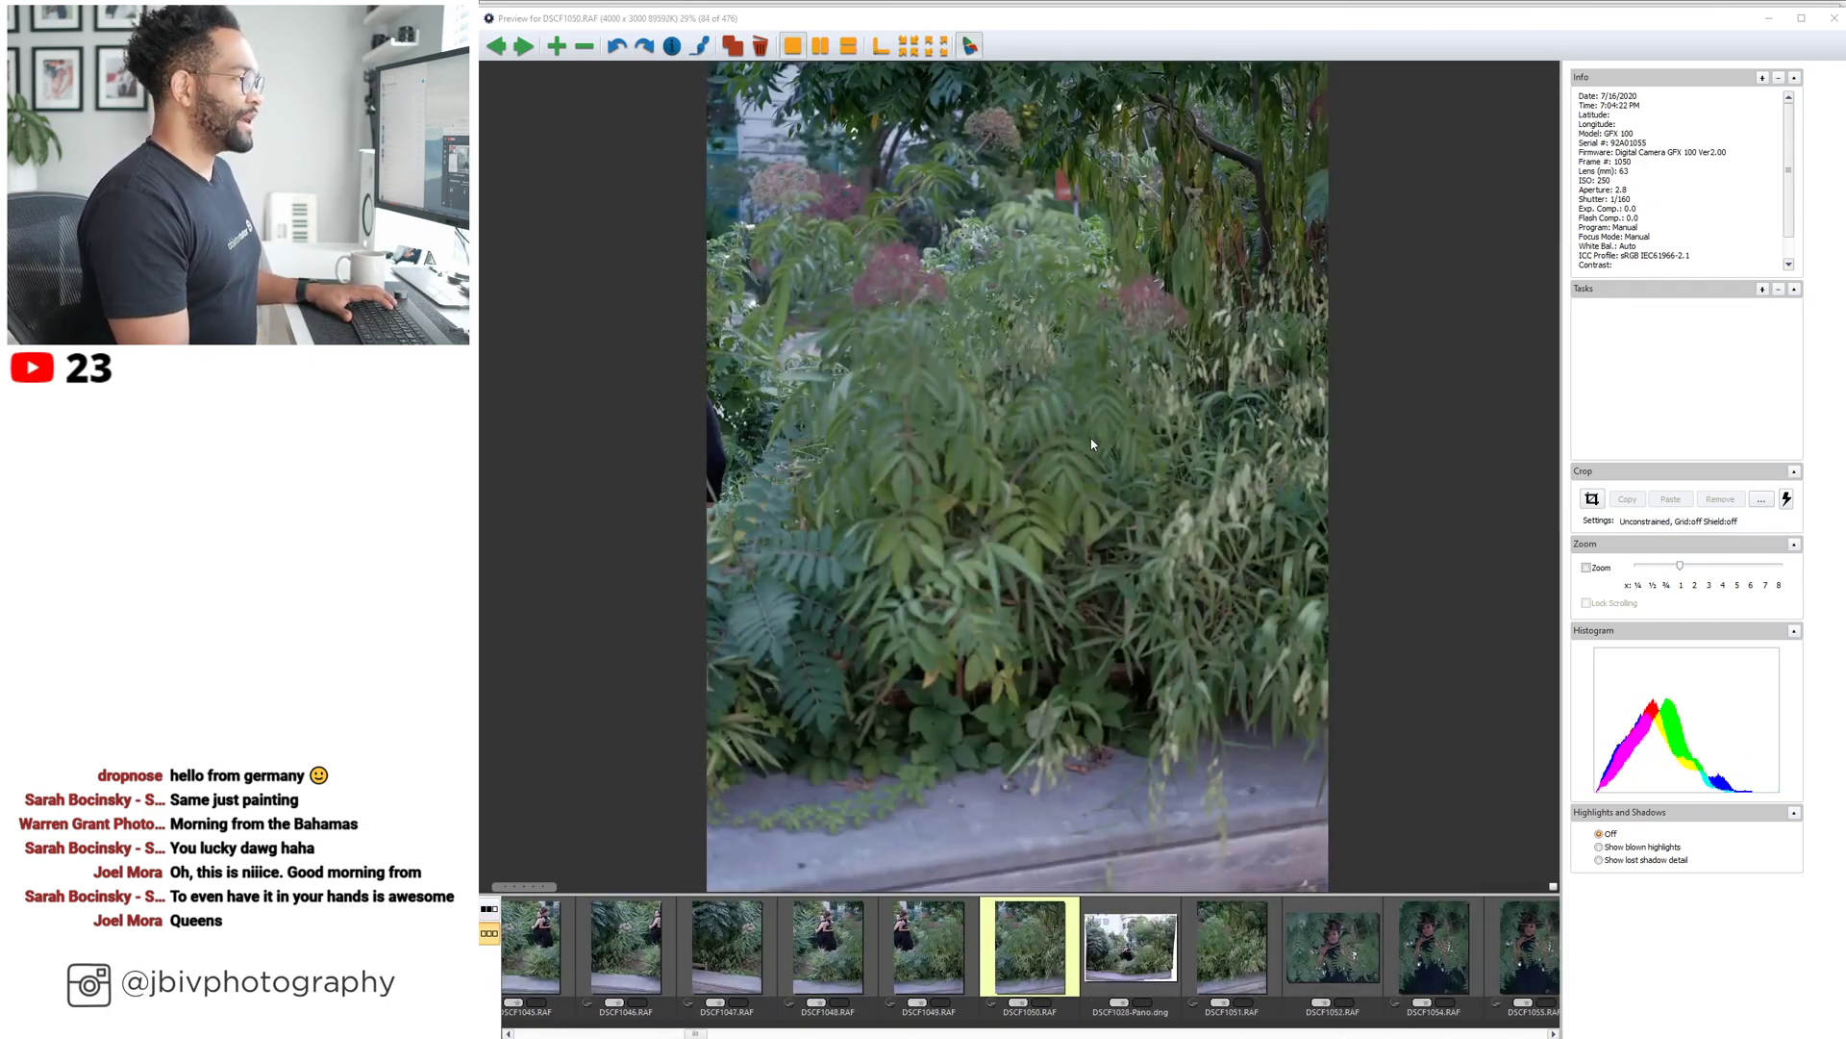
Cull from the stitched panorama DNG through the foliage portraits to DSCF1061.RAF, giving five stars to the panorama and DSCF1058.RAF.
{"action": "key", "text": "Right"}
{"action": "key", "text": "Right"}
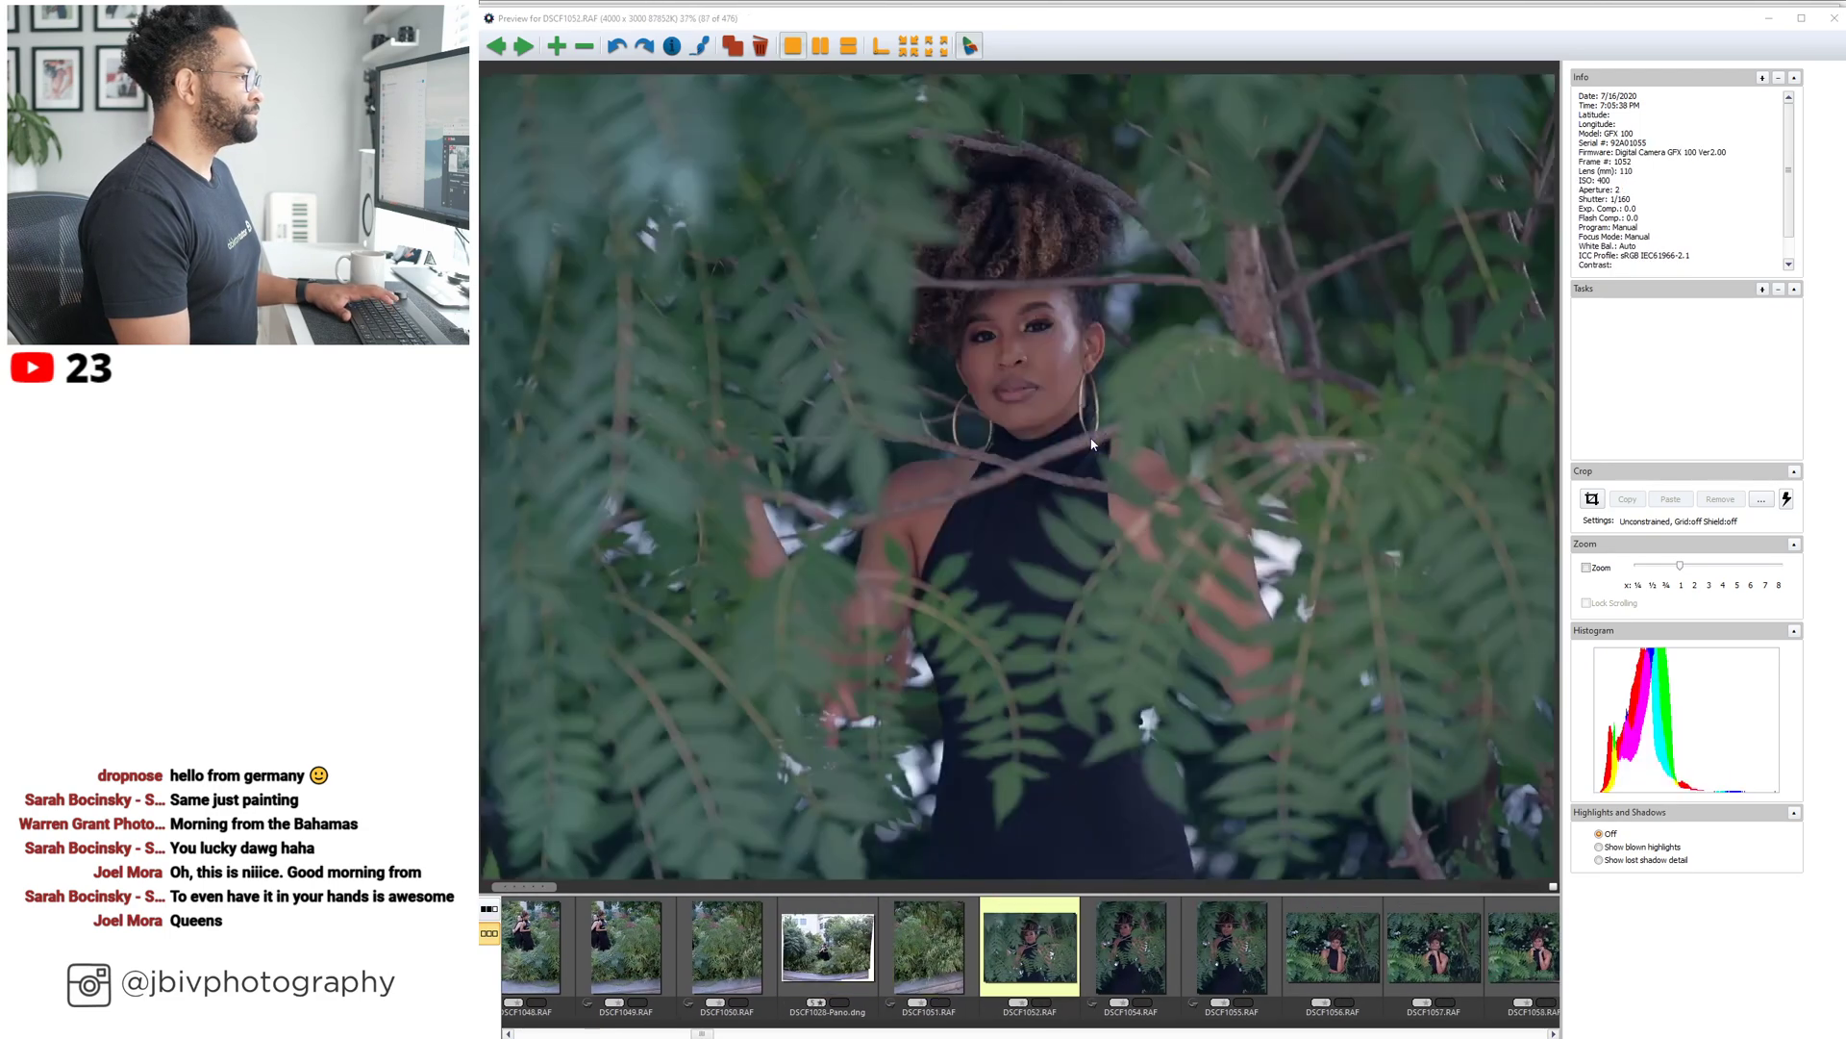
{"action": "key", "text": "Right"}
{"action": "key", "text": "Right"}
{"action": "key", "text": "Right"}
{"action": "key", "text": "Right"}
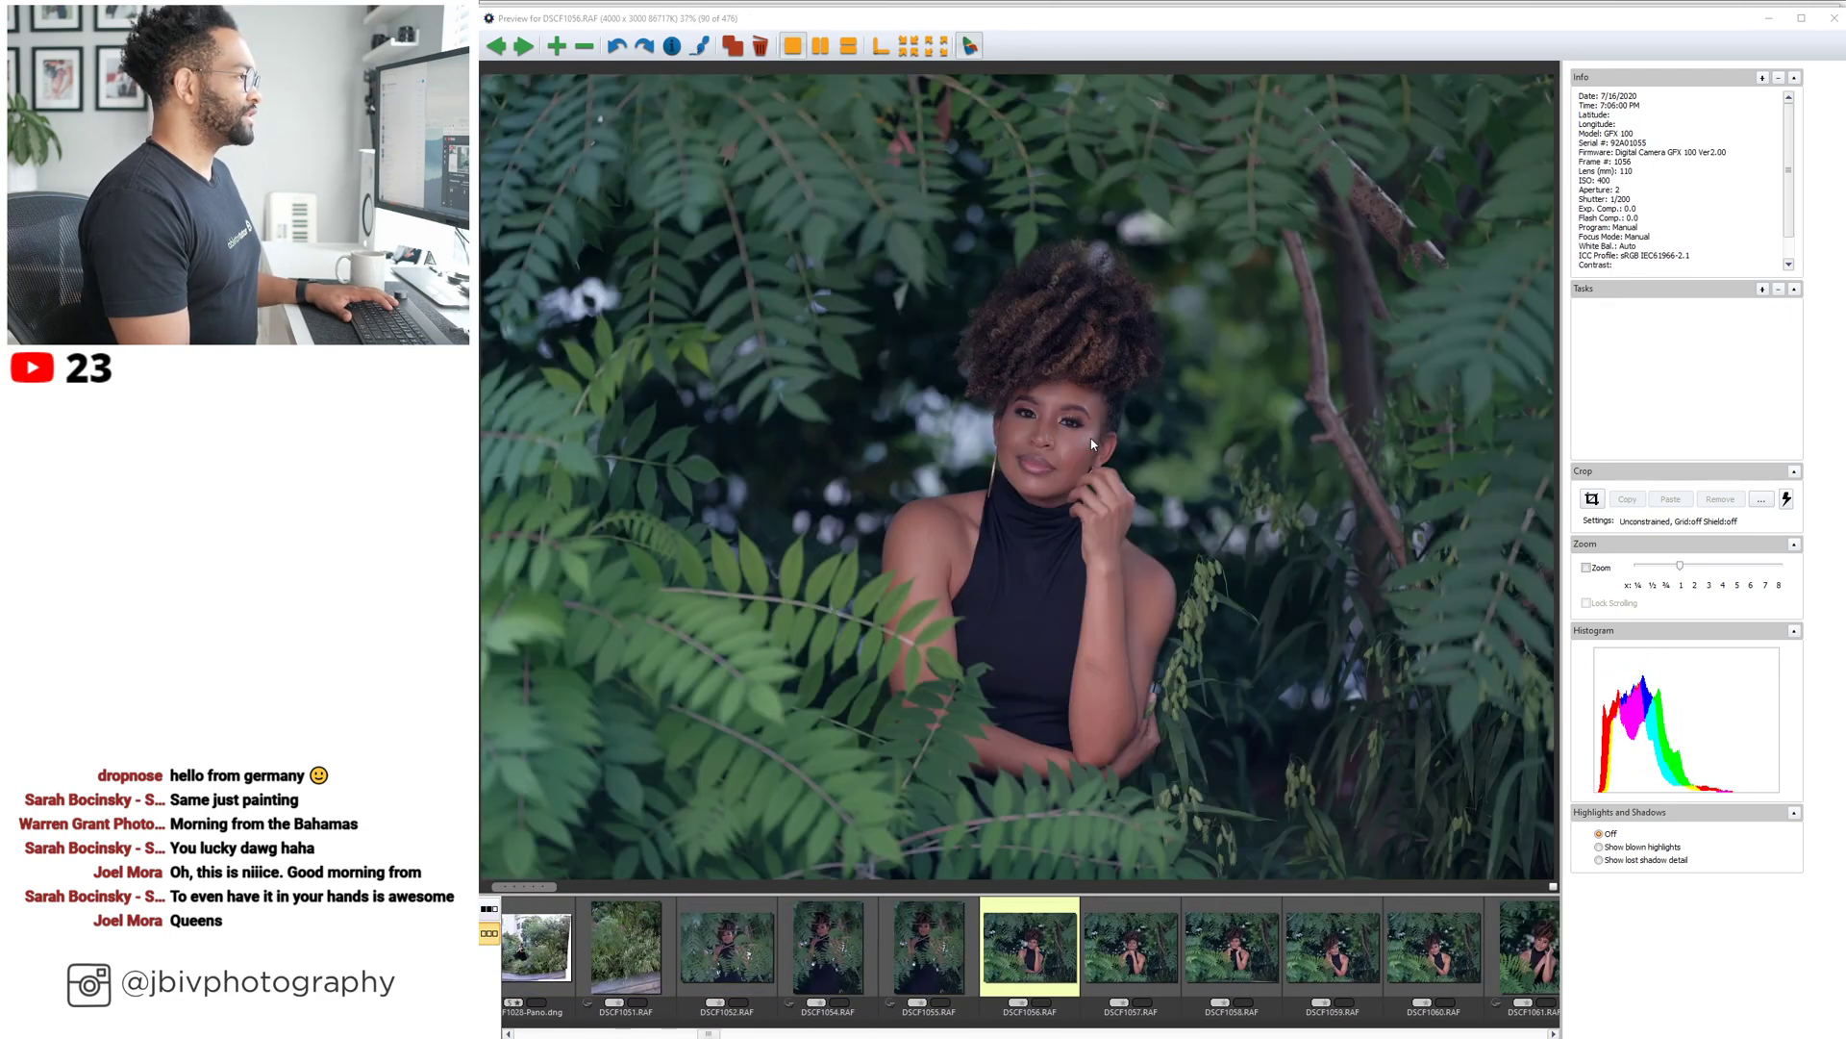
{"action": "key", "text": "Right"}
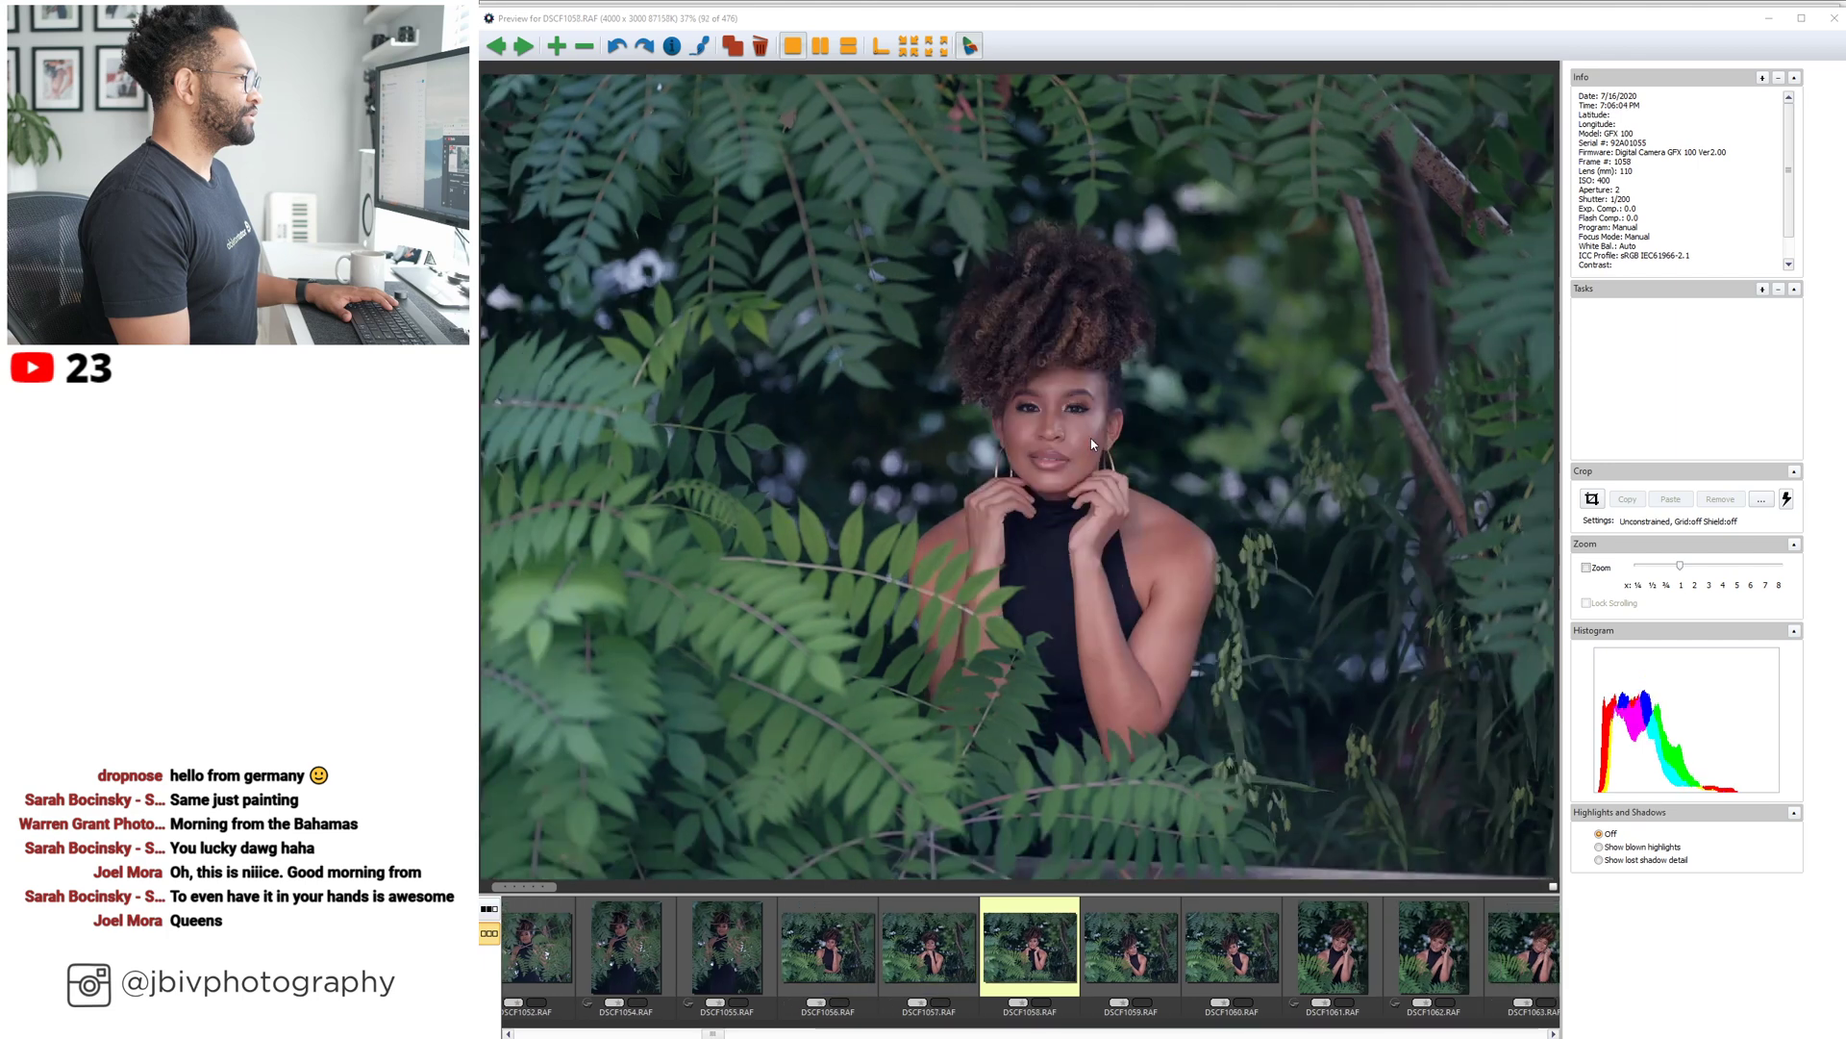
{"action": "key", "text": "Right"}
{"action": "key", "text": "Right"}
{"action": "key", "text": "Right"}
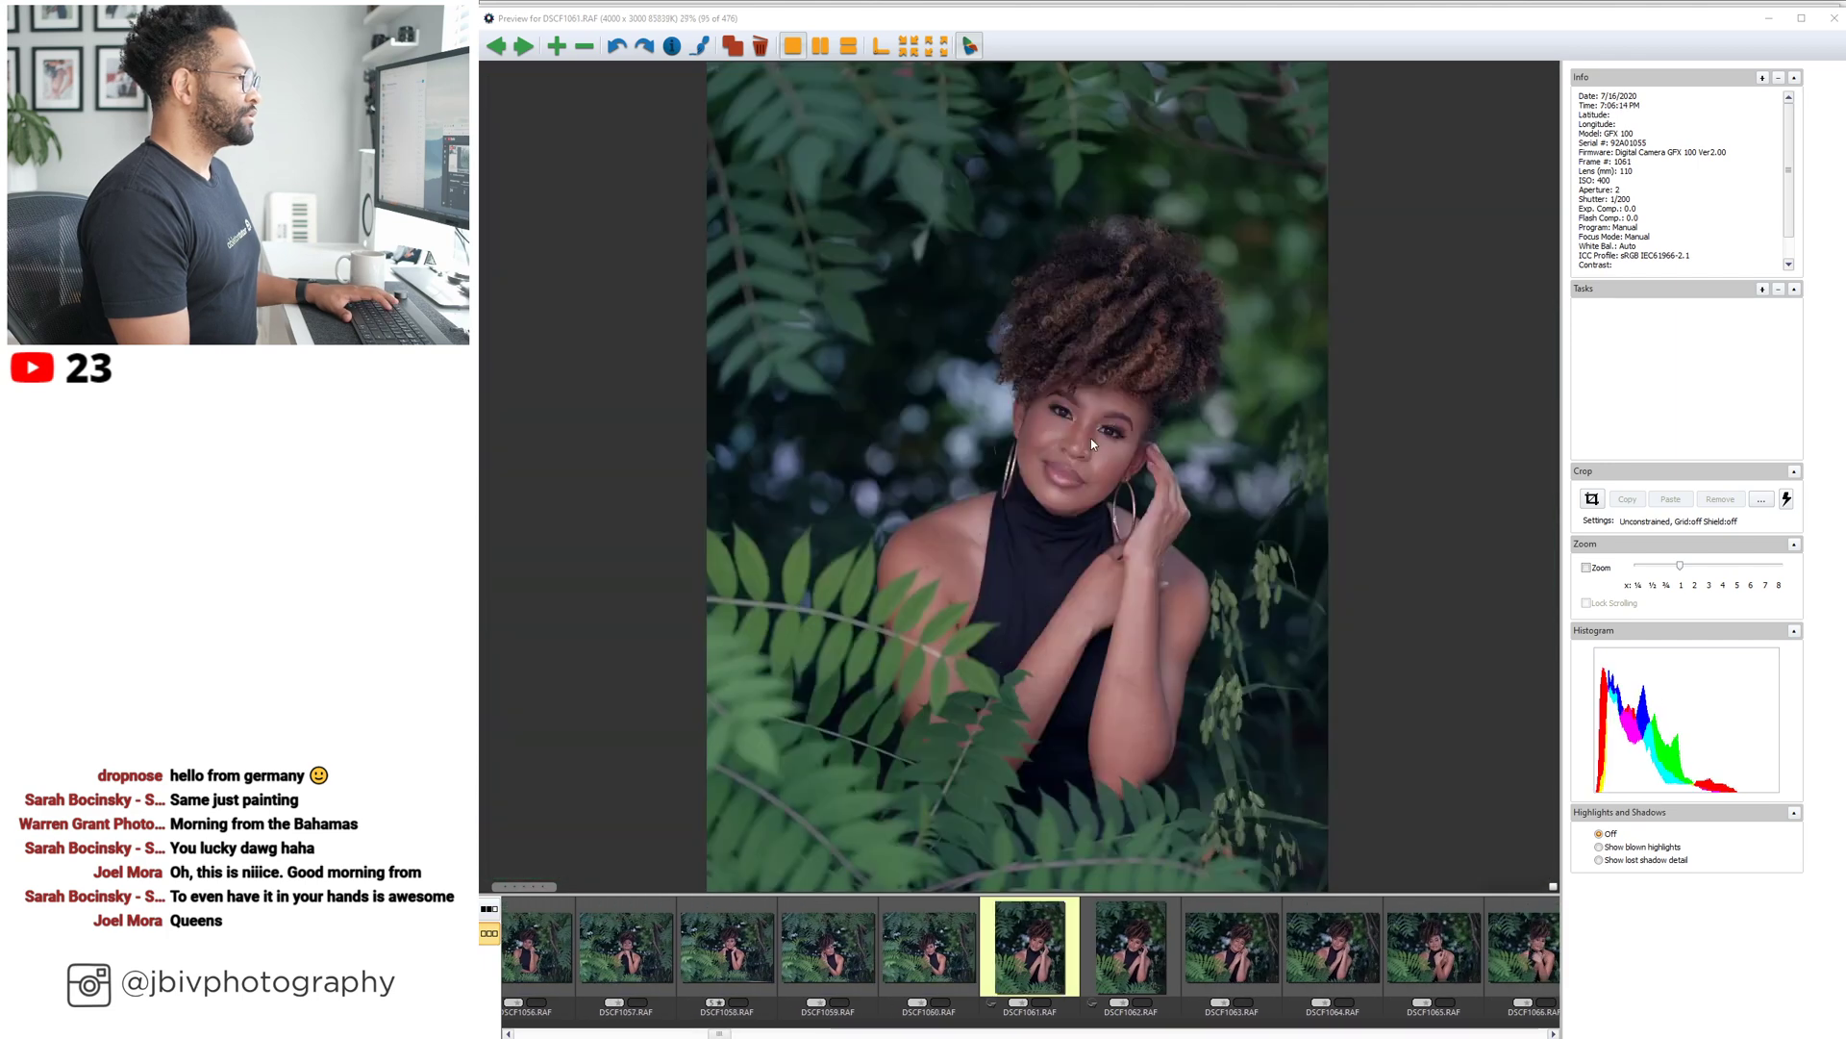
Cull the close foliage portraits from DSCF1062.RAF to DSCF1066.RAF, giving DSCF1062.RAF and DSCF1066.RAF five stars.
{"action": "key", "text": "Right"}
{"action": "key", "text": "Right"}
{"action": "key", "text": "Right"}
{"action": "key", "text": "Right"}
{"action": "key", "text": "Right"}
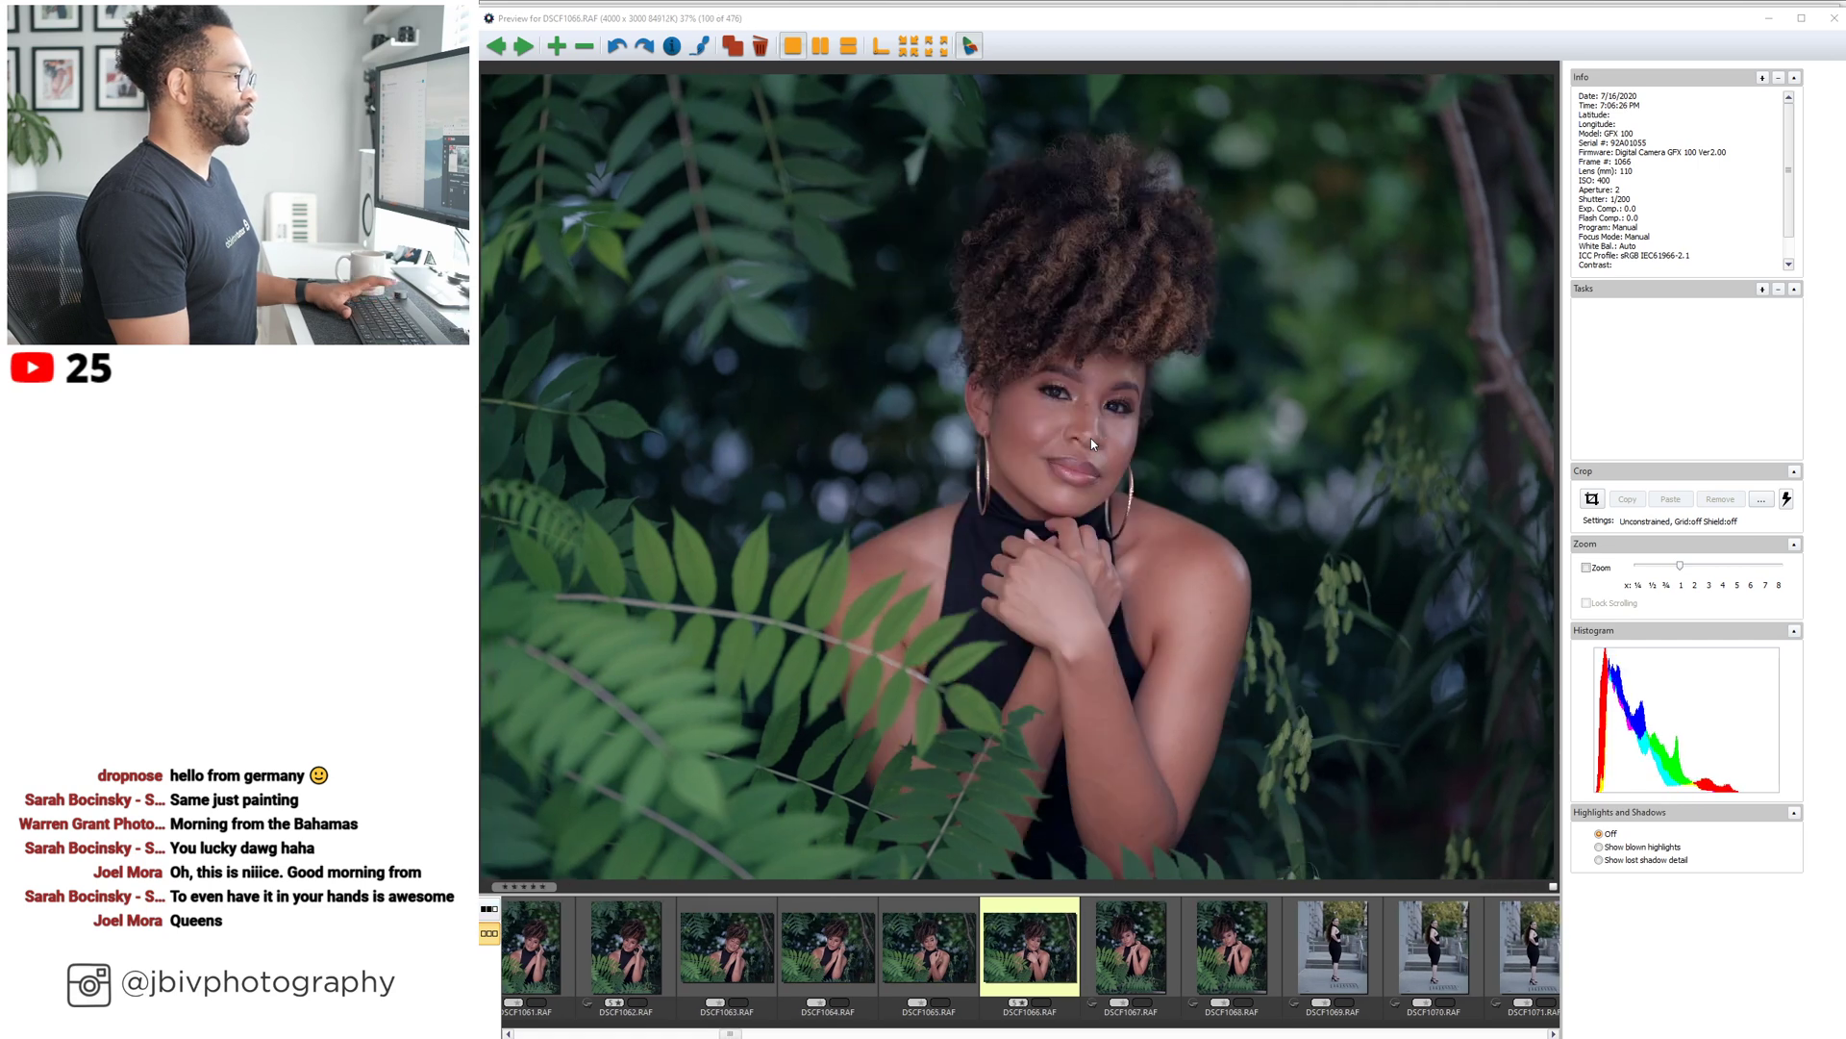
{"action": "key", "text": "5"}
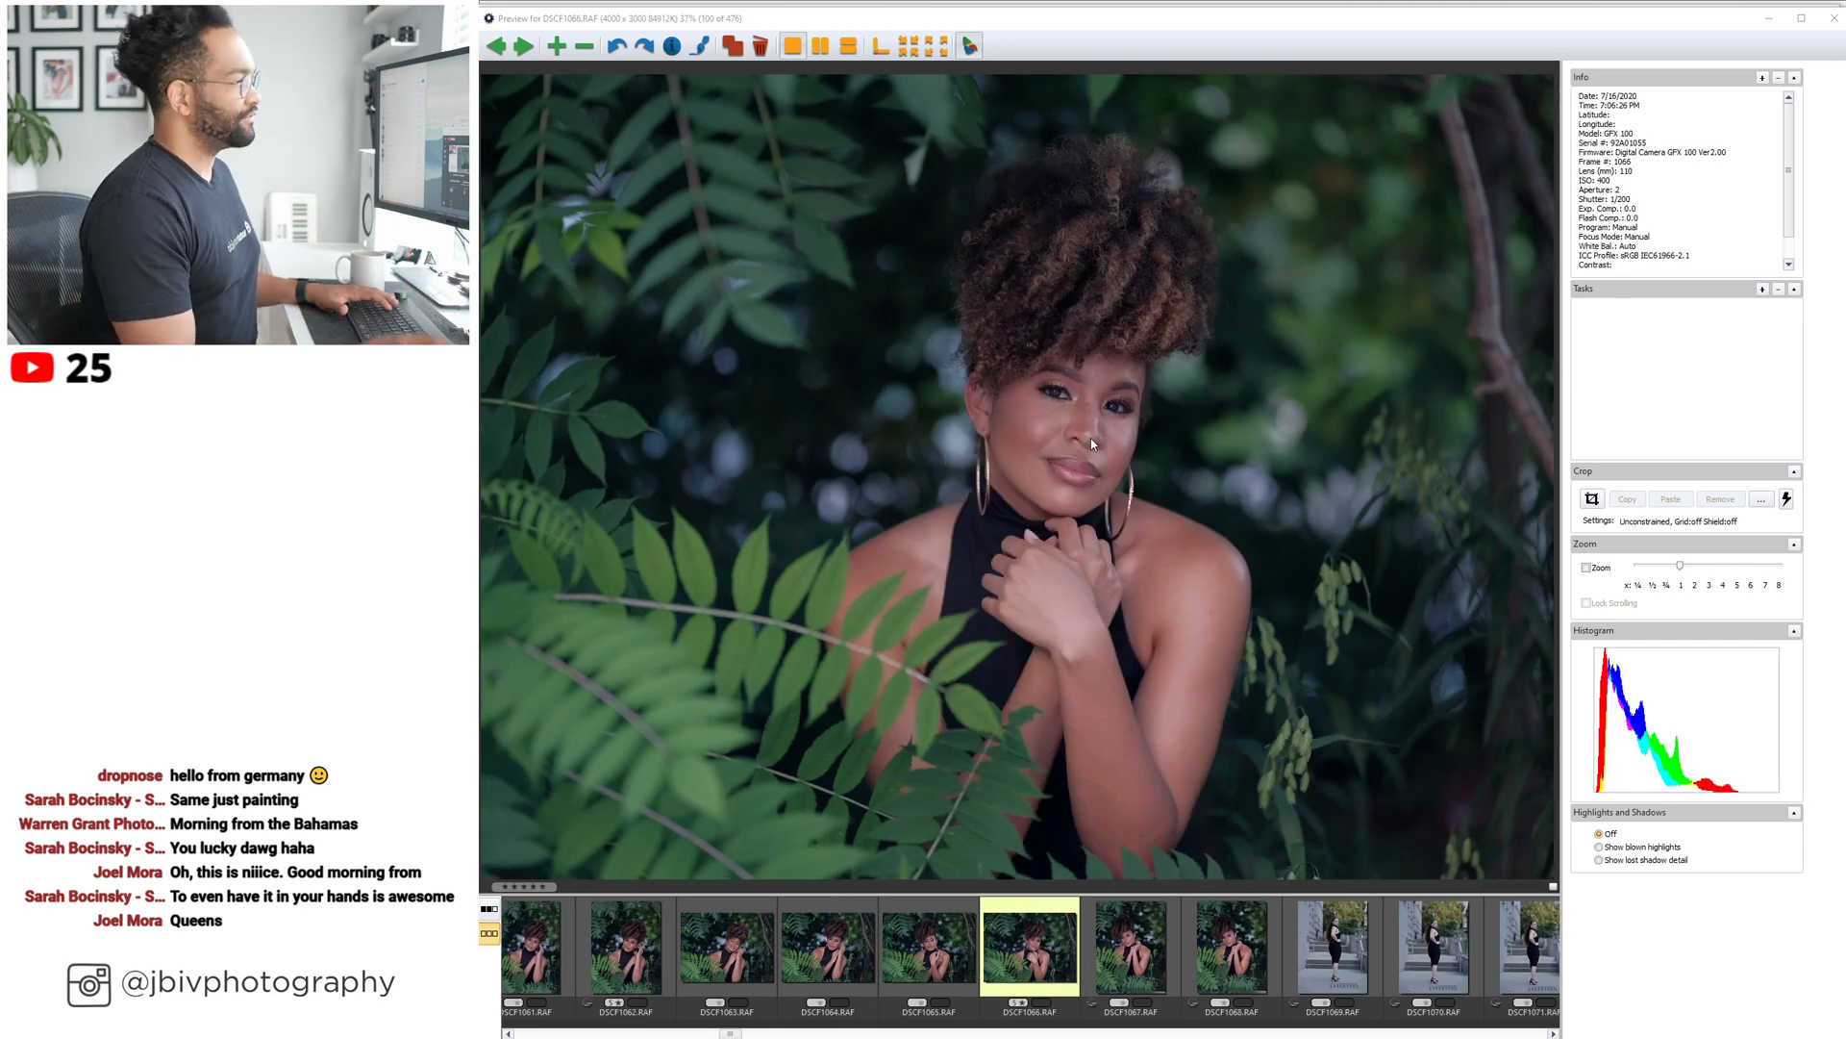
Cull from DSCF1067.RAF to the plaza portrait DSCF1073.RAF, giving DSCF1068.RAF and DSCF1070.RAF five stars.
{"action": "key", "text": "Right"}
{"action": "key", "text": "Right"}
{"action": "key", "text": "Right"}
{"action": "key", "text": "Right"}
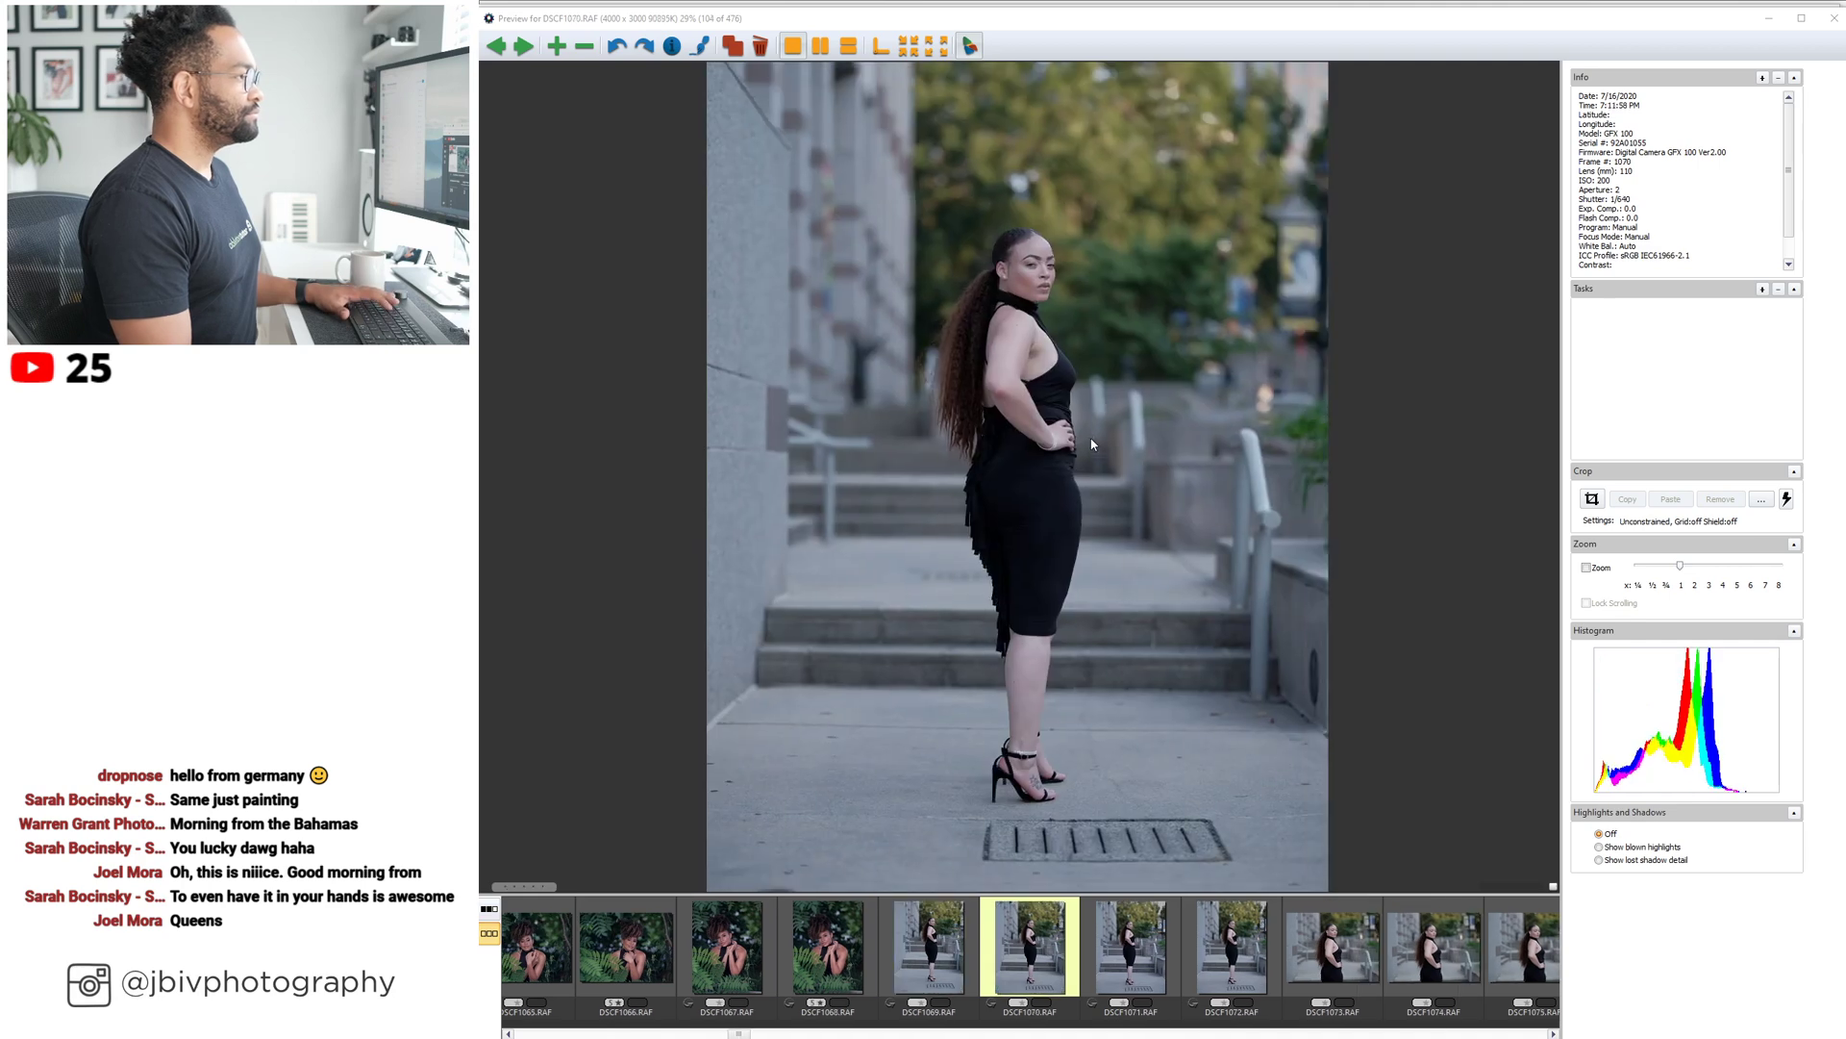
{"action": "key", "text": "Right"}
{"action": "key", "text": "Right"}
{"action": "key", "text": "Right"}
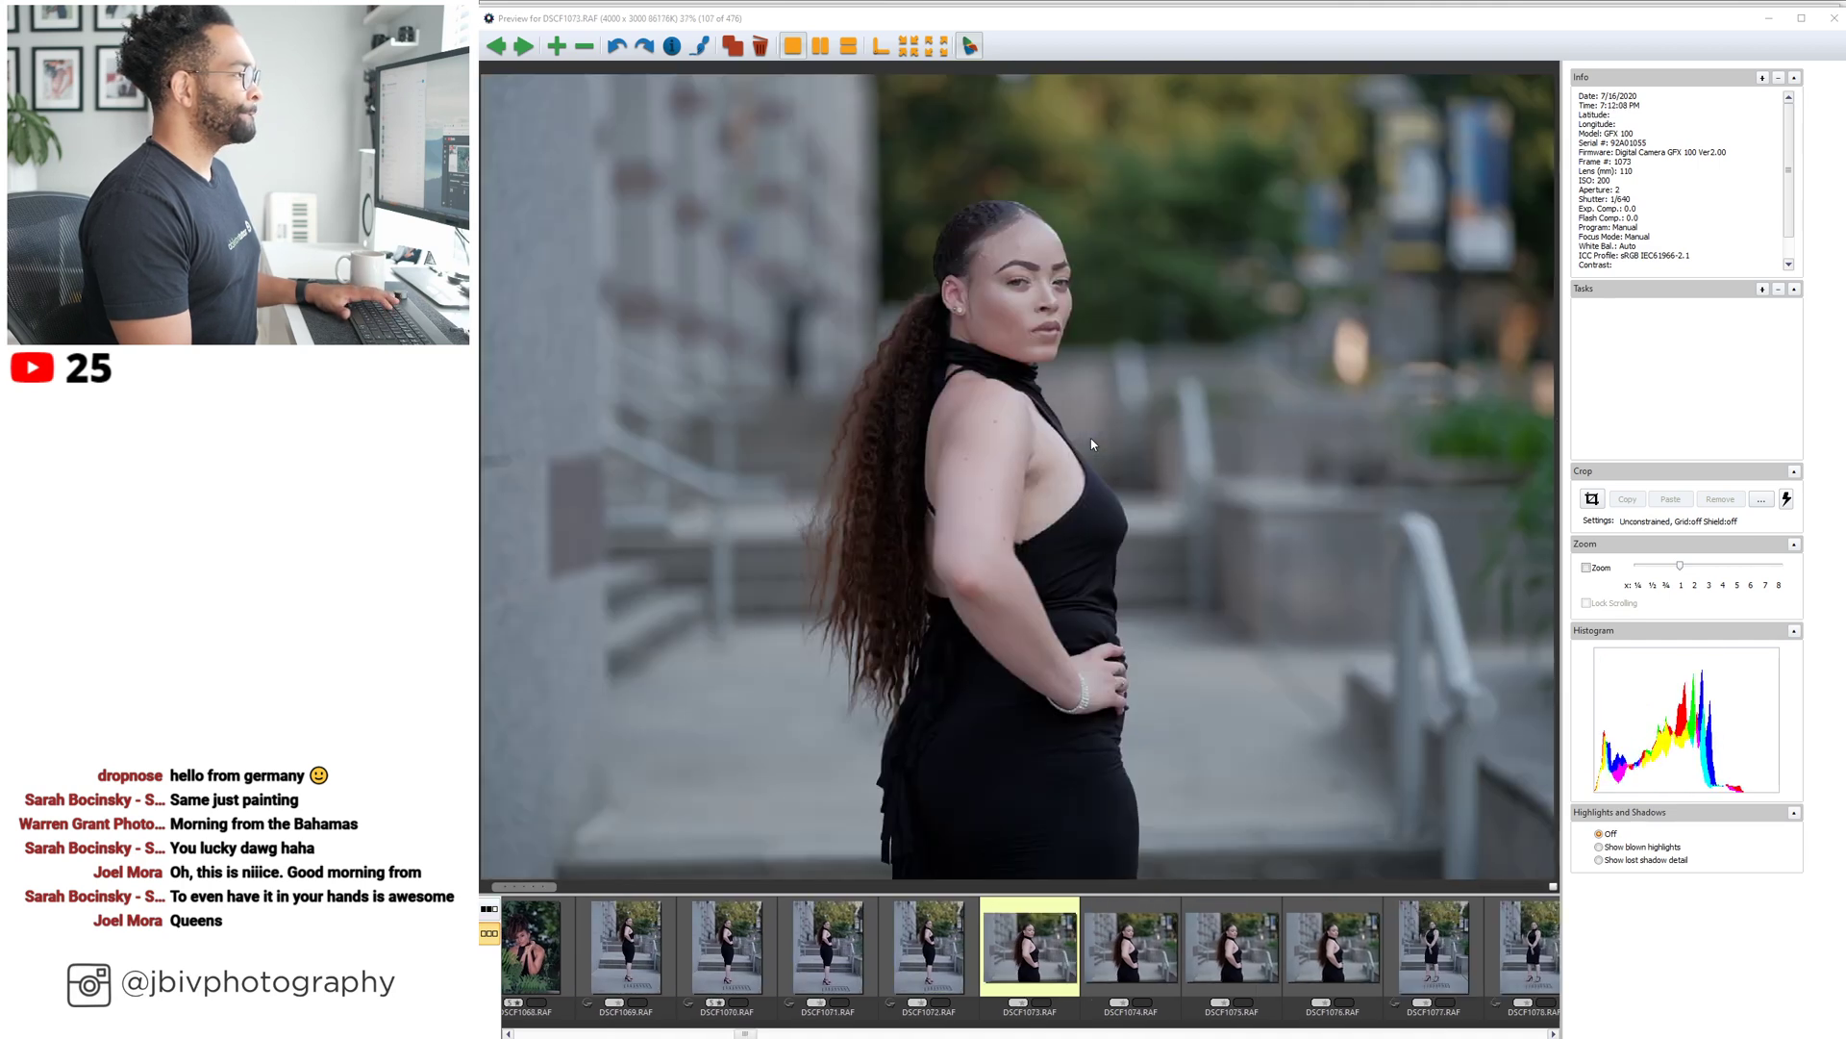
Cull the plaza portraits from DSCF1073.RAF to DSCF1078.RAF, giving DSCF1073.RAF and DSCF1078.RAF five stars.
{"action": "key", "text": "Right"}
{"action": "key", "text": "Right"}
{"action": "key", "text": "Right"}
{"action": "key", "text": "Right"}
{"action": "key", "text": "Right"}
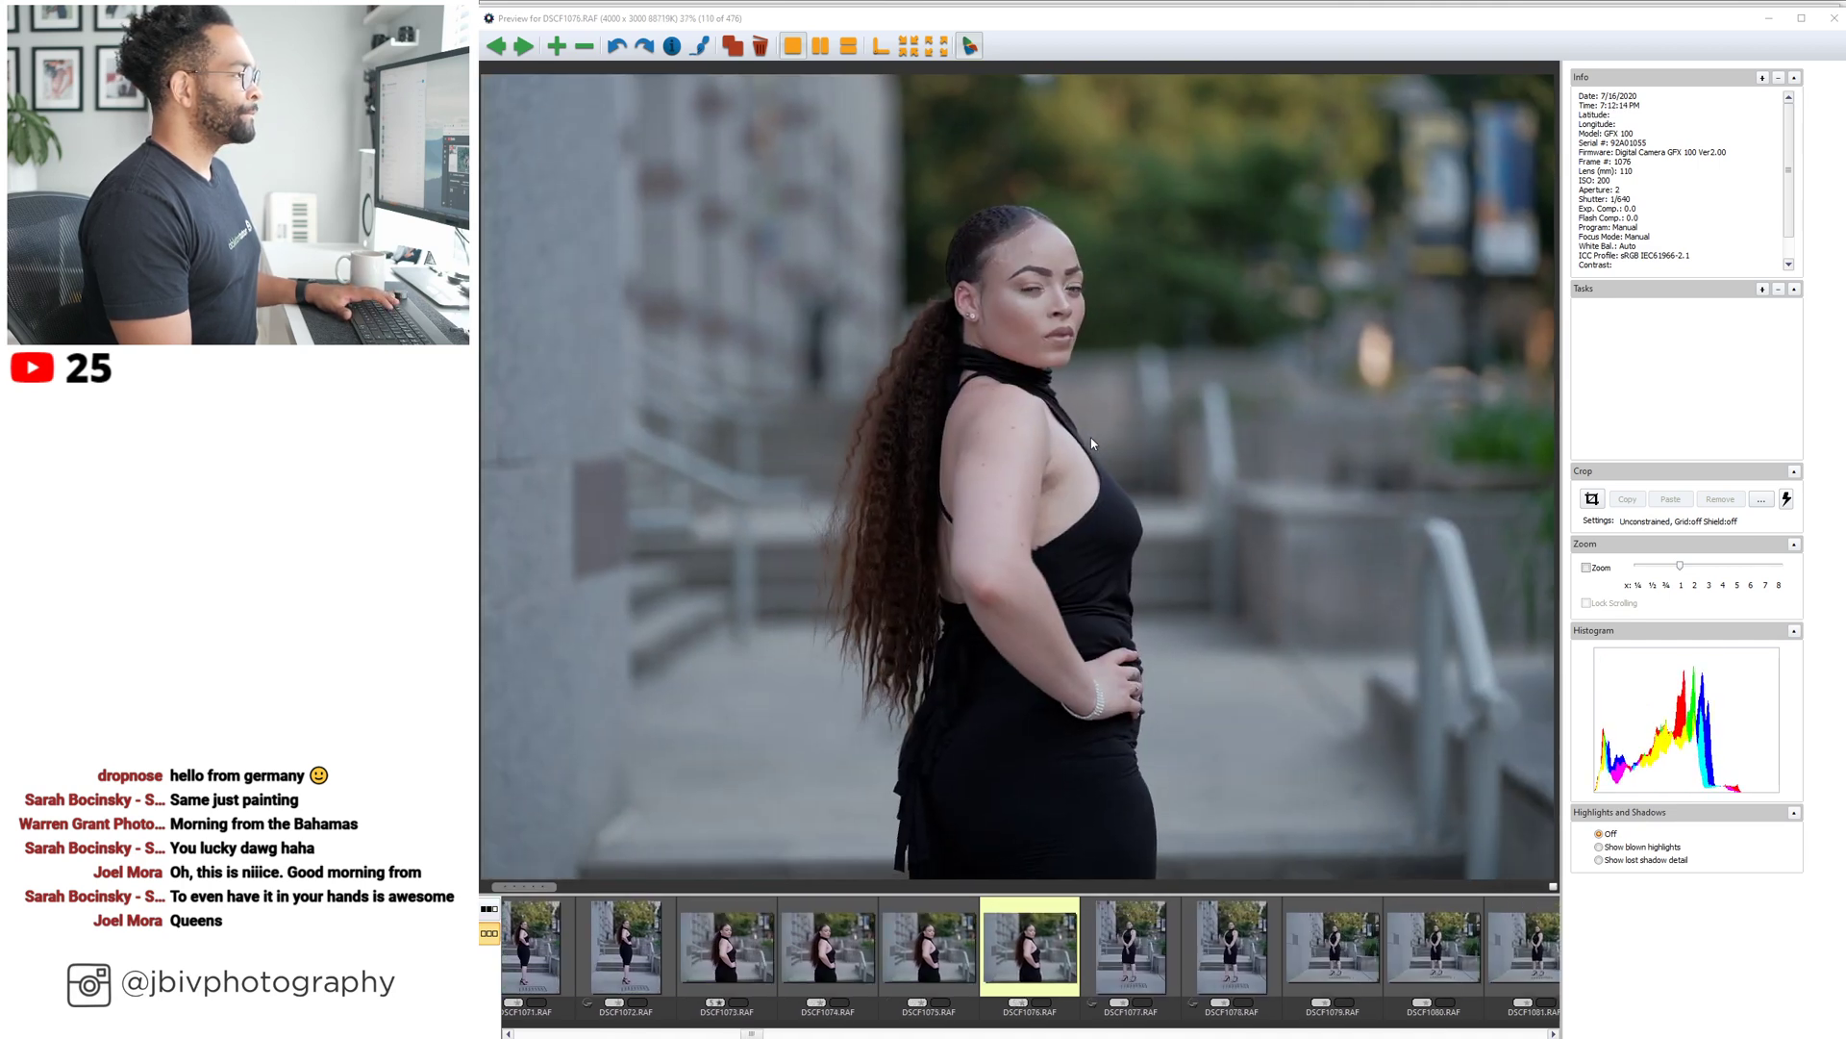
{"action": "key", "text": "Right"}
{"action": "key", "text": "Right"}
{"action": "key", "text": "Right"}
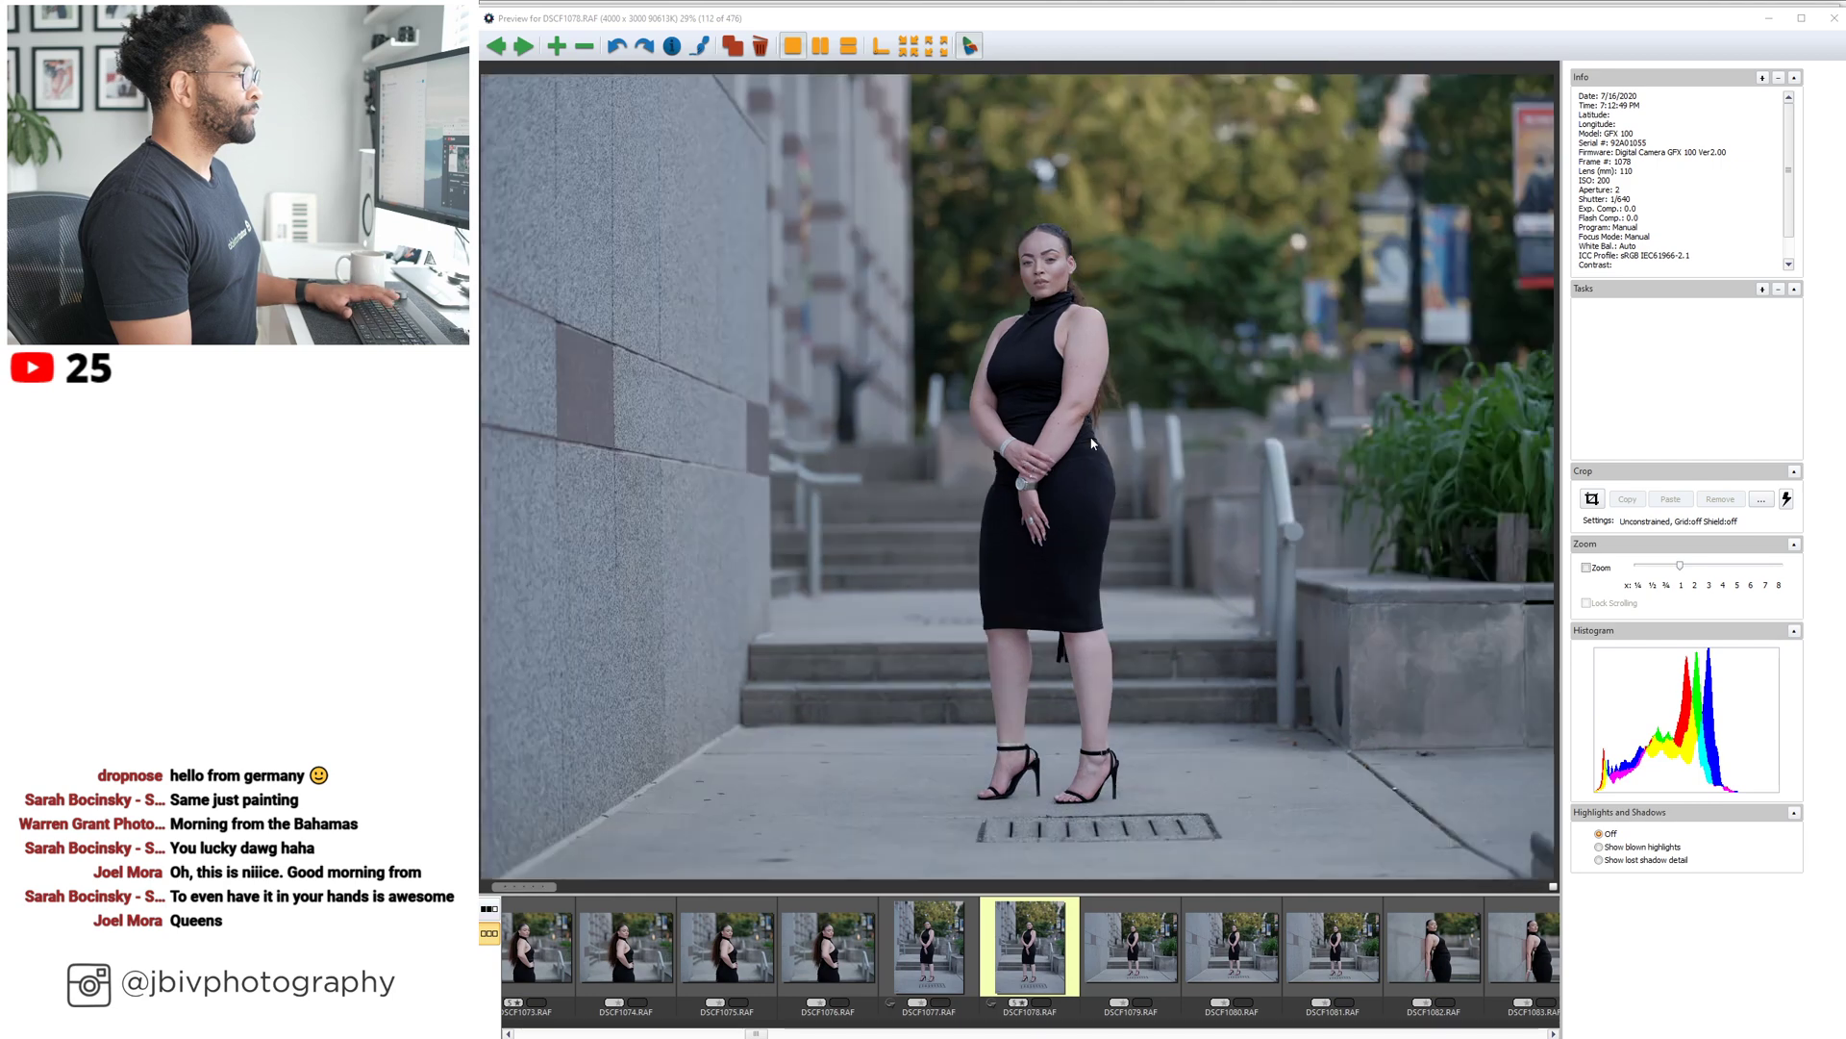
Cull from DSCF1079.RAF through the portraits against the wall to DSCF1087.RAF, giving DSCF1081.RAF and DSCF1083.RAF five stars.
{"action": "key", "text": "Right"}
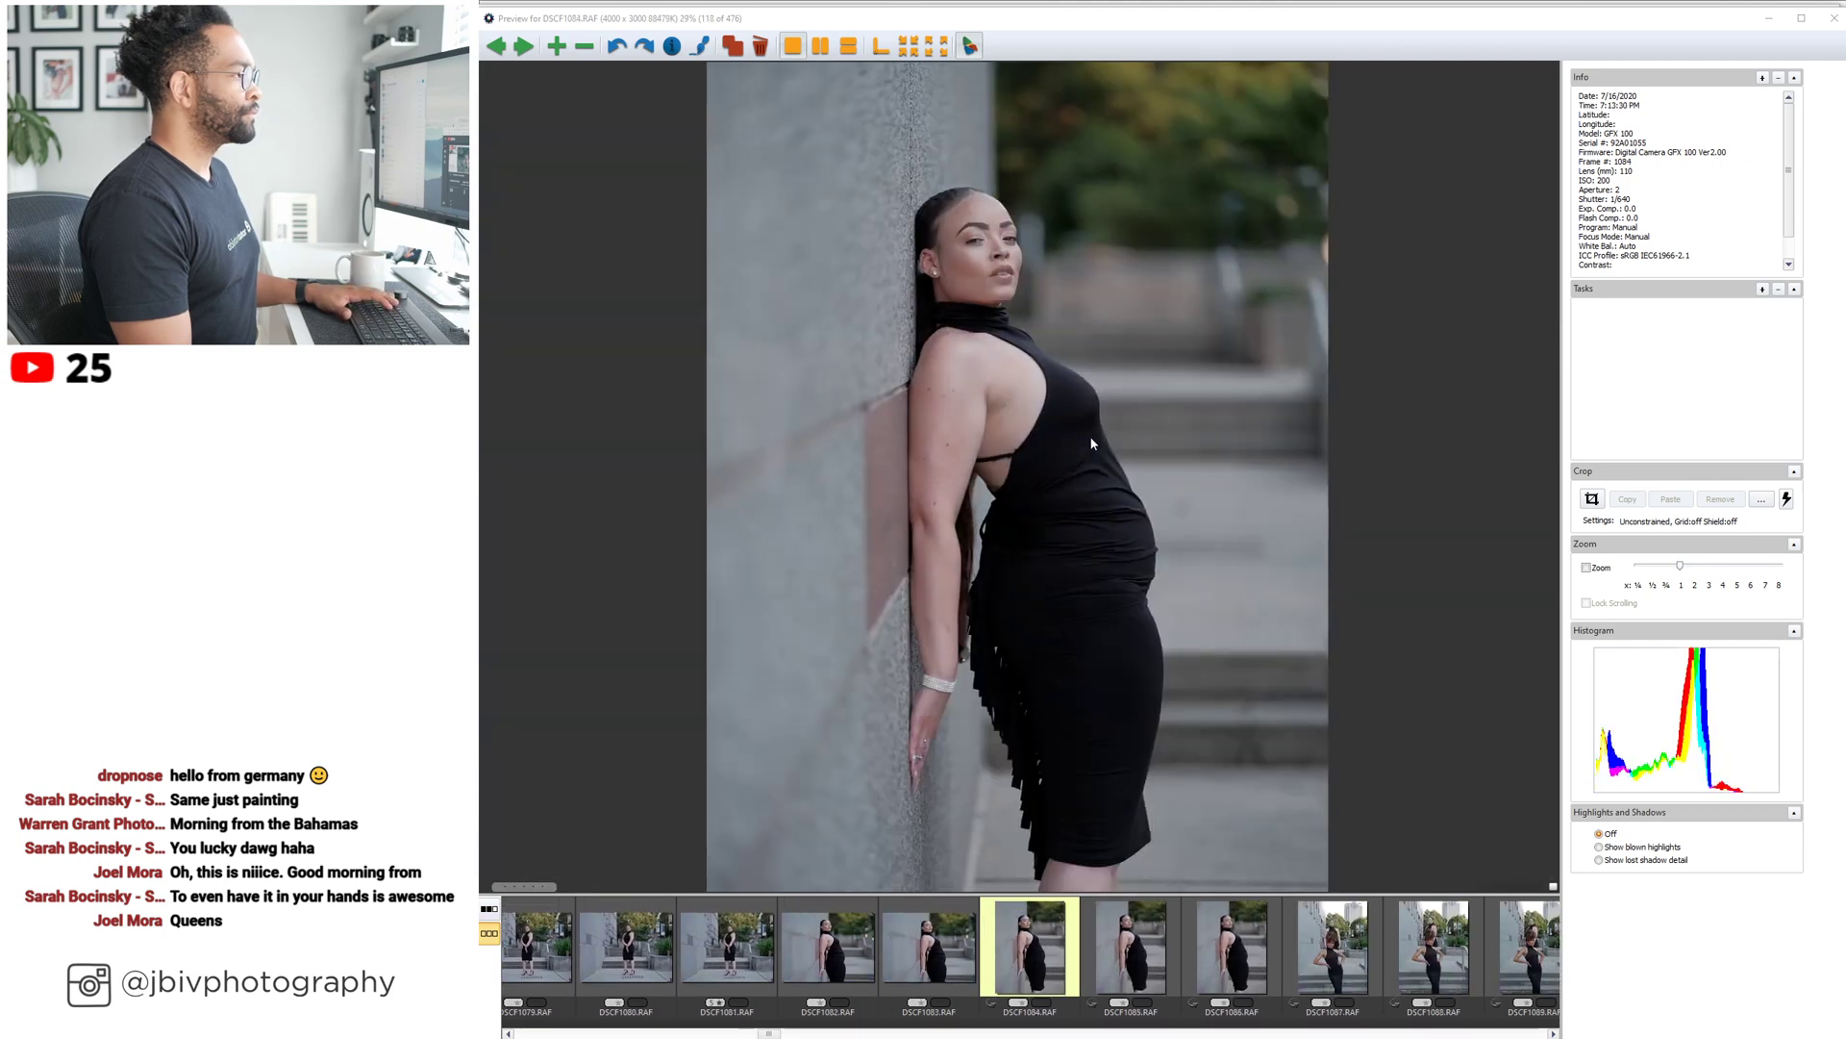
{"action": "key", "text": "Right"}
{"action": "key", "text": "Right"}
{"action": "key", "text": "Right"}
{"action": "key", "text": "Right"}
{"action": "key", "text": "Right"}
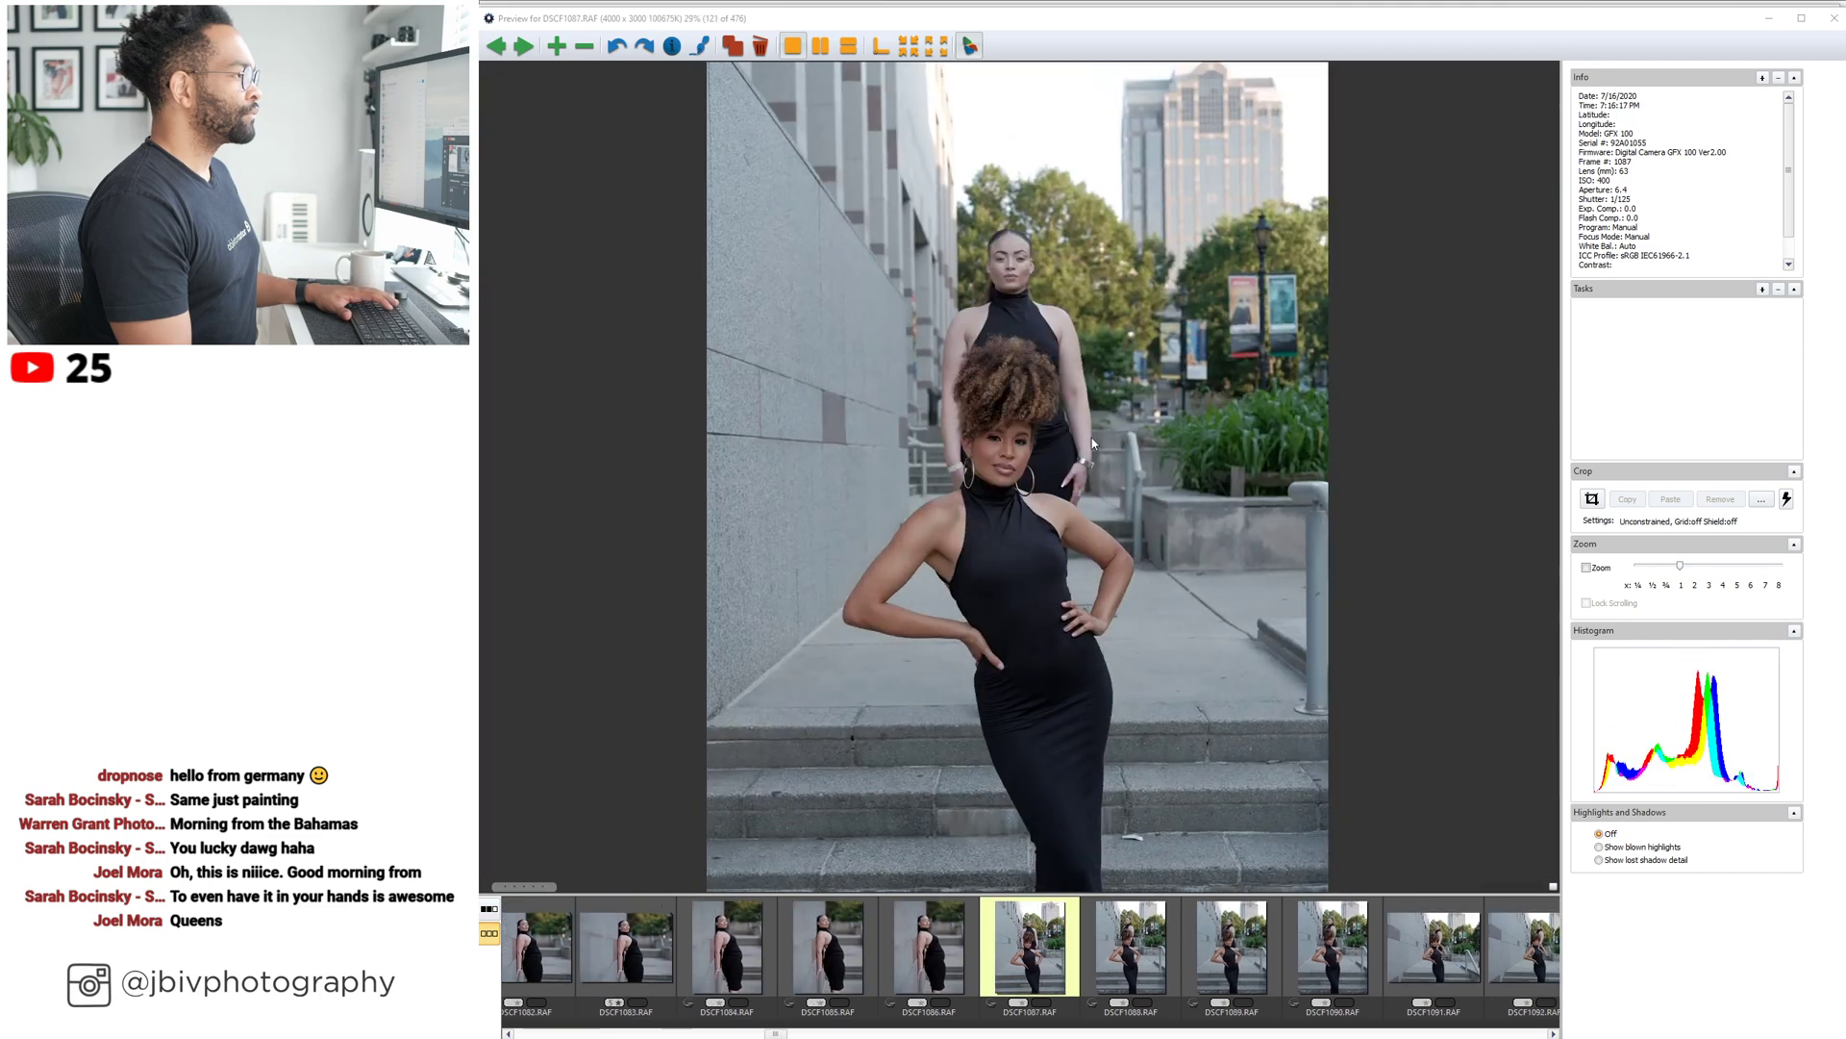
Compare the first duo portraits on the steps and continue to DSCF1092.RAF, giving DSCF1088.RAF five stars.
{"action": "key", "text": "Right"}
{"action": "key", "text": "Left"}
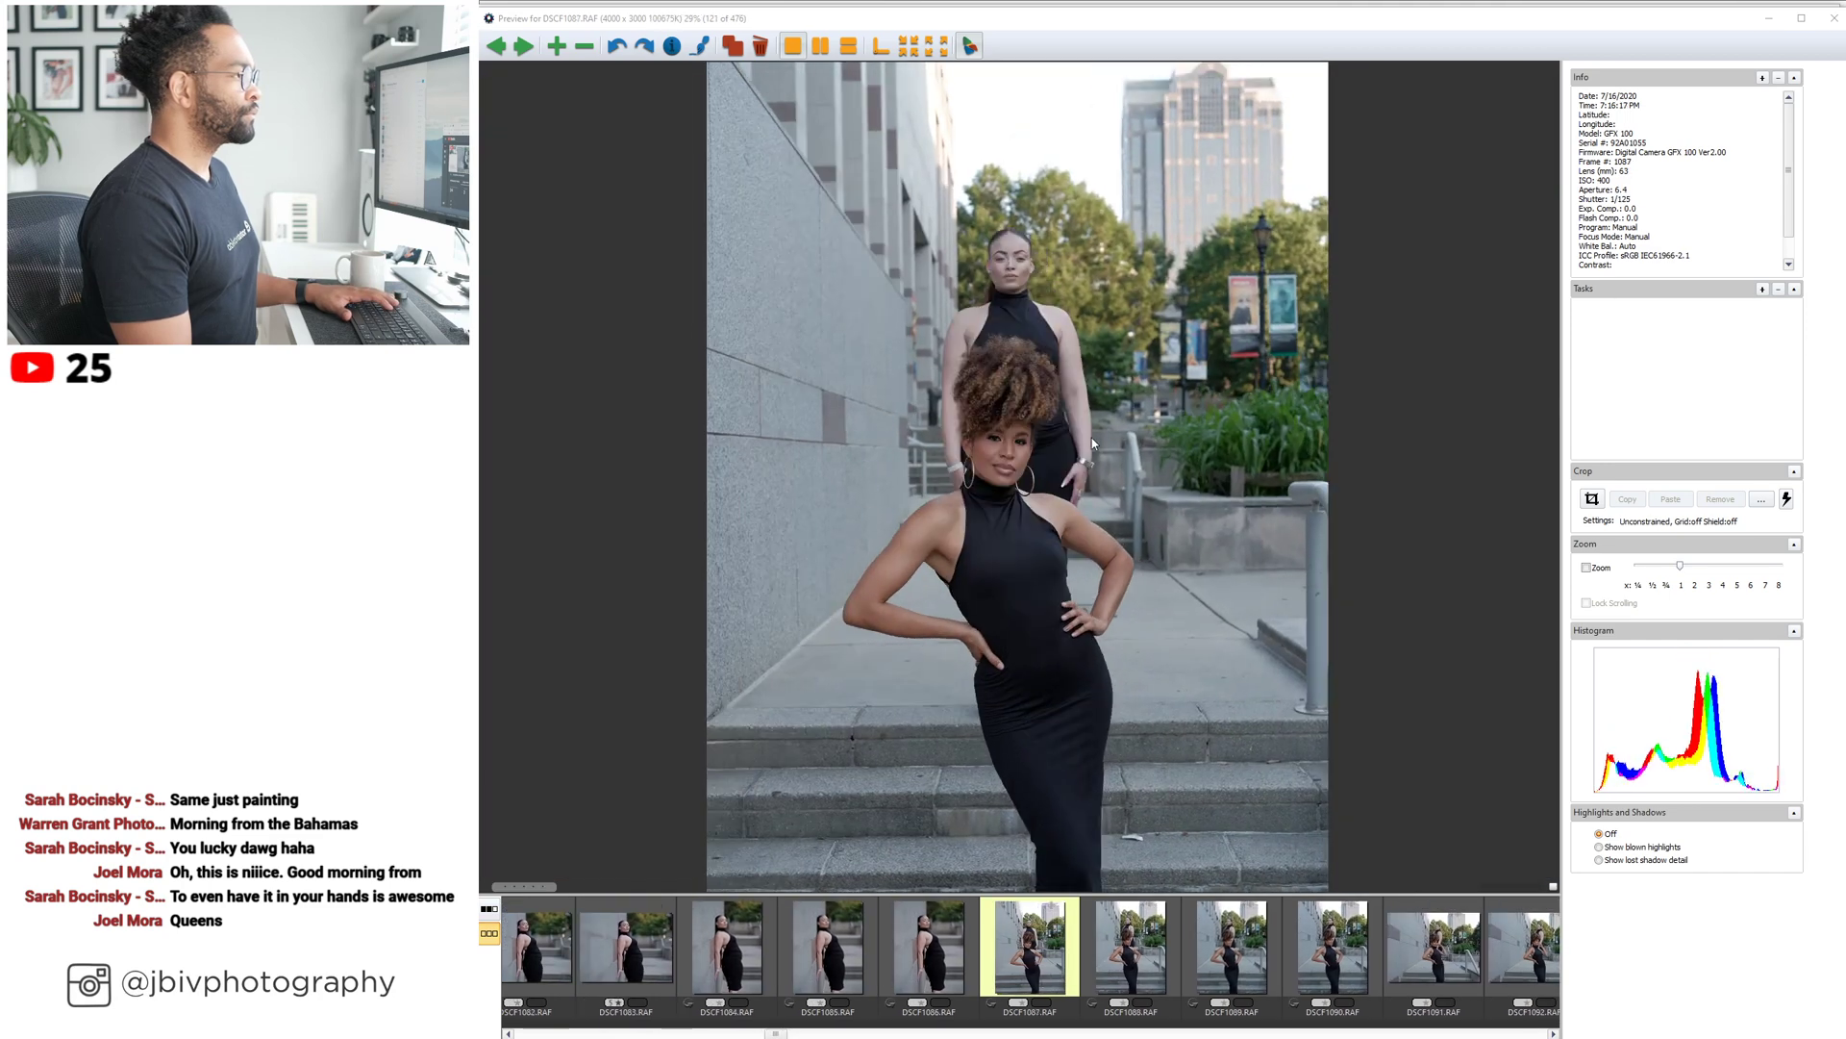
{"action": "key", "text": "Right"}
{"action": "key", "text": "Right"}
{"action": "key", "text": "Right"}
{"action": "key", "text": "Right"}
{"action": "key", "text": "Right"}
{"action": "key", "text": "Right"}
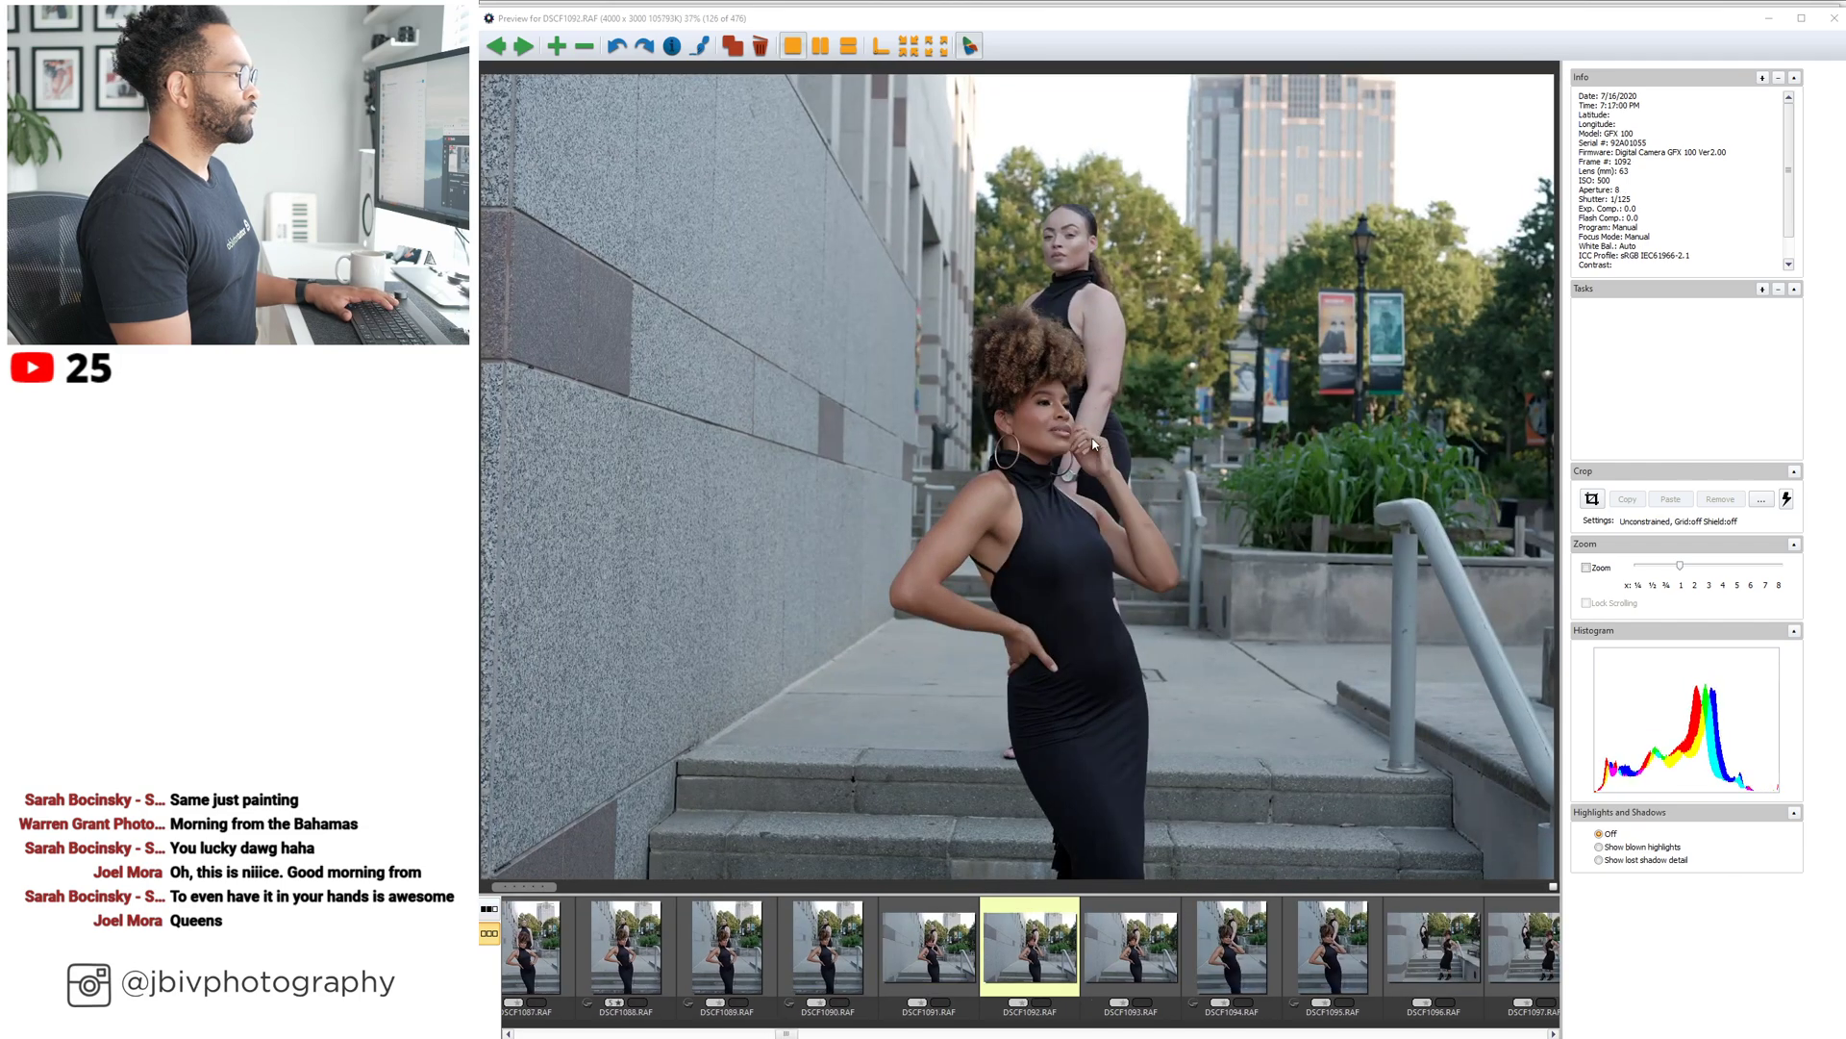
Cull the duo portraits on the steps from DSCF1092.RAF to DSCF1102.RAF, giving DSCF1092.RAF and DSCF1097.RAF five stars.
{"action": "key", "text": "Right"}
{"action": "key", "text": "Right"}
{"action": "key", "text": "Right"}
{"action": "key", "text": "Right"}
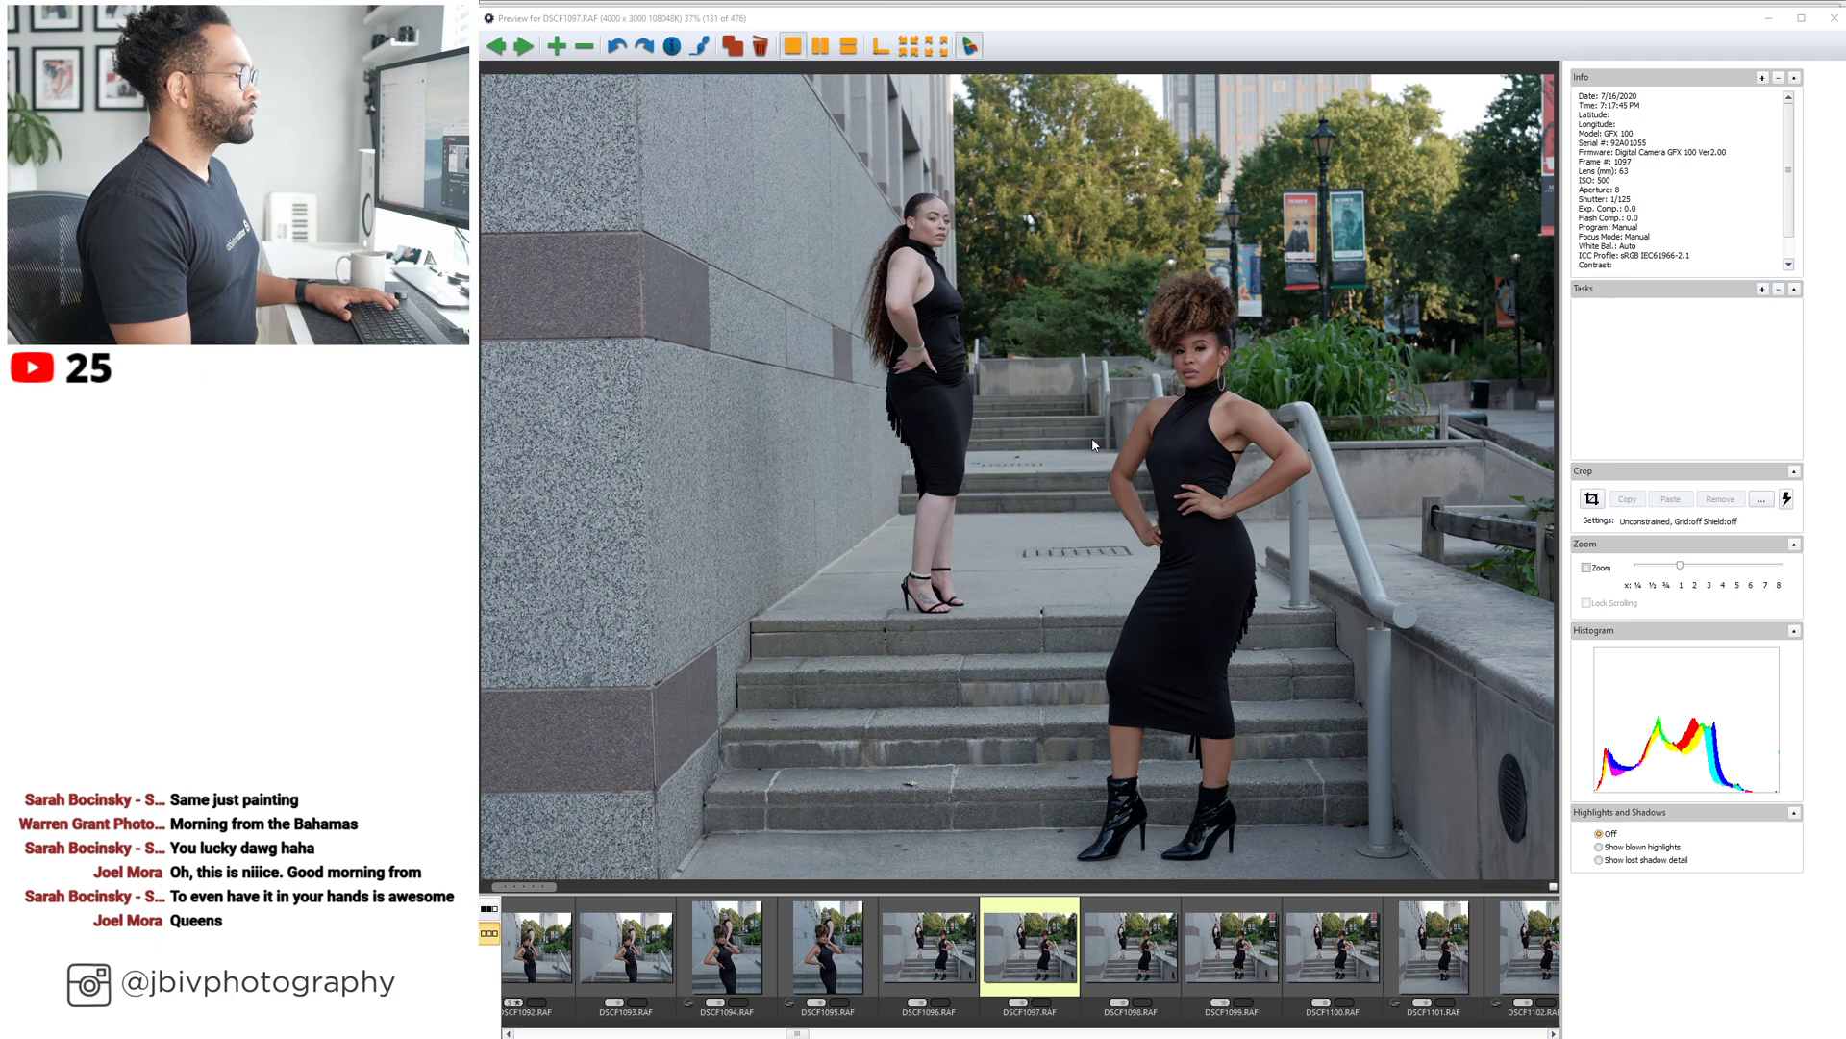
{"action": "key", "text": "Right"}
{"action": "key", "text": "Right"}
{"action": "key", "text": "Right"}
{"action": "key", "text": "Right"}
{"action": "key", "text": "Right"}
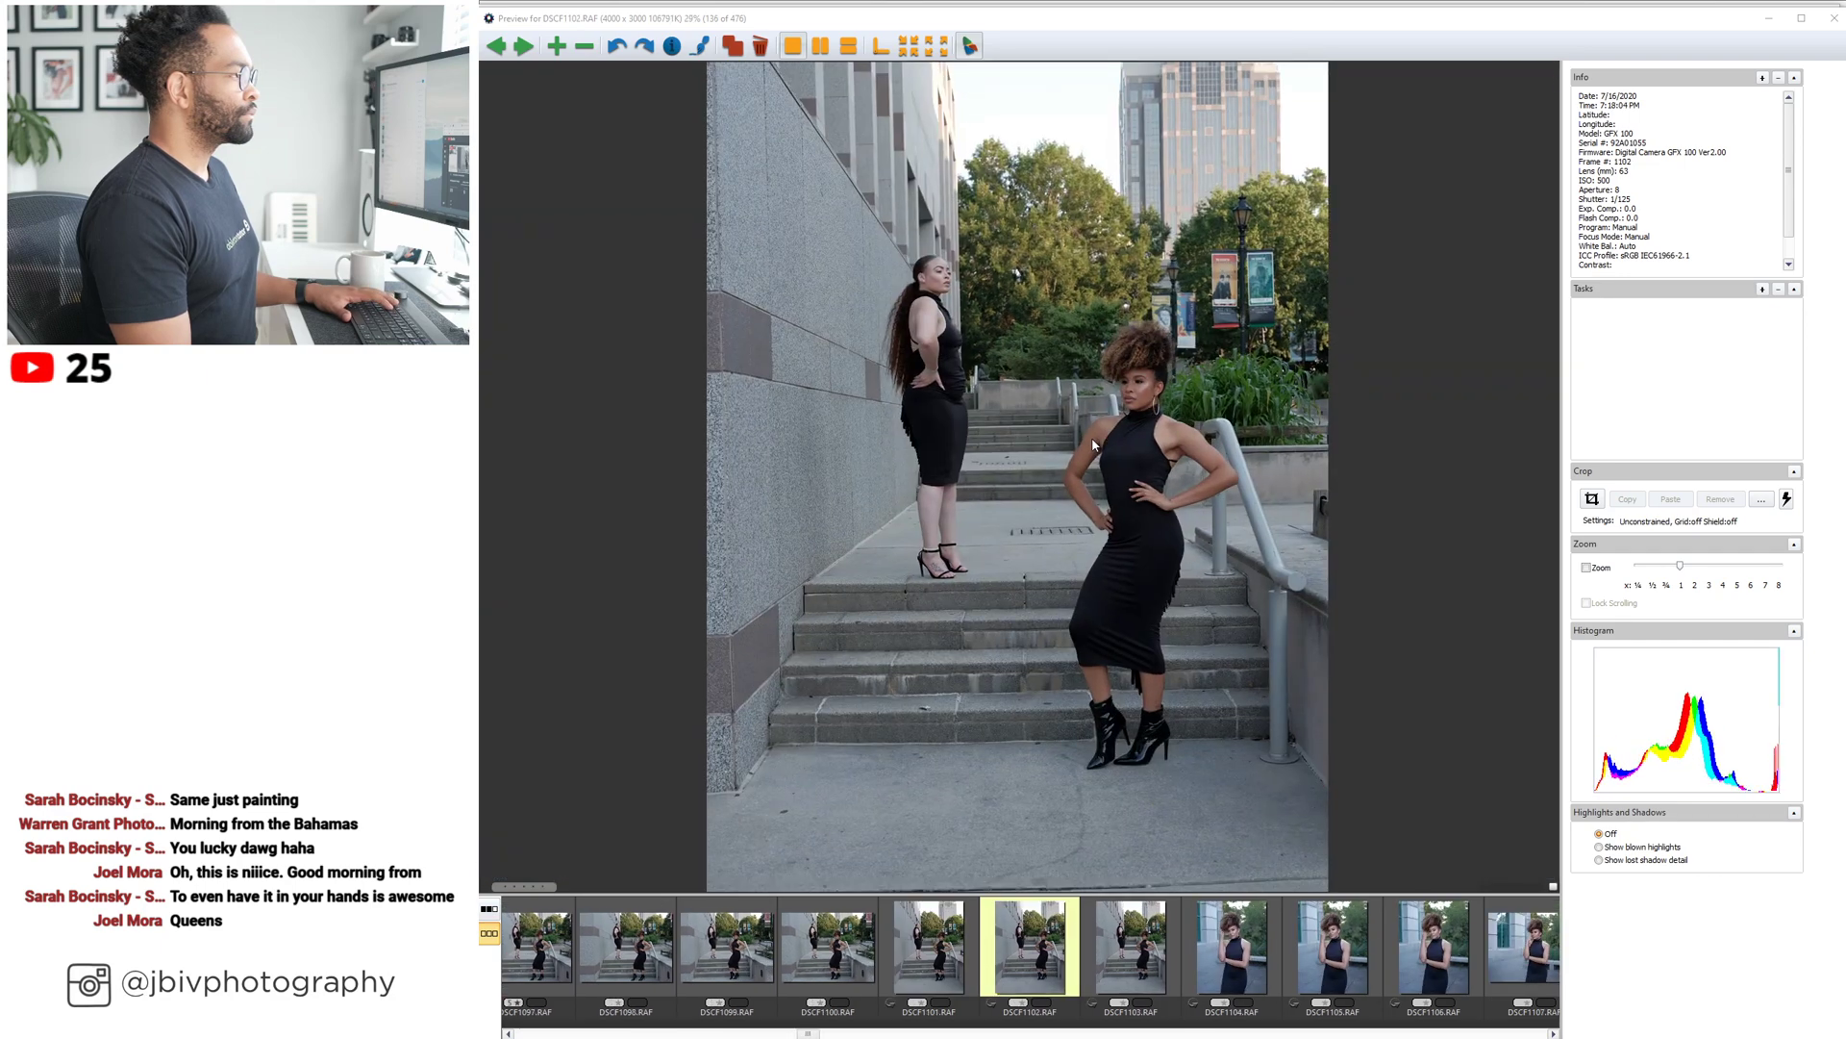
Cull from DSCF1102.RAF to the solo courtyard portrait DSCF1106.RAF, giving DSCF1102.RAF and DSCF1105.RAF five stars.
{"action": "key", "text": "Right"}
{"action": "key", "text": "Right"}
{"action": "key", "text": "Right"}
{"action": "key", "text": "Right"}
{"action": "key", "text": "Right"}
{"action": "key", "text": "Right"}
{"action": "key", "text": "Right"}
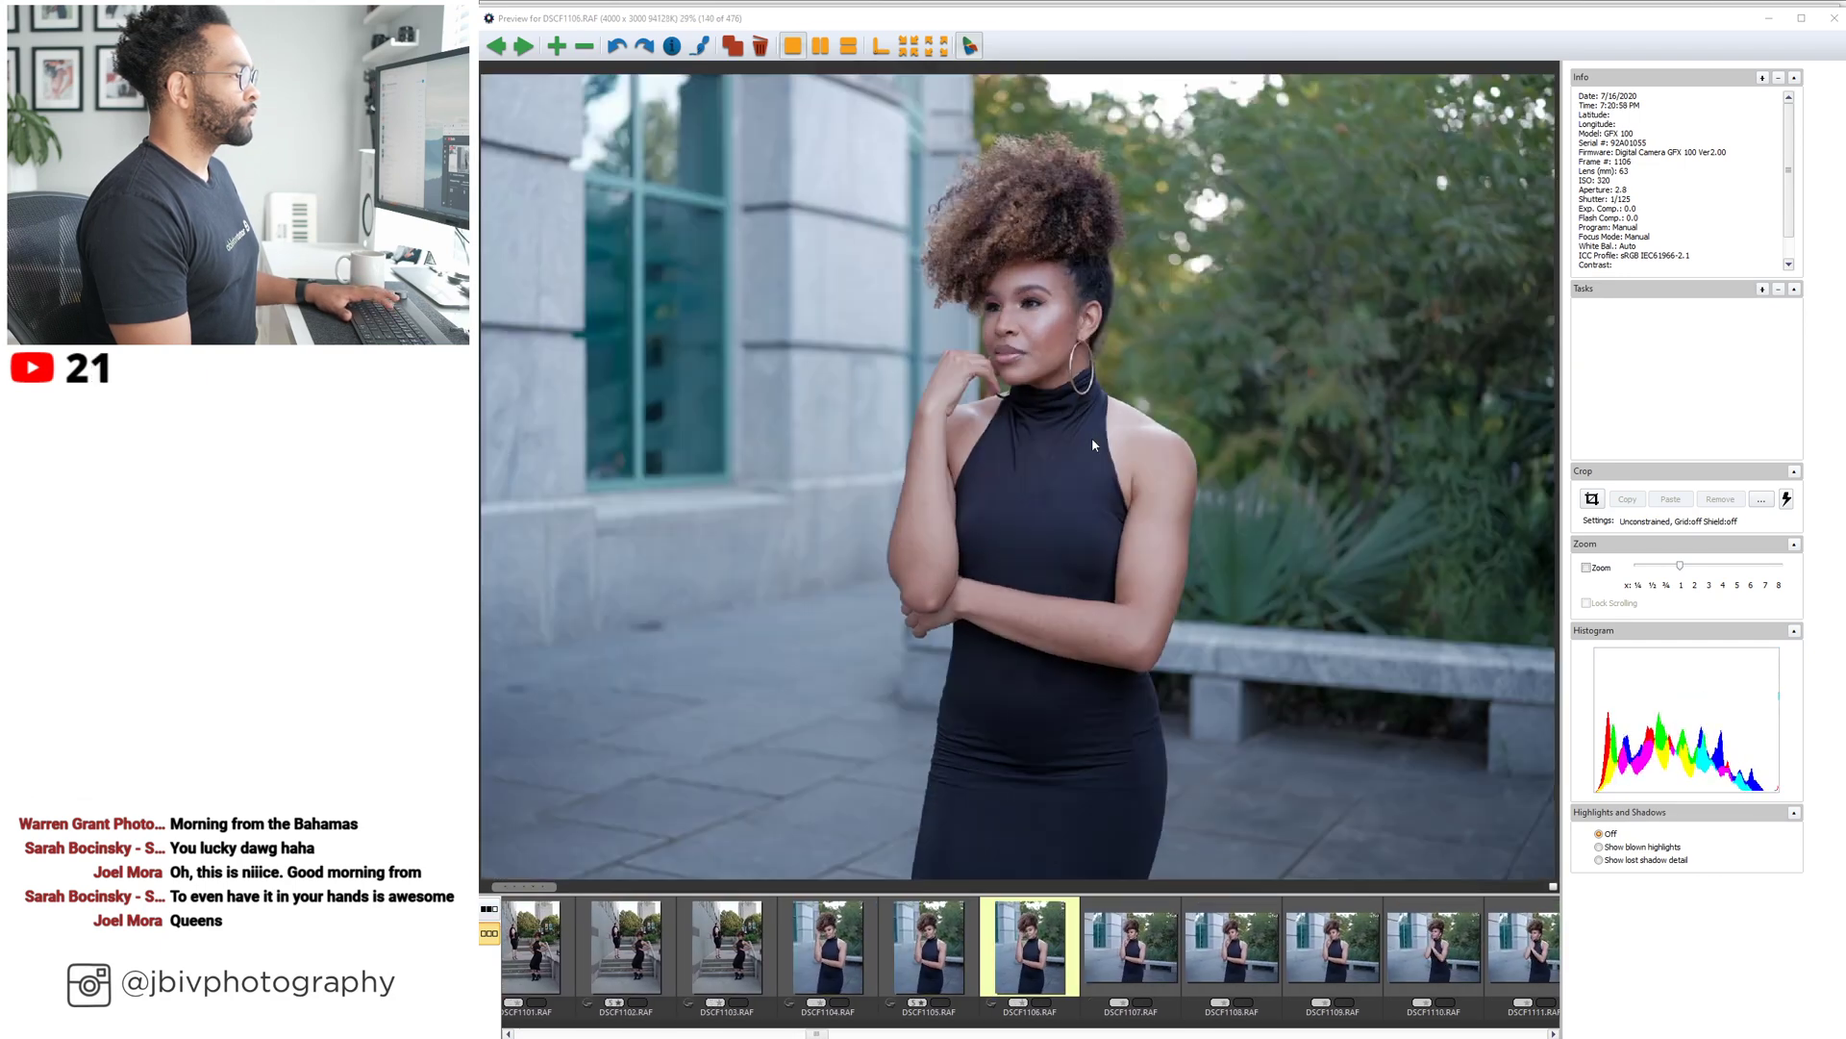
Cull the standing courtyard portraits from DSCF1107.RAF to DSCF1115.RAF, giving DSCF1109.RAF, DSCF1112.RAF and DSCF1115.RAF five stars.
{"action": "key", "text": "Right"}
{"action": "key", "text": "Right"}
{"action": "key", "text": "Right"}
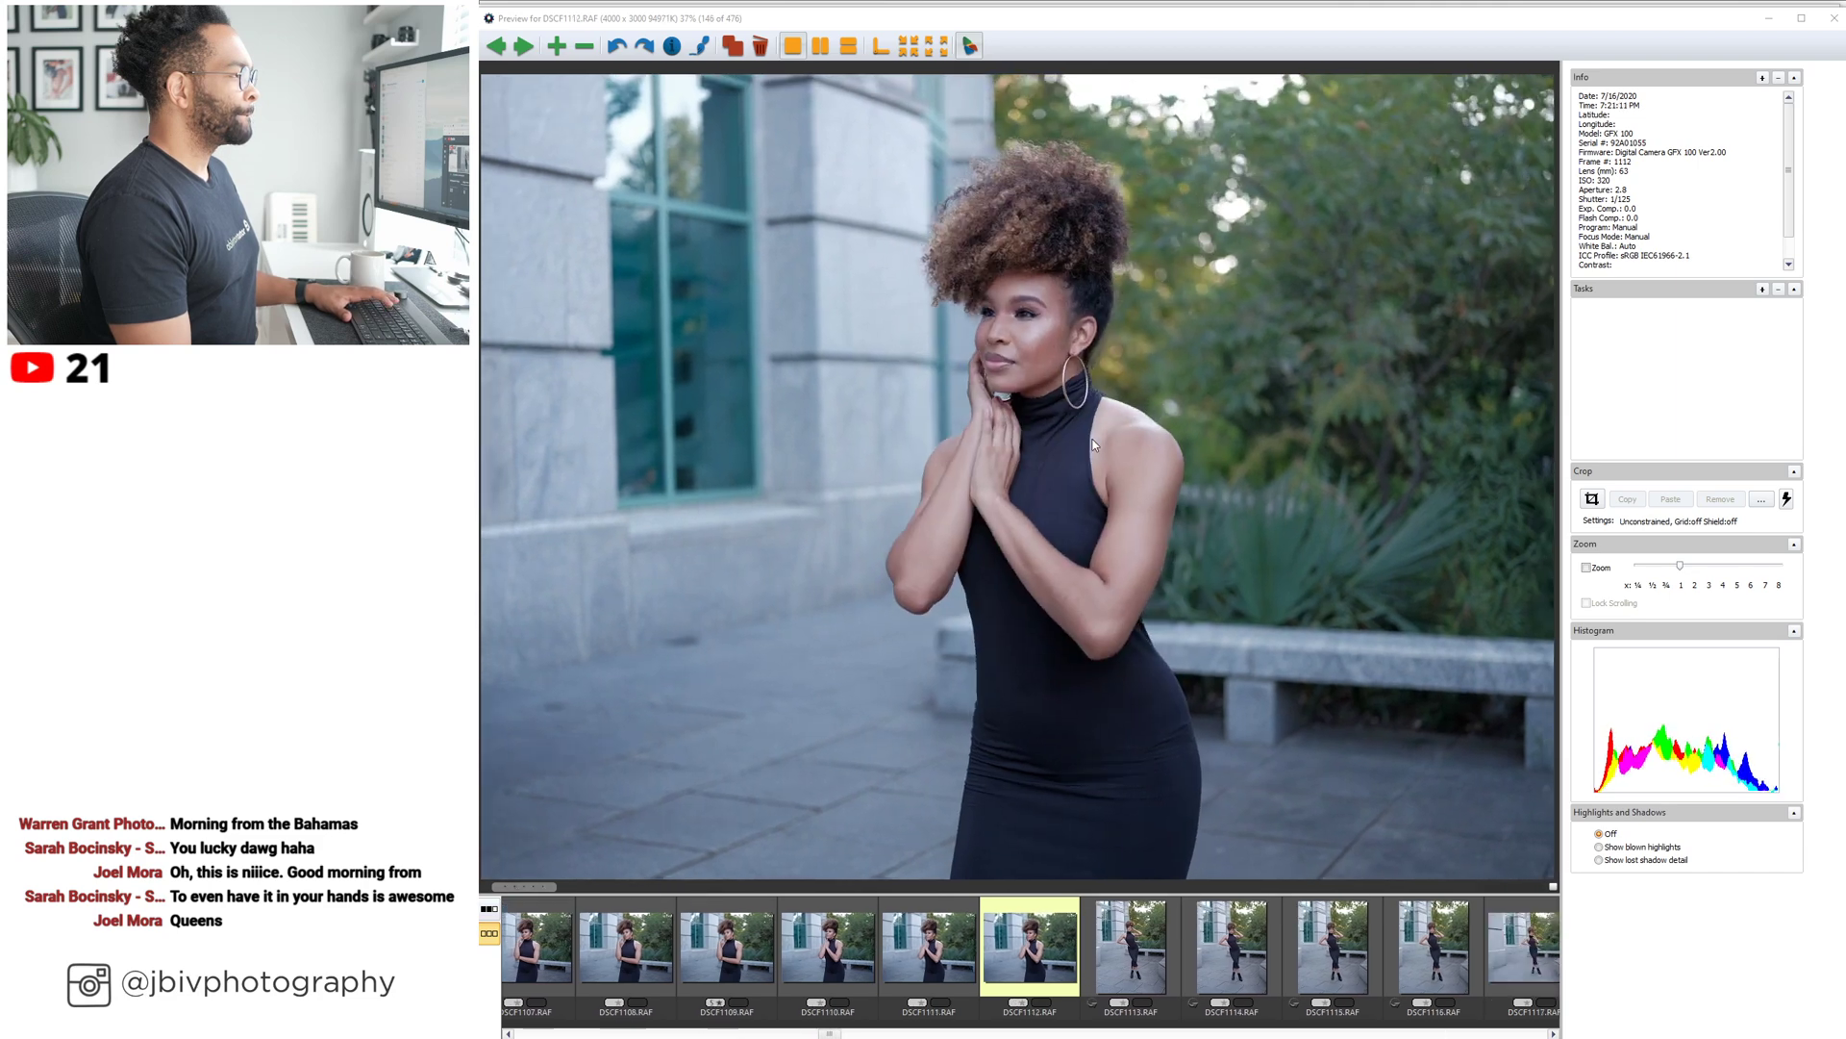
{"action": "key", "text": "Right"}
{"action": "key", "text": "Right"}
{"action": "key", "text": "Right"}
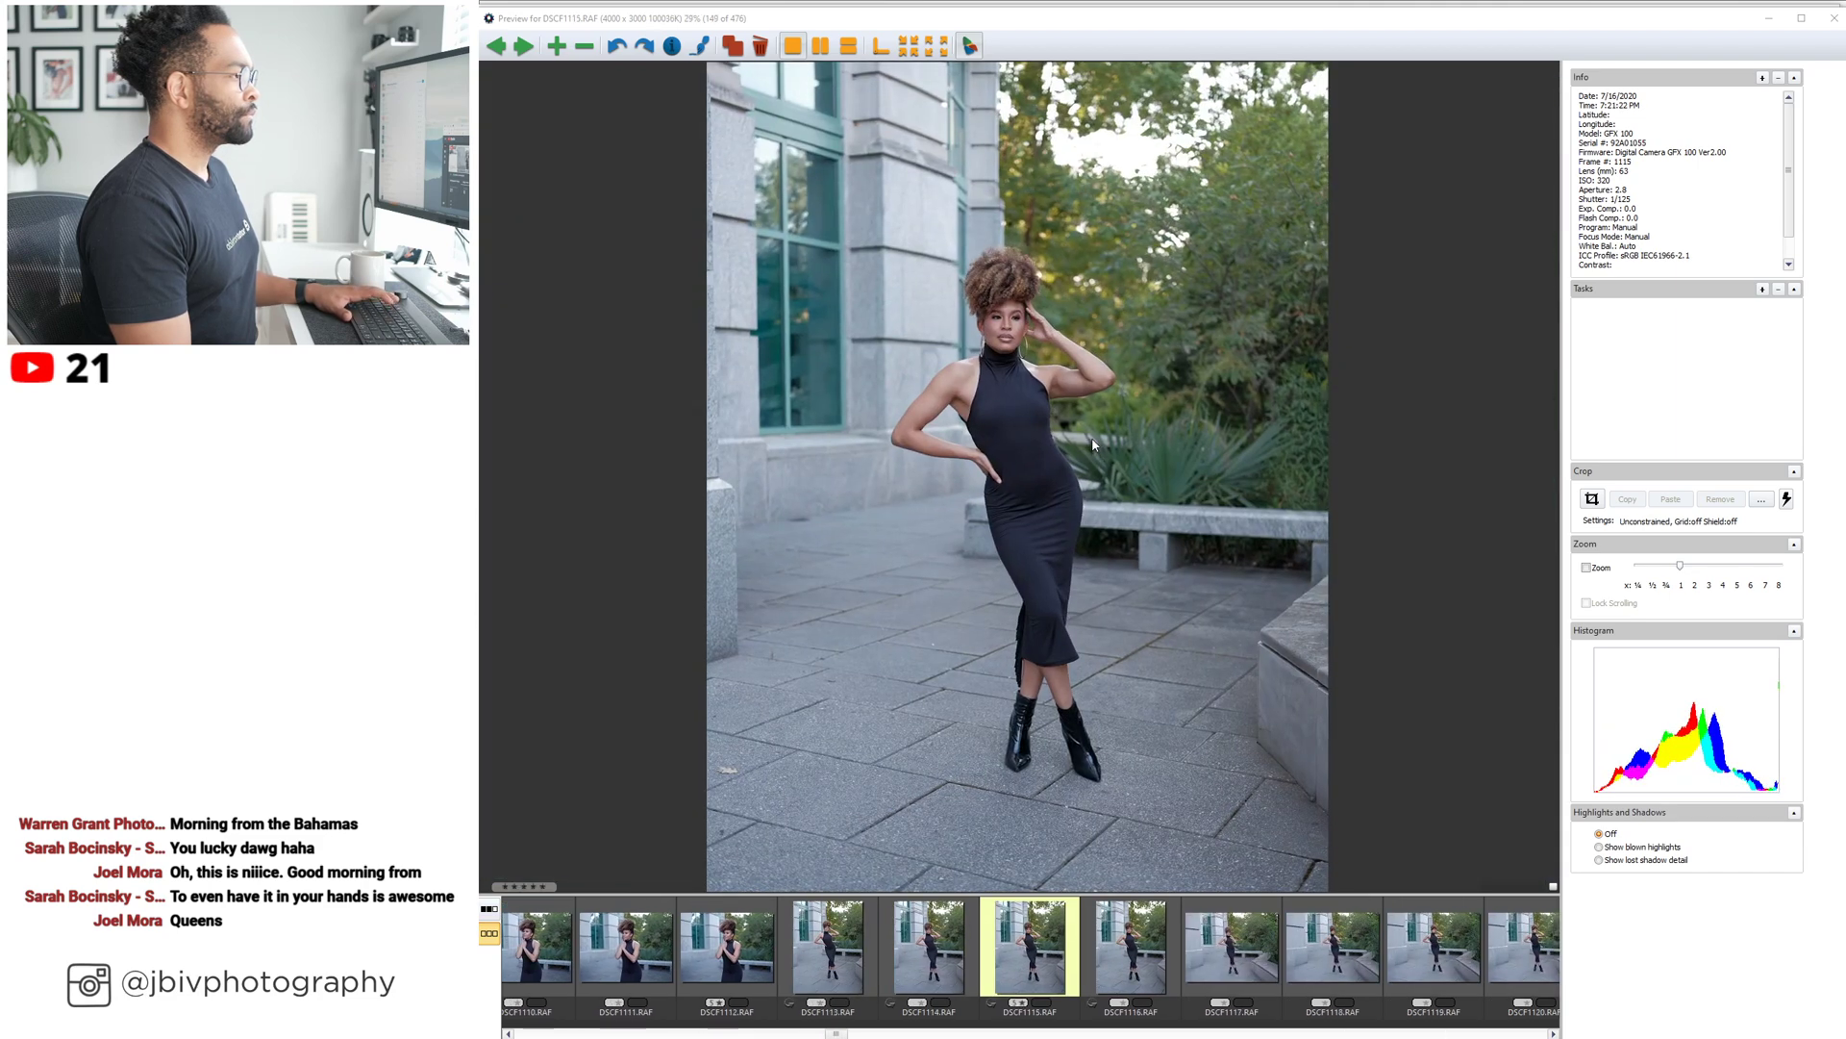
Cull from DSCF1116.RAF to the first bench portraits at DSCF1122.RAF, giving DSCF1118.RAF five stars.
{"action": "key", "text": "Right"}
{"action": "key", "text": "Right"}
{"action": "key", "text": "Right"}
{"action": "key", "text": "5"}
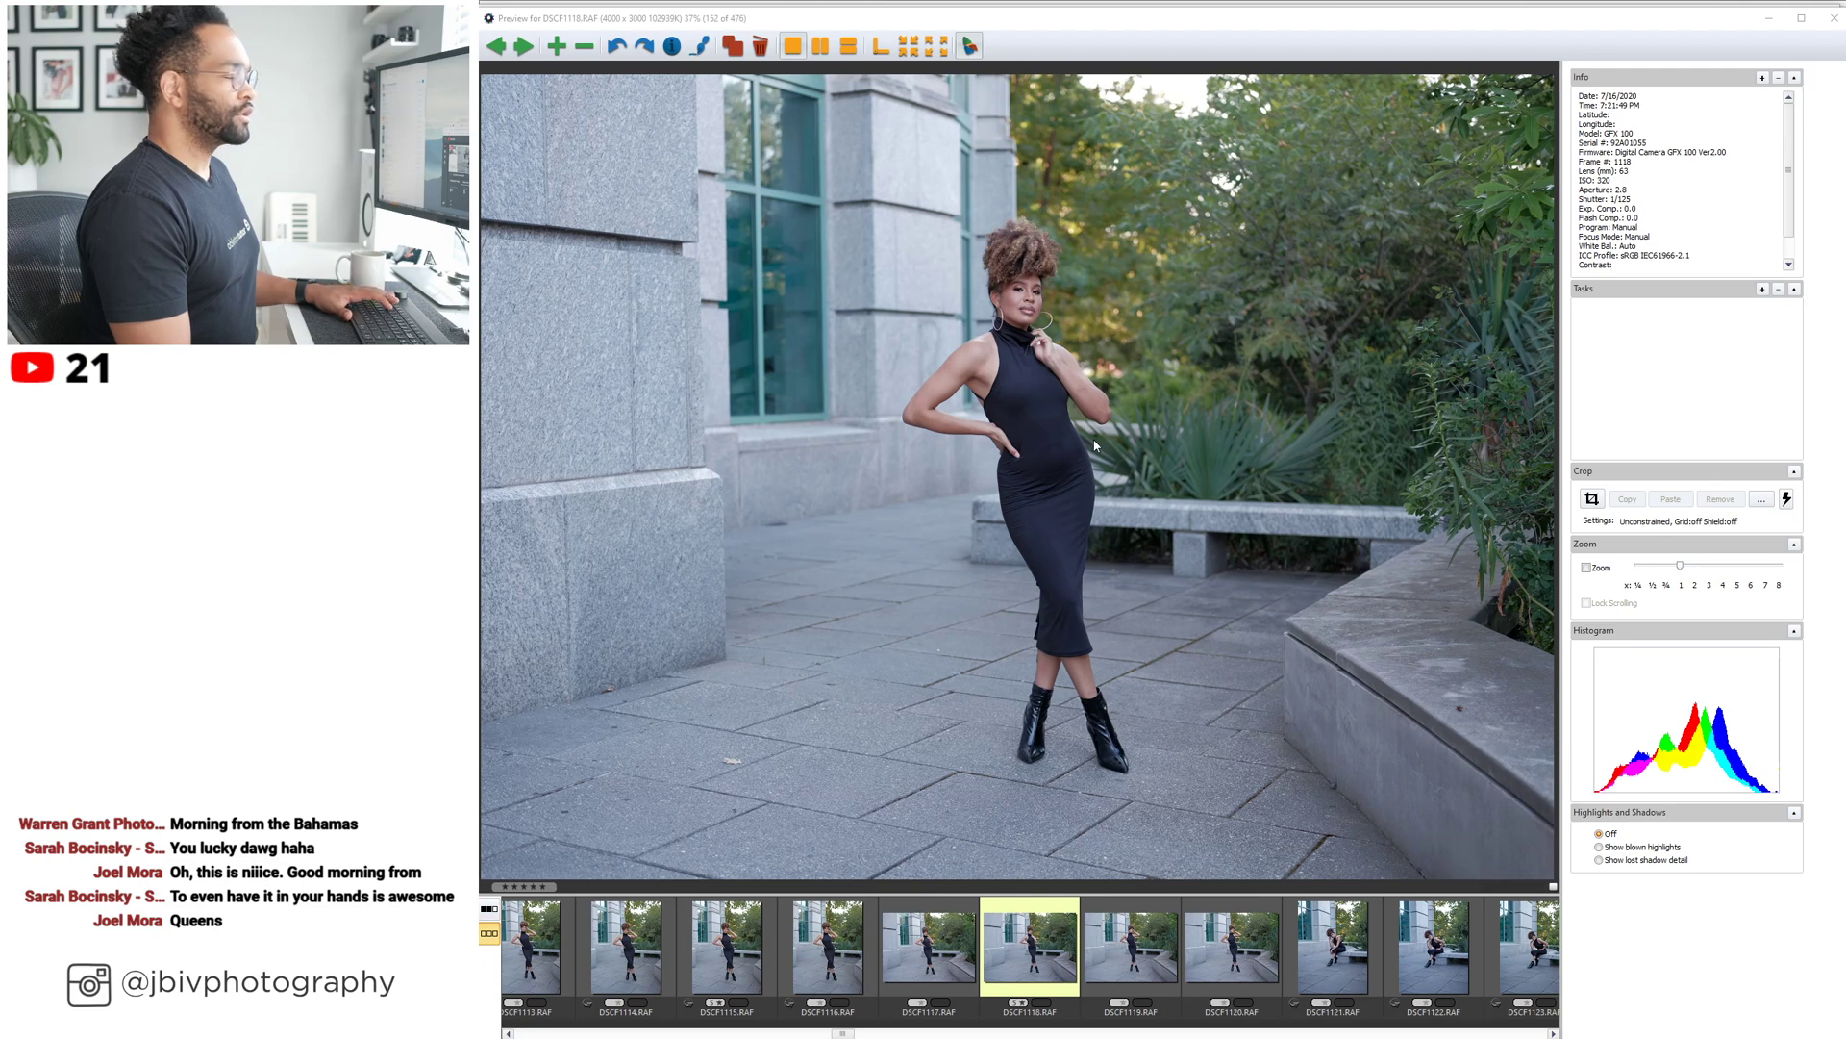
{"action": "key", "text": "Right"}
{"action": "key", "text": "Right"}
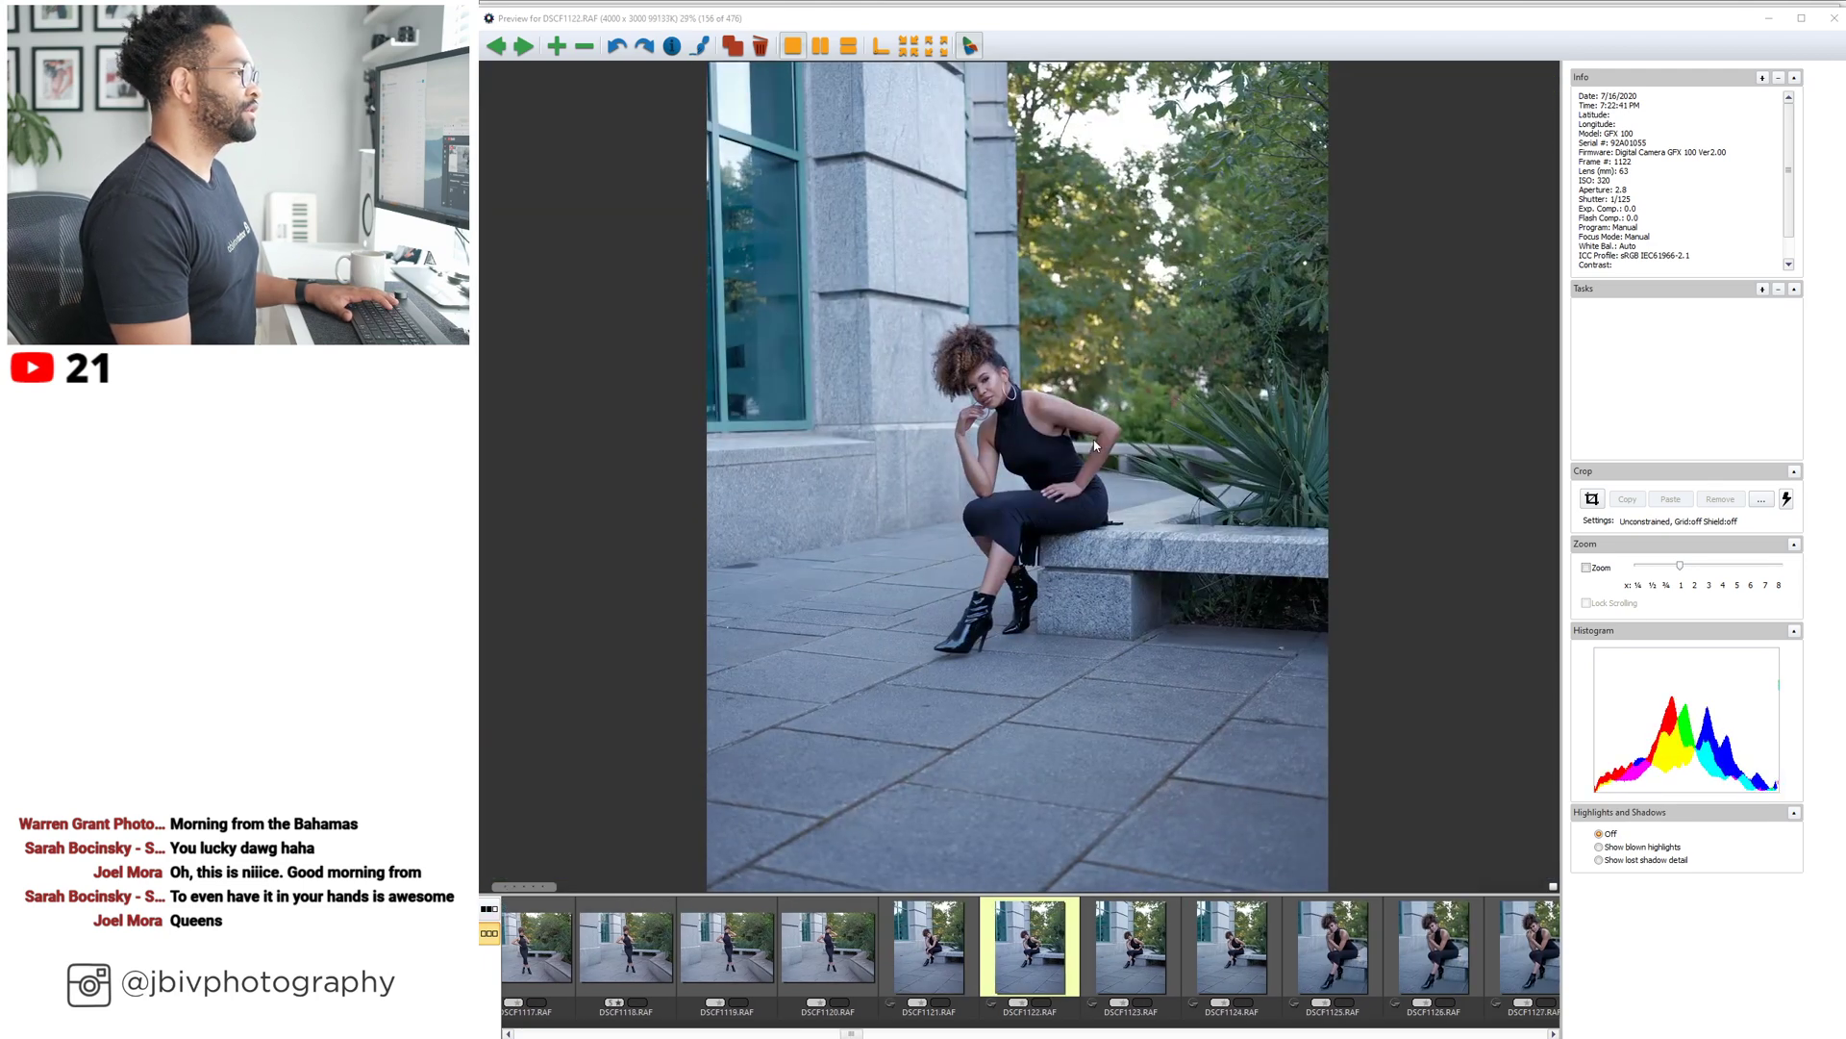
Give DSCF1120.RAF and the bench portrait DSCF1122.RAF five stars and continue culling to DSCF1125.RAF.
{"action": "key", "text": "Right"}
{"action": "key", "text": "Right"}
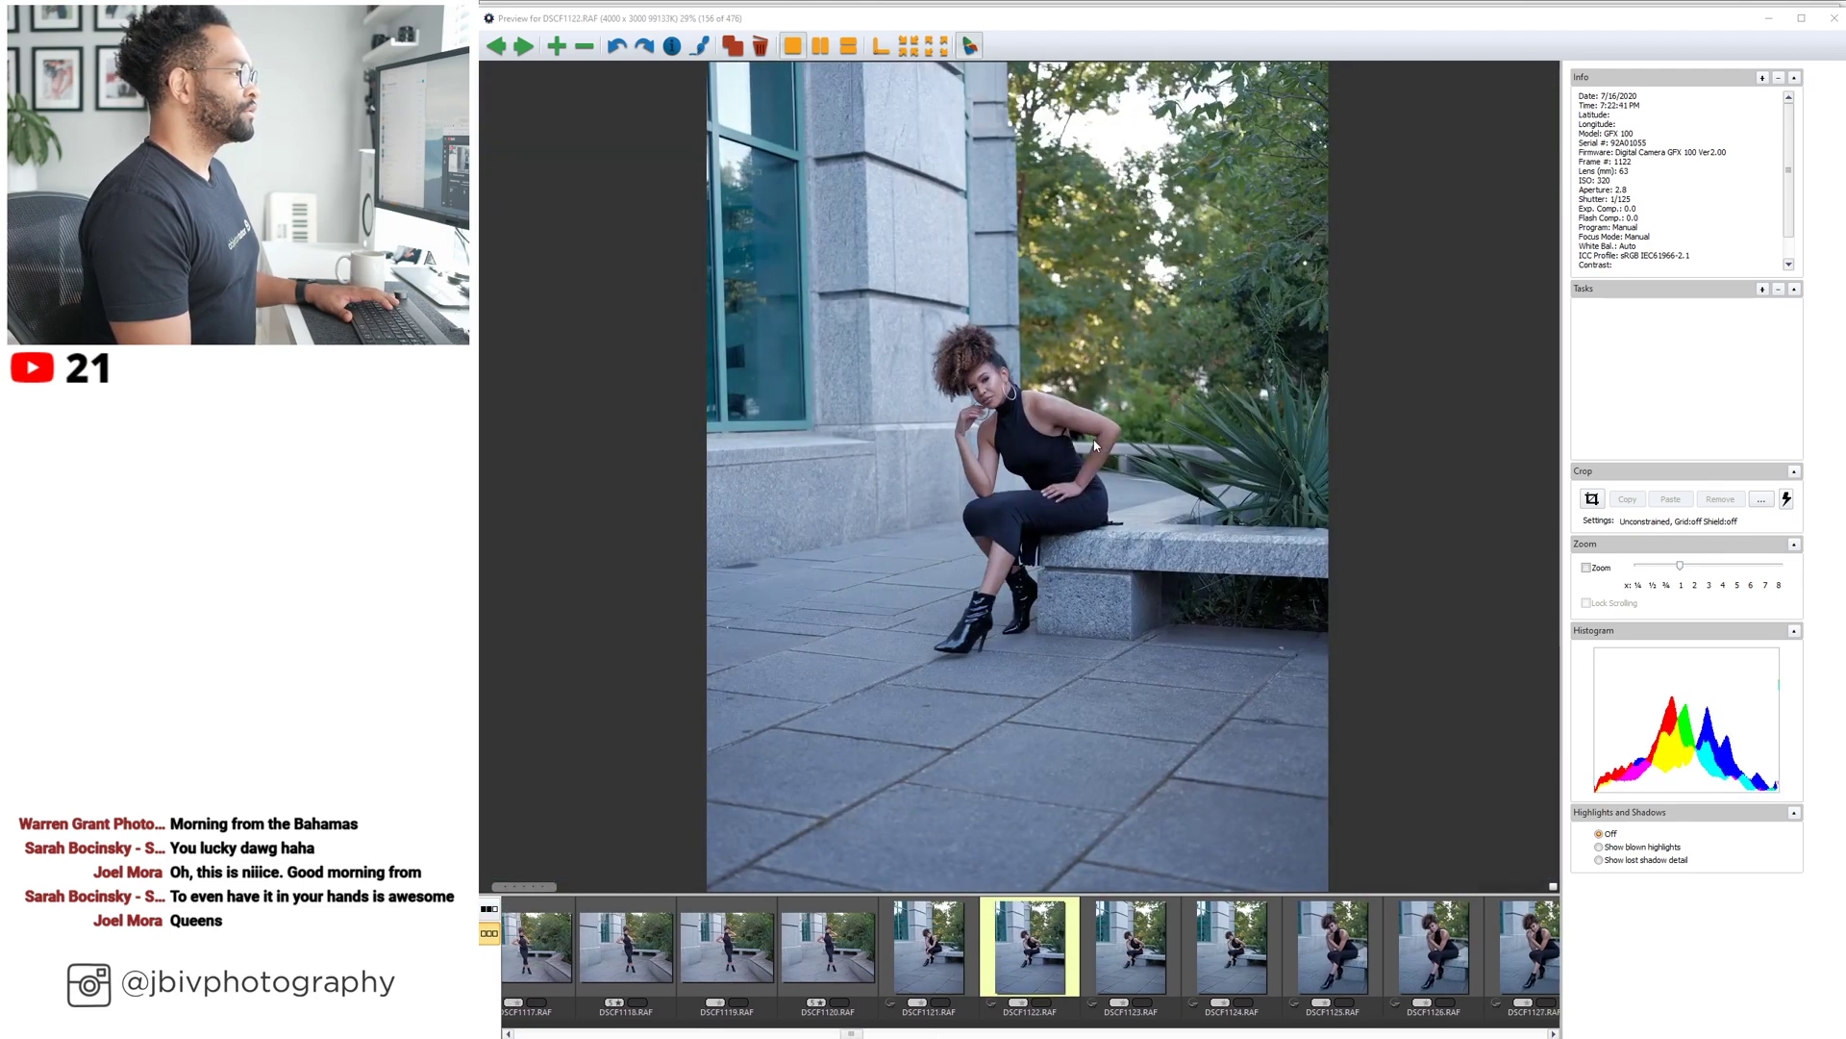
{"action": "key", "text": "Right"}
{"action": "key", "text": "Right"}
{"action": "key", "text": "Right"}
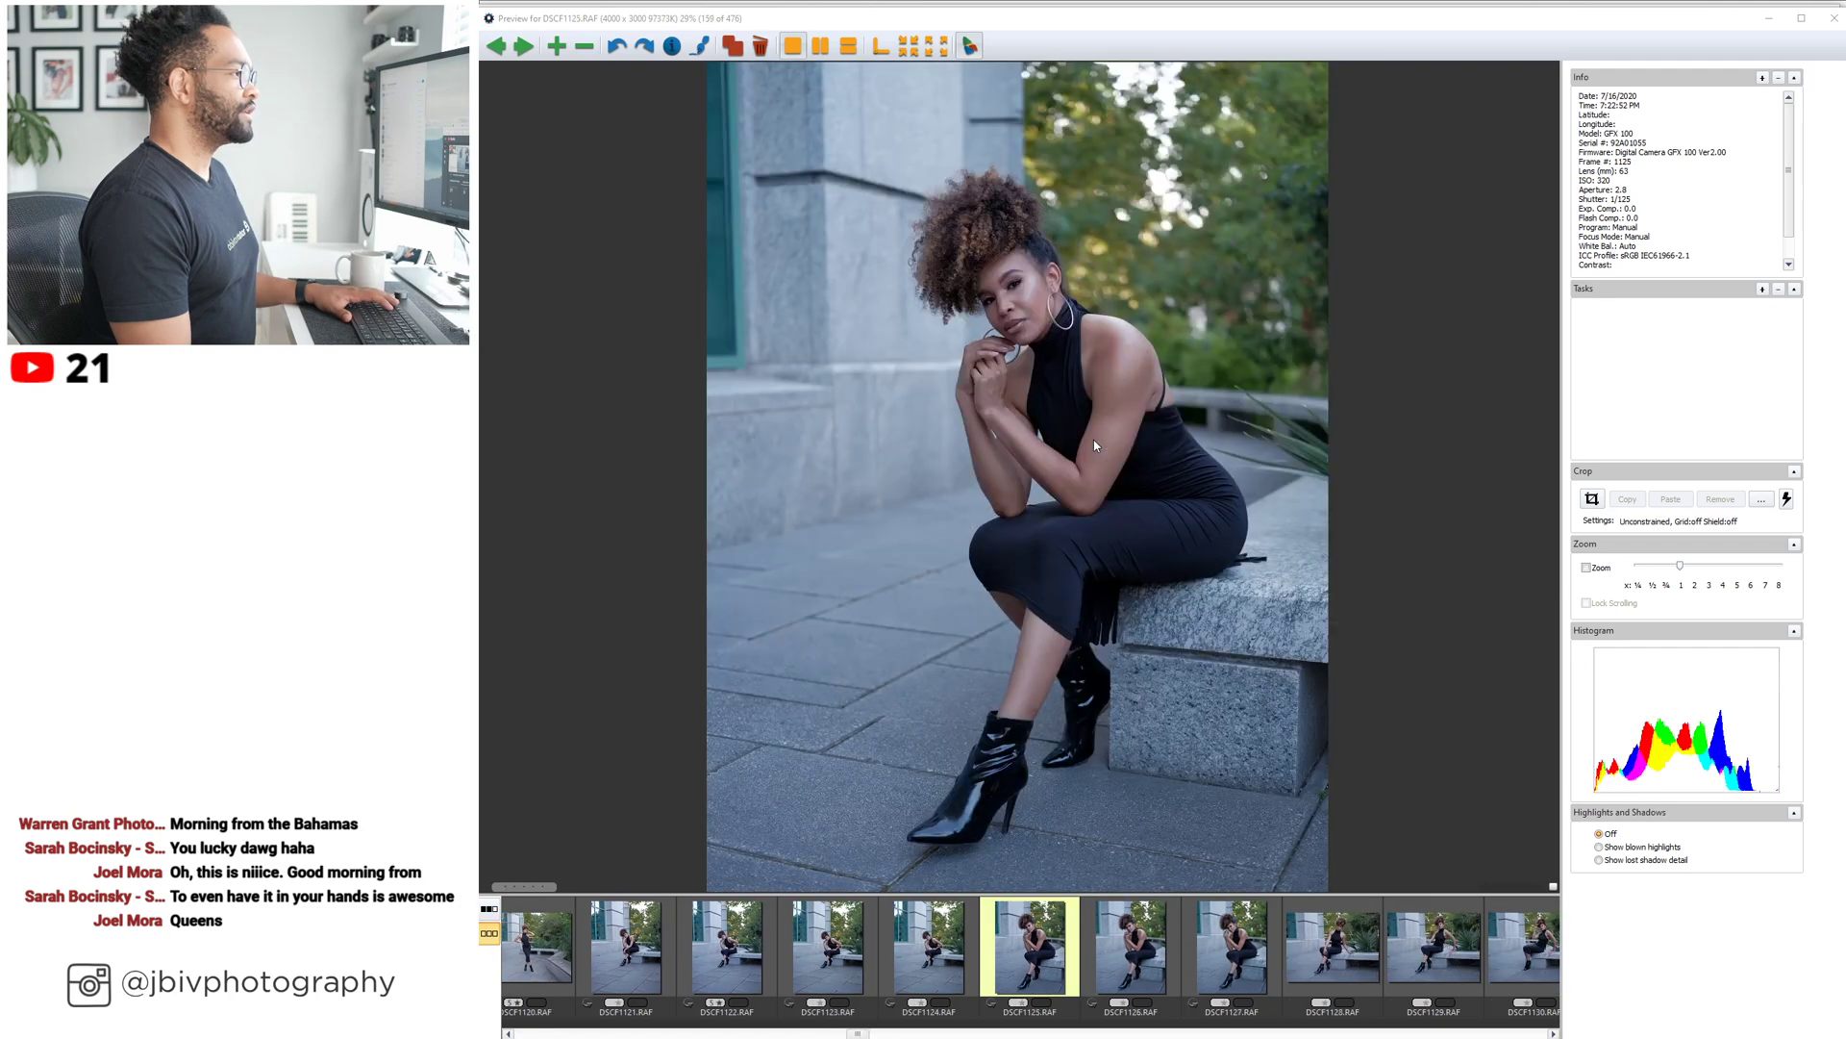
Cull the seated bench portraits from DSCF1125.RAF past DSCF1130.RAF, giving DSCF1125.RAF and DSCF1130.RAF five stars.
{"action": "key", "text": "Right"}
{"action": "key", "text": "Right"}
{"action": "key", "text": "Right"}
{"action": "key", "text": "Right"}
{"action": "key", "text": "Right"}
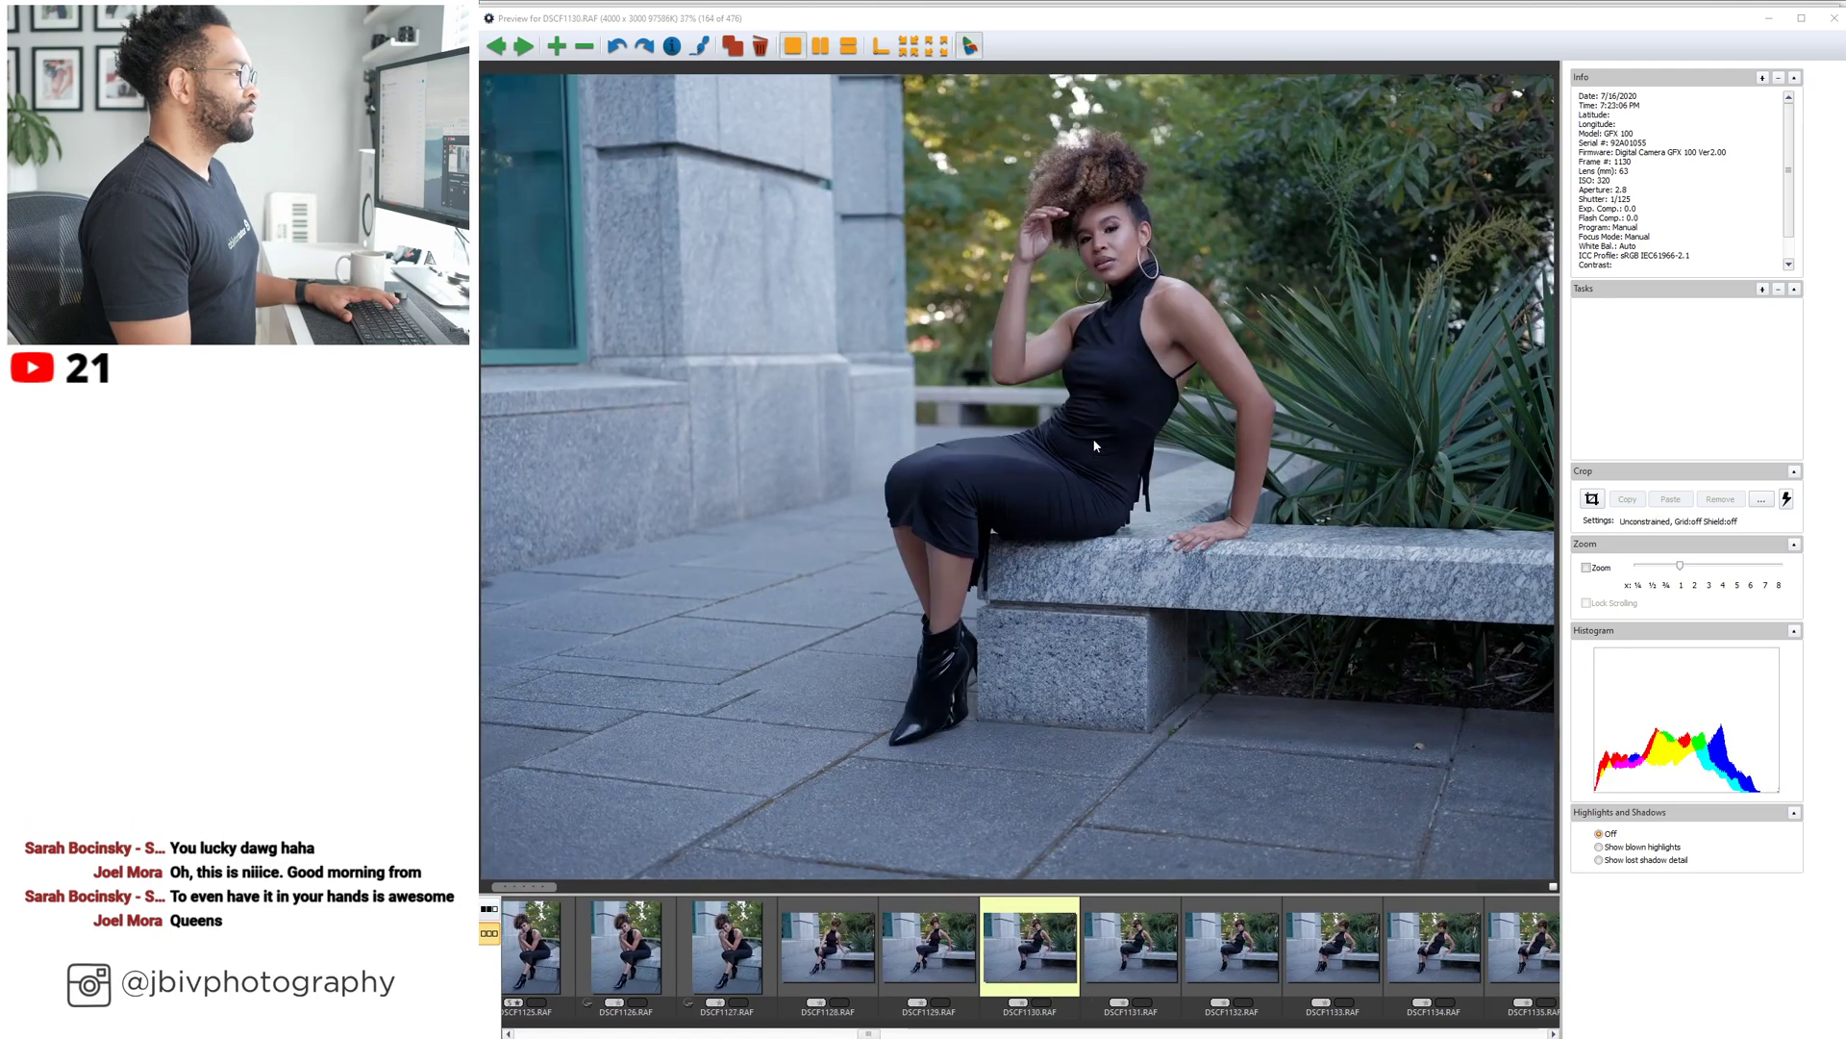
{"action": "key", "text": "Right"}
{"action": "key", "text": "Right"}
{"action": "key", "text": "Right"}
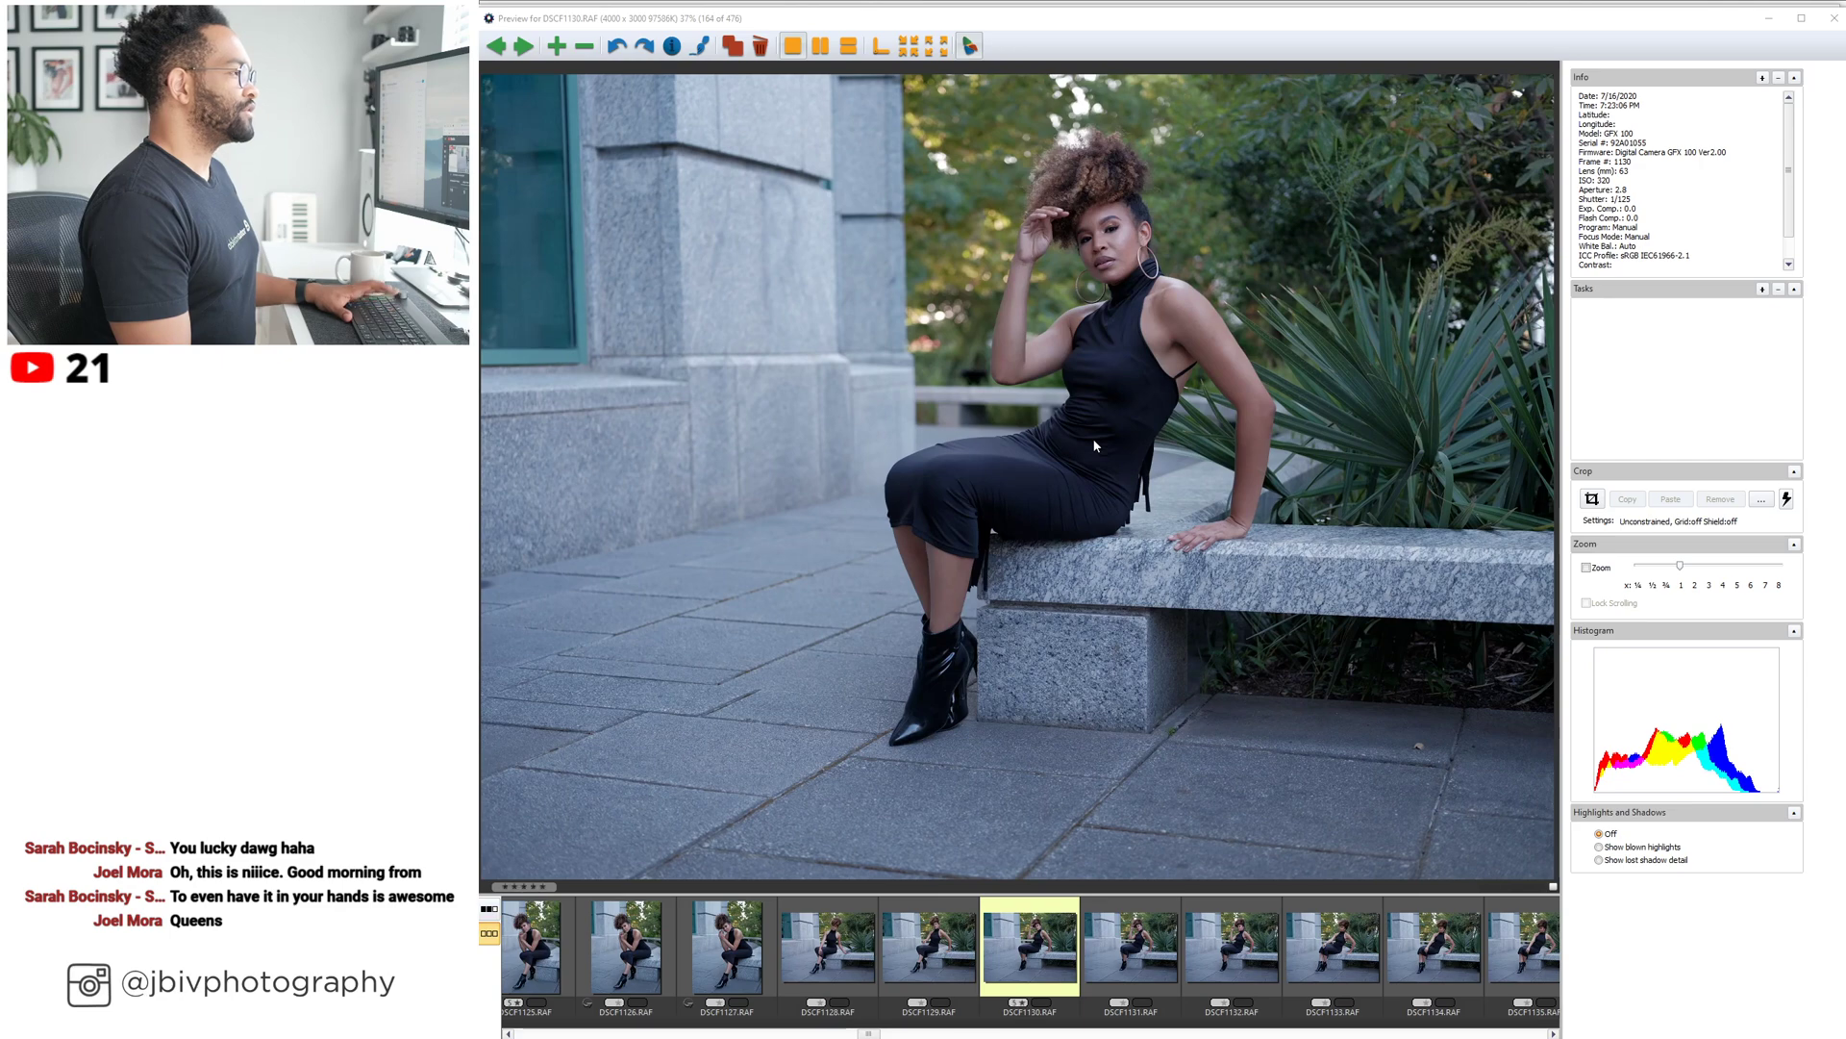
Cull the remaining wide bench portraits up to the close-up DSCF1139.RAF, giving DSCF1136.RAF five stars.
{"action": "key", "text": "Right"}
{"action": "key", "text": "Right"}
{"action": "key", "text": "Right"}
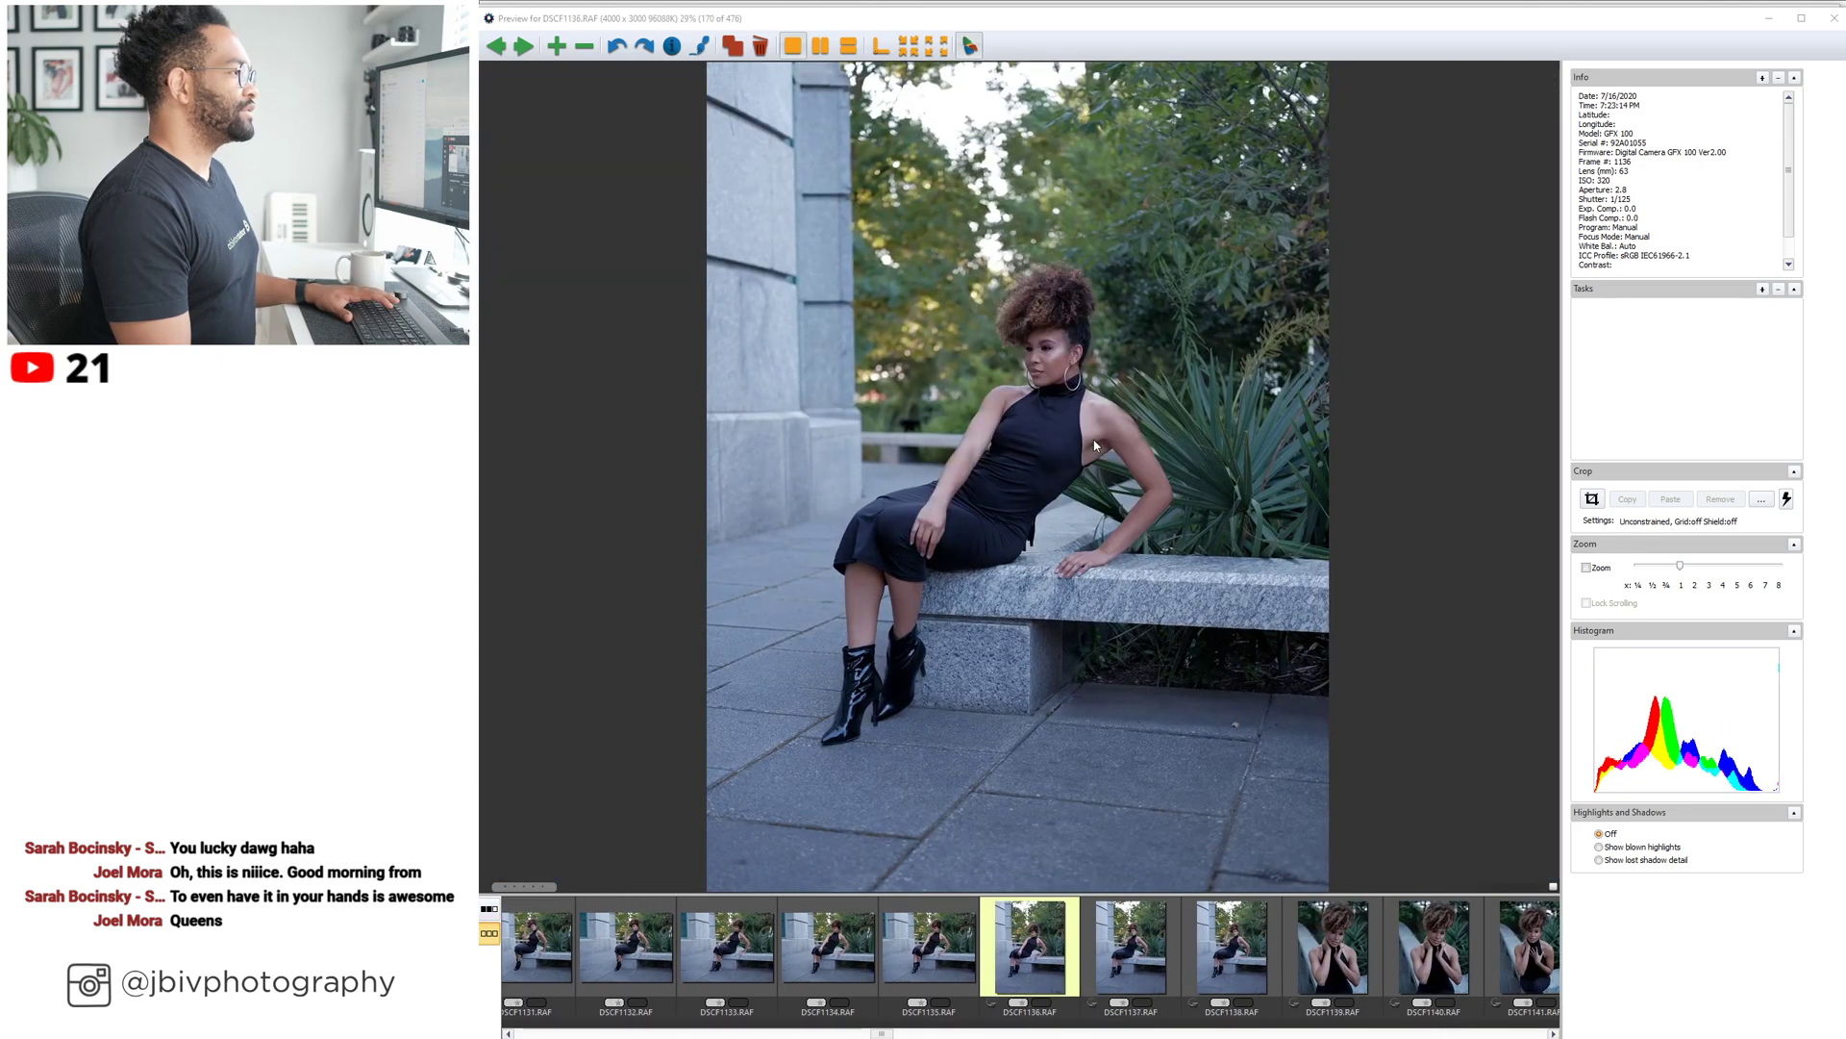
{"action": "key", "text": "Right"}
{"action": "key", "text": "Right"}
{"action": "key", "text": "Right"}
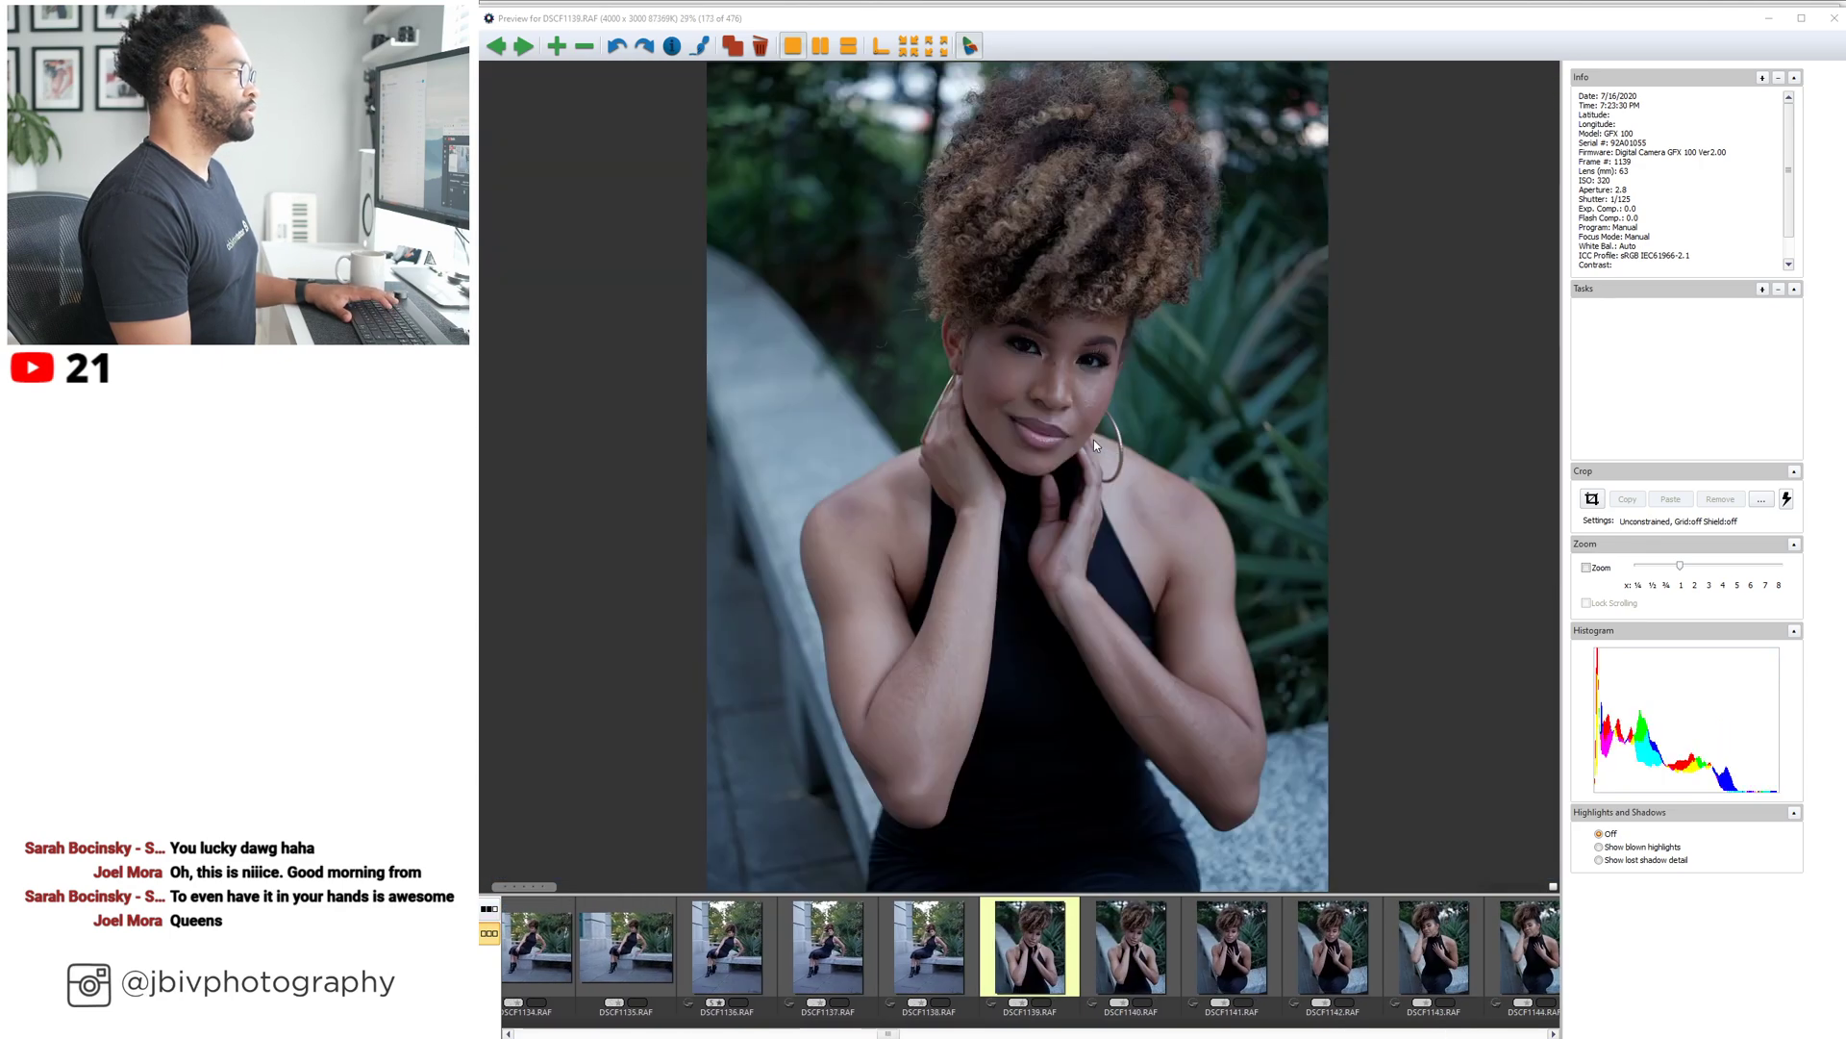
Cull the close-up bench portraits from DSCF1139.RAF to DSCF1144.RAF, giving DSCF1139.RAF and DSCF1141.RAF five stars.
{"action": "key", "text": "Right"}
{"action": "key", "text": "Right"}
{"action": "key", "text": "Right"}
{"action": "key", "text": "Left"}
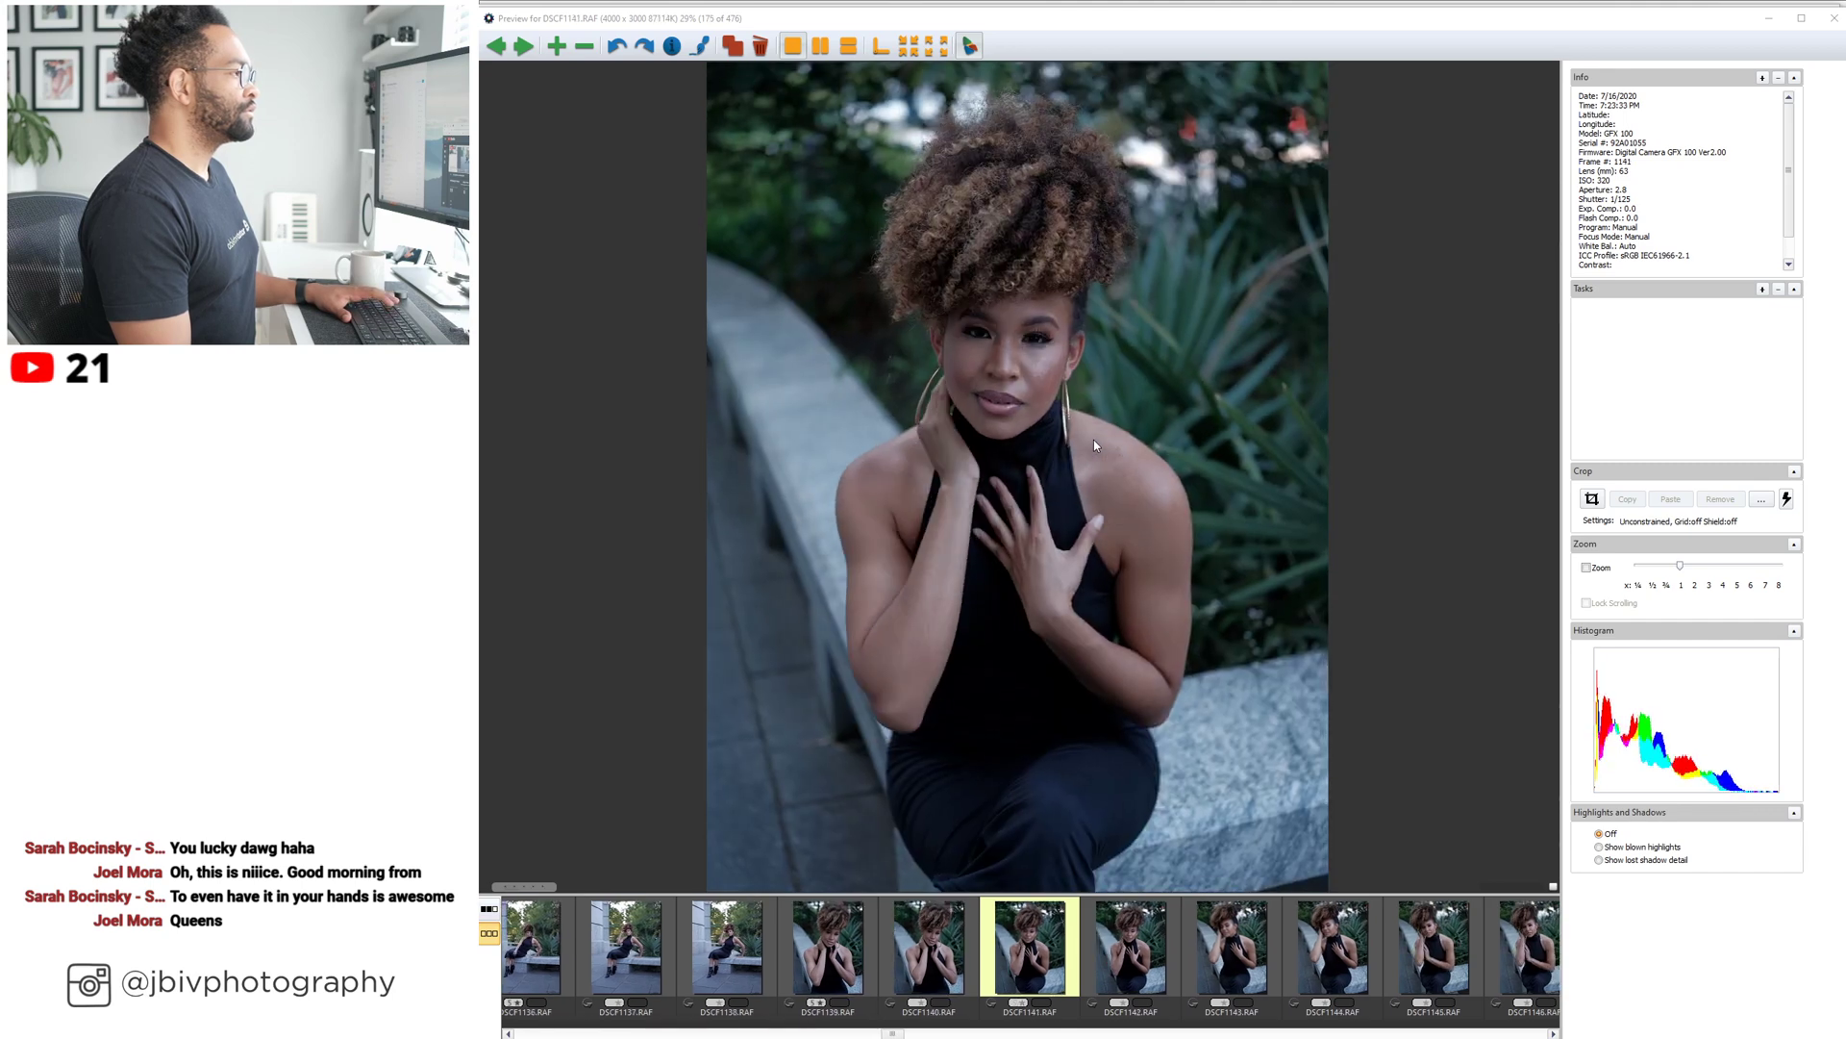
{"action": "key", "text": "Right"}
{"action": "key", "text": "Right"}
{"action": "key", "text": "Right"}
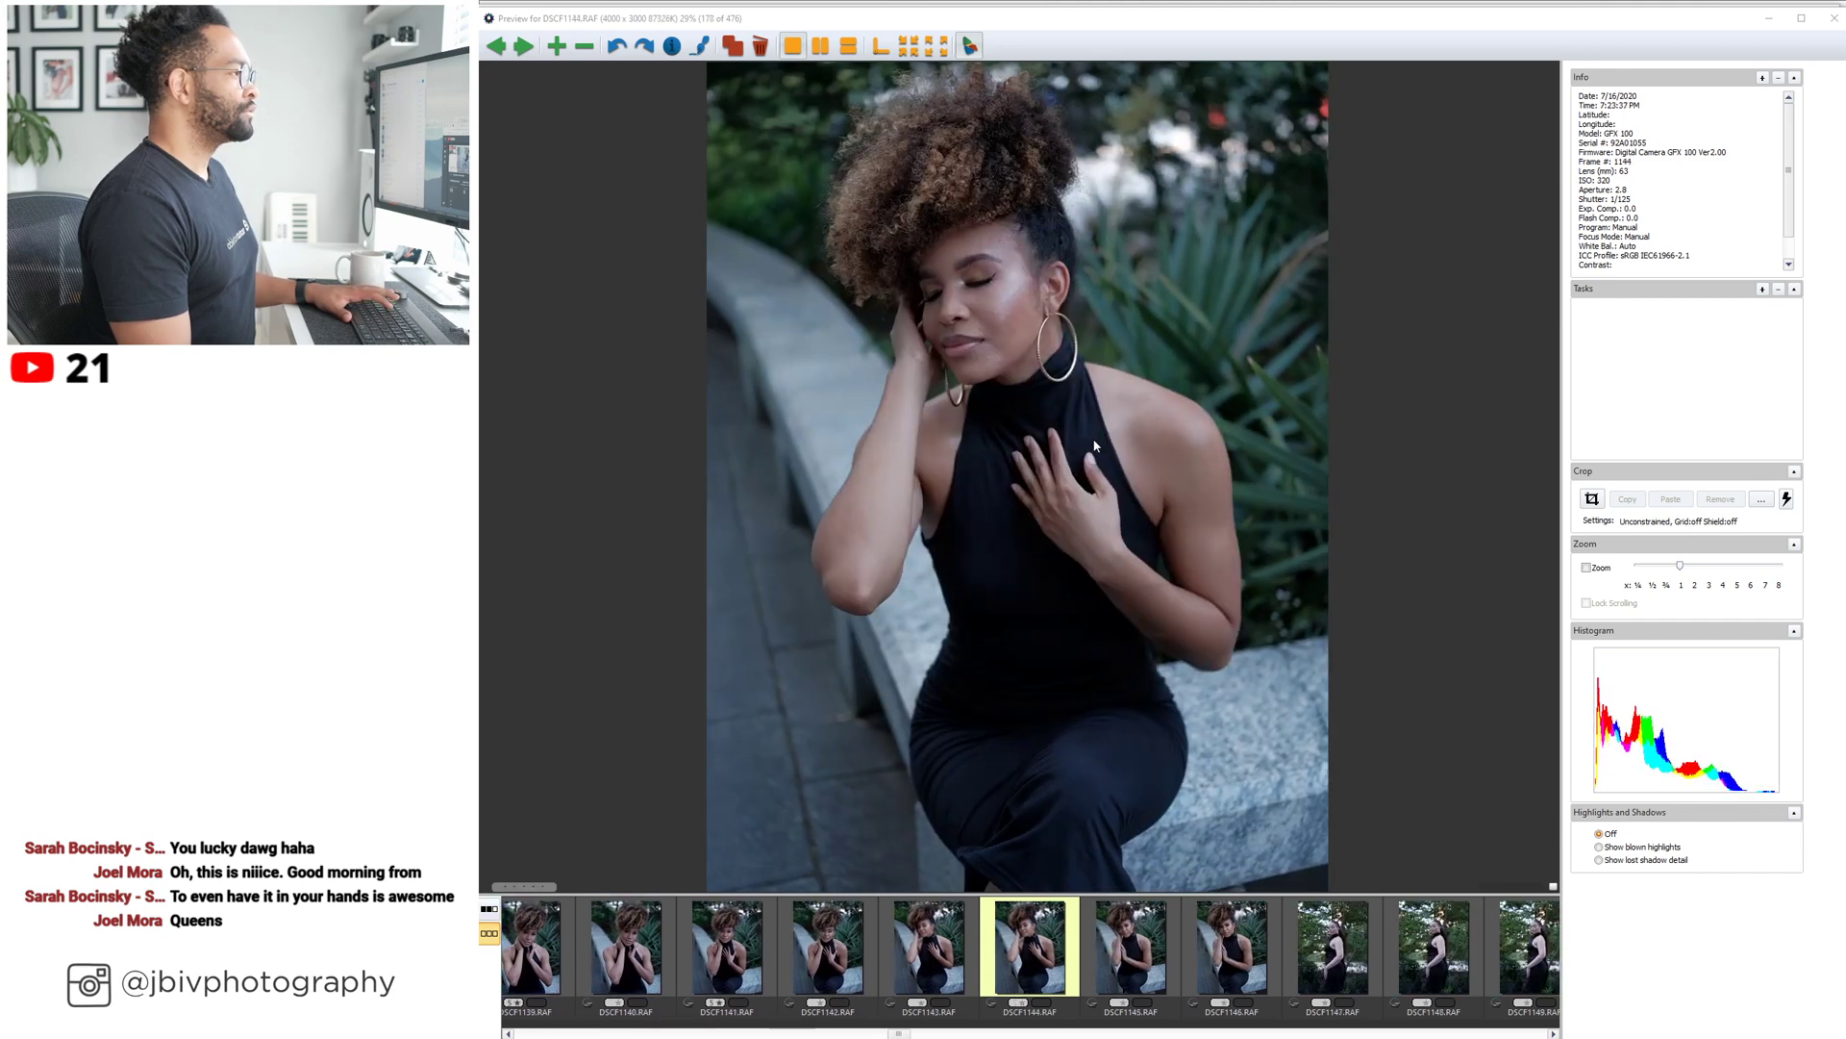
Cull from DSCF1144.RAF to the woodland portrait DSCF1147.RAF, giving DSCF1144.RAF and DSCF1147.RAF five stars.
{"action": "key", "text": "Right"}
{"action": "key", "text": "Right"}
{"action": "key", "text": "Right"}
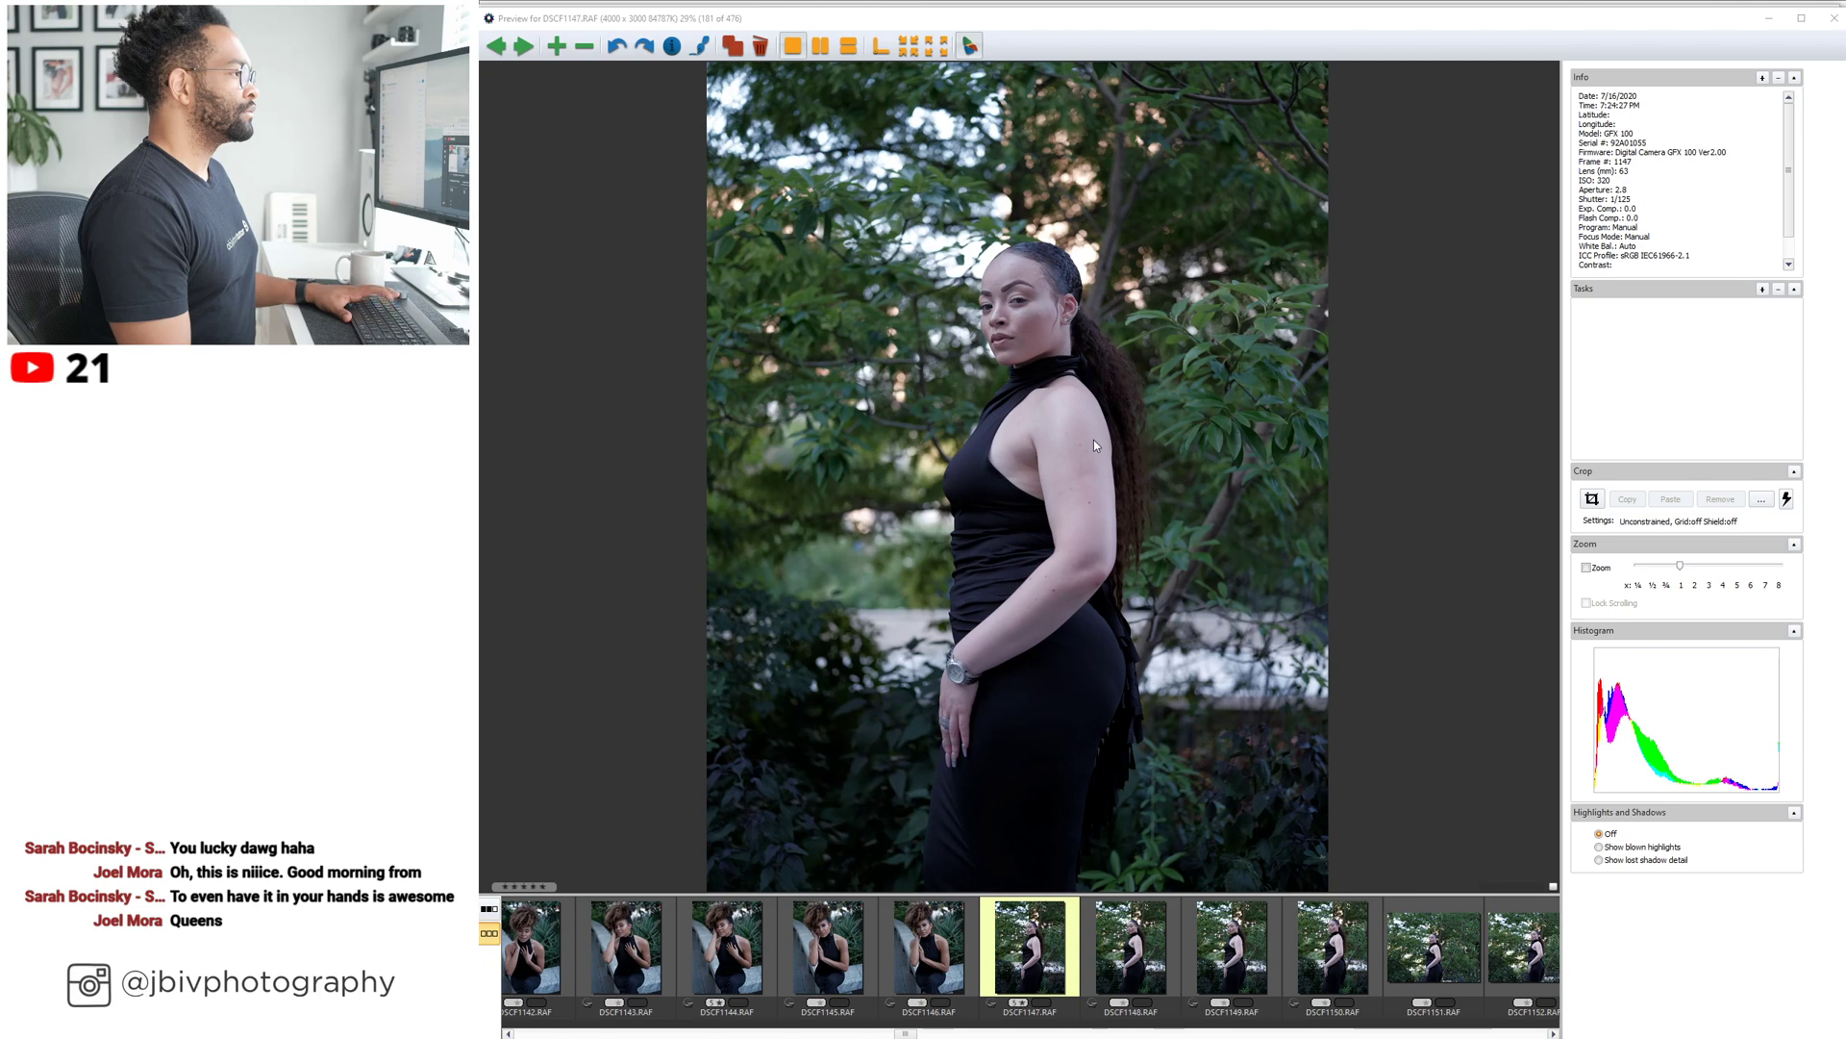
Compare the woodland portraits from DSCF1148.RAF to DSCF1152.RAF and give DSCF1150.RAF five stars.
{"action": "key", "text": "Right"}
{"action": "key", "text": "Right"}
{"action": "key", "text": "Right"}
{"action": "key", "text": "Right"}
{"action": "key", "text": "Left"}
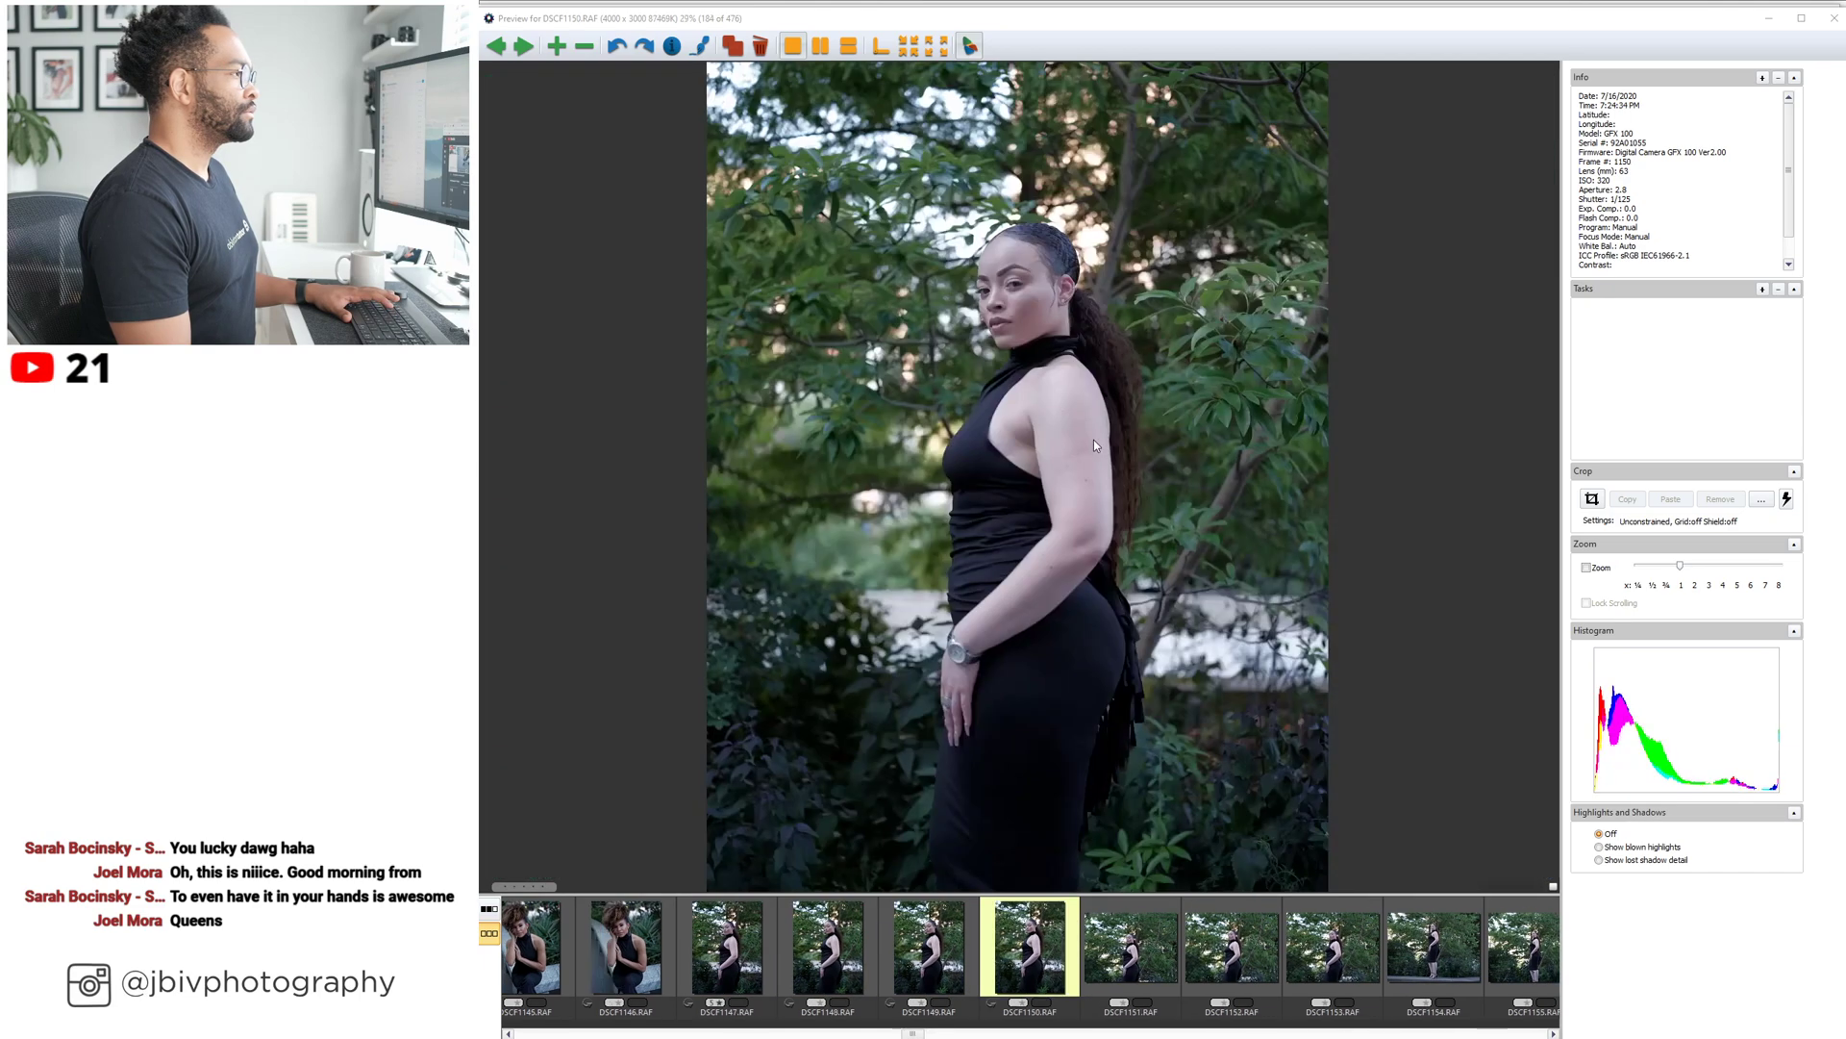
{"action": "key", "text": "5"}
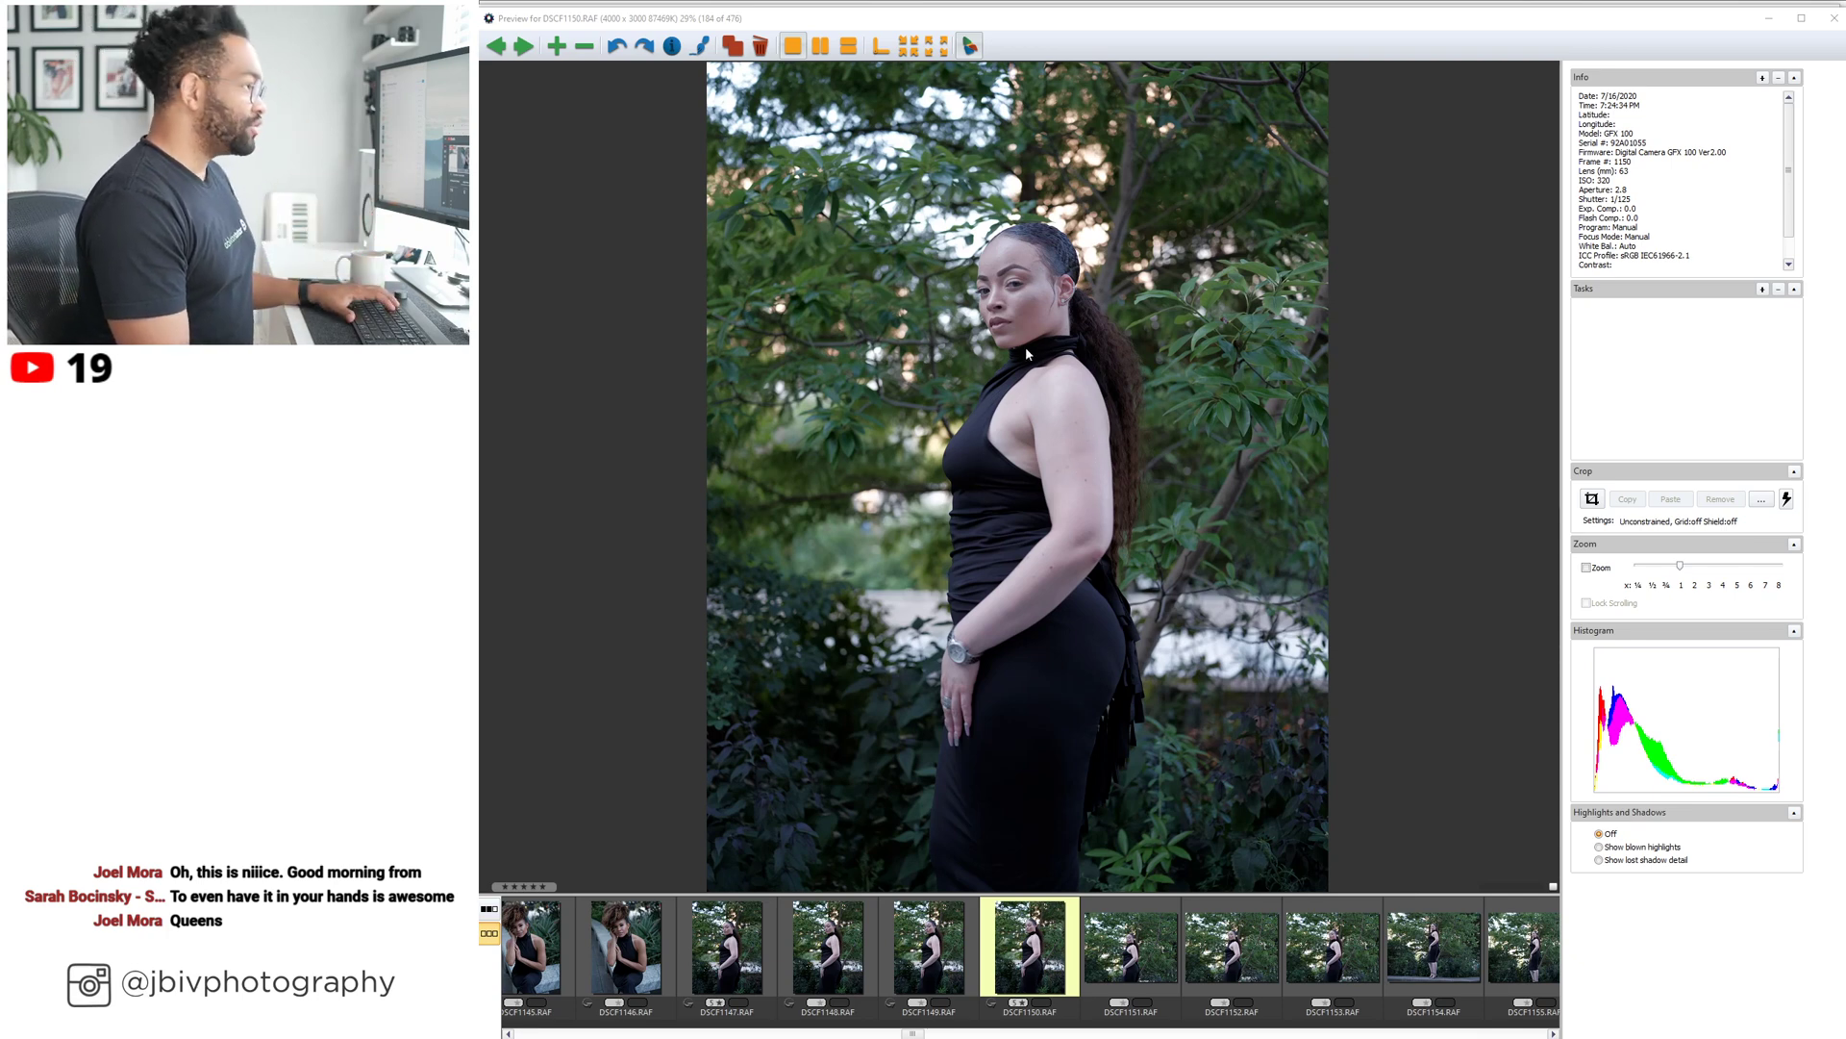
{"action": "key", "text": "Right"}
{"action": "key", "text": "Right"}
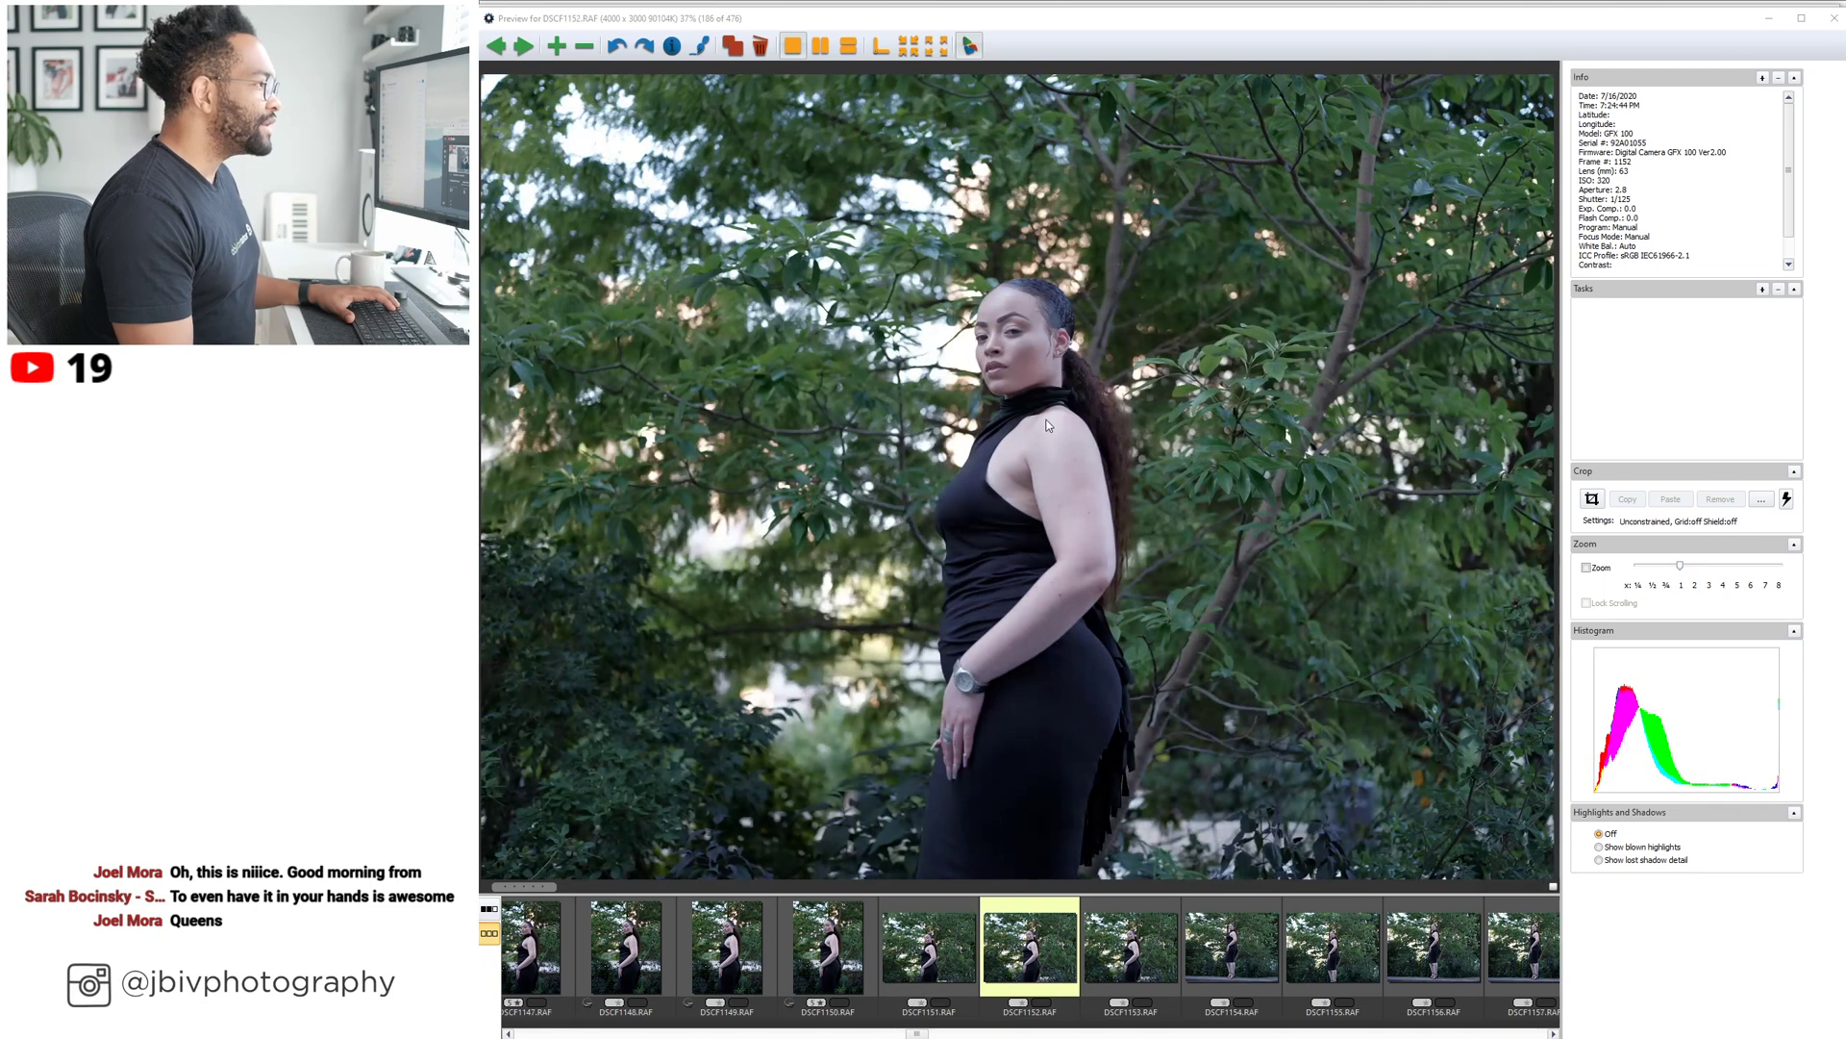
Compare the woodland portraits from DSCF1151.RAF to DSCF1153.RAF and give DSCF1153.RAF five stars.
{"action": "key", "text": "Left"}
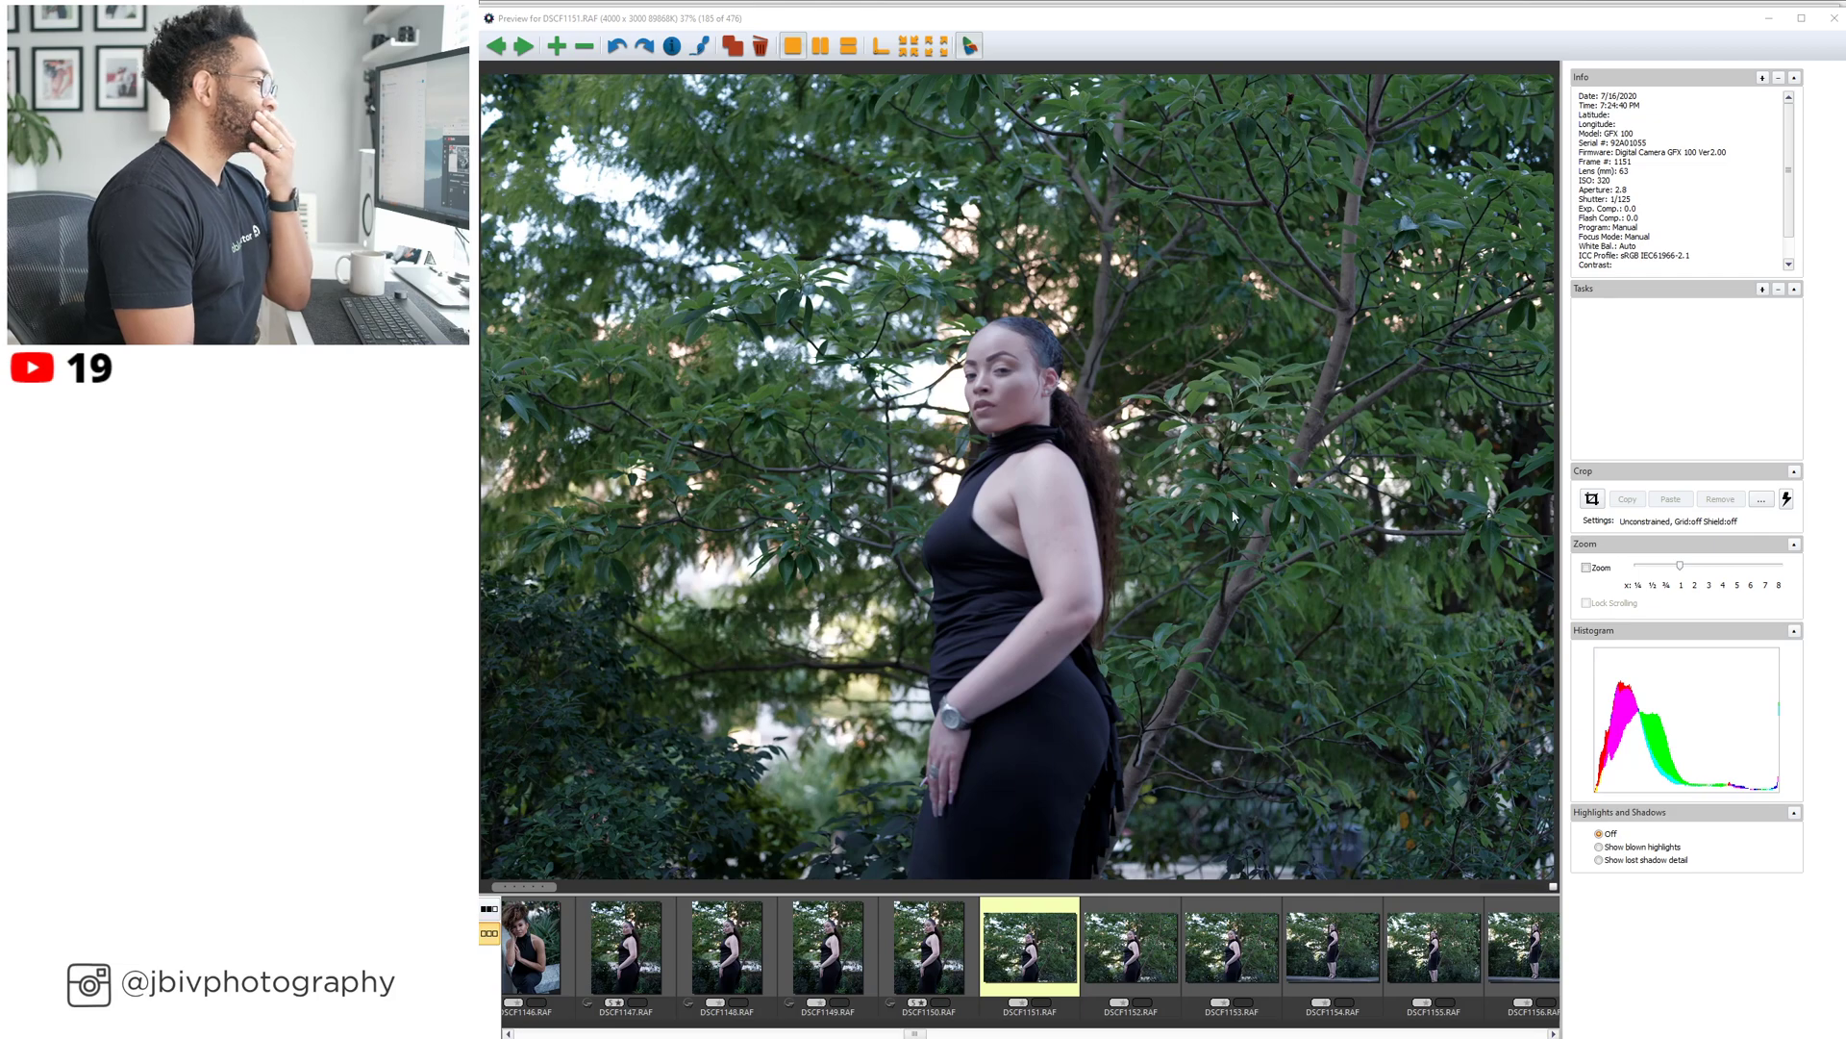
{"action": "key", "text": "Right"}
{"action": "key", "text": "Right"}
{"action": "key", "text": "Right"}
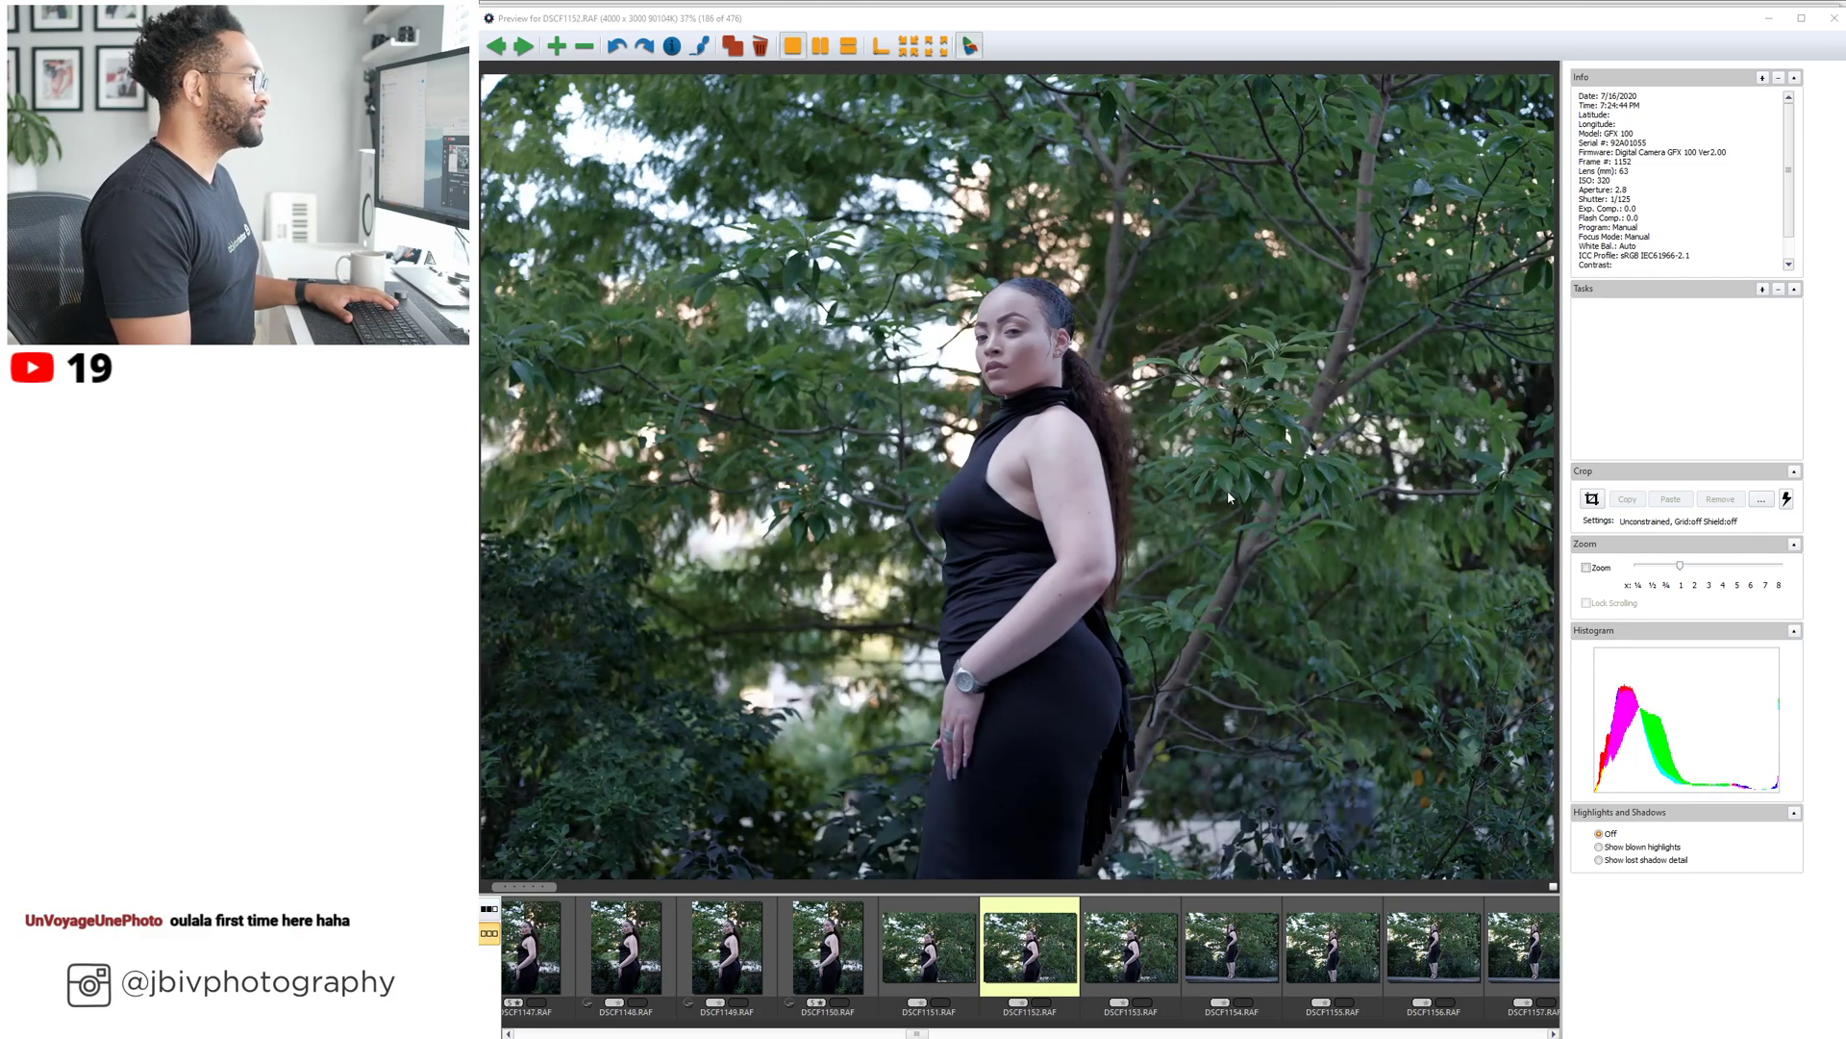
{"action": "key", "text": "Left"}
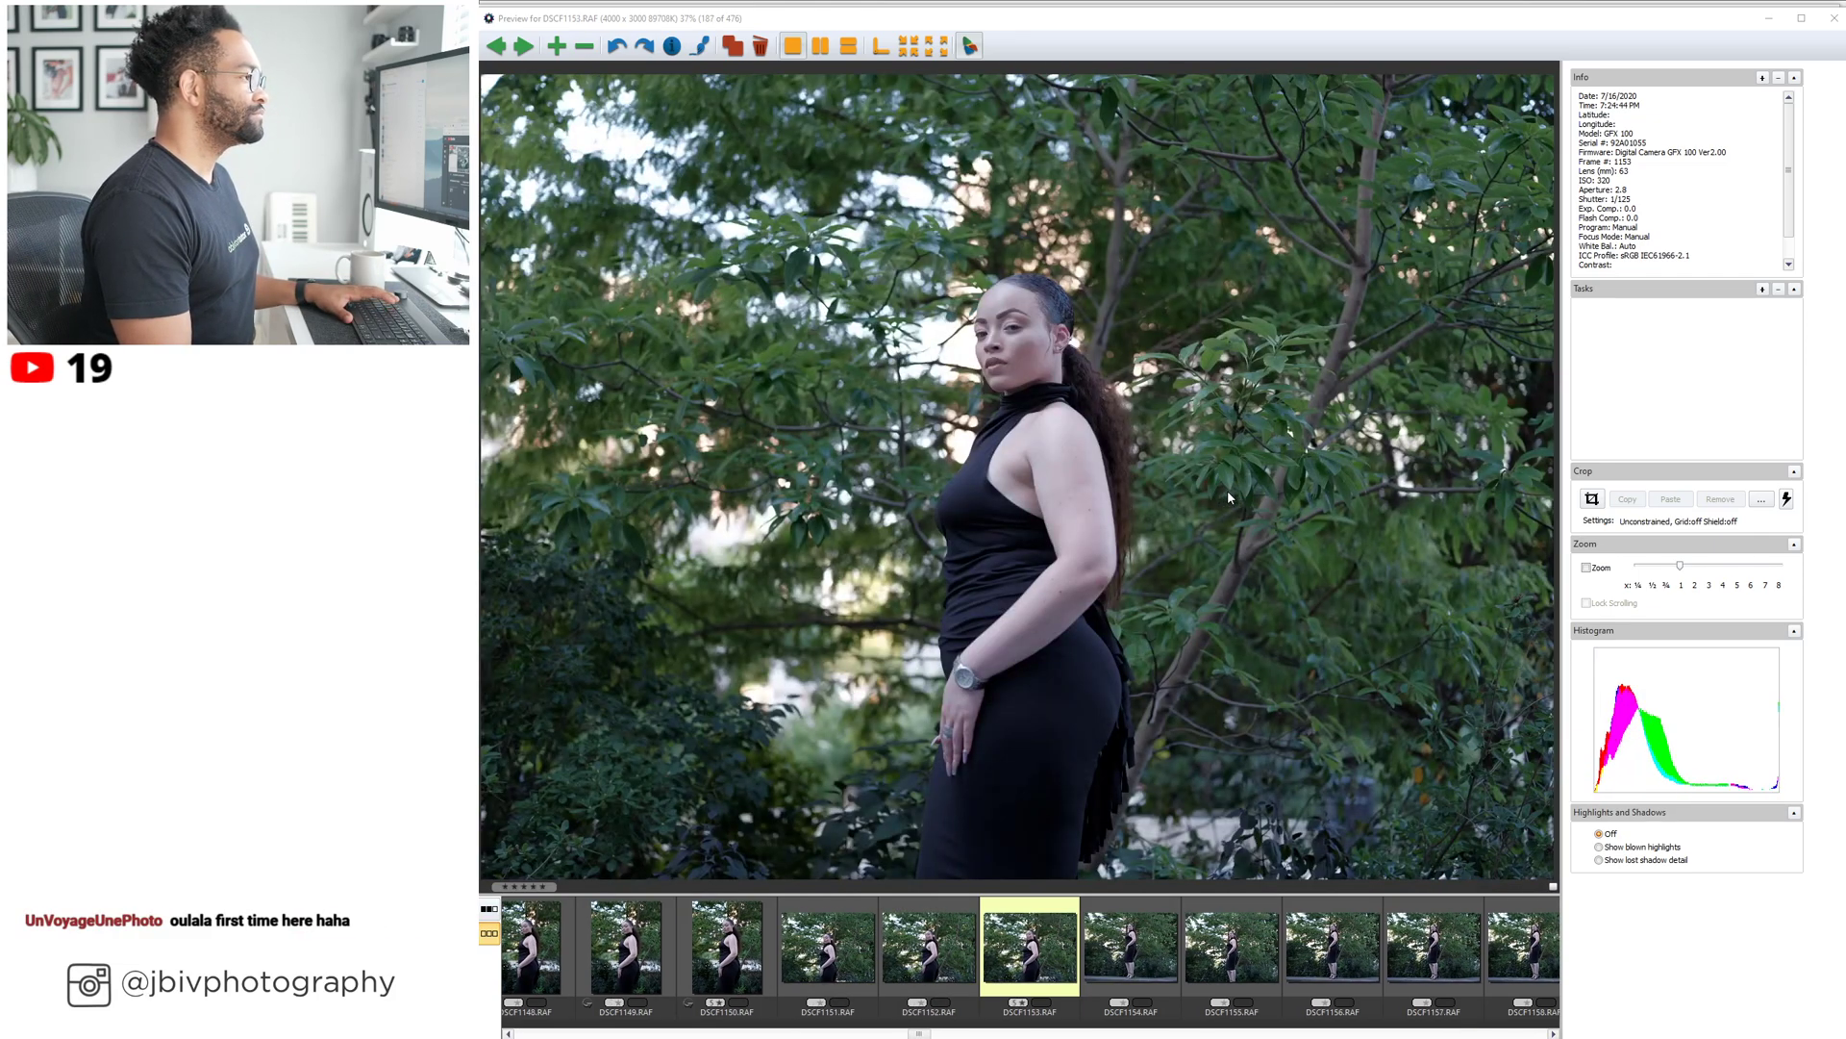
Cull the wide woodland portraits from DSCF1153.RAF to DSCF1159.RAF, giving DSCF1157.RAF five stars.
{"action": "key", "text": "Right"}
{"action": "key", "text": "Right"}
{"action": "key", "text": "Right"}
{"action": "key", "text": "Right"}
{"action": "key", "text": "Right"}
{"action": "key", "text": "Right"}
{"action": "key", "text": "Right"}
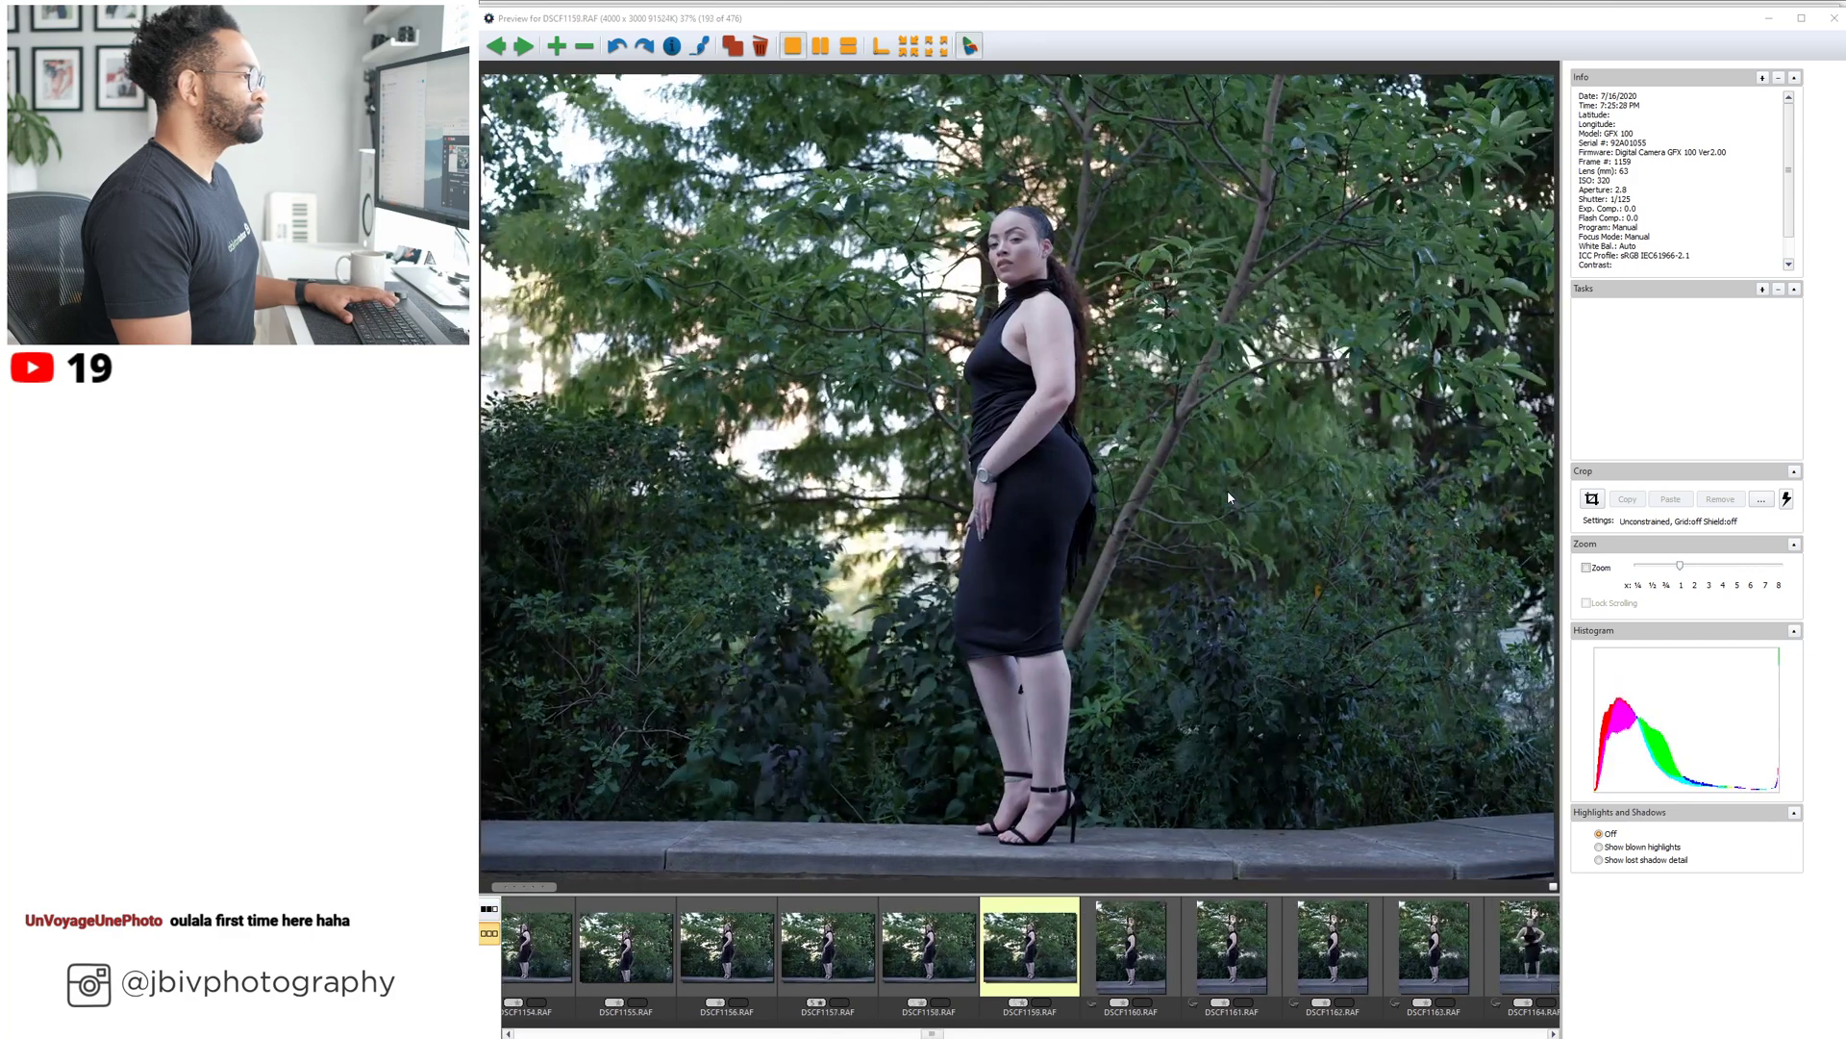
Cull the vertical full-length portraits from DSCF1159.RAF to DSCF1165.RAF, giving DSCF1162.RAF five stars.
{"action": "key", "text": "Right"}
{"action": "key", "text": "Right"}
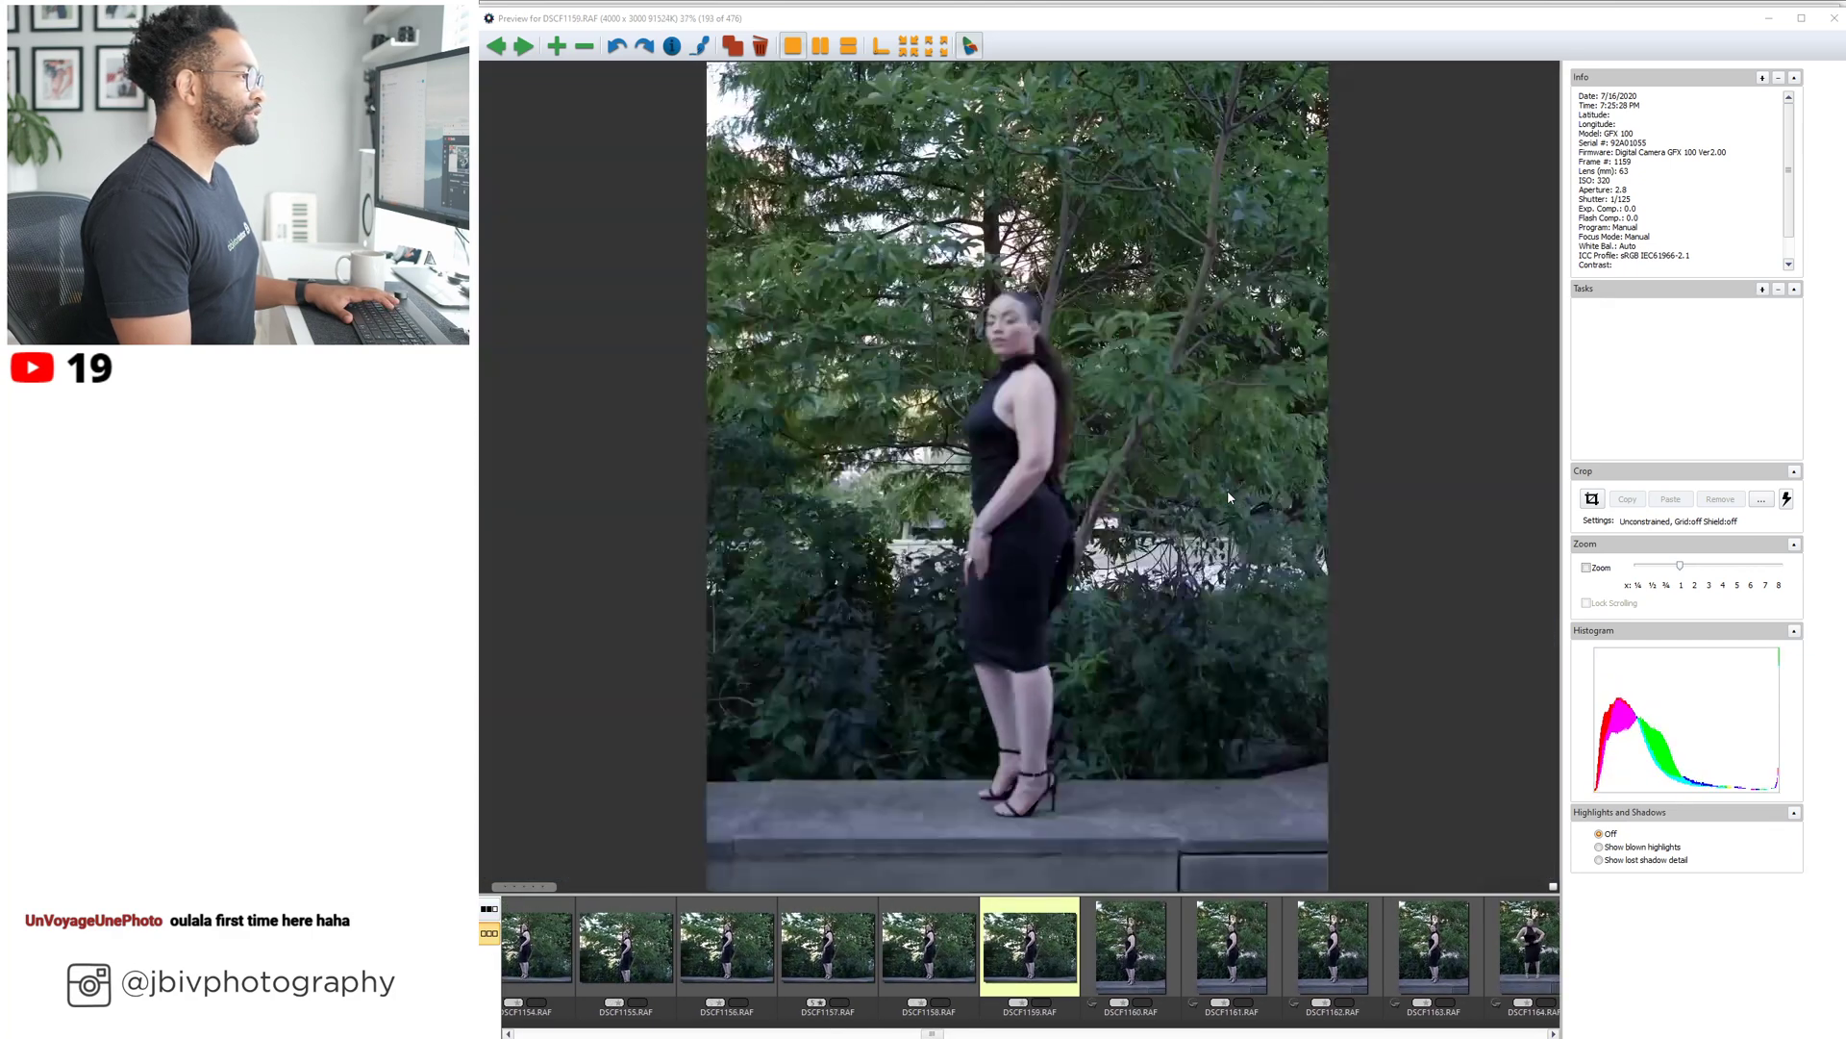
{"action": "key", "text": "Right"}
{"action": "key", "text": "Right"}
{"action": "key", "text": "Right"}
{"action": "key", "text": "Right"}
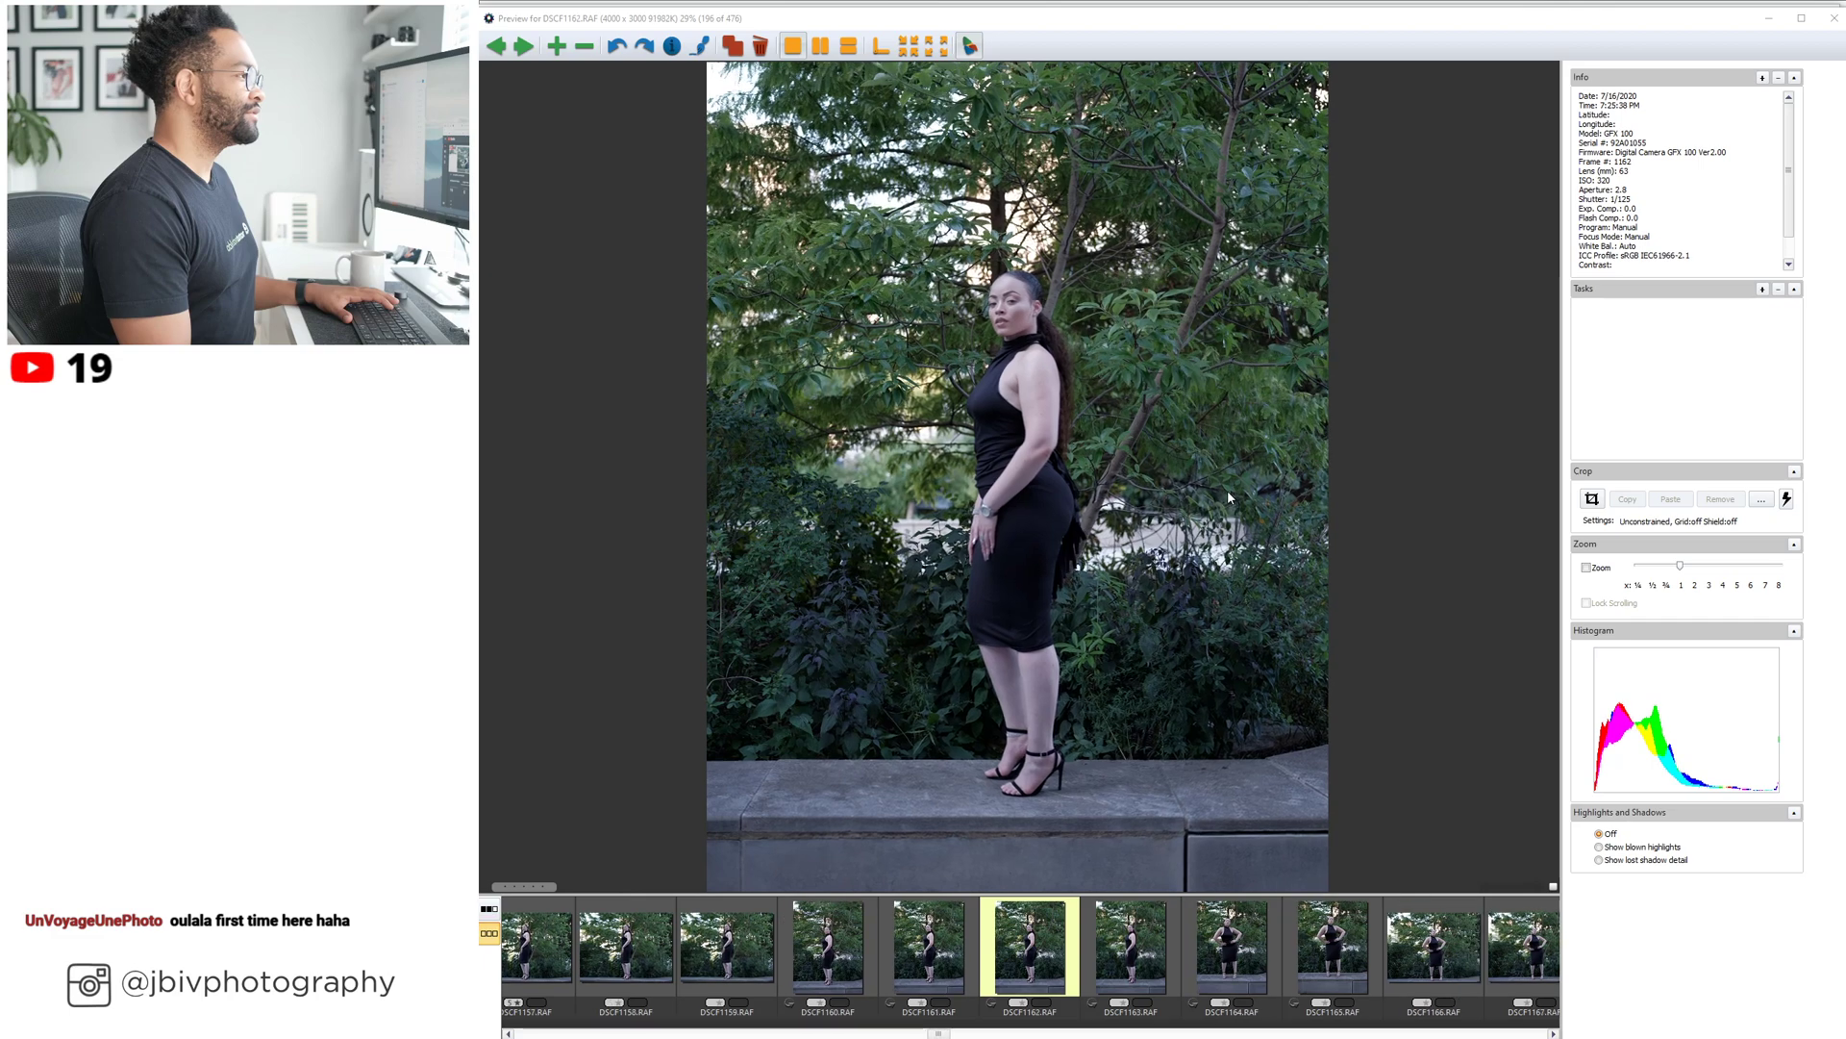
{"action": "key", "text": "Left"}
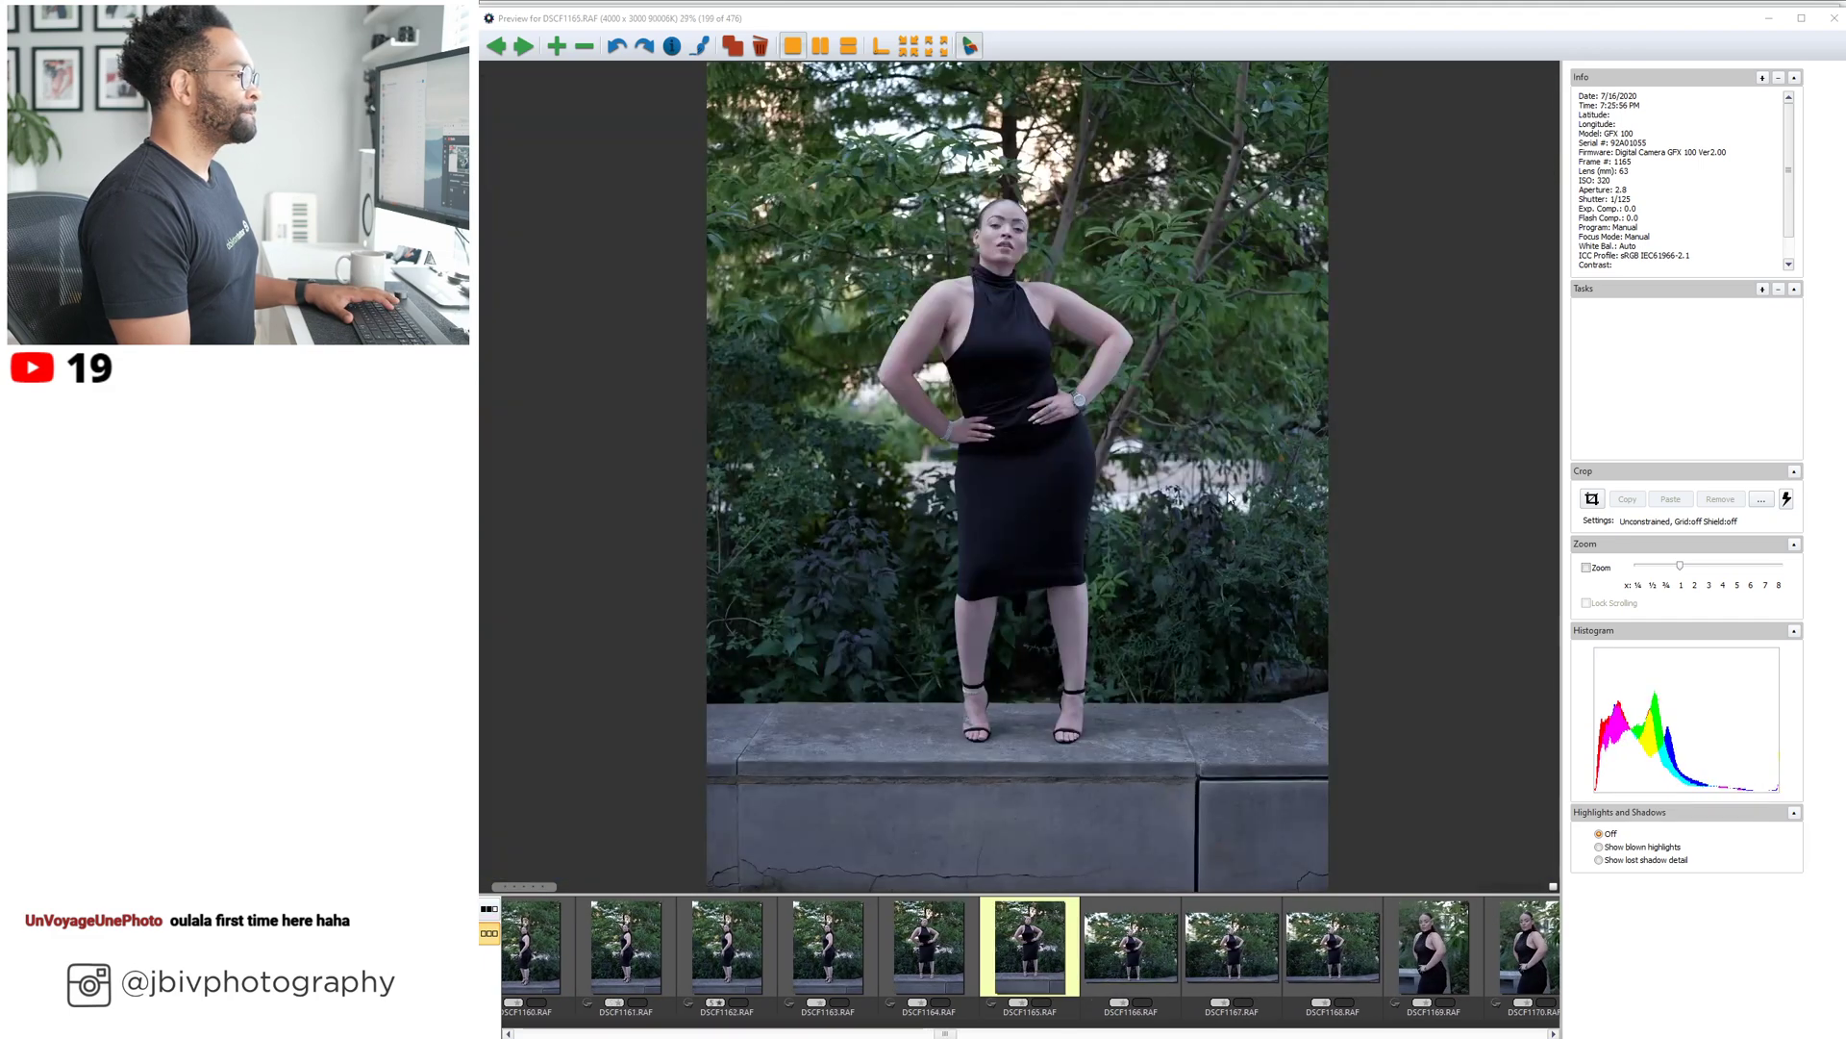
Cull from DSCF1165.RAF to the closer portrait DSCF1172.RAF, giving DSCF1165.RAF and DSCF1169.RAF five stars.
{"action": "key", "text": "Right"}
{"action": "key", "text": "Right"}
{"action": "key", "text": "Right"}
{"action": "key", "text": "Right"}
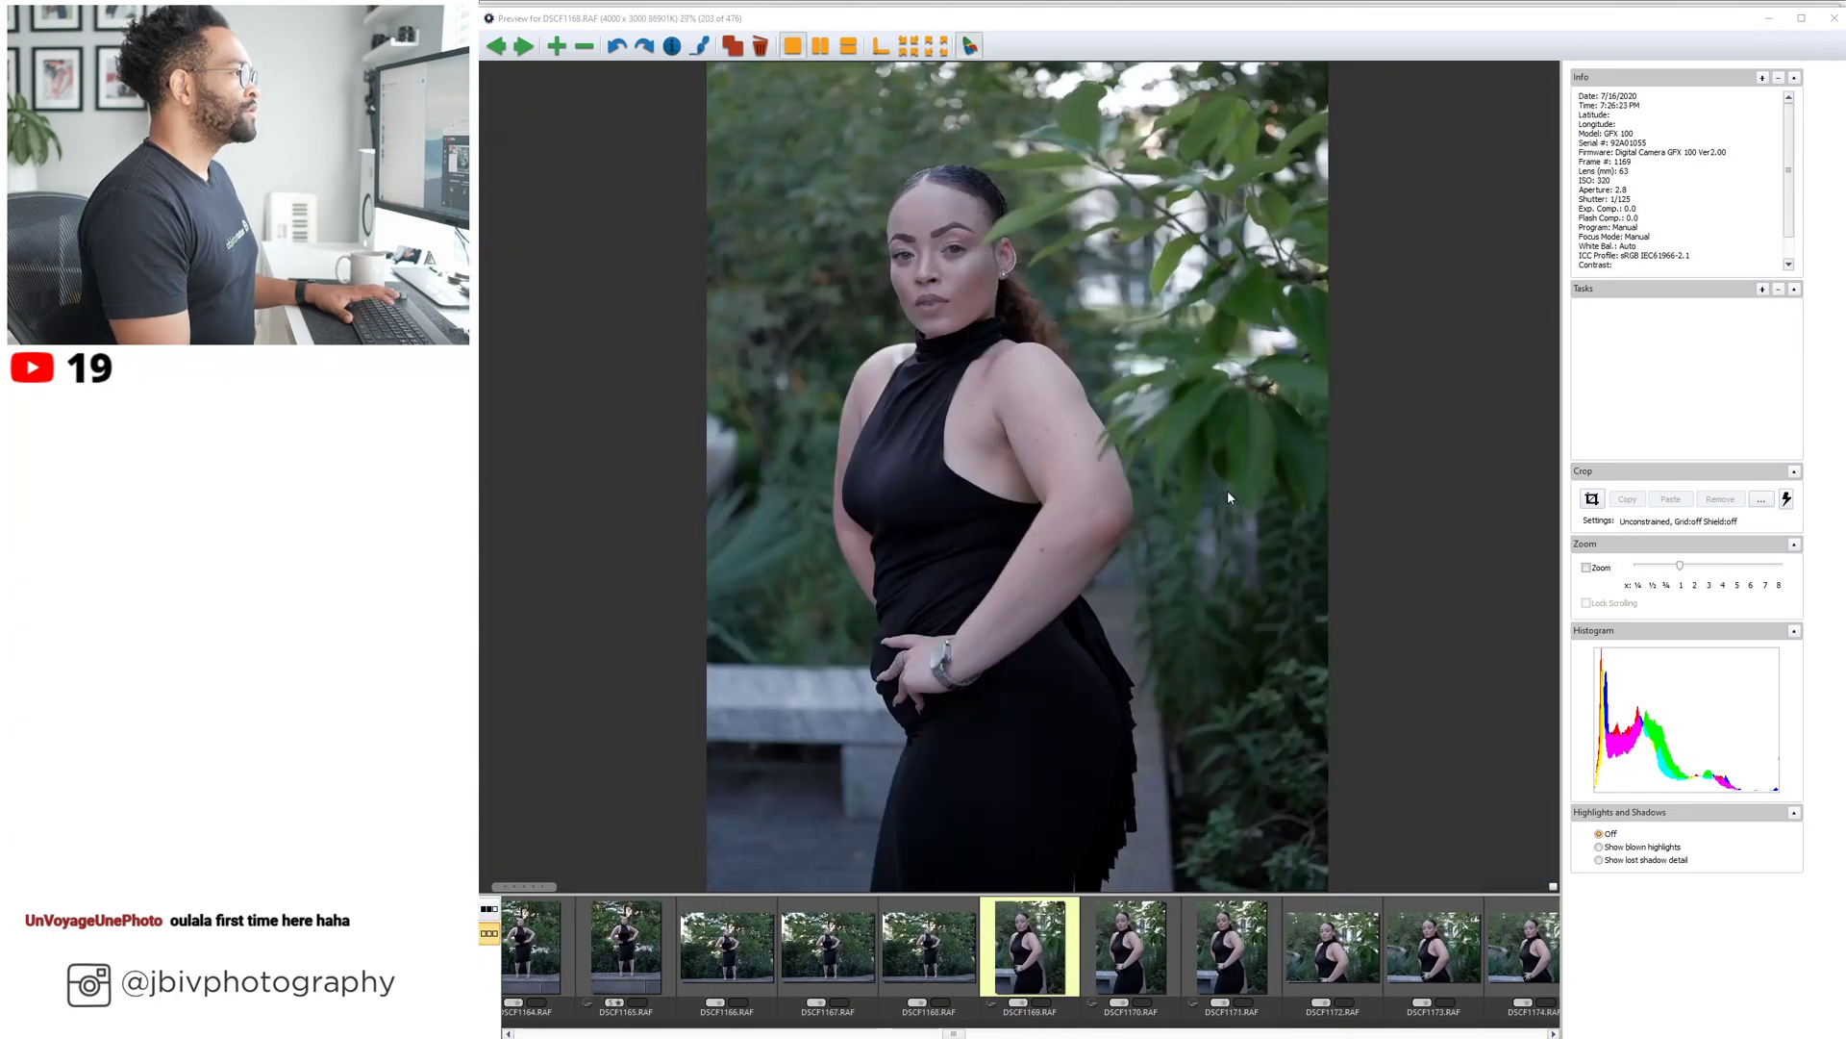
{"action": "key", "text": "Right"}
{"action": "key", "text": "Right"}
{"action": "key", "text": "Right"}
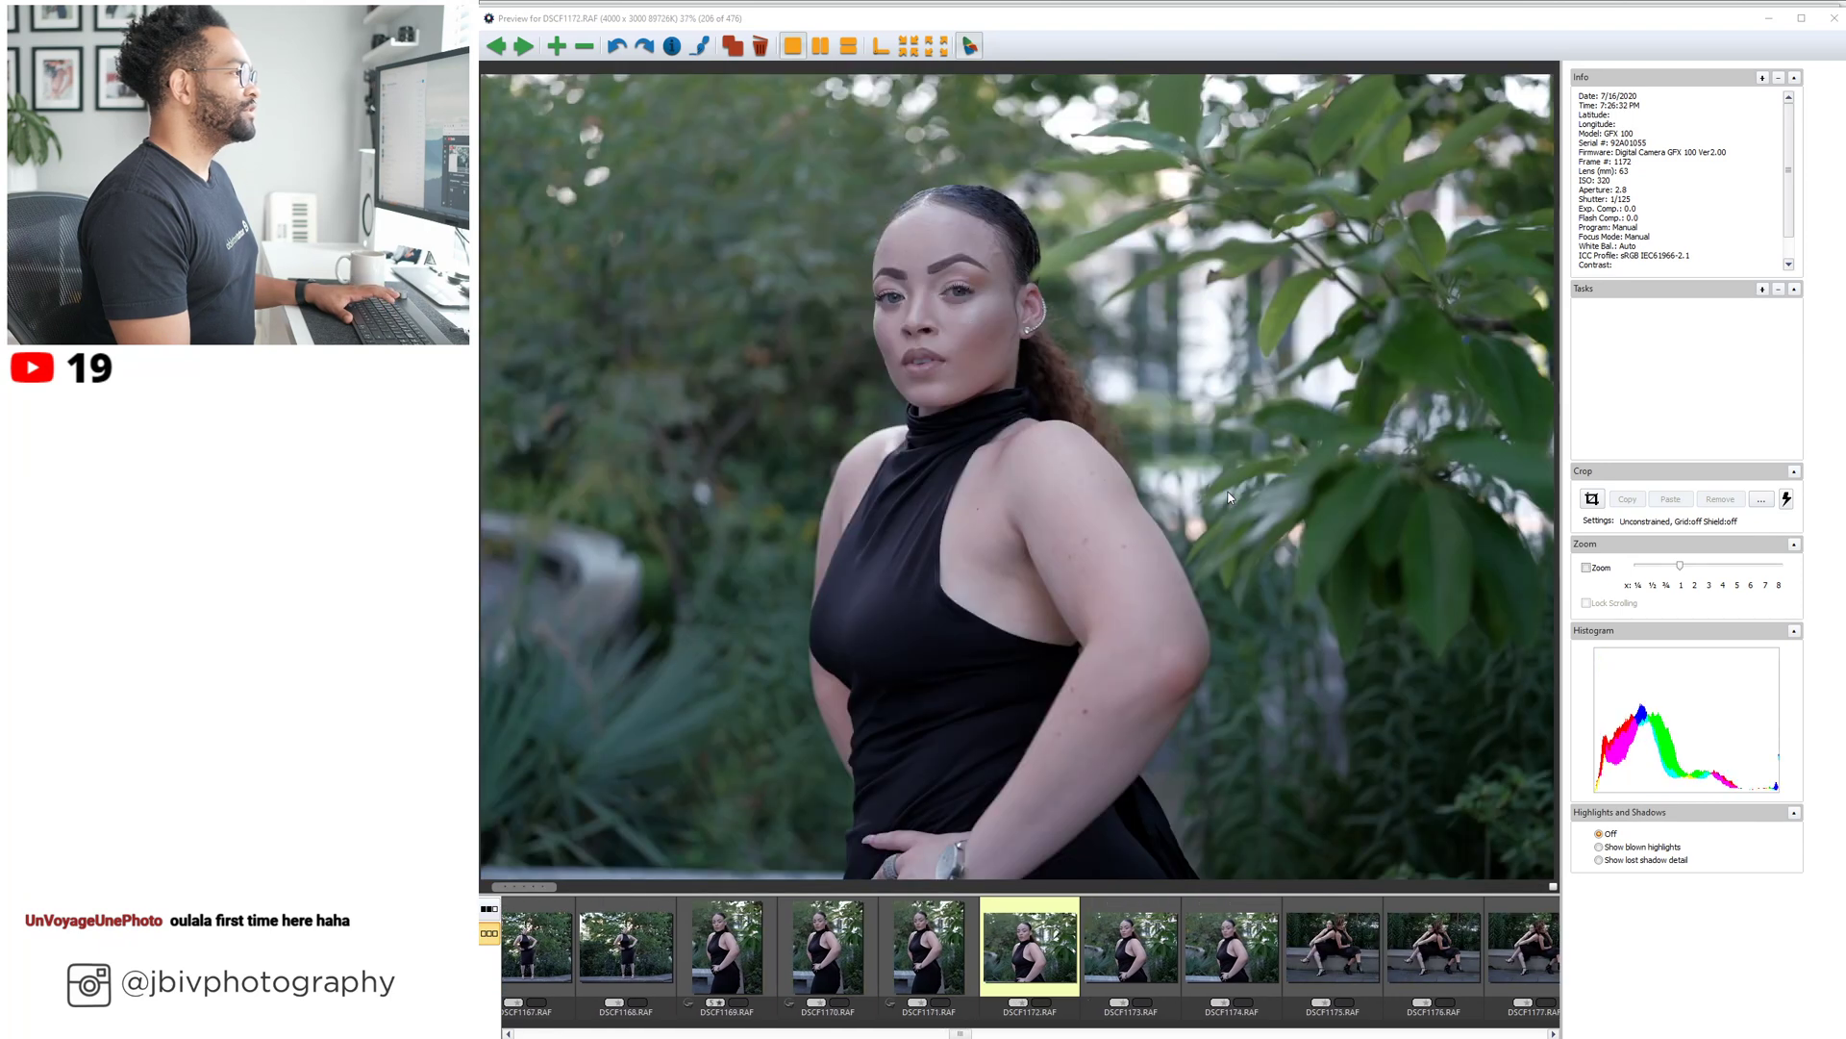
Cull from DSCF1172.RAF to the seated duo shot DSCF1179.RAF, giving DSCF1172.RAF and DSCF1176.RAF five stars.
{"action": "key", "text": "Right"}
{"action": "key", "text": "Right"}
{"action": "key", "text": "Right"}
{"action": "key", "text": "Right"}
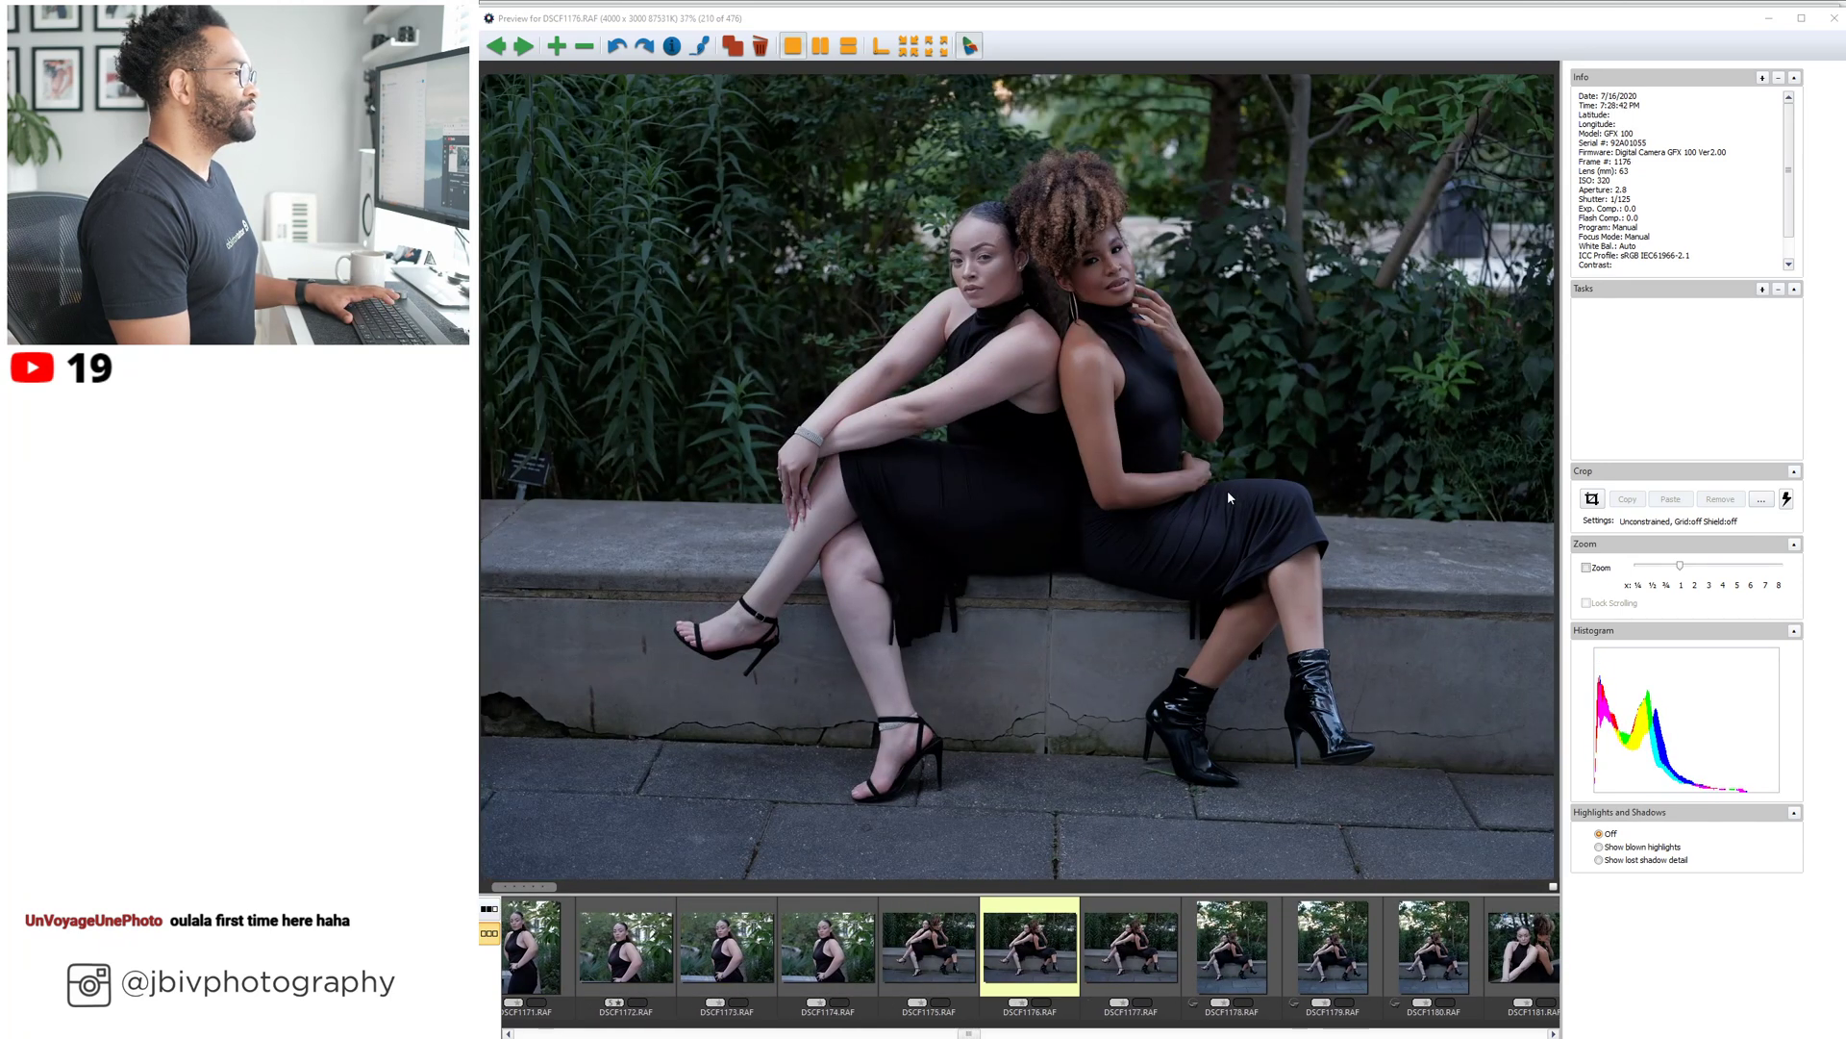
{"action": "key", "text": "Right"}
{"action": "key", "text": "Right"}
{"action": "key", "text": "Right"}
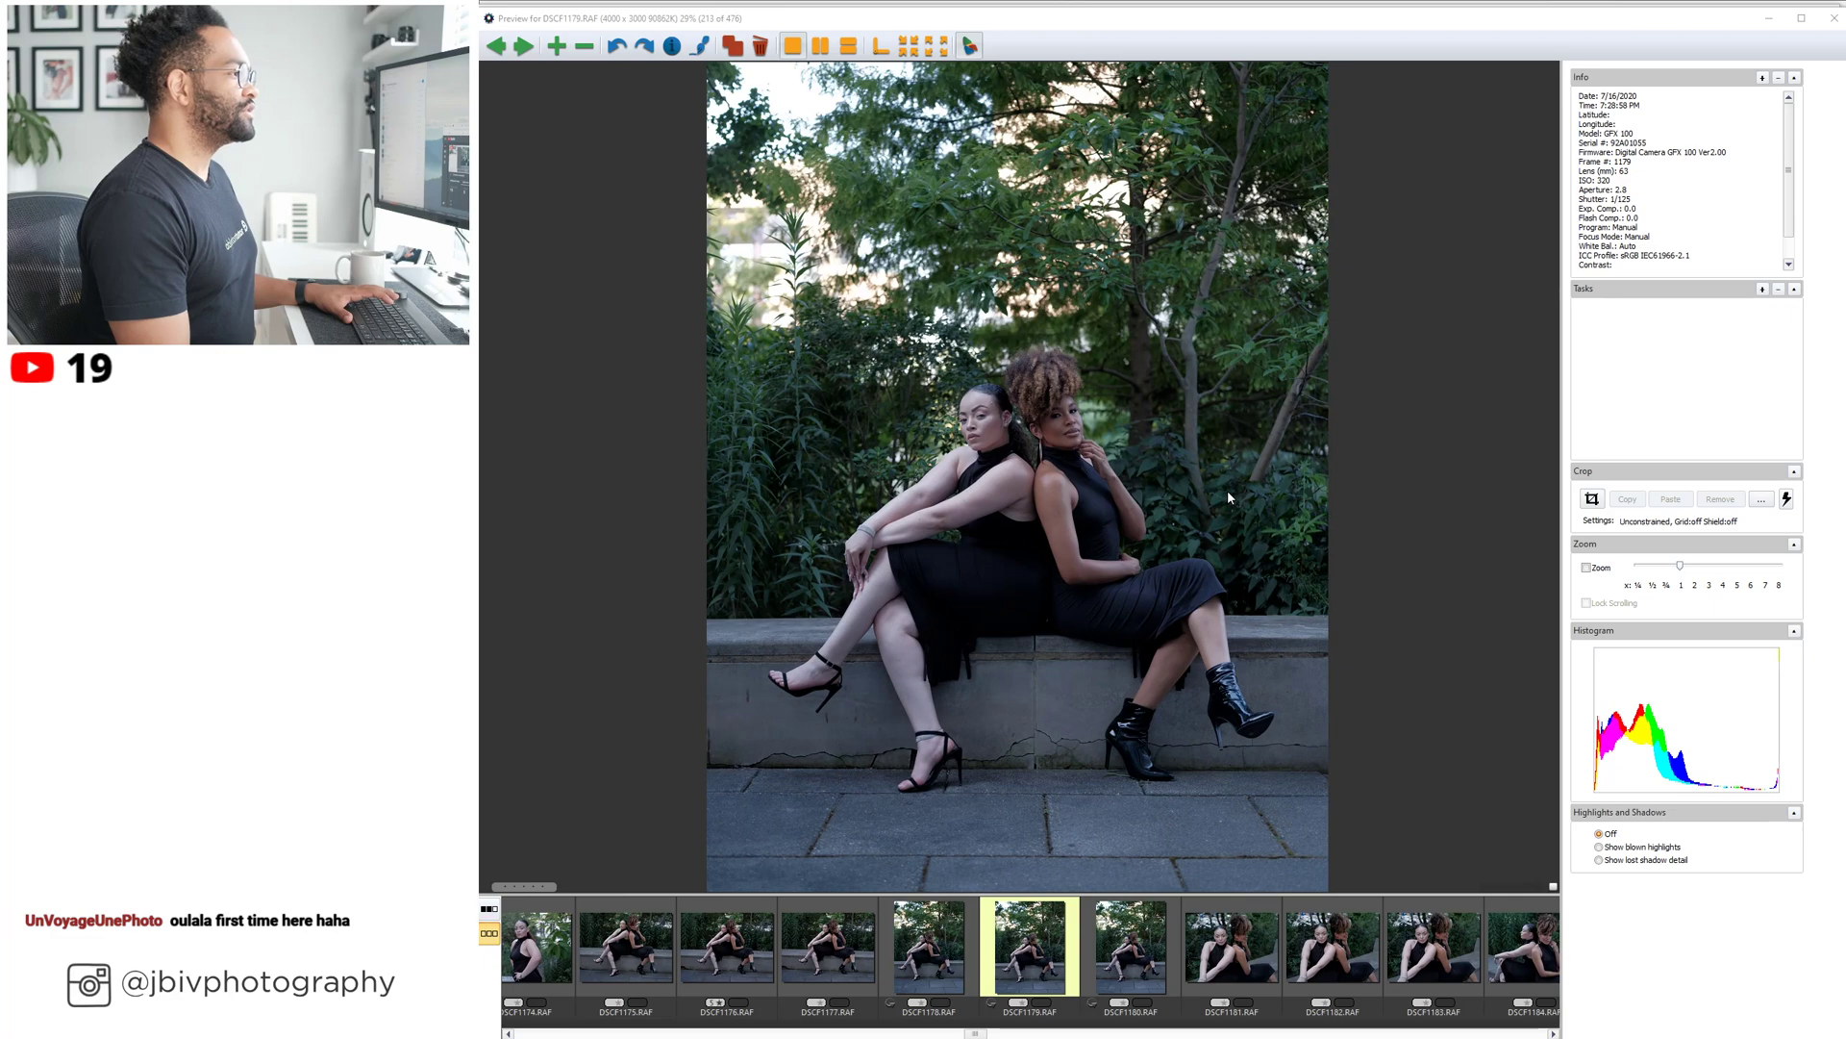
Cull the seated duo shots from DSCF1179.RAF to DSCF1187.RAF, giving DSCF1179.RAF, DSCF1182.RAF and DSCF1184.RAF five stars.
{"action": "key", "text": "Right"}
{"action": "key", "text": "Right"}
{"action": "key", "text": "Right"}
{"action": "key", "text": "Right"}
{"action": "key", "text": "Right"}
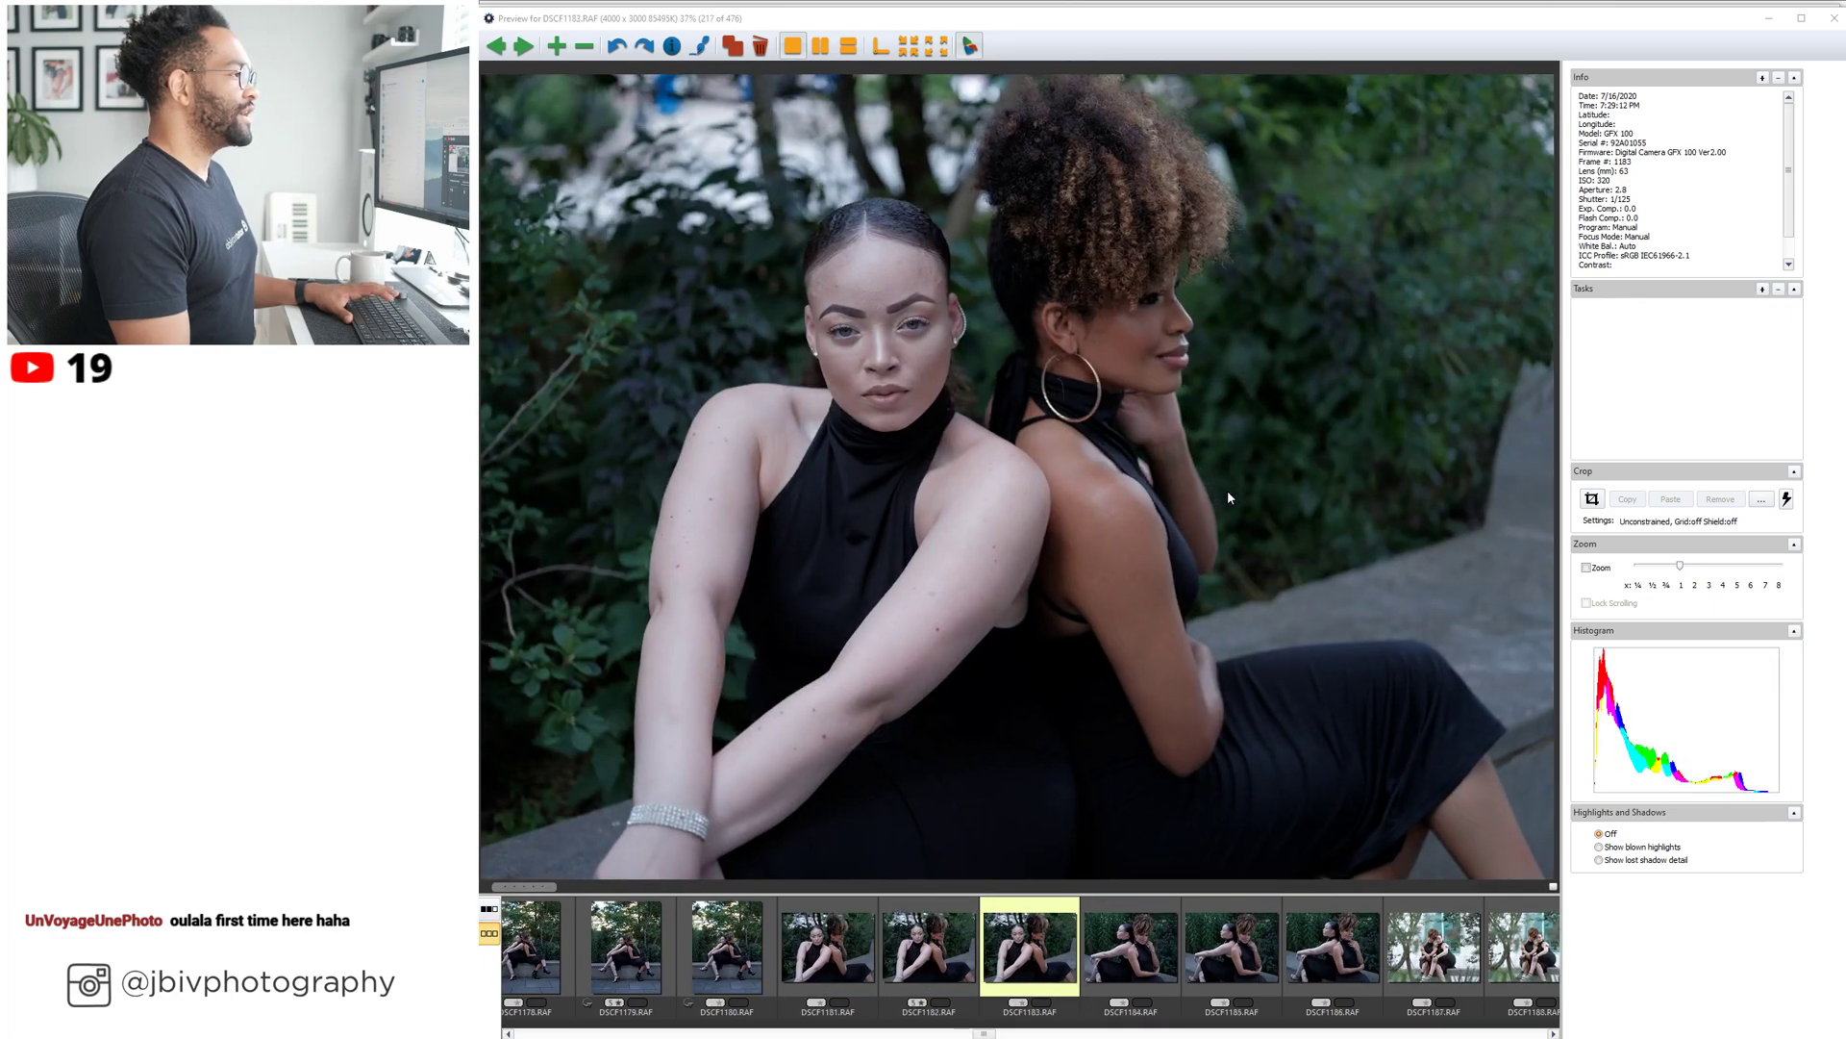
{"action": "key", "text": "Right"}
{"action": "key", "text": "Right"}
{"action": "key", "text": "Right"}
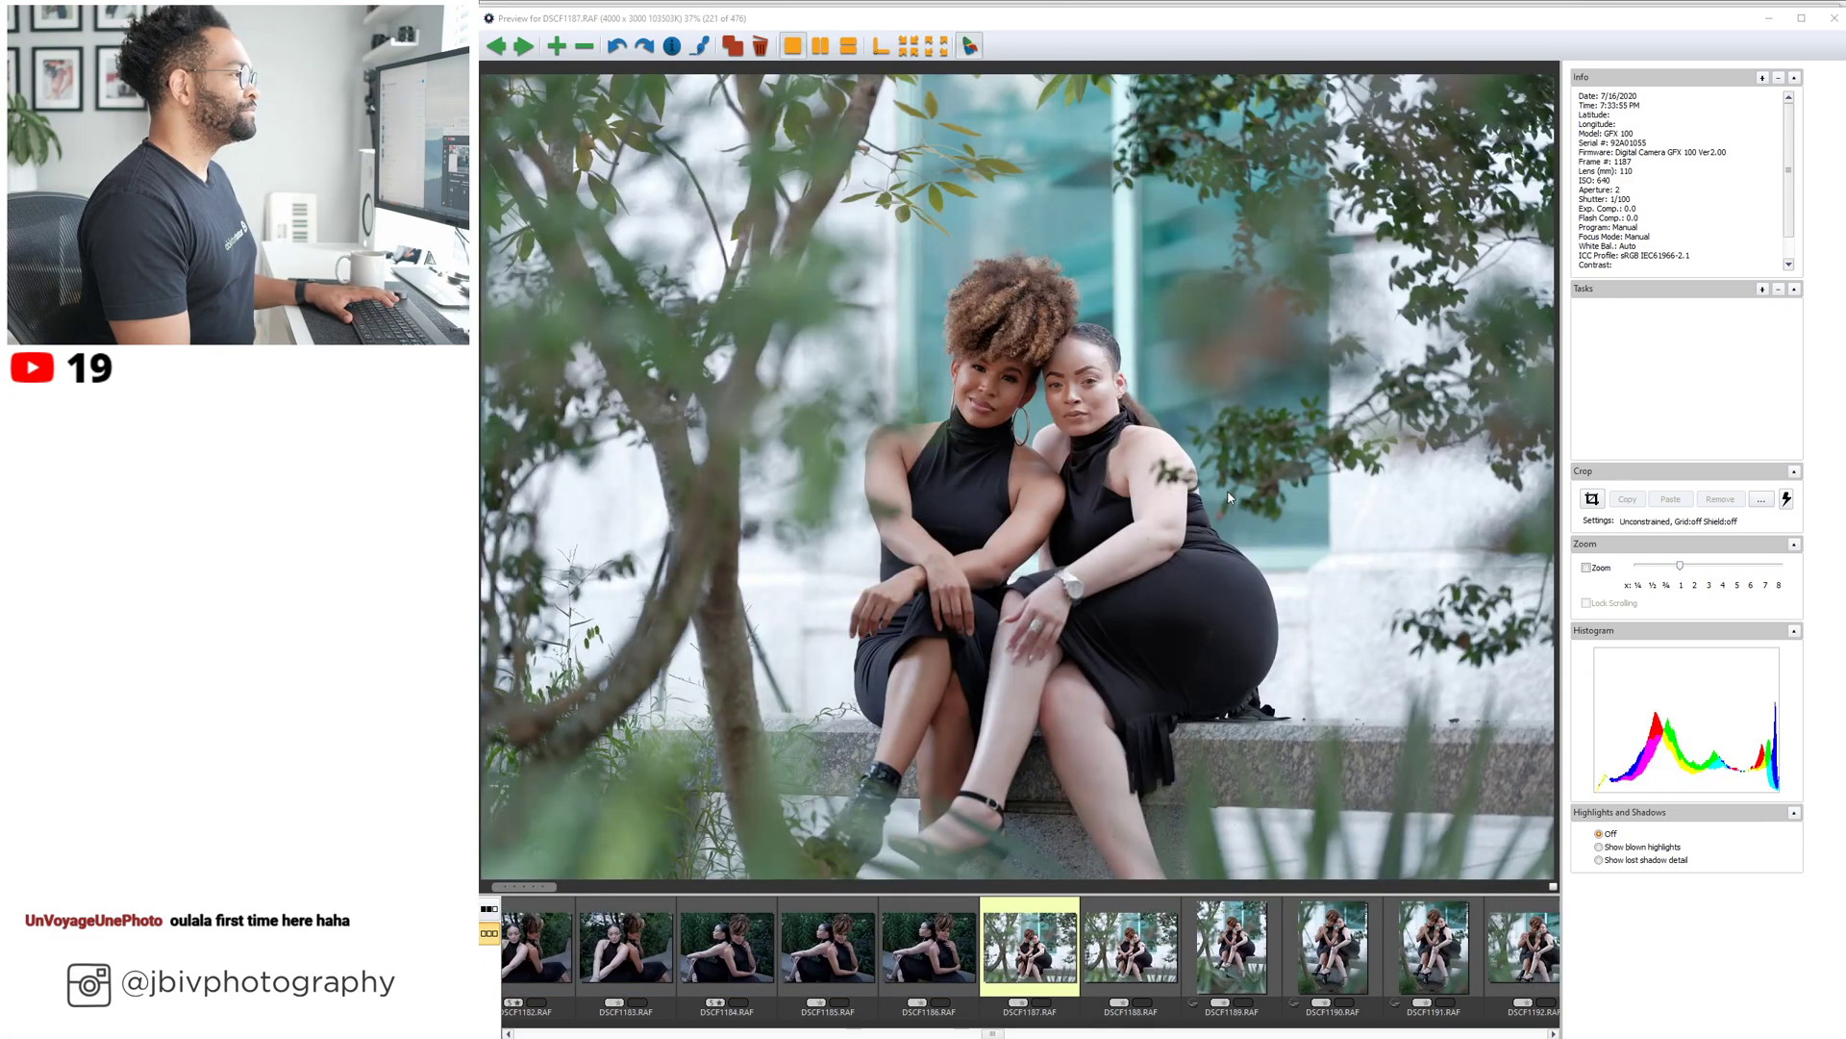
Cull the duo shots framed by foliage from DSCF1187.RAF to DSCF1190.RAF, giving DSCF1187.RAF five stars.
{"action": "key", "text": "Right"}
{"action": "key", "text": "Right"}
{"action": "key", "text": "Right"}
{"action": "key", "text": "Right"}
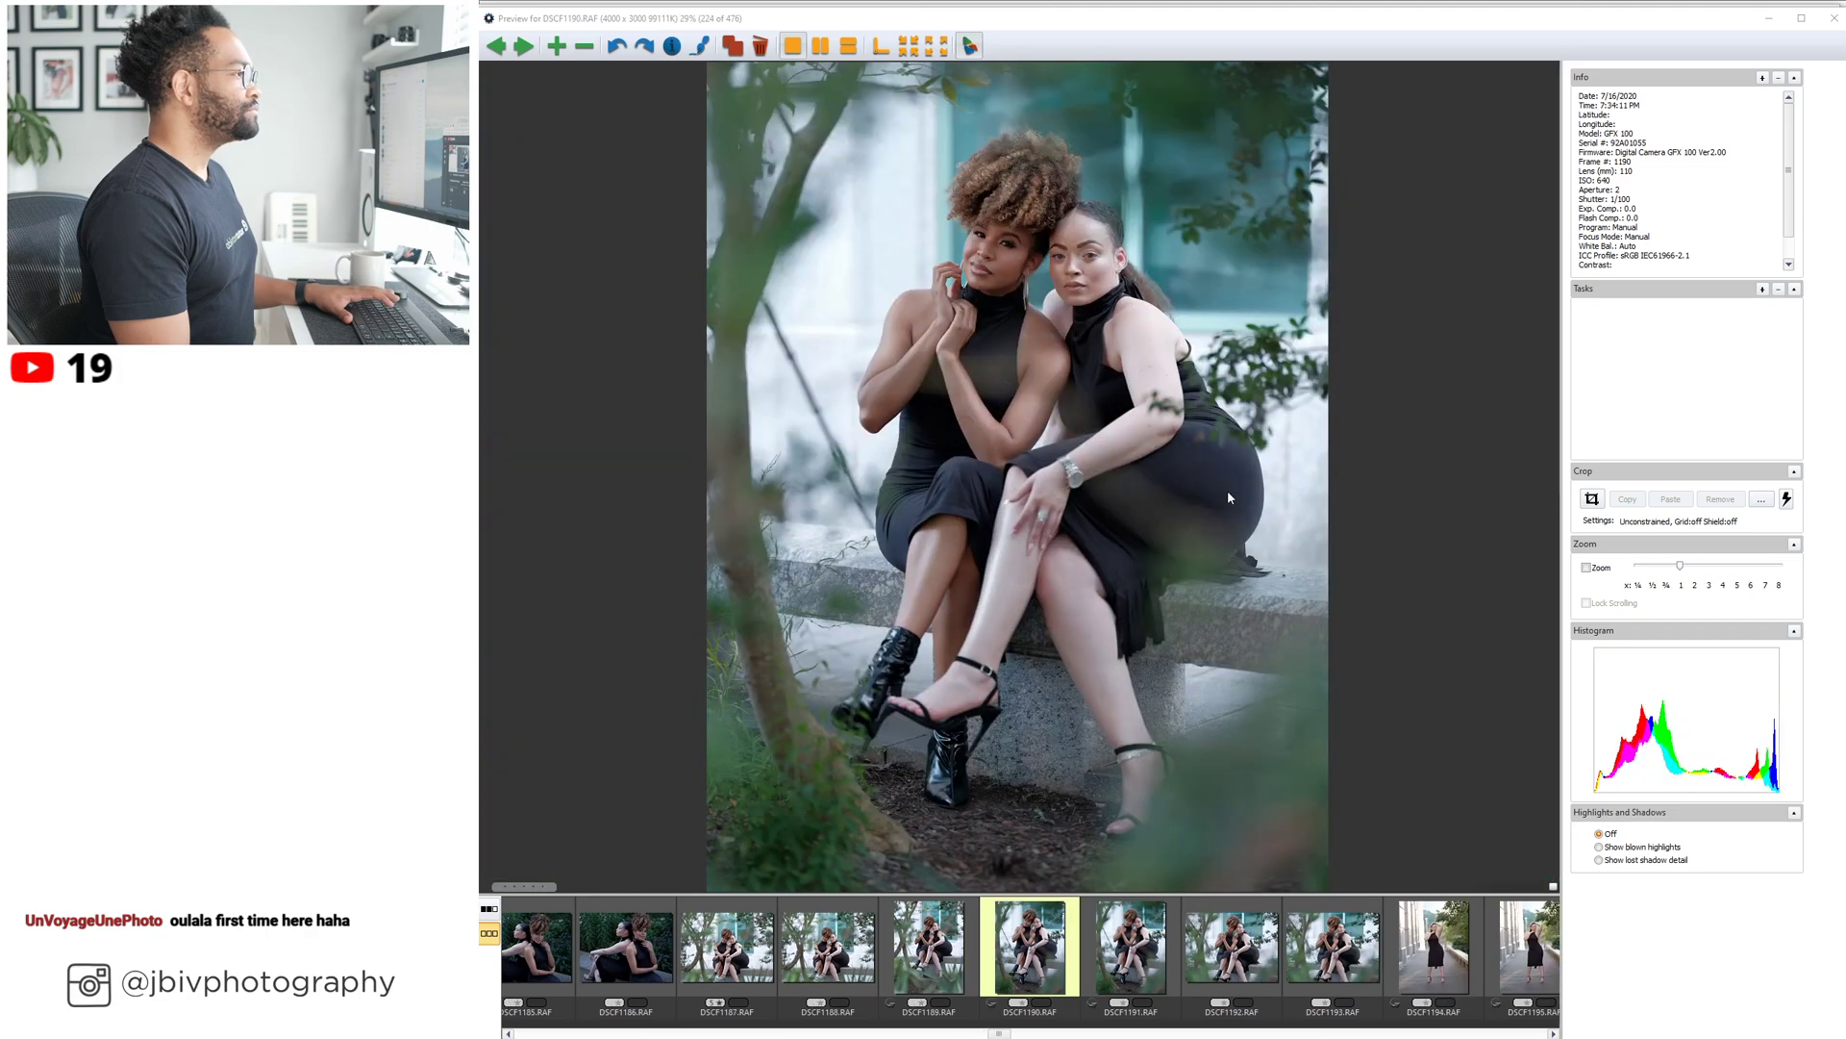
Cull the remaining foliage-framed duo shots up to DSCF1194.RAF, giving DSCF1191.RAF and DSCF1193.RAF five stars.
{"action": "key", "text": "Right"}
{"action": "key", "text": "Right"}
{"action": "key", "text": "Right"}
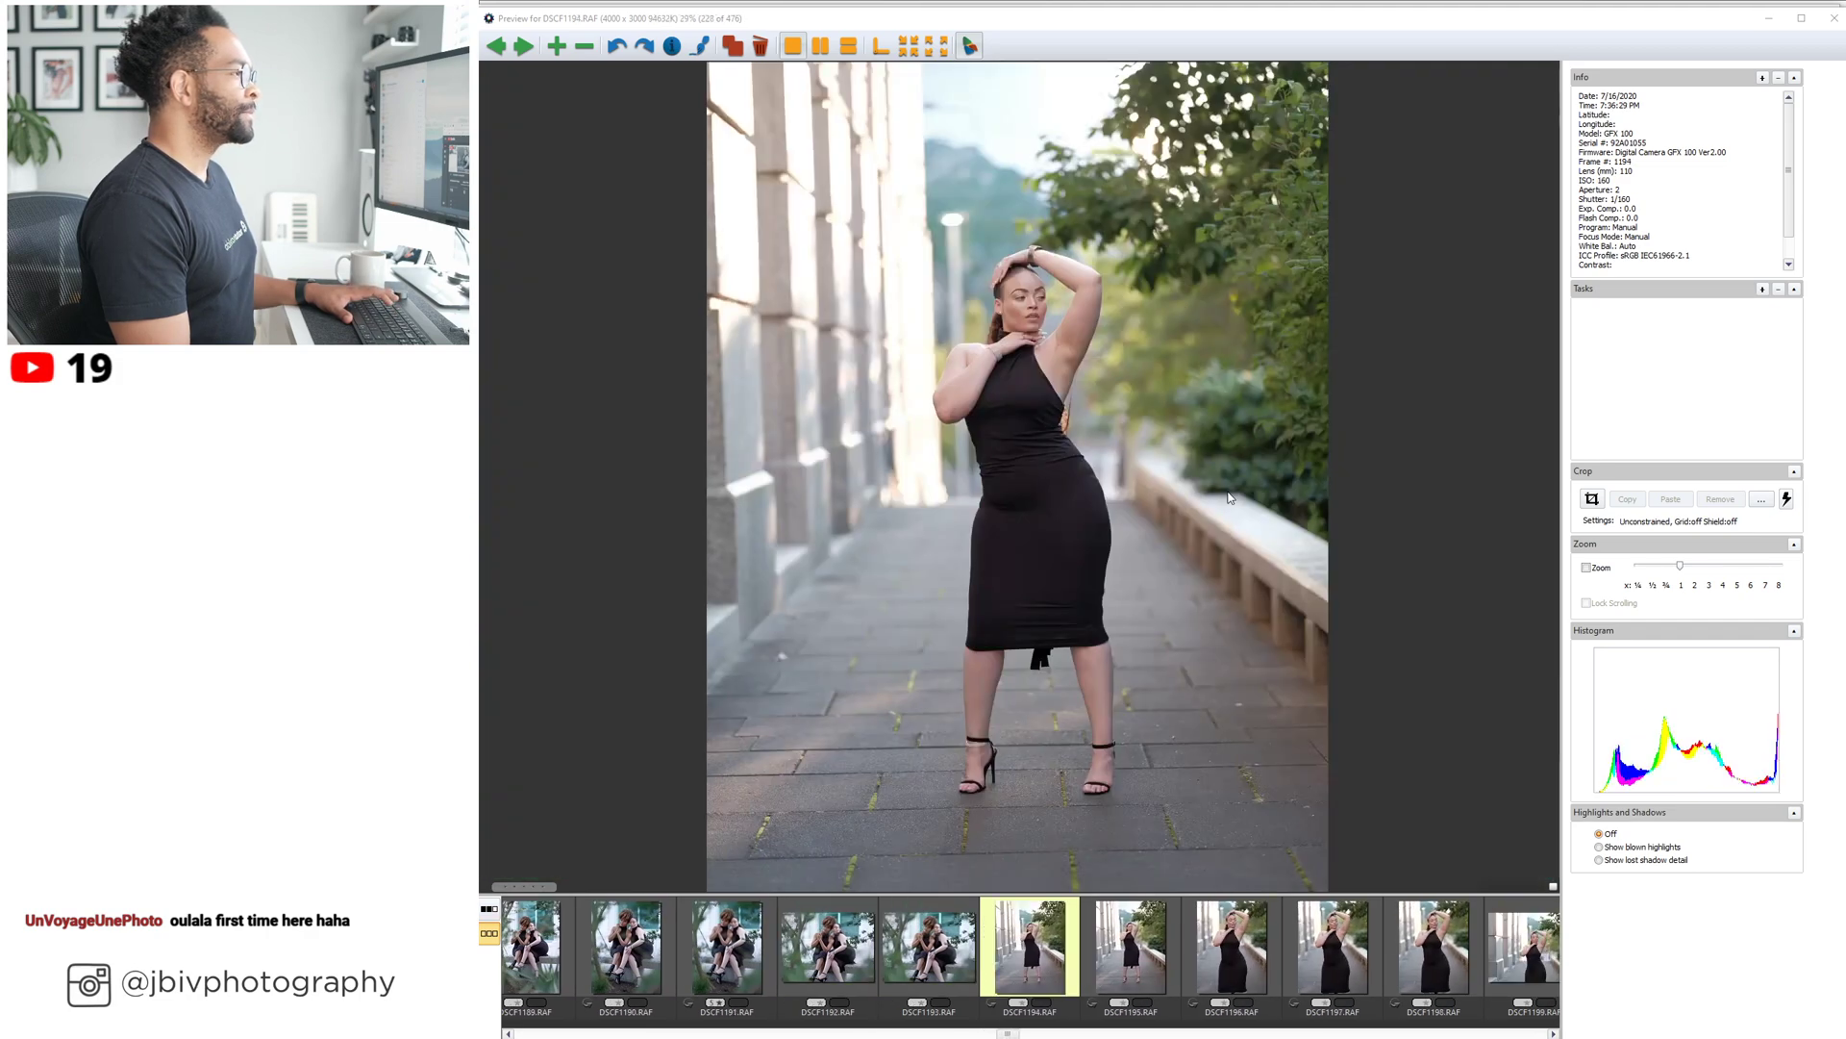
{"action": "key", "text": "Left"}
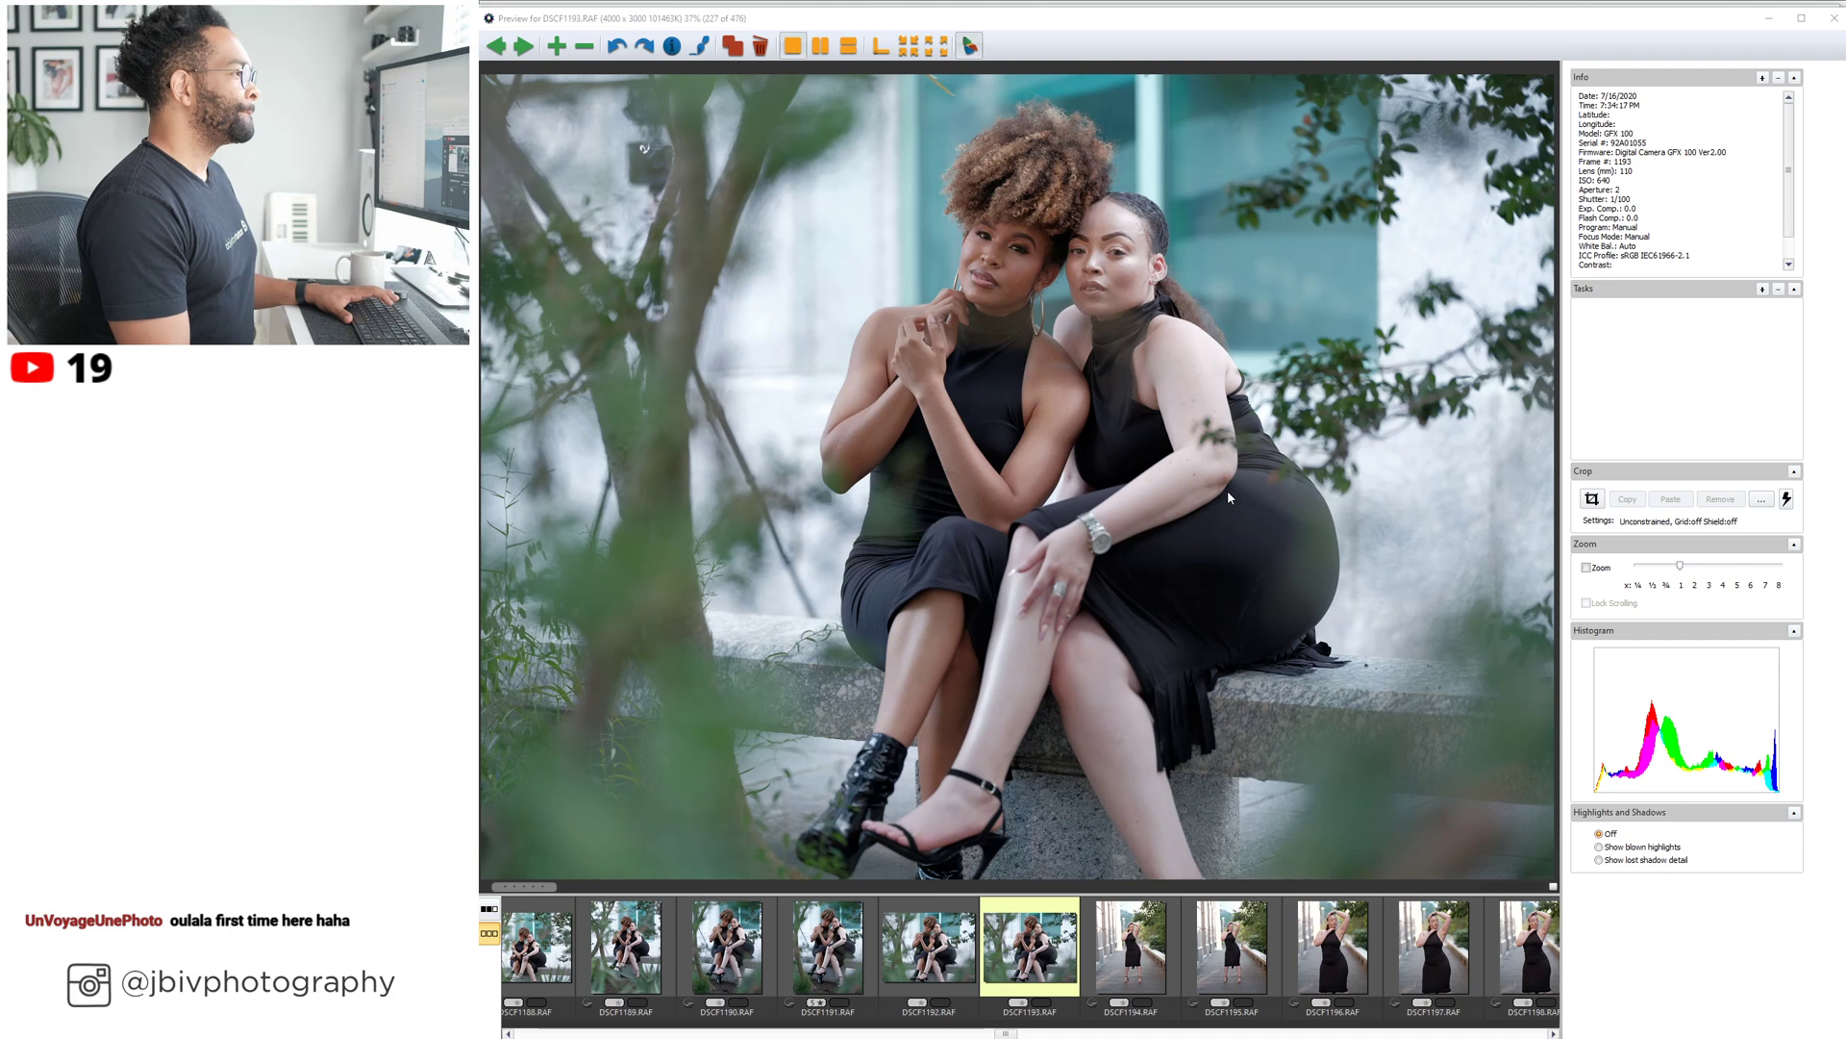
{"action": "key", "text": "Right"}
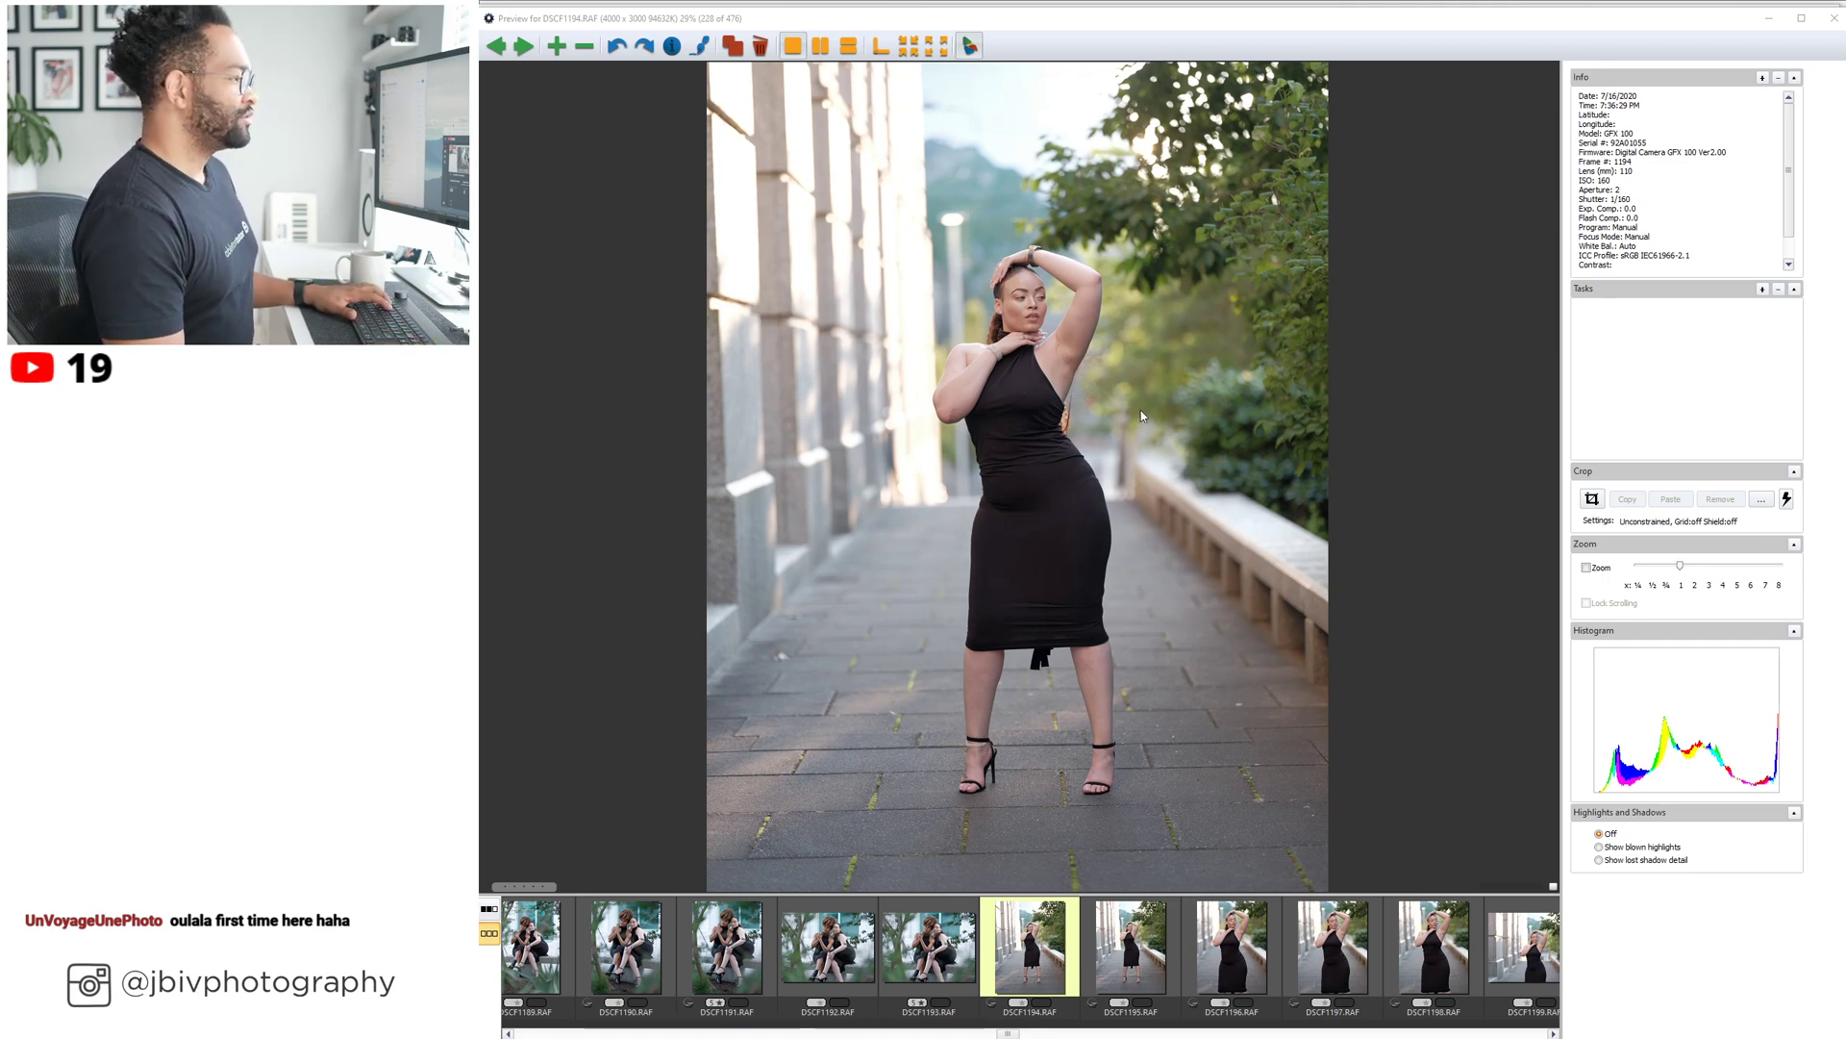
Cull the walkway portraits from DSCF1194.RAF to DSCF1202.RAF, giving DSCF1197.RAF five stars.
{"action": "key", "text": "Right"}
{"action": "key", "text": "Right"}
{"action": "key", "text": "Right"}
{"action": "key", "text": "Right"}
{"action": "key", "text": "Right"}
{"action": "key", "text": "Right"}
{"action": "key", "text": "Right"}
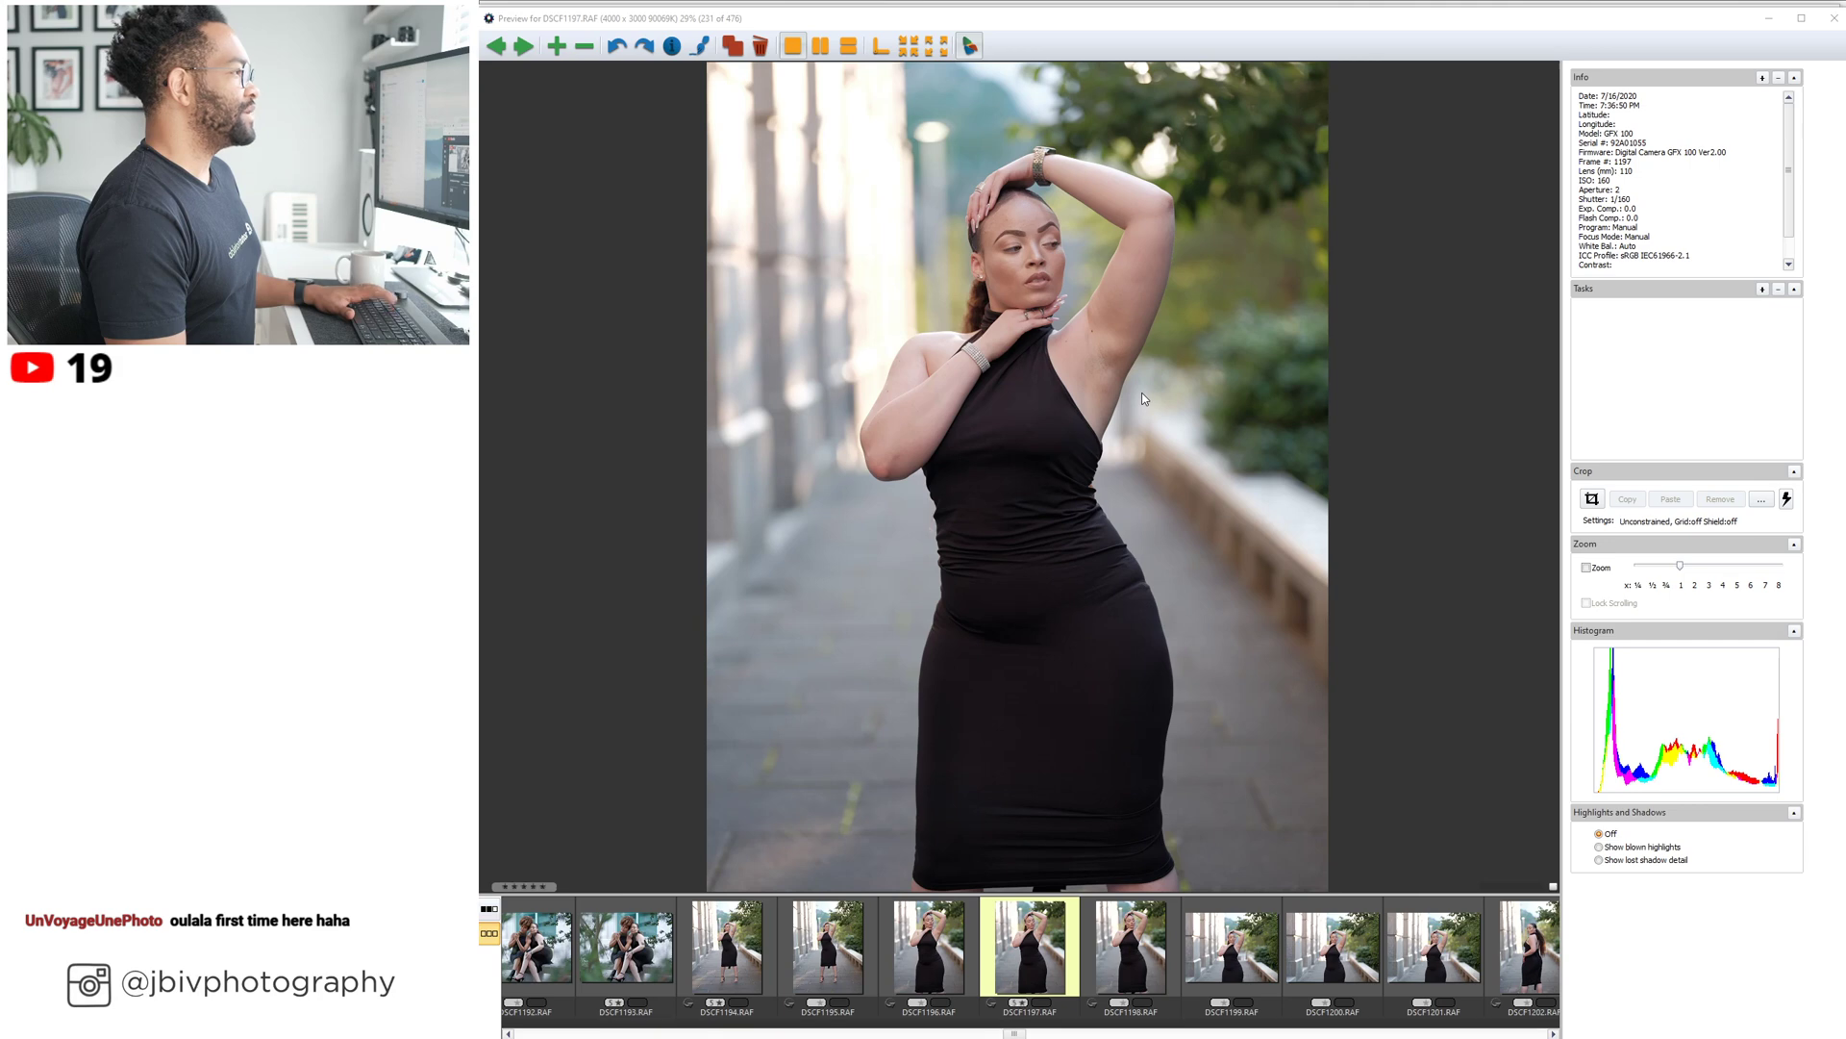
{"action": "key", "text": "Right"}
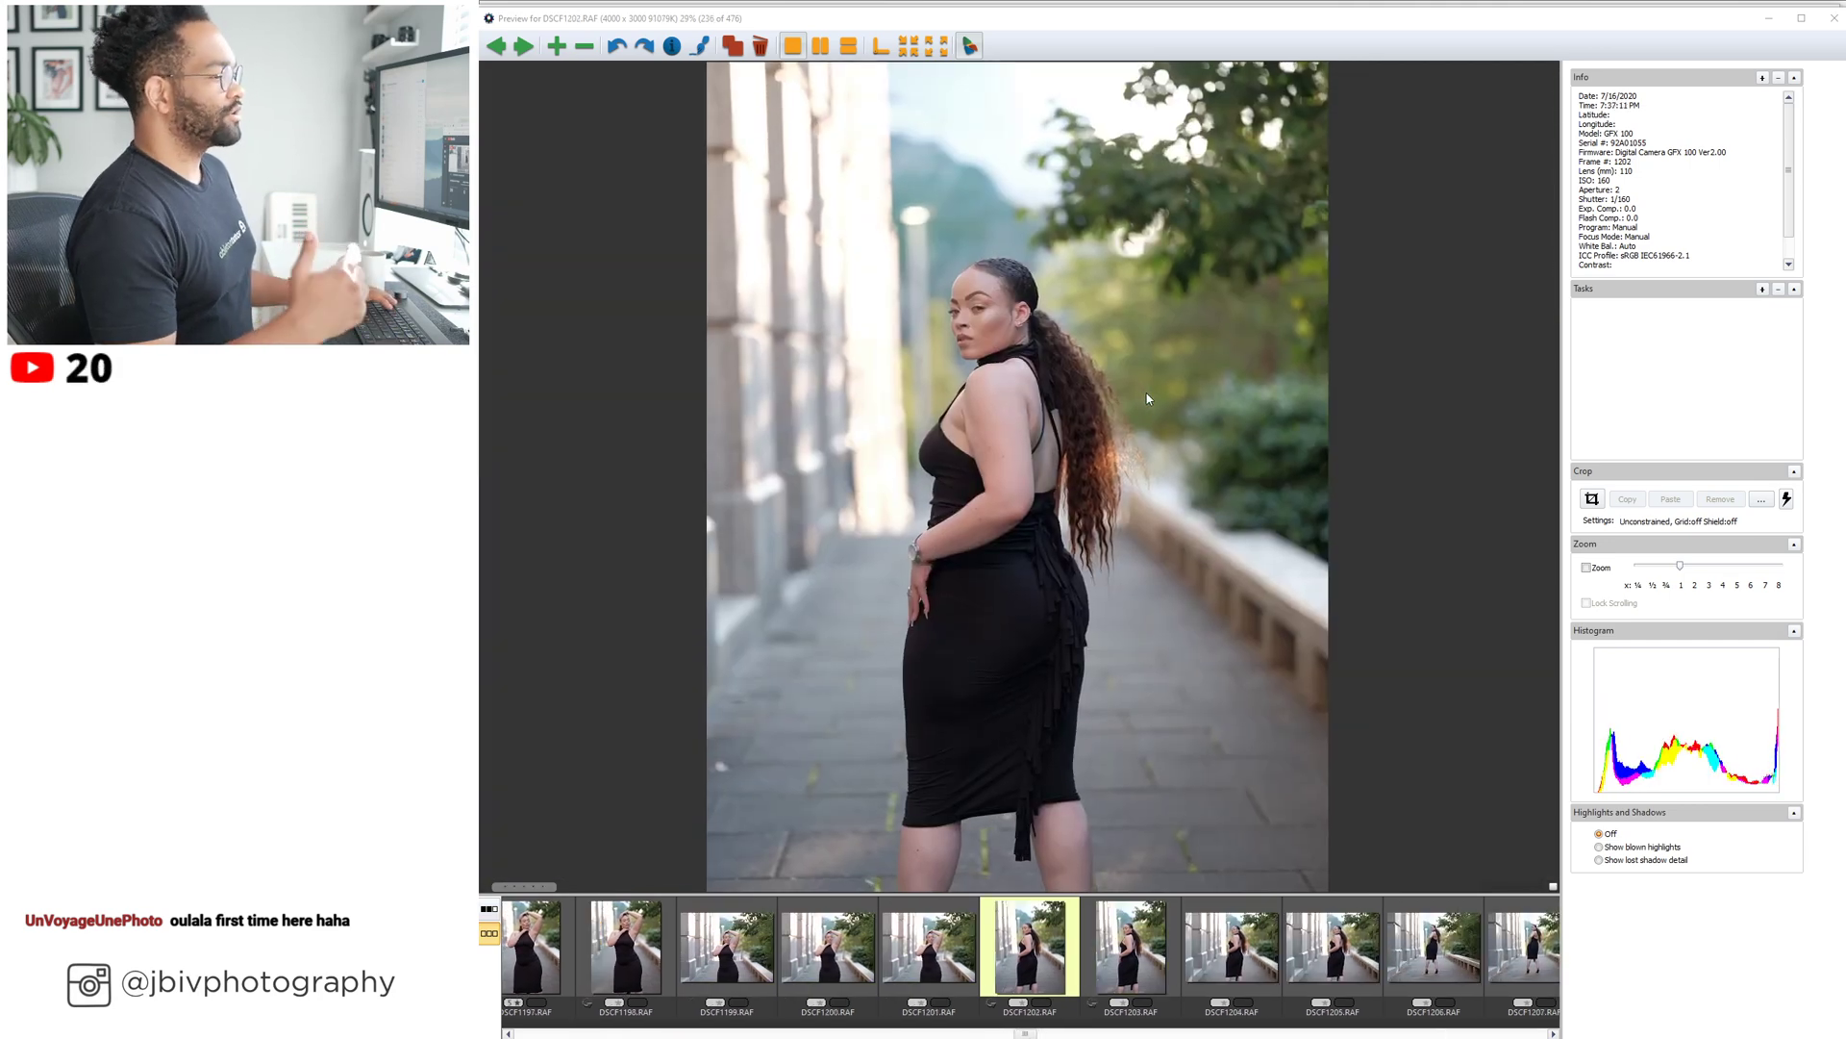
Cull the over-the-shoulder walkway portraits from DSCF1202.RAF to DSCF1209.RAF, giving DSCF1202.RAF and DSCF1205.RAF five stars.
{"action": "key", "text": "Right"}
{"action": "key", "text": "Right"}
{"action": "key", "text": "Right"}
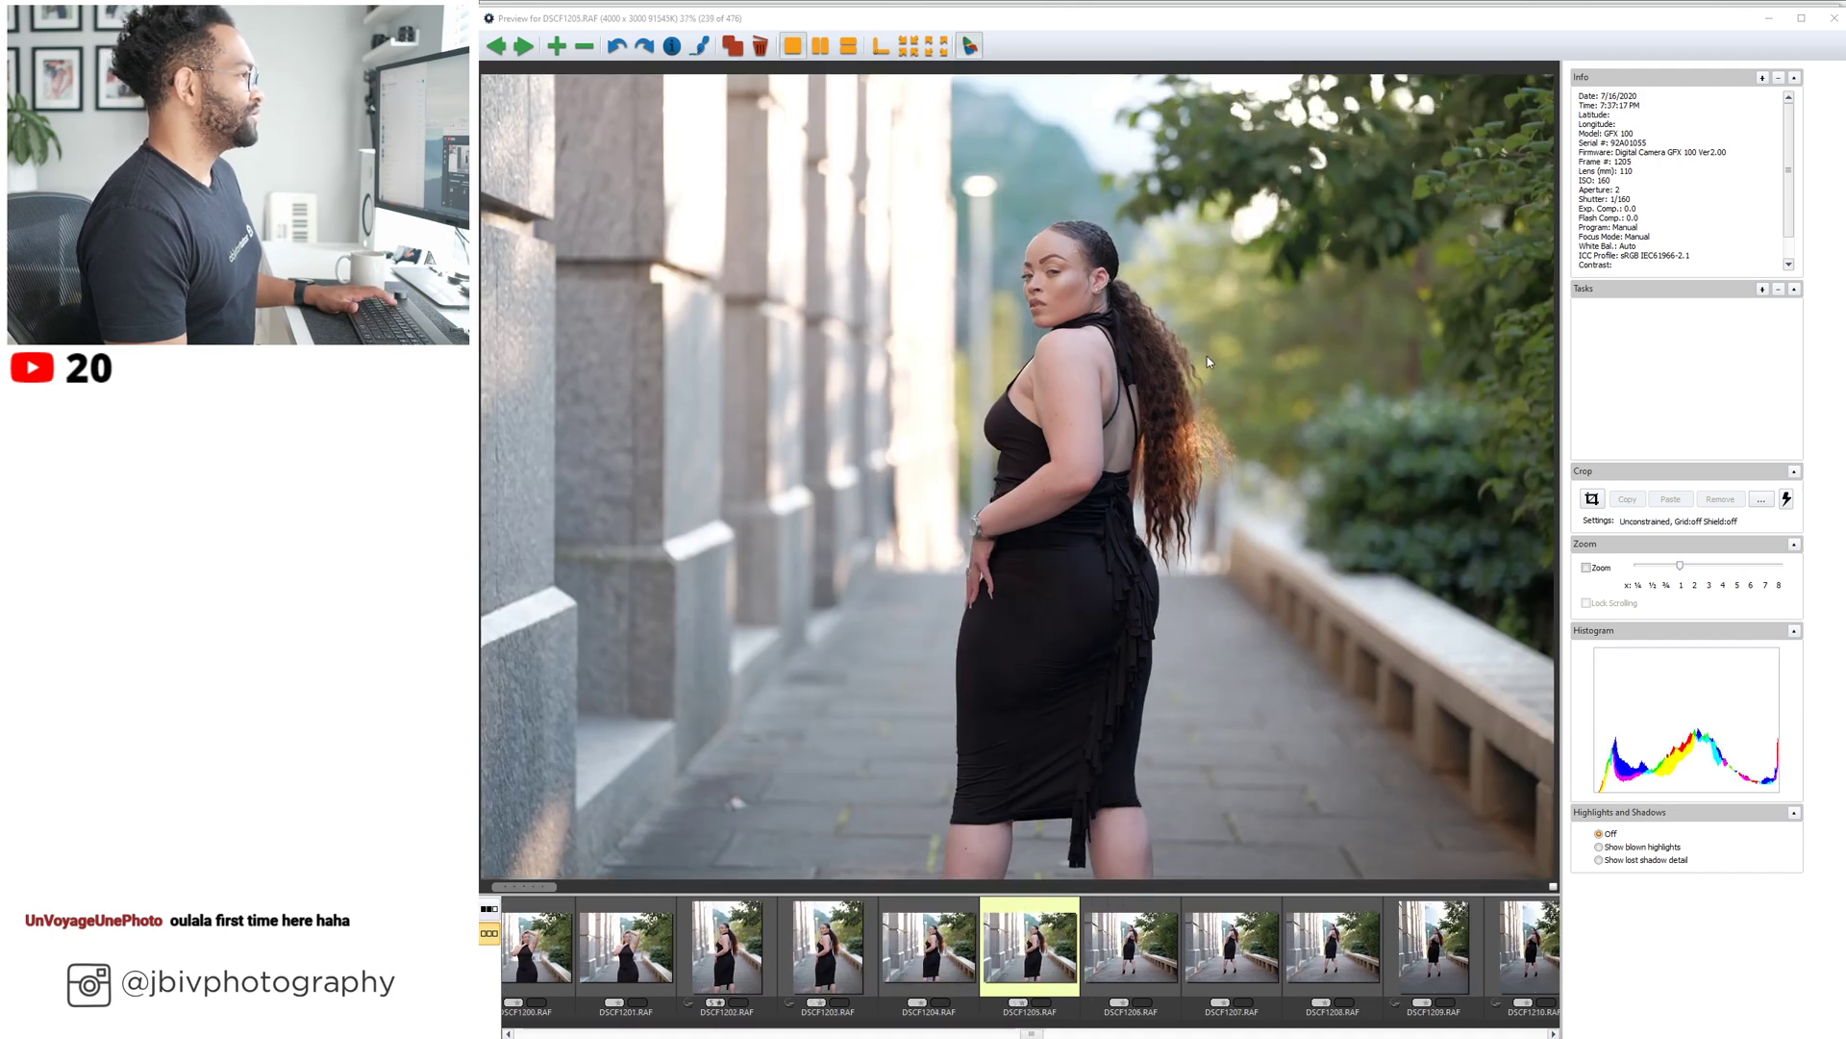
{"action": "key", "text": "Right"}
{"action": "key", "text": "Right"}
{"action": "key", "text": "Right"}
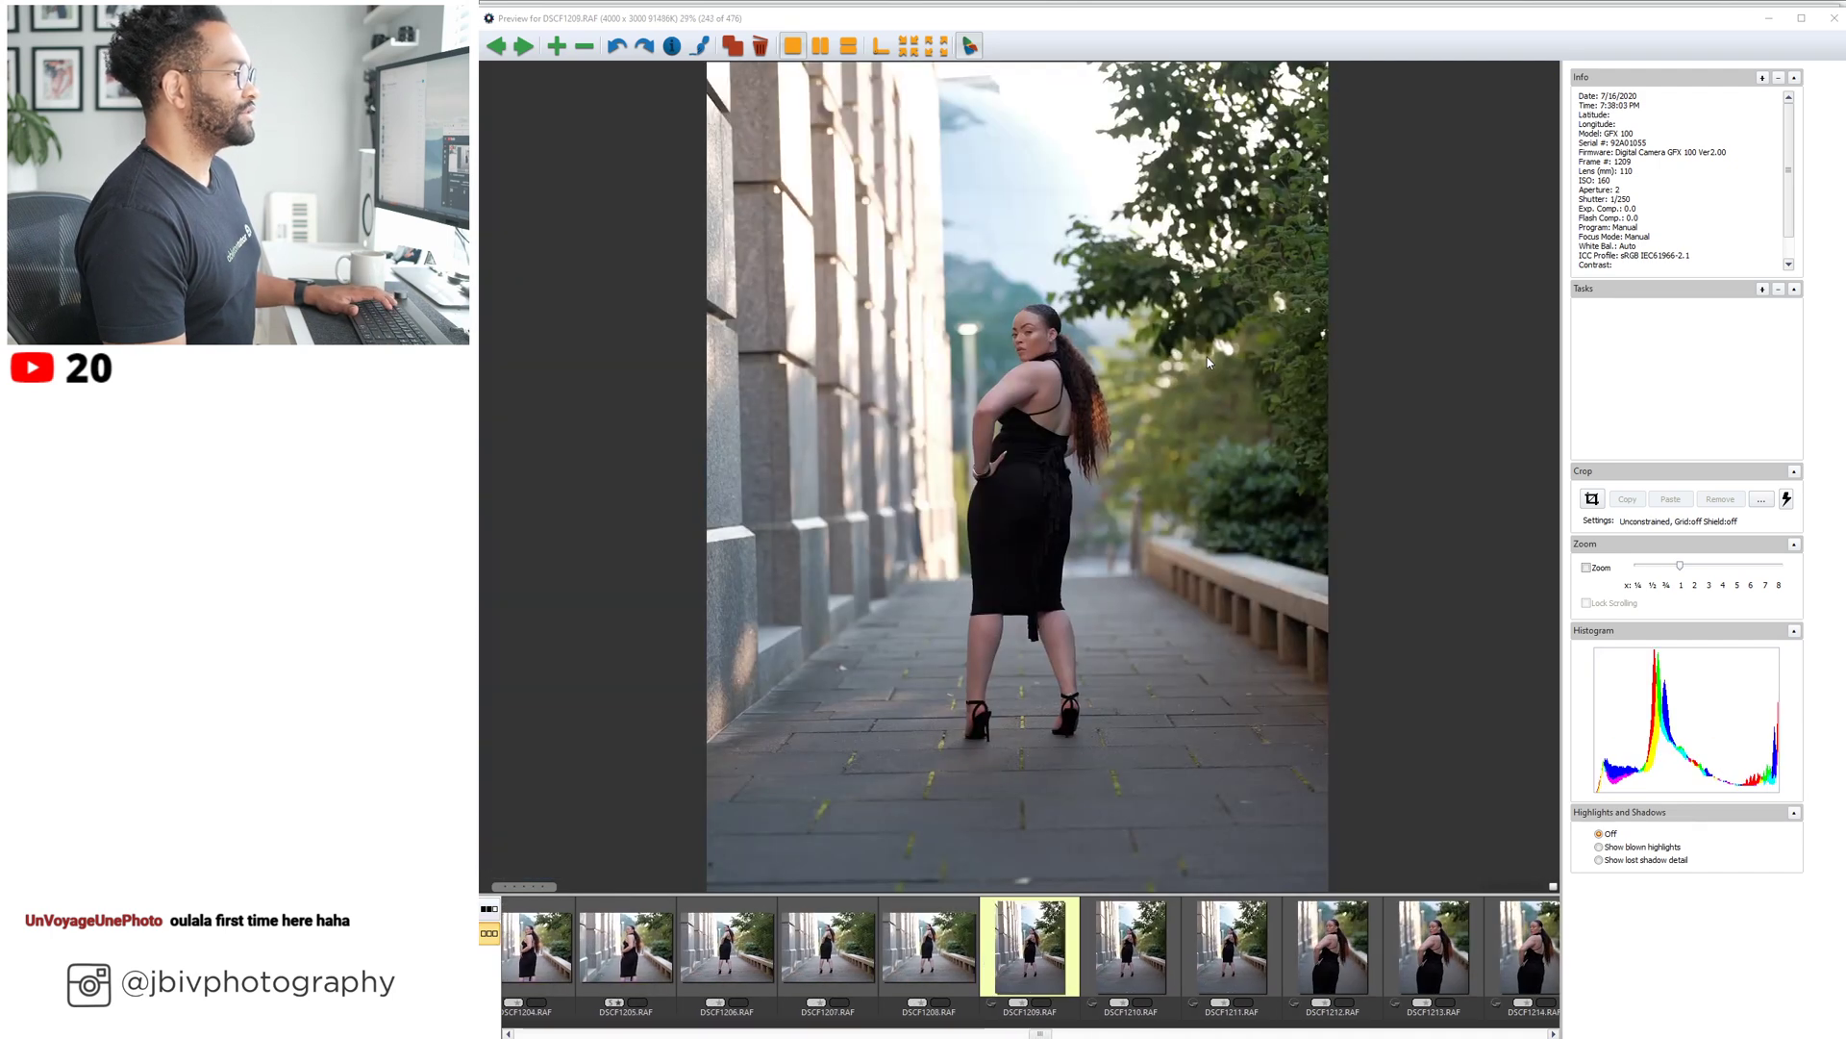
Cull the walkway portraits from DSCF1209.RAF to the close-up DSCF1216.RAF, giving DSCF1209.RAF and DSCF1212.RAF five stars.
{"action": "key", "text": "Right"}
{"action": "key", "text": "Right"}
{"action": "key", "text": "Right"}
{"action": "key", "text": "Right"}
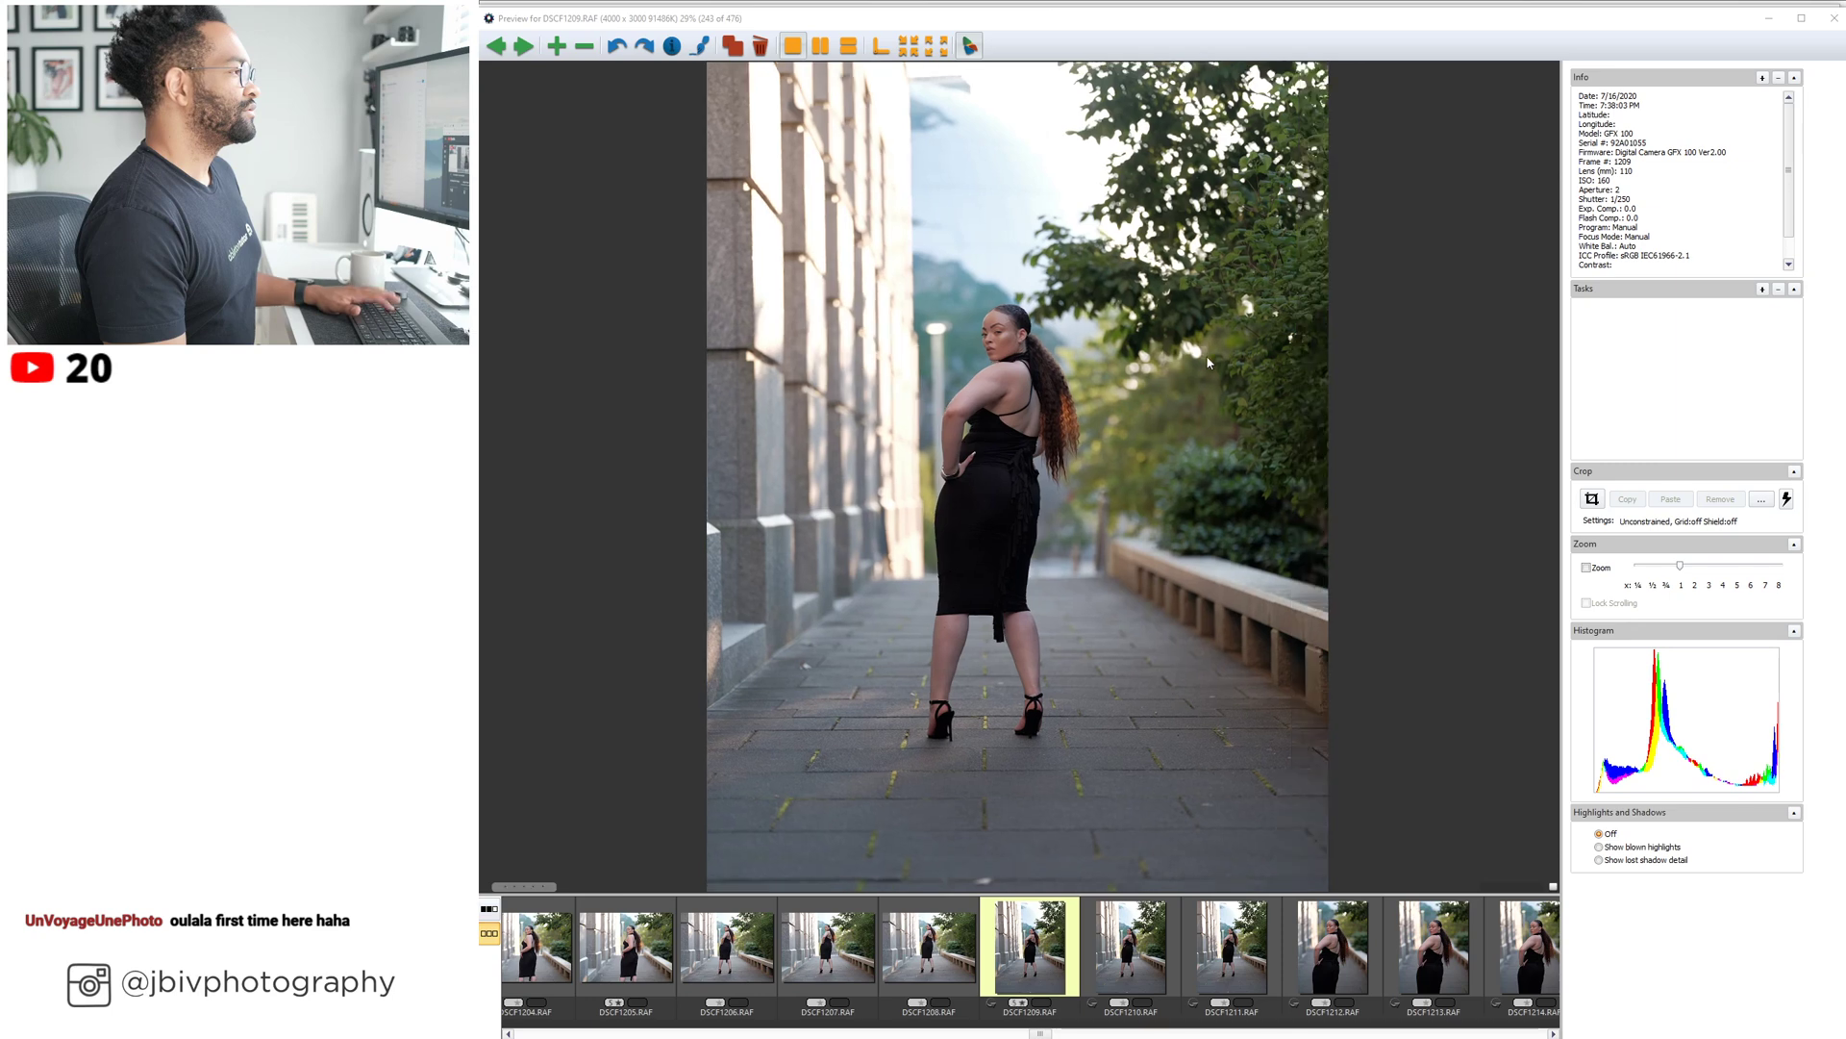
{"action": "key", "text": "Right"}
{"action": "key", "text": "Right"}
{"action": "key", "text": "Right"}
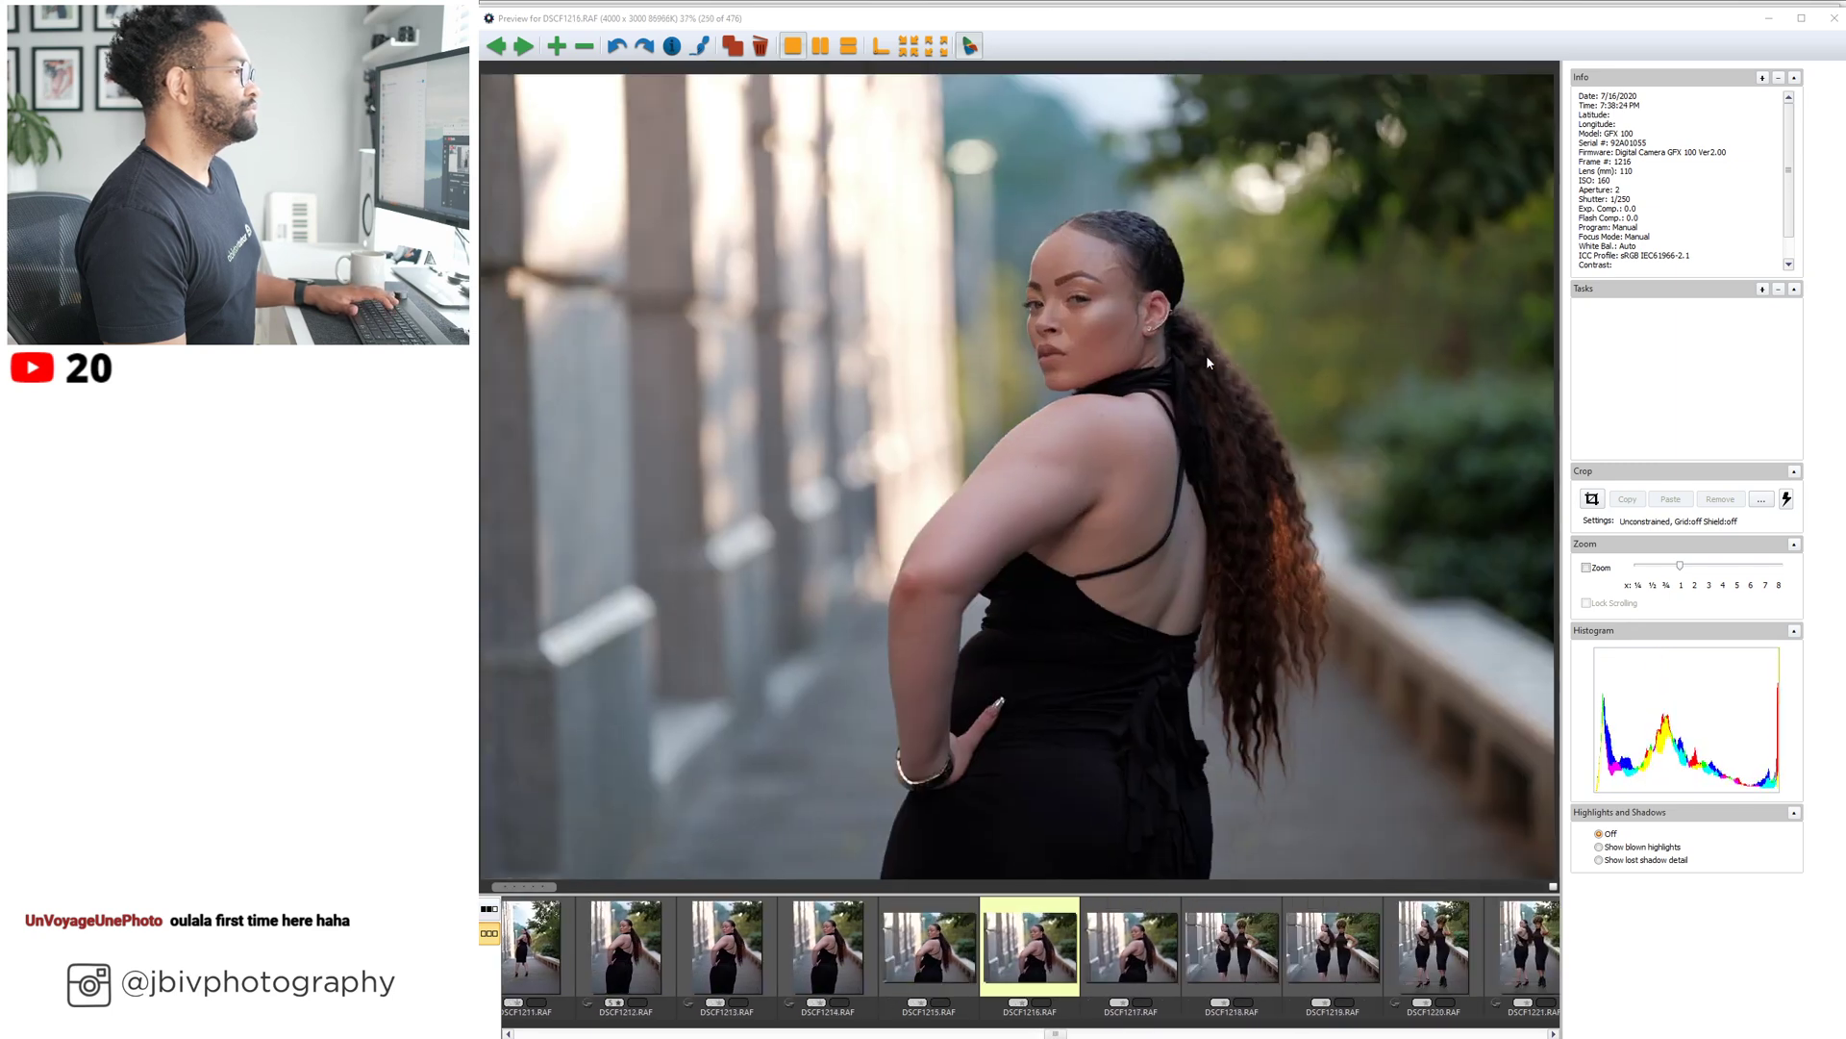
Finish the close-up walkway portraits up to the duo shot DSCF1218.RAF, giving DSCF1215.RAF and DSCF1218.RAF five stars.
{"action": "key", "text": "Right"}
{"action": "key", "text": "Right"}
{"action": "key", "text": "Right"}
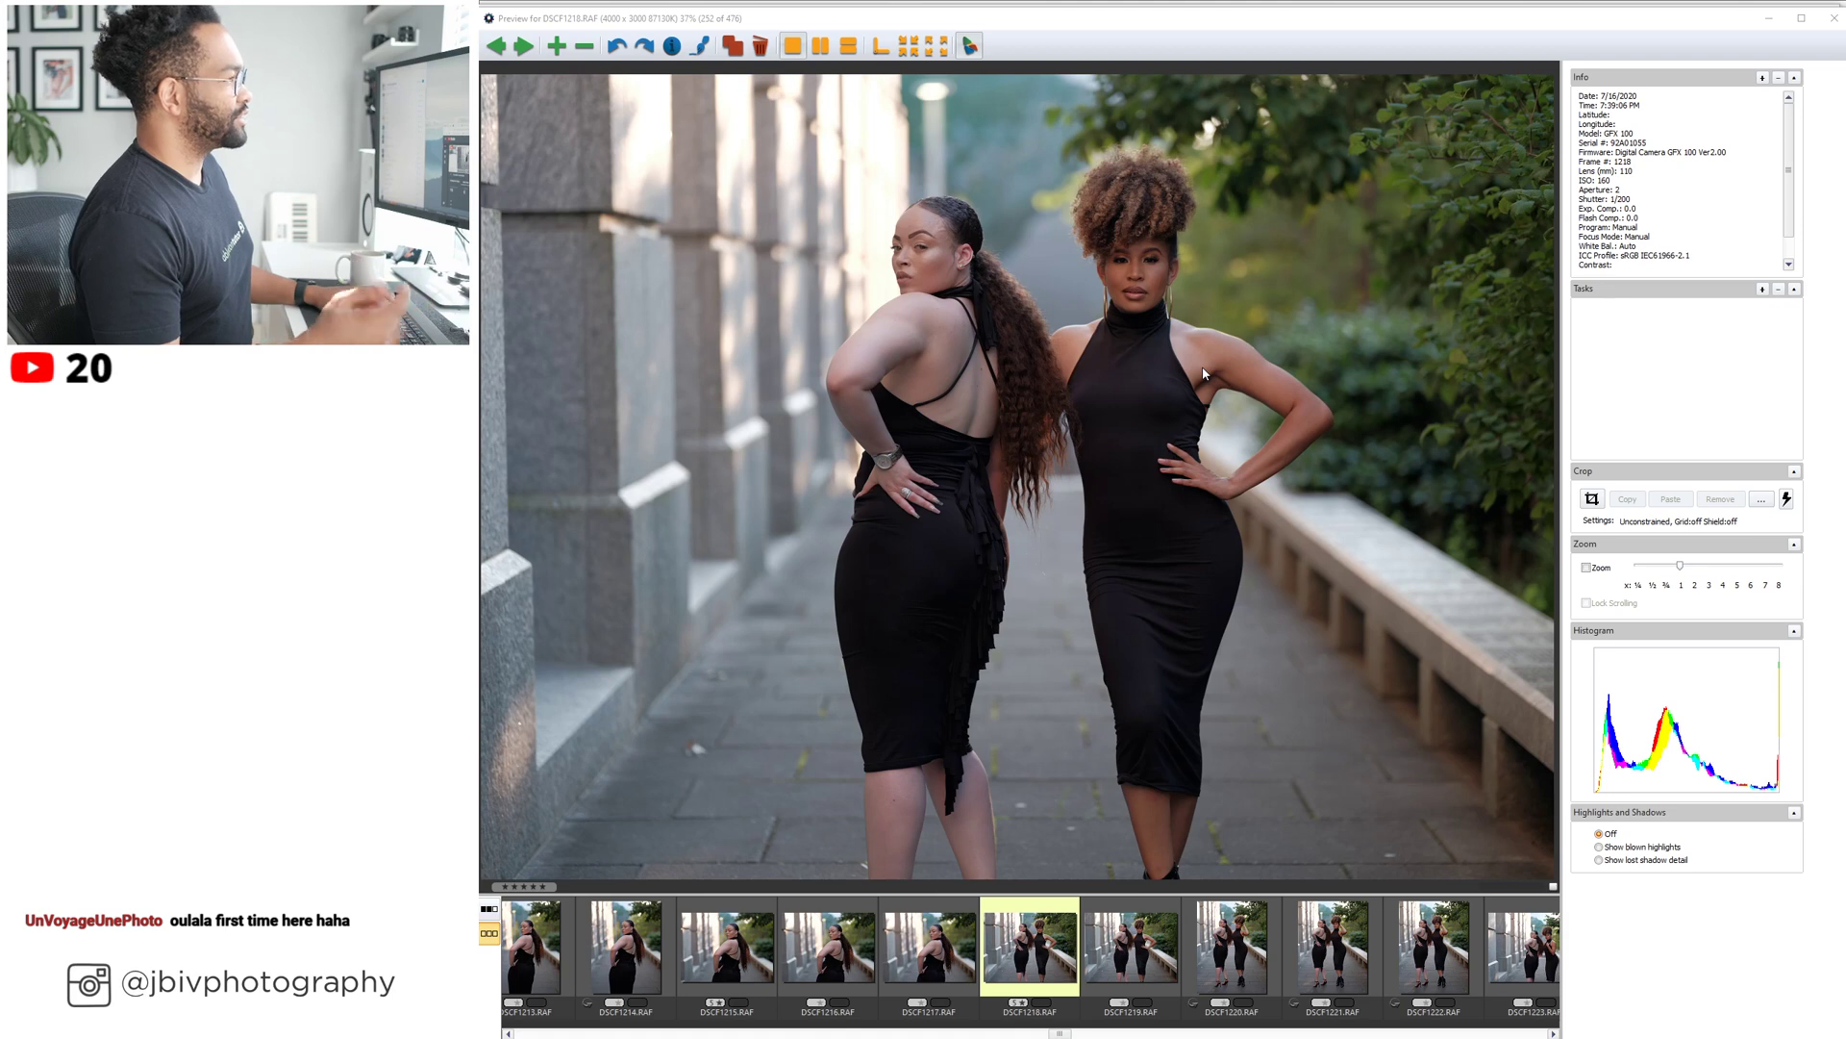
Compare the standing duo shots from DSCF1218.RAF to DSCF1222.RAF and give DSCF1221.RAF five stars.
{"action": "key", "text": "Right"}
{"action": "key", "text": "Right"}
{"action": "key", "text": "Right"}
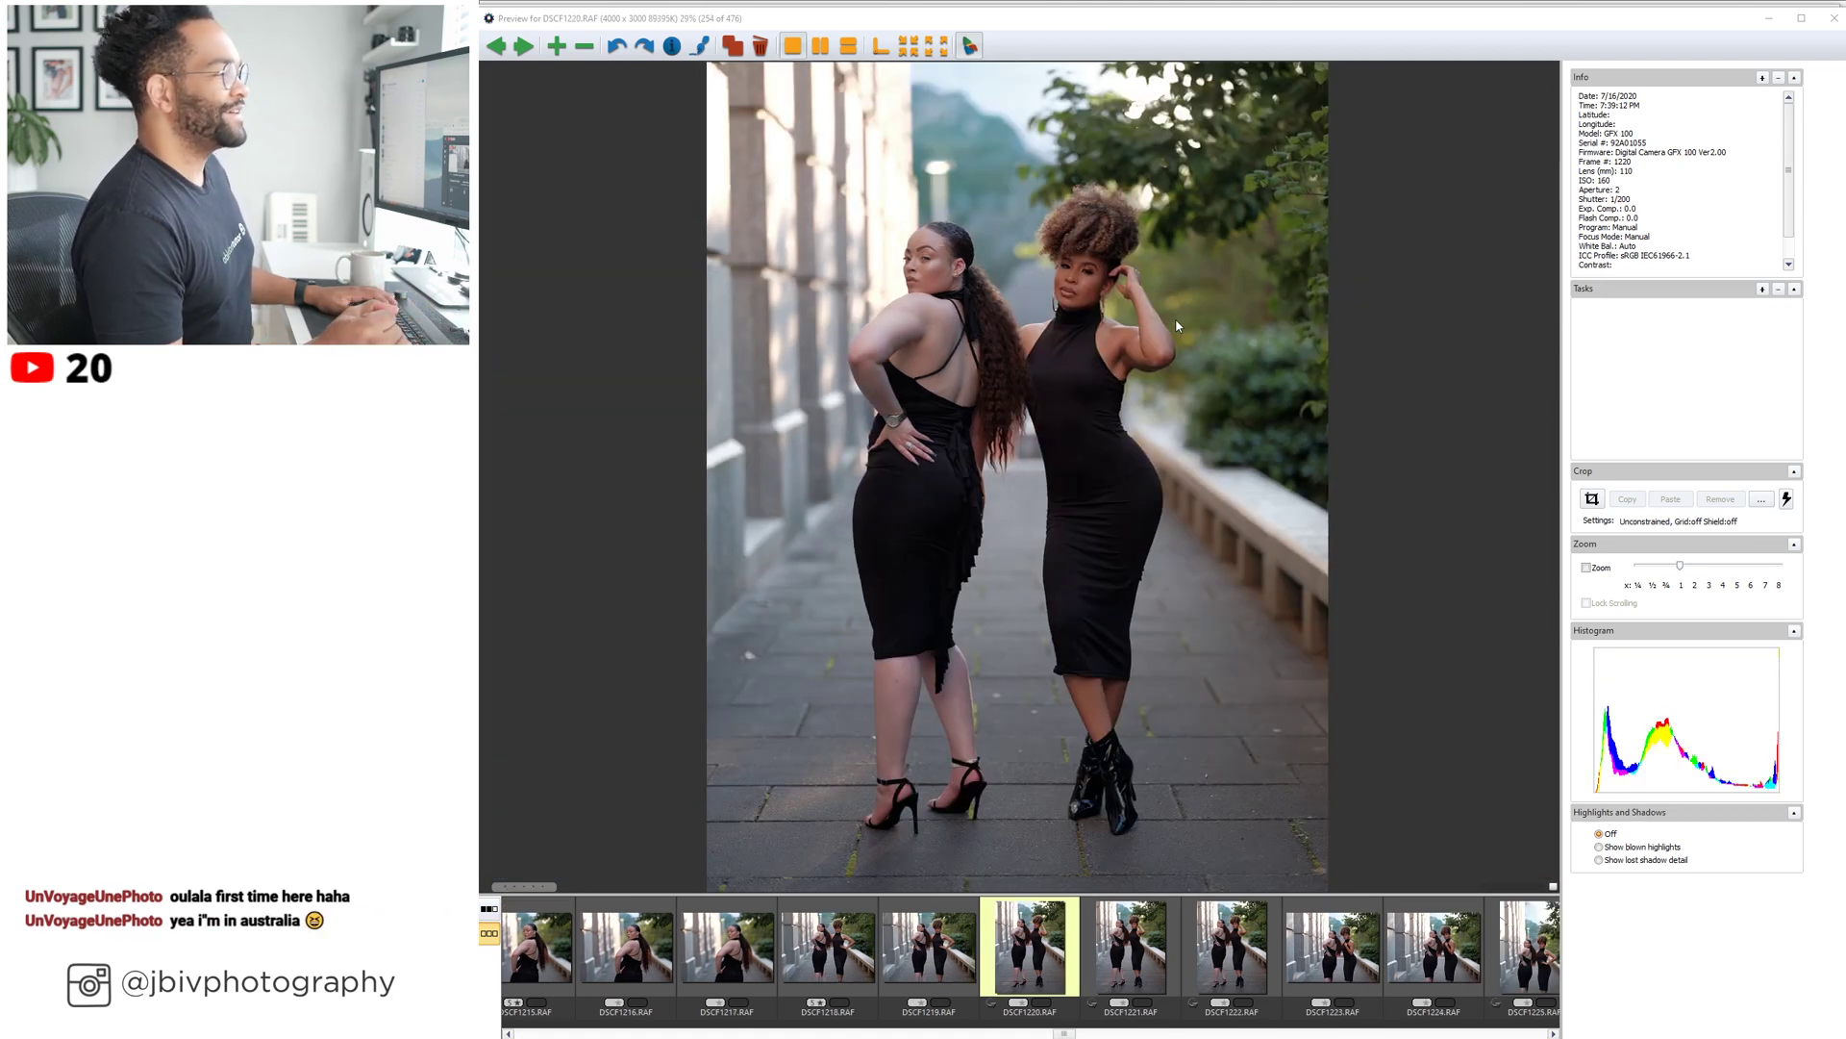
{"action": "key", "text": "Right"}
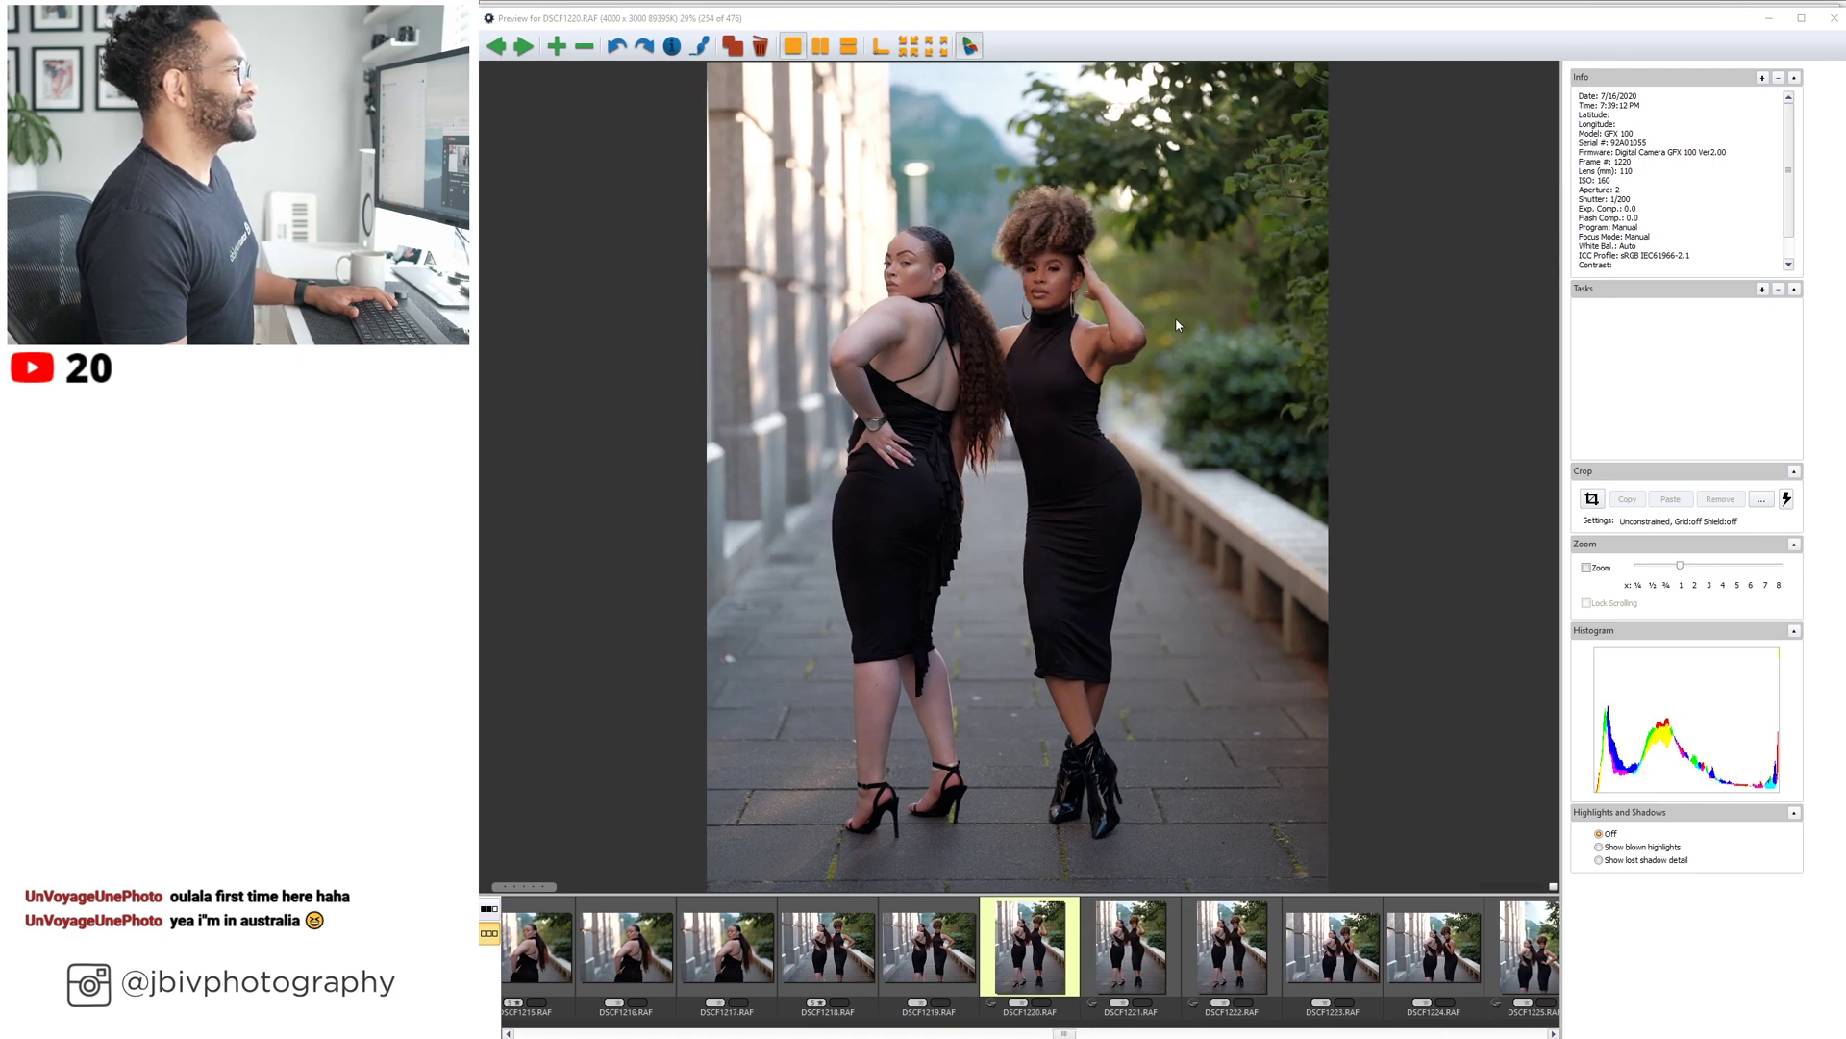
{"action": "key", "text": "Right"}
{"action": "key", "text": "Right"}
{"action": "key", "text": "Right"}
{"action": "key", "text": "Right"}
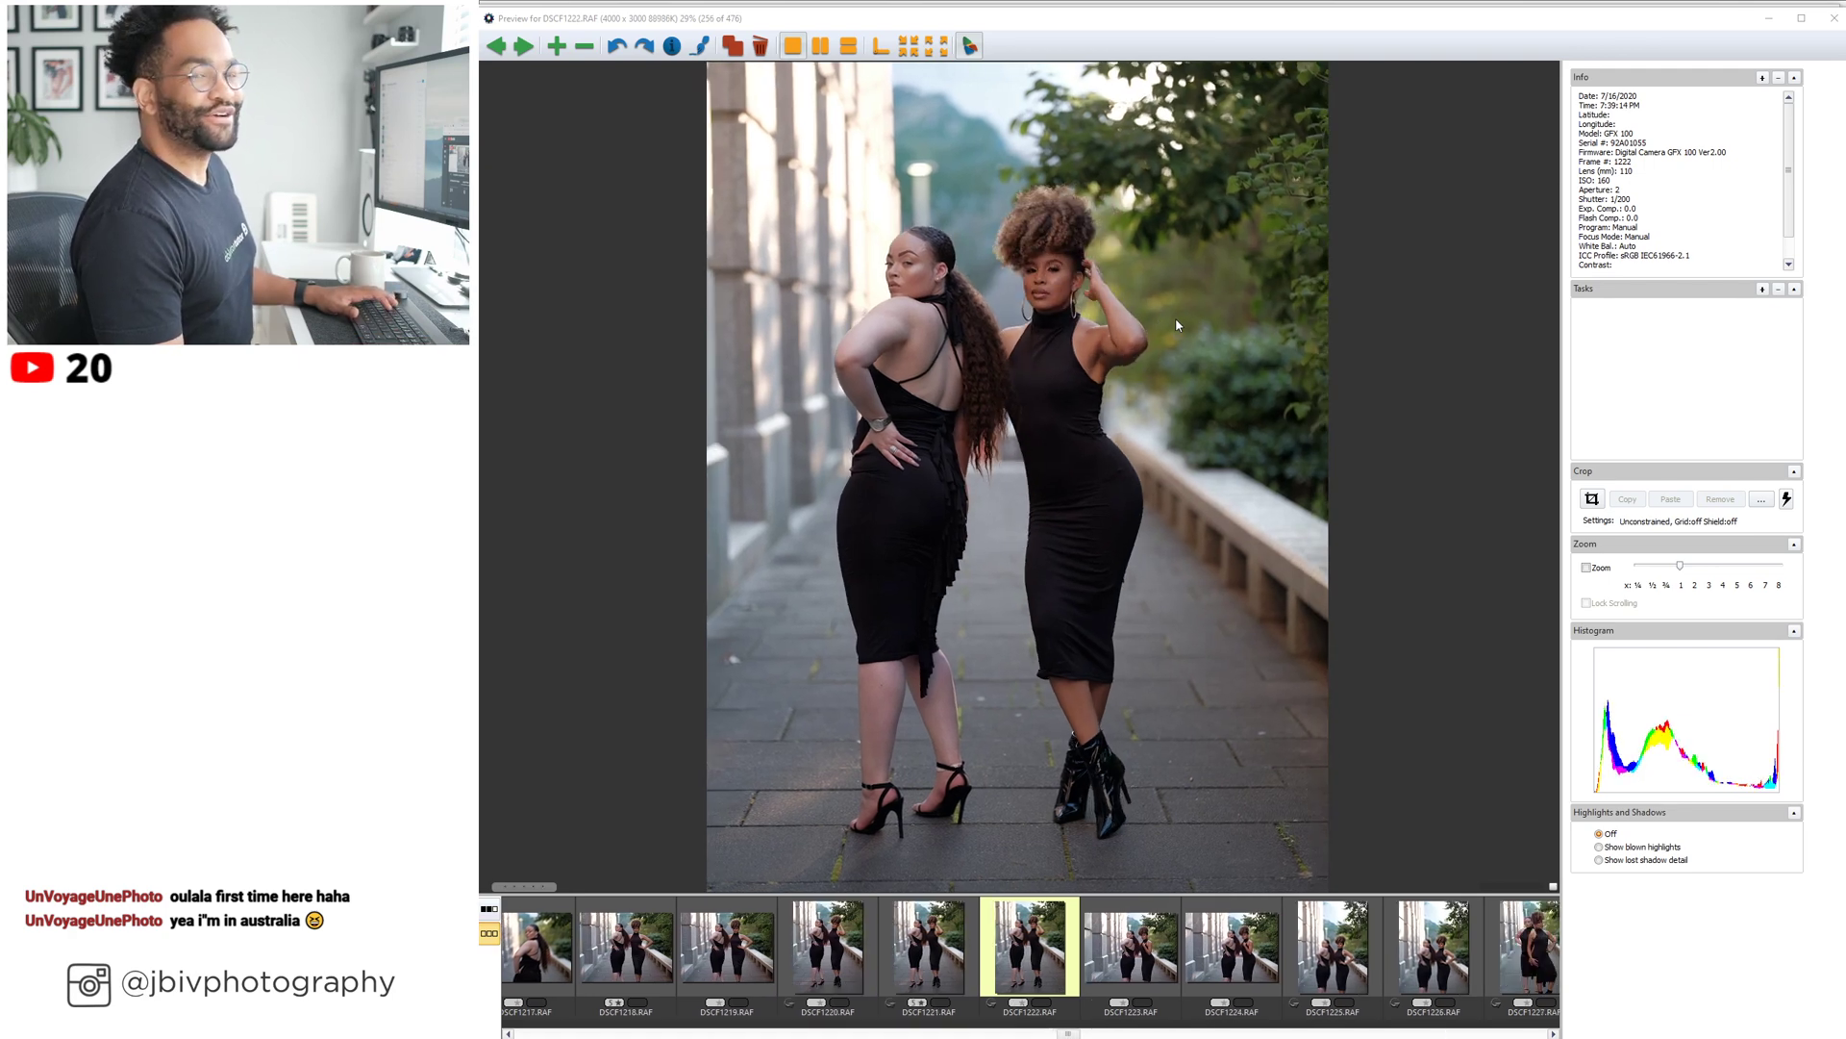
Cull the walkway duo shots from DSCF1222.RAF to DSCF1230.RAF, giving DSCF1227.RAF five stars.
{"action": "key", "text": "Right"}
{"action": "key", "text": "Right"}
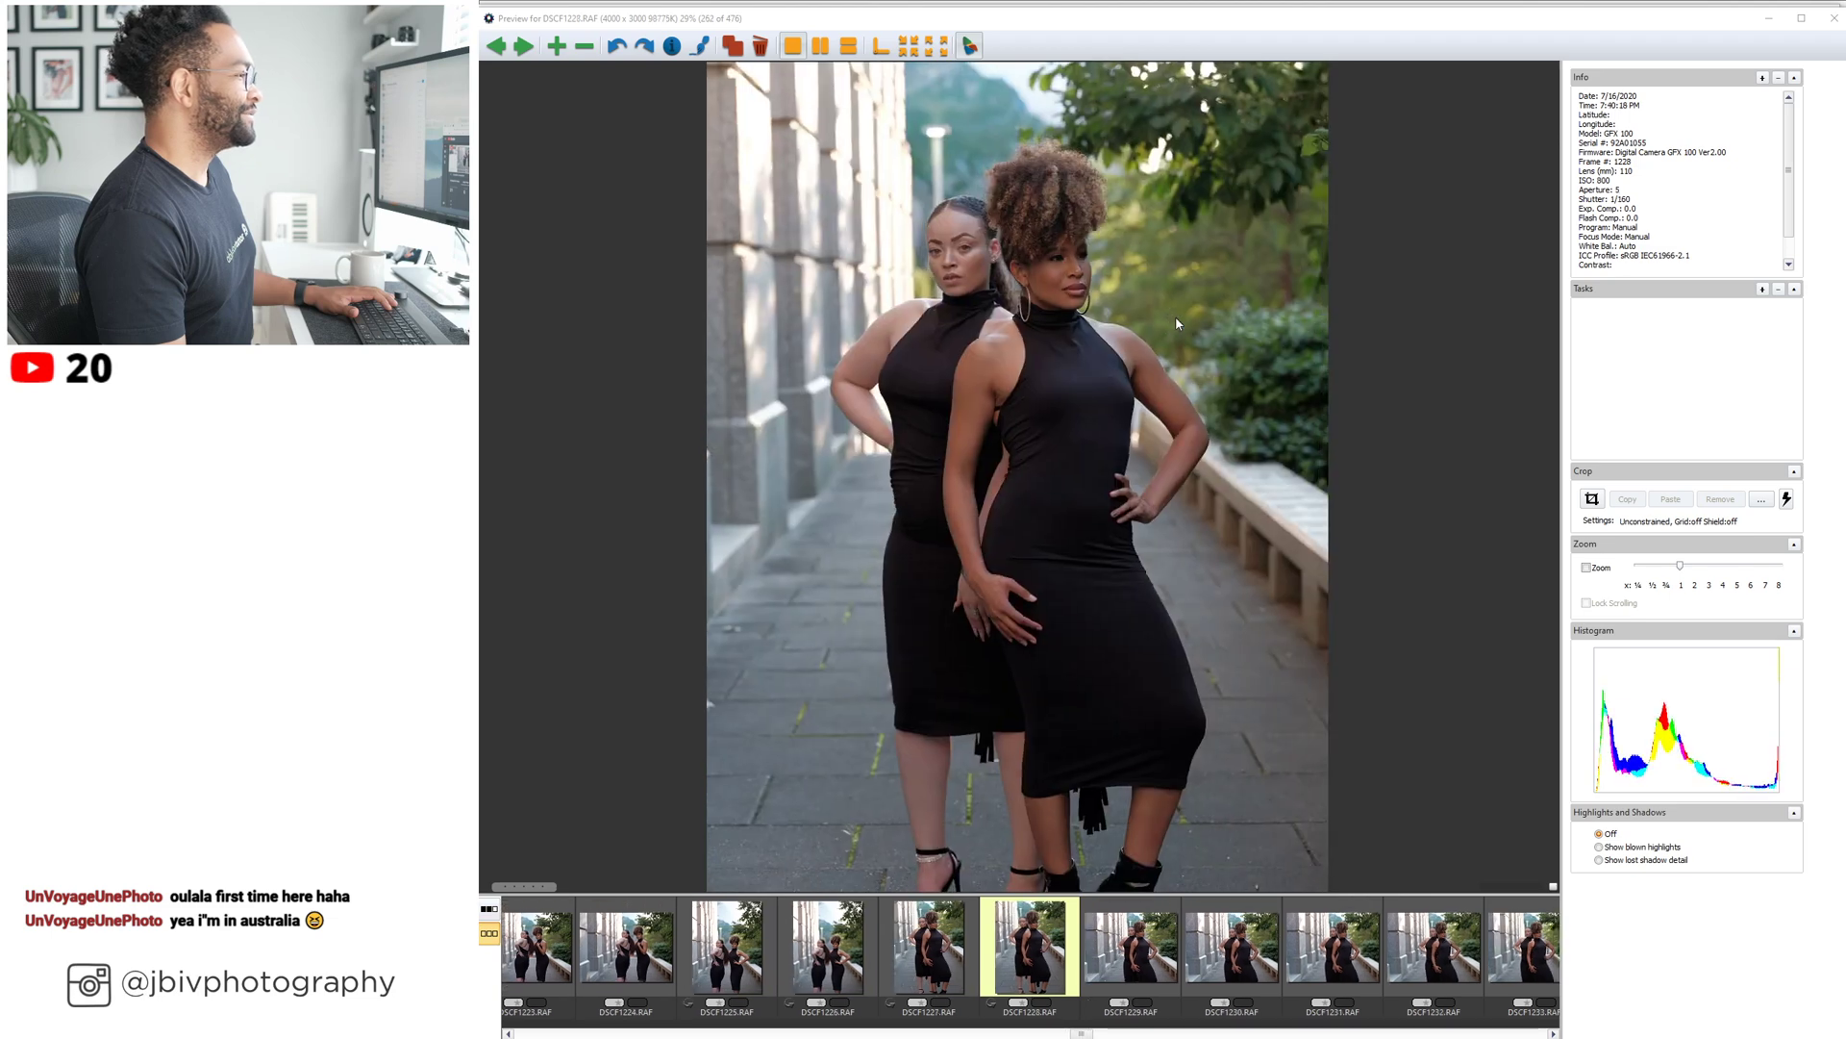
{"action": "key", "text": "Right"}
{"action": "key", "text": "Right"}
{"action": "key", "text": "Right"}
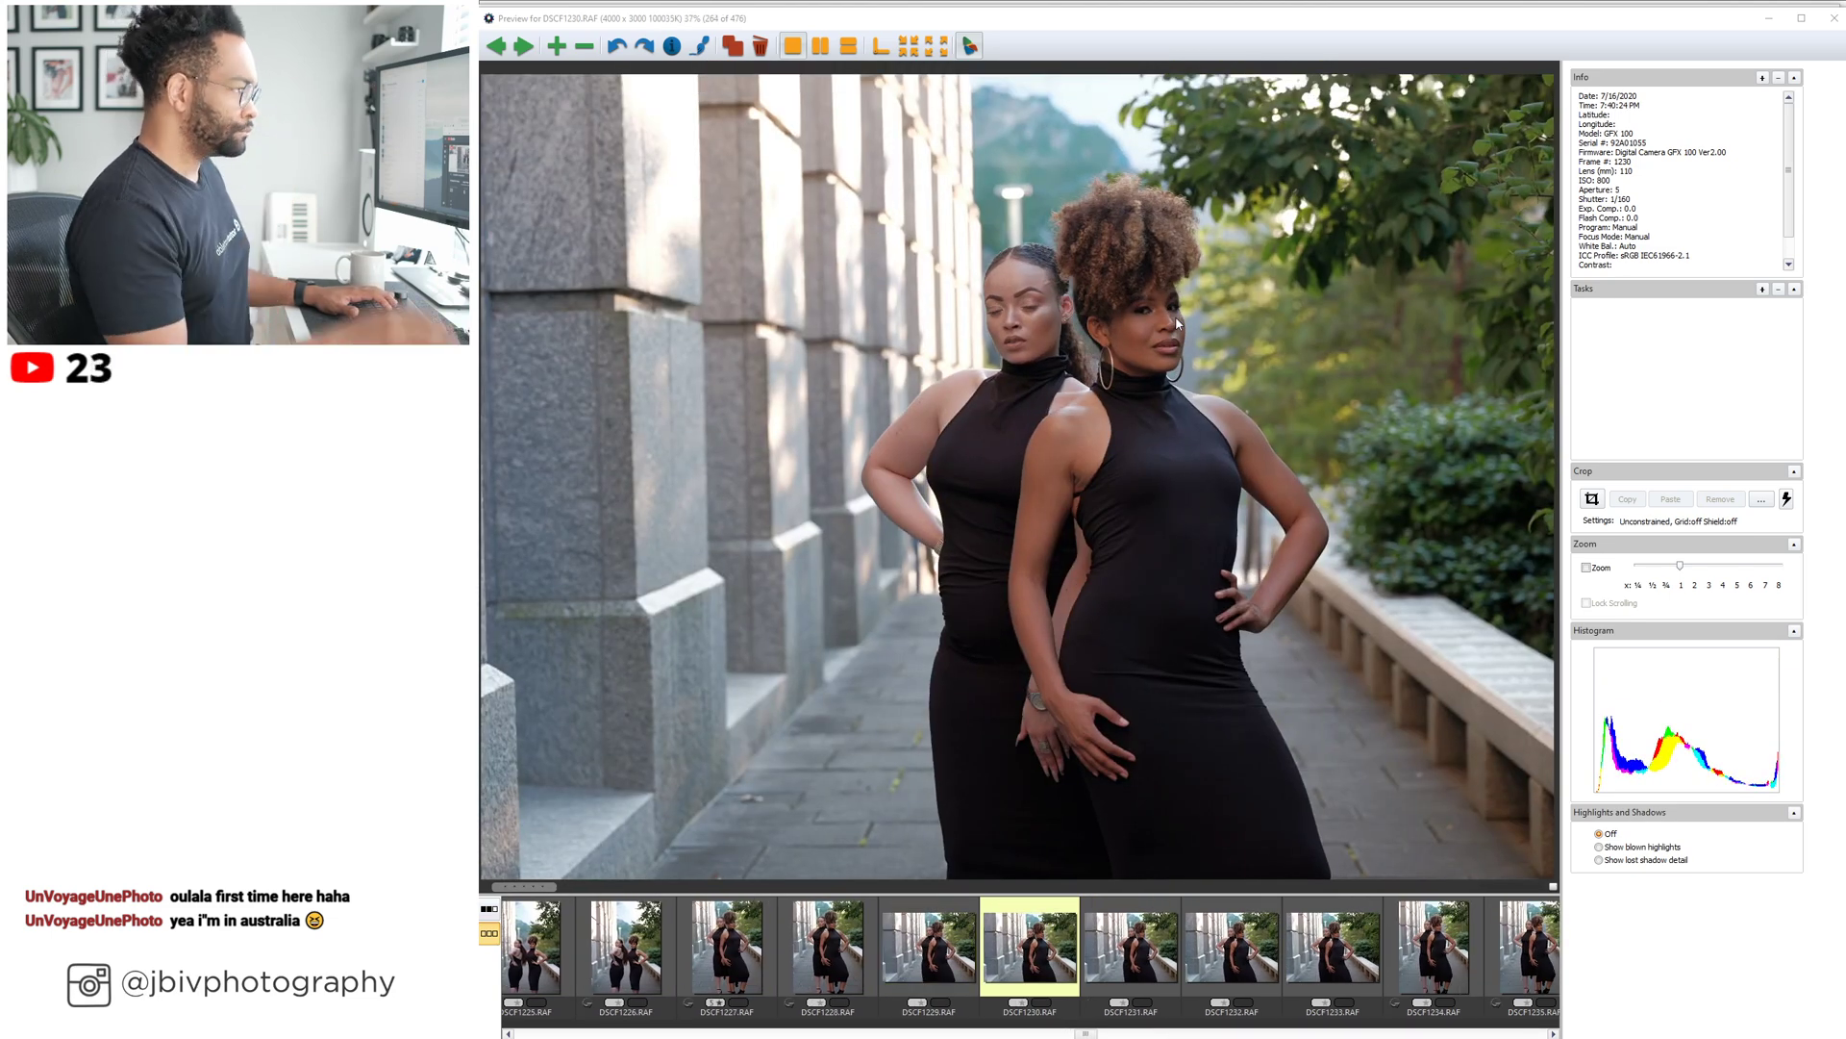
Cull the remaining walkway duo shots from DSCF1230.RAF to DSCF1237.RAF, giving DSCF1234.RAF five stars.
{"action": "key", "text": "Right"}
{"action": "key", "text": "Right"}
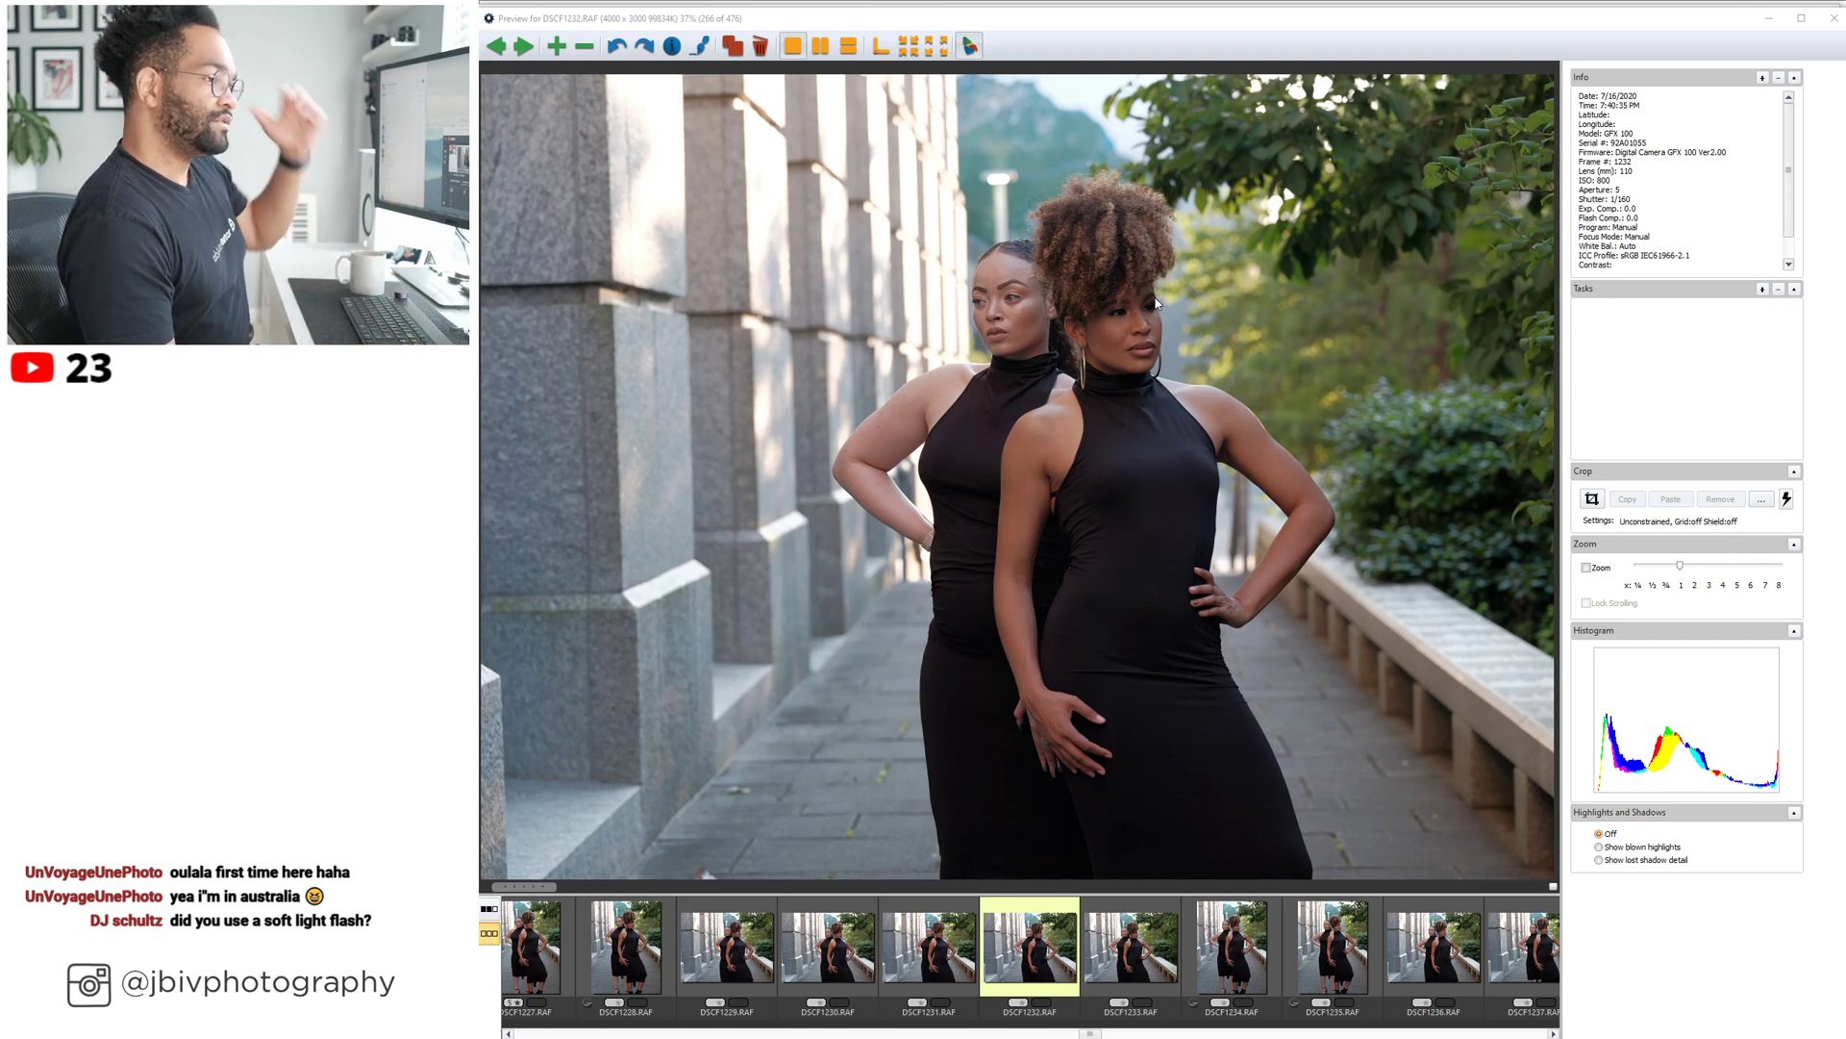
{"action": "key", "text": "Right"}
{"action": "key", "text": "Right"}
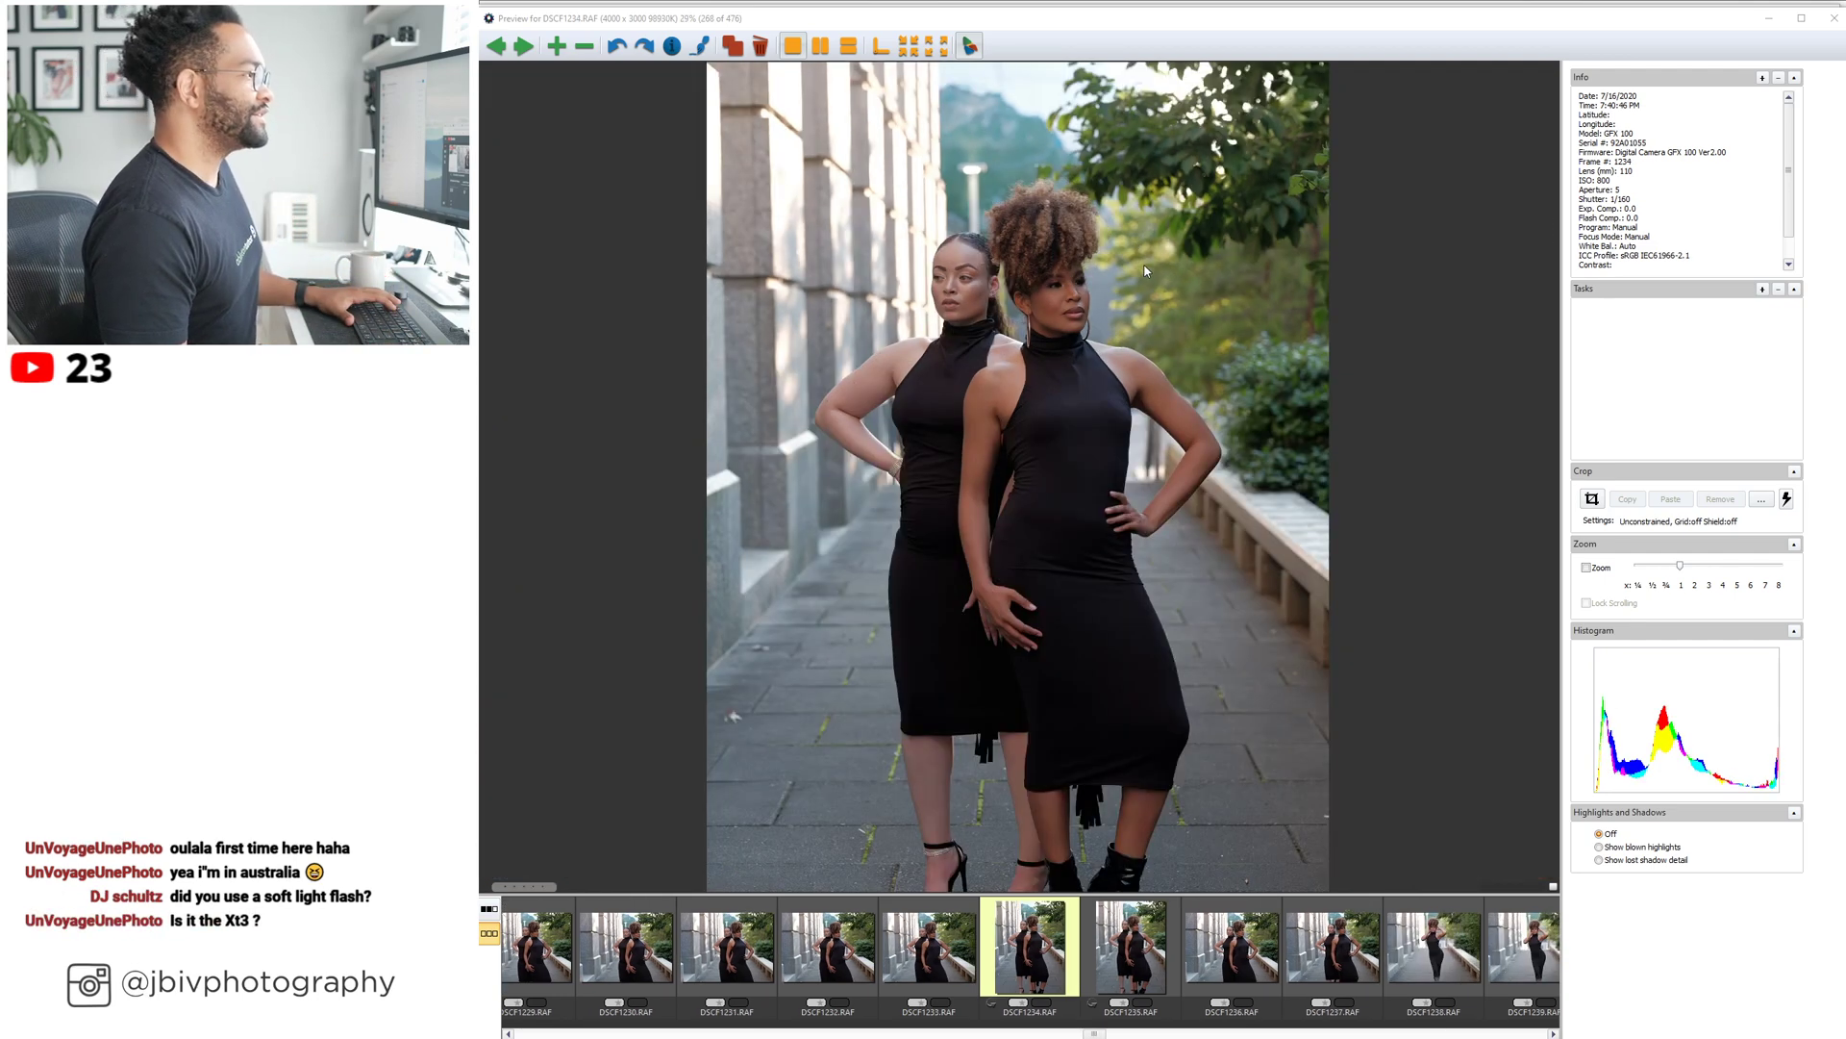
{"action": "key", "text": "Right"}
{"action": "key", "text": "Right"}
{"action": "key", "text": "Right"}
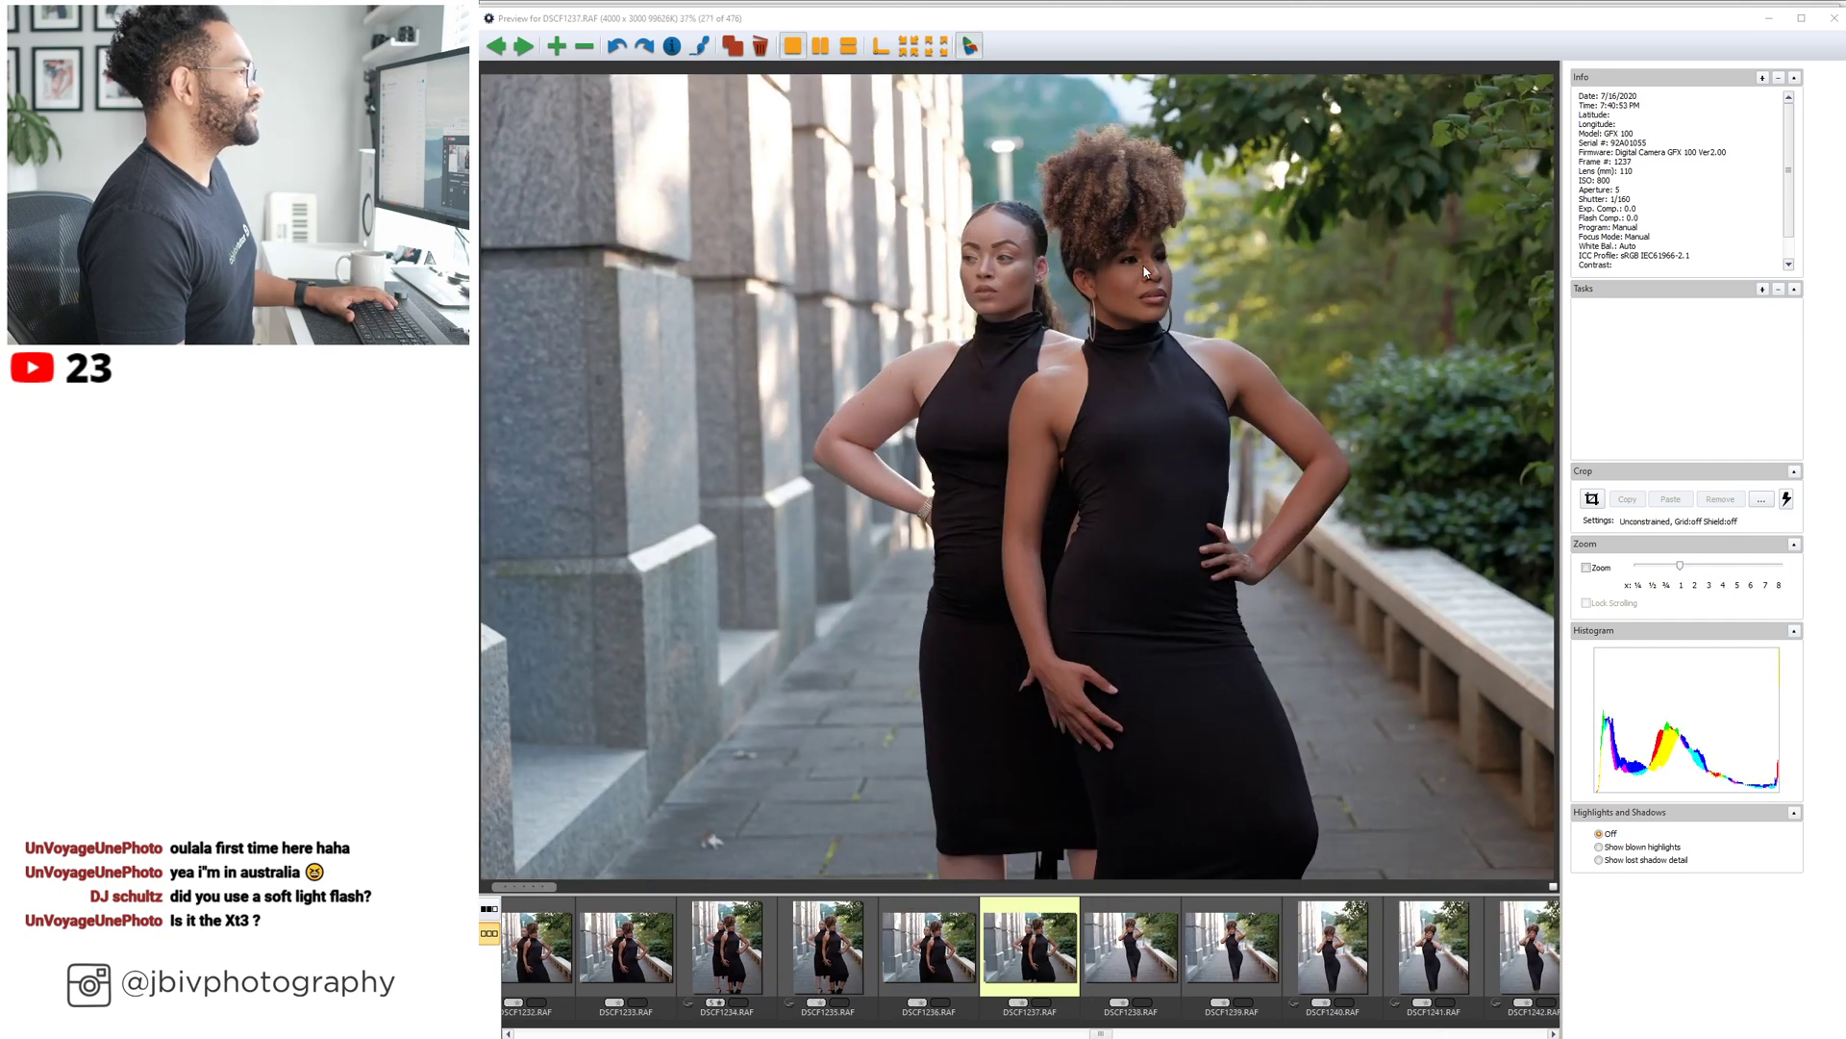
Give the solo walkway portrait DSCF1238.RAF five stars and advance to DSCF1239.RAF.
{"action": "key", "text": "Right"}
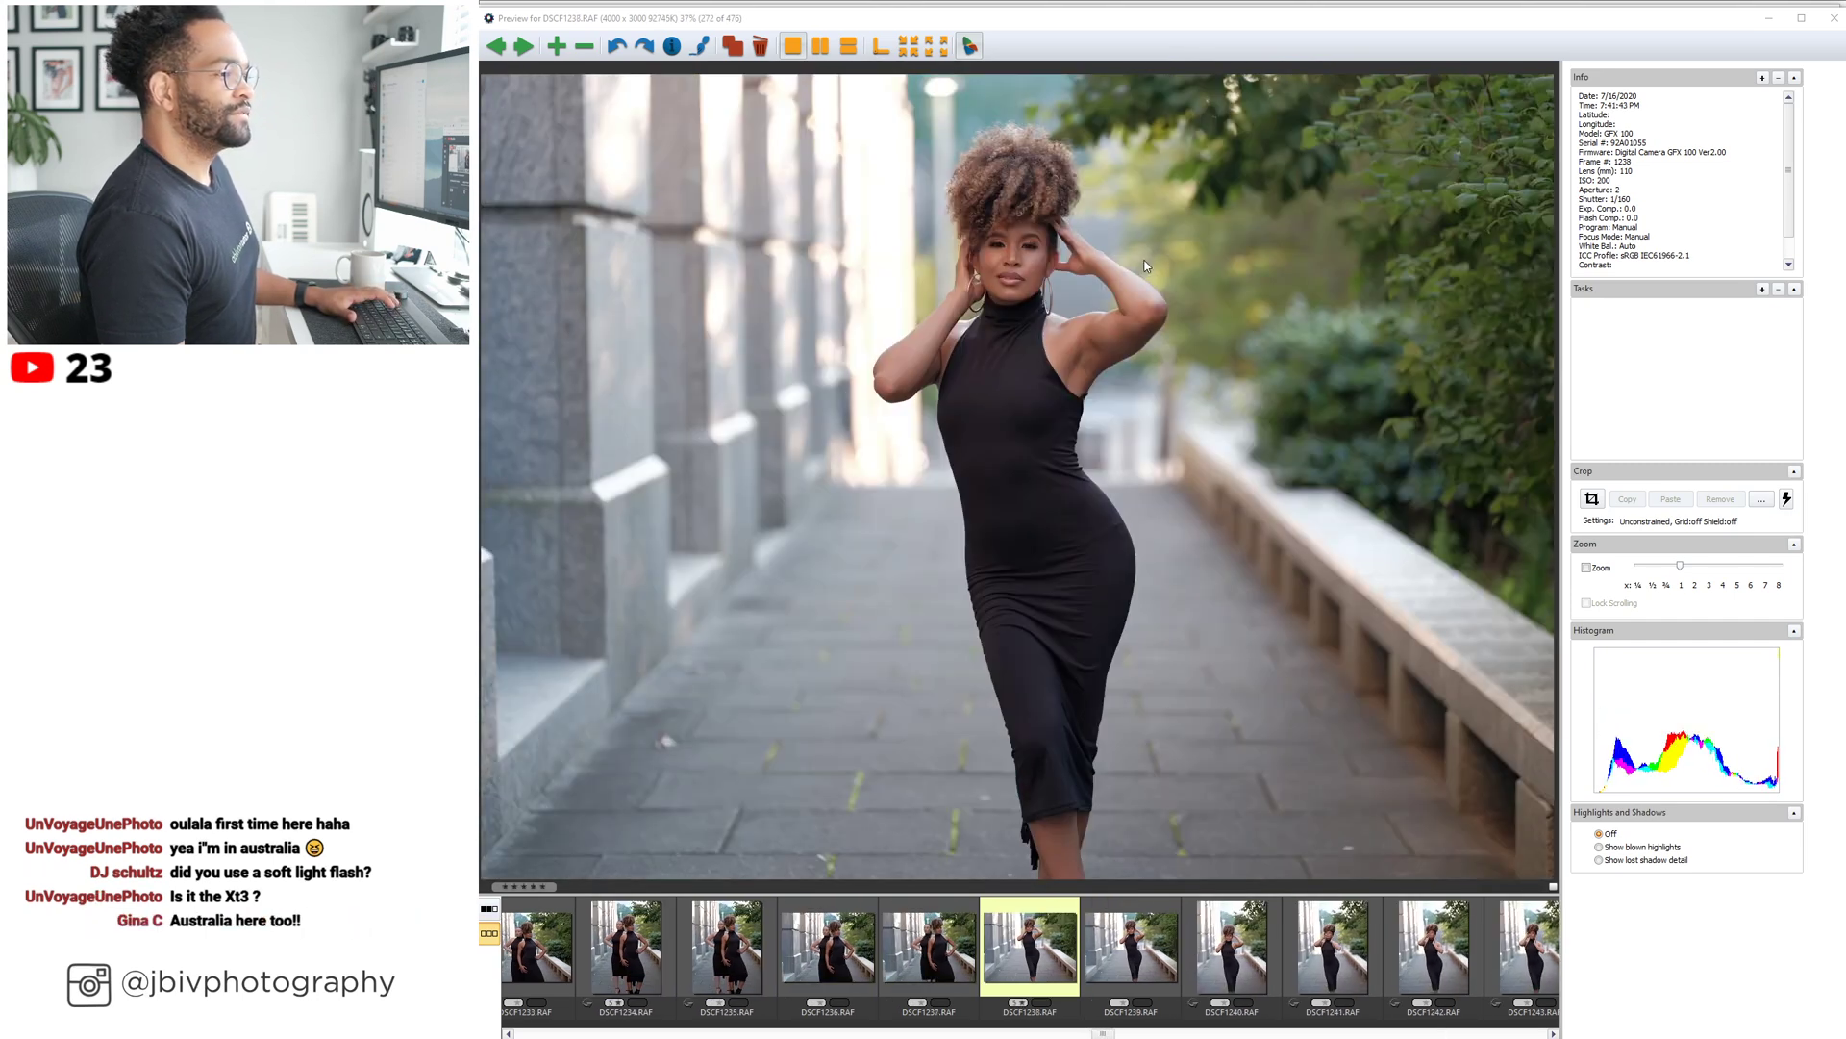
{"action": "key", "text": "5"}
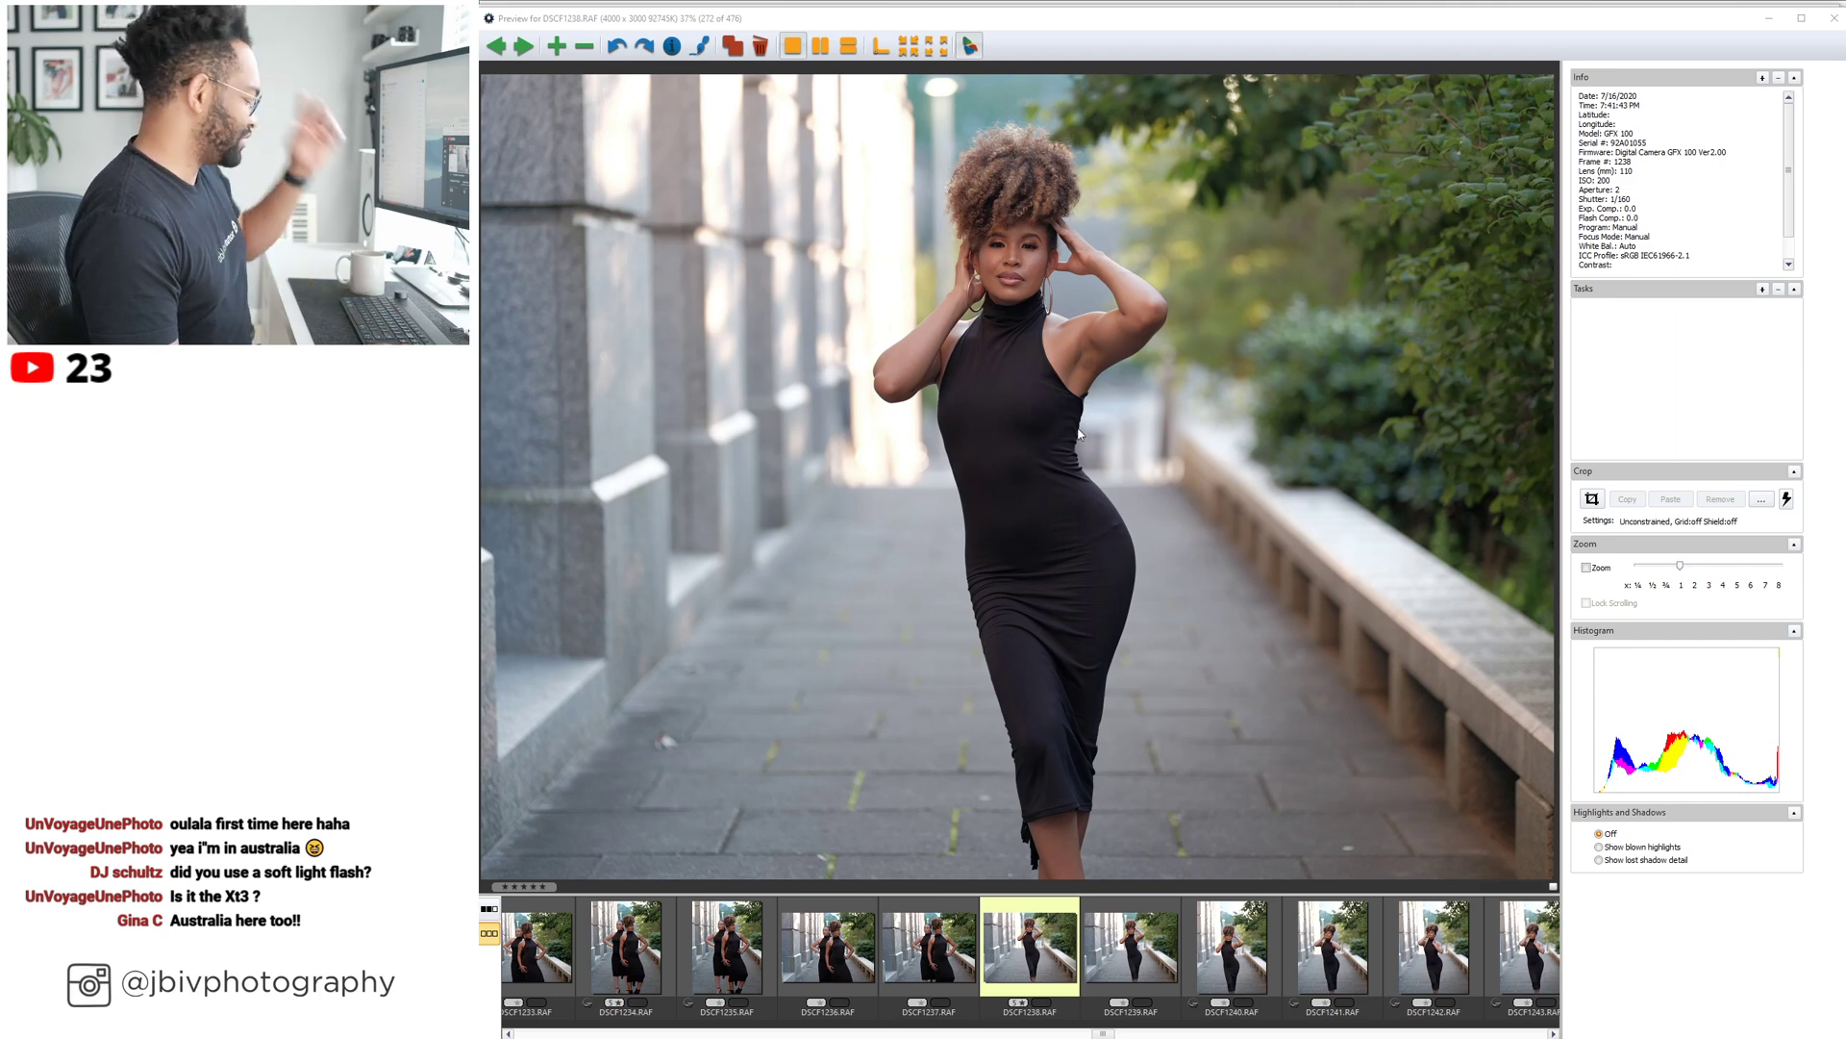
{"action": "key", "text": "Right"}
{"action": "key", "text": "Right"}
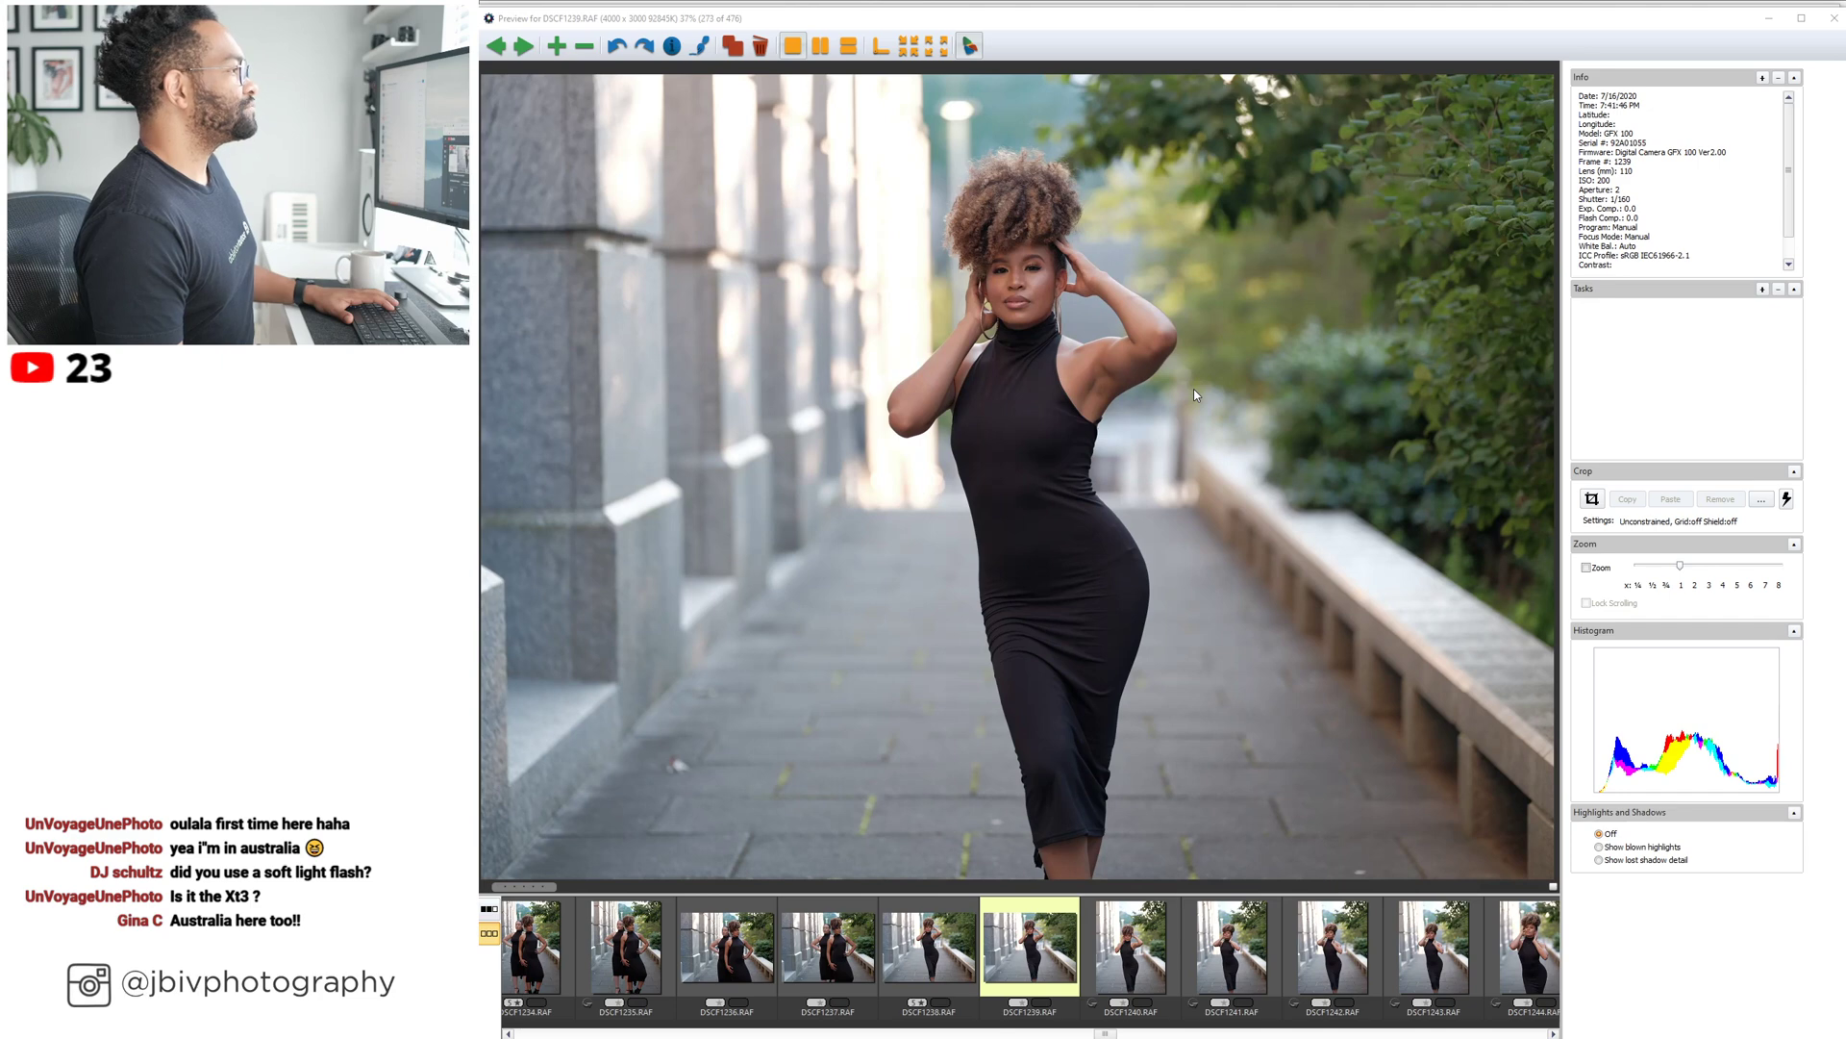
Cull the solo walkway portraits from DSCF1239.RAF to DSCF1244.RAF, giving DSCF1239.RAF and DSCF1242.RAF five stars.
{"action": "key", "text": "Right"}
{"action": "key", "text": "Right"}
{"action": "key", "text": "Right"}
{"action": "key", "text": "Right"}
{"action": "key", "text": "Right"}
{"action": "key", "text": "Right"}
{"action": "key", "text": "Right"}
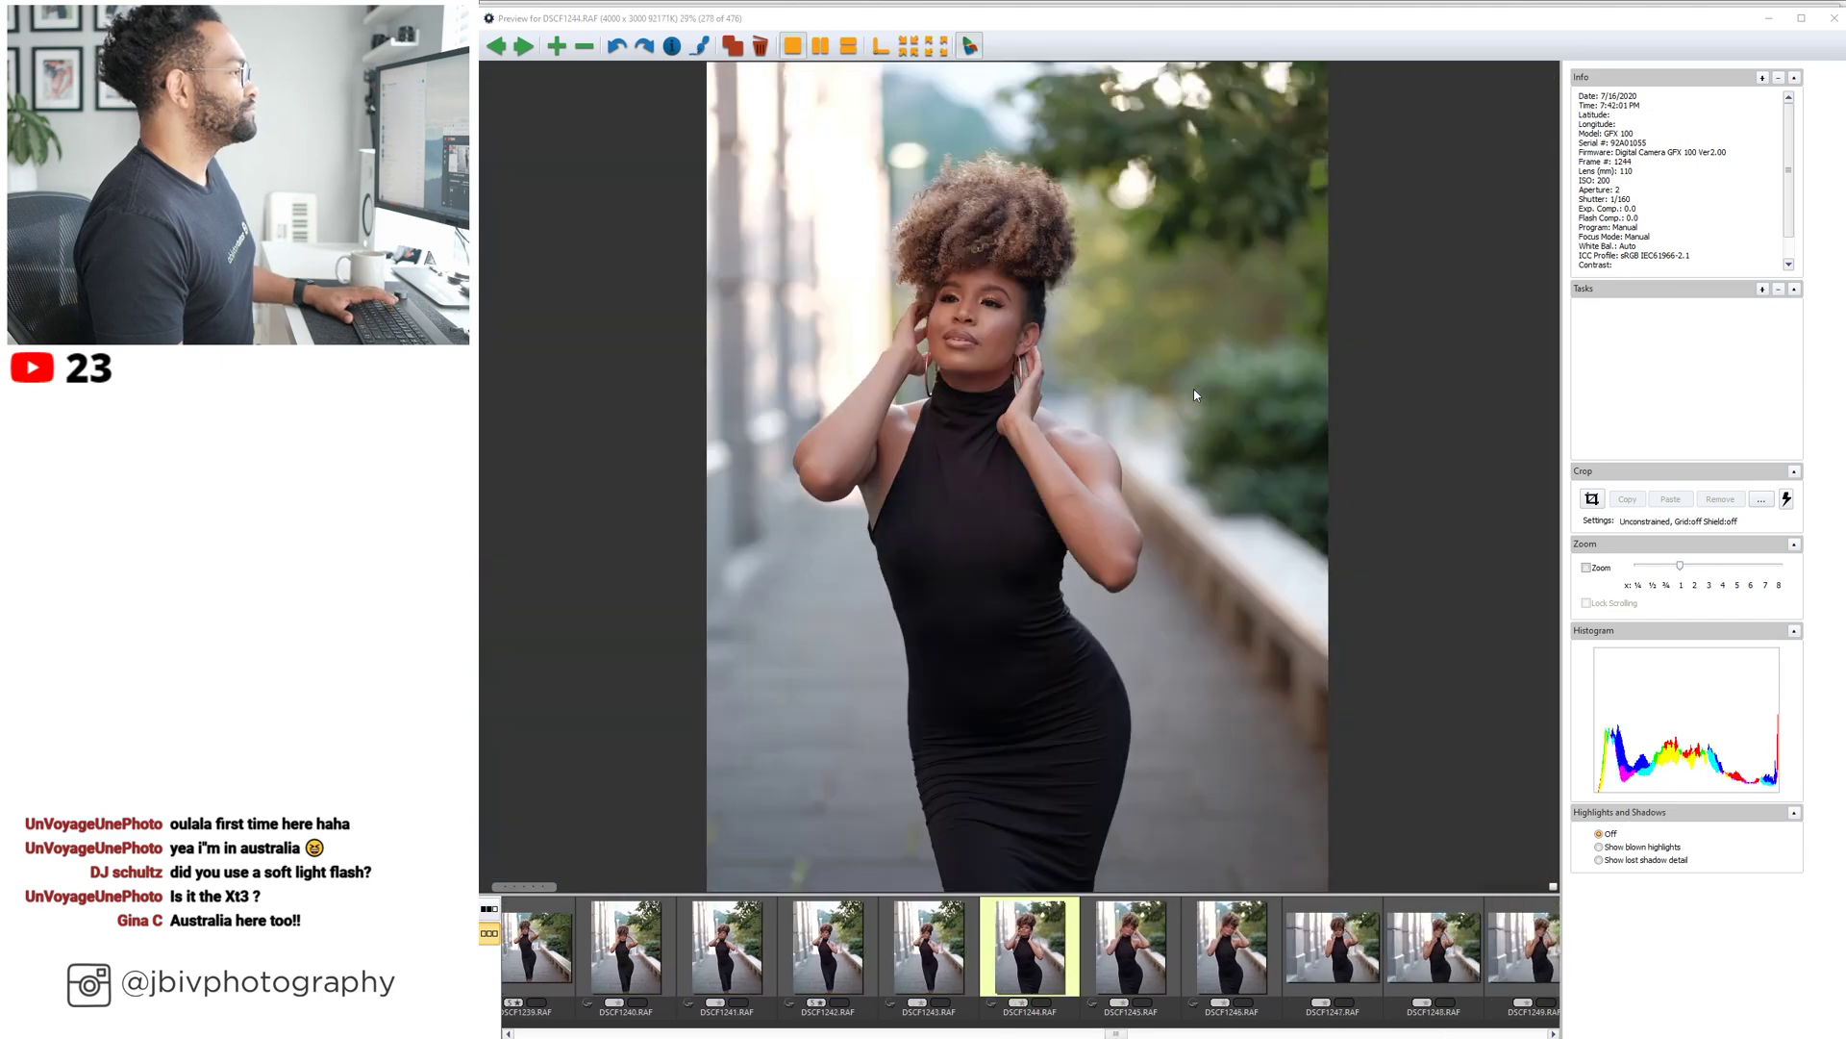
Cull the solo portraits from DSCF1244.RAF to DSCF1252.RAF, giving DSCF1245.RAF and DSCF1249.RAF five stars.
{"action": "key", "text": "Right"}
{"action": "key", "text": "Right"}
{"action": "key", "text": "Right"}
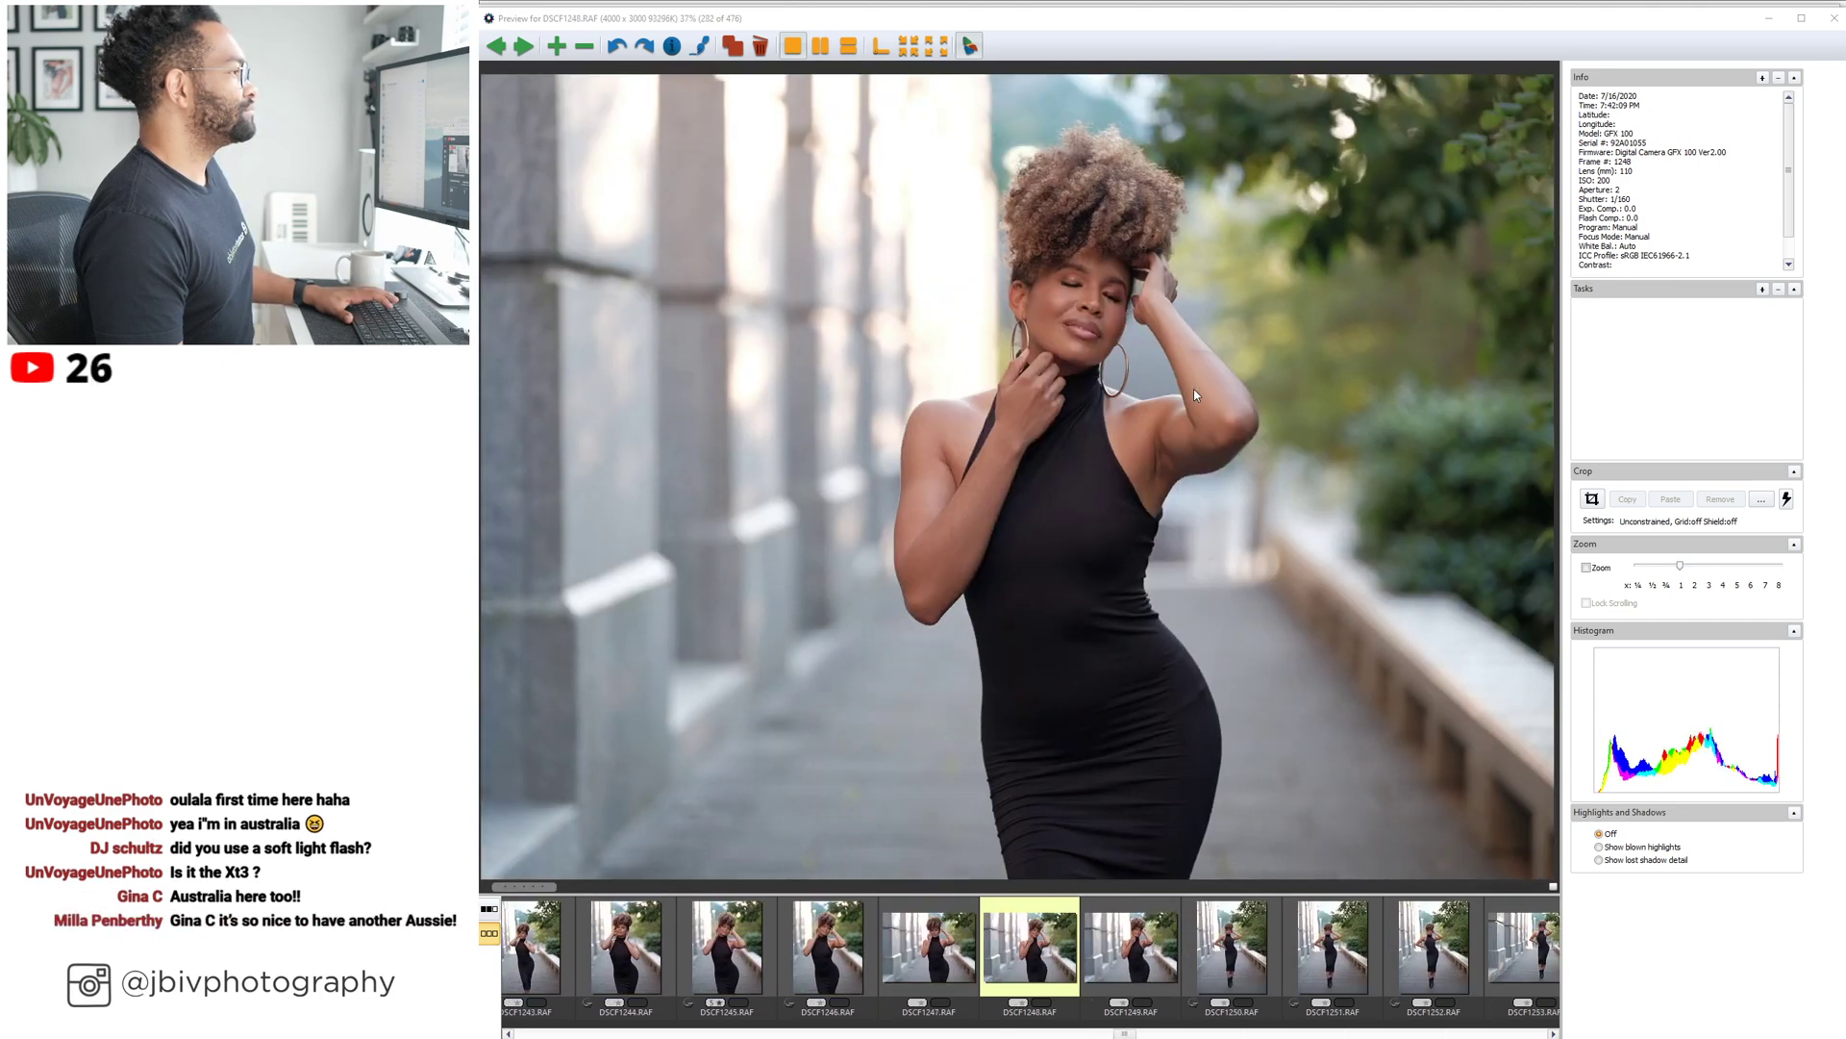
{"action": "key", "text": "Right"}
{"action": "key", "text": "Right"}
{"action": "key", "text": "Right"}
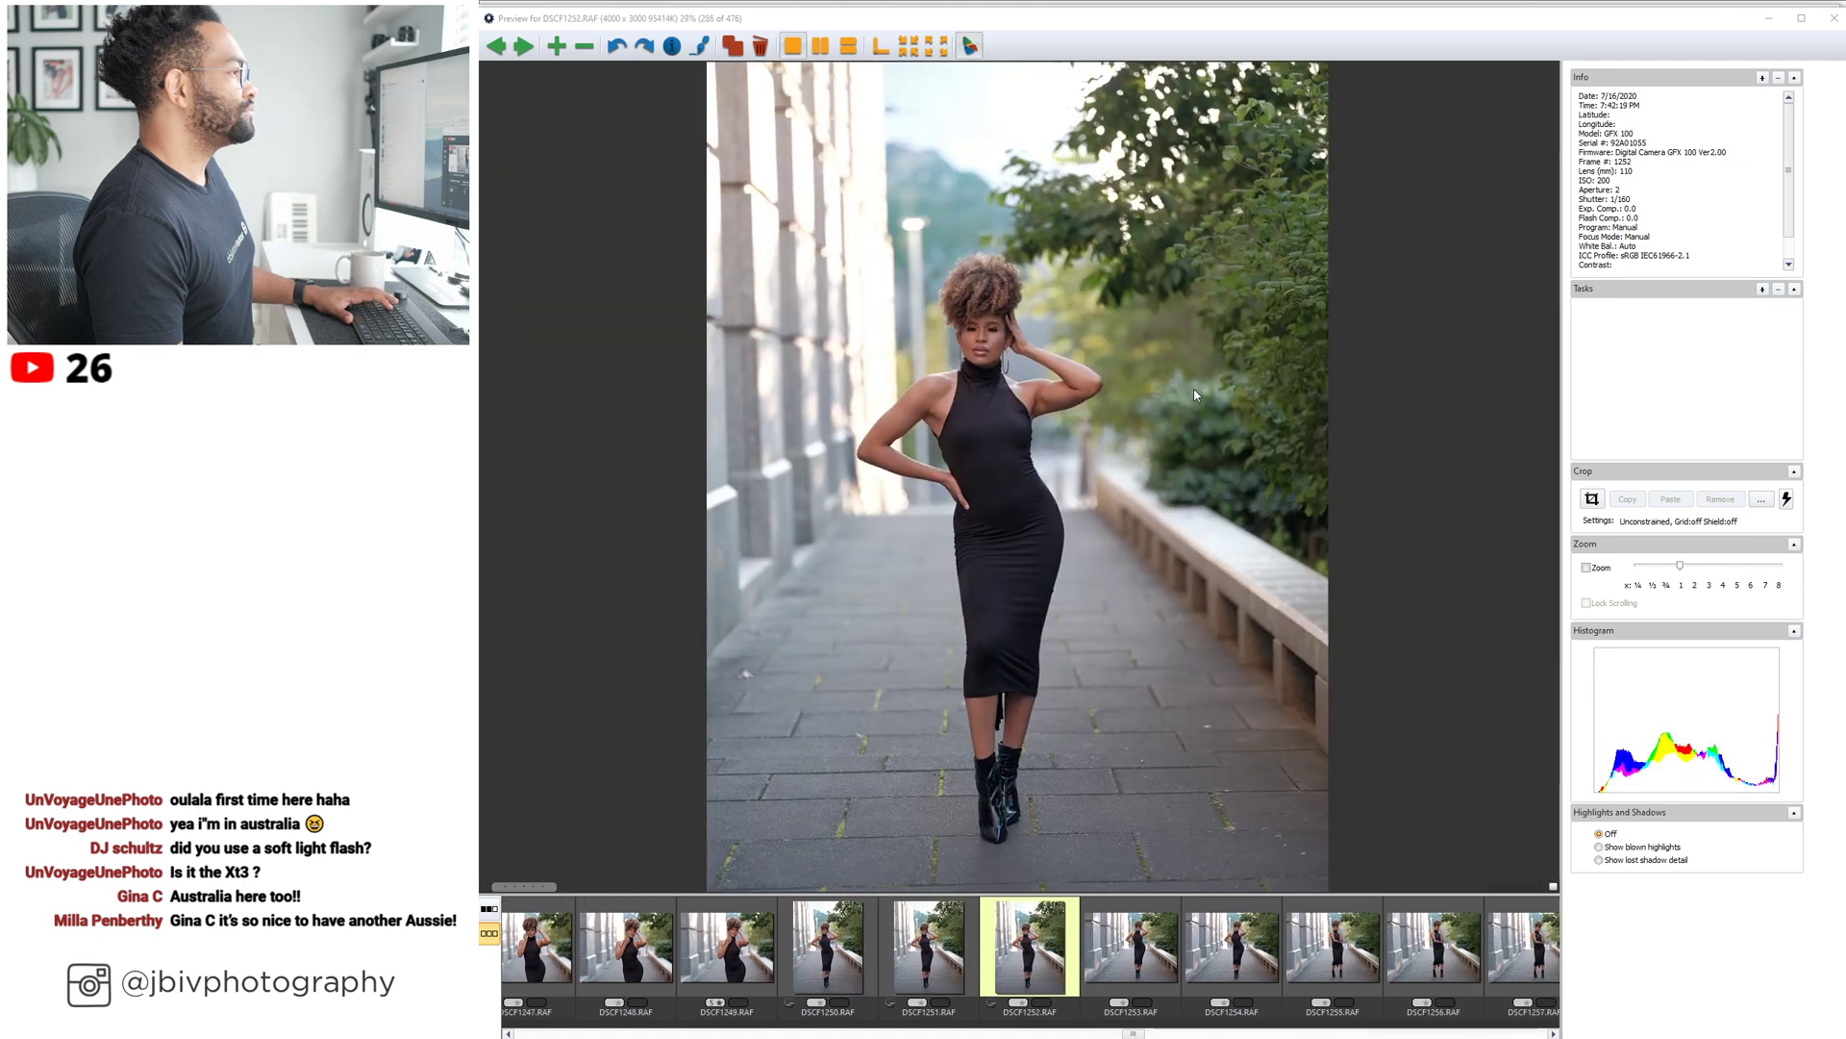
Give DSCF1252.RAF five stars, then compare the solo shots through DSCF1256.RAF and give DSCF1255.RAF five stars.
{"action": "key", "text": "Right"}
{"action": "key", "text": "Right"}
{"action": "key", "text": "Right"}
{"action": "key", "text": "Right"}
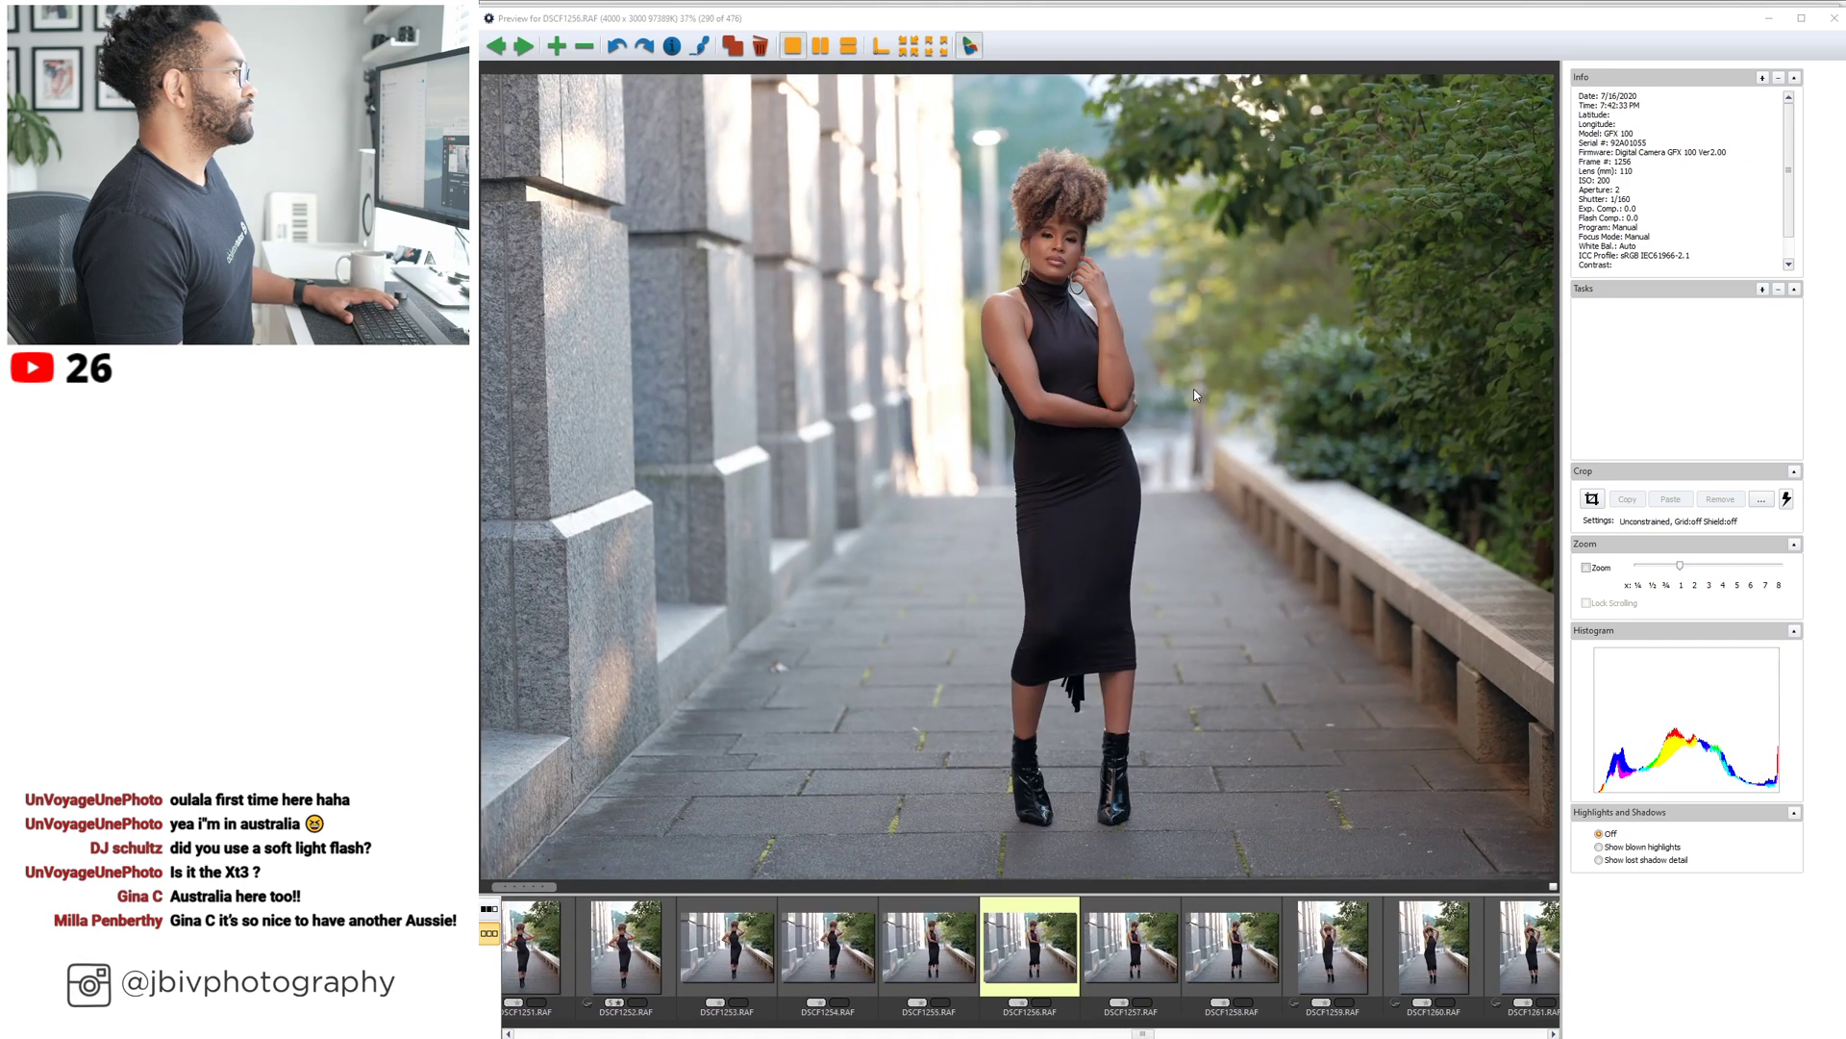
{"action": "key", "text": "Left"}
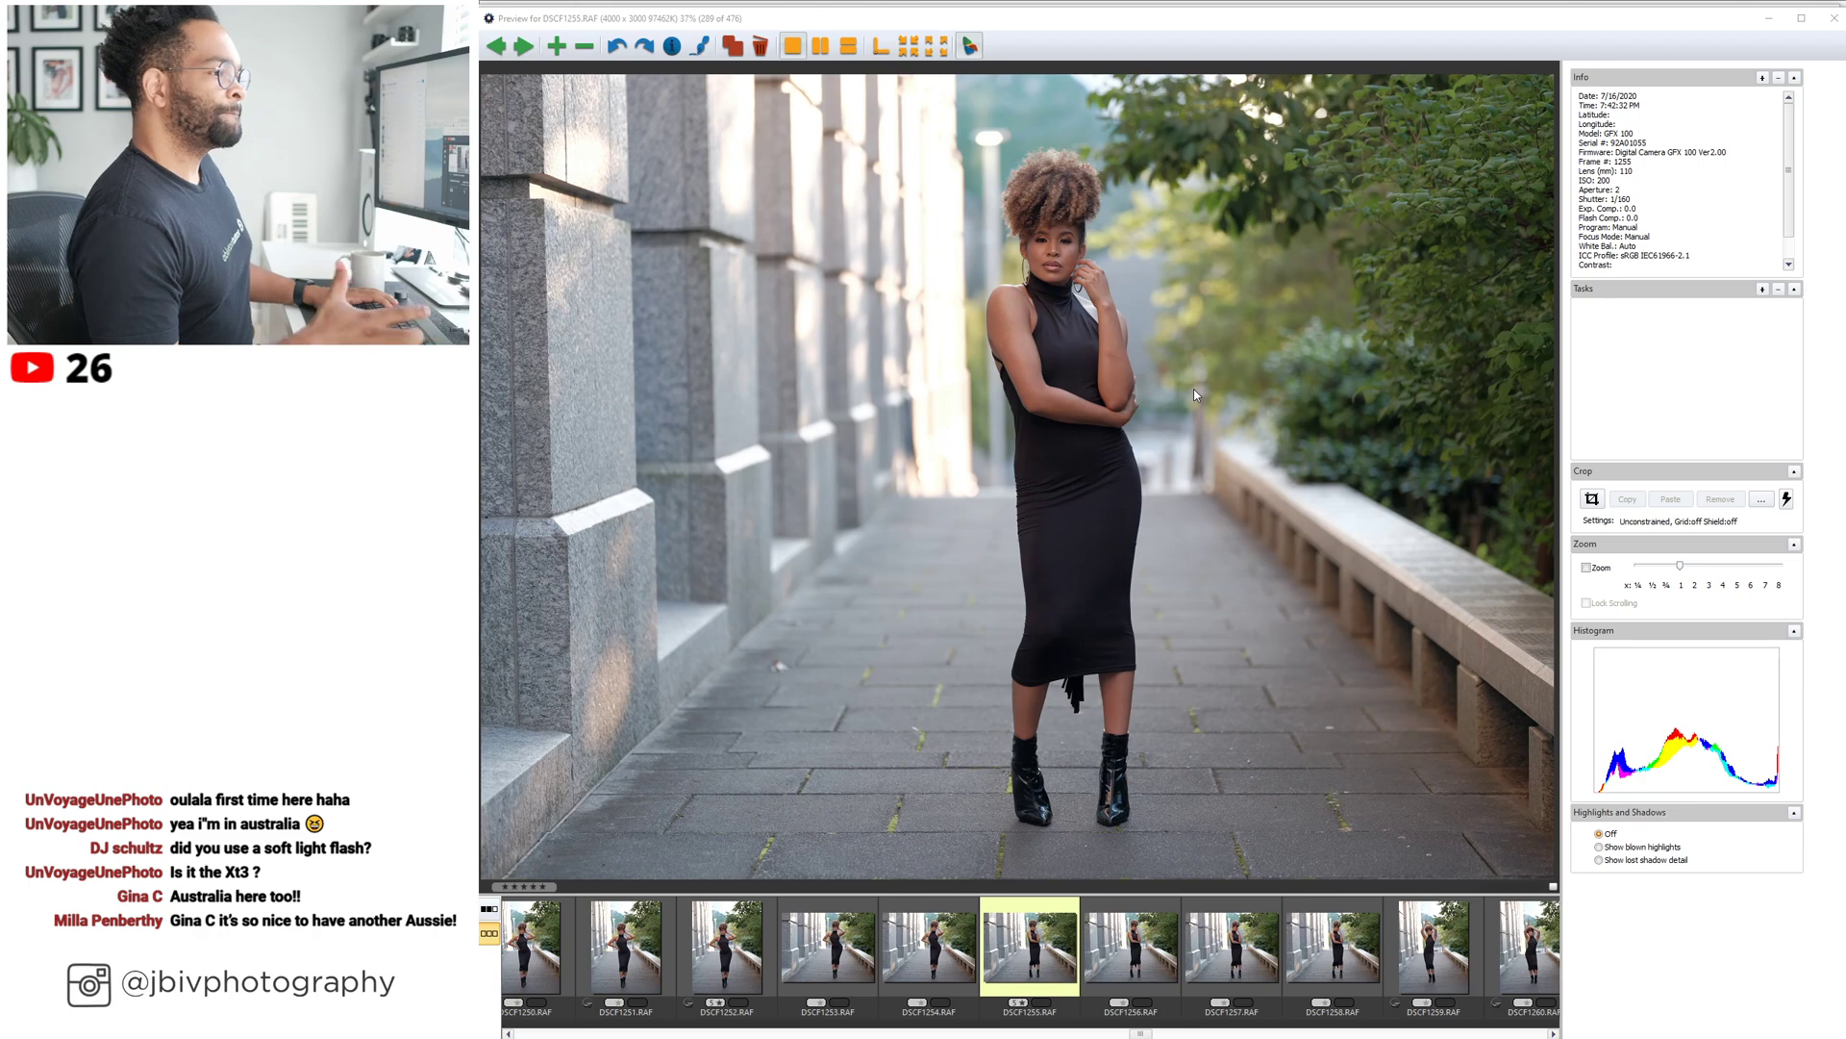
Cull the shots from DSCF1255.RAF to DSCF1266.RAF, giving DSCF1260.RAF and DSCF1265.RAF five stars.
{"action": "key", "text": "Right"}
{"action": "key", "text": "Right"}
{"action": "key", "text": "Right"}
{"action": "key", "text": "Right"}
{"action": "key", "text": "Right"}
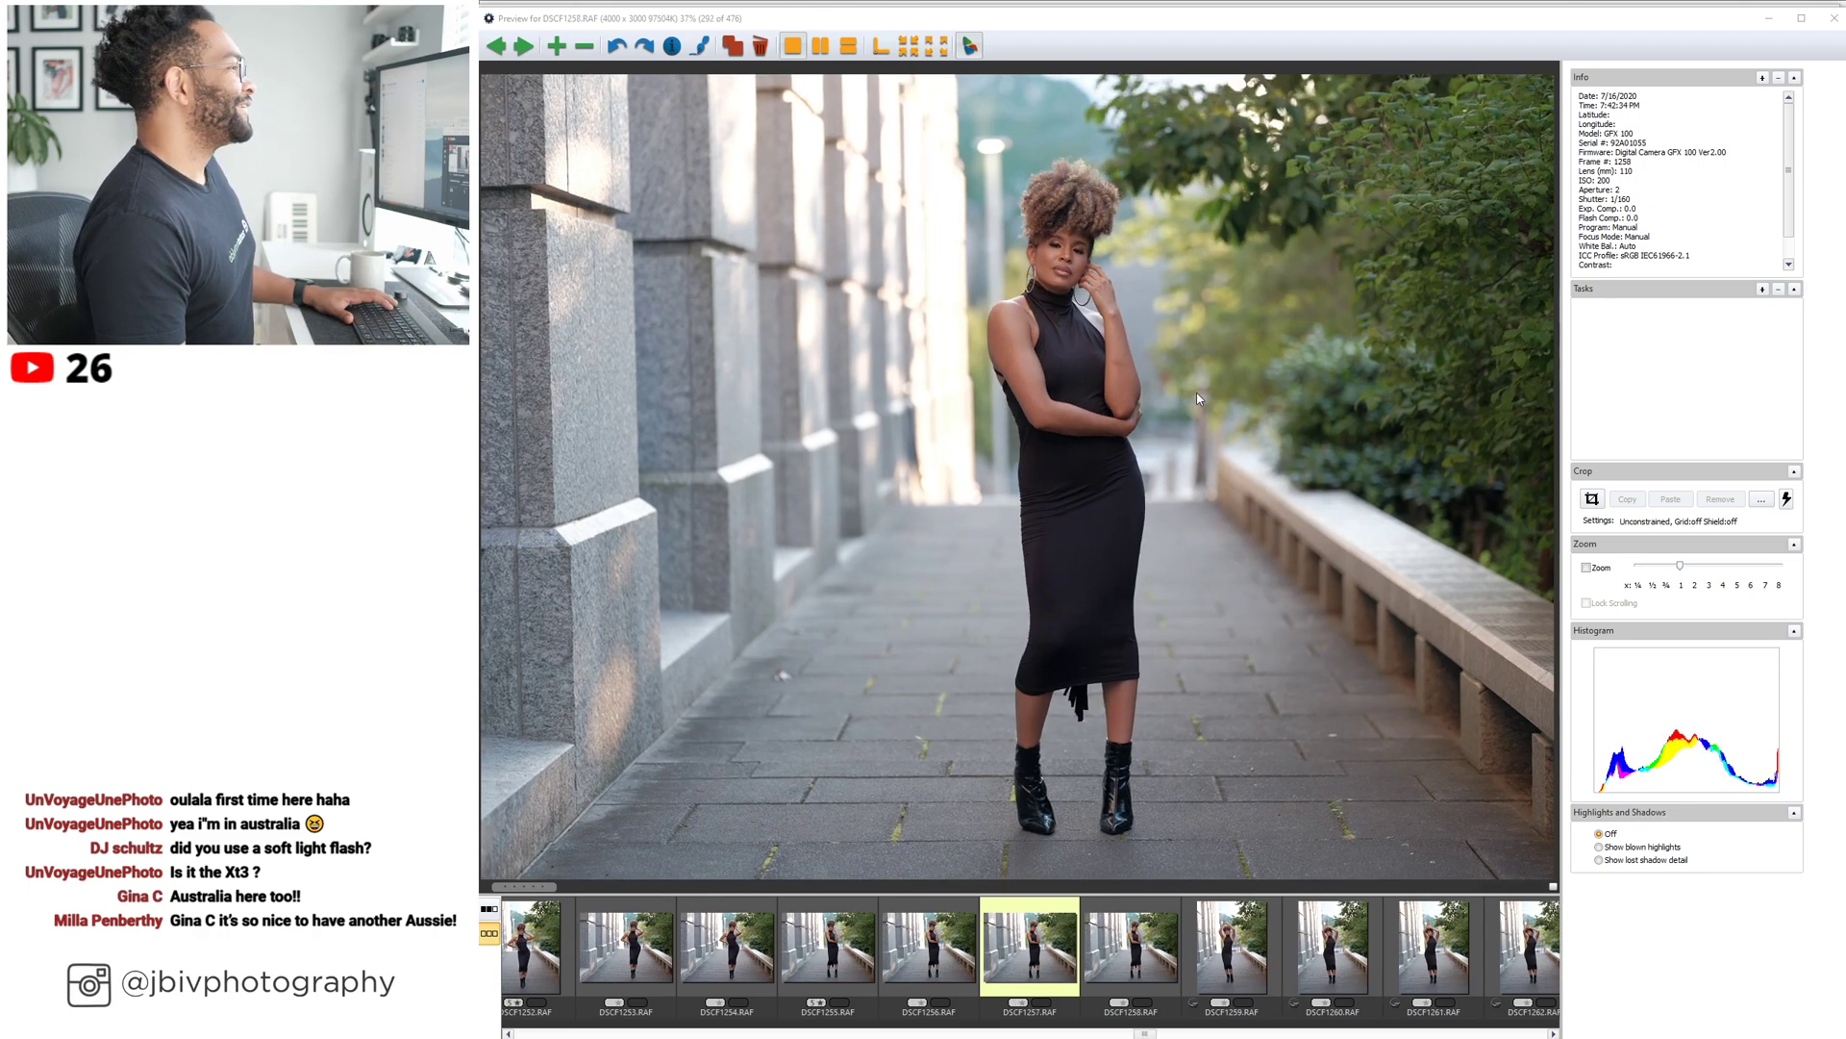
{"action": "key", "text": "Right"}
{"action": "key", "text": "Right"}
{"action": "key", "text": "Right"}
{"action": "key", "text": "Right"}
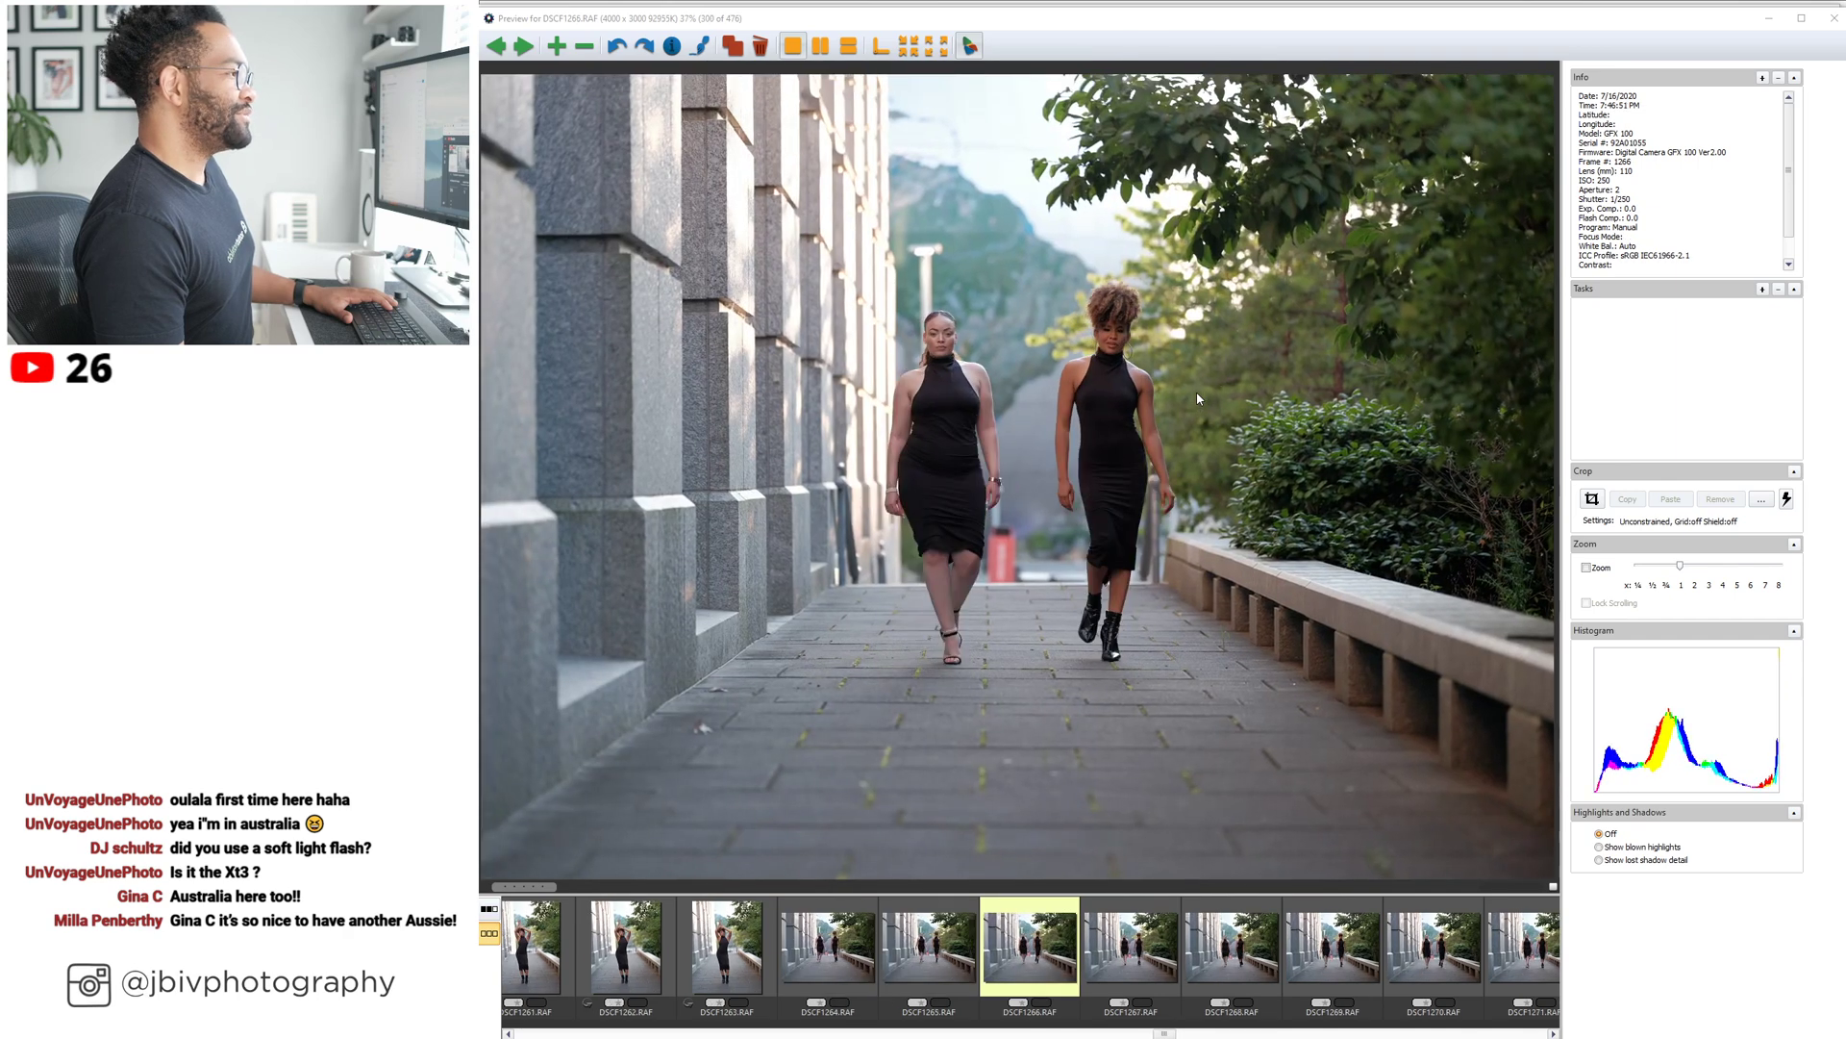
{"action": "key", "text": "Right"}
{"action": "key", "text": "5"}
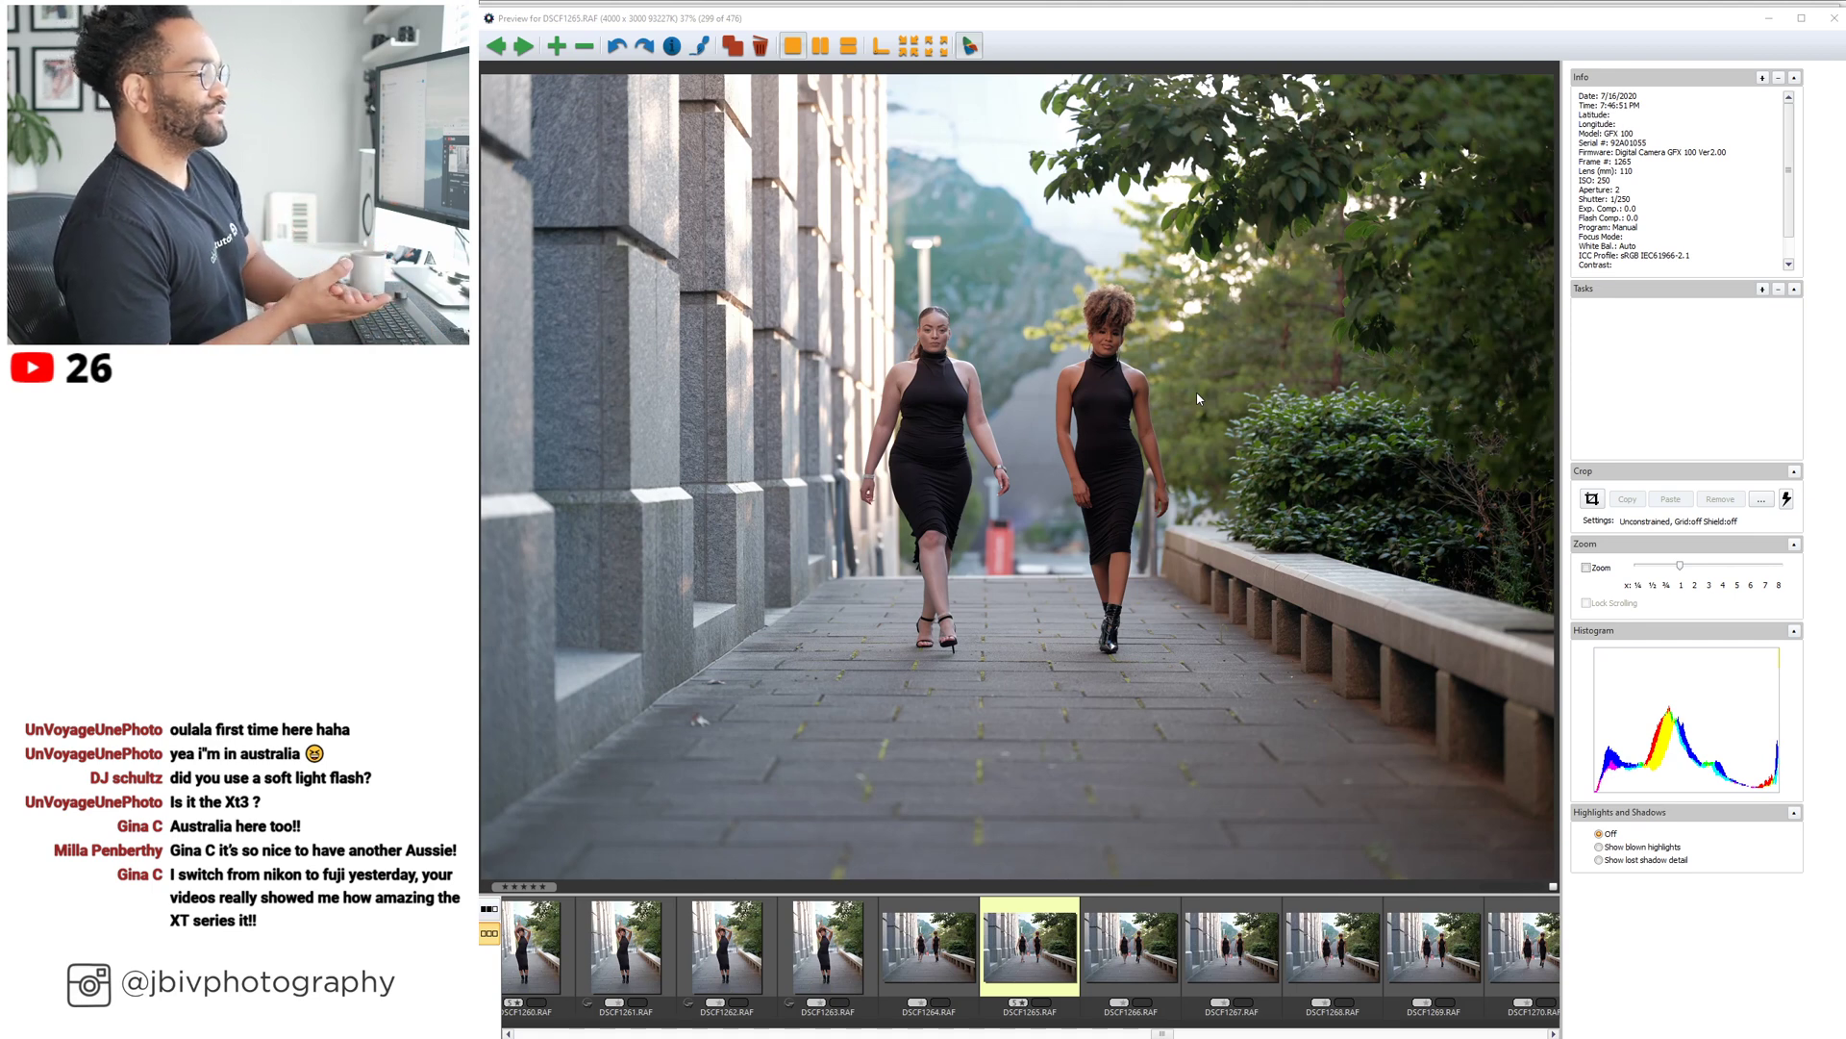
Cull the walking duo shots from DSCF1265.RAF to DSCF1271.RAF, giving DSCF1271.RAF five stars.
{"action": "key", "text": "Right"}
{"action": "key", "text": "Right"}
{"action": "key", "text": "Right"}
{"action": "key", "text": "Right"}
{"action": "key", "text": "Right"}
{"action": "key", "text": "Right"}
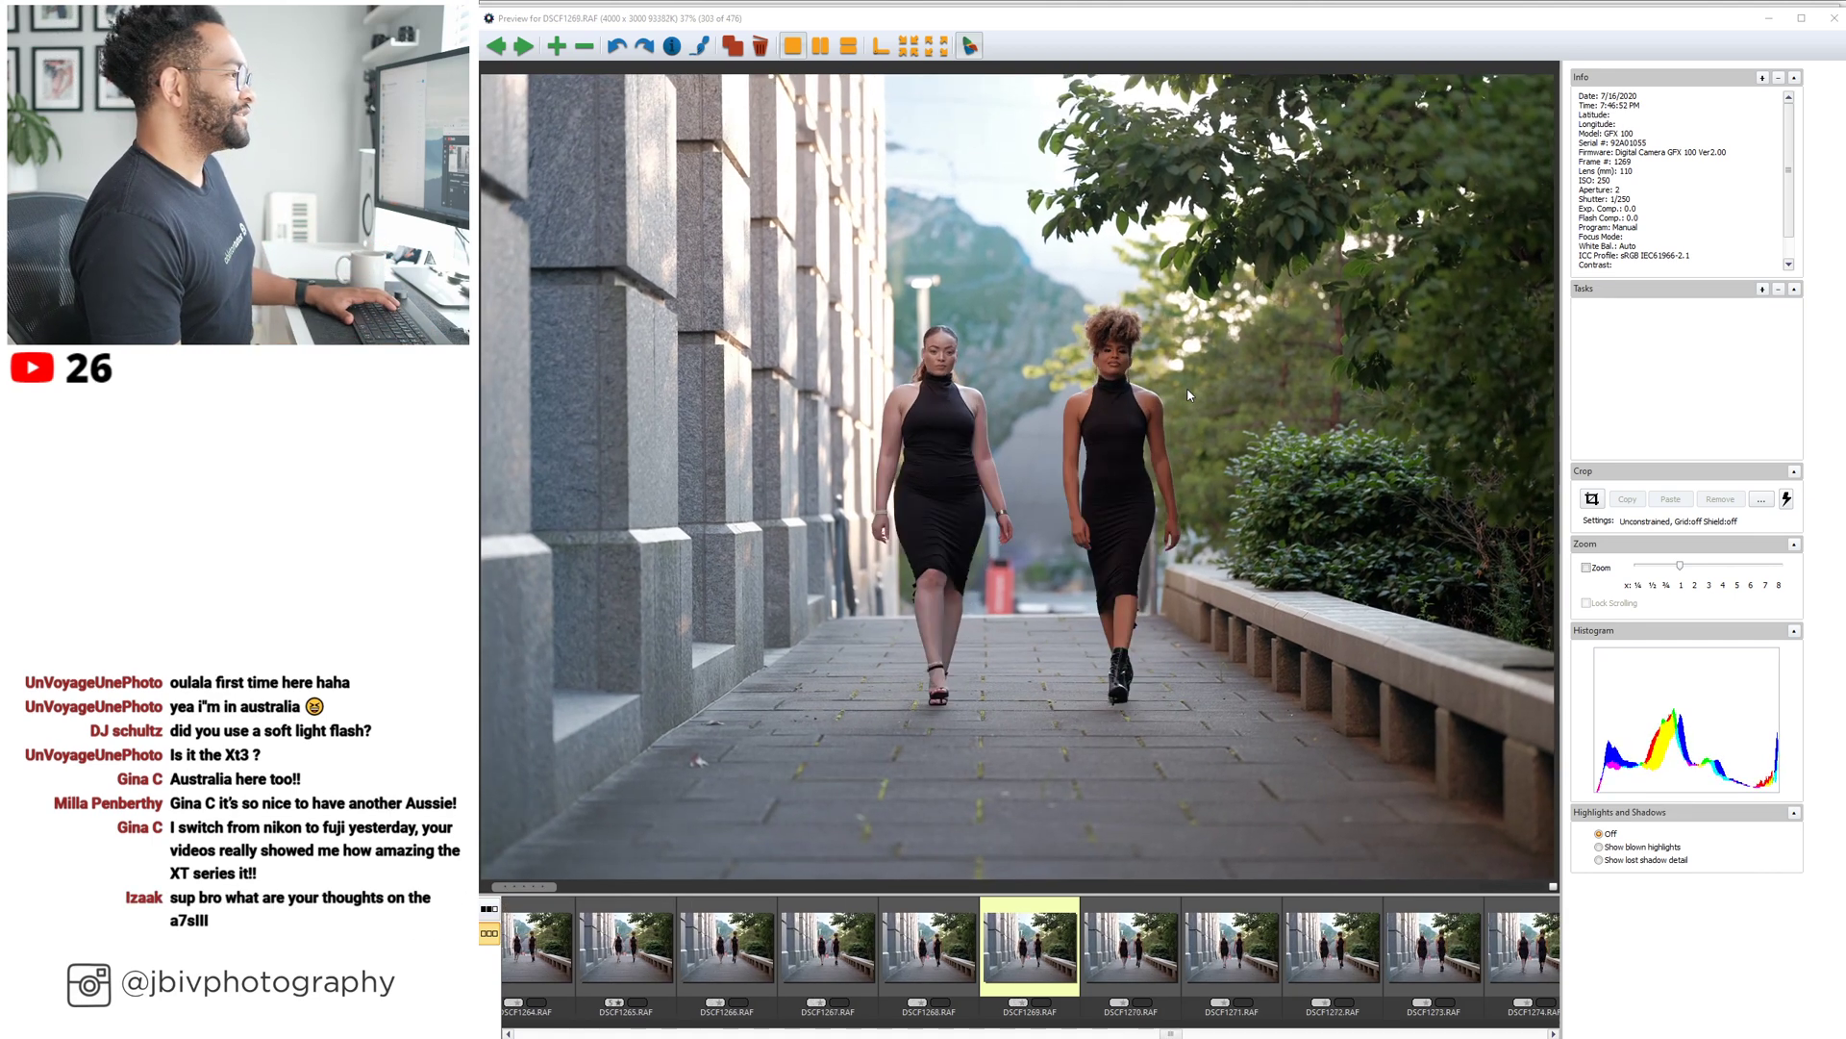
{"action": "key", "text": "Right"}
{"action": "key", "text": "Right"}
Cull the walking duo shots from DSCF1271.RAF to DSCF1279.RAF, giving DSCF1278.RAF five stars.
{"action": "key", "text": "Right"}
{"action": "key", "text": "Right"}
{"action": "key", "text": "Right"}
{"action": "key", "text": "Right"}
{"action": "key", "text": "Right"}
{"action": "key", "text": "Right"}
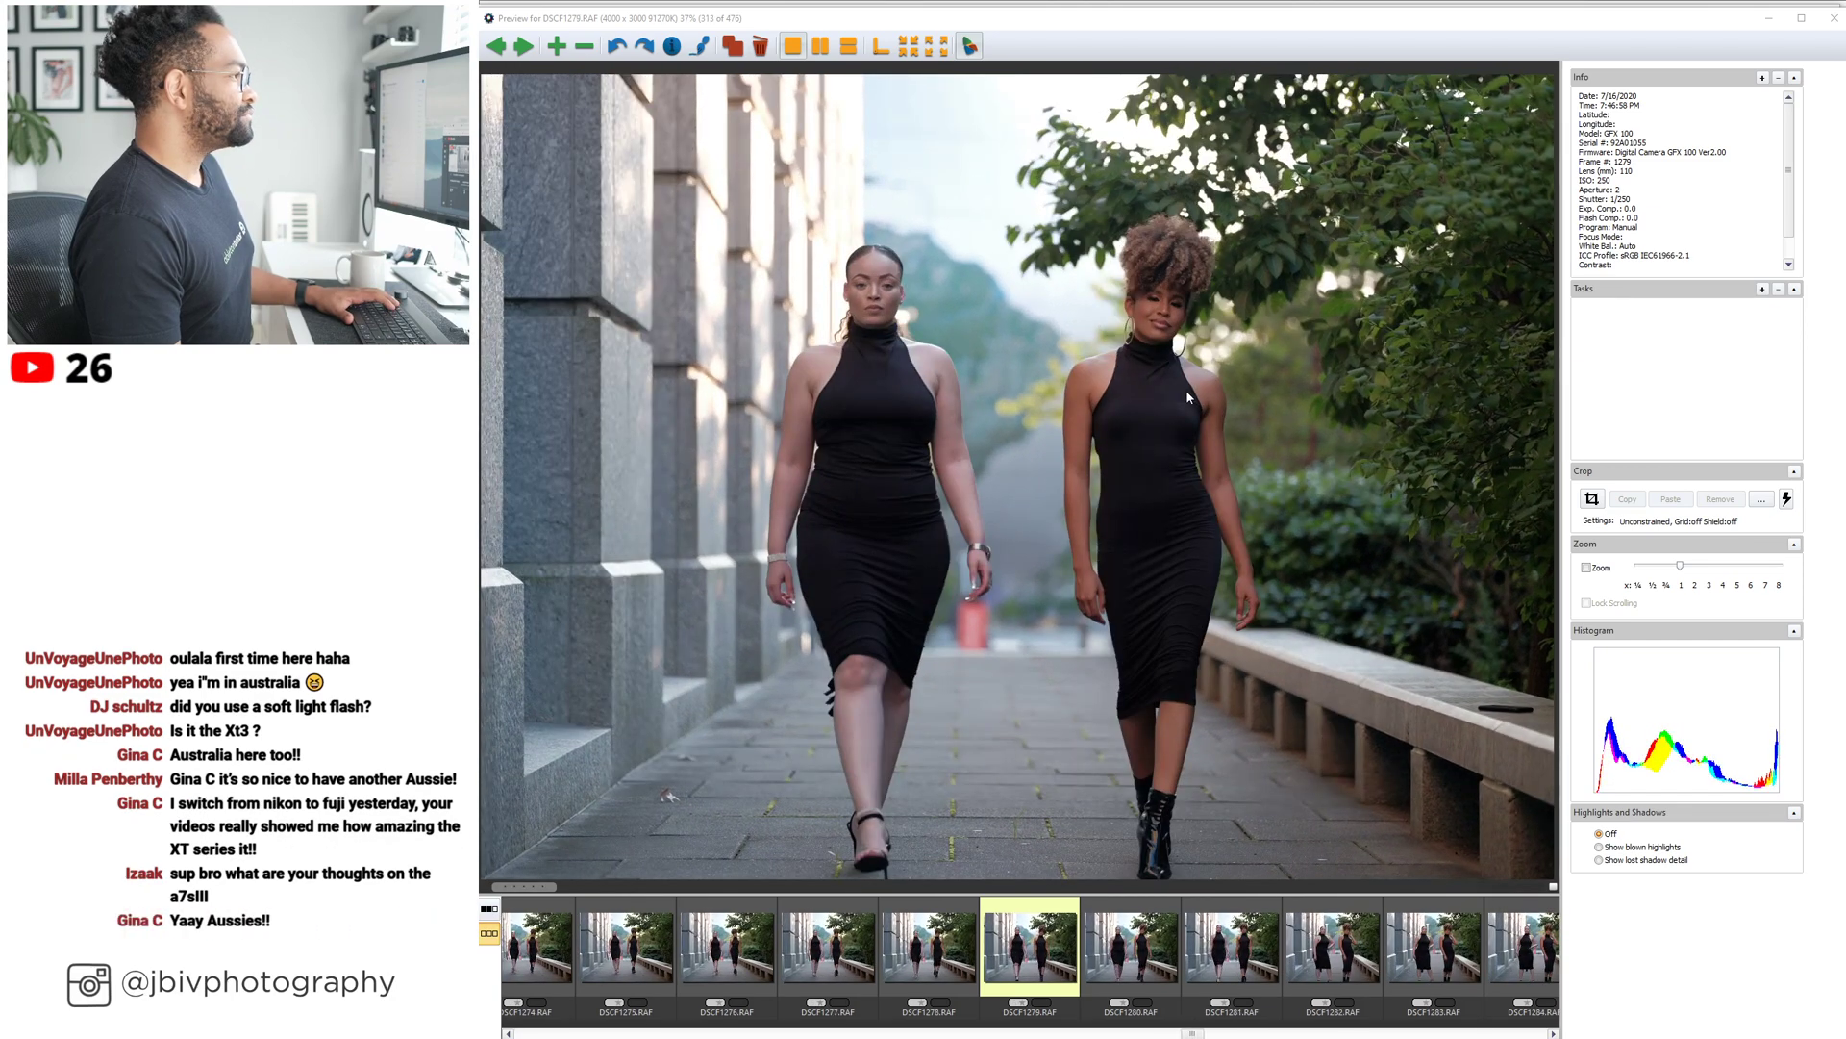
{"action": "key", "text": "Left"}
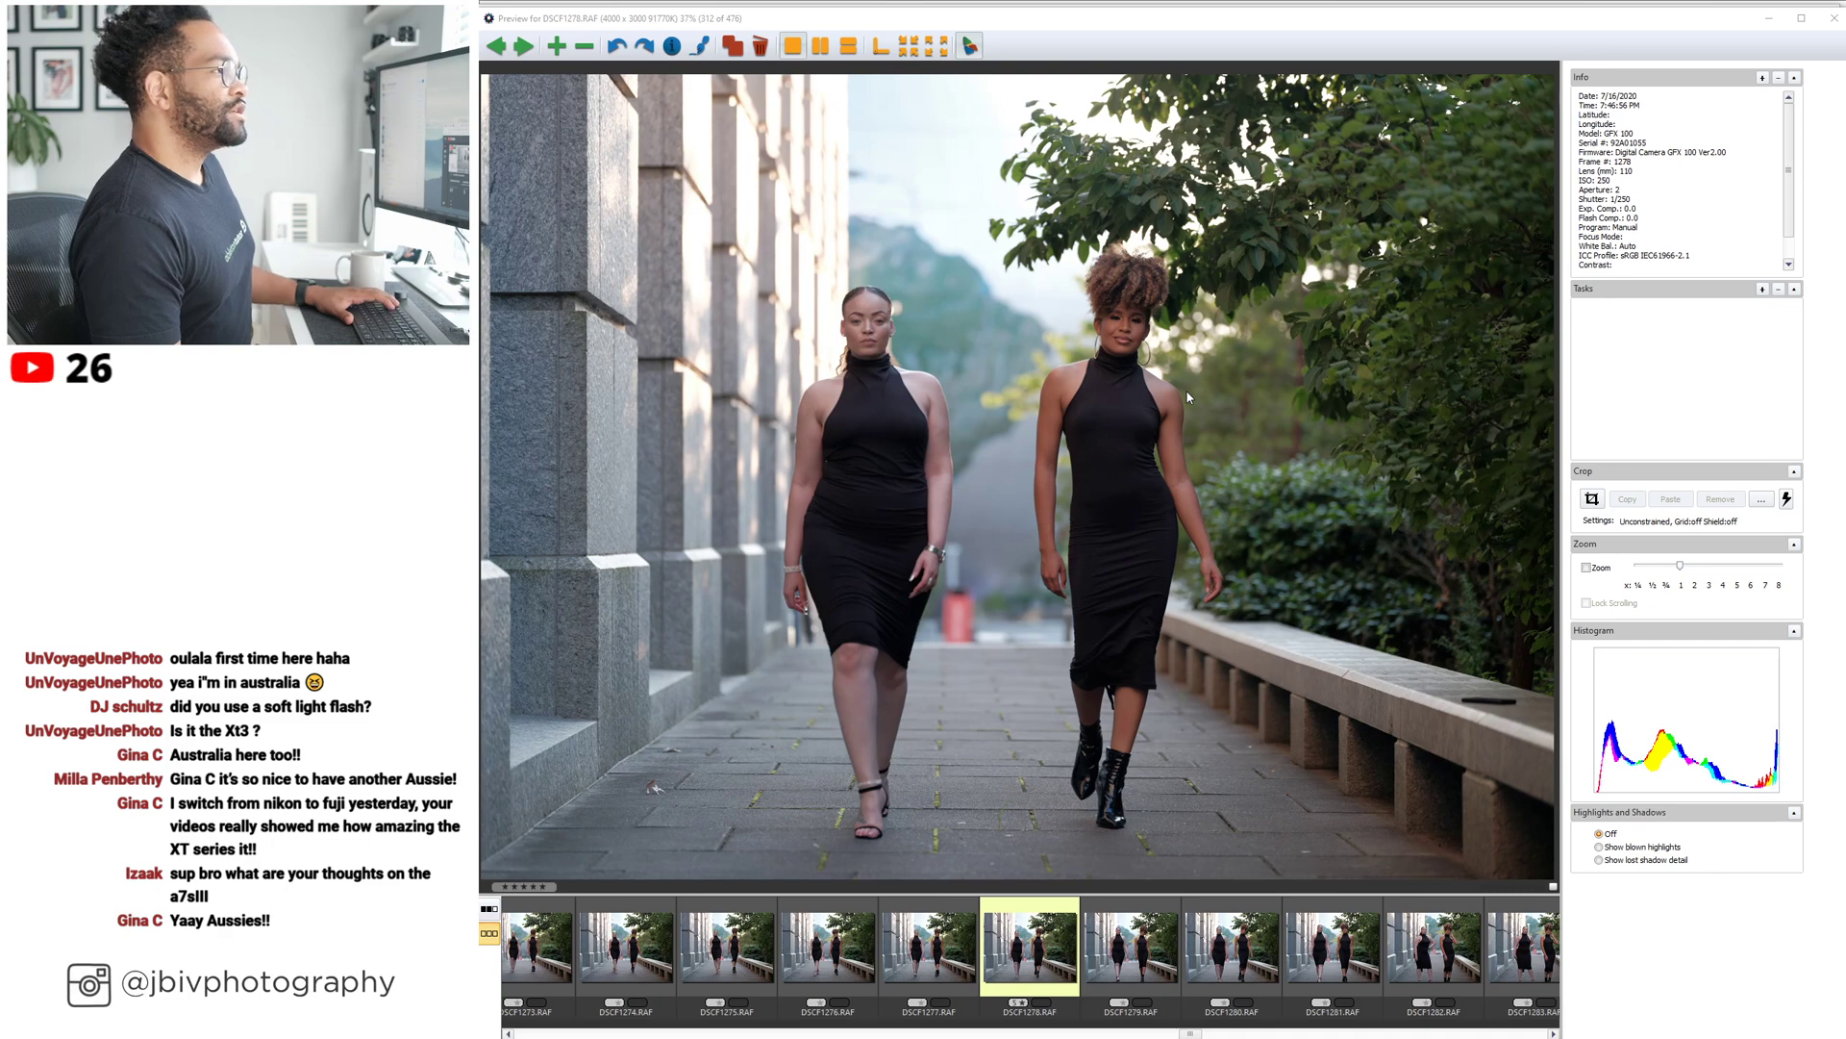
Cull the duo shots from DSCF1278.RAF to DSCF1288.RAF, giving DSCF1282.RAF and DSCF1288.RAF five stars.
{"action": "key", "text": "Right"}
{"action": "key", "text": "Right"}
{"action": "key", "text": "Right"}
{"action": "key", "text": "Right"}
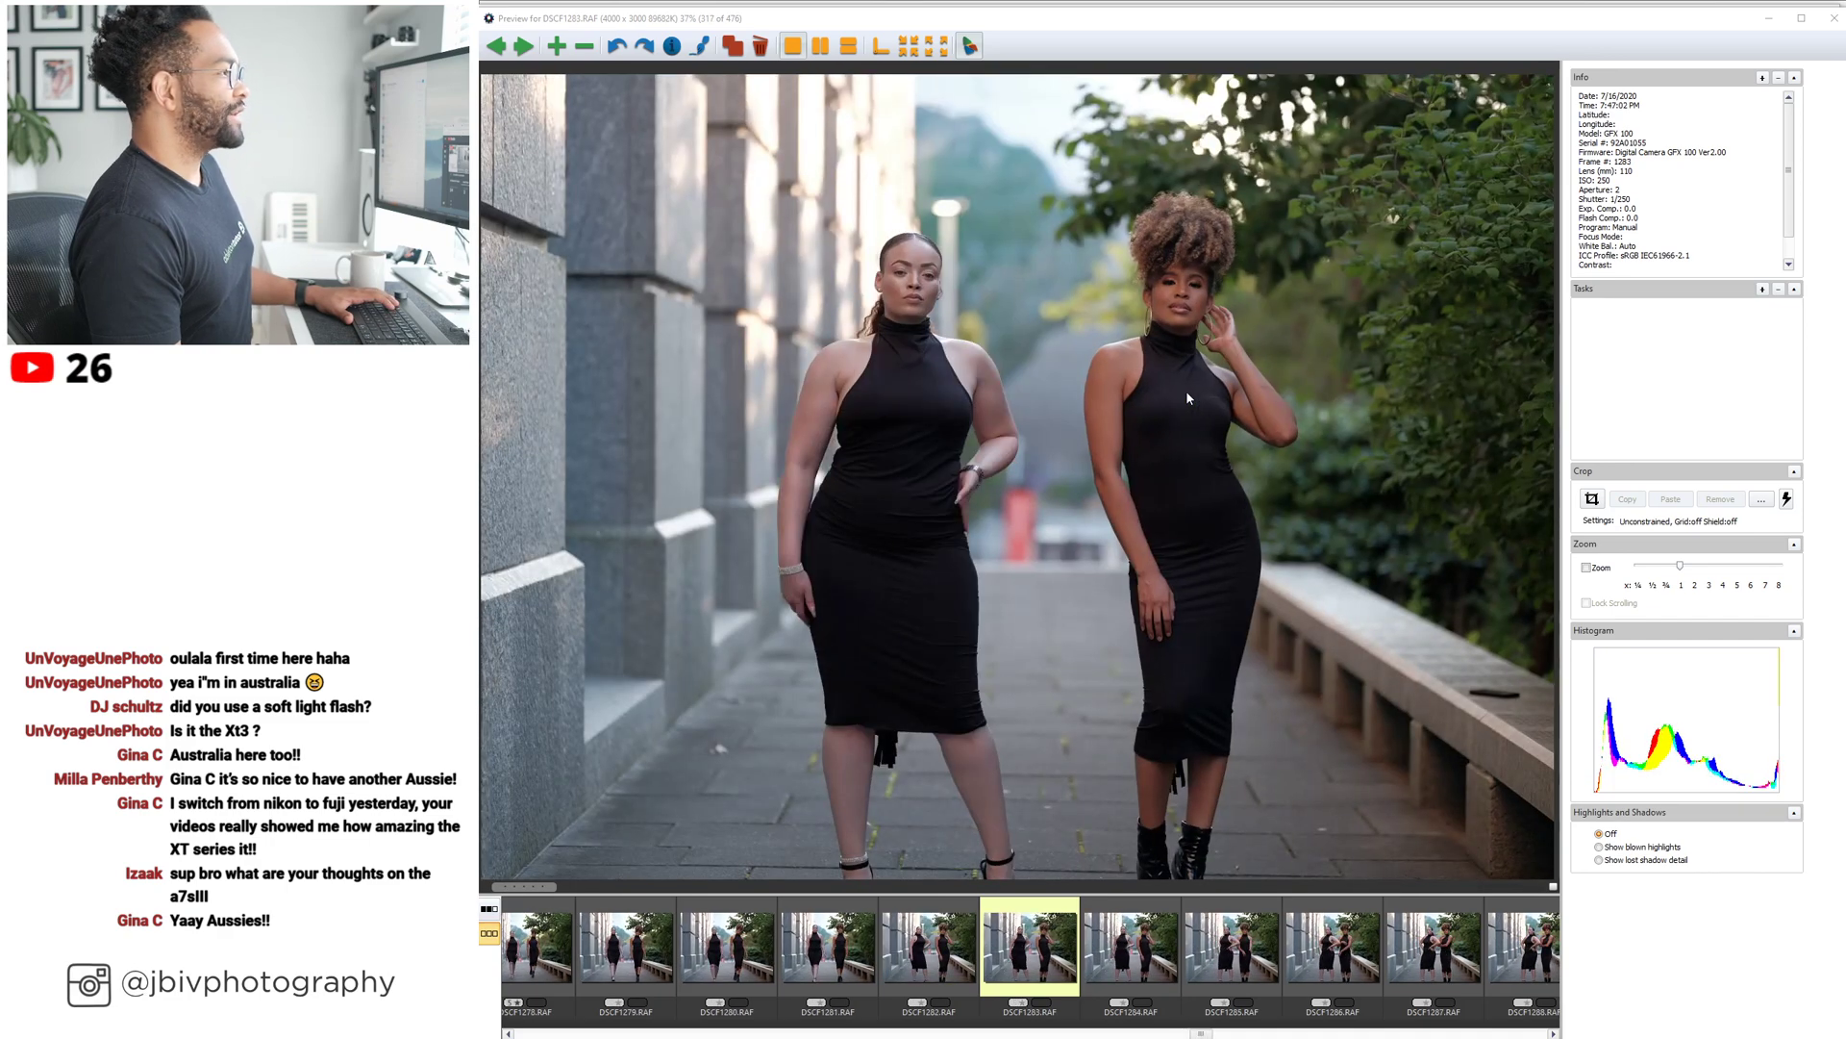
{"action": "key", "text": "Right"}
{"action": "key", "text": "Right"}
{"action": "key", "text": "Right"}
{"action": "key", "text": "Right"}
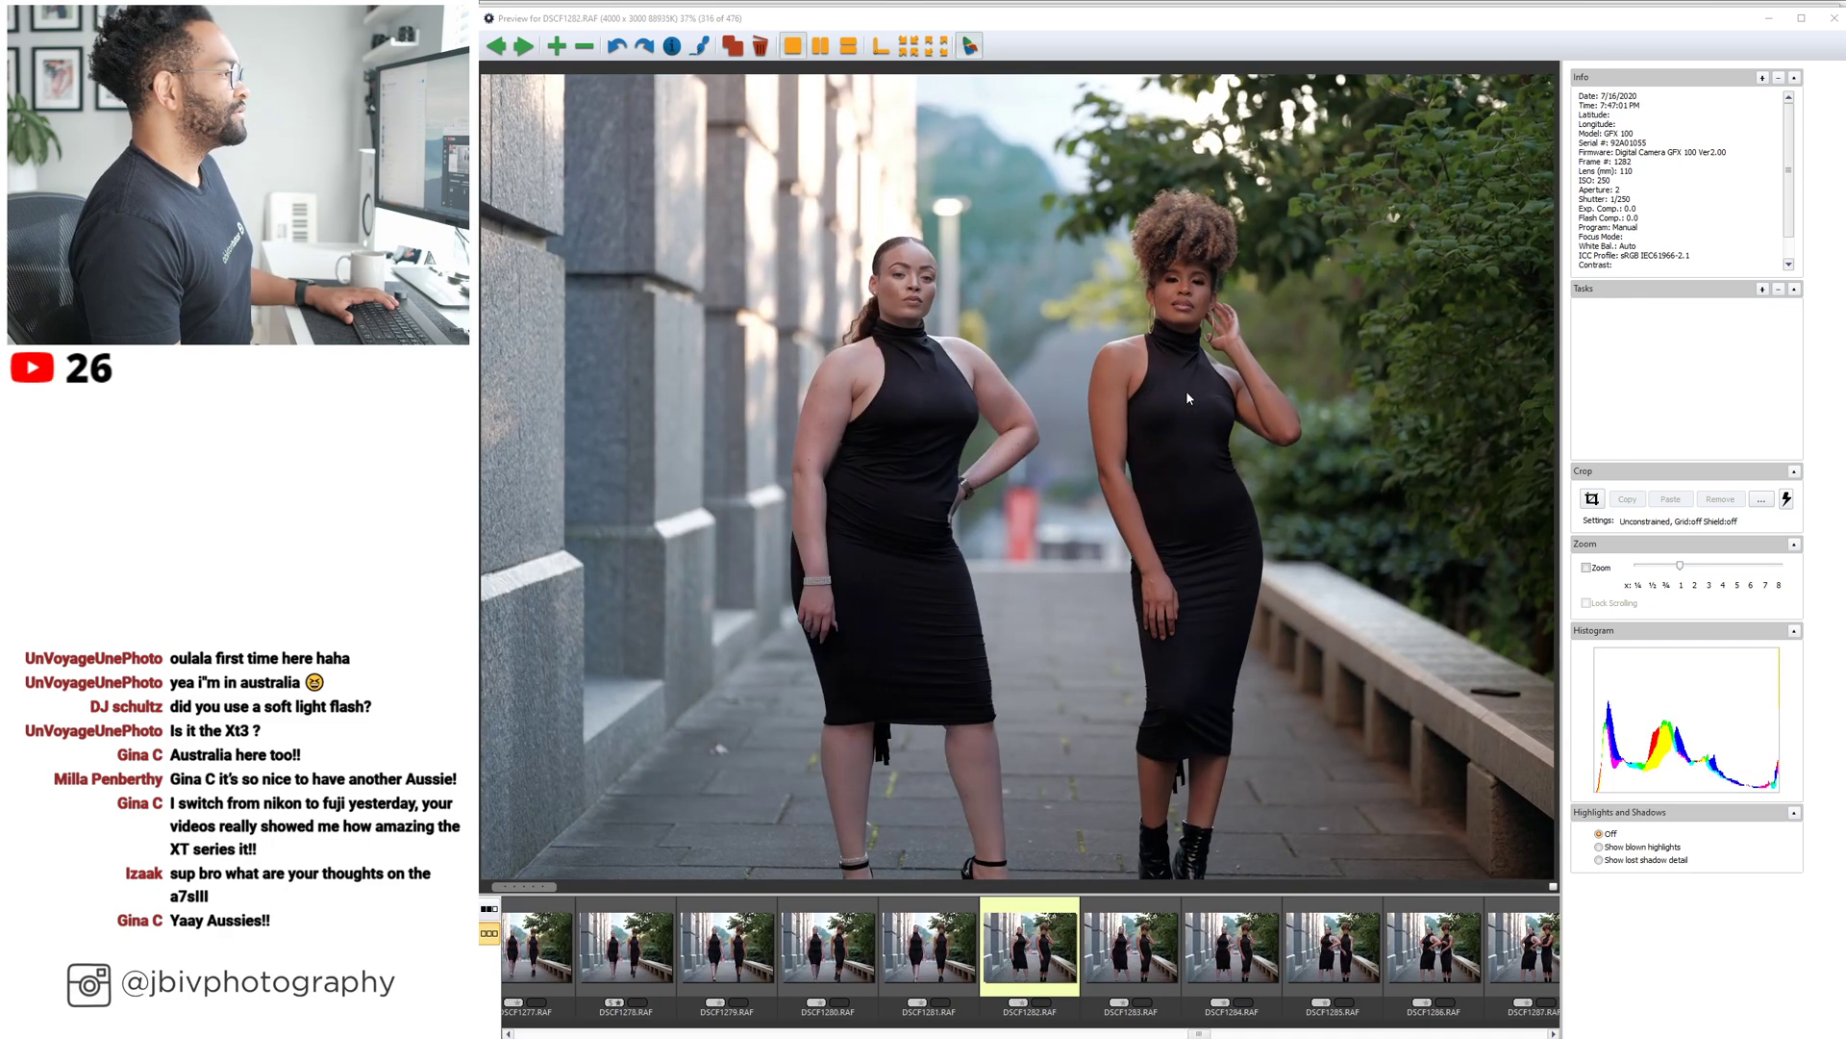
{"action": "key", "text": "Right"}
{"action": "key", "text": "Right"}
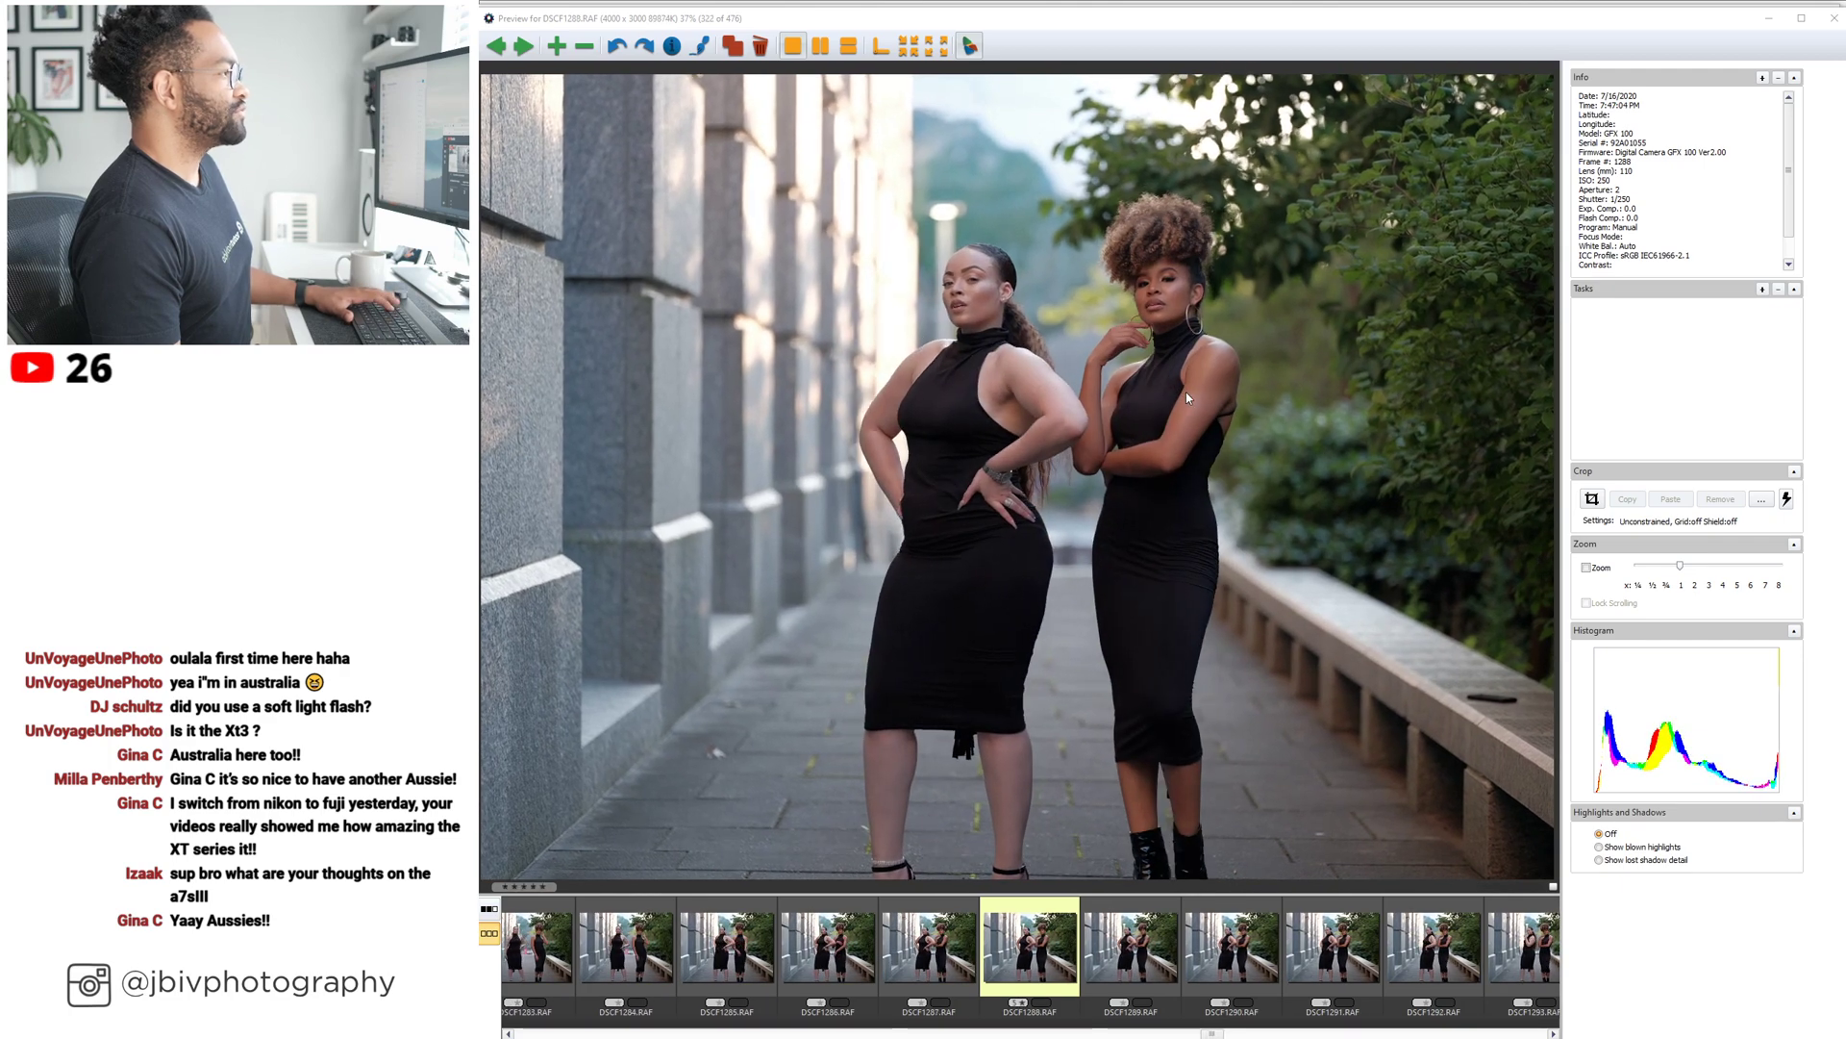
Go back through the duo shots from DSCF1288.RAF to DSCF1267.RAF to recheck the picks.
{"action": "key", "text": "Left"}
{"action": "key", "text": "Left"}
{"action": "key", "text": "Left"}
{"action": "key", "text": "Left"}
{"action": "key", "text": "Left"}
{"action": "key", "text": "Left"}
{"action": "key", "text": "Left"}
{"action": "key", "text": "Left"}
{"action": "key", "text": "Left"}
{"action": "key", "text": "Left"}
{"action": "key", "text": "Left"}
{"action": "key", "text": "Left"}
{"action": "key", "text": "Left"}
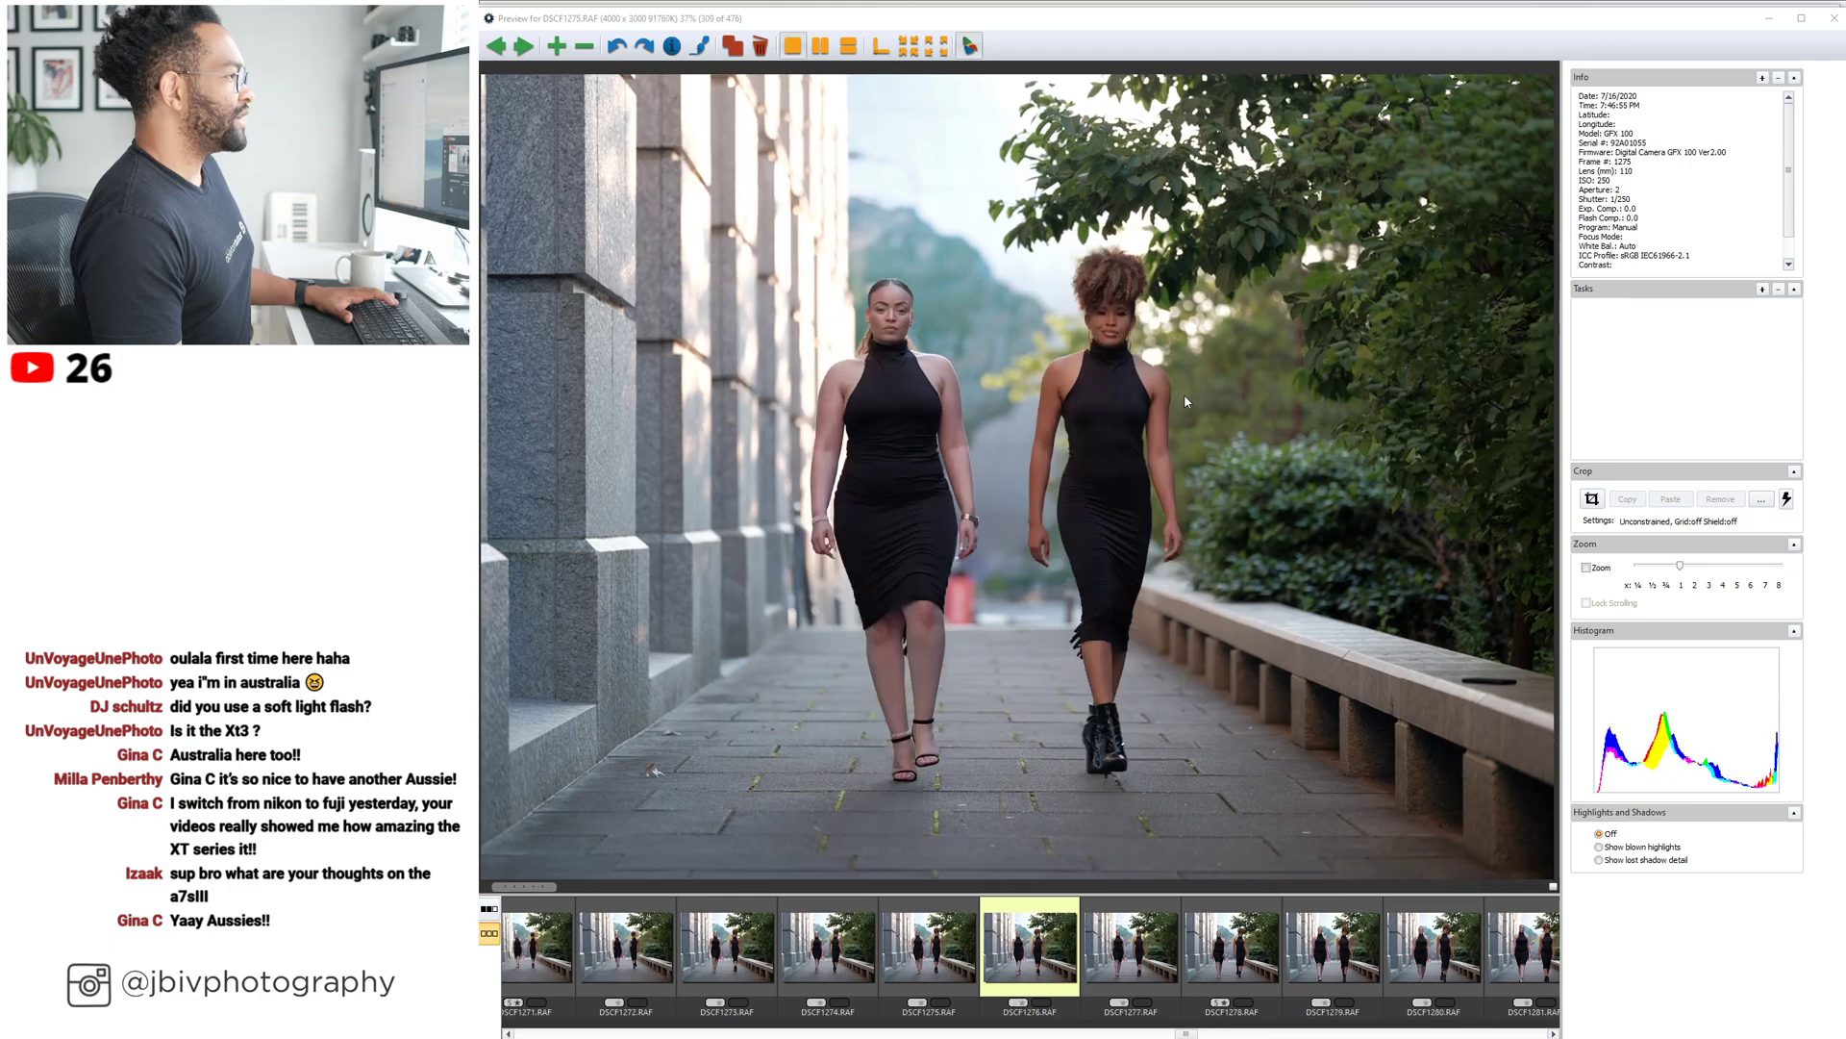
{"action": "key", "text": "Left"}
{"action": "key", "text": "Left"}
{"action": "key", "text": "Left"}
{"action": "key", "text": "Left"}
{"action": "key", "text": "Left"}
{"action": "key", "text": "Left"}
{"action": "key", "text": "Left"}
{"action": "key", "text": "Left"}
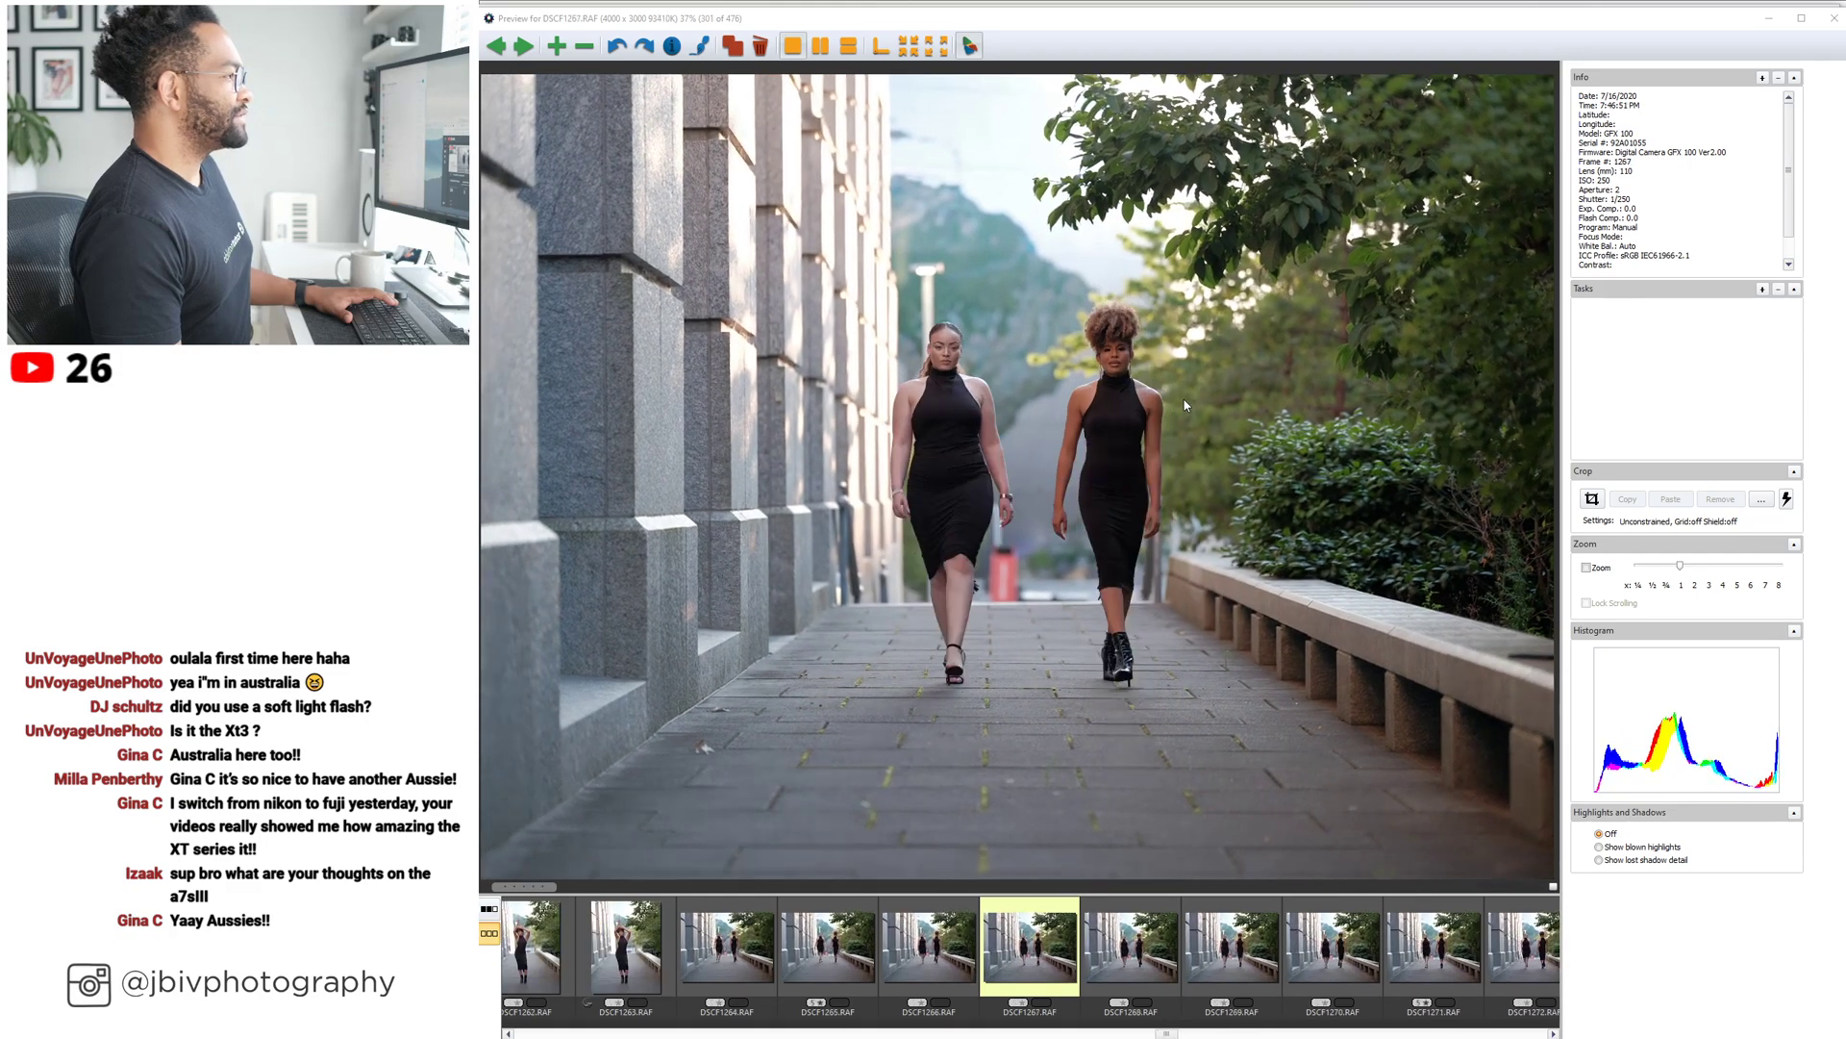
Compare the distant walking duo shots around DSCF1265.RAF and return to DSCF1269.RAF.
{"action": "key", "text": "Right"}
{"action": "key", "text": "Left"}
{"action": "key", "text": "Left"}
{"action": "key", "text": "Left"}
{"action": "key", "text": "Left"}
{"action": "key", "text": "Left"}
{"action": "key", "text": "Right"}
{"action": "key", "text": "Right"}
{"action": "key", "text": "Right"}
{"action": "key", "text": "Right"}
{"action": "key", "text": "Right"}
{"action": "key", "text": "Right"}
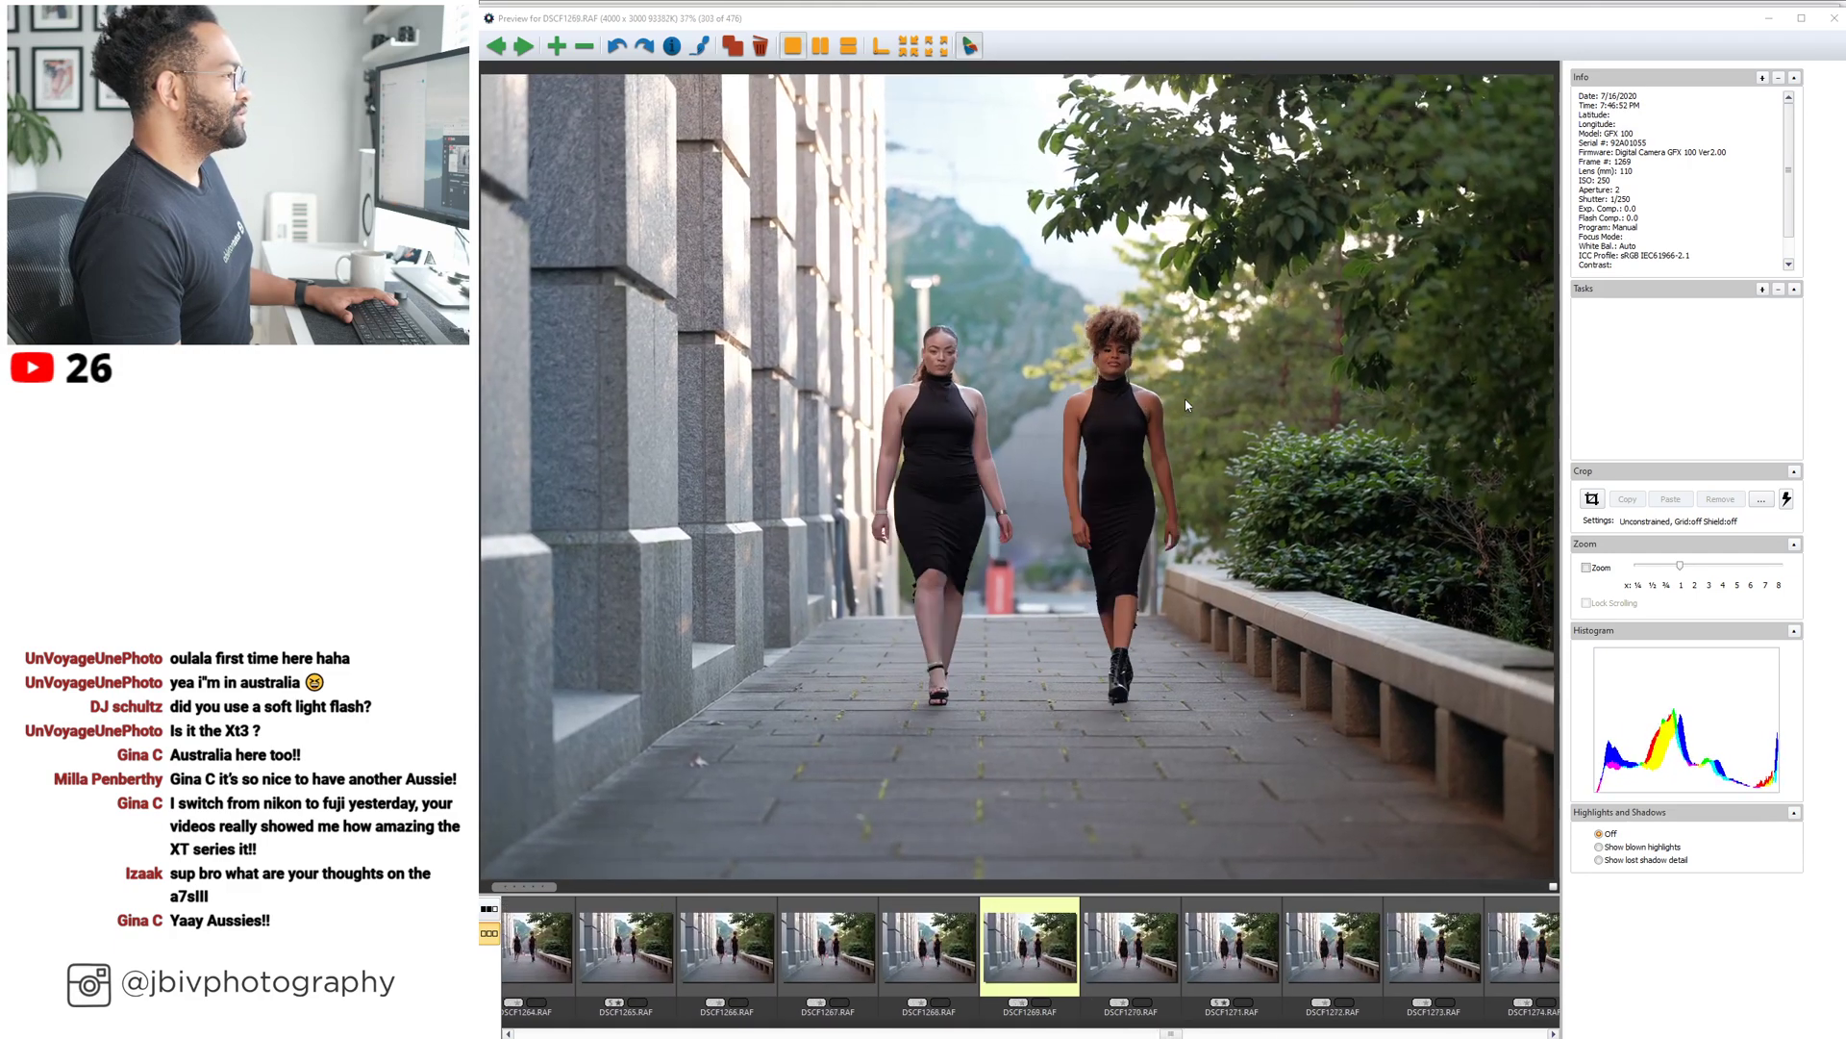
Review the walking duo shots again from DSCF1269.RAF to DSCF1279.RAF.
{"action": "key", "text": "Right"}
{"action": "key", "text": "Right"}
{"action": "key", "text": "Right"}
{"action": "key", "text": "Right"}
{"action": "key", "text": "Right"}
{"action": "key", "text": "Right"}
{"action": "key", "text": "Right"}
{"action": "key", "text": "Right"}
{"action": "key", "text": "Right"}
{"action": "key", "text": "Right"}
{"action": "key", "text": "Right"}
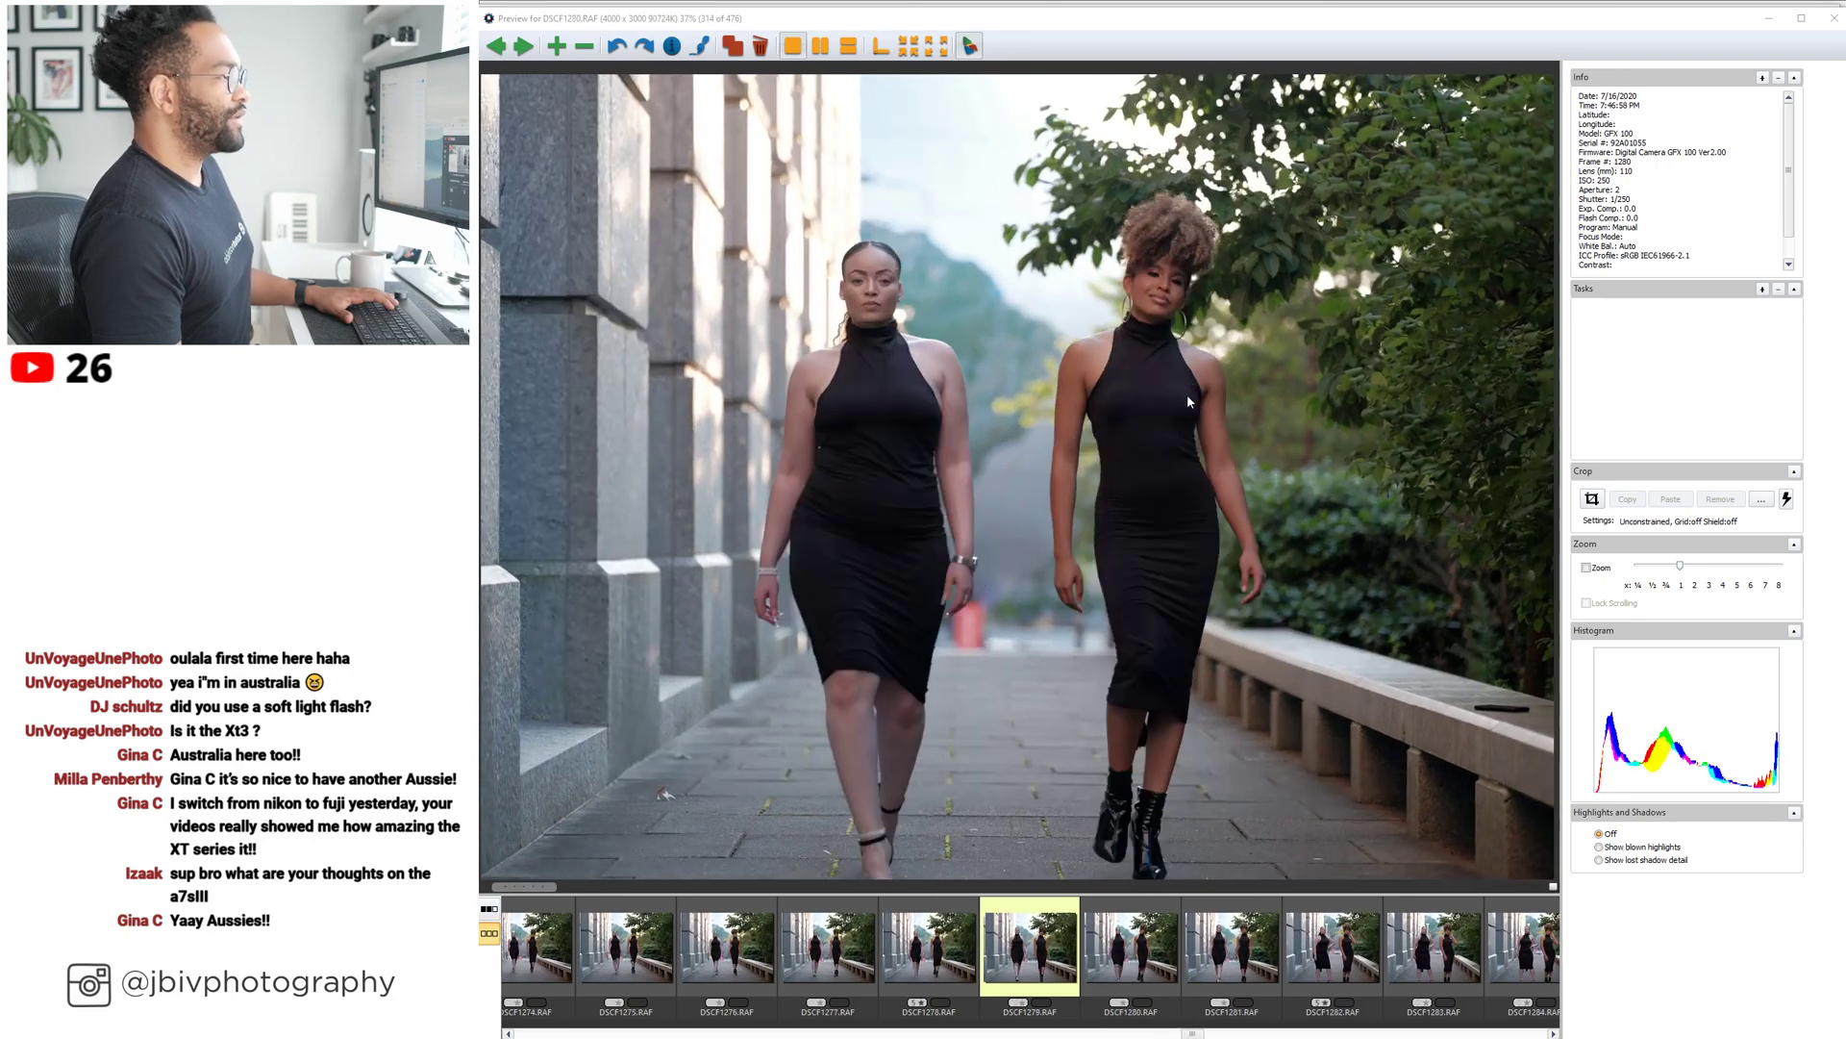
Review the duo shots from DSCF1279.RAF forward to the posed shot DSCF1293.RAF.
{"action": "key", "text": "Right"}
{"action": "key", "text": "Right"}
{"action": "key", "text": "Right"}
{"action": "key", "text": "Right"}
{"action": "key", "text": "Right"}
{"action": "key", "text": "Right"}
{"action": "key", "text": "Right"}
{"action": "key", "text": "Right"}
{"action": "key", "text": "Right"}
{"action": "key", "text": "Right"}
{"action": "key", "text": "Right"}
{"action": "key", "text": "Right"}
{"action": "key", "text": "Right"}
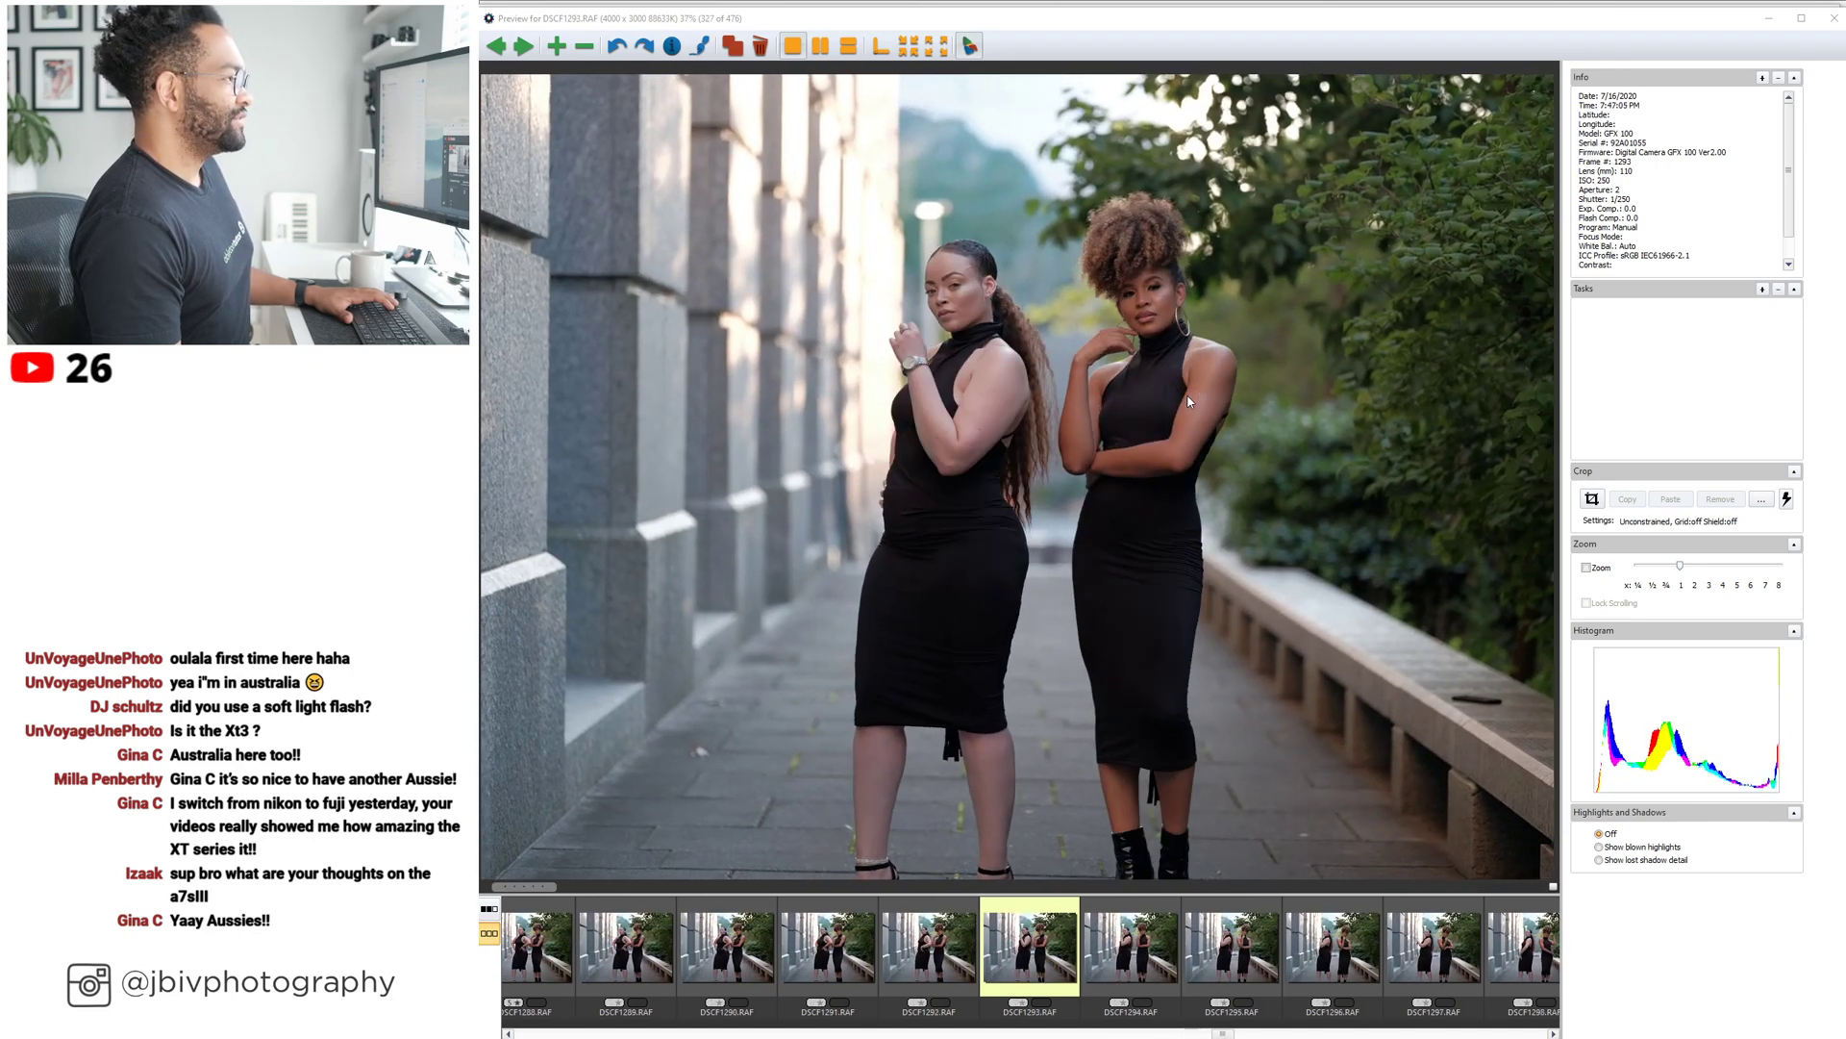
Cull the duo shots from DSCF1293.RAF to DSCF1301.RAF, giving DSCF1296.RAF five stars.
{"action": "key", "text": "Right"}
{"action": "key", "text": "Right"}
{"action": "key", "text": "Right"}
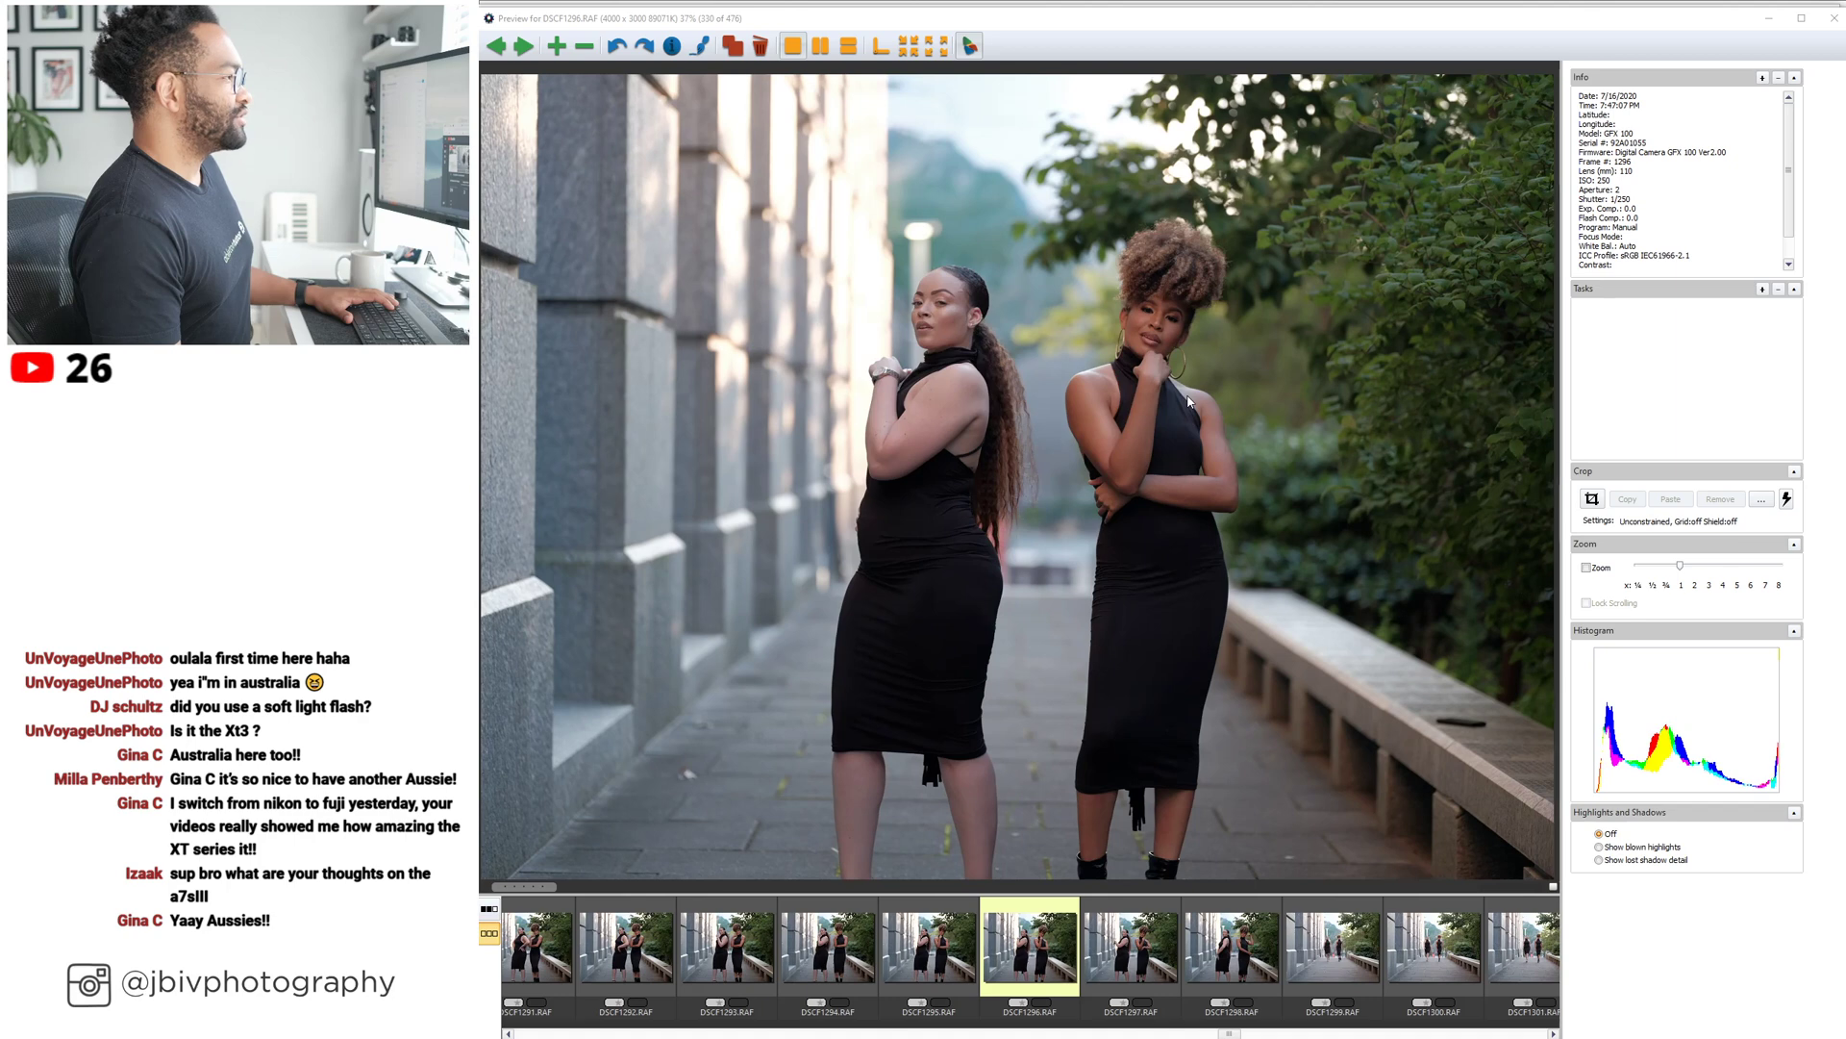
{"action": "key", "text": "Right"}
{"action": "key", "text": "Right"}
{"action": "key", "text": "Right"}
{"action": "key", "text": "Right"}
{"action": "key", "text": "Right"}
{"action": "key", "text": "Right"}
{"action": "key", "text": "Right"}
{"action": "key", "text": "Right"}
{"action": "key", "text": "Right"}
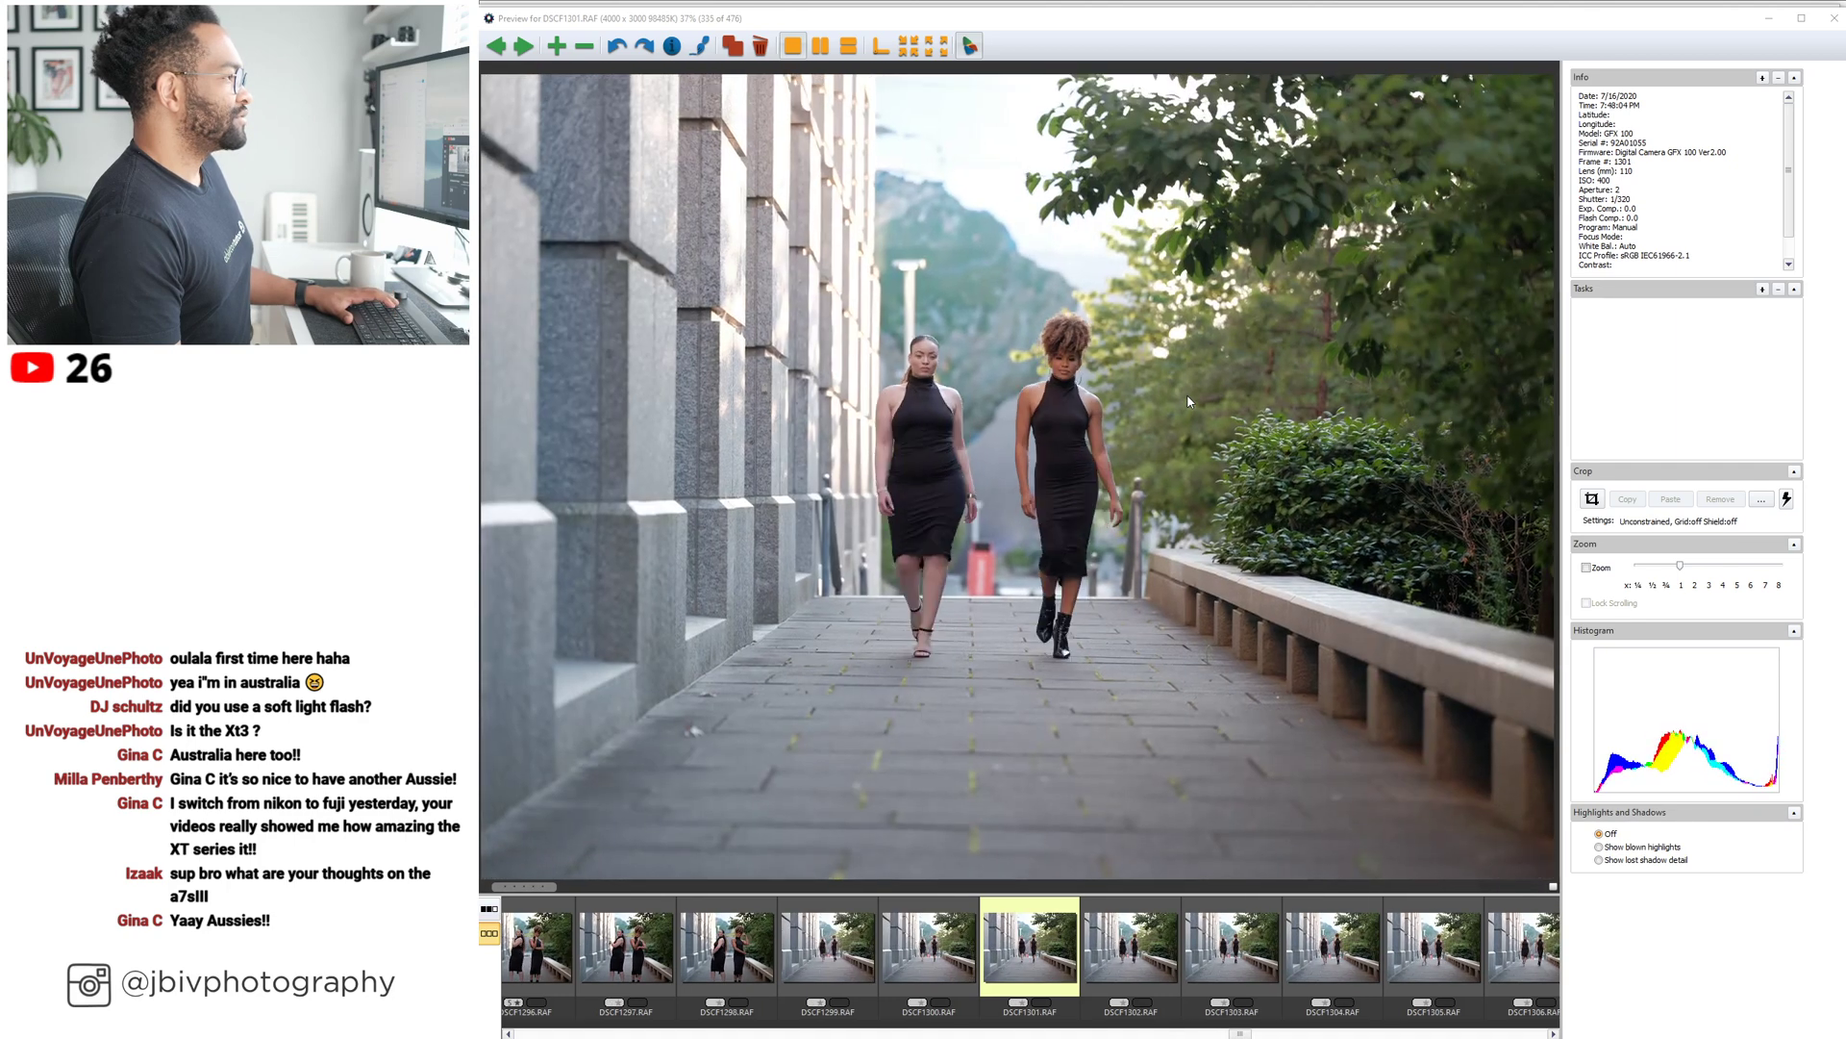
Cull the second set of walking duo shots from DSCF1301.RAF to DSCF1312.RAF, giving DSCF1307.RAF five stars.
{"action": "key", "text": "Right"}
{"action": "key", "text": "Right"}
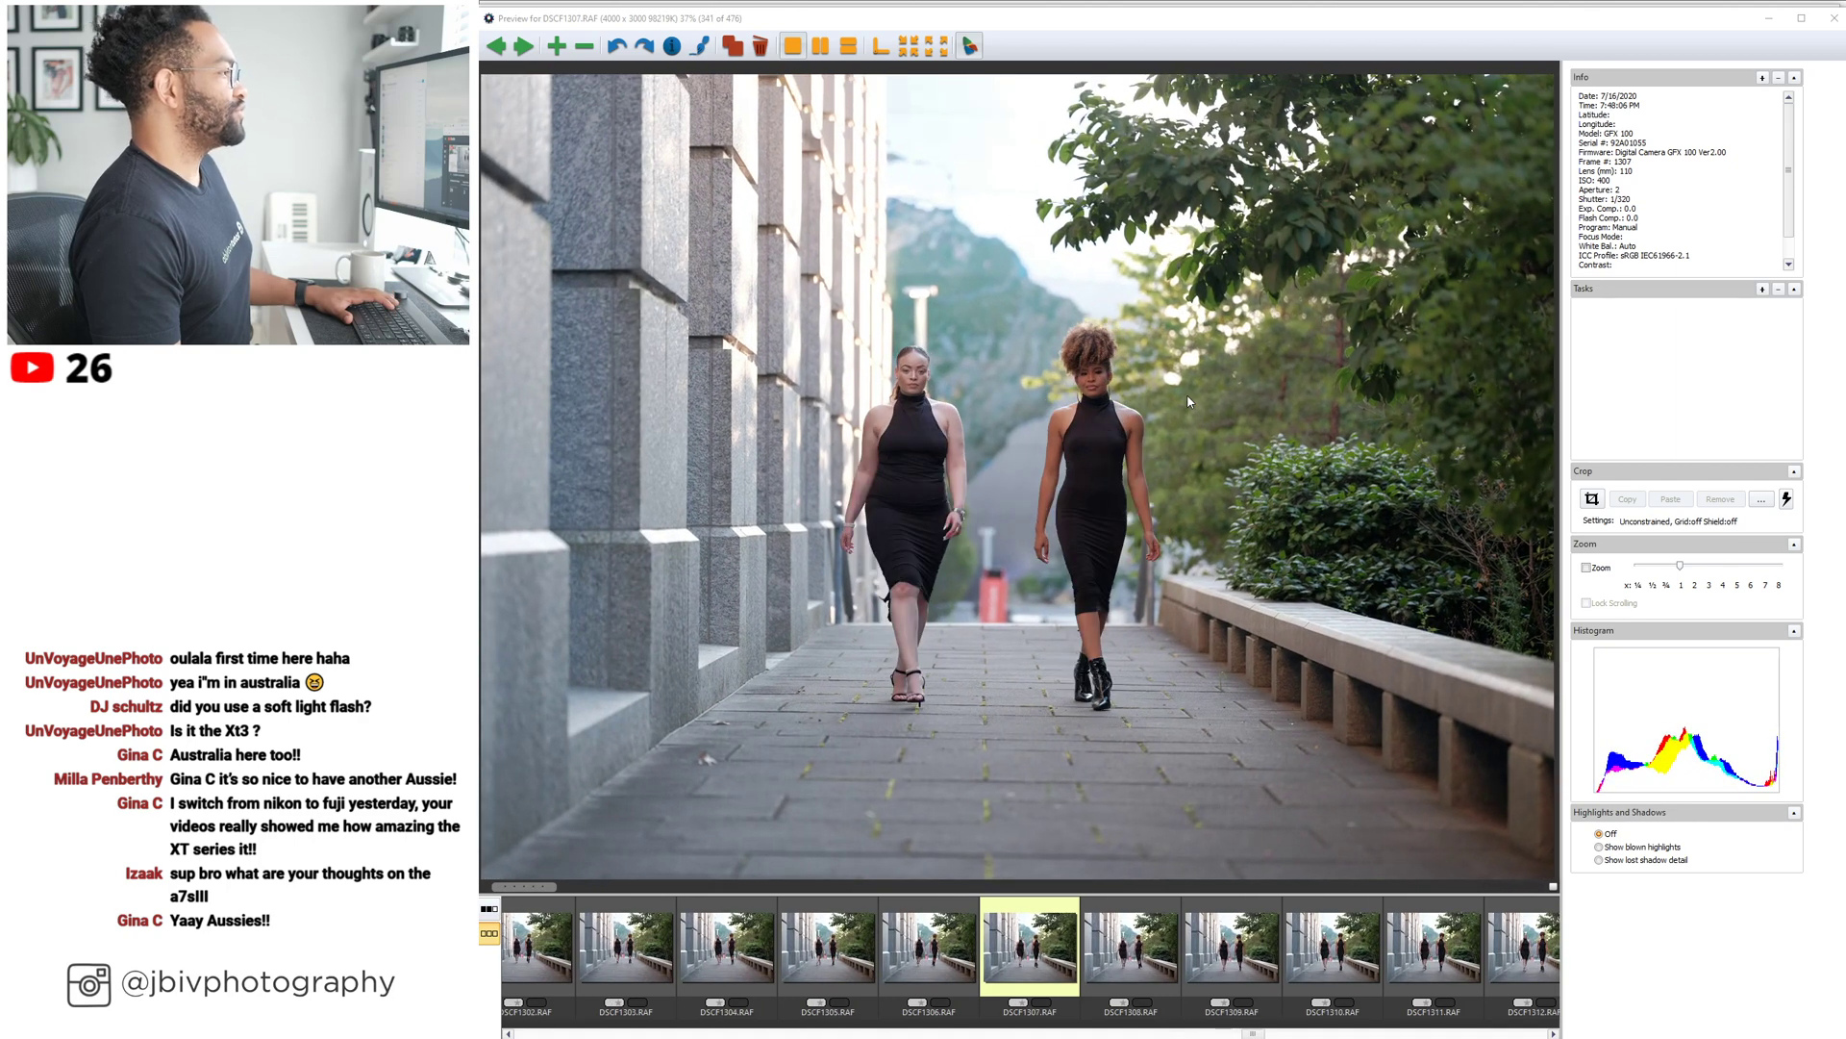
{"action": "key", "text": "Right"}
{"action": "key", "text": "Left"}
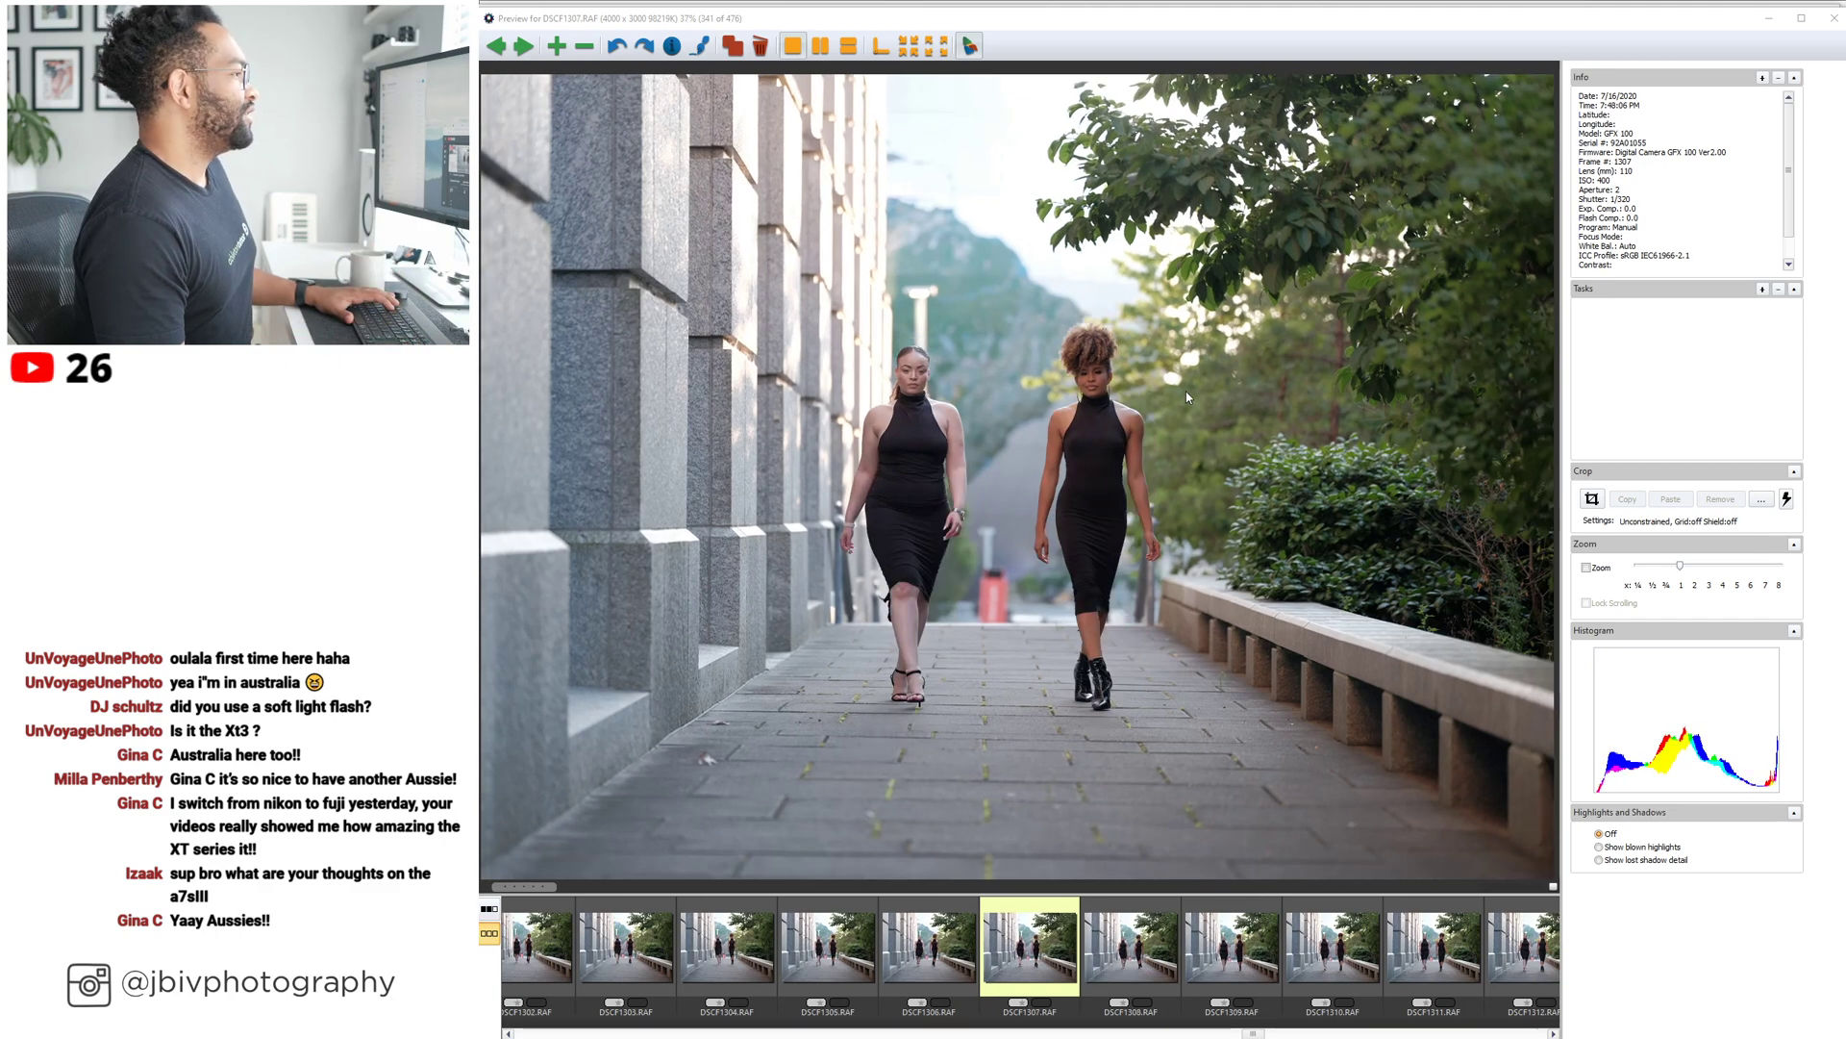
{"action": "key", "text": "Right"}
{"action": "key", "text": "Right"}
{"action": "key", "text": "Right"}
{"action": "key", "text": "Right"}
{"action": "key", "text": "Right"}
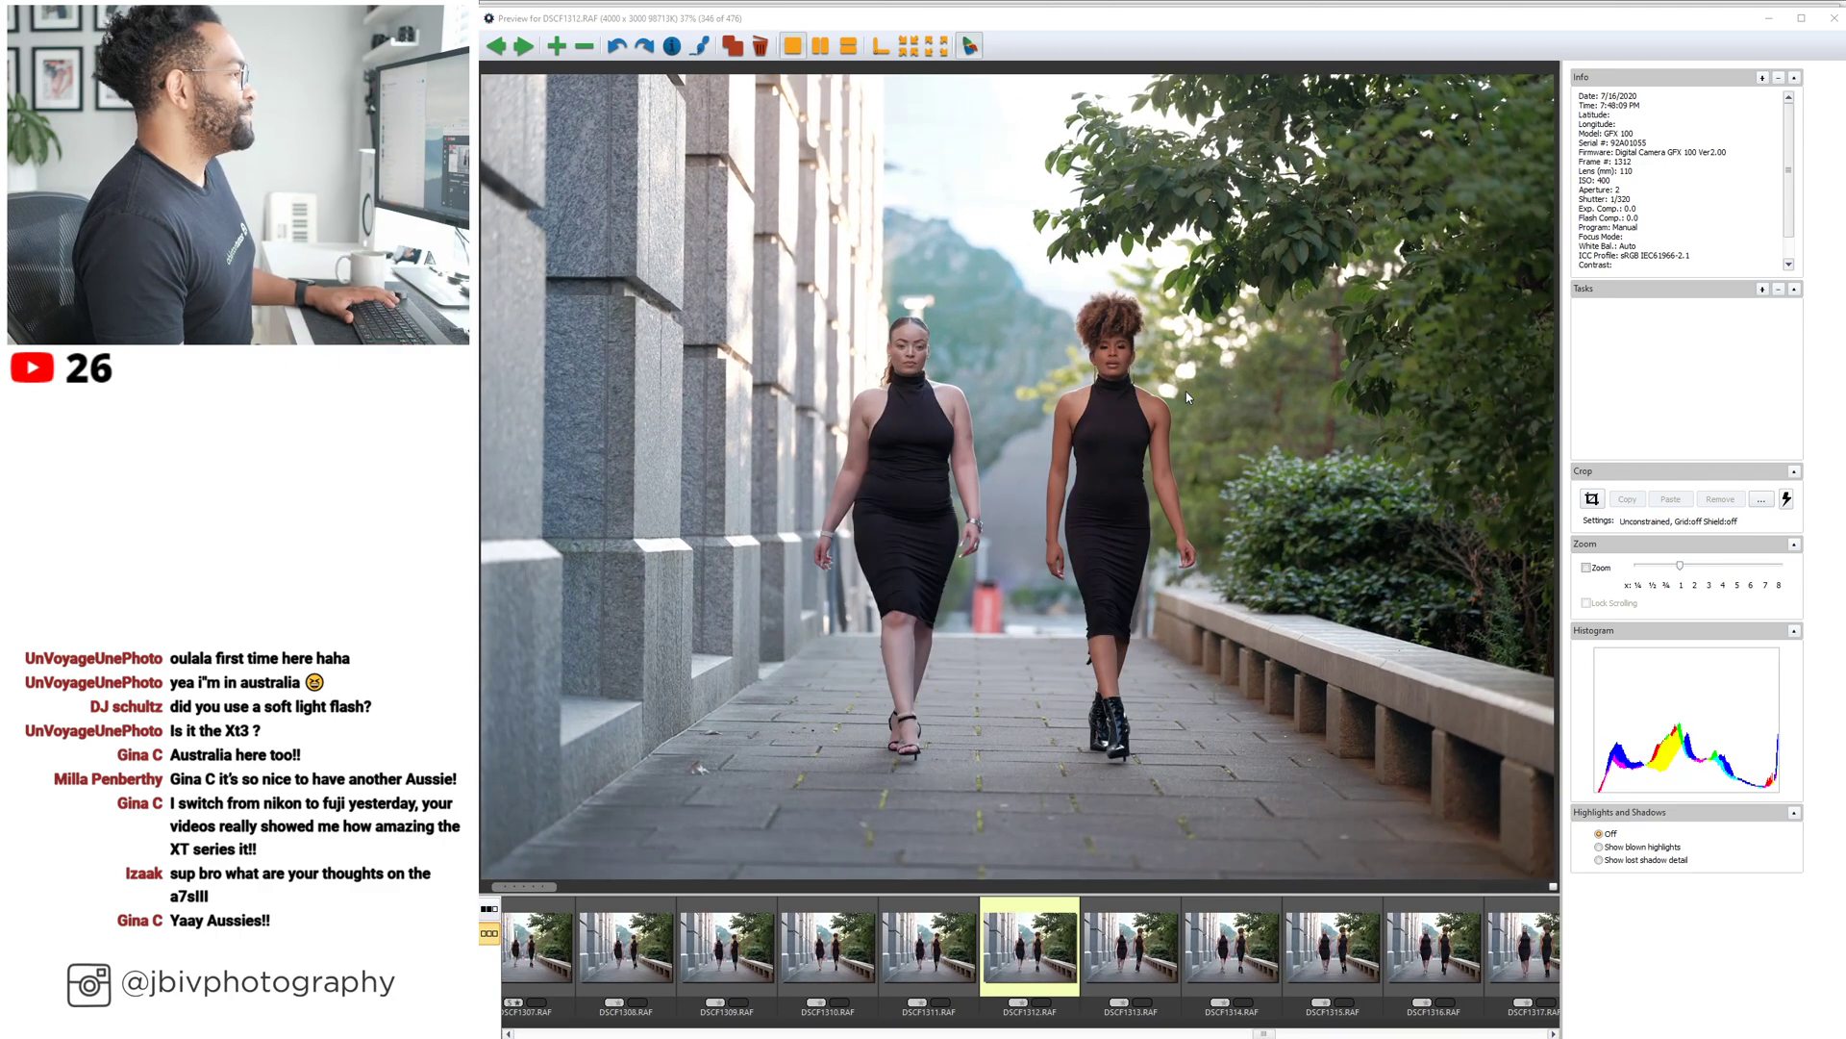
Review the duo shots from DSCF1312.RAF to the standing pose in DSCF1323.RAF.
{"action": "key", "text": "Right"}
{"action": "key", "text": "Right"}
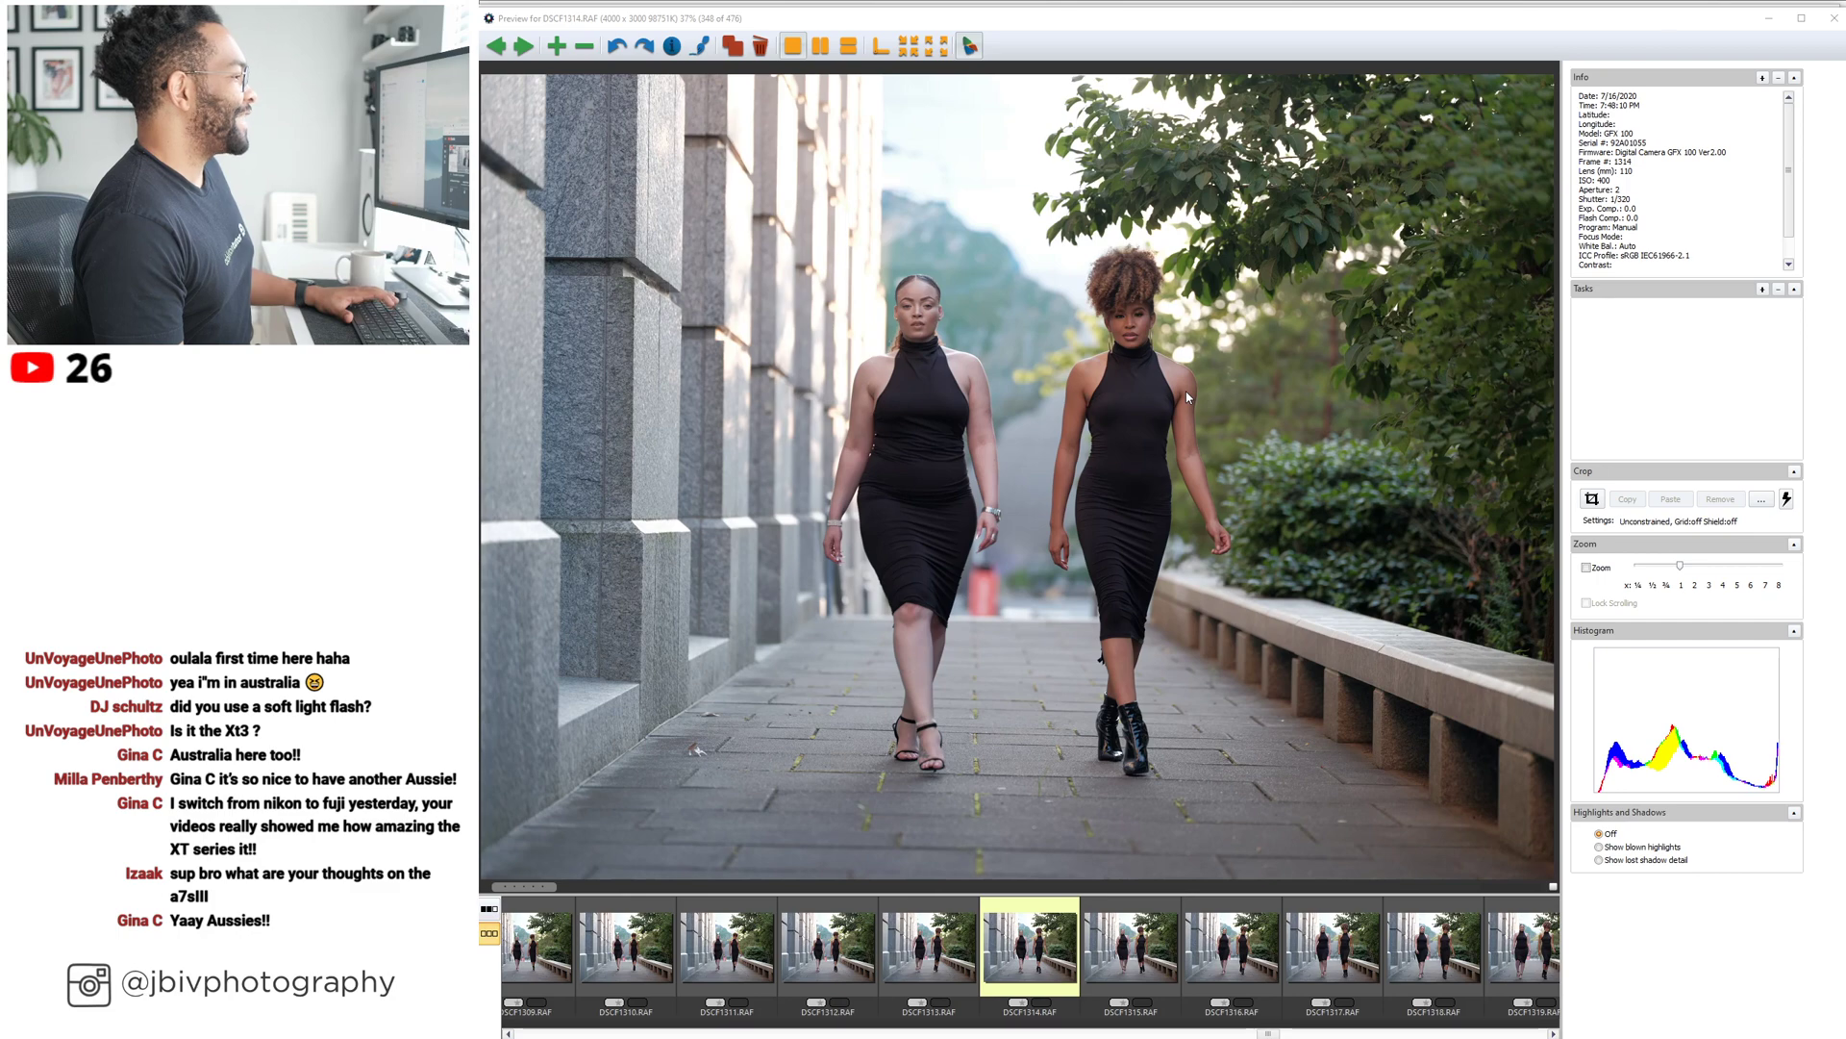
{"action": "key", "text": "Right"}
{"action": "key", "text": "Right"}
{"action": "key", "text": "Right"}
{"action": "key", "text": "Right"}
{"action": "key", "text": "Right"}
{"action": "key", "text": "Right"}
{"action": "key", "text": "Right"}
{"action": "key", "text": "Right"}
{"action": "key", "text": "Right"}
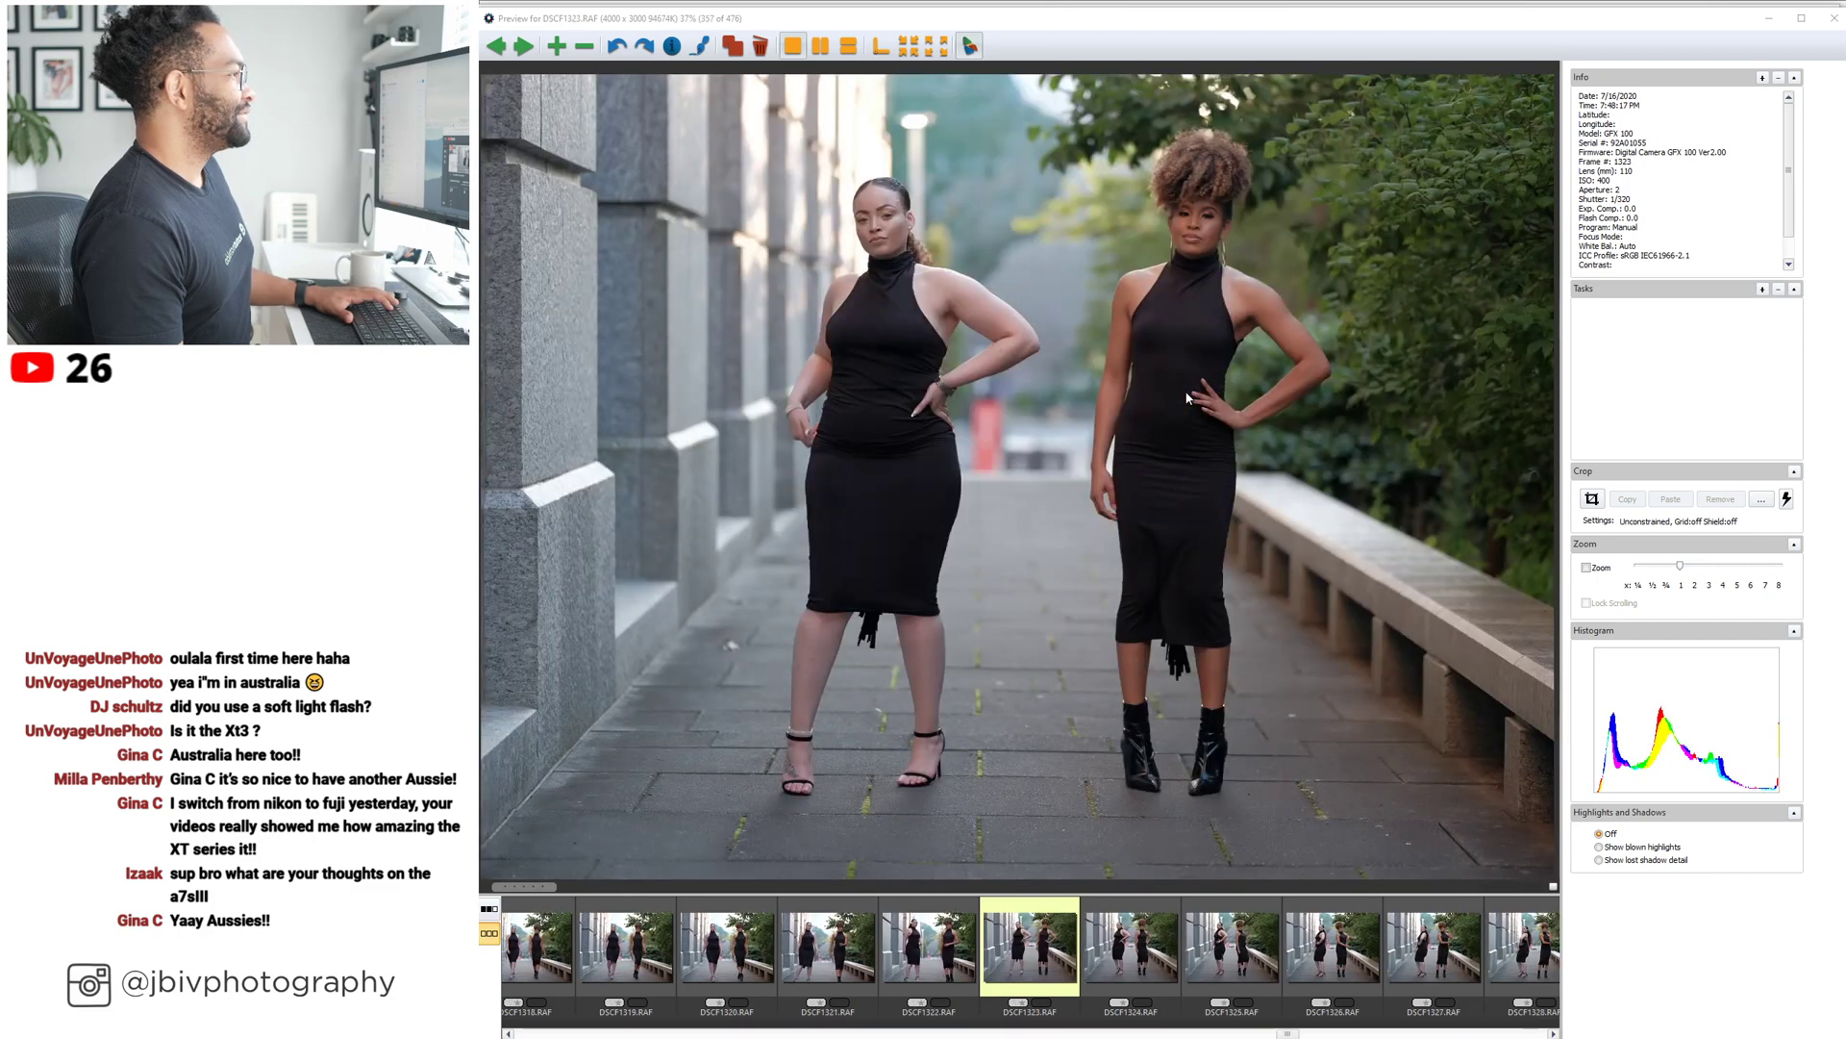
Compare the posed duo shots from DSCF1323.RAF to DSCF1328.RAF and give DSCF1328.RAF five stars.
{"action": "key", "text": "Right"}
{"action": "key", "text": "Right"}
{"action": "key", "text": "Right"}
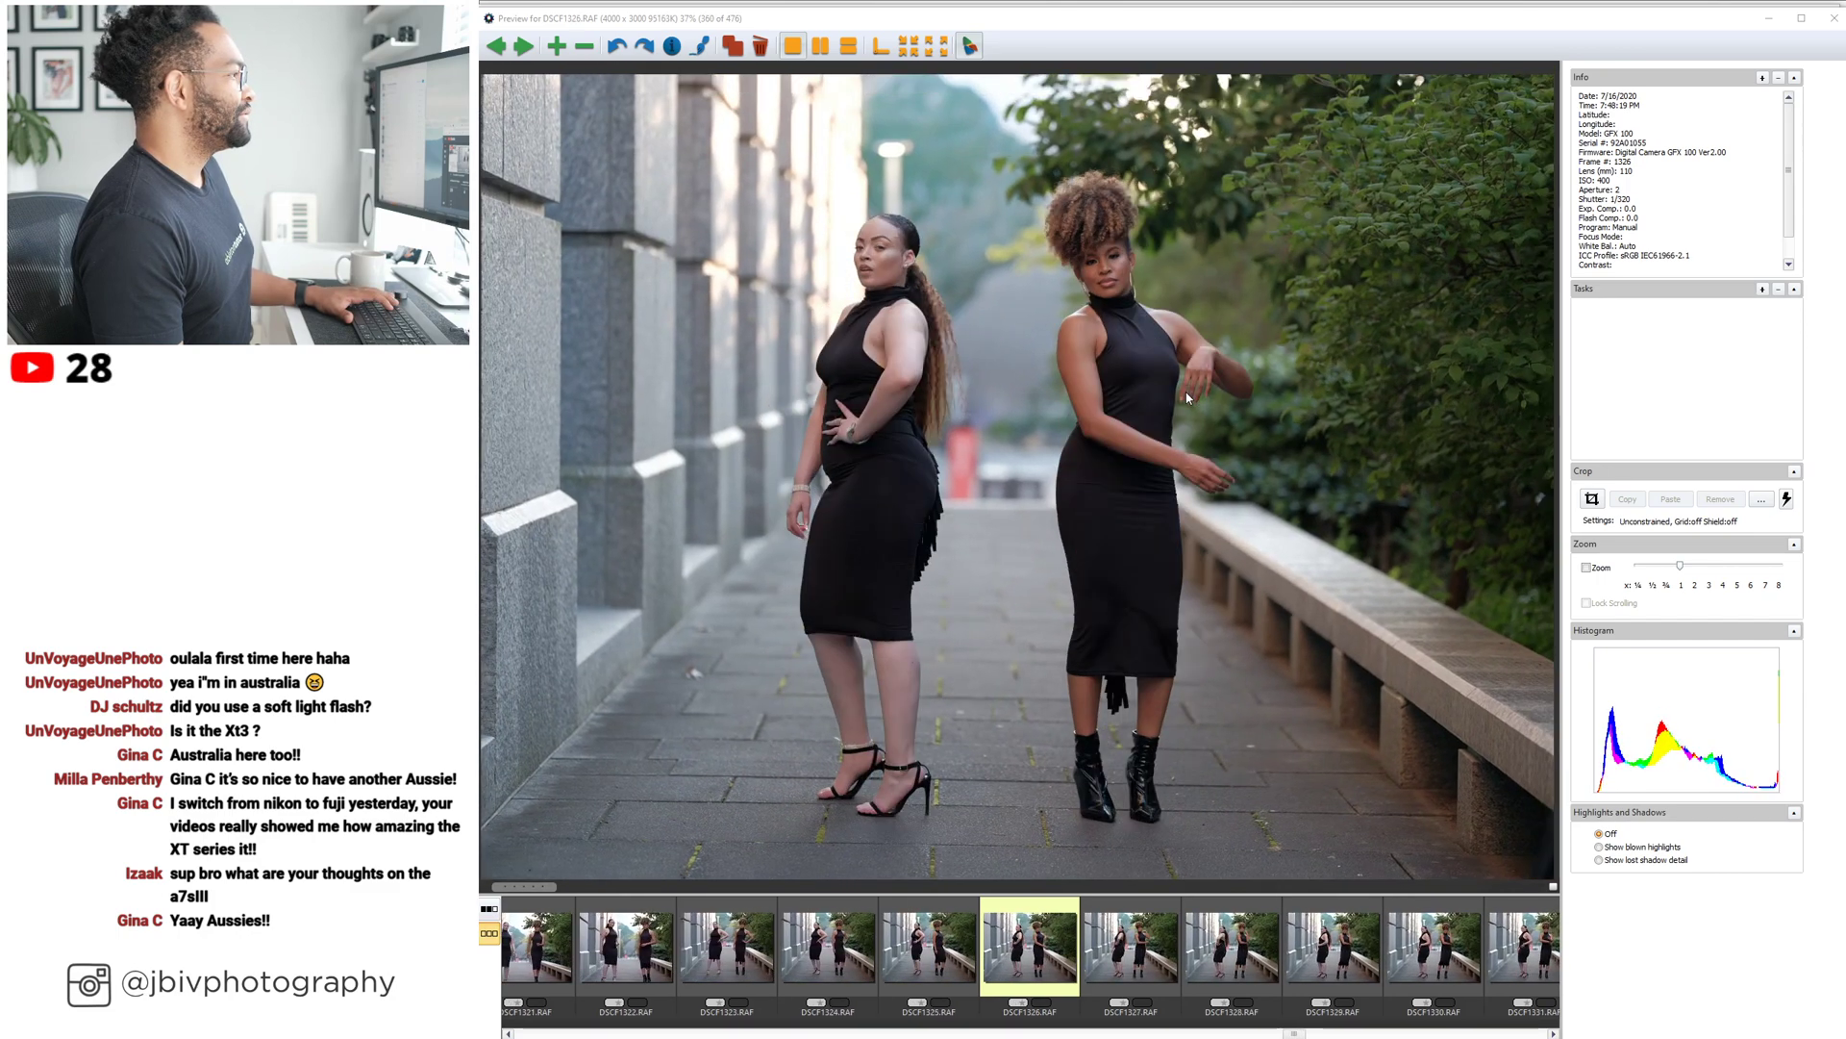
{"action": "key", "text": "Right"}
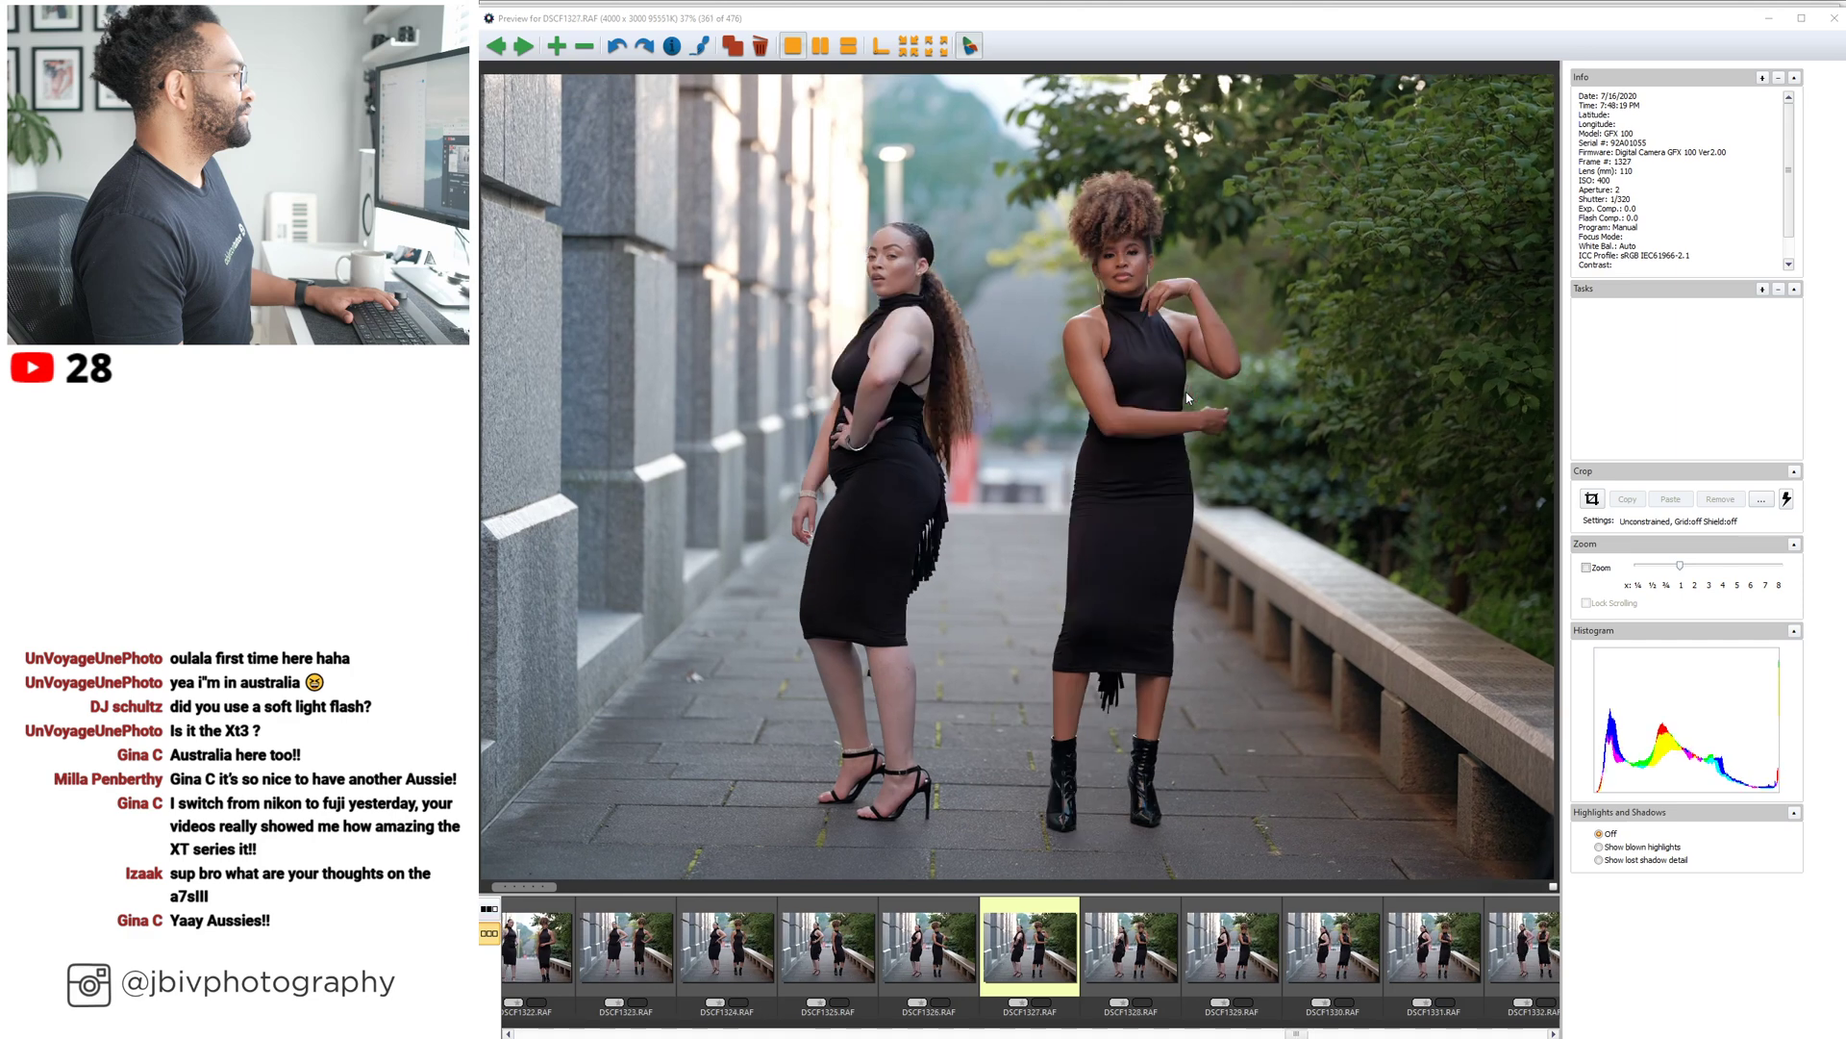
{"action": "key", "text": "Right"}
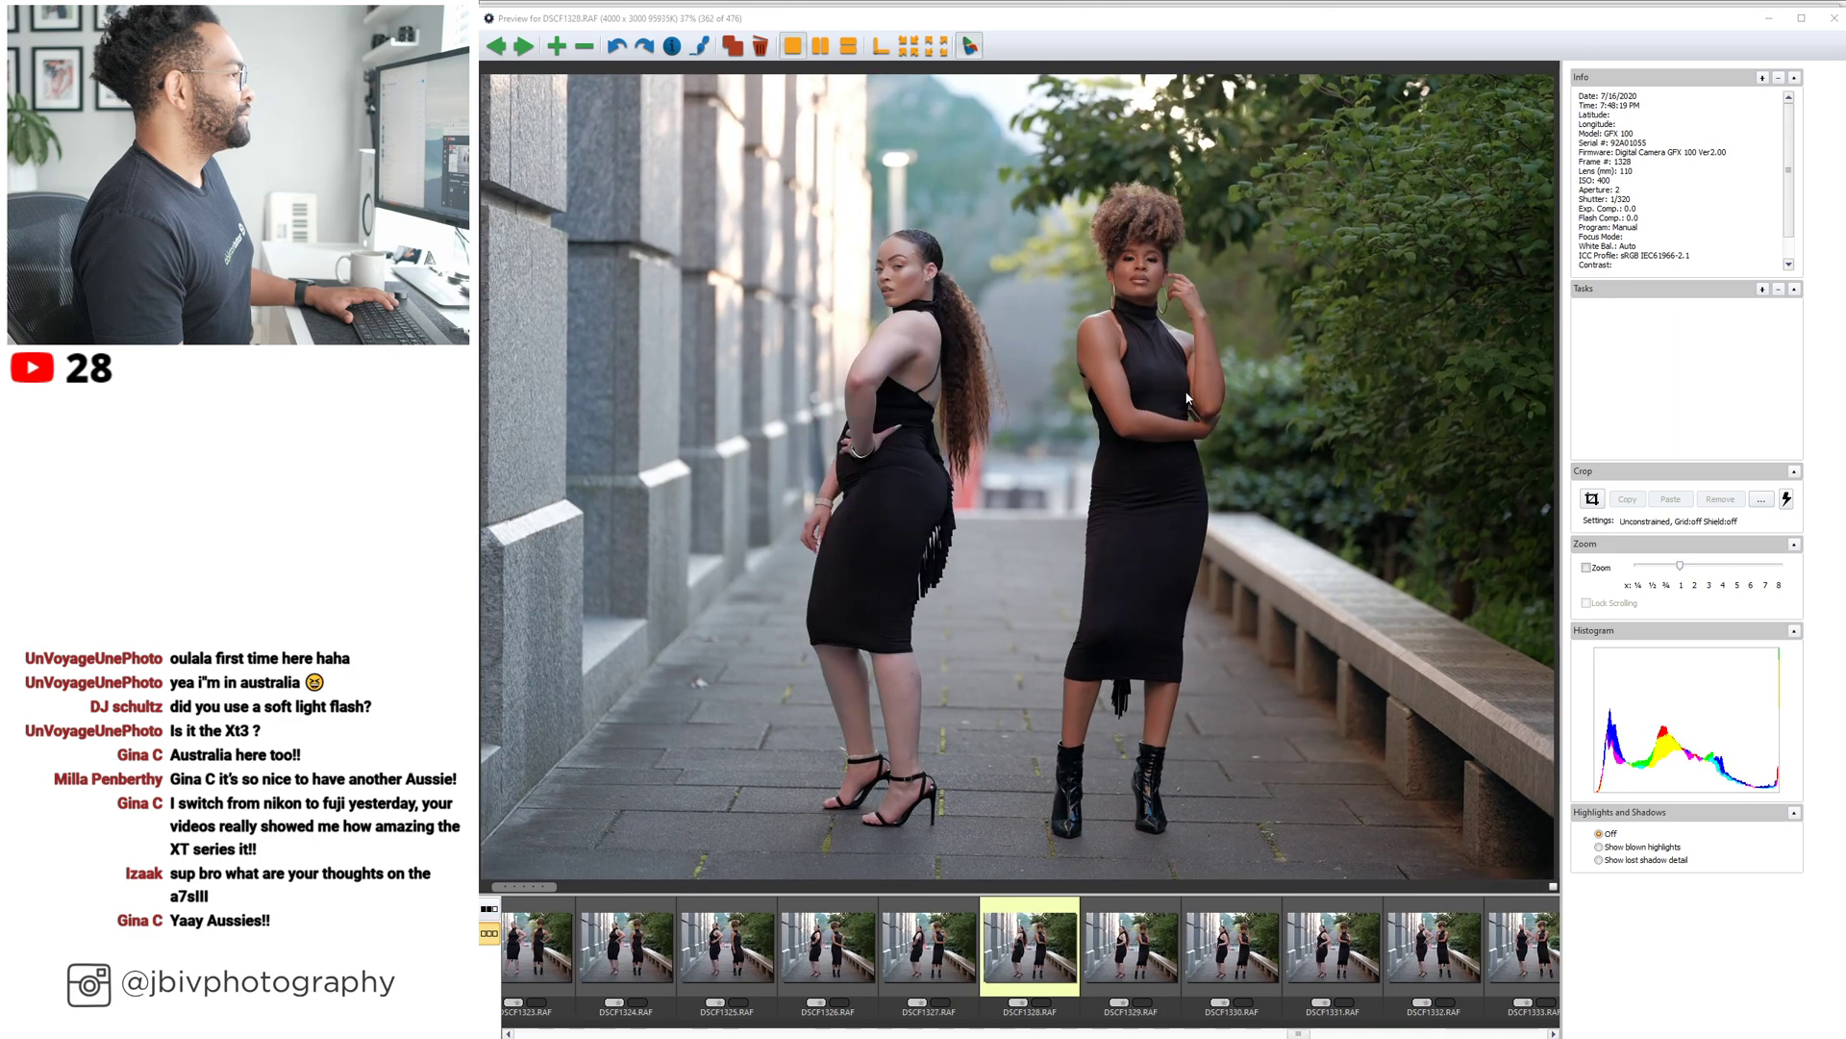
{"action": "key", "text": "Right"}
Review the posed duo shots from DSCF1329.RAF to DSCF1340.RAF and go back to DSCF1338.RAF.
{"action": "key", "text": "Right"}
{"action": "key", "text": "Right"}
{"action": "key", "text": "Right"}
{"action": "key", "text": "Right"}
{"action": "key", "text": "Right"}
{"action": "key", "text": "Right"}
{"action": "key", "text": "Right"}
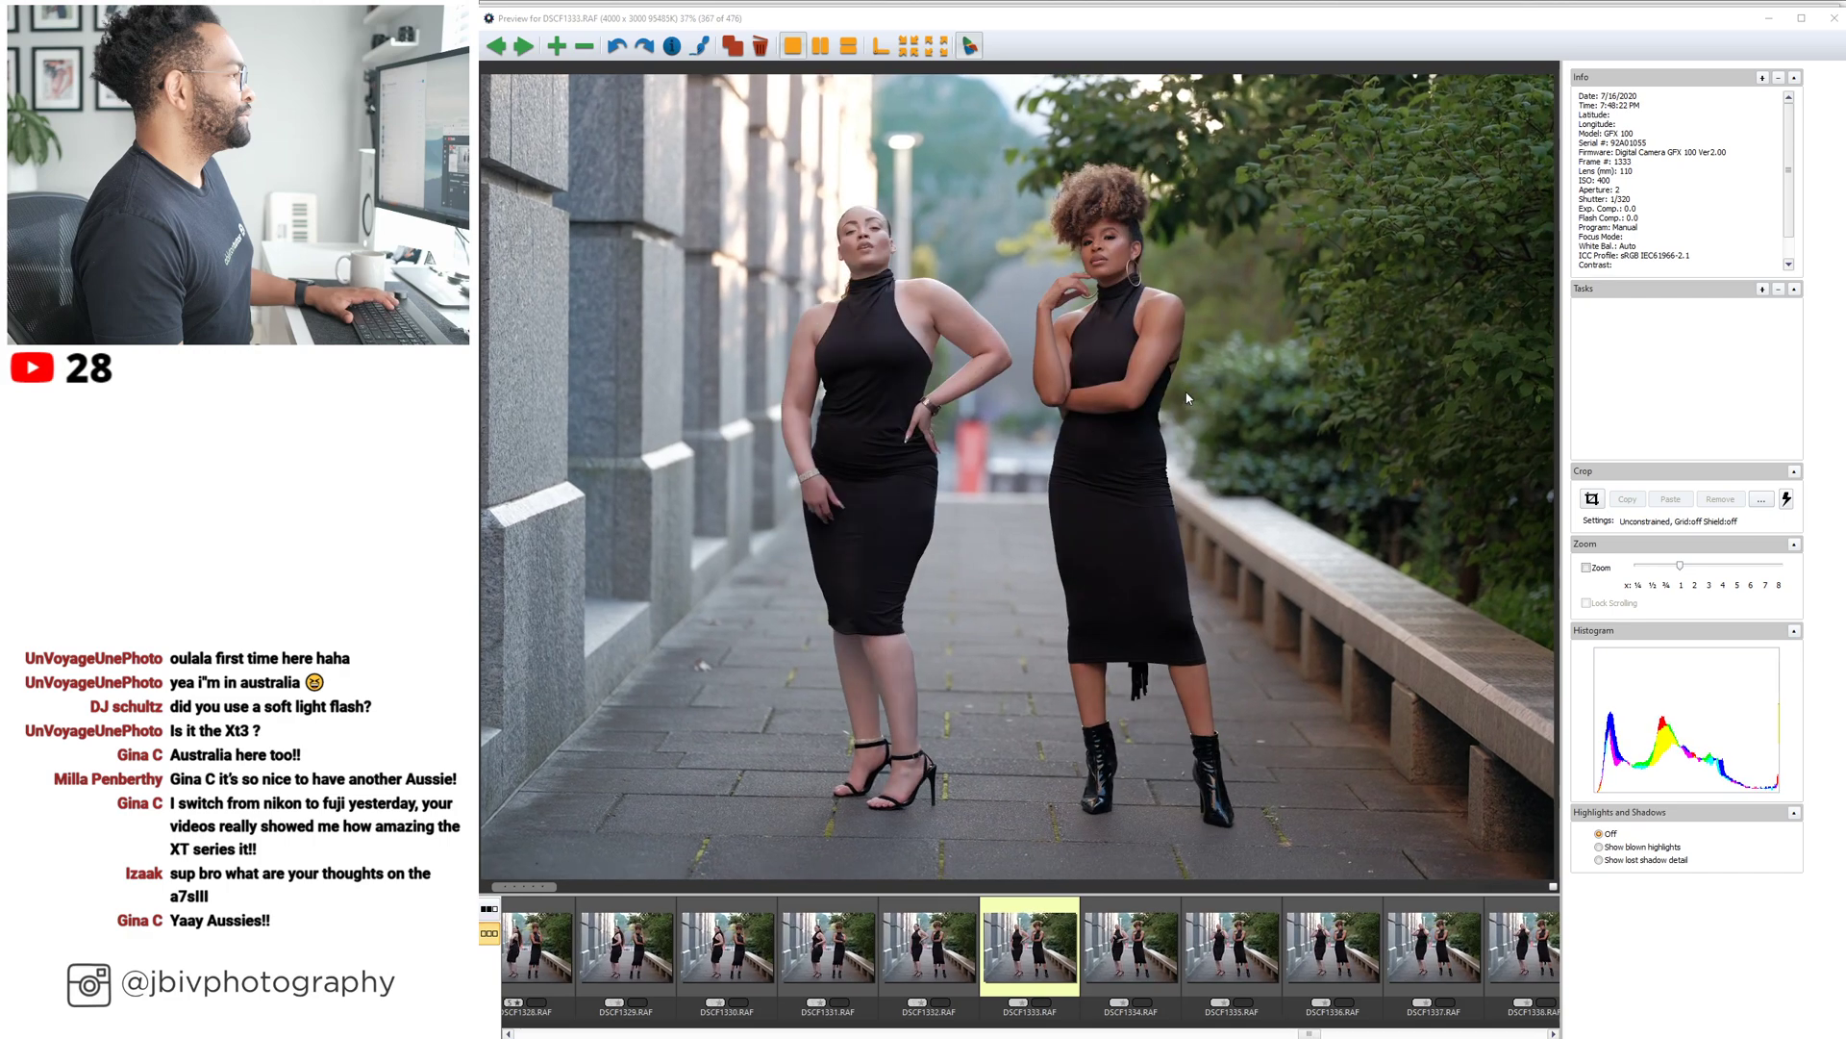
{"action": "key", "text": "Right"}
{"action": "key", "text": "Right"}
{"action": "key", "text": "Right"}
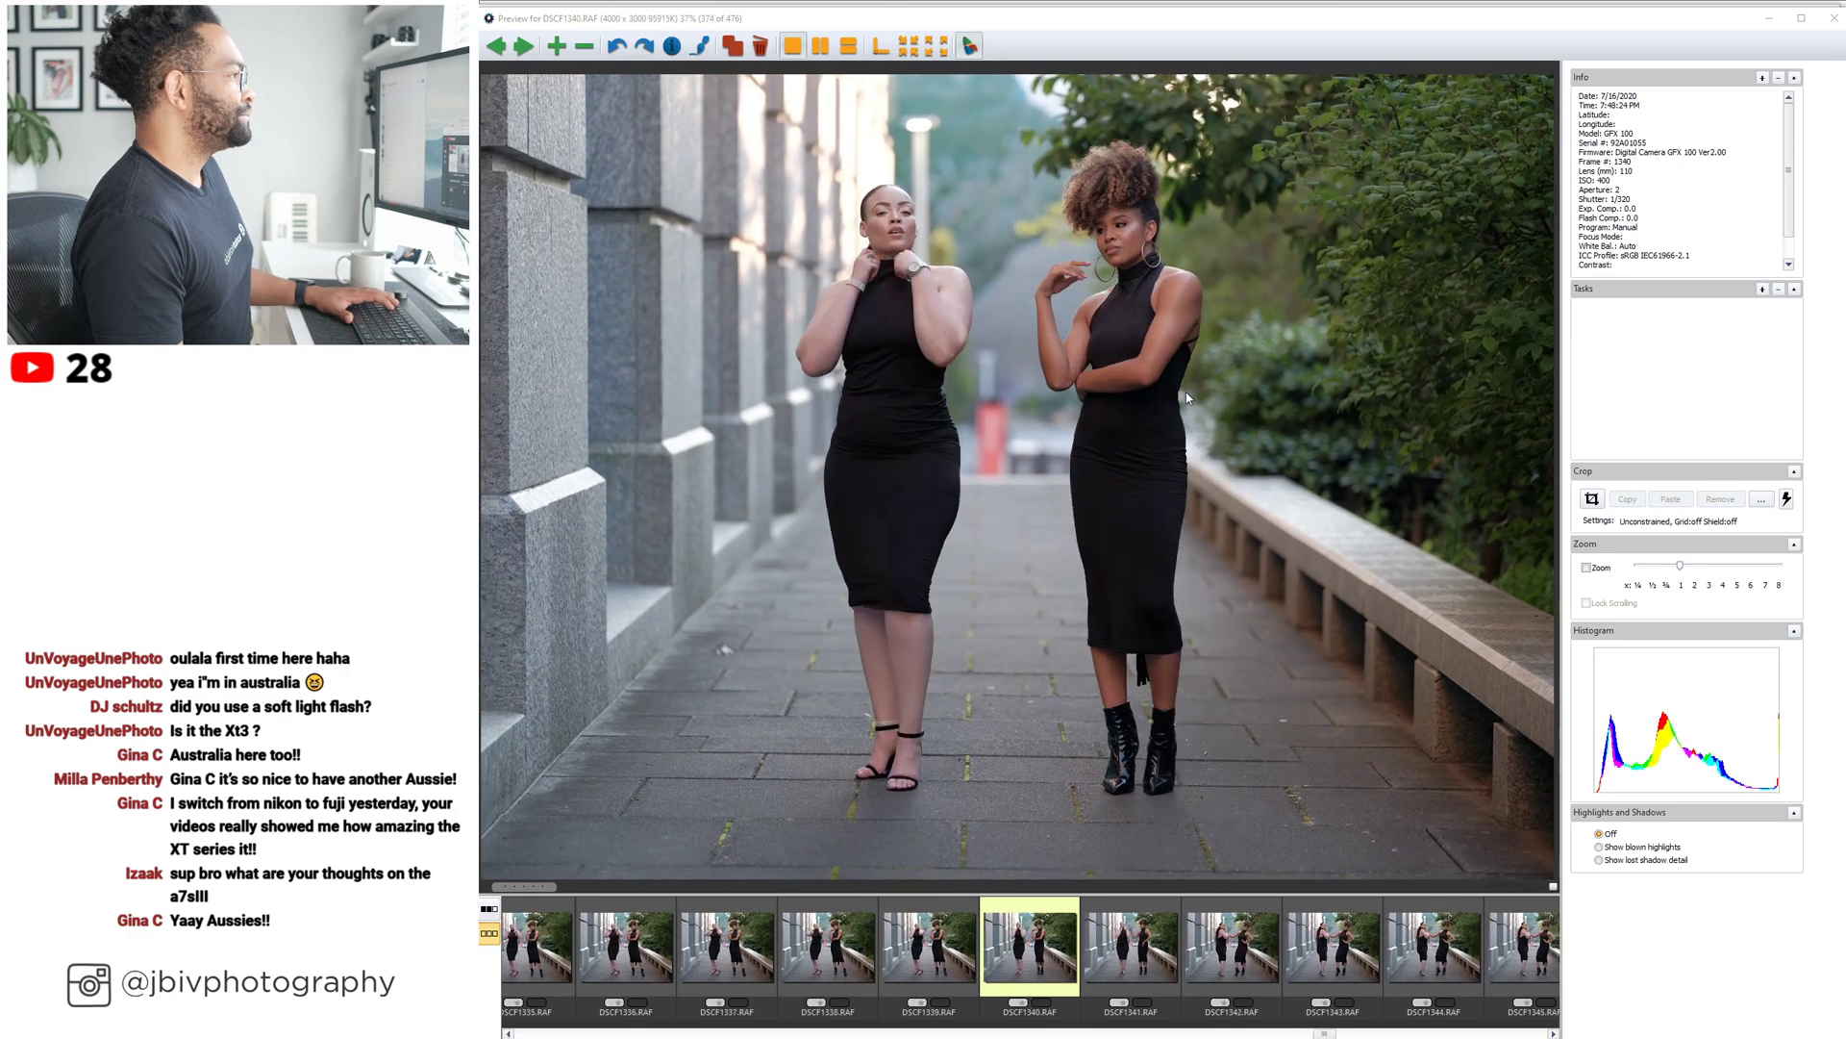
{"action": "key", "text": "Left"}
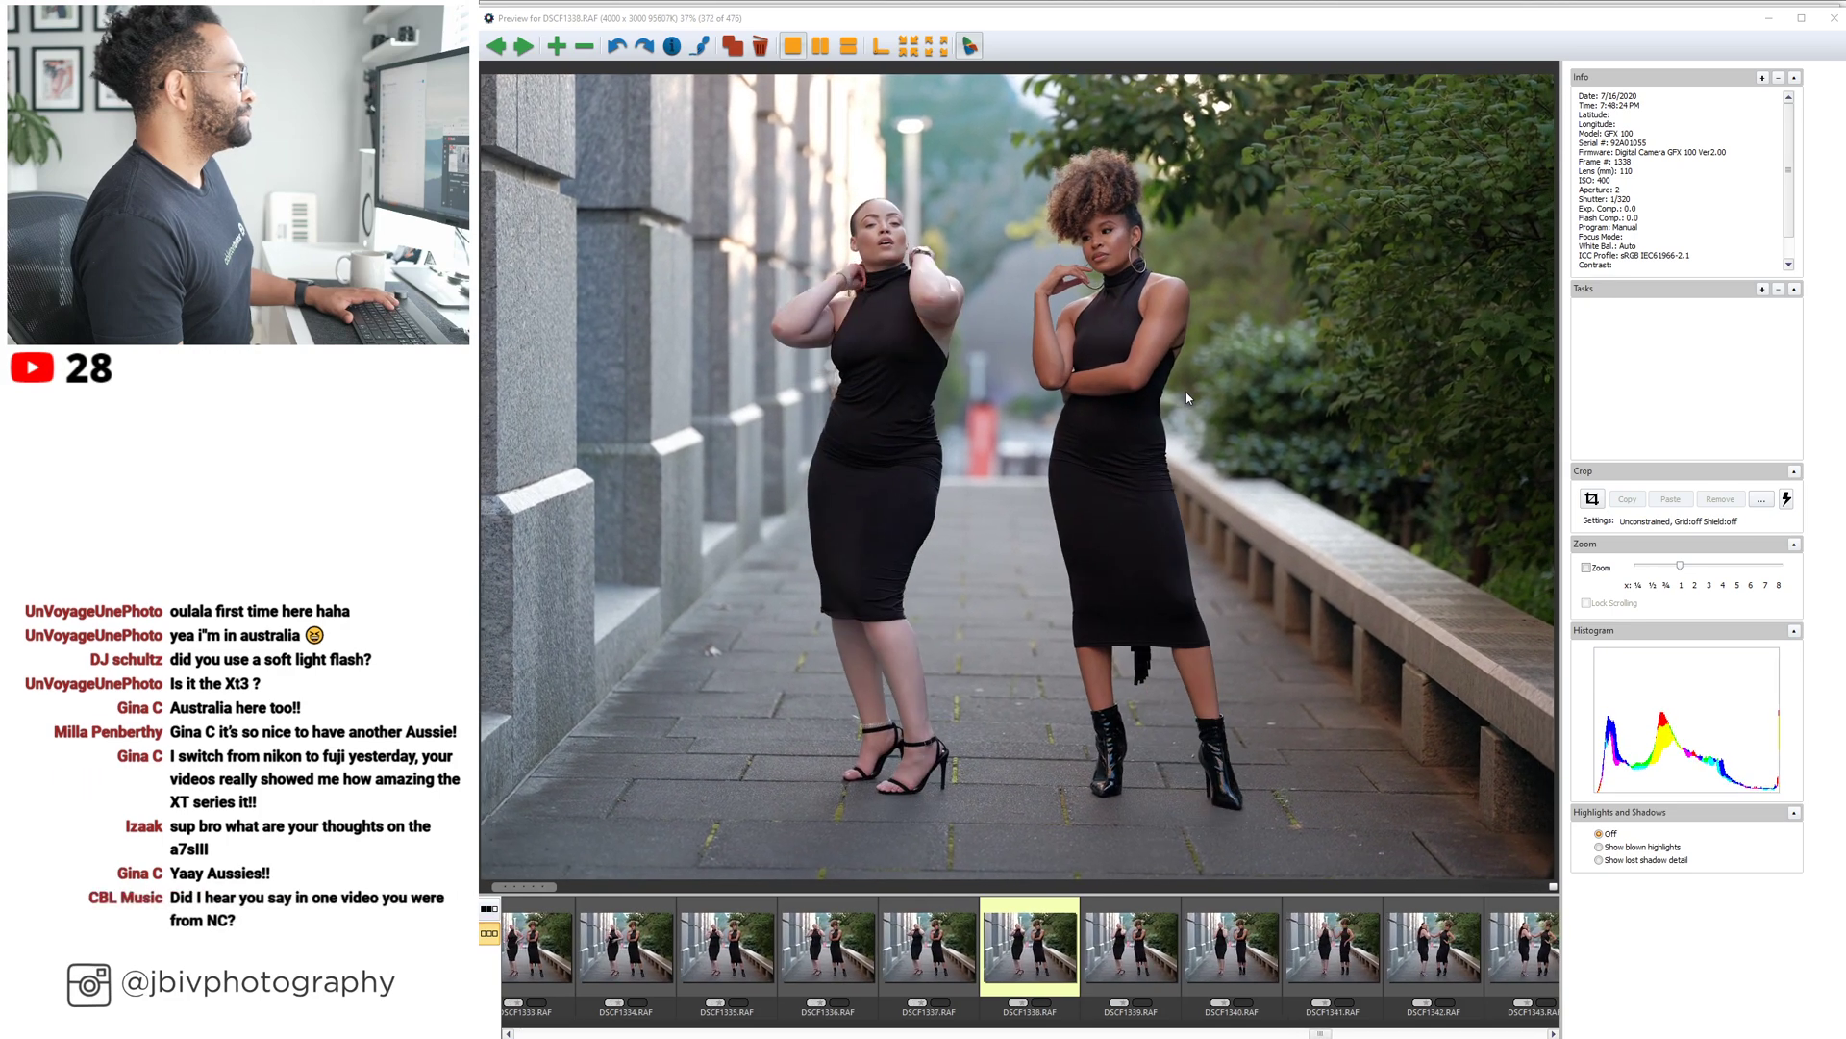
Review the remaining posed duo shots from DSCF1338.RAF to the first masked portrait, DSCF1347.RAF.
{"action": "key", "text": "Right"}
{"action": "key", "text": "Right"}
{"action": "key", "text": "Right"}
{"action": "key", "text": "Right"}
{"action": "key", "text": "Right"}
{"action": "key", "text": "Right"}
{"action": "key", "text": "Right"}
{"action": "key", "text": "Right"}
{"action": "key", "text": "Right"}
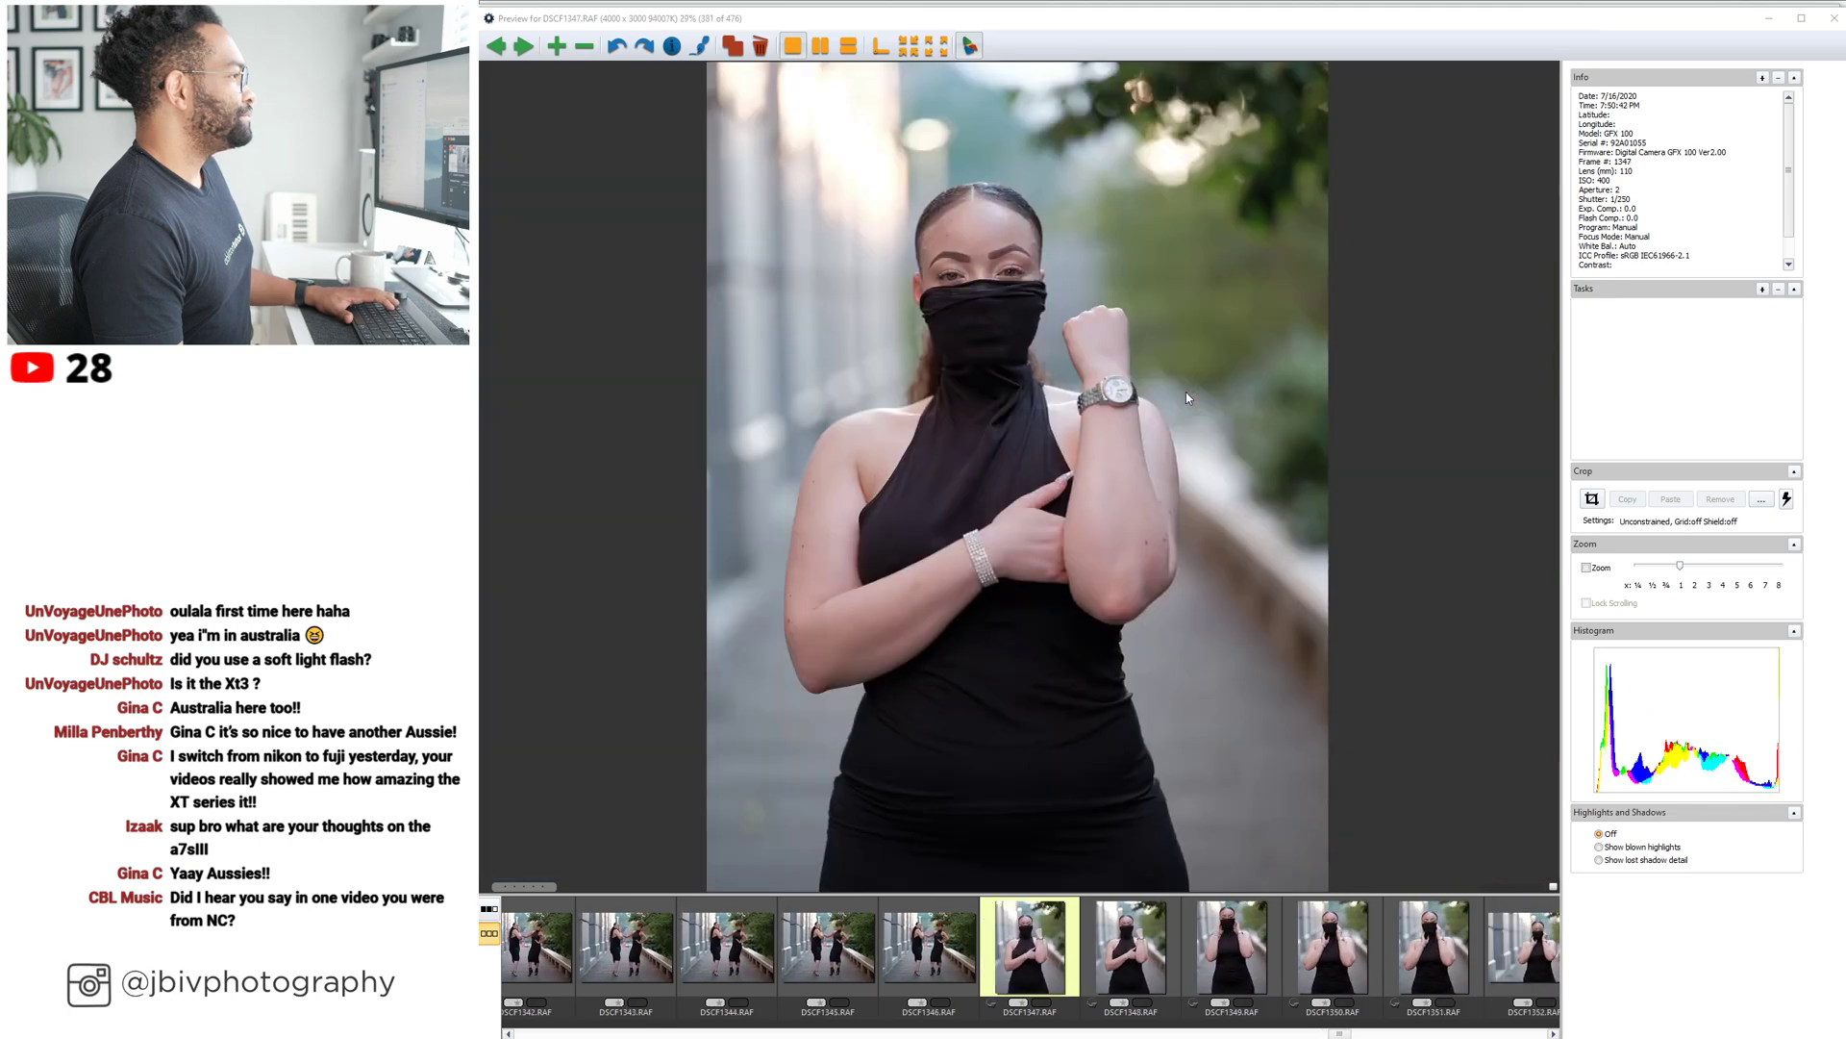
Cull the masked close-up portraits from DSCF1347.RAF to DSCF1353.RAF, giving DSCF1350.RAF five stars.
{"action": "key", "text": "Right"}
{"action": "key", "text": "Right"}
{"action": "key", "text": "Right"}
{"action": "key", "text": "Right"}
{"action": "key", "text": "Right"}
{"action": "key", "text": "Right"}
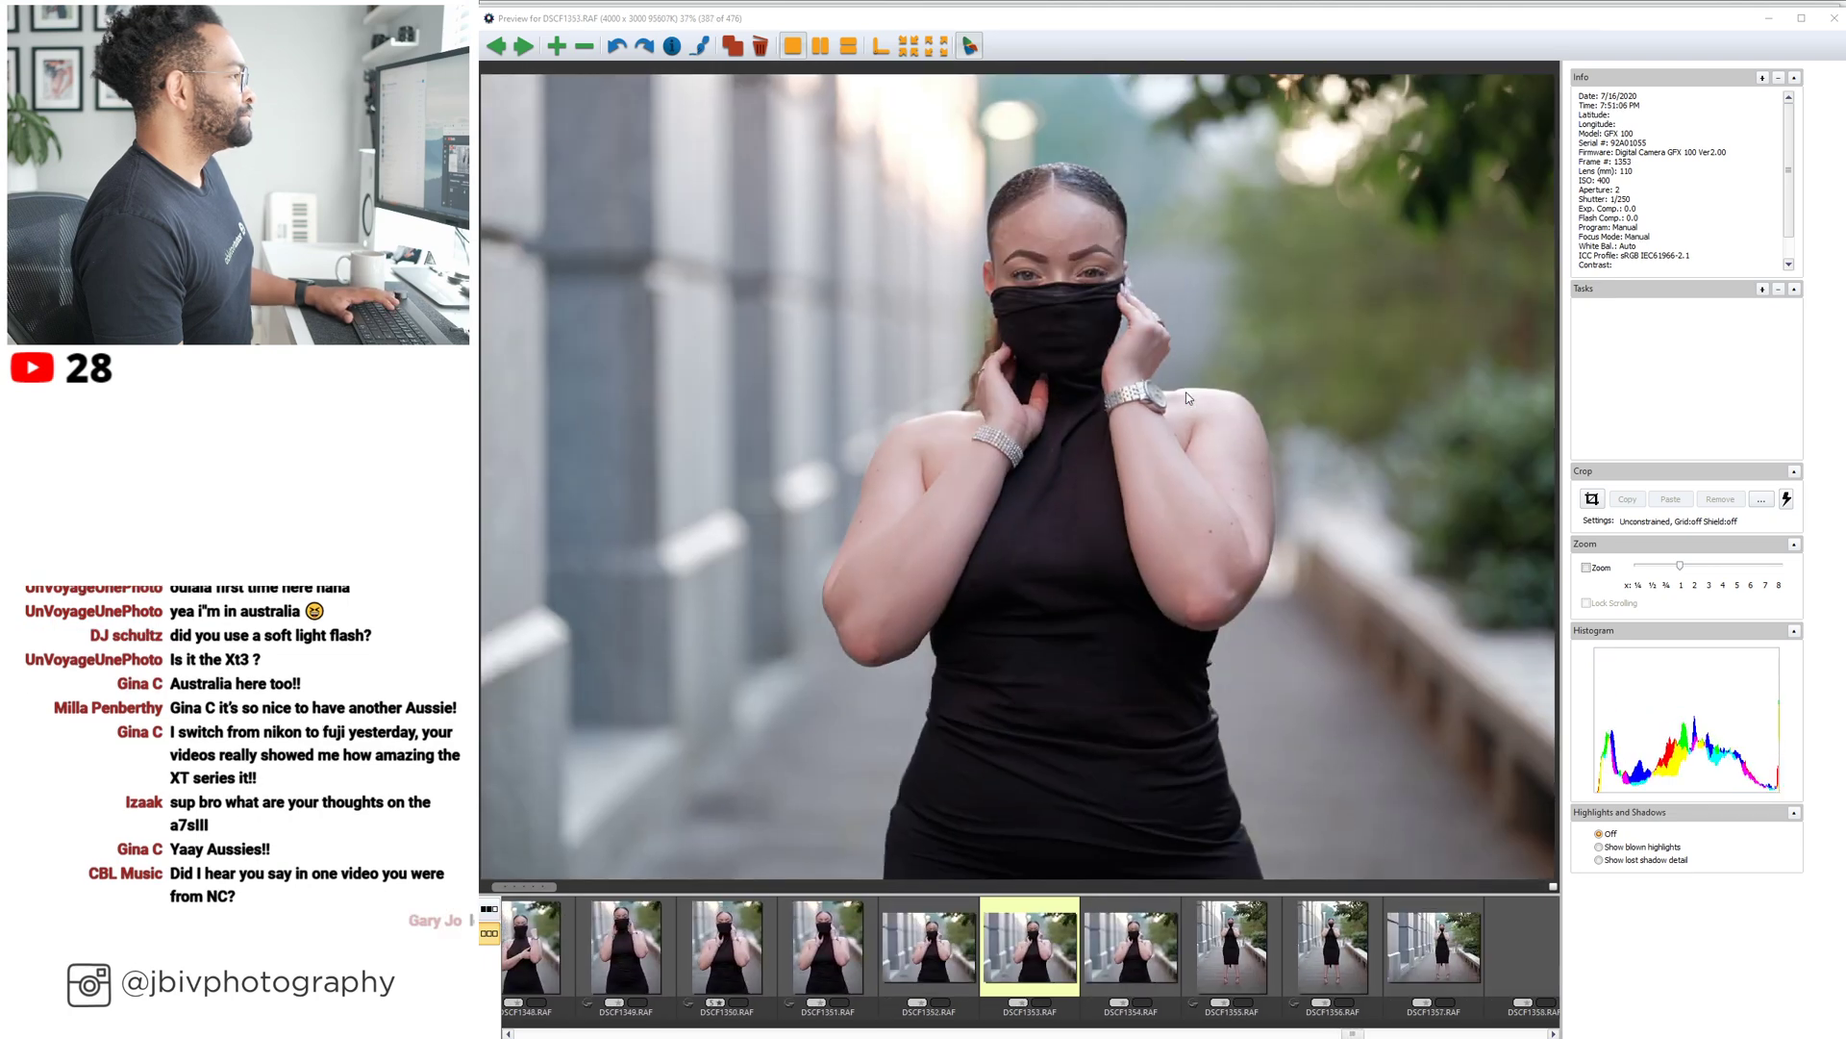
Cull the masked portraits from DSCF1353.RAF to the full-length DSCF1358.RAF, giving DSCF1354.RAF and DSCF1358.RAF five stars.
{"action": "key", "text": "Right"}
{"action": "key", "text": "Right"}
{"action": "key", "text": "Right"}
{"action": "key", "text": "Right"}
{"action": "key", "text": "Right"}
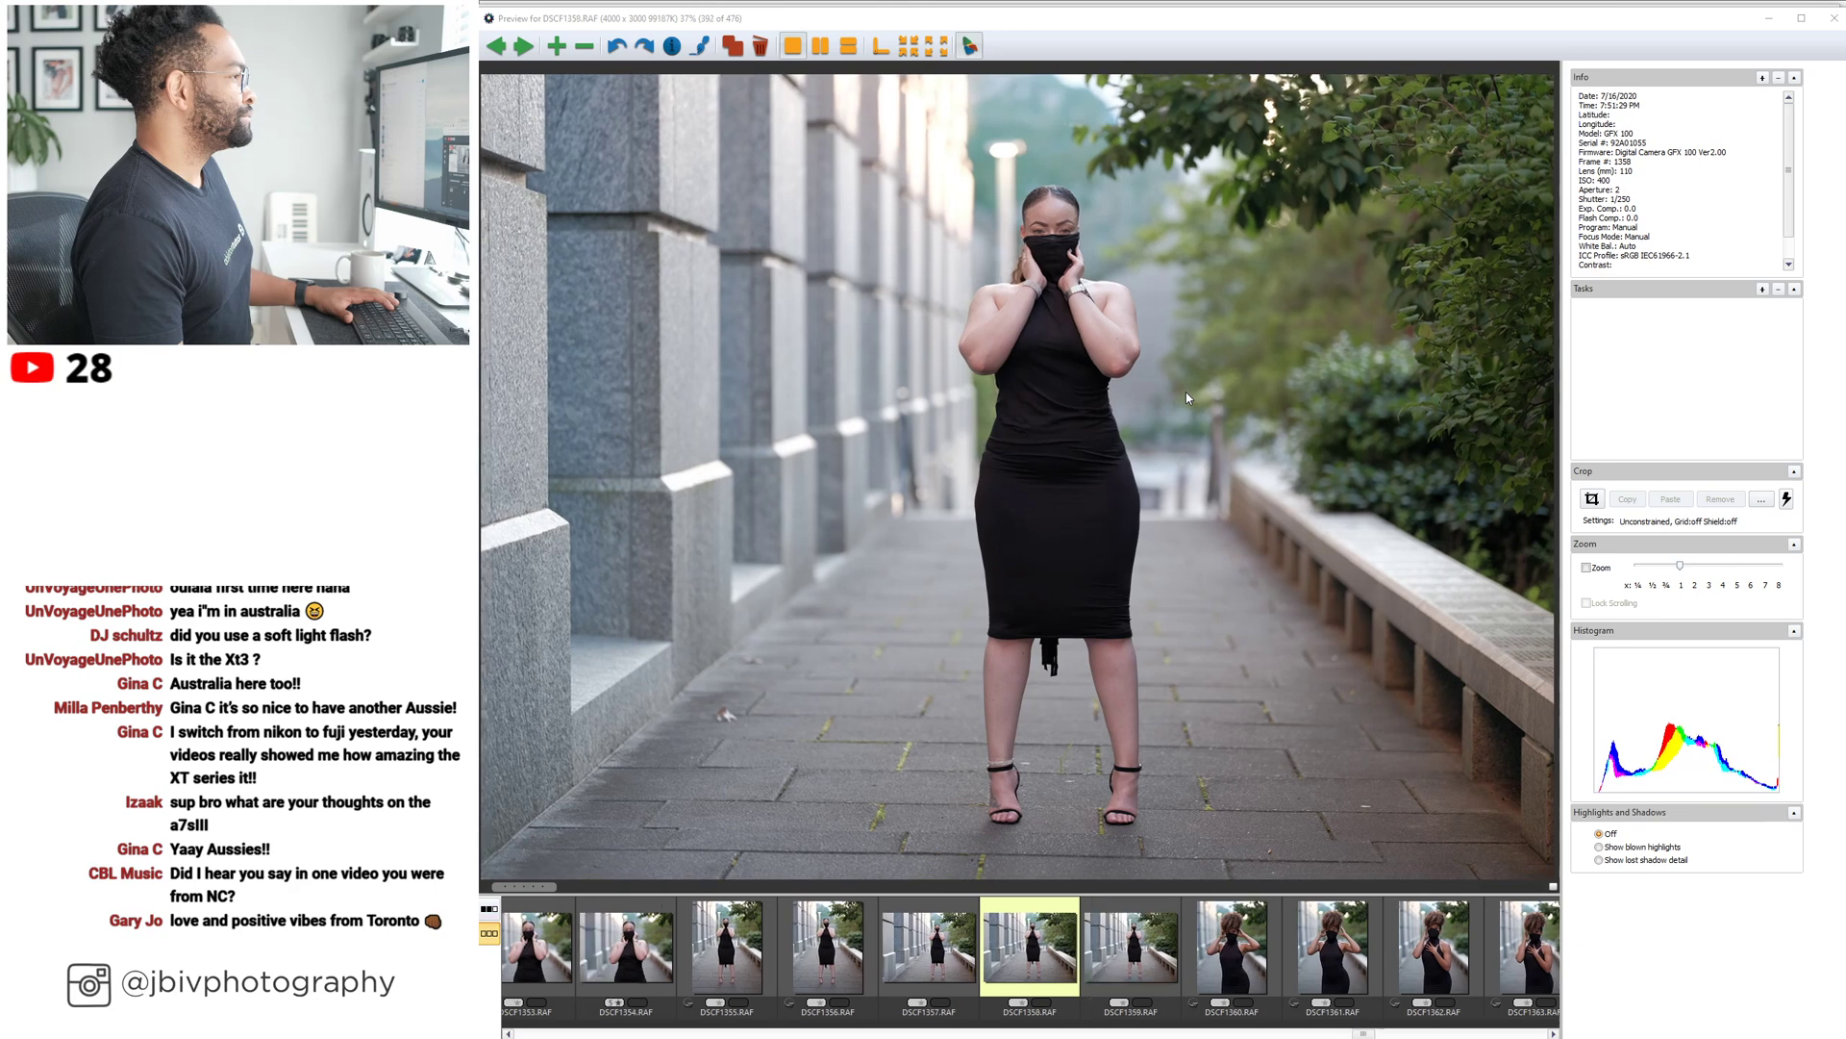
{"action": "right_click", "coordinate": [1186, 390]}
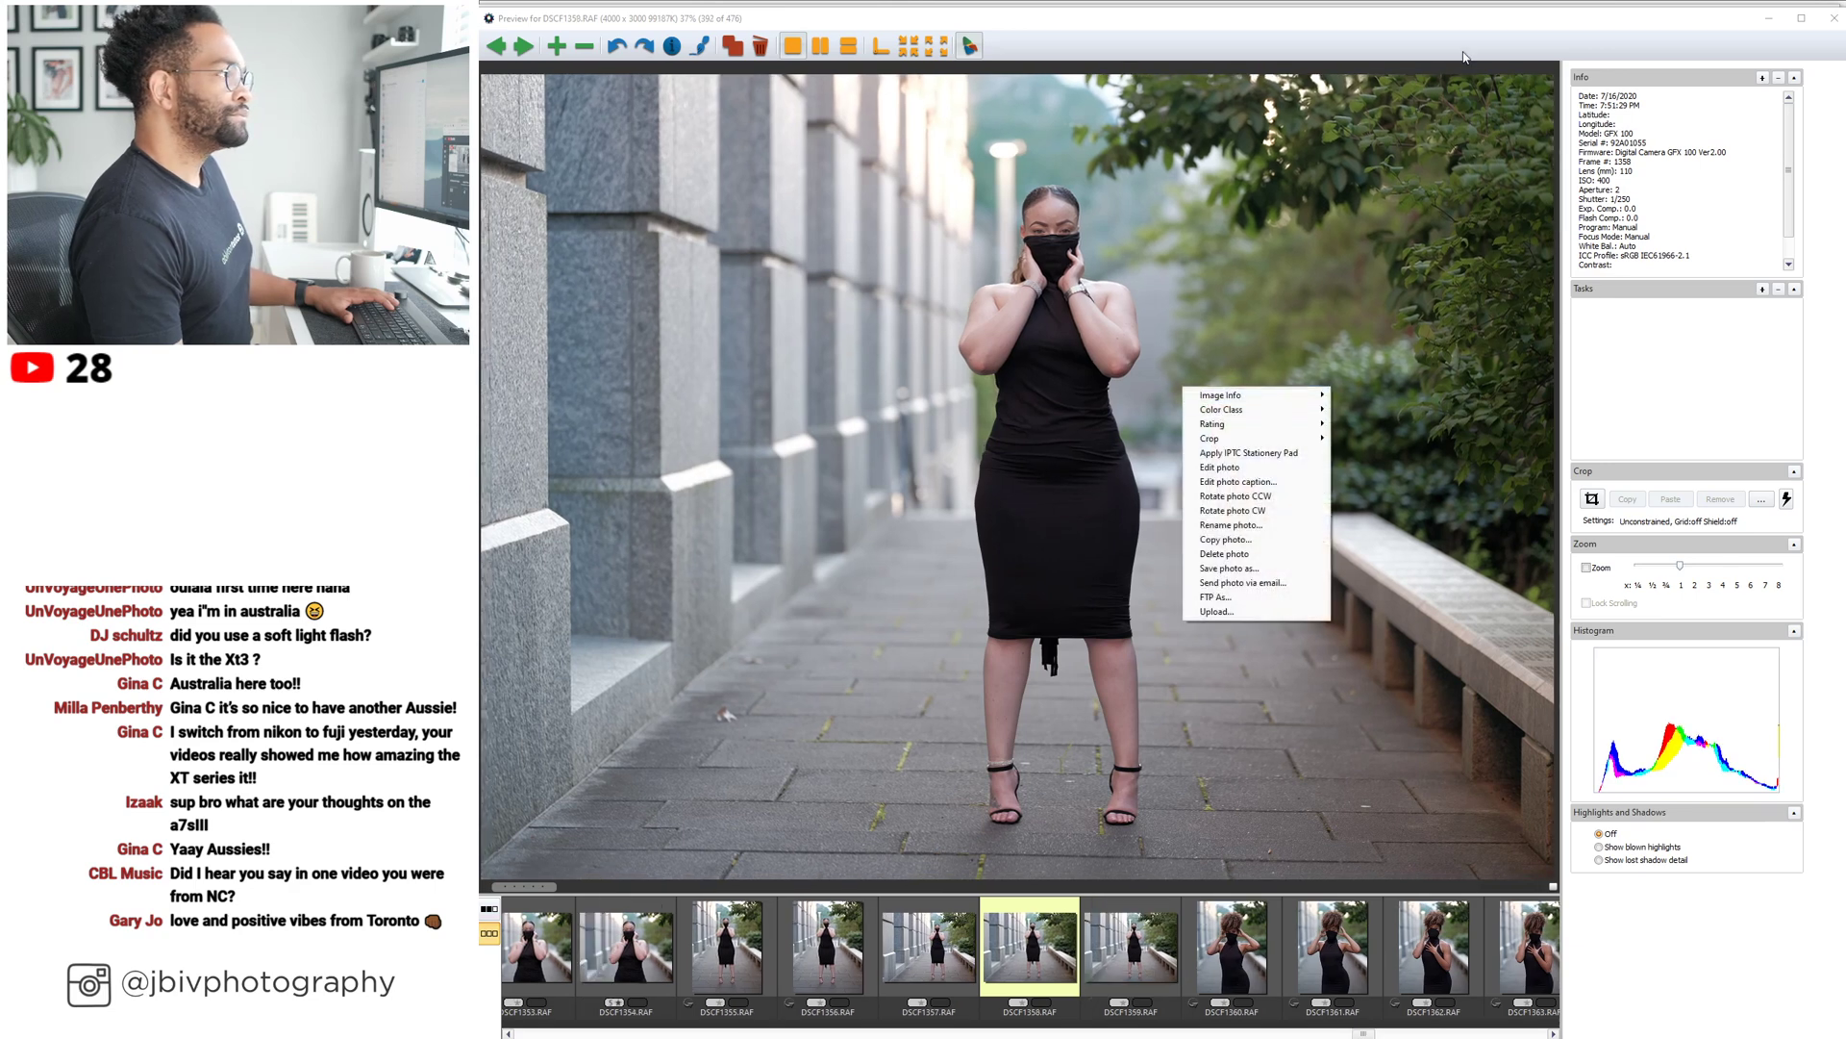
{"action": "key", "text": "Escape"}
{"action": "key", "text": "5"}
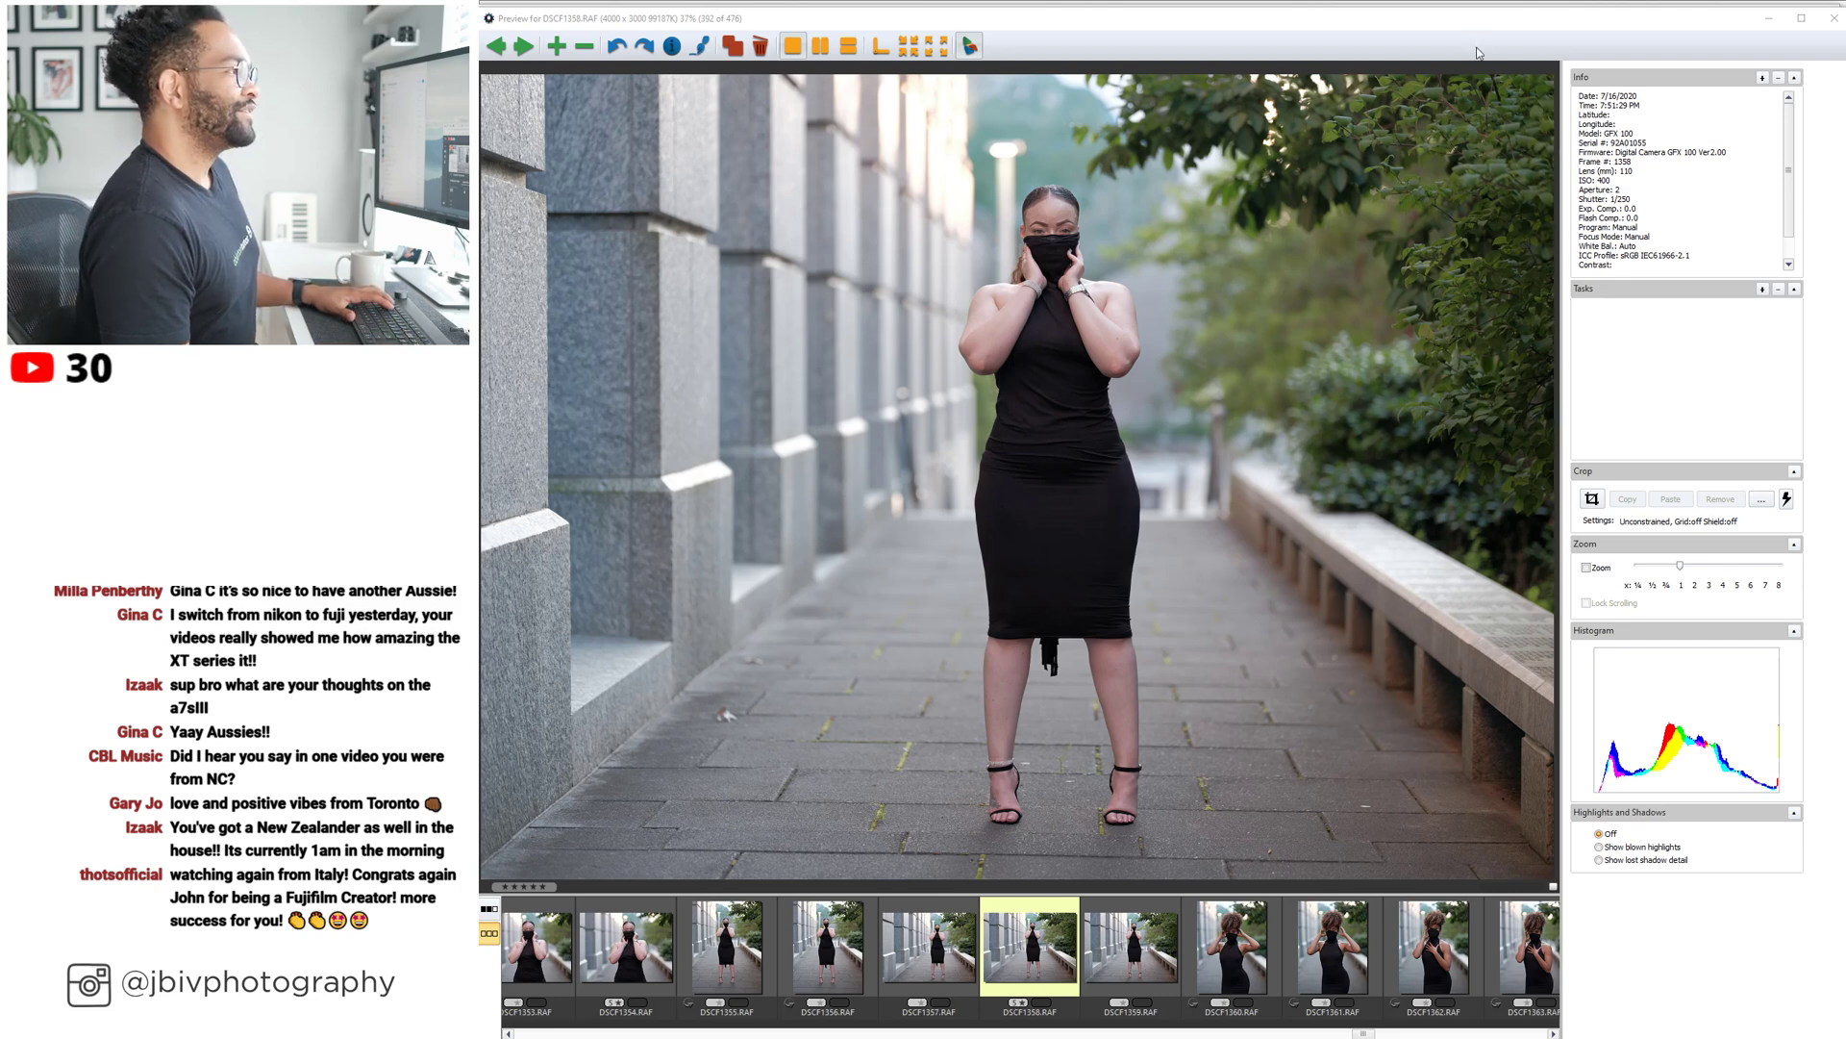
Cull the shots from DSCF1358.RAF to DSCF1363.RAF, giving DSCF1360.RAF and DSCF1363.RAF of the second masked model five stars.
{"action": "key", "text": "Right"}
{"action": "key", "text": "Right"}
{"action": "key", "text": "Right"}
{"action": "key", "text": "Right"}
{"action": "key", "text": "Right"}
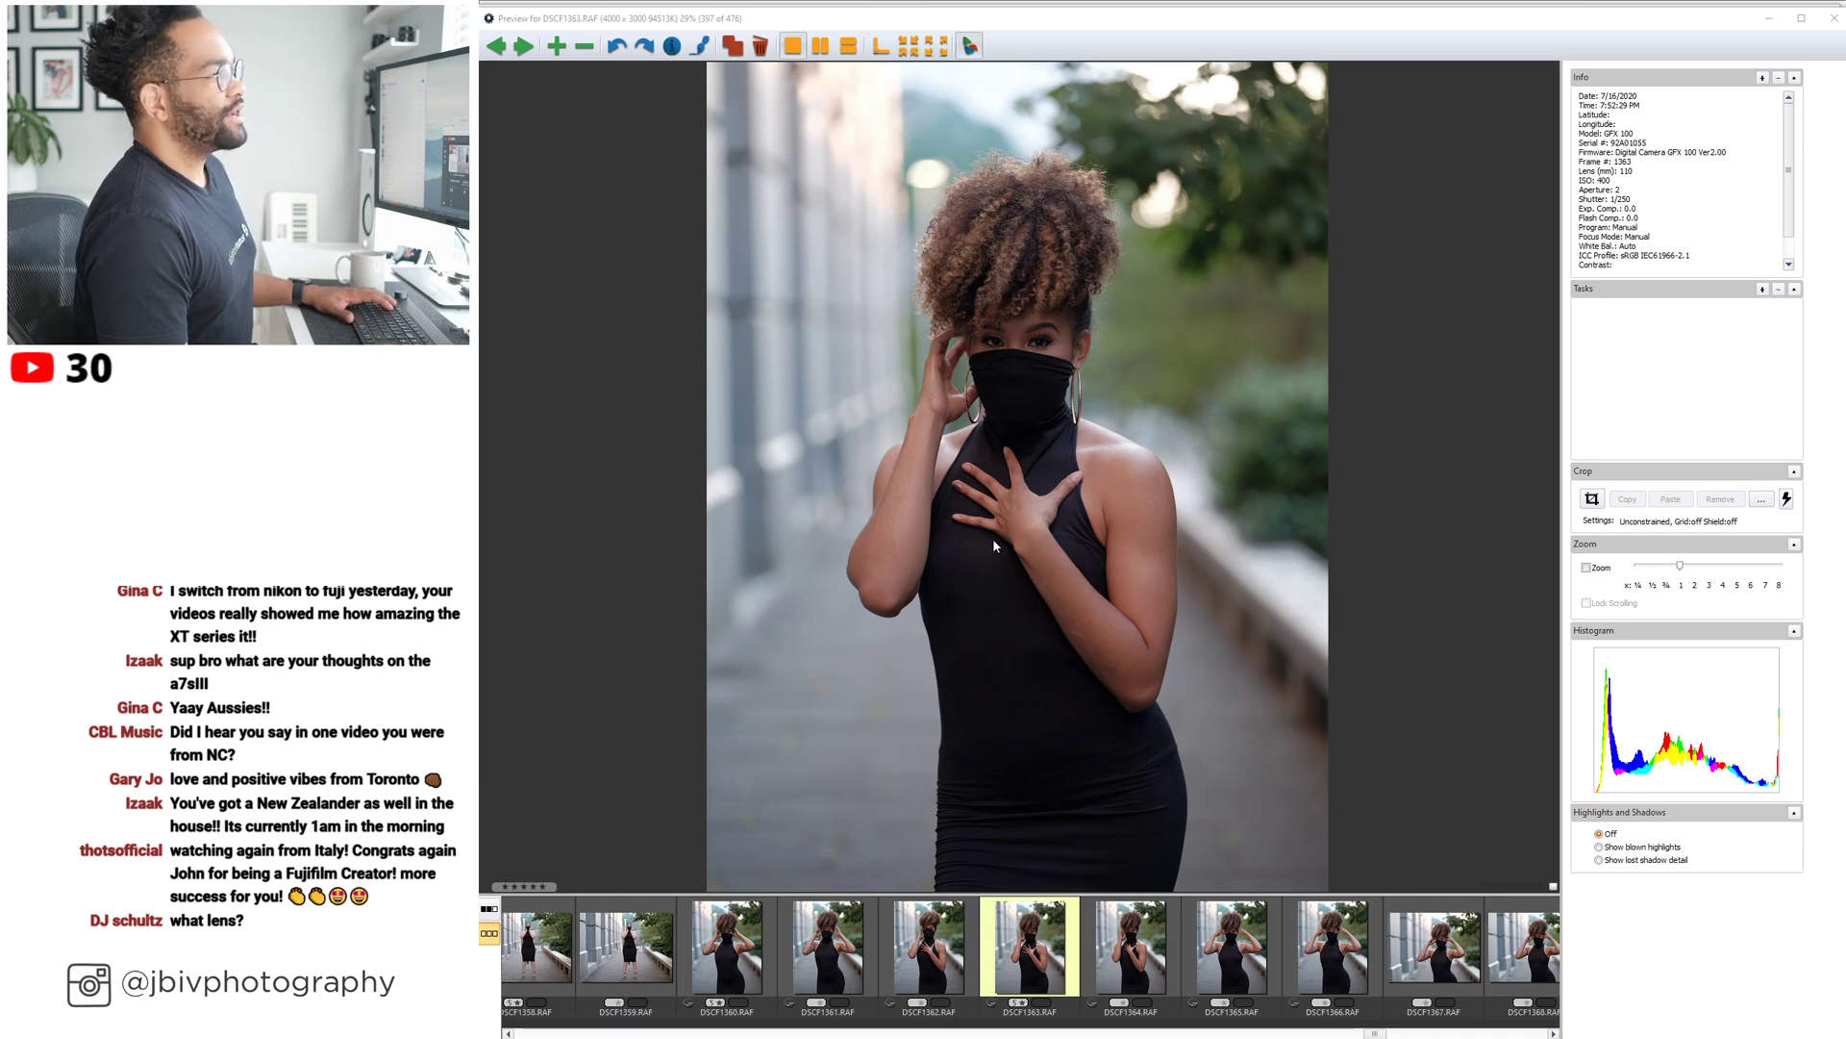
Review the second model's masked portraits from DSCF1363.RAF to the full-length pose in DSCF1370.RAF.
{"action": "key", "text": "Right"}
{"action": "key", "text": "Right"}
{"action": "key", "text": "Right"}
{"action": "key", "text": "Right"}
{"action": "key", "text": "Right"}
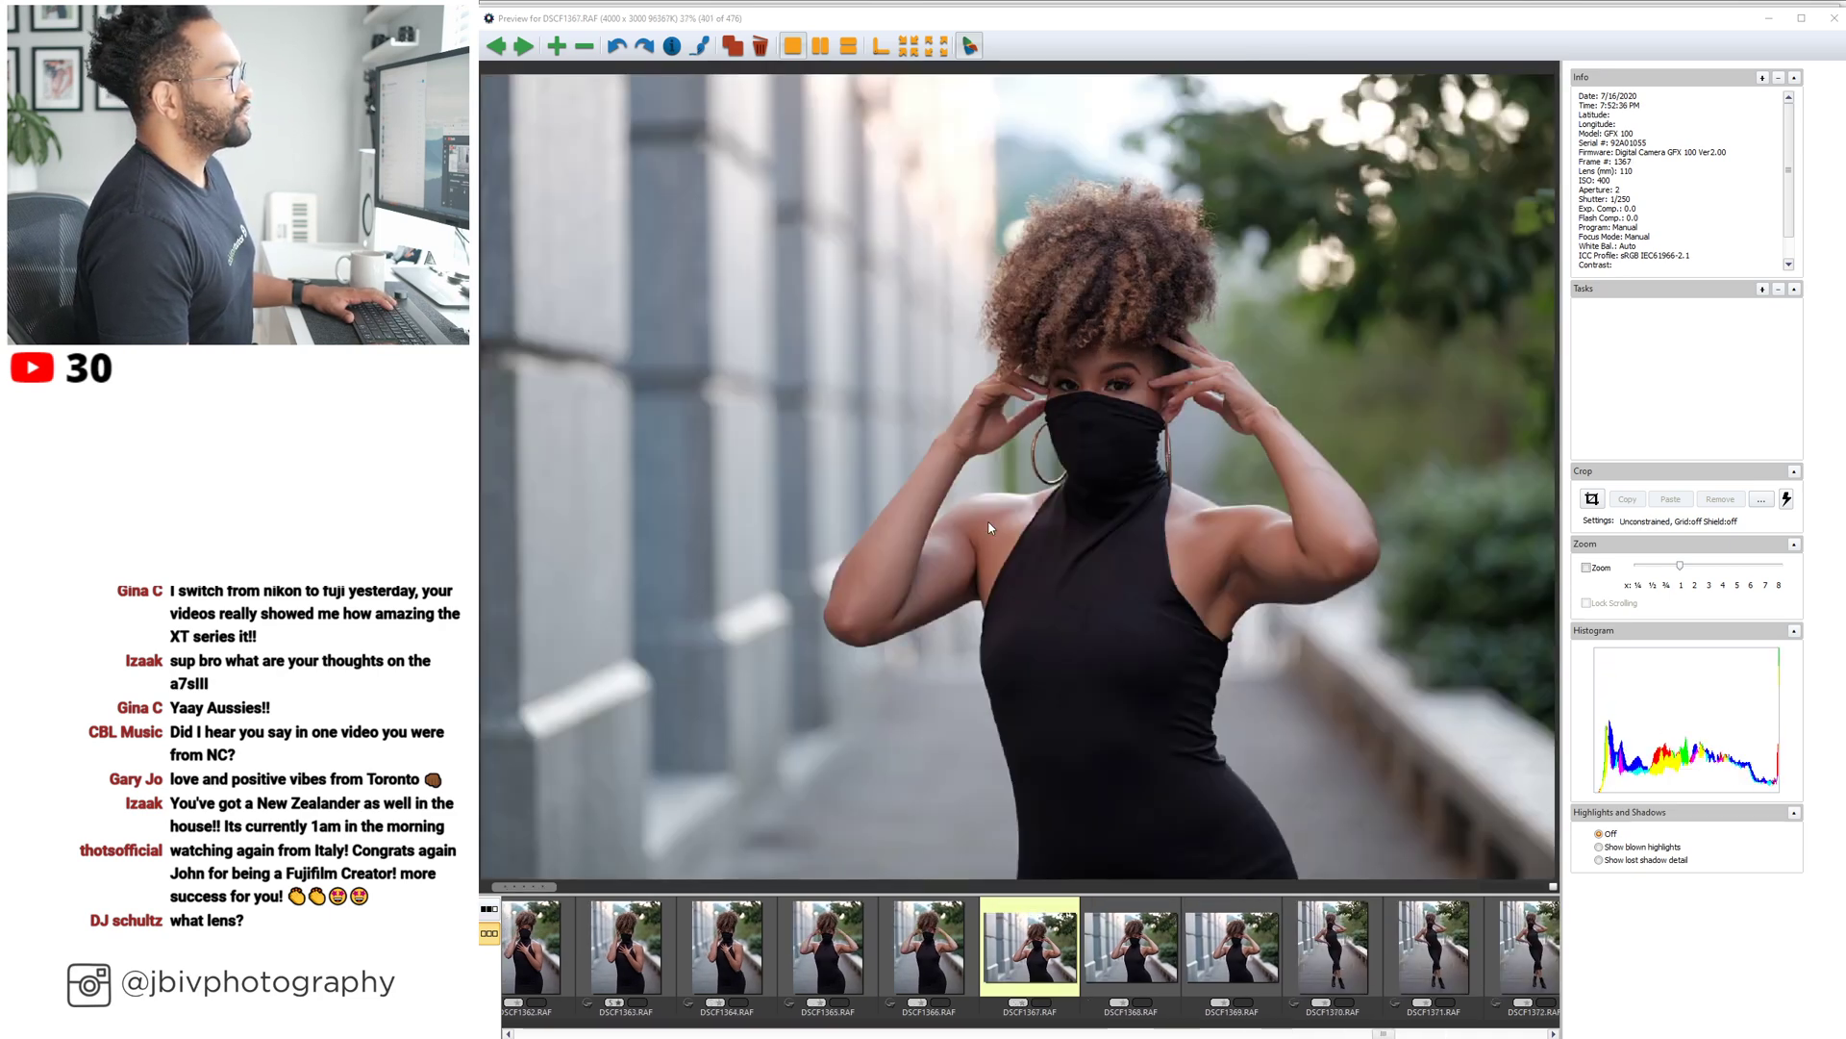
{"action": "key", "text": "Right"}
{"action": "key", "text": "Right"}
{"action": "key", "text": "Right"}
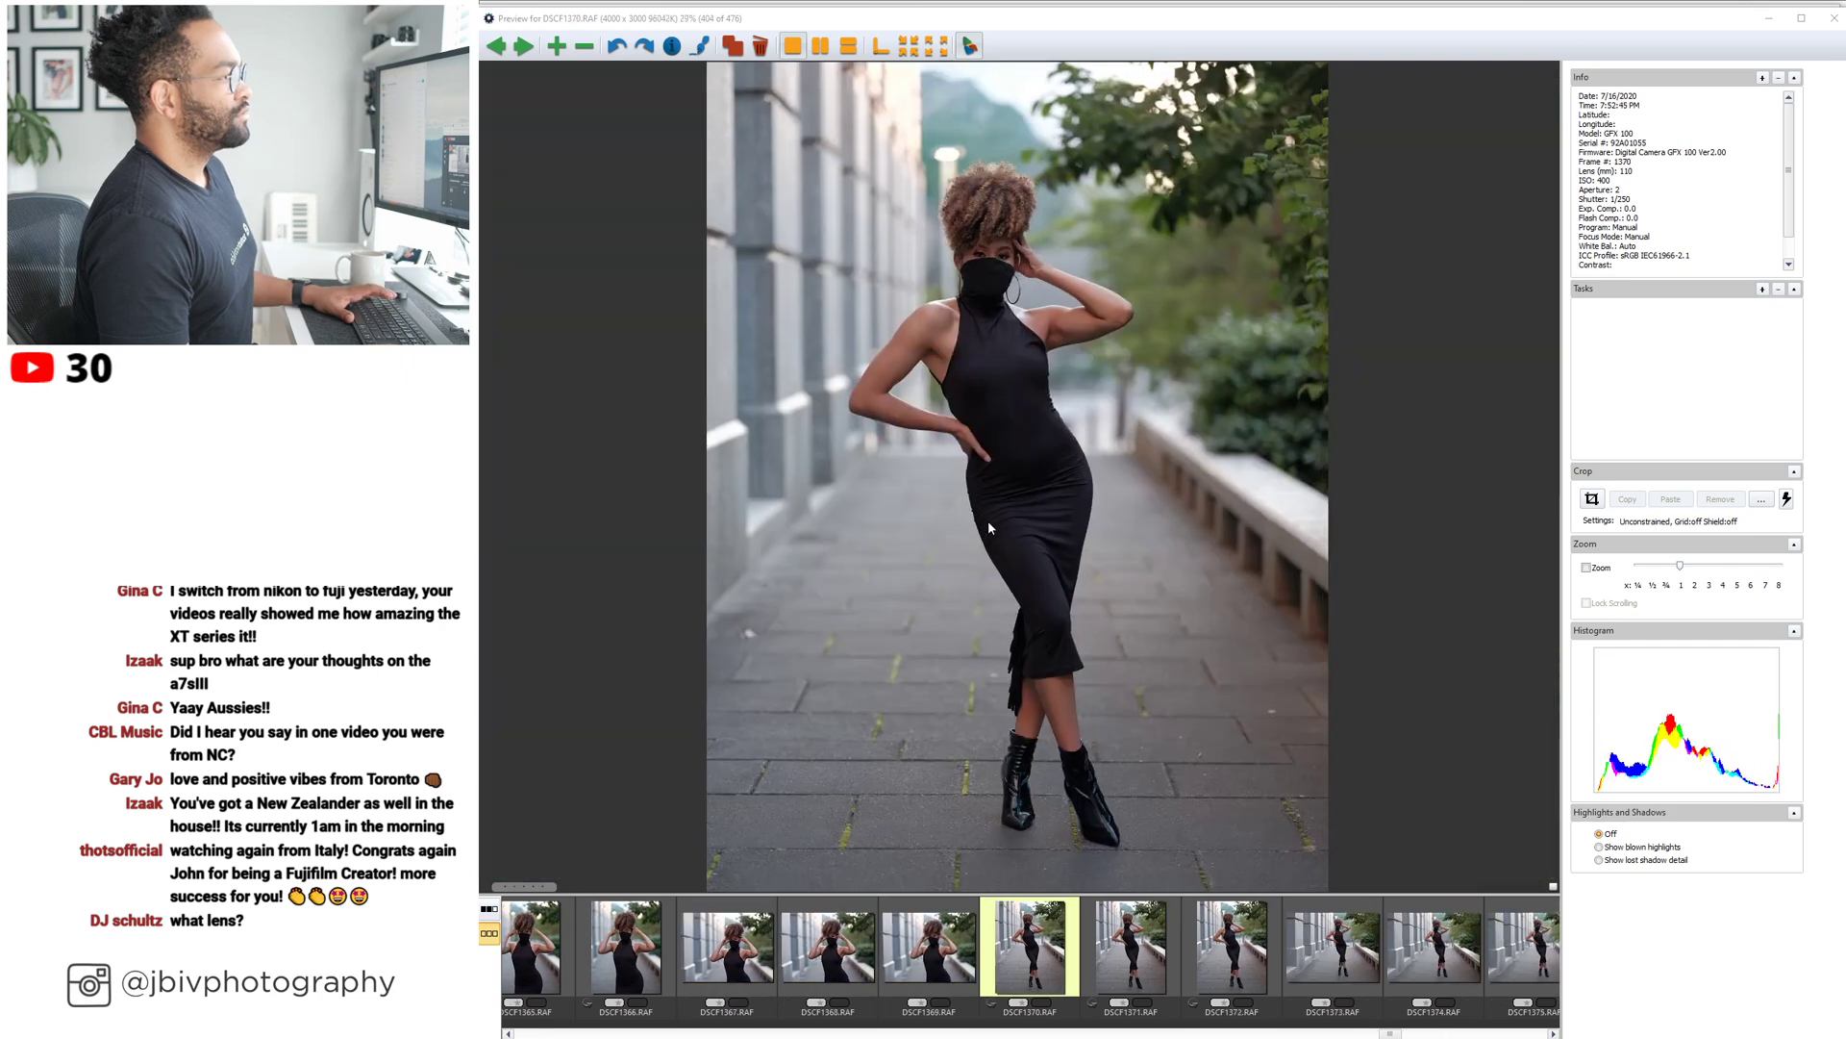
Cull the full-length masked shots from DSCF1370.RAF to DSCF1375.RAF, giving DSCF1371.RAF and DSCF1375.RAF five stars.
{"action": "key", "text": "Right"}
{"action": "key", "text": "Right"}
{"action": "key", "text": "Right"}
{"action": "key", "text": "Right"}
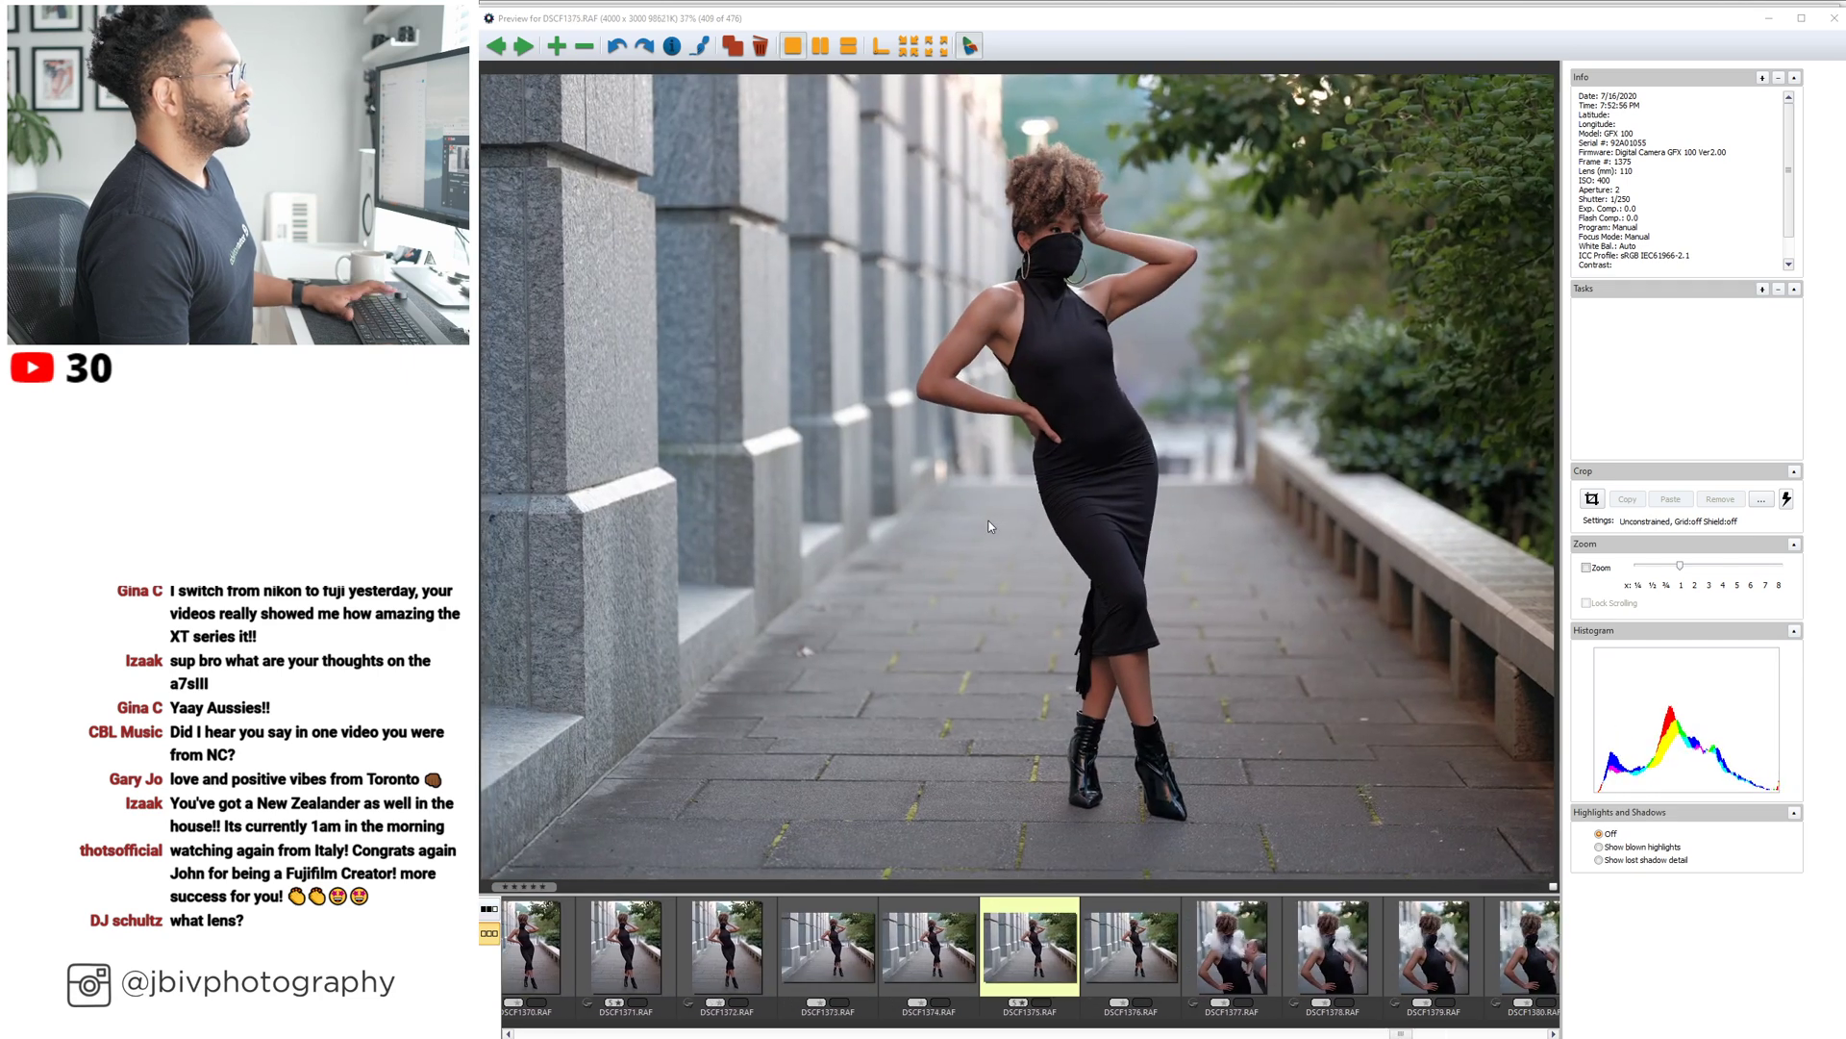
Review the shots from DSCF1375.RAF through the first smoke portraits up to DSCF1388.RAF.
{"action": "key", "text": "Right"}
{"action": "key", "text": "Right"}
{"action": "key", "text": "Right"}
{"action": "key", "text": "Left"}
{"action": "key", "text": "Right"}
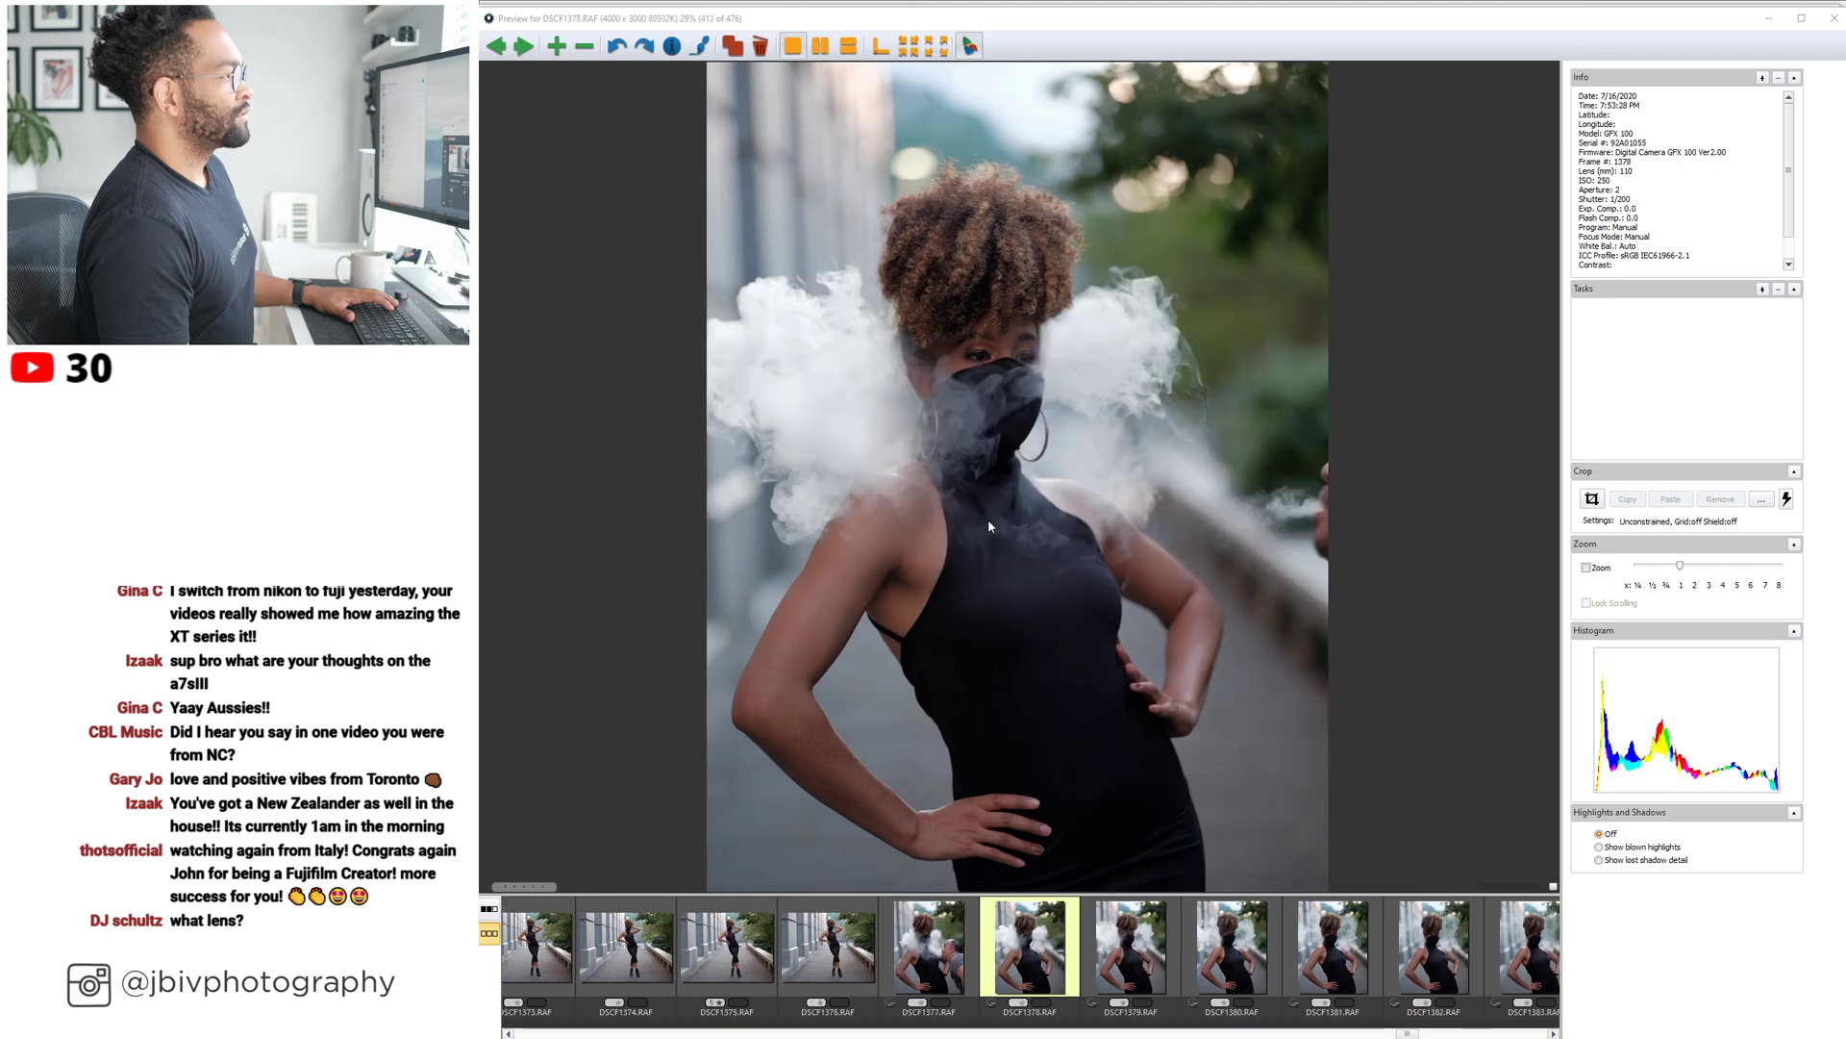
{"action": "key", "text": "Right"}
{"action": "key", "text": "Right"}
{"action": "key", "text": "Right"}
{"action": "key", "text": "Right"}
{"action": "key", "text": "Right"}
{"action": "key", "text": "Right"}
{"action": "key", "text": "Right"}
{"action": "key", "text": "Right"}
{"action": "key", "text": "Right"}
{"action": "key", "text": "Right"}
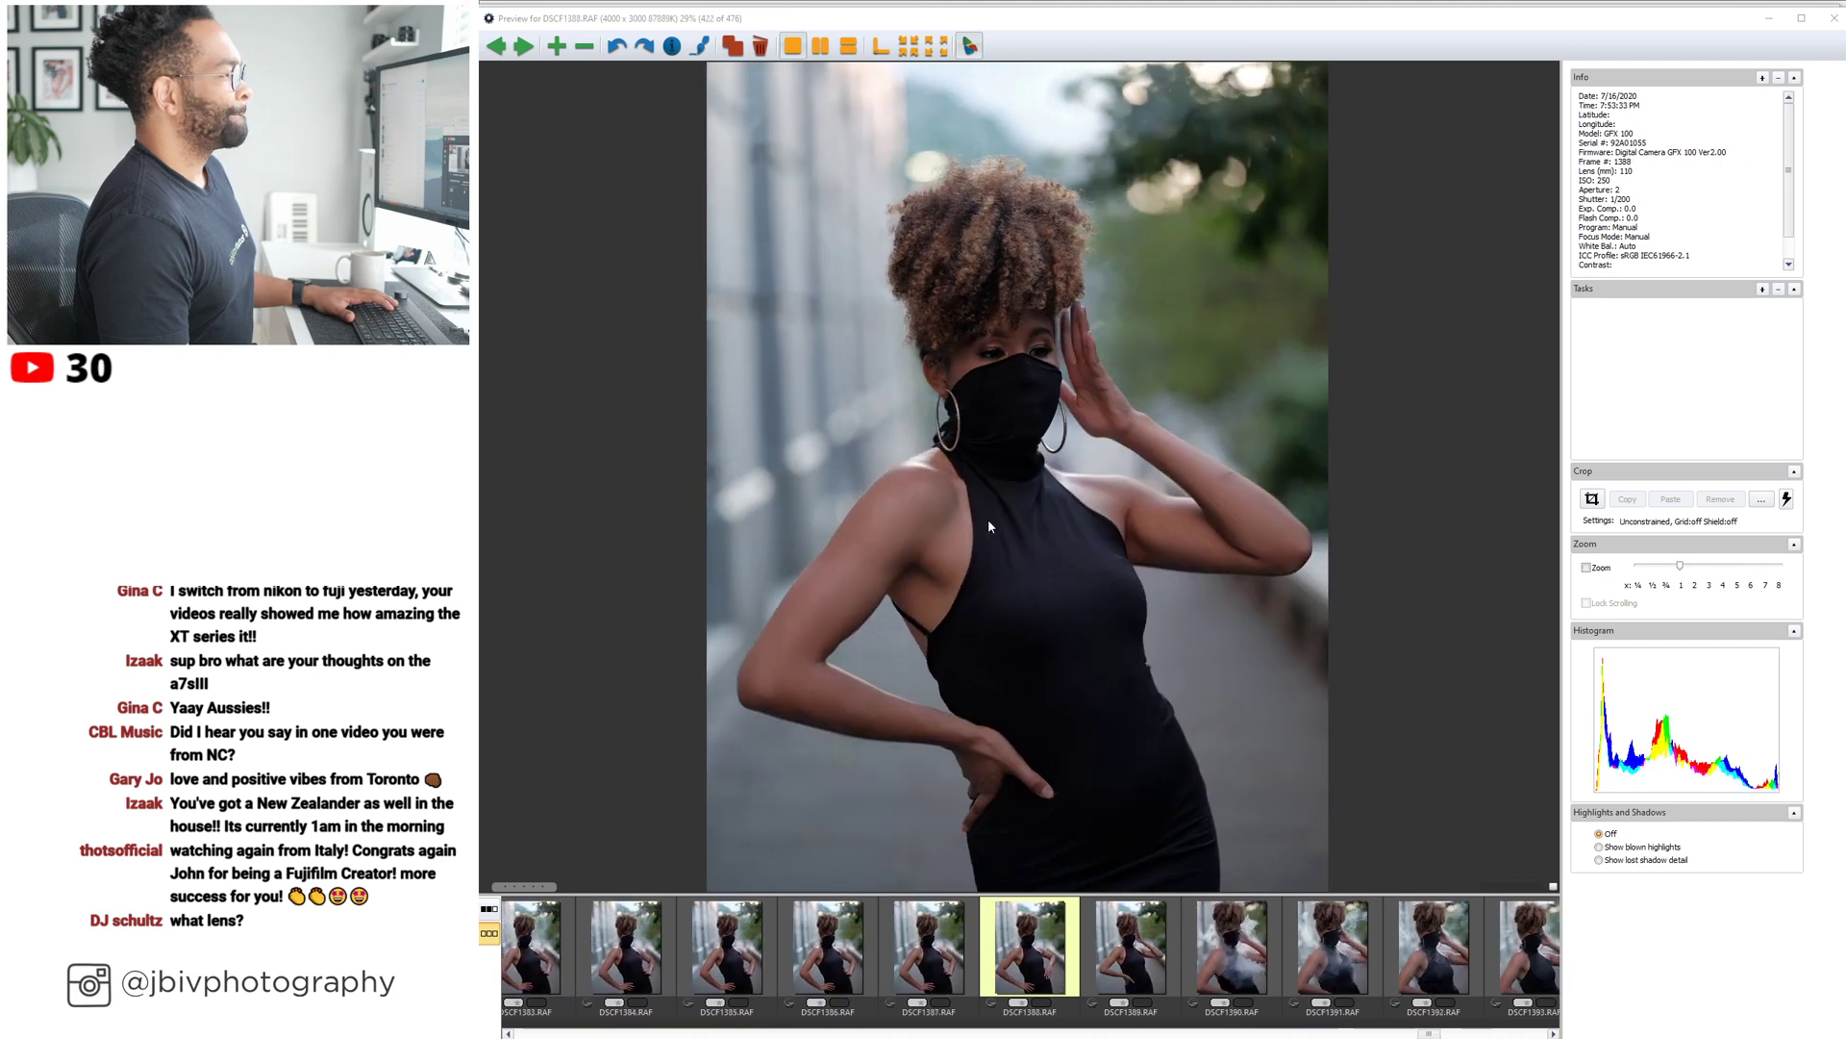
Cull the vertical smoke portraits from DSCF1388.RAF to DSCF1395.RAF, giving DSCF1391.RAF five stars.
{"action": "key", "text": "Right"}
{"action": "key", "text": "Right"}
{"action": "key", "text": "Right"}
{"action": "key", "text": "Right"}
{"action": "key", "text": "Right"}
{"action": "key", "text": "Right"}
{"action": "key", "text": "Right"}
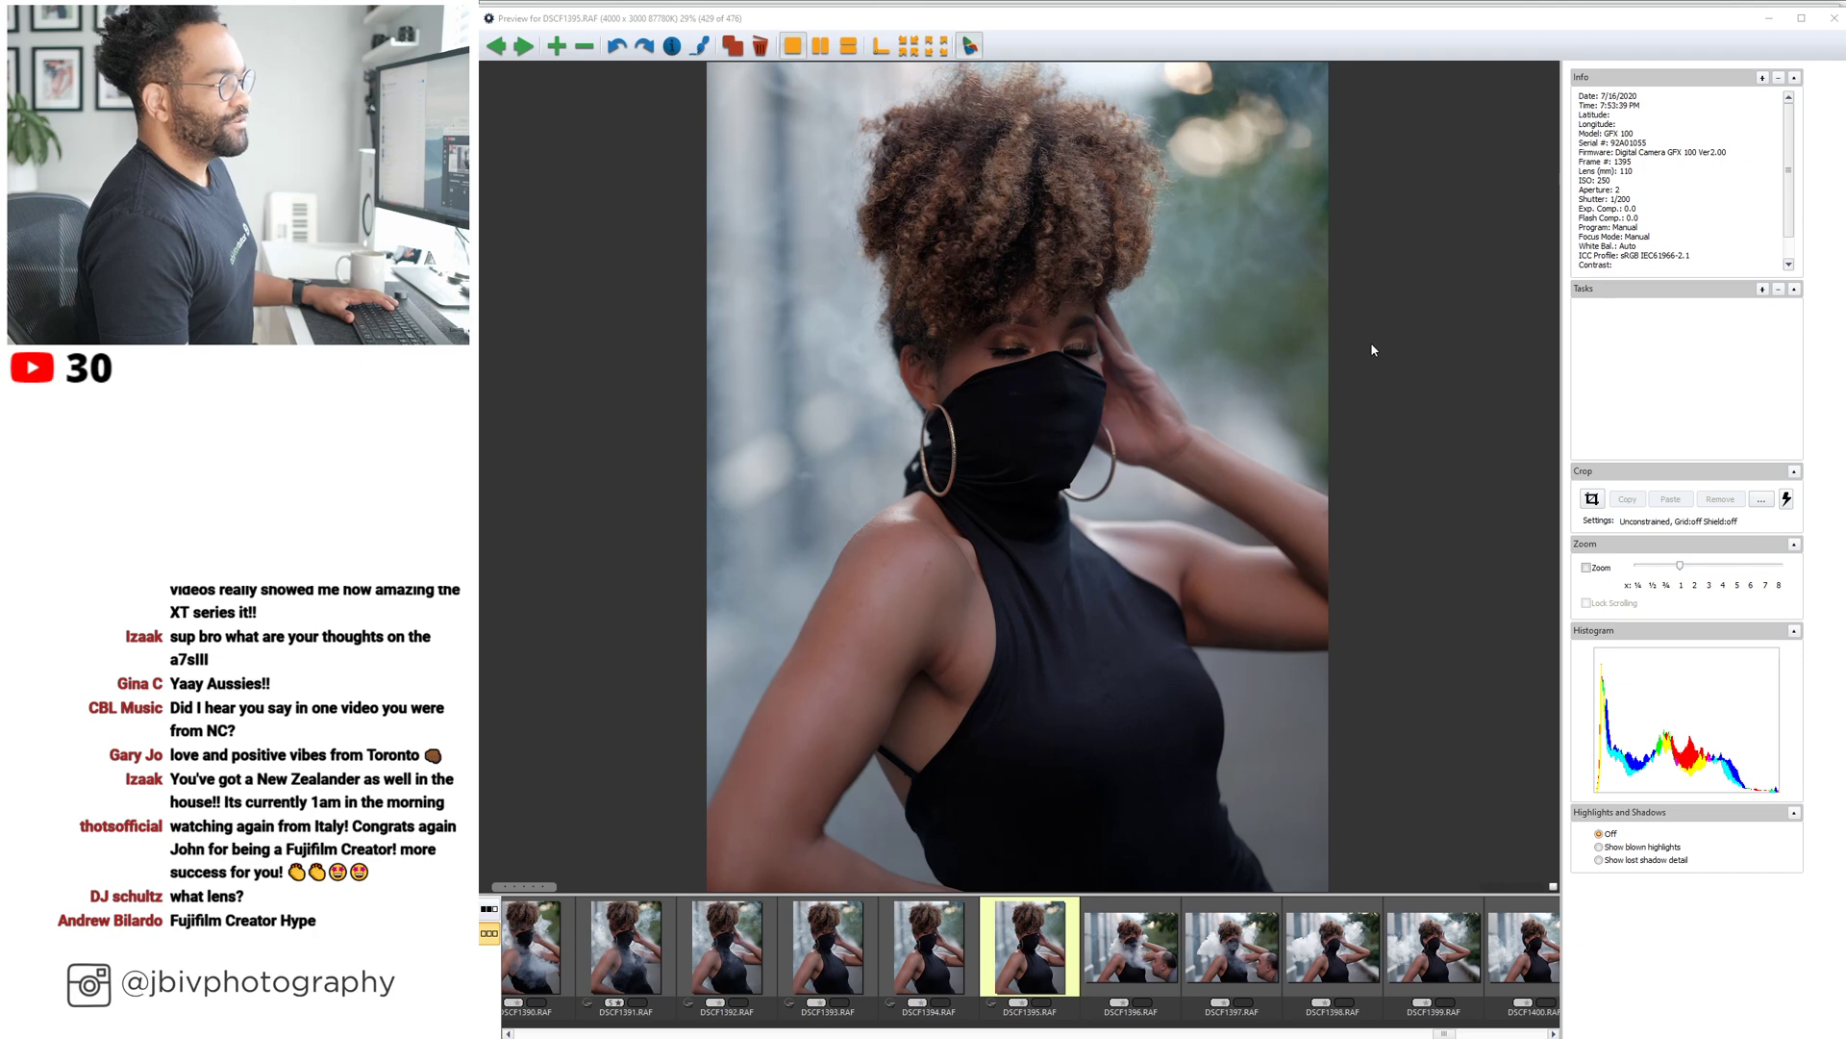
Cull the horizontal smoke portraits from DSCF1395.RAF to DSCF1403.RAF, giving DSCF1399.RAF five stars.
{"action": "key", "text": "Right"}
{"action": "key", "text": "Right"}
{"action": "key", "text": "Right"}
{"action": "key", "text": "Right"}
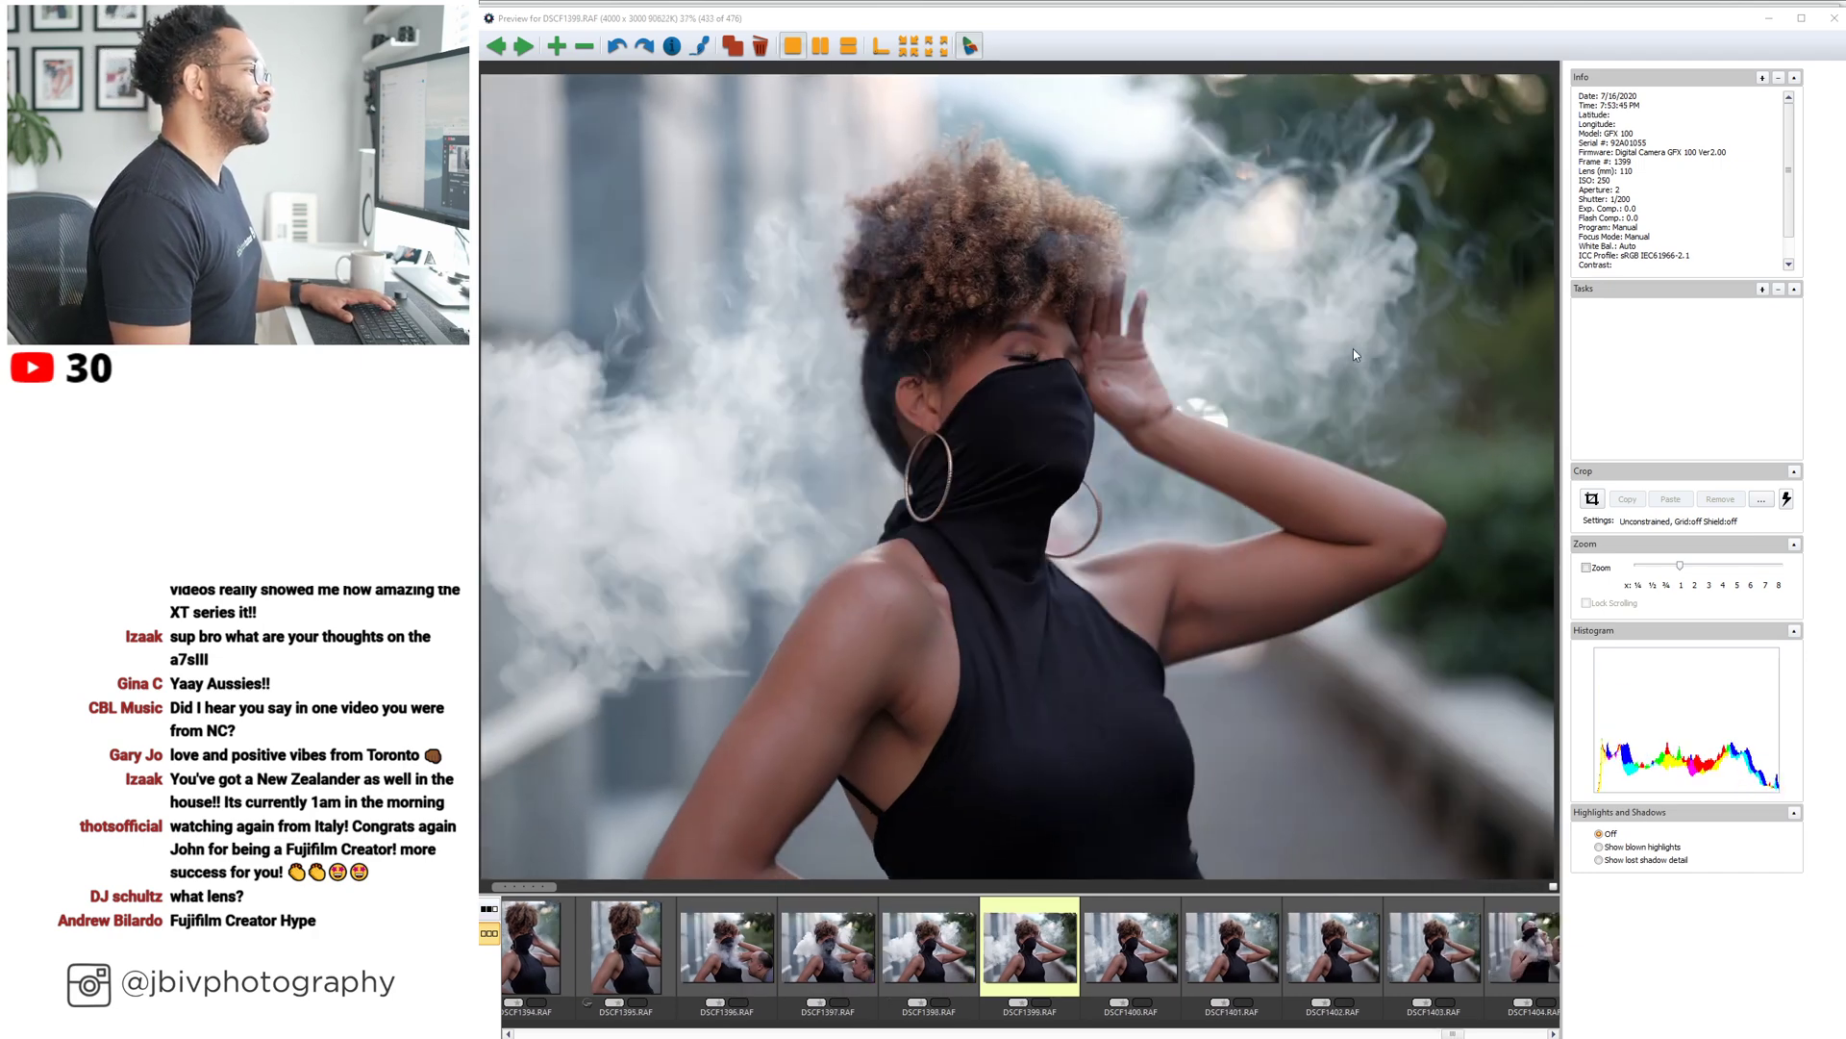
{"action": "key", "text": "Right"}
{"action": "key", "text": "Right"}
{"action": "key", "text": "Right"}
{"action": "key", "text": "Right"}
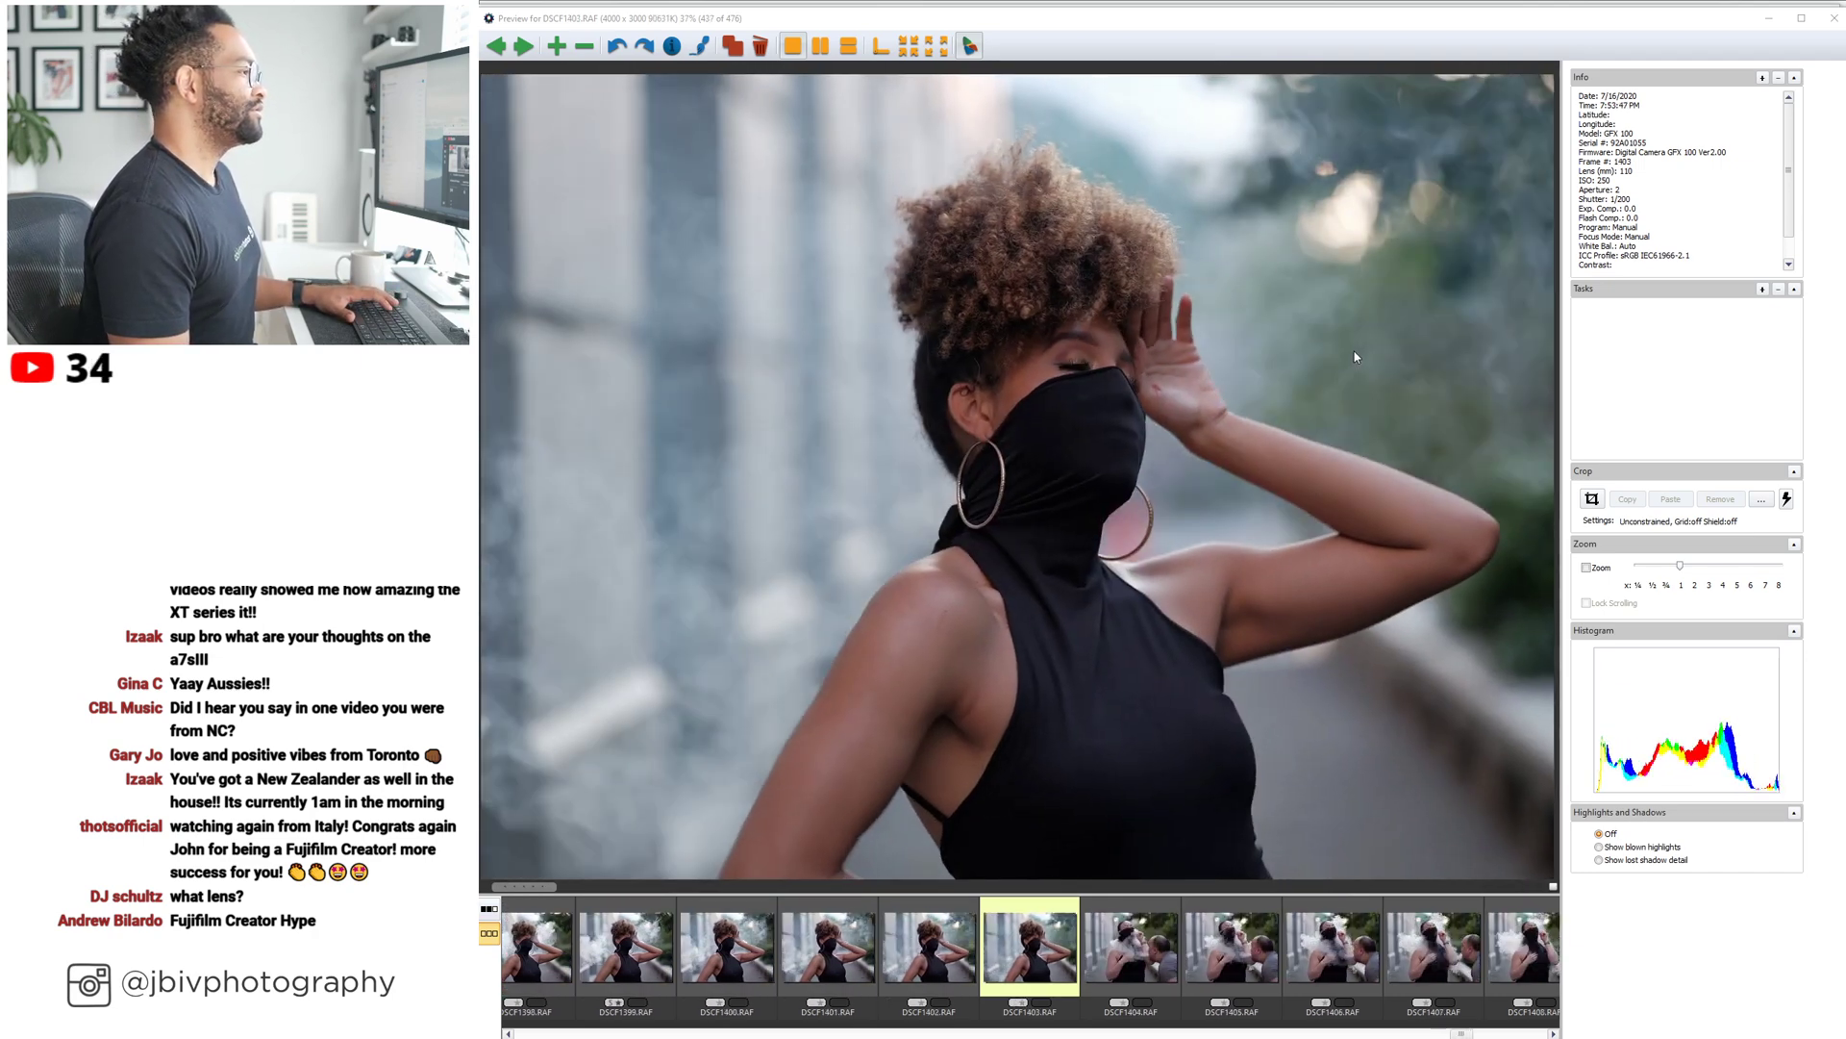
Review the smoke shots from DSCF1403.RAF to the other model's vertical portrait DSCF1415.RAF.
{"action": "key", "text": "Right"}
{"action": "key", "text": "Right"}
{"action": "key", "text": "Right"}
{"action": "key", "text": "Right"}
{"action": "key", "text": "Right"}
{"action": "key", "text": "Right"}
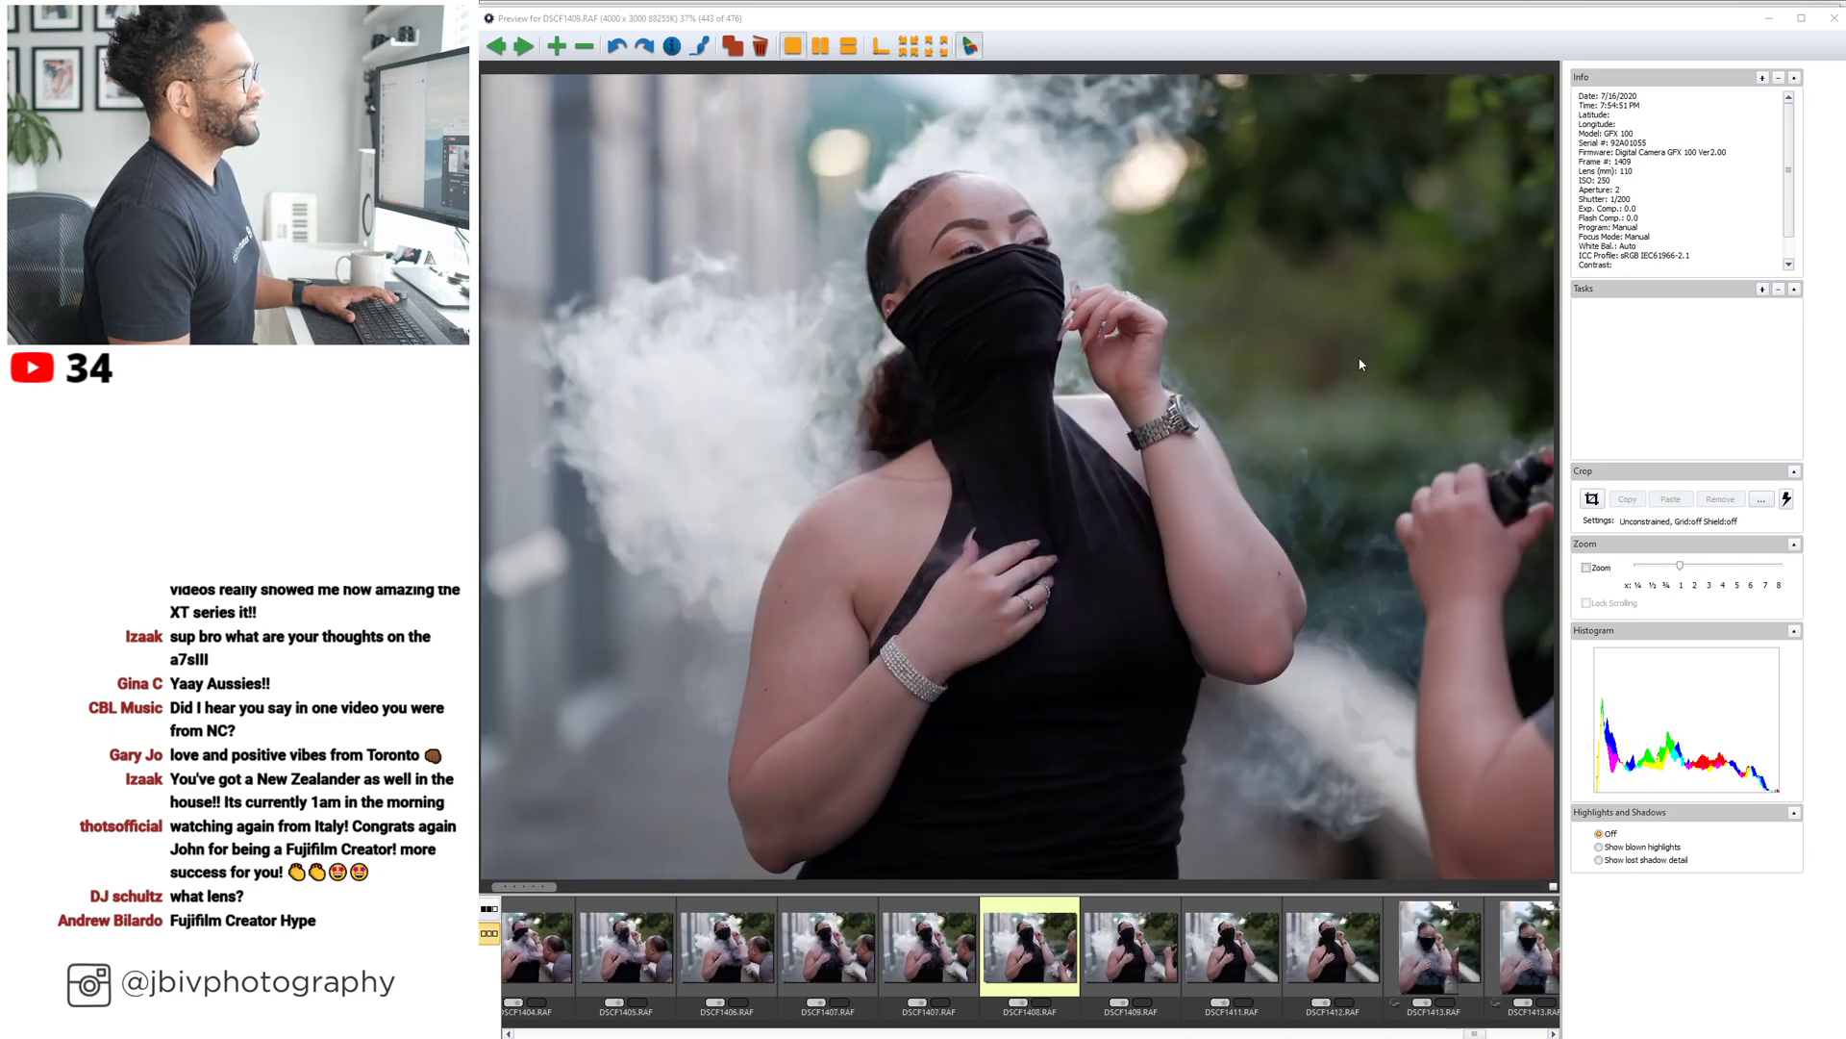
{"action": "key", "text": "Right"}
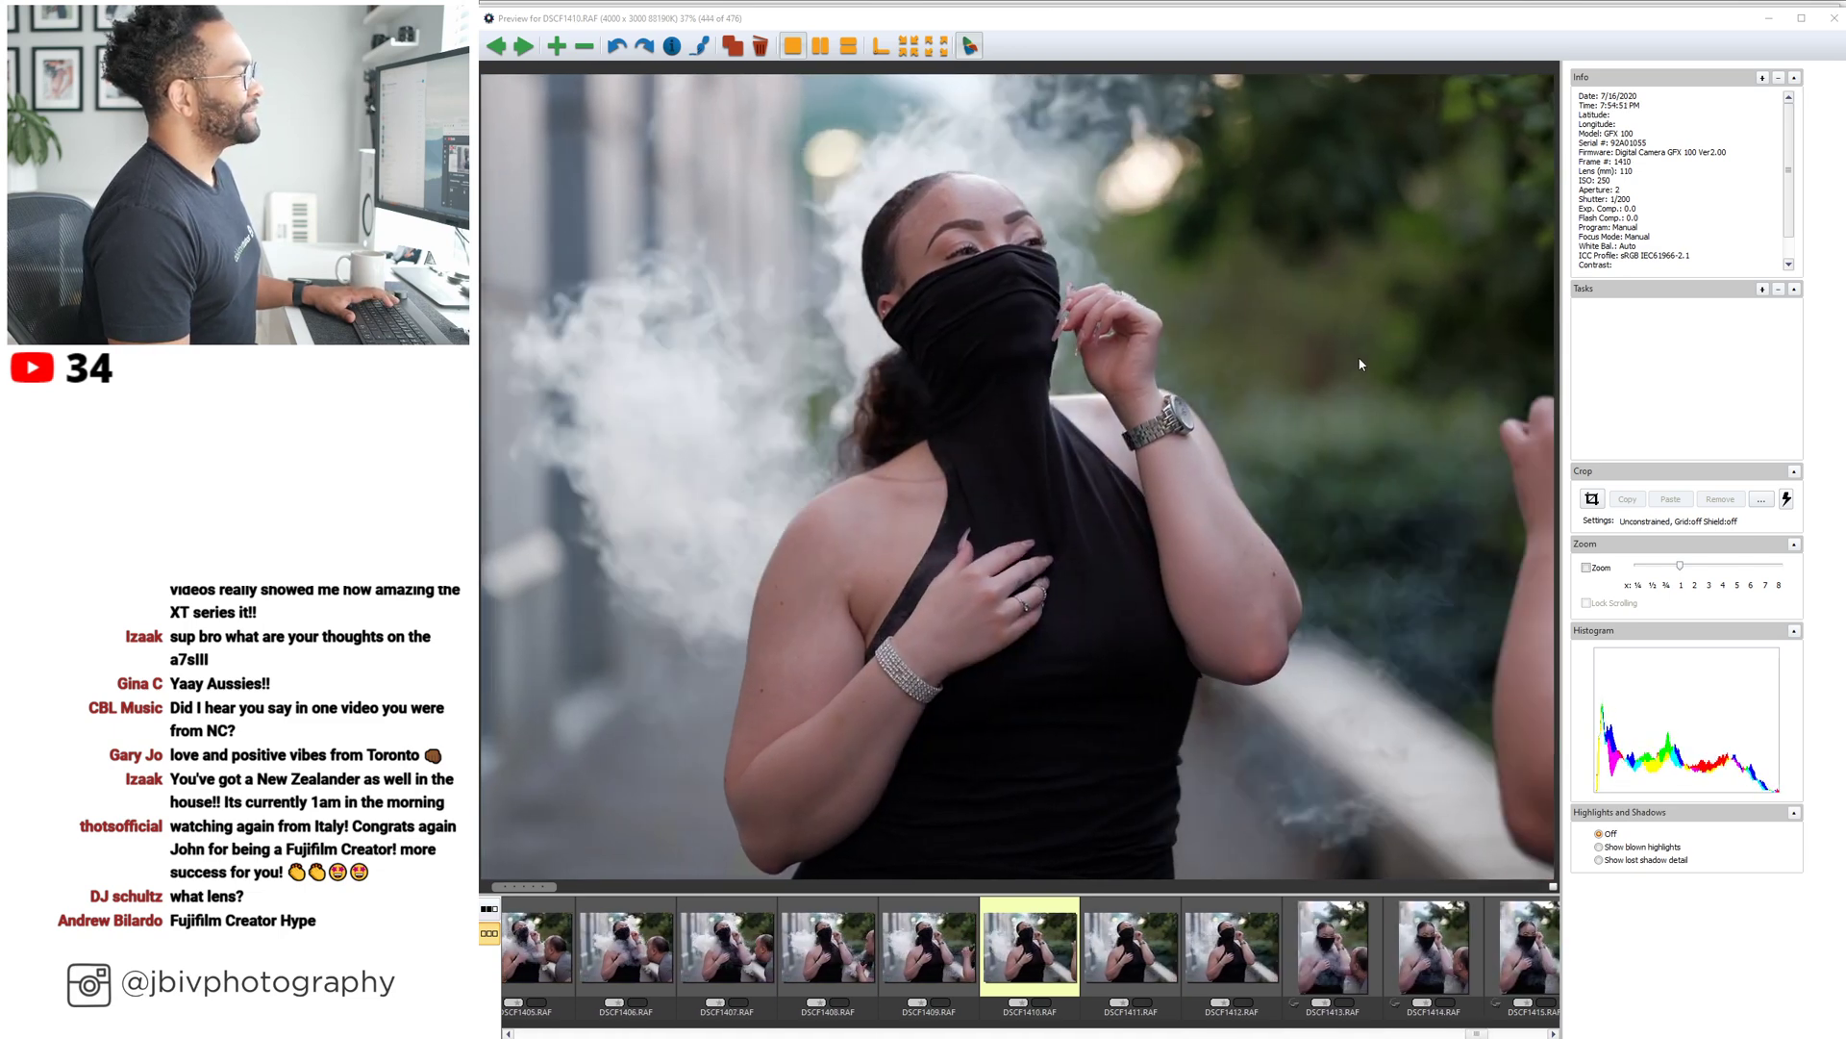
{"action": "key", "text": "Right"}
{"action": "key", "text": "Right"}
{"action": "key", "text": "Right"}
{"action": "key", "text": "Right"}
{"action": "key", "text": "Right"}
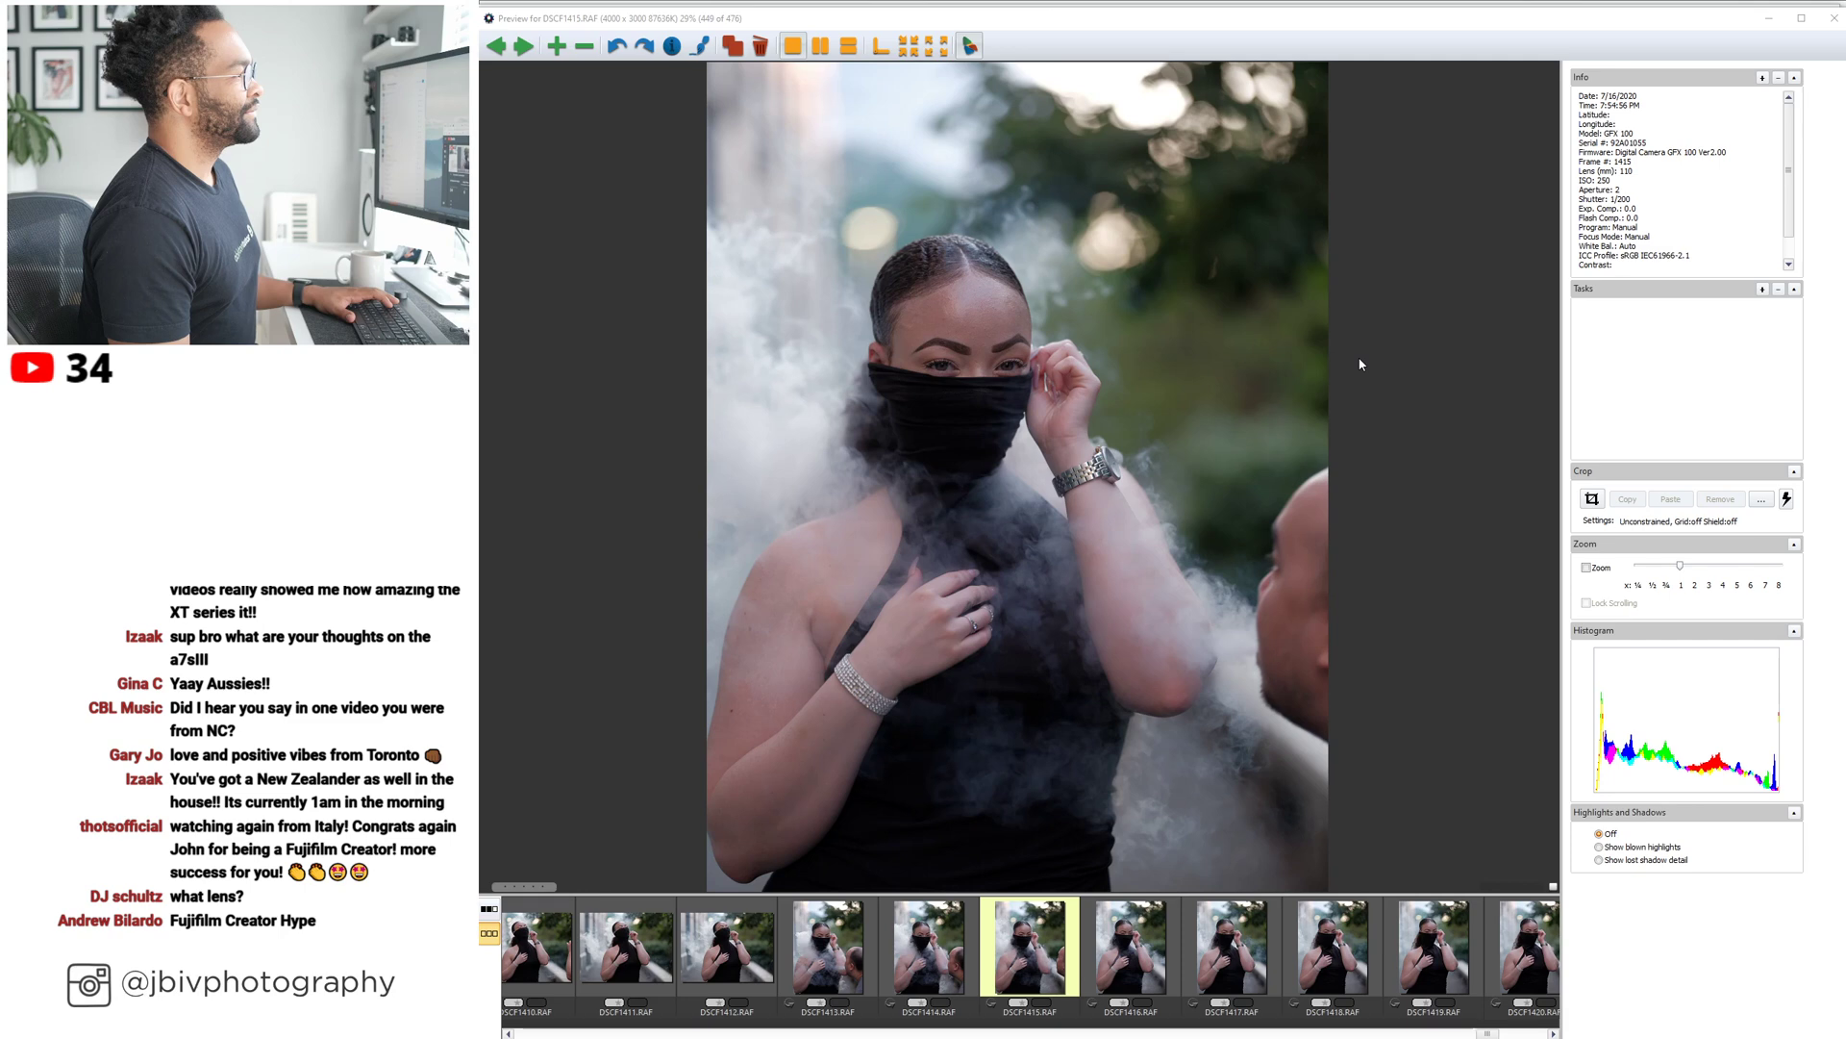
Compare the vertical smoke portraits between DSCF1413.RAF and DSCF1419.RAF and give DSCF1416.RAF five stars.
{"action": "key", "text": "Right"}
{"action": "key", "text": "Right"}
{"action": "key", "text": "Right"}
{"action": "key", "text": "Right"}
{"action": "key", "text": "Right"}
{"action": "key", "text": "Right"}
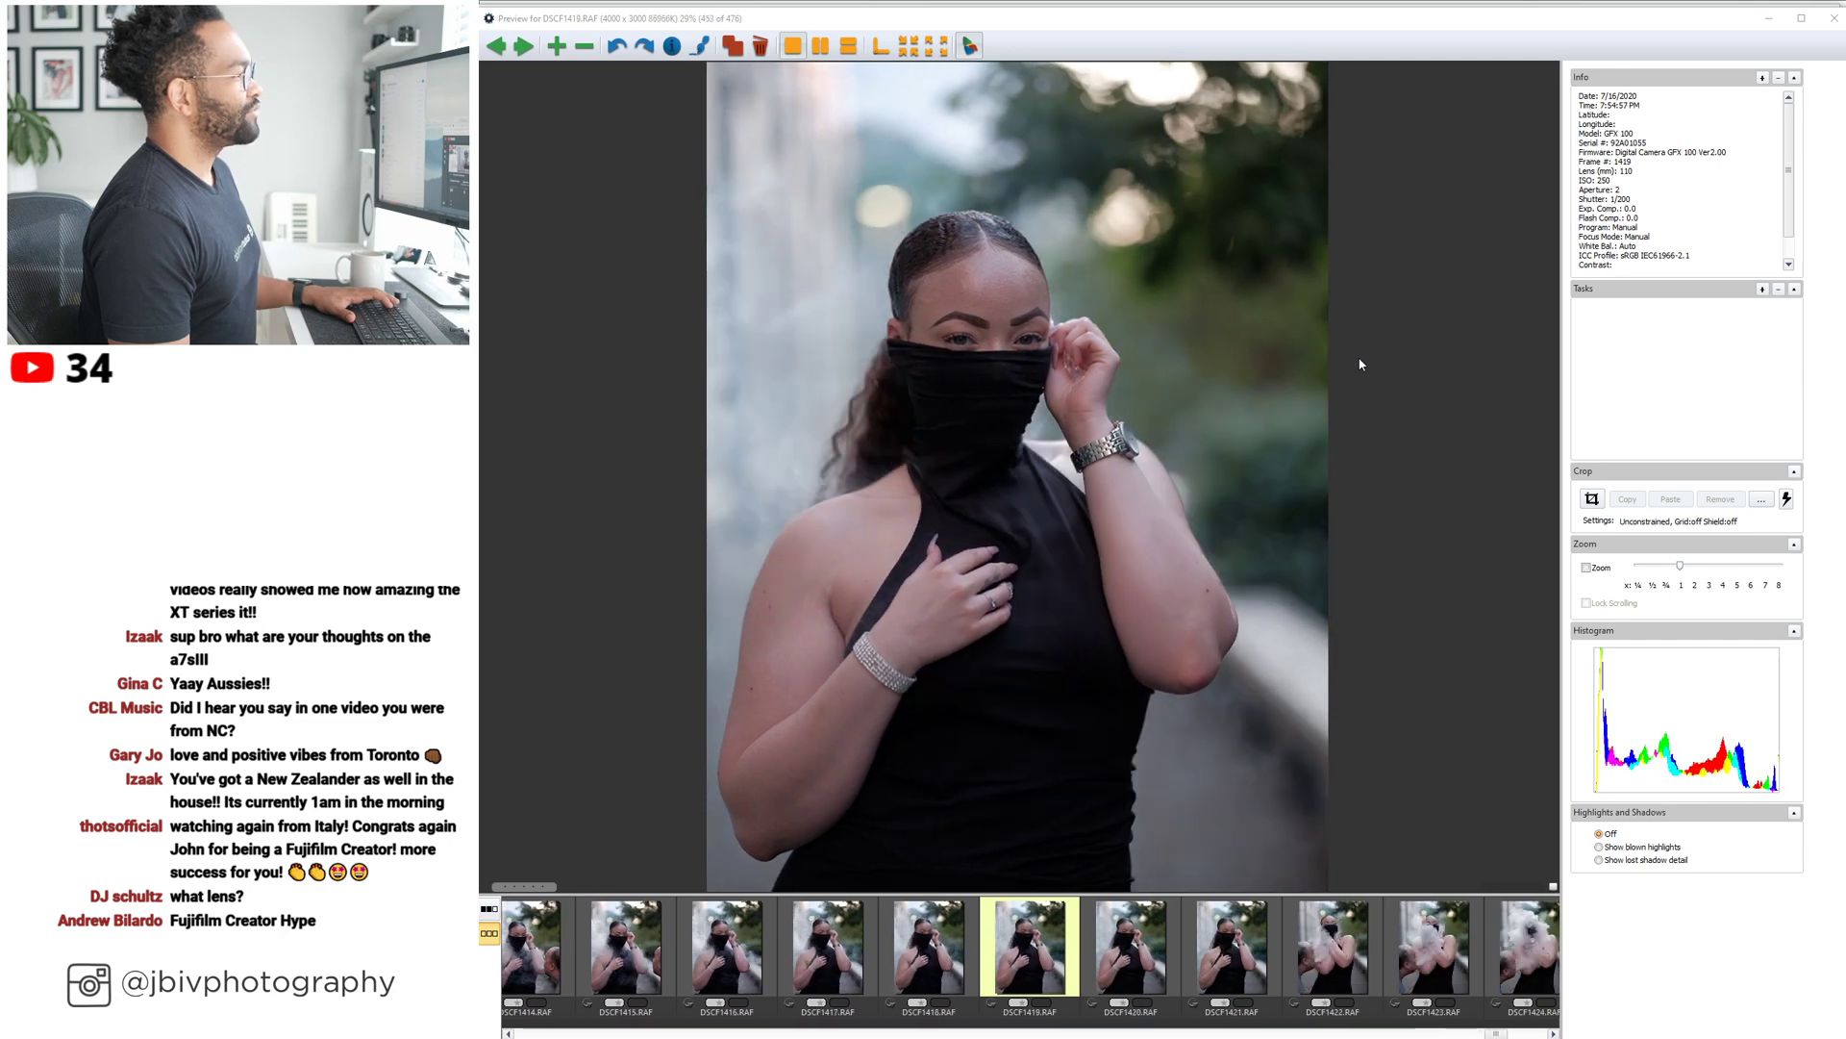
{"action": "key", "text": "Left"}
{"action": "key", "text": "Left"}
{"action": "key", "text": "Left"}
{"action": "key", "text": "Left"}
{"action": "key", "text": "Left"}
{"action": "key", "text": "Left"}
{"action": "key", "text": "Left"}
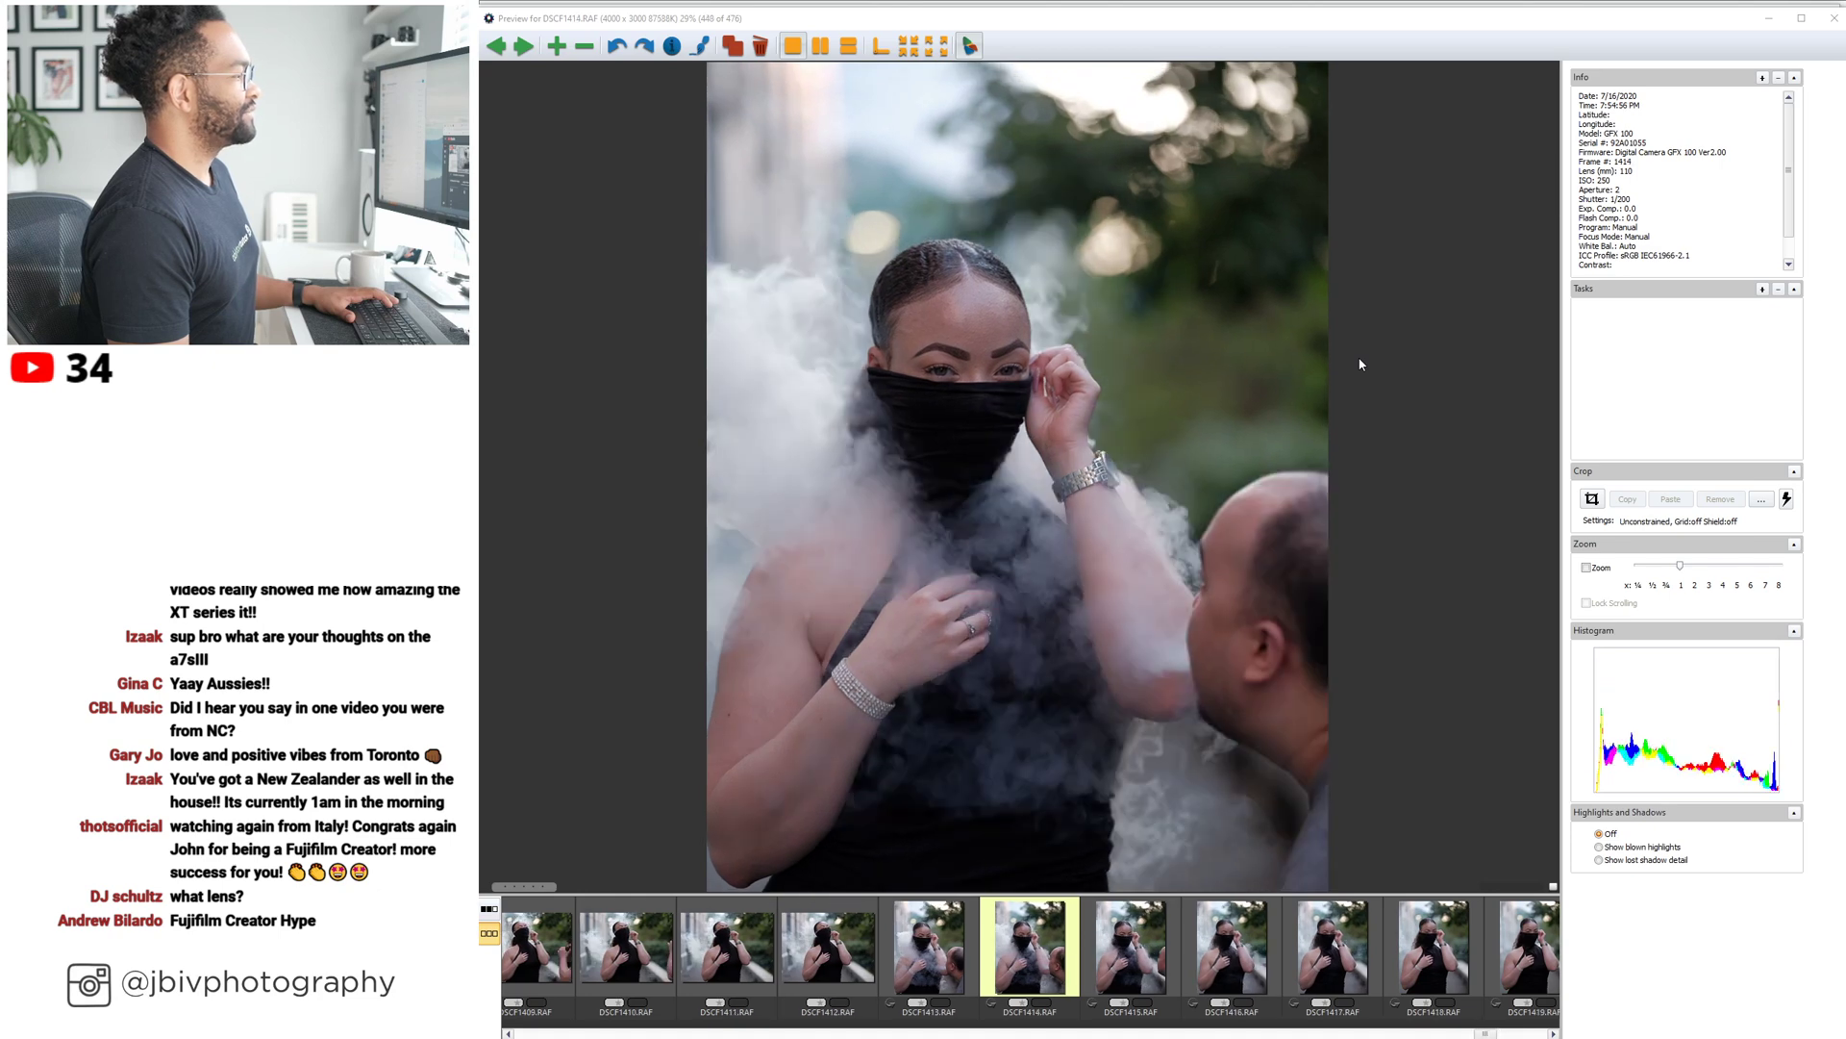
{"action": "key", "text": "Right"}
{"action": "key", "text": "Right"}
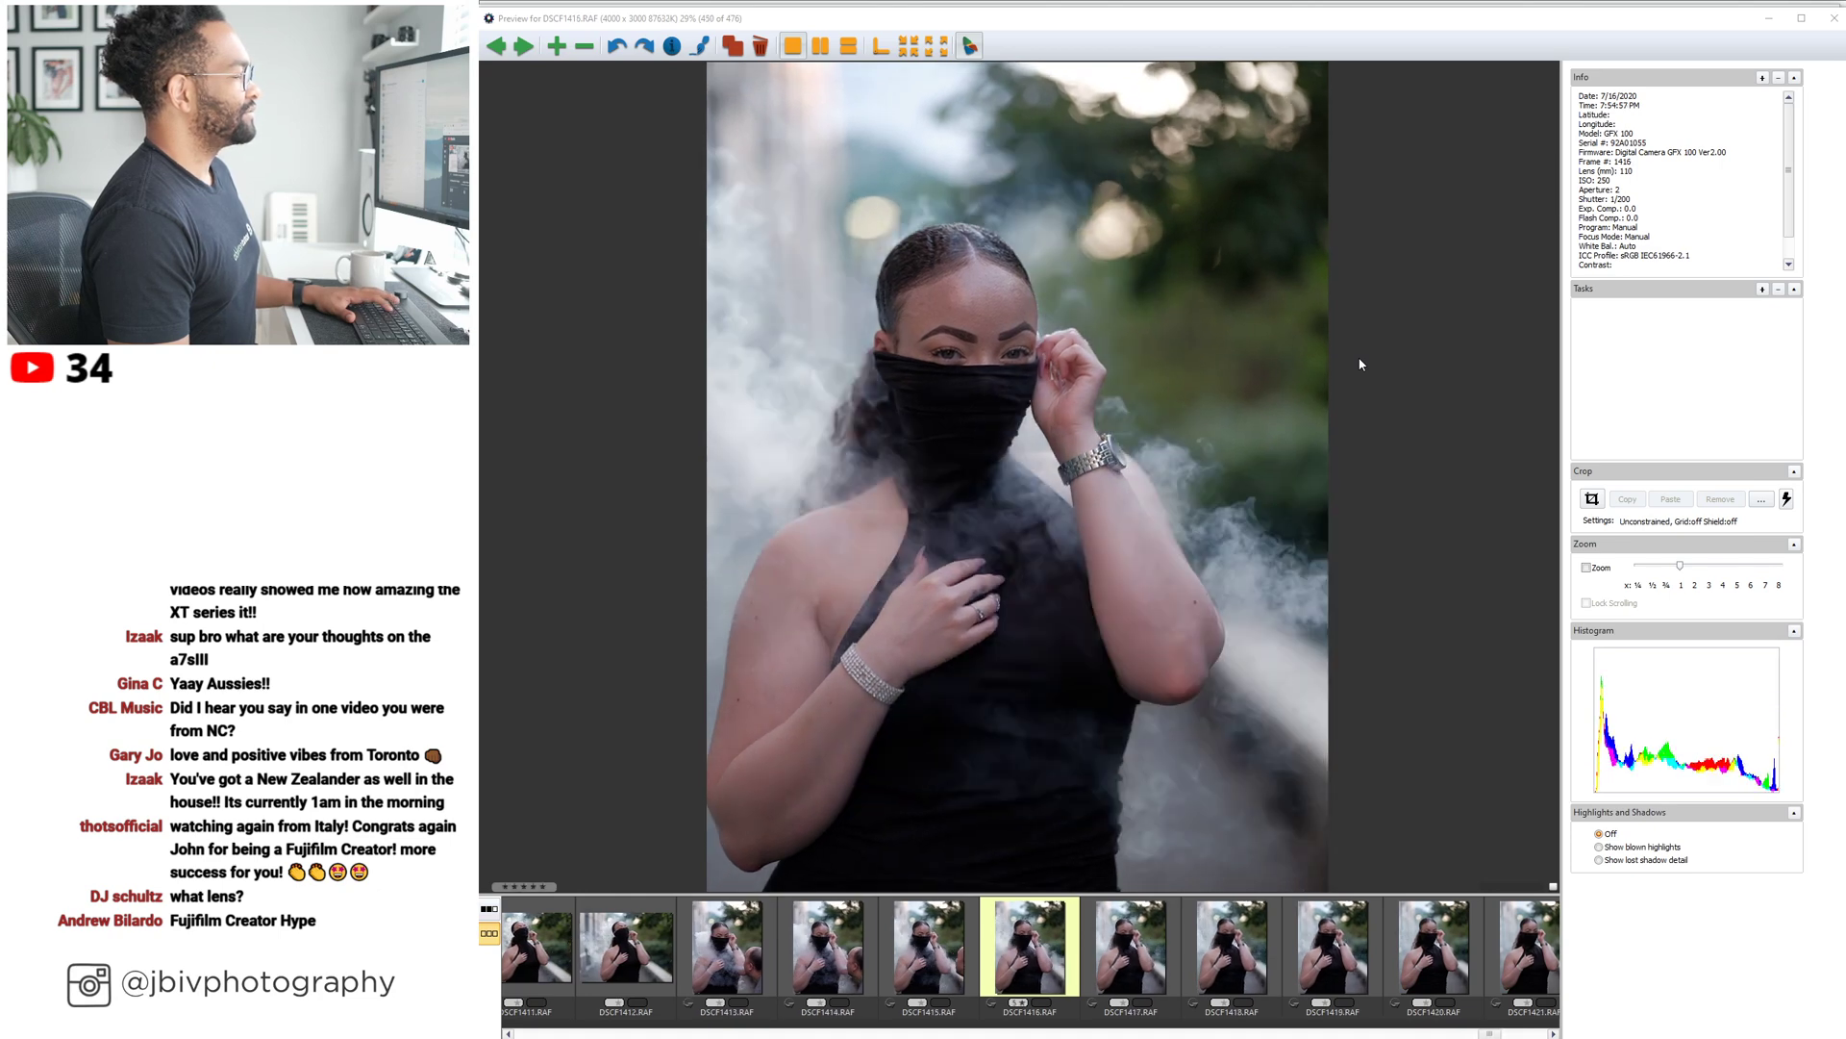
Review the vertical smoke portraits from DSCF1416.RAF to the crossed-arms pose in DSCF1425.RAF.
{"action": "key", "text": "Right"}
{"action": "key", "text": "Right"}
{"action": "key", "text": "Right"}
{"action": "key", "text": "Right"}
{"action": "key", "text": "Right"}
{"action": "key", "text": "Right"}
{"action": "key", "text": "Right"}
{"action": "key", "text": "Right"}
{"action": "key", "text": "Right"}
{"action": "key", "text": "Right"}
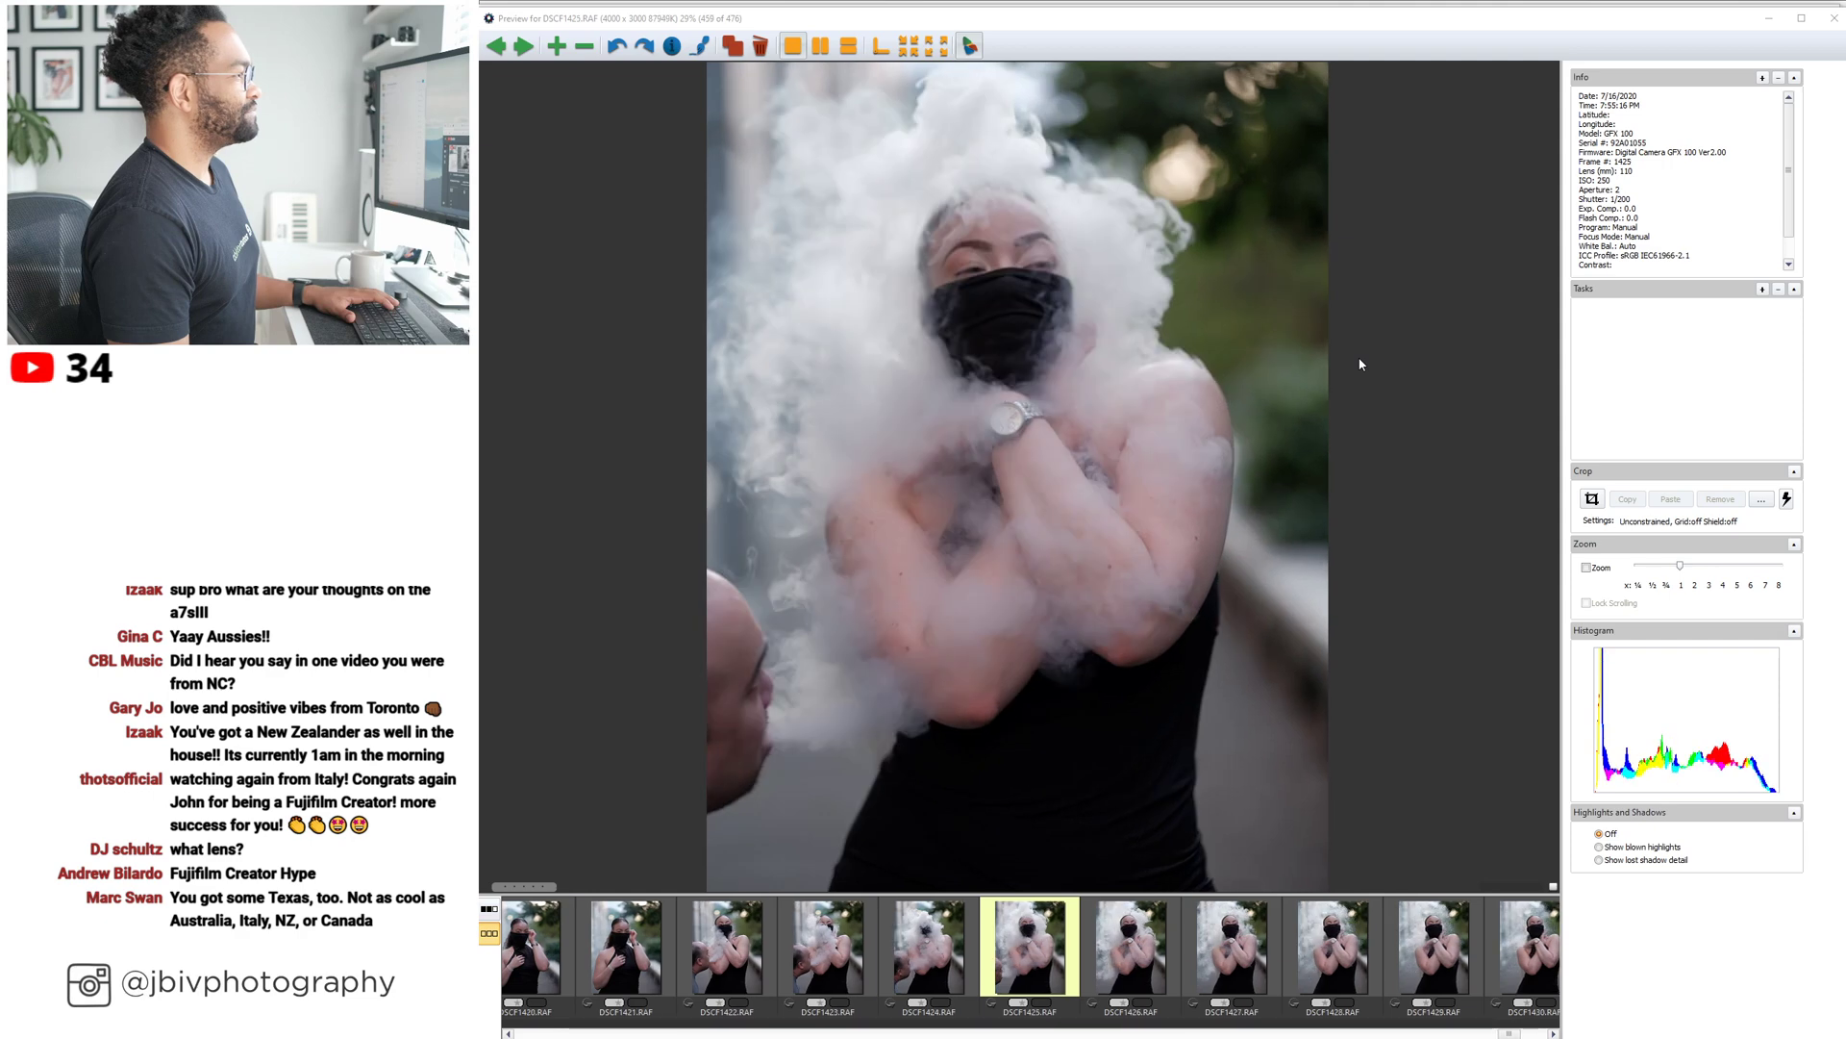
Cull the crossed-arms smoke portraits from DSCF1425.RAF to DSCF1436.RAF, giving DSCF1426.RAF five stars.
{"action": "key", "text": "Right"}
{"action": "key", "text": "Right"}
{"action": "key", "text": "Right"}
{"action": "key", "text": "Right"}
{"action": "key", "text": "Right"}
{"action": "key", "text": "Right"}
{"action": "key", "text": "Right"}
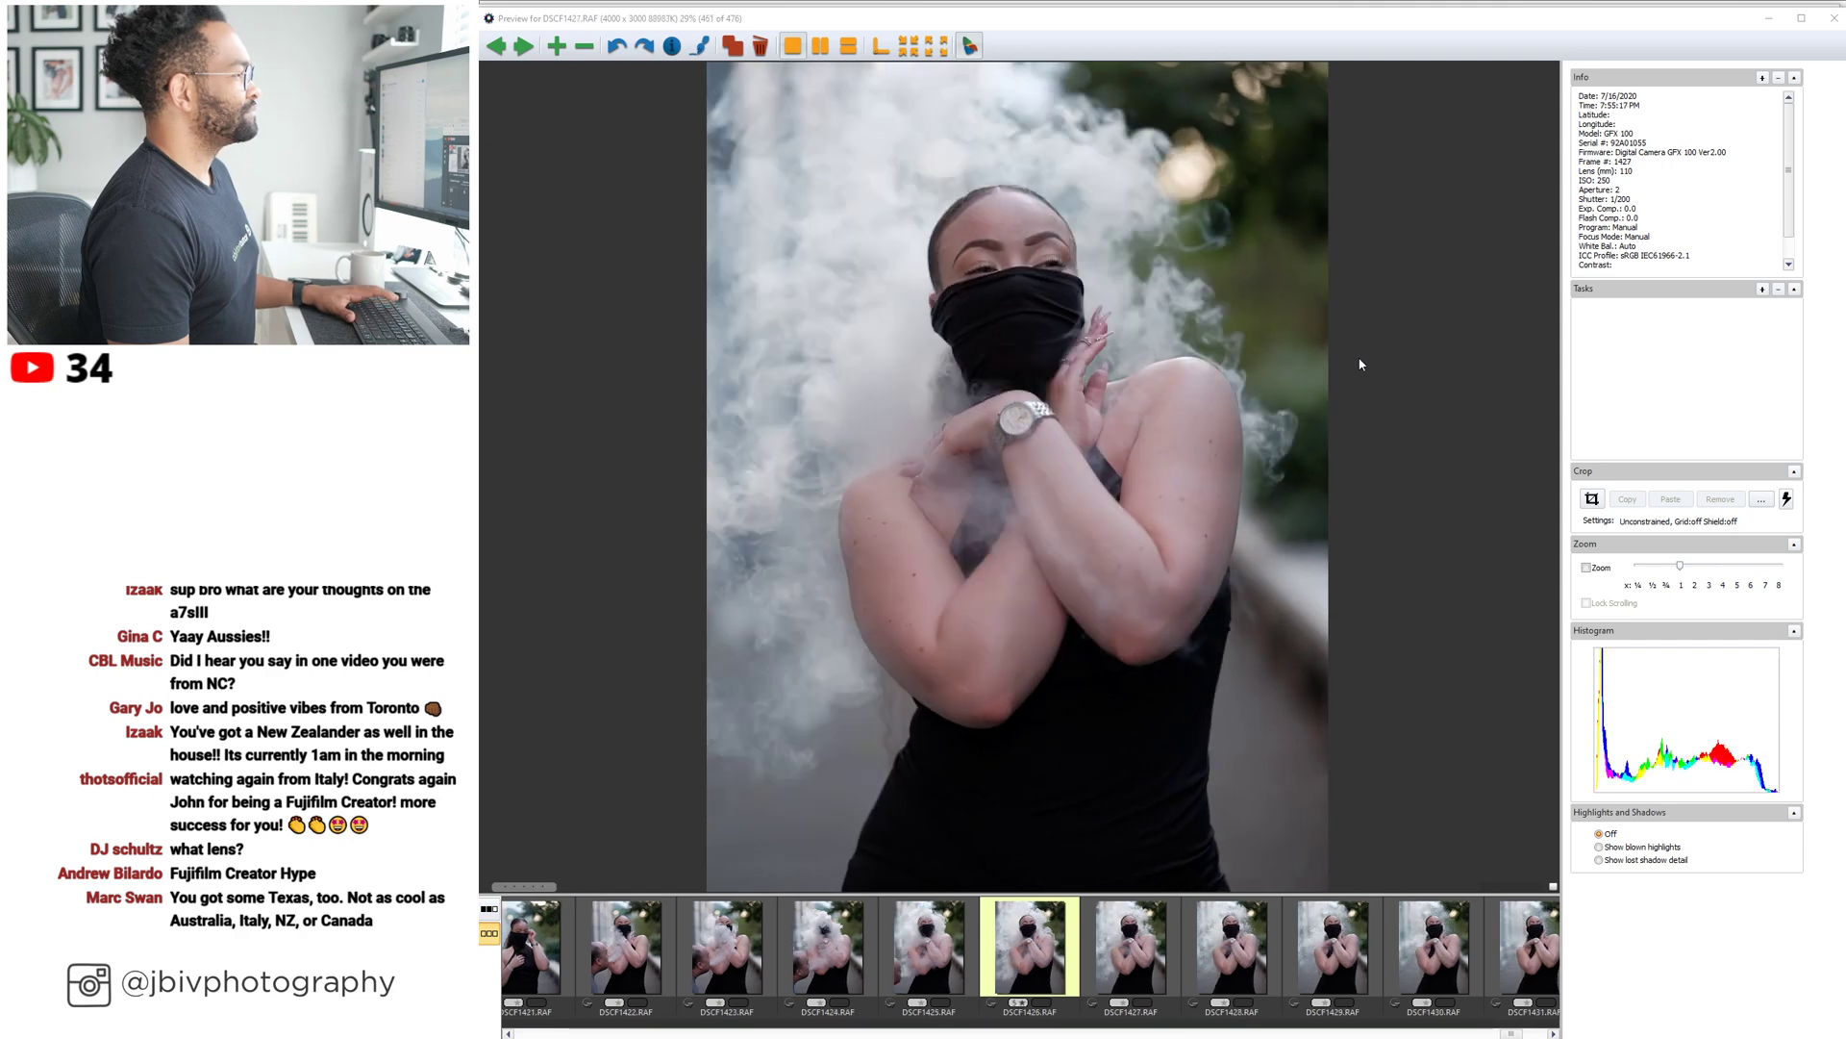
{"action": "key", "text": "Right"}
{"action": "key", "text": "Right"}
{"action": "key", "text": "Right"}
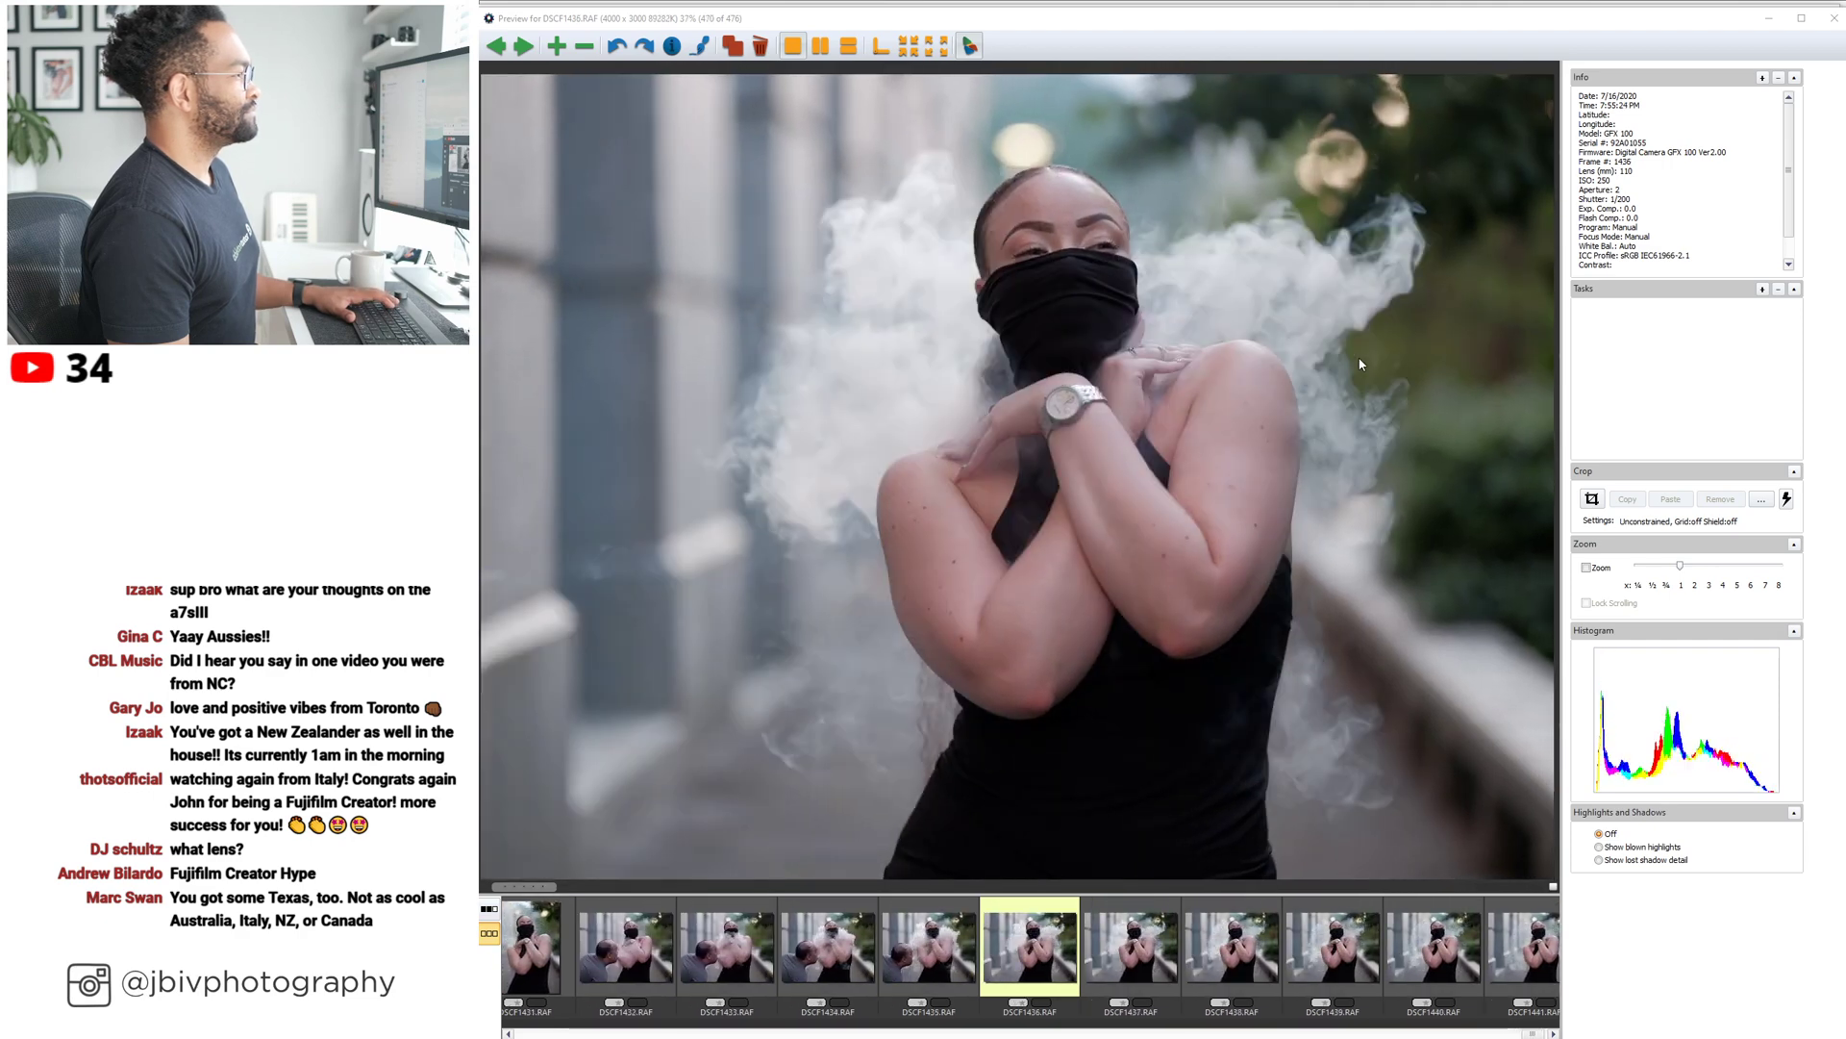
Give DSCF1436.RAF five stars, review the remaining shots through DSCF1442.RAF and close the preview.
{"action": "key", "text": "Right"}
{"action": "key", "text": "Right"}
{"action": "key", "text": "Right"}
{"action": "key", "text": "Right"}
{"action": "key", "text": "Right"}
{"action": "key", "text": "Right"}
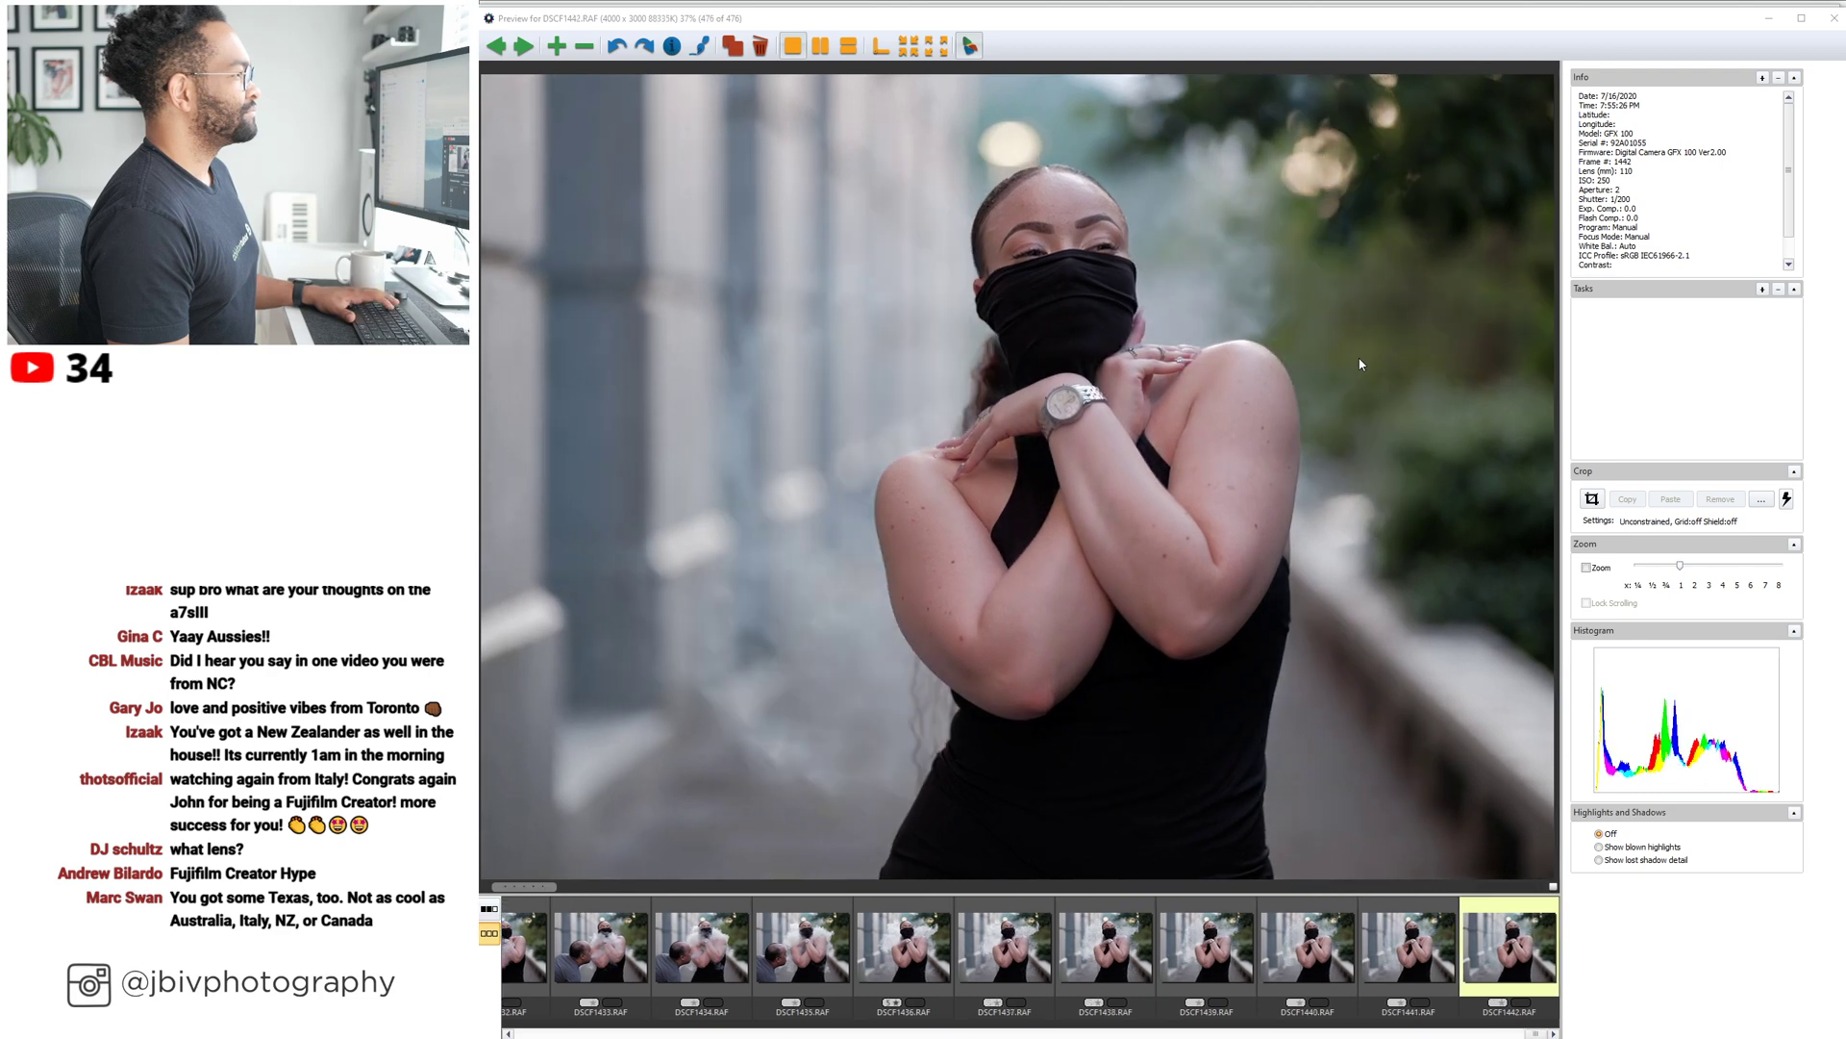
{"action": "left_click", "coordinate": [1834, 19]}
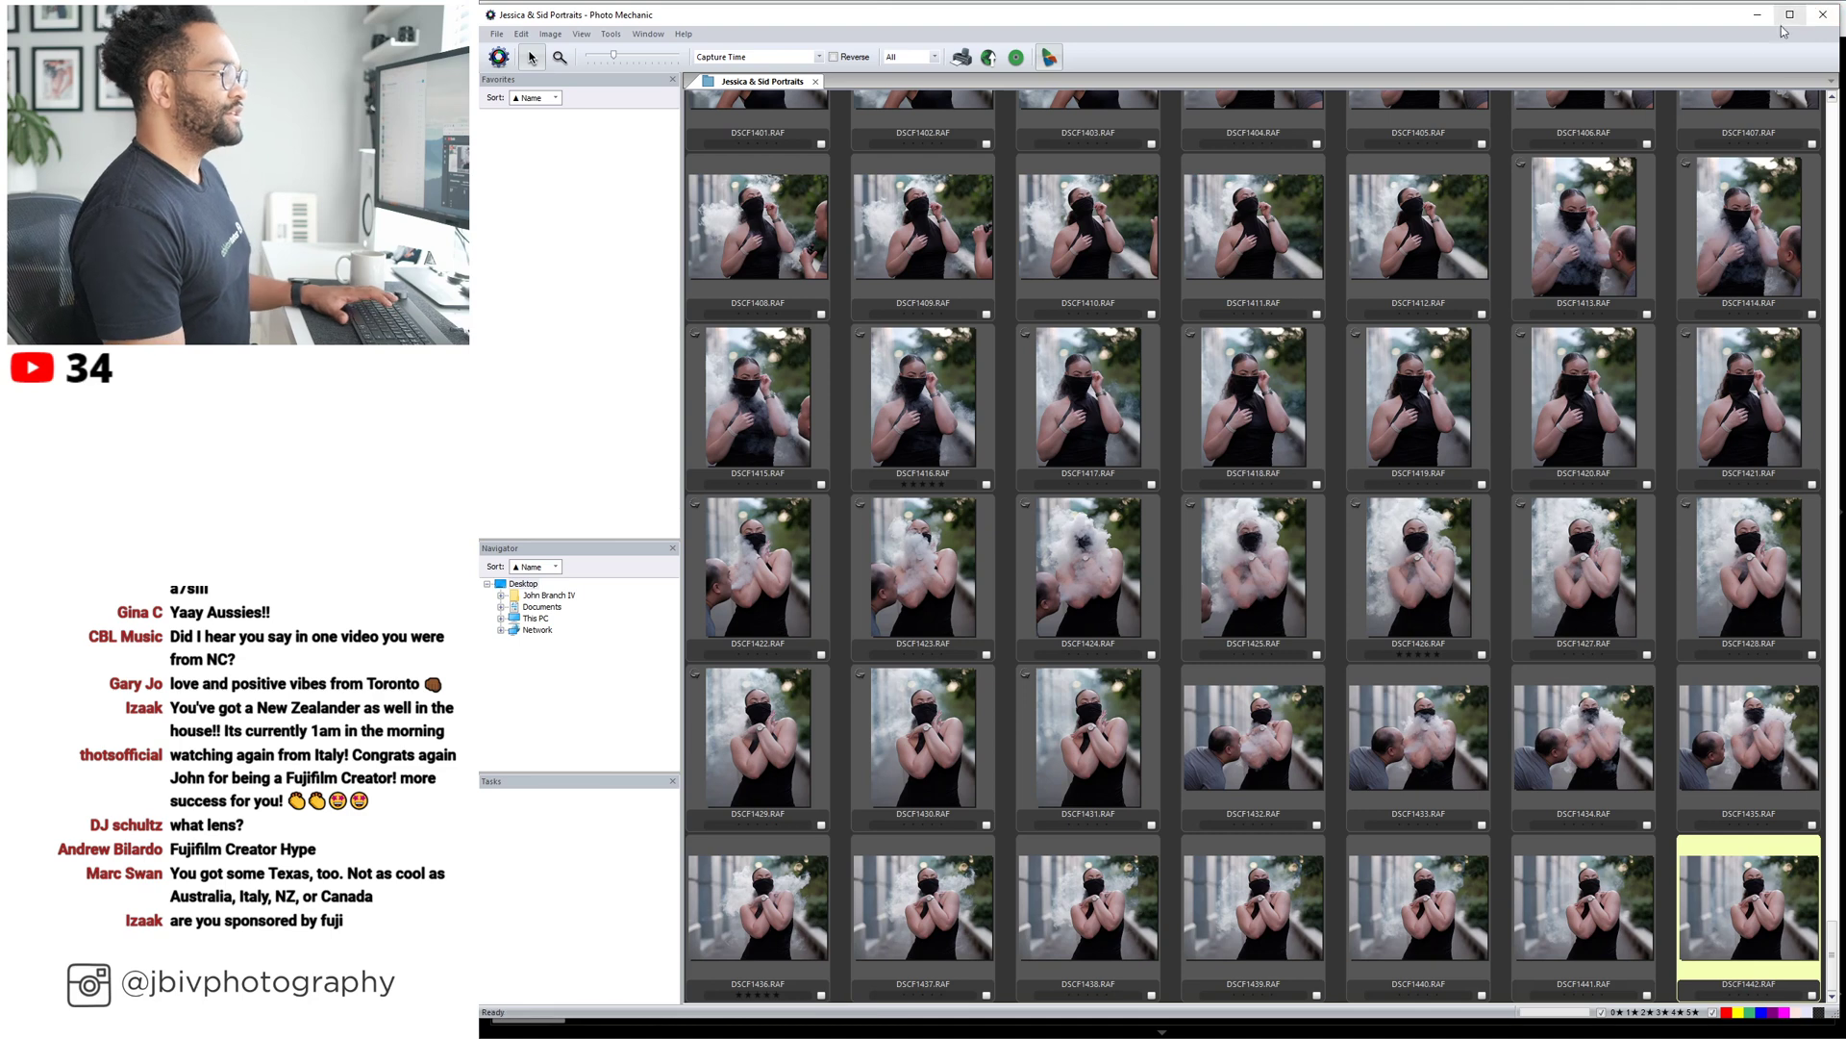
Switch to Lightroom Classic and filter the session folder by attribute to unedited photos rated four stars or lower.
{"action": "mouse_move", "coordinate": [1391, 171]}
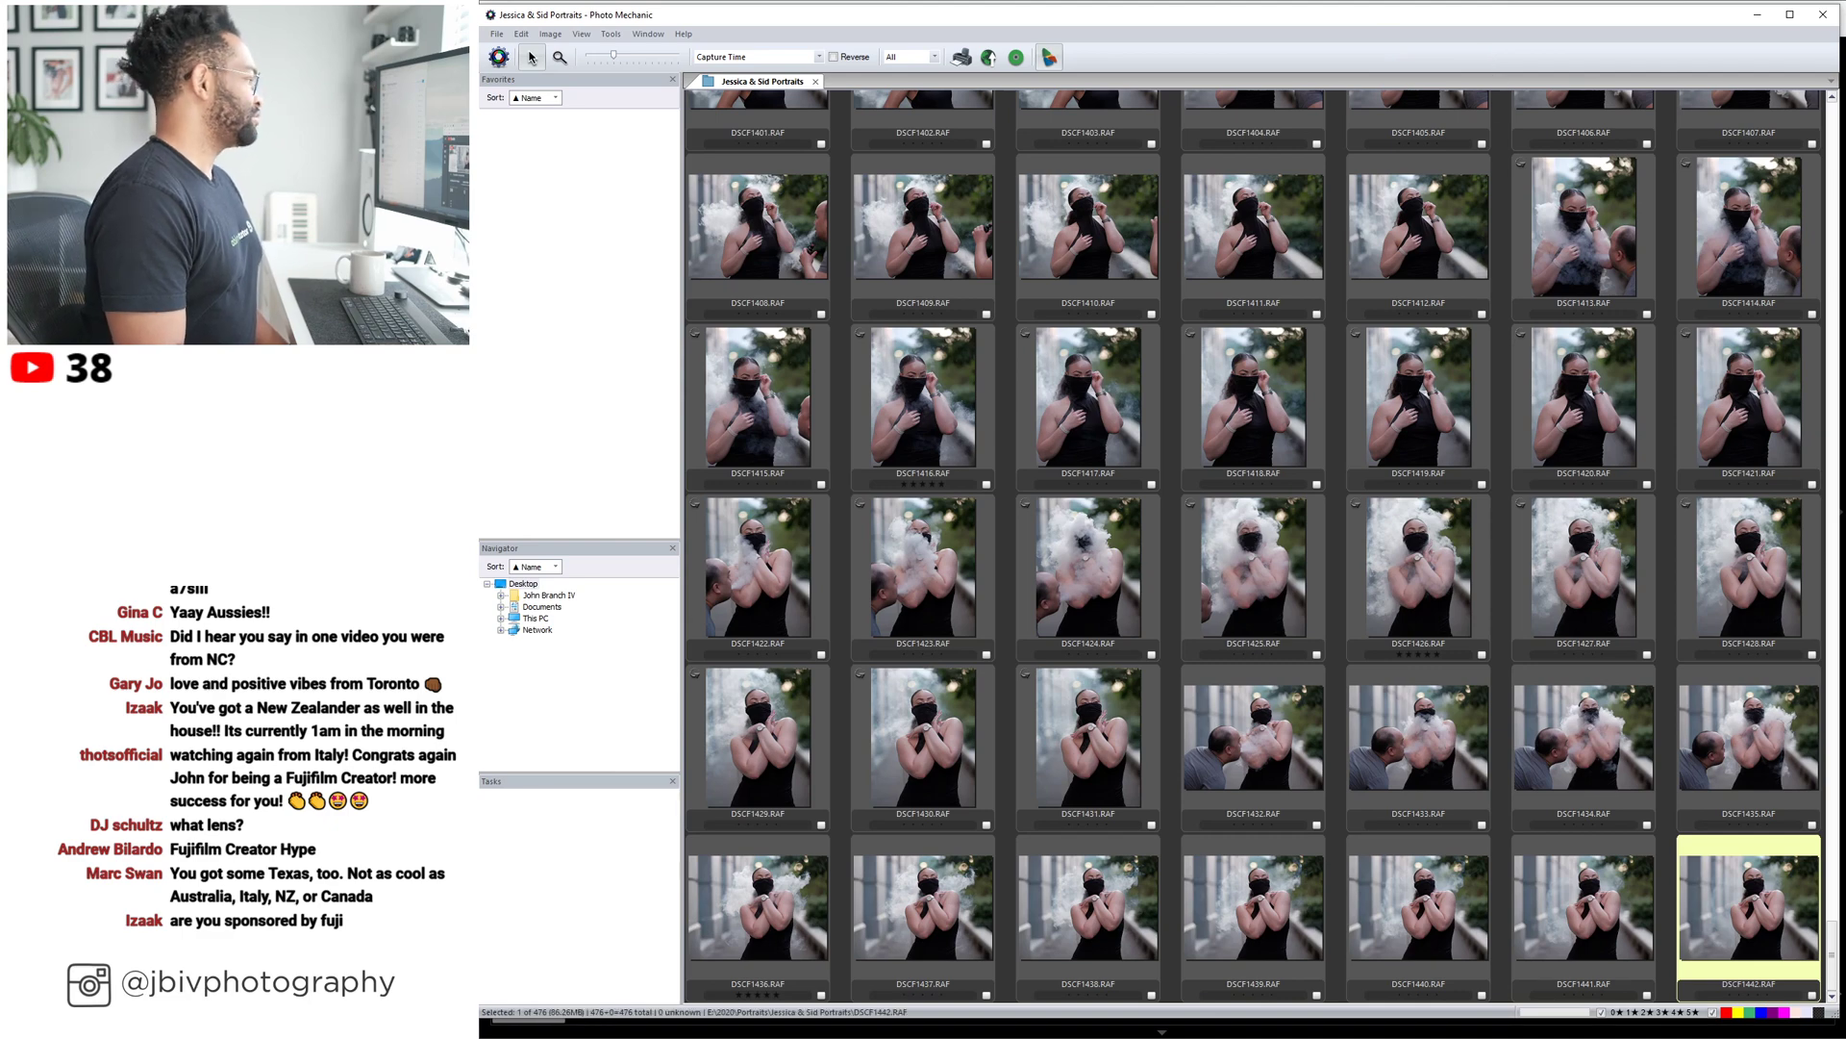
{"action": "left_click", "coordinate": [1758, 14]}
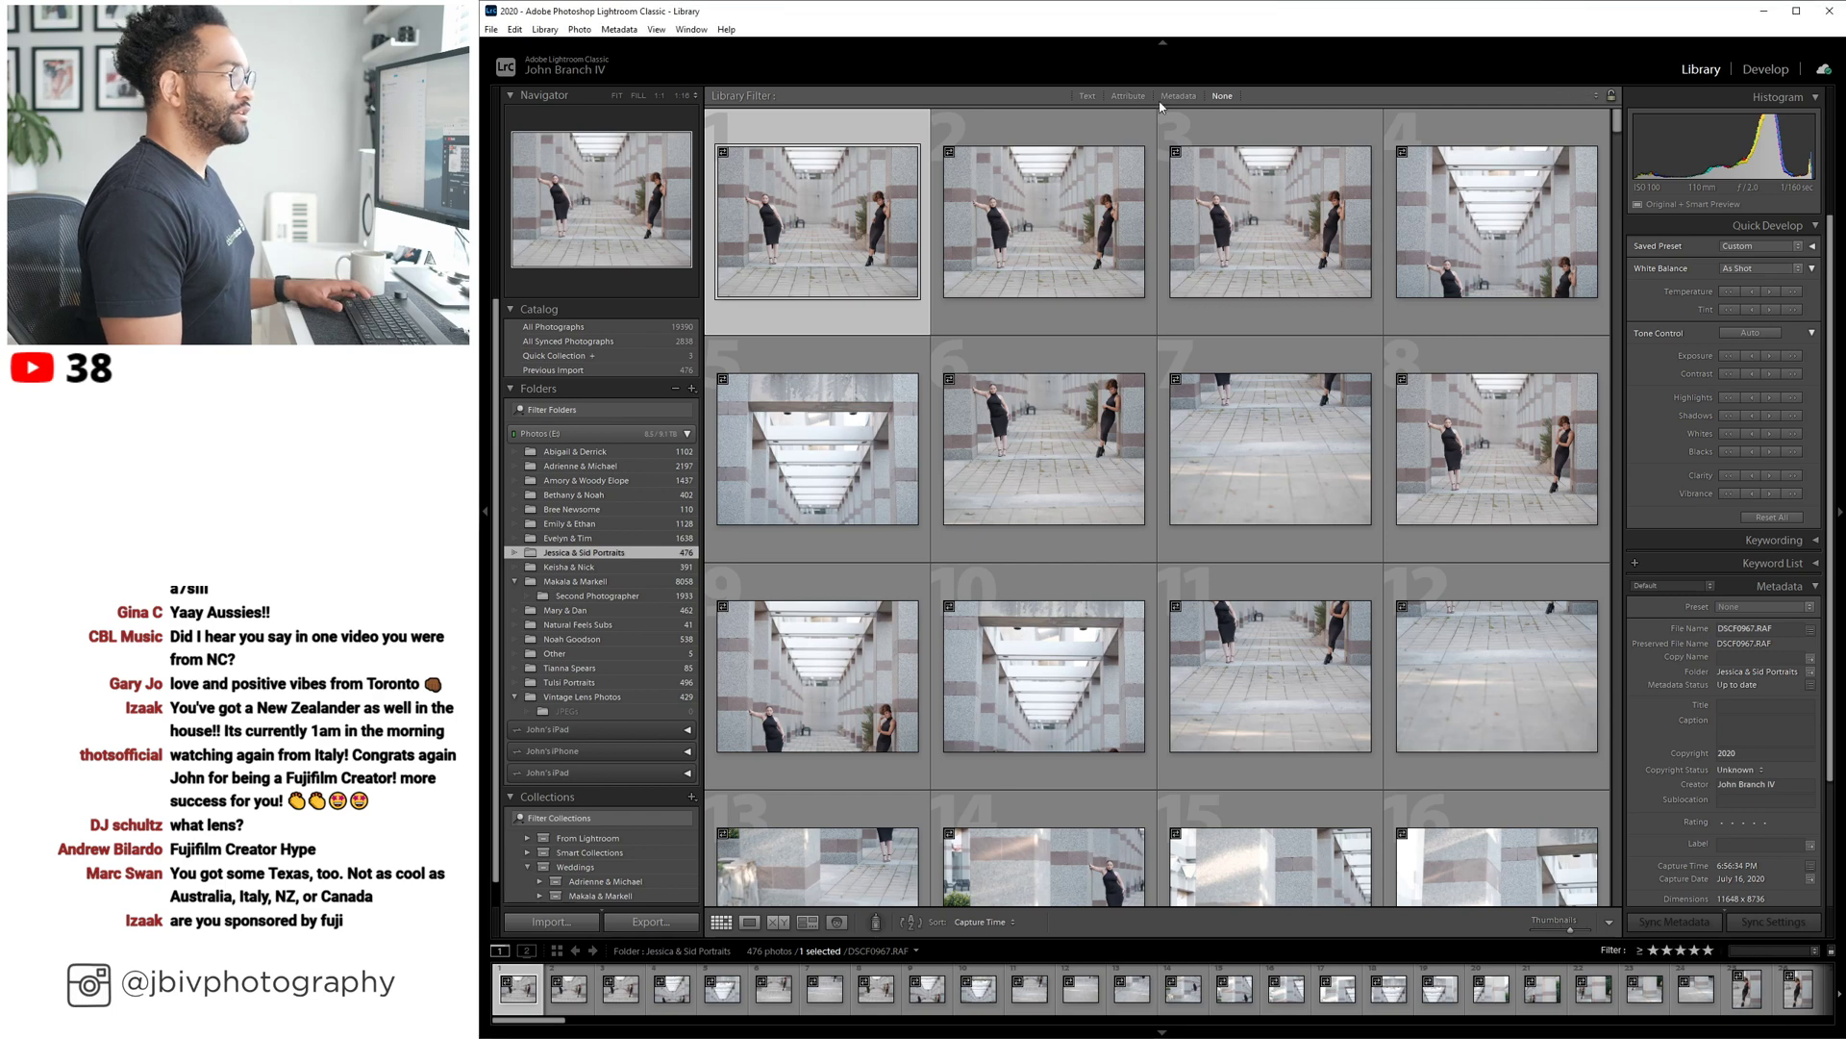
{"action": "left_click", "coordinate": [1128, 95]}
{"action": "left_click", "coordinate": [1394, 116]}
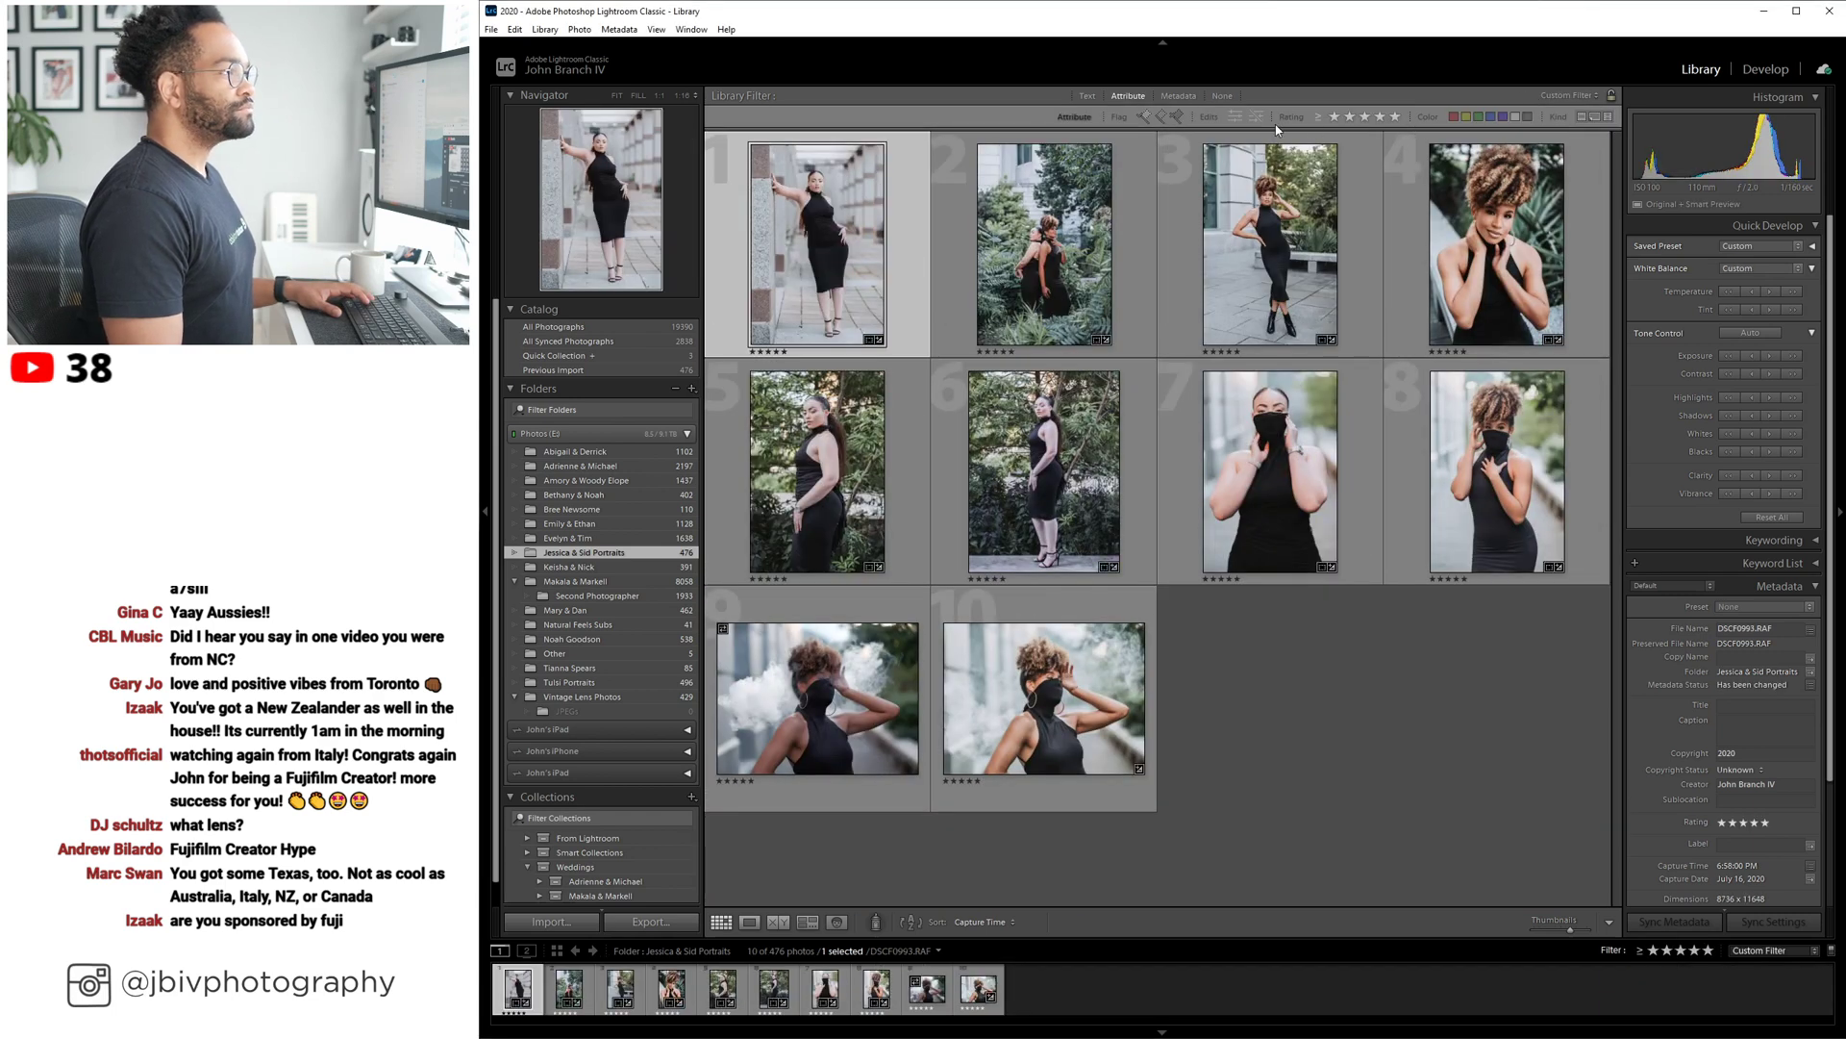
{"action": "left_click", "coordinate": [1380, 116]}
{"action": "left_click", "coordinate": [1317, 116]}
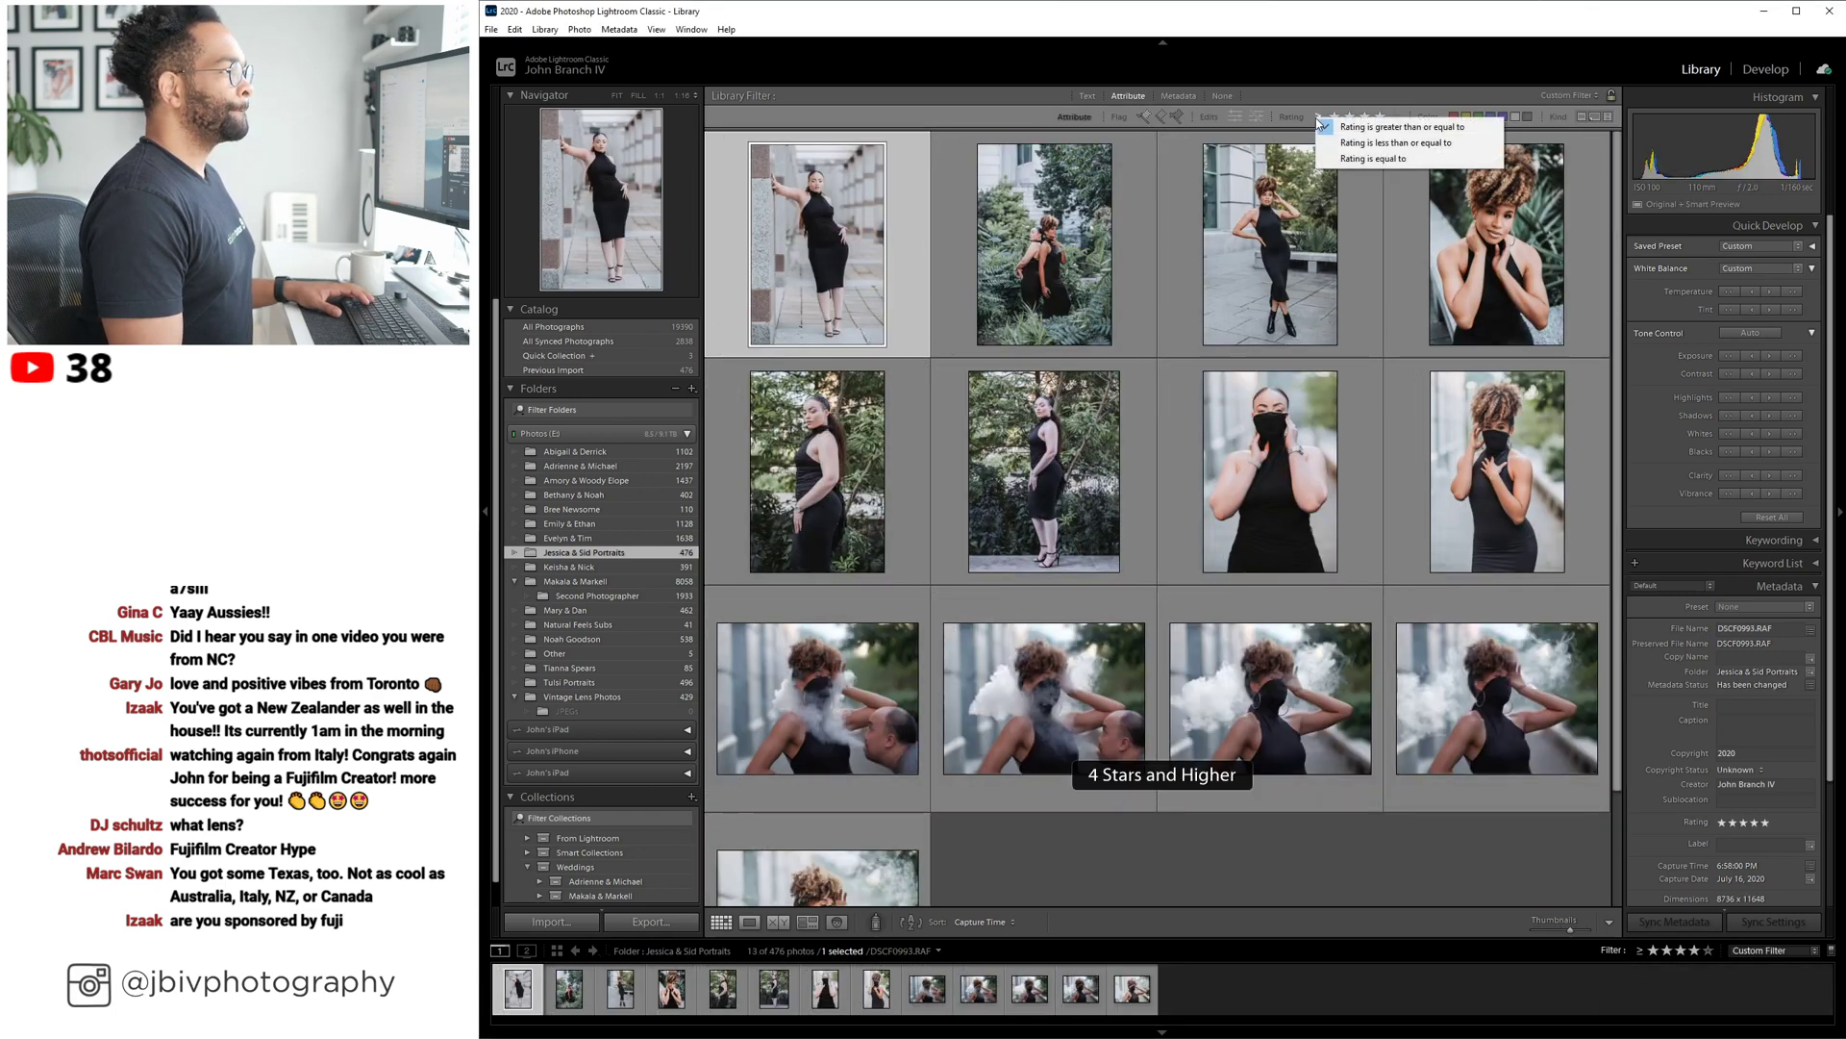
{"action": "left_click", "coordinate": [1344, 146]}
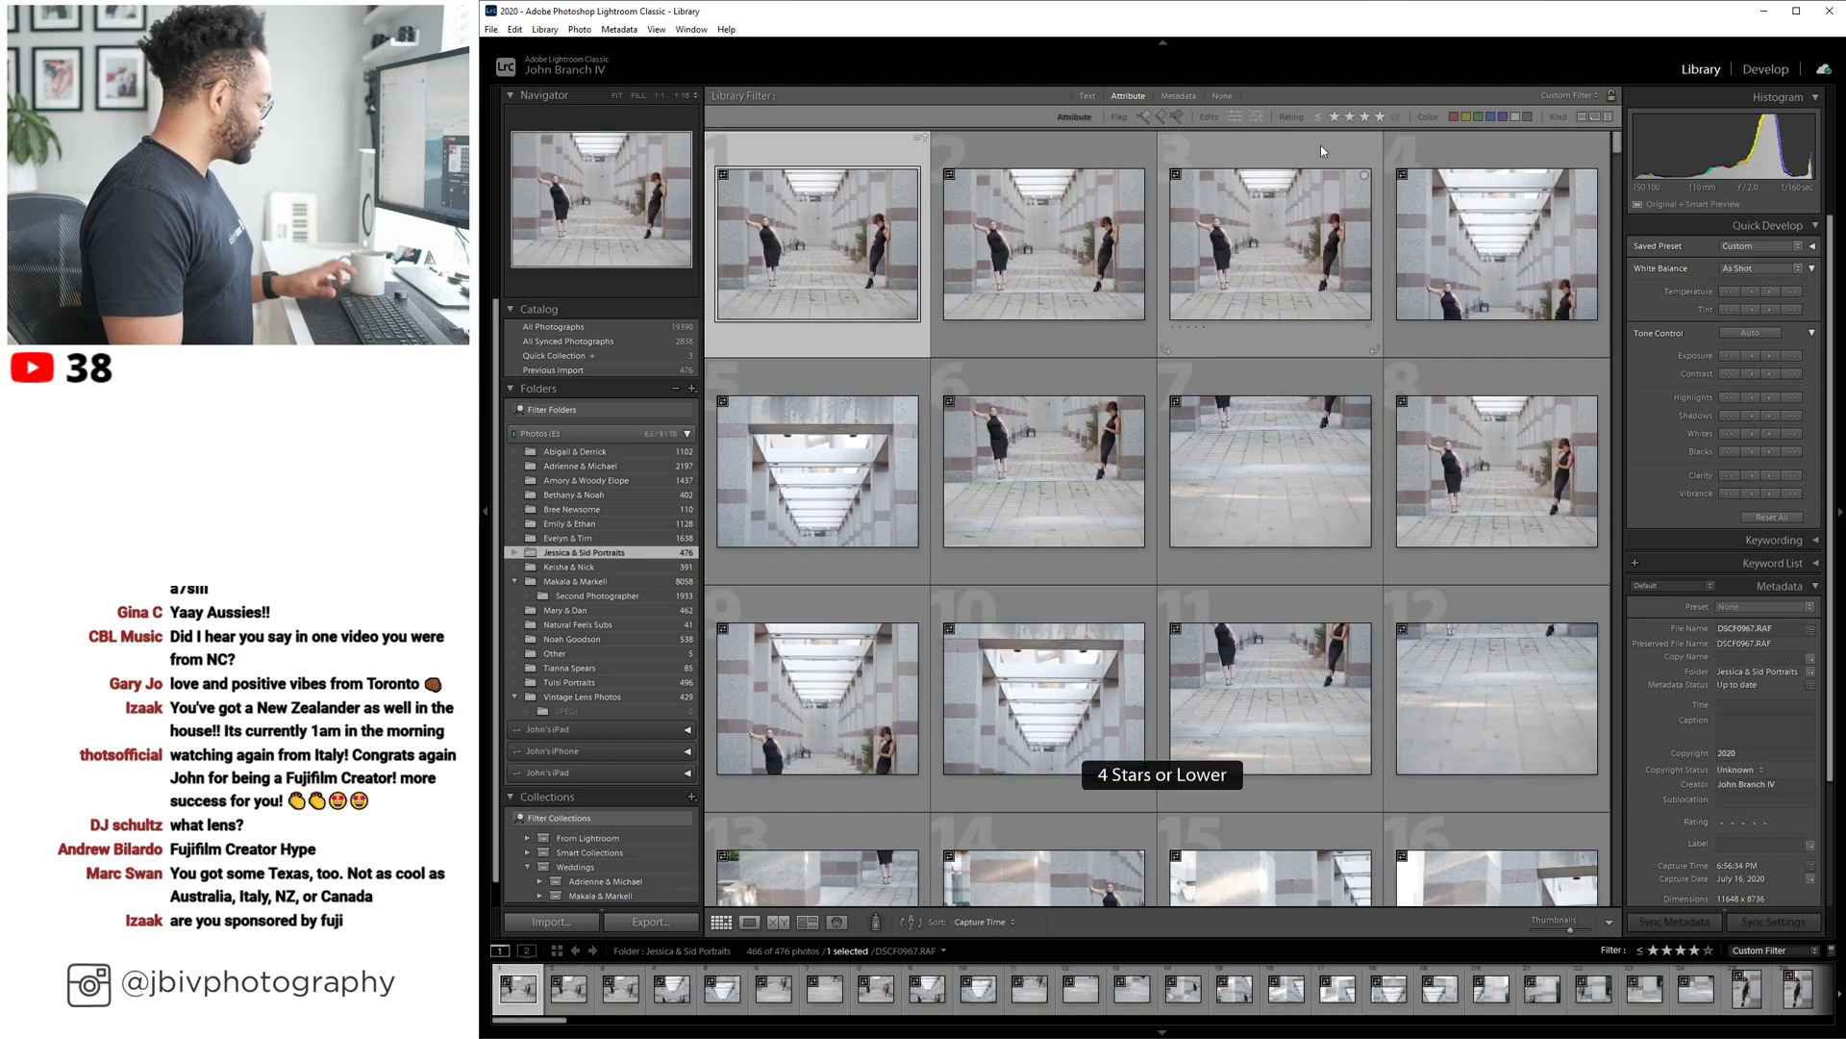
{"action": "key", "text": "ctrl+a"}
{"action": "left_click", "coordinate": [1256, 117]}
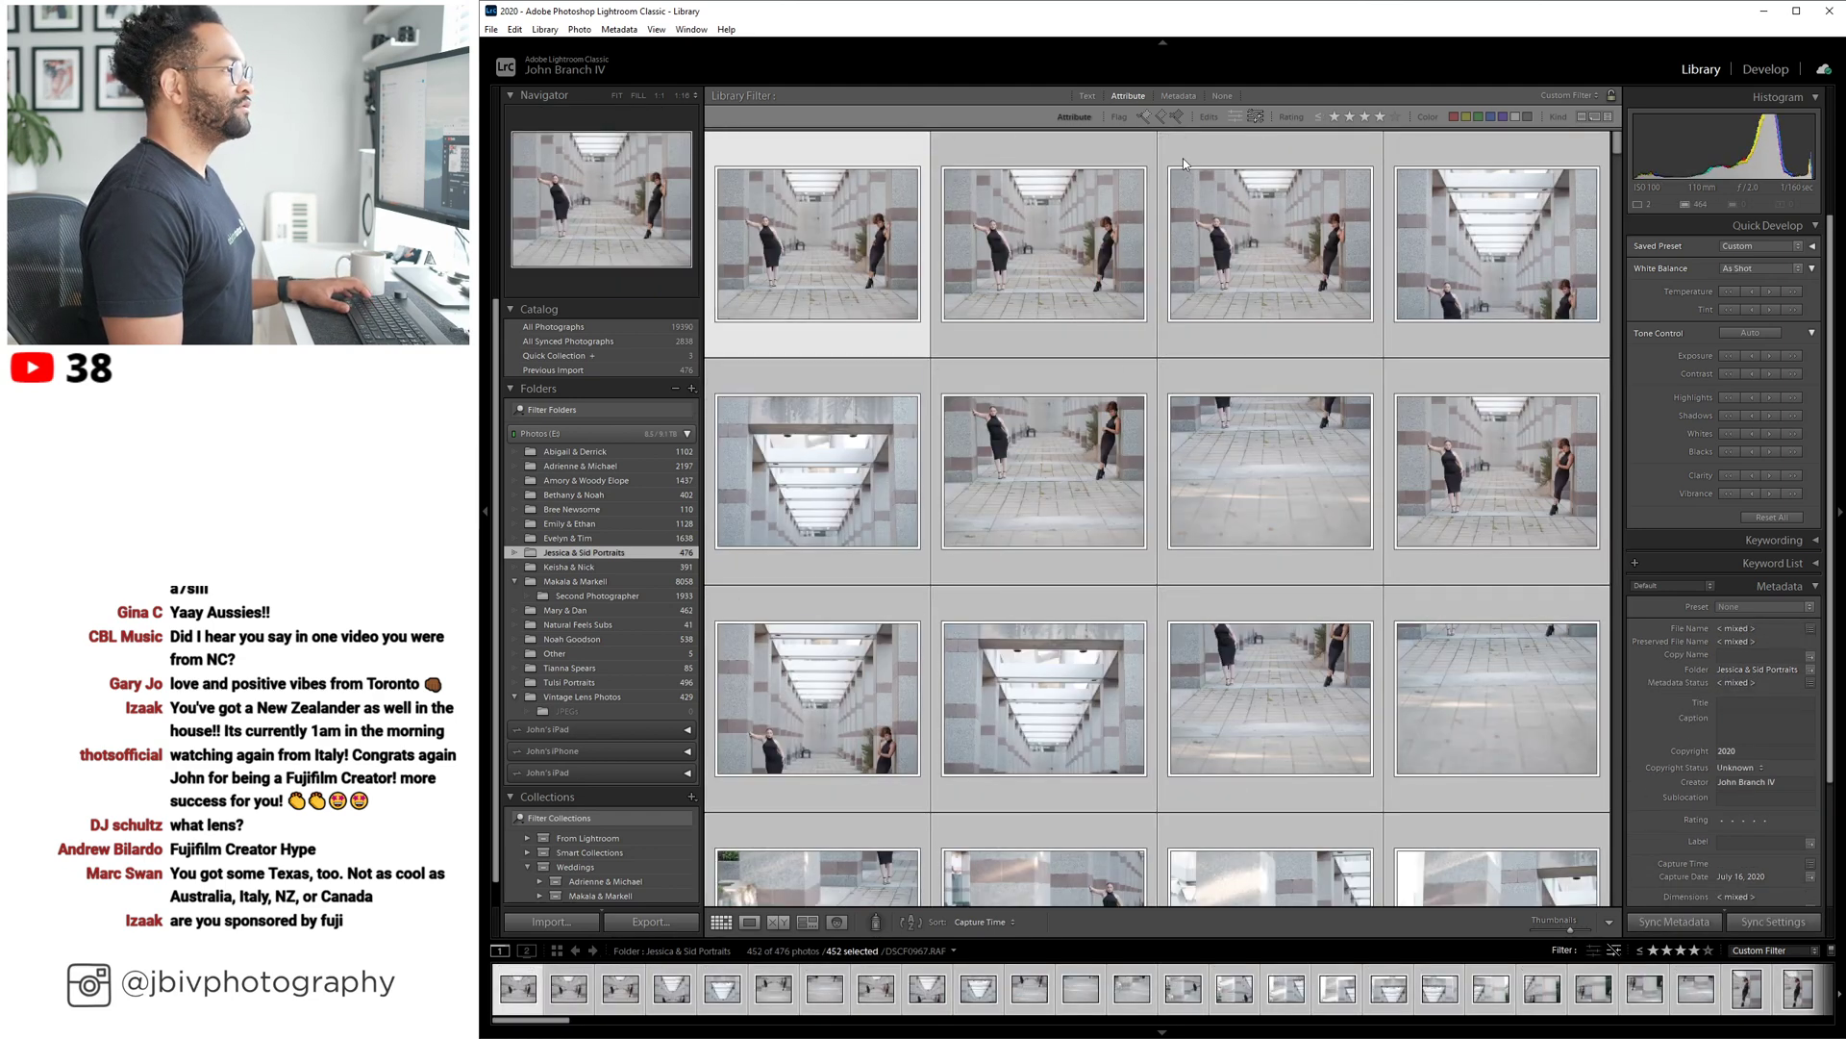
Select all filtered photos and read their metadata from the files, overwriting the catalog metadata.
{"action": "left_click", "coordinate": [823, 228]}
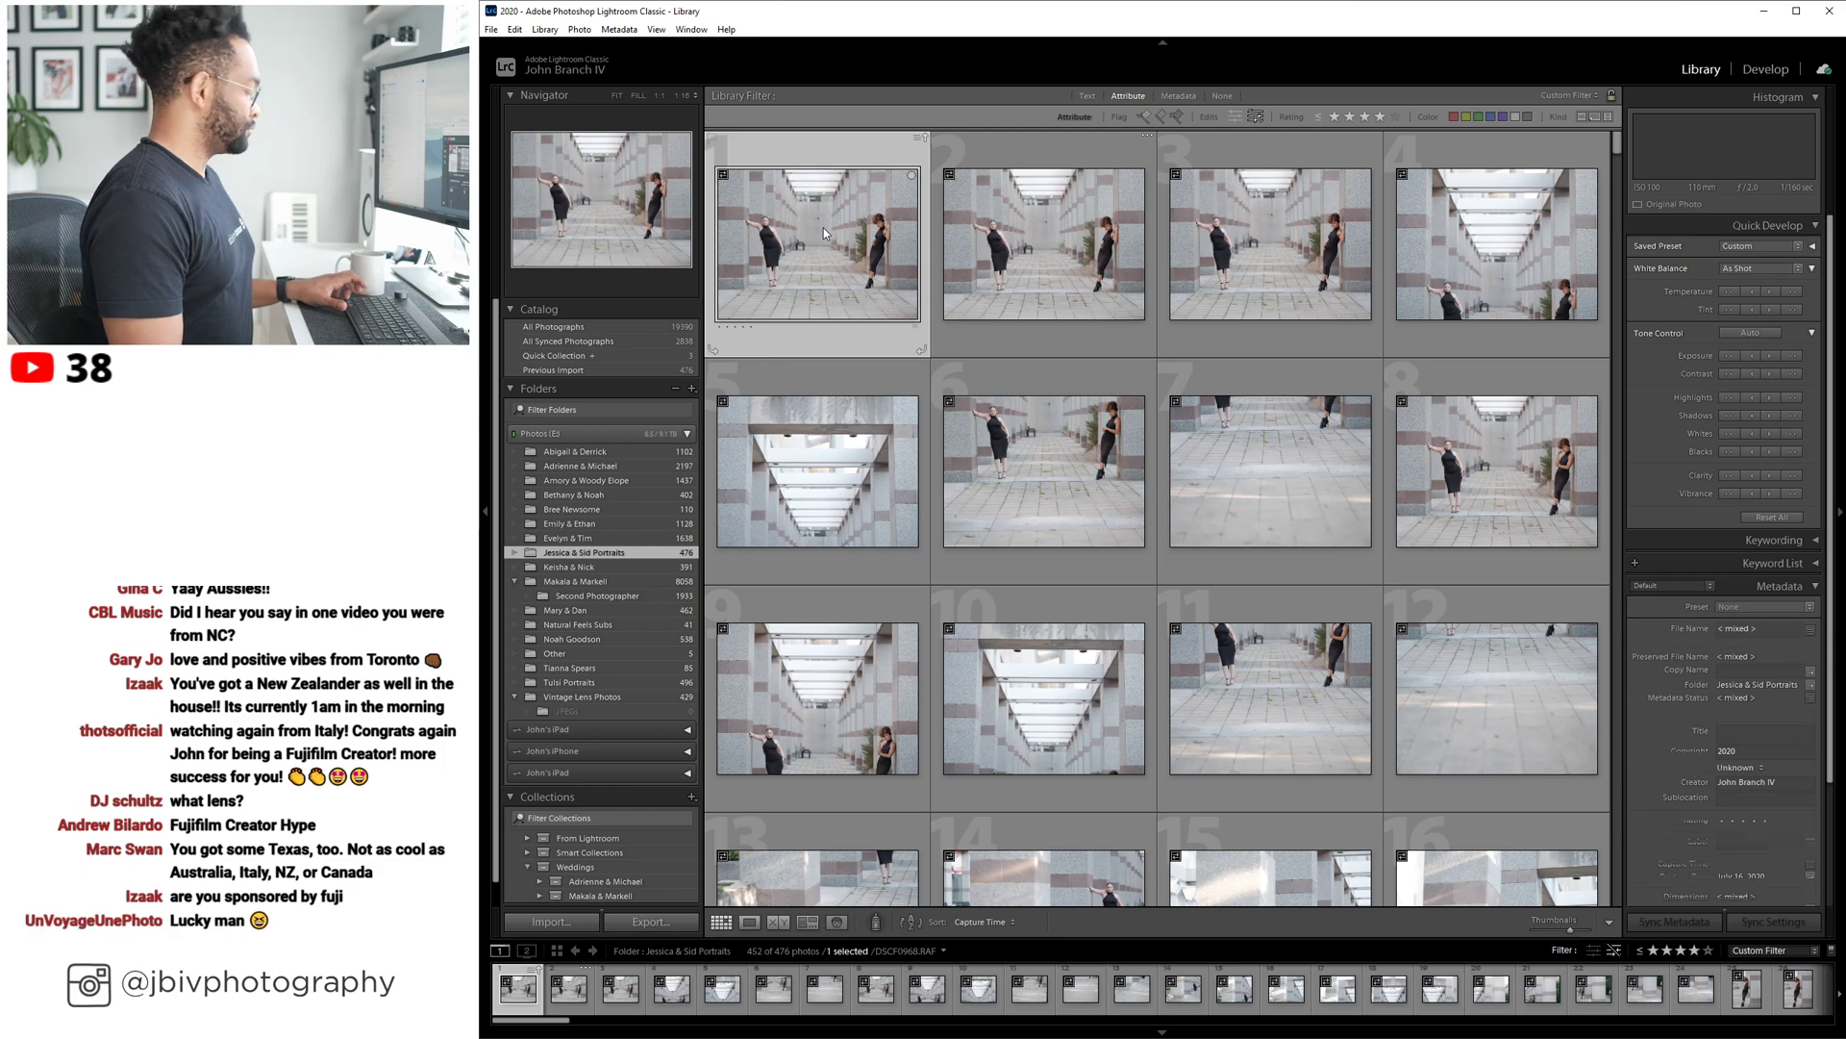
{"action": "key", "text": "ctrl+a"}
{"action": "left_click", "coordinate": [615, 29]}
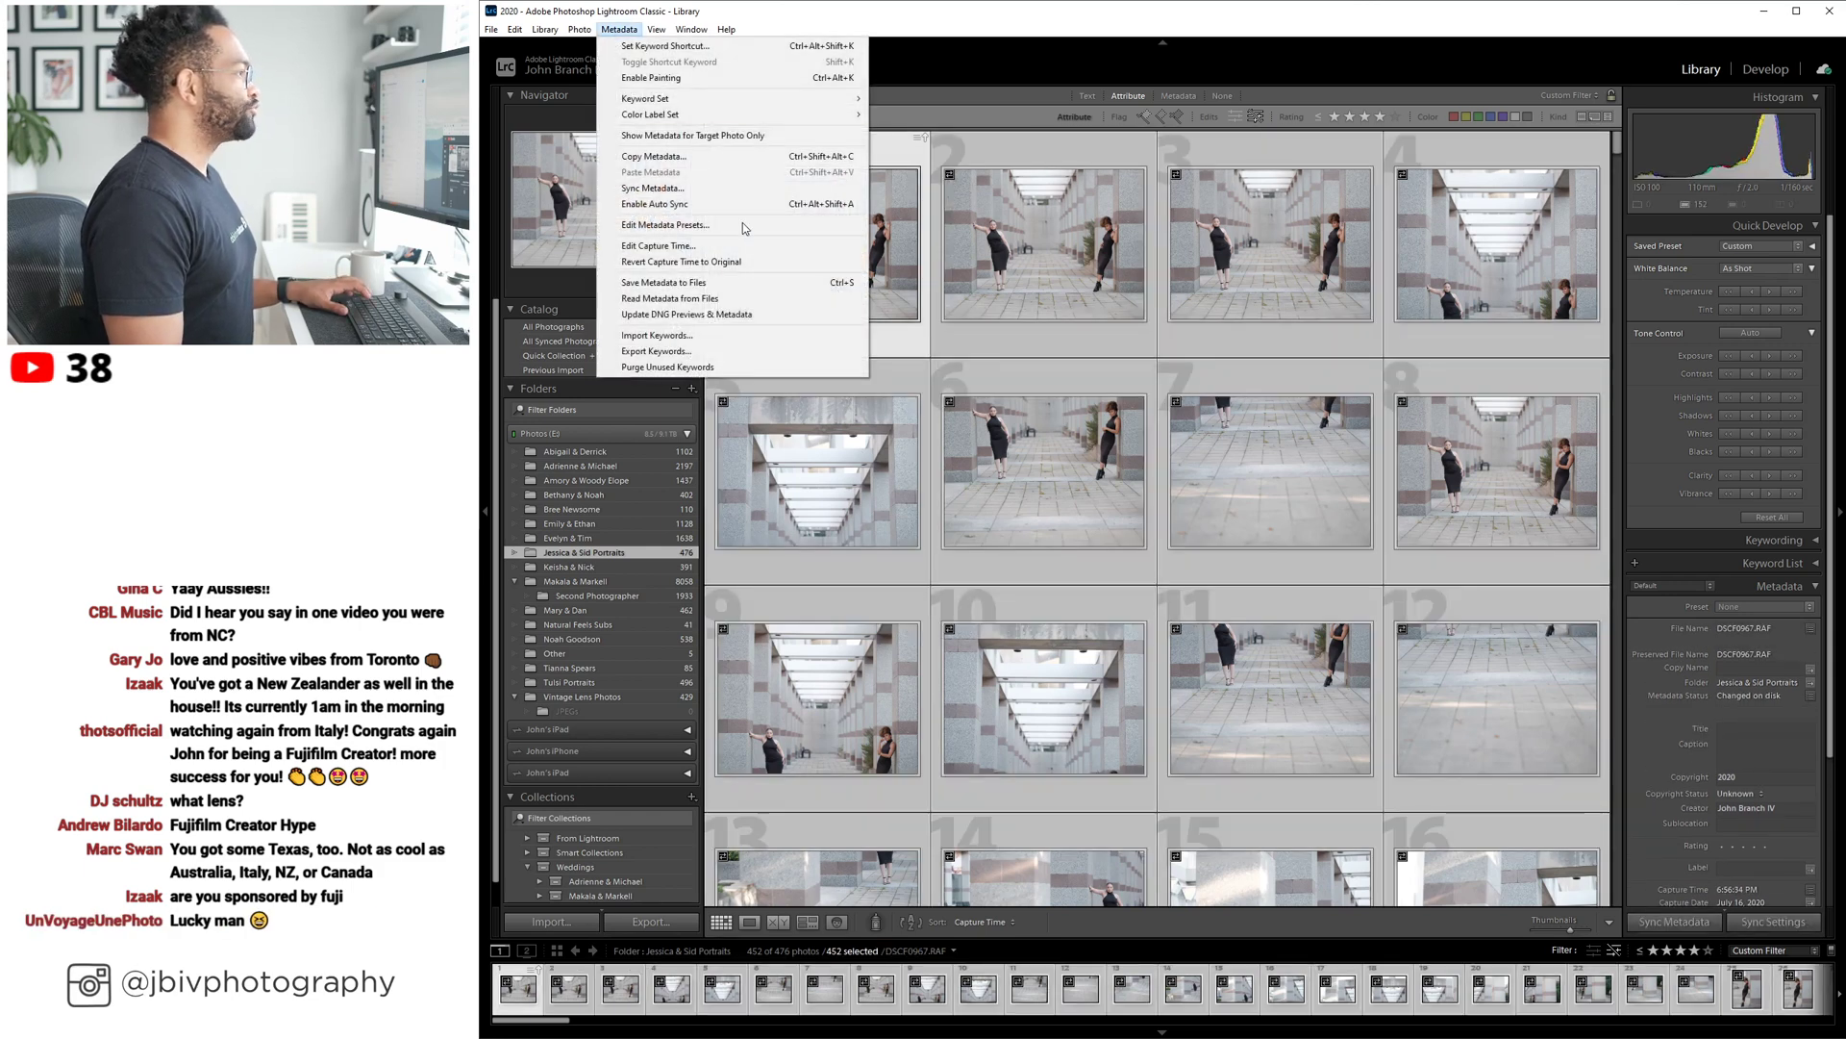
{"action": "left_click", "coordinate": [669, 298]}
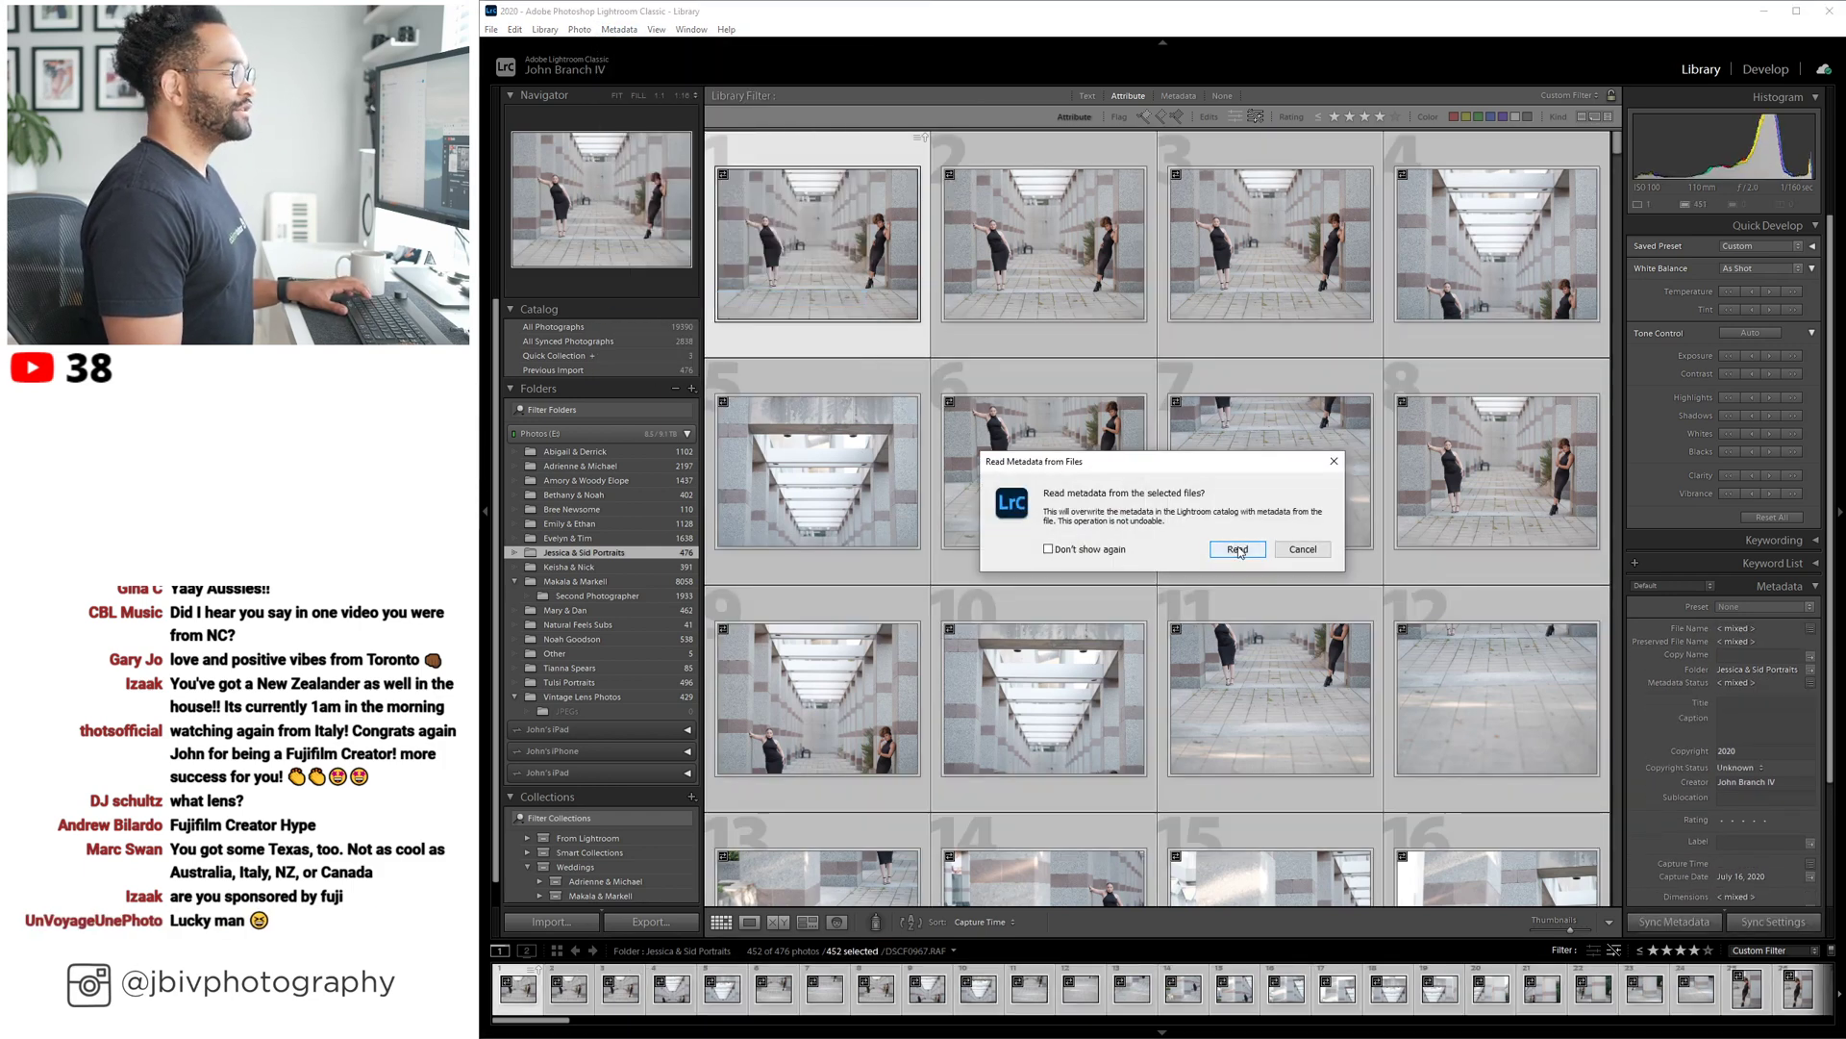
{"action": "left_click", "coordinate": [1238, 549]}
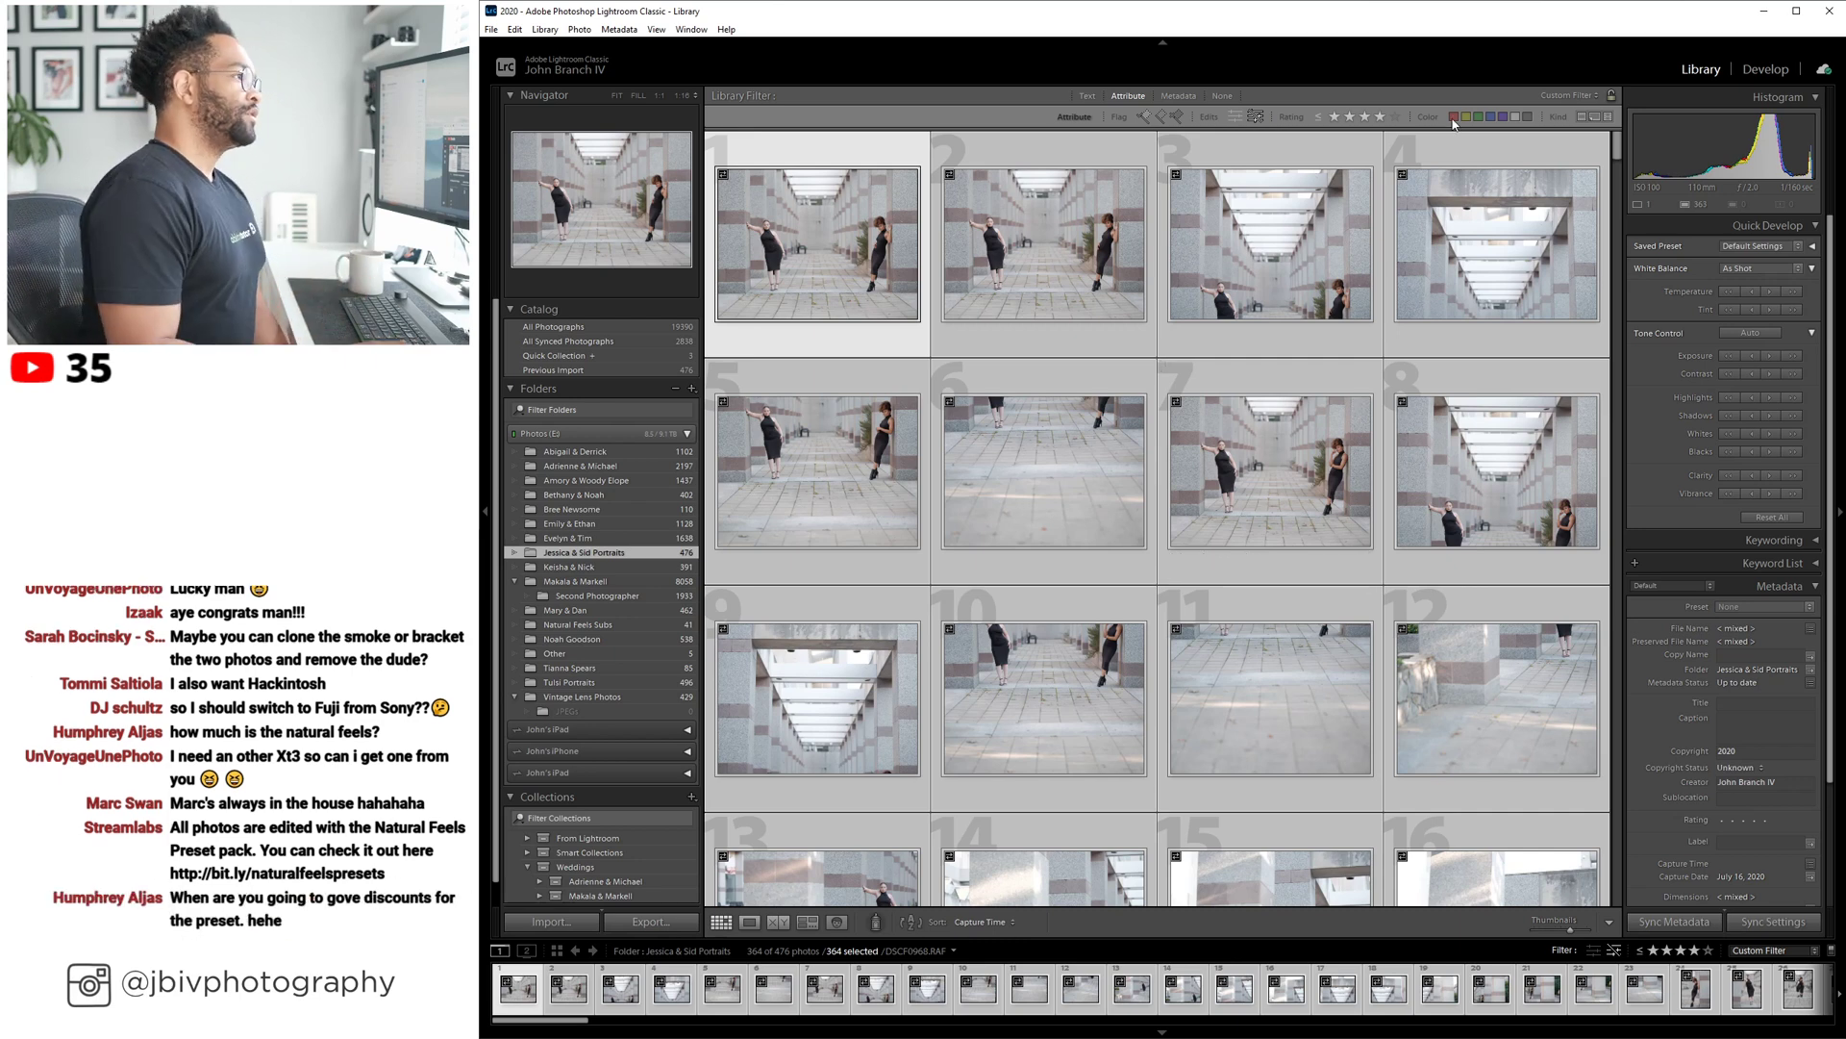
Change the attribute filter's rating condition to greater than or equal to and set it to five stars.
{"action": "left_click", "coordinate": [1364, 117]}
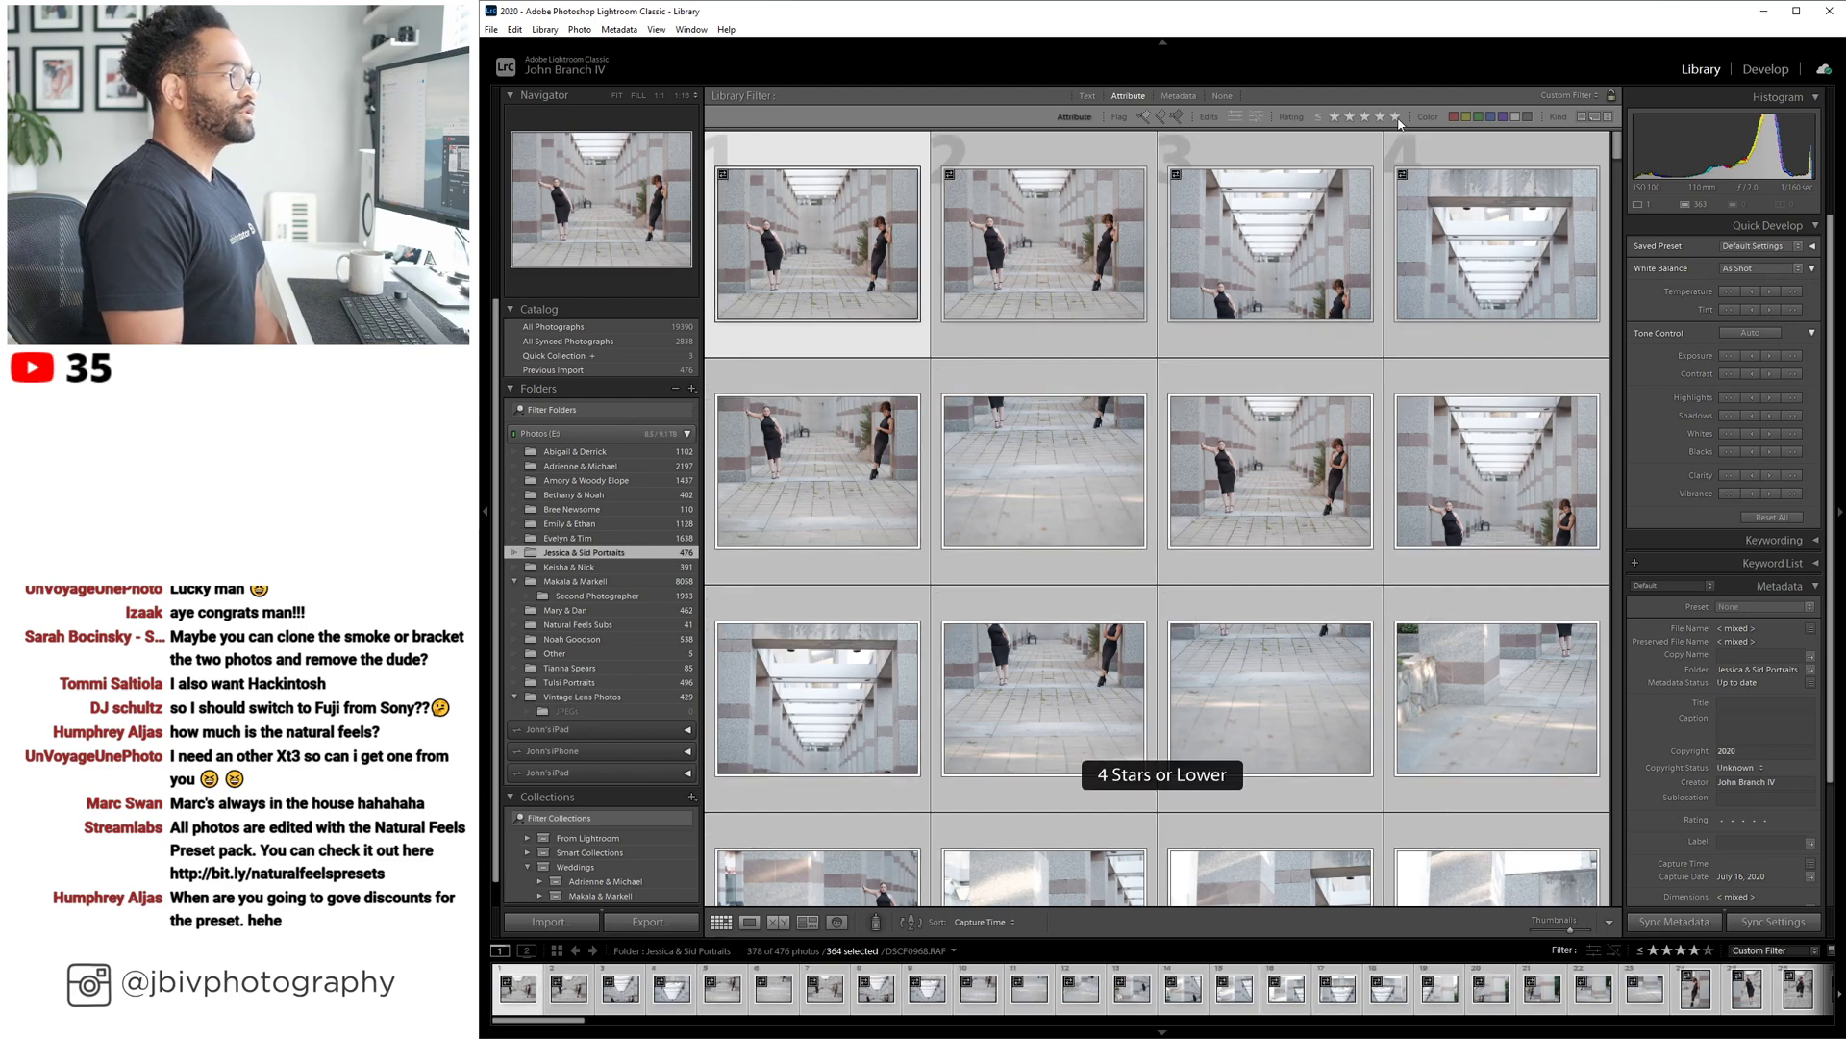
{"action": "left_click", "coordinate": [1316, 116]}
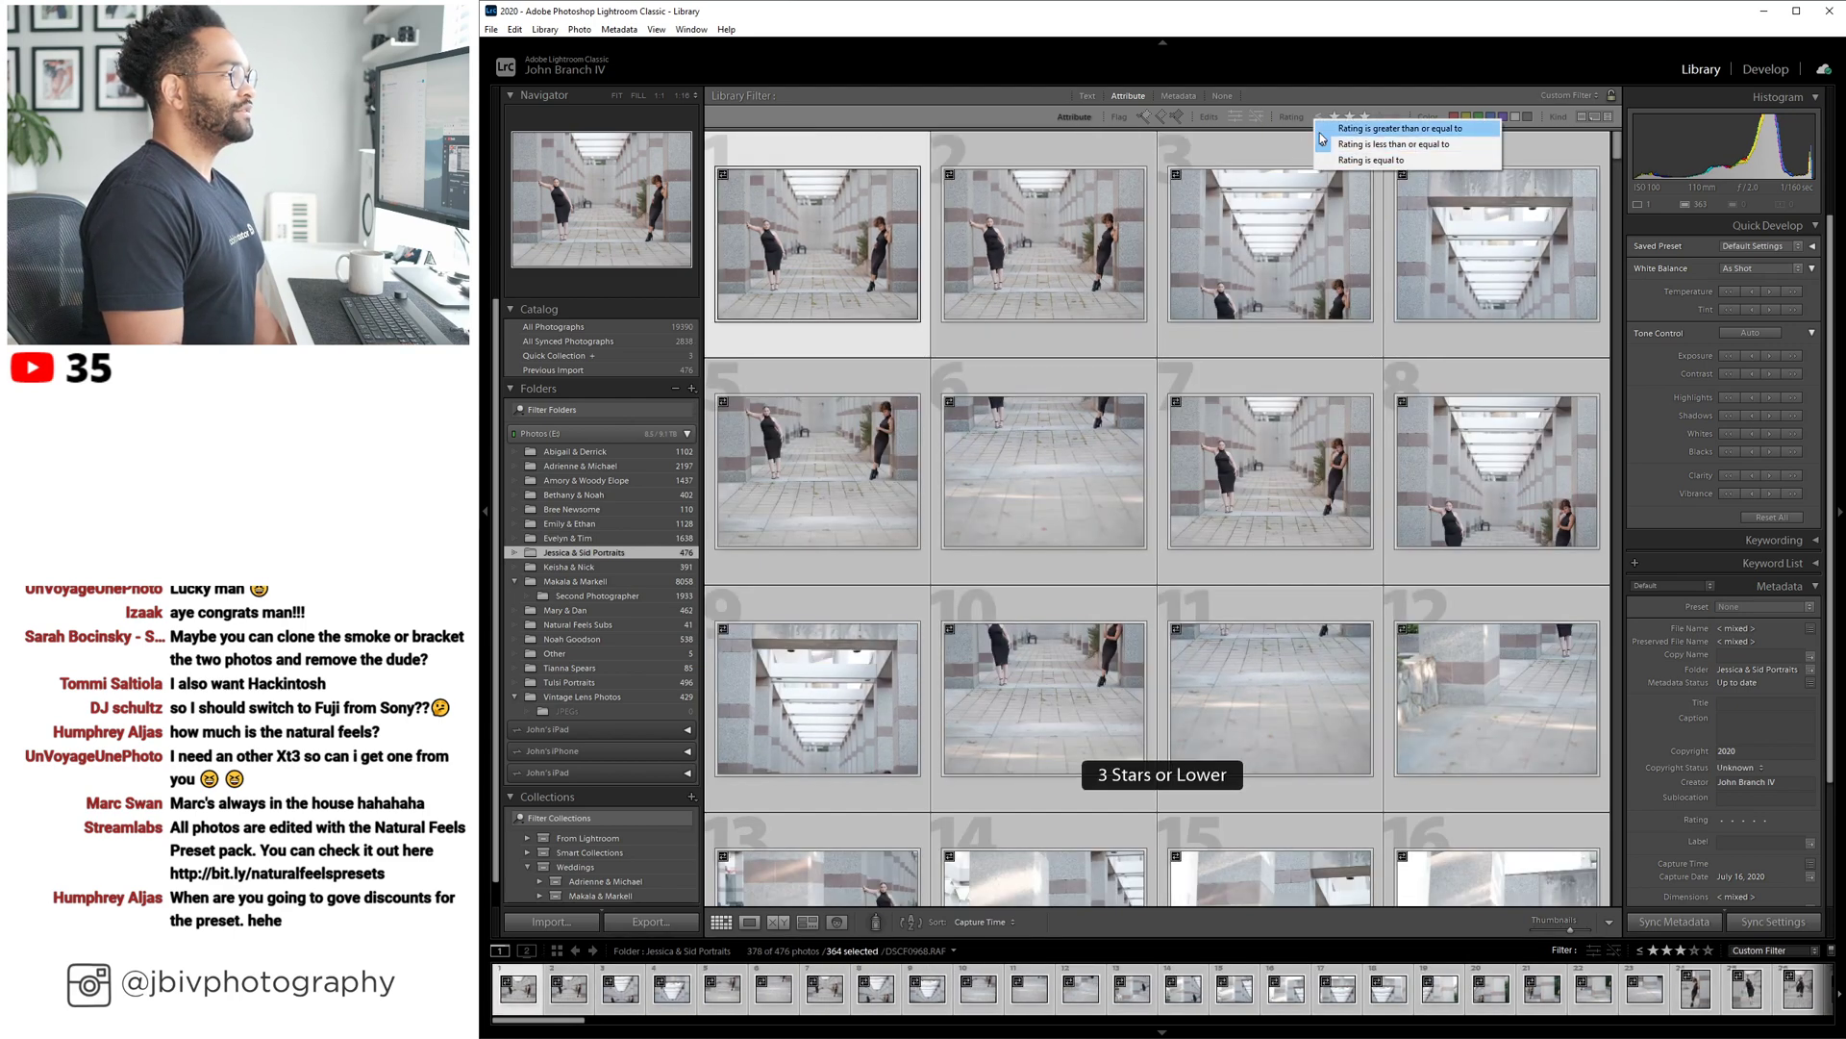
{"action": "left_click", "coordinate": [1337, 129]}
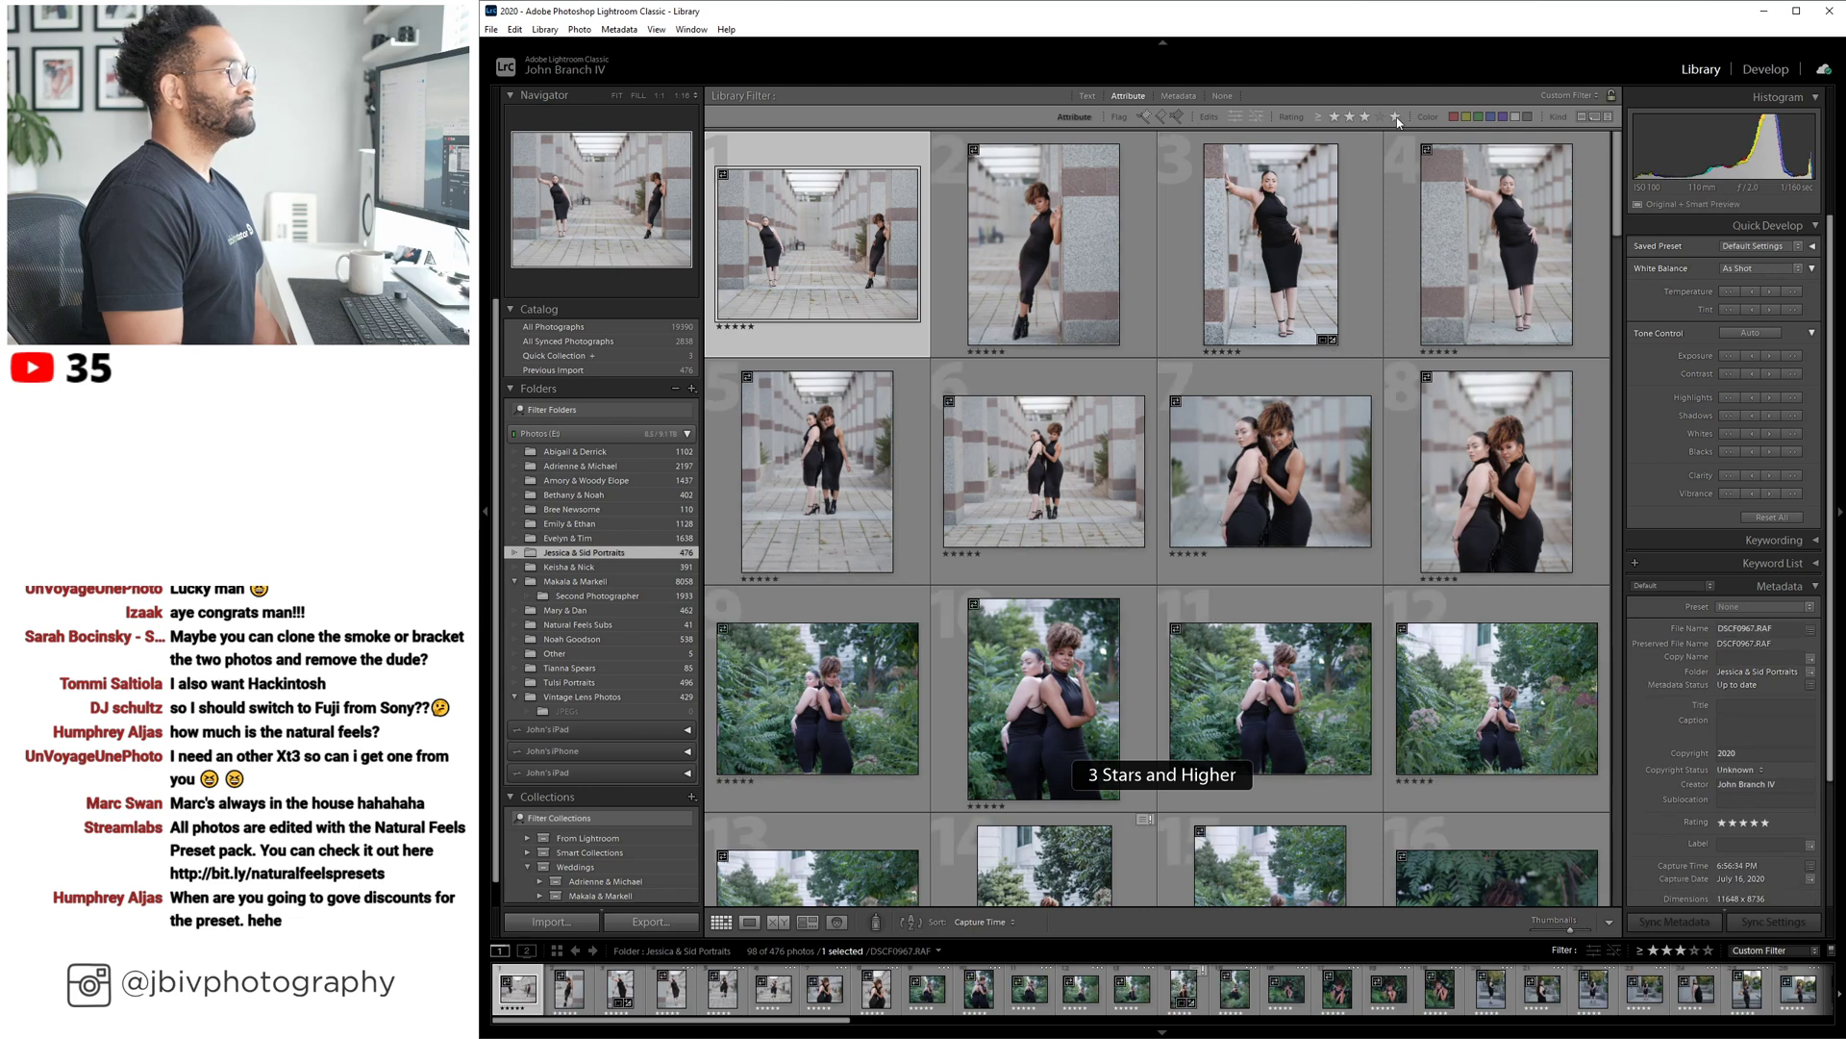
{"action": "left_click", "coordinate": [1394, 117]}
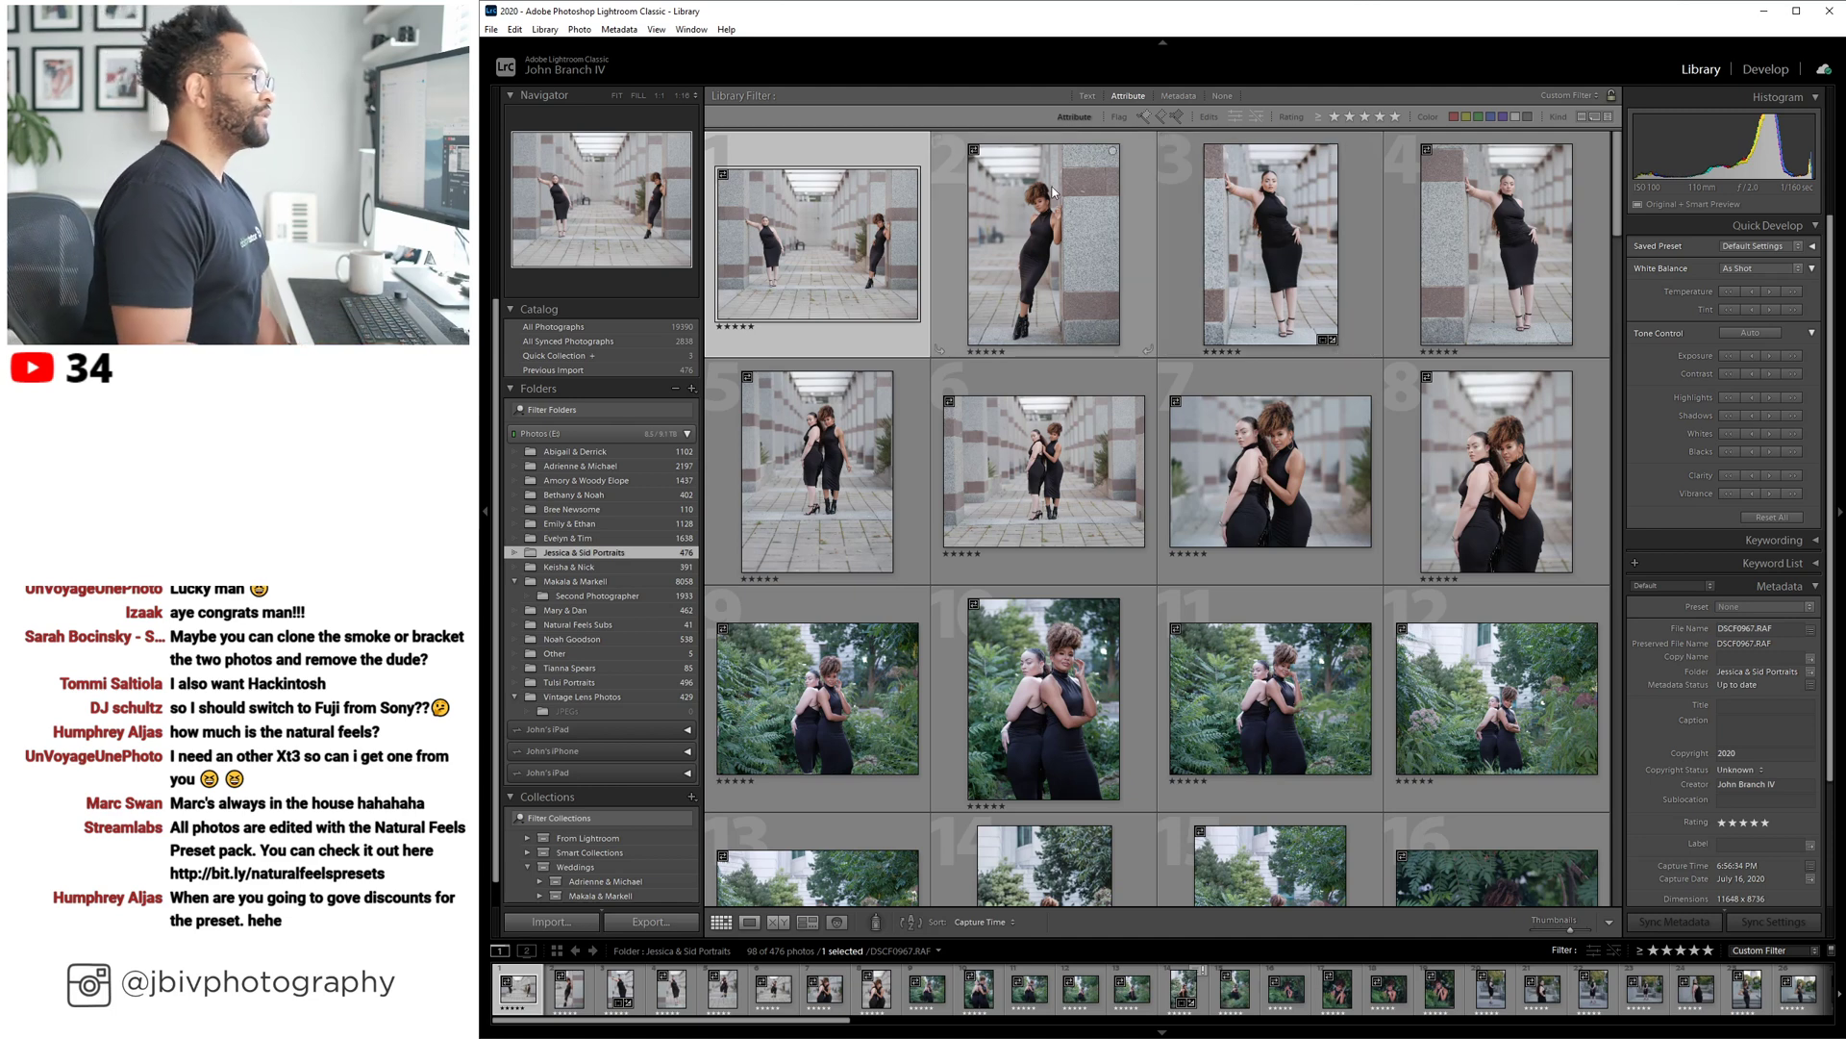
Browse the five-star keepers in the grid through to the final smoke portraits and back up to the seated portraits.
{"action": "left_click", "coordinate": [1043, 241]}
{"action": "left_click", "coordinate": [873, 241]}
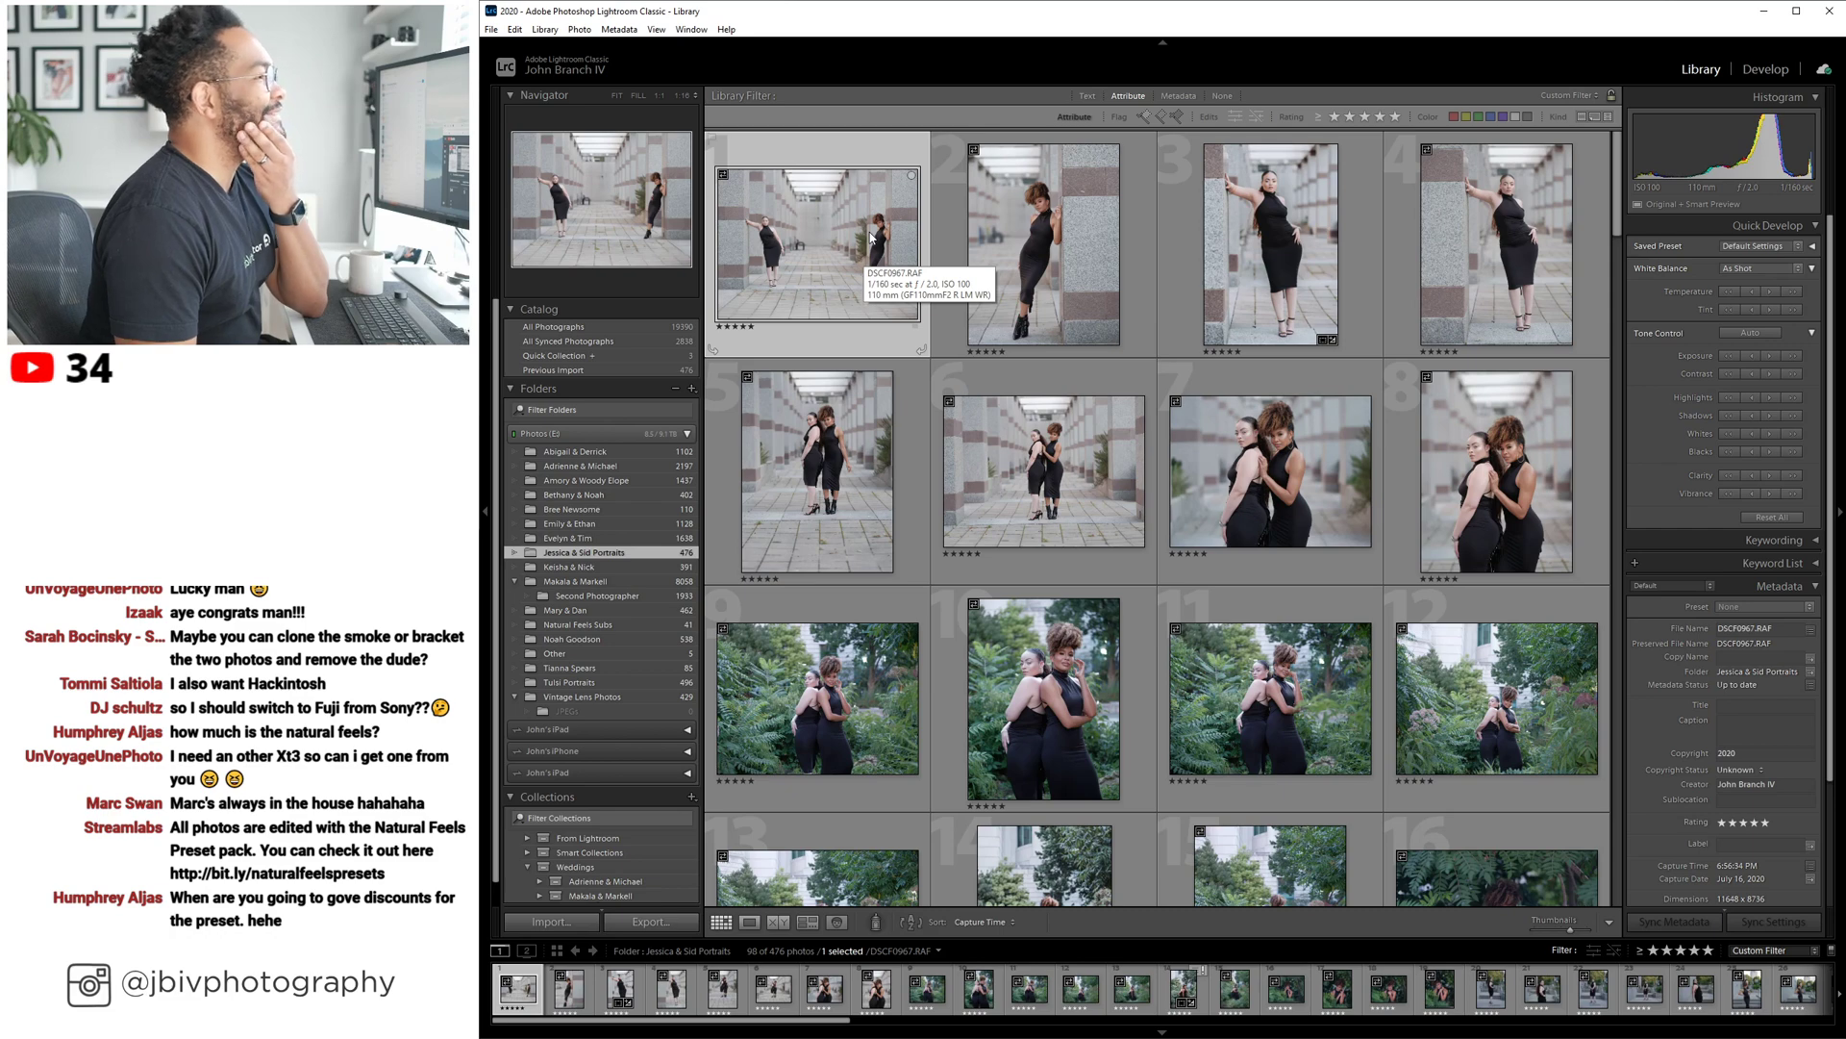
{"action": "scroll", "coordinate": [1197, 708], "scroll_direction": "down", "scroll_amount": 5}
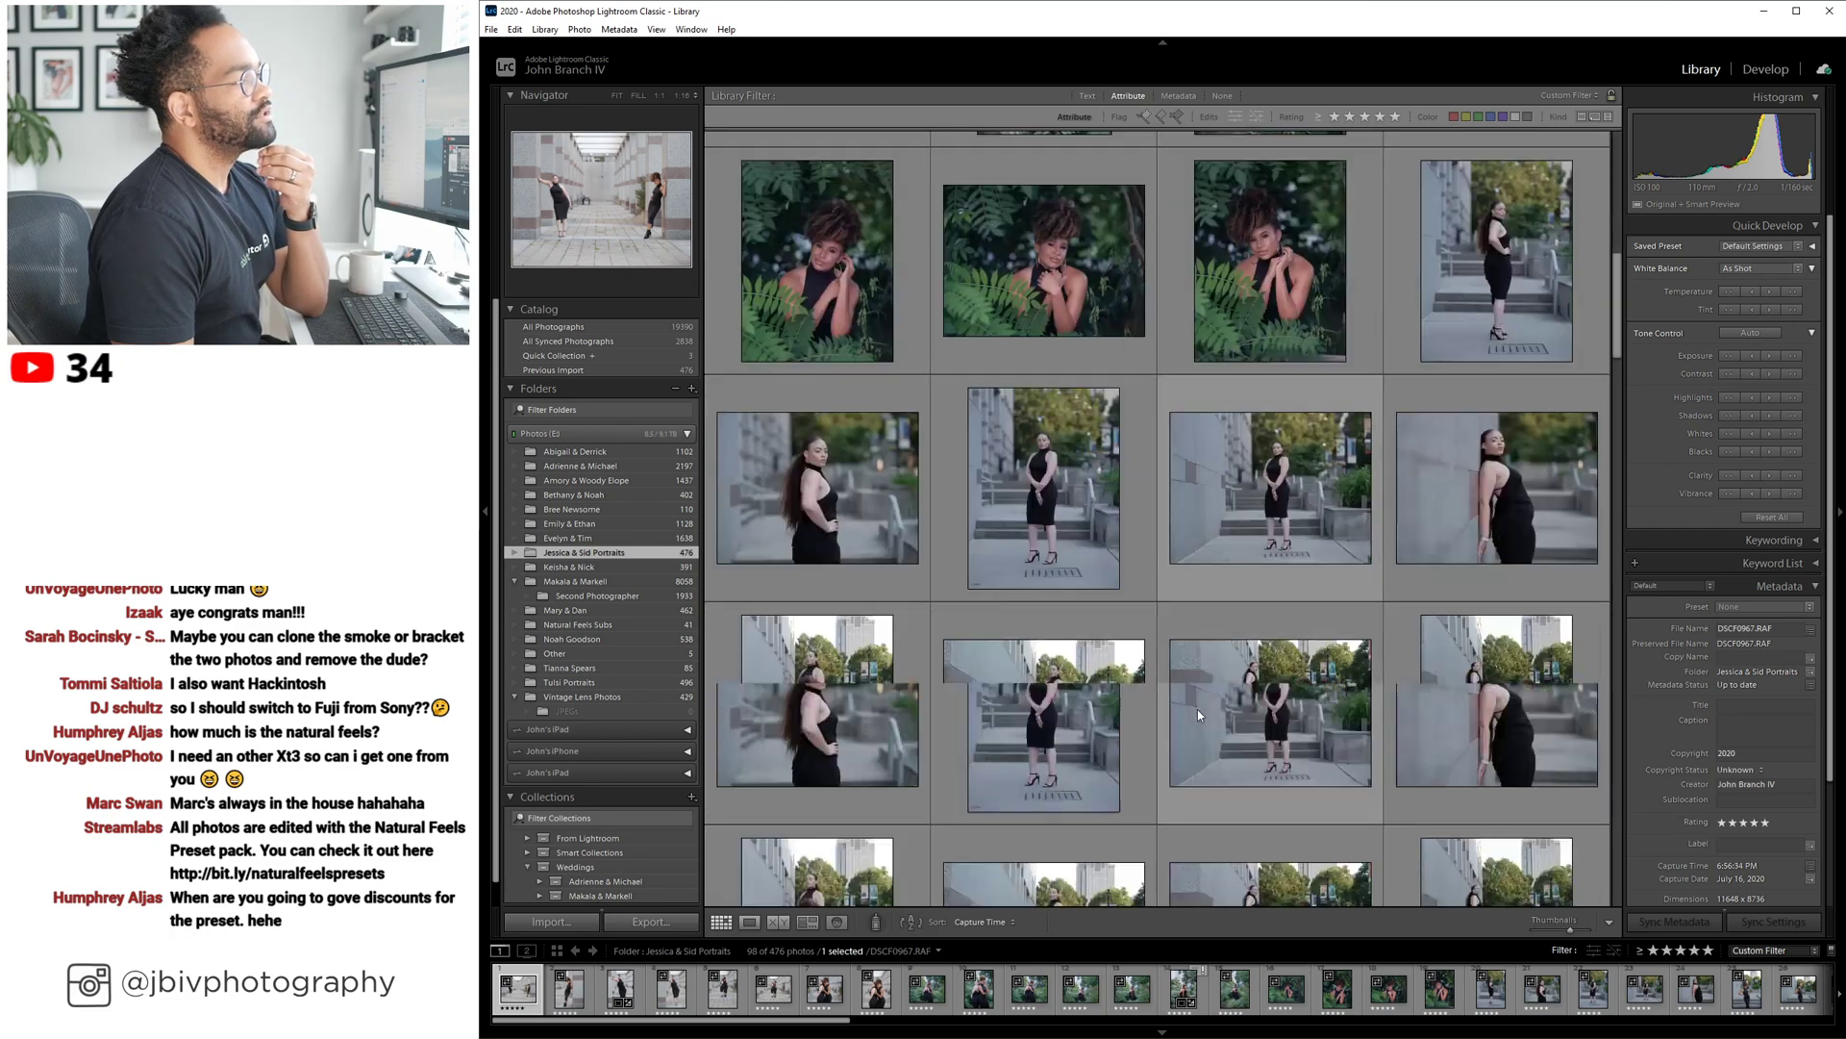
{"action": "scroll", "coordinate": [1198, 705], "scroll_direction": "down", "scroll_amount": 5}
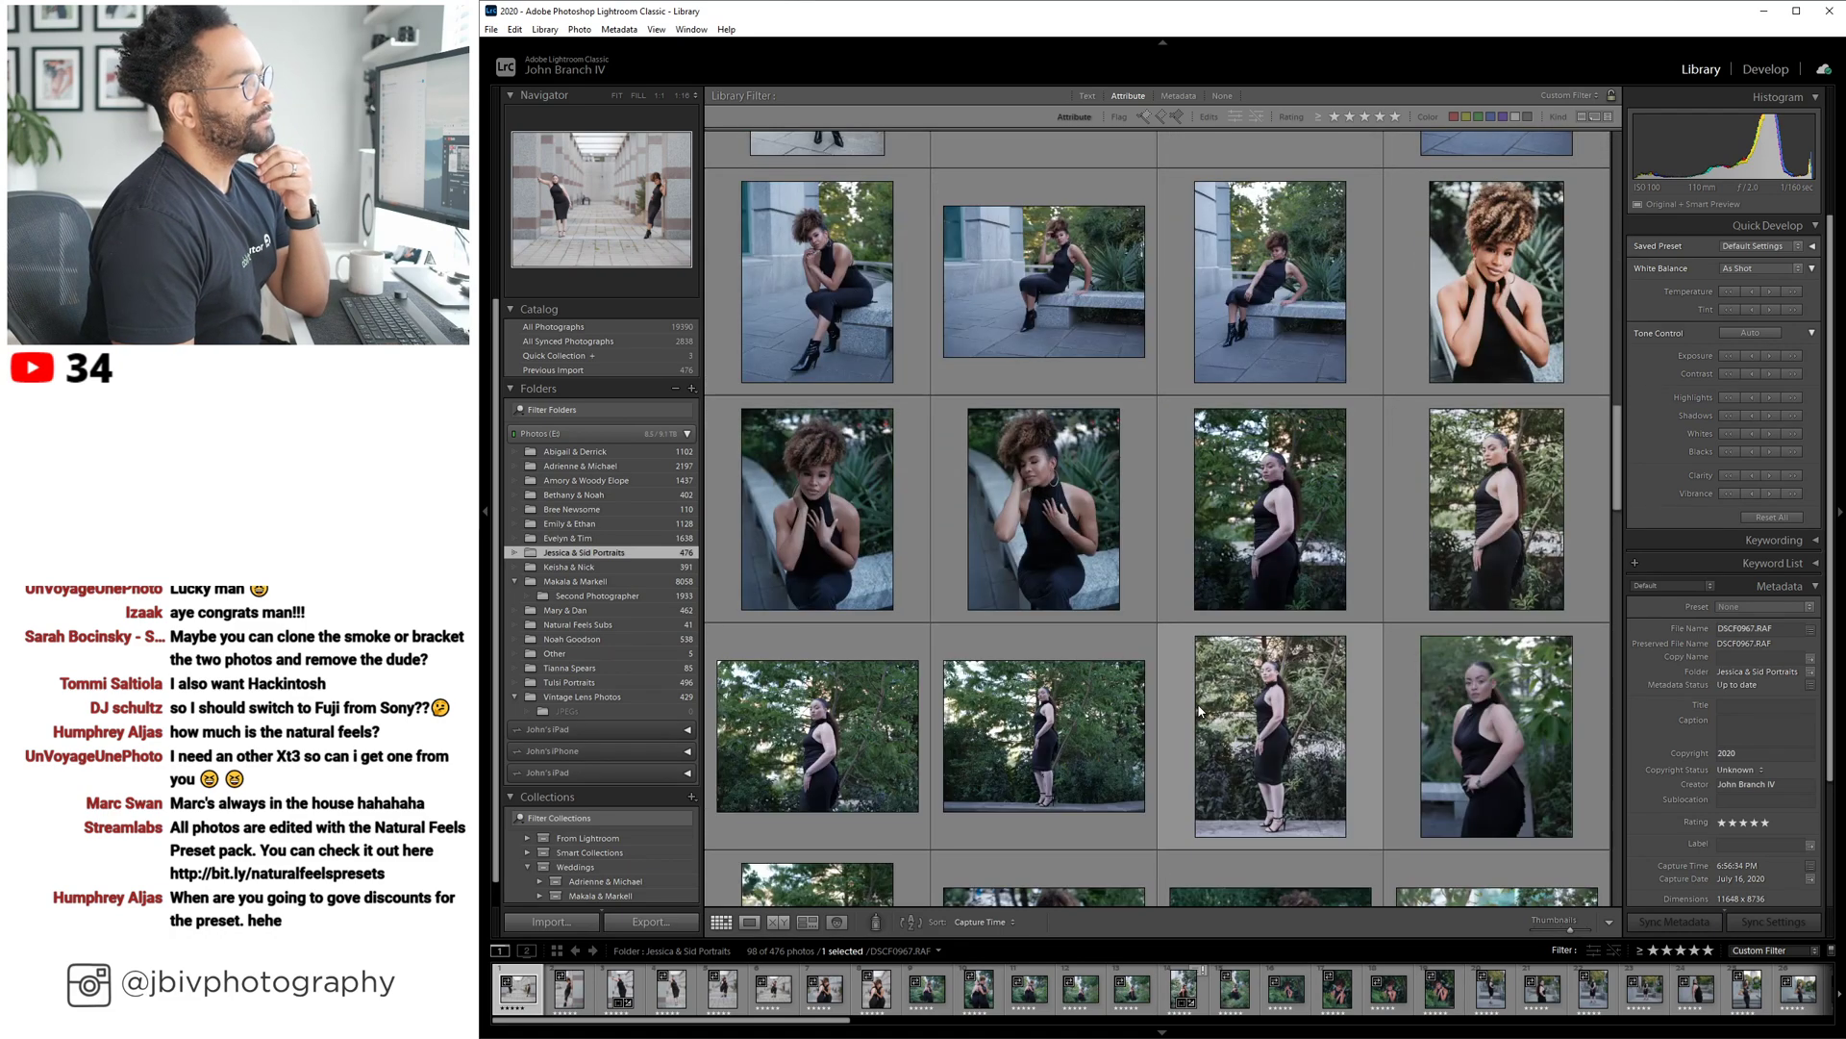
{"action": "scroll", "coordinate": [1198, 712], "scroll_direction": "down", "scroll_amount": 6}
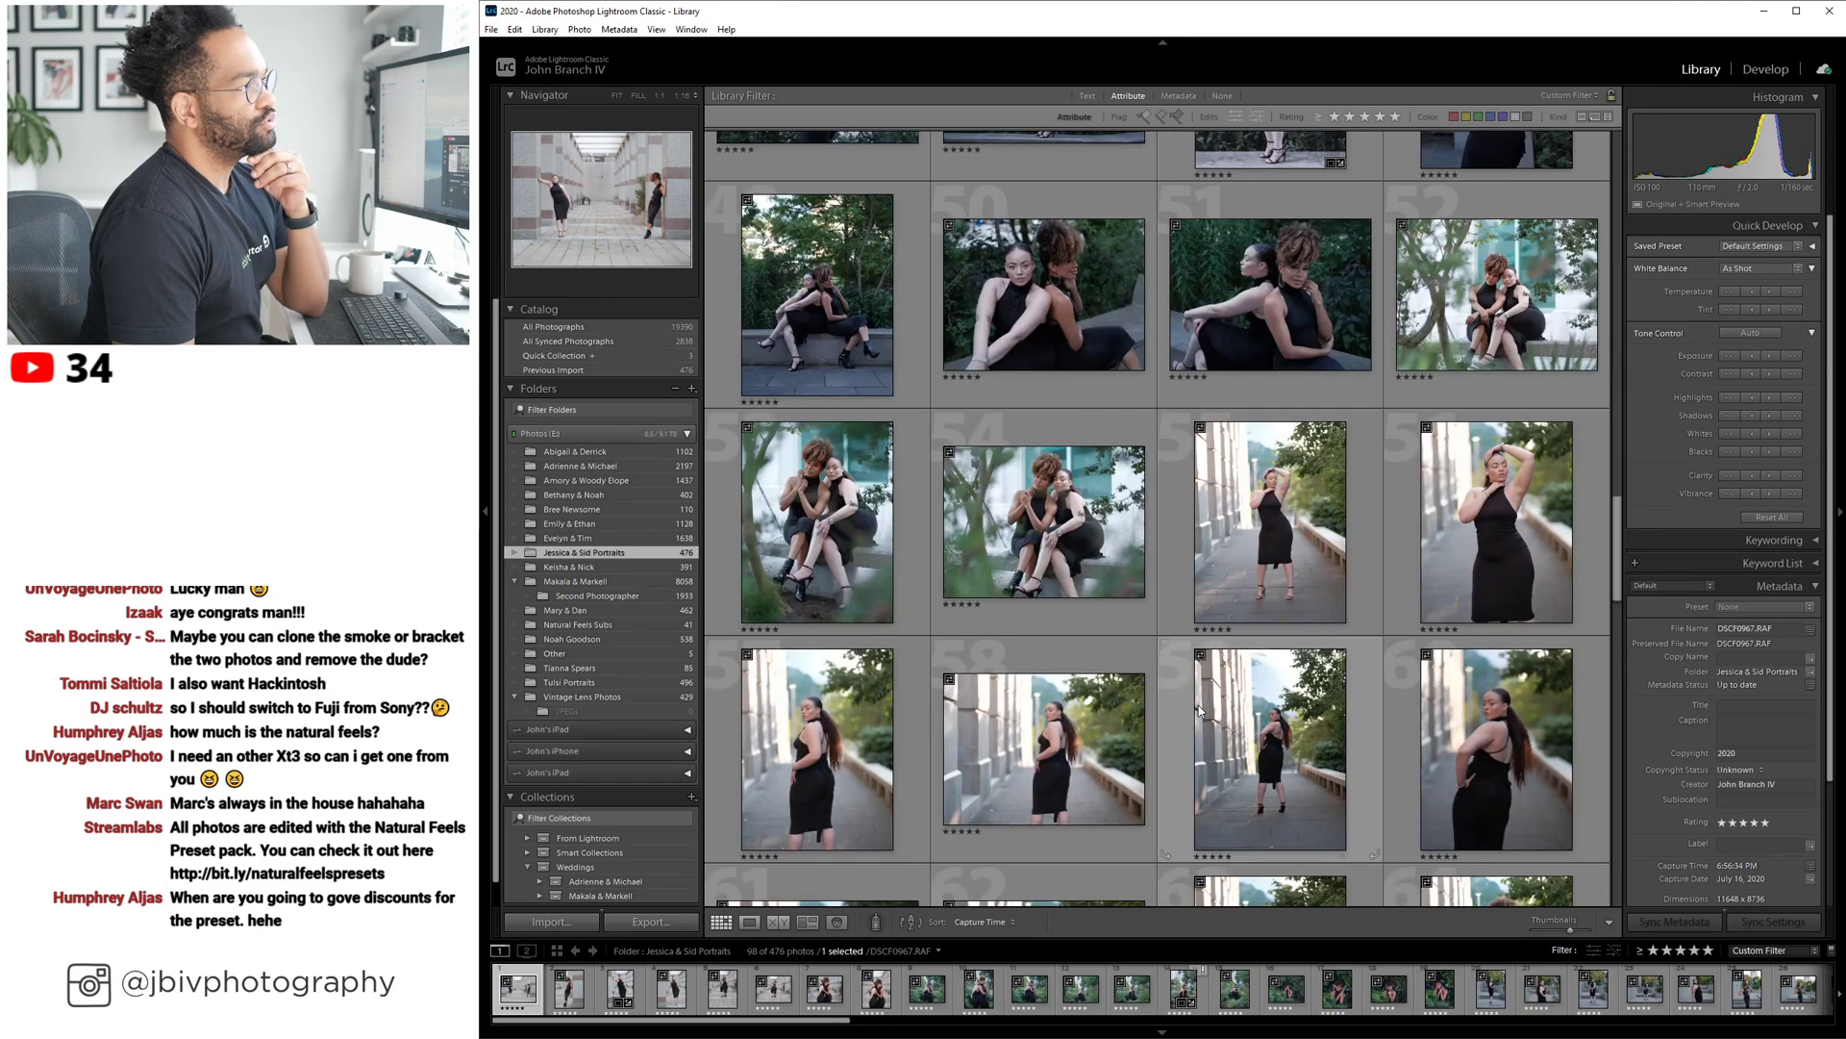
{"action": "scroll", "coordinate": [1198, 705], "scroll_direction": "down", "scroll_amount": 8}
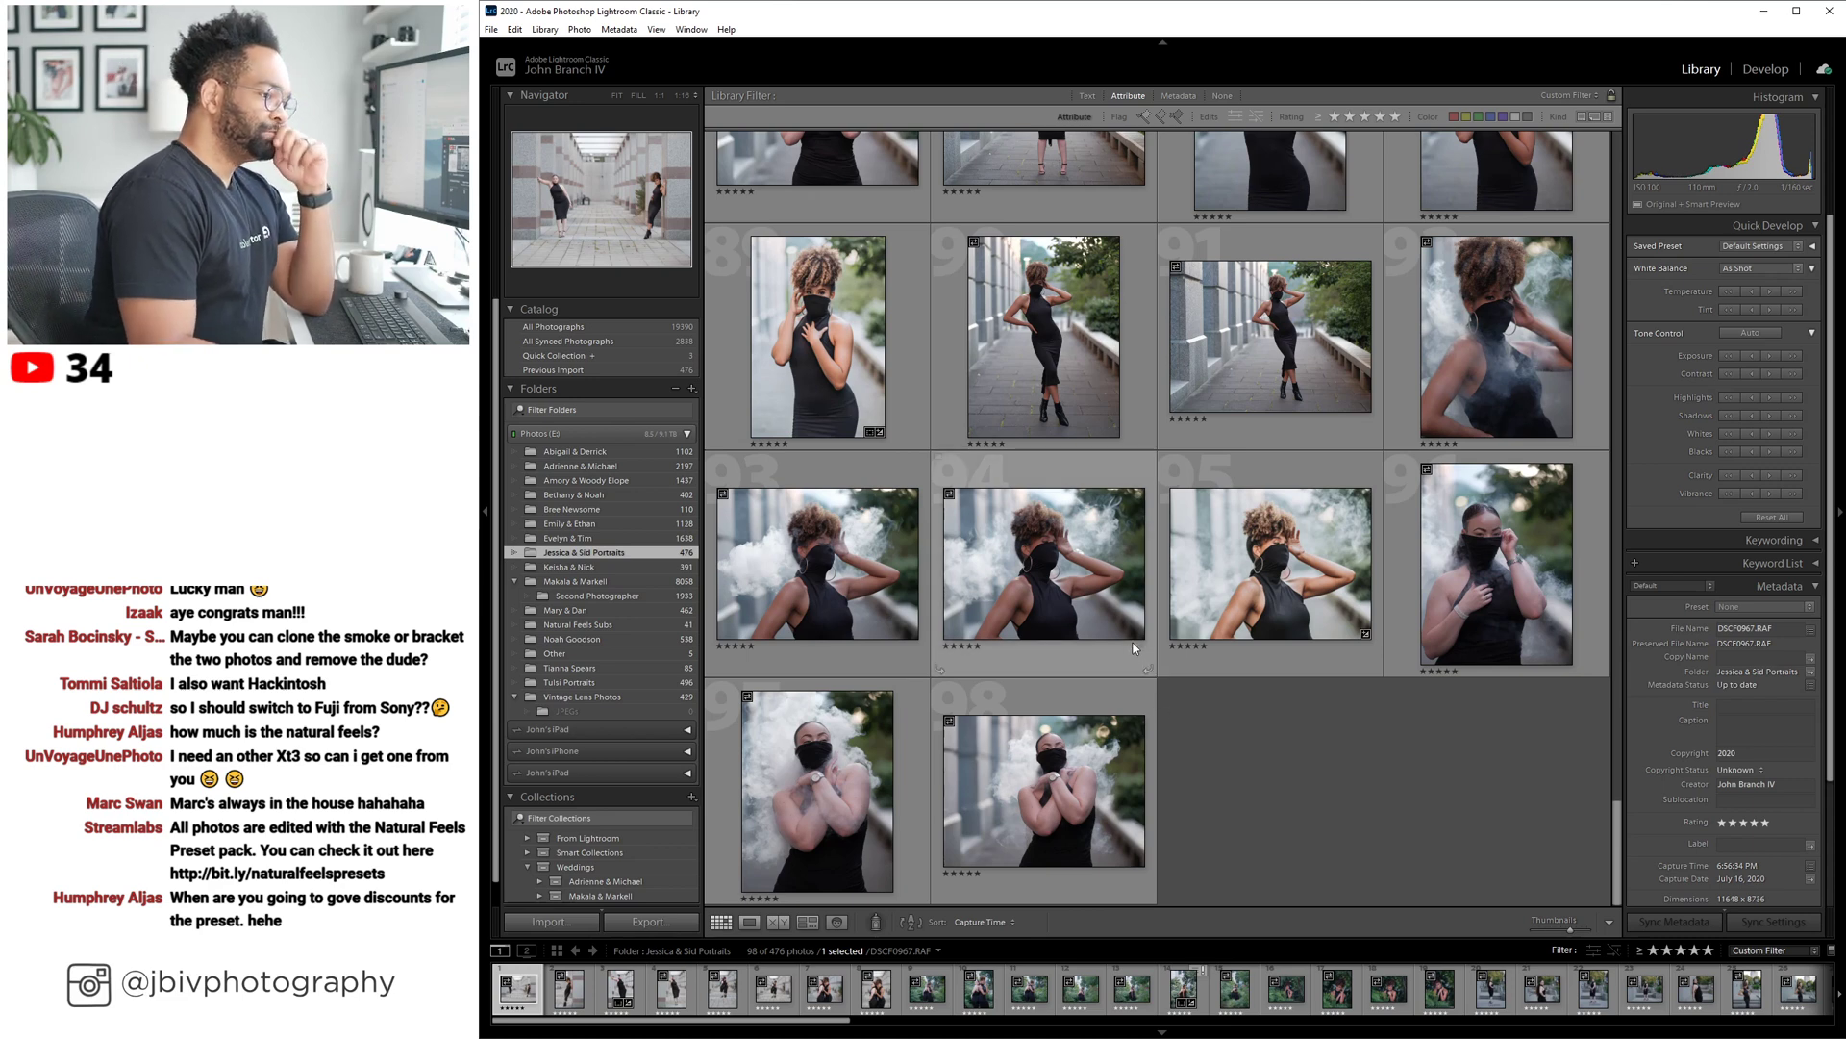
{"action": "scroll", "coordinate": [1144, 673], "scroll_direction": "up", "scroll_amount": 5}
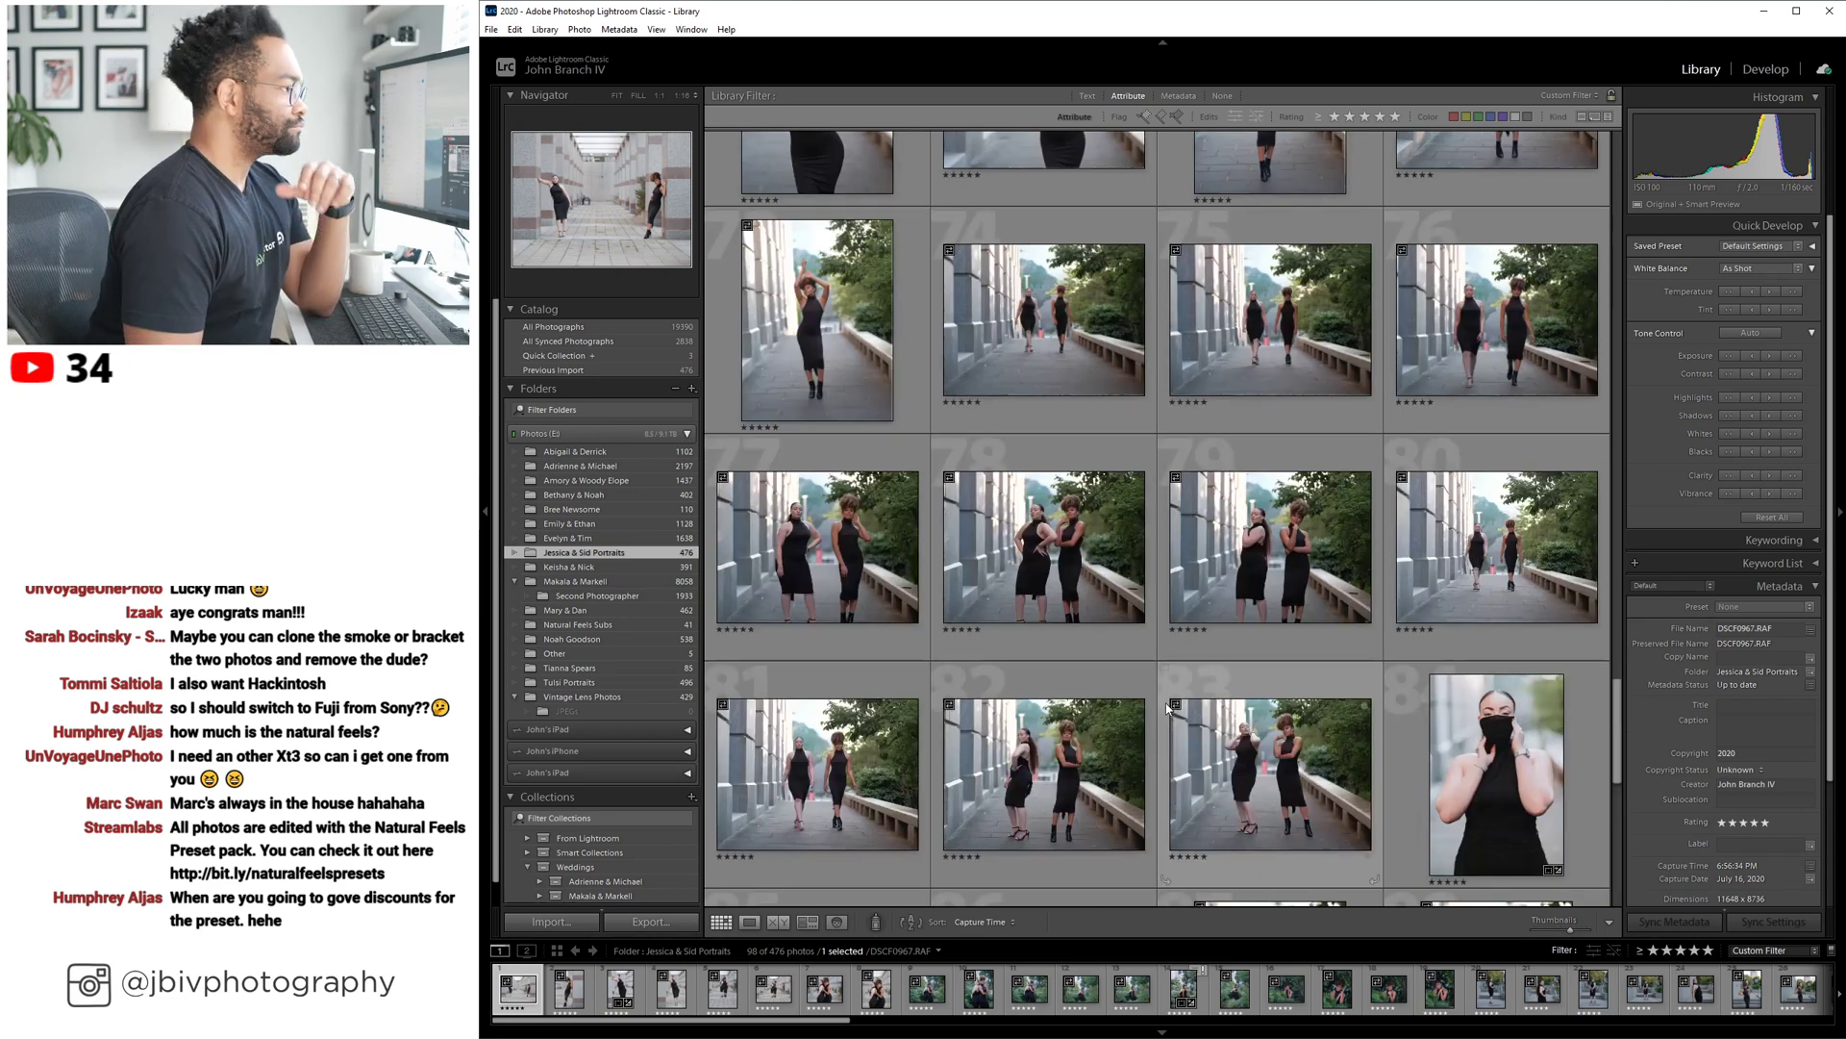
{"action": "scroll", "coordinate": [1164, 706], "scroll_direction": "up", "scroll_amount": 6}
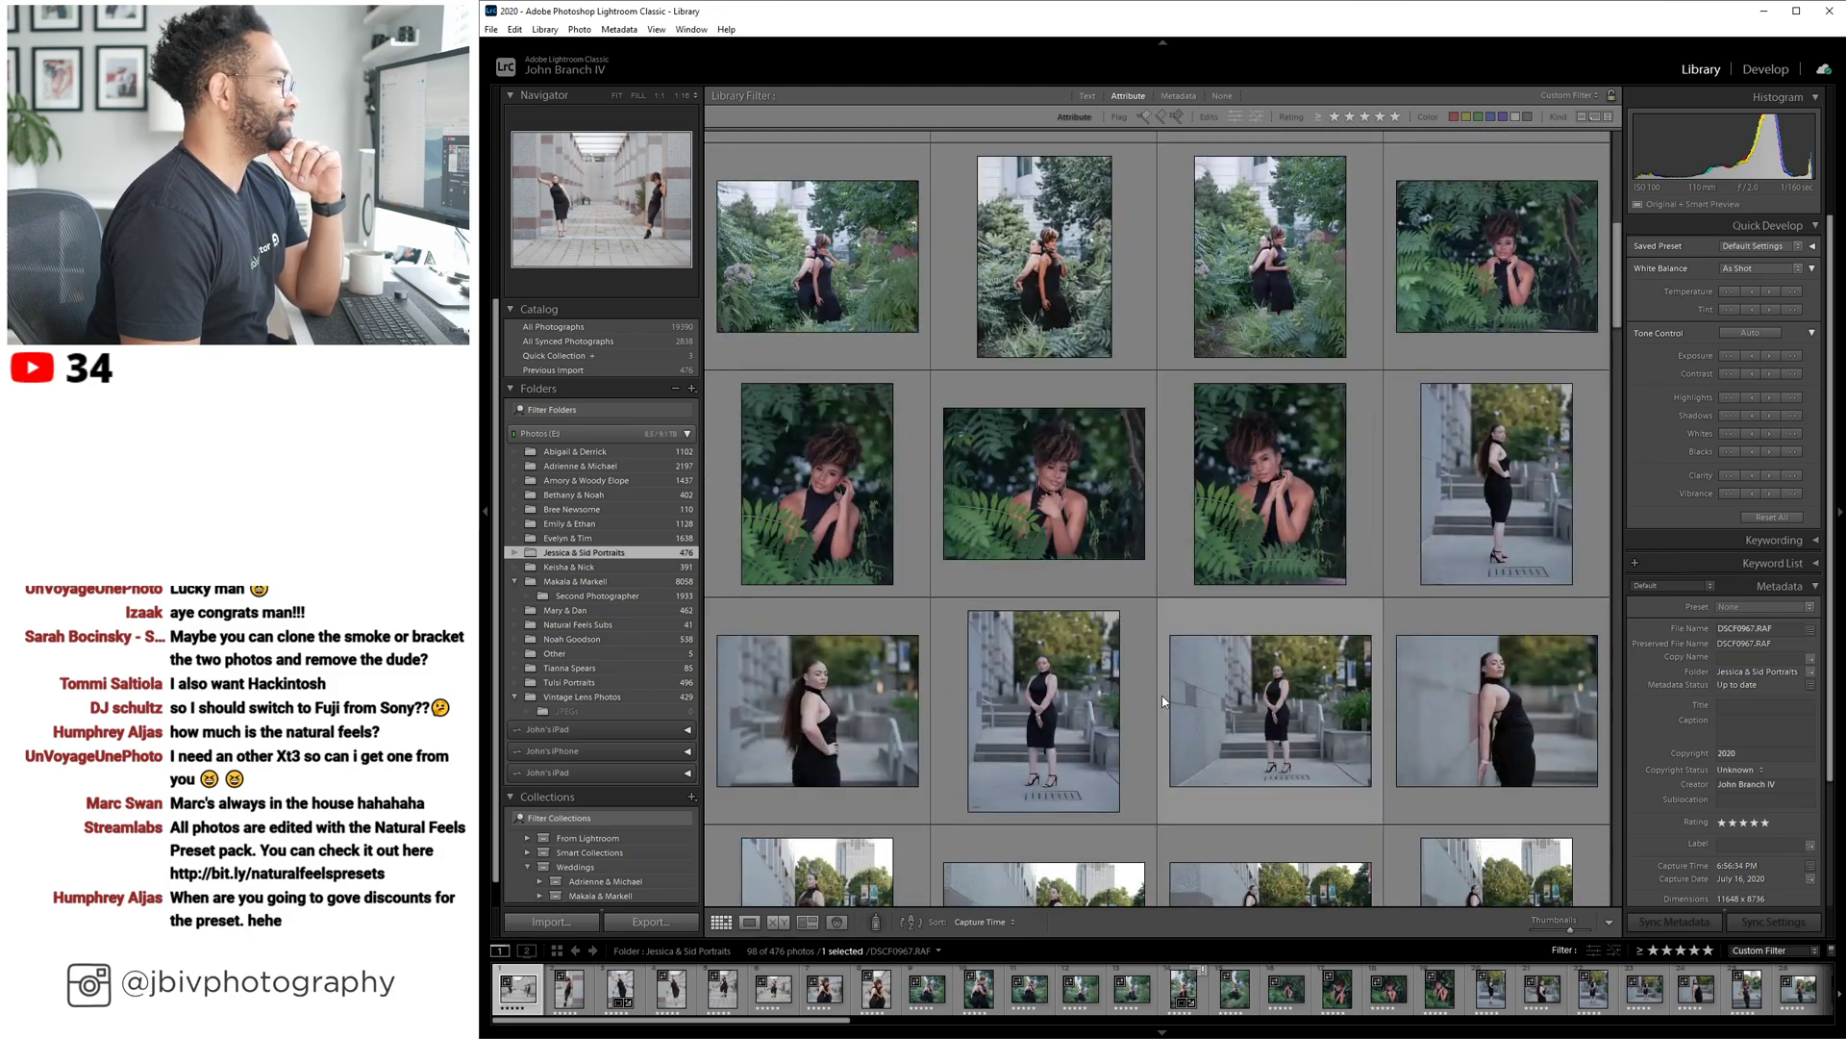
{"action": "scroll", "coordinate": [1161, 697], "scroll_direction": "up", "scroll_amount": 5}
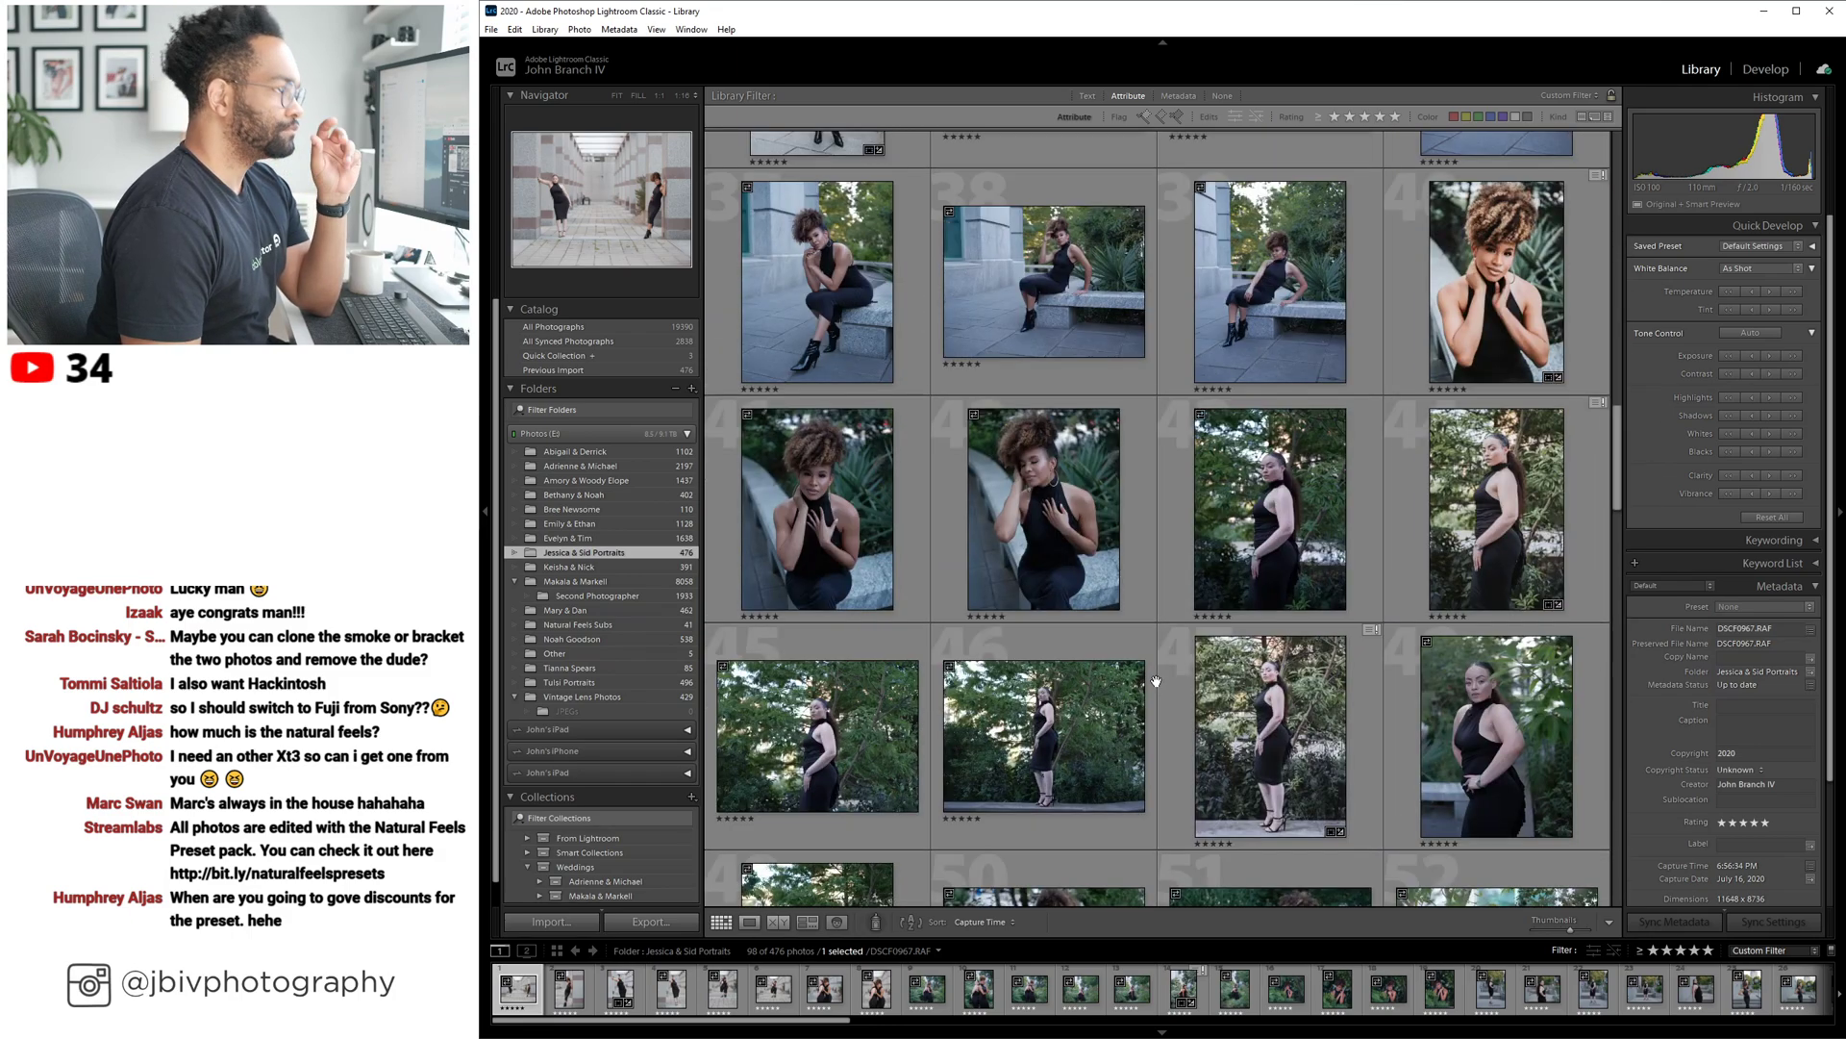
View the already edited curly-hair close-up DSCF1139.RAF in Develop and return to the Library grid.
{"action": "left_click", "coordinate": [1497, 288]}
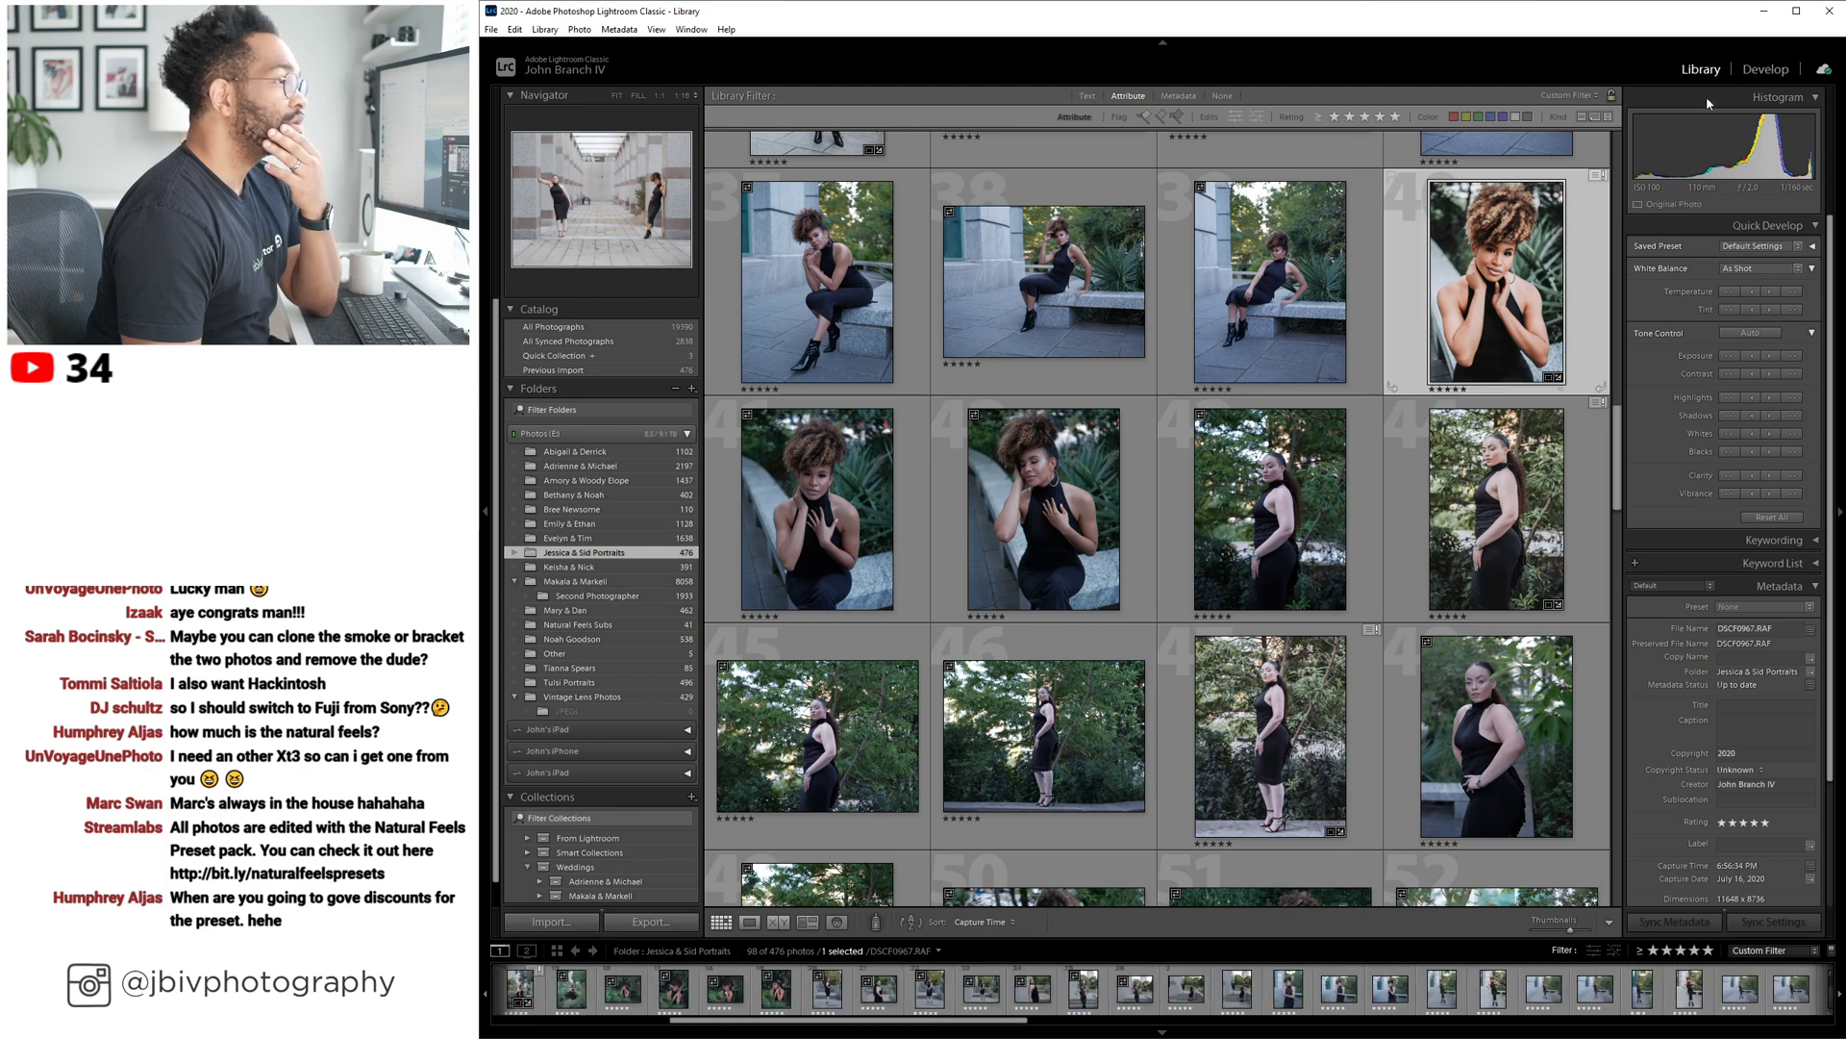
{"action": "left_click", "coordinate": [1738, 67]}
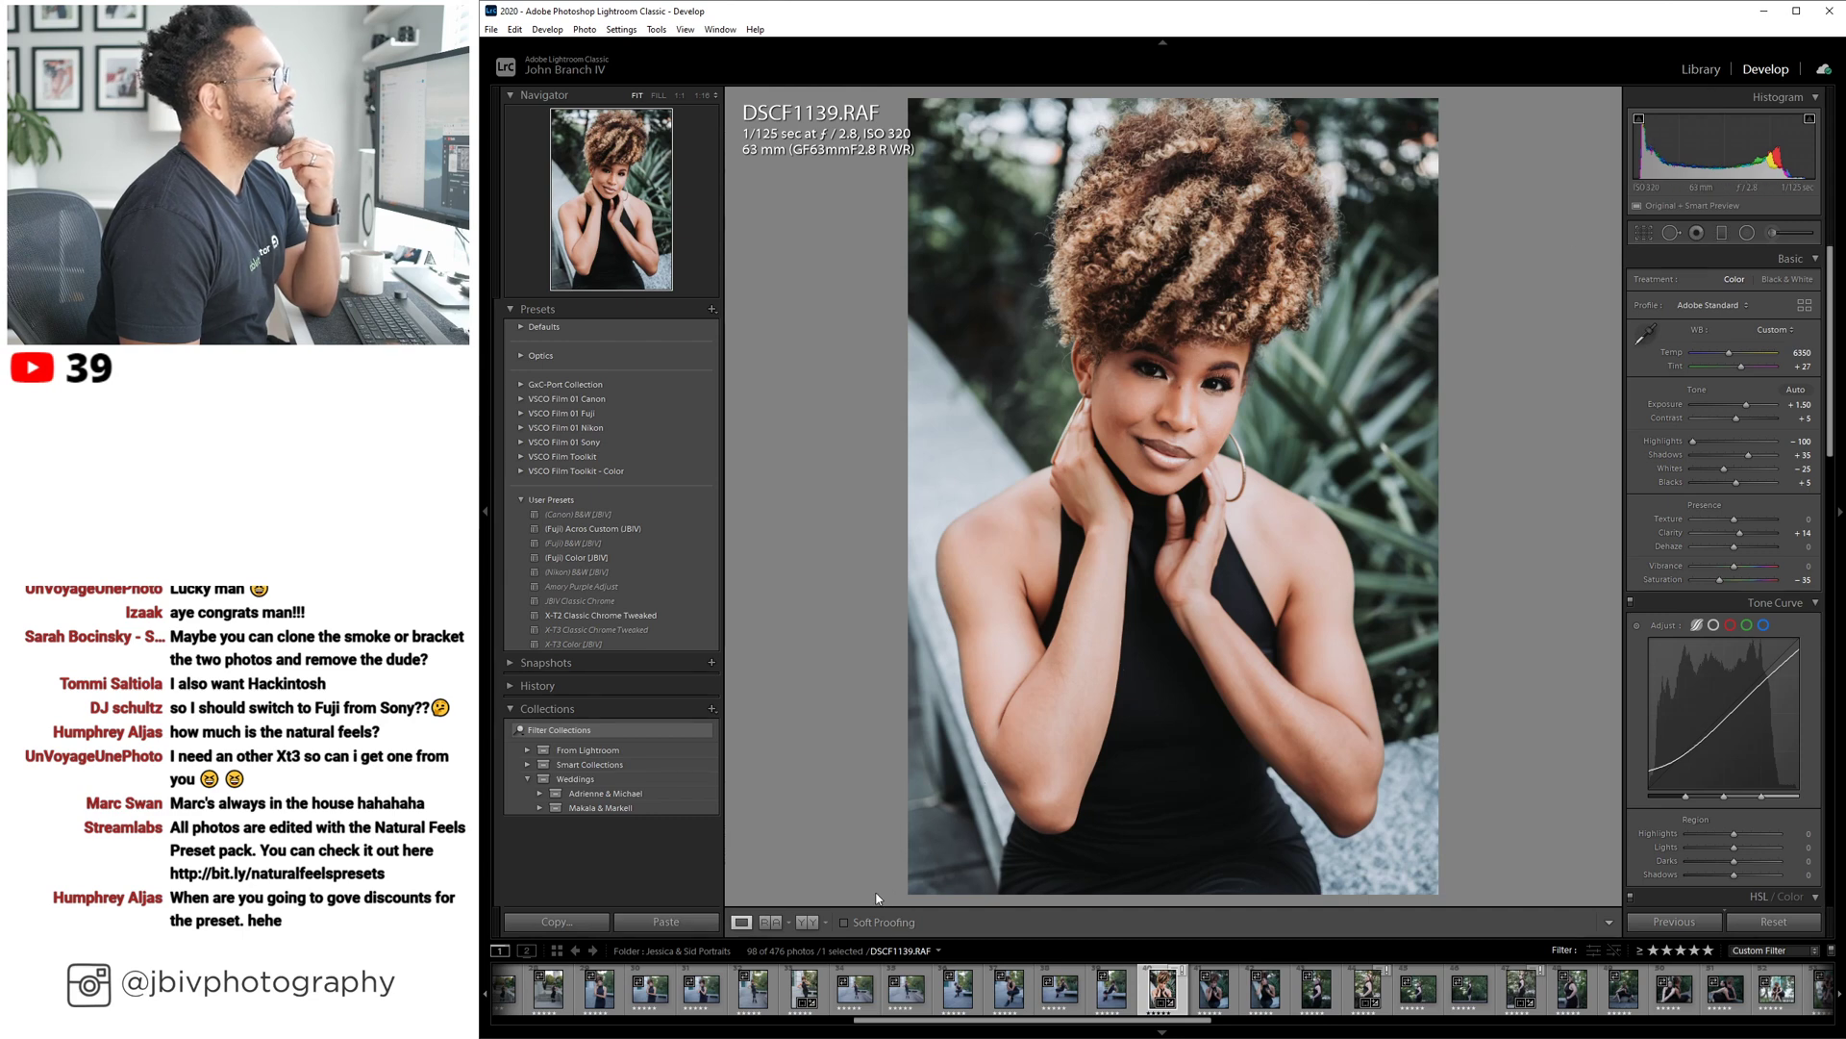
{"action": "left_click", "coordinate": [1700, 70]}
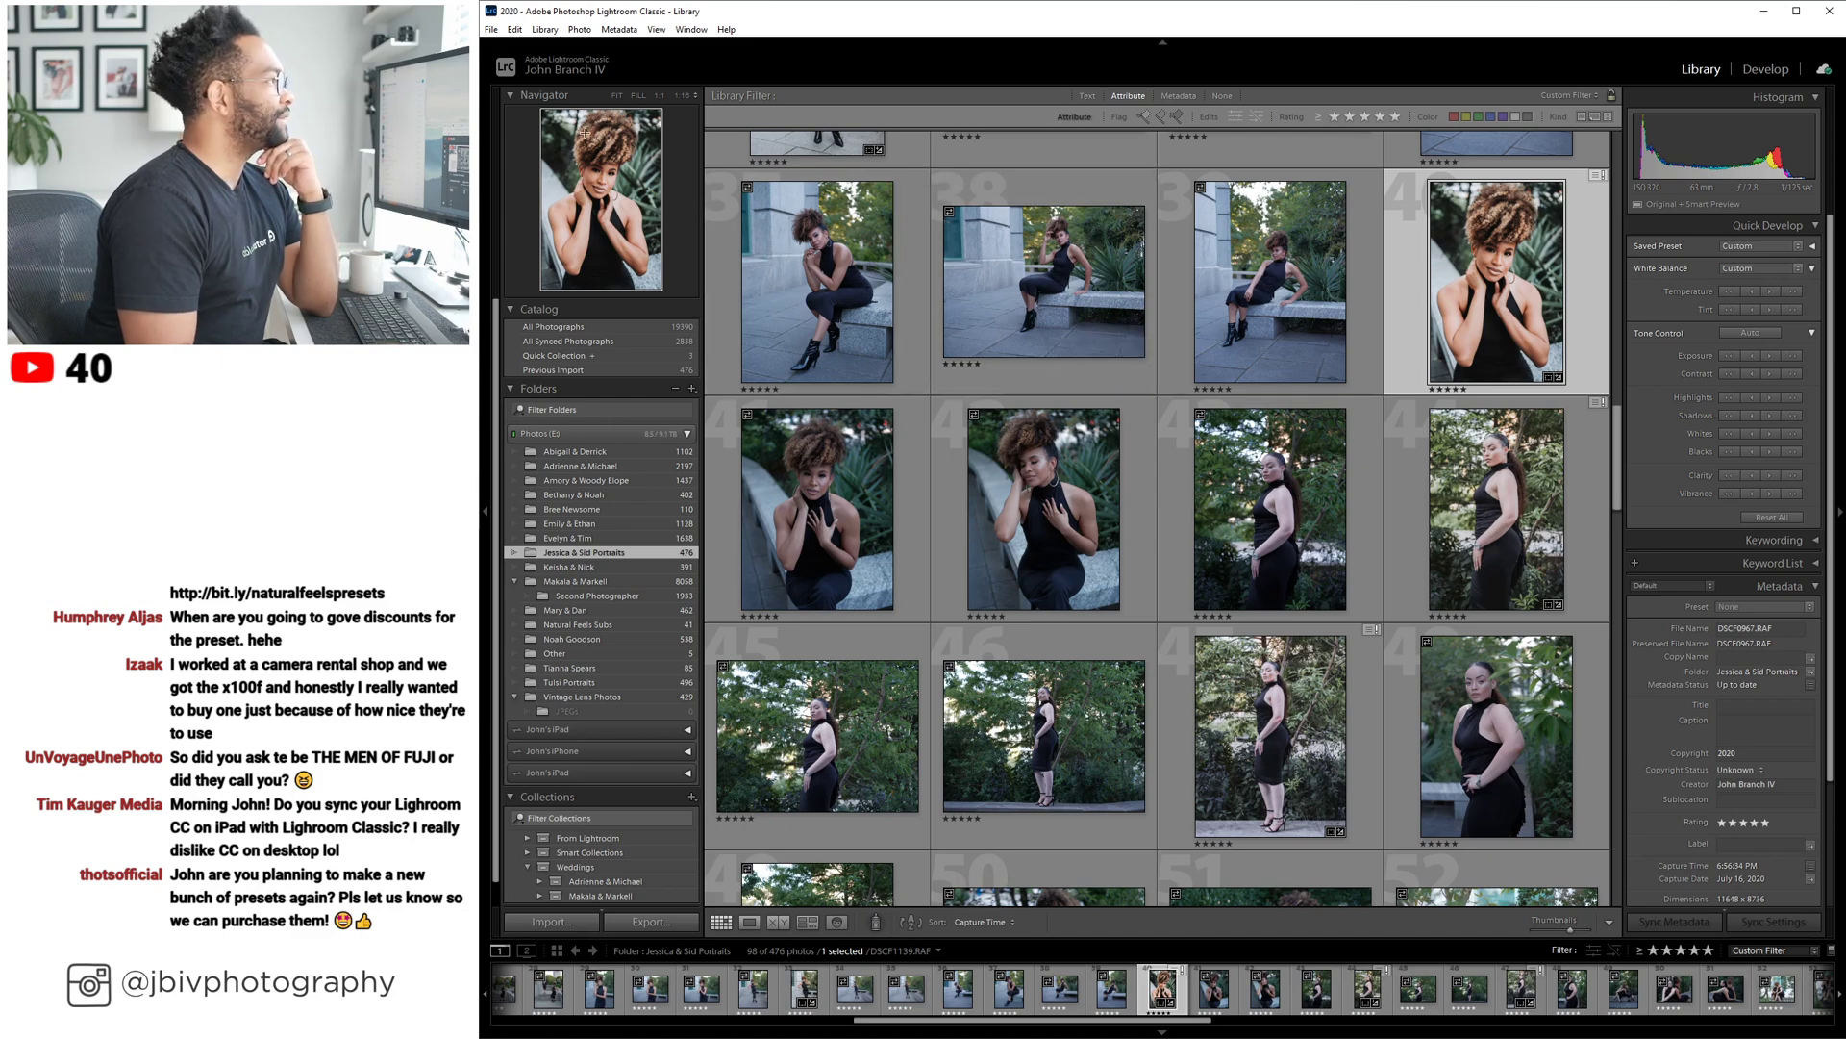
Browse the catalog's complete photo set, its synced photographs and the wedding folder containing 2197 photos.
{"action": "left_click", "coordinate": [638, 325]}
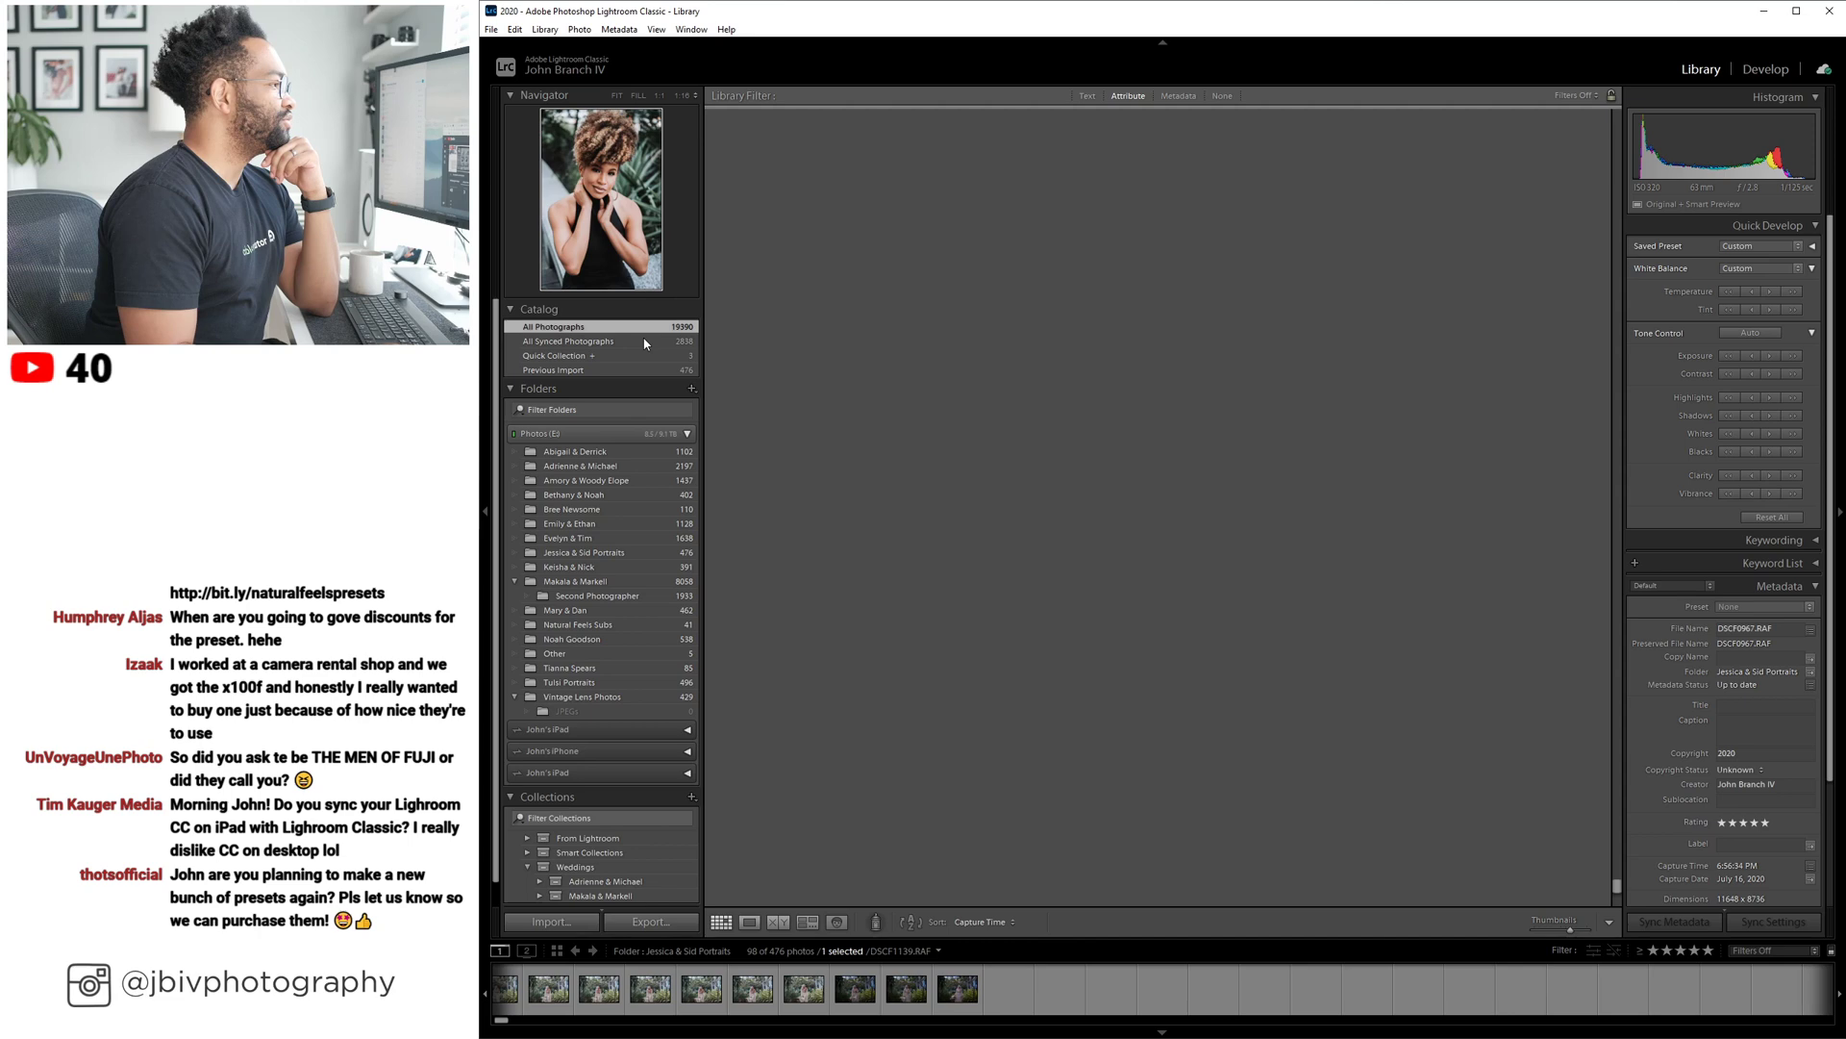
{"action": "left_click", "coordinate": [645, 342]}
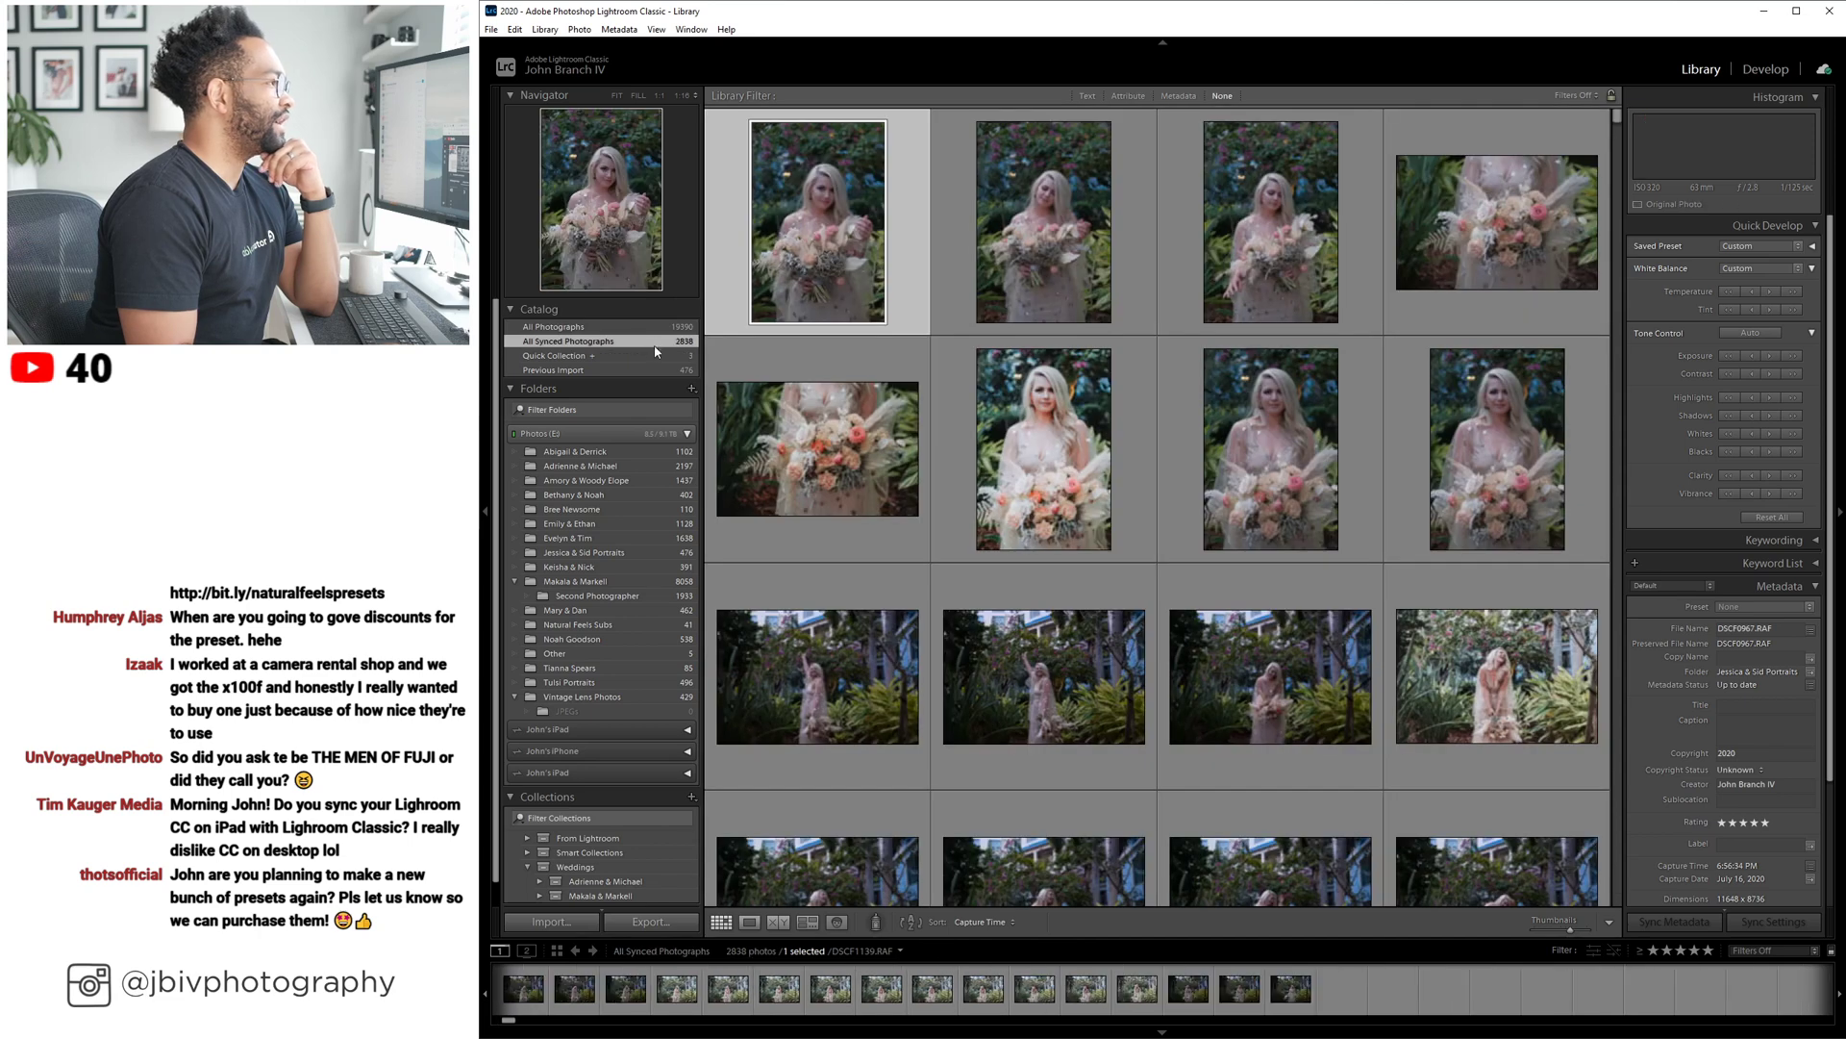
{"action": "scroll", "coordinate": [1210, 428], "scroll_direction": "down", "scroll_amount": 15}
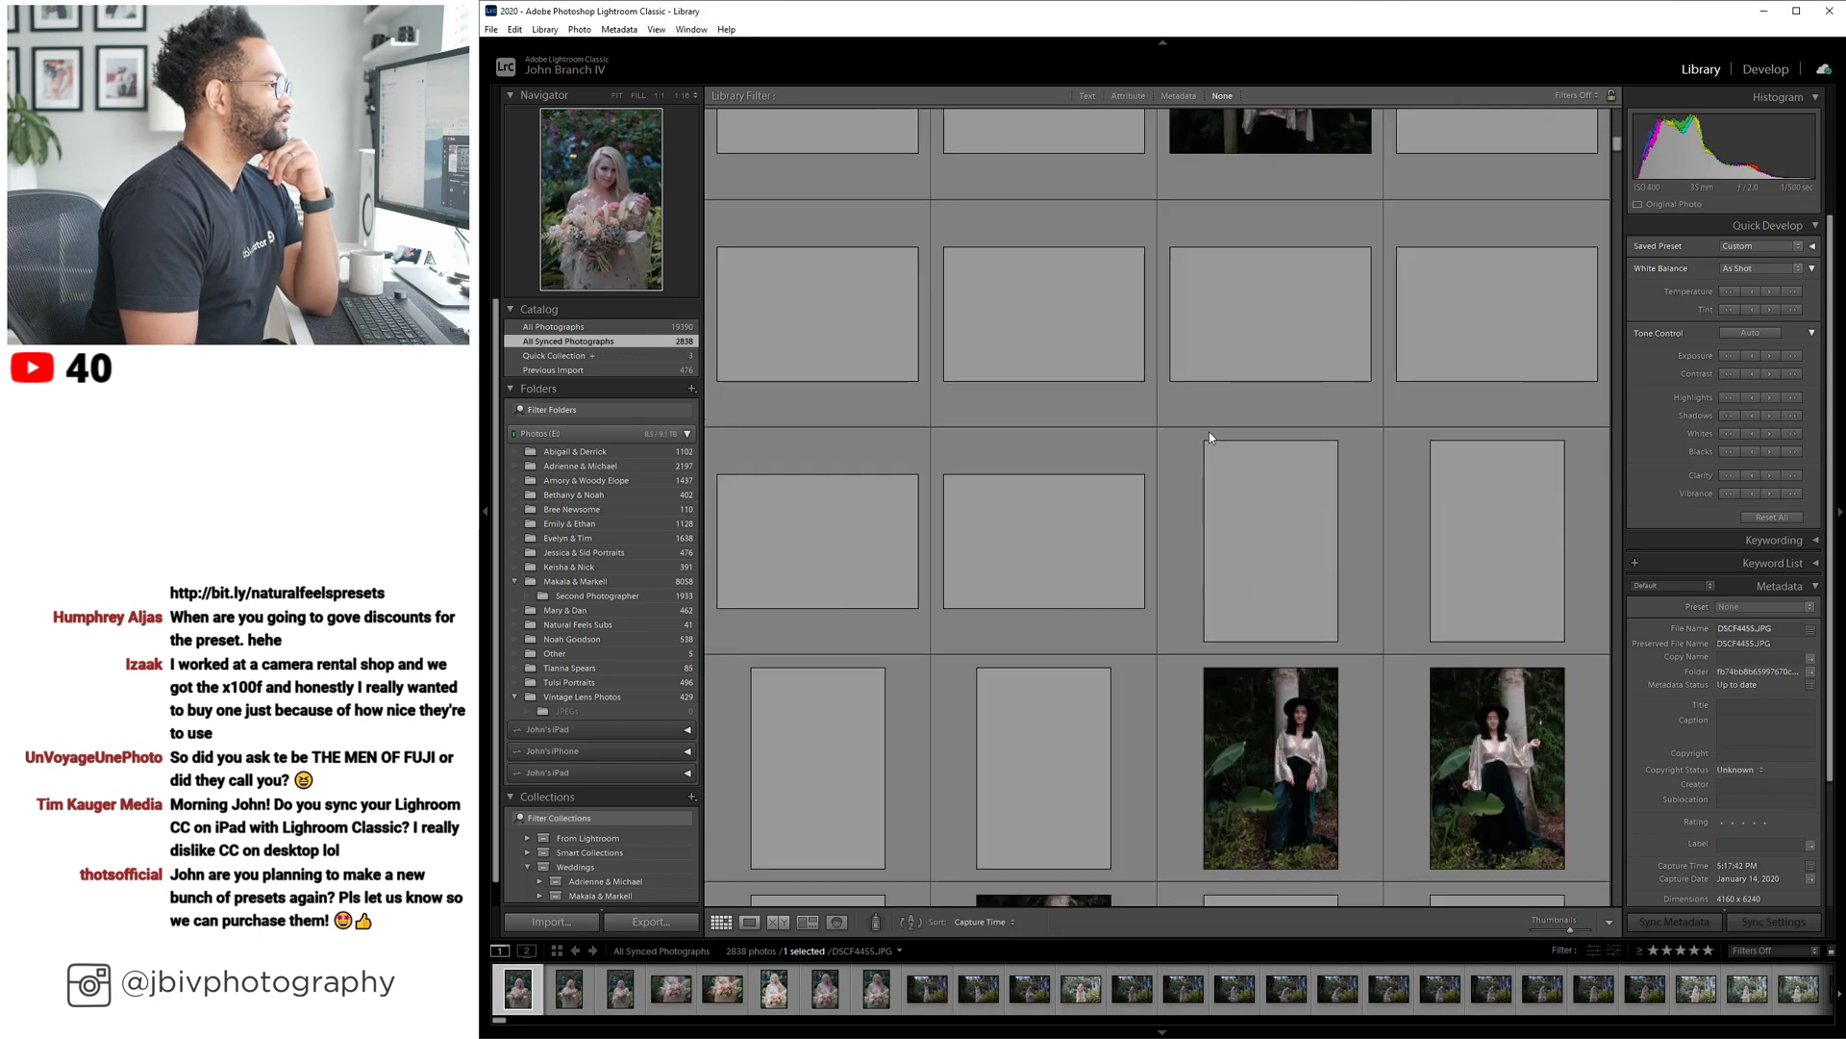
{"action": "scroll", "coordinate": [1209, 438], "scroll_direction": "down", "scroll_amount": 15}
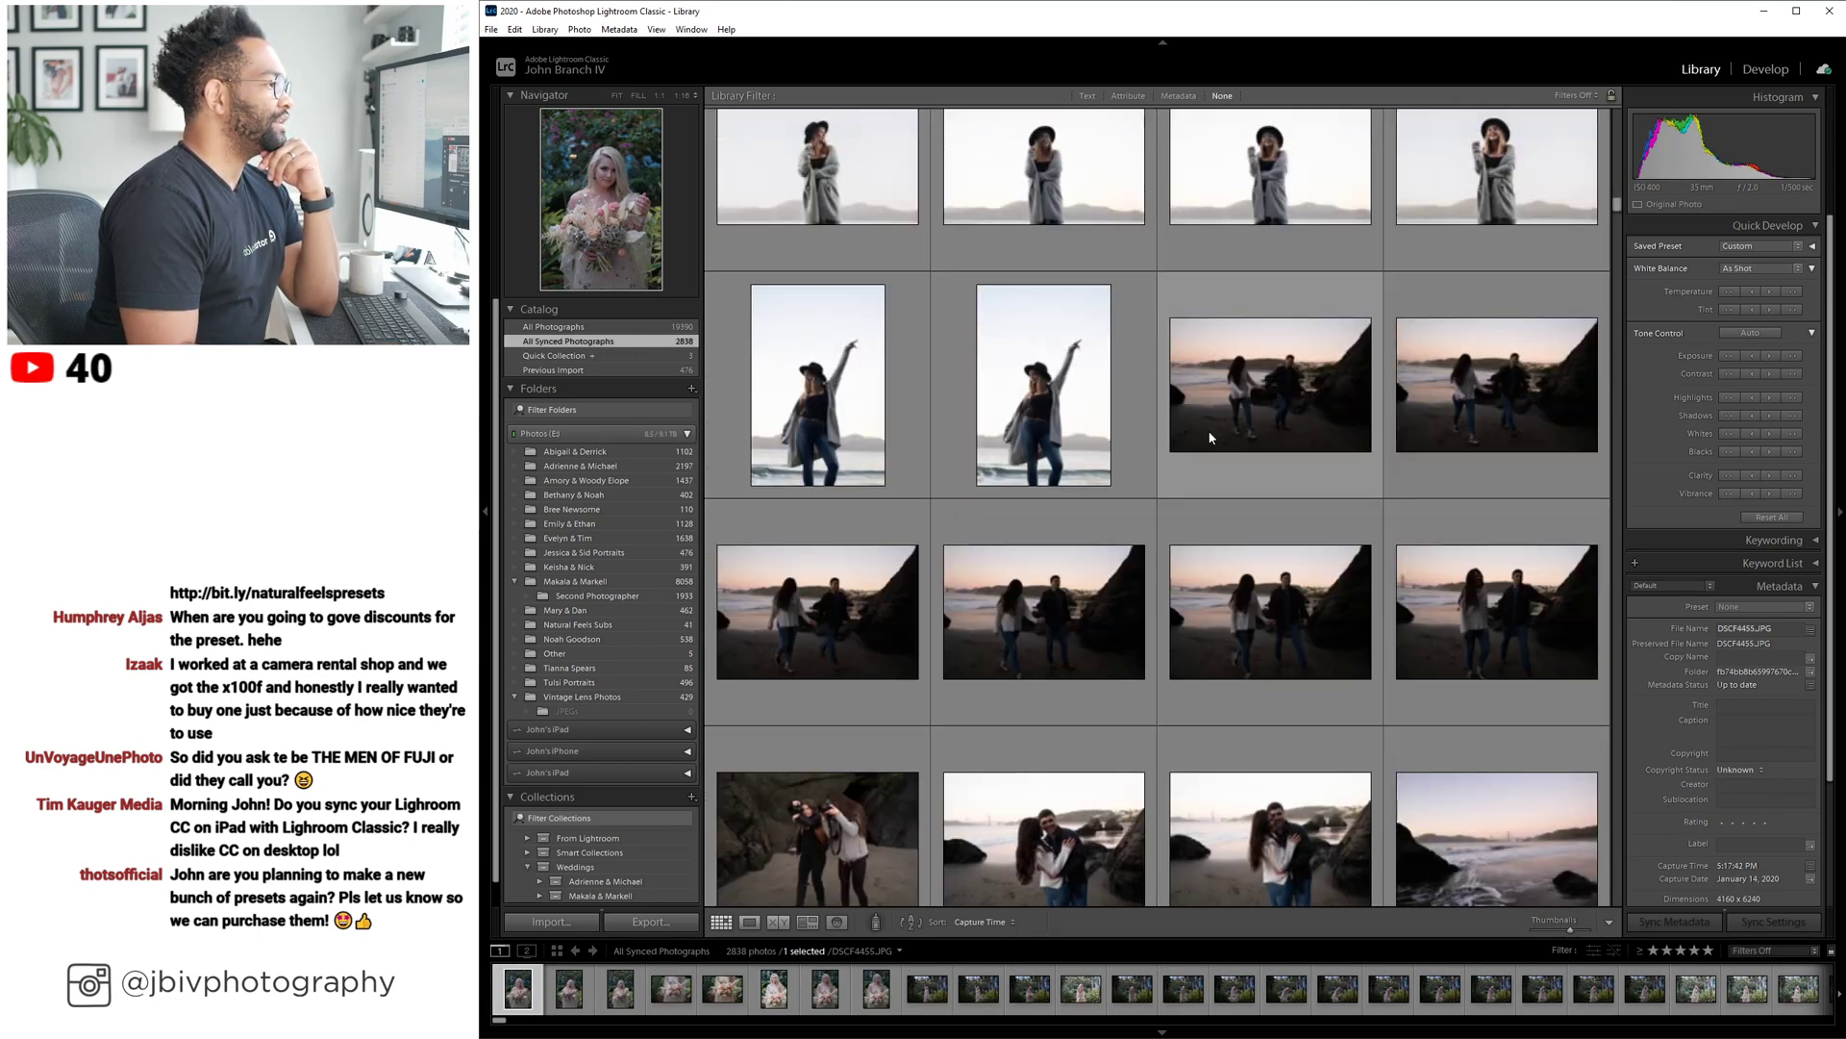
{"action": "scroll", "coordinate": [1202, 452], "scroll_direction": "down", "scroll_amount": 10}
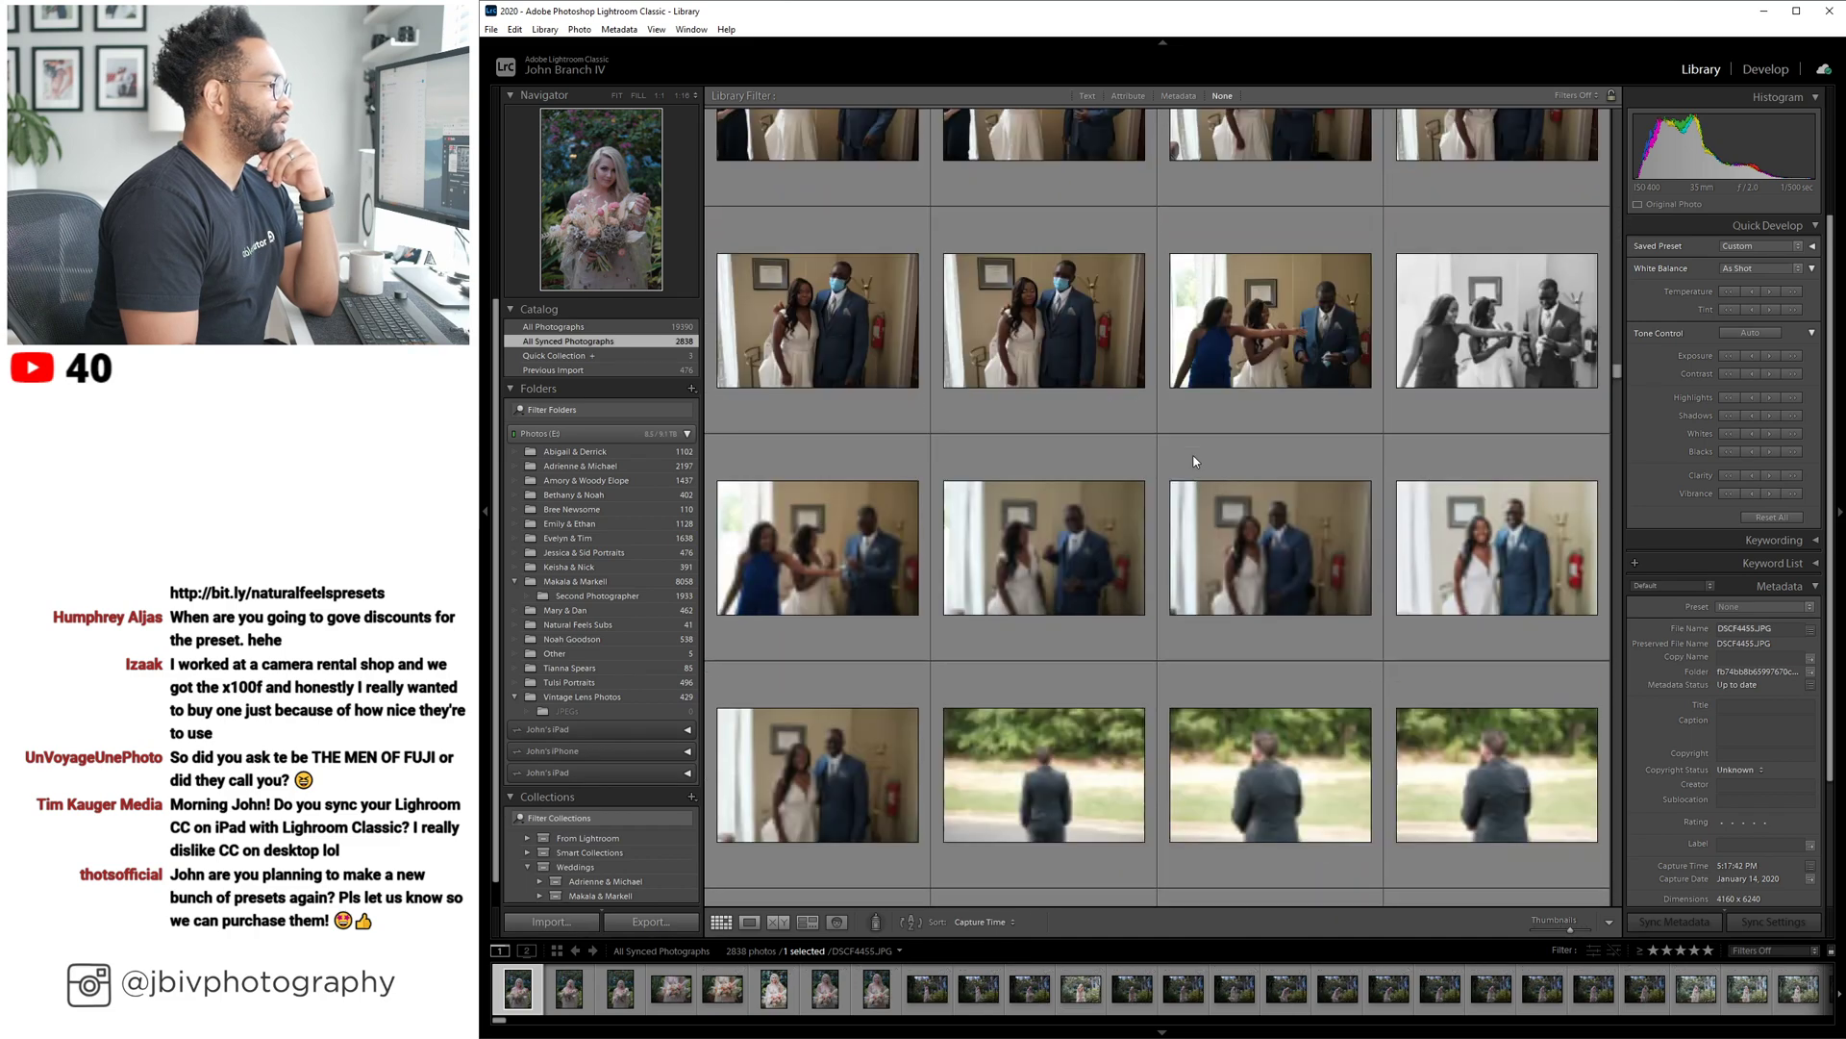
{"action": "left_click", "coordinate": [616, 465]}
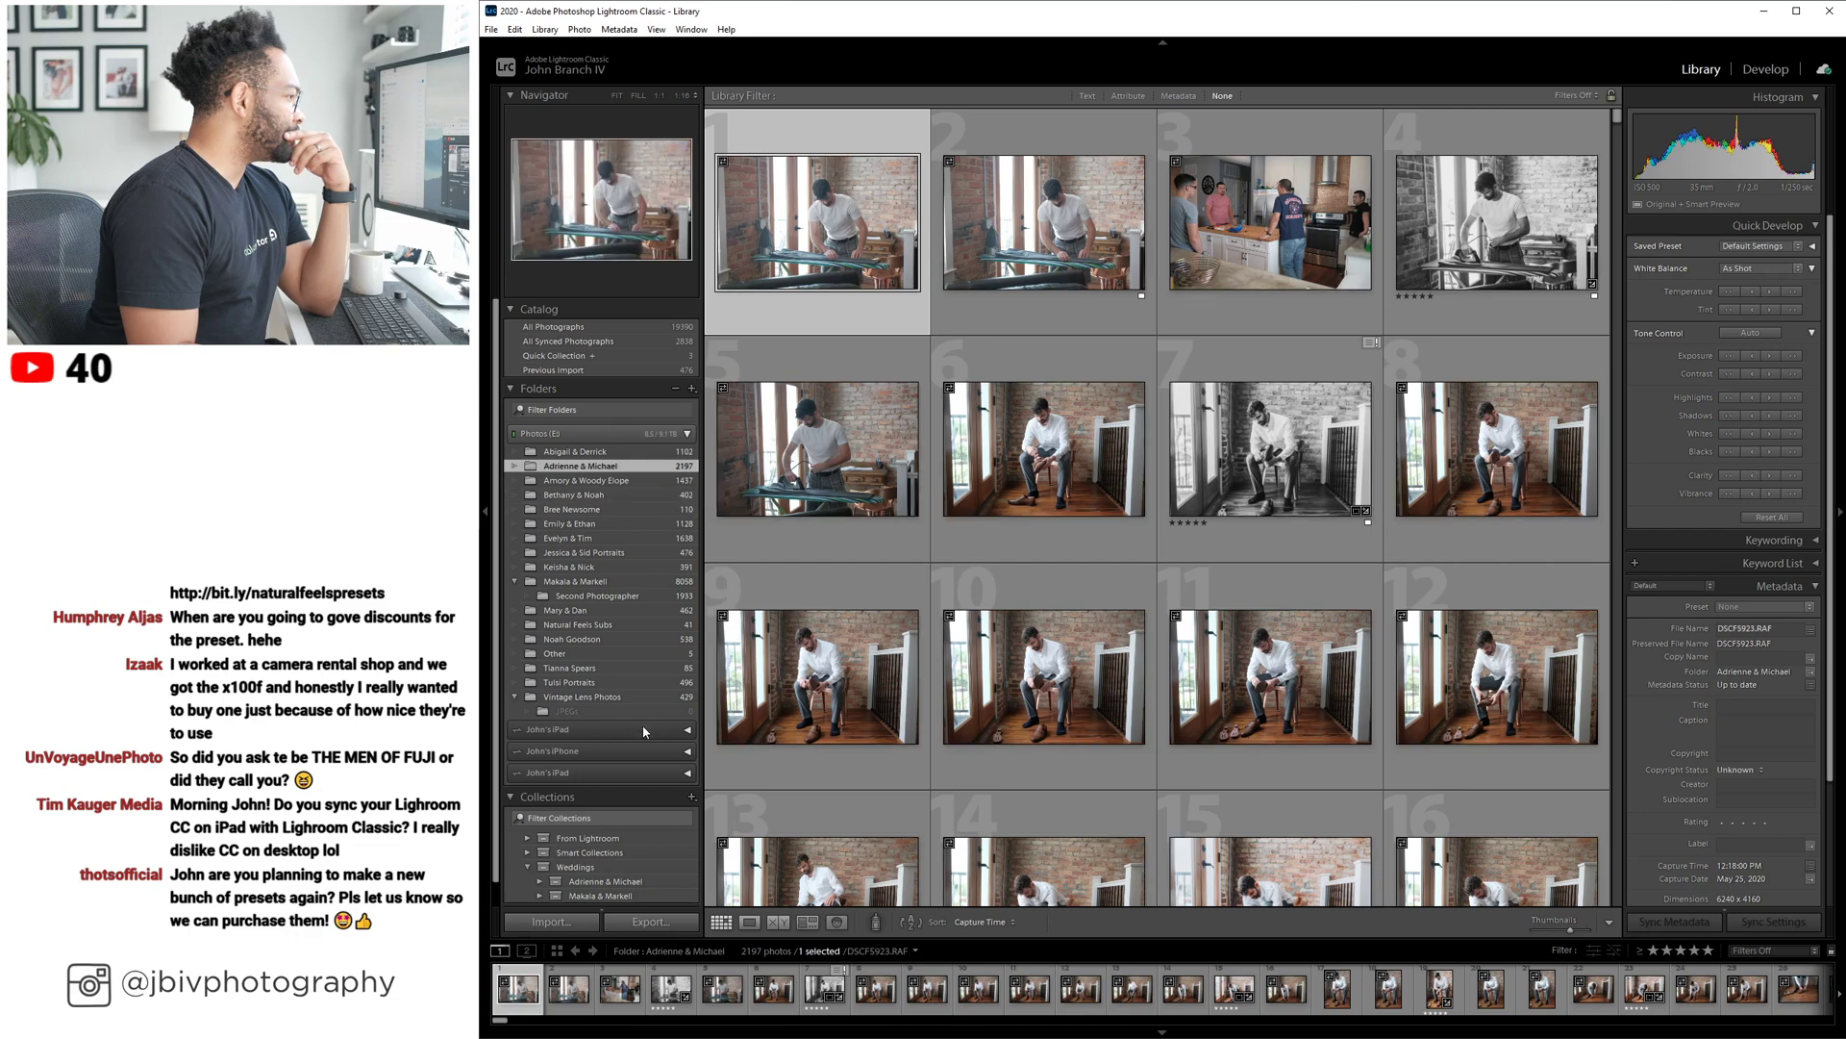
Return to the 476-photo portrait session folder and reapply the five-star attribute filter.
{"action": "left_click", "coordinate": [638, 554]}
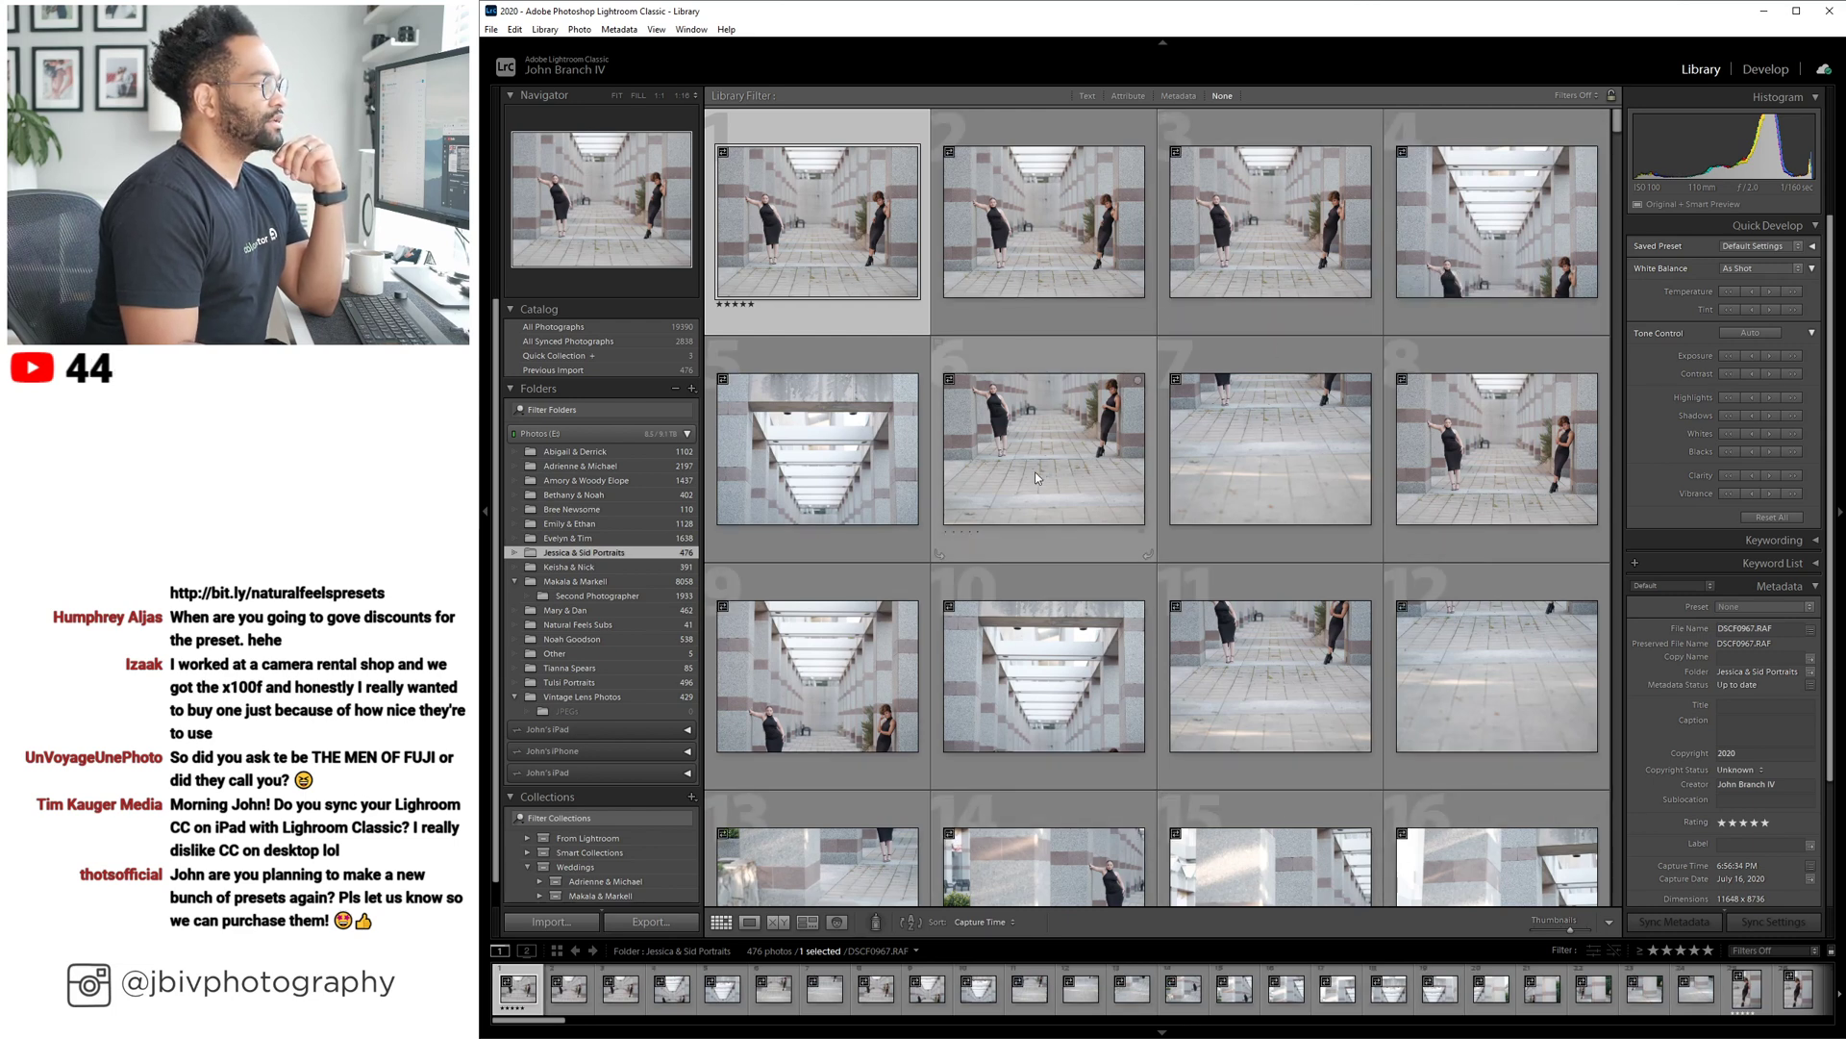
{"action": "left_click", "coordinate": [1127, 96]}
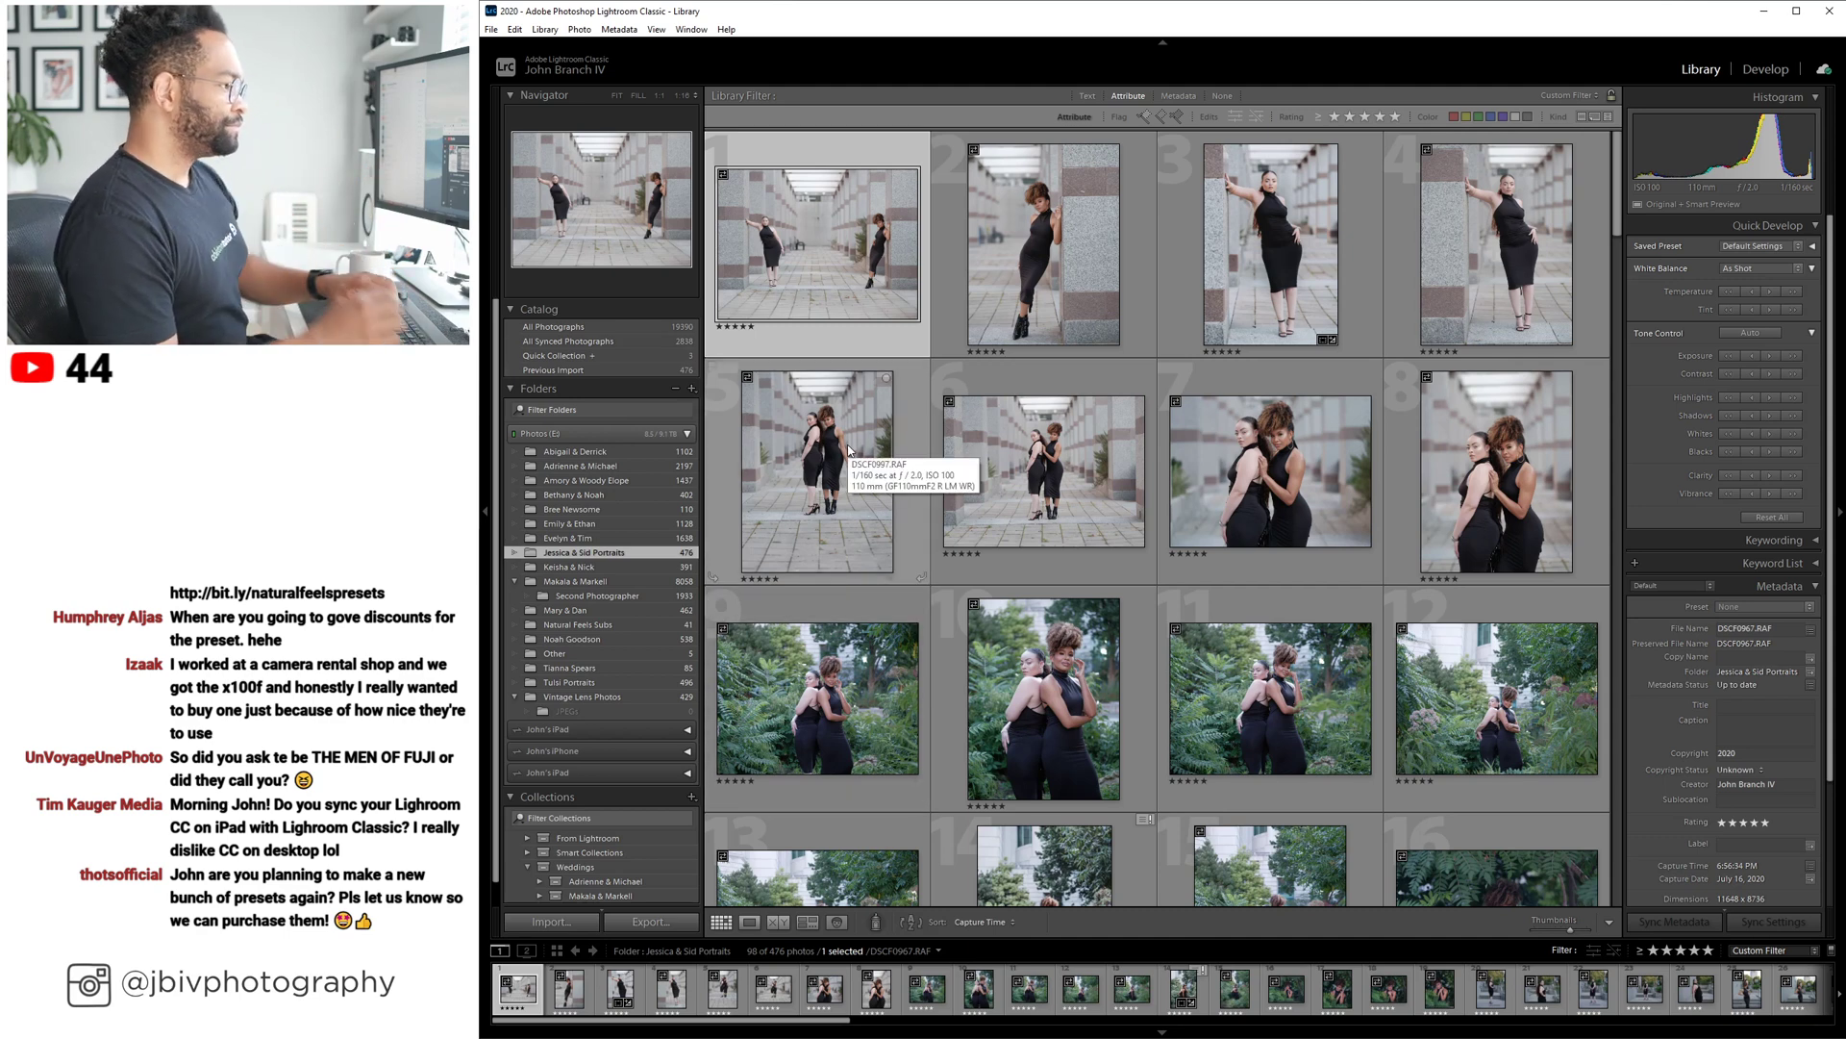
Open the garden portrait DSCF1024.RAF in Develop and set its Shadows to +85 and its Exposure to +0.10.
{"action": "scroll", "coordinate": [1039, 433], "scroll_direction": "down", "scroll_amount": 2}
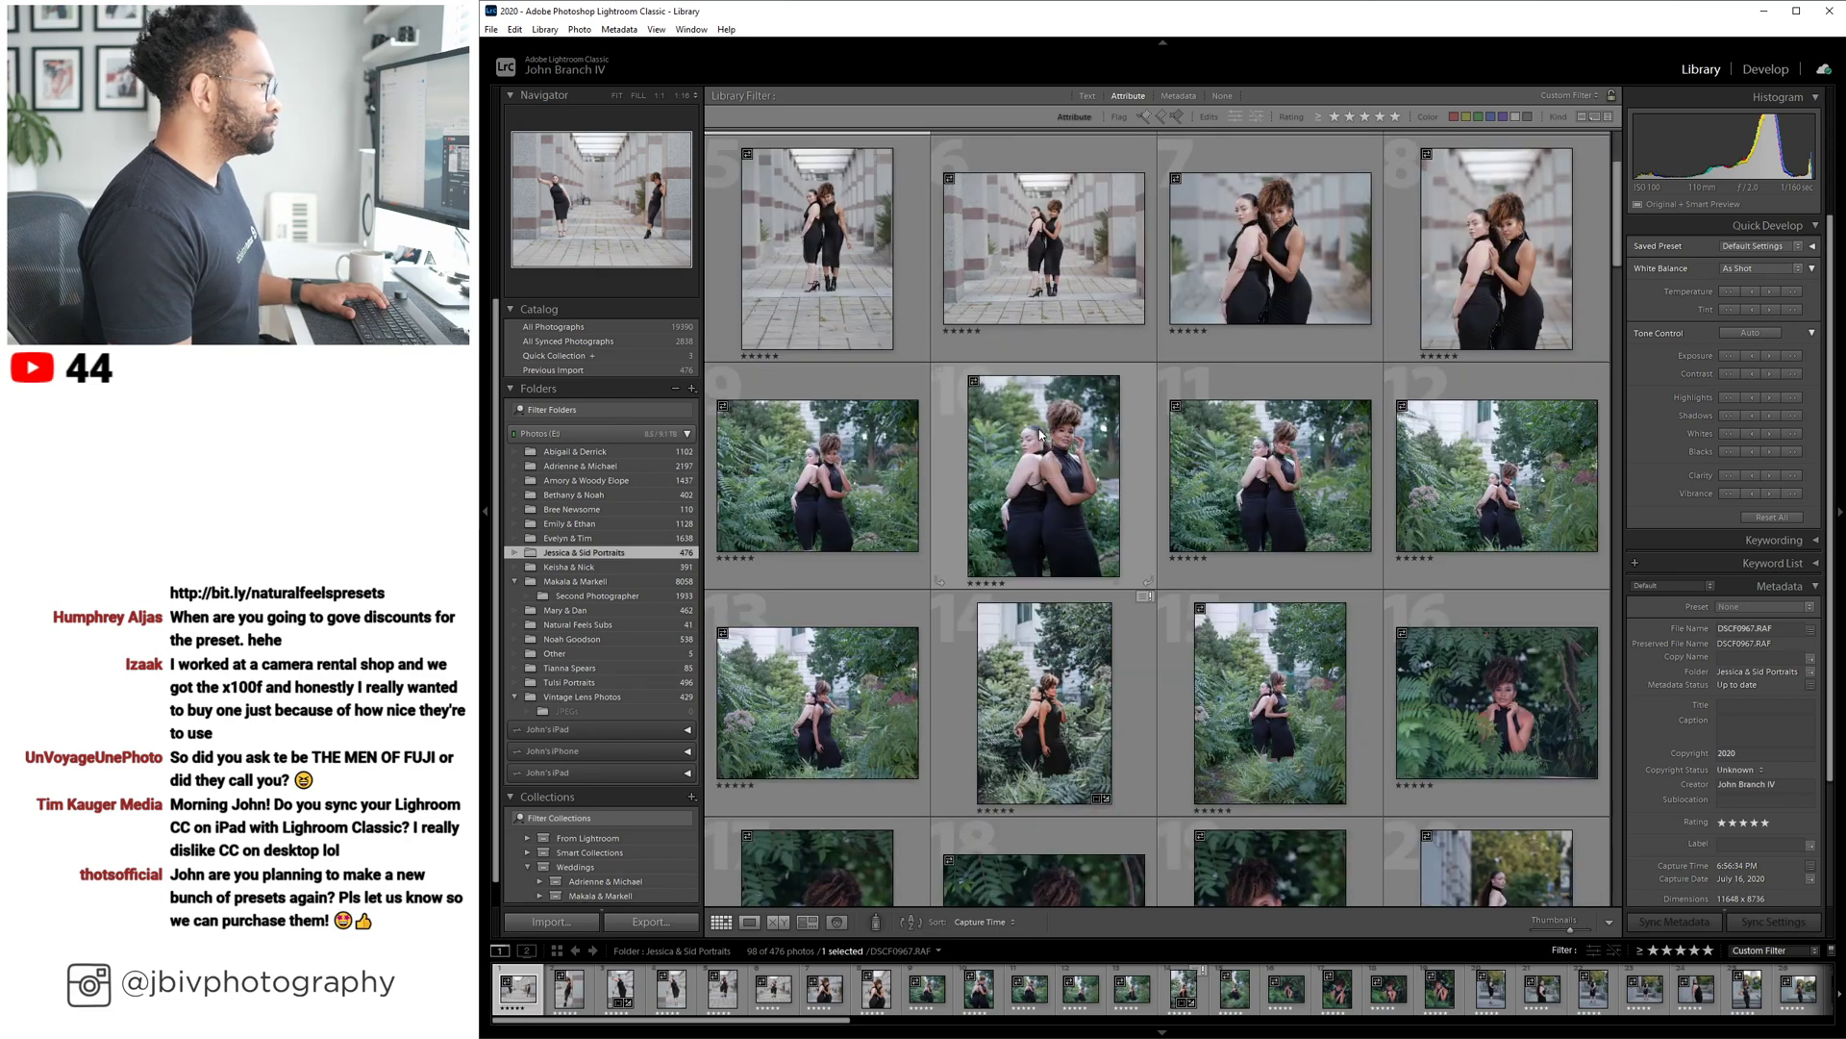
{"action": "scroll", "coordinate": [1039, 433], "scroll_direction": "down", "scroll_amount": 2}
{"action": "left_click", "coordinate": [1038, 489]}
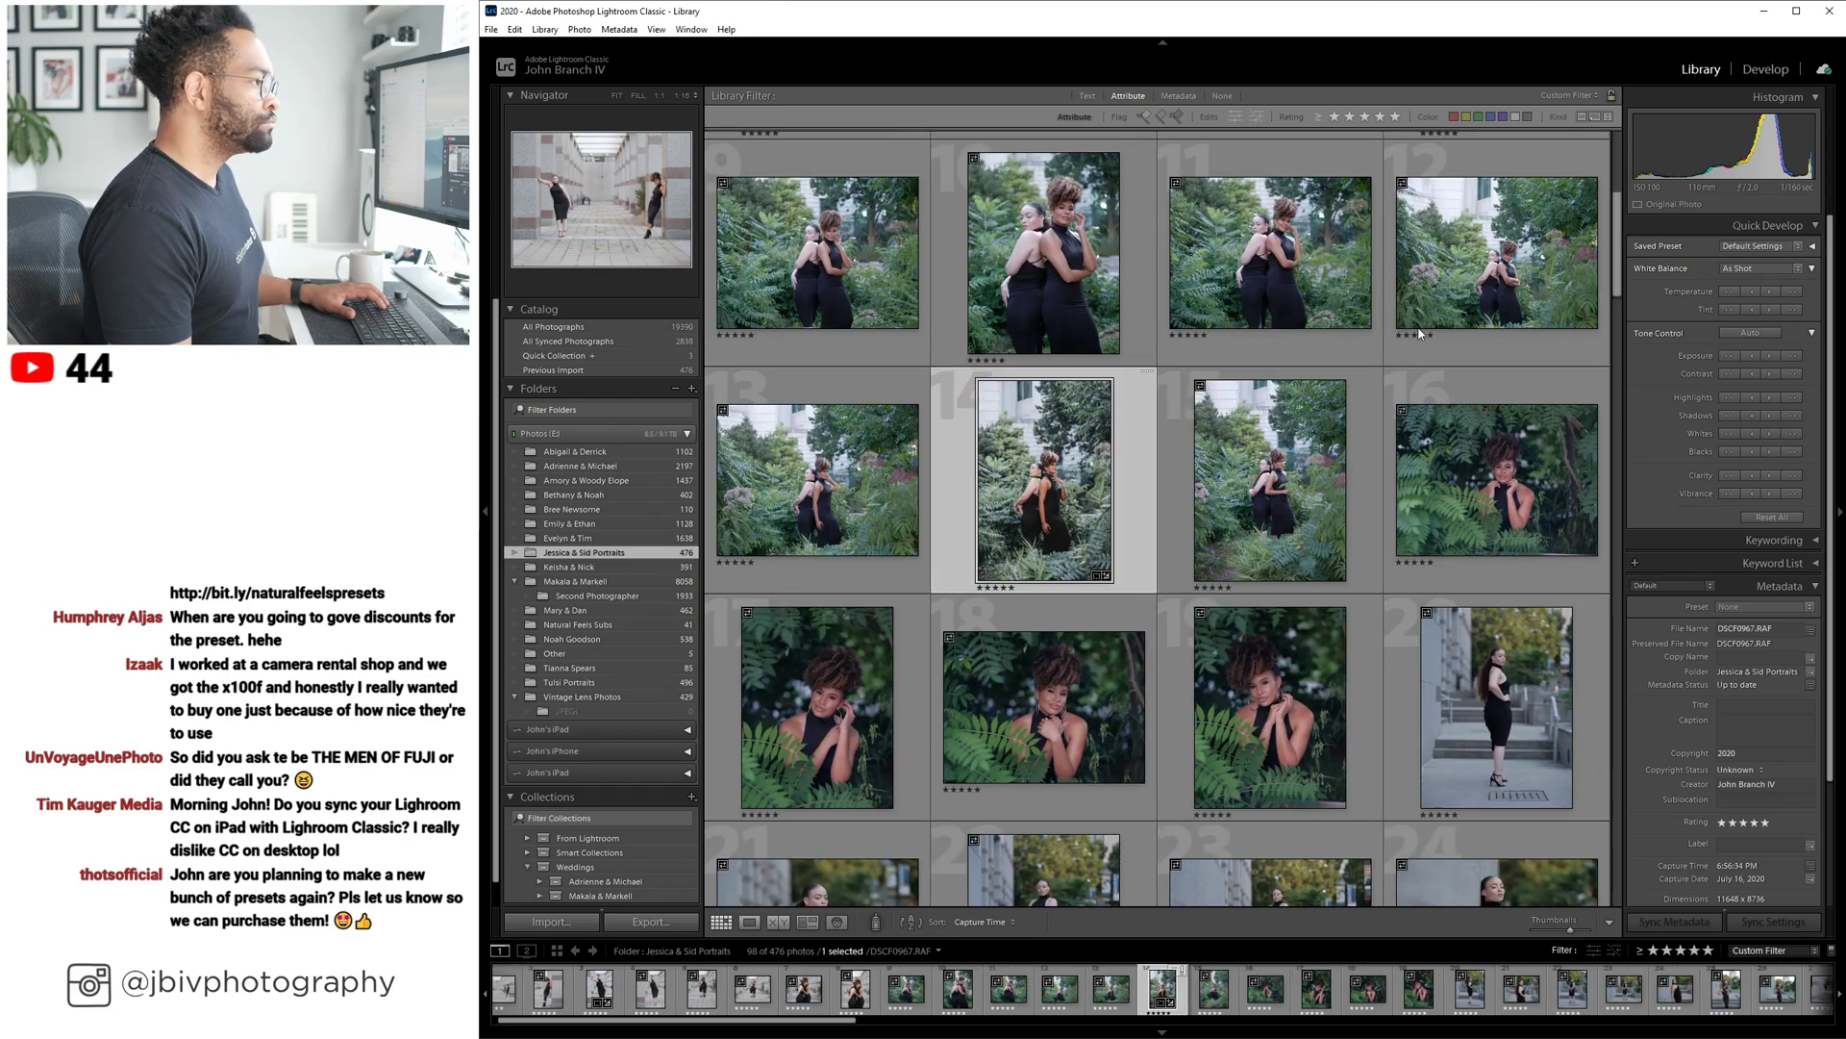
{"action": "key", "text": "d"}
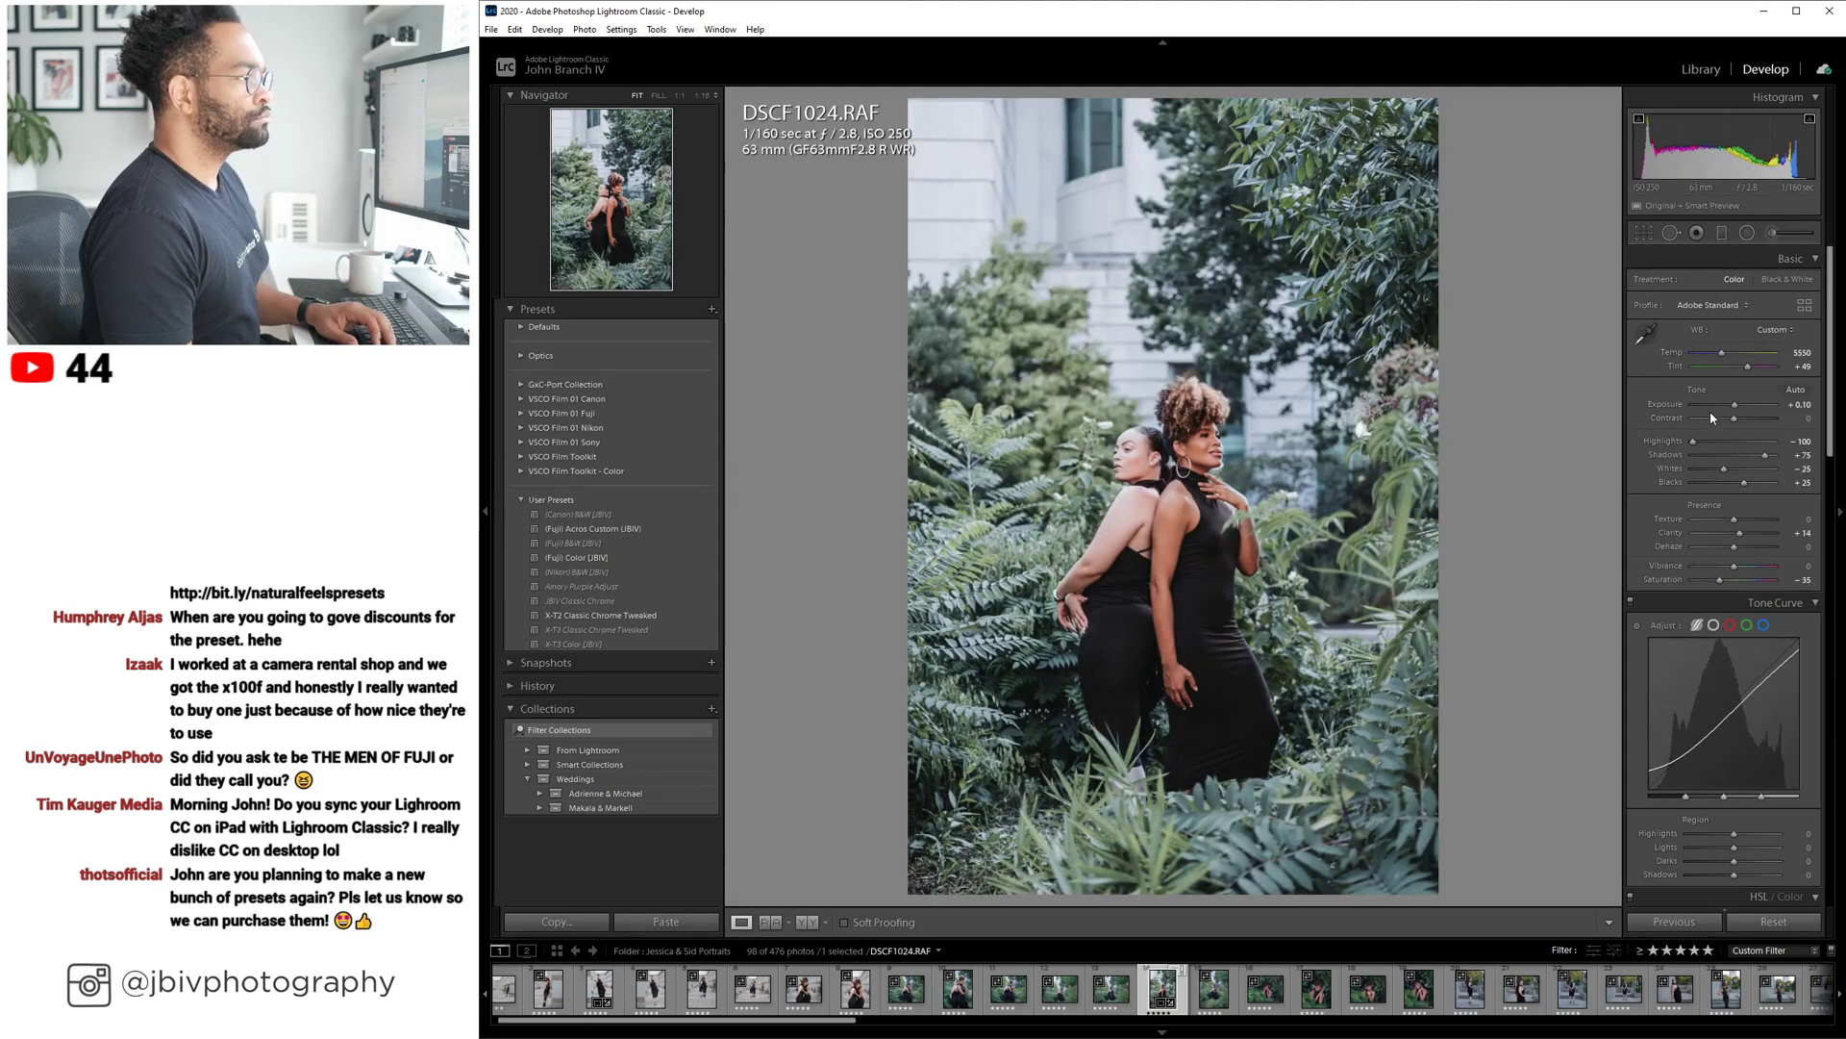
{"action": "left_click_drag", "start_coordinate": [1738, 454], "coordinate": [1740, 407]}
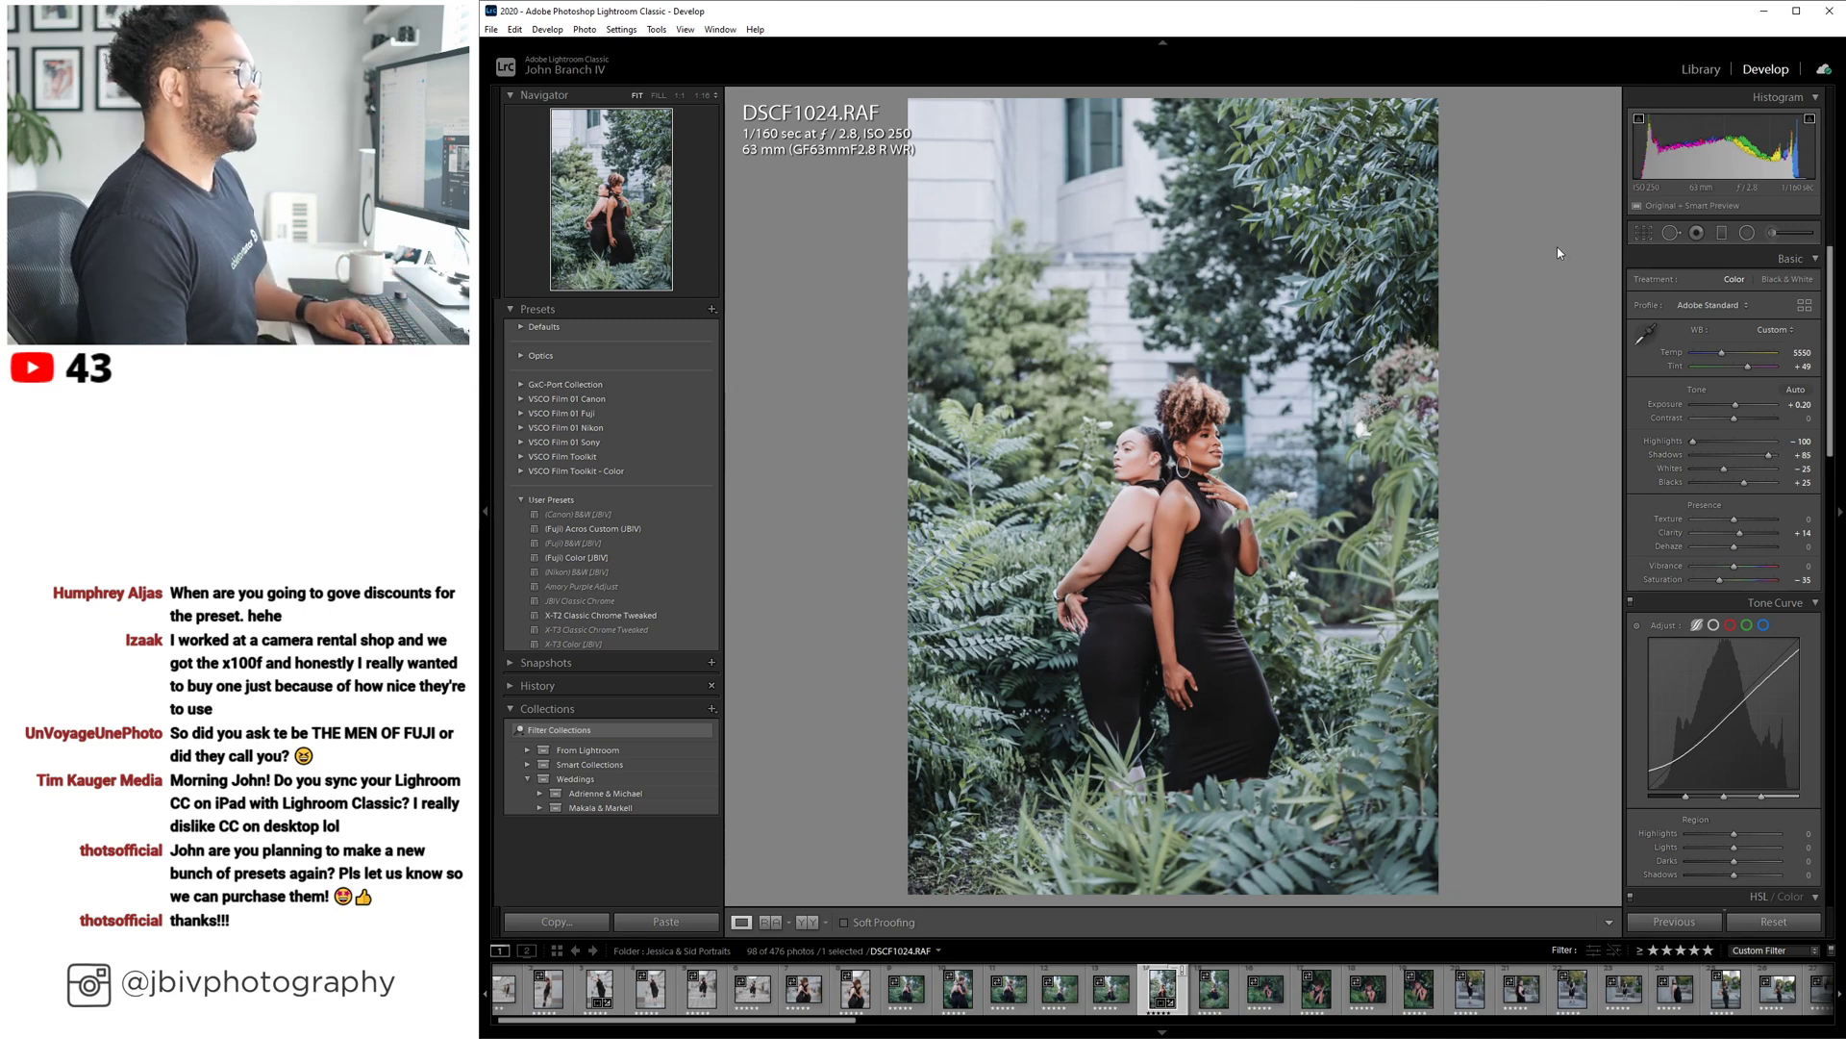
{"action": "double_click", "coordinate": [1735, 406]}
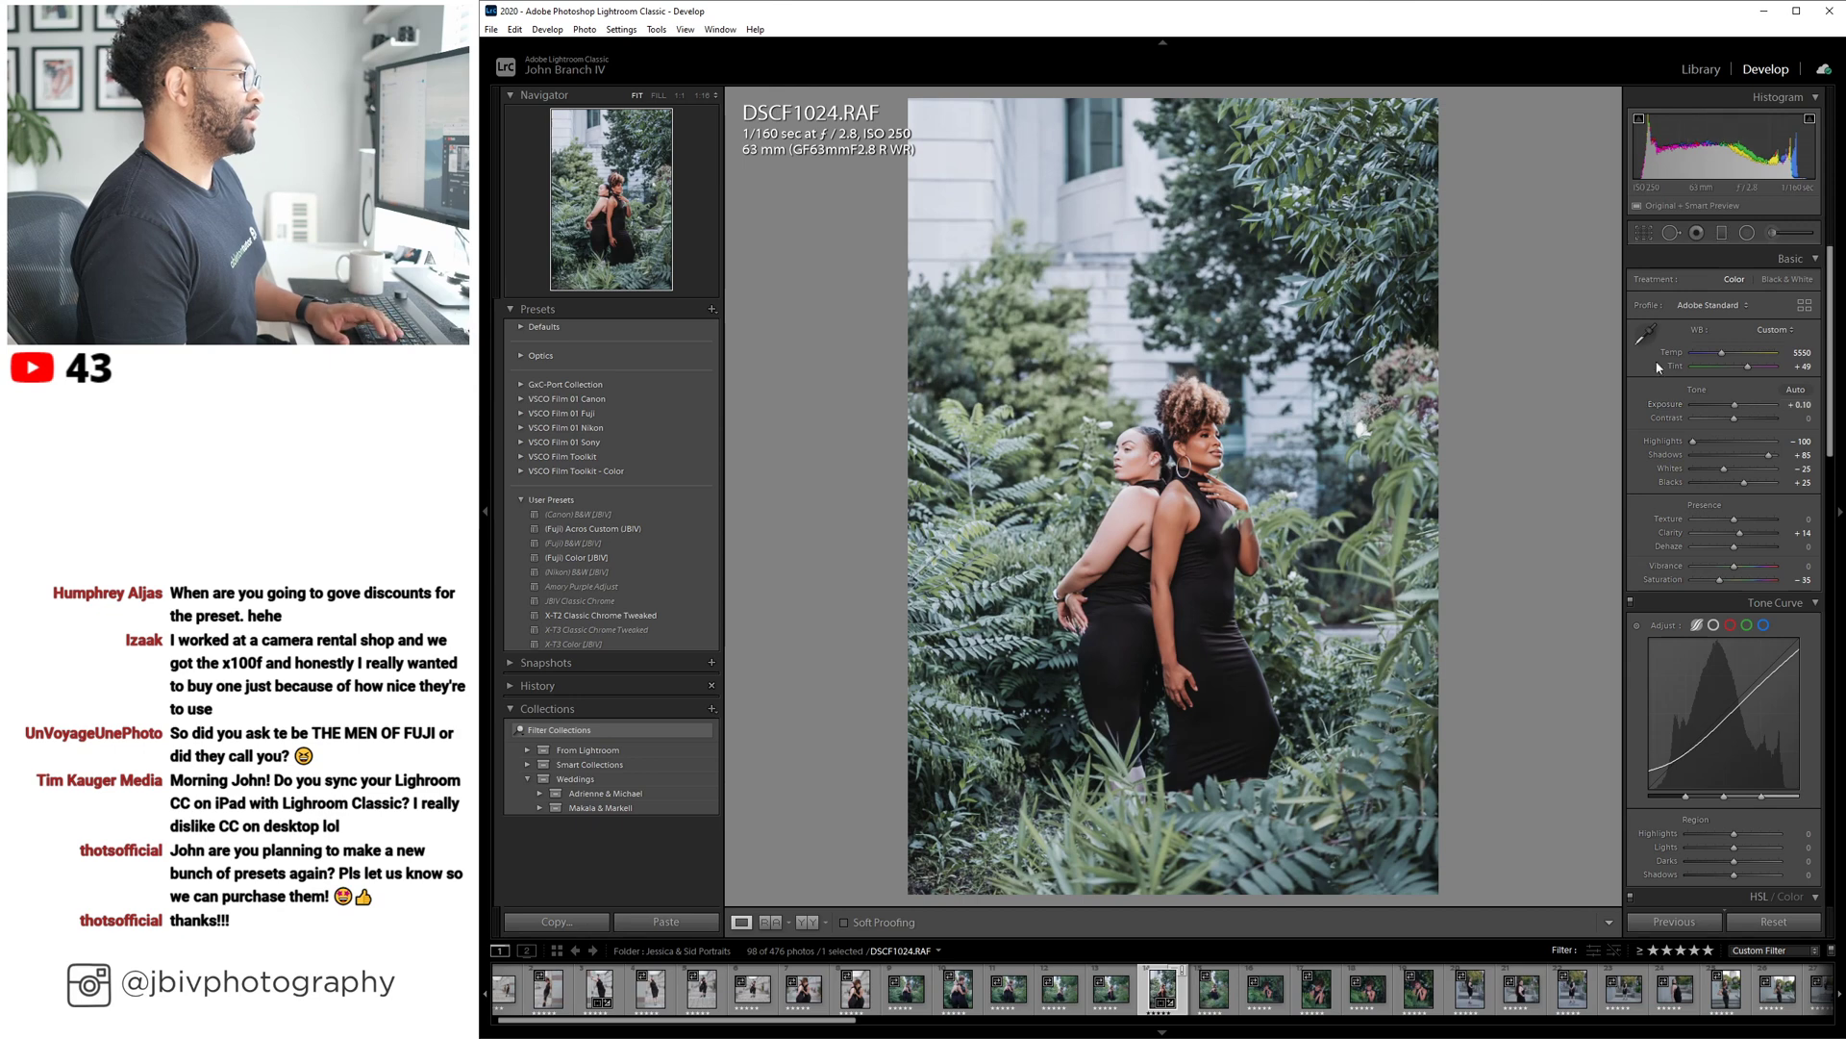
Synchronize DSCF1024.RAF's develop settings to the five preceding garden portraits, excluding local adjustments, transform, spot removal and crop.
{"action": "left_click", "coordinate": [1694, 72]}
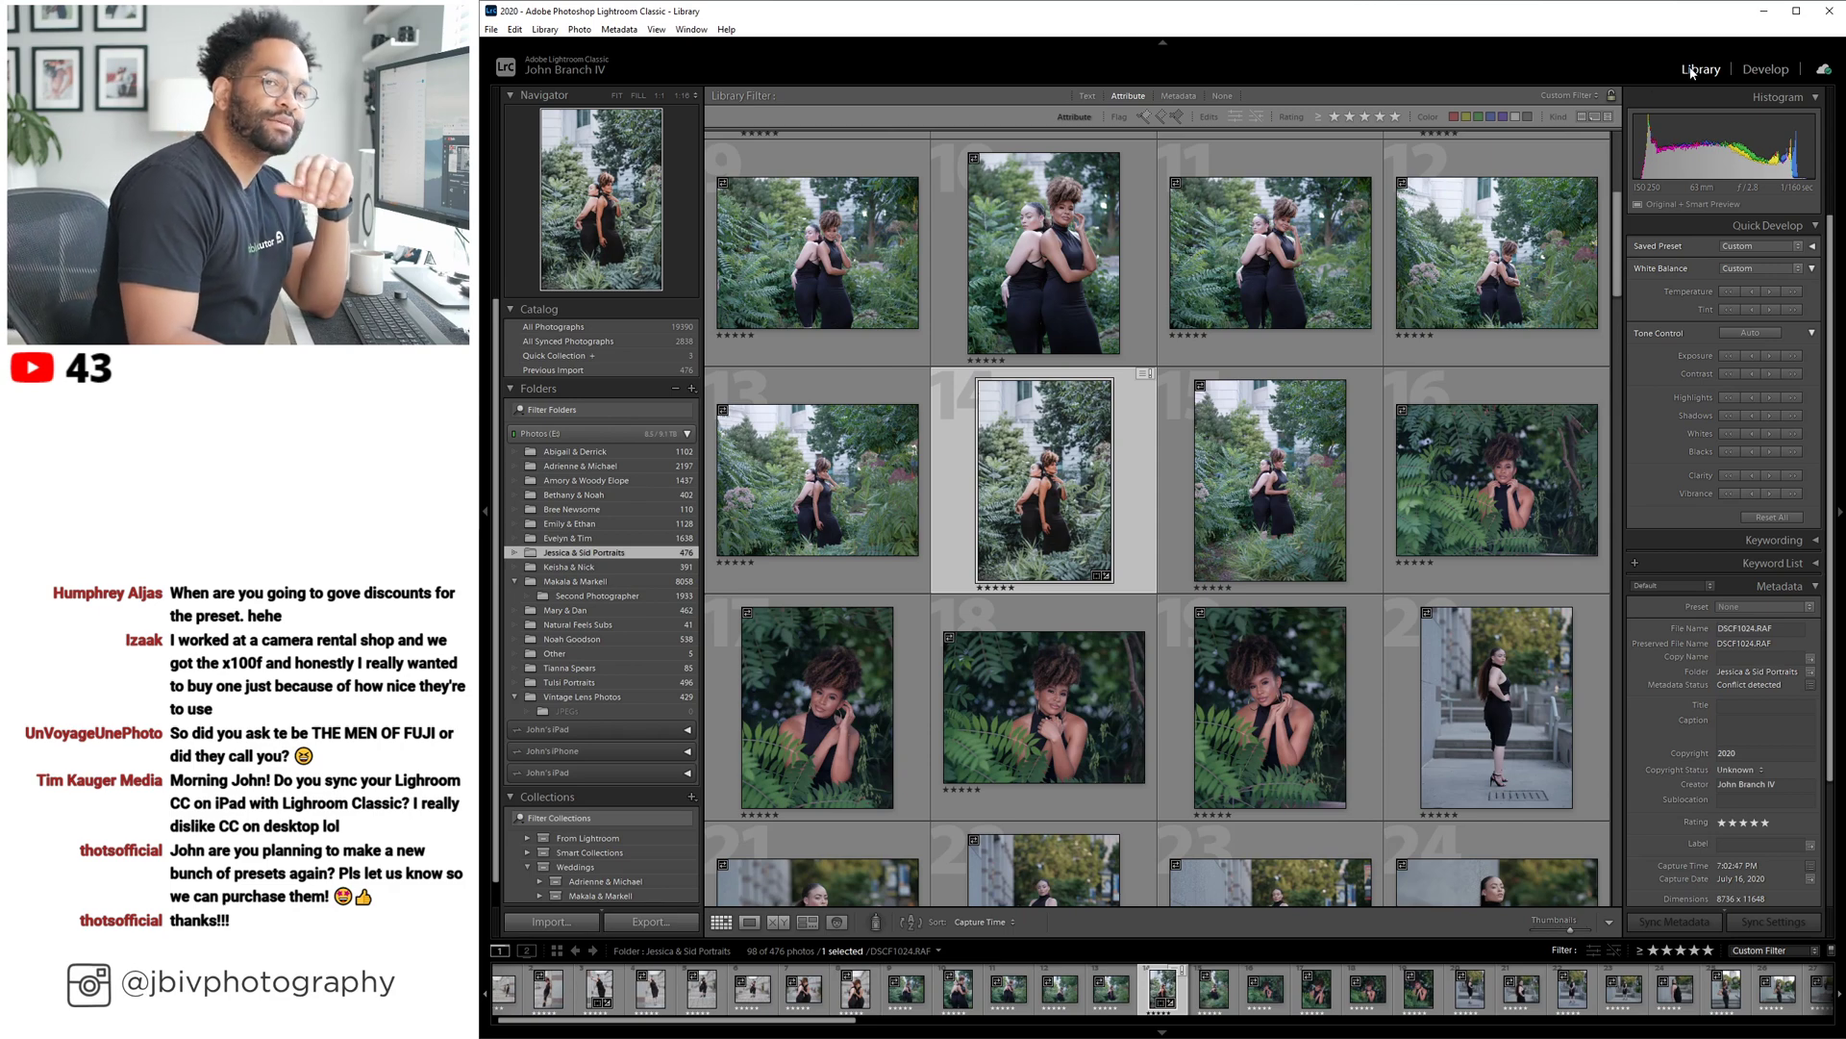
{"action": "scroll", "coordinate": [1177, 498], "scroll_direction": "up", "scroll_amount": 1}
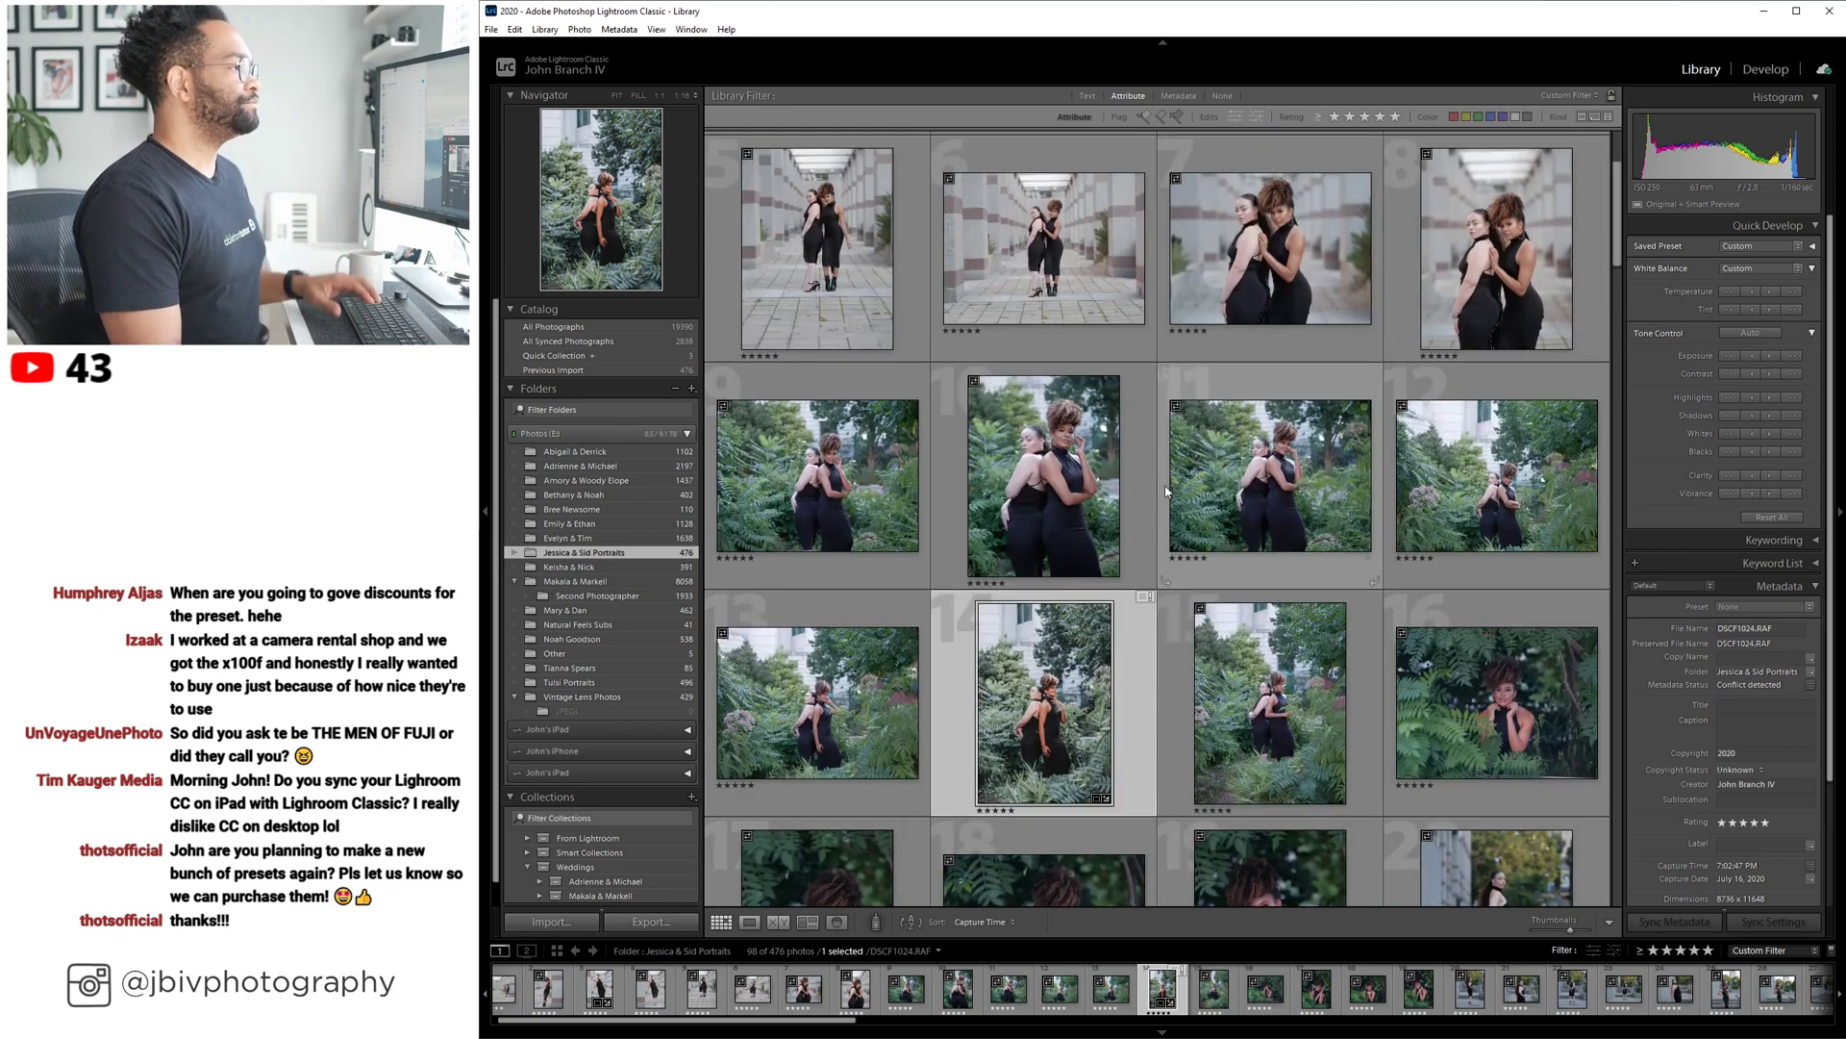
{"action": "left_click", "coordinate": [859, 528], "text": "shift"}
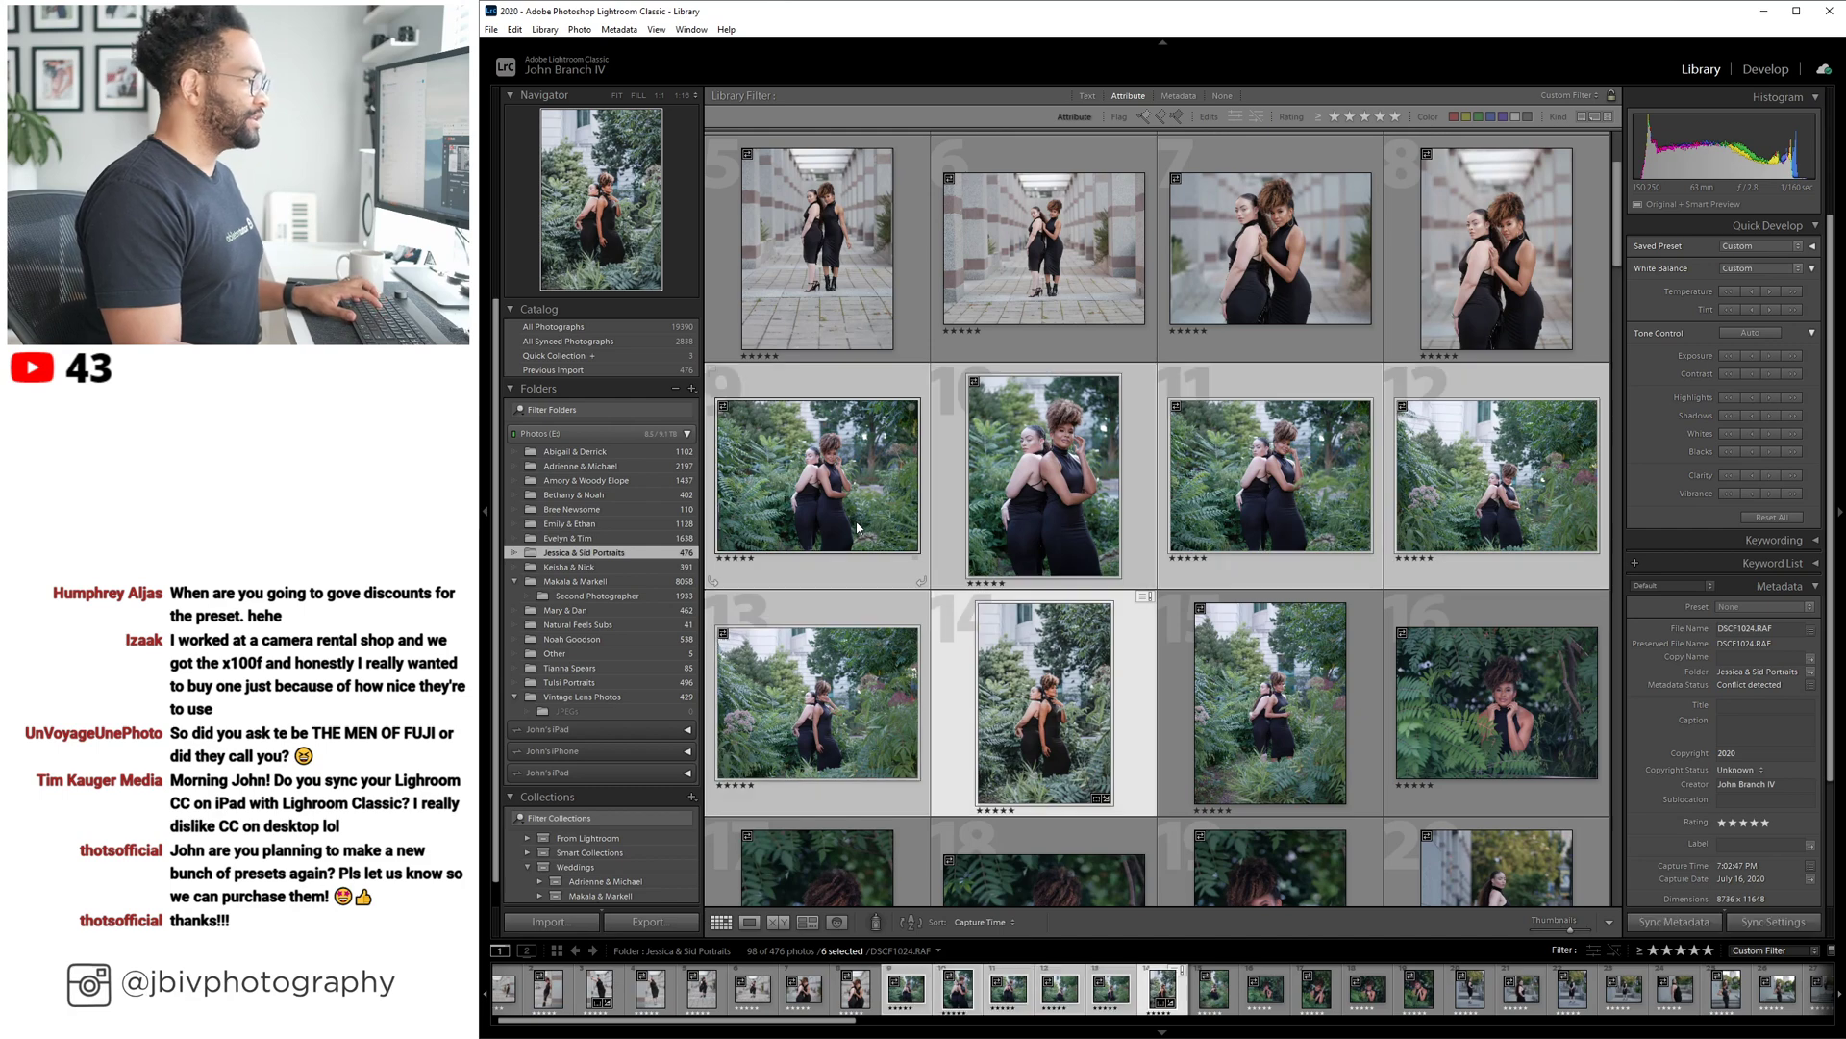
{"action": "left_click", "coordinate": [1742, 921]}
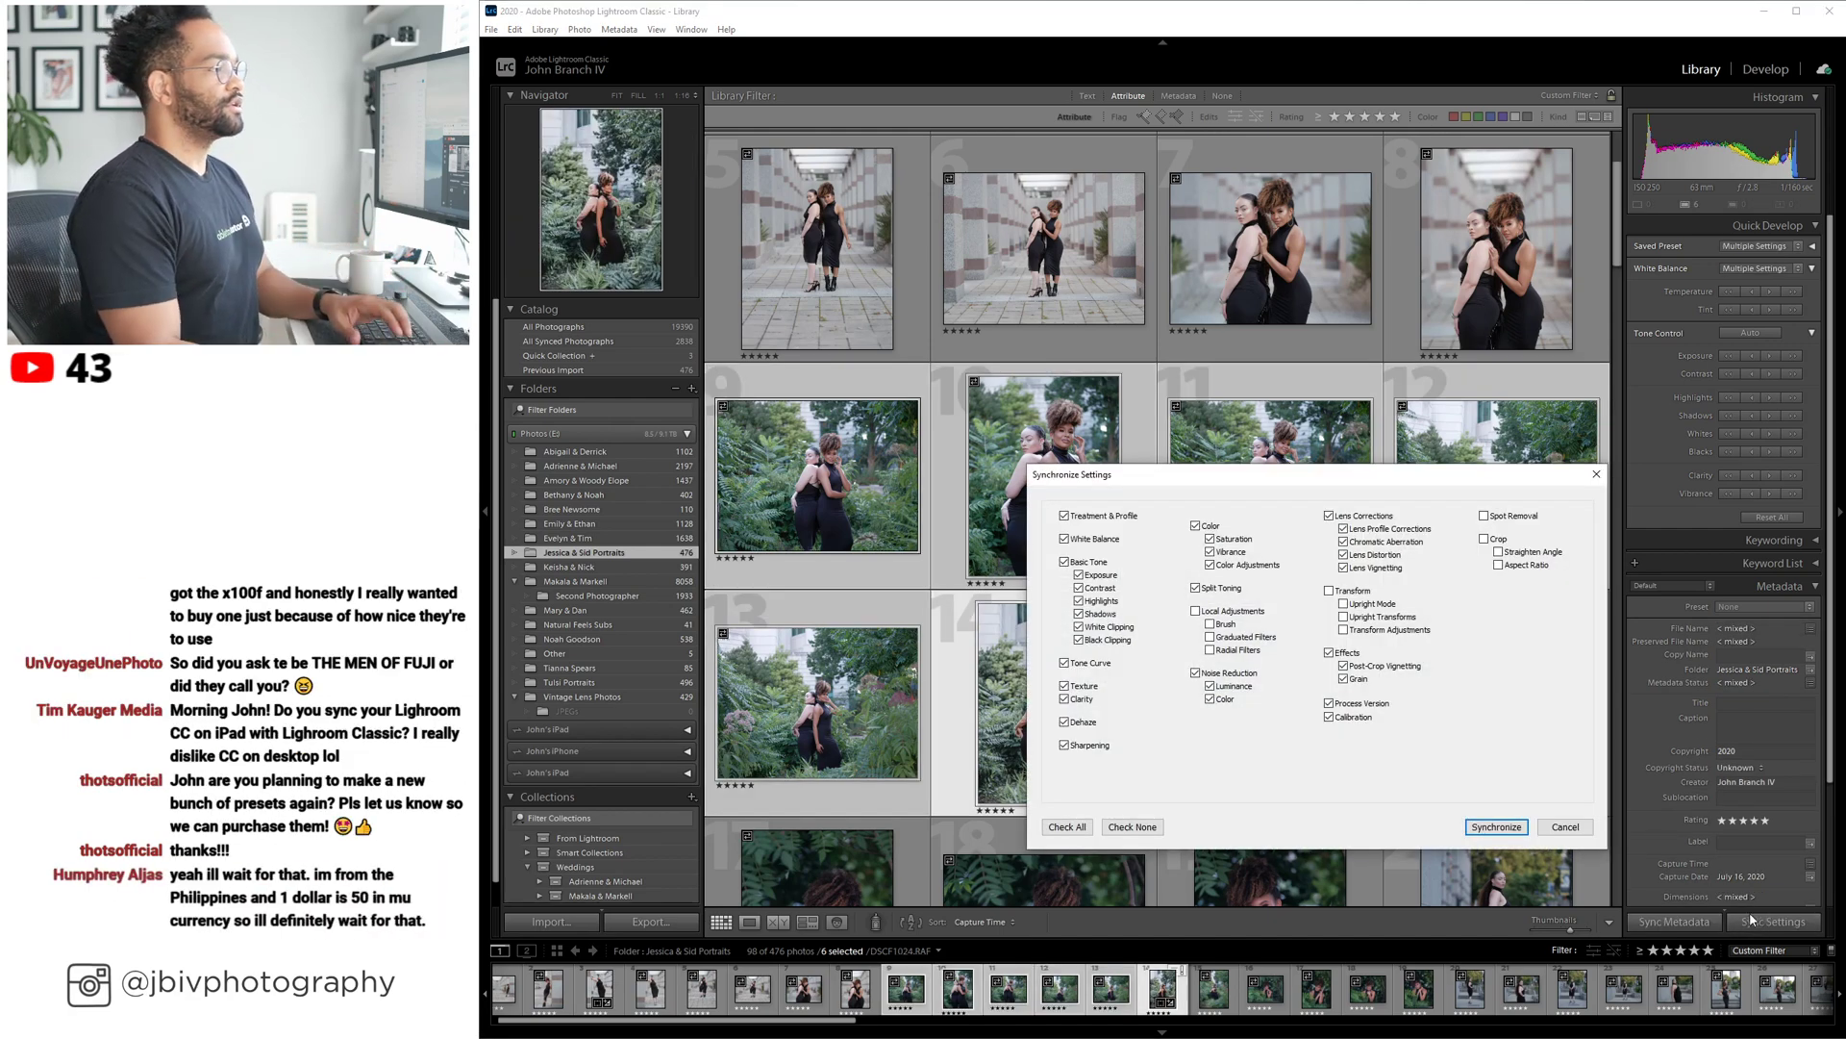
{"action": "left_click", "coordinate": [1498, 827]}
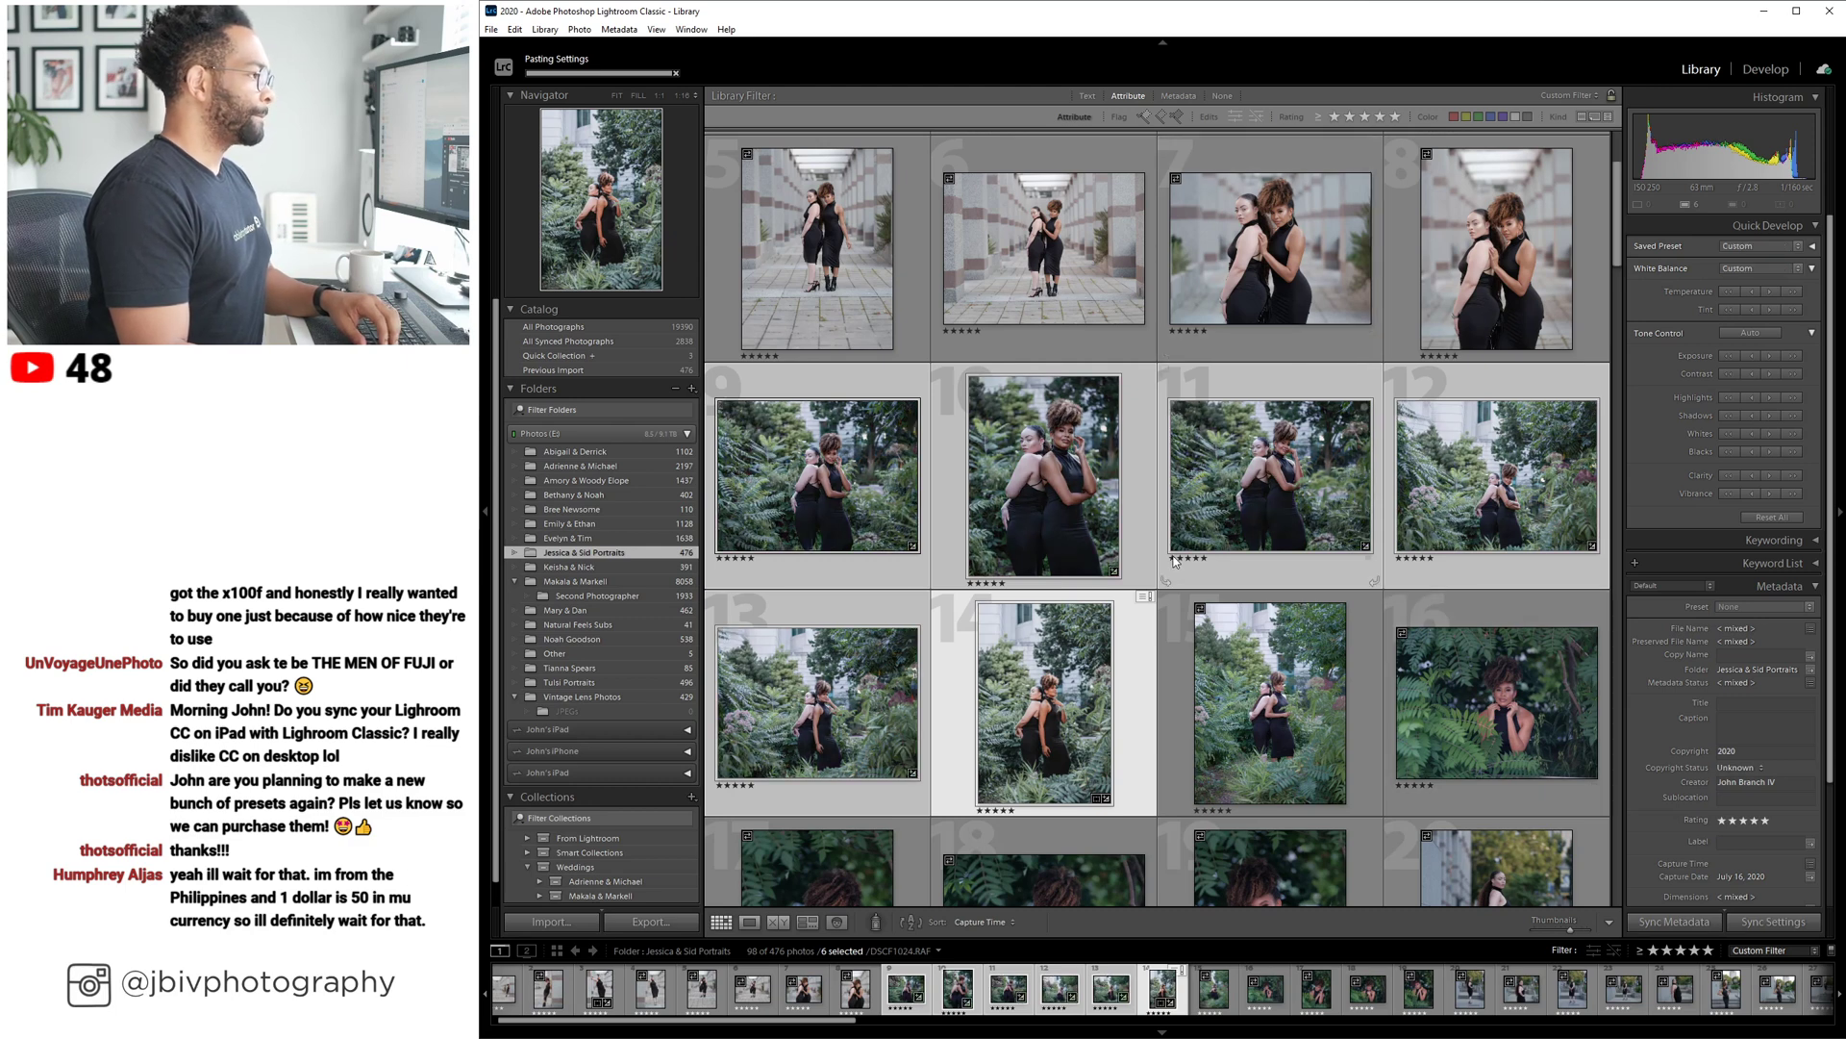
Open the garden portrait DSCF1008.RAF in Develop and set its Temp to 6050, Tint to +54 and Exposure to +0.50.
{"action": "left_click", "coordinate": [1090, 704], "text": "ctrl"}
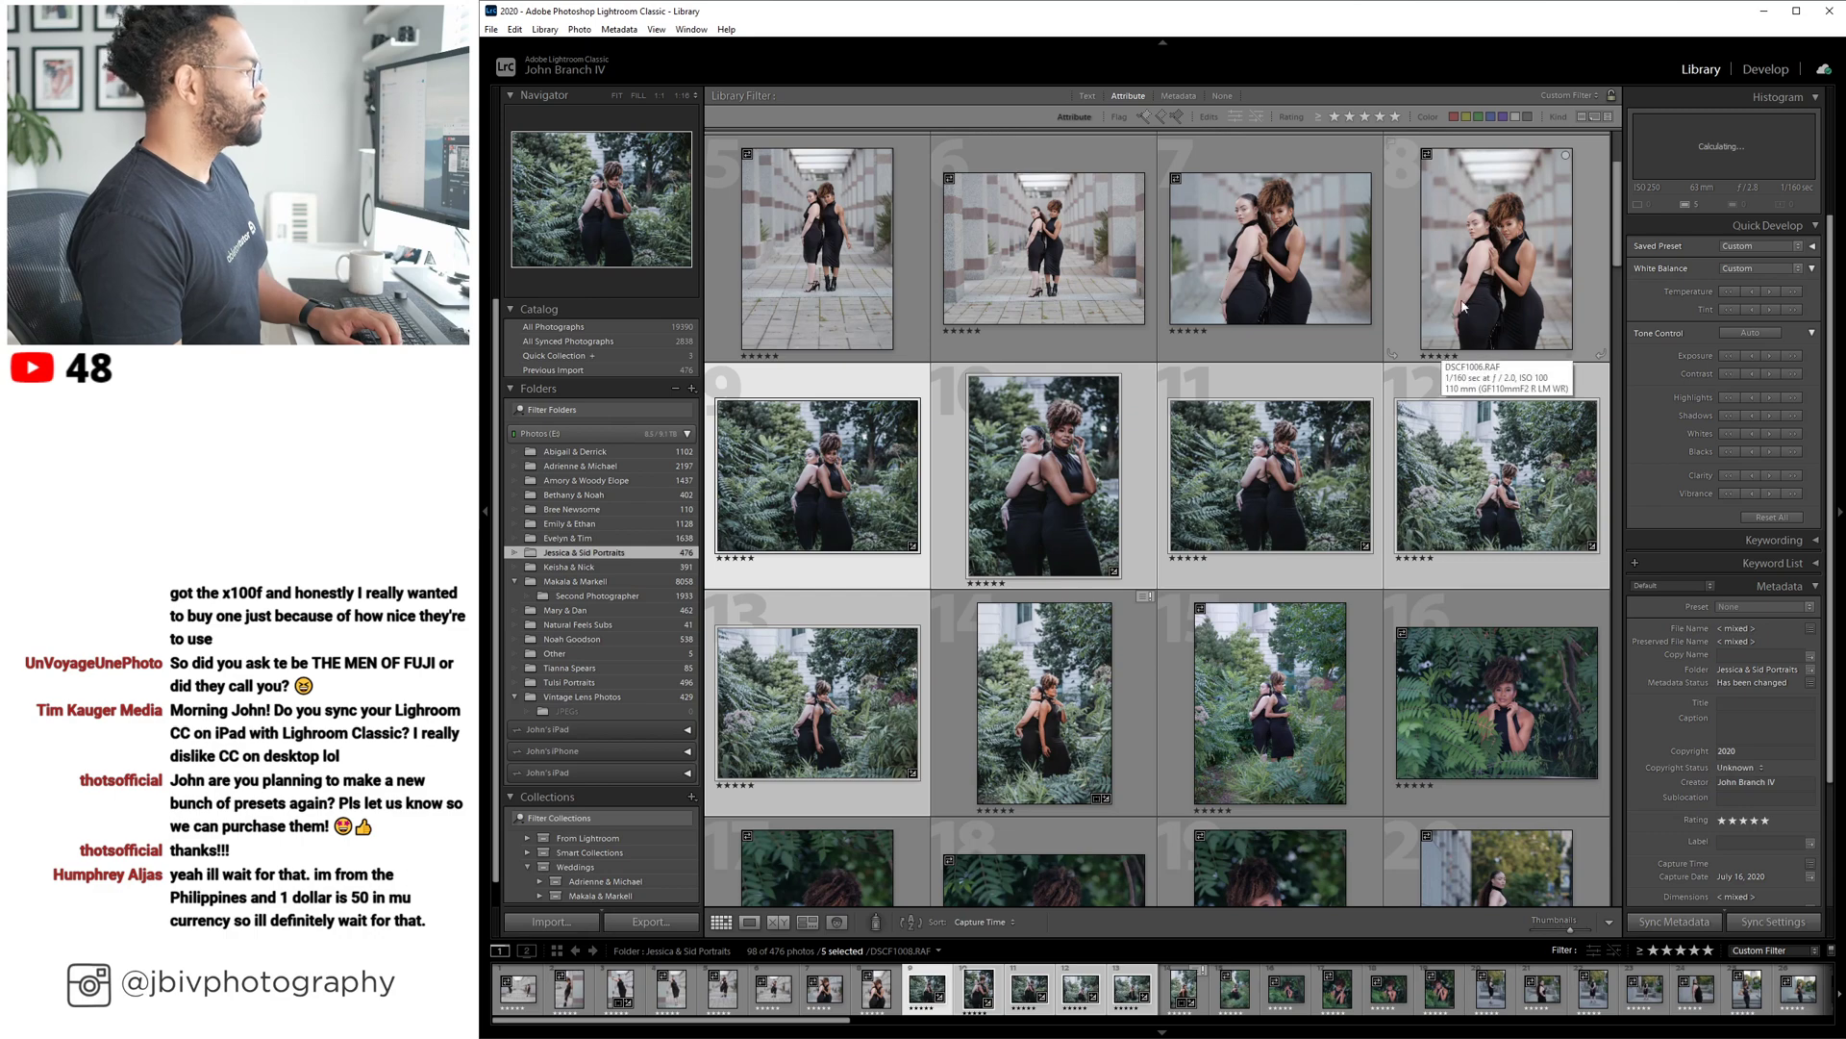
{"action": "left_click", "coordinate": [1737, 69]}
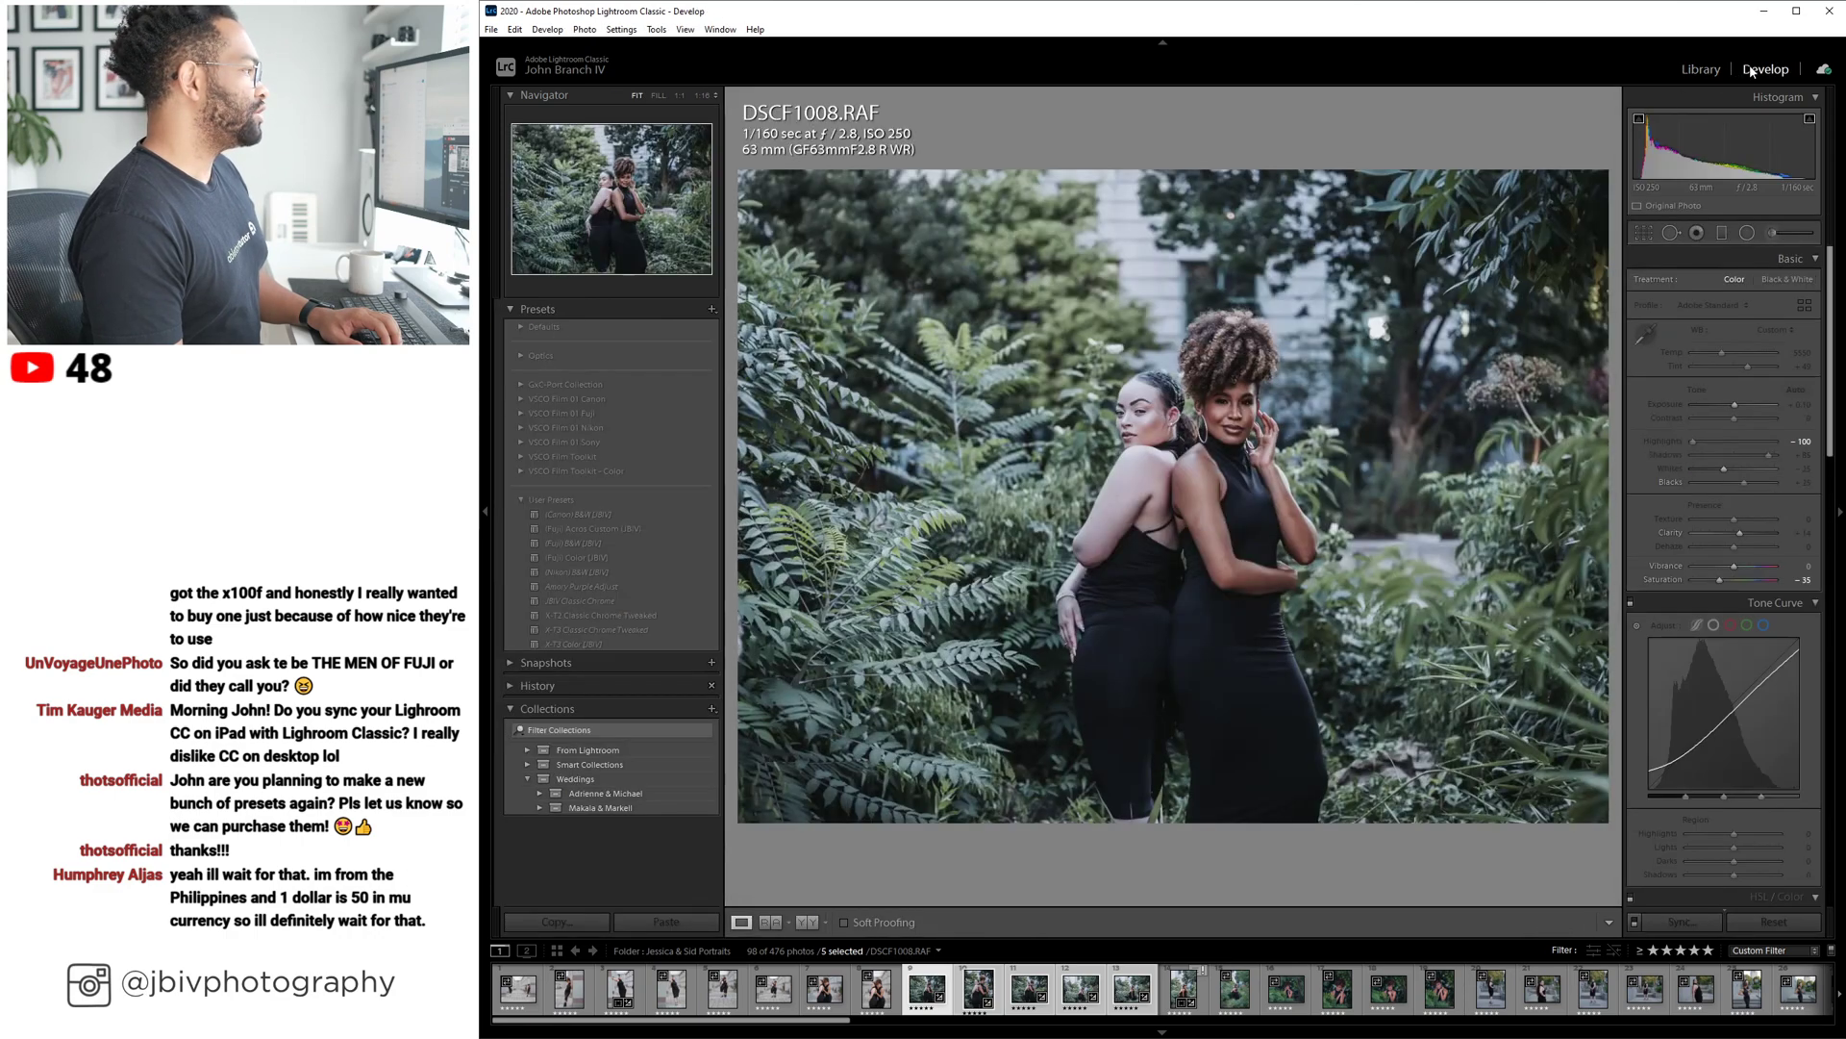
{"action": "key", "text": "Up"}
{"action": "key", "text": "Up"}
{"action": "key", "text": "Up"}
{"action": "key", "text": "Up"}
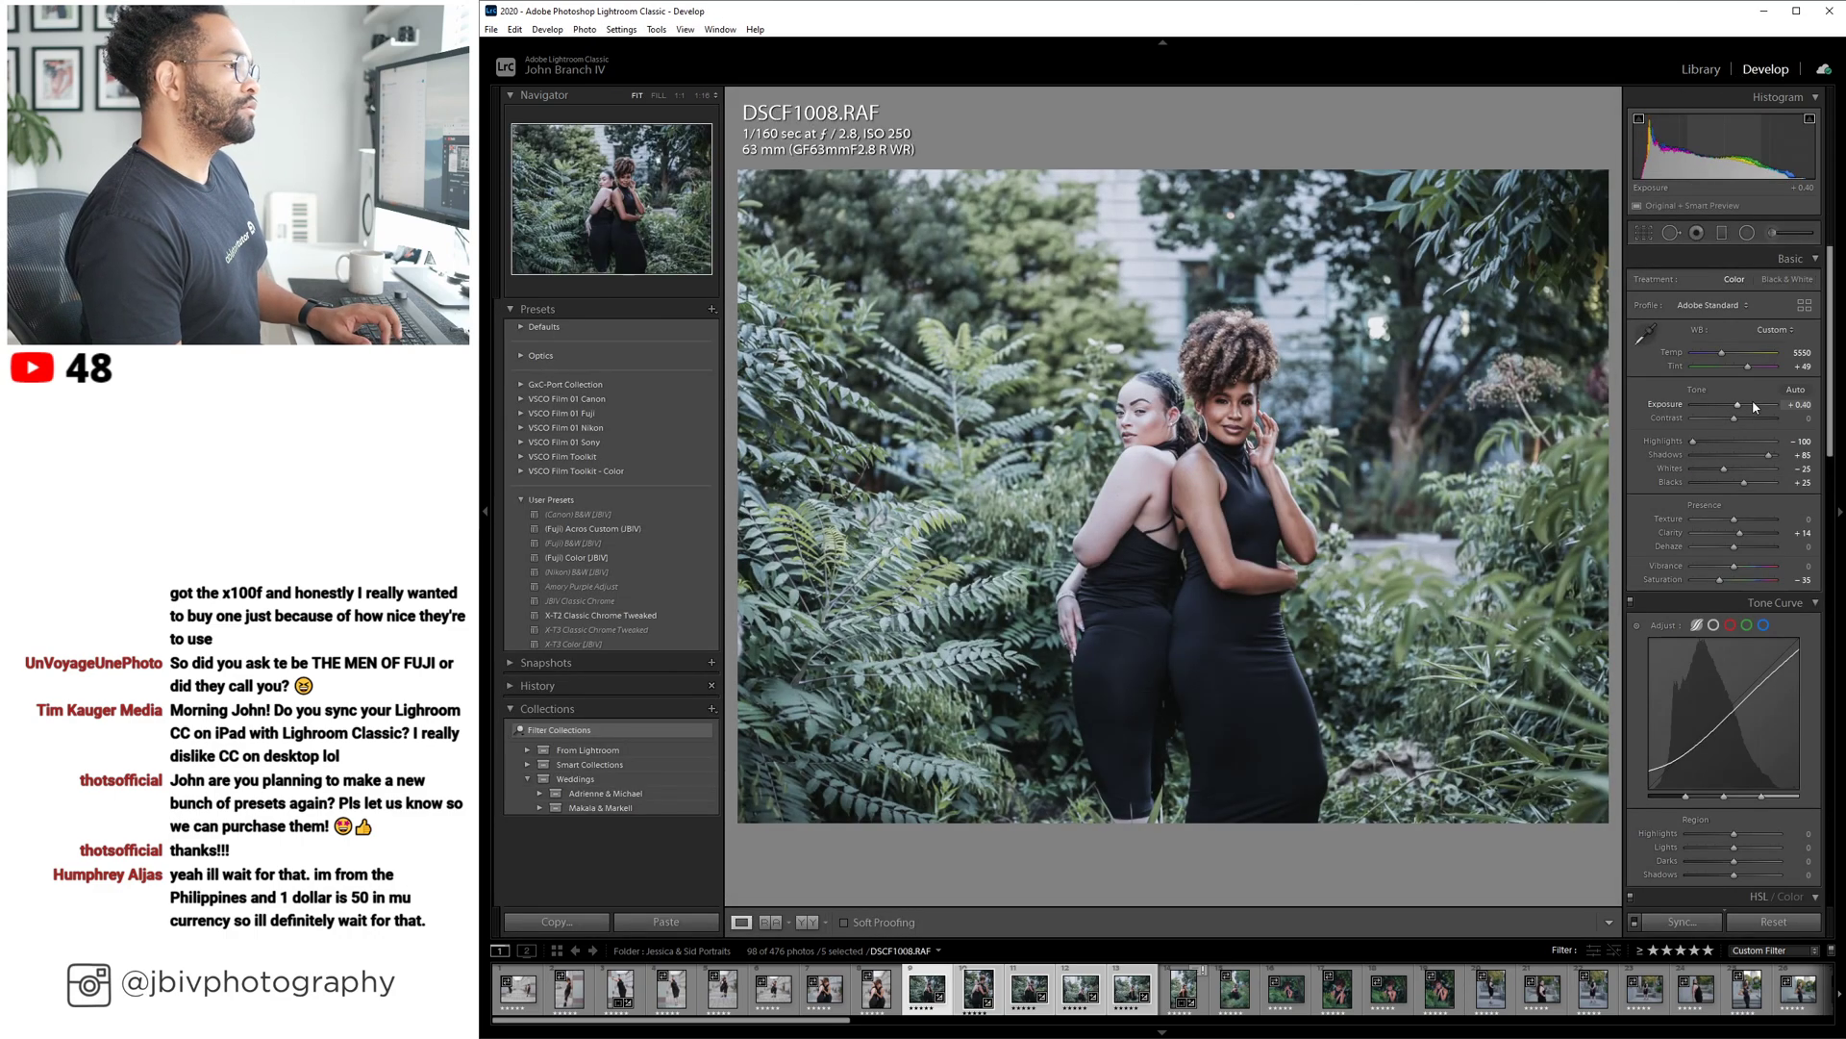
{"action": "key", "text": "Up"}
{"action": "key", "text": "Up"}
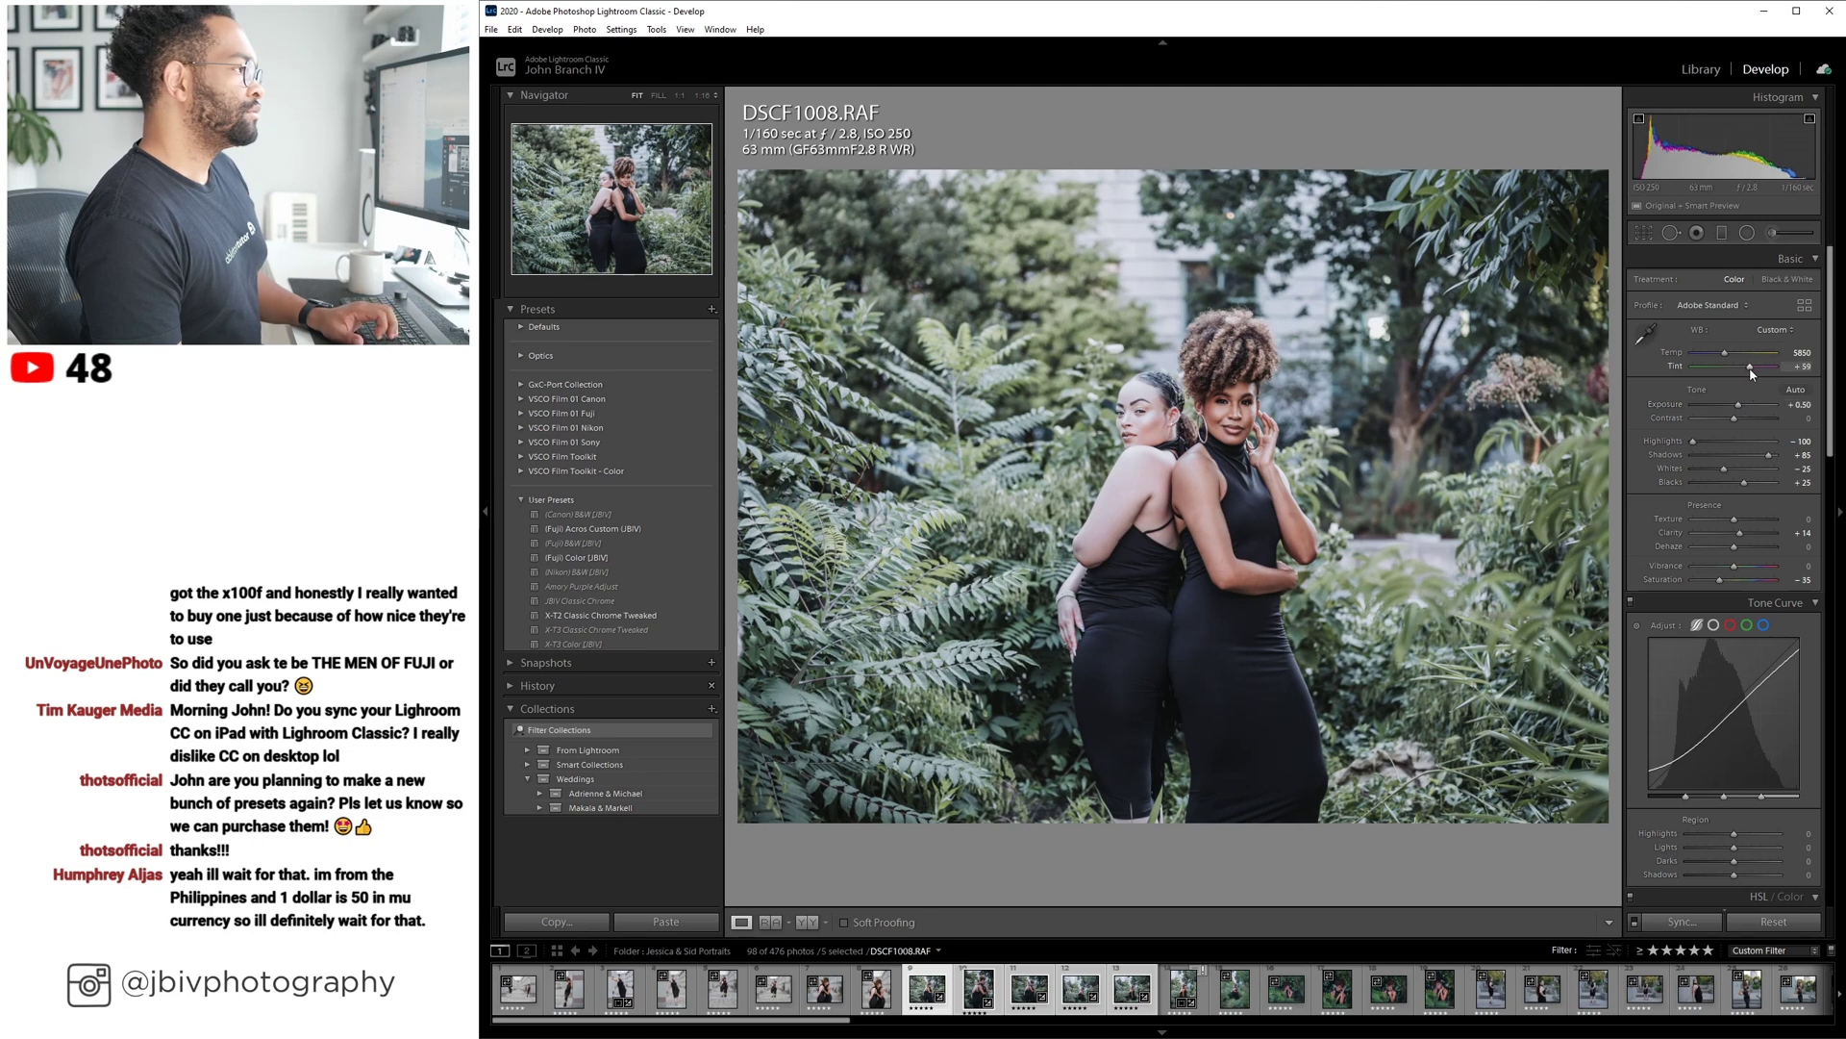
{"action": "key", "text": "Down"}
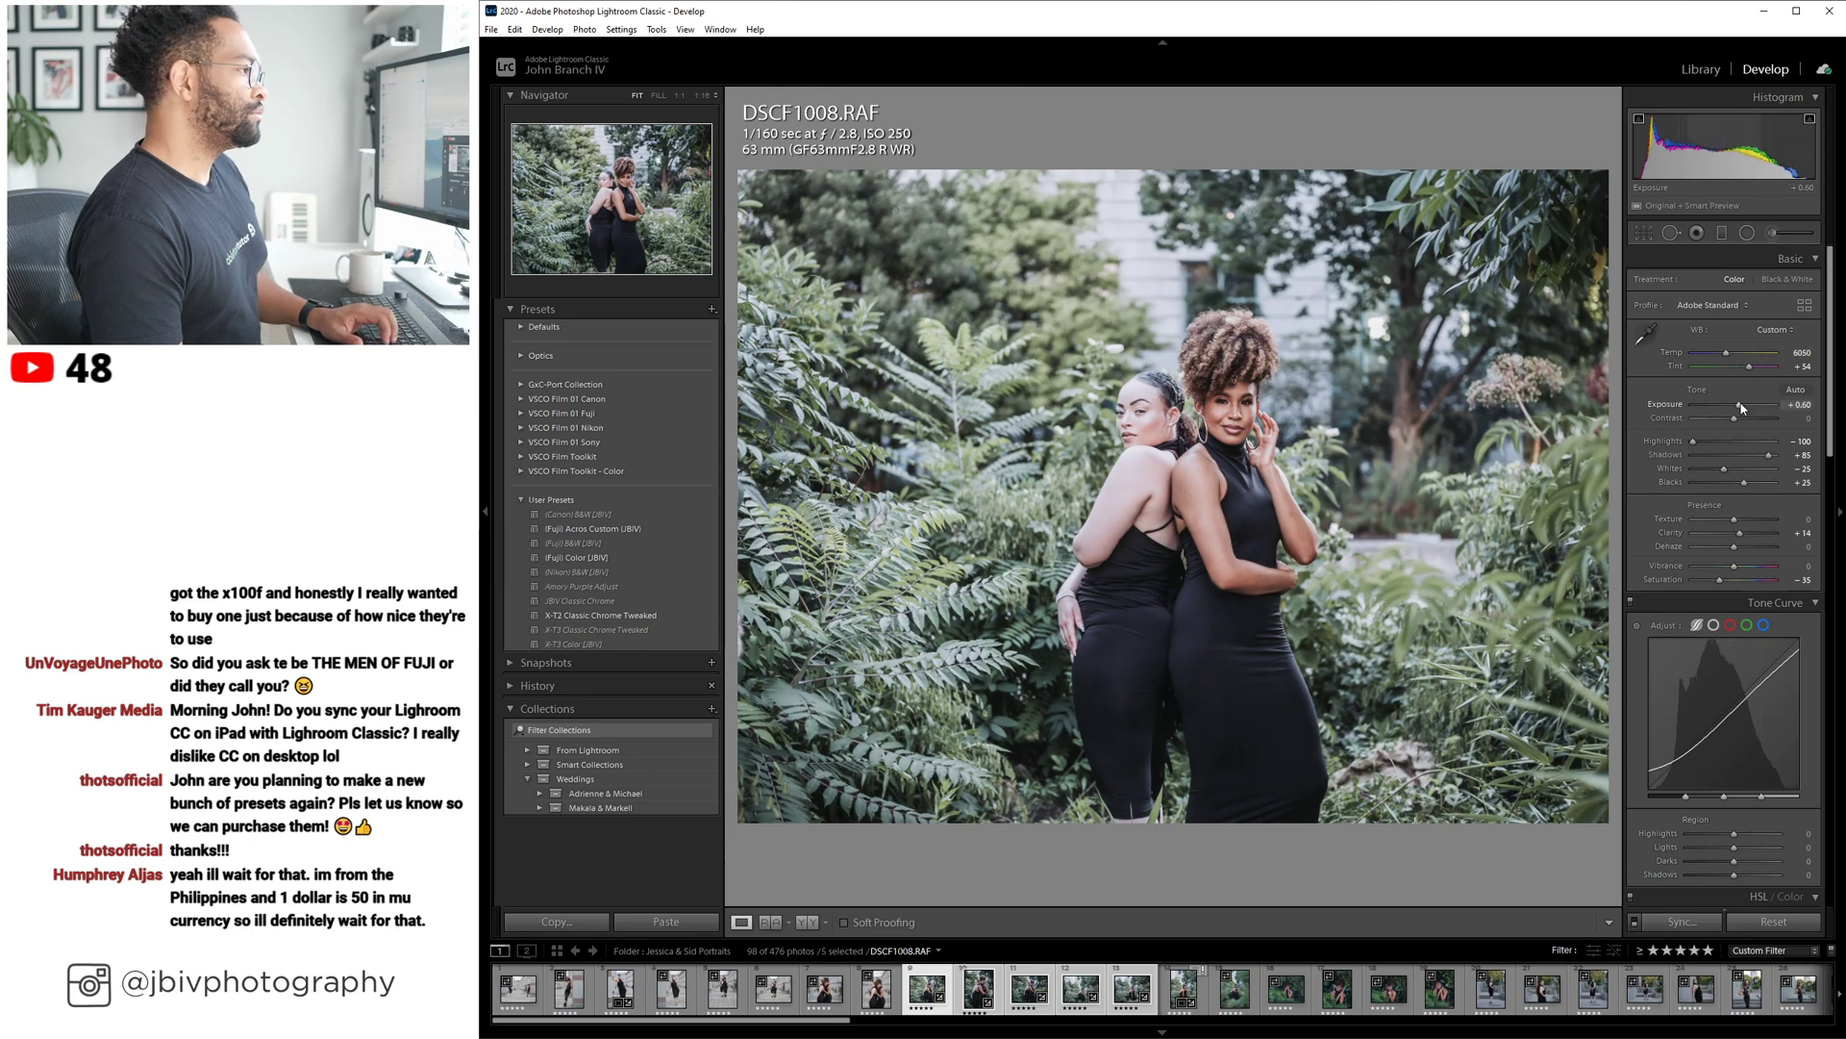
Crop DSCF1008.RAF to the 2 x 3 / 4 x 6 aspect ratio, keeping the lower part of the frame with both women.
{"action": "key", "text": "r"}
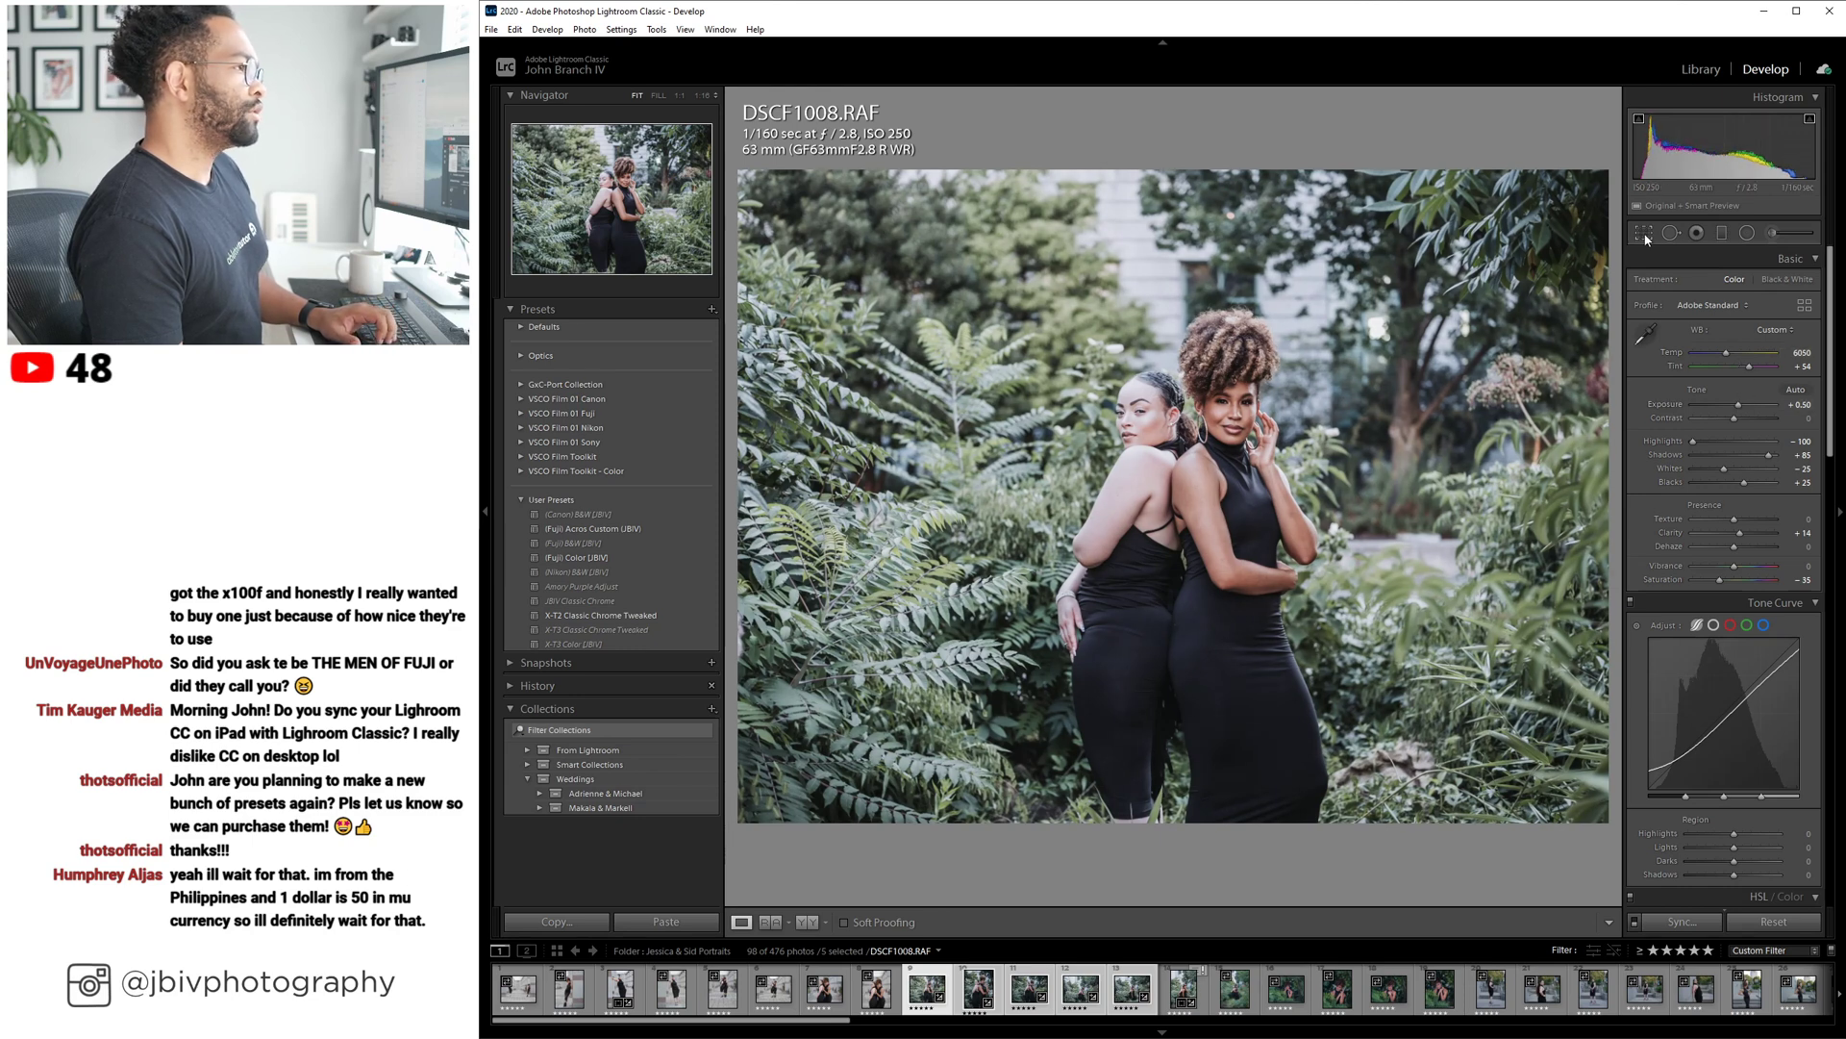
{"action": "left_click", "coordinate": [1772, 282]}
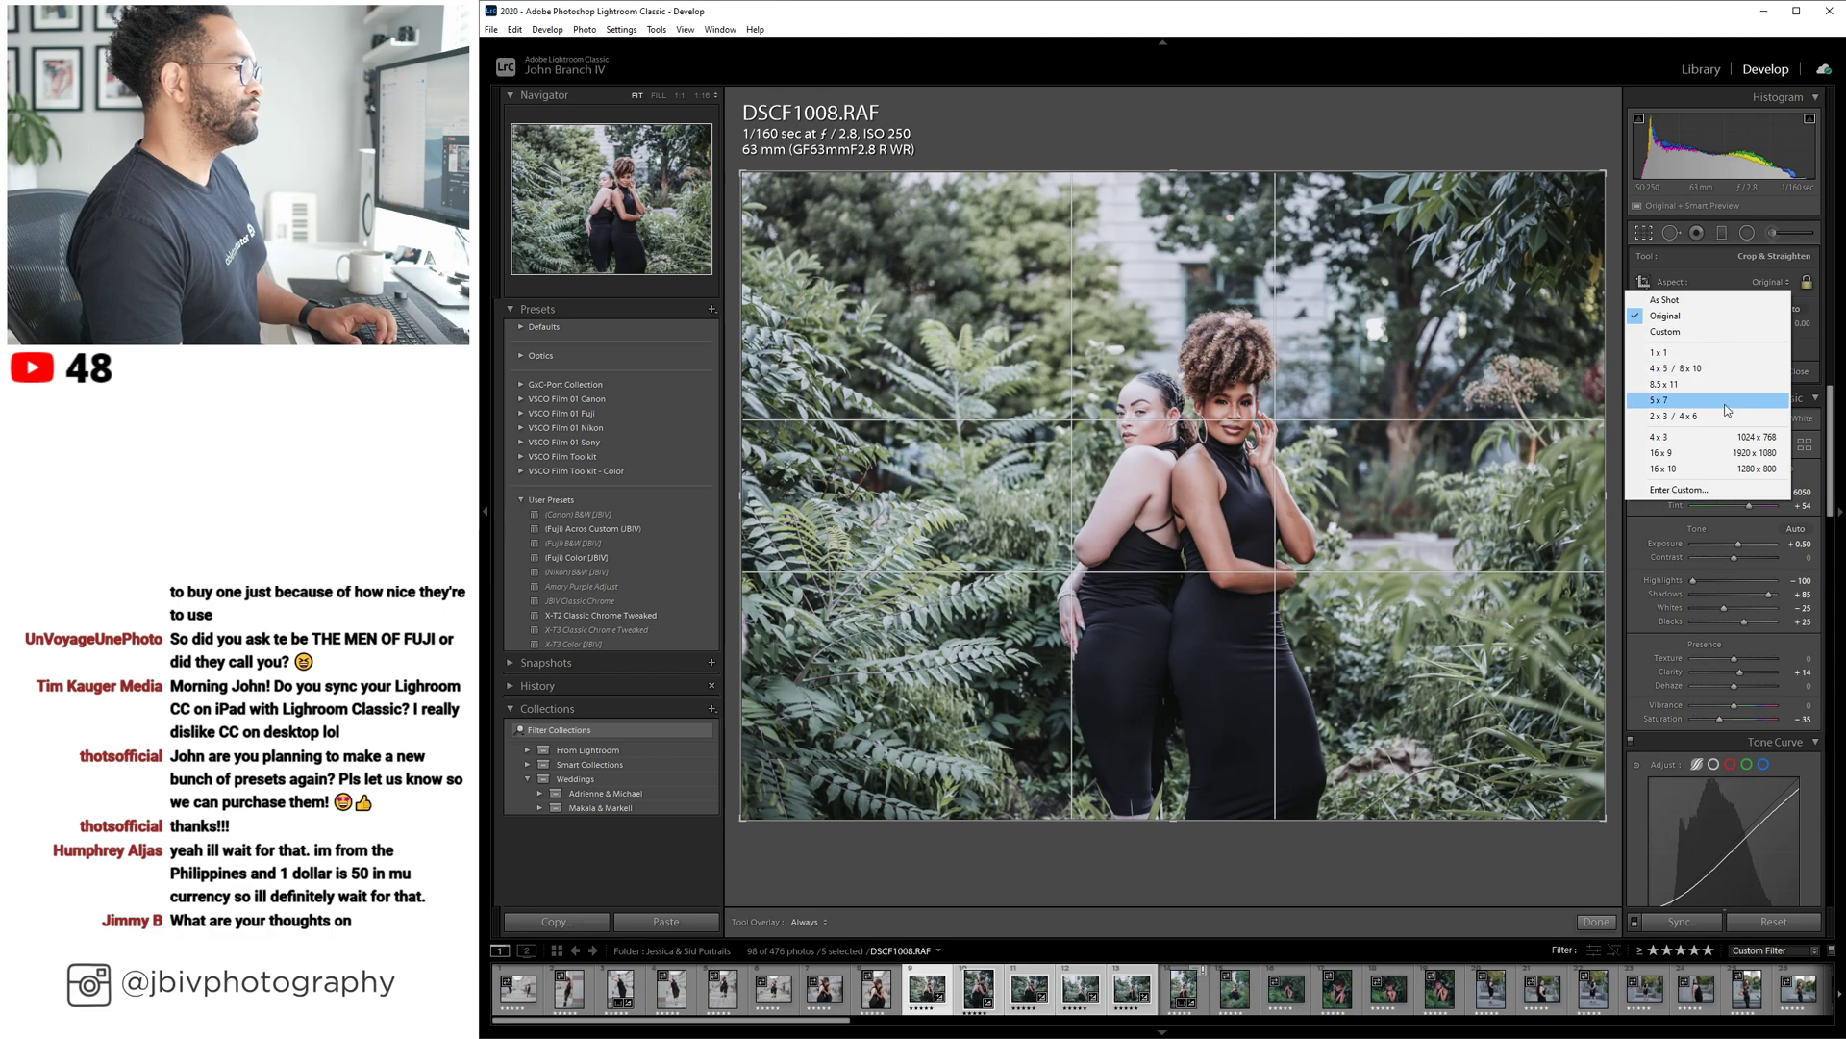
{"action": "left_click", "coordinate": [1730, 416]}
{"action": "left_click_drag", "start_coordinate": [1163, 219], "coordinate": [1163, 234]}
{"action": "left_click_drag", "start_coordinate": [1235, 324], "coordinate": [1220, 286]}
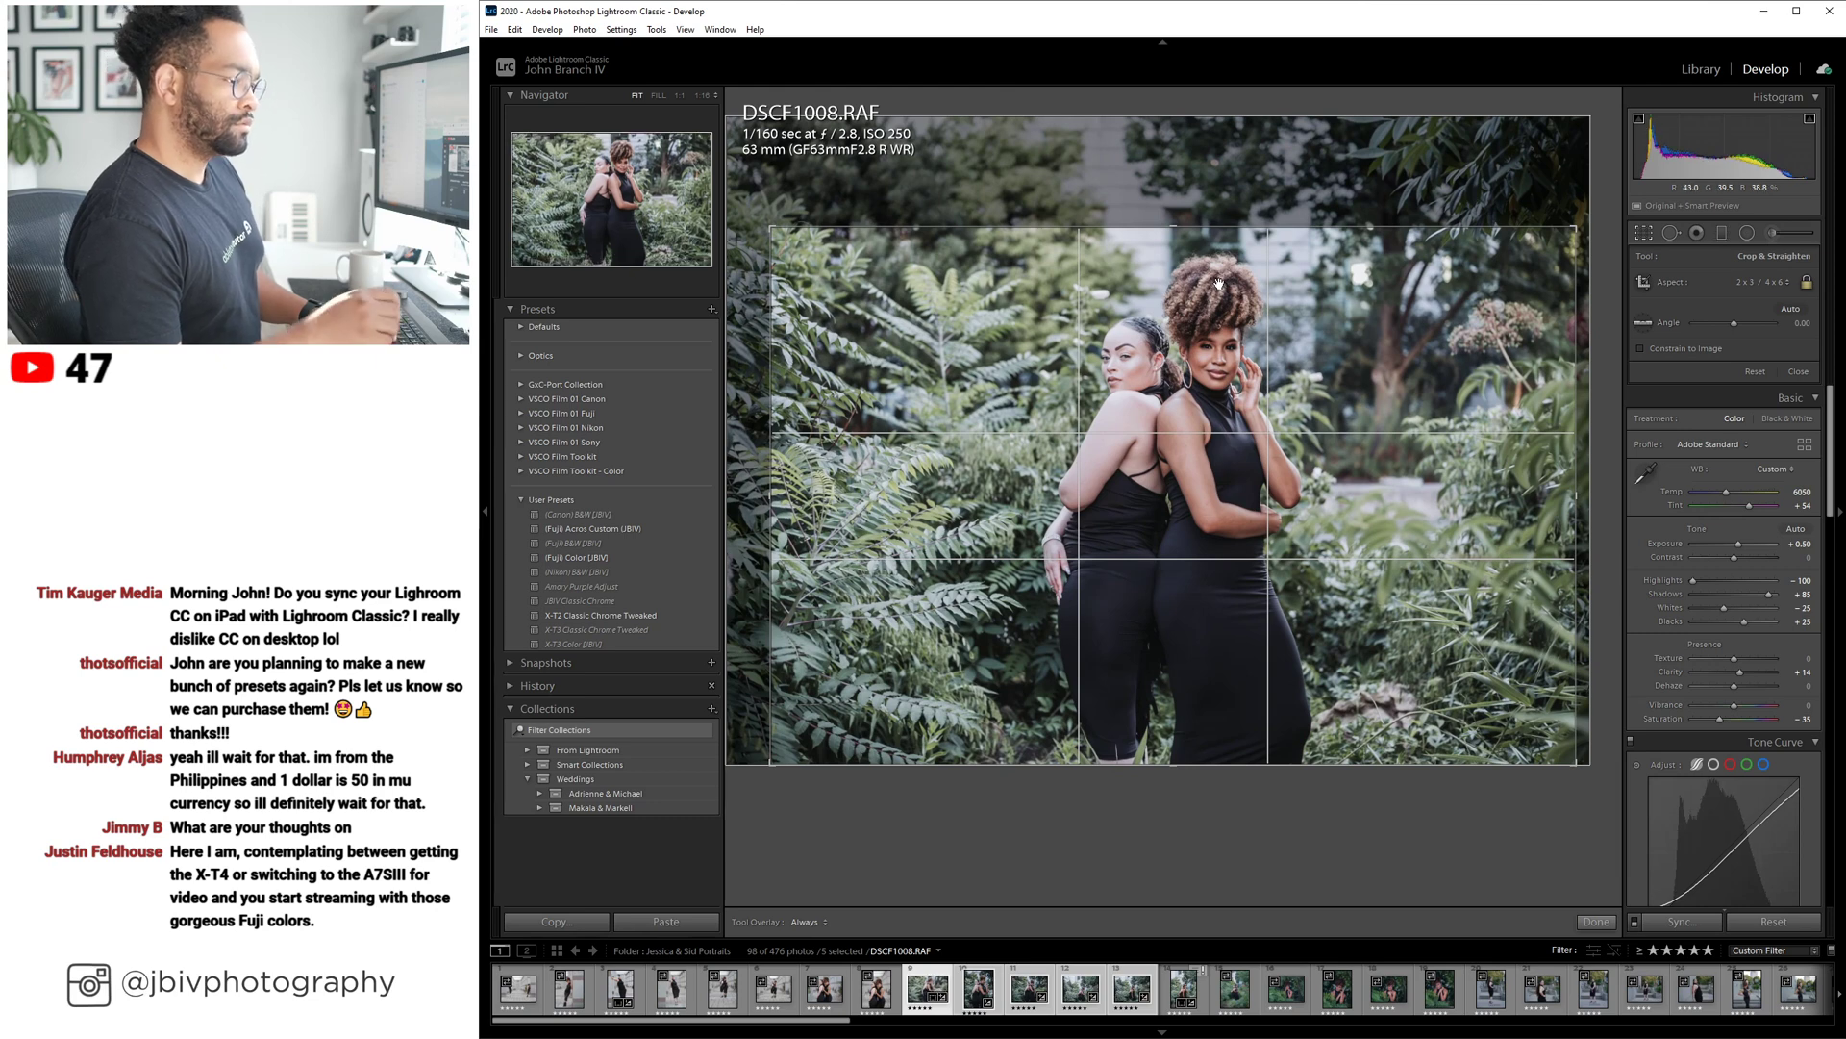
{"action": "key", "text": "Return"}
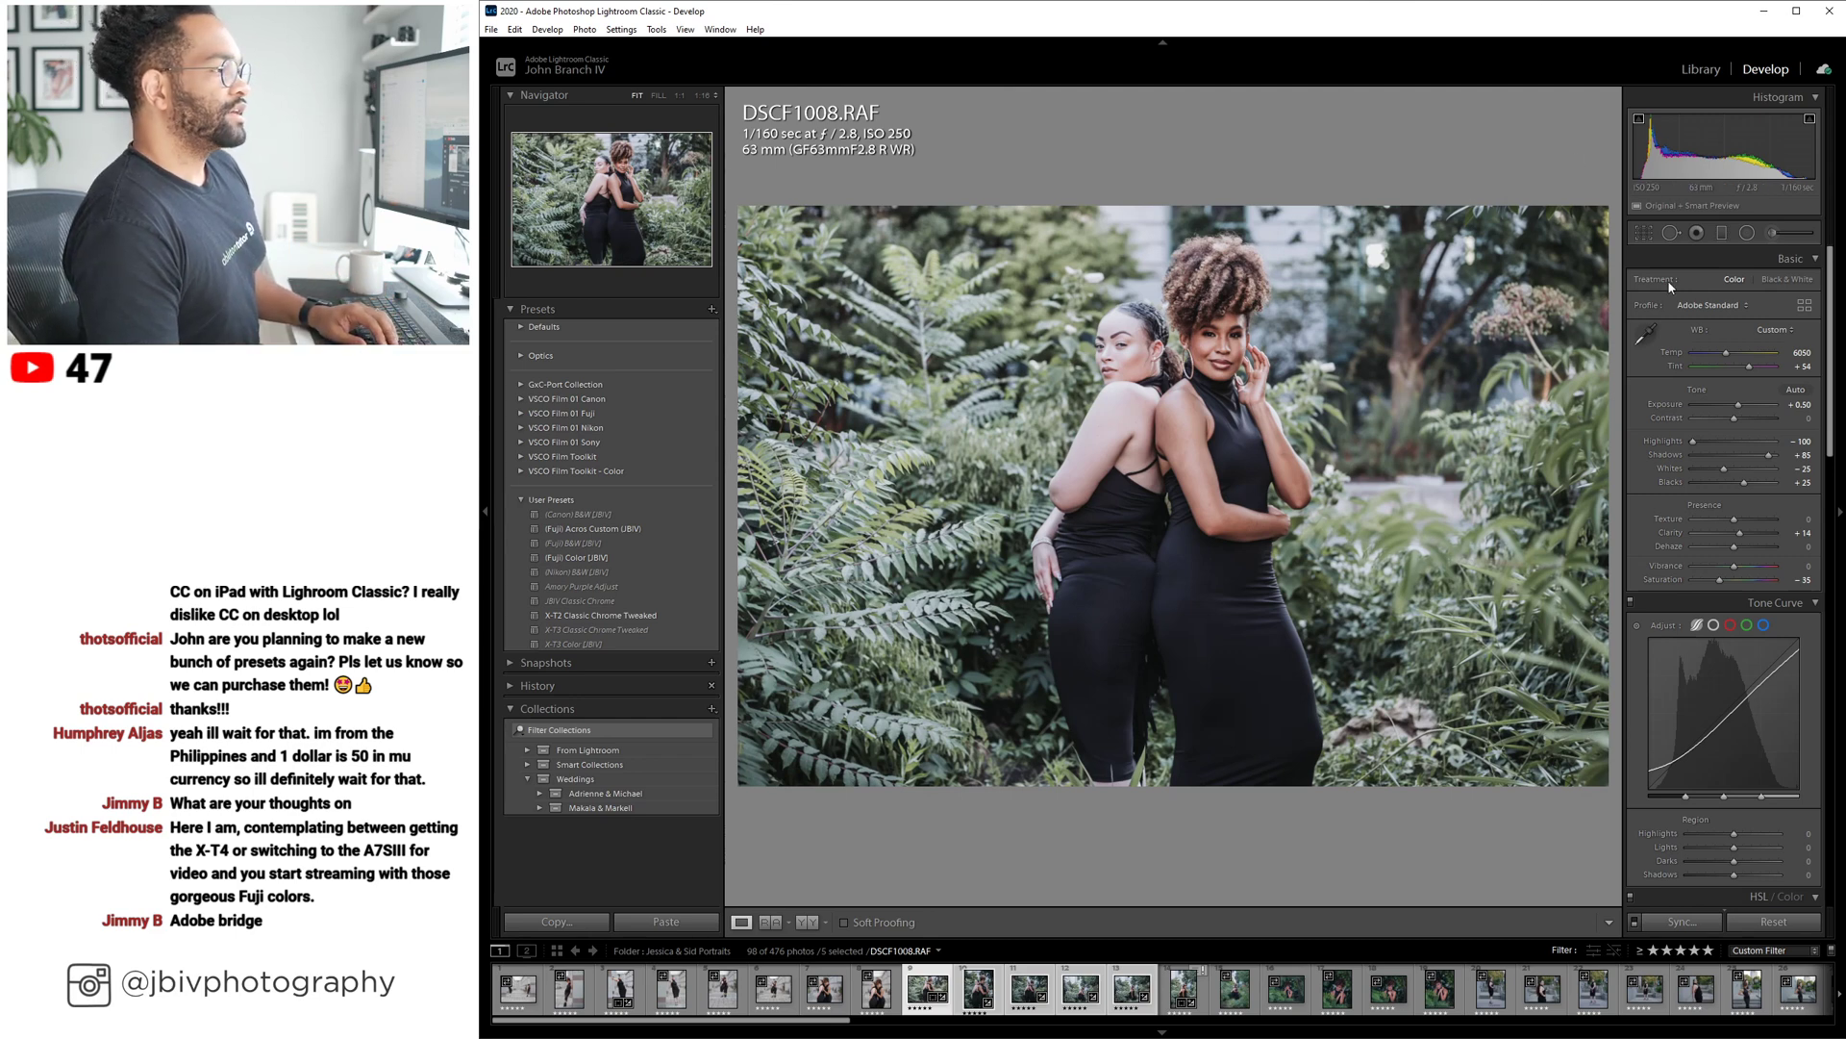
Set DSCF1008.RAF's Tint to +49 and apply the (Fuji) Color [JBIV] user preset.
{"action": "left_click_drag", "start_coordinate": [1750, 367], "coordinate": [1746, 367]}
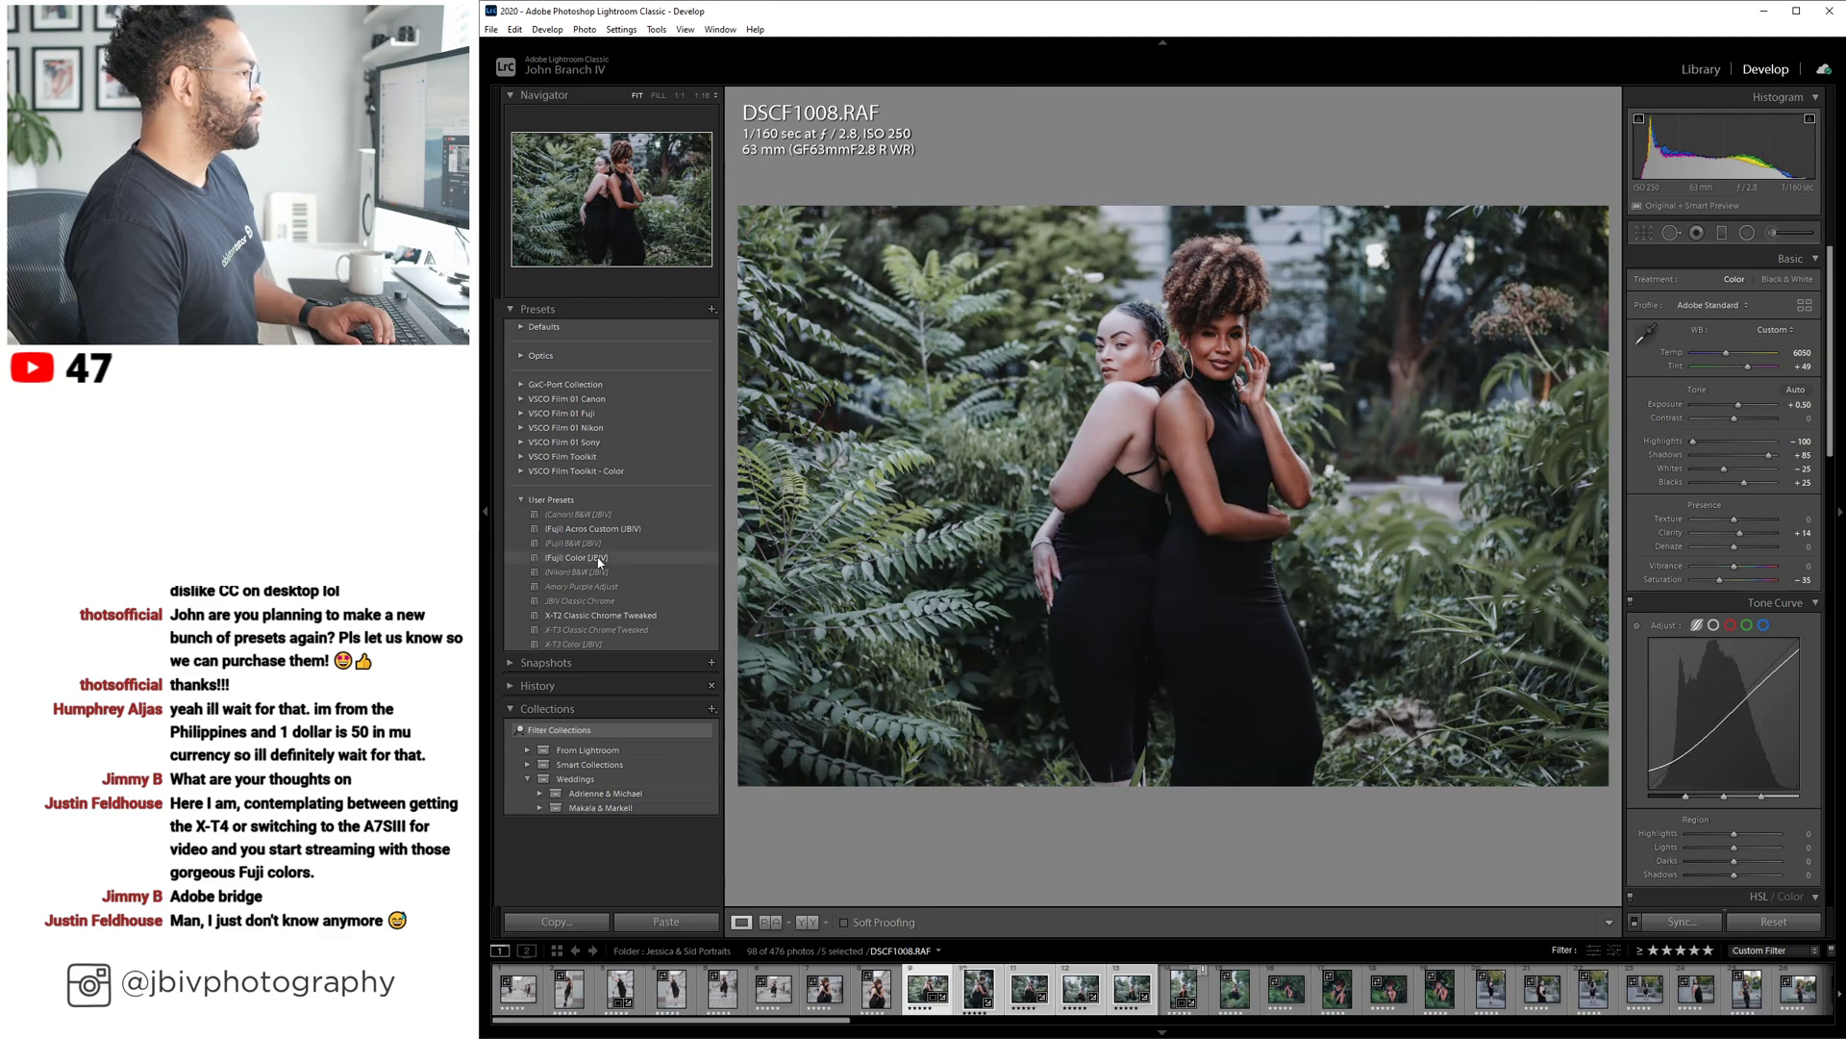
{"action": "left_click", "coordinate": [577, 558]}
Raise DSCF1008.RAF's Shadows to +80 and its Exposure to +0.60.
{"action": "scroll", "coordinate": [1757, 409], "scroll_direction": "up", "scroll_amount": 2}
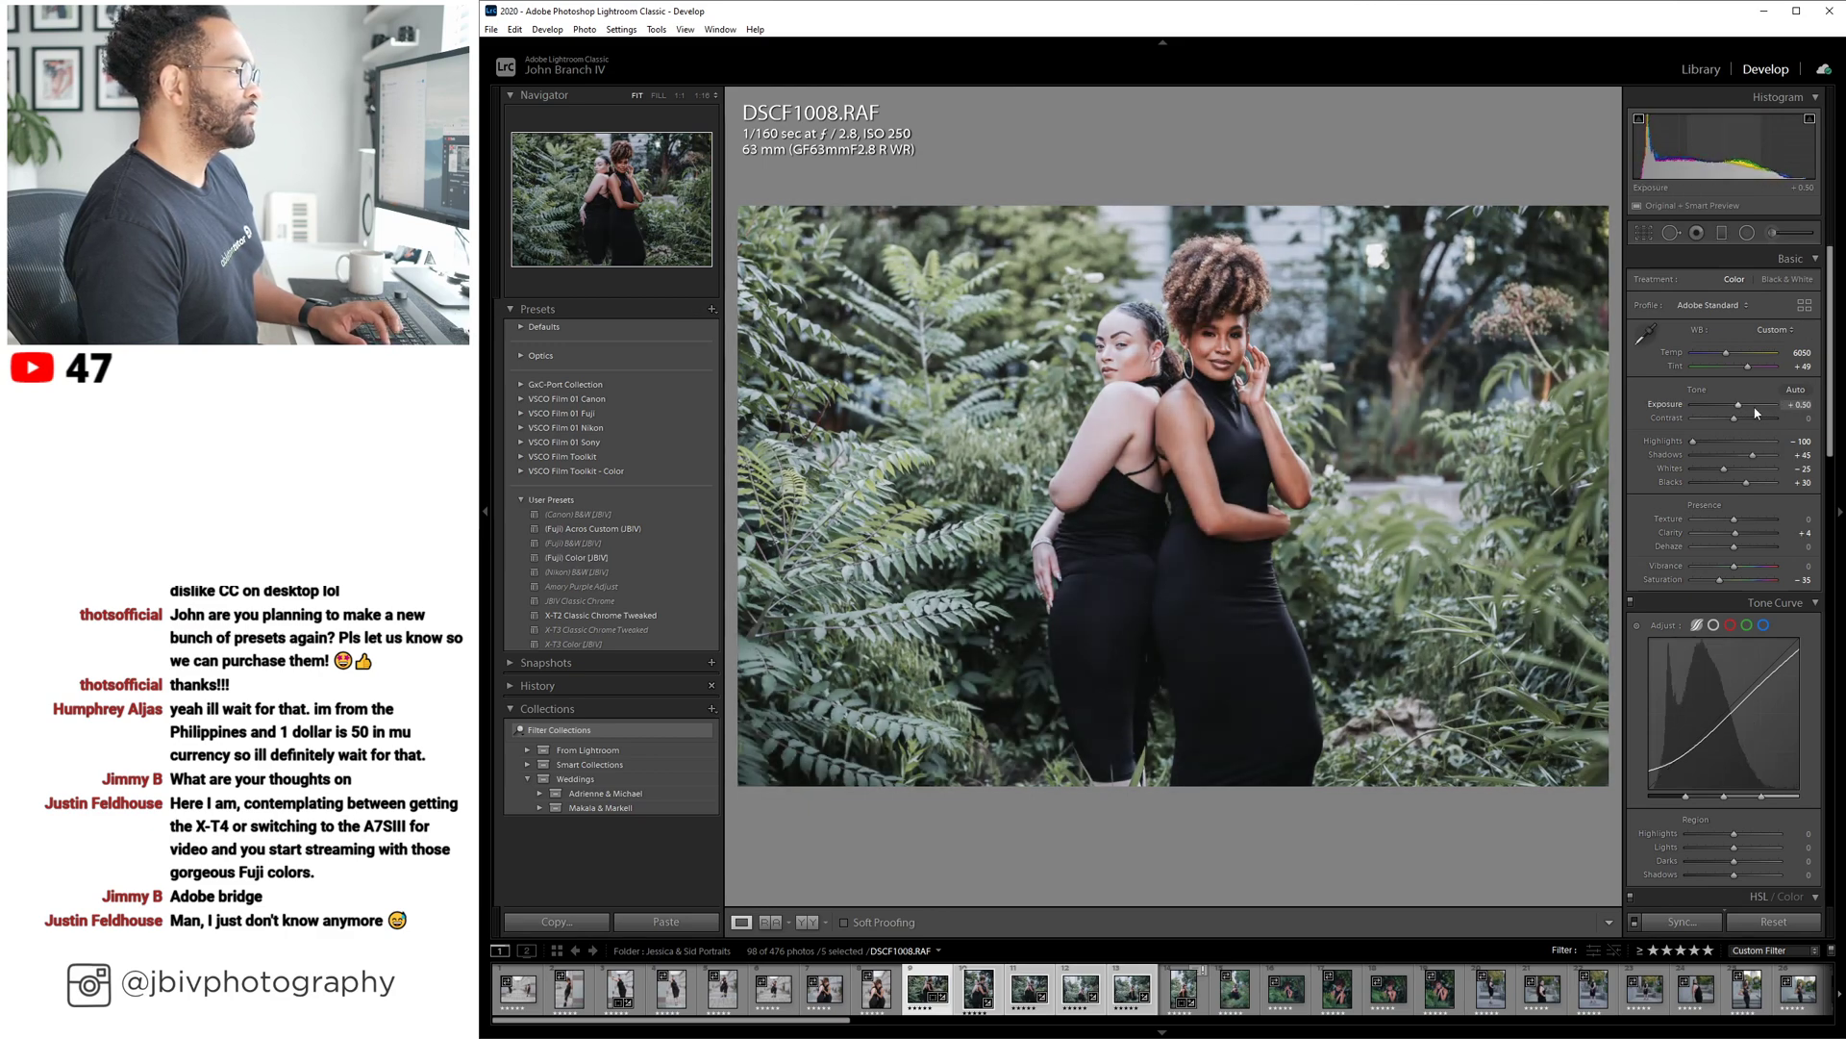
{"action": "scroll", "coordinate": [1760, 457], "scroll_direction": "up", "scroll_amount": 3}
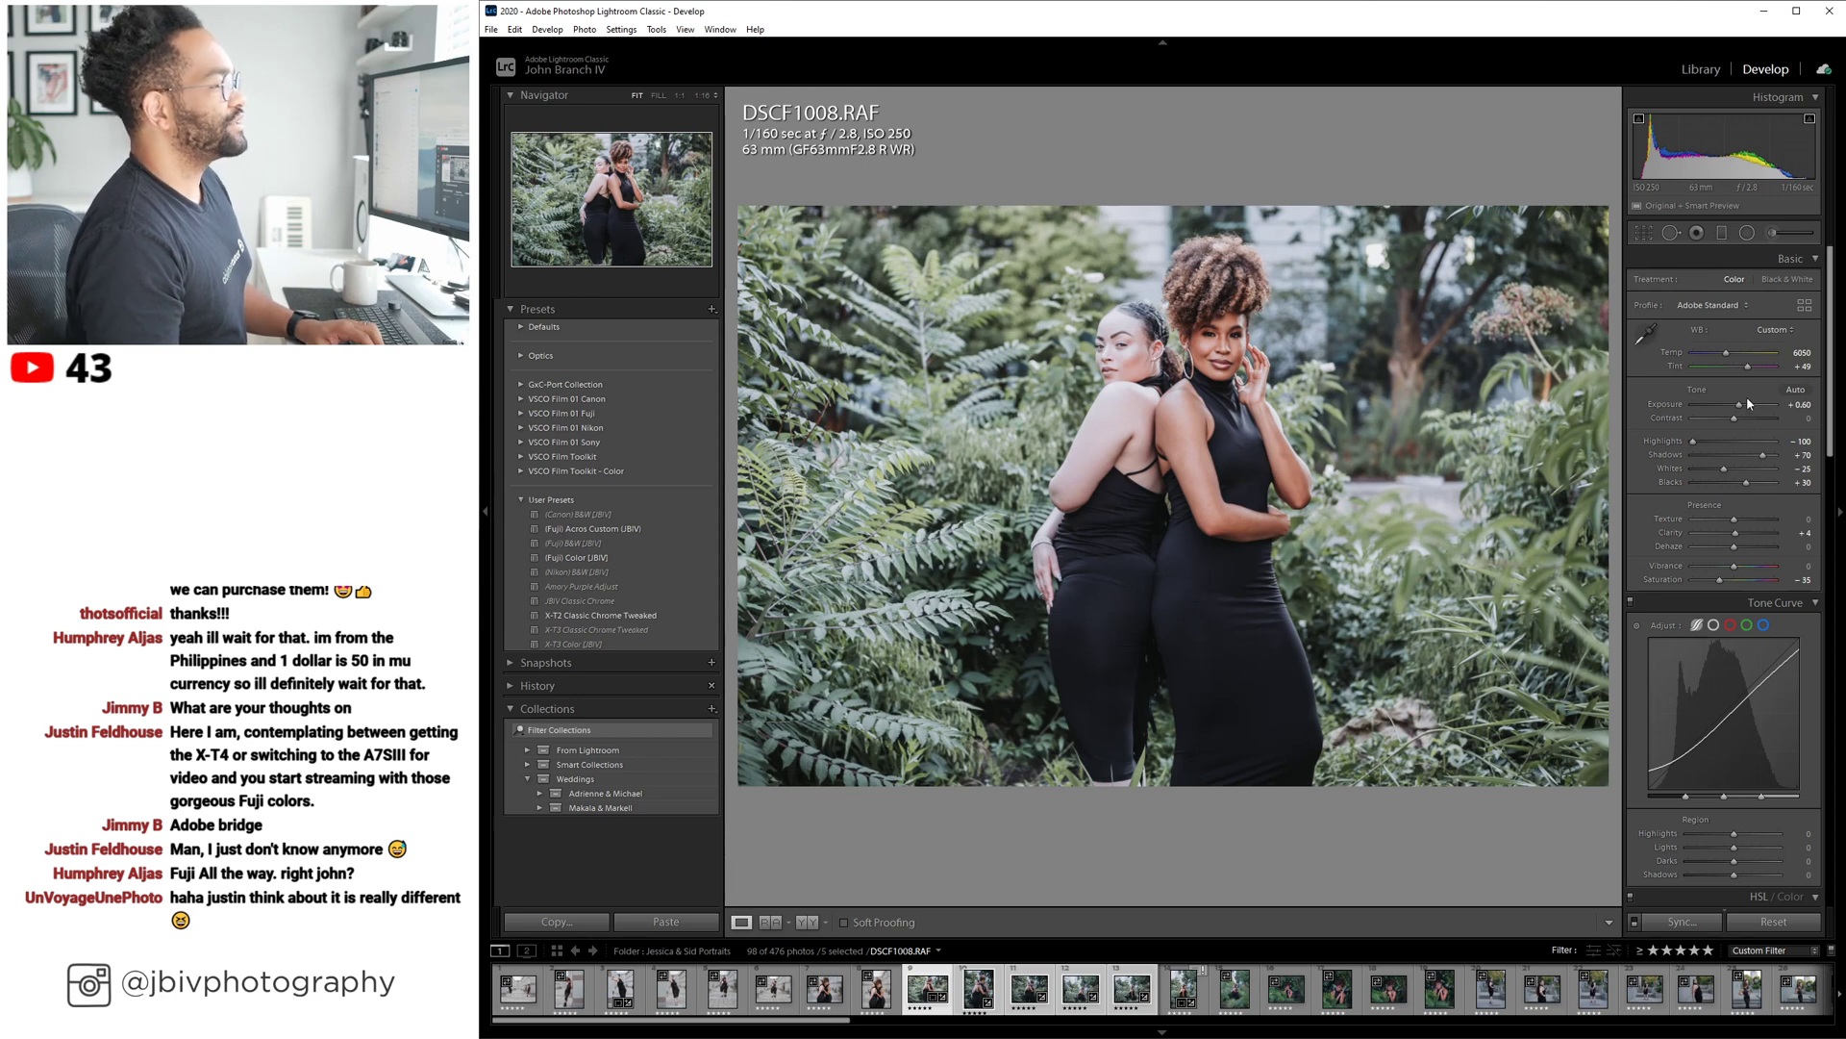
{"action": "scroll", "coordinate": [1746, 404], "scroll_direction": "down", "scroll_amount": 2}
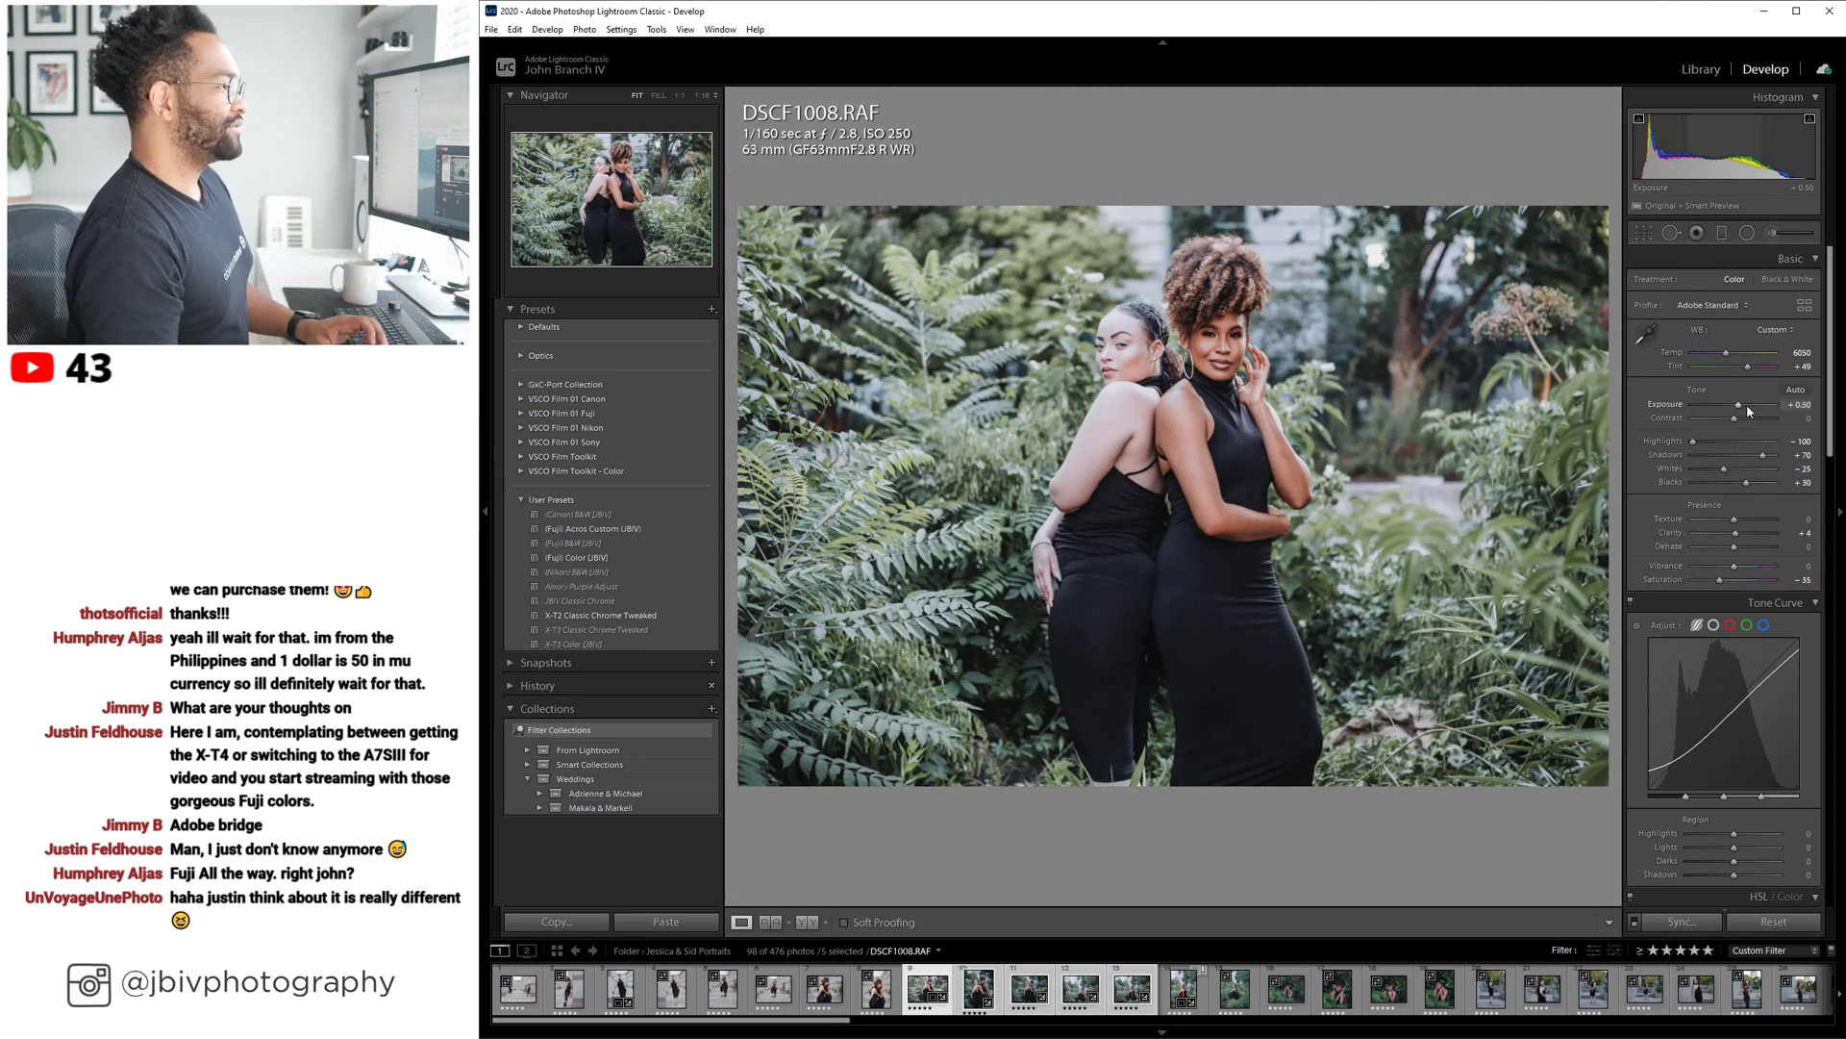
{"action": "scroll", "coordinate": [1746, 404], "scroll_direction": "up", "scroll_amount": 2}
{"action": "scroll", "coordinate": [1747, 453], "scroll_direction": "up", "scroll_amount": 2}
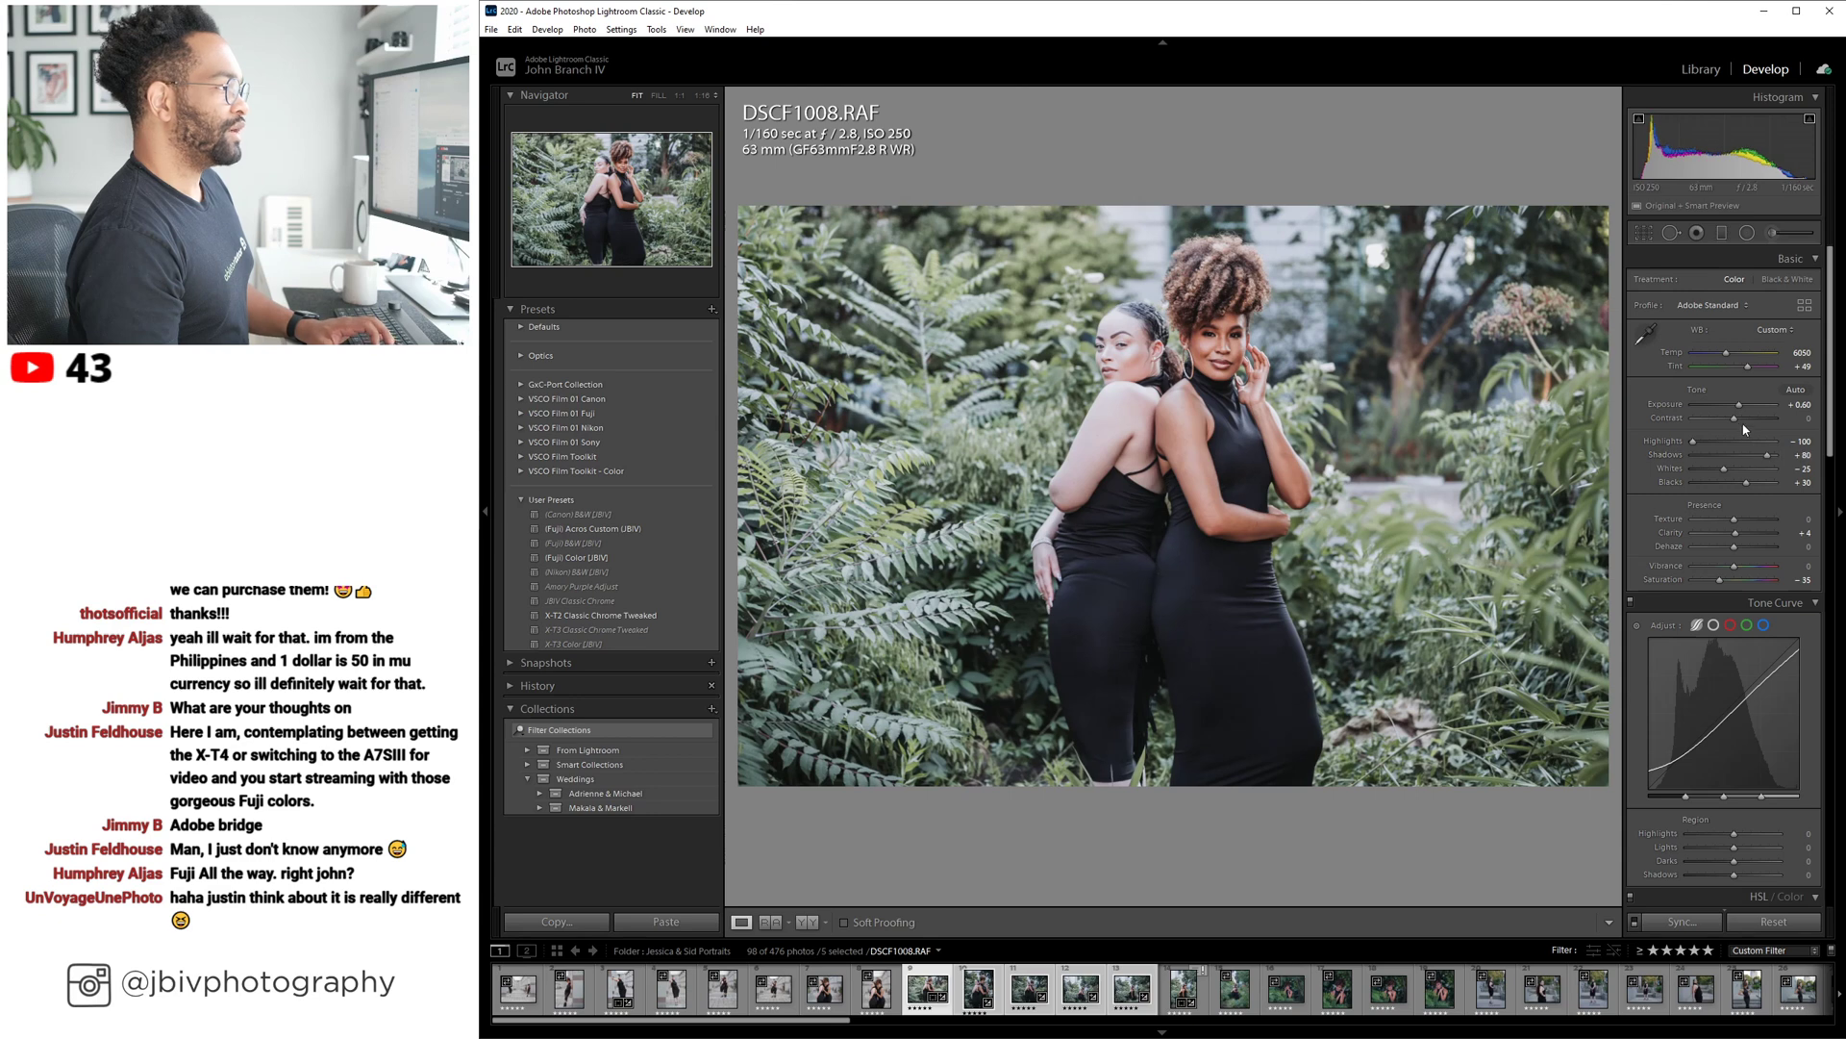
Synchronize DSCF1008.RAF's develop settings to the six following garden portraits, excluding local adjustments, transform, spot removal and crop.
{"action": "left_click", "coordinate": [1699, 72]}
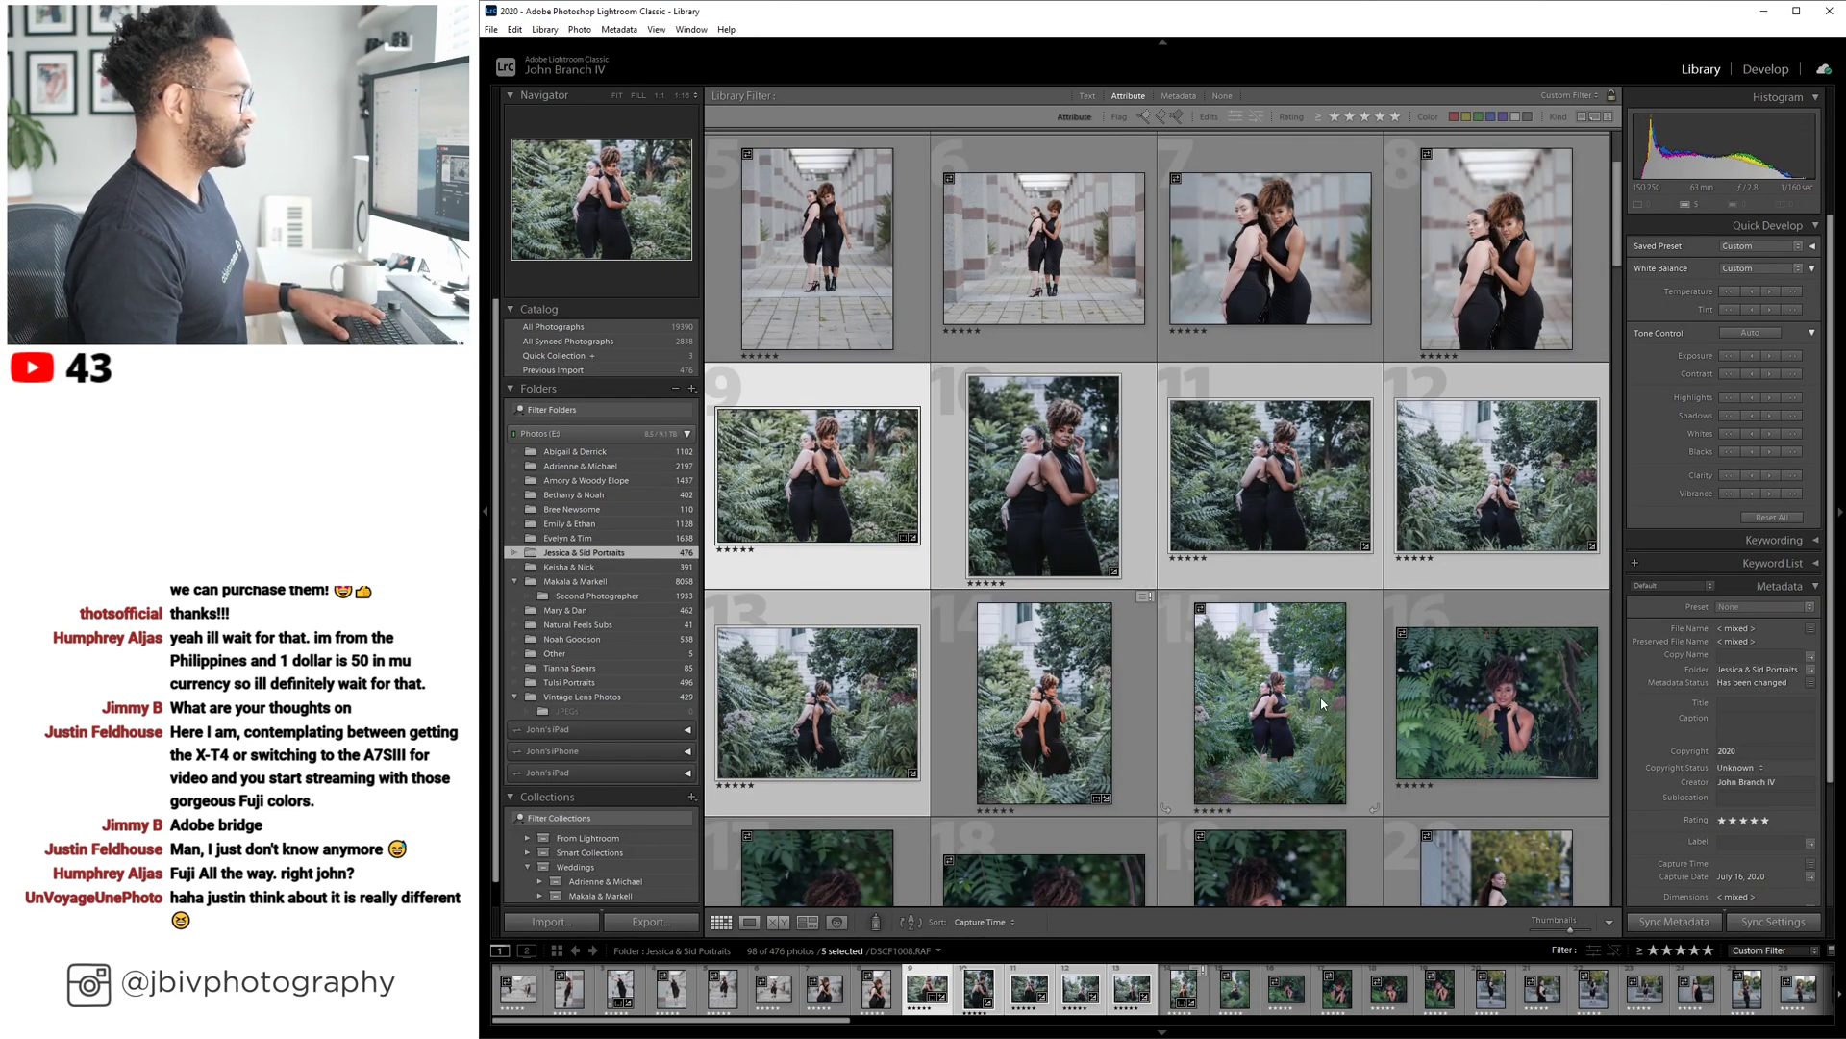
{"action": "left_click", "coordinate": [1275, 694], "text": "shift"}
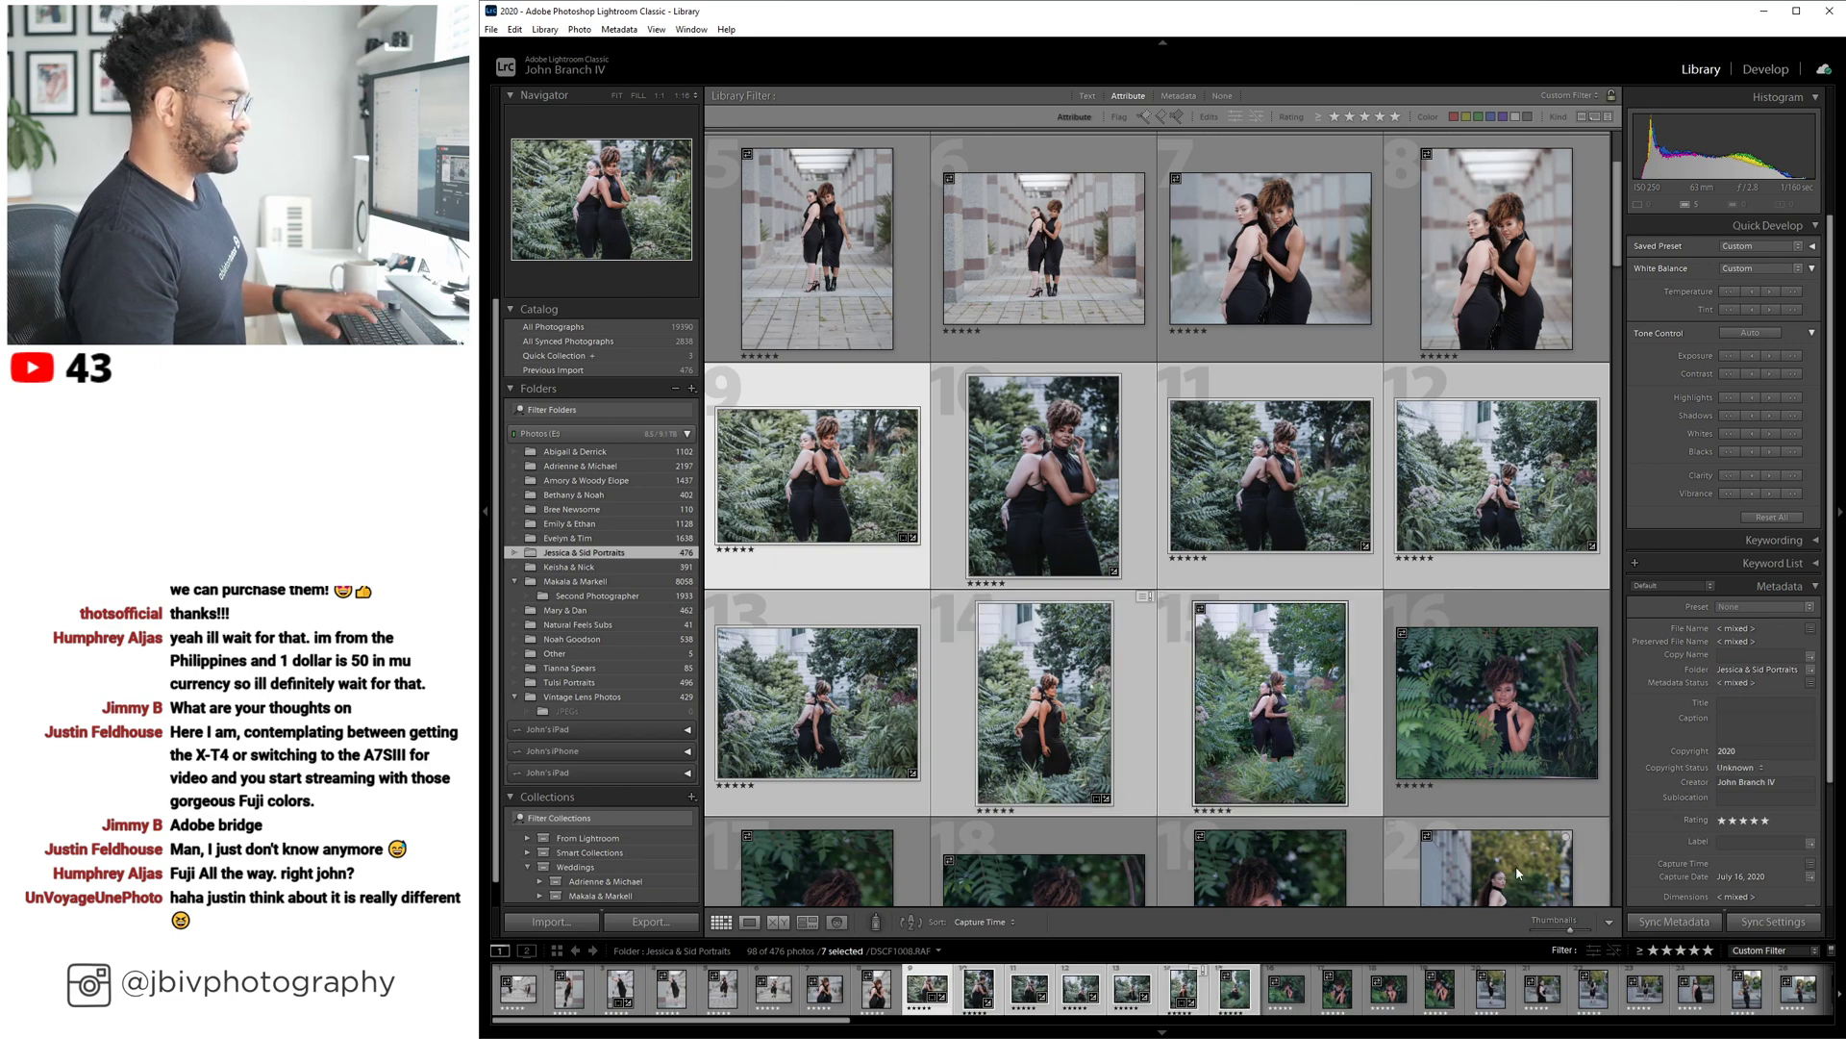
{"action": "left_click", "coordinate": [1761, 923]}
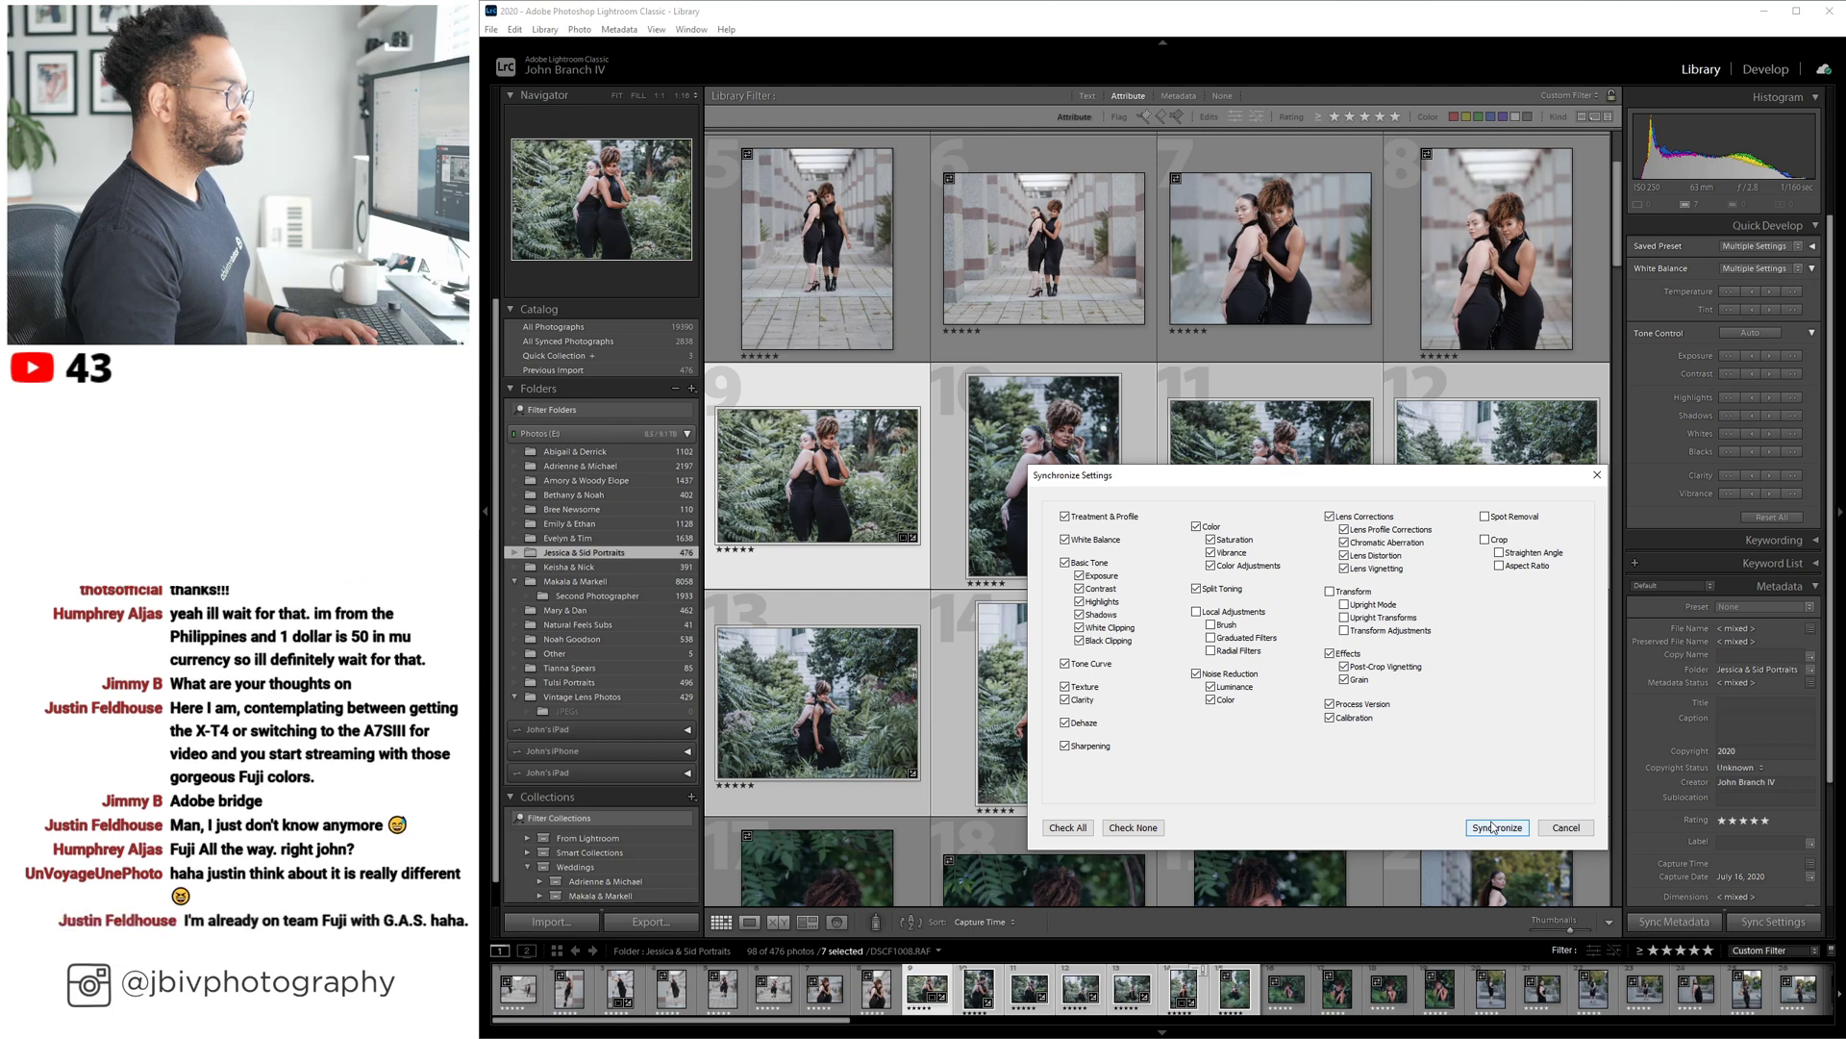
{"action": "left_click", "coordinate": [1491, 827]}
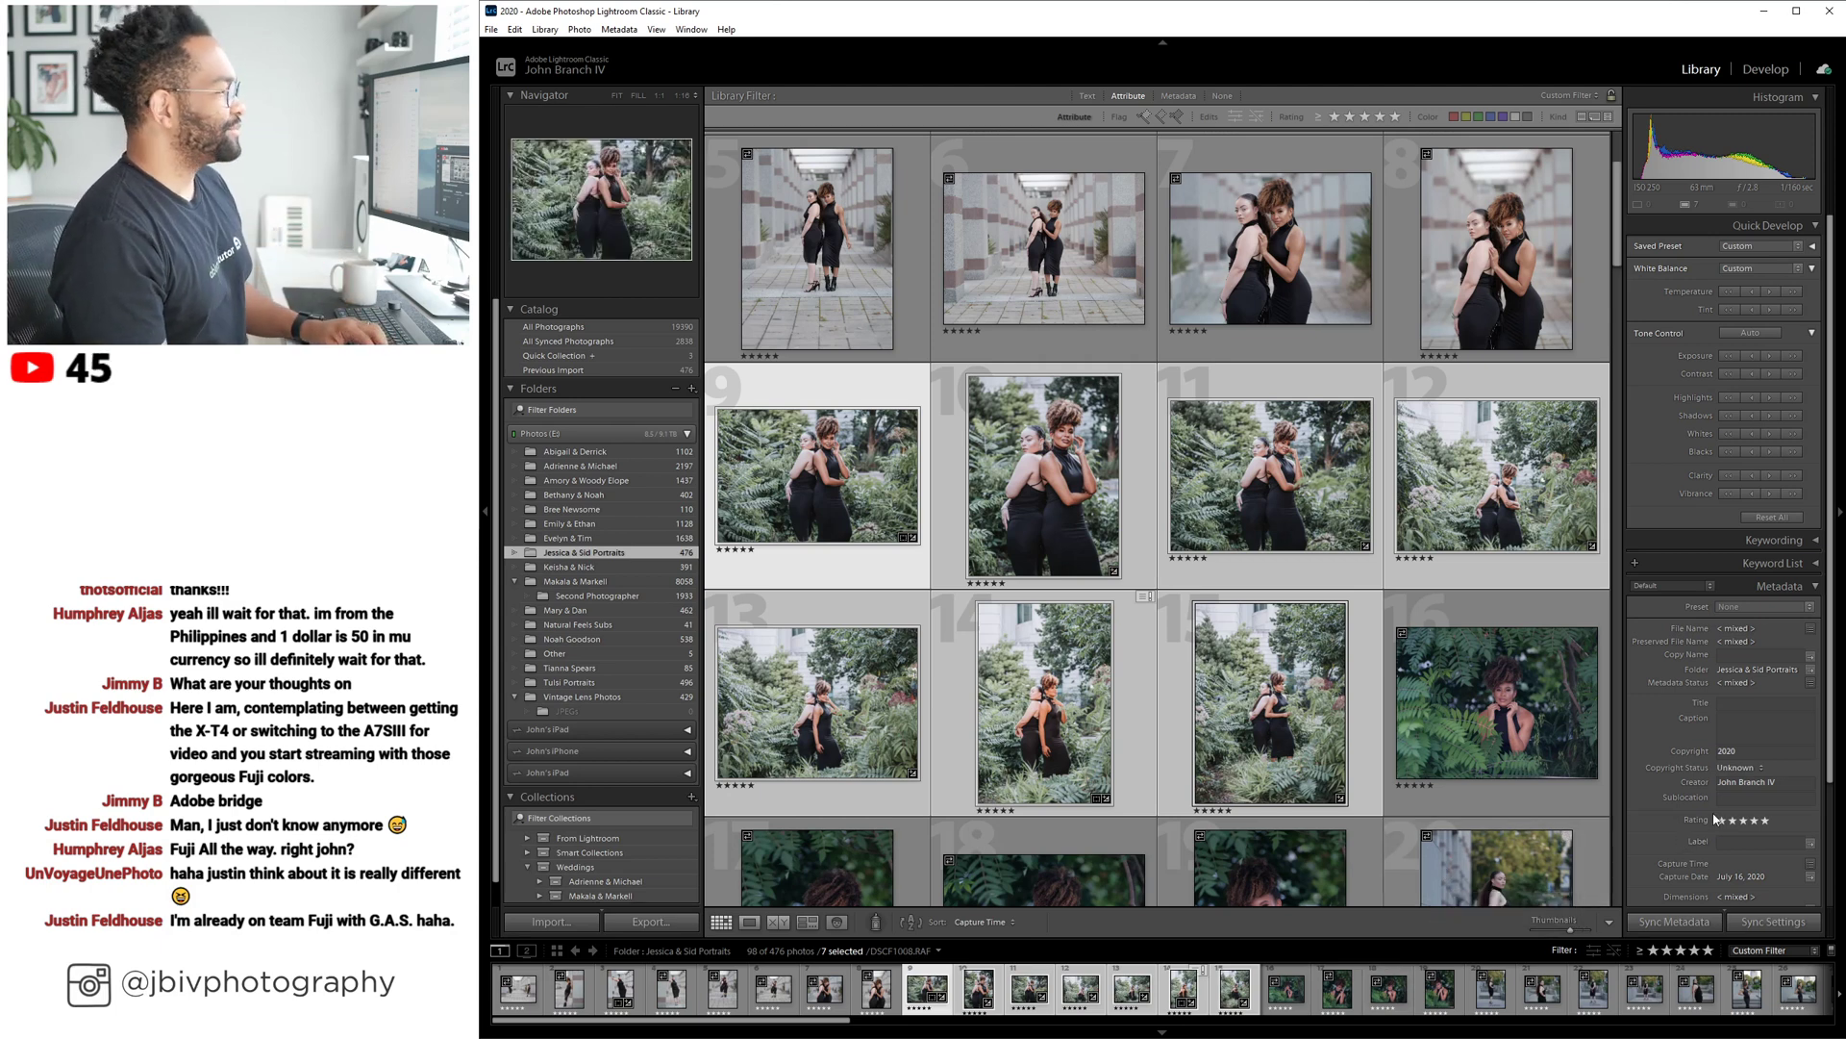
Lower DSCF1008.RAF's Exposure to +0.40 in Develop, and set DSCF1012.RAF's Tint to +39 and Exposure to +0.60.
{"action": "left_click", "coordinate": [1765, 70]}
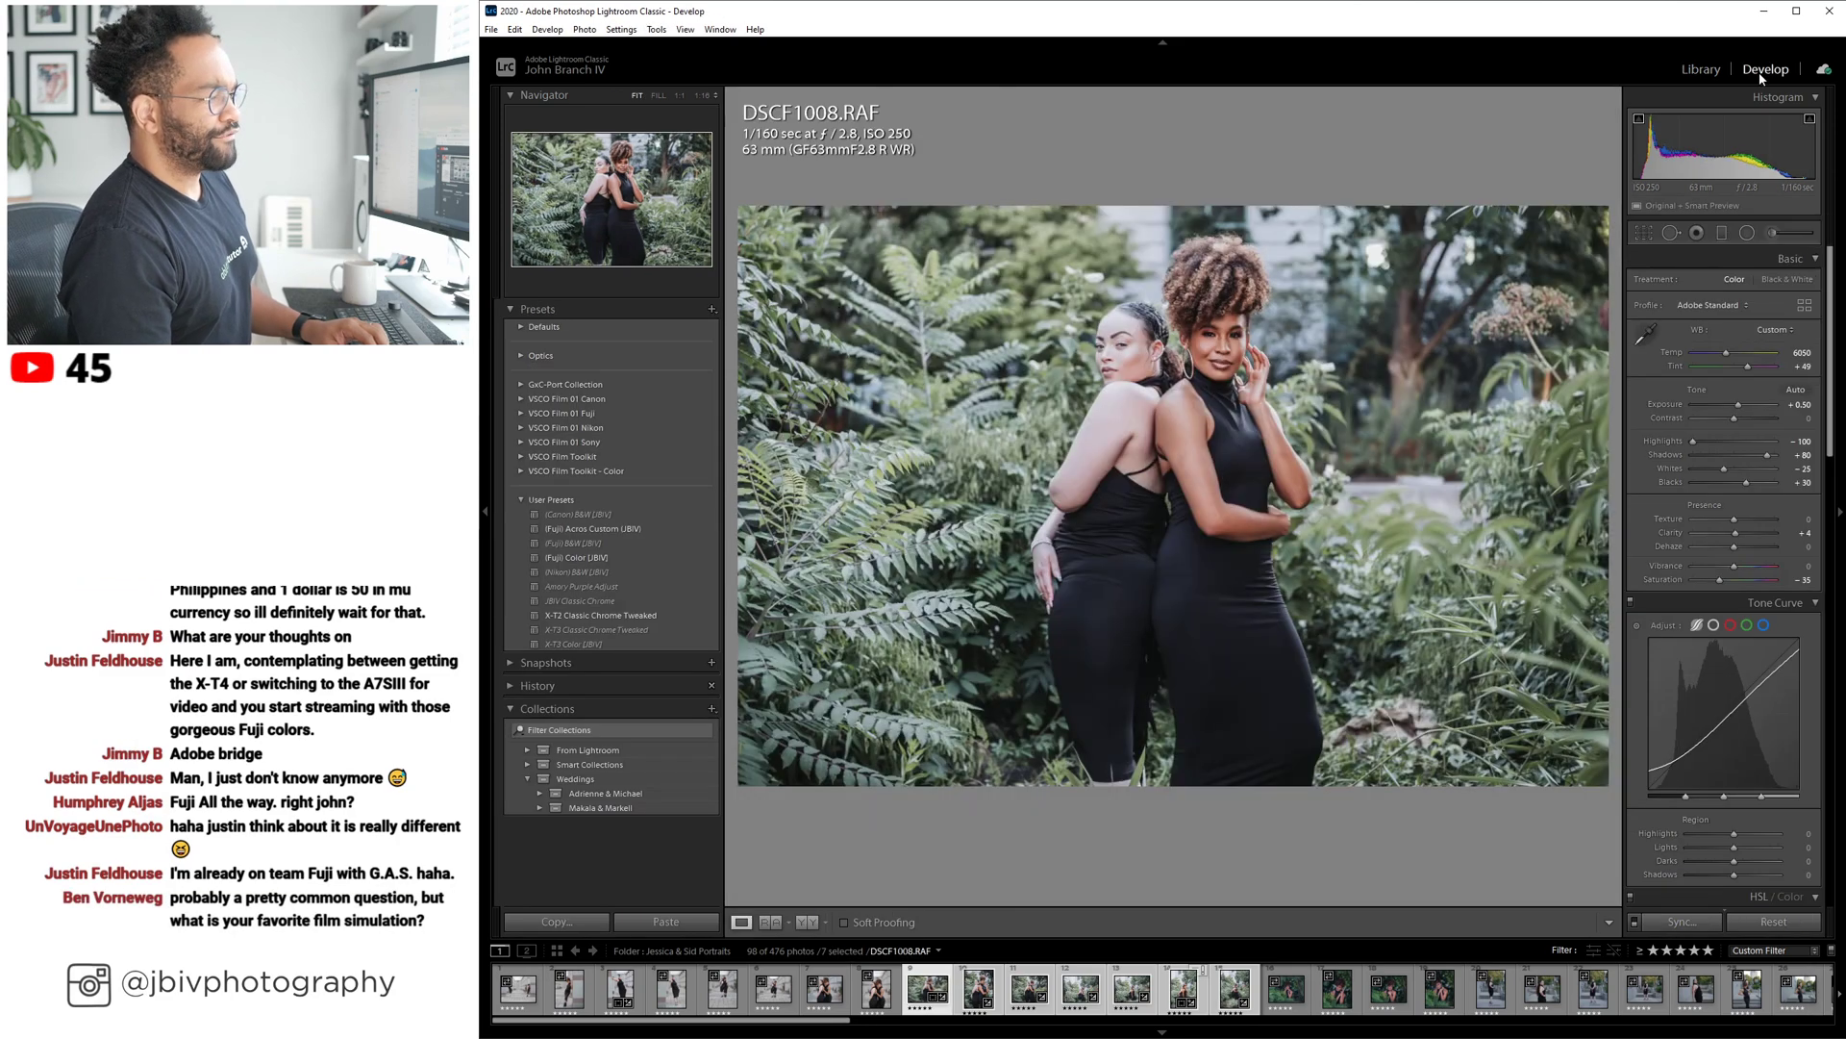
{"action": "scroll", "coordinate": [1729, 413], "scroll_direction": "down", "scroll_amount": 1}
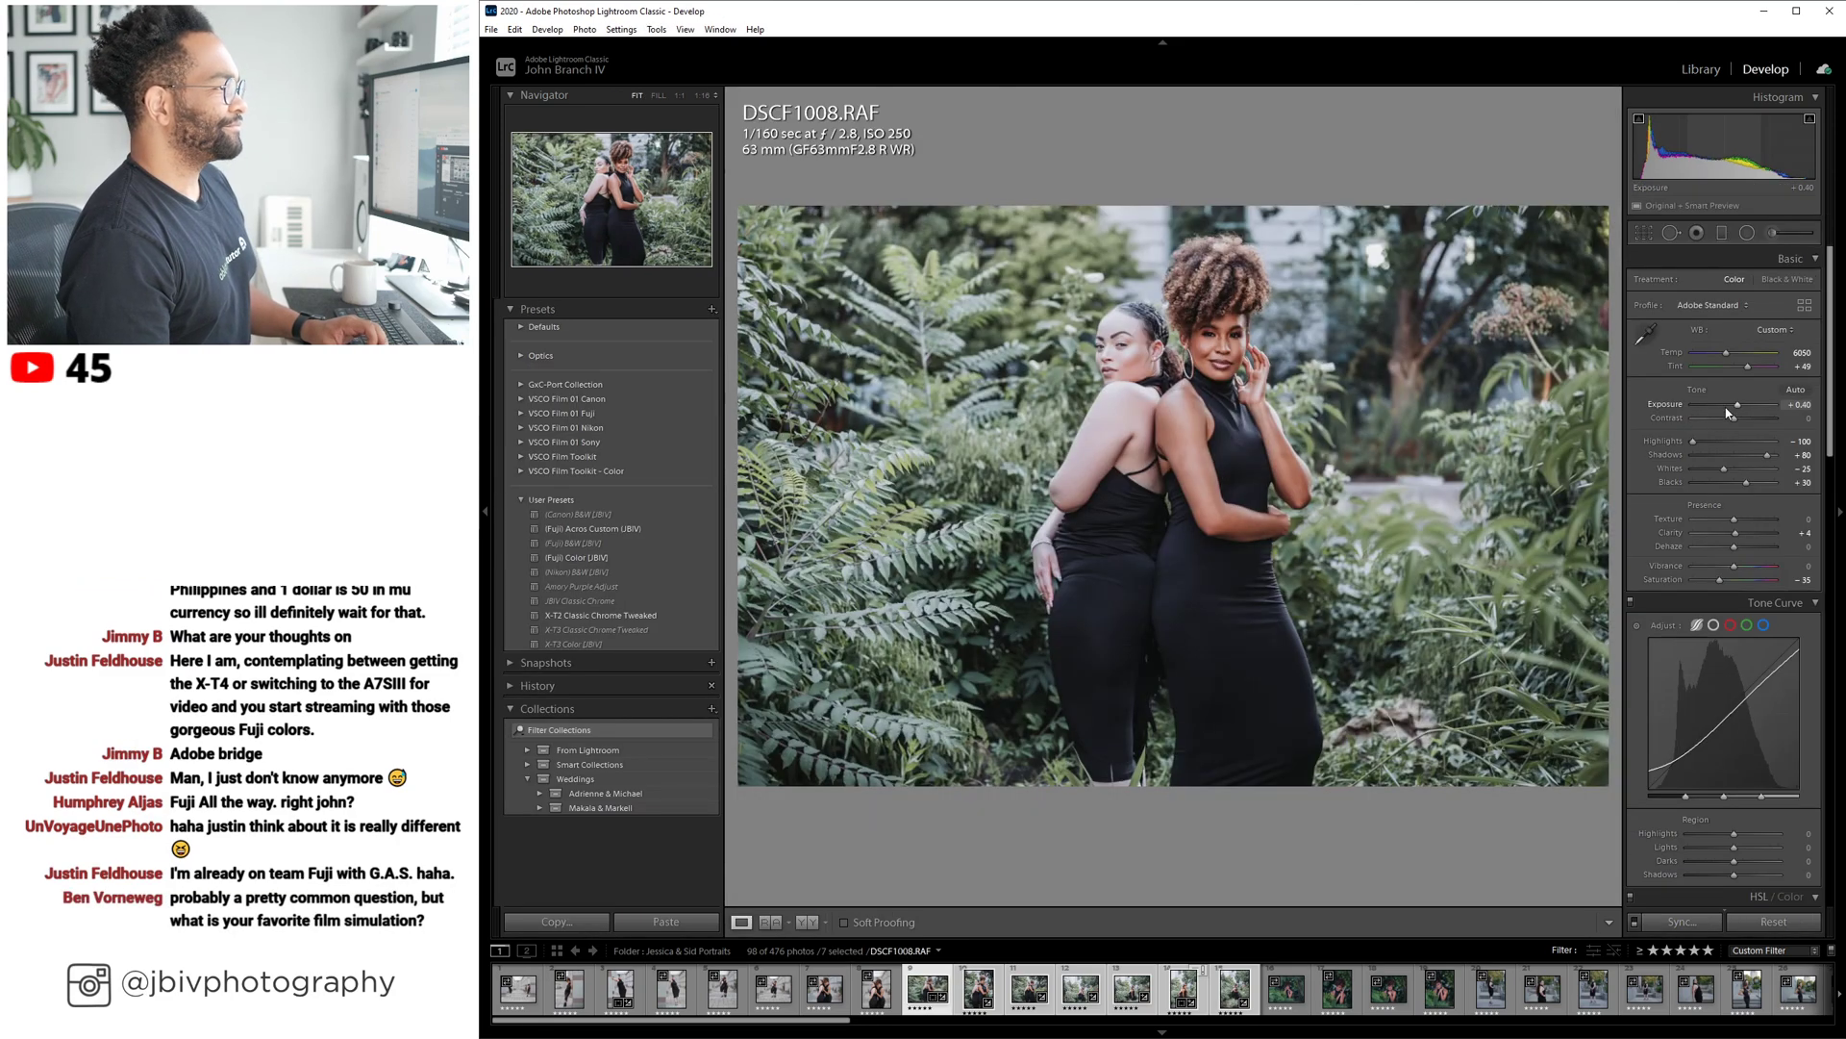
{"action": "key", "text": "Right"}
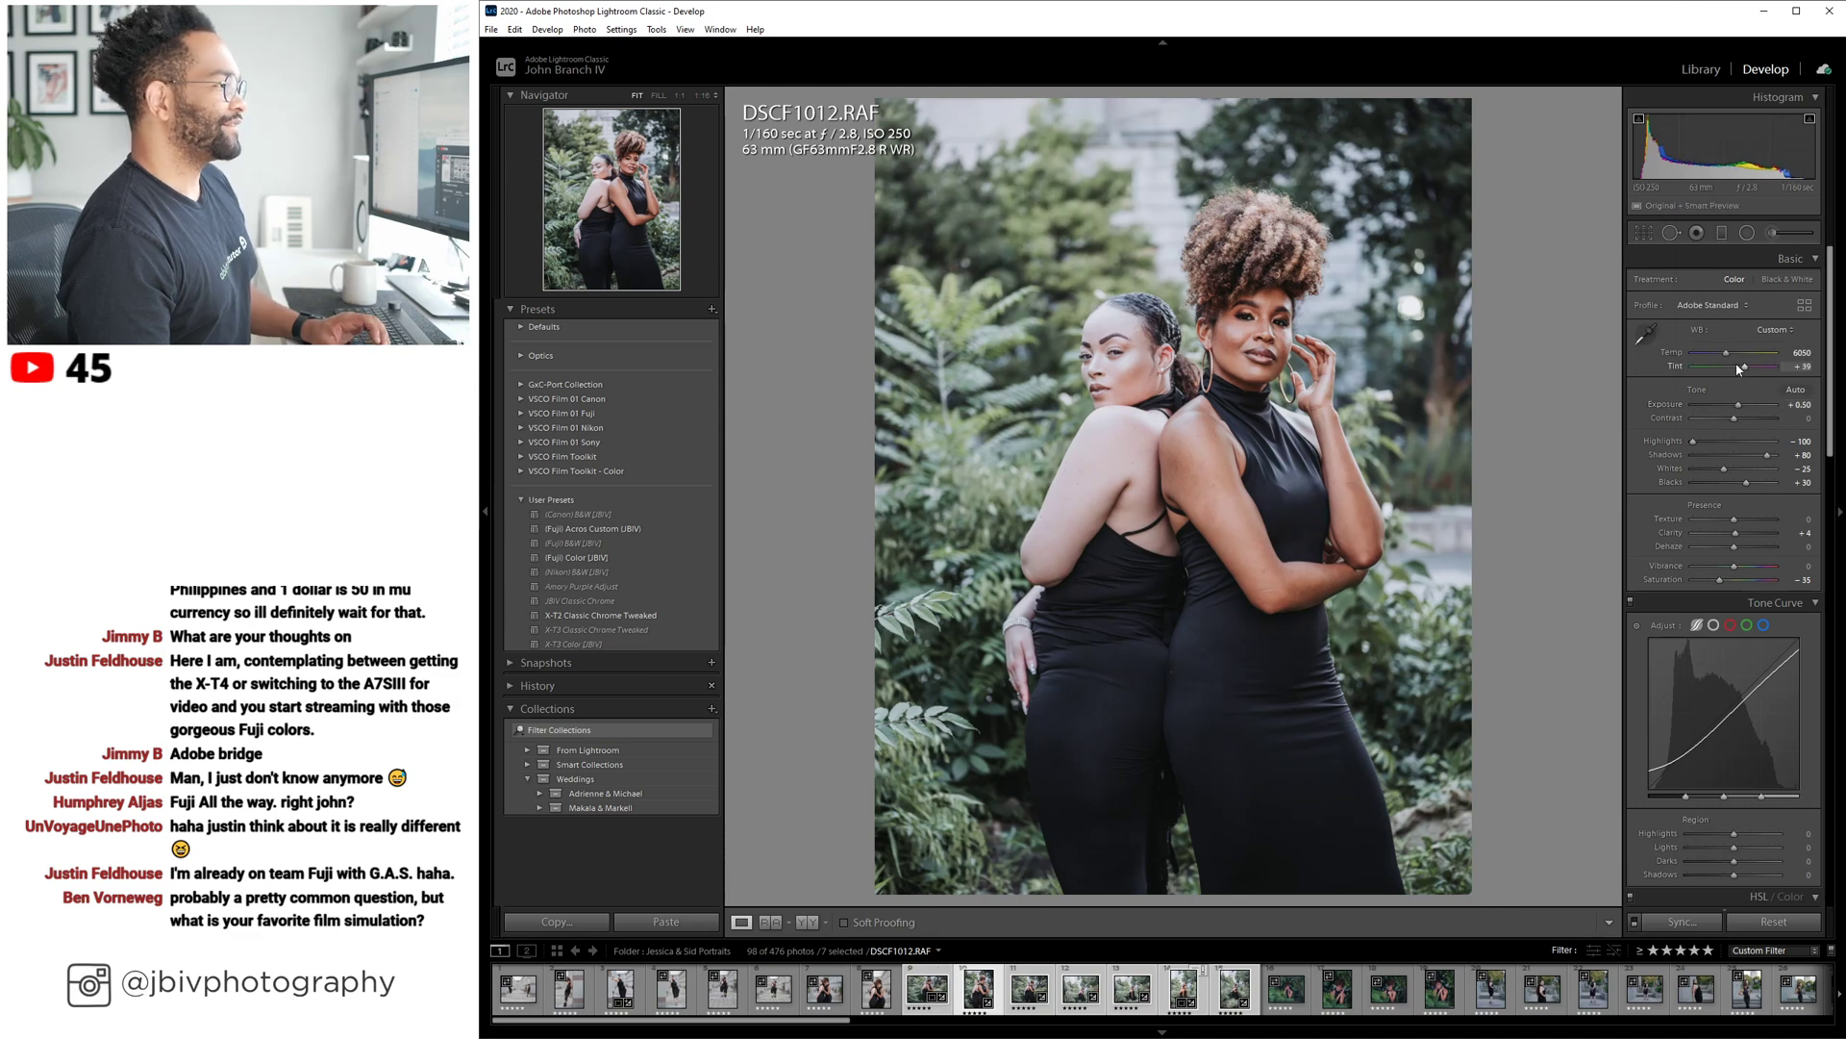
{"action": "scroll", "coordinate": [1738, 368], "scroll_direction": "down", "scroll_amount": 1}
{"action": "scroll", "coordinate": [1739, 405], "scroll_direction": "up", "scroll_amount": 1}
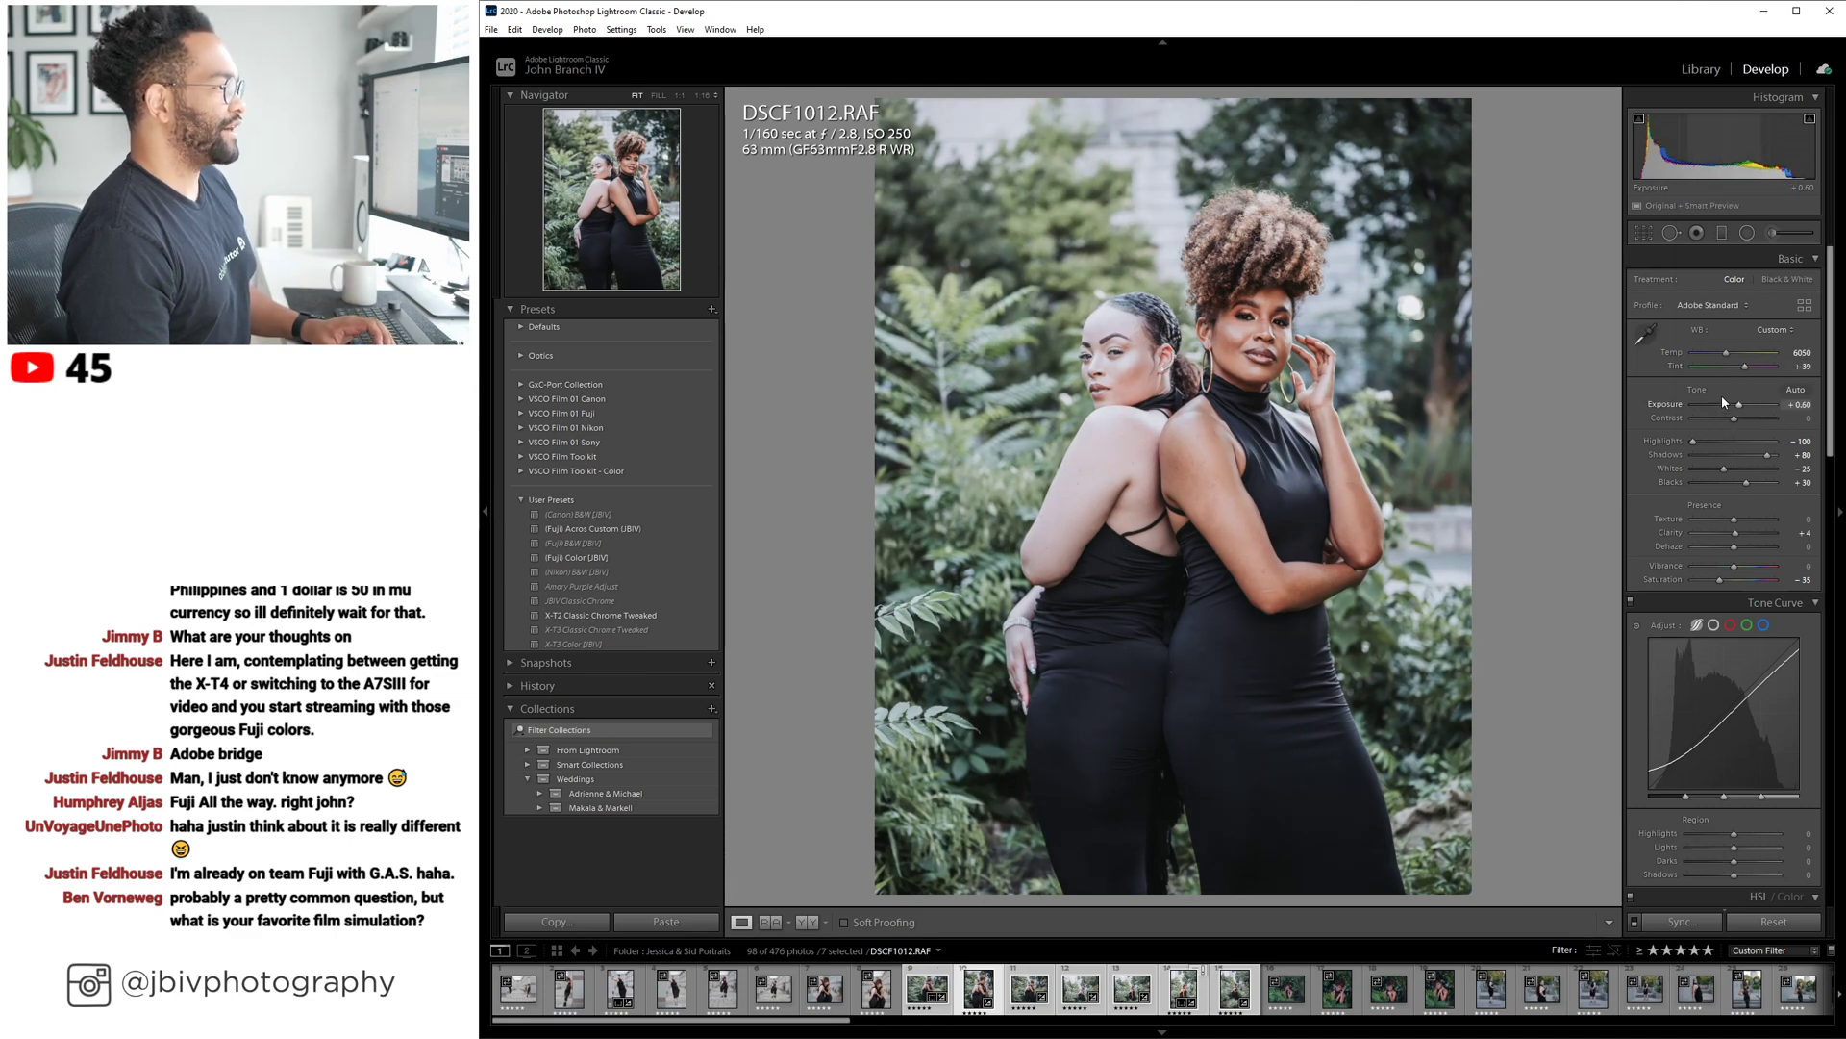
Crop DSCF1012.RAF to the 2 x 3 / 4 x 6 aspect ratio, trimming the foliage on the photo's left side.
{"action": "key", "text": "r"}
{"action": "left_click", "coordinate": [1772, 282]}
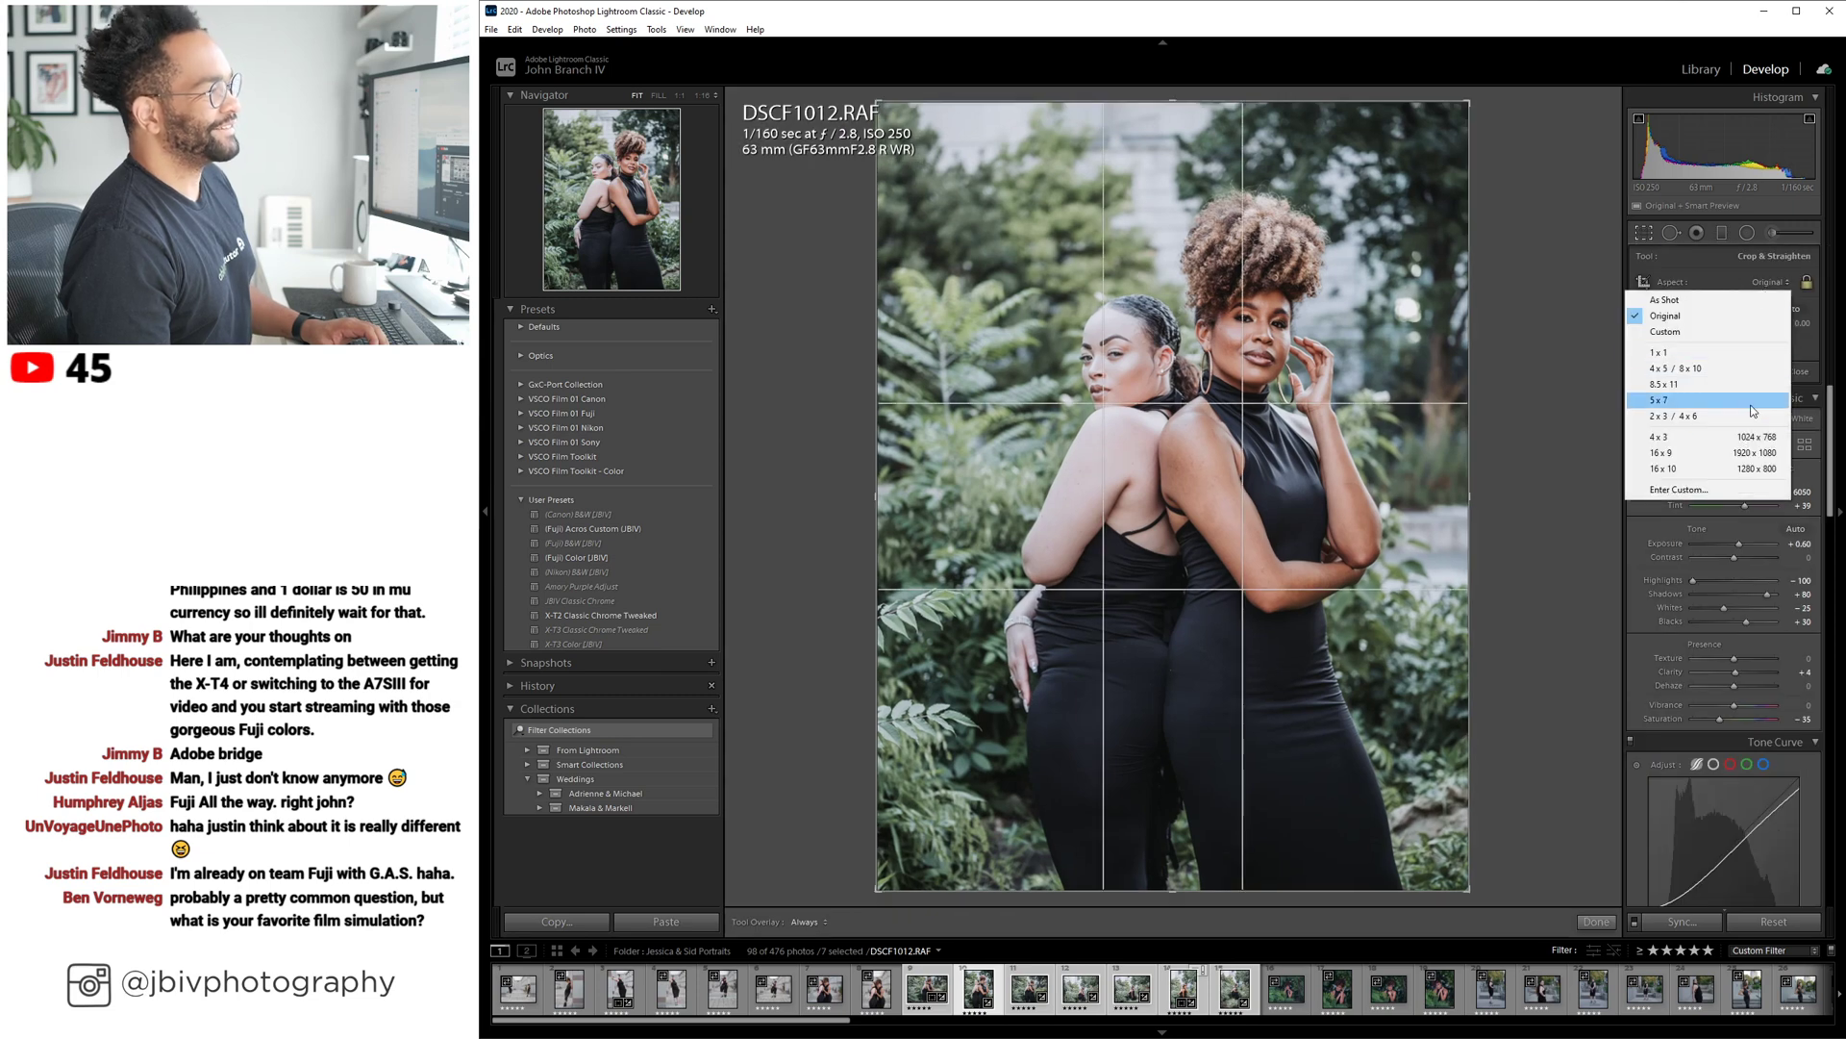
{"action": "left_click", "coordinate": [1721, 415]}
{"action": "left_click_drag", "start_coordinate": [1206, 202], "coordinate": [1171, 176]}
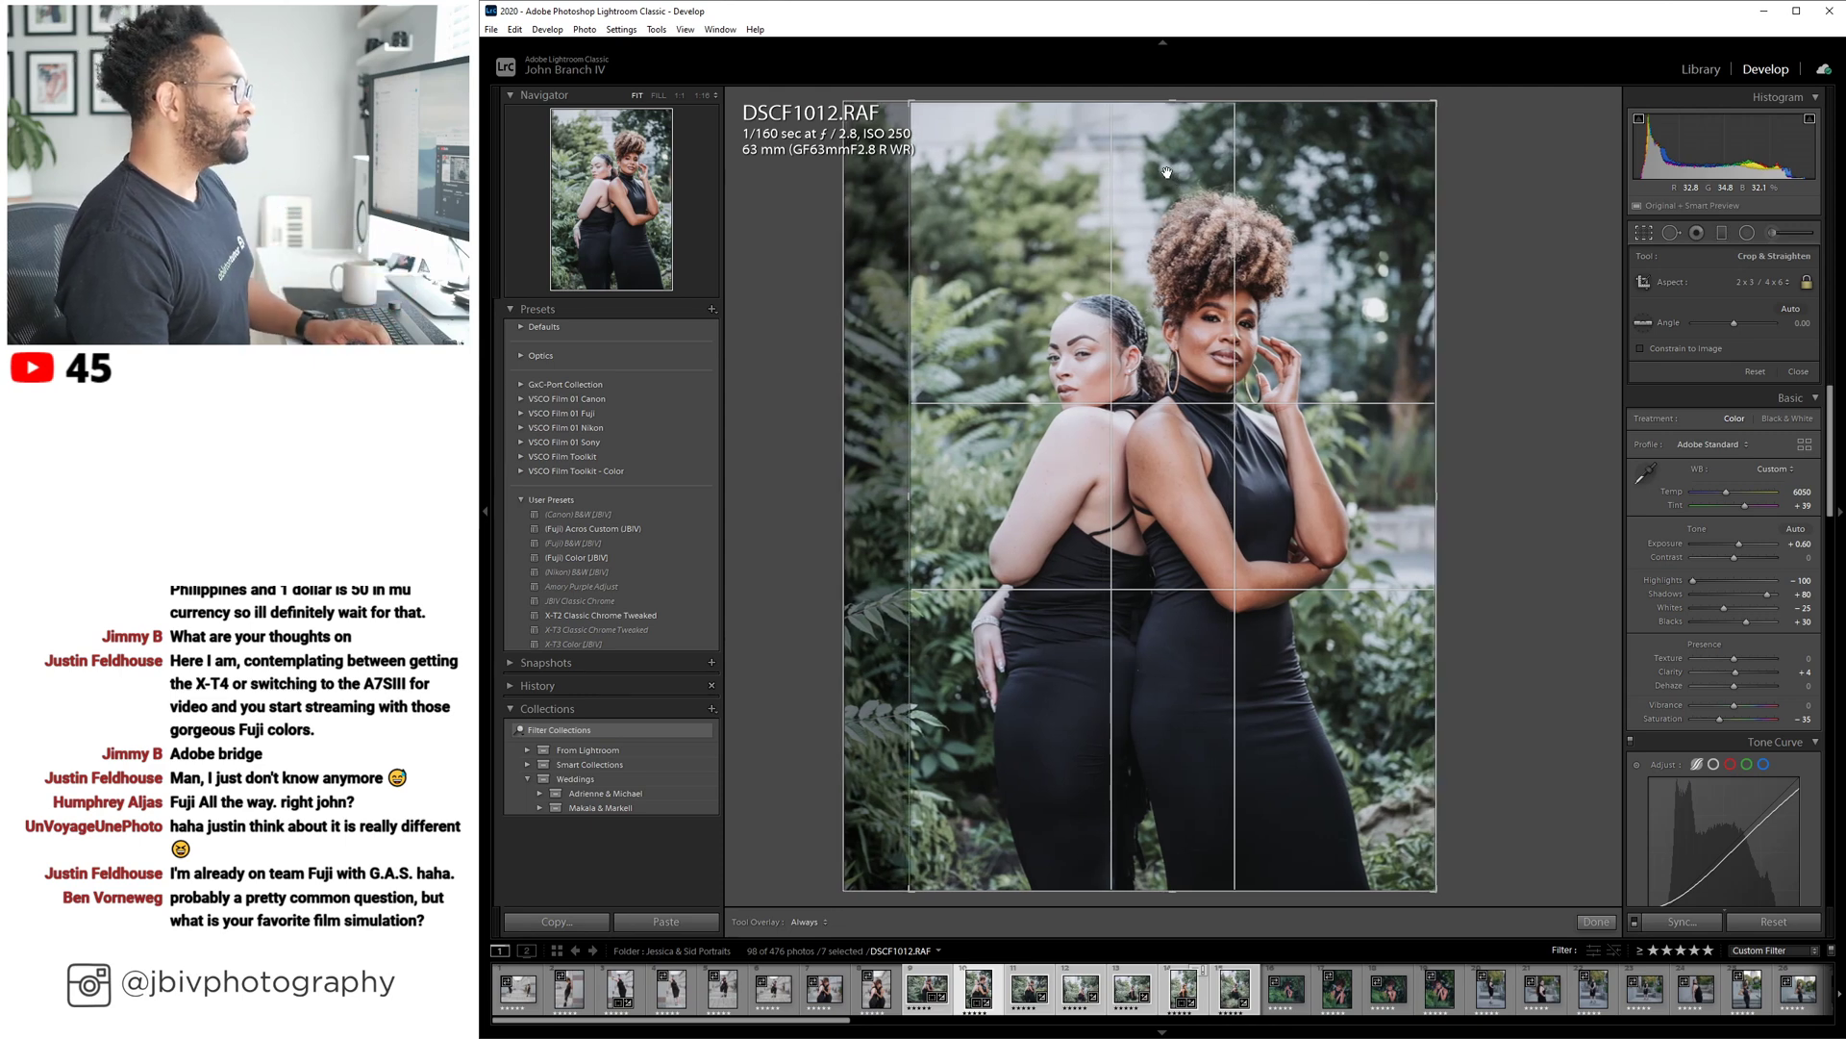
{"action": "key", "text": "Return"}
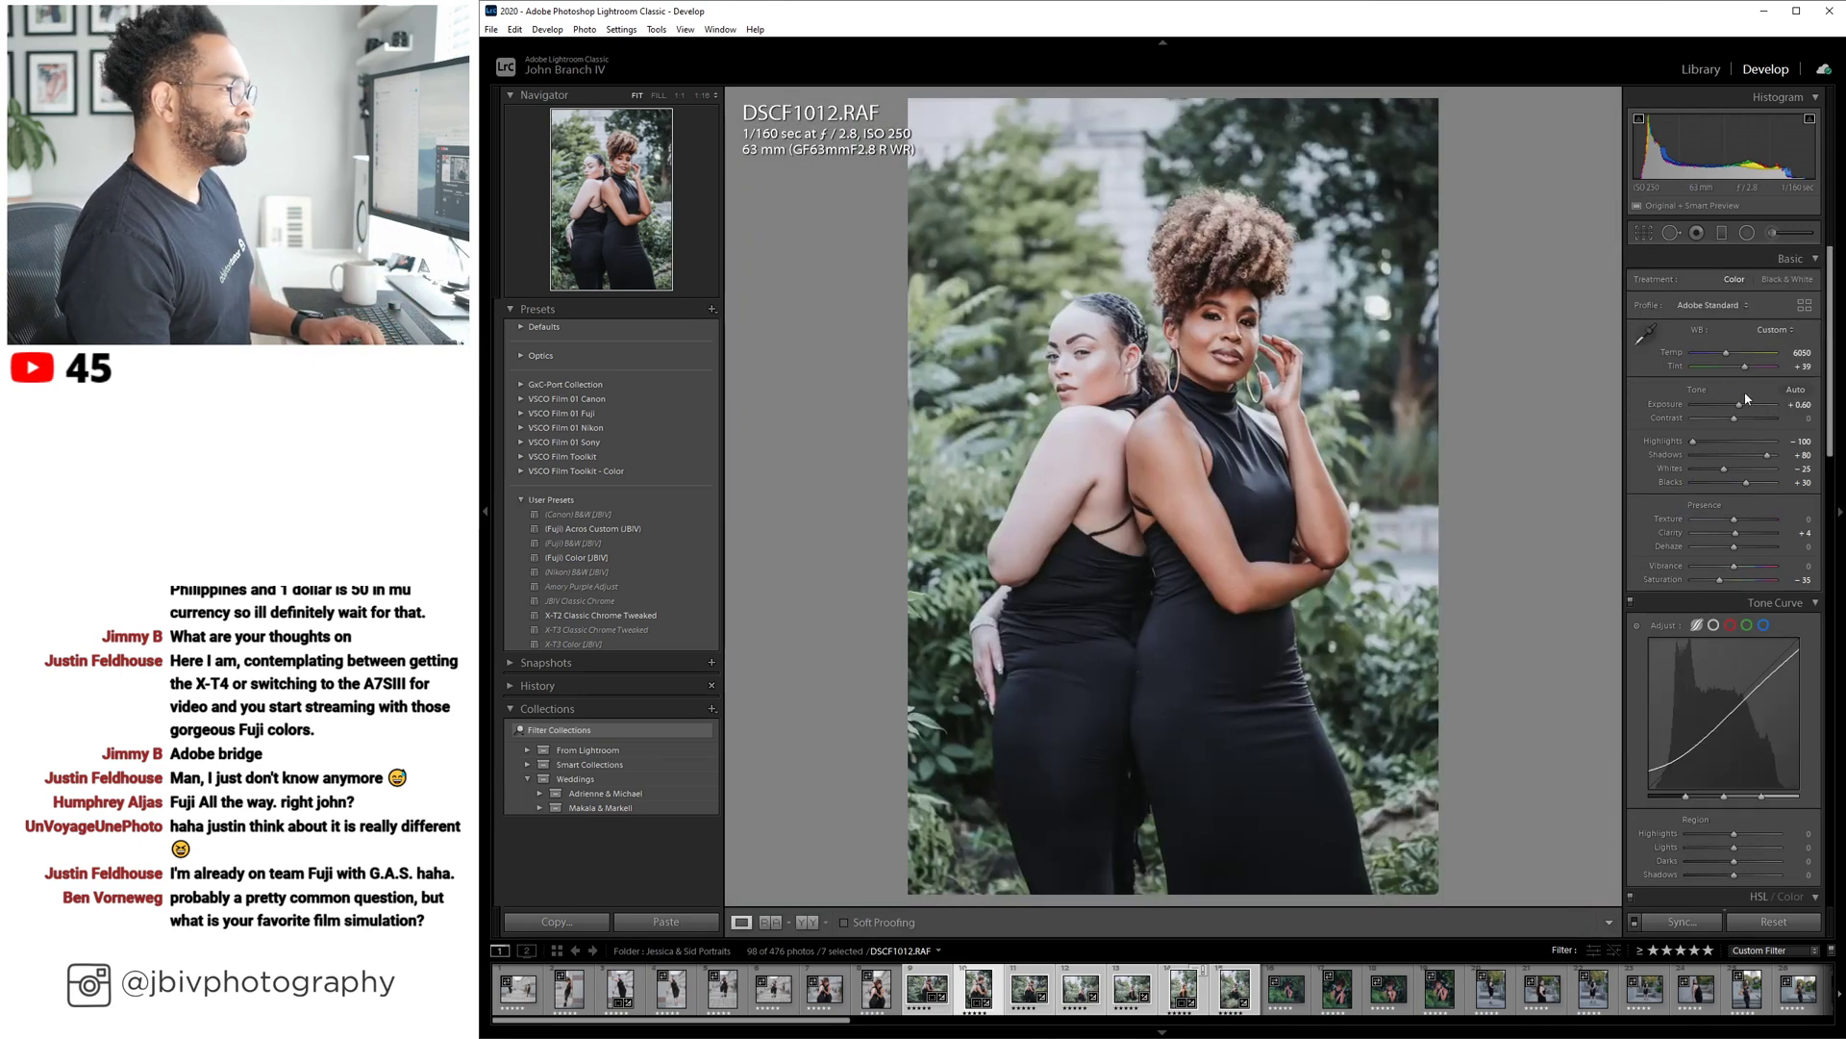
Set Saturation to -25 on both DSCF1012.RAF and DSCF1008.RAF, and set DSCF1008.RAF's Exposure to +0.50.
{"action": "left_click_drag", "start_coordinate": [1718, 580], "coordinate": [1721, 581]}
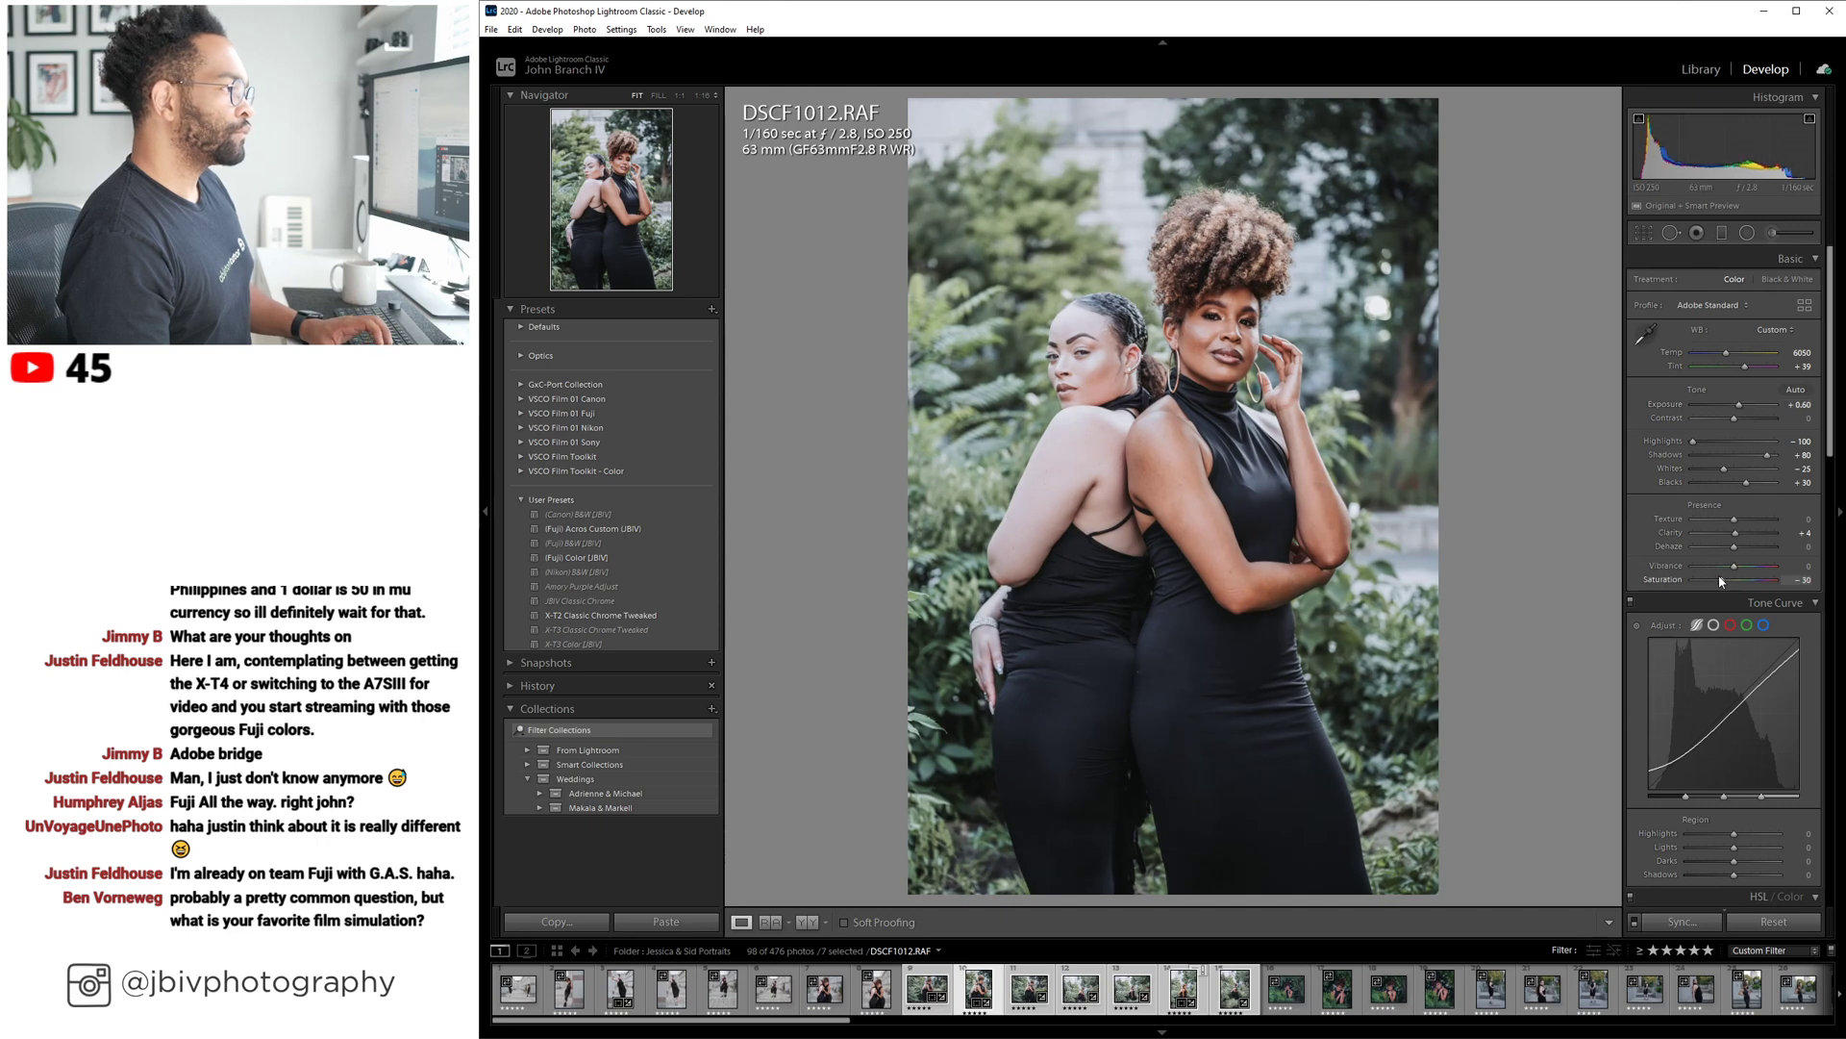
{"action": "key", "text": "Left"}
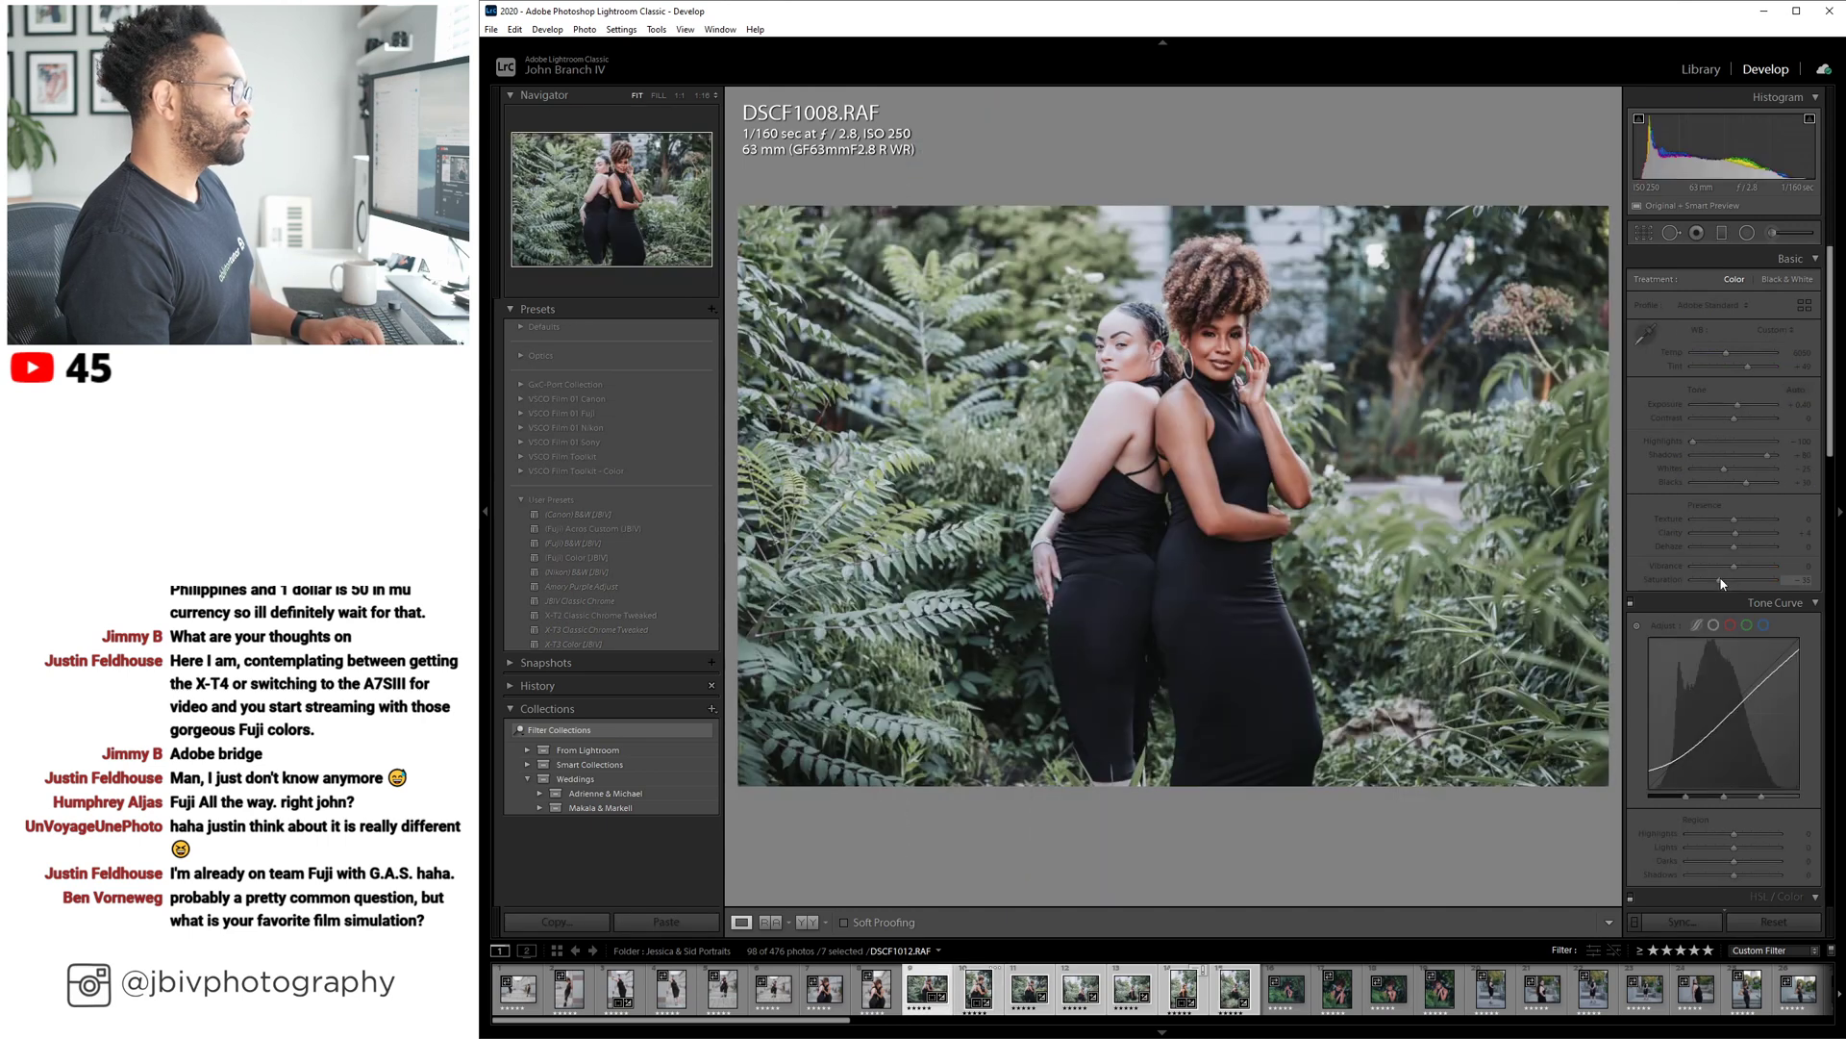
{"action": "left_click_drag", "start_coordinate": [1736, 405], "coordinate": [1744, 408]}
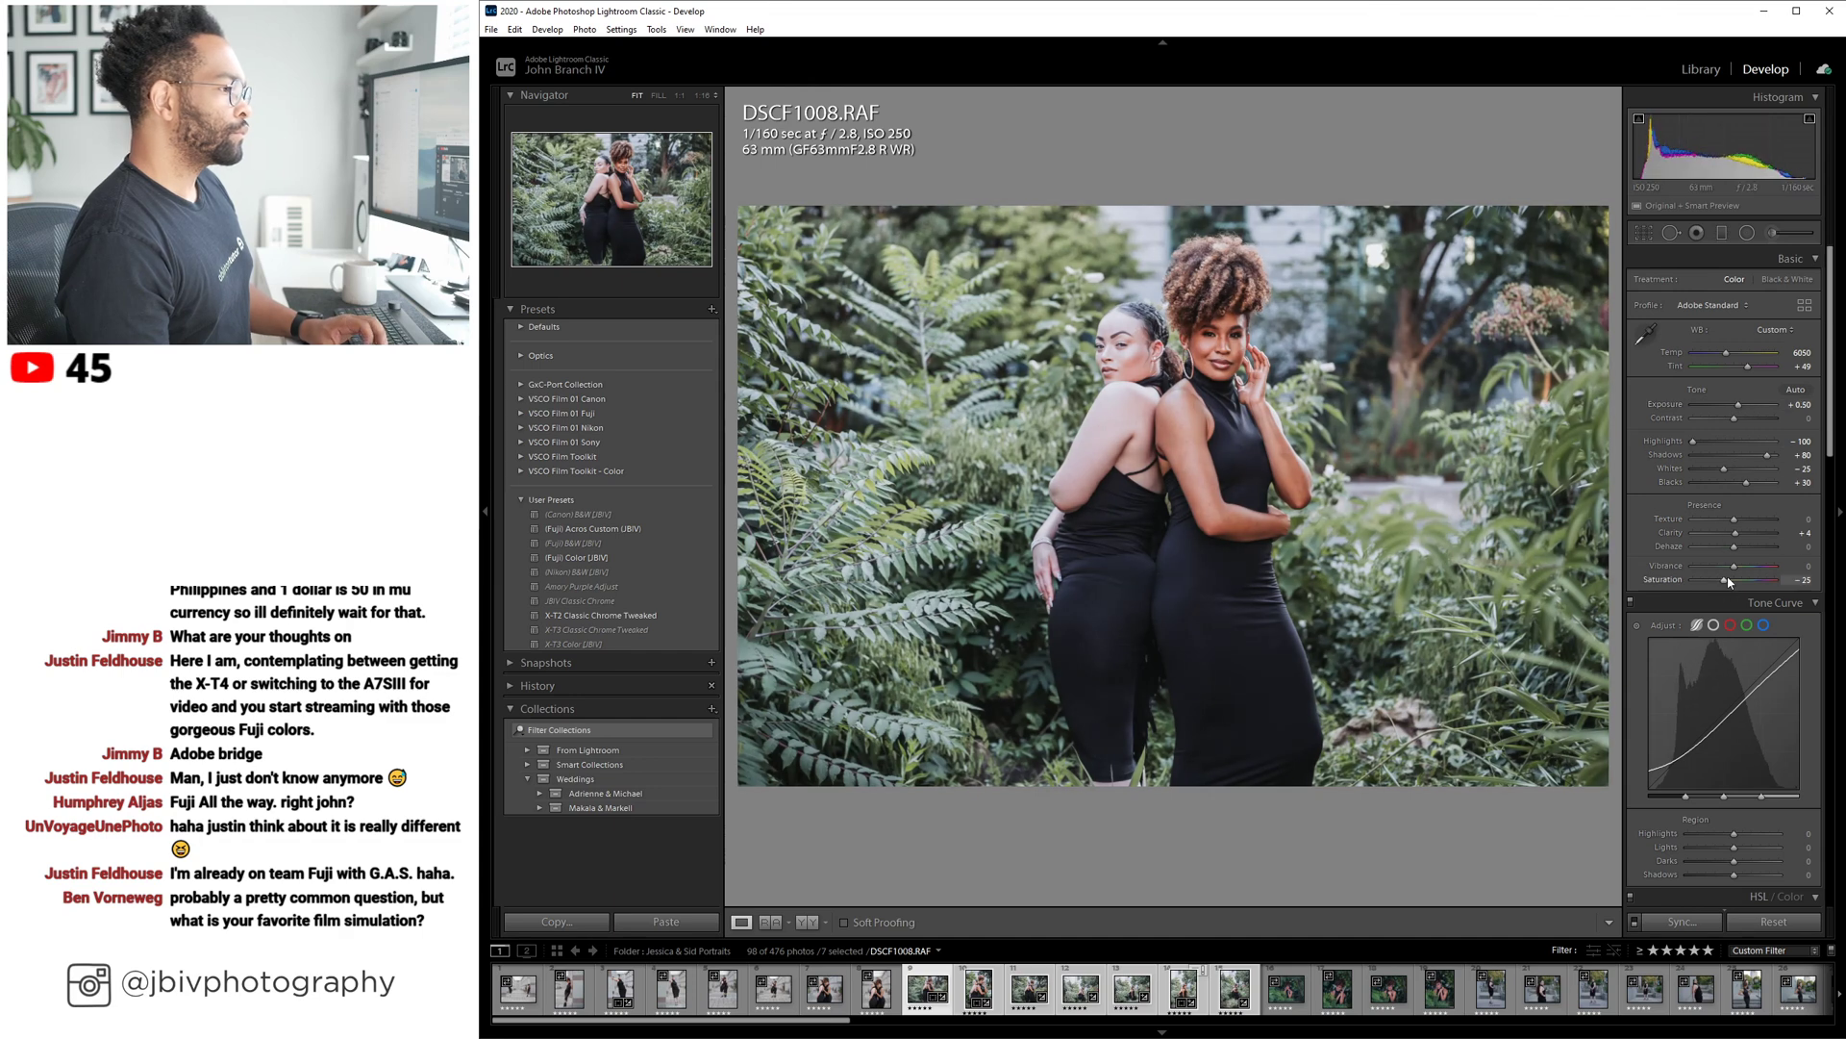
{"action": "key", "text": "Right"}
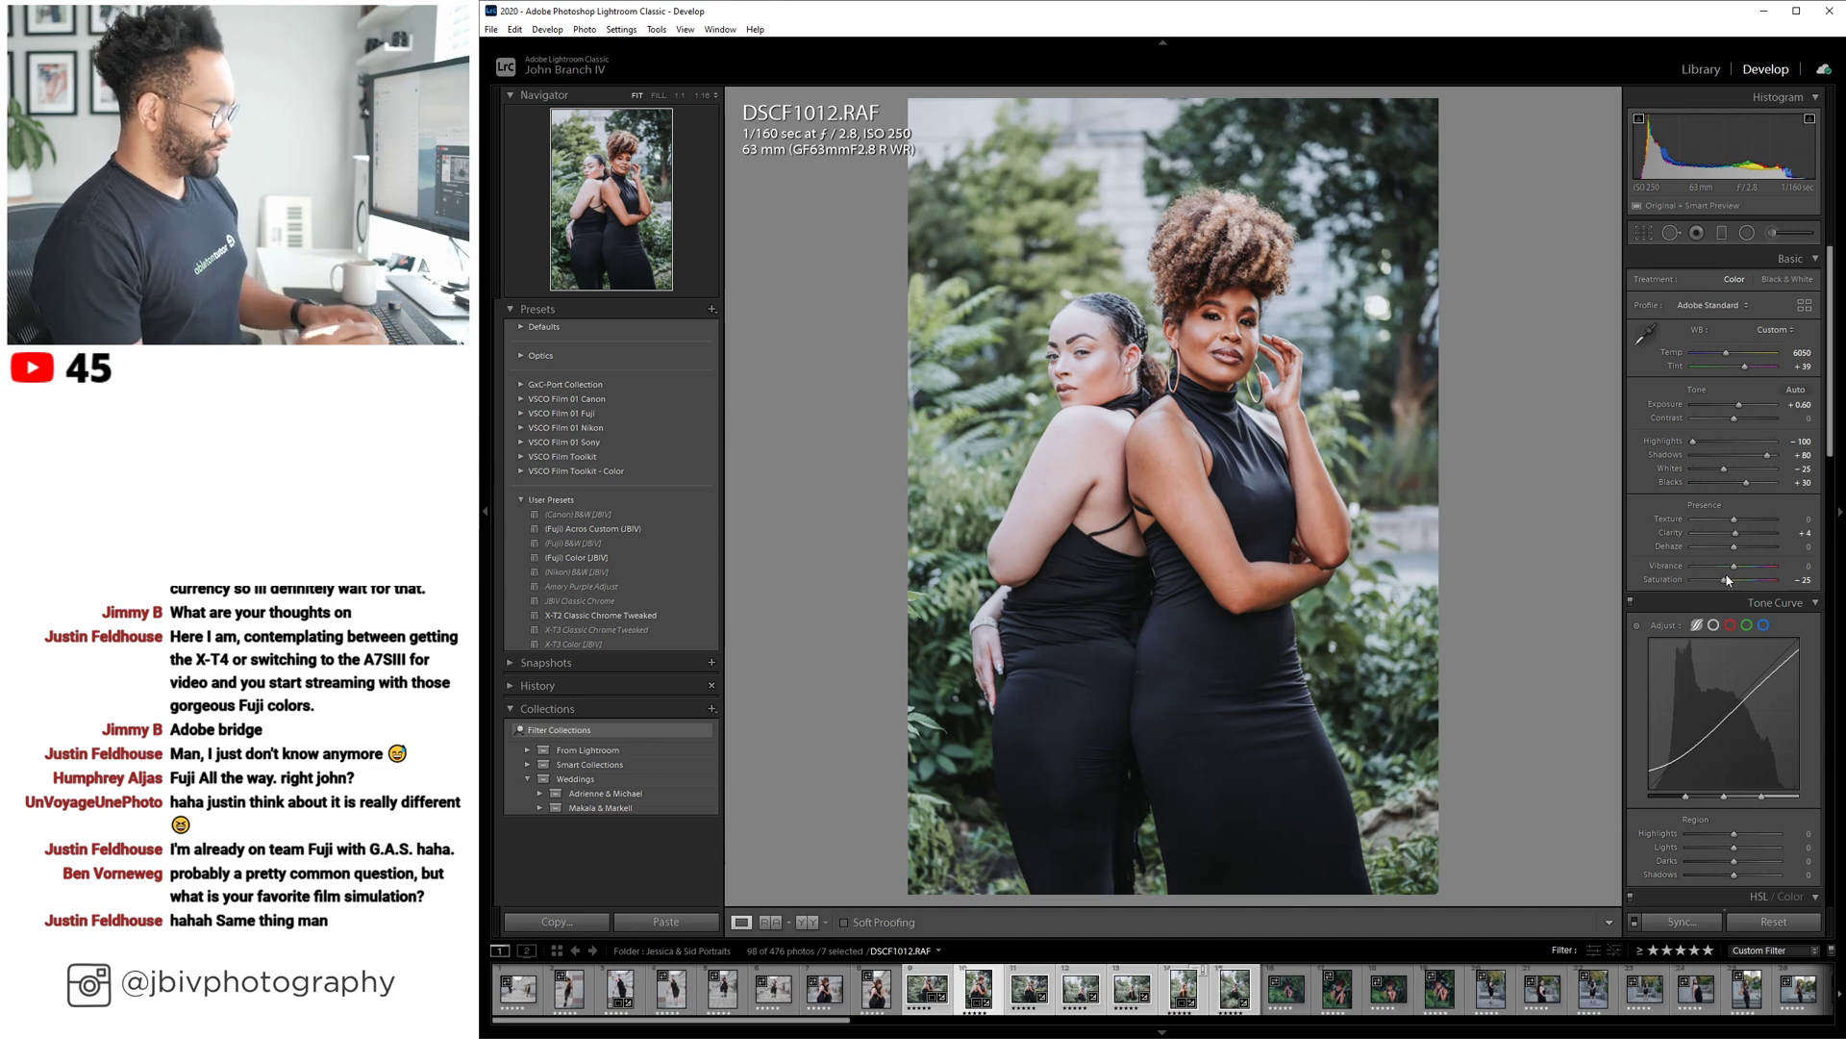
Set Saturation to -30 on DSCF1016.RAF and DSCF1019.RAF, and lower DSCF1019.RAF's Exposure to +0.10.
{"action": "key", "text": "Right"}
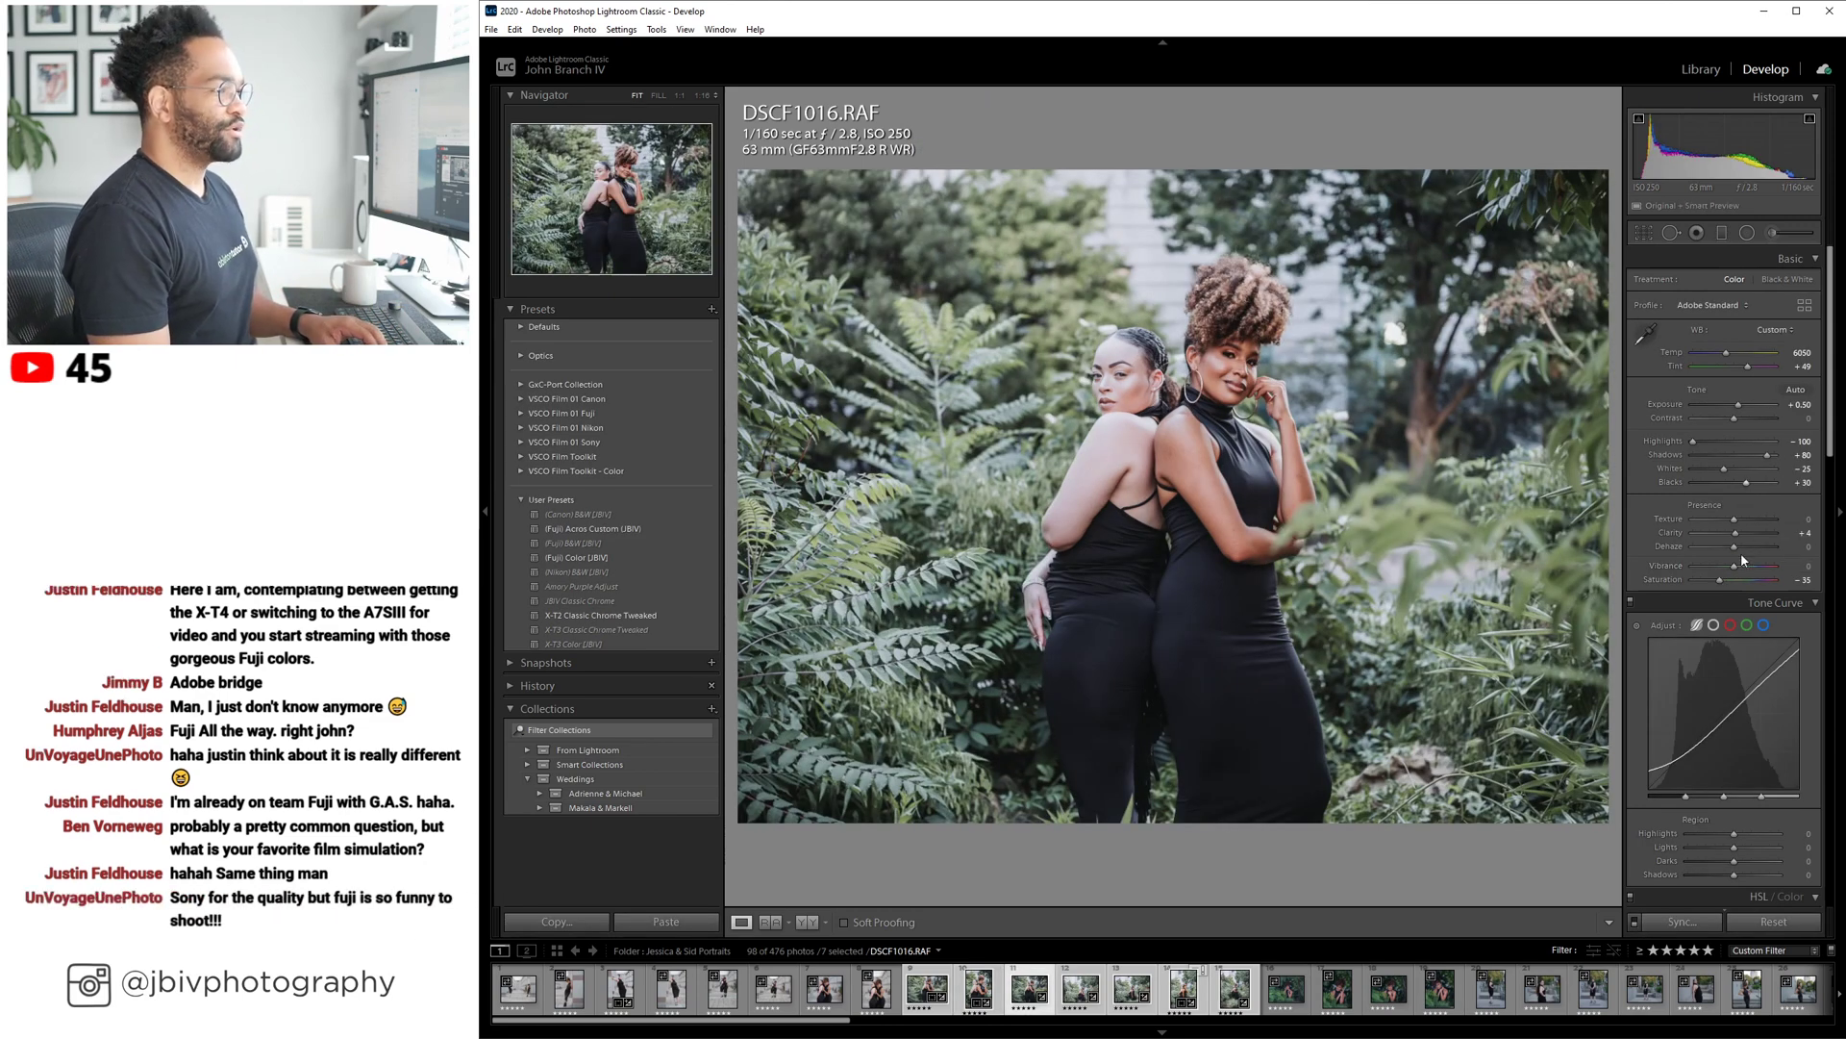
{"action": "left_click_drag", "start_coordinate": [1733, 579], "coordinate": [1739, 579]}
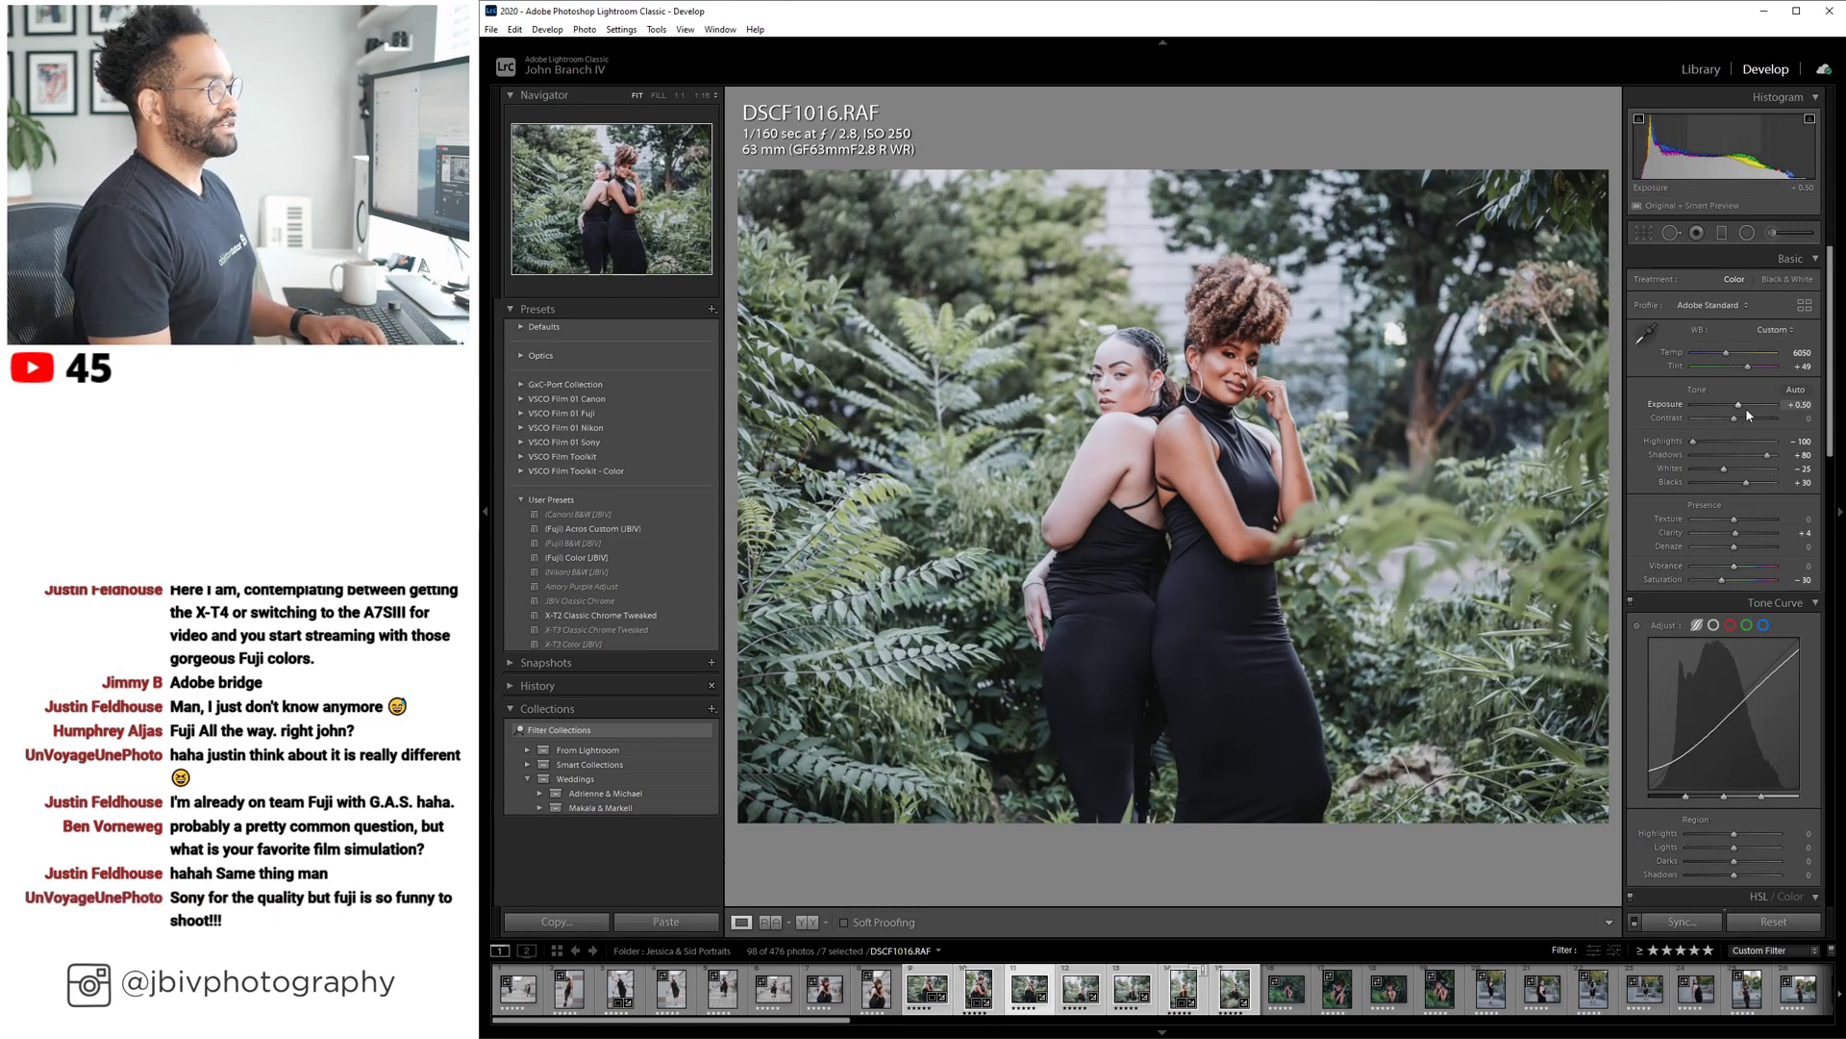
{"action": "key", "text": "Right"}
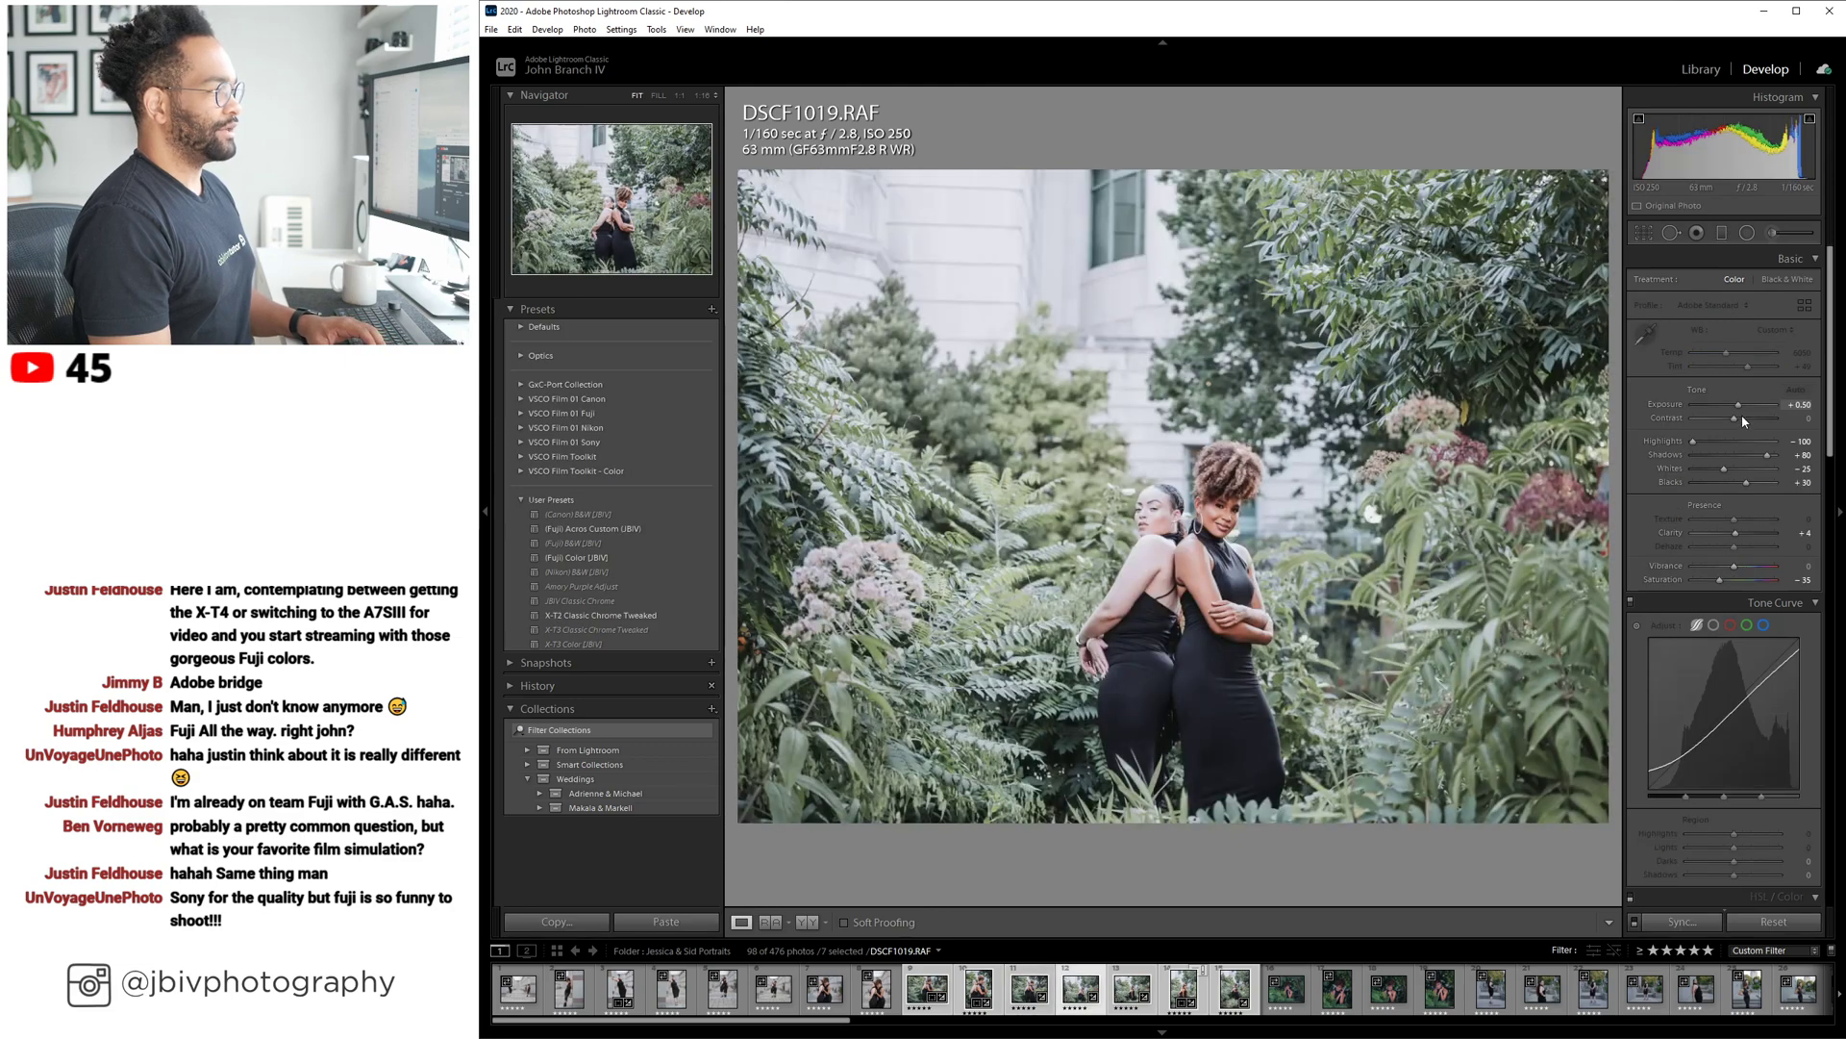
{"action": "key", "text": "Up"}
{"action": "key", "text": "Up"}
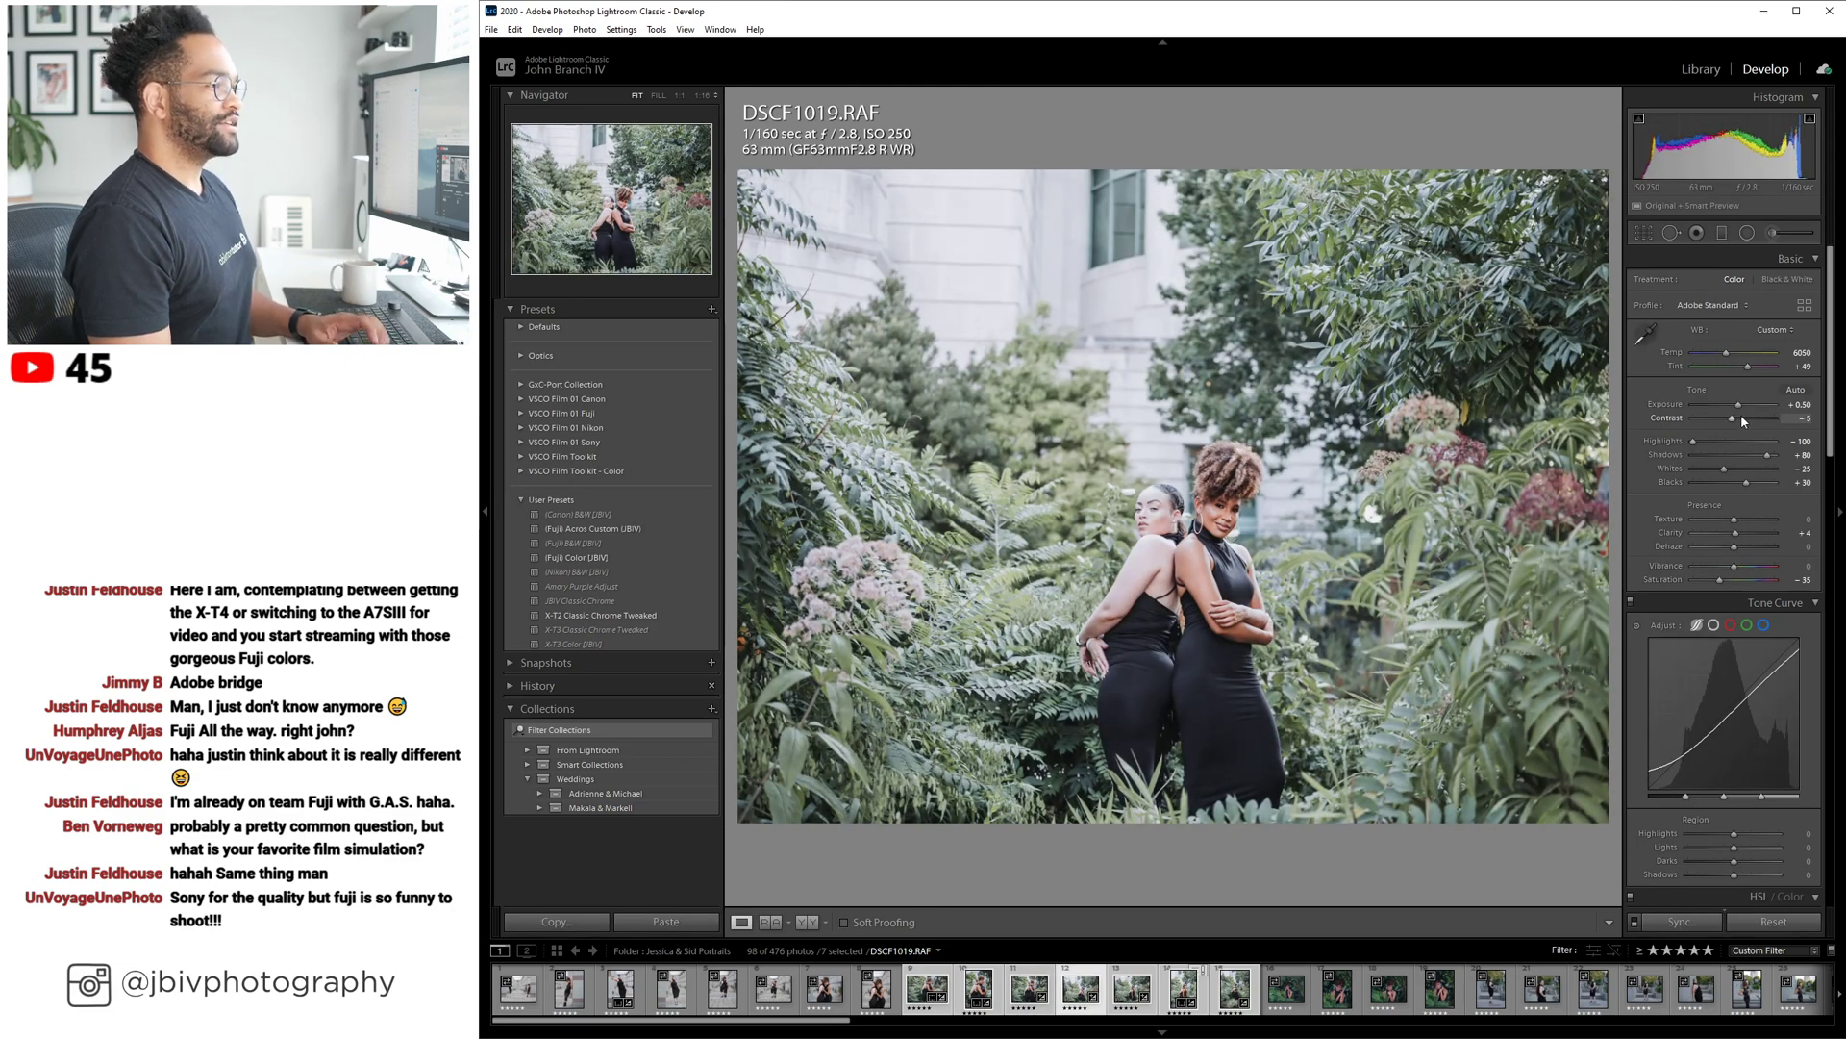
{"action": "key", "text": "Down"}
{"action": "key", "text": "Down"}
{"action": "key", "text": "Down"}
{"action": "key", "text": "Down"}
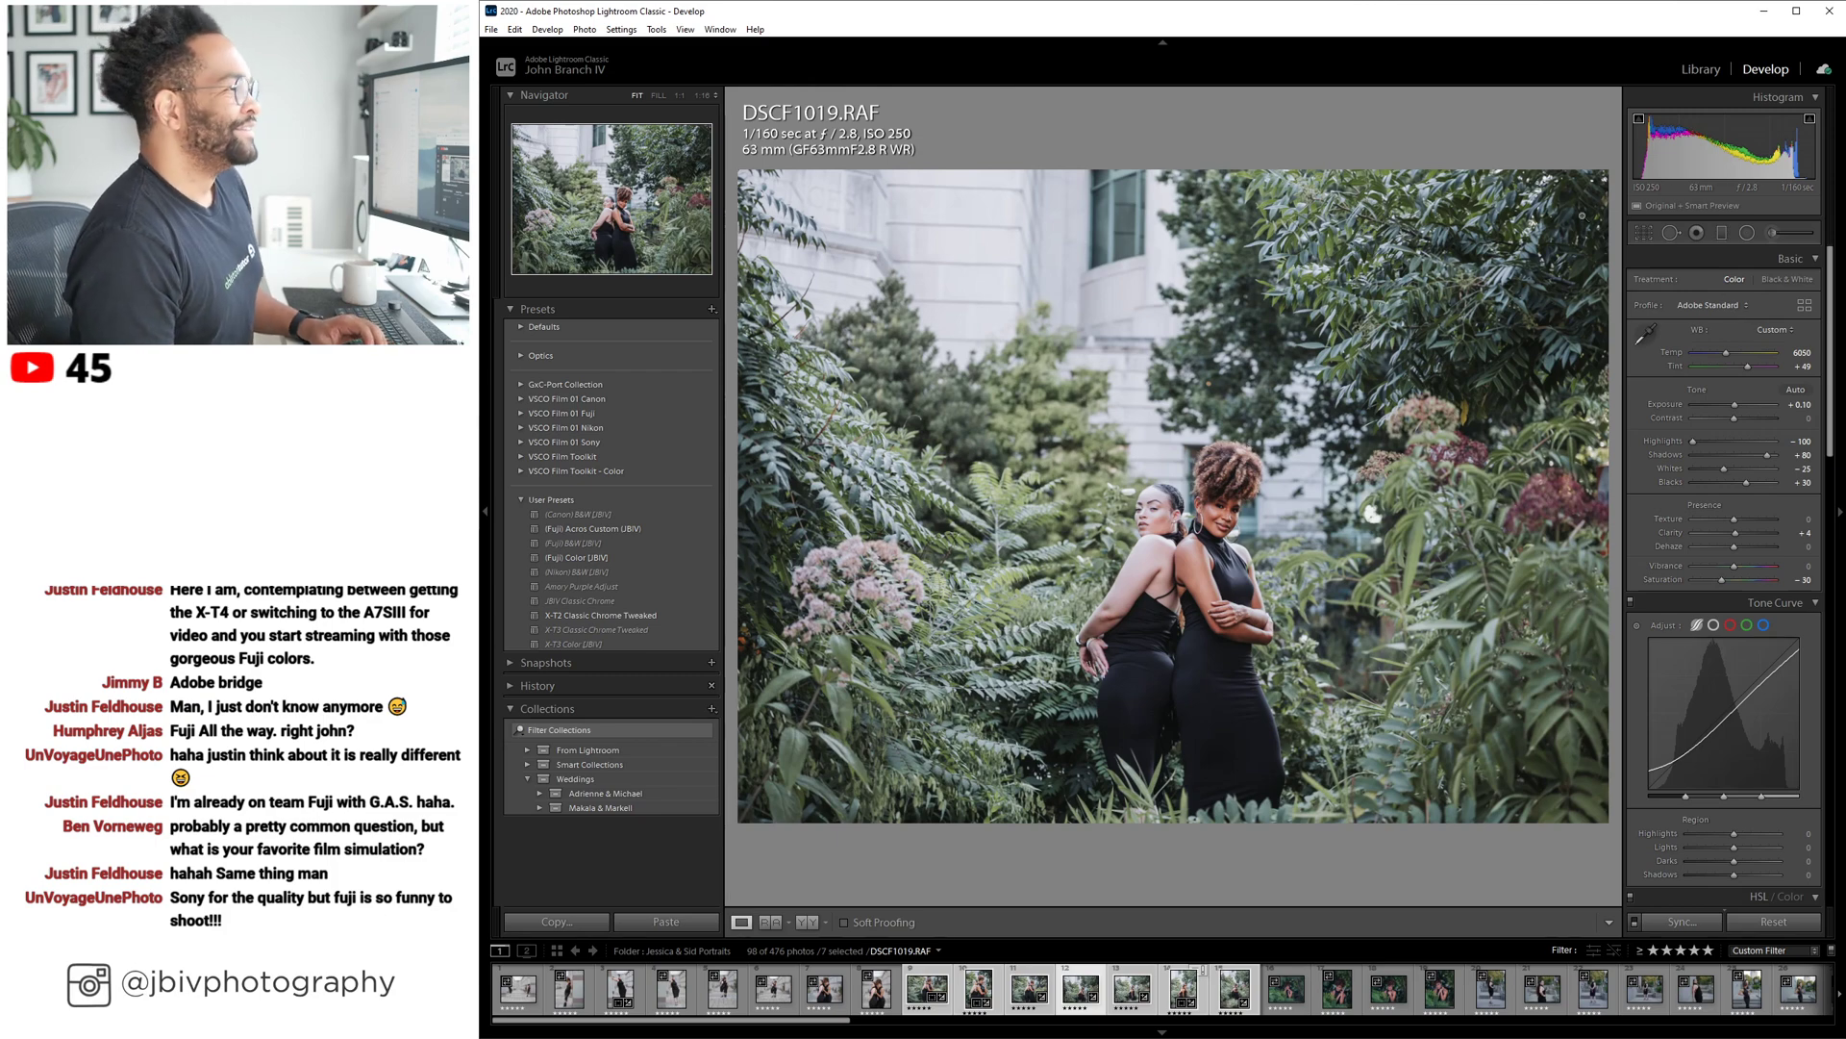
Crop DSCF1019.RAF to the 2 x 3 / 4 x 6 aspect ratio, trimming mainly the top of the photo.
{"action": "left_click", "coordinate": [1643, 233]}
{"action": "left_click", "coordinate": [1769, 282]}
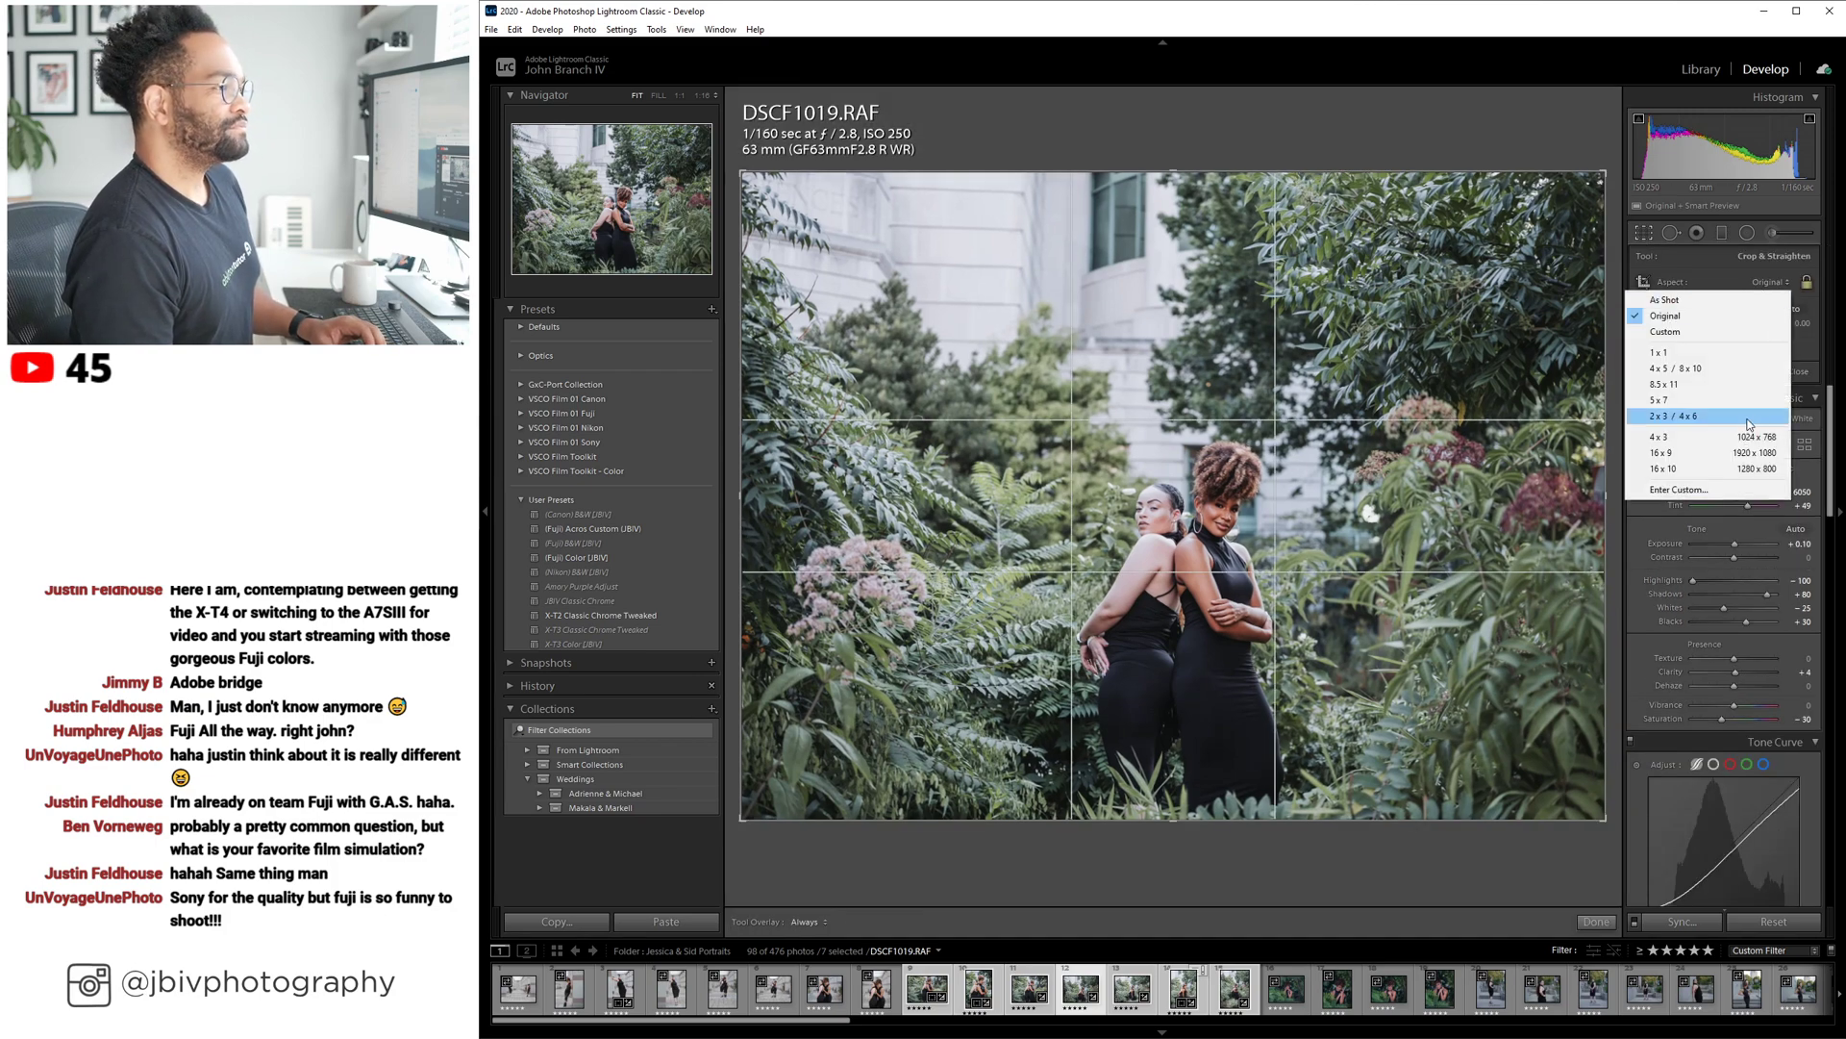
{"action": "left_click", "coordinate": [1746, 419]}
{"action": "left_click_drag", "start_coordinate": [1168, 204], "coordinate": [1169, 241]}
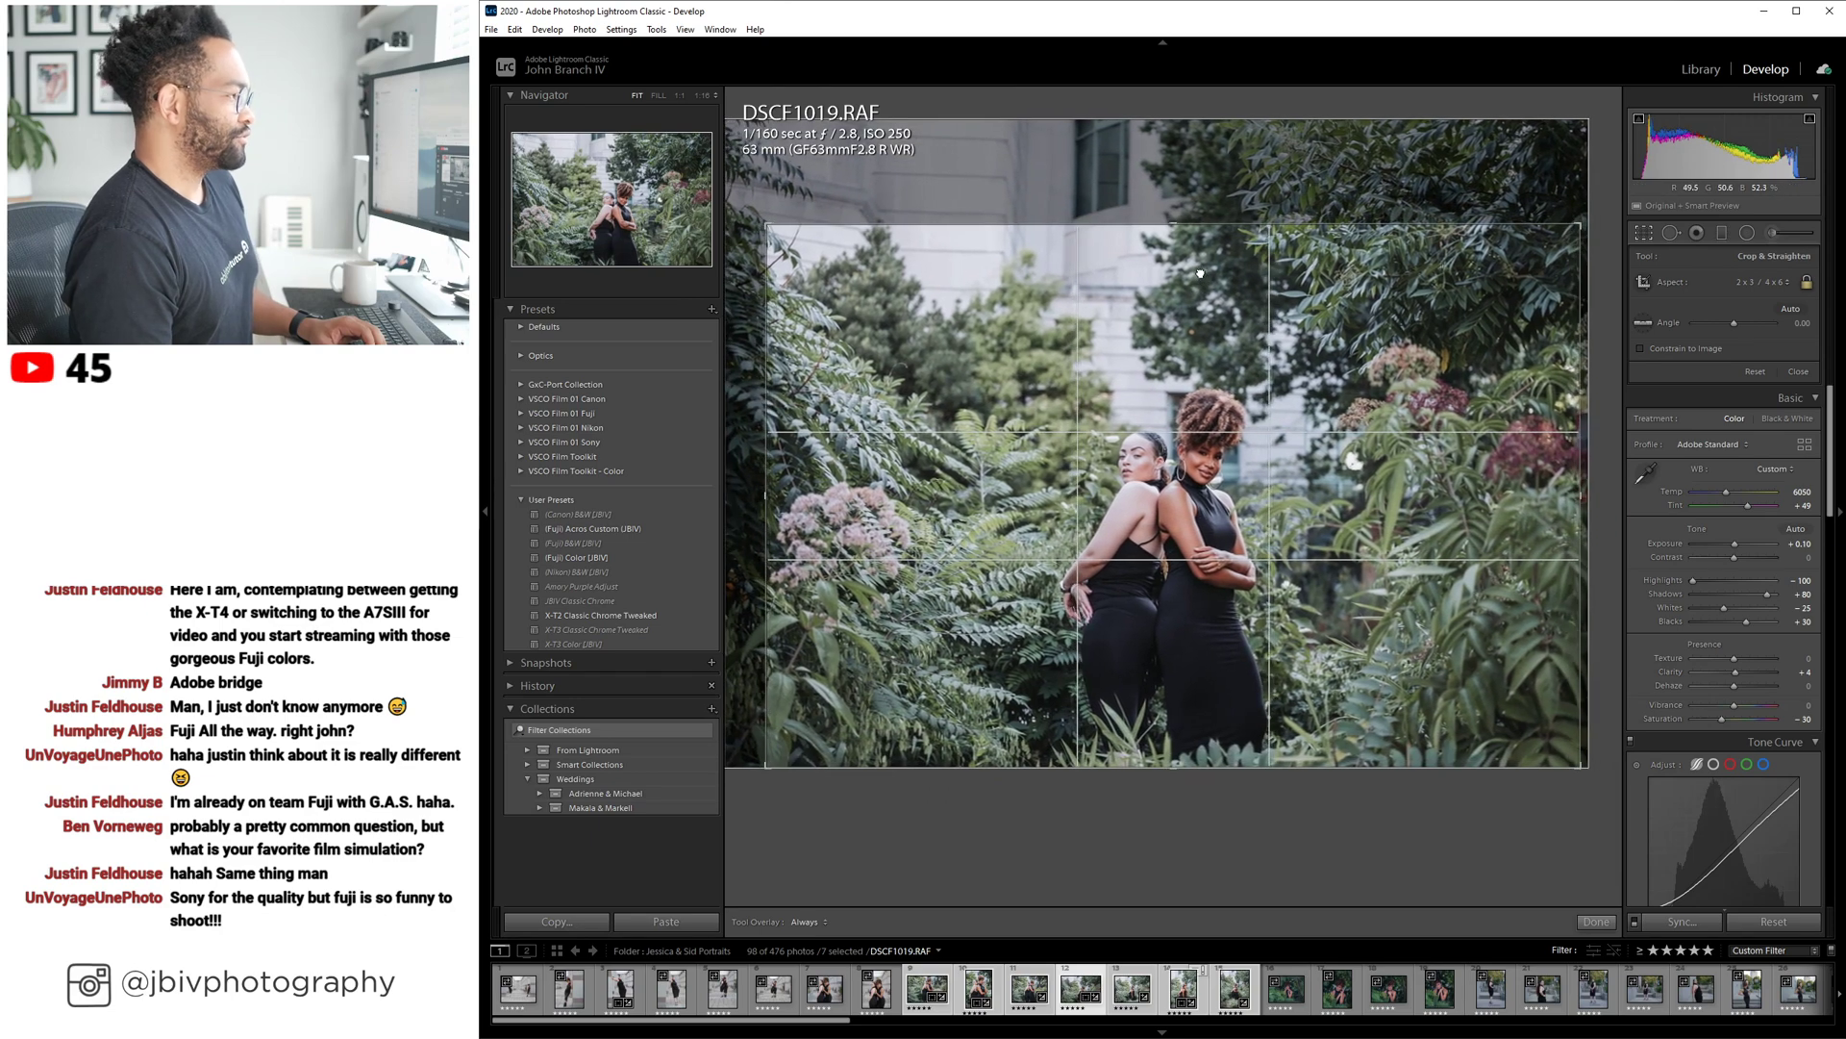
{"action": "key", "text": "Return"}
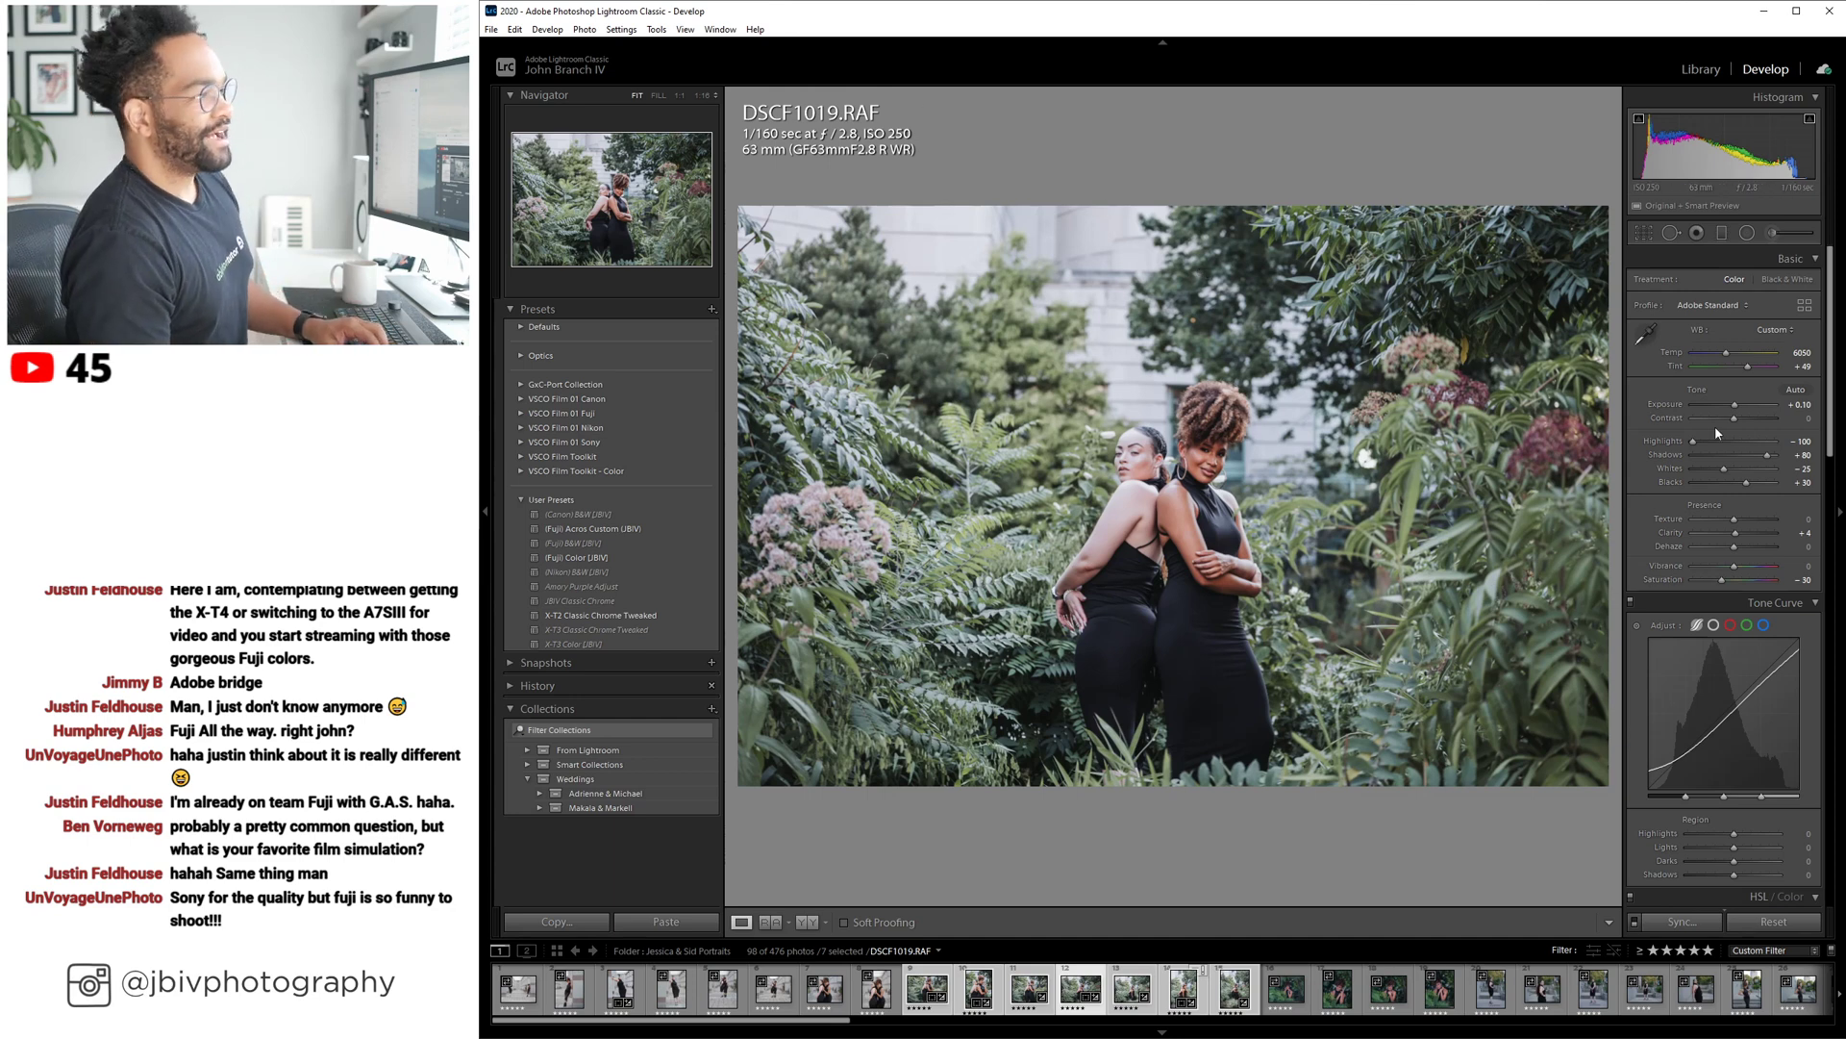
Set DSCF1021.RAF's Exposure to +0.20 and Shadows to +85.
{"action": "key", "text": "Right"}
{"action": "key", "text": "Right"}
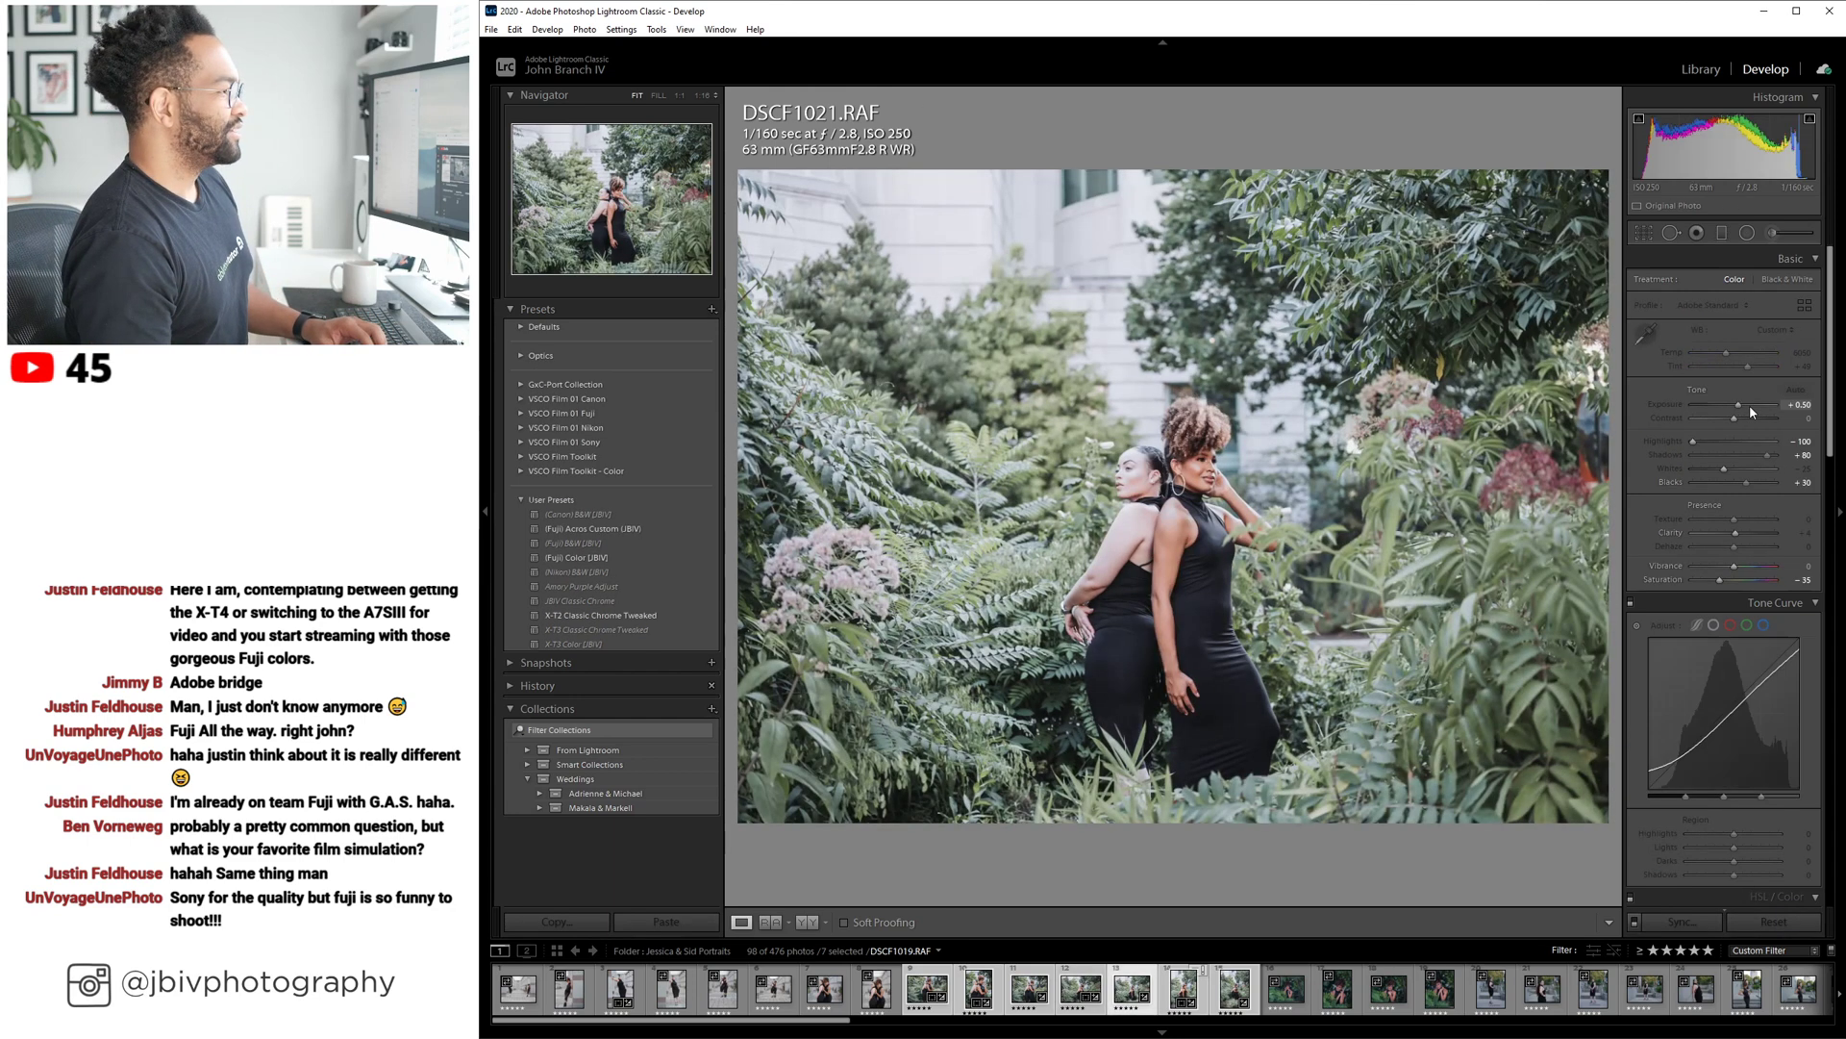
{"action": "scroll", "coordinate": [1715, 441], "scroll_direction": "down", "scroll_amount": 10}
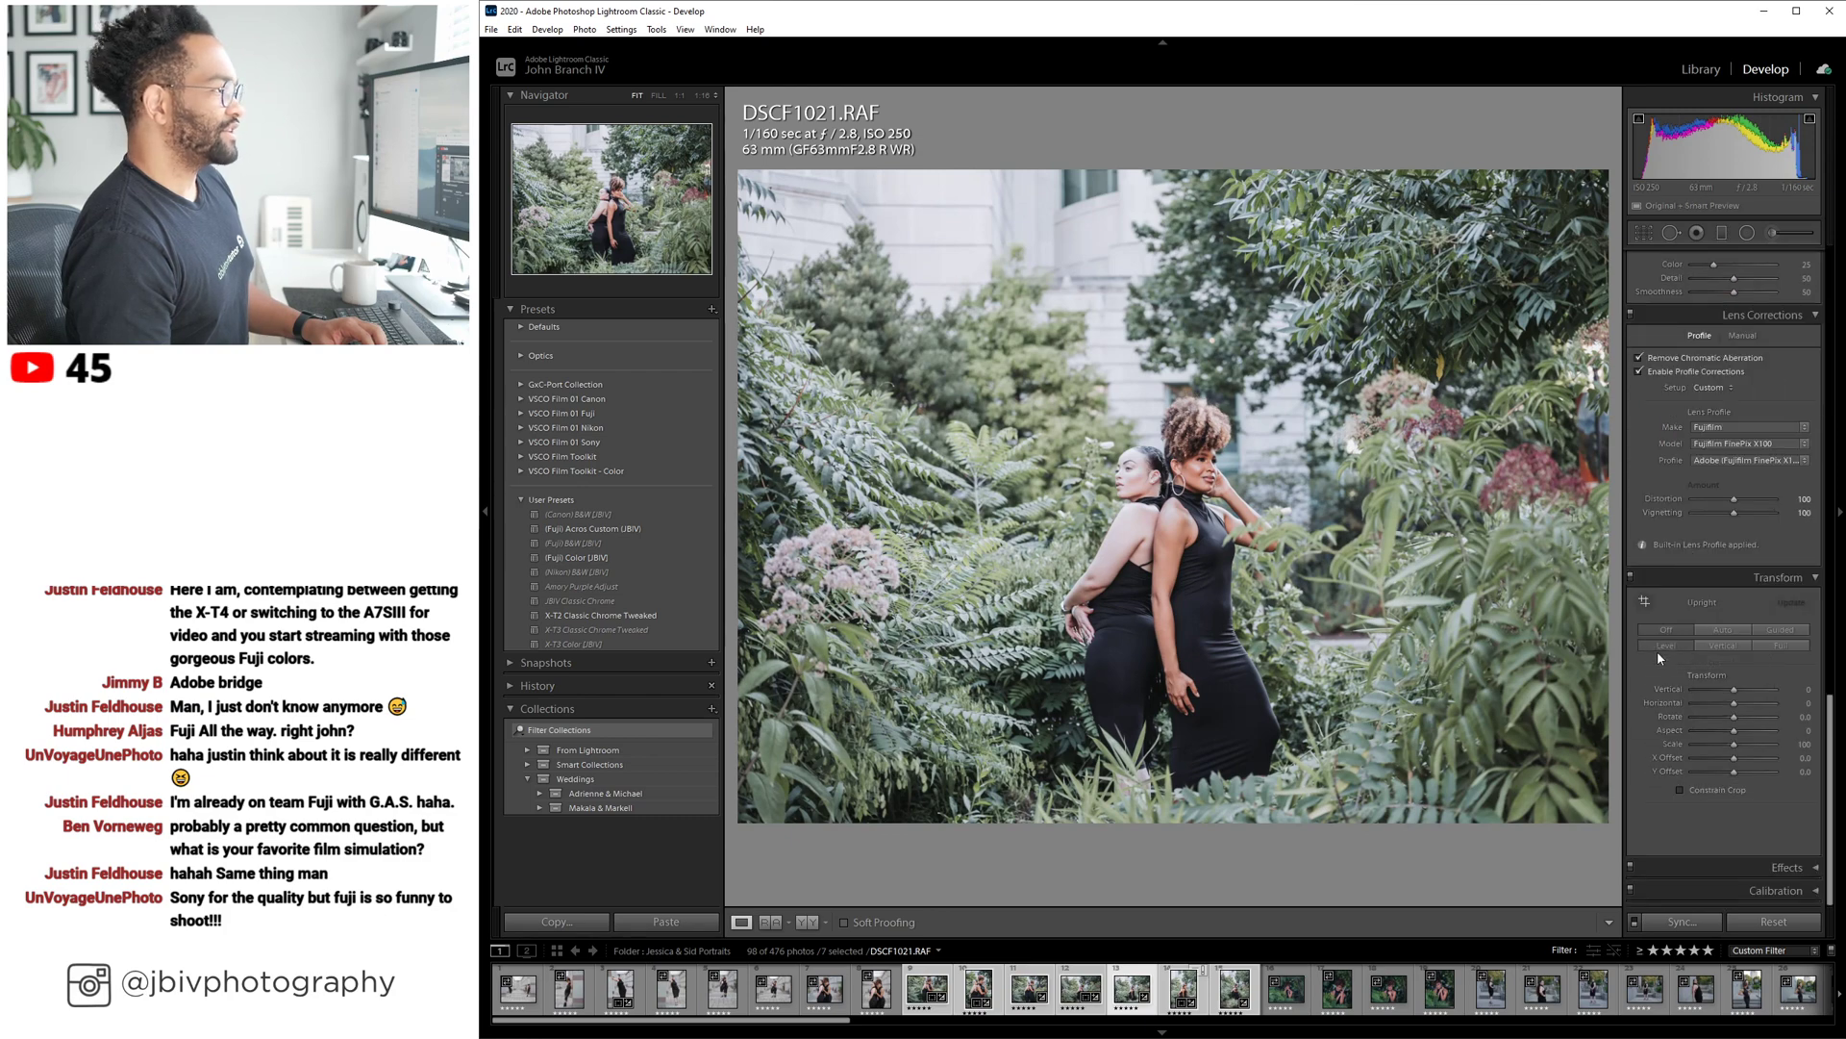
{"action": "scroll", "coordinate": [1696, 535], "scroll_direction": "up", "scroll_amount": 5}
{"action": "scroll", "coordinate": [1696, 535], "scroll_direction": "up", "scroll_amount": 8}
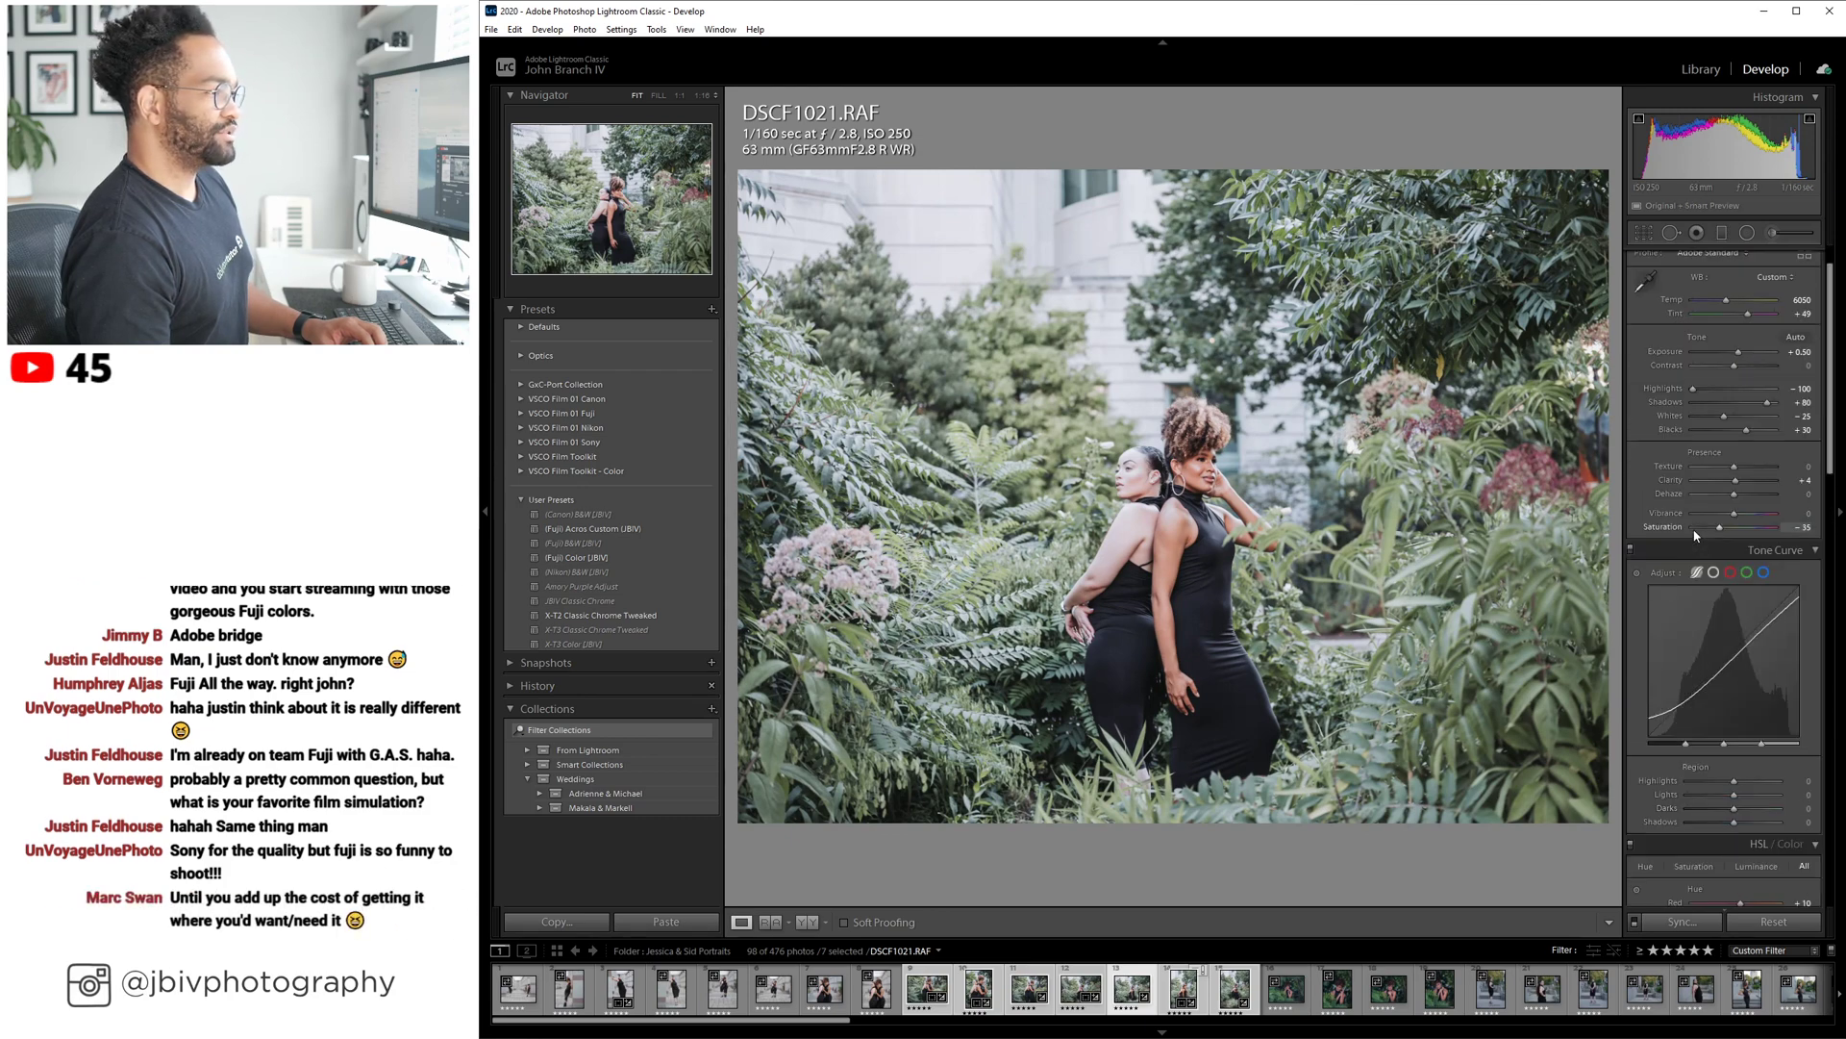
{"action": "key", "text": "Down"}
{"action": "key", "text": "Down"}
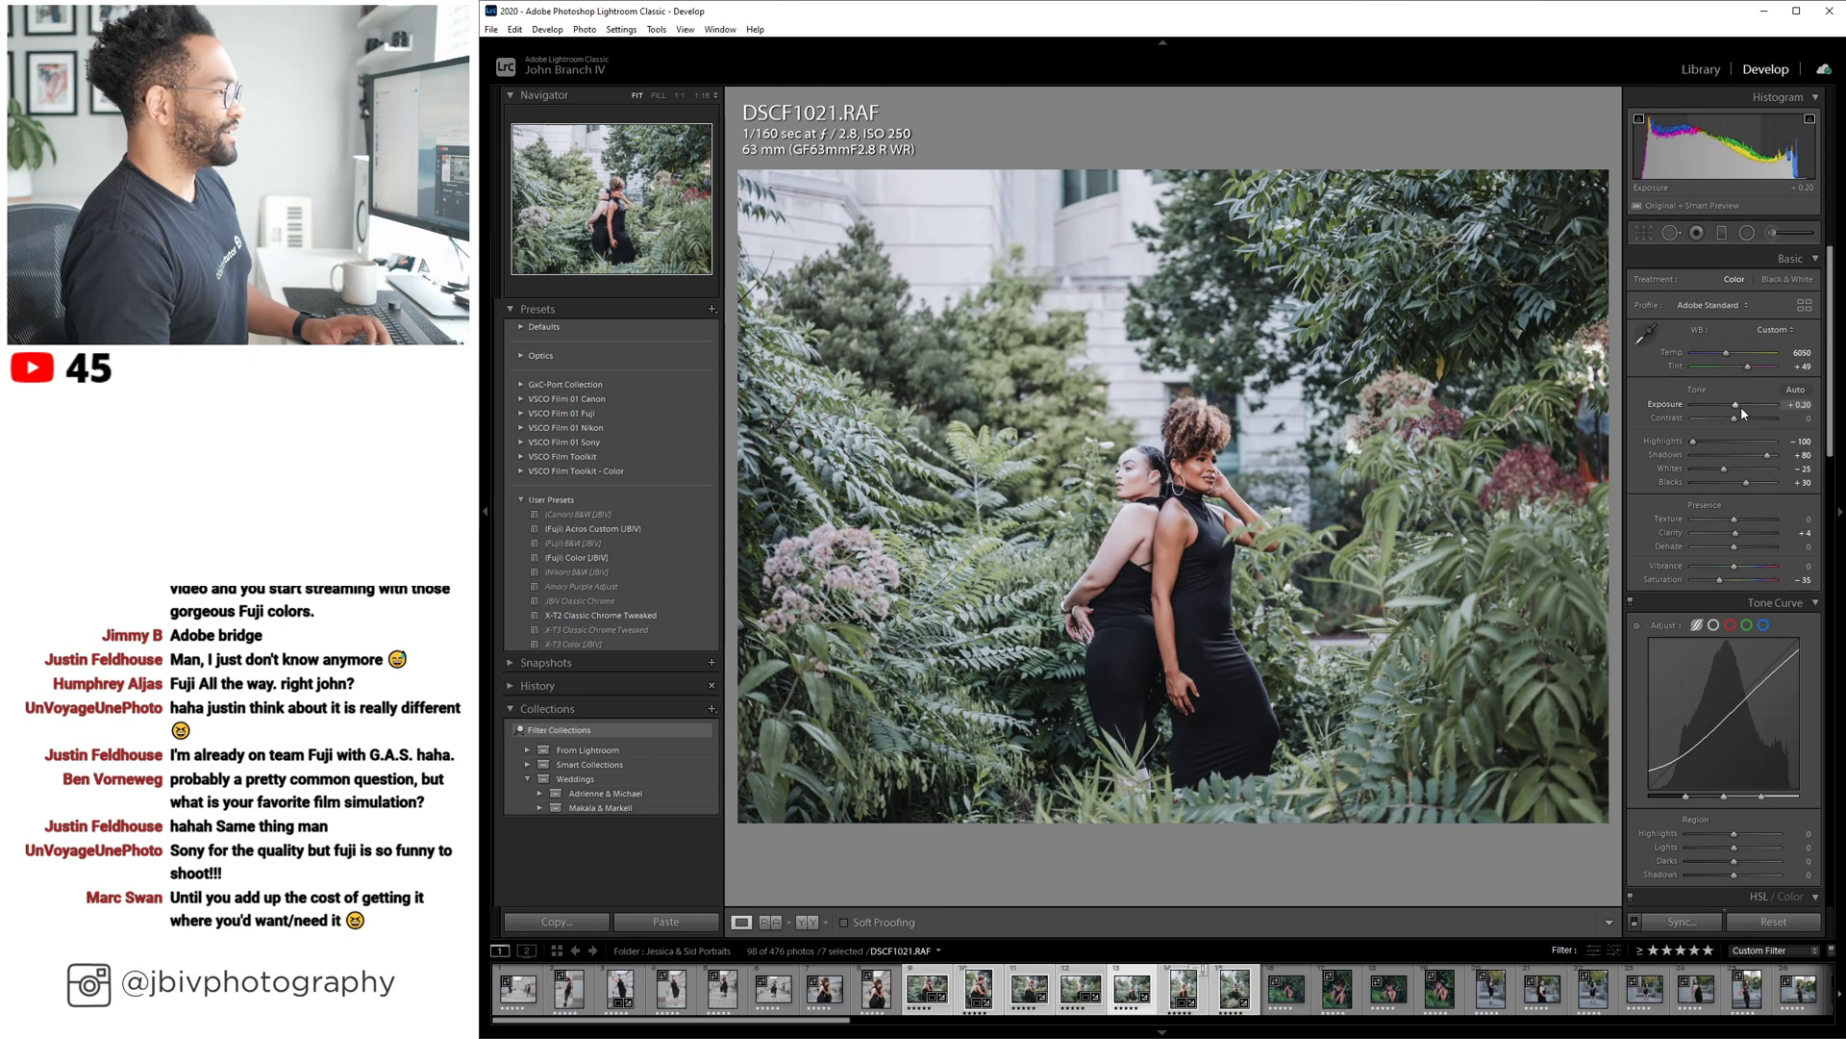
{"action": "key", "text": "Up"}
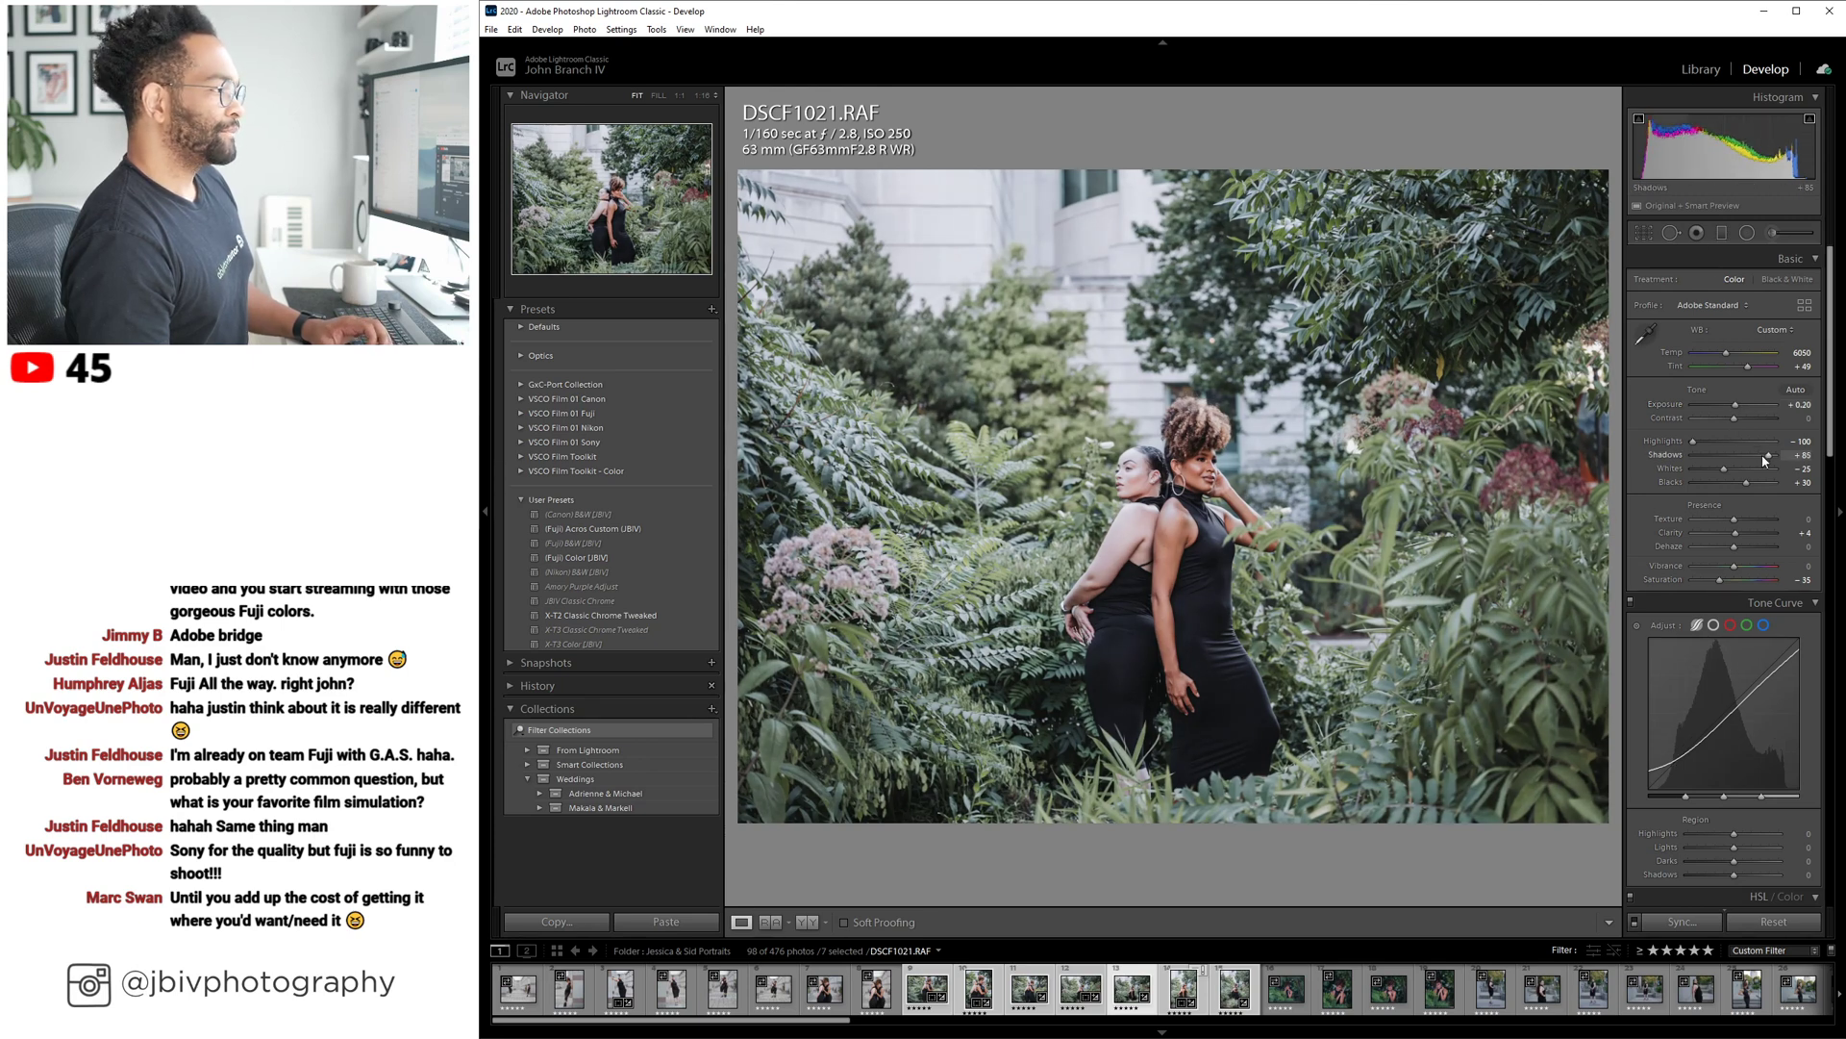
{"action": "key", "text": "Up"}
Crop DSCF1021.RAF to the 2 x 3 / 4 x 6 aspect ratio, positioning the frame to cut off the upper part.
{"action": "key", "text": "r"}
{"action": "left_click", "coordinate": [1769, 282]}
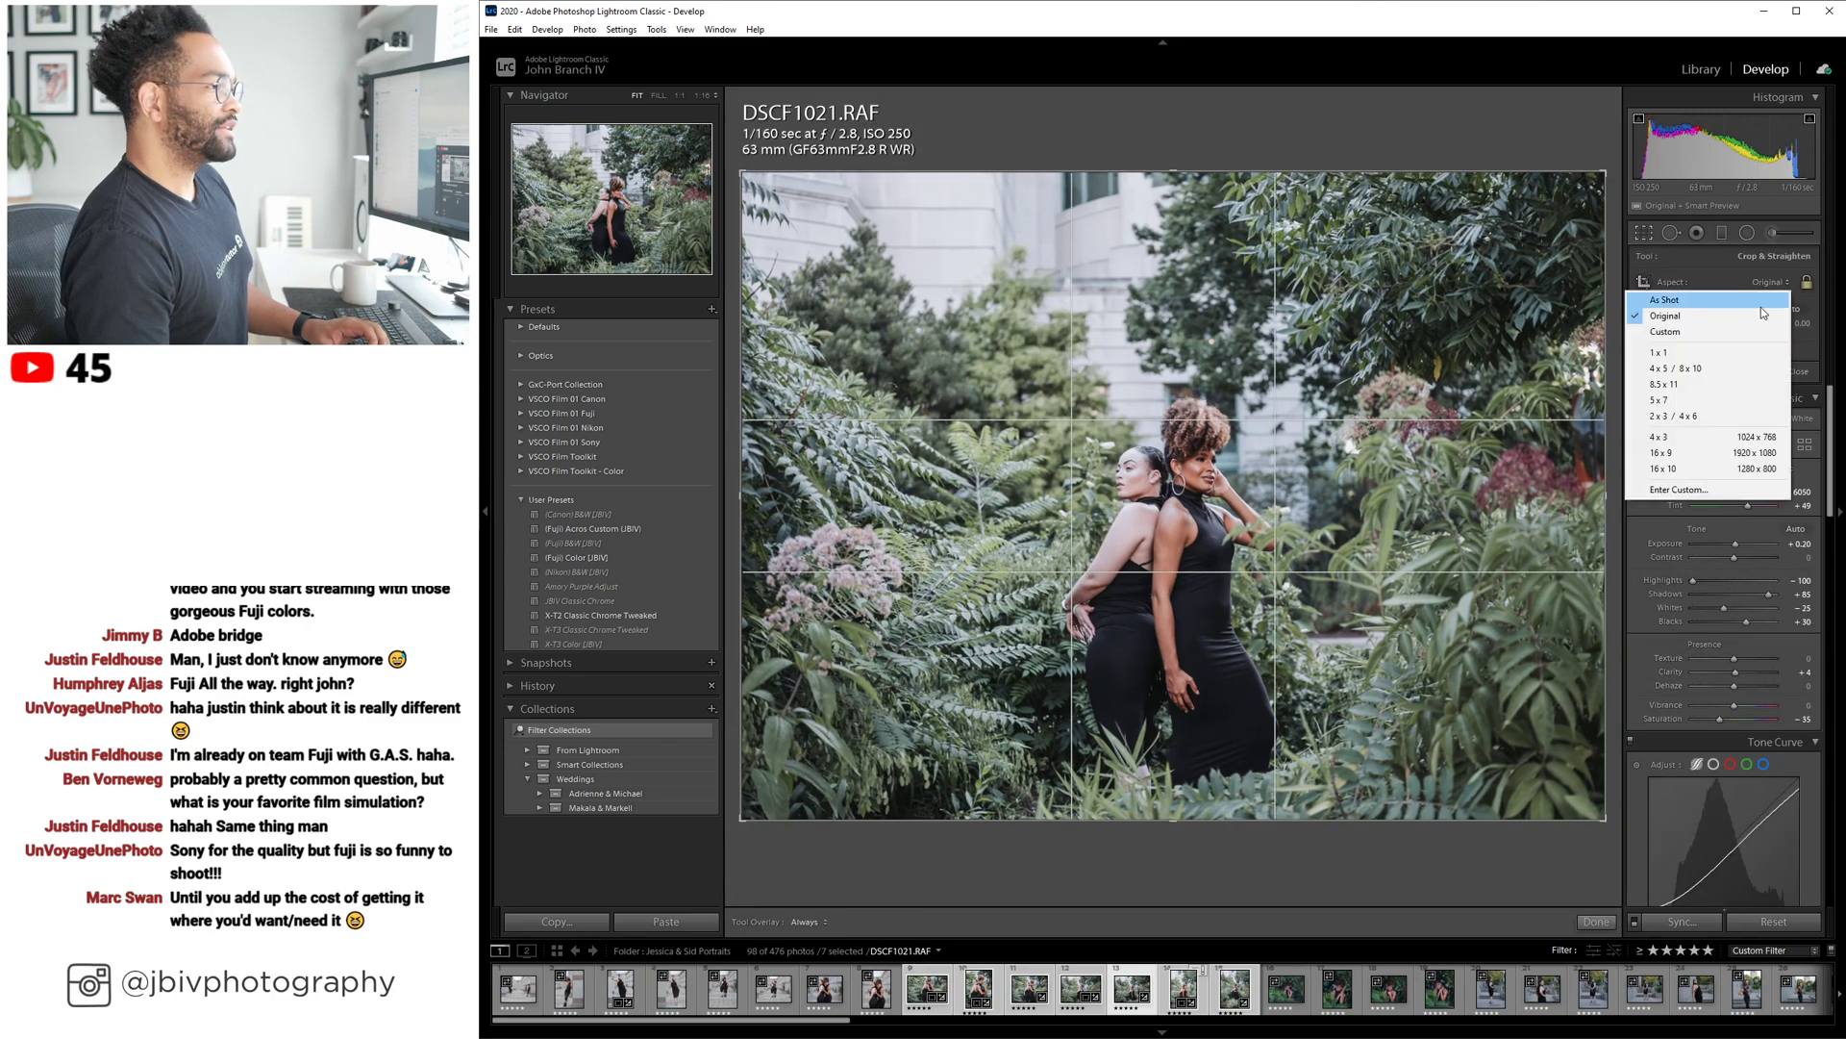
{"action": "left_click", "coordinate": [1731, 417]}
{"action": "left_click_drag", "start_coordinate": [1211, 295], "coordinate": [1206, 270]}
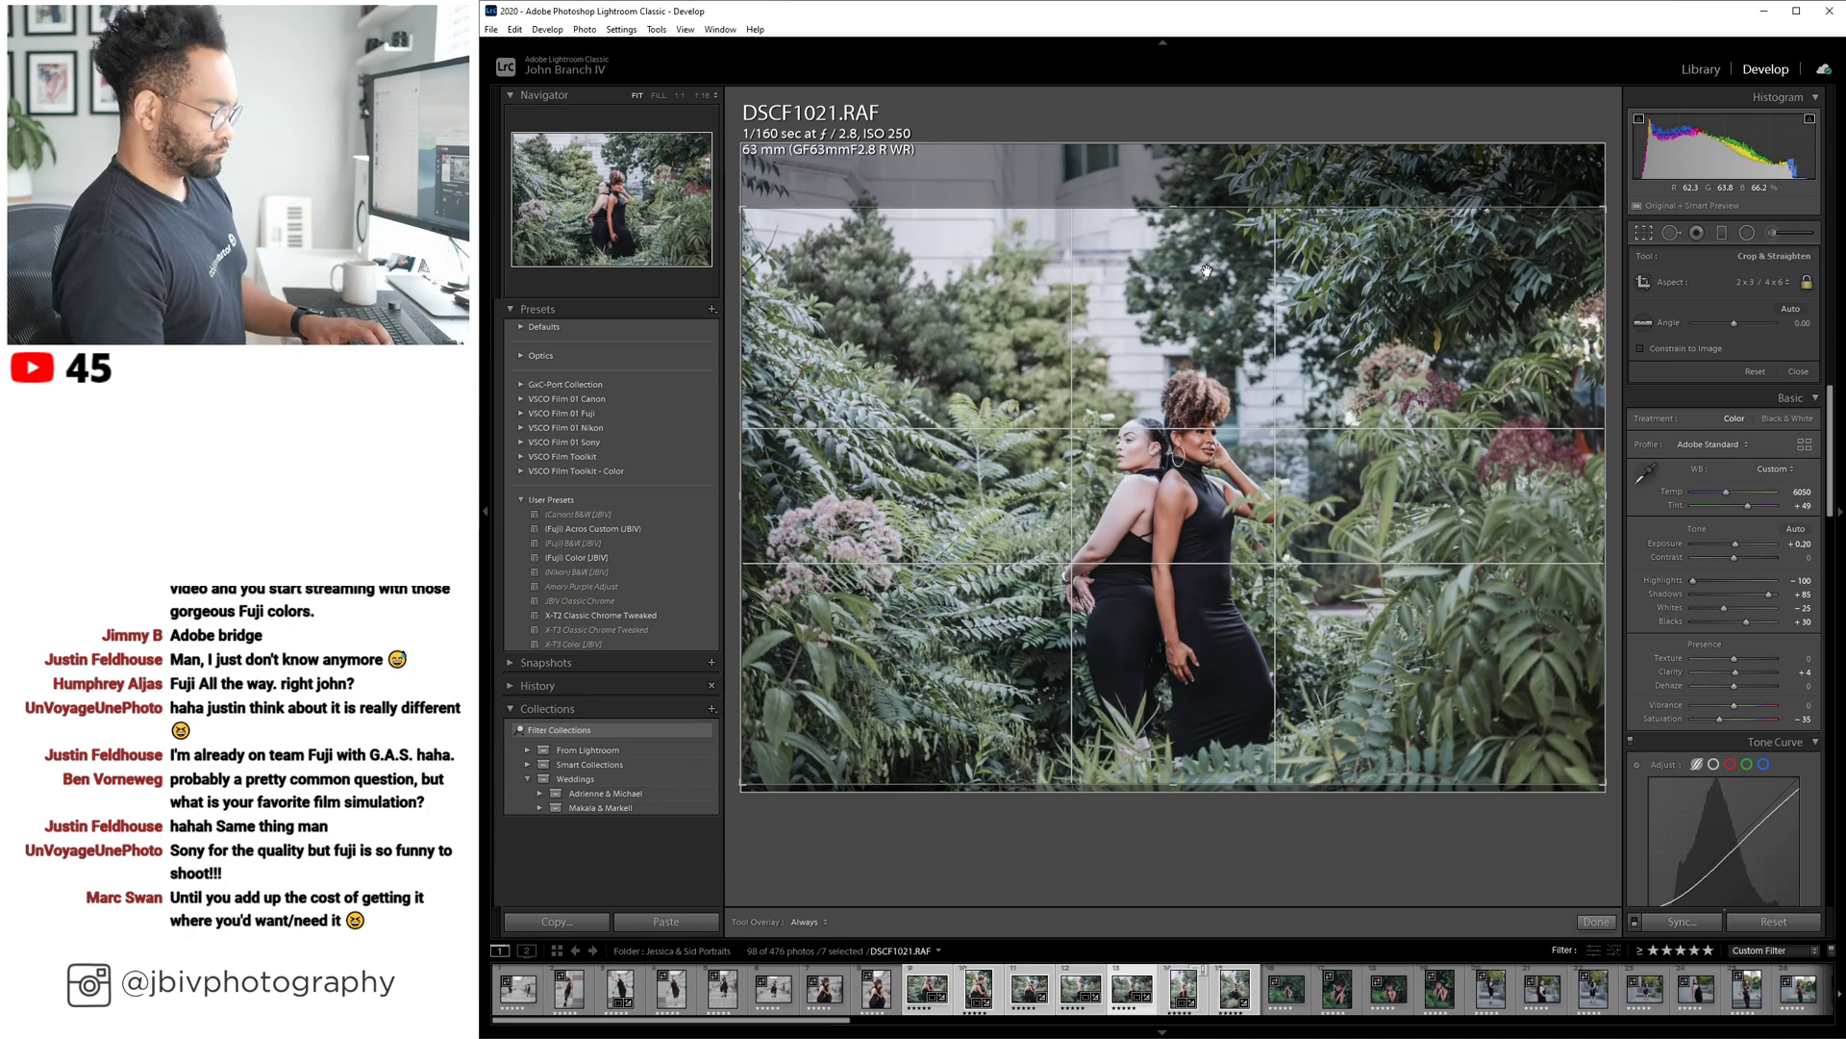
{"action": "key", "text": "Return"}
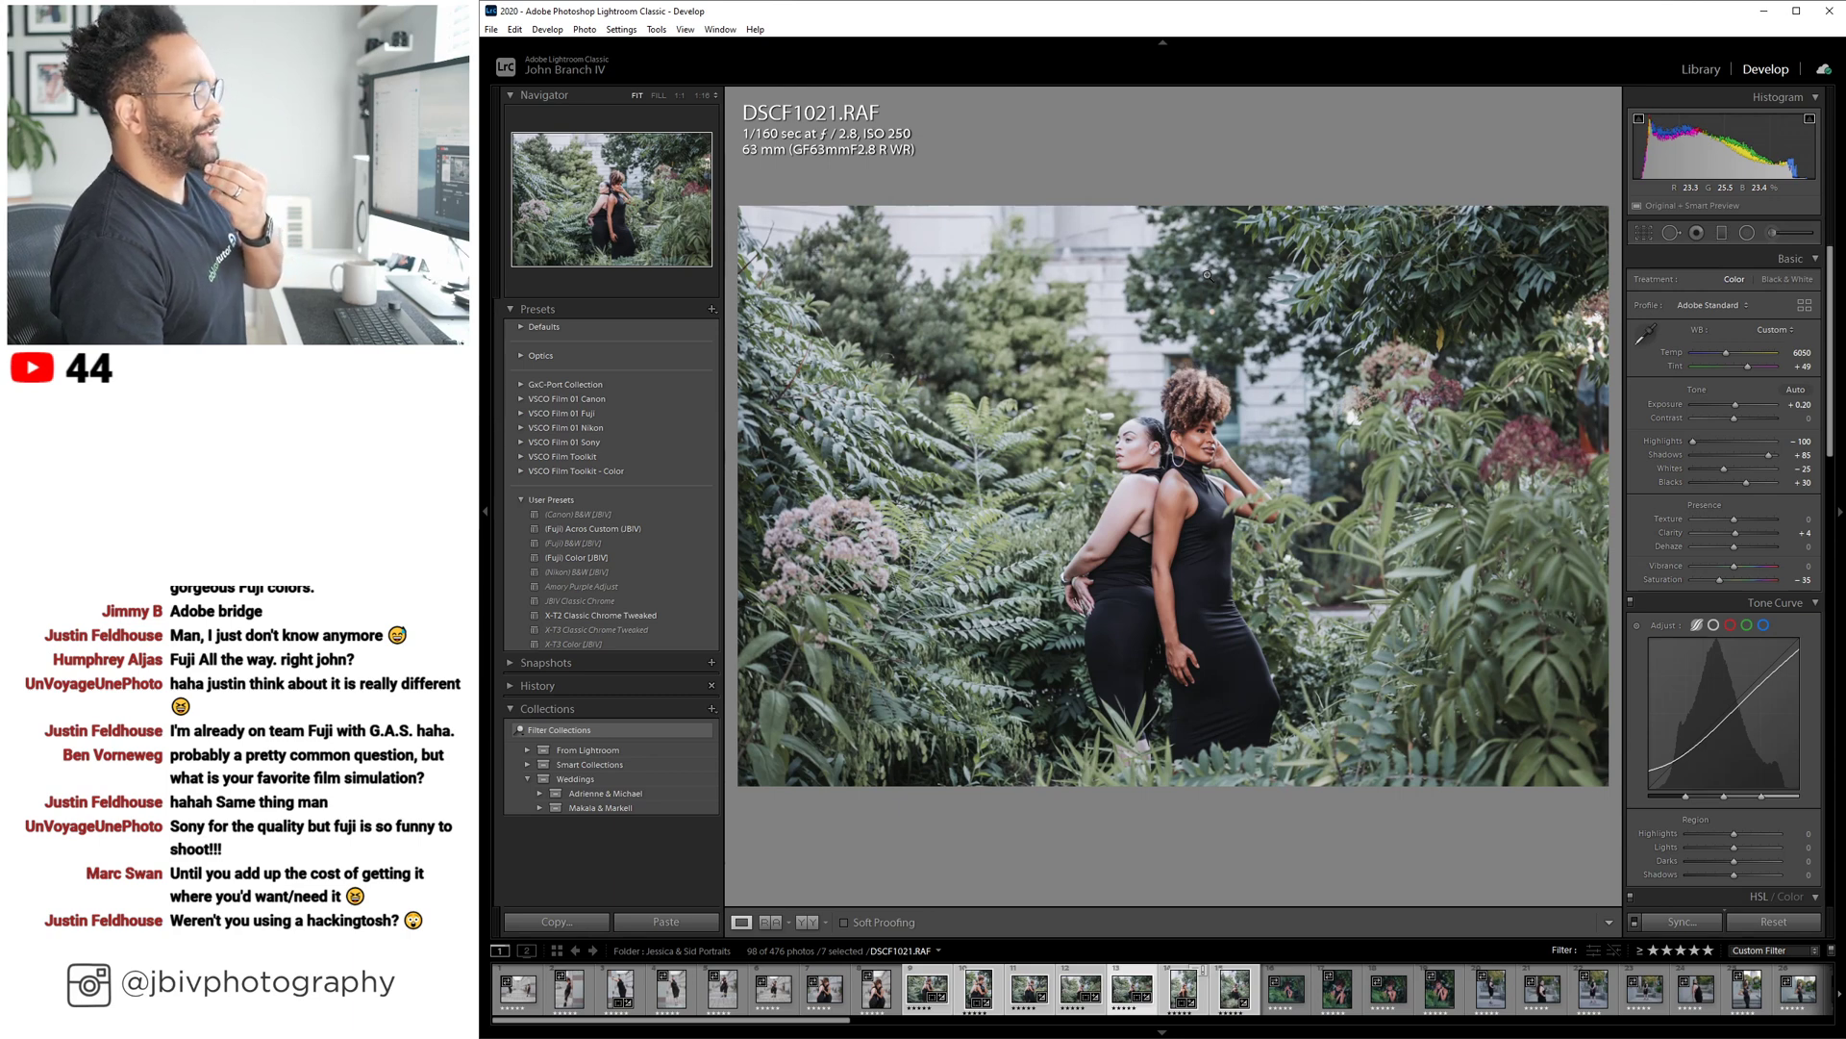
Reset all of DSCF1024.RAF's develop settings.
{"action": "key", "text": "Right"}
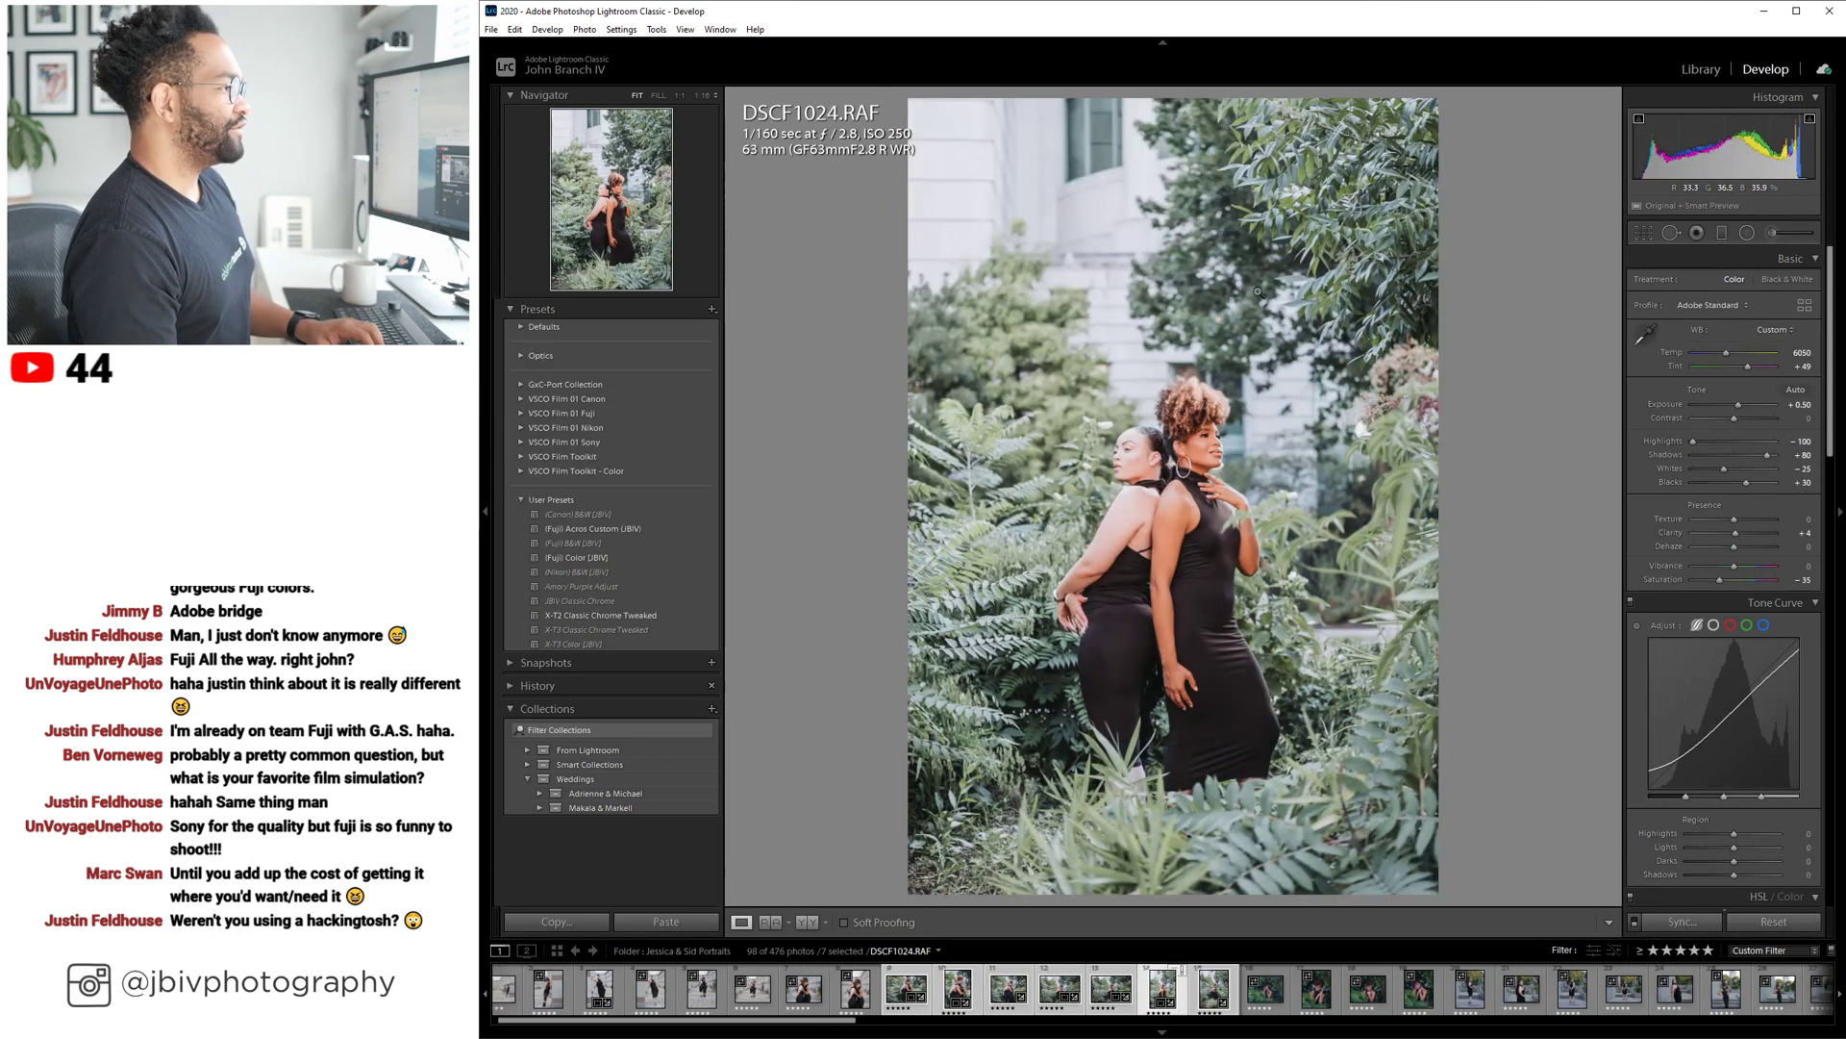
{"action": "left_click", "coordinate": [1770, 232]}
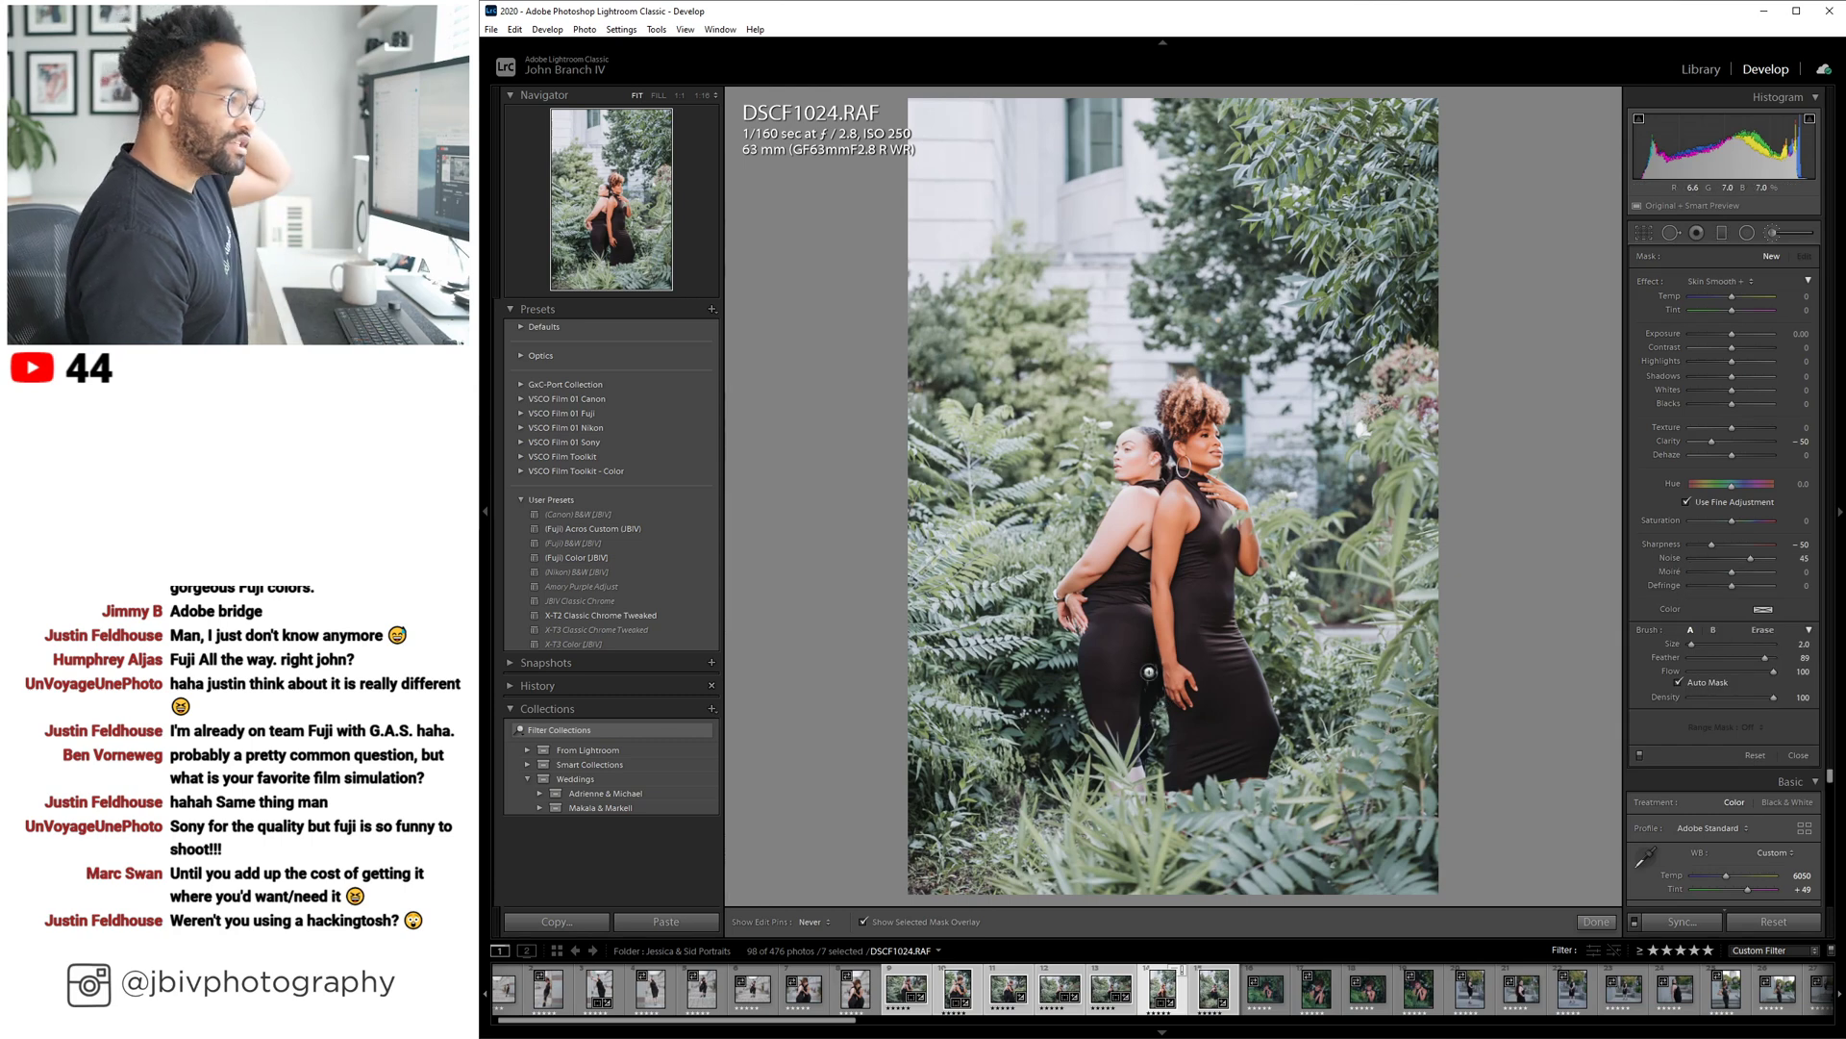
{"action": "left_click", "coordinate": [1767, 236]}
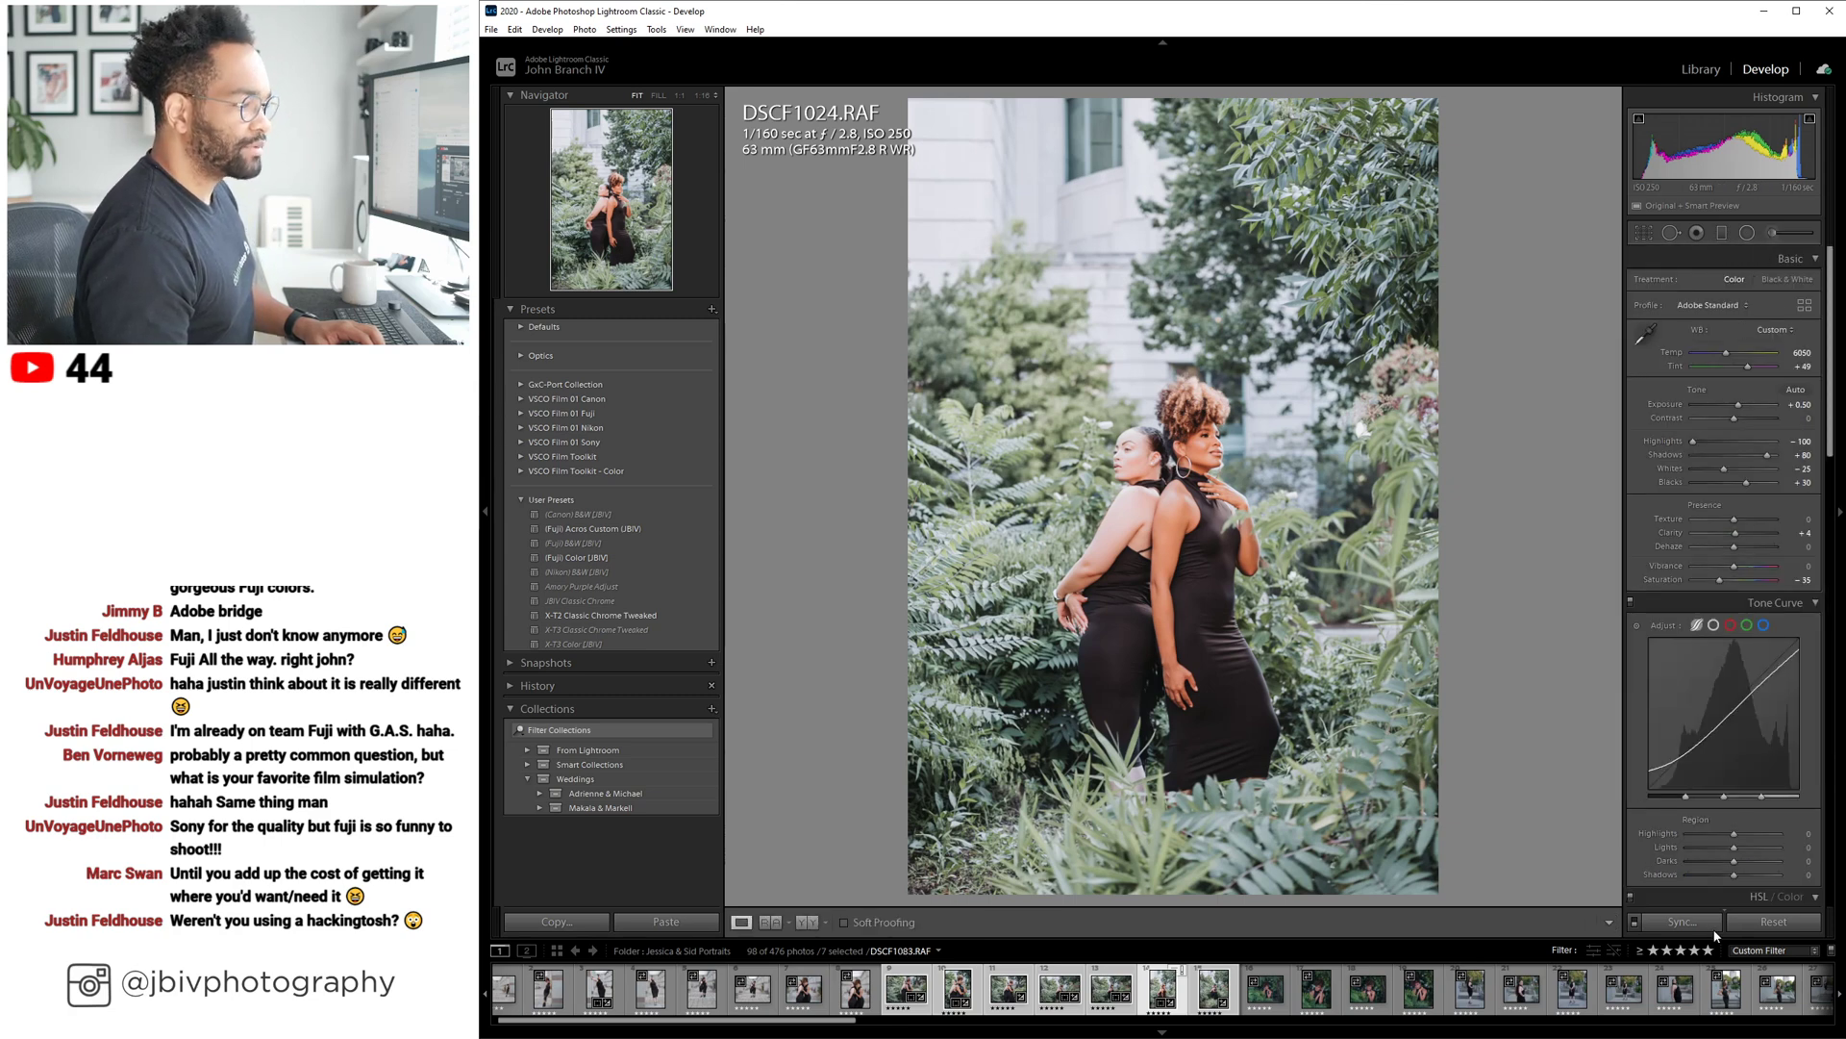
{"action": "left_click", "coordinate": [1765, 923]}
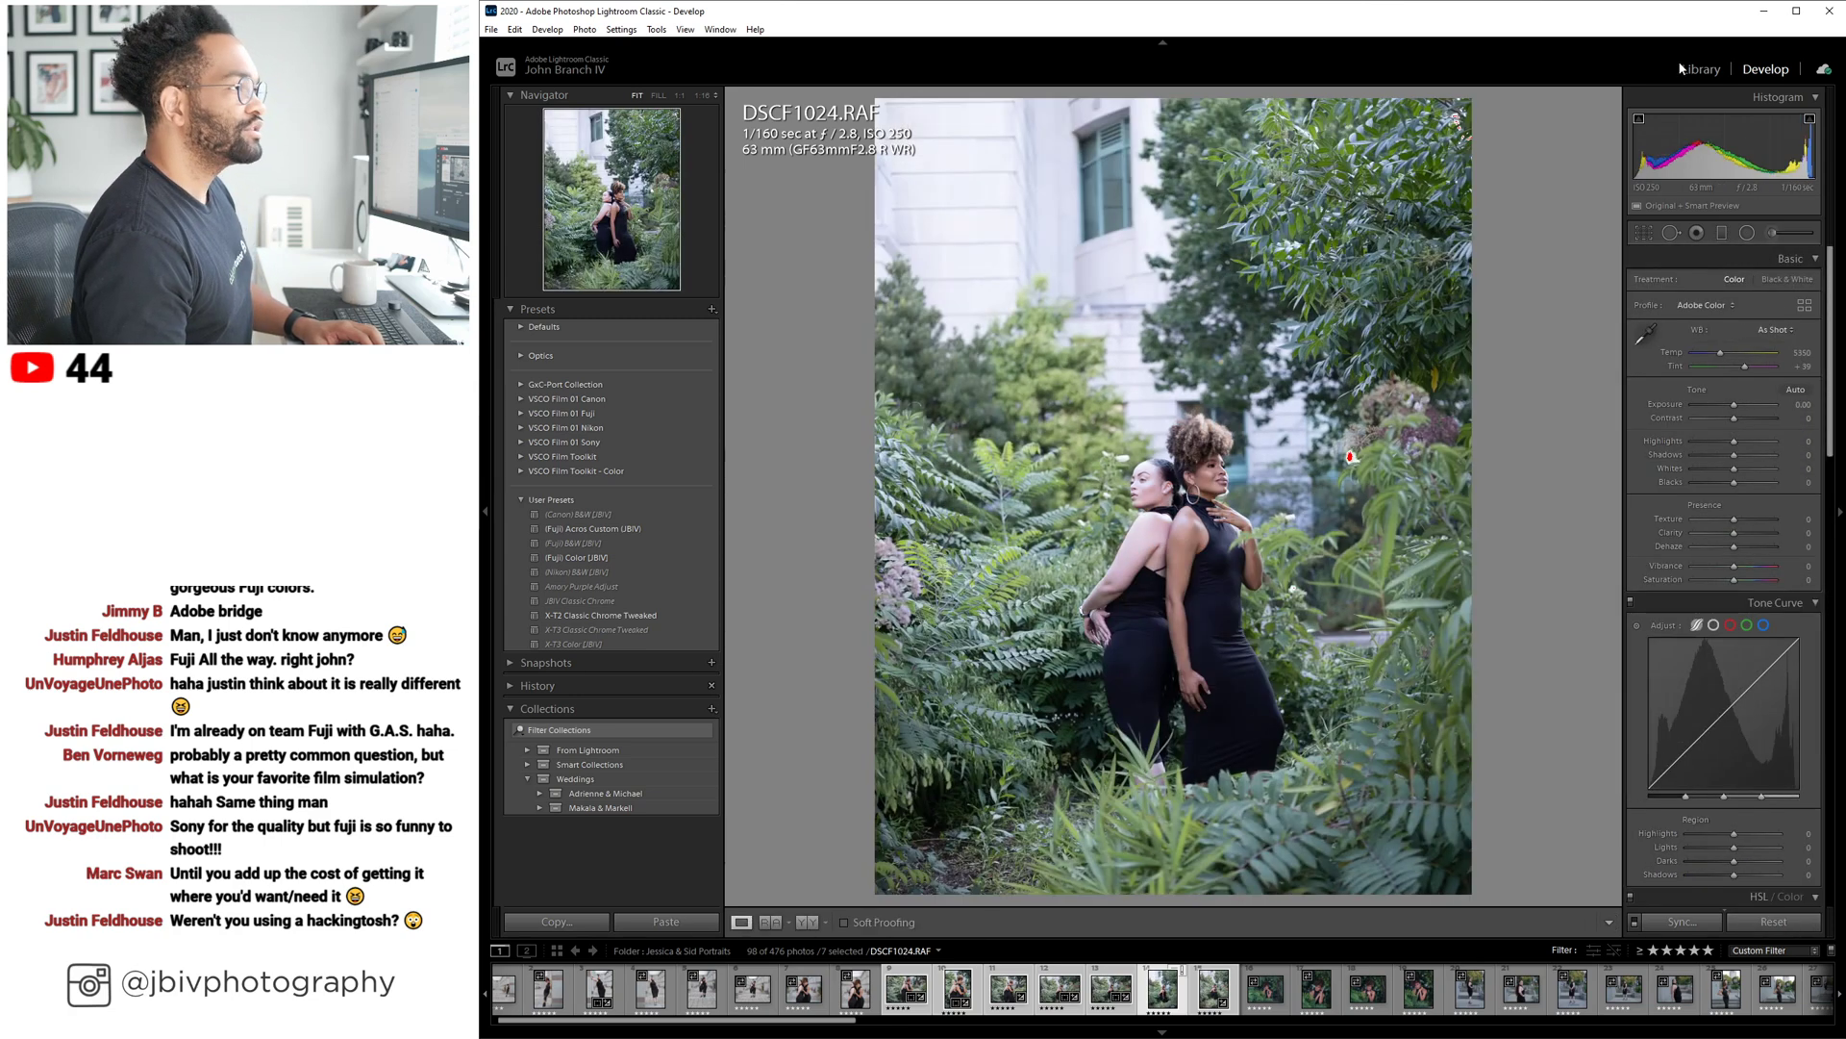
In the Library, synchronize DSCF1008.RAF's develop settings to DSCF1024.RAF, leaving out local adjustments, transform, spot removal and crop.
{"action": "left_click", "coordinate": [1707, 77]}
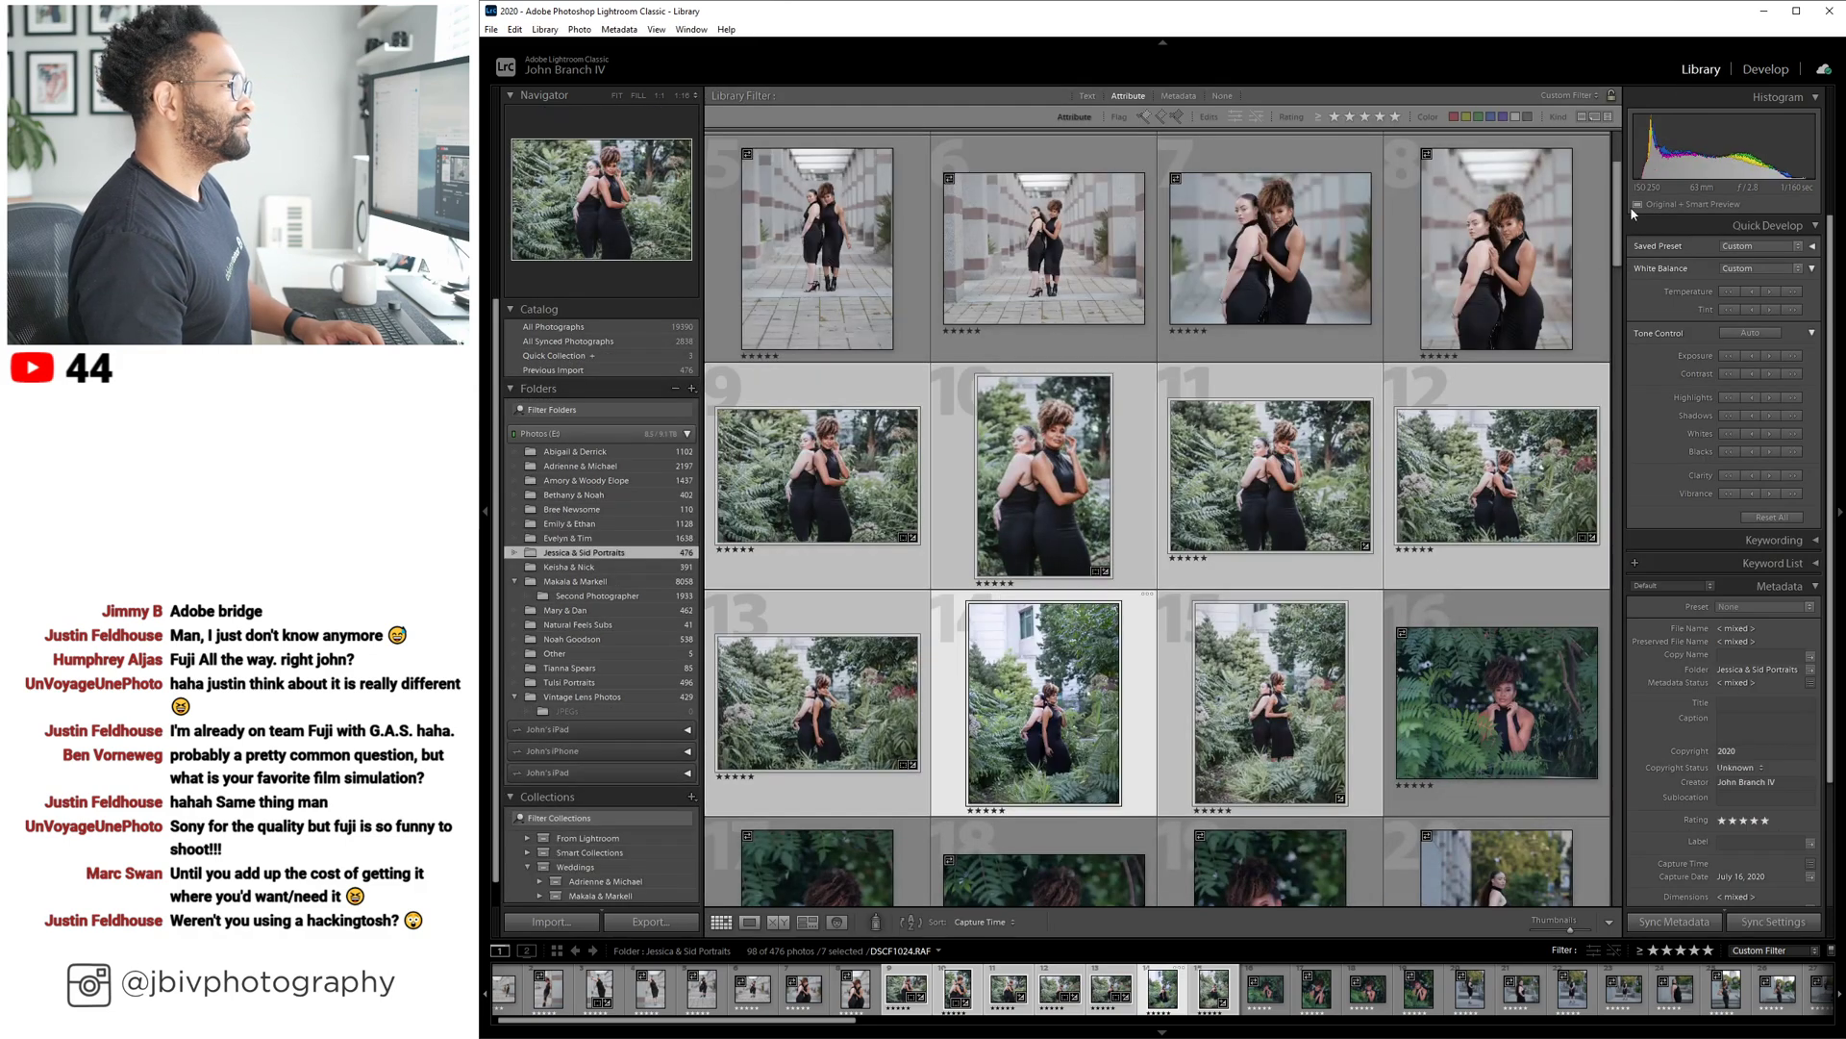
{"action": "left_click", "coordinate": [1441, 688]}
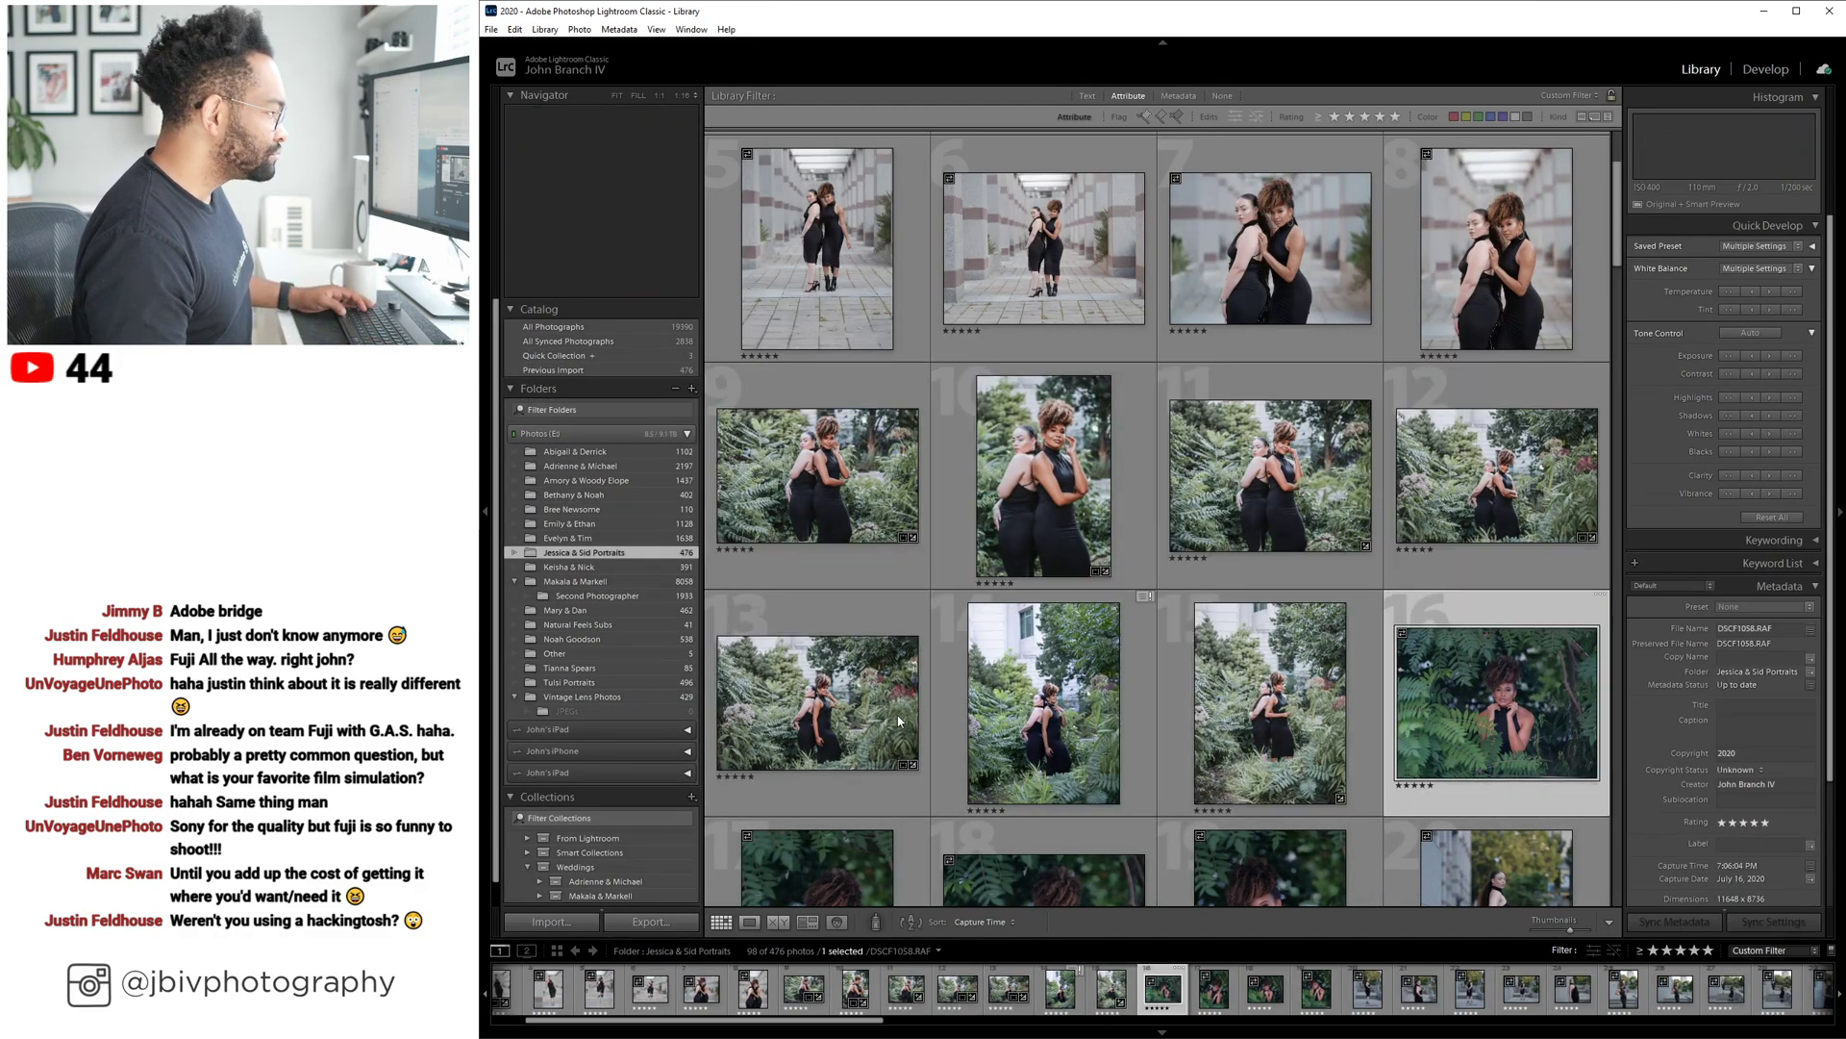
{"action": "left_click", "coordinate": [865, 567]}
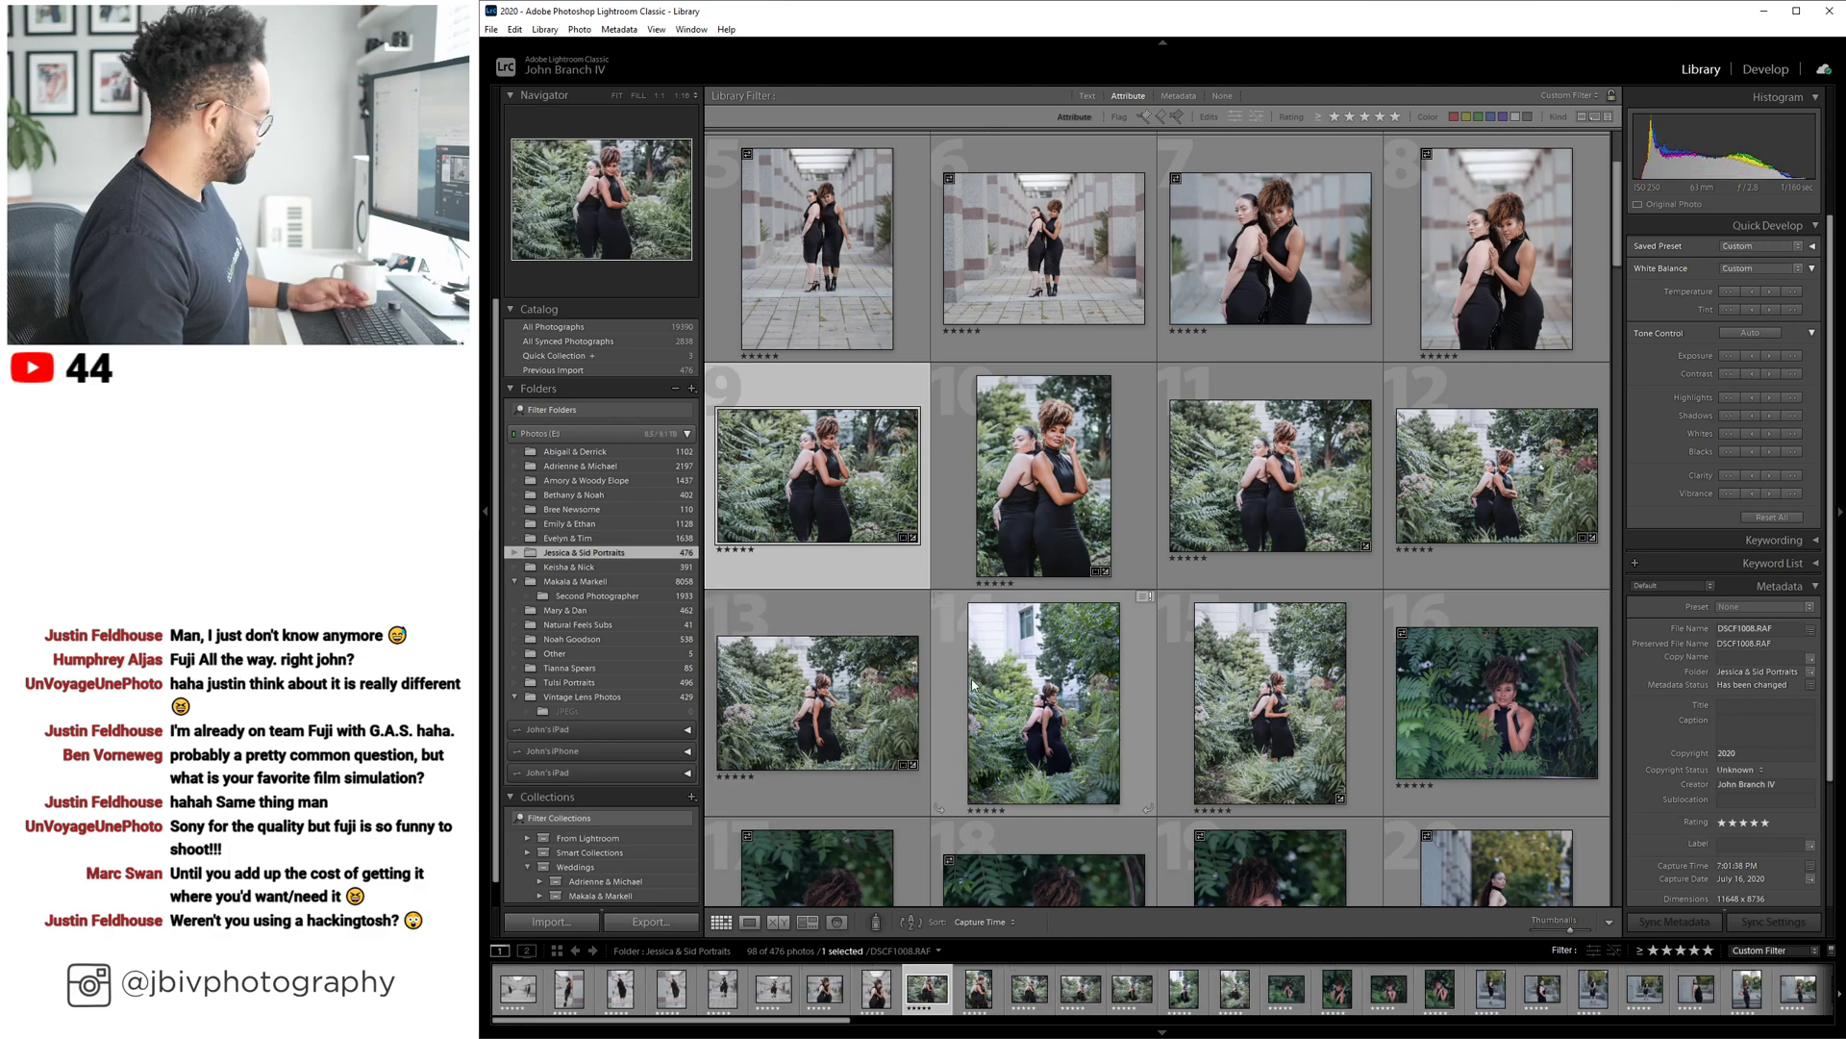
{"action": "left_click", "coordinate": [1029, 682], "text": "ctrl"}
{"action": "left_click", "coordinate": [1762, 925]}
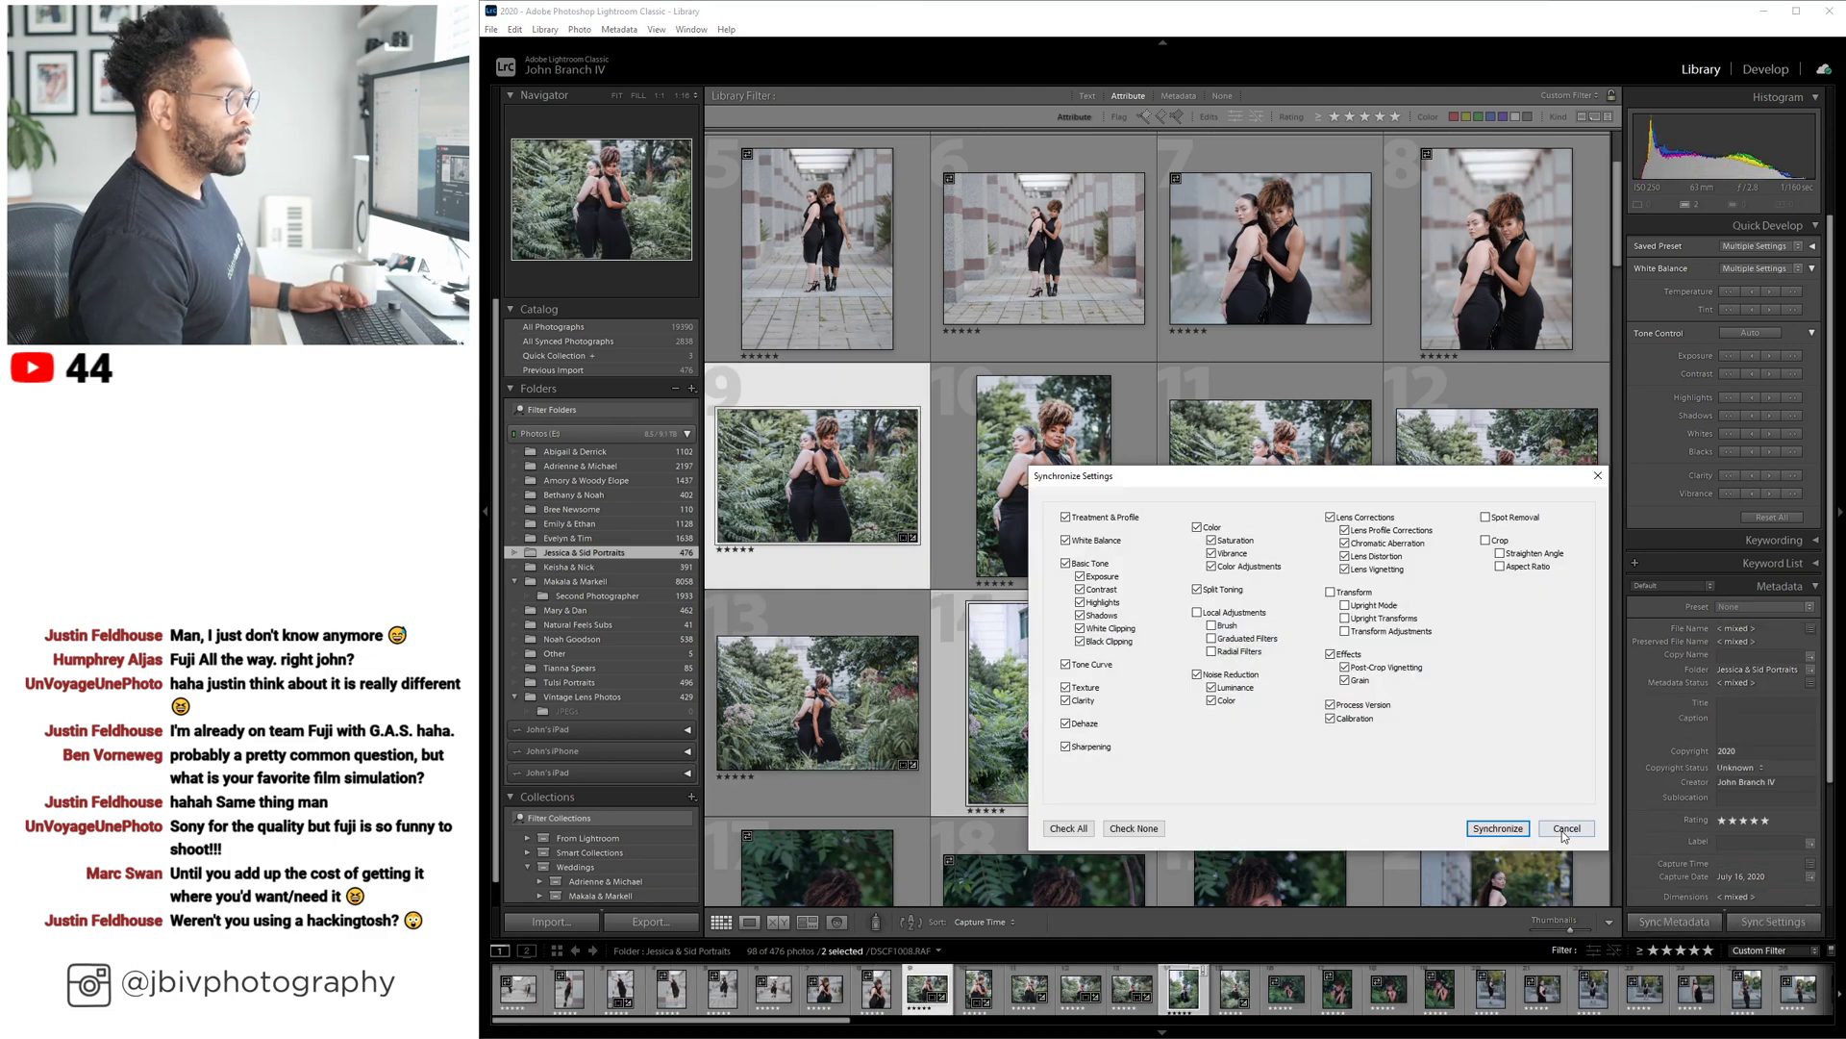
{"action": "left_click", "coordinate": [1513, 829]}
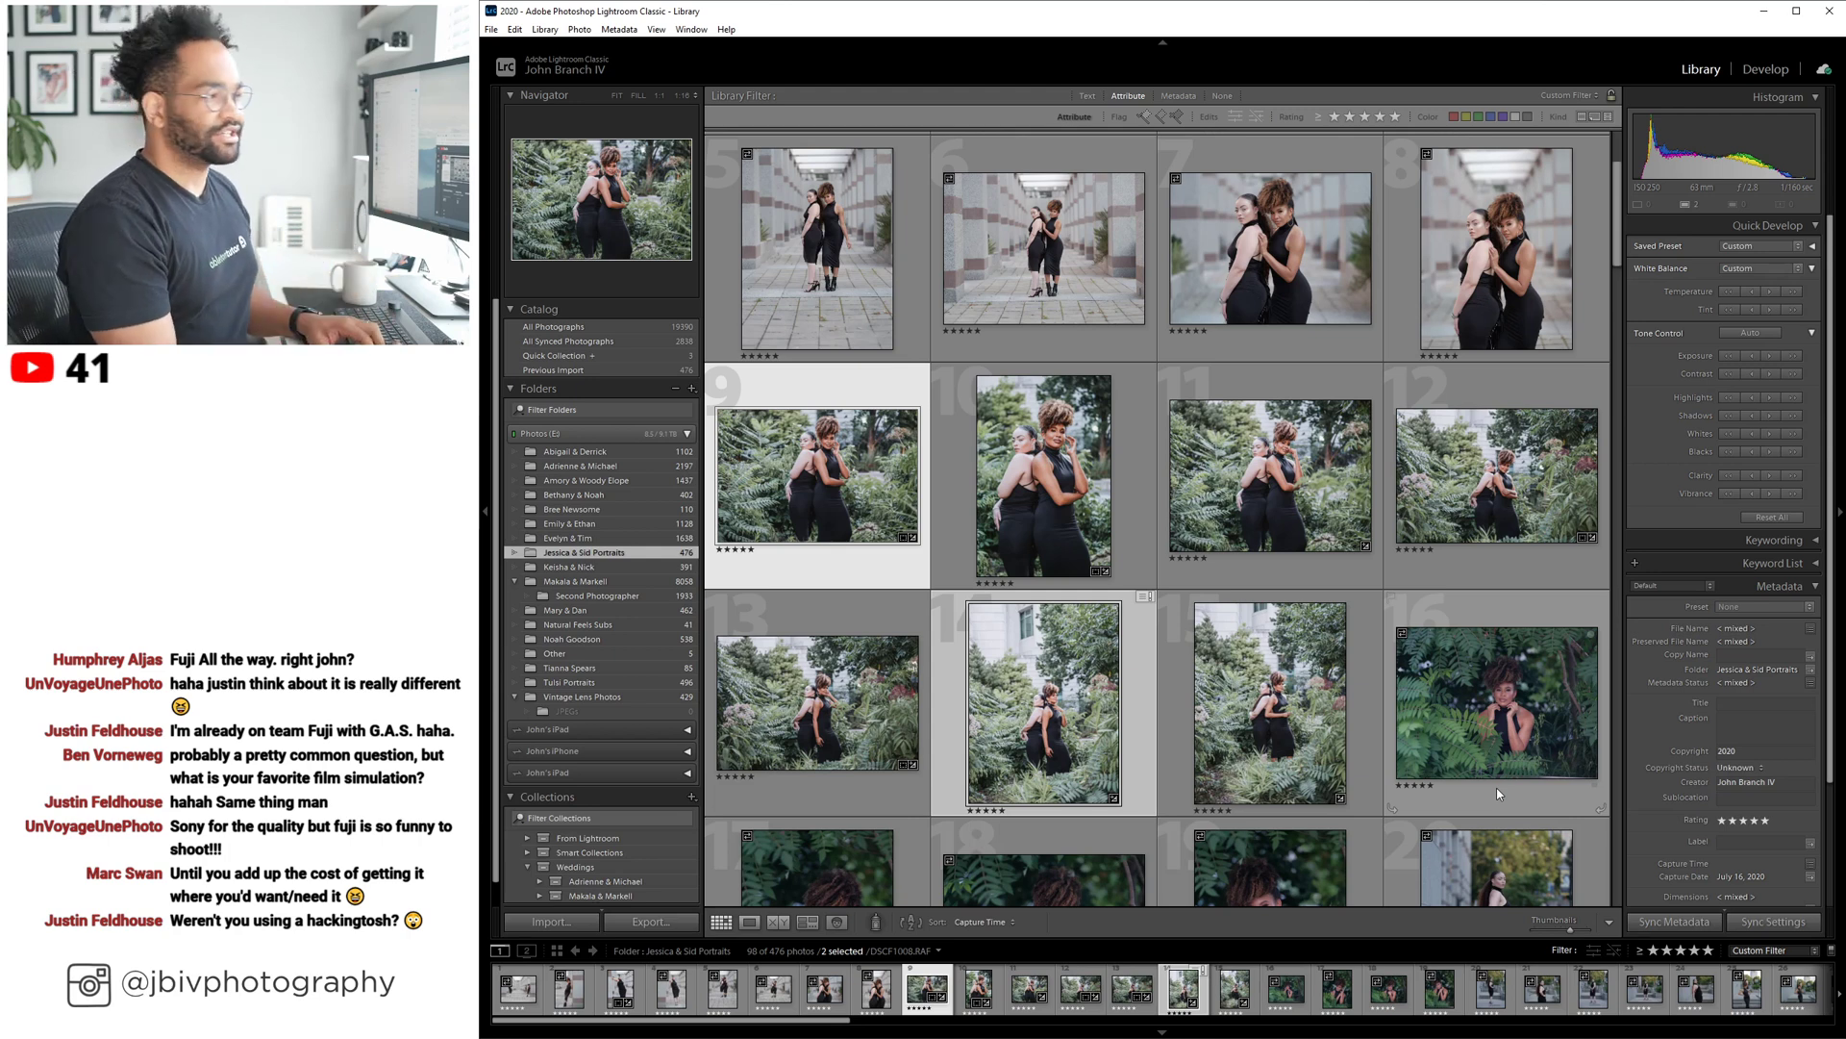
Open DSCF1024.RAF in Develop and set its Exposure to +0.10.
{"action": "left_click", "coordinate": [1260, 706]}
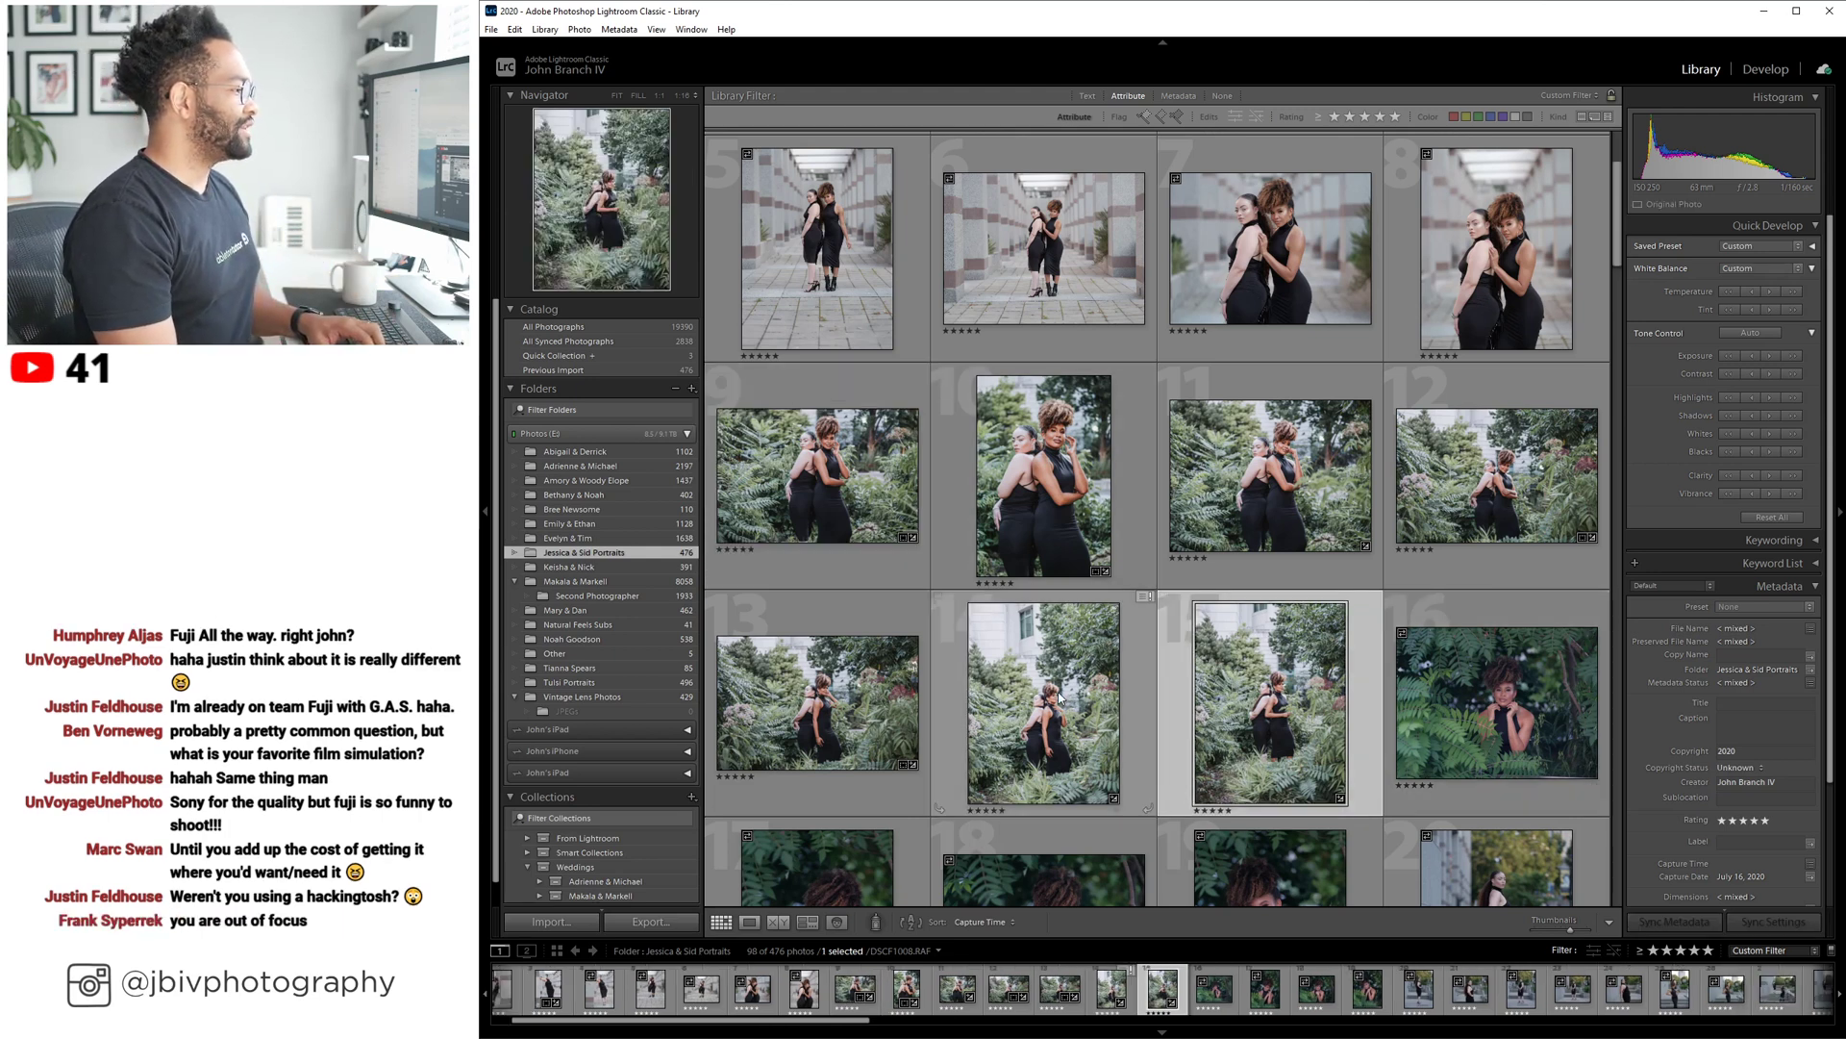
{"action": "left_click", "coordinate": [1061, 698]}
{"action": "key", "text": "d"}
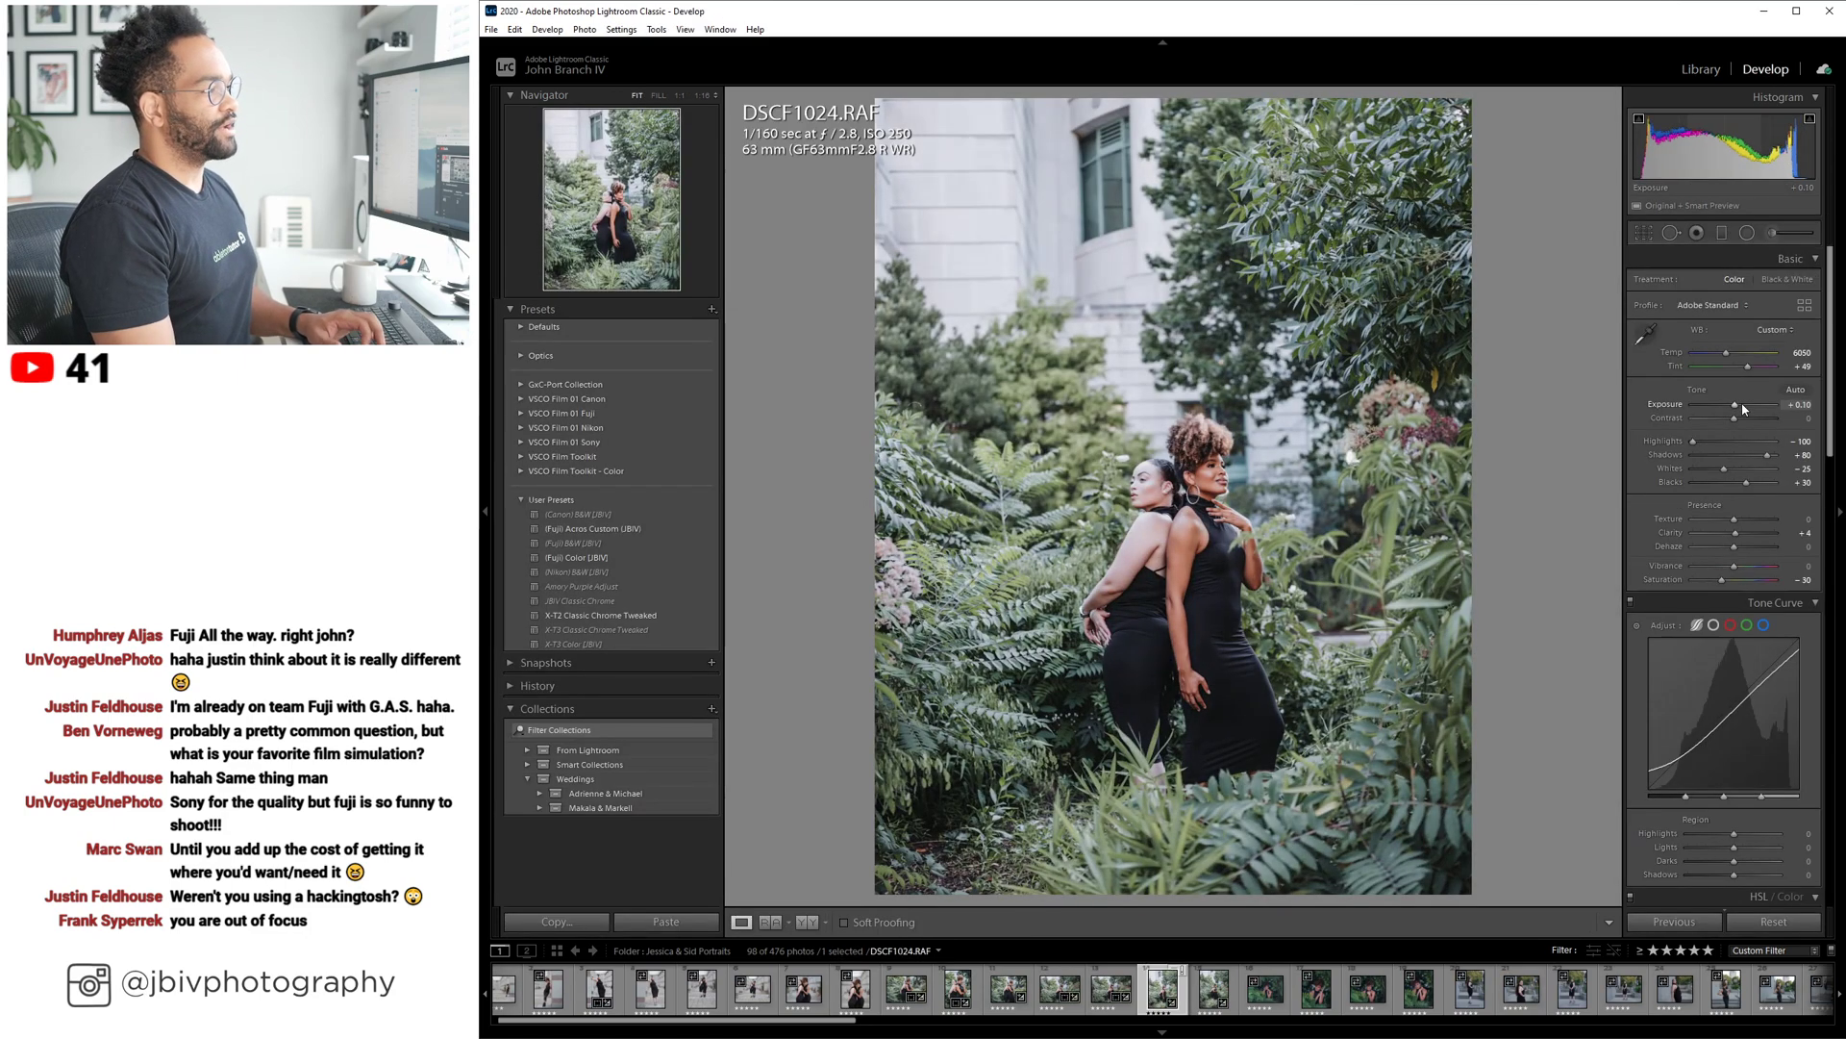
Crop DSCF1024.RAF to the 2 x 3 / 4 x 6 aspect ratio, tightening slightly and trimming mostly the photo's left edge.
{"action": "left_click", "coordinate": [1644, 233]}
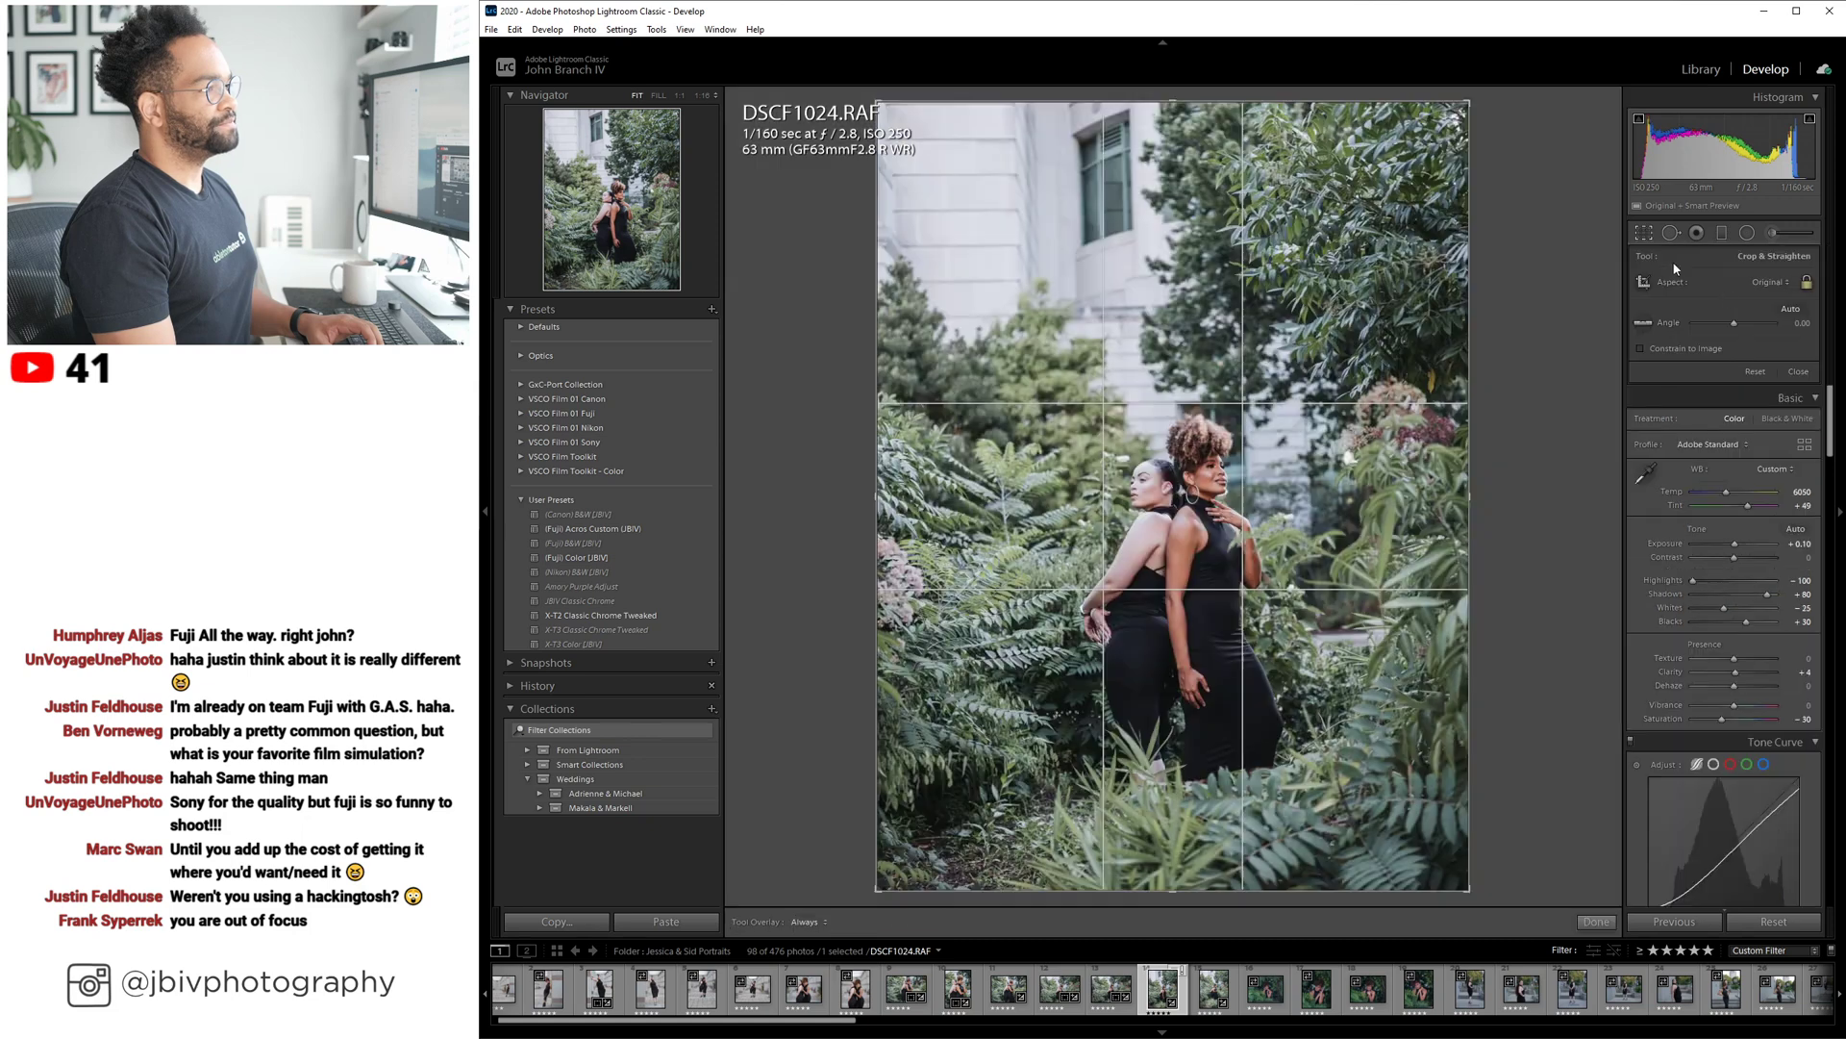
{"action": "left_click", "coordinate": [1769, 283]}
{"action": "left_click", "coordinate": [1678, 417]}
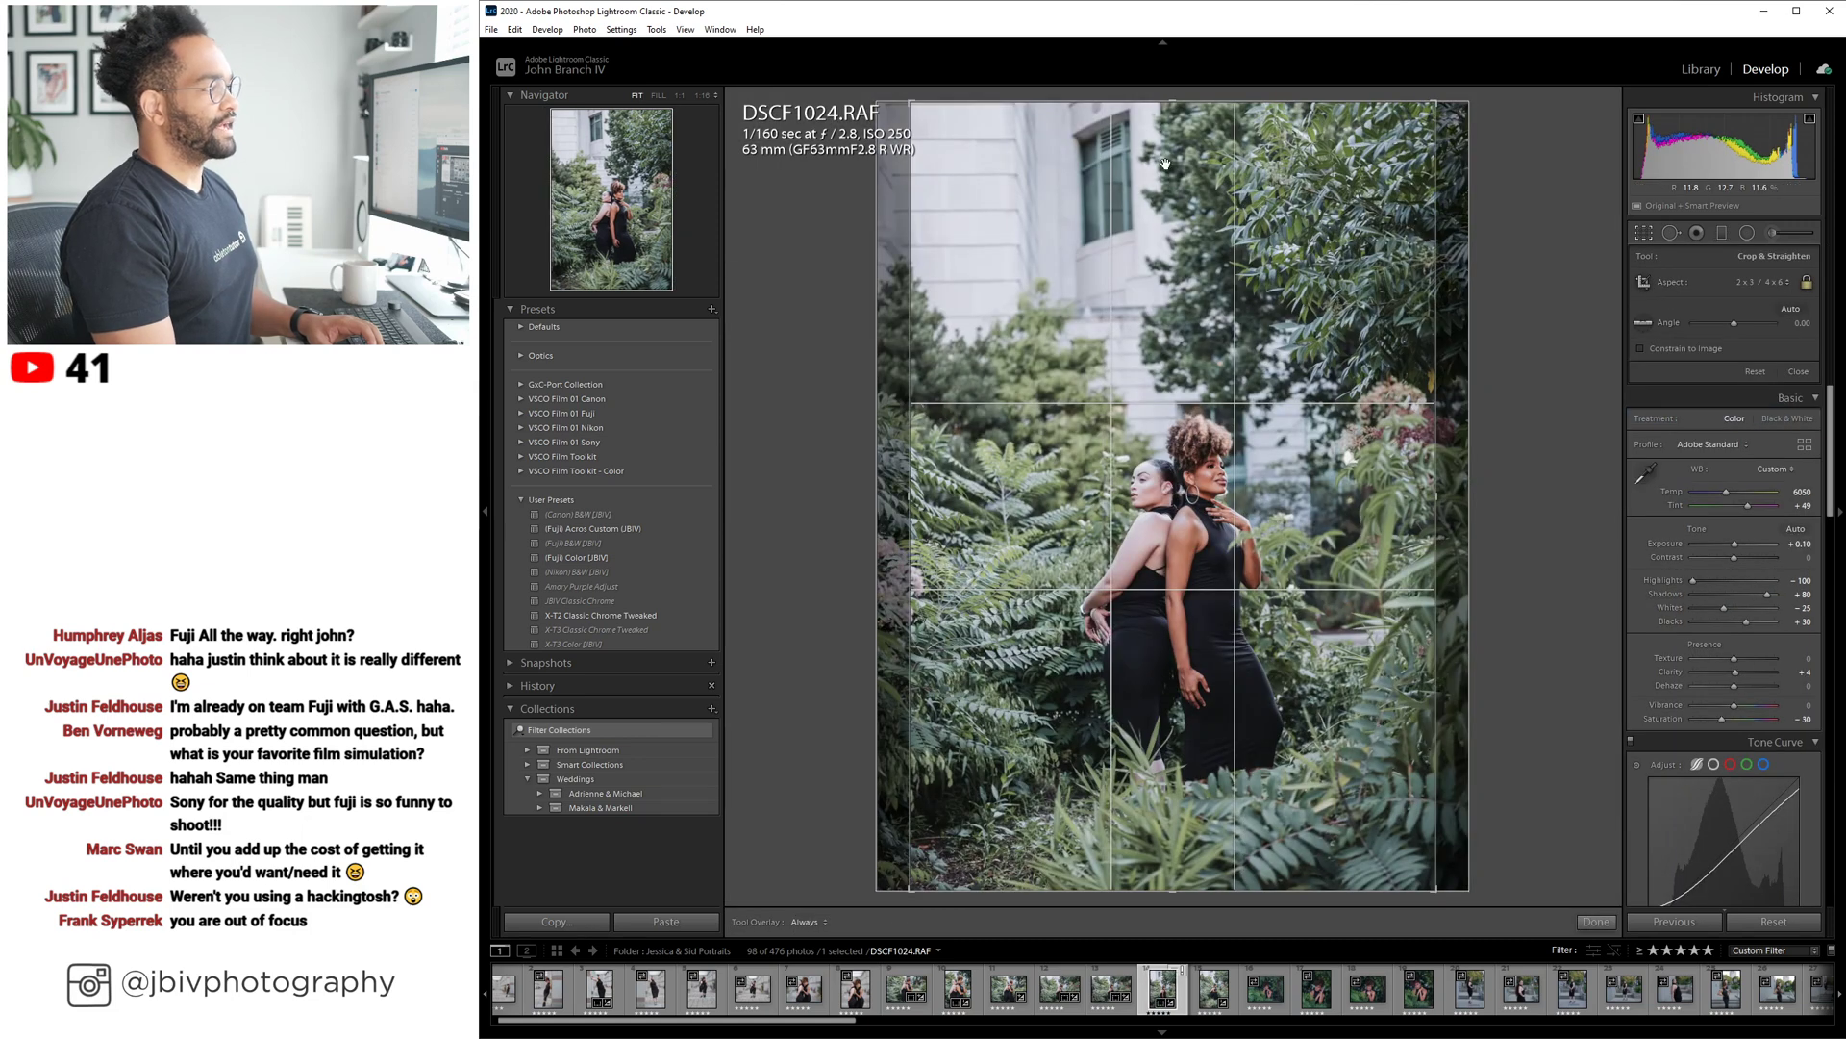
{"action": "left_click_drag", "start_coordinate": [1169, 103], "coordinate": [1172, 130]}
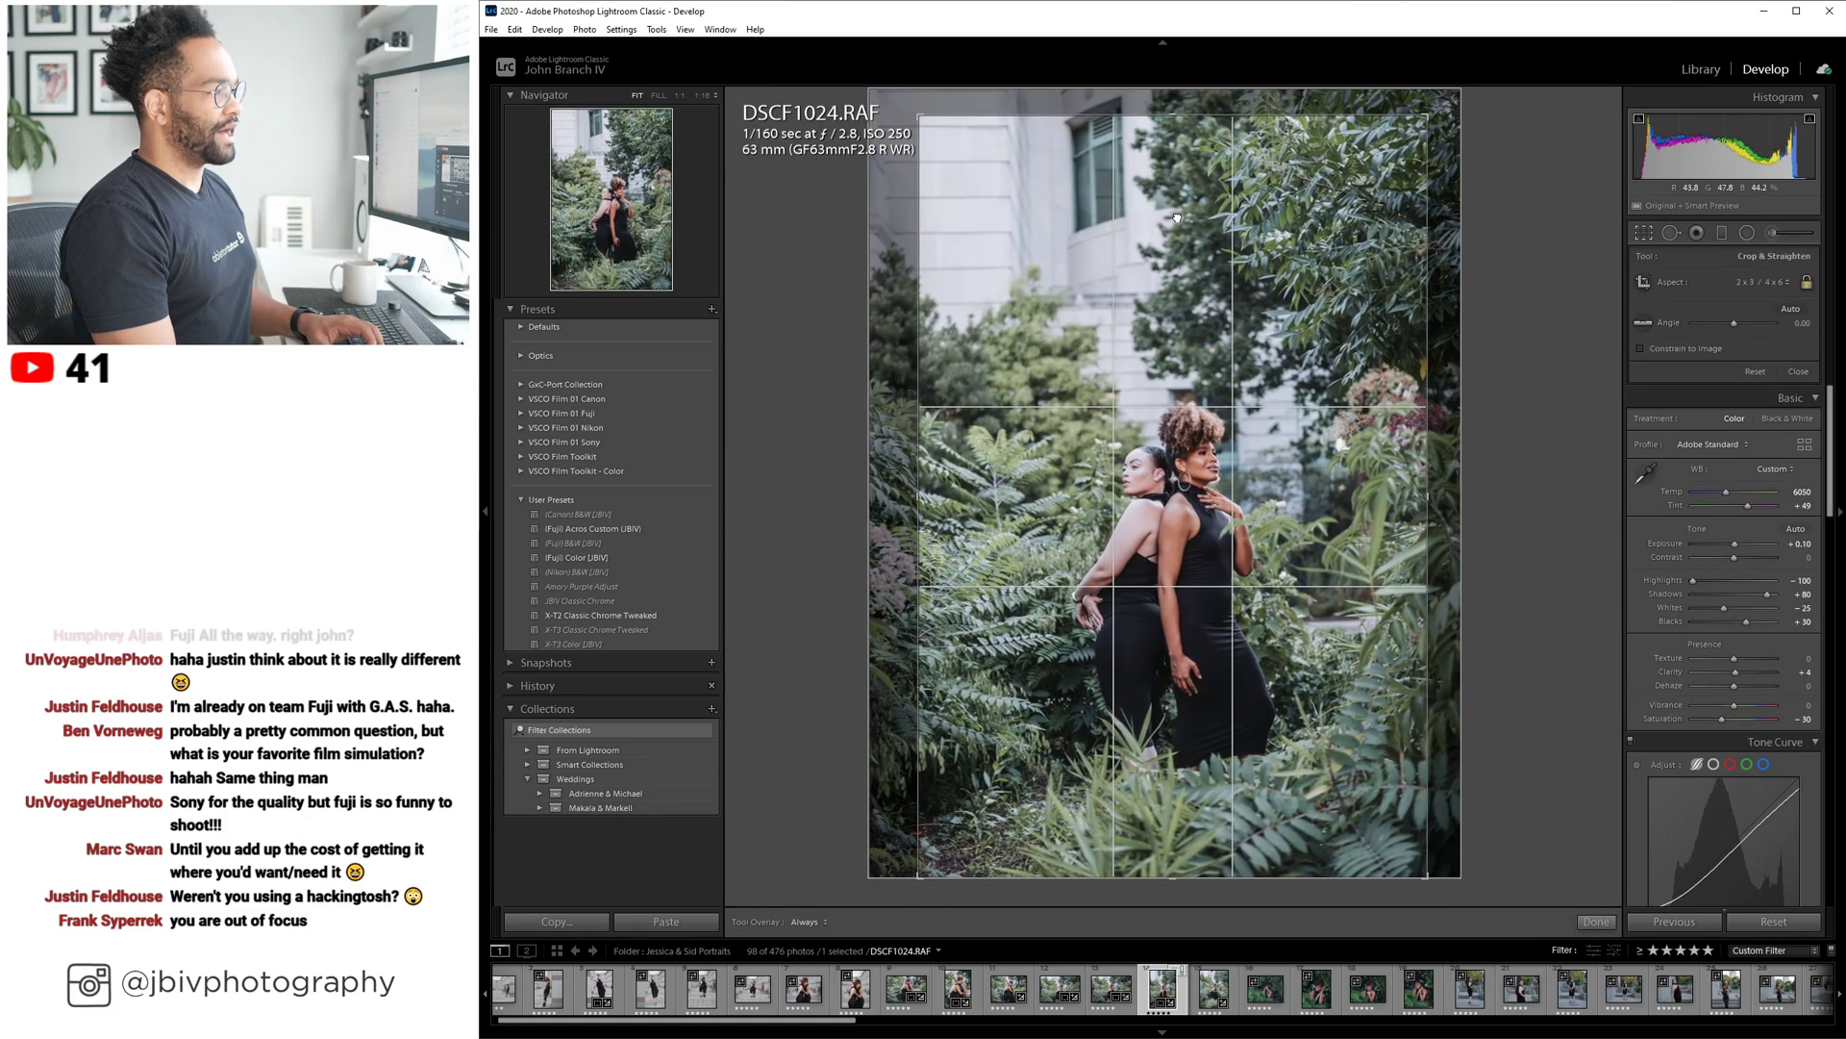
{"action": "key", "text": "Return"}
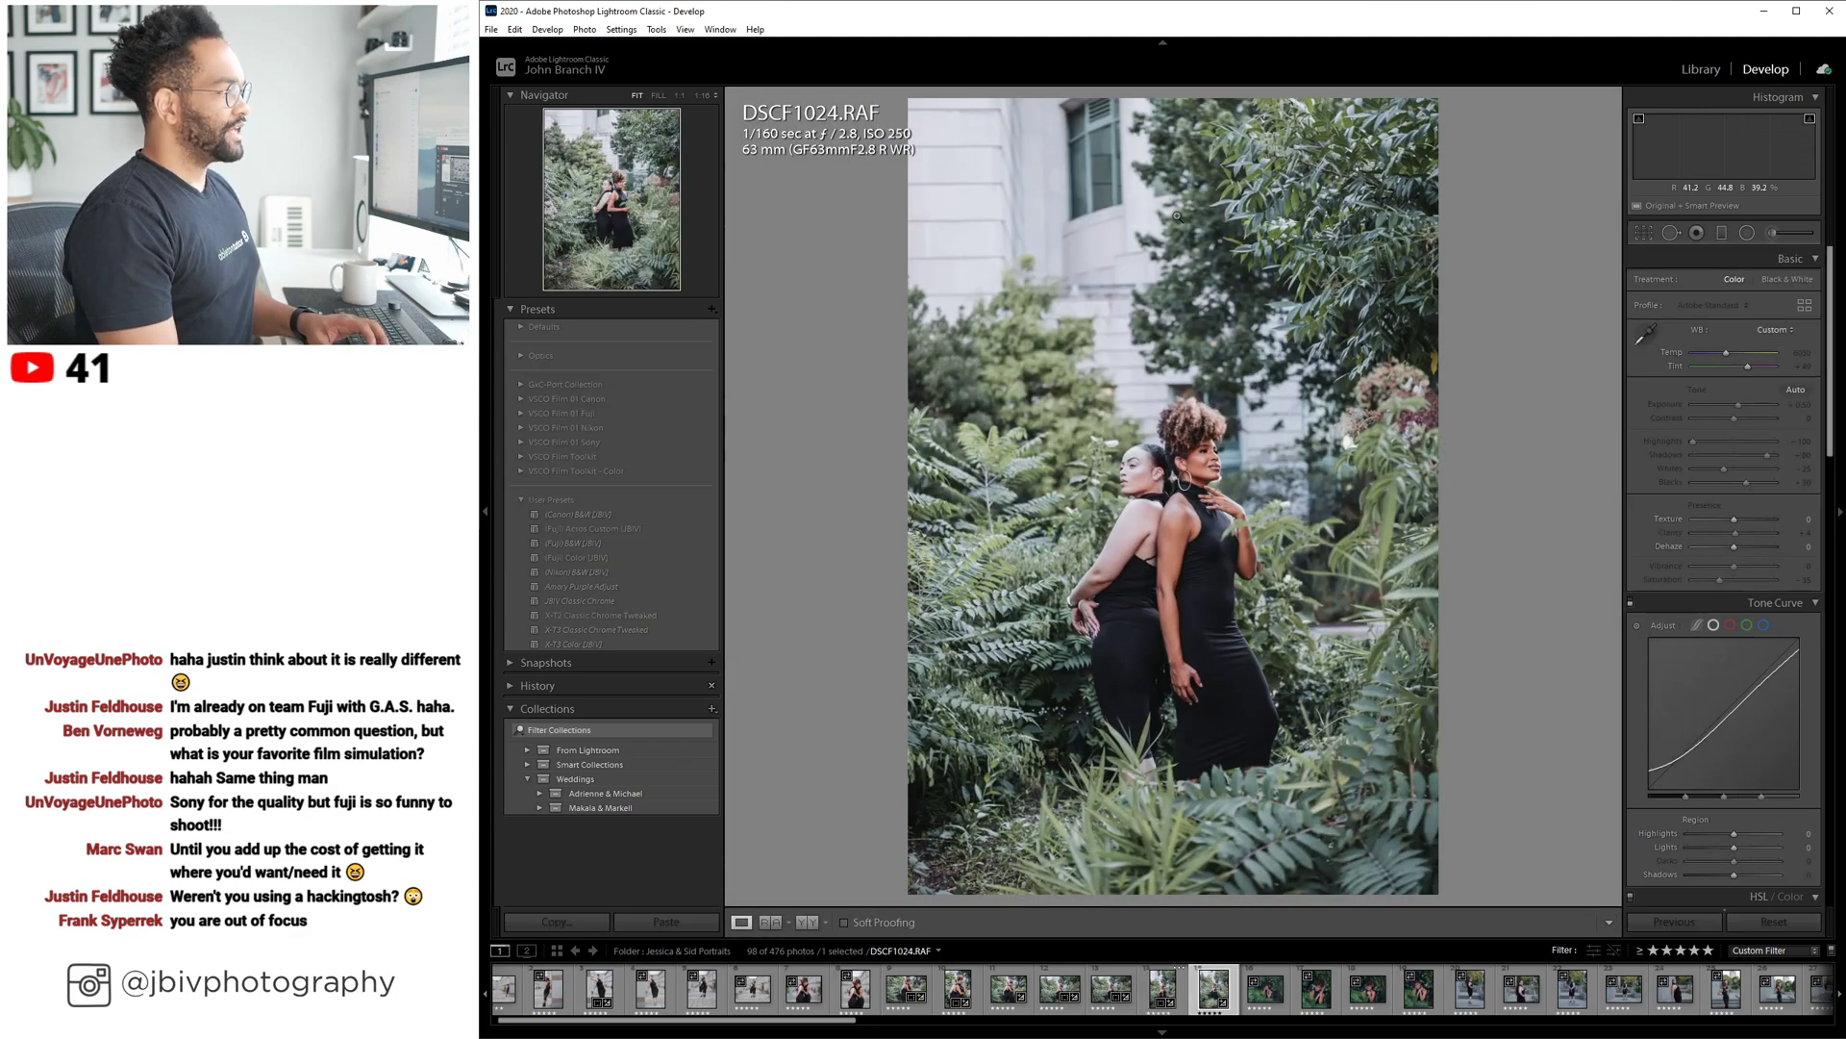
Set DSCF1028.RAF's Exposure to +0.30 and crop it to 2 x 3 / 4 x 6, tightened around the two women.
{"action": "key", "text": "Right"}
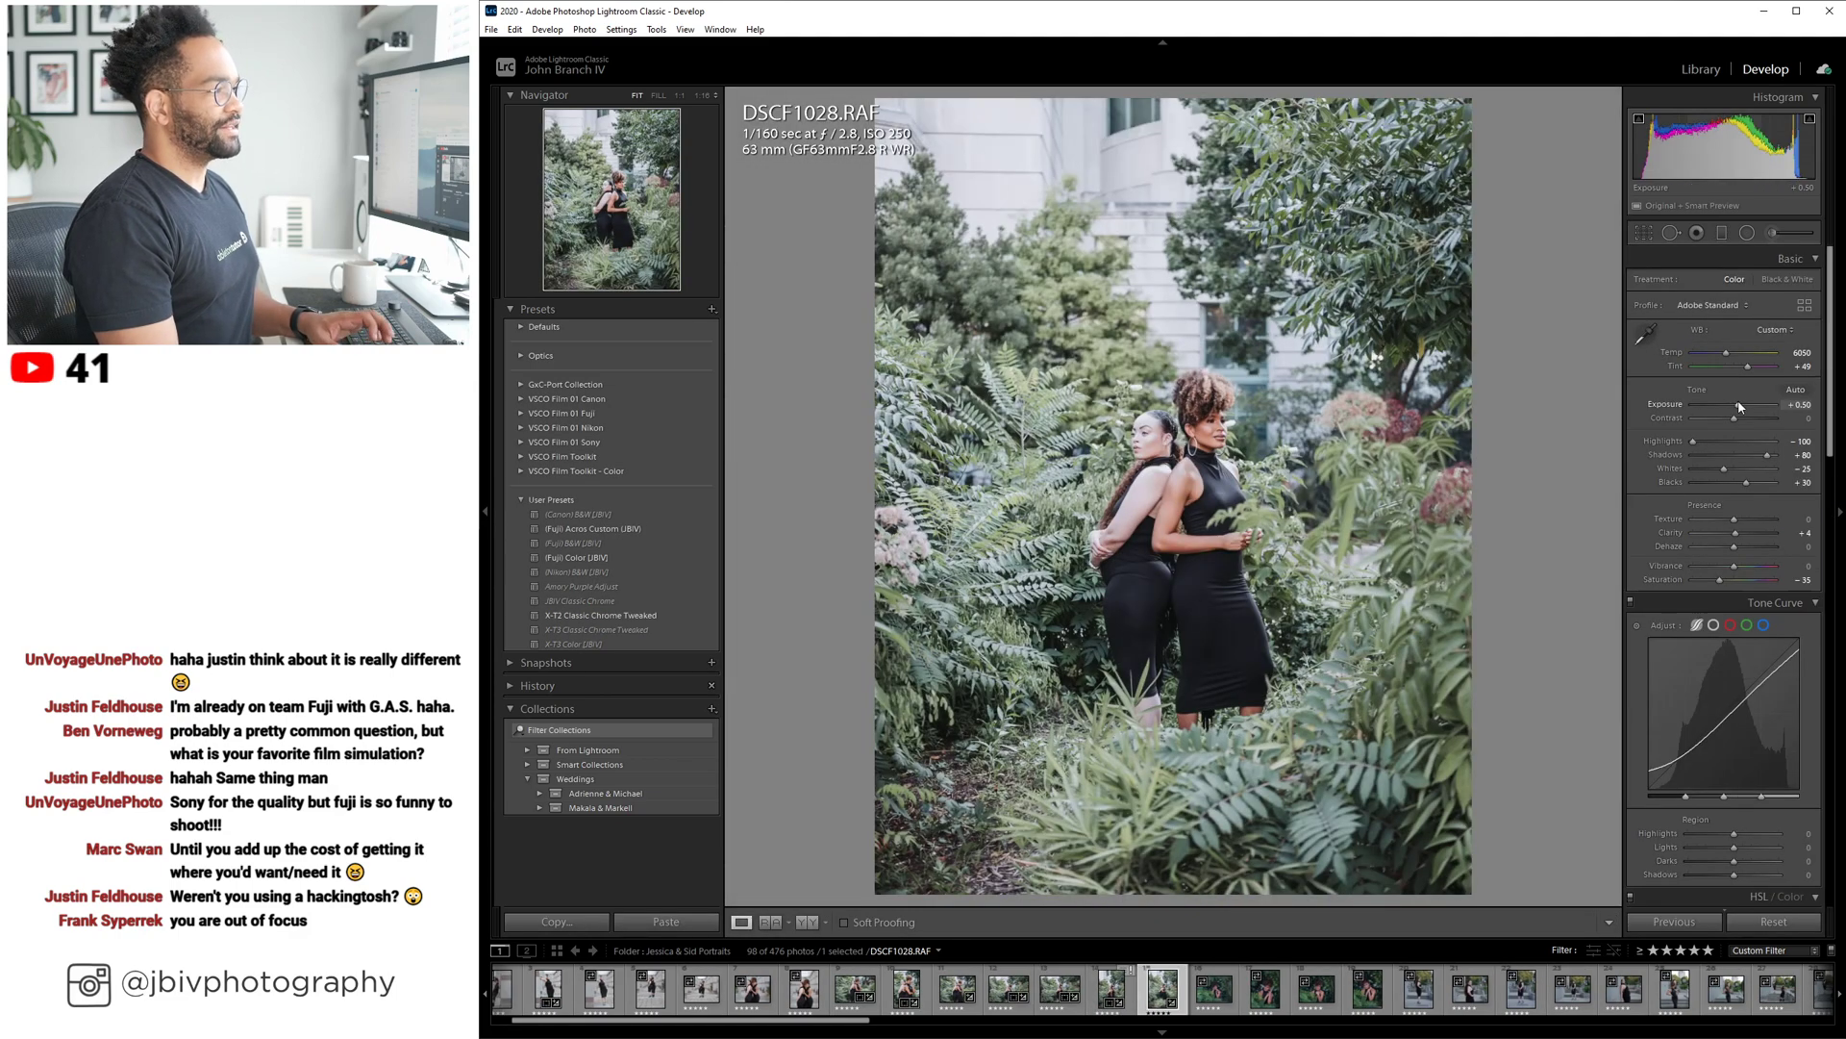
{"action": "left_click_drag", "start_coordinate": [1739, 405], "coordinate": [1739, 406]}
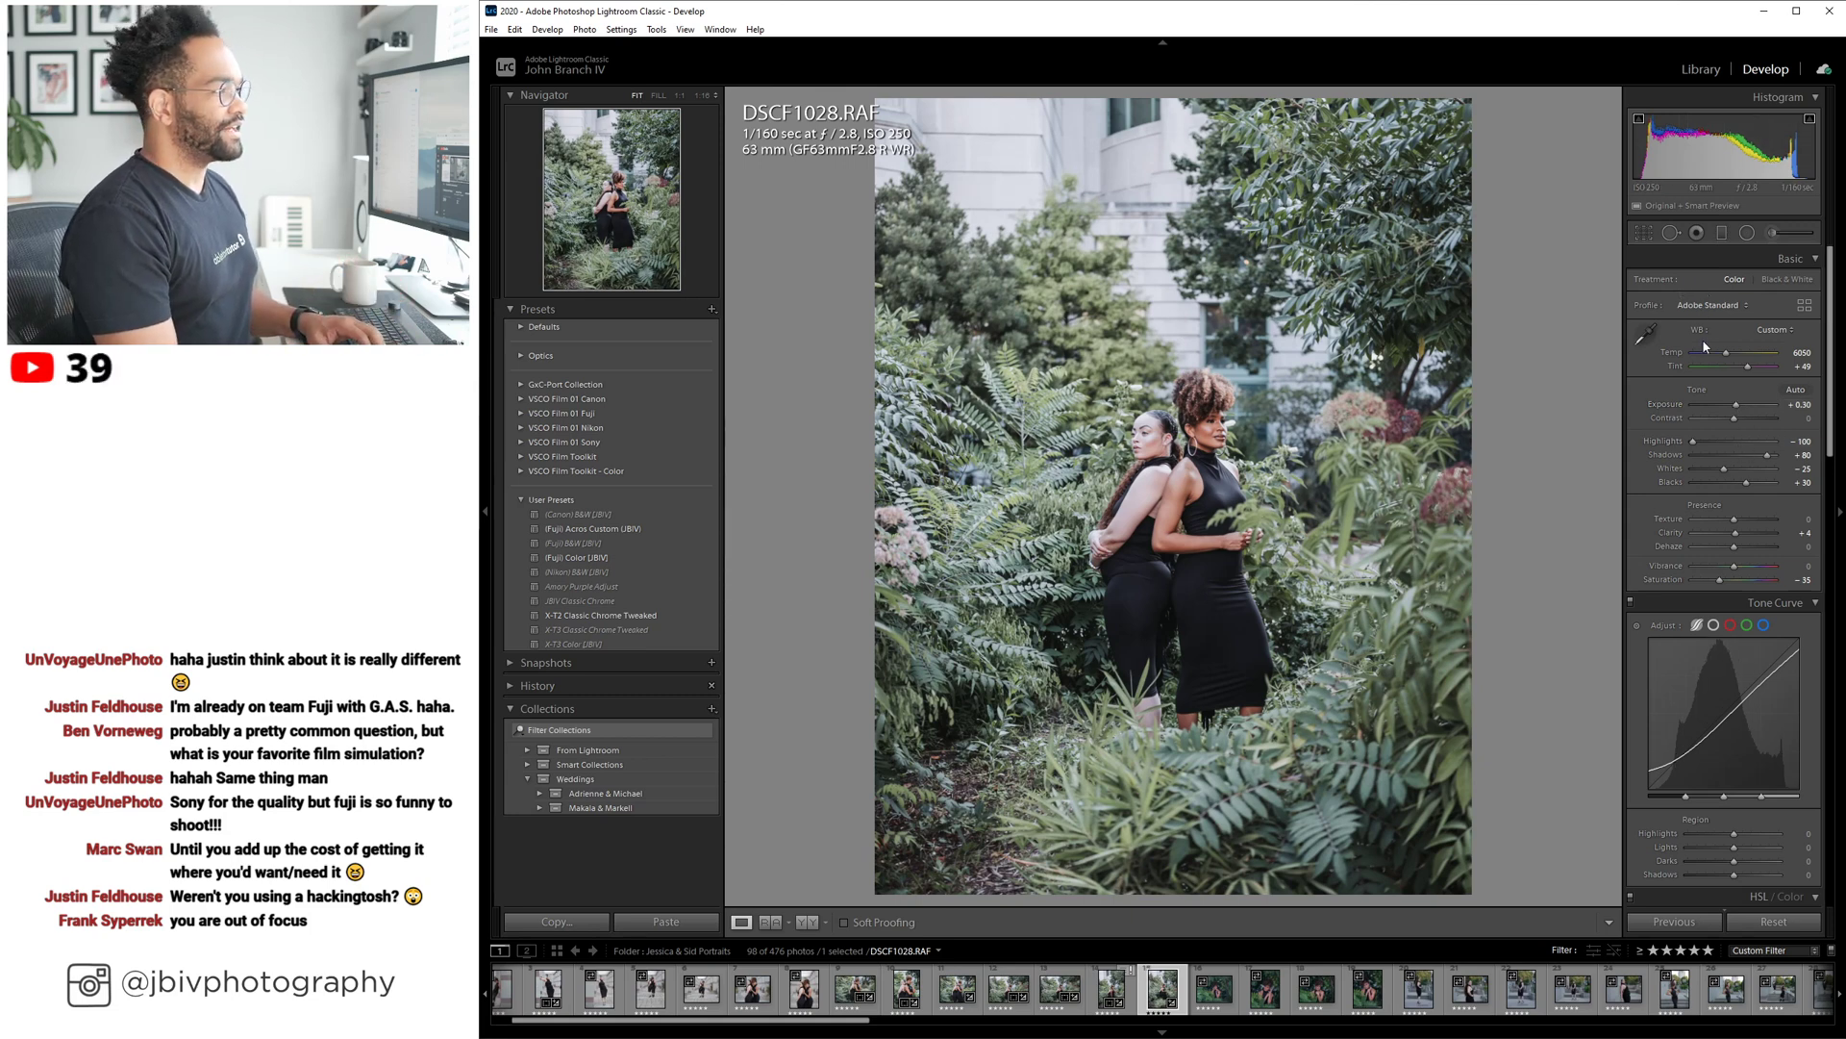
{"action": "left_click", "coordinate": [1644, 234]}
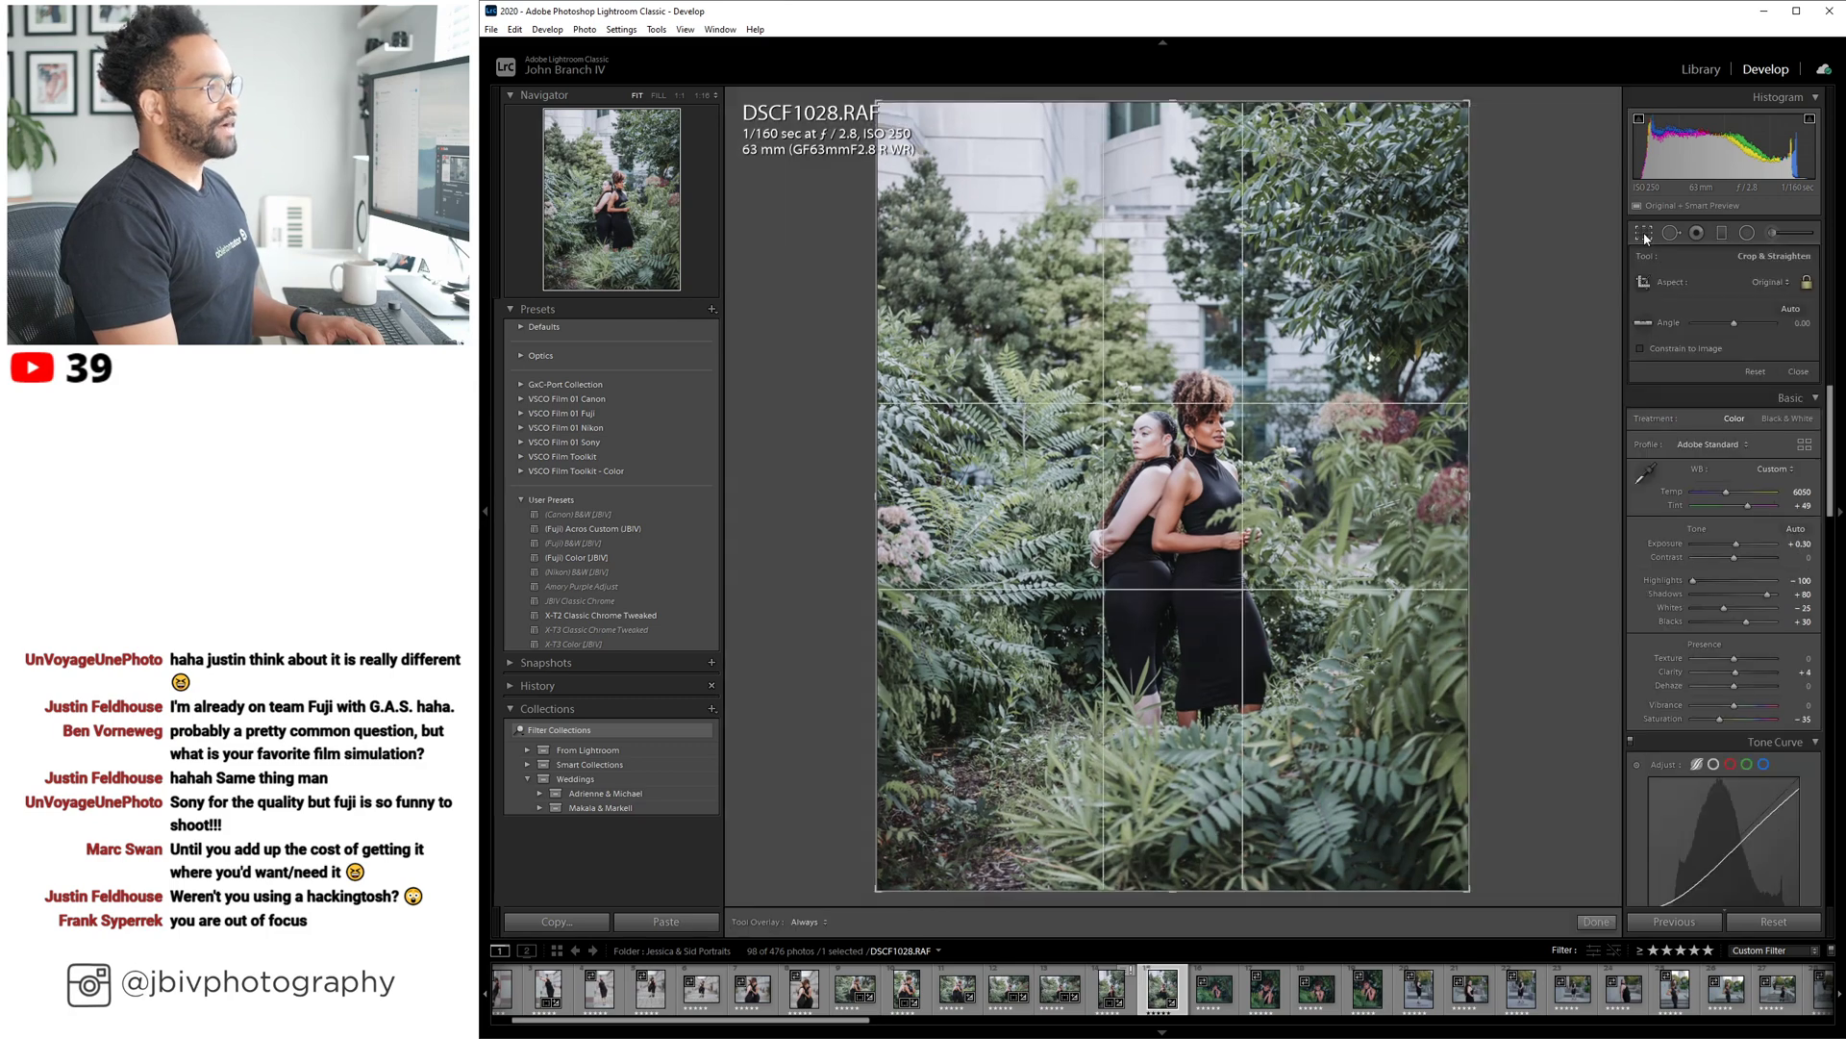
{"action": "left_click", "coordinate": [1769, 282]}
{"action": "left_click", "coordinate": [1693, 411]}
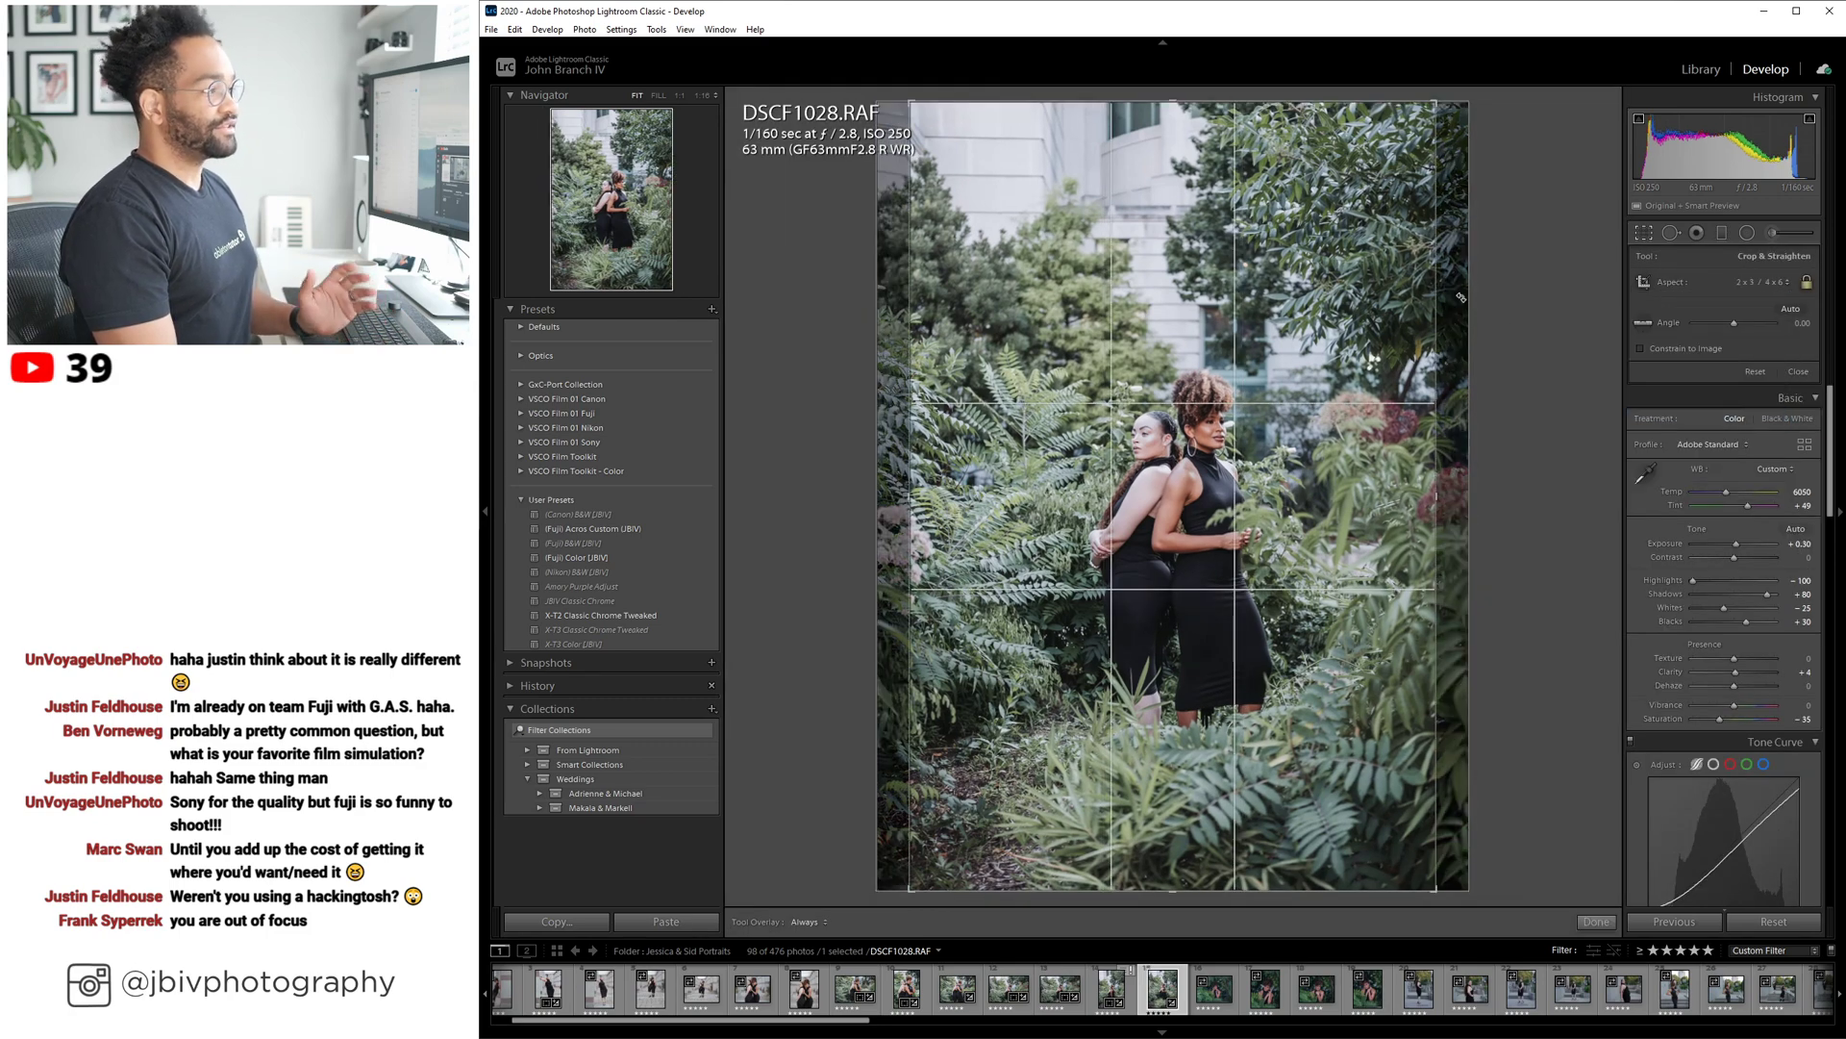
{"action": "left_click_drag", "start_coordinate": [1437, 100], "coordinate": [1396, 161]}
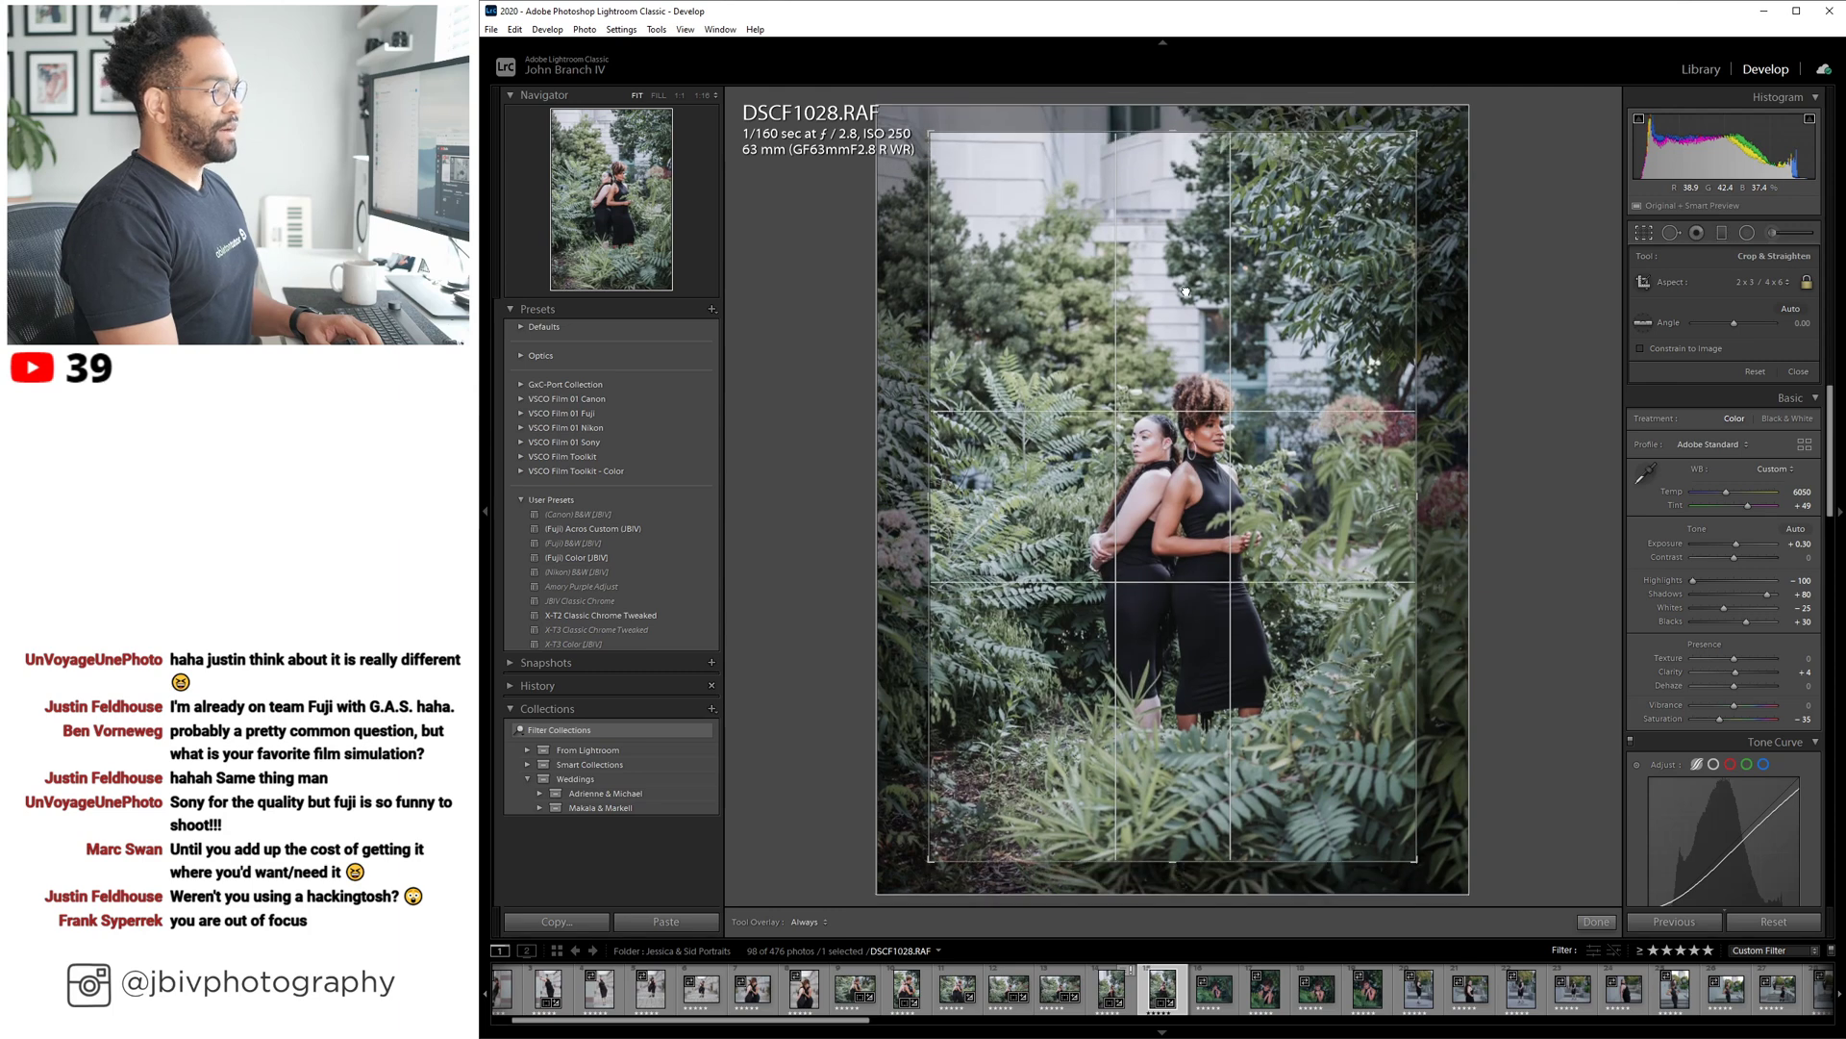
{"action": "key", "text": "Return"}
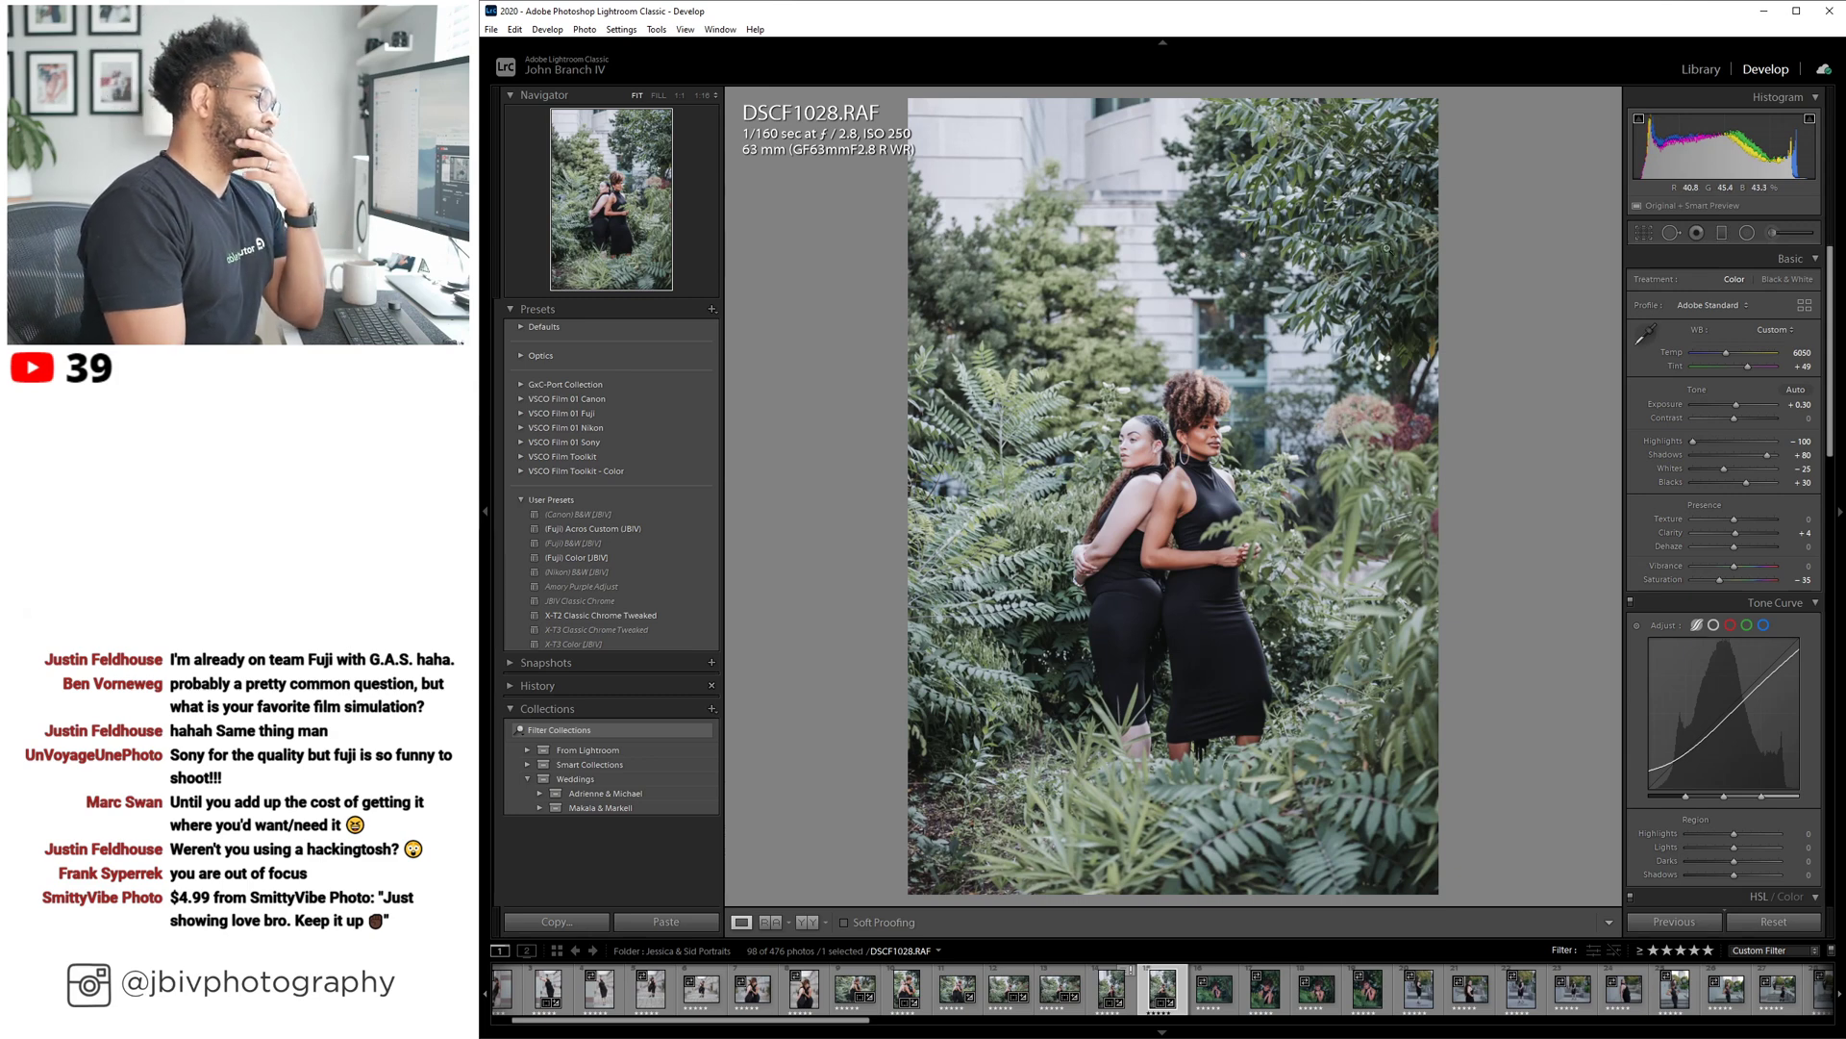
Pick DSCF1058.RAF, the portrait of the woman among dark green leaves, from the Library and open it in Develop.
{"action": "left_click", "coordinate": [1699, 71]}
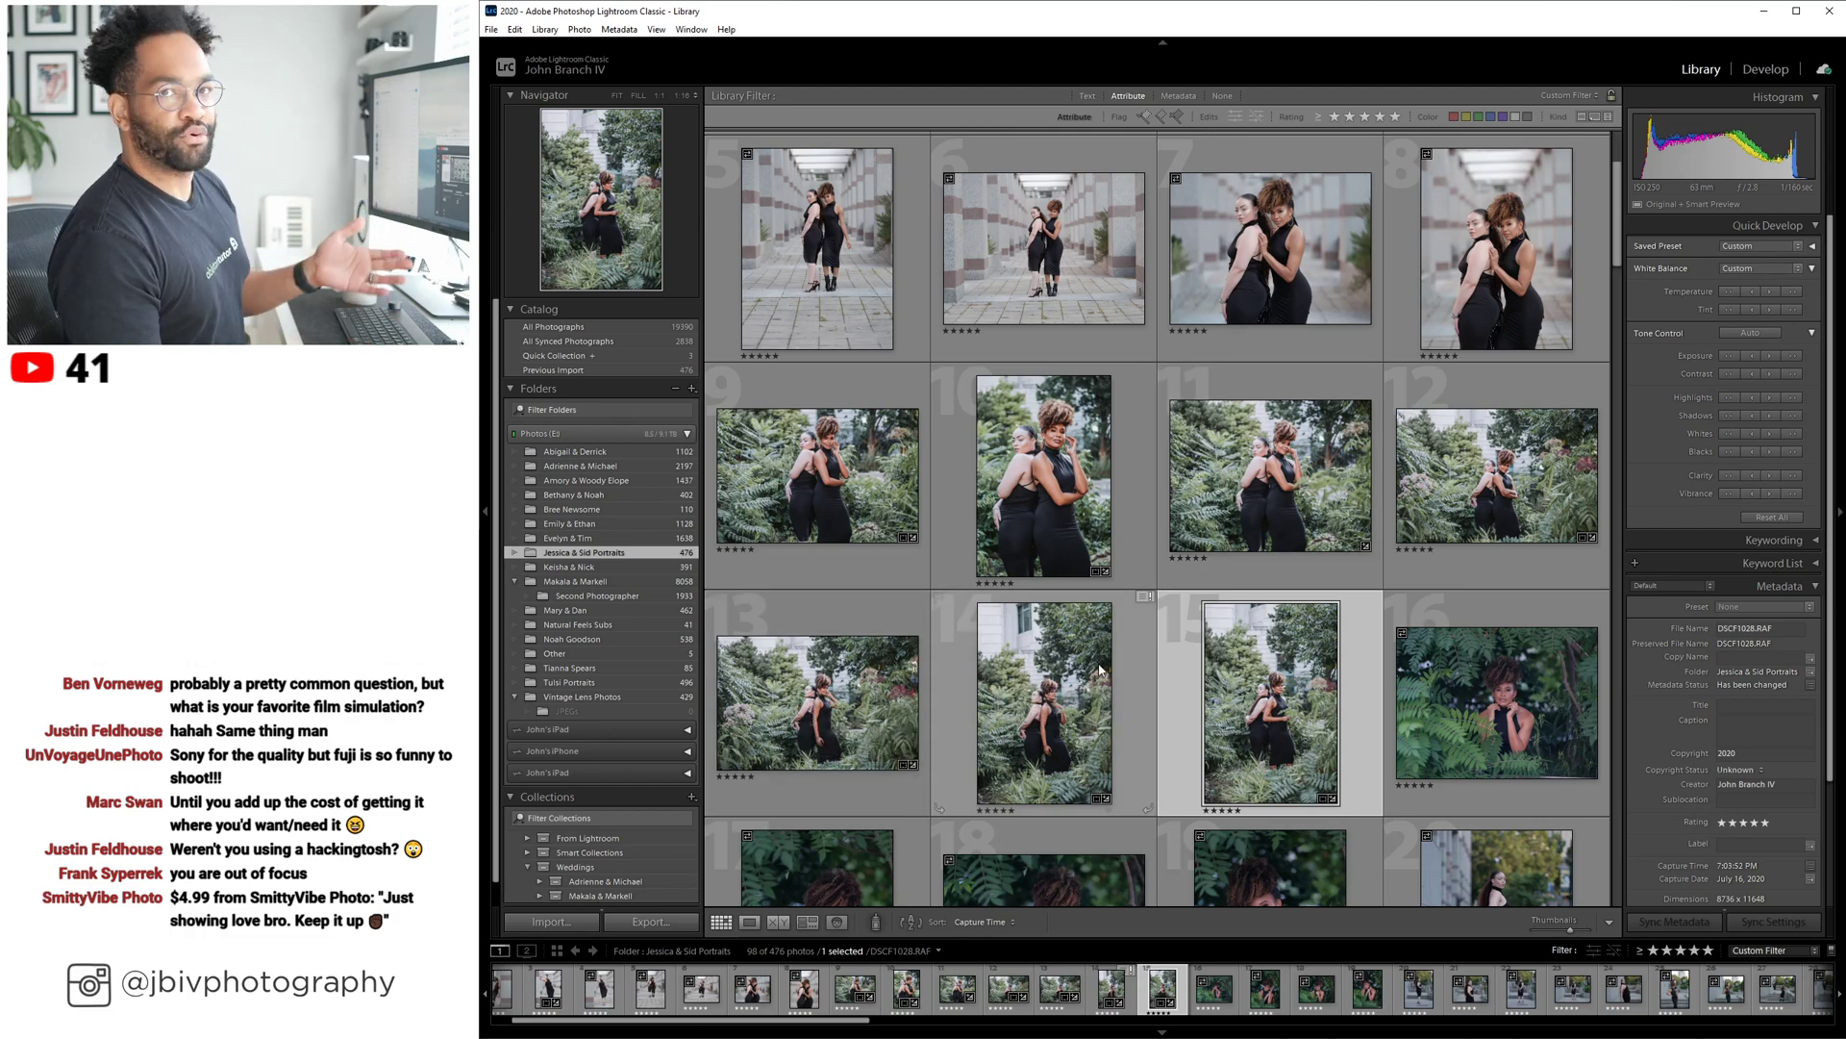
{"action": "scroll", "coordinate": [1098, 662], "scroll_direction": "down", "scroll_amount": 5}
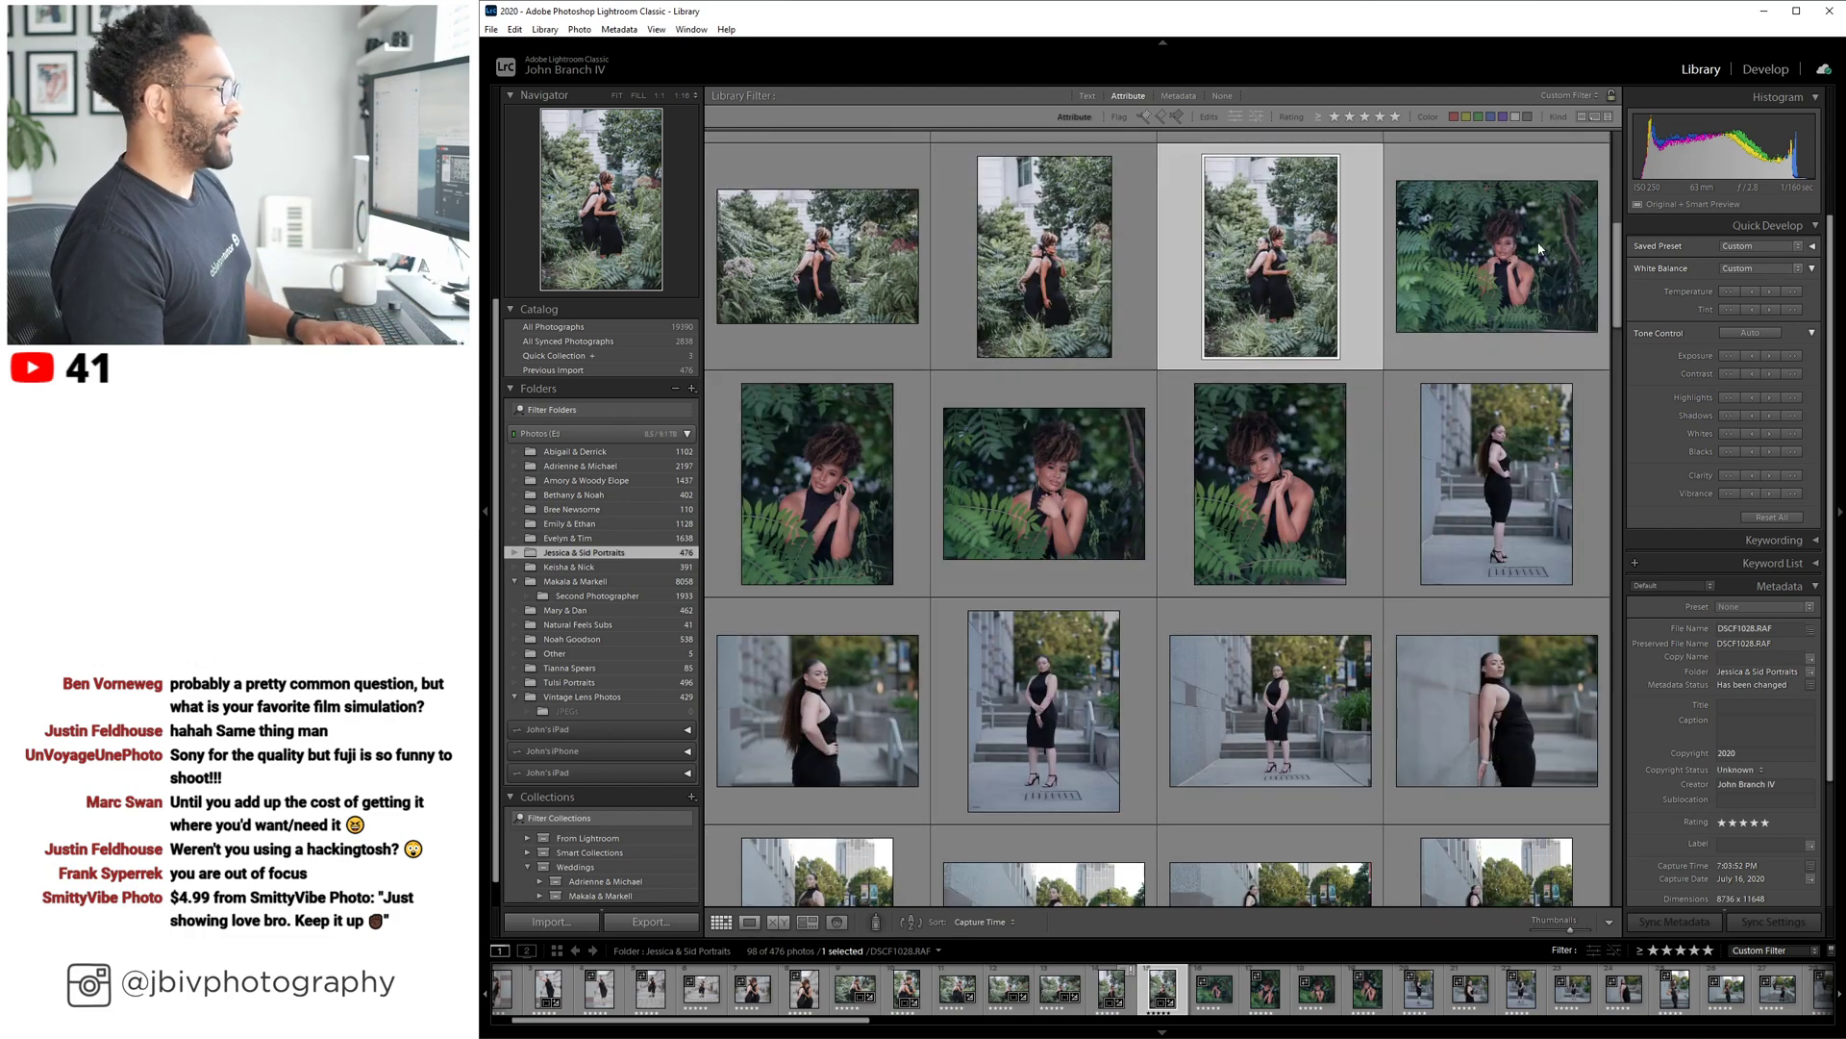
{"action": "left_click", "coordinate": [1496, 258]}
{"action": "left_click", "coordinate": [1763, 69]}
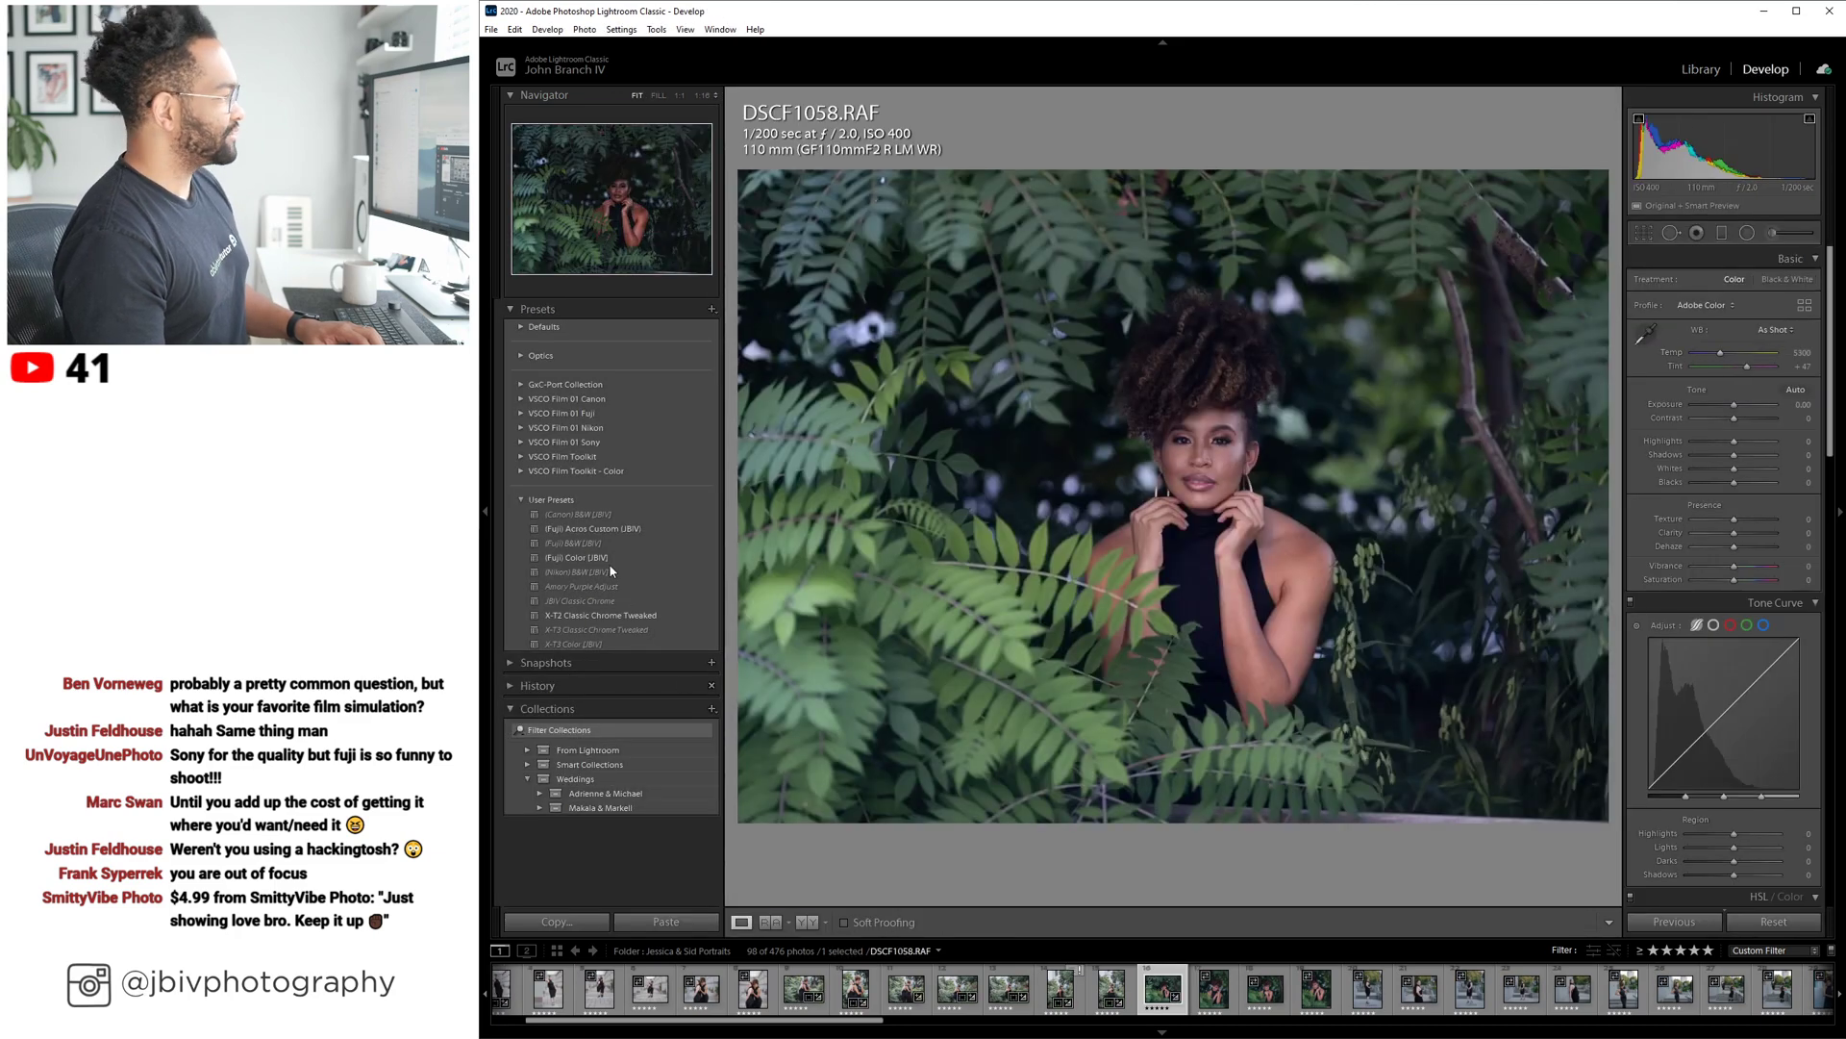
Apply the (Fuji) Color [JBIV] preset to DSCF1058.RAF and set Exposure to +1.00, Saturation to -30 and Temp to 5600.
{"action": "left_click", "coordinate": [575, 557]}
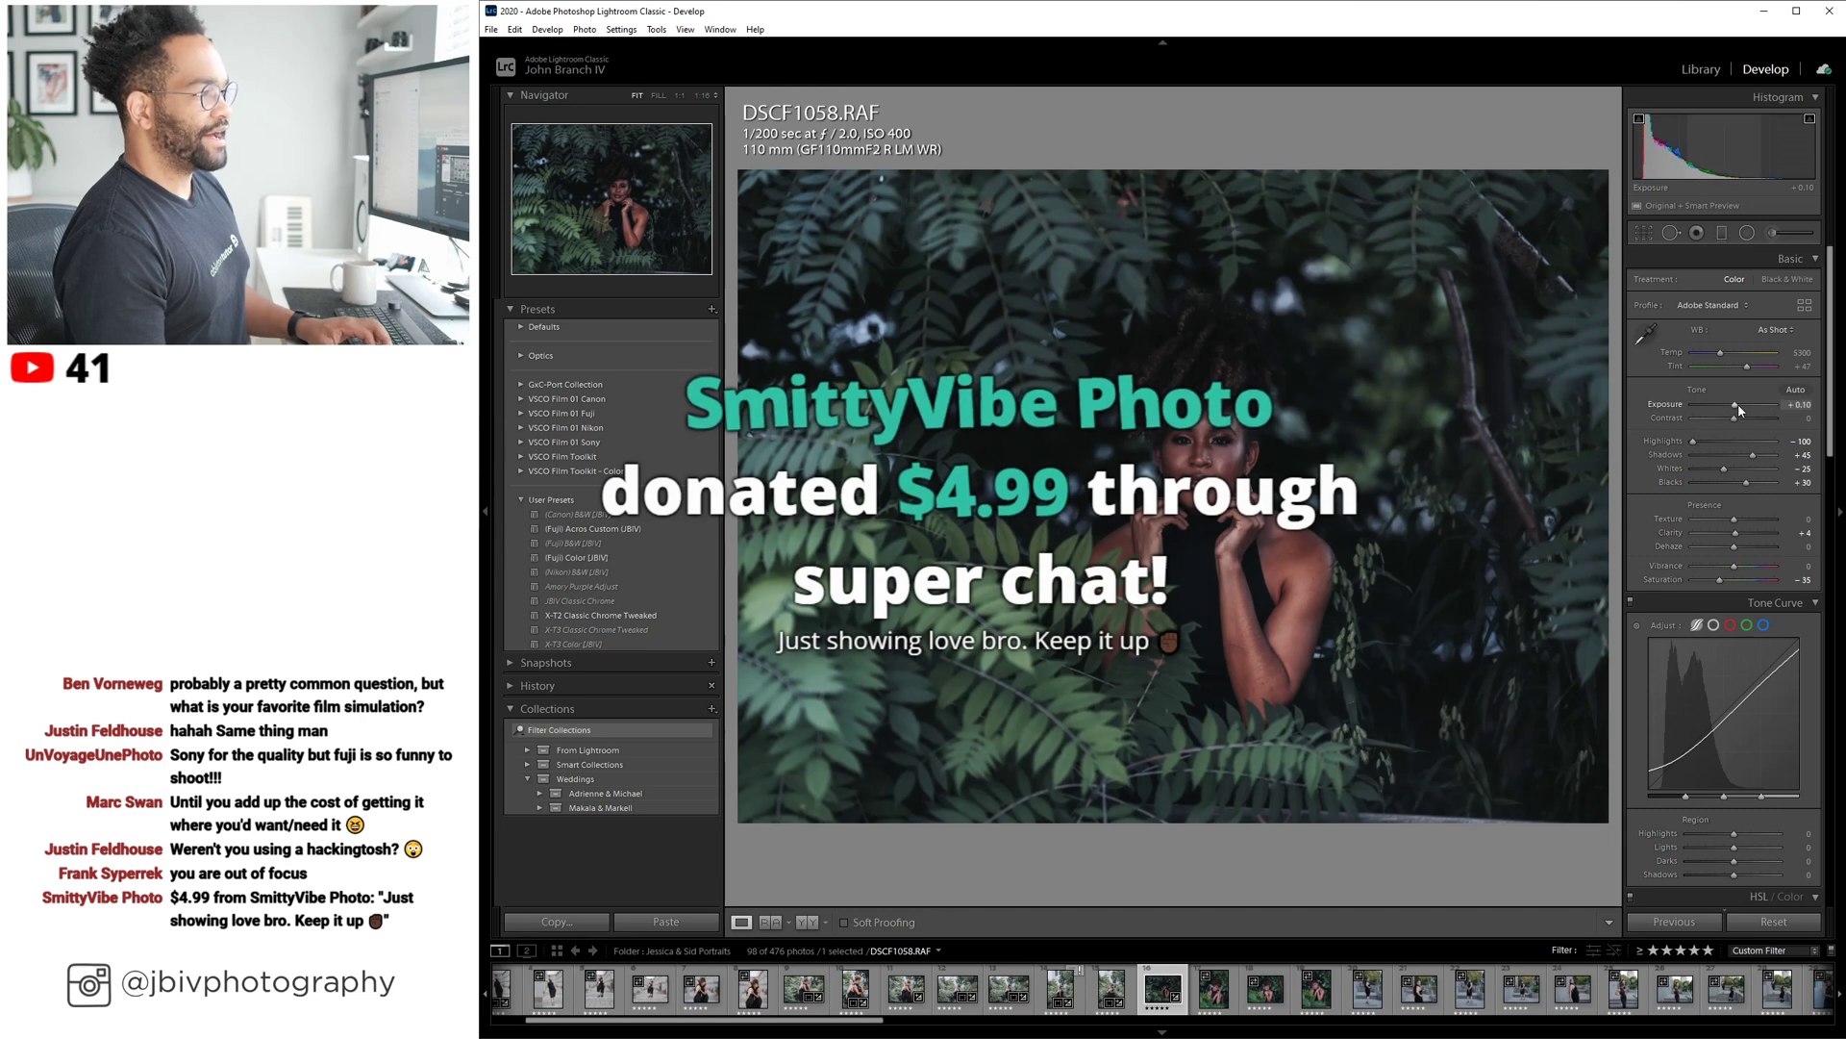
{"action": "left_click_drag", "start_coordinate": [1734, 404], "coordinate": [1742, 407]}
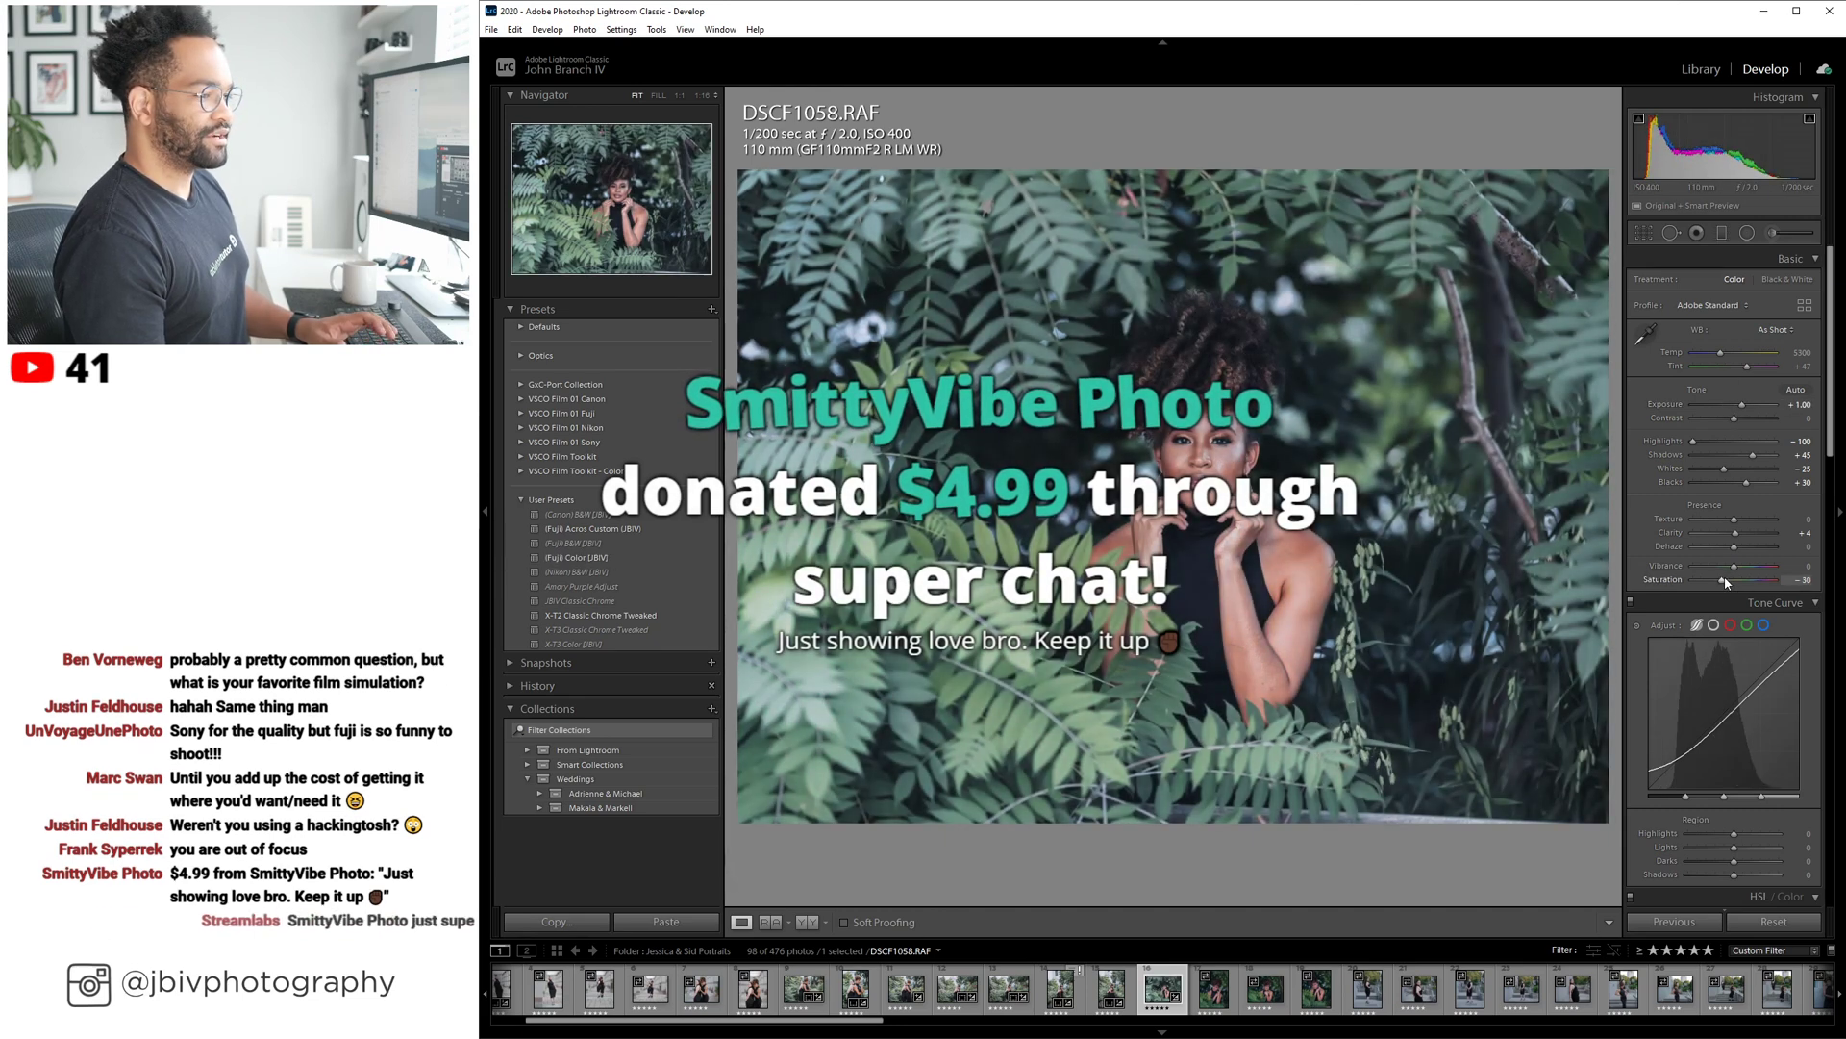
{"action": "left_click_drag", "start_coordinate": [1724, 579], "coordinate": [1725, 580]}
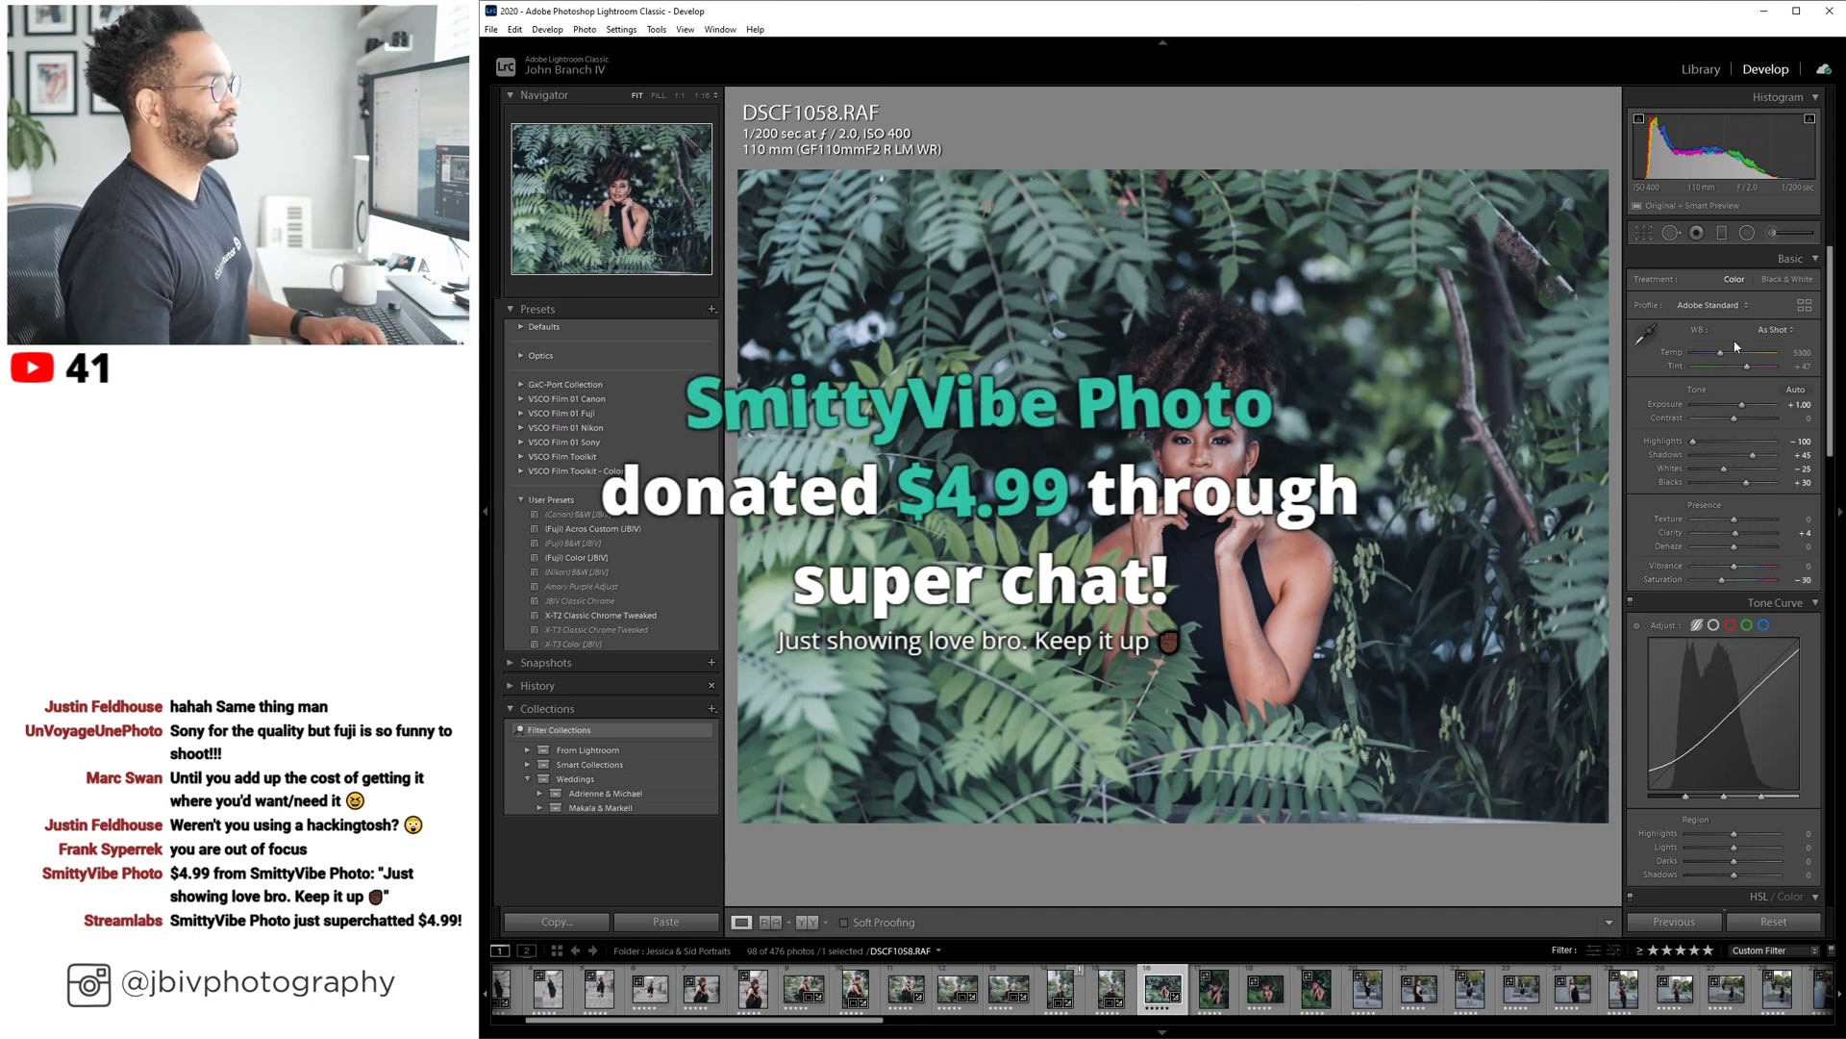
{"action": "left_click_drag", "start_coordinate": [1720, 353], "coordinate": [1727, 353]}
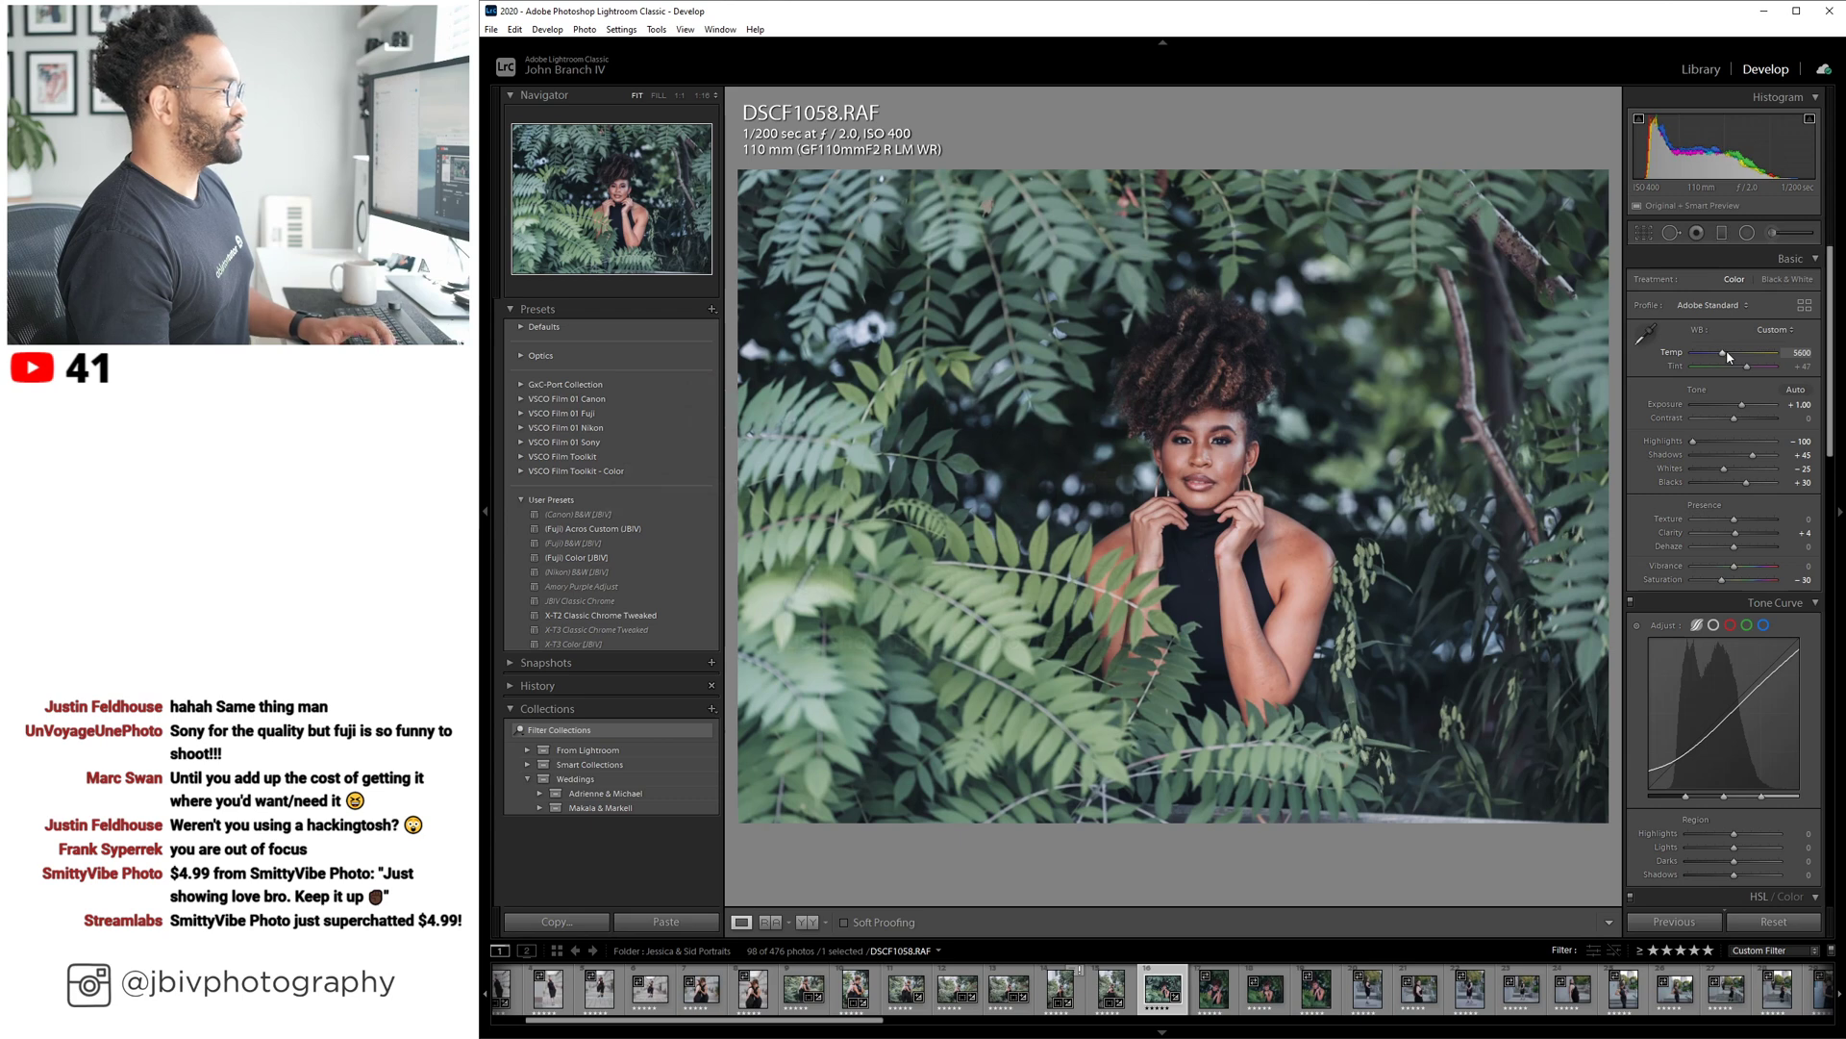
Crop DSCF1058.RAF to 2 x 3 / 4 x 6, tightened around the woman, and set Temp to 5750 and Exposure to +1.10.
{"action": "left_click", "coordinate": [1644, 233]}
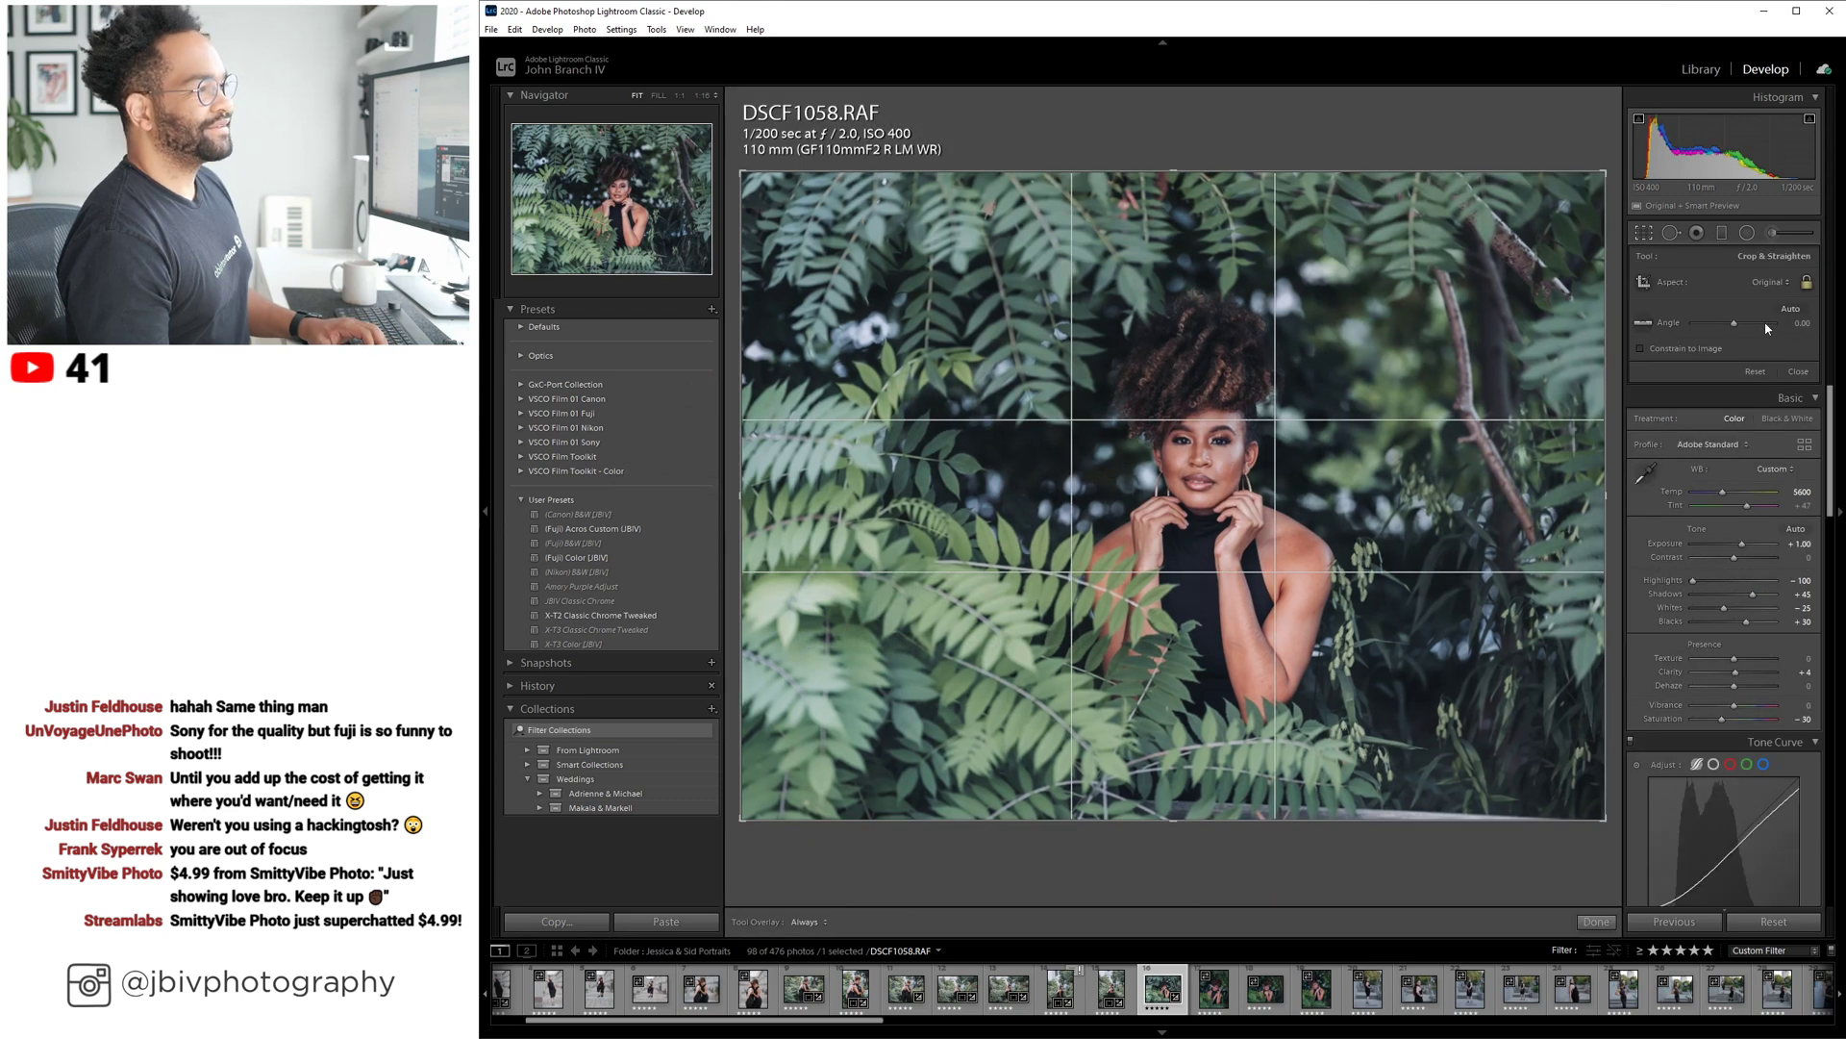
{"action": "left_click", "coordinate": [1763, 282]}
{"action": "left_click", "coordinate": [1649, 415]}
{"action": "mouse_move", "coordinate": [1208, 286]}
{"action": "left_mouse_down"}
{"action": "mouse_move", "coordinate": [1206, 310]}
{"action": "mouse_move", "coordinate": [1220, 304]}
{"action": "left_mouse_up"}
{"action": "key", "text": "Return"}
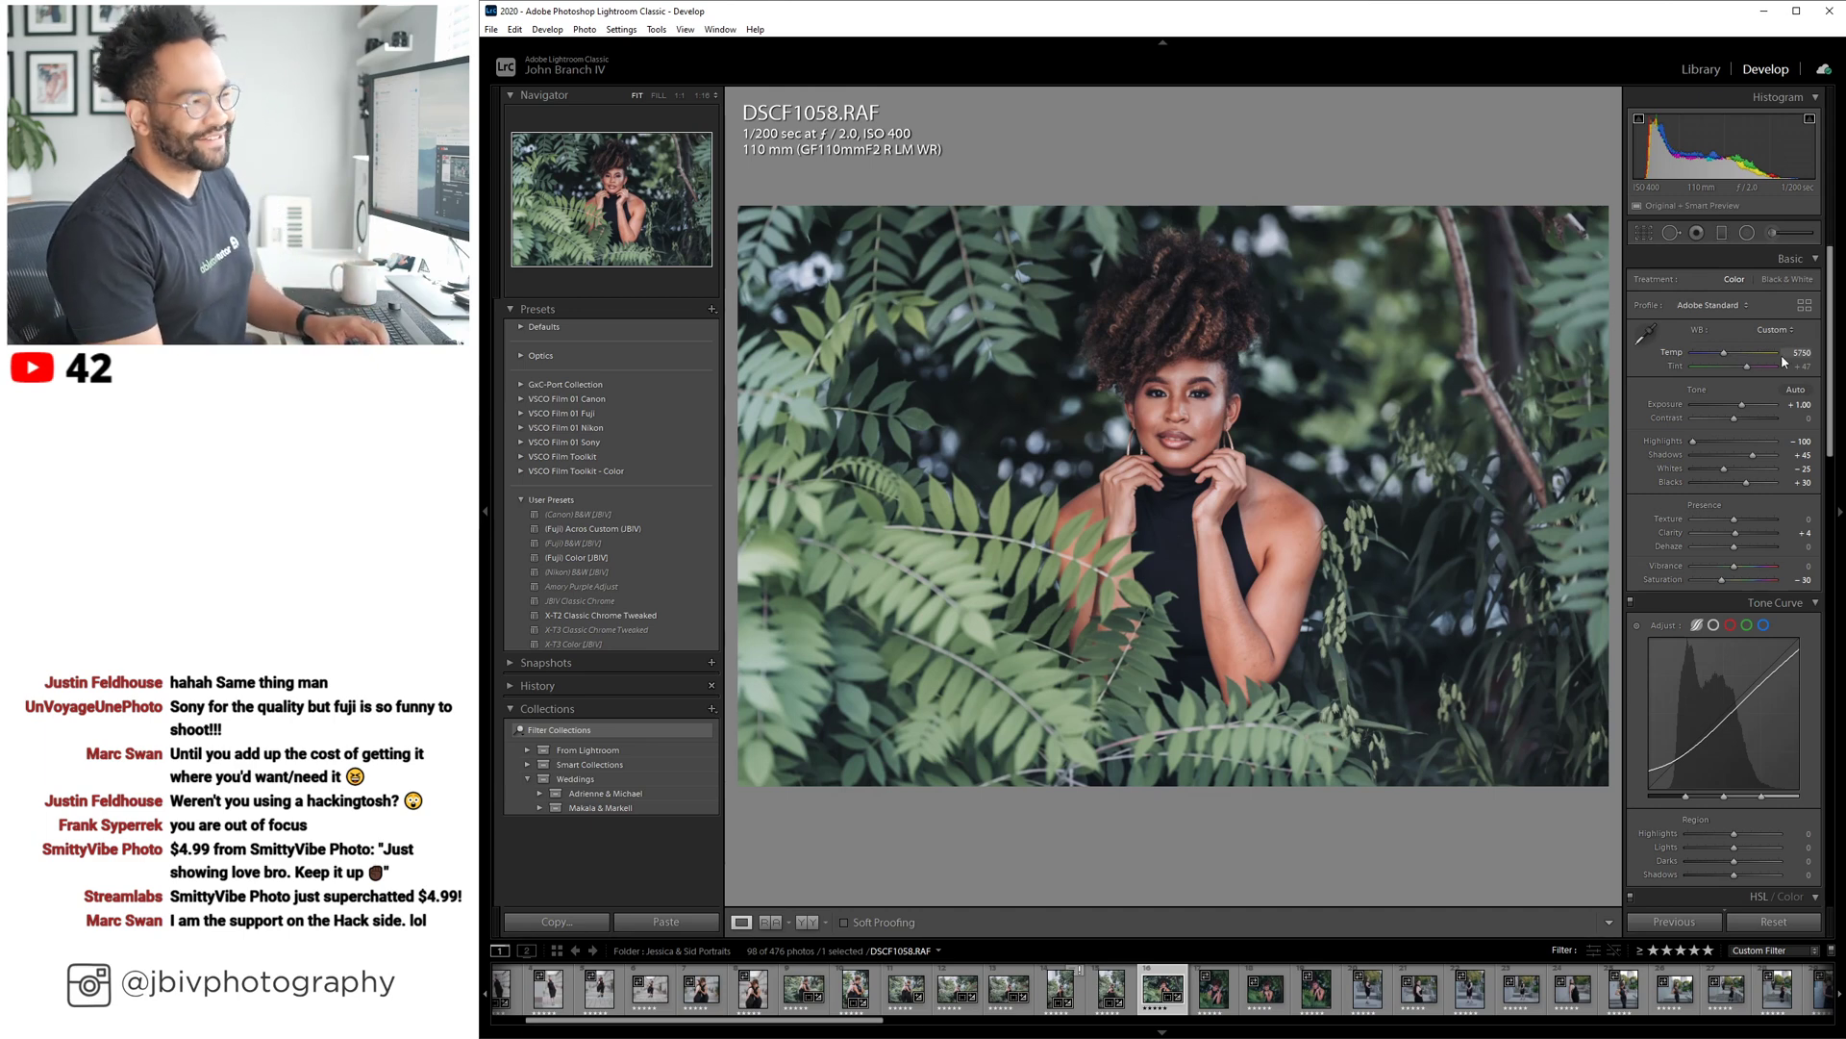
{"action": "left_click_drag", "start_coordinate": [1741, 408], "coordinate": [1743, 409]}
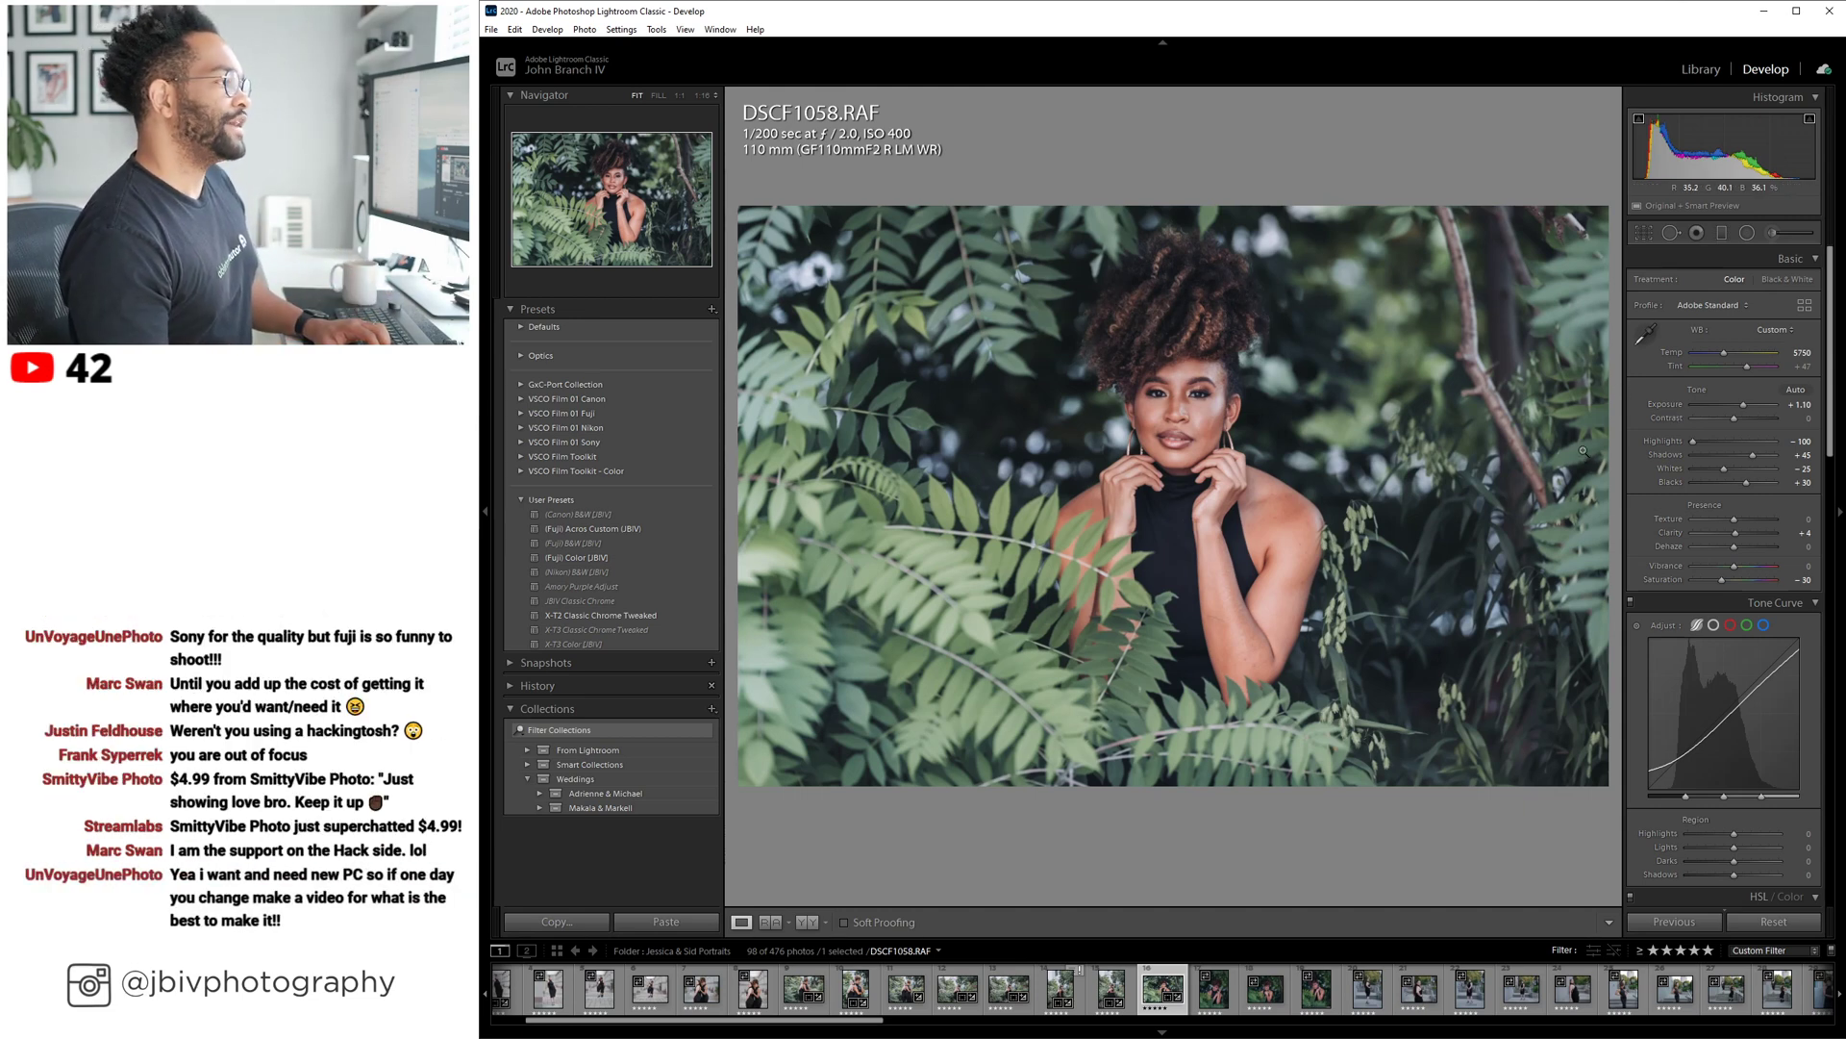
Add the next three portraits in the green leaves to the Library selection and synchronize DSCF1058.RAF's develop settings to them.
{"action": "left_click", "coordinate": [1699, 69]}
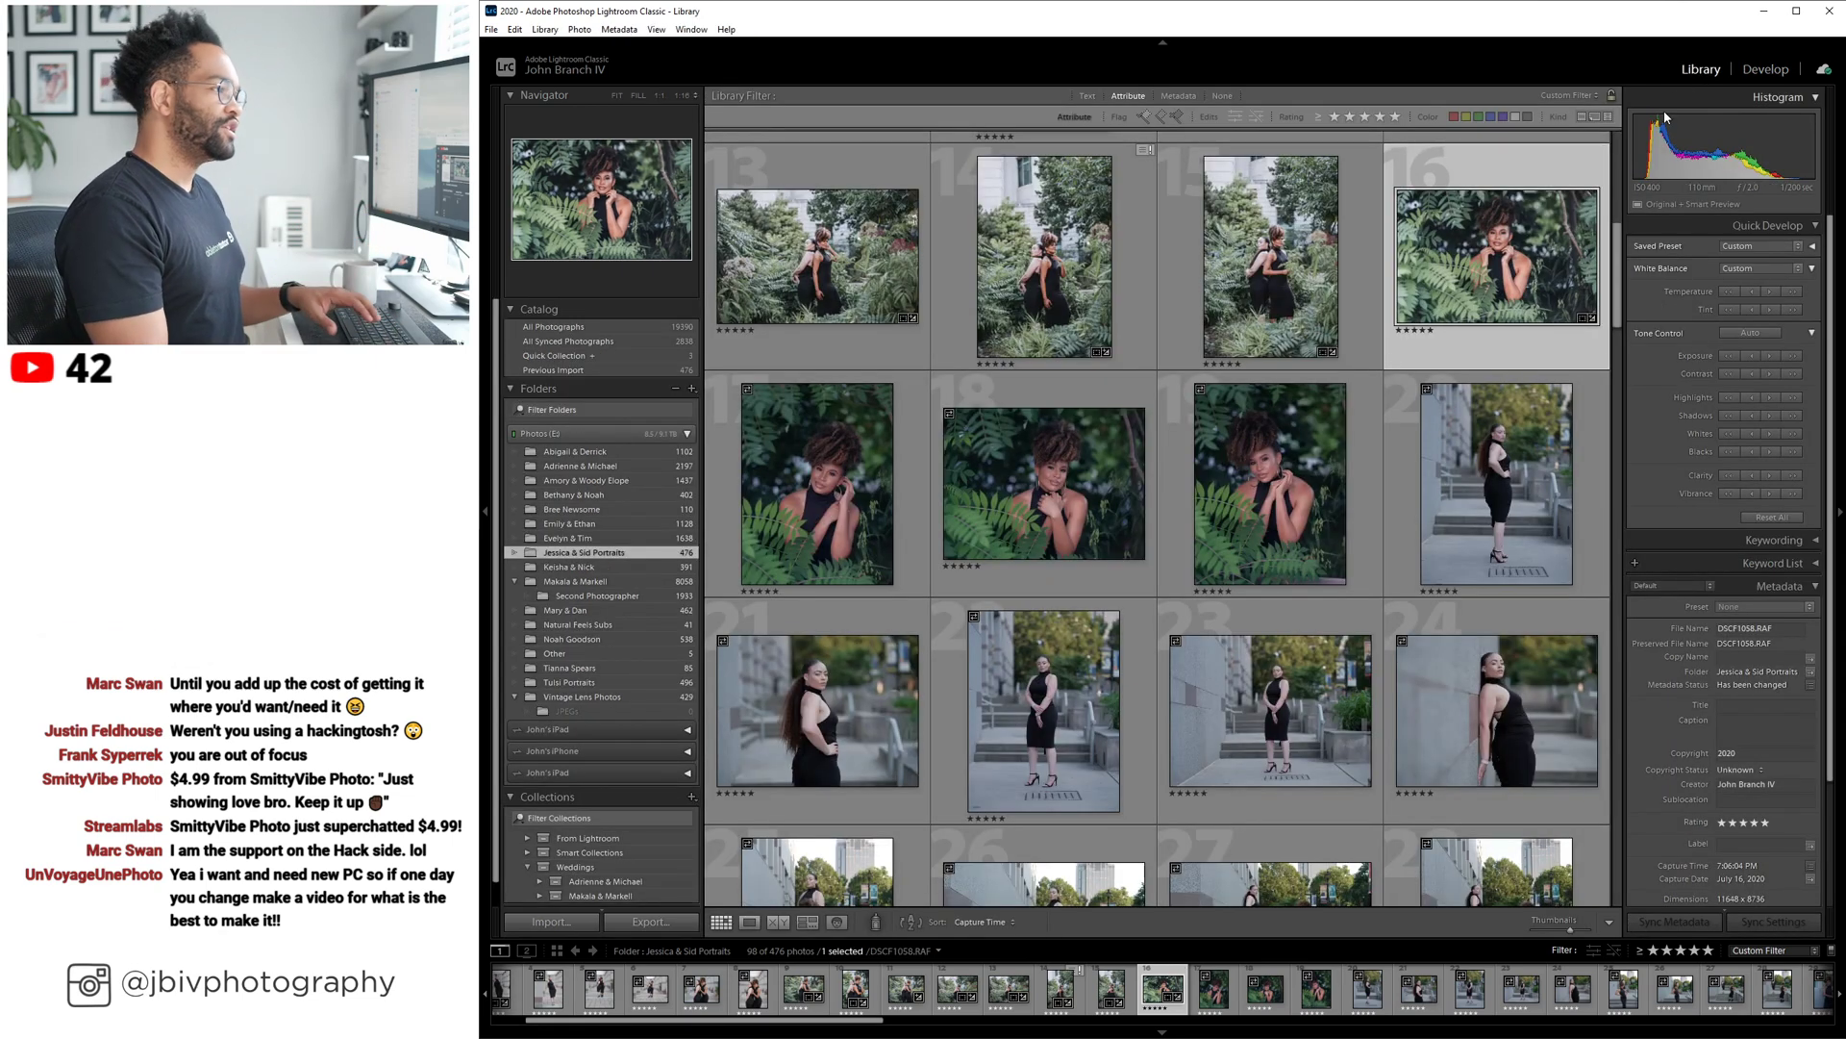
{"action": "left_click", "coordinate": [1279, 500], "text": "shift"}
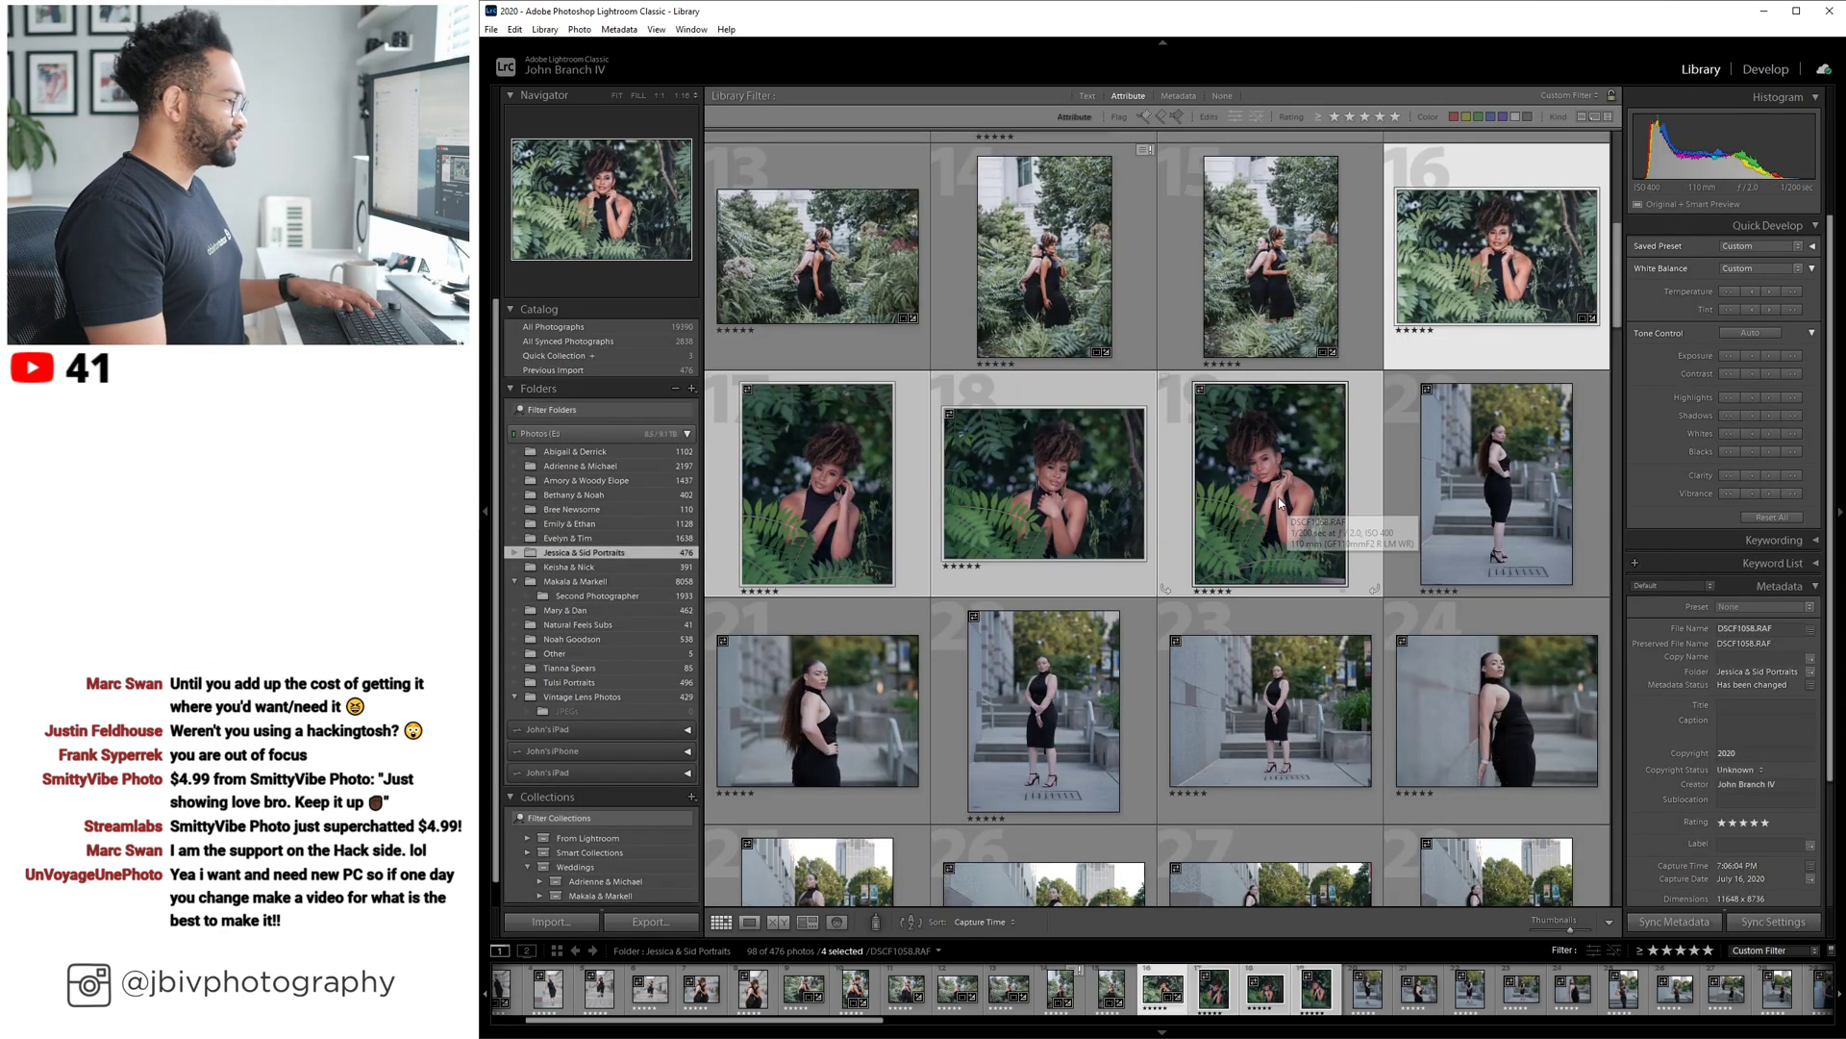
{"action": "left_click", "coordinate": [1774, 921]}
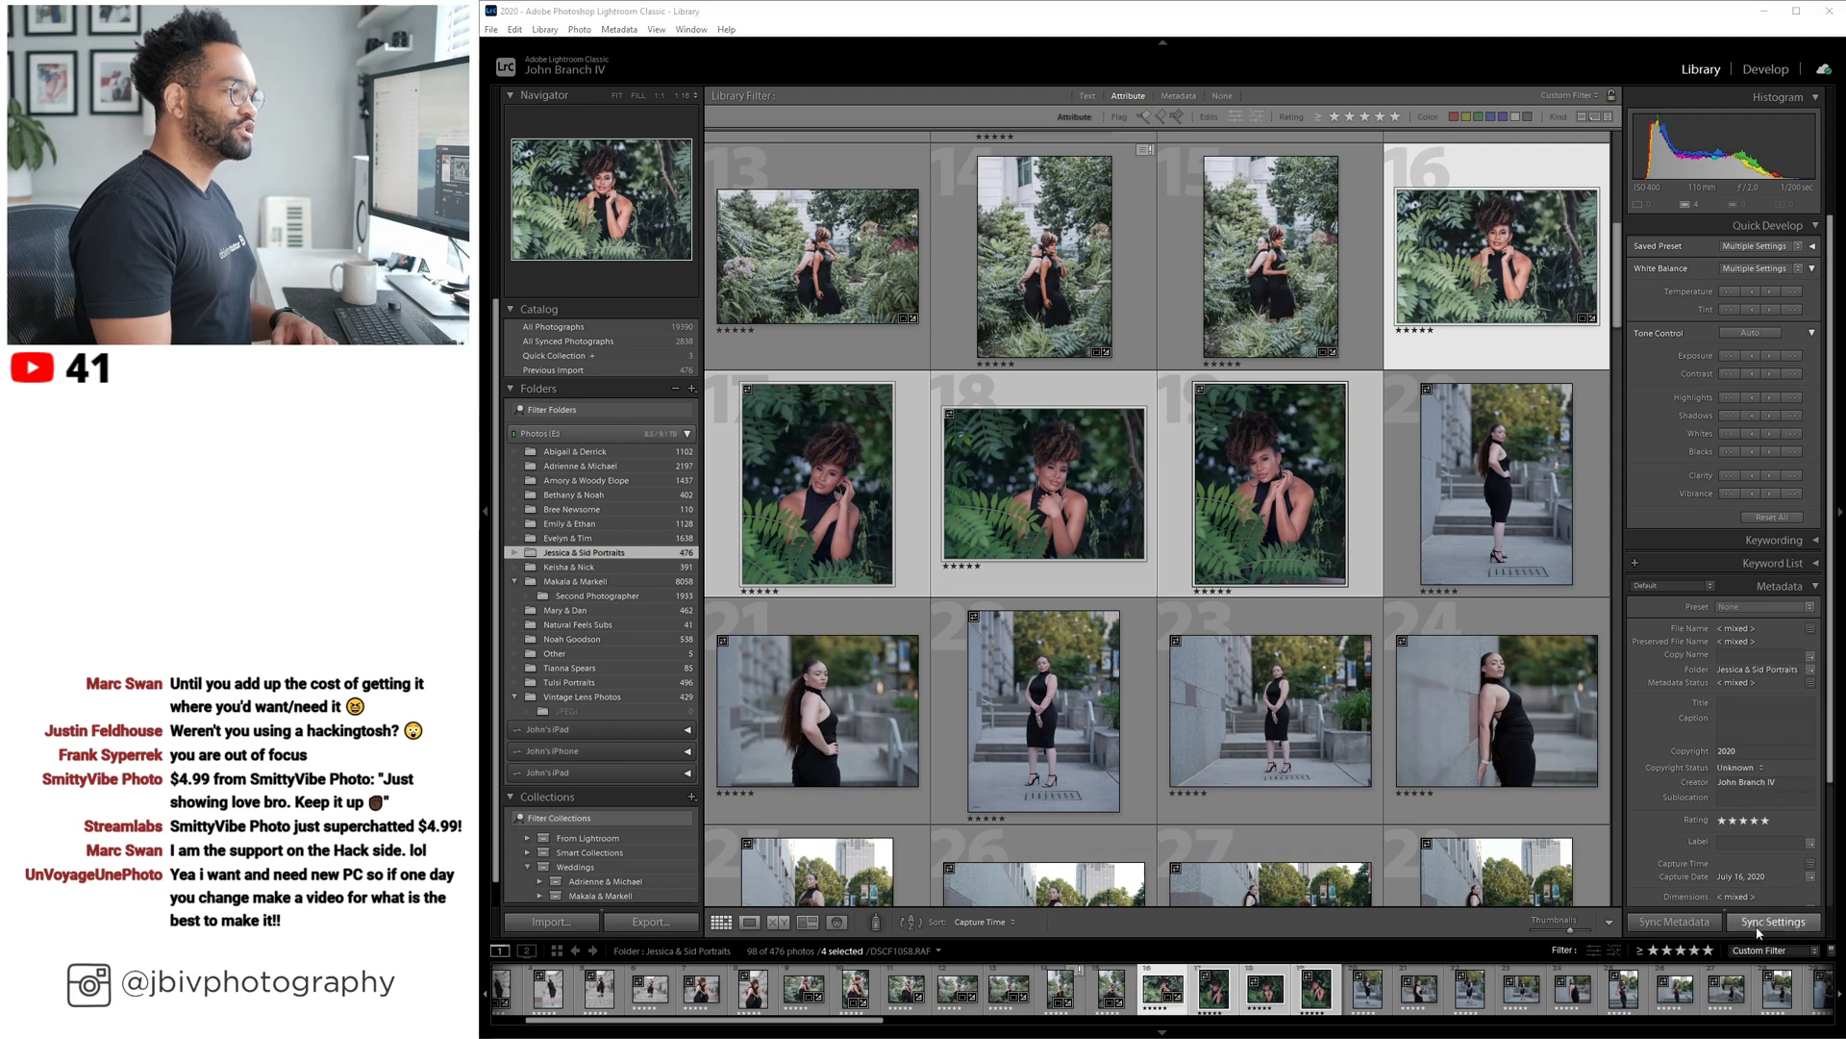
{"action": "left_click", "coordinate": [1499, 829]}
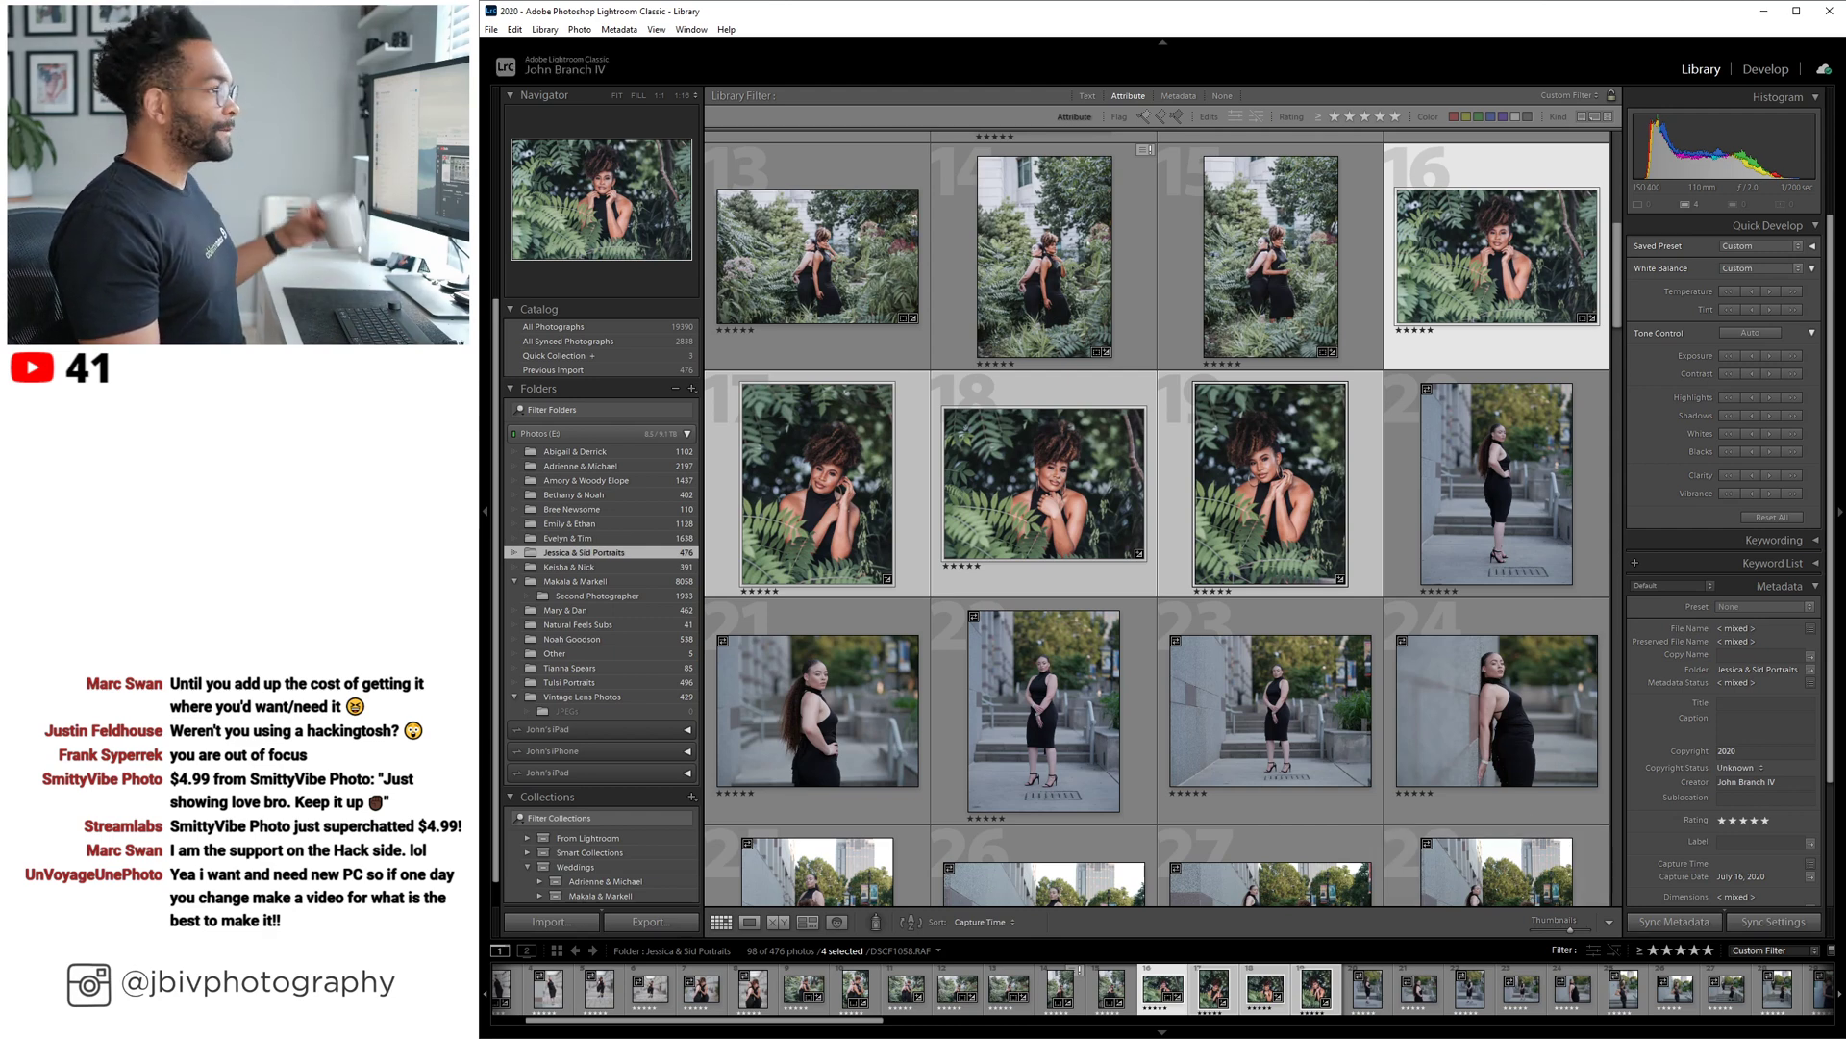
Set DSCF1058.RAF's Temp to 5550 and Tint to +52, and synchronize its settings to the other three selected portraits again.
{"action": "left_click", "coordinate": [1765, 69]}
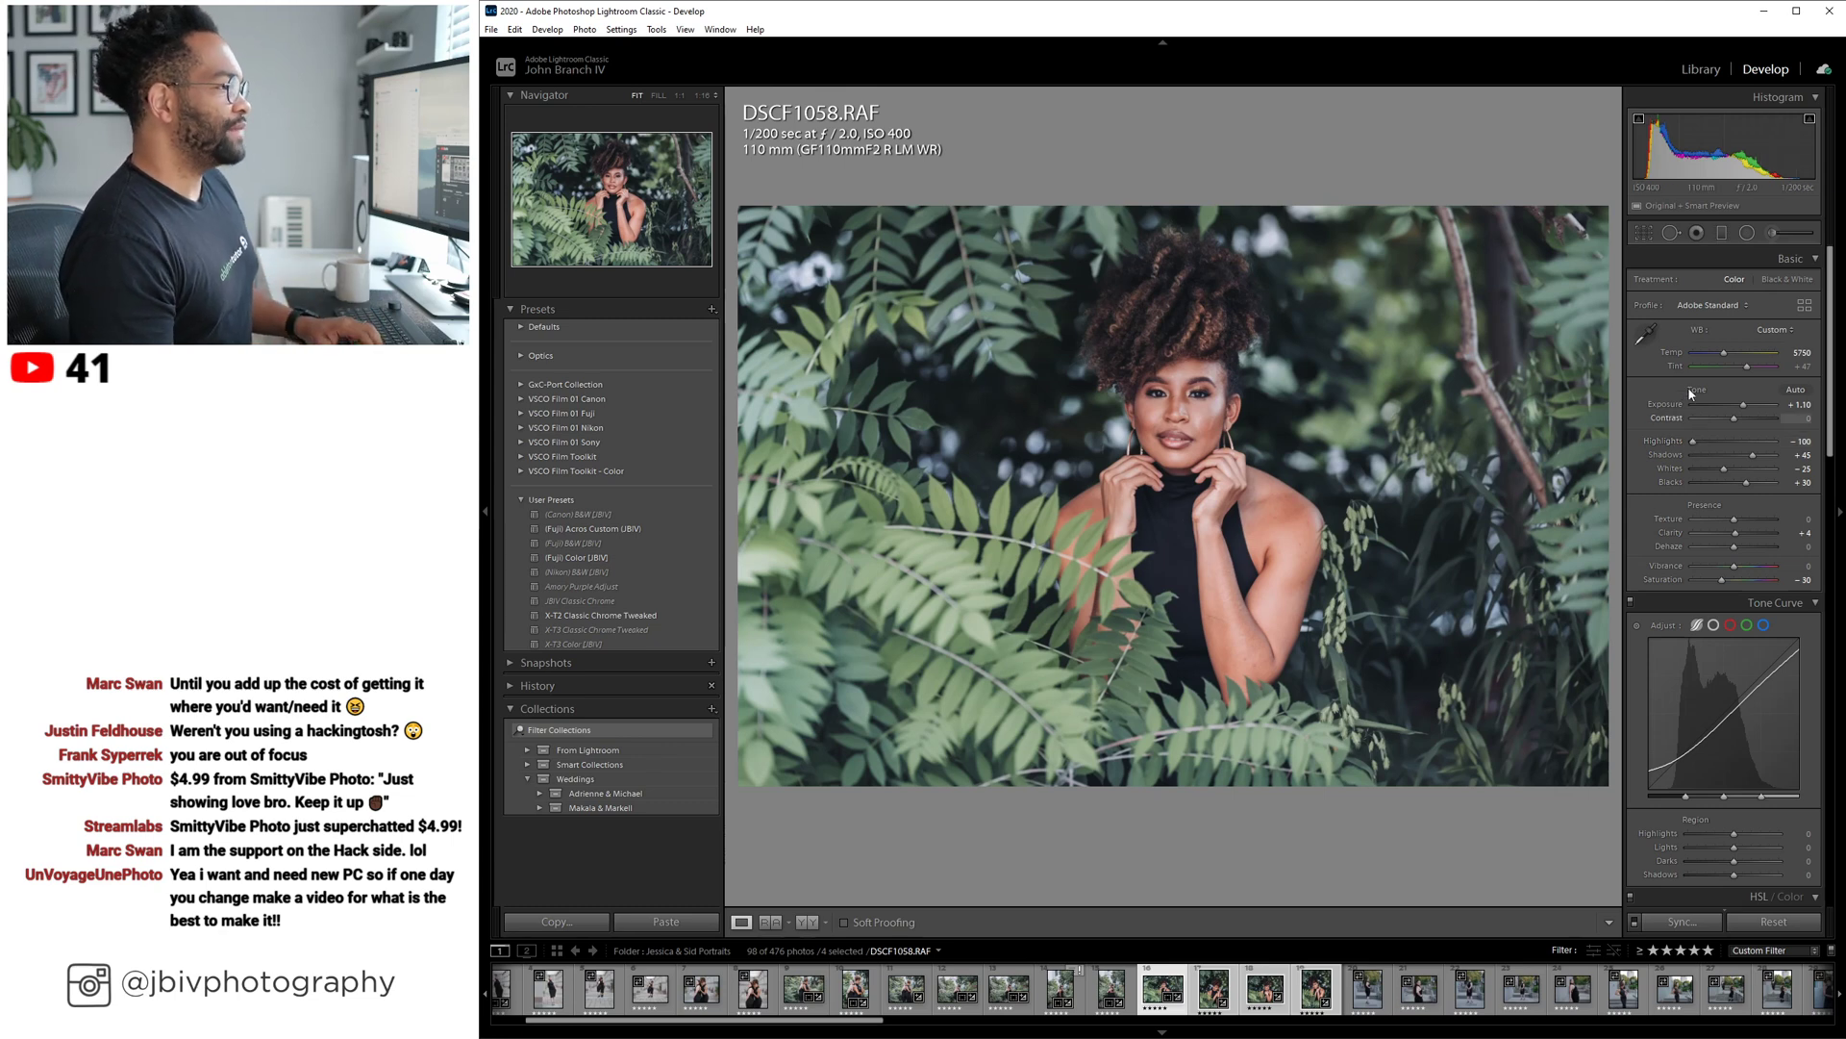
{"action": "left_click_drag", "start_coordinate": [1742, 363], "coordinate": [1743, 371]}
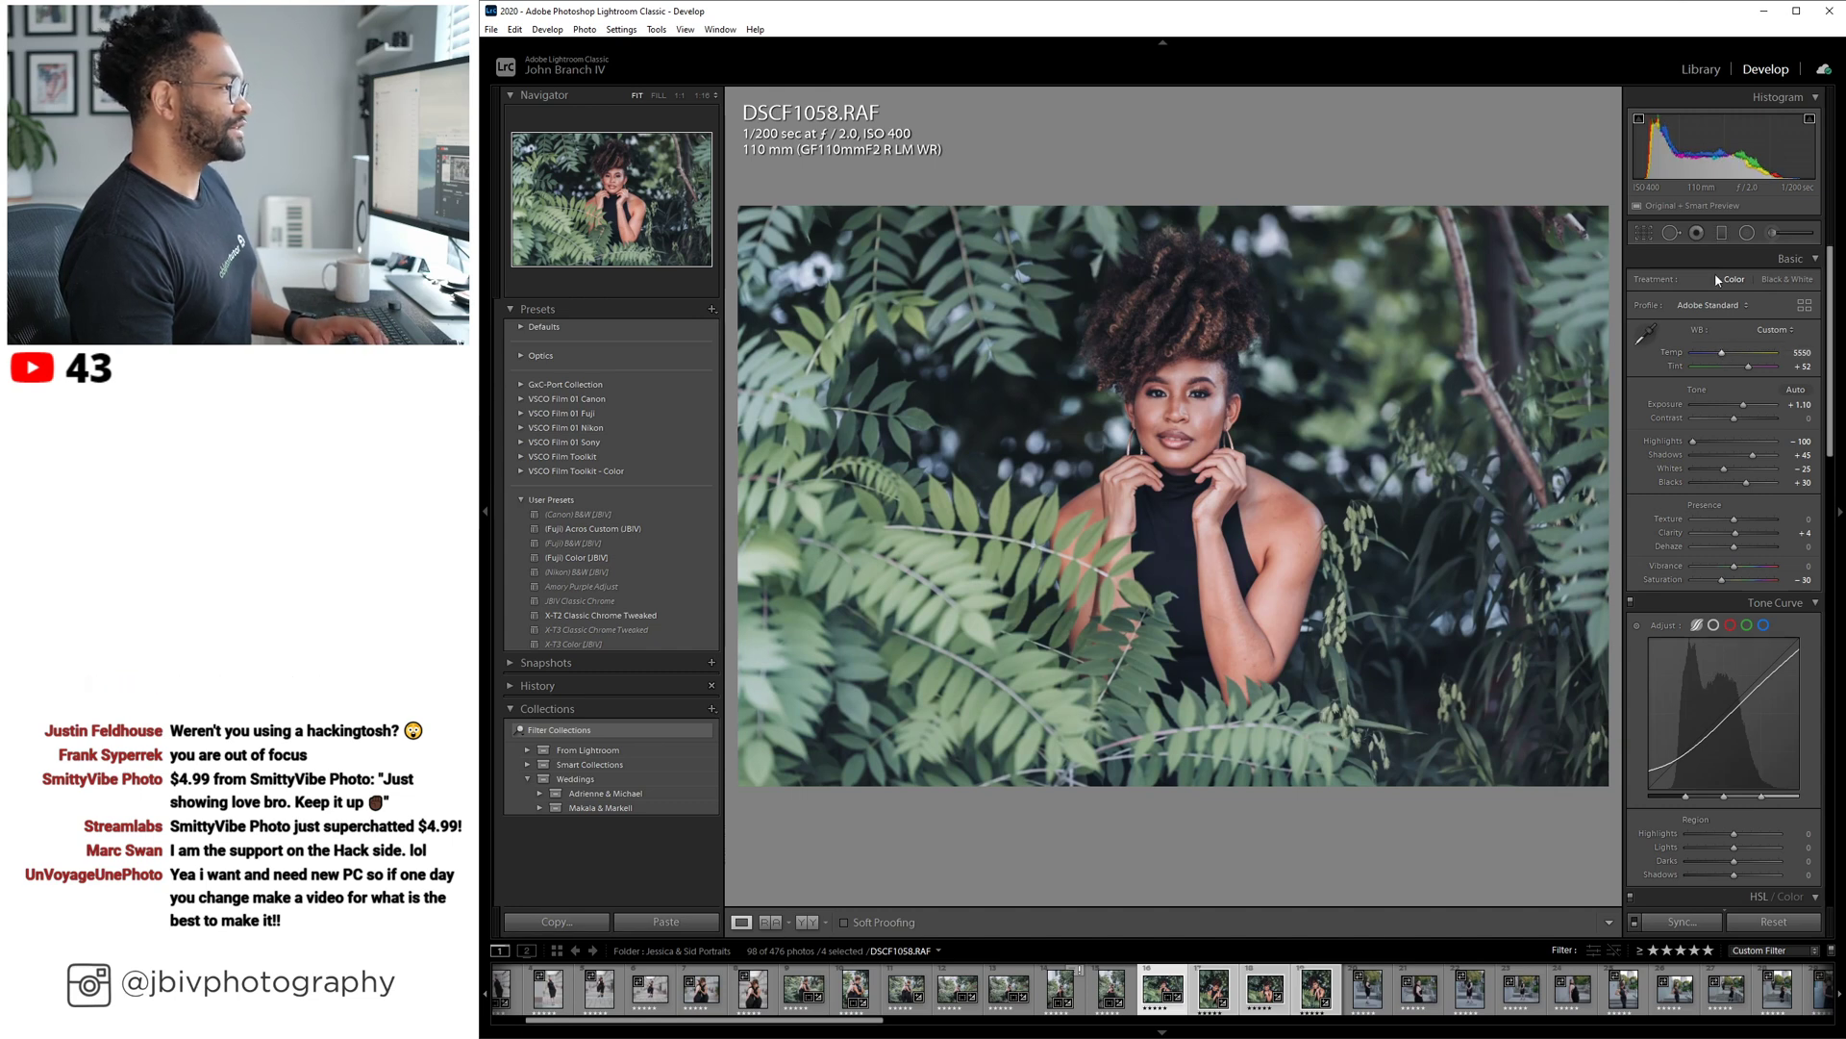
{"action": "left_click", "coordinate": [1692, 73]}
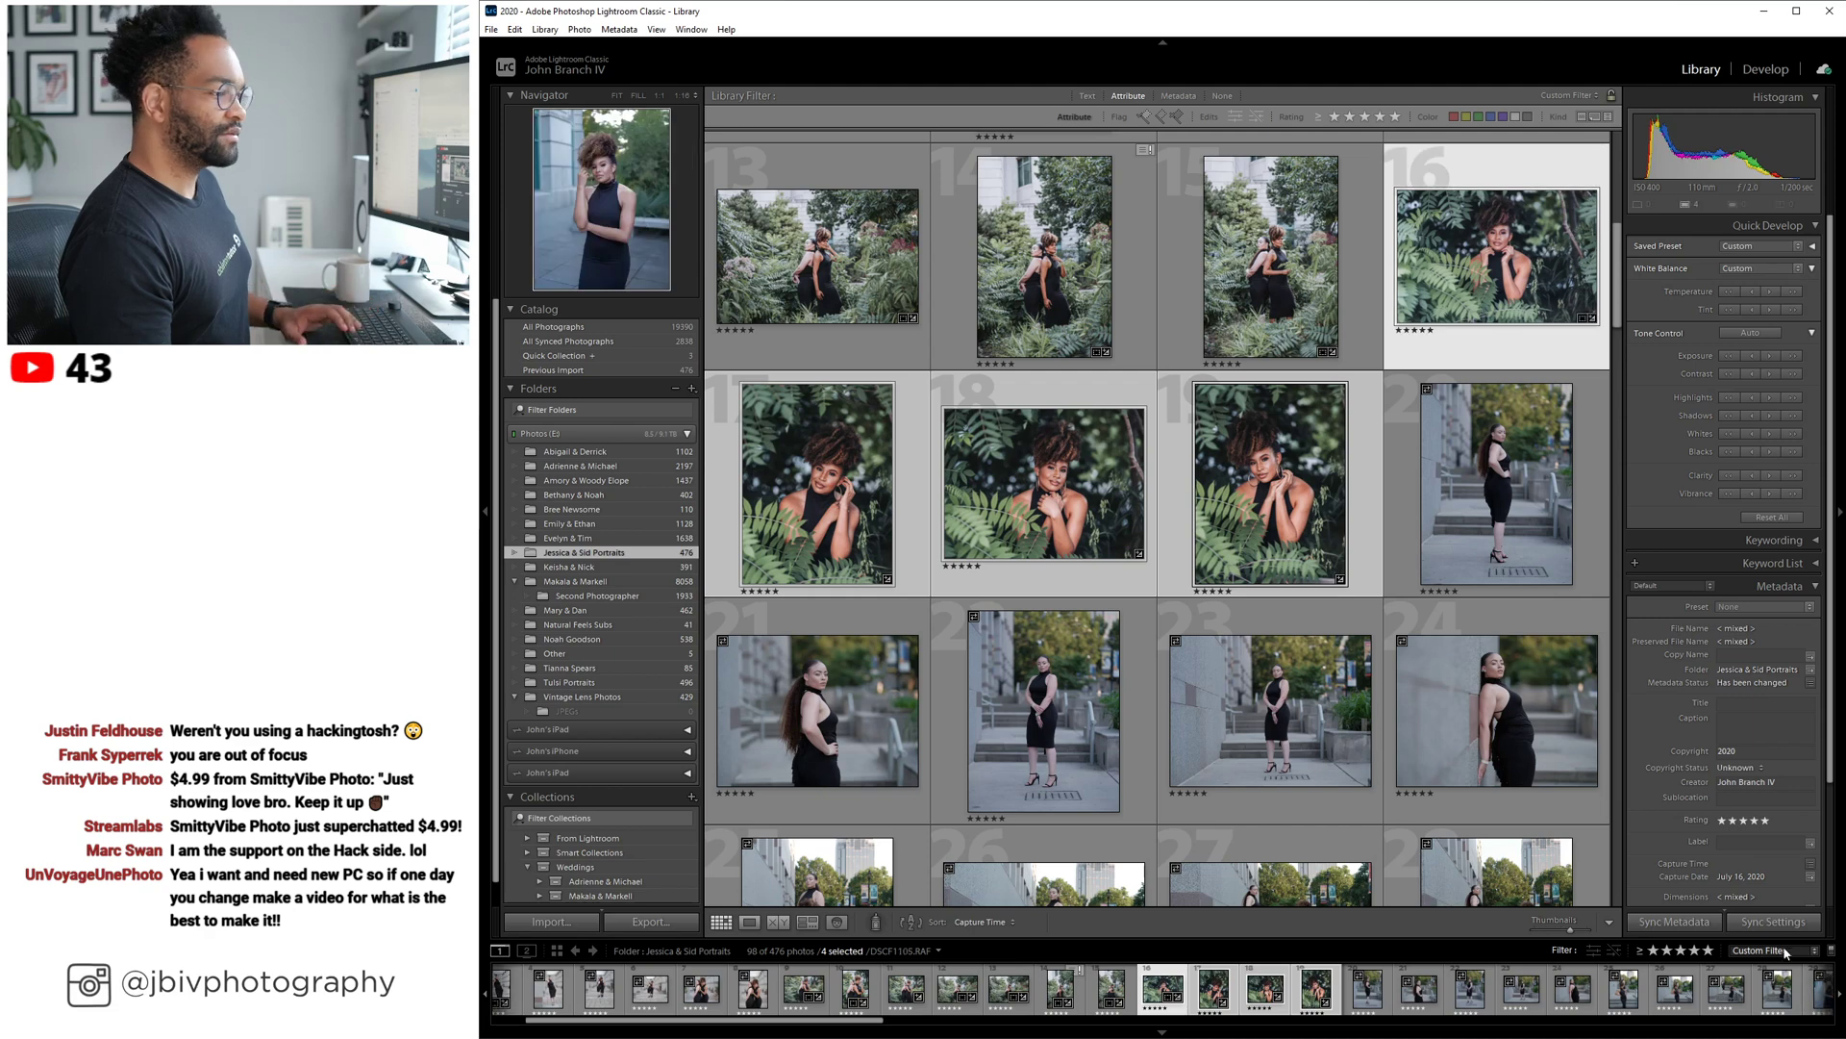
{"action": "left_click", "coordinate": [1768, 921]}
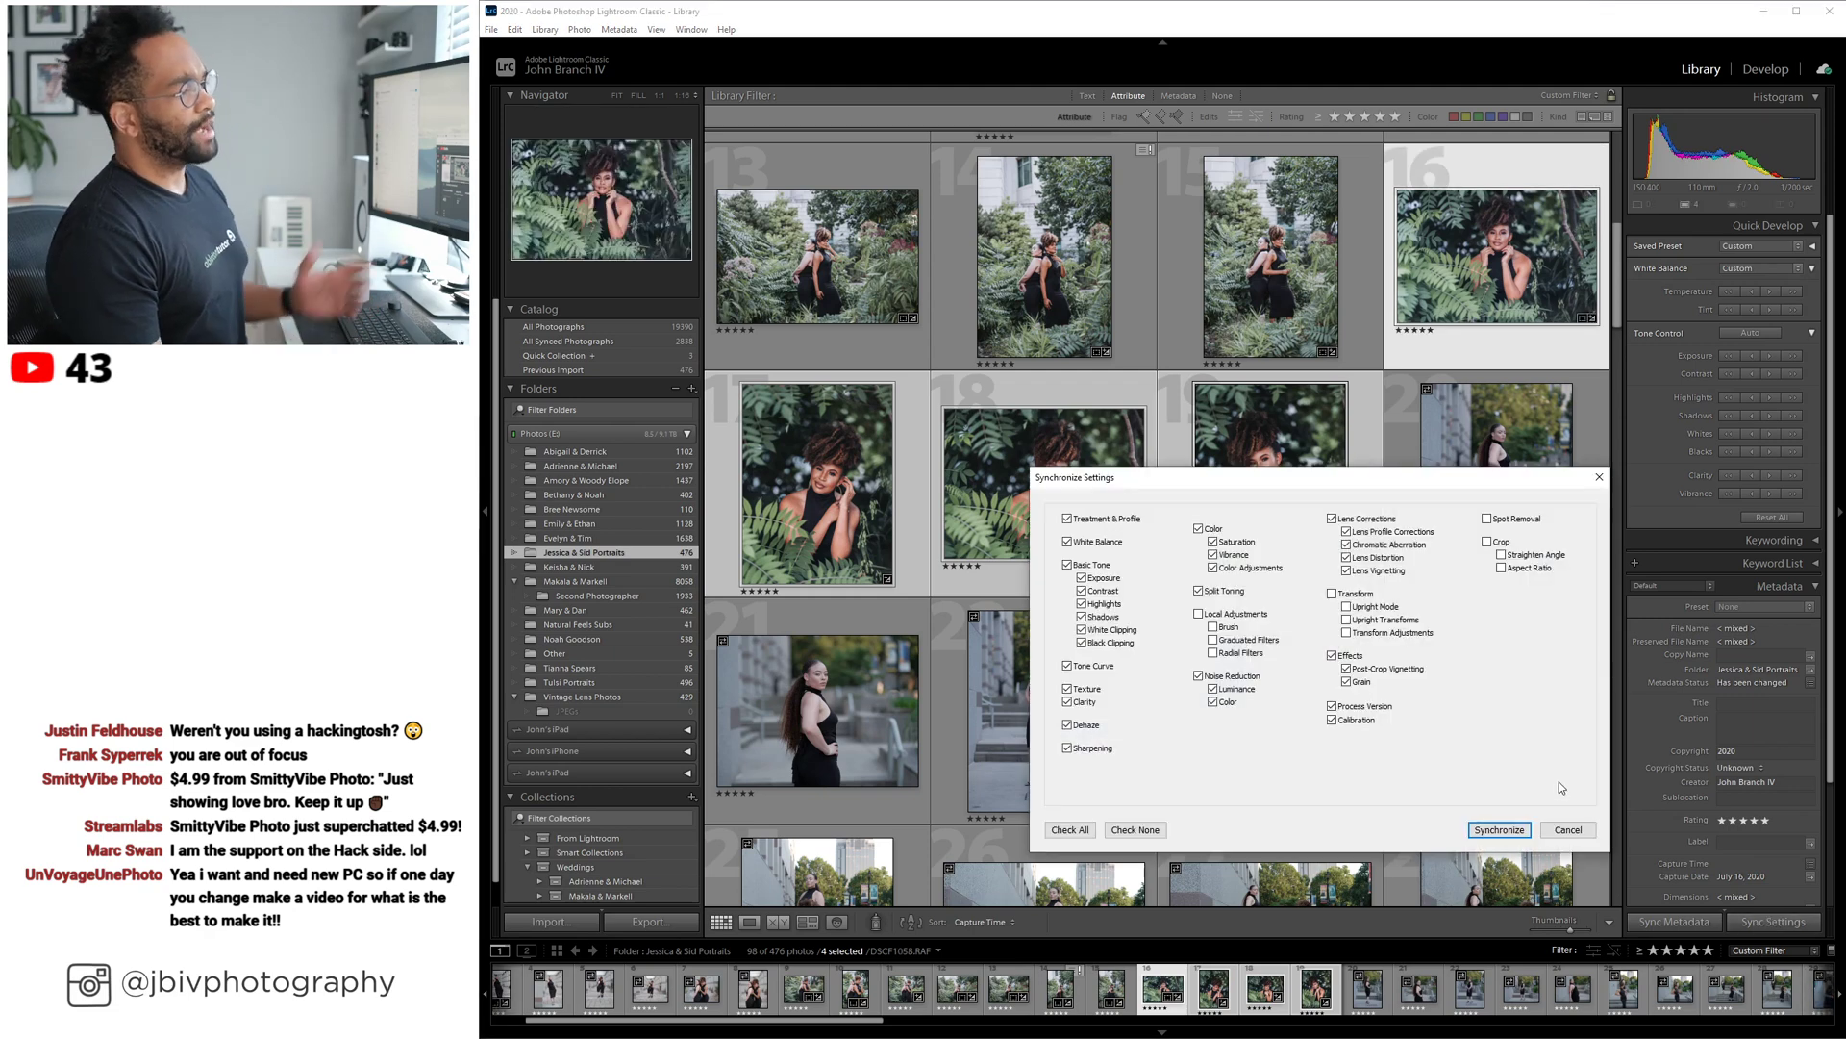
{"action": "left_click", "coordinate": [1498, 830]}
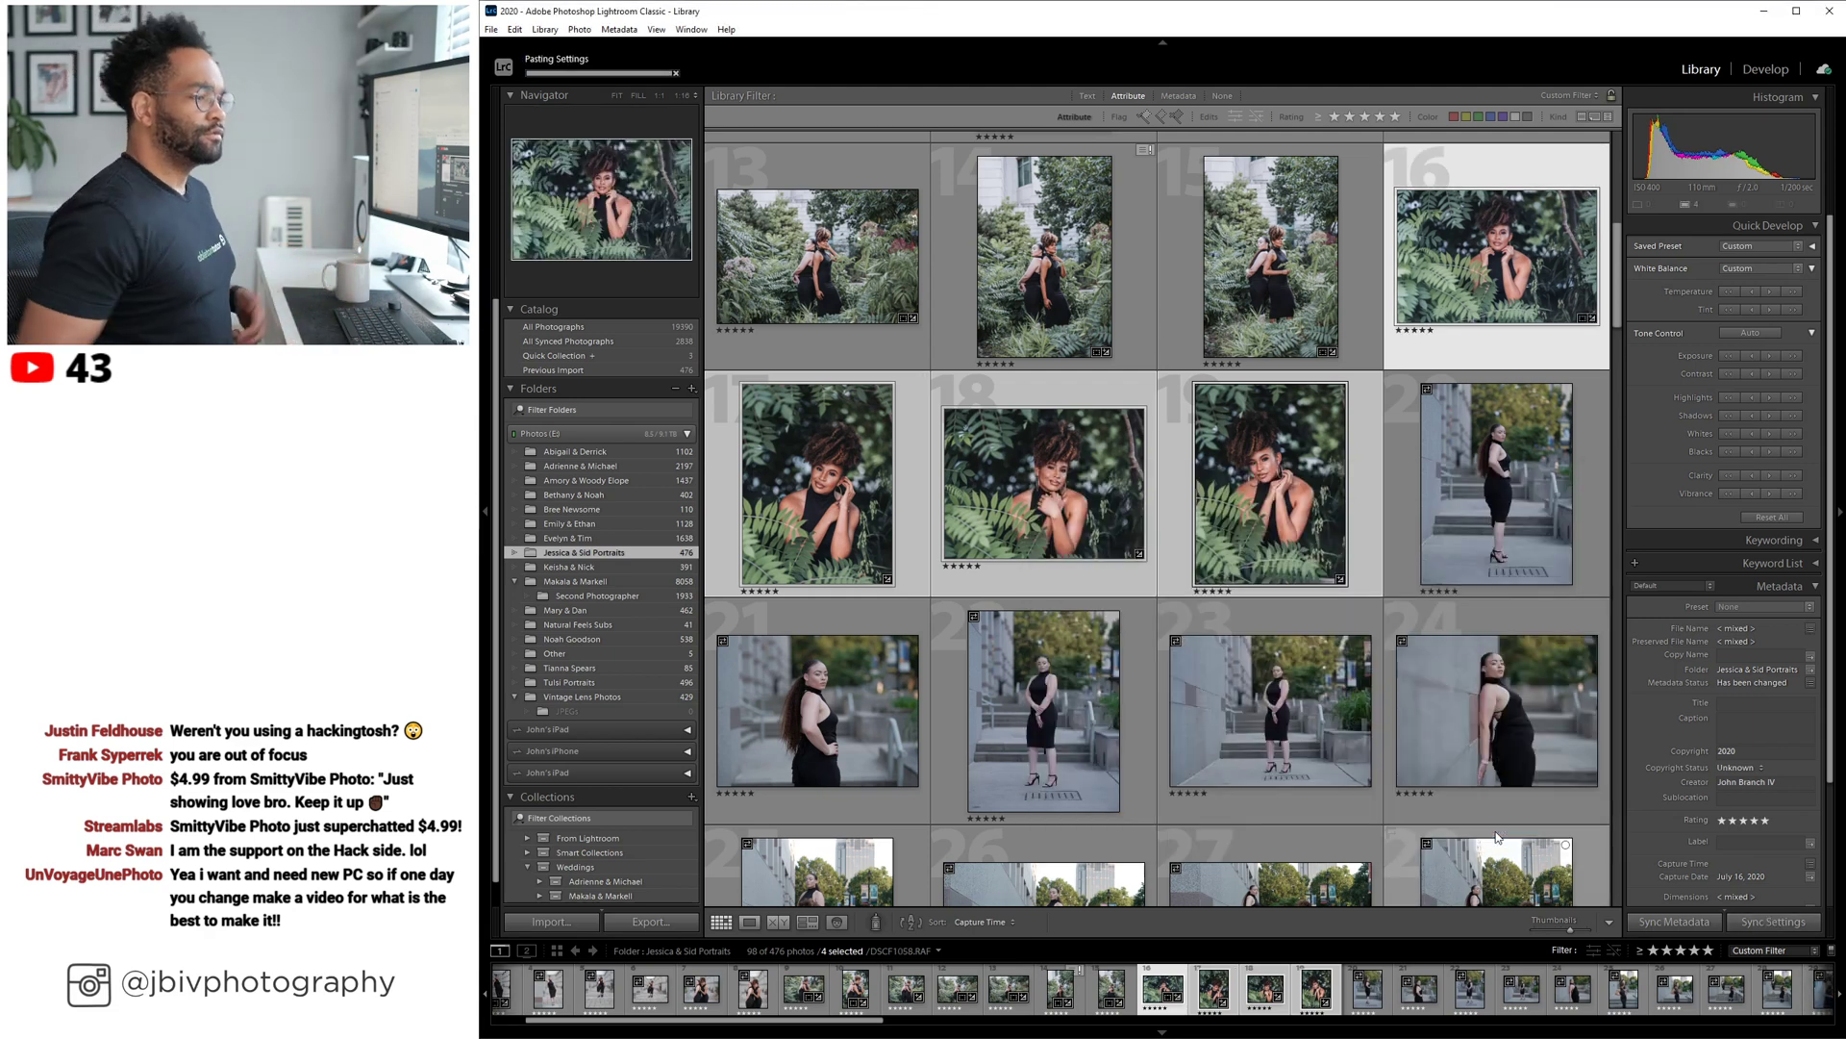
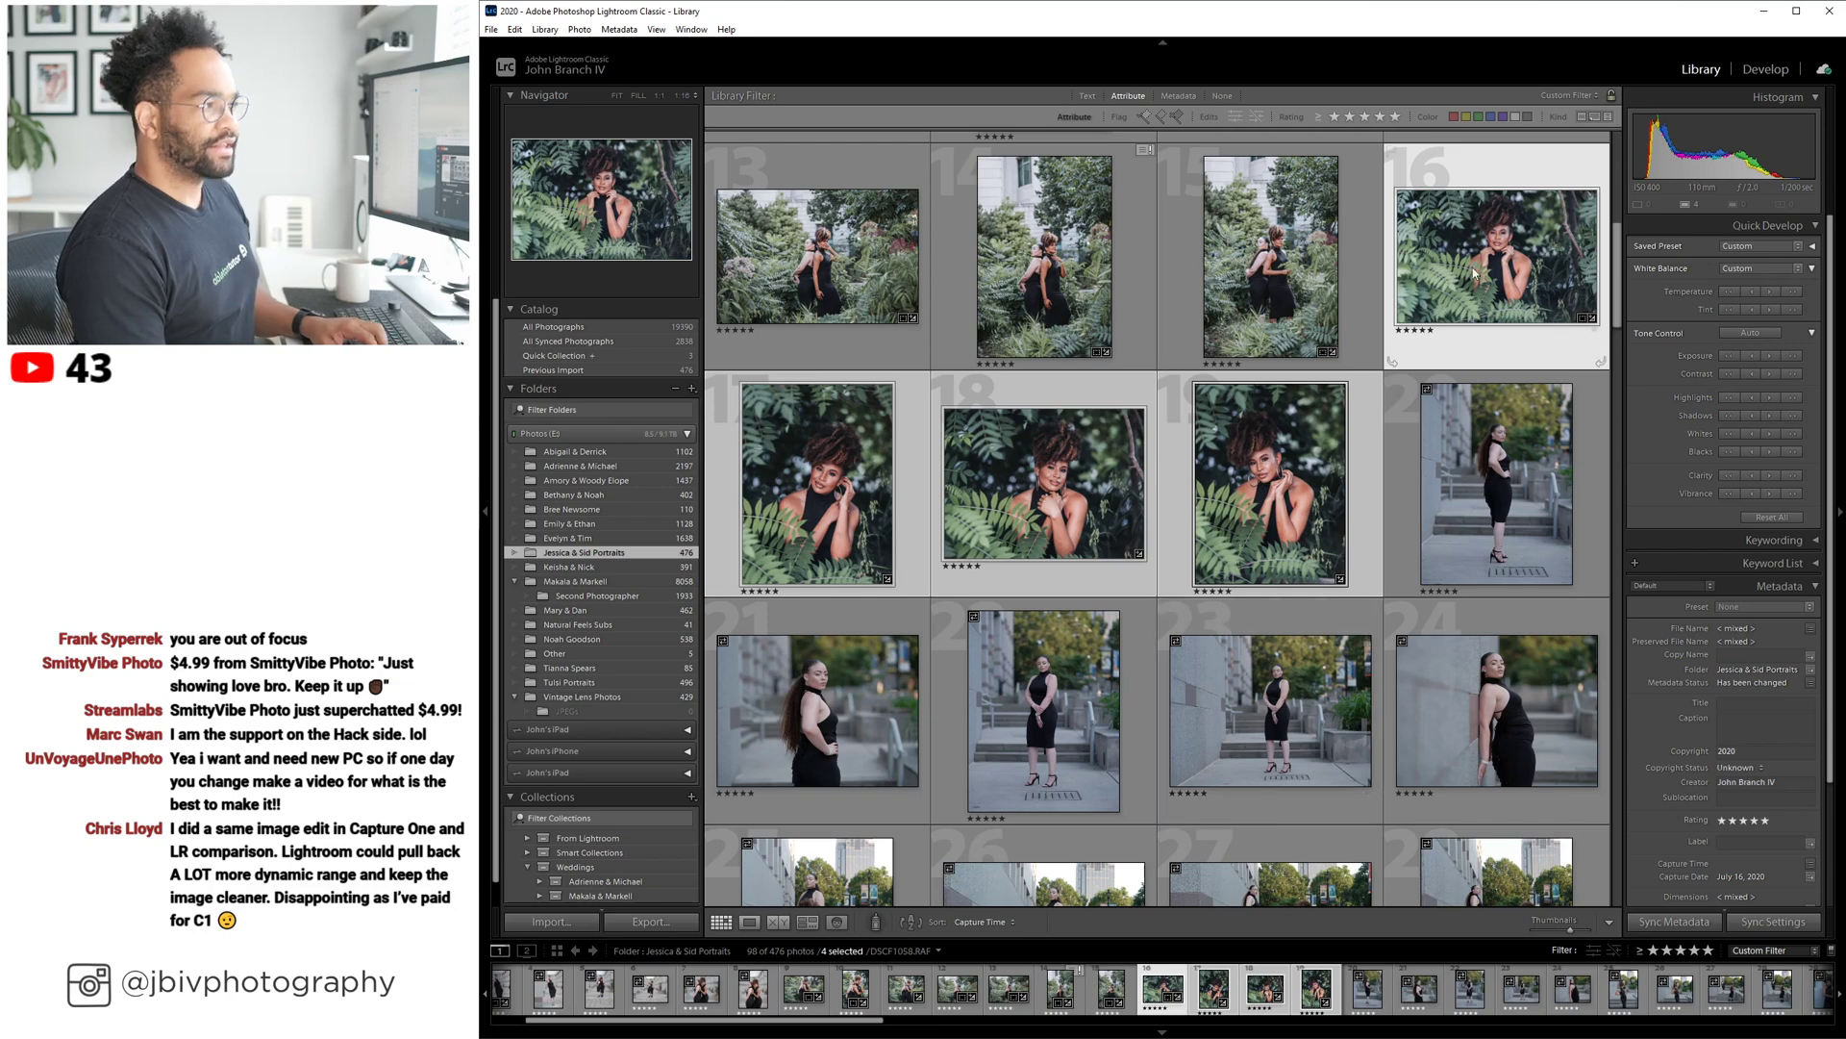
Remove DSCF1058.RAF from the selection, open DSCF1062.RAF in Develop and set its Exposure to +1.30.
{"action": "left_click", "coordinate": [1538, 210], "text": "ctrl"}
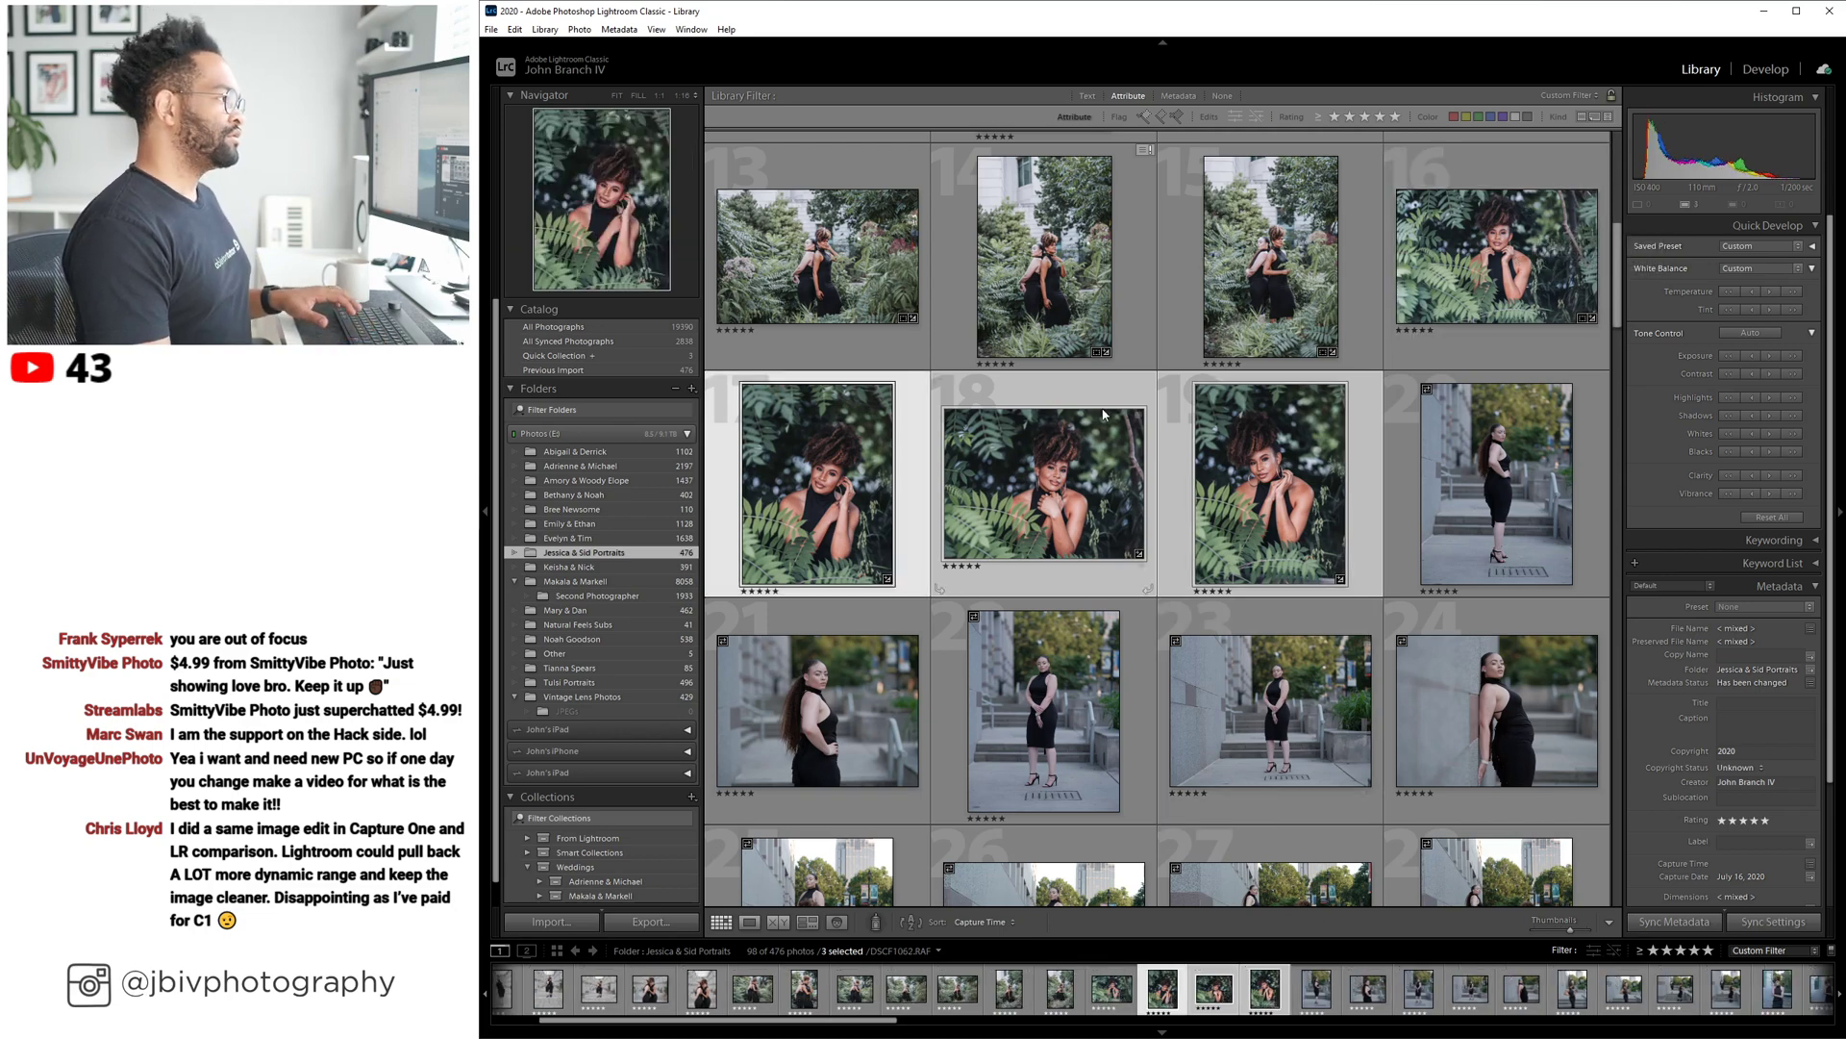
{"action": "left_click", "coordinate": [1767, 69]}
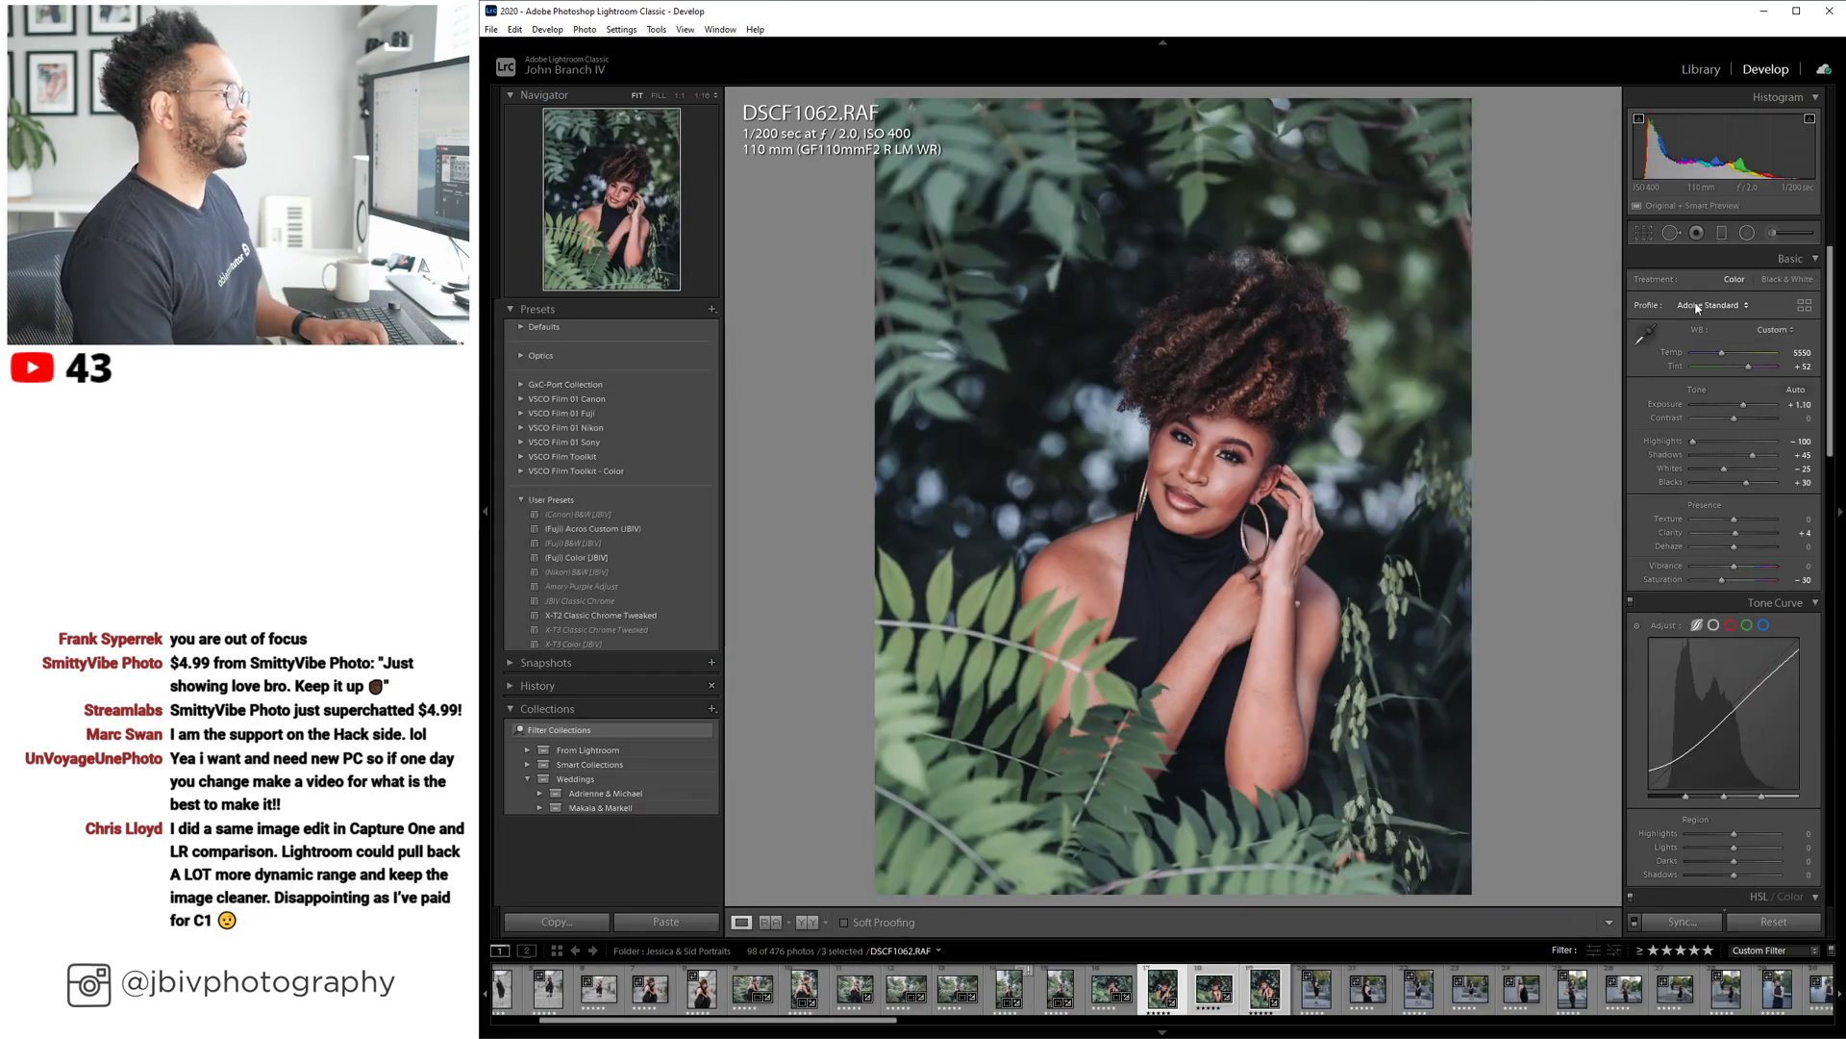
{"action": "left_click_drag", "start_coordinate": [1734, 402], "coordinate": [1746, 401]}
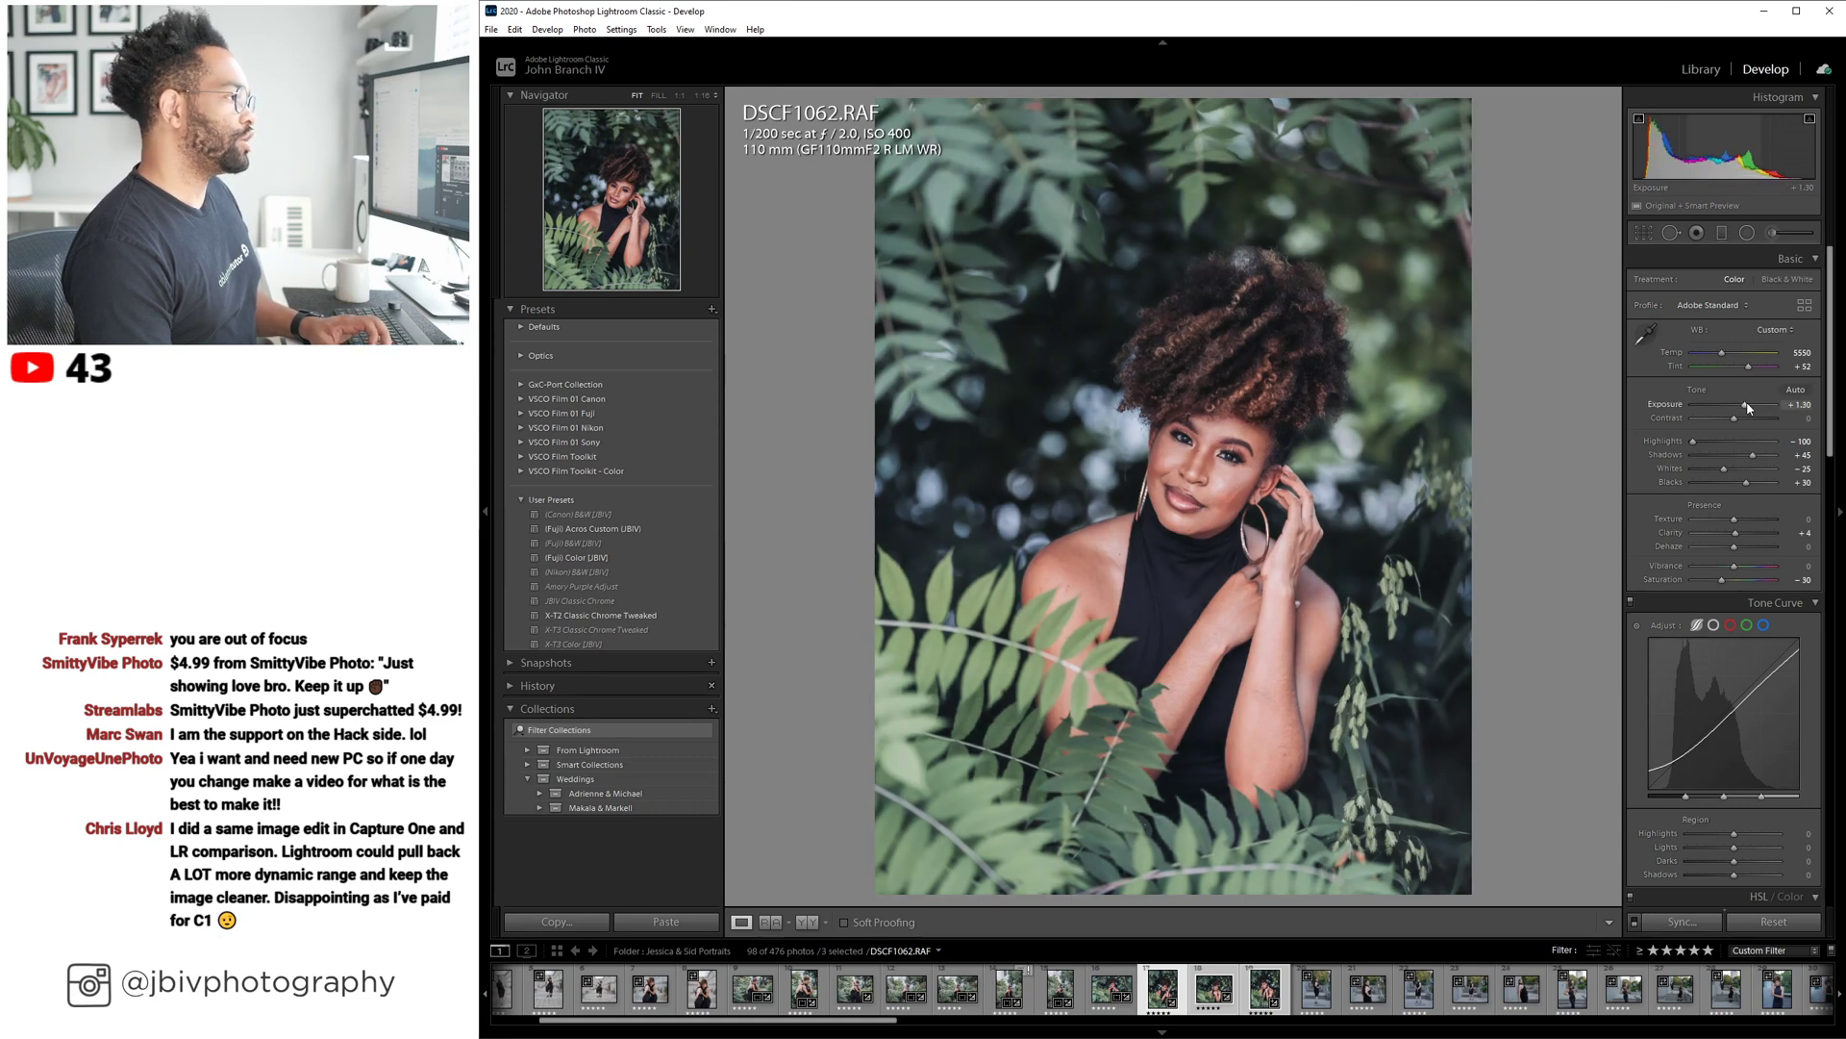
Crop DSCF1062.RAF to 2 x 3 / 4 x 6, trimming its left and top edges, and set Exposure to +1.20.
{"action": "left_click", "coordinate": [1644, 233]}
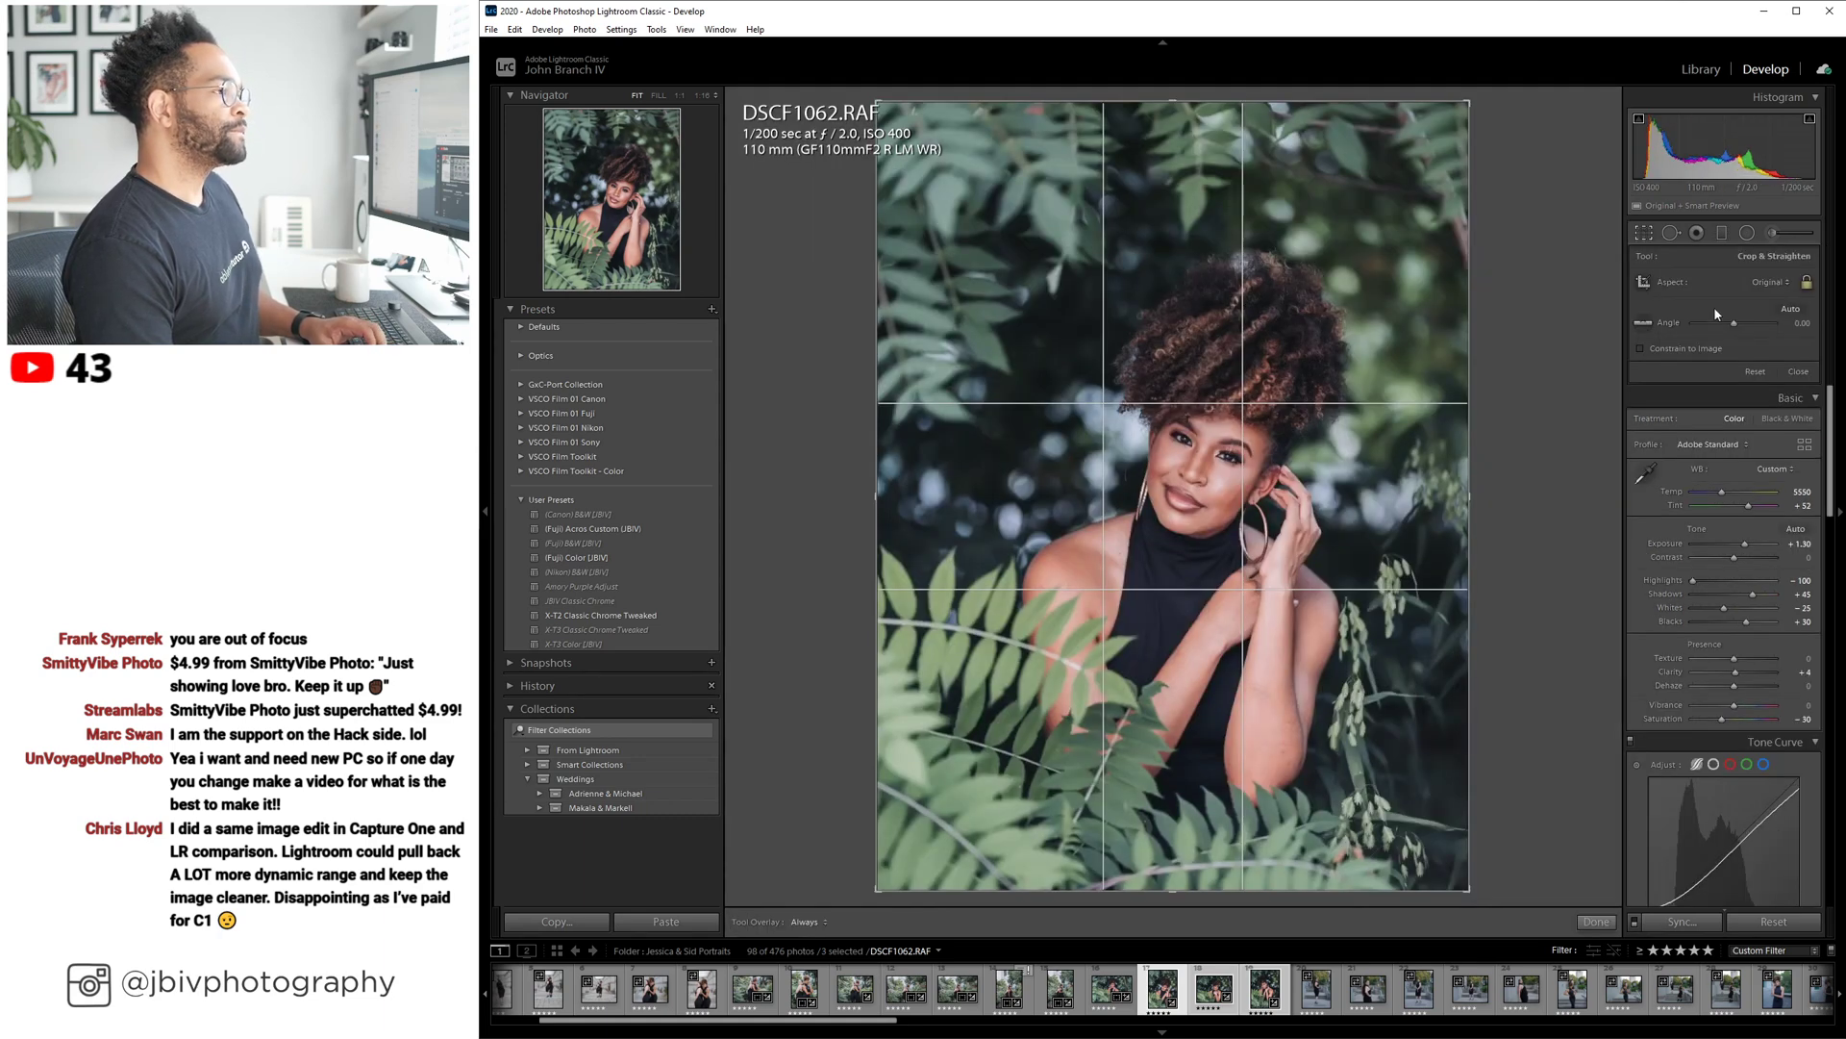
{"action": "left_click", "coordinate": [1769, 282]}
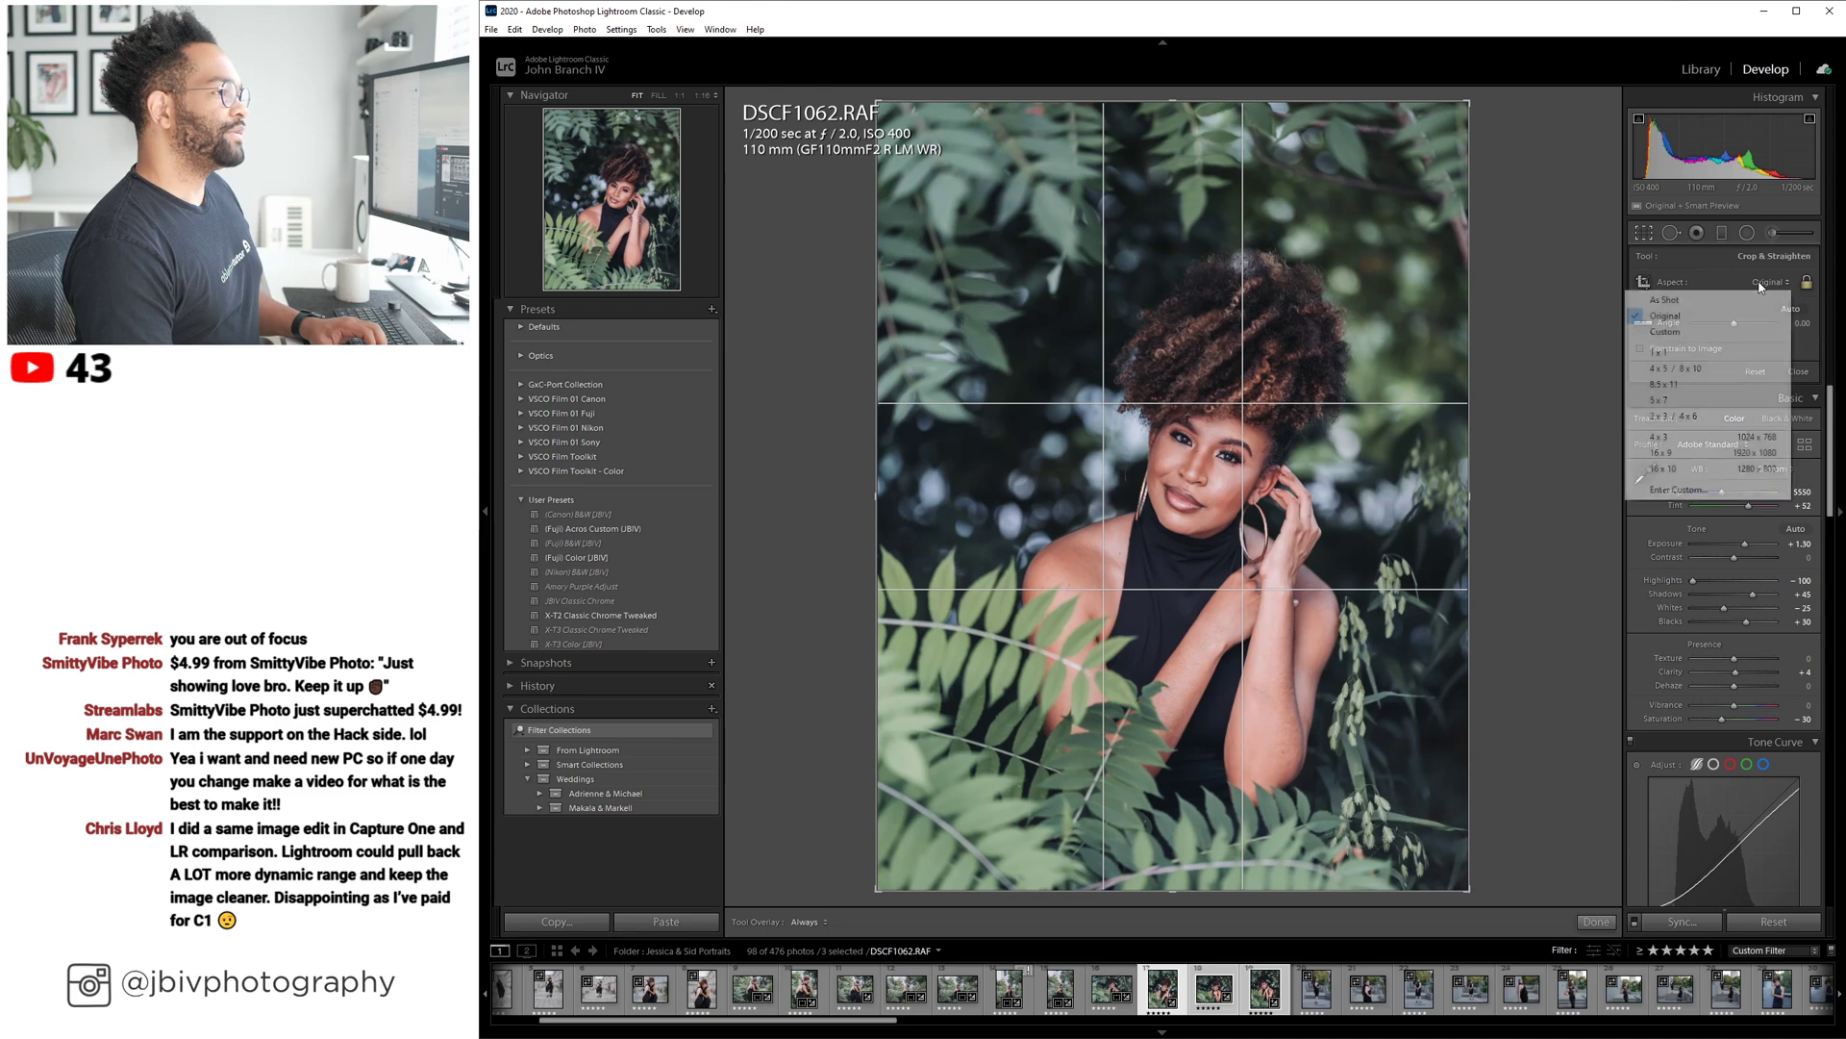
{"action": "left_click", "coordinate": [1712, 415]}
{"action": "left_click_drag", "start_coordinate": [1200, 106], "coordinate": [1214, 146]}
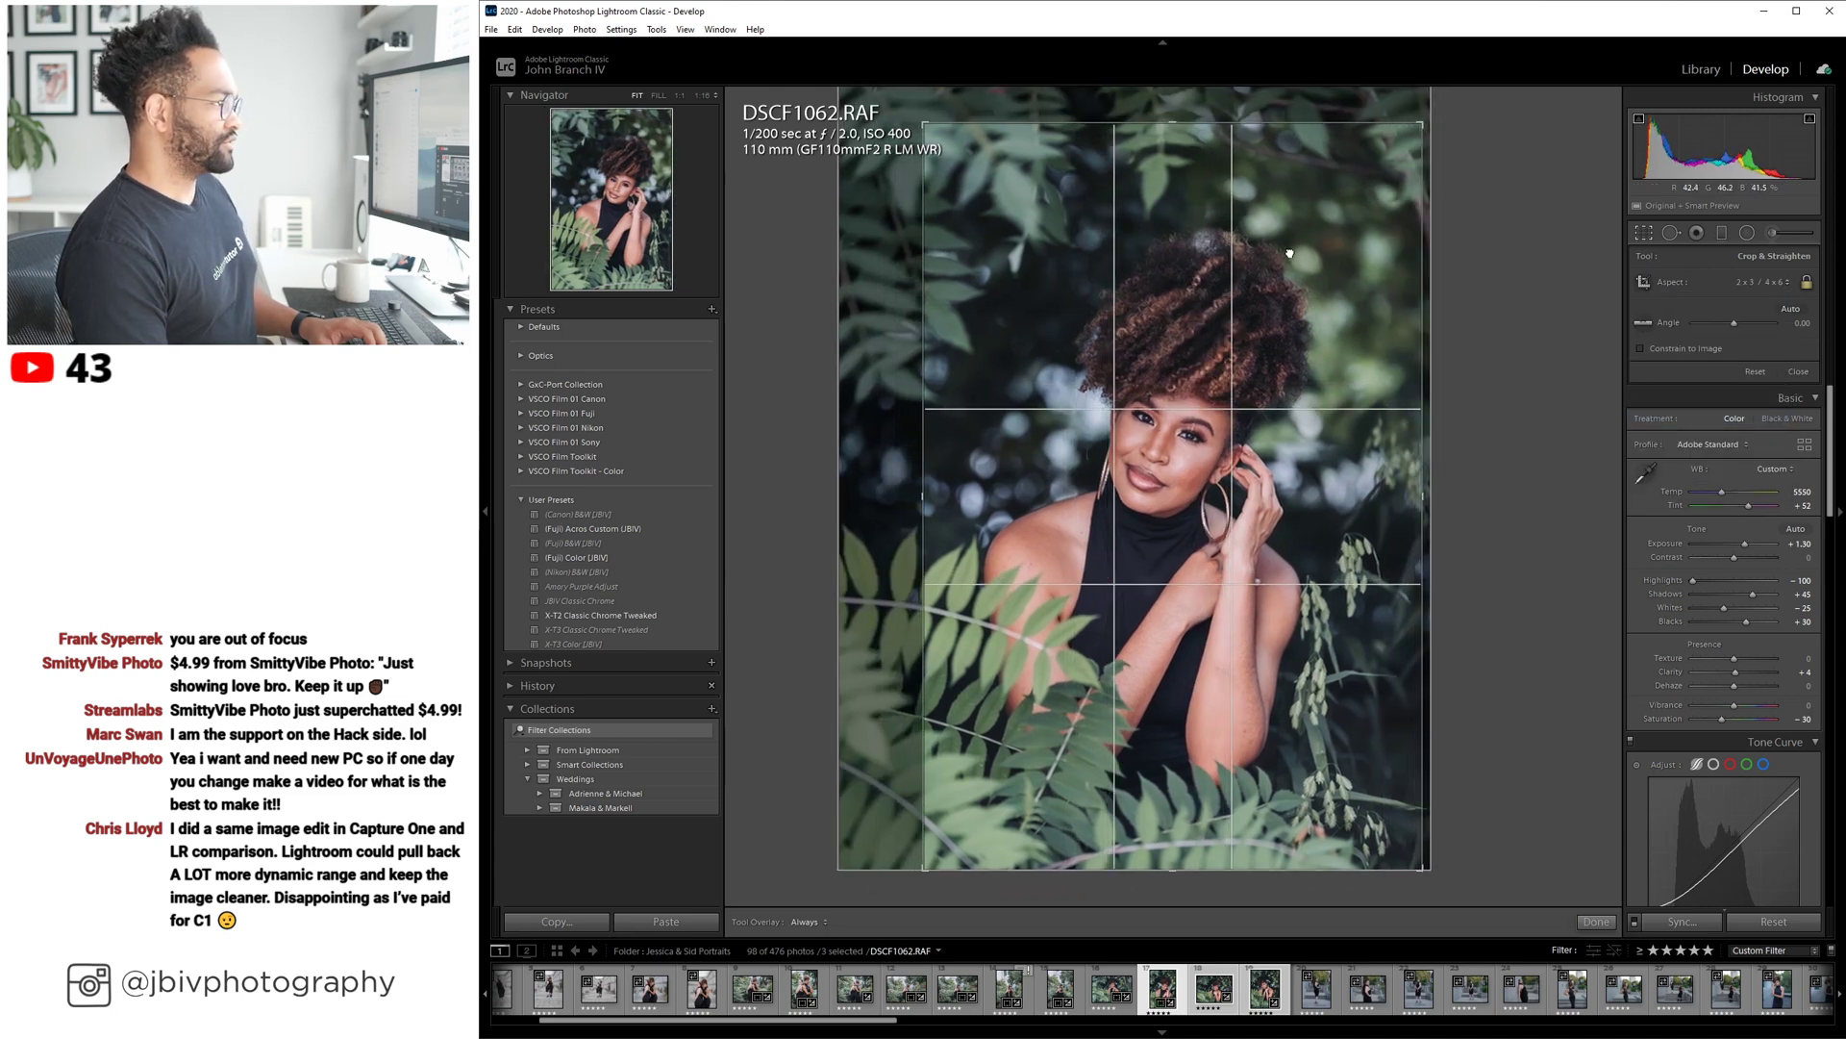
{"action": "key", "text": "Return"}
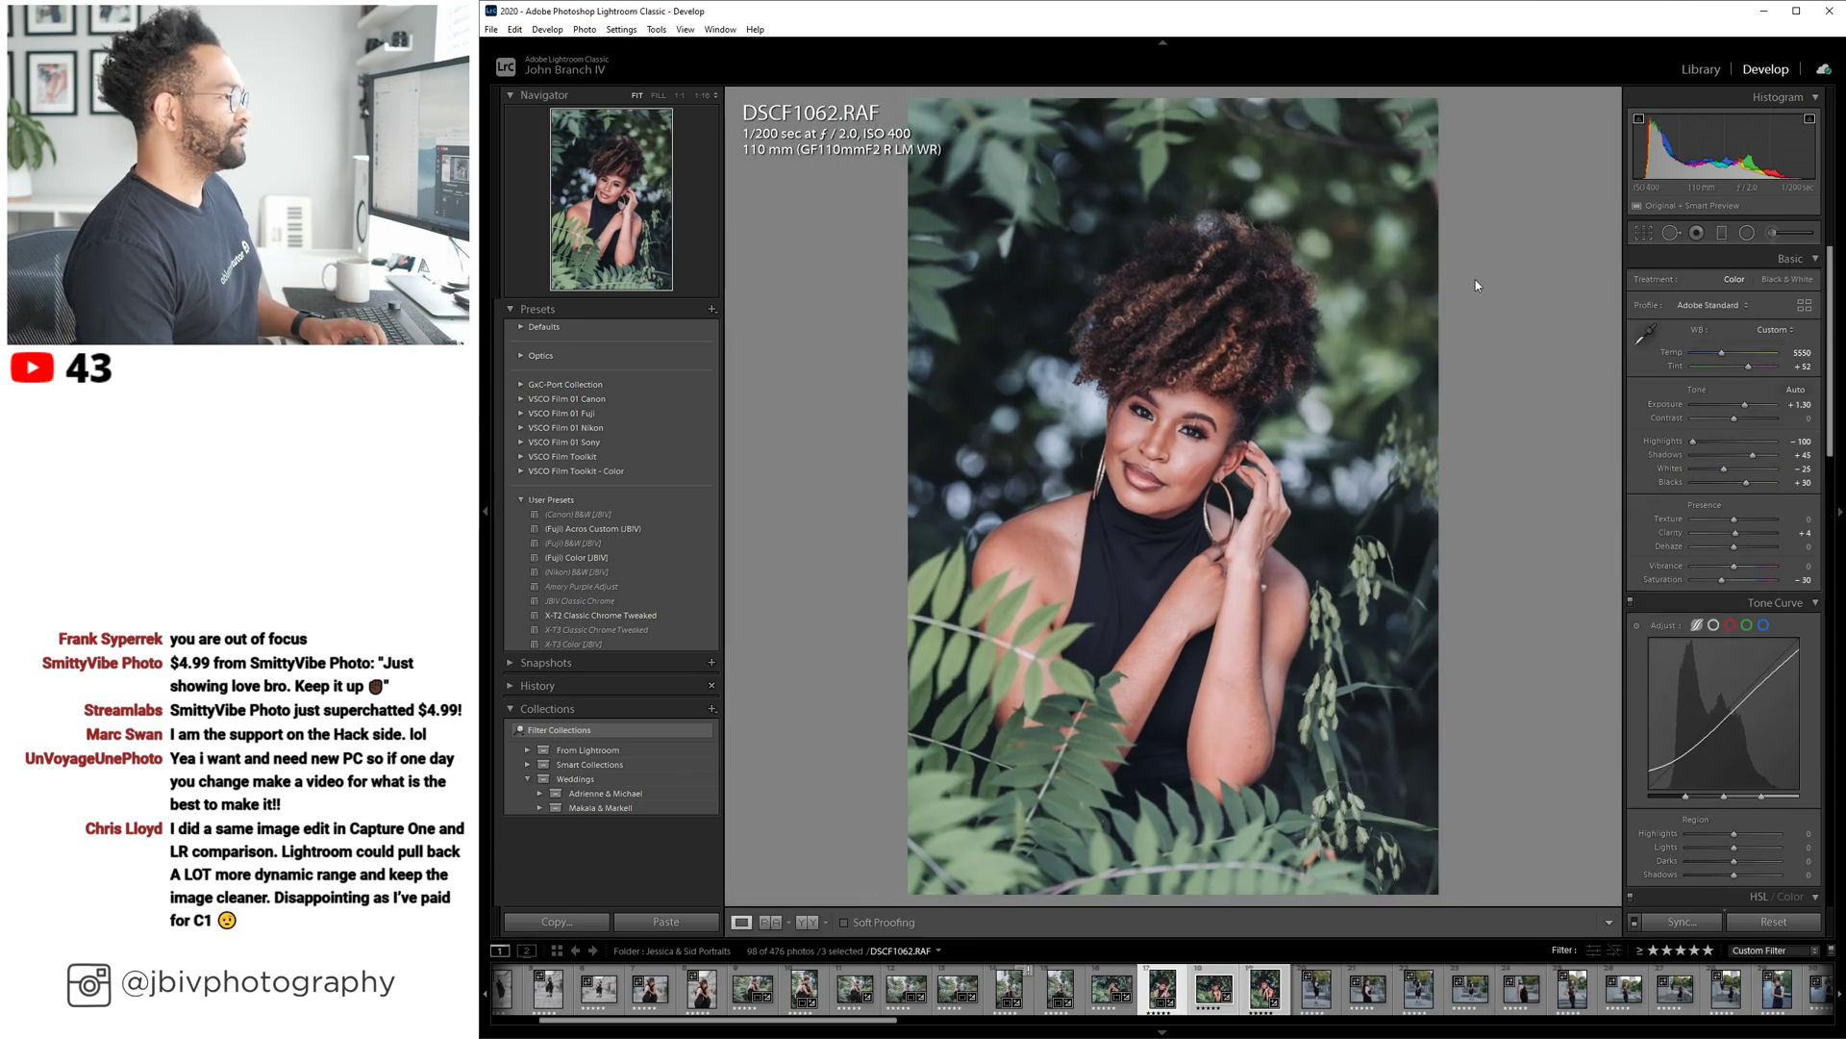
{"action": "key", "text": "Down"}
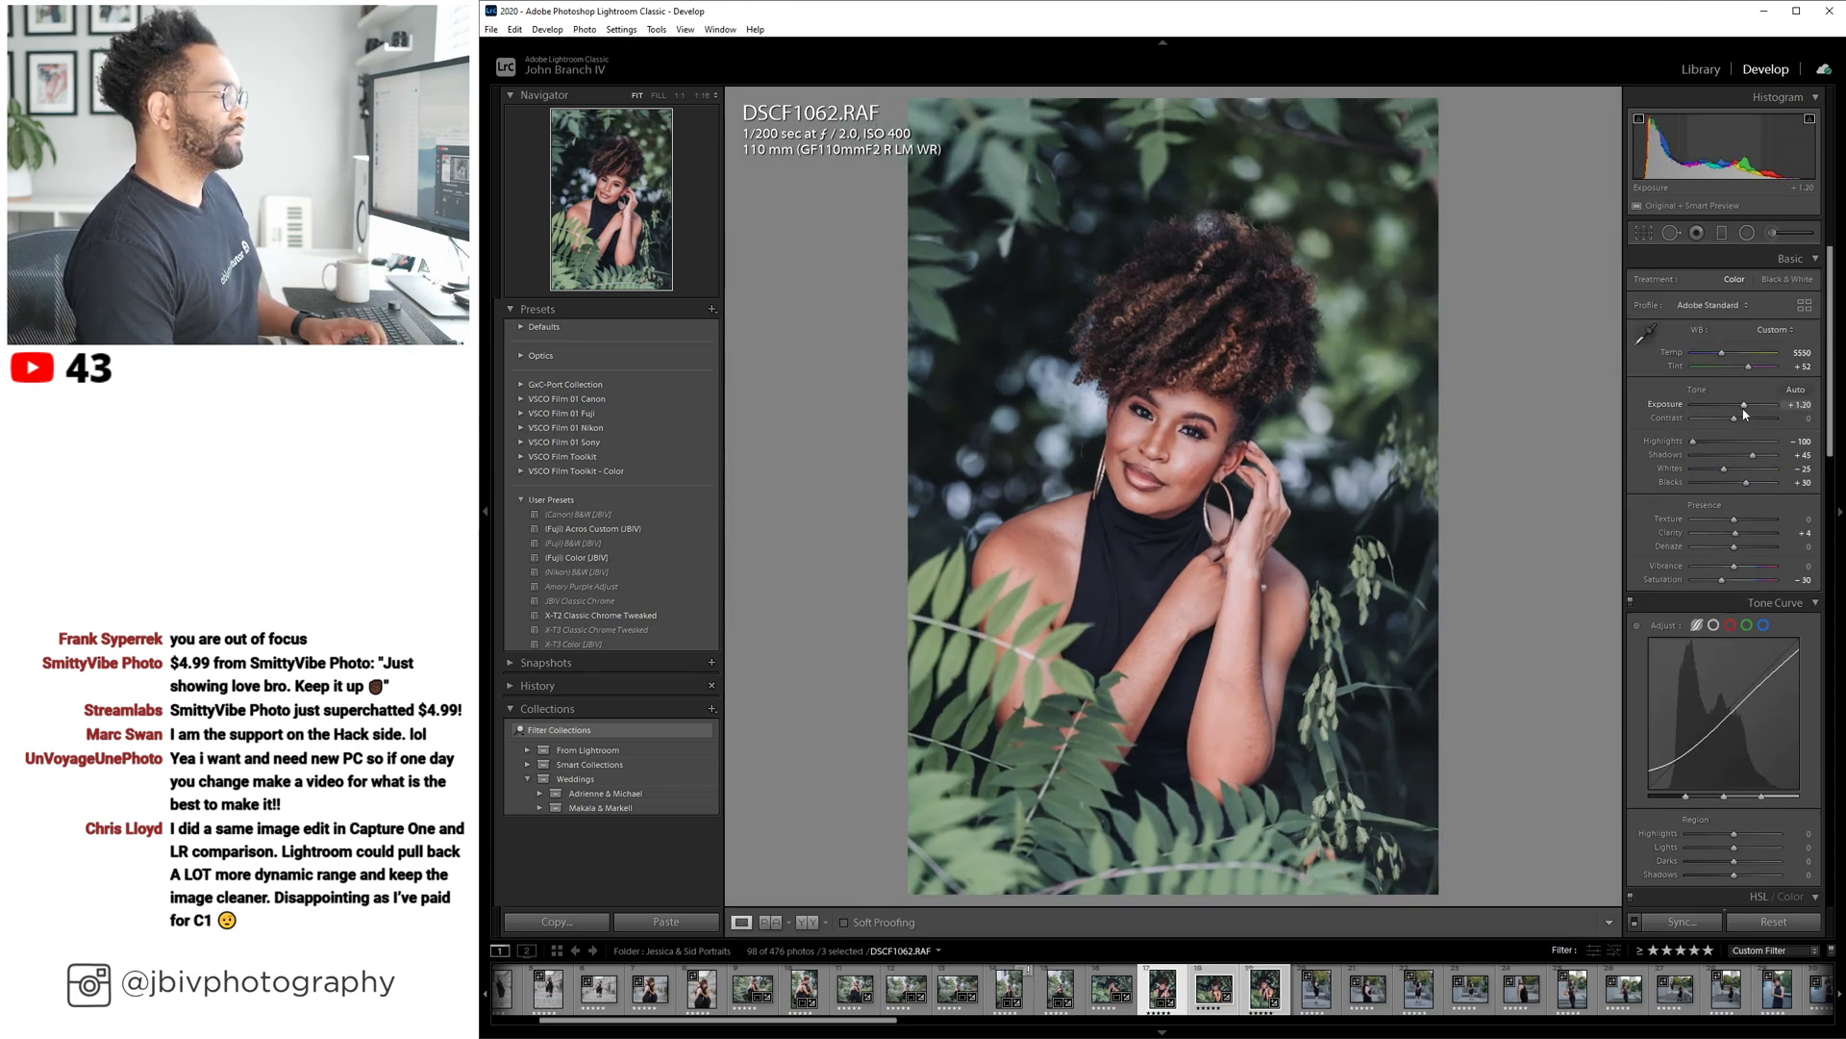
Go to DSCF1066.RAF and crop it to 2 x 3 / 4 x 6, tightening slightly and keeping the photo's bottom-right corner.
{"action": "key", "text": "Right"}
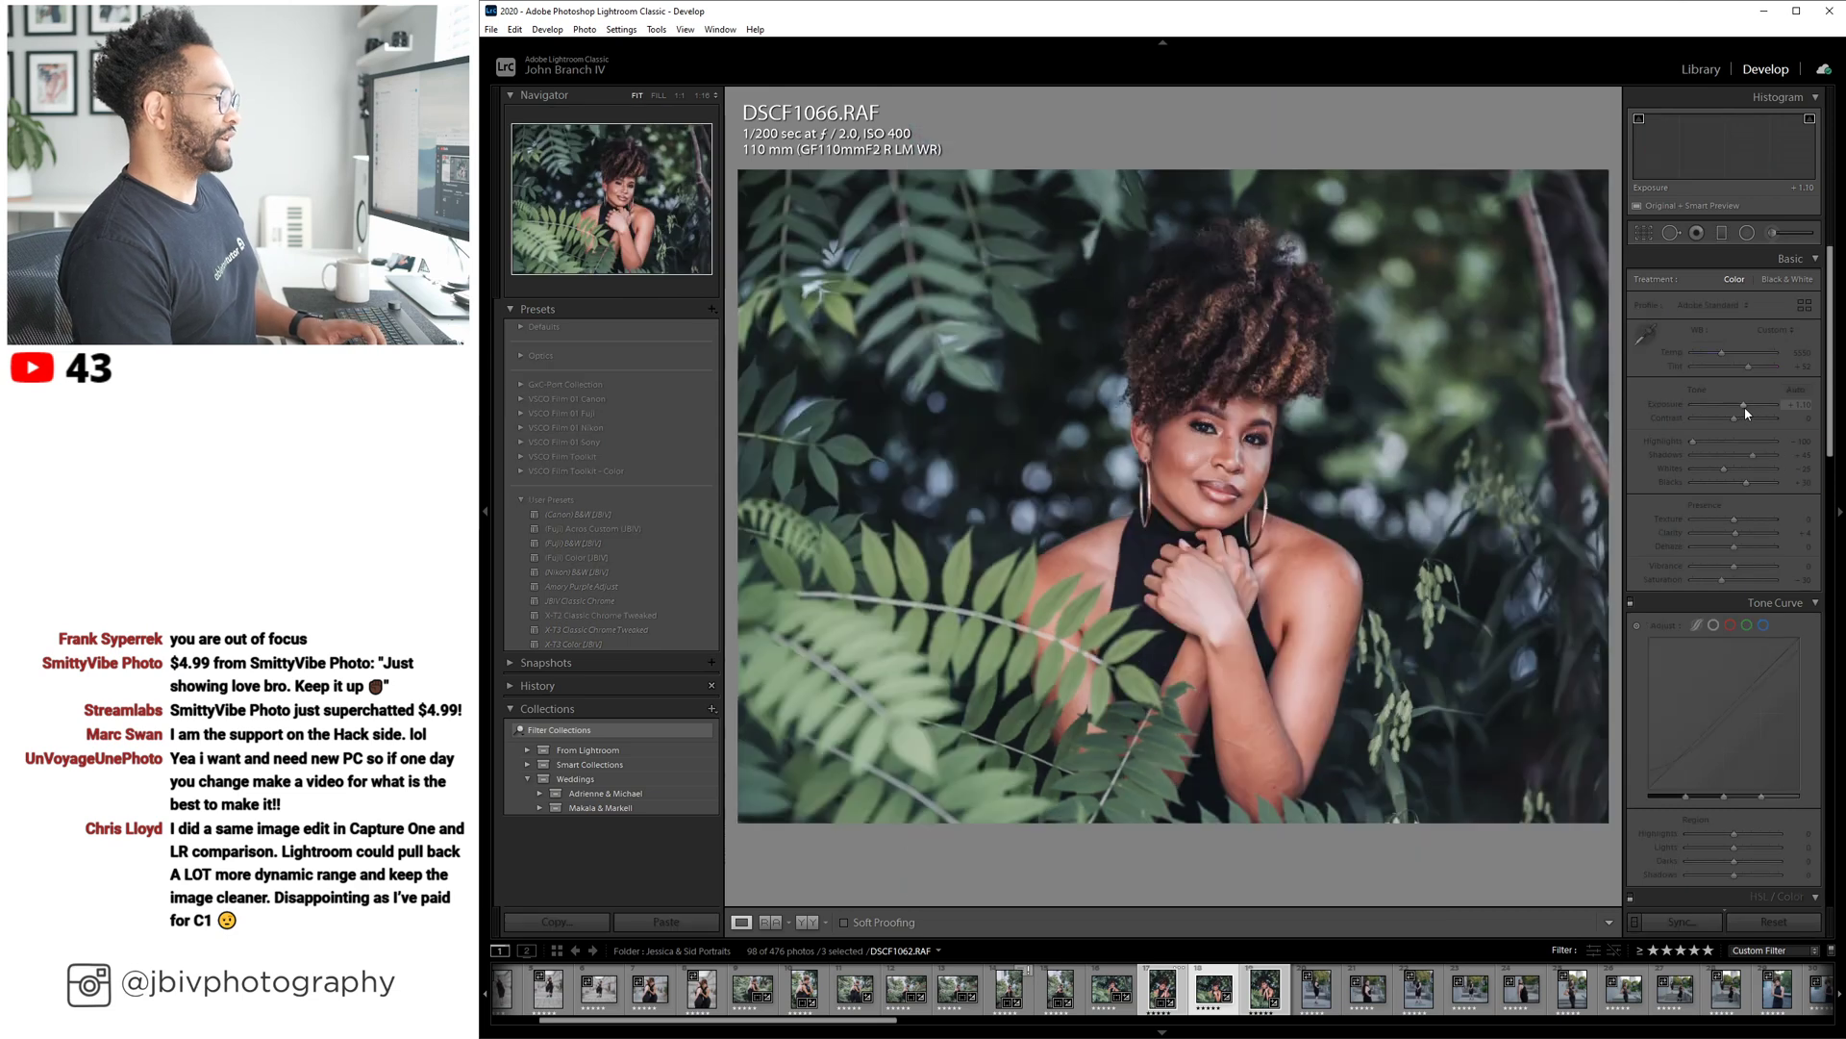
{"action": "key", "text": "r"}
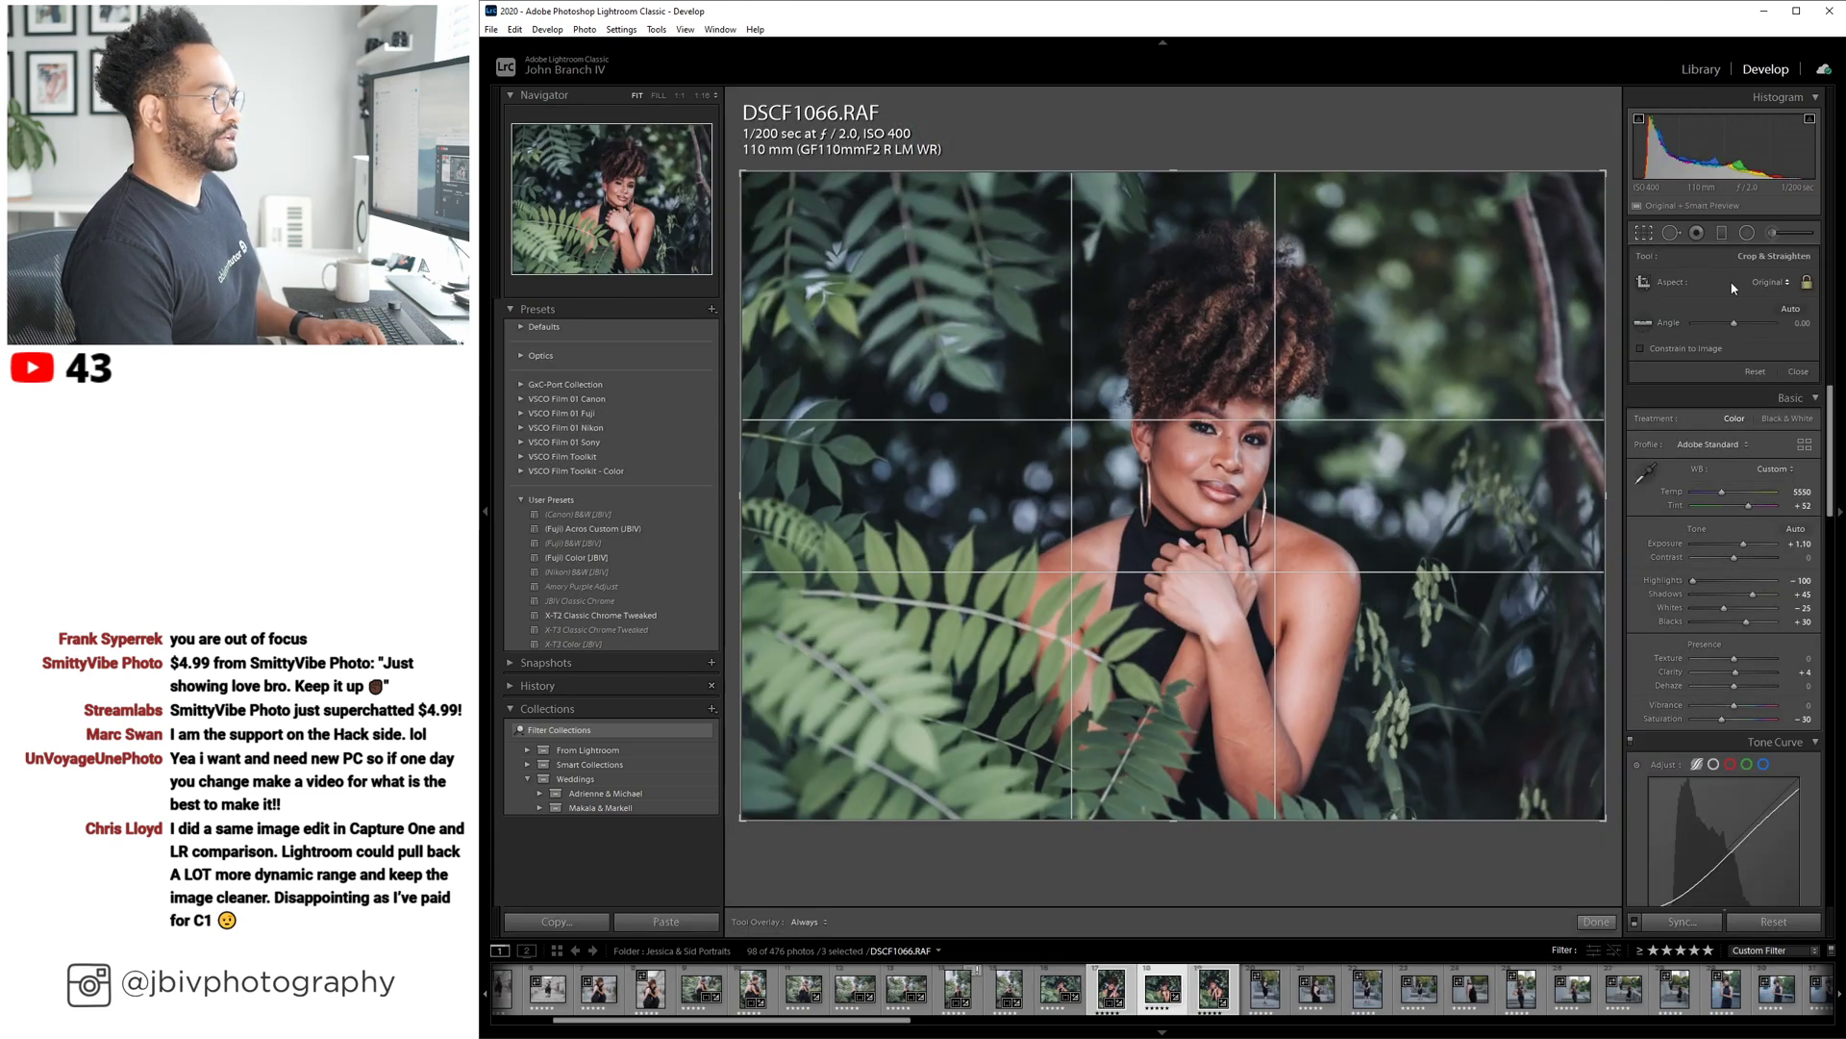
{"action": "left_click", "coordinate": [1769, 282]}
{"action": "left_click", "coordinate": [1738, 415]}
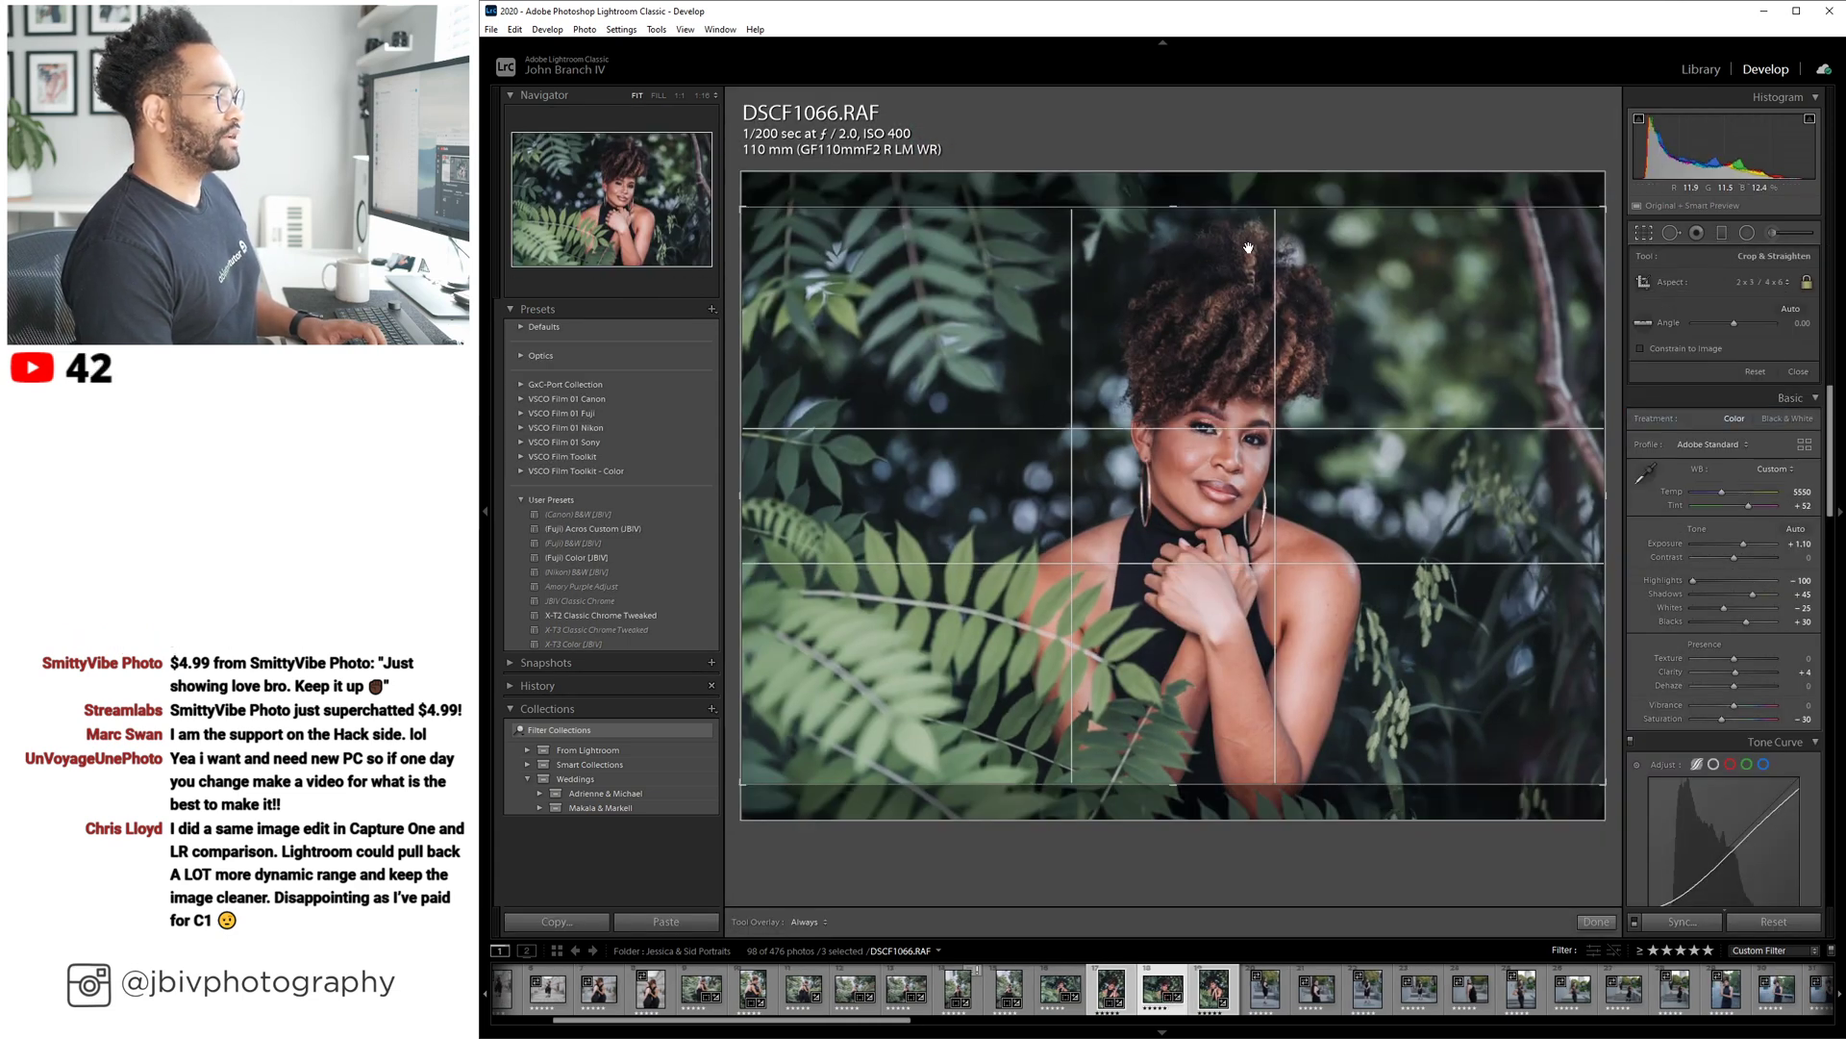
{"action": "left_click_drag", "start_coordinate": [1186, 208], "coordinate": [1188, 223]}
{"action": "left_click_drag", "start_coordinate": [1213, 300], "coordinate": [1196, 246]}
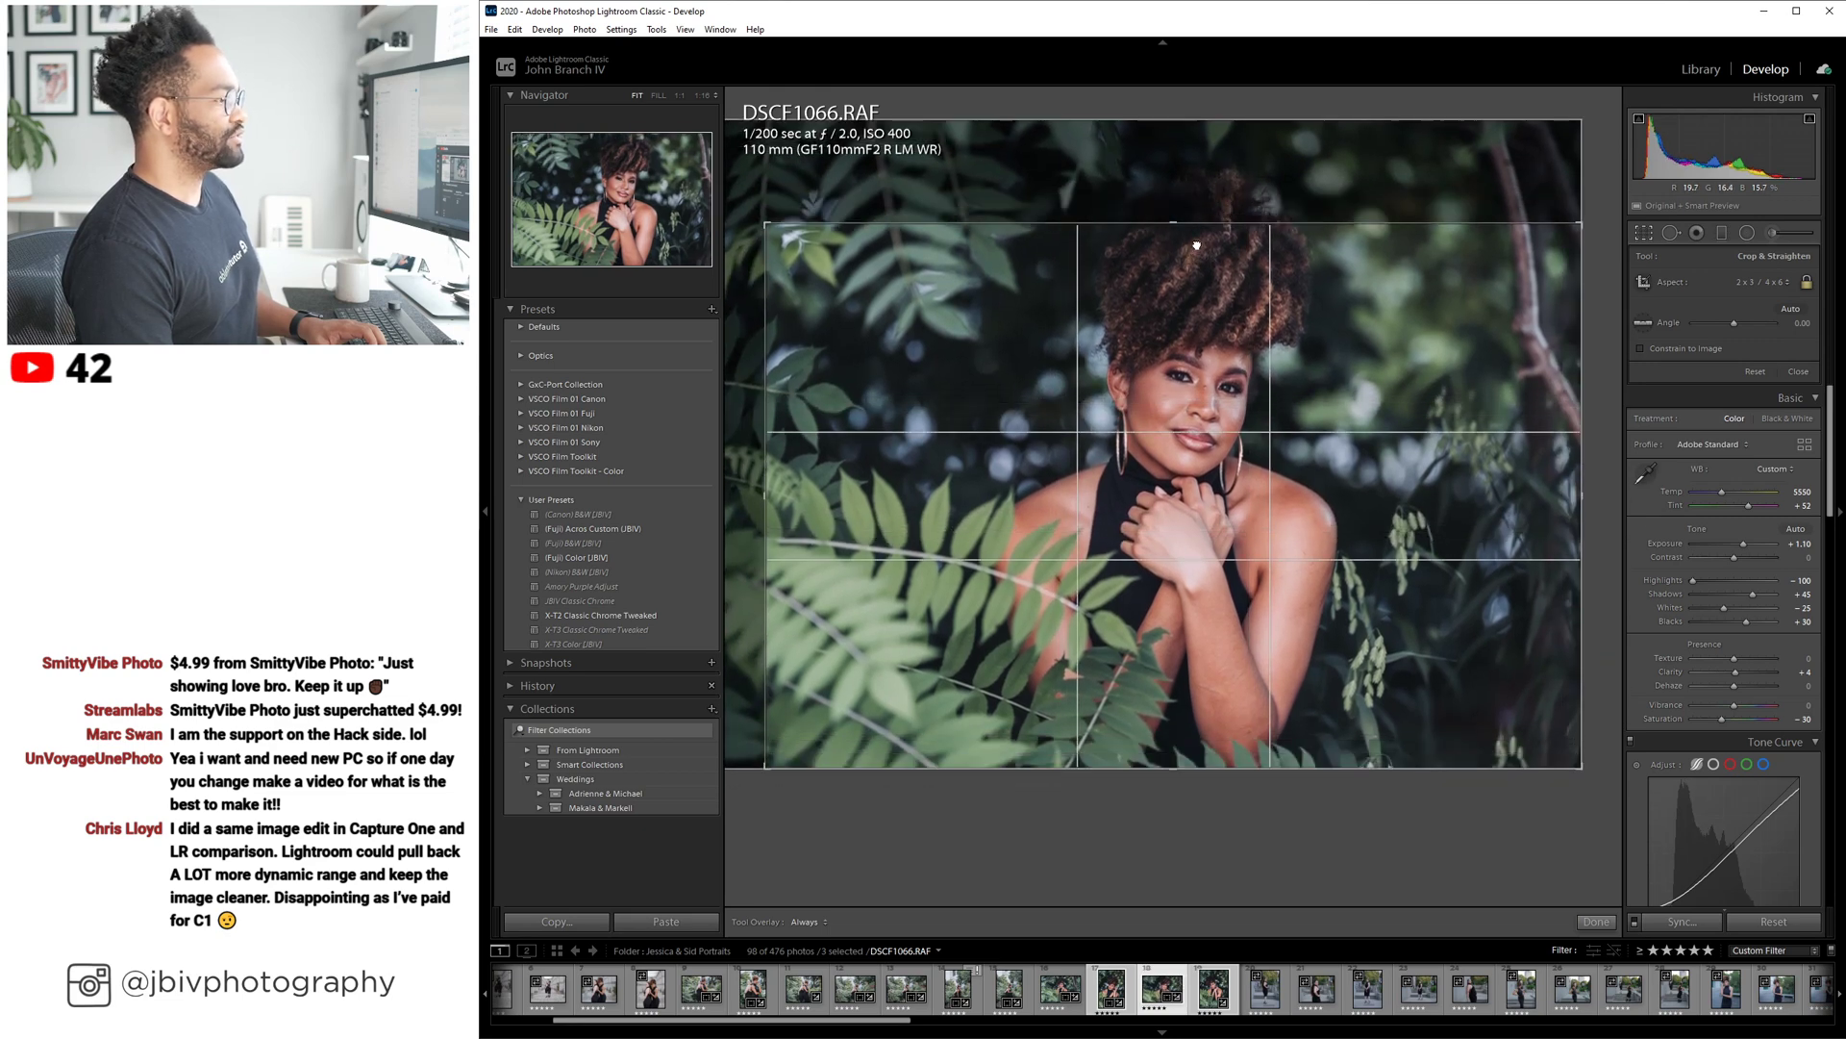
{"action": "key", "text": "Return"}
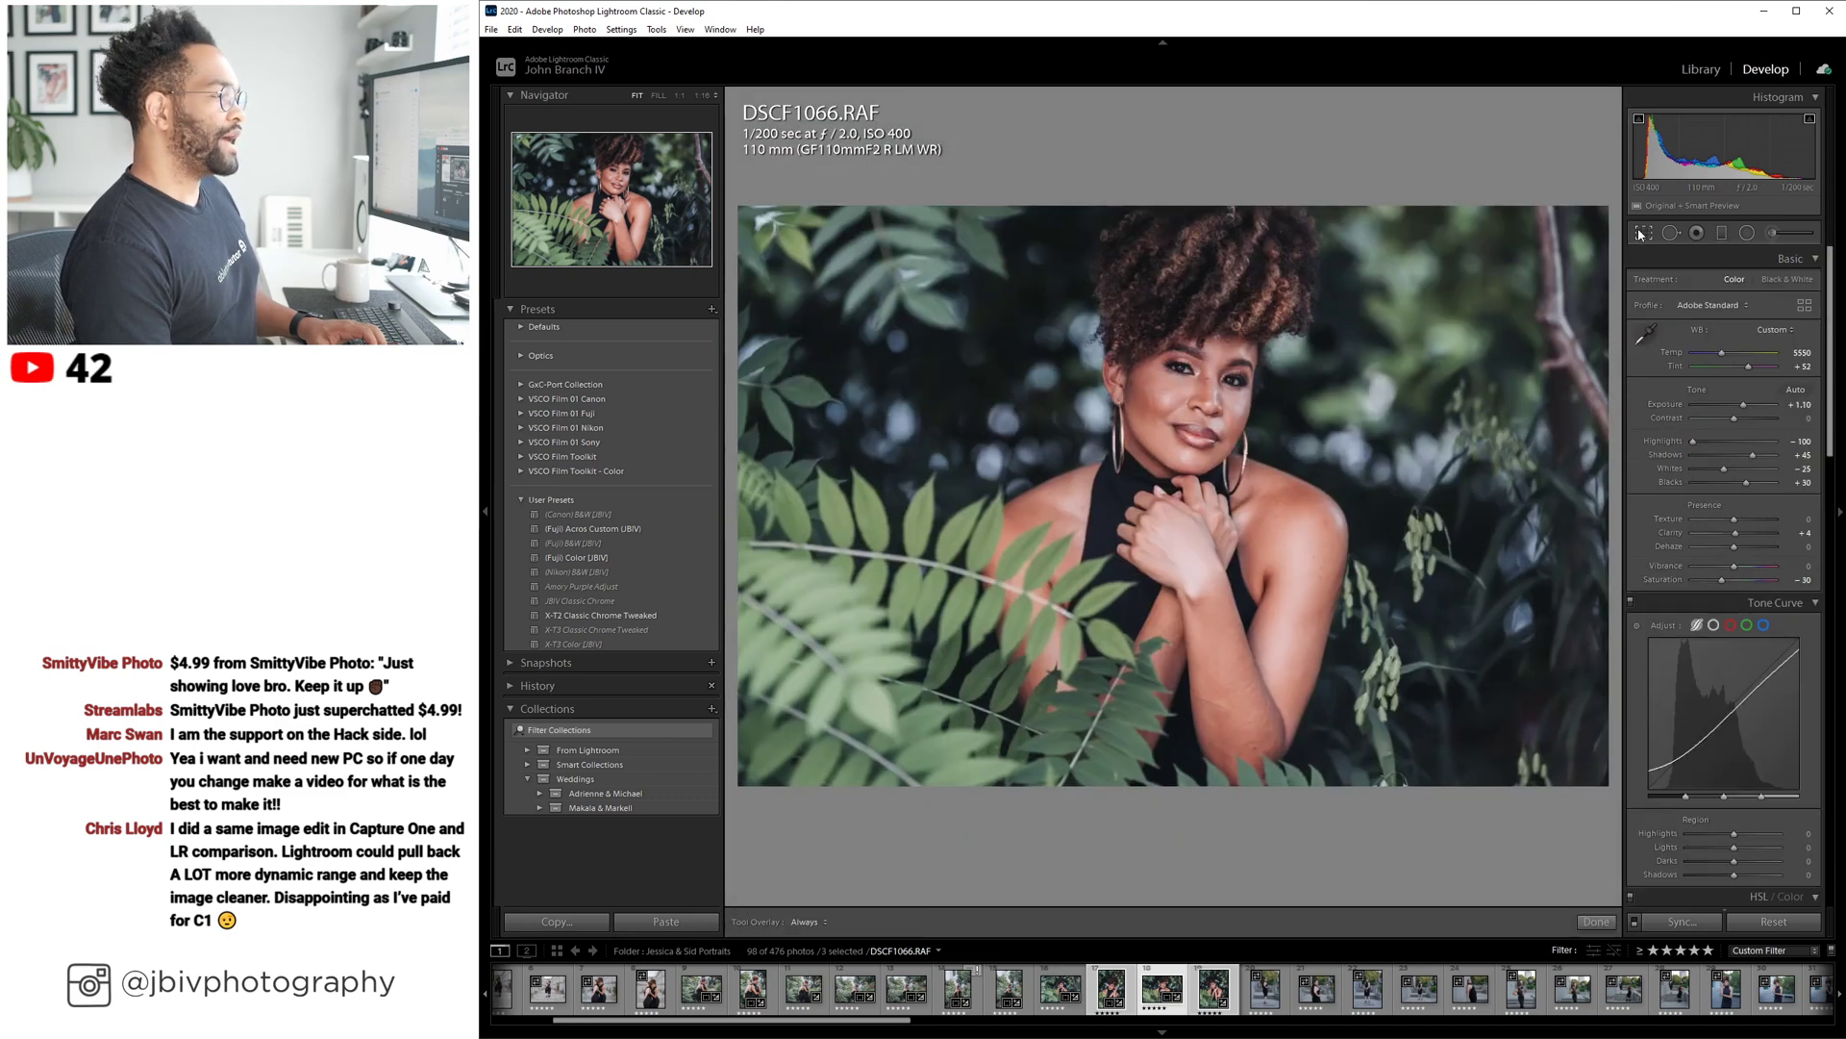
Shift DSCF1066.RAF's crop frame upward over the photo to include more of the woman's hair.
{"action": "key", "text": "r"}
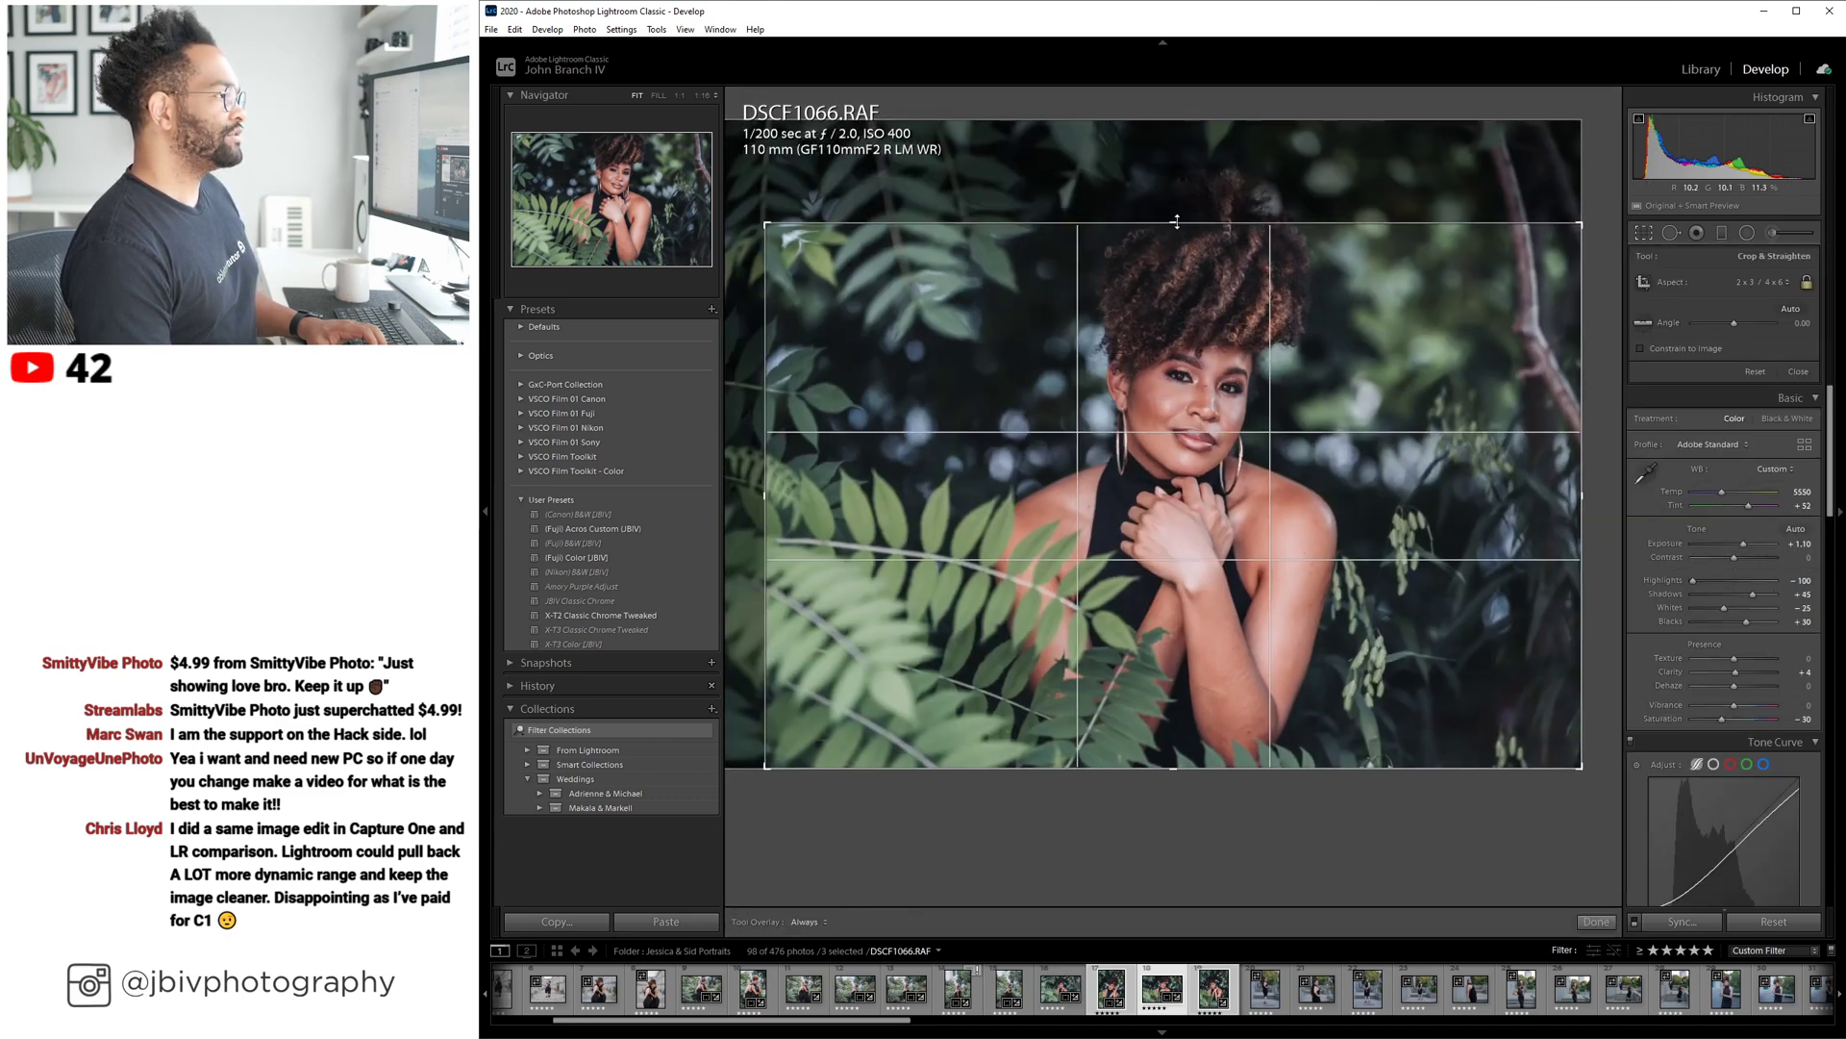
{"action": "left_click_drag", "start_coordinate": [1181, 300], "coordinate": [1204, 342]}
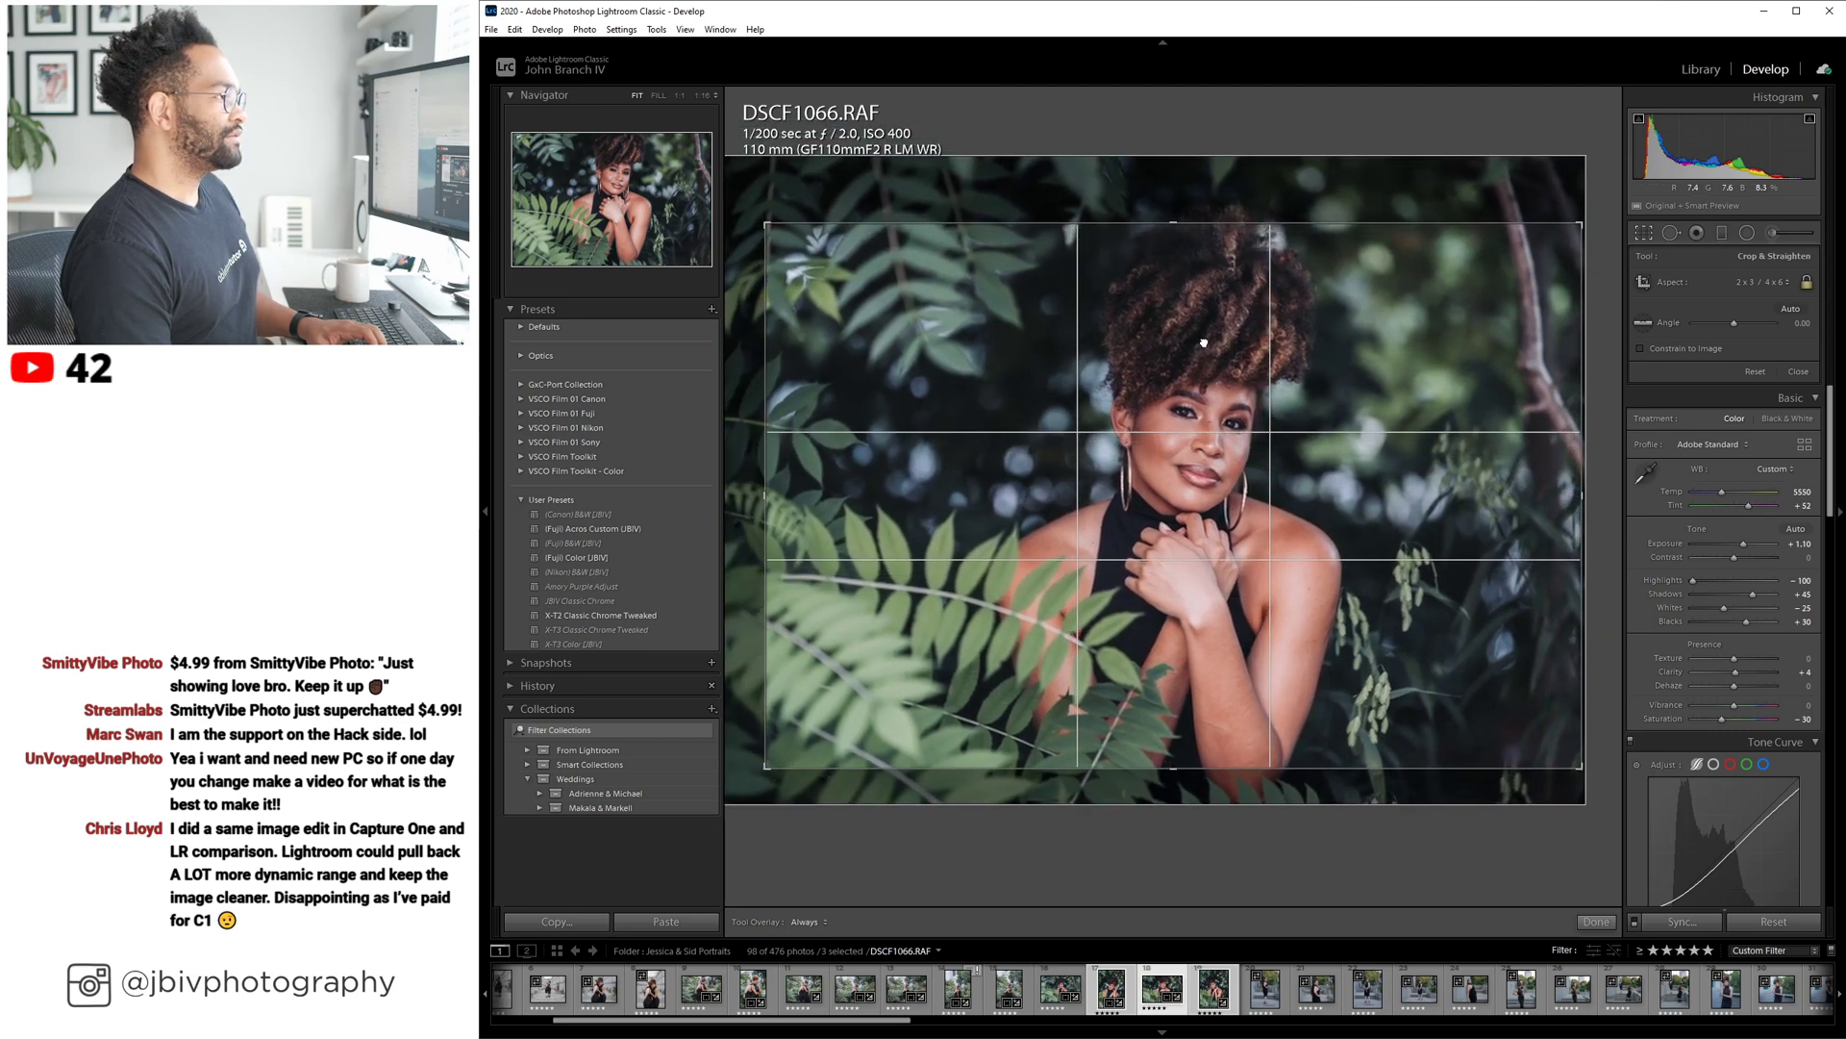
{"action": "key", "text": "Return"}
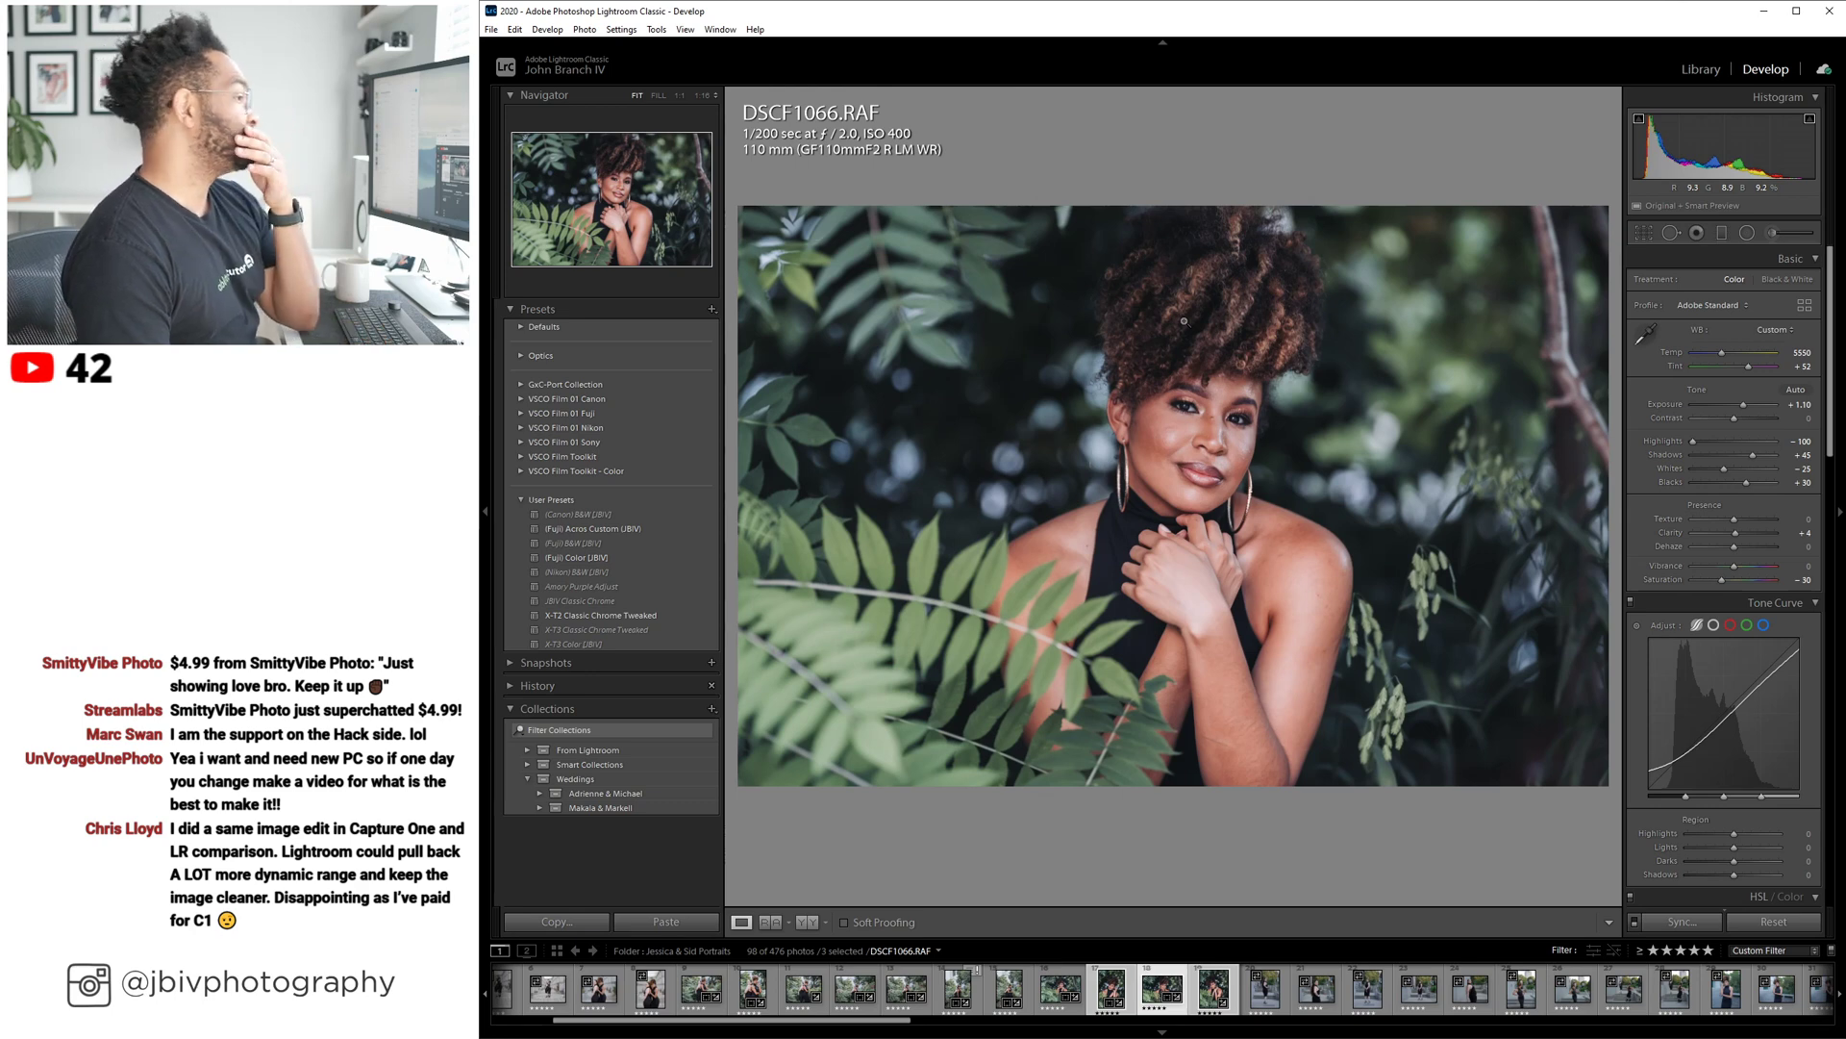
Change DSCF1066.RAF's crop to the Original aspect ratio and reposition the frame to show more space above the woman's hair.
{"action": "left_click", "coordinate": [1644, 236]}
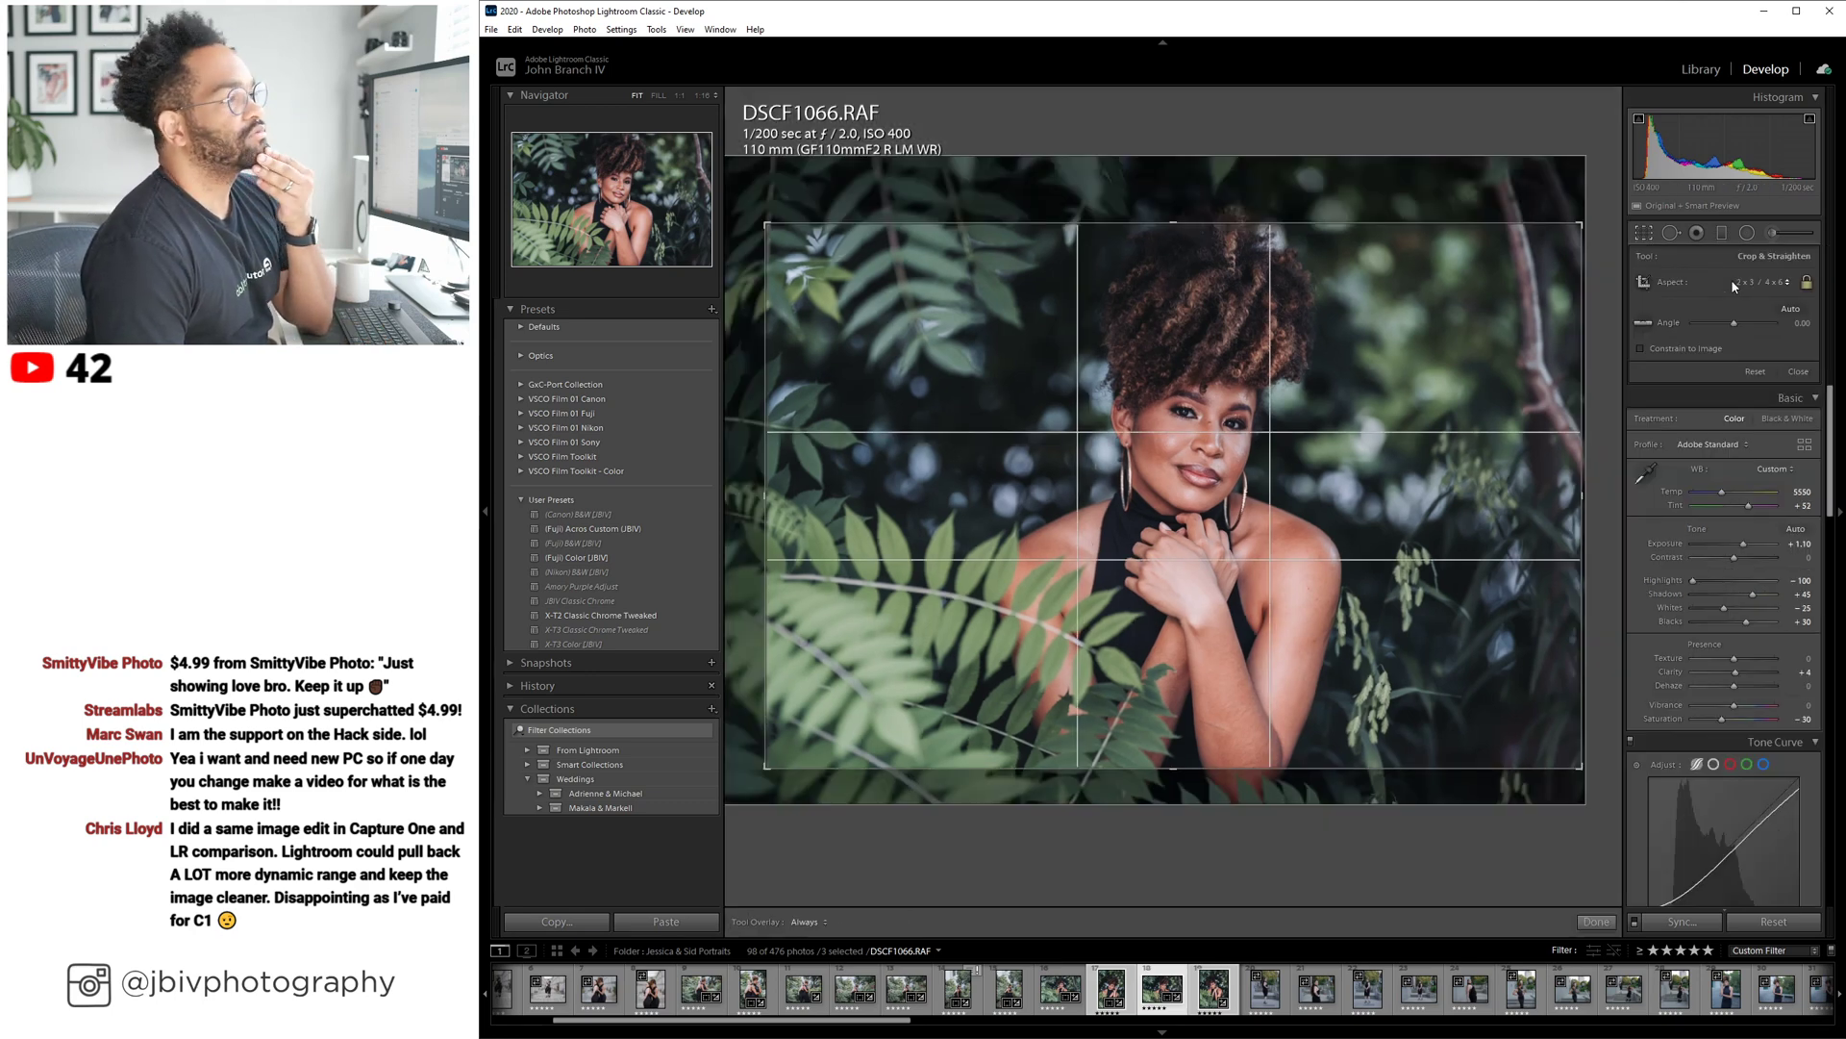
{"action": "left_click", "coordinate": [1784, 284]}
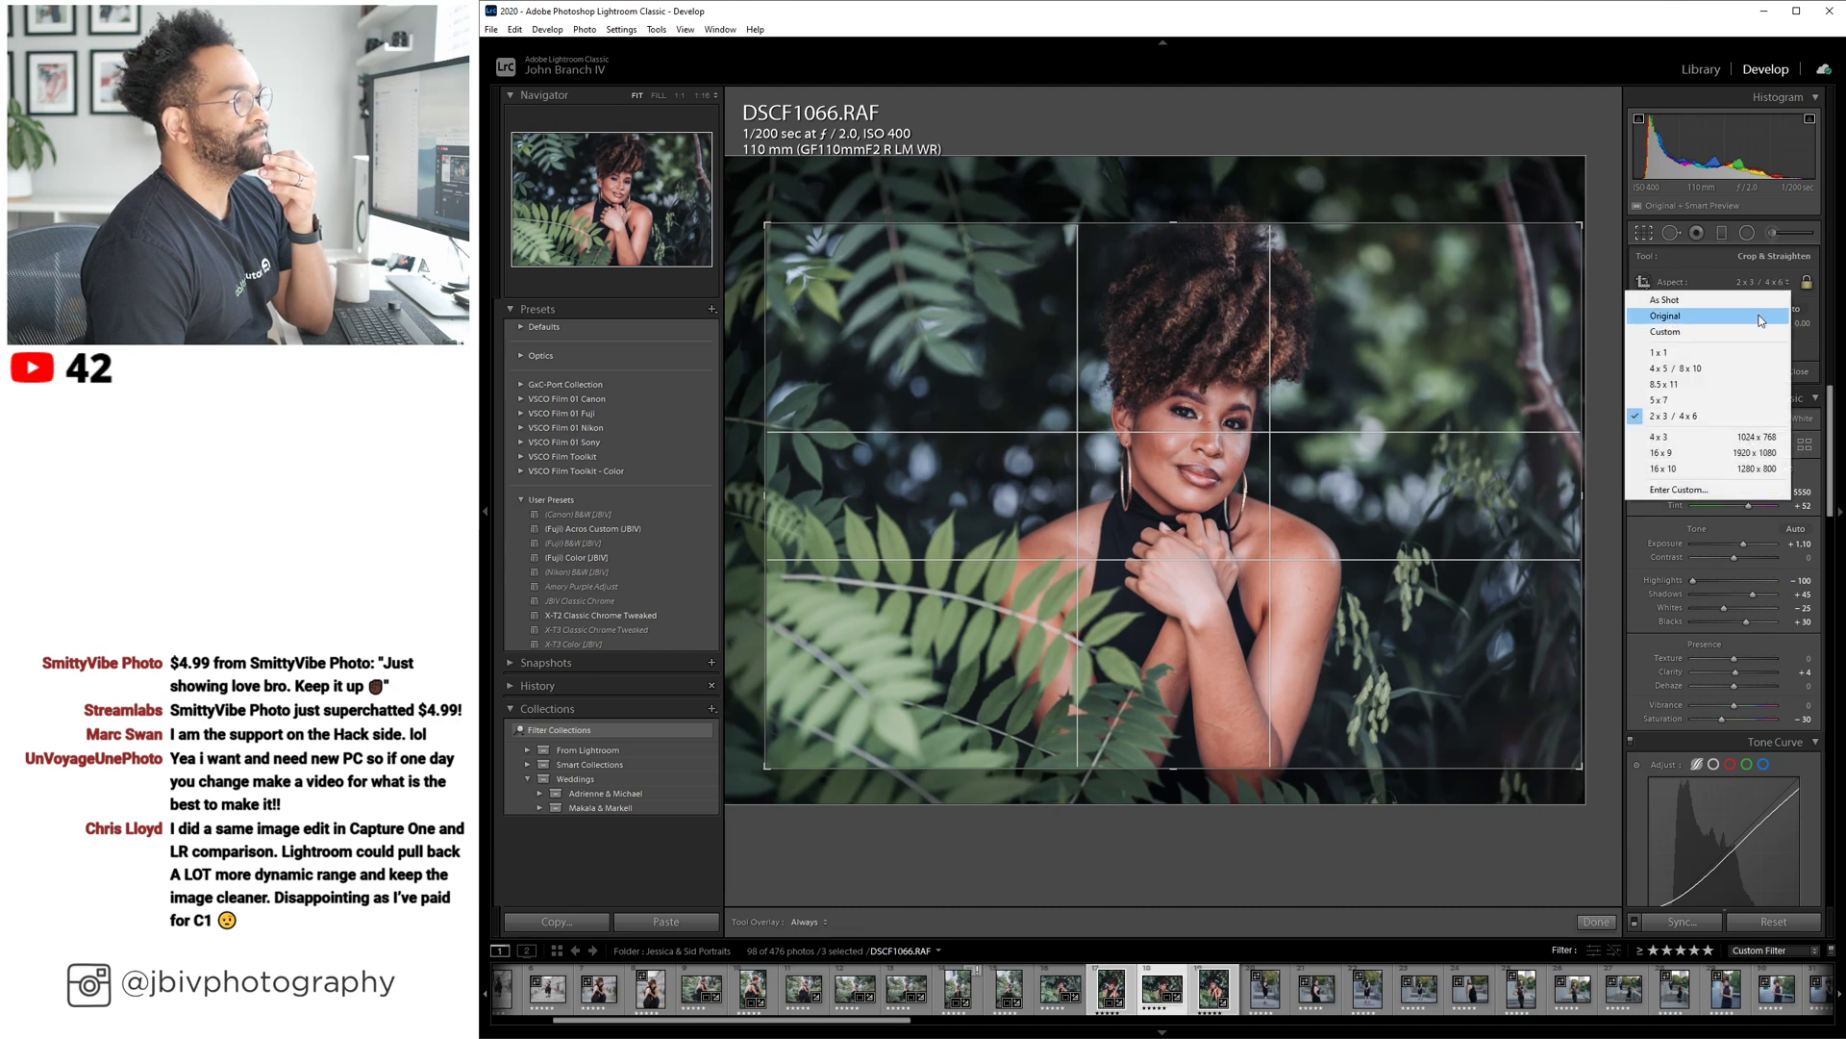
{"action": "left_click", "coordinate": [1673, 300]}
{"action": "left_click_drag", "start_coordinate": [1196, 180], "coordinate": [1176, 354]}
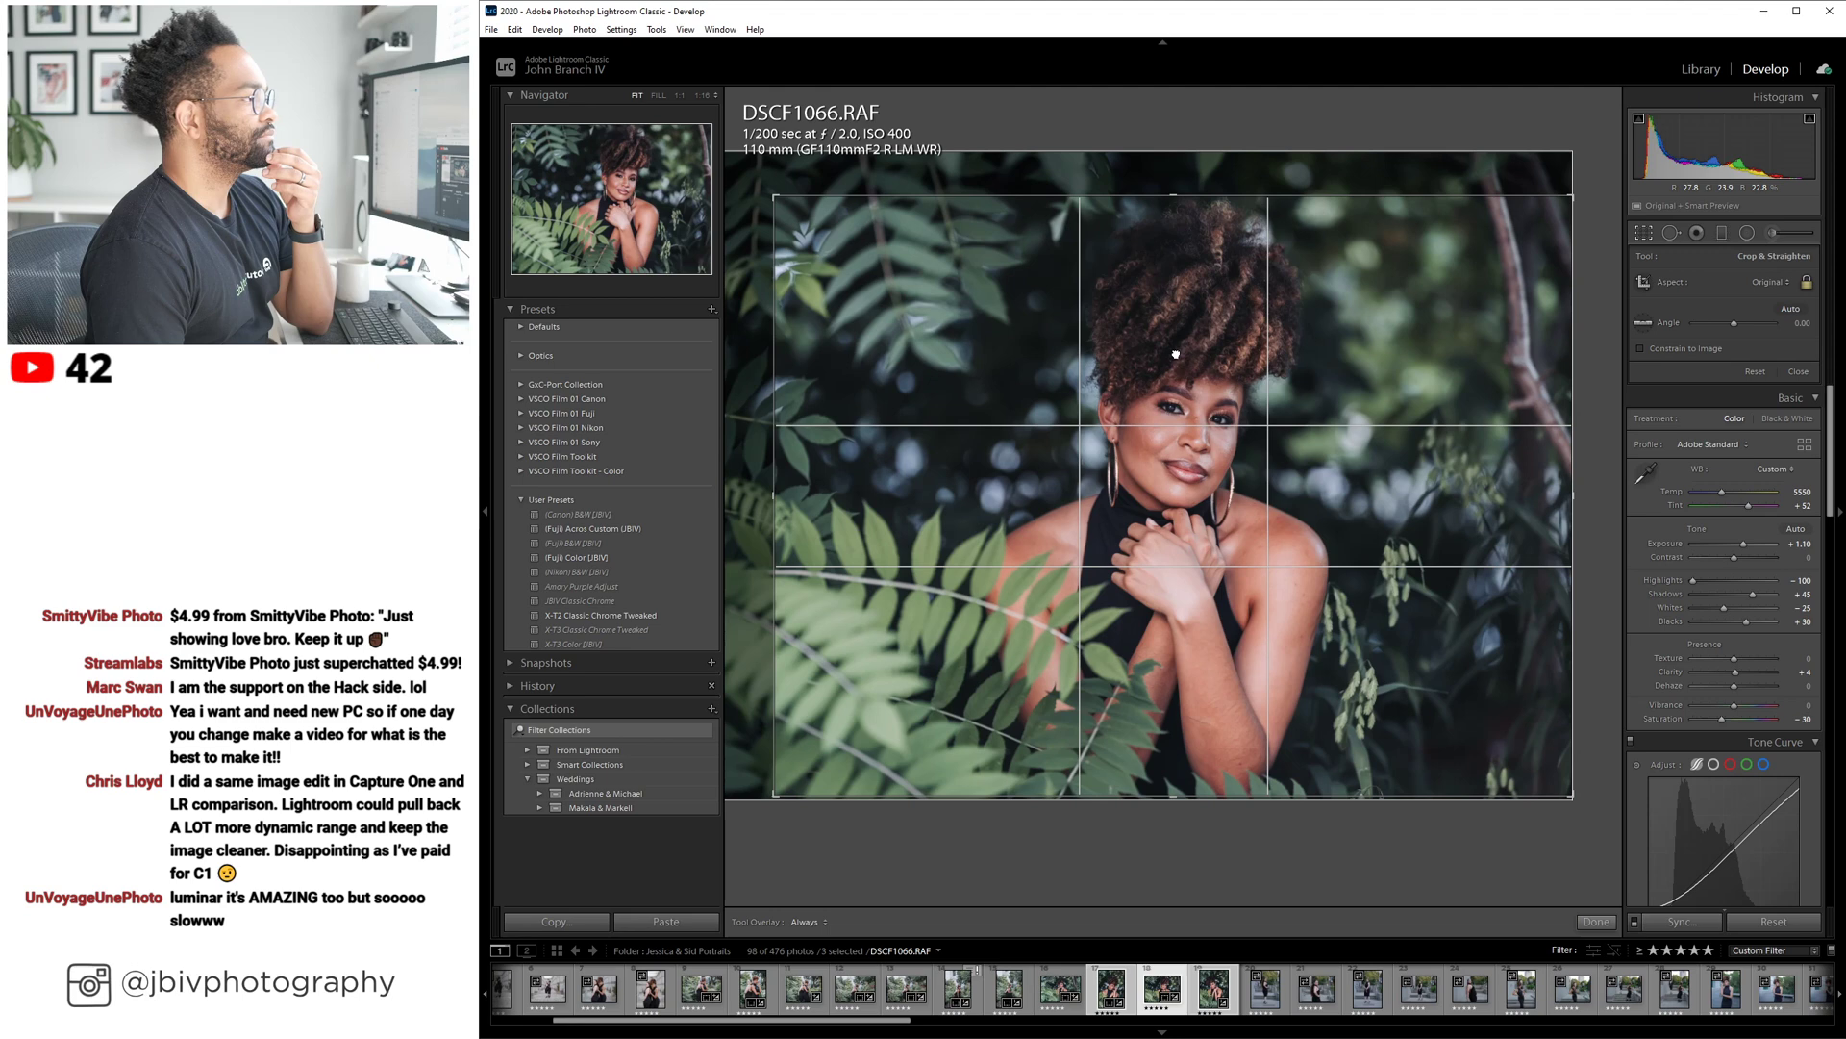
{"action": "key", "text": "Return"}
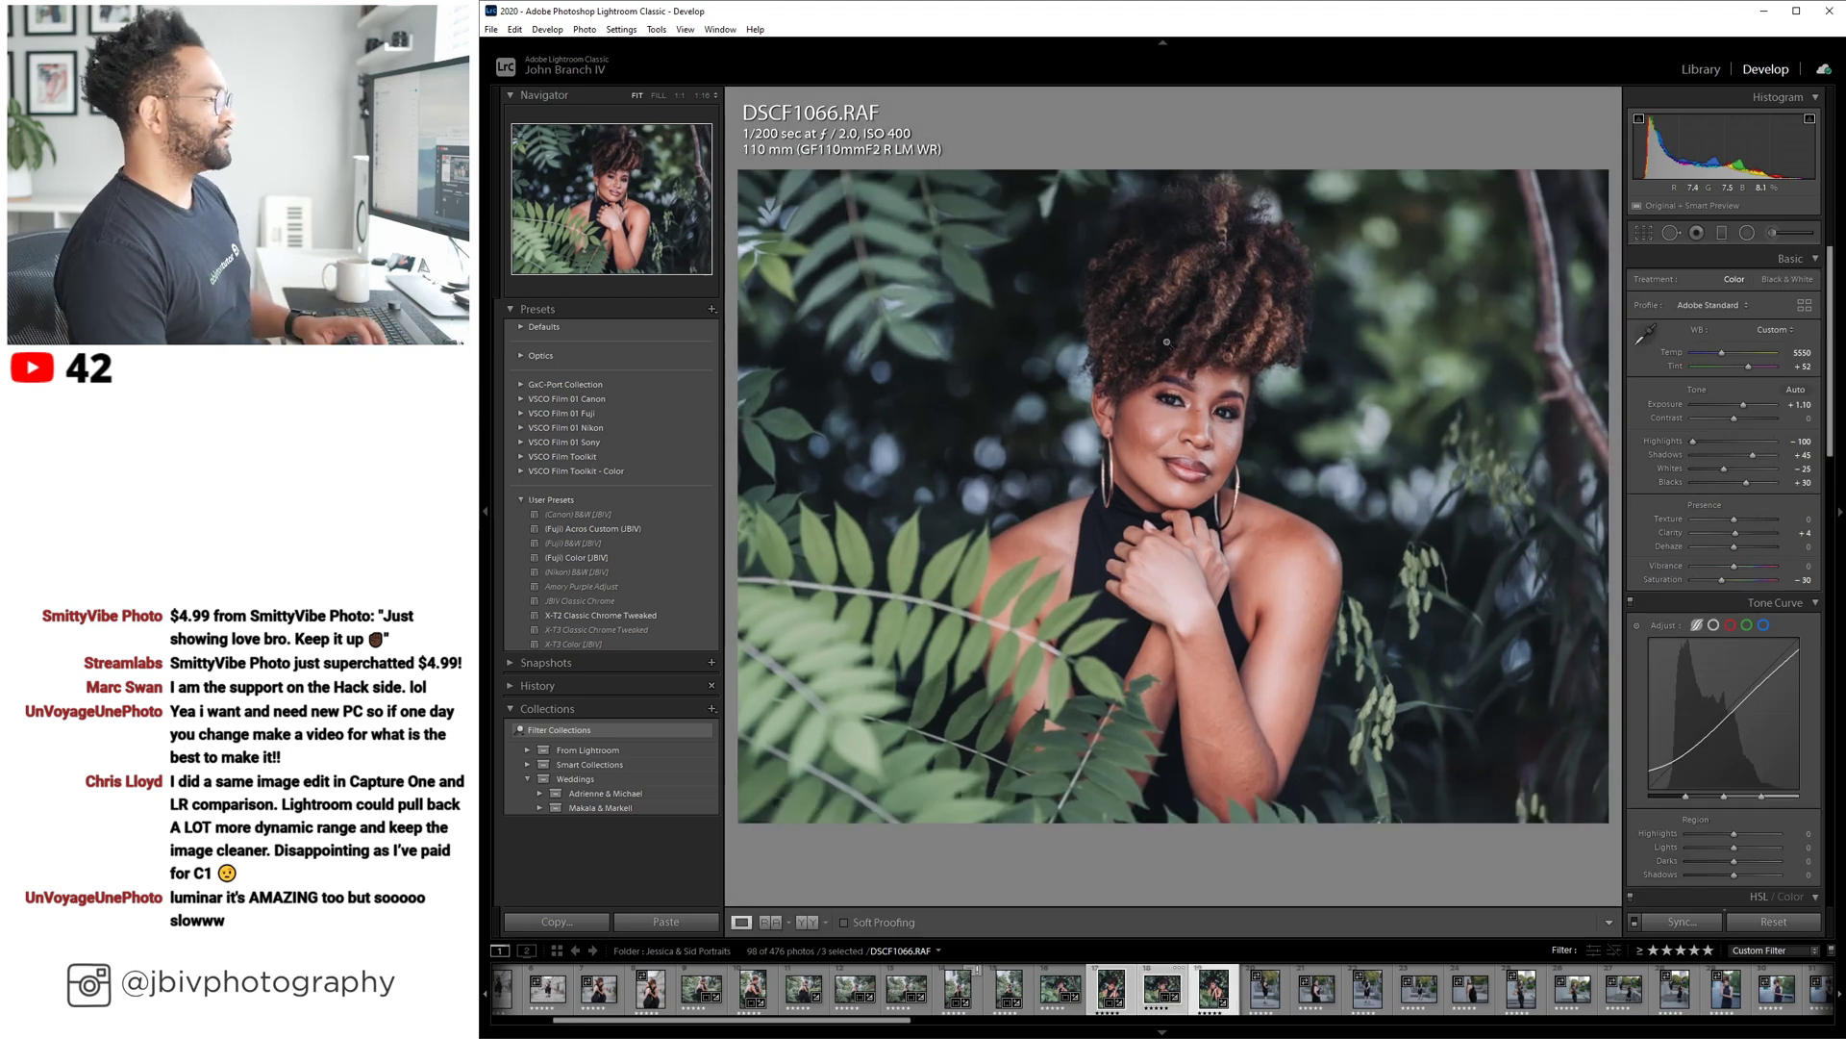
Go to DSCF1068.RAF and crop it to 2 x 3 / 4 x 6, tightening slightly and repositioning the frame around the woman.
{"action": "key", "text": "Right"}
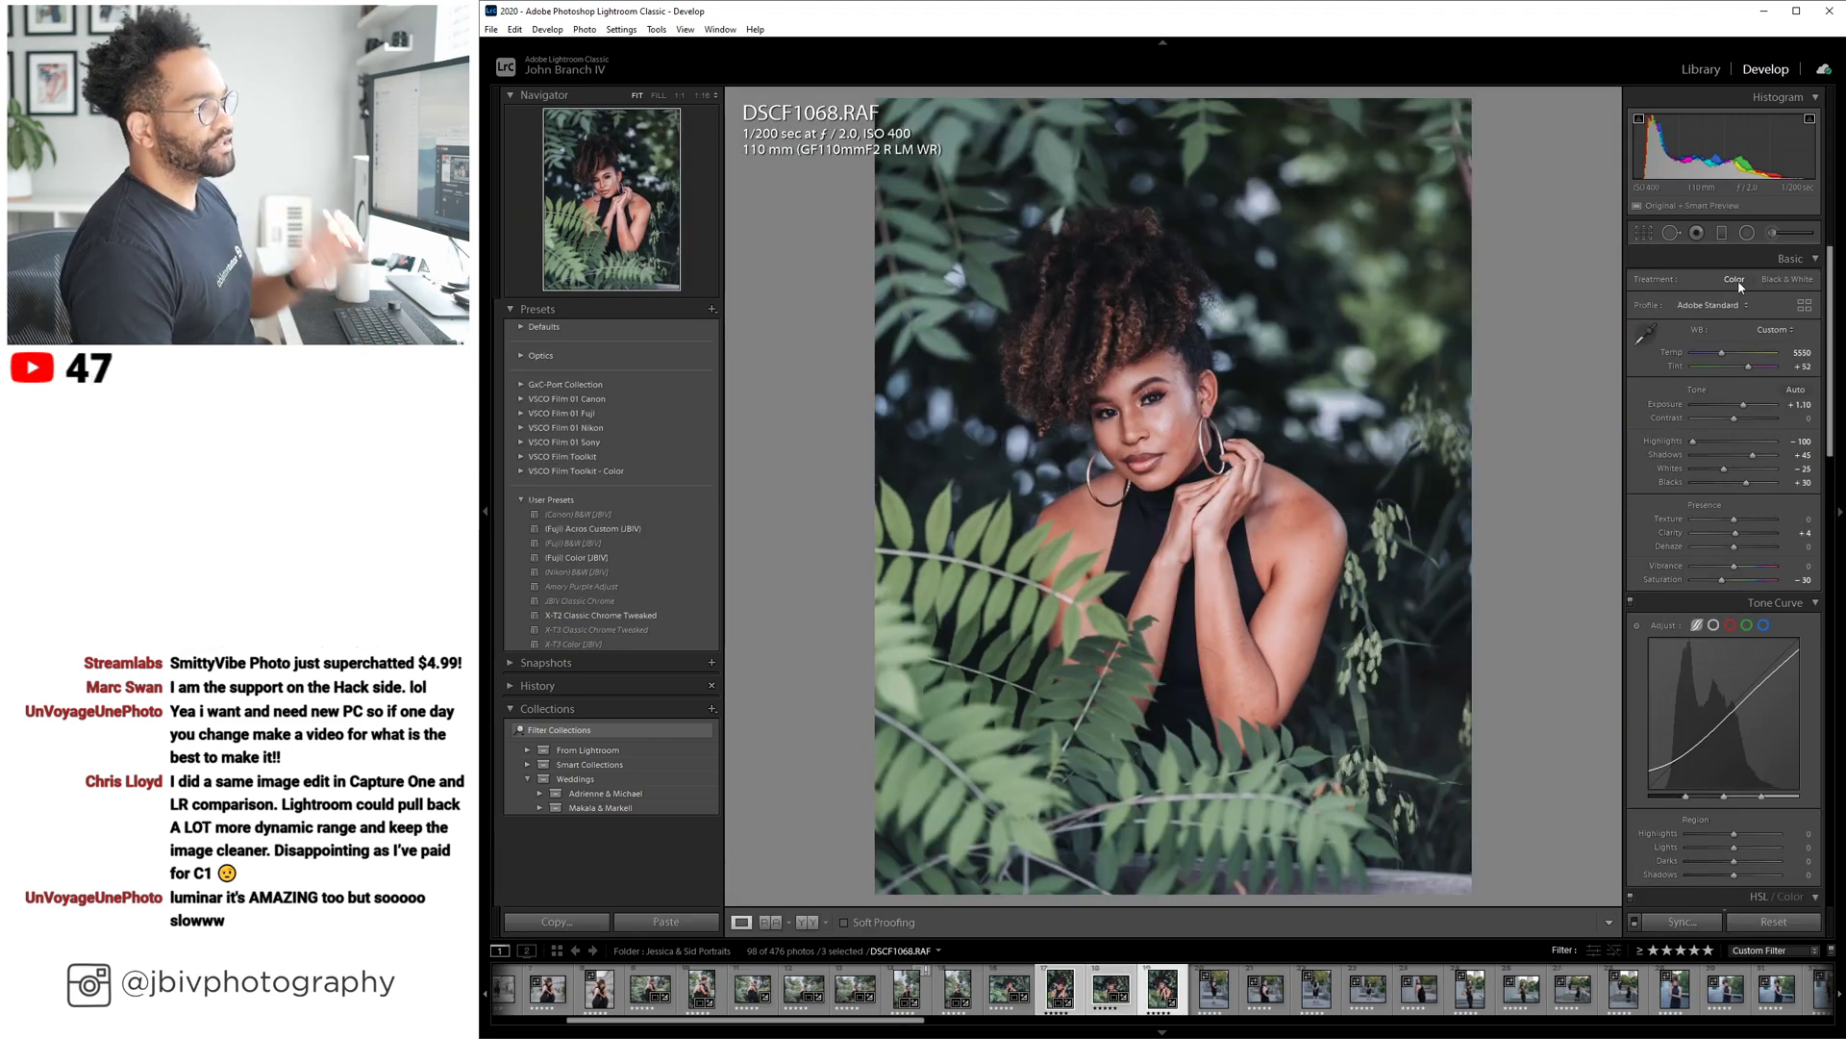
{"action": "key", "text": "r"}
{"action": "left_click", "coordinate": [1770, 282]}
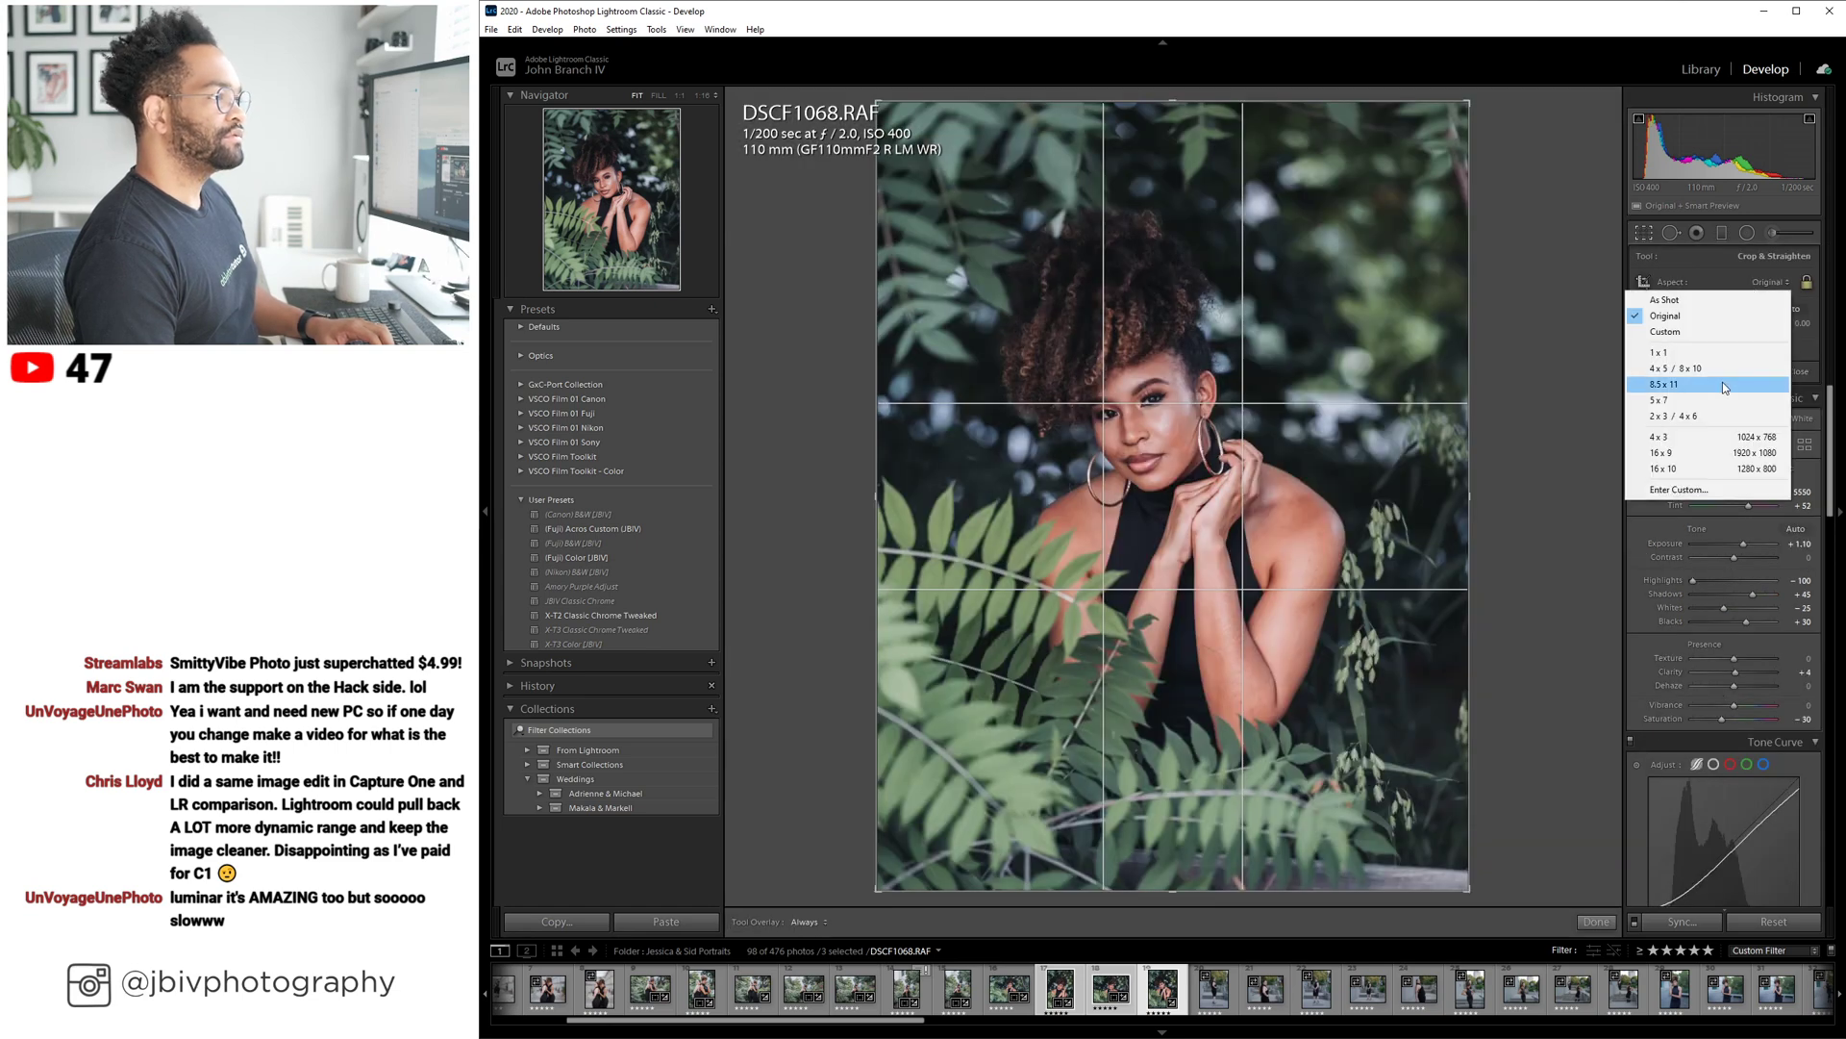
{"action": "left_click", "coordinate": [1692, 415]}
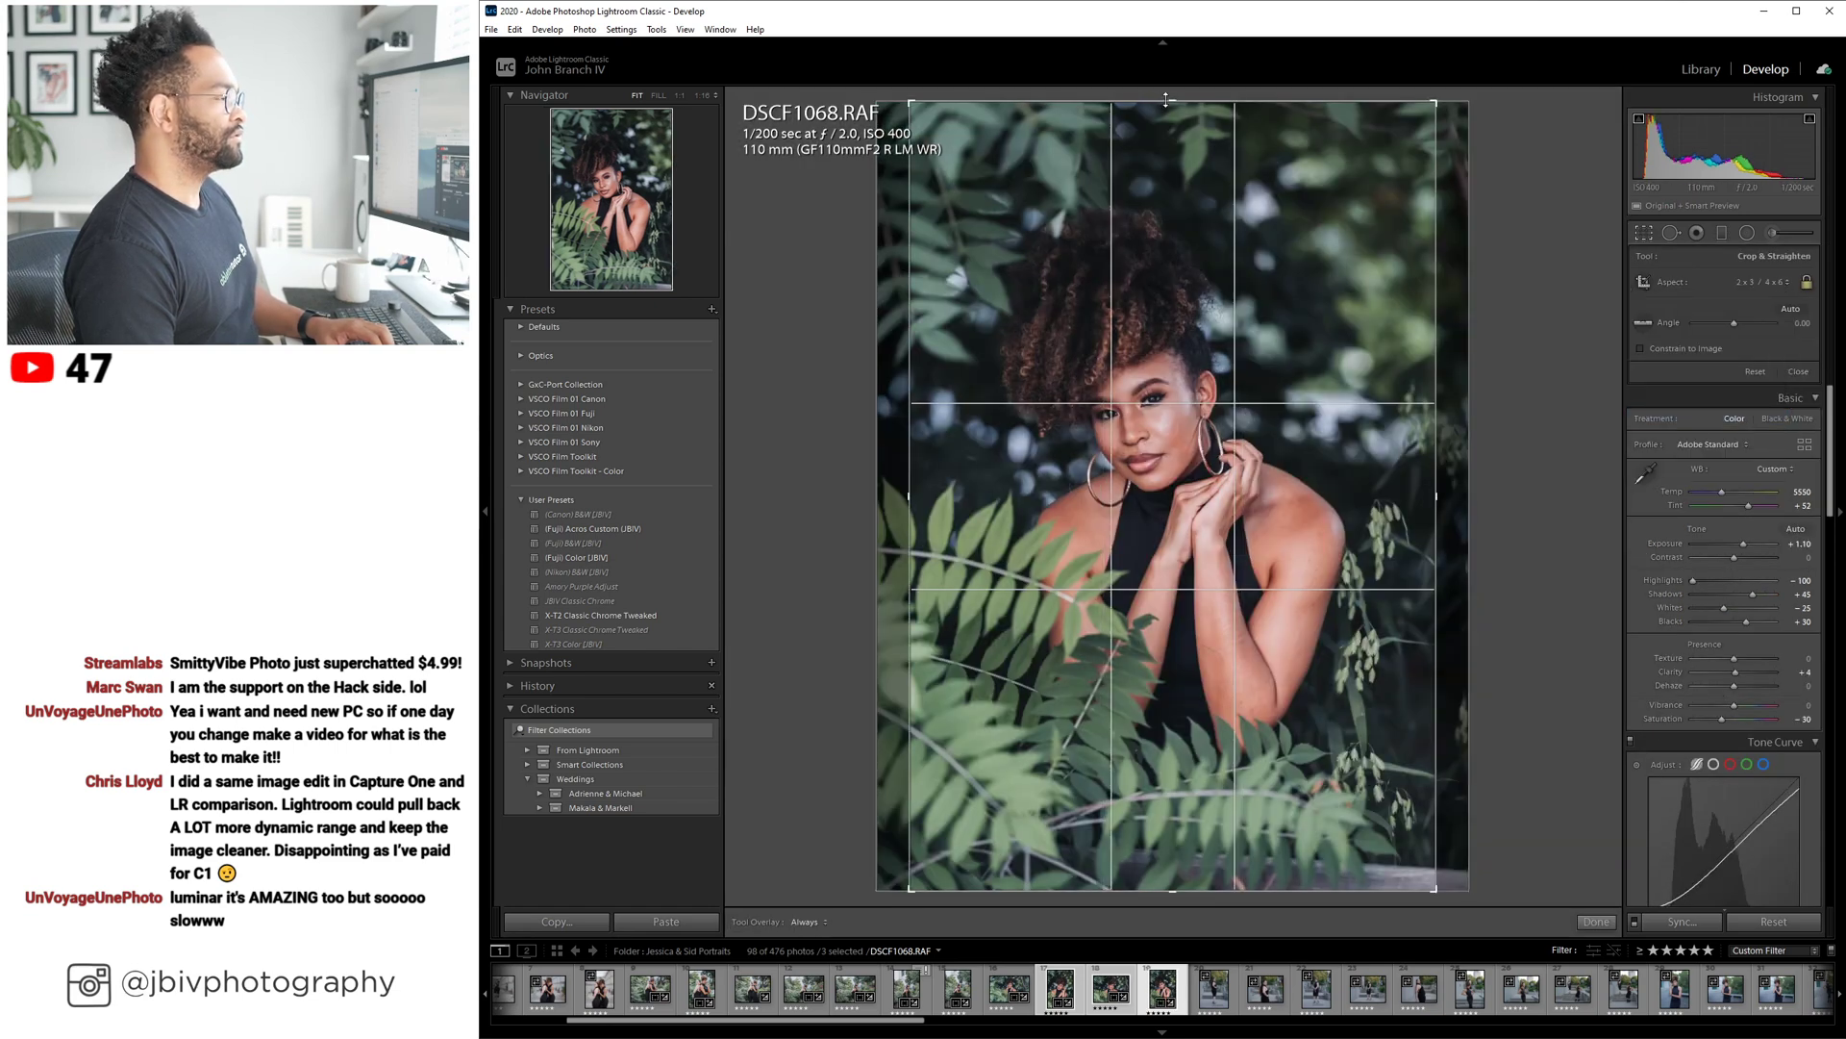
{"action": "left_click_drag", "start_coordinate": [1166, 99], "coordinate": [1209, 247]}
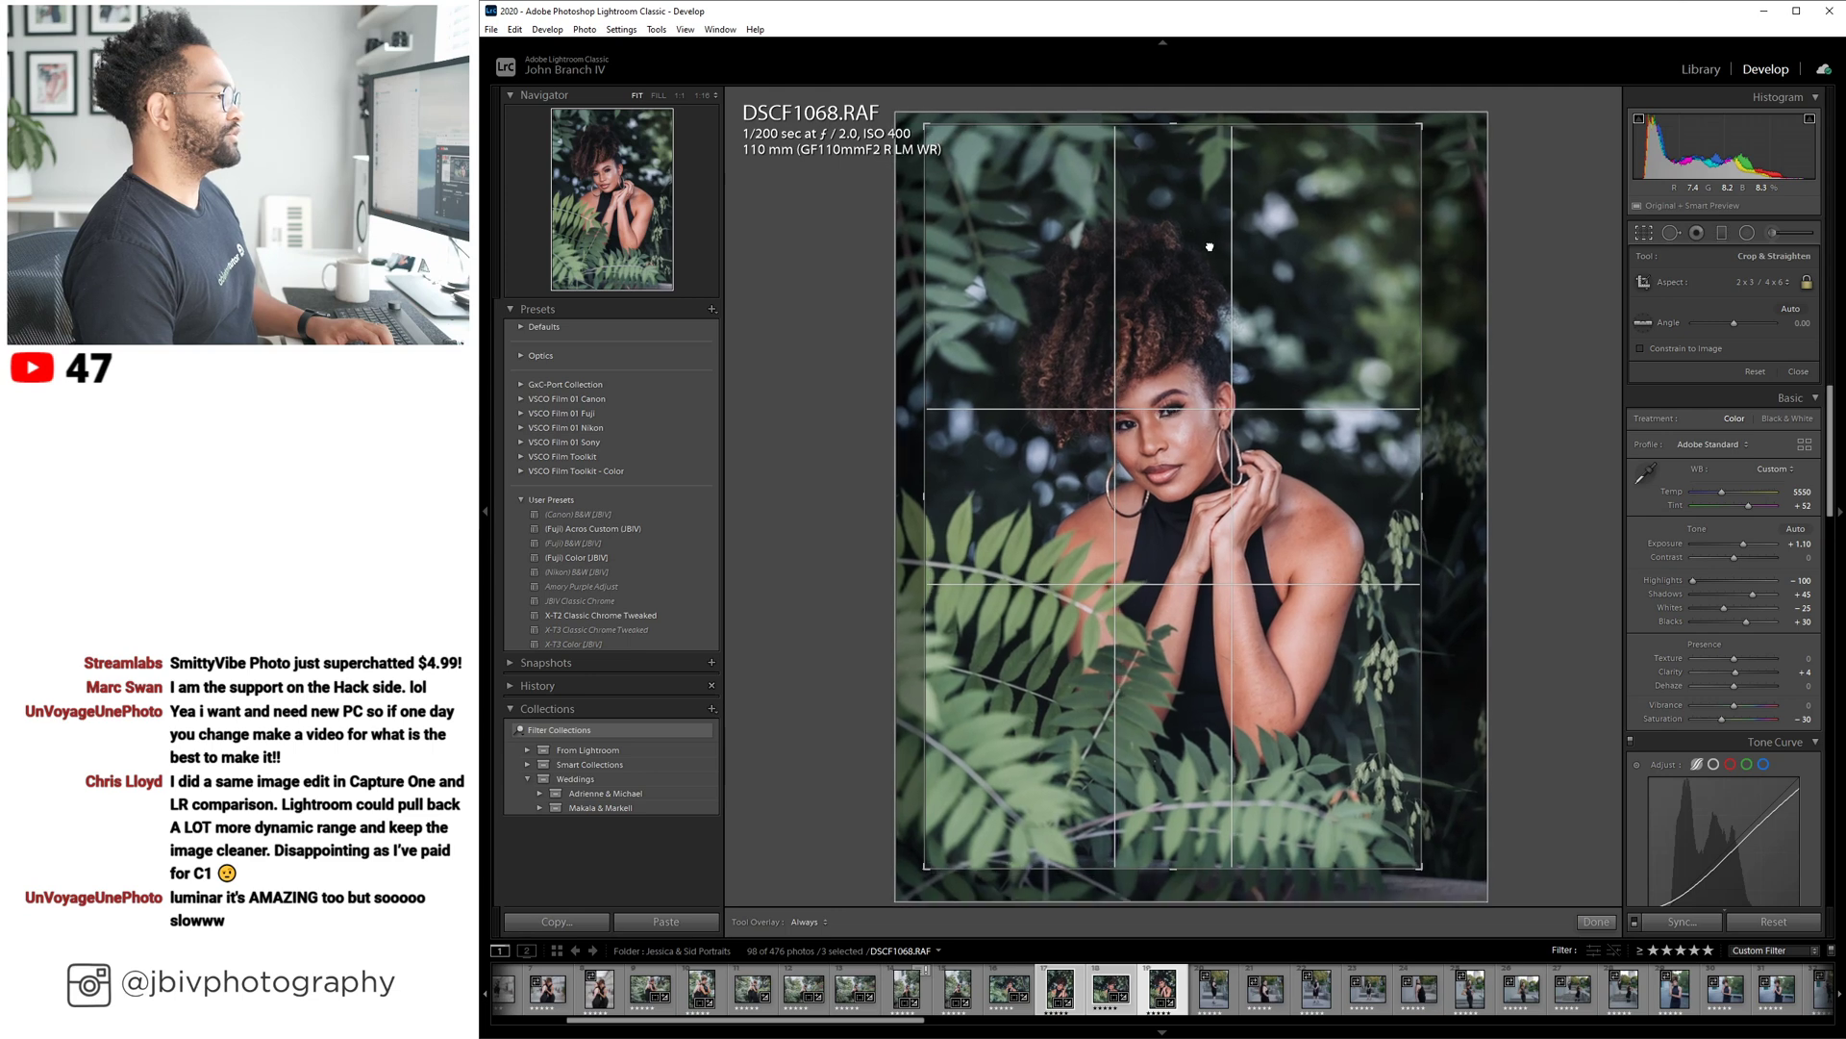
{"action": "key", "text": "Return"}
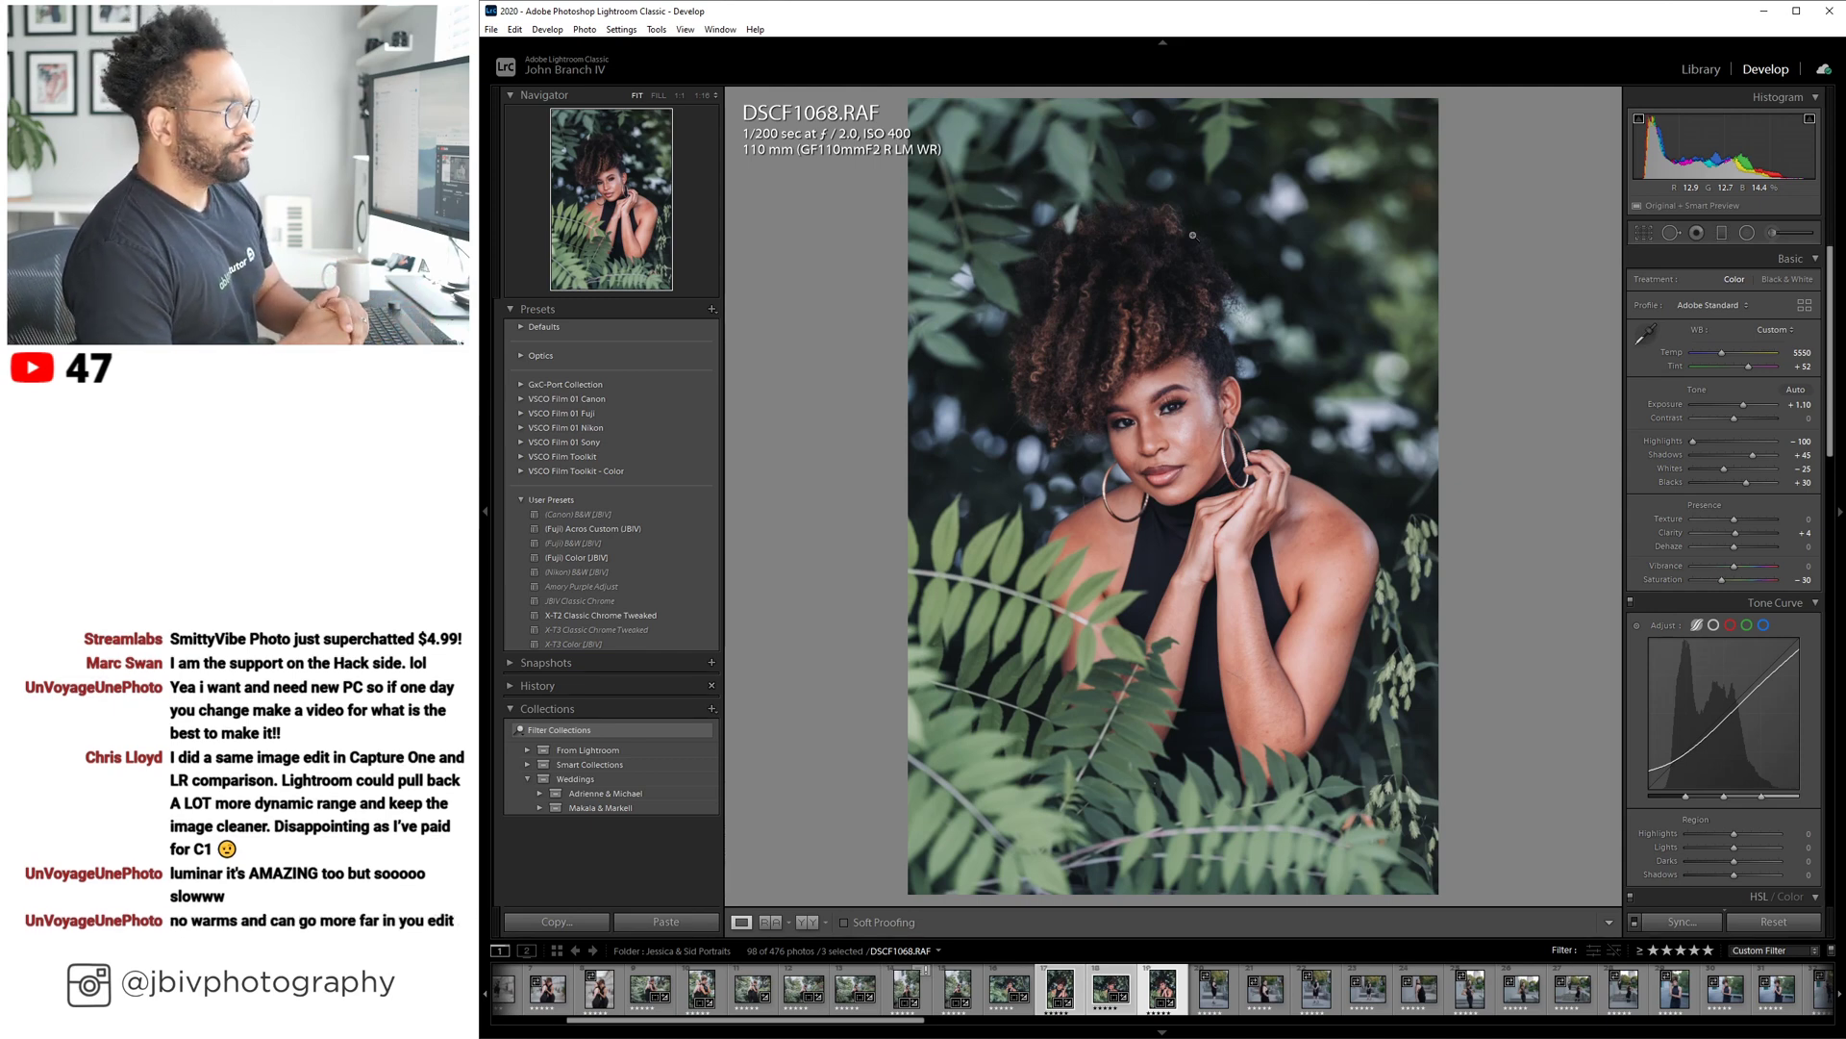
Return to the Library grid, find DSCF1105.RAF, the portrait beside the stone building, and open it in Develop.
{"action": "left_click", "coordinate": [1697, 70]}
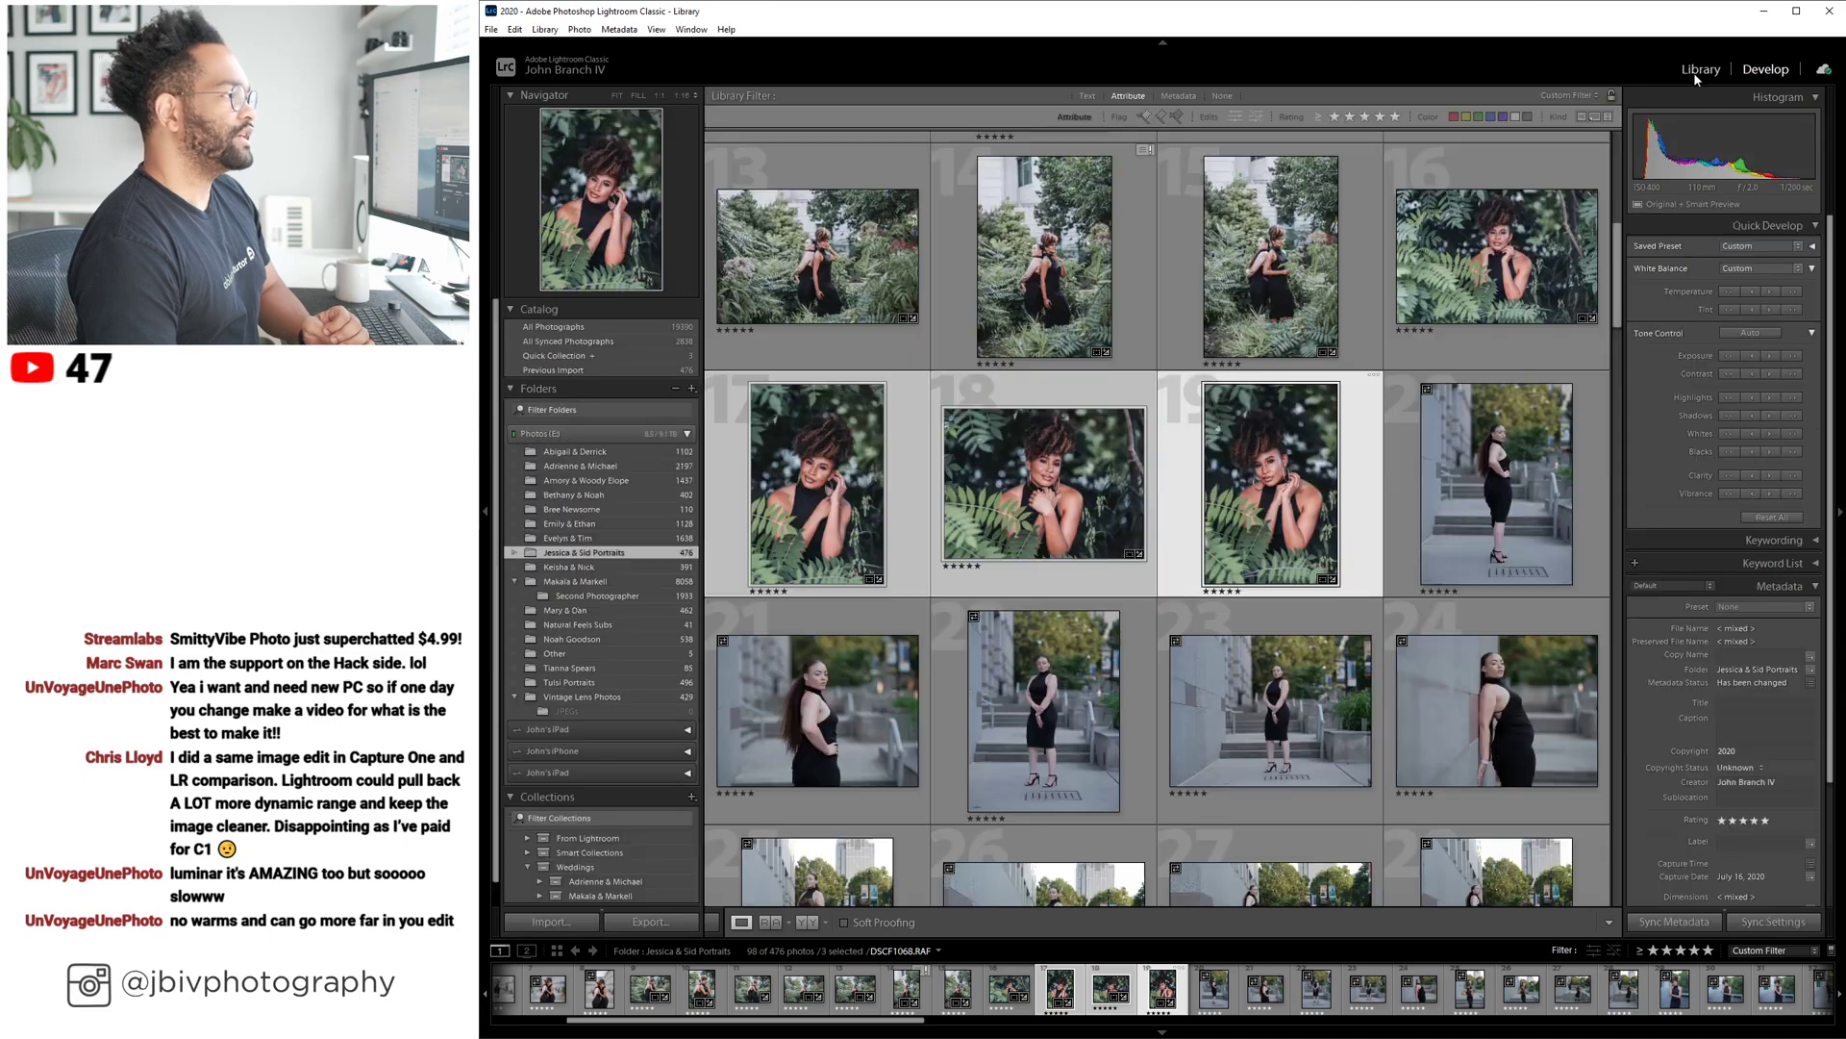
{"action": "left_click", "coordinate": [1427, 463]}
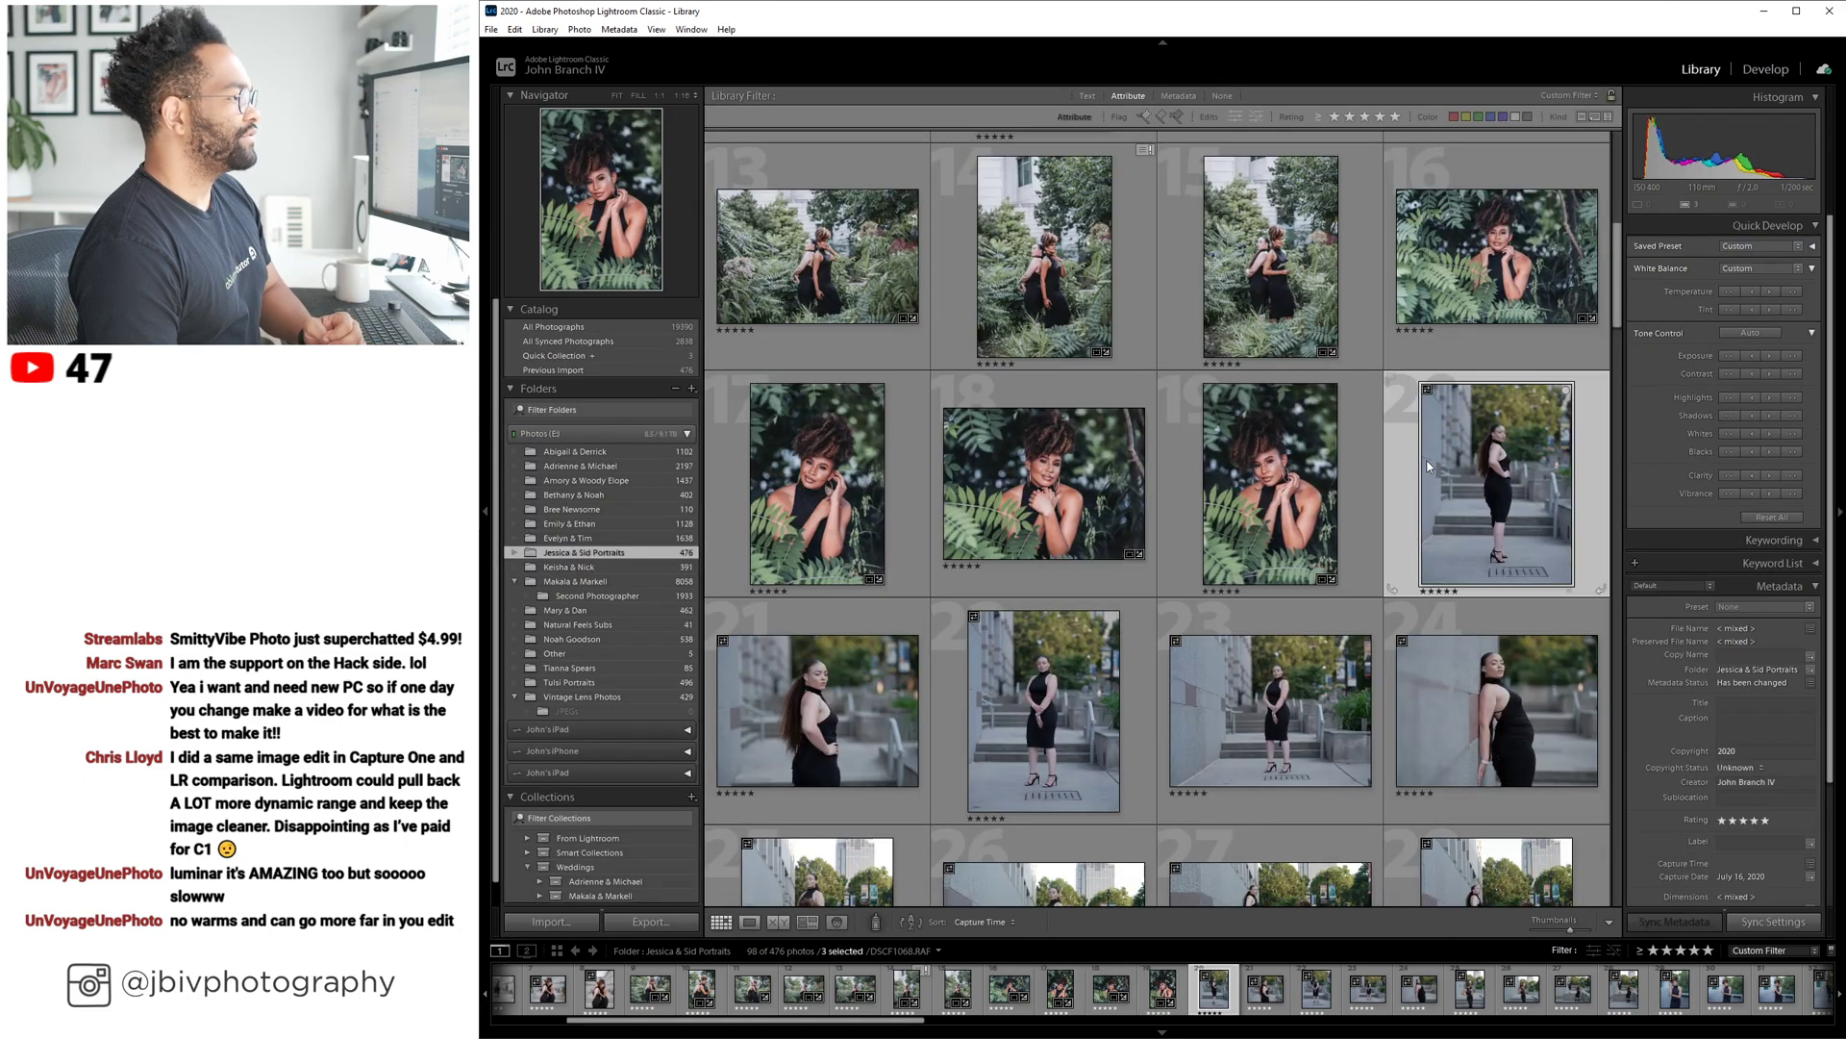
{"action": "scroll", "coordinate": [1350, 377], "scroll_direction": "up", "scroll_amount": 5}
{"action": "scroll", "coordinate": [1350, 377], "scroll_direction": "down", "scroll_amount": 3}
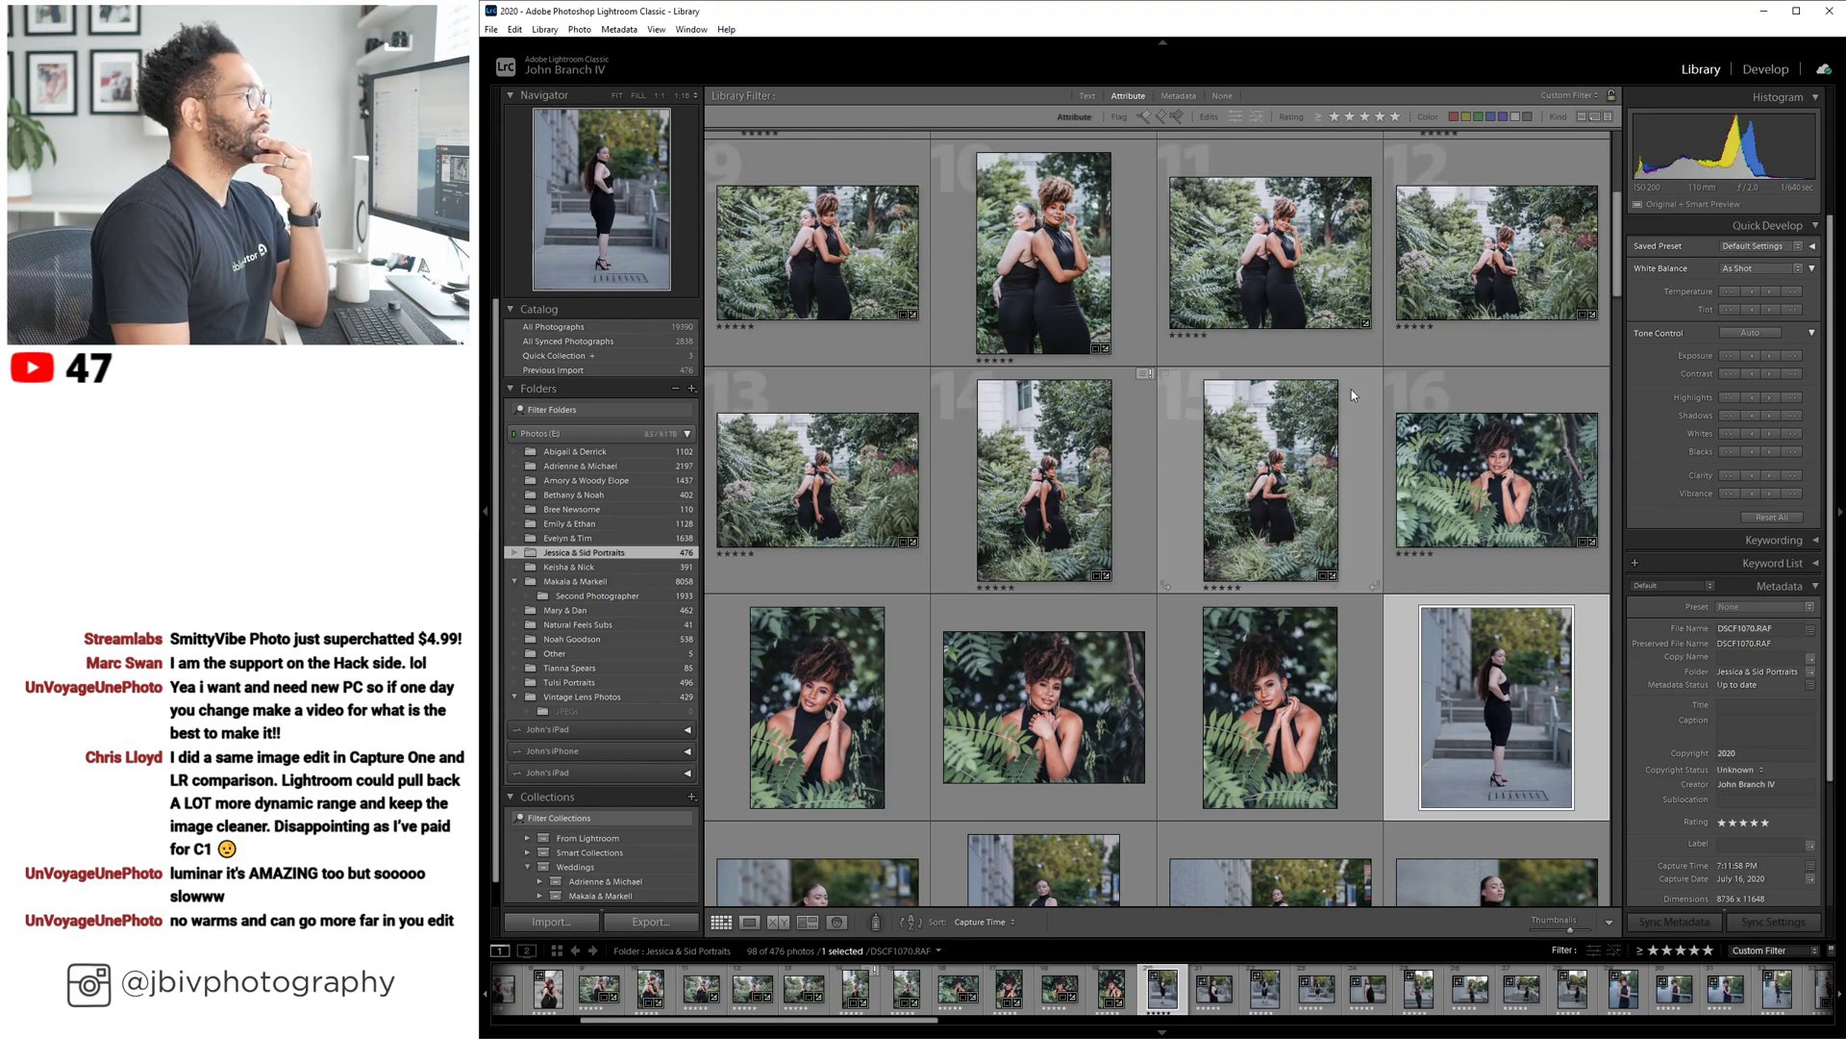
{"action": "scroll", "coordinate": [1350, 387], "scroll_direction": "up", "scroll_amount": 3}
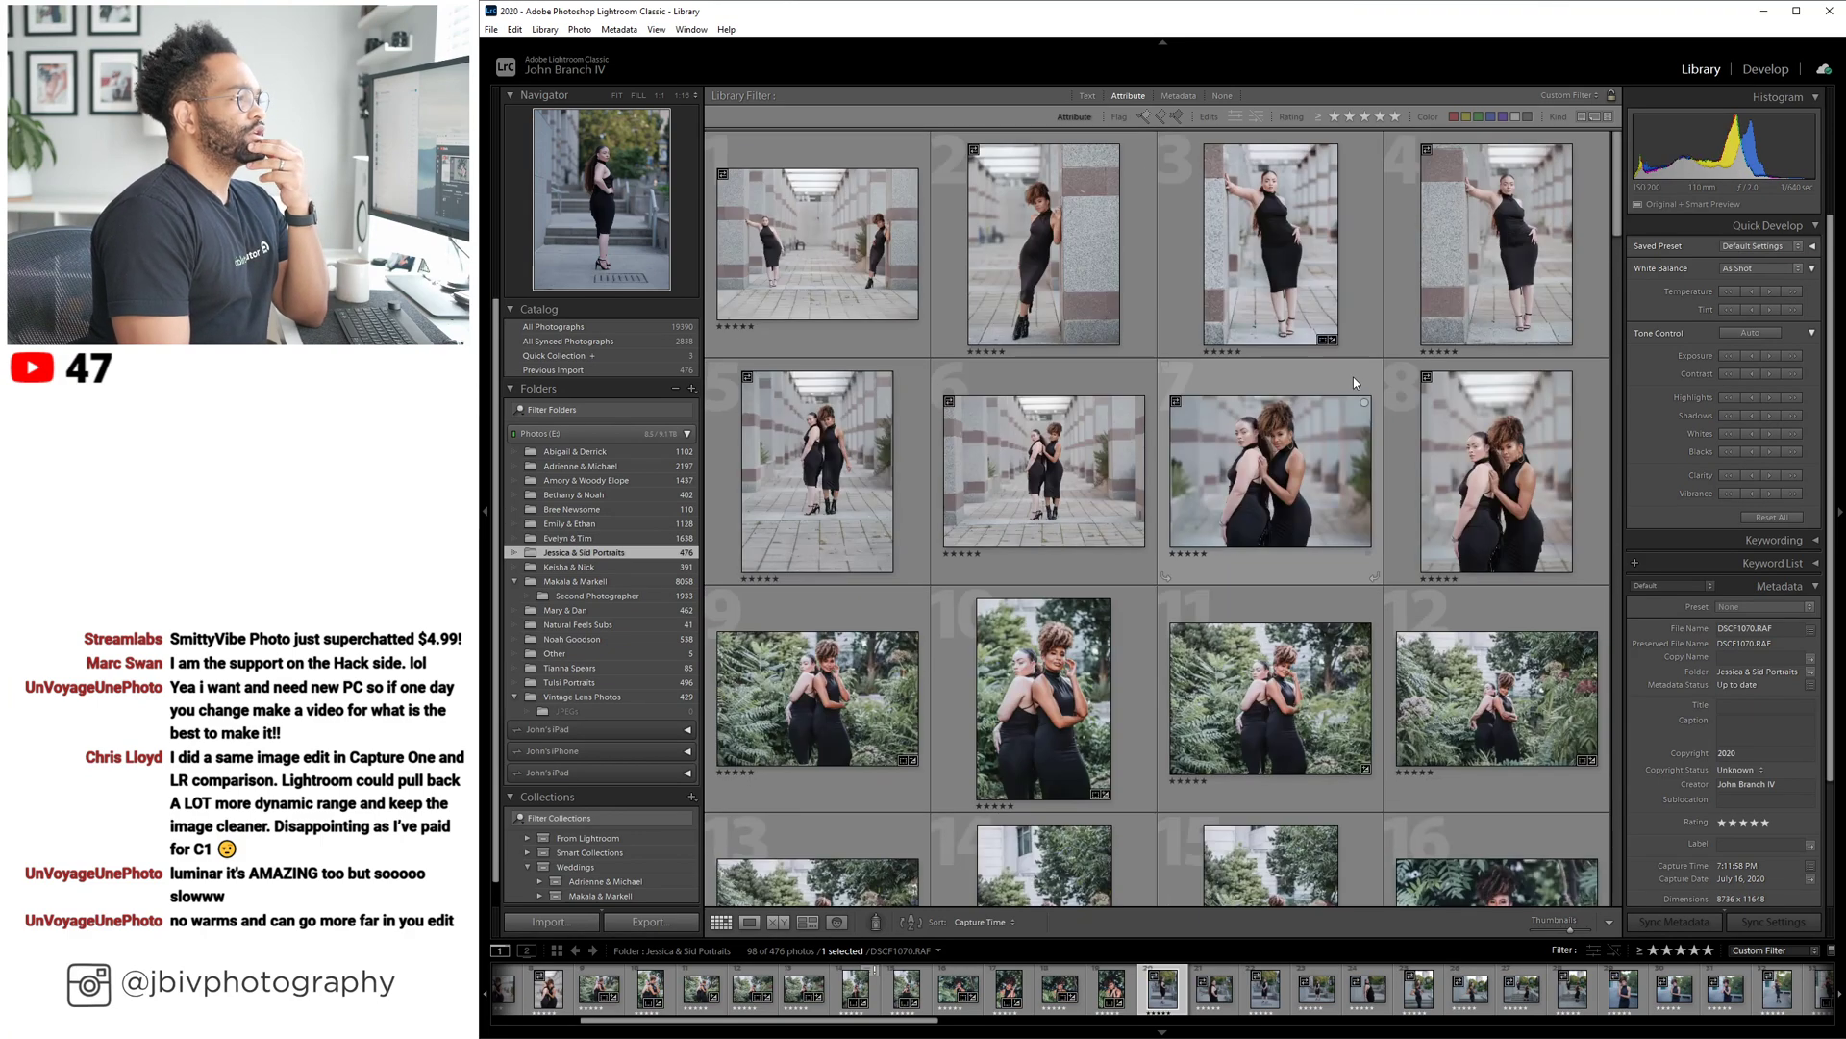
{"action": "scroll", "coordinate": [1358, 371], "scroll_direction": "down", "scroll_amount": 4}
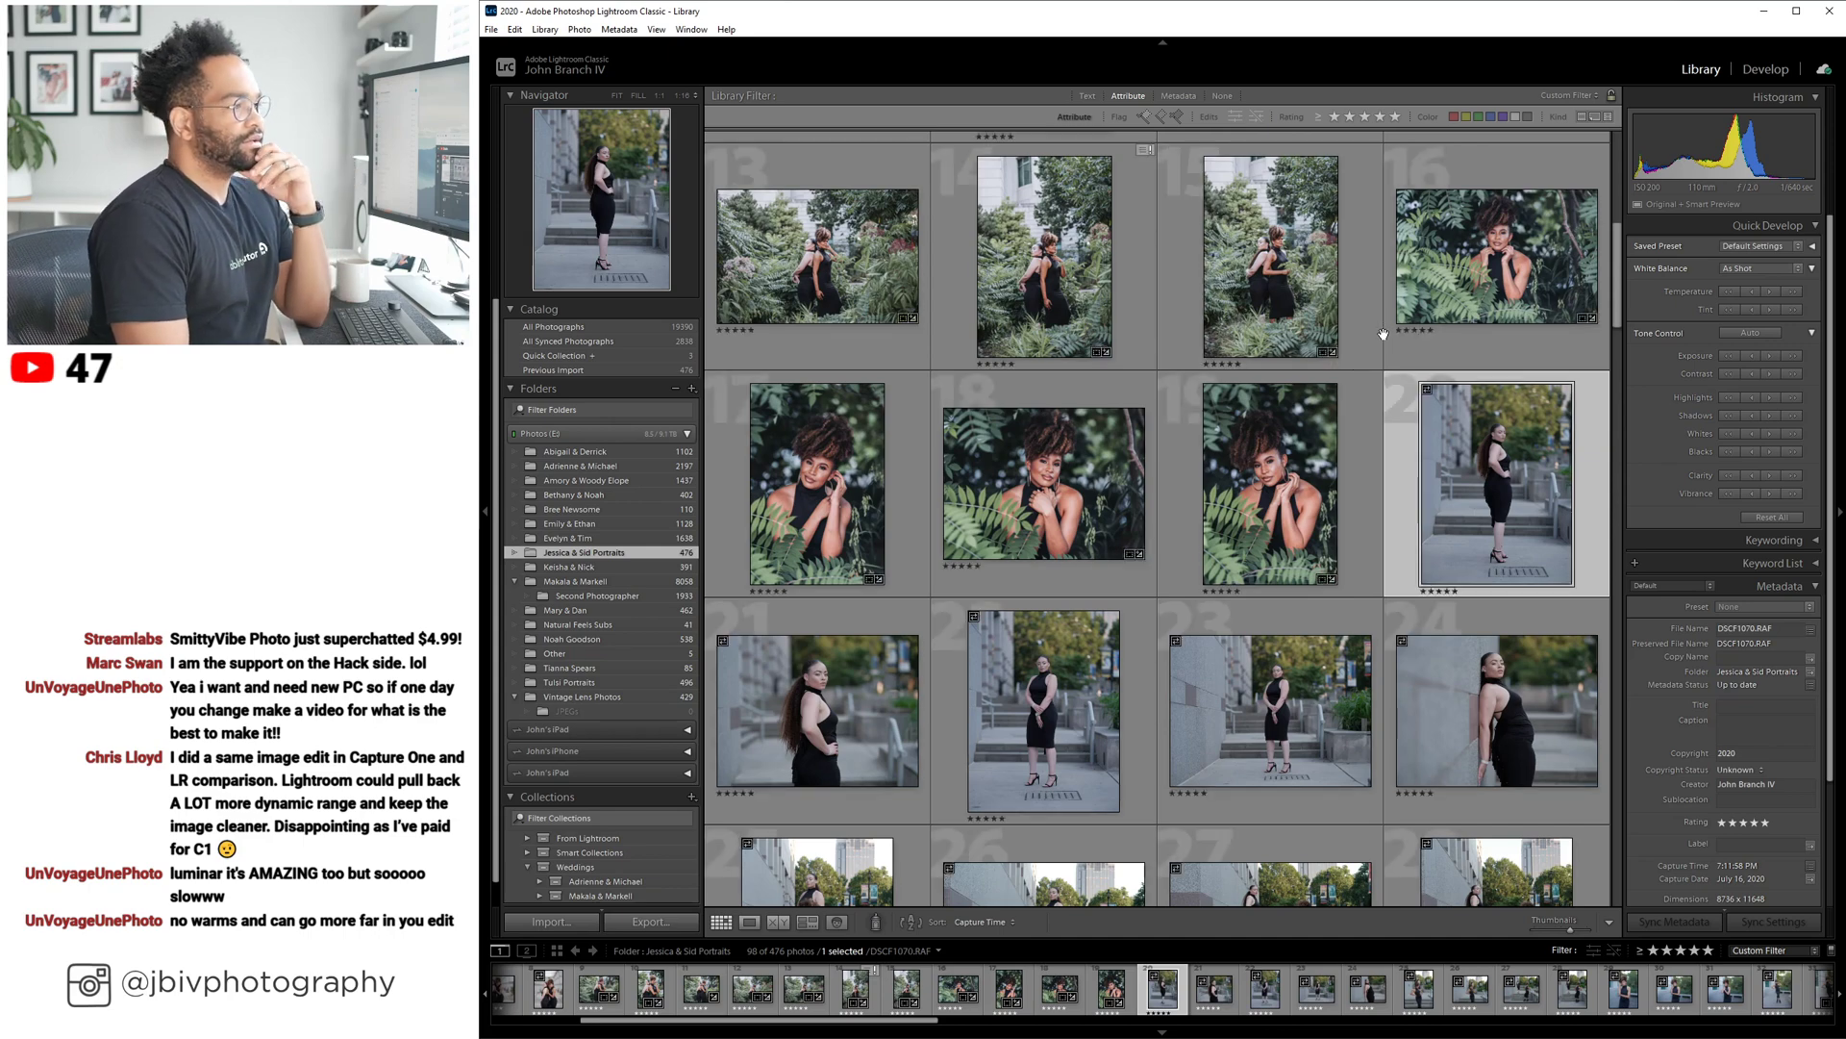
{"action": "scroll", "coordinate": [1383, 334], "scroll_direction": "down", "scroll_amount": 4}
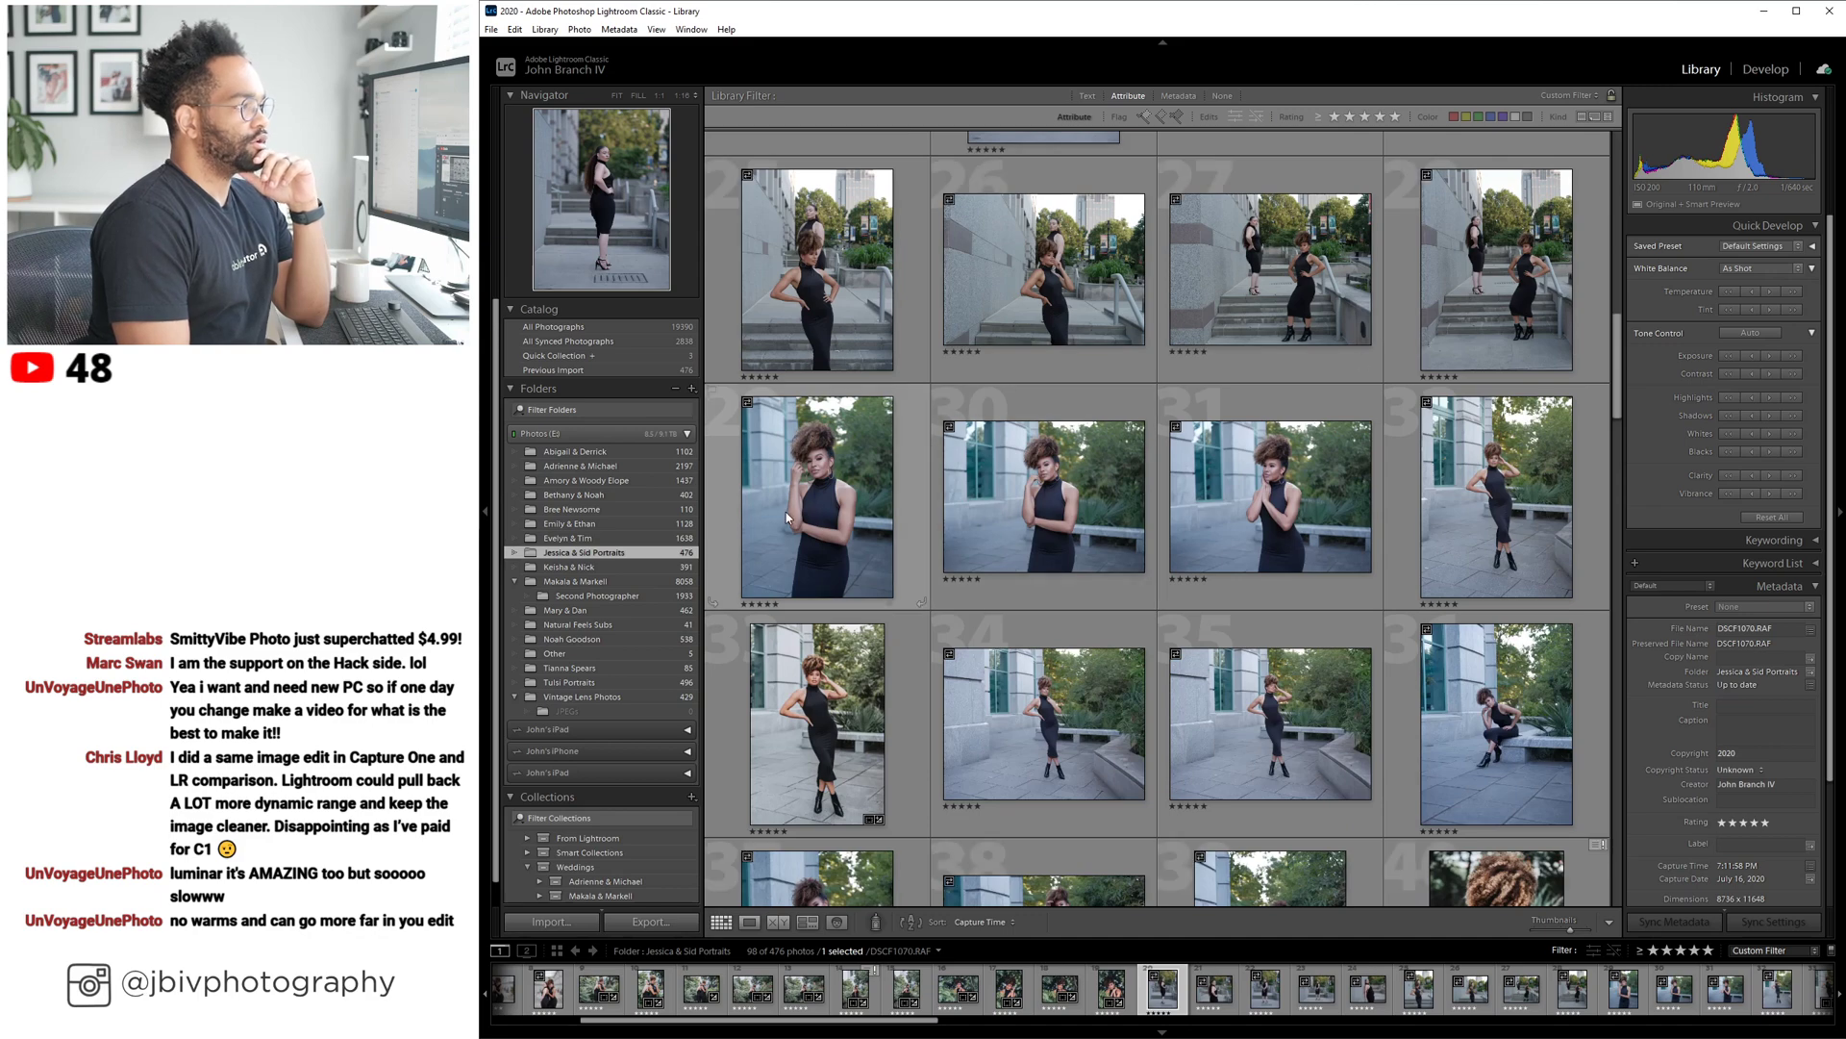
{"action": "left_click", "coordinate": [786, 505]}
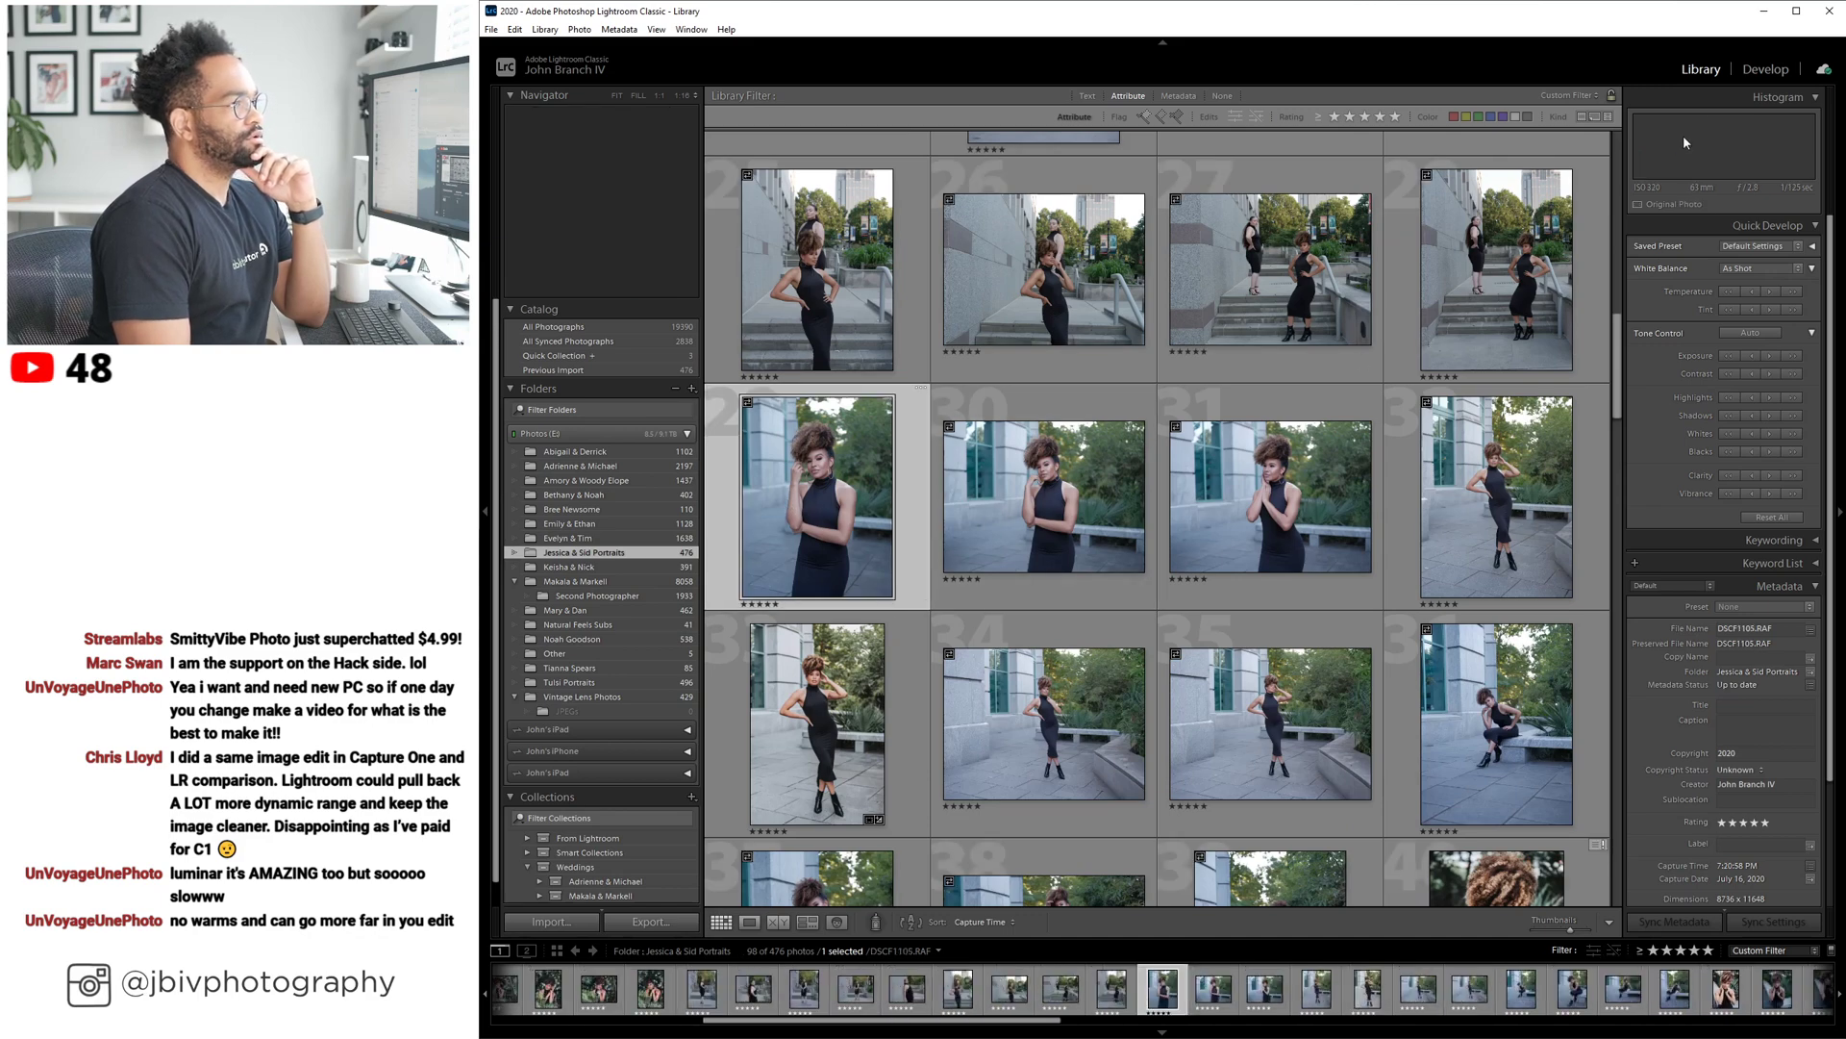
{"action": "left_click", "coordinate": [1766, 71]}
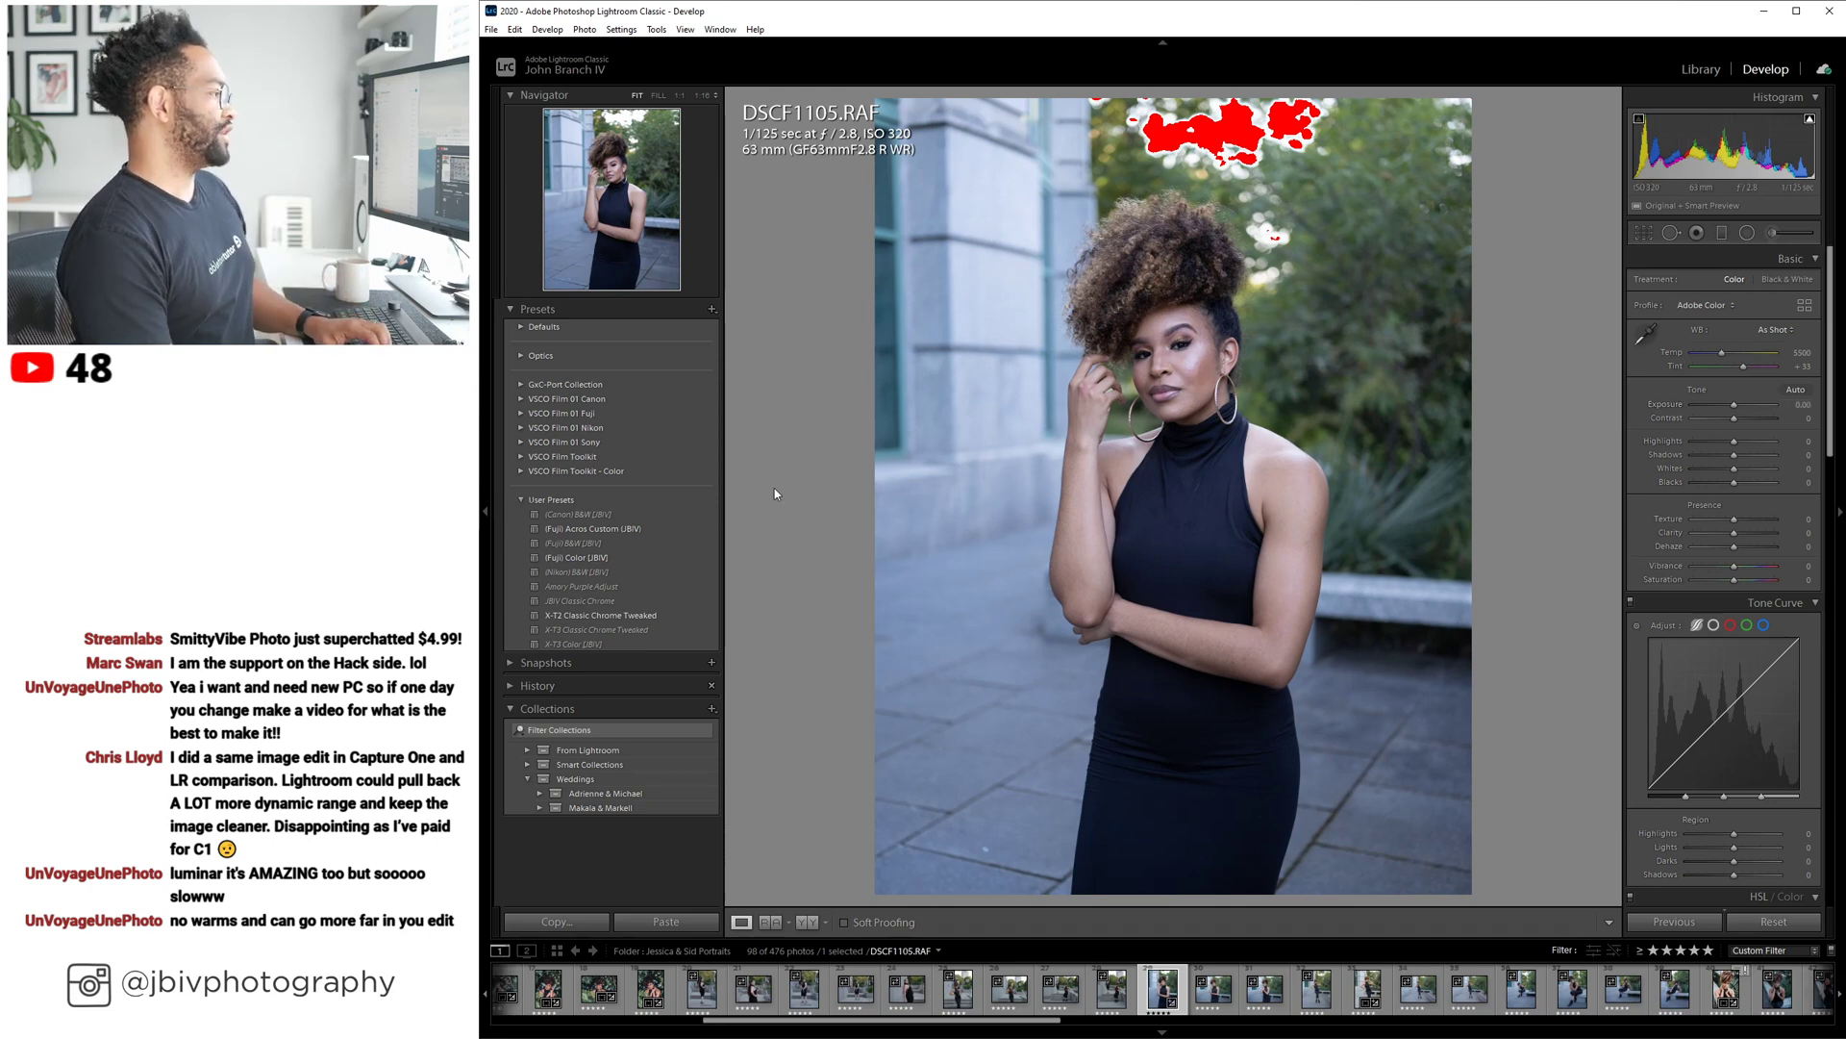
Apply the (Fuji) Color [JBIV] preset to DSCF1105.RAF and set its white balance to Auto.
{"action": "left_click", "coordinate": [577, 558]}
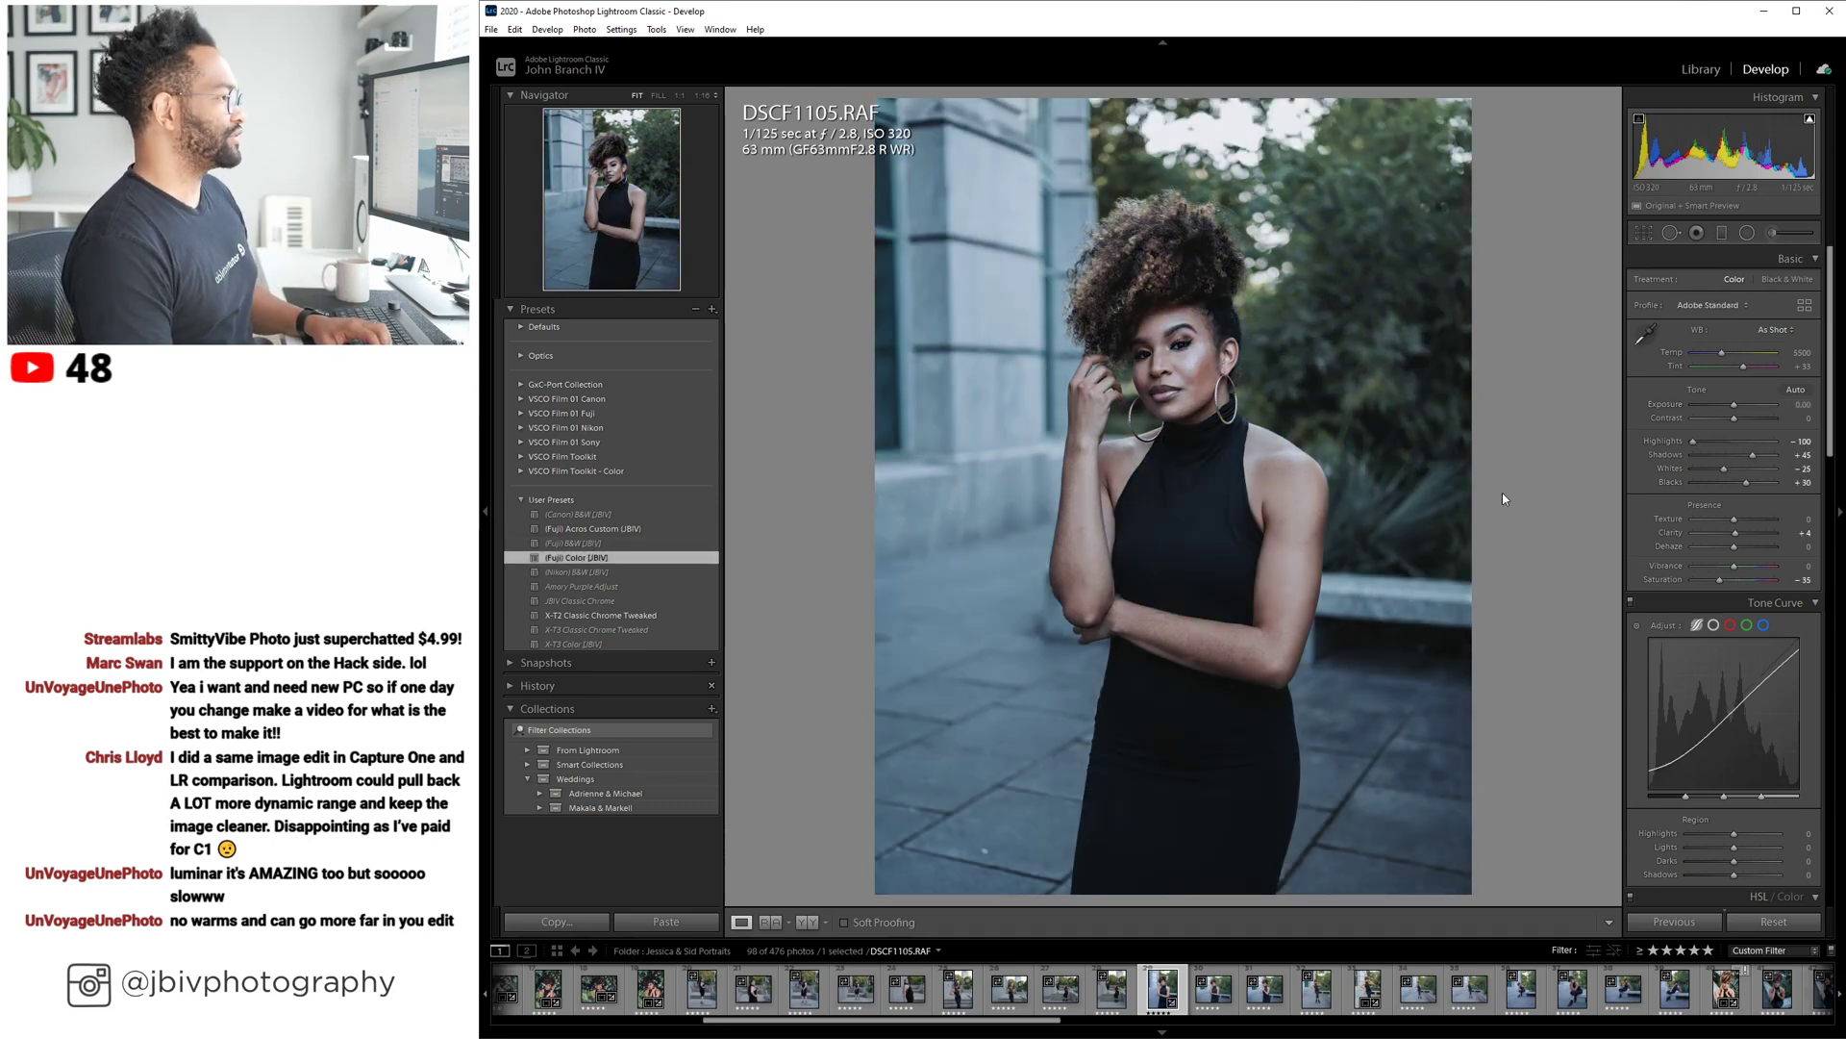
{"action": "left_click", "coordinate": [1782, 333]}
{"action": "left_click", "coordinate": [1722, 364]}
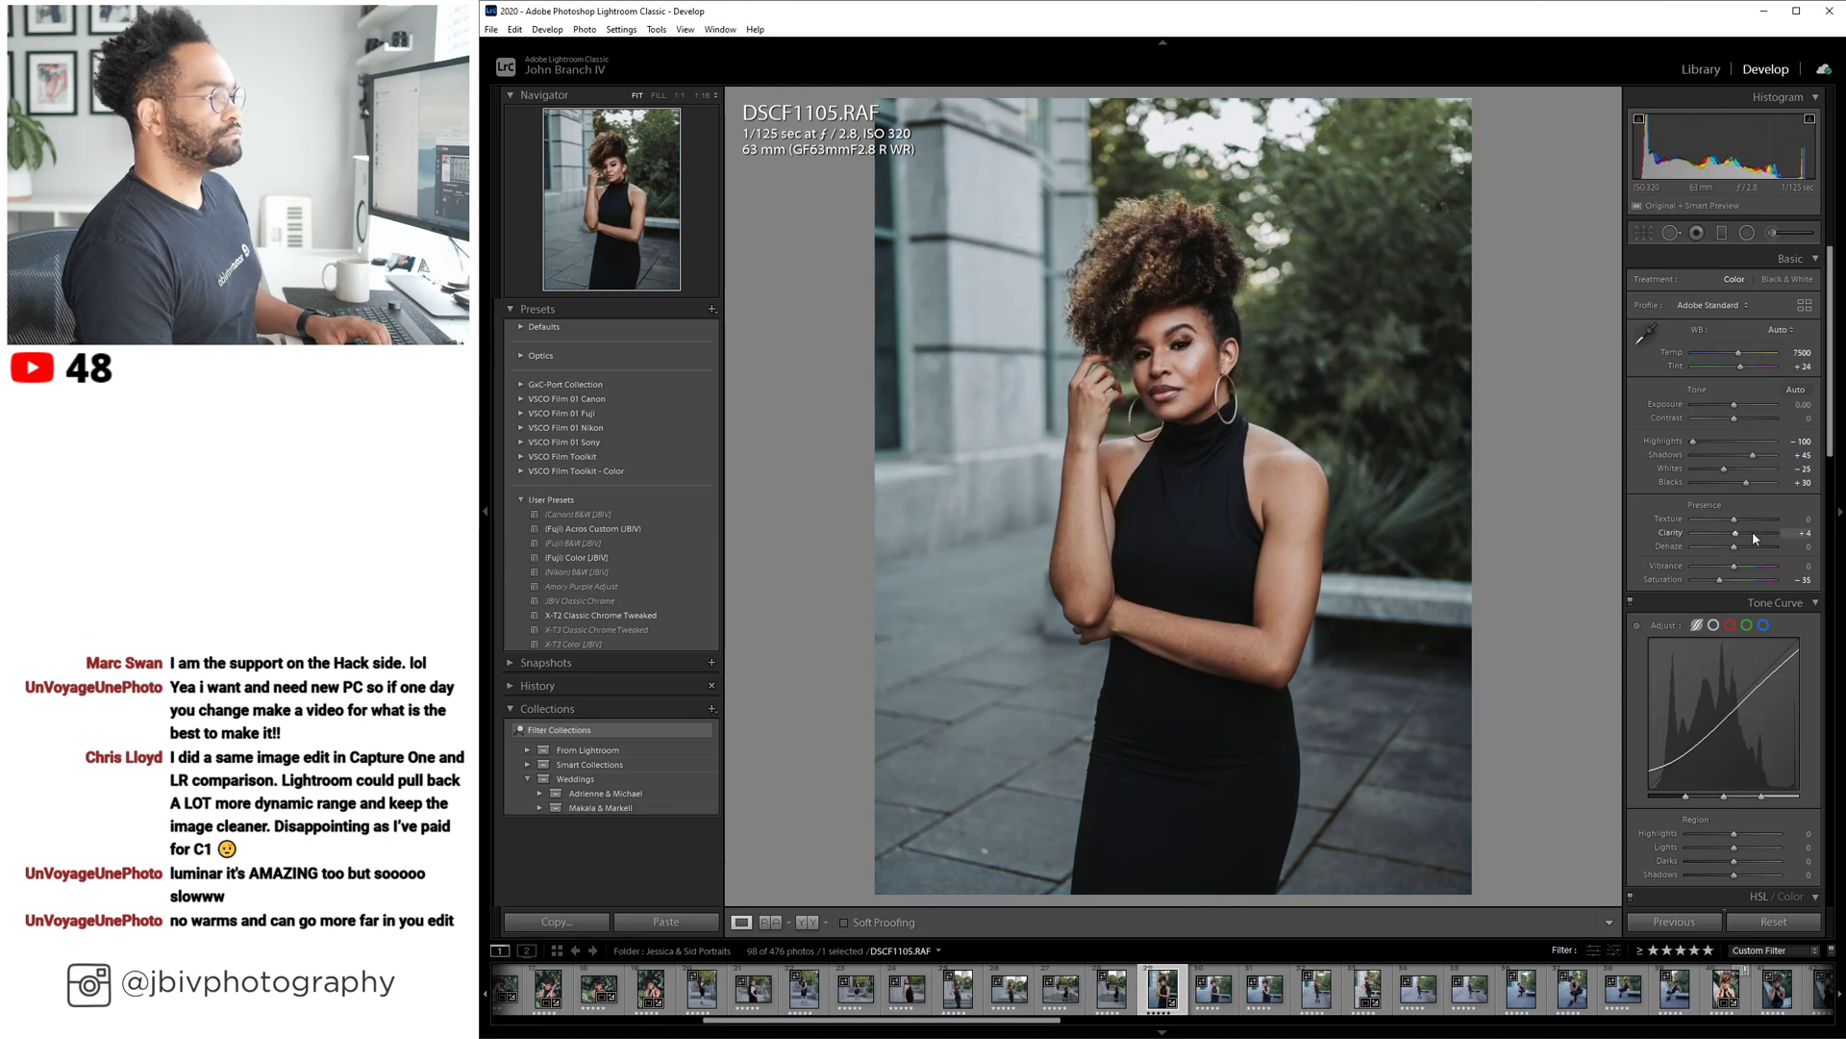
Set DSCF1105.RAF's Clarity to +9, Saturation to -30, Shadows to +55 and Exposure to +0.50.
{"action": "scroll", "coordinate": [1752, 531], "scroll_direction": "up", "scroll_amount": 2}
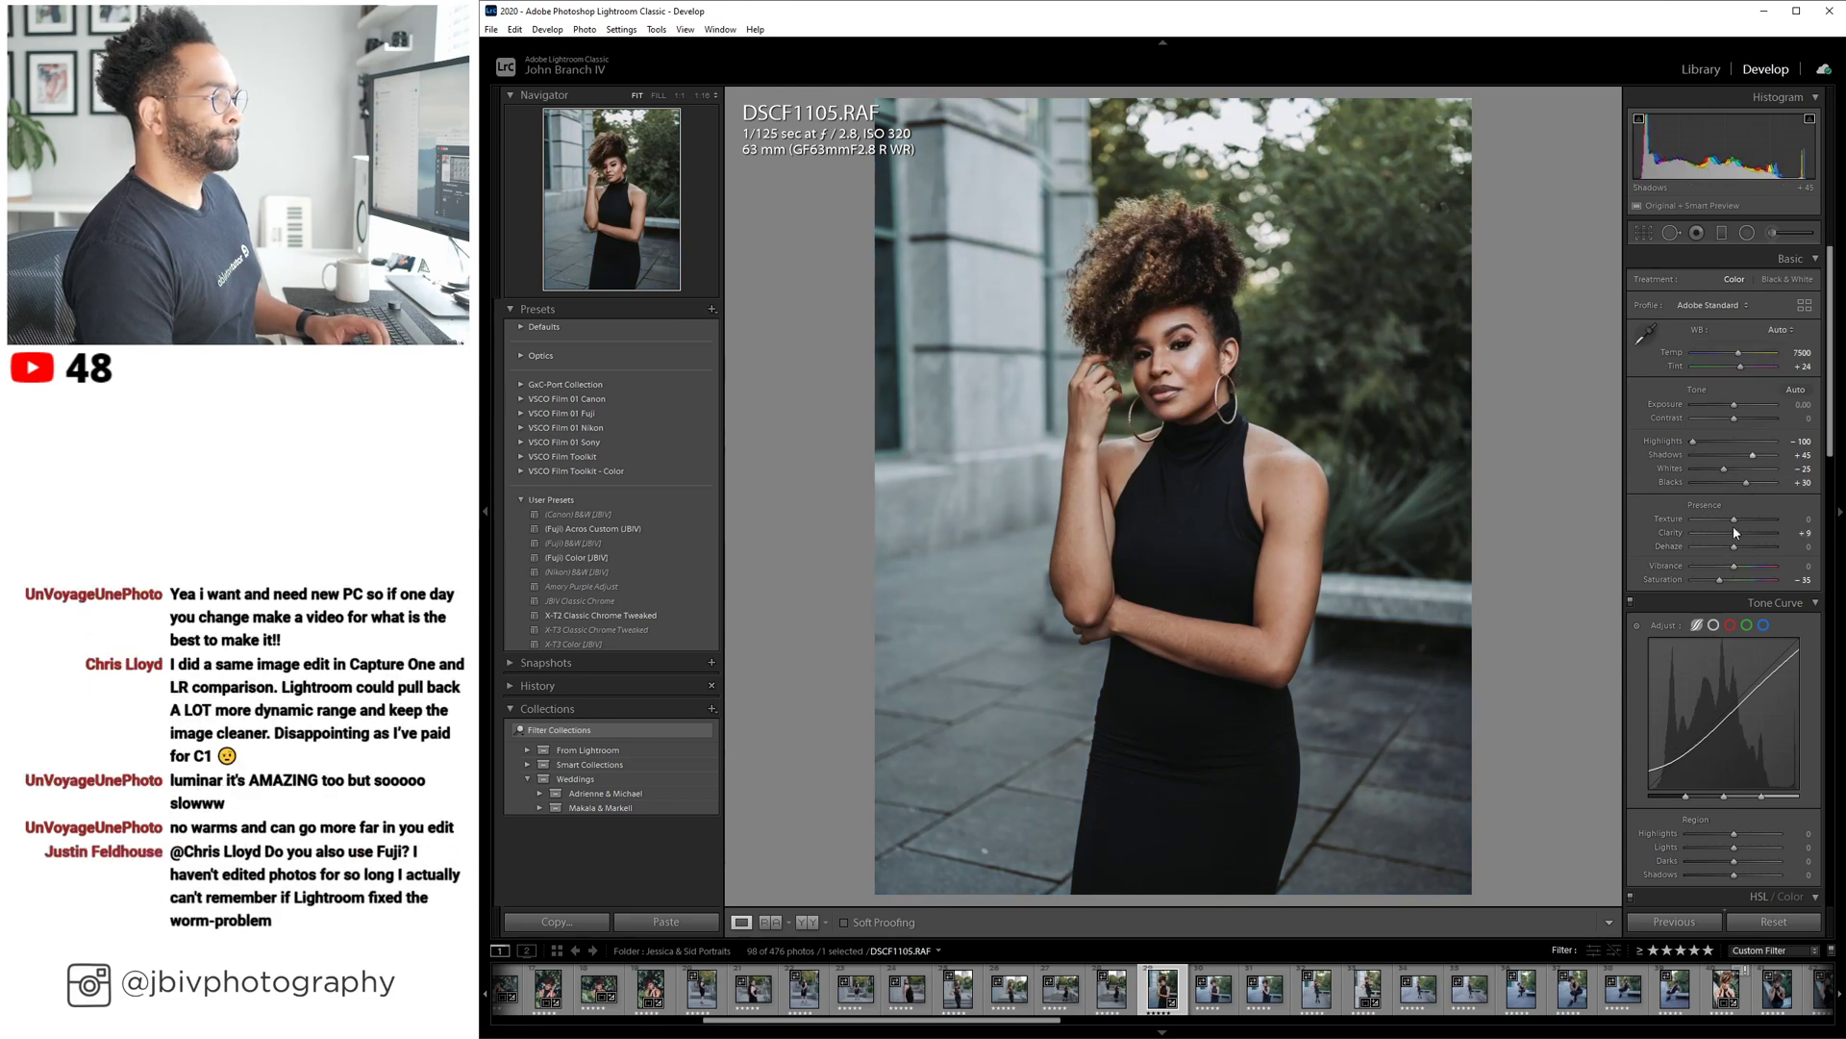
{"action": "scroll", "coordinate": [1733, 580], "scroll_direction": "up", "scroll_amount": 1}
{"action": "scroll", "coordinate": [1757, 455], "scroll_direction": "up", "scroll_amount": 2}
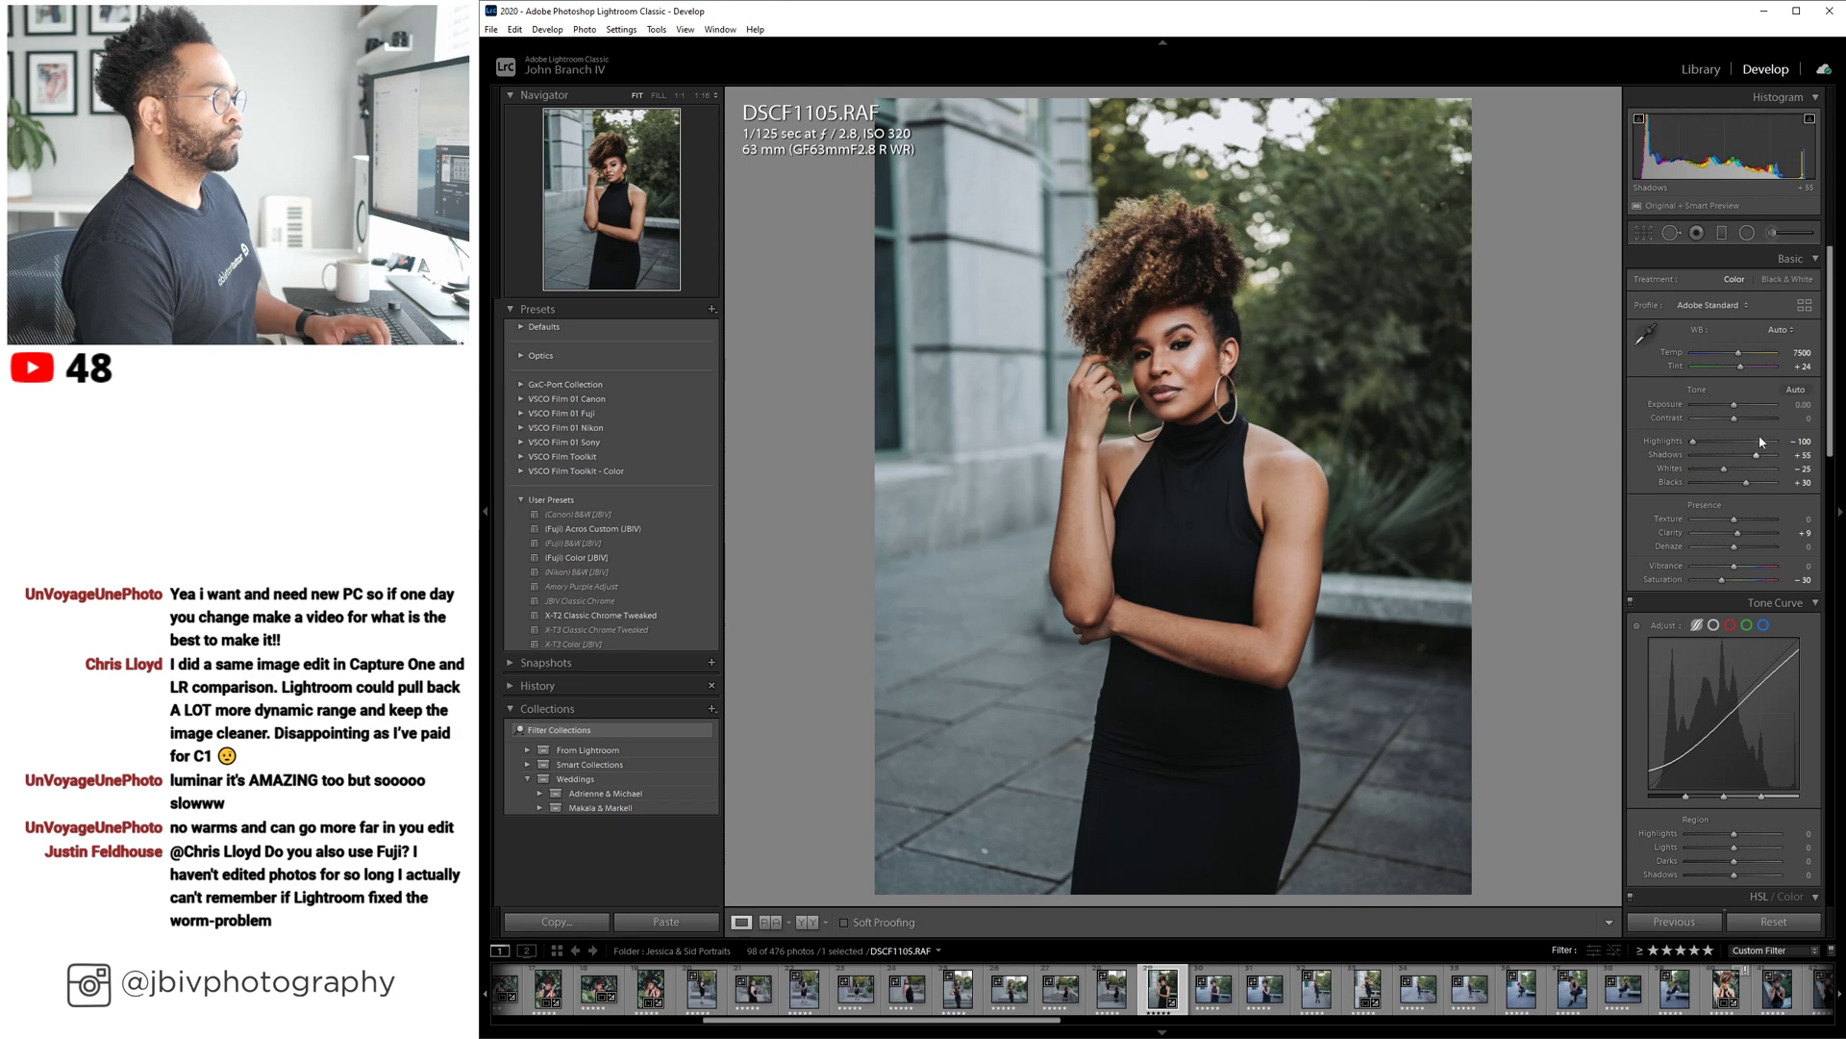
{"action": "scroll", "coordinate": [1756, 402], "scroll_direction": "up", "scroll_amount": 5}
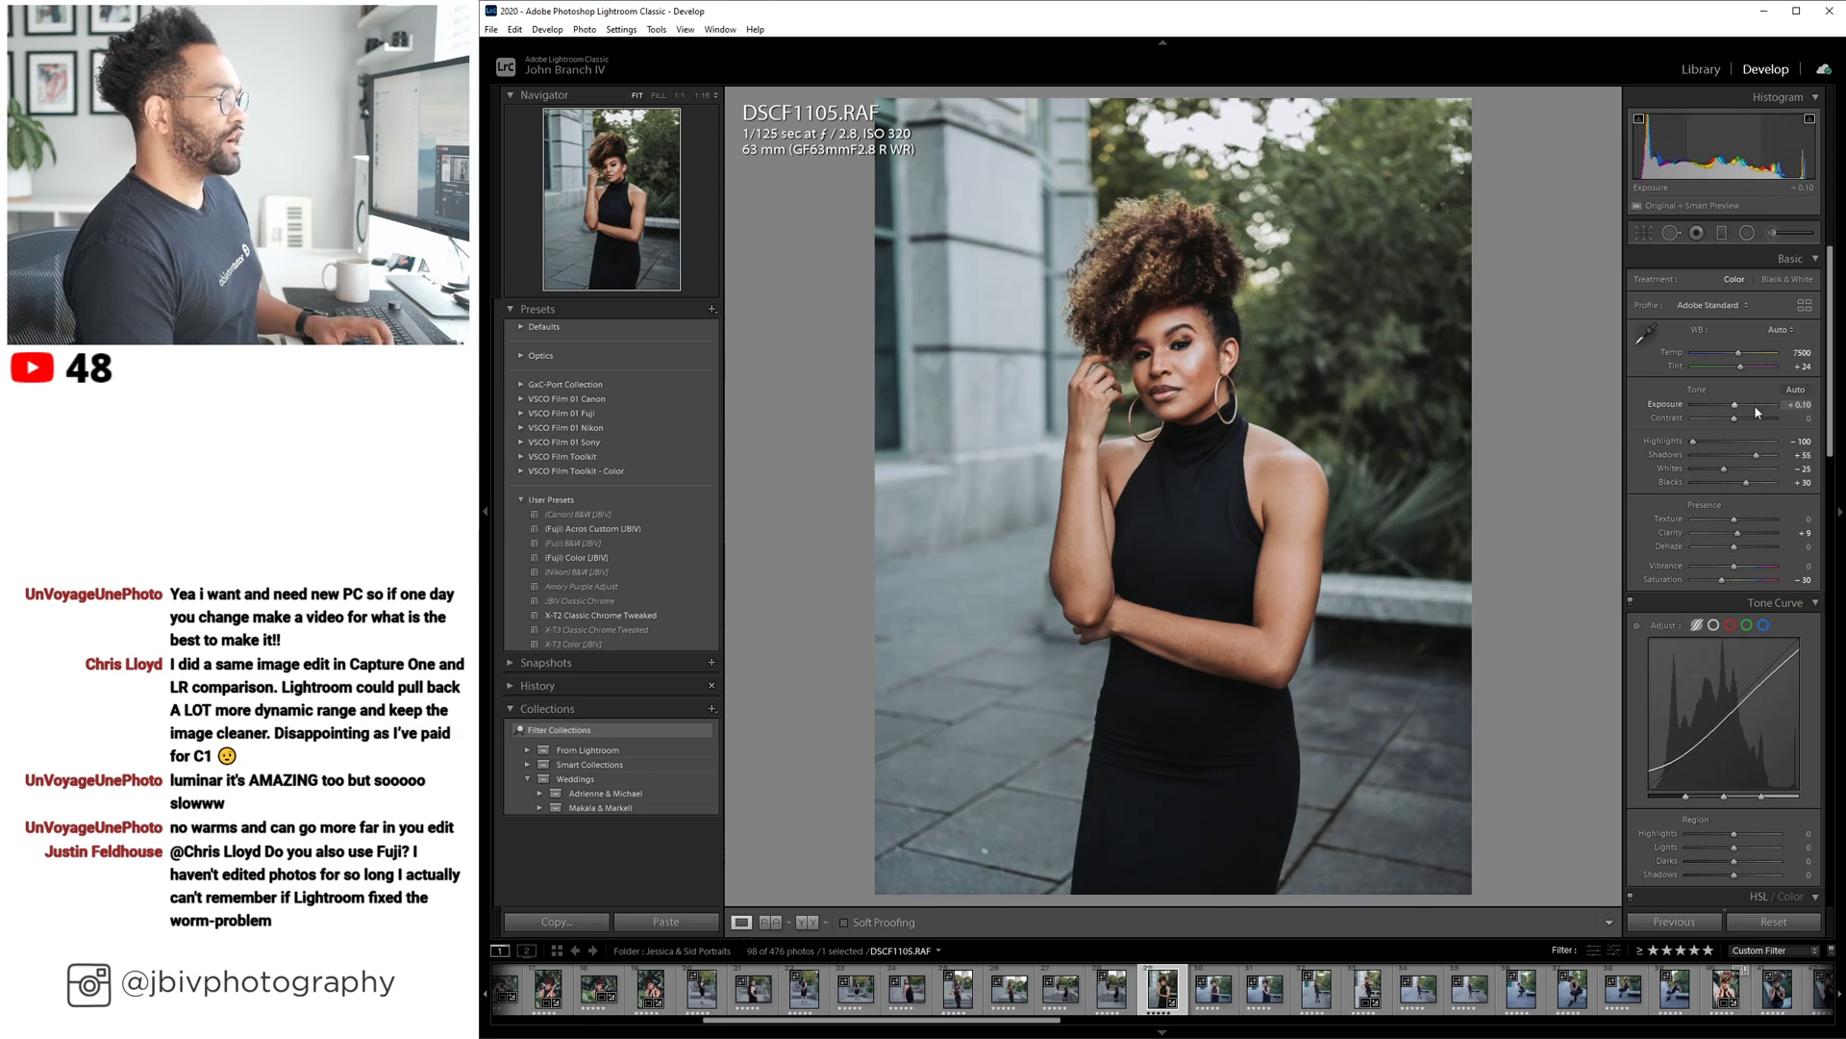
Check DSCF1105.RAF's HSL color adjustments and fine-tune its white balance to Temp 7750 and Tint +39.
{"action": "scroll", "coordinate": [1678, 593], "scroll_direction": "down", "scroll_amount": 8}
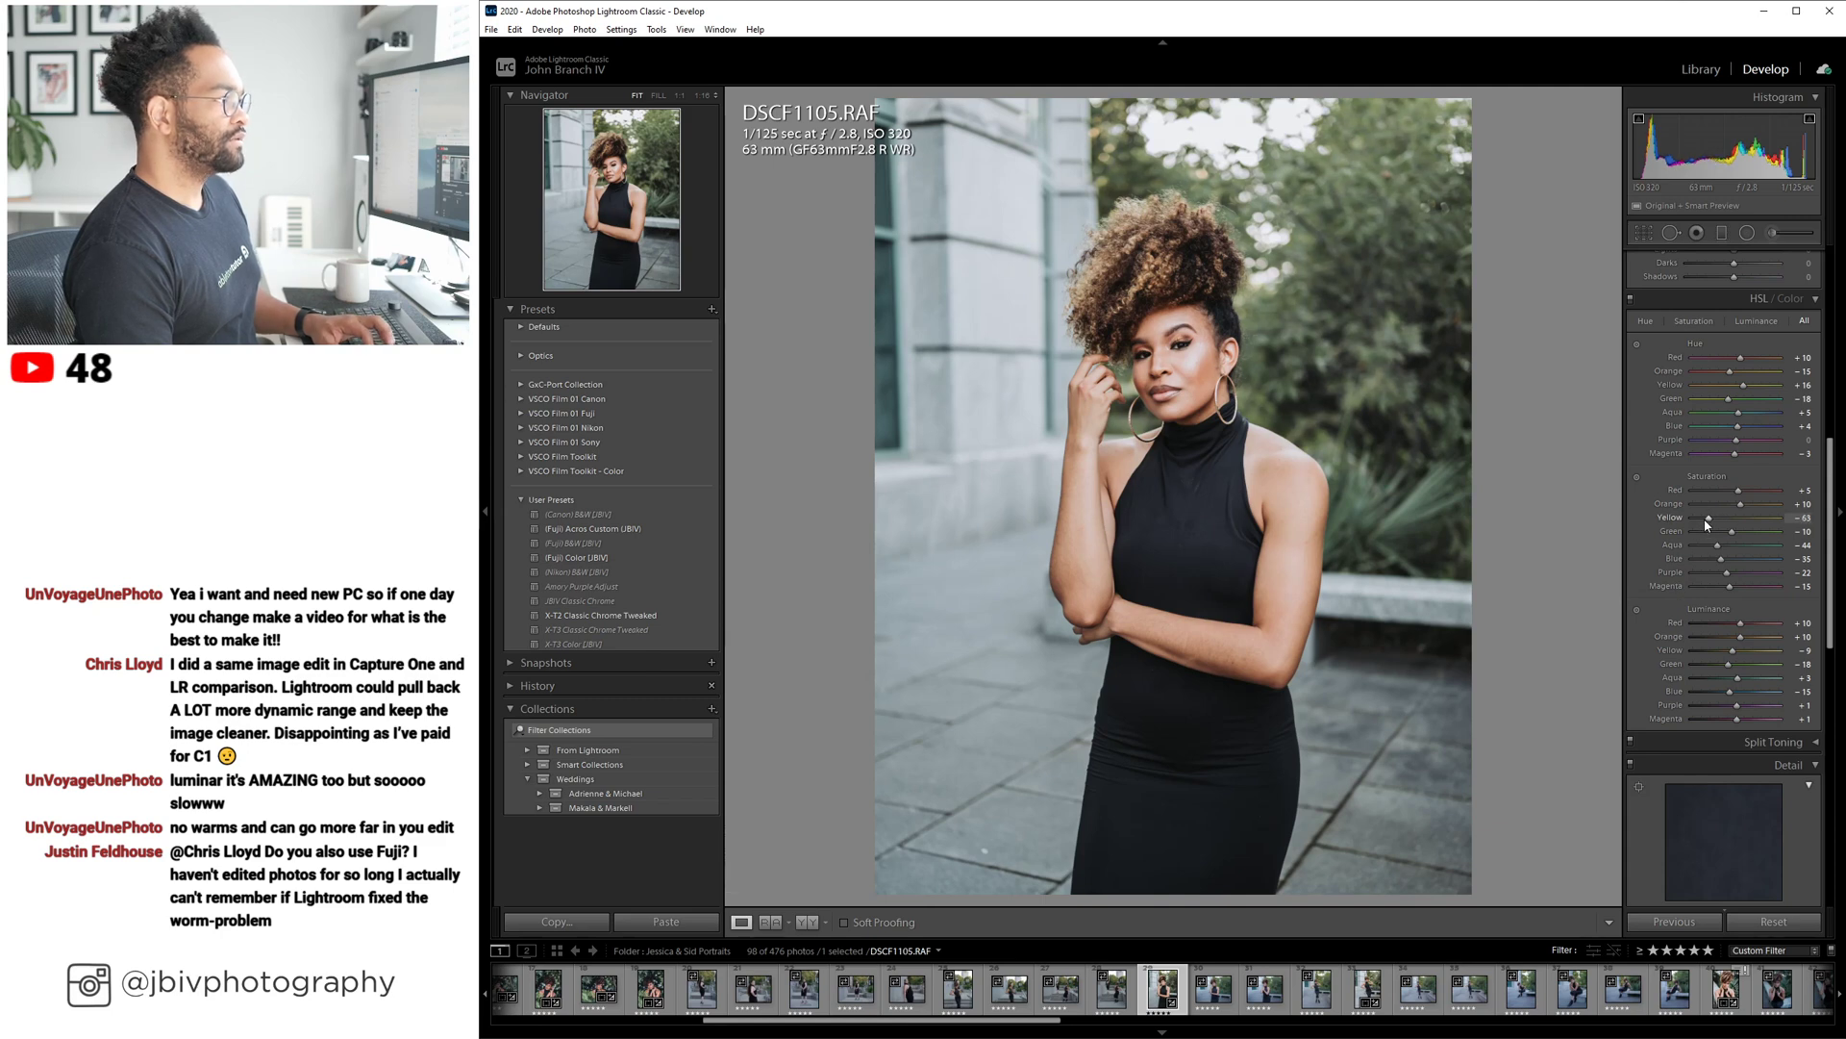
{"action": "scroll", "coordinate": [1705, 523], "scroll_direction": "up", "scroll_amount": 8}
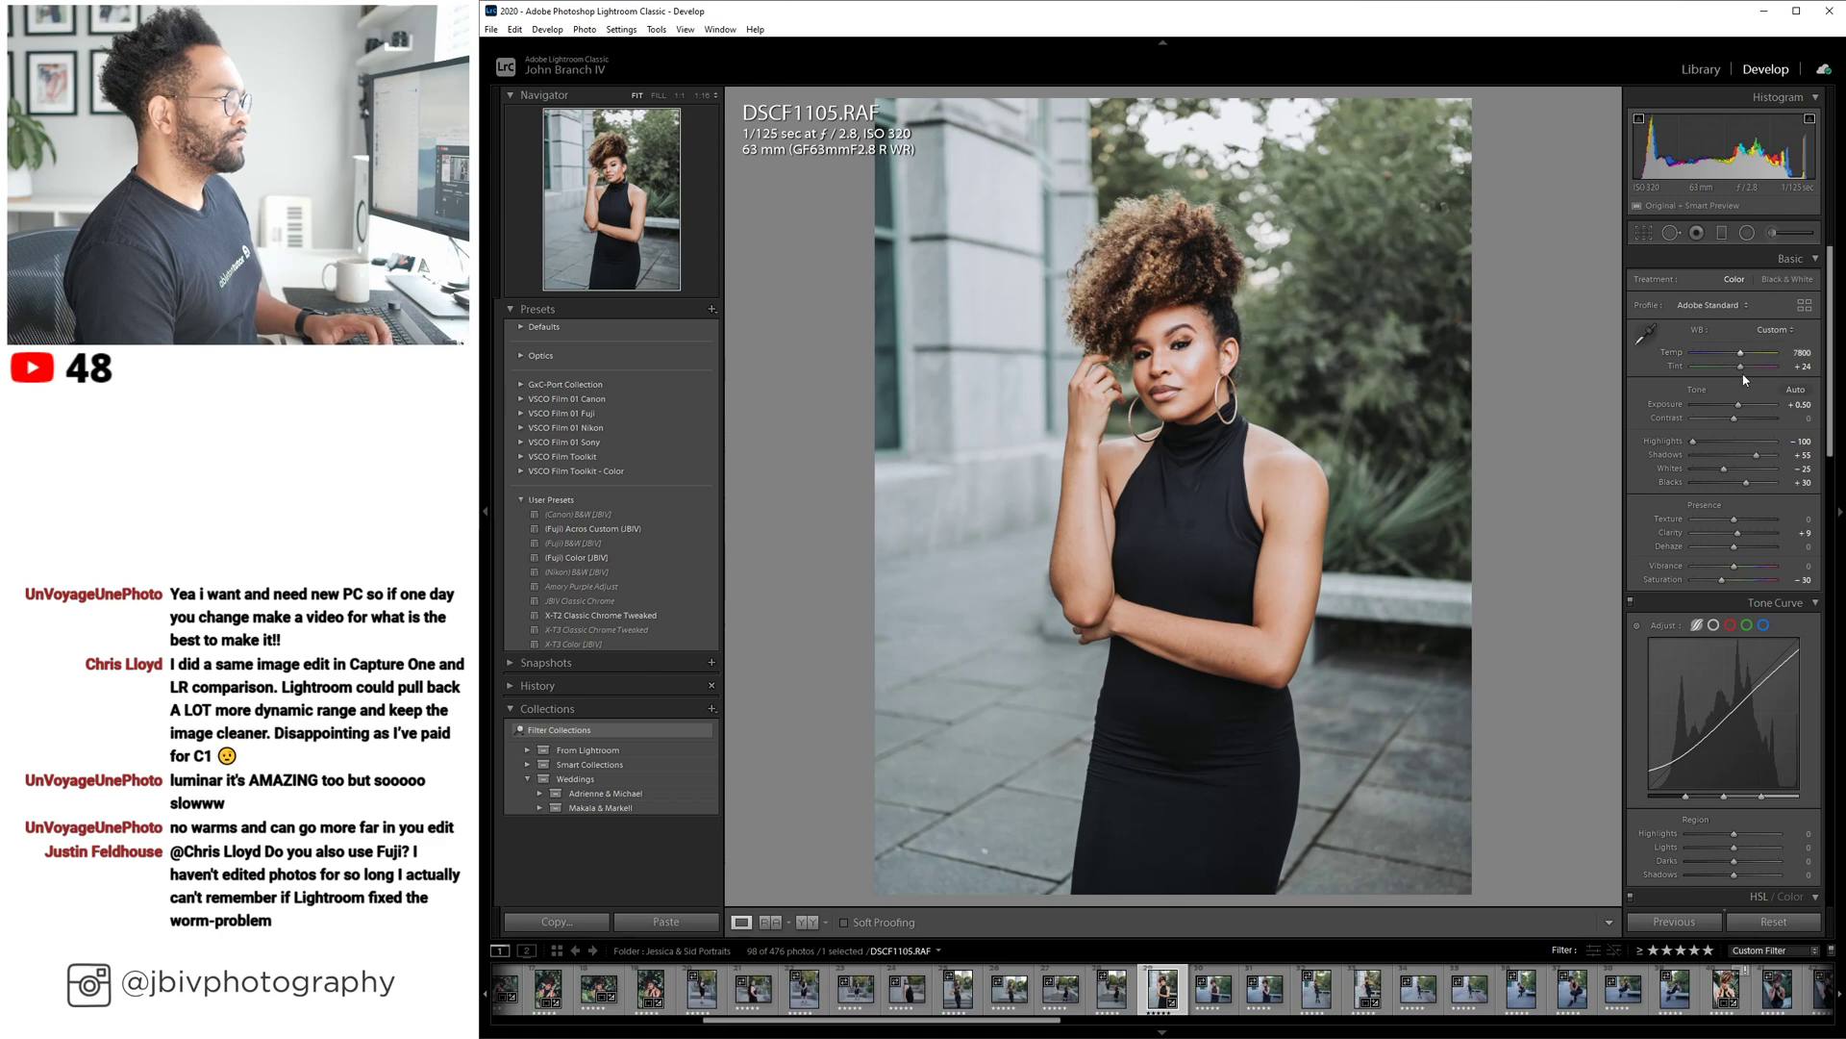
{"action": "scroll", "coordinate": [1743, 366], "scroll_direction": "up", "scroll_amount": 5}
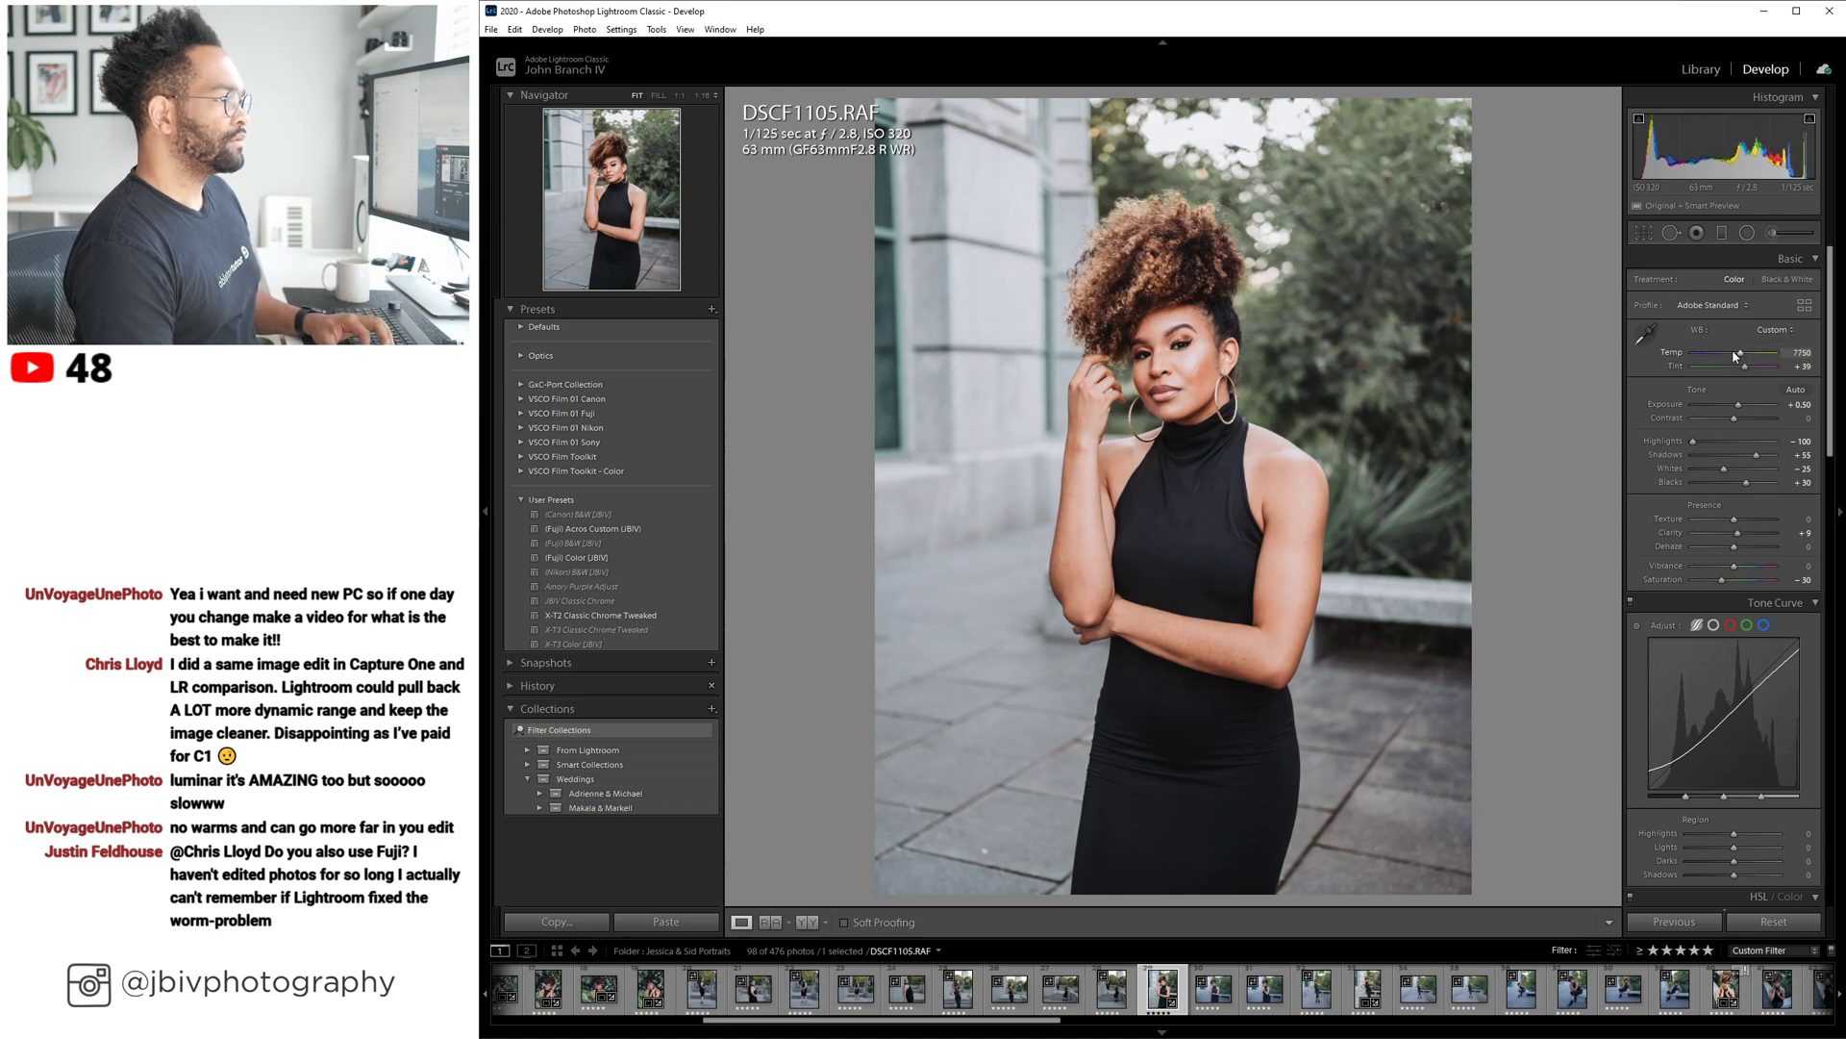
On DSCF1105, set the temperature to 6950, exposure to +0.30 and shadows to +65.
{"action": "scroll", "coordinate": [1733, 354], "scroll_direction": "down", "scroll_amount": 6}
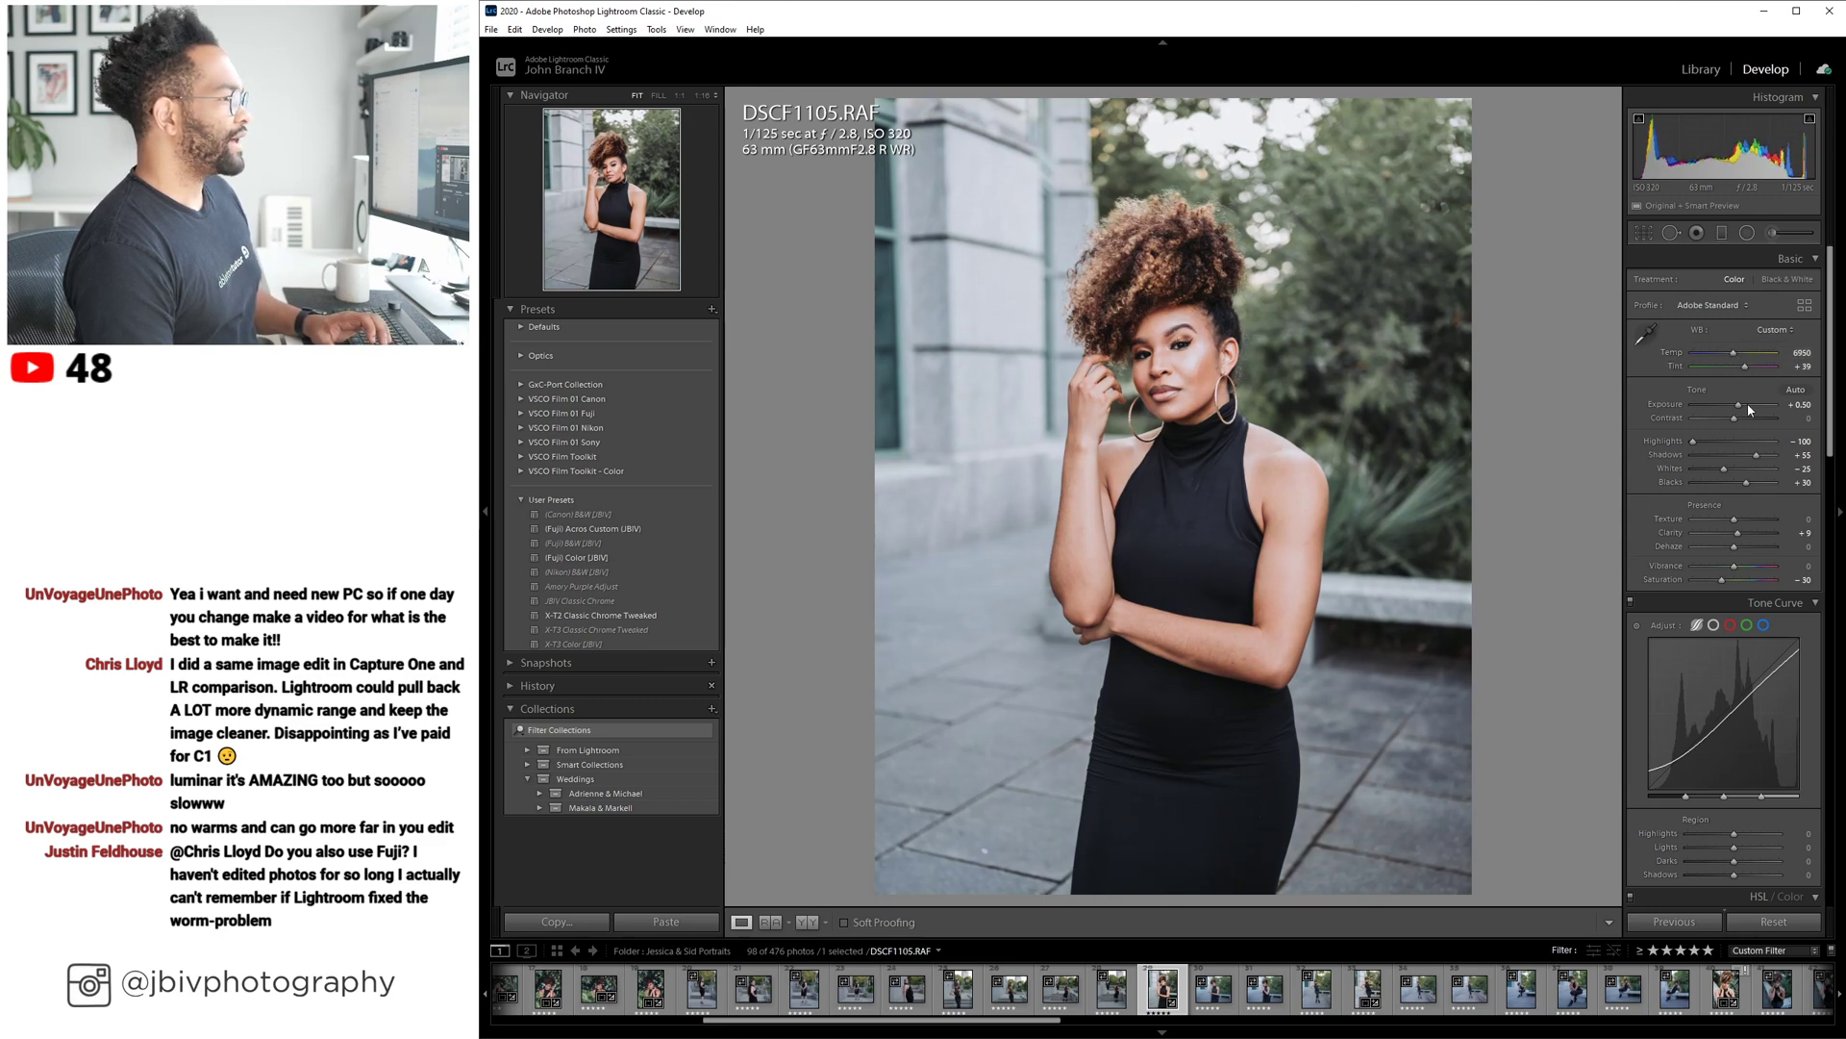
{"action": "scroll", "coordinate": [1749, 406], "scroll_direction": "down", "scroll_amount": 2}
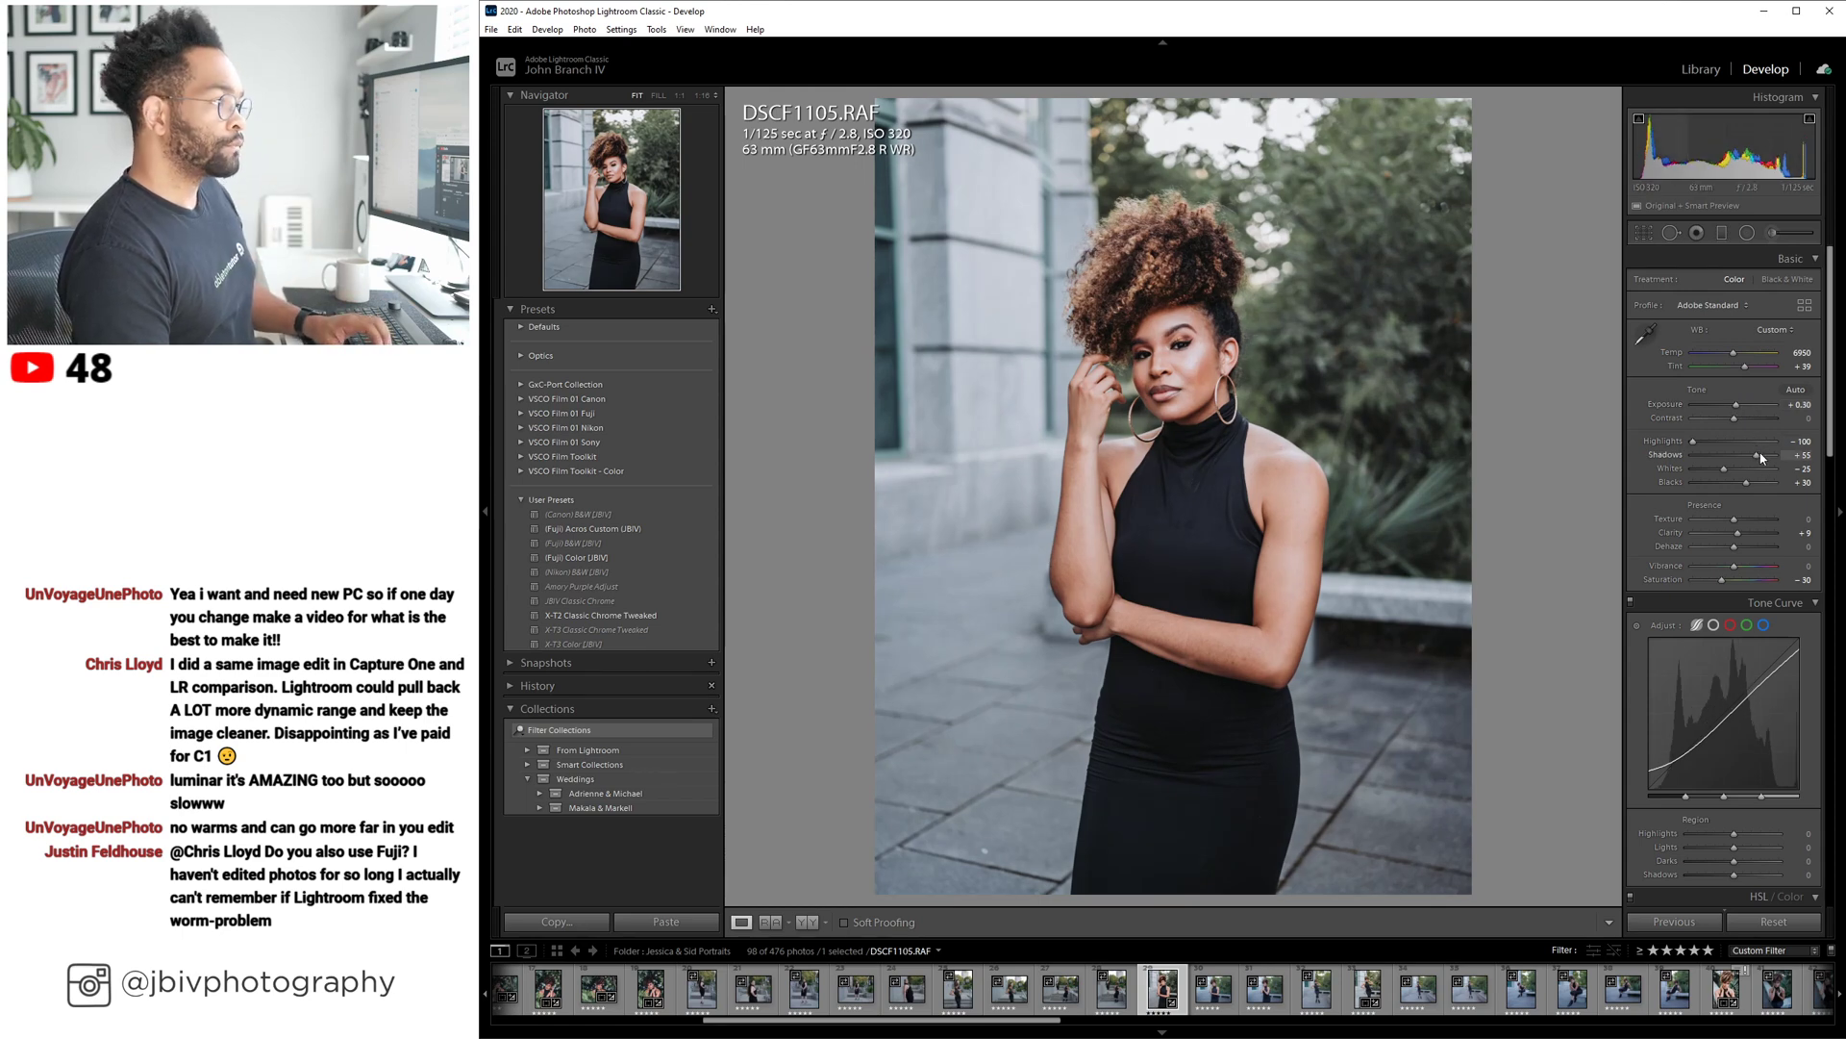
{"action": "scroll", "coordinate": [1761, 458], "scroll_direction": "up", "scroll_amount": 2}
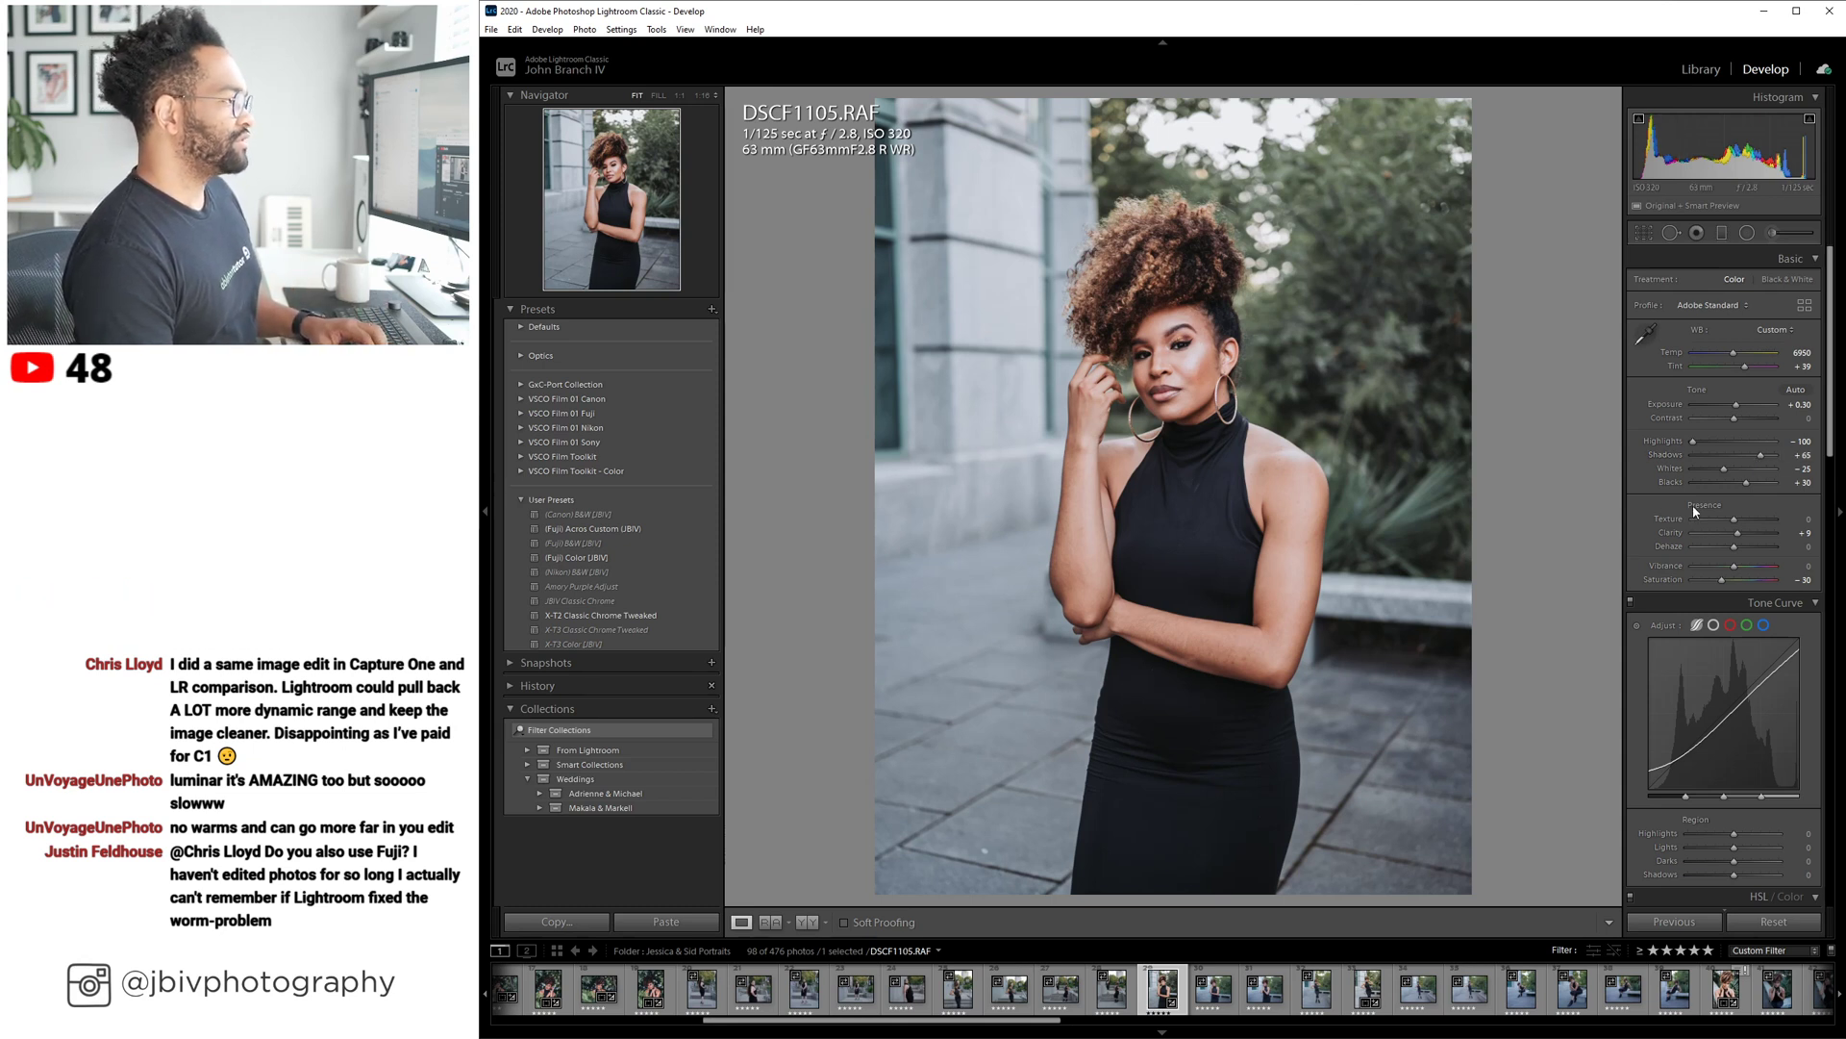
Raise the orange saturation to +20 and set the exposure to +0.40 on DSCF1105.
{"action": "scroll", "coordinate": [1707, 673], "scroll_direction": "down", "scroll_amount": 5}
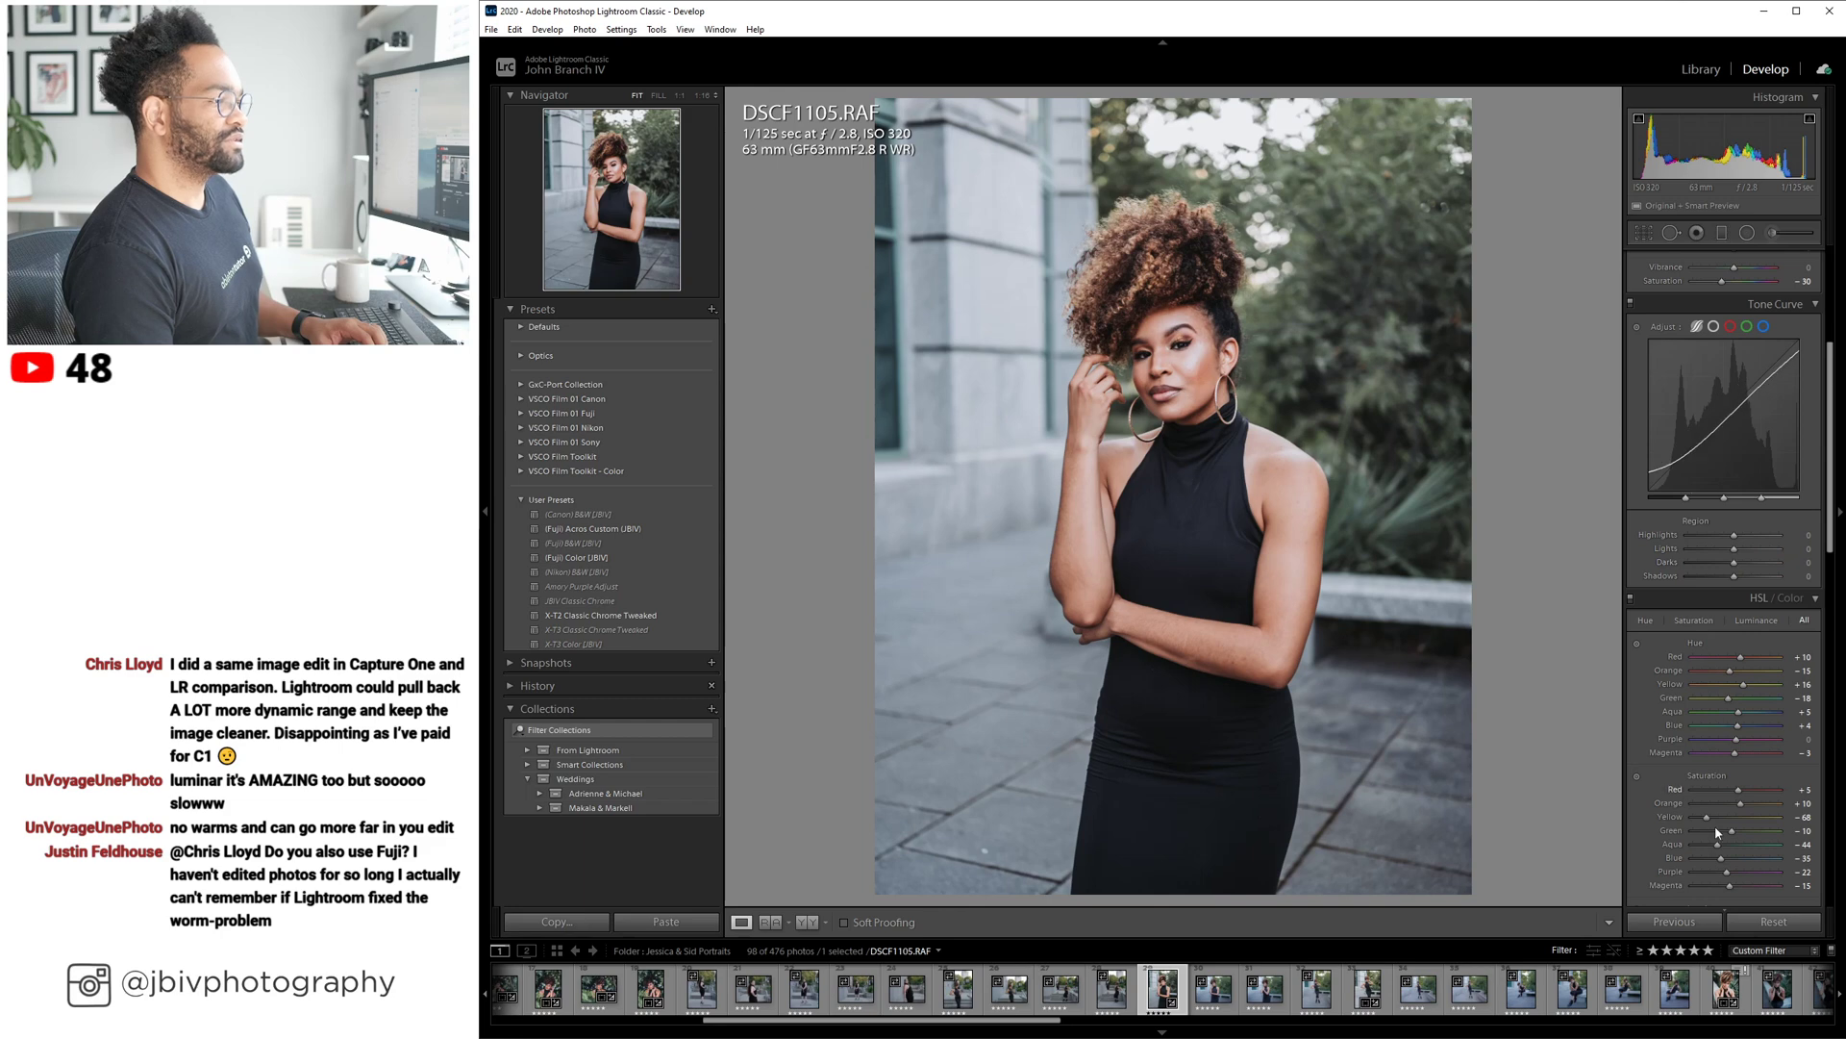
{"action": "left_click", "coordinate": [1747, 806]}
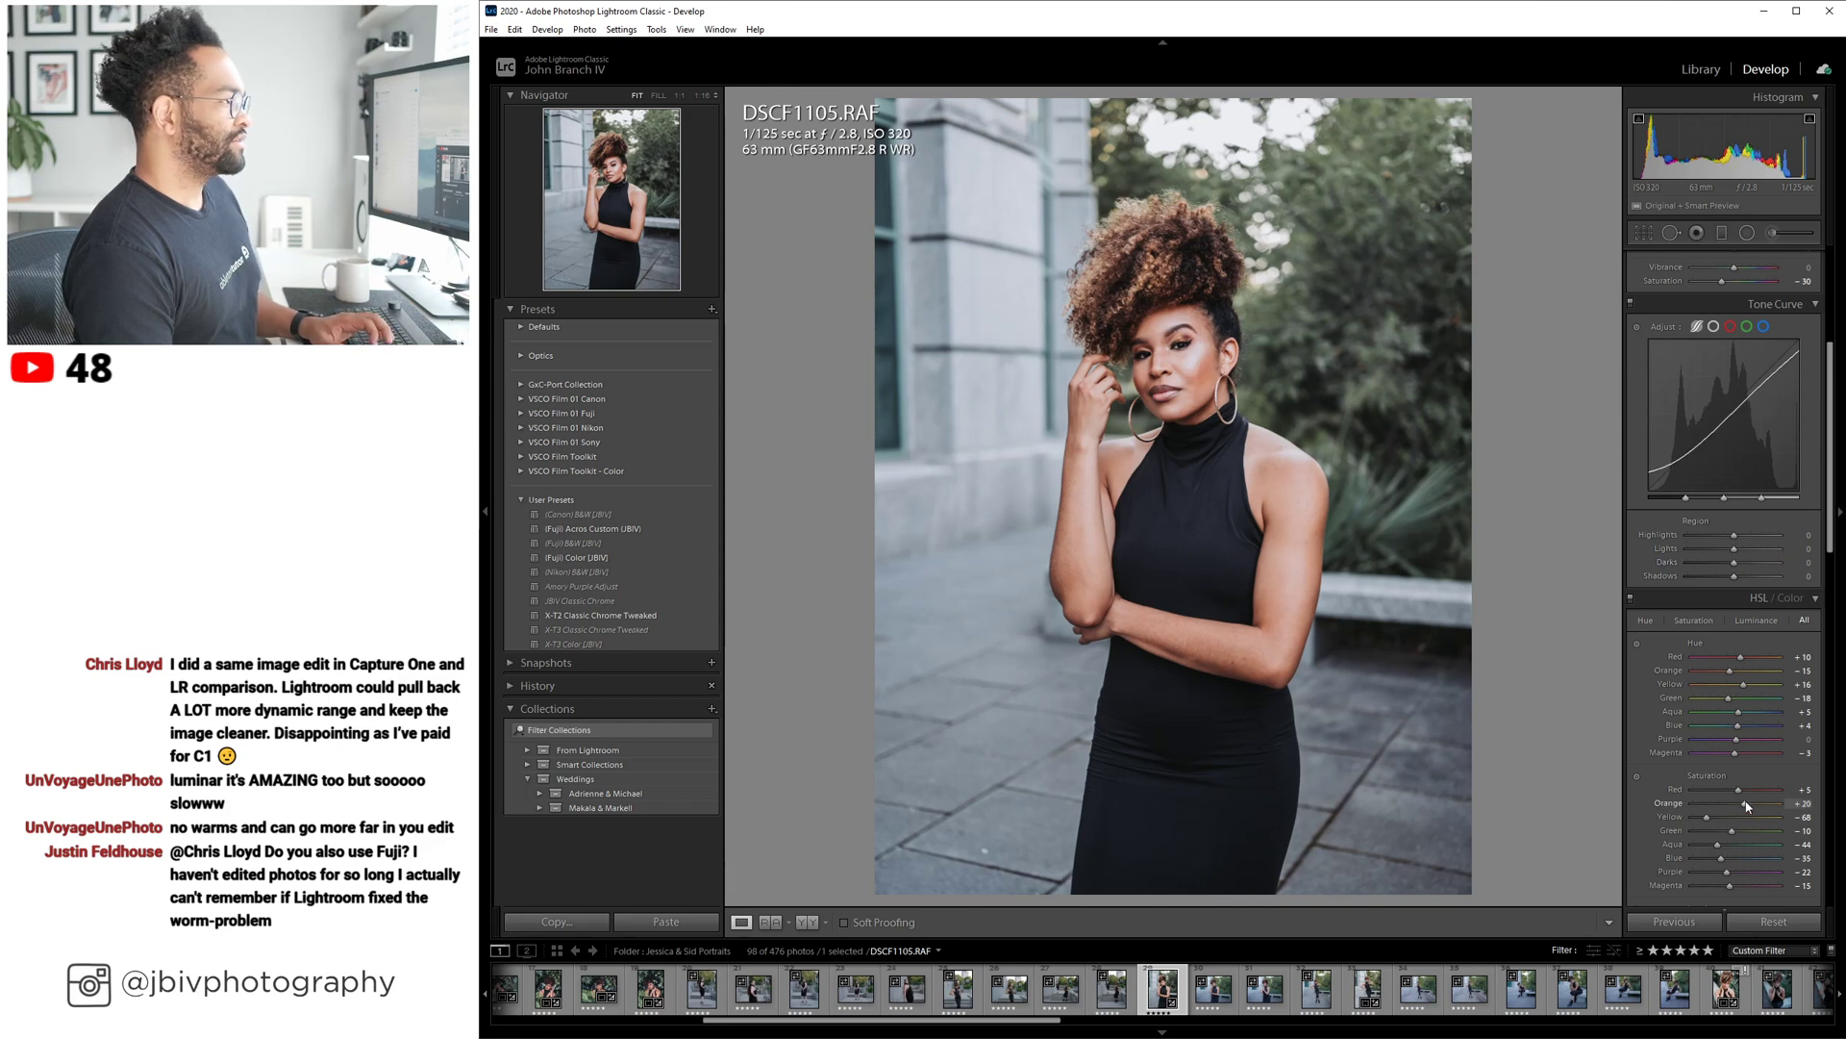
{"action": "scroll", "coordinate": [1747, 806], "scroll_direction": "up", "scroll_amount": 5}
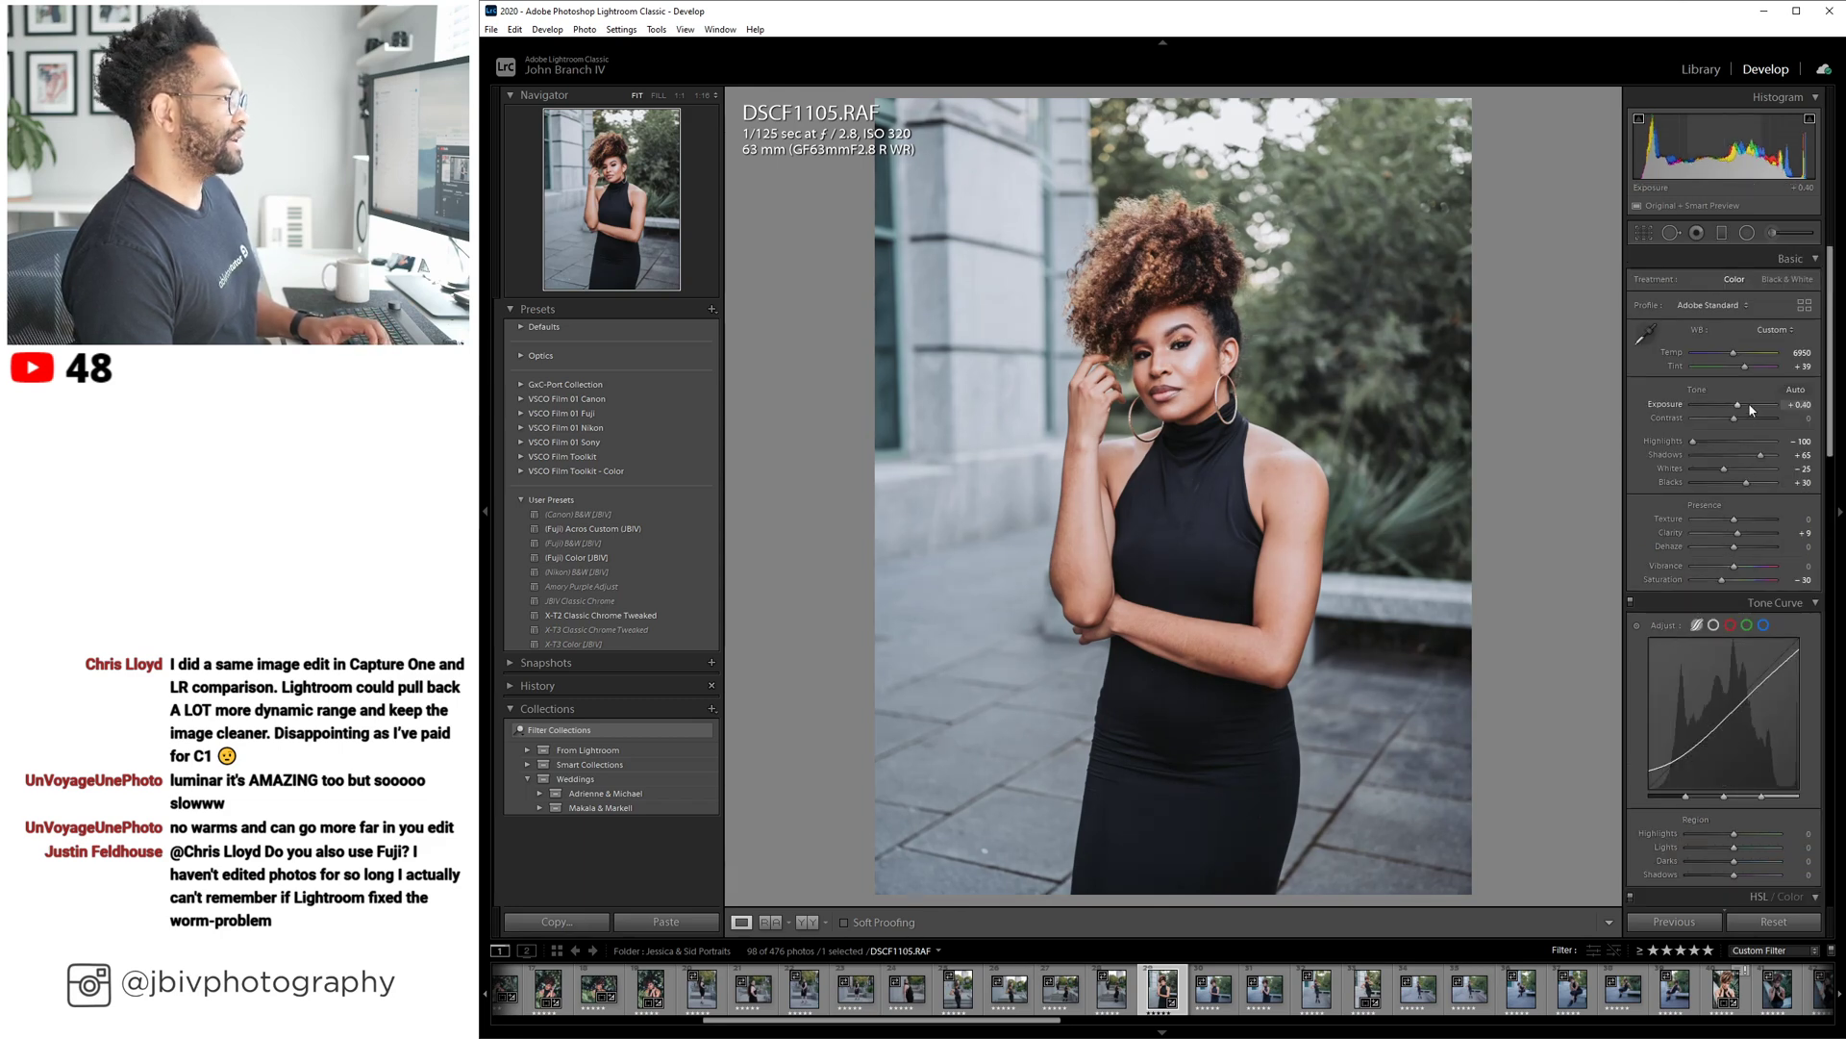
In the Library grid, add the two photos following DSCF1105 to the selection and sync its develop settings to them.
{"action": "left_click", "coordinate": [1700, 70]}
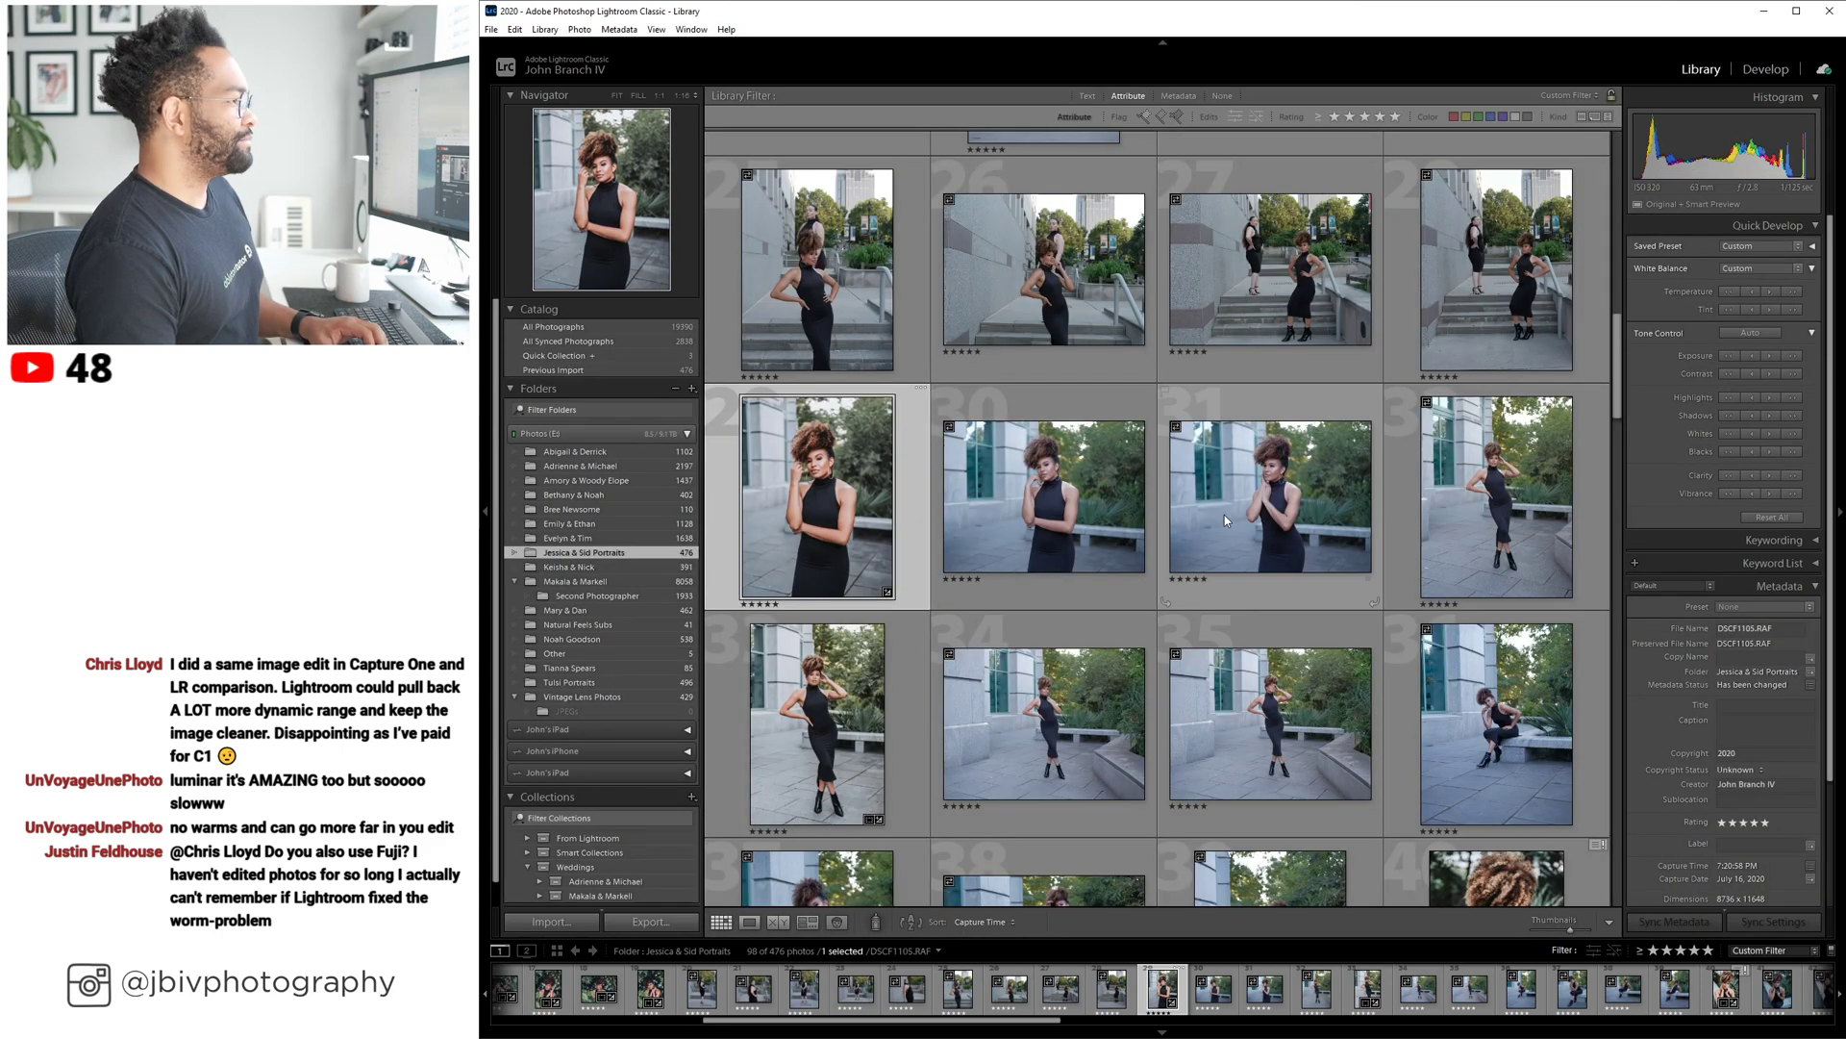
{"action": "left_click", "coordinate": [1236, 492], "text": "shift"}
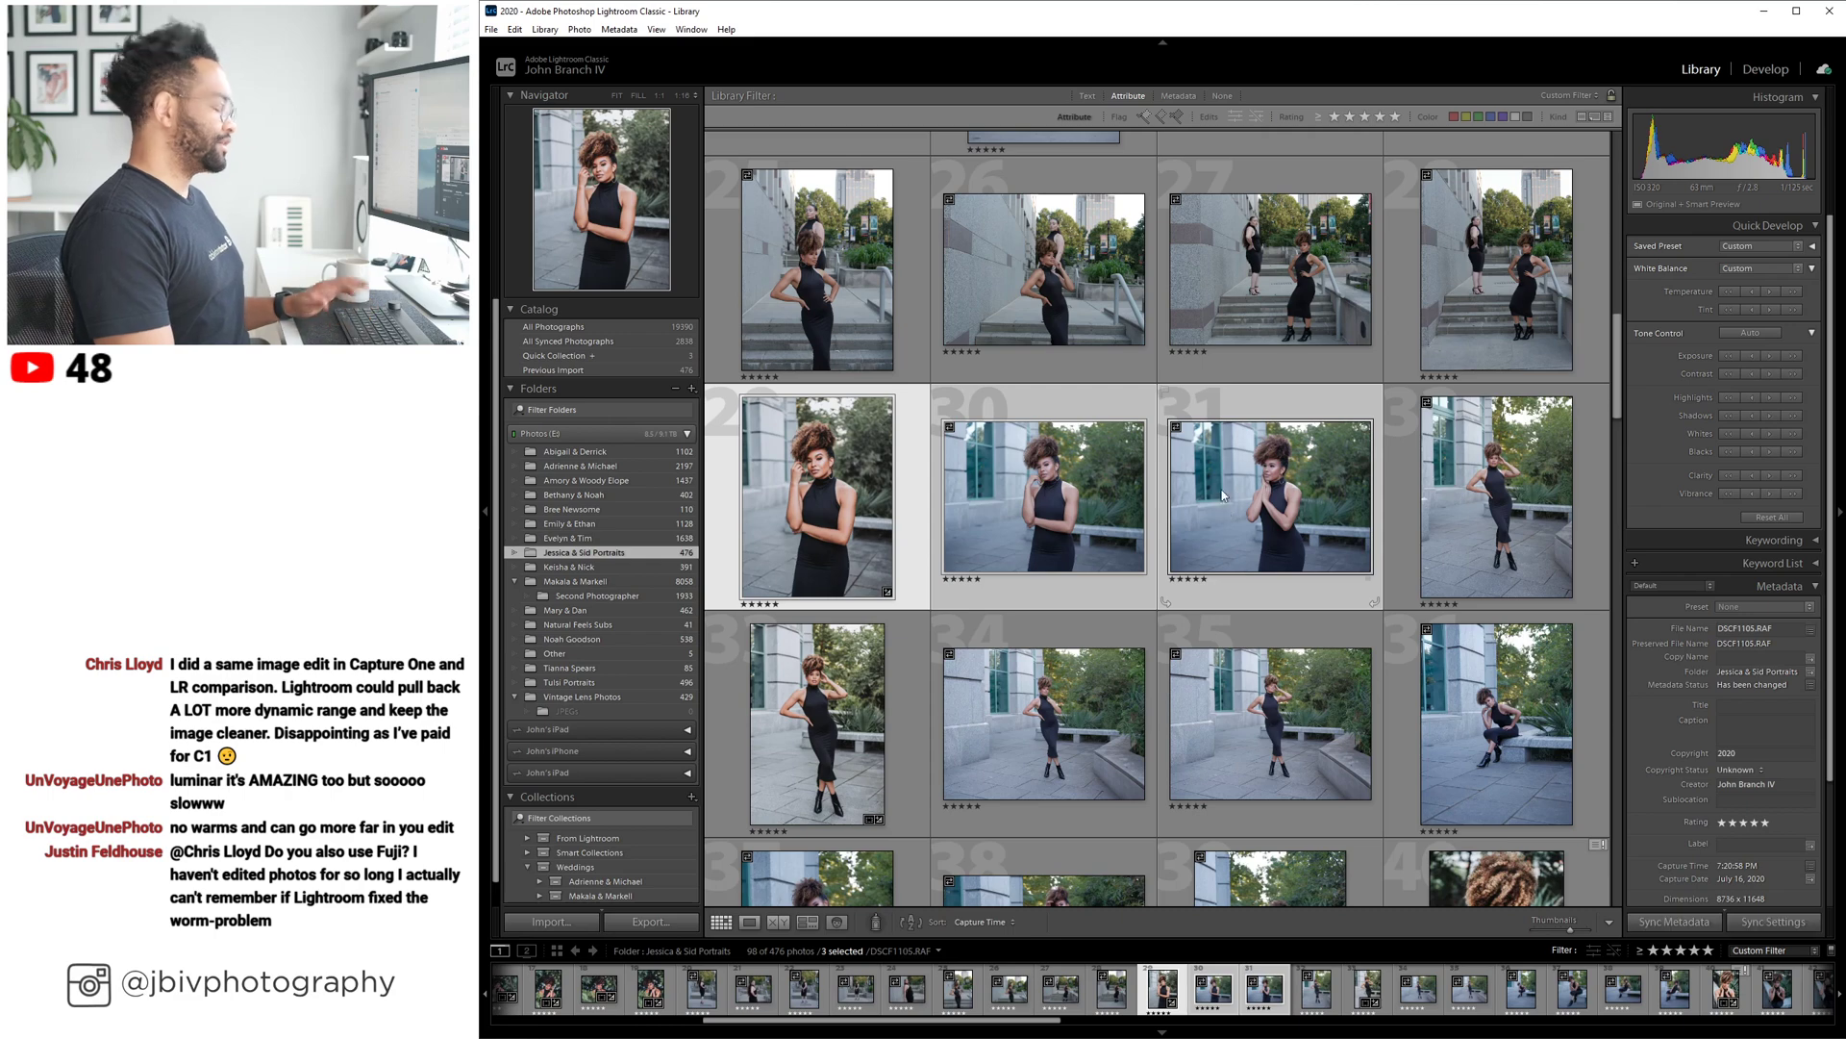
{"action": "left_click", "coordinate": [1772, 922]}
{"action": "left_click", "coordinate": [1493, 827]}
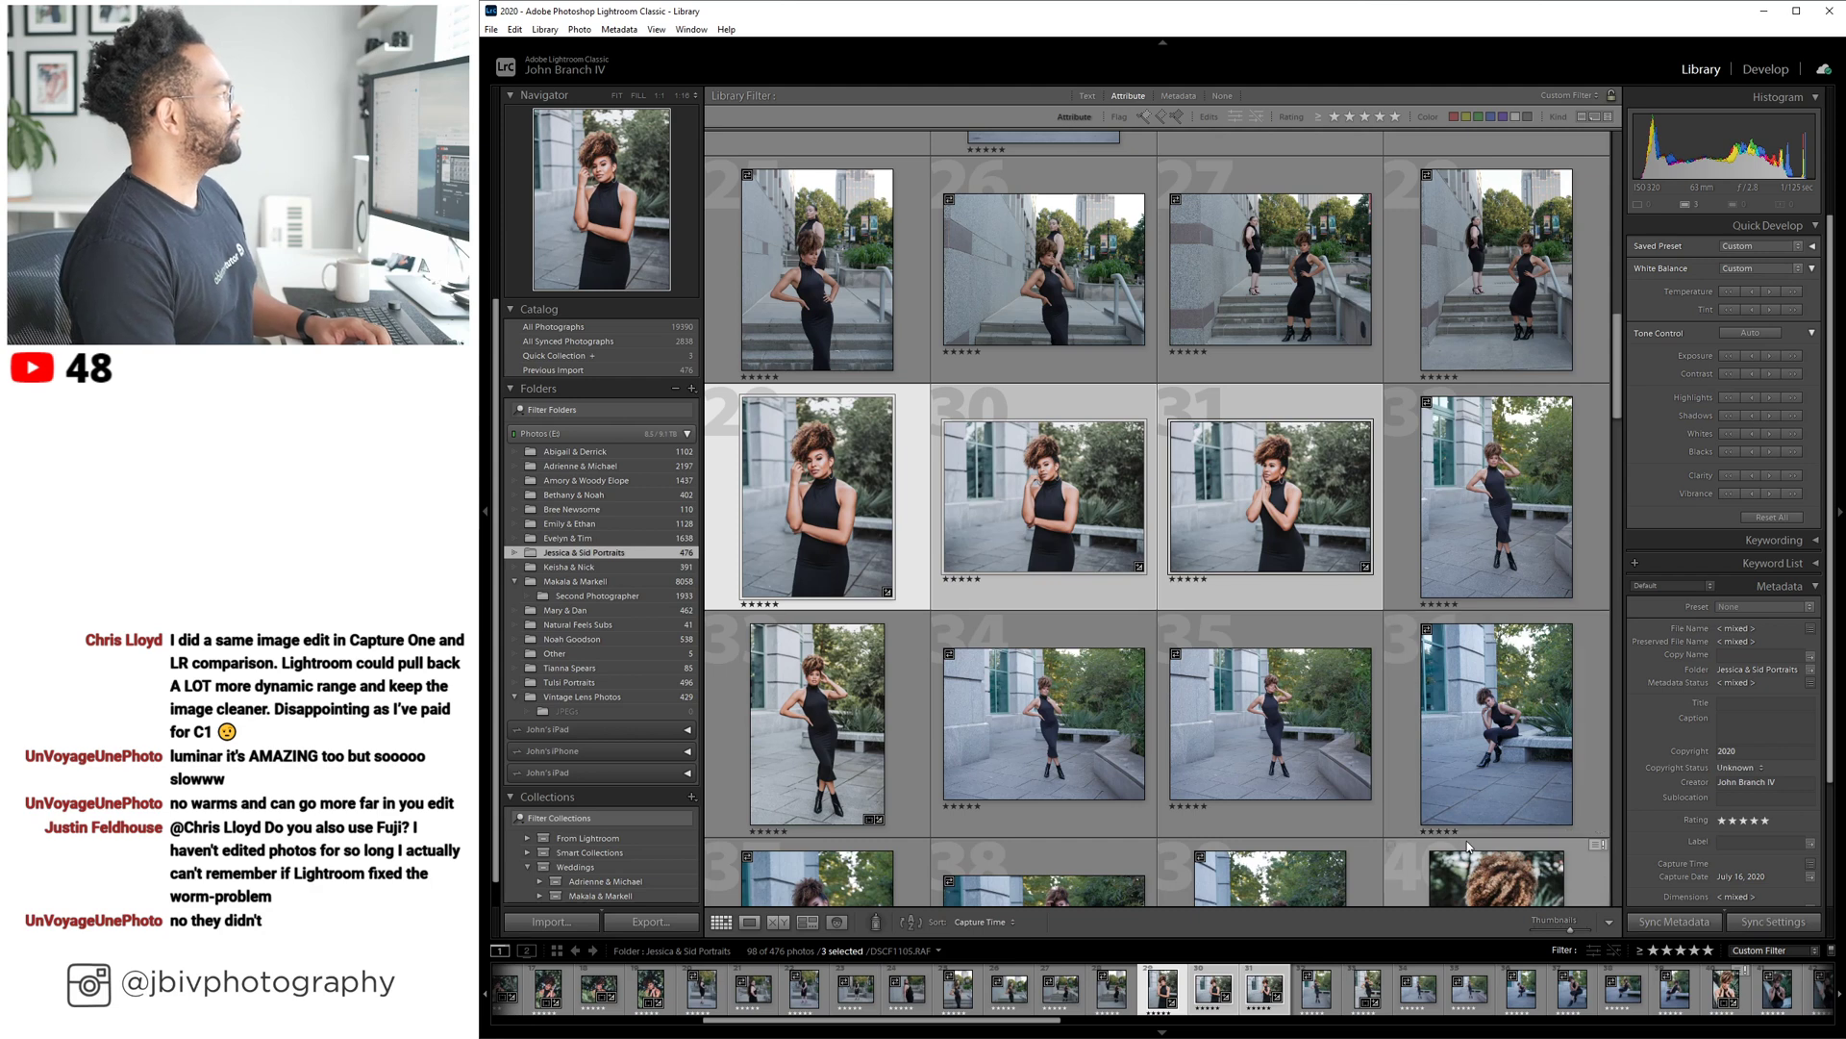
Compare the three synced photos in Develop, setting the exposure to +0.50 on DSCF1109 and +0.60 on DSCF1105.
{"action": "left_click", "coordinate": [1765, 70]}
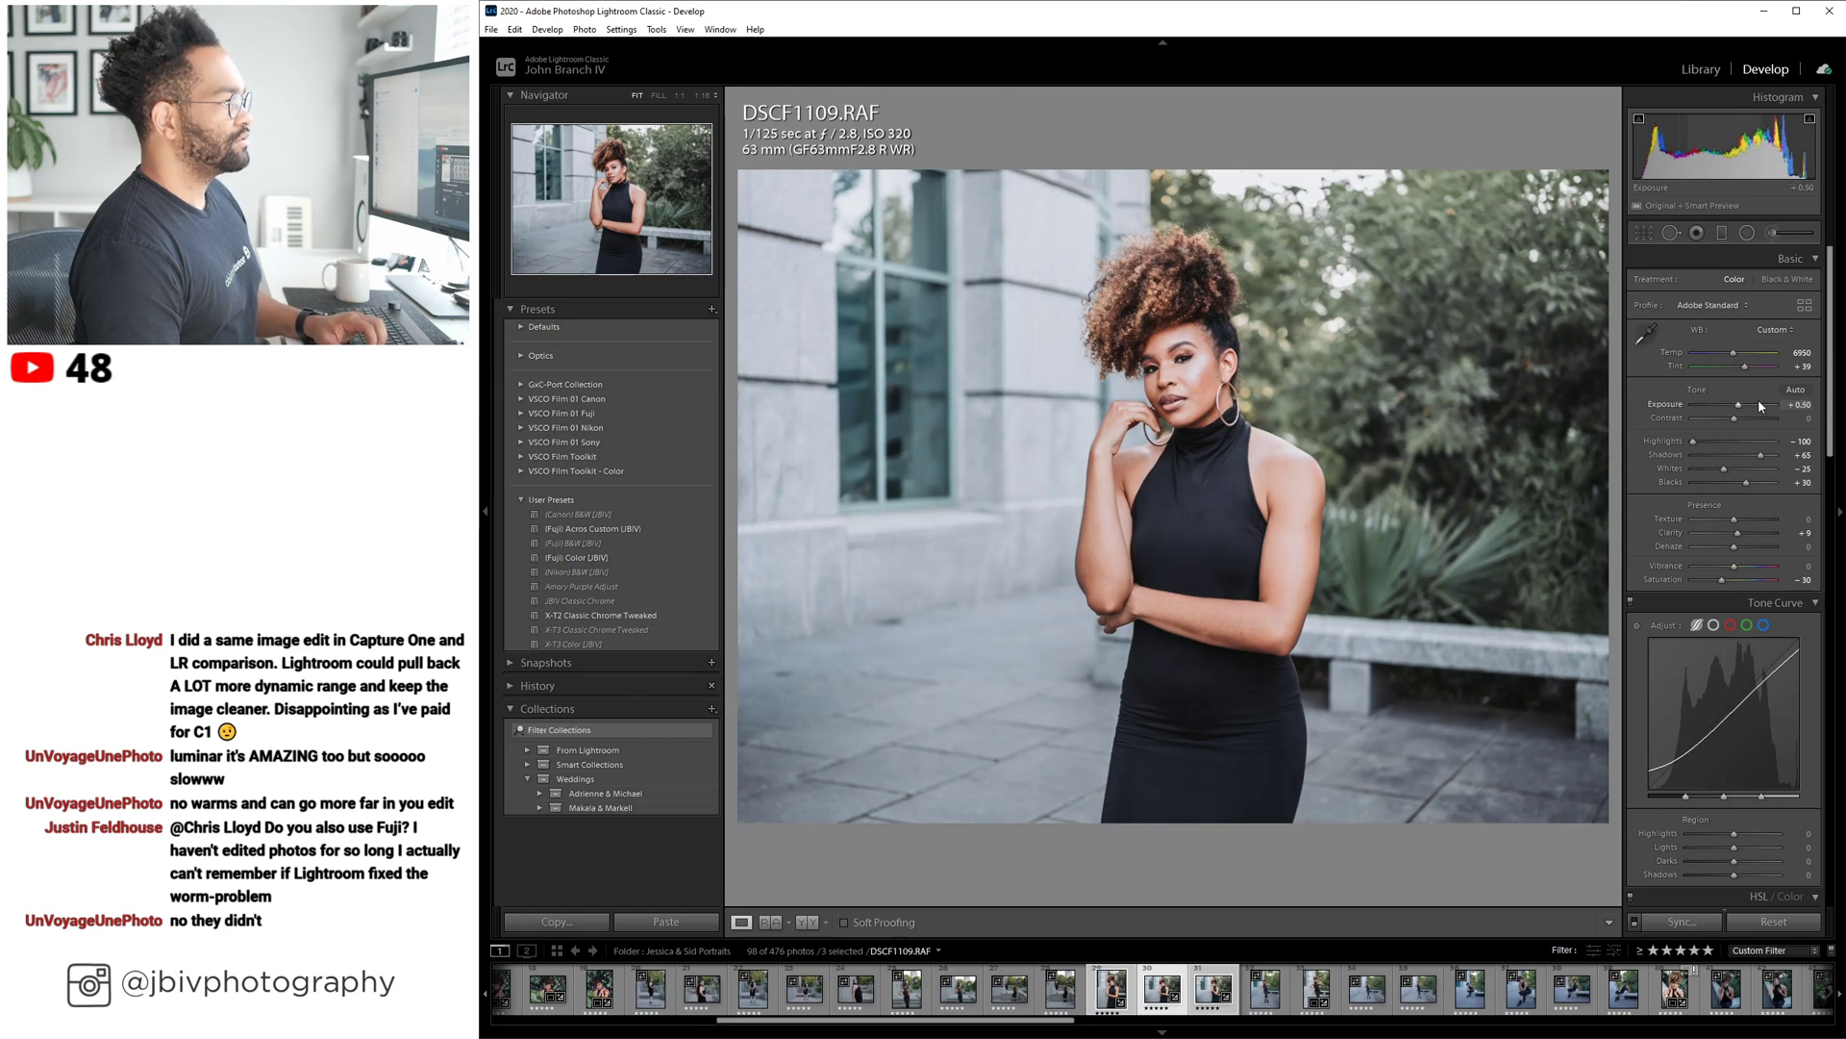
{"action": "key", "text": "Right"}
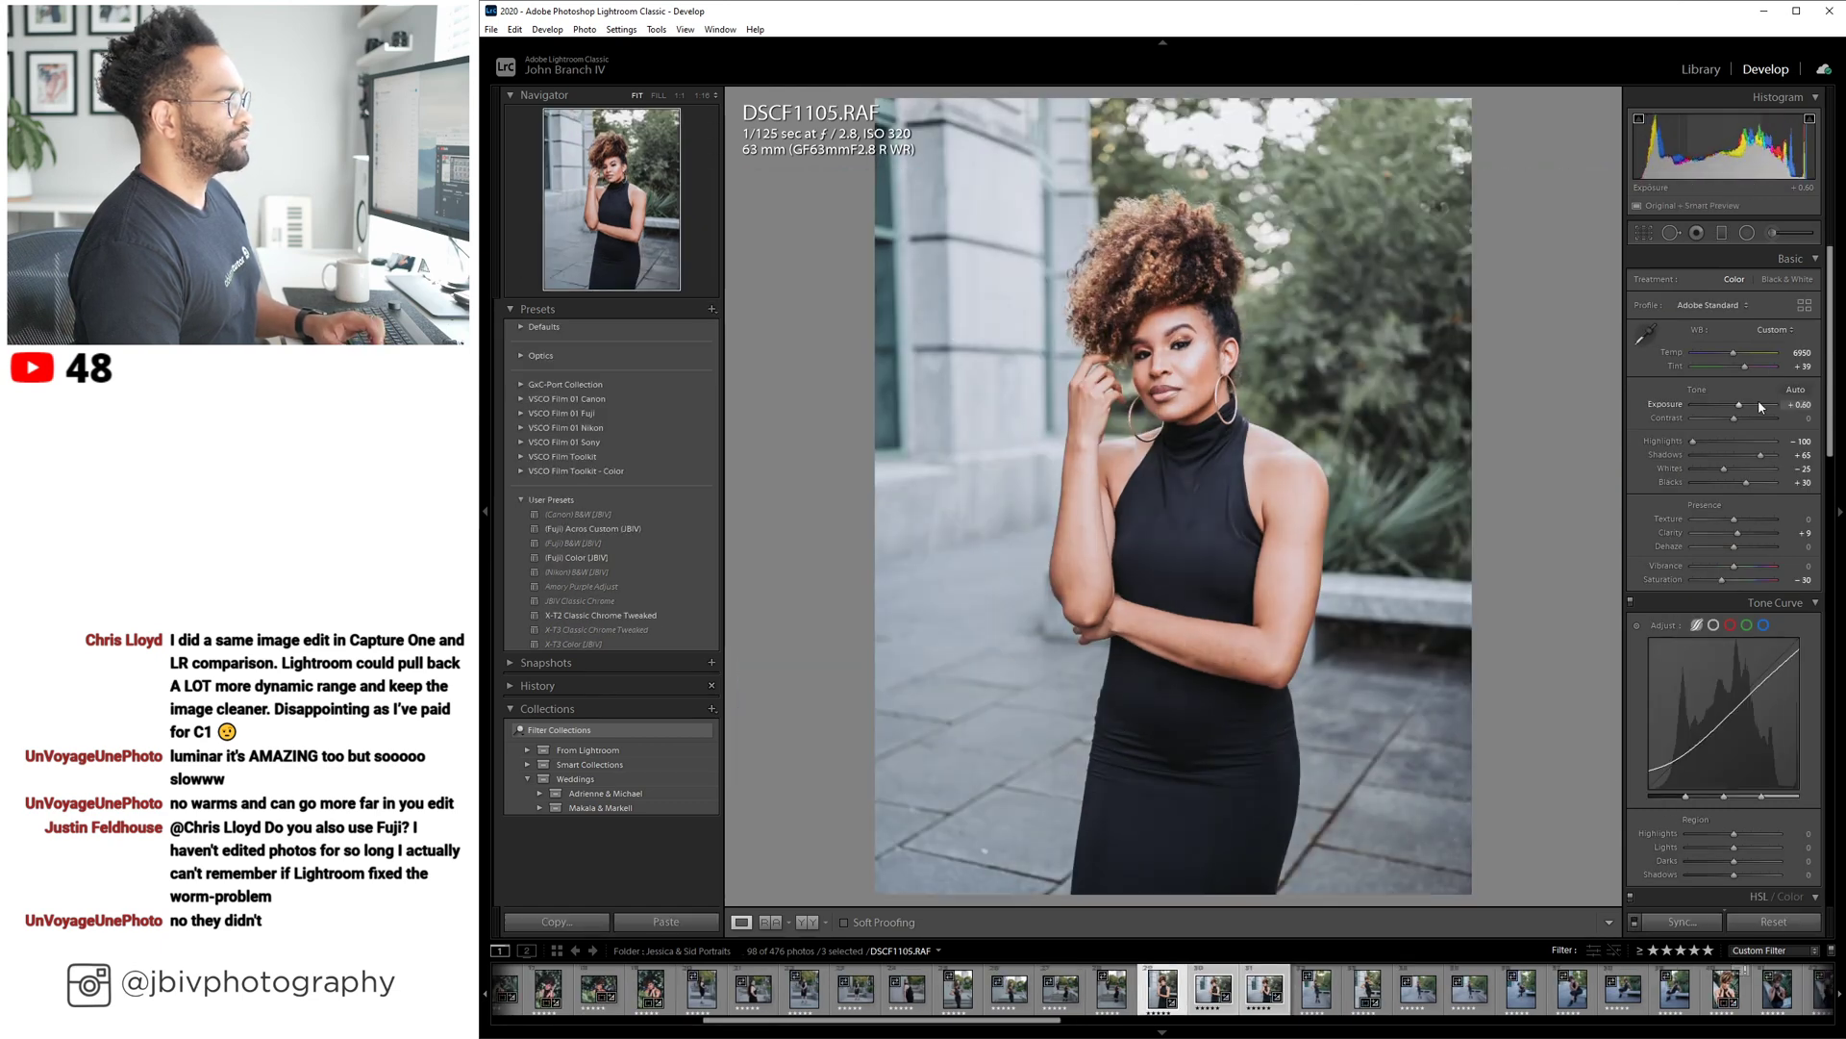
{"action": "key", "text": "Left"}
{"action": "key", "text": "Right"}
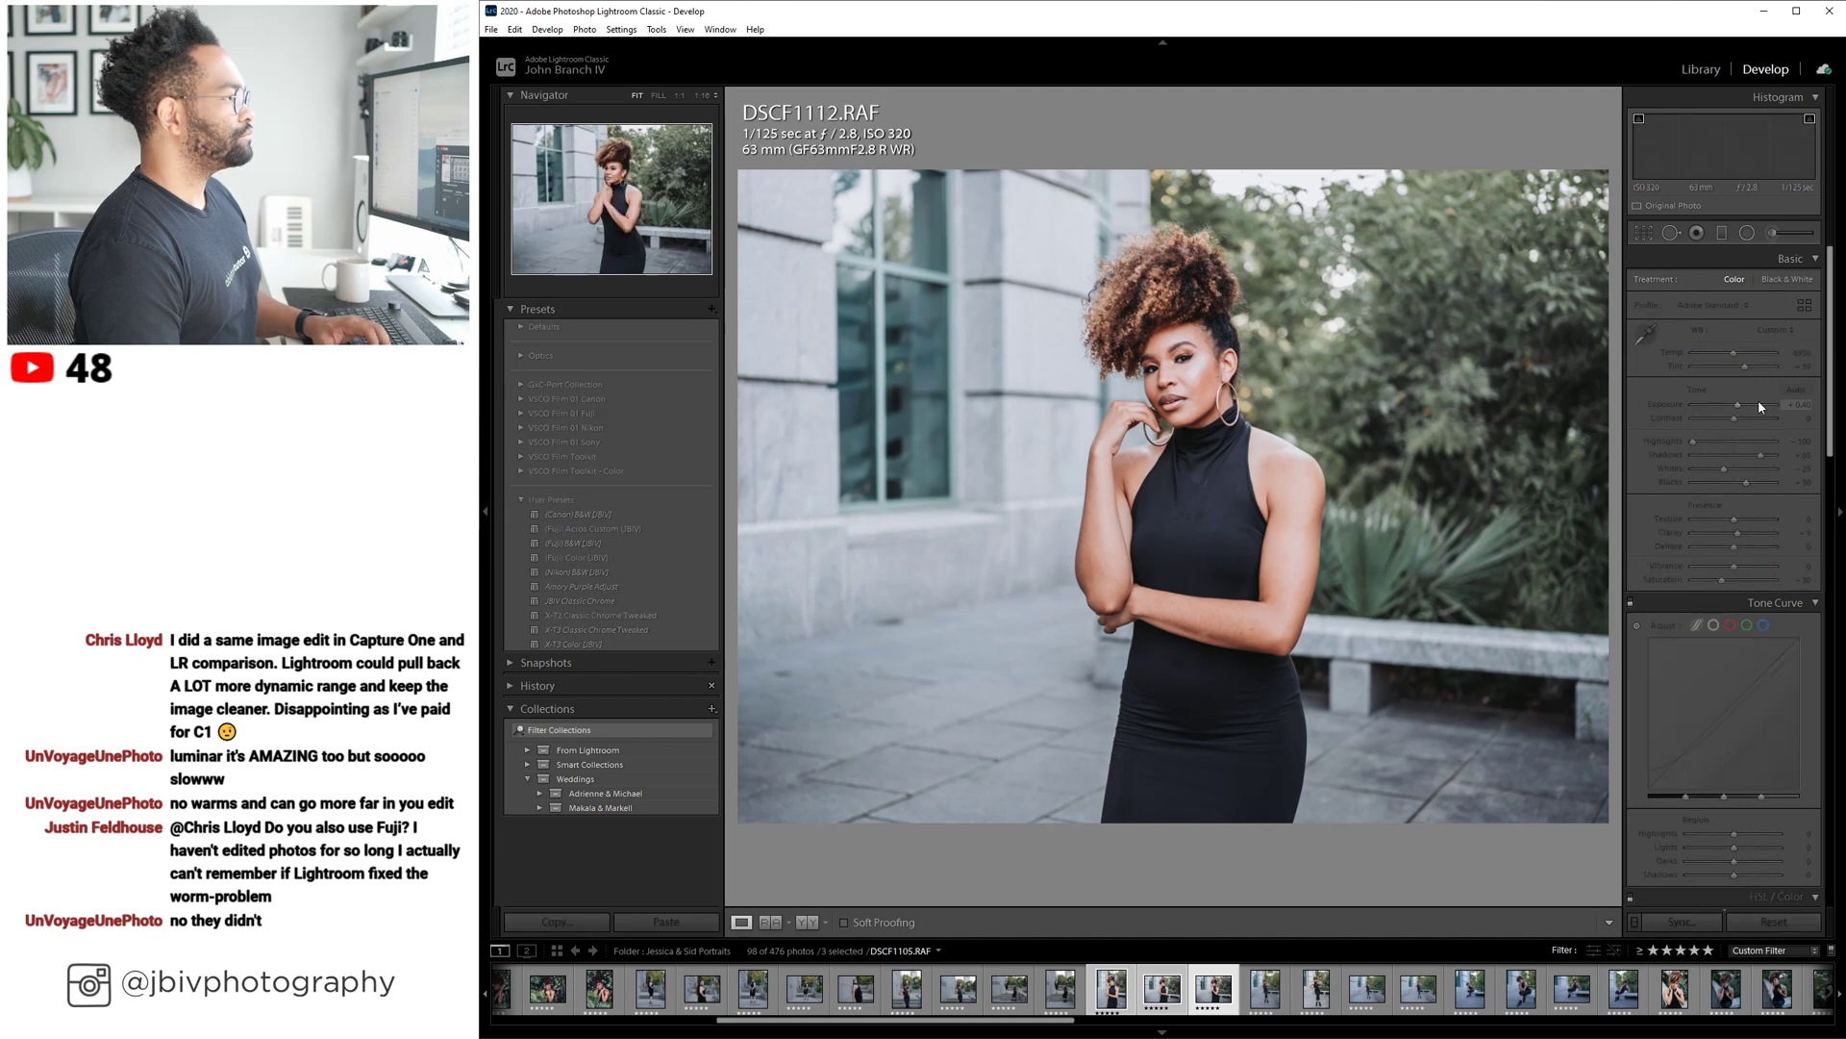
{"action": "key", "text": "Left"}
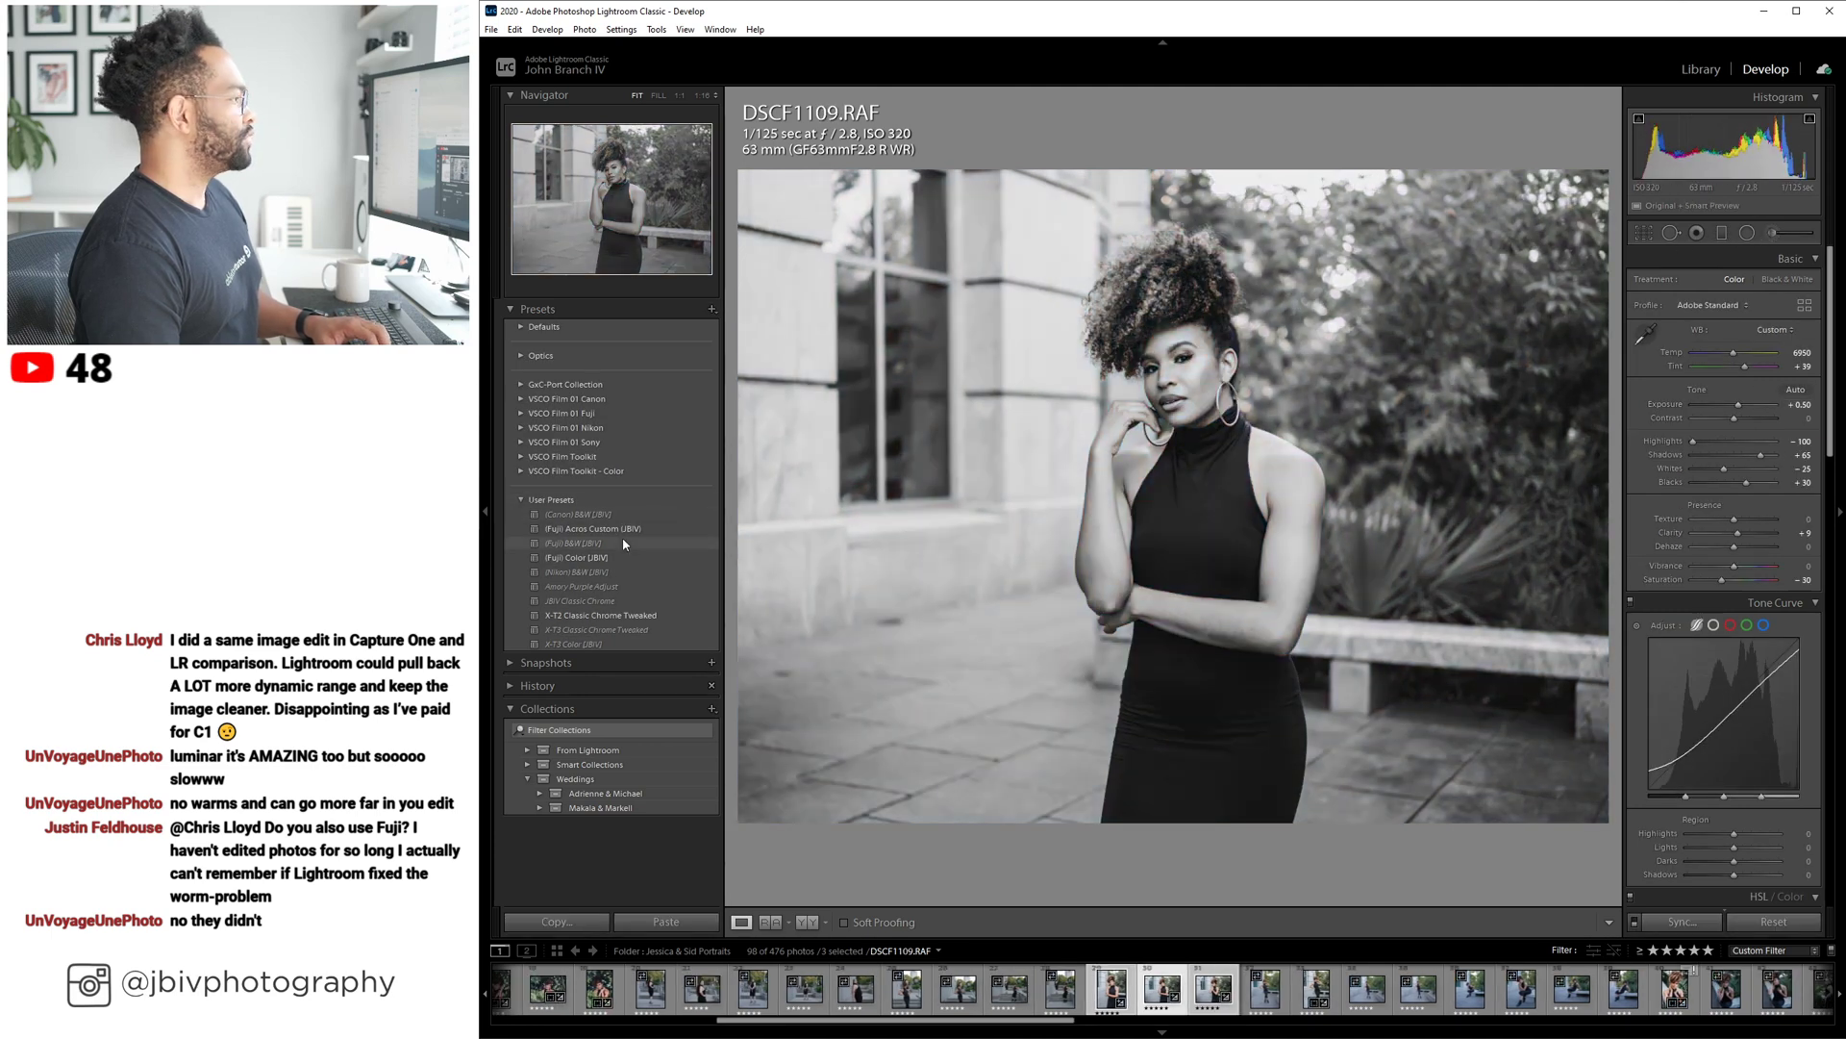
Apply the (Fuji) B&W [JBIV] preset to DSCF1109, adjusting highlights to −80, shadows to +50 and exposure to +0.70.
{"action": "left_click", "coordinate": [576, 528]}
{"action": "key", "text": "Down"}
{"action": "key", "text": "Down"}
{"action": "key", "text": "Down"}
{"action": "key", "text": "Down"}
{"action": "key", "text": "Down"}
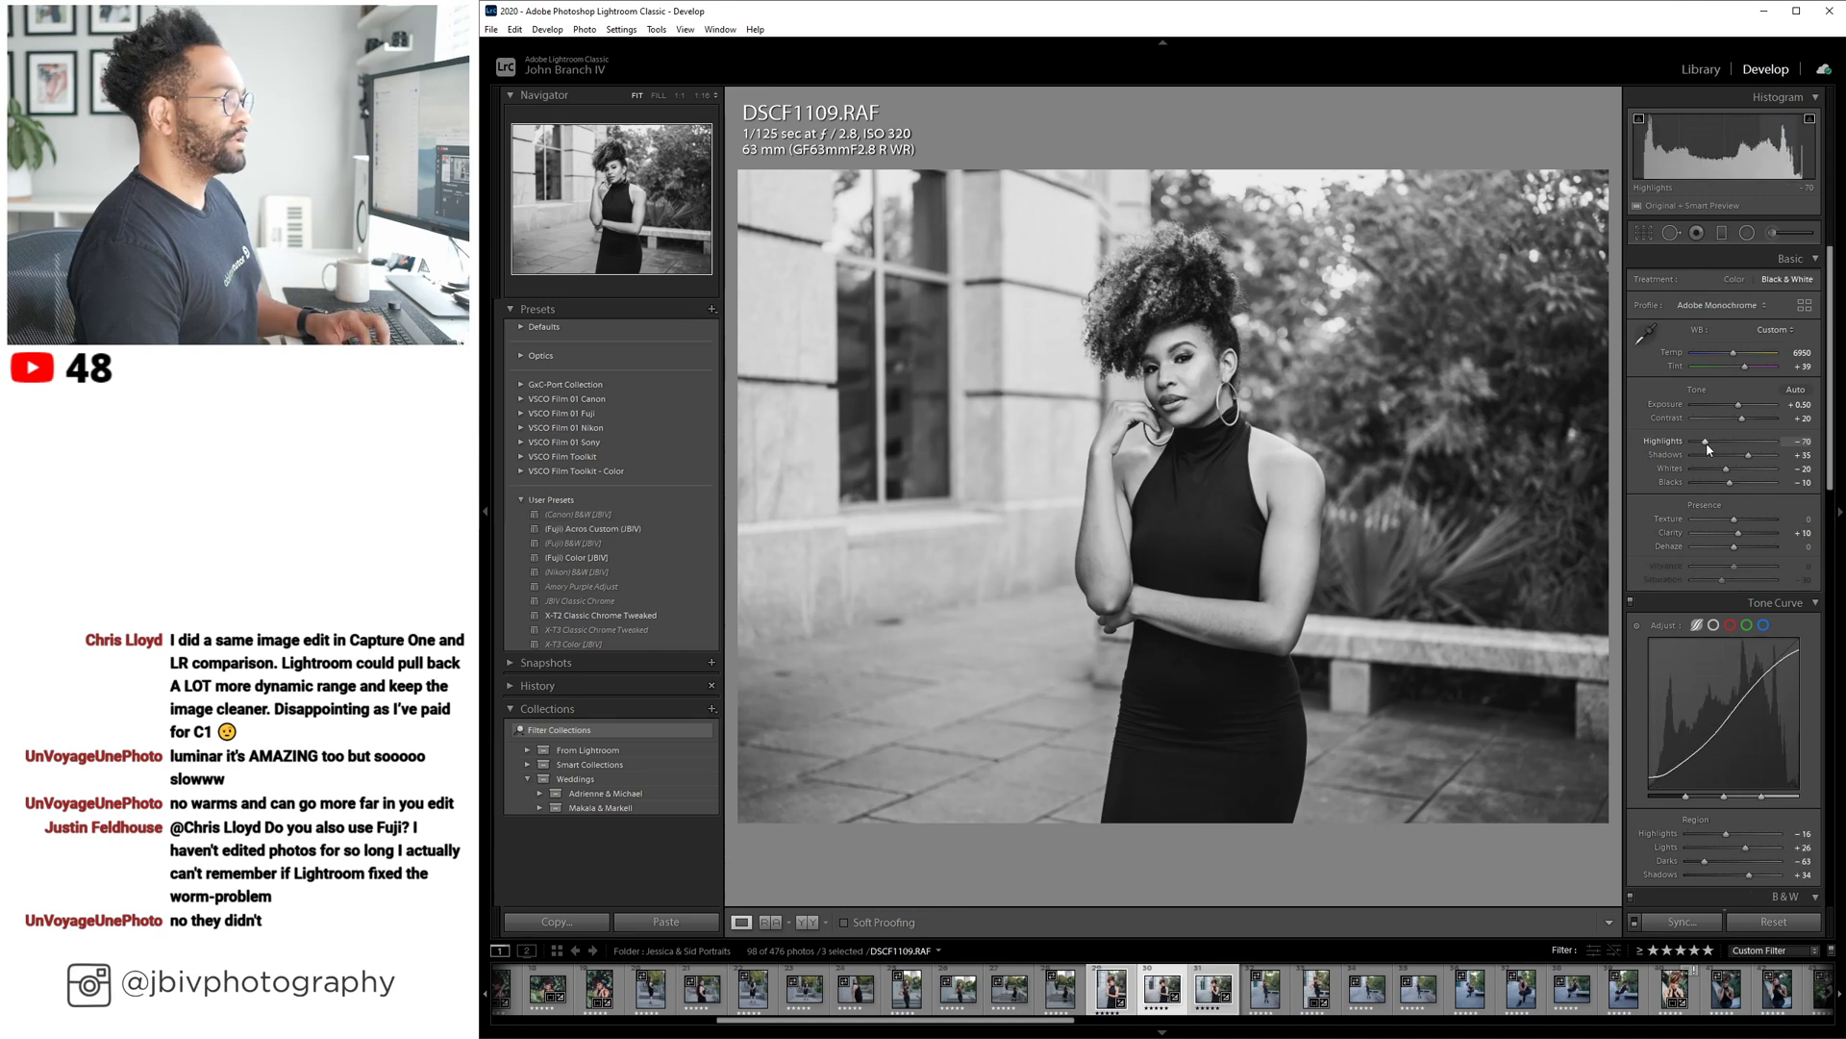
{"action": "key", "text": "Up"}
{"action": "key", "text": "Up"}
{"action": "key", "text": "Up"}
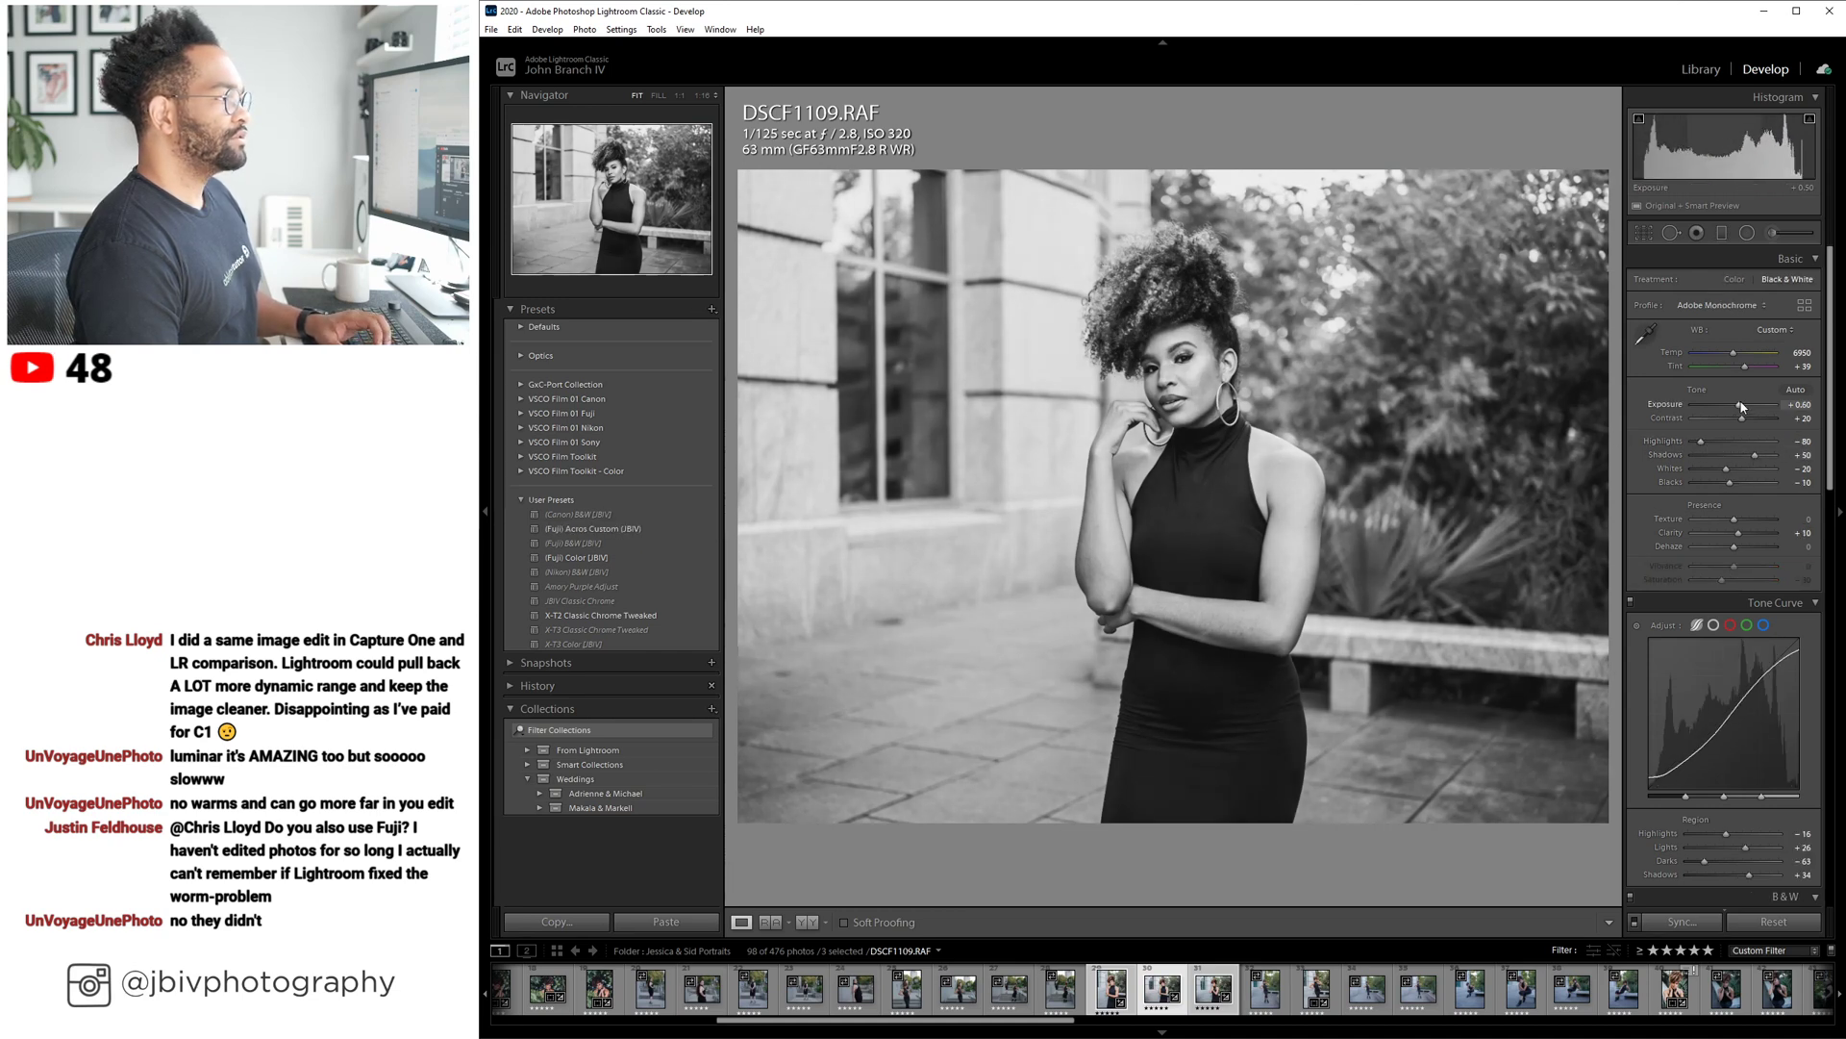
{"action": "key", "text": "Up"}
{"action": "key", "text": "Up"}
Crop DSCF1109 to the 2x3 / 4x6 aspect ratio, tightening and repositioning the frame around the woman.
{"action": "left_click", "coordinate": [1644, 233]}
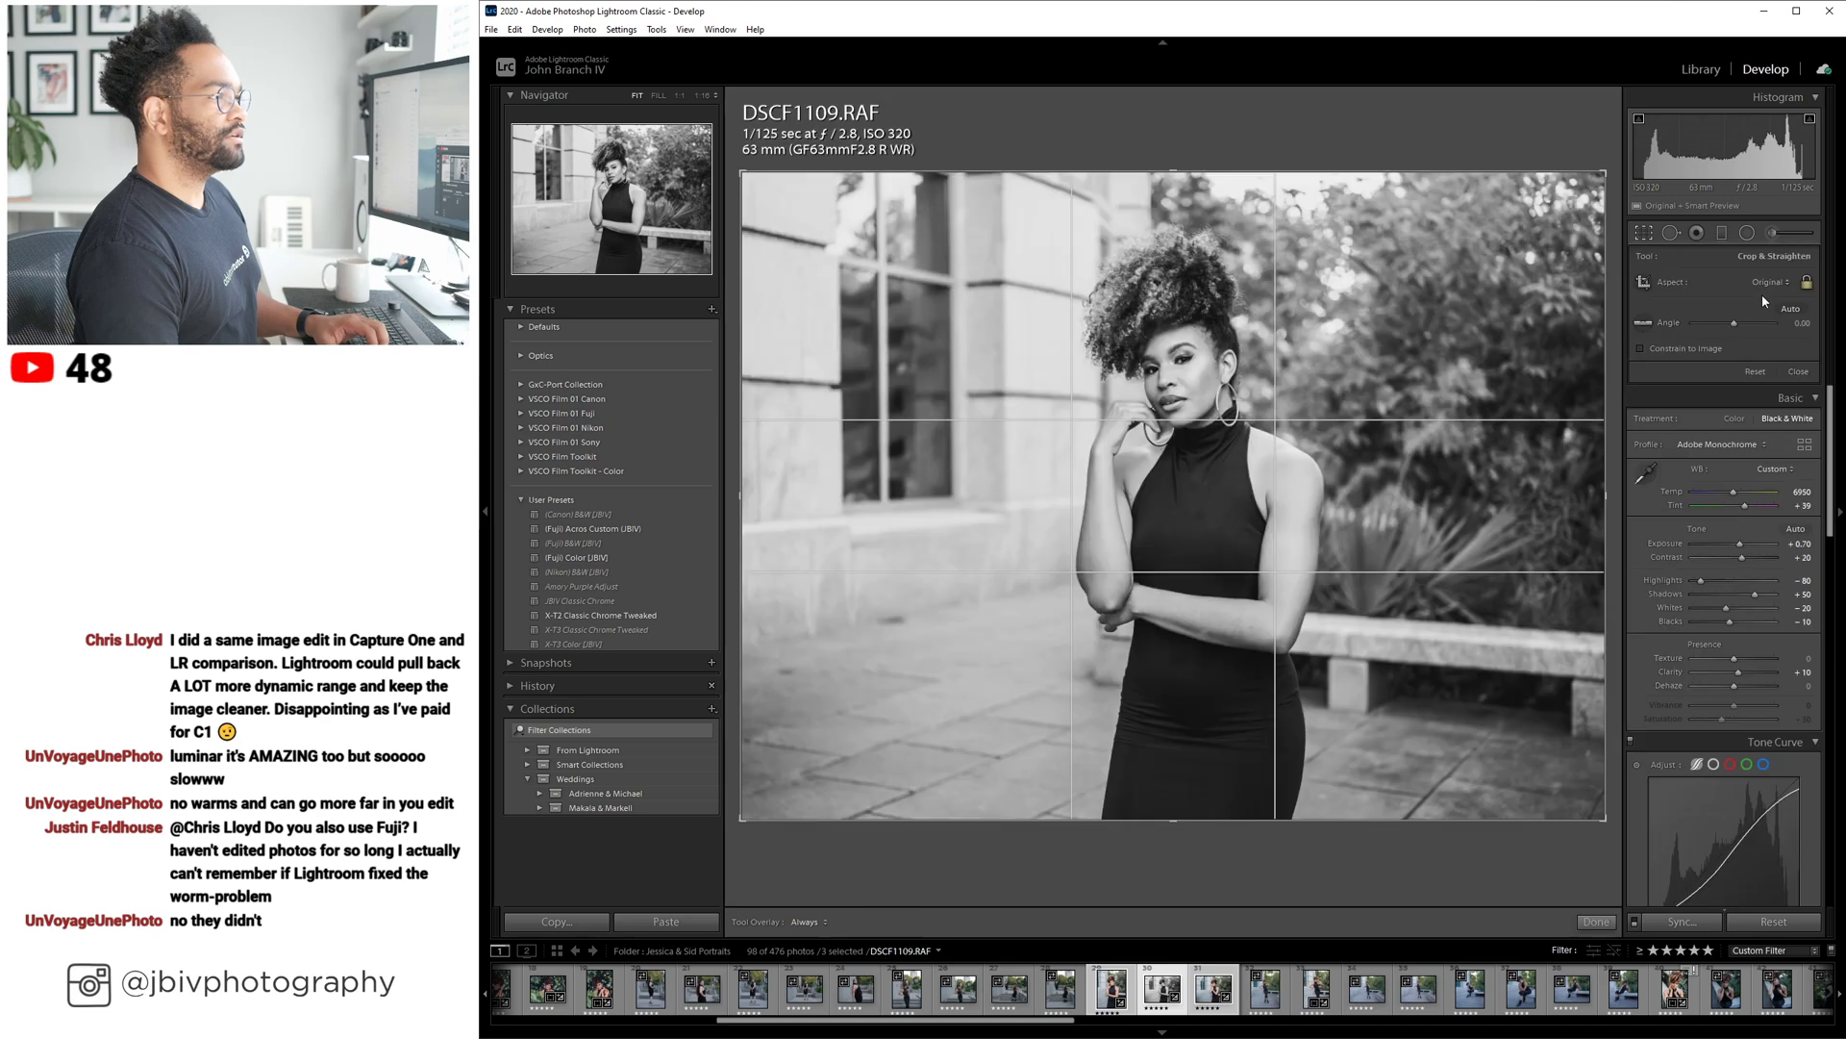
{"action": "left_click", "coordinate": [1765, 283]}
{"action": "left_click", "coordinate": [1730, 415]}
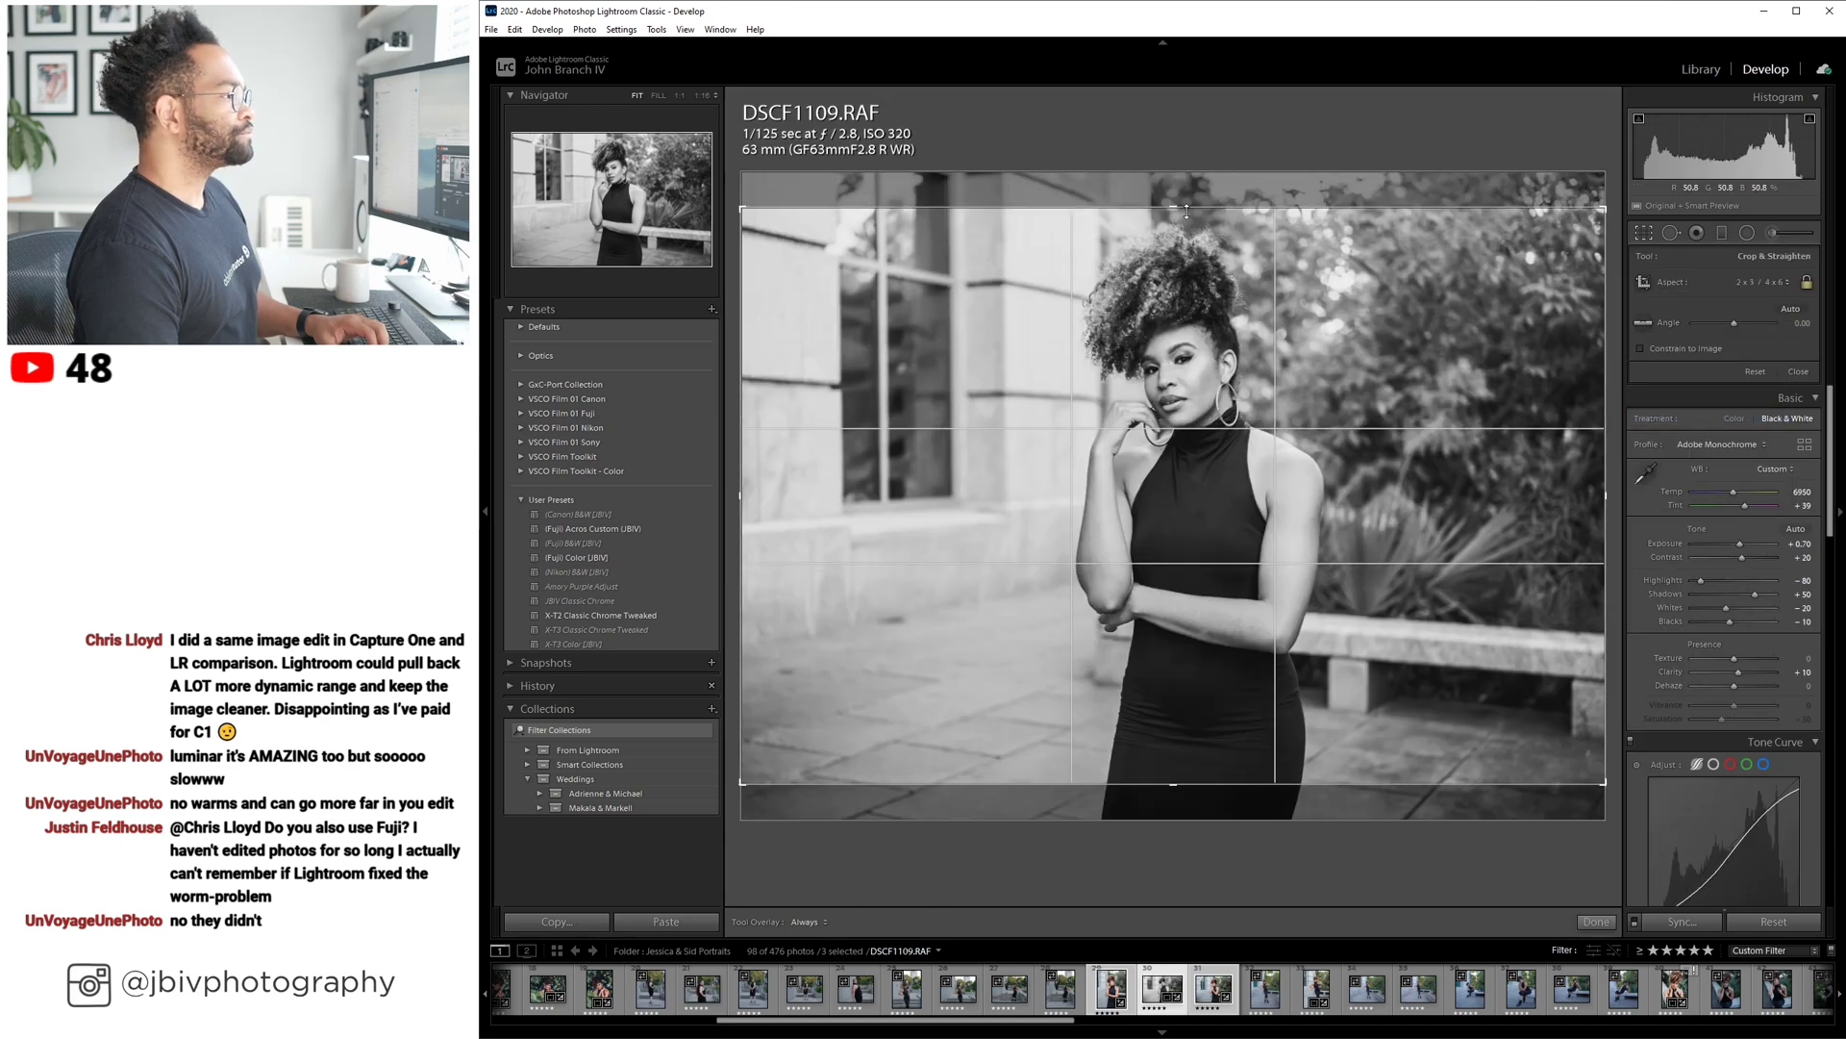
{"action": "left_click_drag", "start_coordinate": [1188, 215], "coordinate": [1198, 292]}
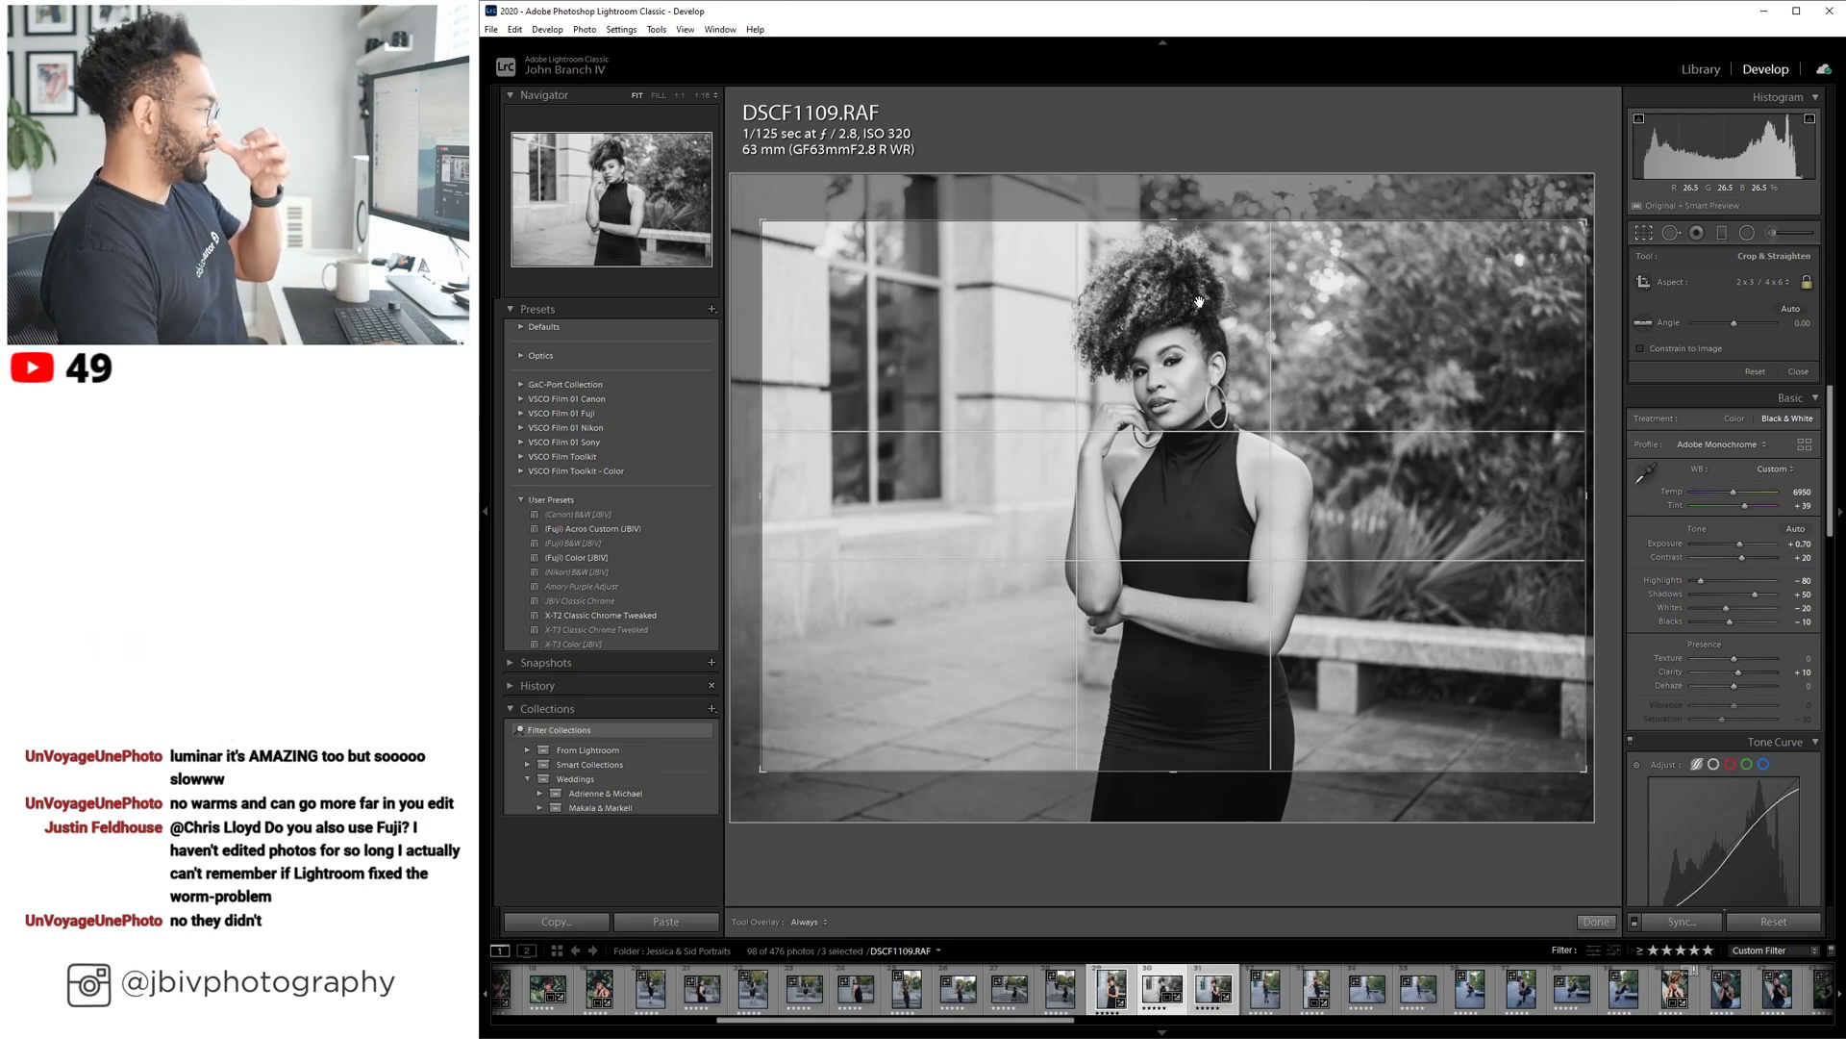
{"action": "key", "text": "Return"}
Crop DSCF1105 to the 2x3 / 4x6 aspect ratio and shift the photo slightly down within the frame.
{"action": "key", "text": "Left"}
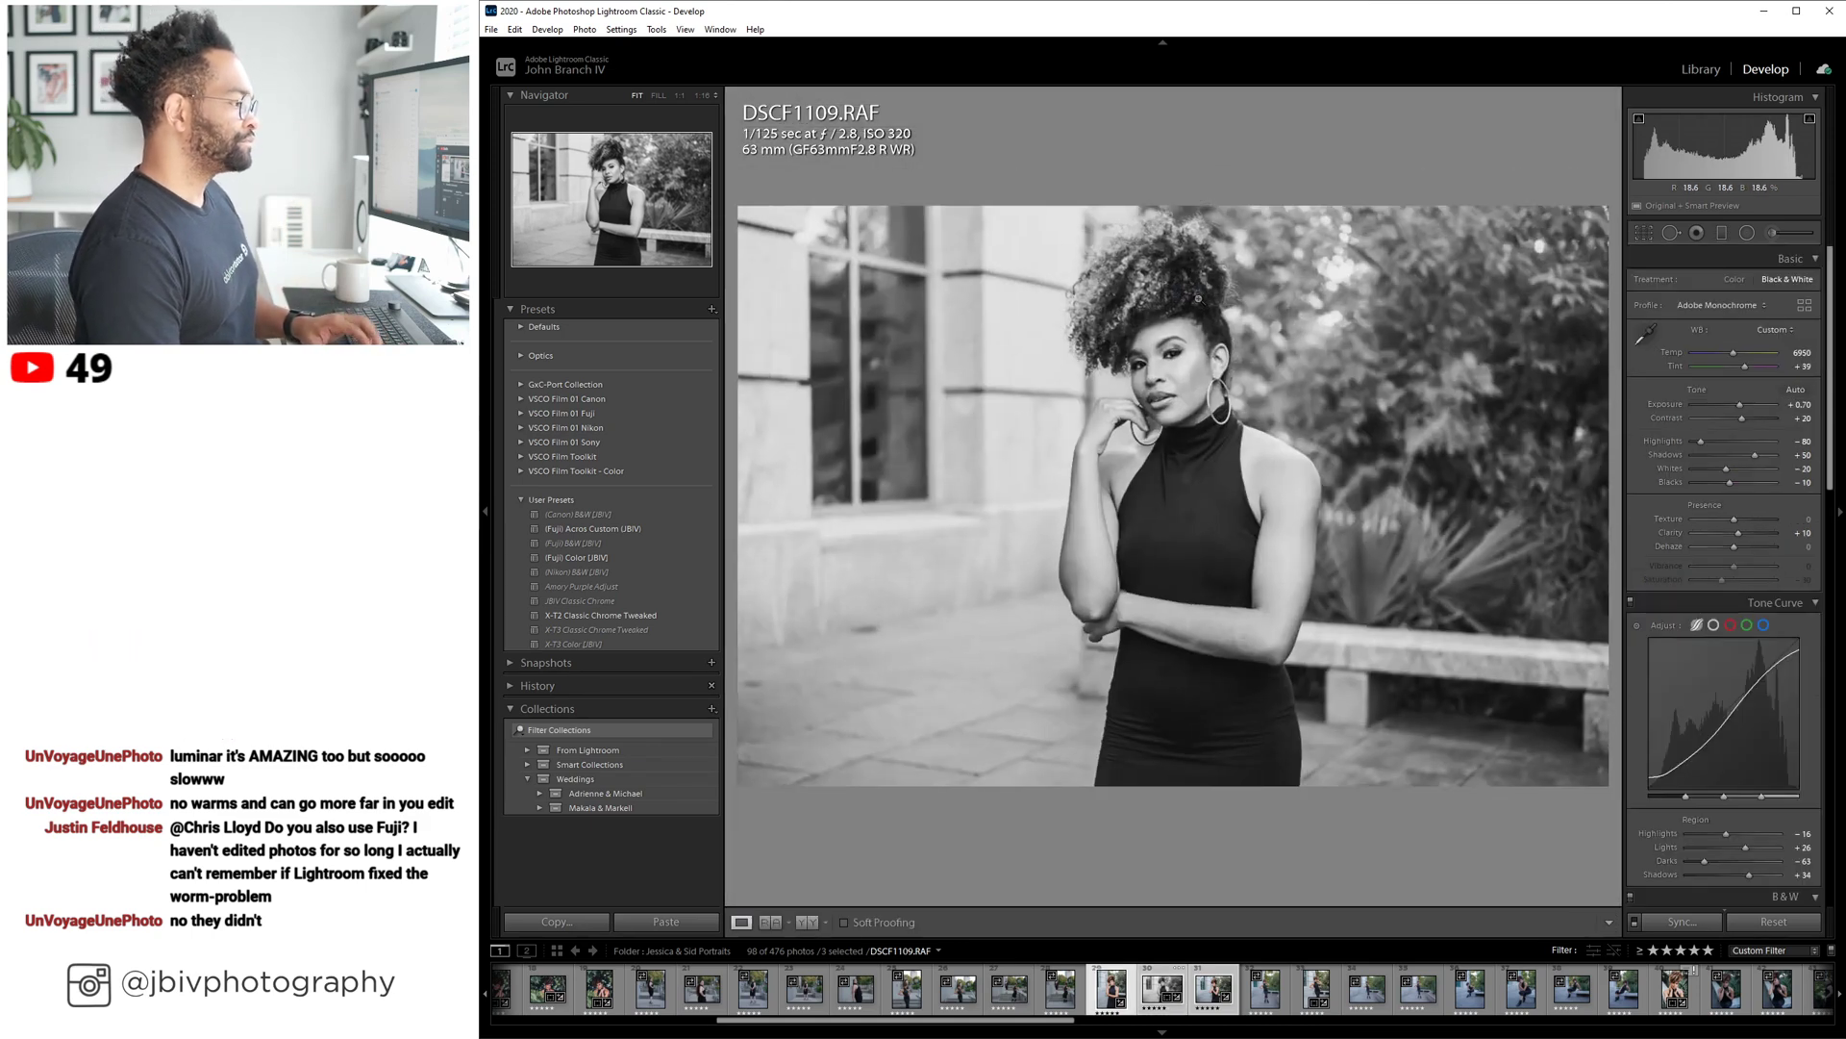
{"action": "left_click", "coordinate": [1643, 233]}
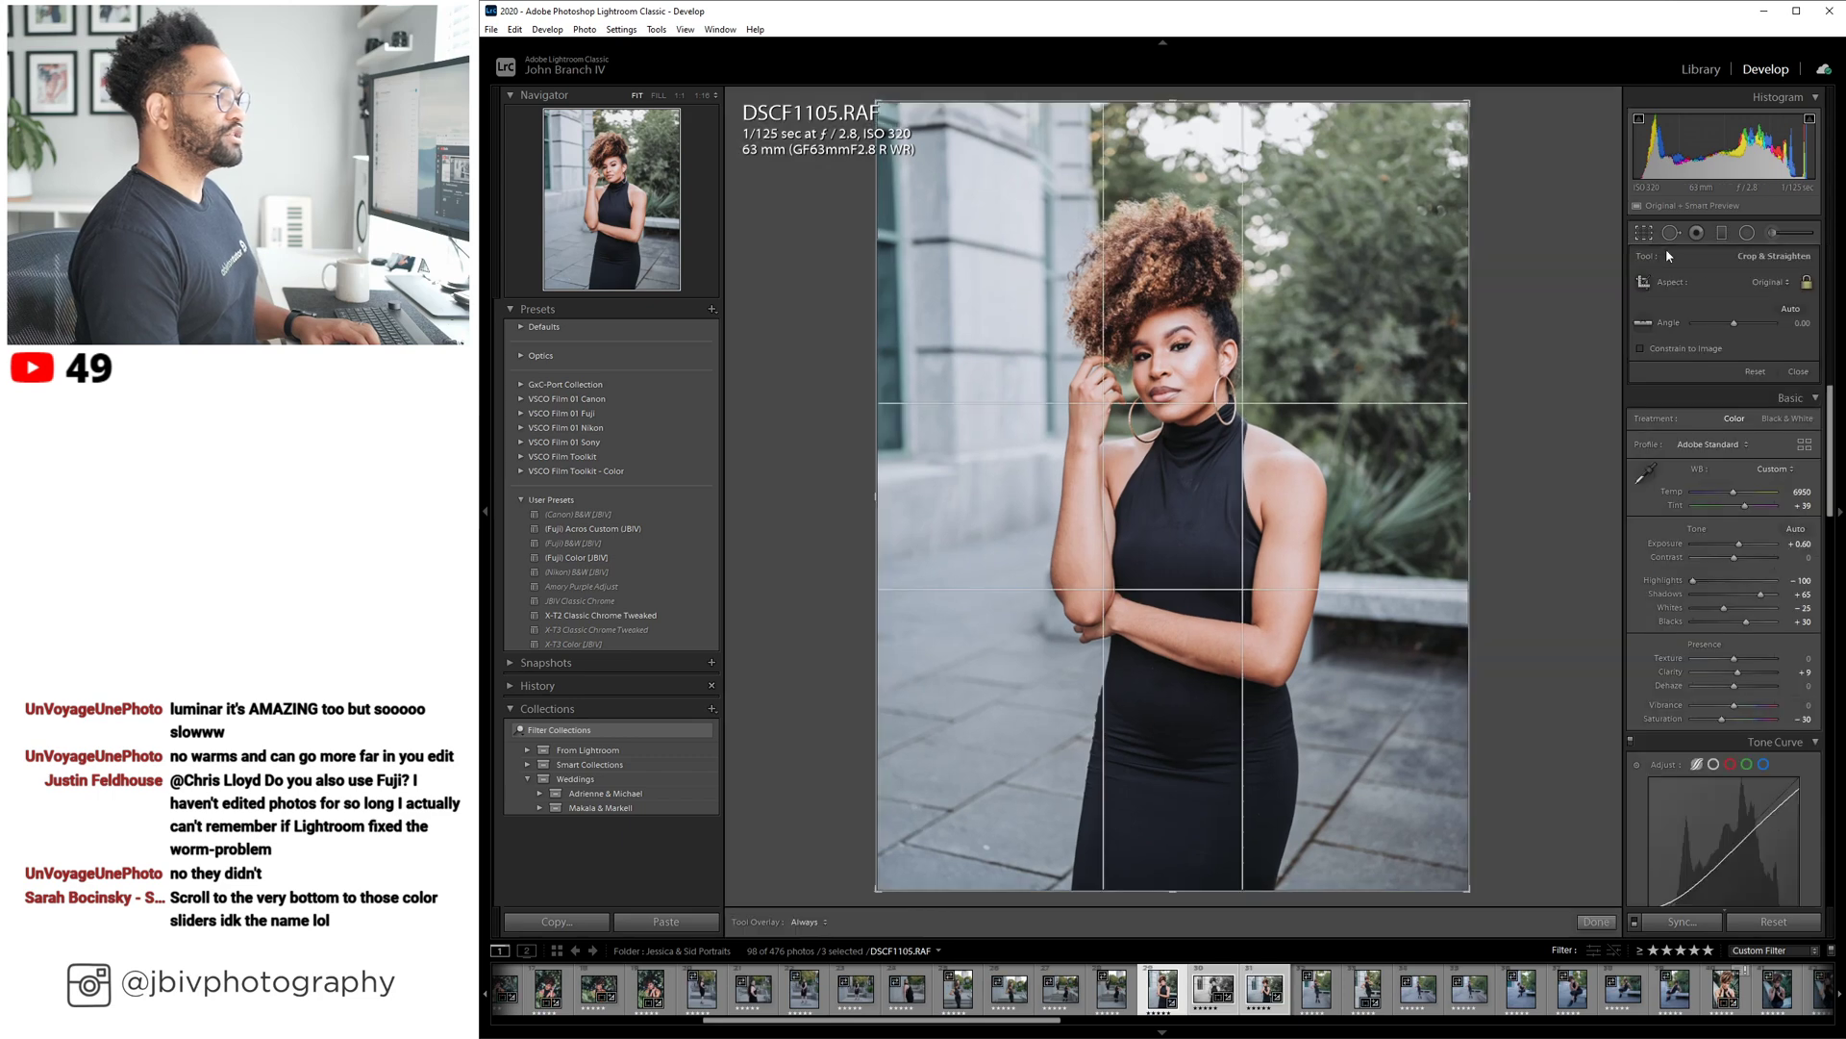
{"action": "left_click", "coordinate": [1769, 282]}
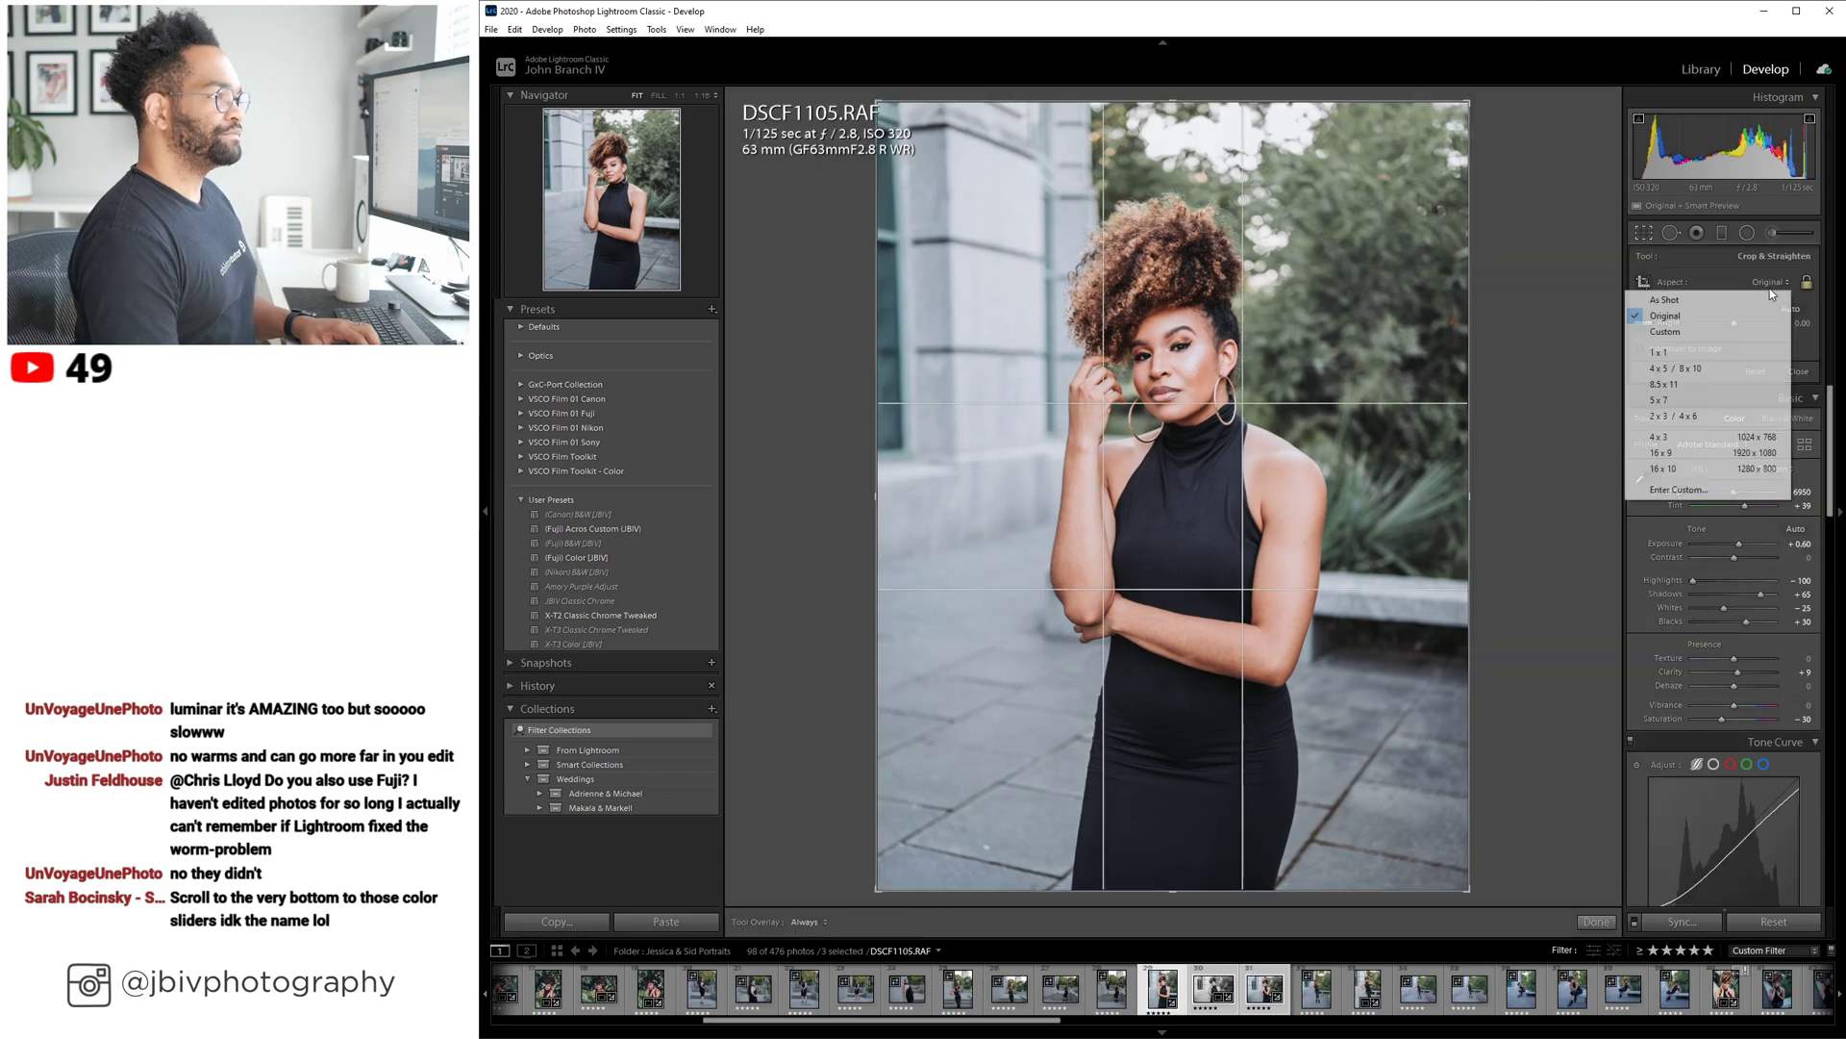
{"action": "left_click", "coordinate": [1731, 416]}
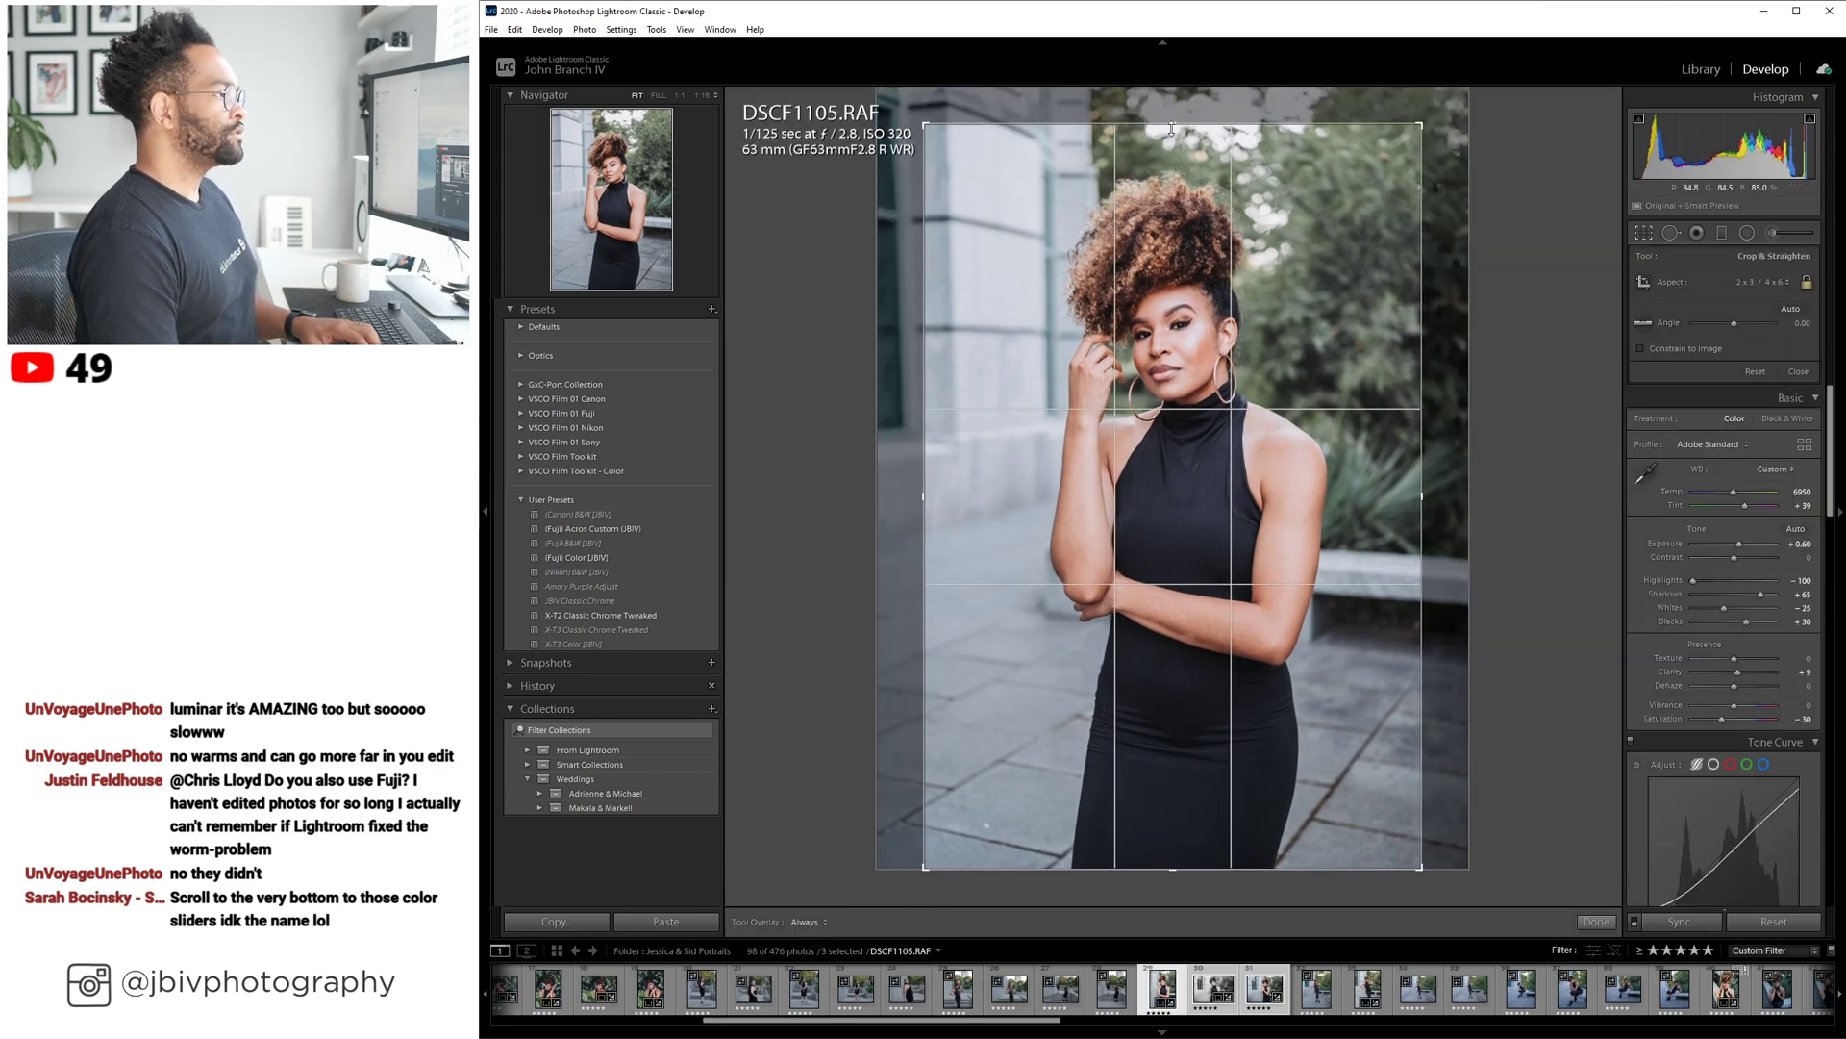
{"action": "left_click_drag", "start_coordinate": [1172, 135], "coordinate": [1168, 232]}
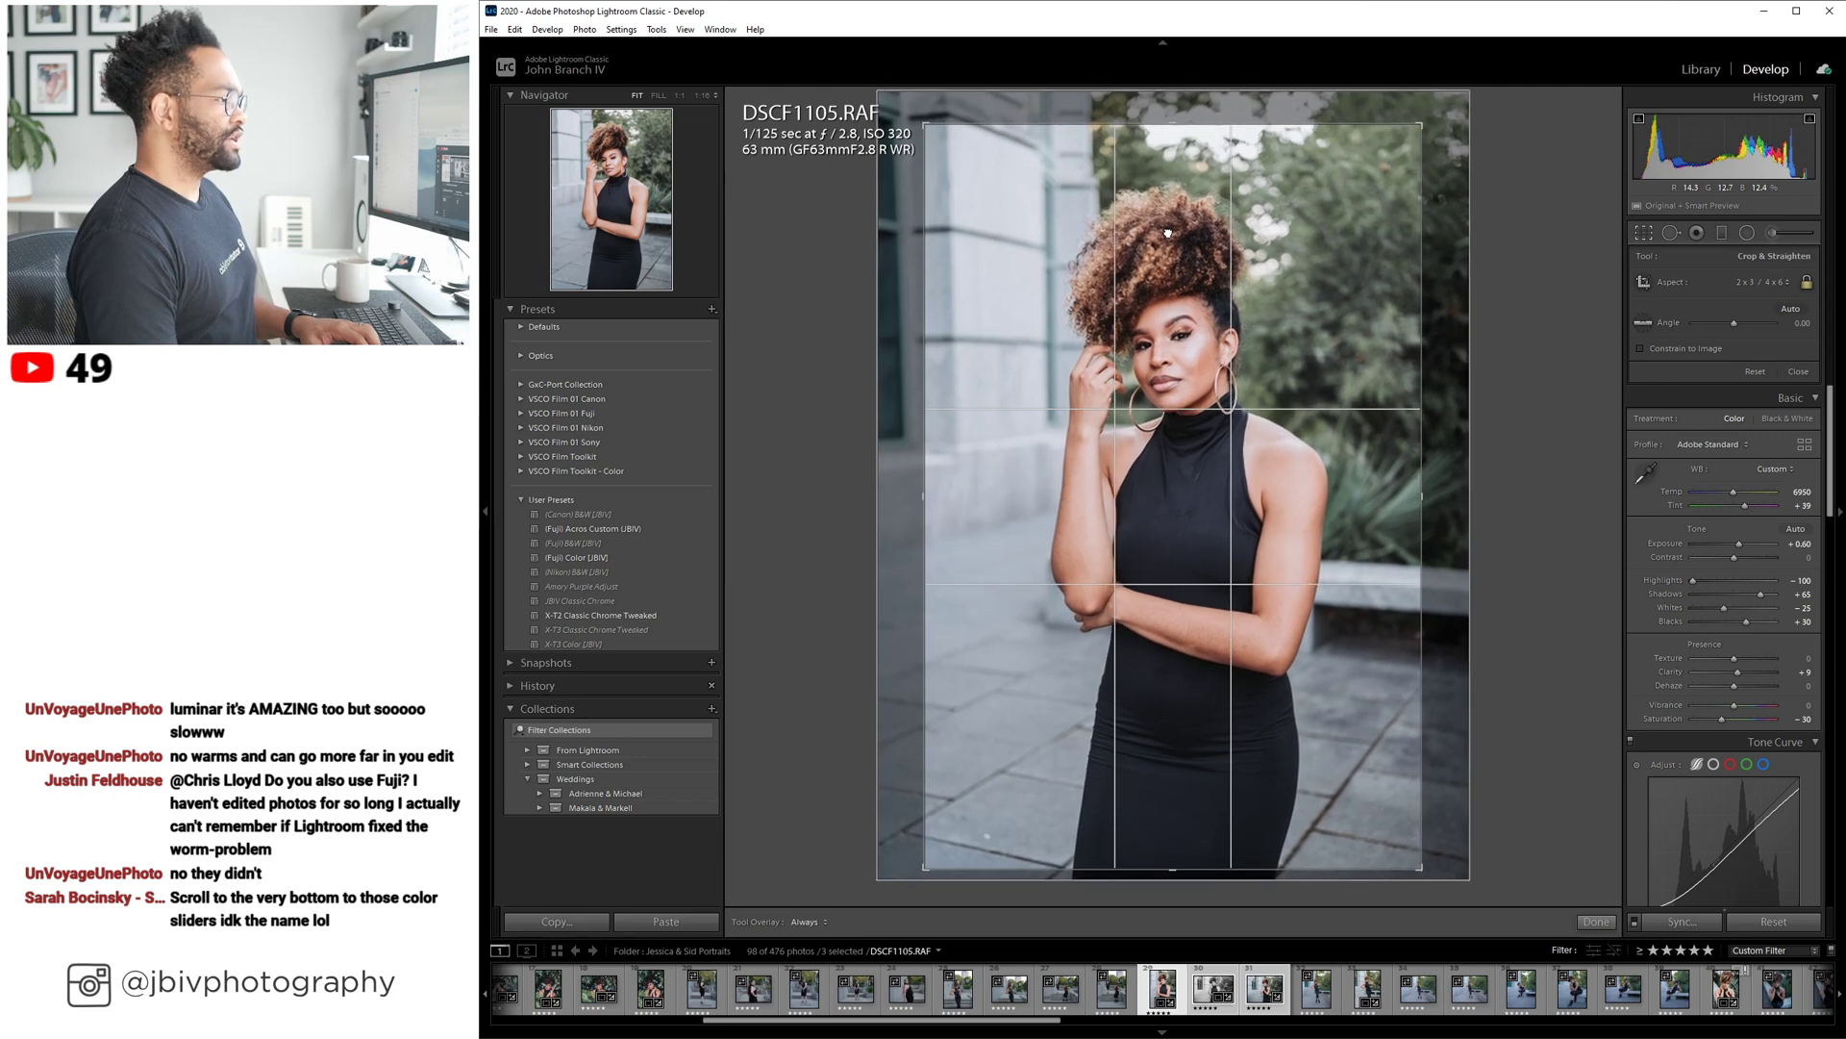
{"action": "key", "text": "Return"}
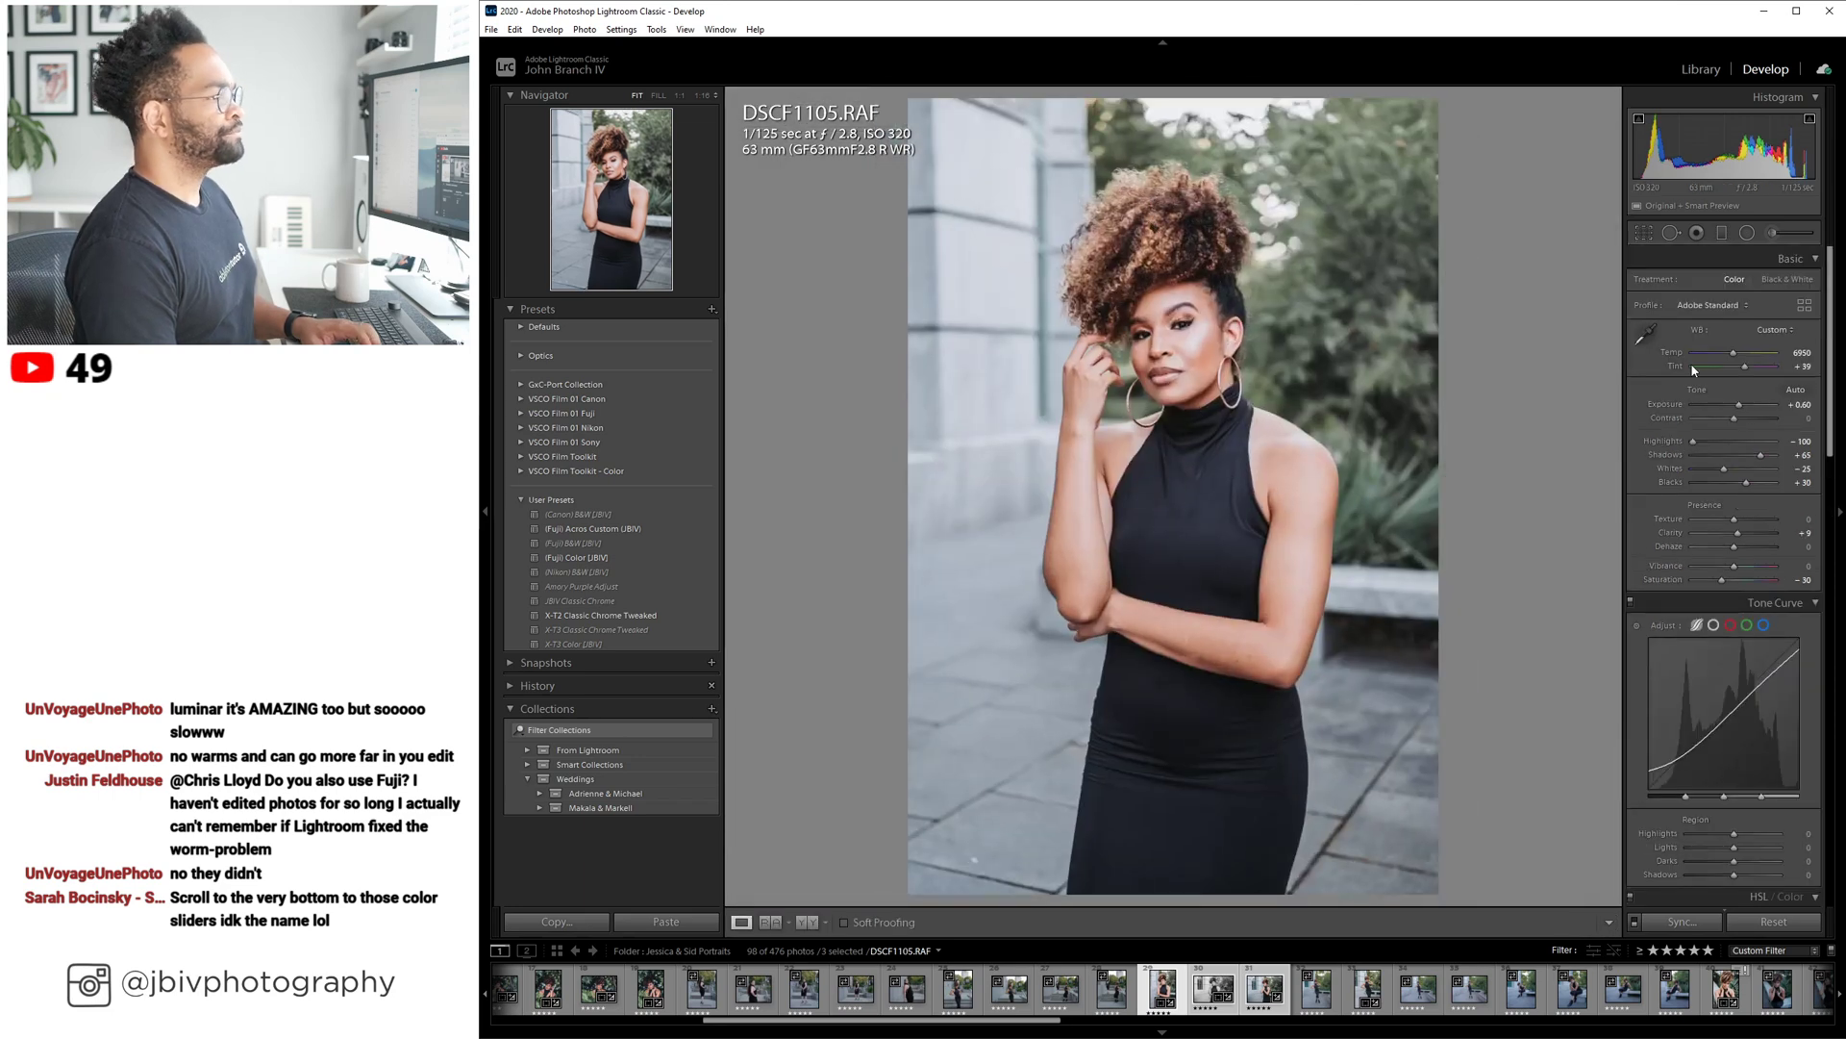
Set the exposure of DSCF1105 to +0.40 and compare it with DSCF1109 and DSCF1112.
{"action": "left_click_drag", "start_coordinate": [1736, 405], "coordinate": [1733, 406]}
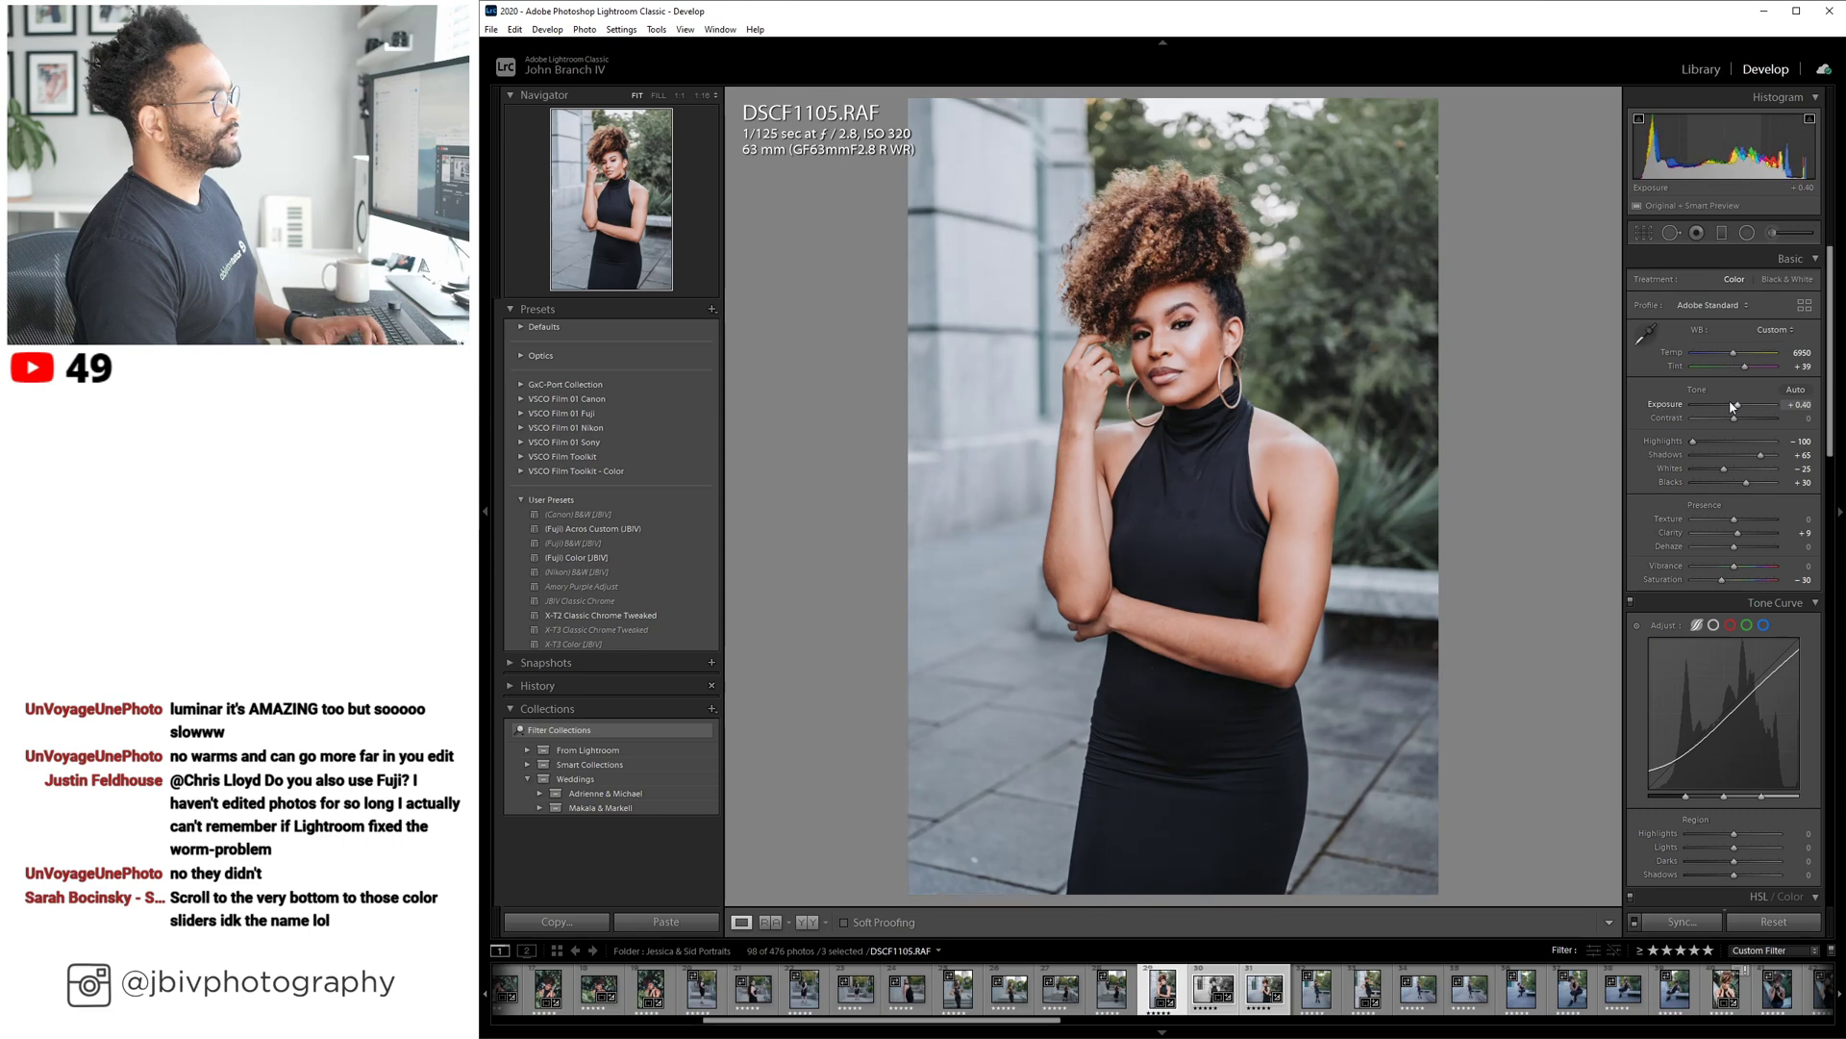
{"action": "key", "text": "Right"}
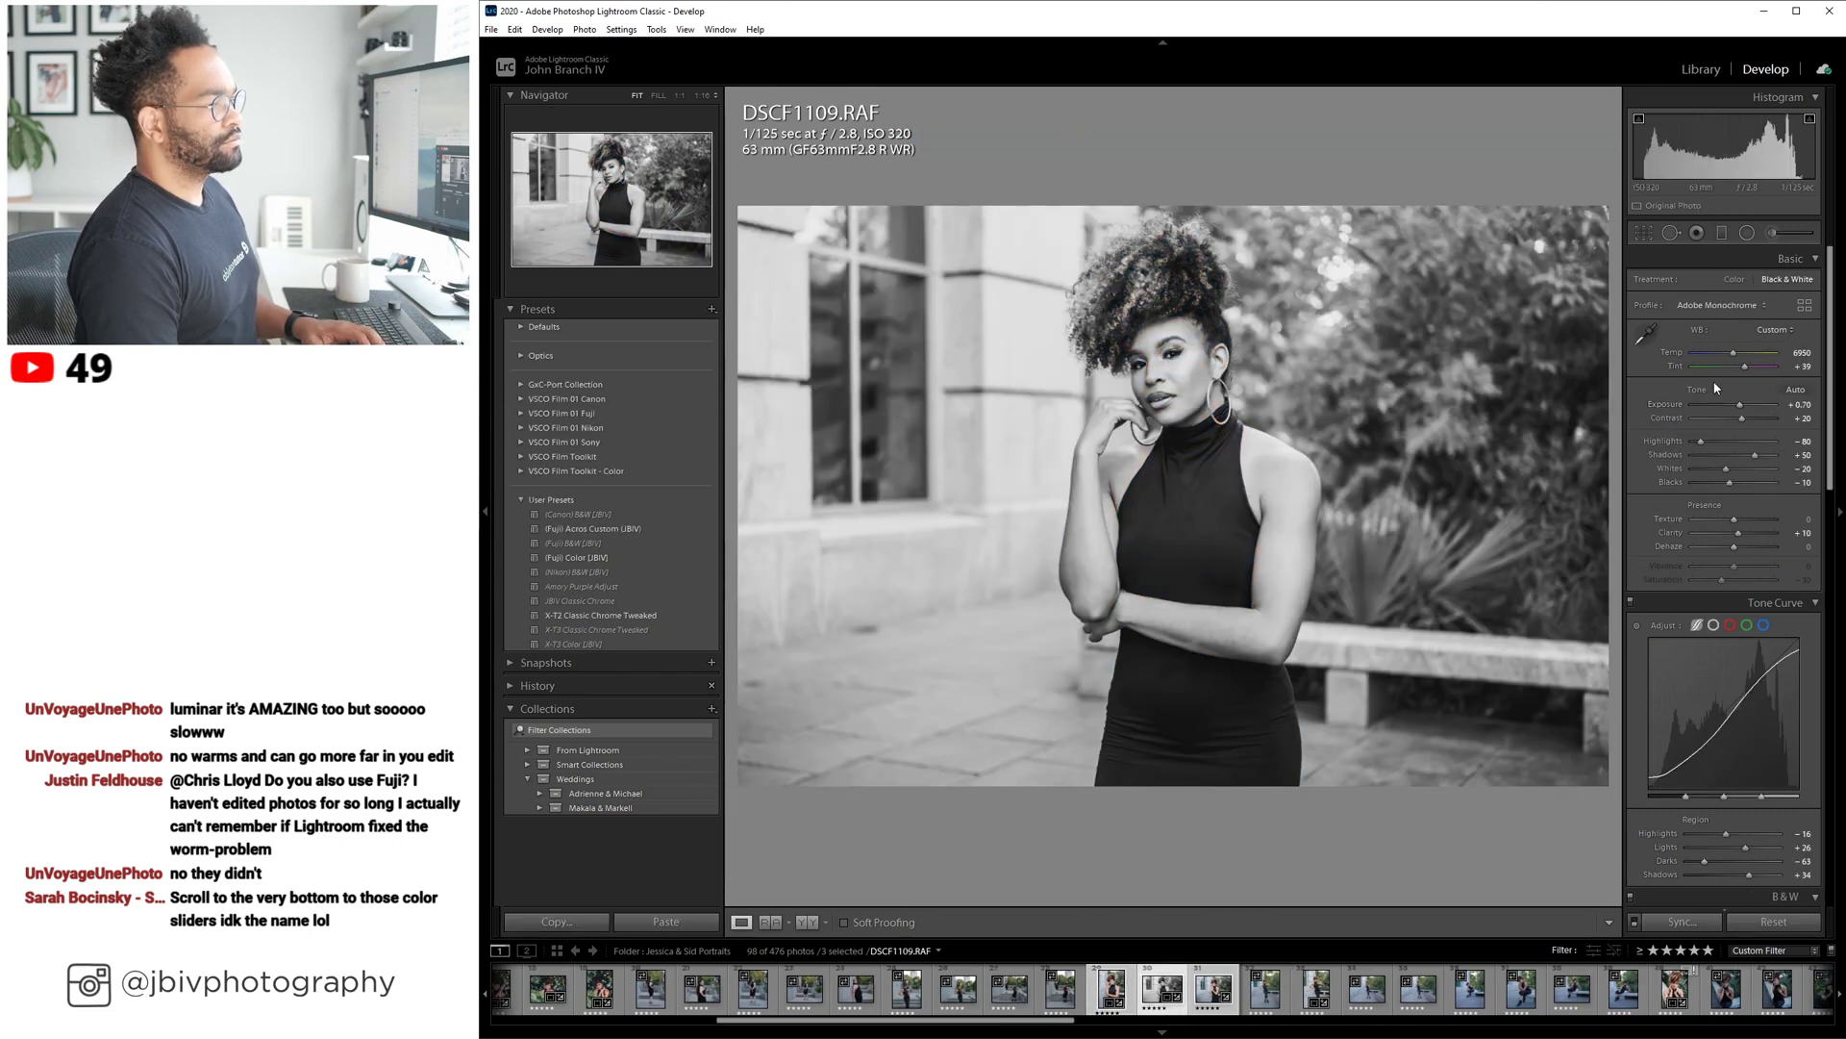
{"action": "key", "text": "Right"}
{"action": "key", "text": "Left"}
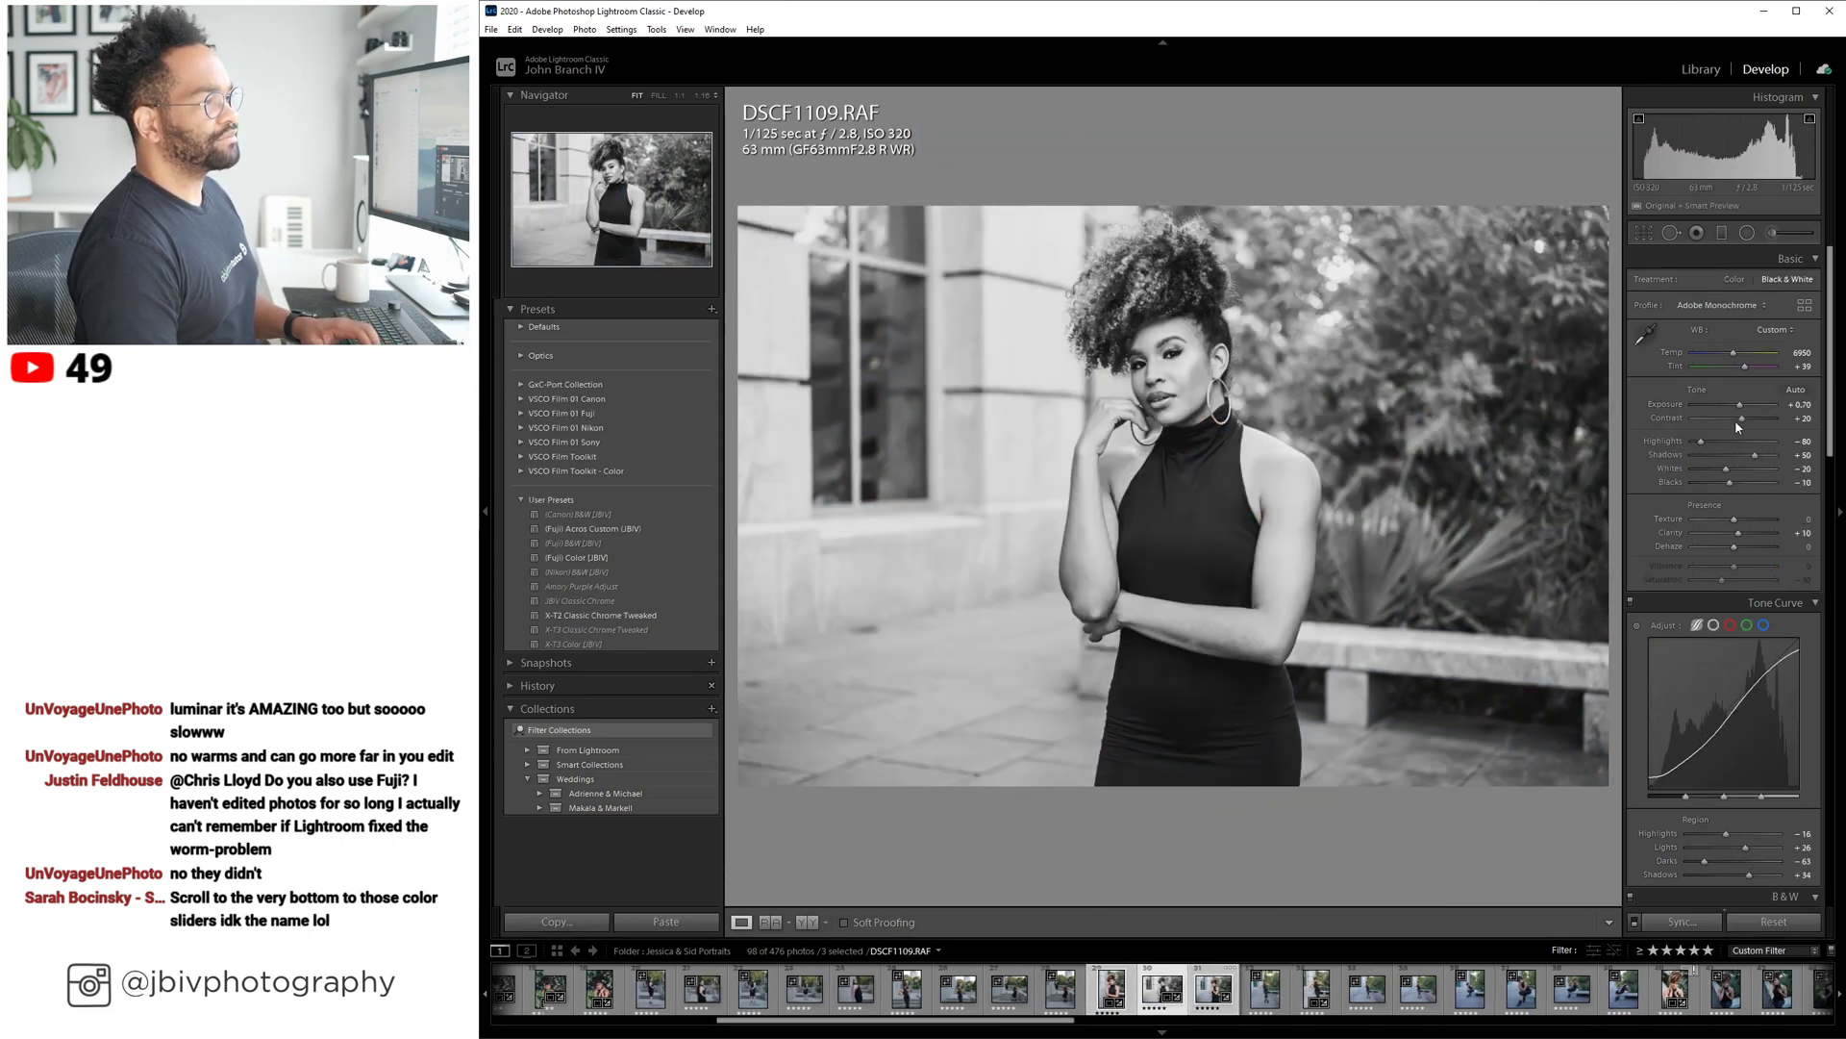
{"action": "key", "text": "Right"}
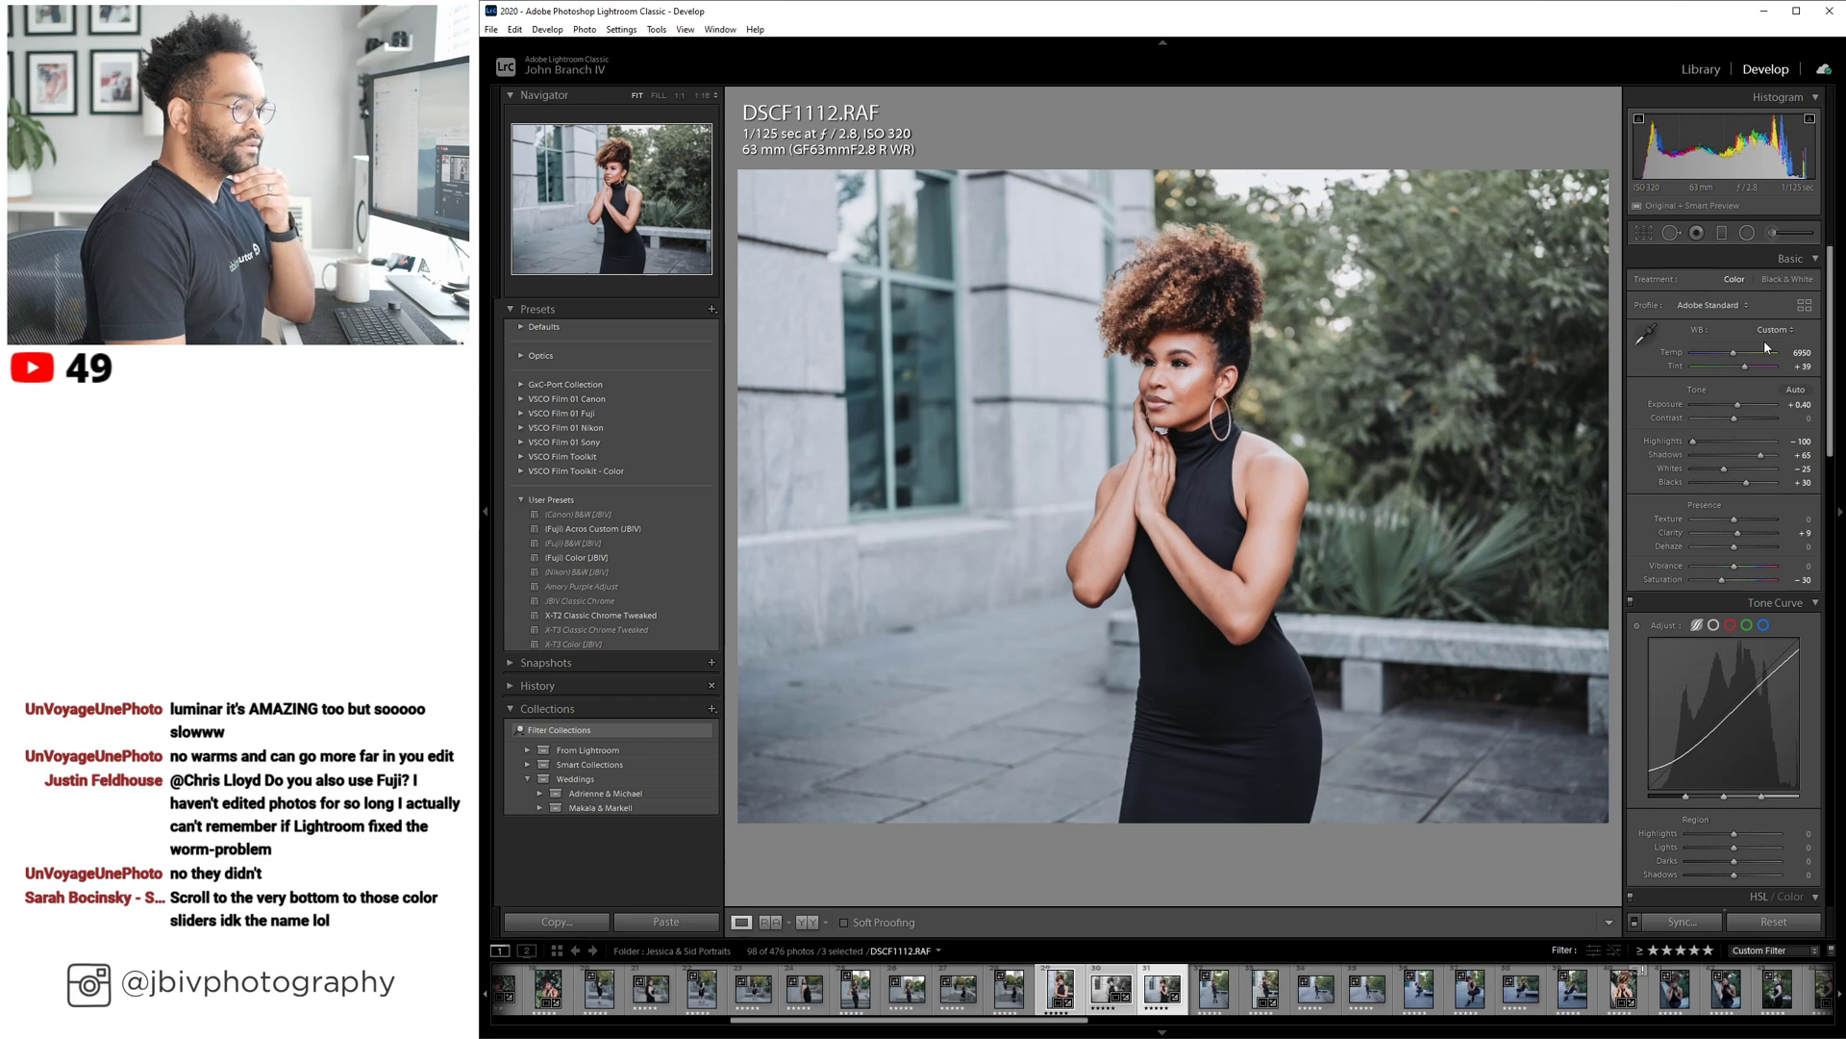
Expand the Calibration settings of DSCF1112 and examine its primary color values and available process versions.
{"action": "scroll", "coordinate": [1765, 348], "scroll_direction": "down", "scroll_amount": 6}
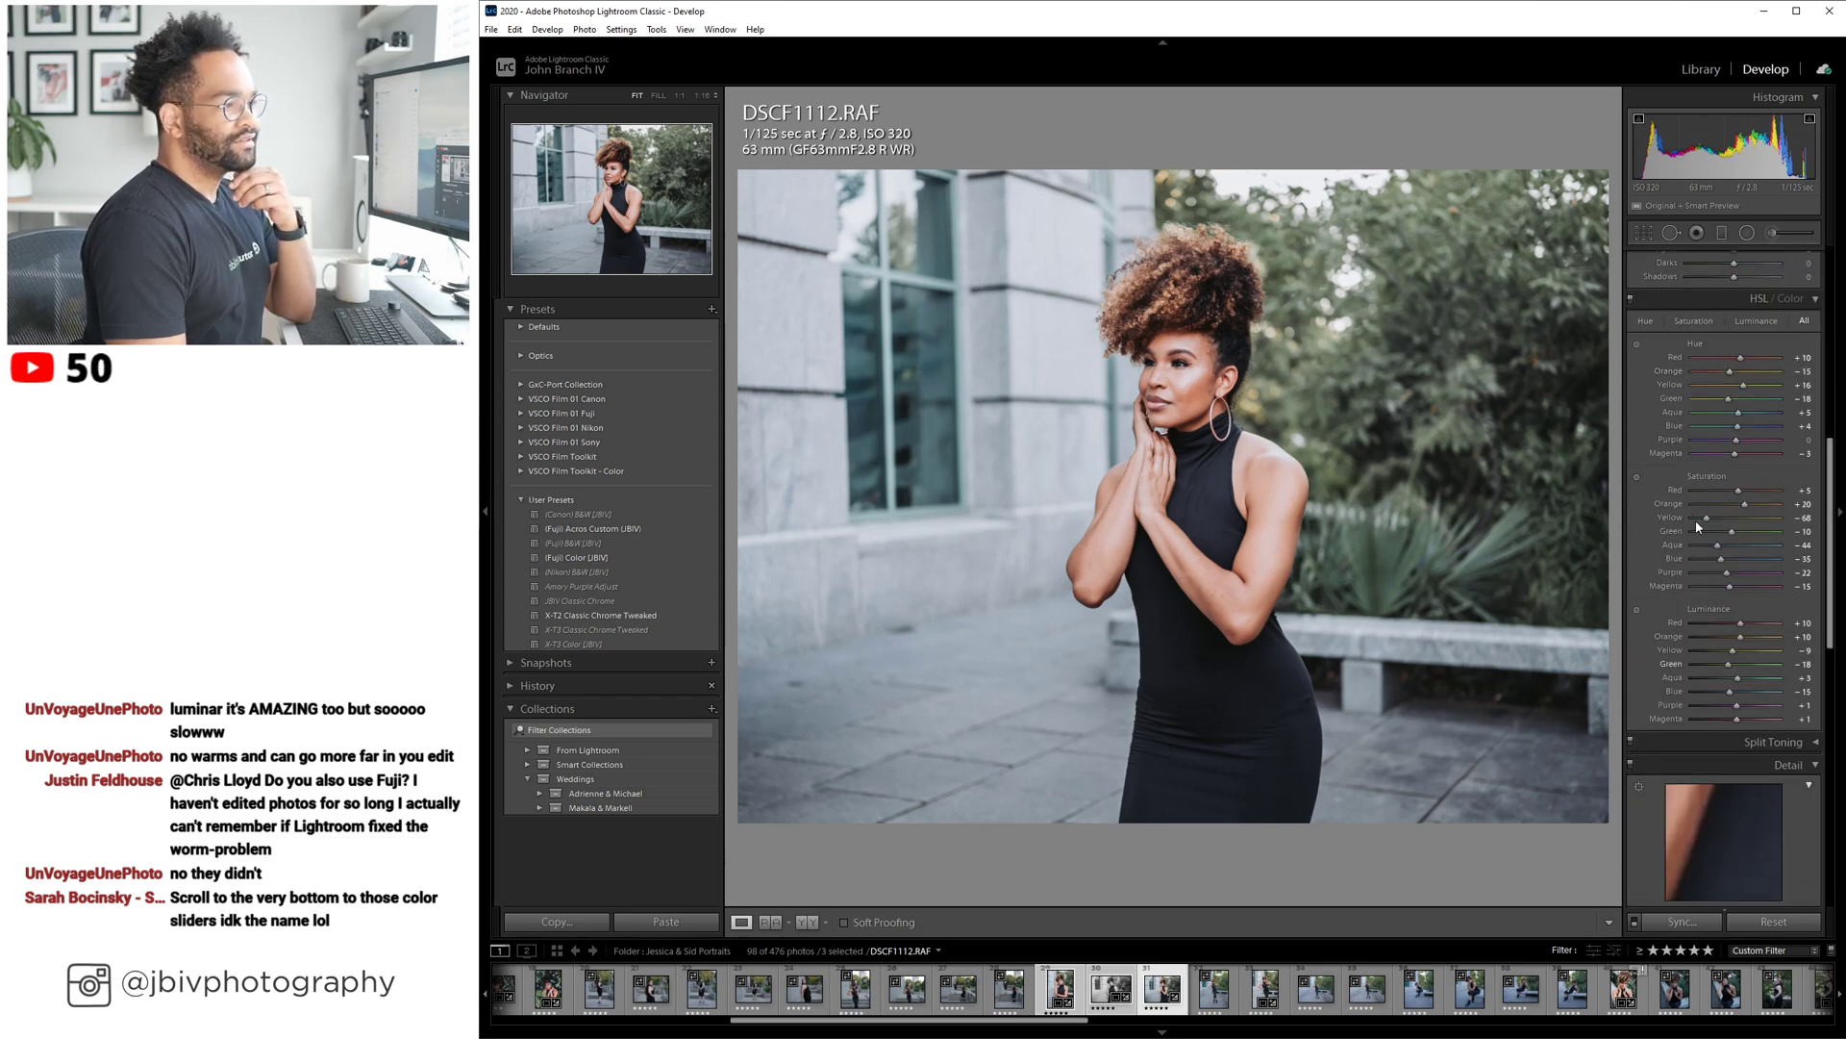
{"action": "scroll", "coordinate": [1701, 494], "scroll_direction": "down", "scroll_amount": 5}
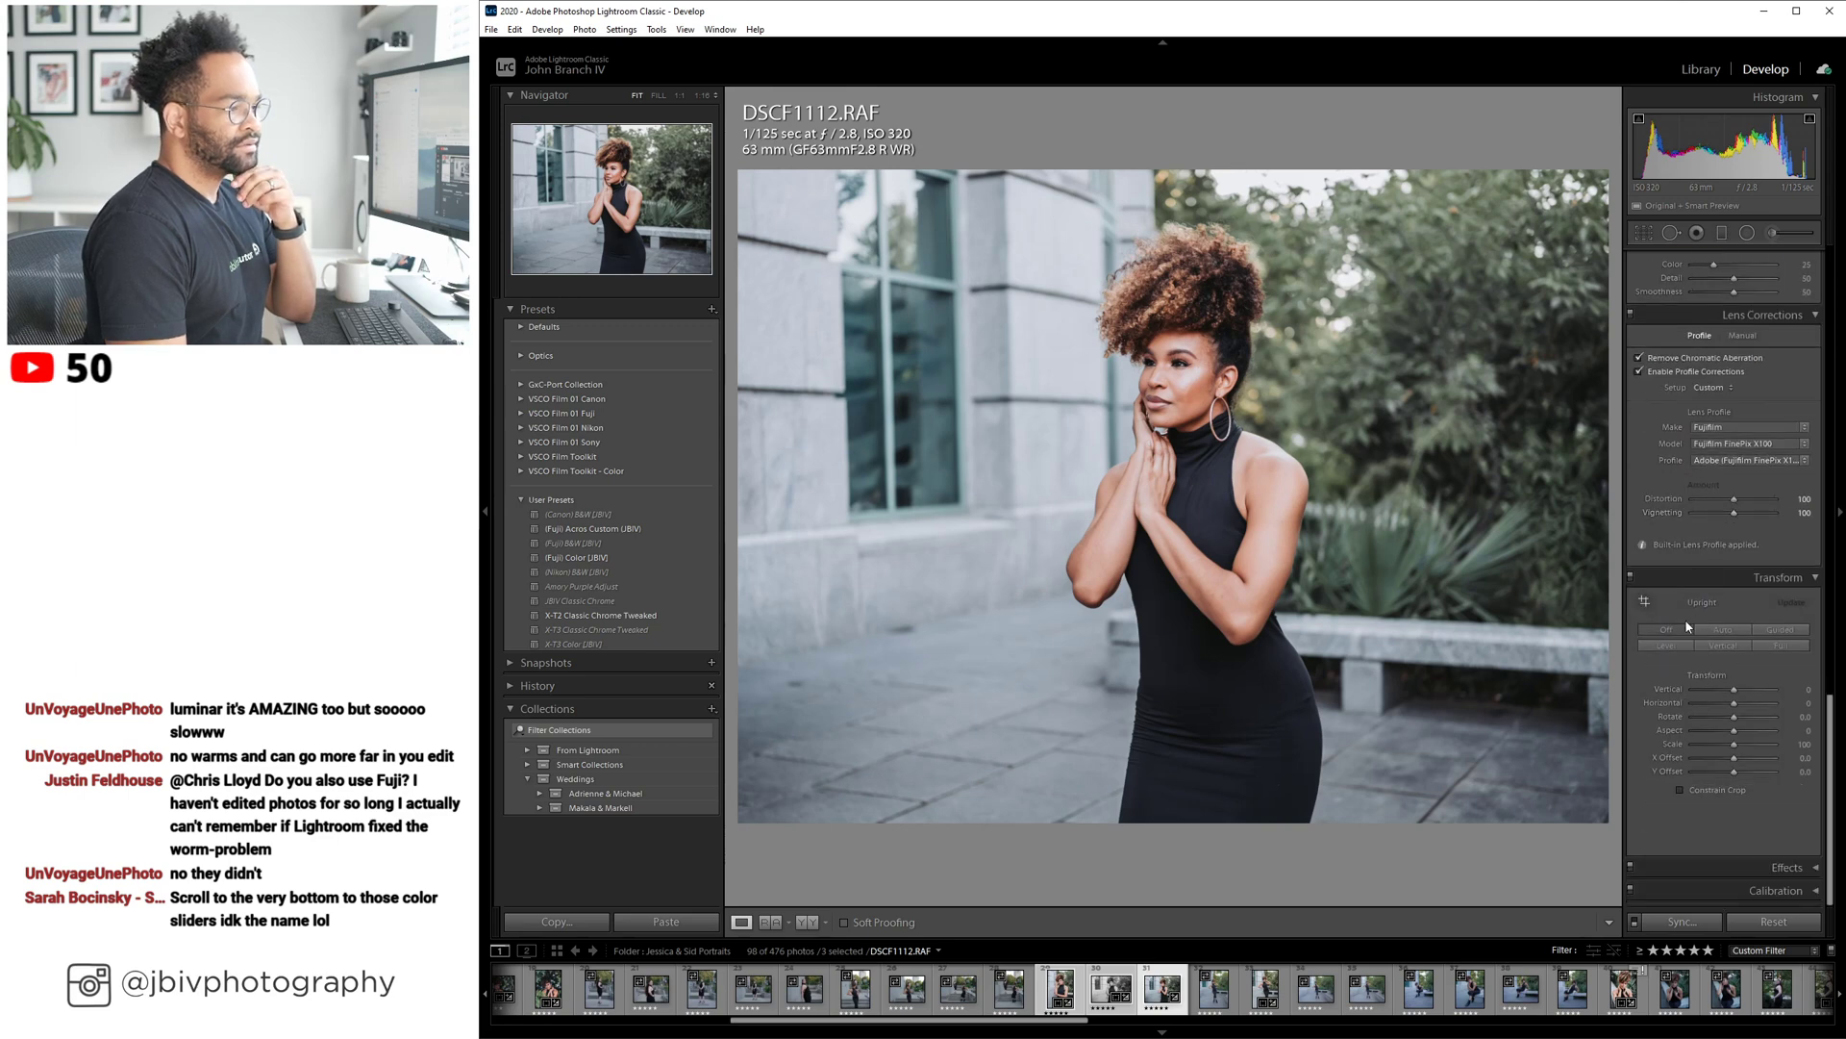
{"action": "left_click", "coordinate": [1811, 894]}
{"action": "scroll", "coordinate": [1723, 784], "scroll_direction": "down", "scroll_amount": 3}
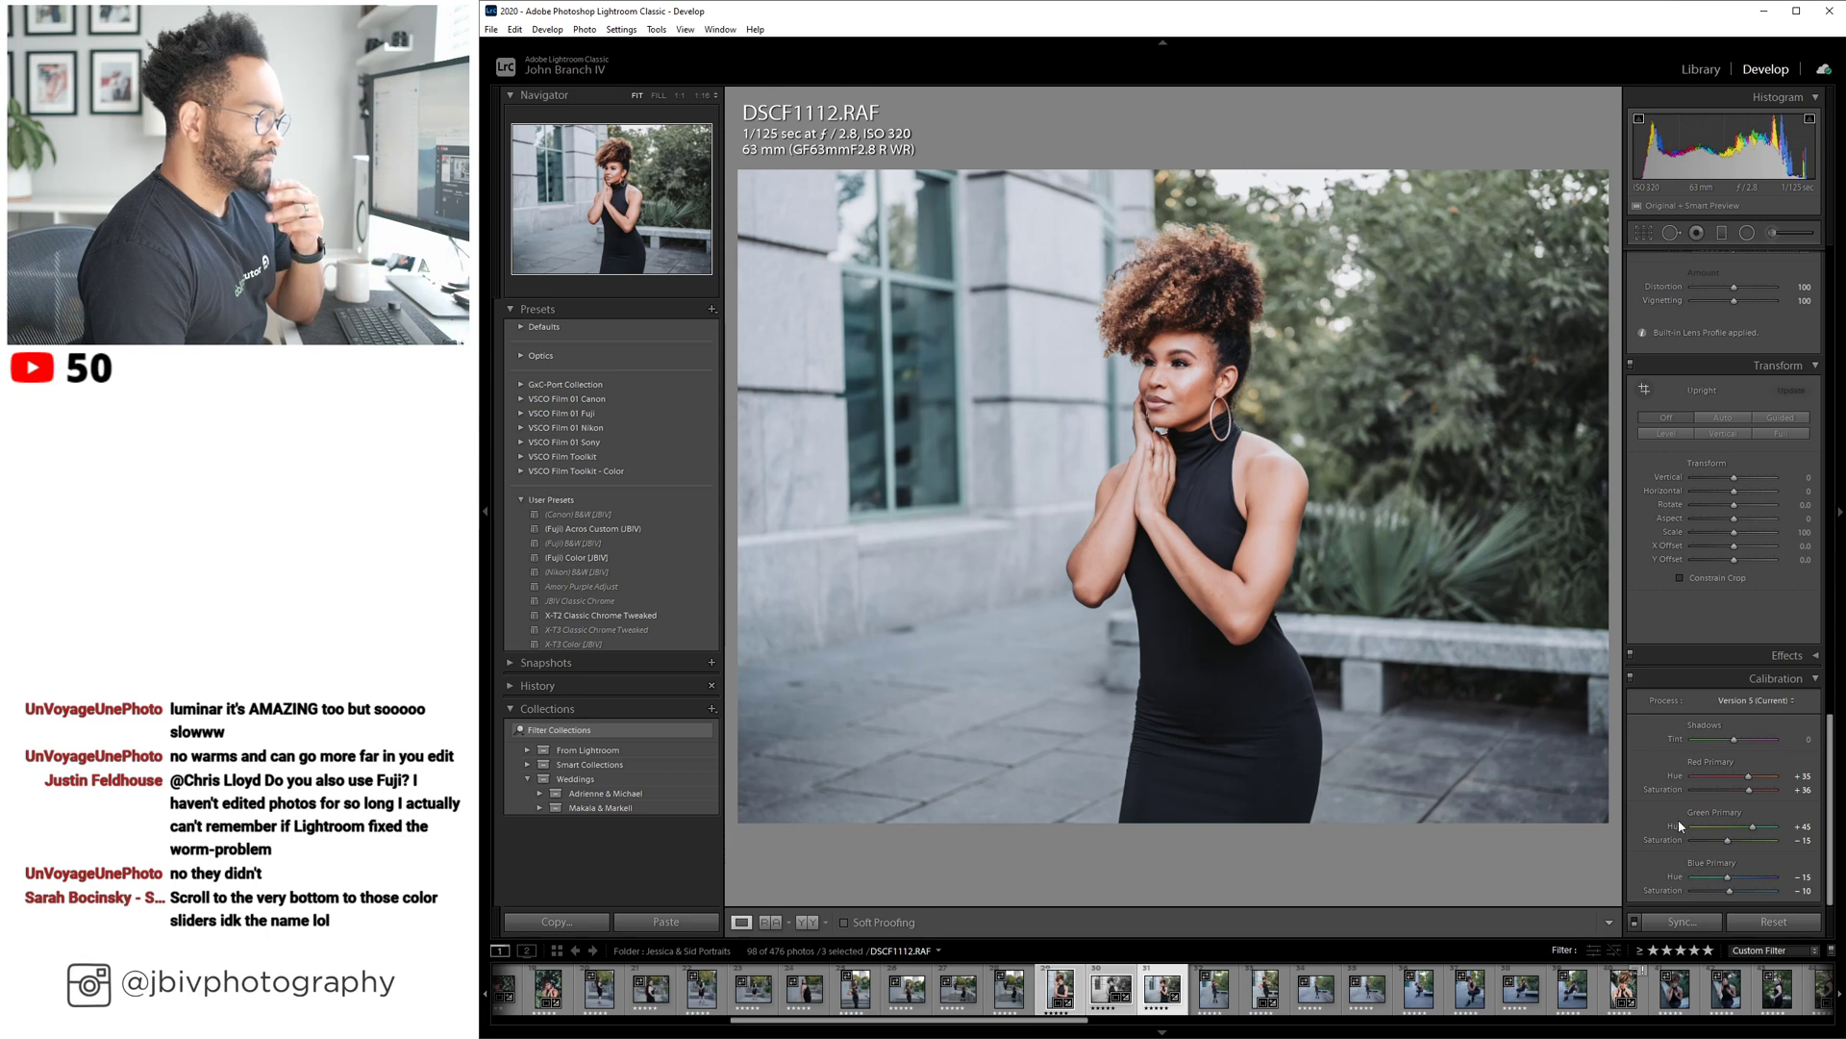
{"action": "left_click", "coordinate": [1782, 696]}
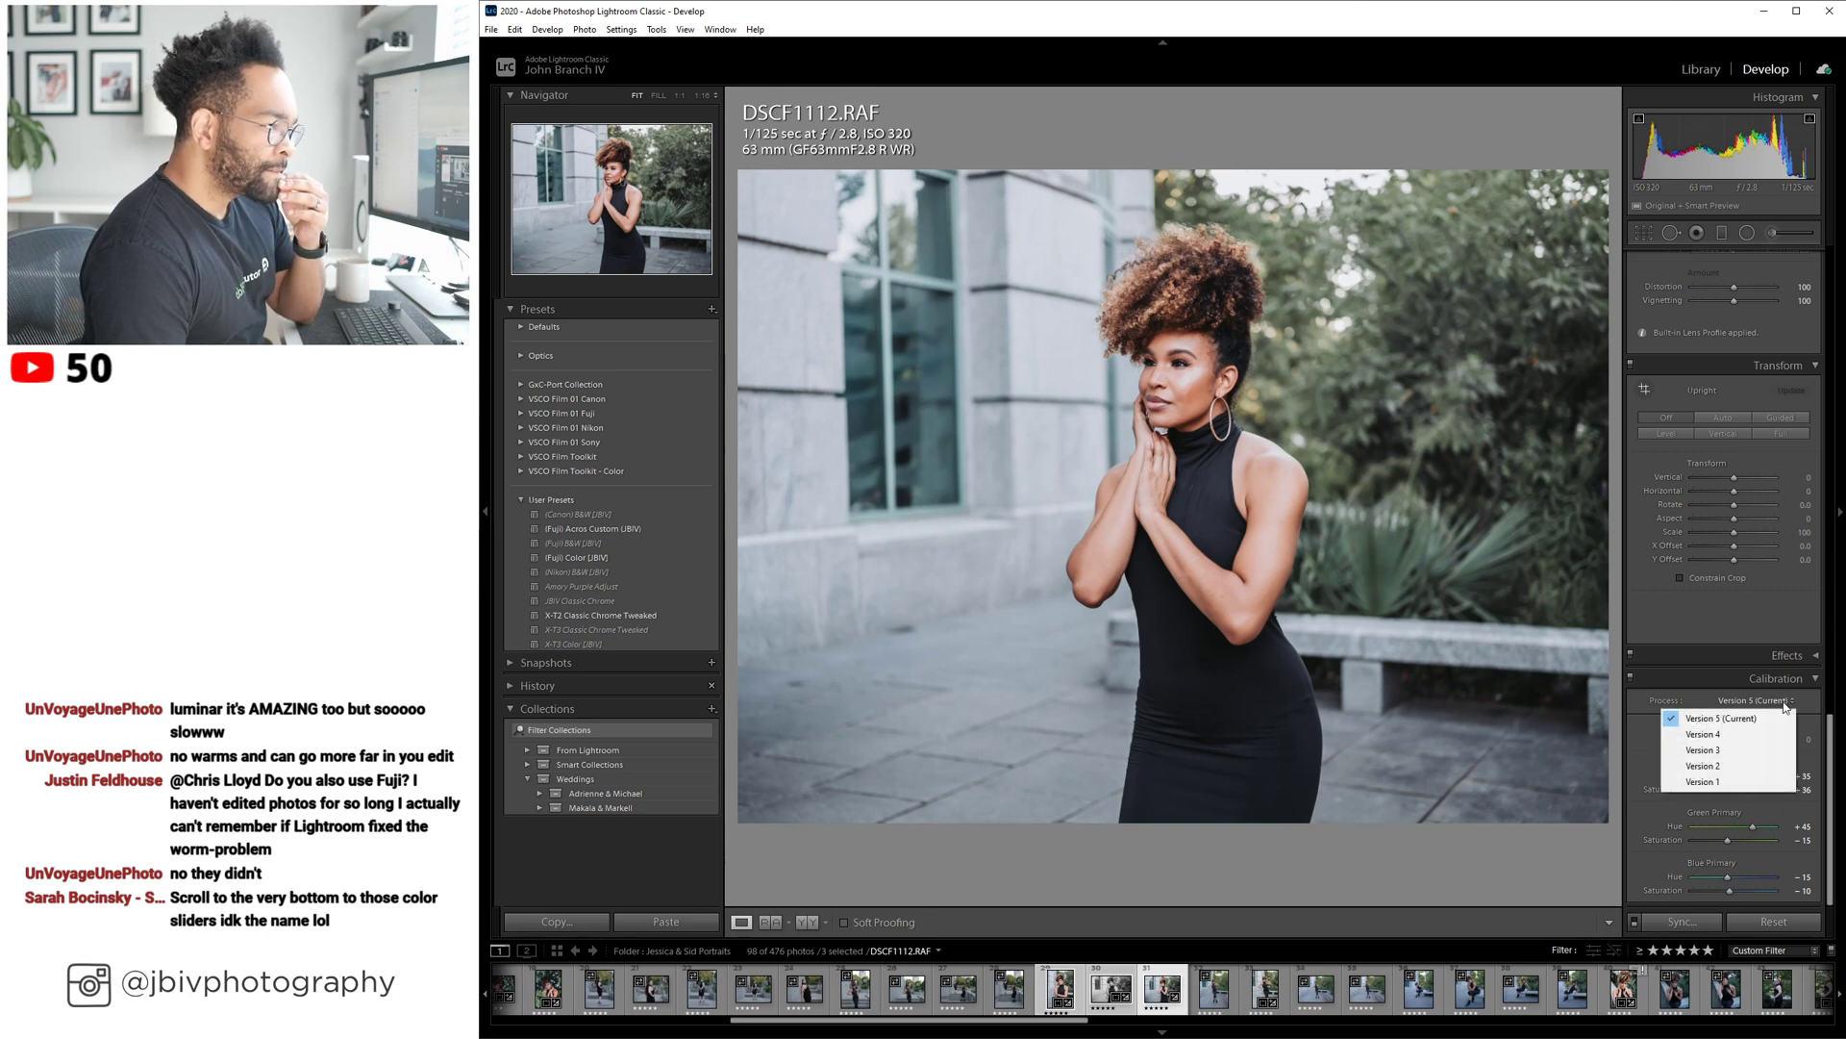
{"action": "left_click", "coordinate": [1800, 707]}
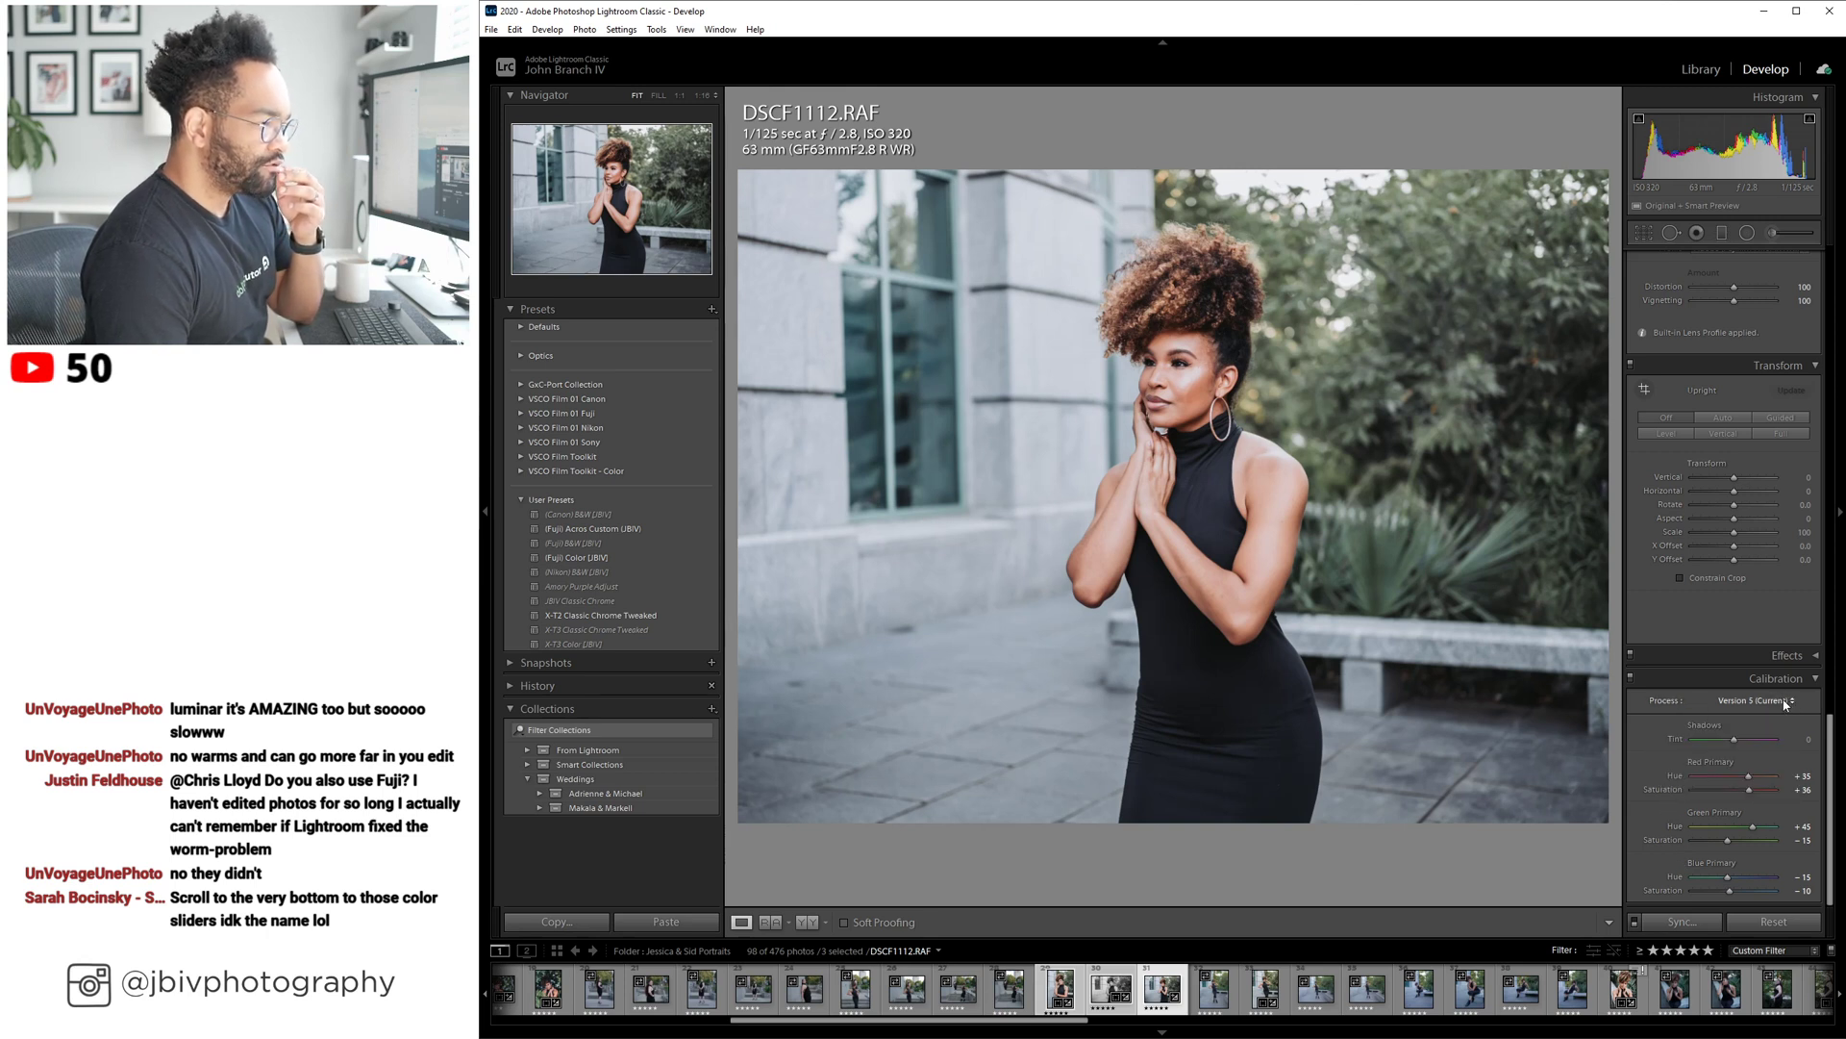
Try a green primary hue of -100 in the calibration of DSCF1115 and undo the change.
{"action": "left_click", "coordinate": [1214, 996]}
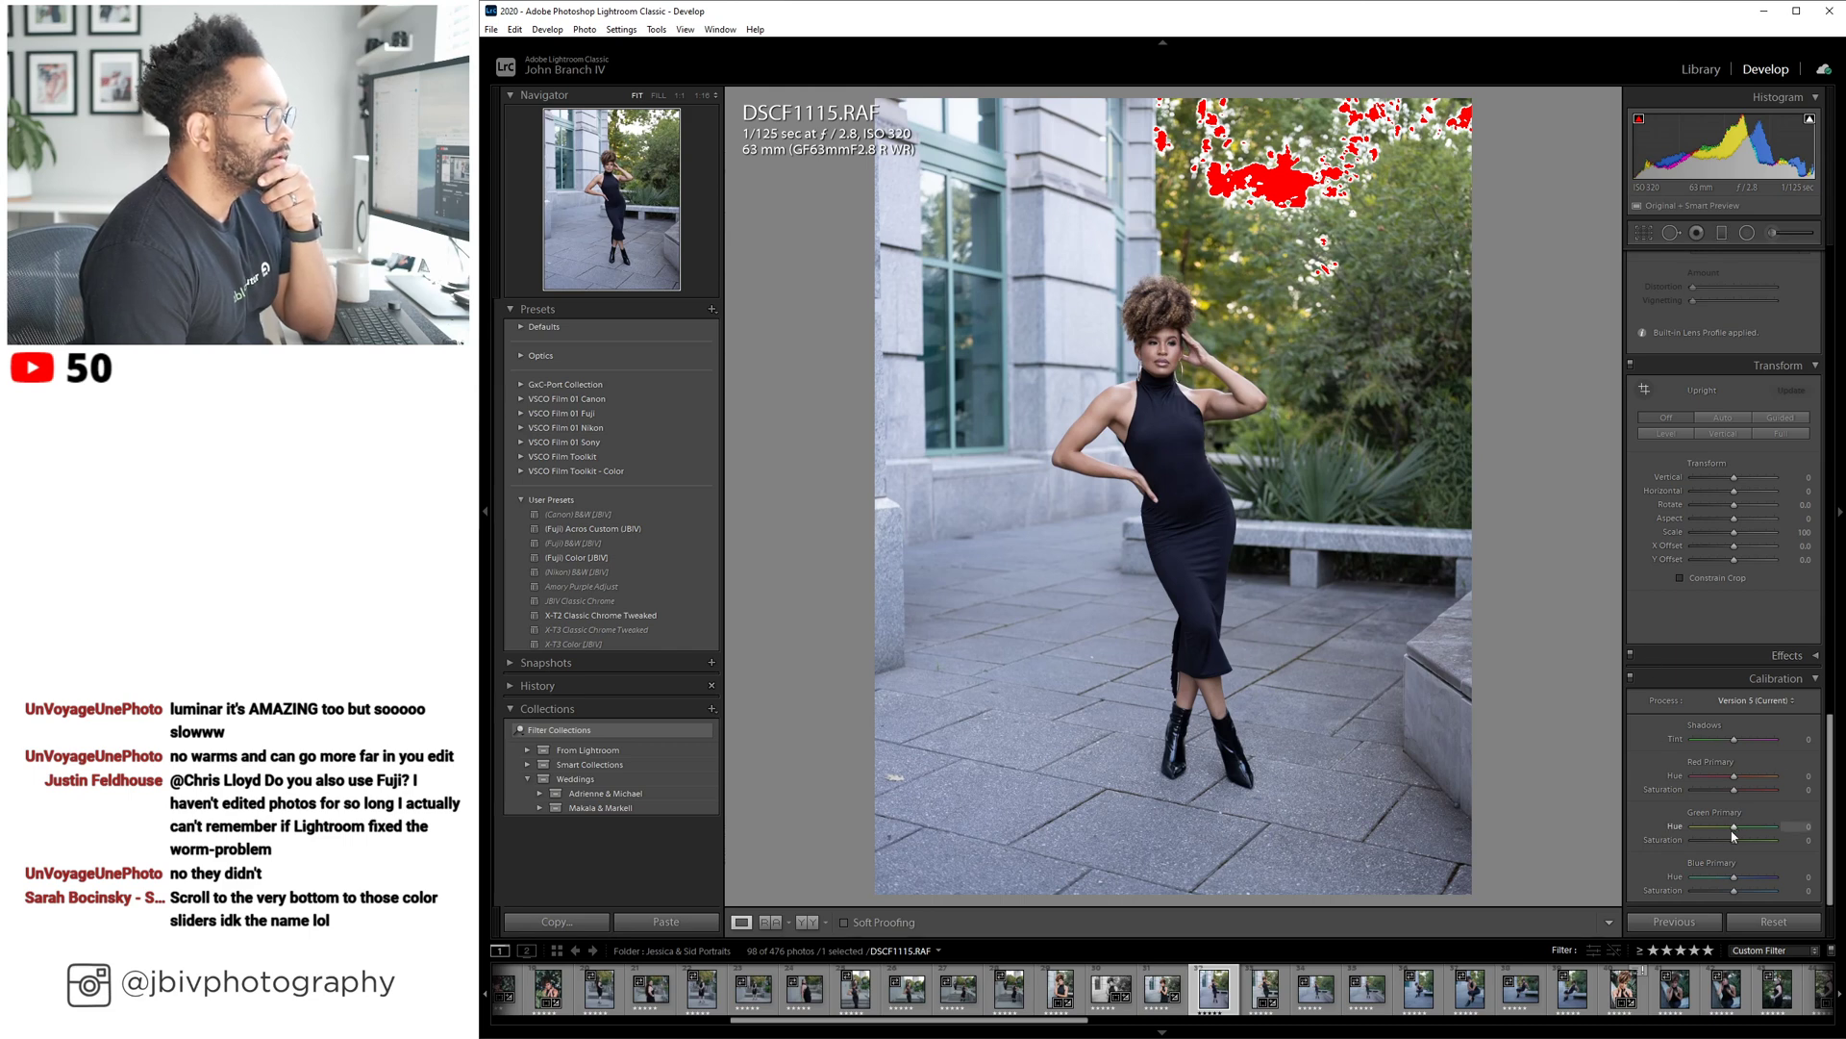
{"action": "left_click_drag", "start_coordinate": [1735, 833], "coordinate": [1668, 833]}
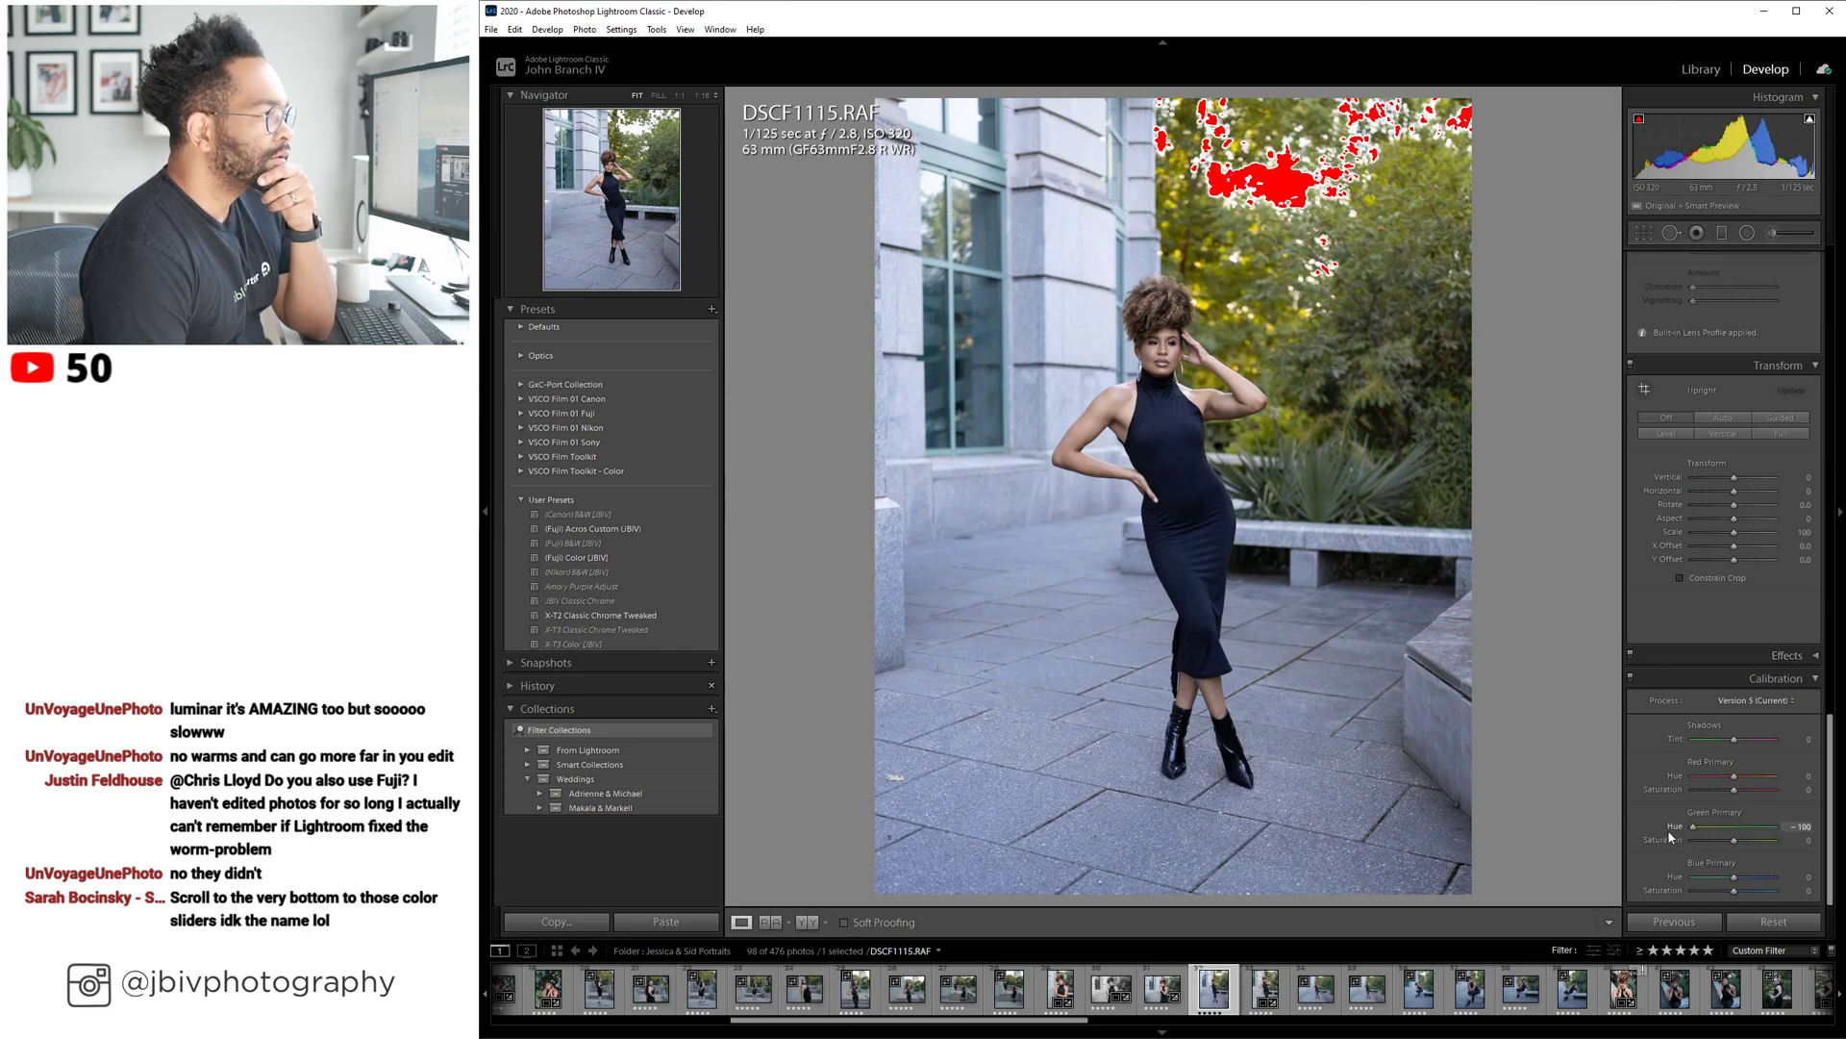
{"action": "key", "text": "ctrl+z"}
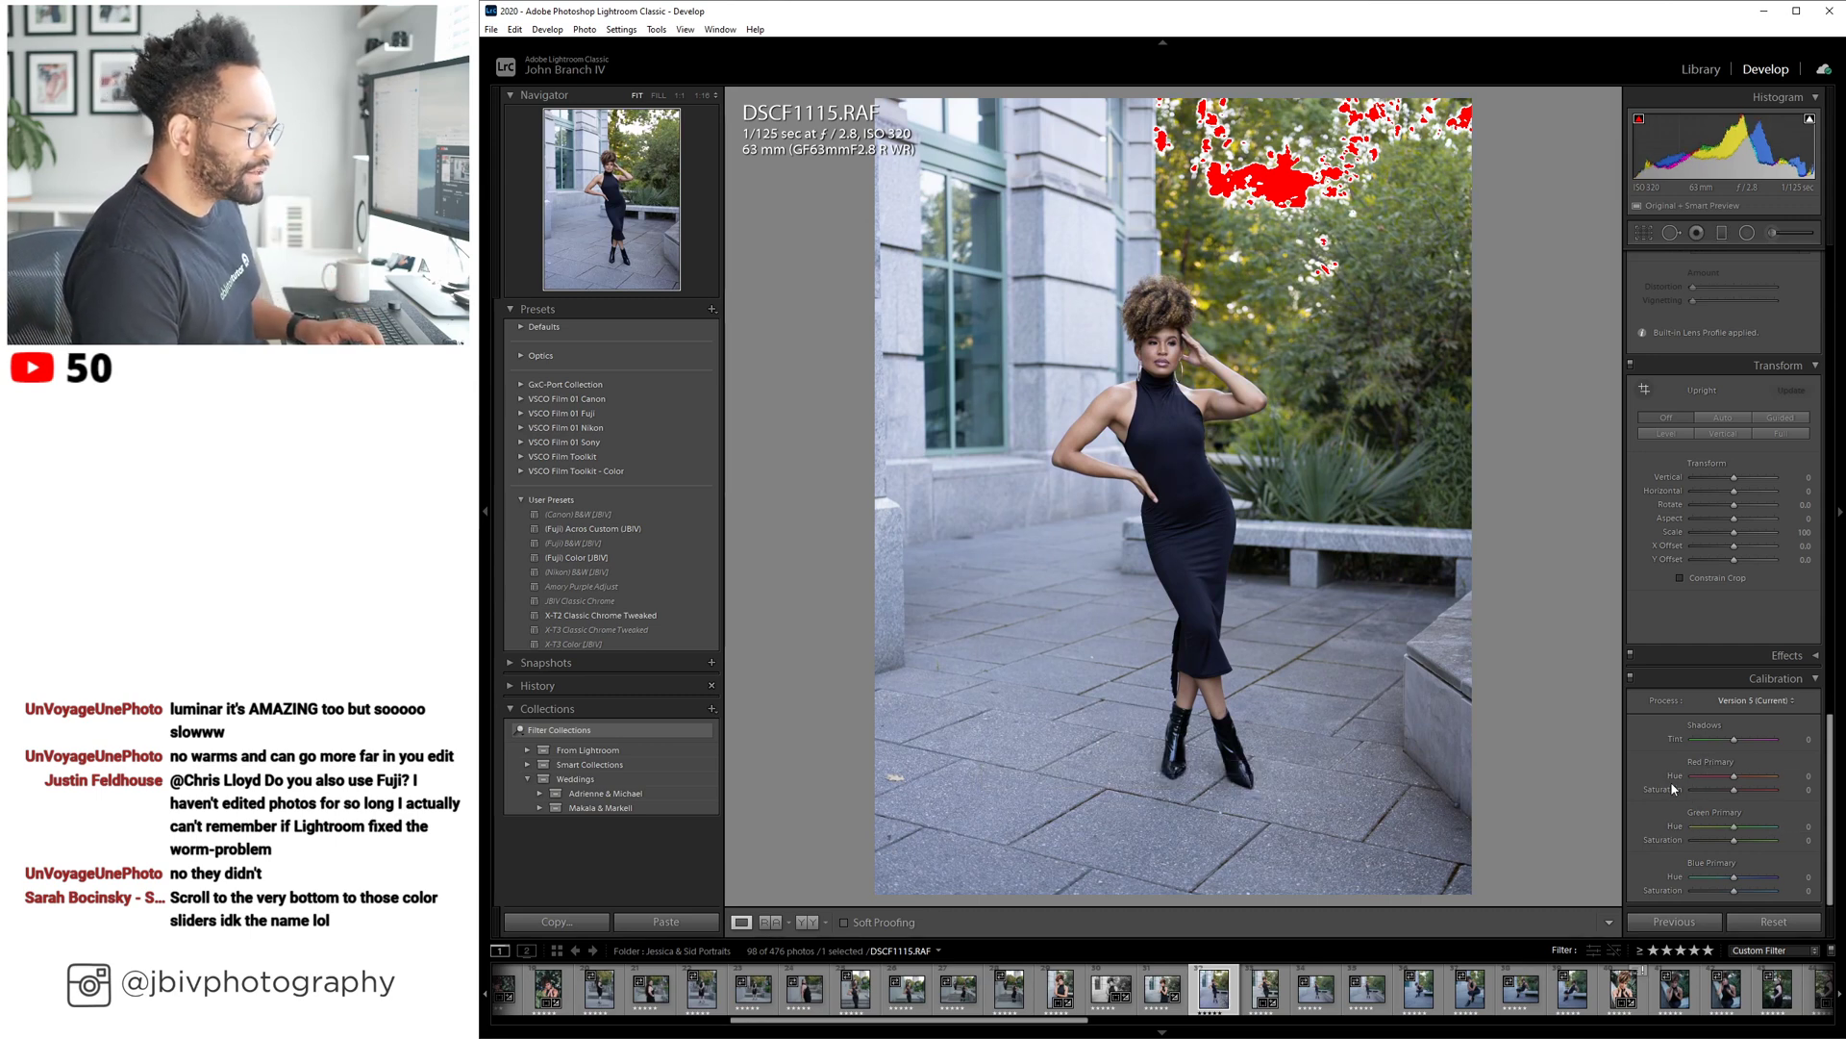
Try process versions 4, 3 and 2 on DSCF1115, and return it to Version 5 (Current).
{"action": "left_click", "coordinate": [1756, 702]}
{"action": "left_click", "coordinate": [1748, 737]}
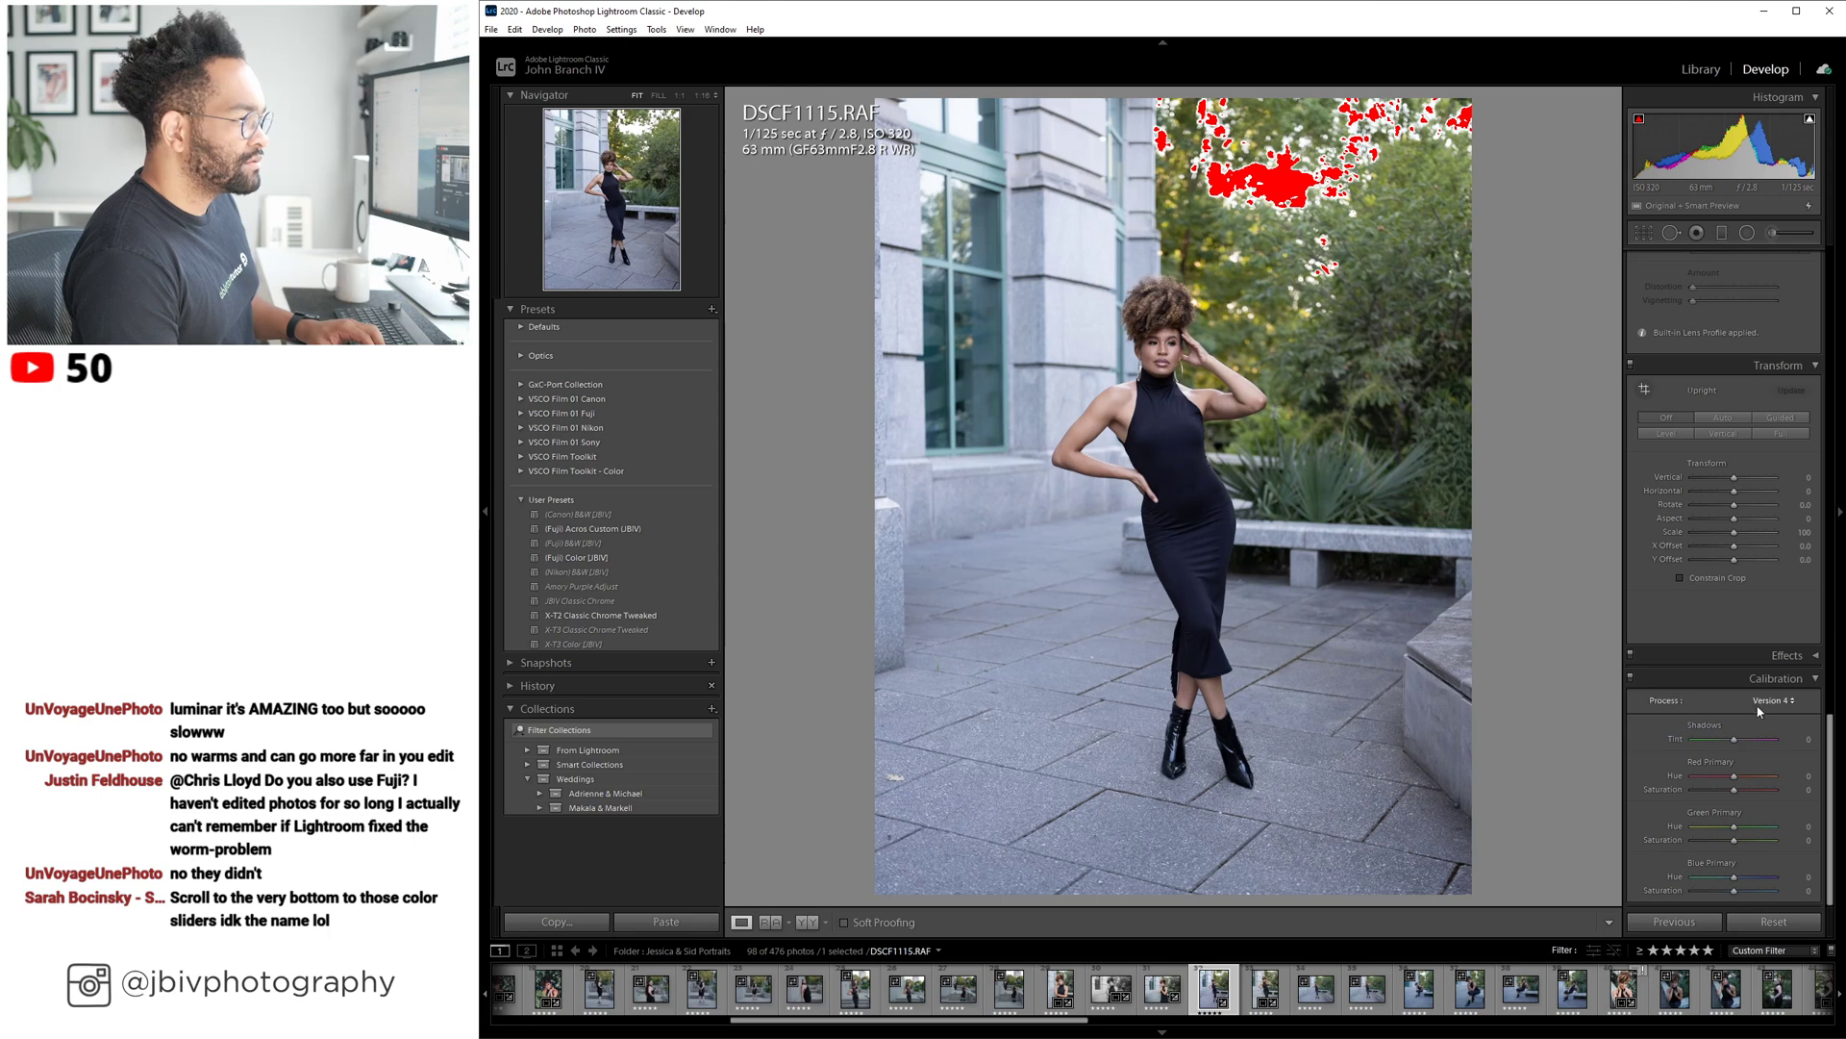
{"action": "left_click", "coordinate": [1759, 707]}
{"action": "left_click", "coordinate": [1762, 751]}
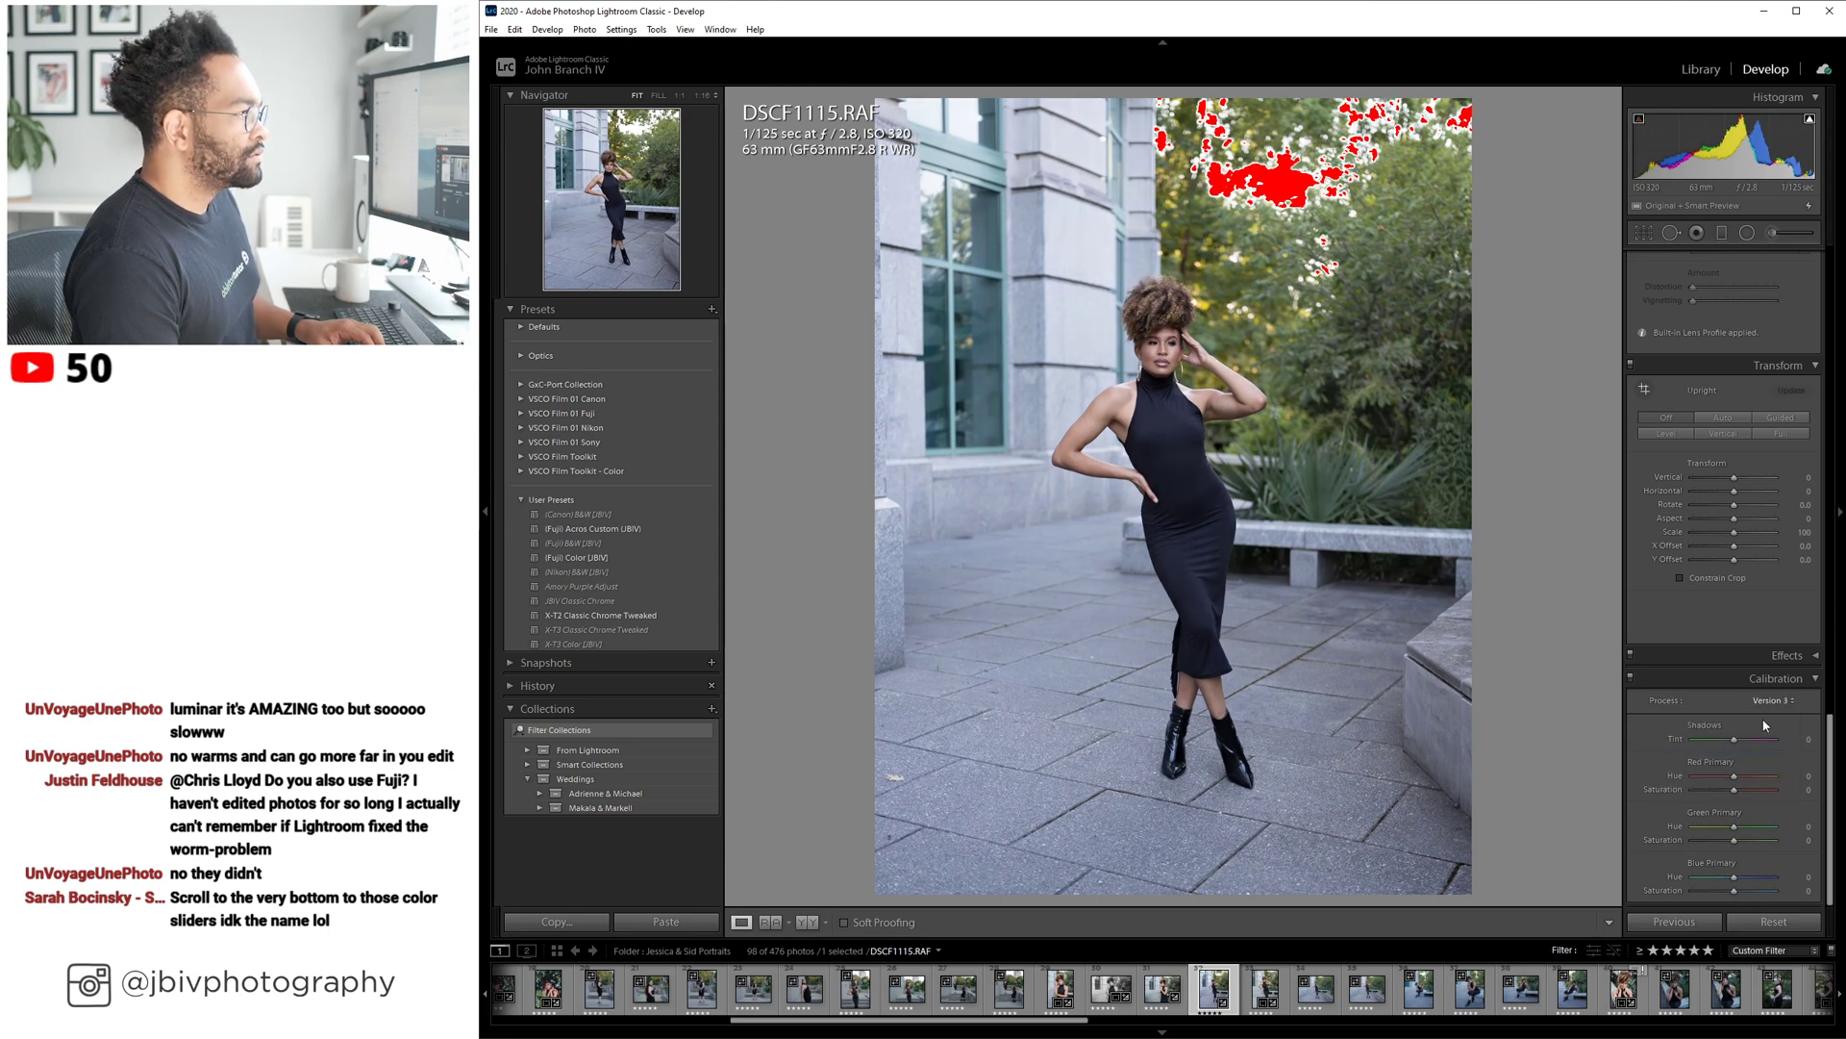
{"action": "left_click", "coordinate": [1767, 708]}
{"action": "left_click", "coordinate": [1764, 774]}
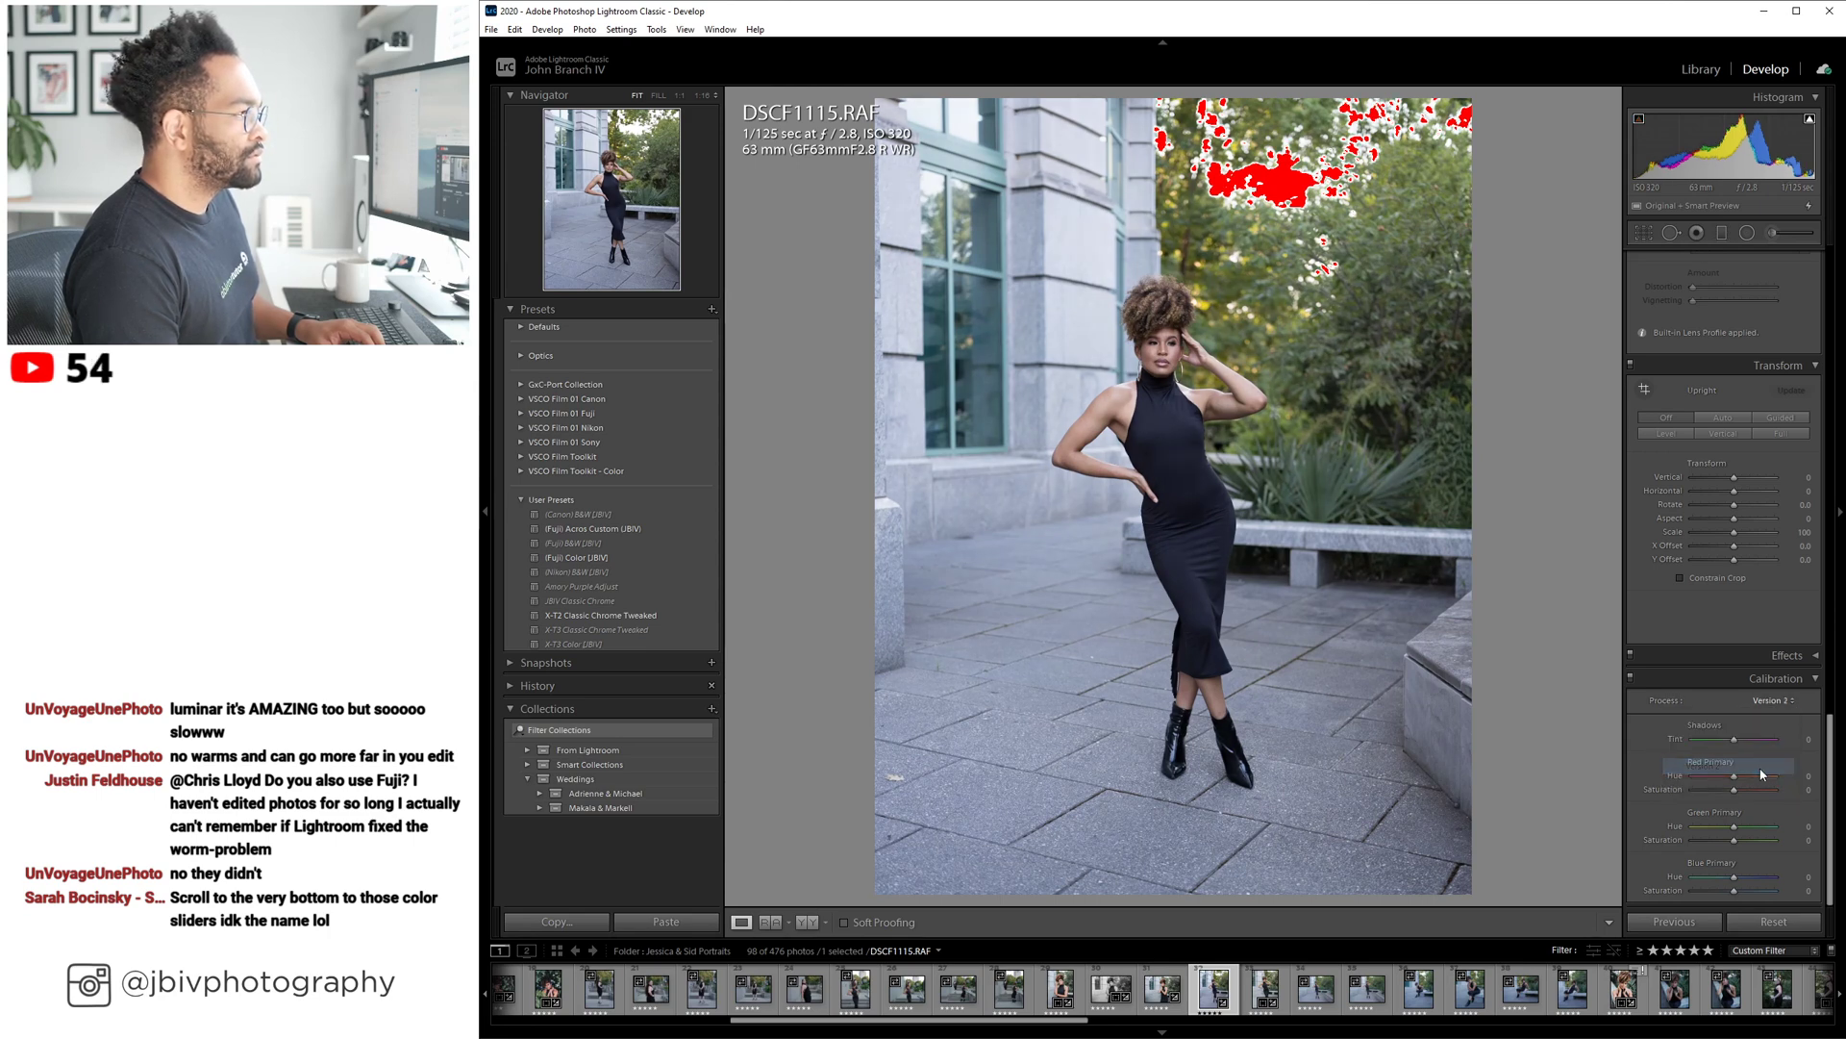
{"action": "left_click", "coordinate": [1772, 707]}
{"action": "left_click", "coordinate": [1767, 713]}
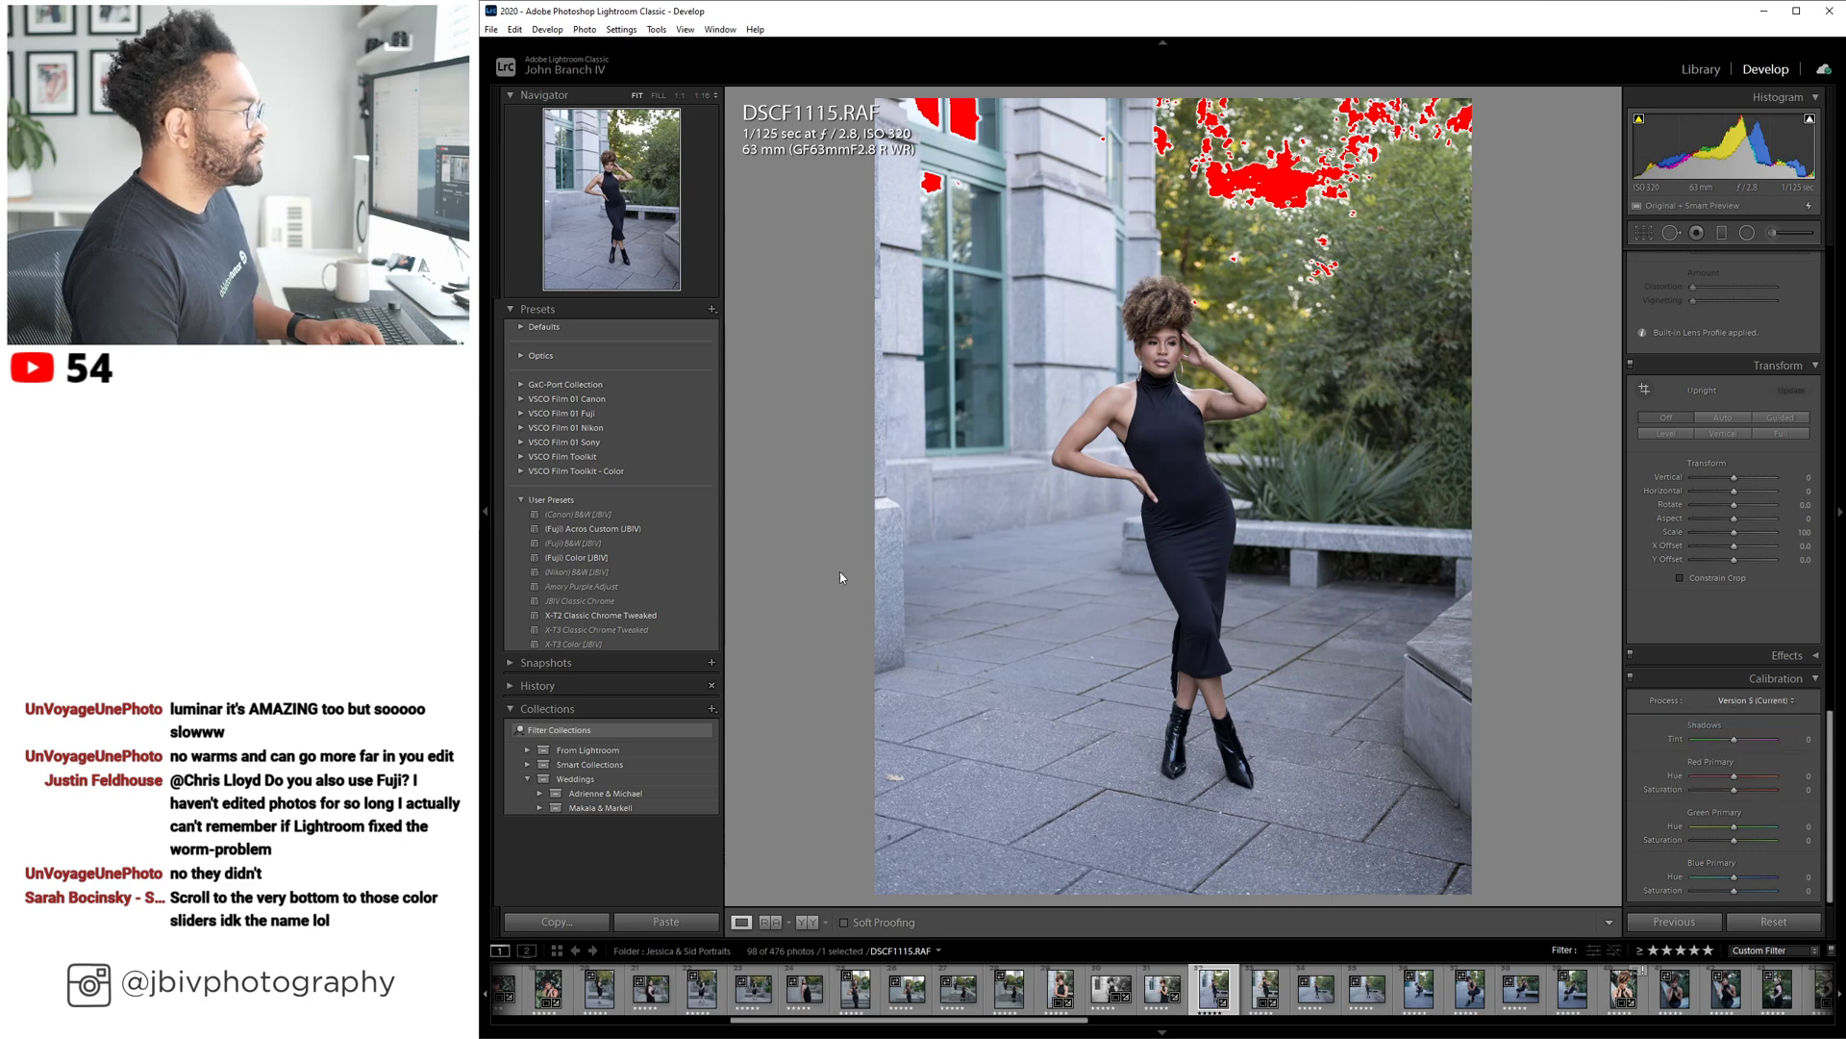
Apply the (Fuji) Color [JBIV] preset to DSCF1115 and set its temperature to 6900, tint +42, exposure +0.50 and shadows +55.
{"action": "left_click", "coordinate": [656, 557]}
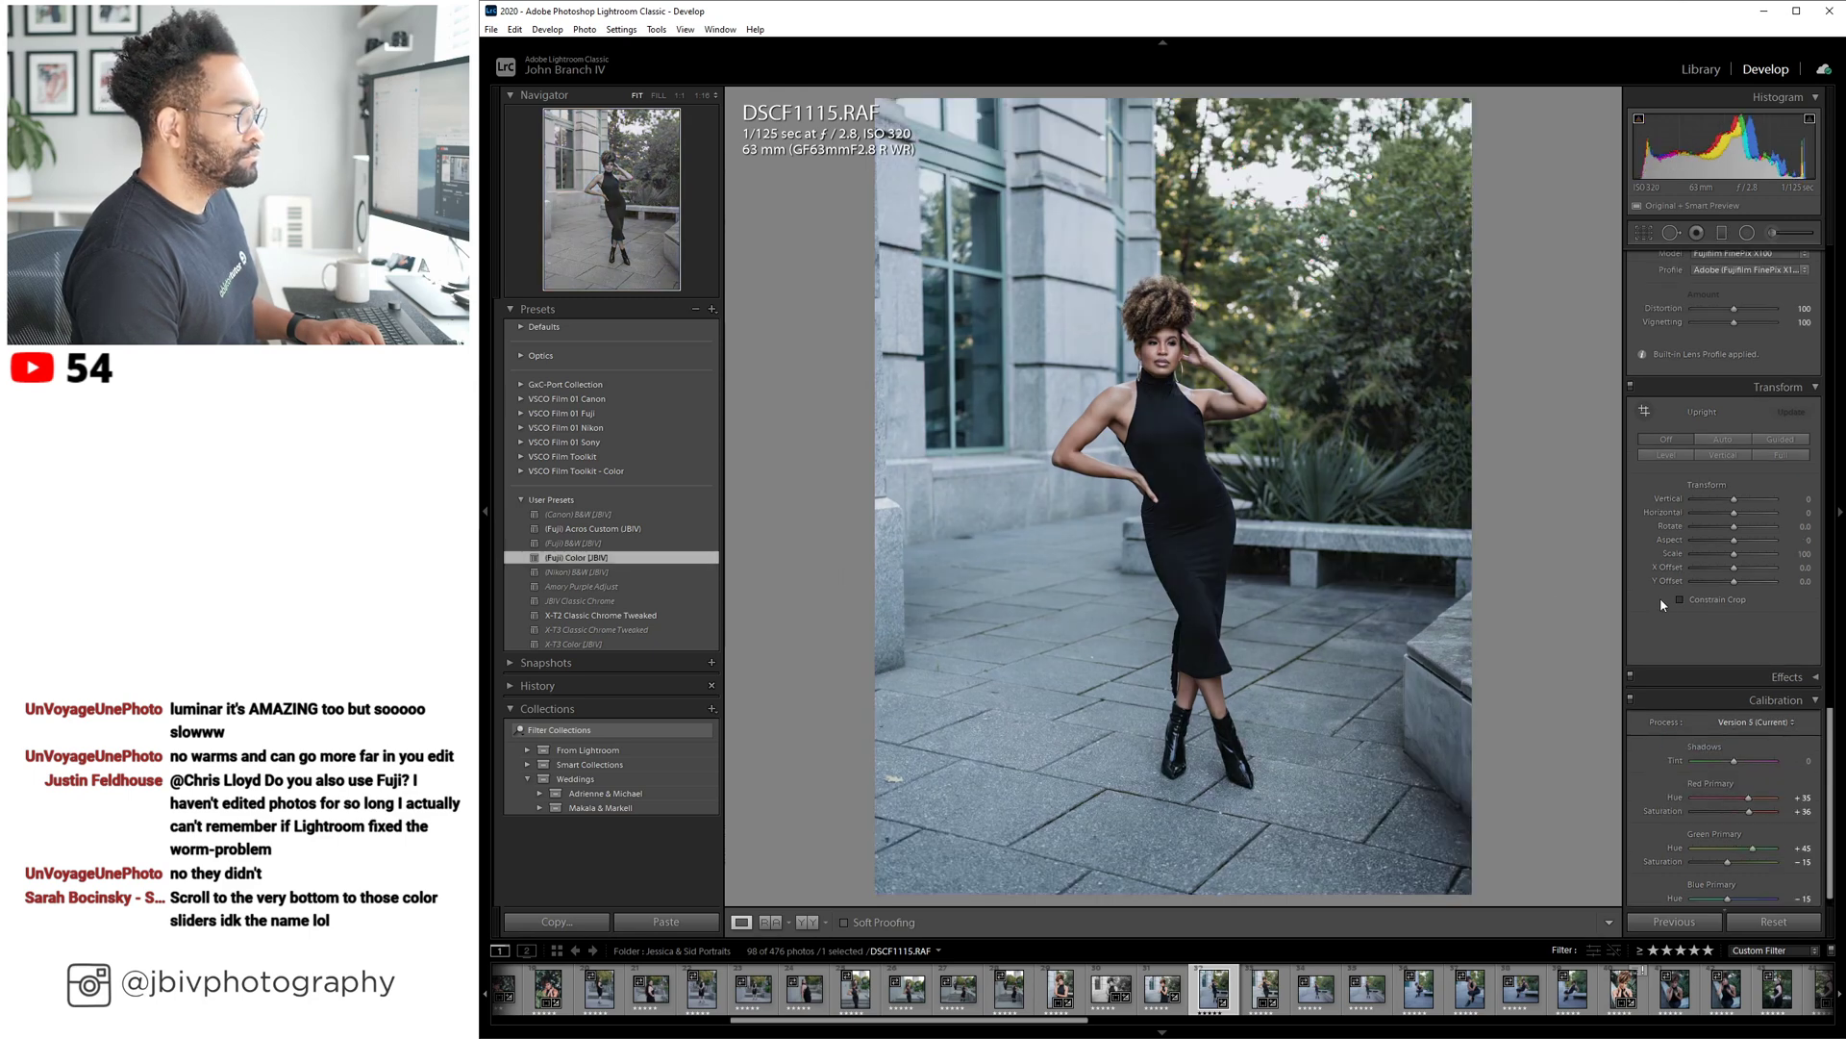
{"action": "scroll", "coordinate": [1656, 587], "scroll_direction": "down", "scroll_amount": 1}
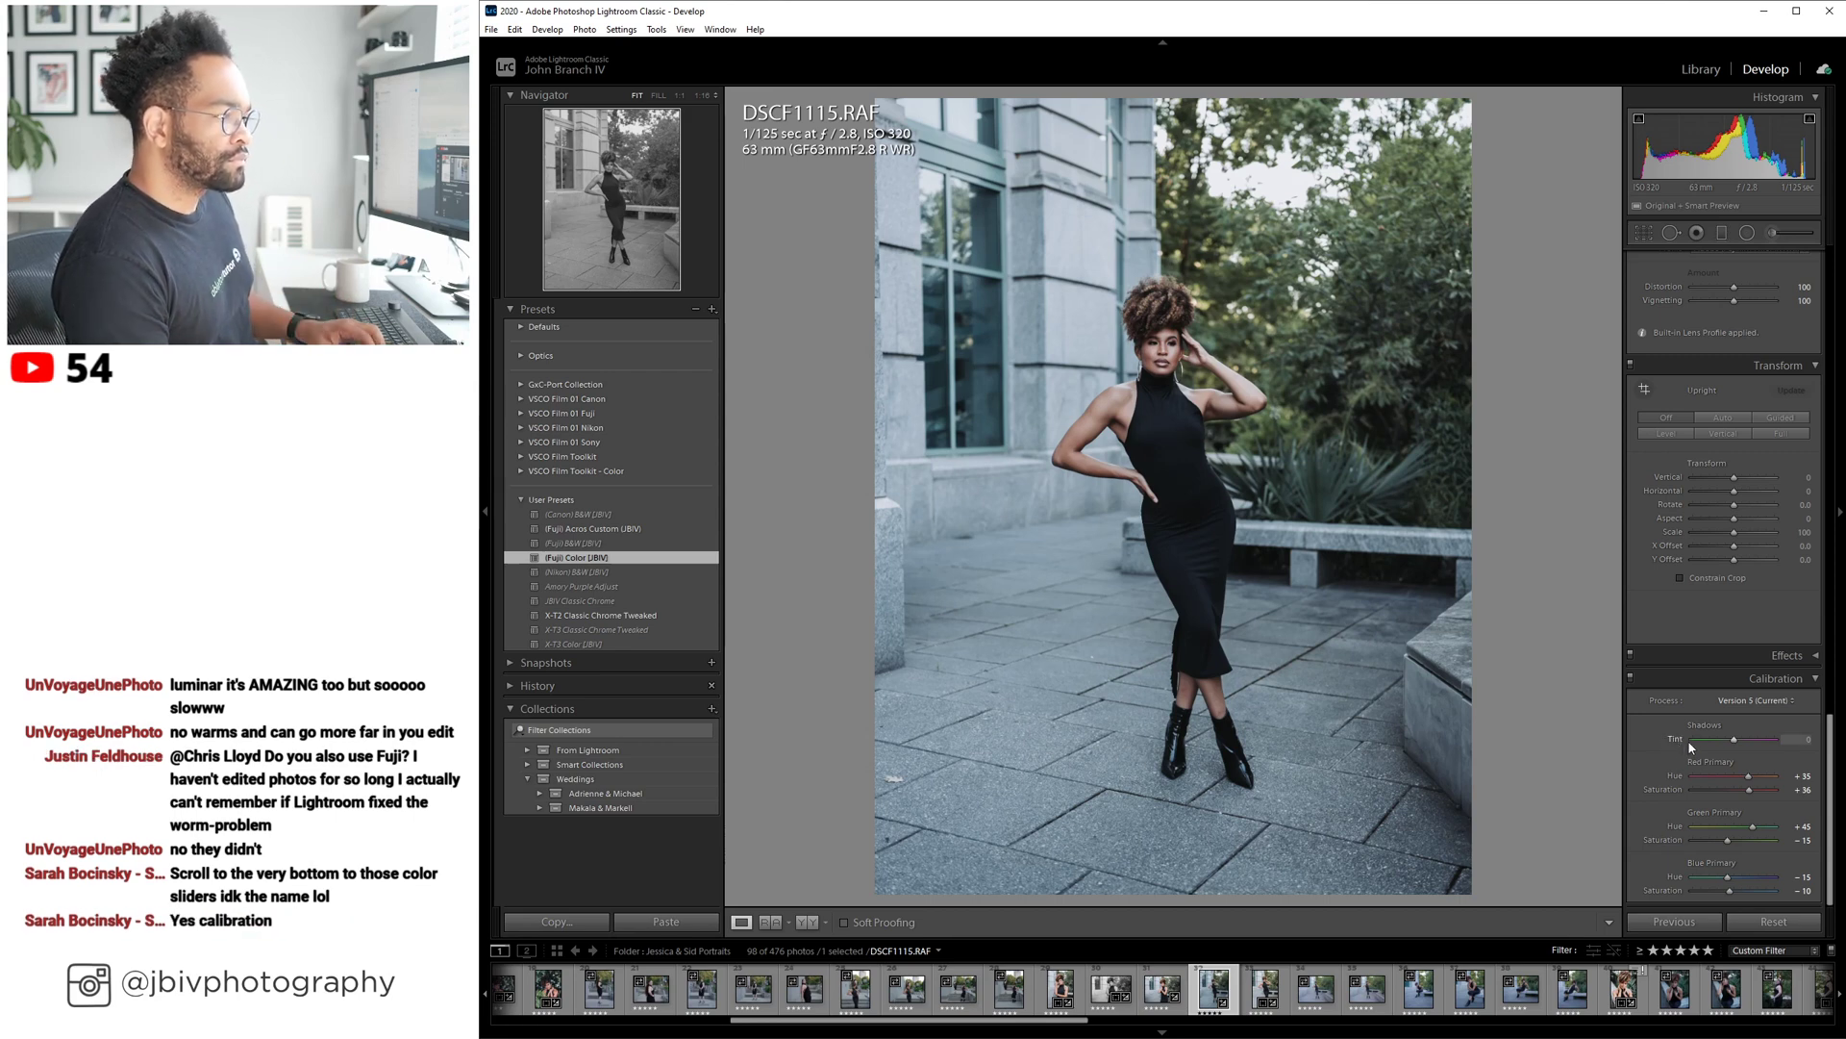
{"action": "scroll", "coordinate": [1688, 741], "scroll_direction": "up", "scroll_amount": 10}
{"action": "left_click_drag", "start_coordinate": [1735, 405], "coordinate": [1744, 369]}
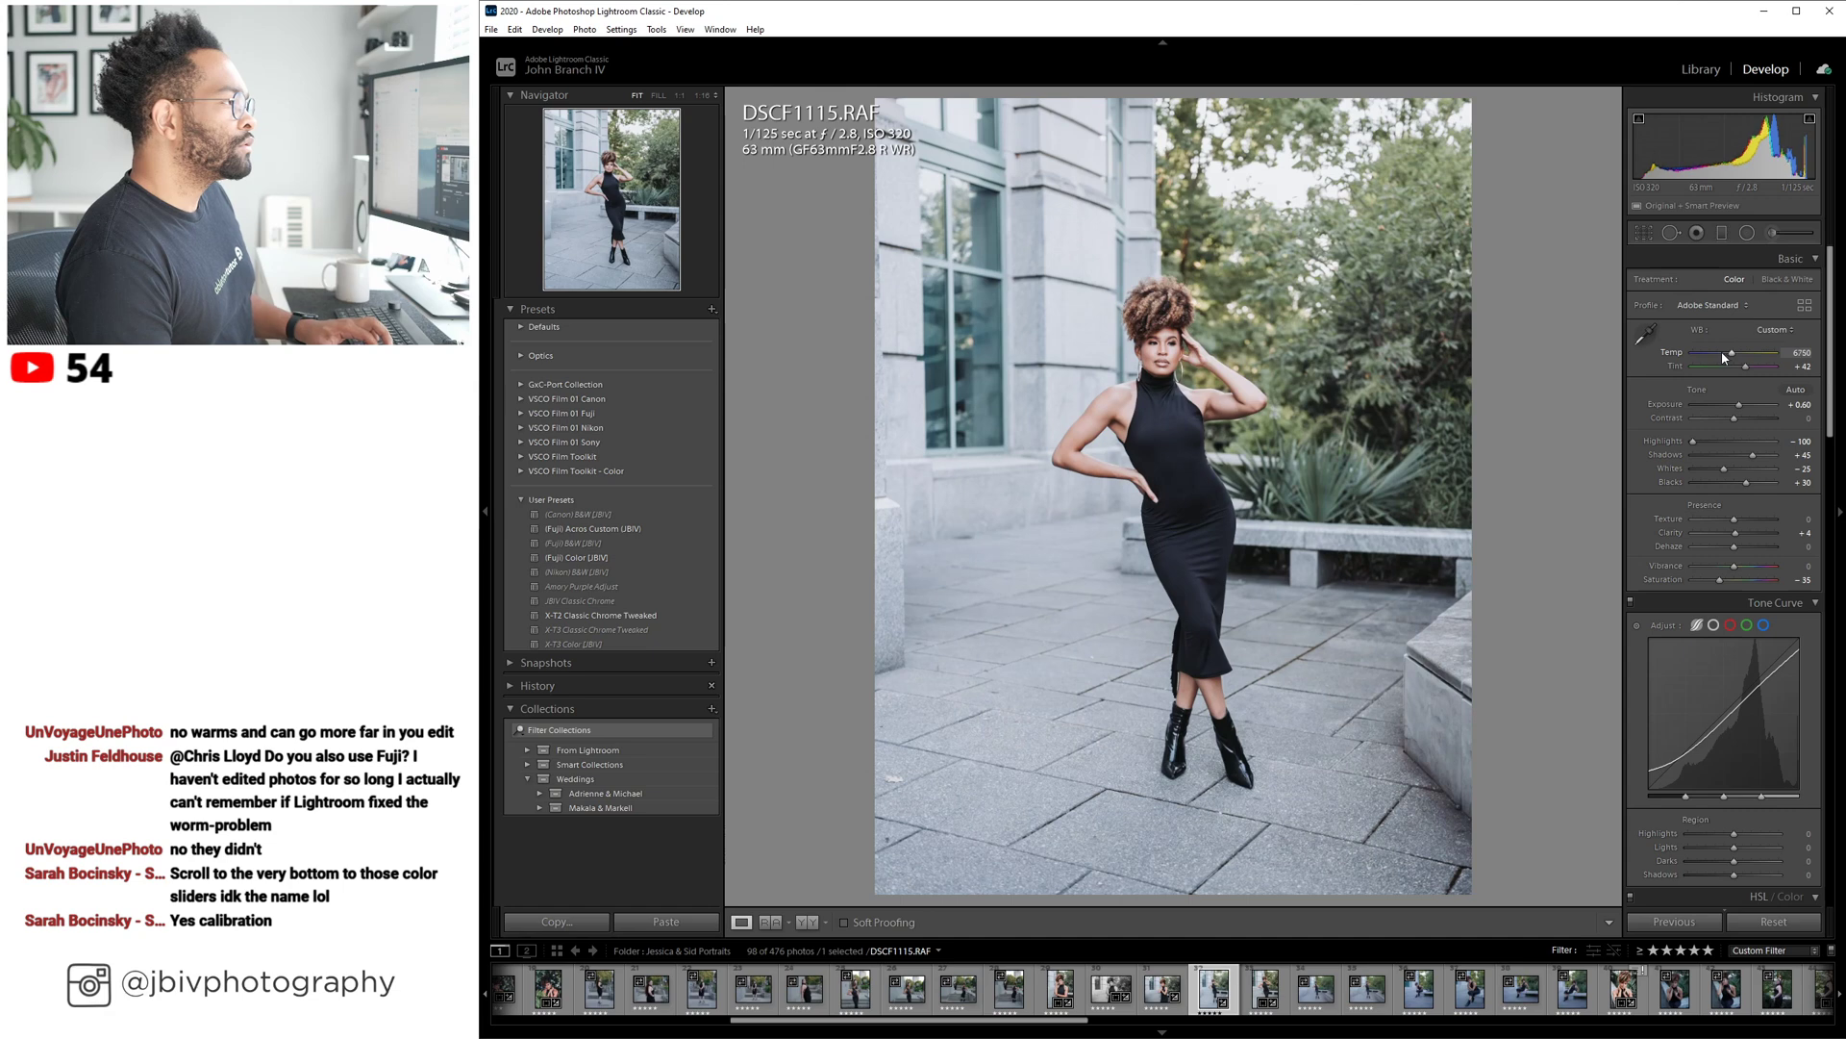
{"action": "mouse_move", "coordinate": [1739, 405]}
{"action": "left_mouse_down"}
{"action": "mouse_move", "coordinate": [1768, 453]}
{"action": "mouse_move", "coordinate": [1738, 405]}
{"action": "left_mouse_up"}
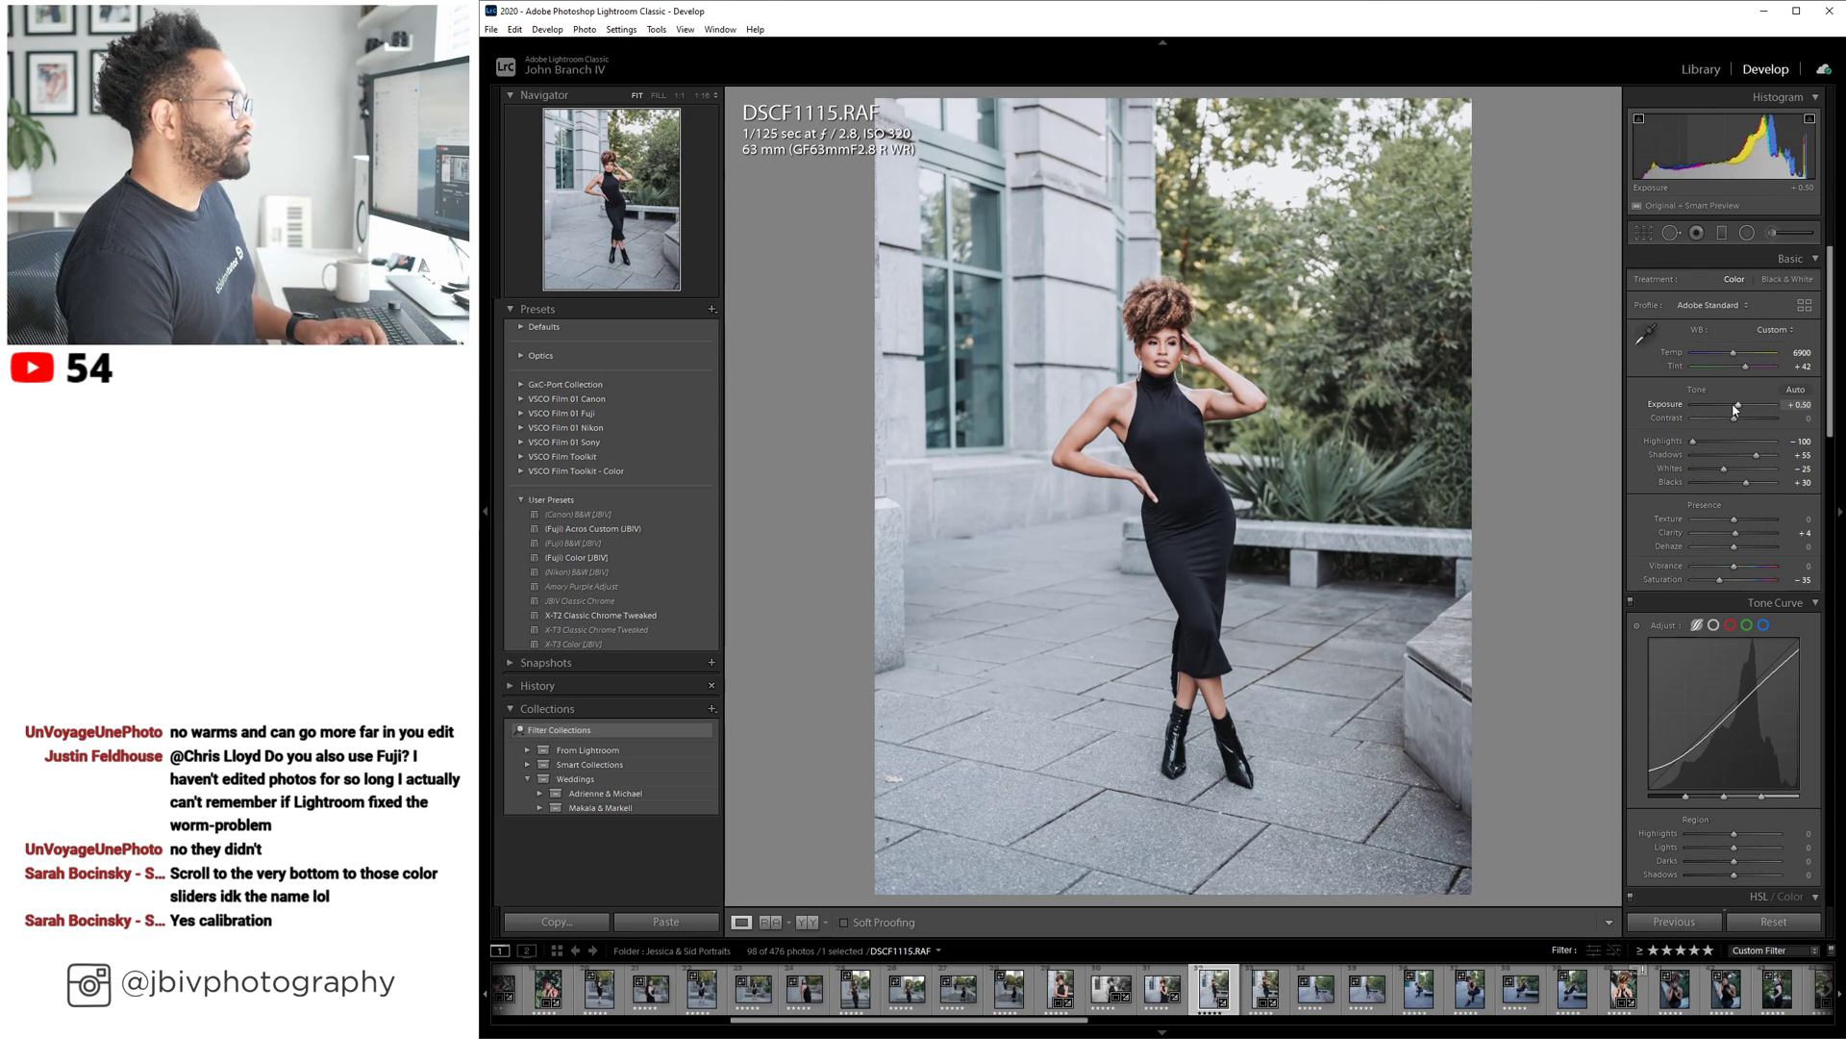
Crop DSCF1115 to the 2x3 / 4x6 aspect ratio, tightening and repositioning the frame around the woman.
{"action": "key", "text": "r"}
{"action": "left_click", "coordinate": [1767, 282]}
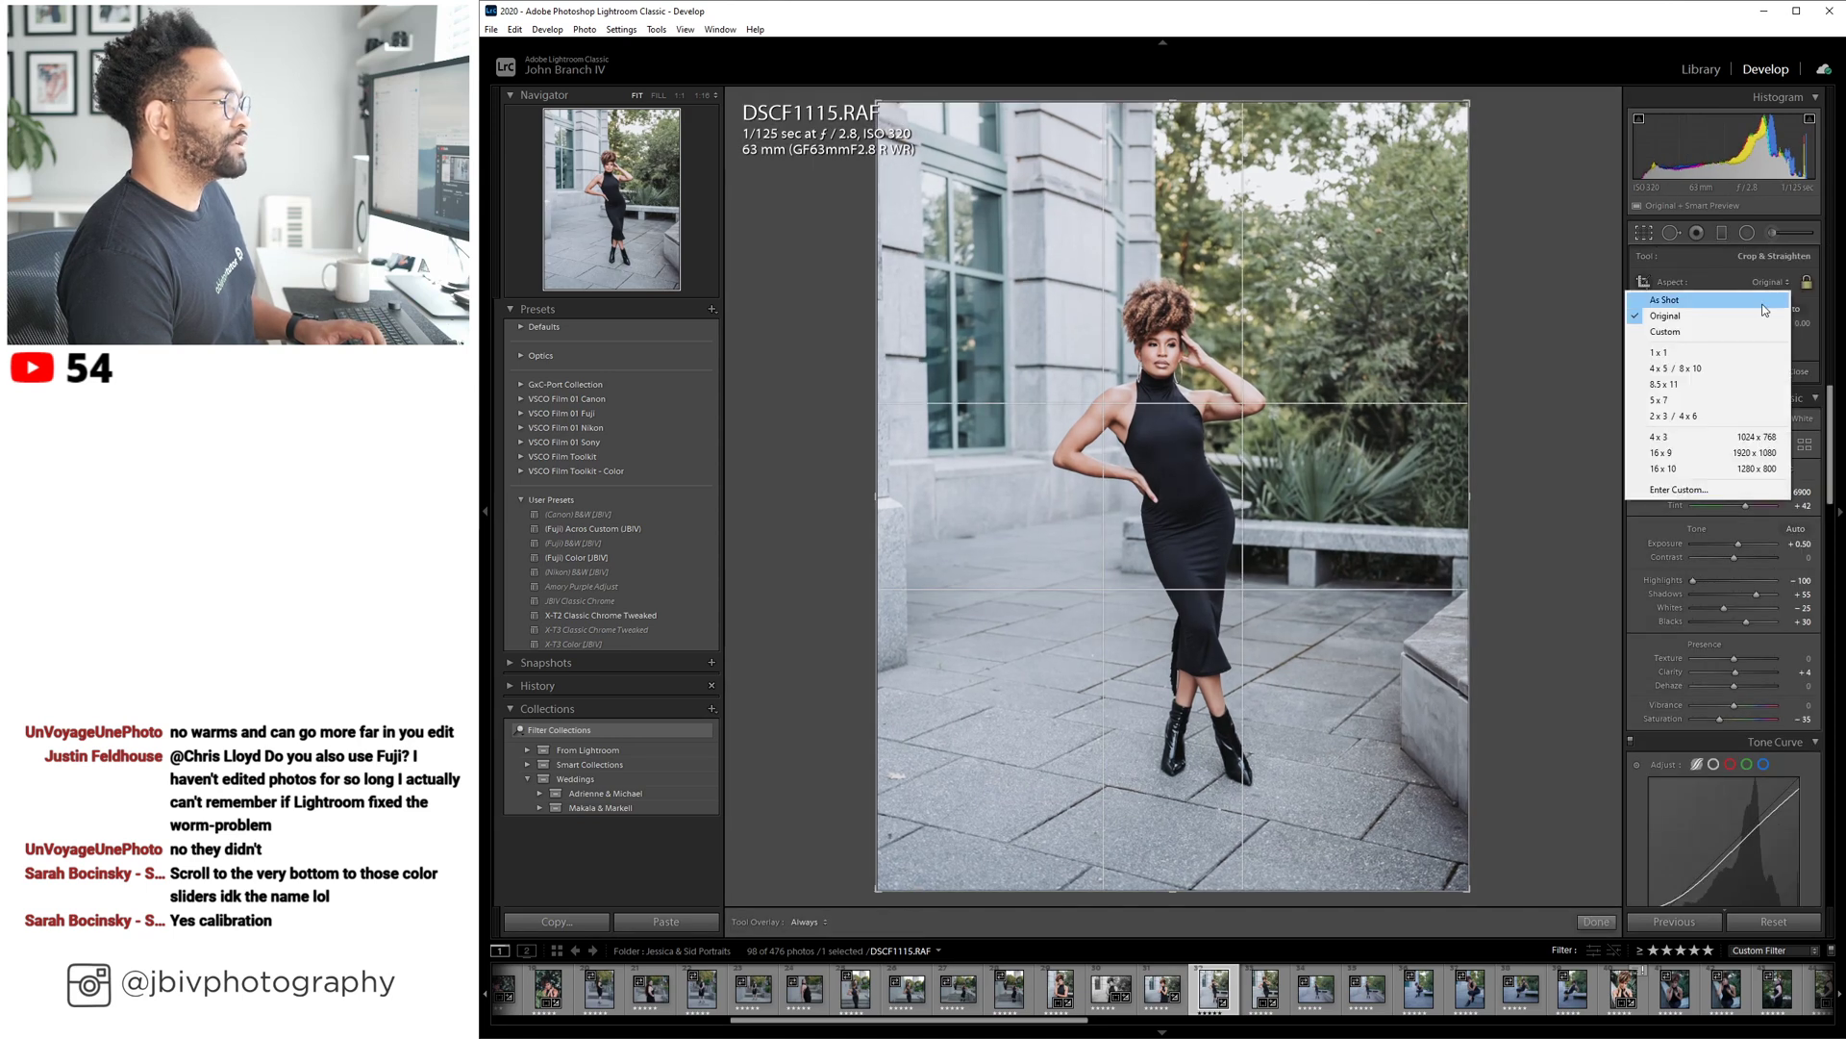
{"action": "left_click", "coordinate": [1731, 416]}
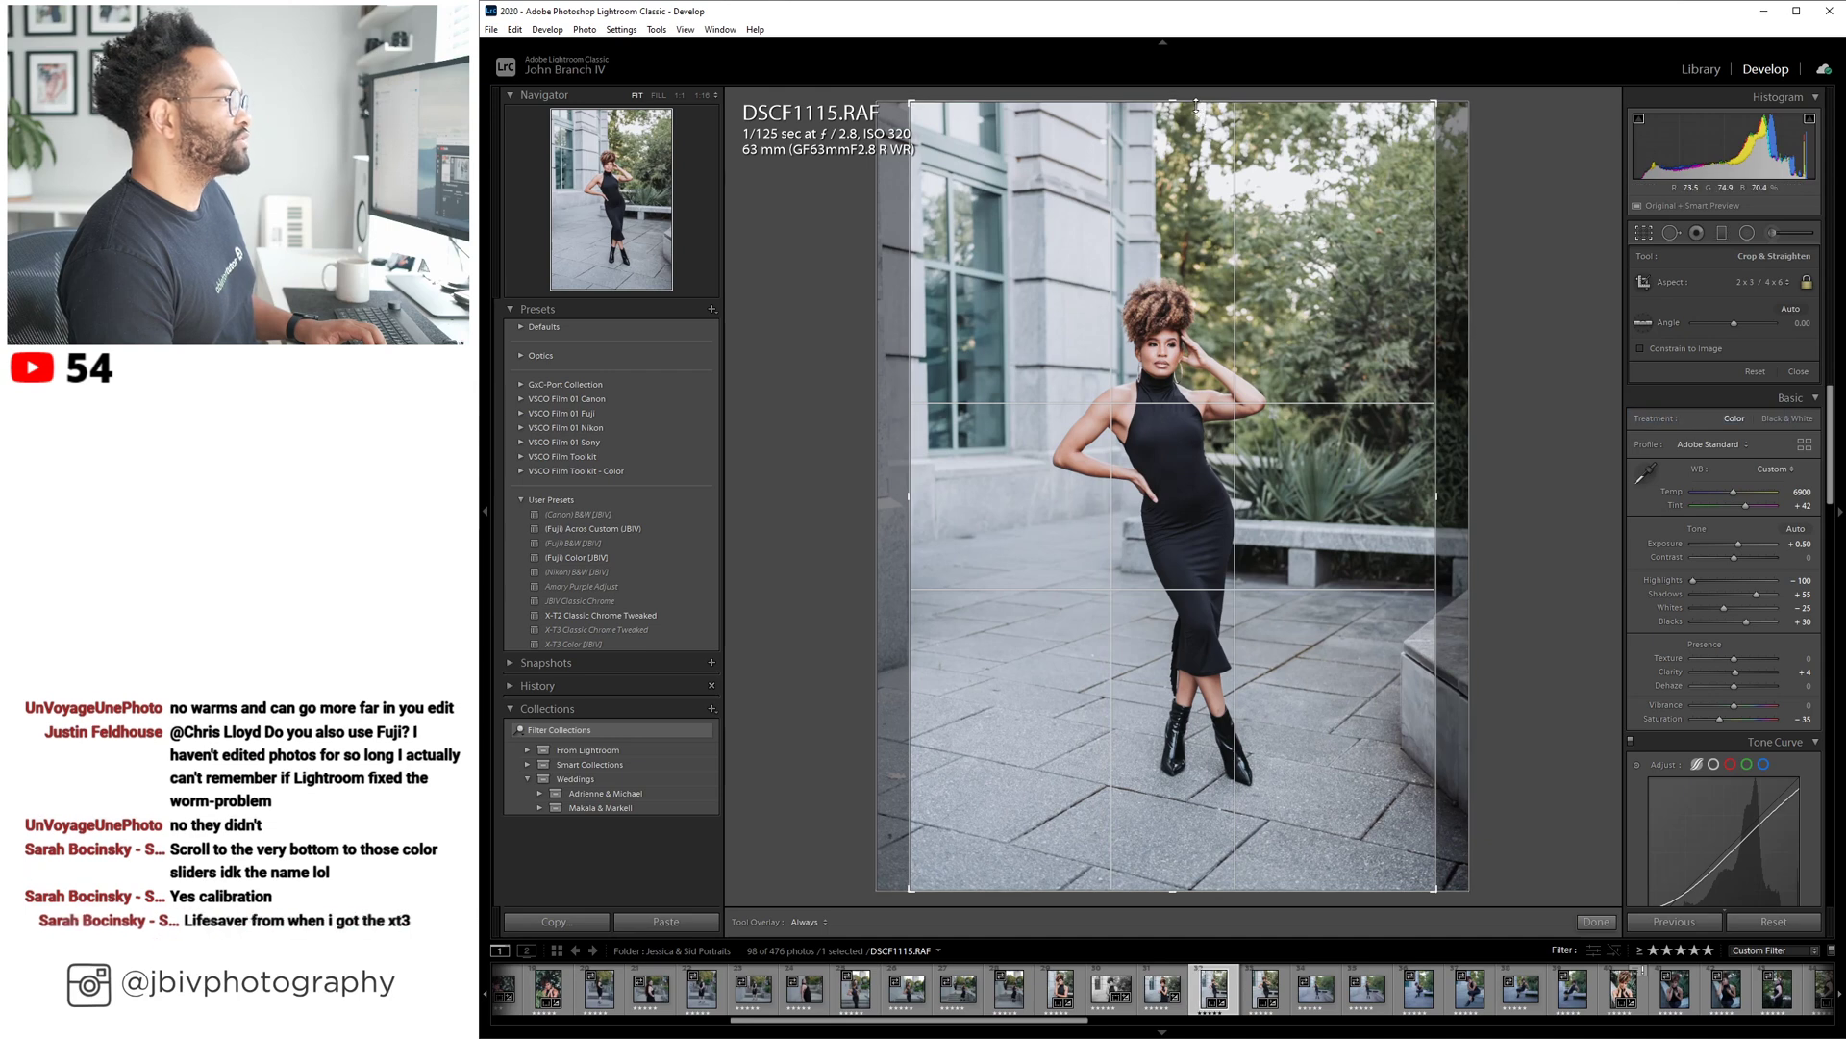
{"action": "left_click_drag", "start_coordinate": [1173, 101], "coordinate": [1204, 174]}
{"action": "left_click_drag", "start_coordinate": [1210, 317], "coordinate": [1217, 370]}
{"action": "key", "text": "Return"}
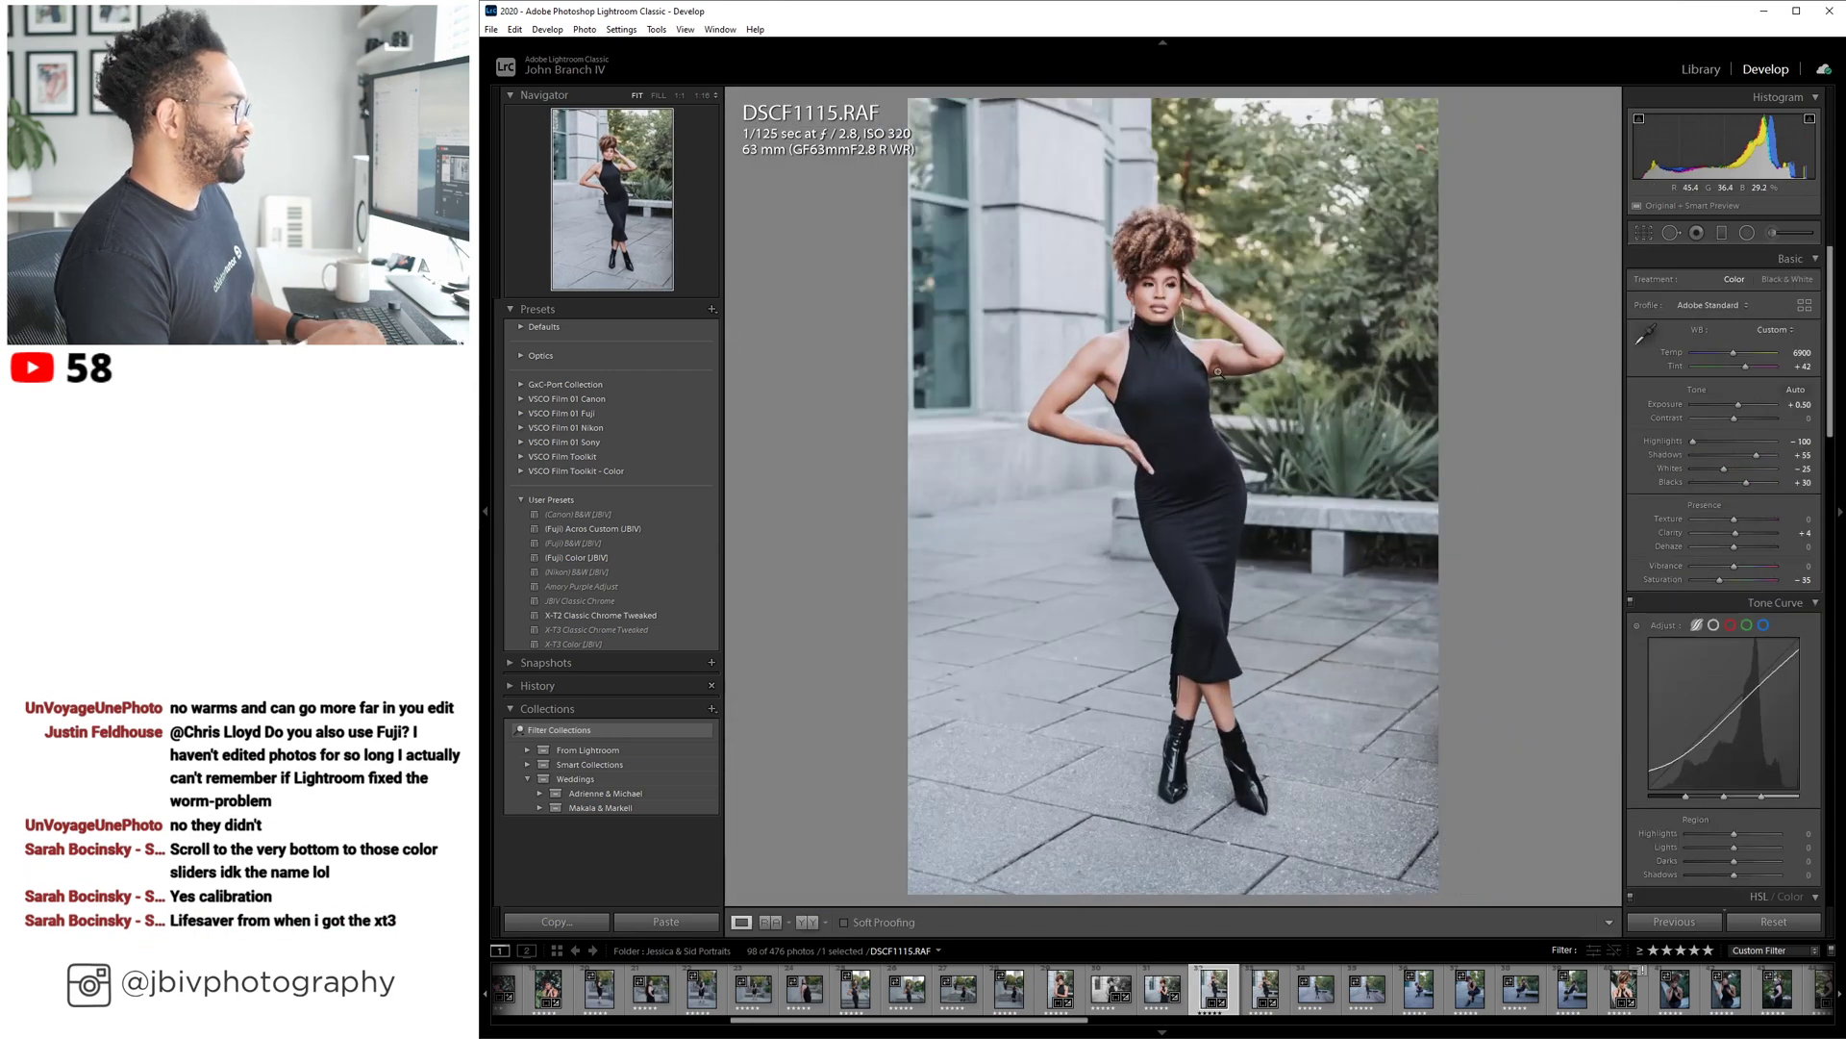
Set the exposure of DSCF1115 to +0.30 and review its calibration settings.
{"action": "left_click_drag", "start_coordinate": [1755, 409], "coordinate": [1752, 410]}
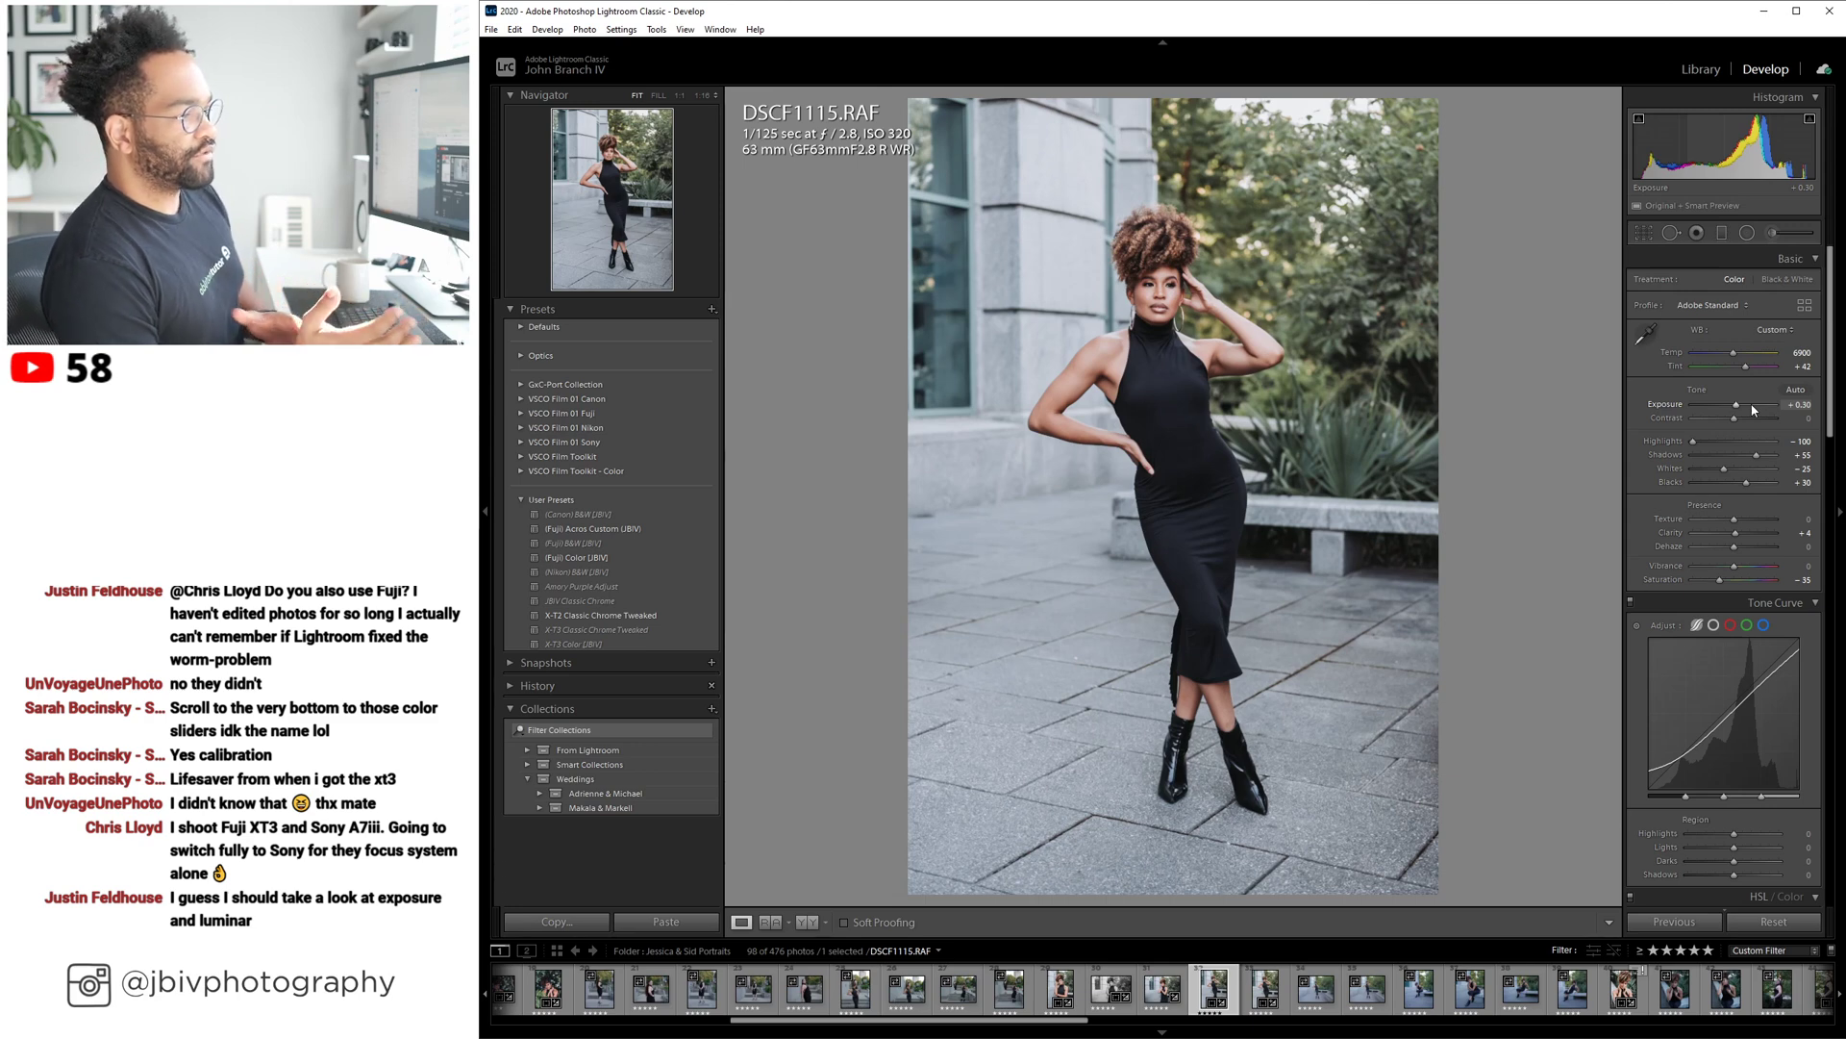
{"action": "scroll", "coordinate": [1721, 500], "scroll_direction": "down", "scroll_amount": 10}
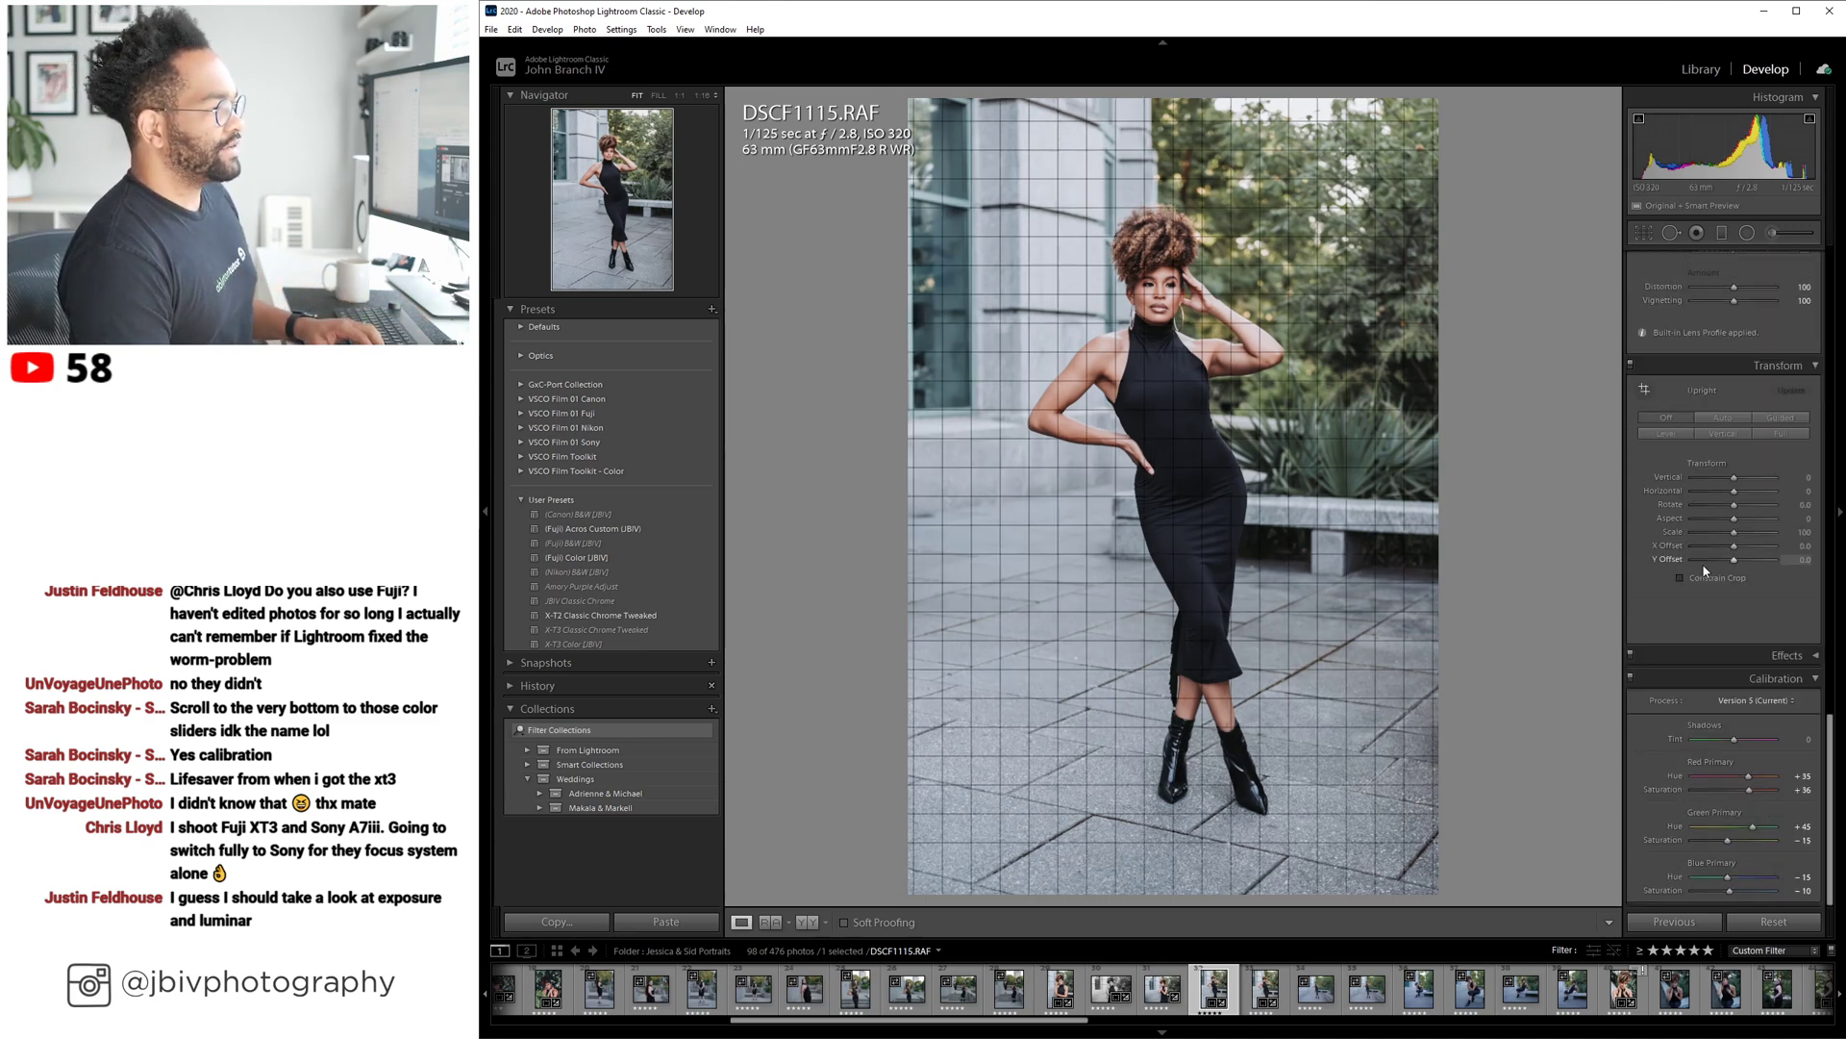
{"action": "scroll", "coordinate": [1787, 680], "scroll_direction": "up", "scroll_amount": 10}
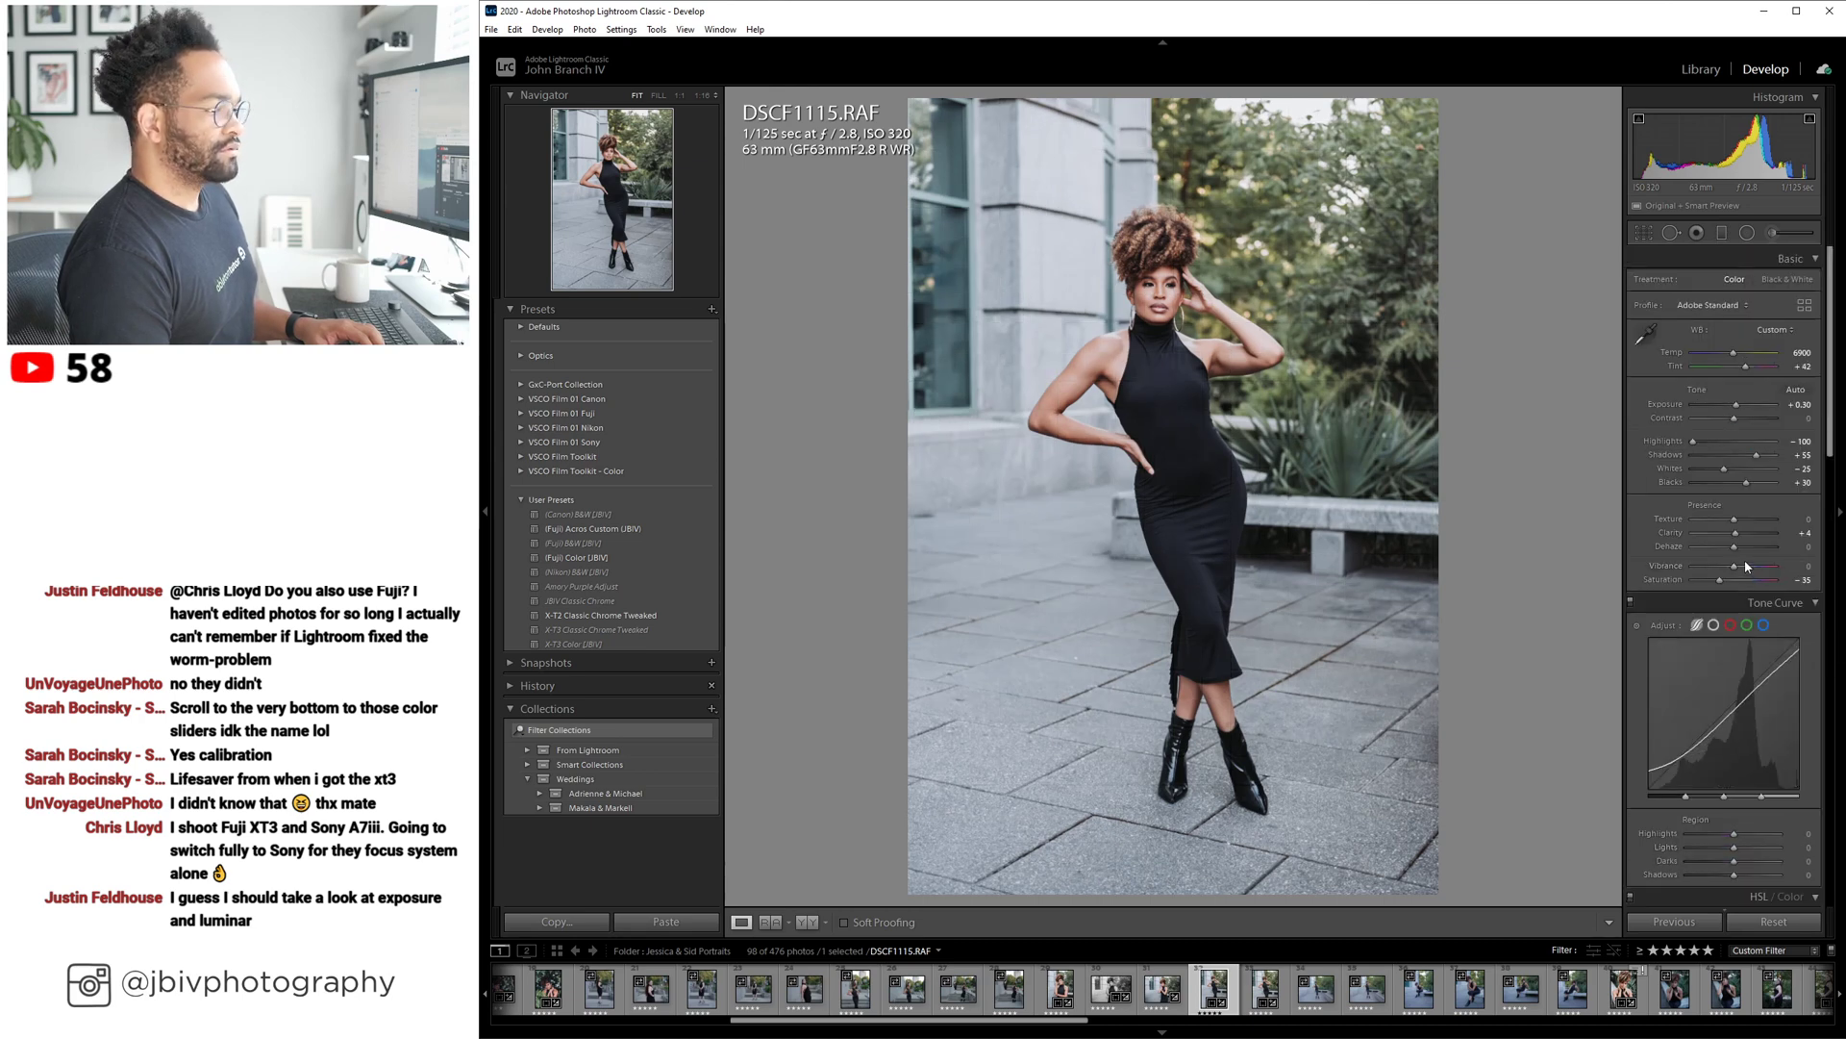
Compare DSCF1115 with DSCF1116 and set the highlights of DSCF1115 to -95.
{"action": "key", "text": "Right"}
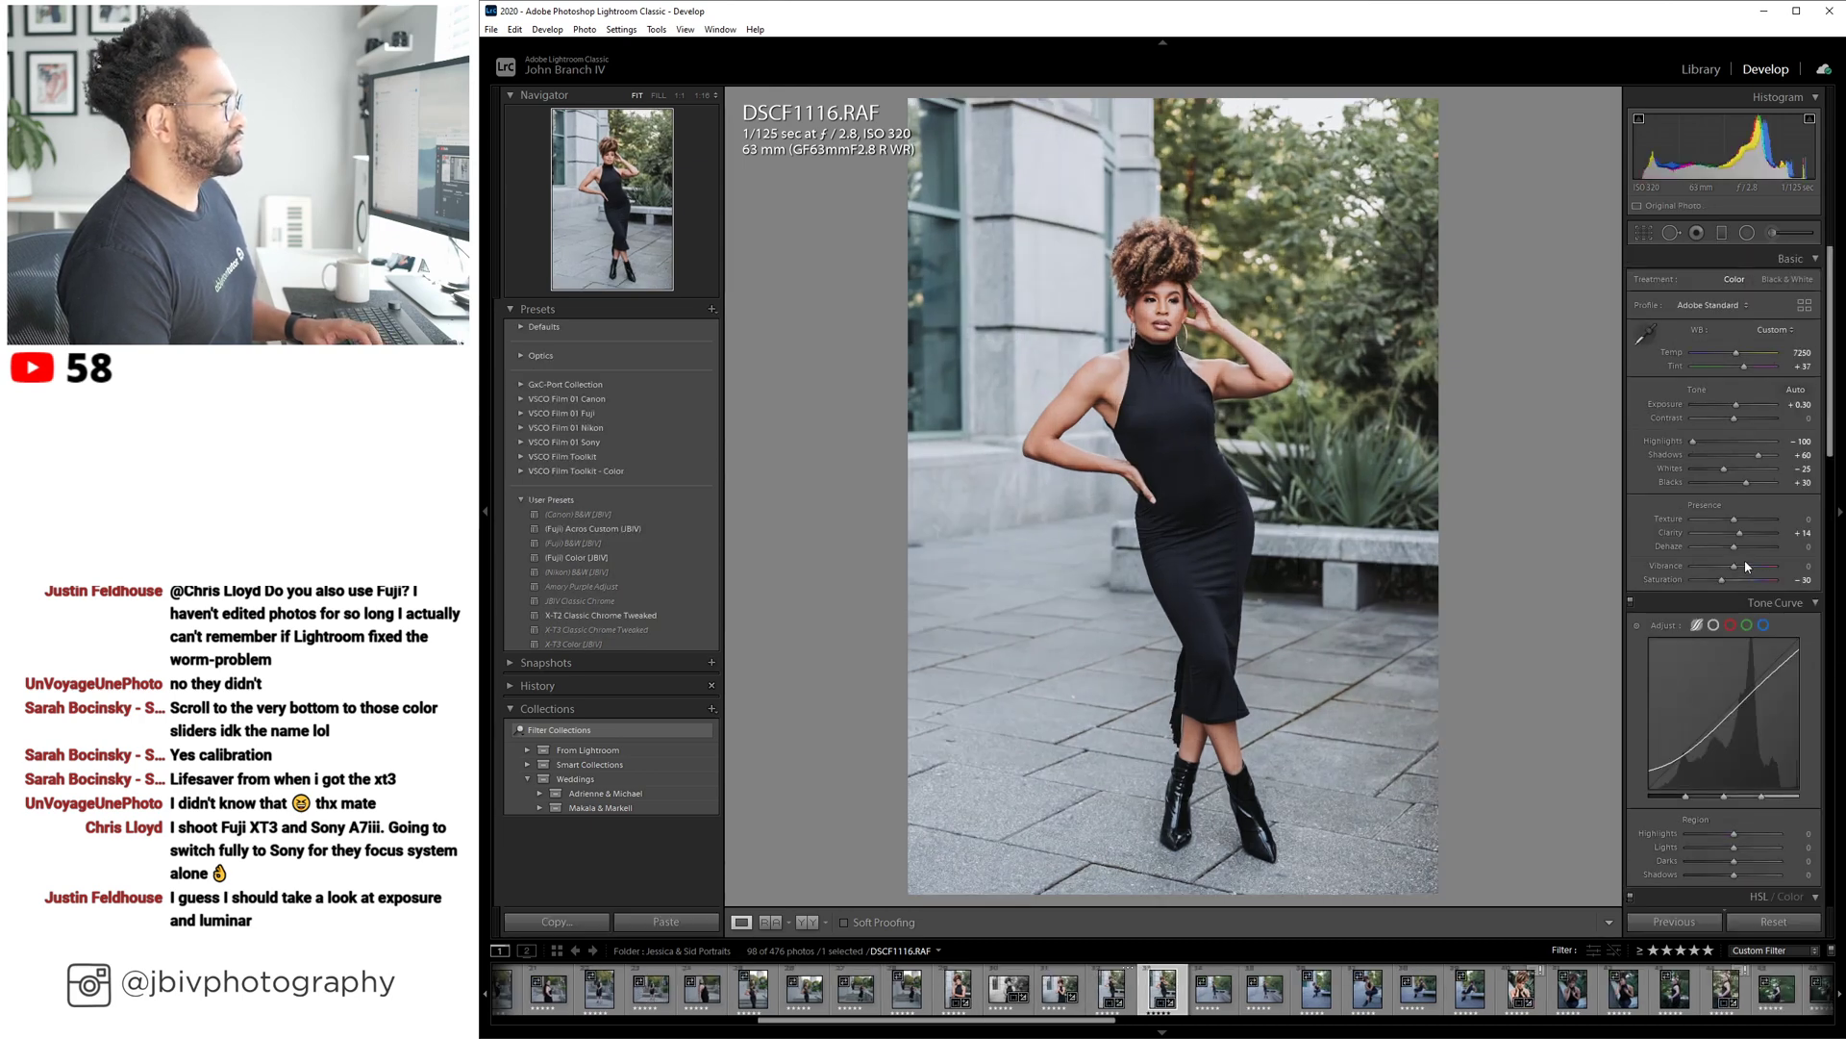
{"action": "key", "text": "Left"}
{"action": "key", "text": "Right"}
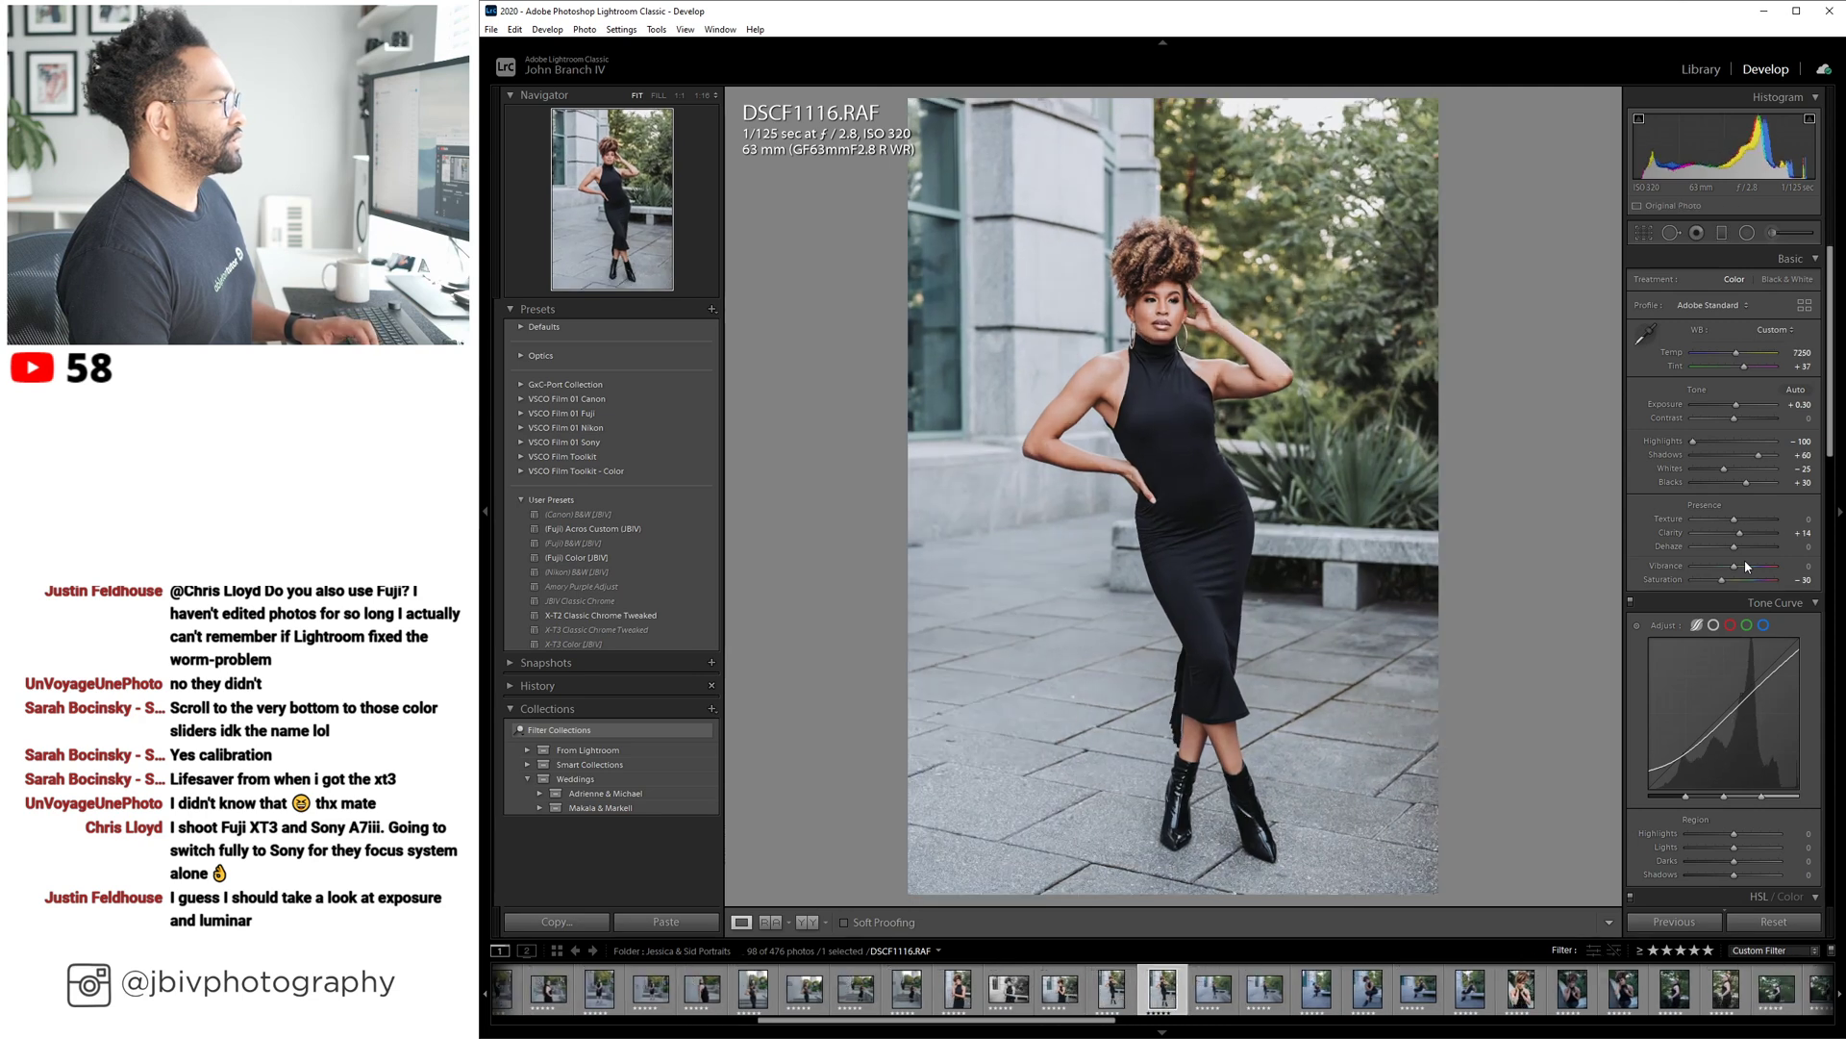
{"action": "key", "text": "Left"}
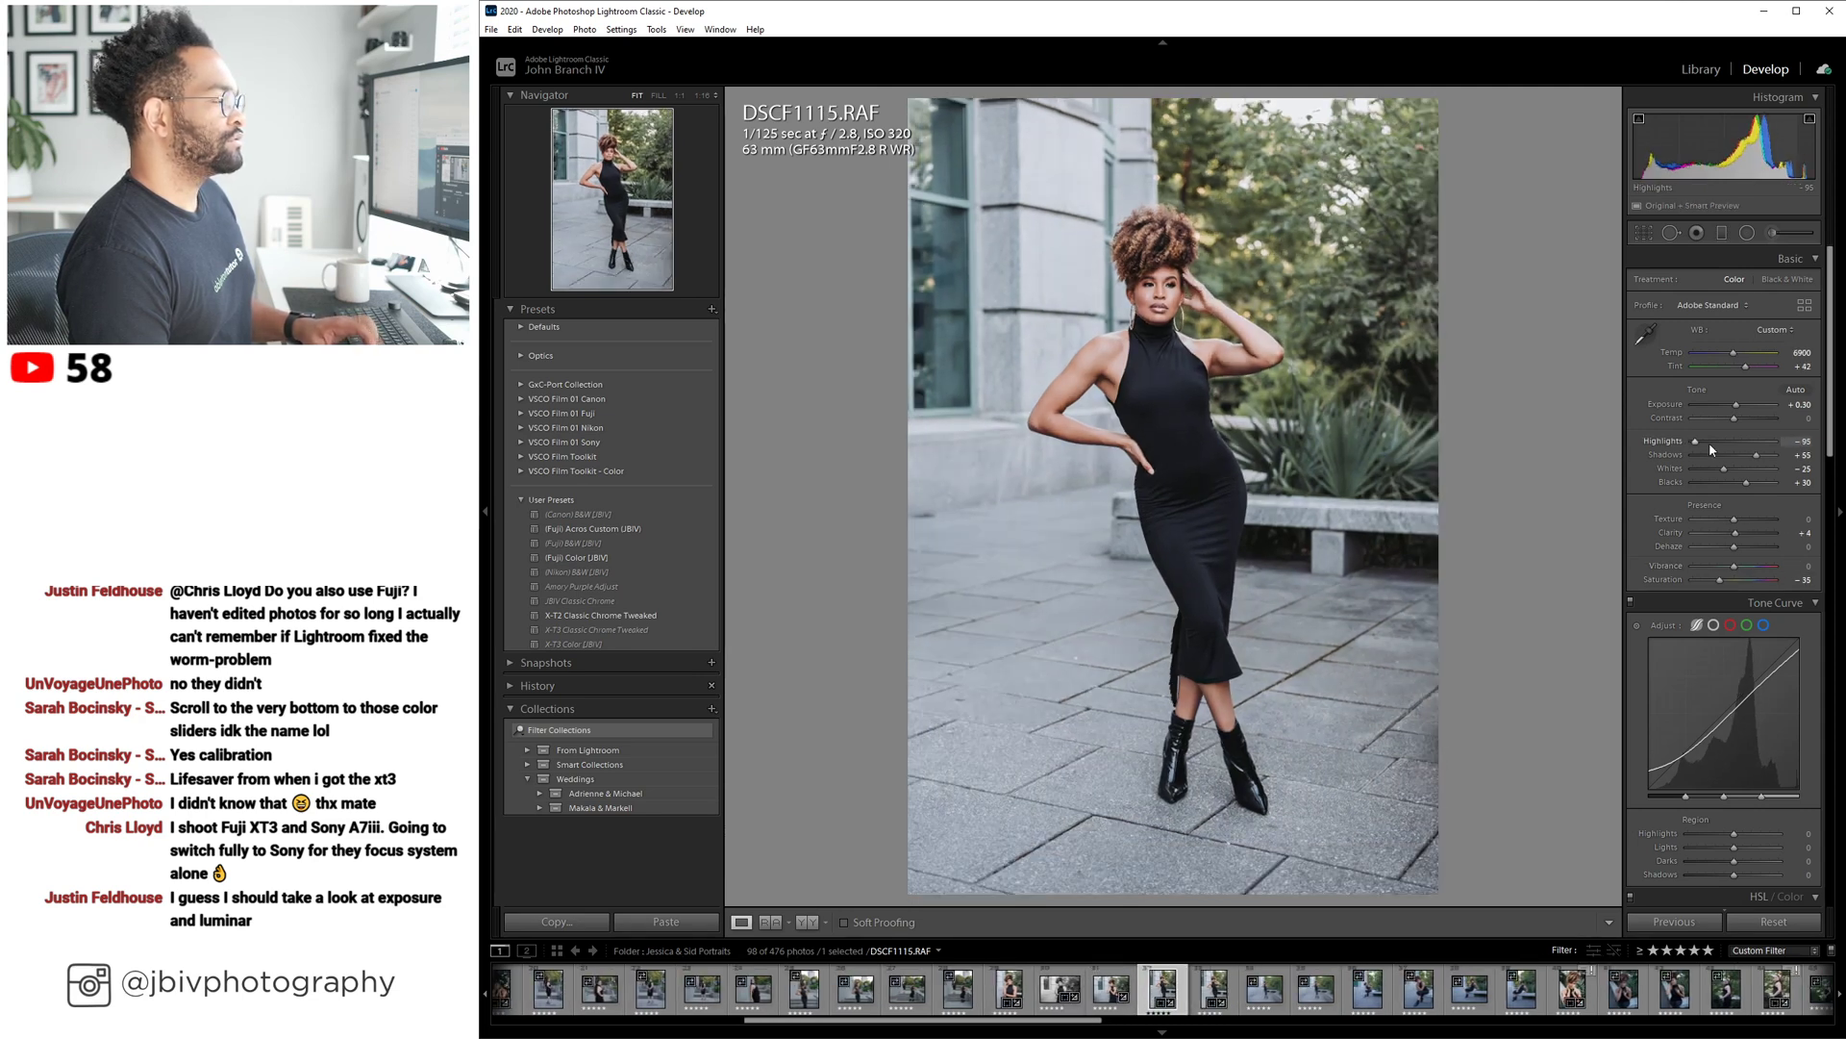
Remove the similar DSCF1116 from the five-star photos in the library and recheck the crop of DSCF1115.
{"action": "left_click", "coordinate": [1700, 69]}
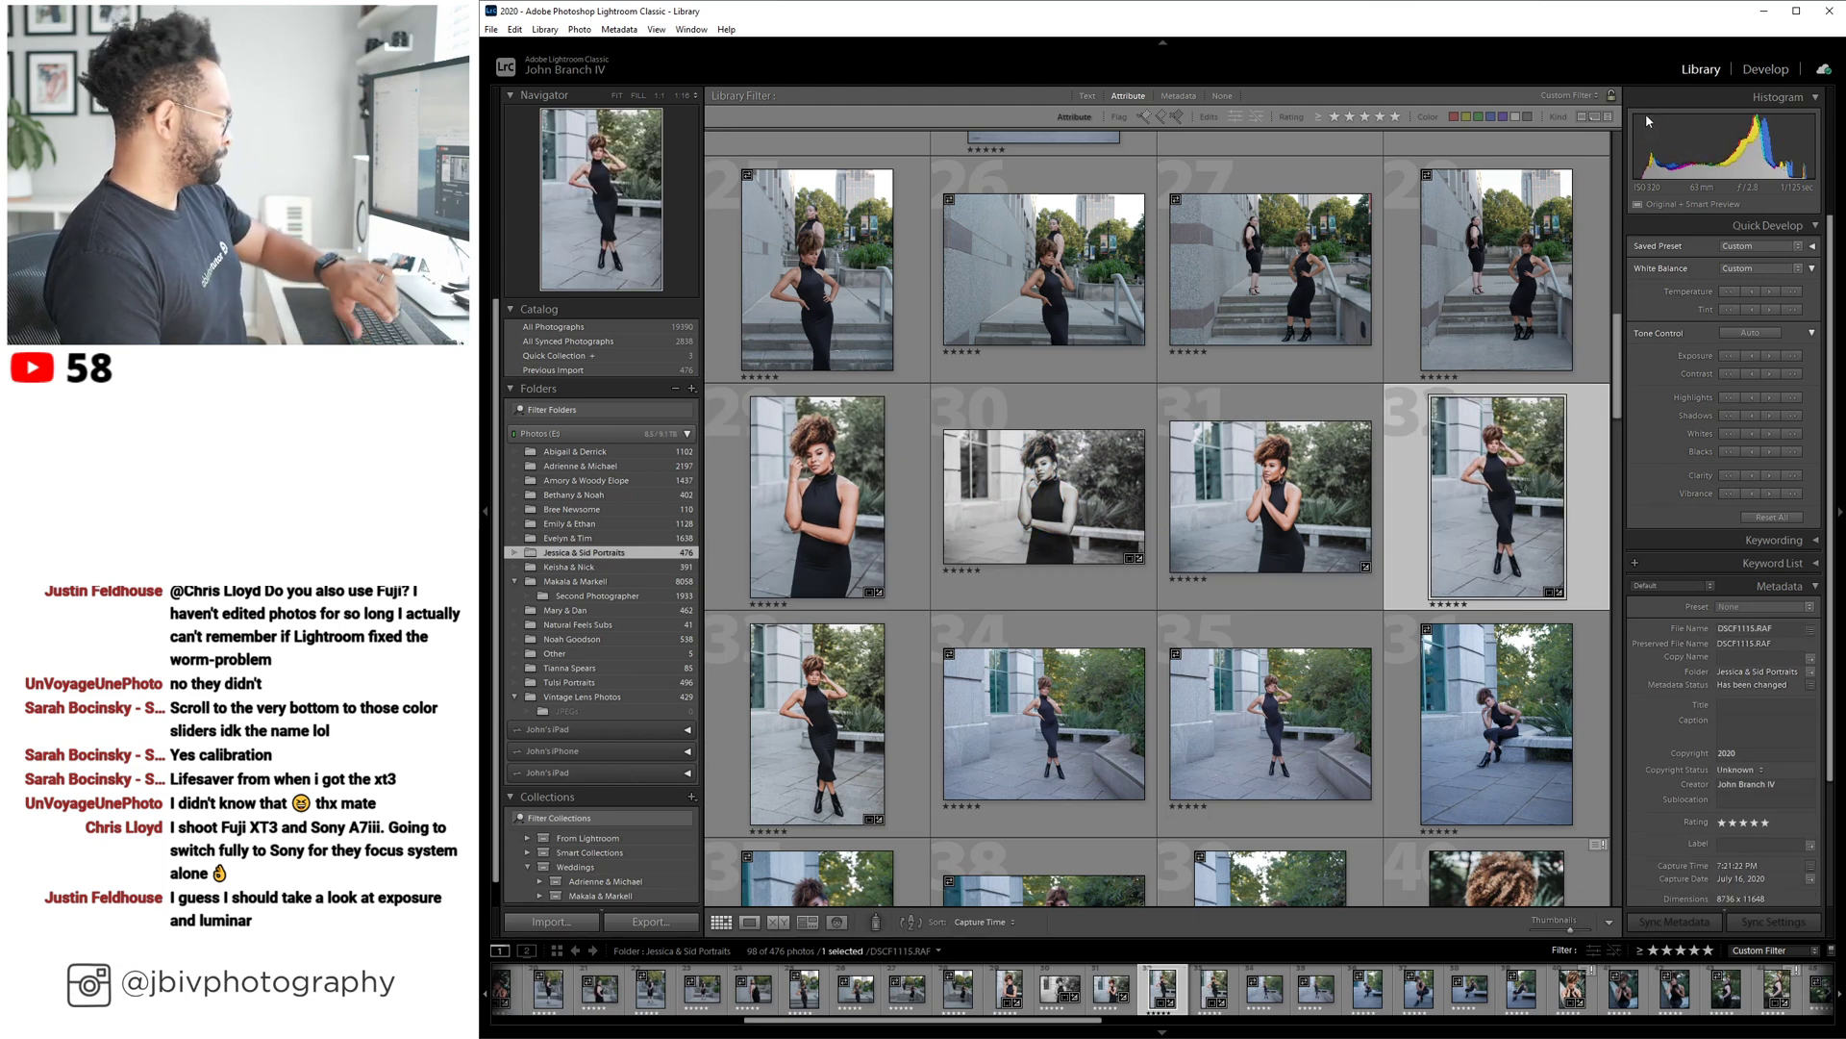
{"action": "left_click", "coordinate": [810, 761]}
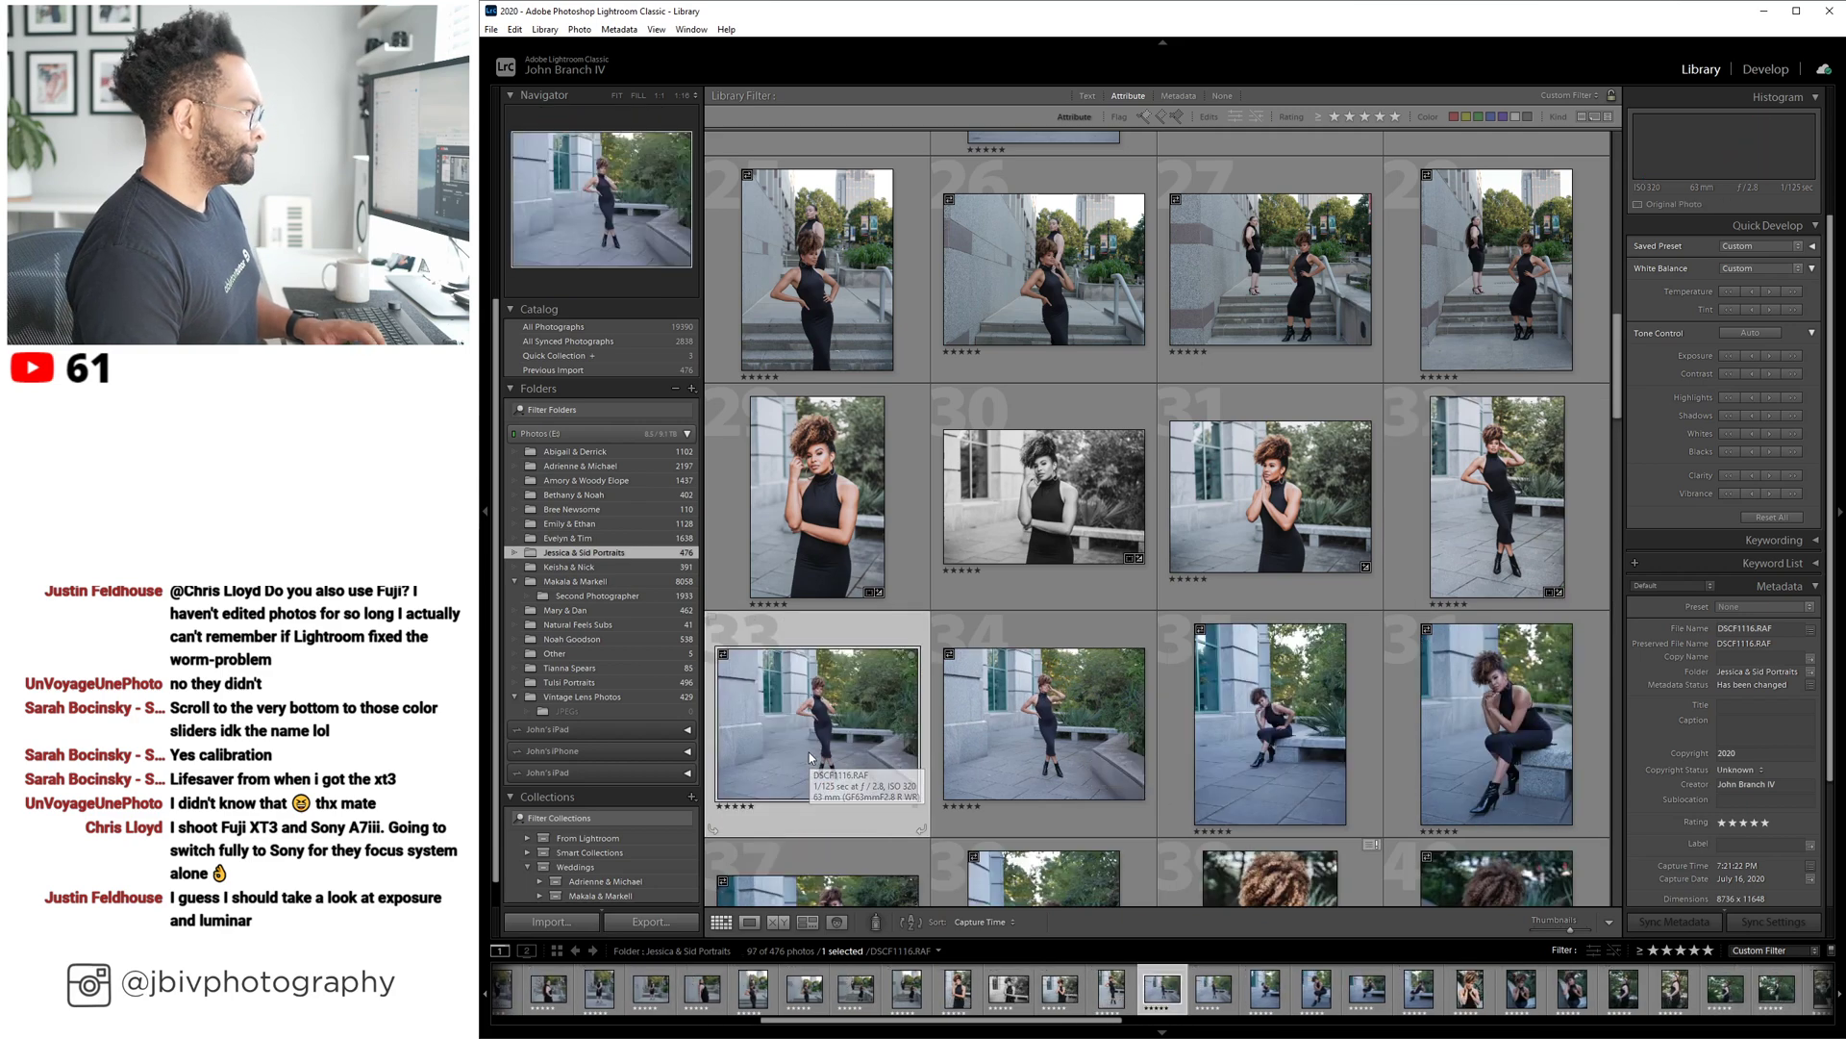
{"action": "left_click", "coordinate": [1496, 497]}
{"action": "key", "text": "d"}
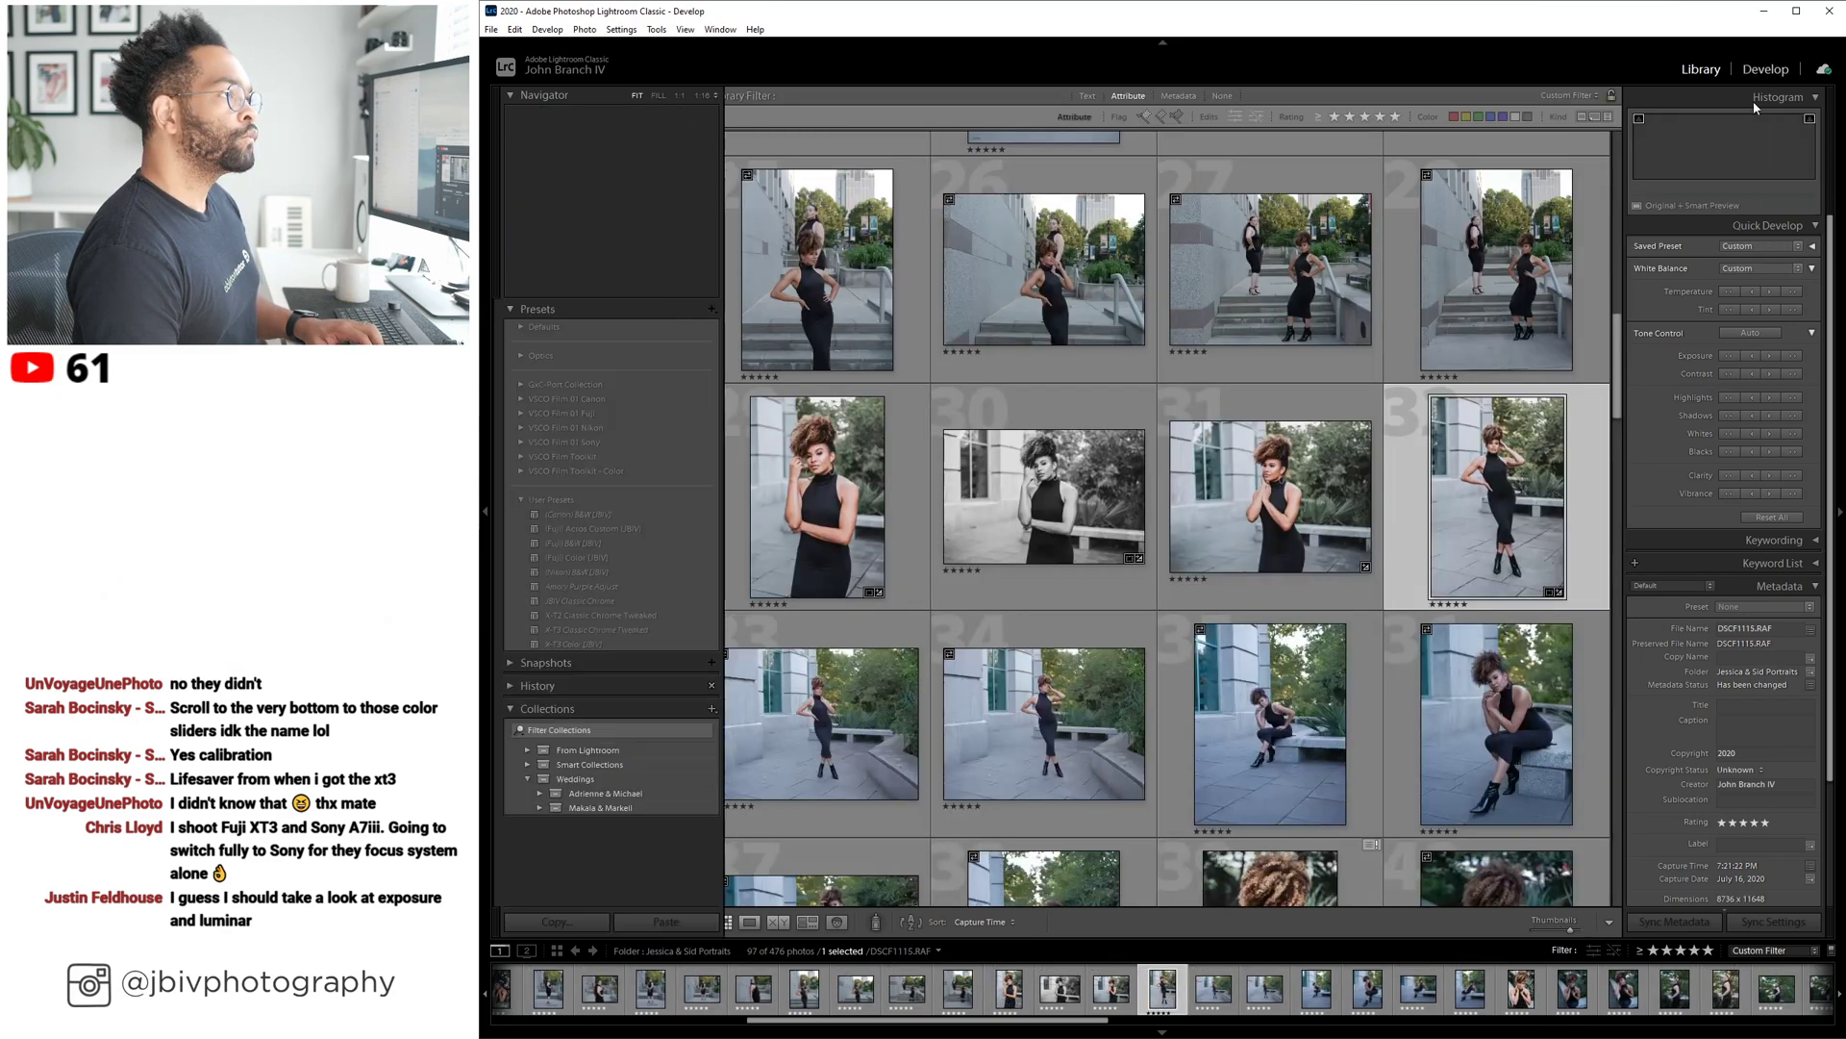
{"action": "key", "text": "r"}
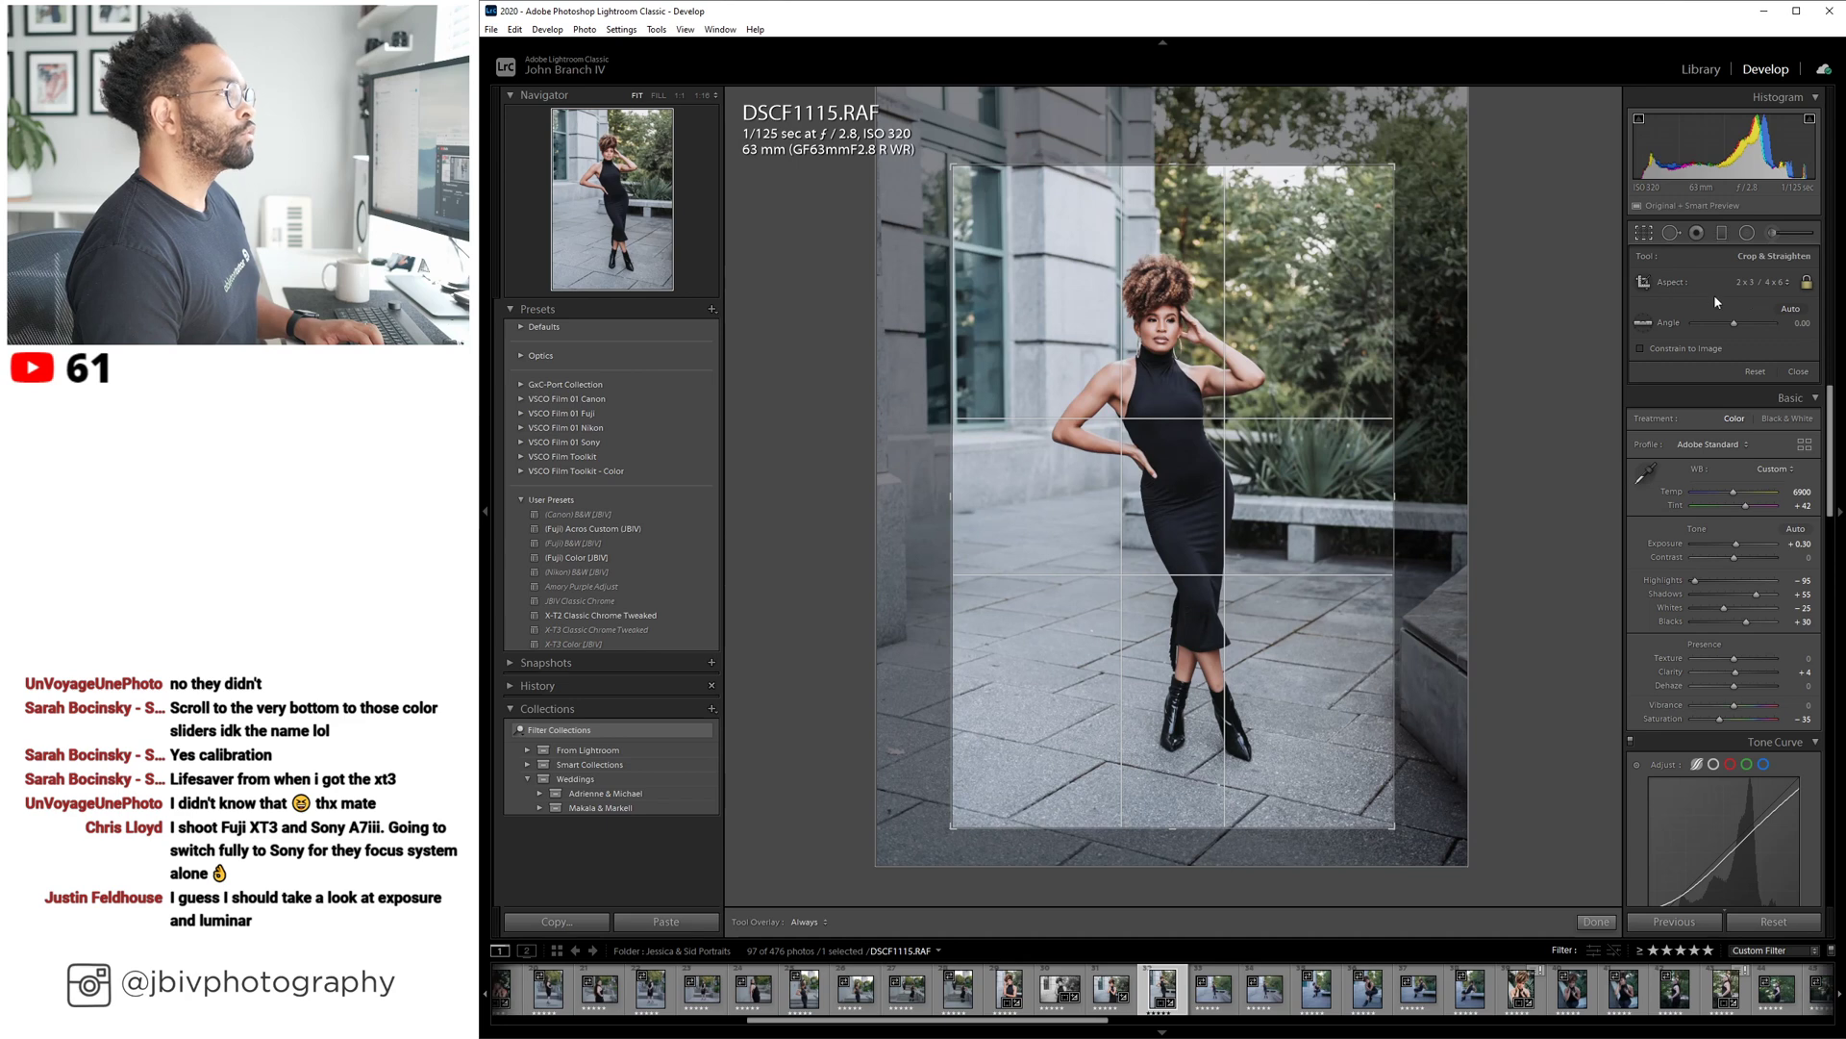
{"action": "left_click", "coordinate": [1698, 70]}
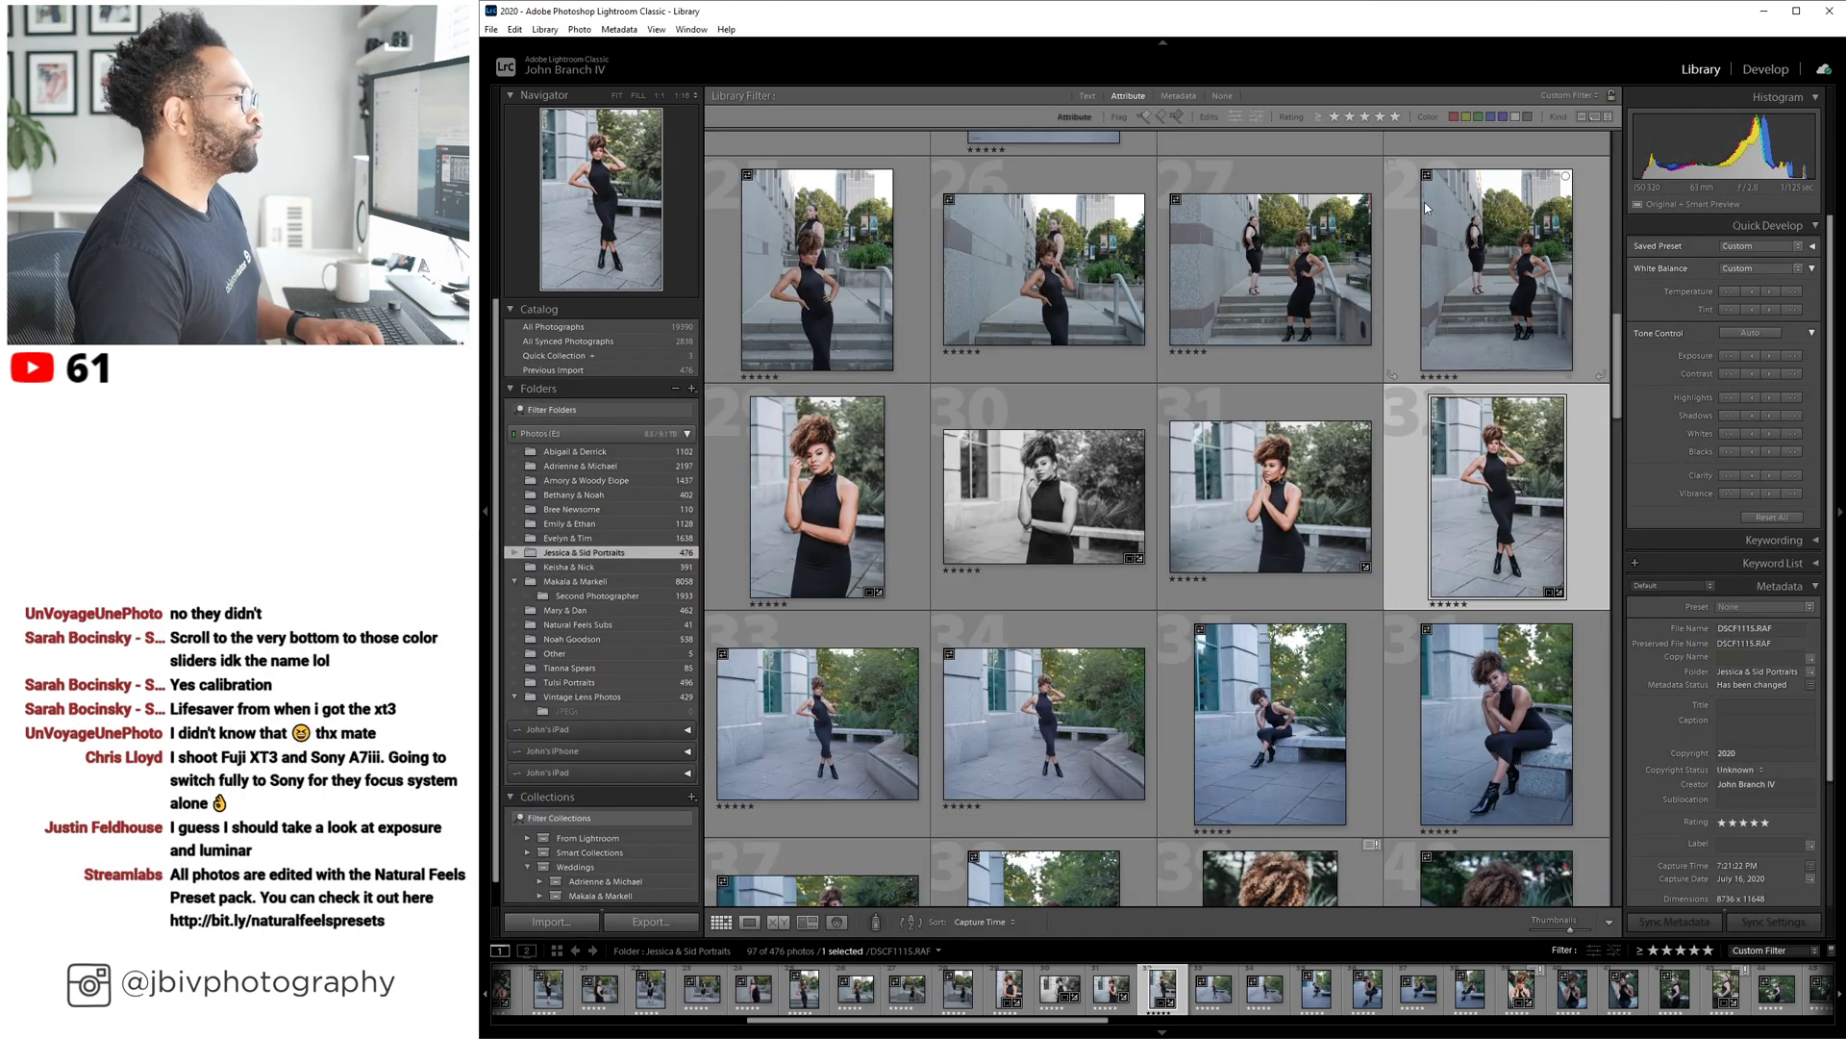
Dismiss the update notice in Alien Skin Exposure X4 and close the program to return to Lightroom Classic.
{"action": "scroll", "coordinate": [1006, 712], "scroll_direction": "down", "scroll_amount": 3}
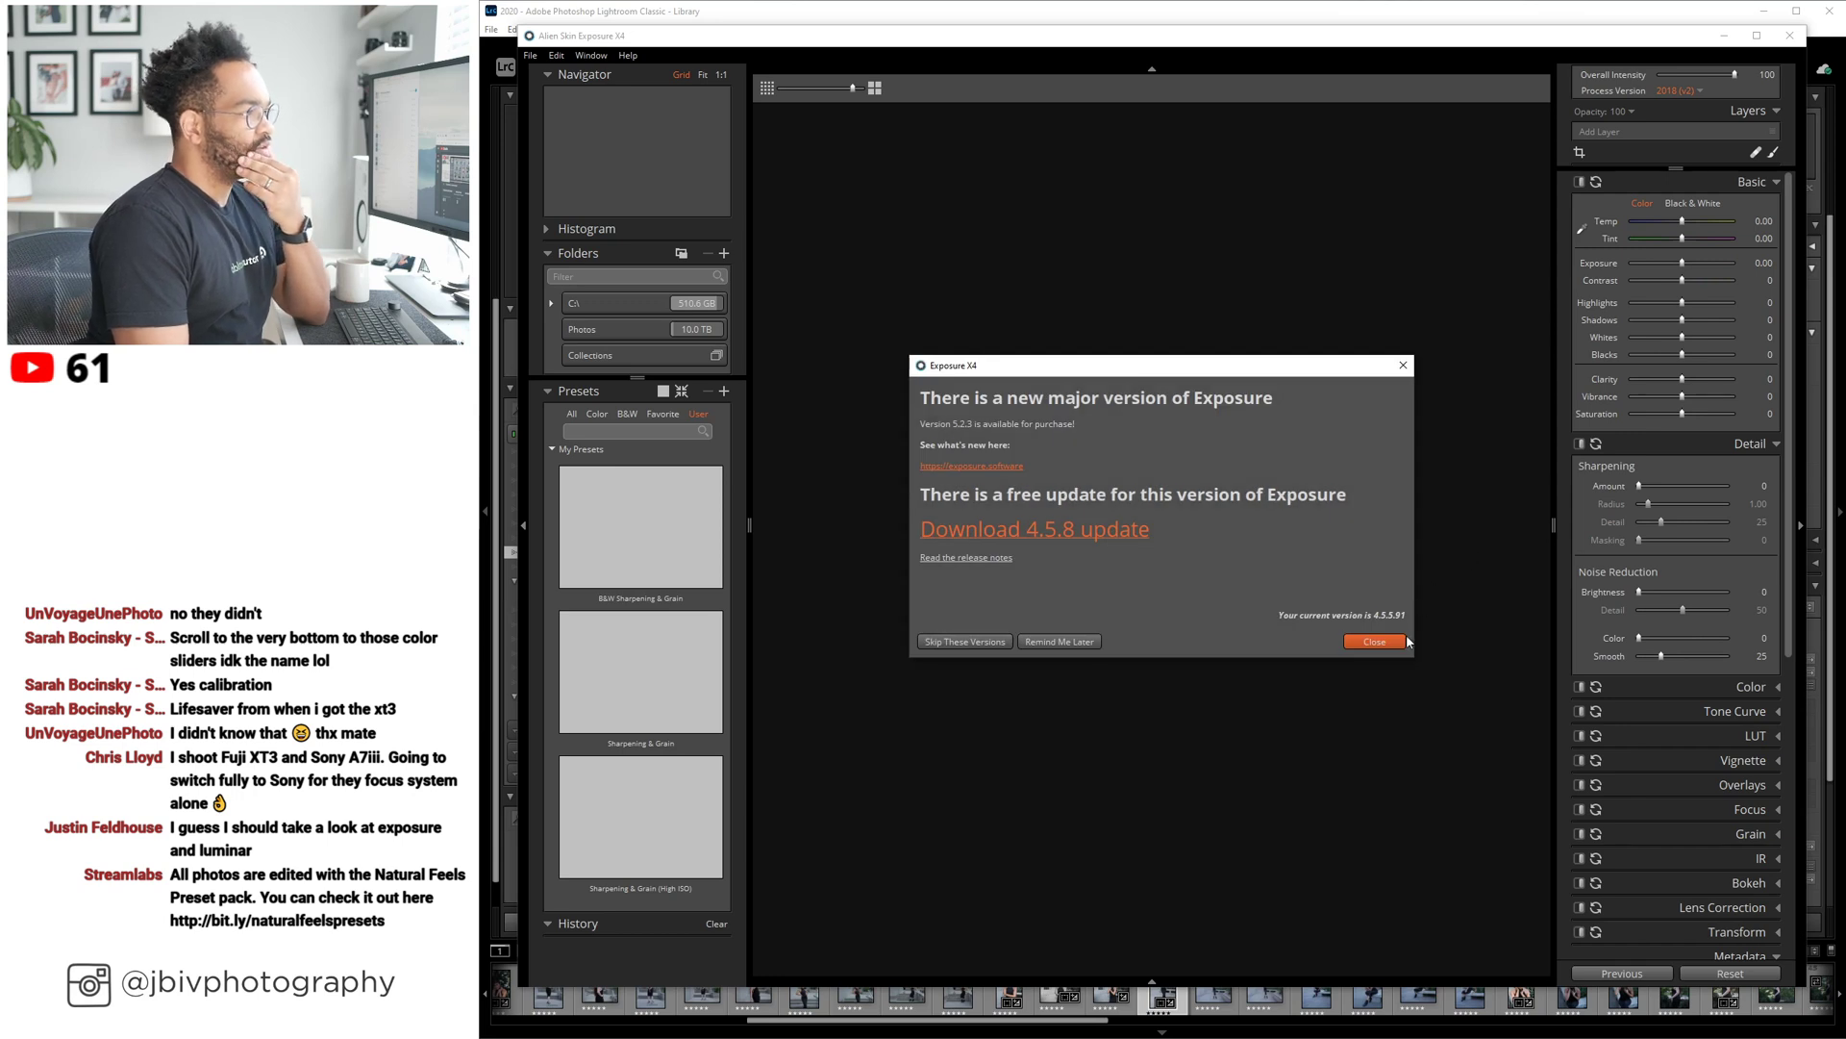
{"action": "left_click", "coordinate": [1396, 644]}
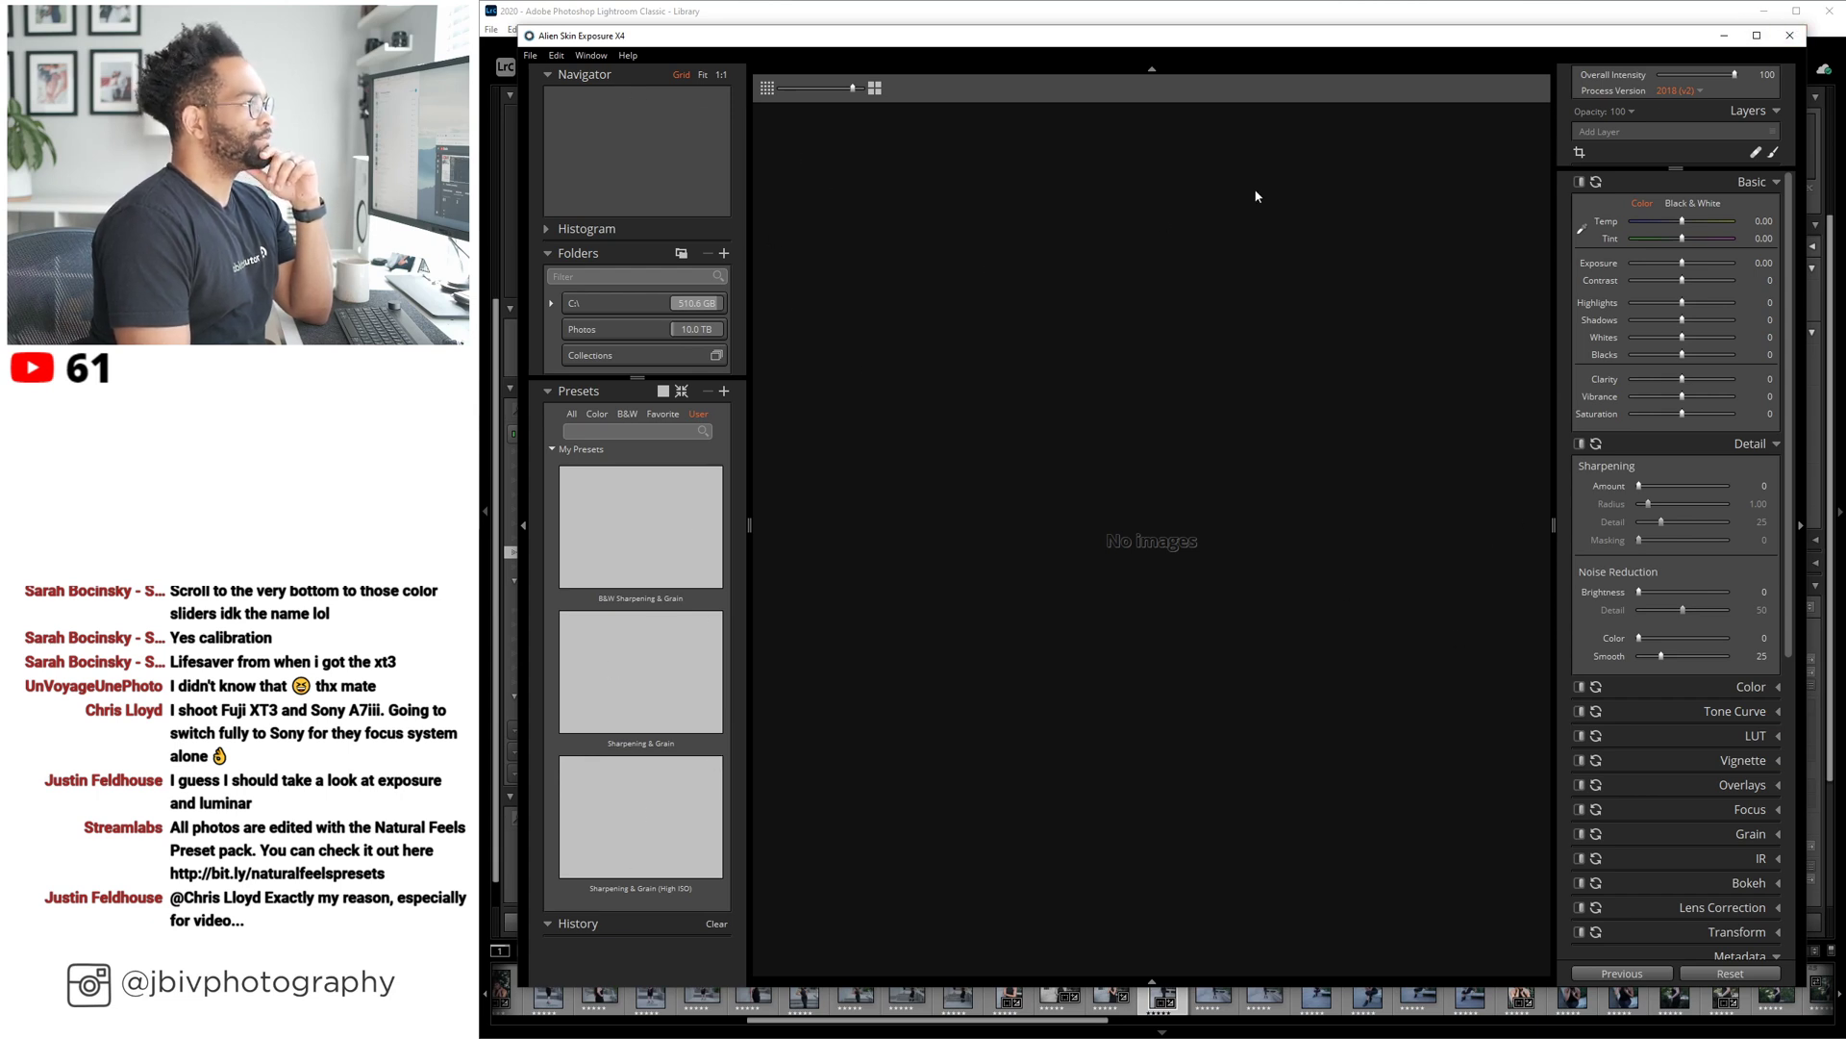
{"action": "left_click", "coordinate": [1792, 39]}
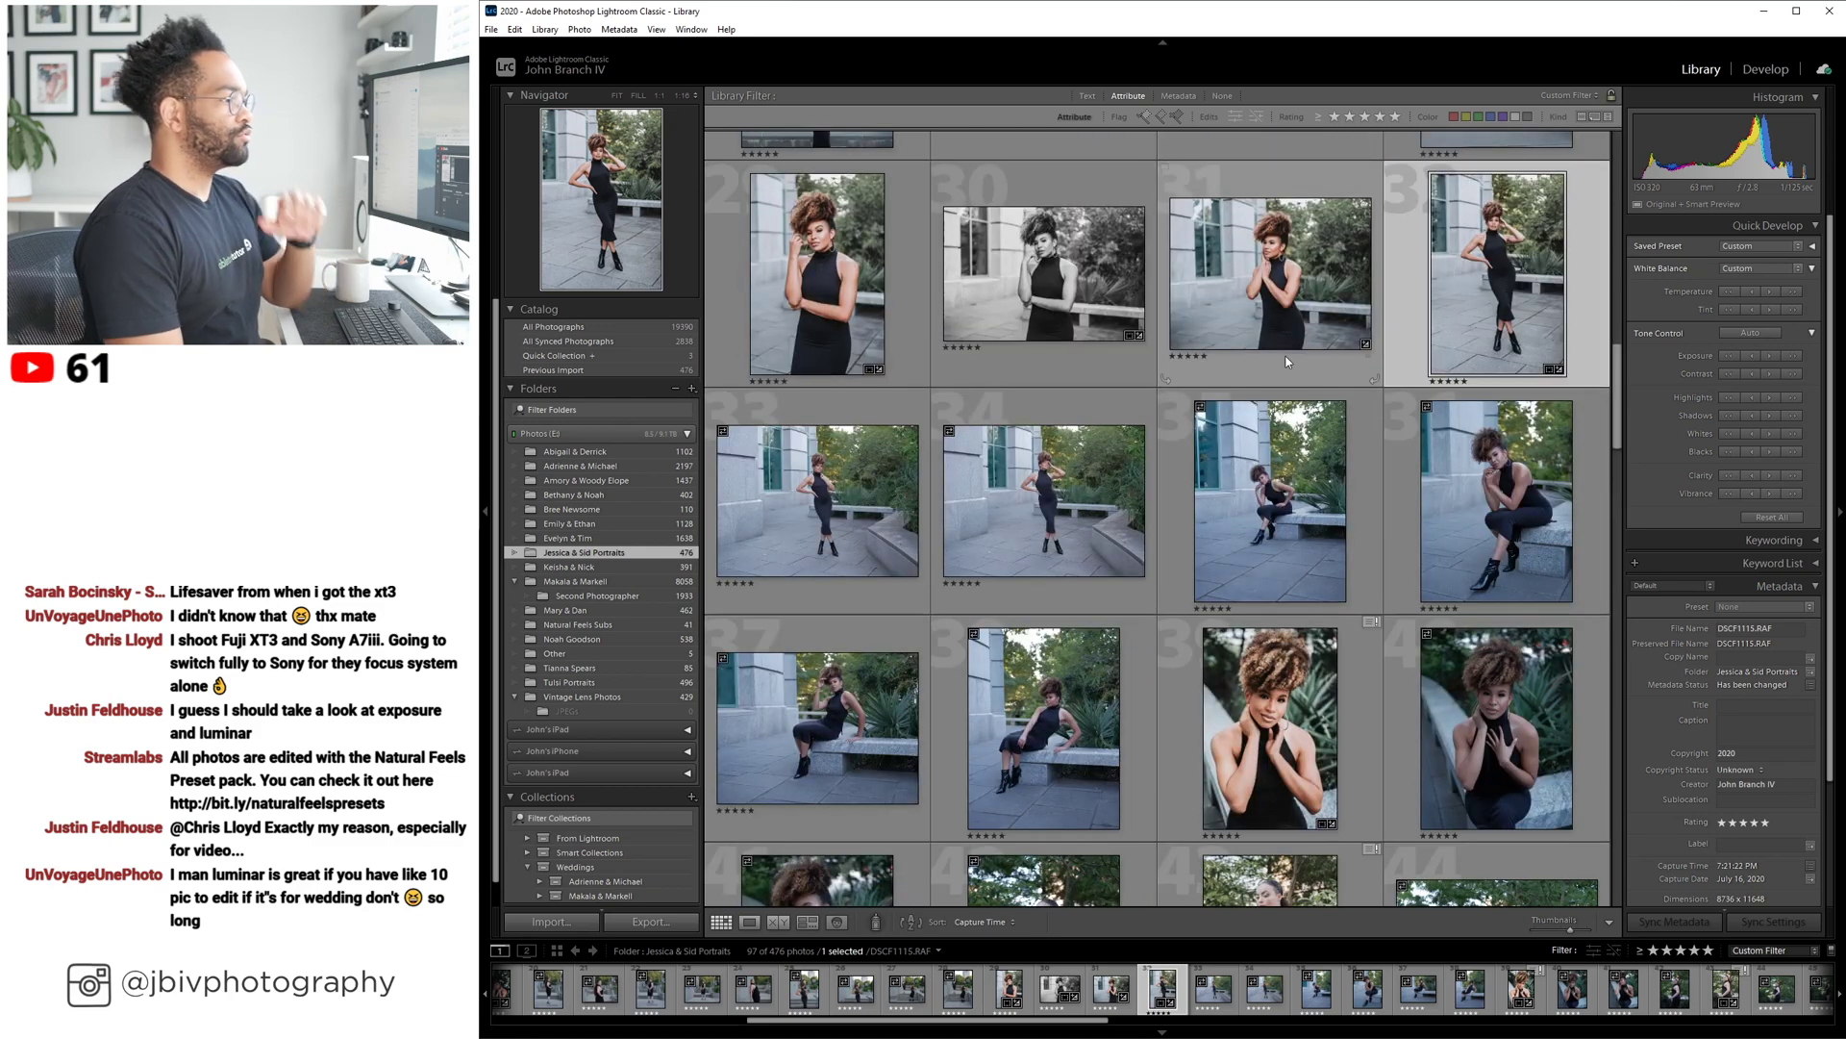
Synchronize the develop settings of DSCF1115 to the six photos that follow it, leaving out local adjustments, transform, spot removal and crop.
{"action": "left_click", "coordinate": [1031, 738], "text": "shift"}
{"action": "left_click", "coordinate": [1773, 921]}
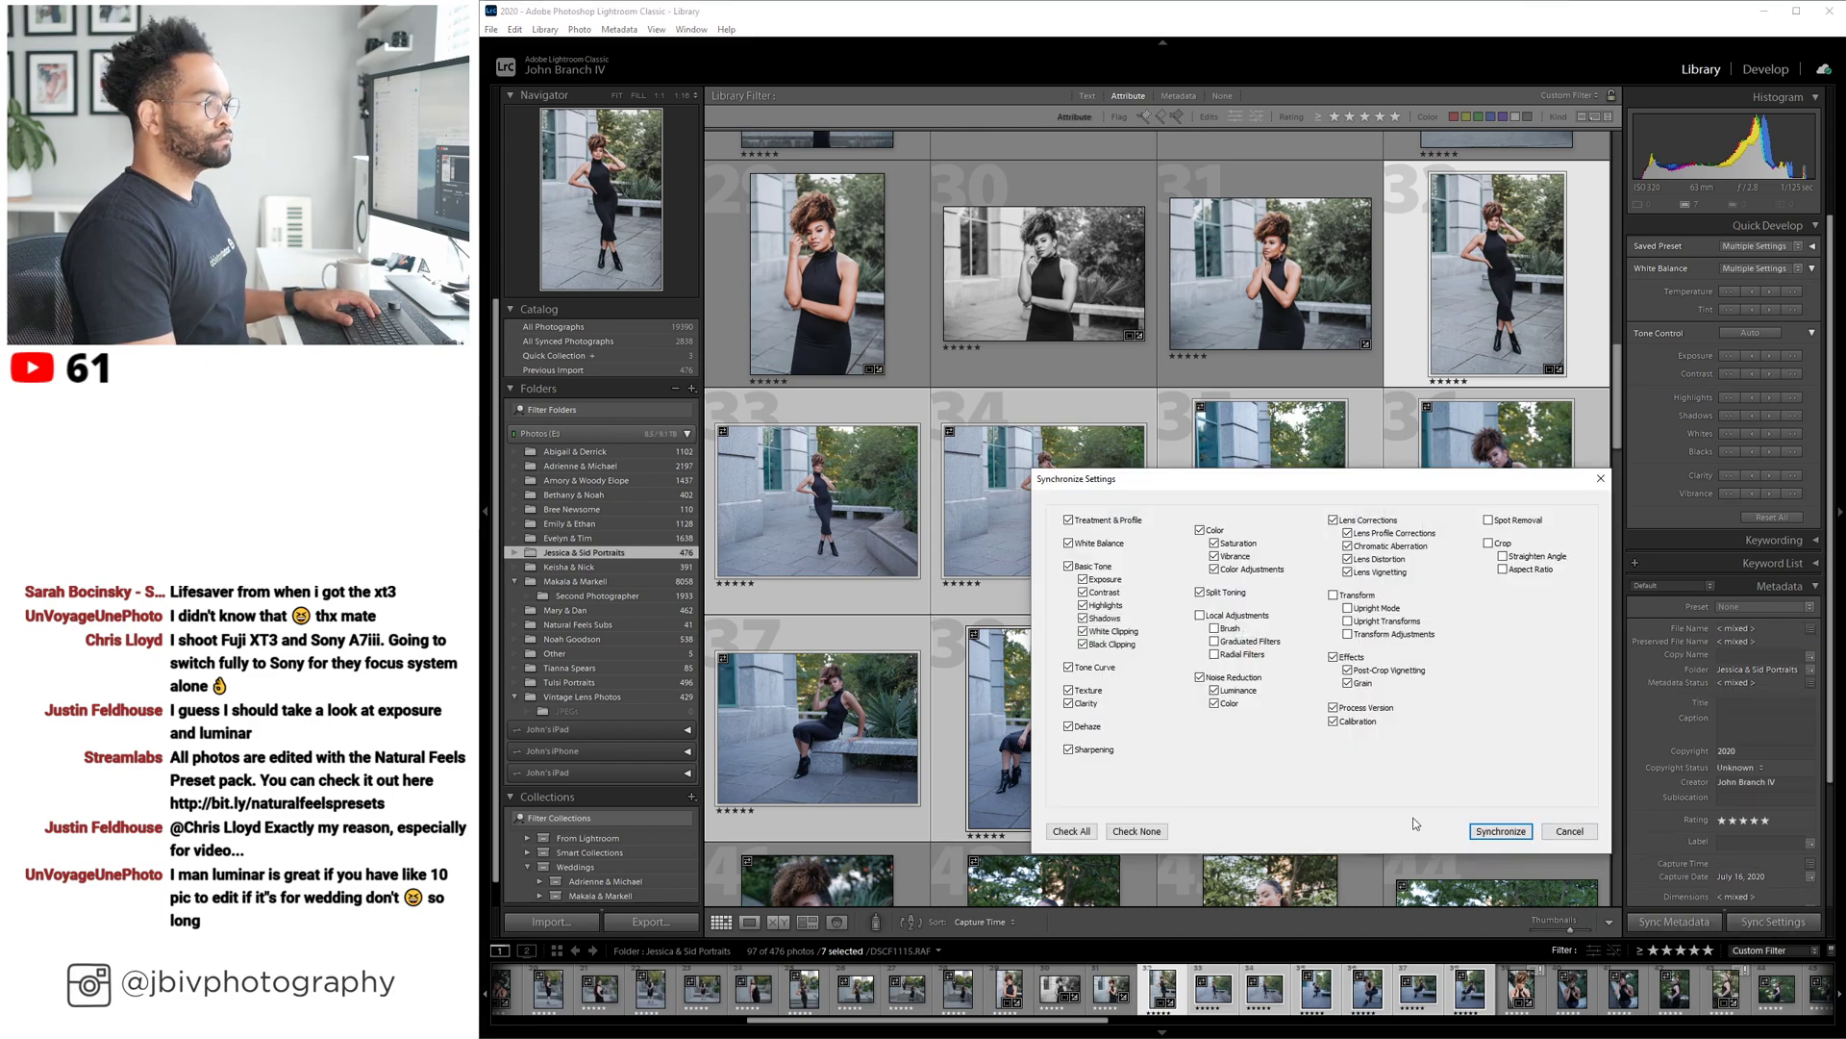
{"action": "left_click", "coordinate": [1503, 832]}
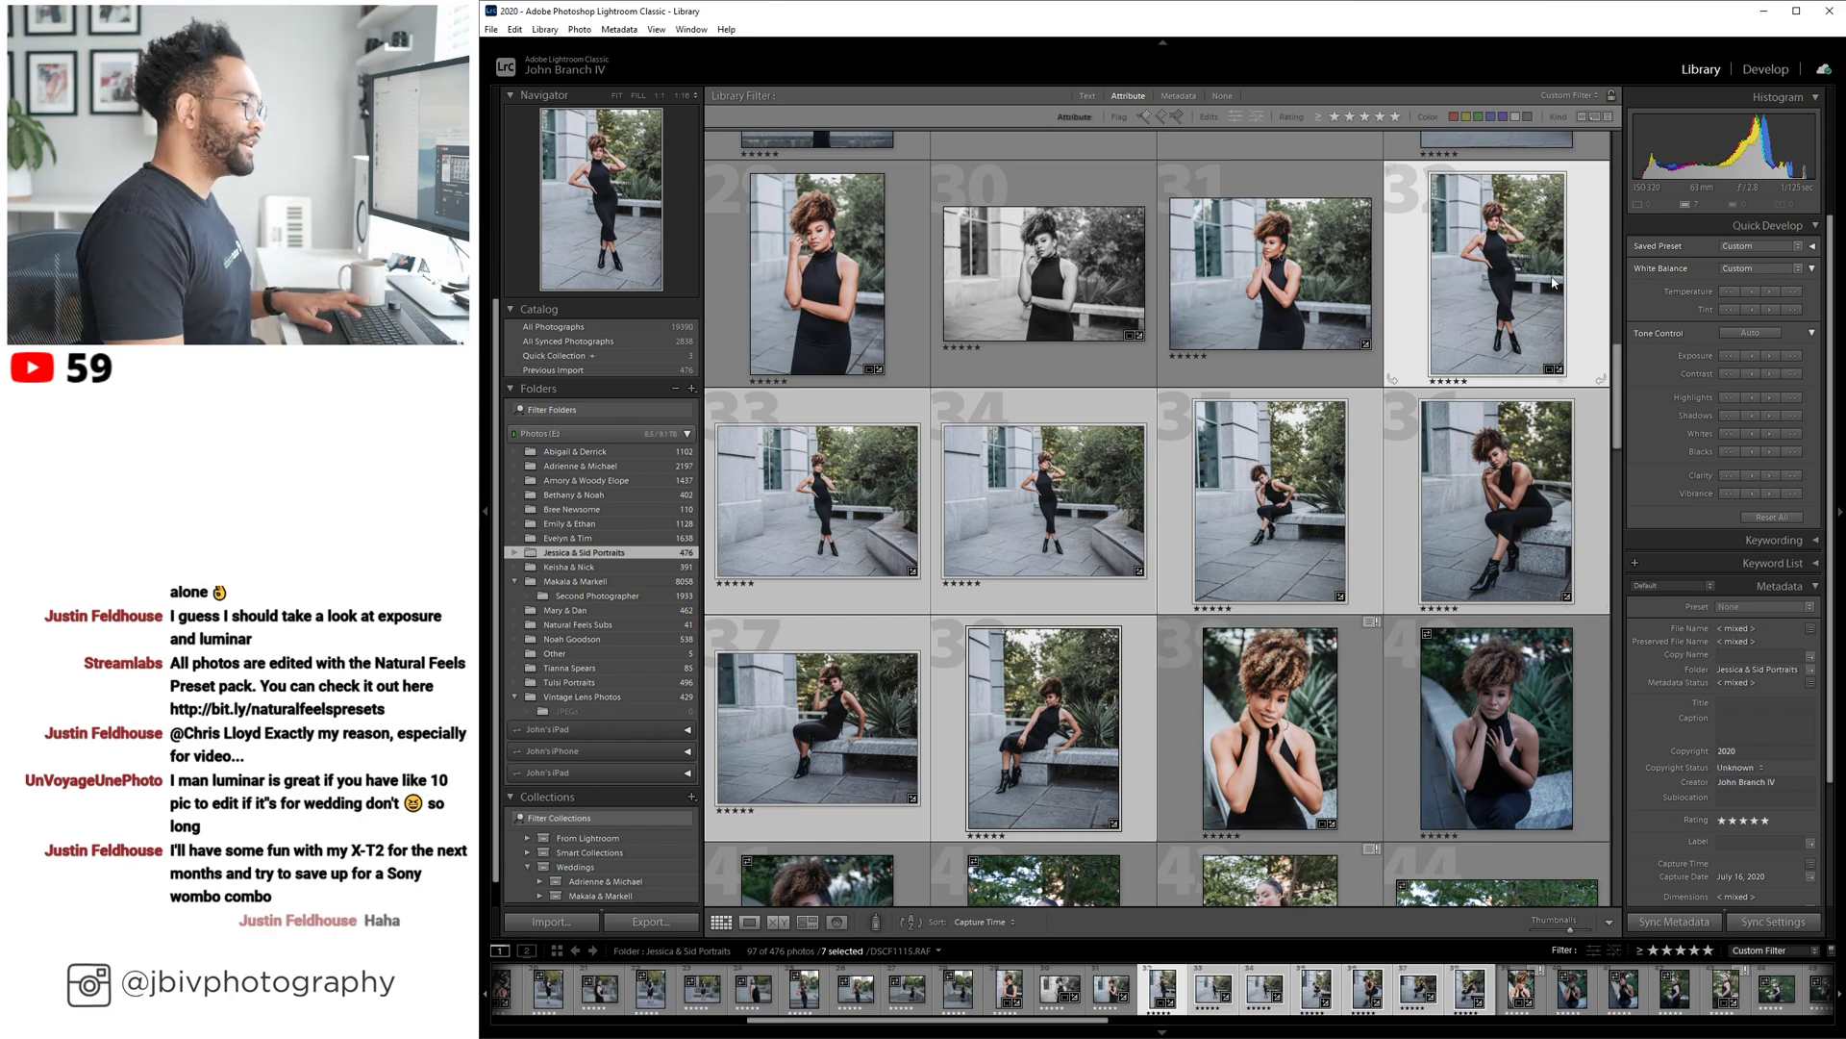
Take DSCF1115 out of the selection and crop DSCF1118 to 2 x 3 / 4 x 6, tighter around the standing woman.
{"action": "left_click", "coordinate": [1473, 265], "text": "ctrl"}
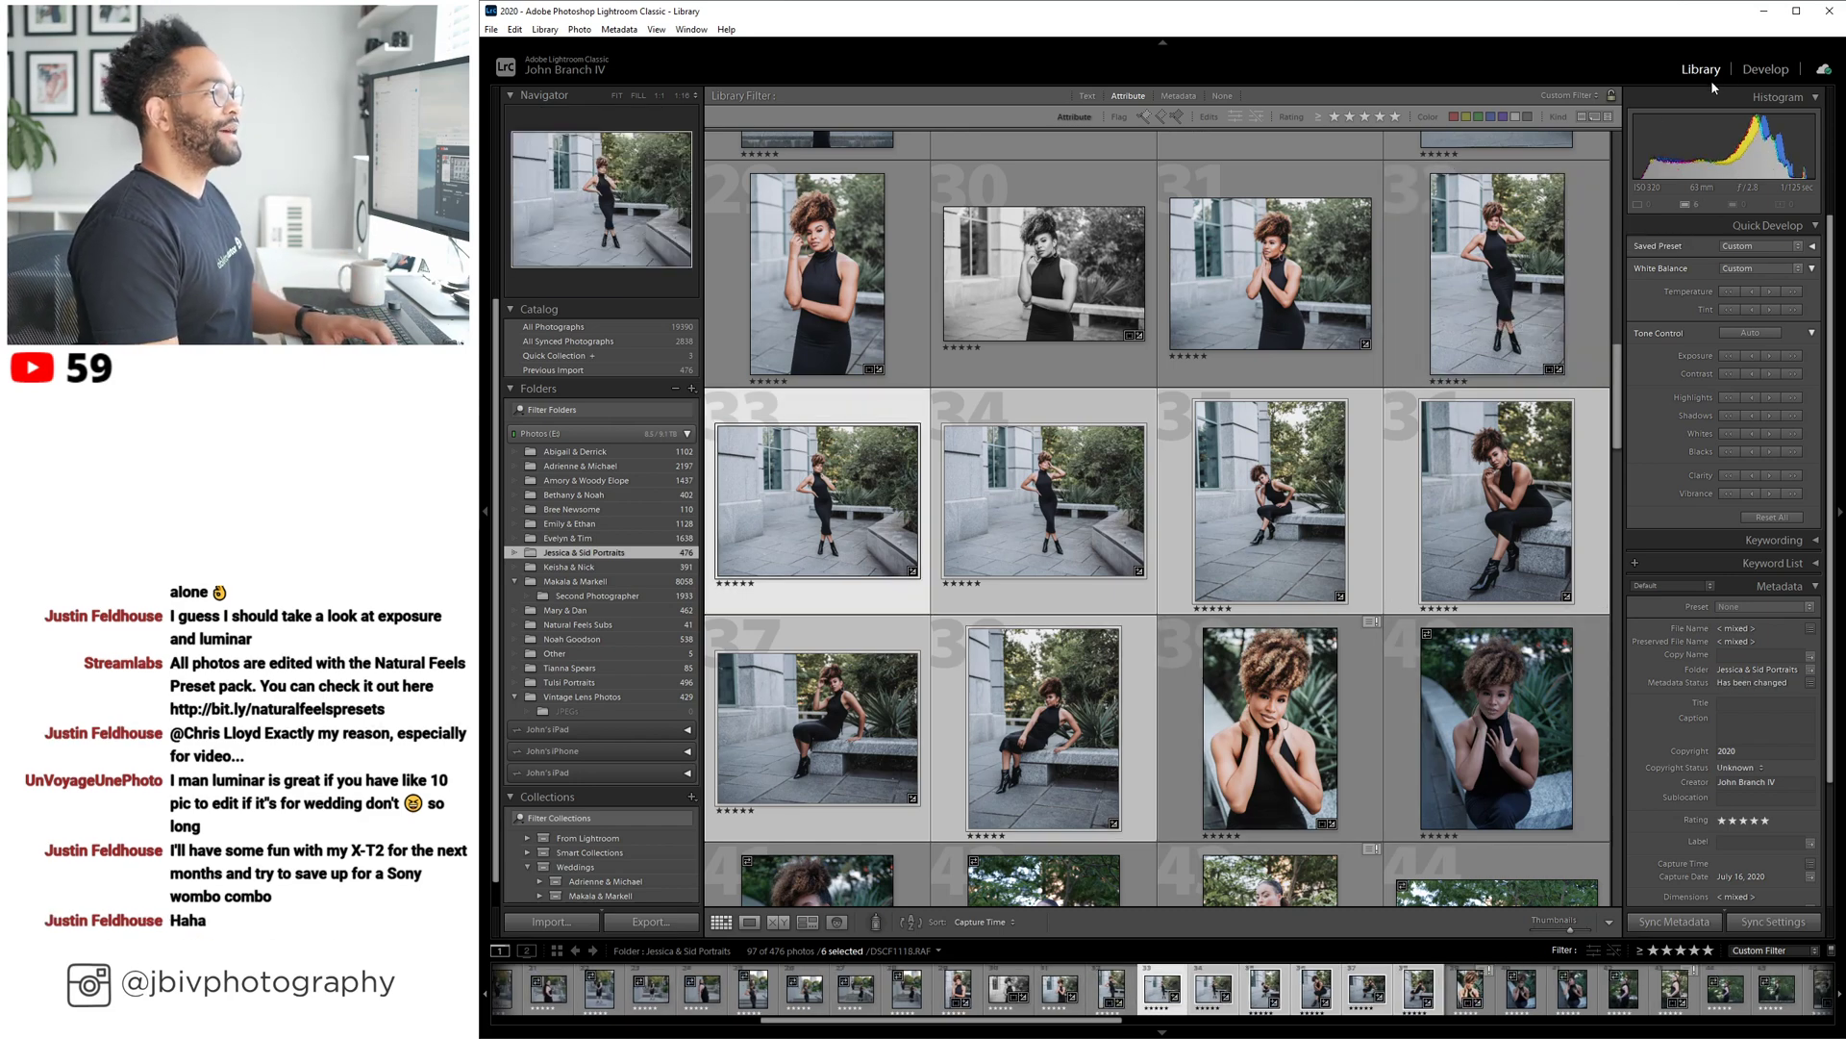
{"action": "left_click", "coordinate": [1763, 70]}
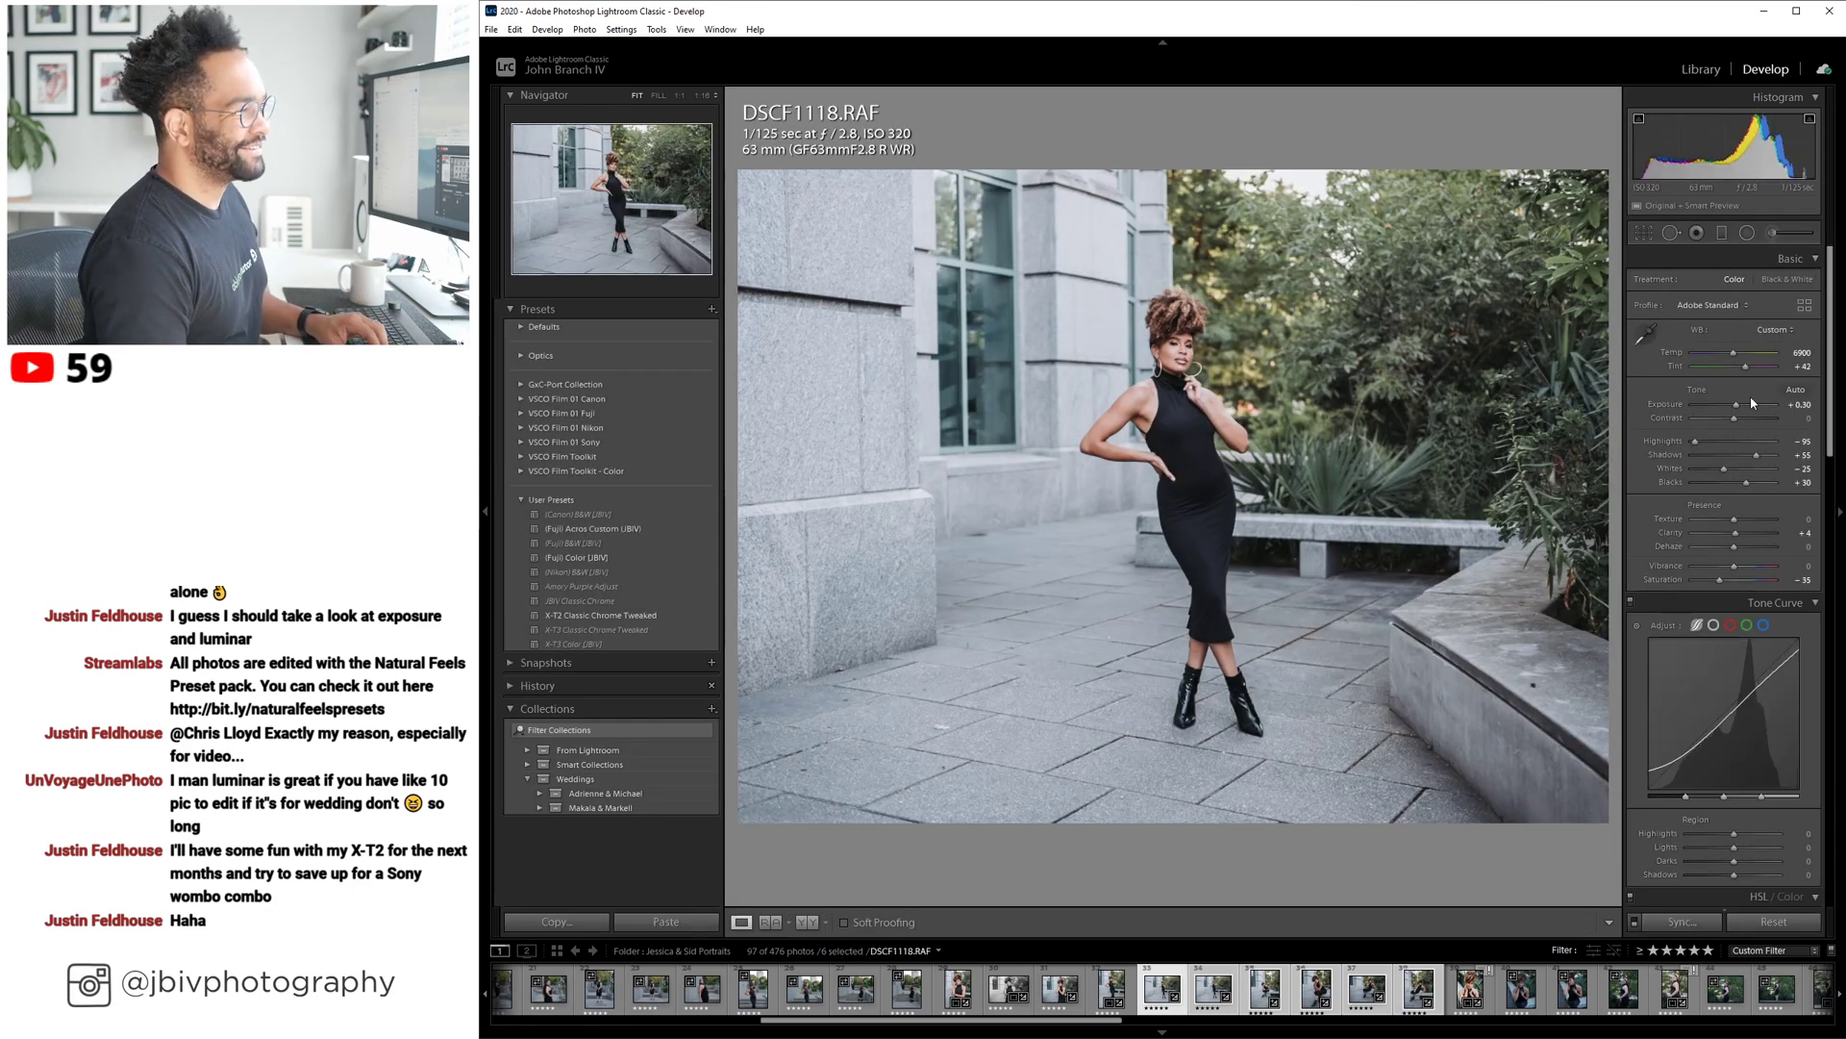
{"action": "left_click", "coordinate": [1638, 237]}
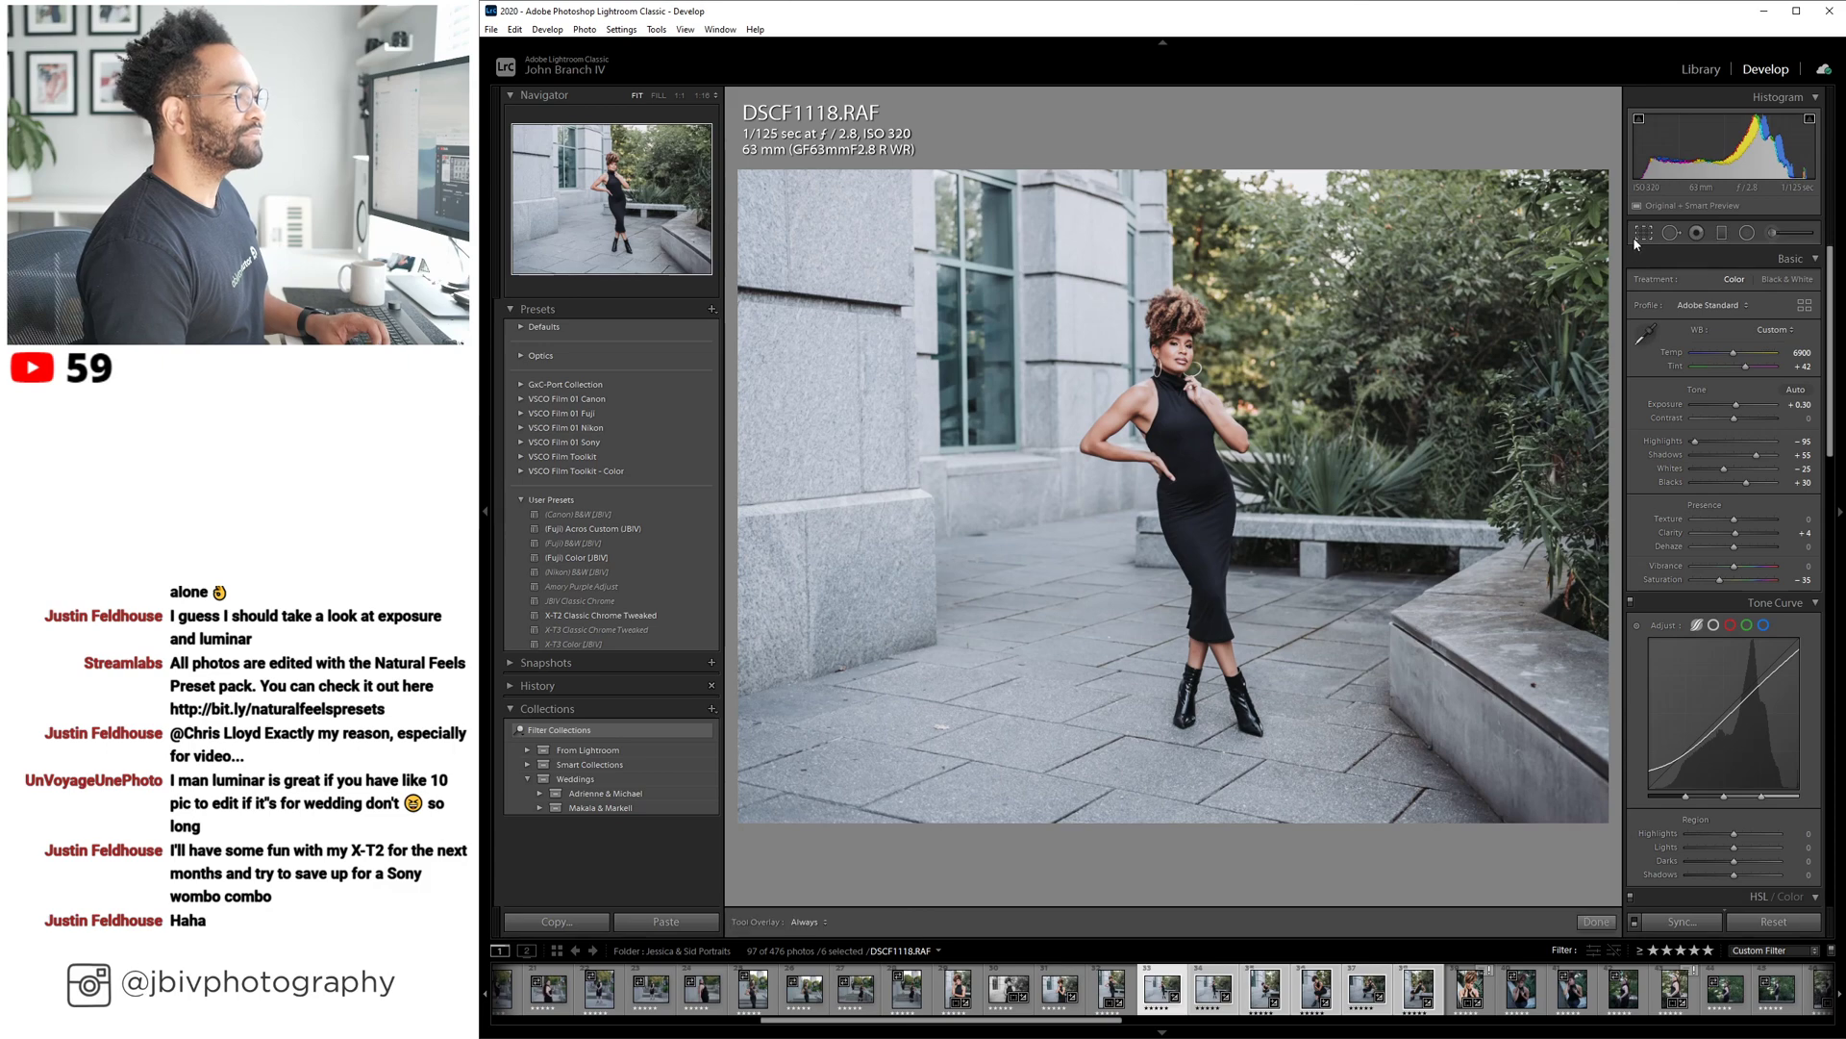
{"action": "left_click", "coordinate": [1769, 282]}
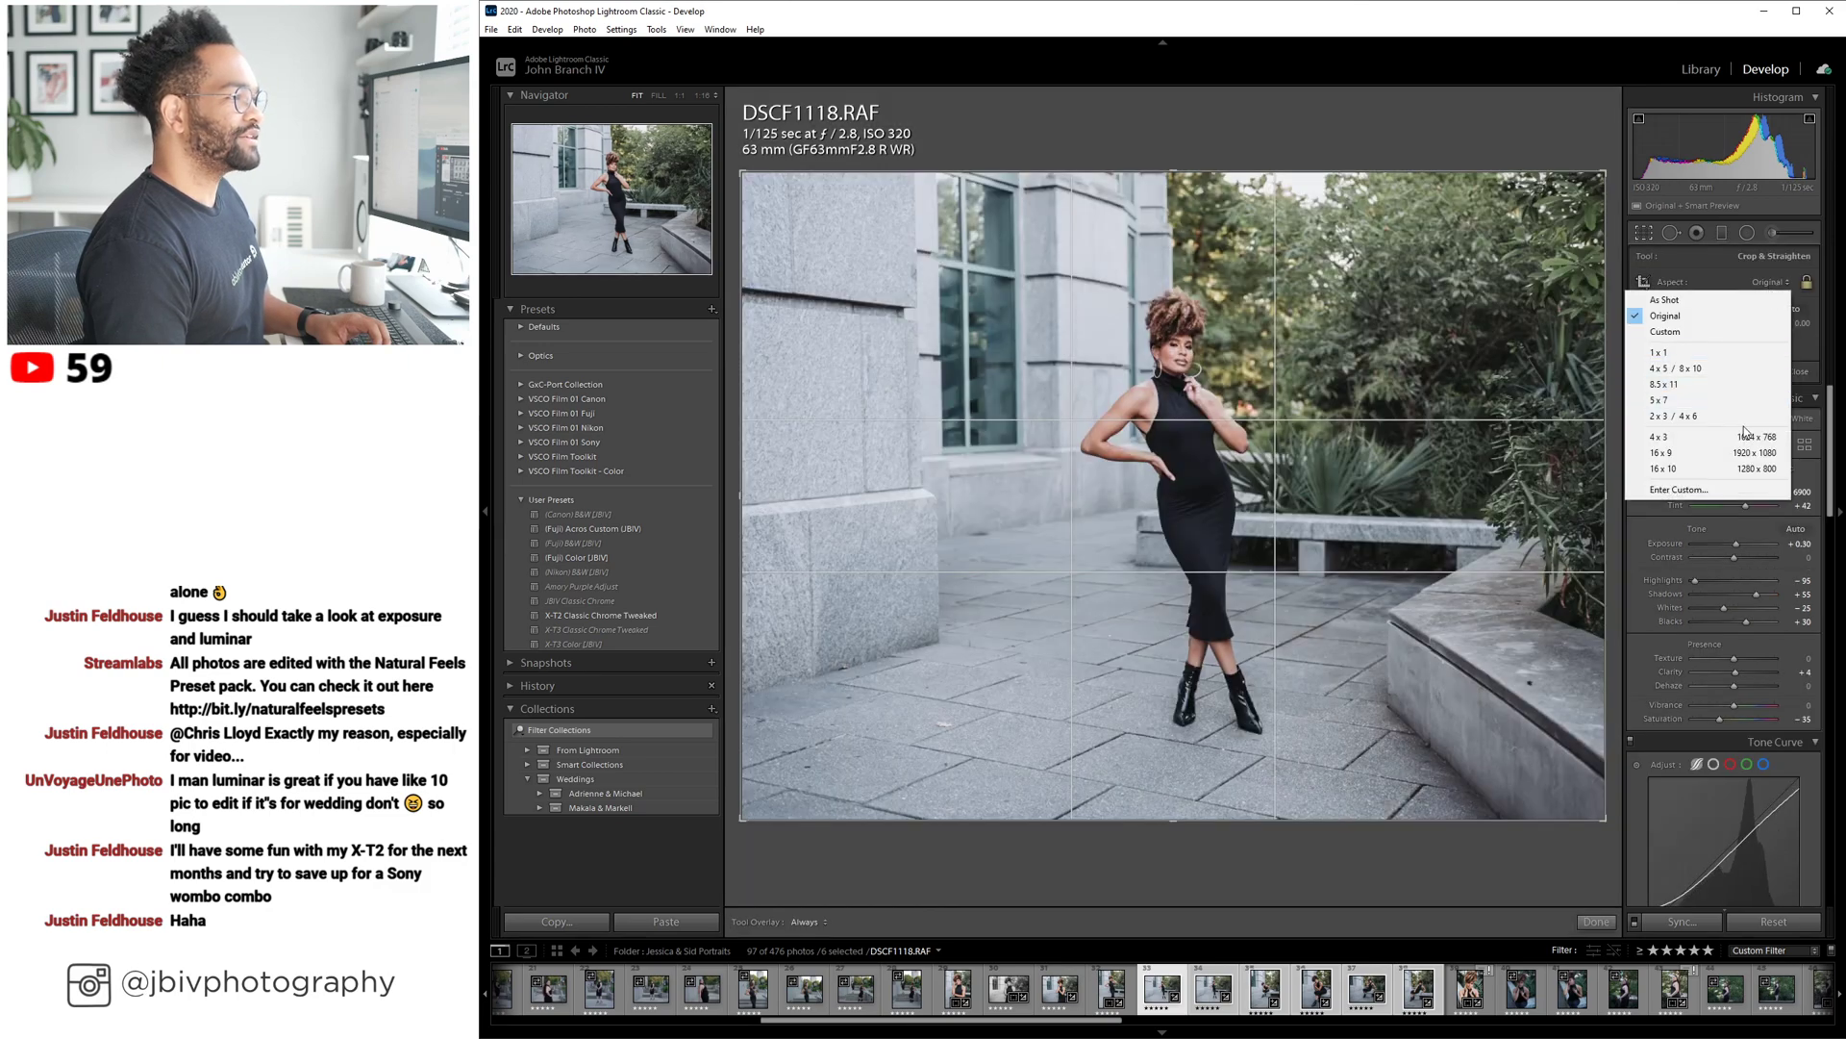
{"action": "left_click", "coordinate": [1744, 416]}
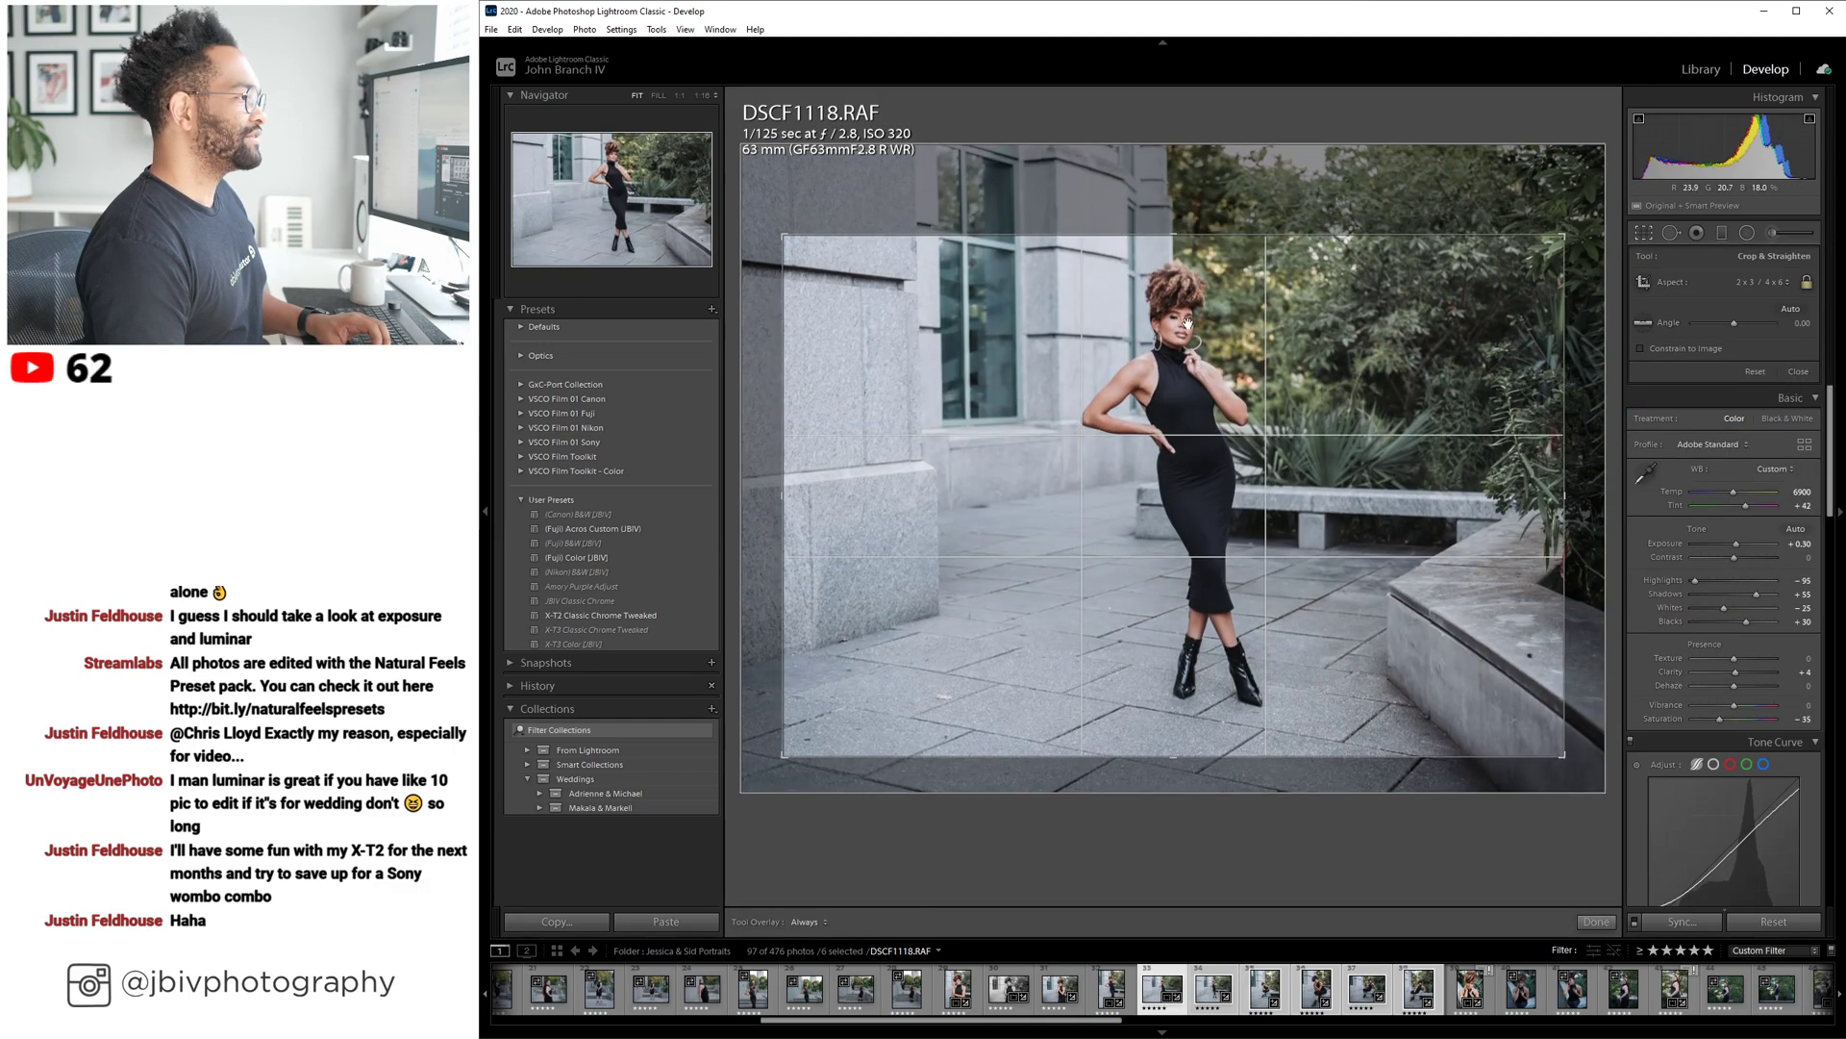
{"action": "left_click_drag", "start_coordinate": [1188, 323], "coordinate": [1189, 358]}
Crop DSCF1120 to 2 x 3 / 4 x 6 with the standing woman framed slightly tighter.
{"action": "key", "text": "Right"}
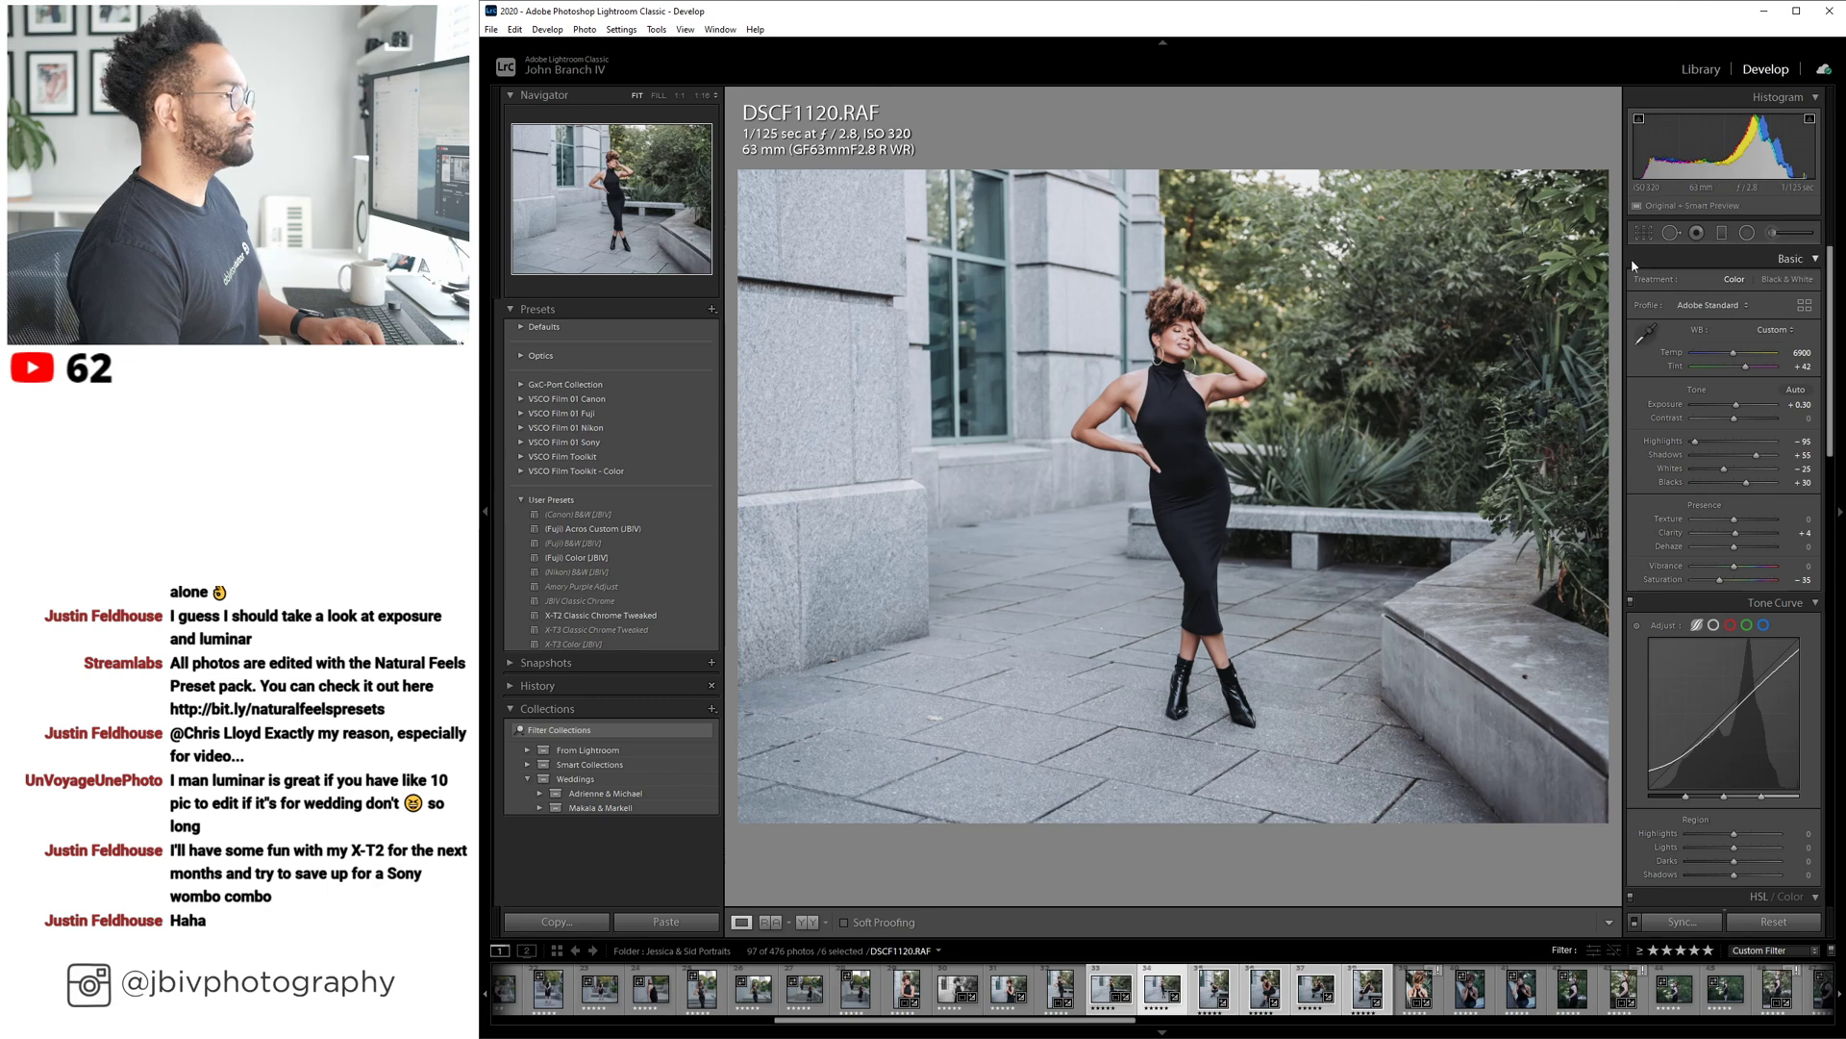
{"action": "key", "text": "r"}
{"action": "left_click", "coordinate": [1770, 282]}
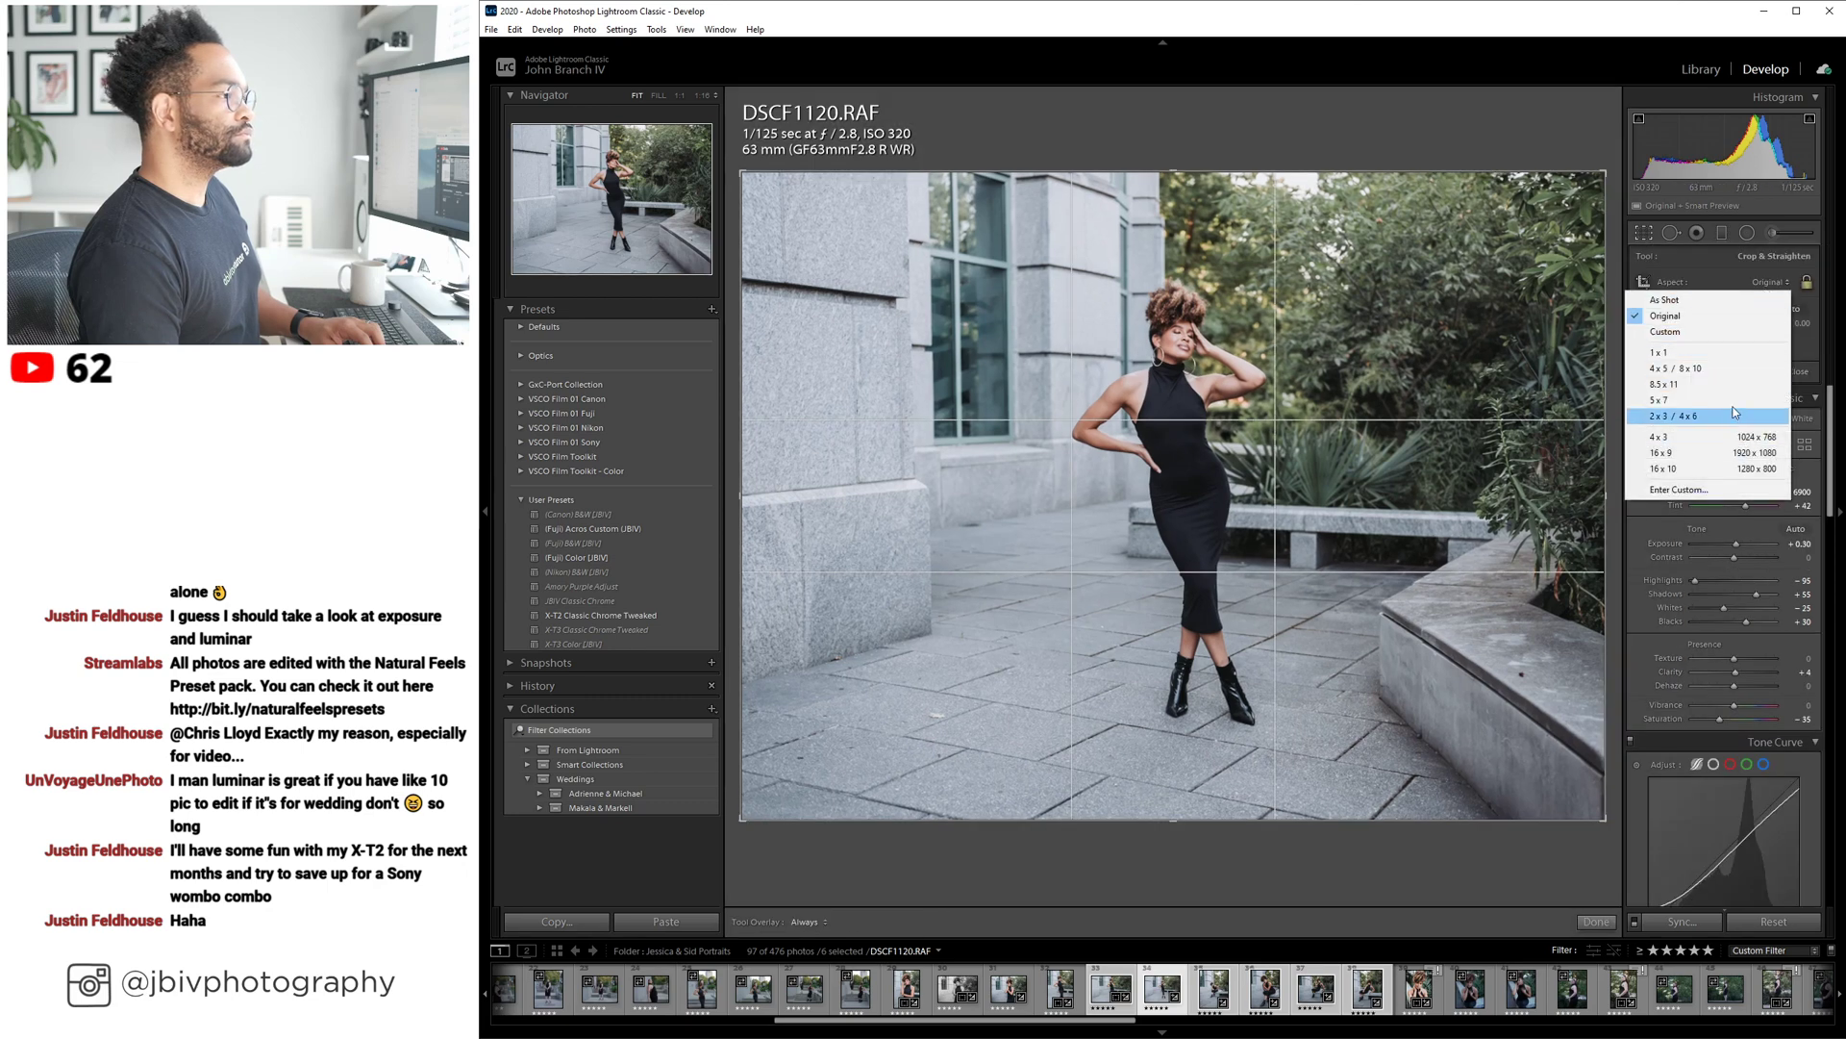
{"action": "left_click", "coordinate": [1752, 416]}
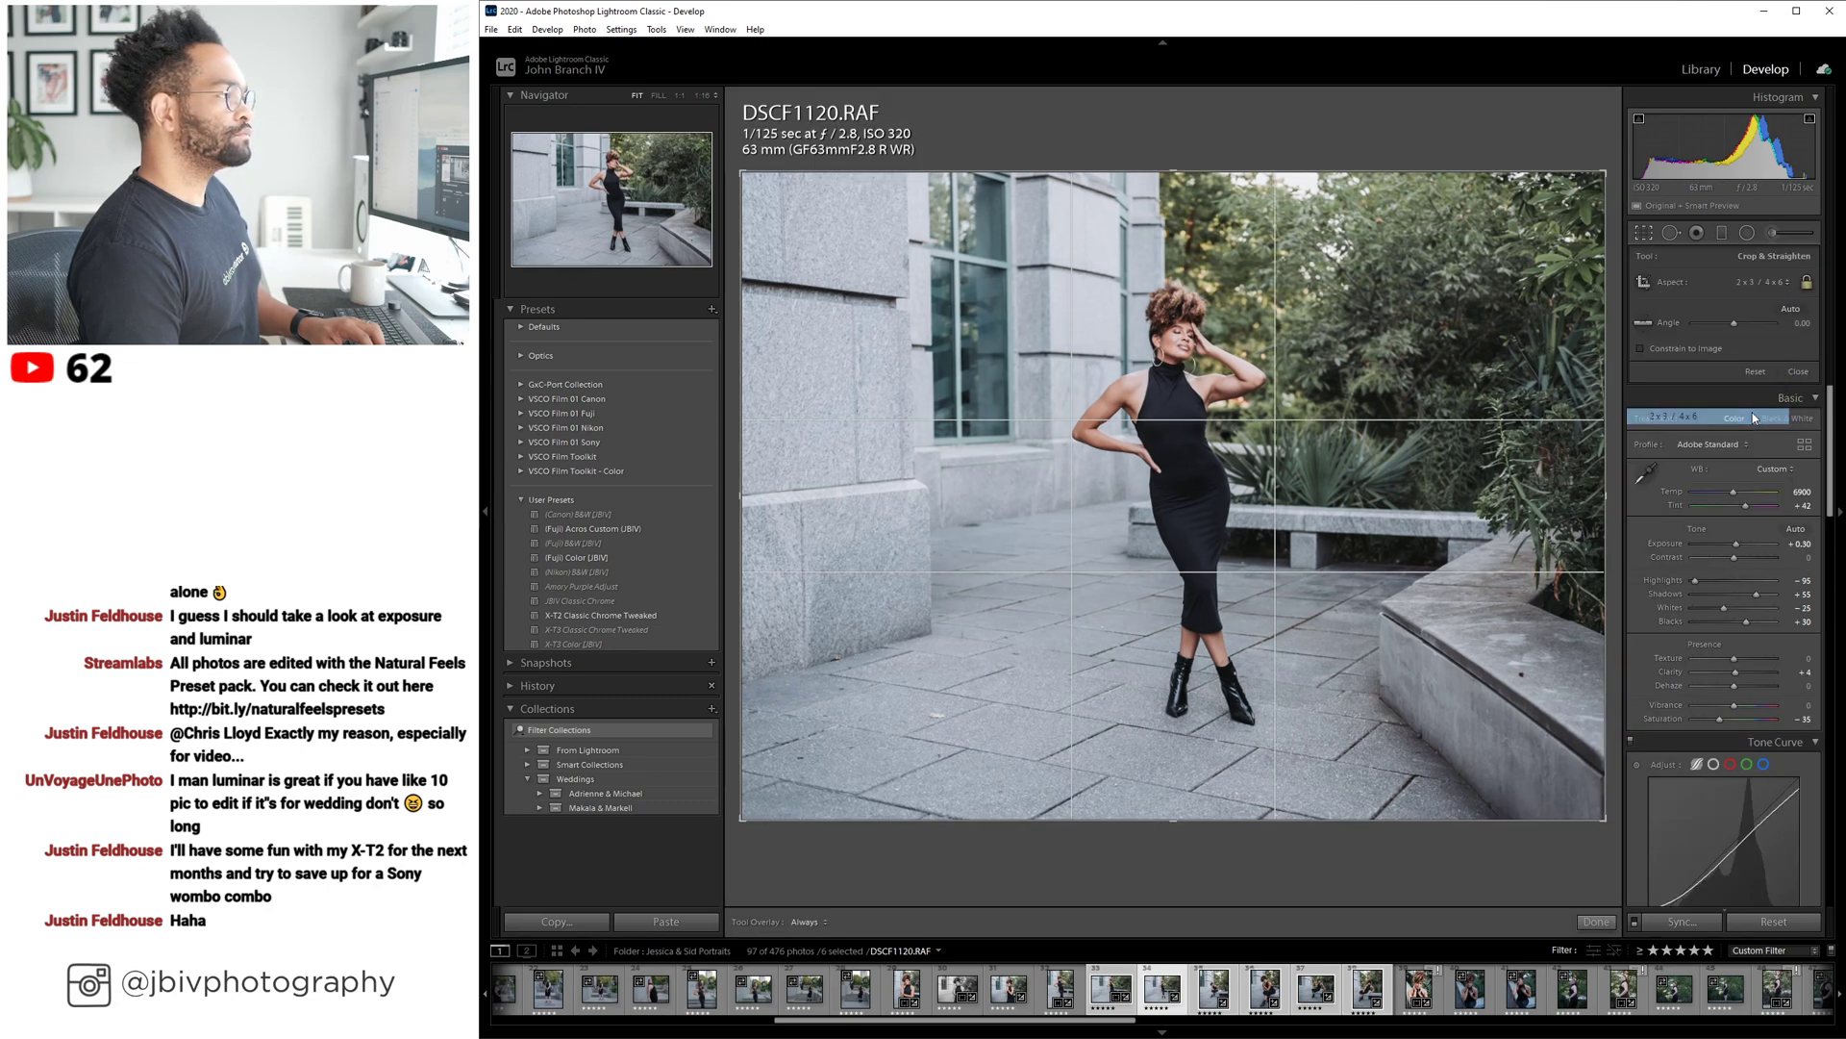
{"action": "left_click_drag", "start_coordinate": [1174, 207], "coordinate": [1175, 230]}
{"action": "left_click_drag", "start_coordinate": [1226, 329], "coordinate": [1228, 340]}
{"action": "key", "text": "Return"}
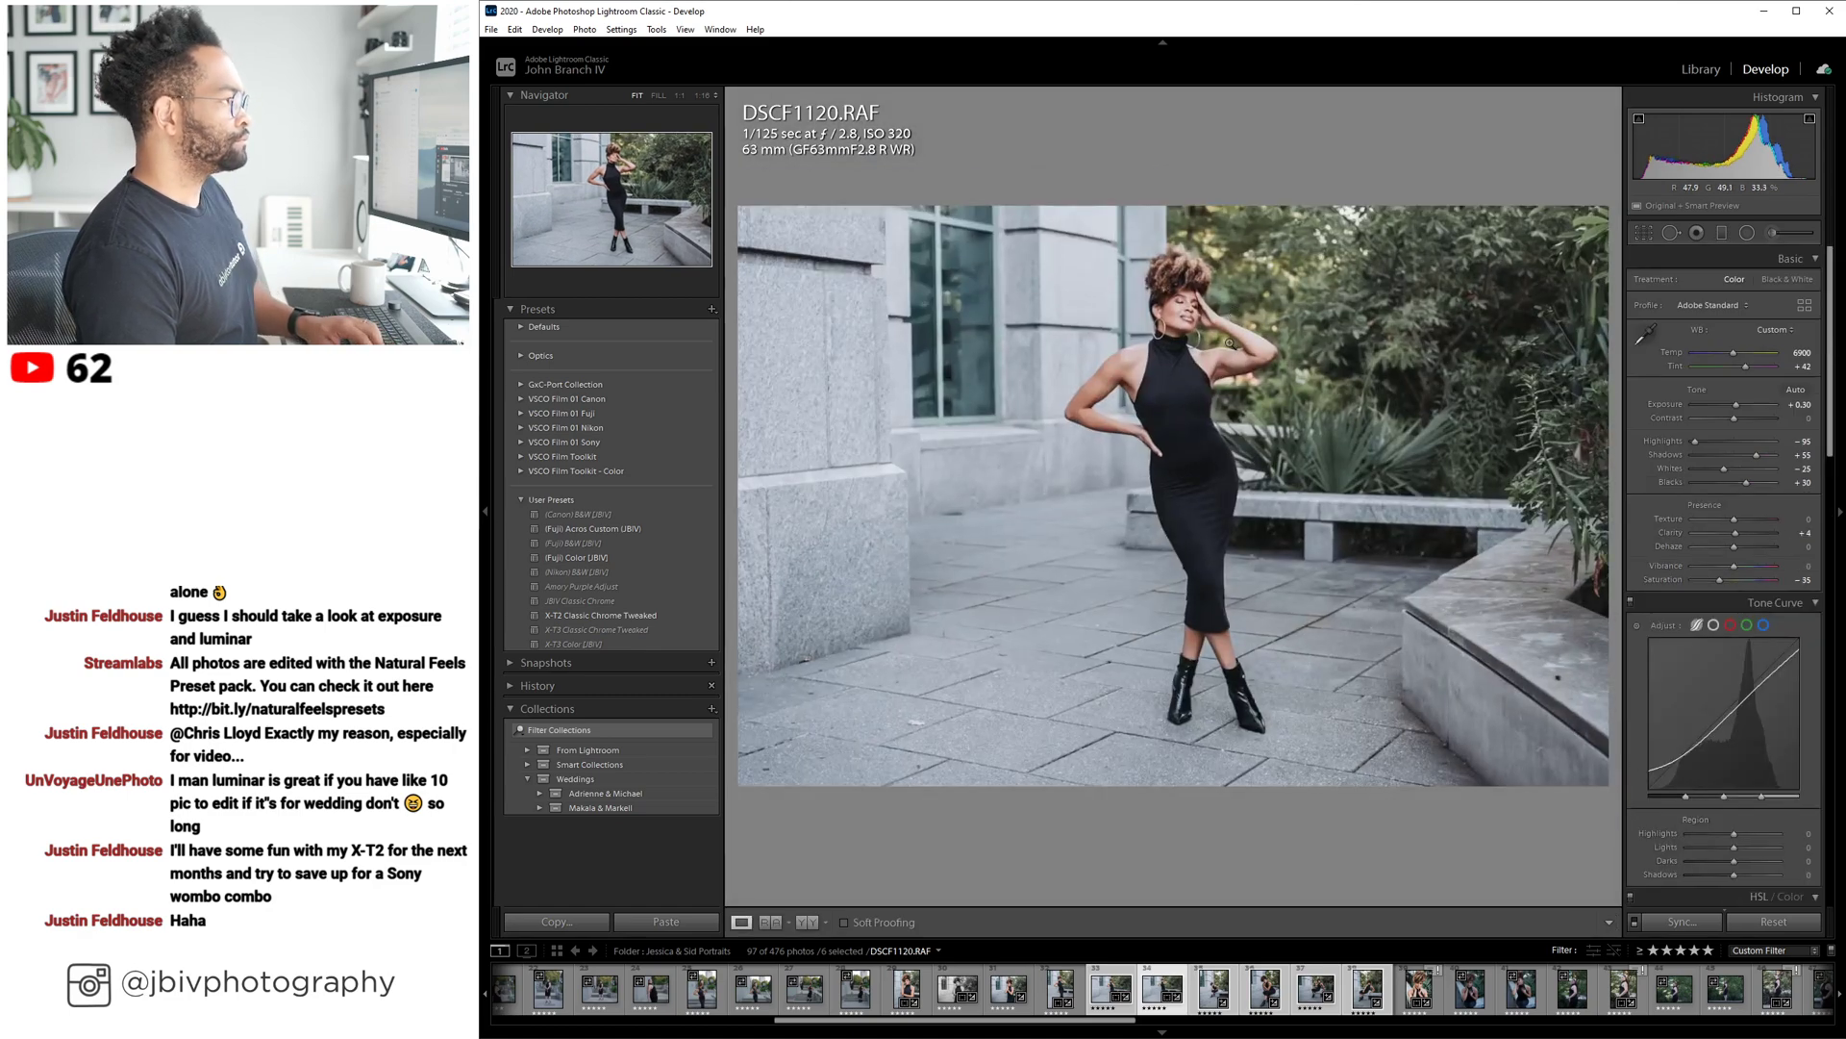
Apply the (Fuji) Acros Custom (JBIV) preset to DSCF1122 and set its crop ratio to 2 x 3 / 4 x 6.
{"action": "key", "text": "Right"}
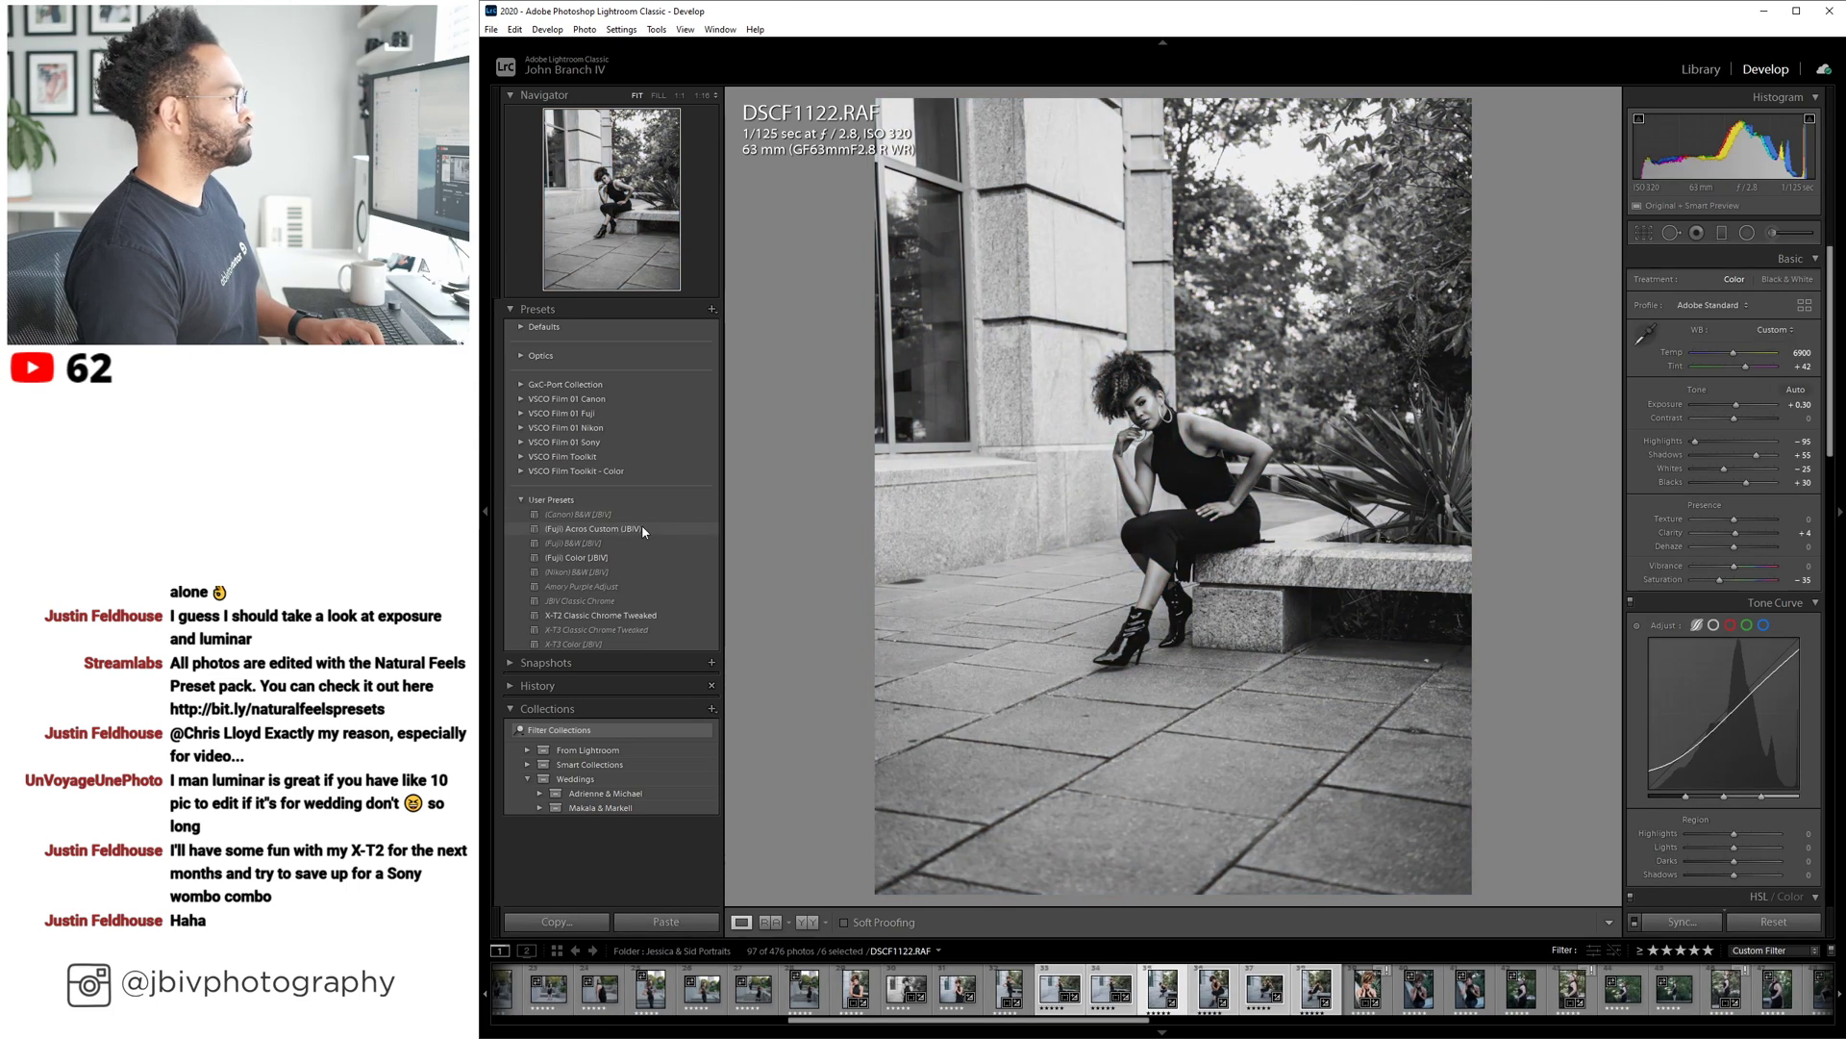
{"action": "left_click", "coordinate": [643, 528]}
{"action": "key", "text": "r"}
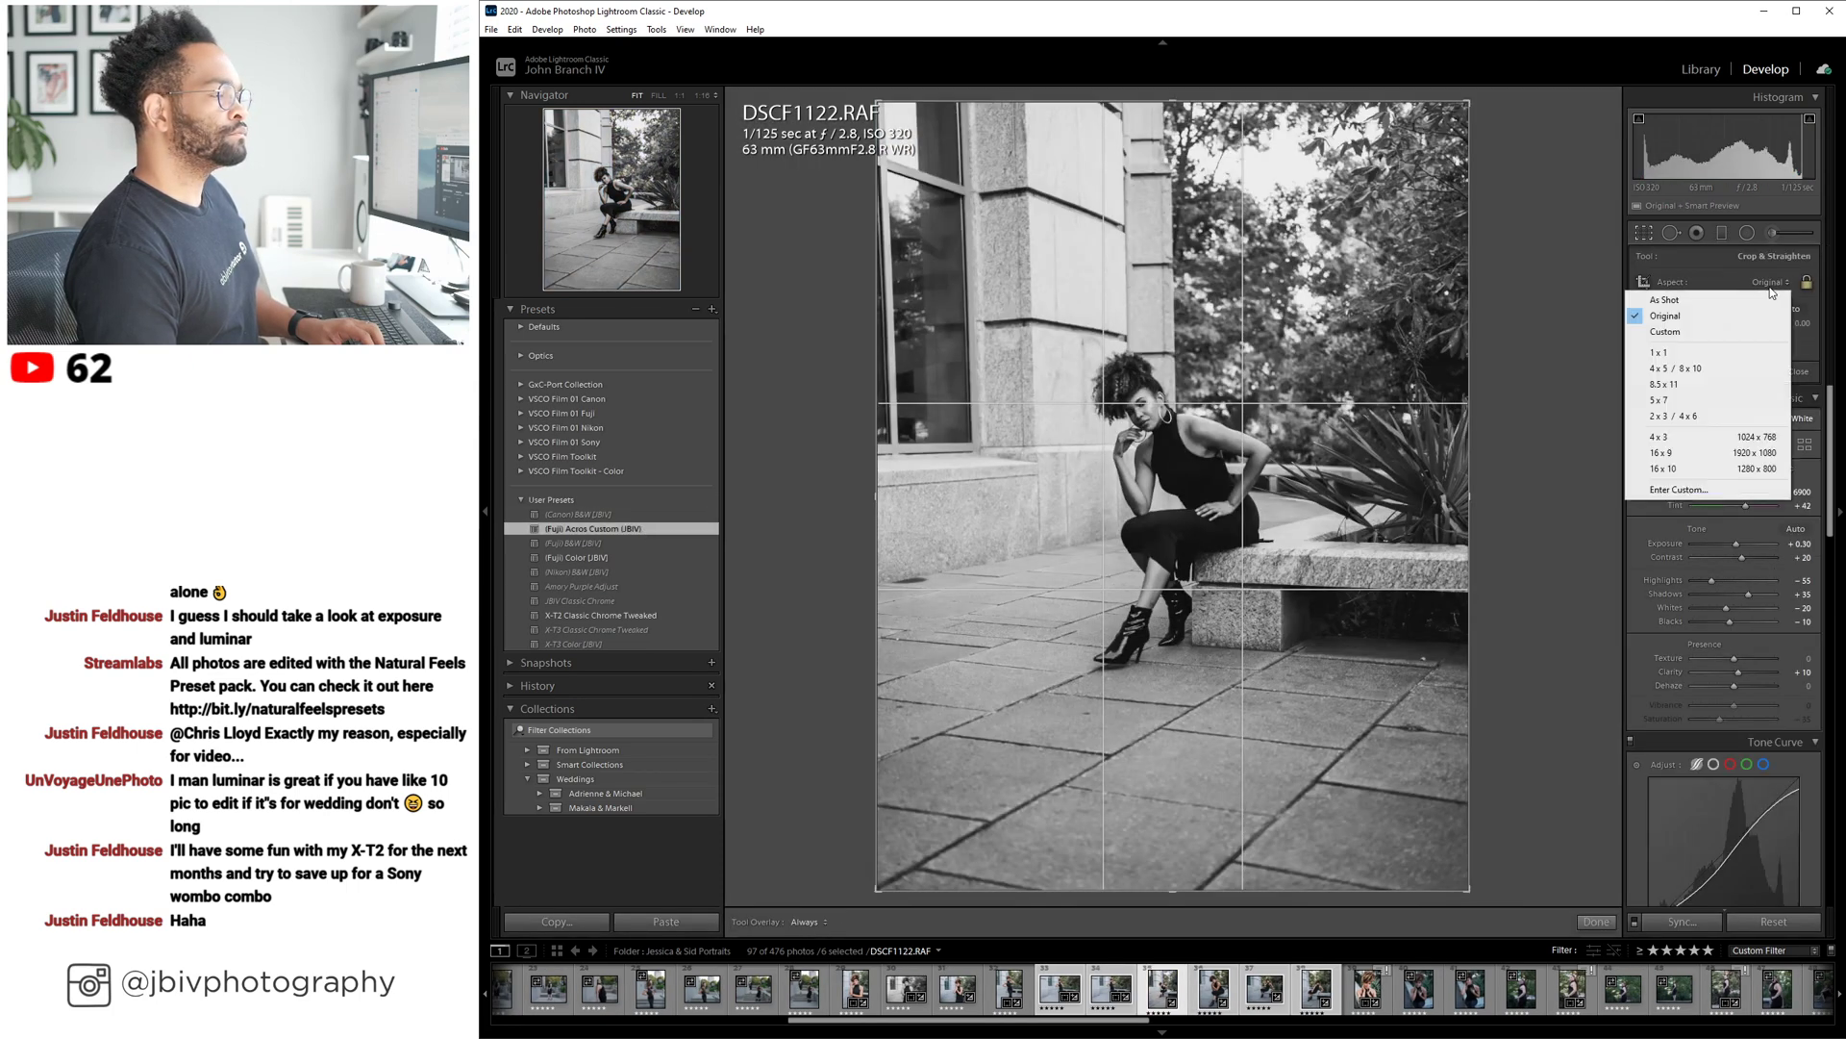
{"action": "left_click", "coordinate": [1731, 280]}
{"action": "left_click", "coordinate": [1720, 418]}
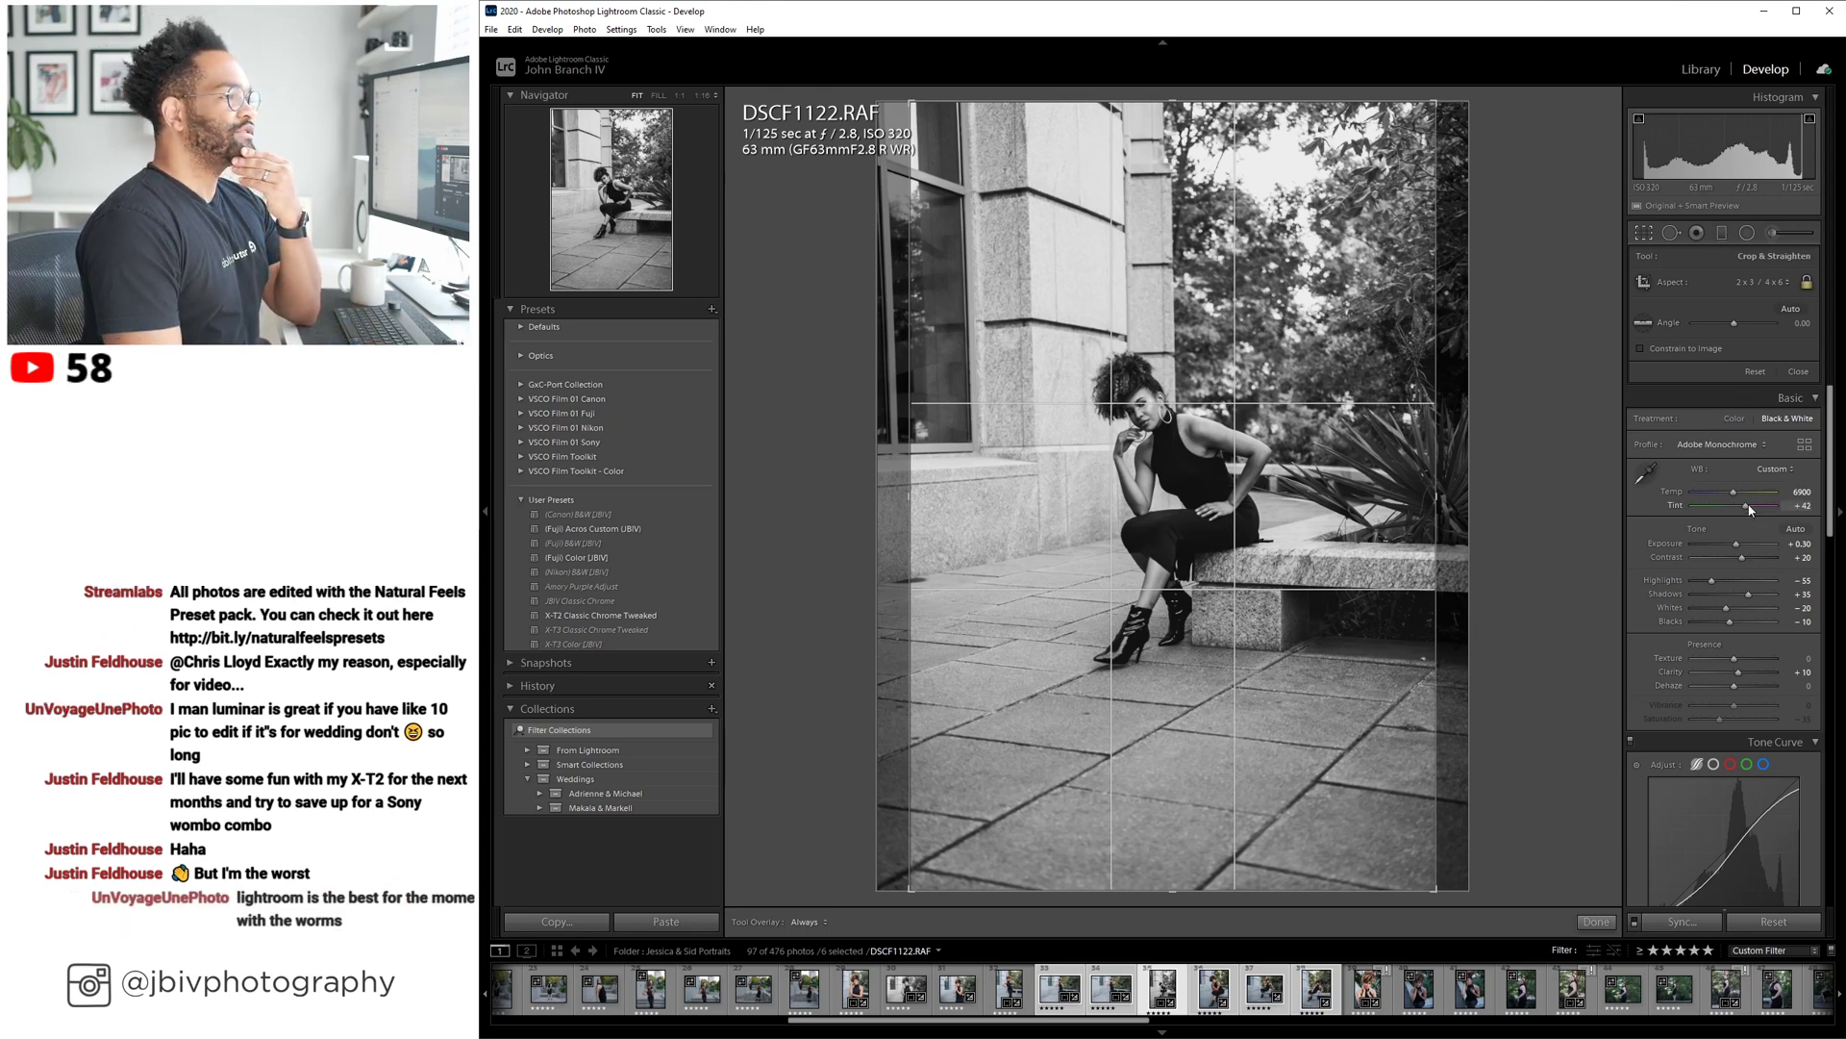
Tighten the crop of DSCF1122 closely around the seated woman, from above her hair to just below her boots.
{"action": "left_click_drag", "start_coordinate": [1191, 103], "coordinate": [1190, 258]}
{"action": "left_click_drag", "start_coordinate": [1204, 365], "coordinate": [1221, 520]}
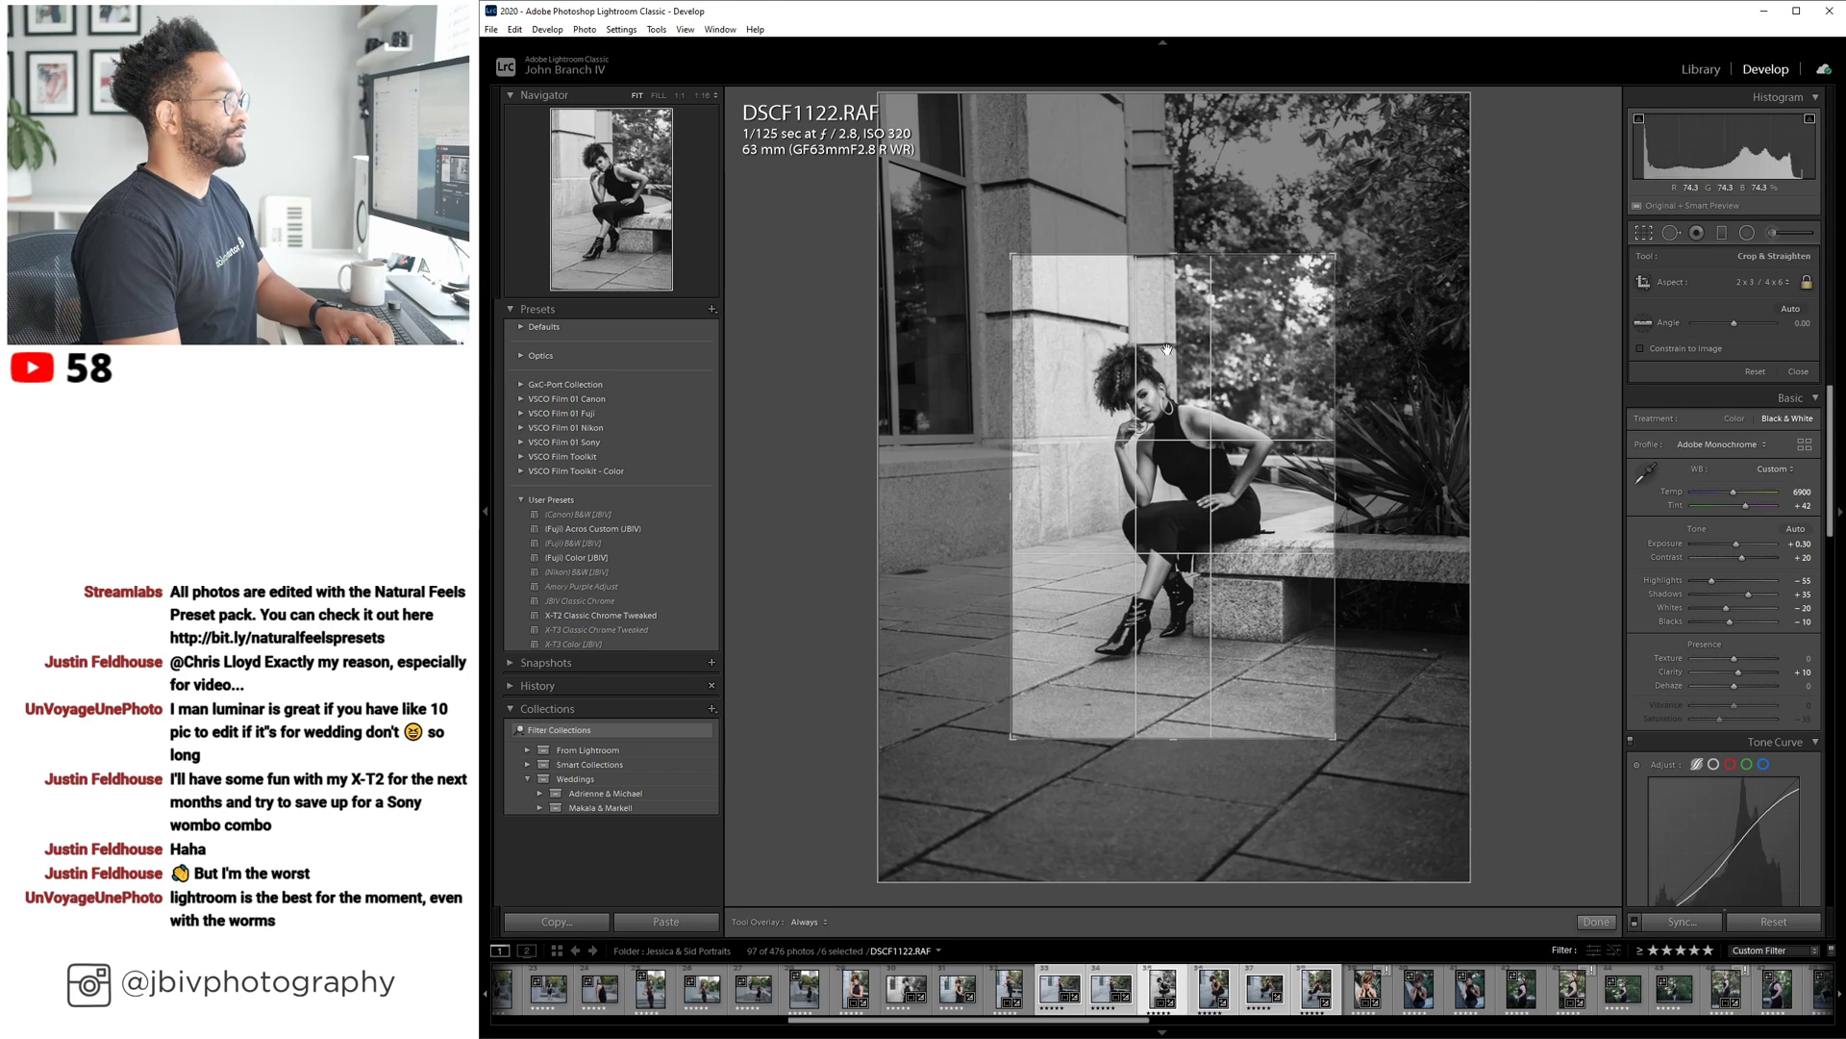
{"action": "left_click_drag", "start_coordinate": [1175, 255], "coordinate": [1190, 300]}
{"action": "left_click_drag", "start_coordinate": [1191, 417], "coordinate": [1201, 473]}
{"action": "key", "text": "Return"}
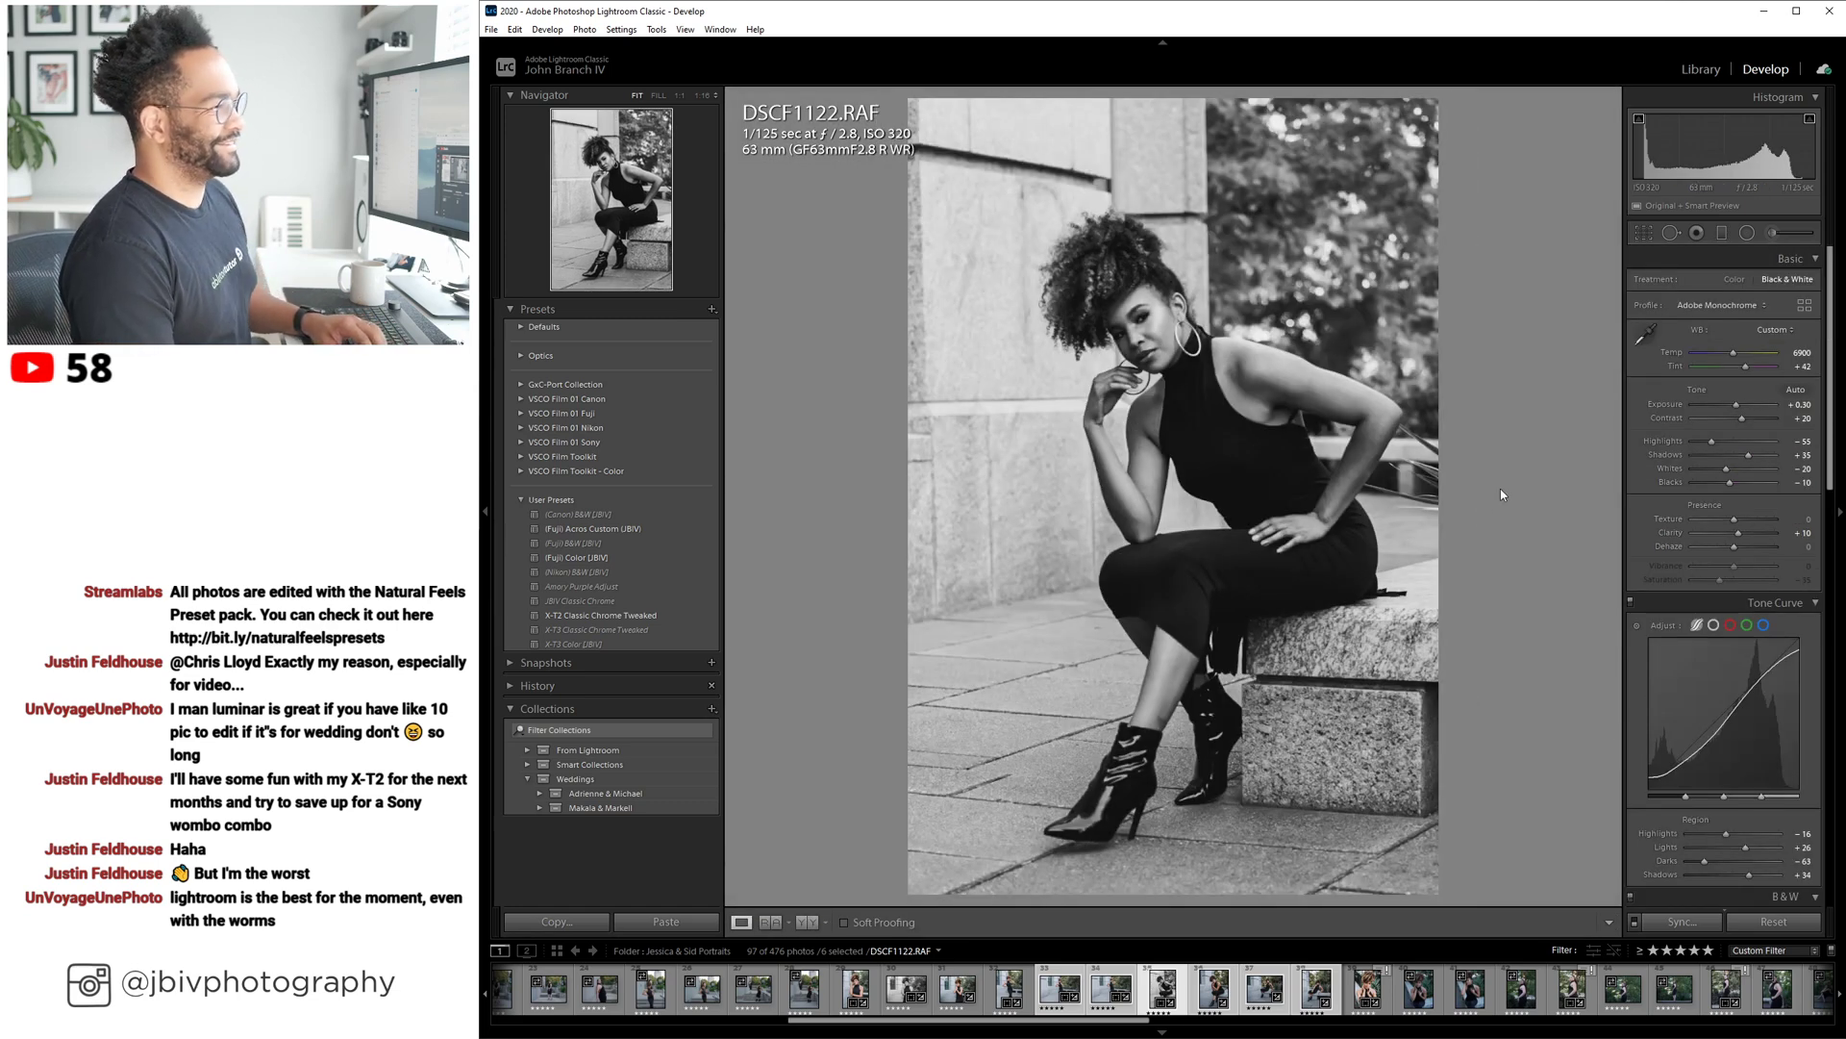
Set the exposure of DSCF1122 to +0.70 and its highlights to -75, and select only that photo in the library.
{"action": "left_click_drag", "start_coordinate": [1717, 443], "coordinate": [1752, 410]}
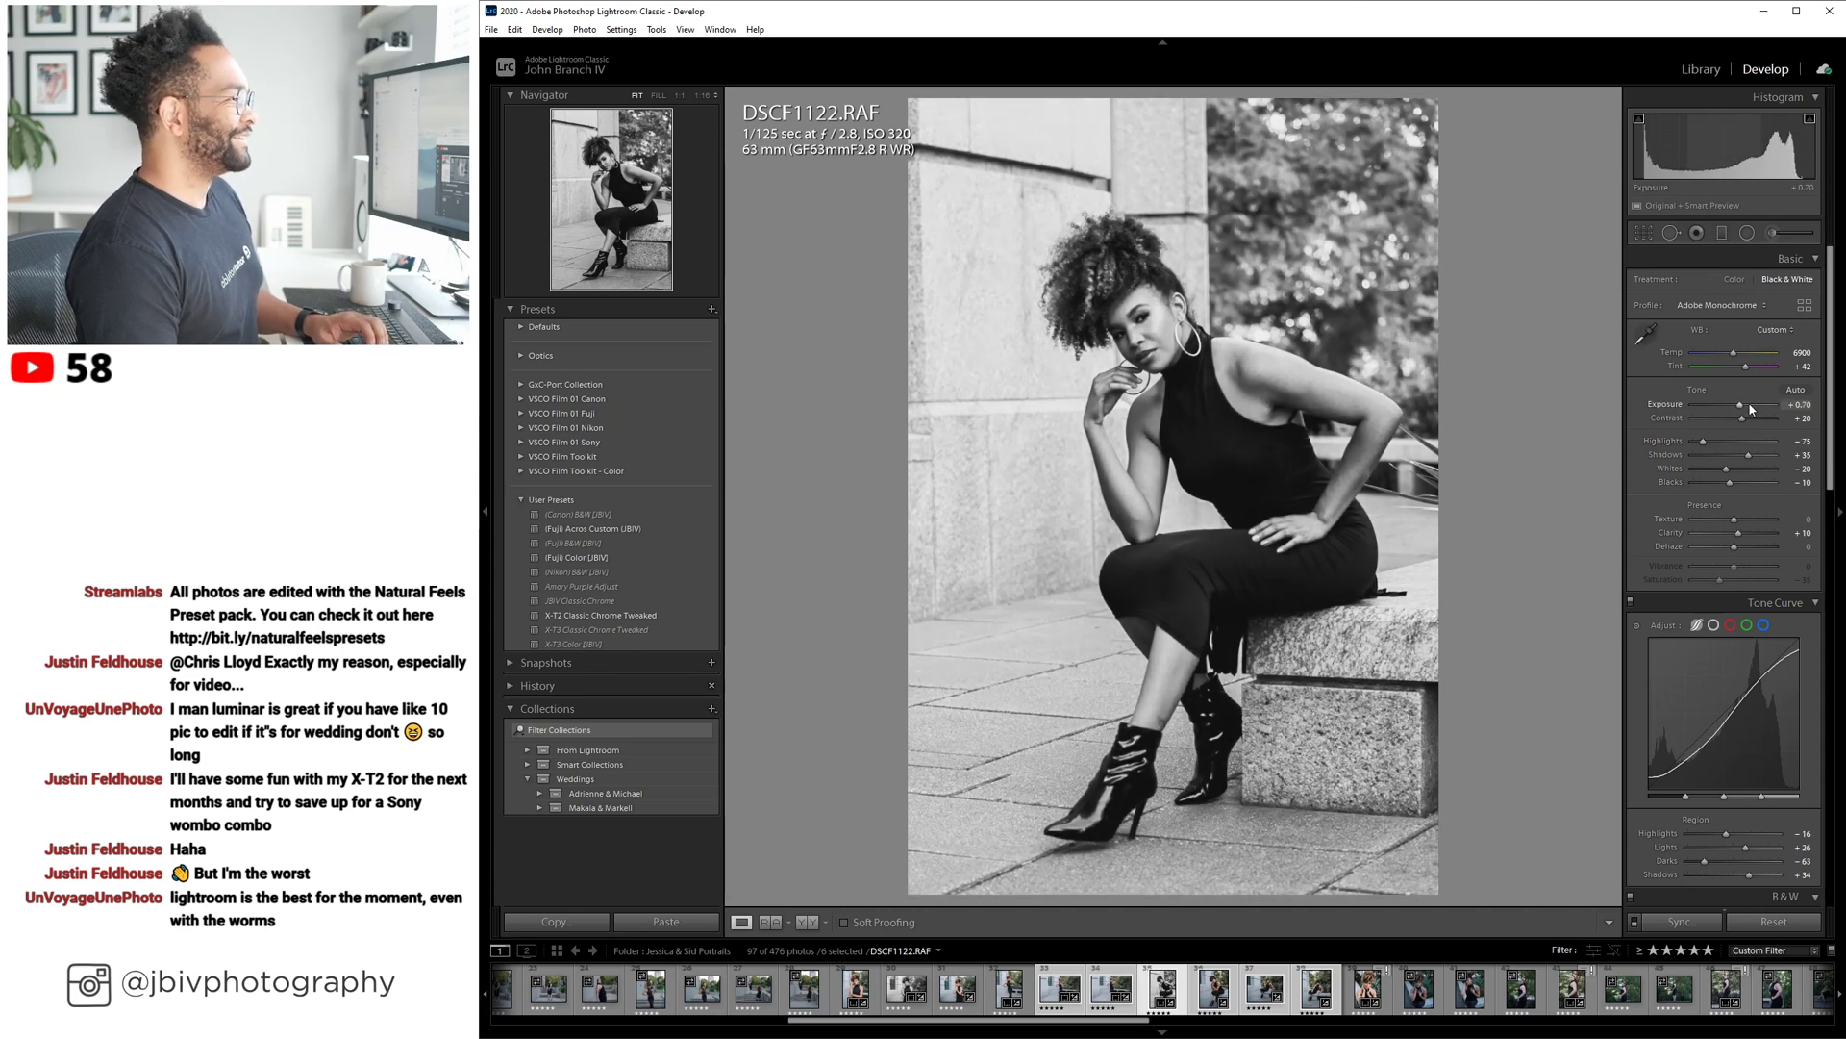
{"action": "scroll", "coordinate": [1745, 461], "scroll_direction": "down", "scroll_amount": 10}
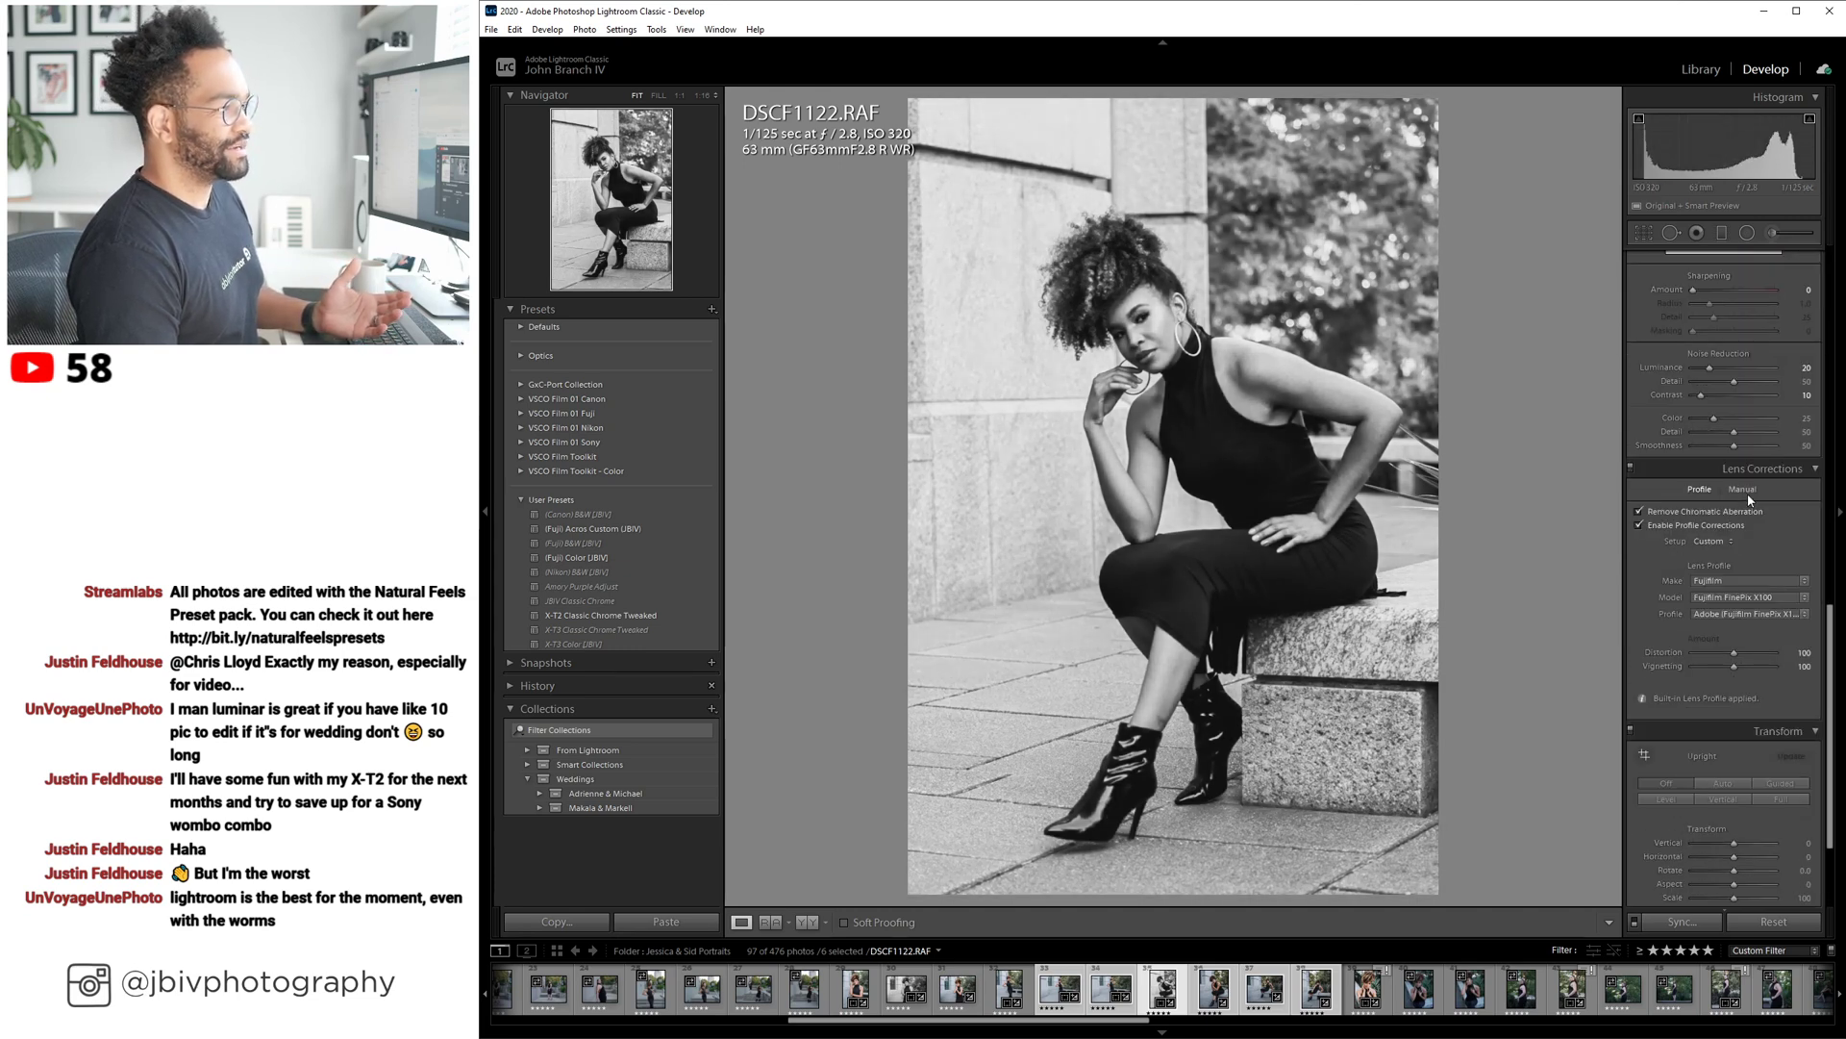
{"action": "left_click", "coordinate": [1696, 71]}
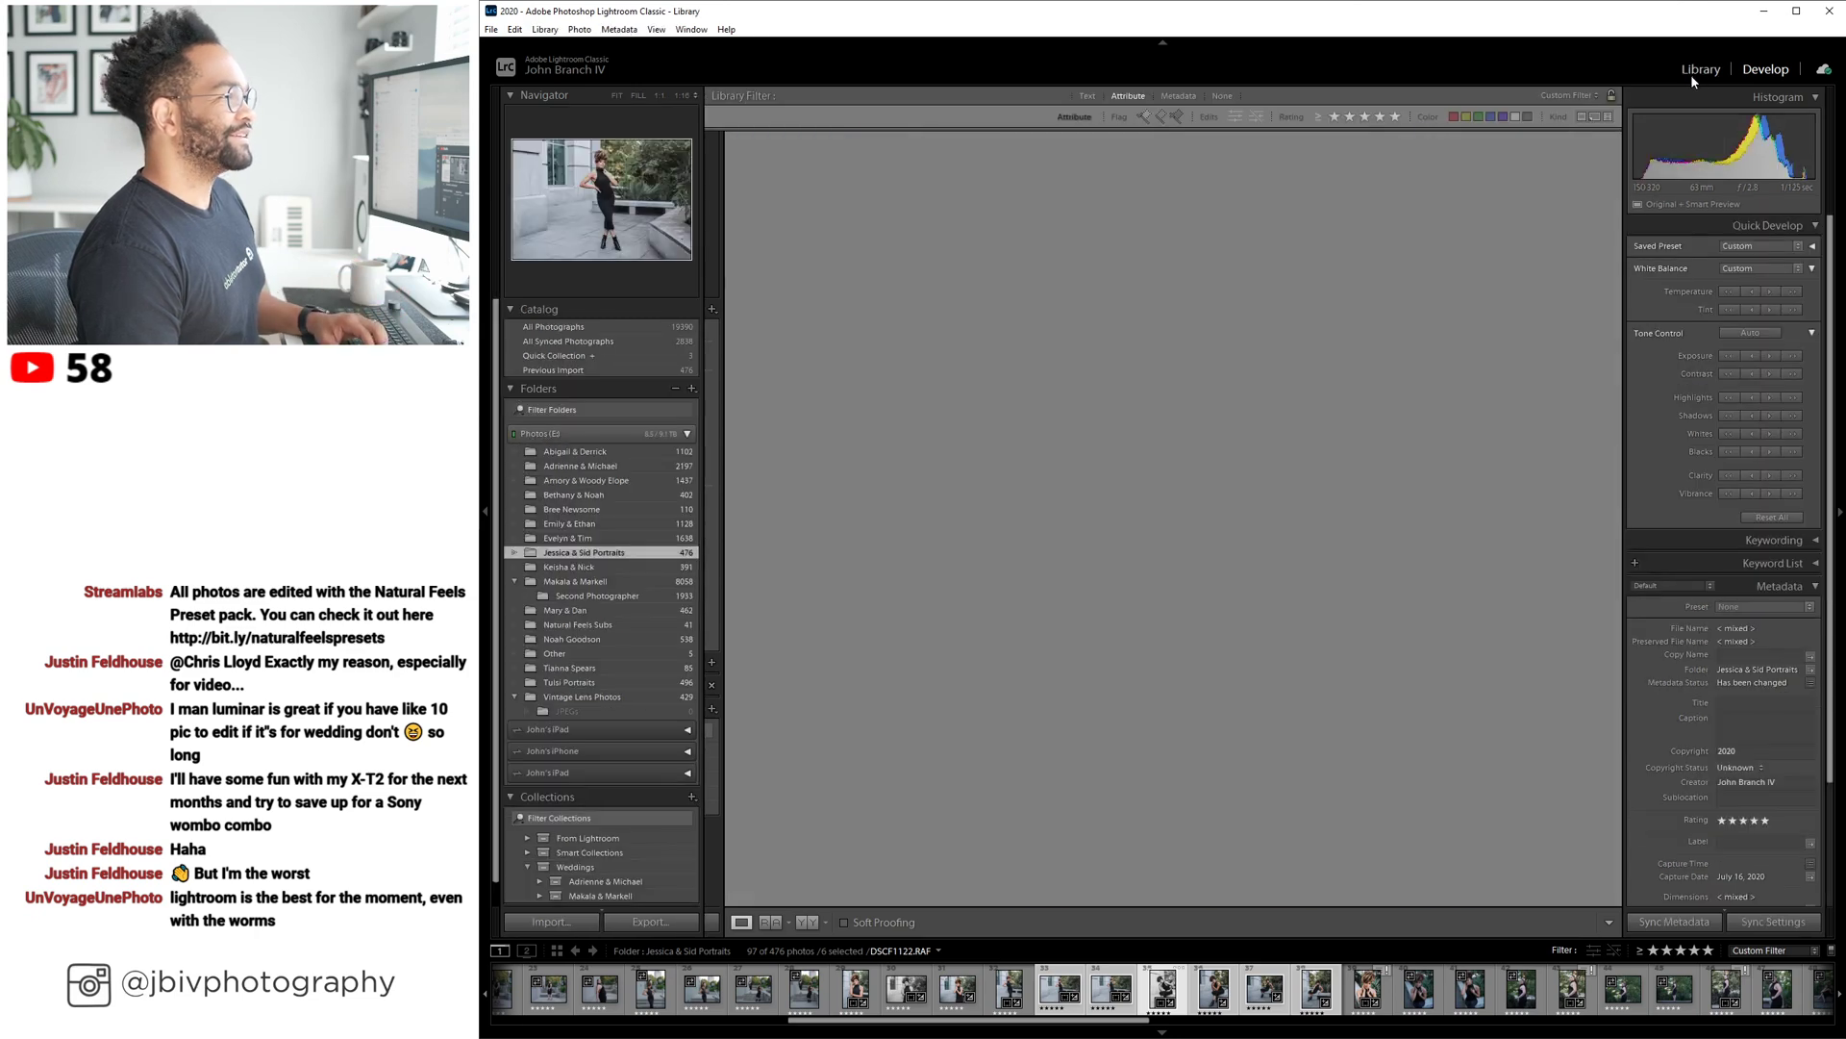
{"action": "left_click", "coordinate": [1350, 758]}
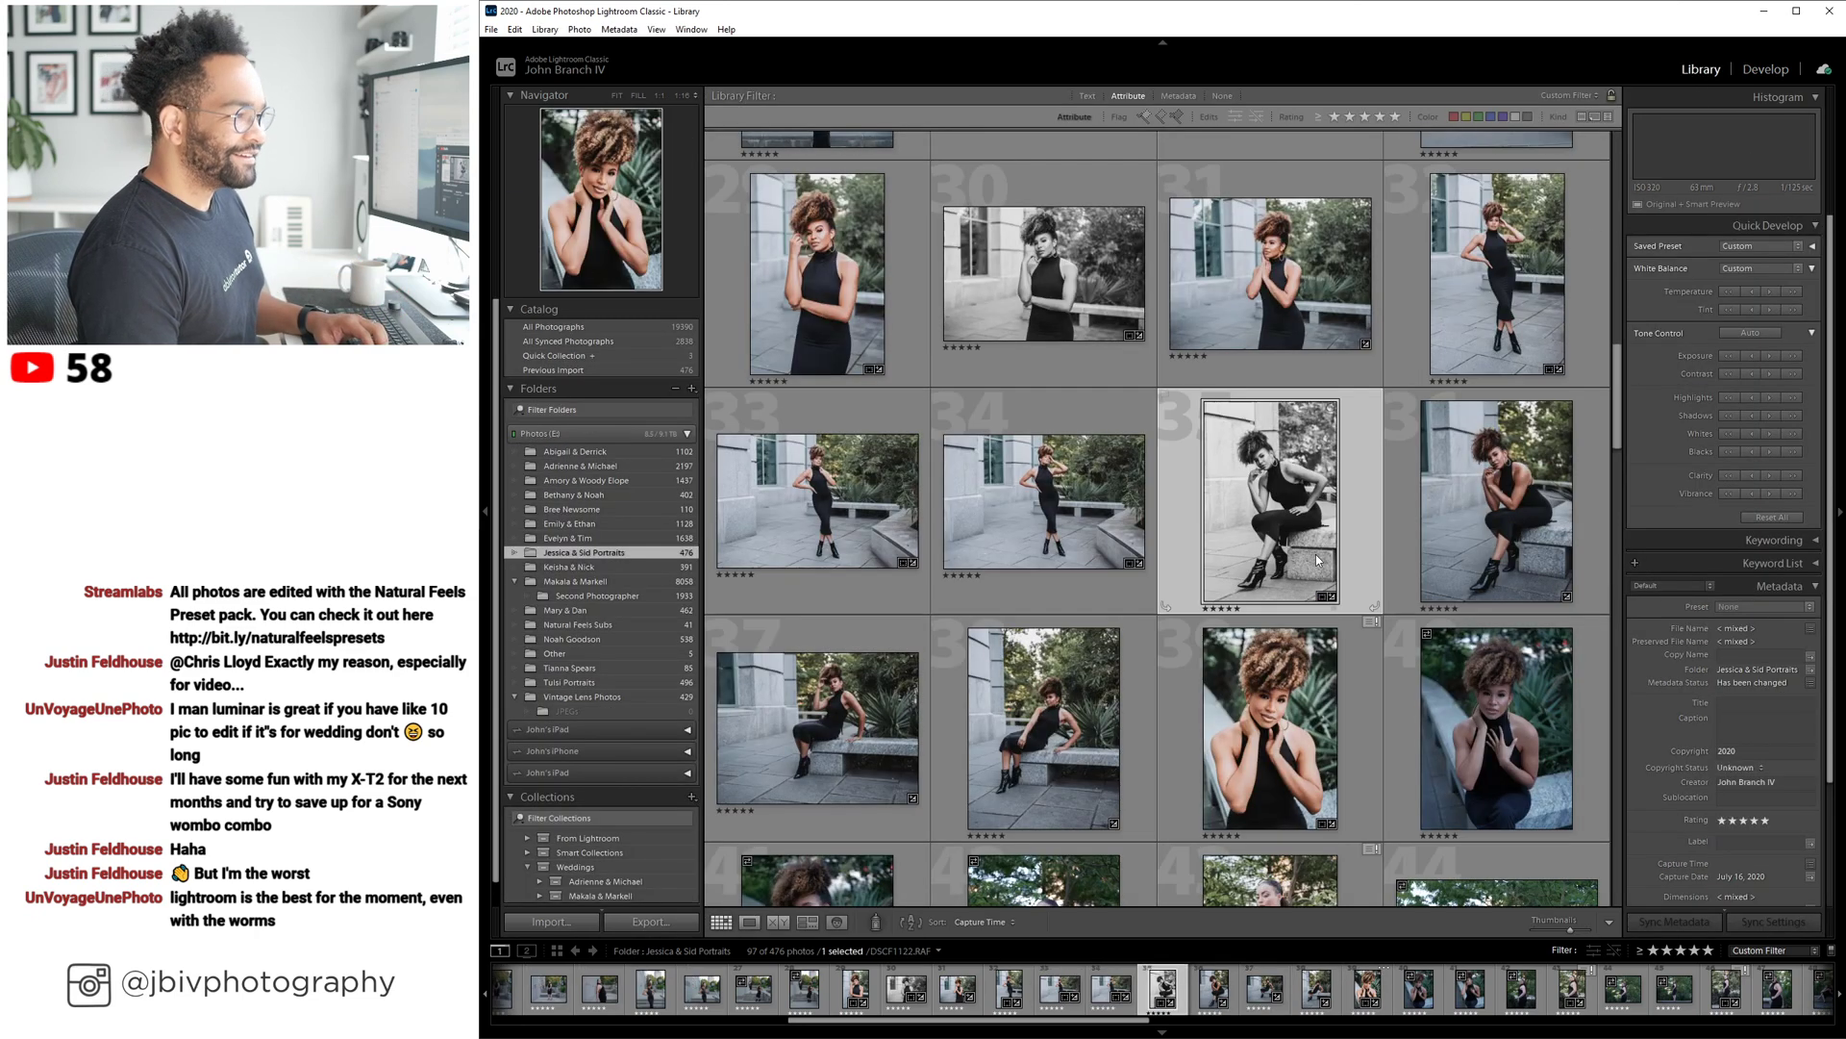
{"action": "left_click", "coordinate": [1316, 554]}
{"action": "scroll", "coordinate": [1669, 586], "scroll_direction": "down", "scroll_amount": 2}
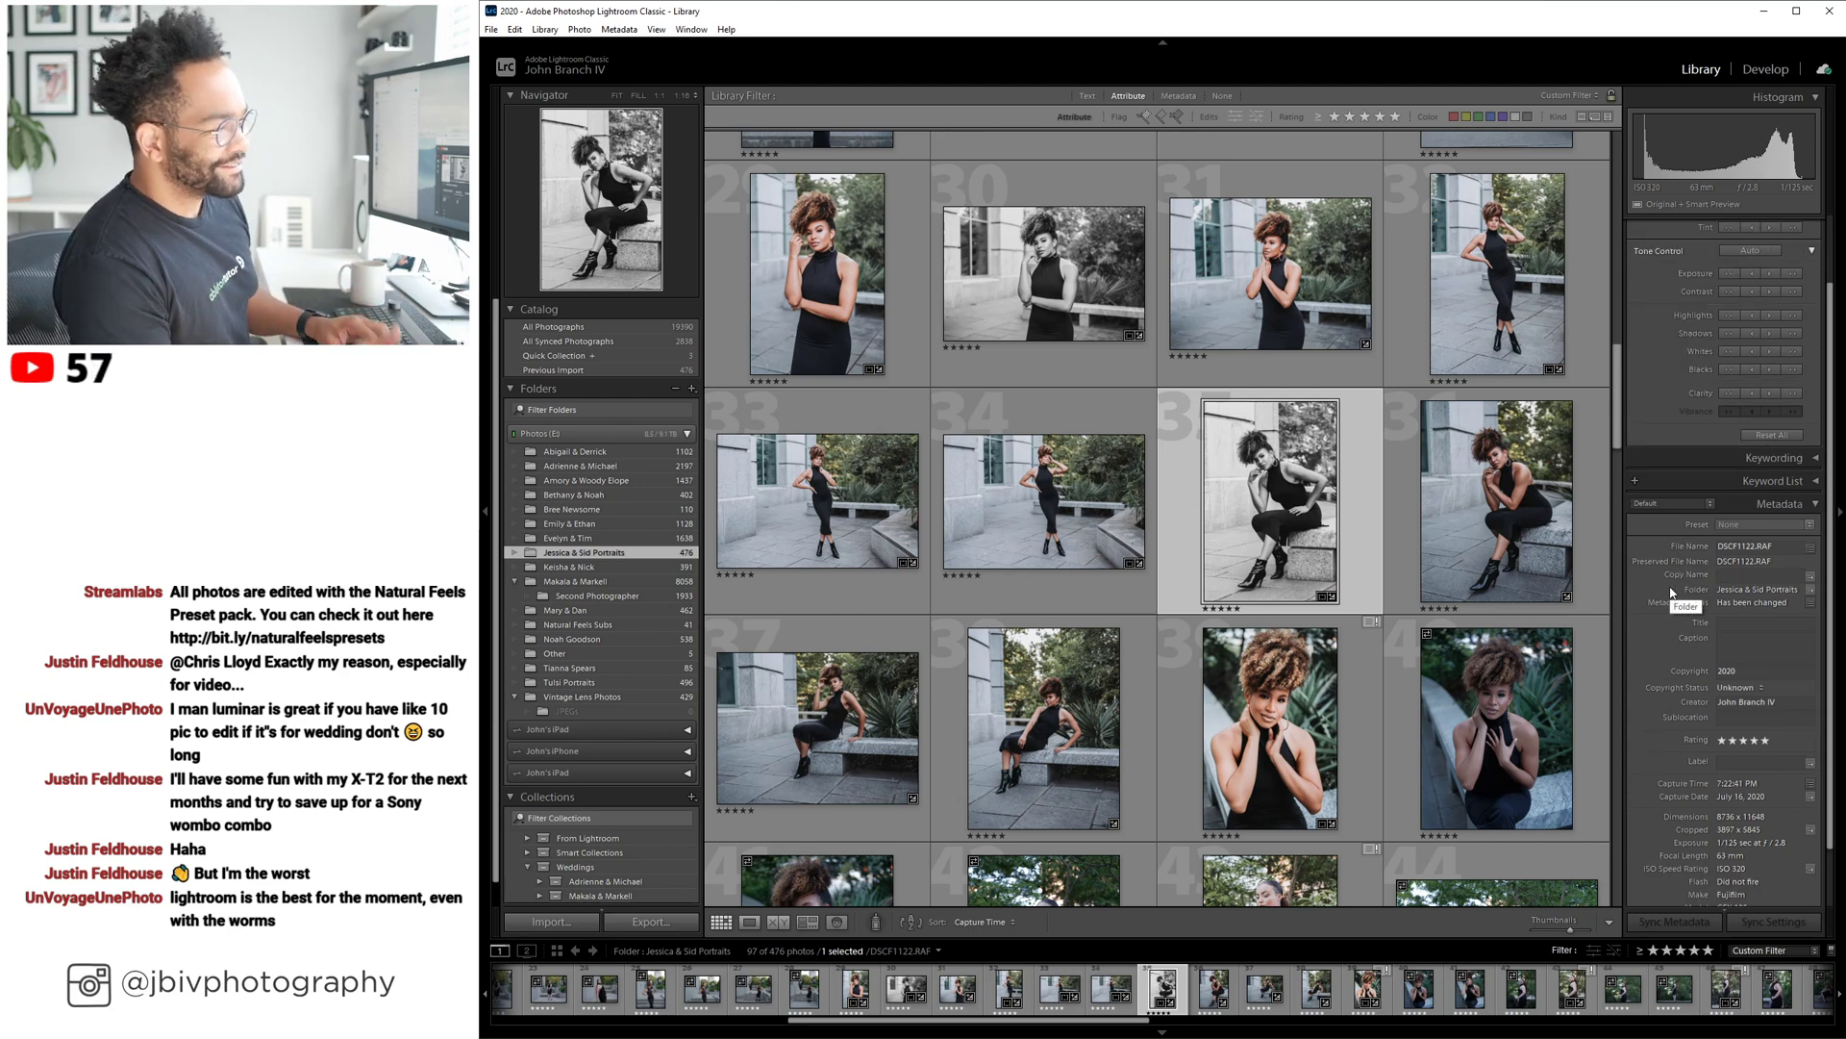
Set the exposure of DSCF1122 to +0.80, highlights to -85 and shadows to +40, and recheck its crop.
{"action": "left_click", "coordinate": [1765, 72]}
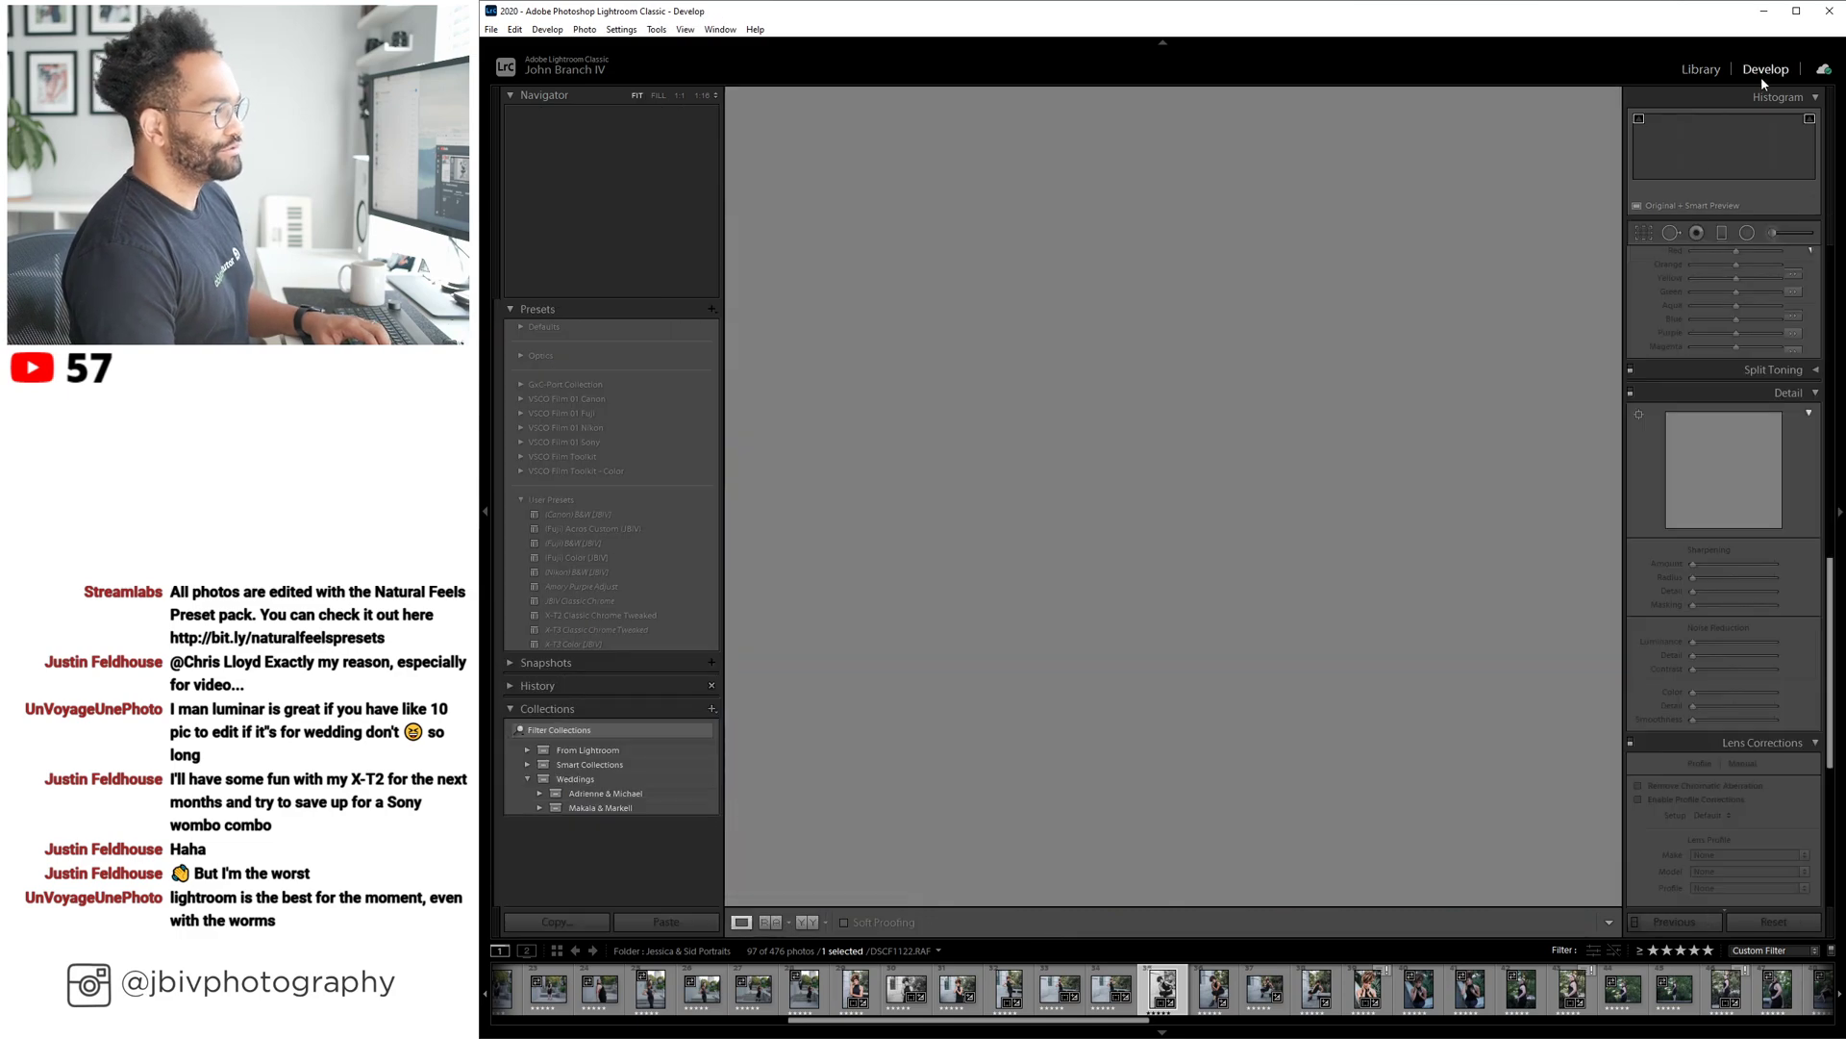
{"action": "scroll", "coordinate": [1753, 418], "scroll_direction": "up", "scroll_amount": 10}
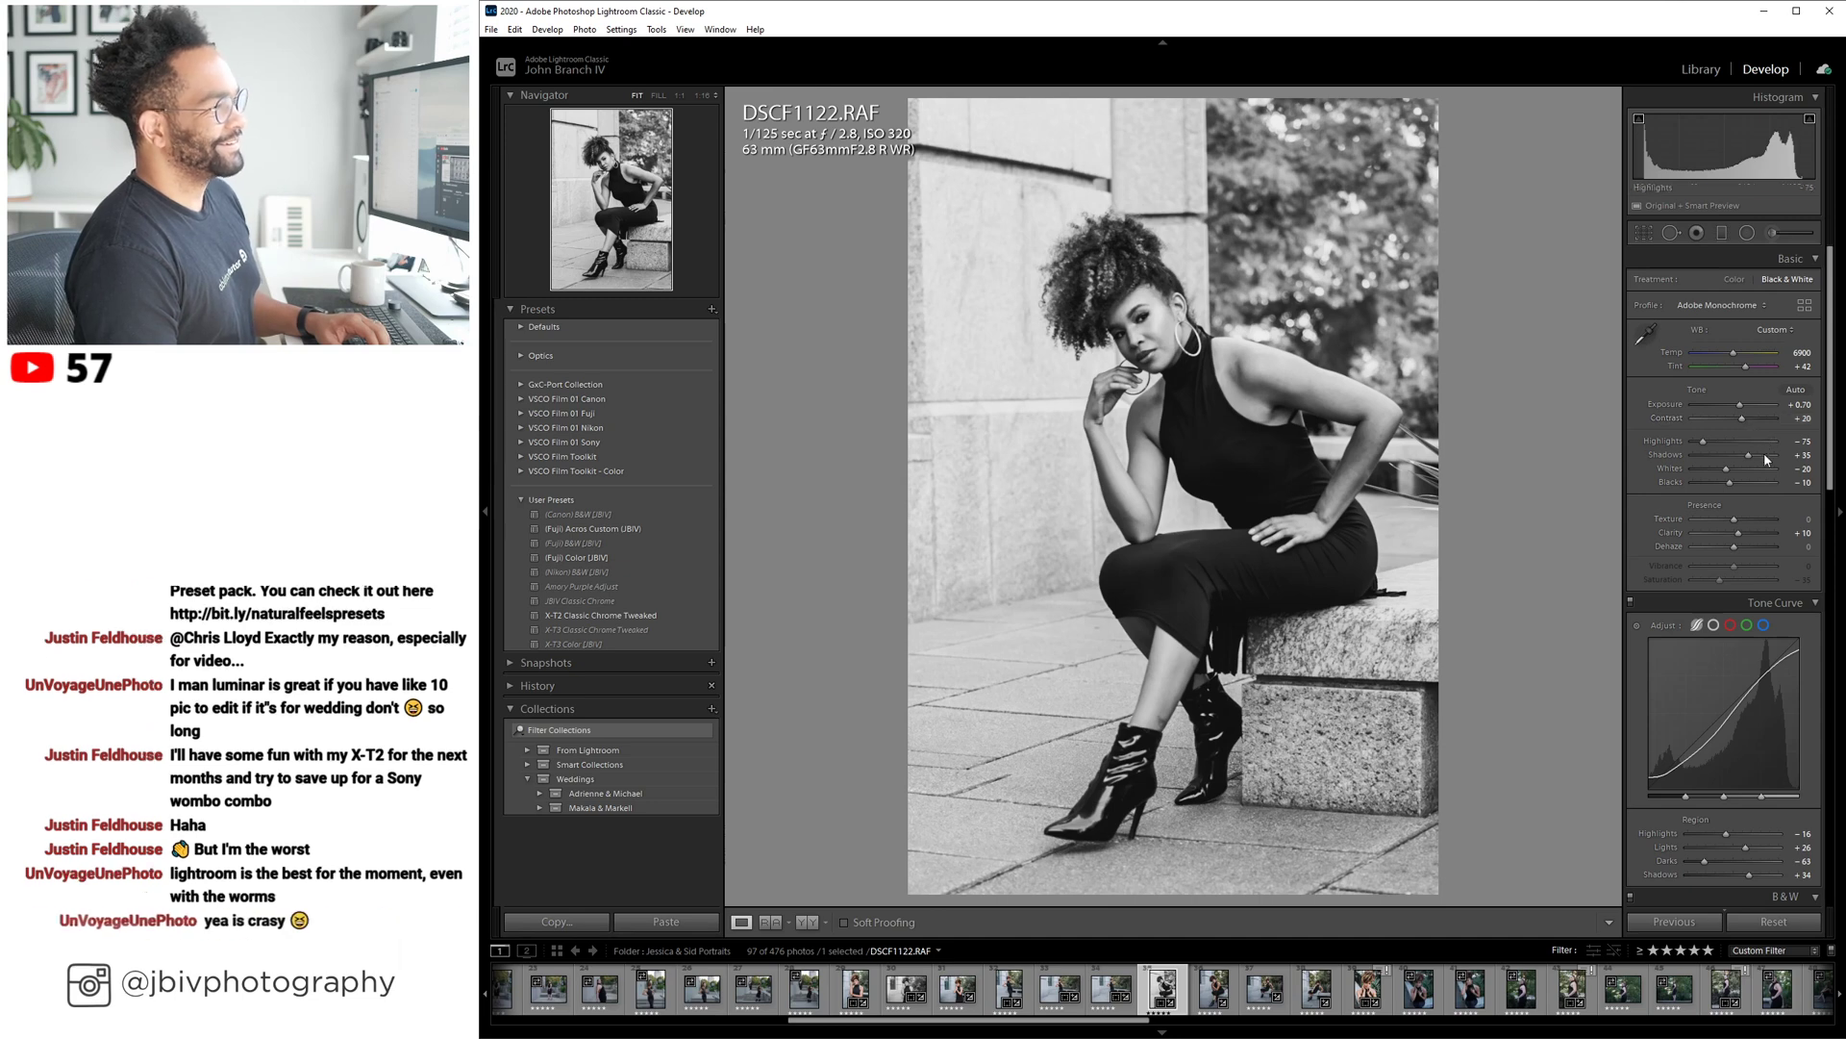
{"action": "scroll", "coordinate": [1764, 453], "scroll_direction": "up", "scroll_amount": 1}
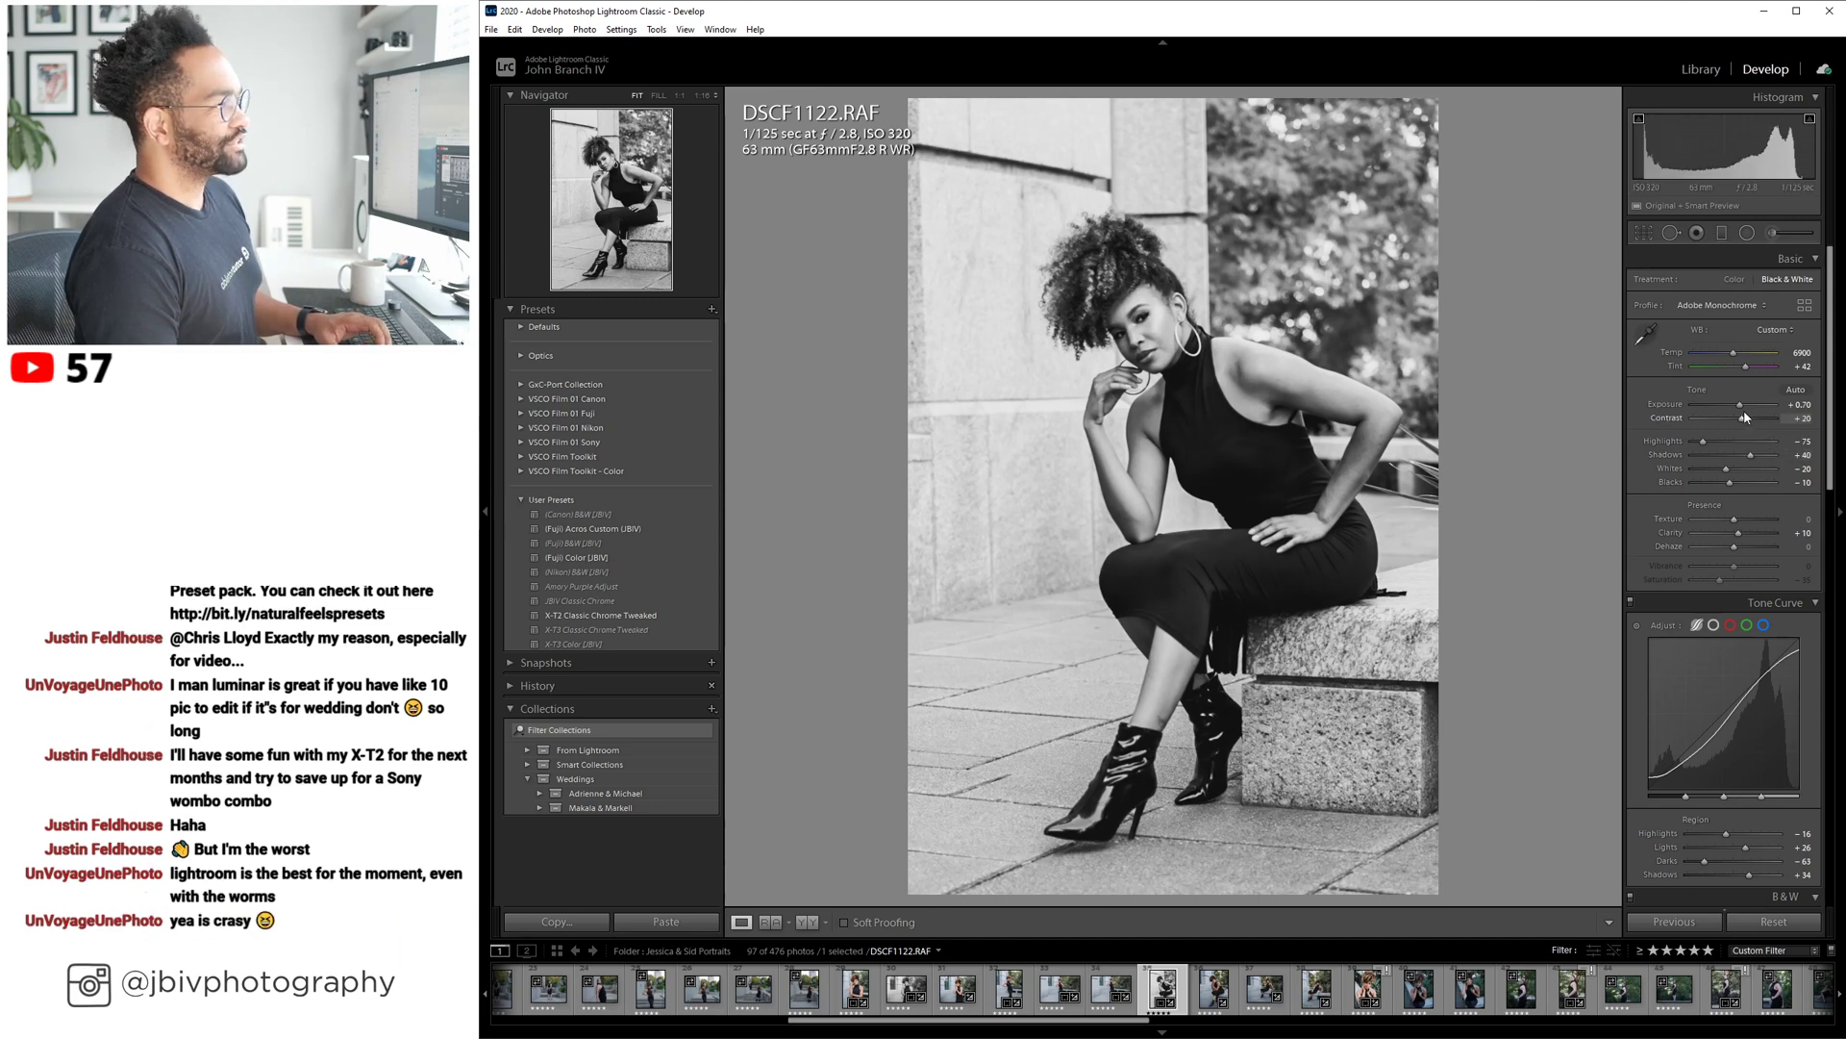
{"action": "scroll", "coordinate": [1744, 408], "scroll_direction": "up", "scroll_amount": 1}
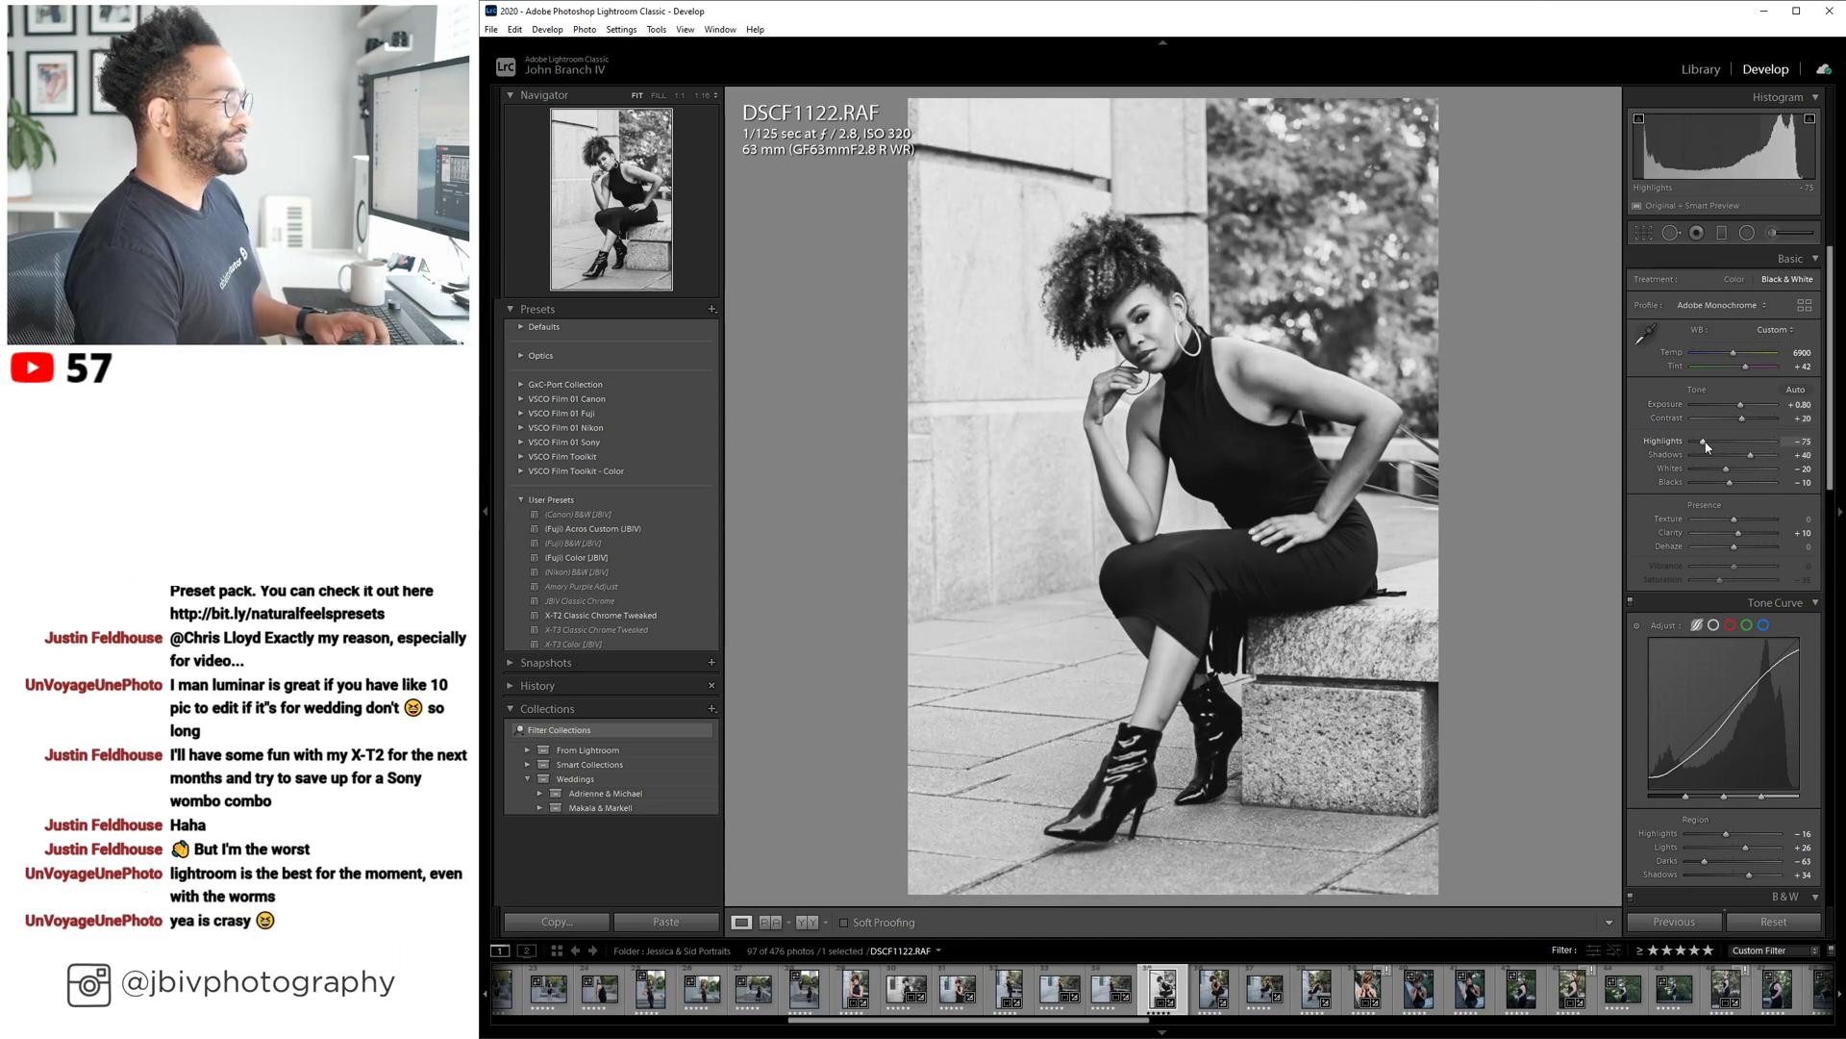
{"action": "scroll", "coordinate": [1704, 440], "scroll_direction": "down", "scroll_amount": 2}
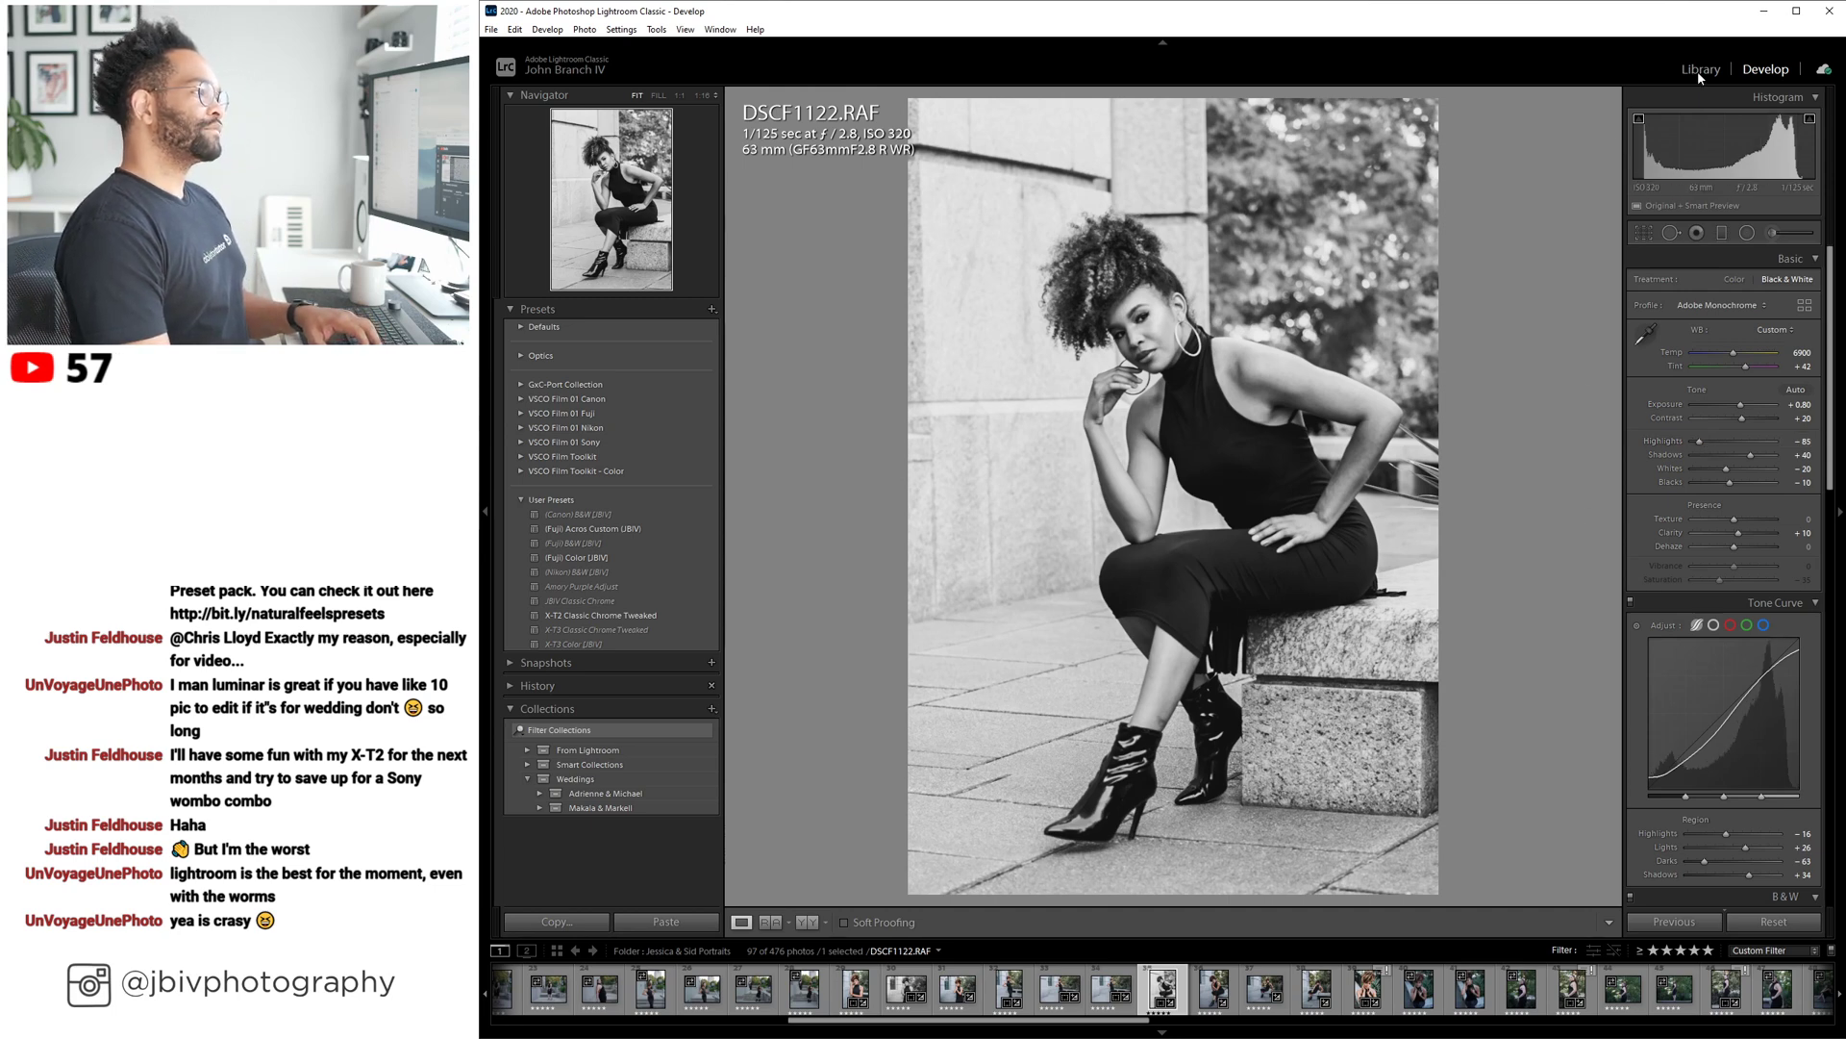
{"action": "left_click", "coordinate": [1642, 231]}
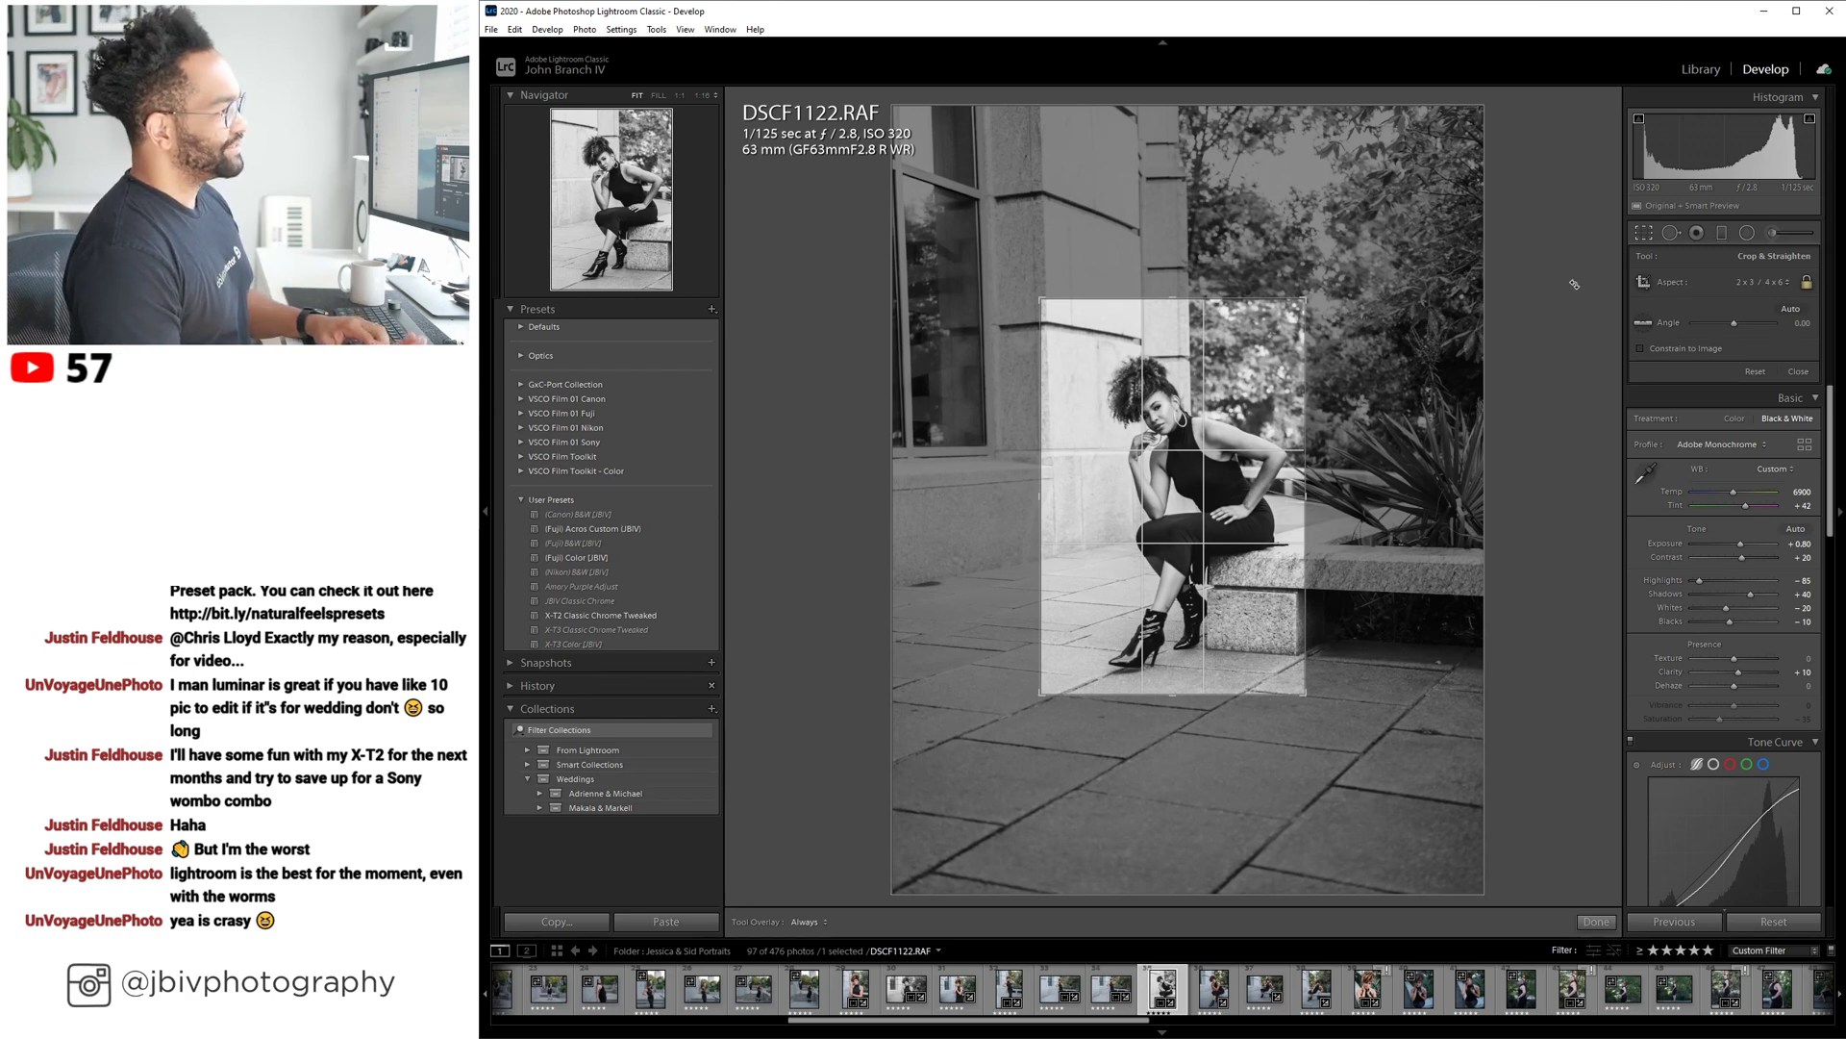
{"action": "key", "text": "Return"}
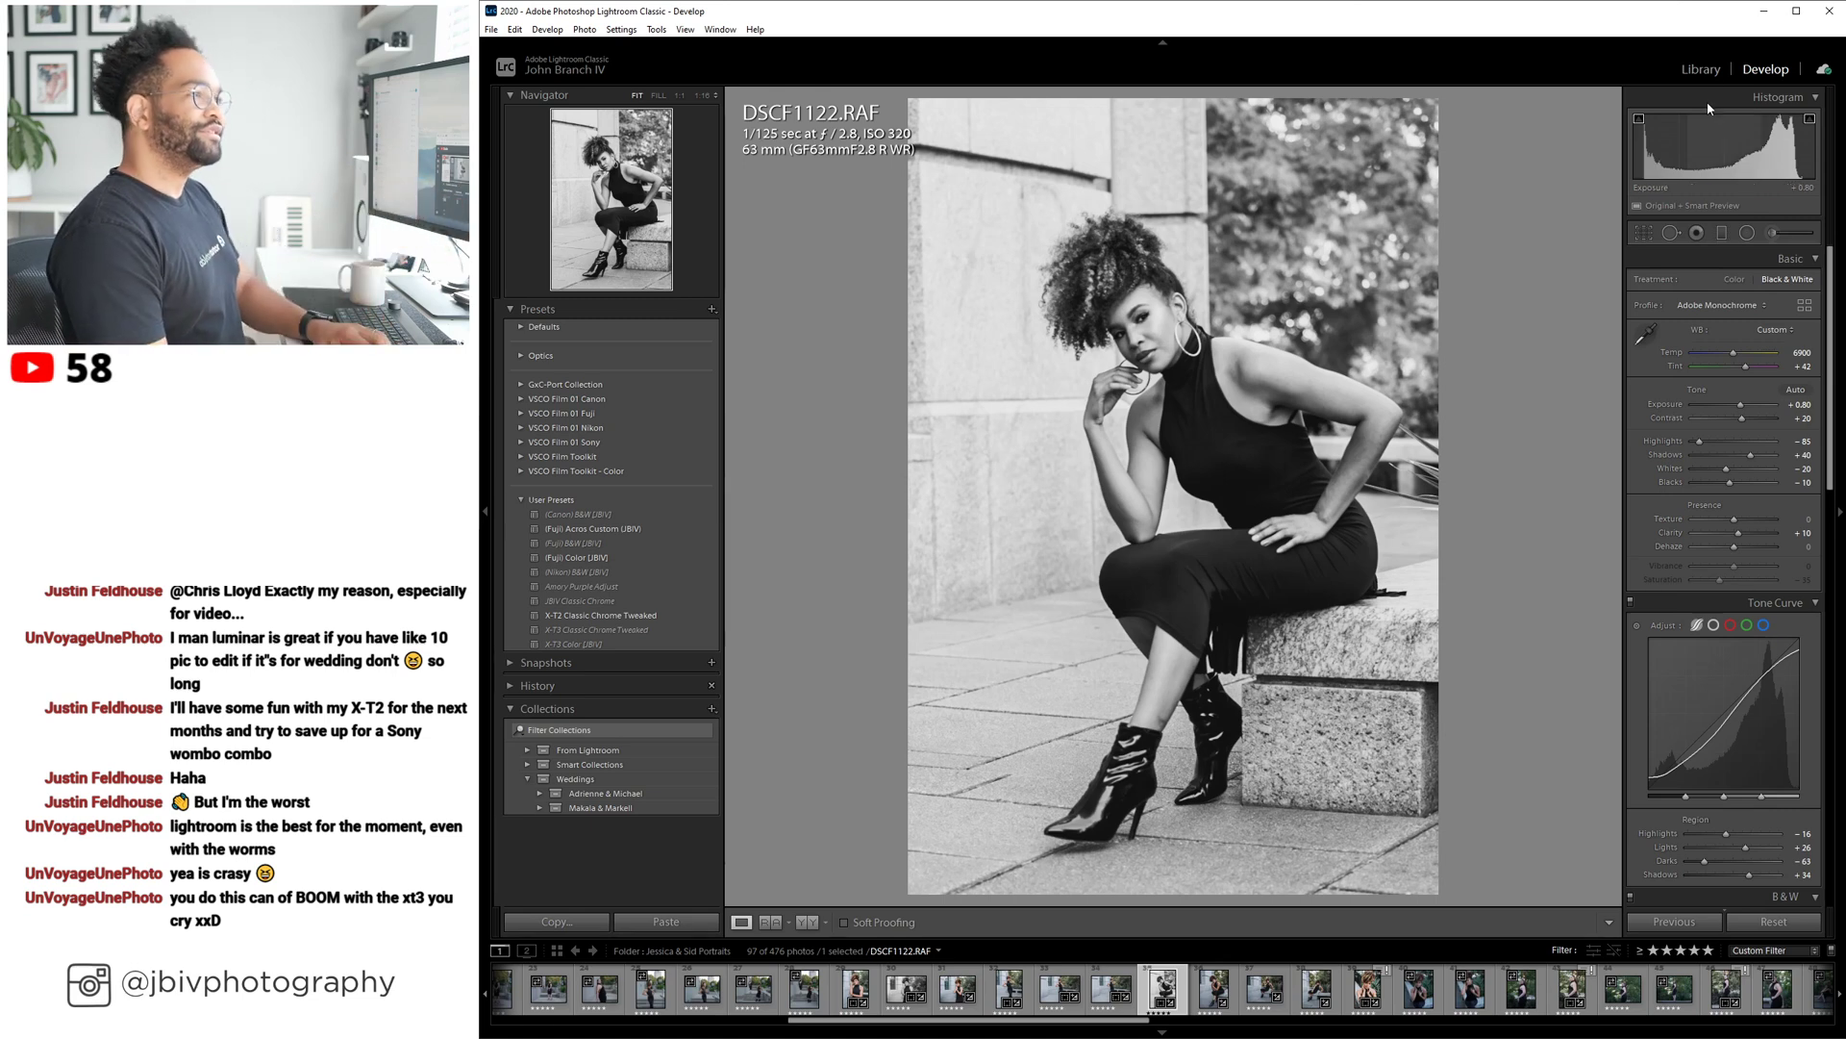
Create a virtual copy of DSCF1242, the vertical portrait of the curly-haired woman on the stone walkway, in the library.
{"action": "left_click", "coordinate": [1702, 70]}
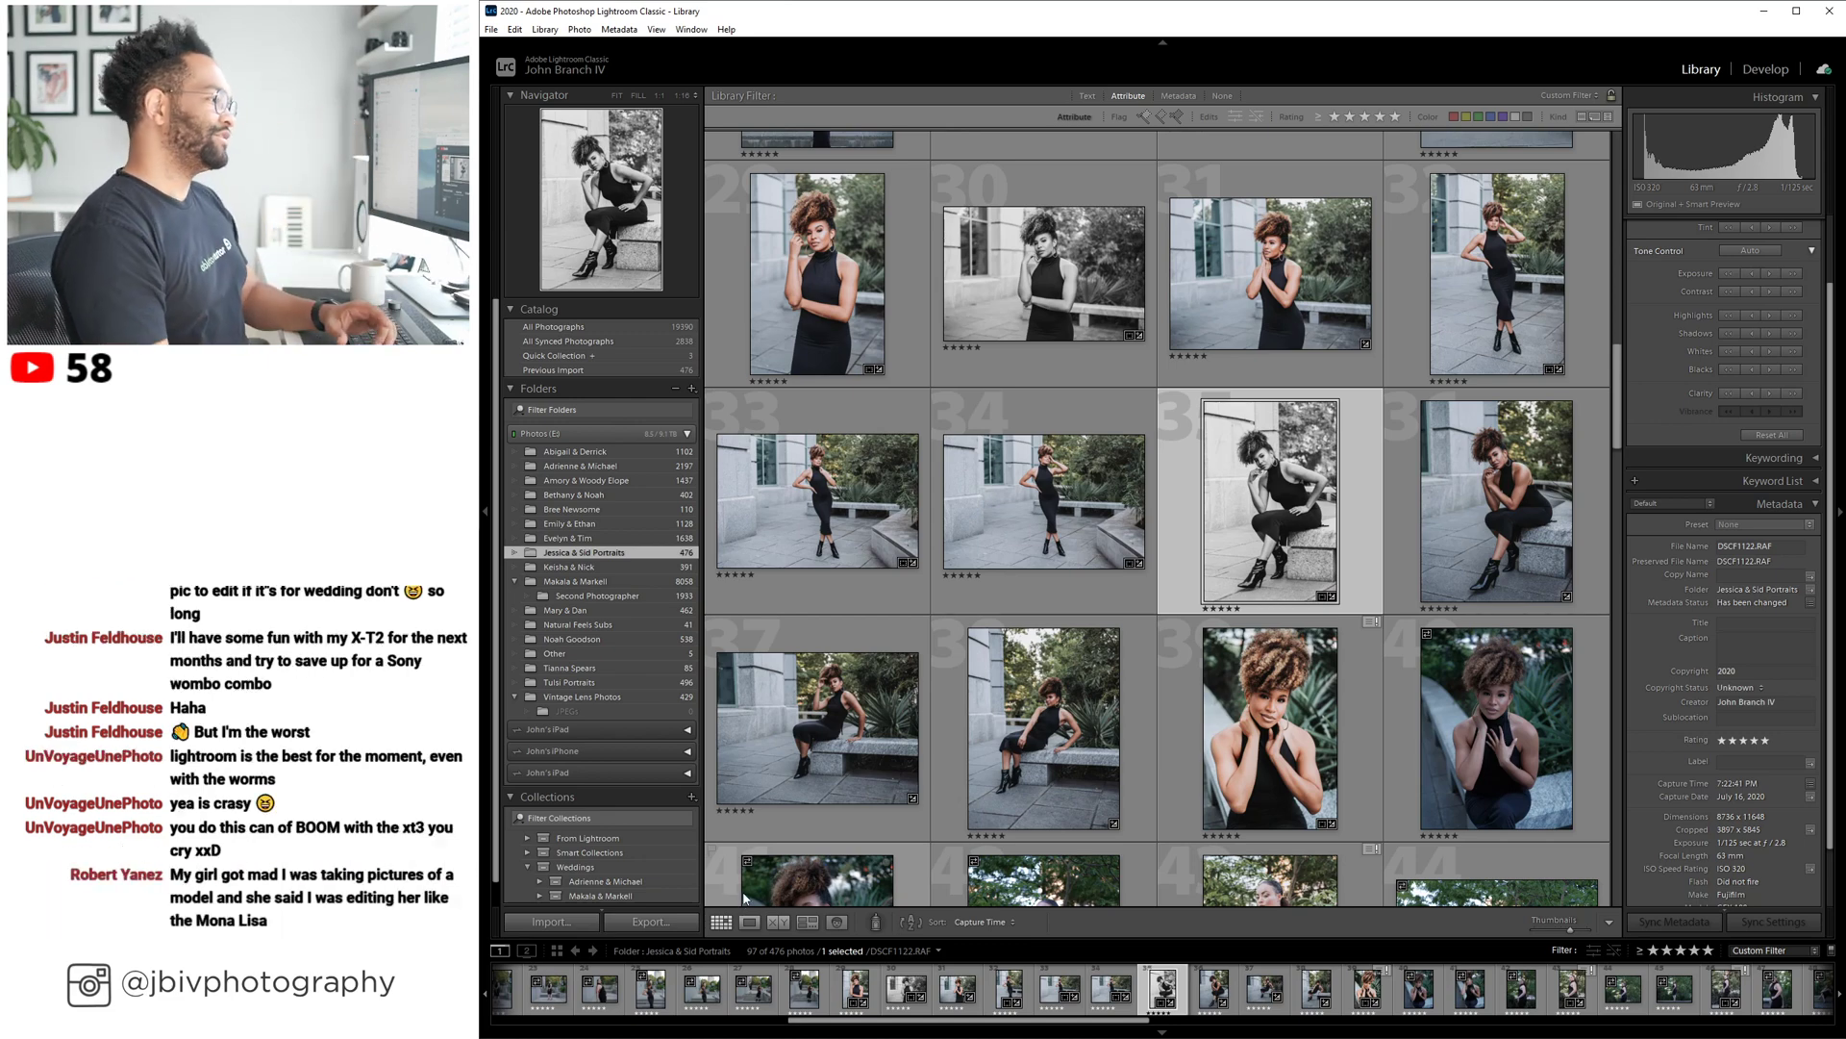
{"action": "scroll", "coordinate": [1043, 478], "scroll_direction": "down", "scroll_amount": 5}
{"action": "scroll", "coordinate": [1044, 478], "scroll_direction": "down", "scroll_amount": 3}
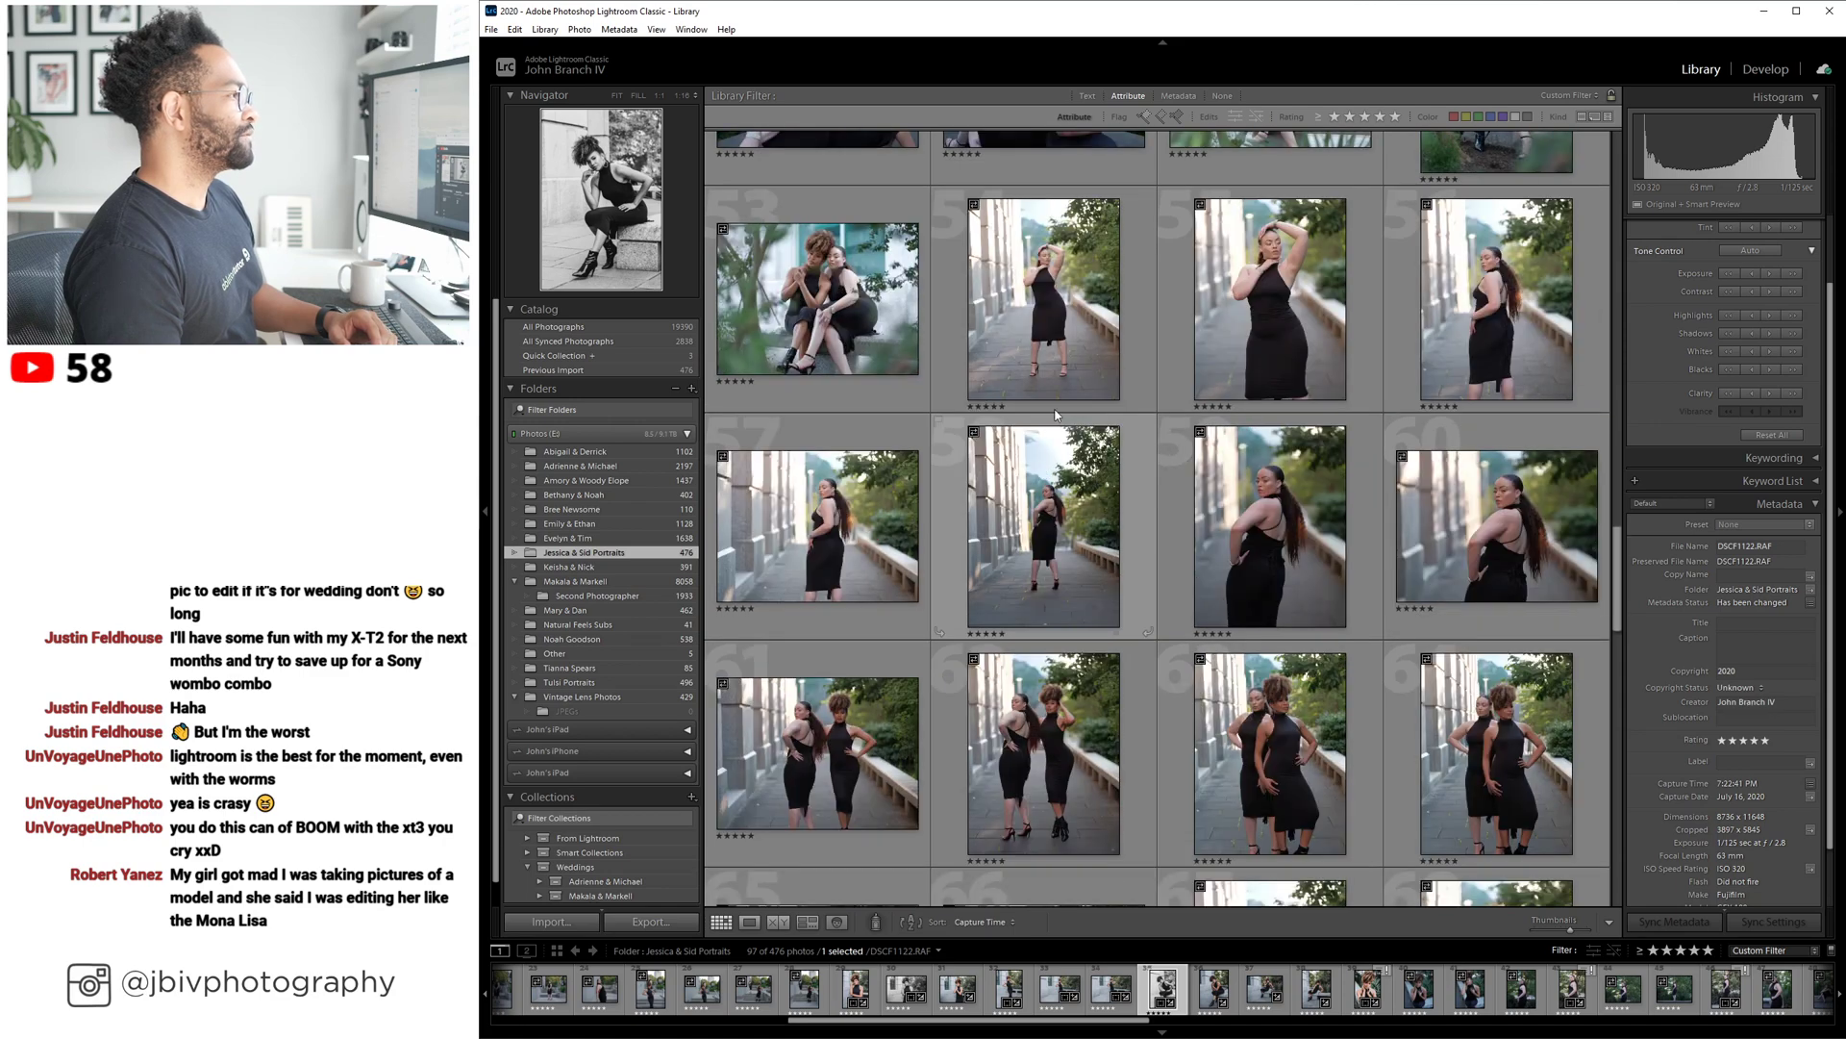
{"action": "scroll", "coordinate": [1065, 278], "scroll_direction": "down", "scroll_amount": 1}
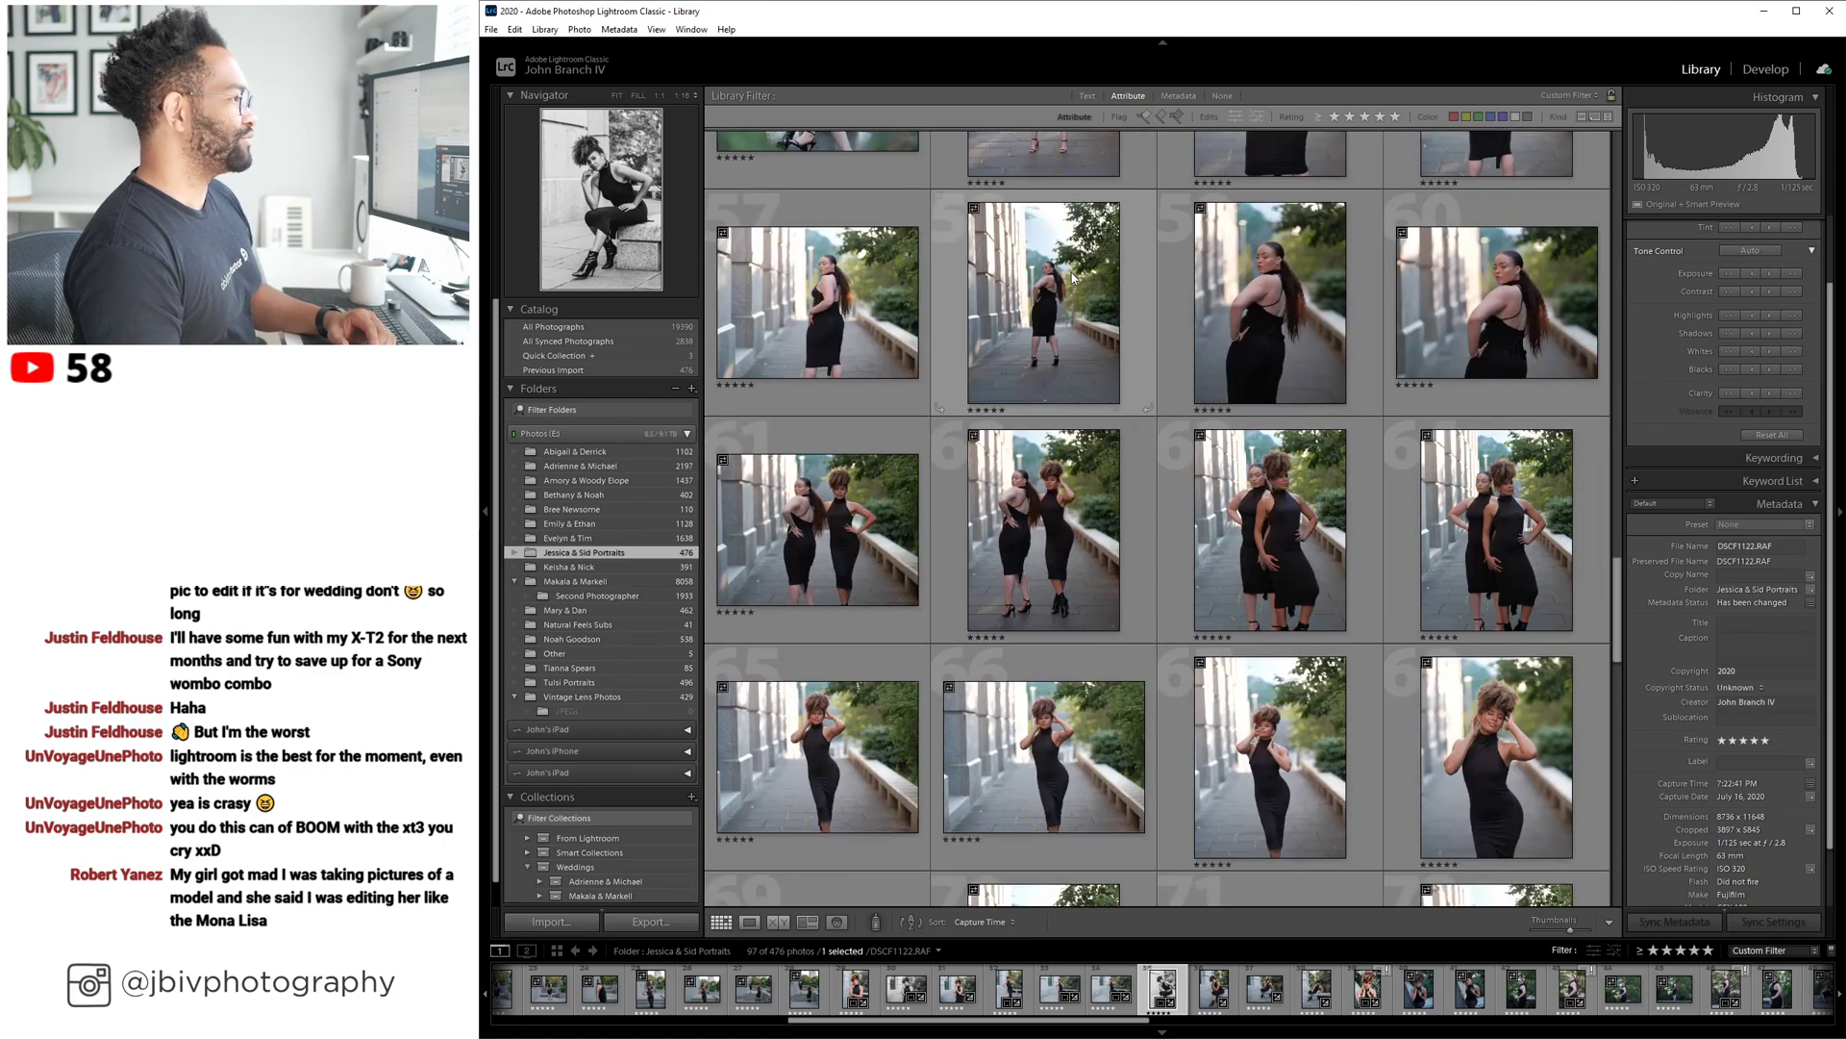
{"action": "scroll", "coordinate": [1073, 278], "scroll_direction": "down", "scroll_amount": 2}
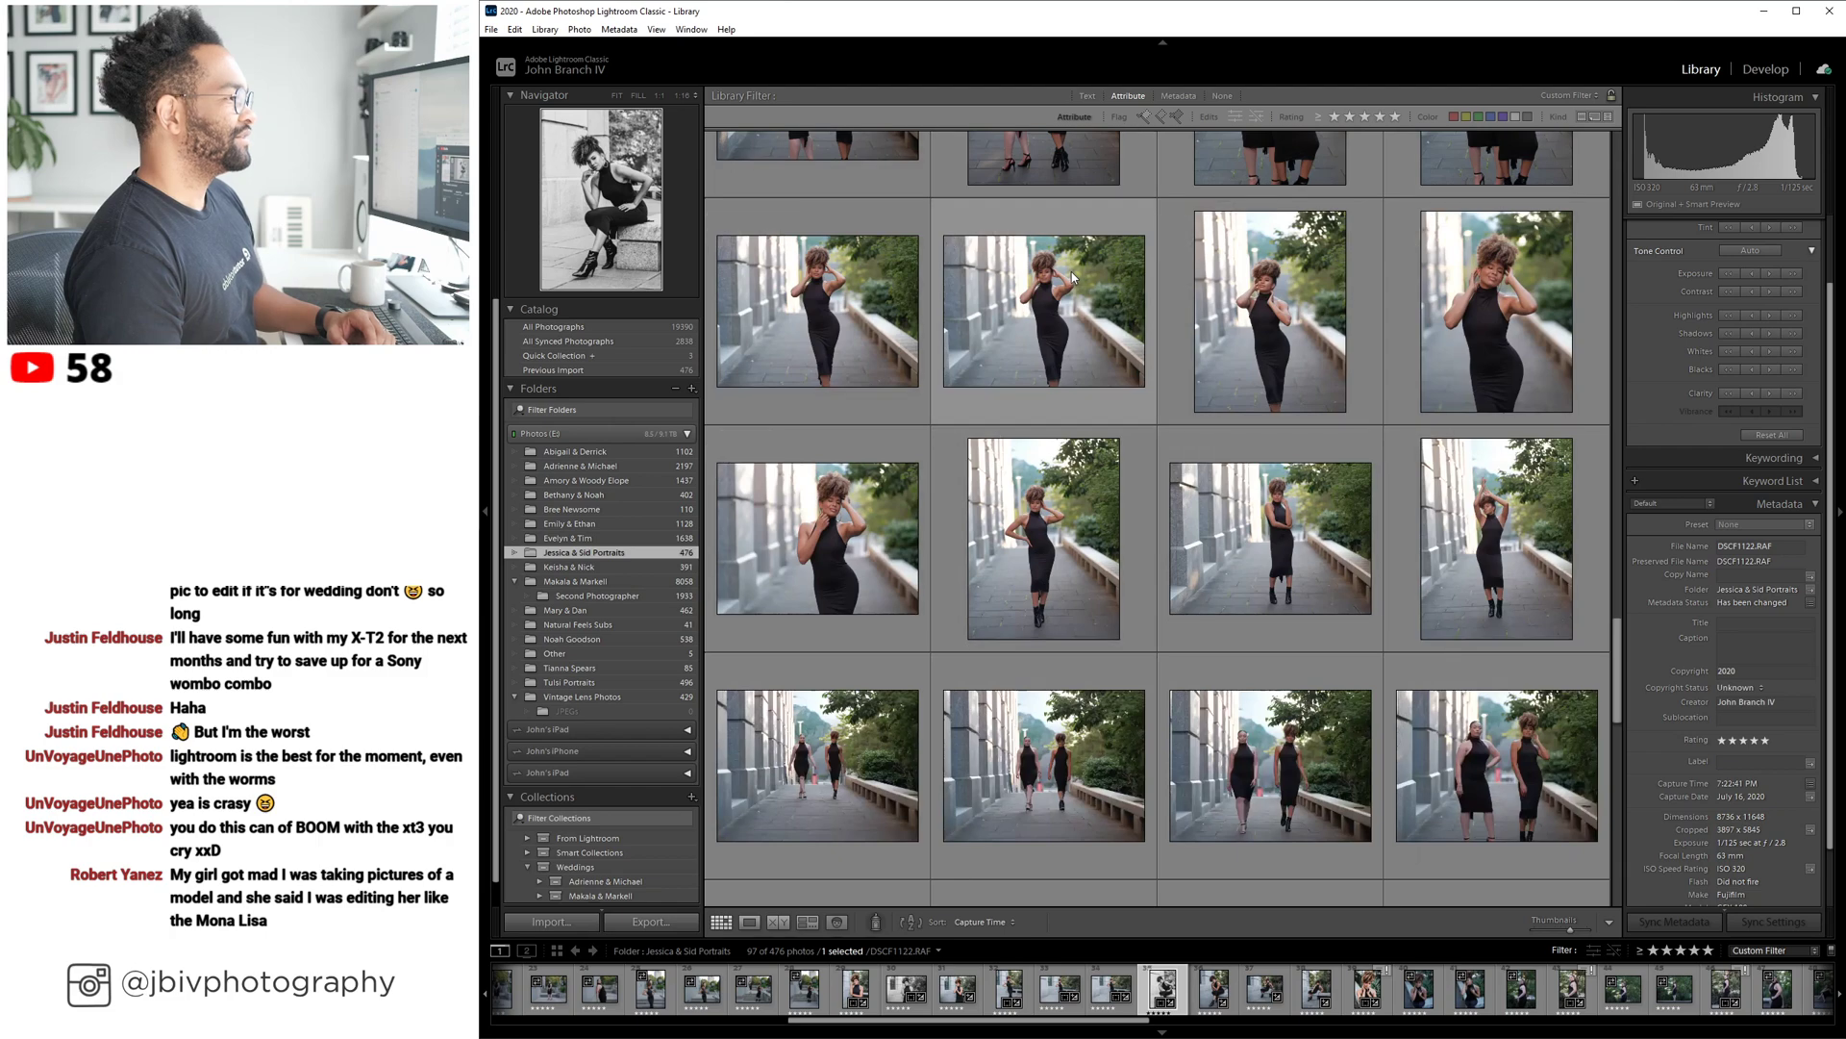
{"action": "left_click", "coordinate": [1762, 70]}
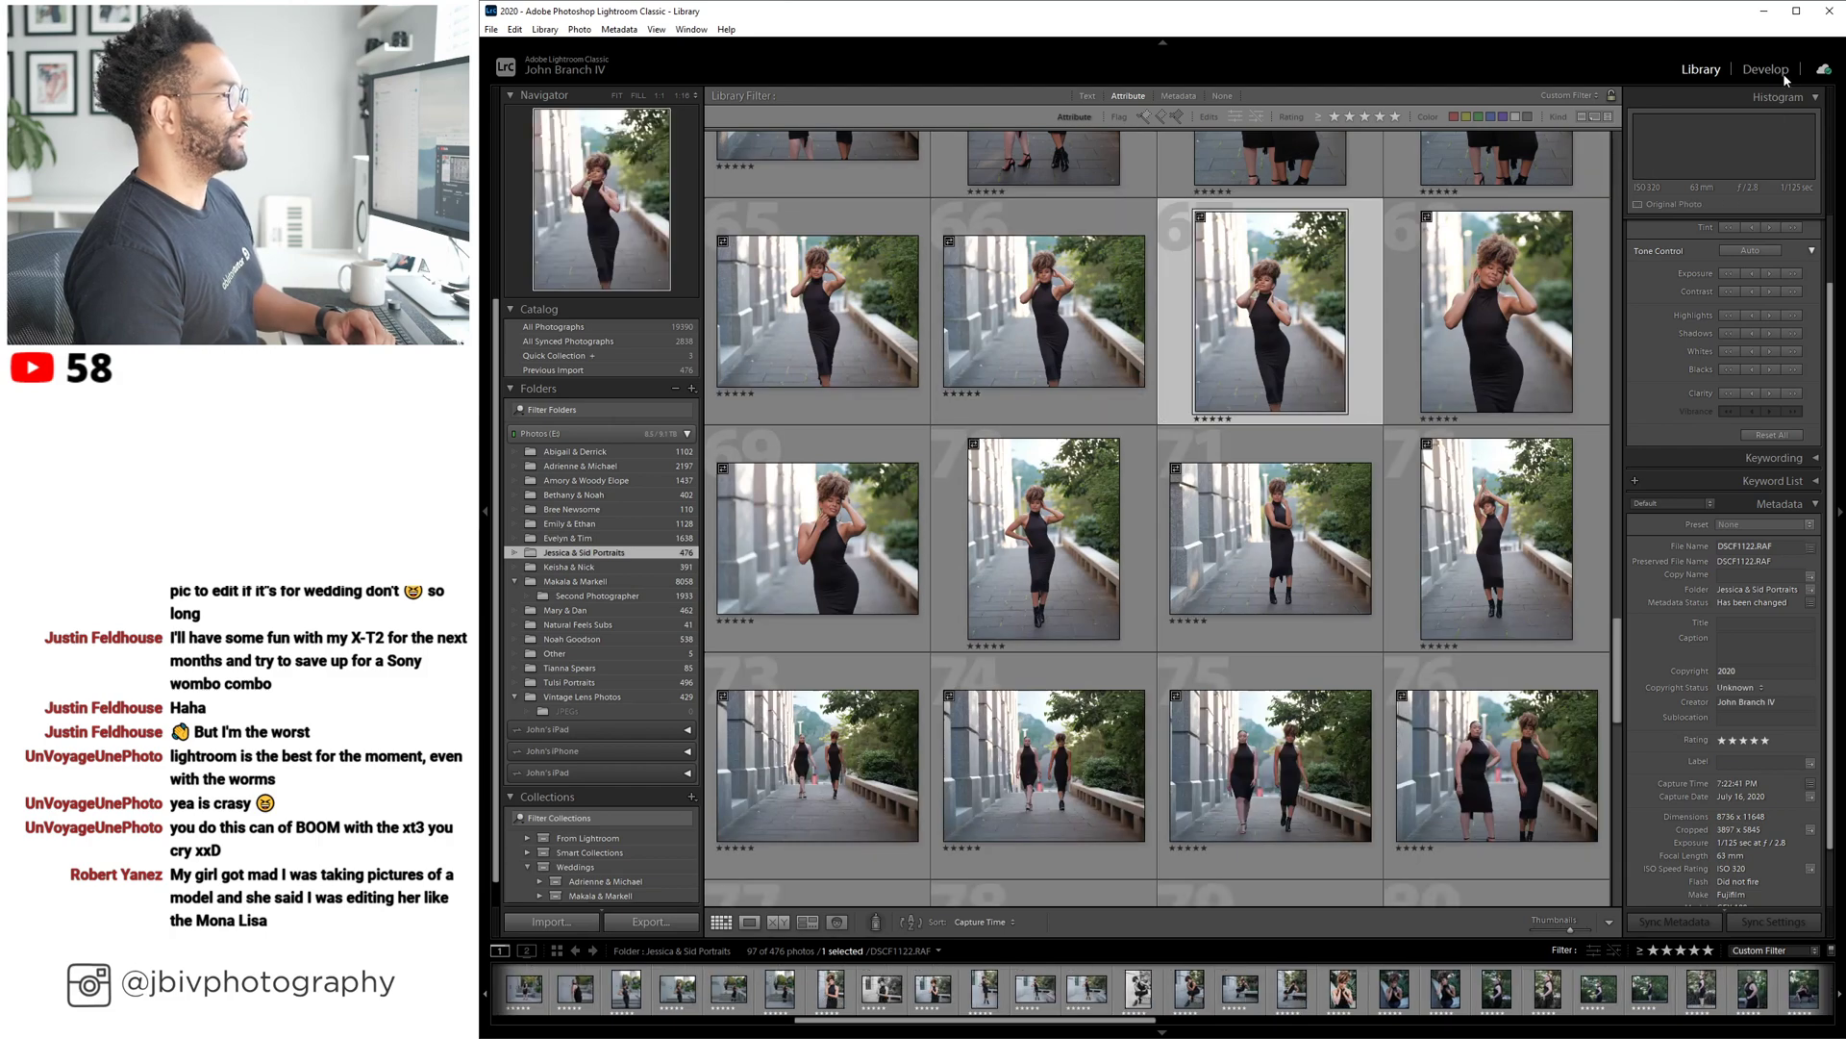
{"action": "key", "text": "g"}
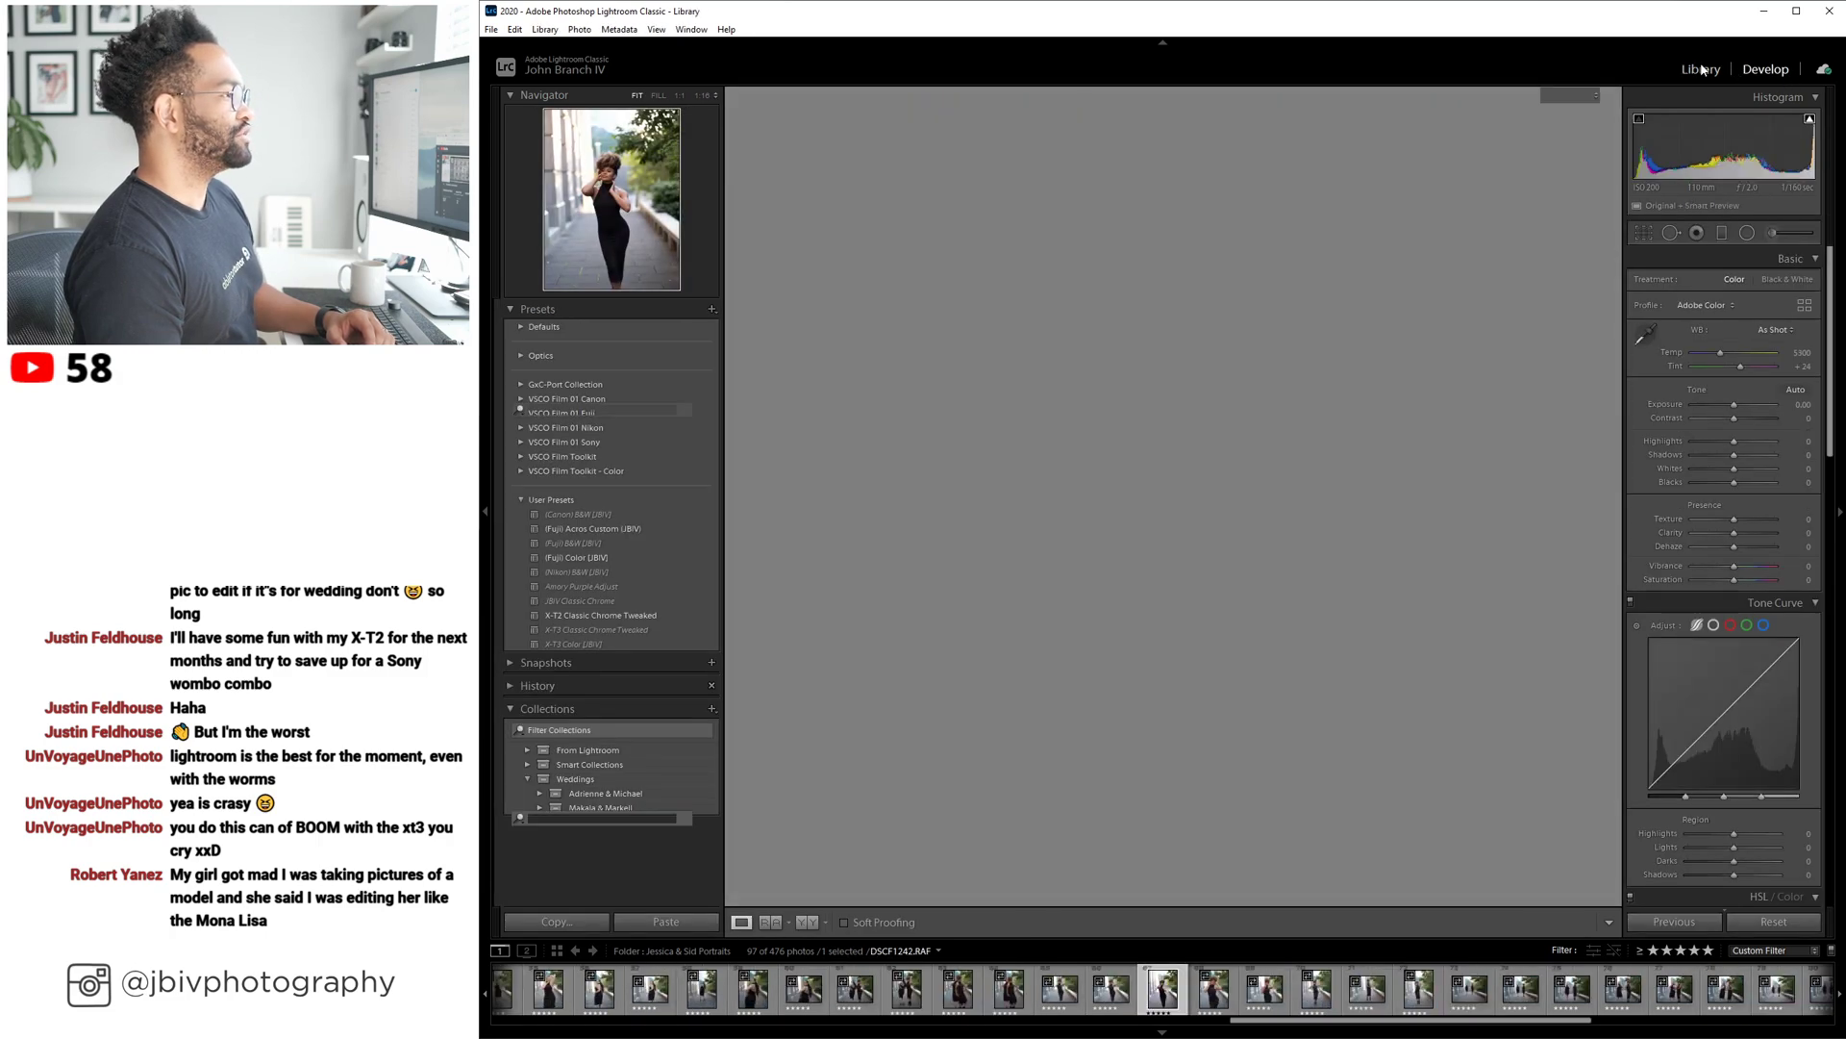
{"action": "right_click", "coordinate": [1247, 337]}
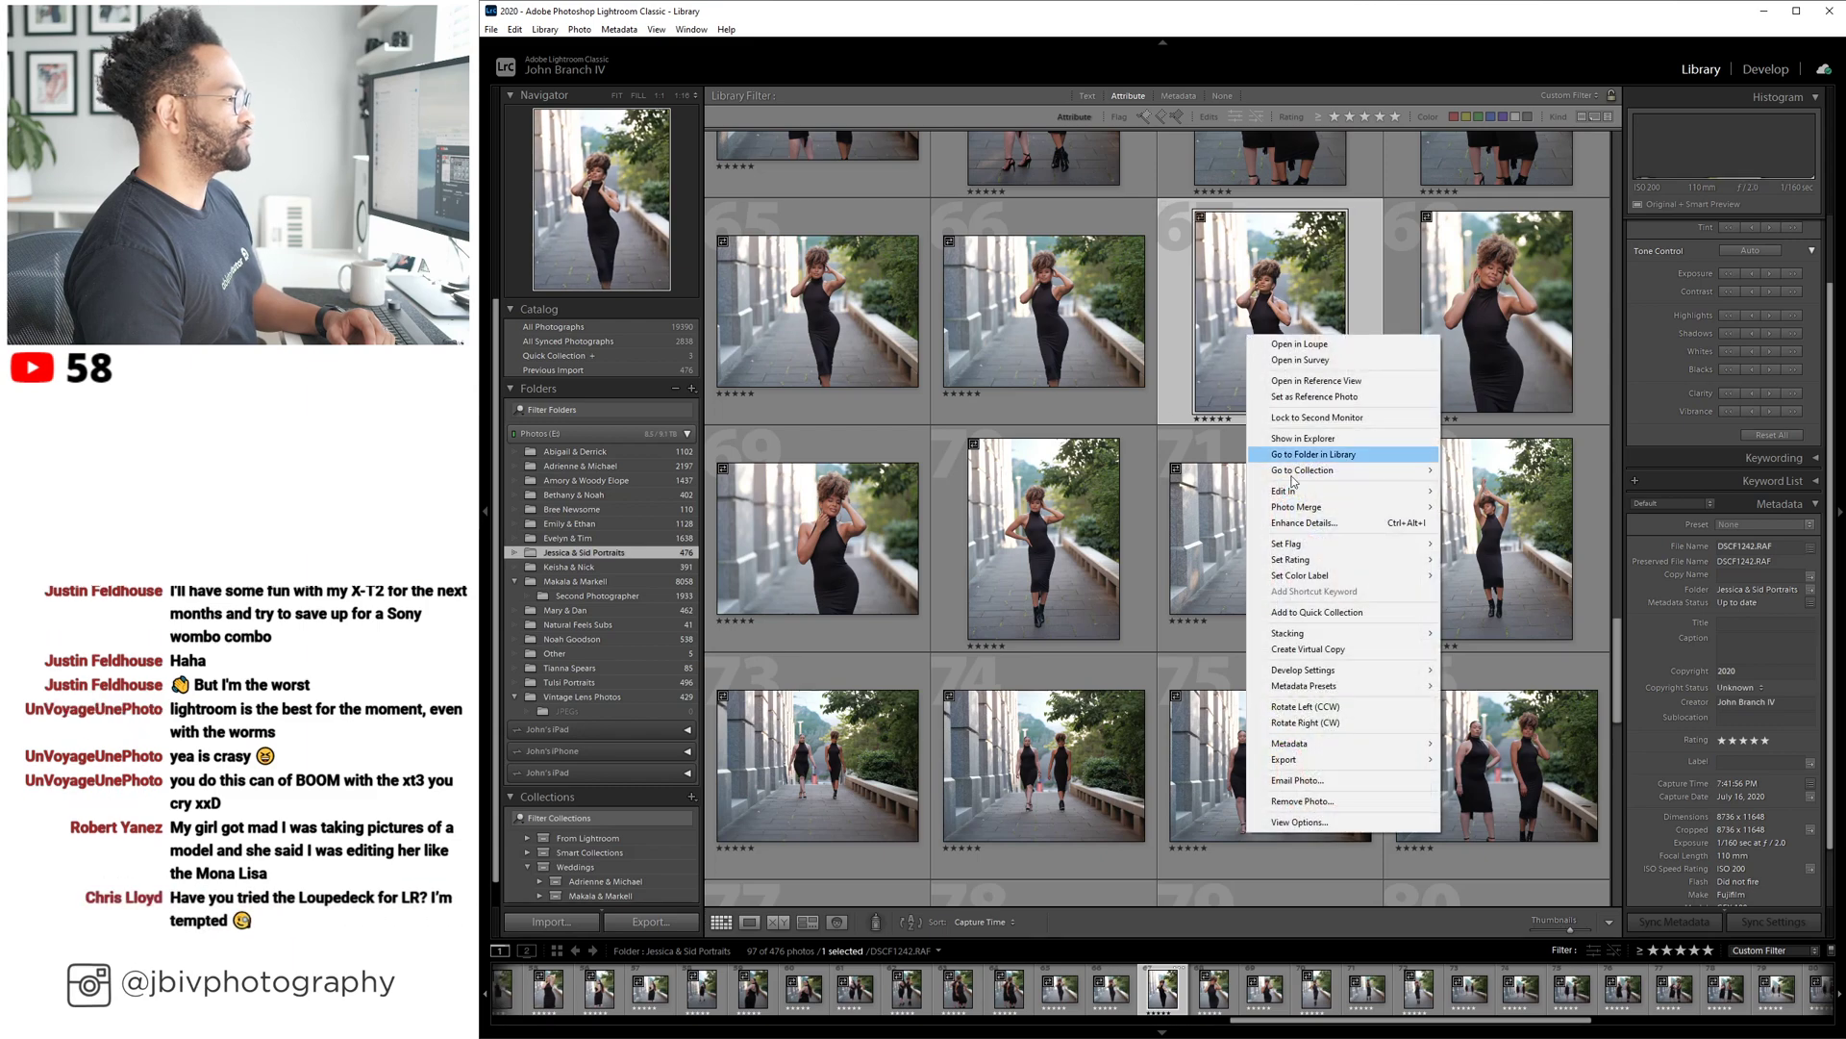
{"action": "left_click", "coordinate": [1351, 649]}
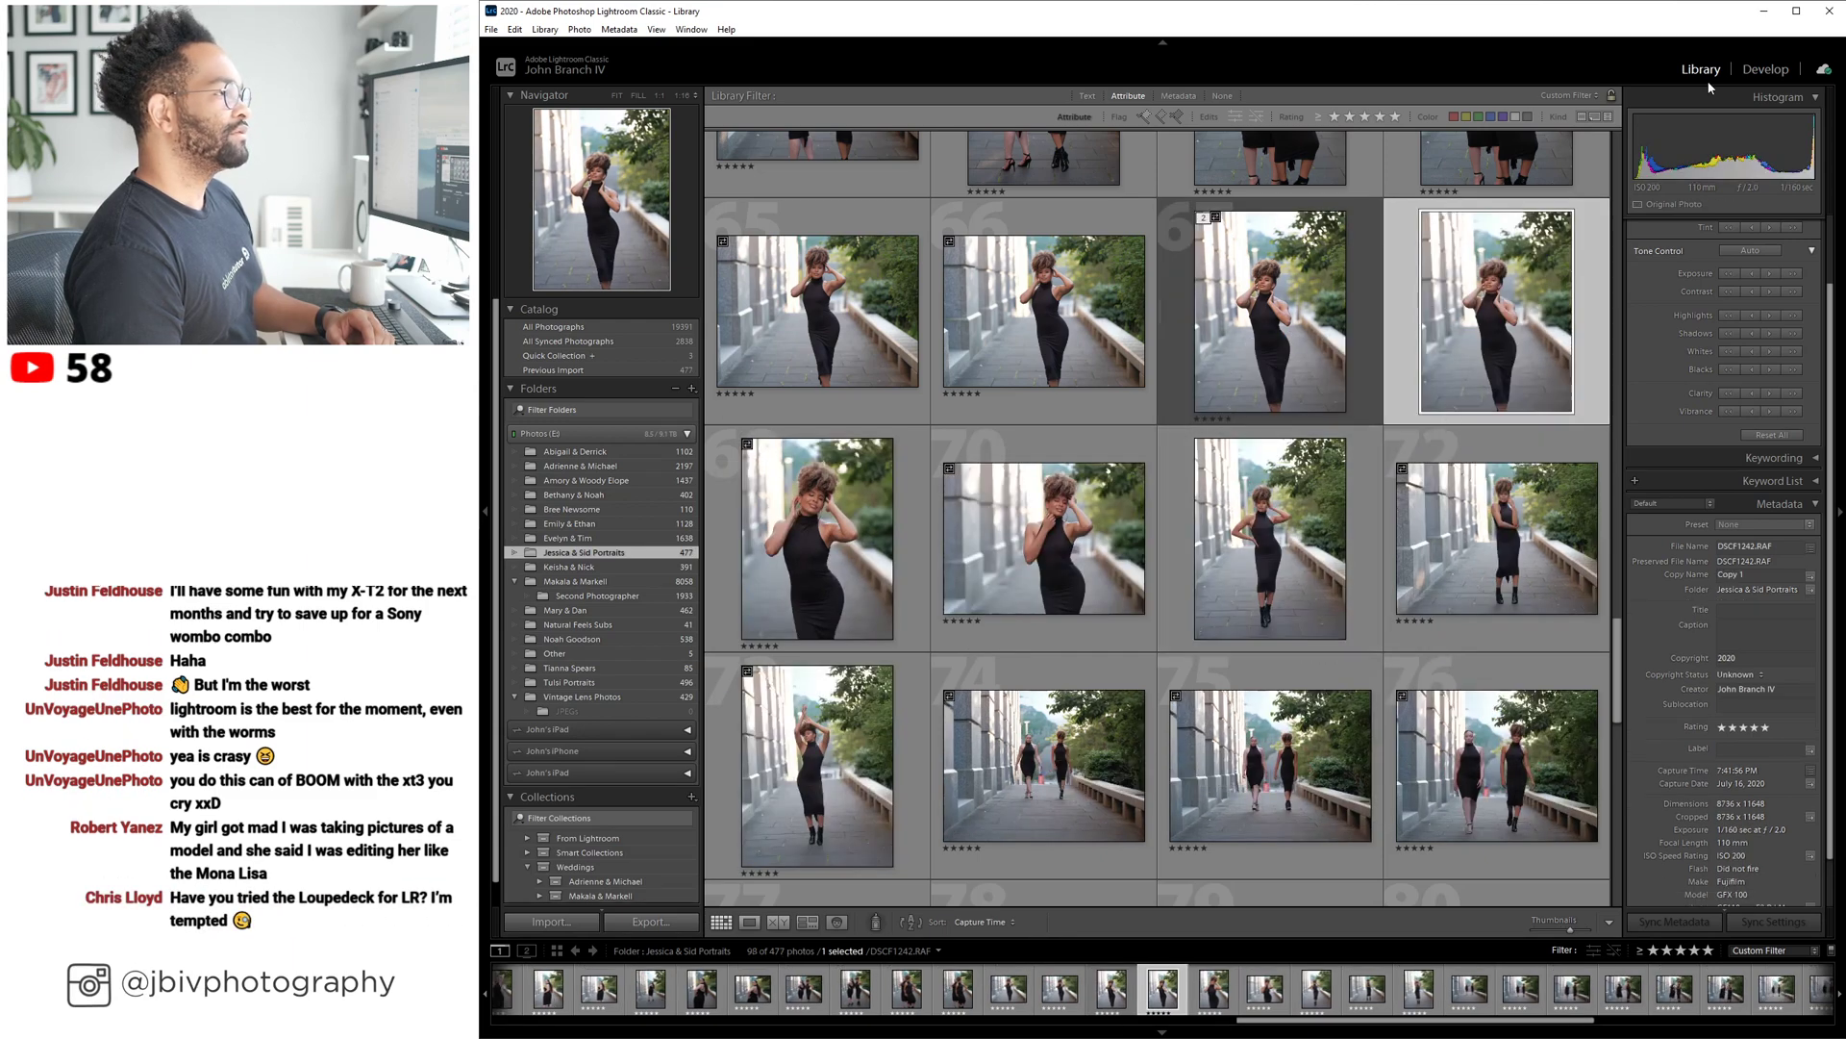
Crop the virtual copy of DSCF1242 to 2x3, tightly framing the woman from above her hair to her hips.
{"action": "left_click", "coordinate": [1764, 67]}
{"action": "key", "text": "r"}
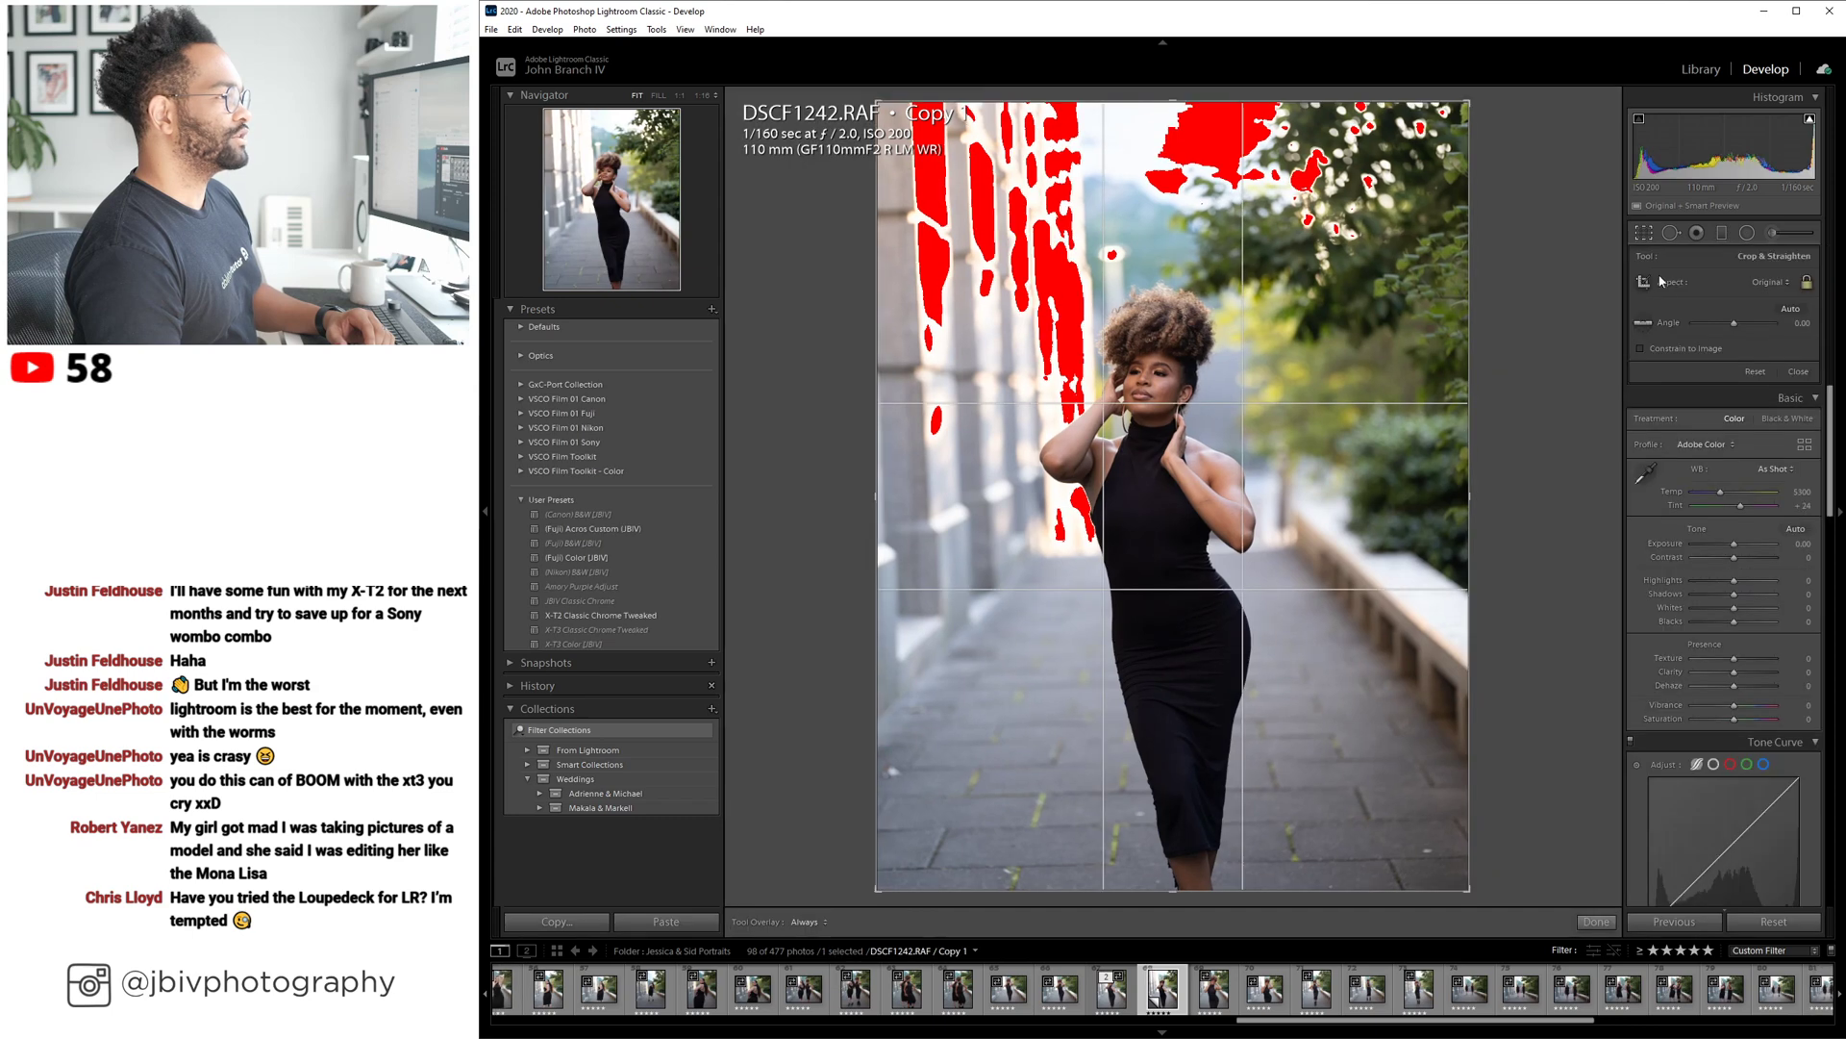
{"action": "left_click", "coordinate": [1768, 285]}
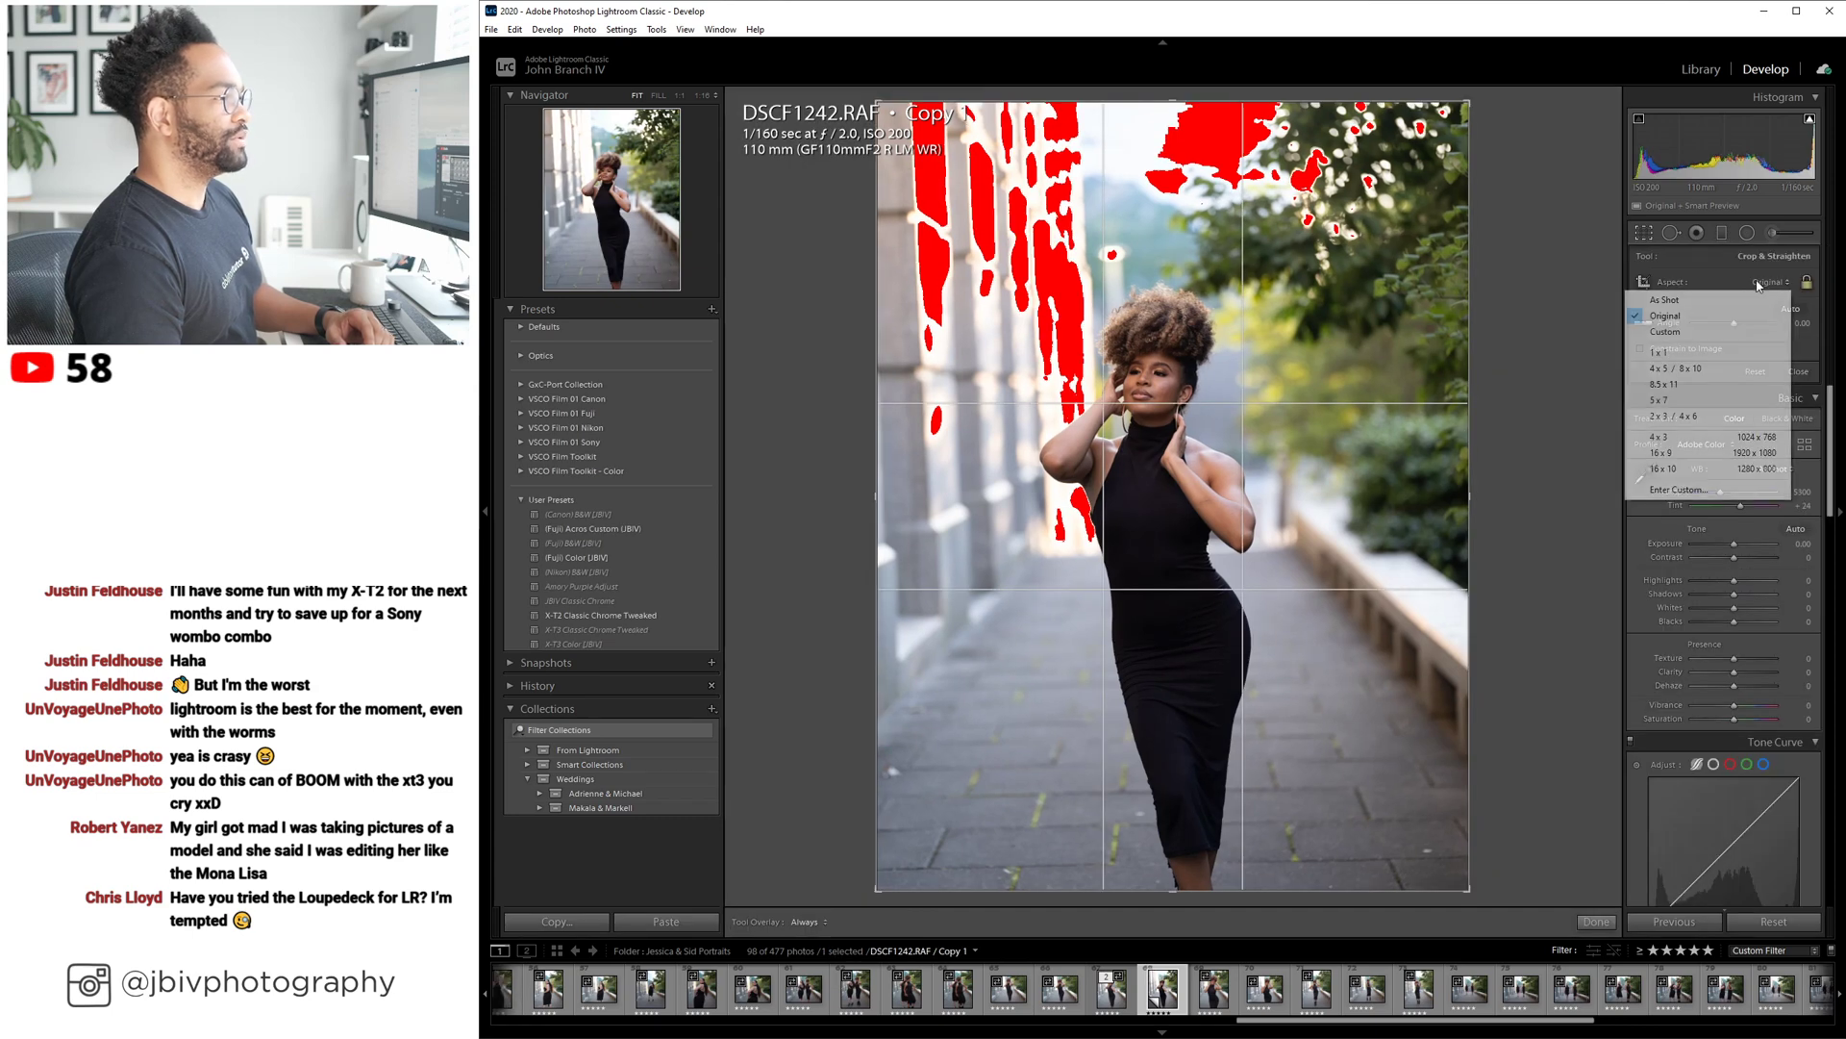
{"action": "left_click", "coordinate": [1707, 411]}
{"action": "left_click_drag", "start_coordinate": [1223, 173], "coordinate": [1206, 760]}
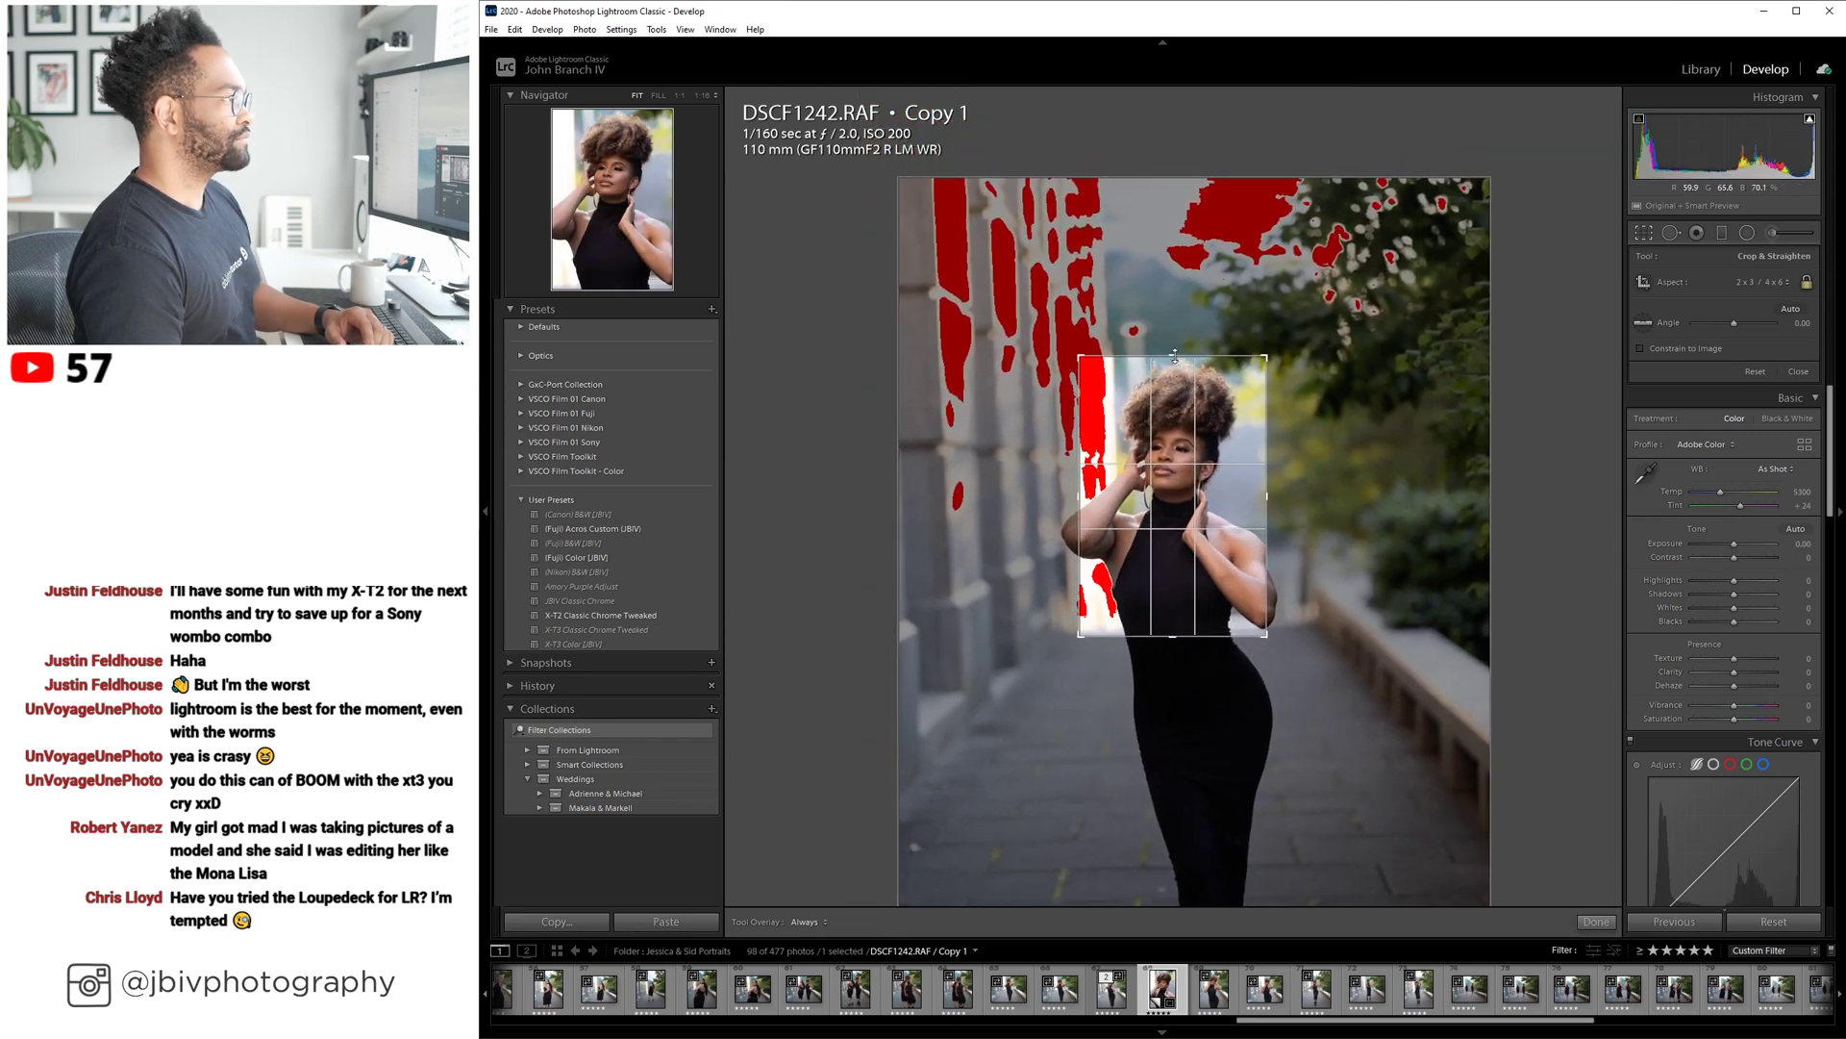
{"action": "left_click_drag", "start_coordinate": [1173, 356], "coordinate": [1181, 313]}
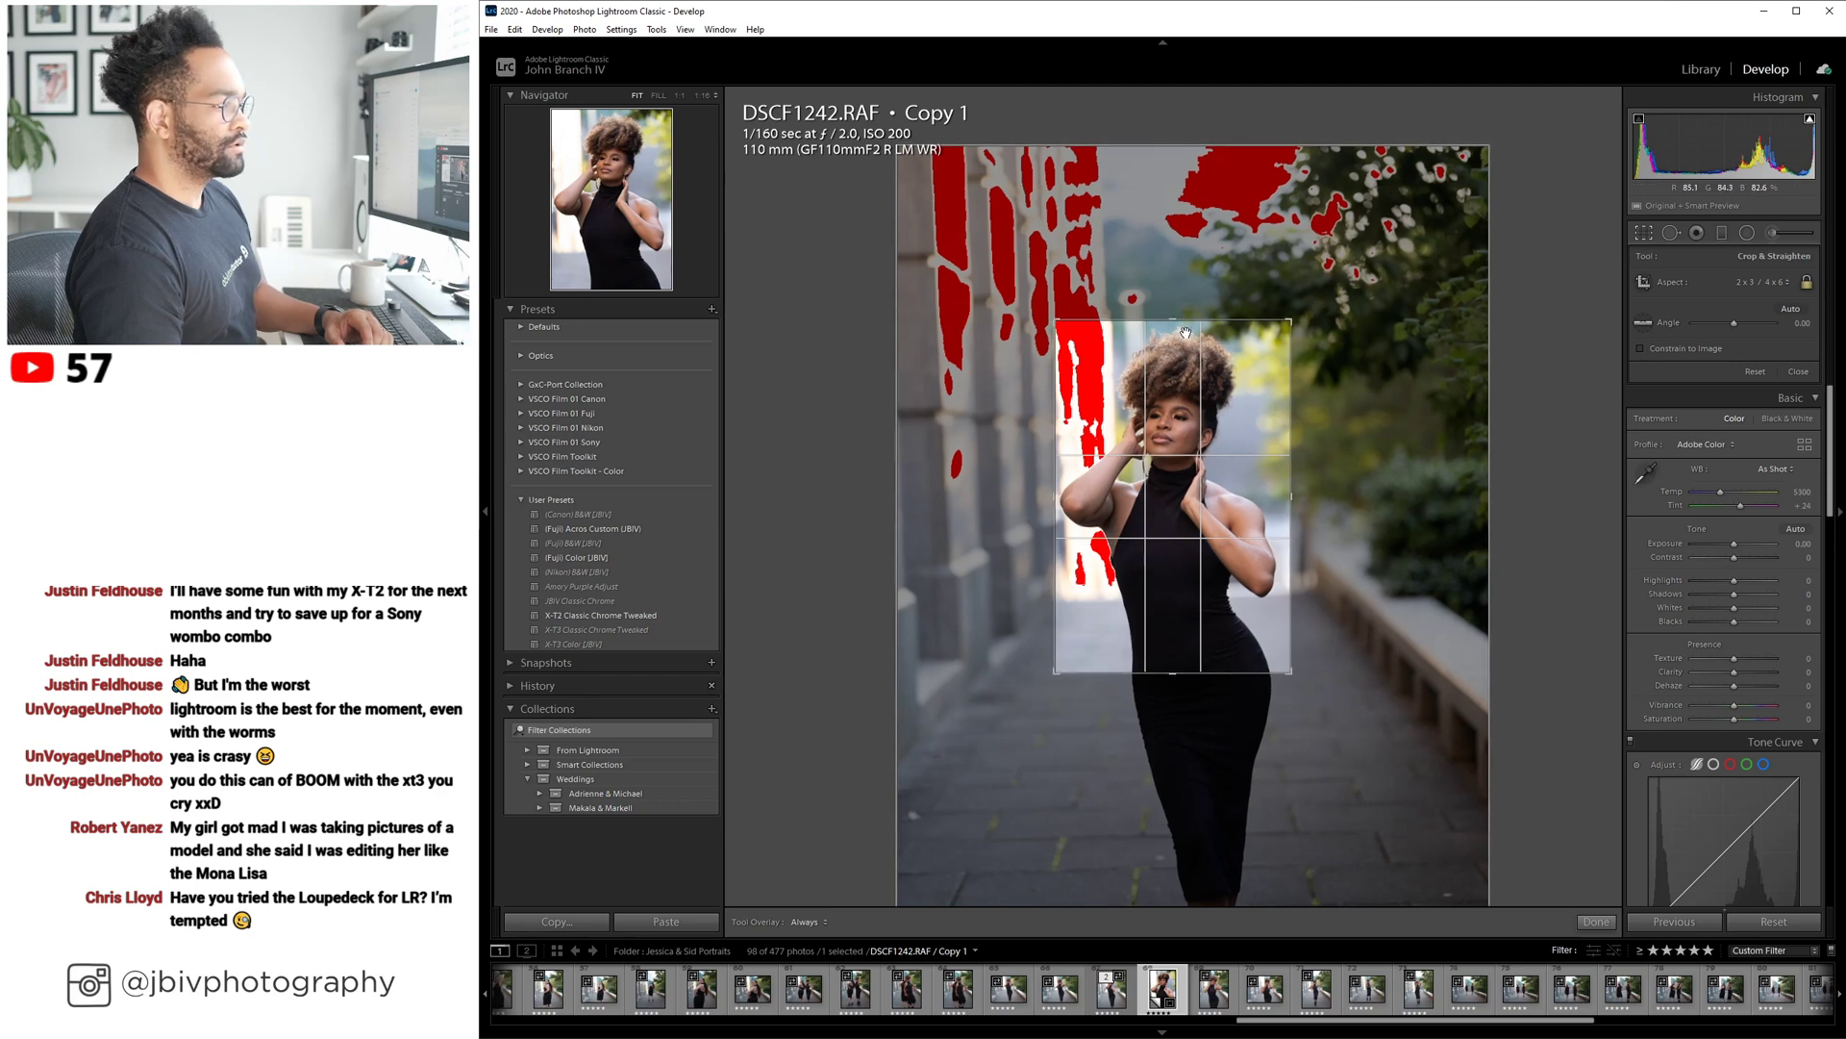
{"action": "key", "text": "Return"}
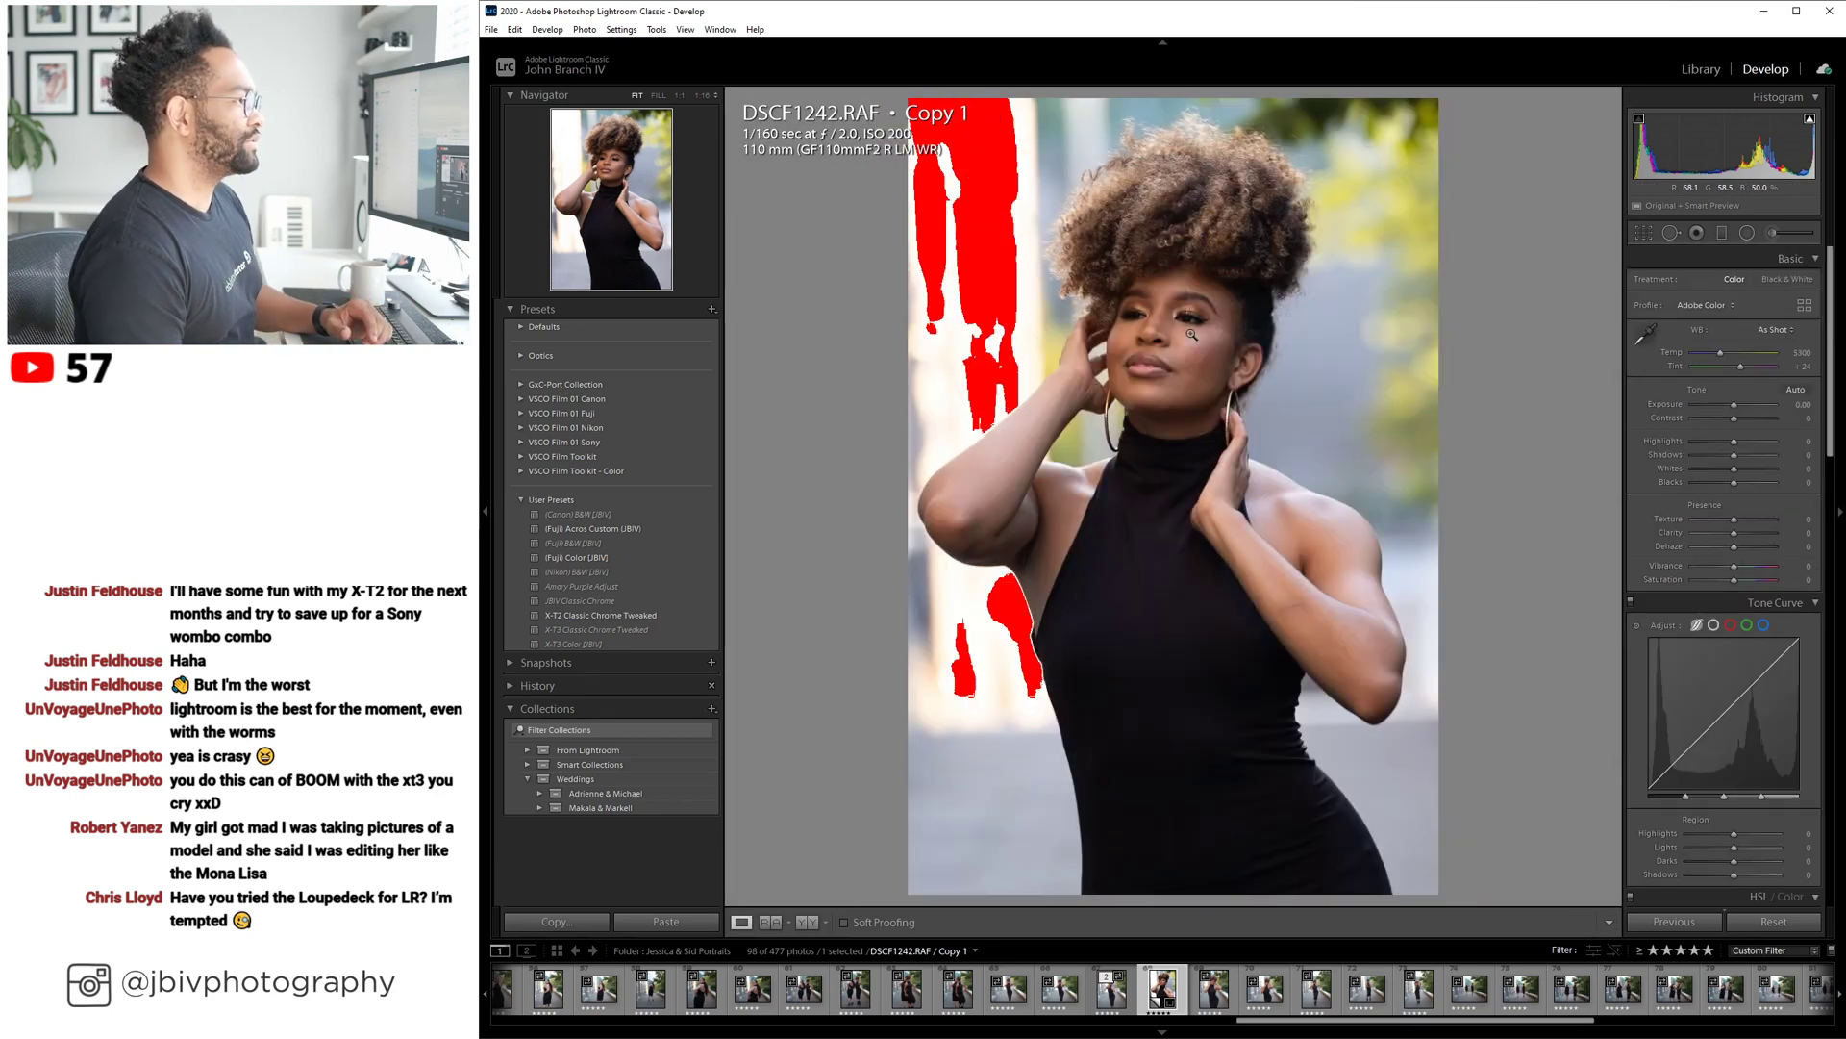
Inspect the woman's face in the cropped DSCF1242 copy at close zoom and compare the copy with its original in the library.
{"action": "left_click", "coordinate": [1702, 70]}
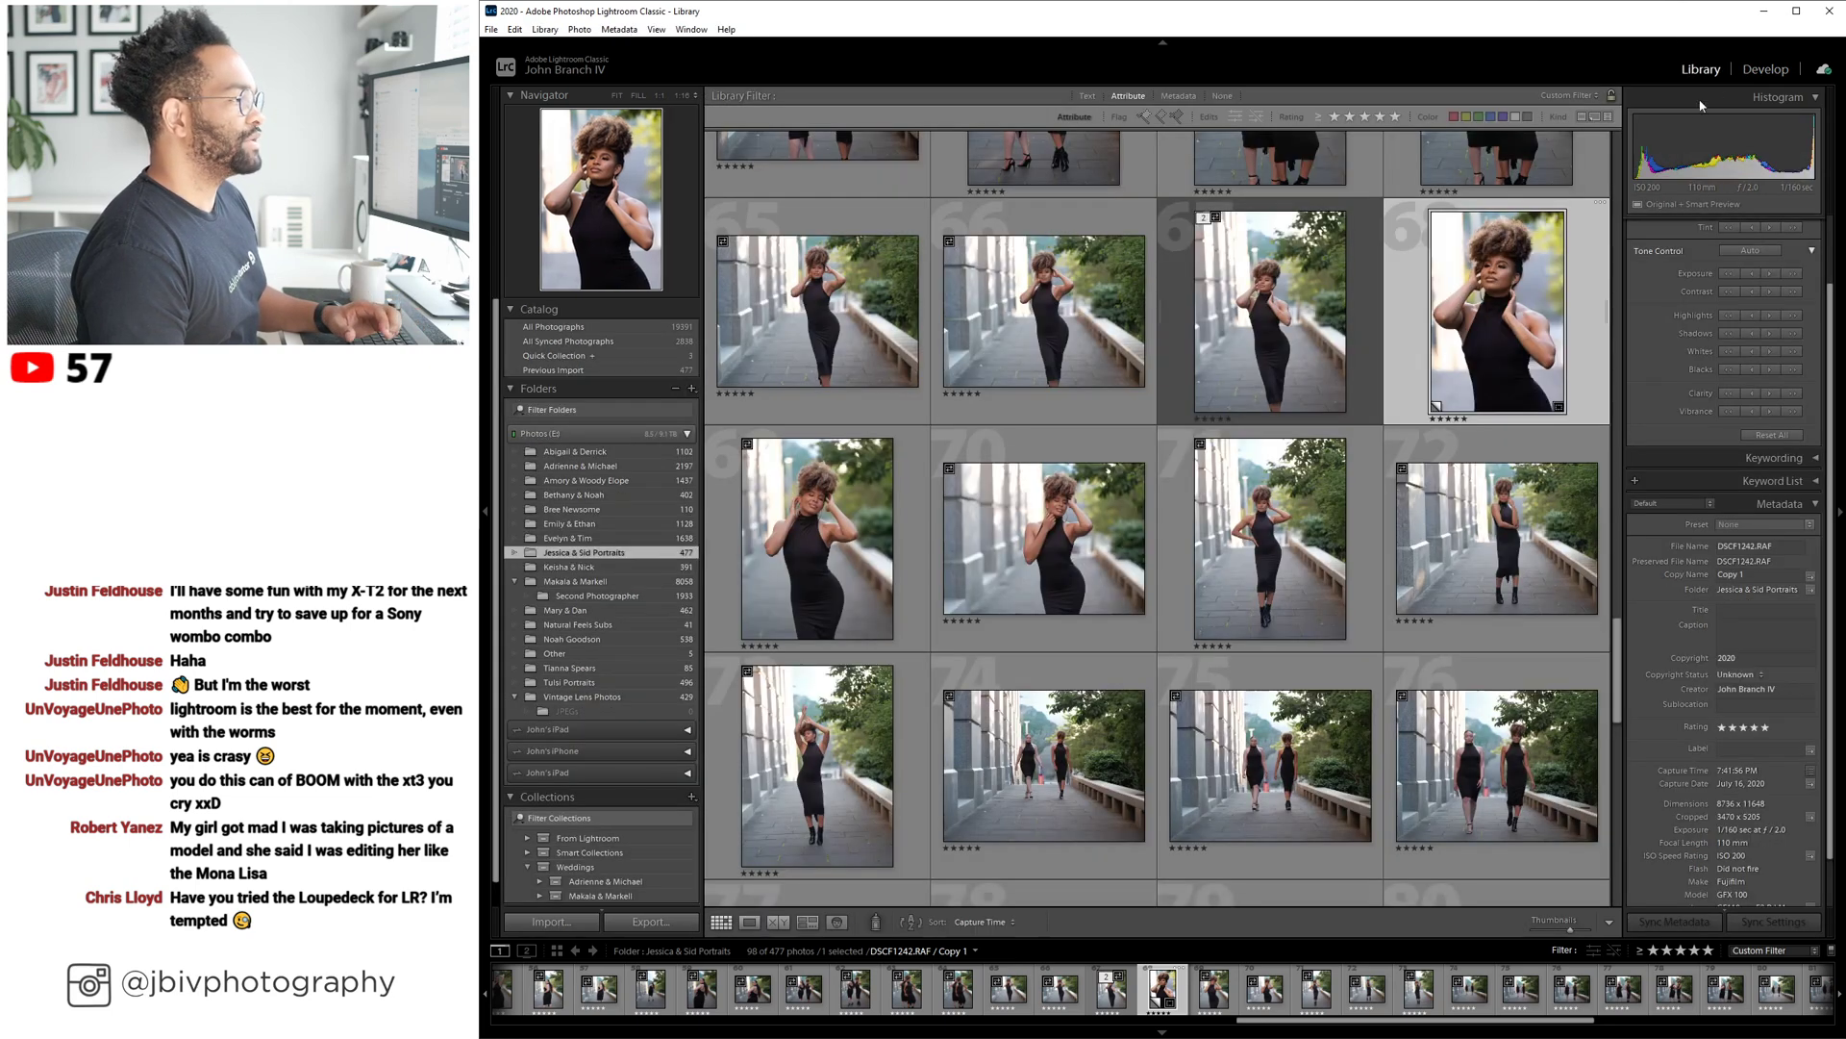
{"action": "scroll", "coordinate": [1676, 599], "scroll_direction": "down", "scroll_amount": 2}
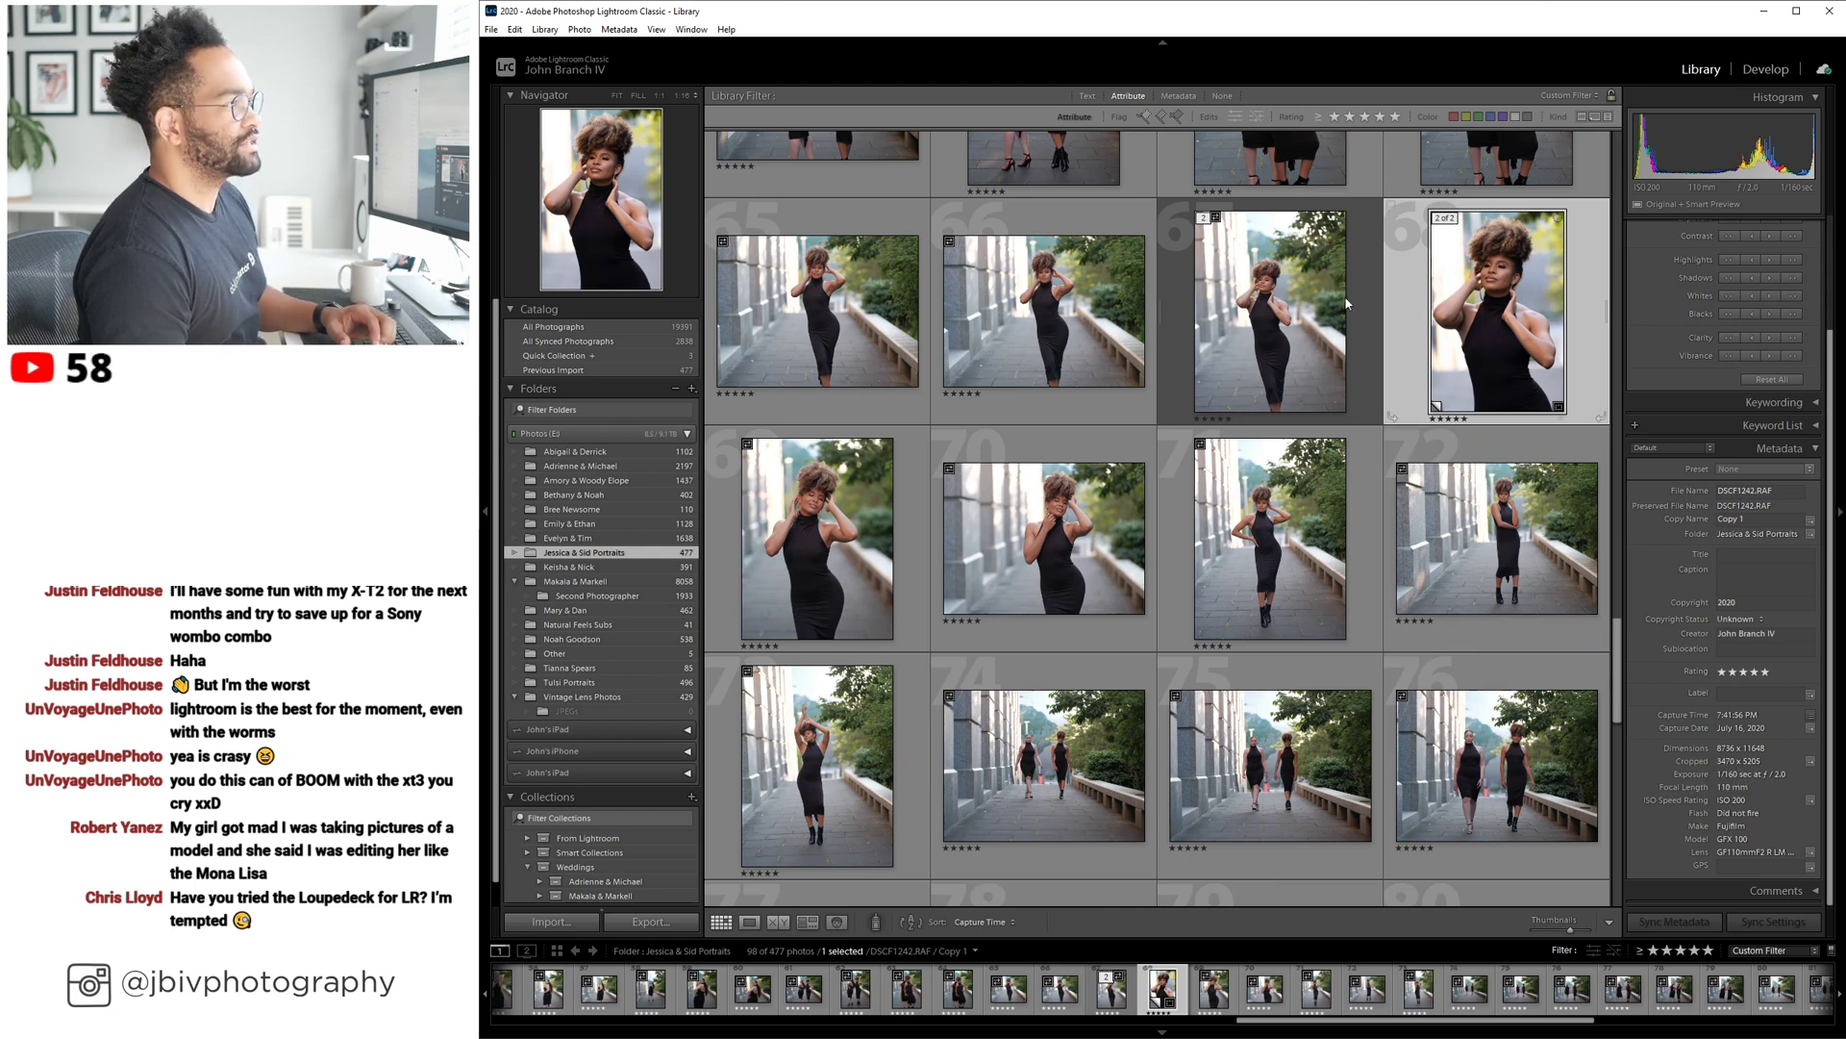
{"action": "left_click", "coordinate": [1765, 71]}
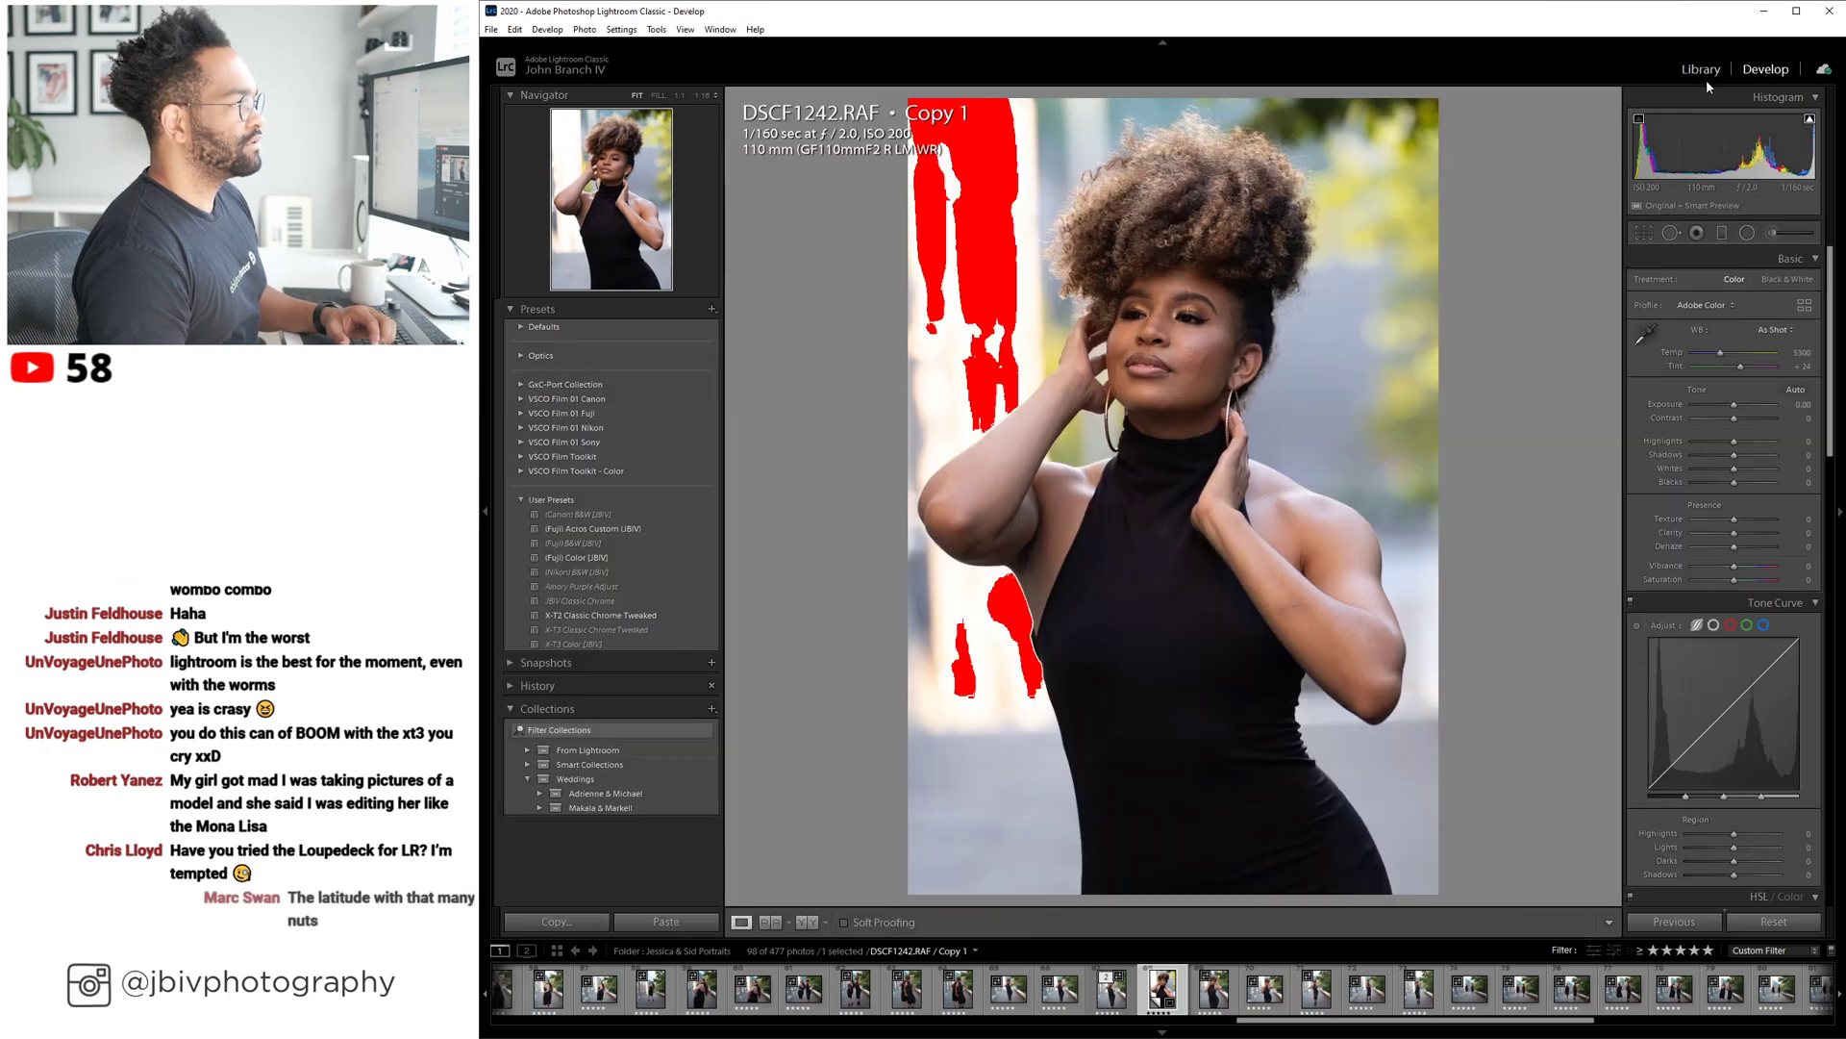
{"action": "left_click_drag", "start_coordinate": [1245, 333], "coordinate": [1291, 586]}
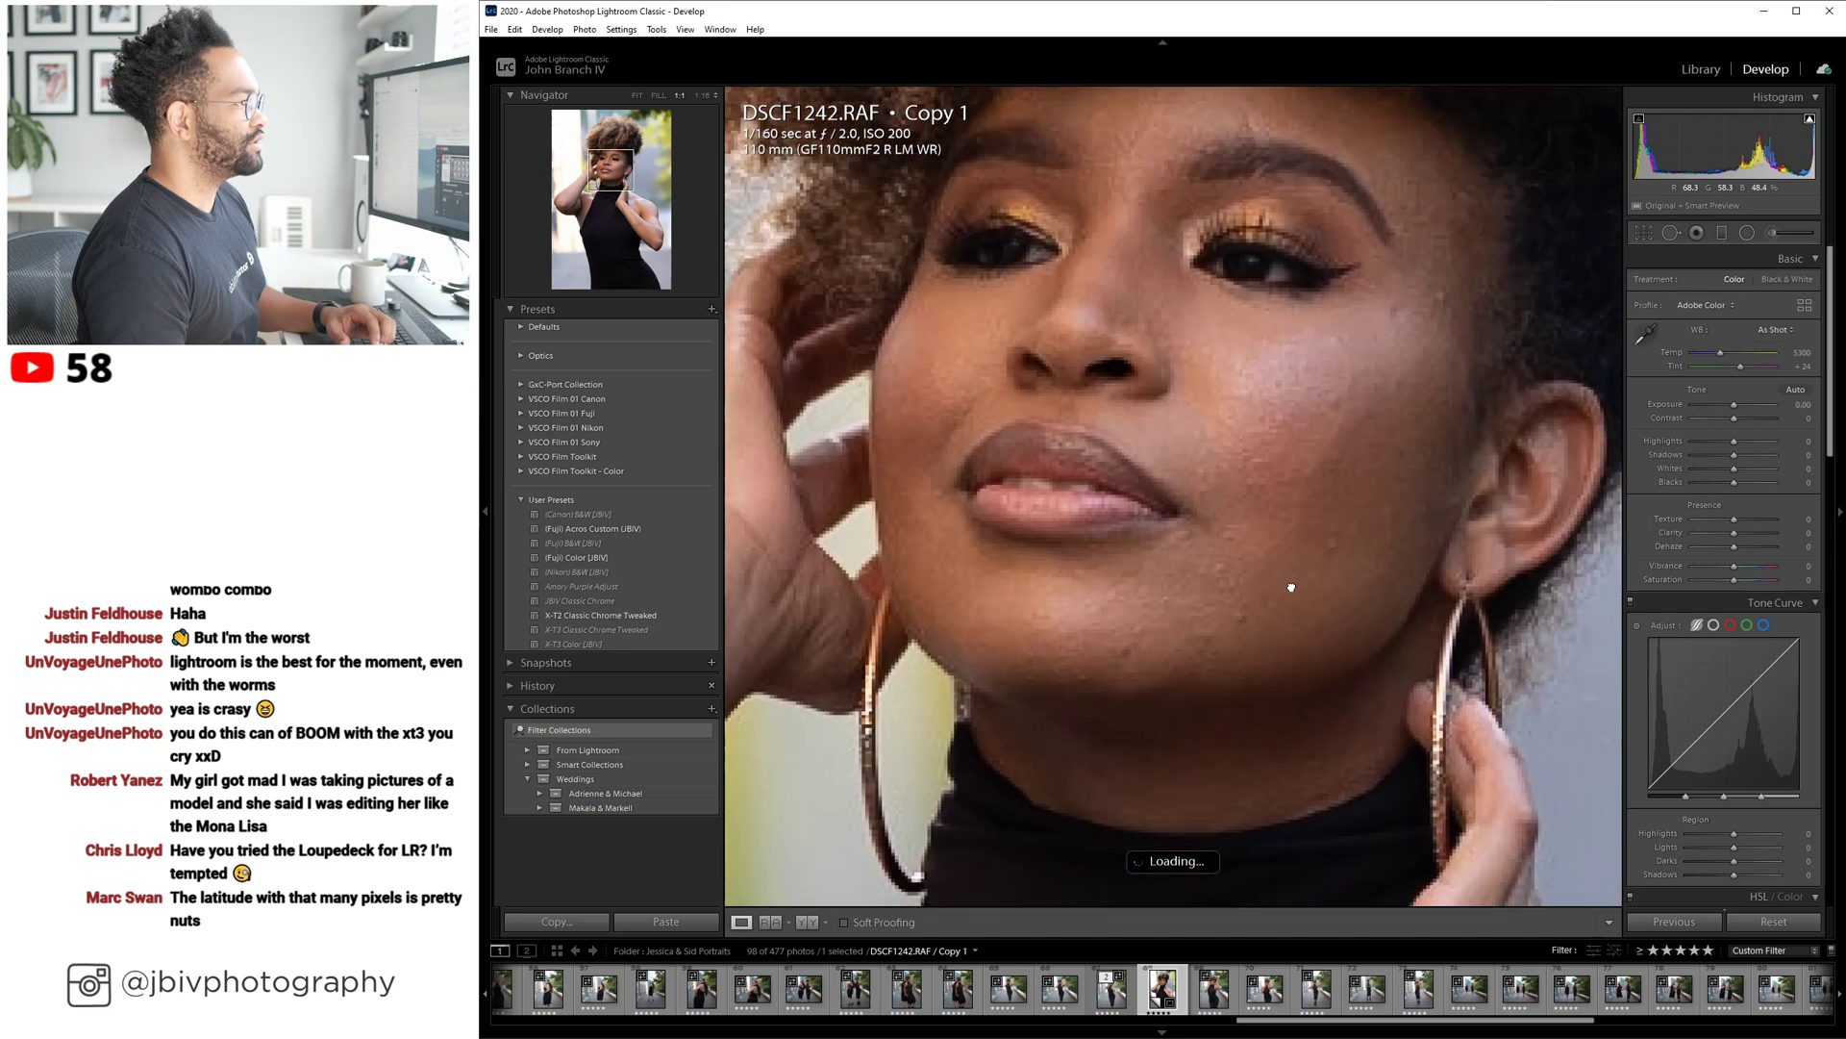
{"action": "left_click", "coordinate": [1701, 71]}
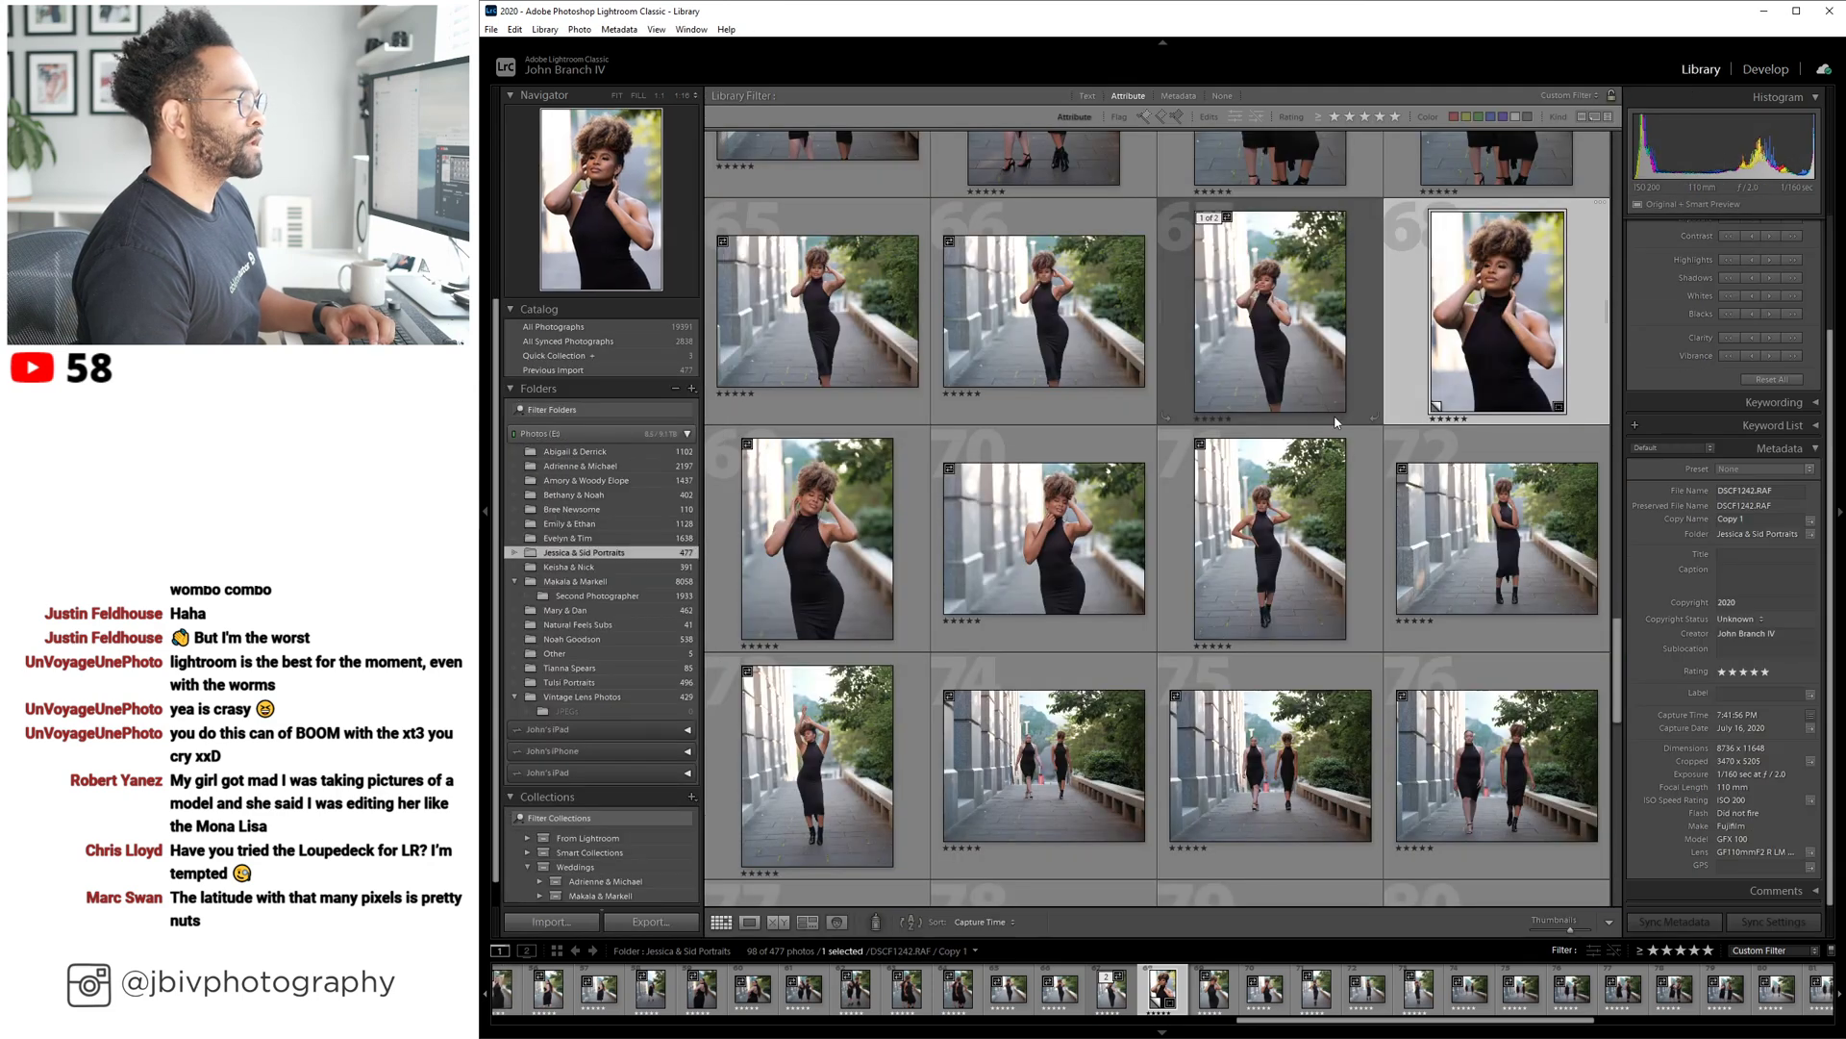
{"action": "left_click", "coordinate": [1306, 373]}
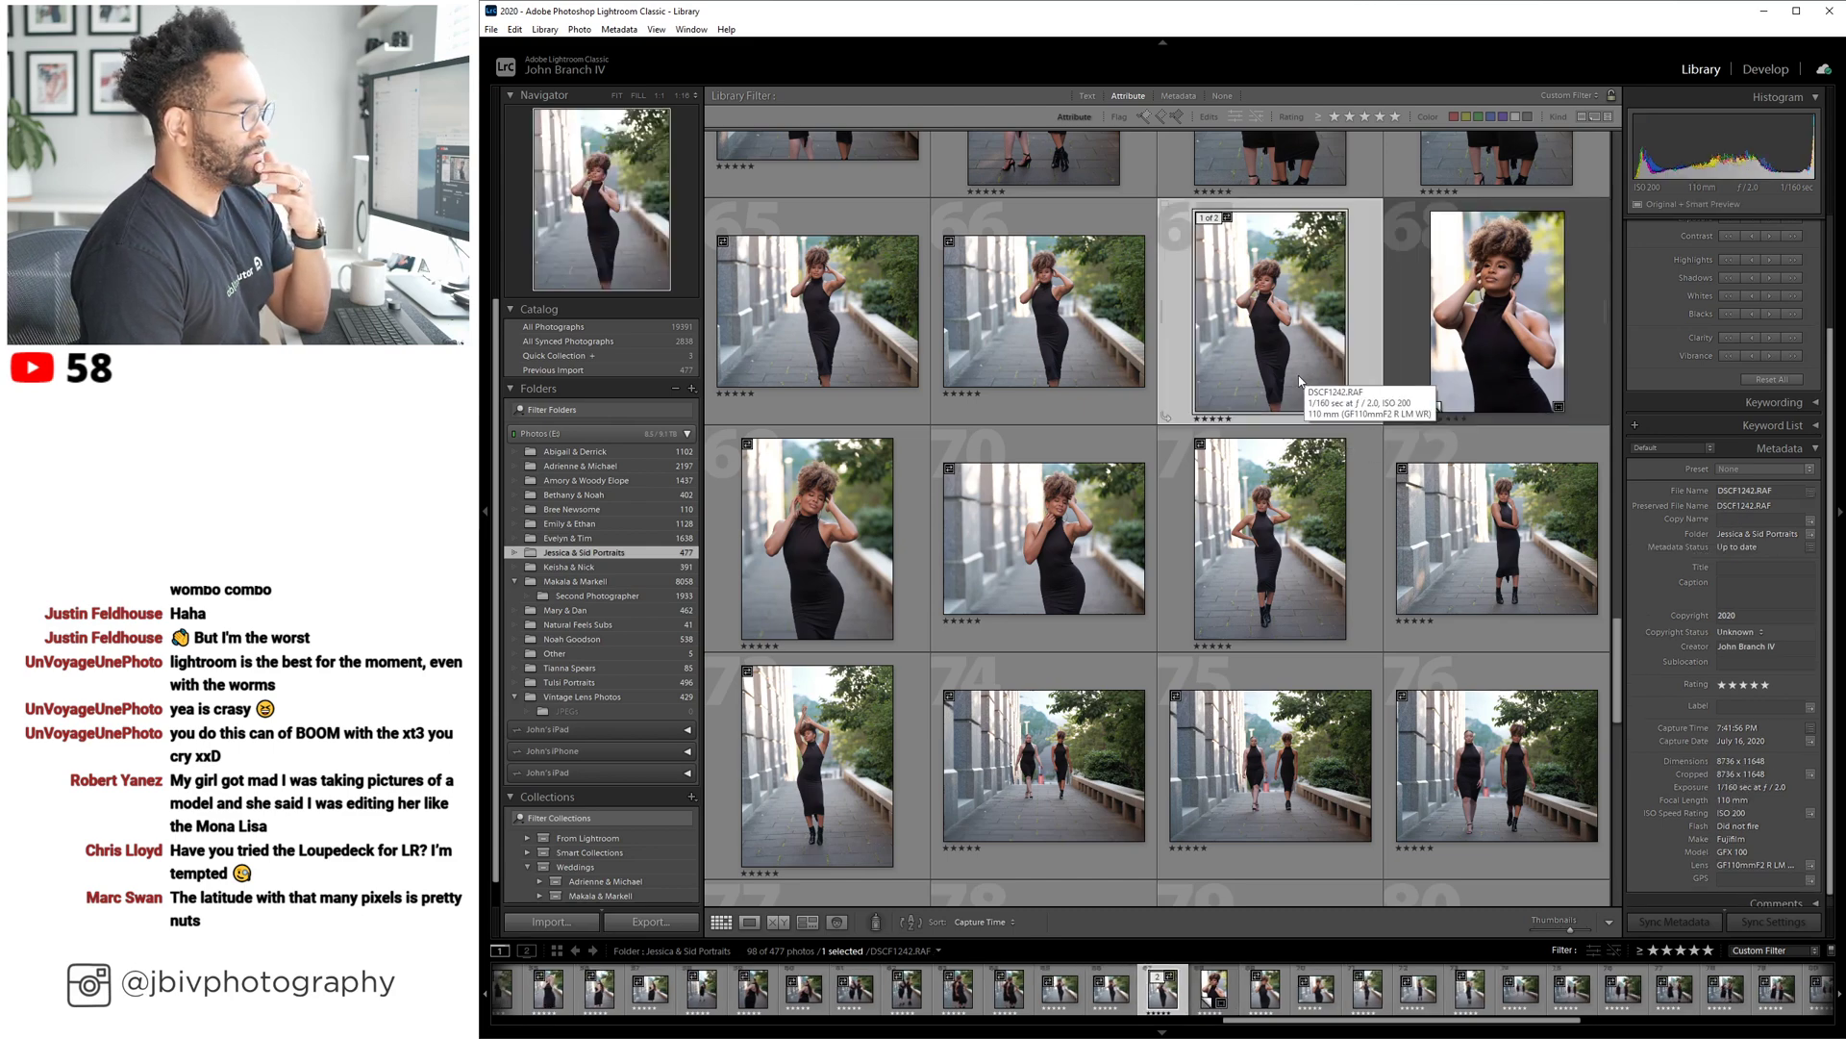
Review the black-and-white DSCF1122 zoomed in and at full size, and look over the neighbouring portraits in the library.
{"action": "scroll", "coordinate": [1284, 692], "scroll_direction": "up", "scroll_amount": 5}
{"action": "scroll", "coordinate": [1281, 692], "scroll_direction": "up", "scroll_amount": 5}
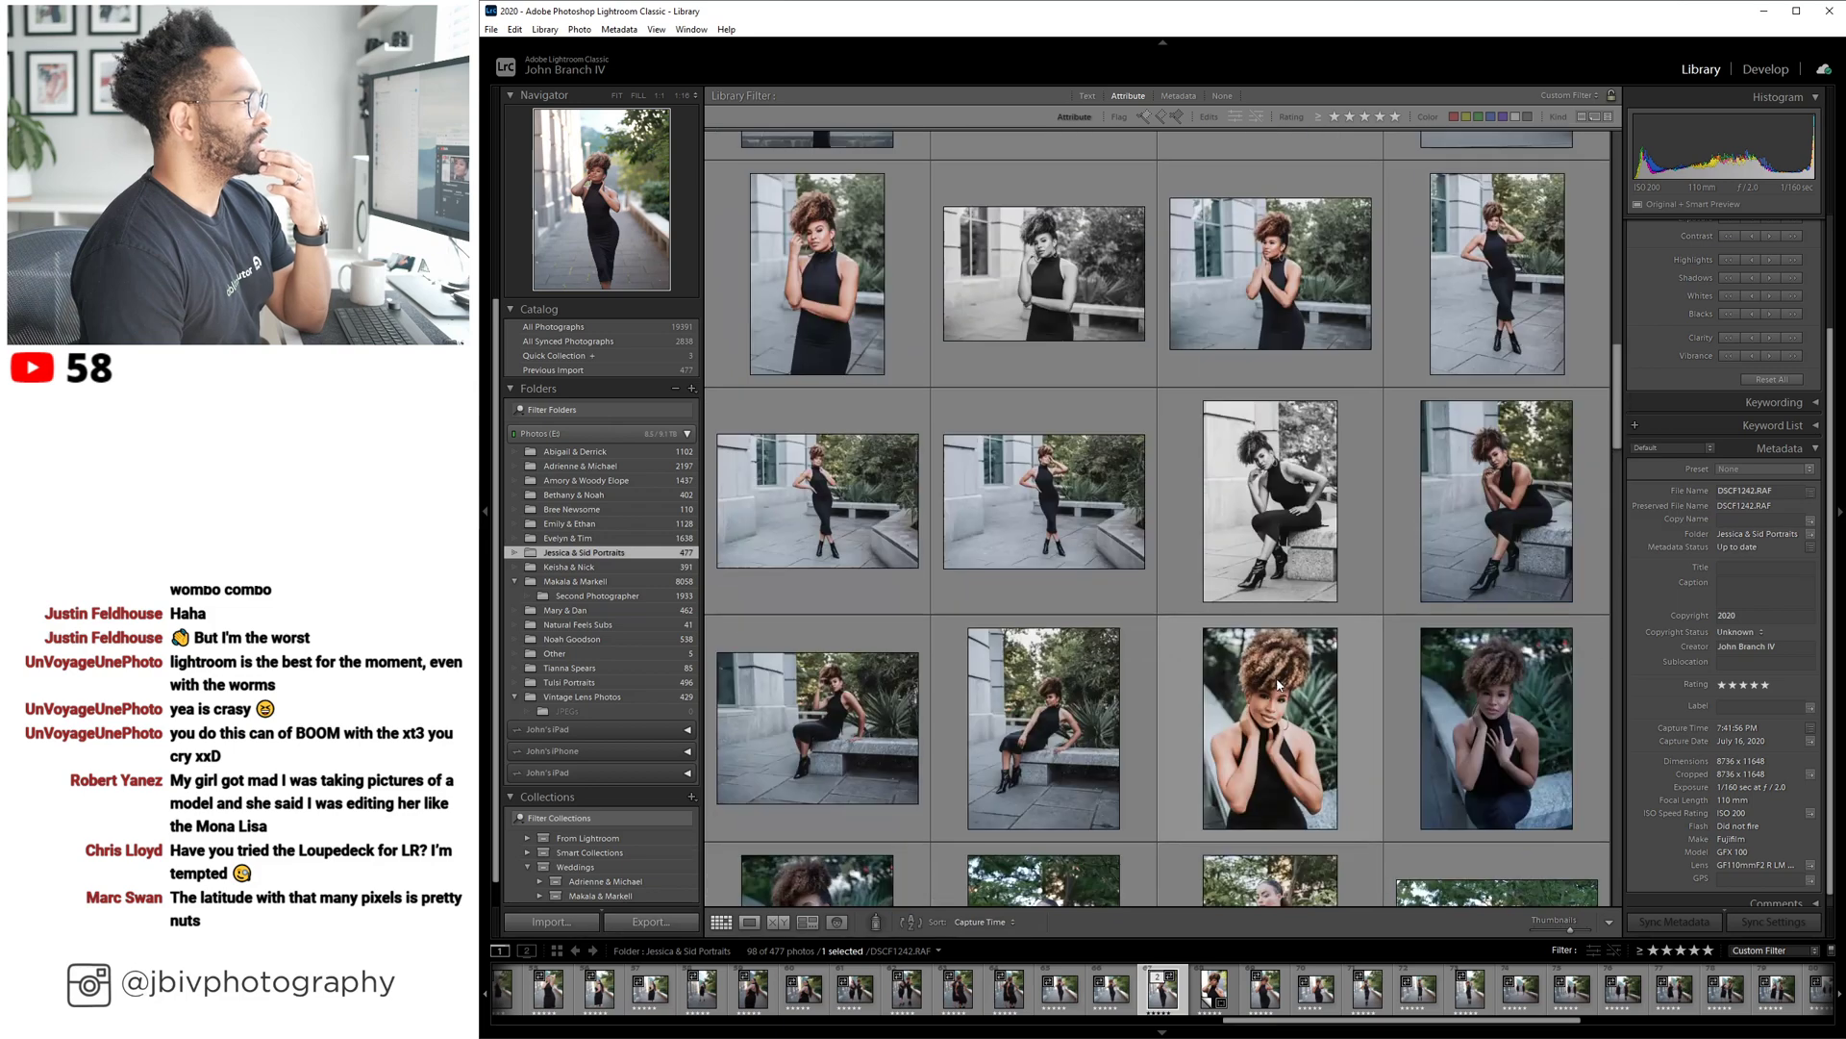
{"action": "left_click", "coordinate": [1283, 528]}
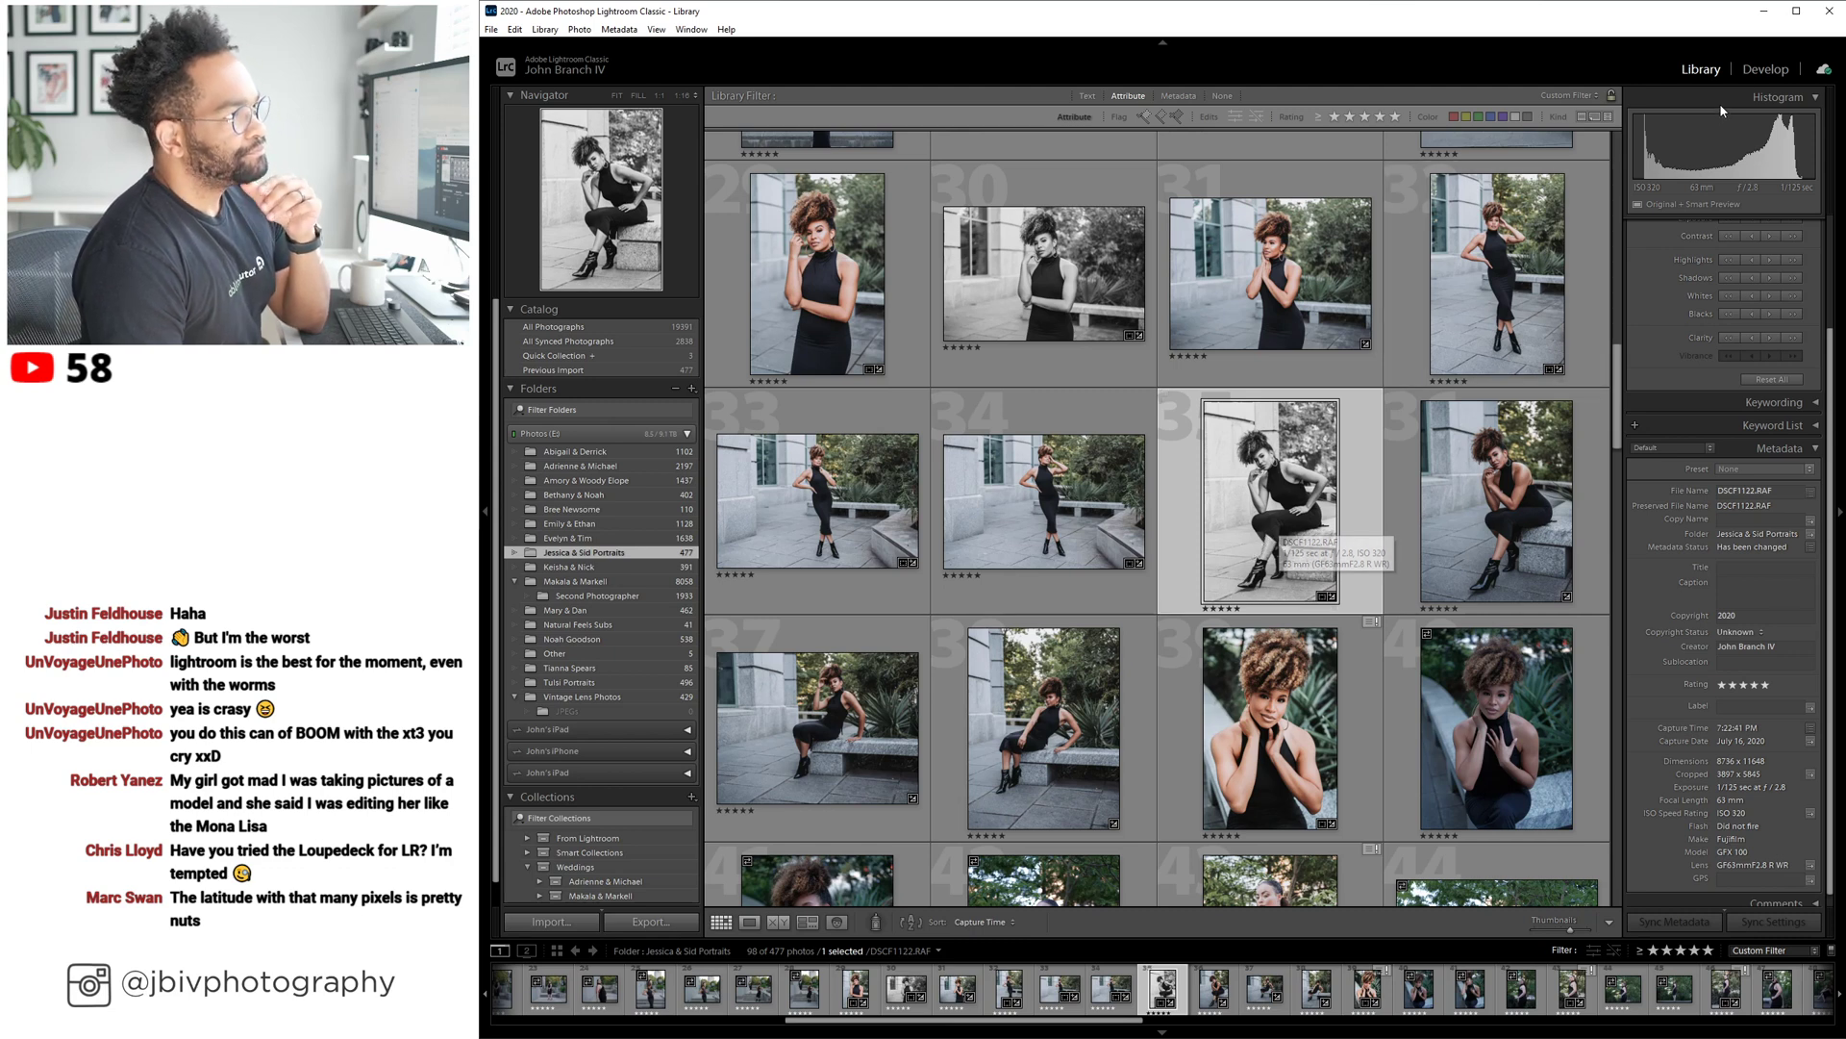
{"action": "key", "text": "d"}
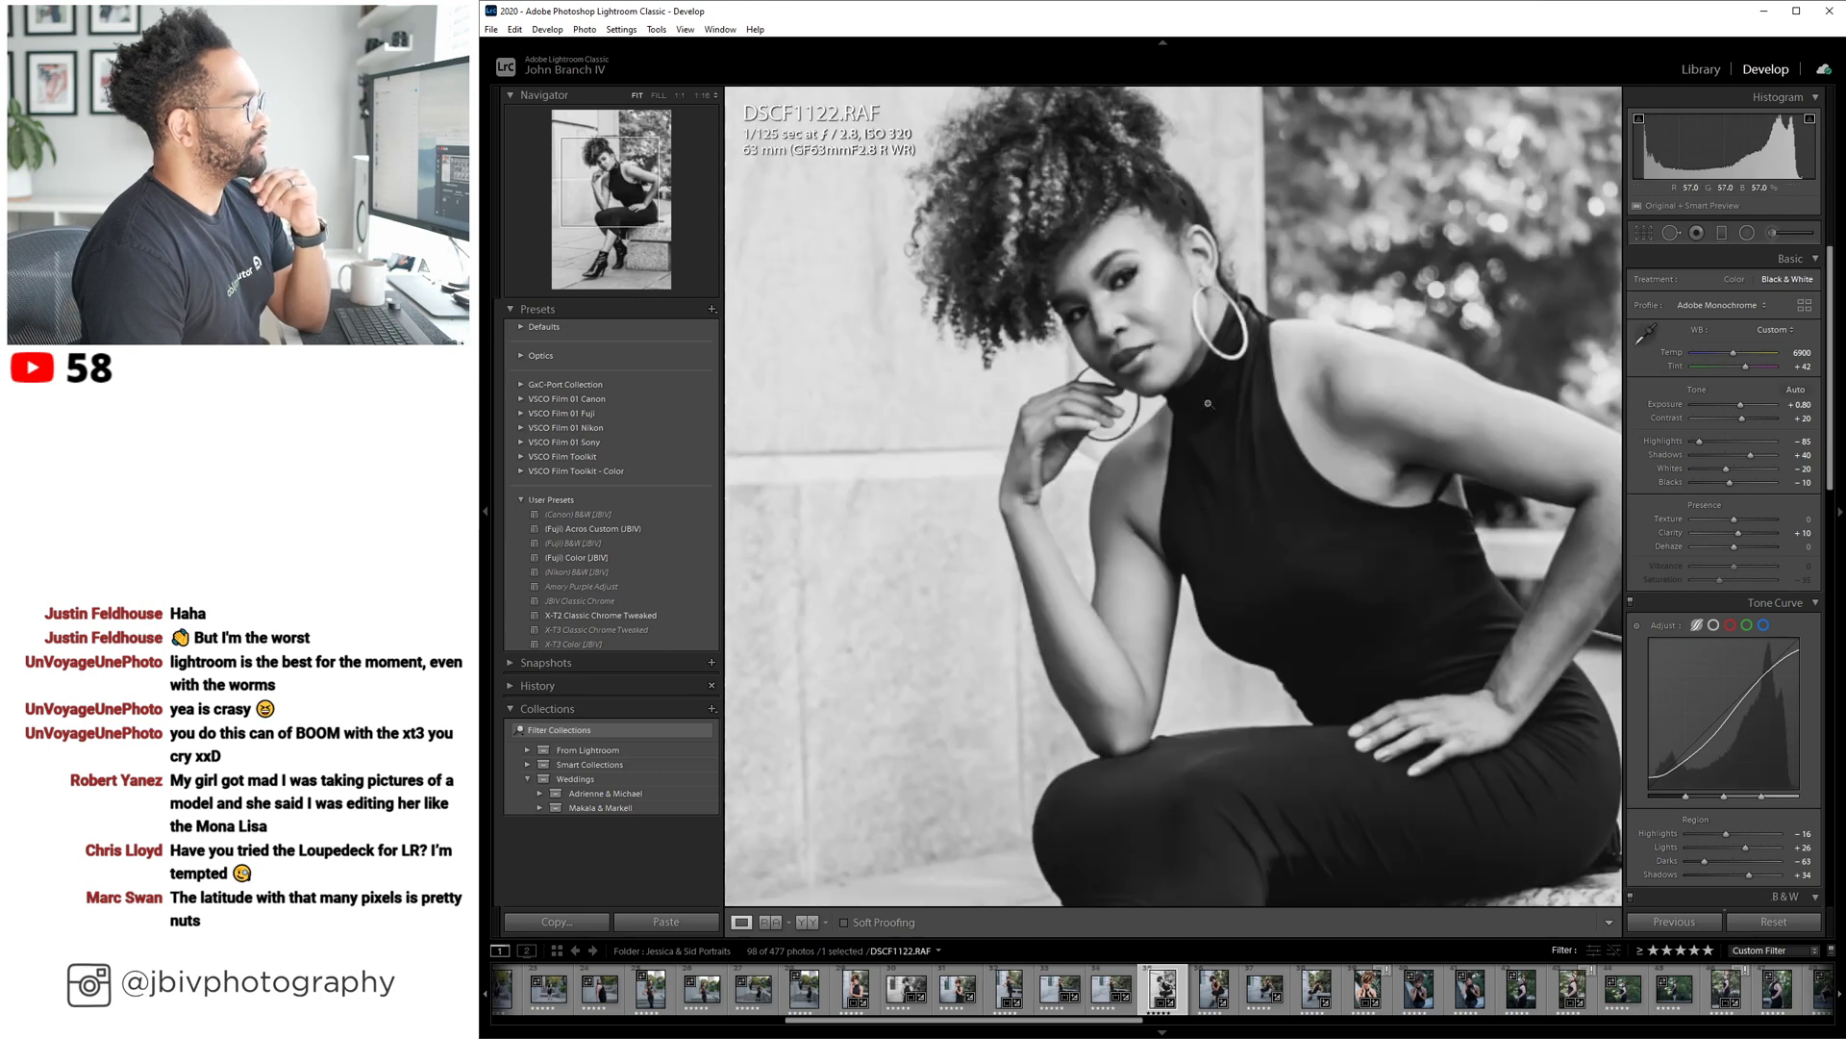
{"action": "left_click", "coordinate": [1208, 403]}
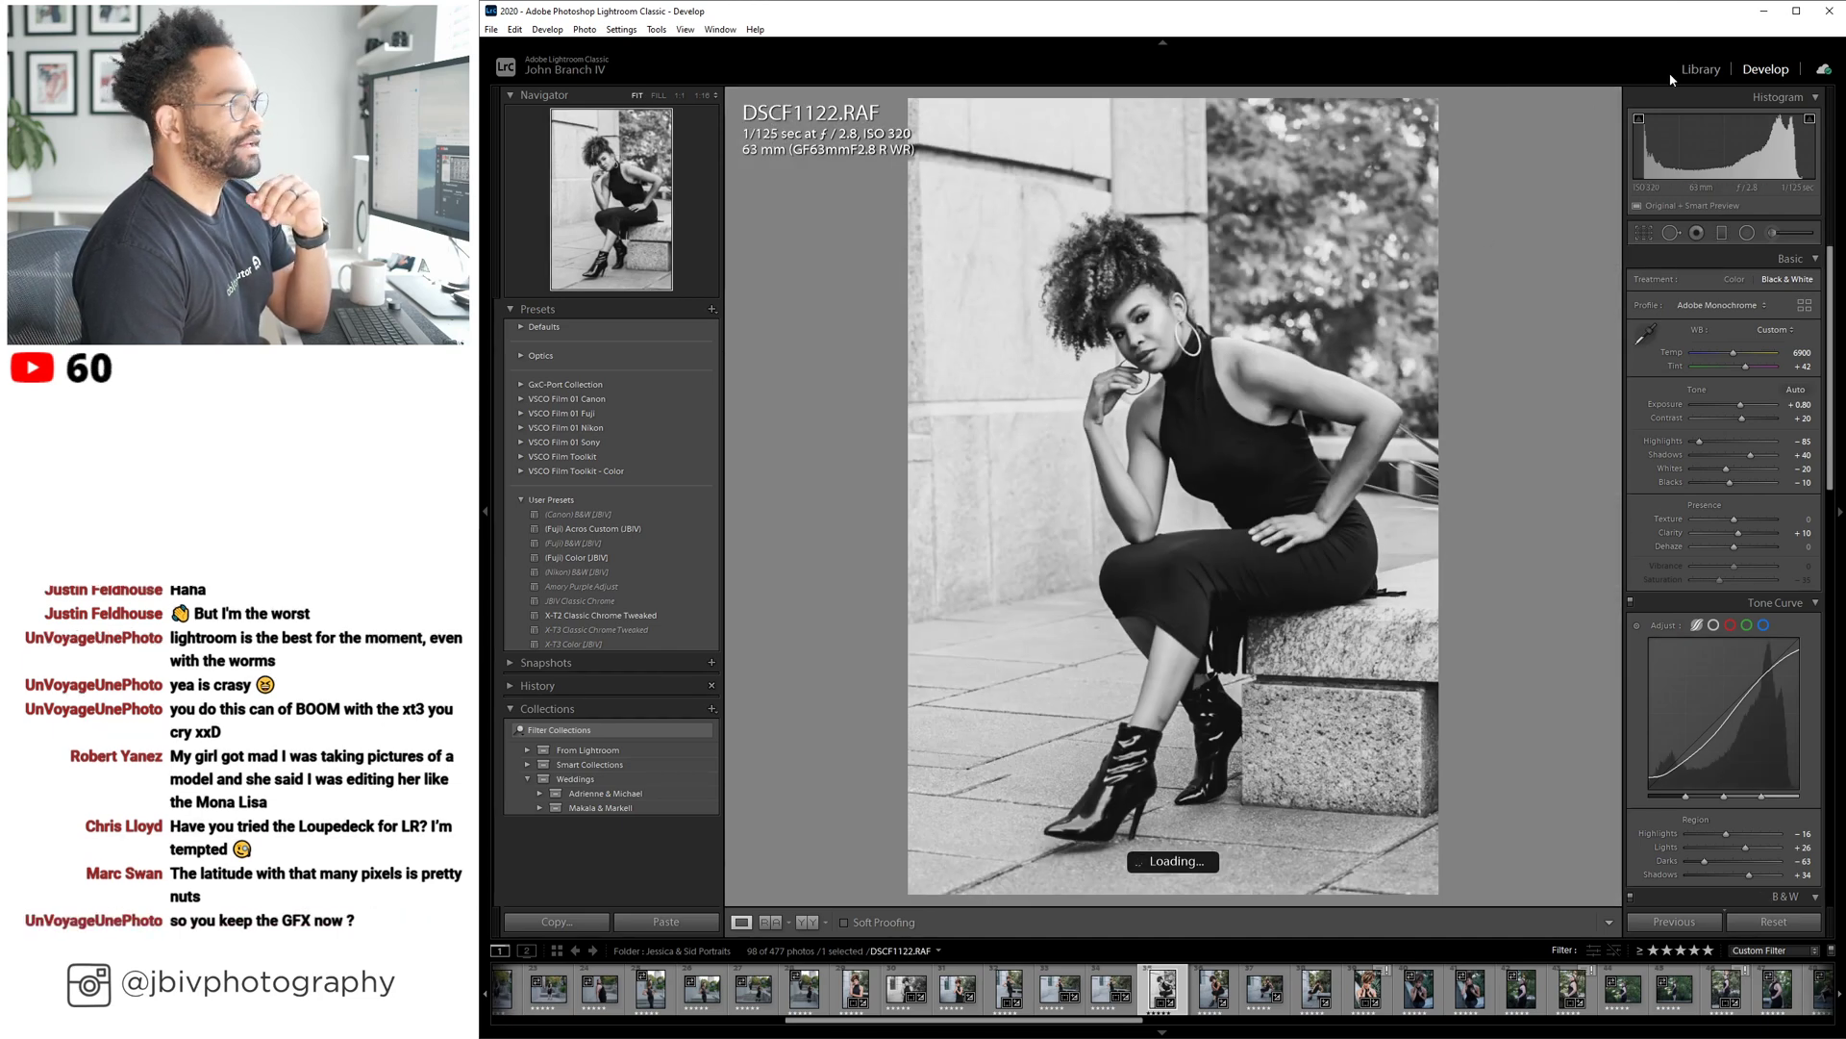
{"action": "left_click", "coordinate": [1699, 72]}
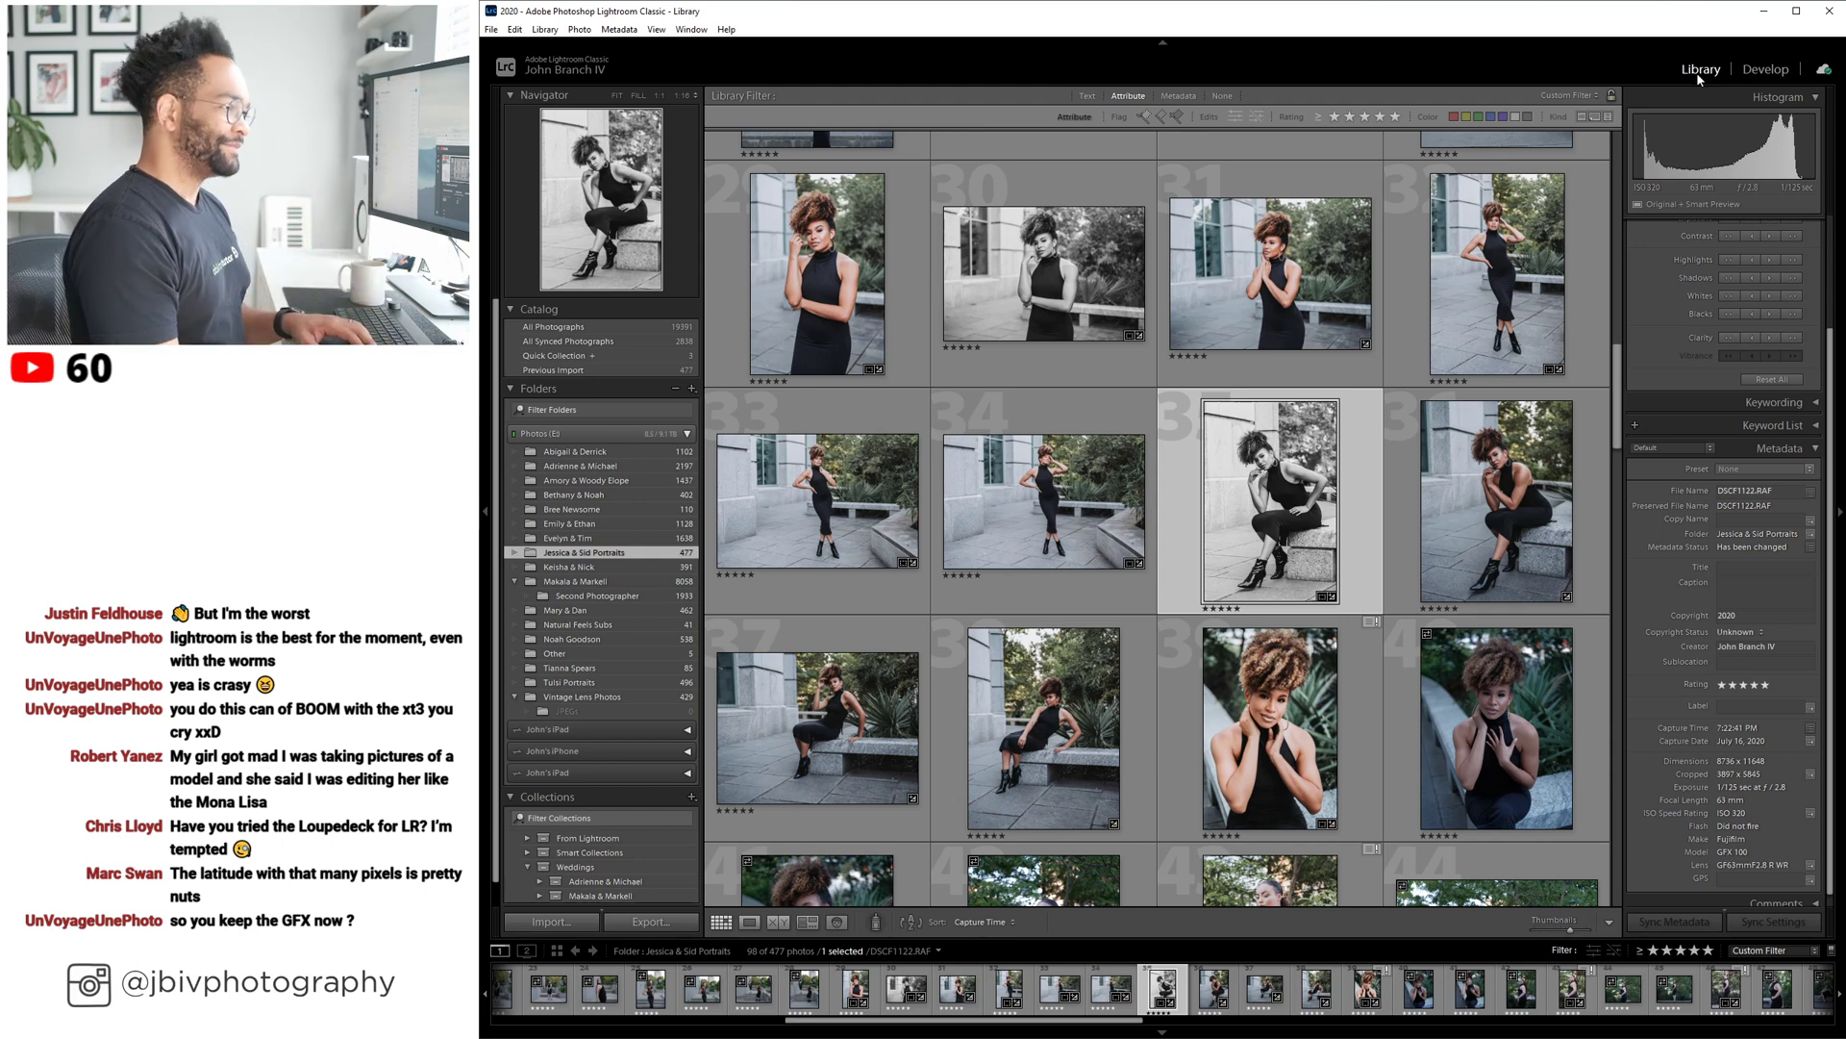
{"action": "scroll", "coordinate": [1295, 519], "scroll_direction": "up", "scroll_amount": 4}
{"action": "scroll", "coordinate": [1295, 519], "scroll_direction": "up", "scroll_amount": 2}
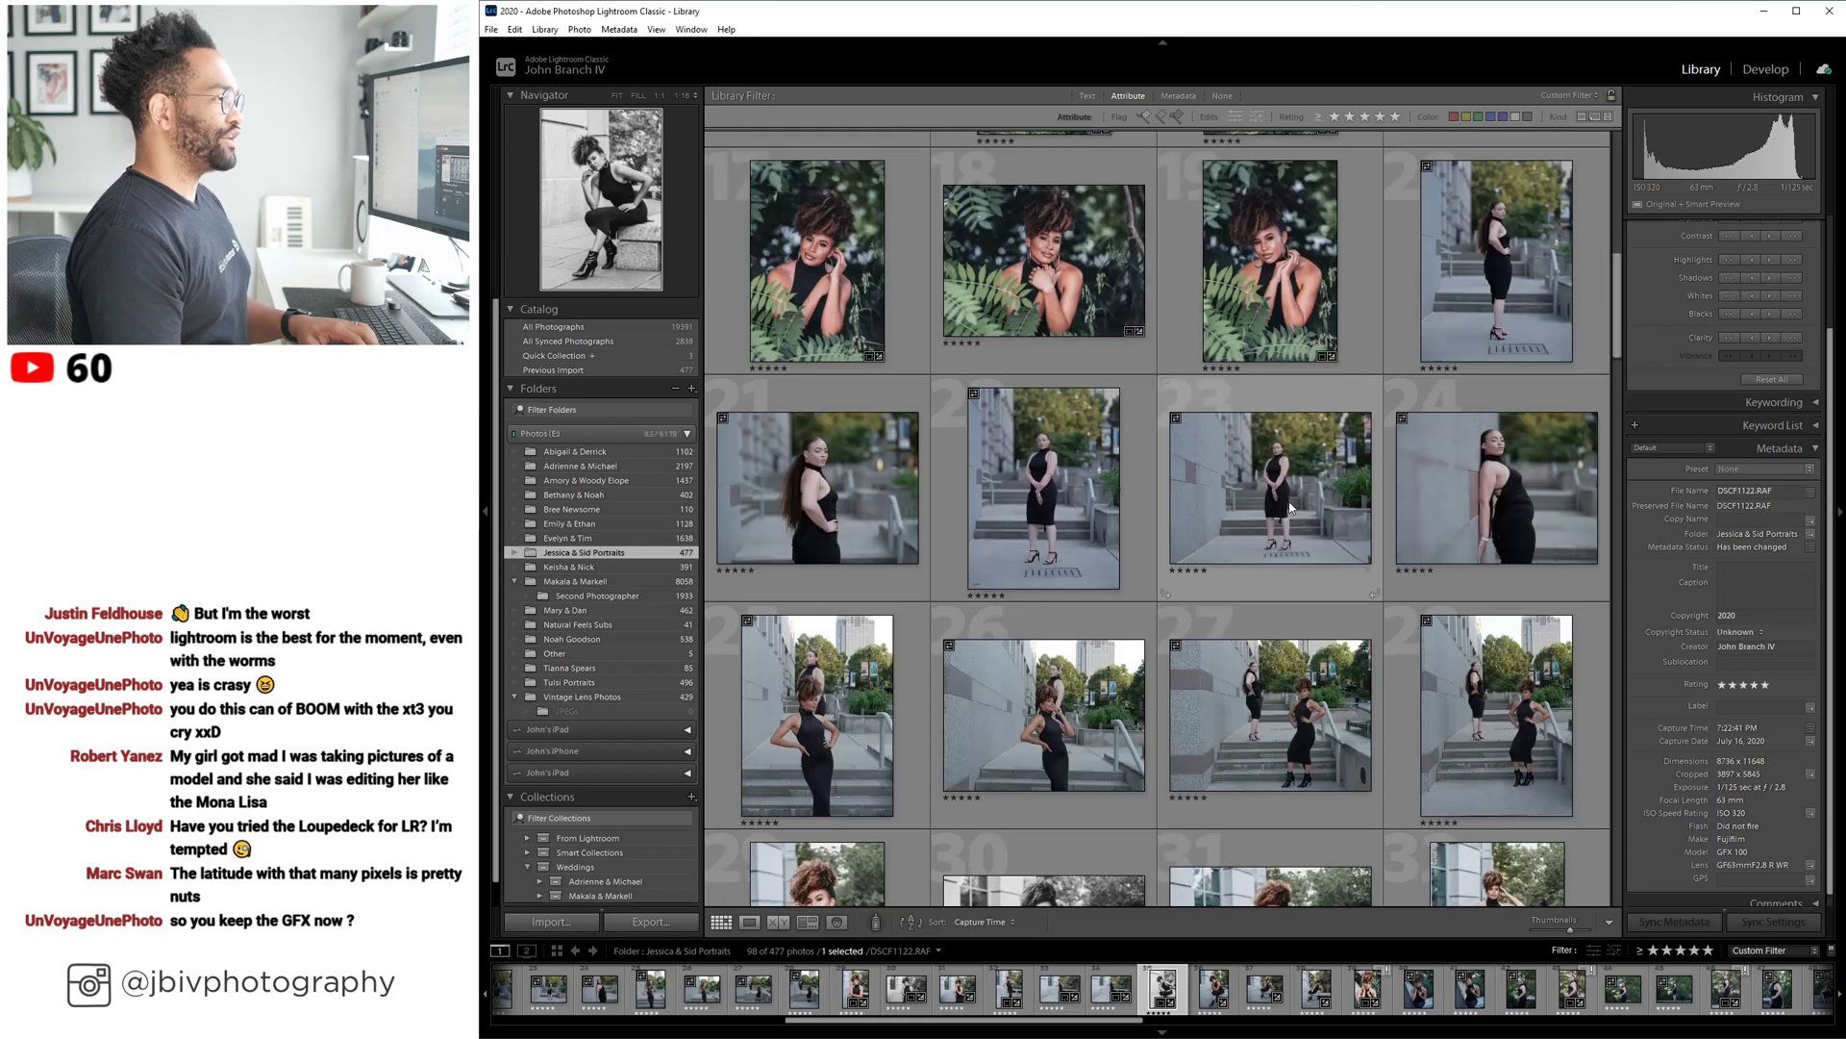
{"action": "scroll", "coordinate": [1288, 480], "scroll_direction": "down", "scroll_amount": 6}
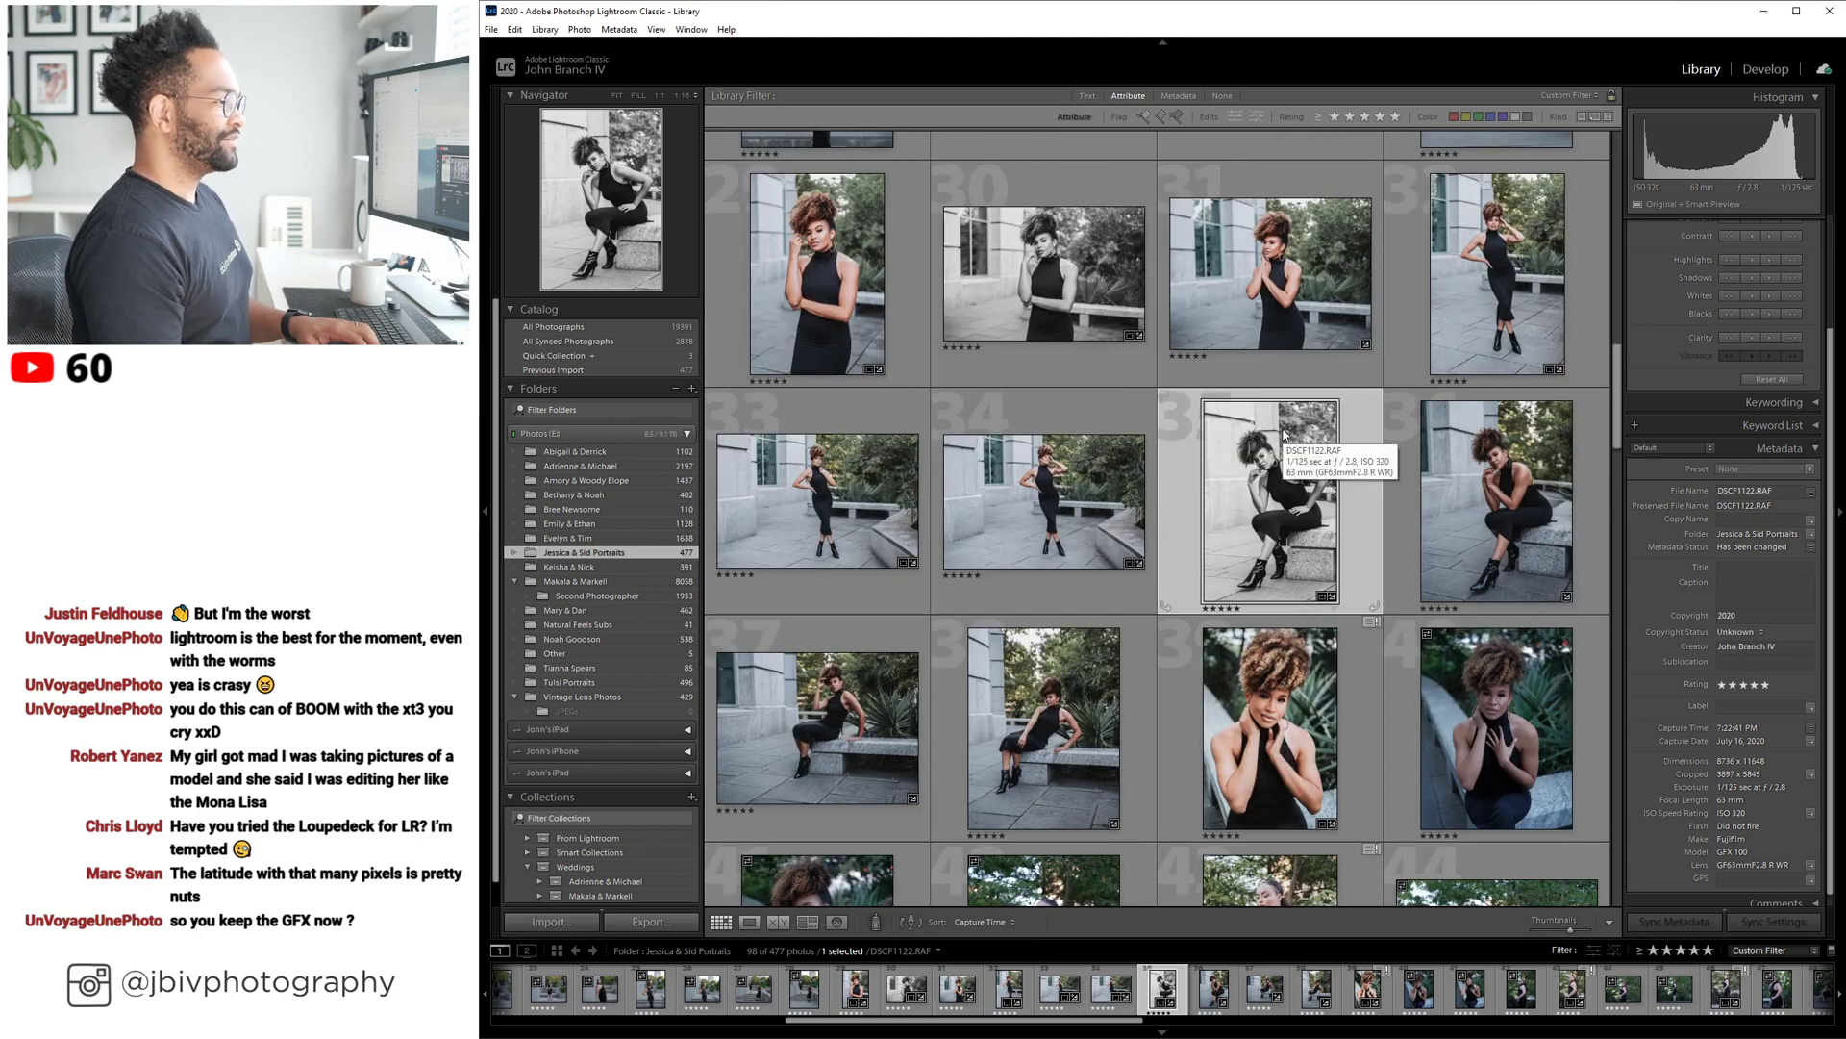
Set the exposure of DSCF1125, the color portrait of the seated woman, to +1.10 and its temperature to 7150.
{"action": "key", "text": "Right"}
{"action": "left_click", "coordinate": [1765, 69]}
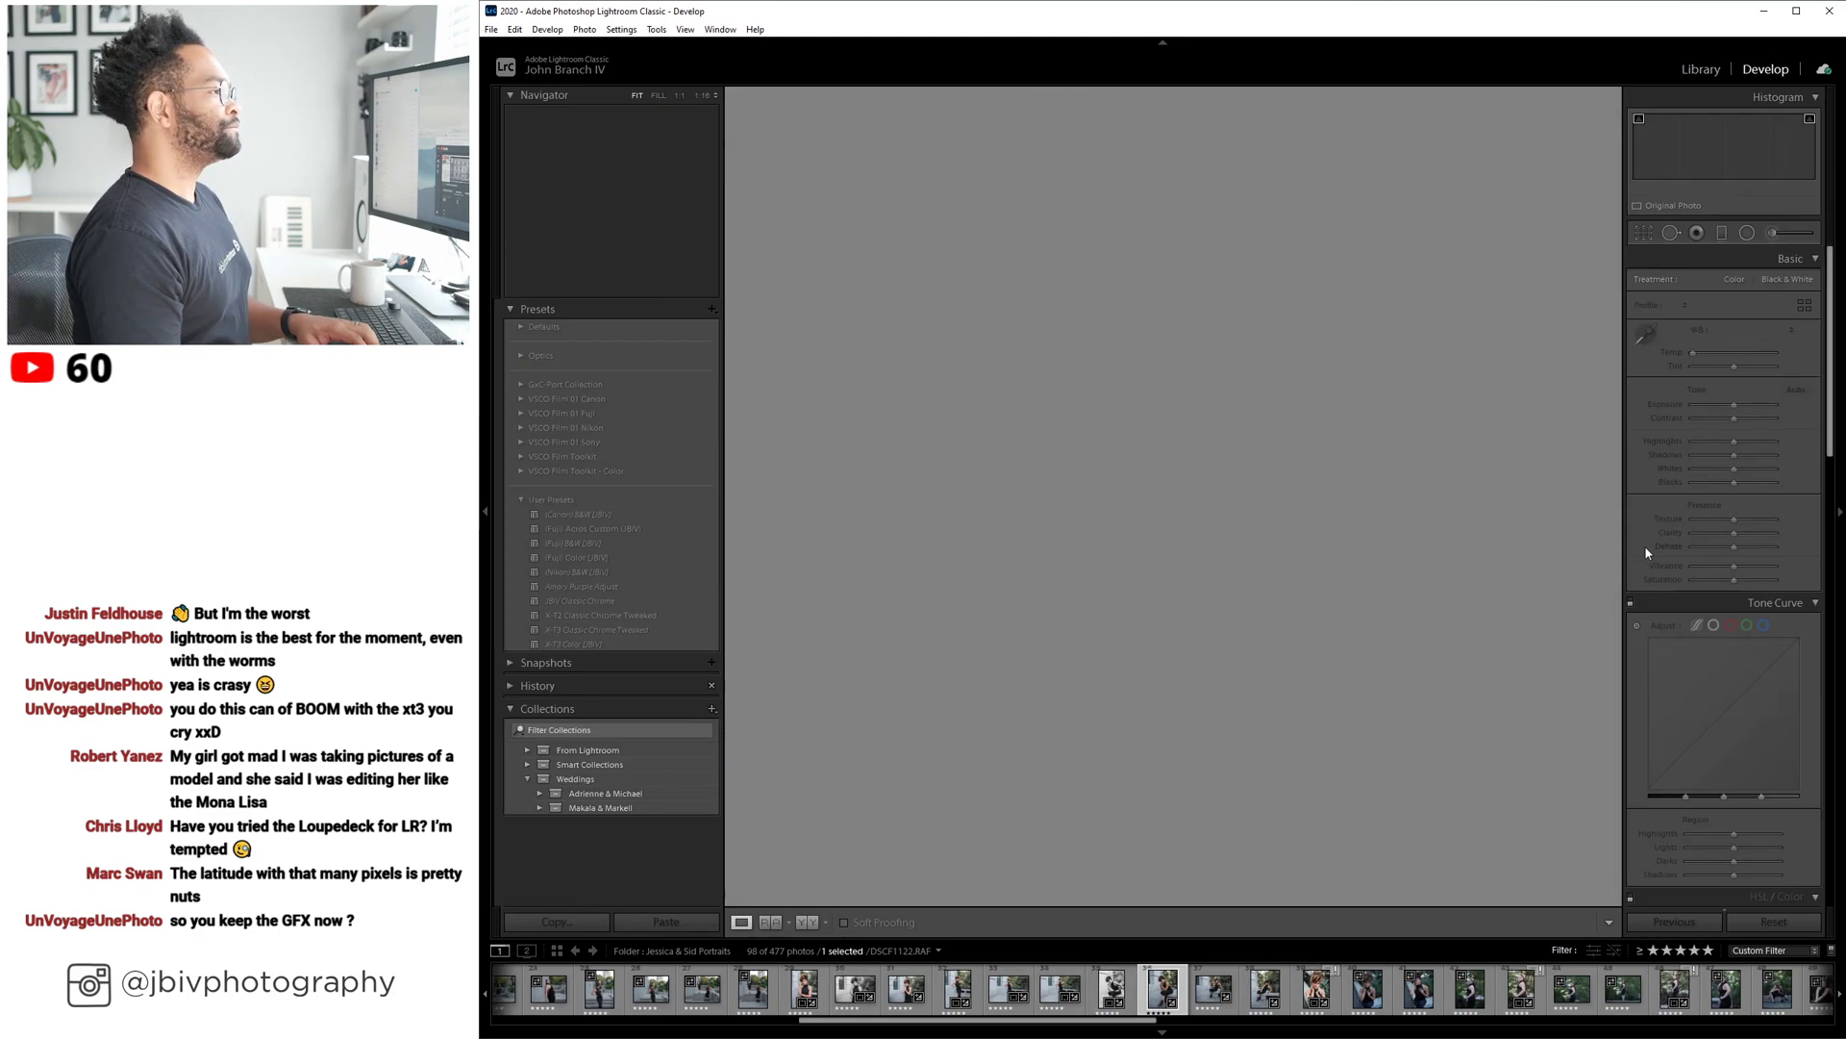
{"action": "key", "text": "Up"}
{"action": "key", "text": "Up"}
{"action": "key", "text": "Up"}
{"action": "key", "text": "Up"}
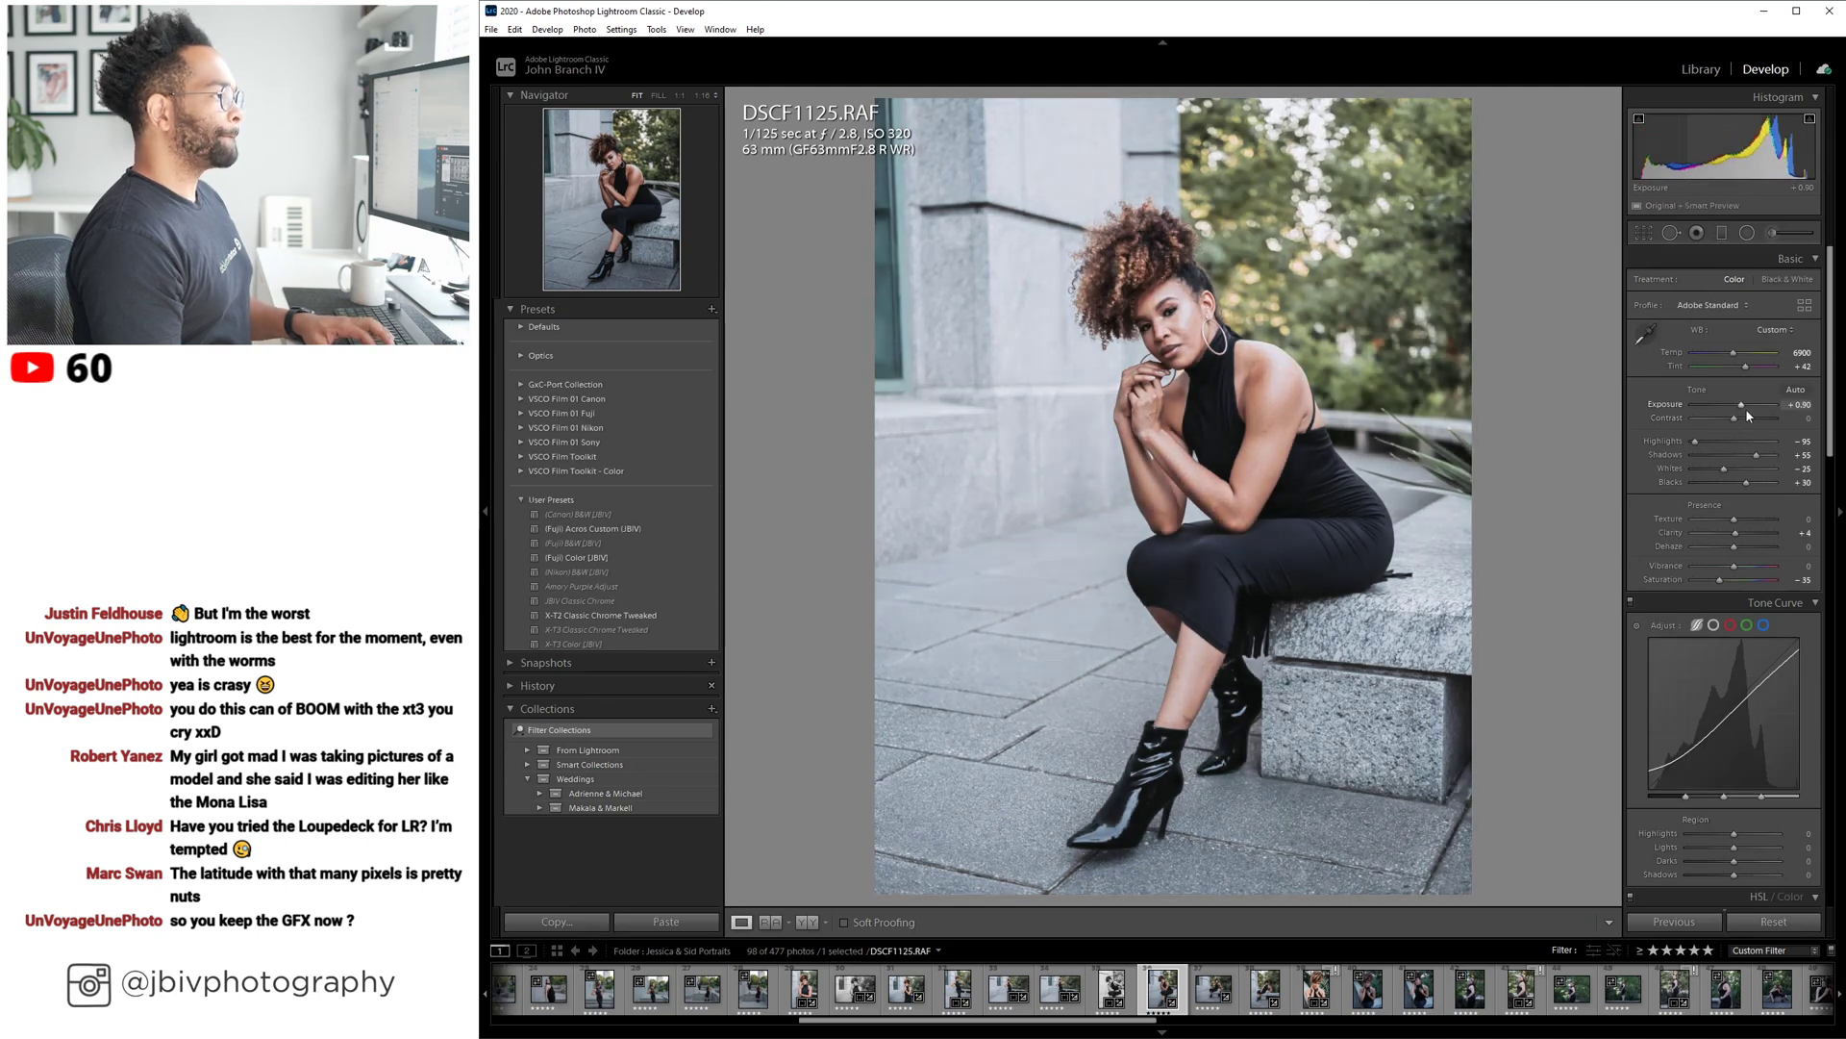
{"action": "key", "text": "Up"}
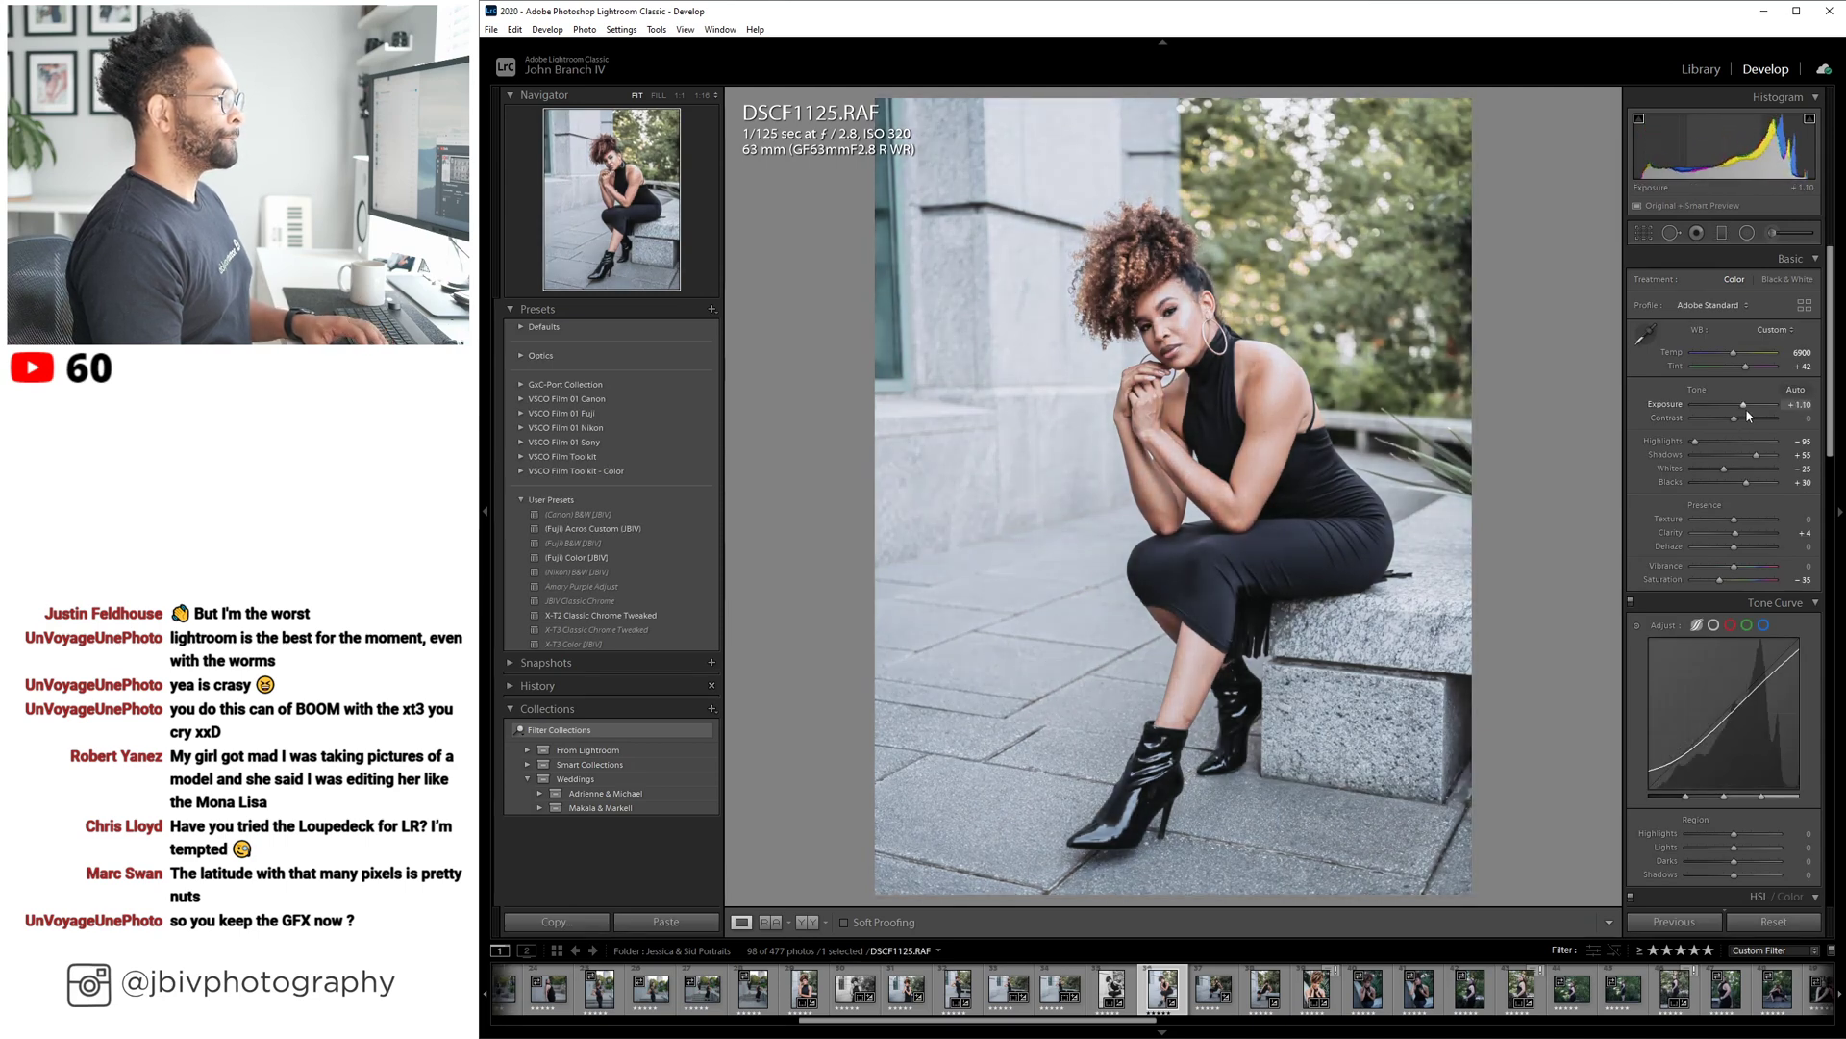
{"action": "key", "text": "Up"}
{"action": "key", "text": "Up"}
{"action": "key", "text": "Up"}
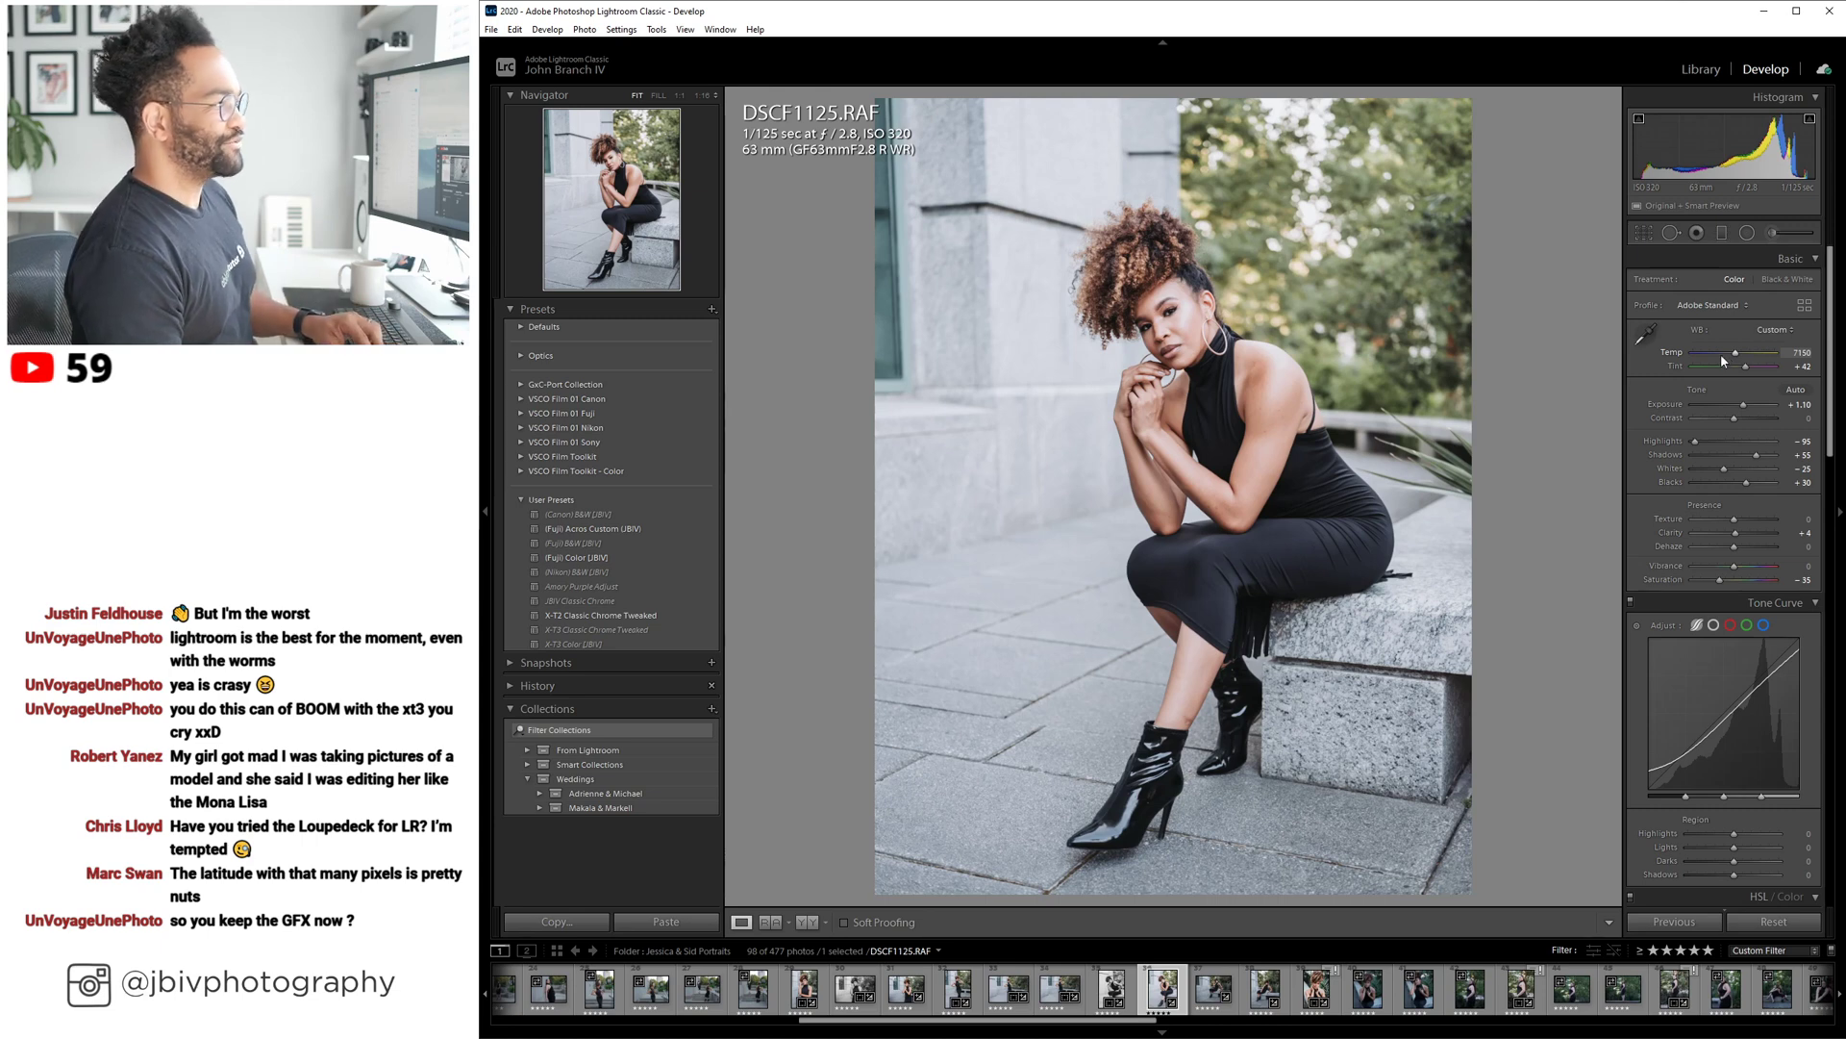
Set DSCF1130 to temperature 7200, tint +47, exposure +1.00 and shadows +60.
{"action": "key", "text": "Right"}
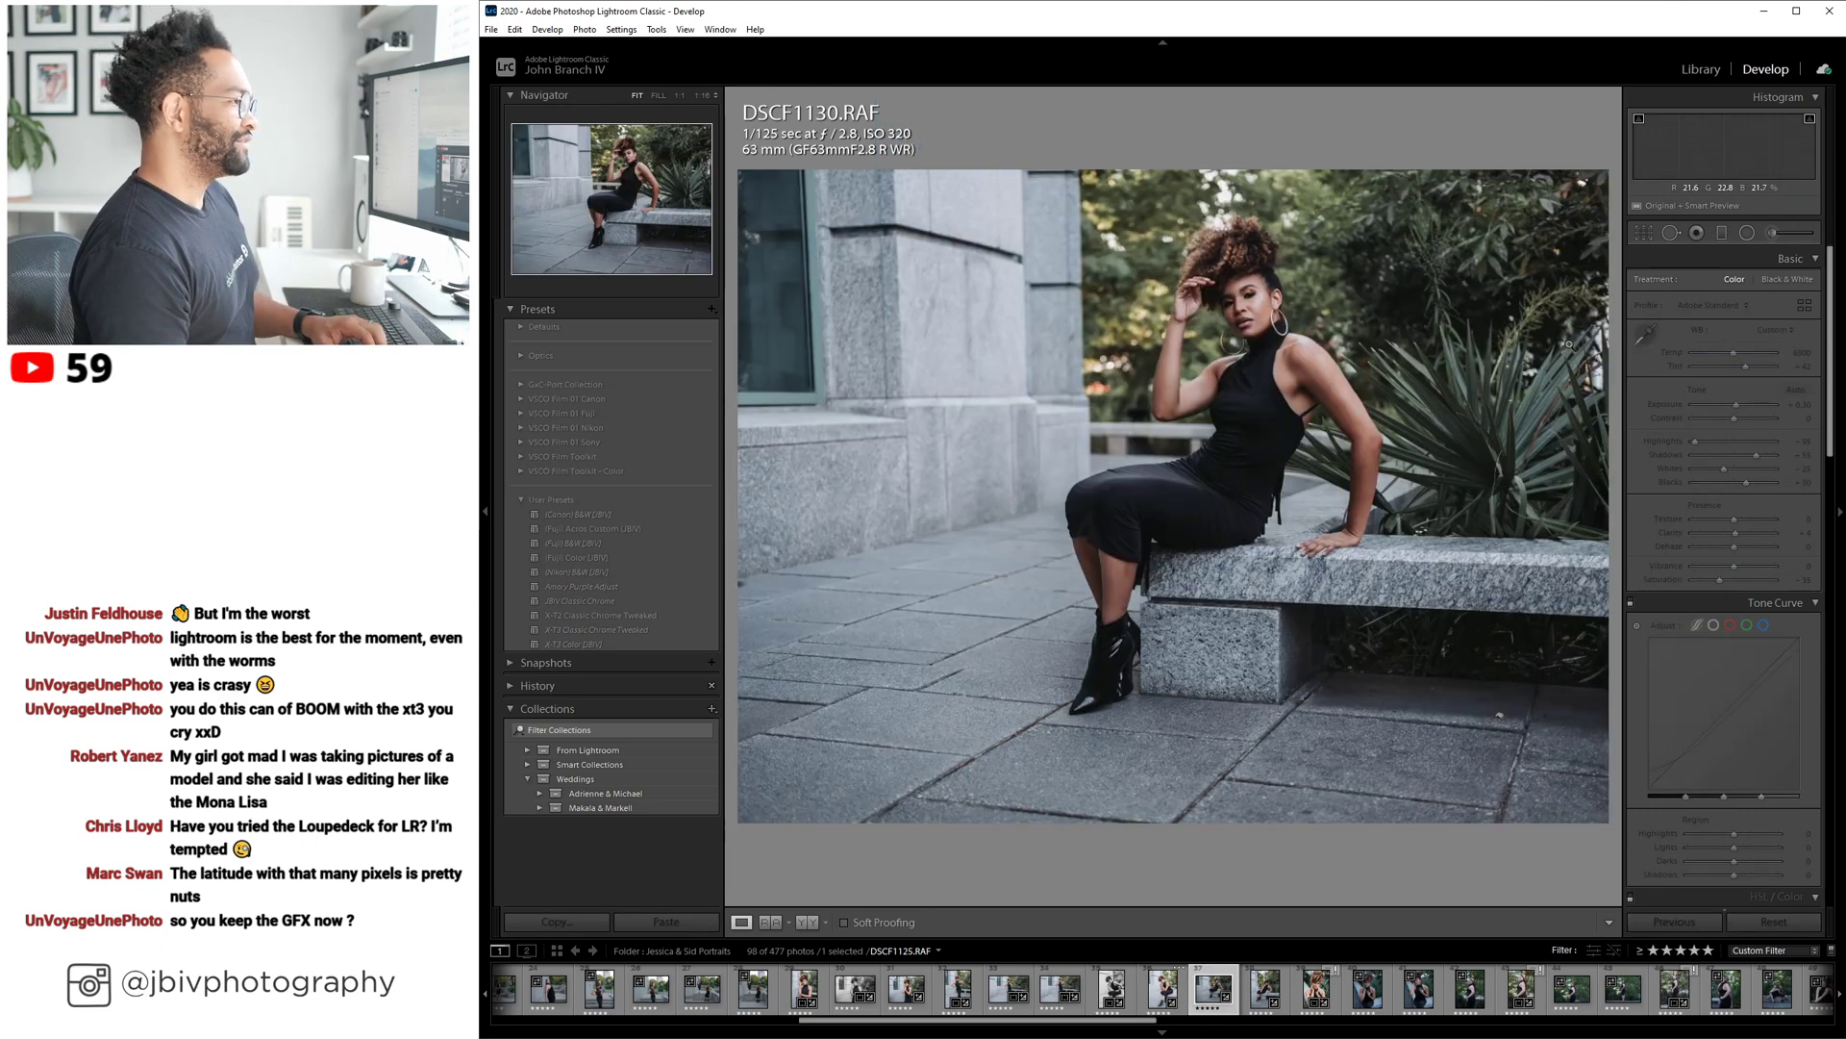
{"action": "left_click_drag", "start_coordinate": [1730, 408], "coordinate": [1742, 408]}
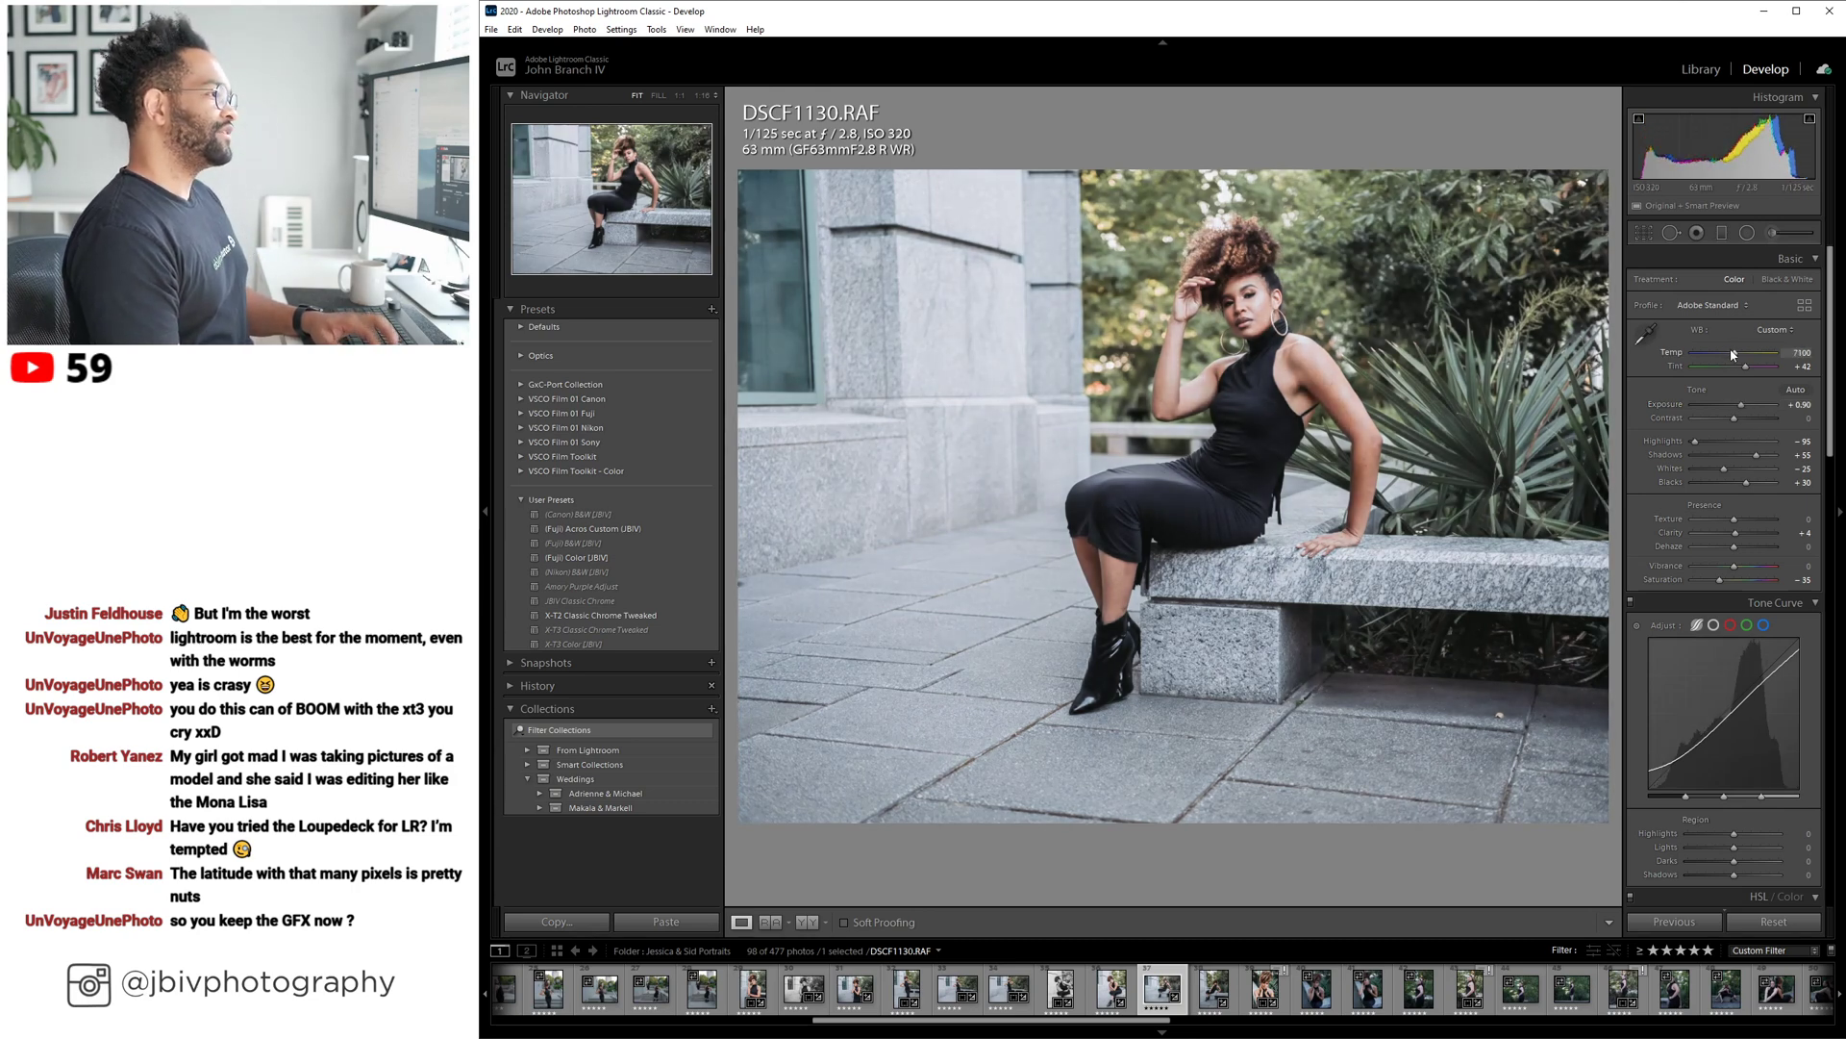
{"action": "left_click_drag", "start_coordinate": [1759, 454], "coordinate": [1756, 408]}
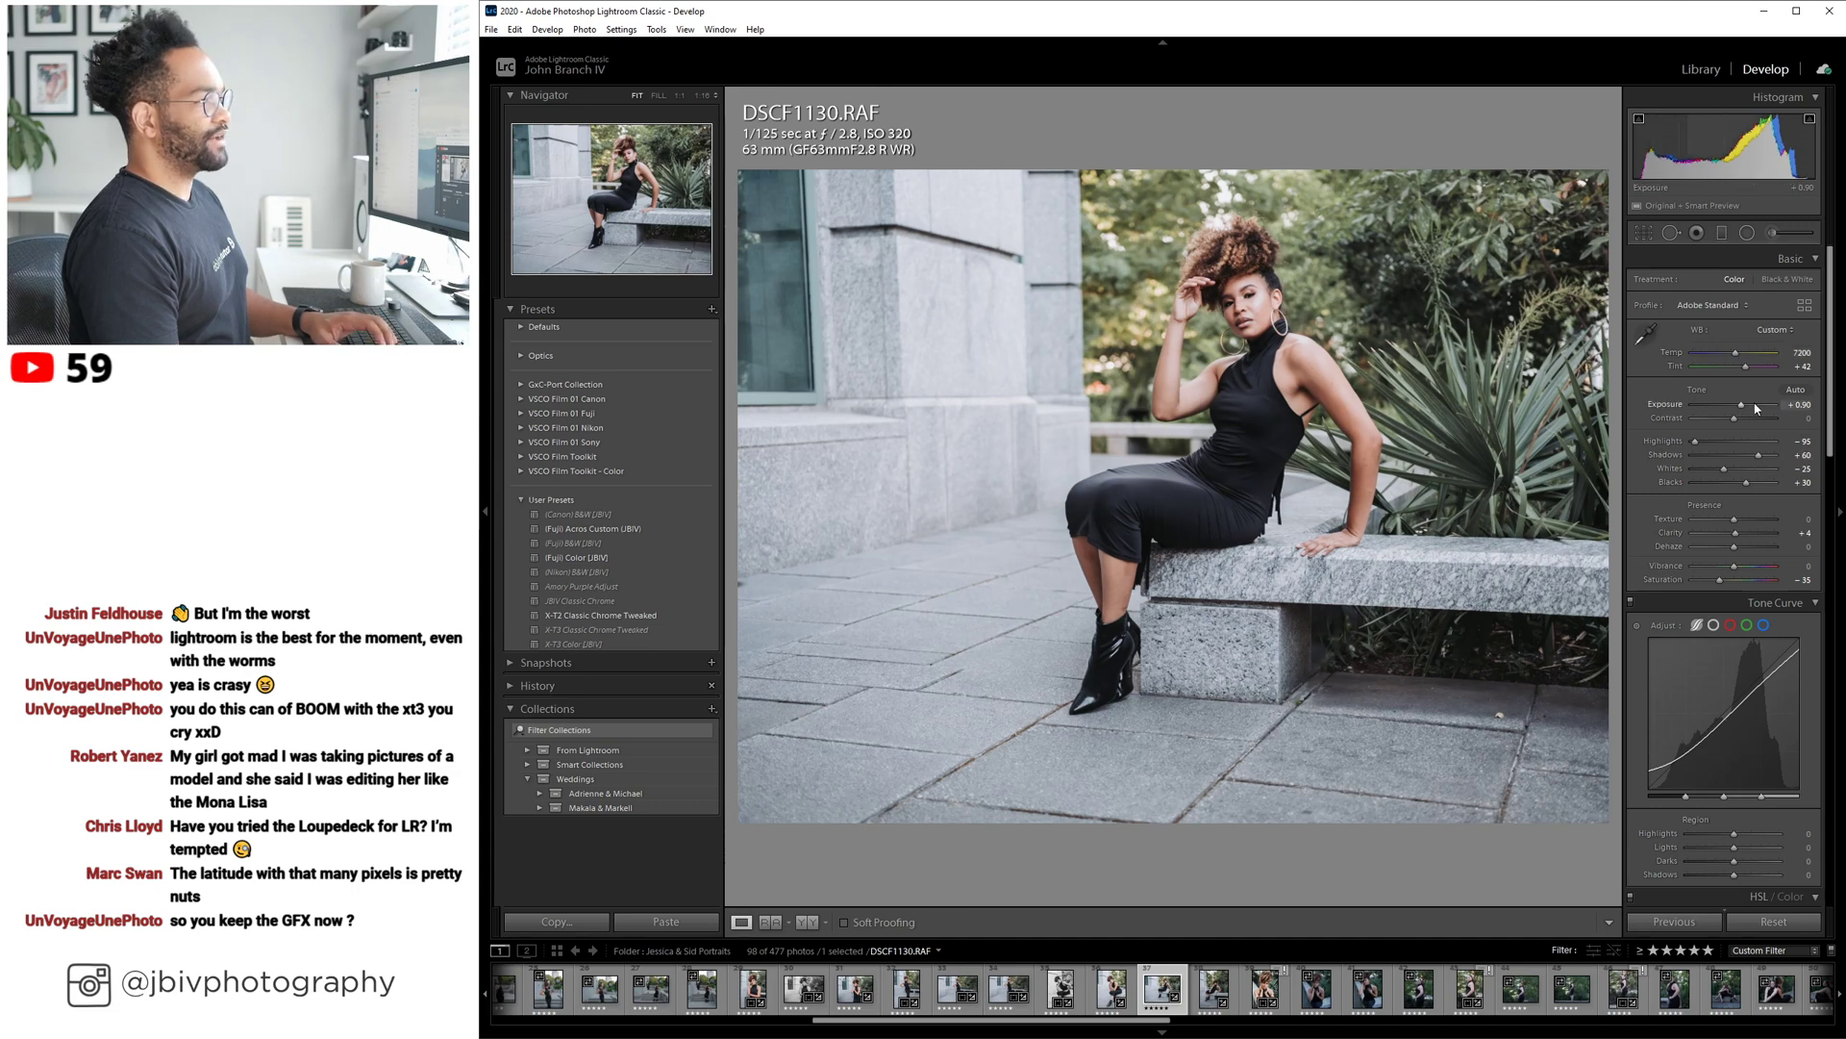
{"action": "key", "text": "Down"}
{"action": "key", "text": "Down"}
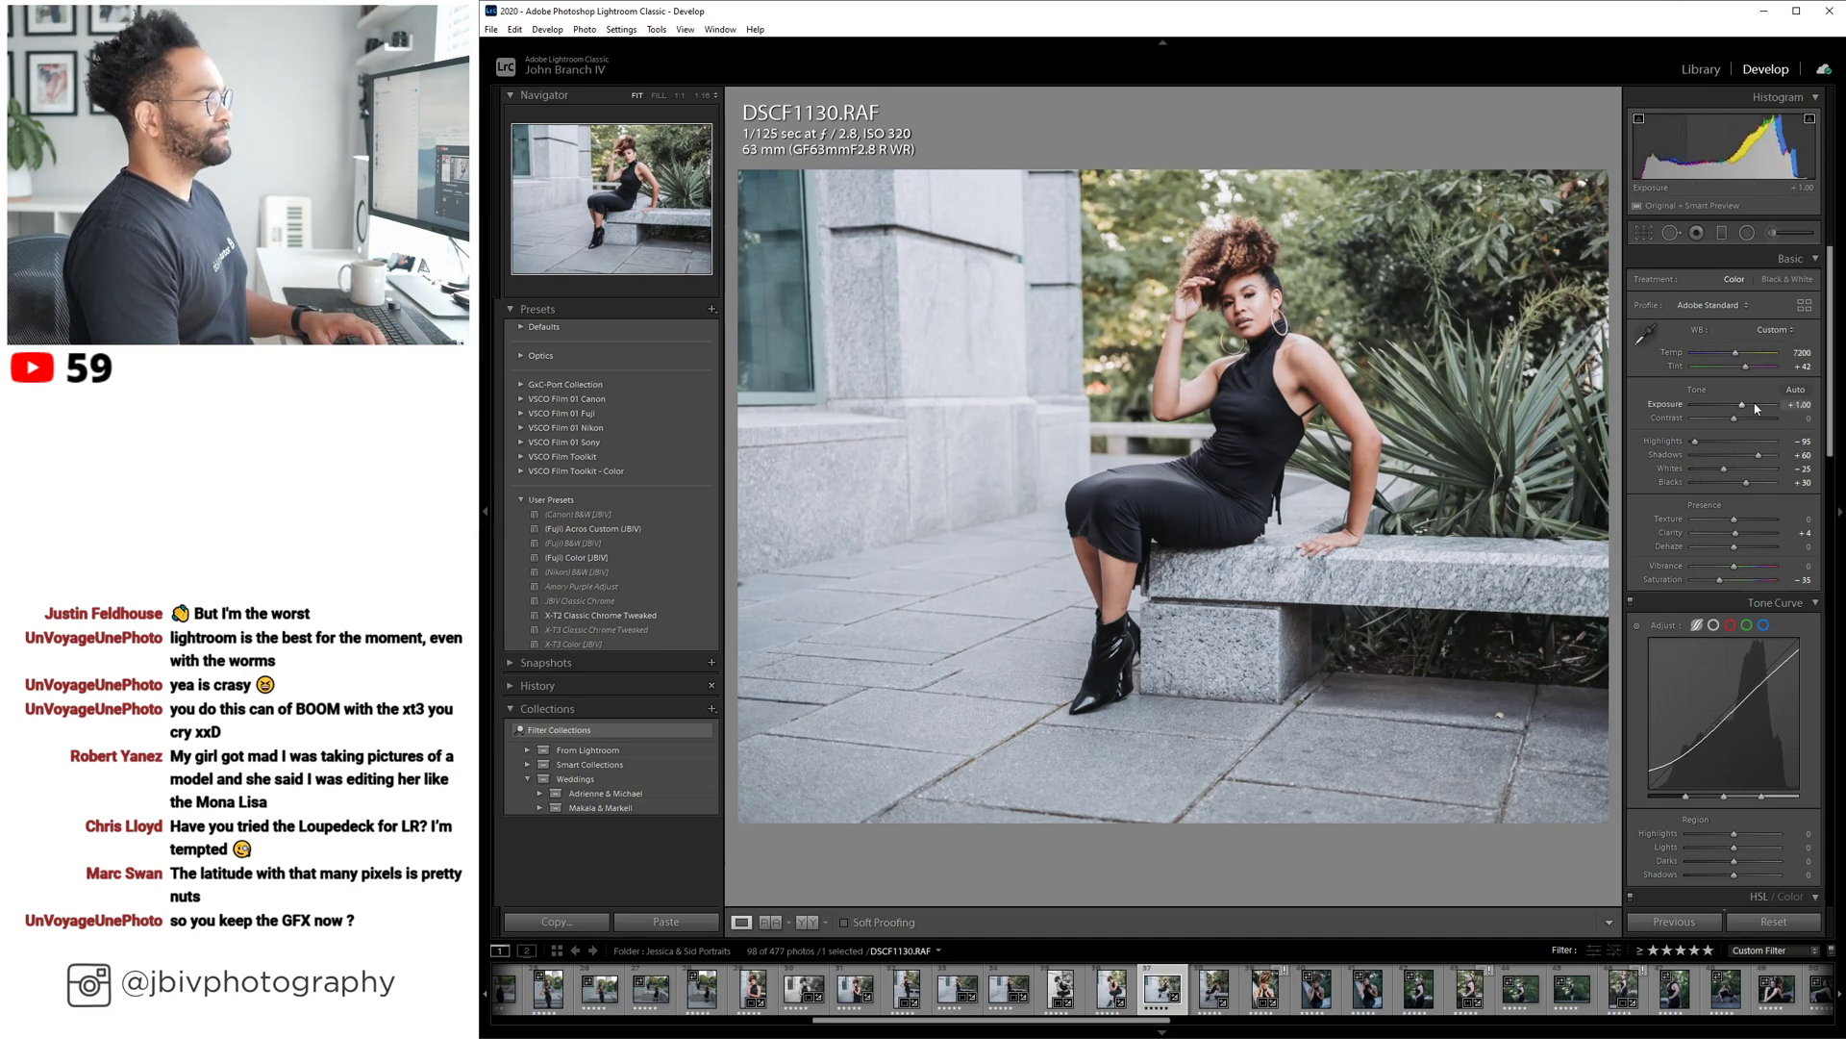
{"action": "left_click_drag", "start_coordinate": [1746, 366], "coordinate": [1748, 370]}
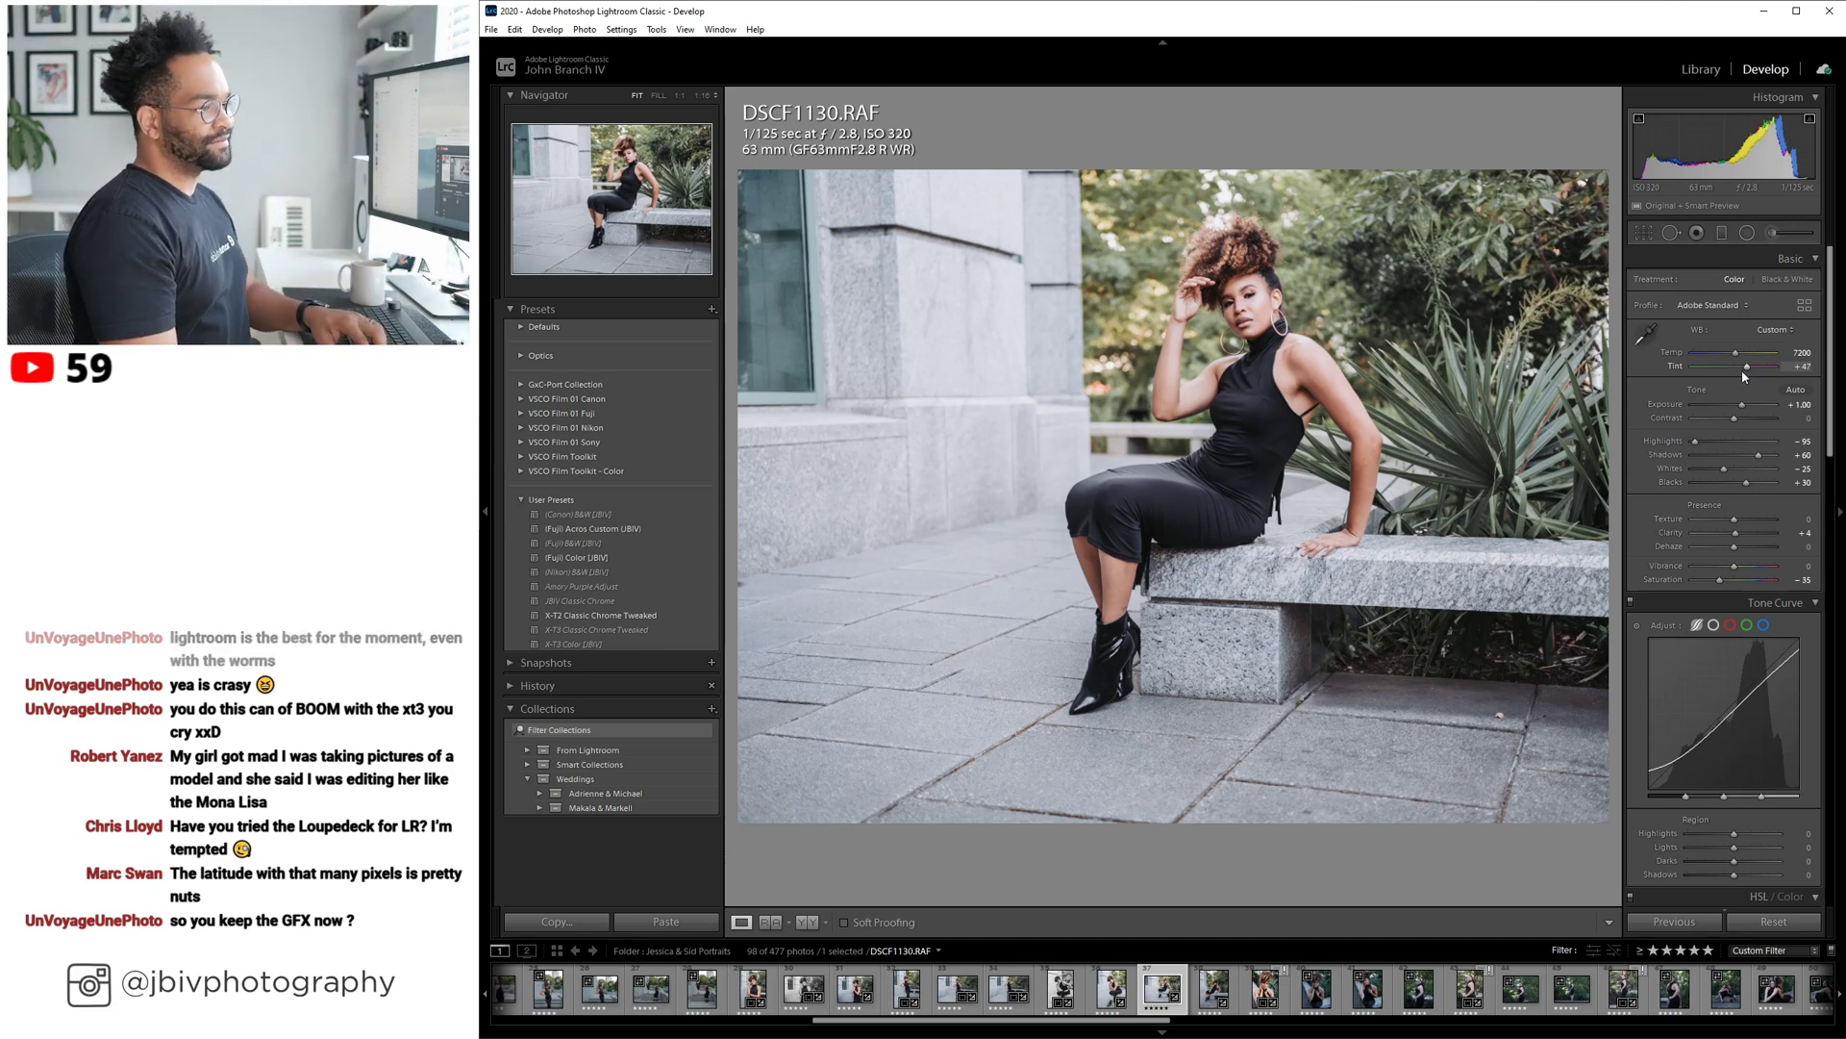
Remove the star rating from DSCF1136 and go on to DSCF1144, the seated portrait with closed eyes.
{"action": "key", "text": "Right"}
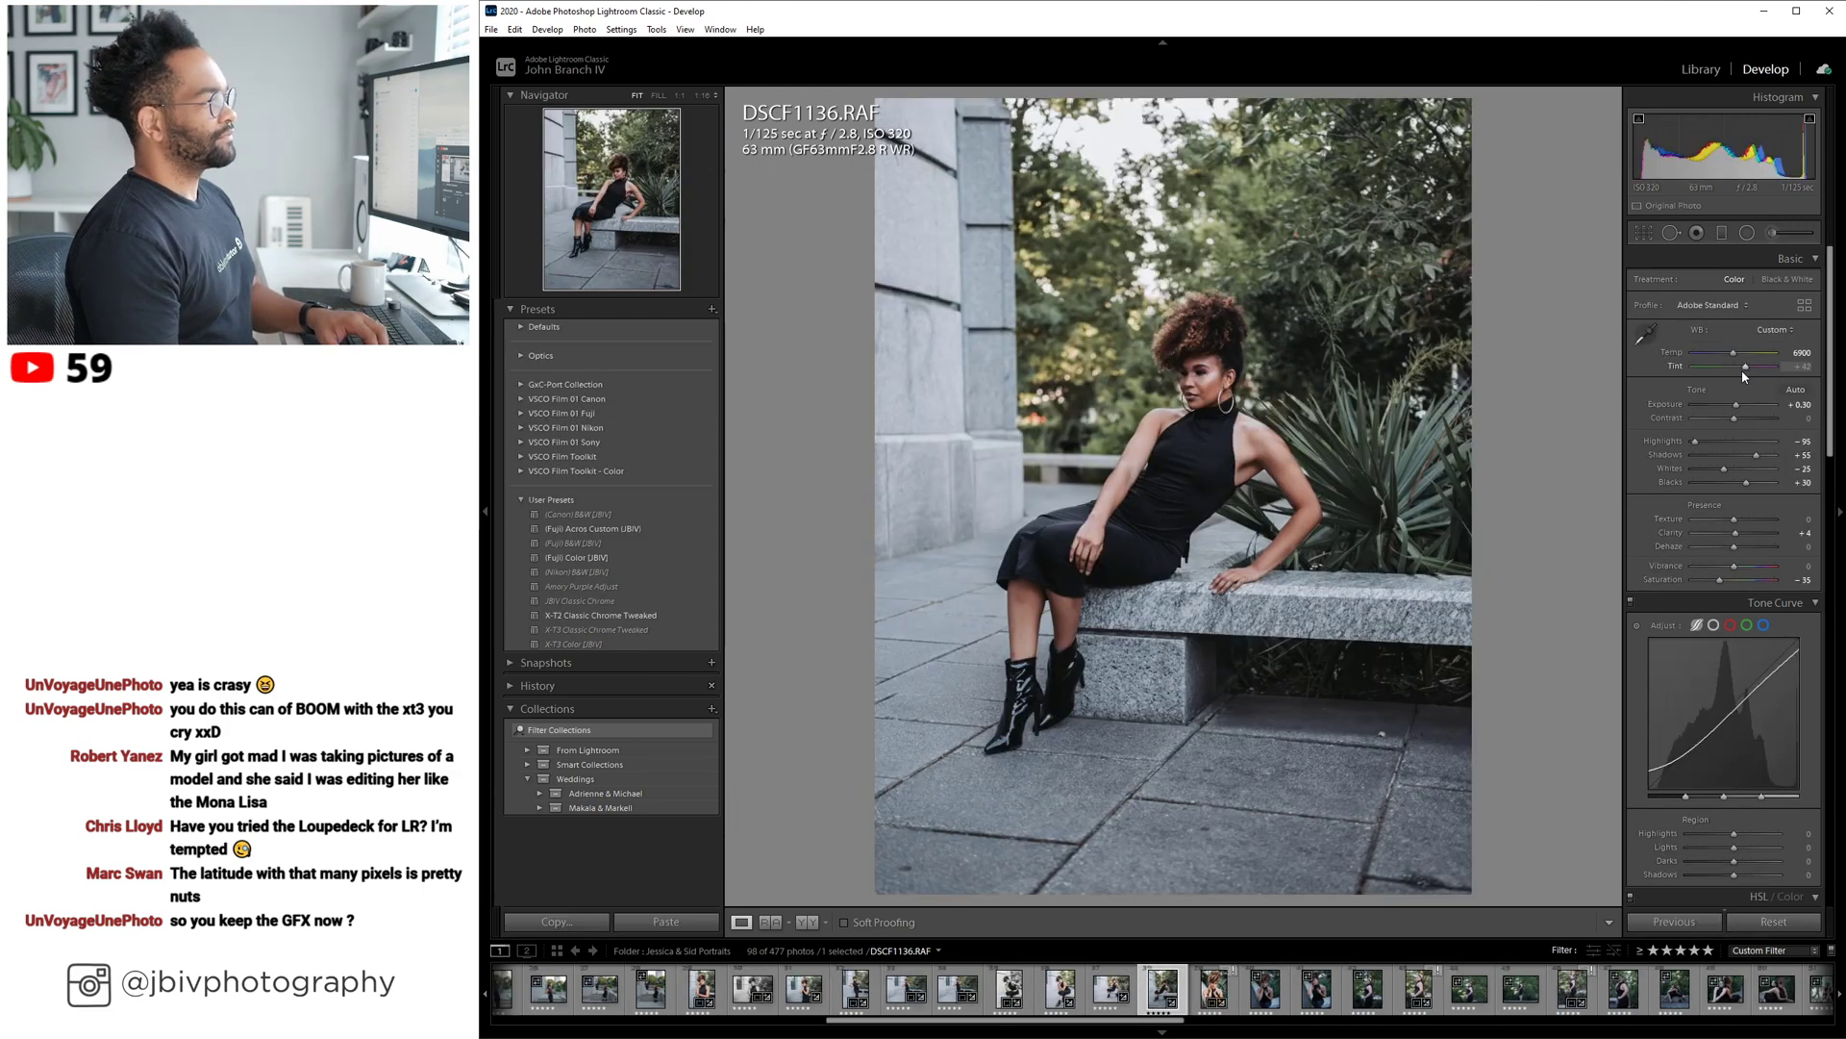
{"action": "key", "text": "0"}
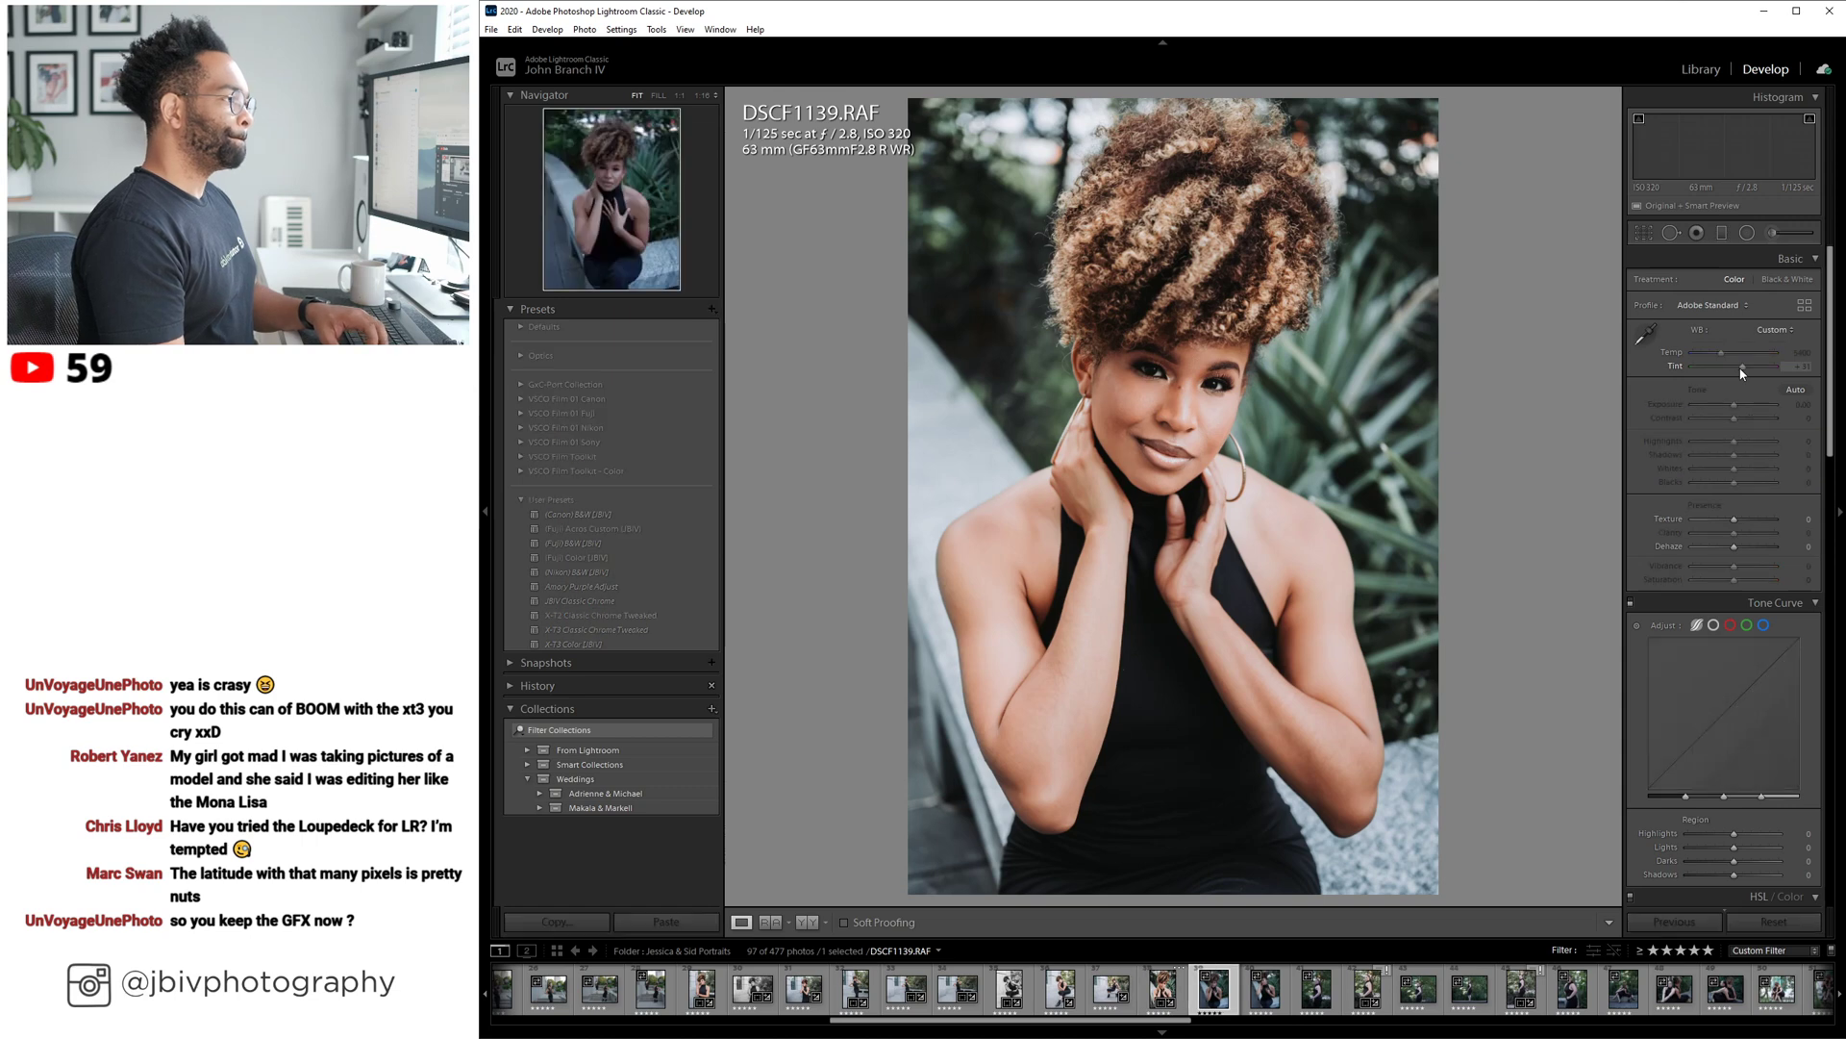
{"action": "key", "text": "Right"}
{"action": "key", "text": "Right"}
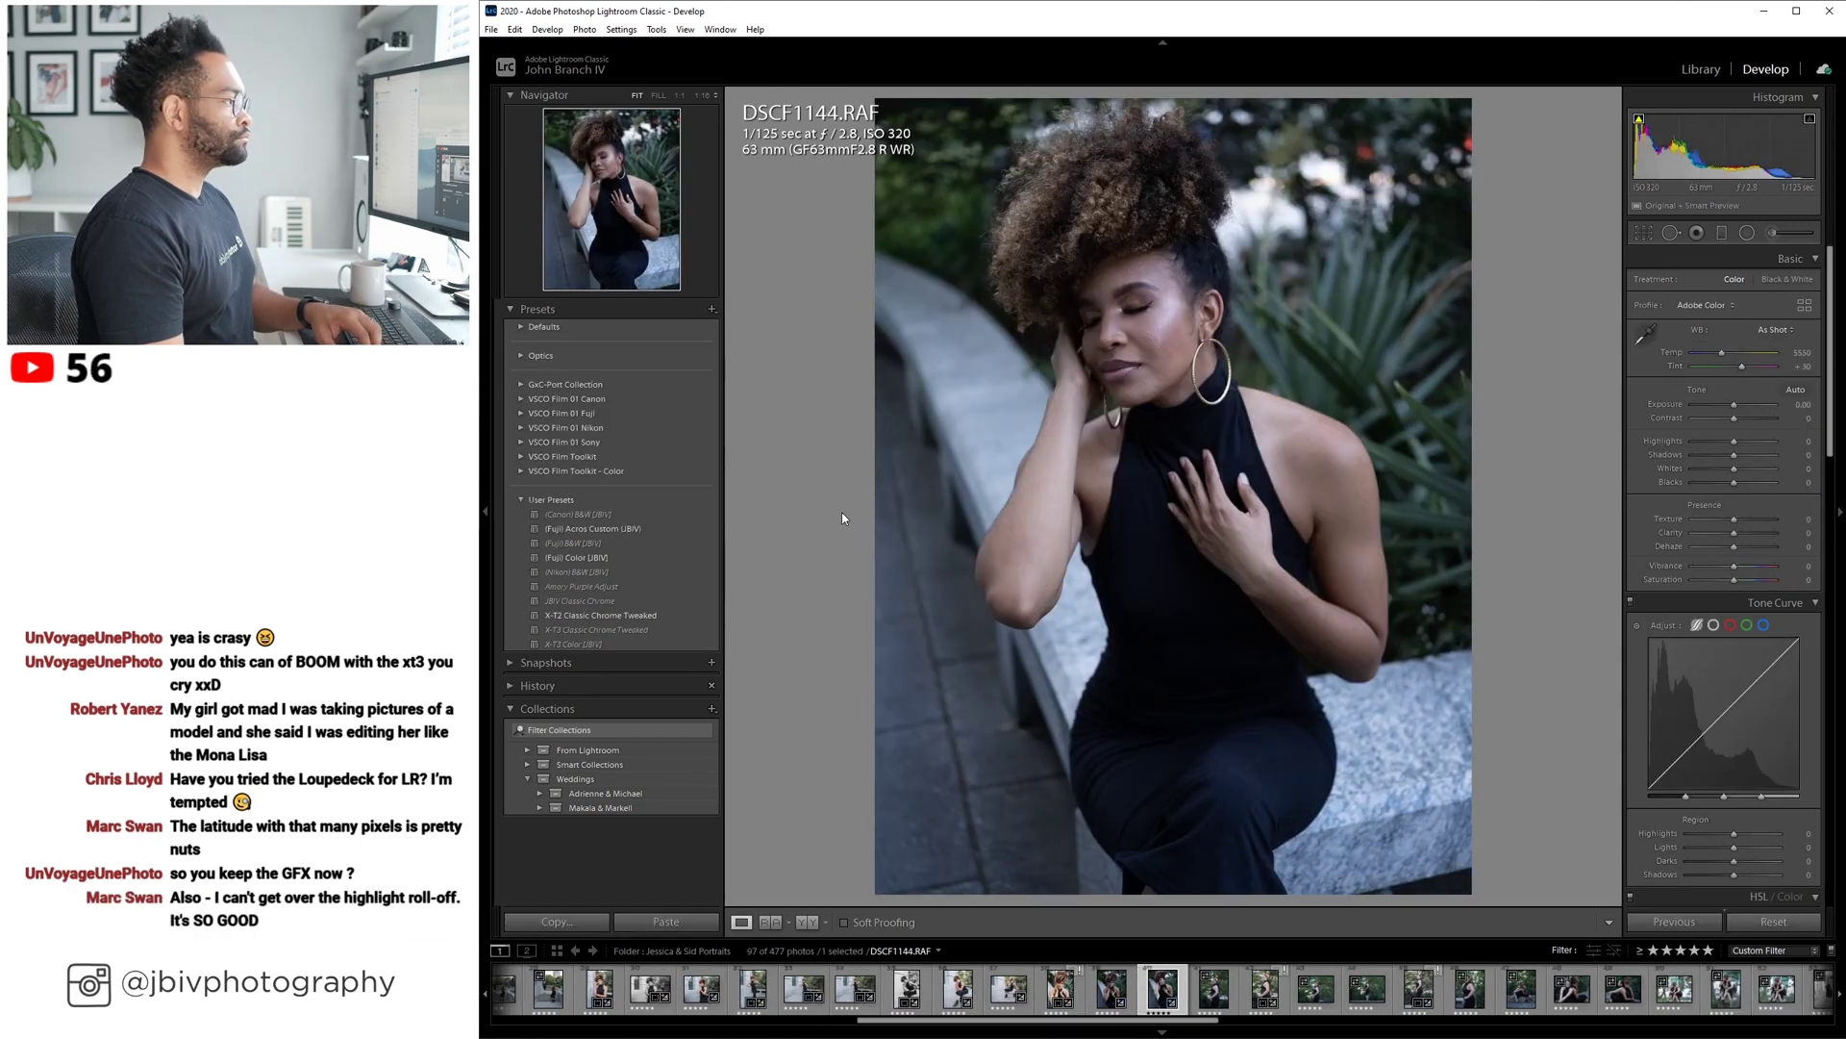
Apply the (Fuji) Acros Custom (JBIV) preset to DSCF1144 and set its exposure to +1.70.
{"action": "left_click", "coordinate": [642, 528]}
{"action": "left_click_drag", "start_coordinate": [1712, 442], "coordinate": [1755, 411]}
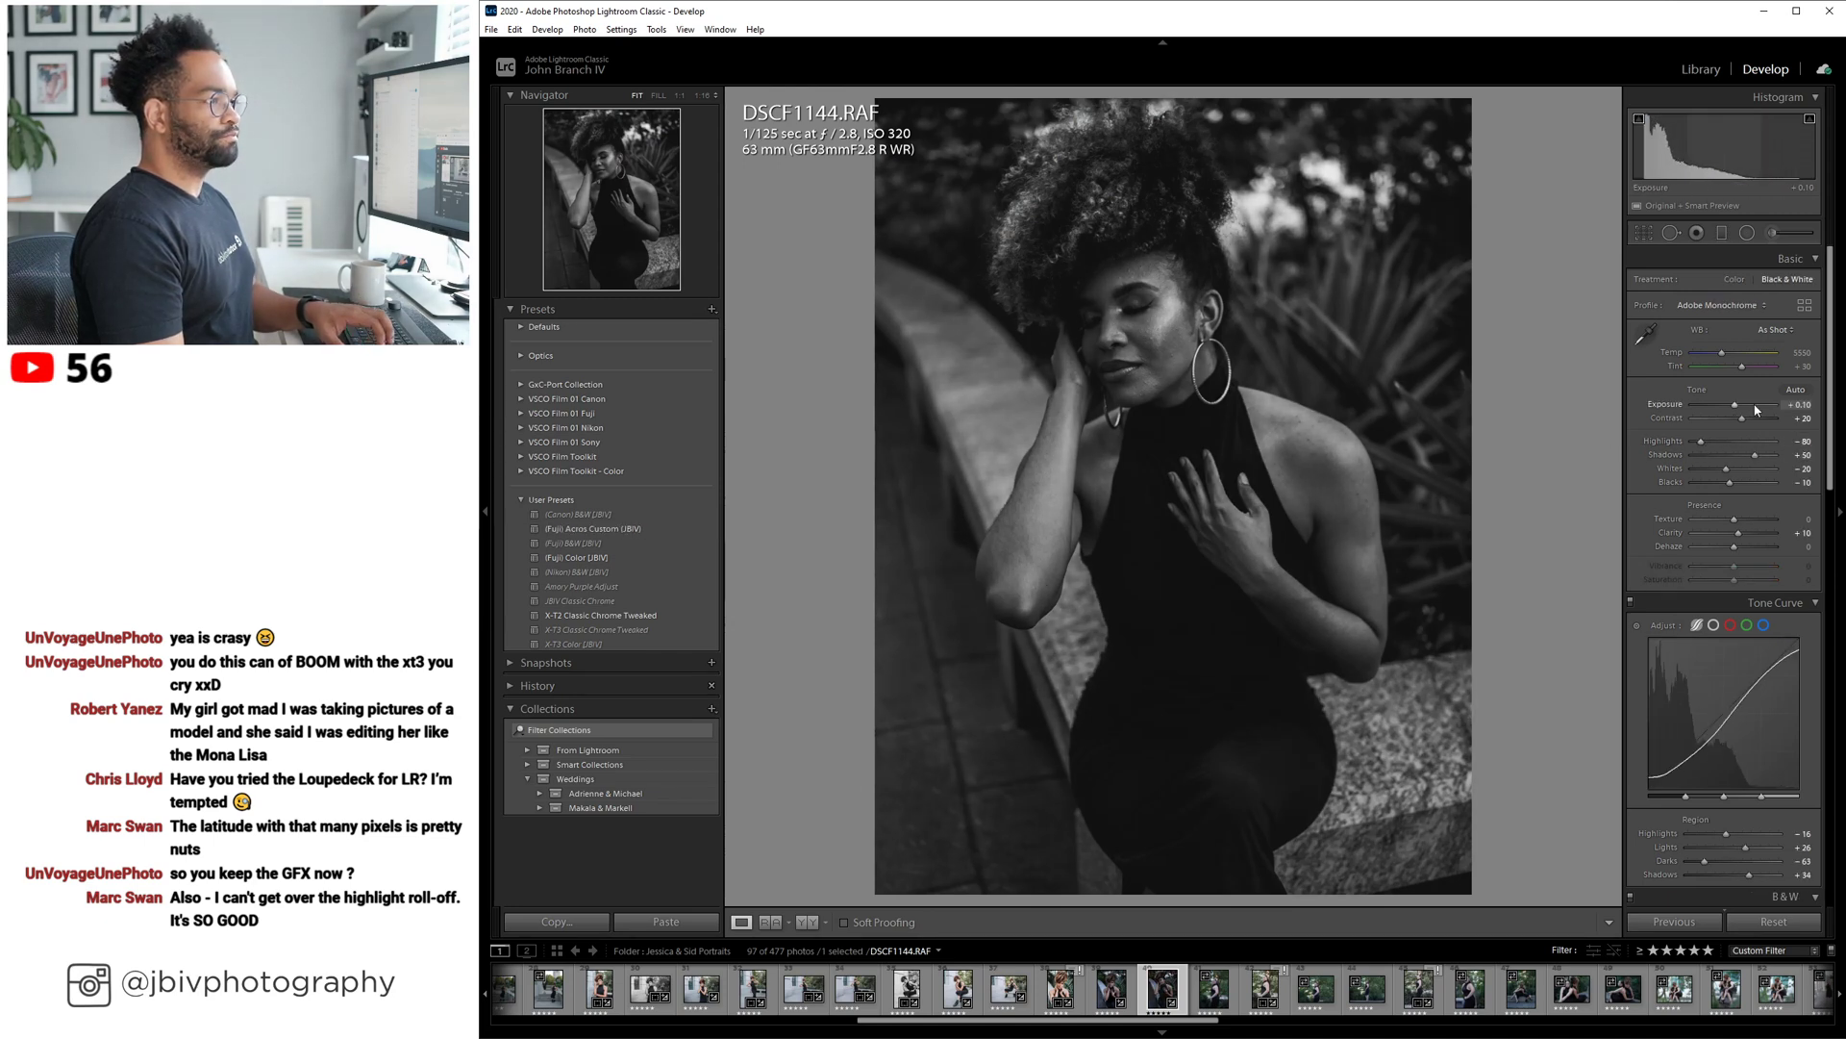
{"action": "key", "text": "Up"}
{"action": "key", "text": "Up"}
{"action": "key", "text": "Up"}
{"action": "key", "text": "Up"}
{"action": "key", "text": "Up"}
{"action": "key", "text": "Up"}
{"action": "key", "text": "Up"}
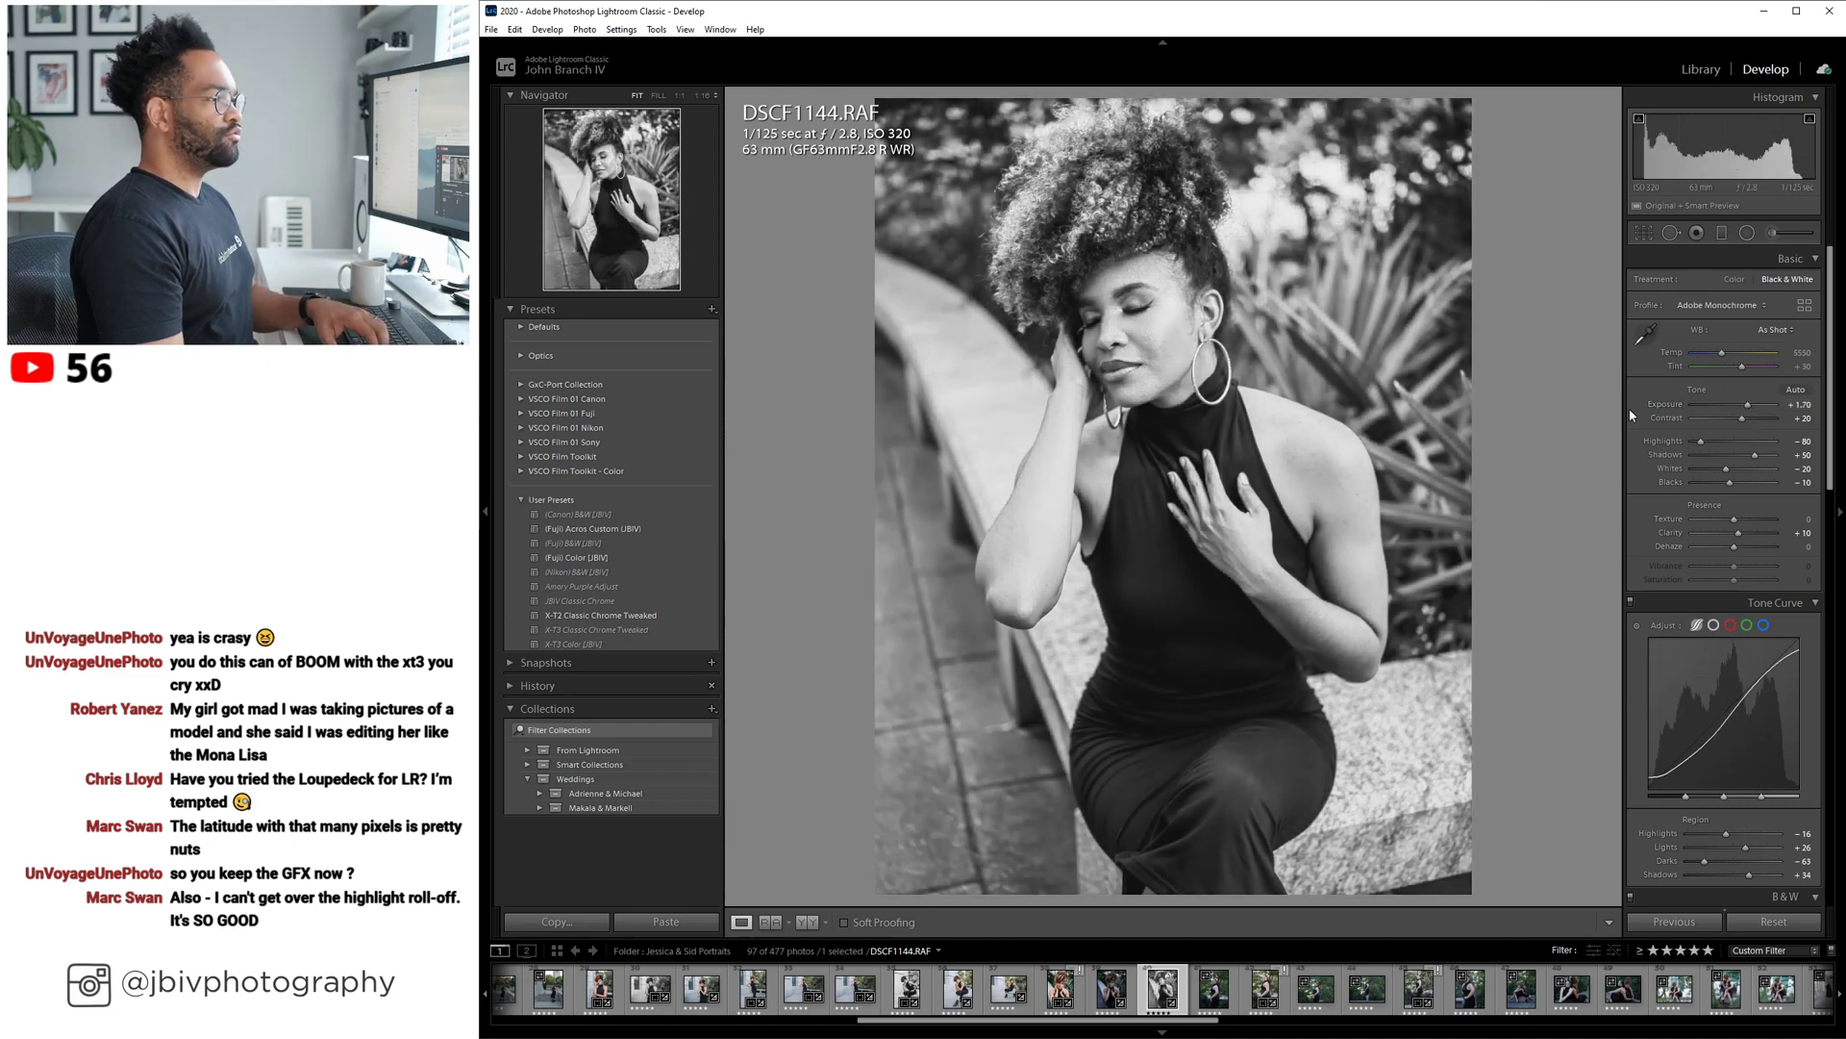
Crop DSCF1144 to the 2x3 aspect ratio, keeping the seated woman's hair and arms inside the frame.
{"action": "left_click", "coordinate": [1643, 234]}
{"action": "left_click", "coordinate": [1770, 282]}
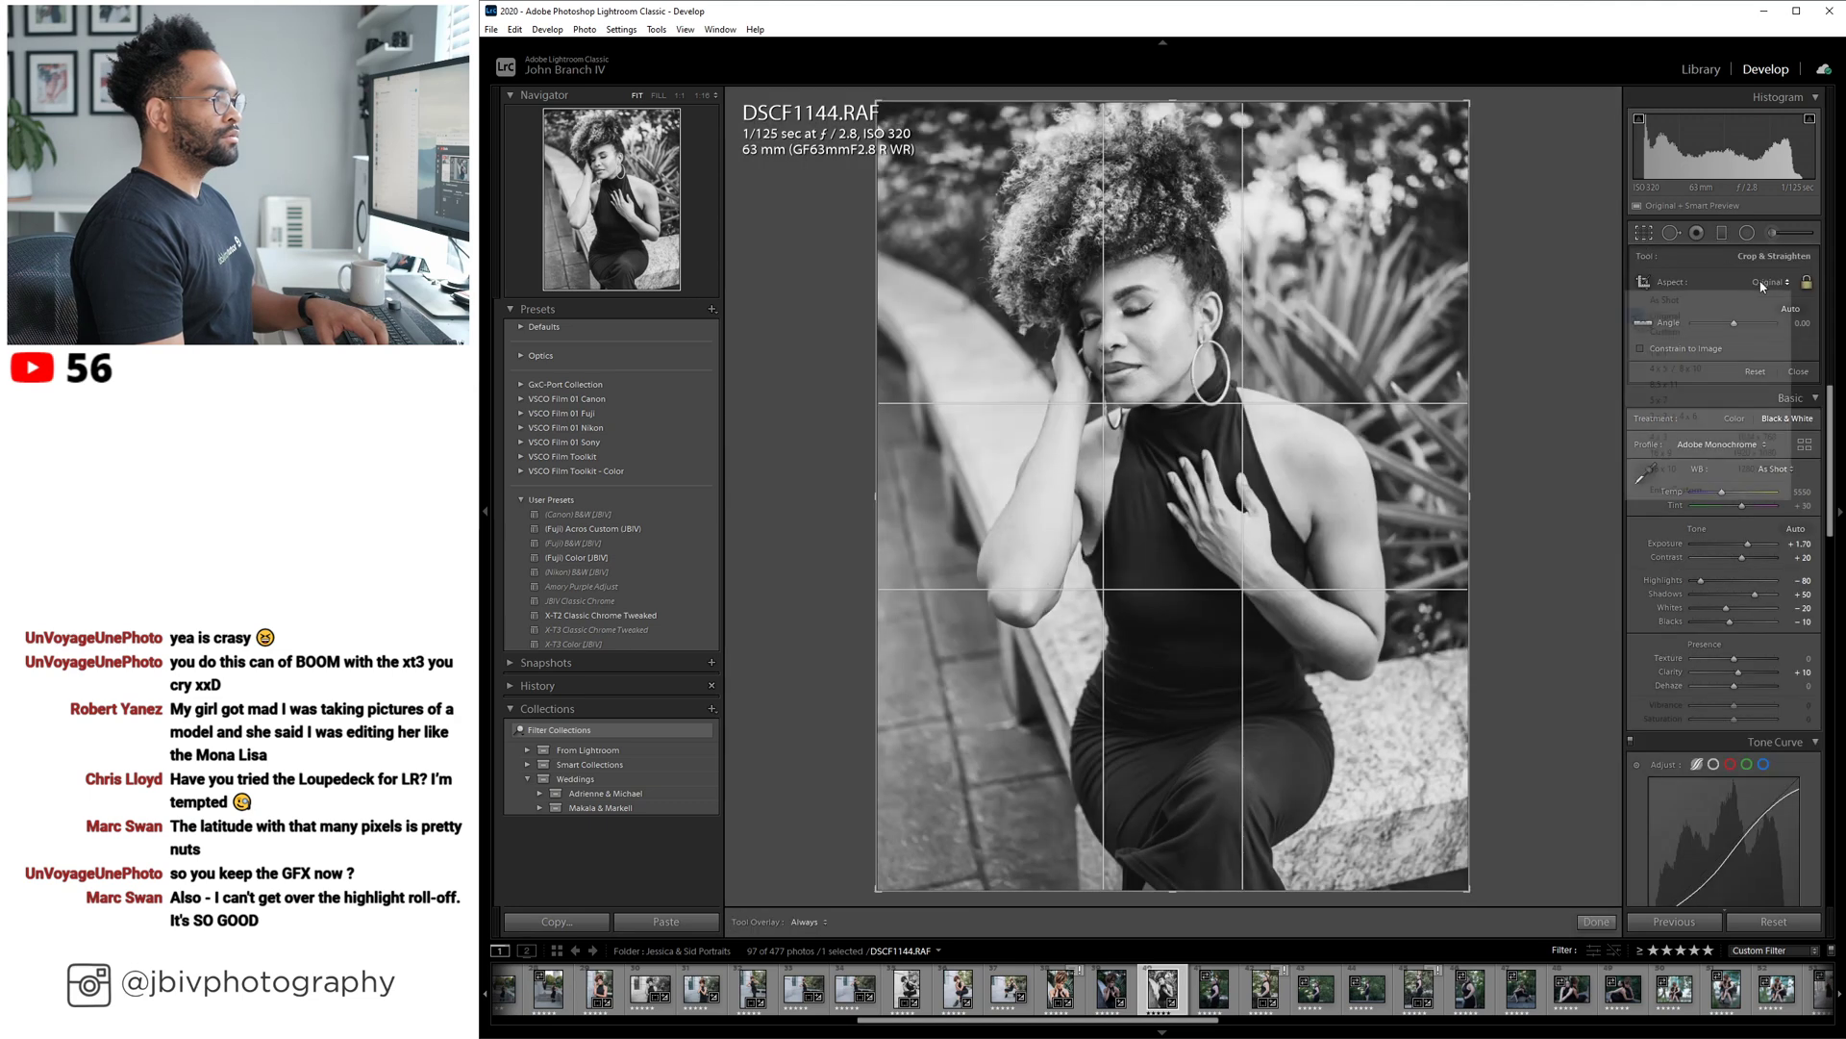
{"action": "left_click", "coordinate": [1731, 423]}
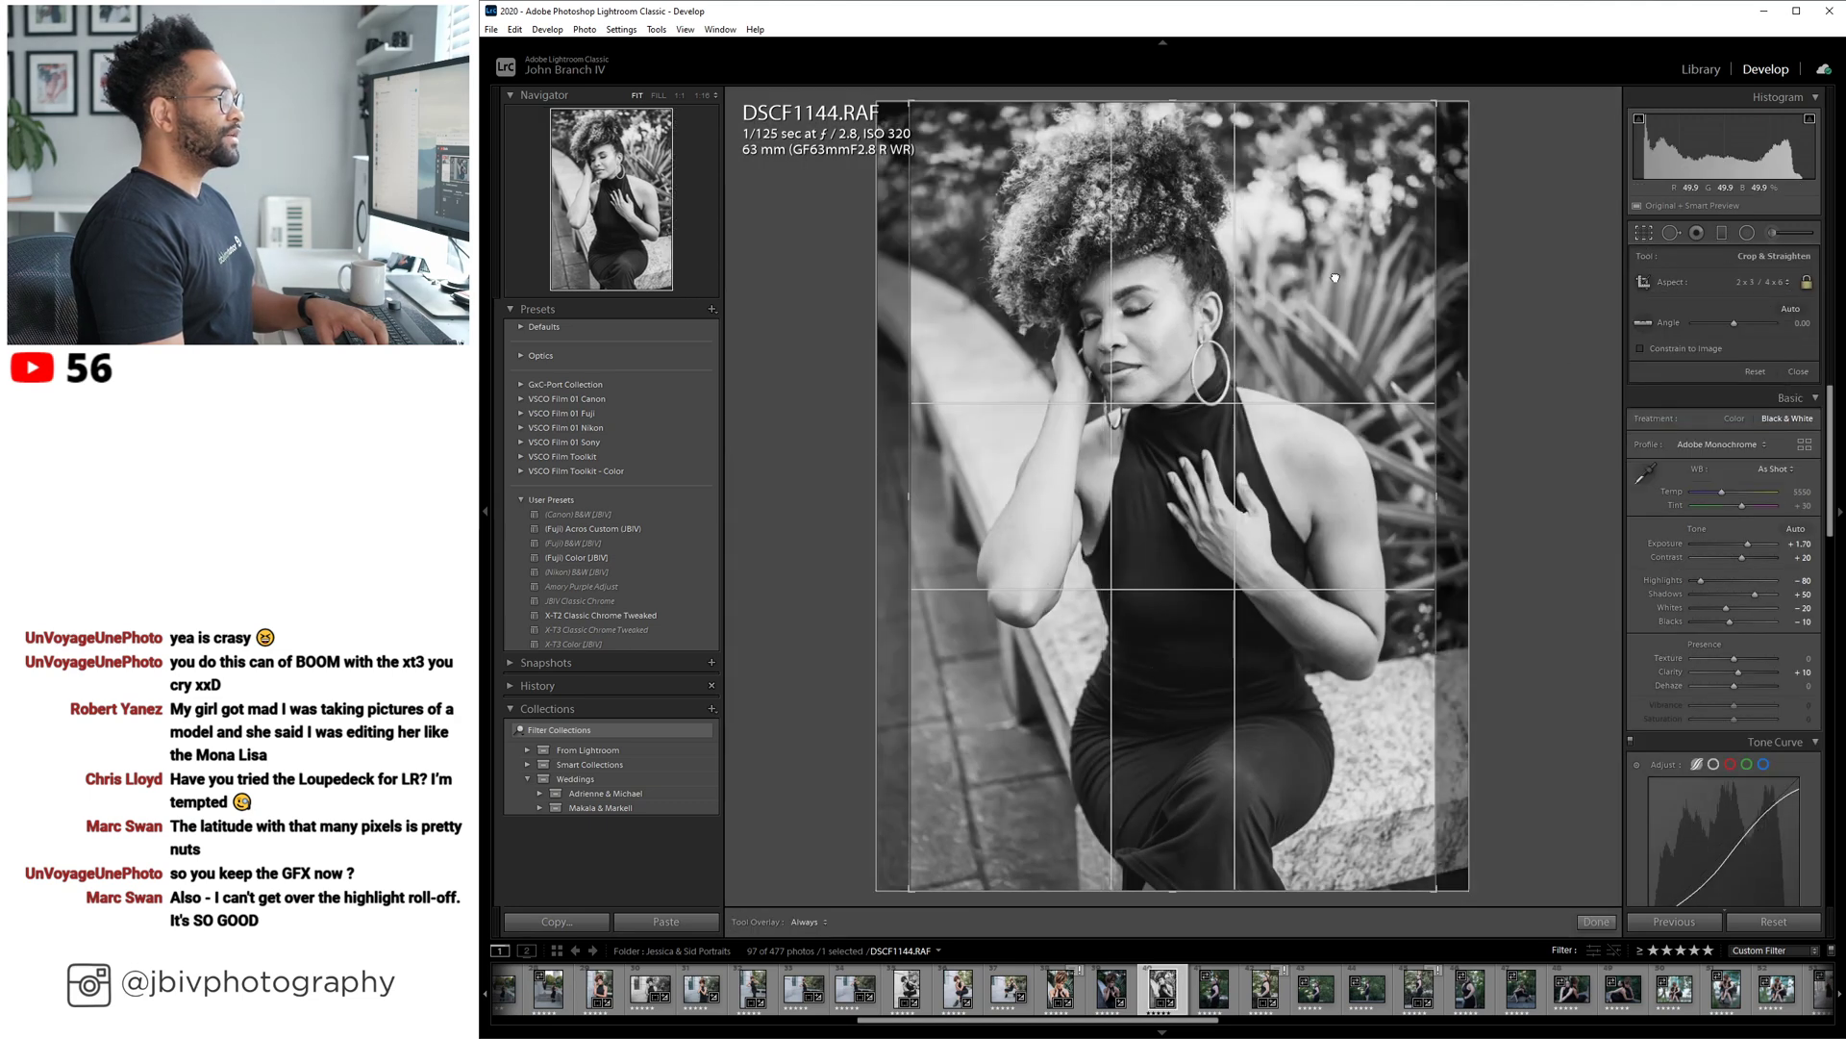
{"action": "left_click_drag", "start_coordinate": [1334, 277], "coordinate": [1300, 252]}
{"action": "key", "text": "Return"}
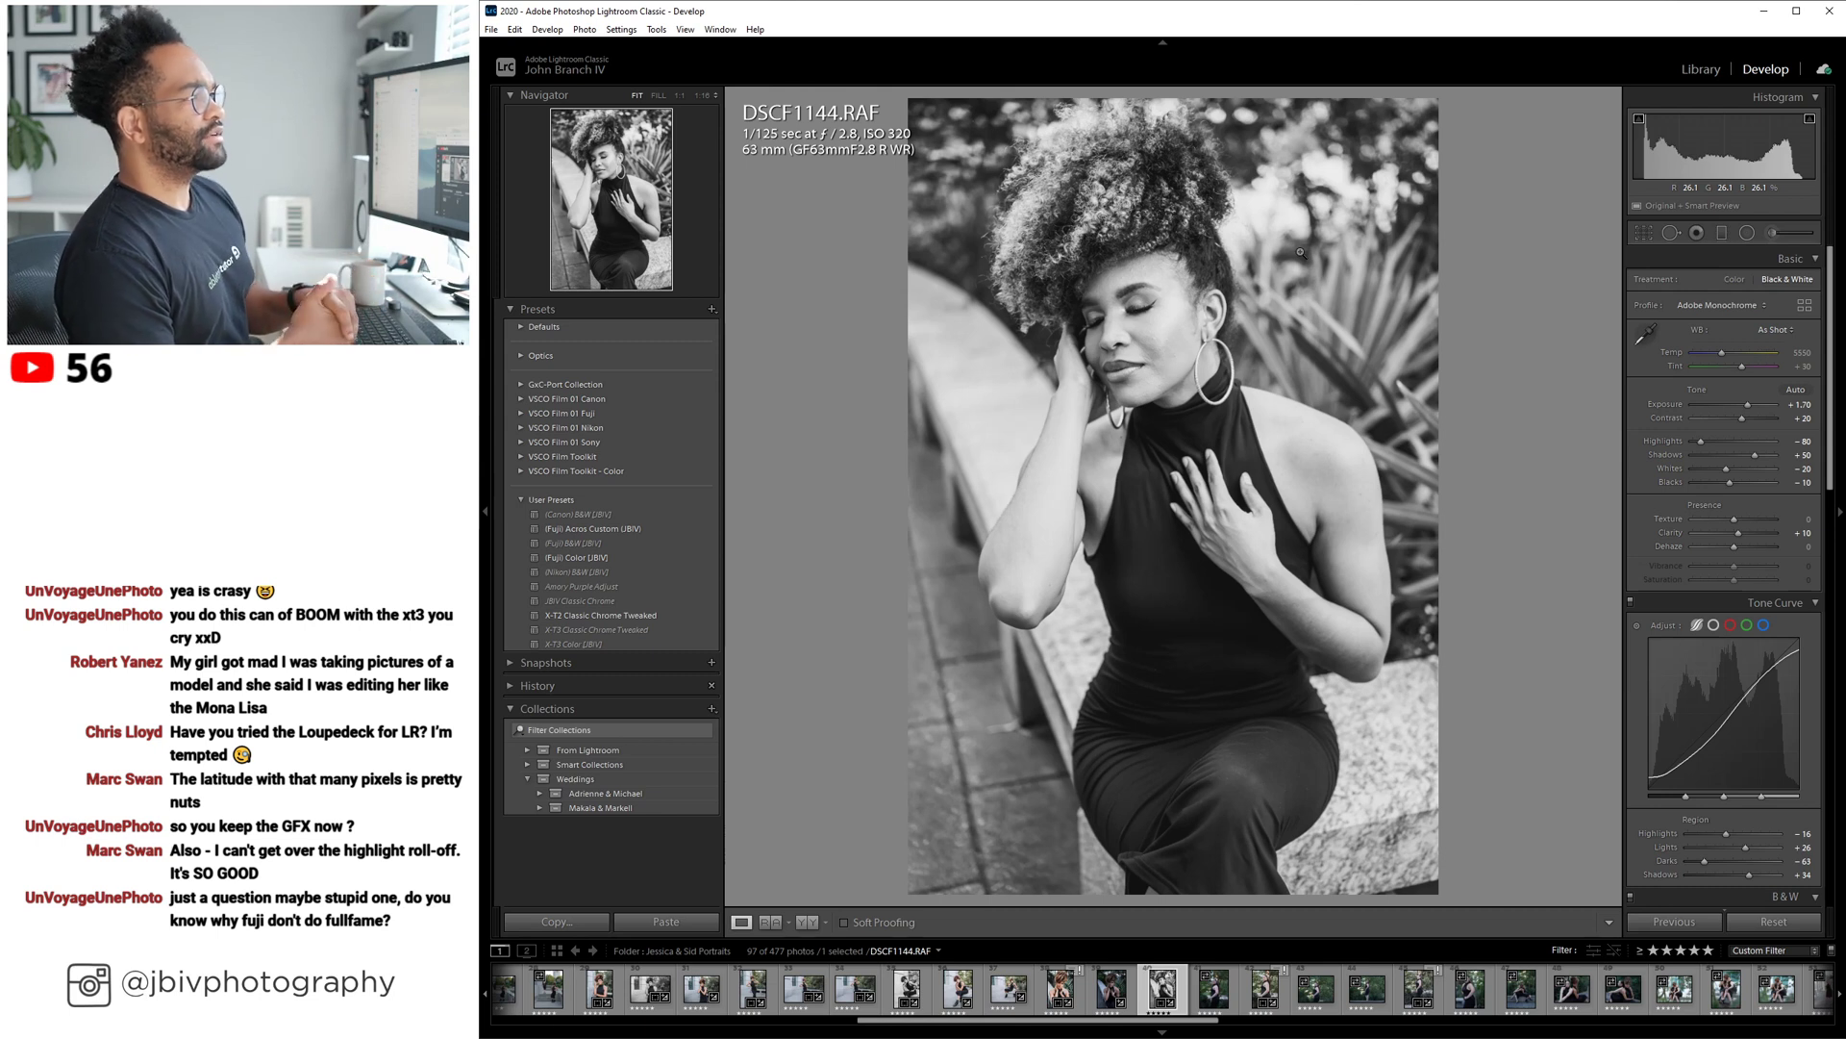
Review the whole set of five-star portraits in the library grid, from the edited frames through to the unedited ones.
{"action": "left_click", "coordinate": [1686, 75]}
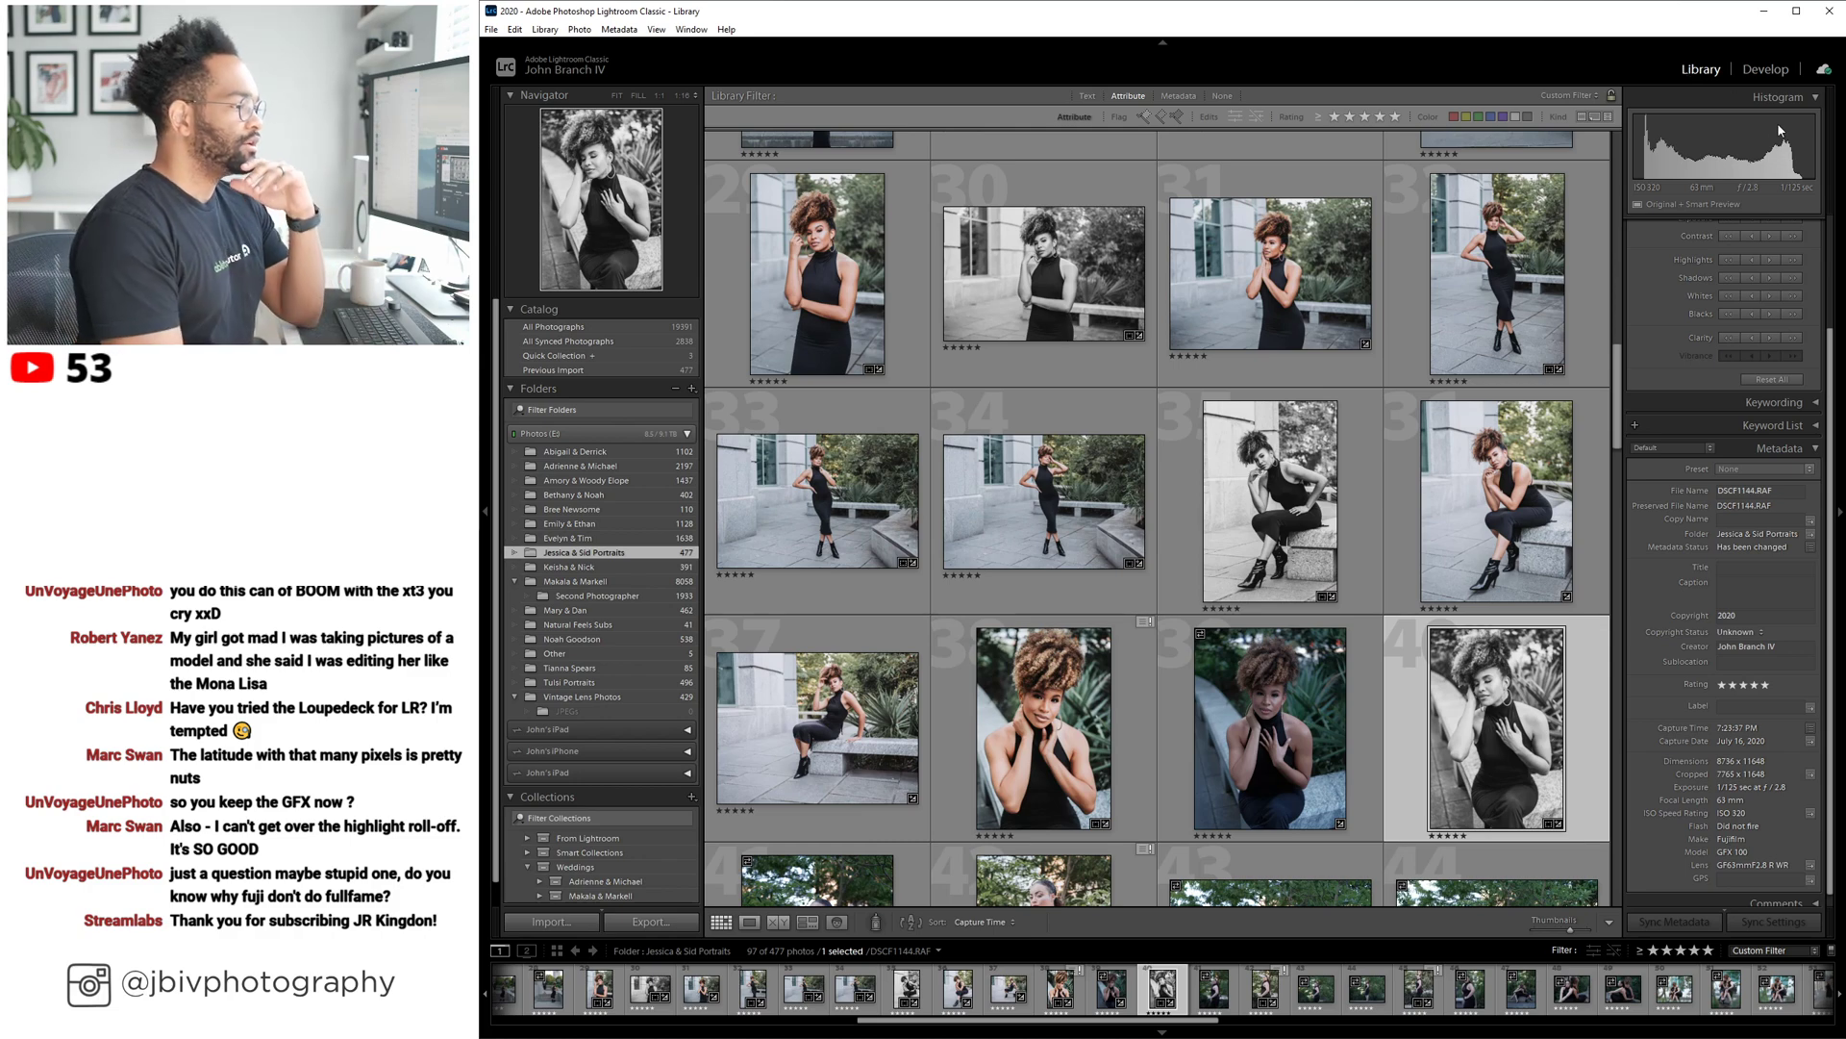
{"action": "scroll", "coordinate": [1208, 575], "scroll_direction": "down", "scroll_amount": 10}
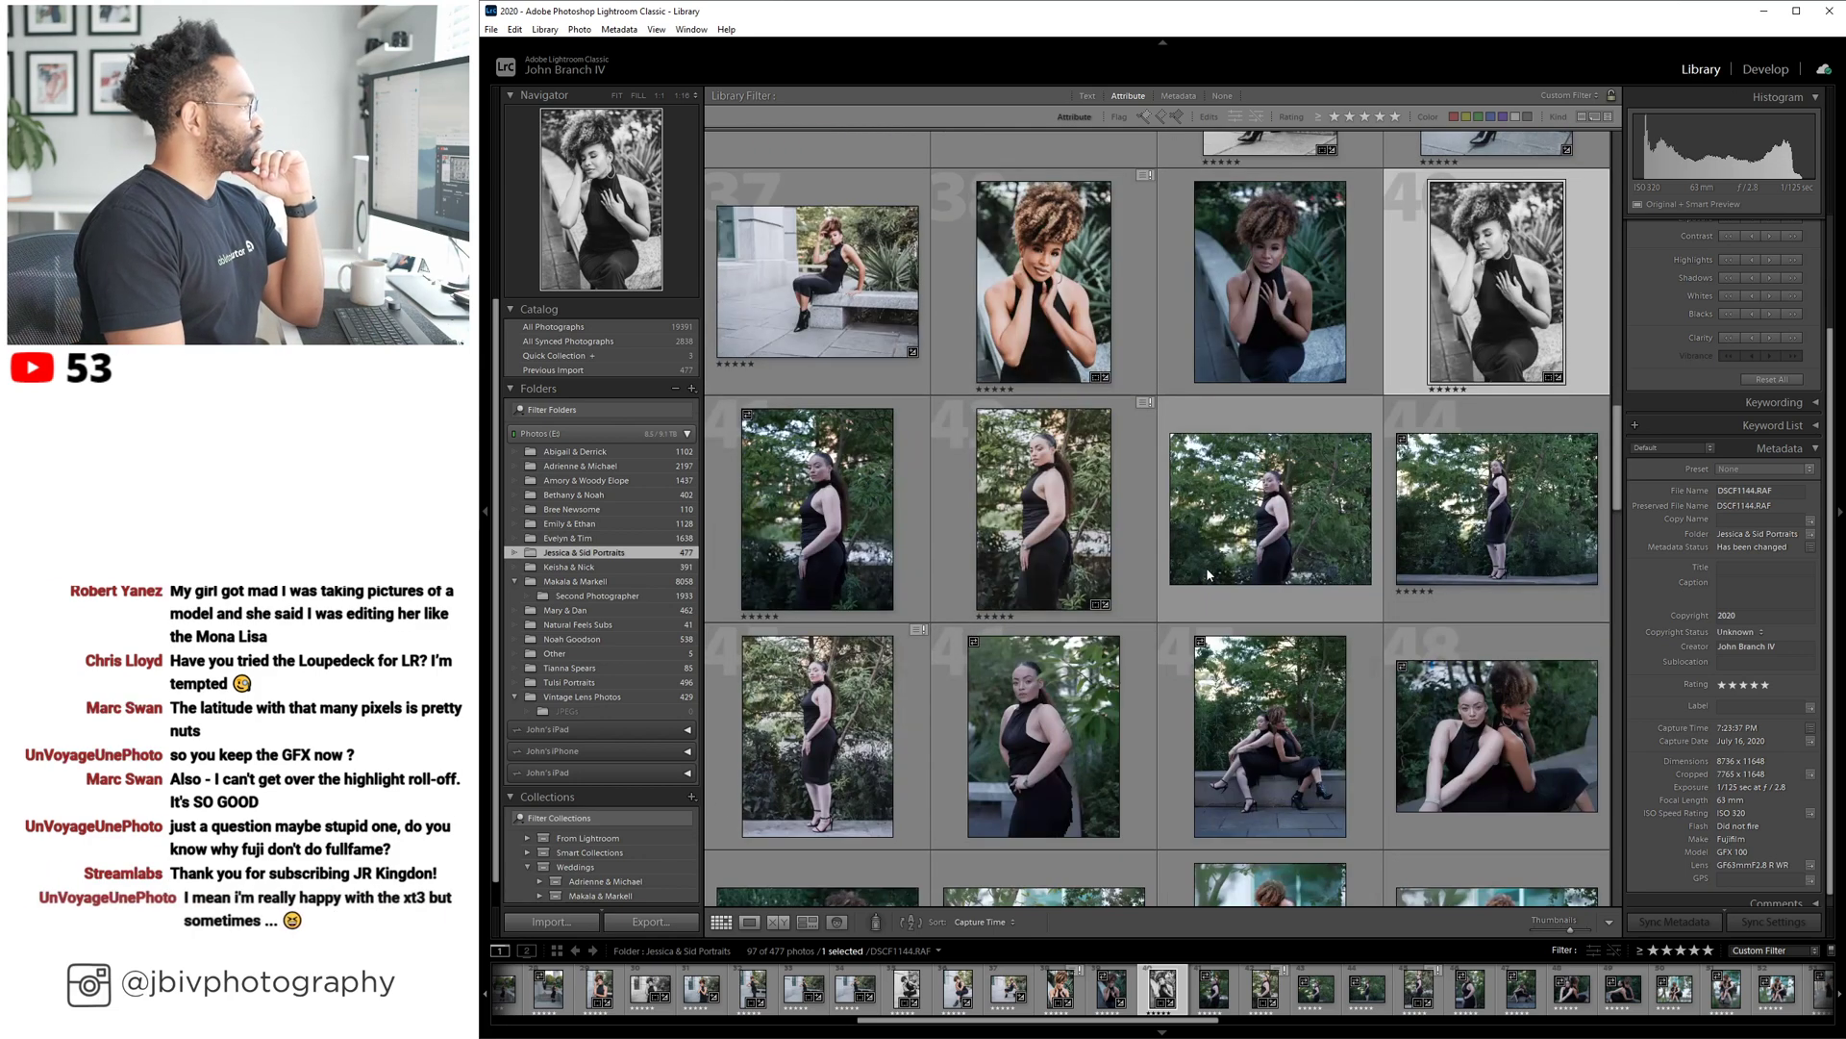
{"action": "scroll", "coordinate": [1208, 558], "scroll_direction": "up", "scroll_amount": 2}
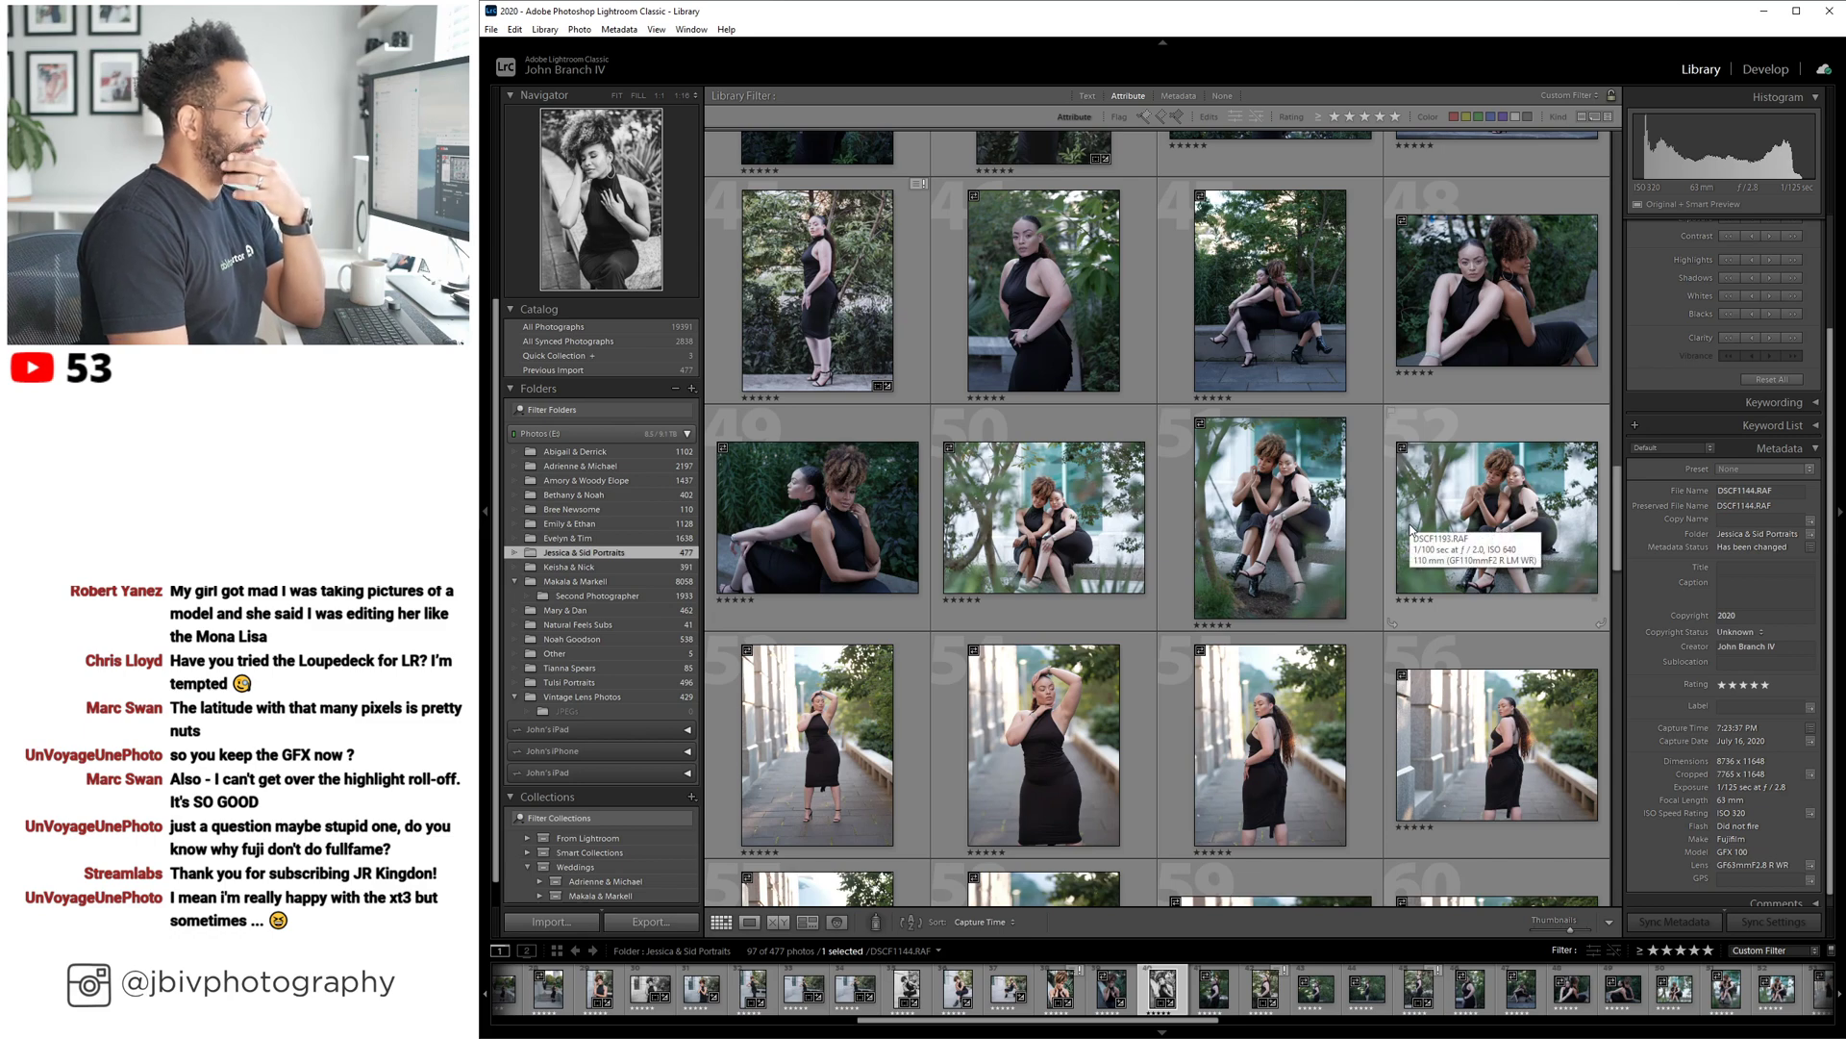
{"action": "scroll", "coordinate": [1409, 528], "scroll_direction": "down", "scroll_amount": 6}
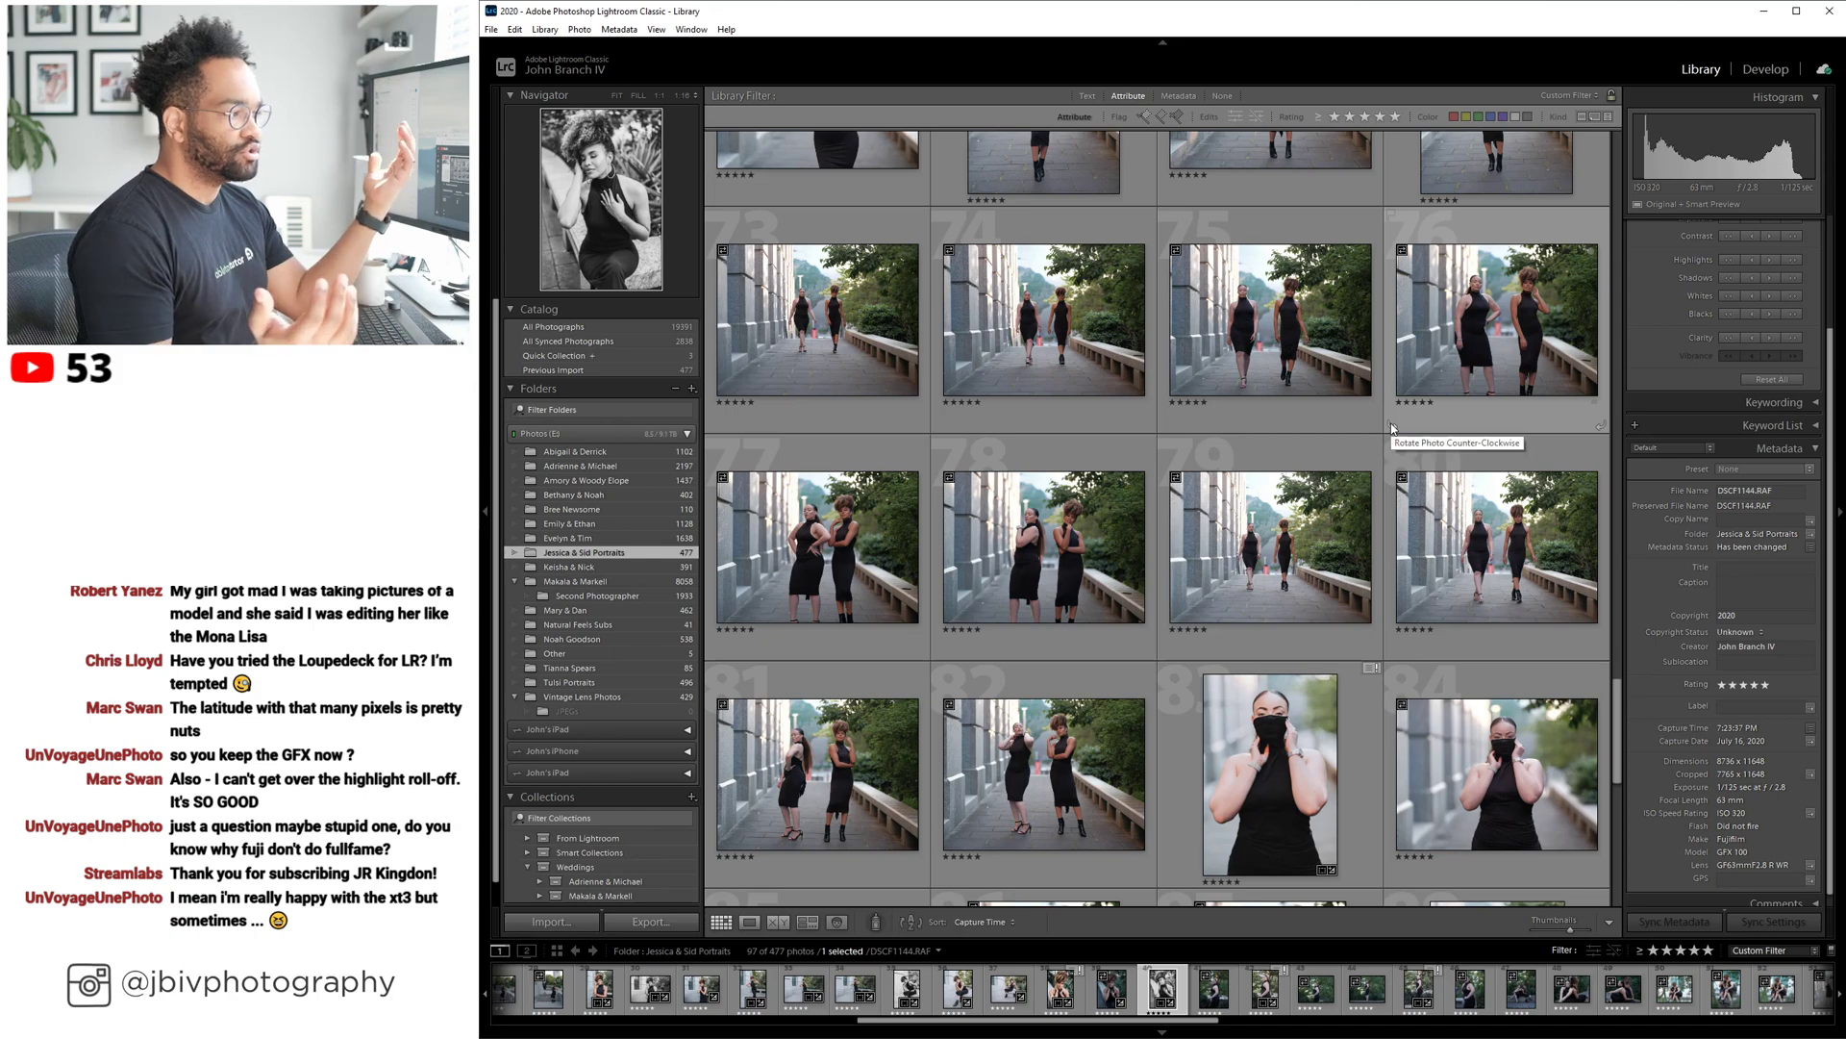
{"action": "scroll", "coordinate": [1364, 479], "scroll_direction": "down", "scroll_amount": 8}
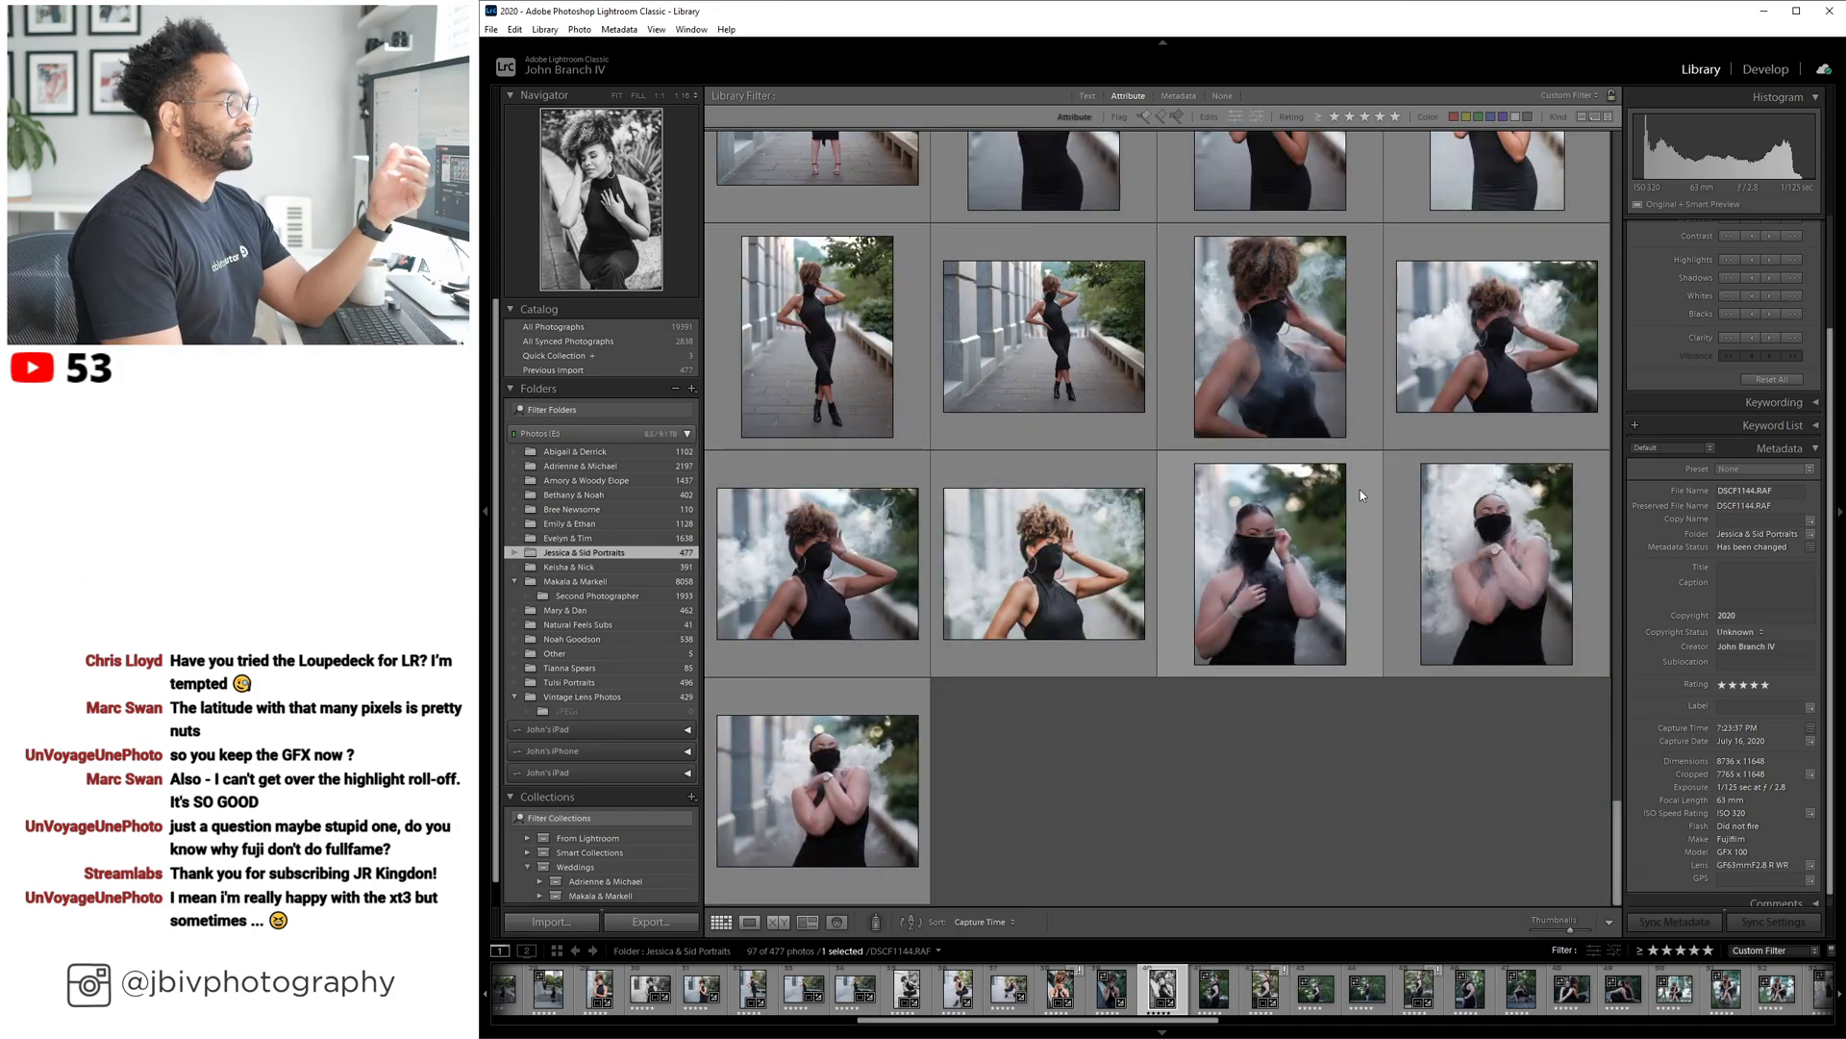
{"action": "scroll", "coordinate": [1360, 481], "scroll_direction": "up", "scroll_amount": 10}
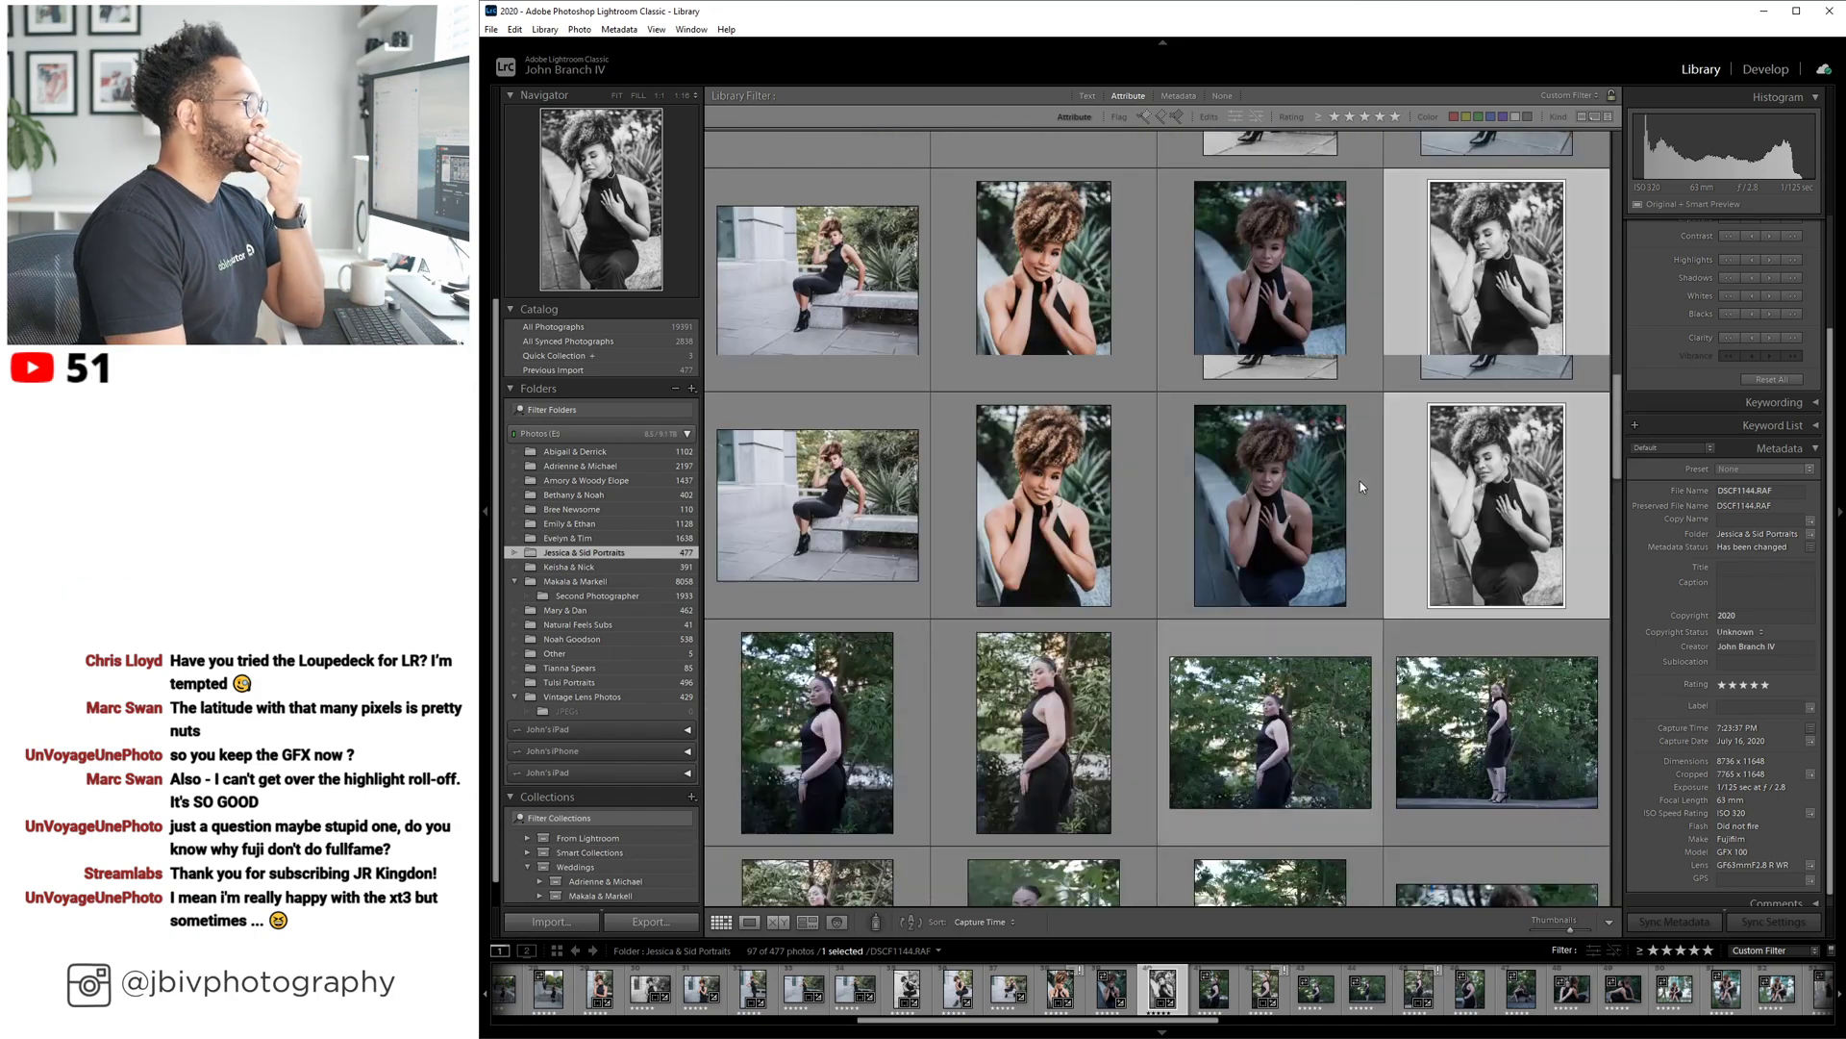
{"action": "scroll", "coordinate": [1360, 480], "scroll_direction": "up", "scroll_amount": 6}
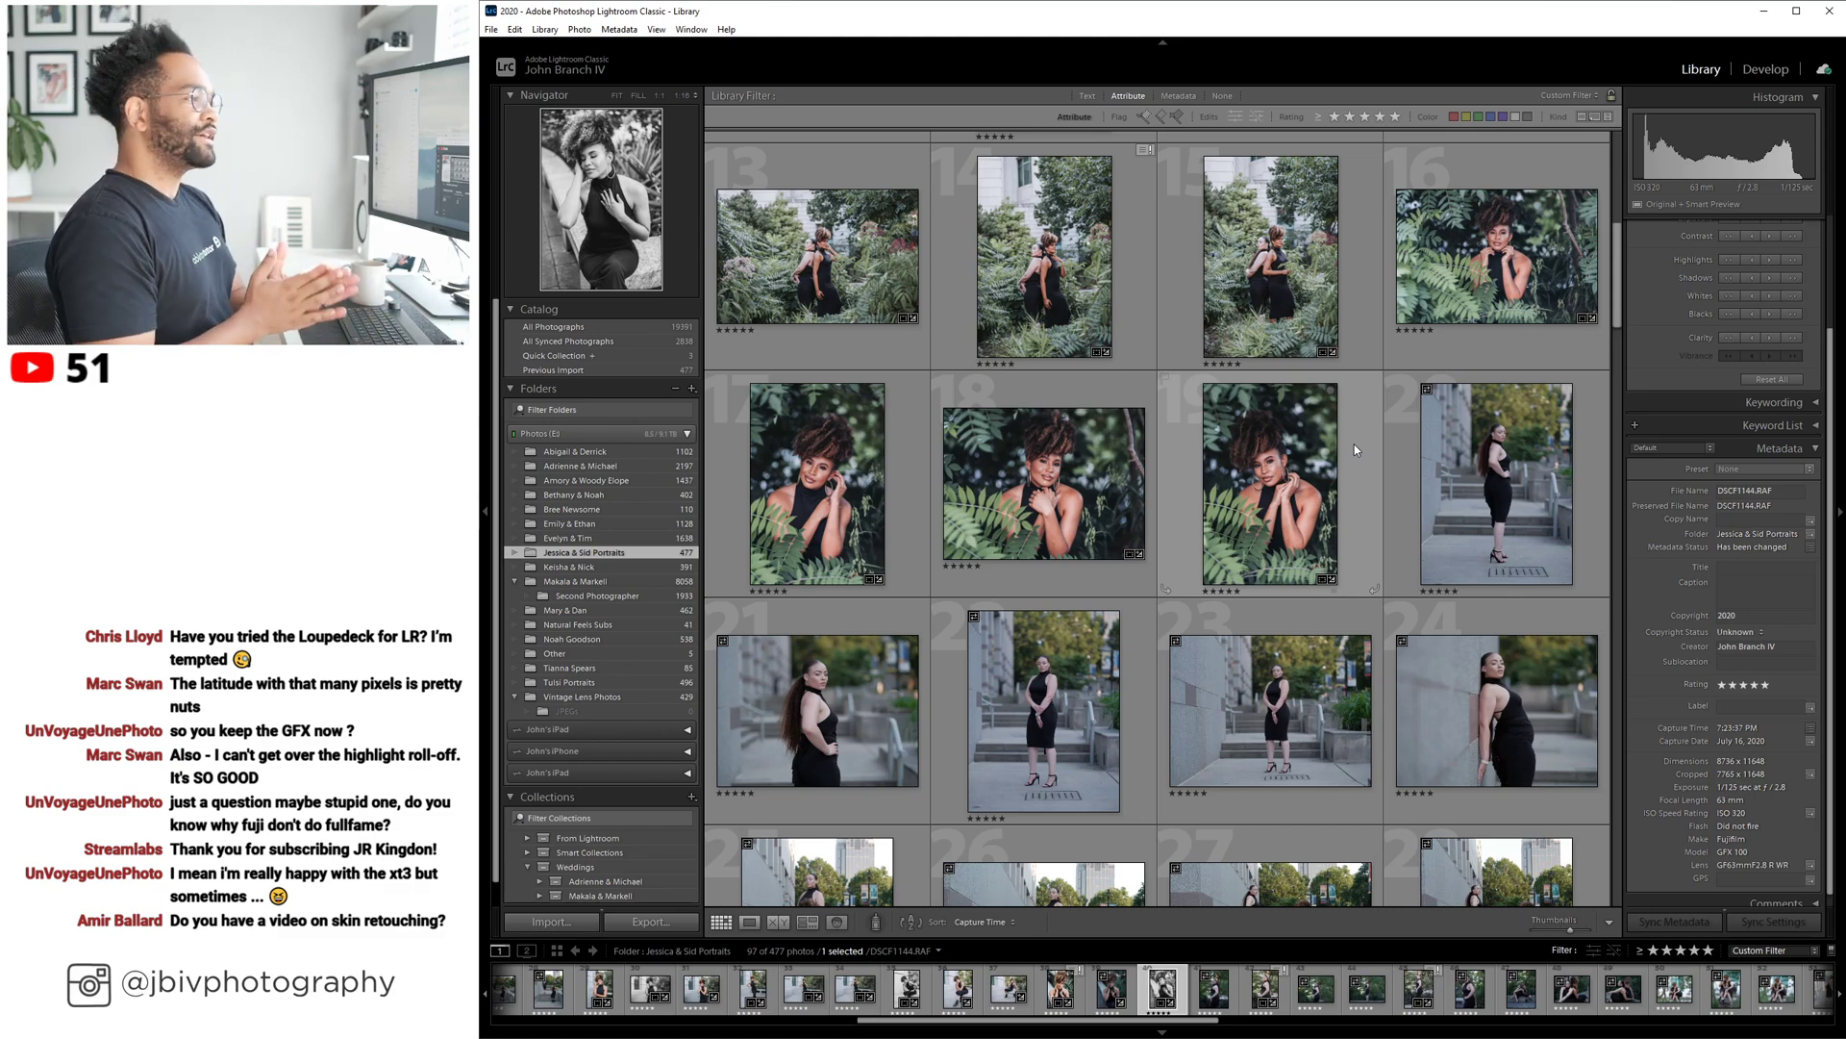
{"action": "scroll", "coordinate": [1355, 396], "scroll_direction": "up", "scroll_amount": 4}
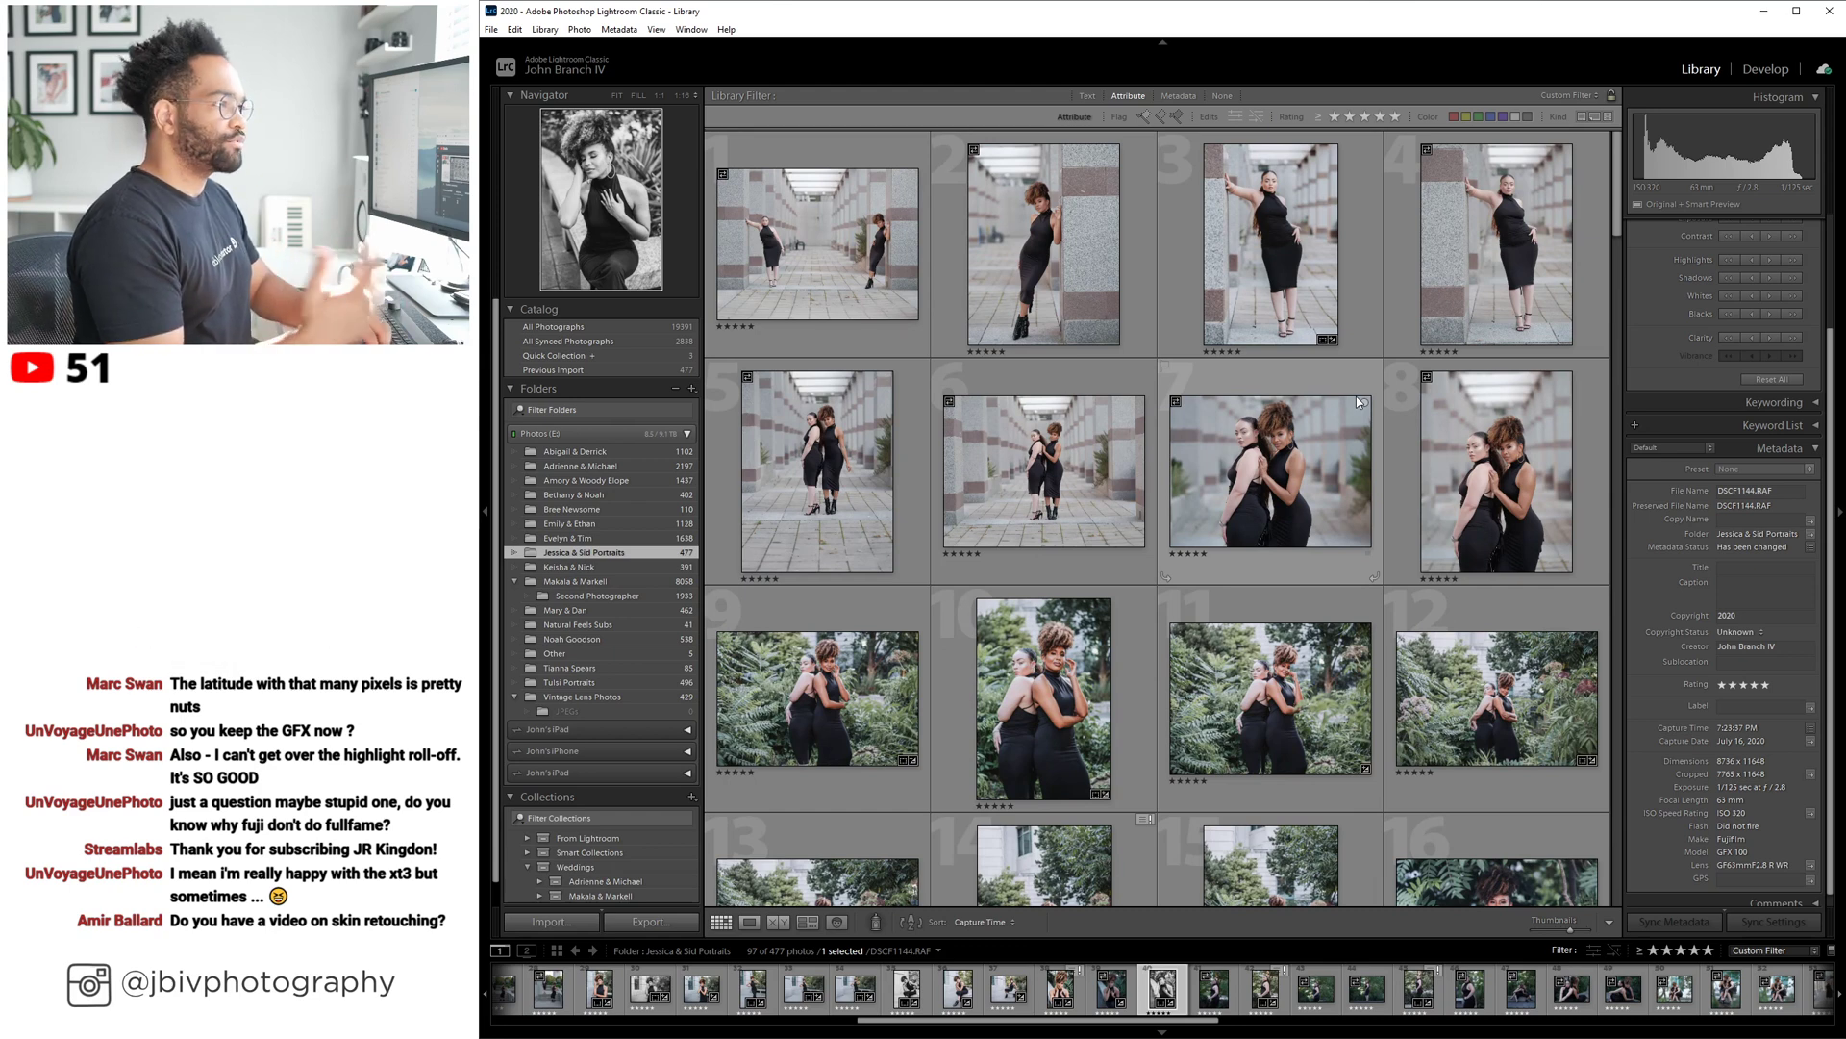
Compare the full-length pillar poses DSCF0993 and DSCF0994, cull DSCF0994 from the filtered set and return to the grid.
{"action": "double_click", "coordinate": [1271, 245]}
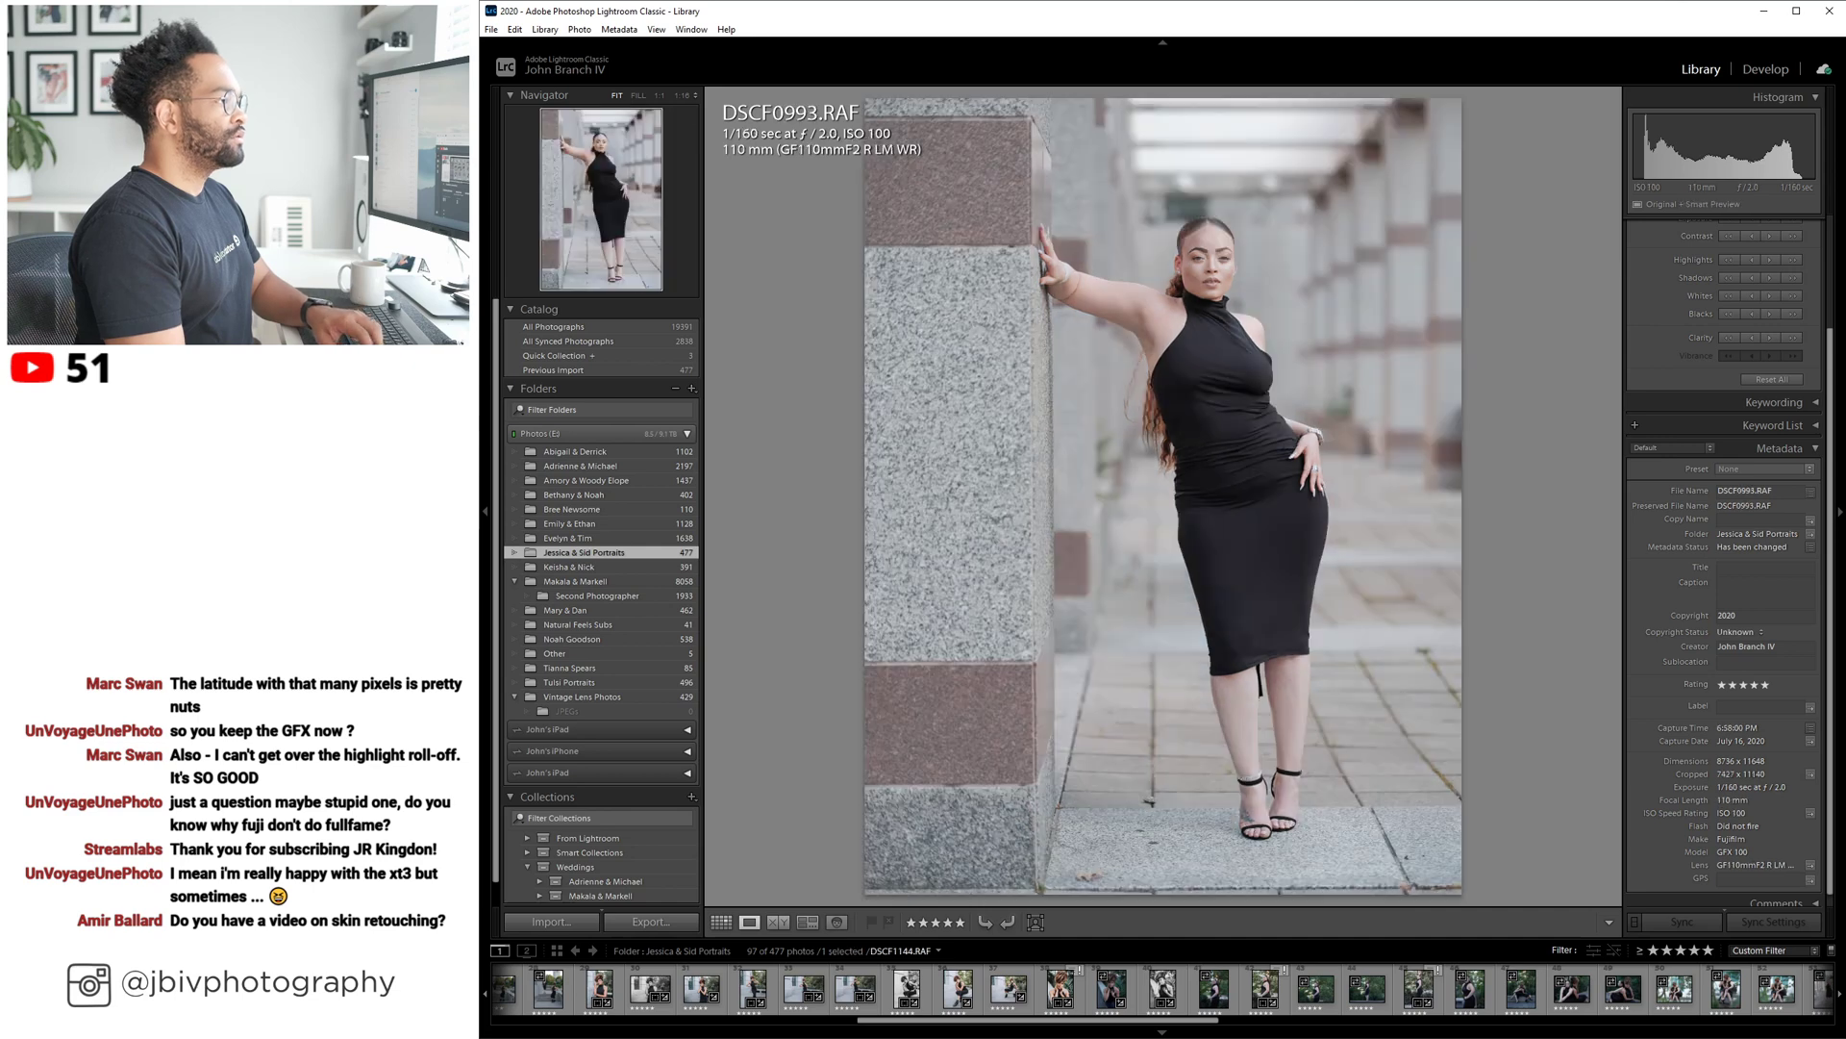
{"action": "key", "text": "Right"}
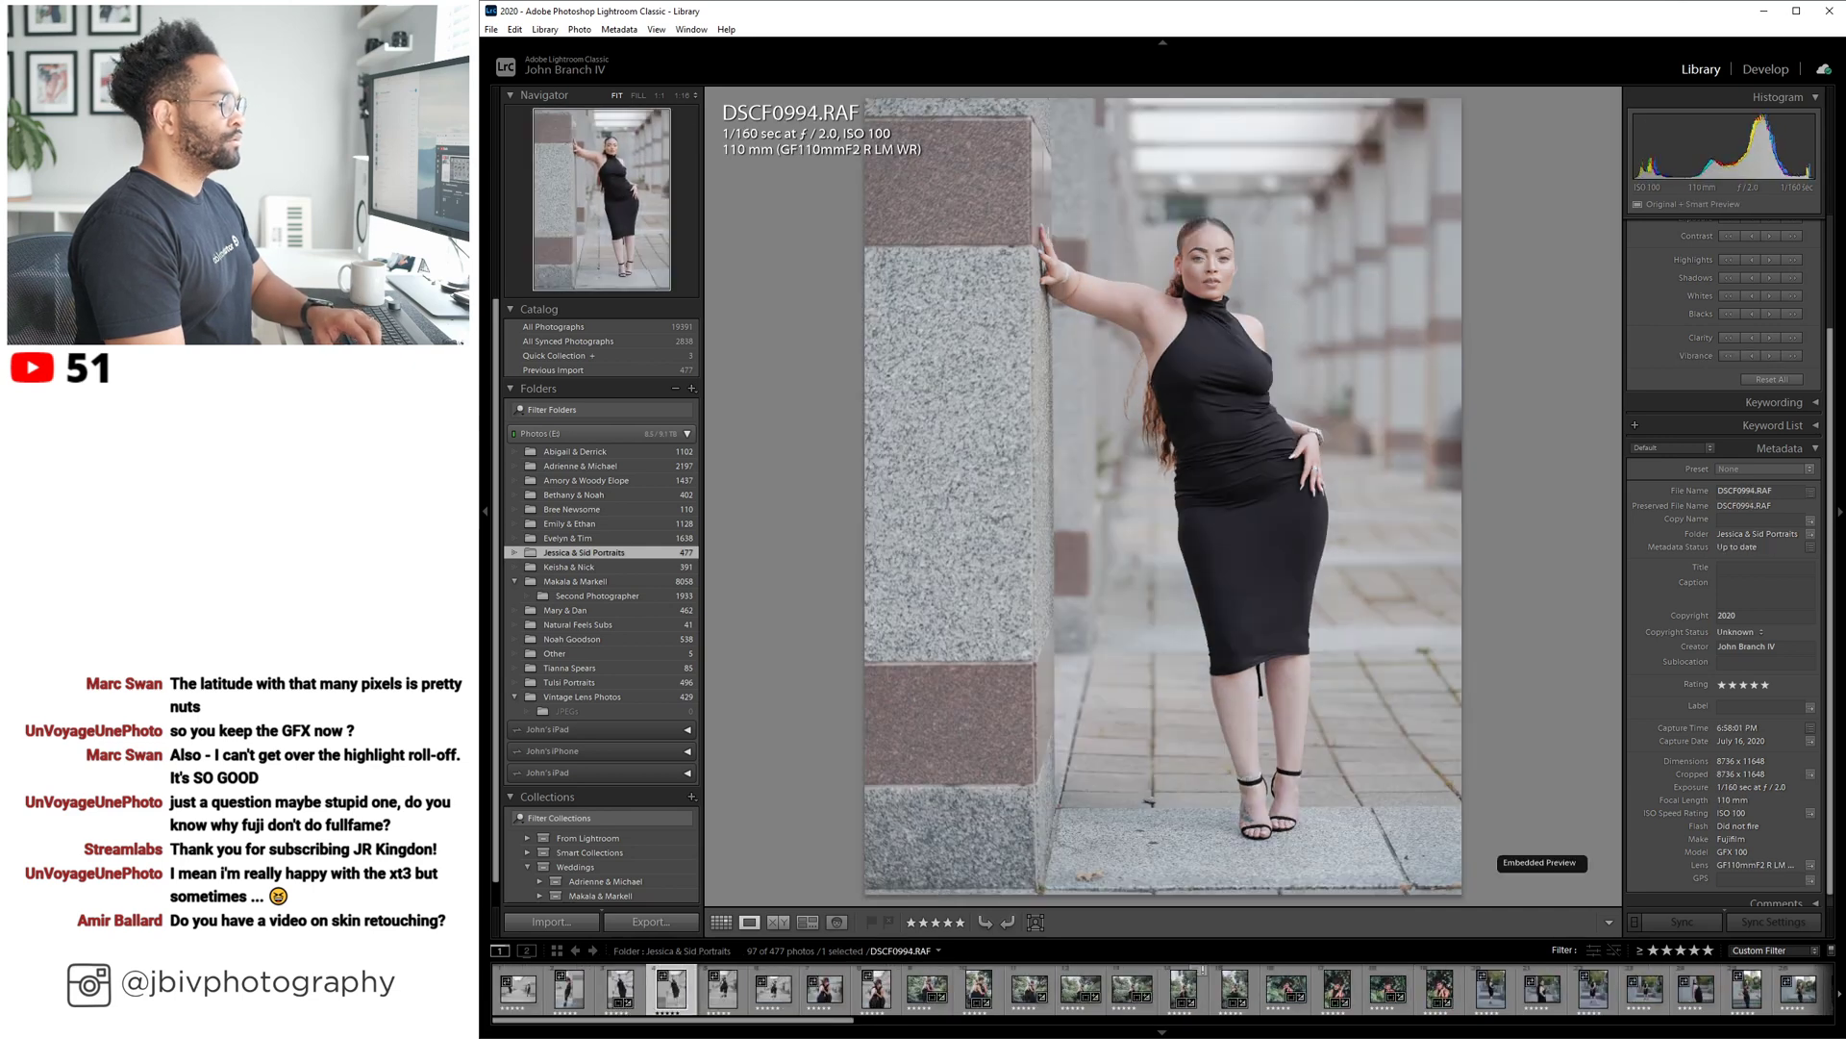
{"action": "key", "text": "x"}
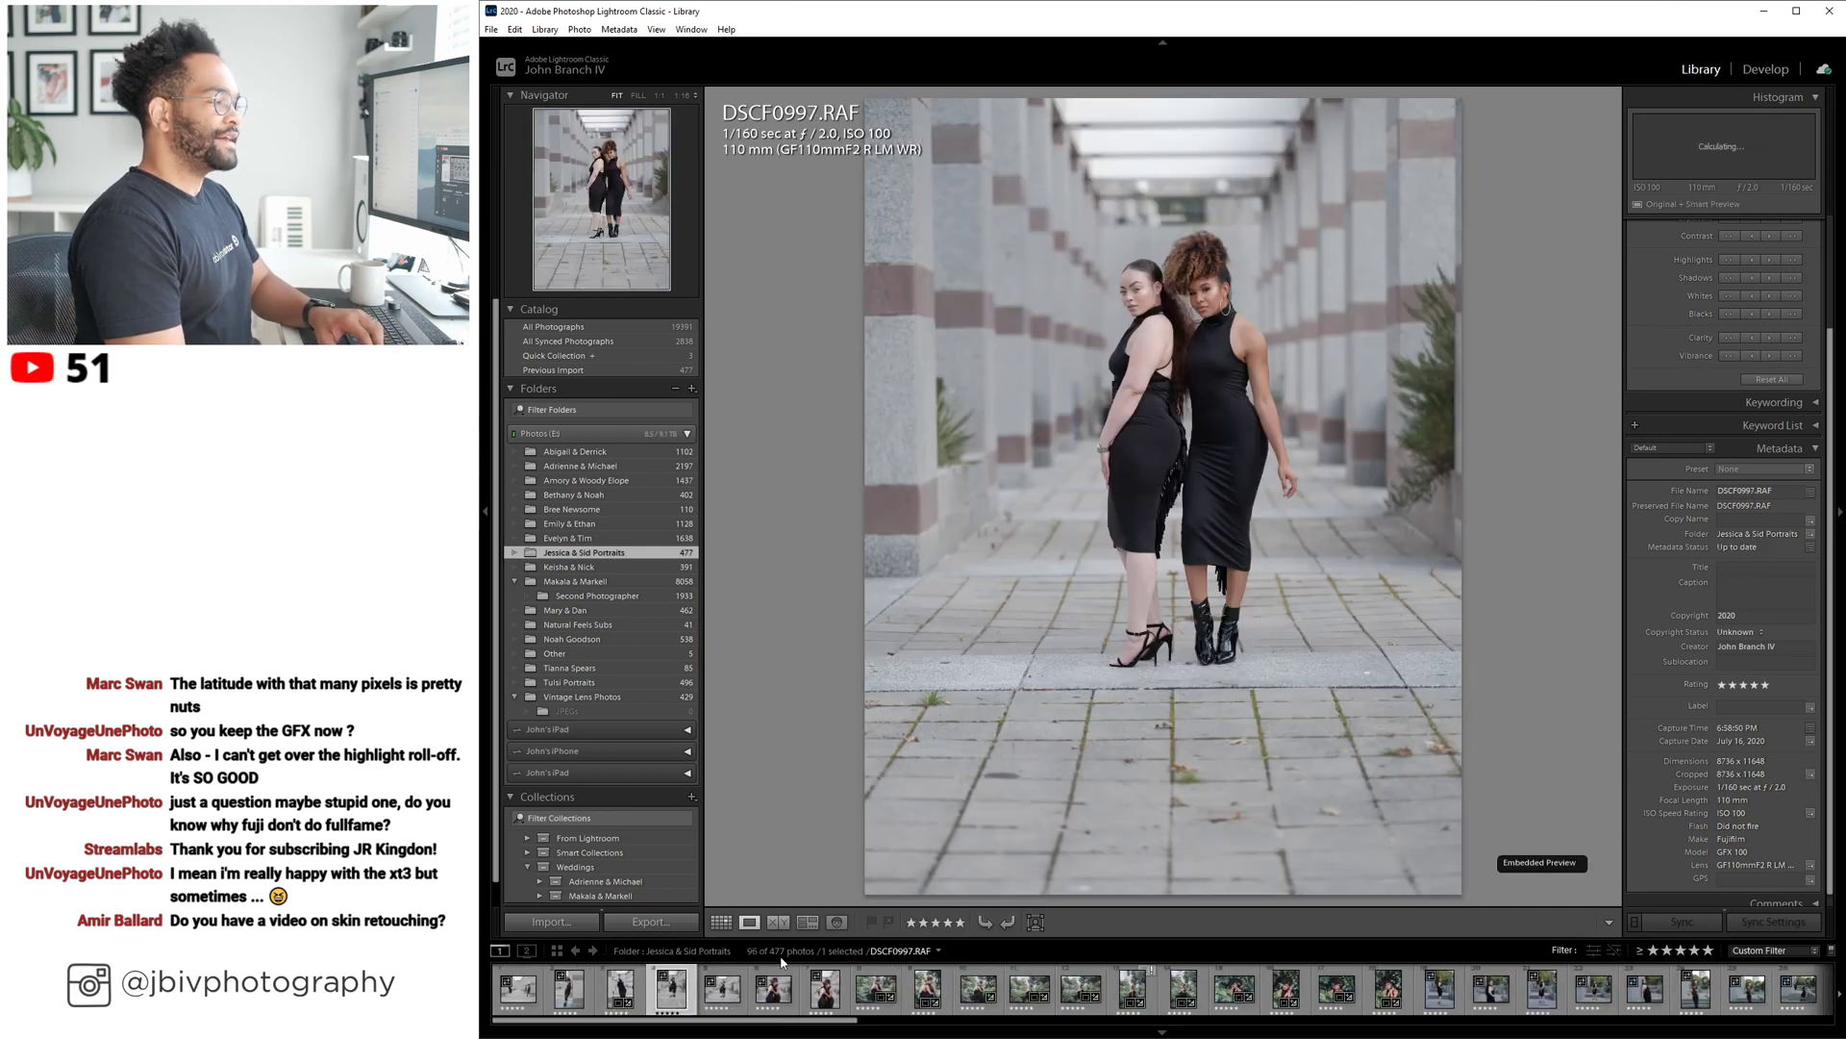
{"action": "left_click", "coordinate": [722, 923]}
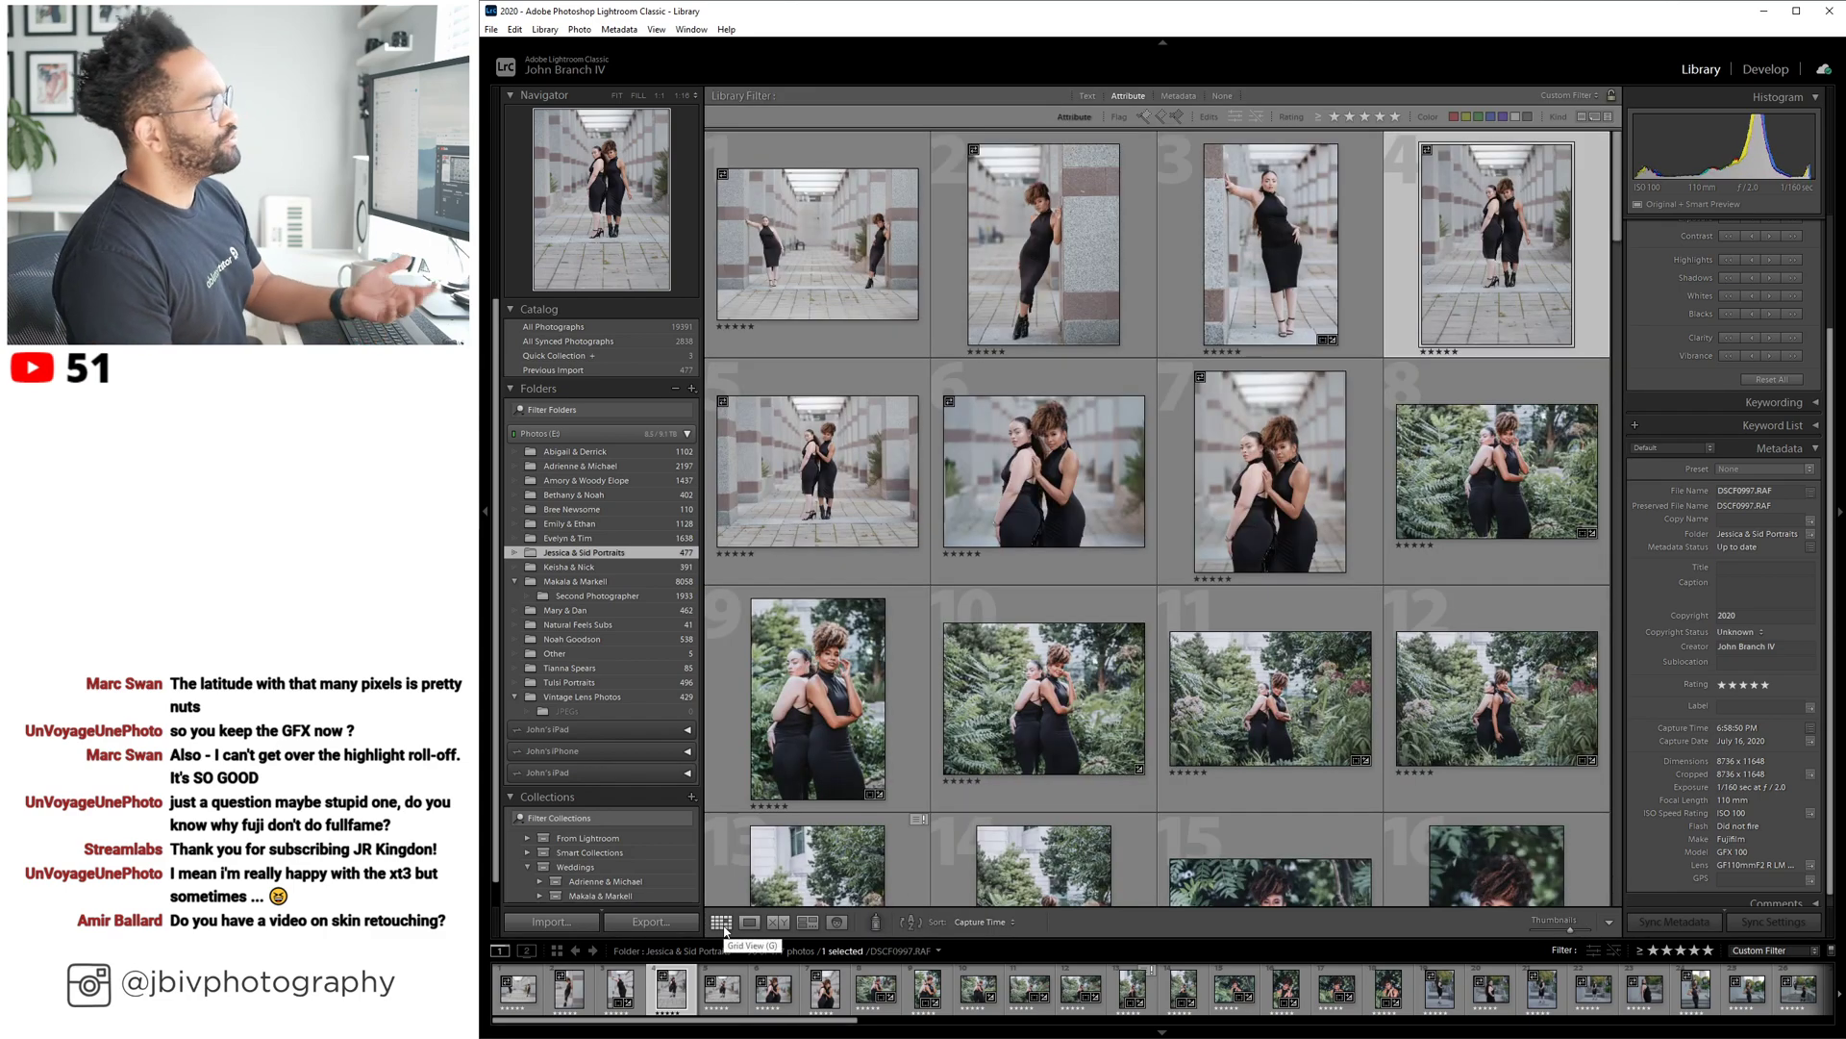
Find the unedited seated portrait DSCF1141, with hands at neck and chest, and open it for developing.
{"action": "scroll", "coordinate": [993, 760], "scroll_direction": "down", "scroll_amount": 10}
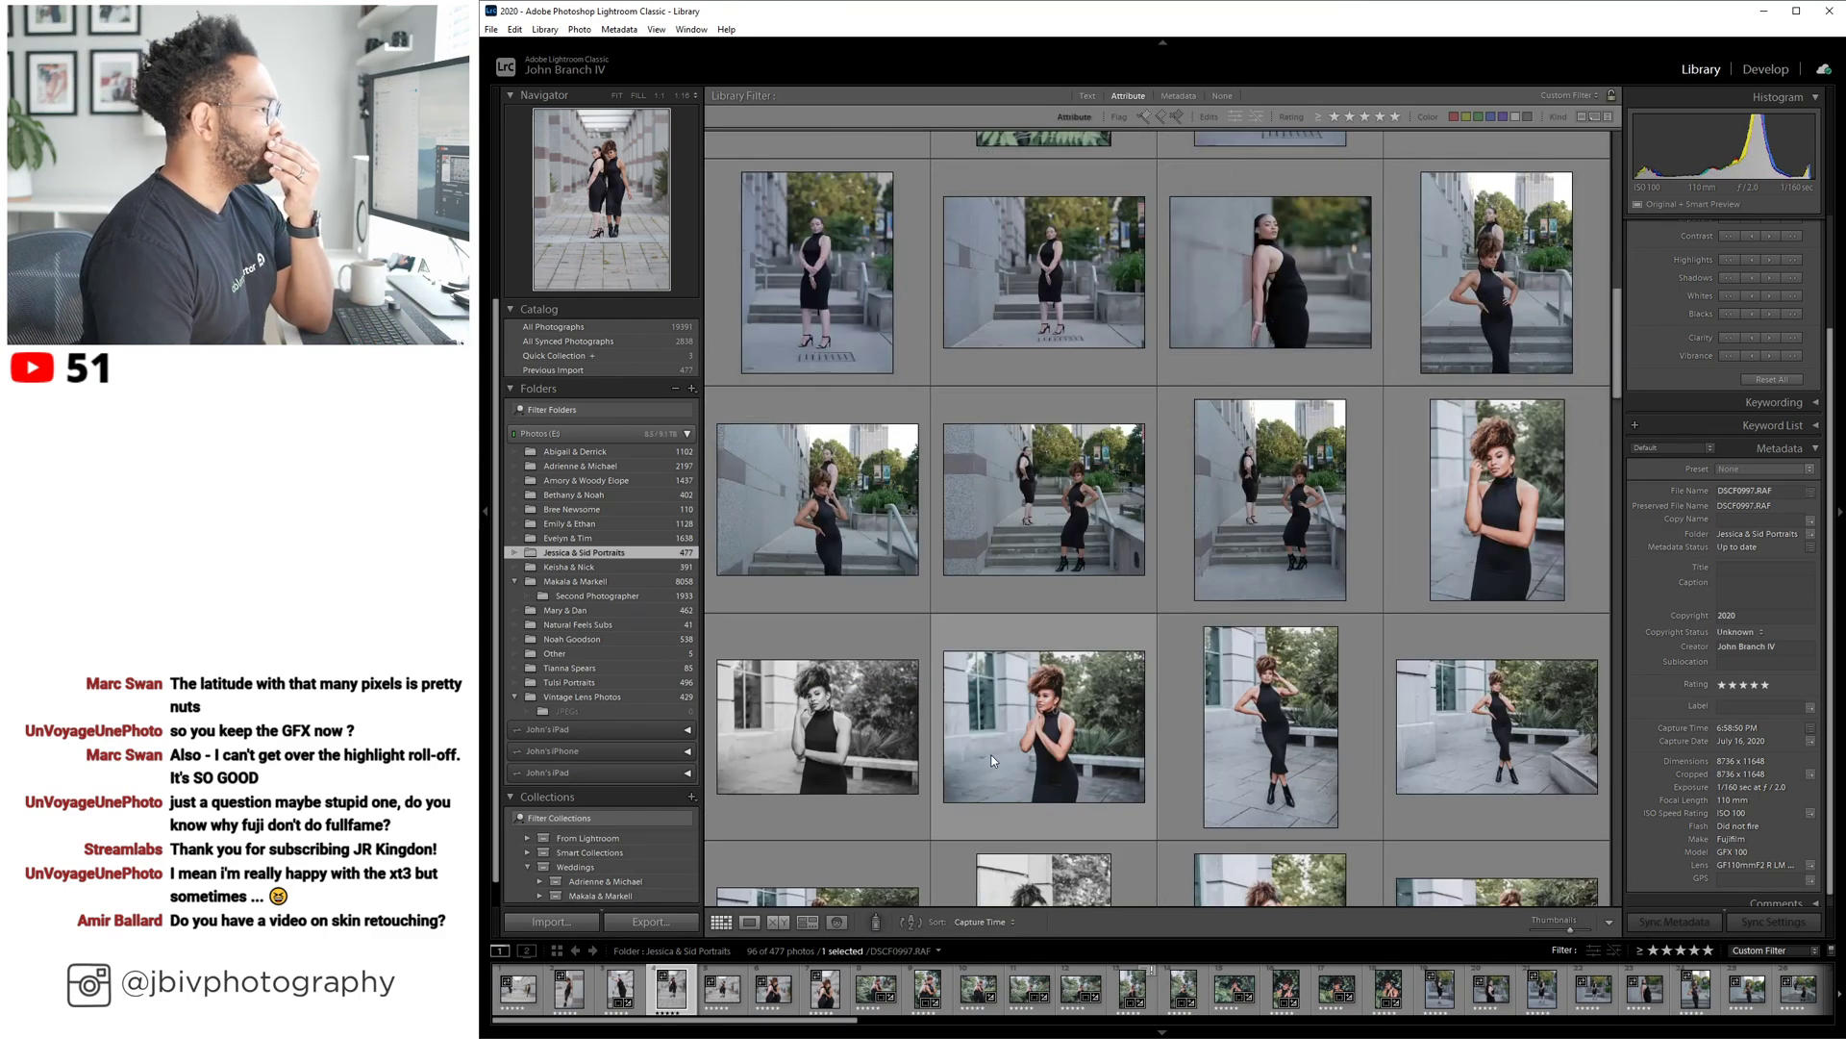
{"action": "scroll", "coordinate": [1000, 753], "scroll_direction": "down", "scroll_amount": 5}
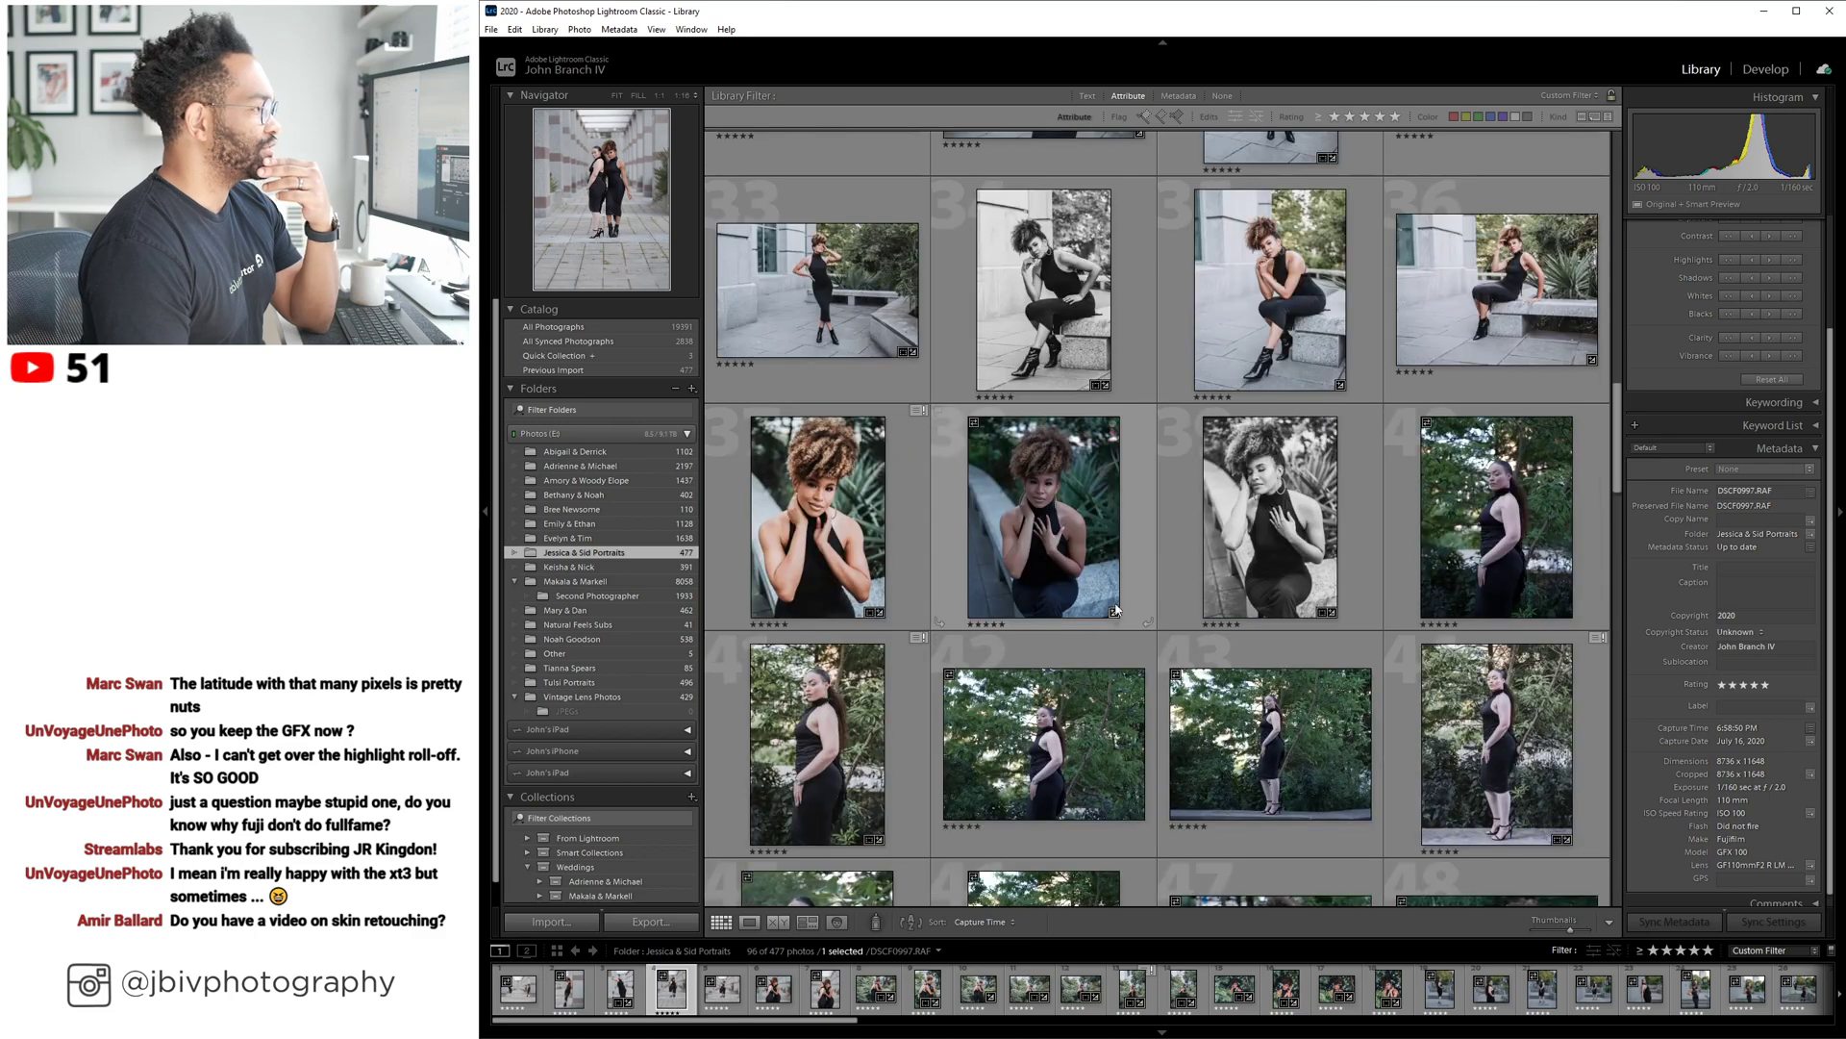
{"action": "left_click", "coordinate": [1115, 608]}
{"action": "left_click", "coordinate": [1765, 69]}
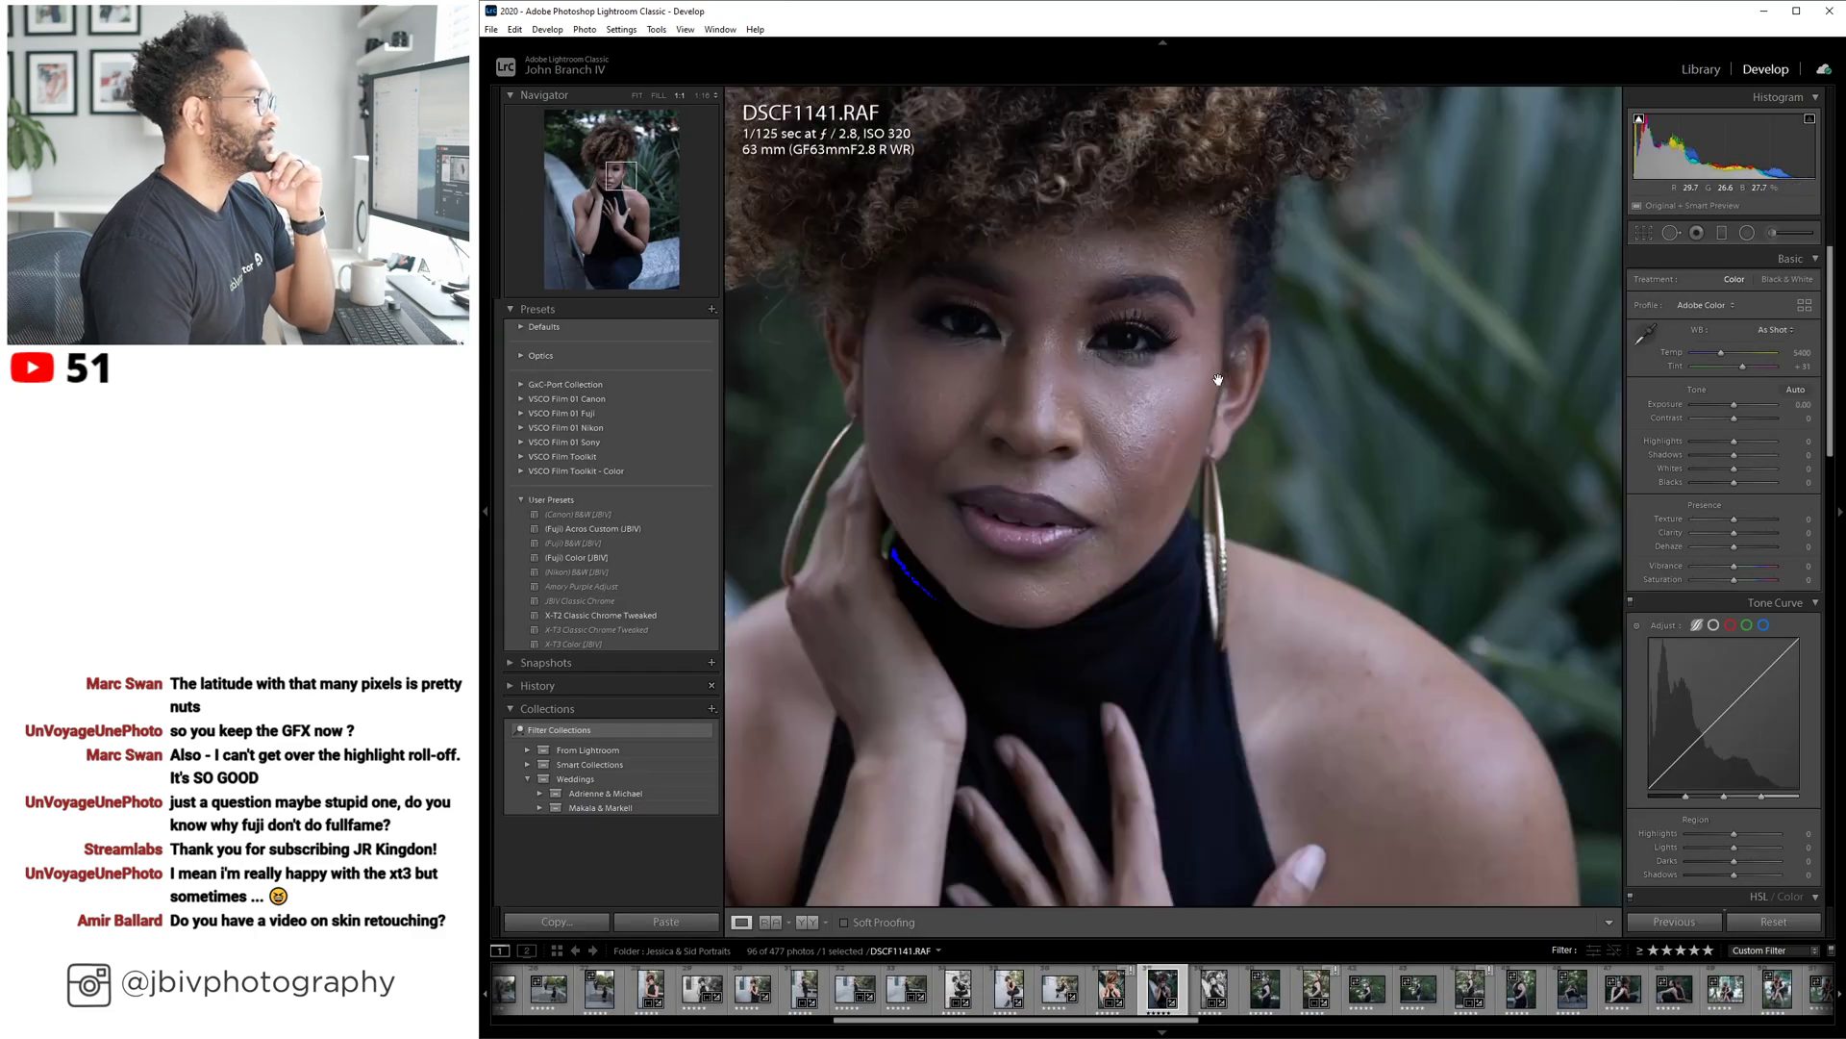
Examine the skin detail of DSCF1141 close up across the eyes, cheeks, lips and shoulder, and return to the full view.
{"action": "left_click_drag", "start_coordinate": [1218, 380], "coordinate": [1399, 299]}
{"action": "left_click_drag", "start_coordinate": [1255, 541], "coordinate": [1271, 605]}
{"action": "left_click_drag", "start_coordinate": [907, 691], "coordinate": [1333, 603]}
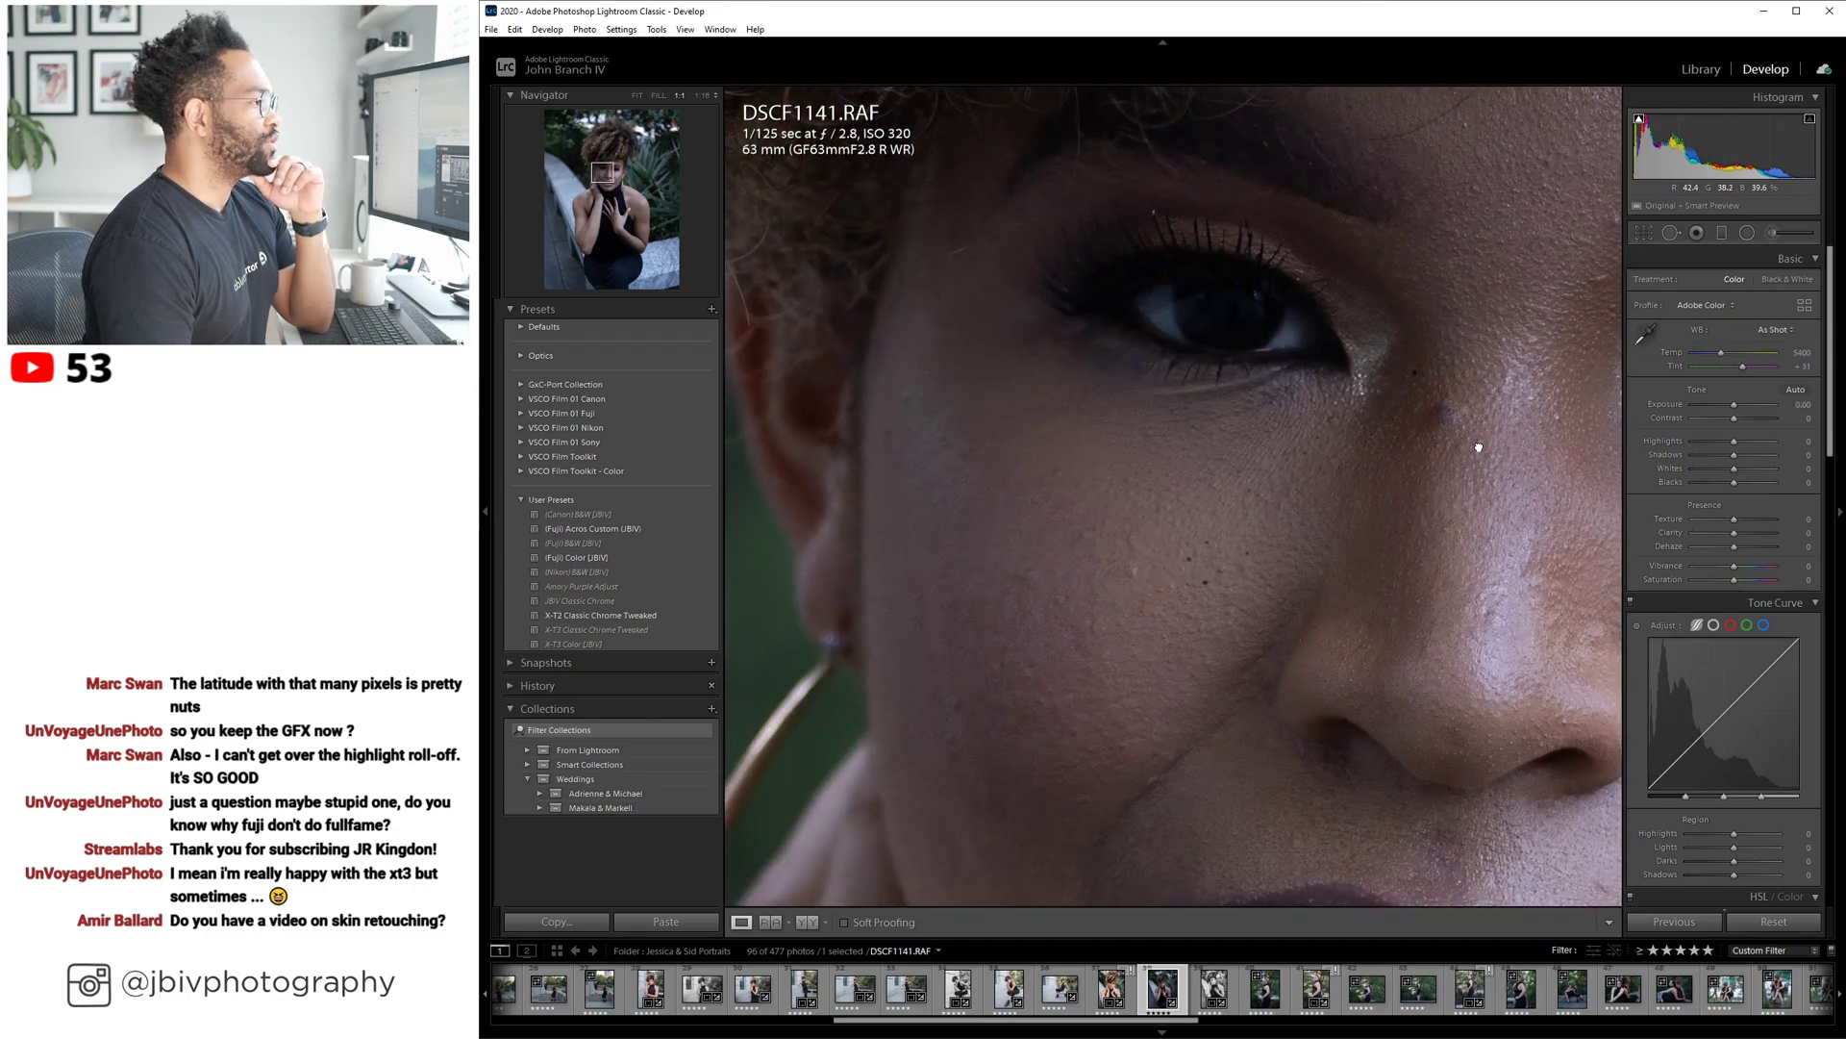
{"action": "left_click_drag", "start_coordinate": [1479, 447], "coordinate": [1283, 363]}
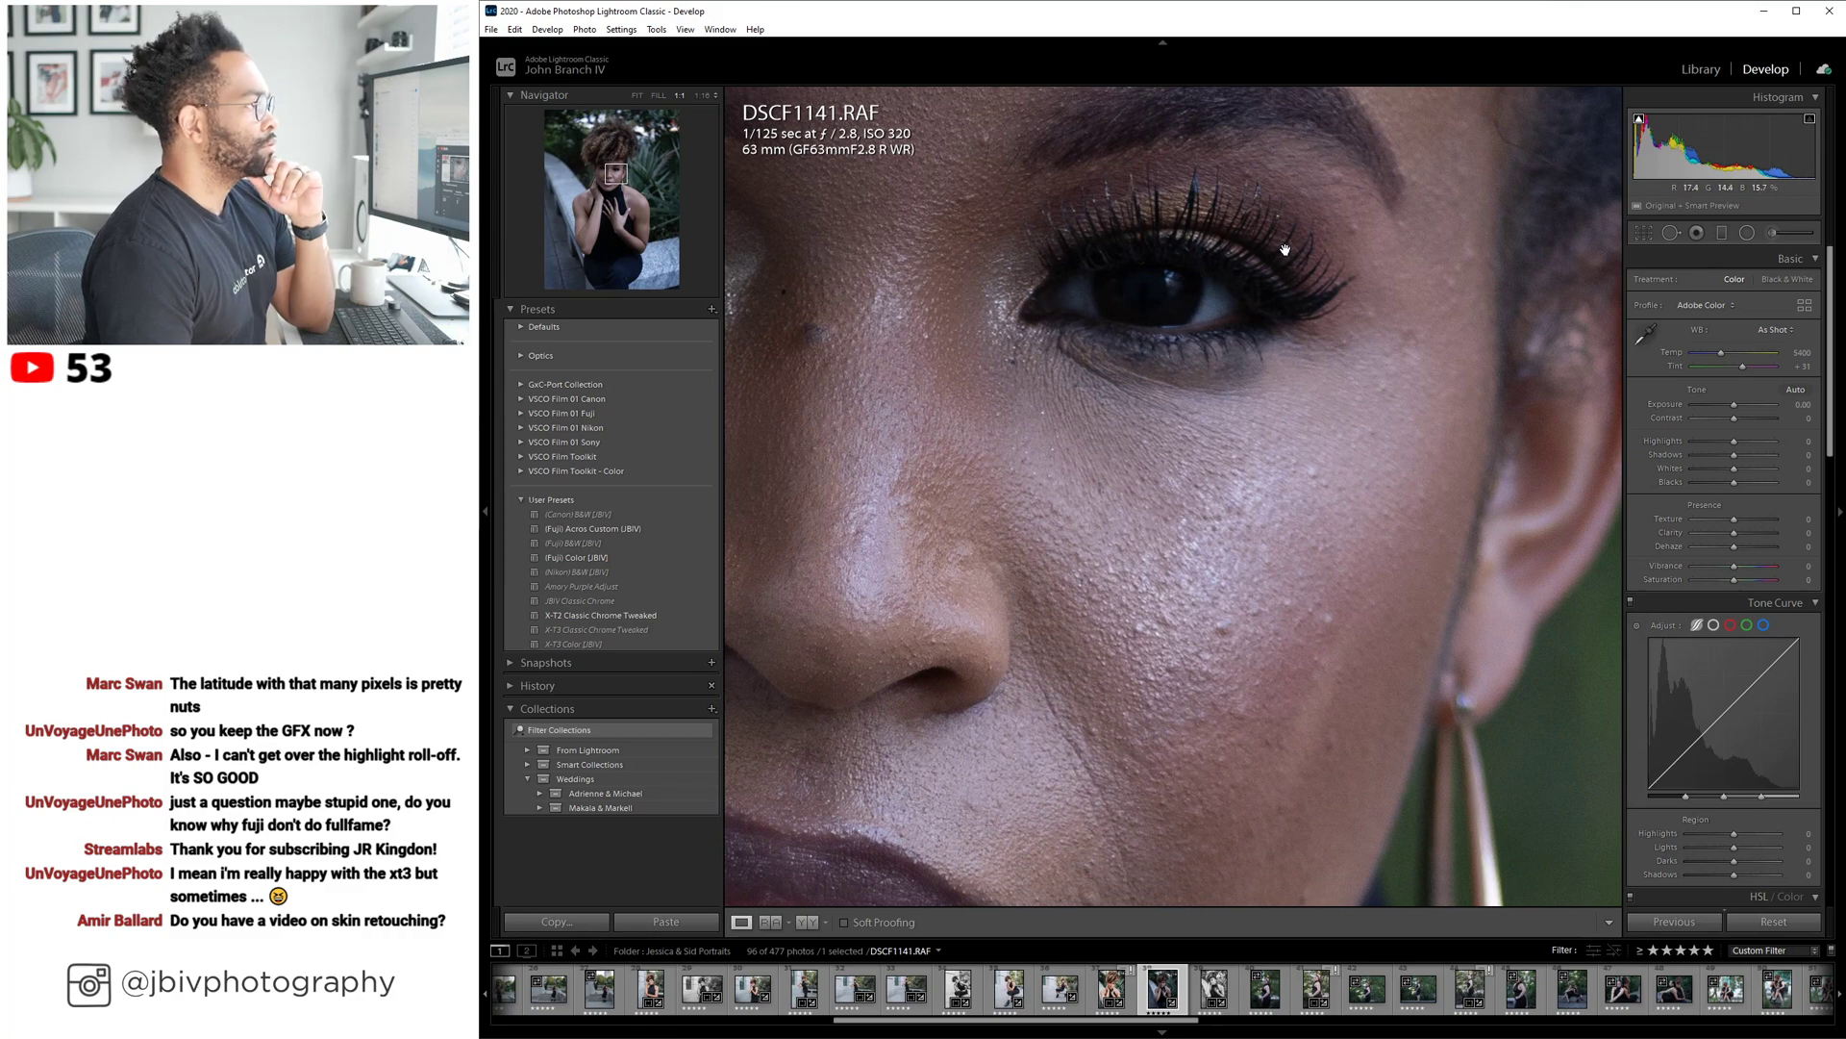
{"action": "left_click_drag", "start_coordinate": [1373, 552], "coordinate": [1235, 286]}
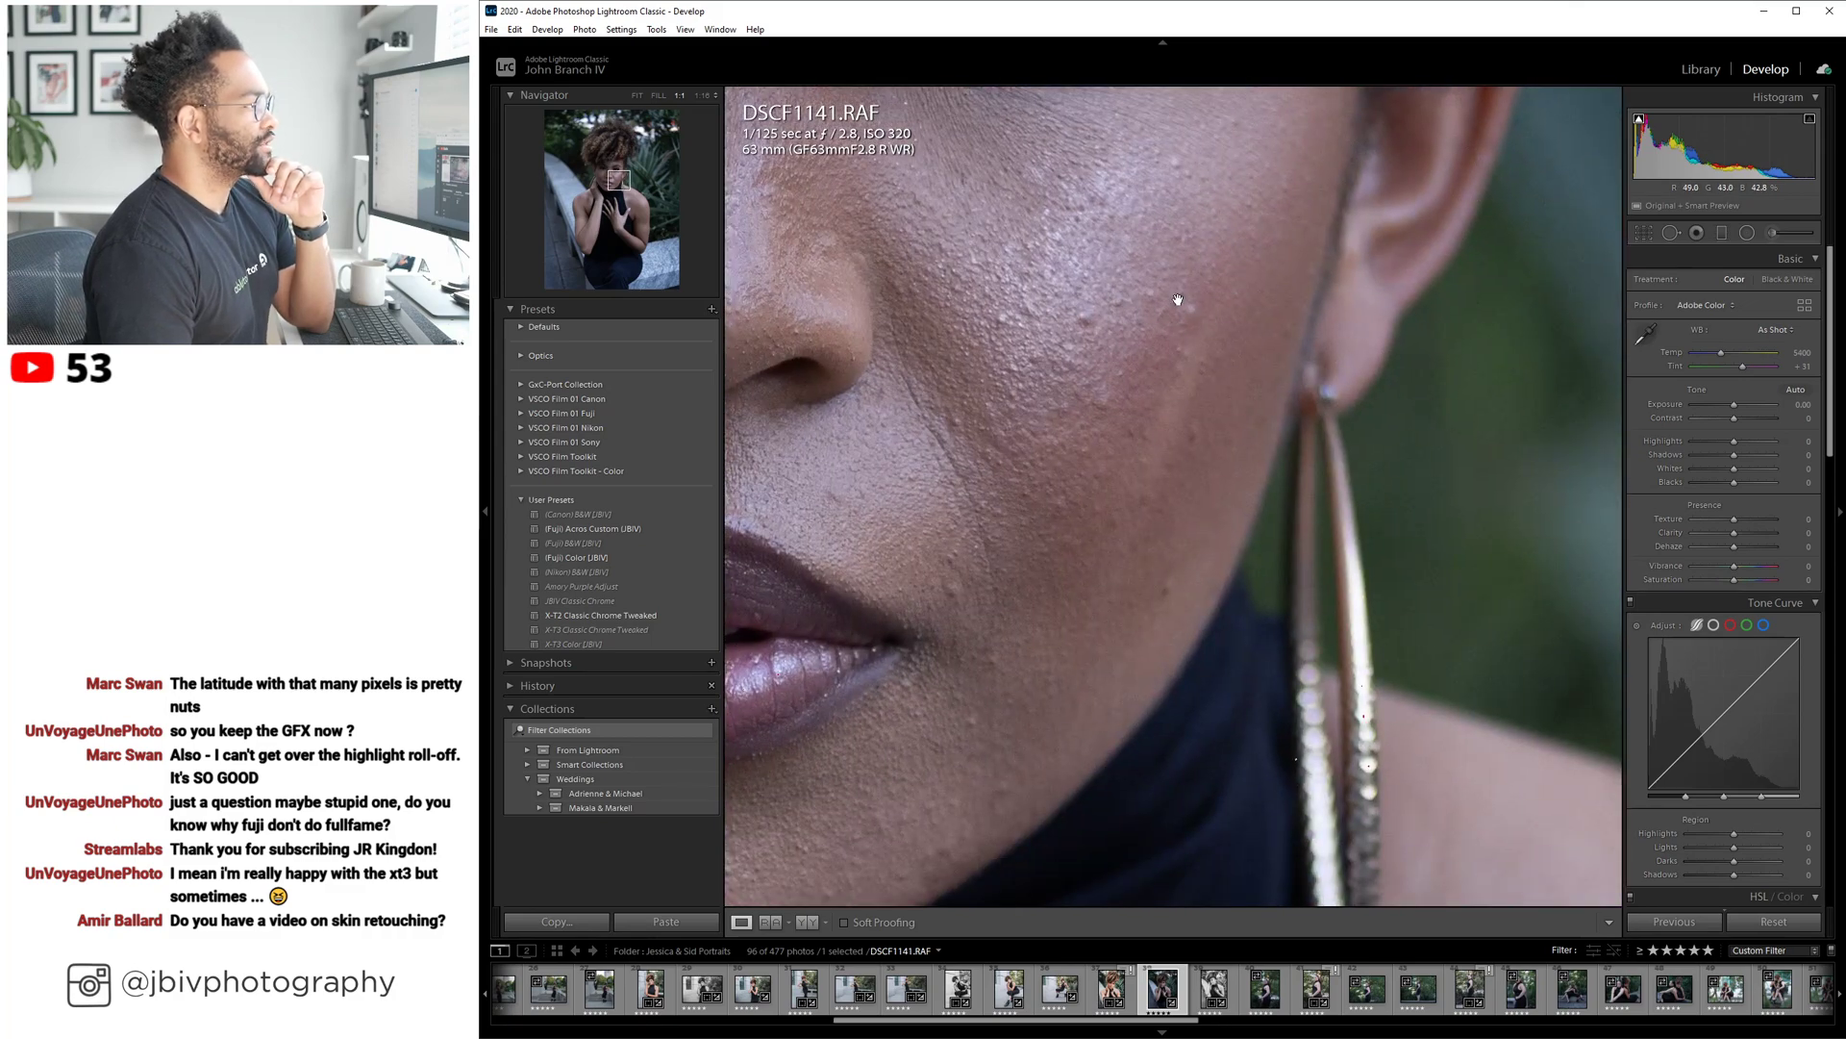
{"action": "left_click_drag", "start_coordinate": [1058, 626], "coordinate": [989, 528]}
{"action": "left_click_drag", "start_coordinate": [1389, 463], "coordinate": [1126, 235]}
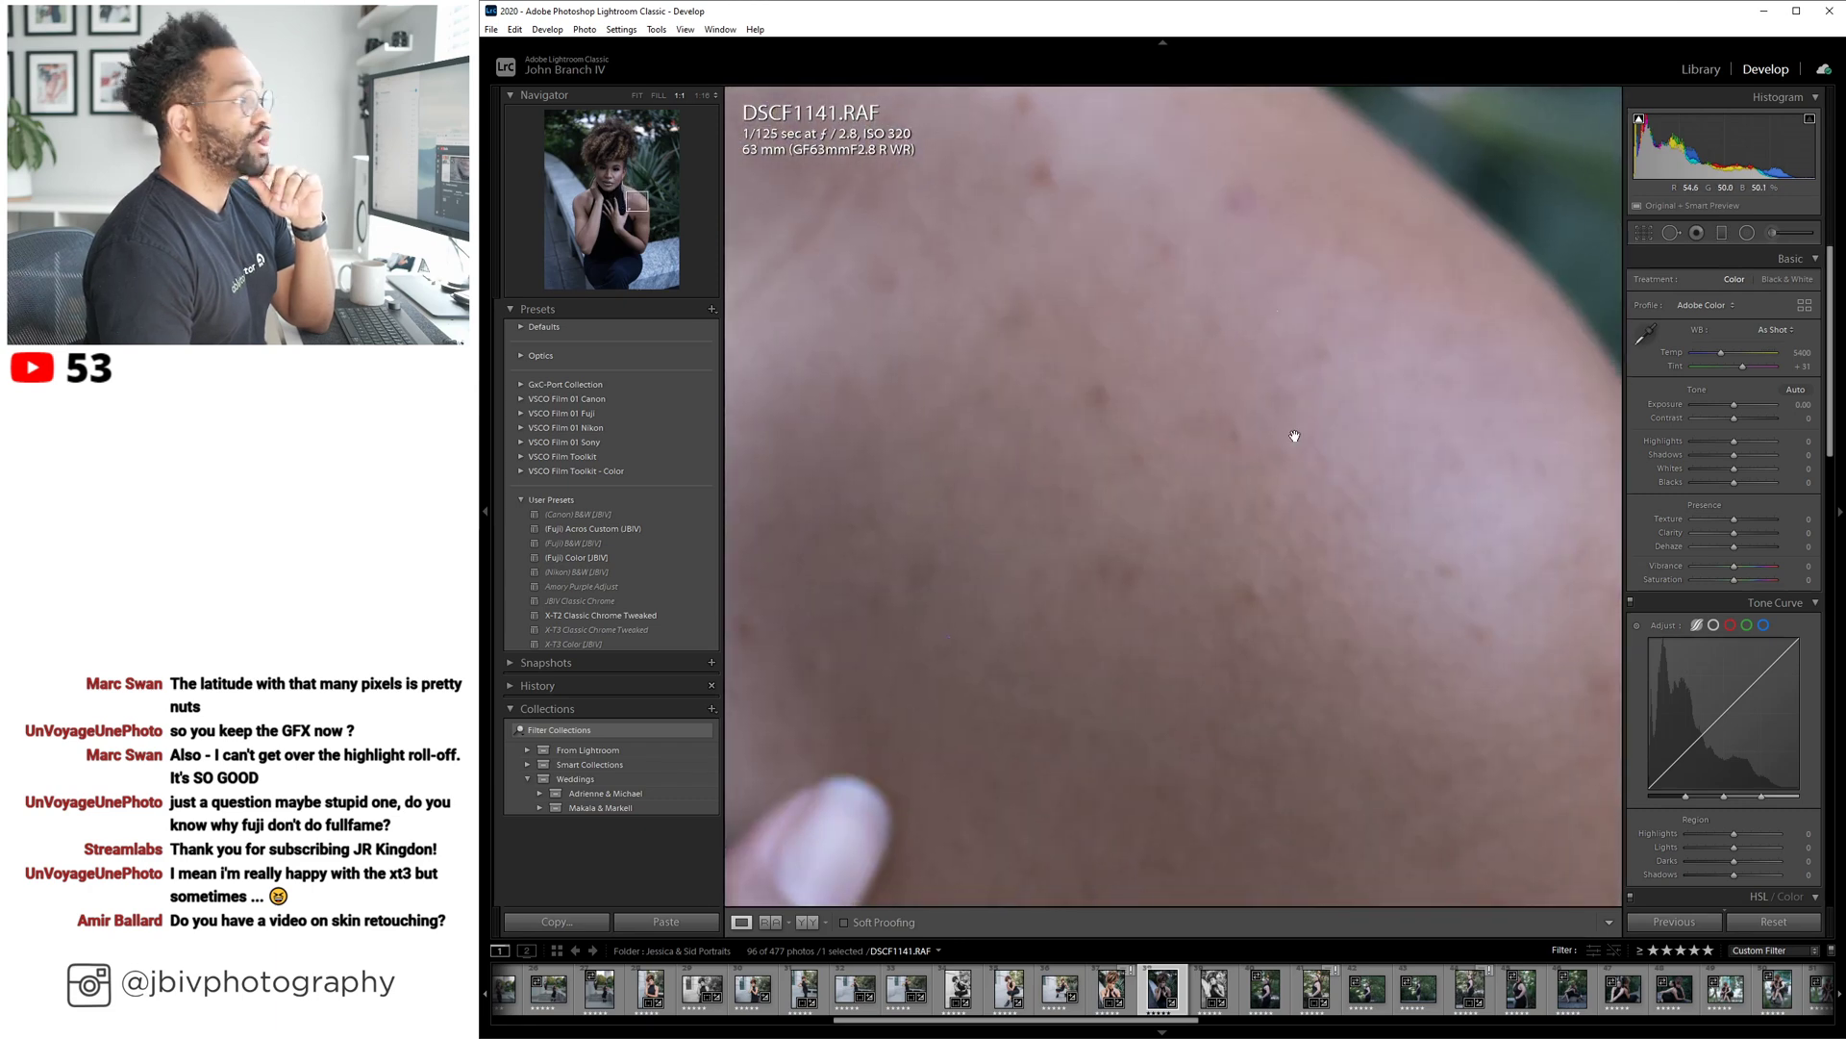
{"action": "left_click_drag", "start_coordinate": [1073, 555], "coordinate": [1640, 634]}
{"action": "left_click", "coordinate": [1054, 378]}
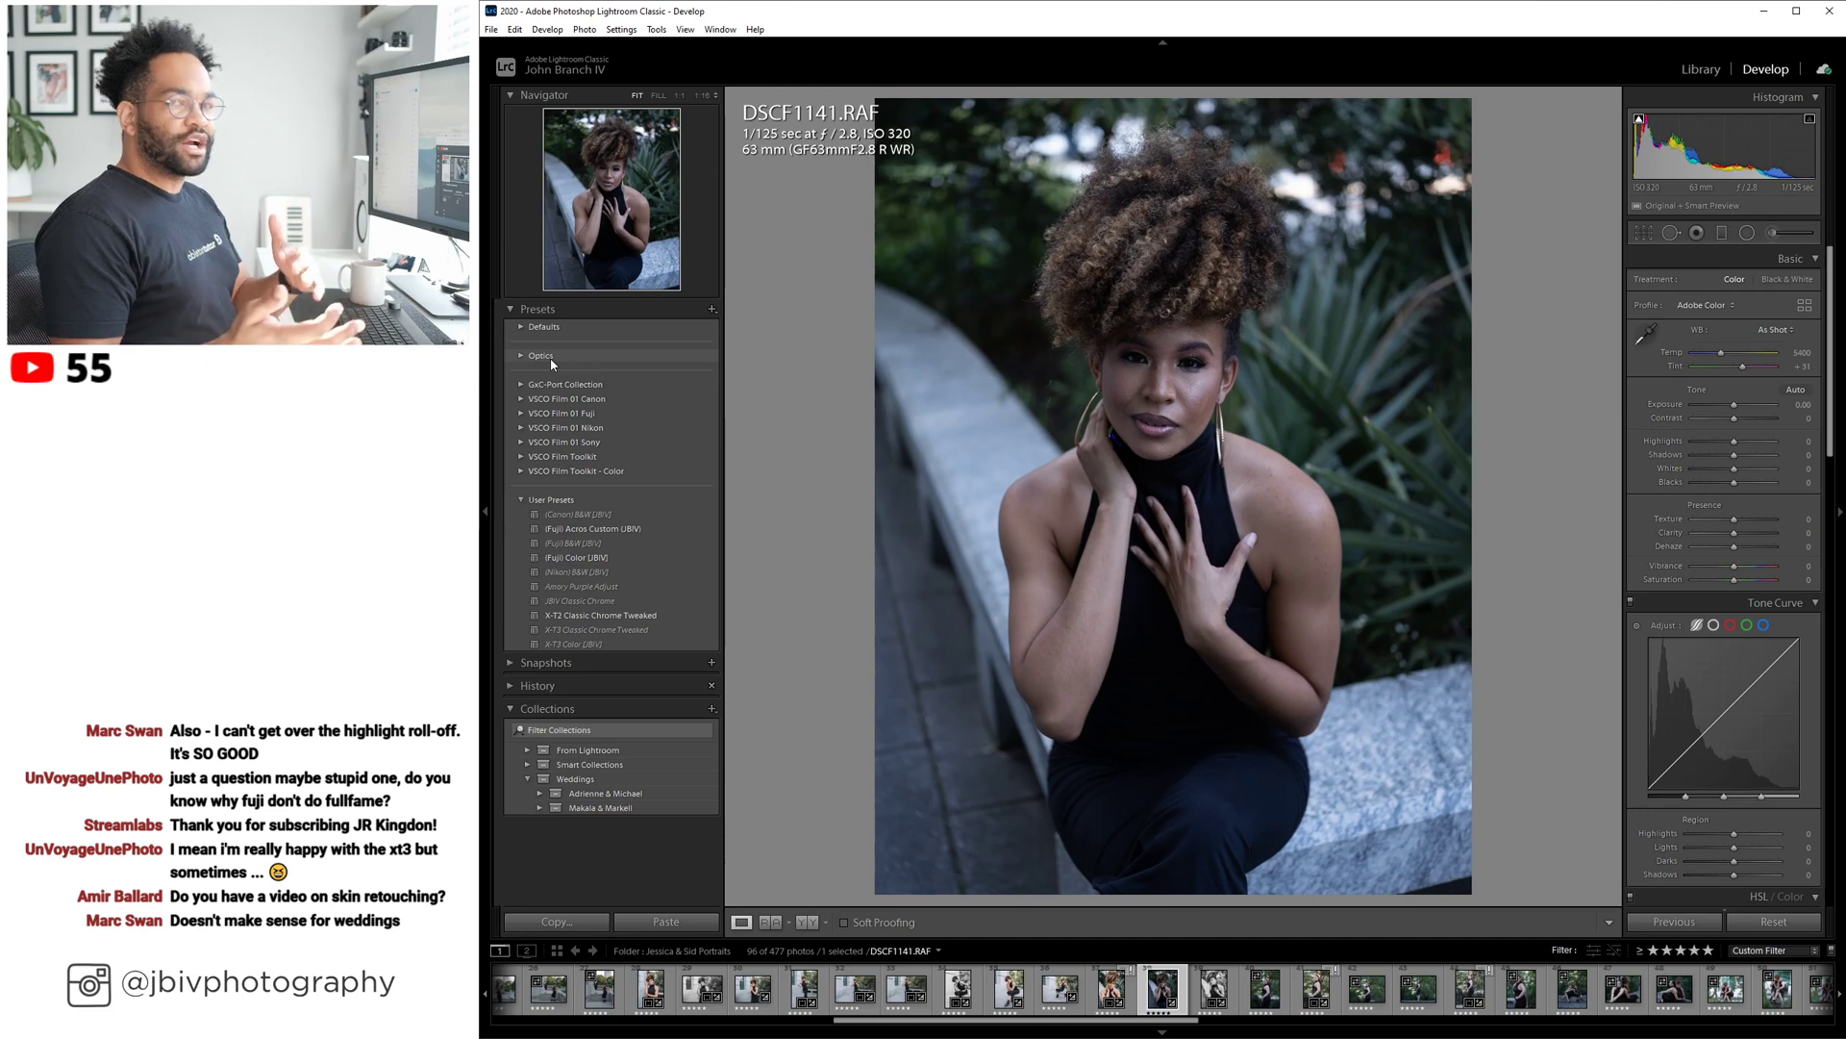
Apply the (Fuji) Color (JBIV) preset to DSCF1141 and set temperature 6150, tint +46, exposure +1.40 and saturation -30.
{"action": "left_click", "coordinate": [591, 559]}
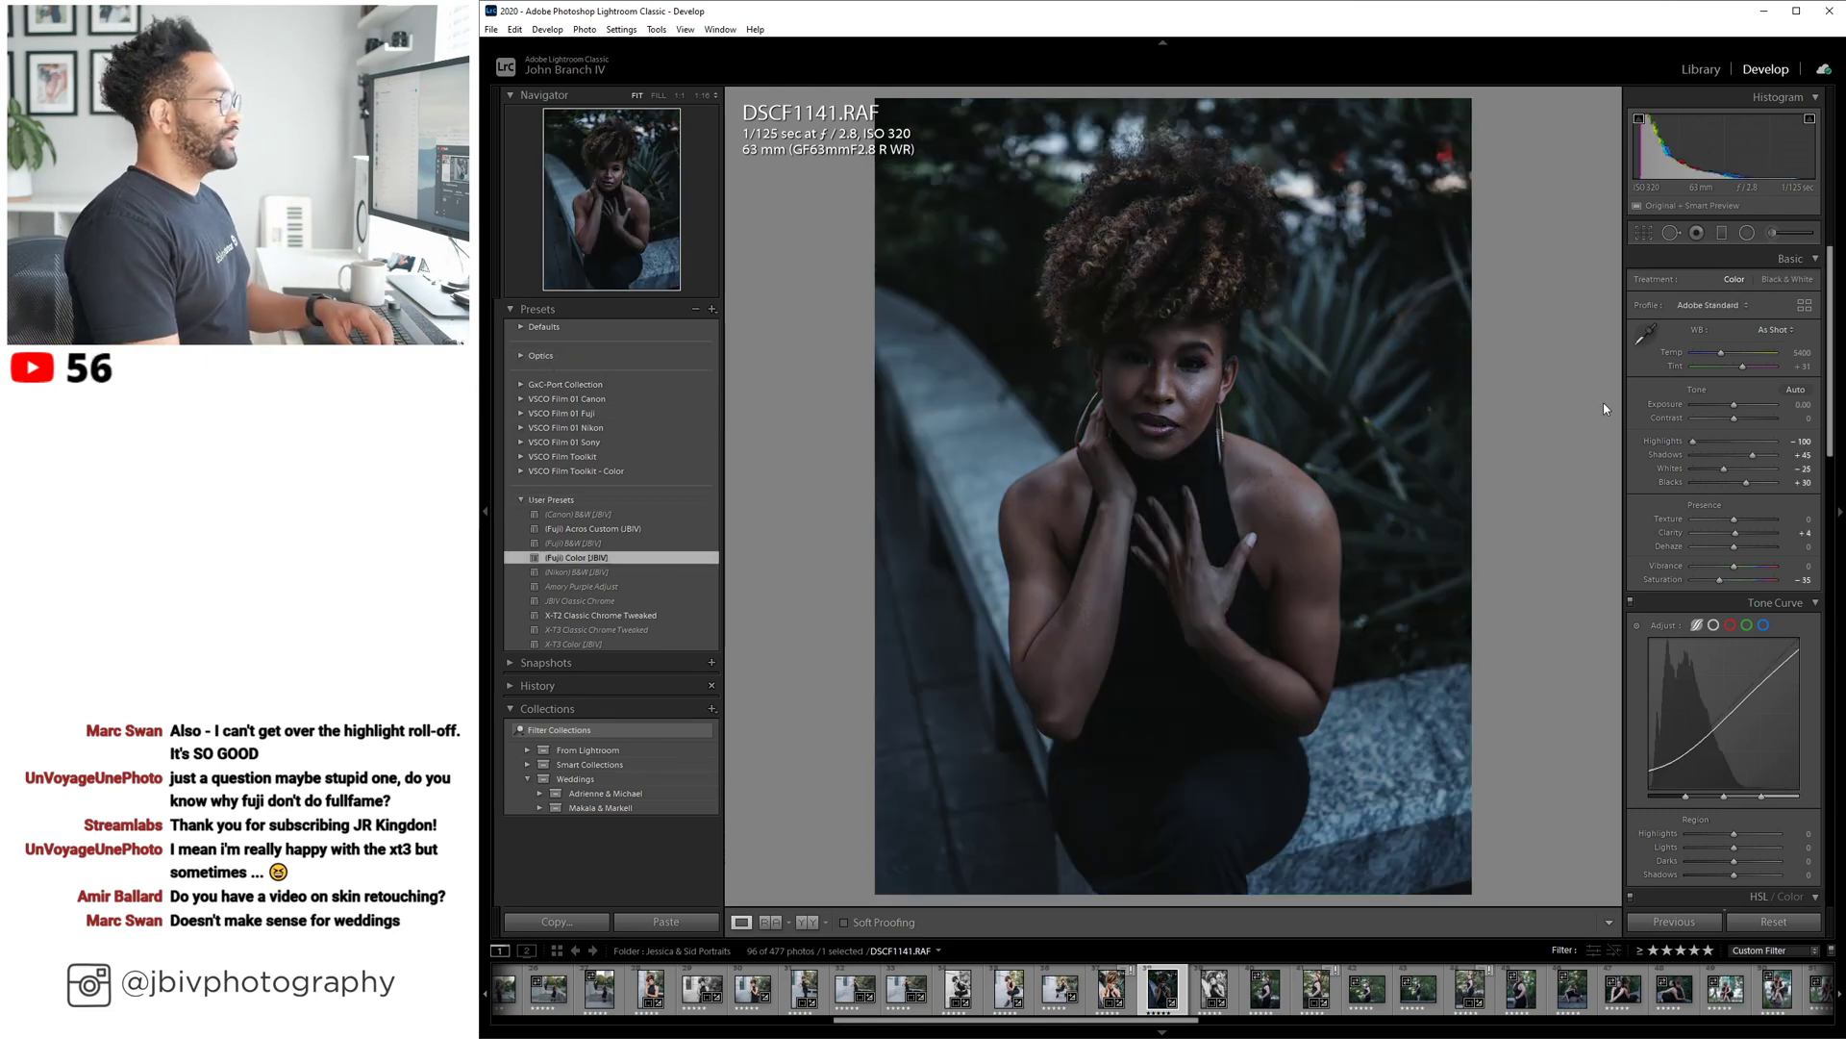
{"action": "left_click", "coordinate": [1747, 405]}
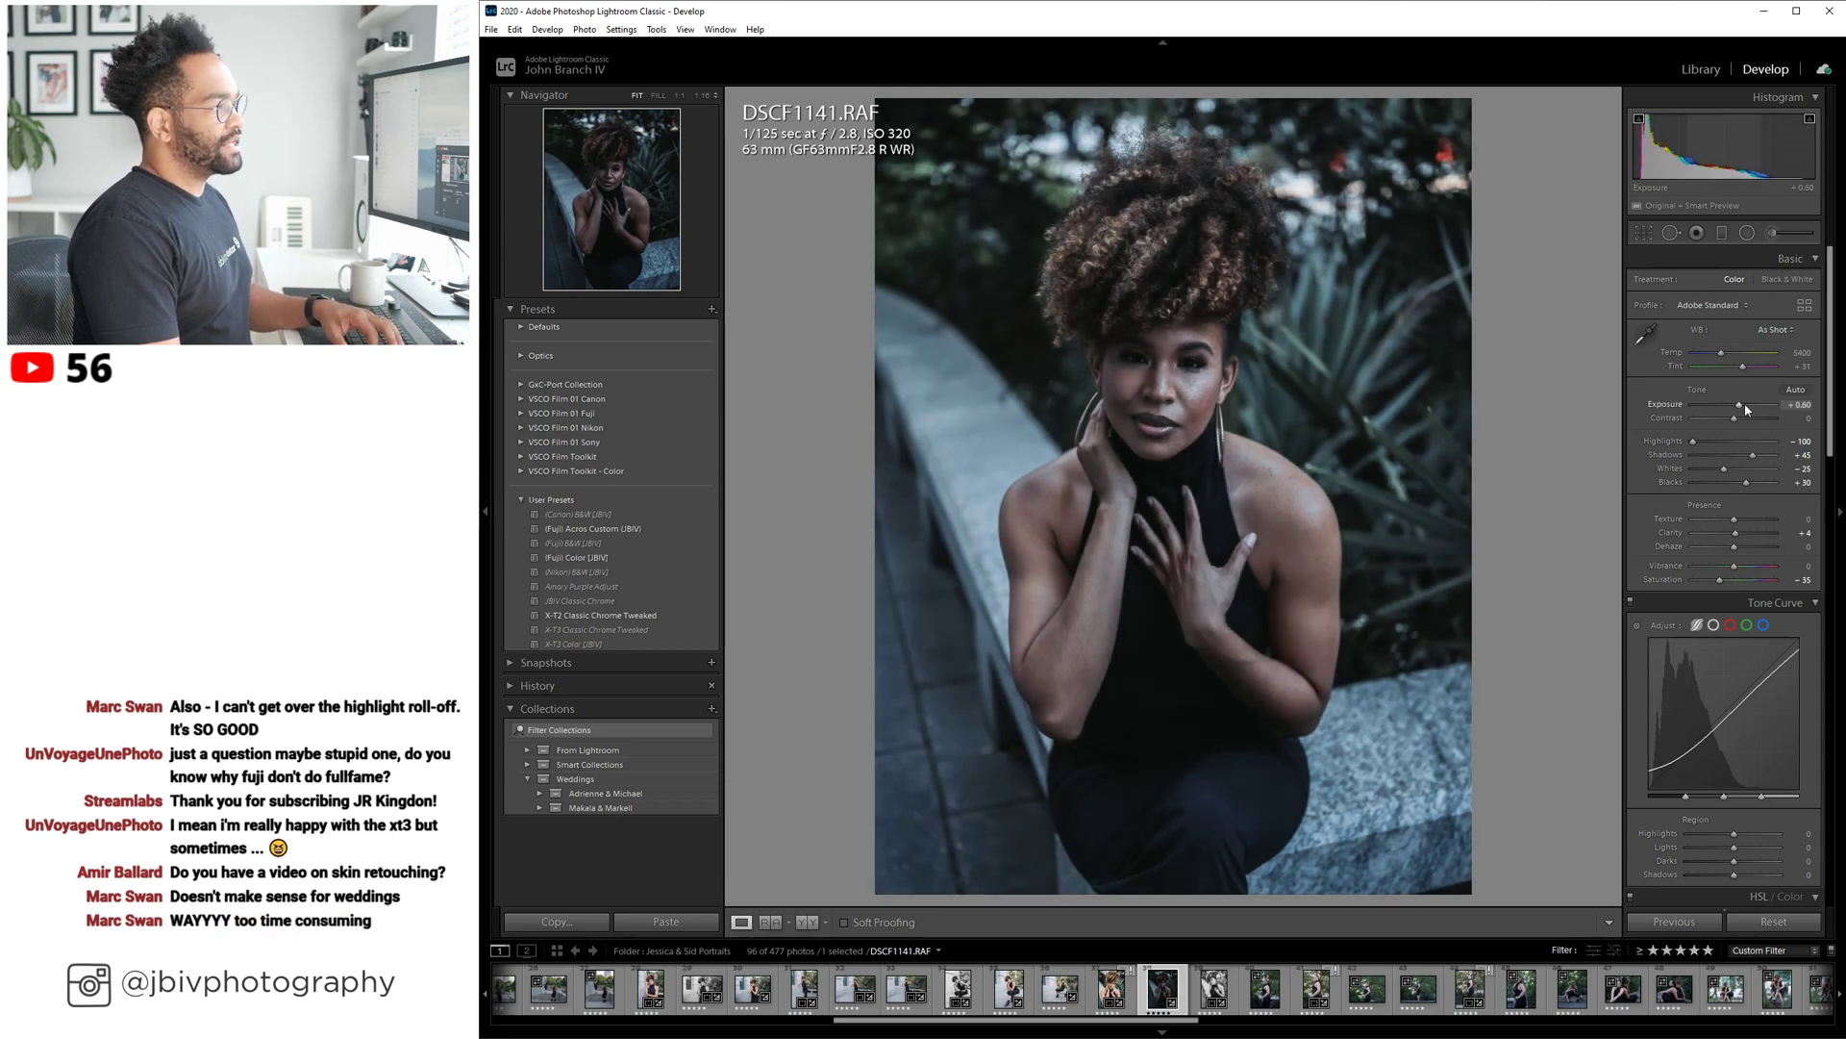
{"action": "left_click", "coordinate": [1745, 368]}
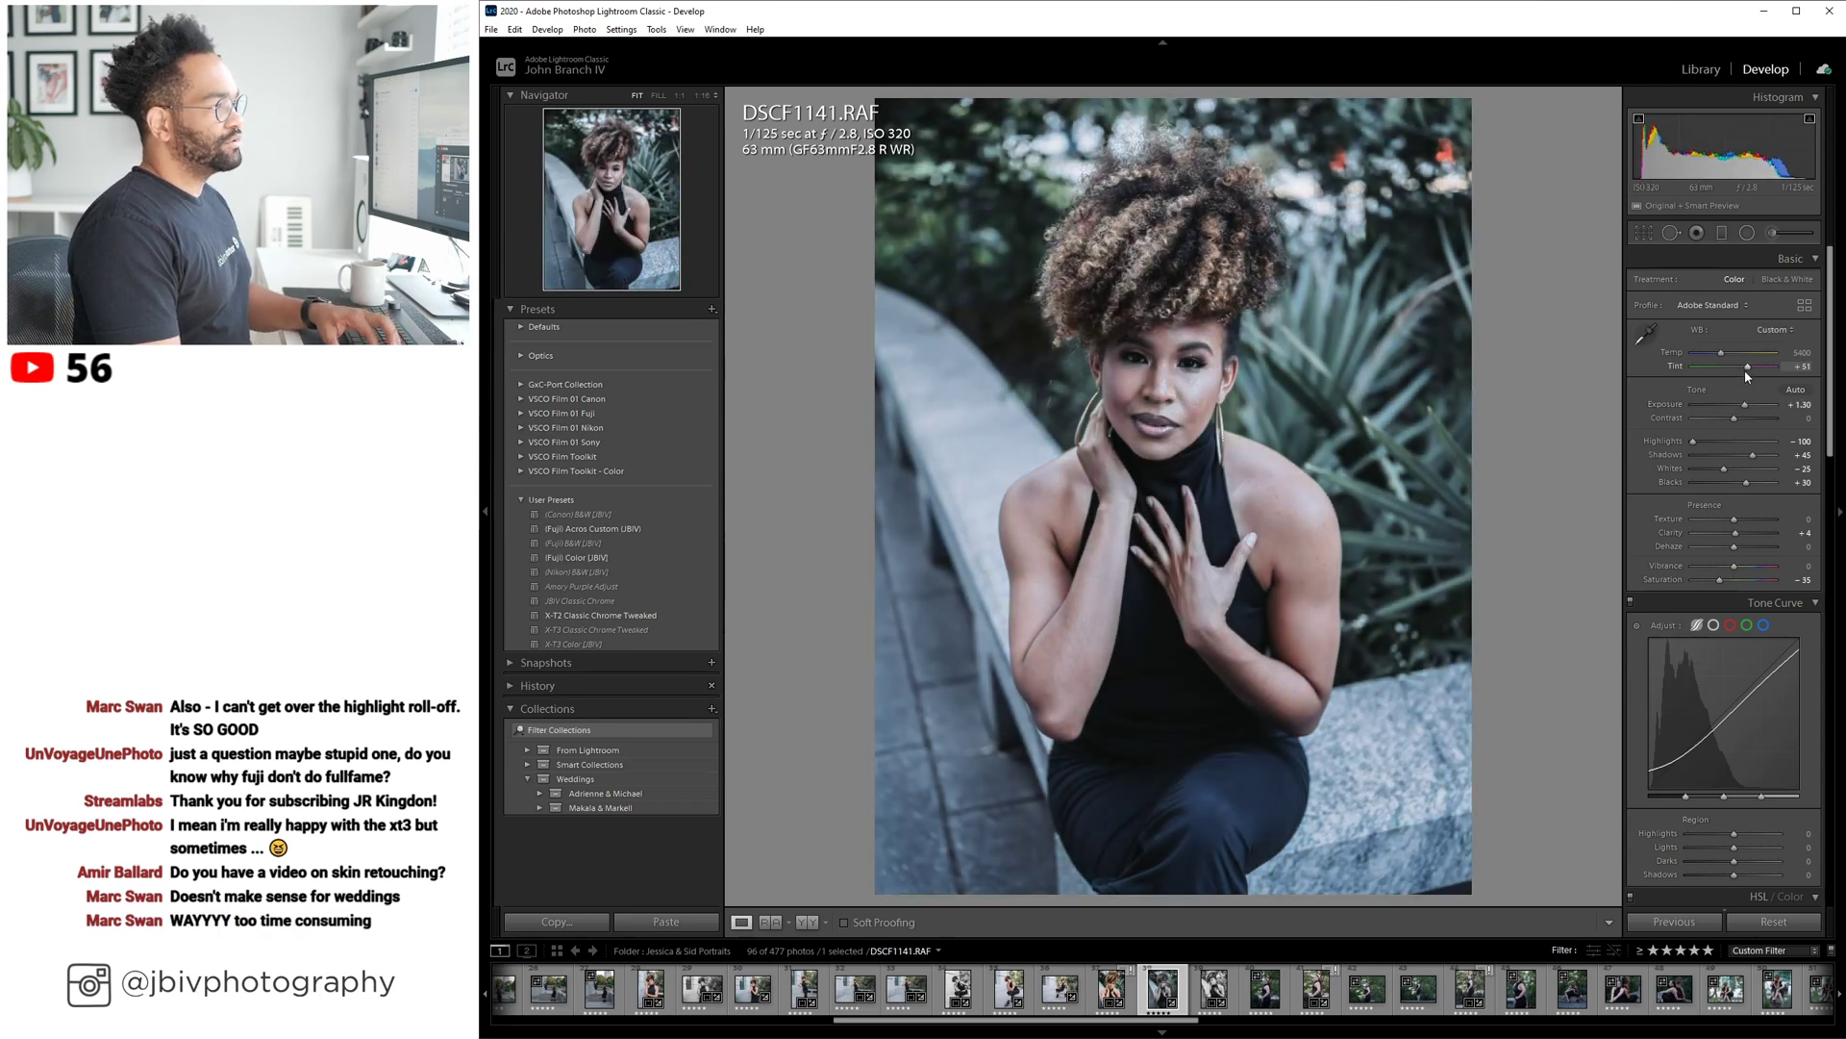
{"action": "left_click", "coordinate": [1722, 355]}
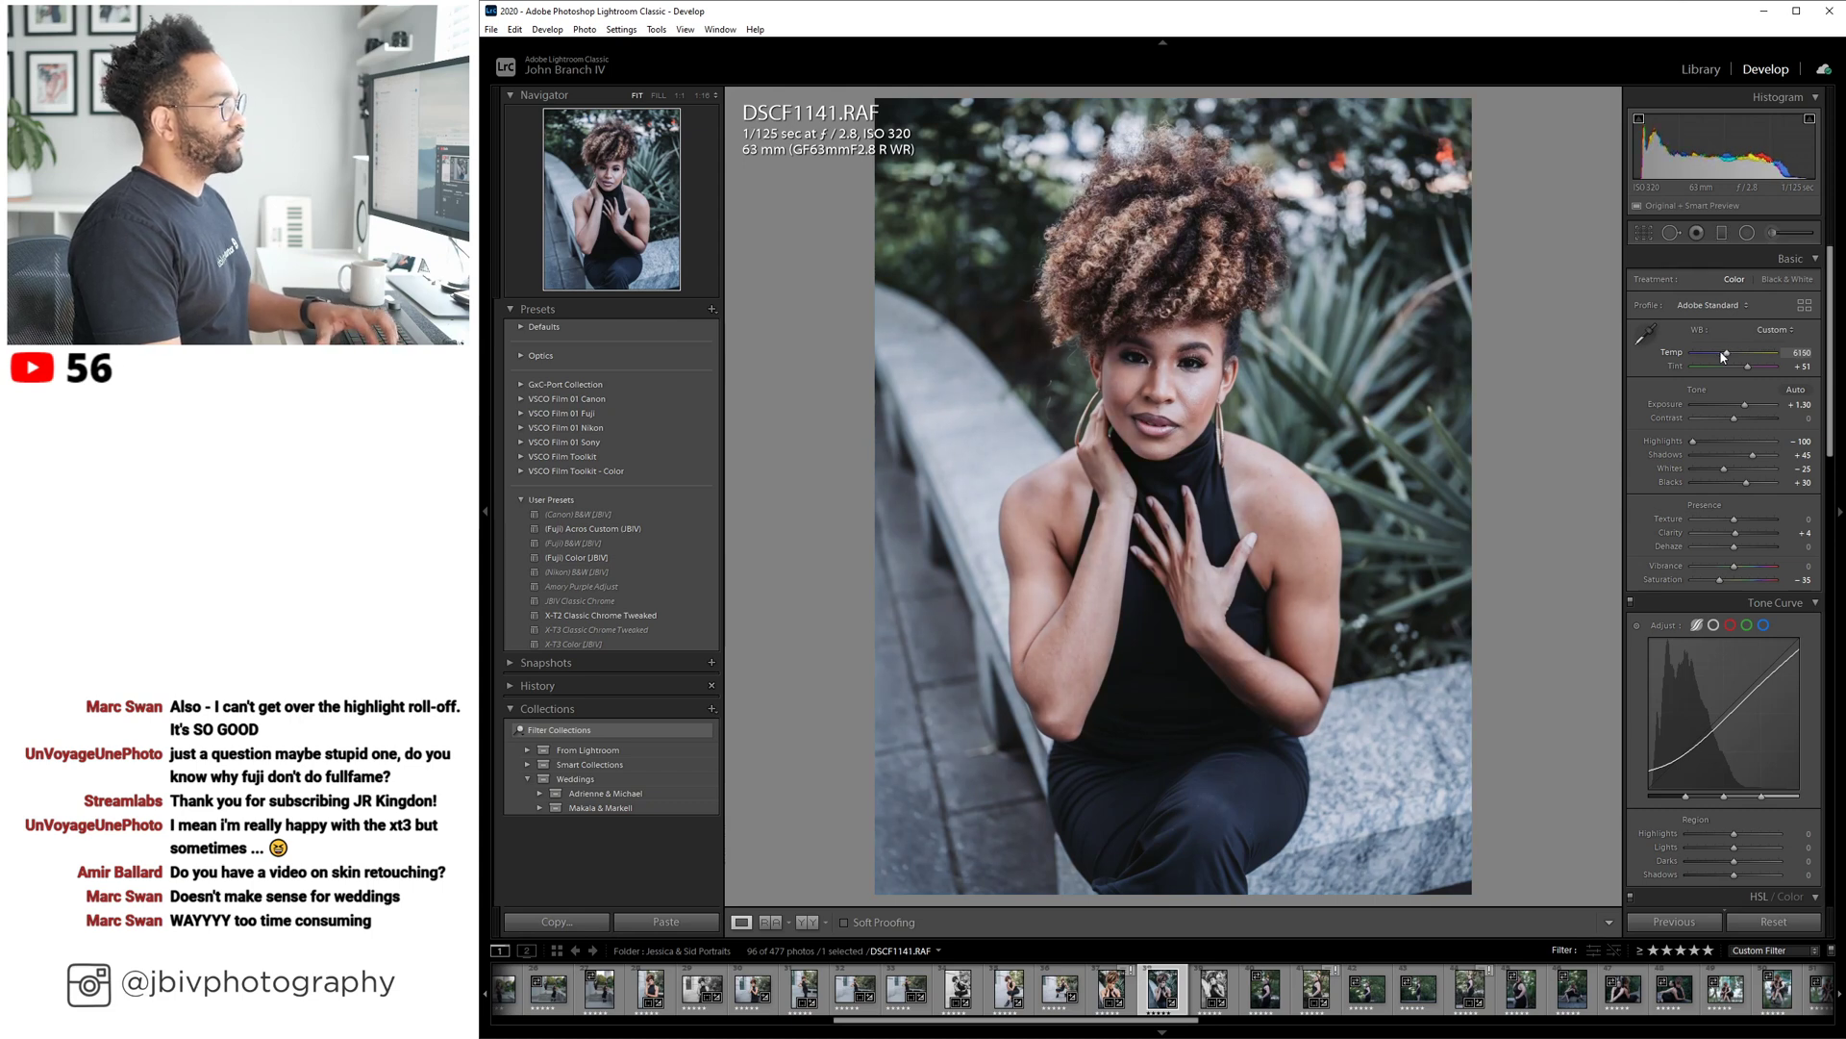
{"action": "left_click", "coordinate": [1722, 579]}
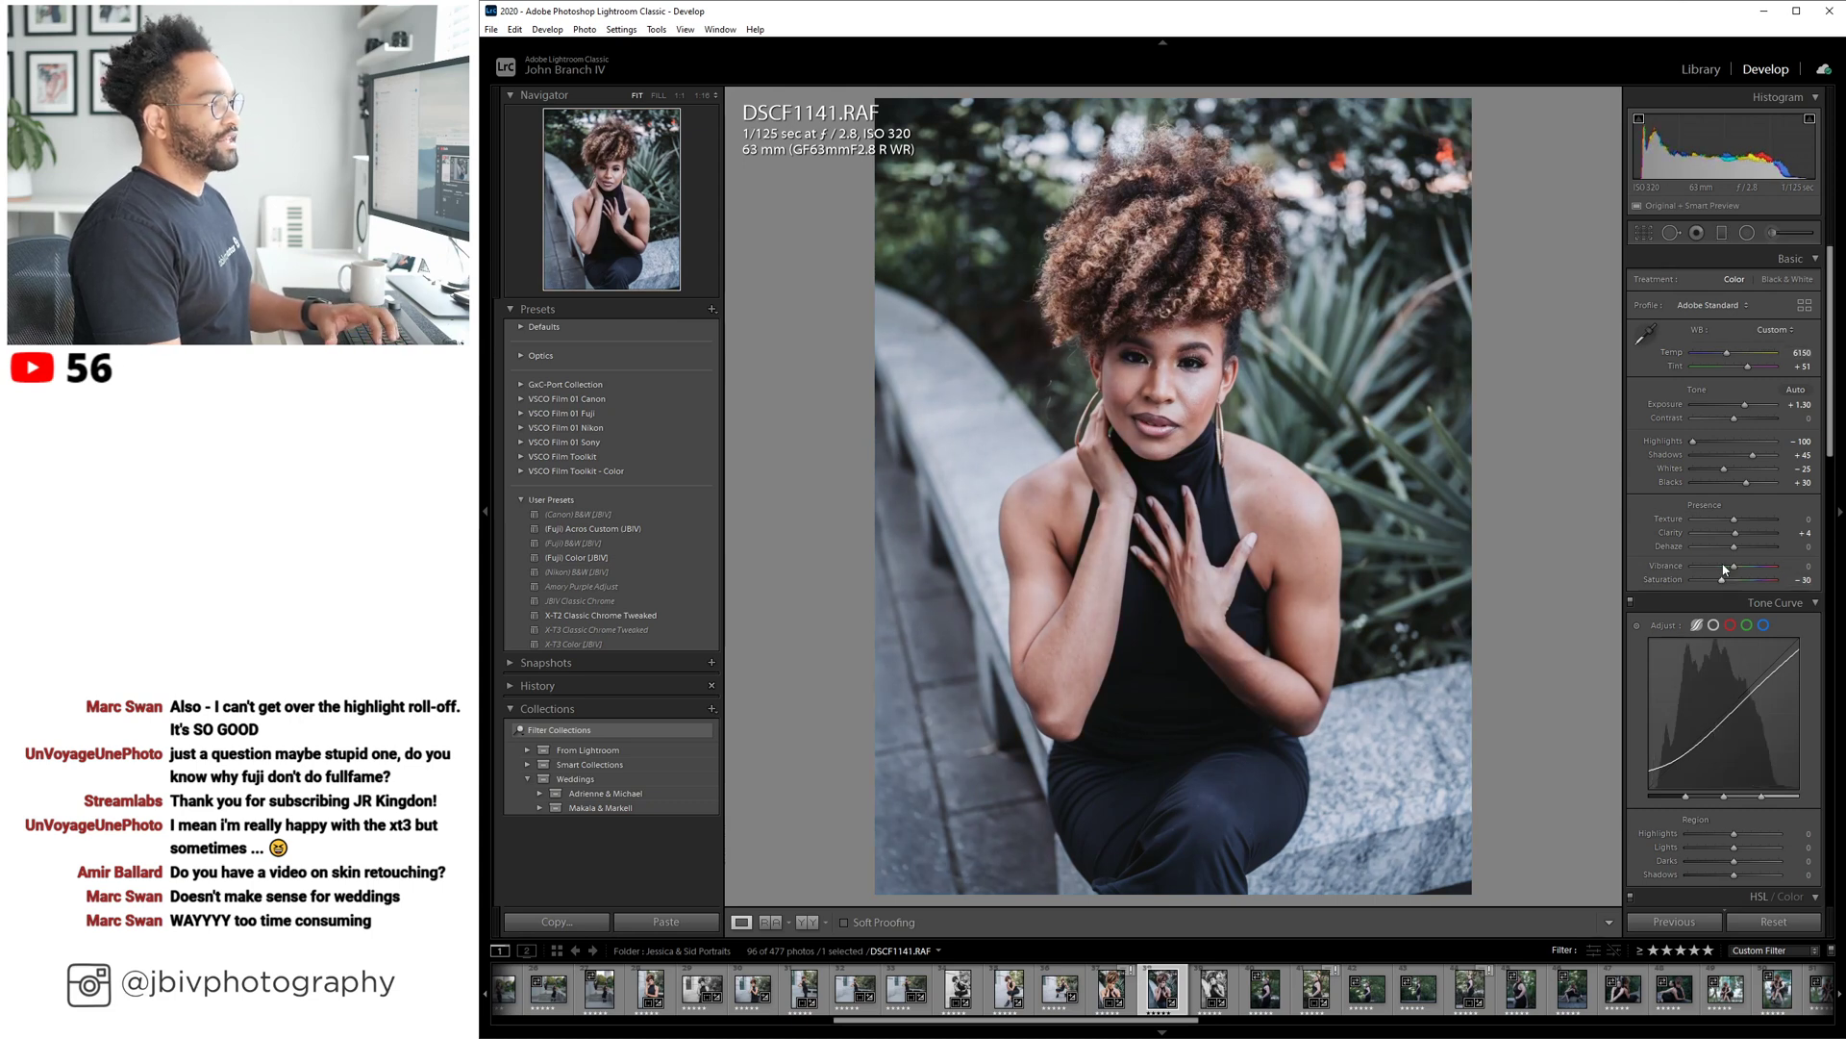
{"action": "left_click", "coordinate": [1742, 408]}
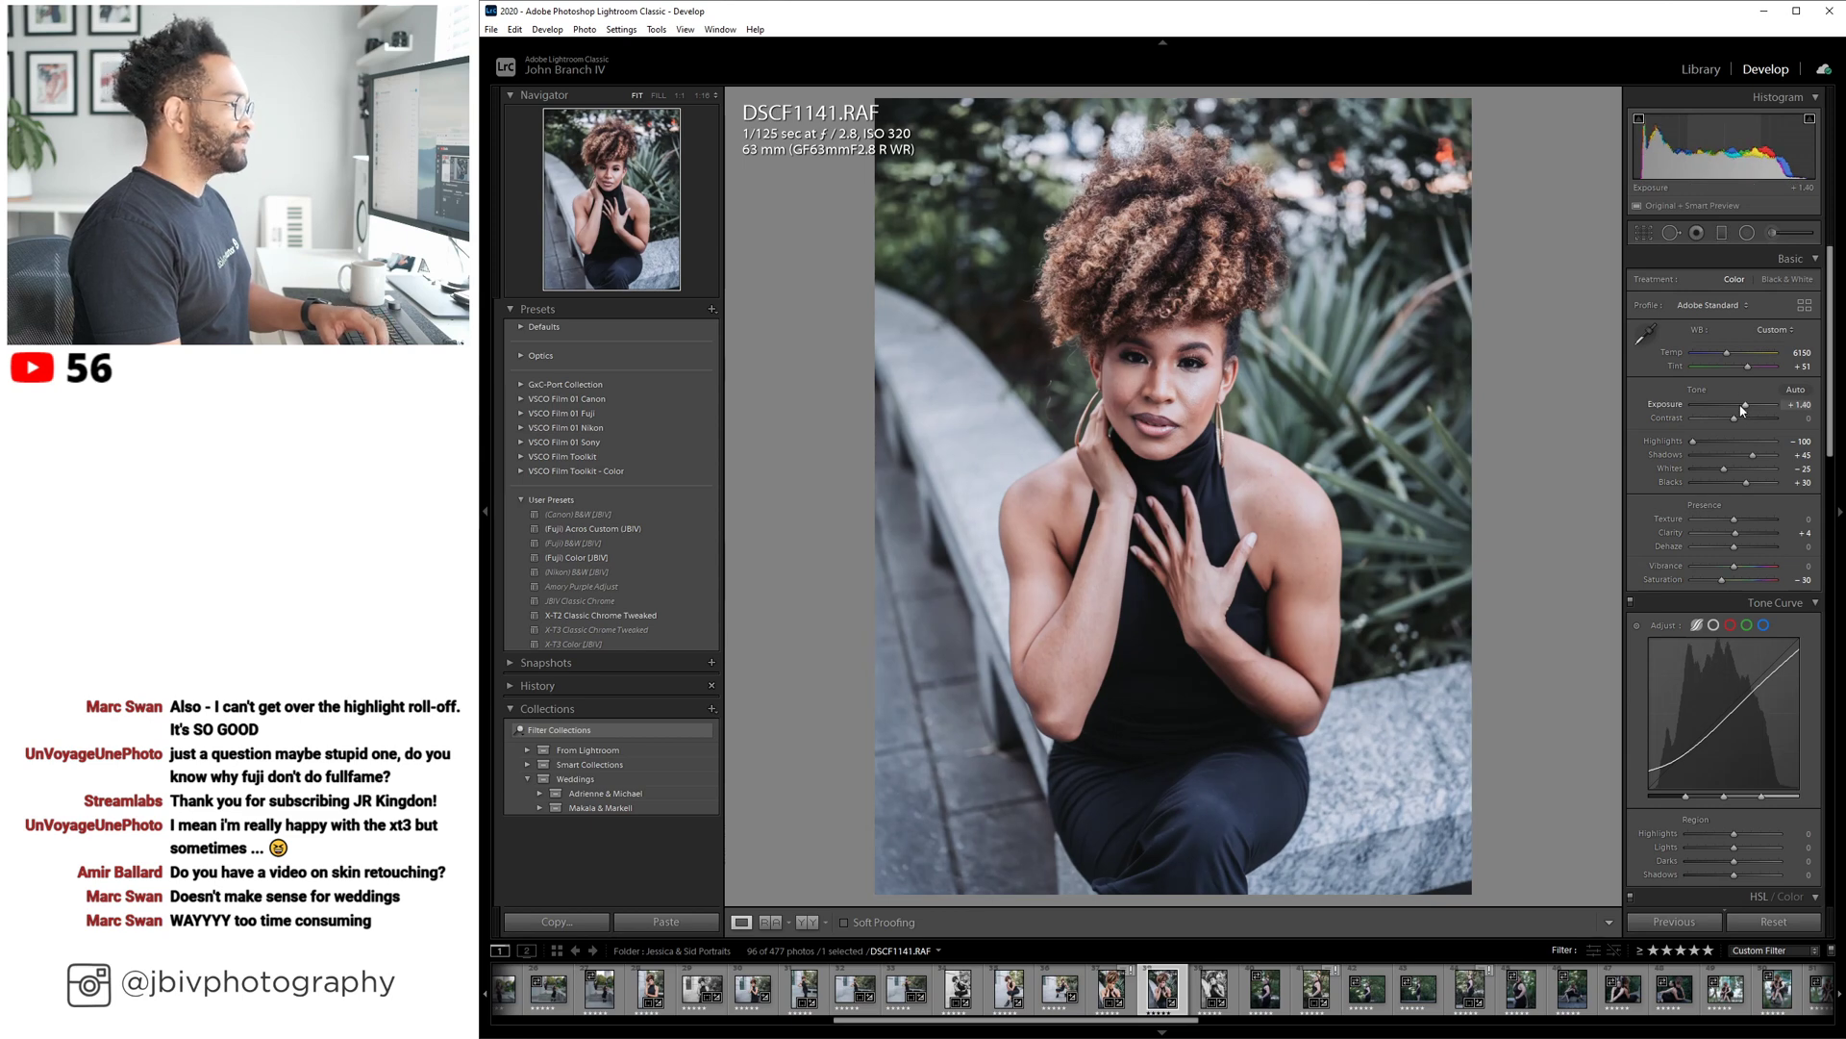
{"action": "left_click", "coordinate": [1748, 370]}
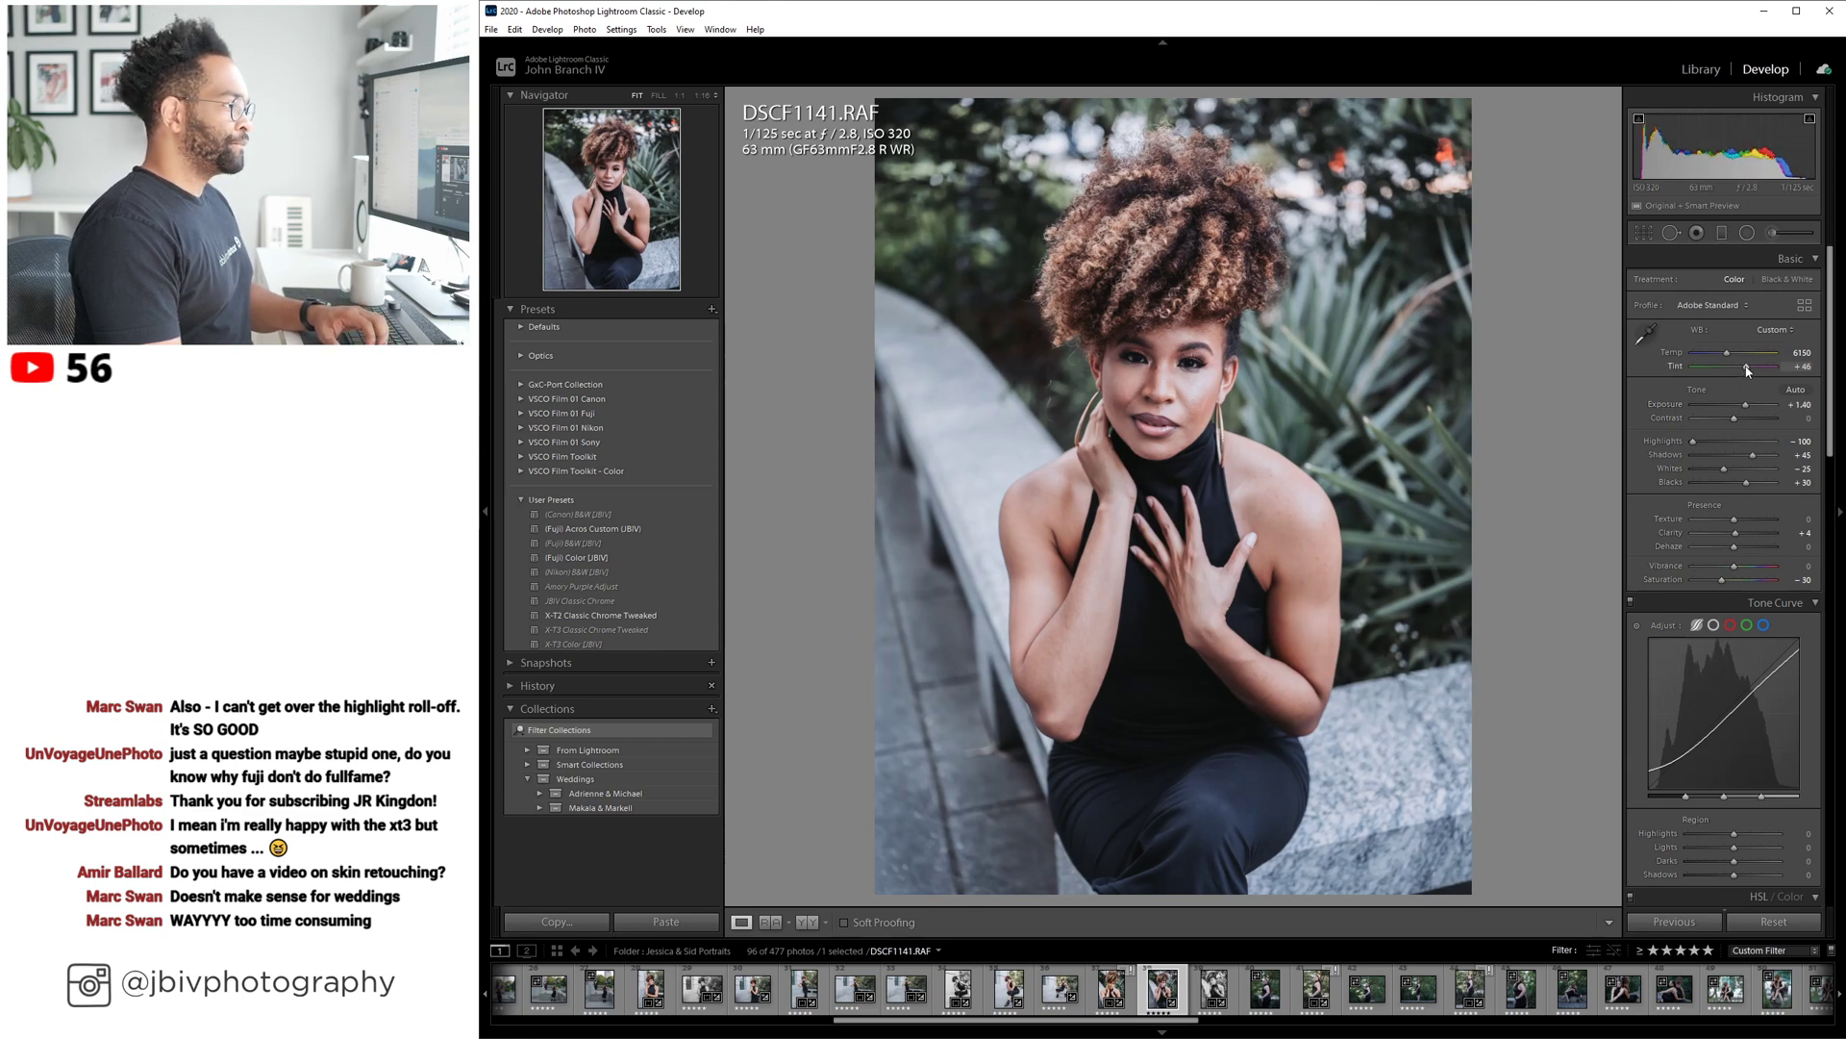
Crop DSCF1141 to the 2x3 aspect ratio, trimming the space above the seated woman's hair.
{"action": "key", "text": "r"}
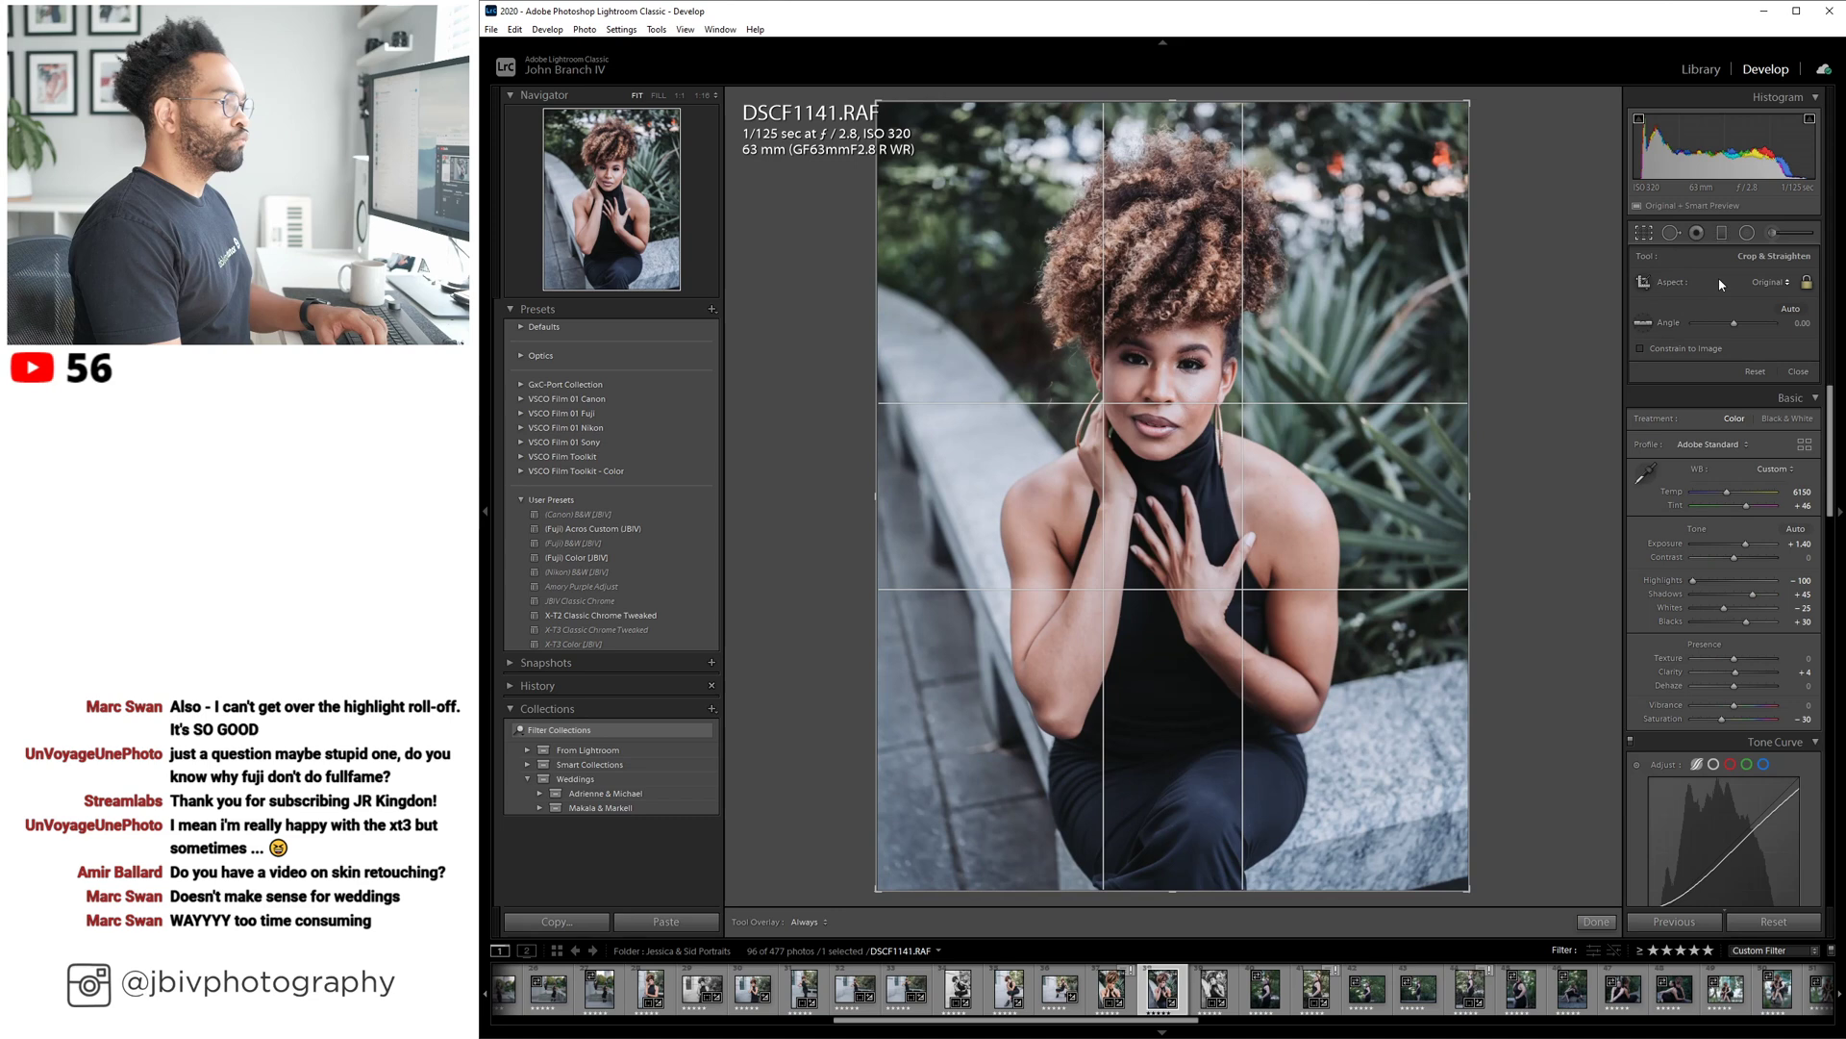
{"action": "left_click", "coordinate": [1770, 281]}
{"action": "left_click", "coordinate": [1673, 415]}
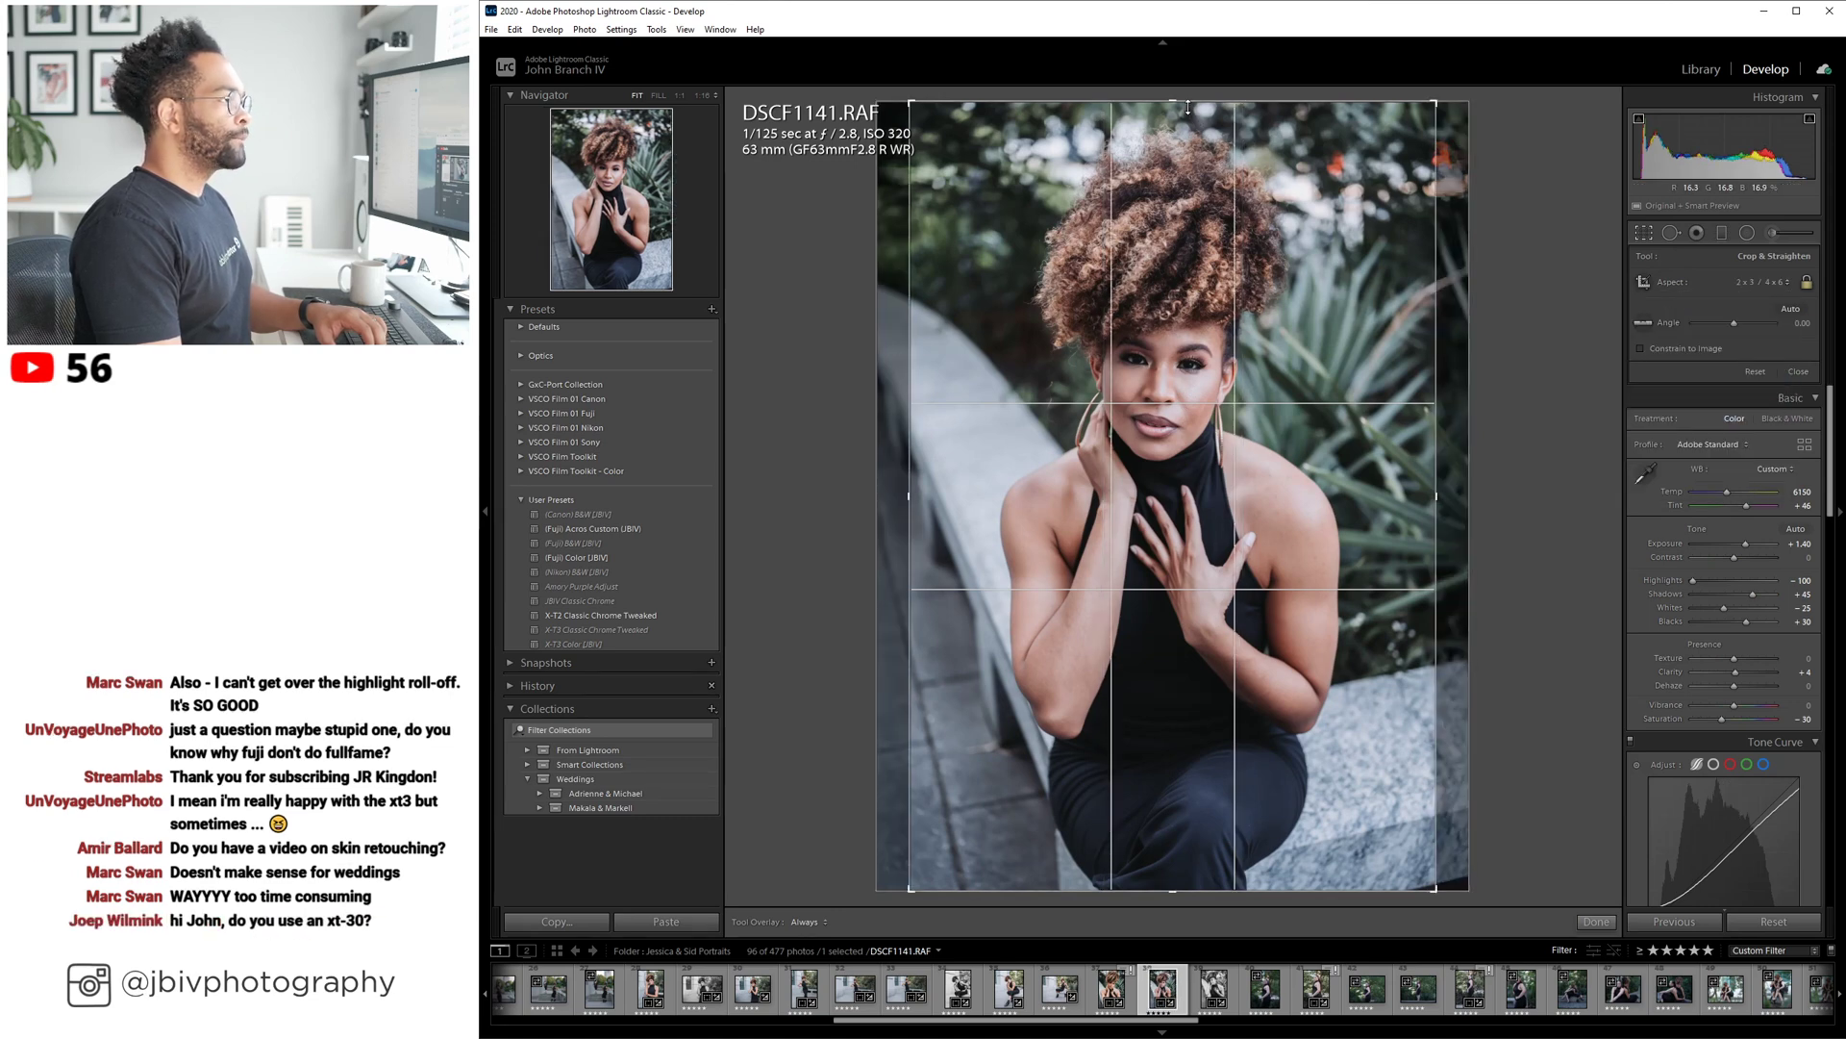
{"action": "left_click_drag", "start_coordinate": [1191, 100], "coordinate": [1214, 163]}
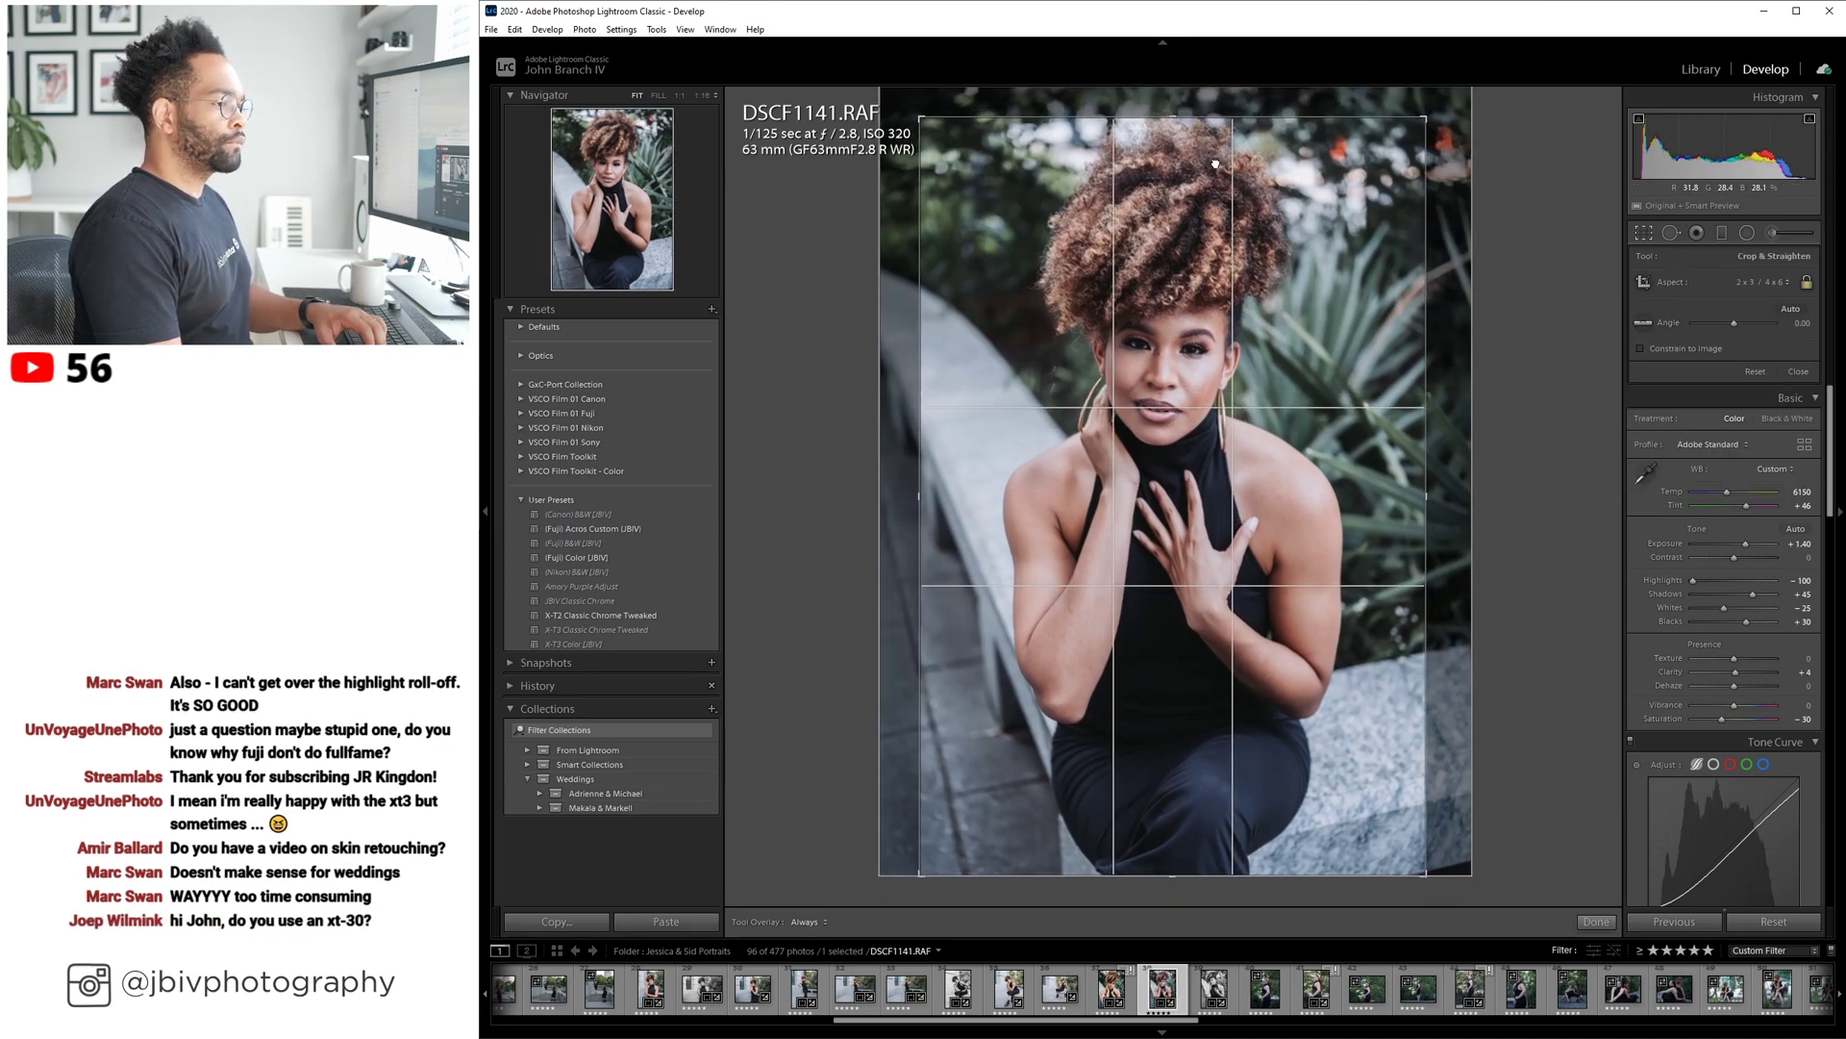
{"action": "key", "text": "Return"}
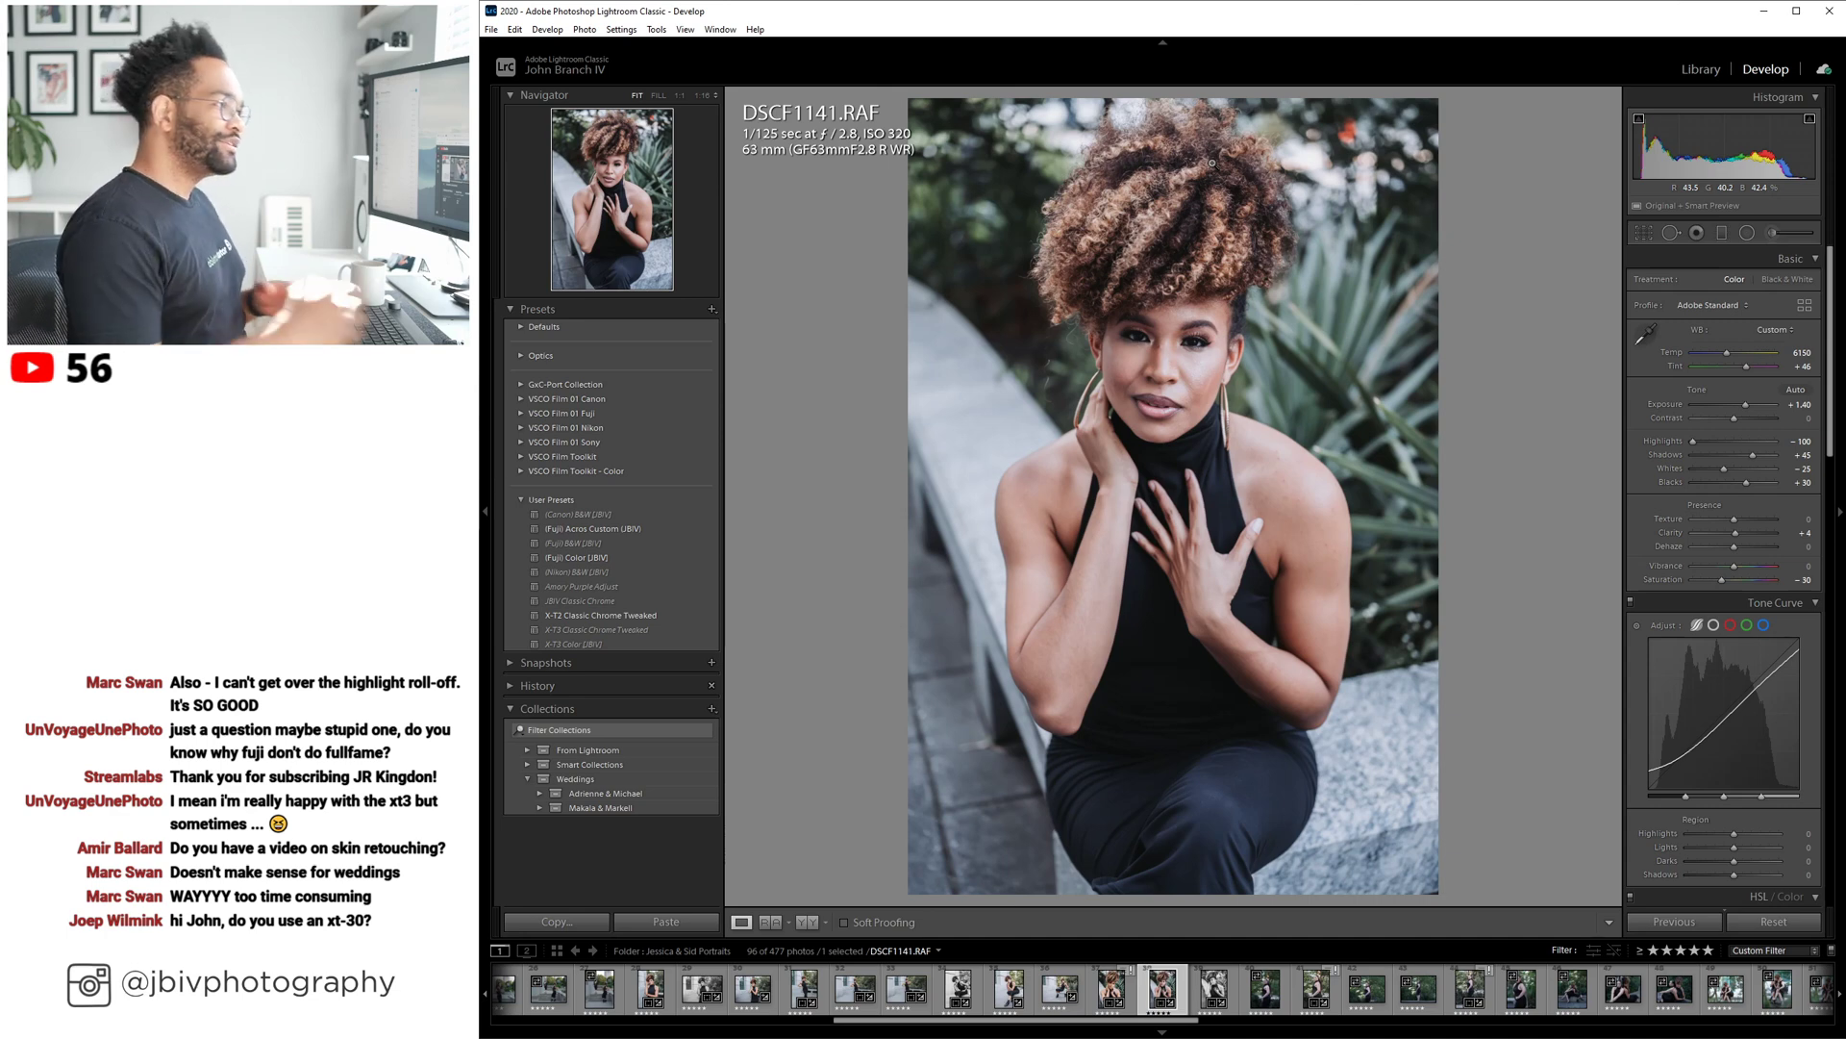
Refine DSCF1141 to tint +41, exposure +1.50, shadows +55, clarity +9 and saturation -25, and go on to DSCF1144.
{"action": "left_click_drag", "start_coordinate": [1746, 366], "coordinate": [1744, 367]}
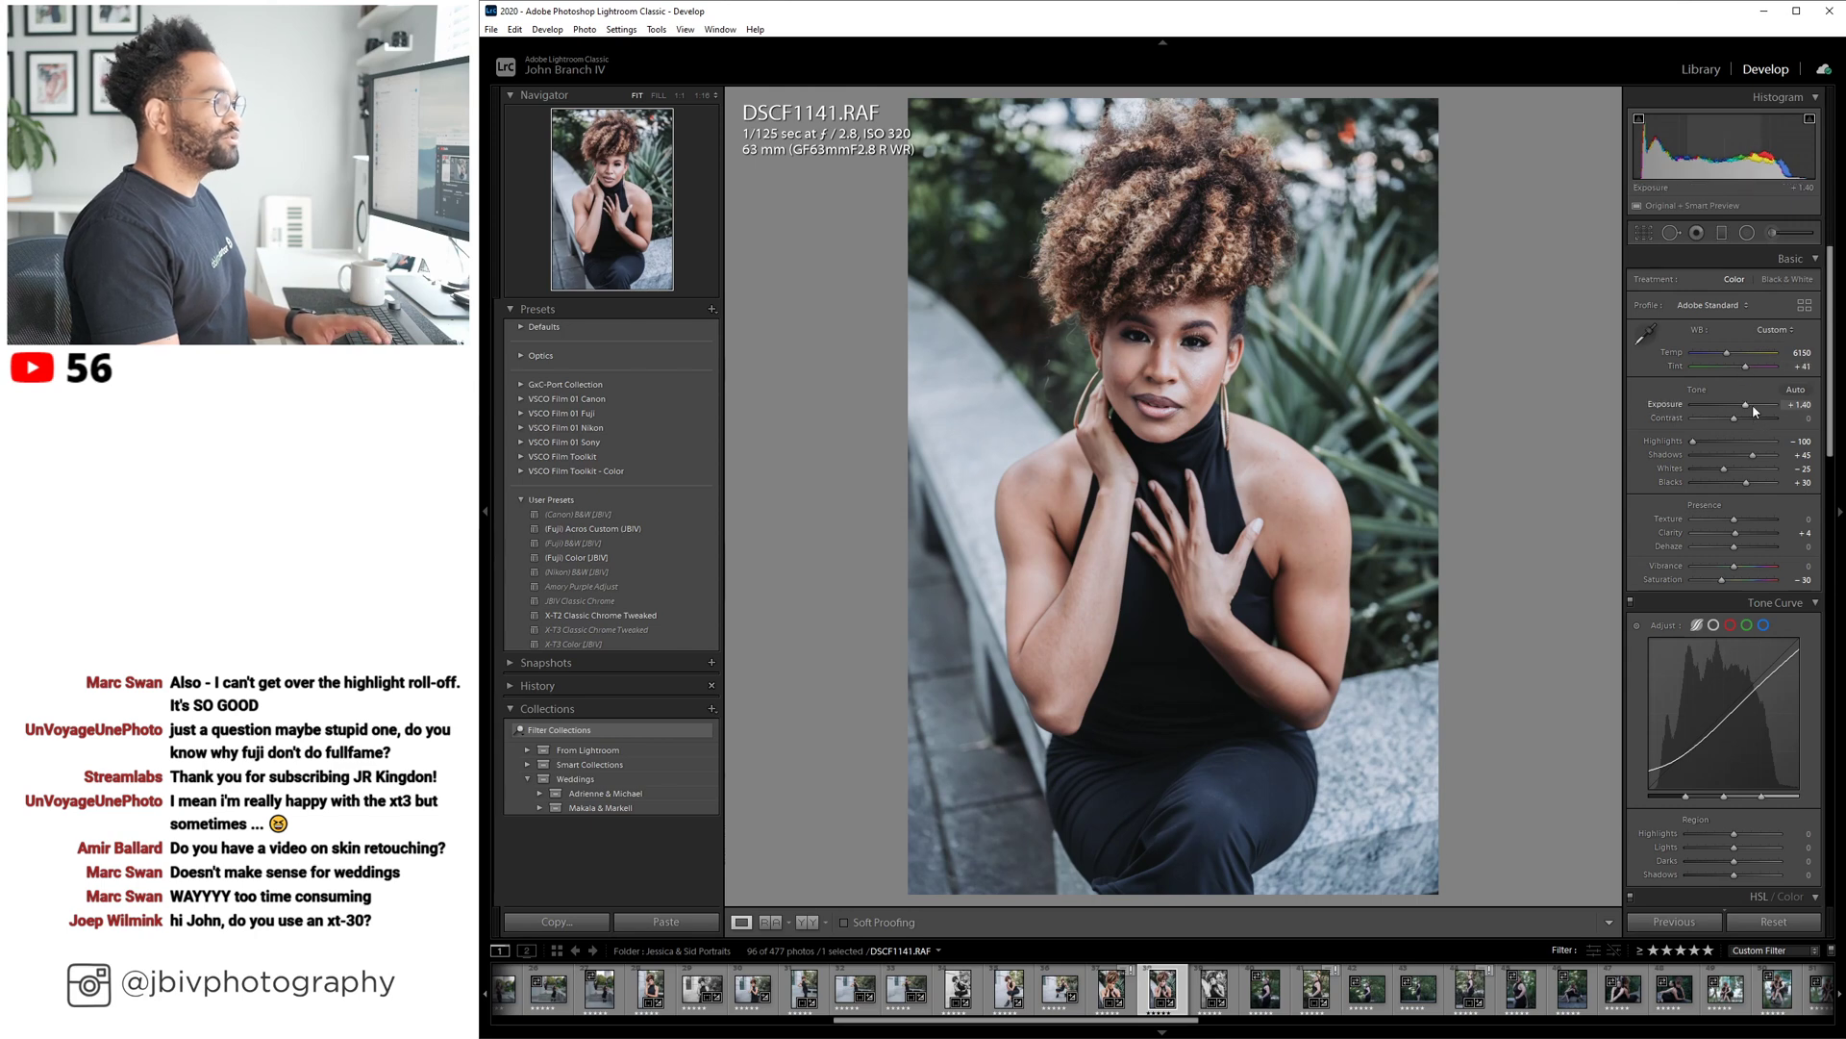
{"action": "key", "text": "Up"}
{"action": "key", "text": "Up"}
{"action": "key", "text": "Up"}
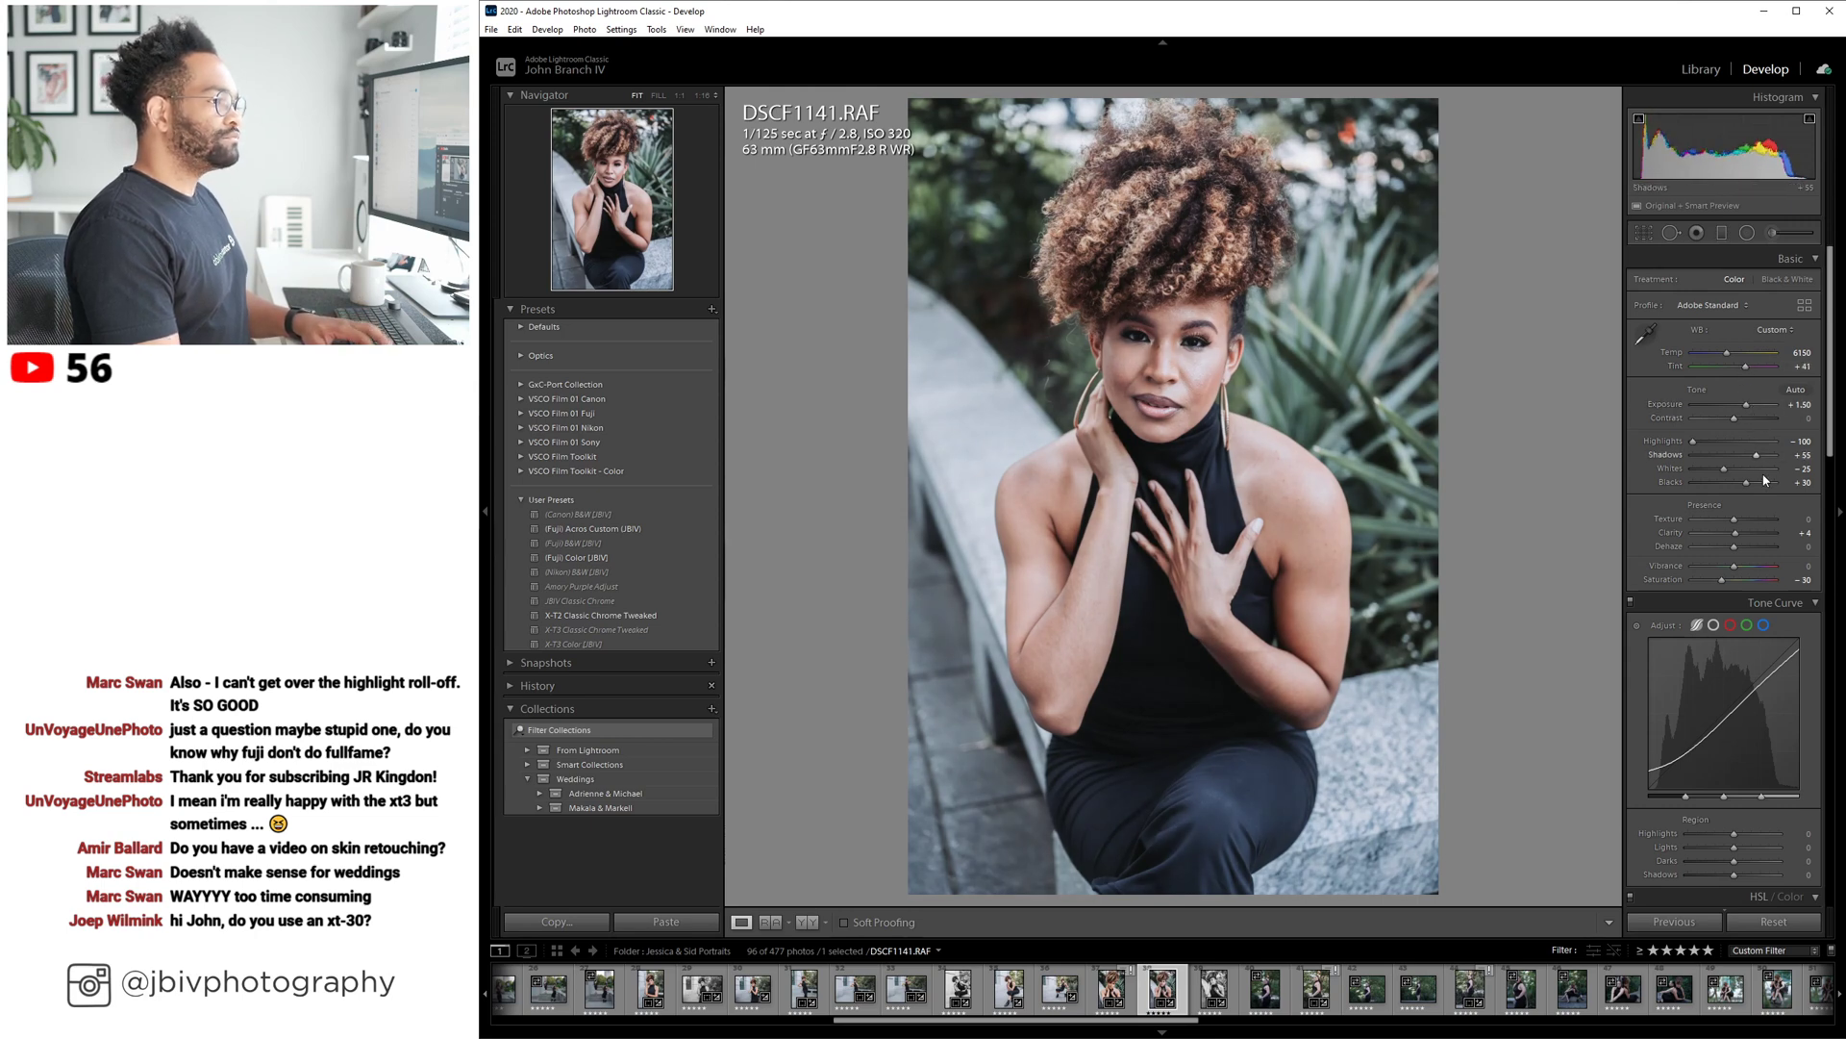
{"action": "key", "text": "Up"}
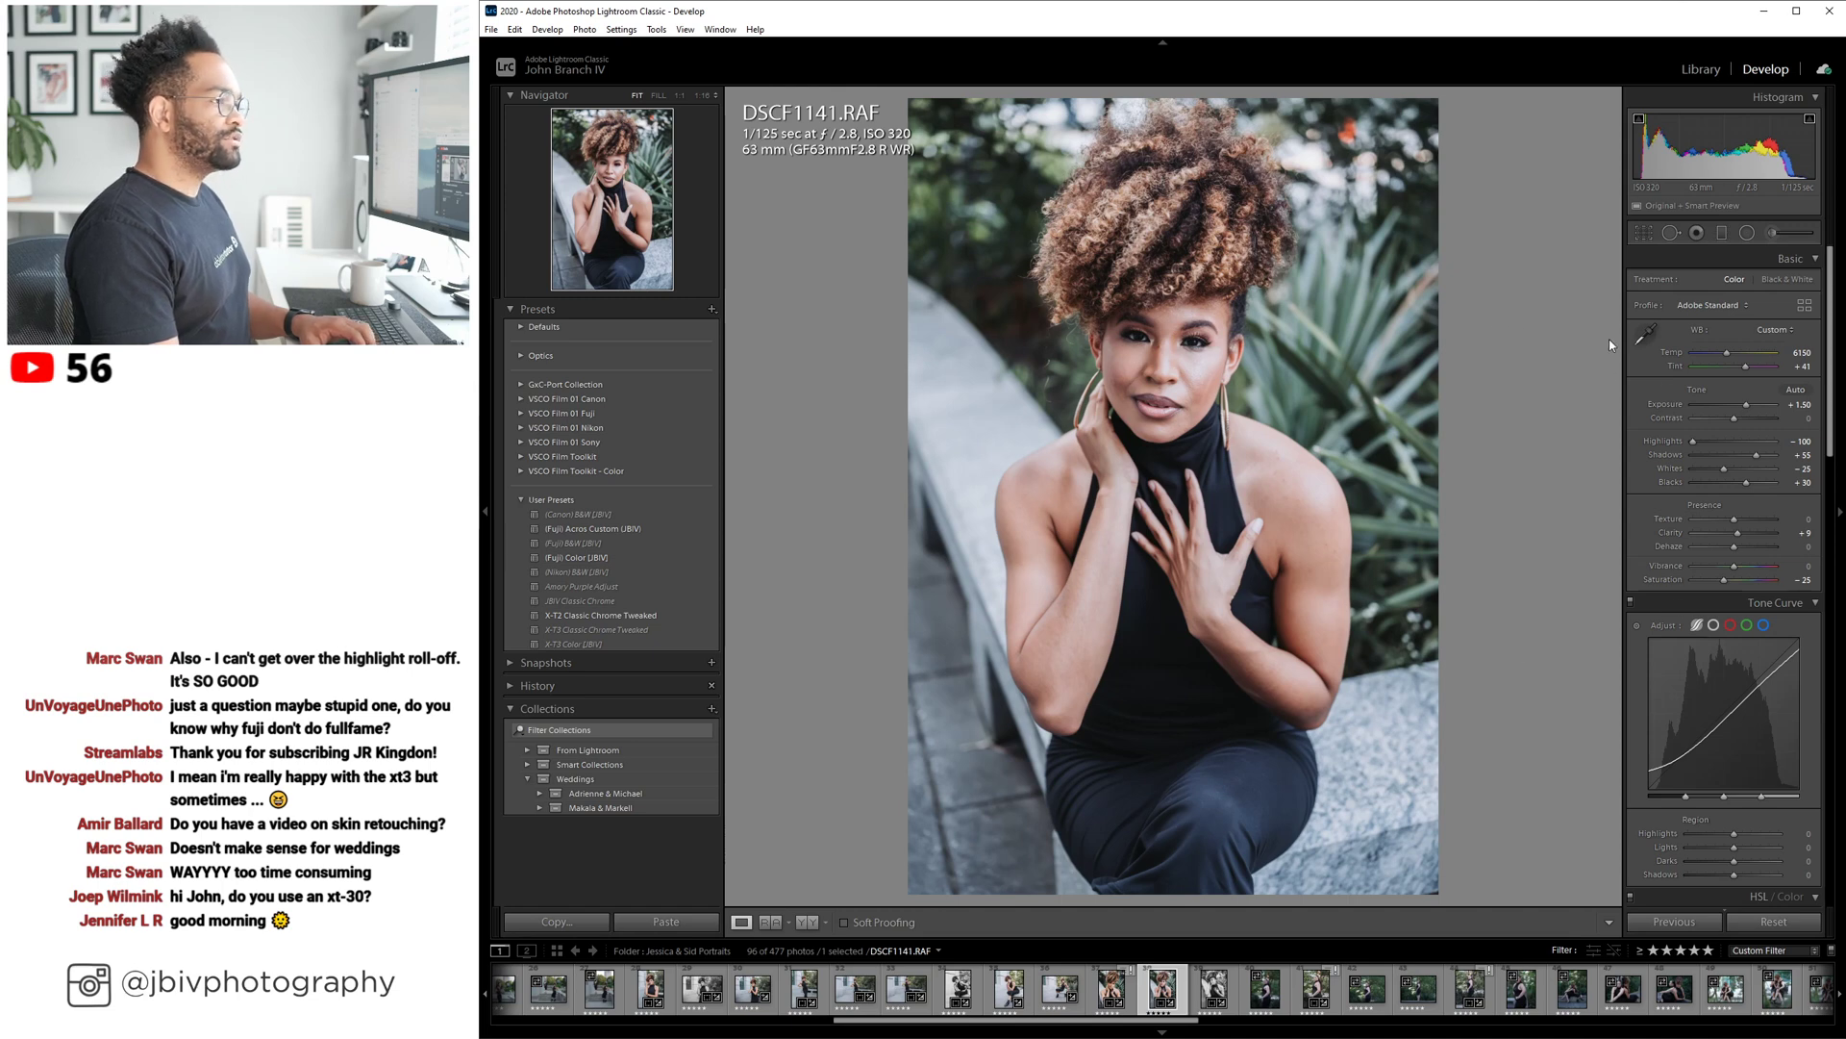
{"action": "left_click_drag", "start_coordinate": [1746, 404], "coordinate": [1743, 403]}
{"action": "key", "text": "Right"}
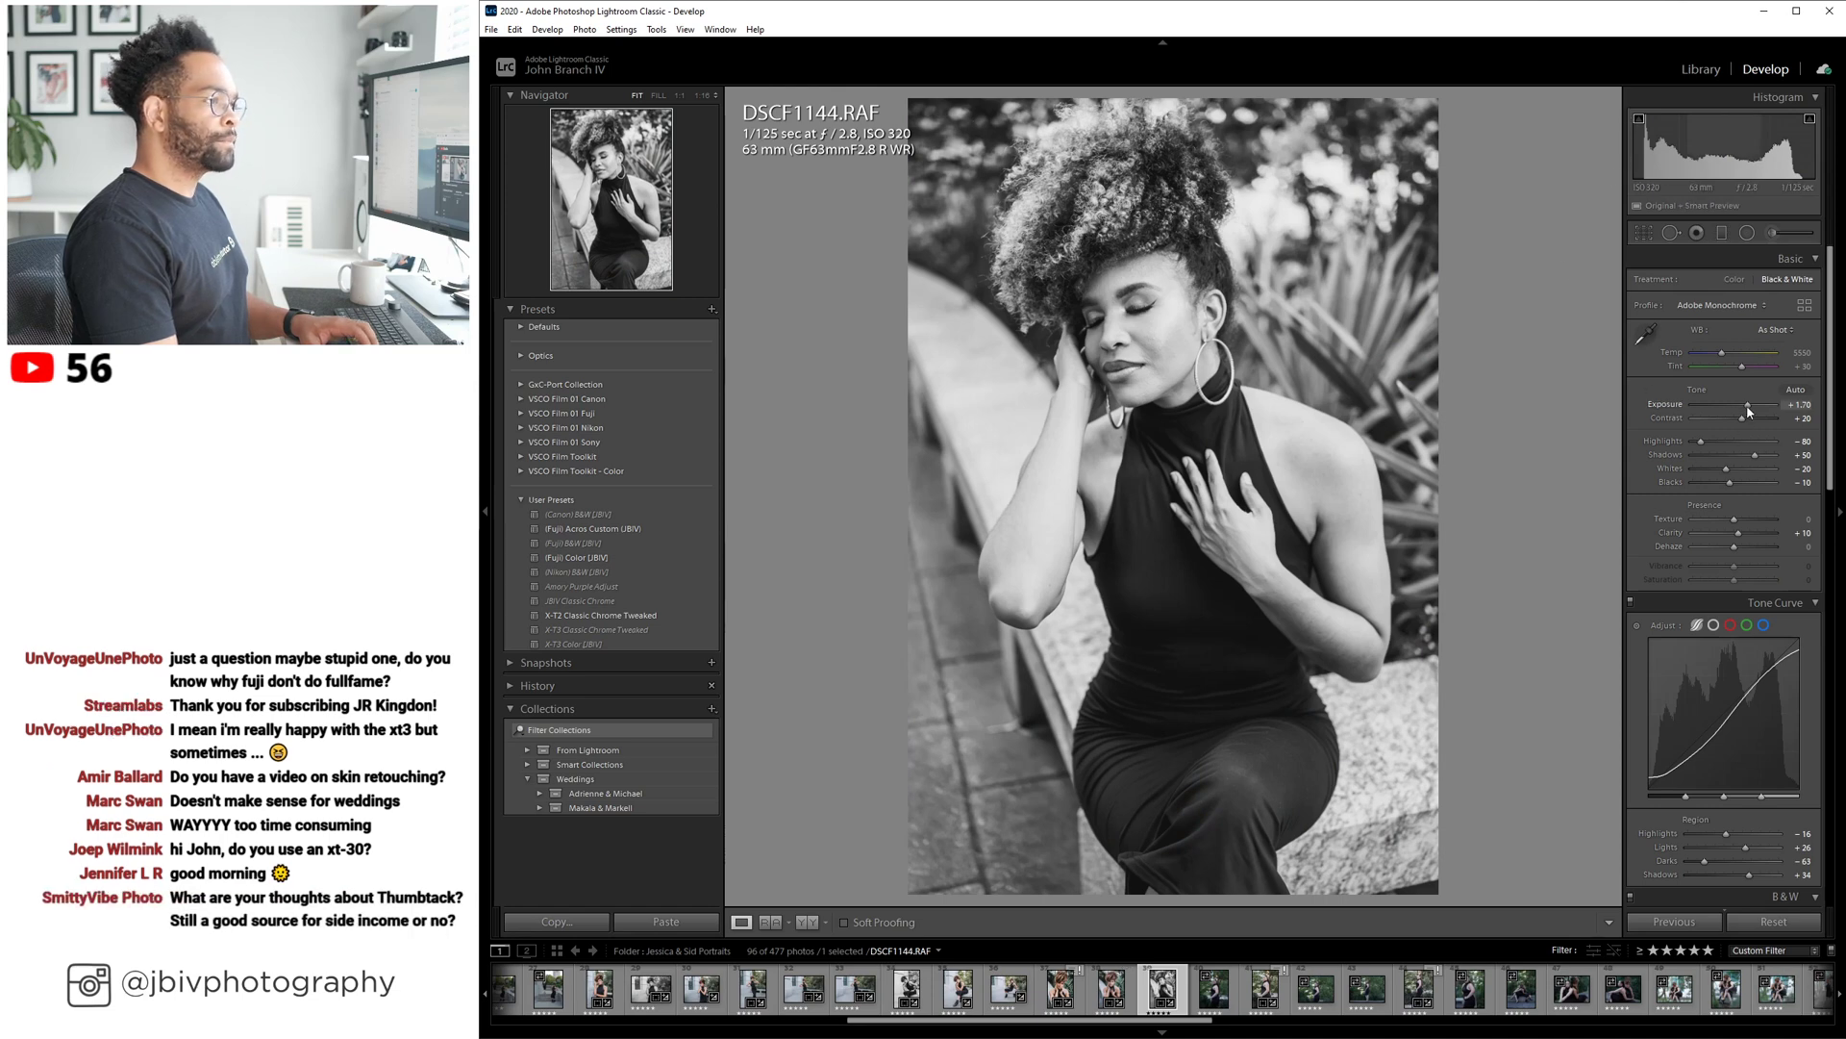
Set the exposure of the black-and-white portrait DSCF1144 to +1.60.
{"action": "left_click_drag", "start_coordinate": [1748, 404], "coordinate": [1745, 405]}
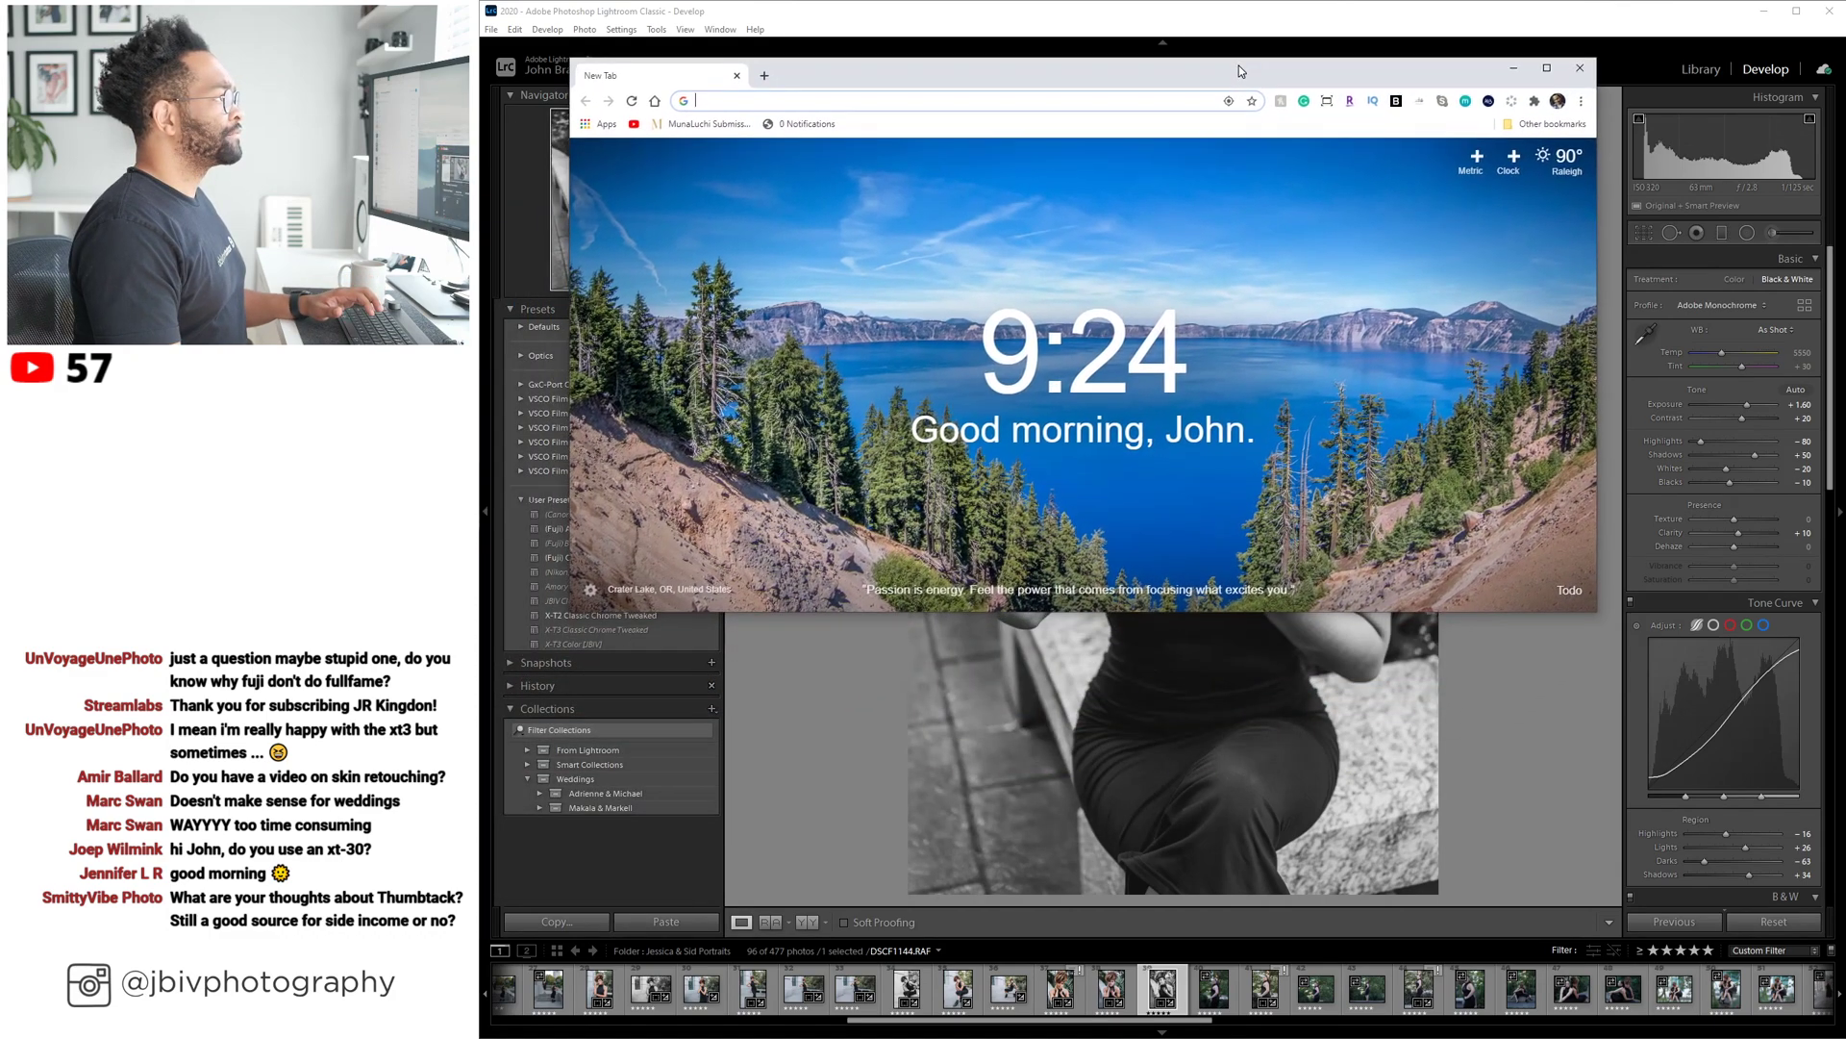
Switch to Chrome, enlarge the browser window, and search Google for thumbtack to open the Thumbtack website.
{"action": "left_click_drag", "start_coordinate": [1238, 65], "coordinate": [1219, 56]}
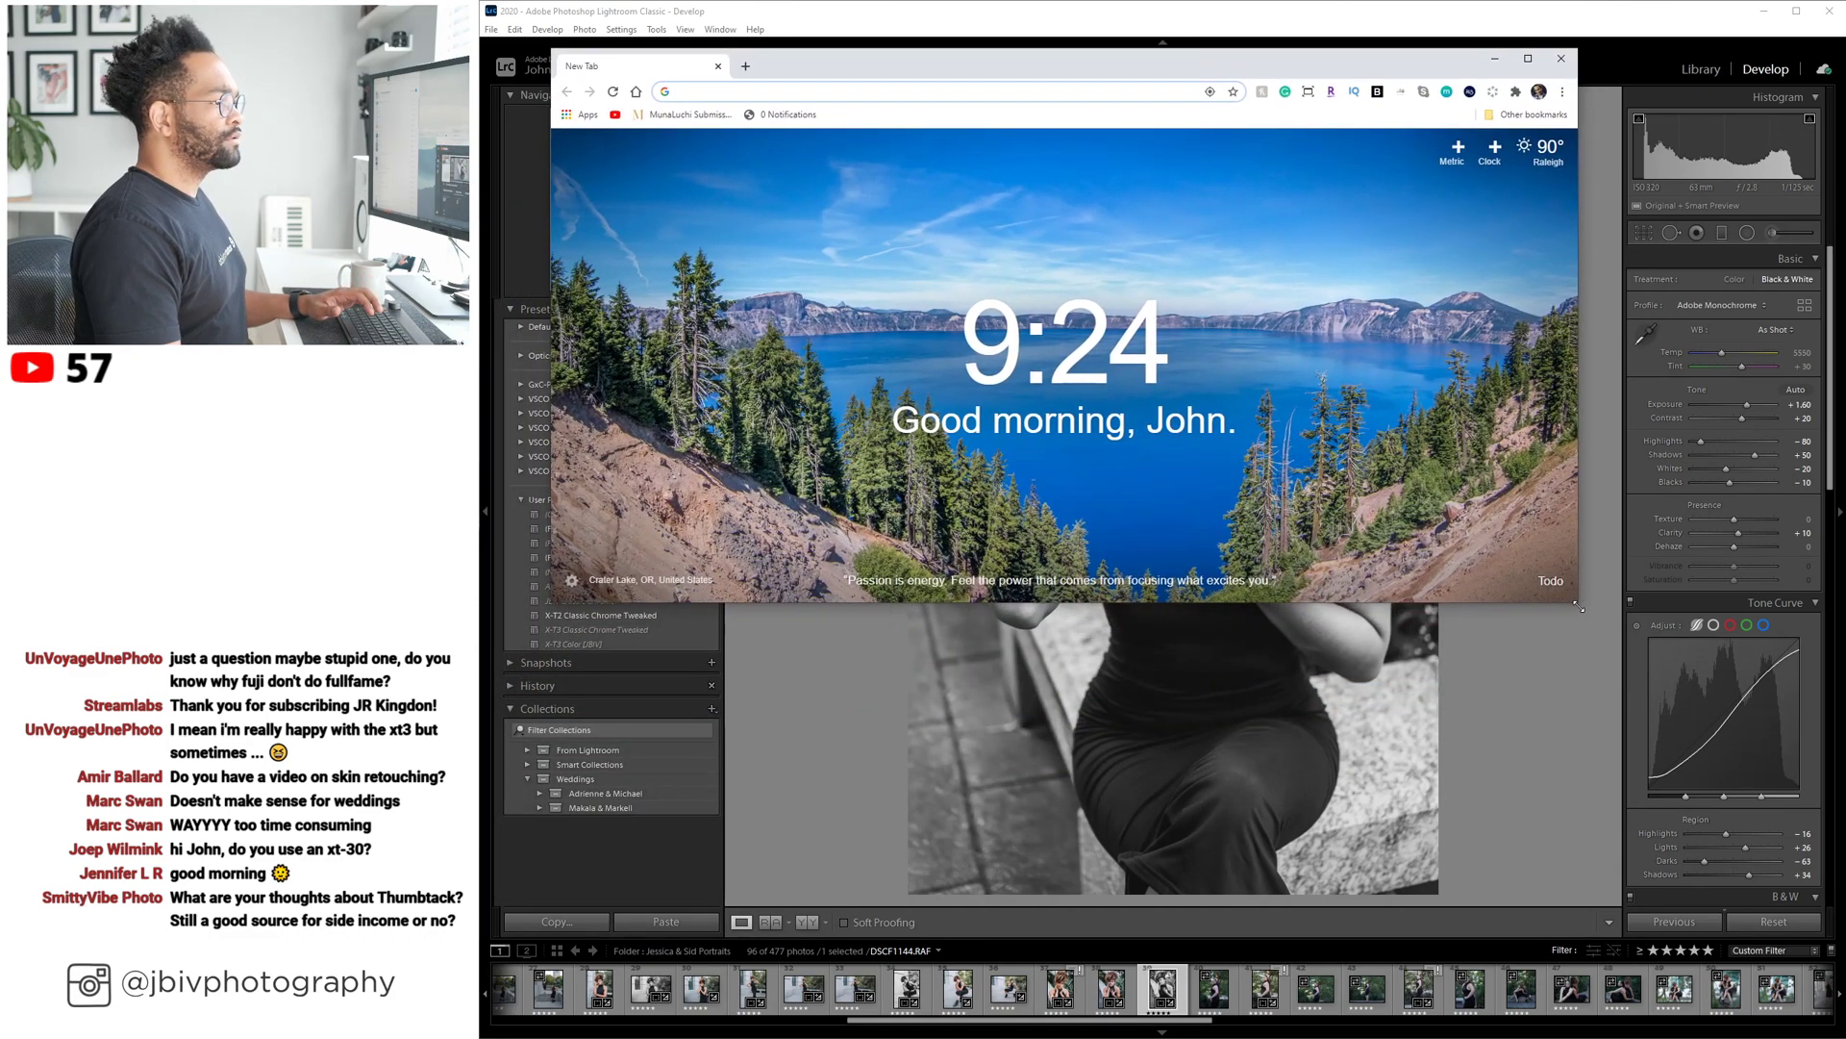
{"action": "left_click_drag", "start_coordinate": [1577, 606], "coordinate": [1756, 960]}
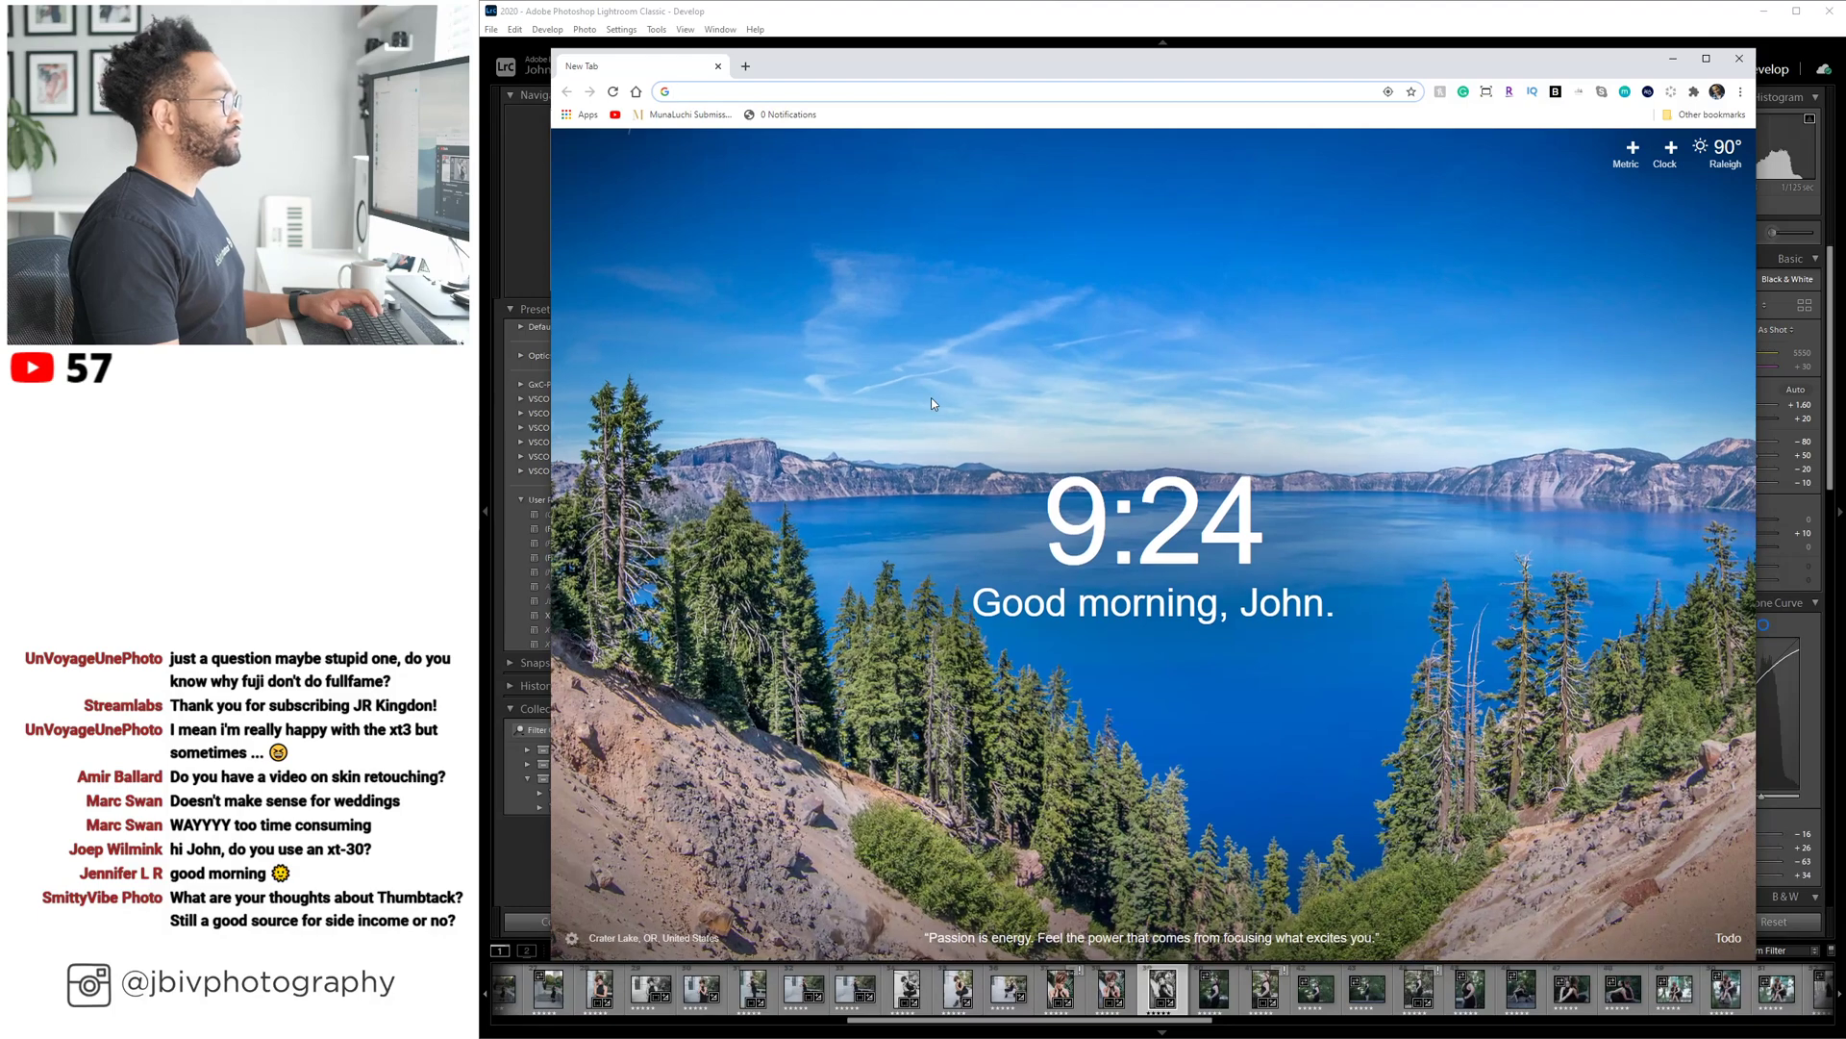
{"action": "type", "text": "thumbta"}
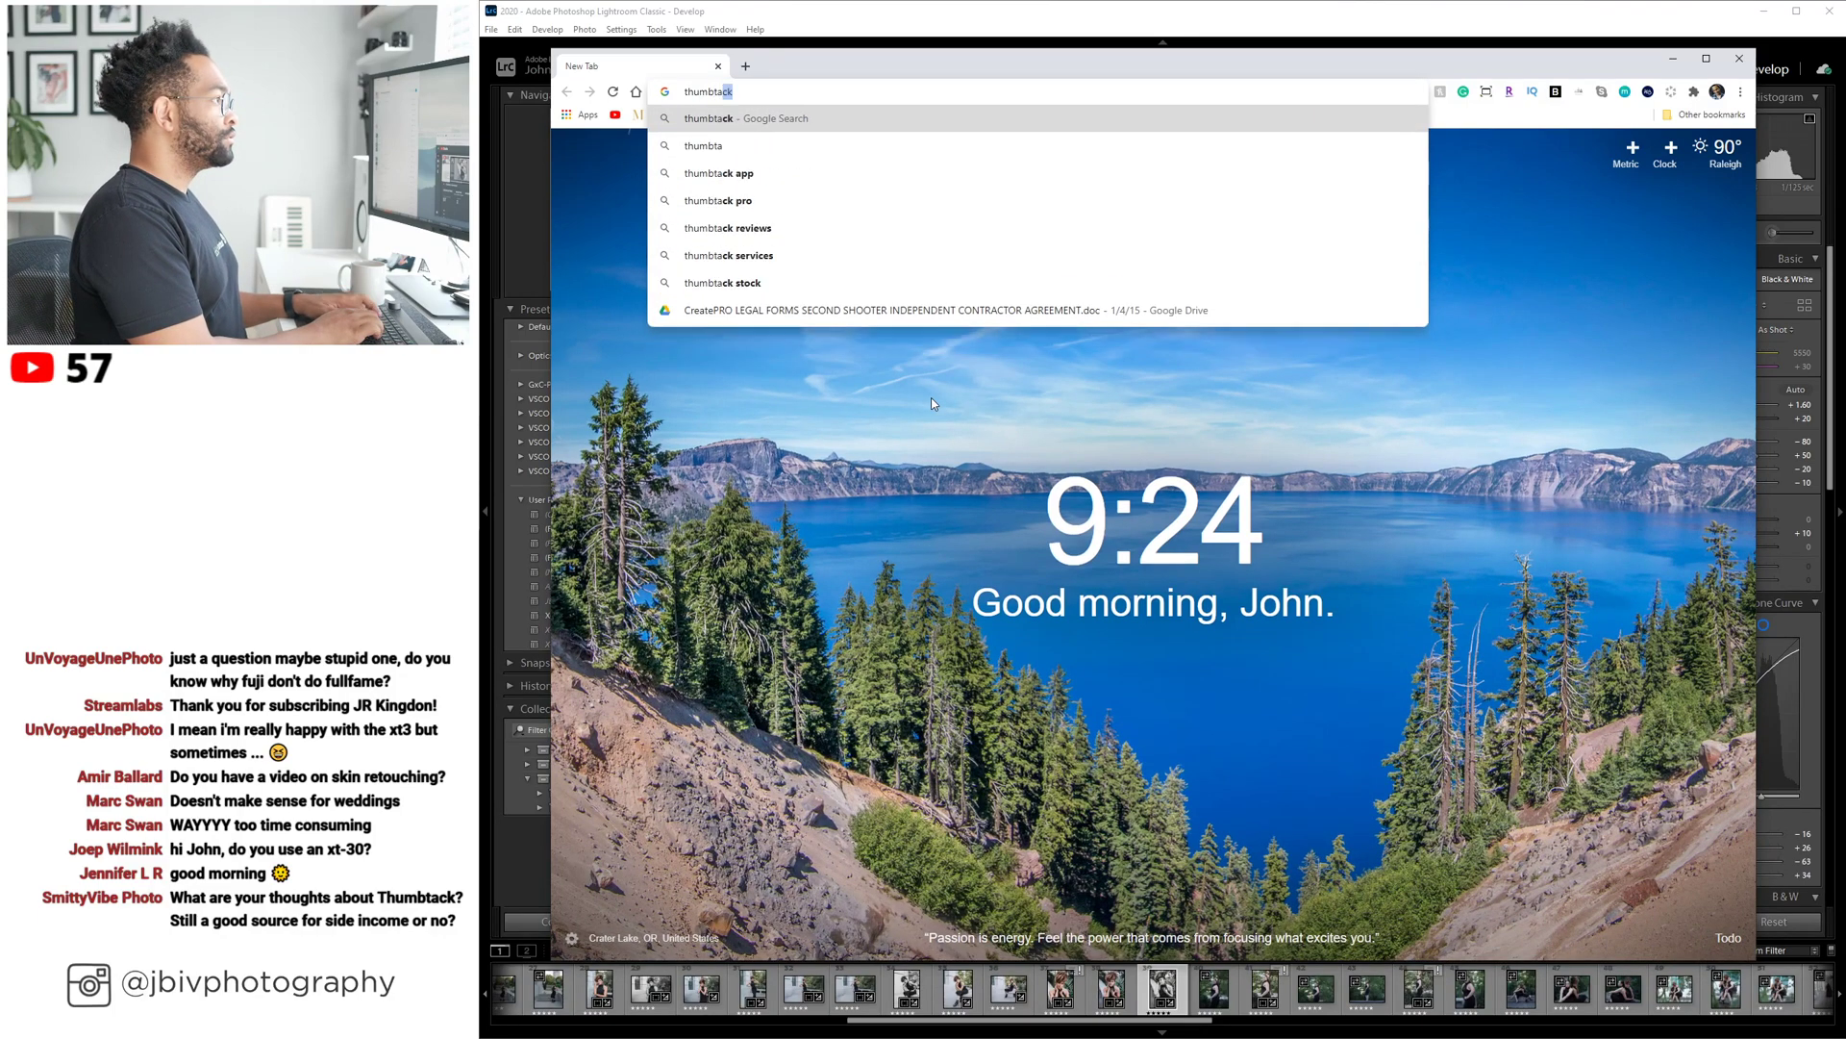
{"action": "type", "text": "ck"}
{"action": "key", "text": "Return"}
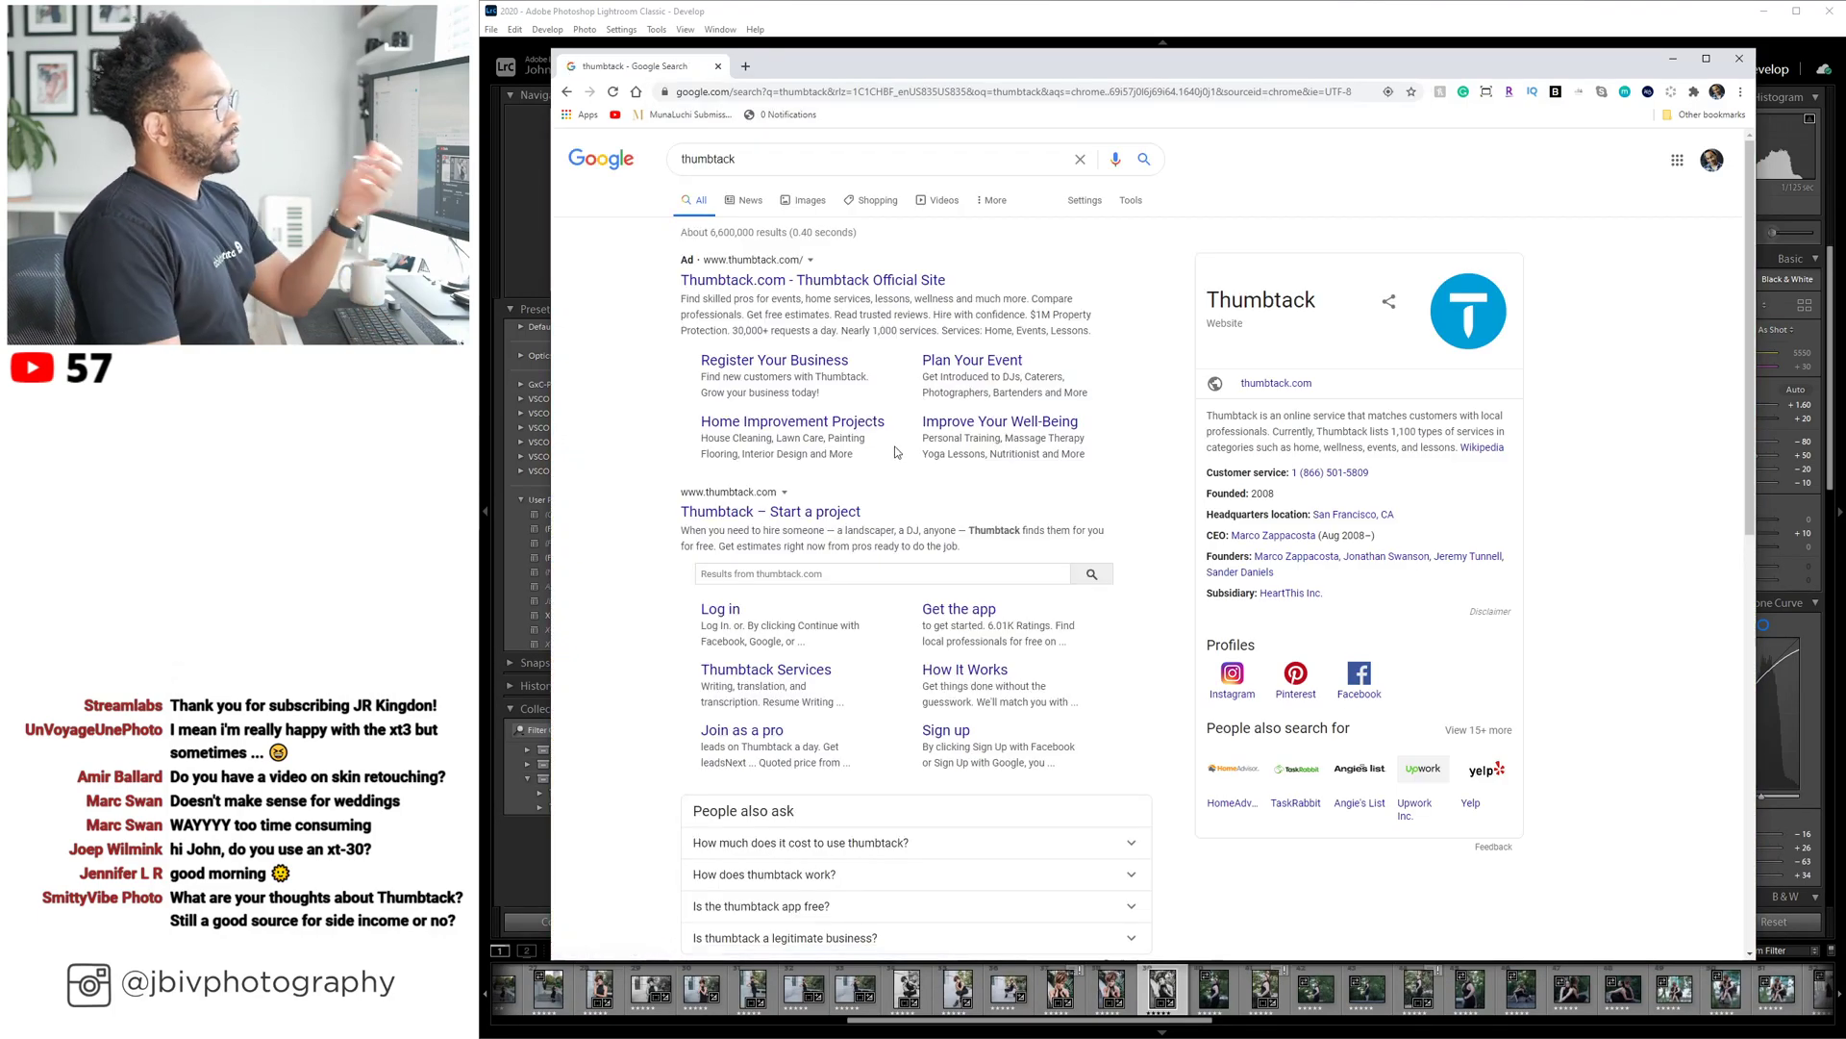
{"action": "left_click", "coordinate": [805, 517]}
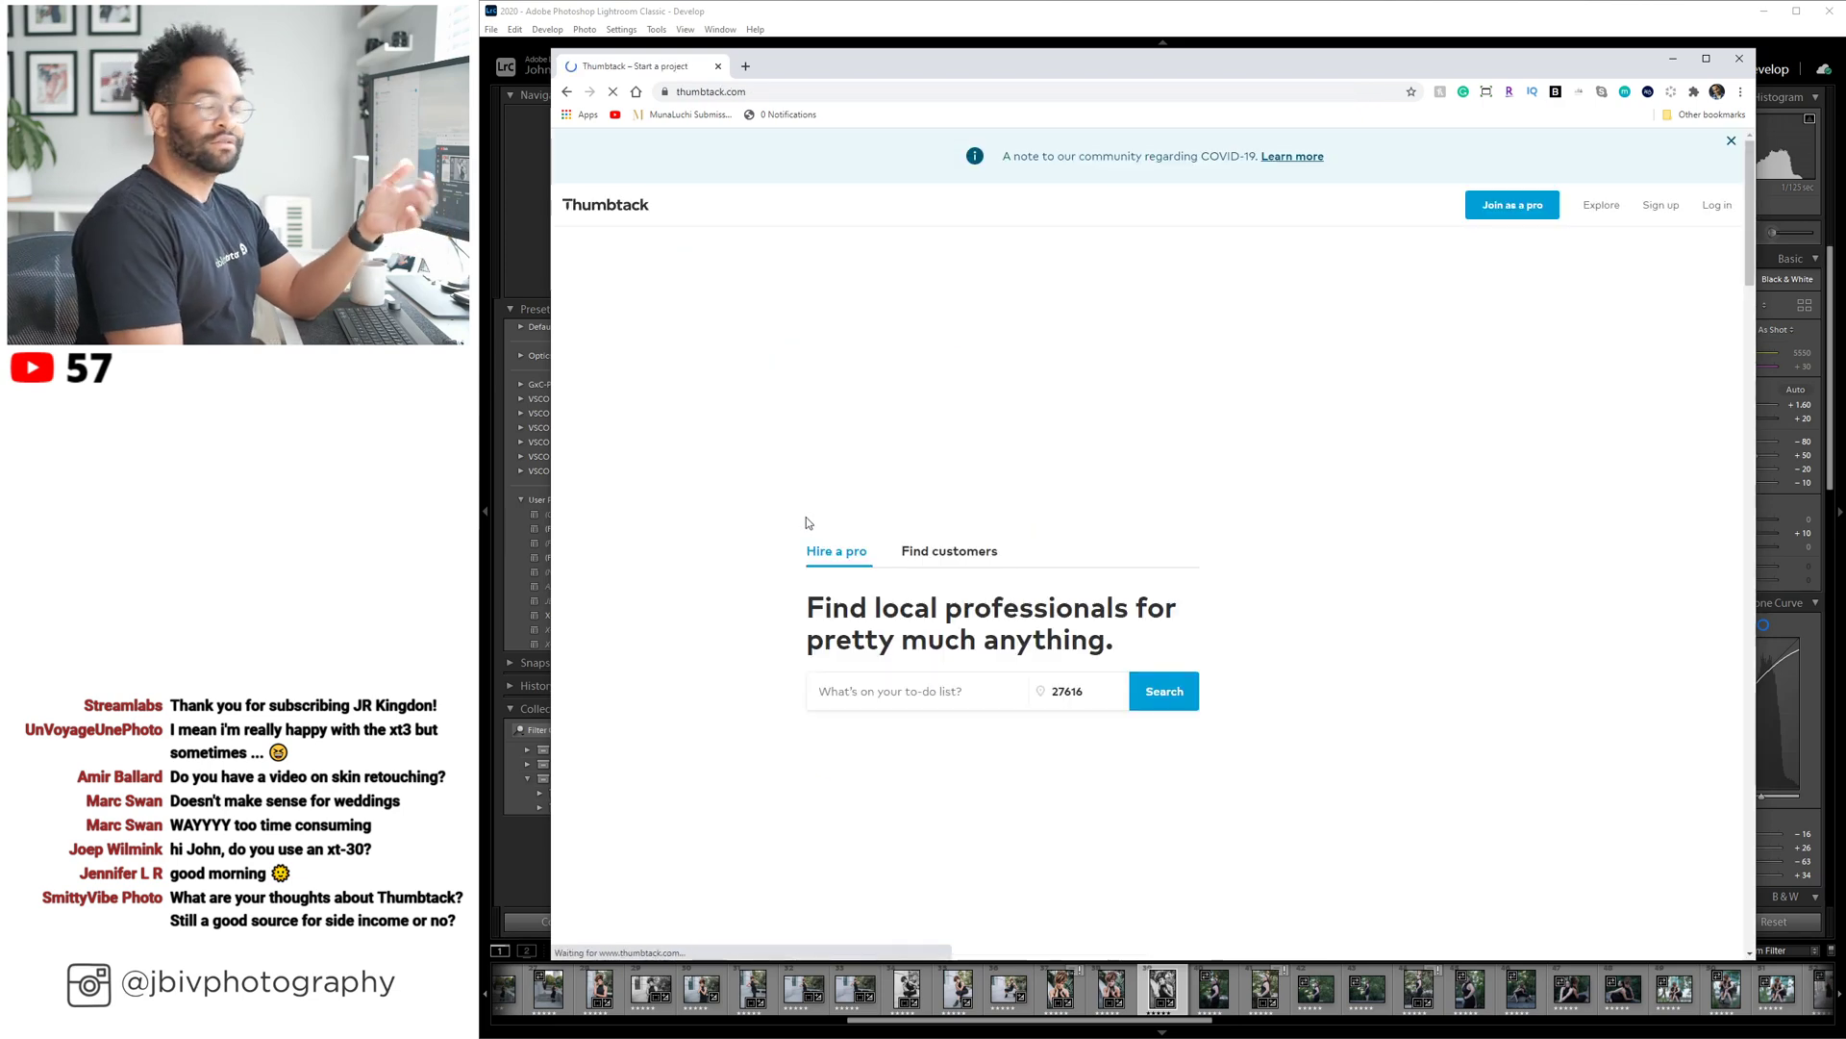
Look through the Thumbtack home page, open its log-in page and minimise the browser.
{"action": "scroll", "coordinate": [992, 430], "scroll_direction": "down", "scroll_amount": 3}
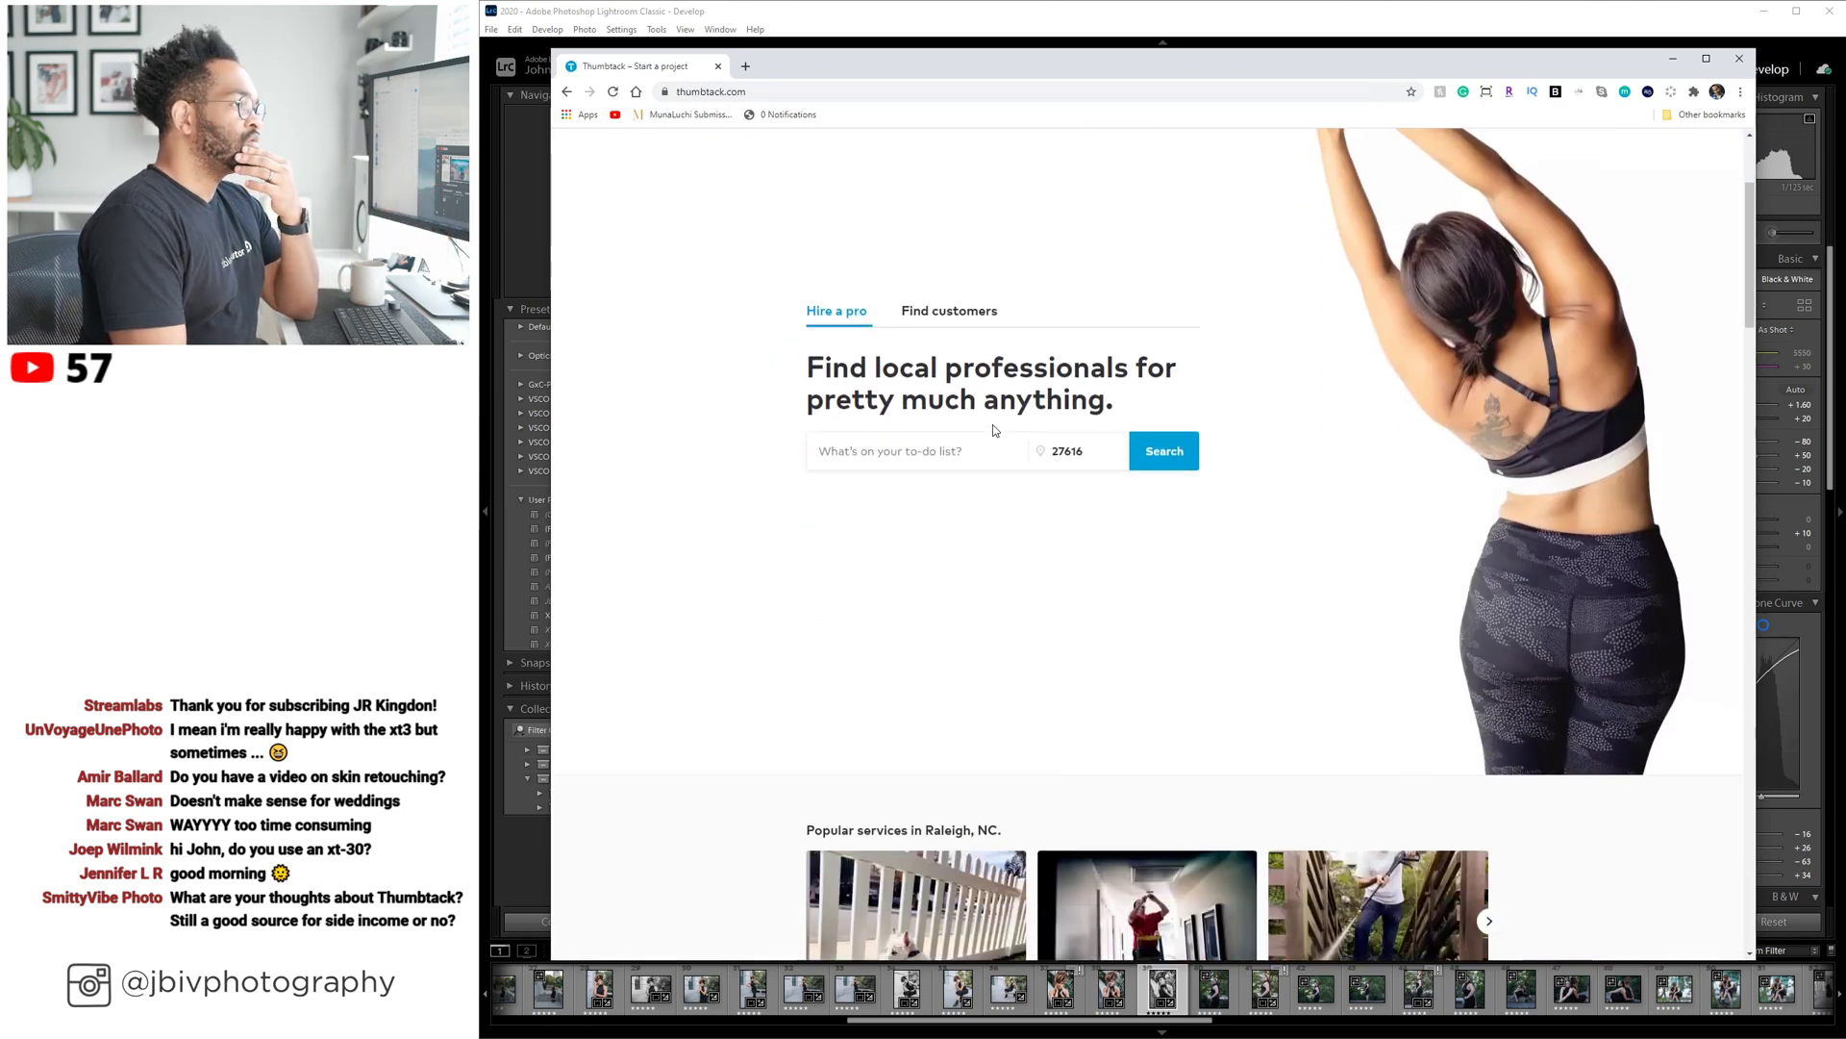
{"action": "scroll", "coordinate": [874, 412], "scroll_direction": "down", "scroll_amount": 10}
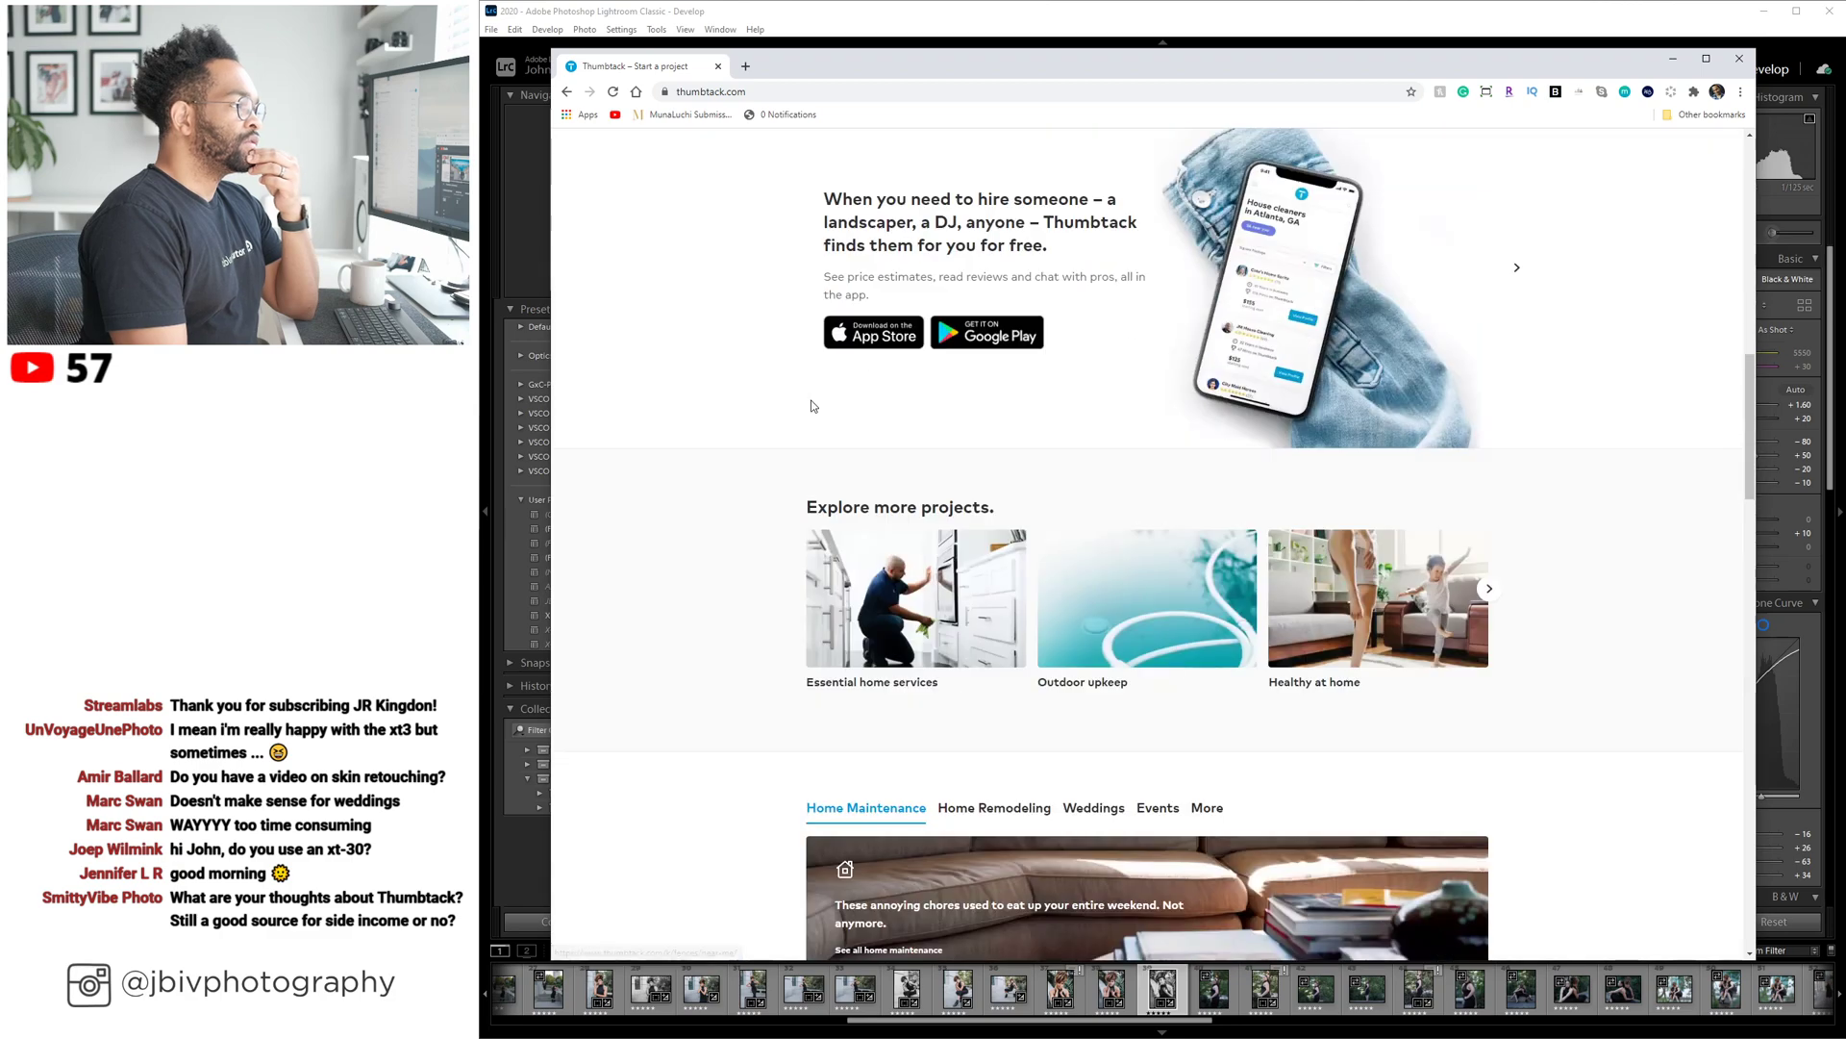
{"action": "scroll", "coordinate": [810, 406], "scroll_direction": "down", "scroll_amount": 8}
{"action": "scroll", "coordinate": [811, 405], "scroll_direction": "up", "scroll_amount": 20}
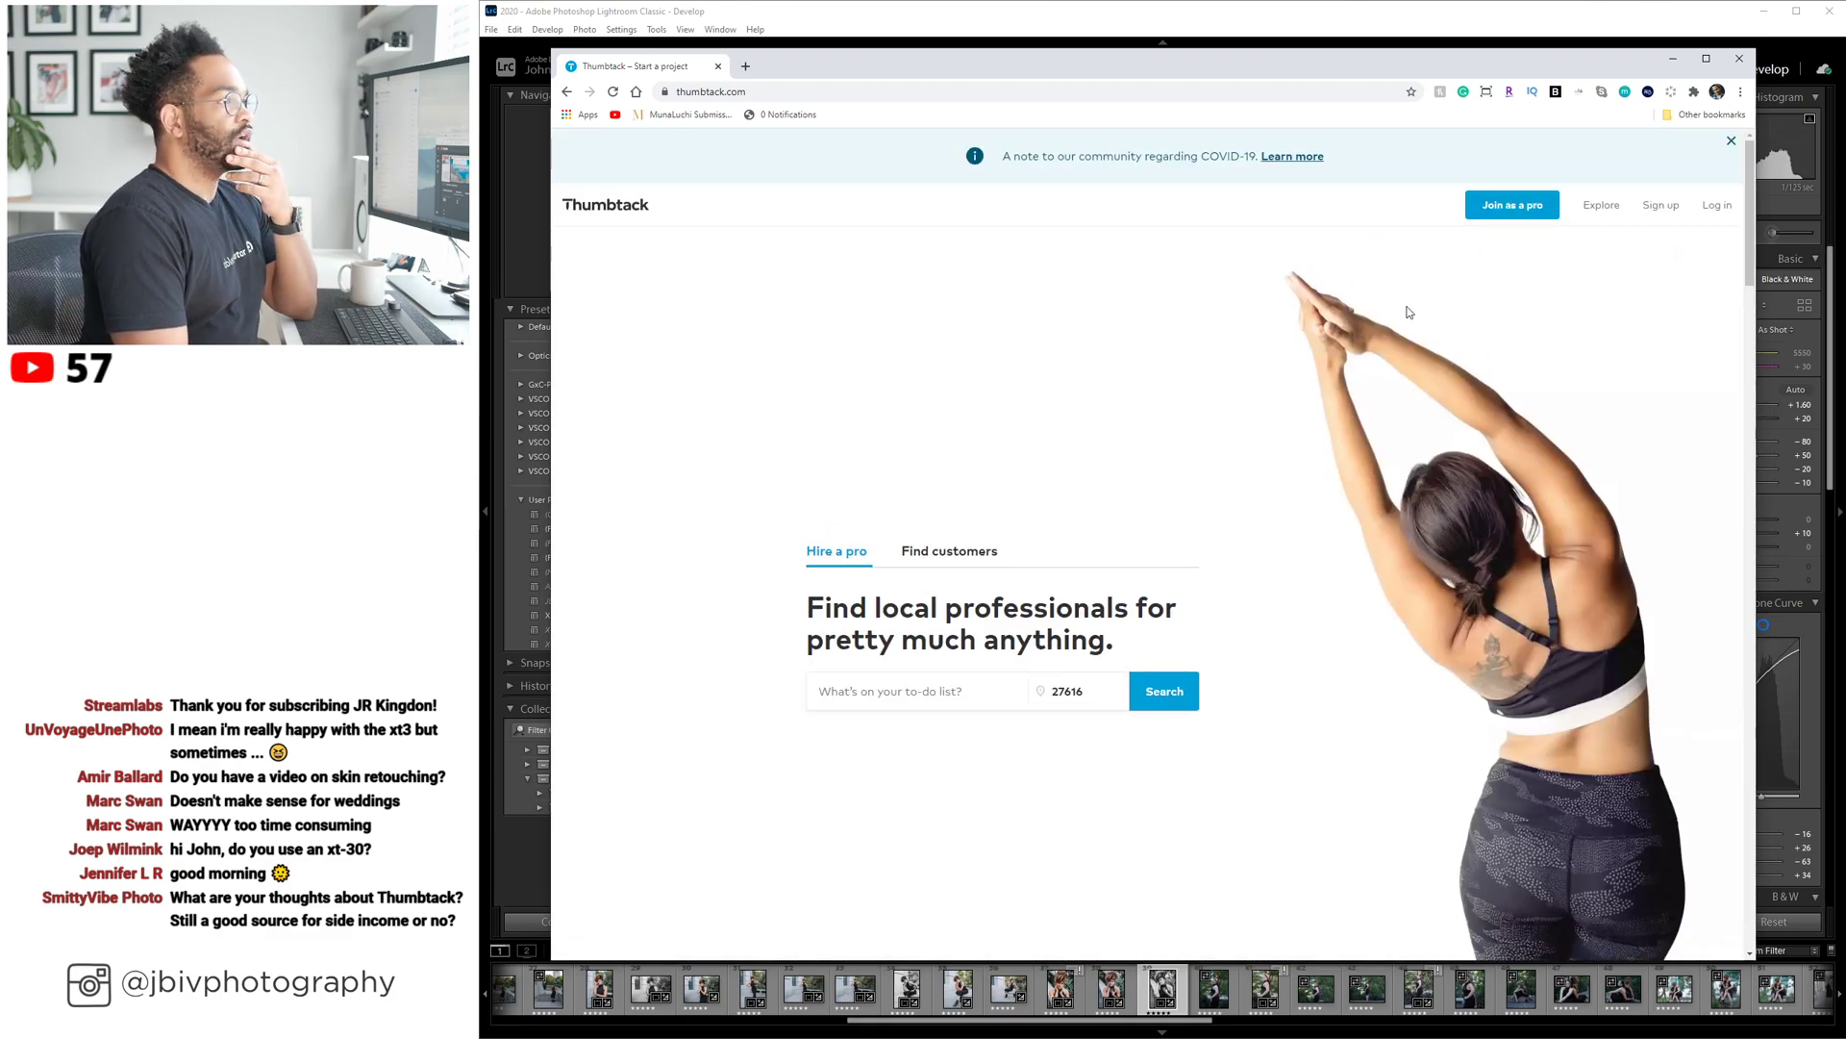
{"action": "left_click", "coordinate": [1710, 207]}
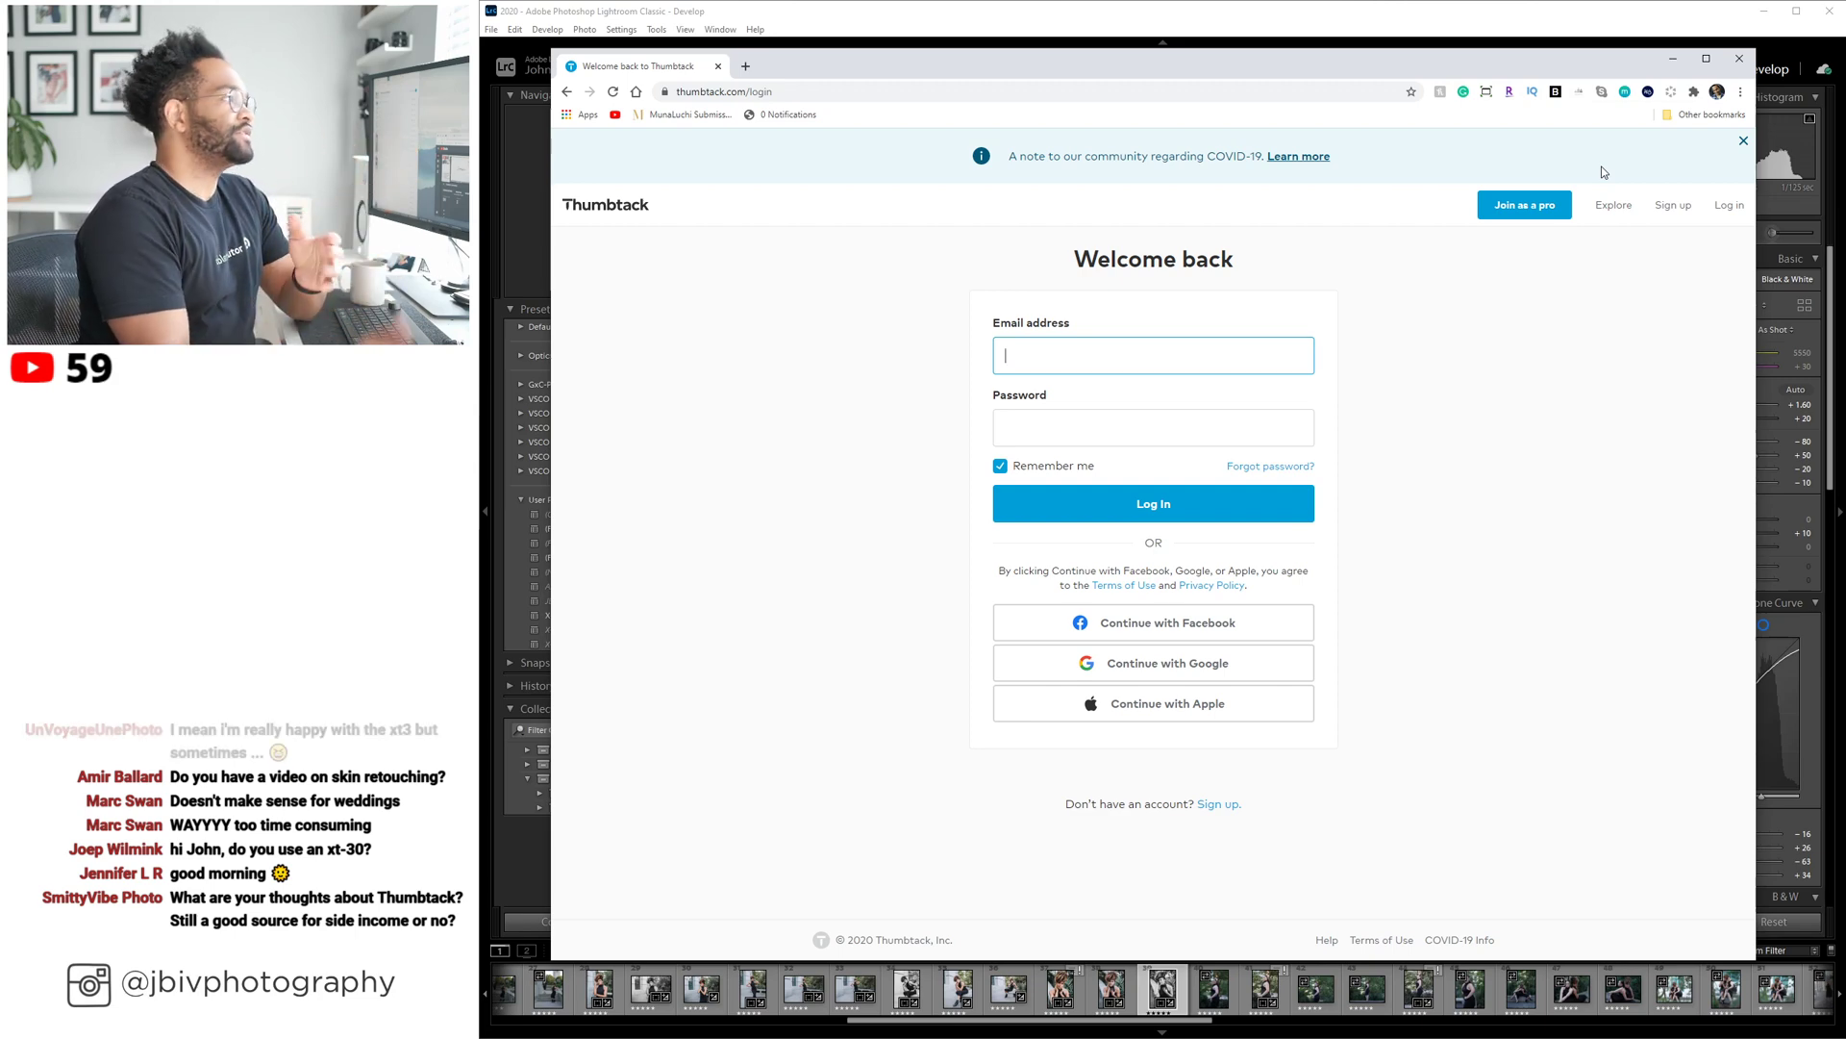
{"action": "left_click", "coordinate": [1672, 58]}
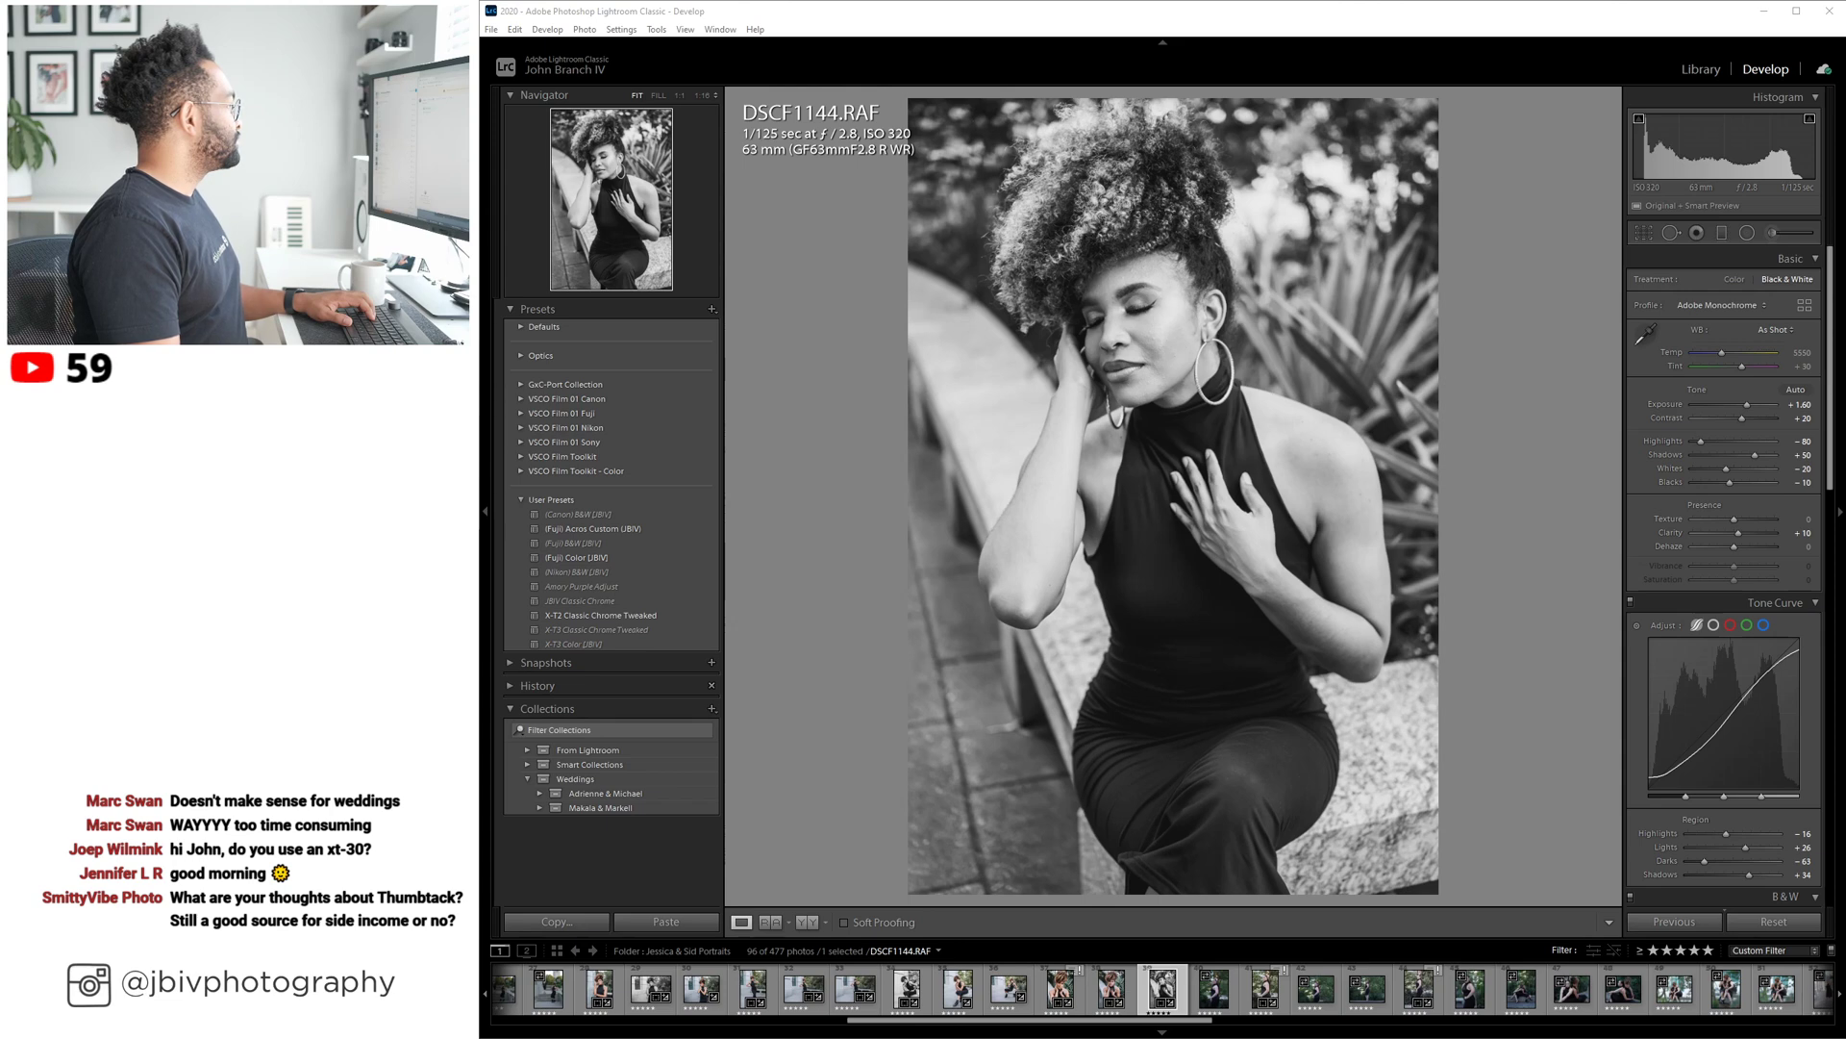
Return to Thumbtack in Chrome and read through the customer reviews of the Wedding Photography business.
{"action": "key", "text": "alt+Tab"}
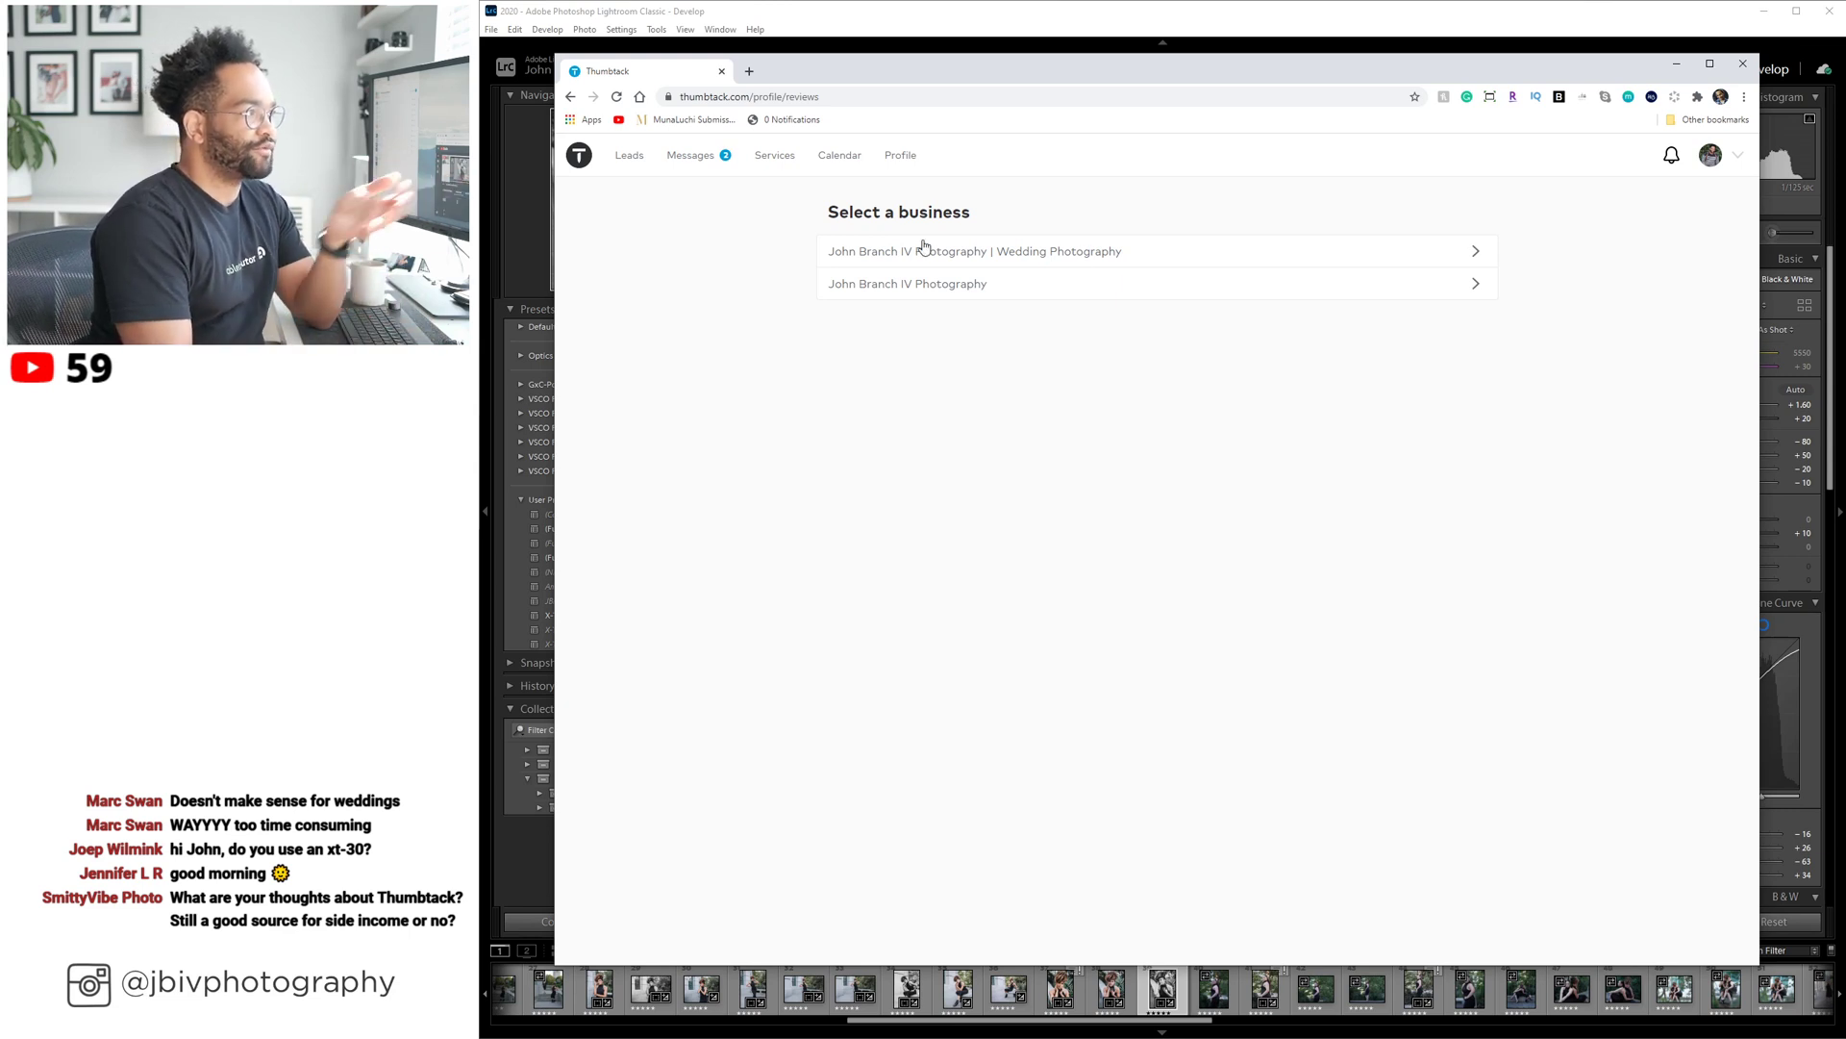
{"action": "left_click", "coordinate": [1092, 254]}
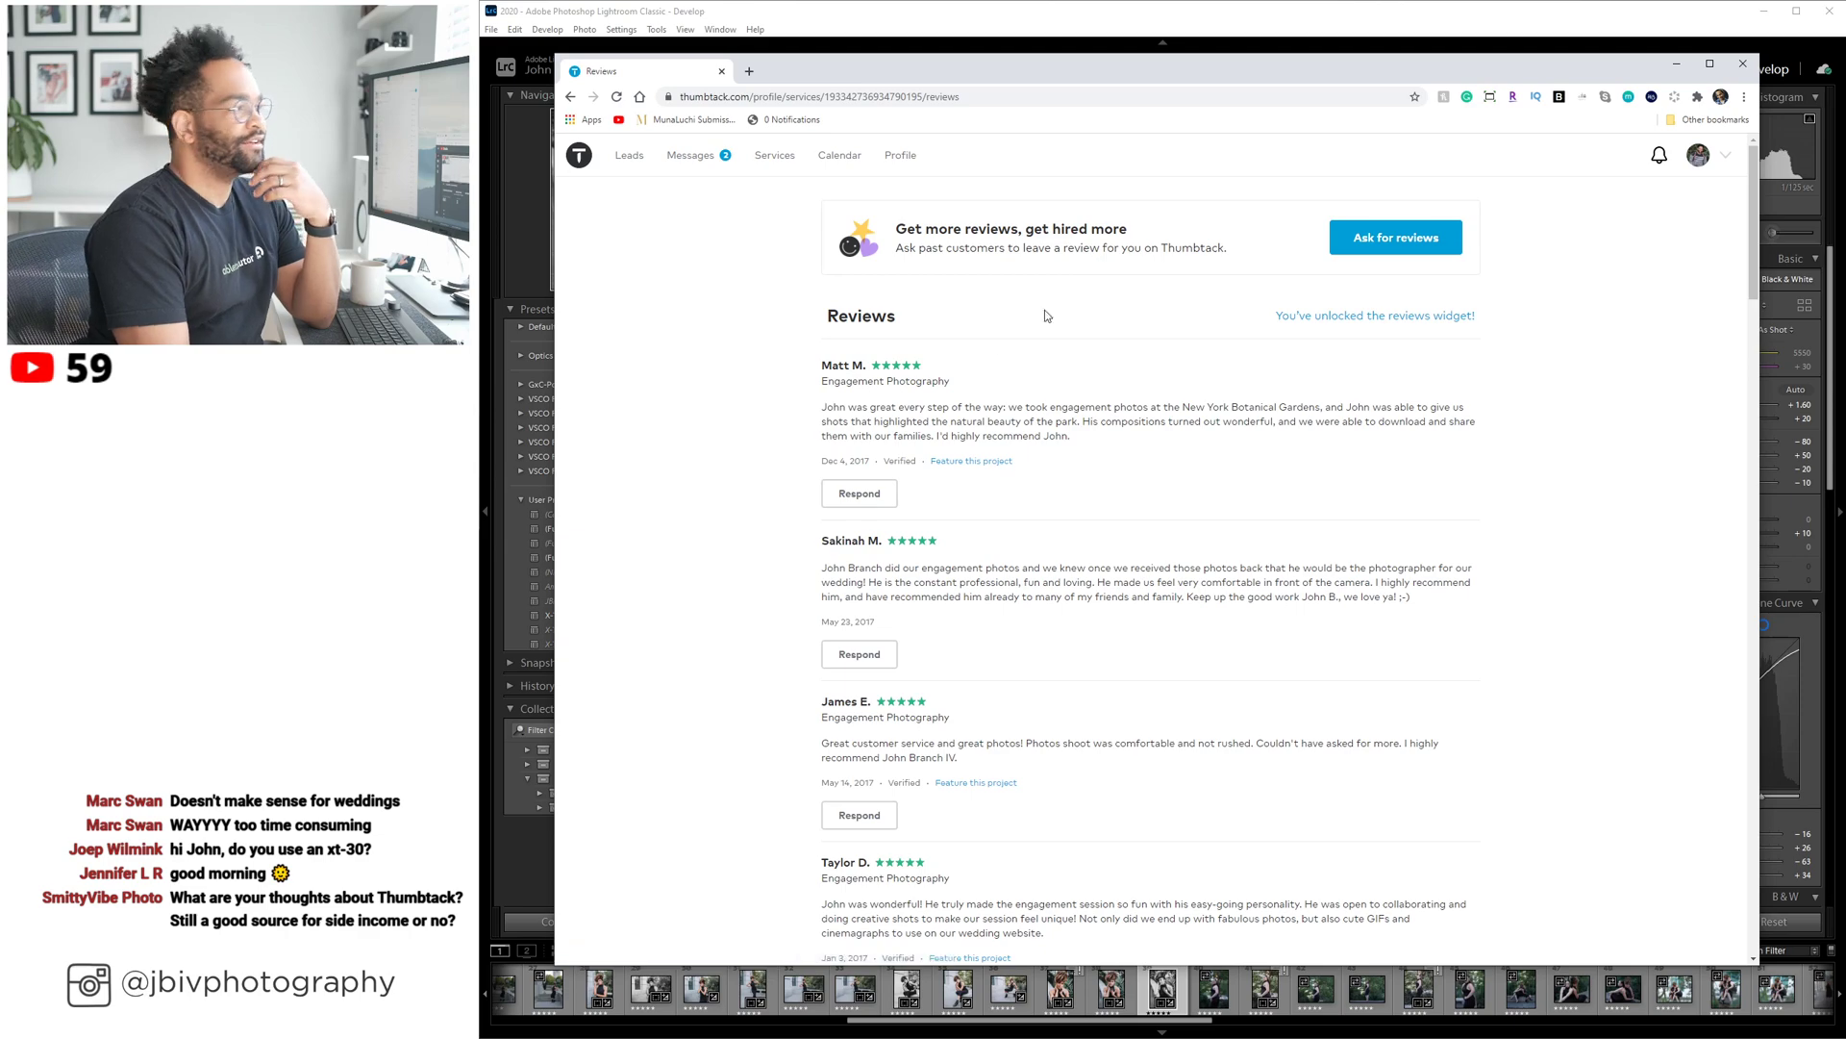
{"action": "scroll", "coordinate": [754, 362], "scroll_direction": "down", "scroll_amount": 15}
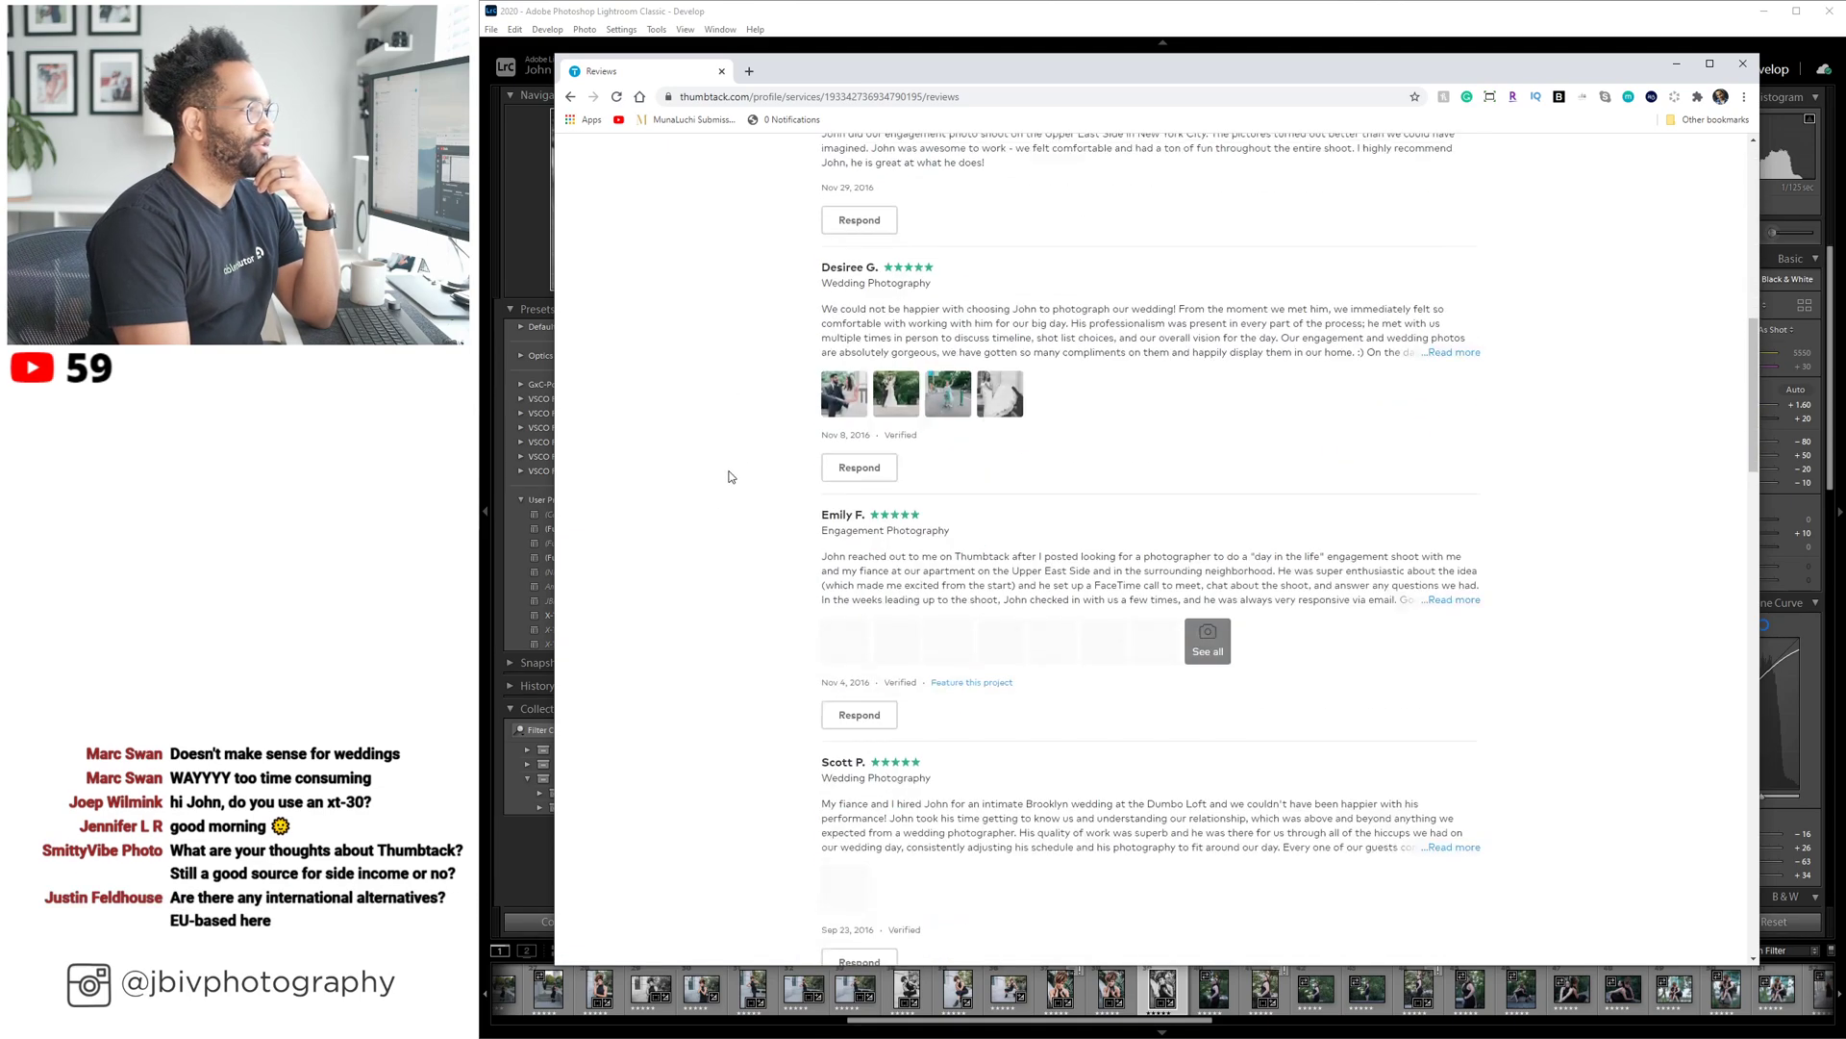
{"action": "scroll", "coordinate": [739, 458], "scroll_direction": "down", "scroll_amount": 10}
{"action": "scroll", "coordinate": [750, 450], "scroll_direction": "up", "scroll_amount": 8}
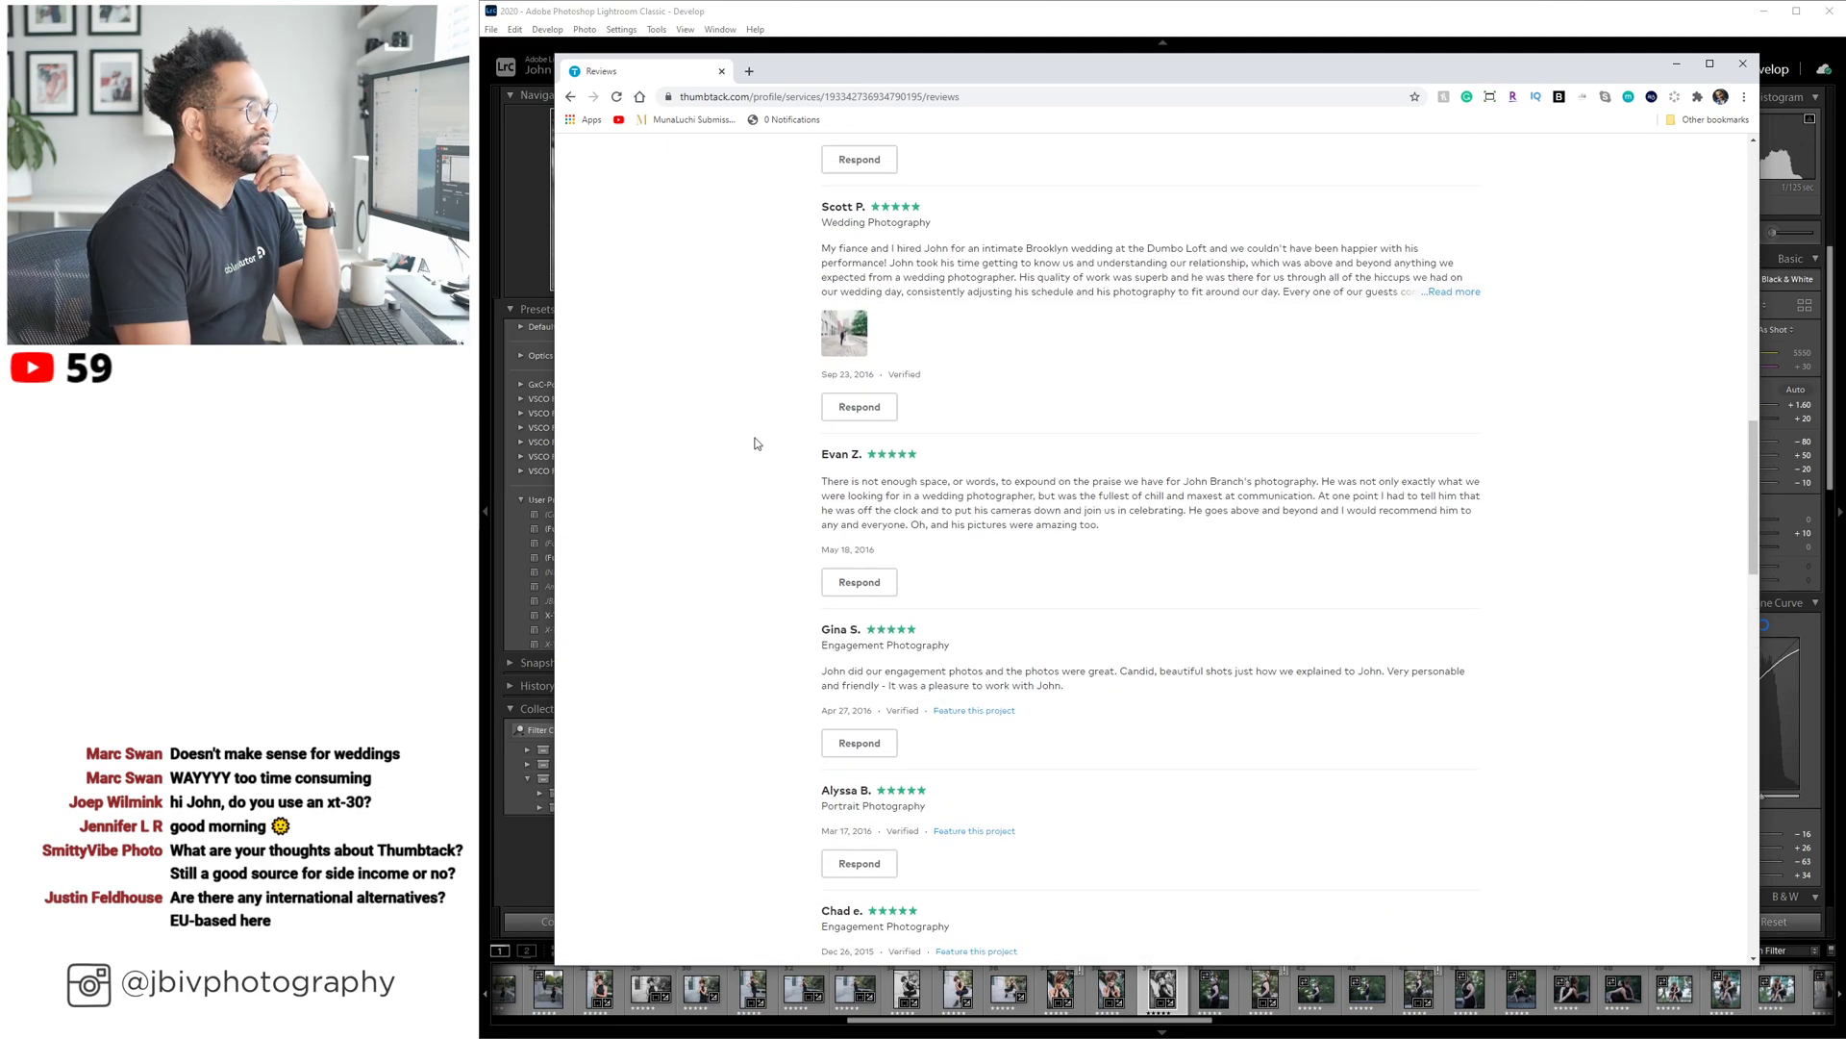
{"action": "scroll", "coordinate": [756, 439], "scroll_direction": "down", "scroll_amount": 20}
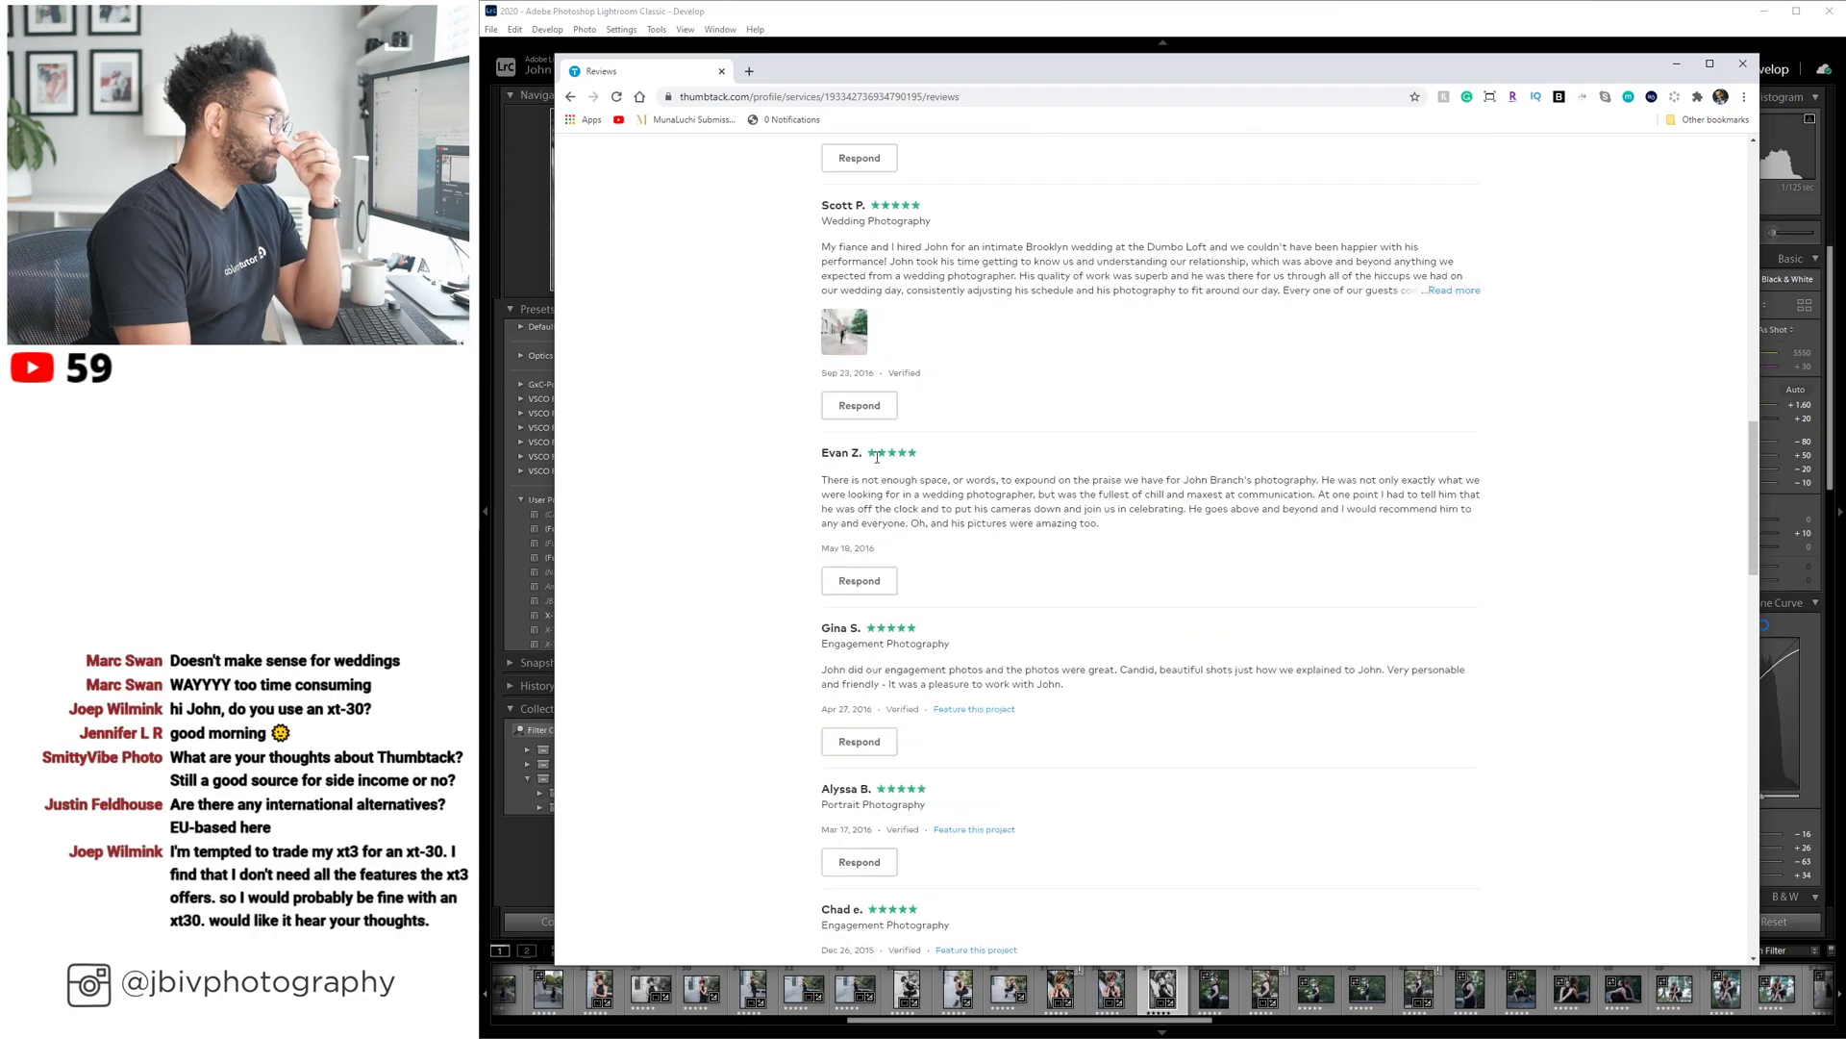
{"action": "scroll", "coordinate": [879, 465], "scroll_direction": "down", "scroll_amount": 20}
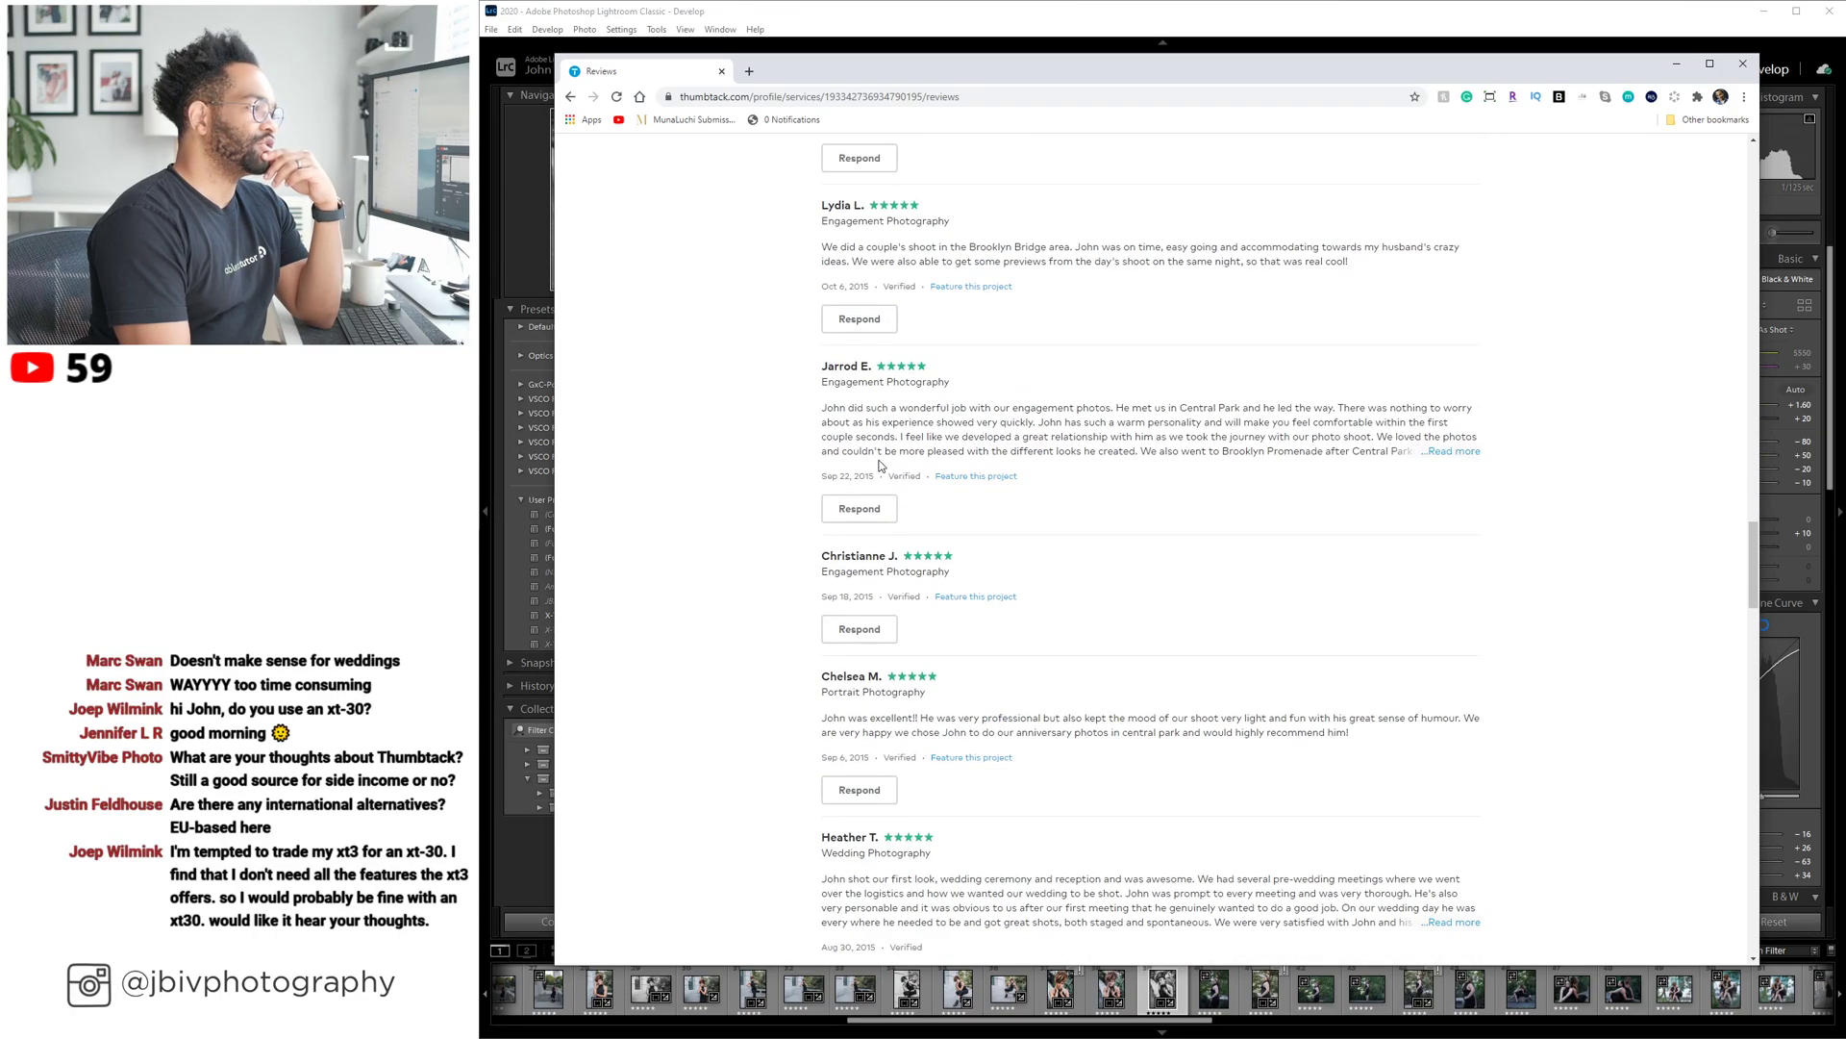
{"action": "scroll", "coordinate": [887, 478], "scroll_direction": "down", "scroll_amount": 15}
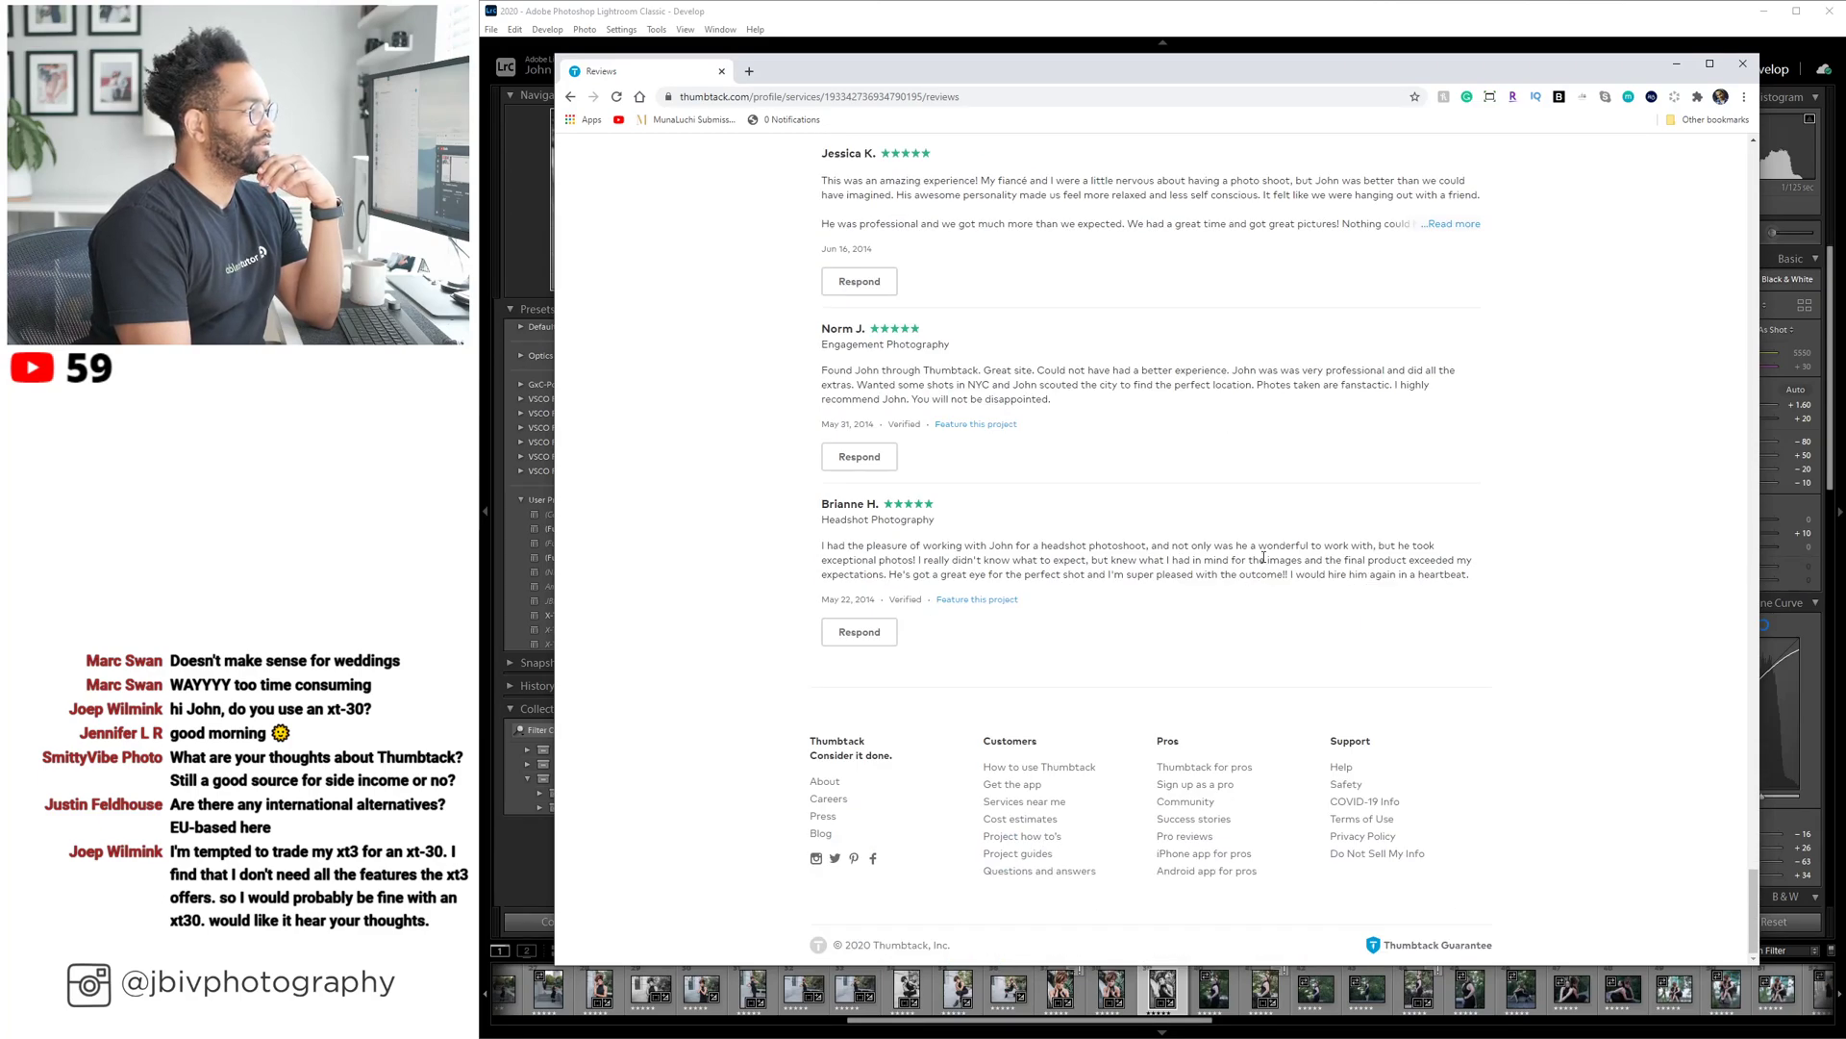
{"action": "scroll", "coordinate": [1263, 558], "scroll_direction": "up", "scroll_amount": 20}
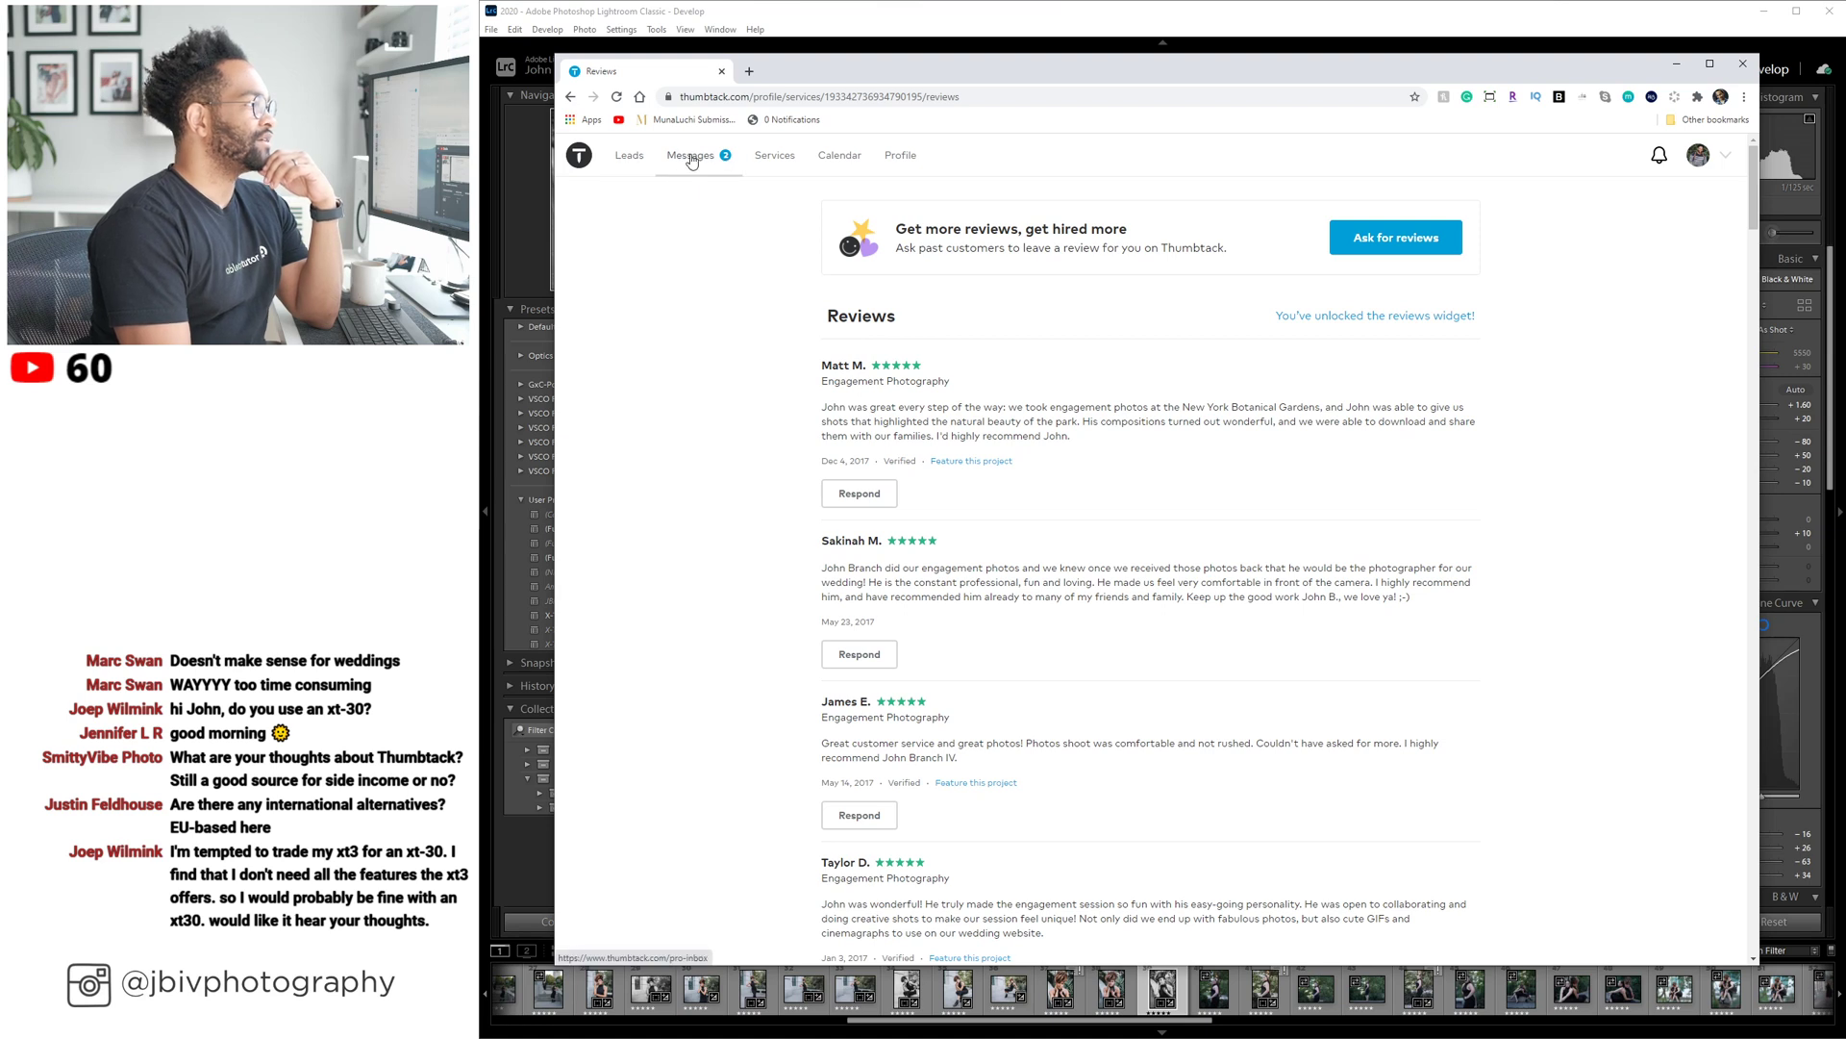
Open the Wedding Photography business profile and look over its details, introduction, credentials, photos and review rating.
{"action": "left_click", "coordinate": [894, 157]}
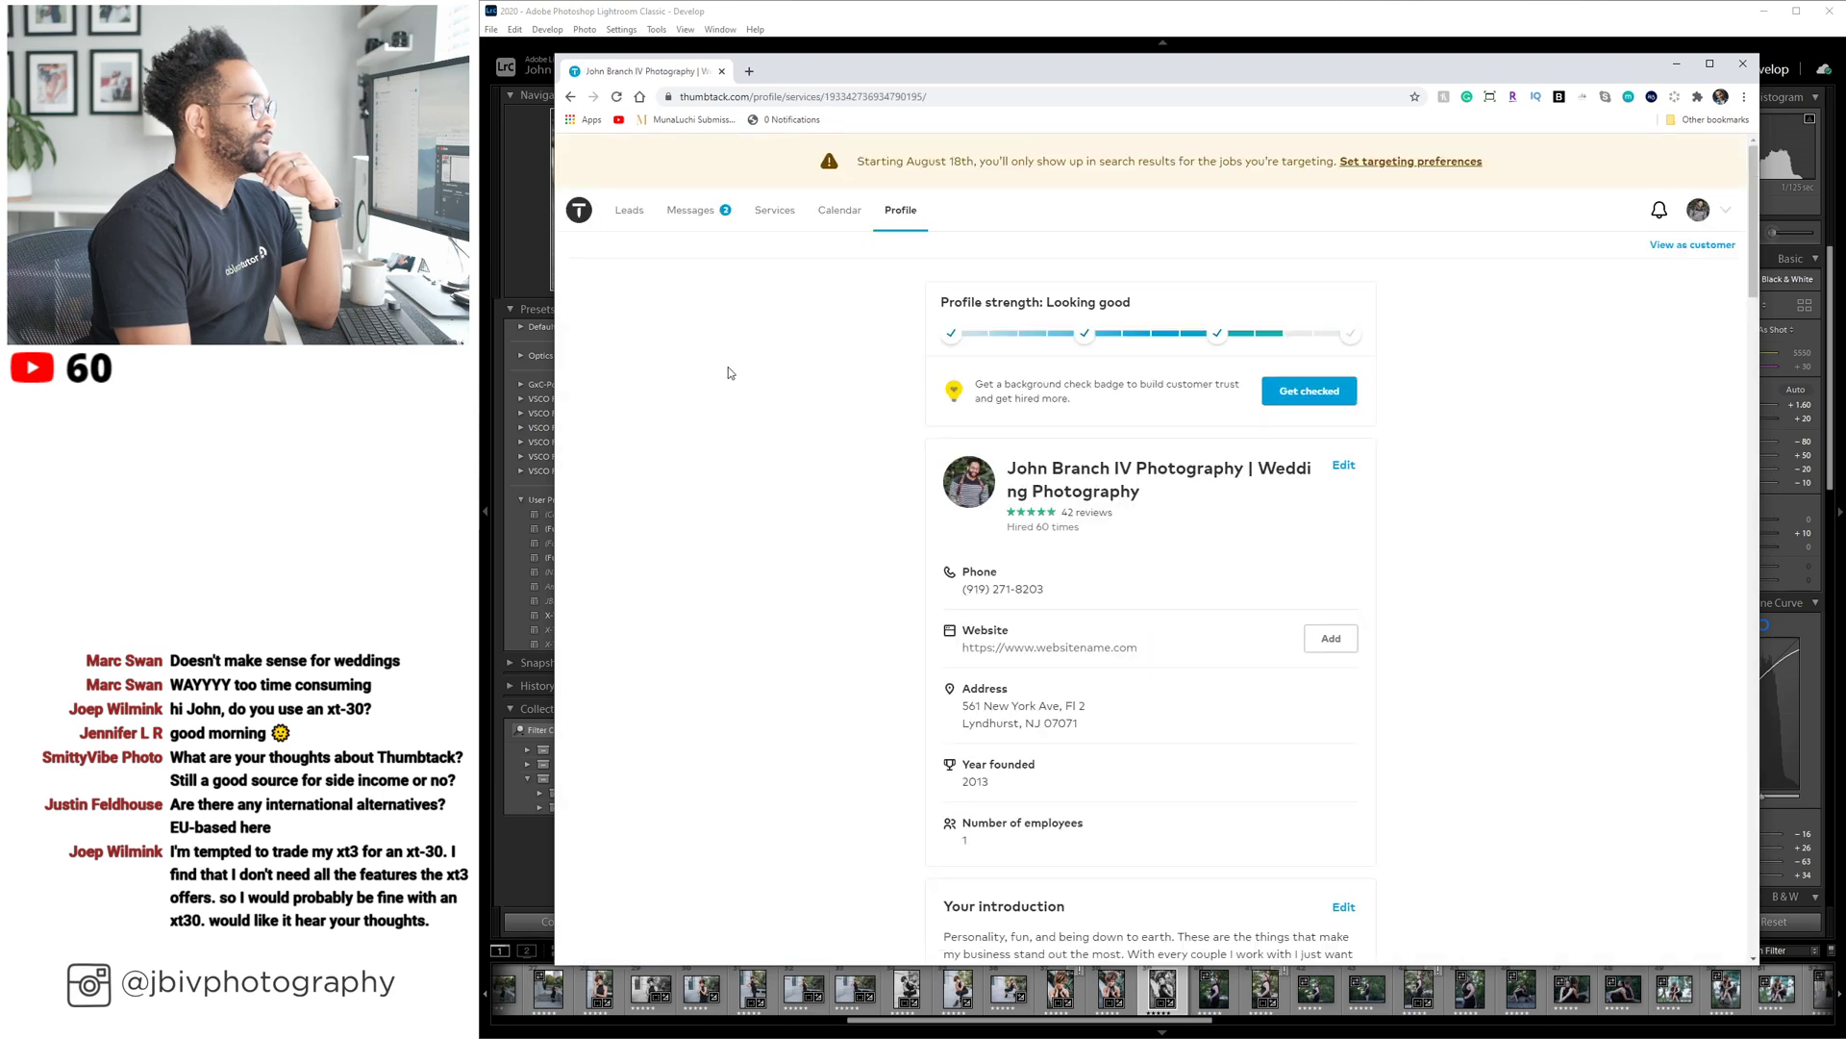
{"action": "scroll", "coordinate": [728, 371], "scroll_direction": "down", "scroll_amount": 7}
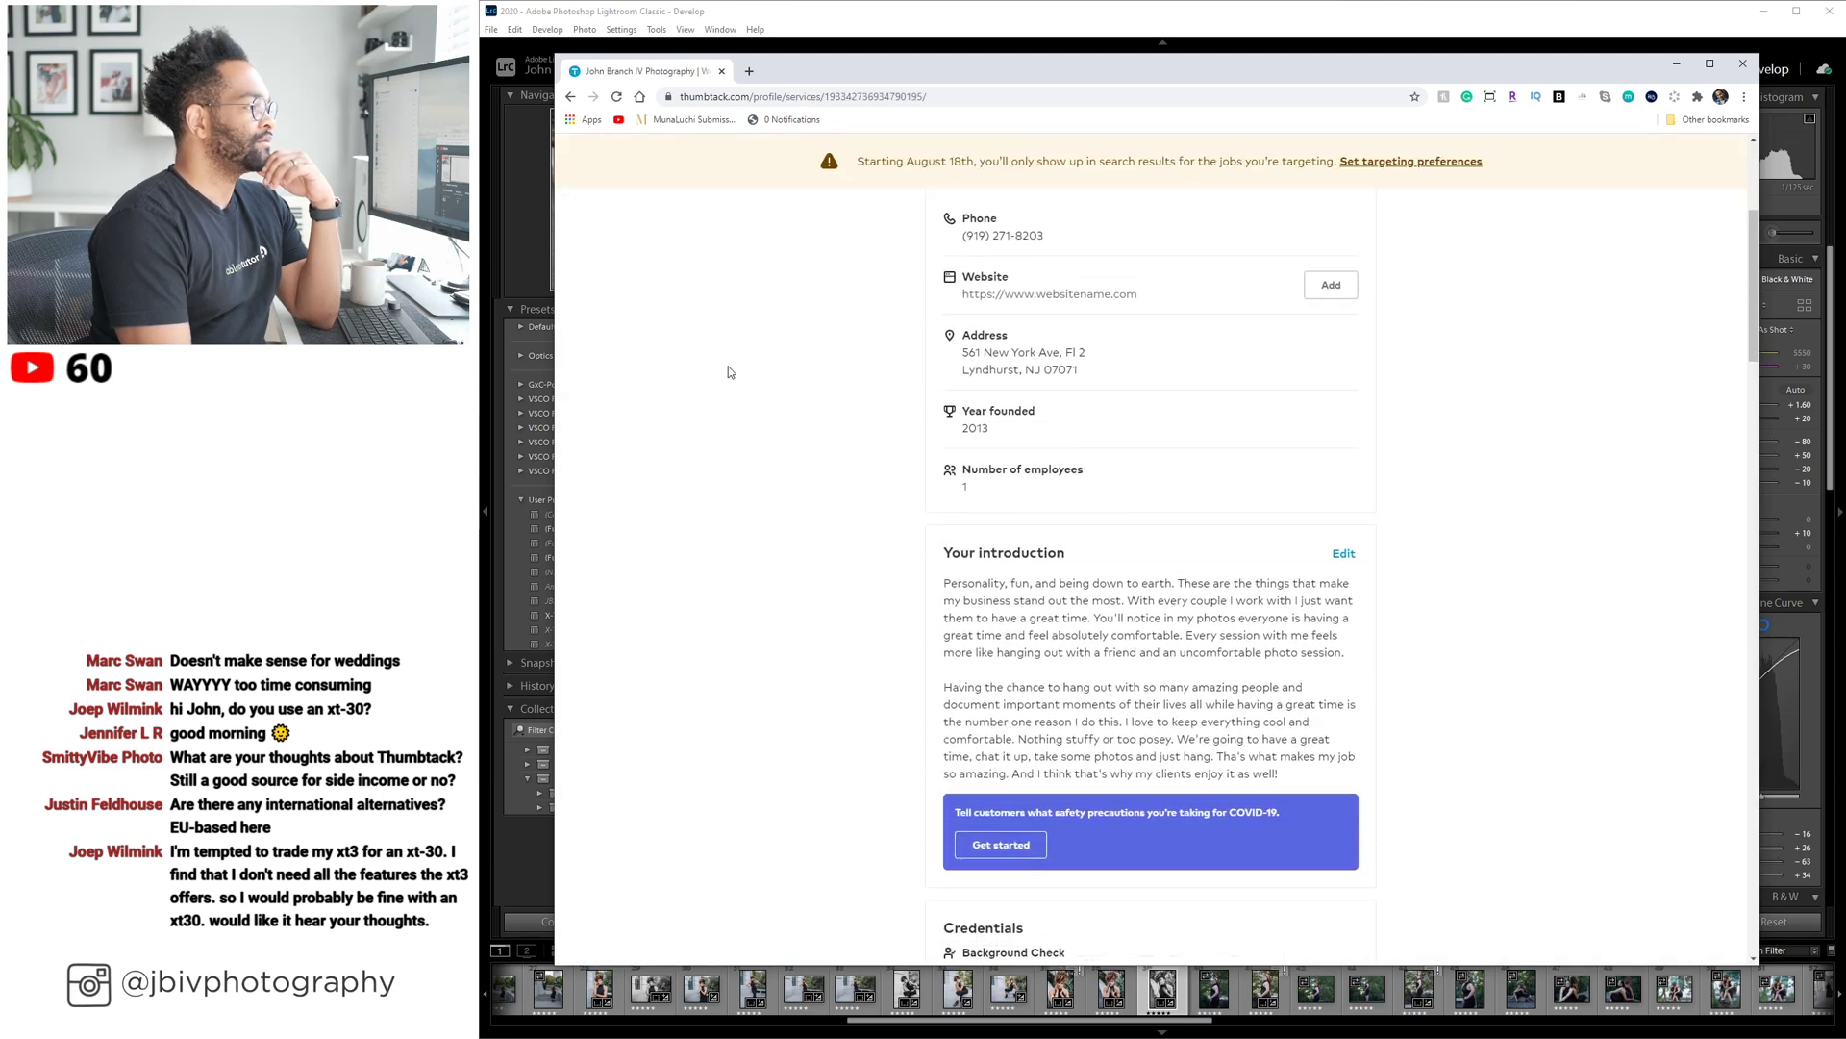
{"action": "scroll", "coordinate": [729, 370], "scroll_direction": "down", "scroll_amount": 4}
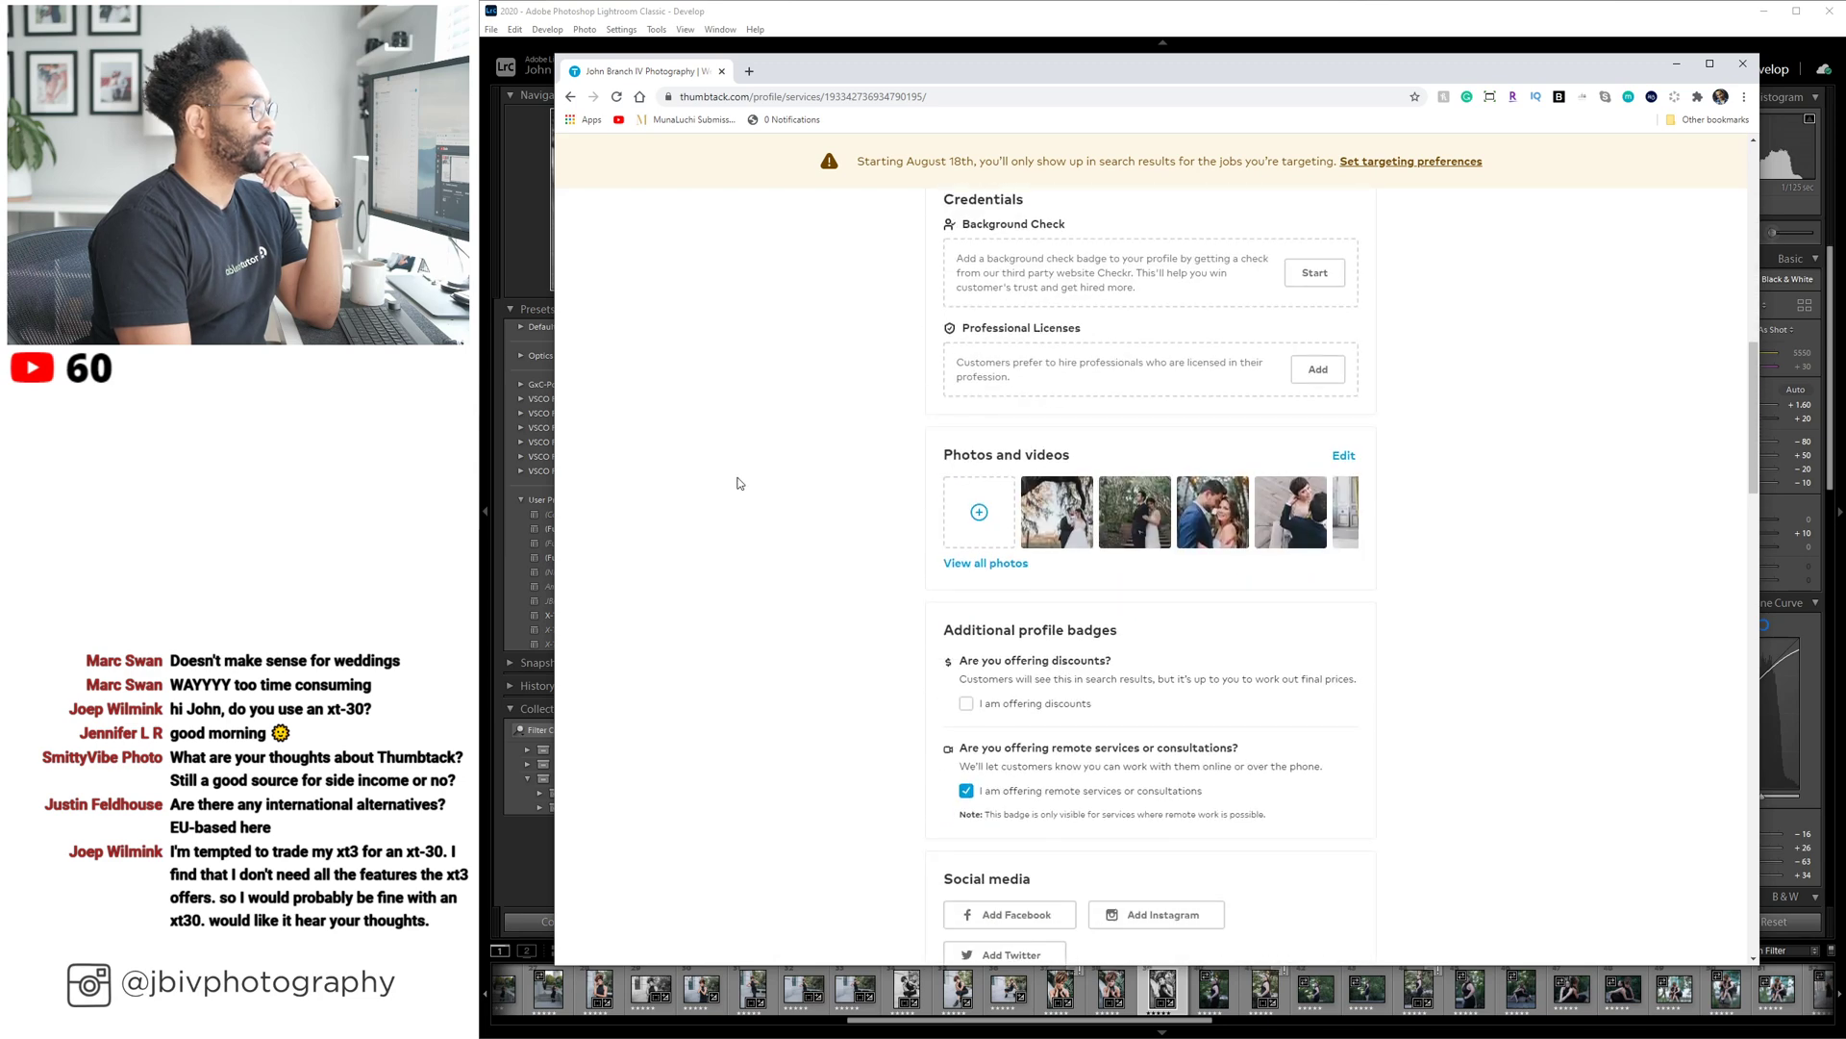
{"action": "scroll", "coordinate": [731, 478], "scroll_direction": "down", "scroll_amount": 7}
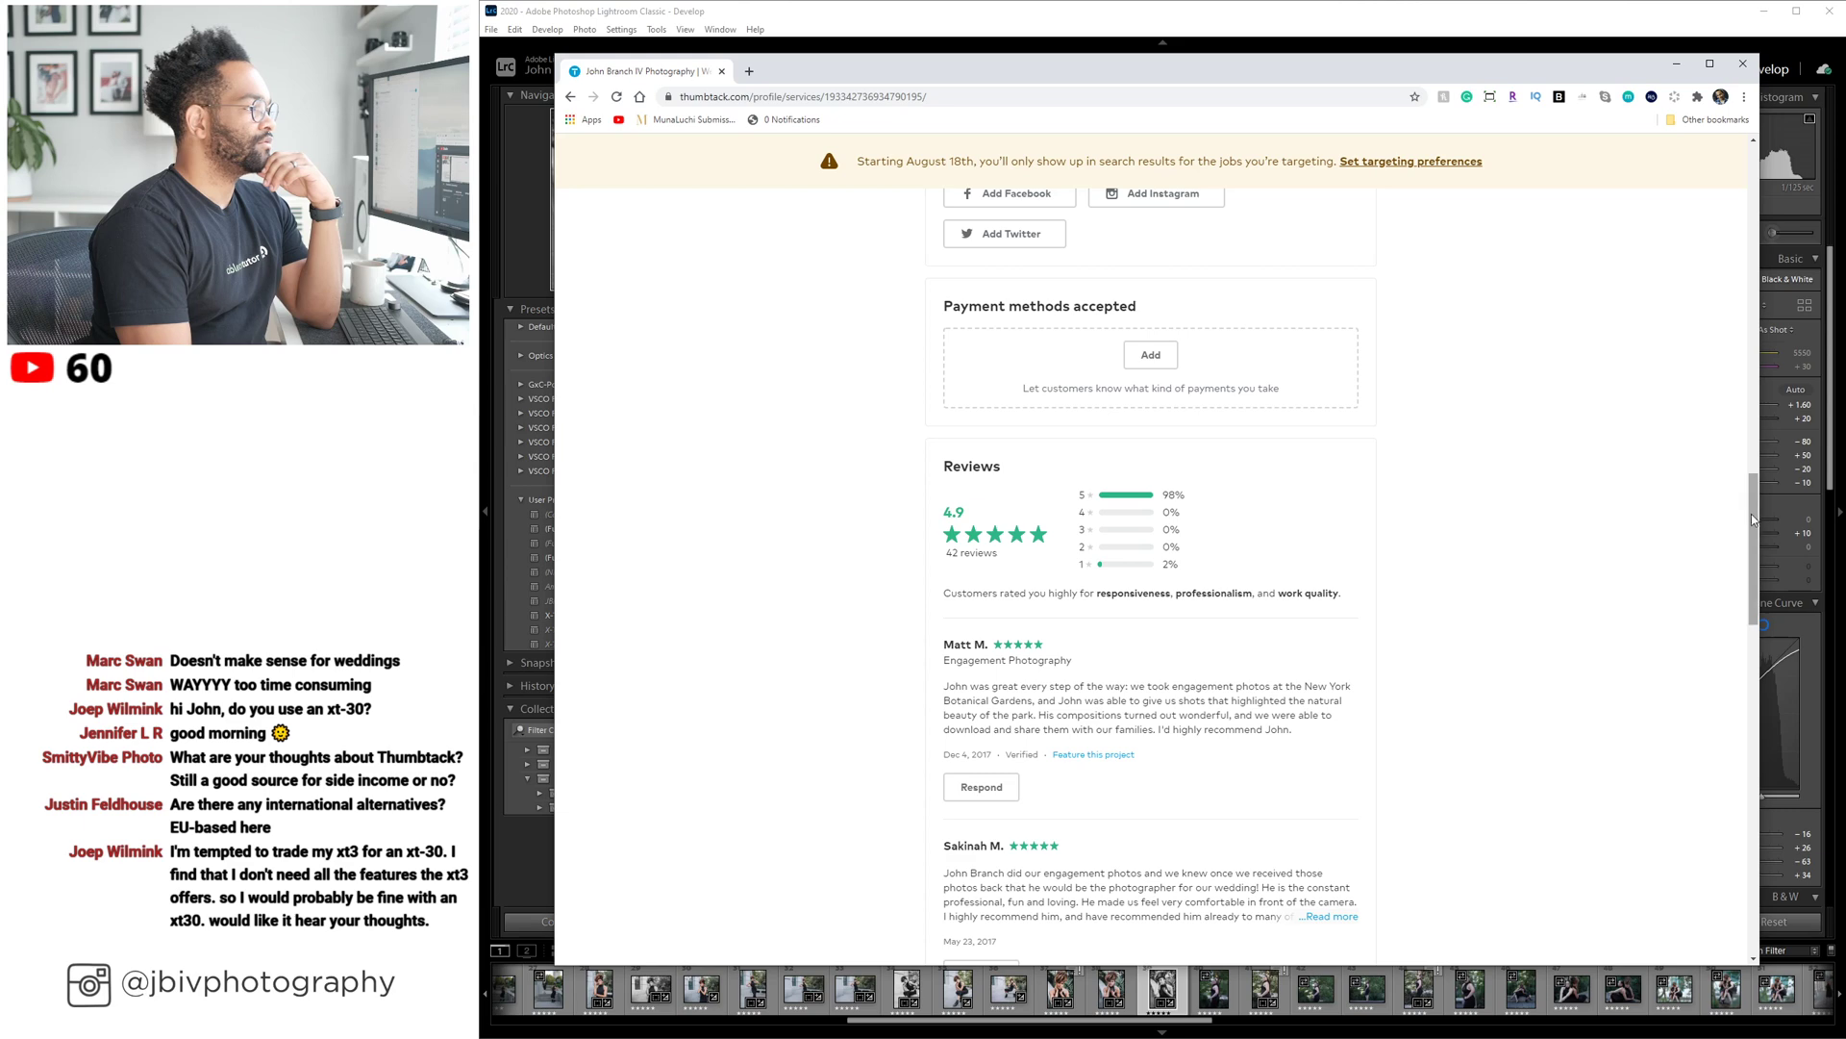
{"action": "left_click_drag", "start_coordinate": [1754, 512], "coordinate": [1759, 182]}
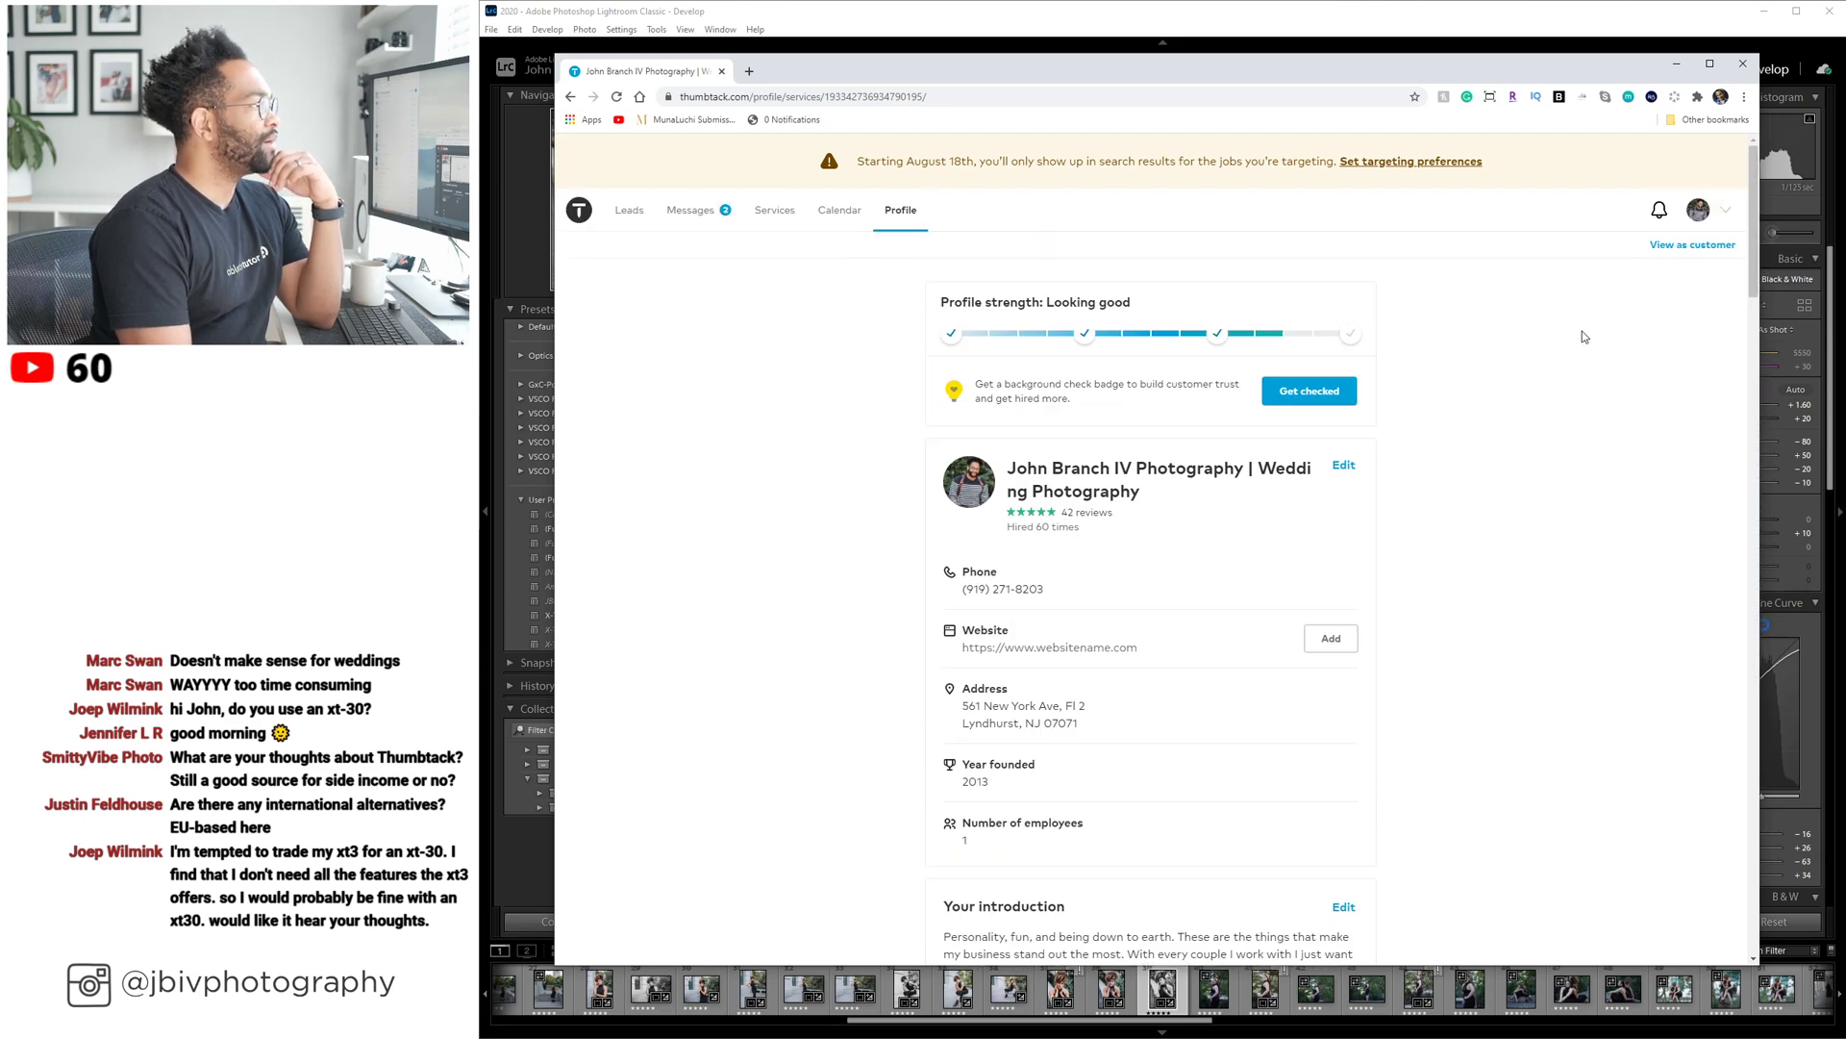
Check the Thumbtack leads, viewing both the opportunities and the direct leads.
{"action": "left_click", "coordinate": [616, 217]}
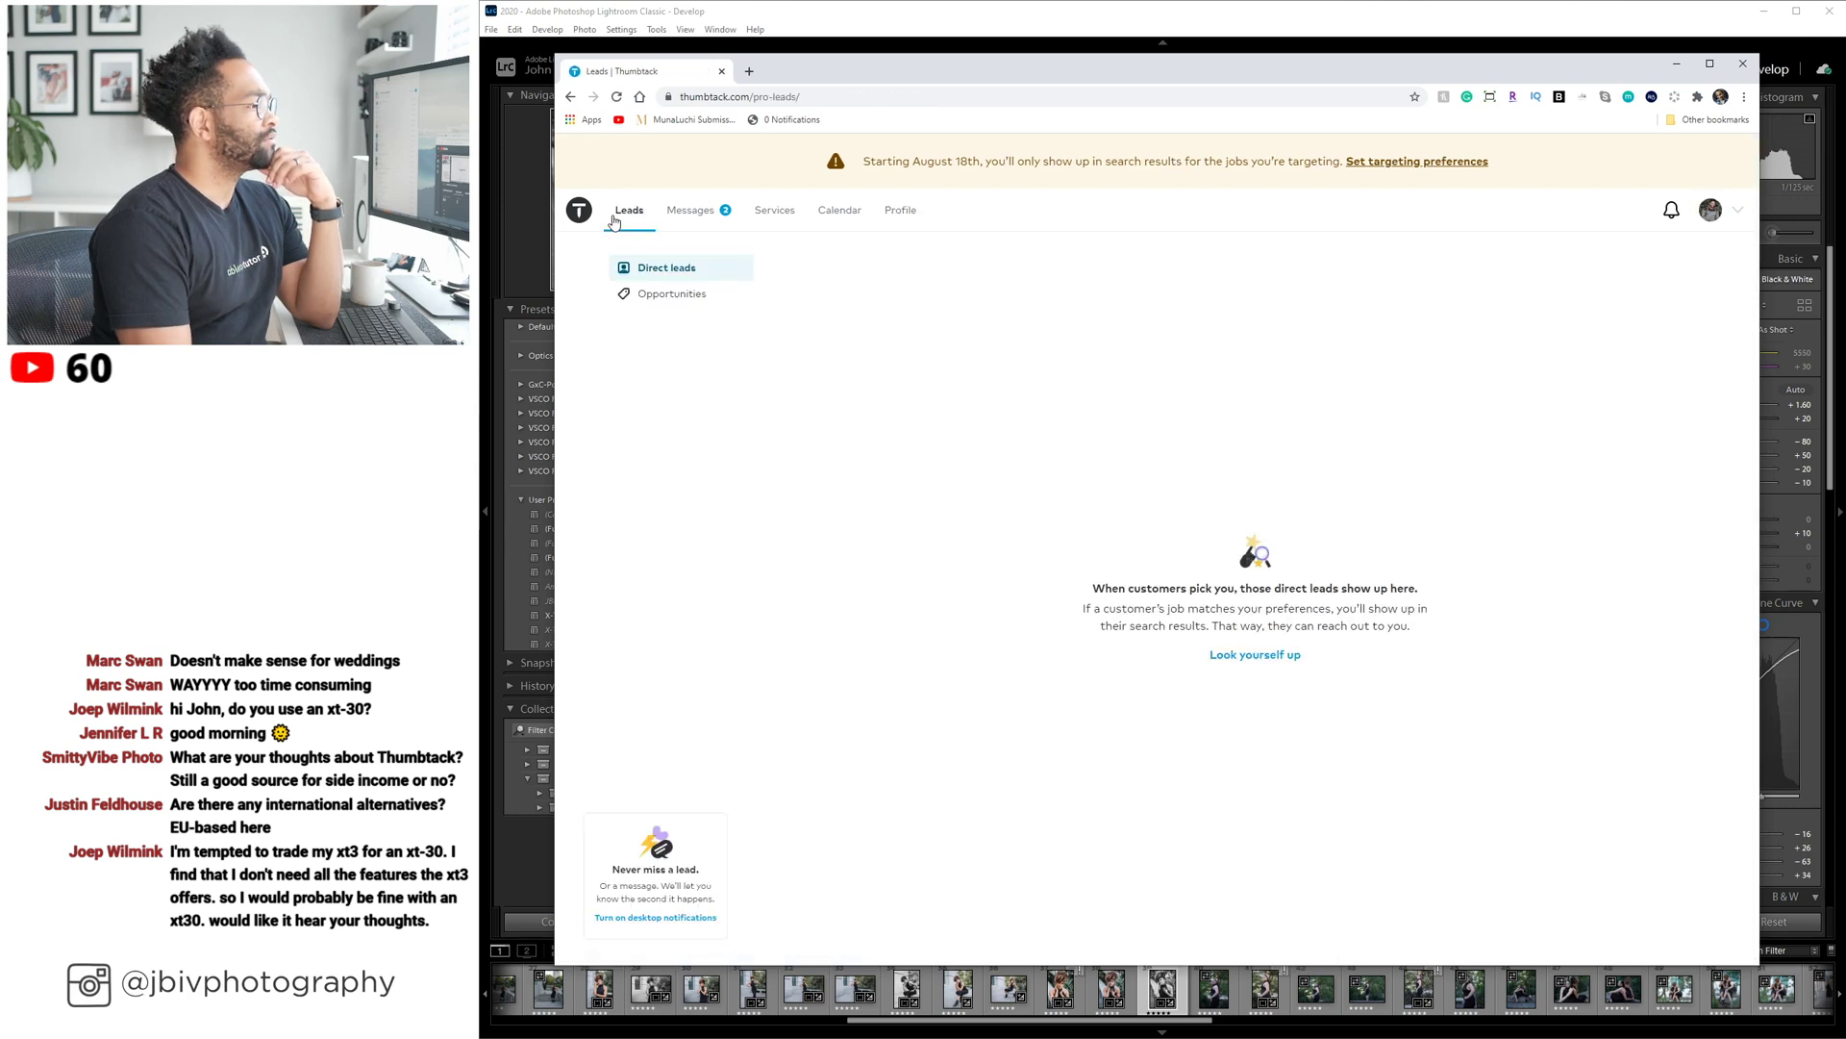
{"action": "left_click", "coordinate": [658, 296]}
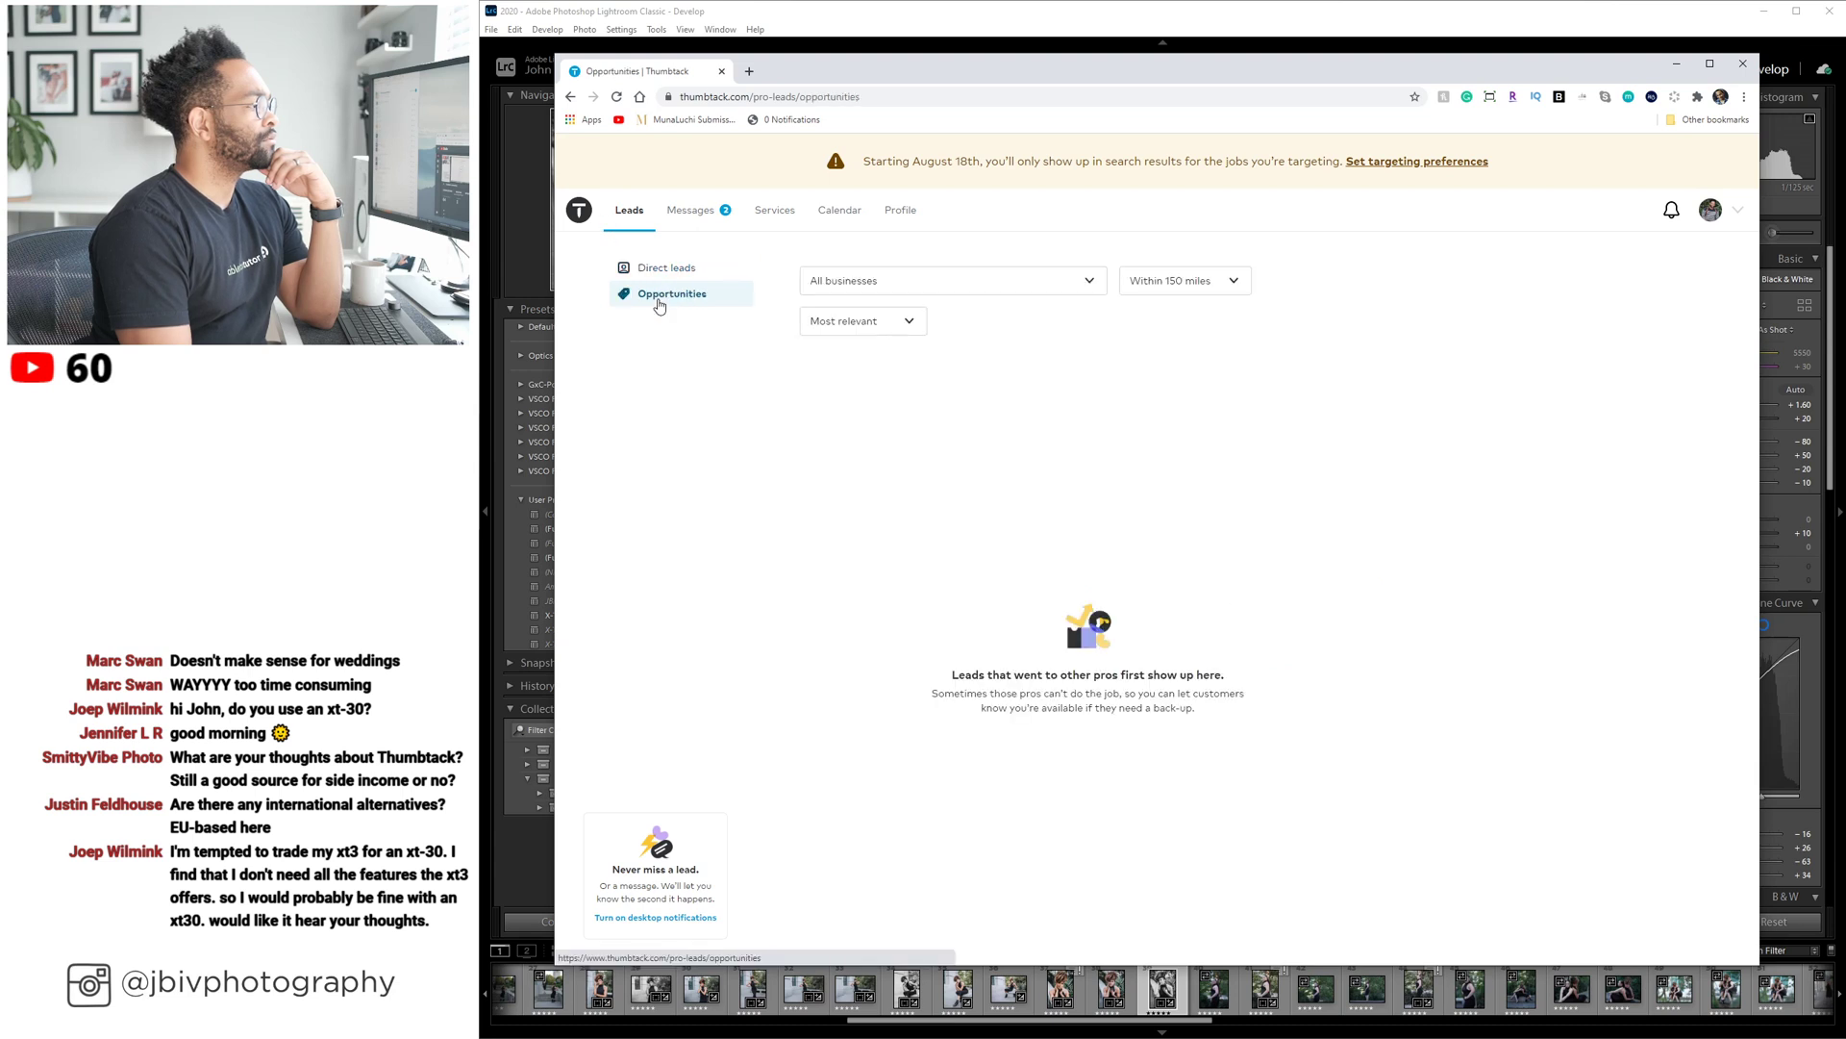
{"action": "left_click", "coordinate": [661, 272]}
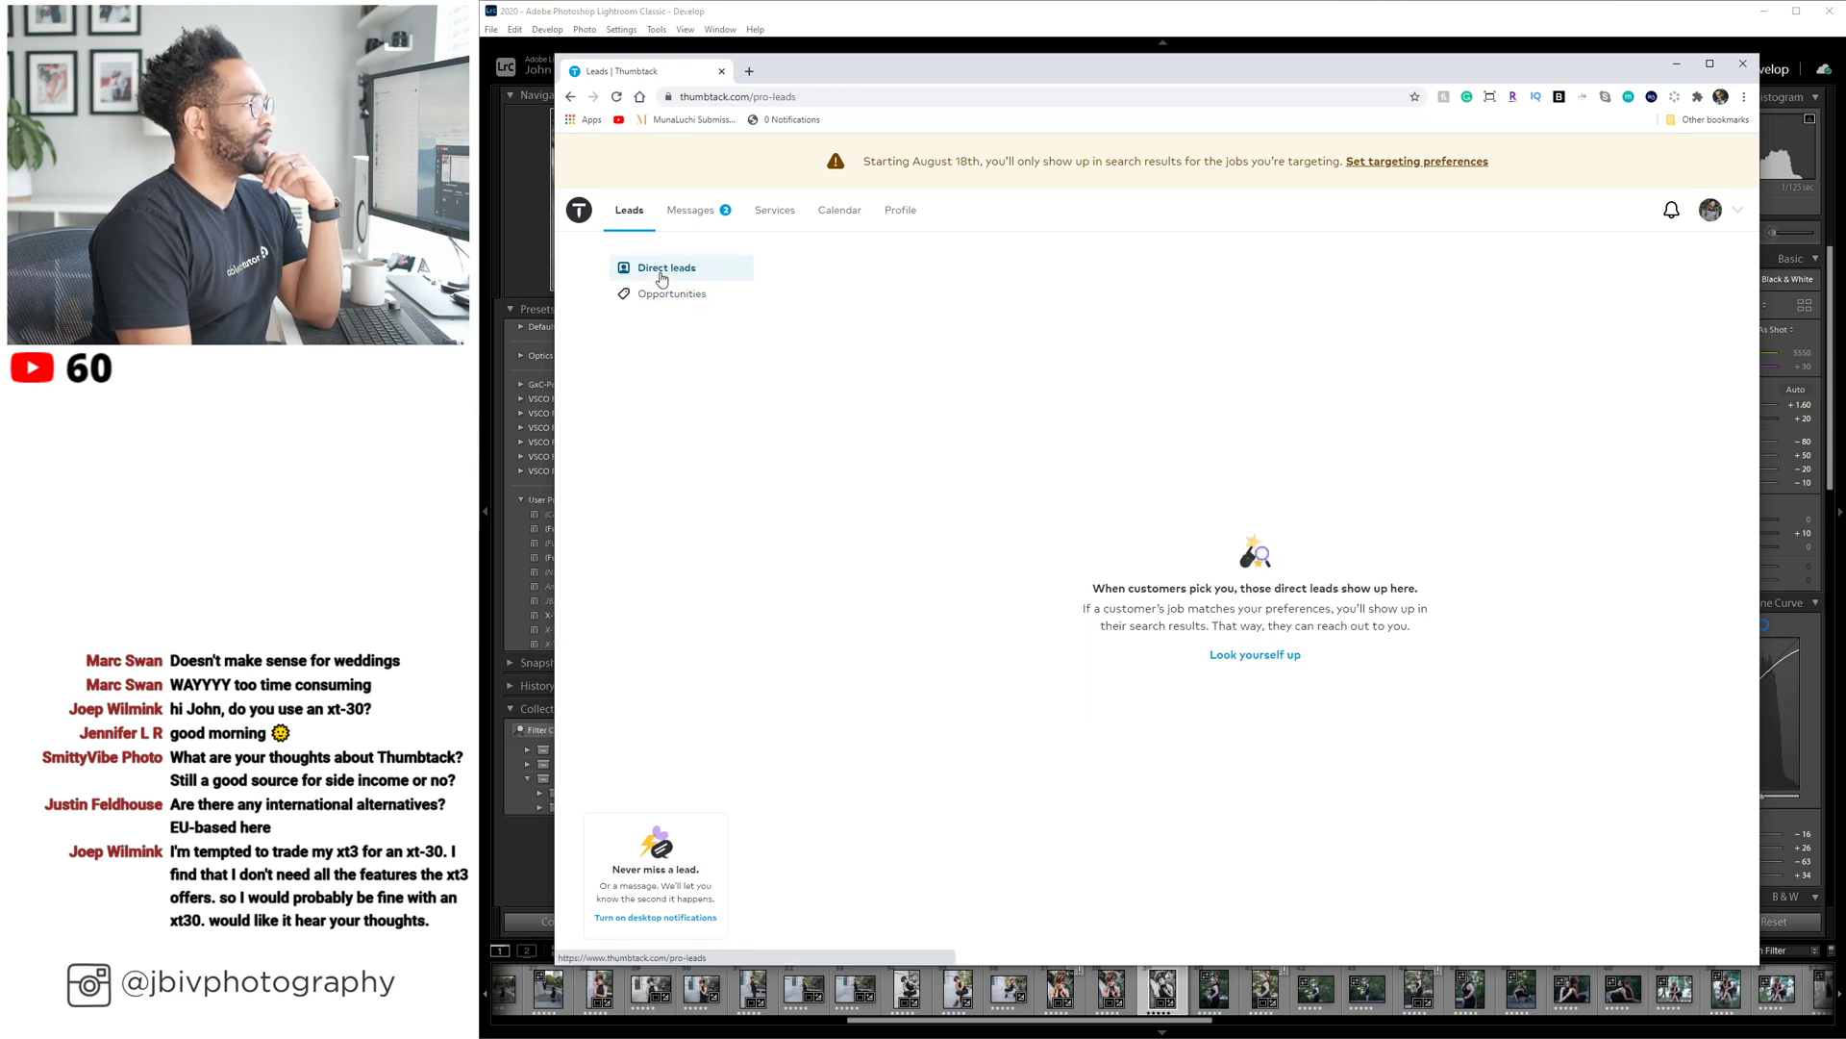
Reopen the Wedding Photography business profile and view all of its photos.
{"action": "left_click", "coordinate": [899, 221]}
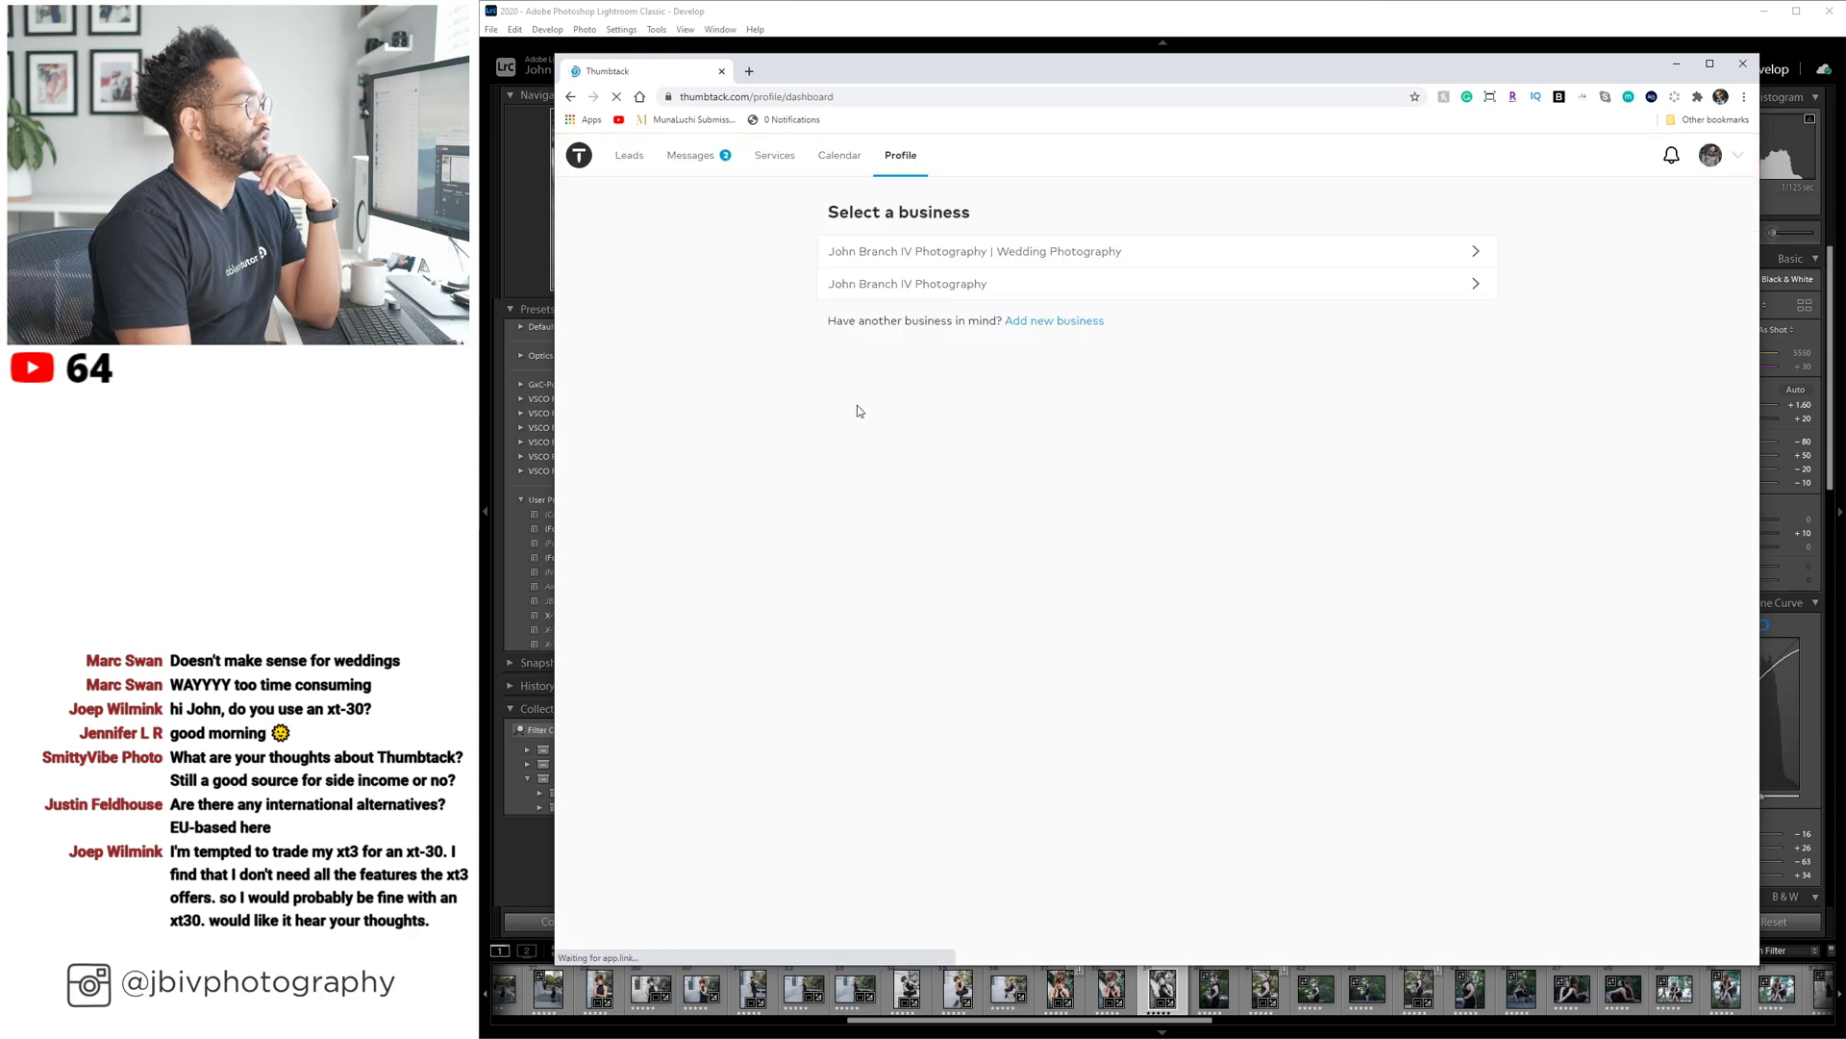
{"action": "left_click", "coordinate": [905, 251]}
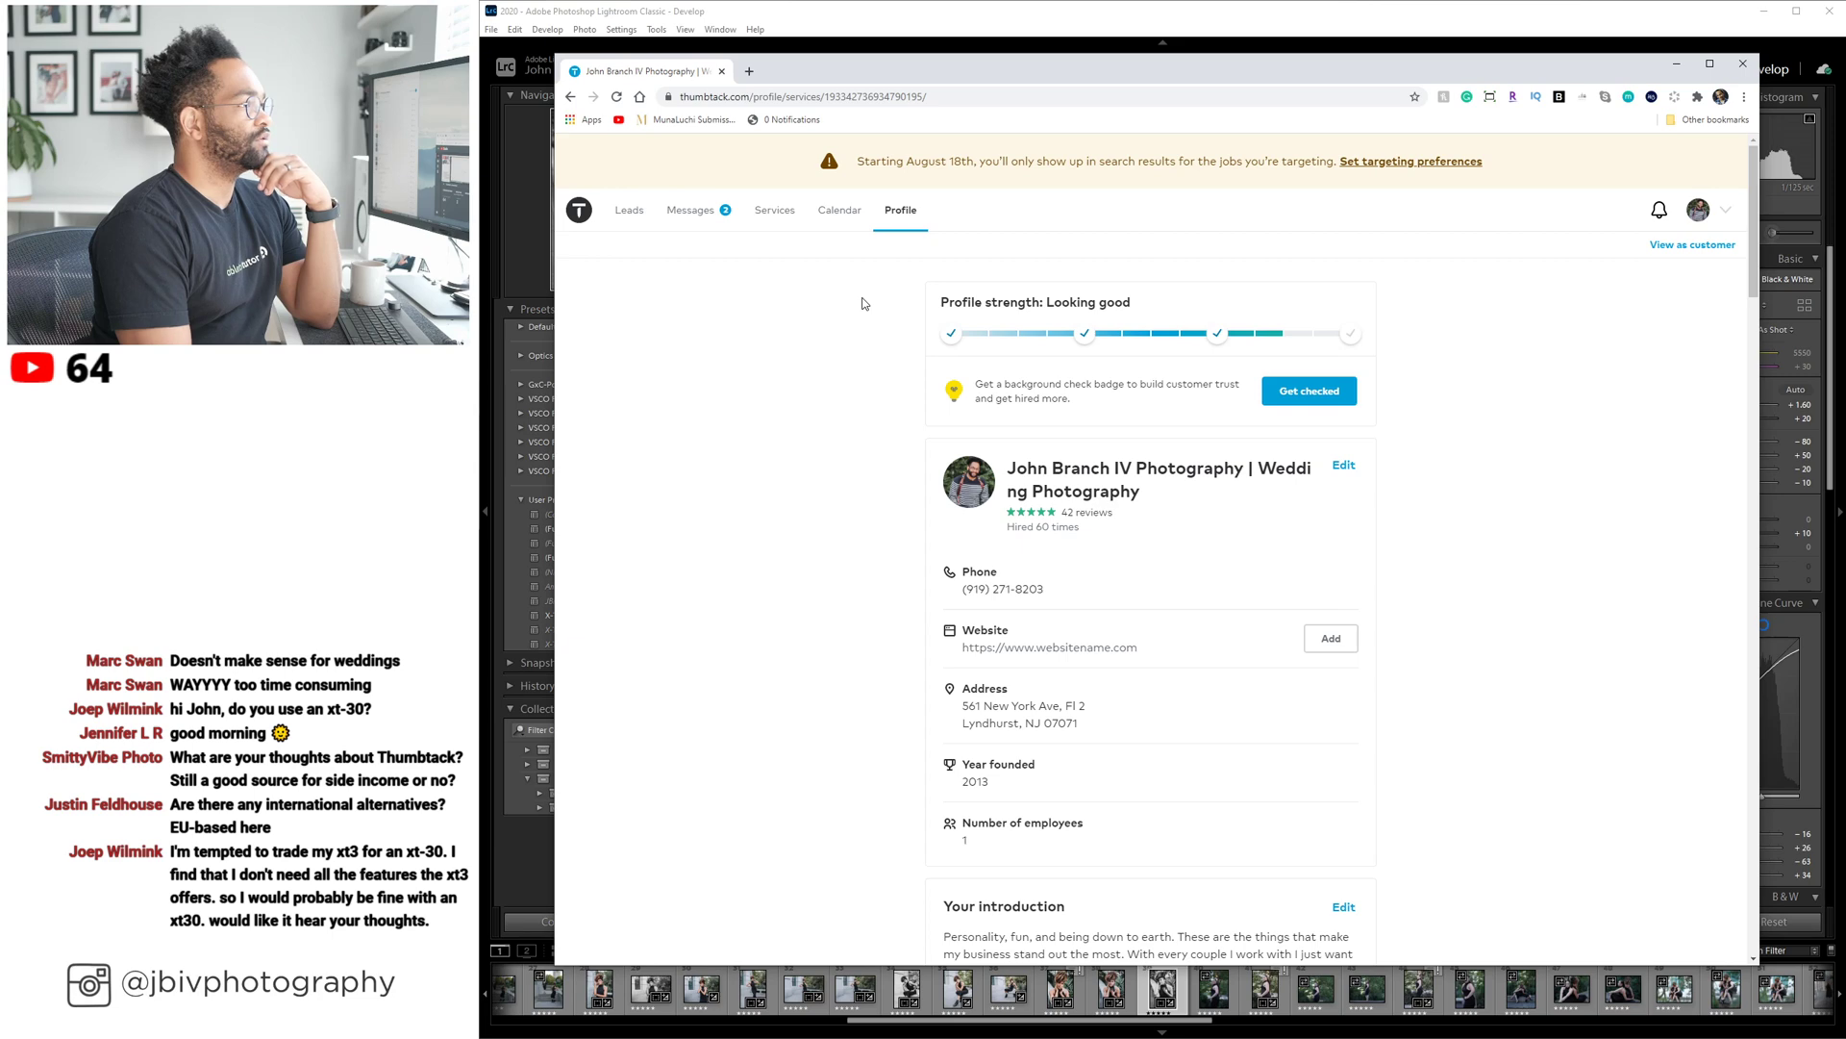
{"action": "scroll", "coordinate": [870, 309], "scroll_direction": "down", "scroll_amount": 3}
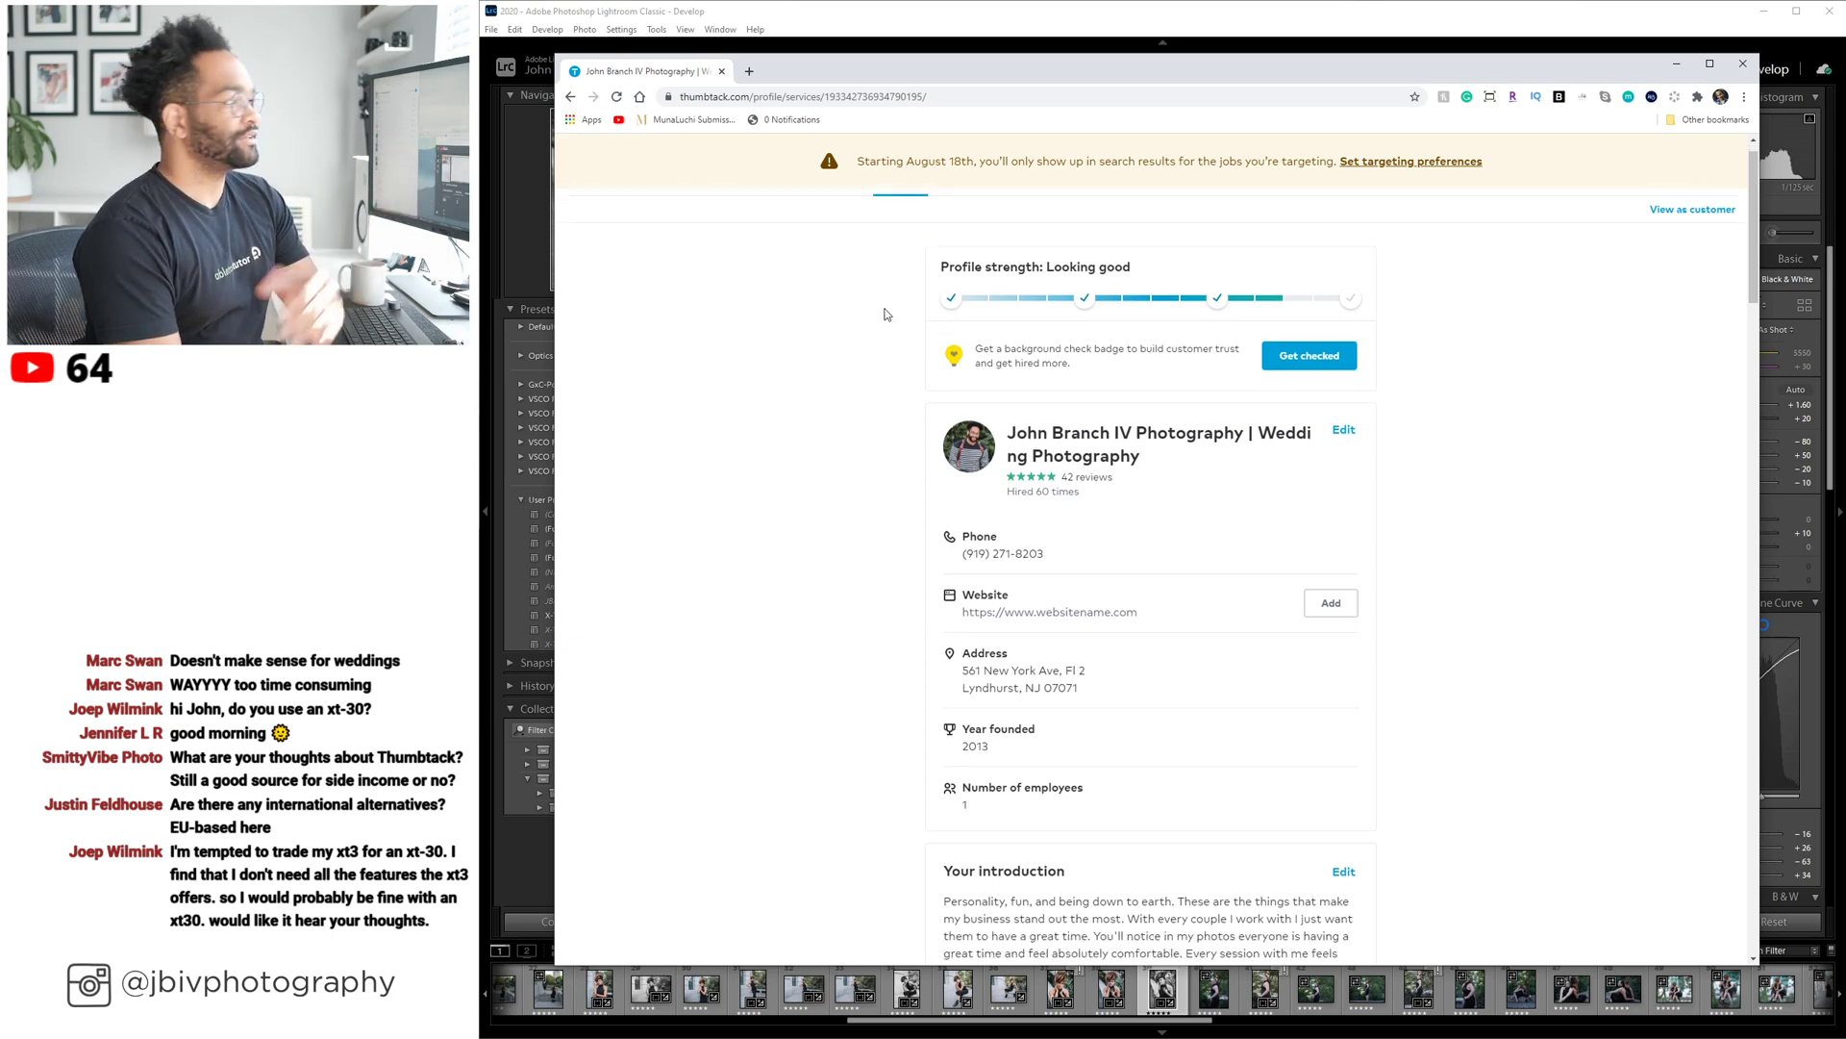
{"action": "scroll", "coordinate": [886, 324], "scroll_direction": "down", "scroll_amount": 10}
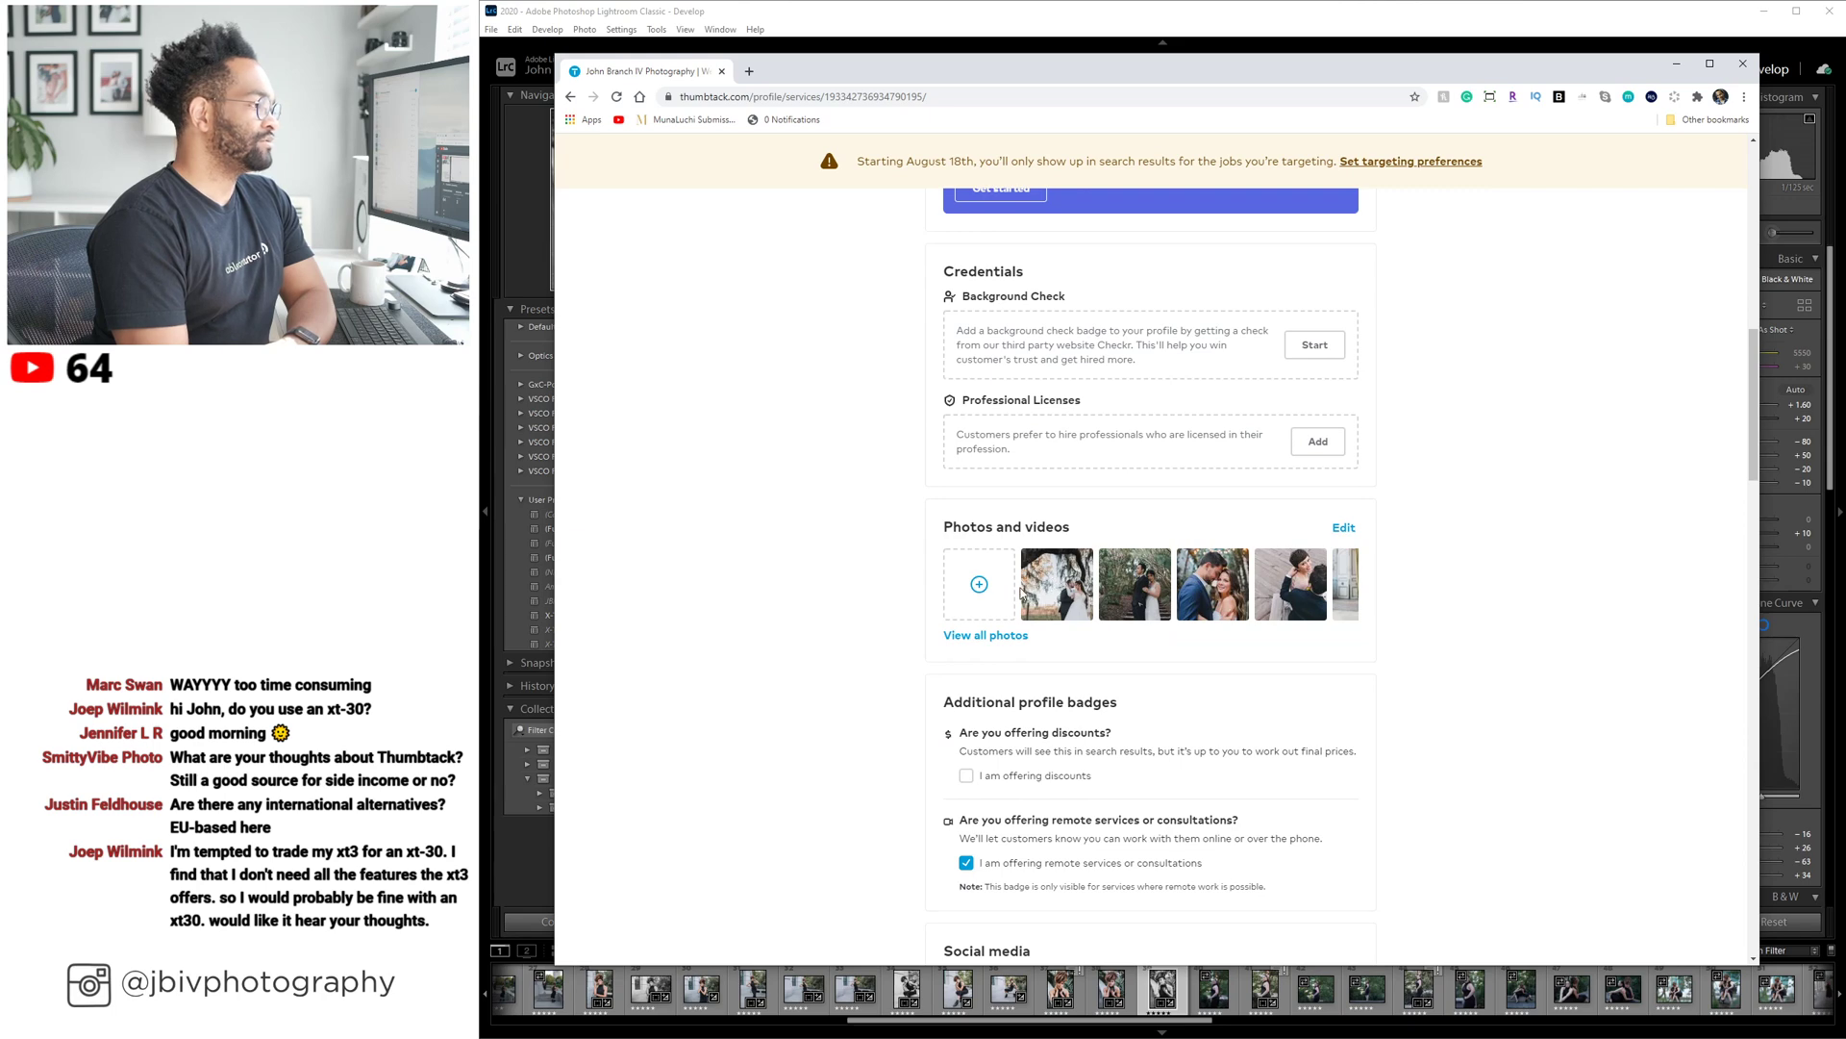
{"action": "left_click", "coordinate": [1004, 637]}
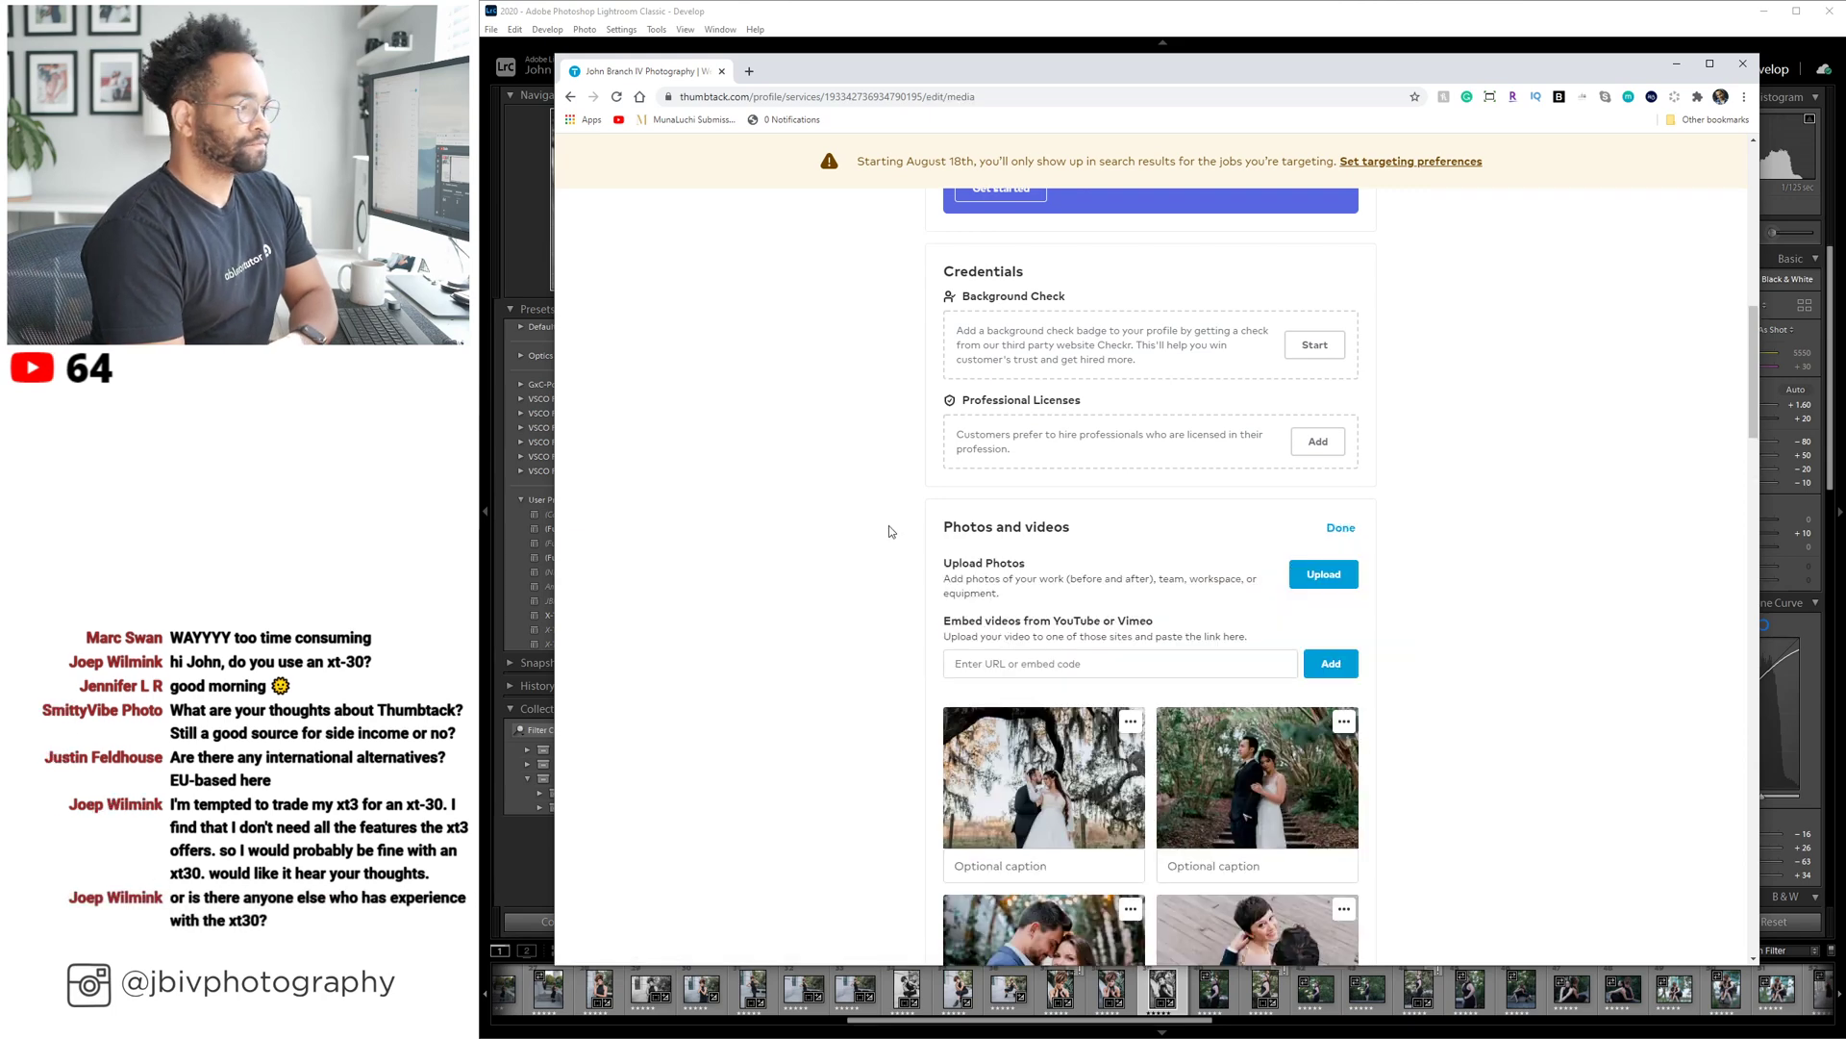
{"action": "scroll", "coordinate": [889, 527], "scroll_direction": "down", "scroll_amount": 2}
{"action": "scroll", "coordinate": [885, 525], "scroll_direction": "down", "scroll_amount": 3}
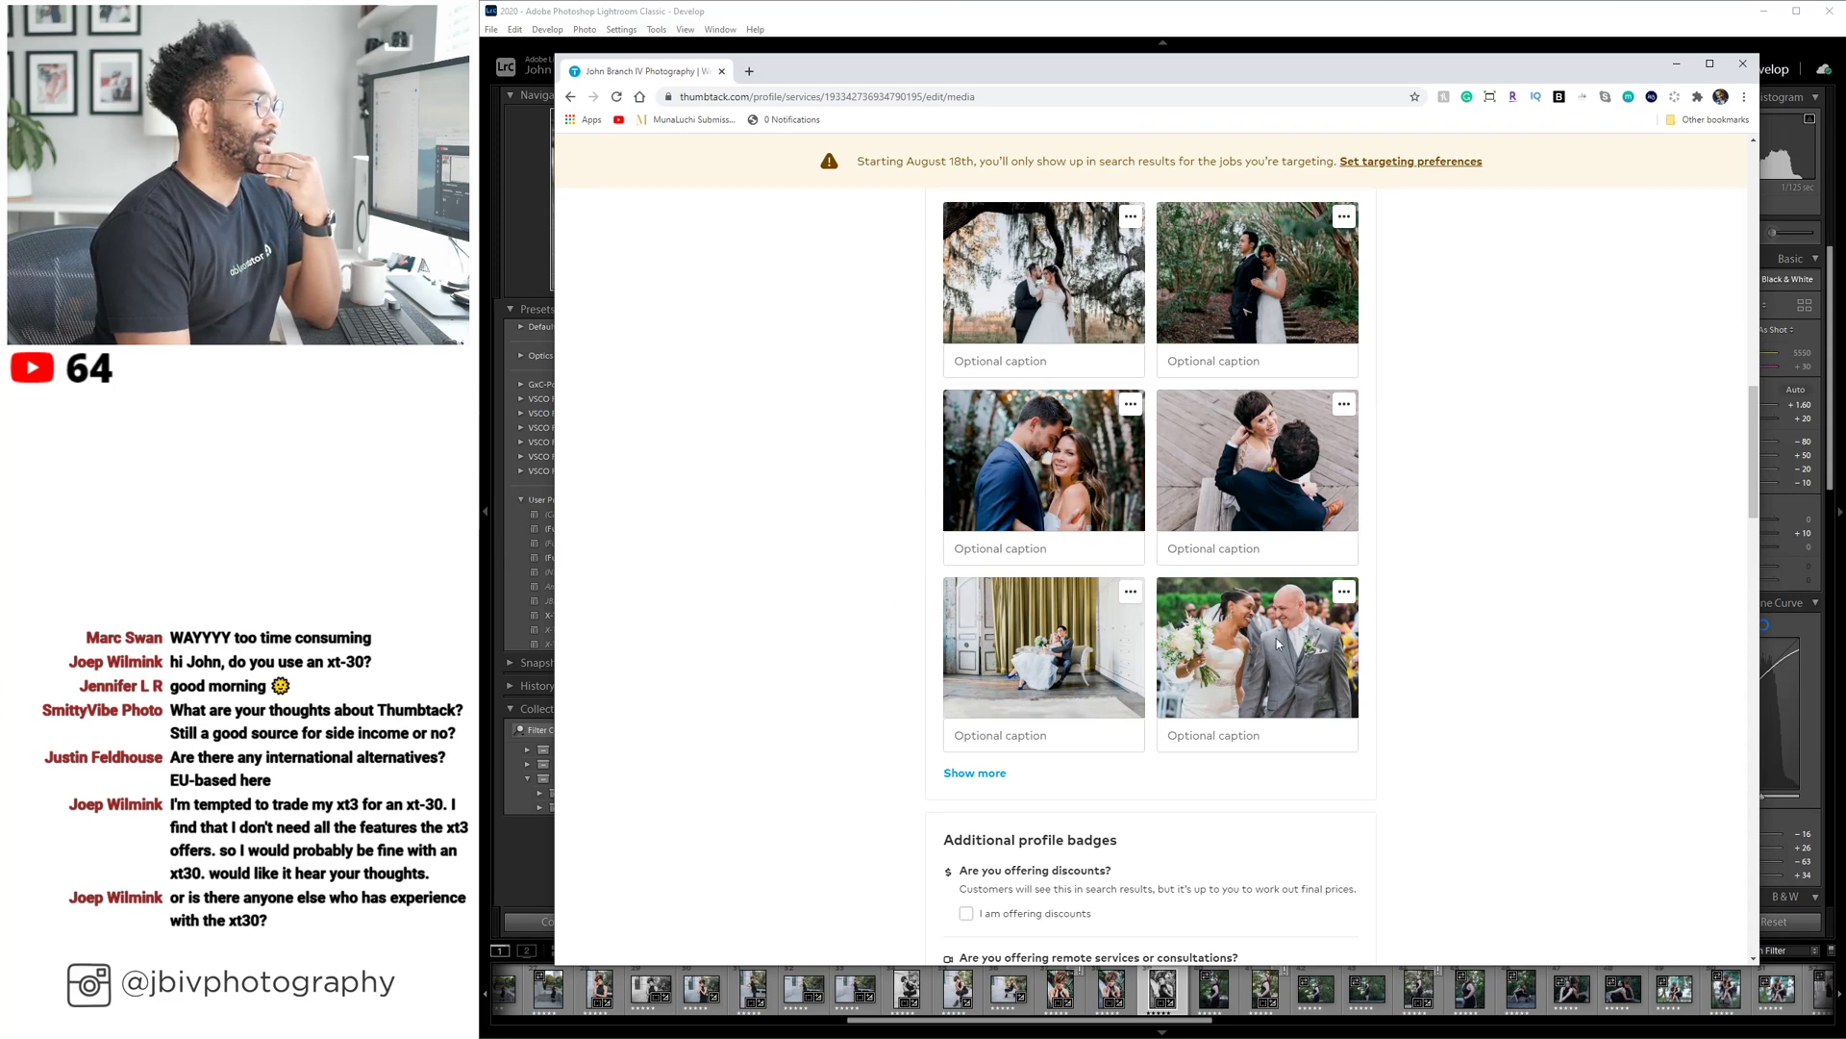
{"action": "scroll", "coordinate": [1049, 539], "scroll_direction": "down", "scroll_amount": 1}
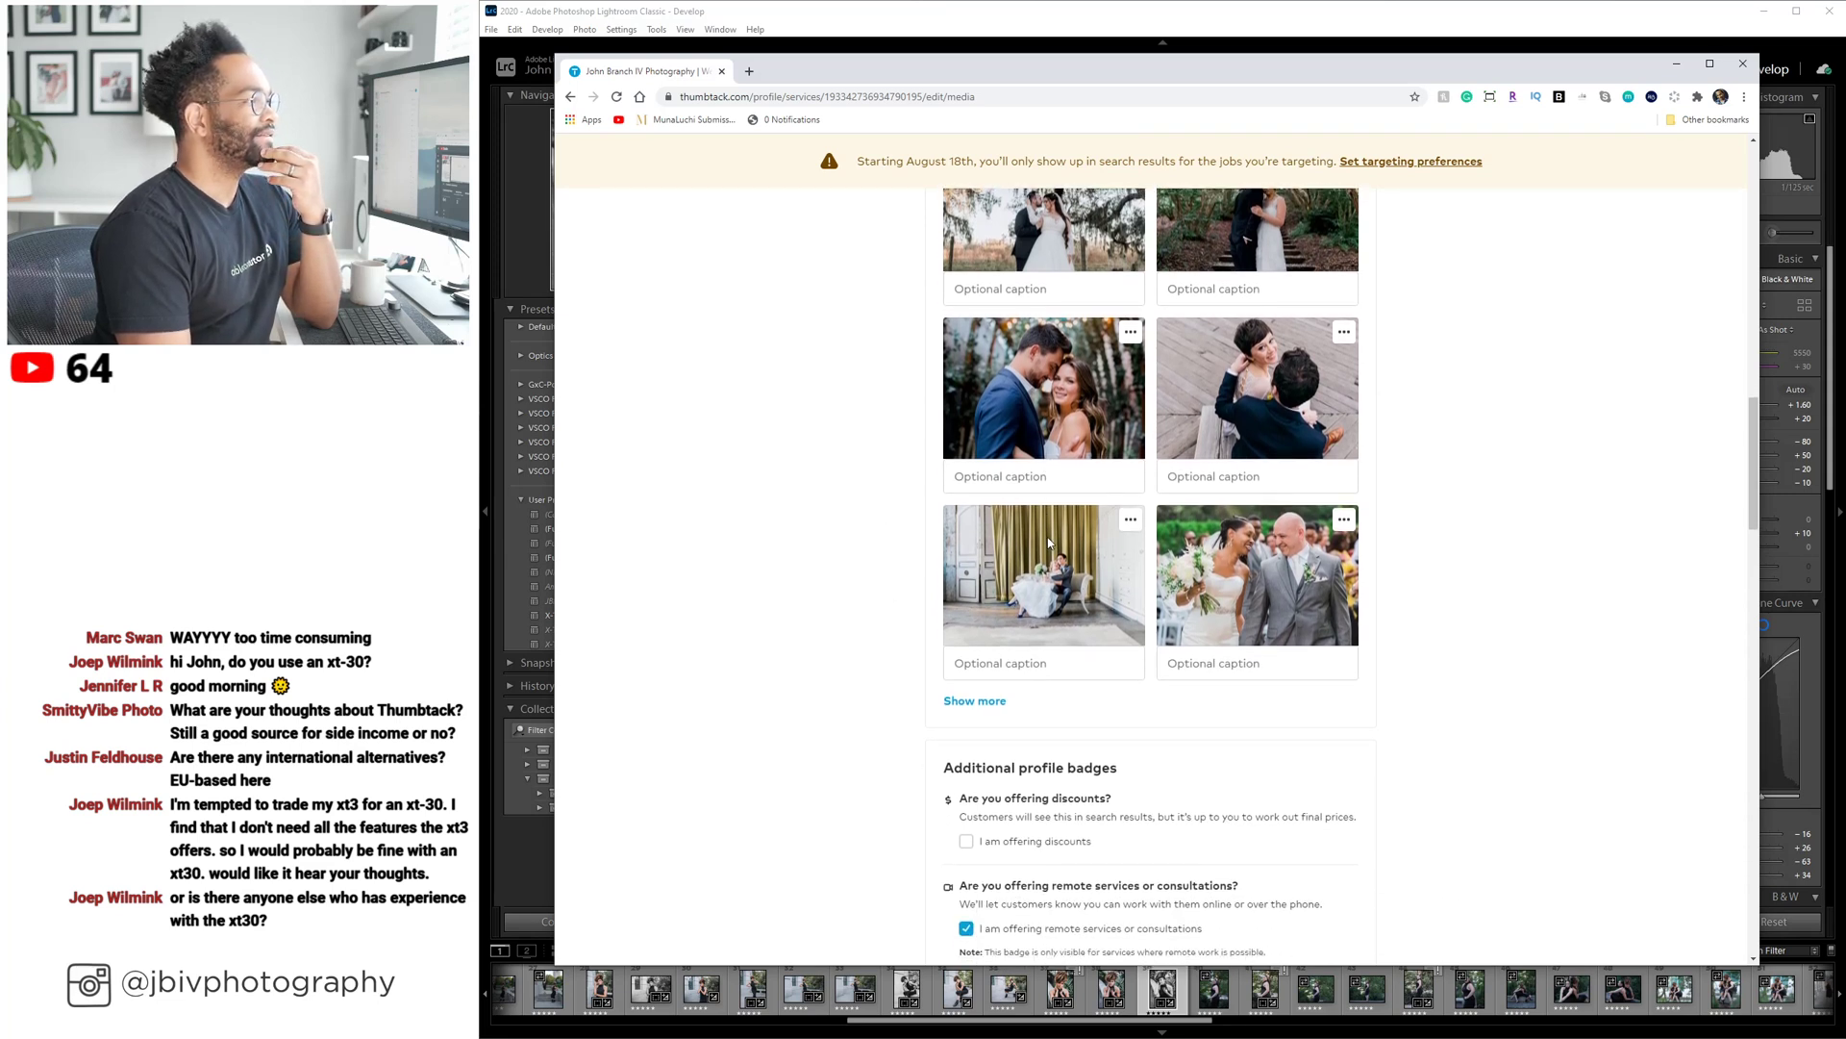
{"action": "scroll", "coordinate": [1037, 384], "scroll_direction": "up", "scroll_amount": 2}
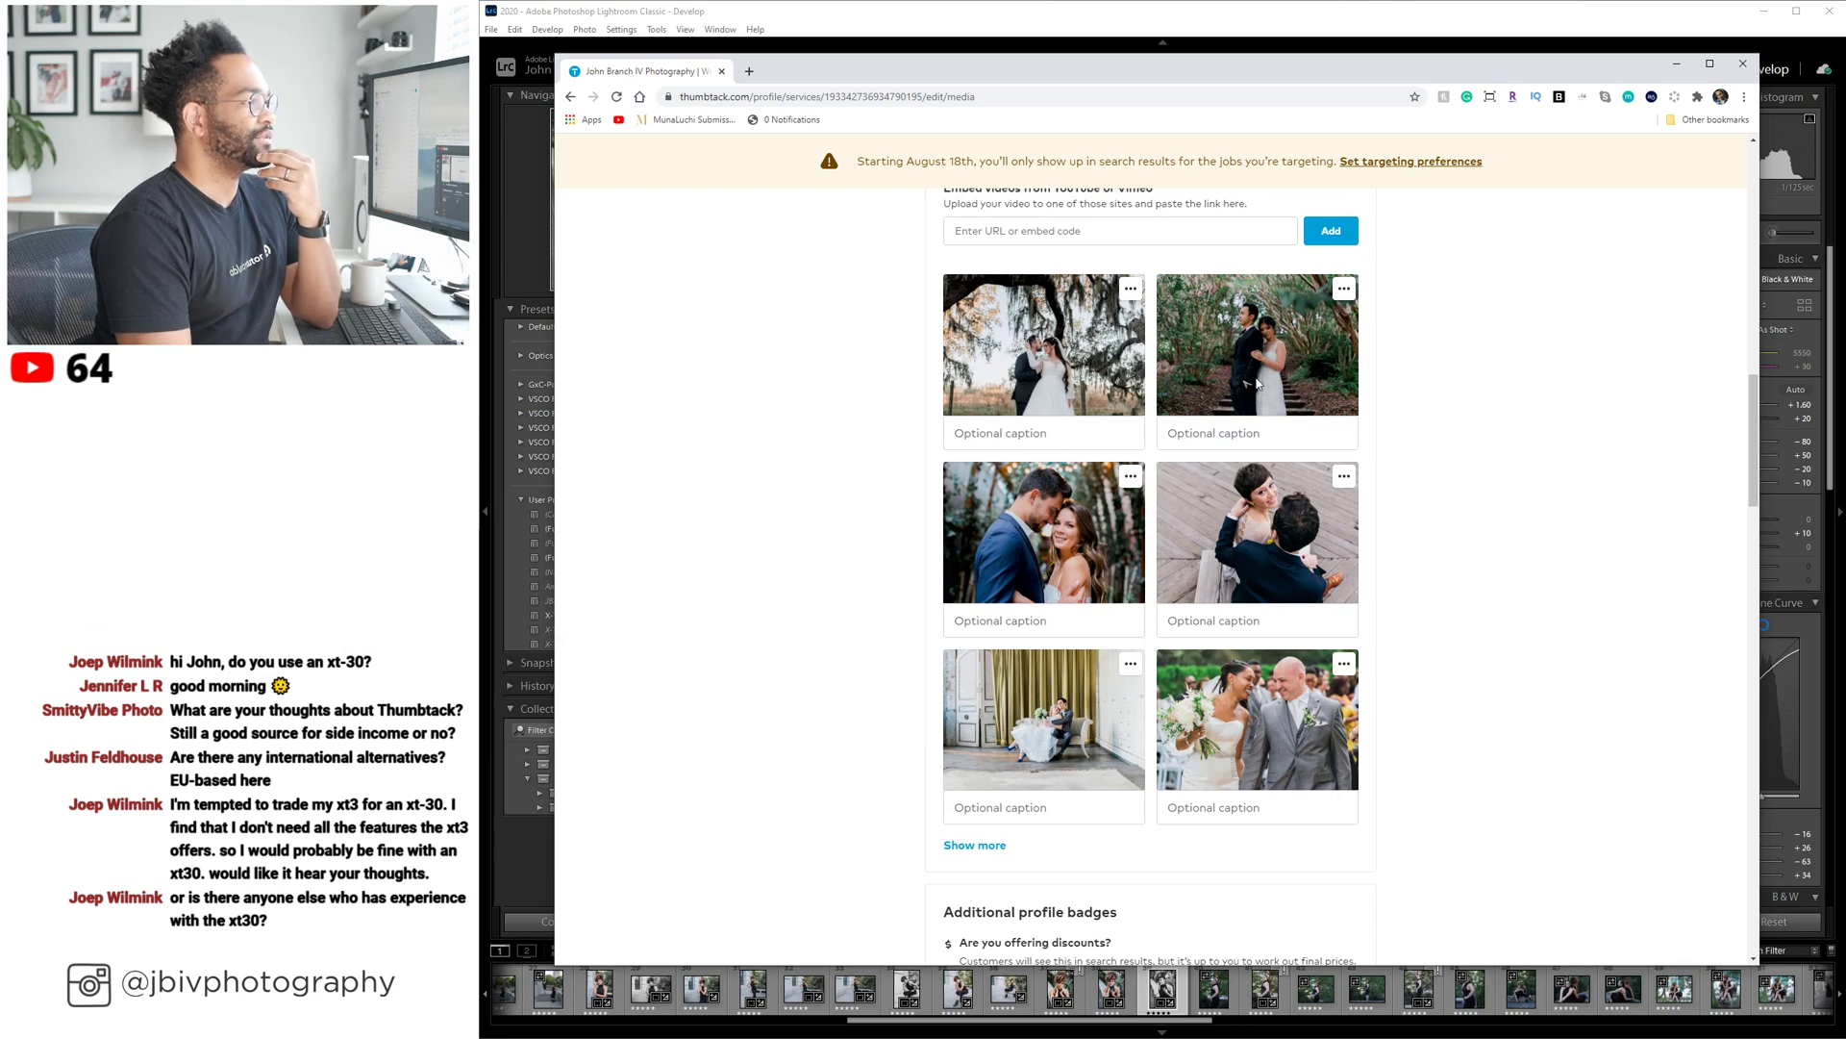
Expand the profile's photo gallery and look through all of the uploaded wedding and portrait photos.
{"action": "left_click", "coordinate": [991, 847]}
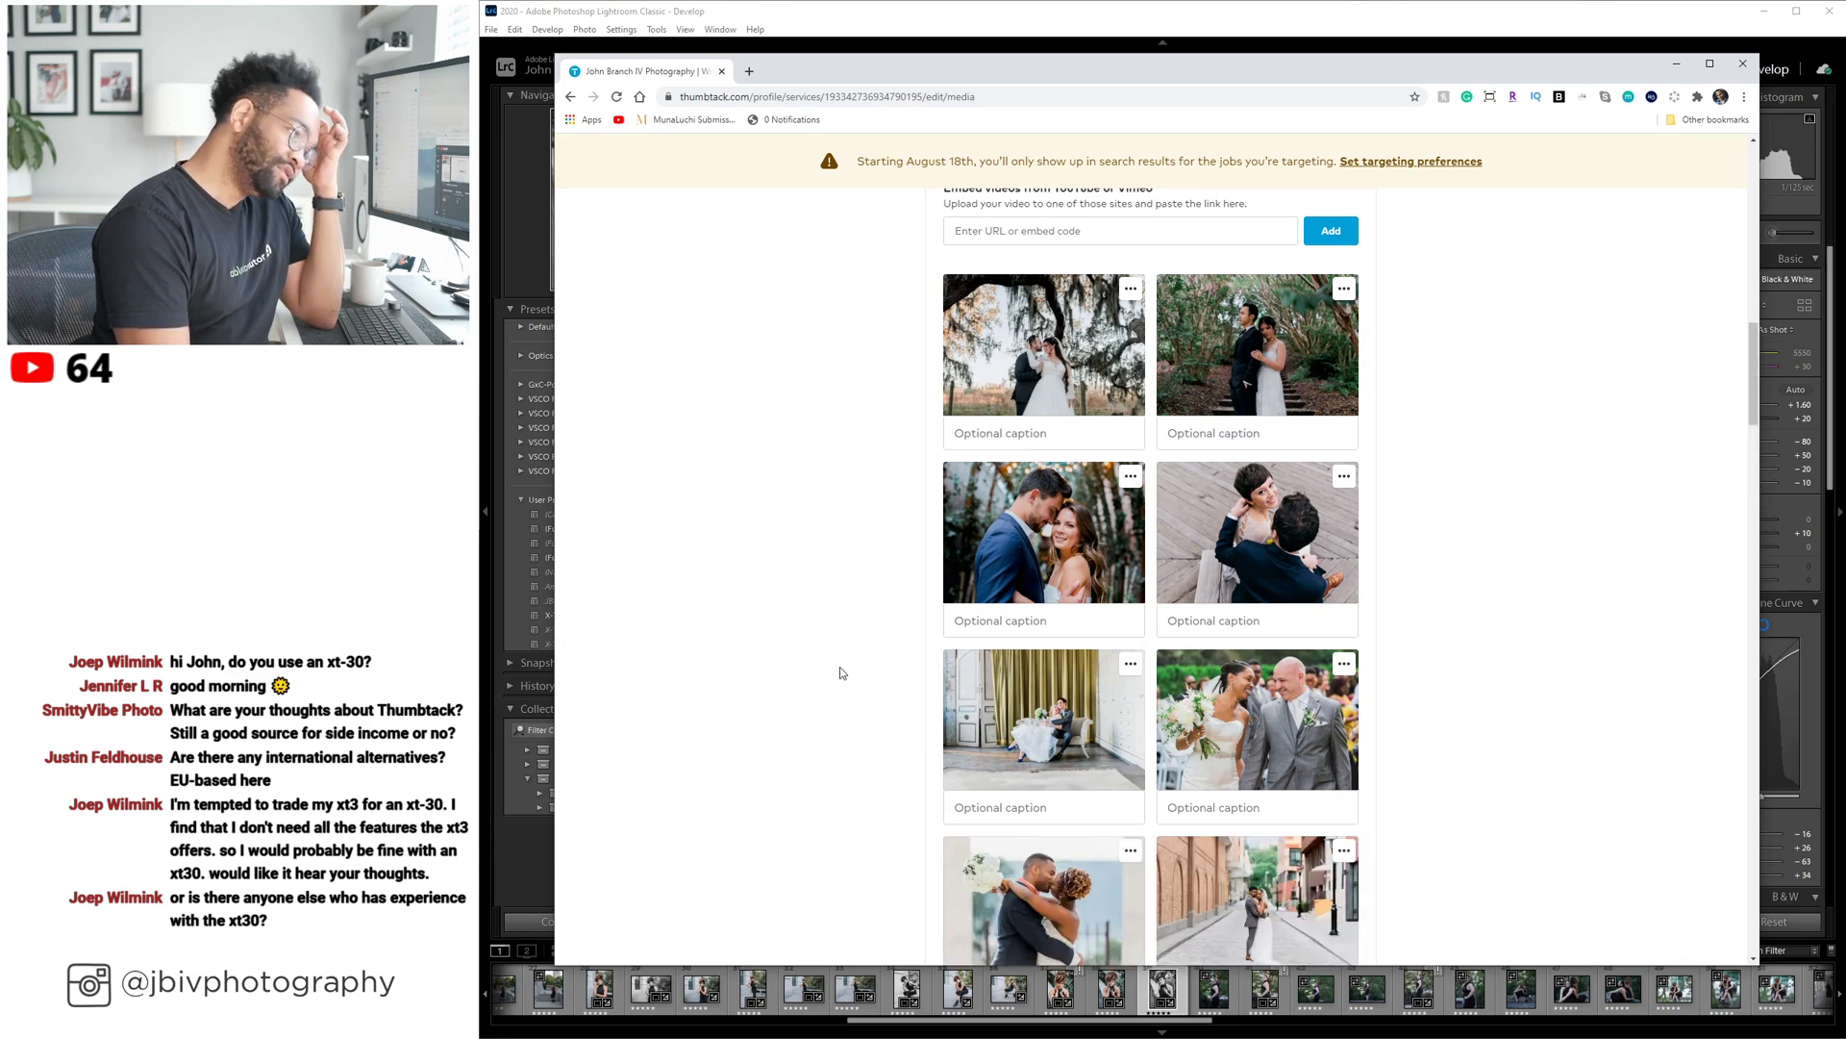
{"action": "scroll", "coordinate": [872, 550], "scroll_direction": "down", "scroll_amount": 3}
{"action": "scroll", "coordinate": [870, 547], "scroll_direction": "down", "scroll_amount": 5}
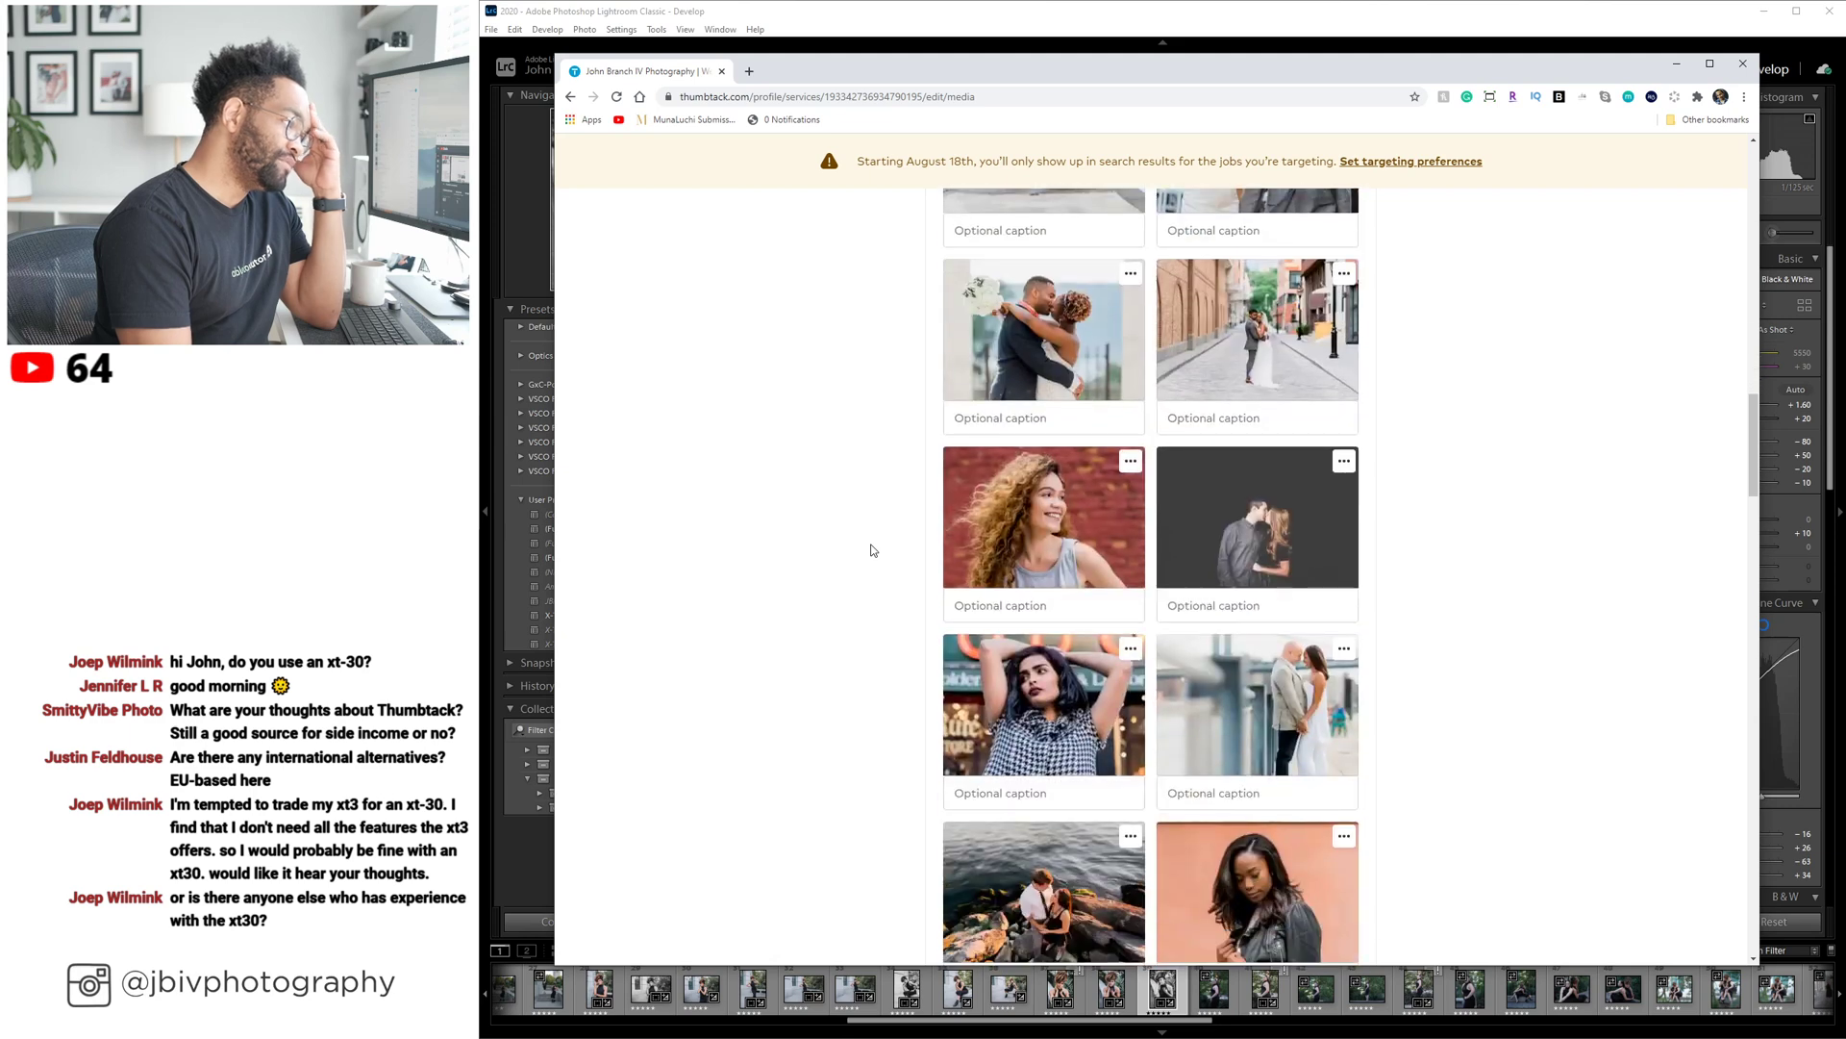
{"action": "scroll", "coordinate": [1169, 717], "scroll_direction": "down", "scroll_amount": 4}
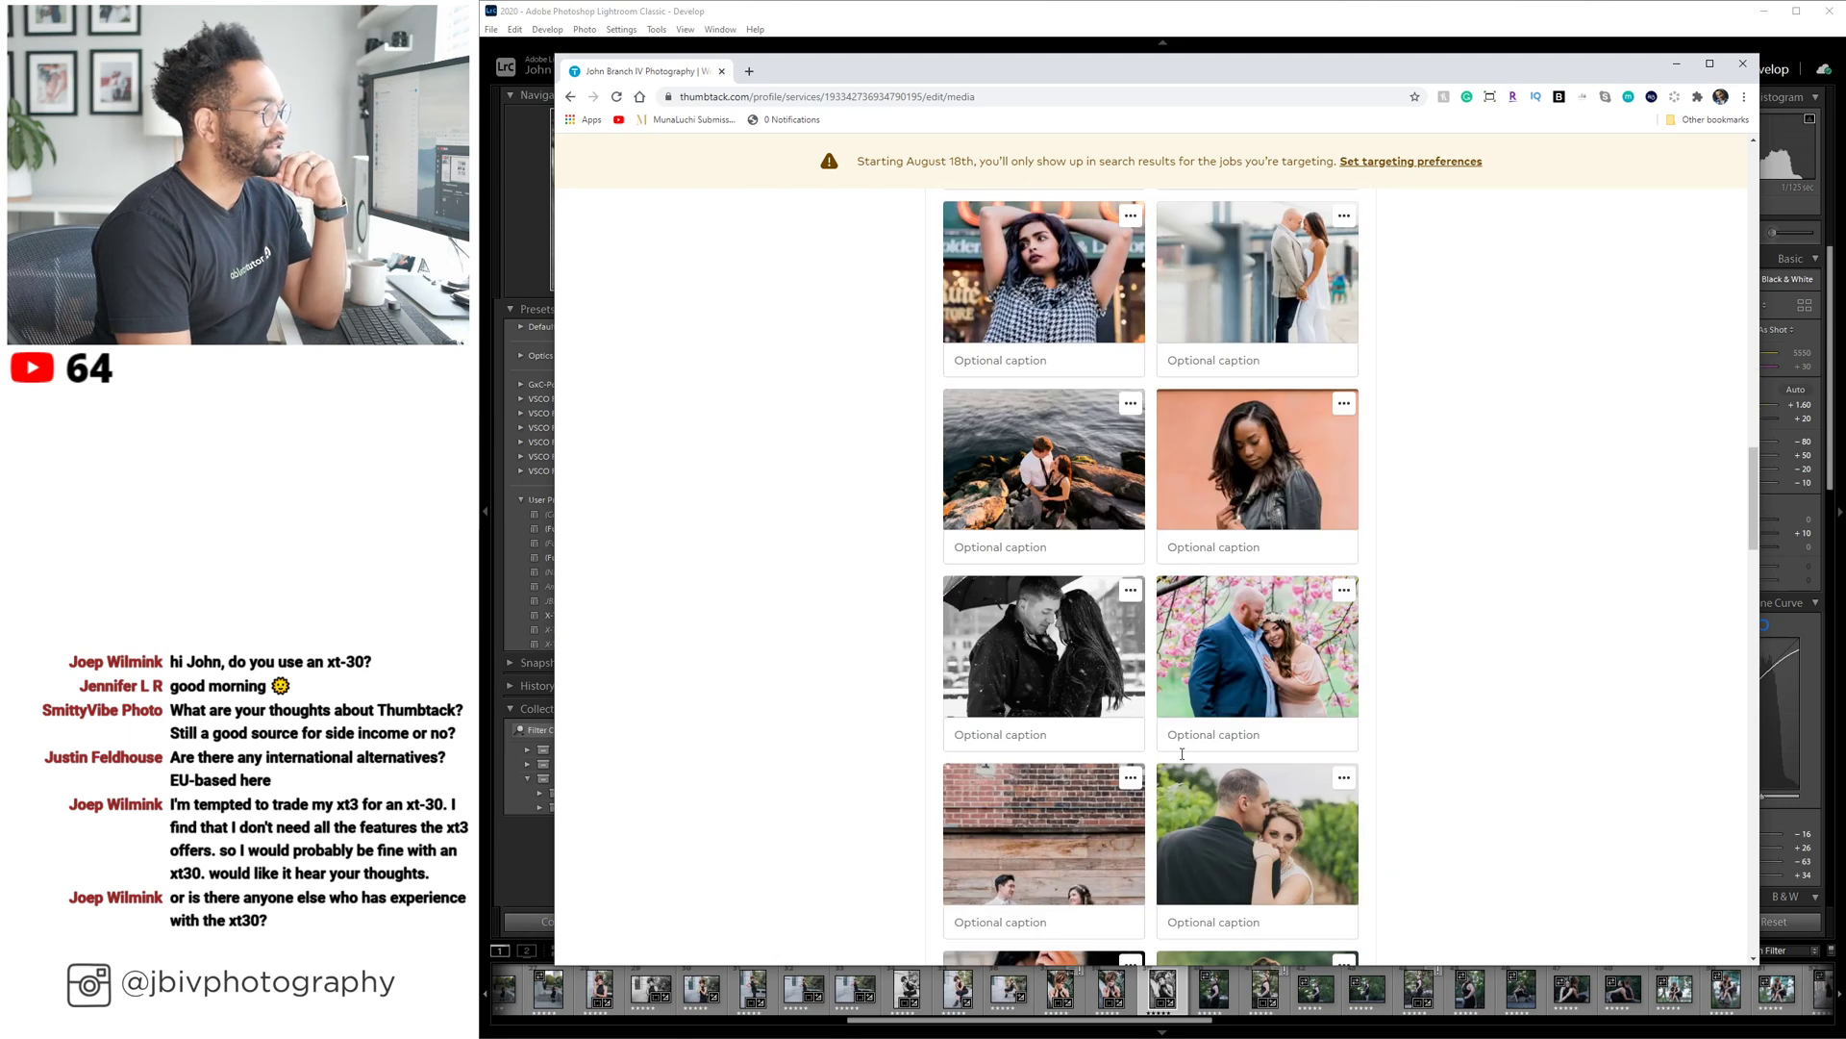
{"action": "scroll", "coordinate": [1181, 742], "scroll_direction": "down", "scroll_amount": 2}
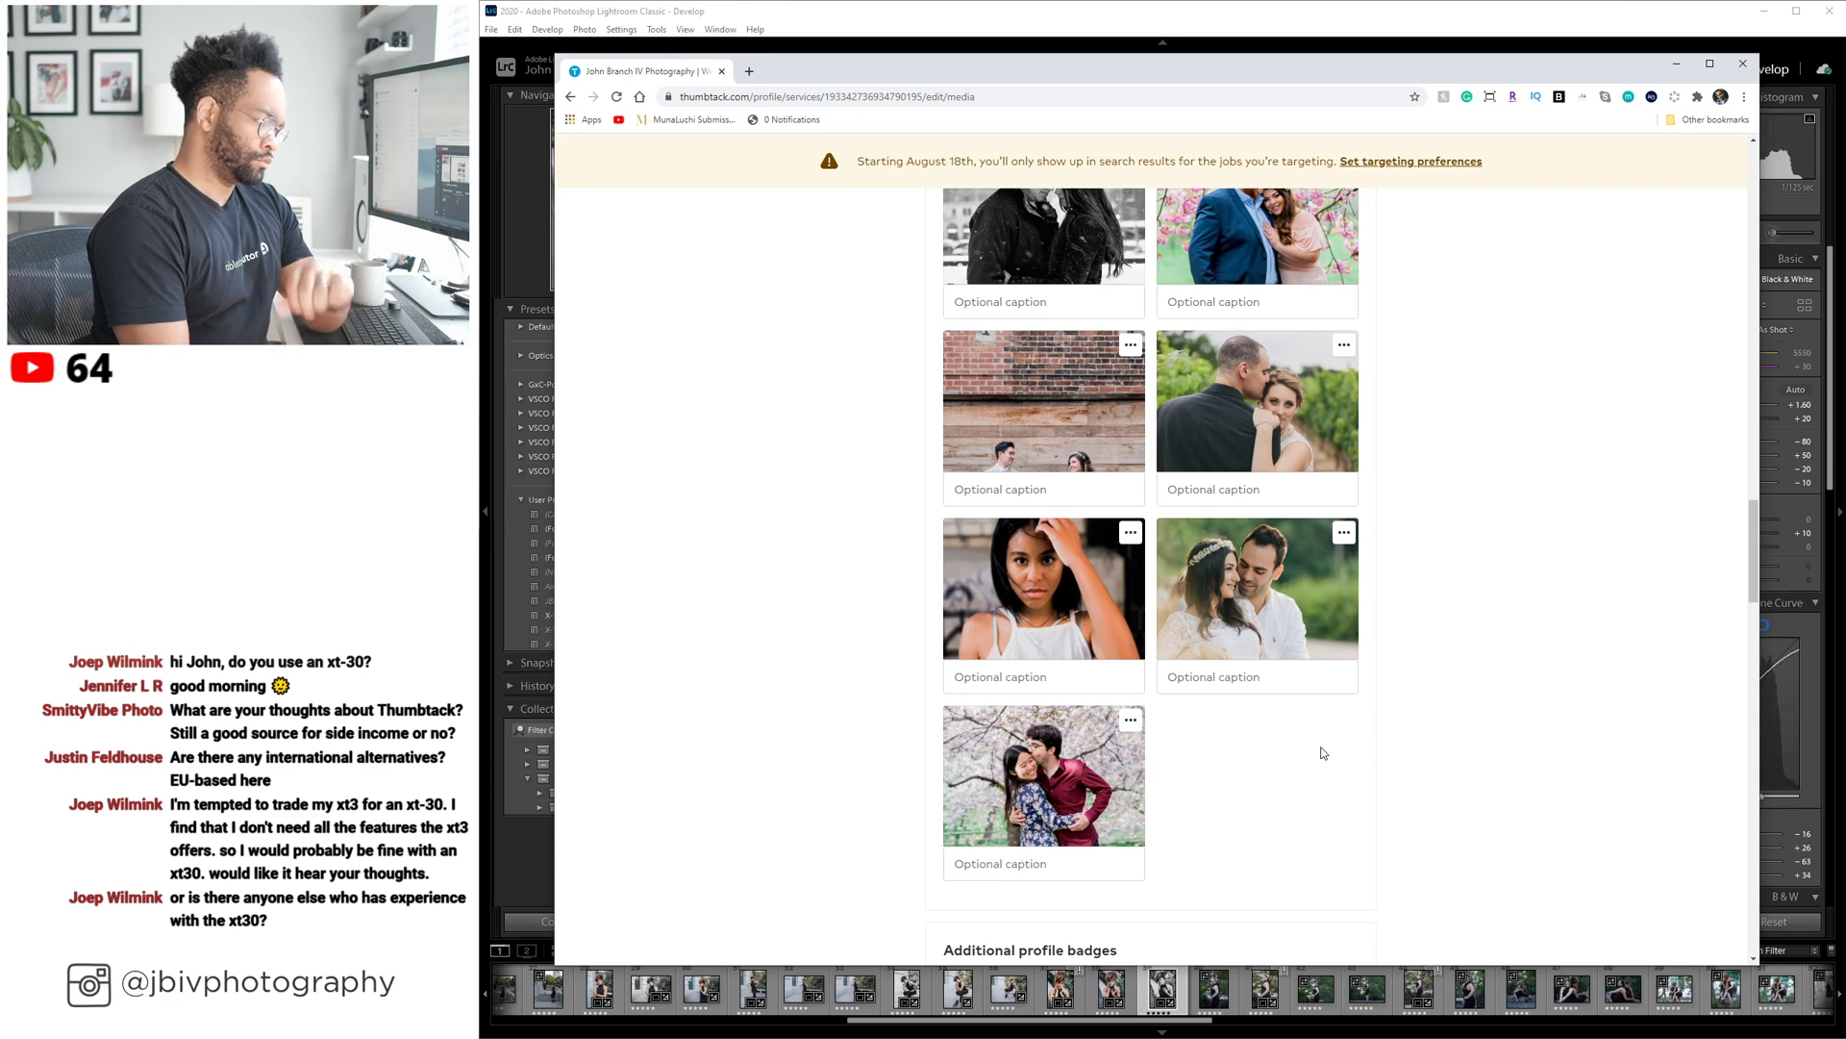
{"action": "scroll", "coordinate": [1323, 754], "scroll_direction": "up", "scroll_amount": 3}
{"action": "scroll", "coordinate": [1322, 754], "scroll_direction": "up", "scroll_amount": 5}
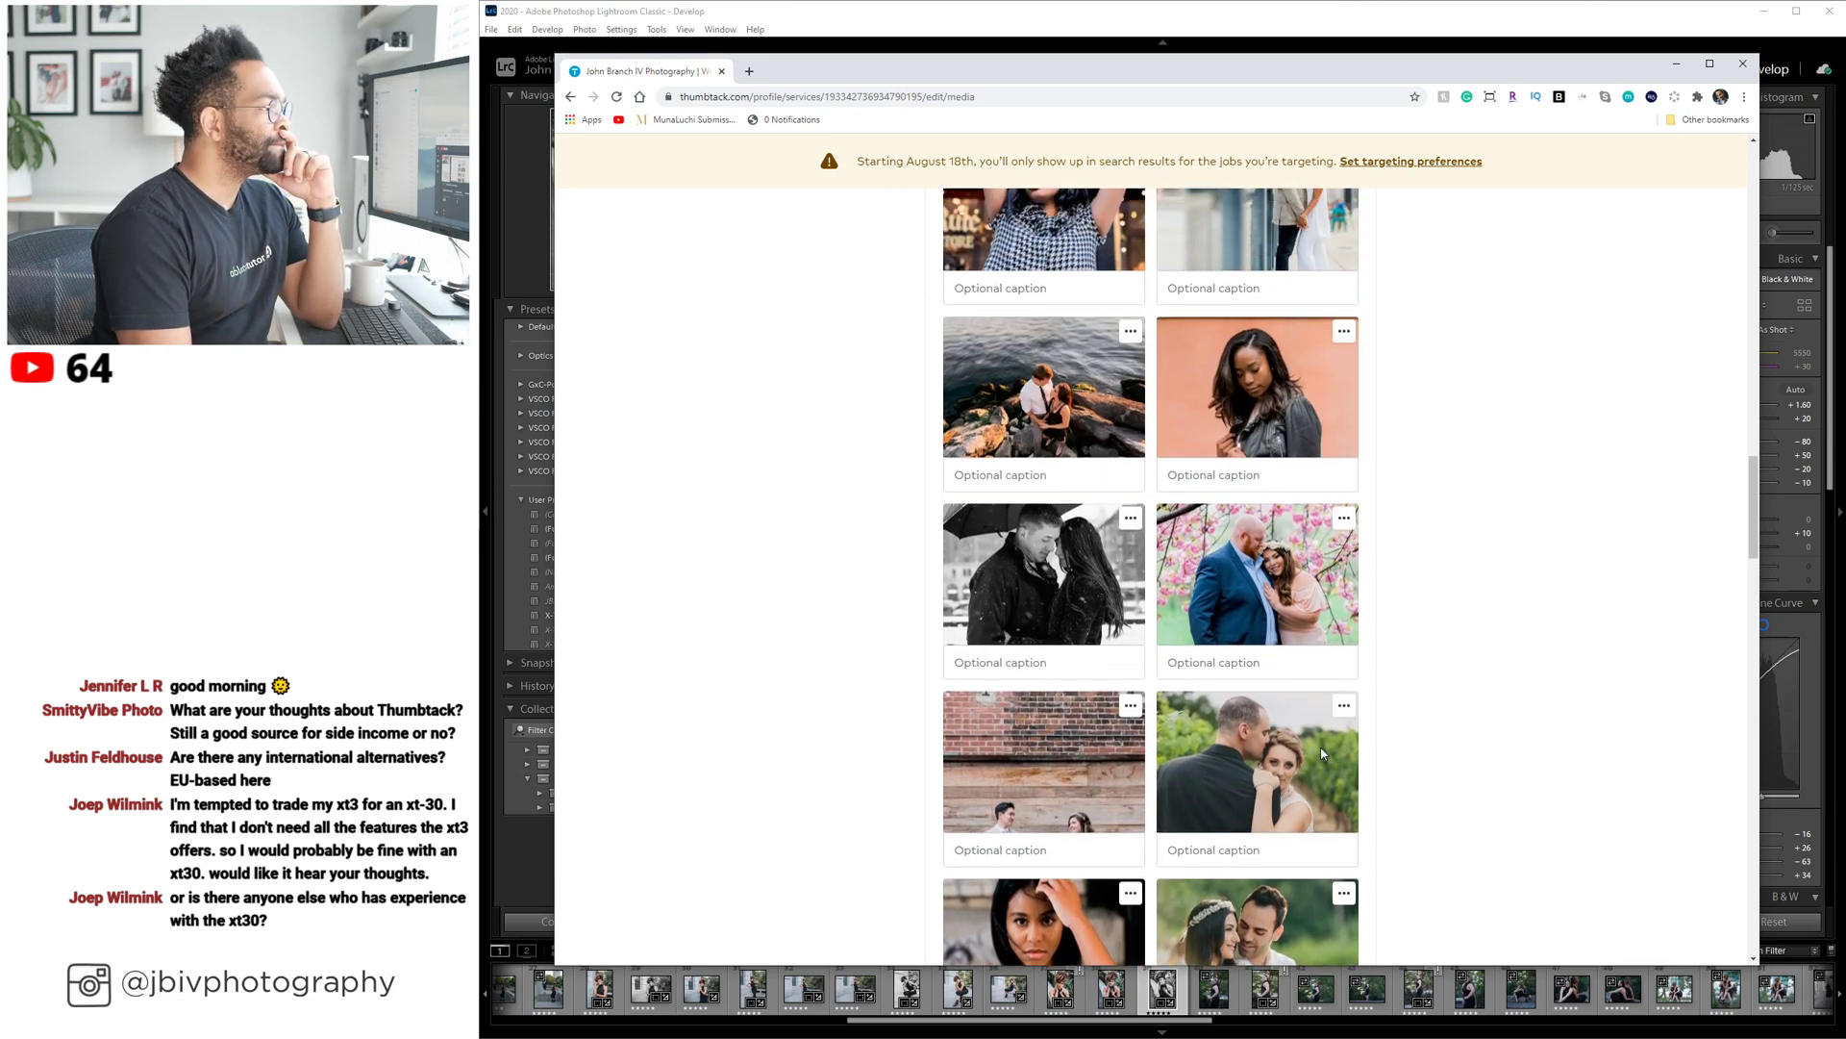
{"action": "scroll", "coordinate": [1322, 747], "scroll_direction": "up", "scroll_amount": 7}
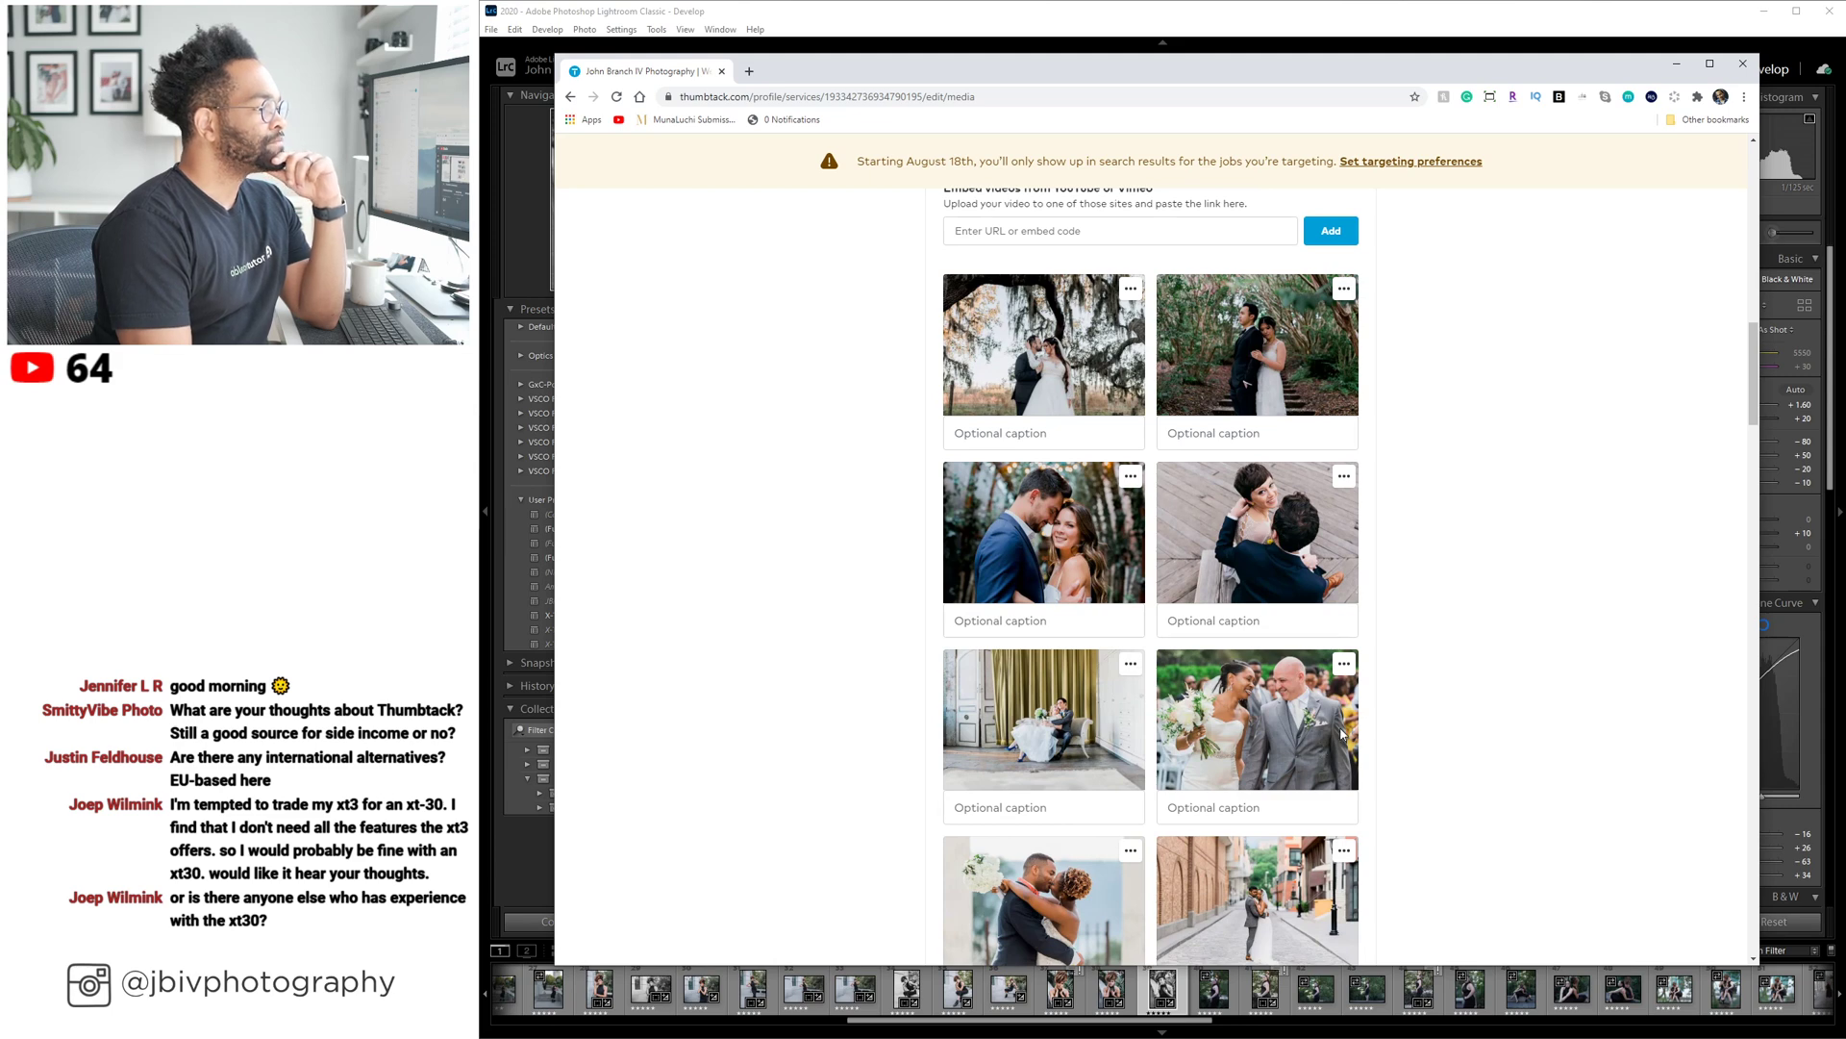
Check the options offered for the photo of the couple with the white bouquet, review its neighbours, and close the browser without saving.
{"action": "left_click", "coordinate": [1337, 670]}
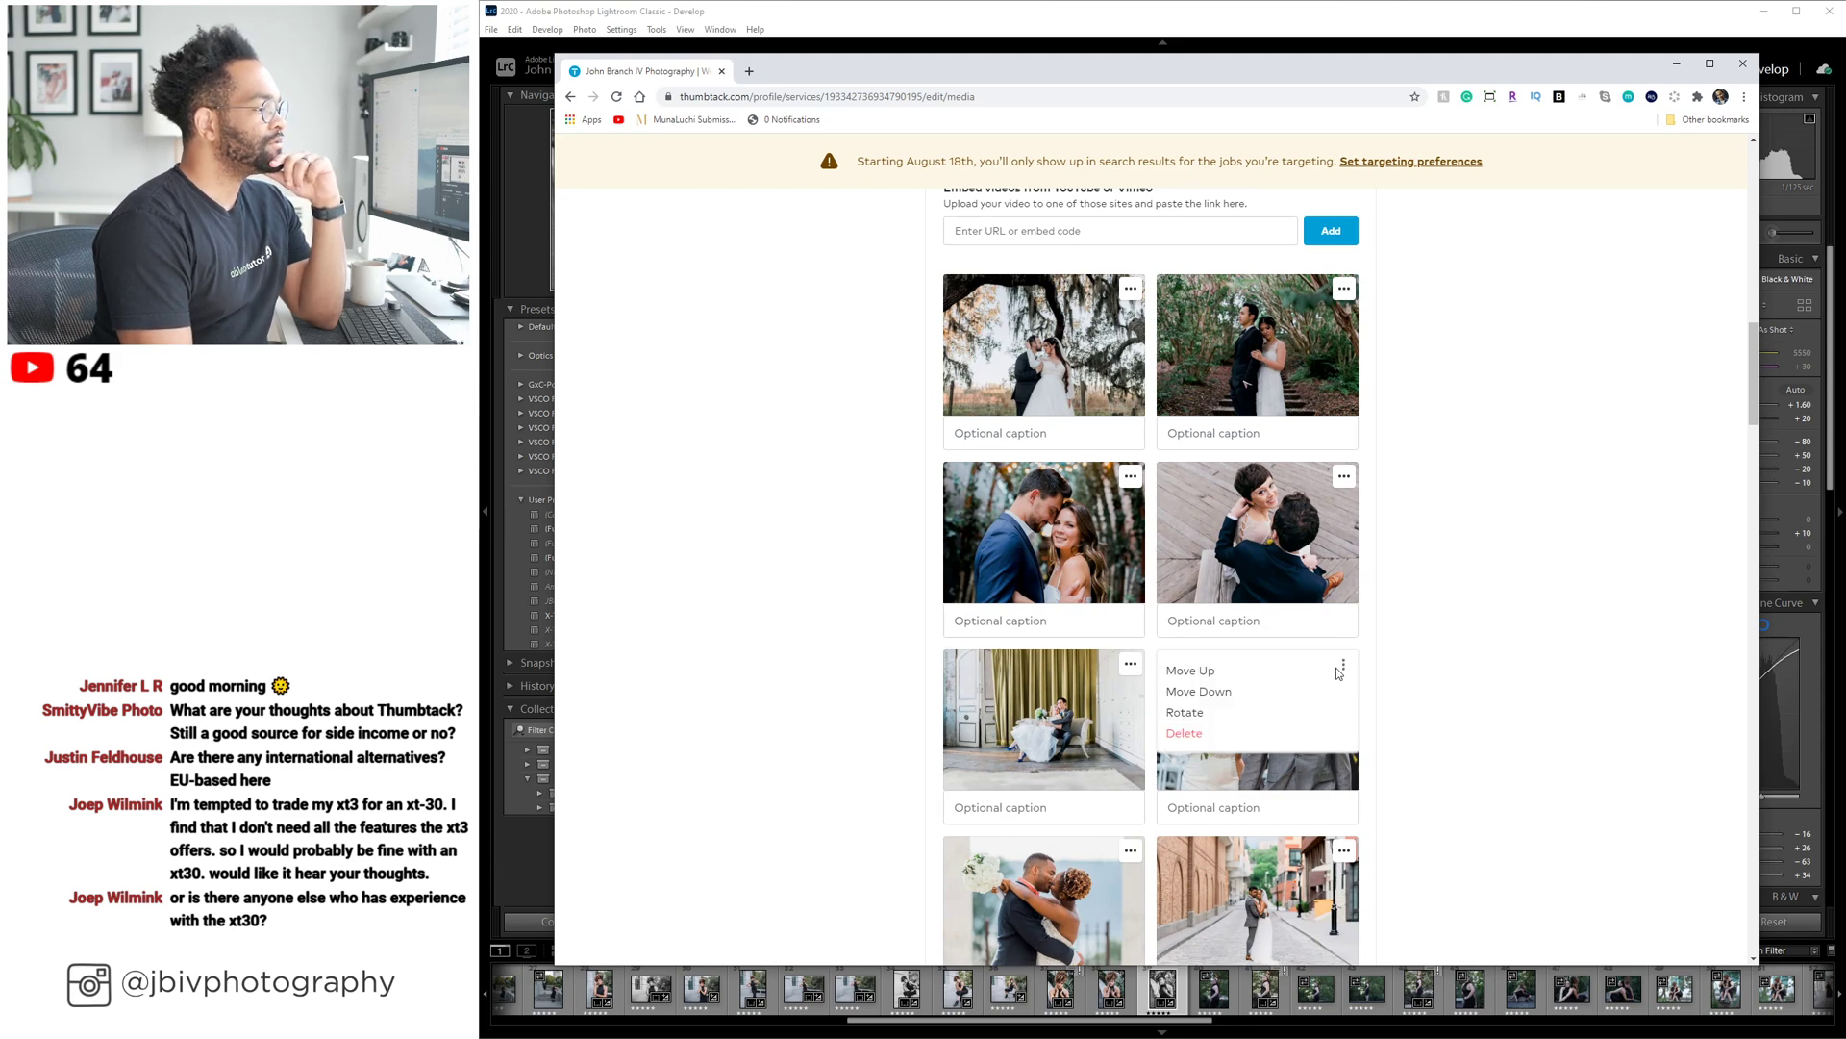
{"action": "left_click", "coordinate": [1520, 619]}
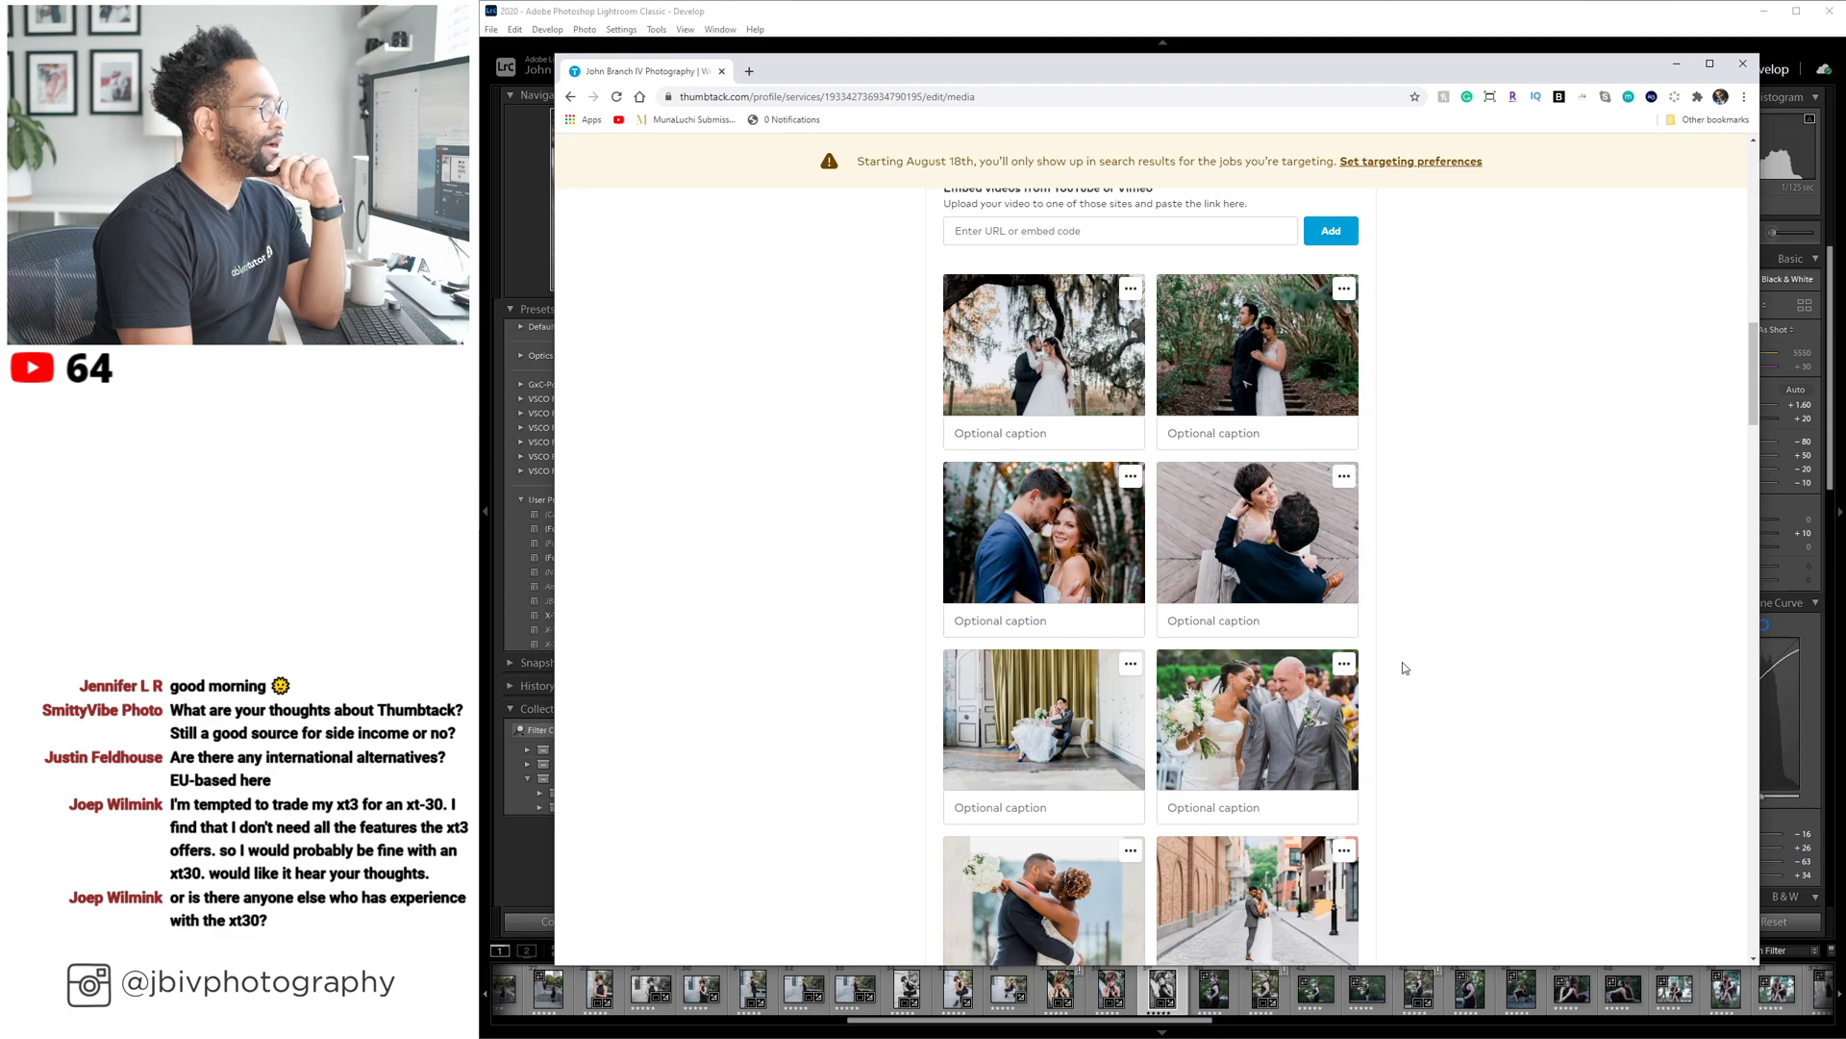
{"action": "scroll", "coordinate": [1419, 683], "scroll_direction": "down", "scroll_amount": 4}
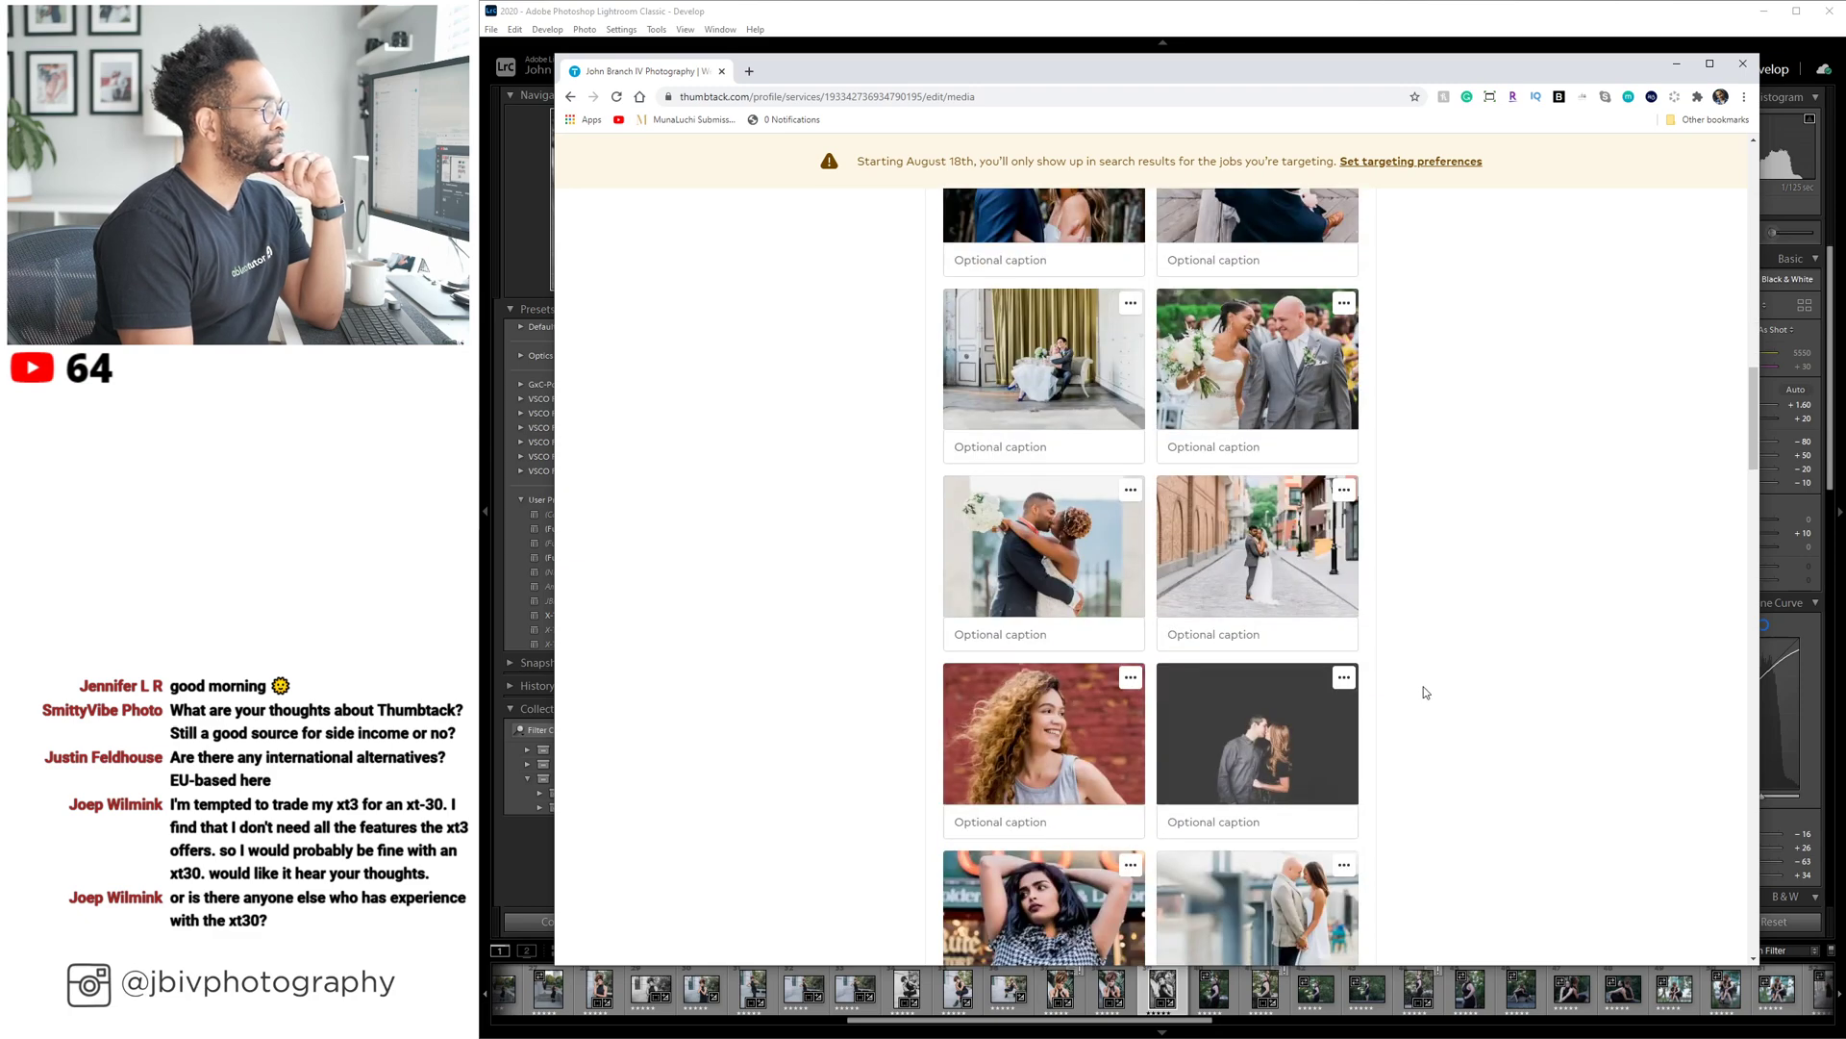
{"action": "scroll", "coordinate": [1426, 693], "scroll_direction": "up", "scroll_amount": 5}
{"action": "scroll", "coordinate": [1423, 698], "scroll_direction": "down", "scroll_amount": 4}
{"action": "scroll", "coordinate": [1452, 644], "scroll_direction": "up", "scroll_amount": 4}
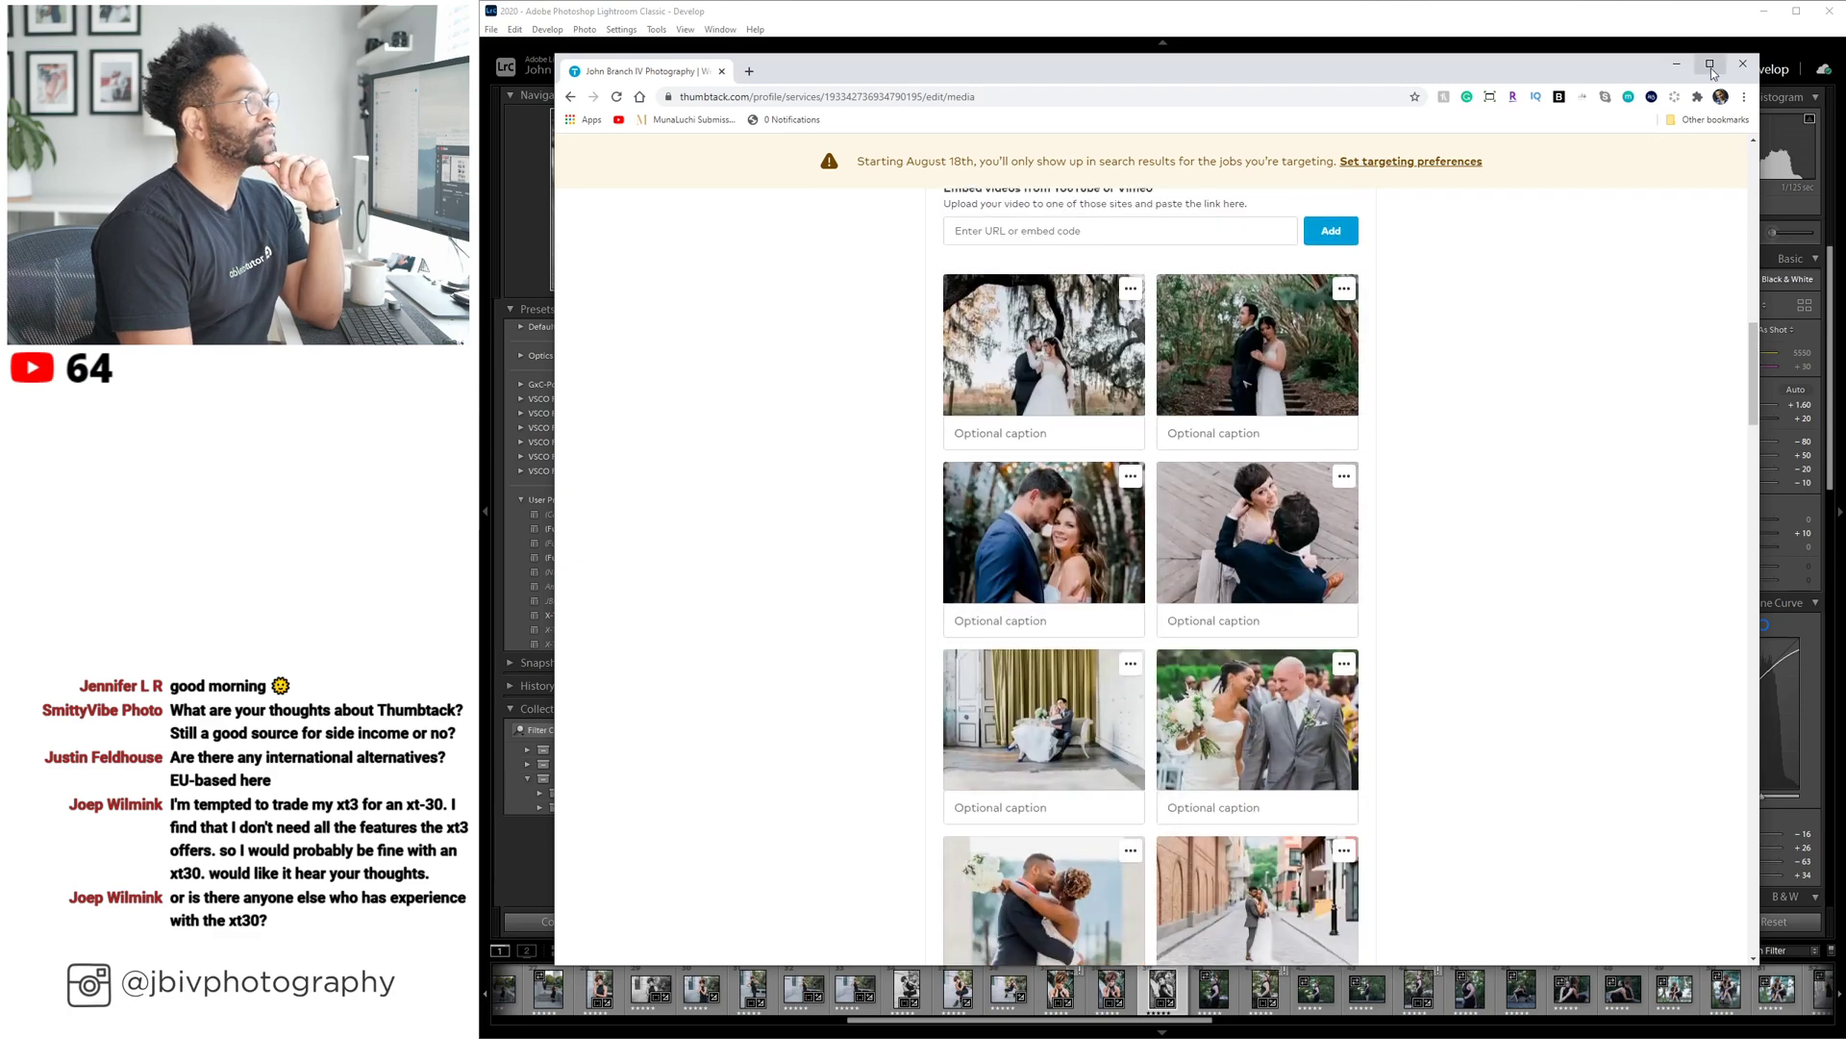
{"action": "left_click", "coordinate": [1742, 63]}
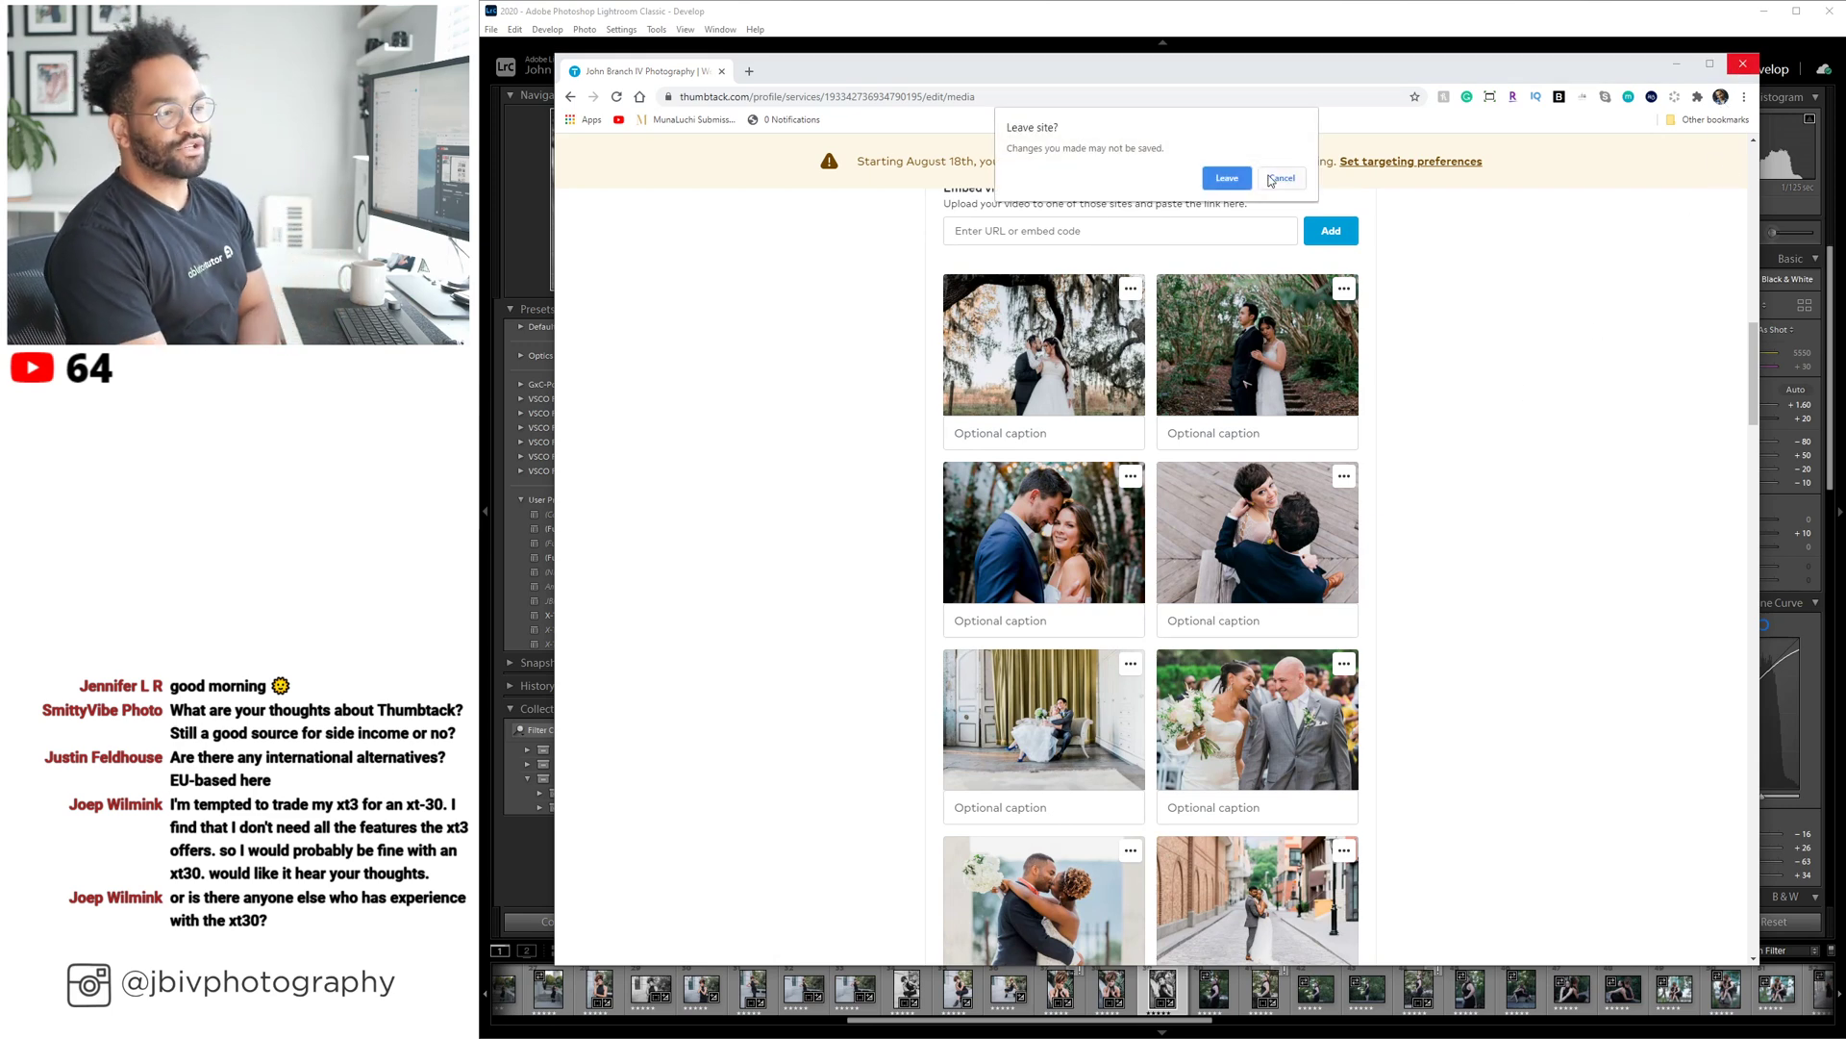
{"action": "left_click", "coordinate": [1227, 179]}
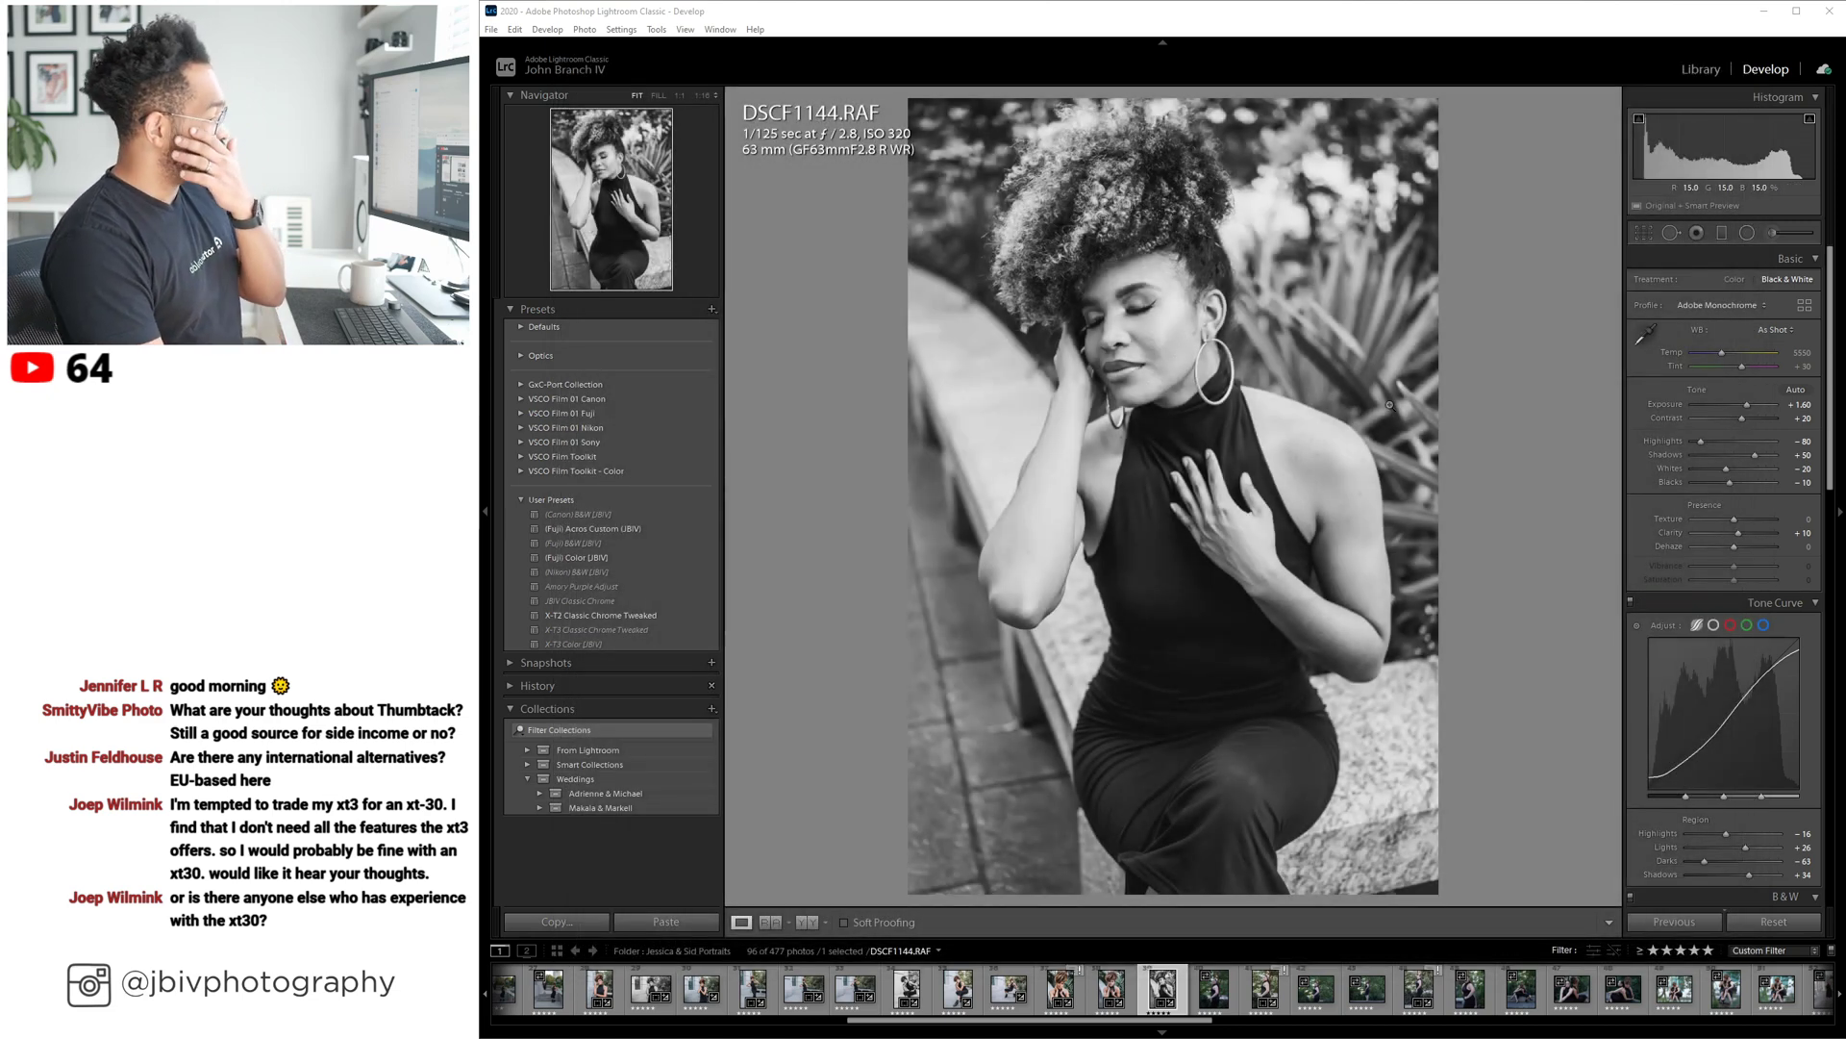
Browse the portraits in the Lightroom Library grid and open DSCF1070.RAF, the full-length shot before the stairs, for developing.
{"action": "left_click", "coordinate": [1695, 74]}
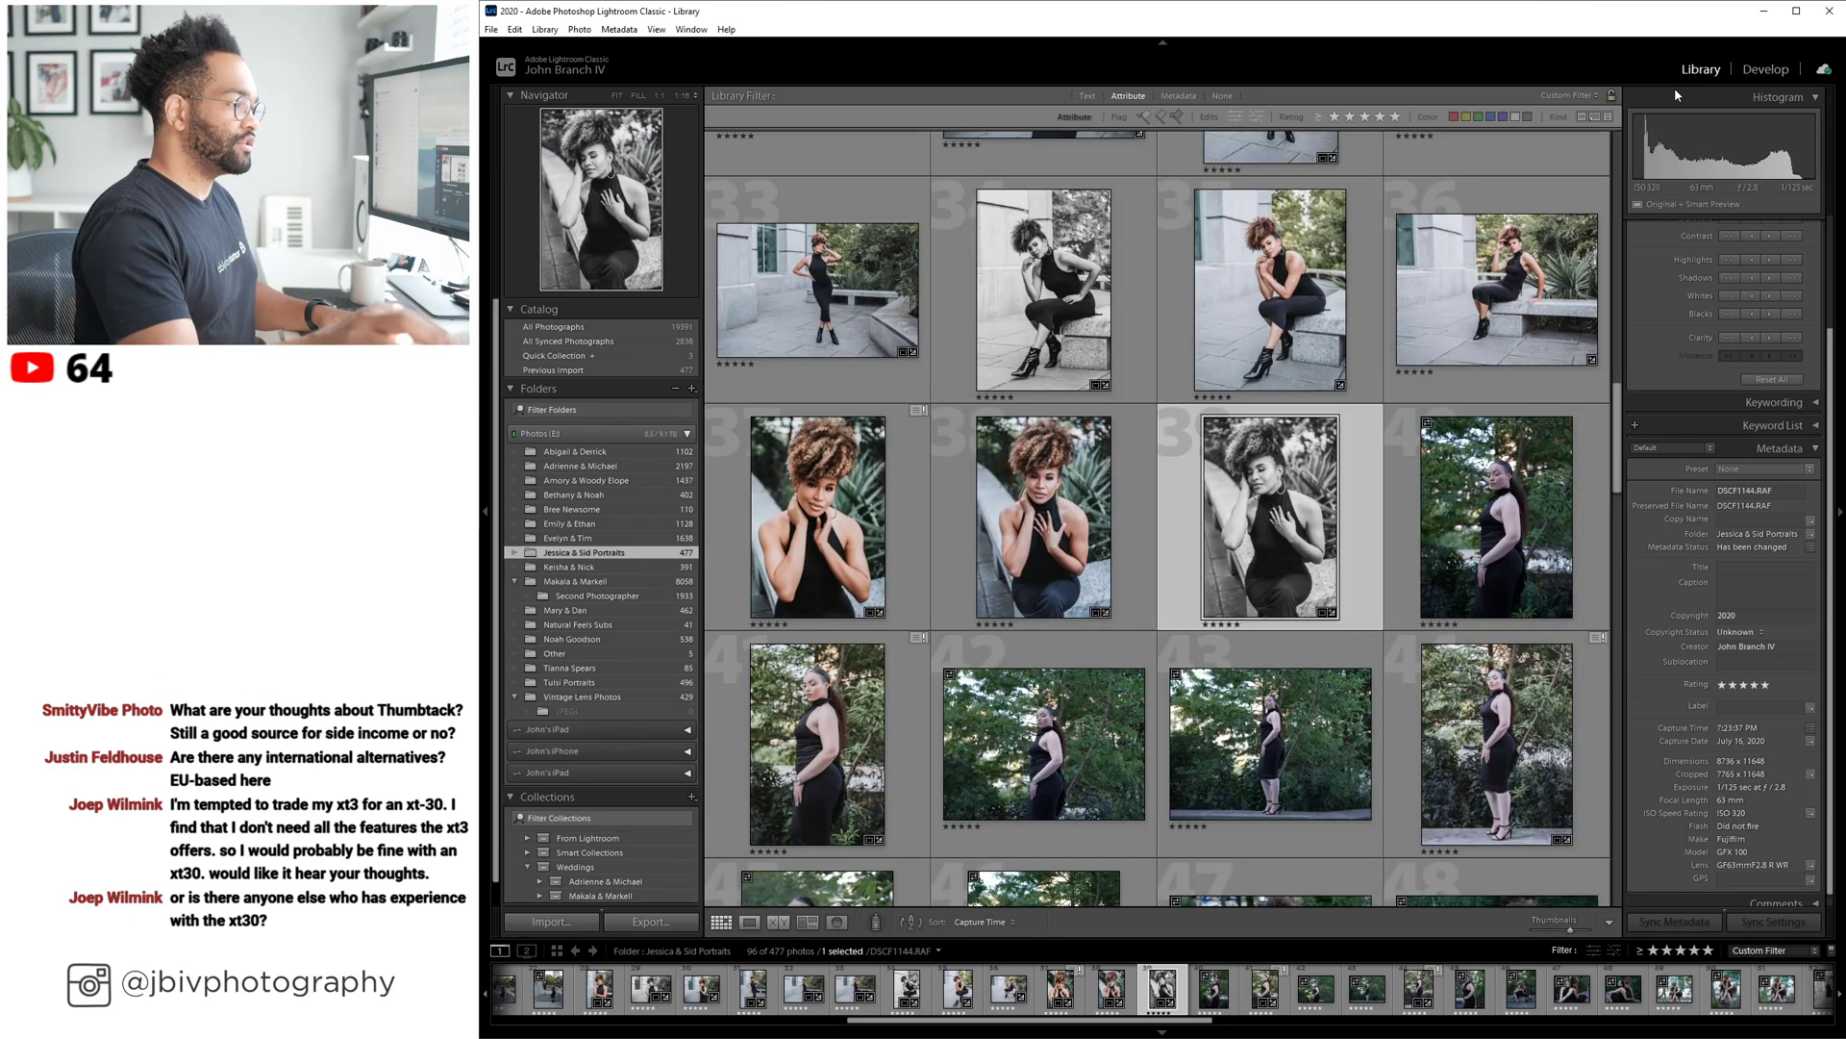
{"action": "scroll", "coordinate": [1266, 370], "scroll_direction": "down", "scroll_amount": 4}
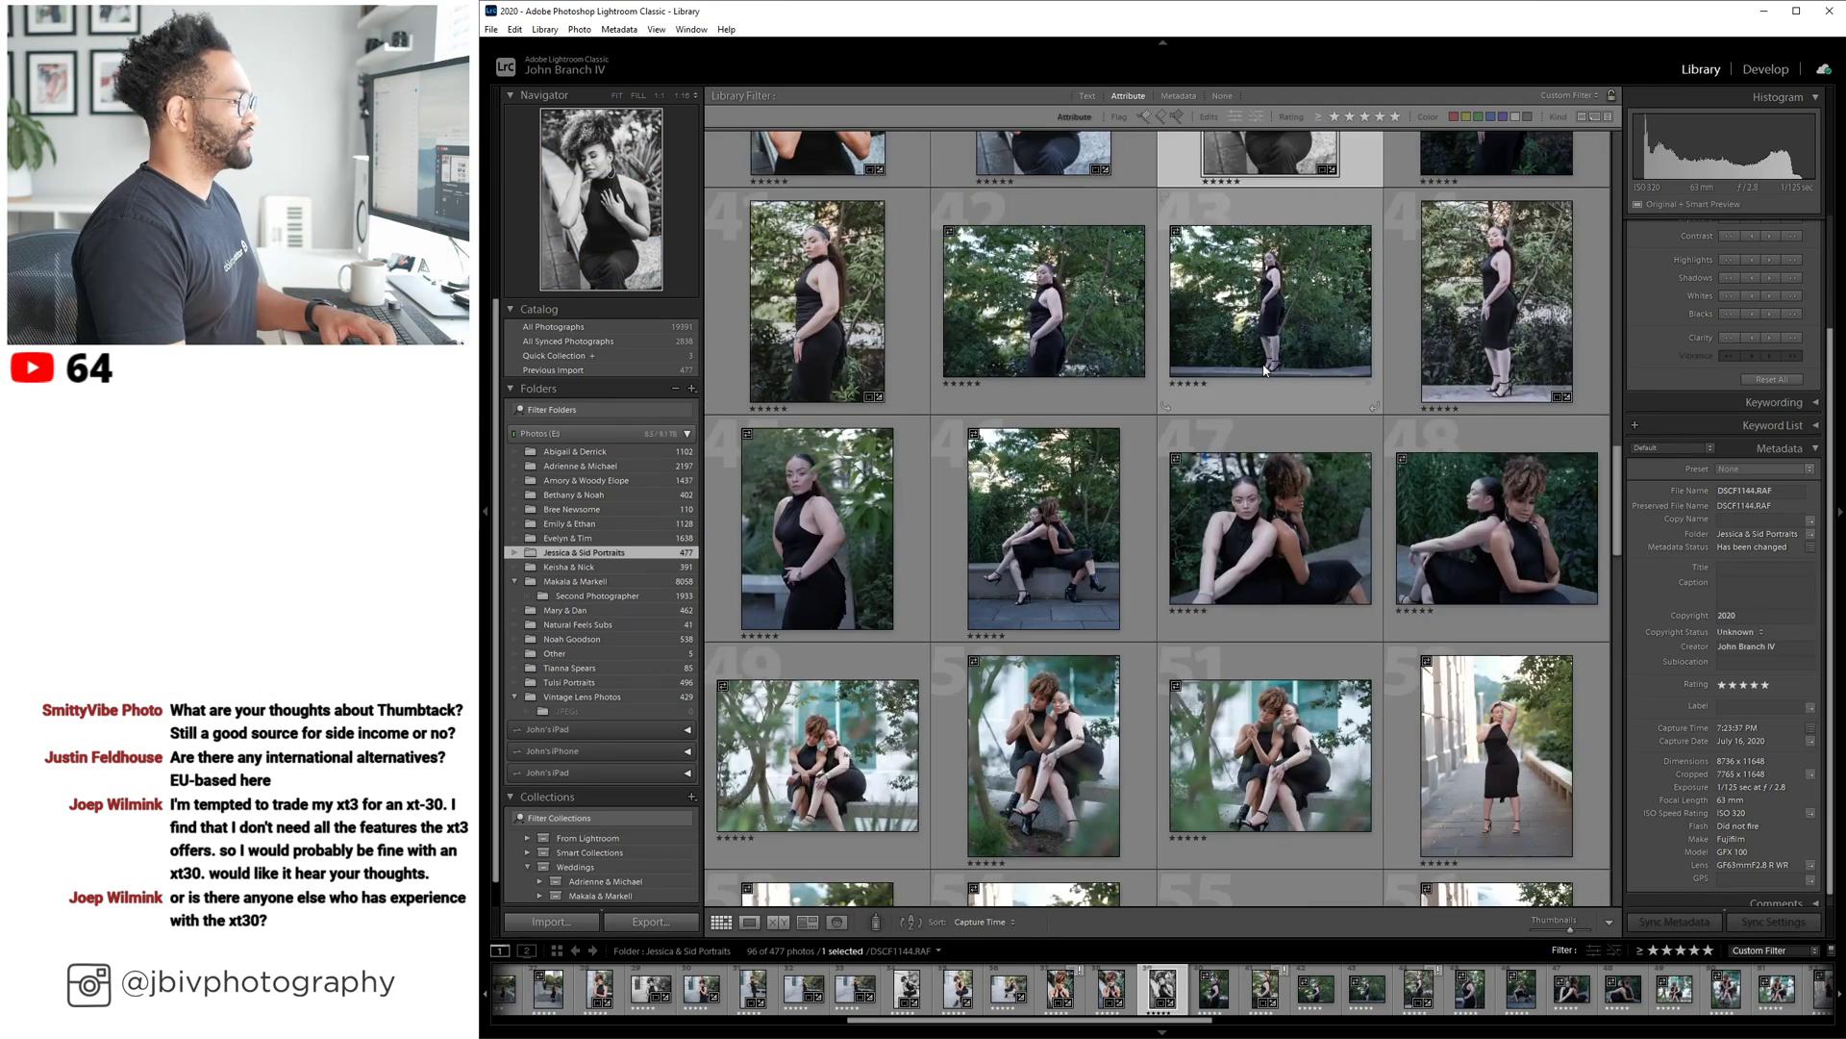
{"action": "scroll", "coordinate": [1265, 370], "scroll_direction": "down", "scroll_amount": 2}
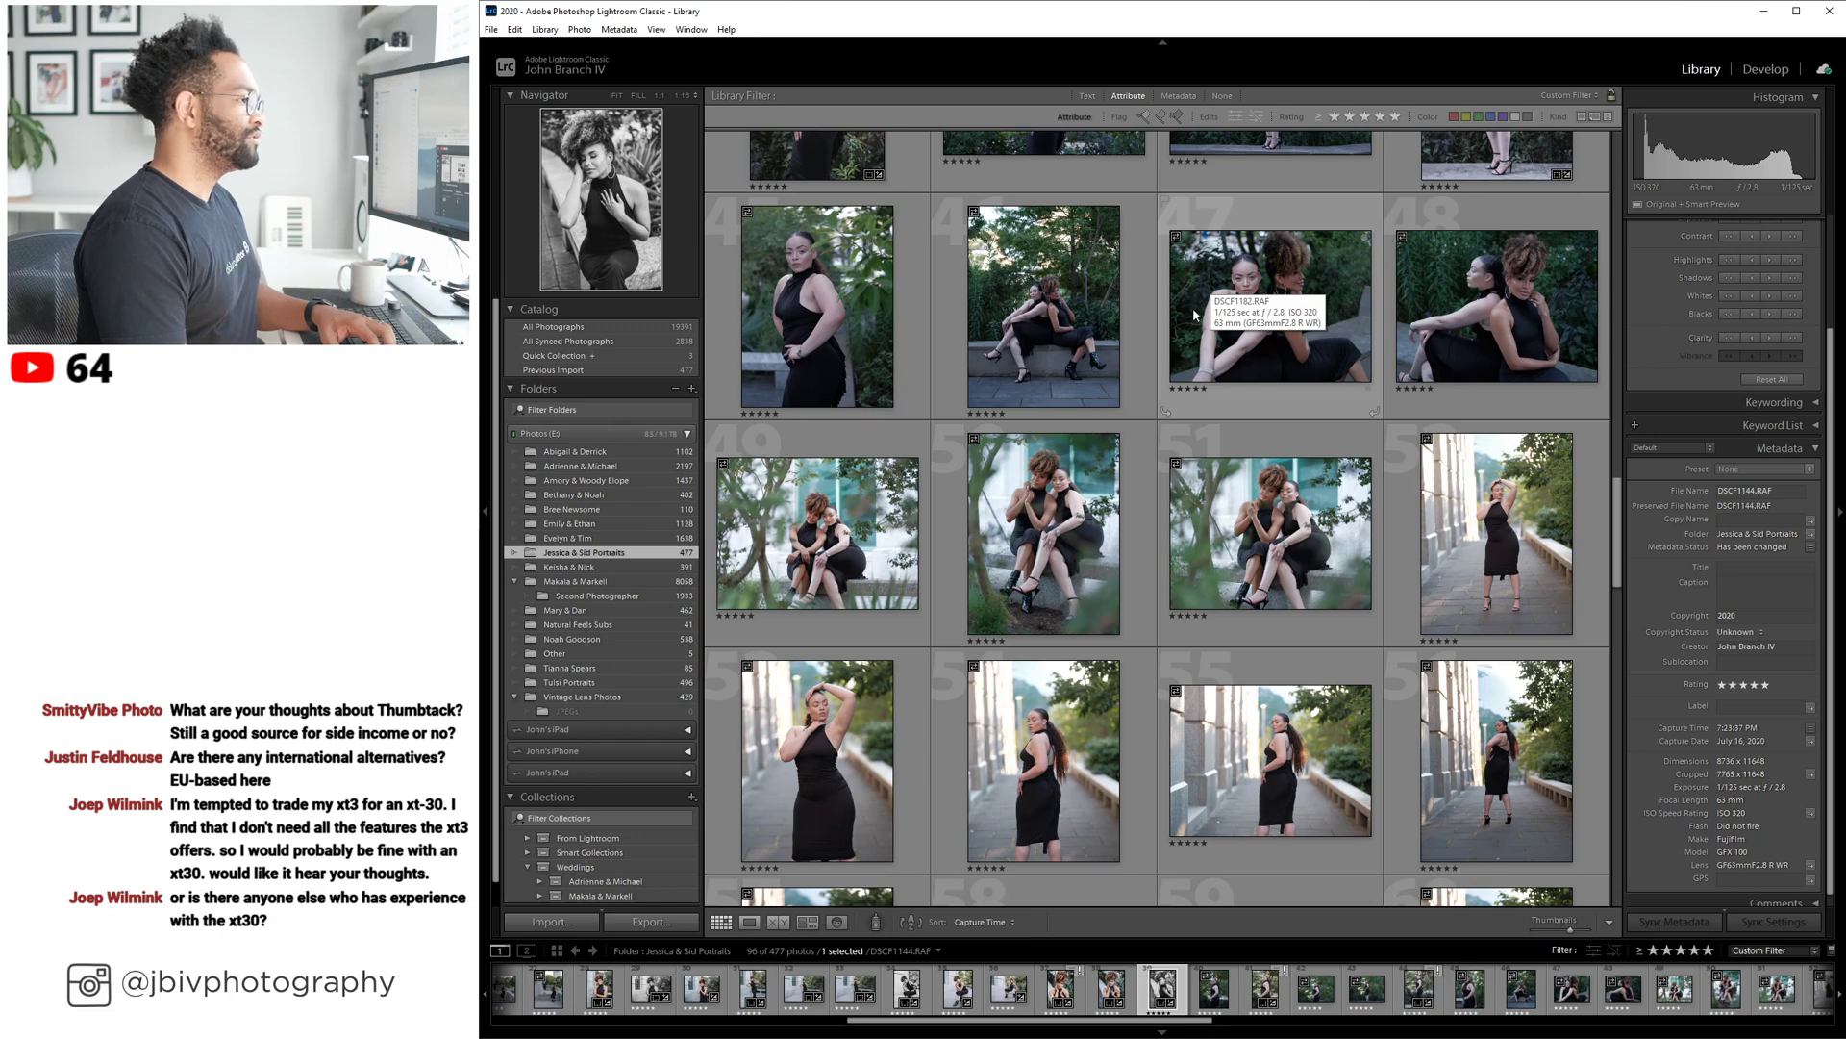
{"action": "scroll", "coordinate": [1173, 327], "scroll_direction": "down", "scroll_amount": 2}
{"action": "scroll", "coordinate": [1166, 334], "scroll_direction": "down", "scroll_amount": 4}
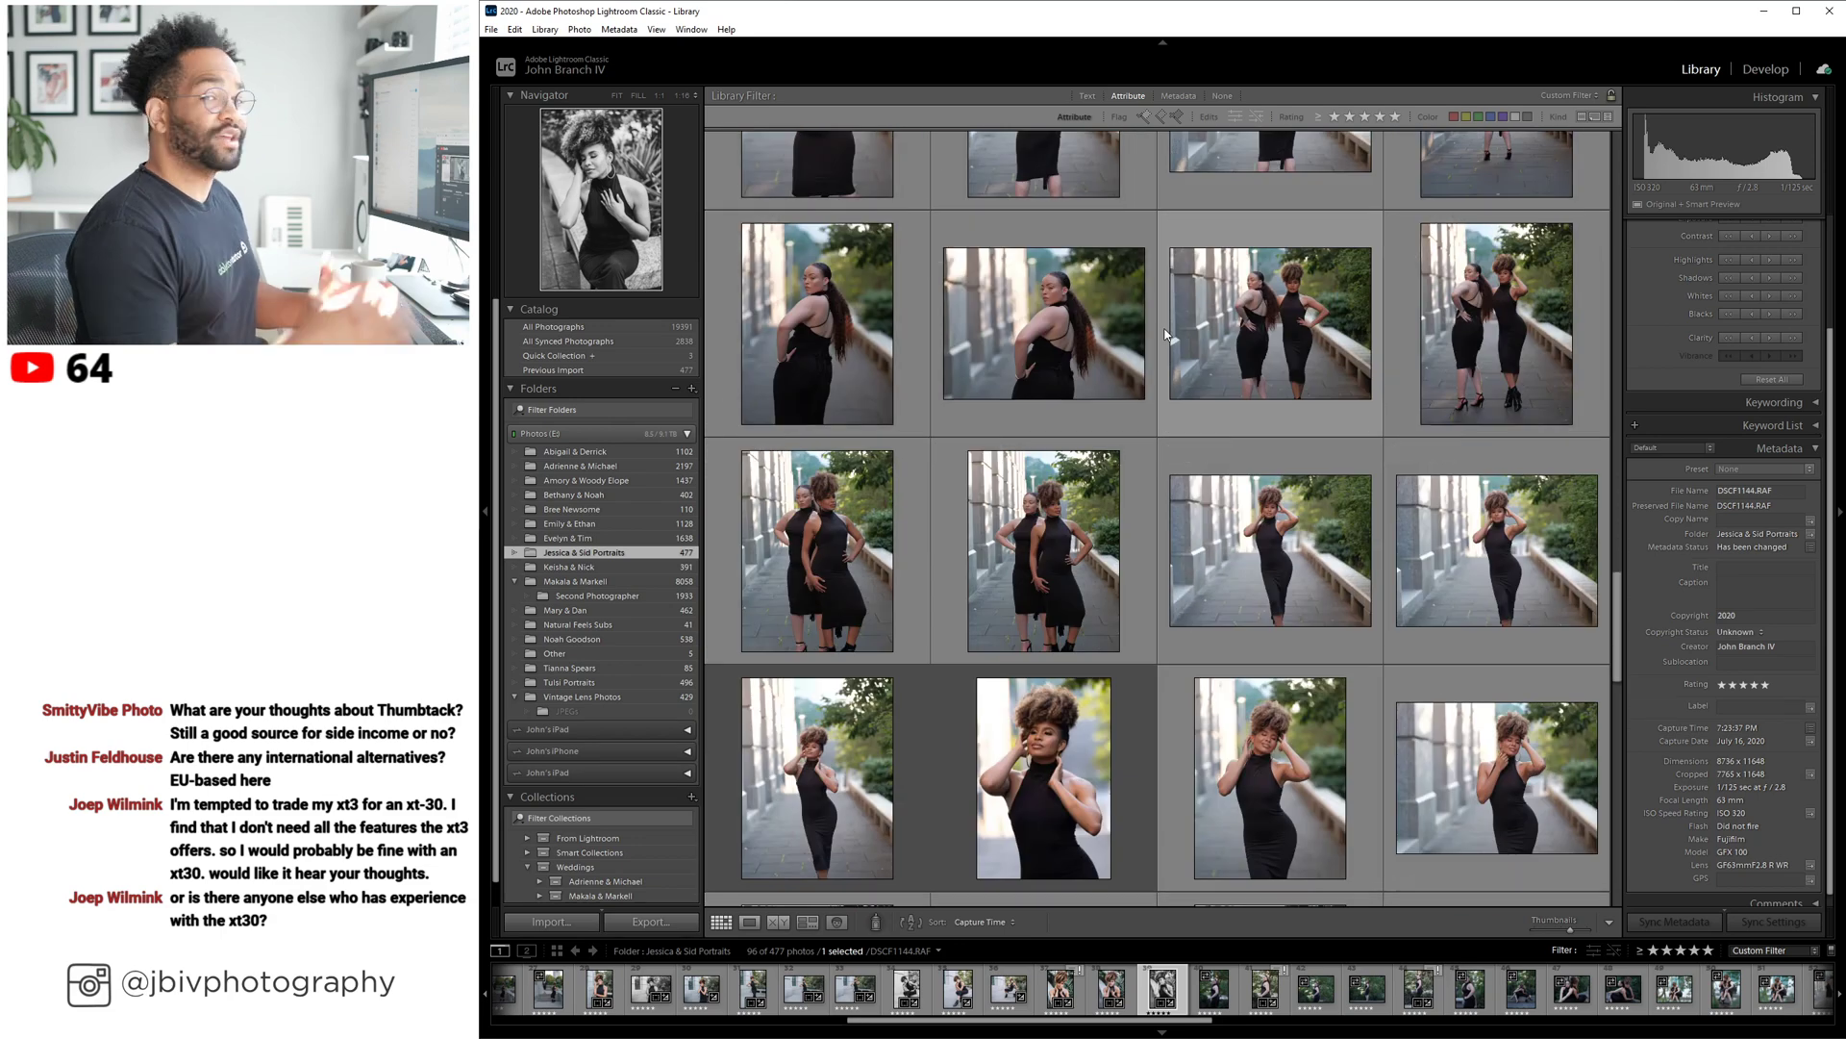
{"action": "scroll", "coordinate": [1167, 334], "scroll_direction": "up", "scroll_amount": 18}
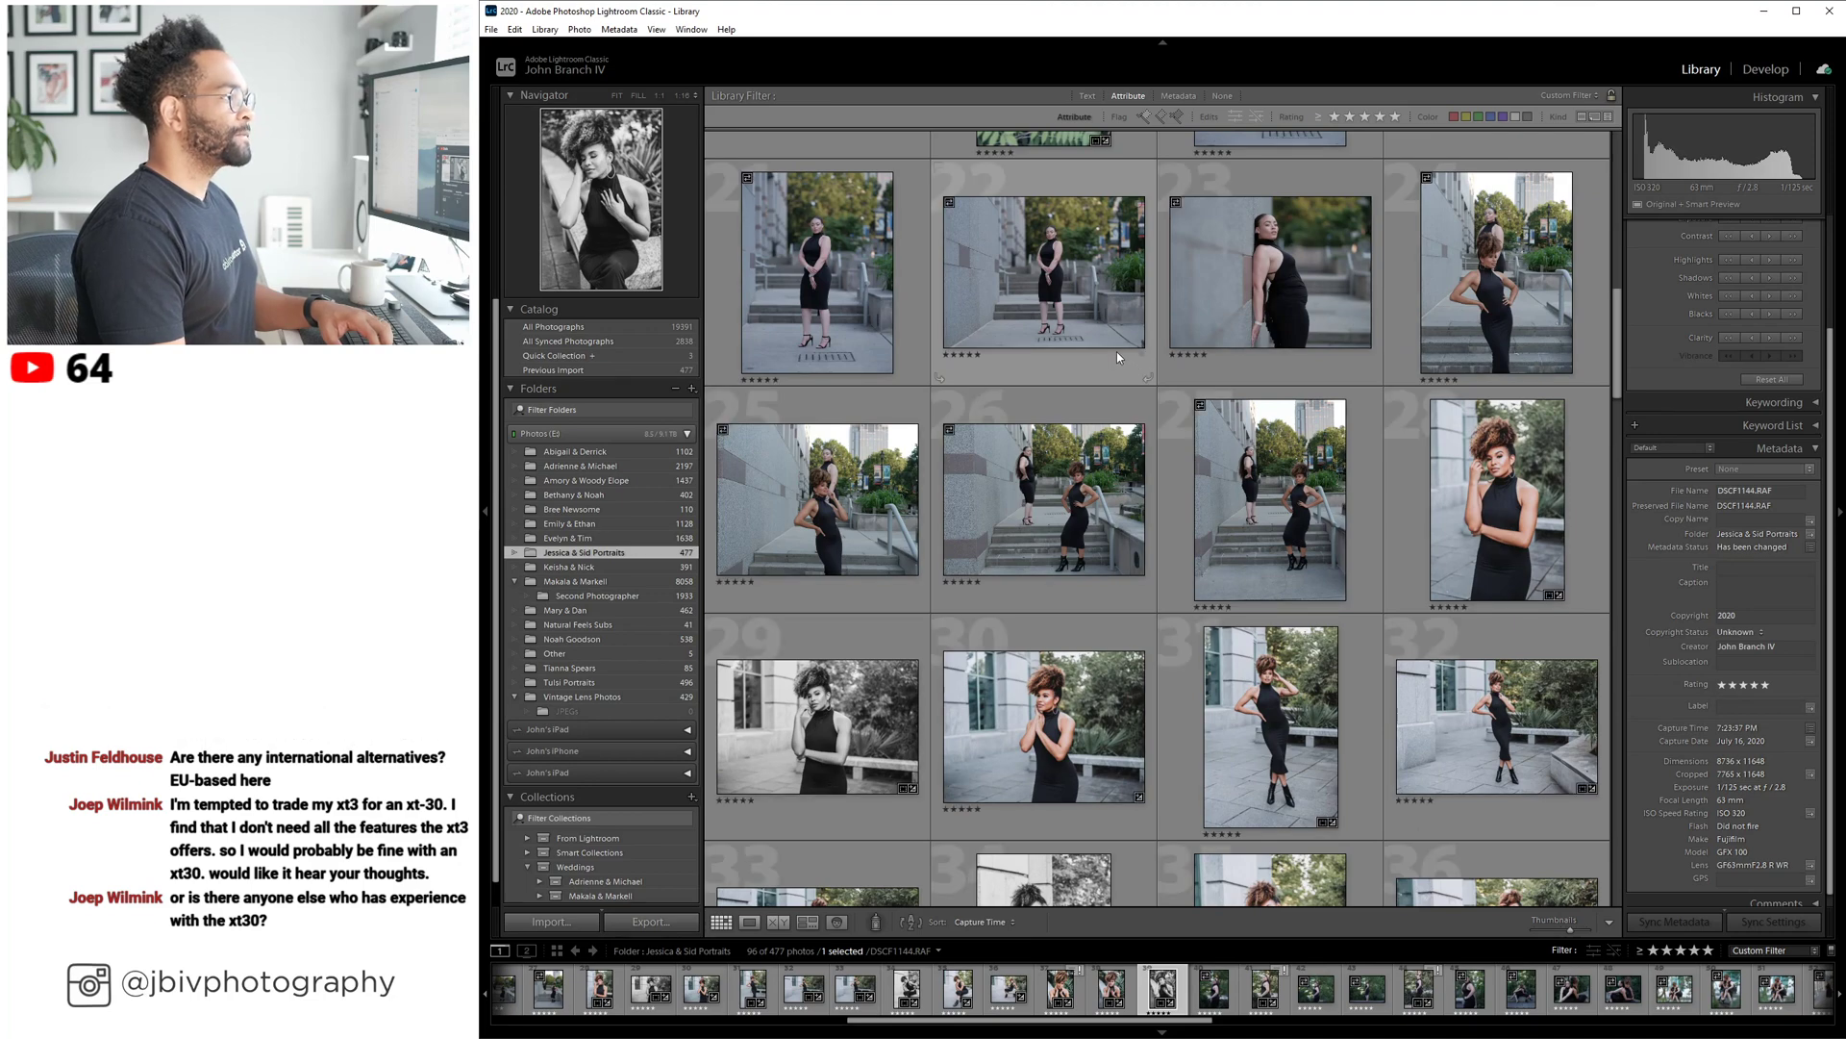
{"action": "scroll", "coordinate": [1117, 350], "scroll_direction": "up", "scroll_amount": 2}
{"action": "left_click", "coordinate": [1172, 310]}
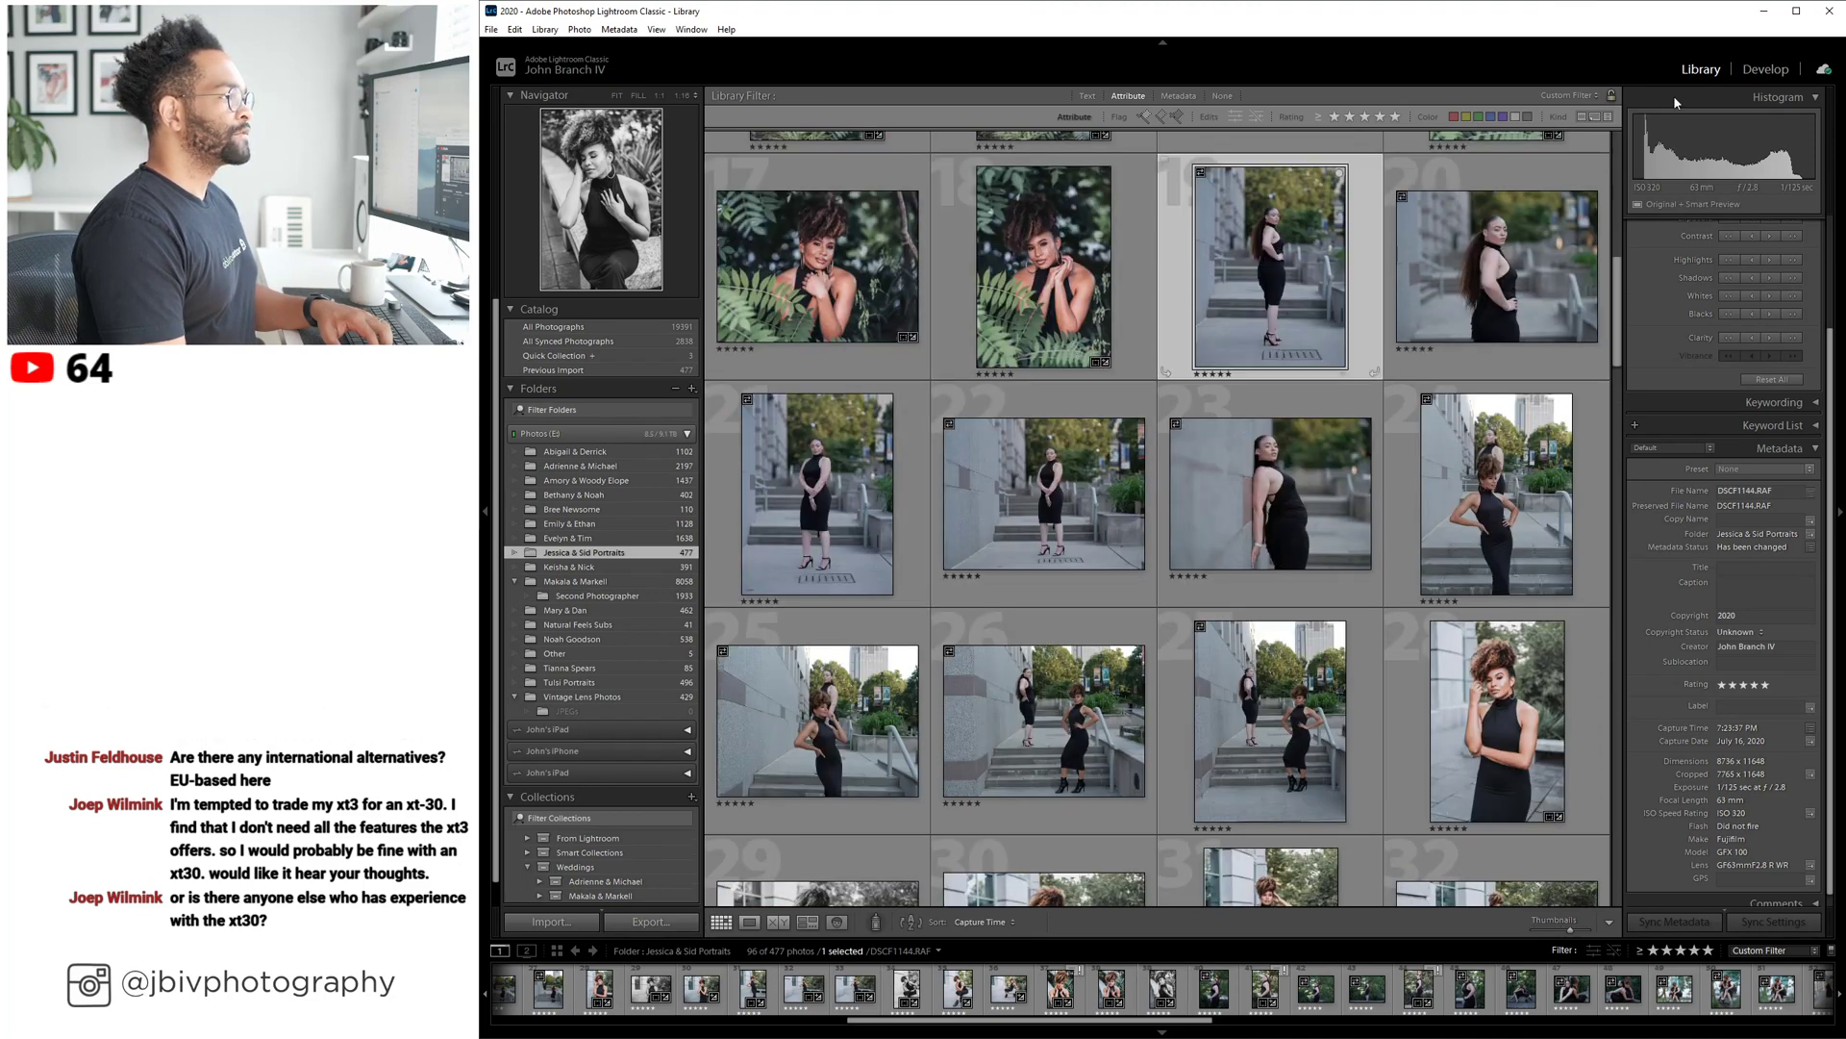
{"action": "left_click", "coordinate": [1766, 70]}
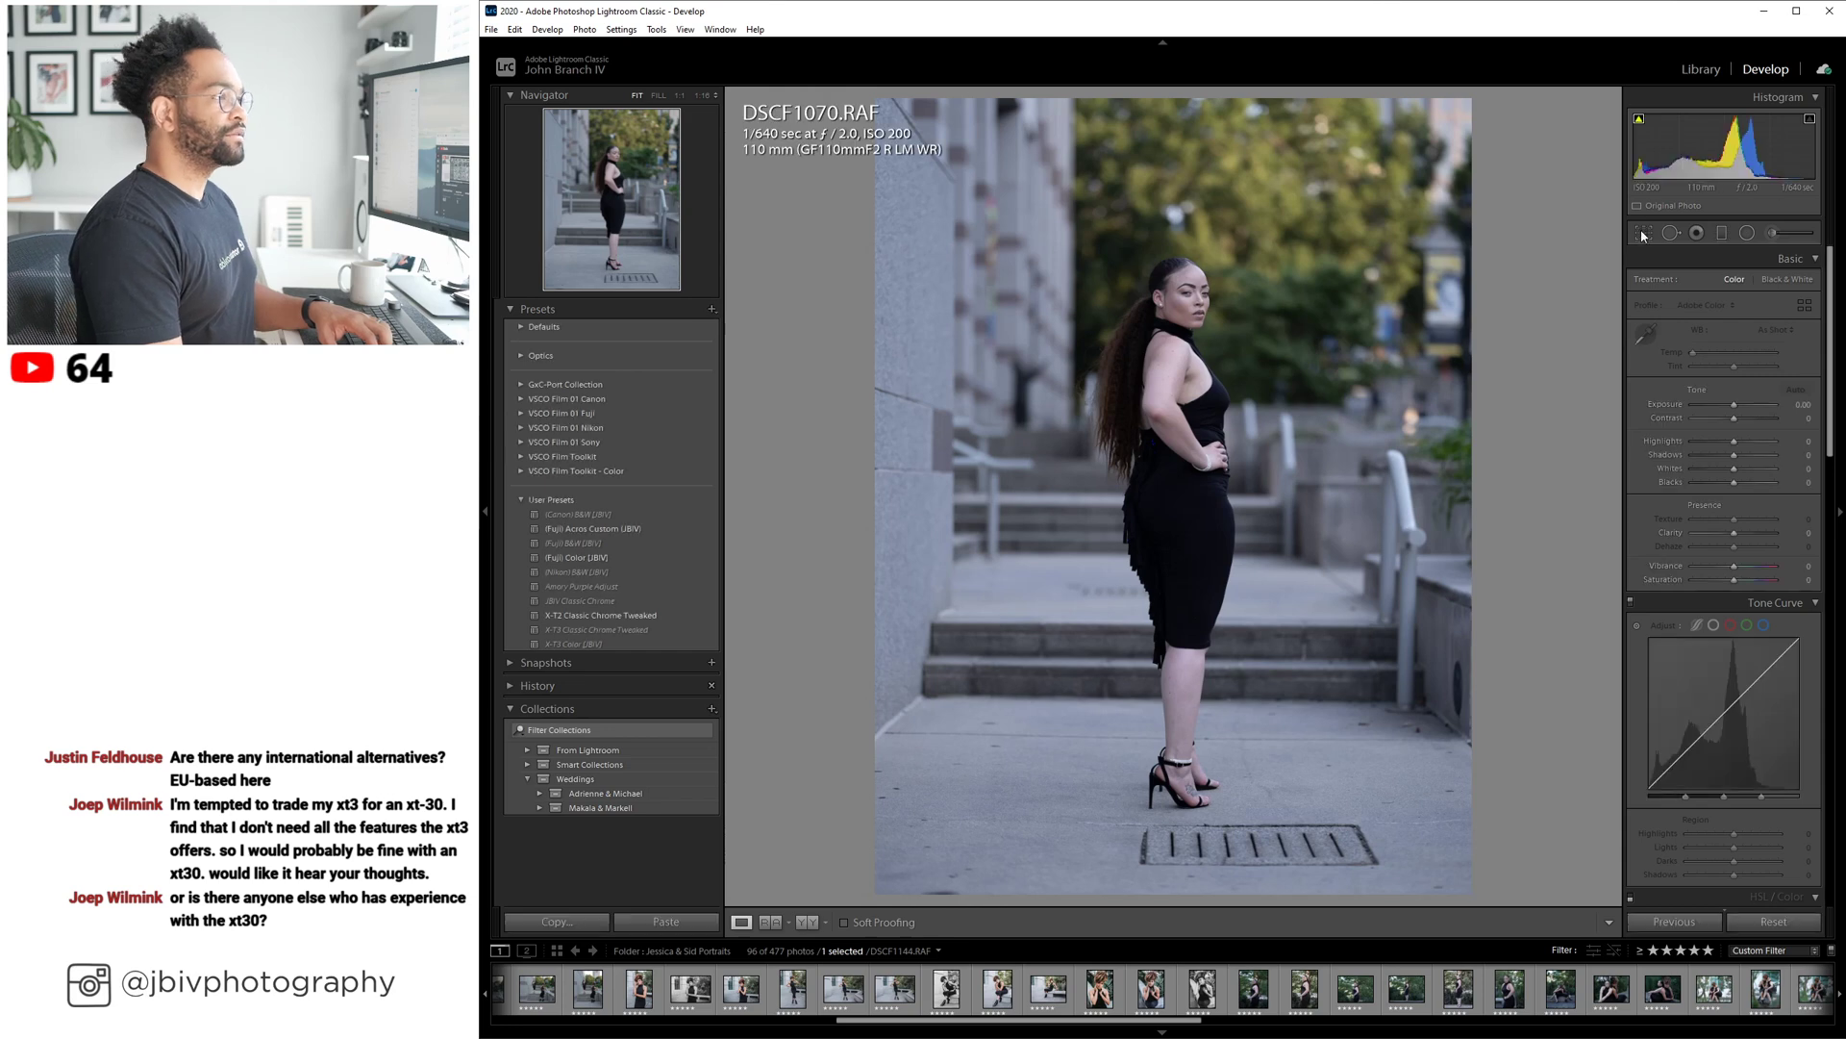
Crop the photo more tightly around the woman at a 2 x 3 / 4 x 6 aspect and apply the Level Upright correction.
{"action": "key", "text": "r"}
{"action": "left_click", "coordinate": [1765, 281]}
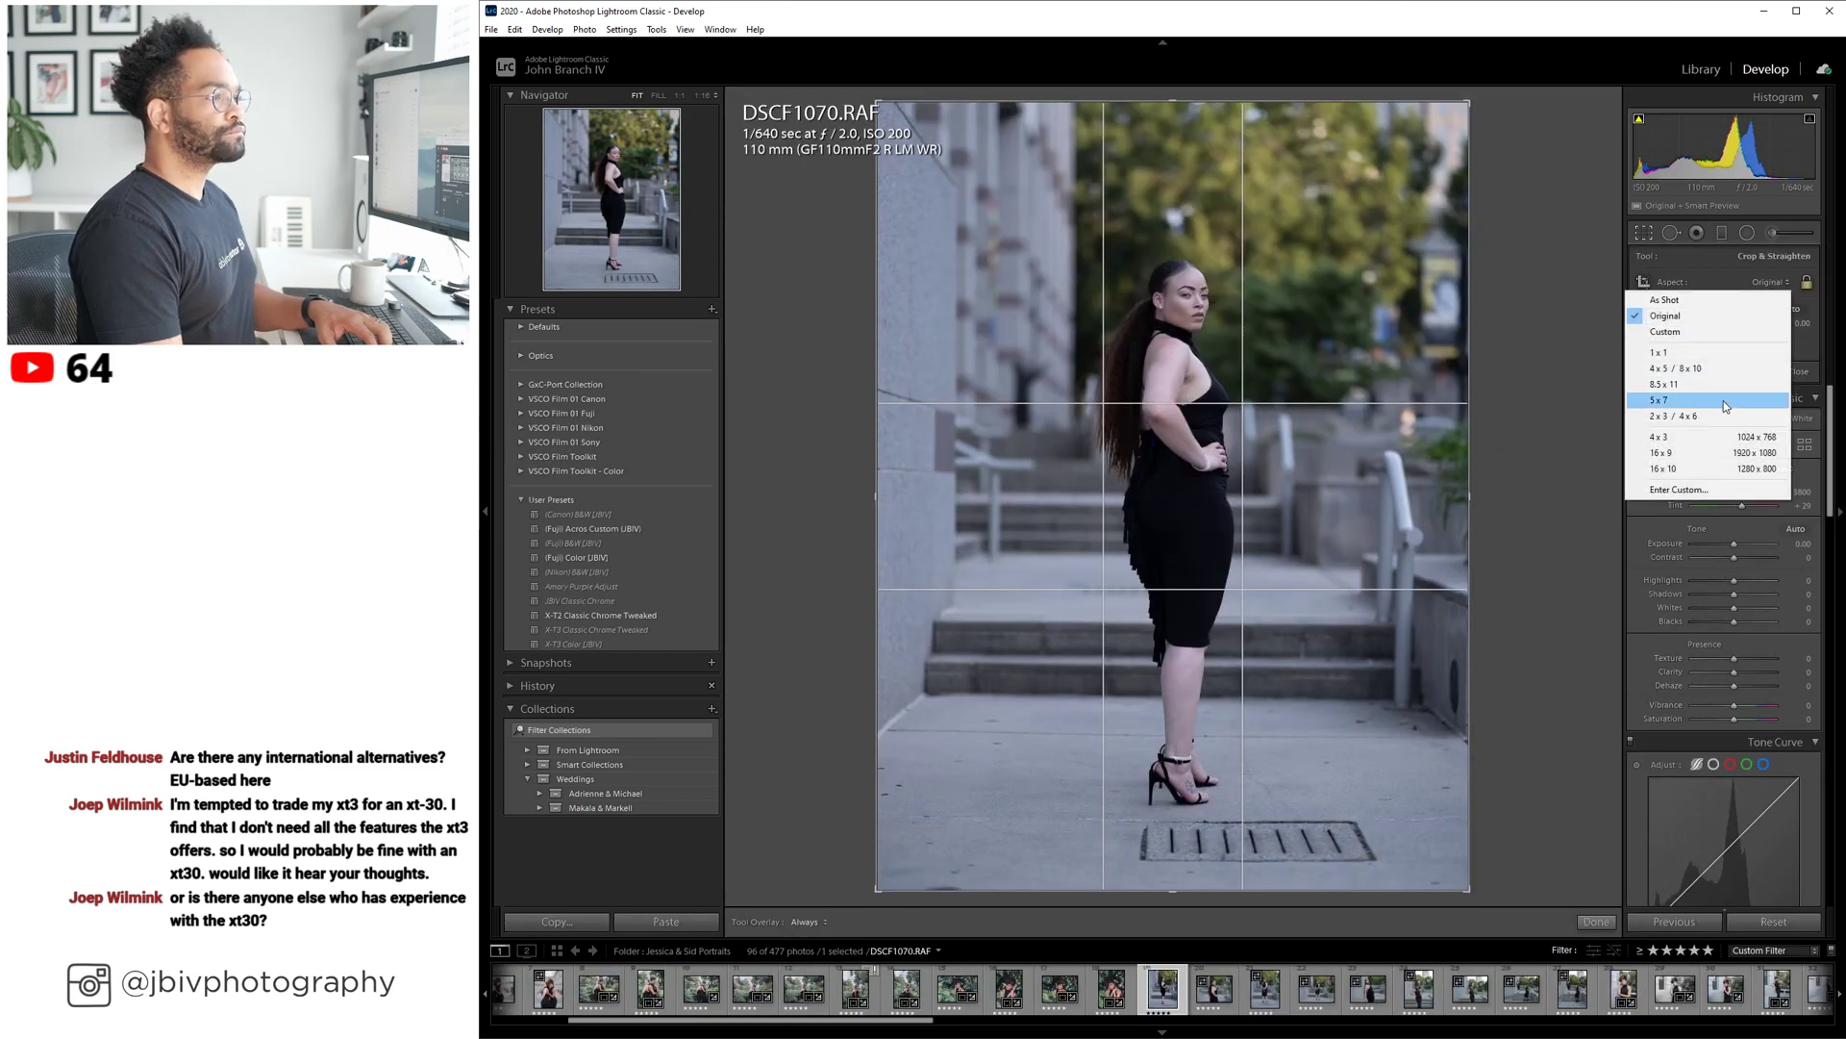
{"action": "left_click", "coordinate": [1693, 415]}
{"action": "left_click_drag", "start_coordinate": [1181, 102], "coordinate": [1181, 162]}
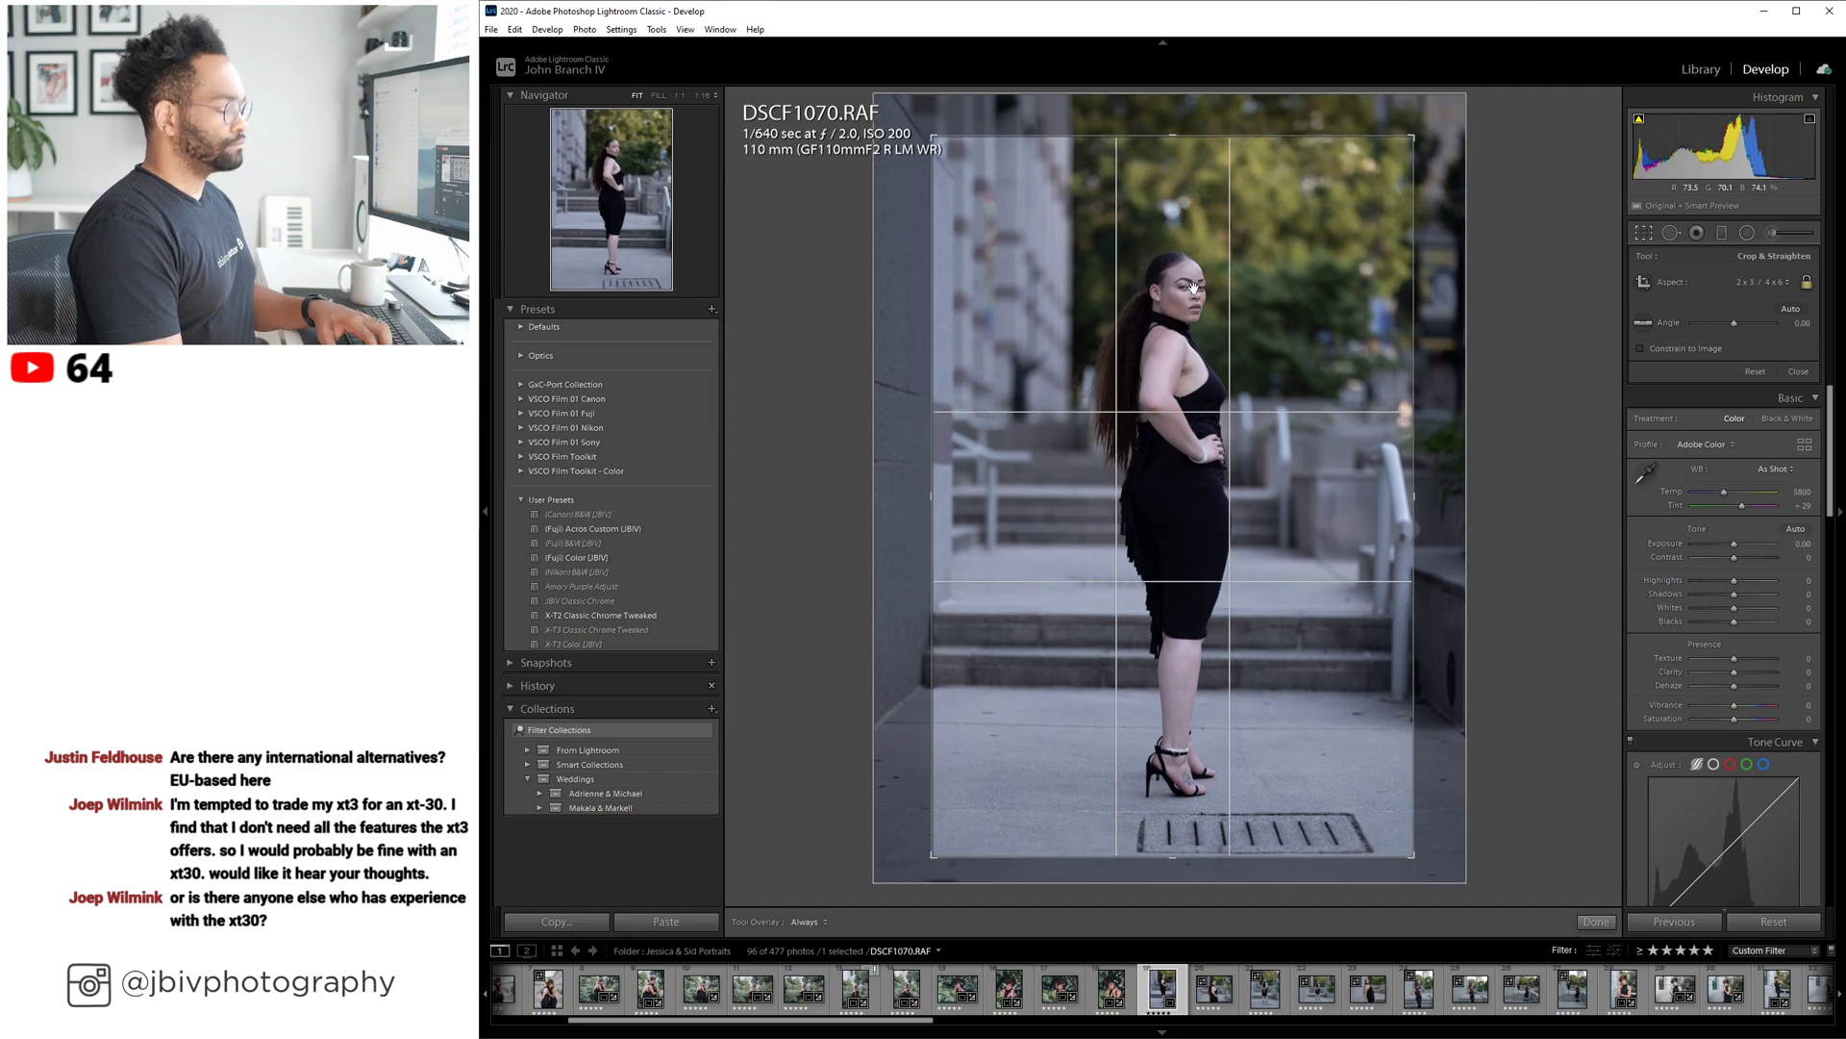
{"action": "key", "text": "Return"}
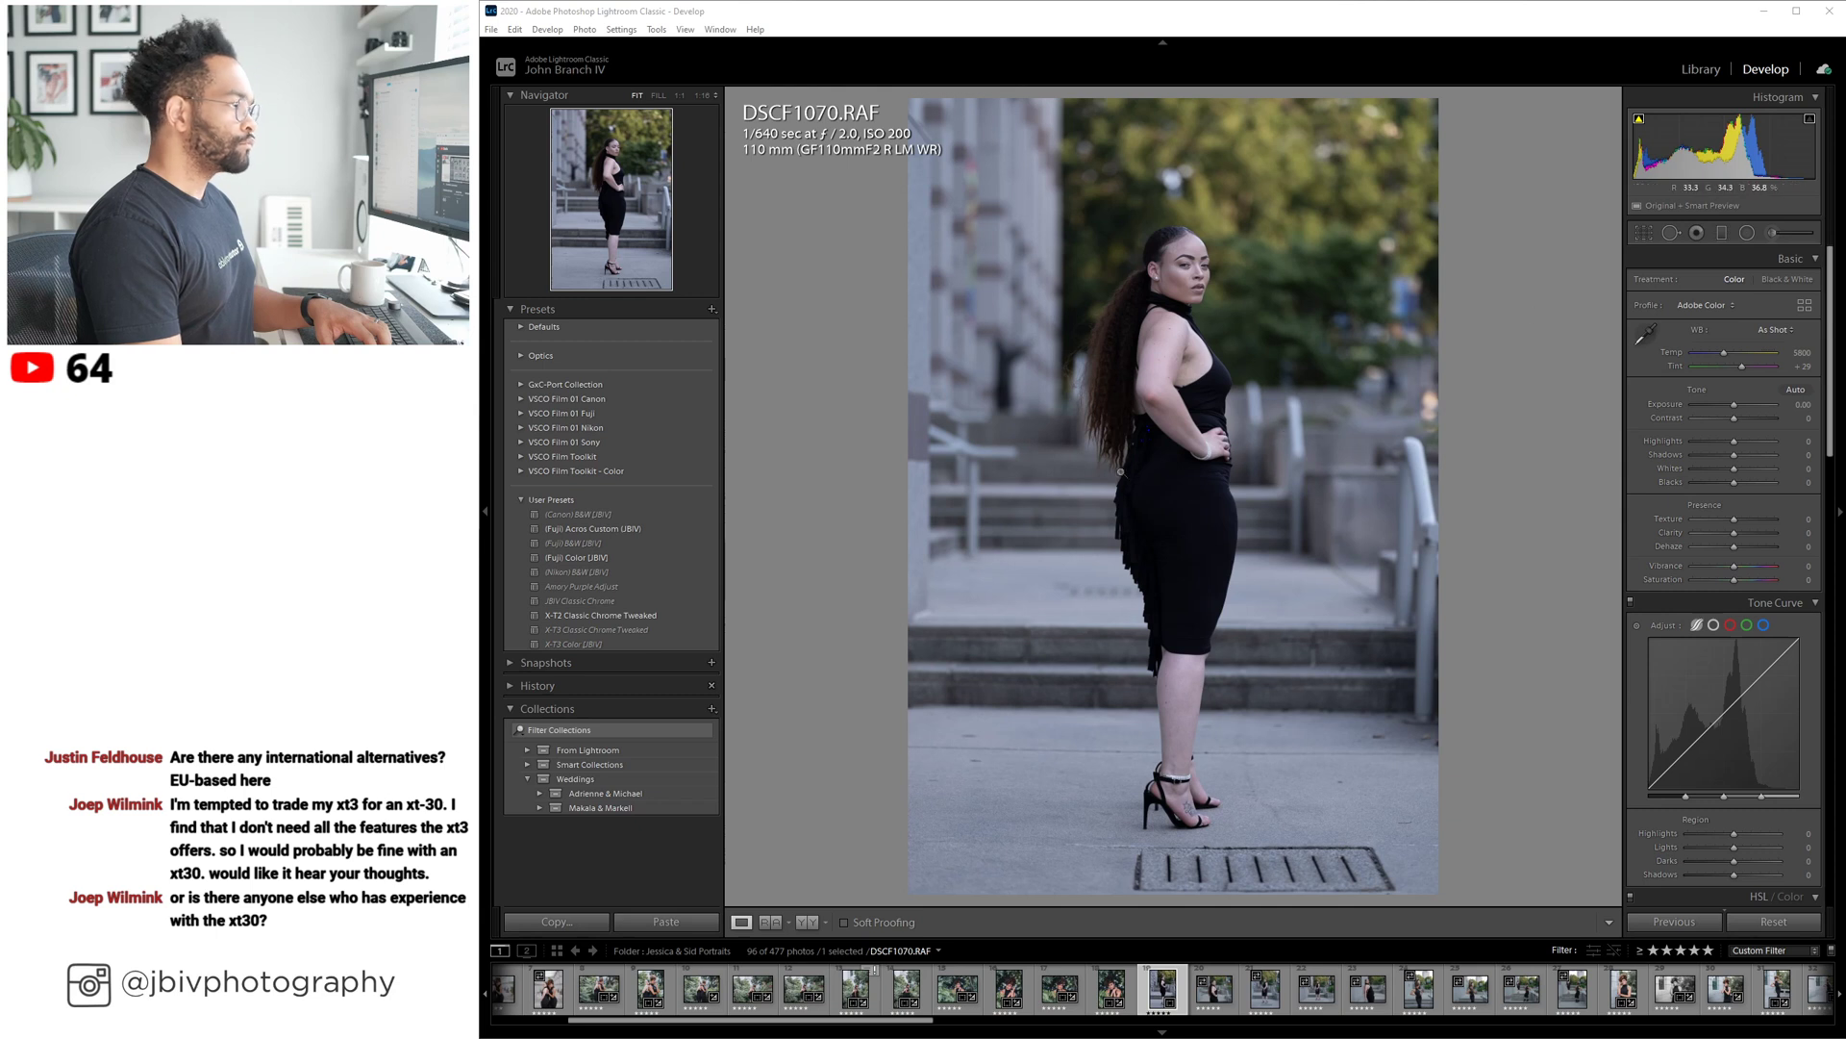
{"action": "scroll", "coordinate": [1700, 815], "scroll_direction": "down", "scroll_amount": 5}
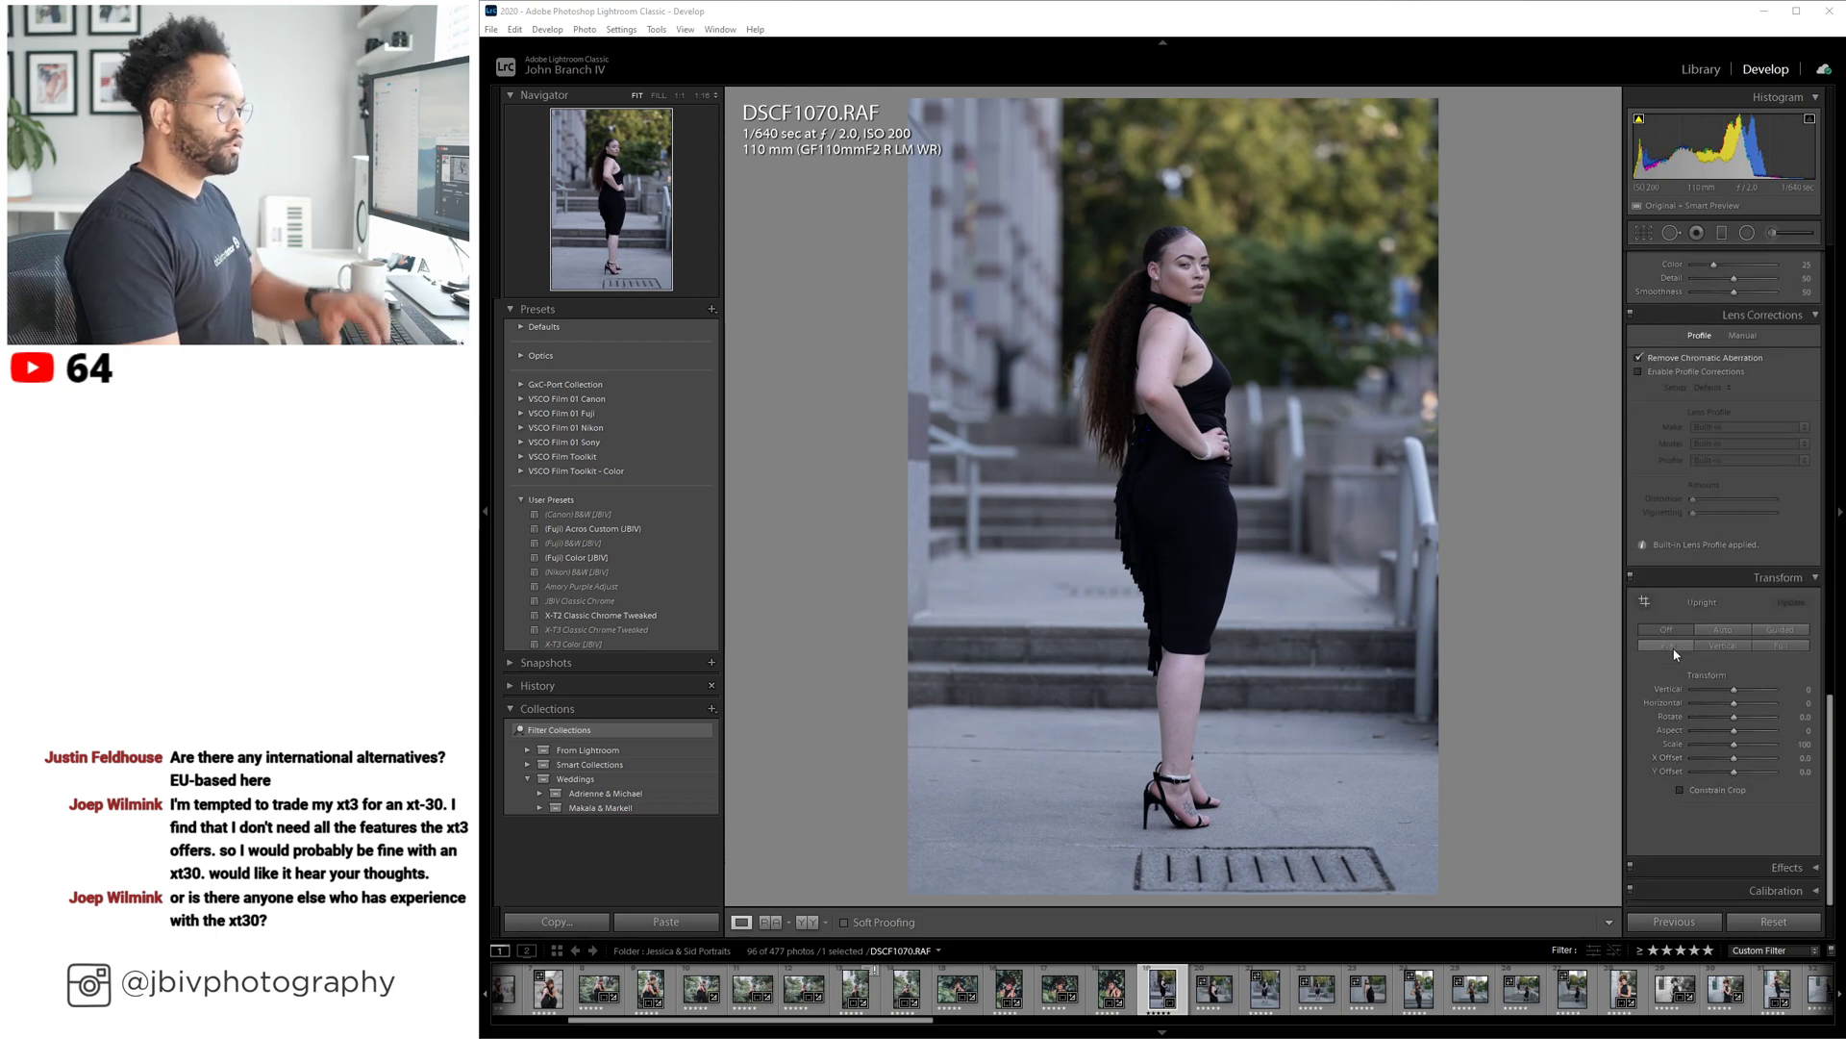
{"action": "left_click", "coordinate": [1670, 646]}
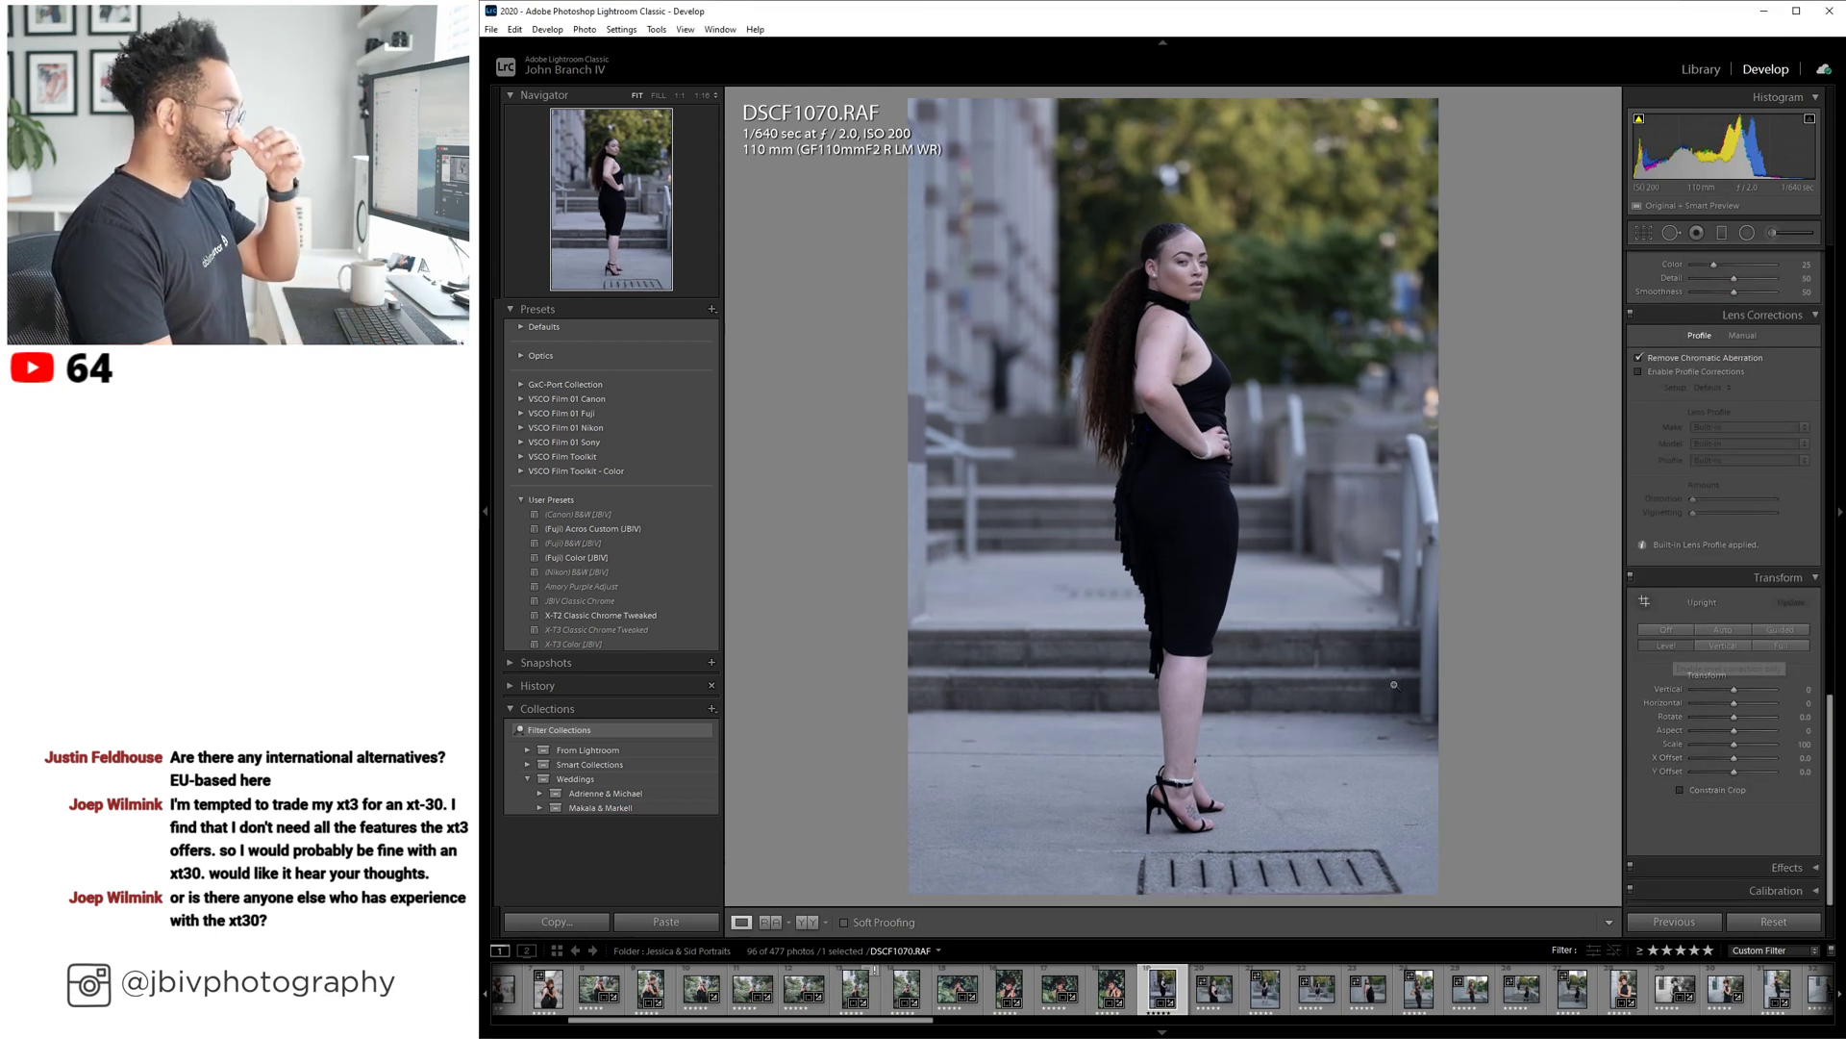
Apply the (Fuji) Color [JBIV] preset to the photo and set its white balance to Auto.
{"action": "left_click", "coordinate": [611, 557]}
{"action": "left_click", "coordinate": [612, 556]}
{"action": "scroll", "coordinate": [1765, 340], "scroll_direction": "up", "scroll_amount": 10}
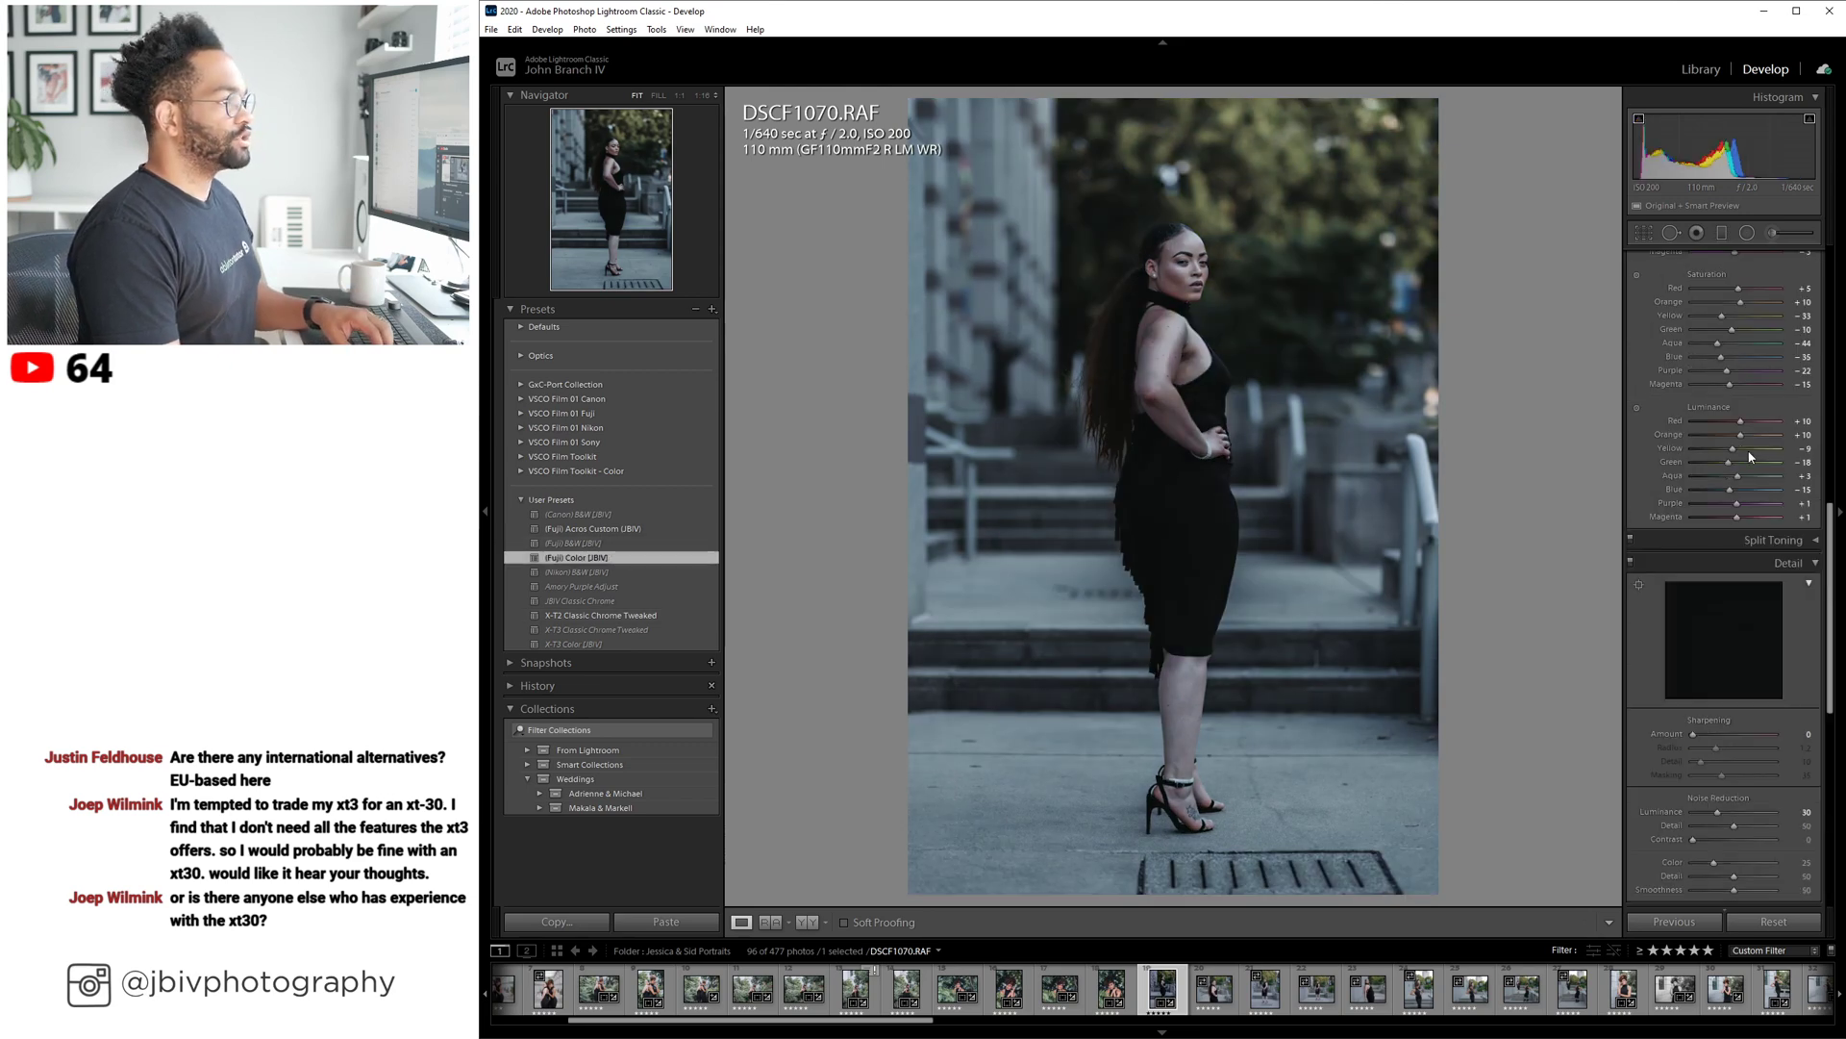
{"action": "left_click", "coordinate": [1765, 330]}
{"action": "left_click", "coordinate": [1766, 353]}
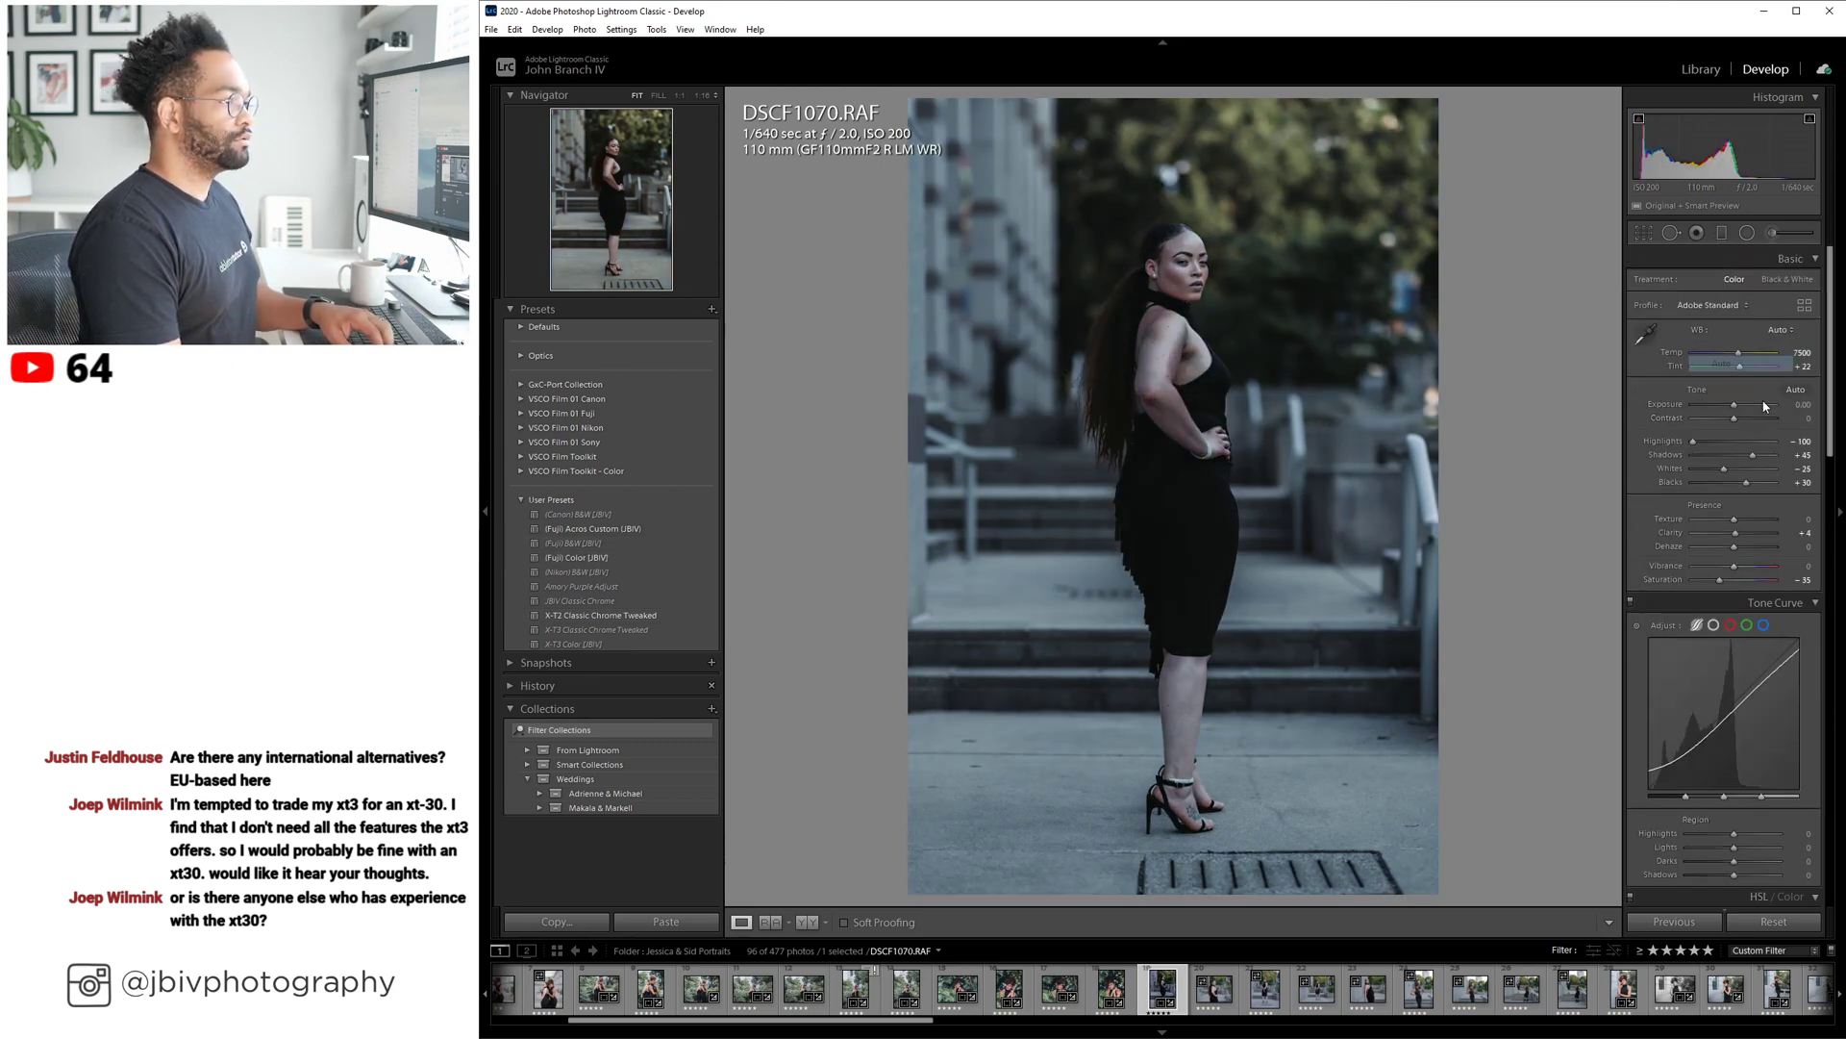
Set exposure to +1.10, temperature to 7150, tint to +27, shadows to +55 and clarity to +9.
{"action": "scroll", "coordinate": [1763, 406], "scroll_direction": "up", "scroll_amount": 4}
{"action": "scroll", "coordinate": [1764, 407], "scroll_direction": "up", "scroll_amount": 8}
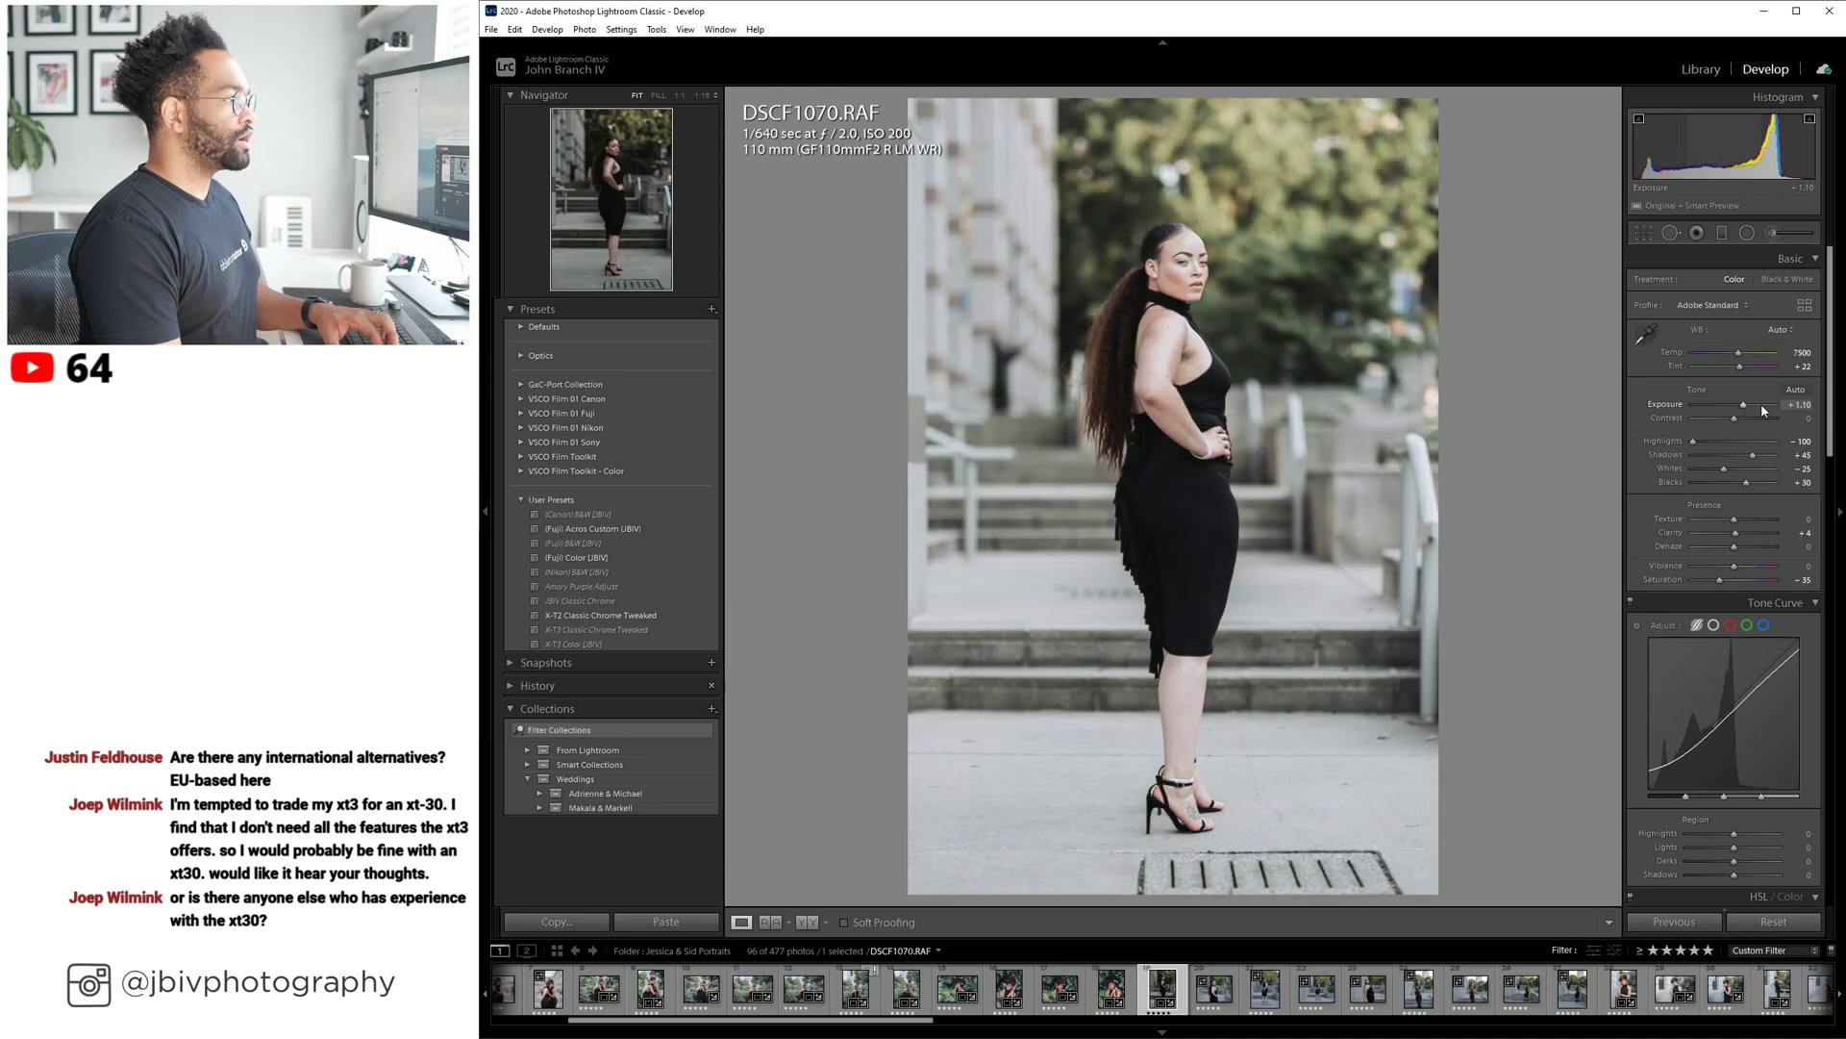
{"action": "scroll", "coordinate": [1753, 371], "scroll_direction": "up", "scroll_amount": 5}
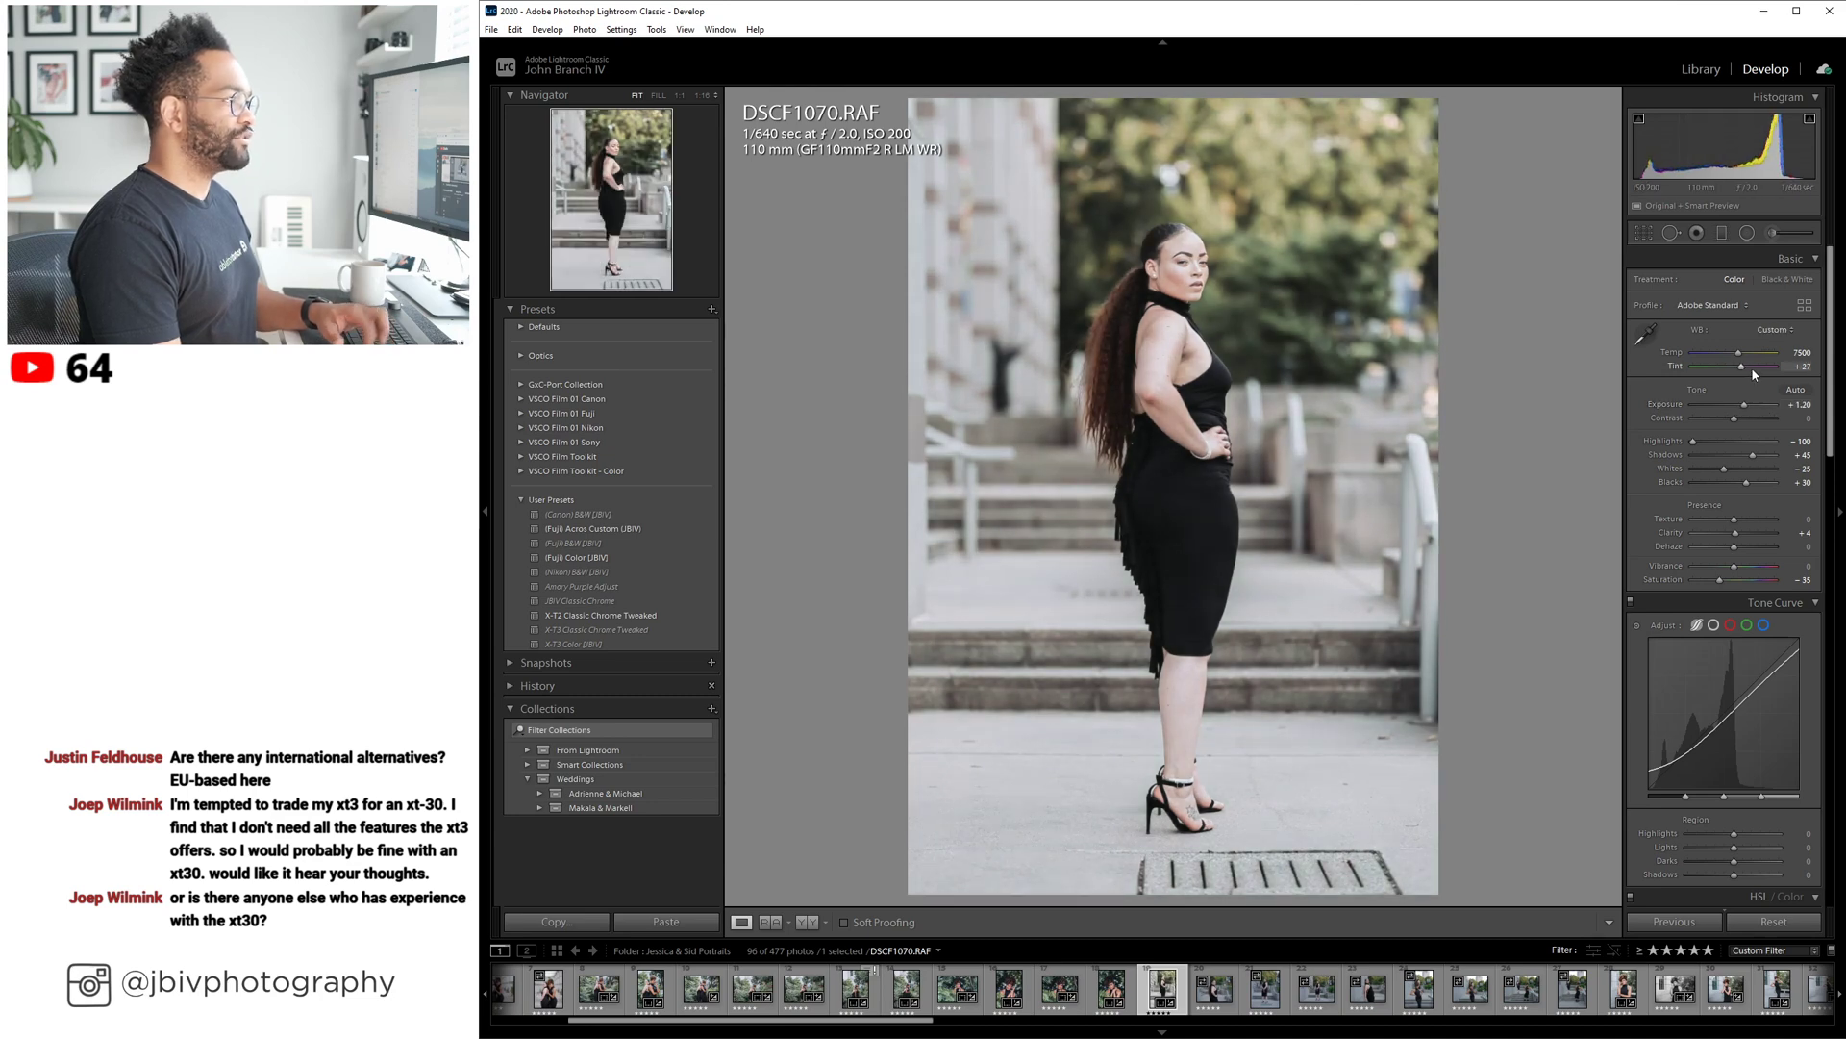
{"action": "scroll", "coordinate": [1736, 360], "scroll_direction": "down", "scroll_amount": 1}
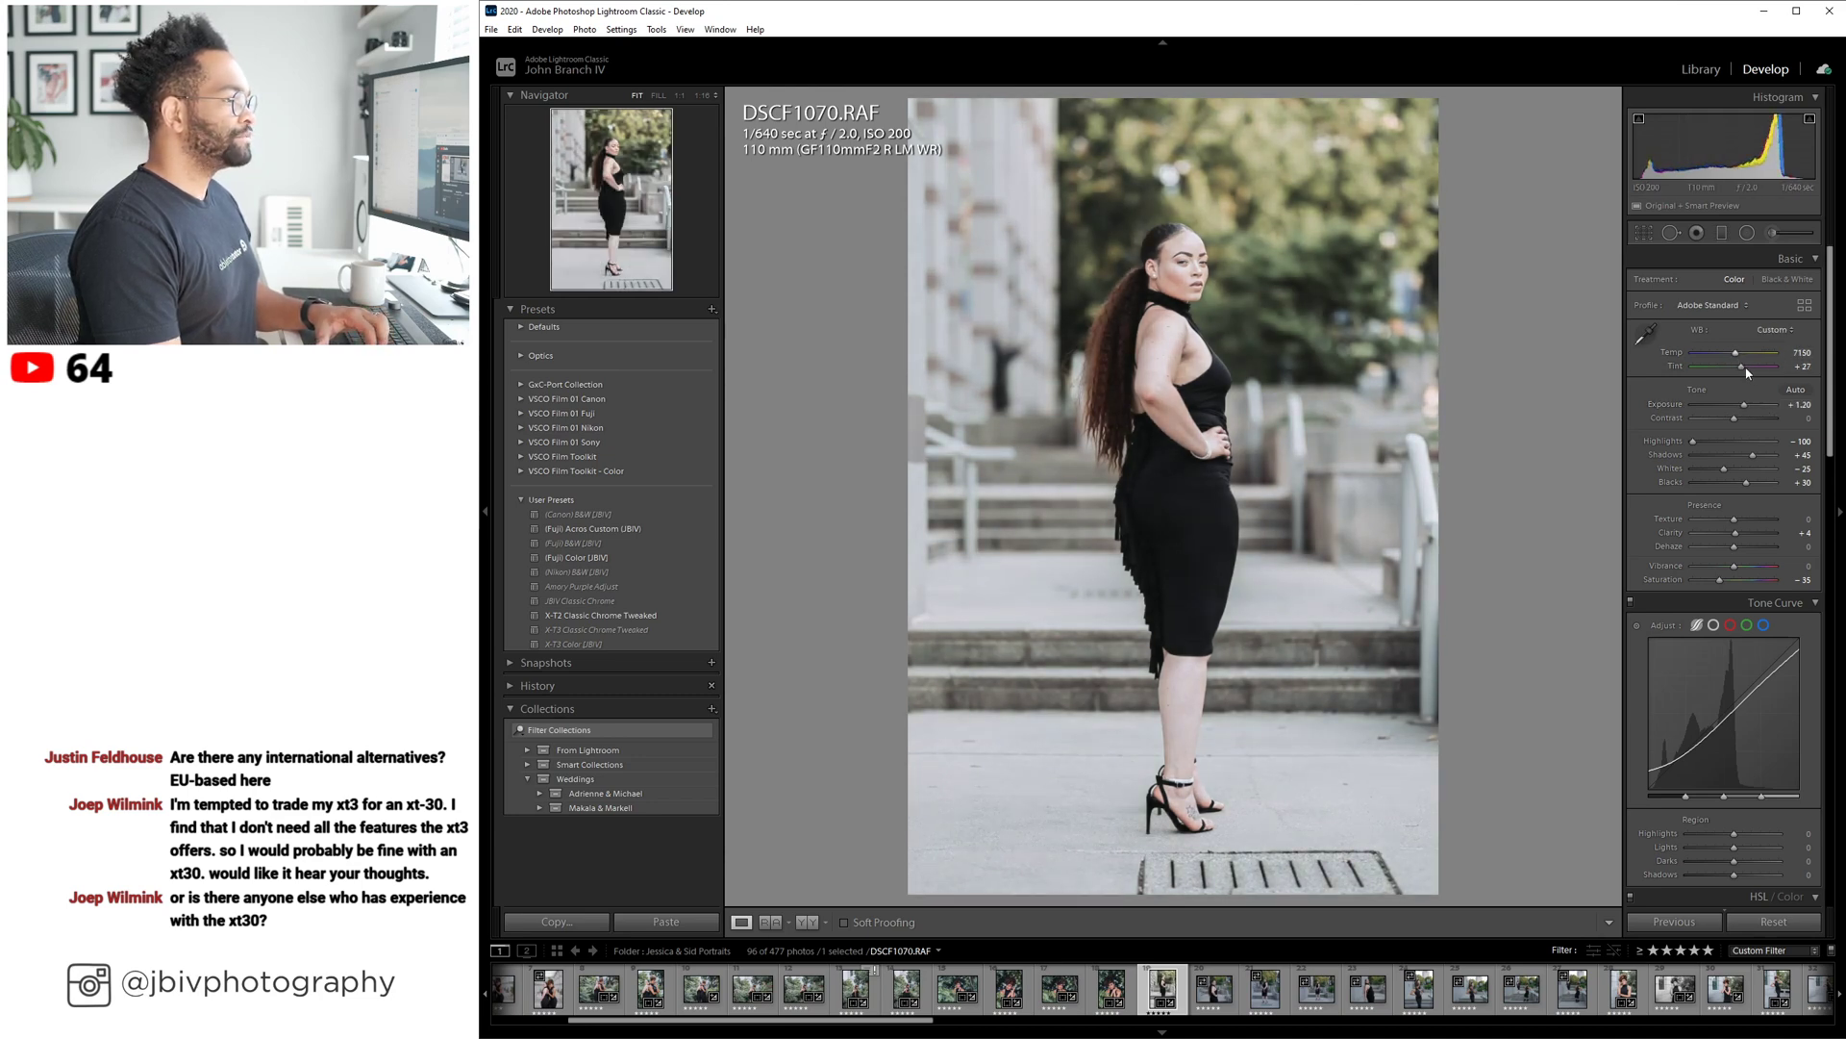
{"action": "scroll", "coordinate": [1750, 404], "scroll_direction": "down", "scroll_amount": 1}
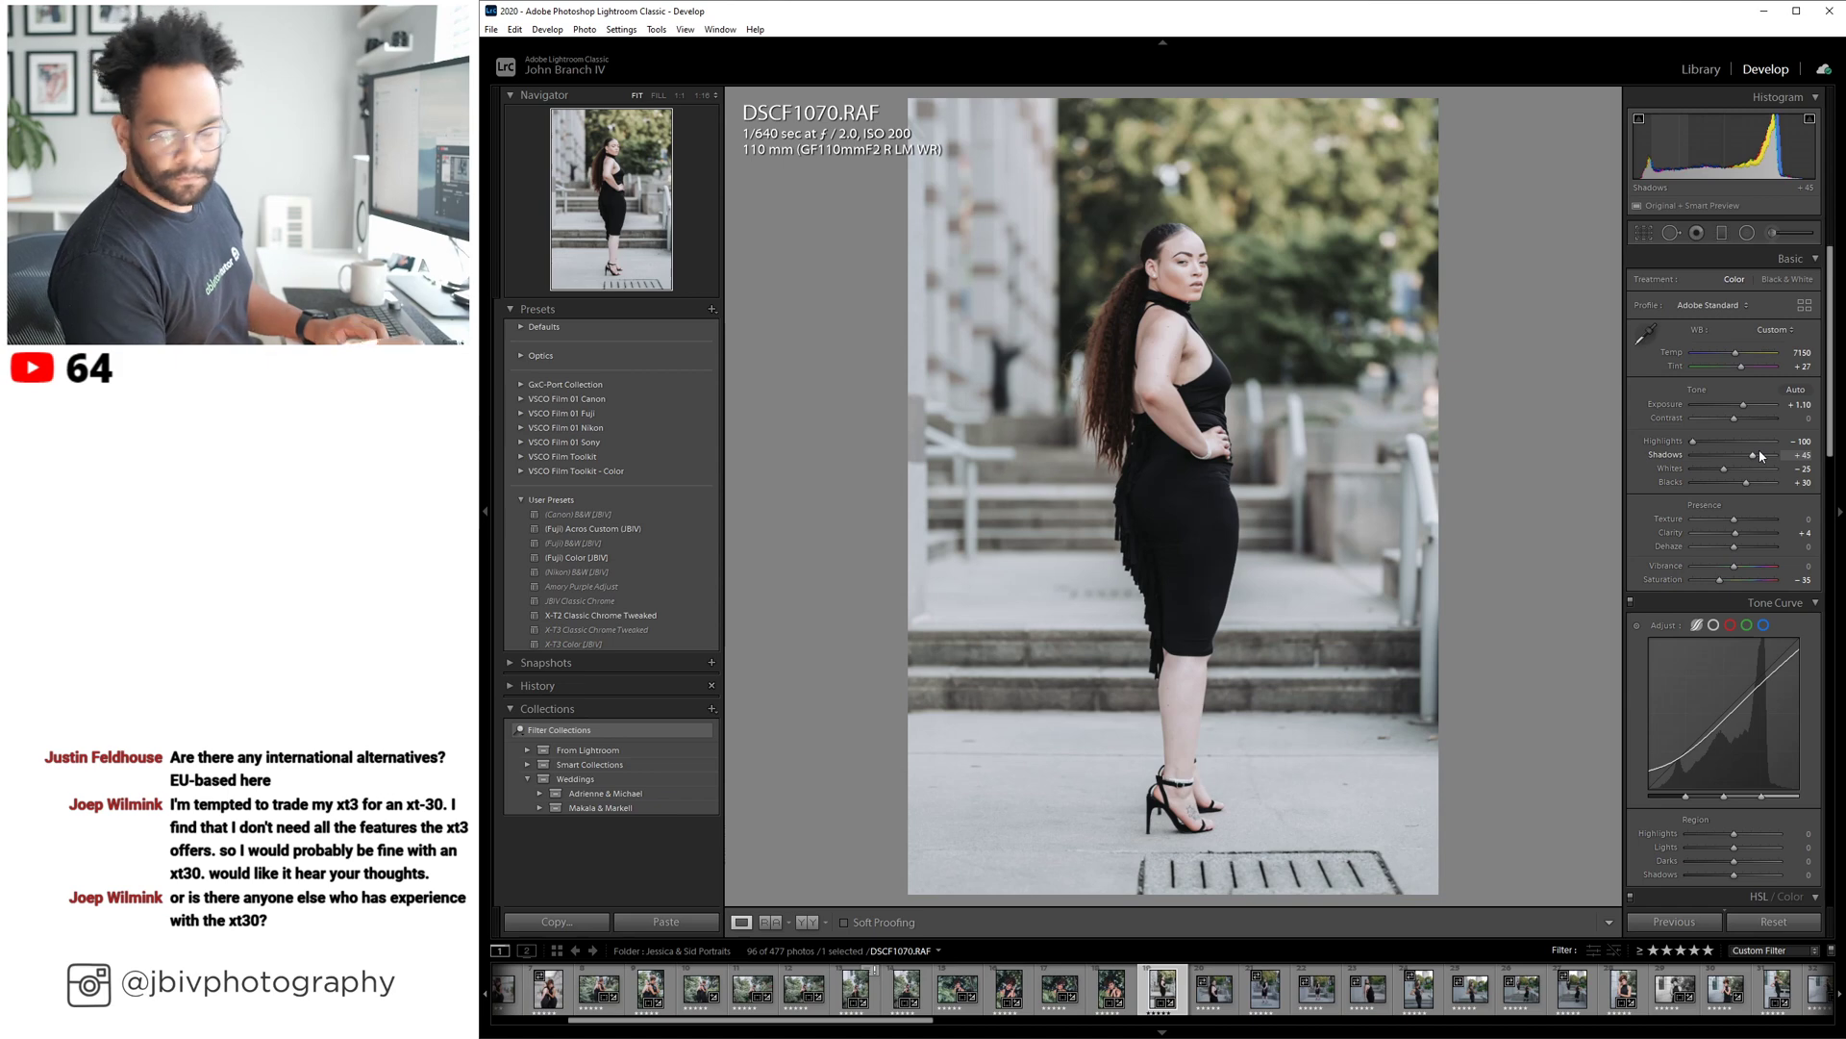
{"action": "mouse_move", "coordinate": [1743, 408]}
{"action": "left_mouse_down"}
{"action": "mouse_move", "coordinate": [1765, 460]}
{"action": "mouse_move", "coordinate": [1742, 405]}
{"action": "left_mouse_up"}
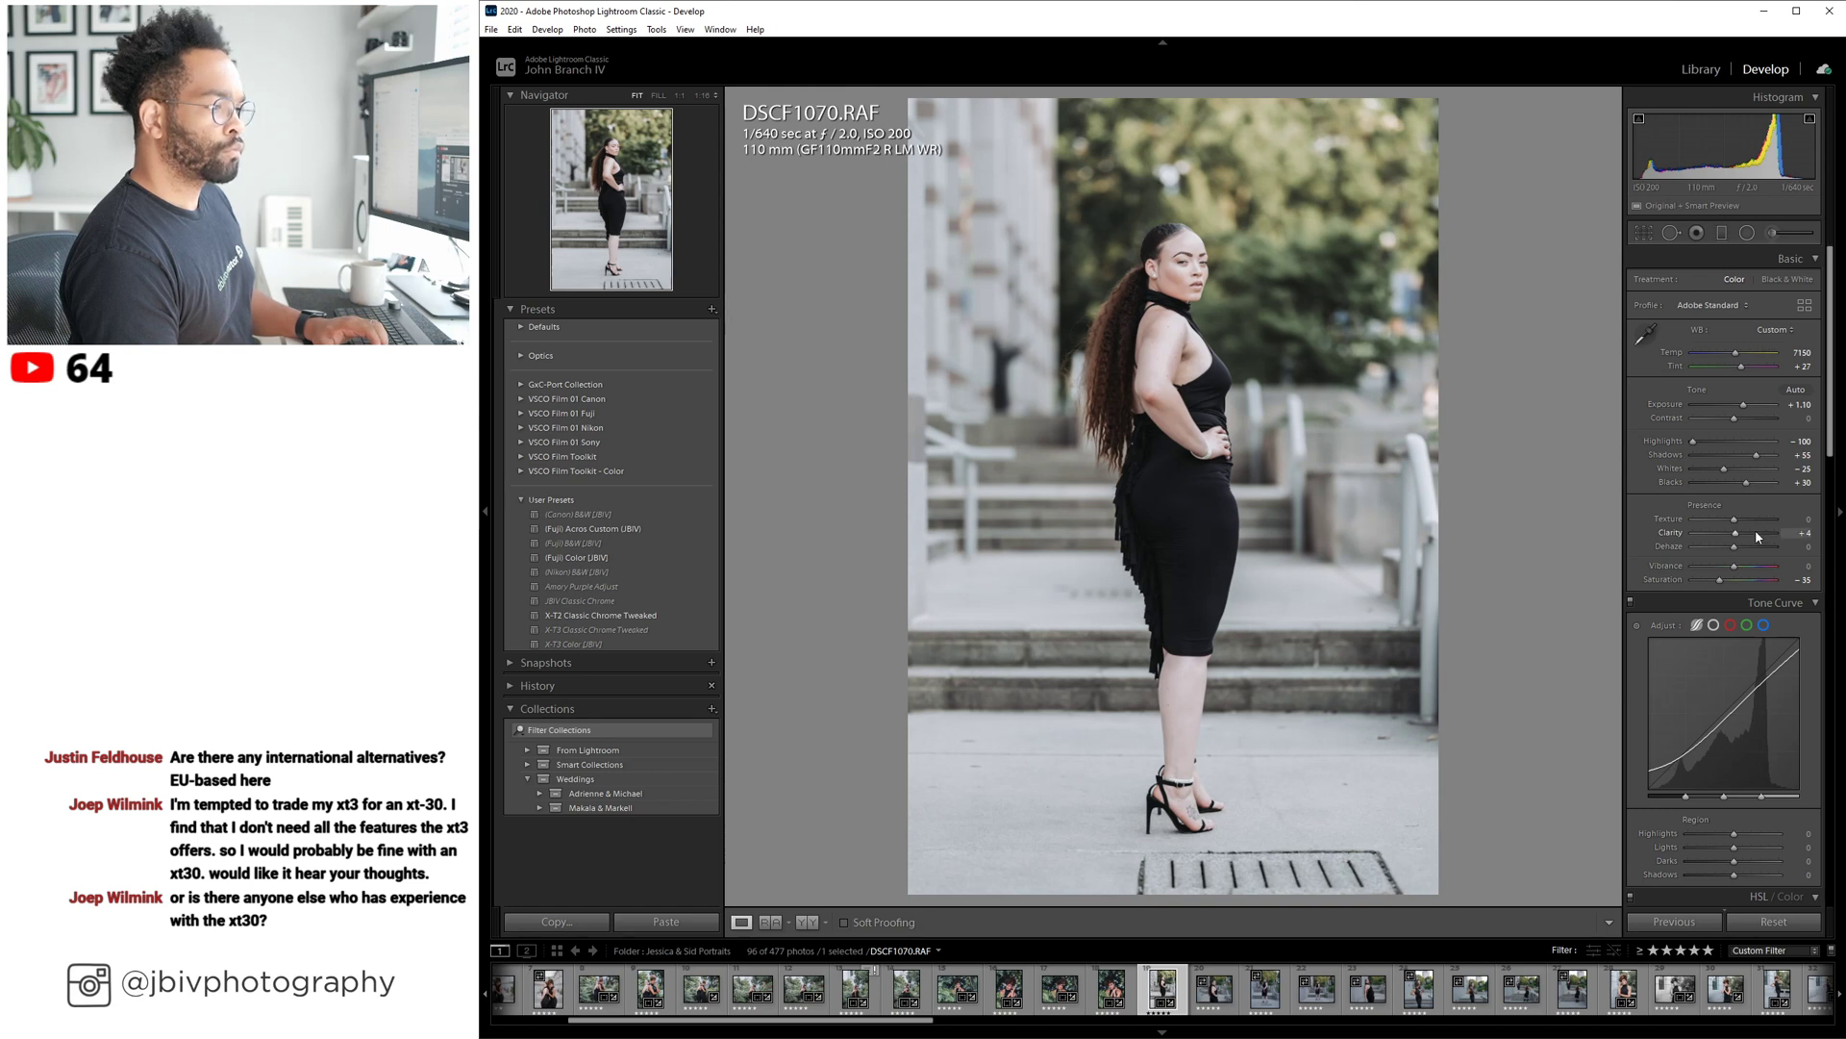
{"action": "left_click_drag", "start_coordinate": [1756, 529], "coordinate": [1761, 529]}
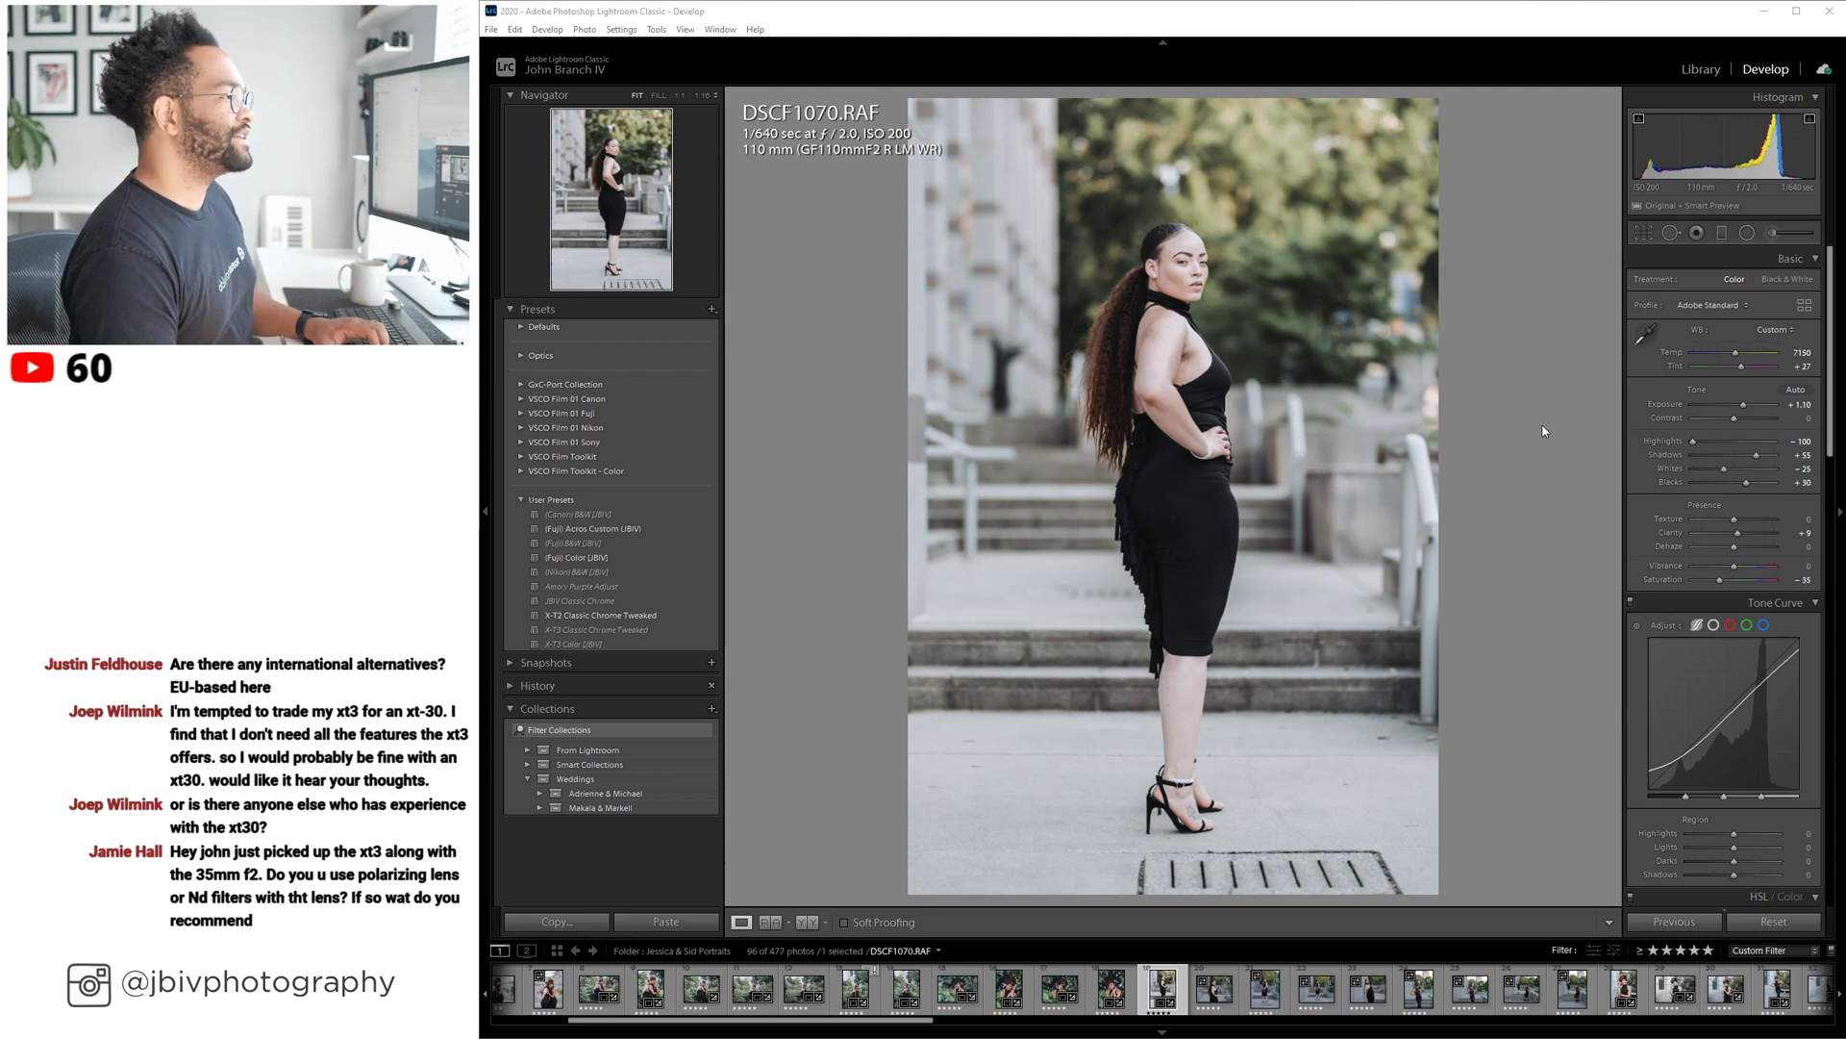
Refine the photo's color and brightness with tint +32, temperature 6900 and exposure +1.00.
{"action": "scroll", "coordinate": [1710, 367], "scroll_direction": "up", "scroll_amount": 1}
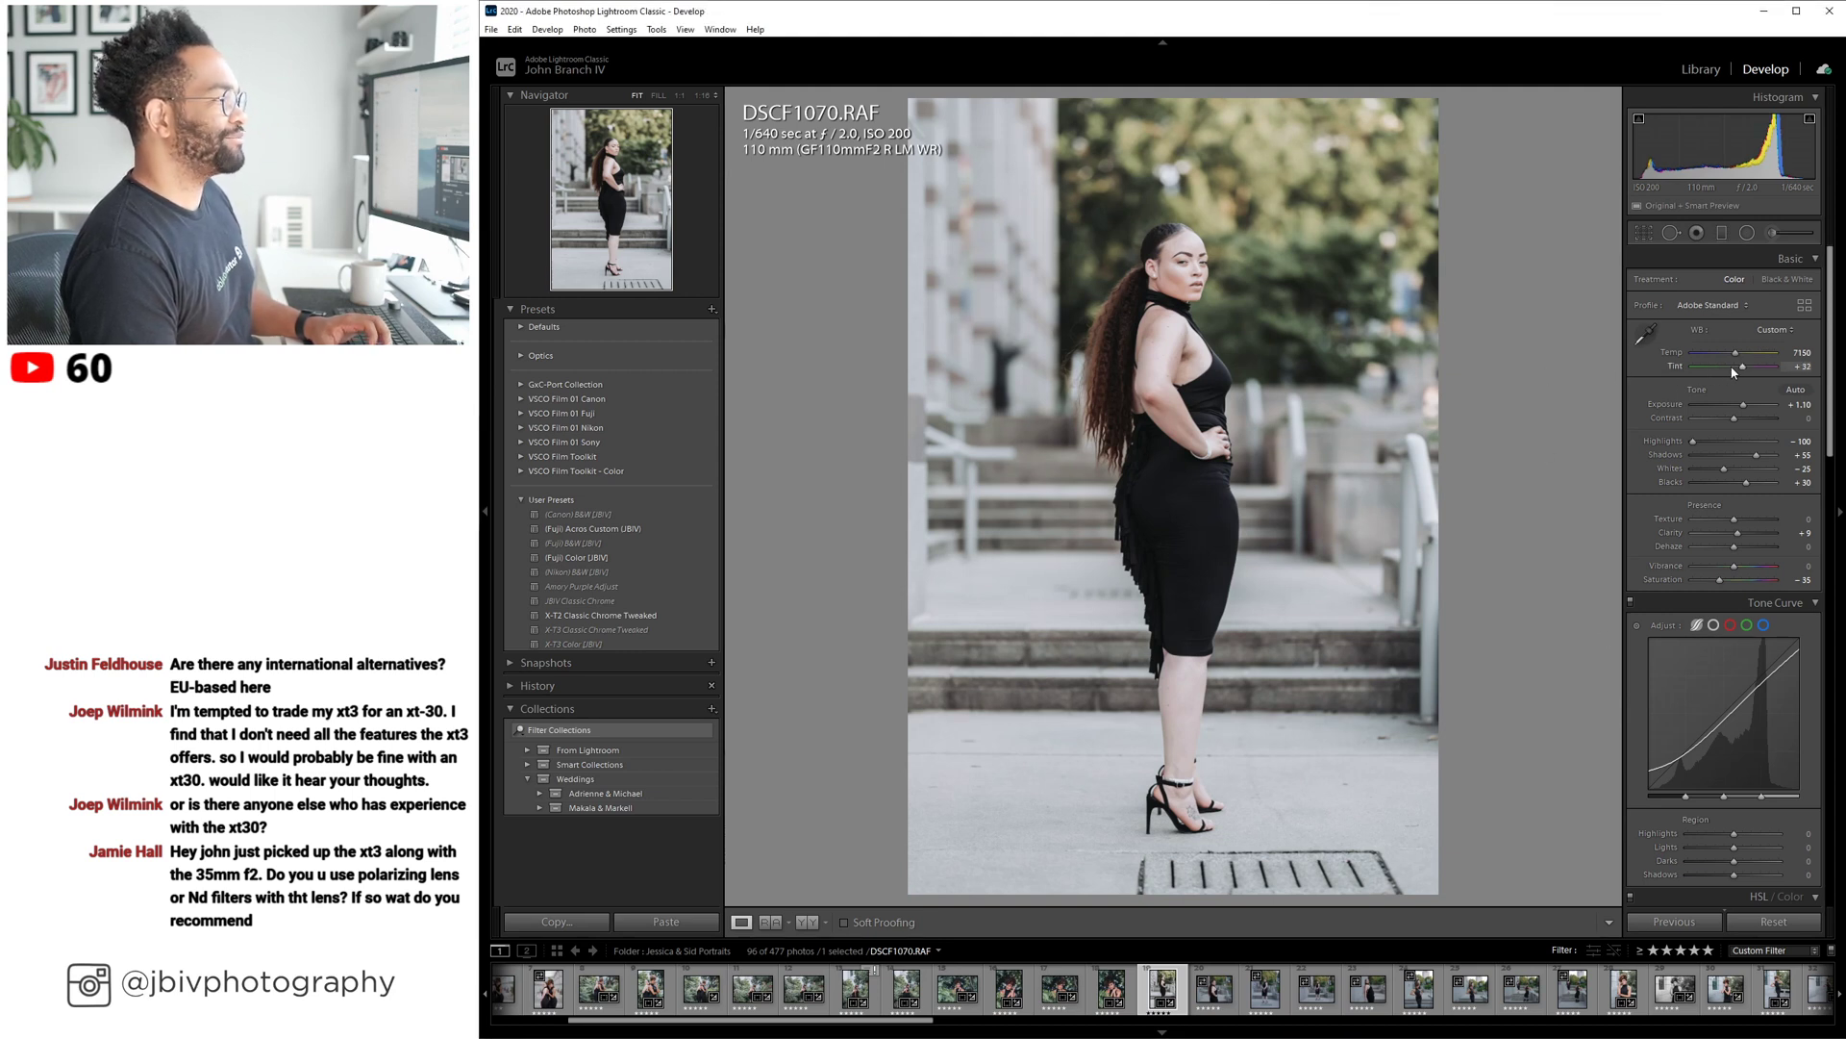
{"action": "scroll", "coordinate": [1730, 357], "scroll_direction": "down", "scroll_amount": 3}
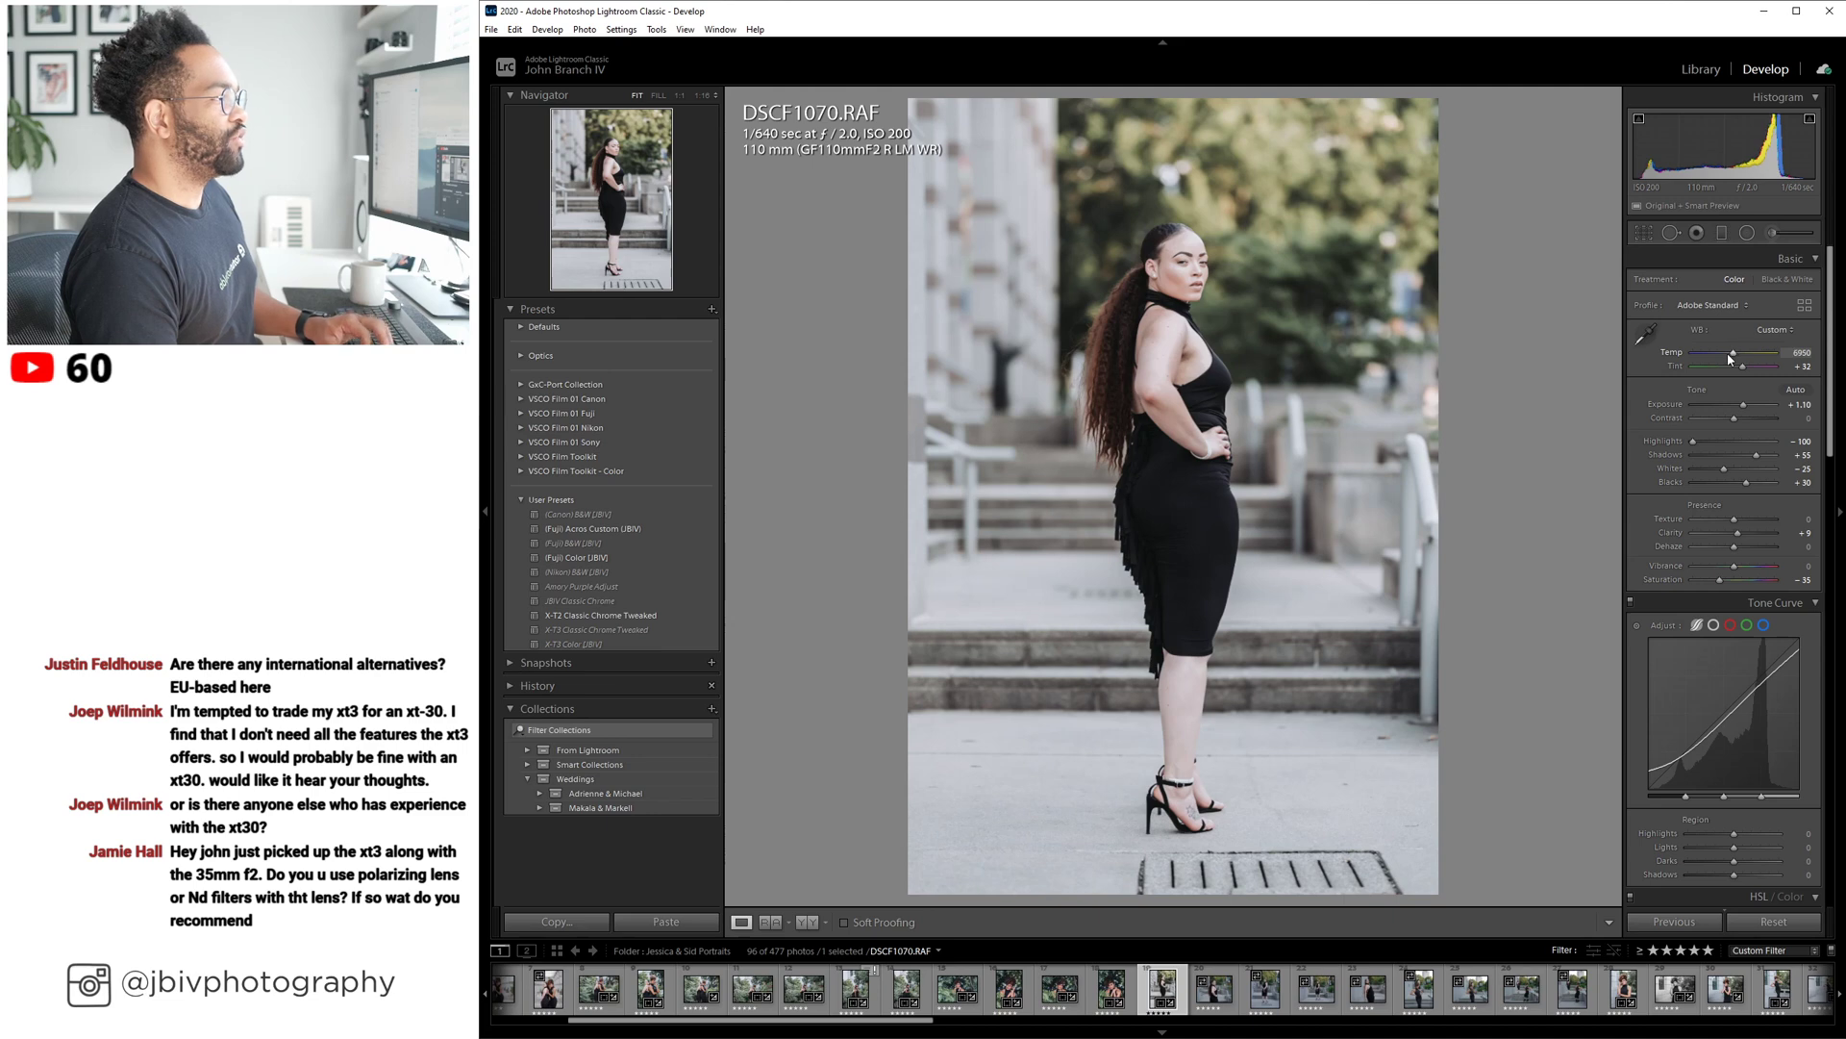
{"action": "scroll", "coordinate": [1731, 356], "scroll_direction": "up", "scroll_amount": 1}
{"action": "scroll", "coordinate": [1750, 409], "scroll_direction": "down", "scroll_amount": 1}
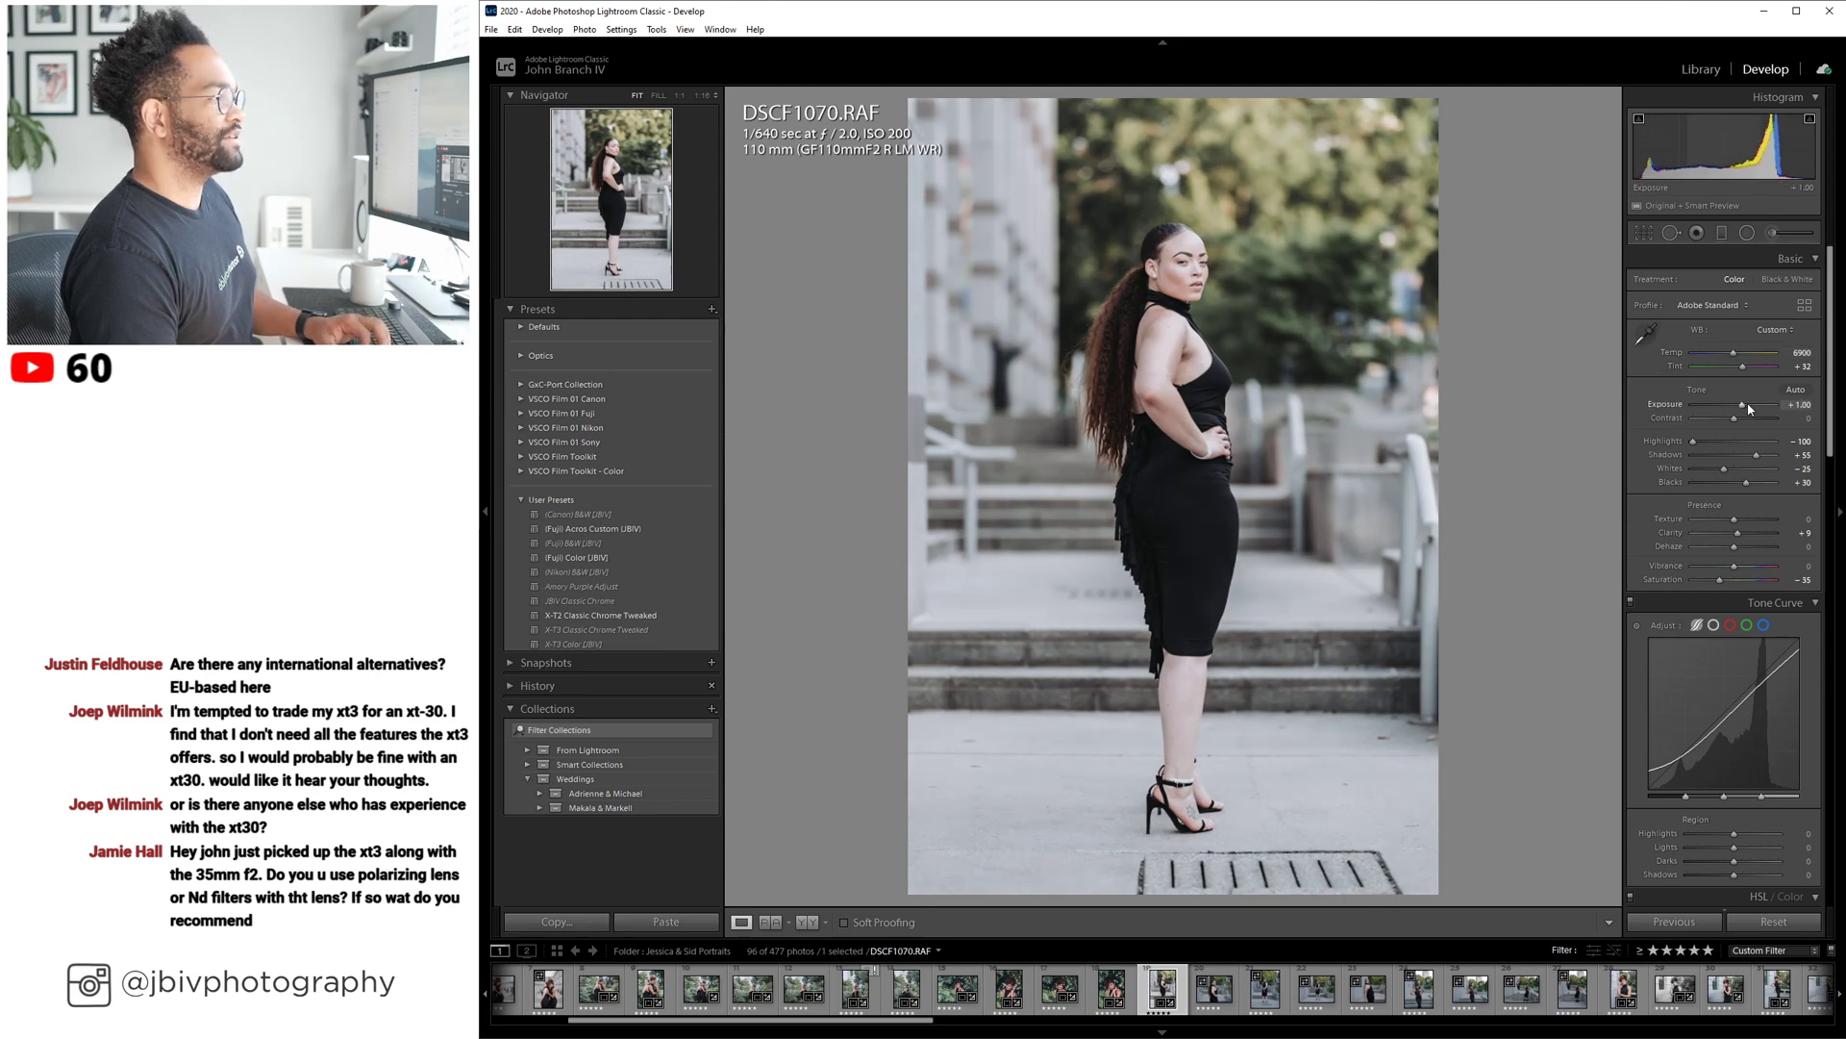
Raise the photo's shadows to +60 and sync its develop settings to the next three photos of the woman on the steps.
{"action": "scroll", "coordinate": [1758, 456], "scroll_direction": "up", "scroll_amount": 1}
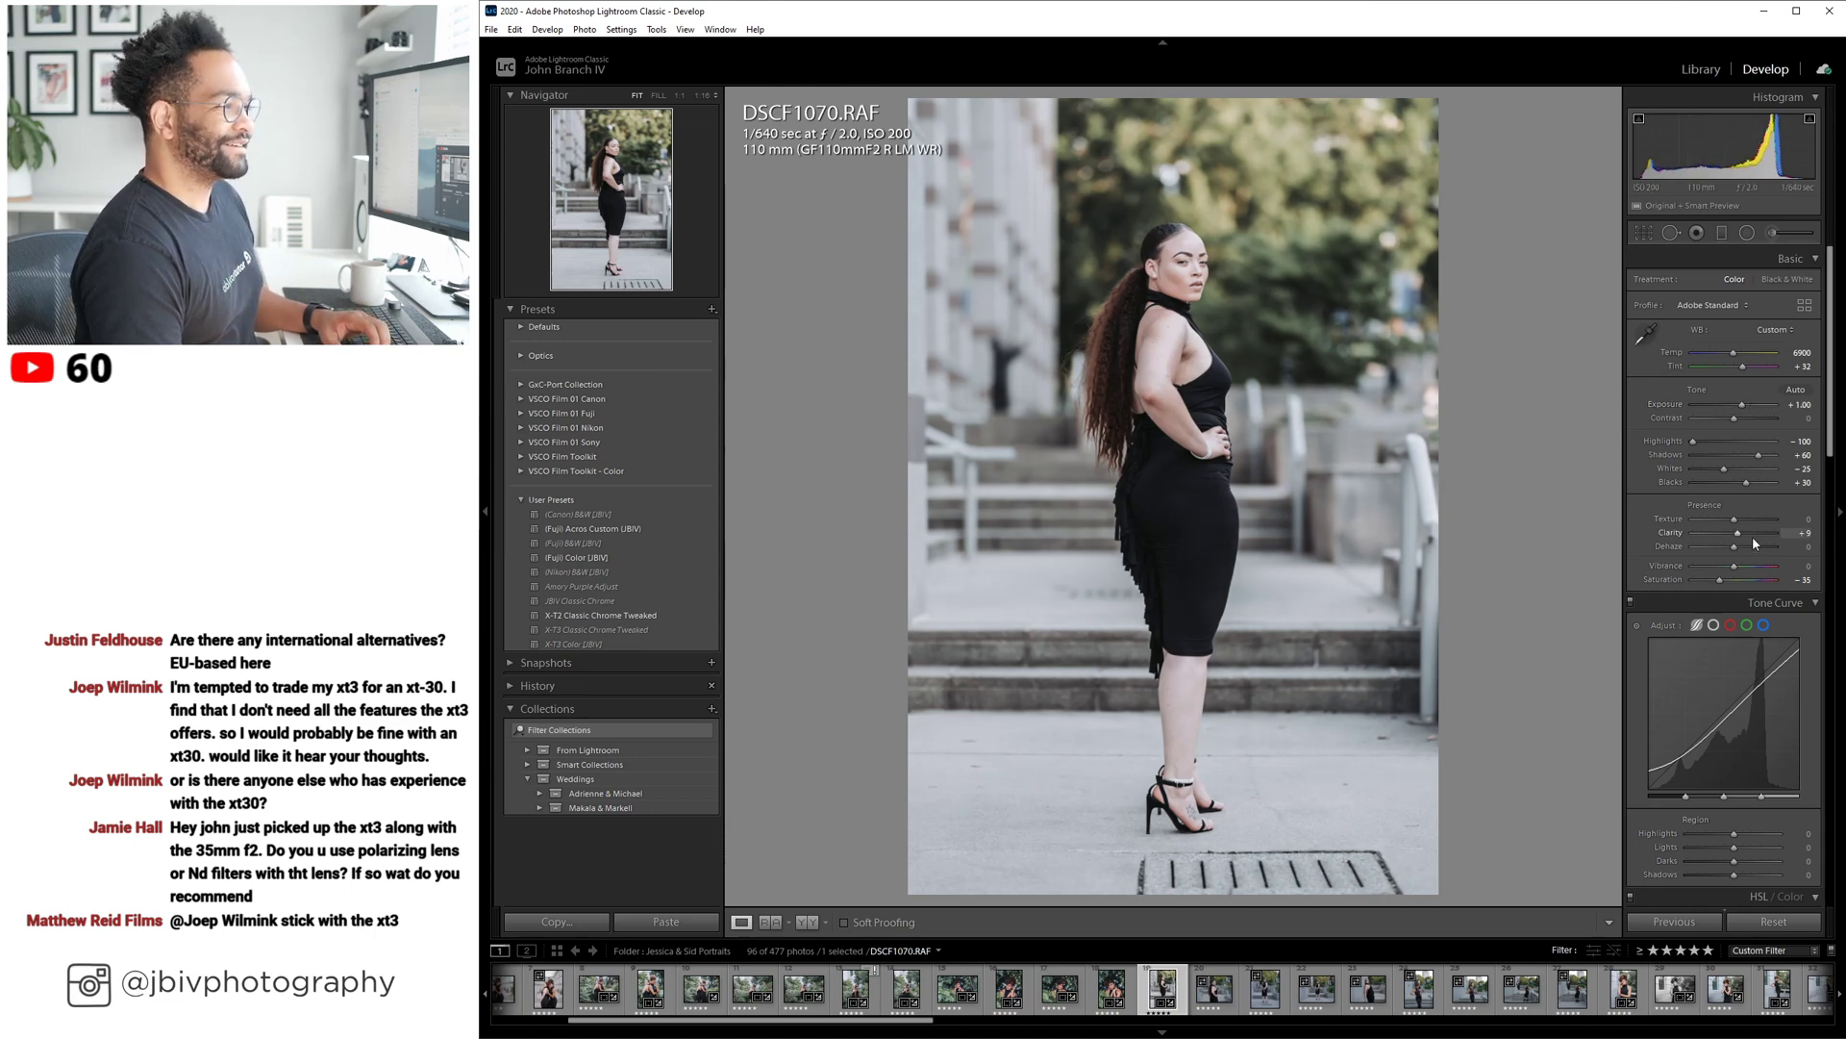
{"action": "left_click", "coordinate": [1702, 70]}
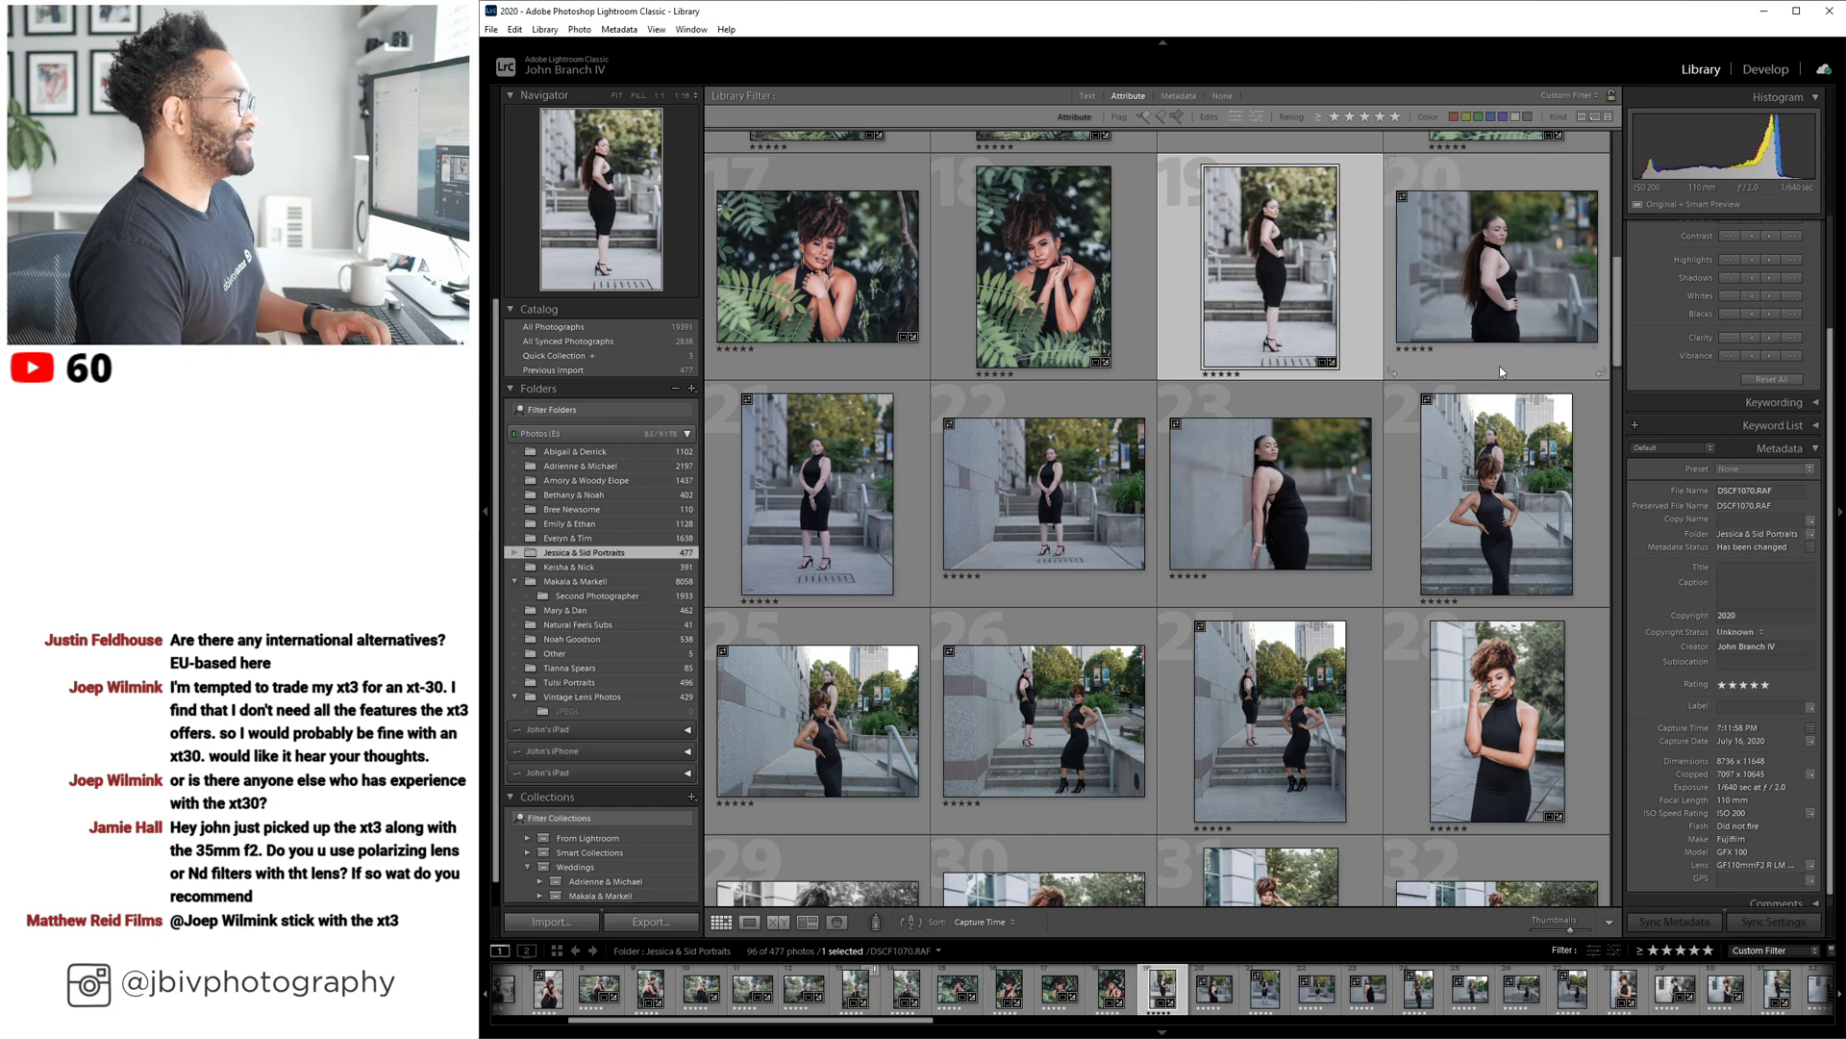
{"action": "left_click", "coordinate": [1034, 523], "text": "shift"}
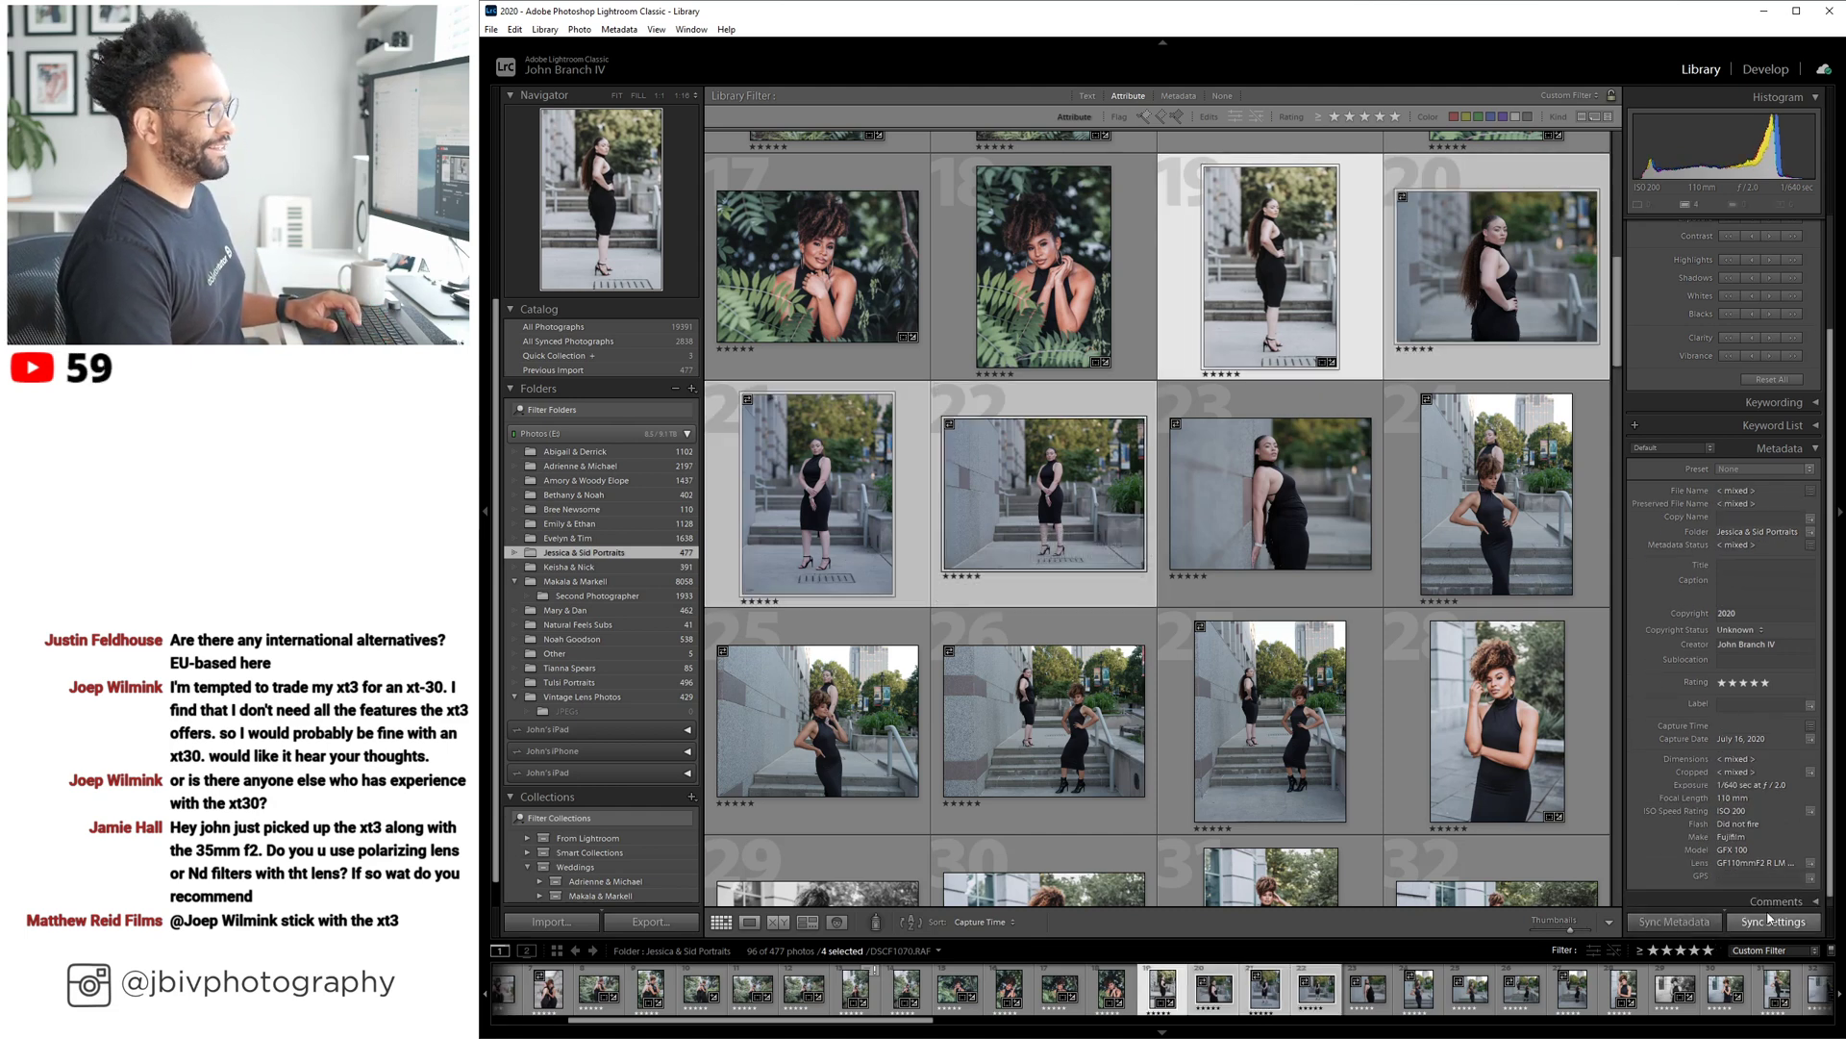
{"action": "left_click", "coordinate": [1769, 919]}
{"action": "left_click", "coordinate": [1492, 827]}
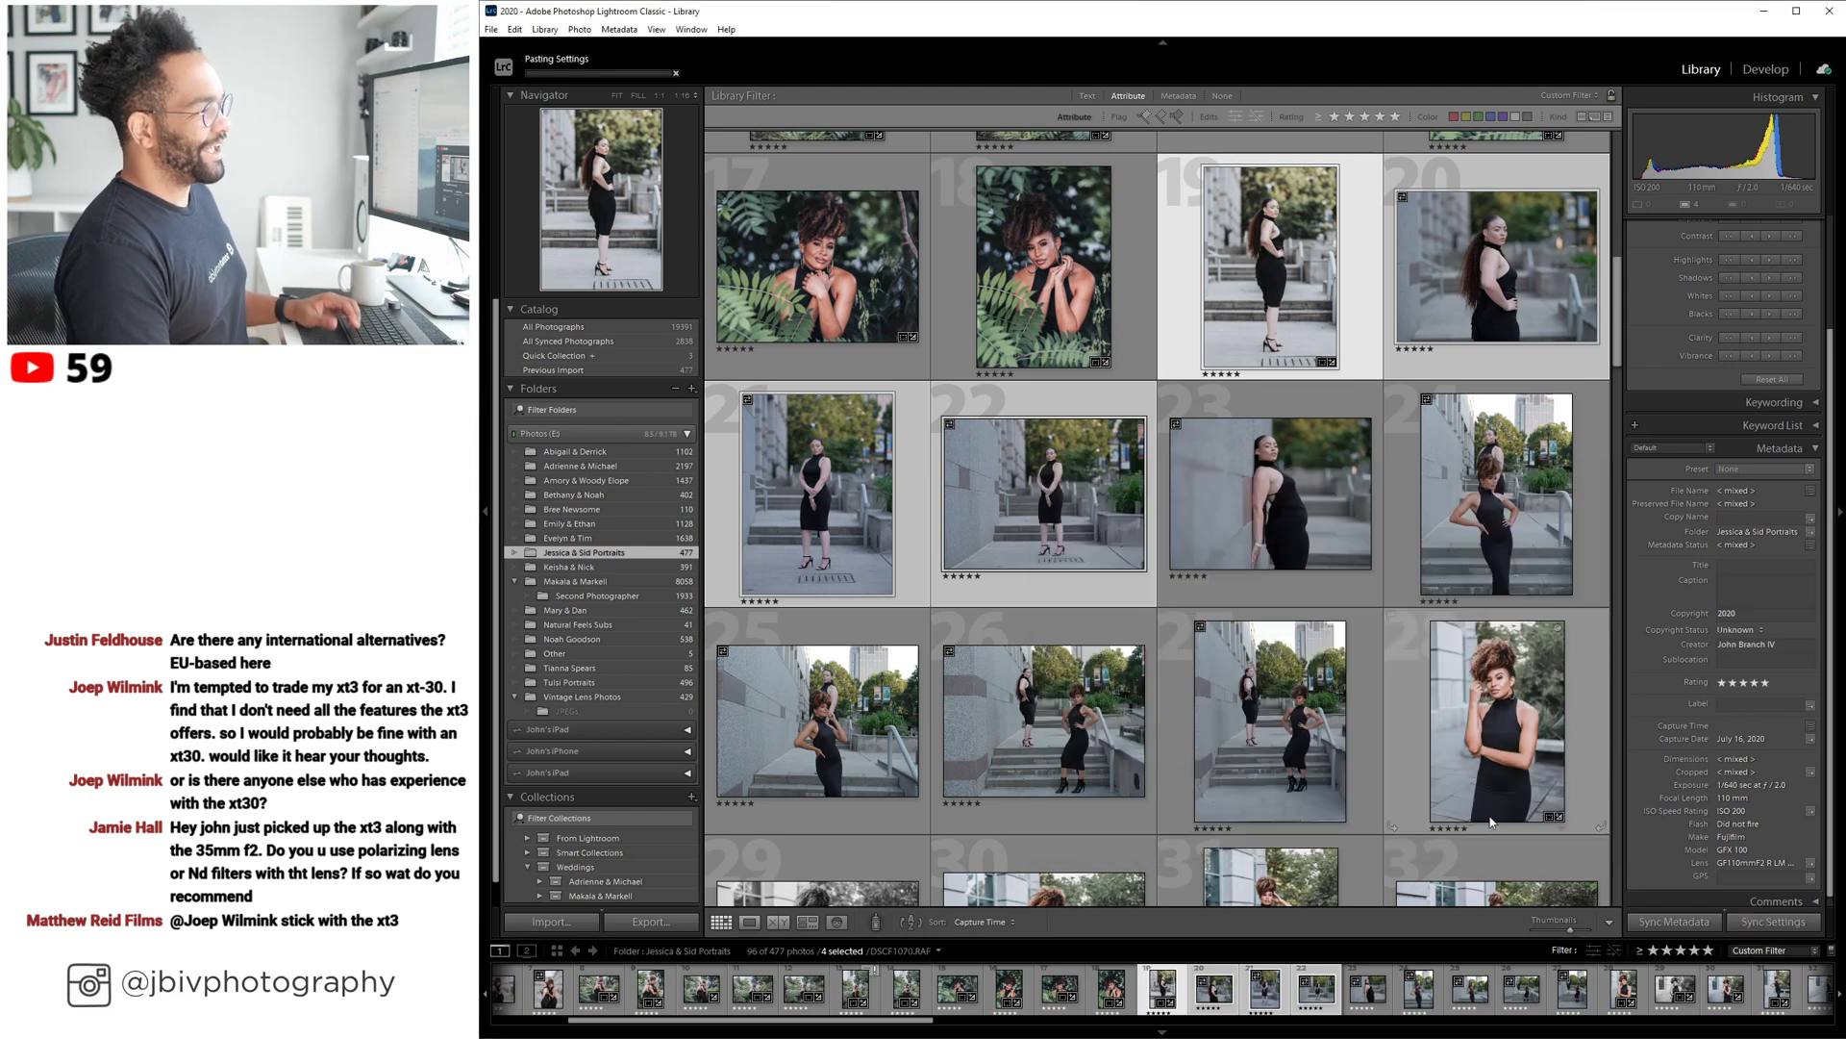
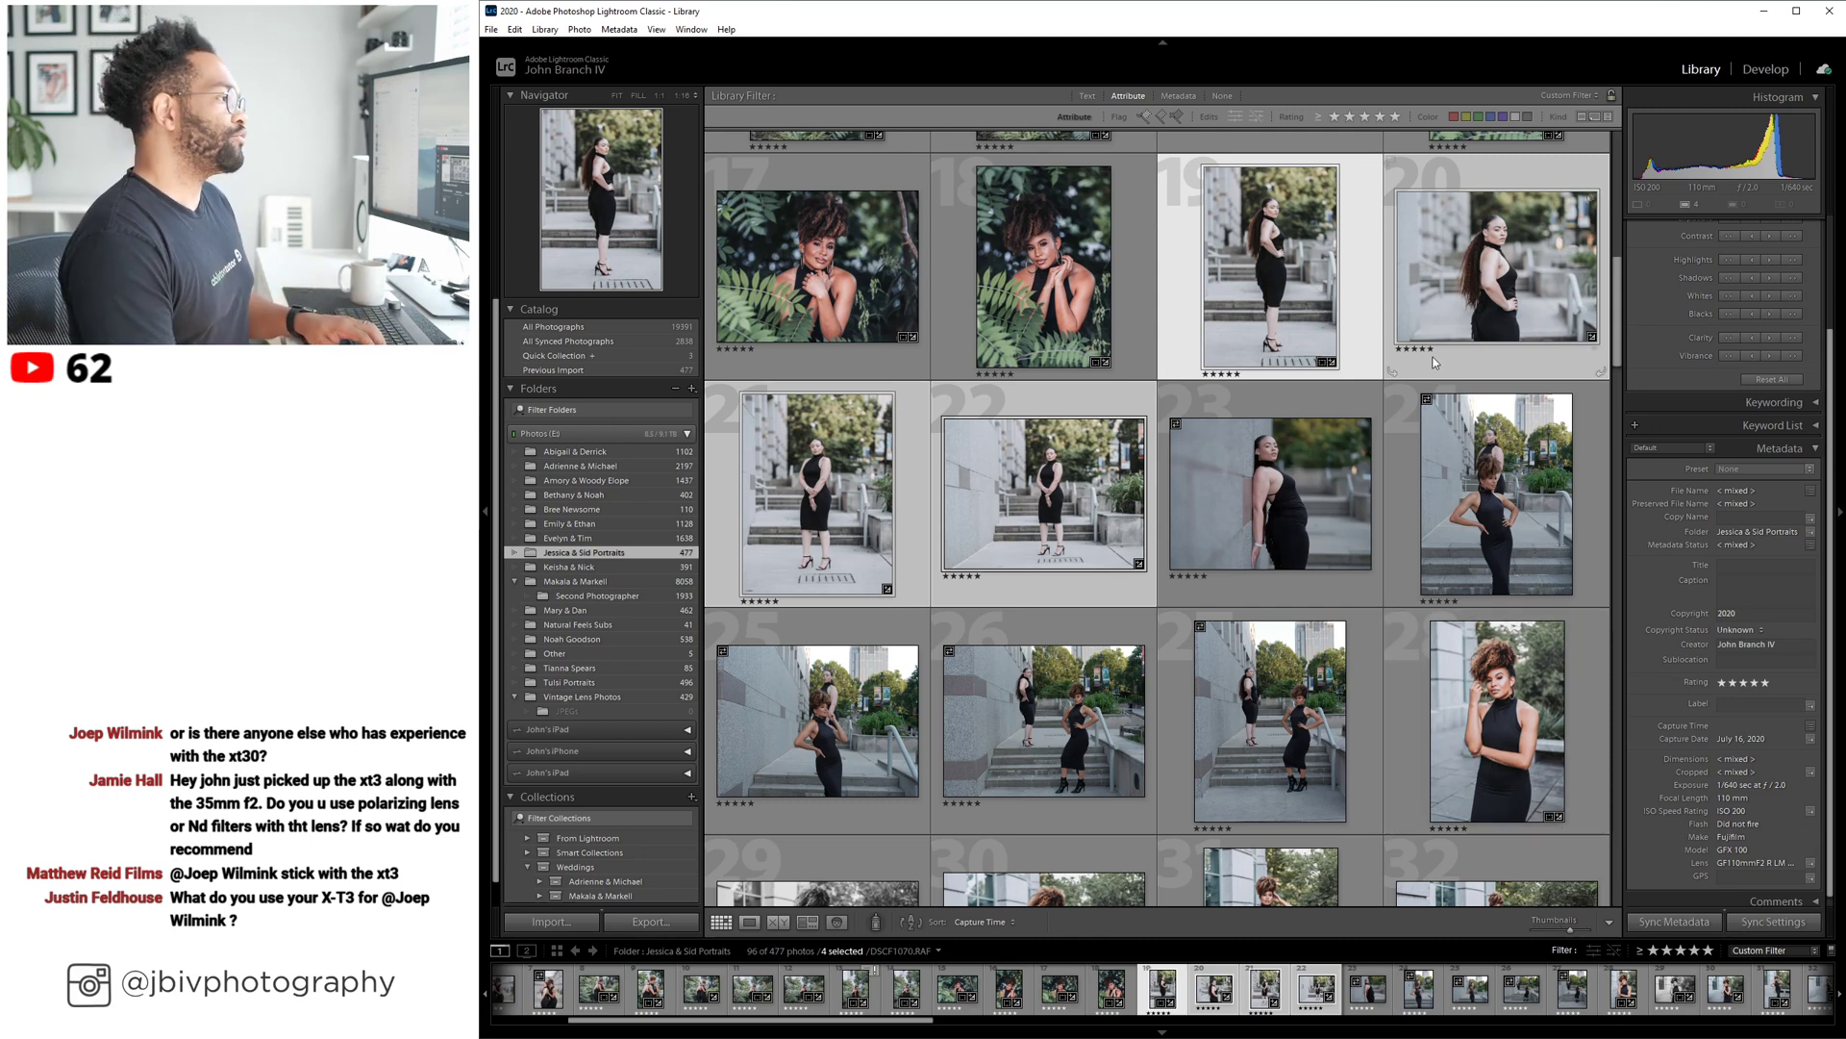
Fine-tune DSCF1070 with exposure +1.20, tint +37 and temperature 6700, and return to the photo grid.
{"action": "left_click", "coordinate": [1771, 69]}
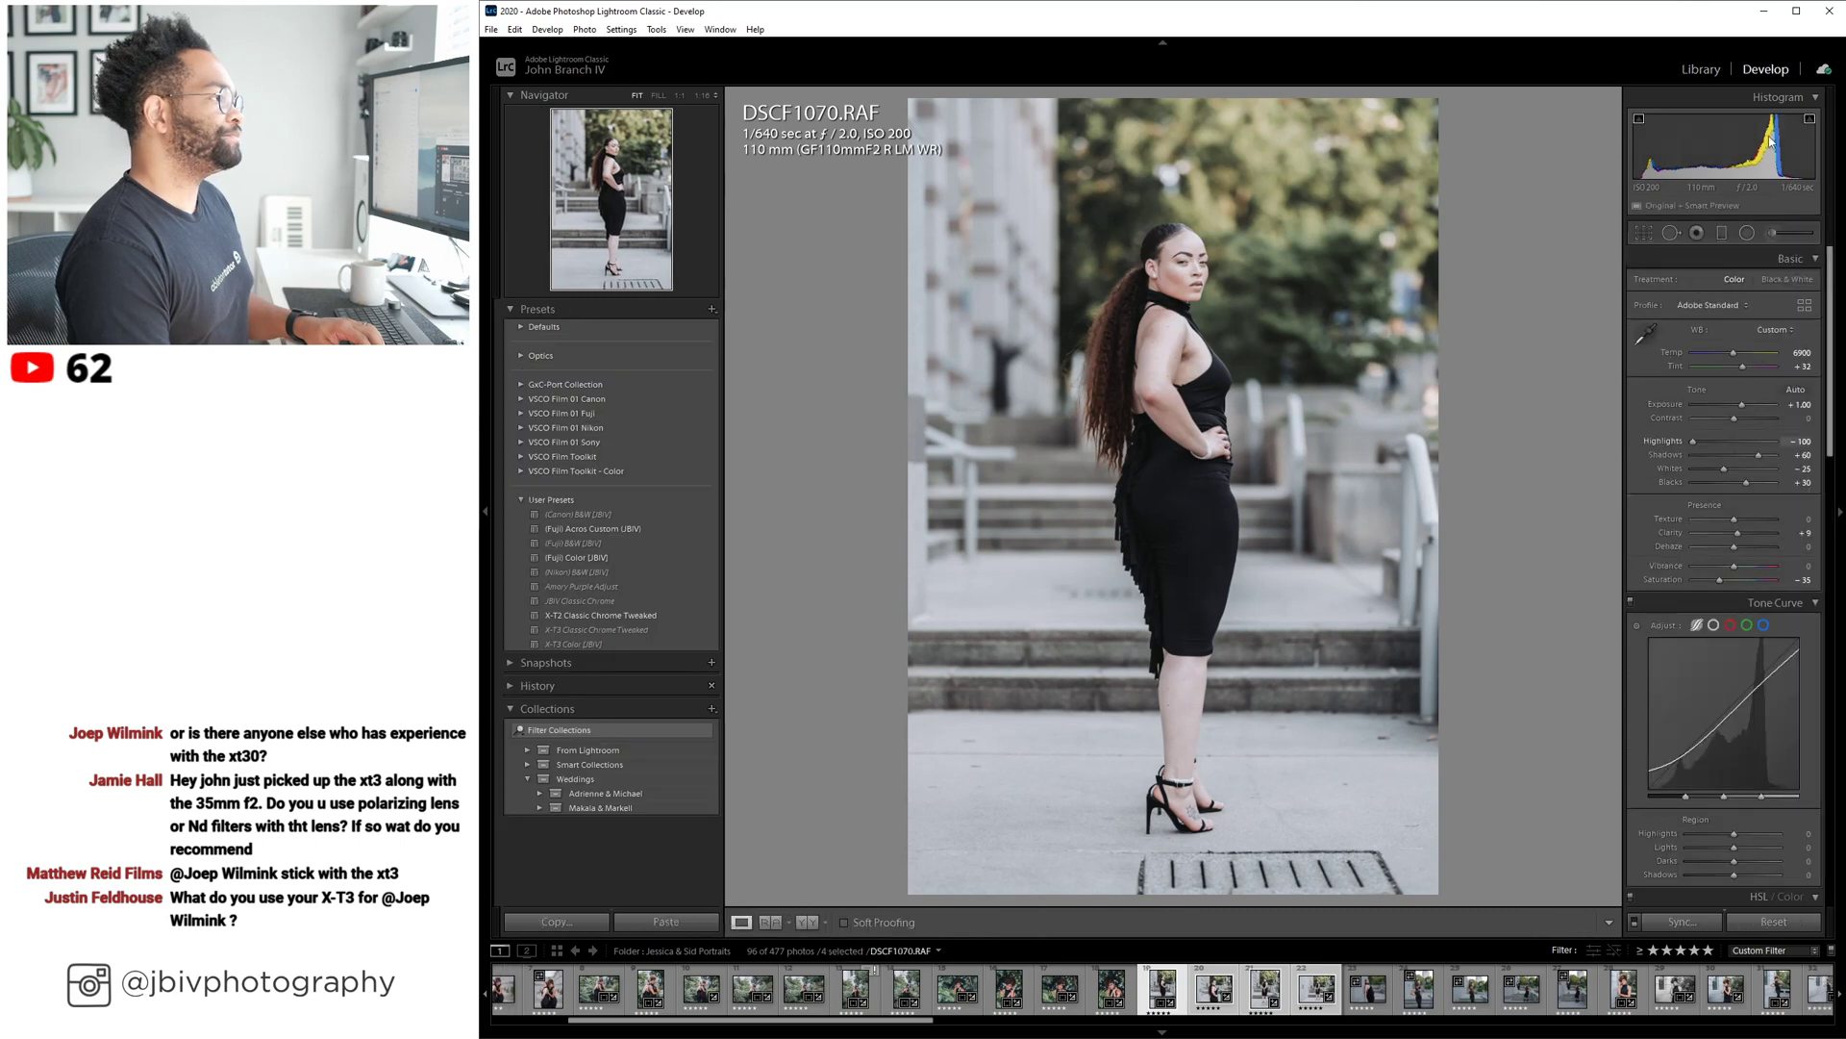
{"action": "left_click_drag", "start_coordinate": [1741, 404], "coordinate": [1744, 369]}
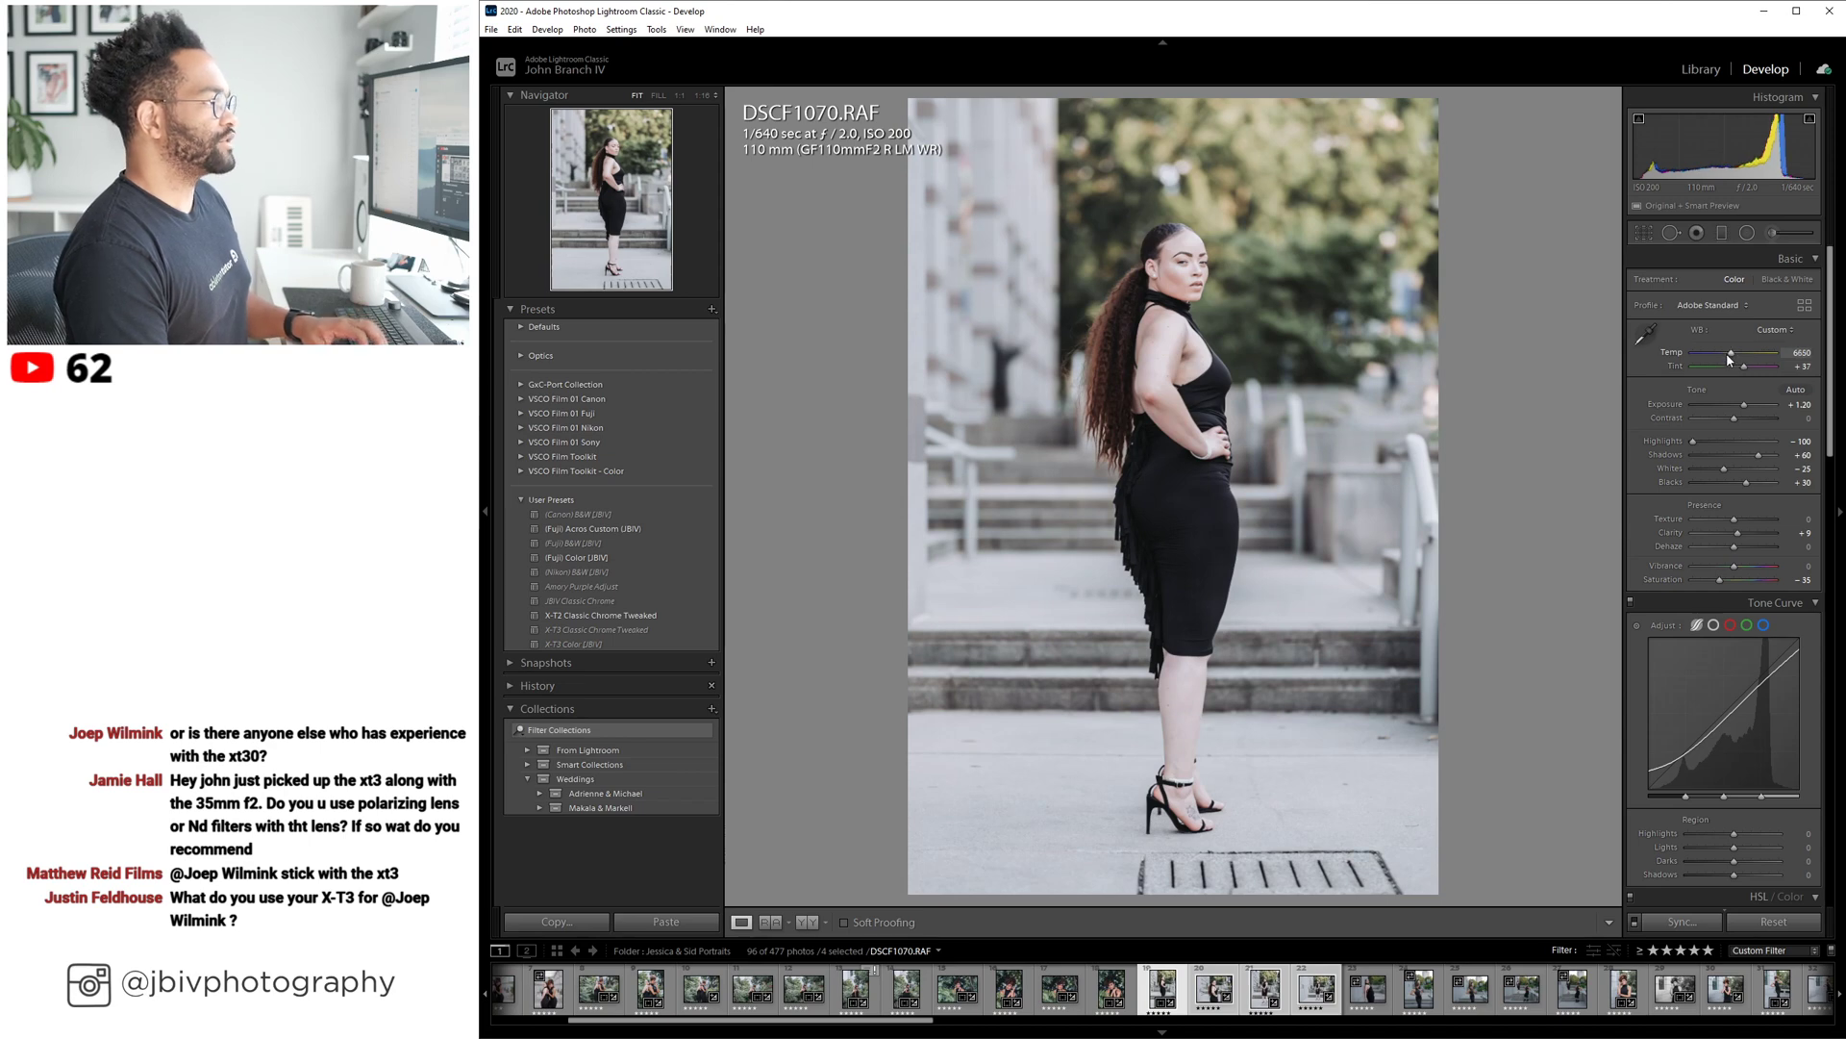
{"action": "key", "text": "Down"}
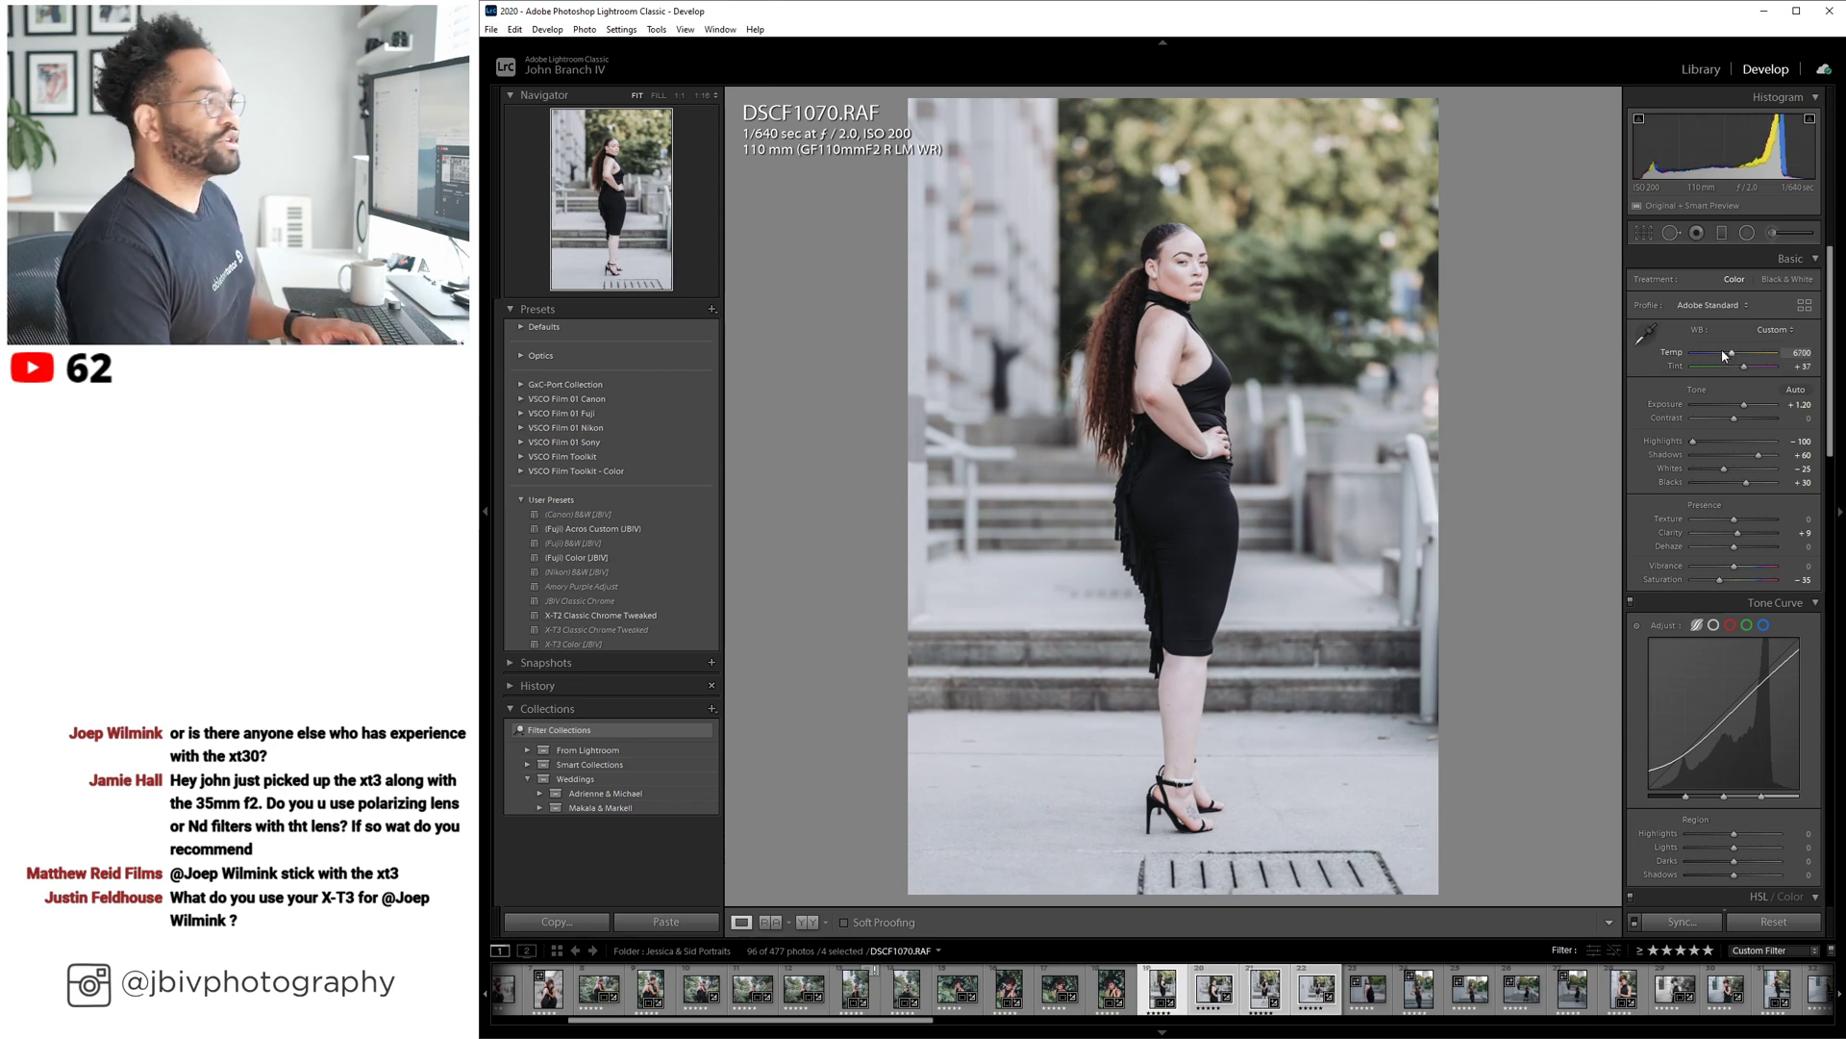
{"action": "key", "text": "g"}
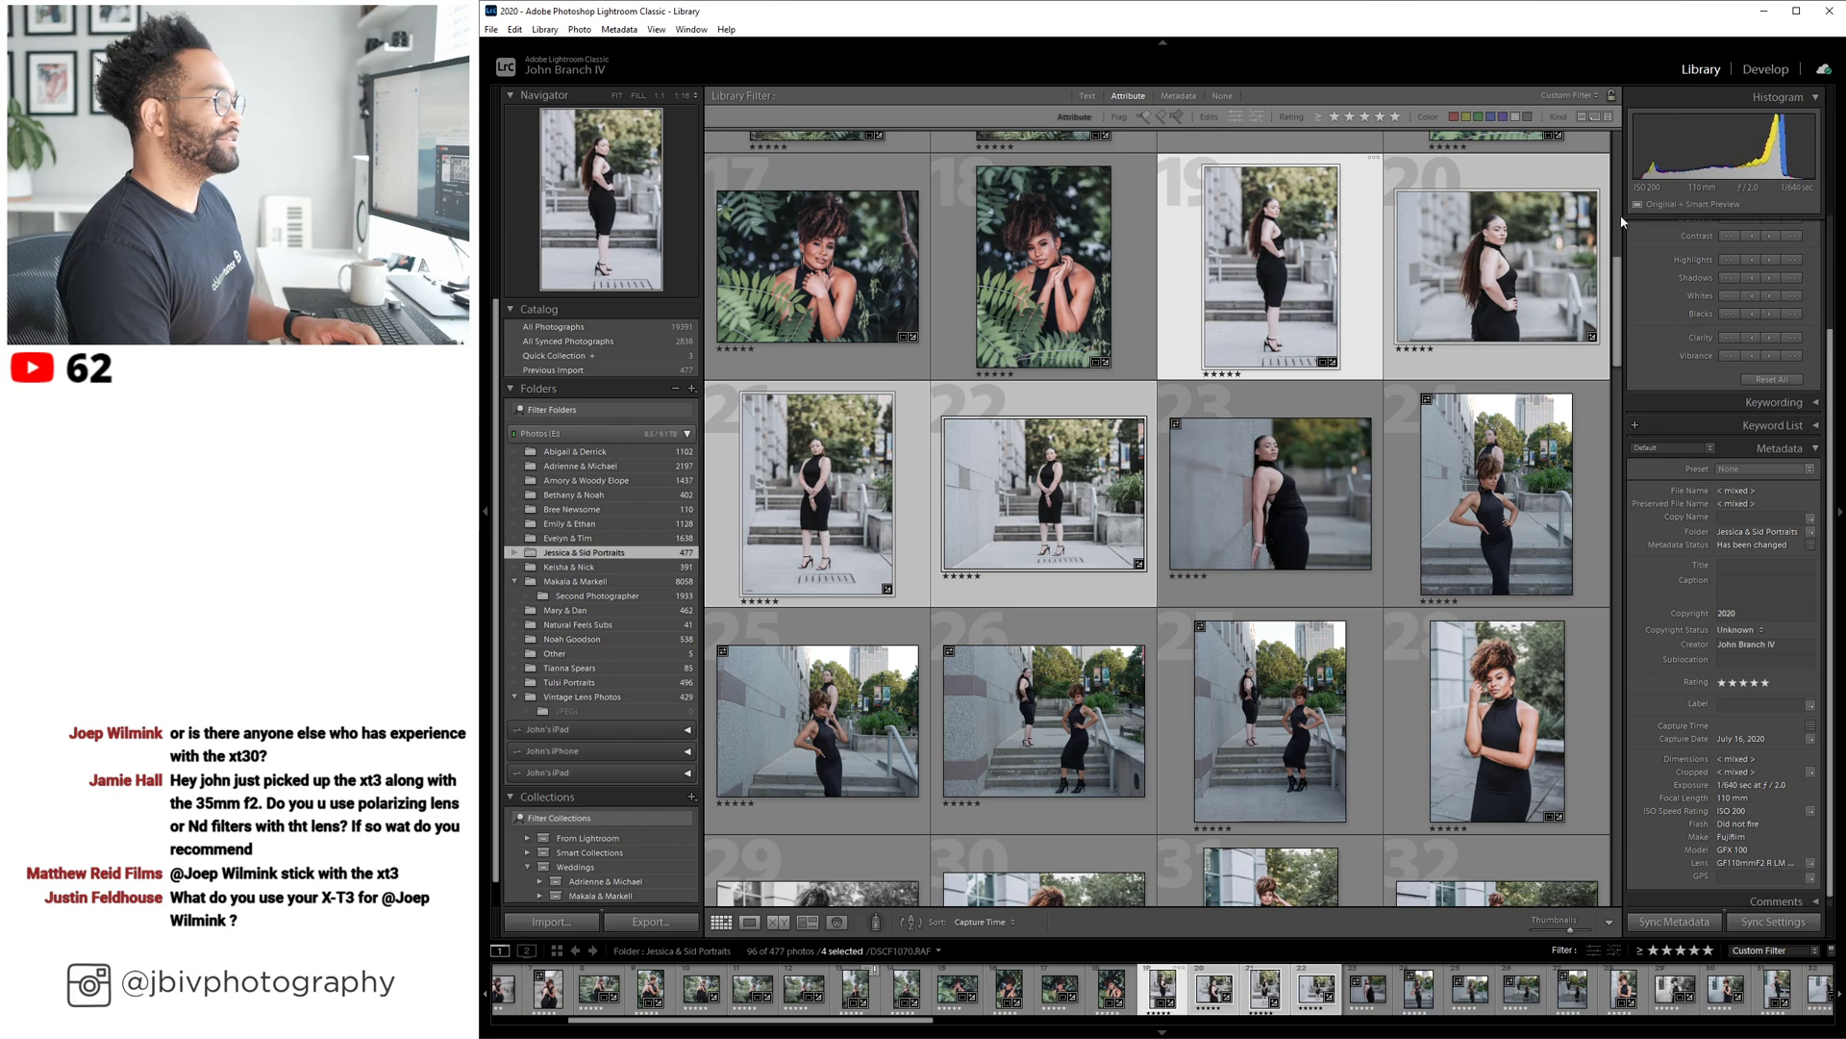
Remove DSCF1070 from the selection, rotate DSCF1073 by +0.9 in Transform and constrain its crop.
{"action": "left_click", "coordinate": [1290, 279], "text": "ctrl"}
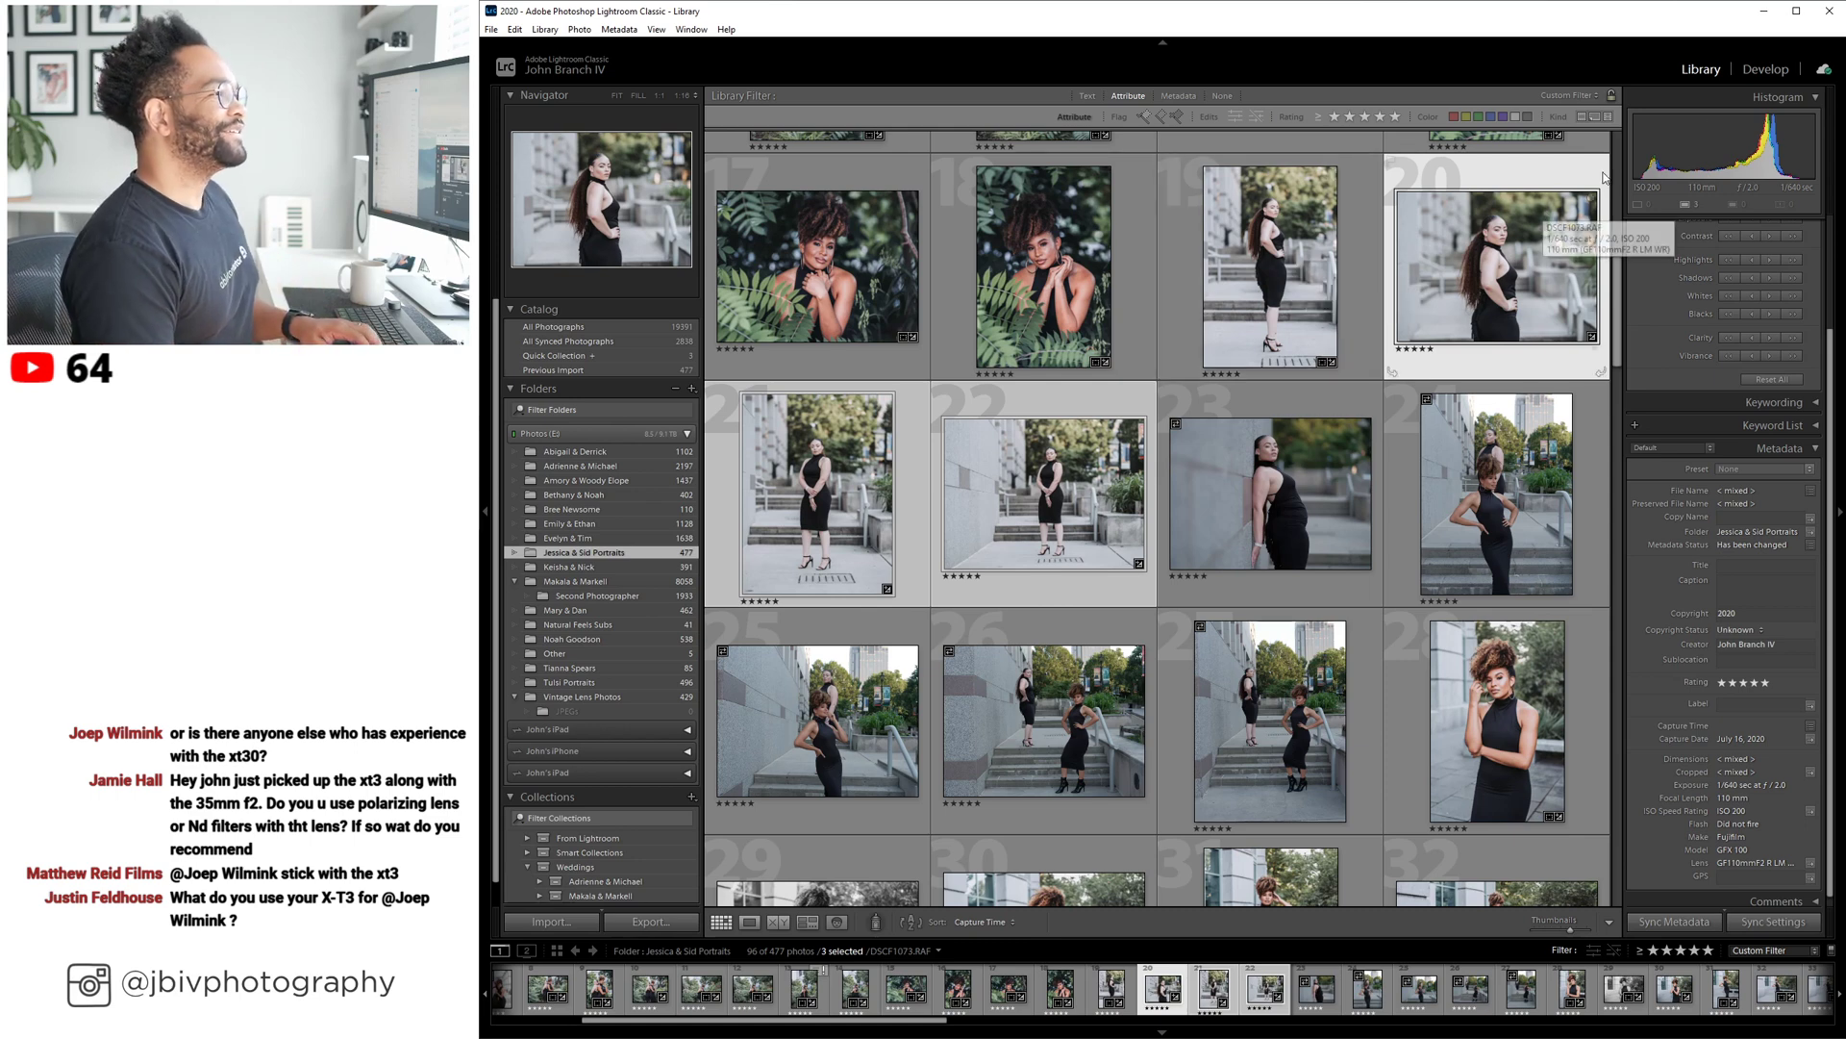
{"action": "key", "text": "d"}
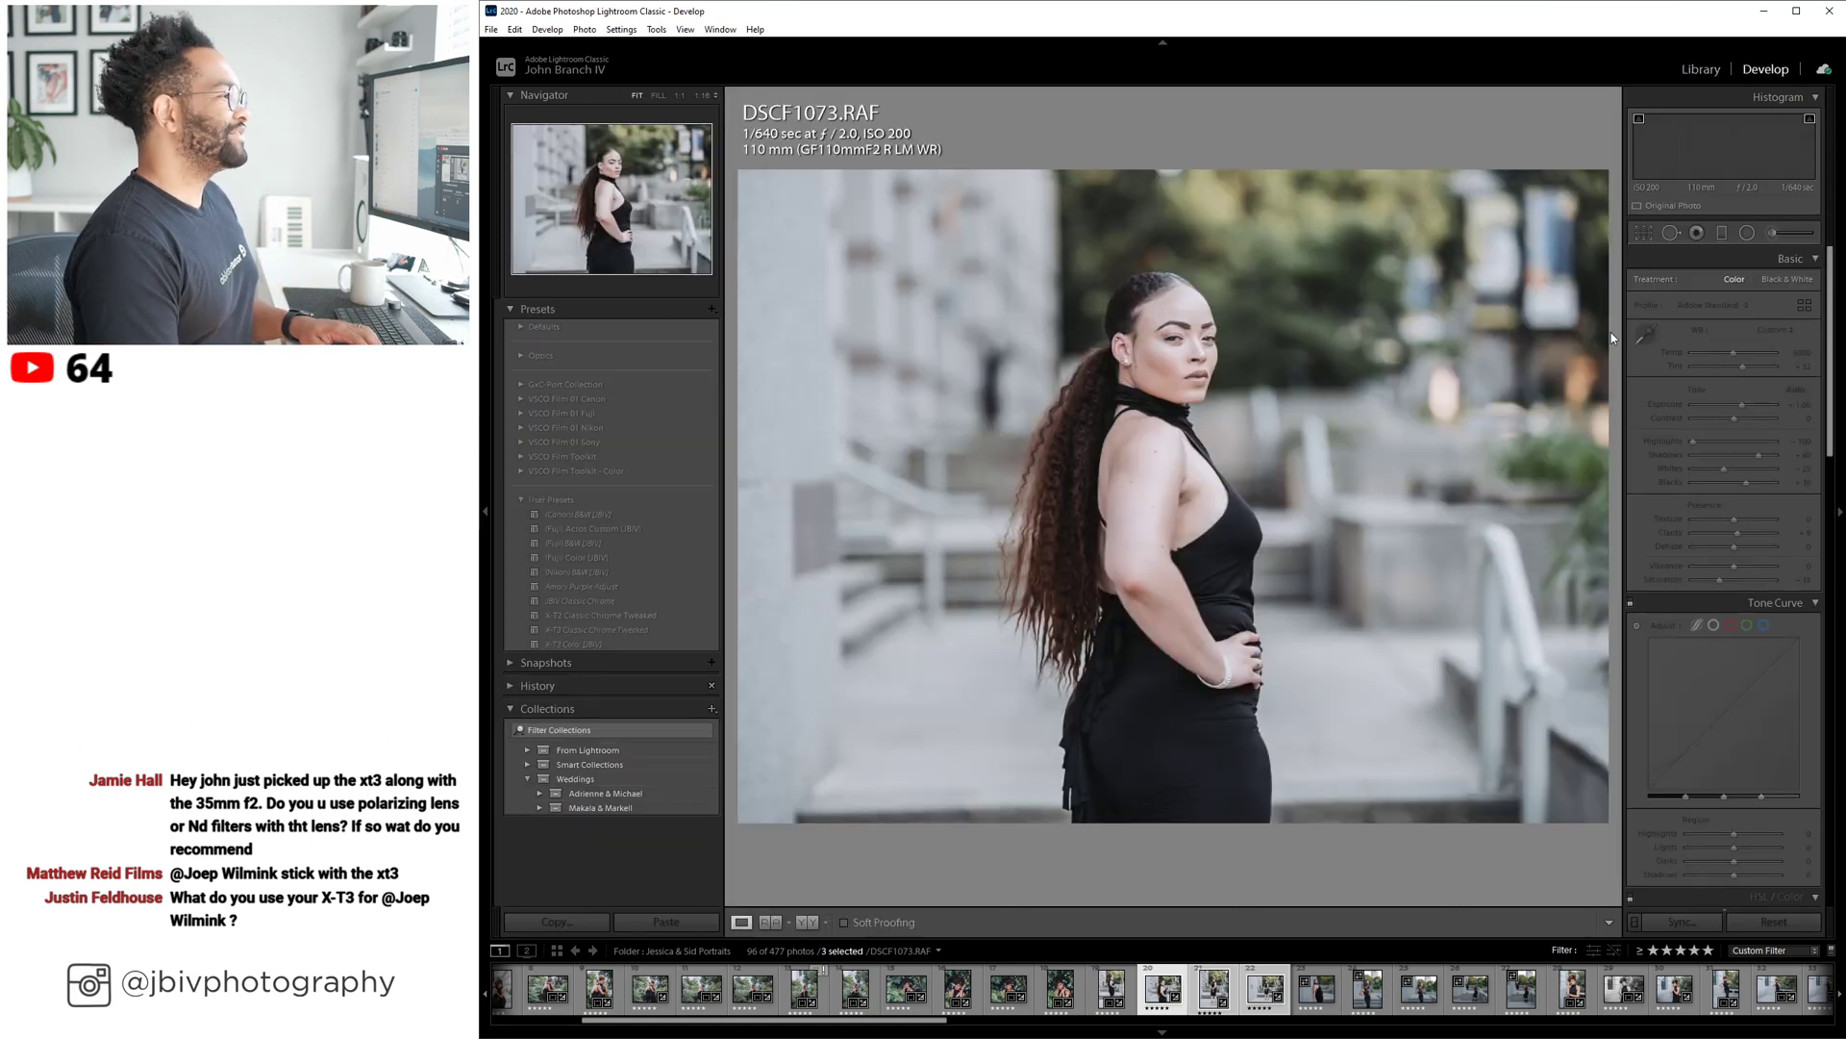
{"action": "scroll", "coordinate": [1663, 568], "scroll_direction": "down", "scroll_amount": 10}
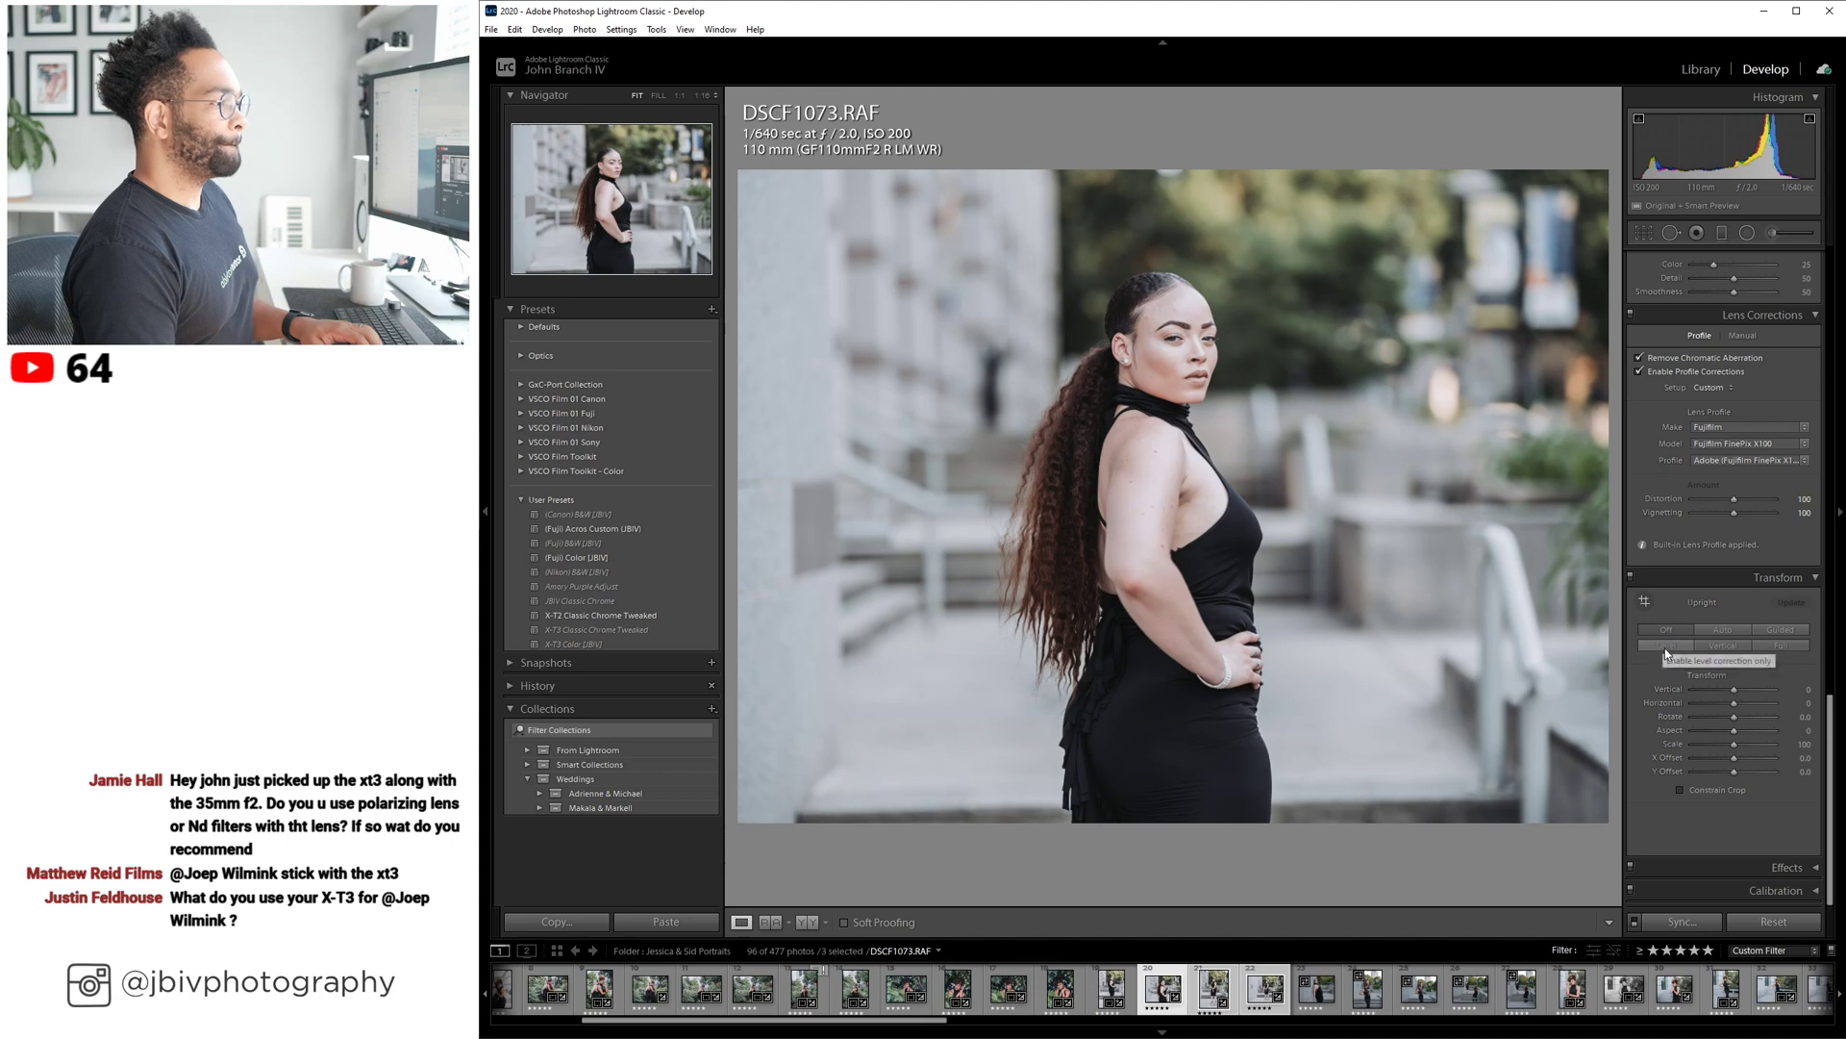
{"action": "left_click_drag", "start_coordinate": [1733, 716], "coordinate": [1734, 717]}
{"action": "left_click", "coordinate": [1680, 790]}
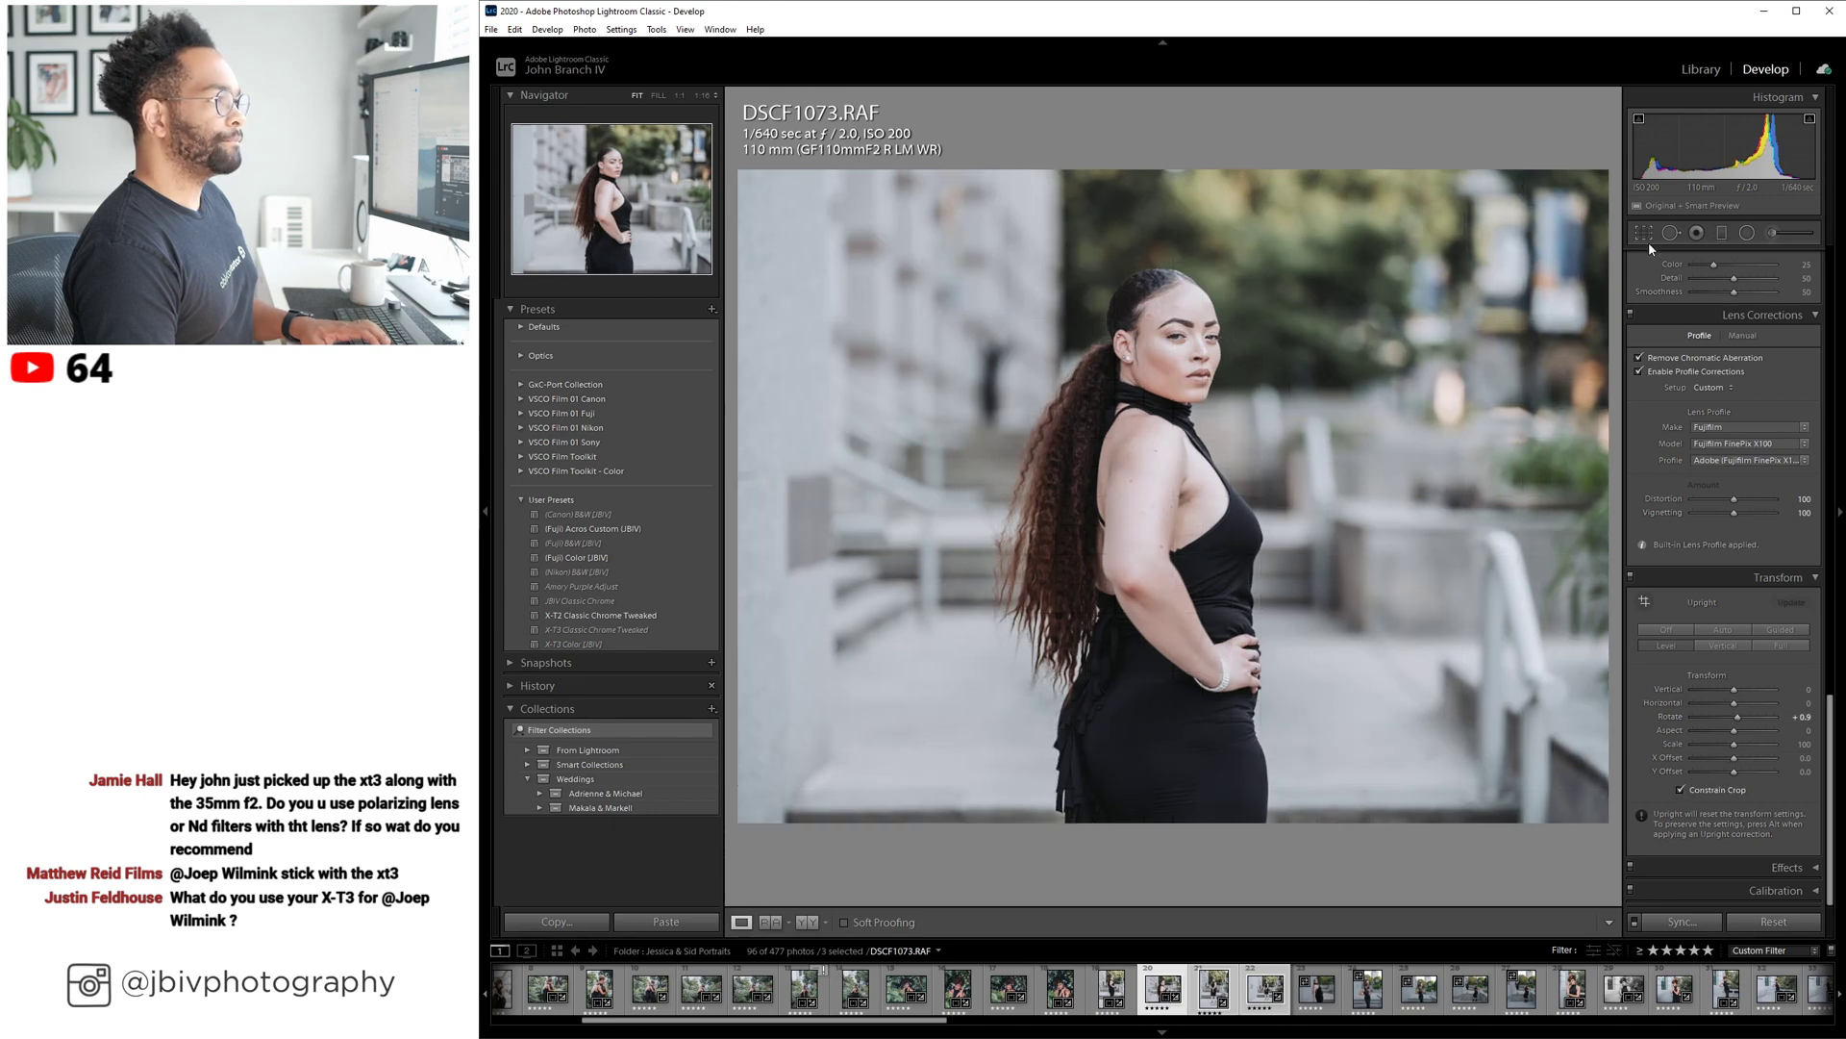
Crop DSCF1073 more tightly around the woman at a 2 x 3 / 4 x 6 aspect.
{"action": "left_click", "coordinate": [1645, 235]}
{"action": "left_click", "coordinate": [1765, 282]}
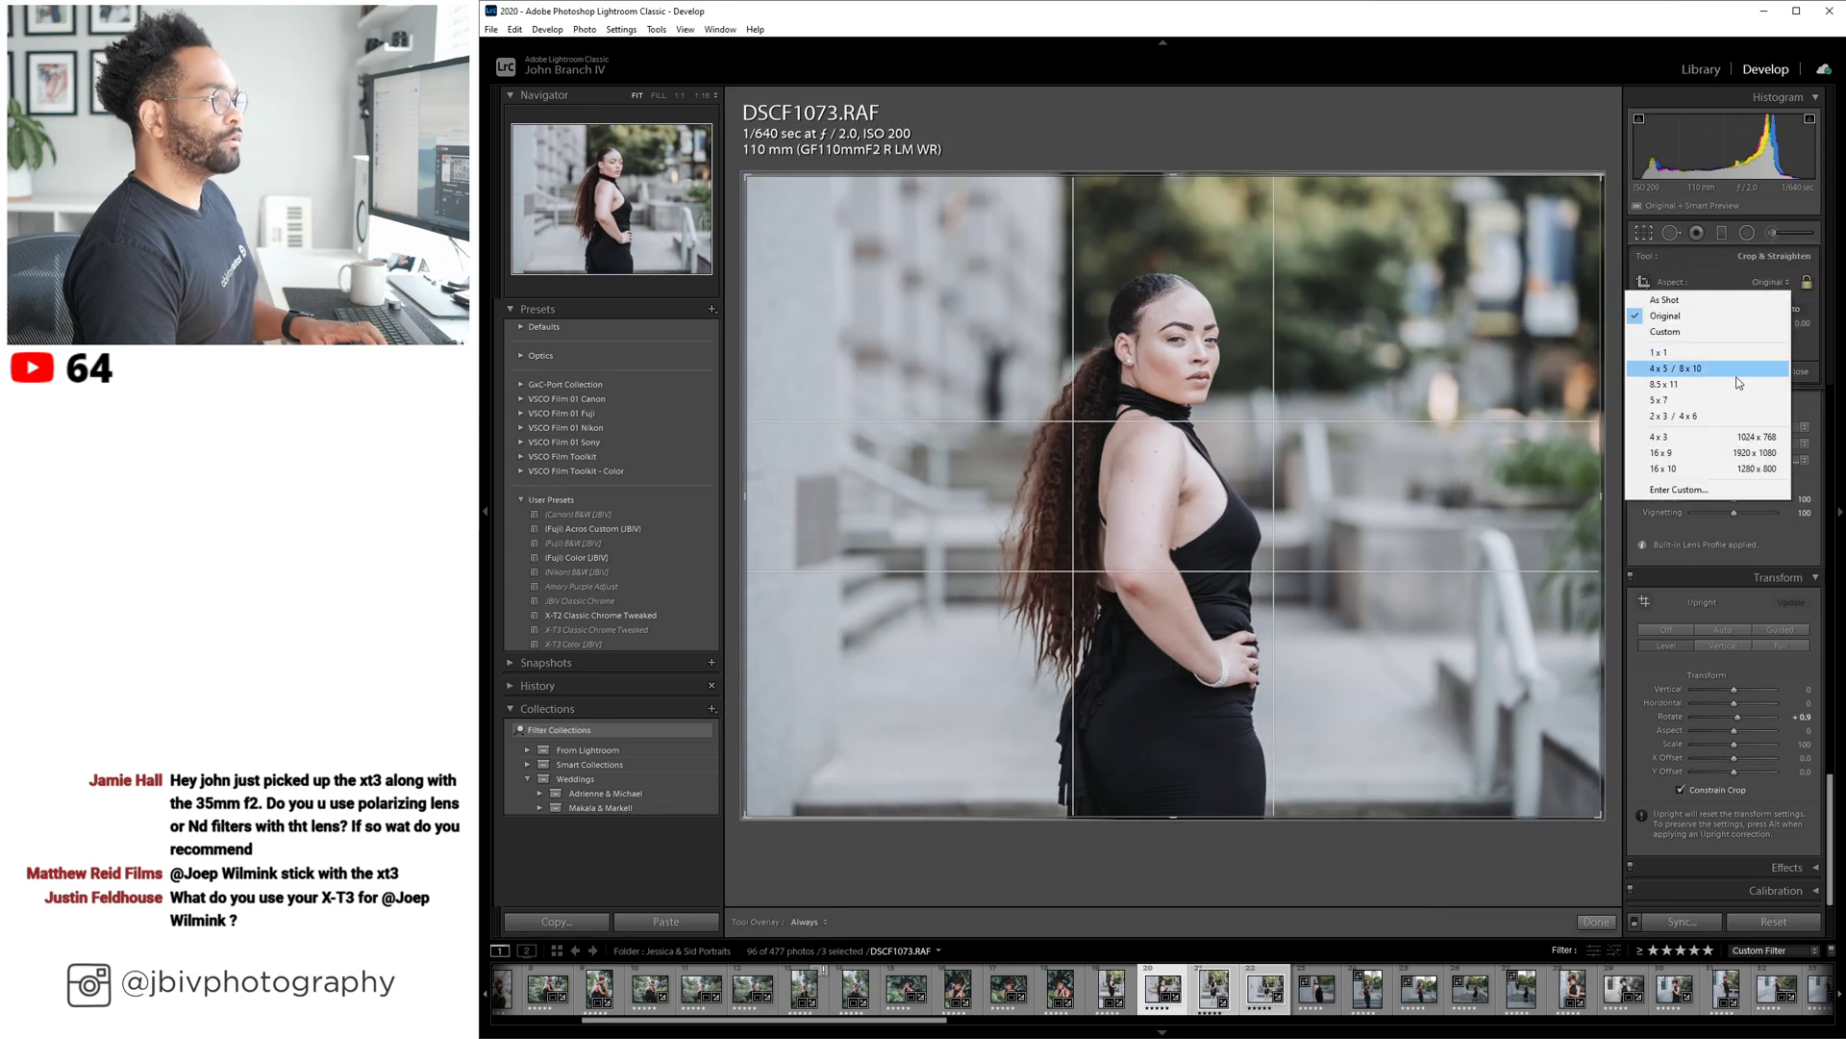
{"action": "left_click", "coordinate": [1731, 415]}
{"action": "left_click_drag", "start_coordinate": [1206, 190], "coordinate": [1239, 400]}
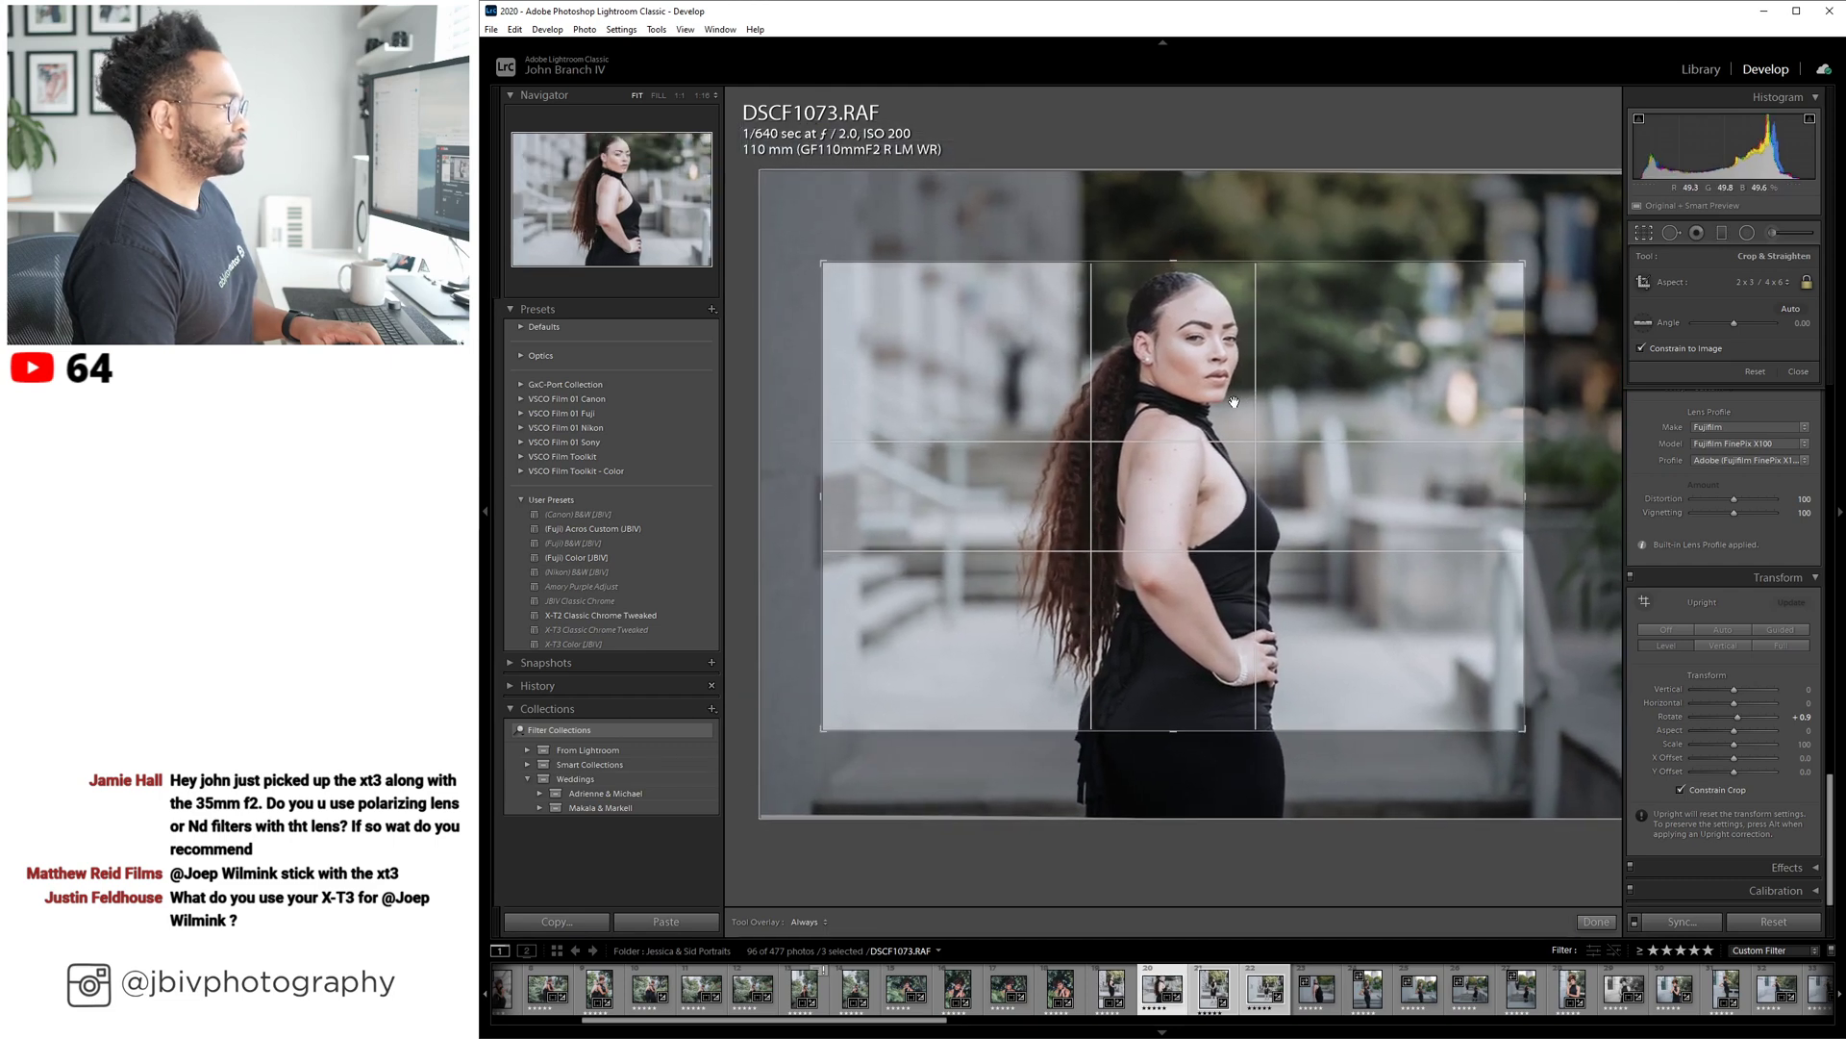
{"action": "key", "text": "Return"}
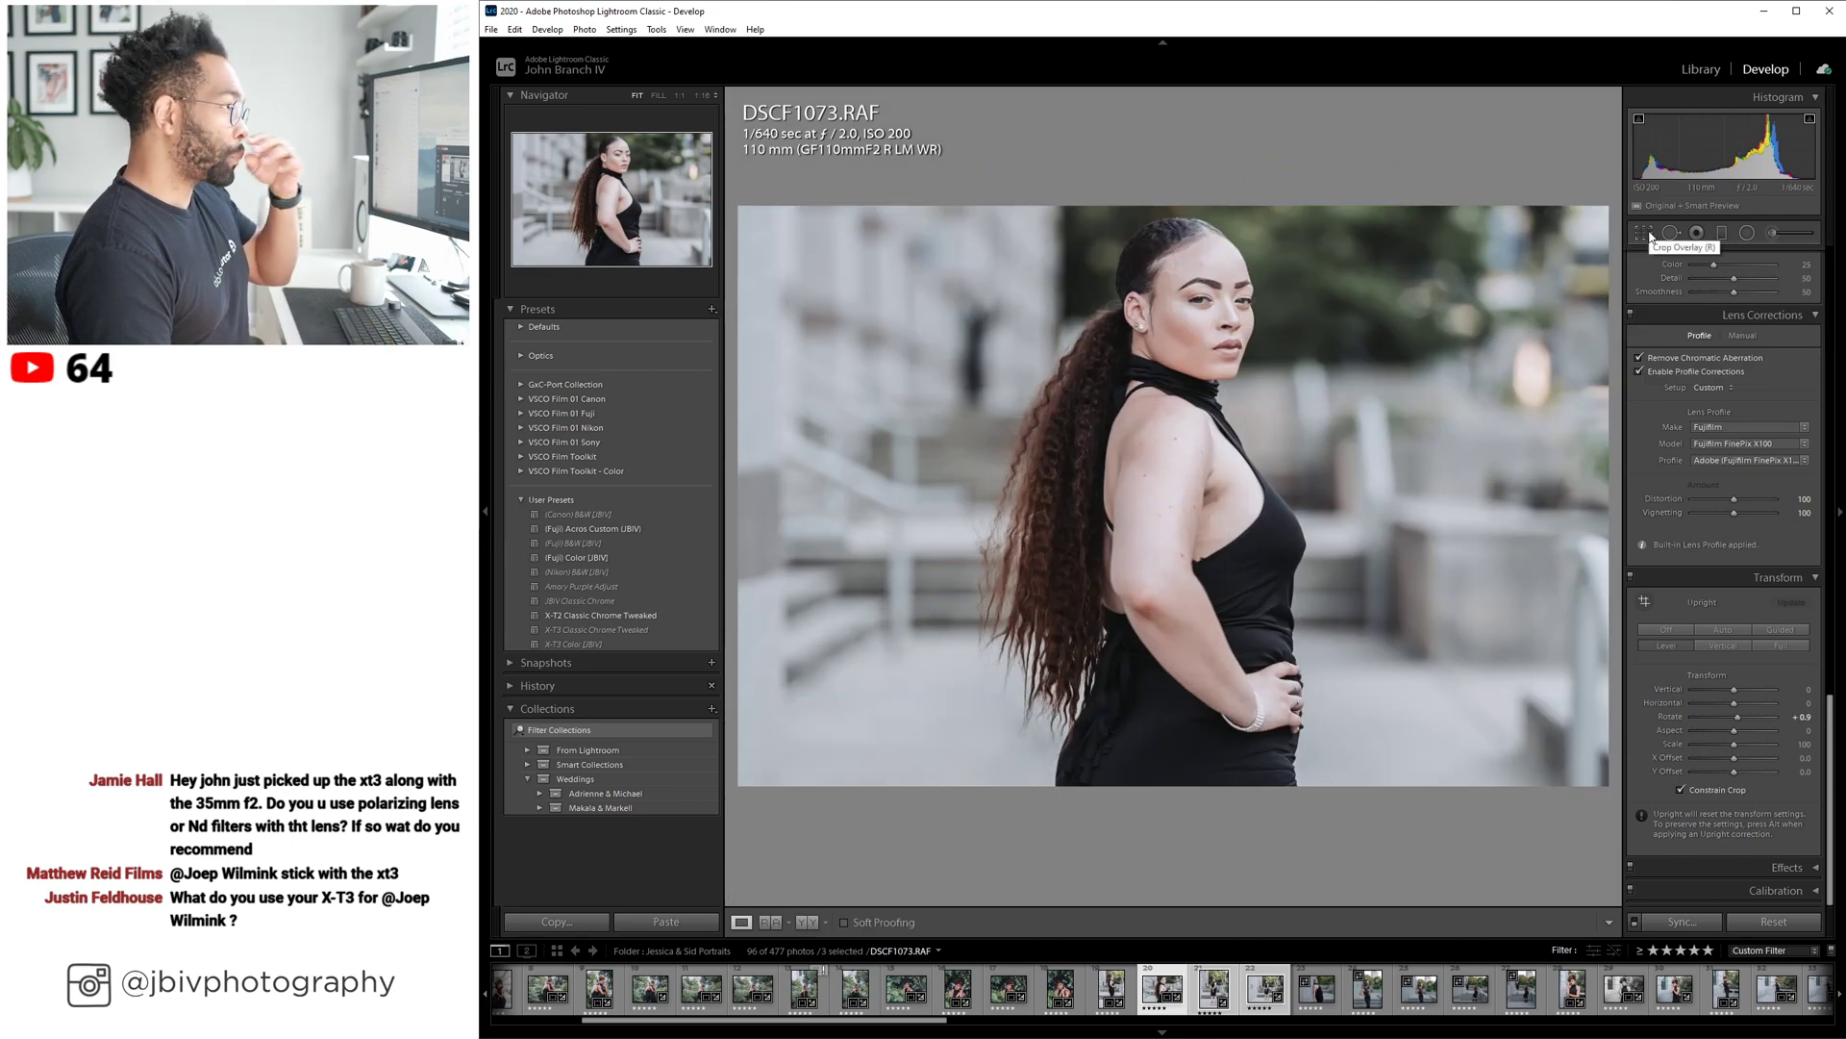
Set exposure to +0.80 and shadows to +75 on DSCF1078, the full-length portrait on the steps.
{"action": "key", "text": "Right"}
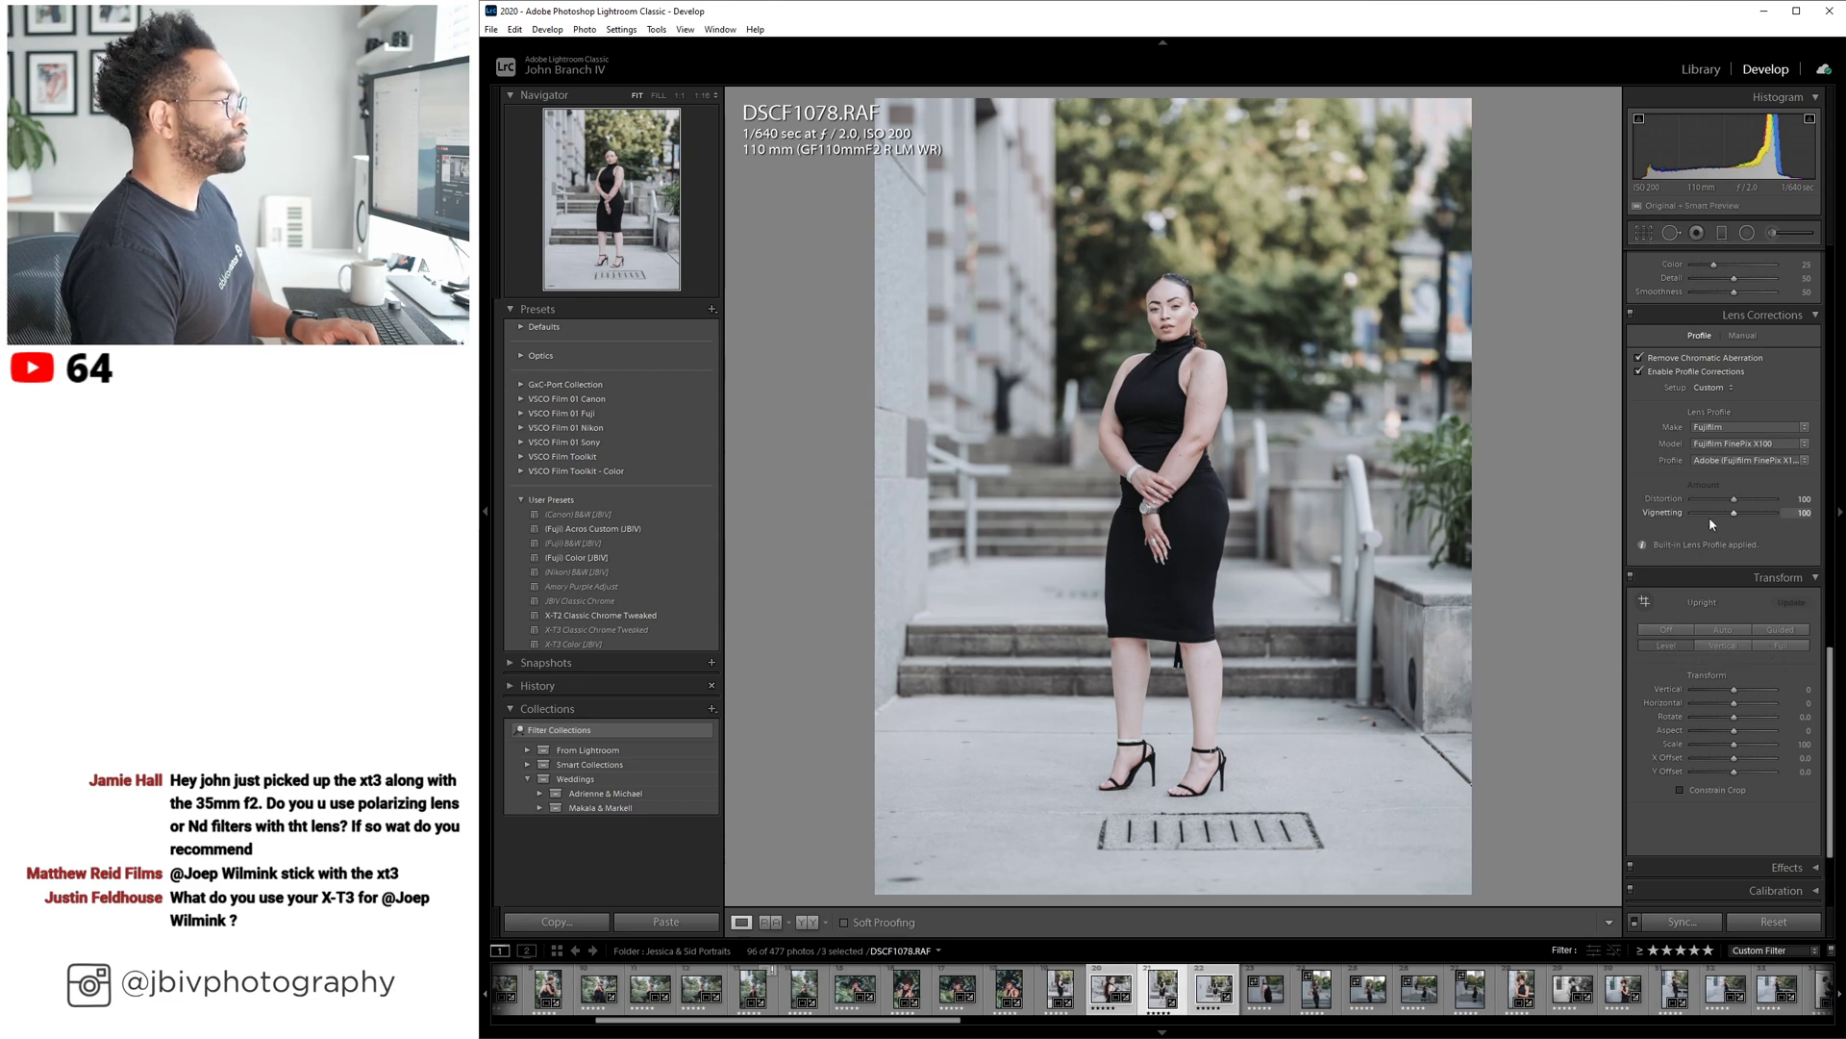
{"action": "scroll", "coordinate": [1710, 517], "scroll_direction": "up", "scroll_amount": 10}
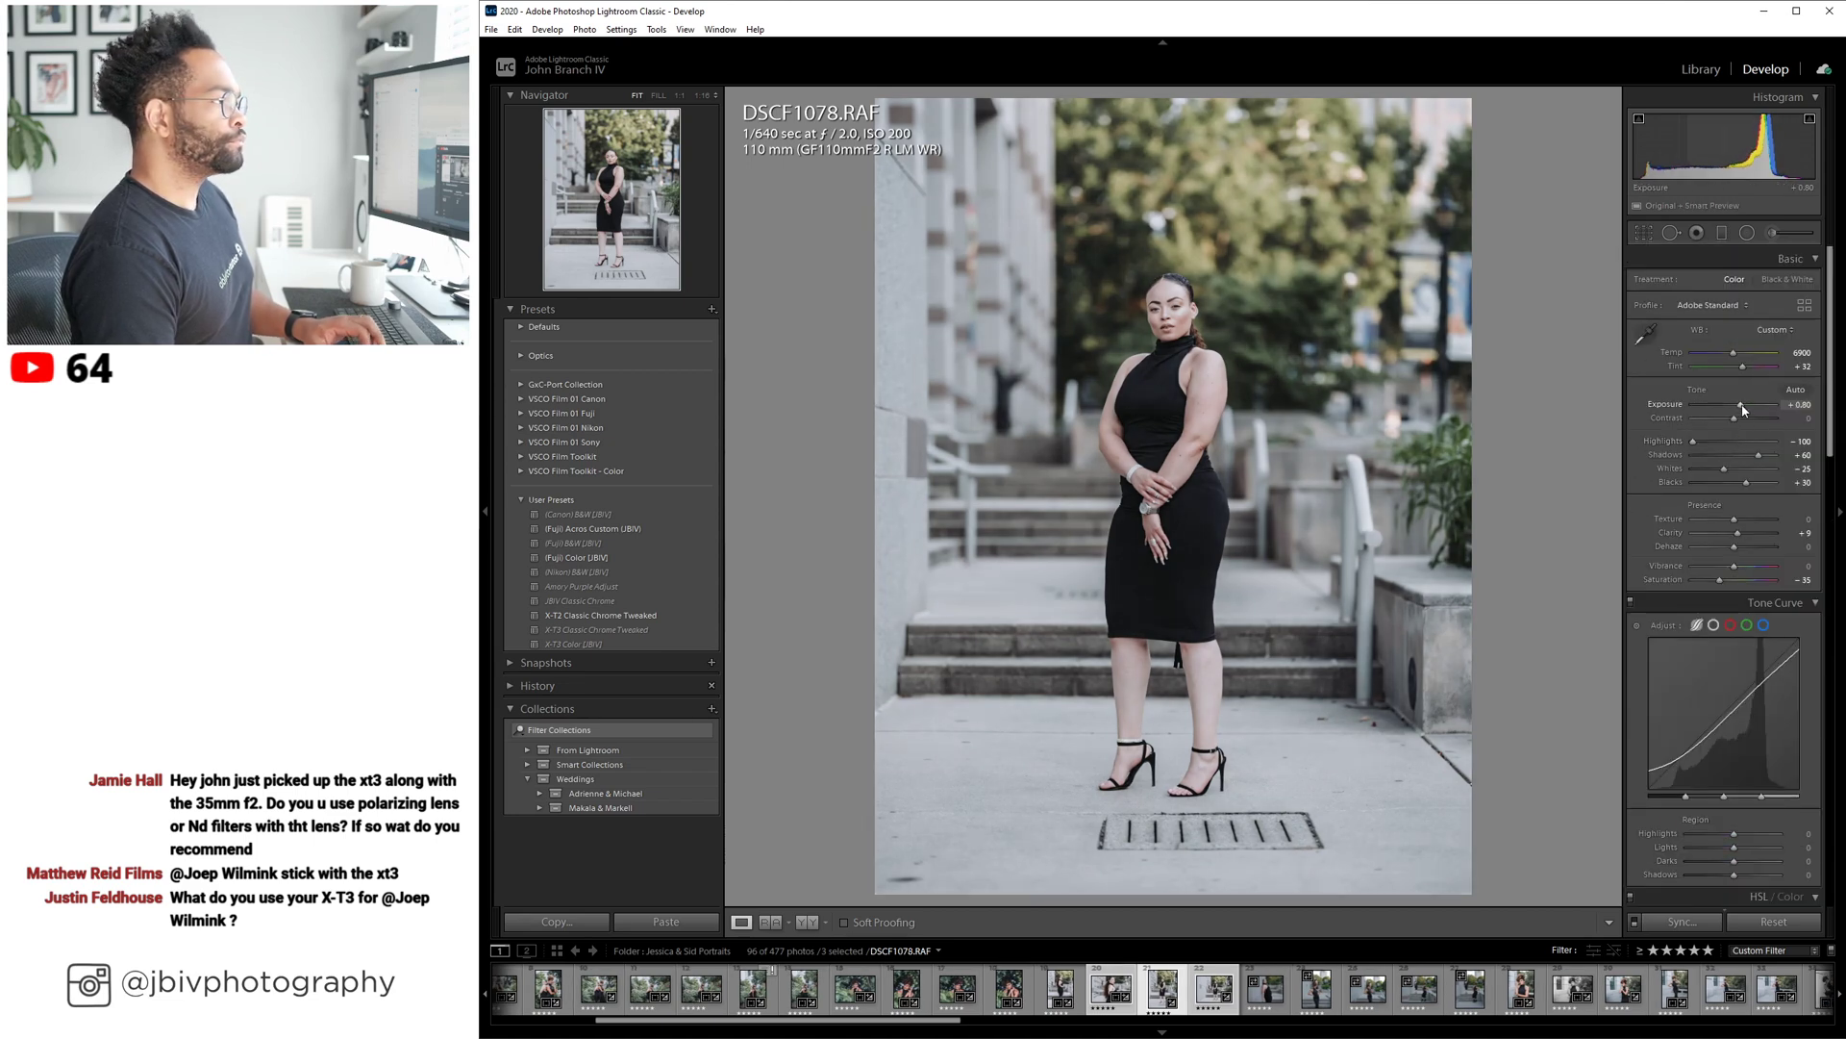
{"action": "key", "text": "Up"}
{"action": "key", "text": "Up"}
{"action": "key", "text": "Up"}
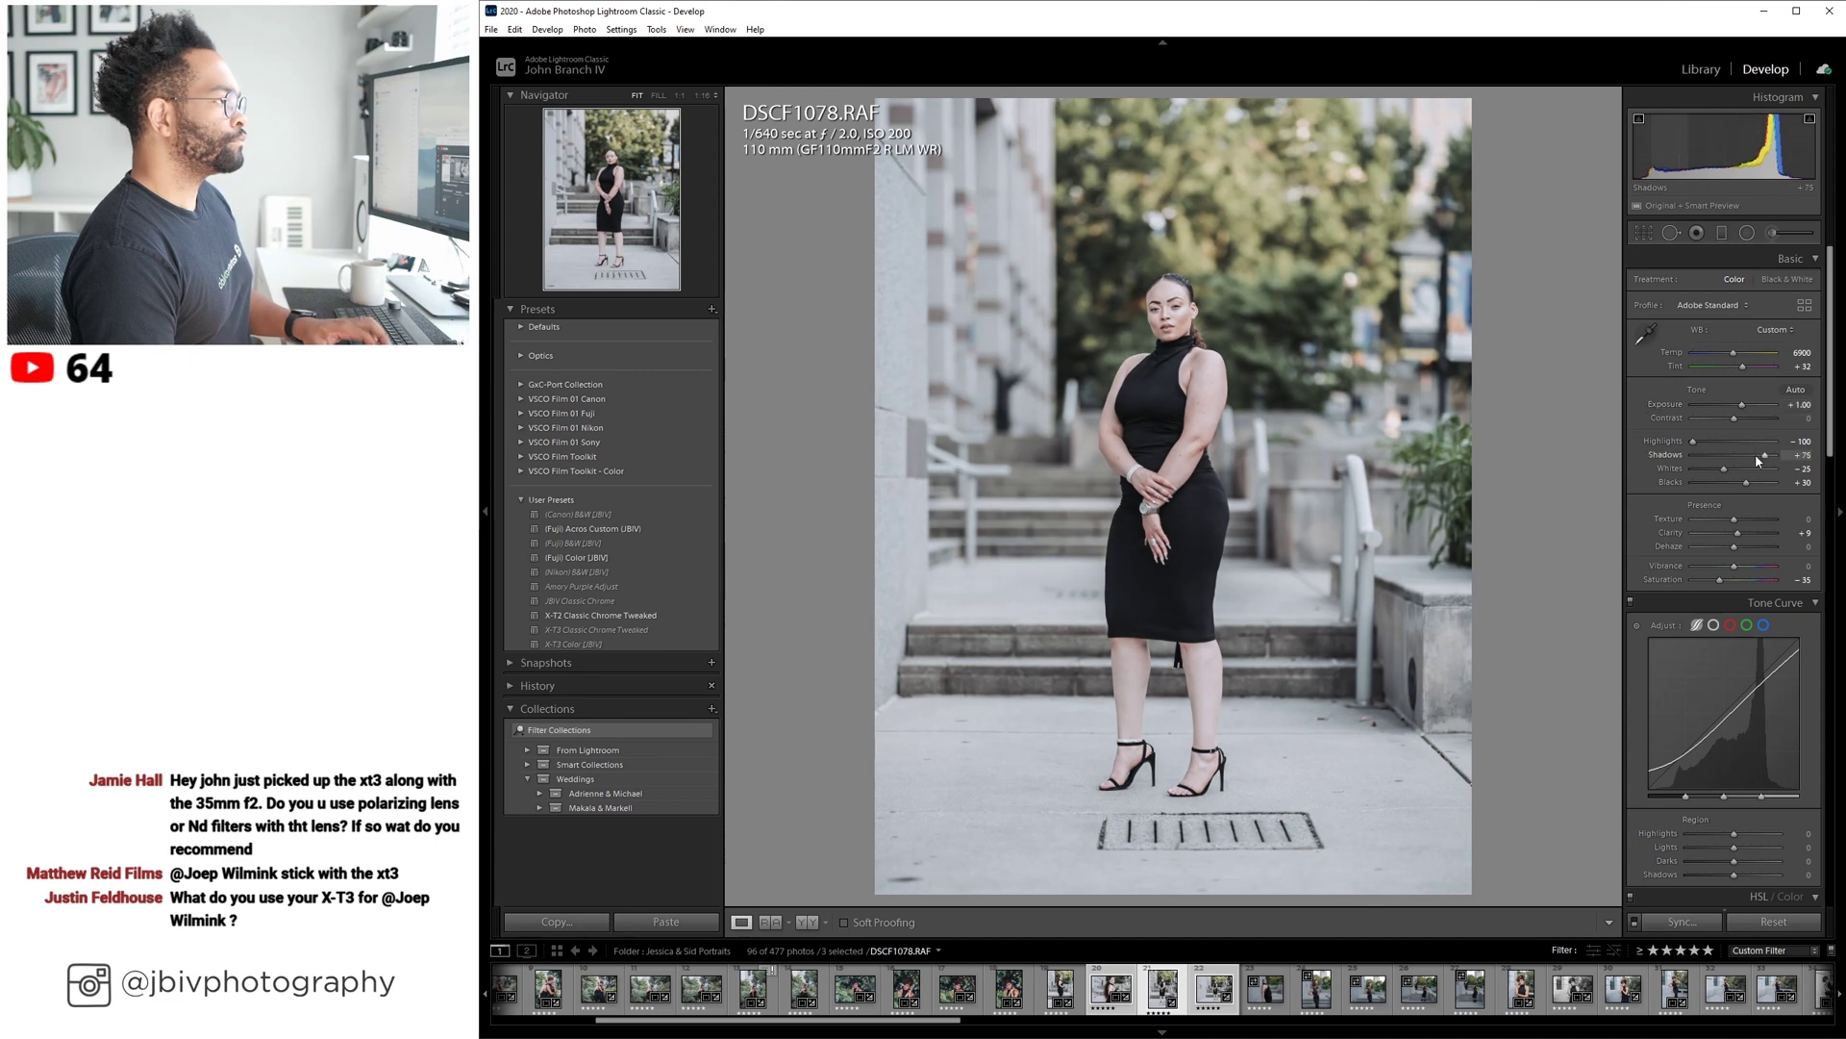
{"action": "key", "text": "Down"}
{"action": "key", "text": "Down"}
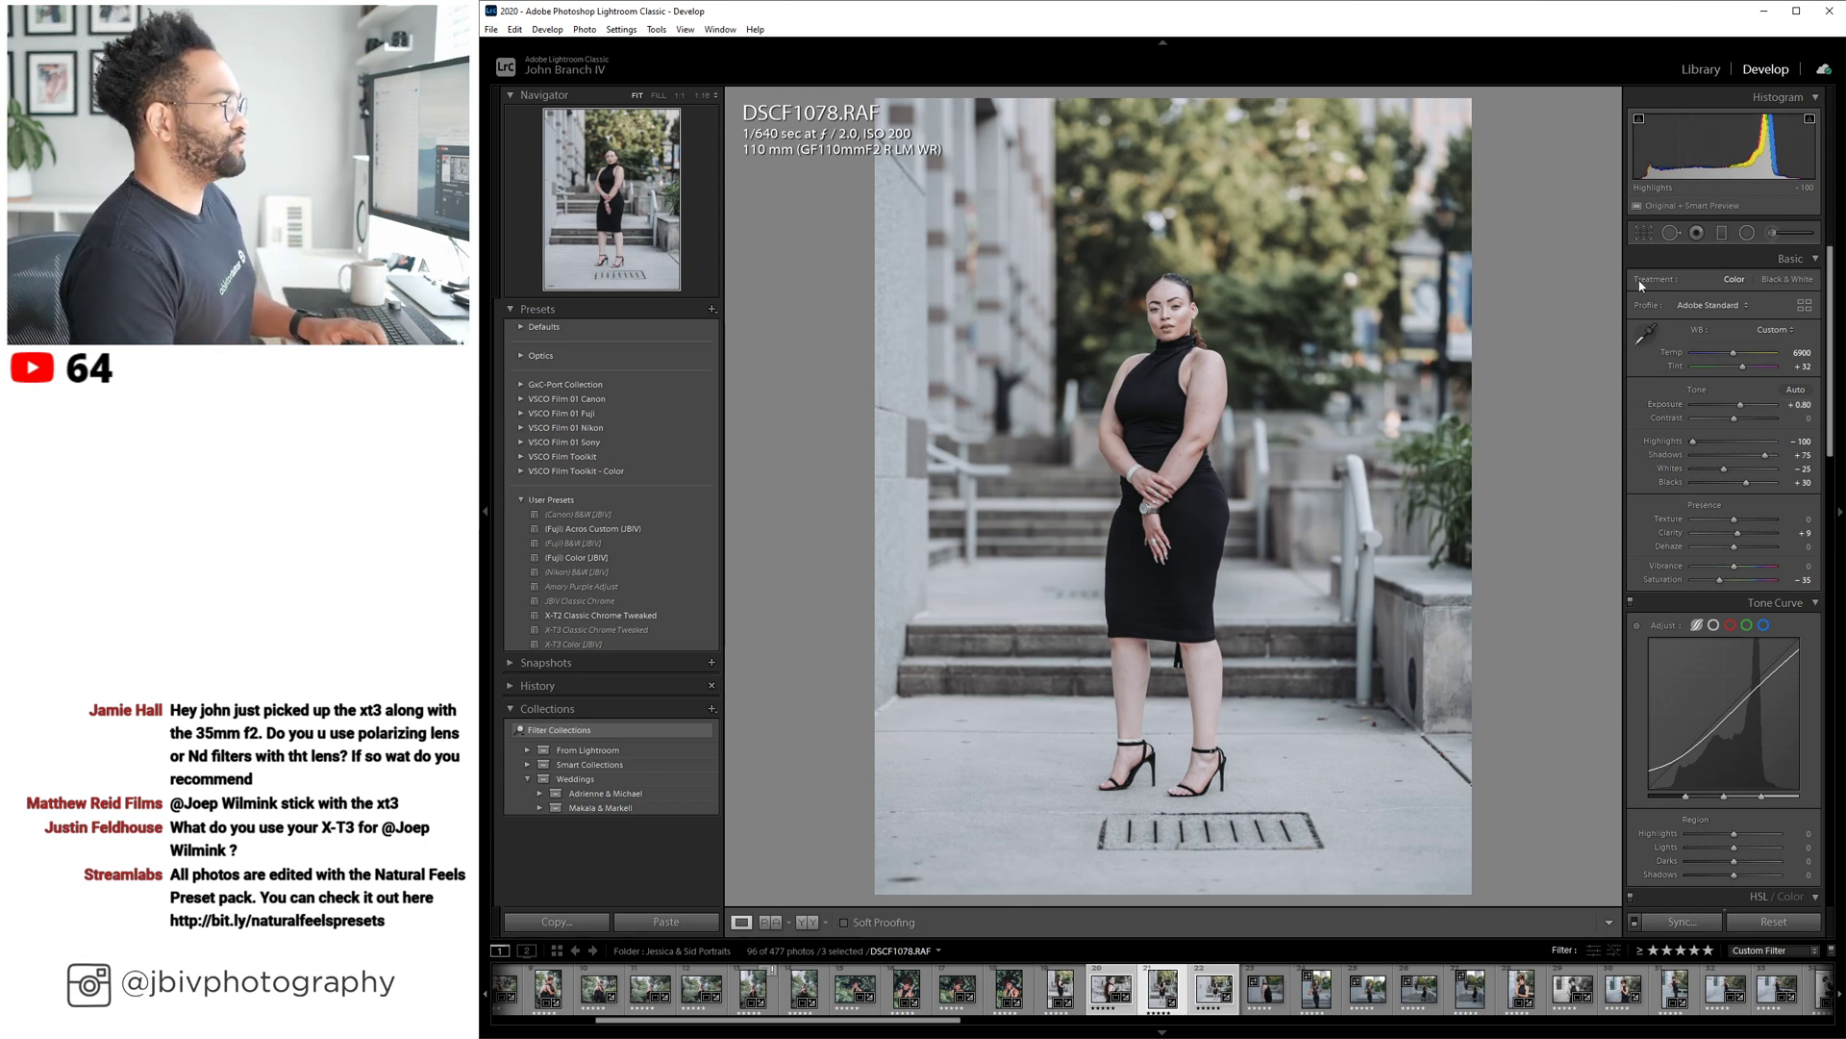
Crop DSCF1078 around the woman at a 2 x 3 / 4 x 6 aspect and set its exposure to +0.90.
{"action": "left_click", "coordinate": [1644, 233]}
{"action": "left_click", "coordinate": [1772, 281]}
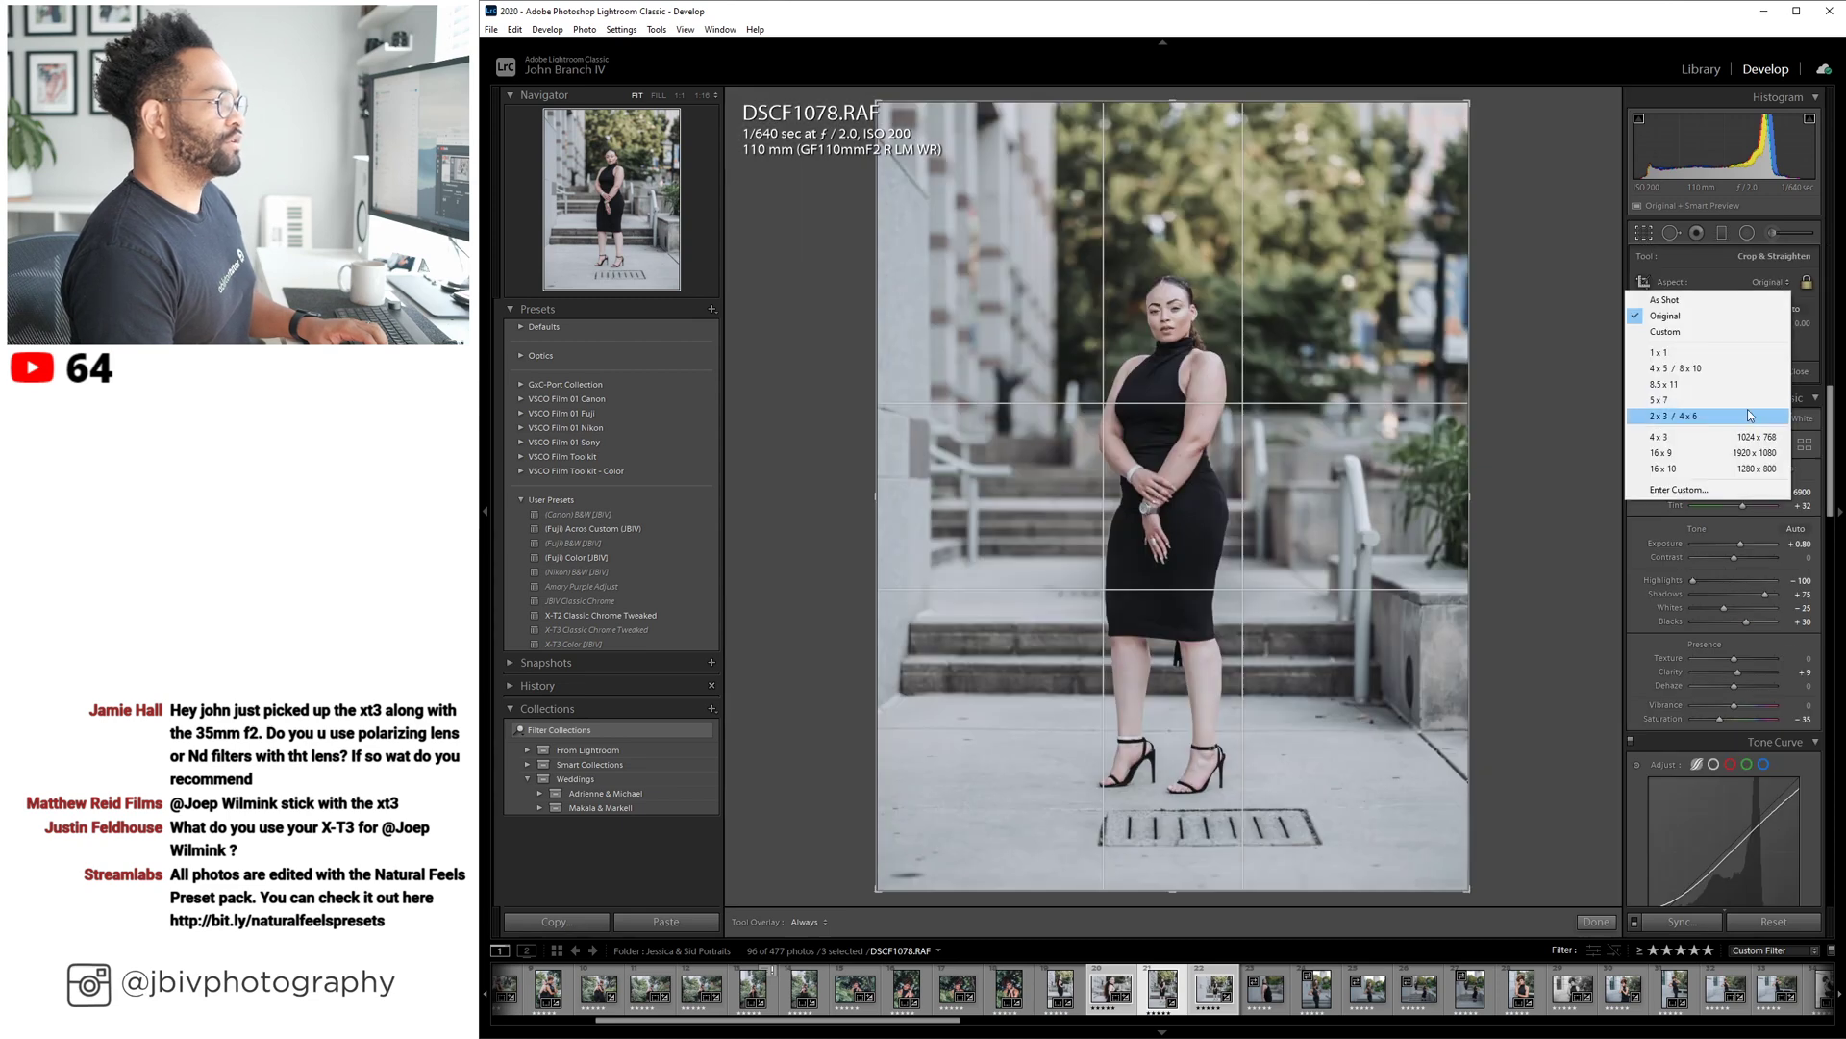
{"action": "left_click", "coordinate": [1731, 415]}
{"action": "left_click_drag", "start_coordinate": [1173, 102], "coordinate": [1185, 198]}
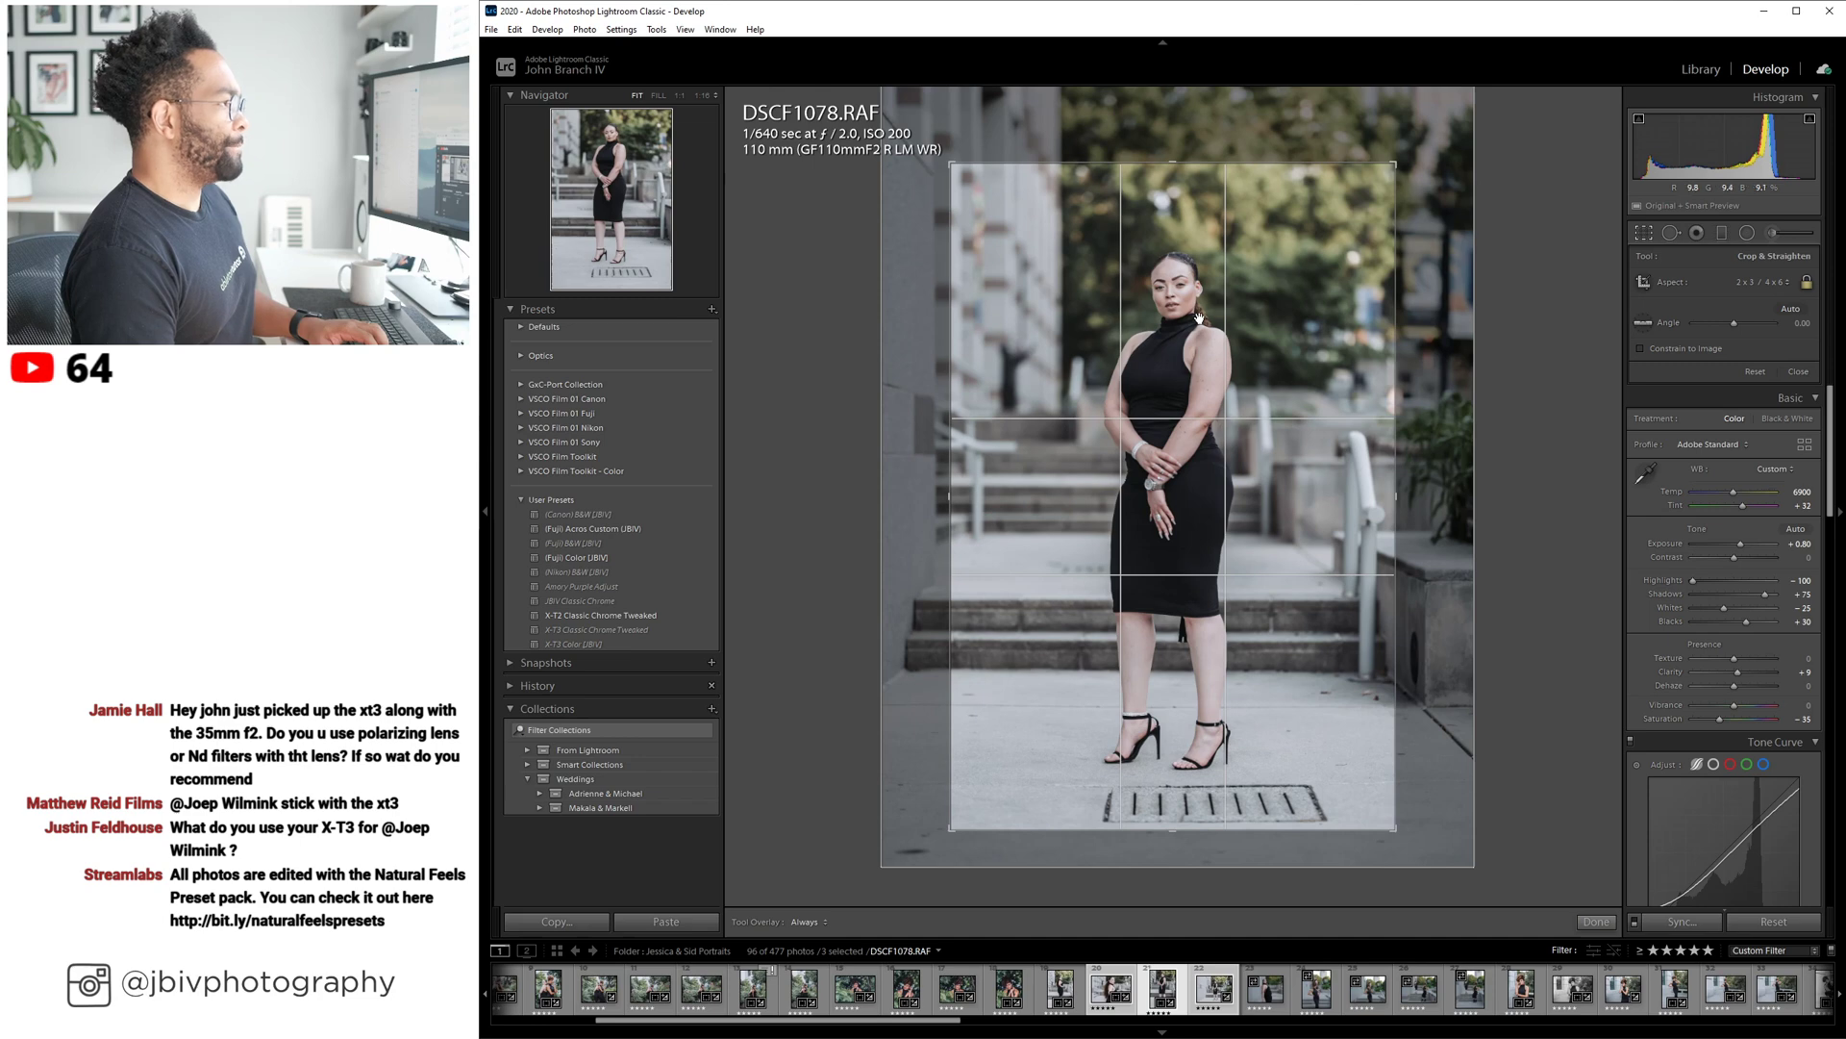
{"action": "key", "text": "Return"}
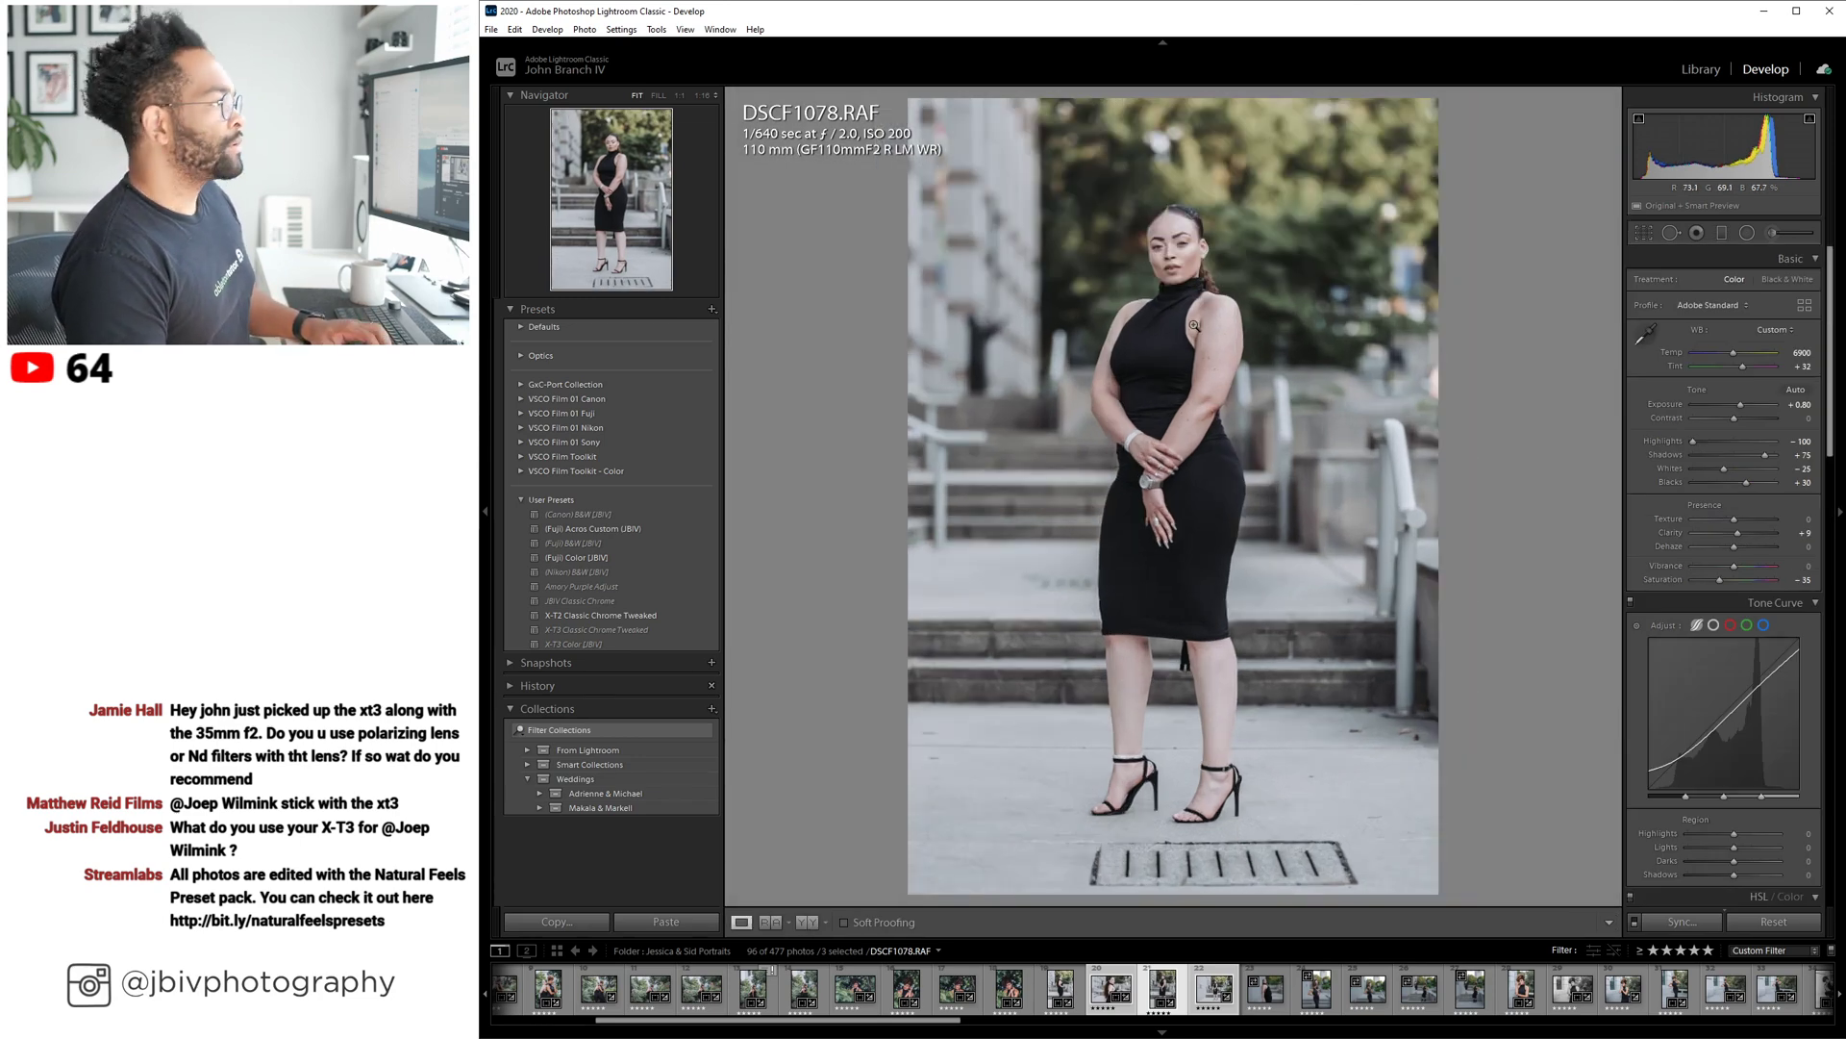
{"action": "scroll", "coordinate": [1761, 414], "scroll_direction": "up", "scroll_amount": 1}
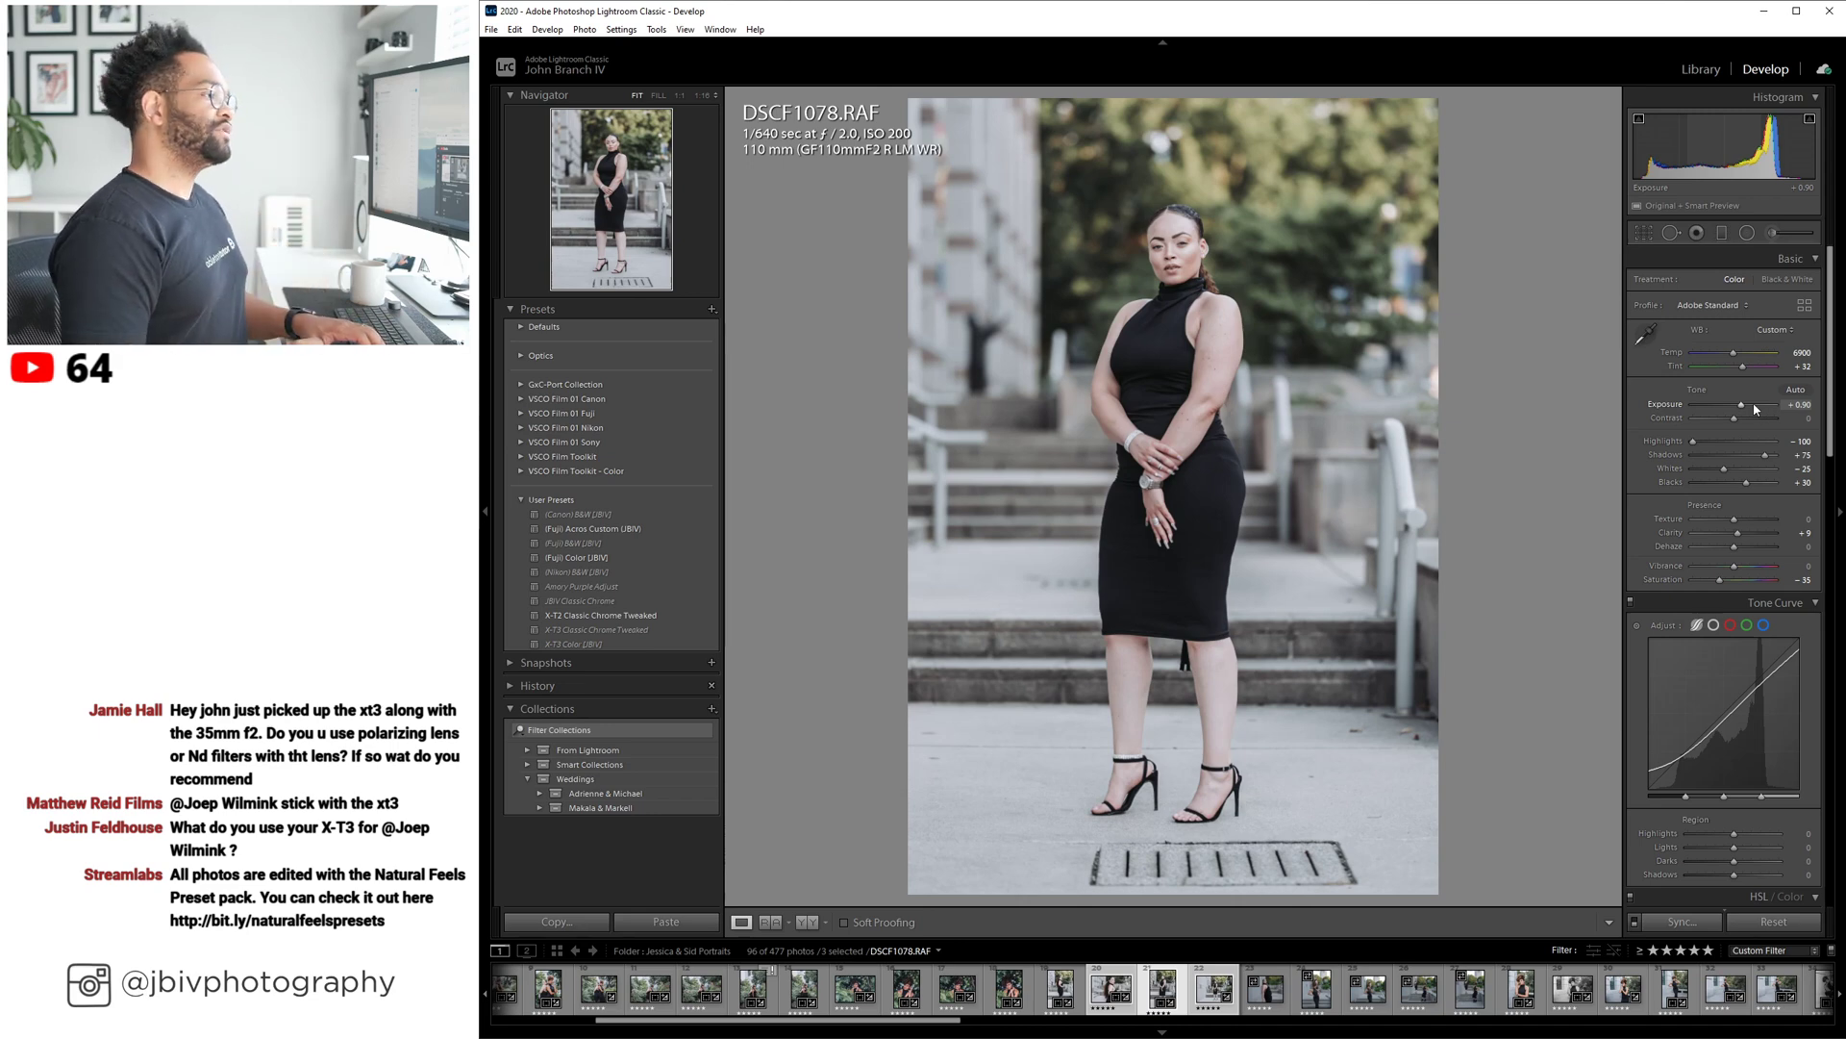
Move on to DSCF1081, the horizontal full-length portrait, and open it for developing.
{"action": "left_click", "coordinate": [1706, 67]}
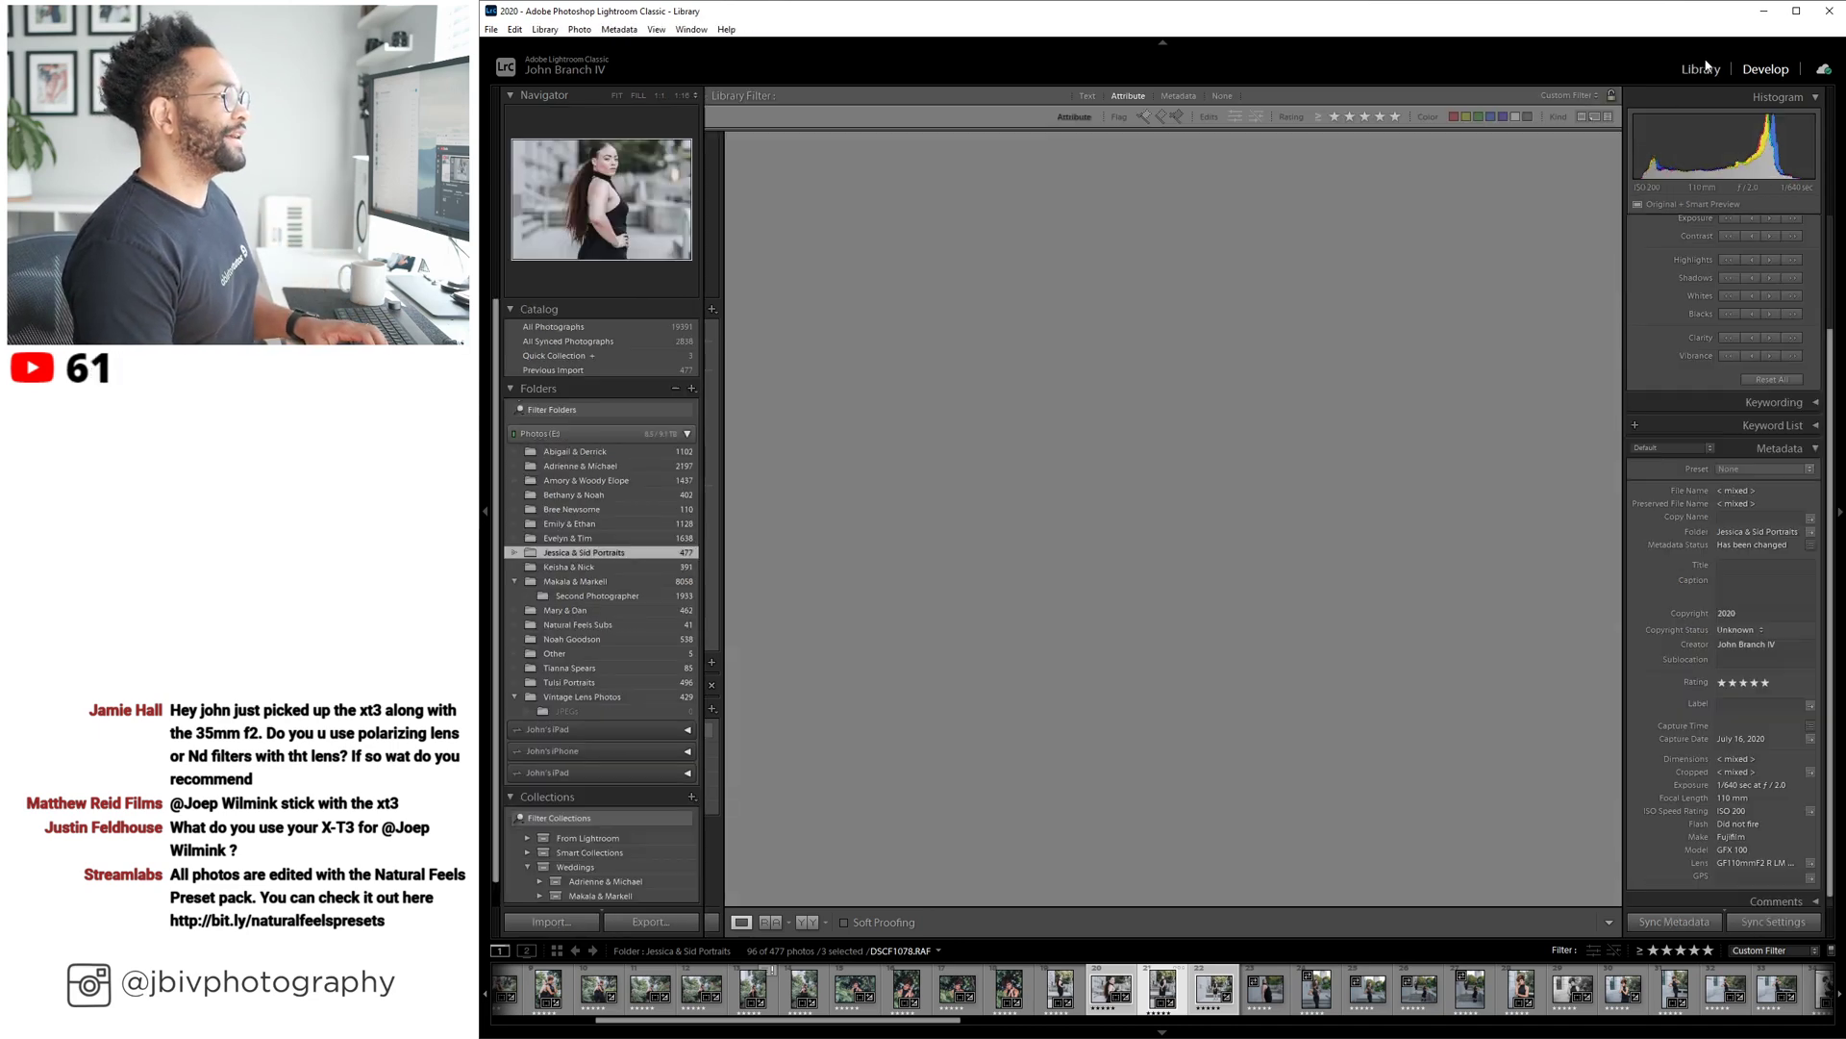
{"action": "key", "text": "Right"}
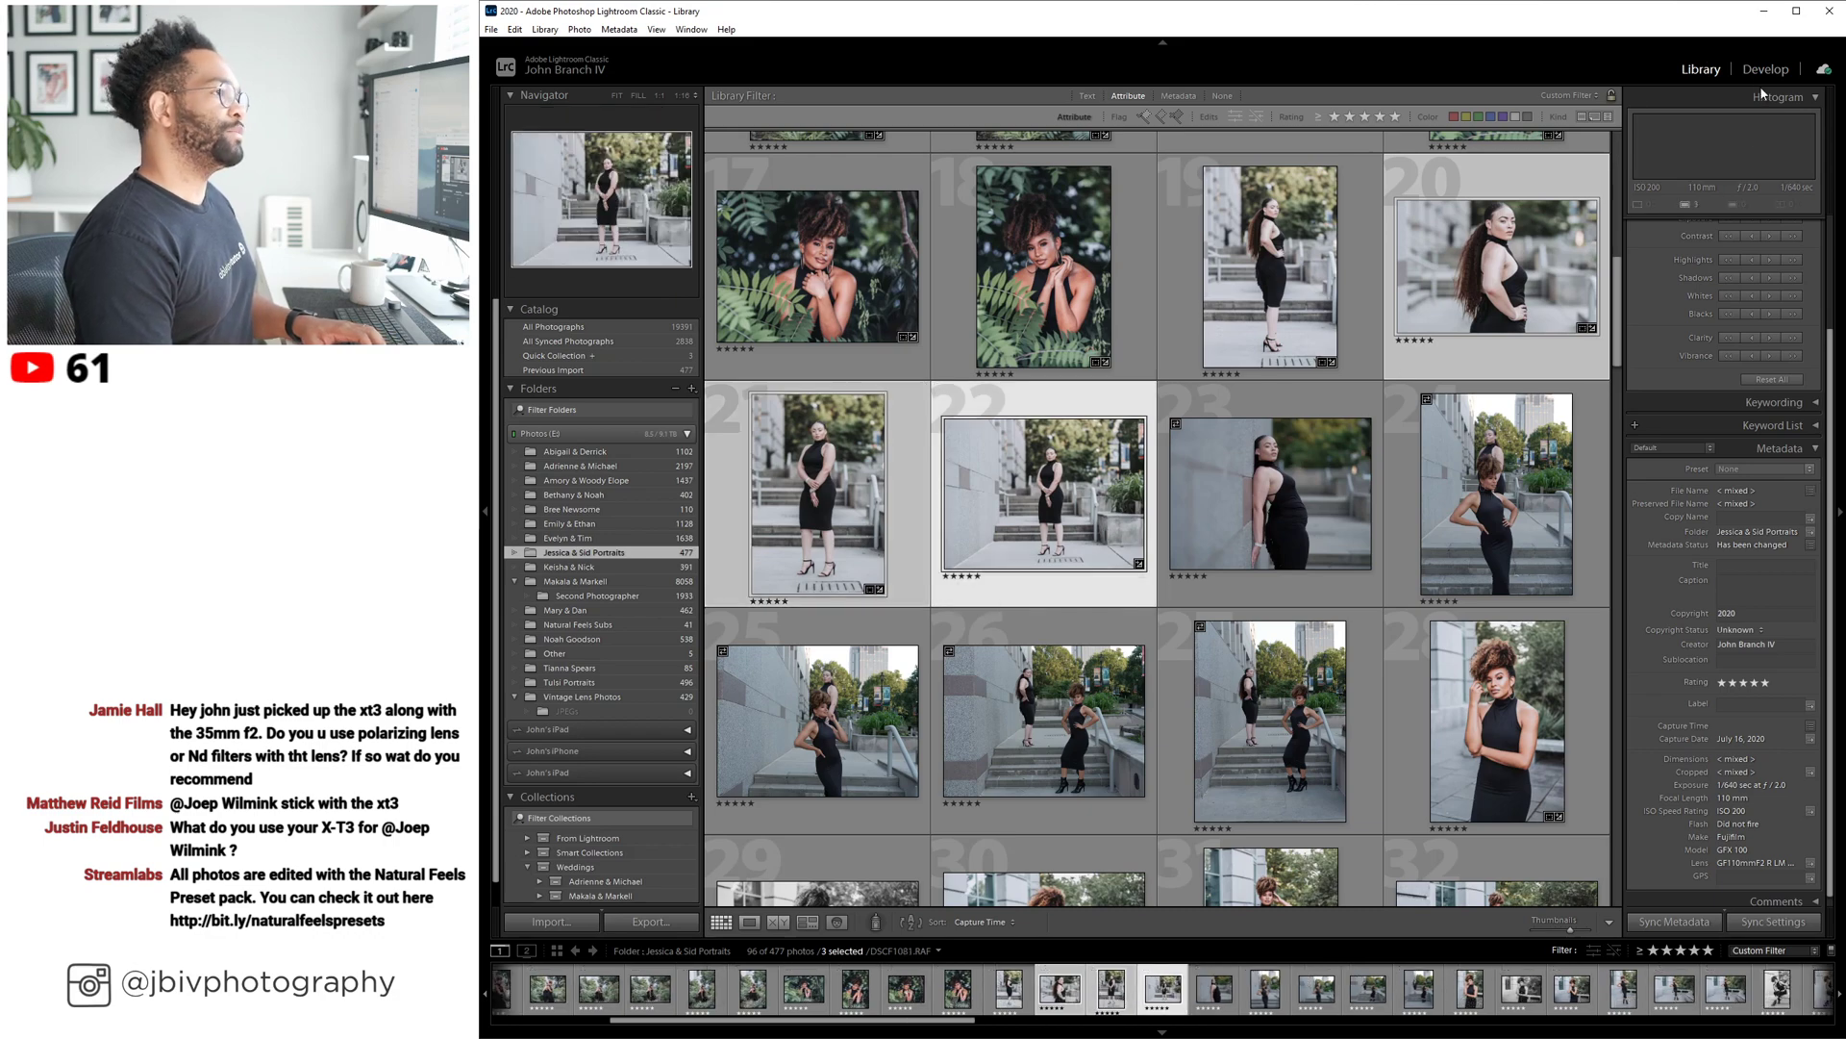
{"action": "left_click", "coordinate": [1758, 73]}
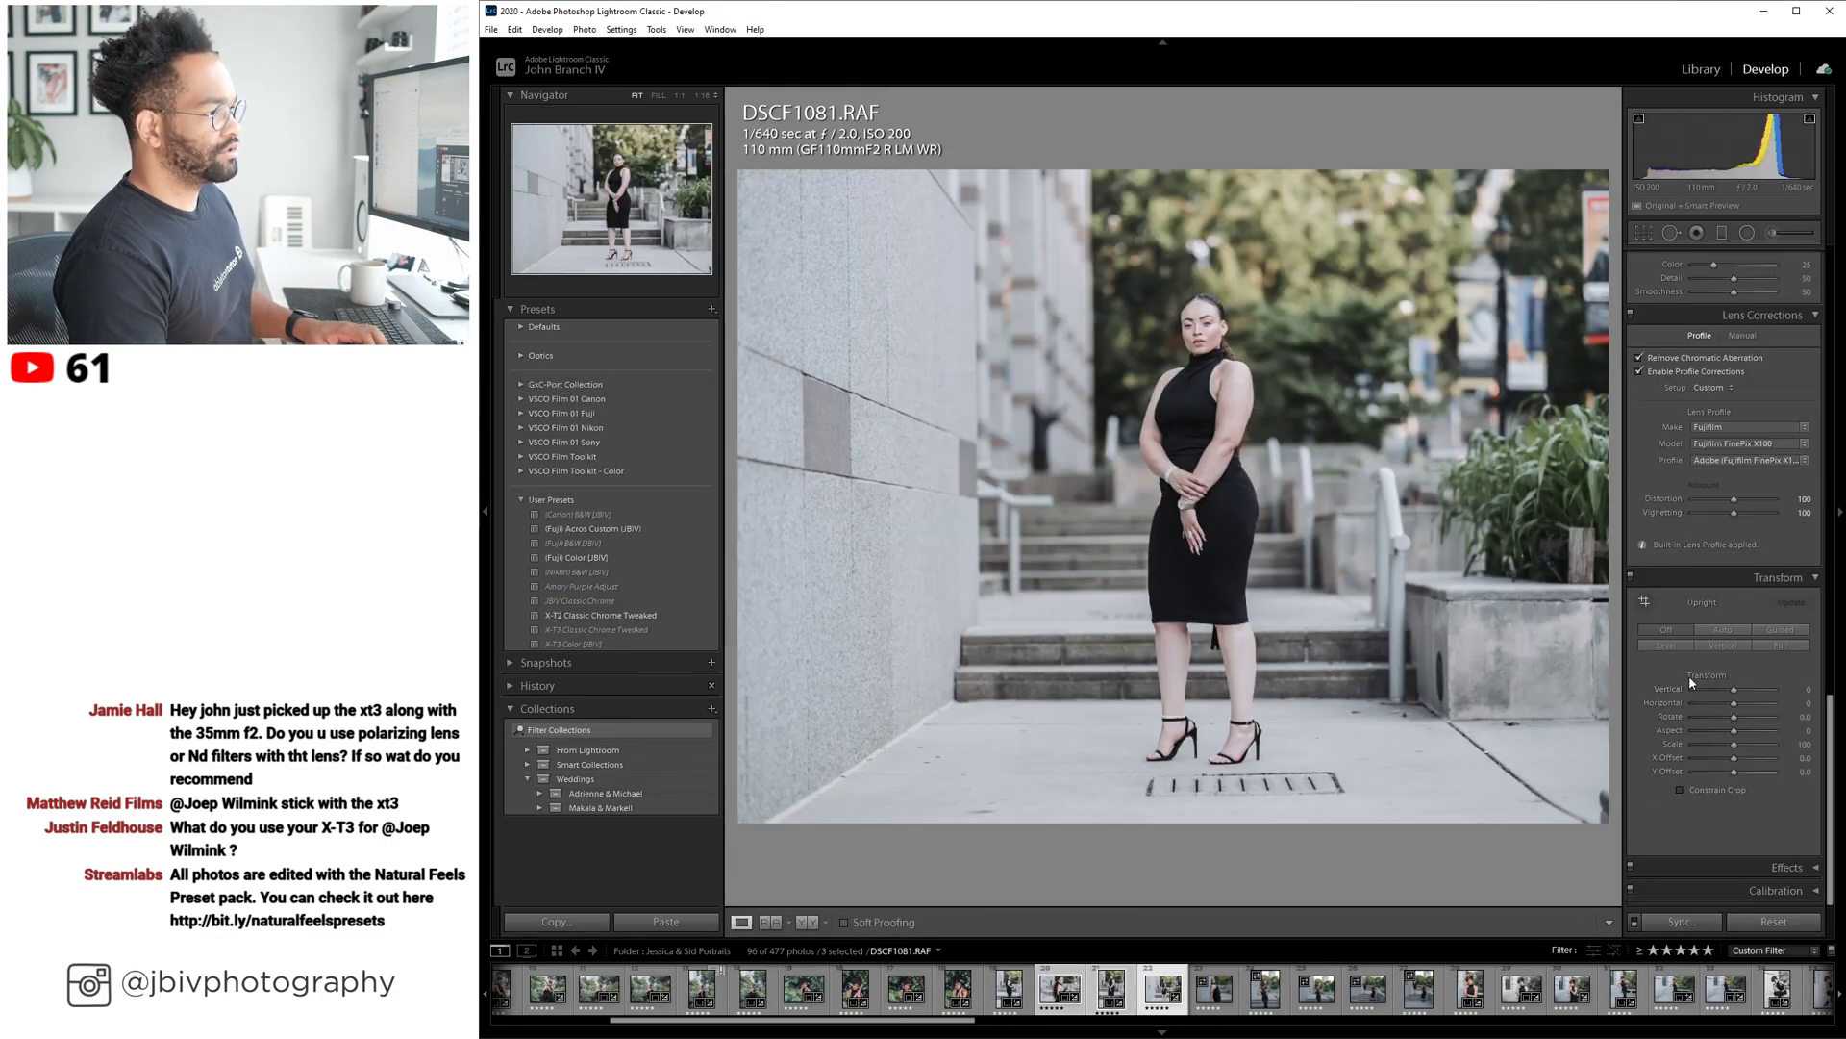
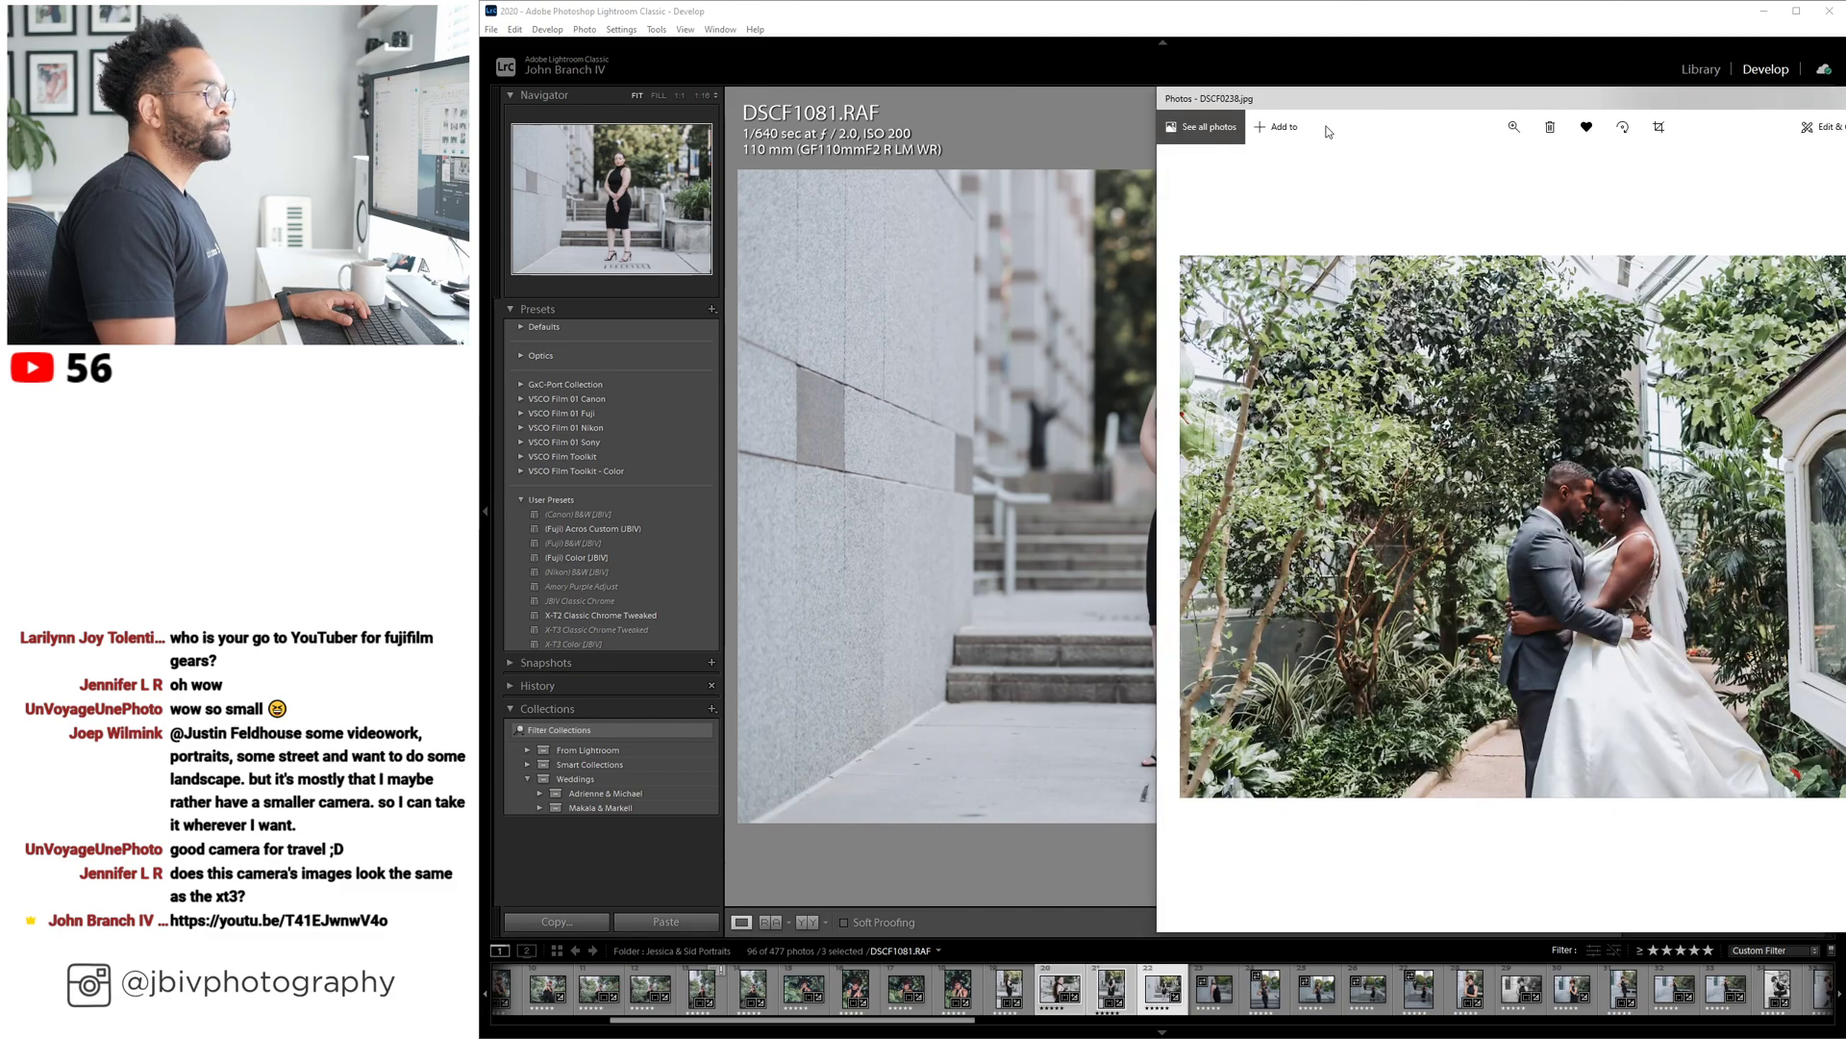
Move and enlarge the Photos window and look through the wedding pictures from DSCF0238.jpg to DSCF0276.jpg.
{"action": "left_click_drag", "start_coordinate": [1436, 108], "coordinate": [795, 62]}
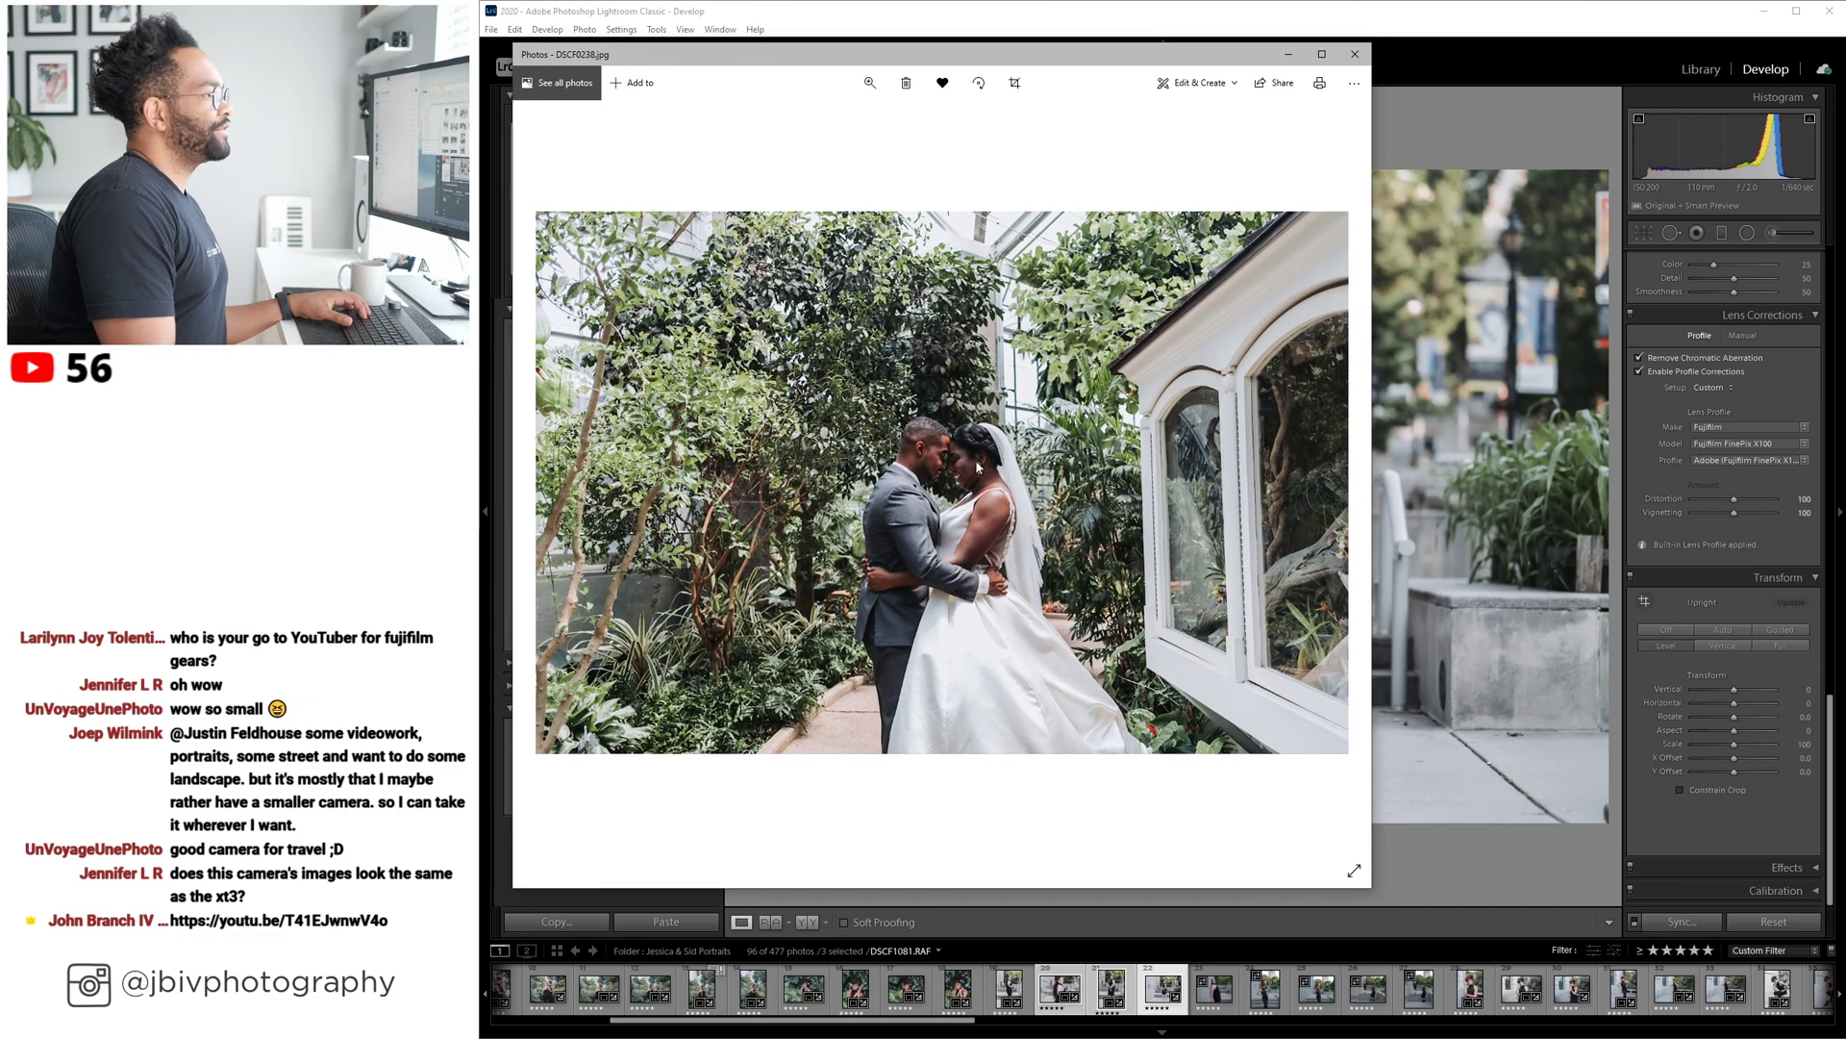
{"action": "left_click_drag", "start_coordinate": [1382, 890], "coordinate": [1798, 957]}
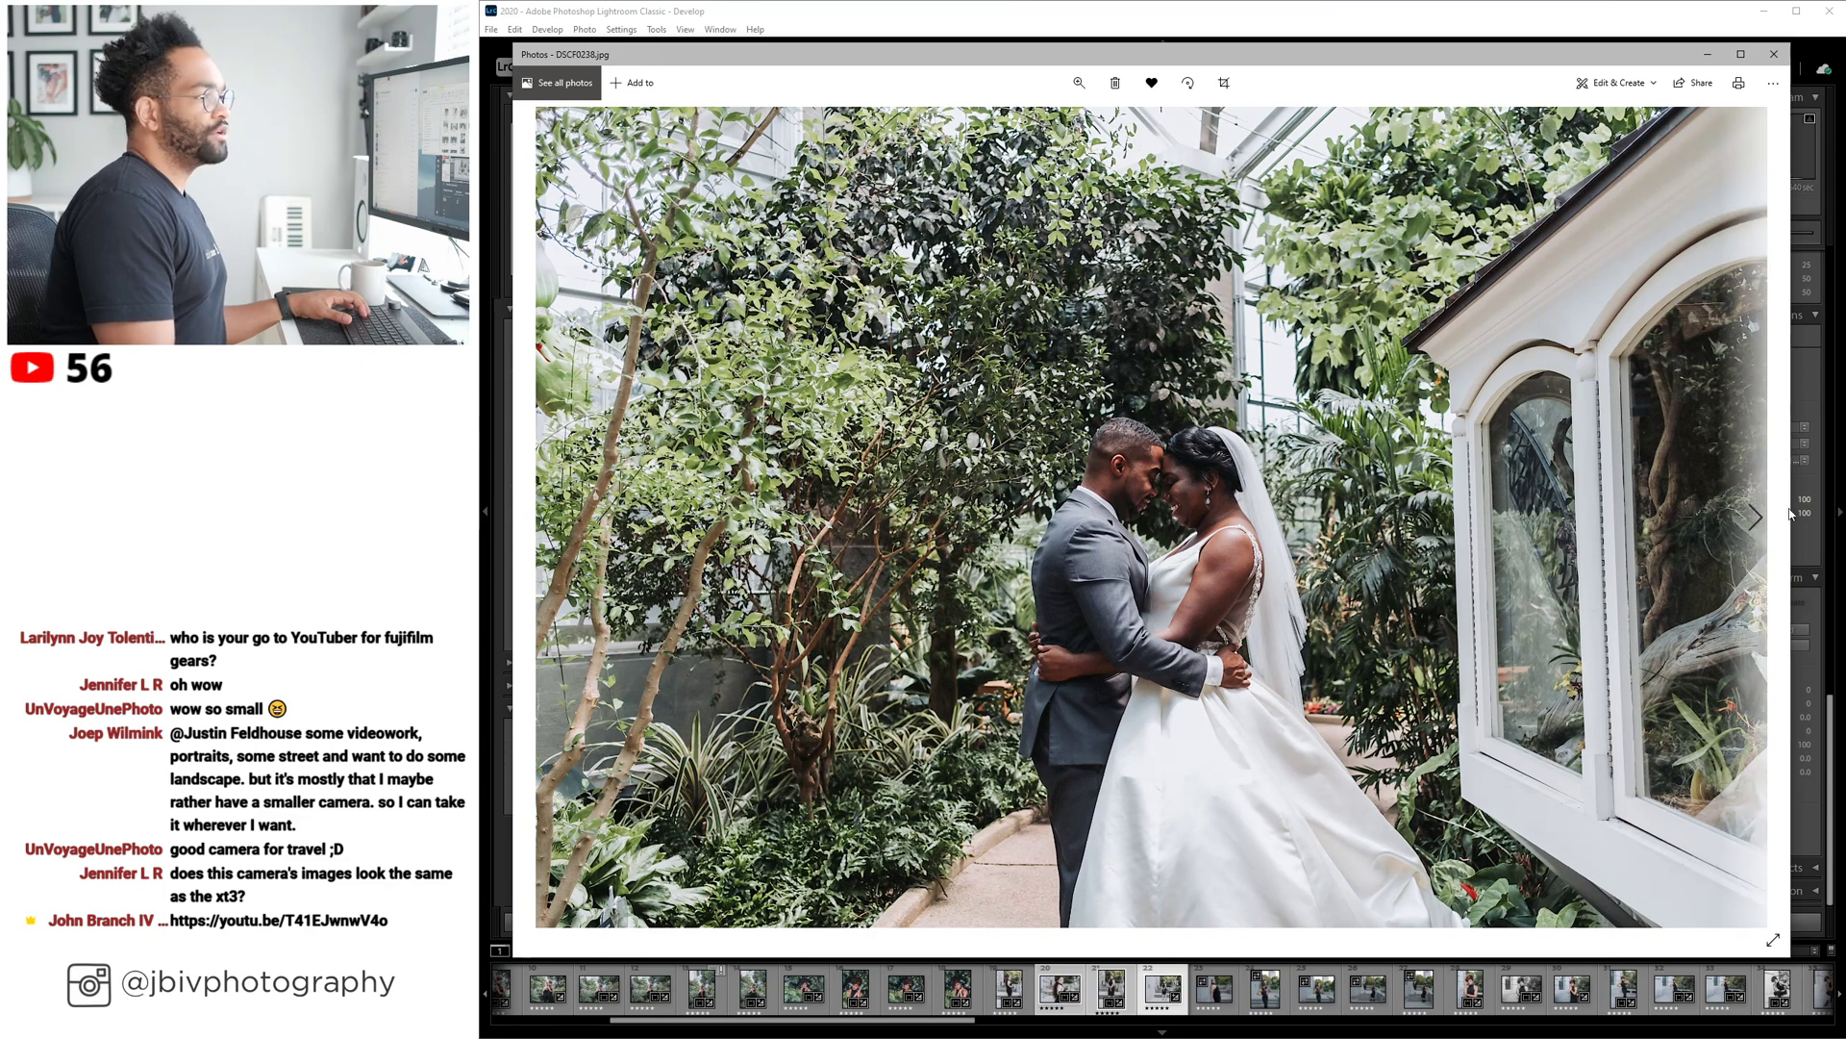
{"action": "left_click", "coordinate": [1755, 516]}
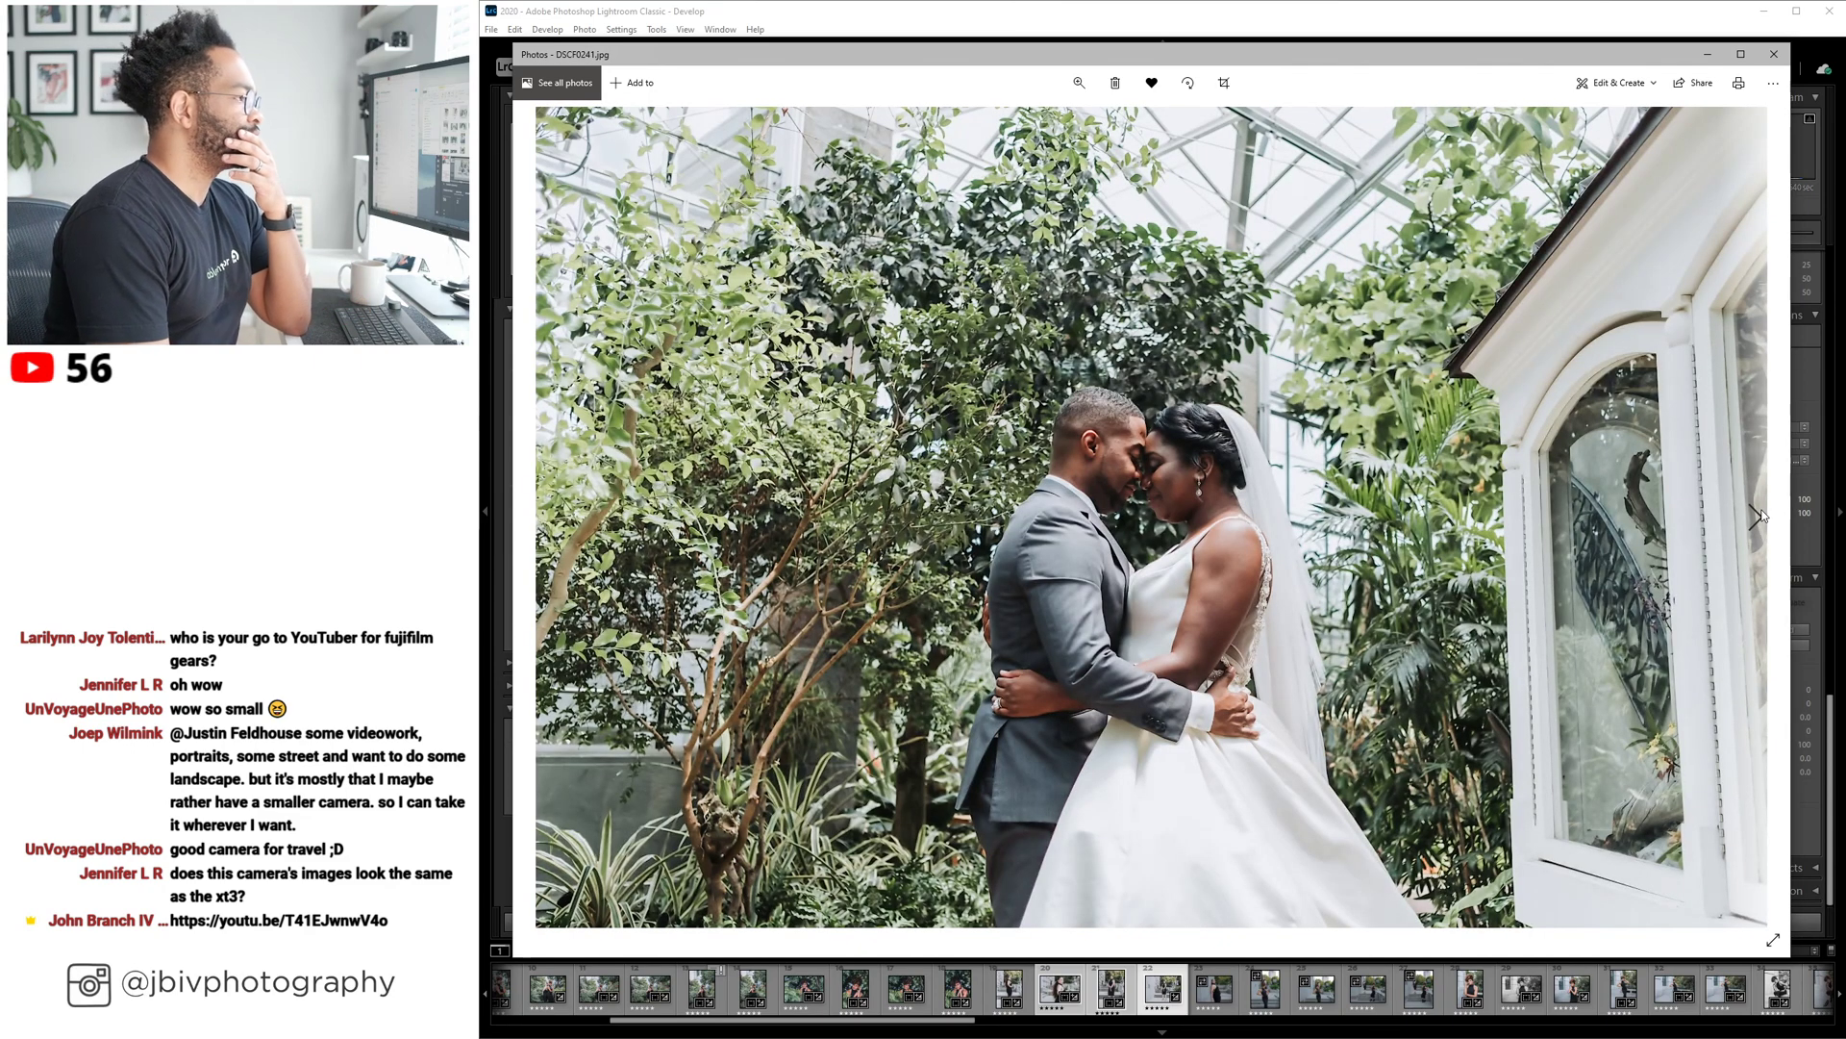
{"action": "left_click", "coordinate": [1756, 517]}
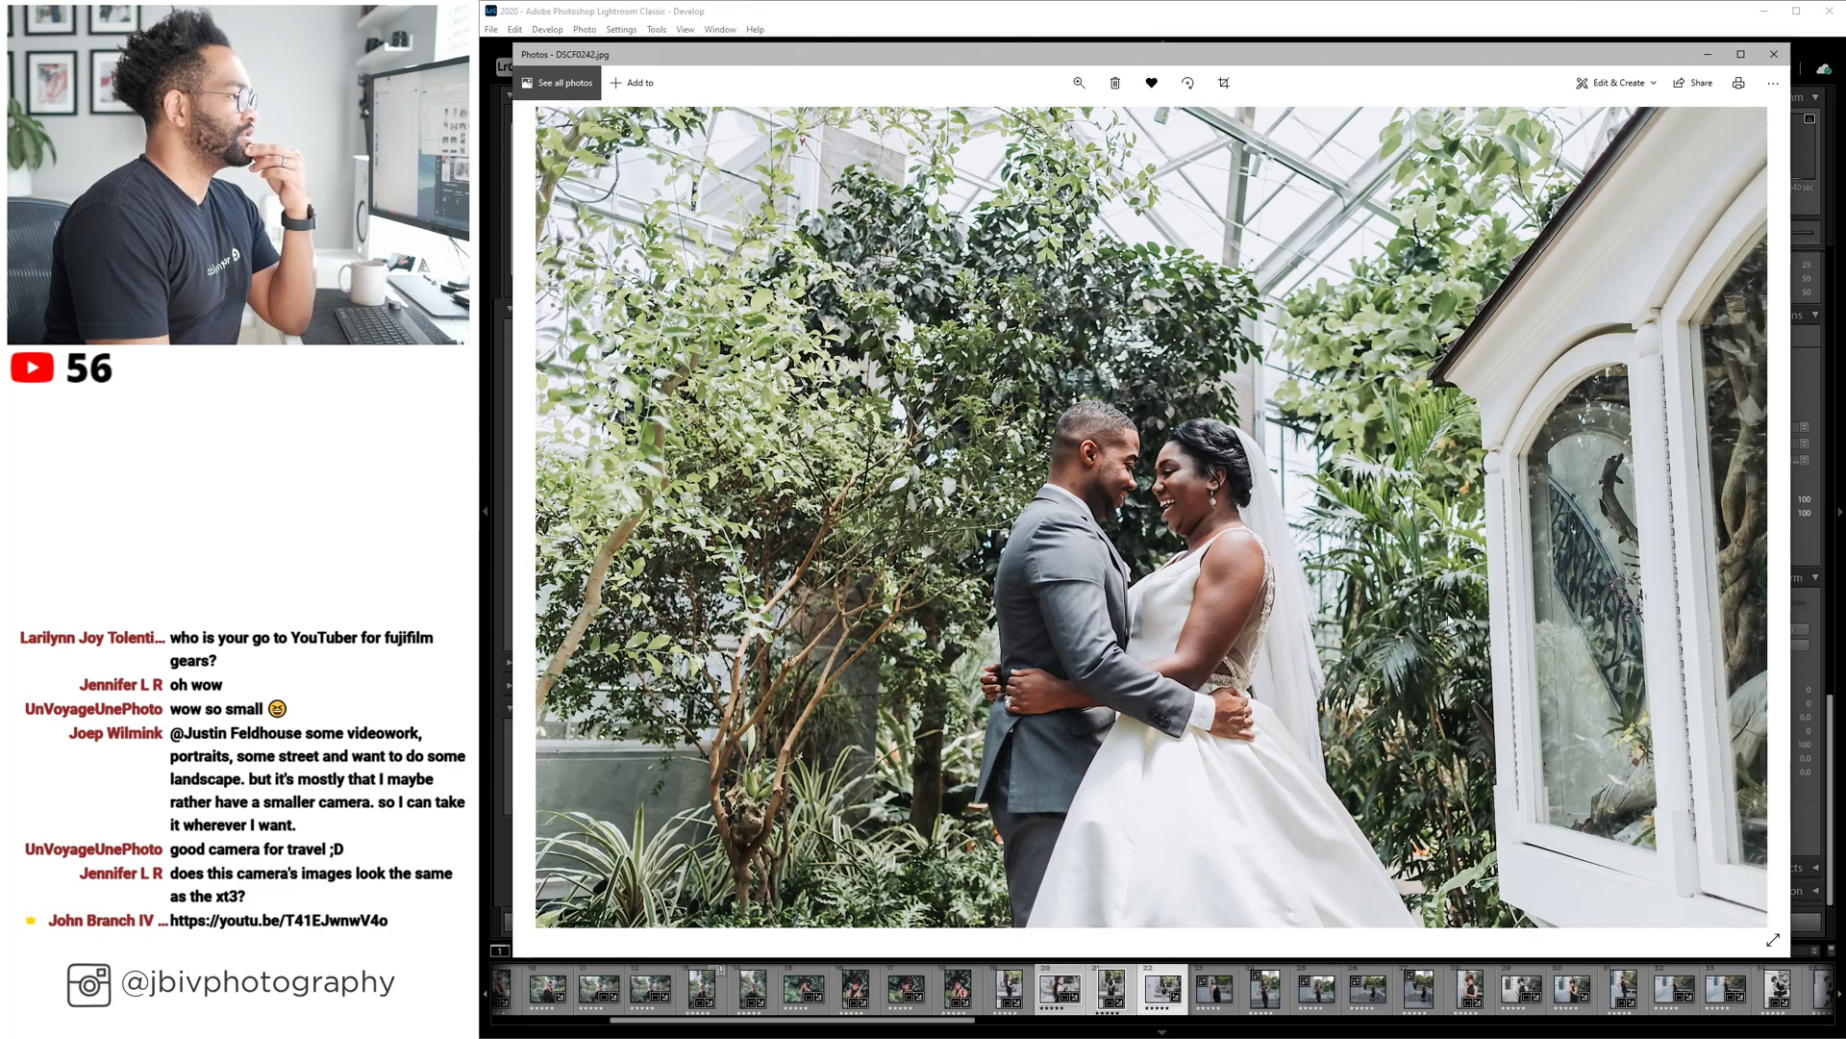
{"action": "left_click", "coordinate": [1755, 517]}
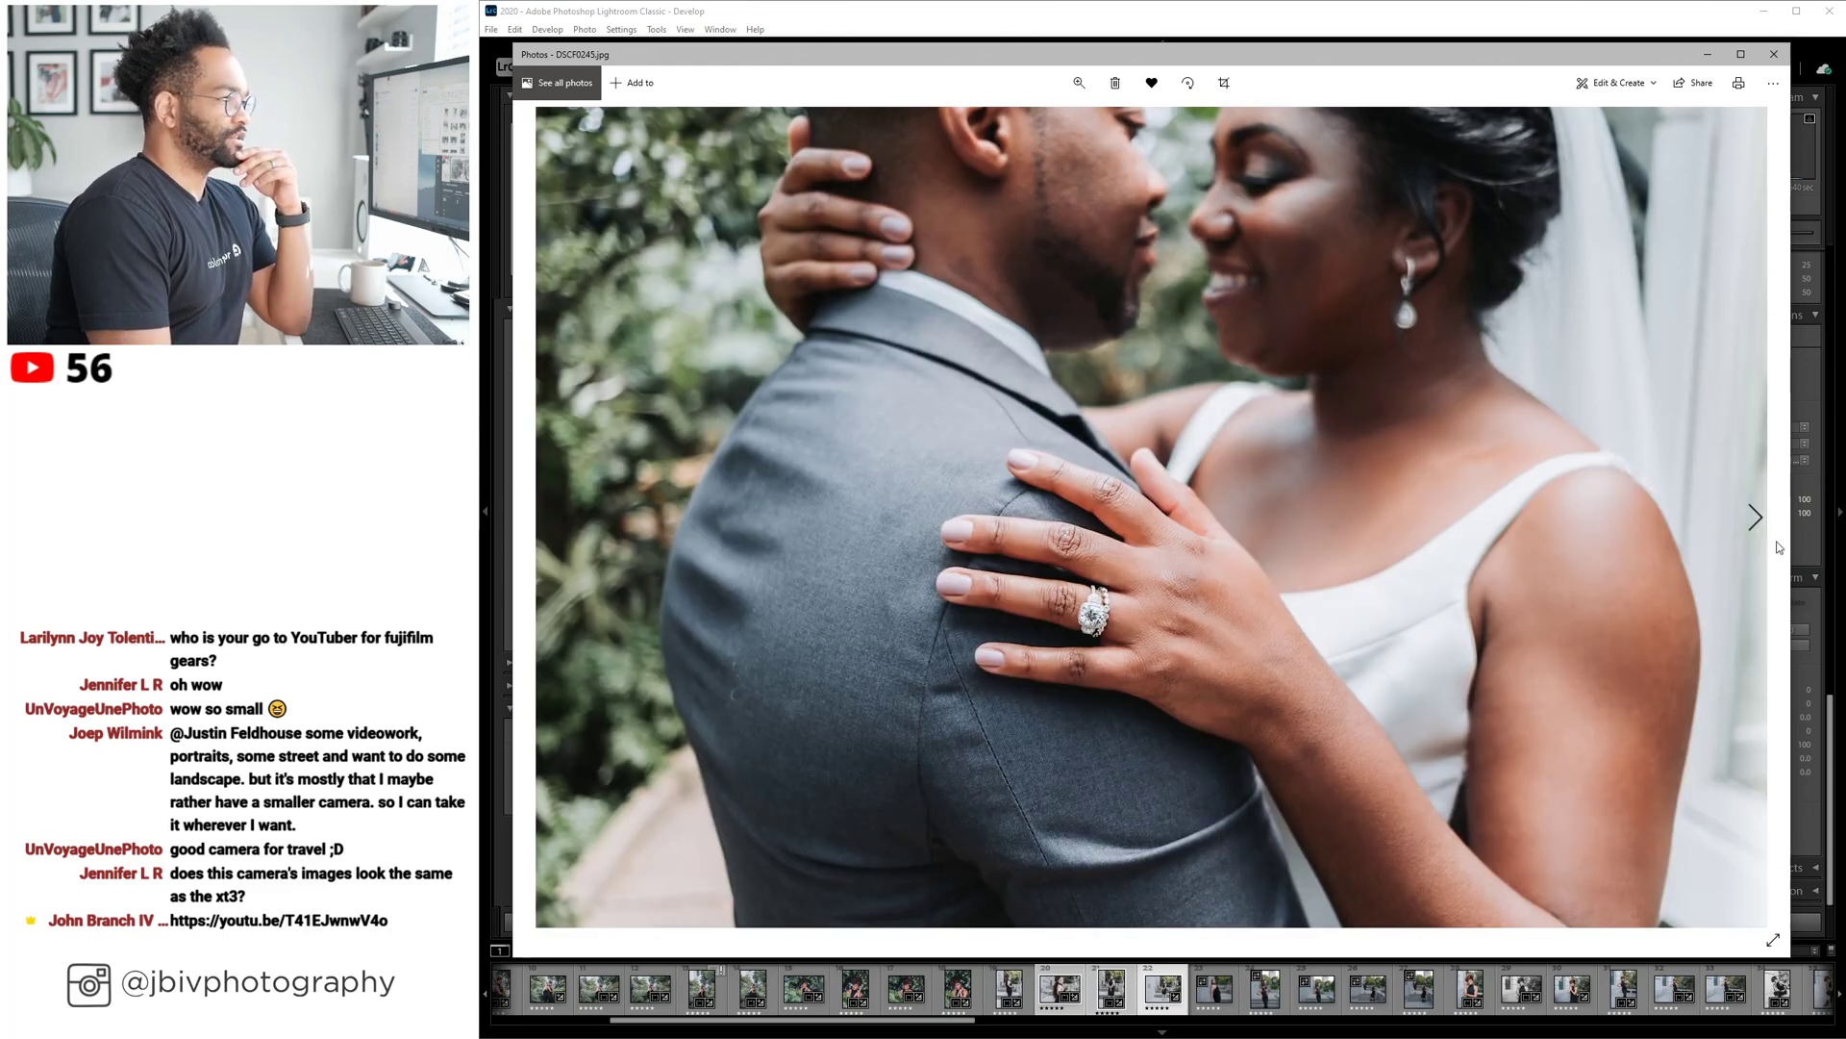
{"action": "left_click", "coordinate": [1757, 519]}
{"action": "left_click", "coordinate": [1757, 519]}
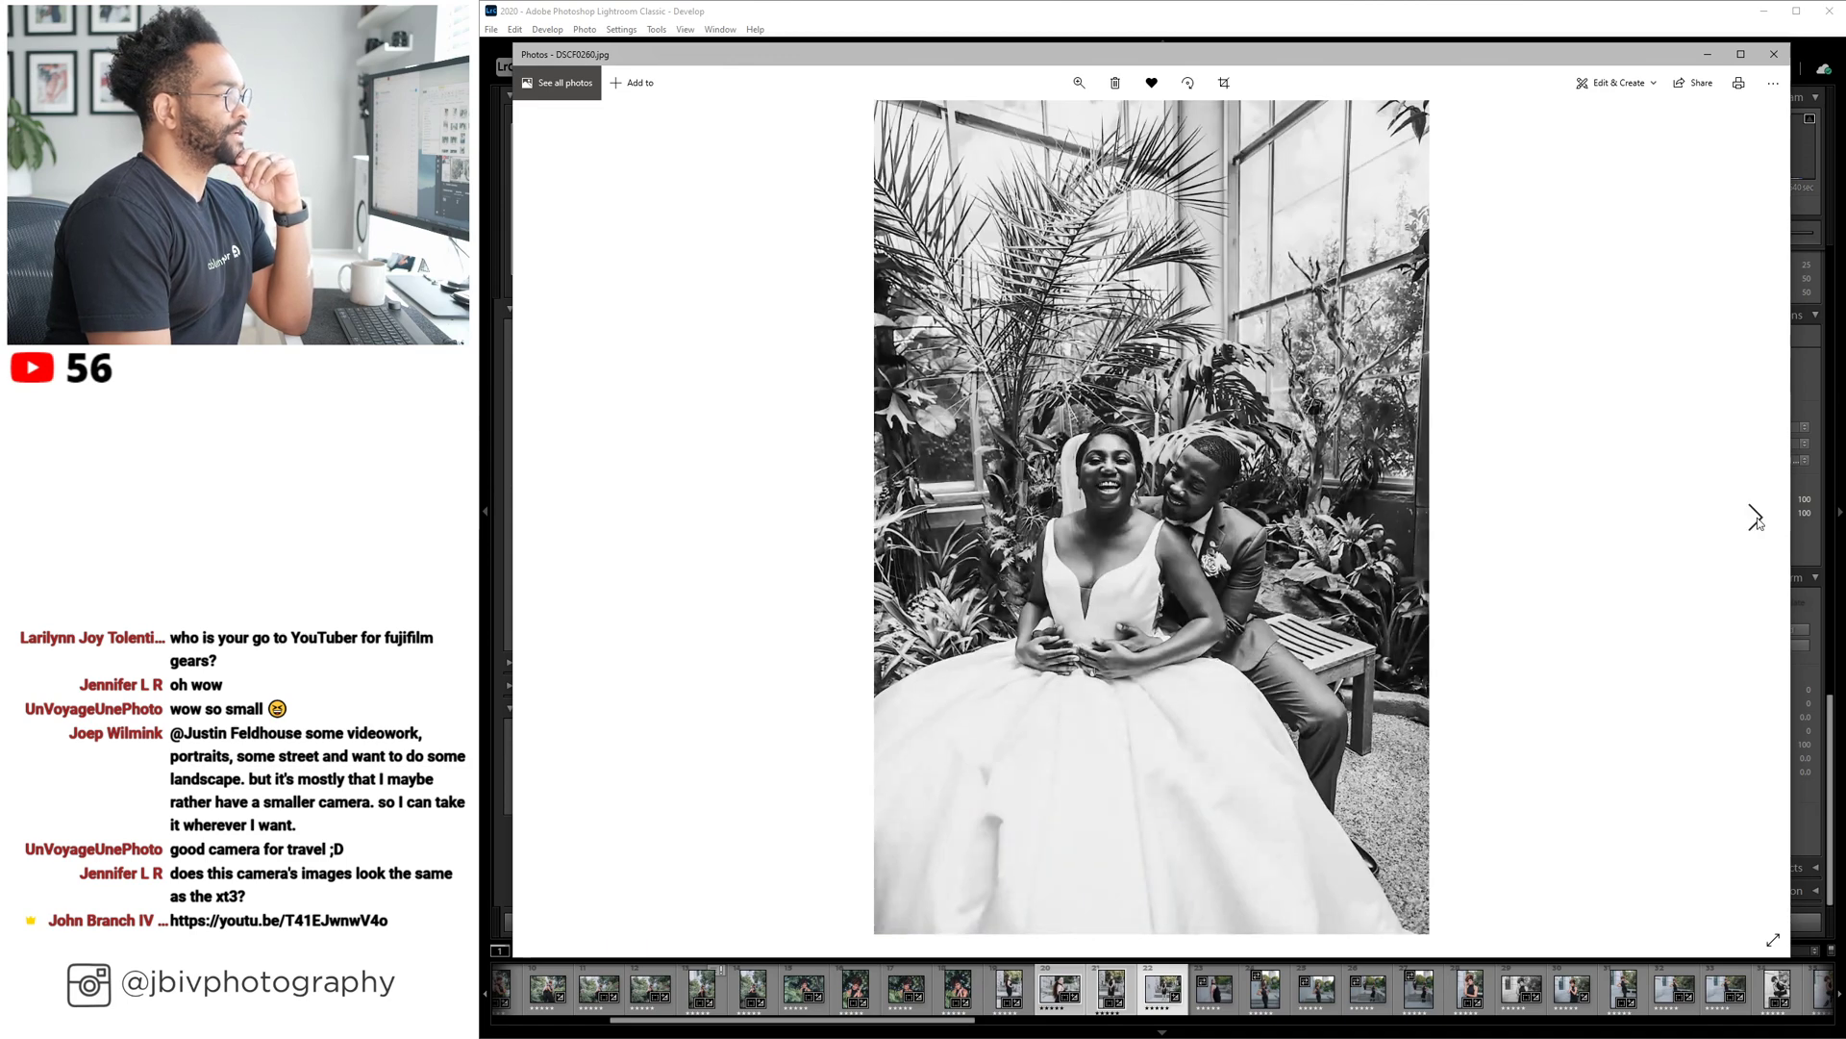
{"action": "left_click", "coordinate": [1757, 519]}
{"action": "left_click", "coordinate": [1757, 520]}
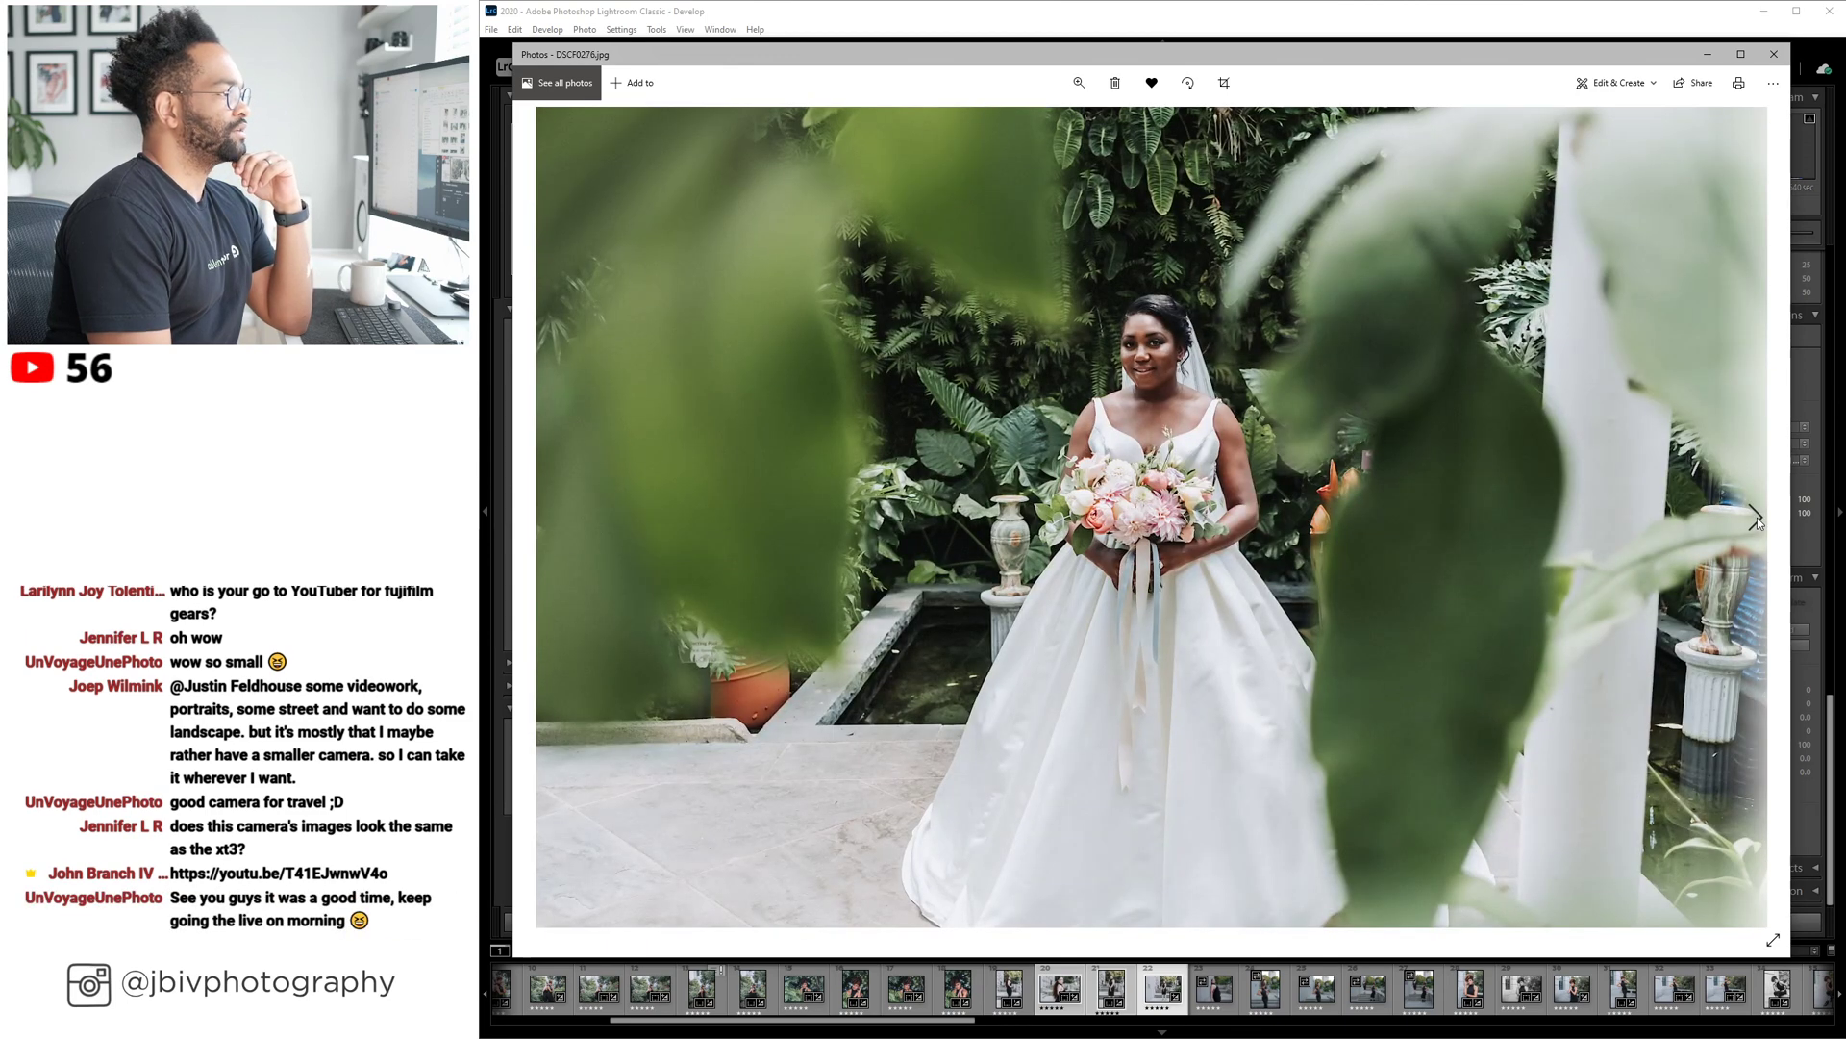
Look through the wedding pictures from the bride's garden portrait DSCF0276.jpg on to DSCF0330.jpg.
{"action": "left_click", "coordinate": [1757, 520]}
{"action": "left_click", "coordinate": [1757, 520]}
{"action": "left_click", "coordinate": [1757, 519]}
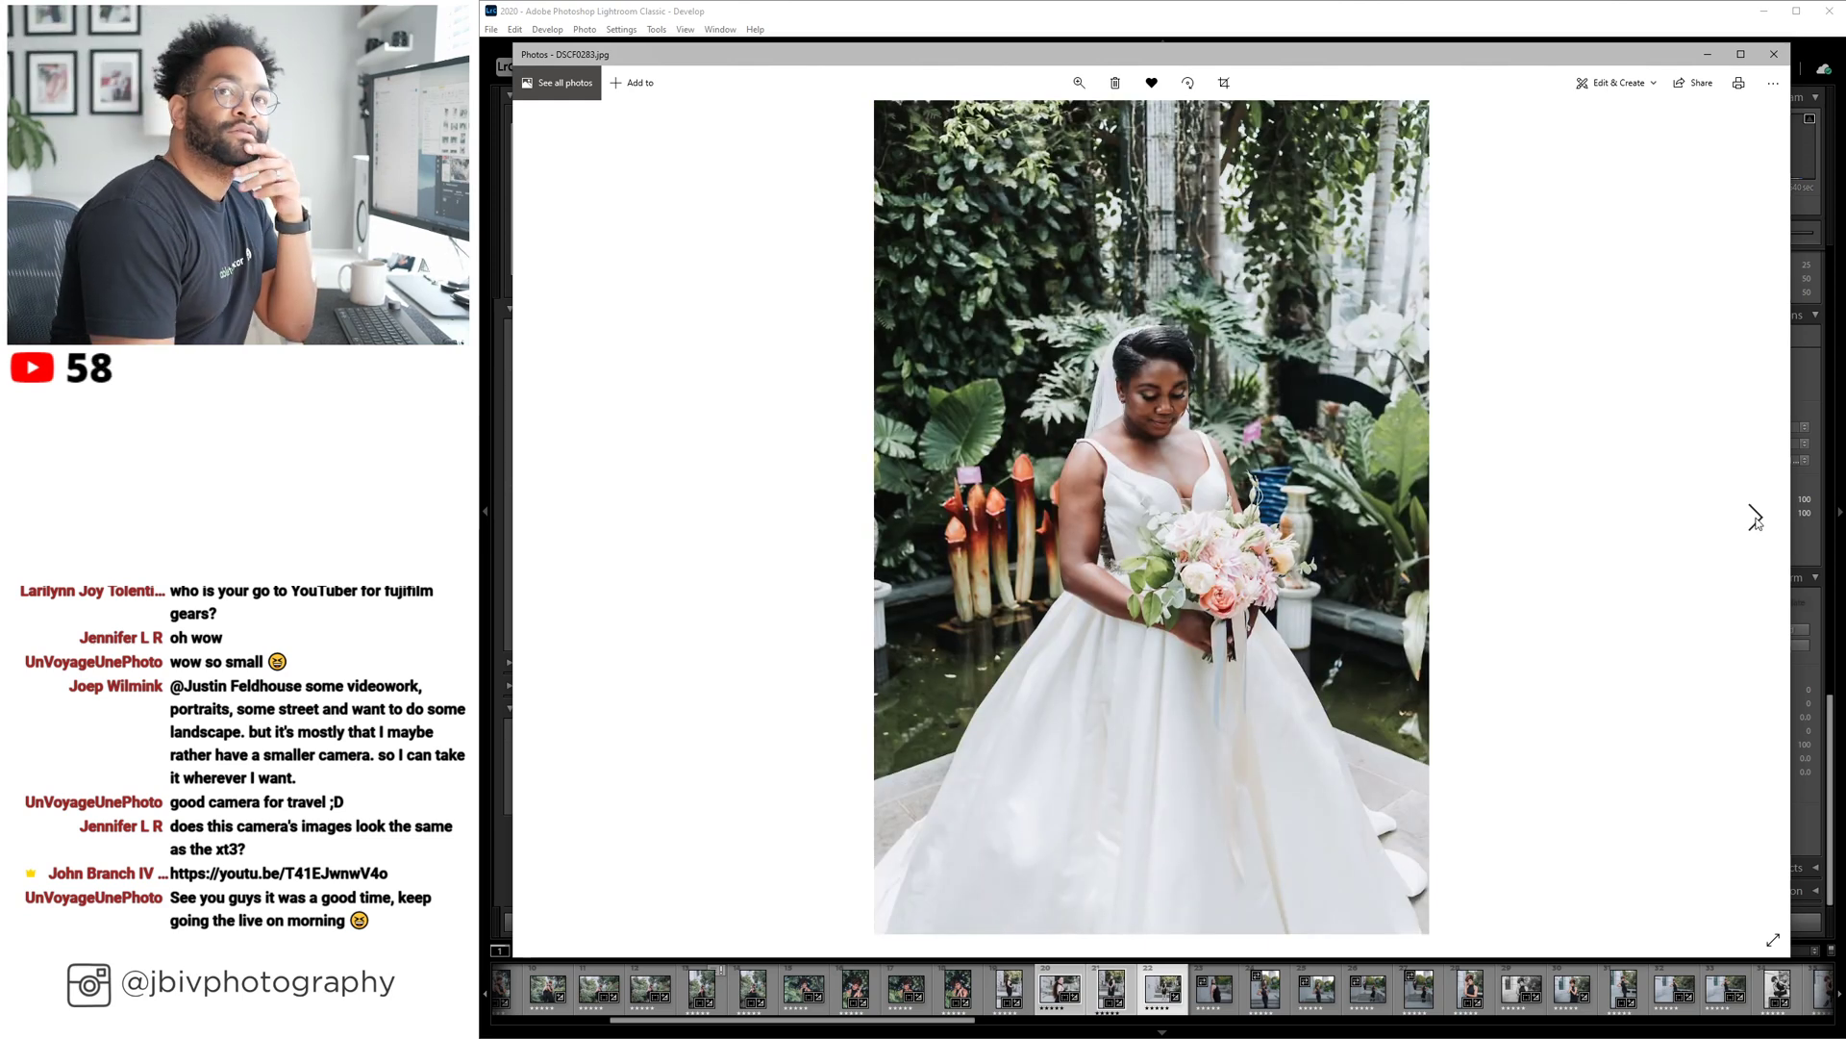
{"action": "left_click", "coordinate": [1757, 519]}
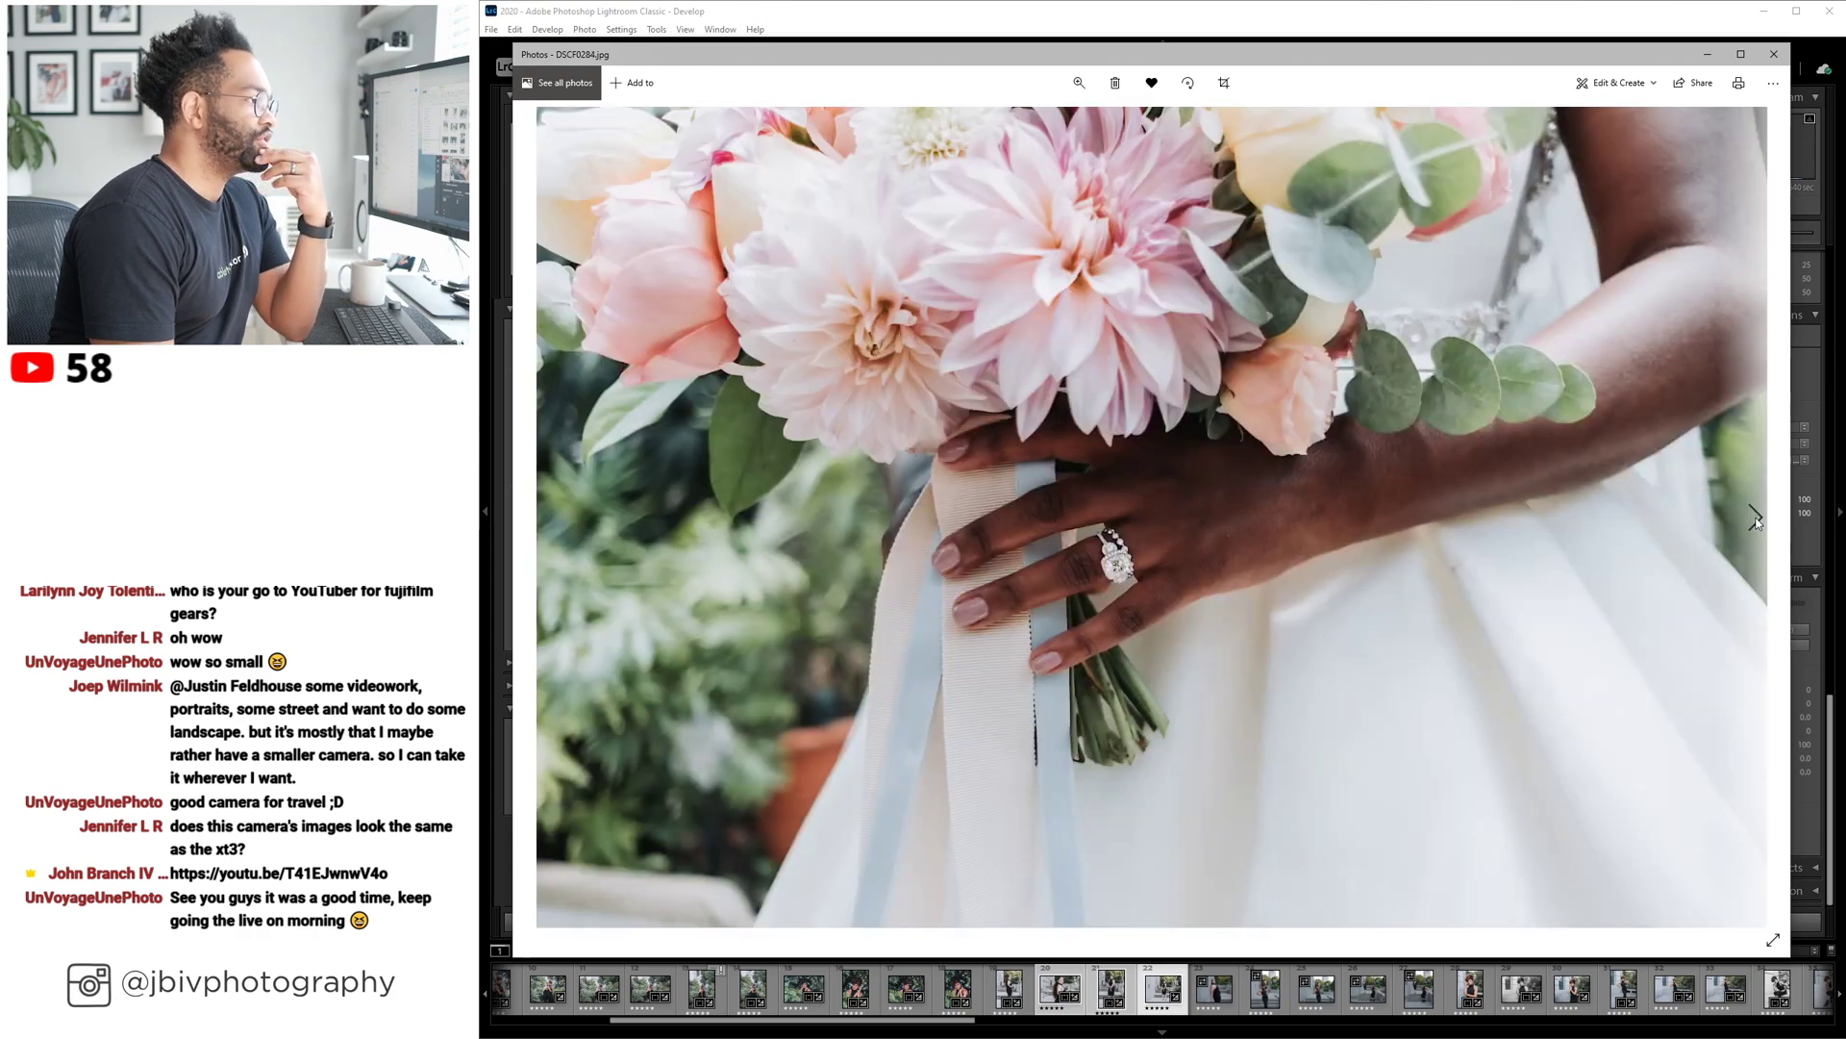
{"action": "left_click", "coordinate": [1757, 519]}
{"action": "left_click", "coordinate": [1757, 519]}
{"action": "left_click", "coordinate": [1757, 520]}
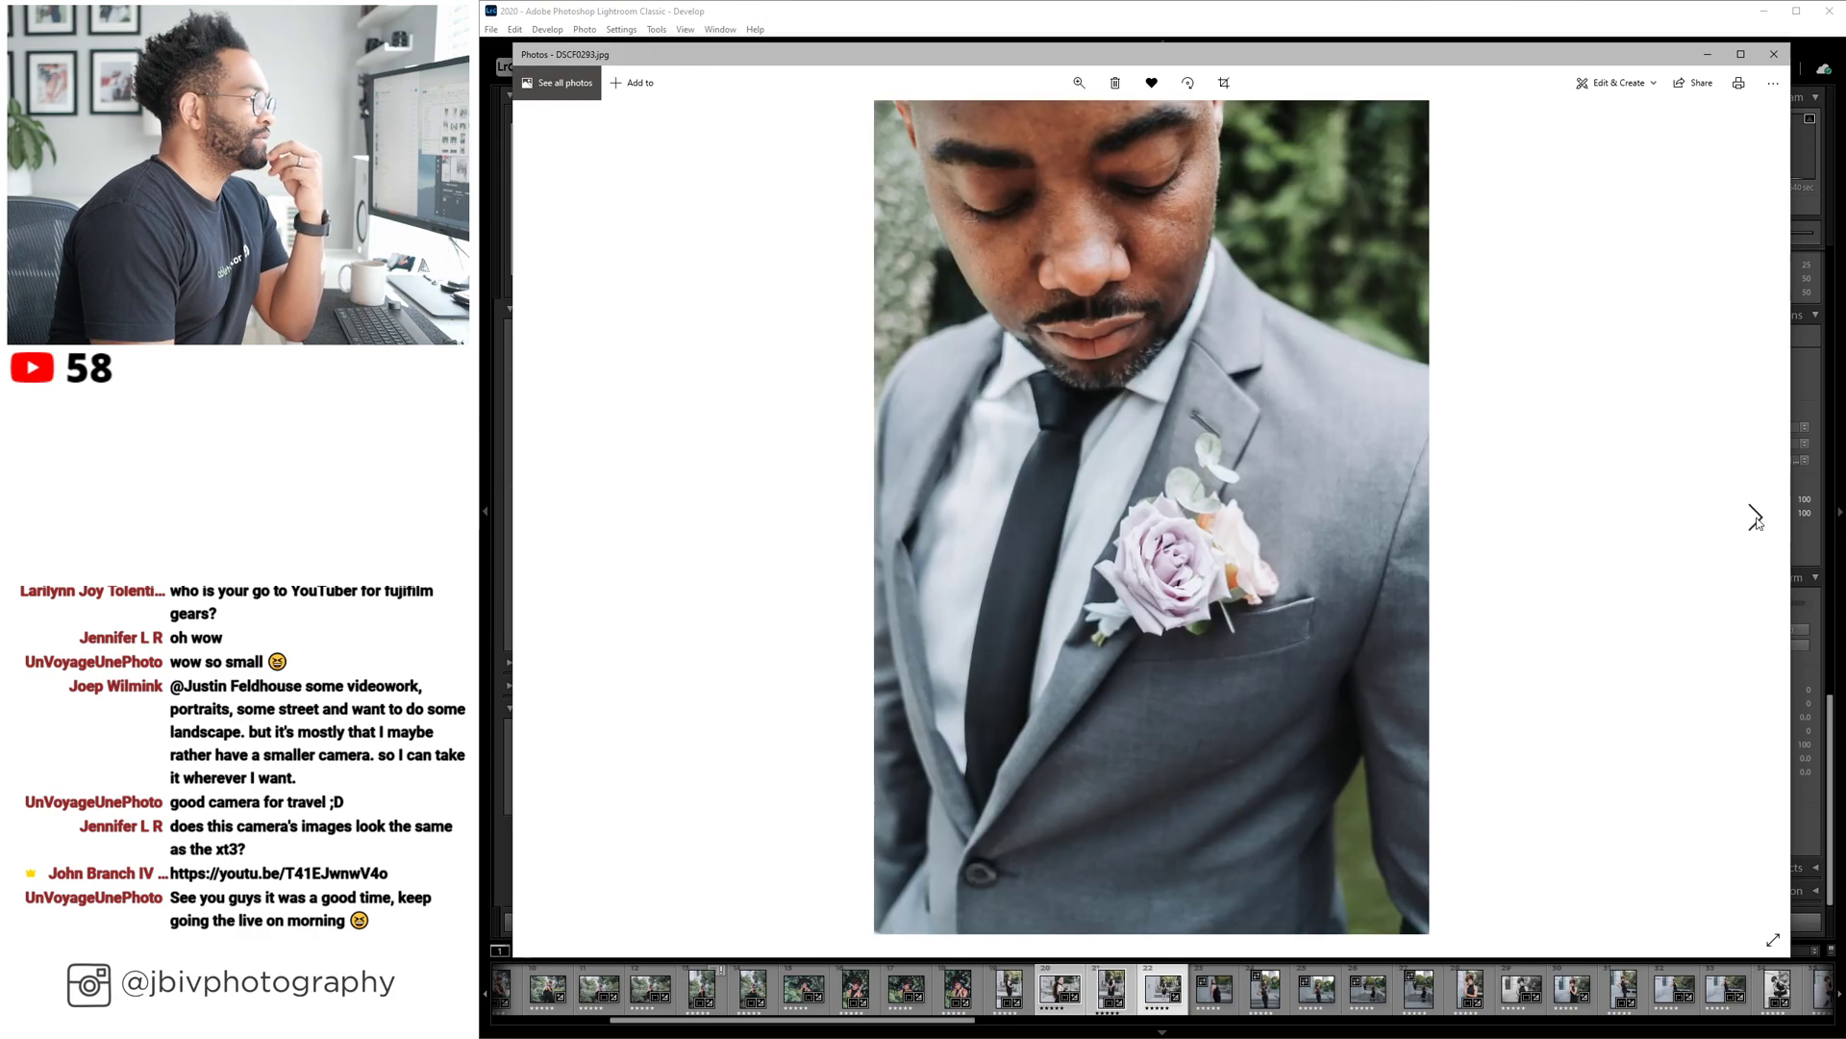
{"action": "left_click", "coordinate": [1757, 519]}
{"action": "left_click", "coordinate": [1757, 519]}
{"action": "left_click", "coordinate": [1756, 519]}
{"action": "left_click", "coordinate": [1757, 520]}
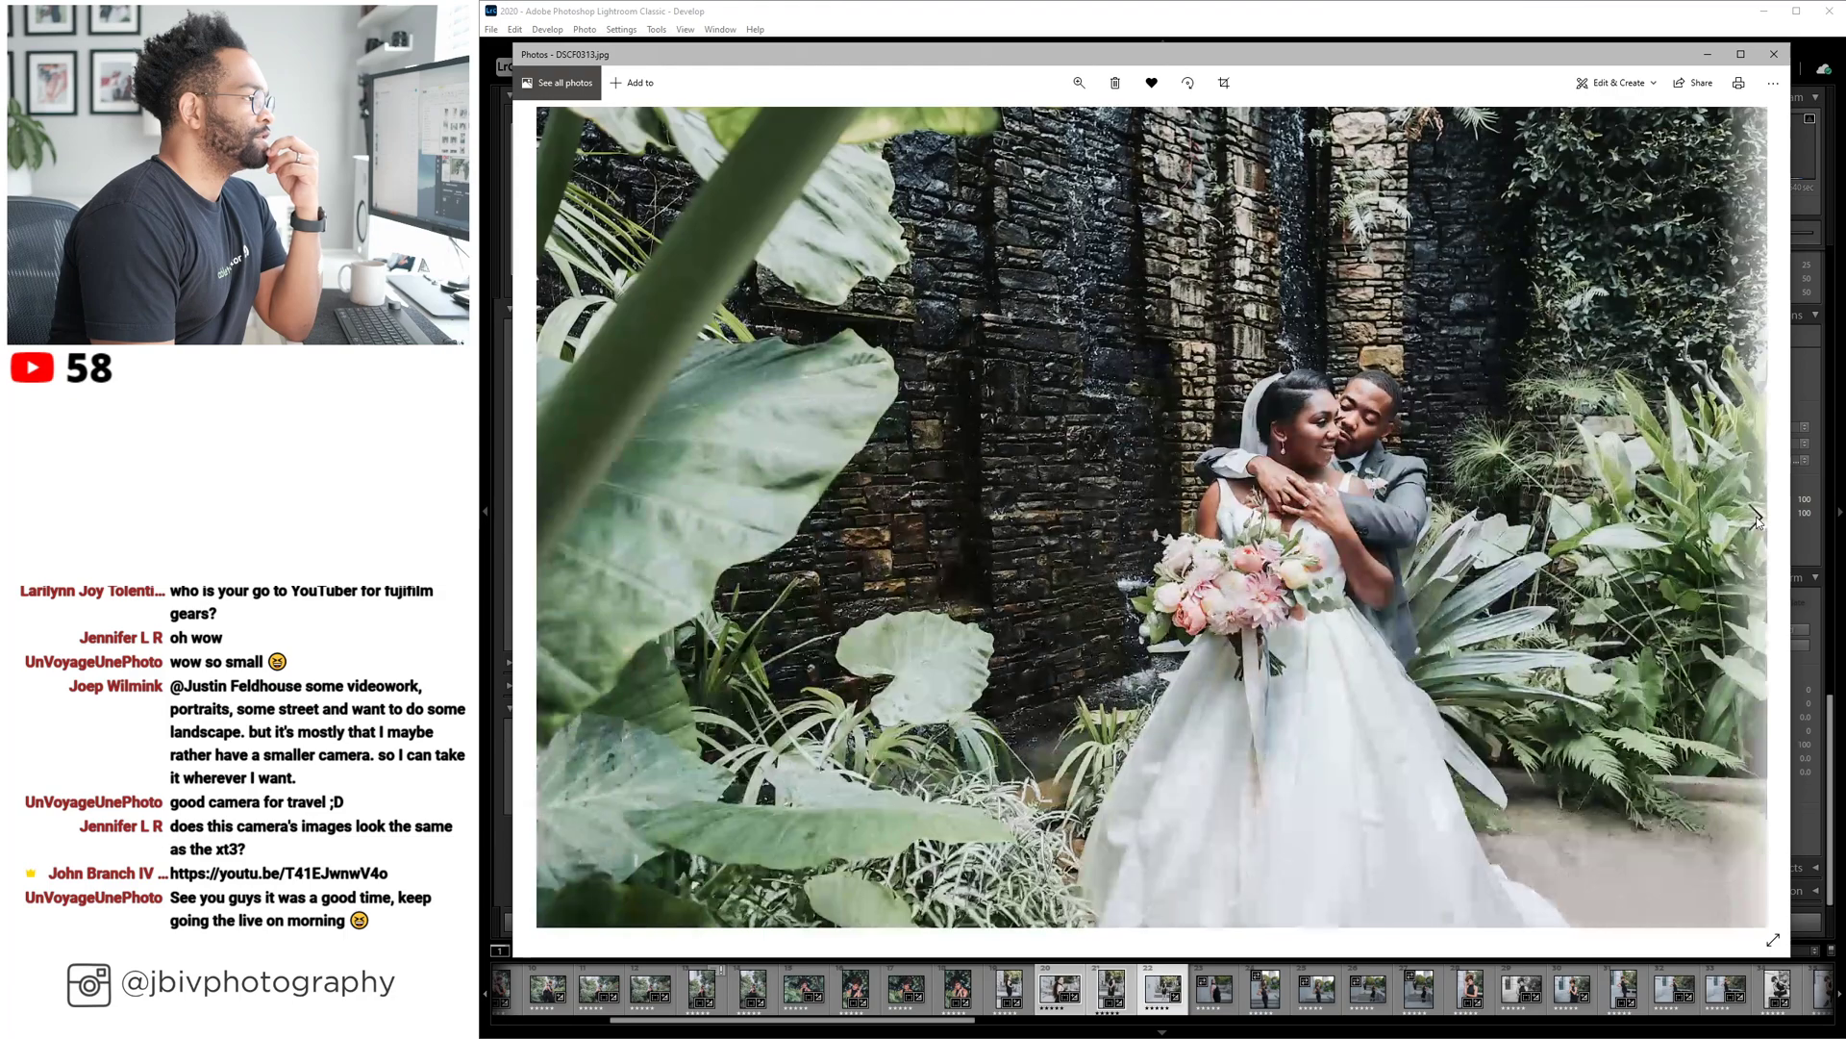
{"action": "left_click", "coordinate": [1757, 519]}
{"action": "left_click", "coordinate": [1757, 519]}
{"action": "left_click", "coordinate": [1757, 519]}
{"action": "left_click", "coordinate": [1757, 519]}
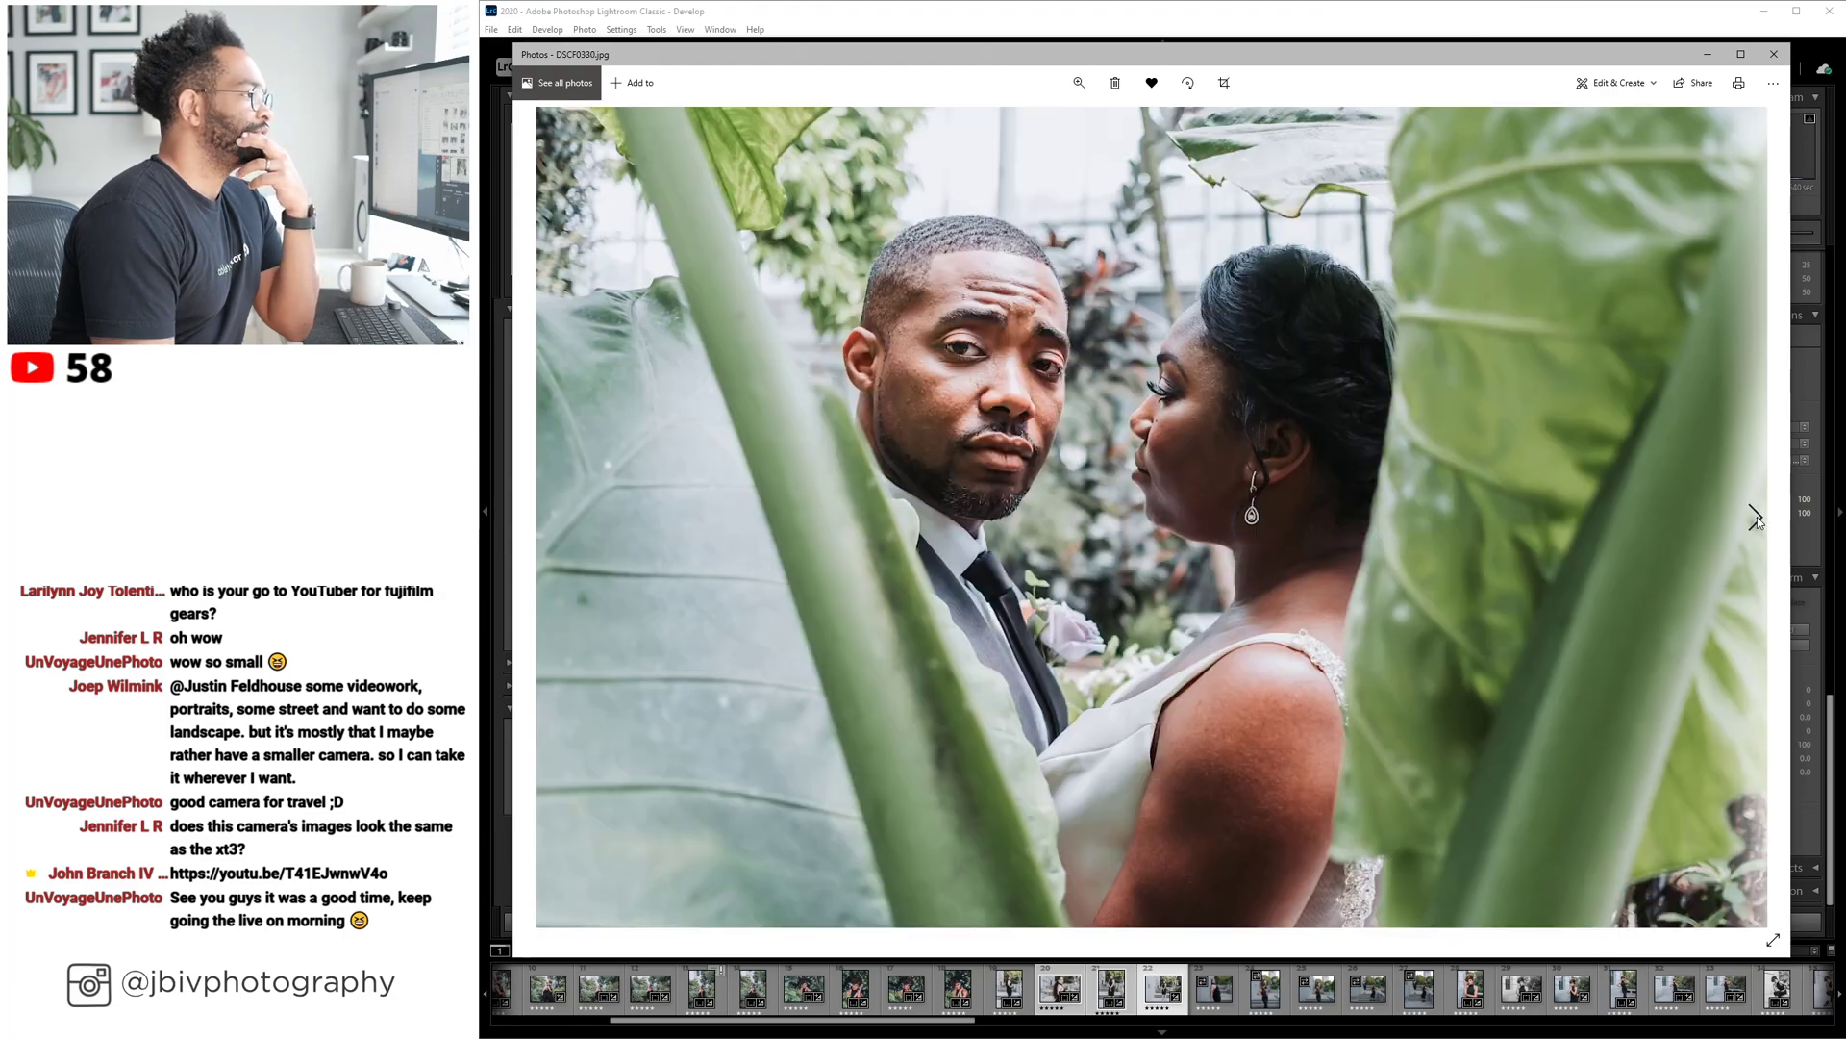
View the couple's pictures on to DSCF0424.jpg and go back to DSCF0413.jpg, the dark interior portrait by the window.
{"action": "left_click", "coordinate": [1756, 520]}
{"action": "left_click", "coordinate": [1757, 519]}
{"action": "left_click", "coordinate": [1757, 520]}
{"action": "left_click", "coordinate": [1757, 519]}
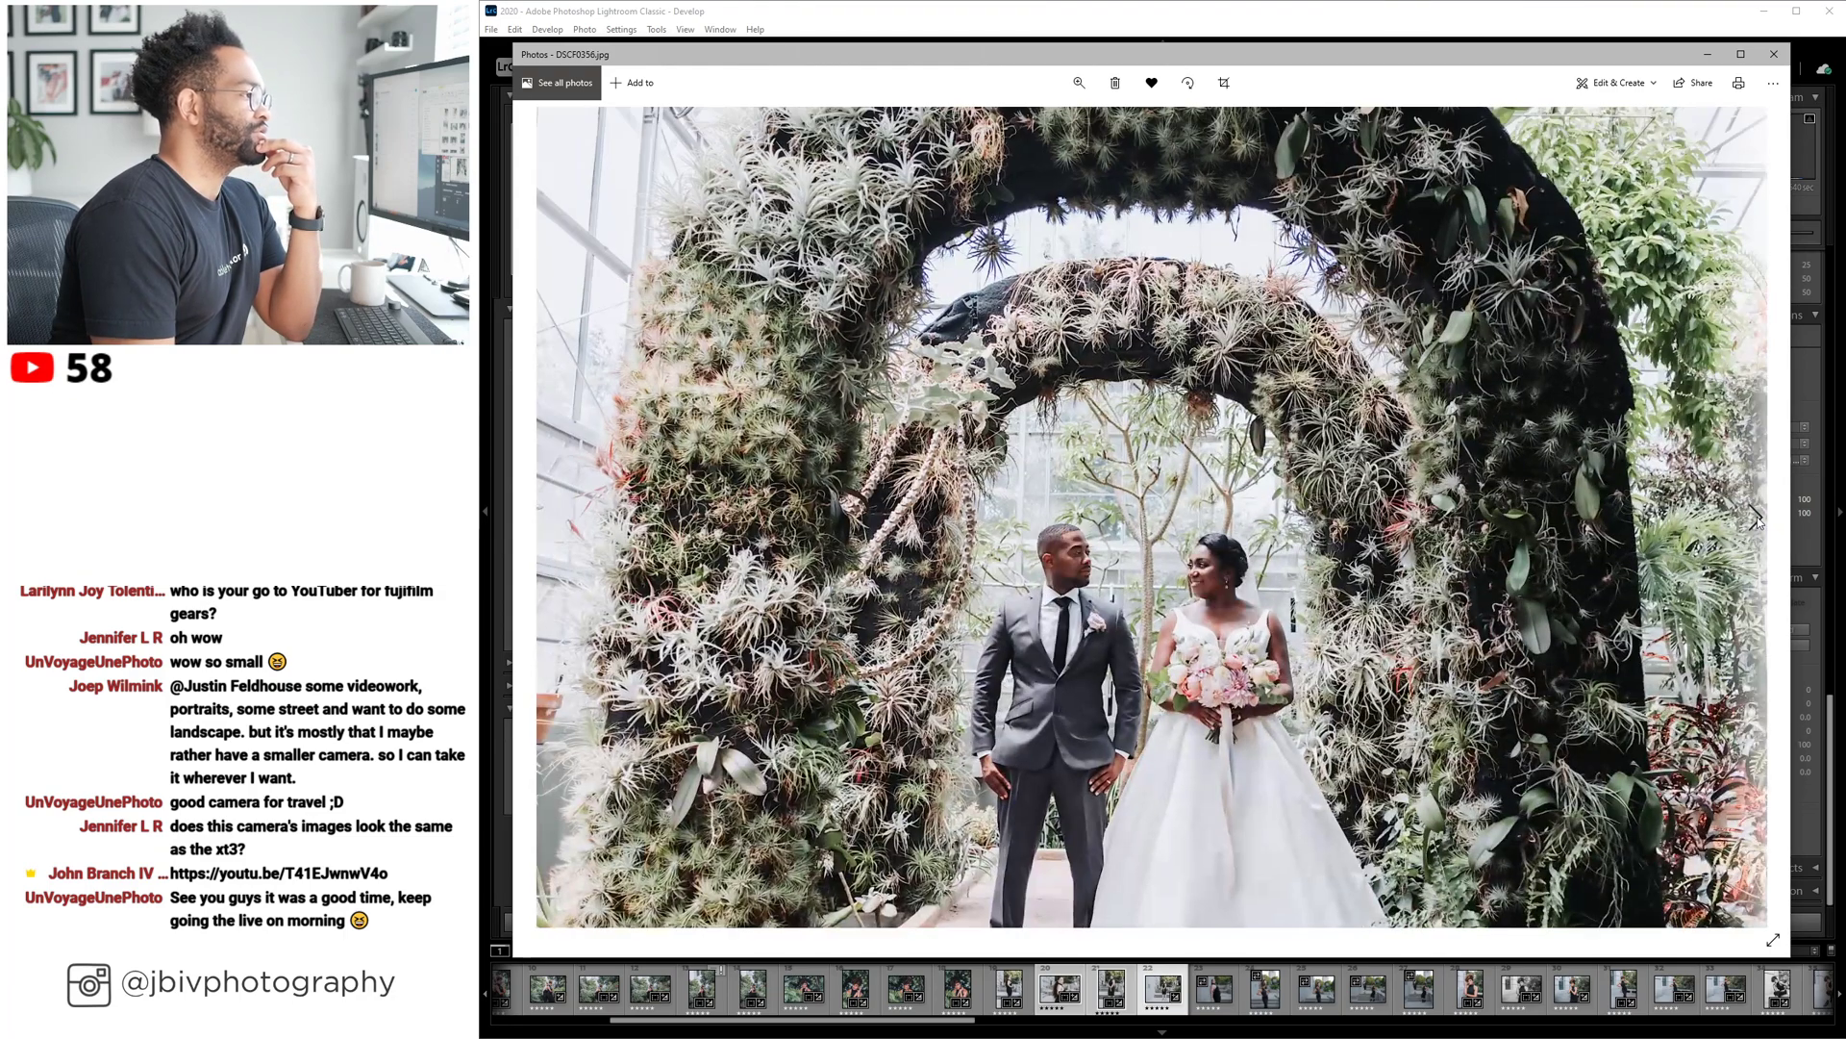
{"action": "left_click", "coordinate": [1756, 520]}
{"action": "left_click", "coordinate": [1757, 520]}
{"action": "left_click", "coordinate": [1757, 519]}
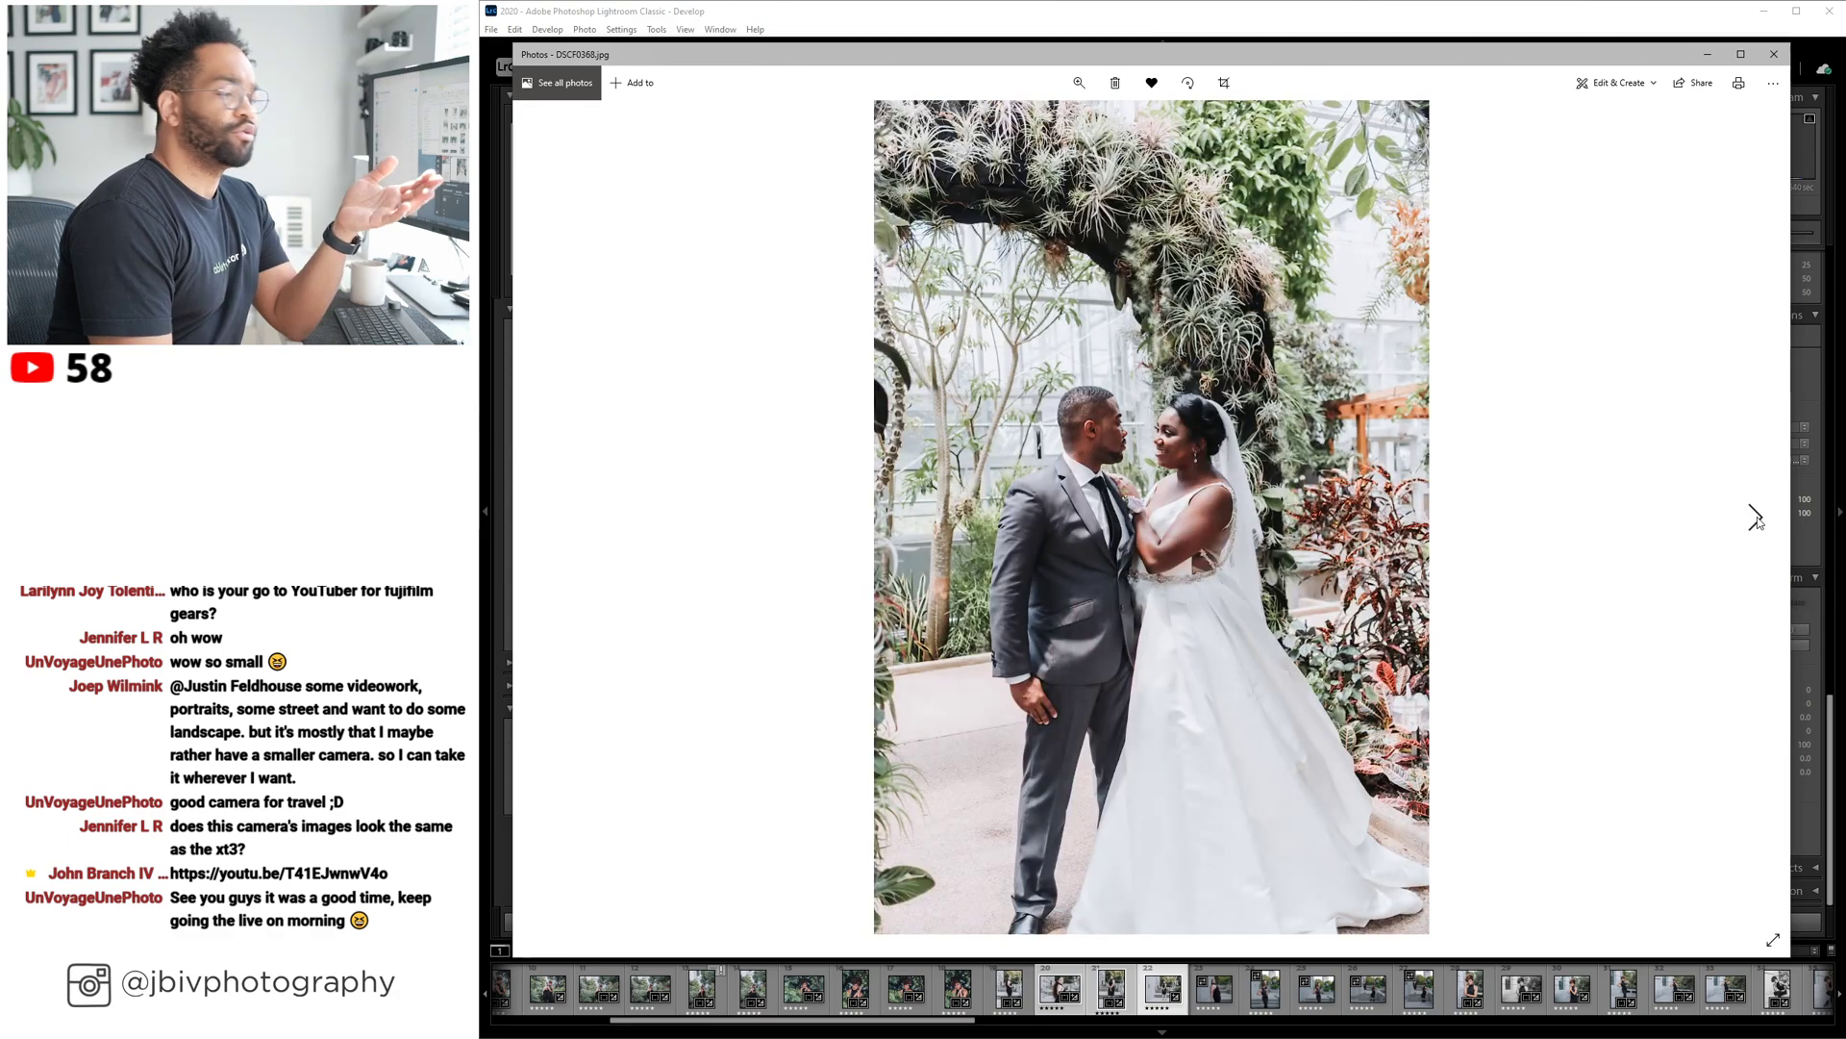
{"action": "left_click", "coordinate": [1757, 520]}
{"action": "left_click", "coordinate": [1757, 520]}
{"action": "left_click", "coordinate": [1757, 520]}
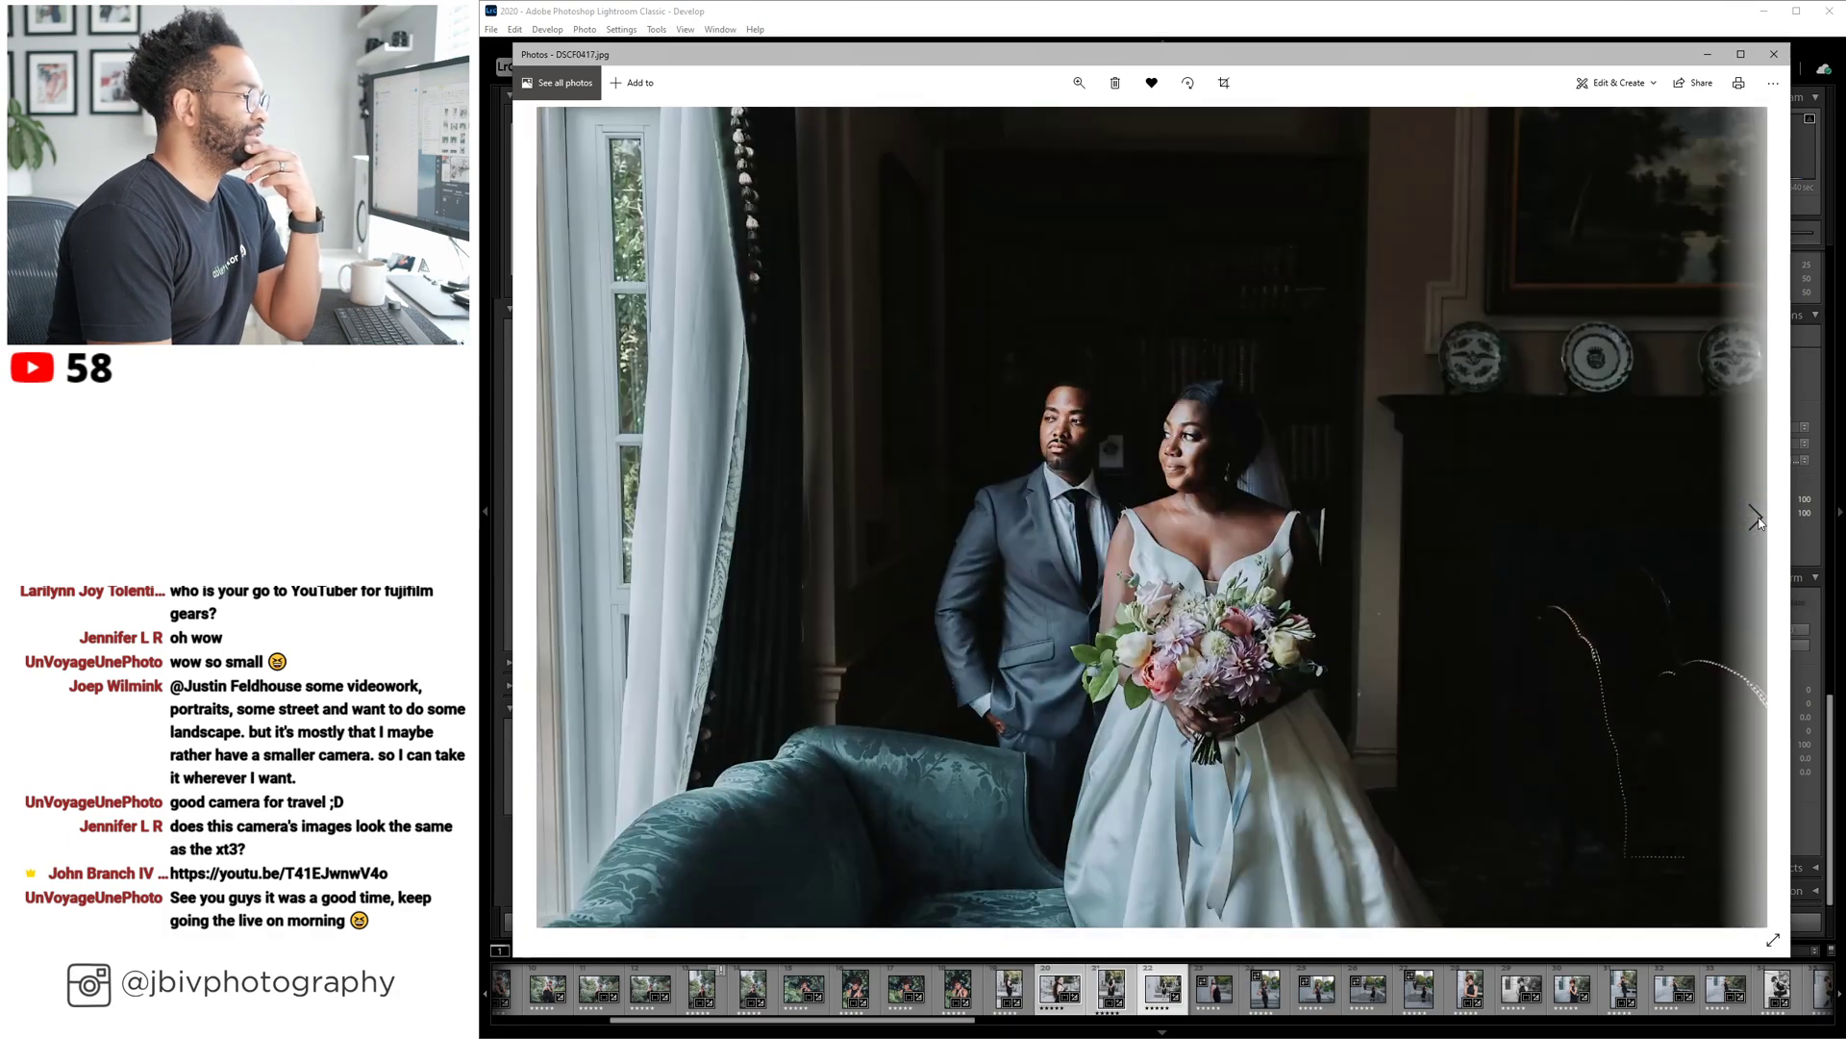
{"action": "left_click", "coordinate": [1757, 519]}
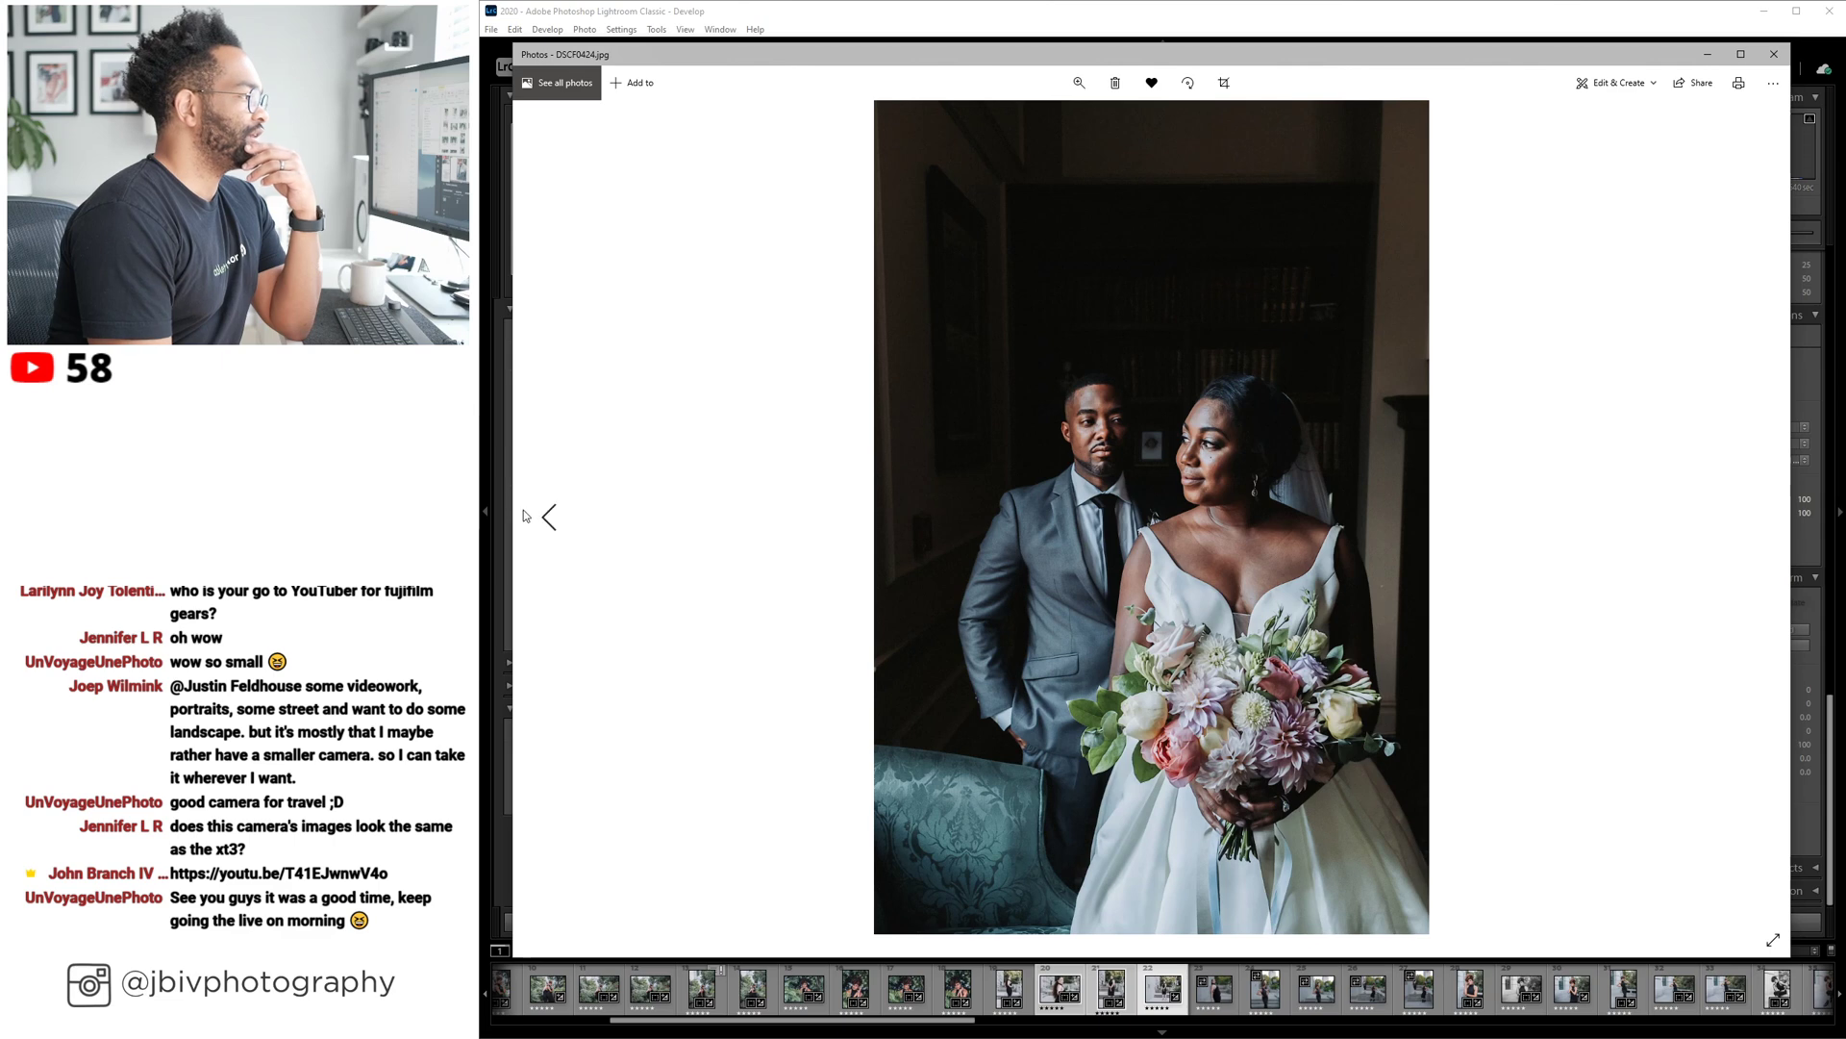
{"action": "left_click", "coordinate": [545, 516]}
{"action": "left_click", "coordinate": [543, 517]}
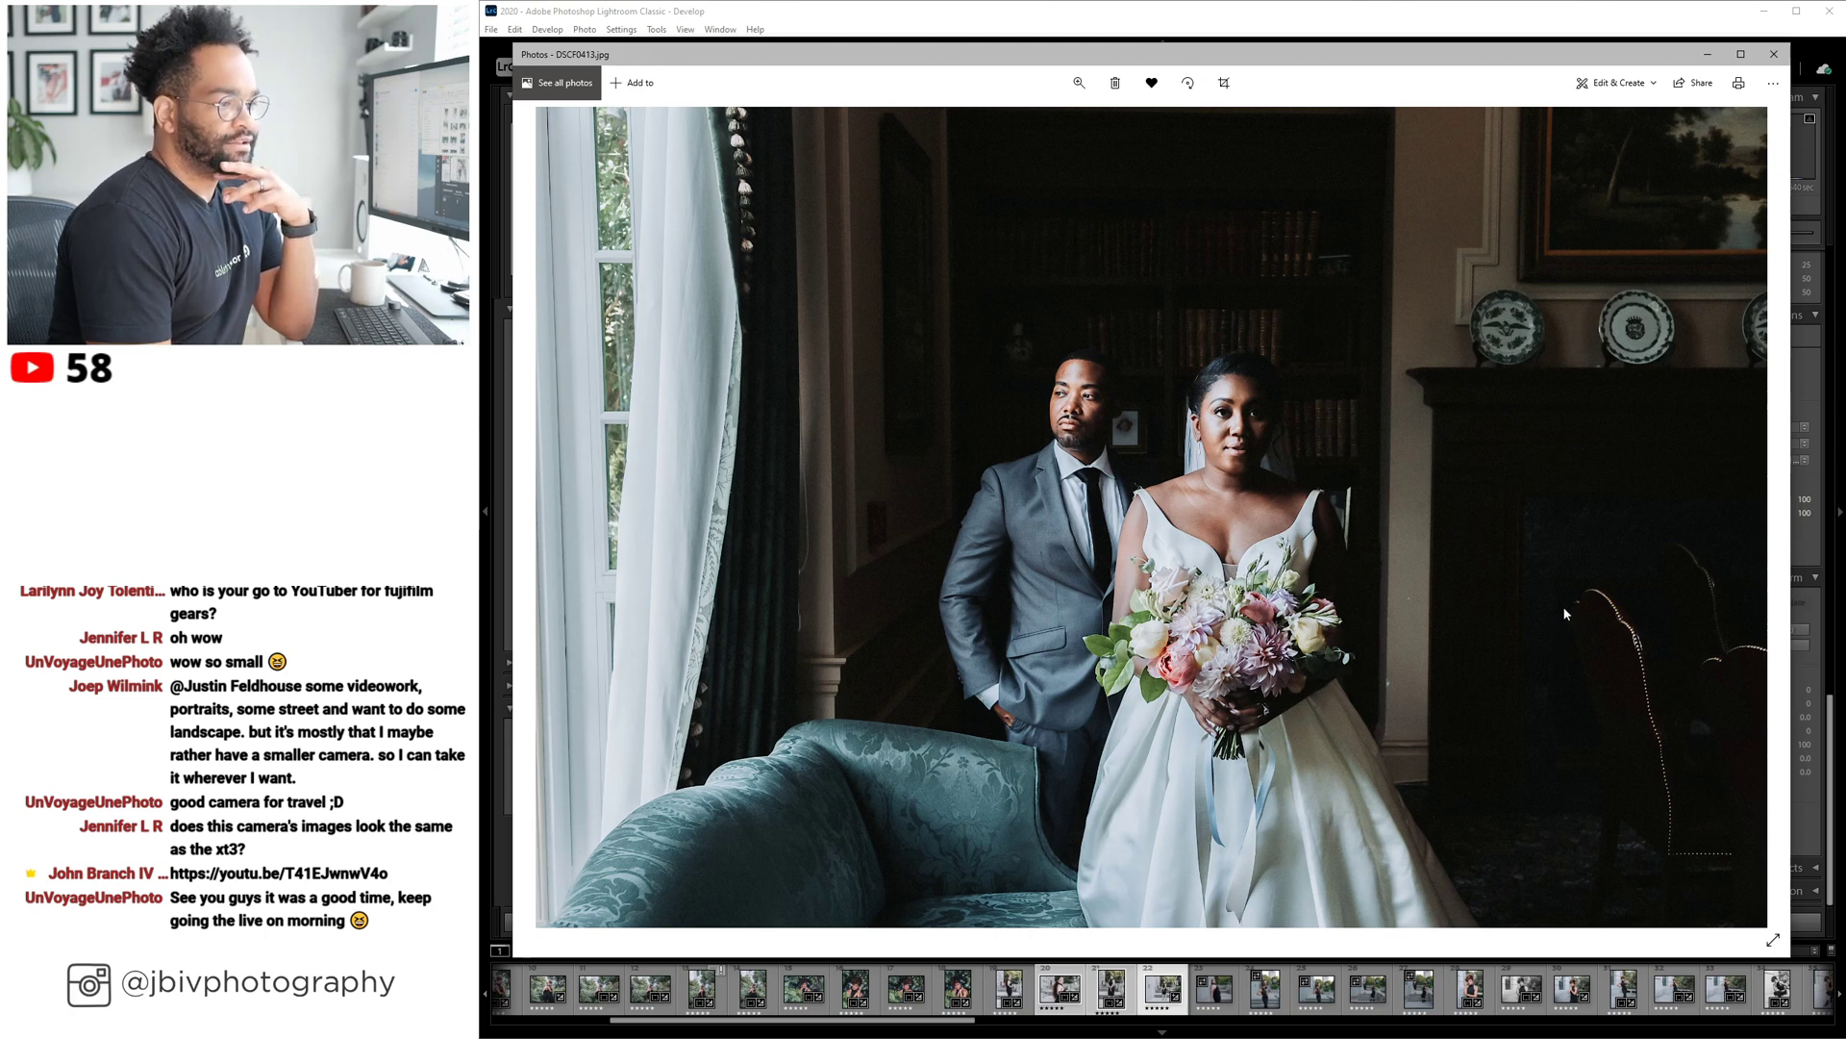
Look through the couple's garden and pergola pictures up to DSCF0483.jpg, return to DSCF0477.jpg and close the Photos window.
{"action": "left_click", "coordinate": [1752, 519]}
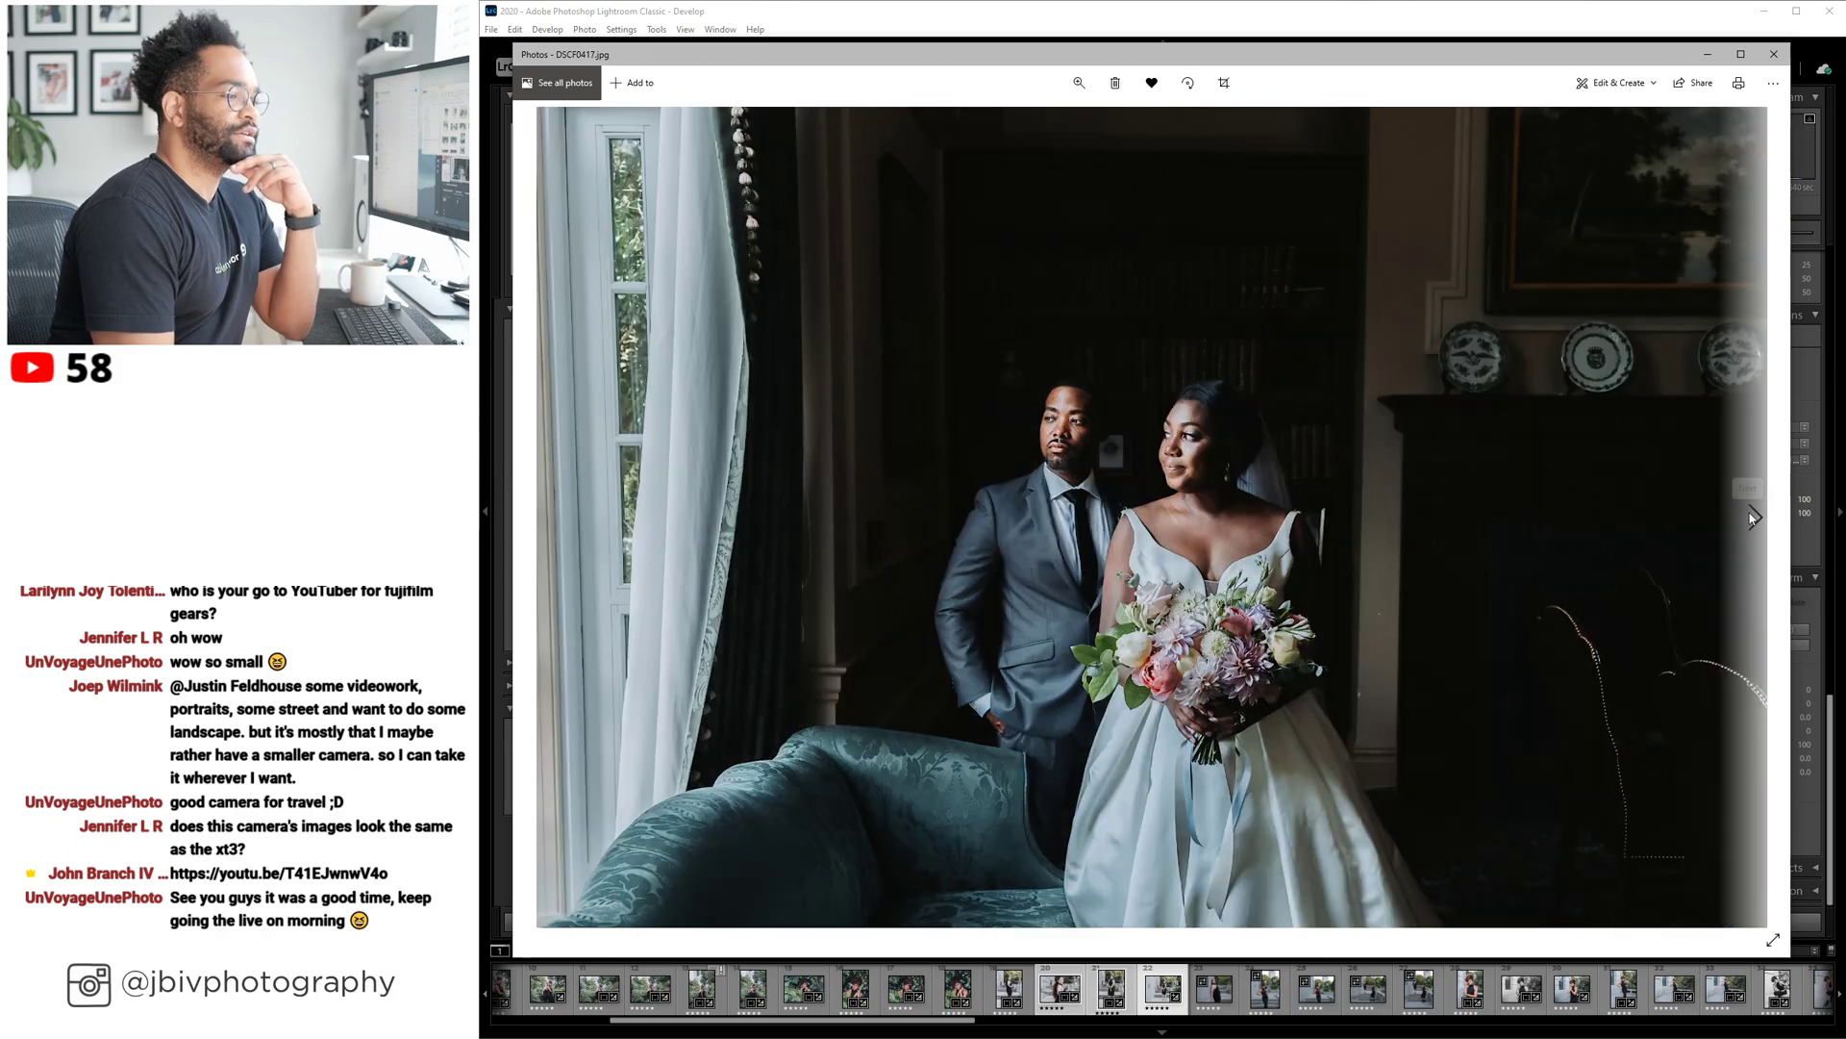
{"action": "left_click", "coordinate": [1752, 519]}
{"action": "left_click", "coordinate": [1752, 520]}
{"action": "left_click", "coordinate": [1752, 519]}
{"action": "left_click", "coordinate": [1752, 519]}
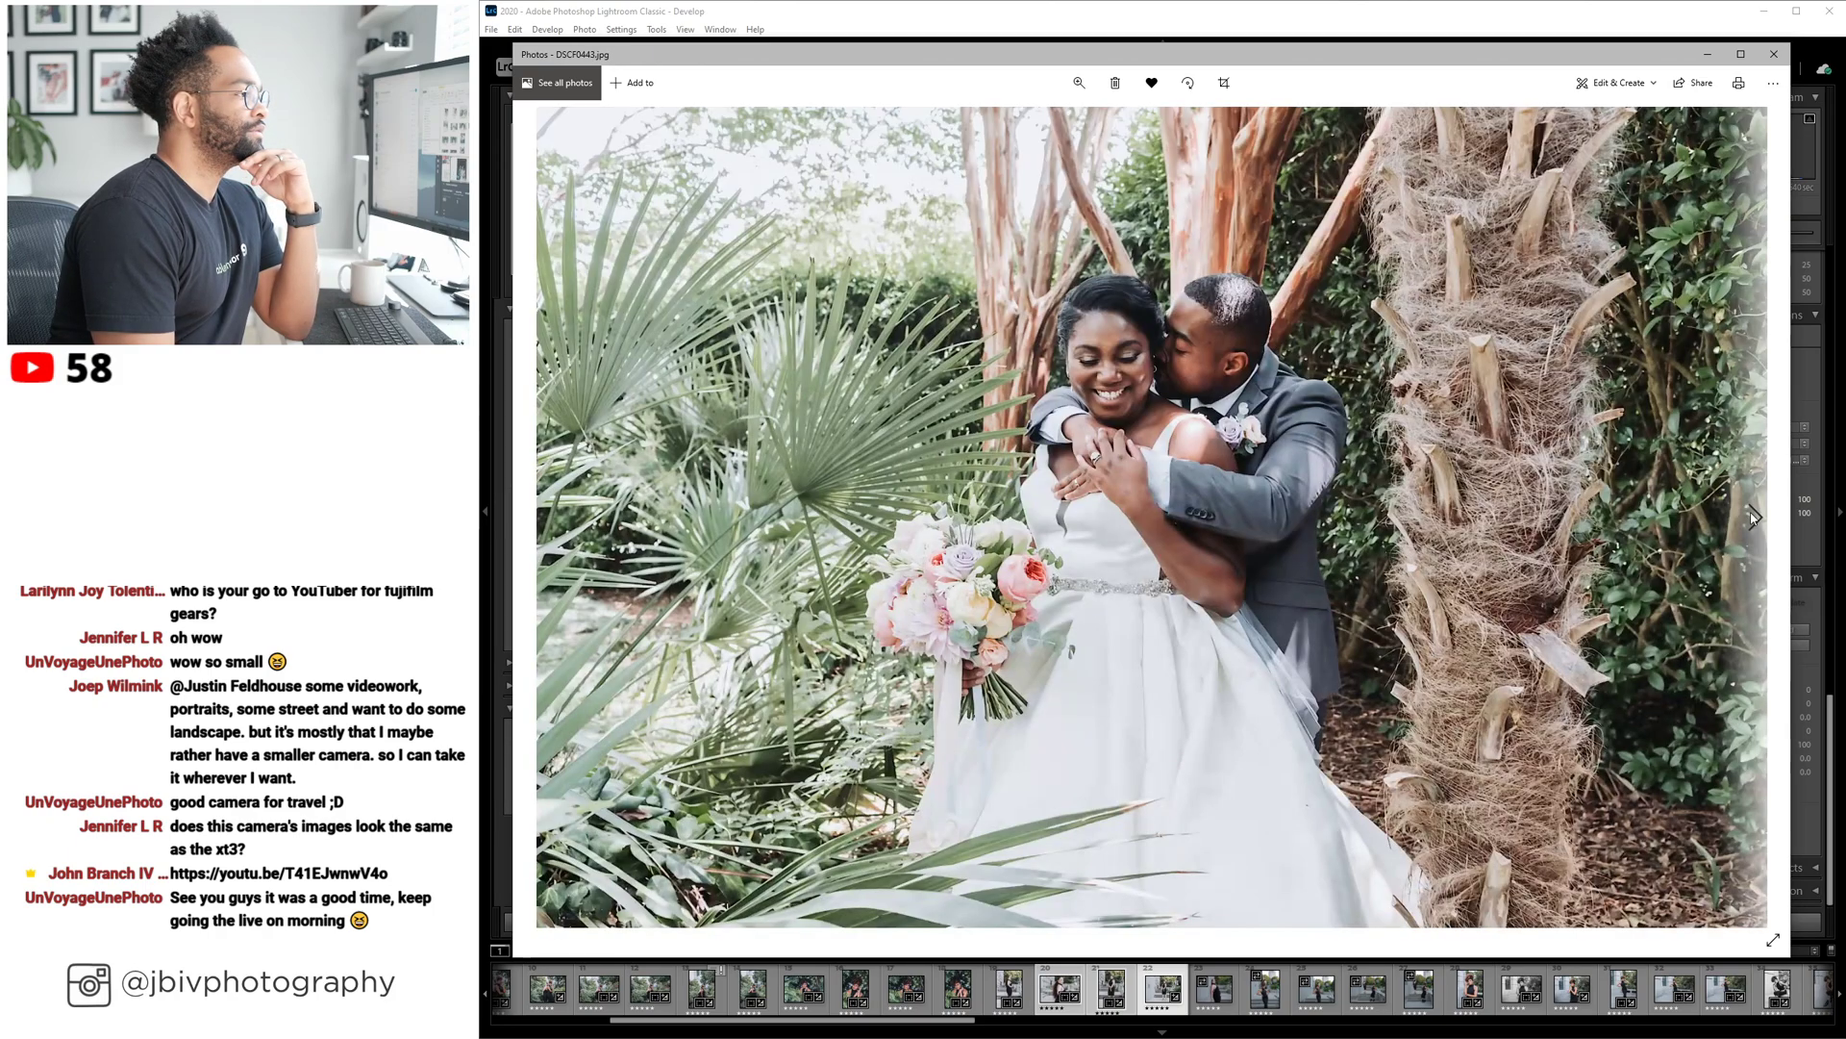
{"action": "left_click", "coordinate": [1752, 520]}
{"action": "left_click", "coordinate": [1752, 520]}
{"action": "left_click", "coordinate": [1752, 519]}
{"action": "left_click", "coordinate": [1753, 517]}
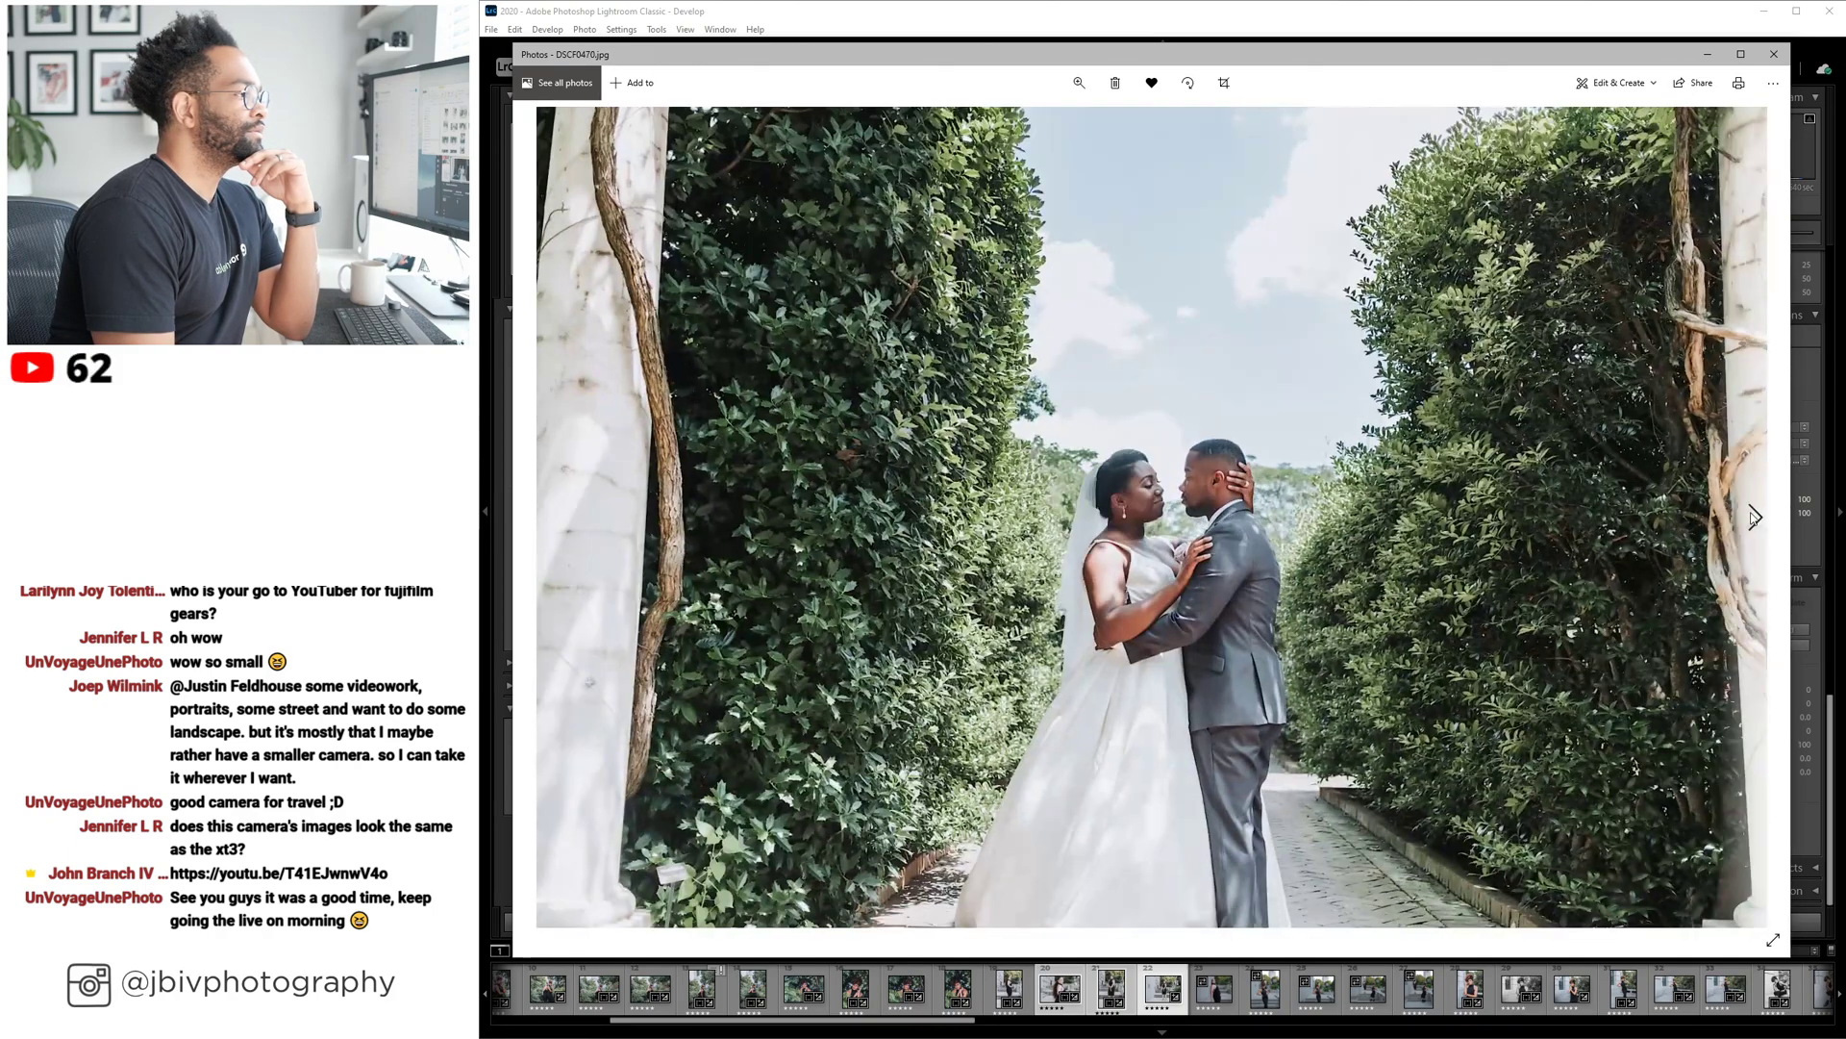
{"action": "left_click", "coordinate": [1754, 517]}
{"action": "left_click", "coordinate": [1753, 517]}
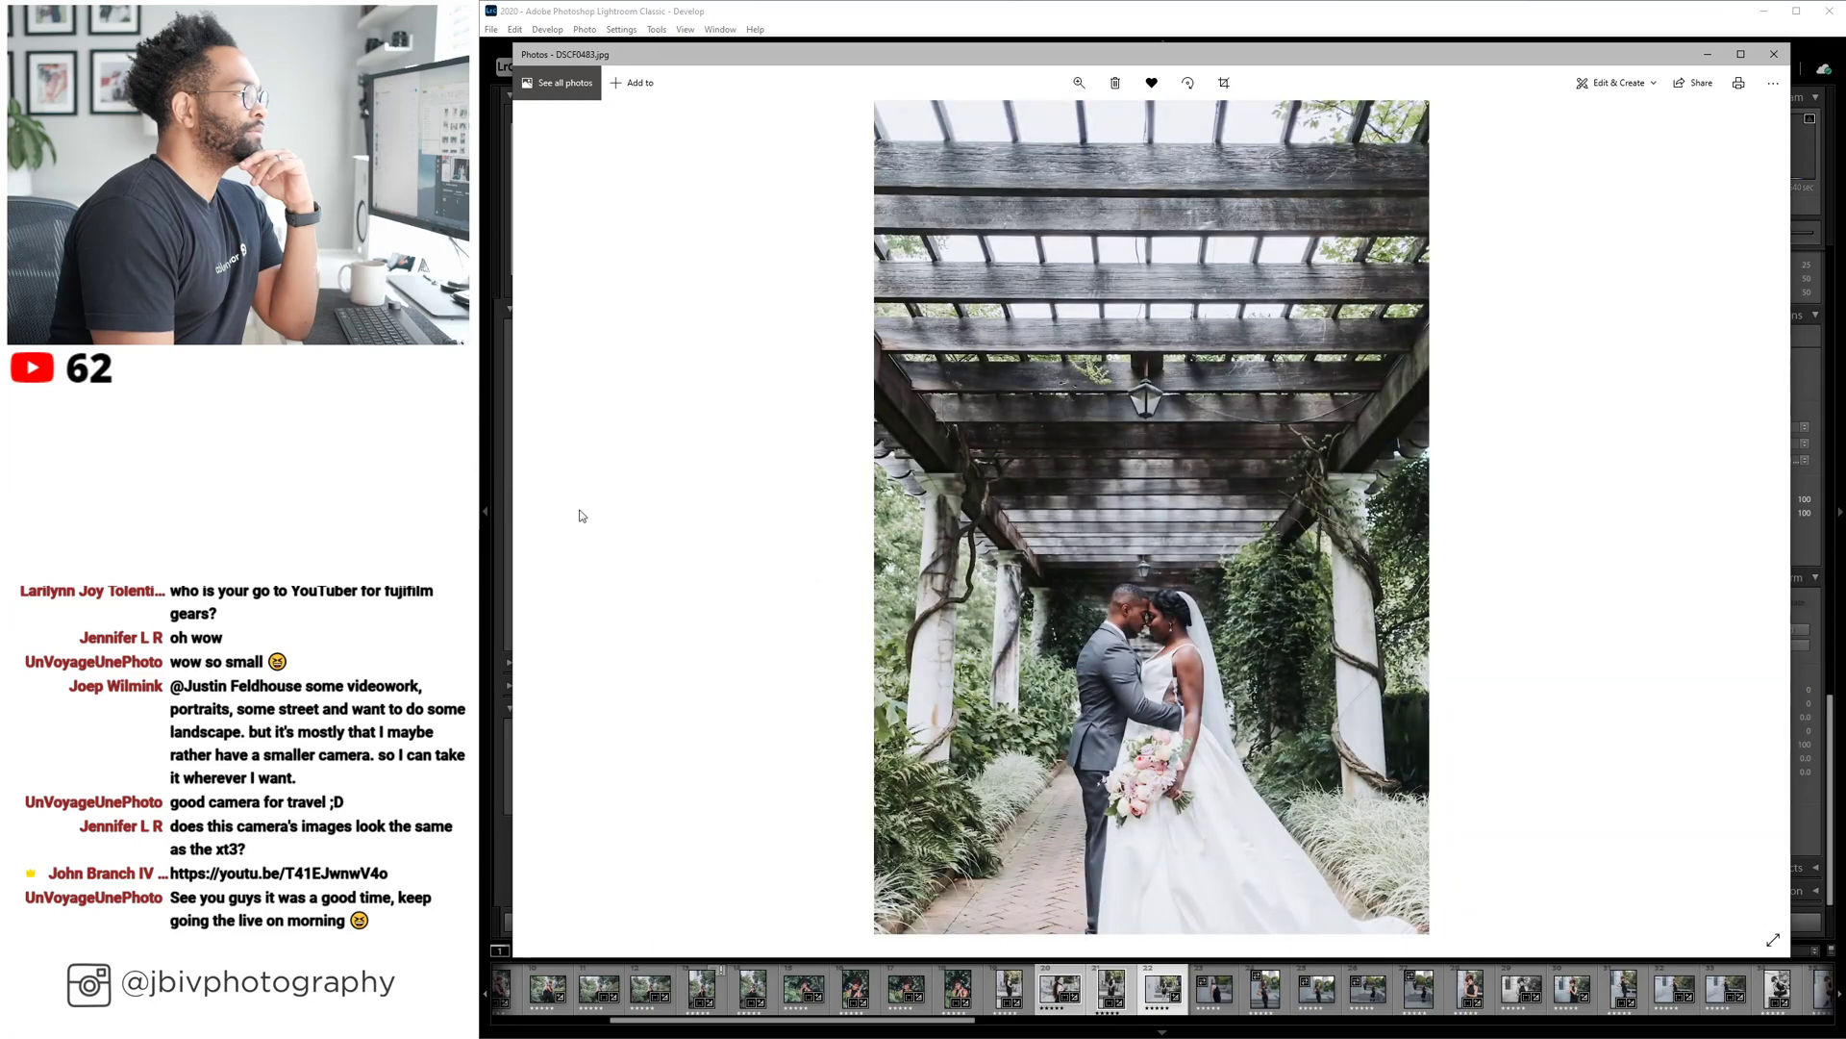
{"action": "left_click", "coordinate": [543, 517]}
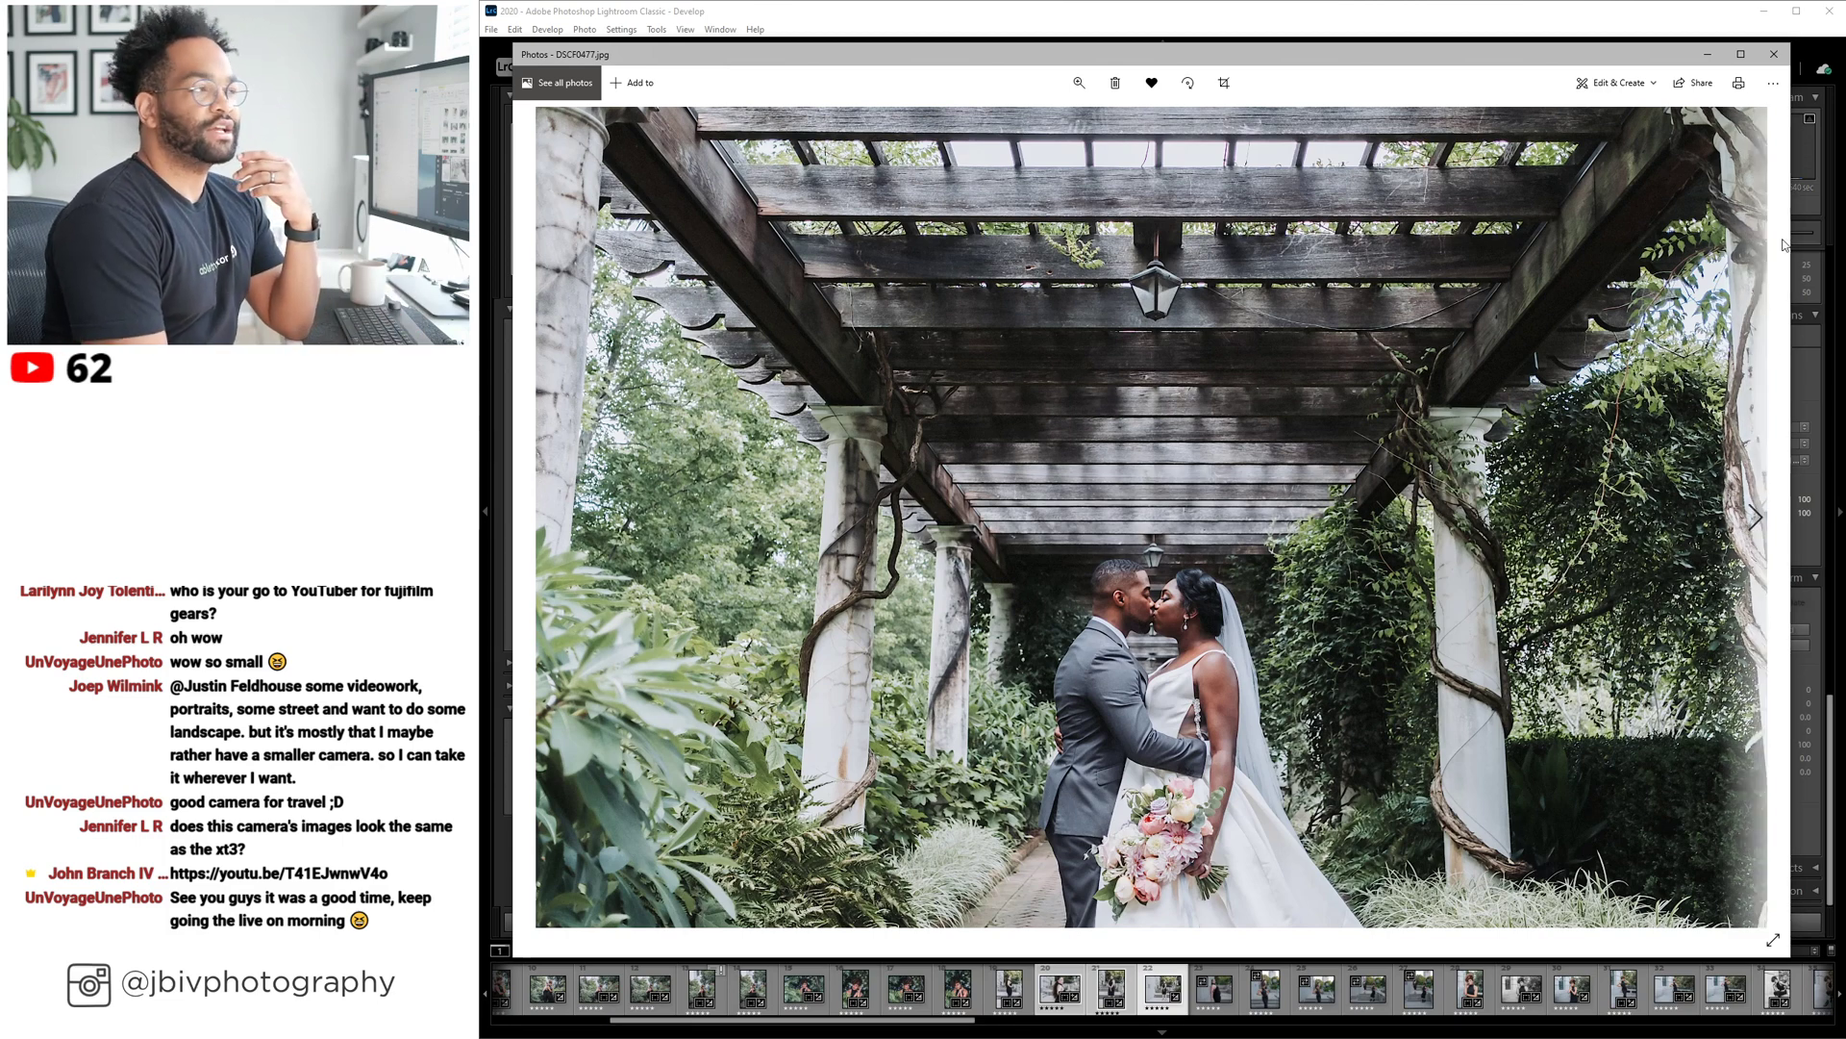
{"action": "left_click", "coordinate": [1774, 54]}
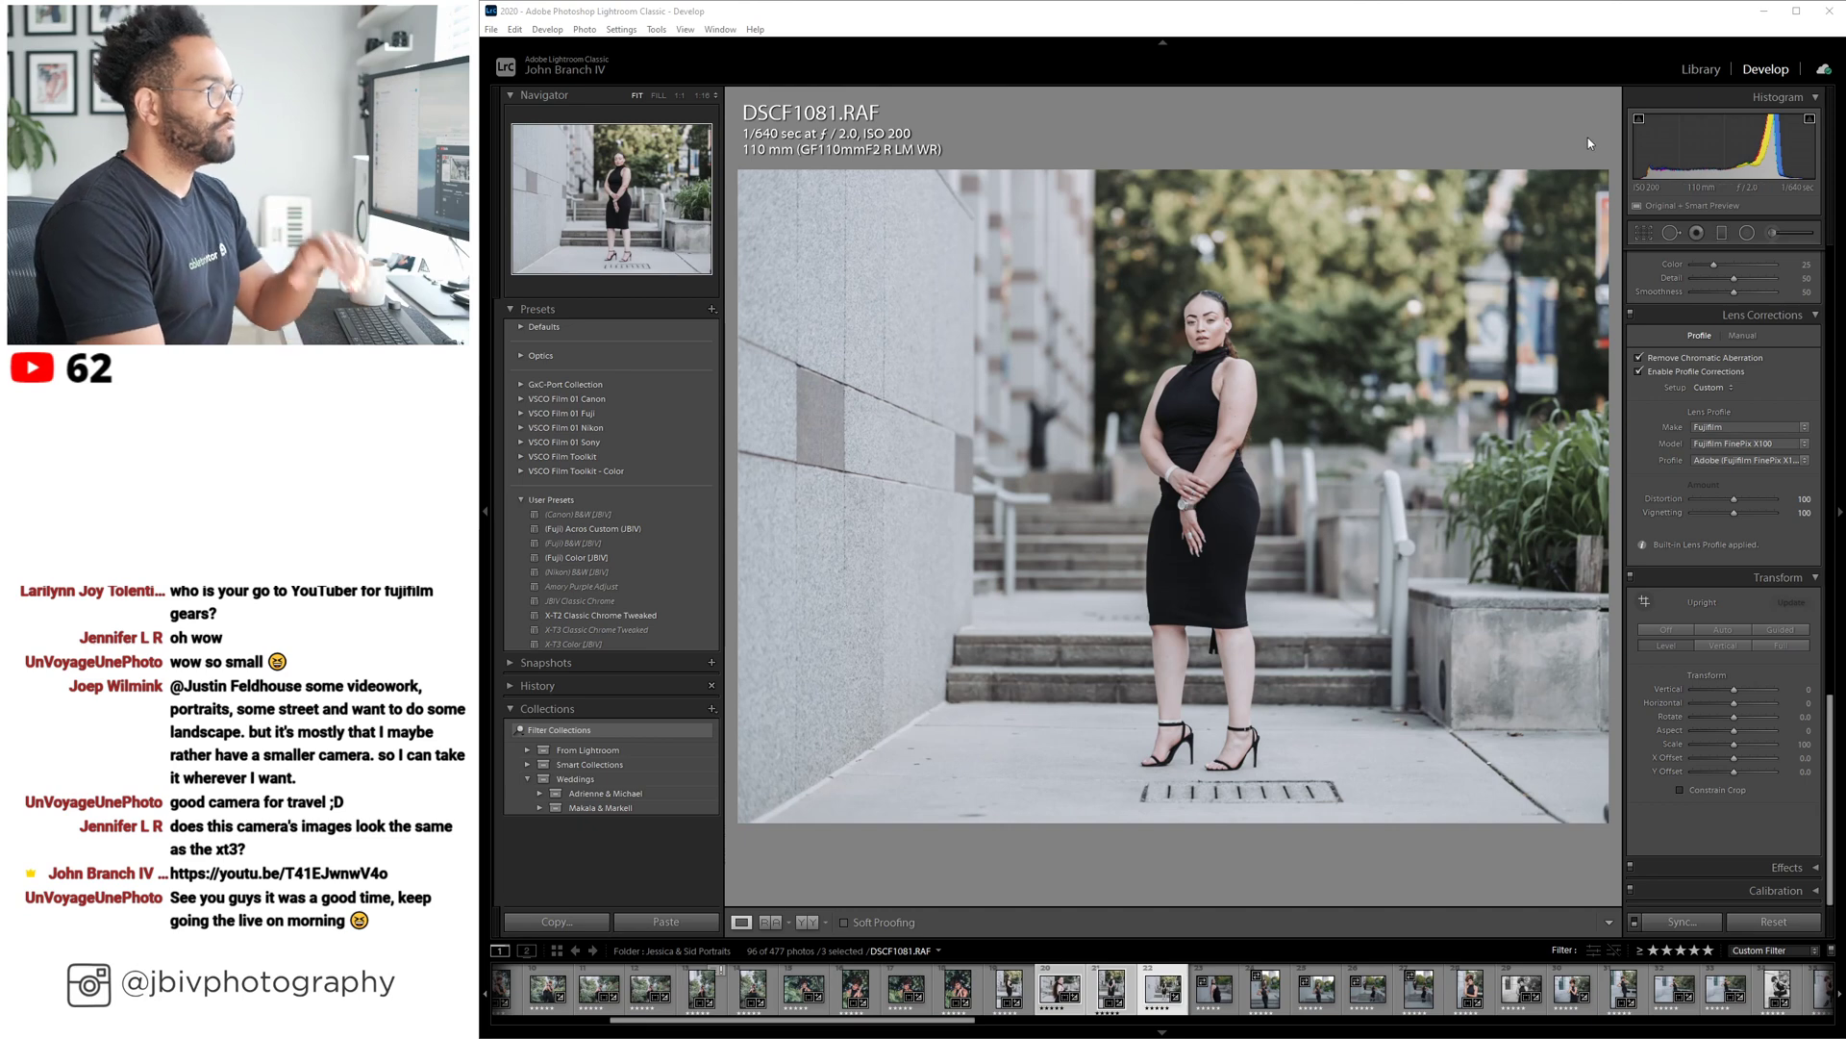
Set the tint of DSCF1081 to +37, rotate it by -0.4 in Transform and constrain the crop.
{"action": "scroll", "coordinate": [1690, 352], "scroll_direction": "up", "scroll_amount": 10}
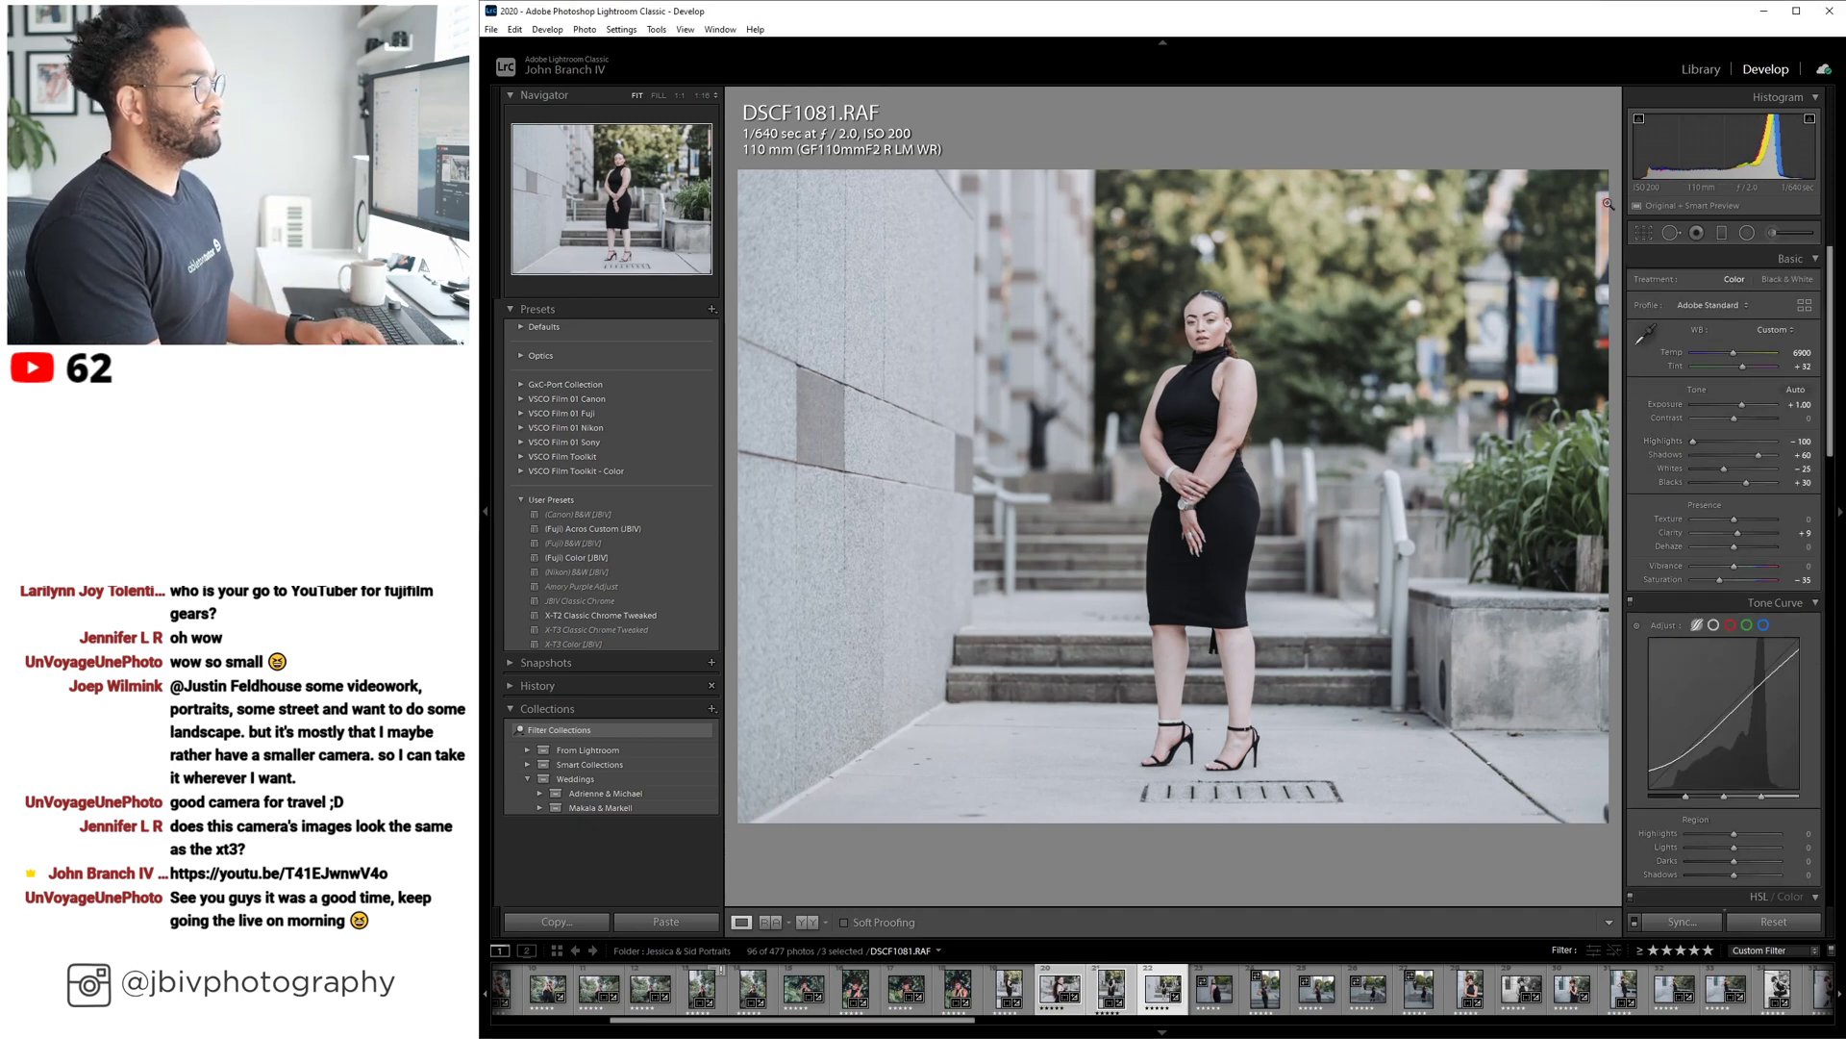
{"action": "left_click_drag", "start_coordinate": [1738, 371], "coordinate": [1744, 406]}
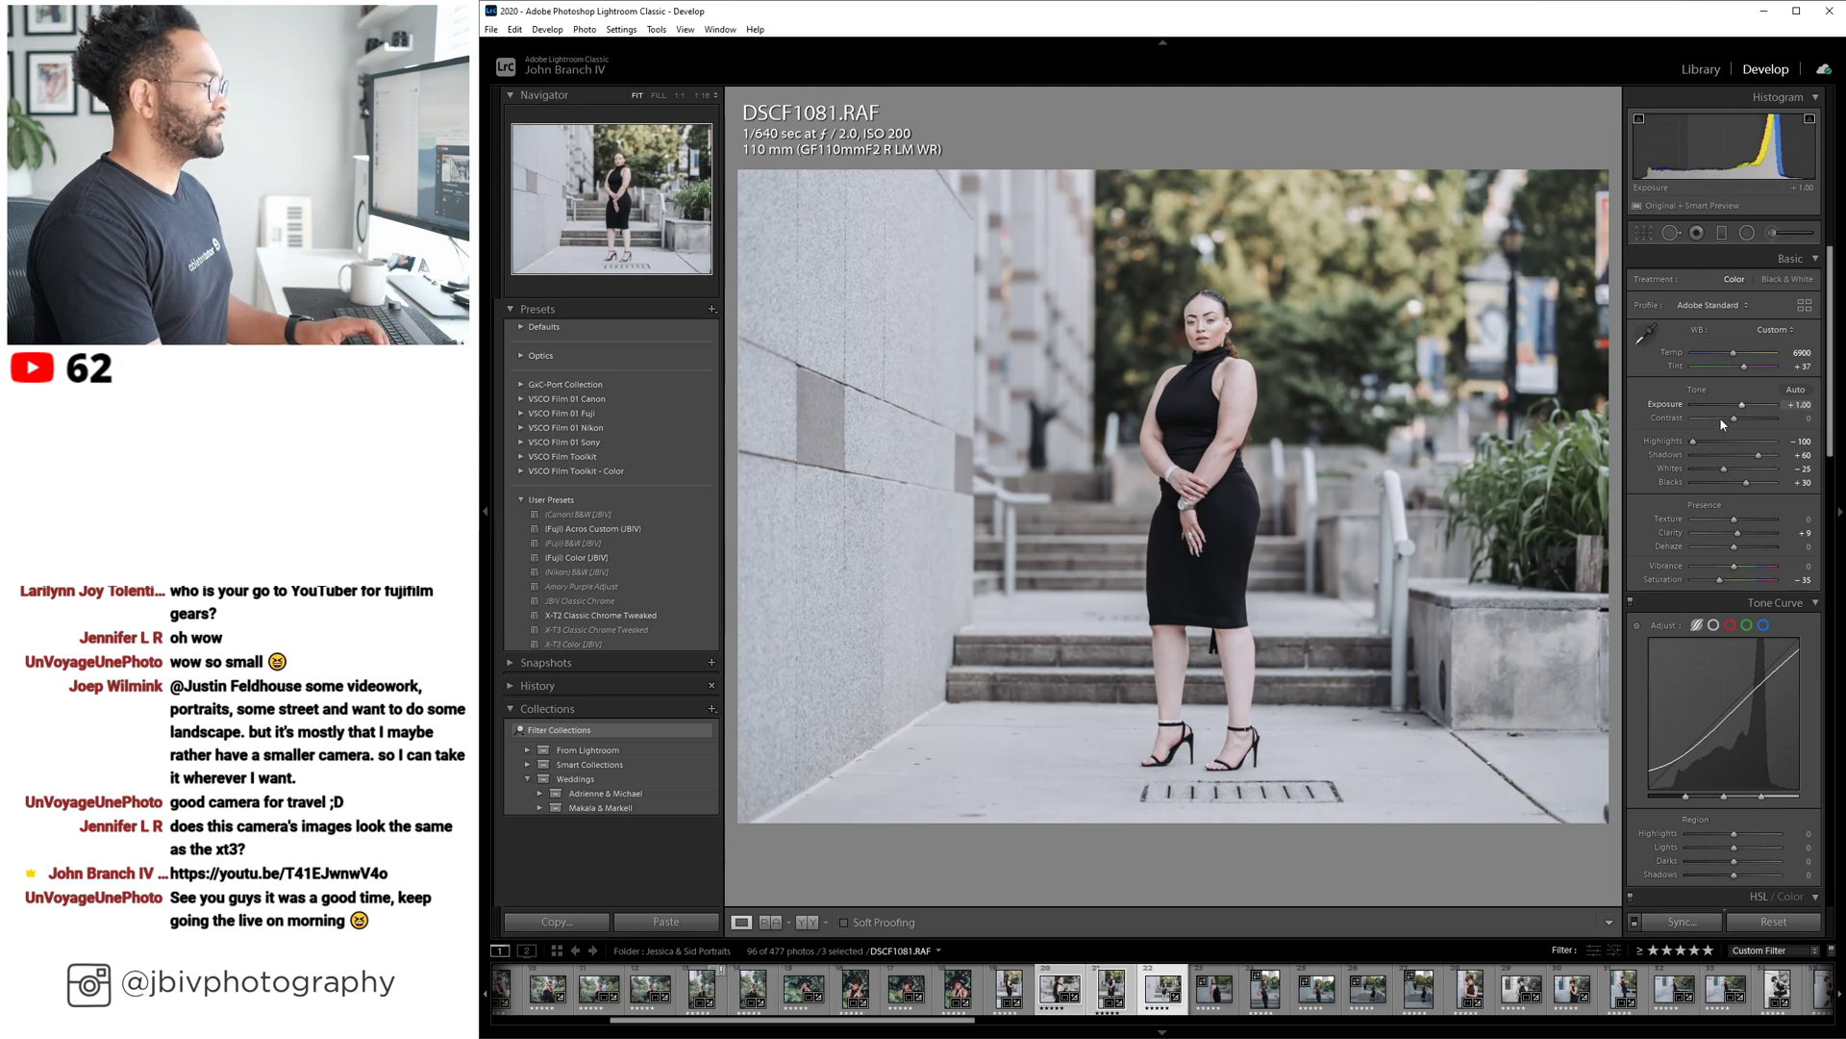
{"action": "scroll", "coordinate": [1720, 417], "scroll_direction": "down", "scroll_amount": 10}
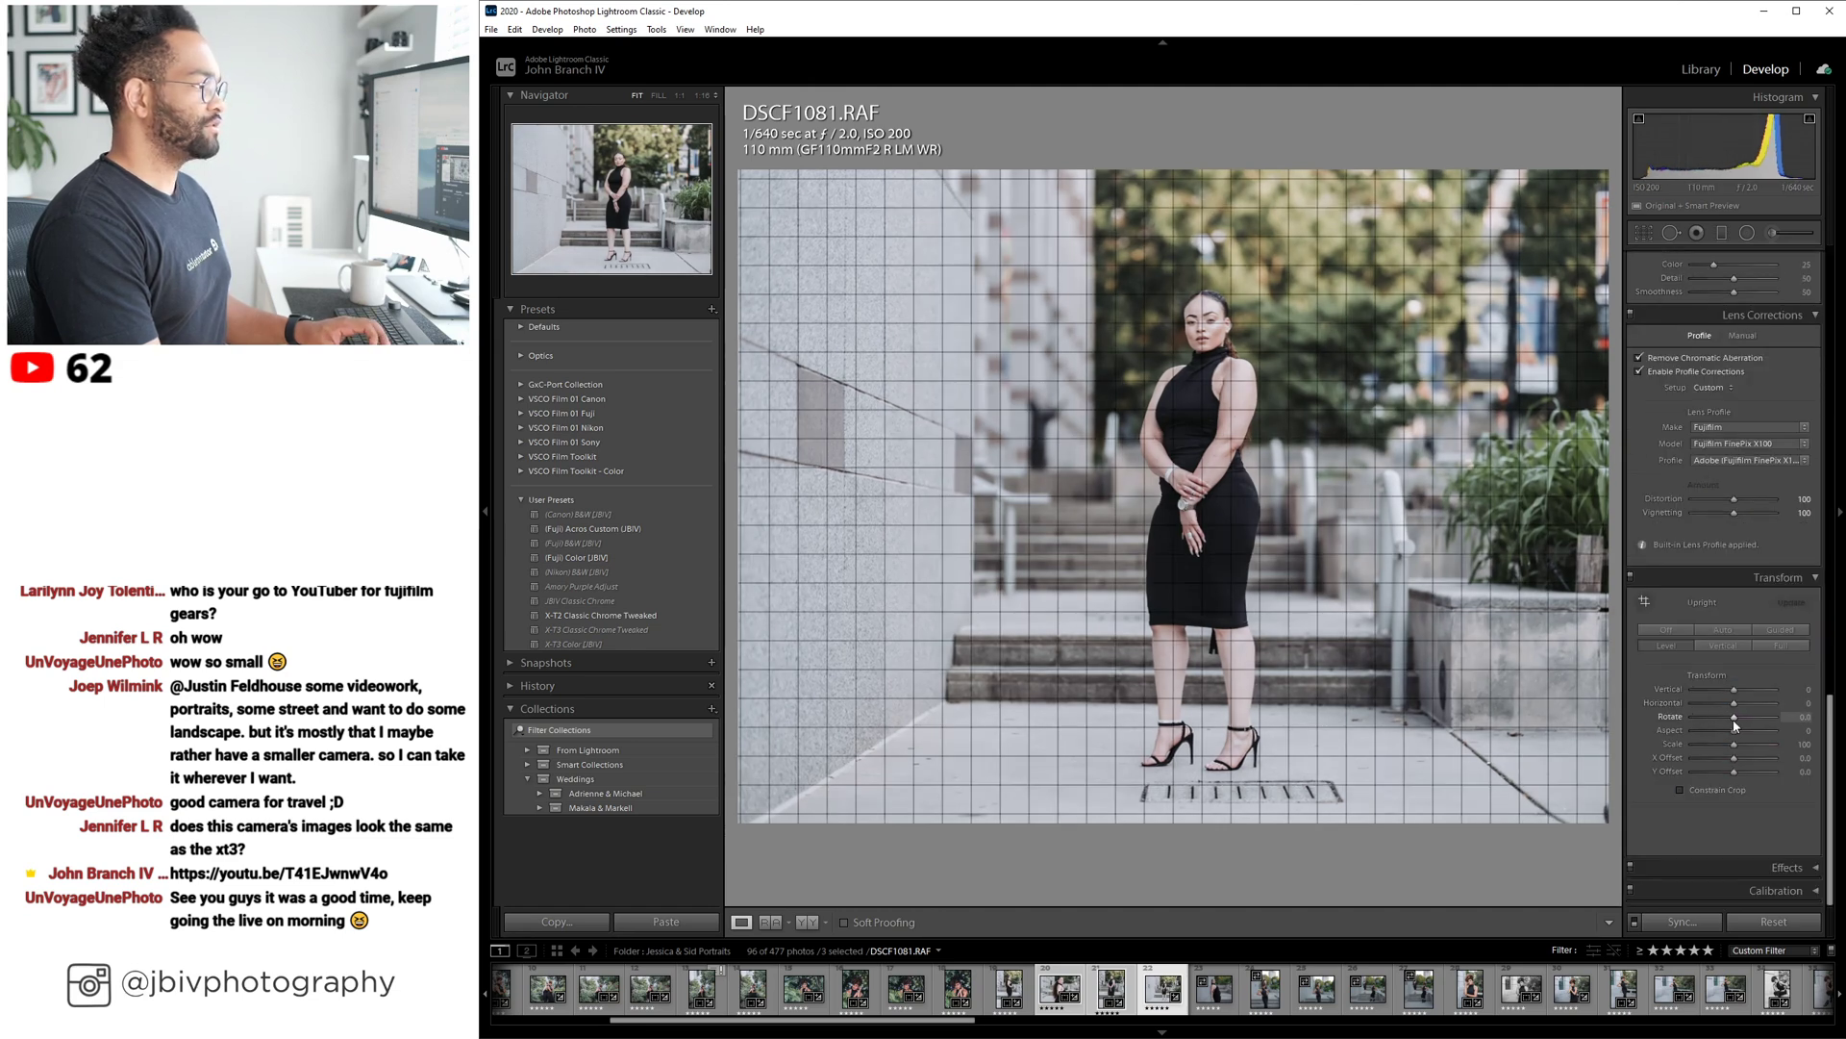
{"action": "left_click_drag", "start_coordinate": [1735, 721], "coordinate": [1733, 722]}
{"action": "left_click", "coordinate": [1681, 790]}
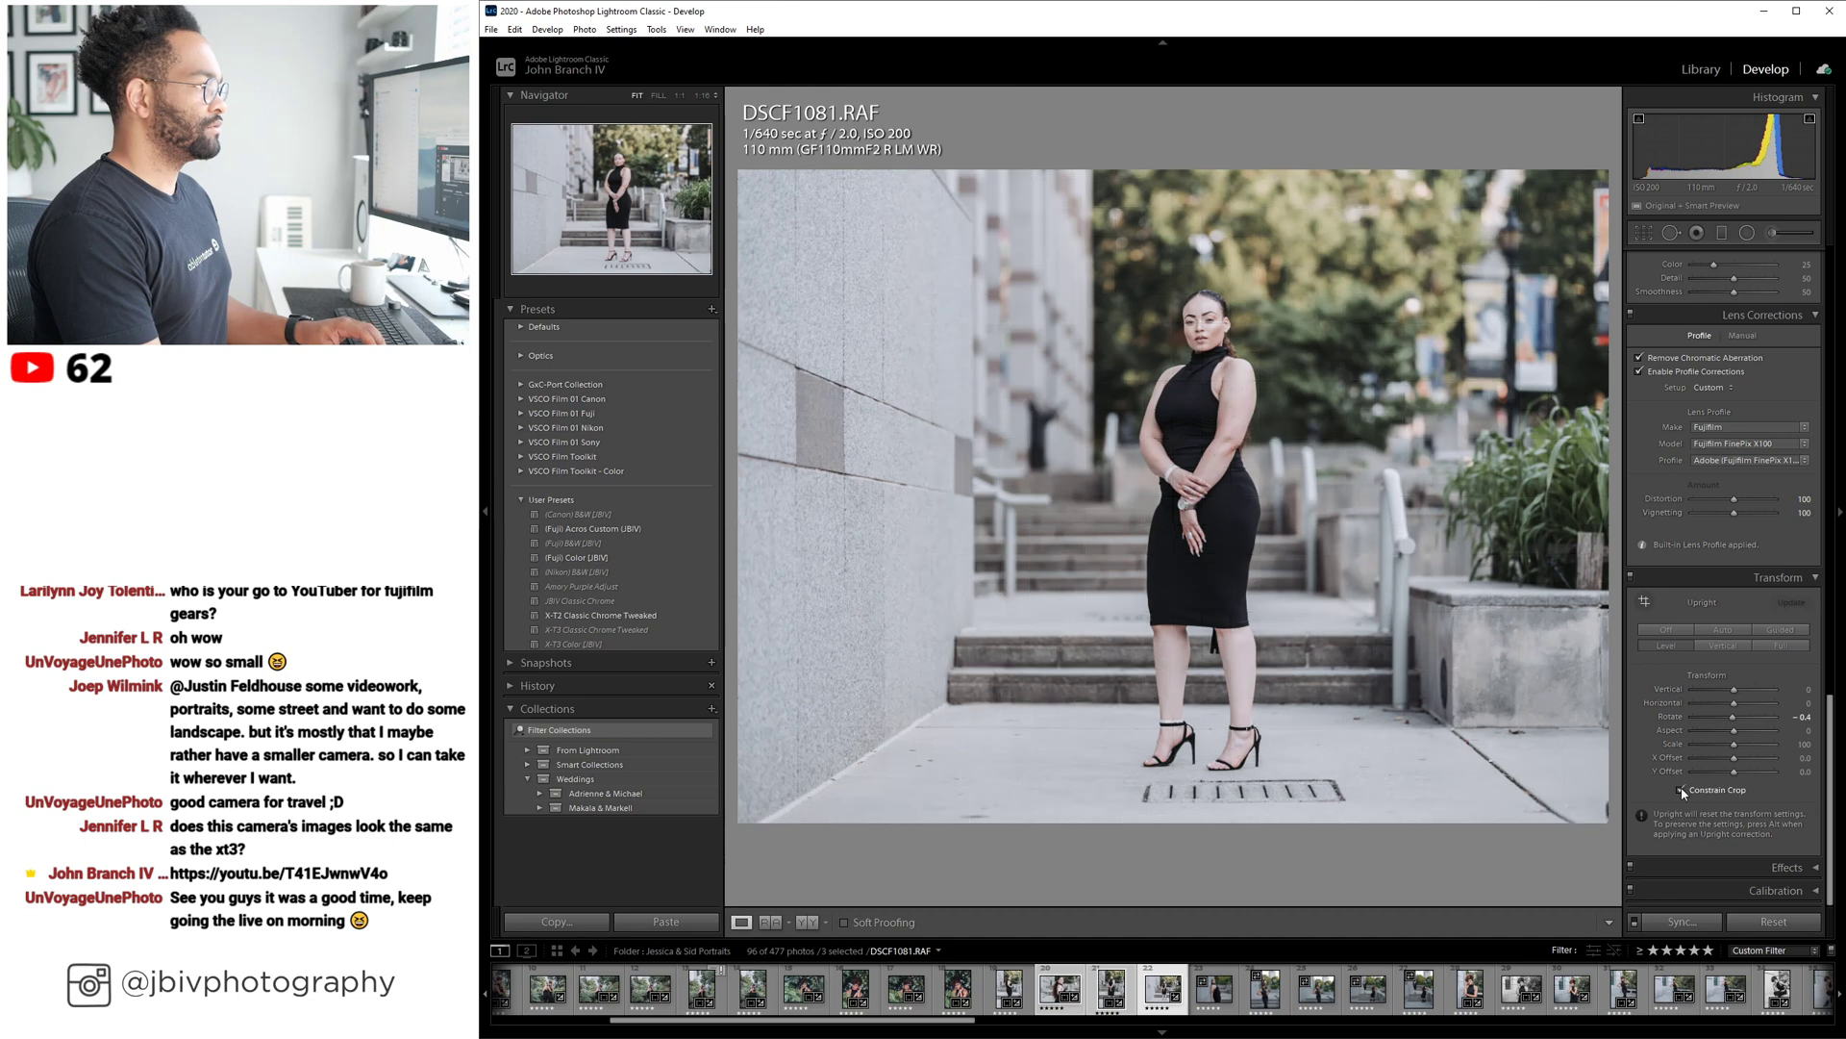
Crop DSCF1081 to a wider aspect ratio and reposition the picture within the frame.
{"action": "left_click", "coordinate": [1644, 233]}
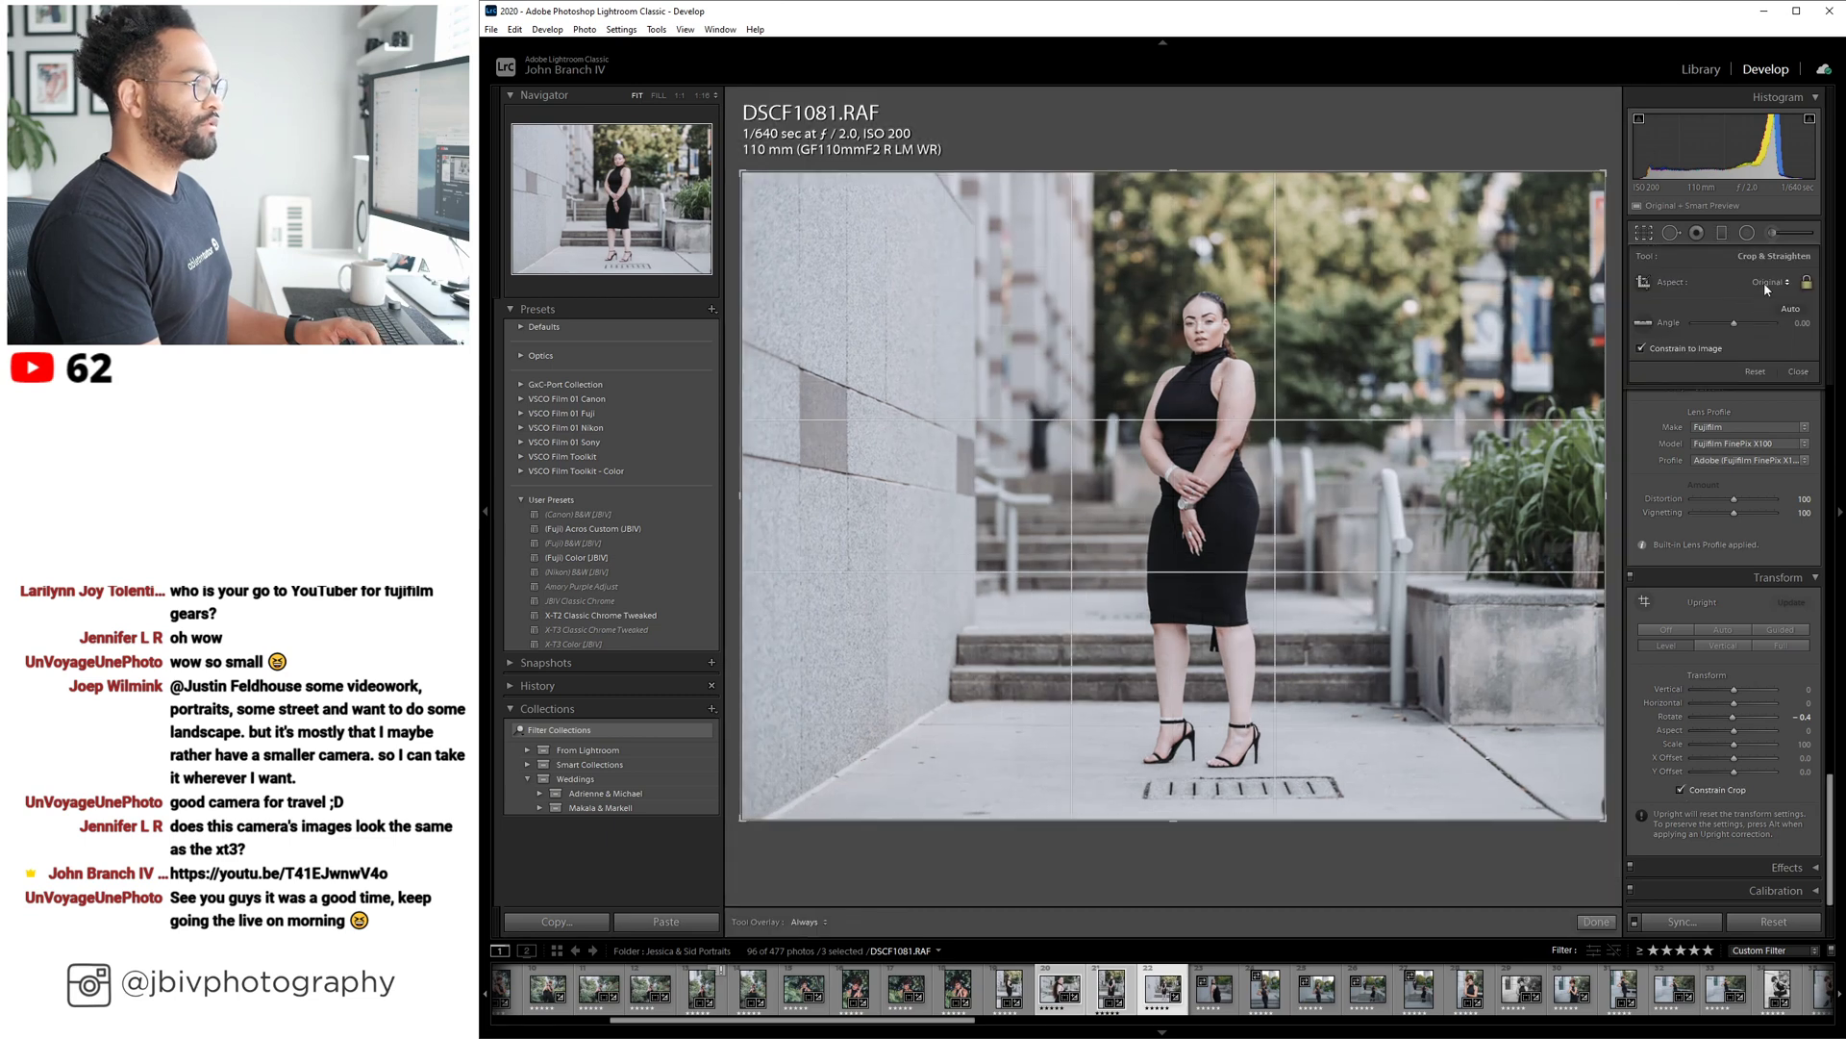
{"action": "left_click", "coordinate": [1763, 282]}
{"action": "left_click", "coordinate": [1693, 415]}
{"action": "left_click_drag", "start_coordinate": [1250, 331], "coordinate": [1213, 288]}
{"action": "key", "text": "Return"}
Open DSCF1083, the side portrait against the wall, for developing and apply the (Fuji) Acros Custom [JBIV] preset.
{"action": "key", "text": "Left"}
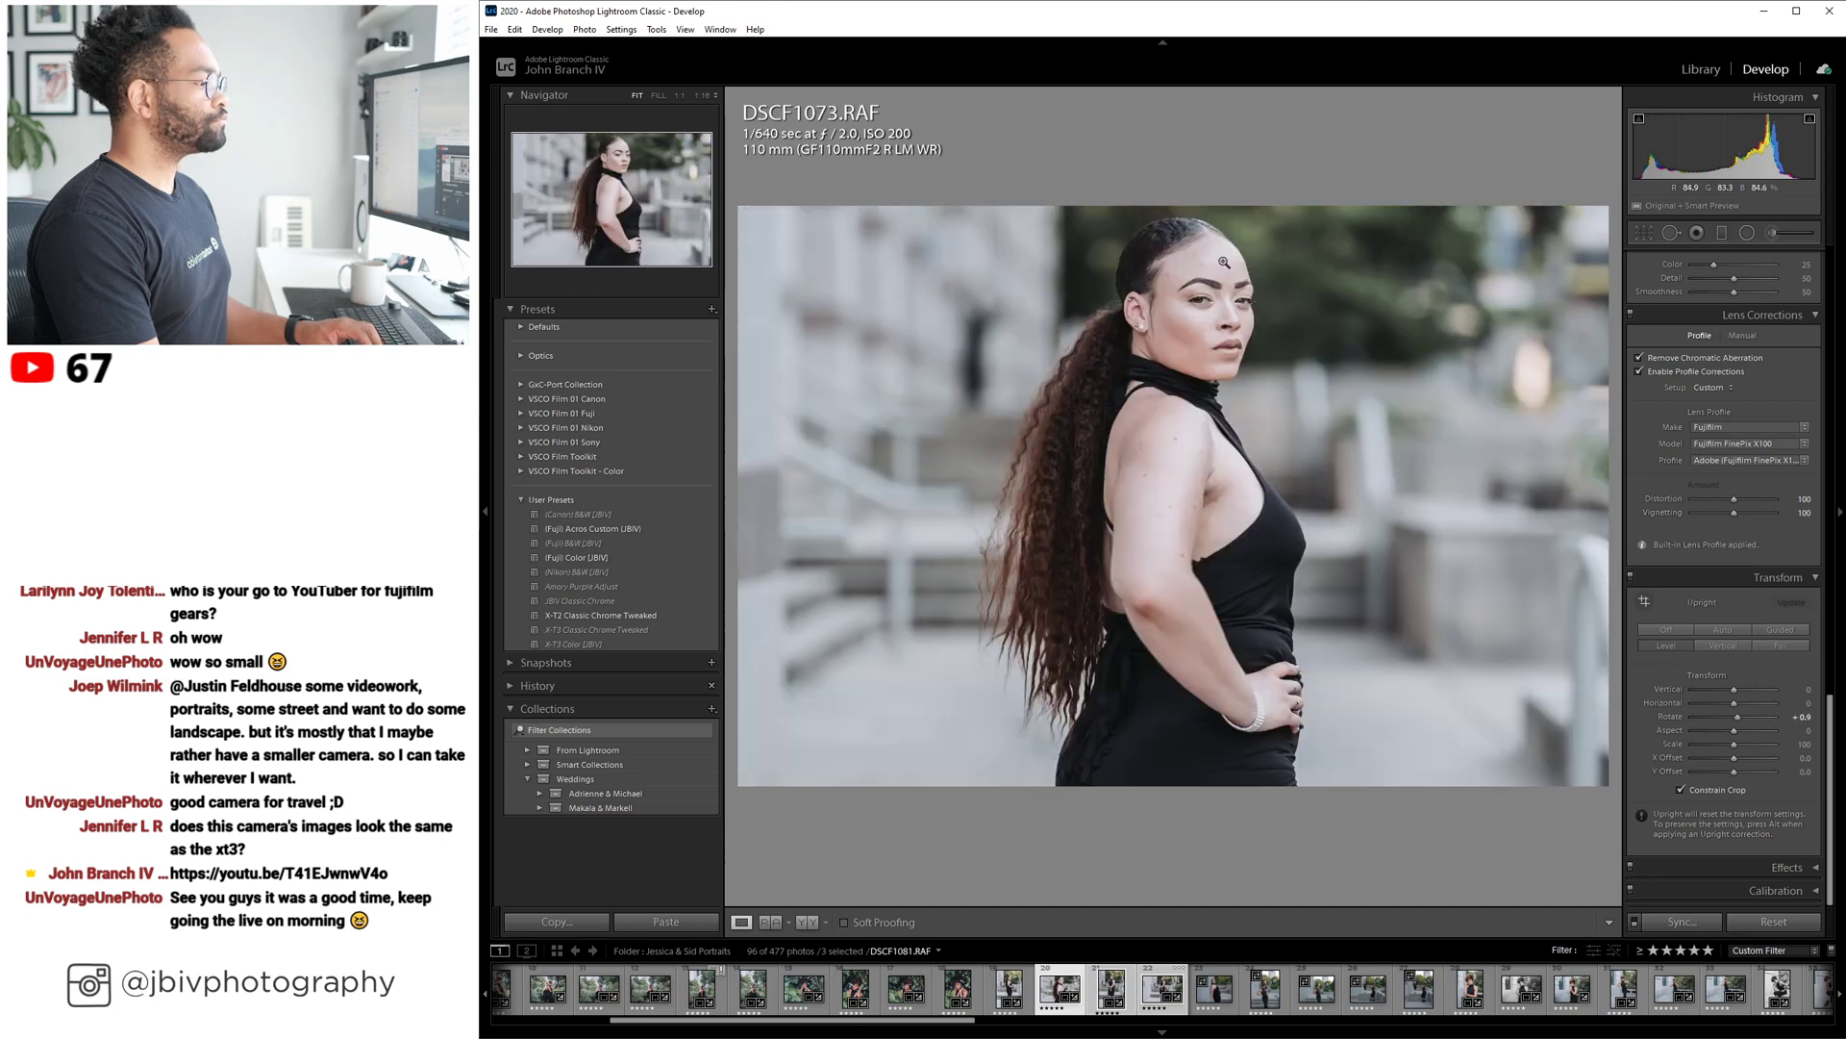
{"action": "key", "text": "g"}
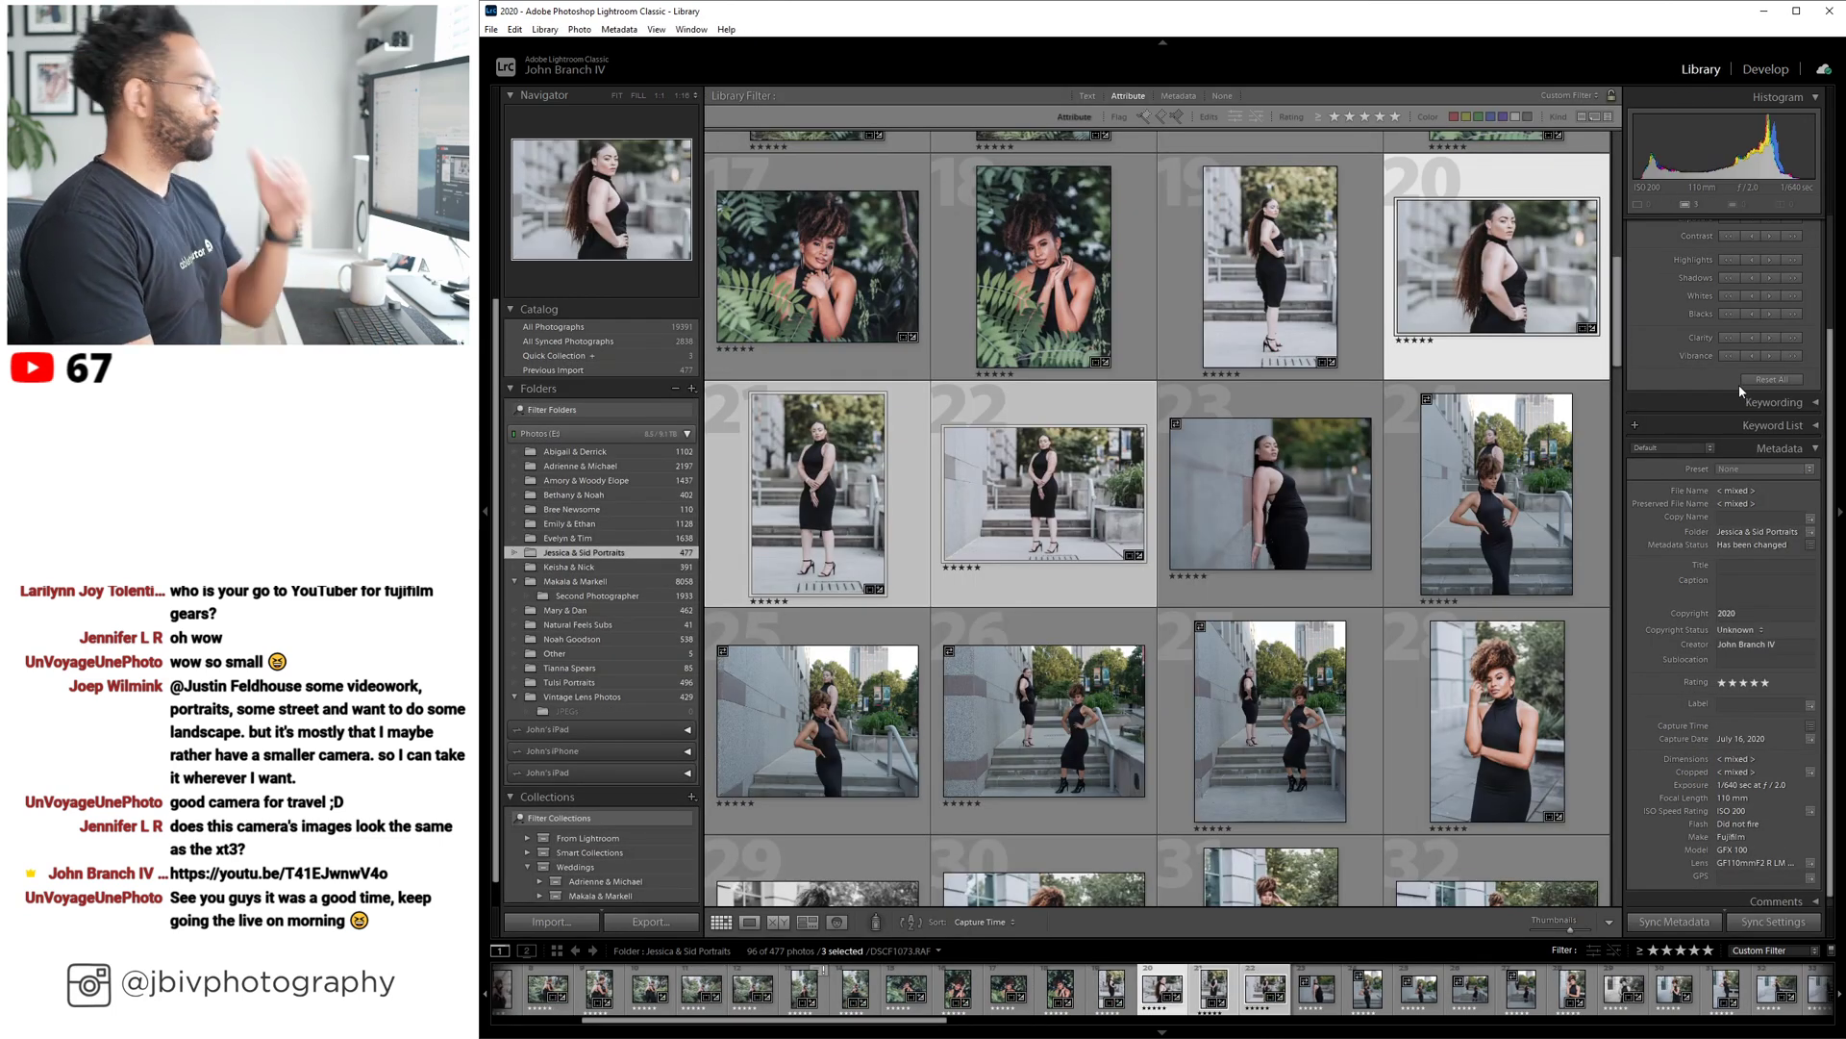
{"action": "double_click", "coordinate": [1543, 254]}
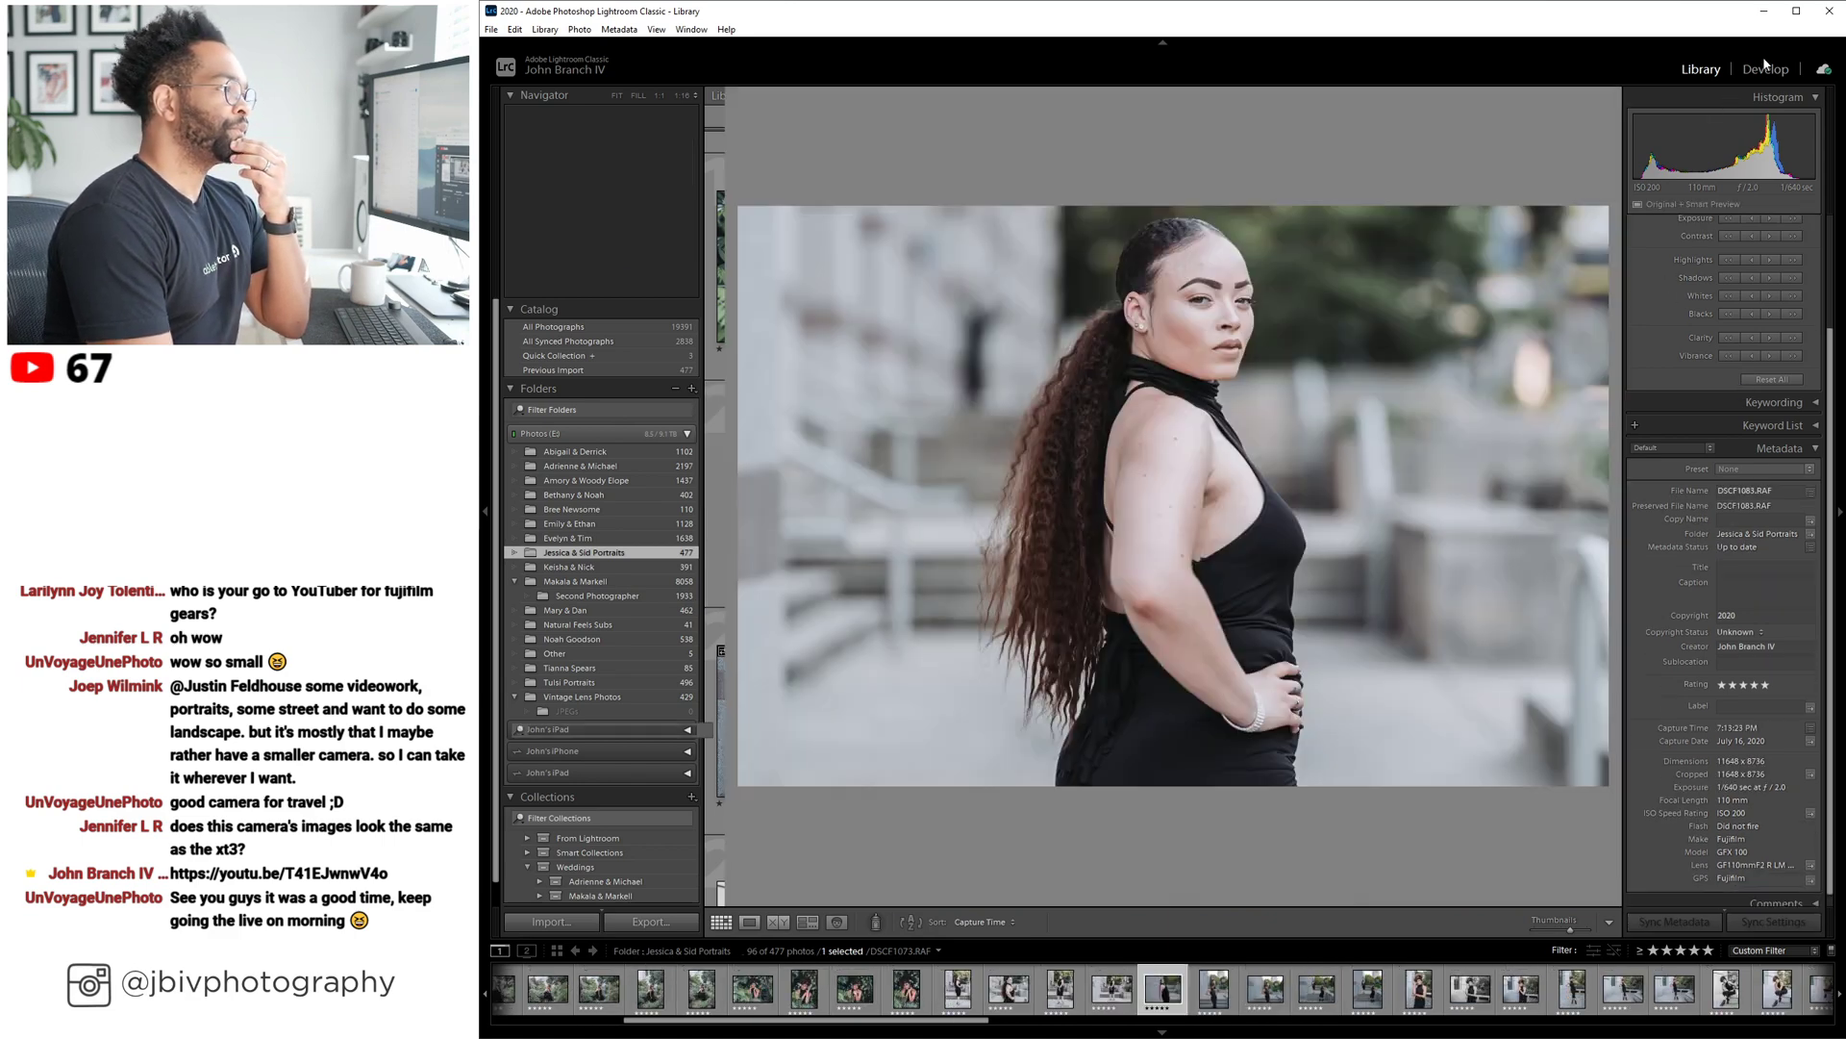
{"action": "left_click", "coordinate": [1766, 67]}
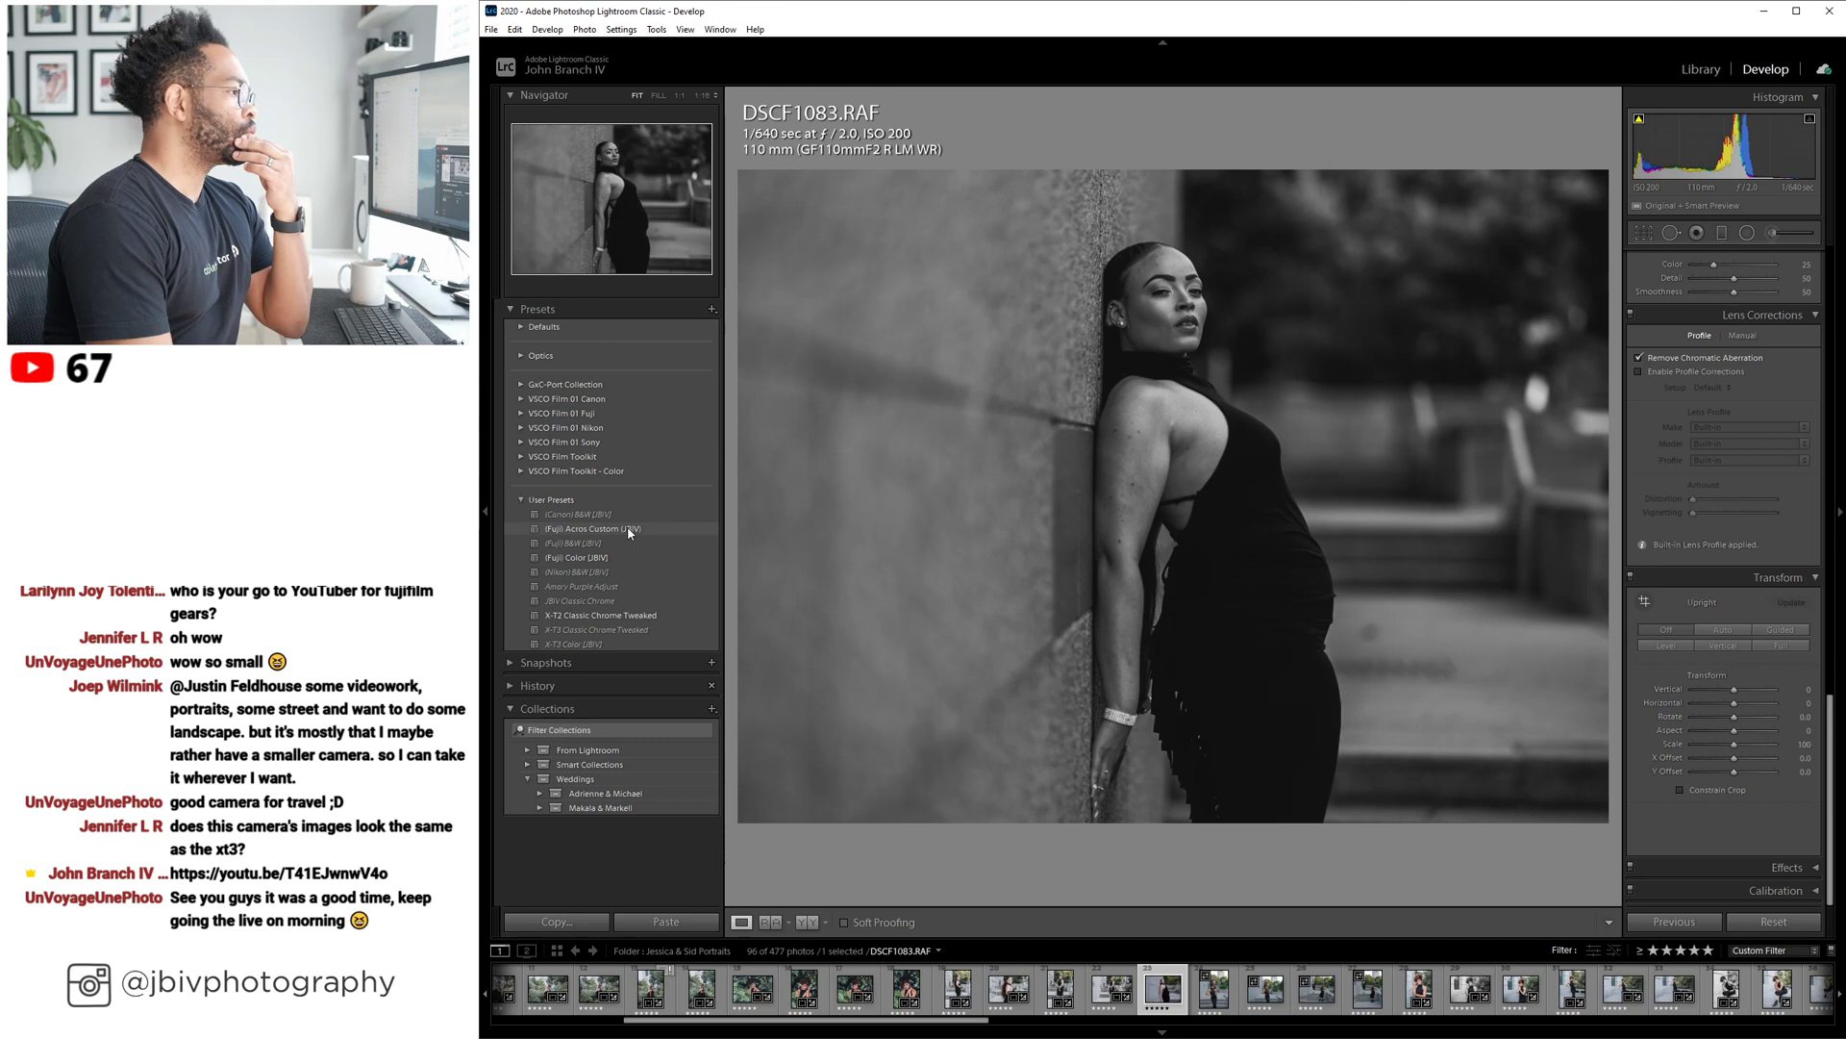
{"action": "left_click", "coordinate": [630, 532]}
Set highlights to -75, shadows to +45 and exposure to +1.20 on the black-and-white DSCF1083.
{"action": "scroll", "coordinate": [1677, 454], "scroll_direction": "up", "scroll_amount": 10}
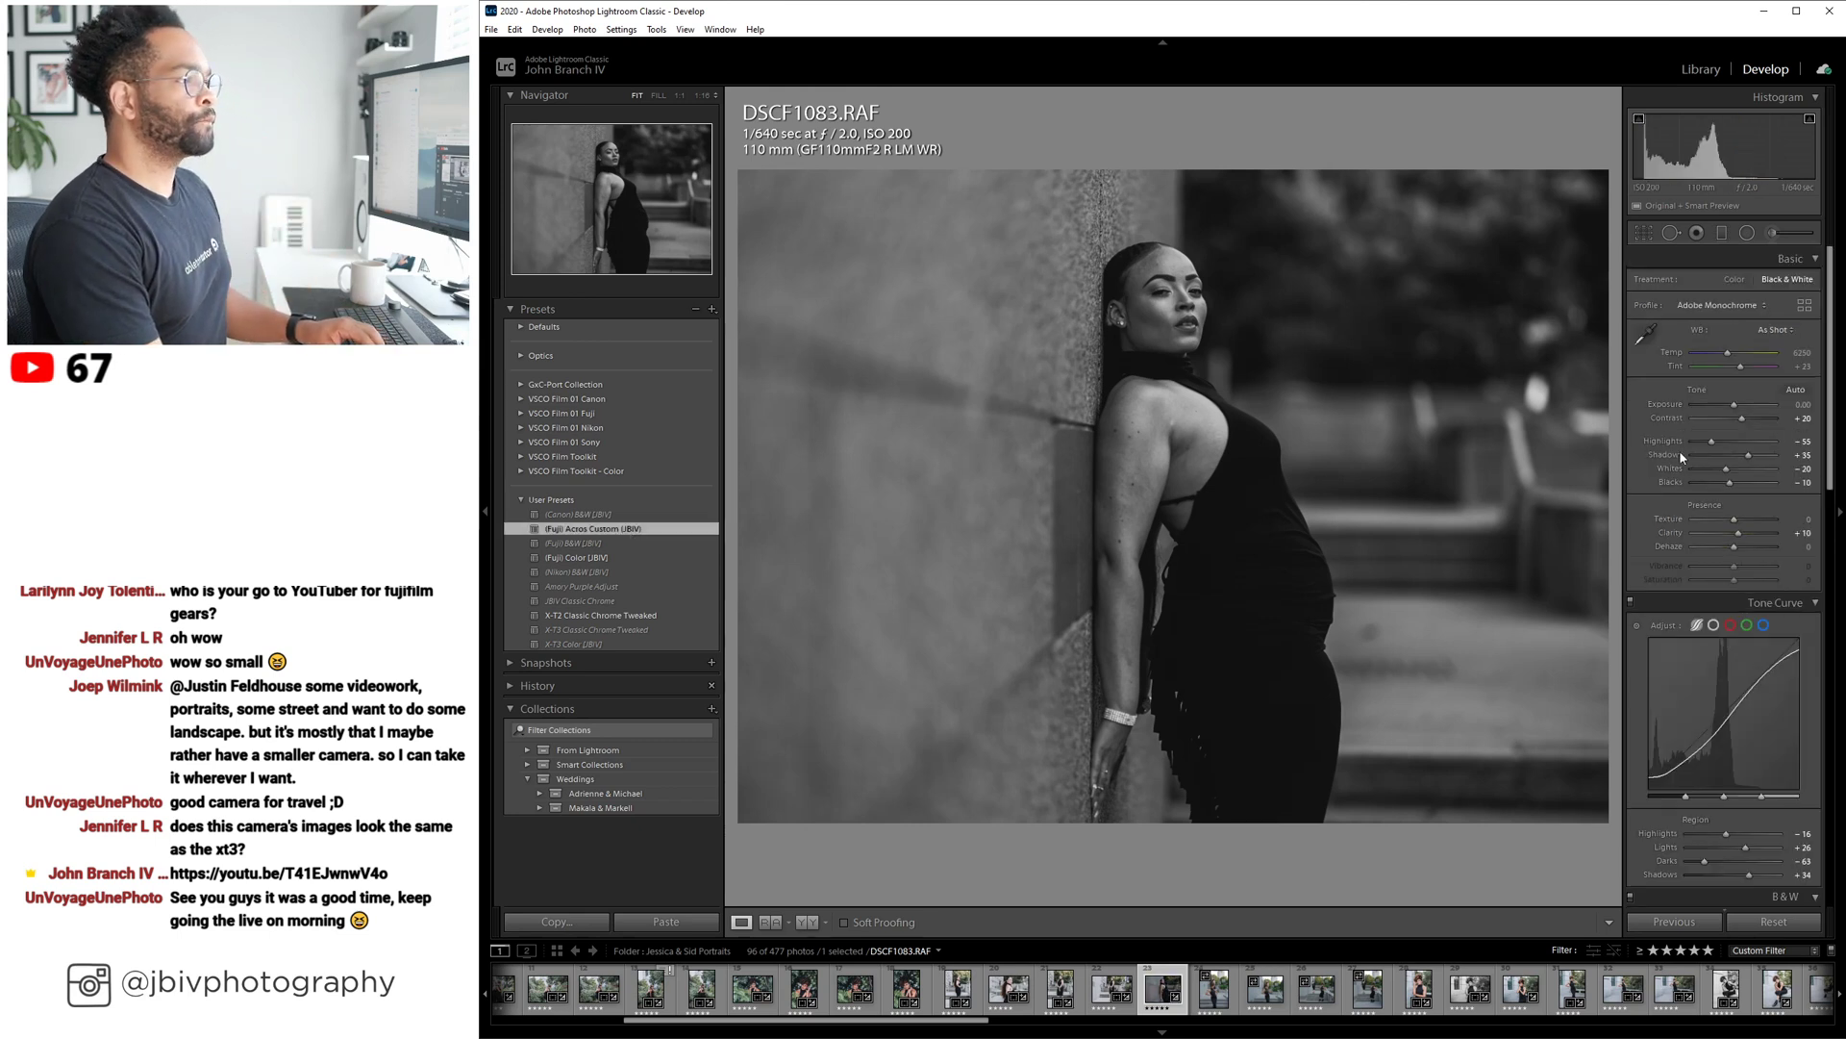
{"action": "key", "text": "Down"}
{"action": "key", "text": "Down"}
{"action": "key", "text": "Down"}
{"action": "key", "text": "Down"}
{"action": "key", "text": "Up"}
{"action": "key", "text": "Up"}
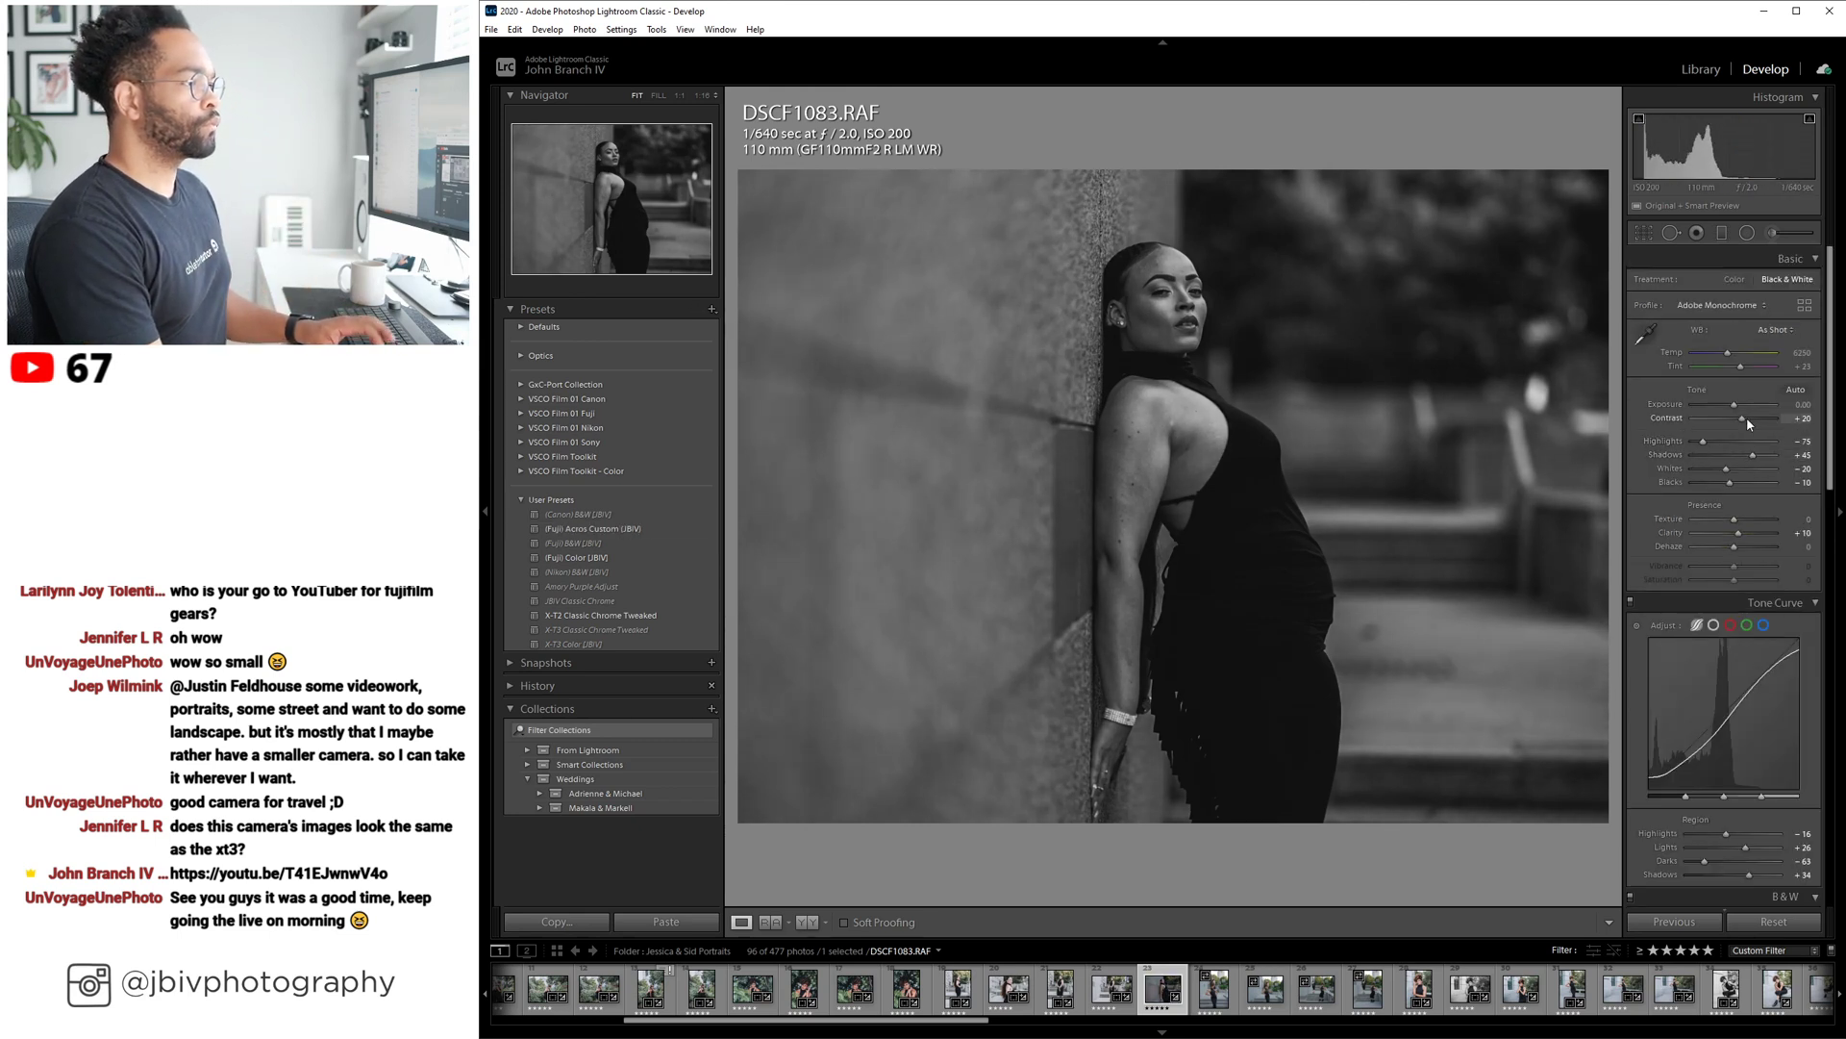
{"action": "key", "text": "Up"}
{"action": "key", "text": "Up"}
{"action": "key", "text": "Up"}
{"action": "key", "text": "Up"}
{"action": "key", "text": "Up"}
{"action": "key", "text": "Up"}
{"action": "key", "text": "Up"}
{"action": "key", "text": "Up"}
{"action": "key", "text": "Up"}
{"action": "key", "text": "Up"}
{"action": "key", "text": "Up"}
{"action": "key", "text": "Up"}
{"action": "key", "text": "Up"}
{"action": "key", "text": "Up"}
{"action": "key", "text": "Up"}
{"action": "key", "text": "Up"}
{"action": "key", "text": "Up"}
{"action": "key", "text": "Up"}
{"action": "key", "text": "Up"}
{"action": "key", "text": "Up"}
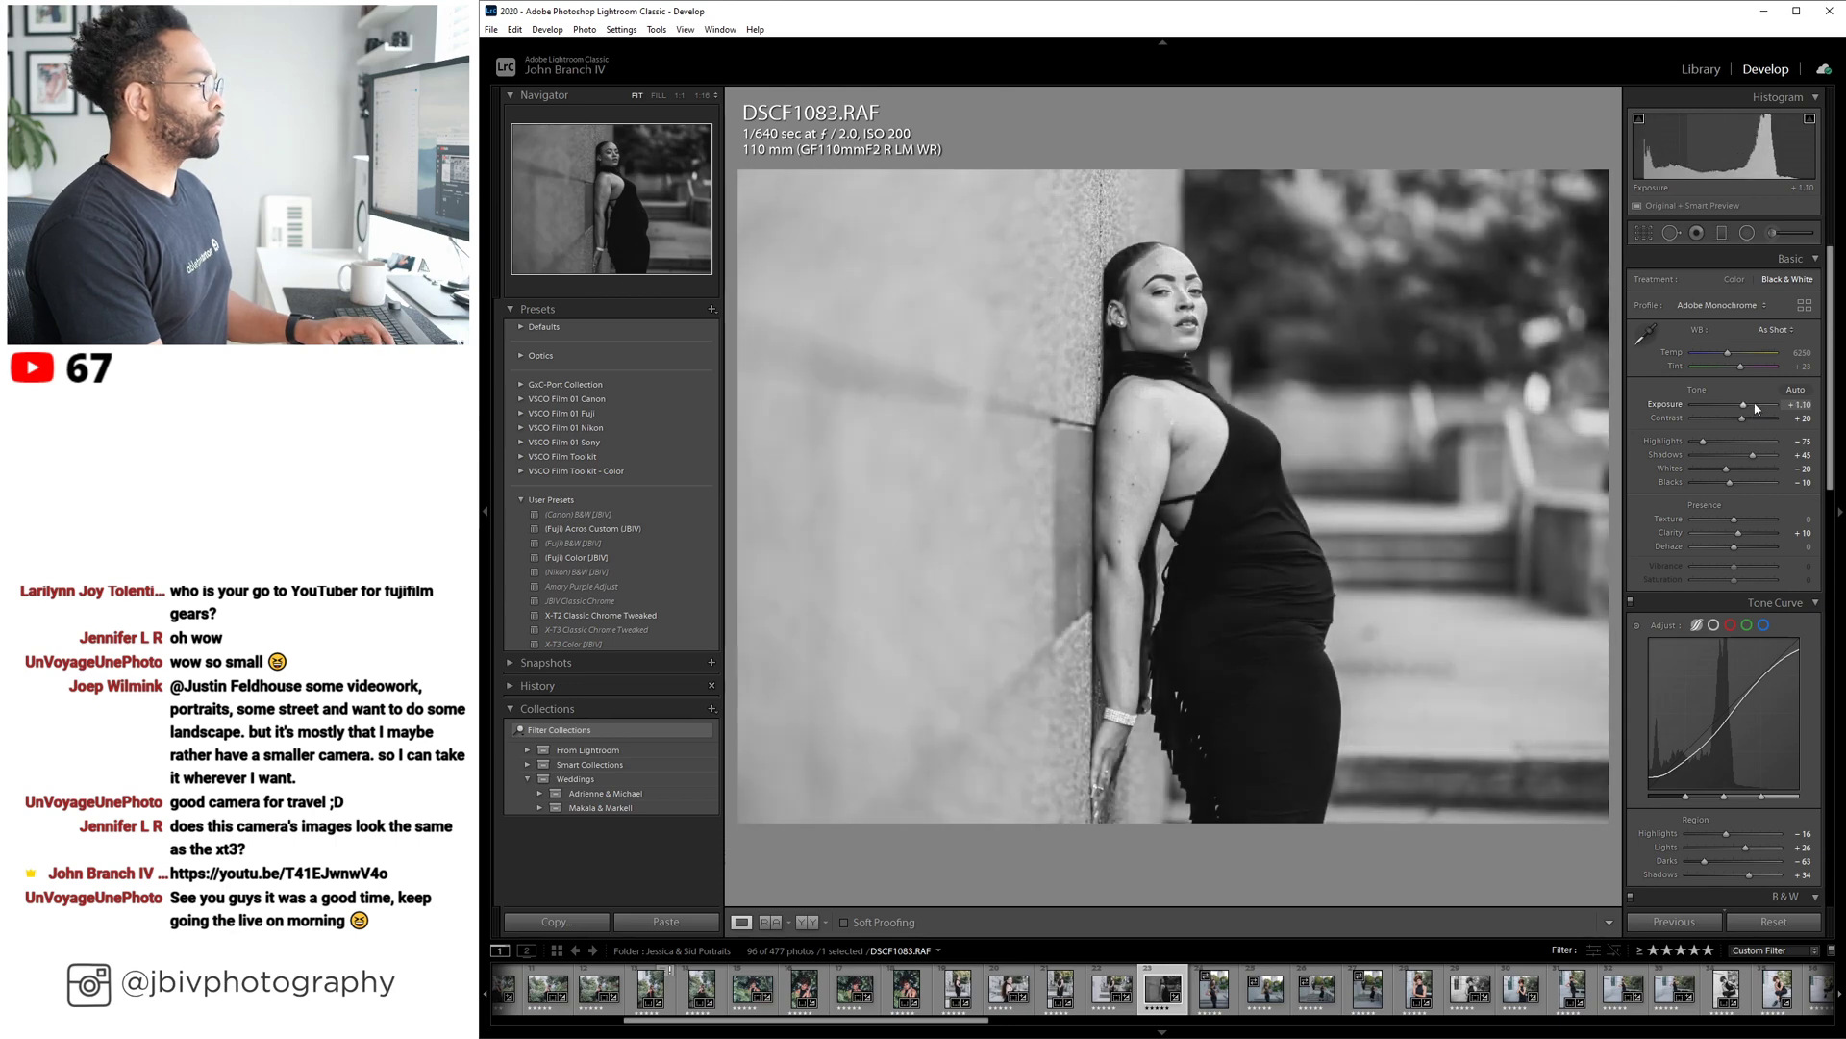
{"action": "key", "text": "Up"}
{"action": "key", "text": "Up"}
Try the Level Upright correction on DSCF1083 and apply the Vertical correction instead.
{"action": "scroll", "coordinate": [1722, 480], "scroll_direction": "down", "scroll_amount": 10}
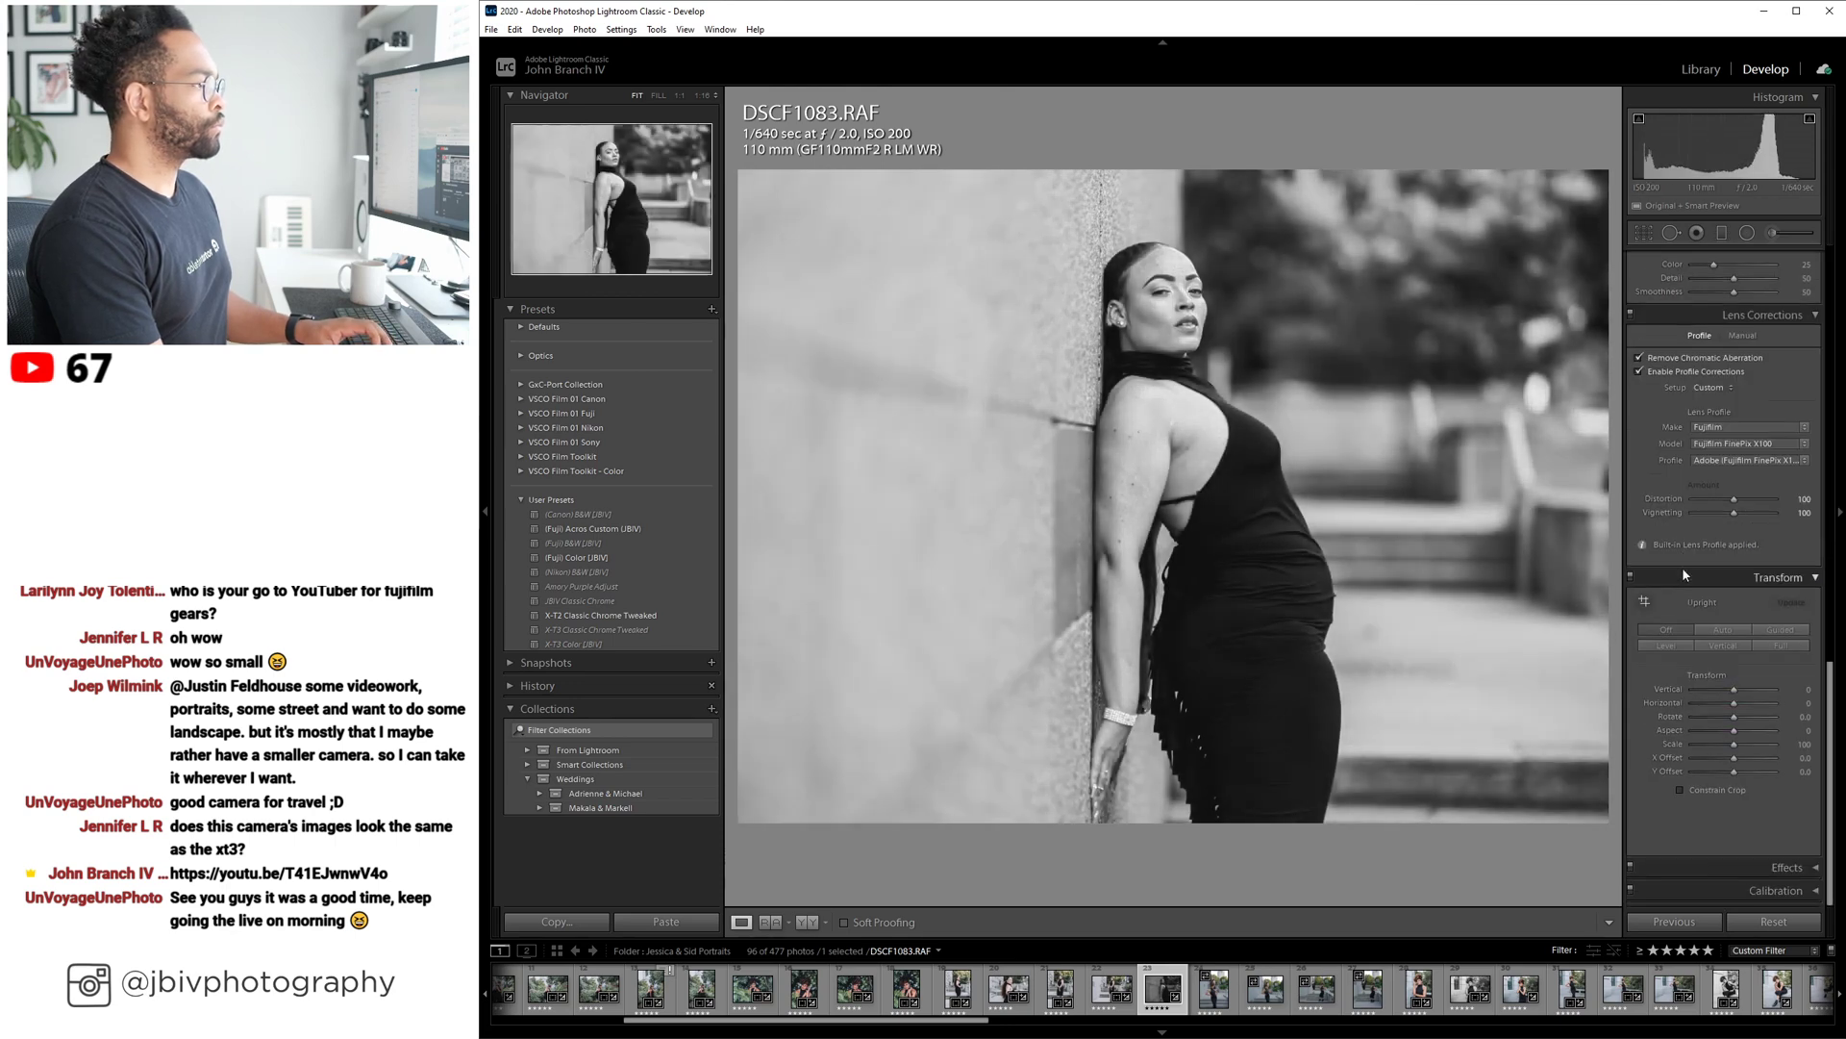
{"action": "left_click", "coordinate": [1664, 645]}
{"action": "left_click", "coordinate": [1723, 646]}
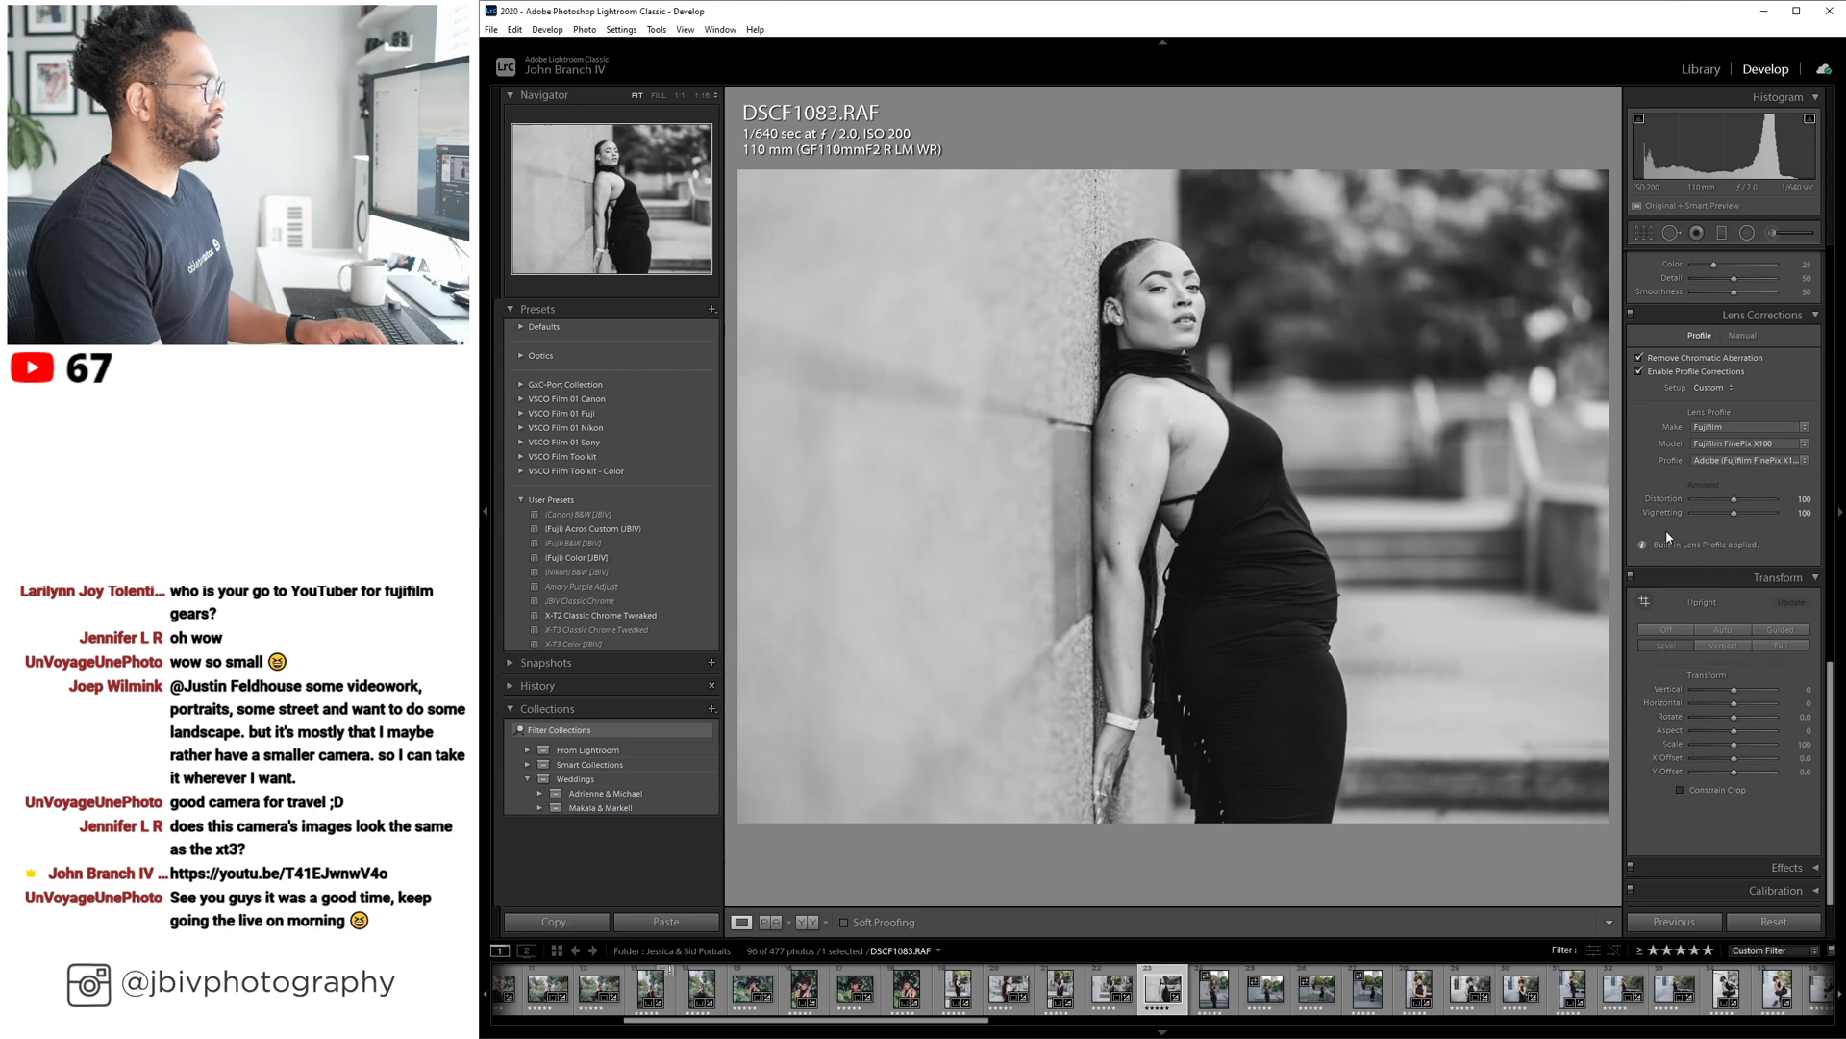
{"action": "scroll", "coordinate": [1743, 398], "scroll_direction": "up", "scroll_amount": 10}
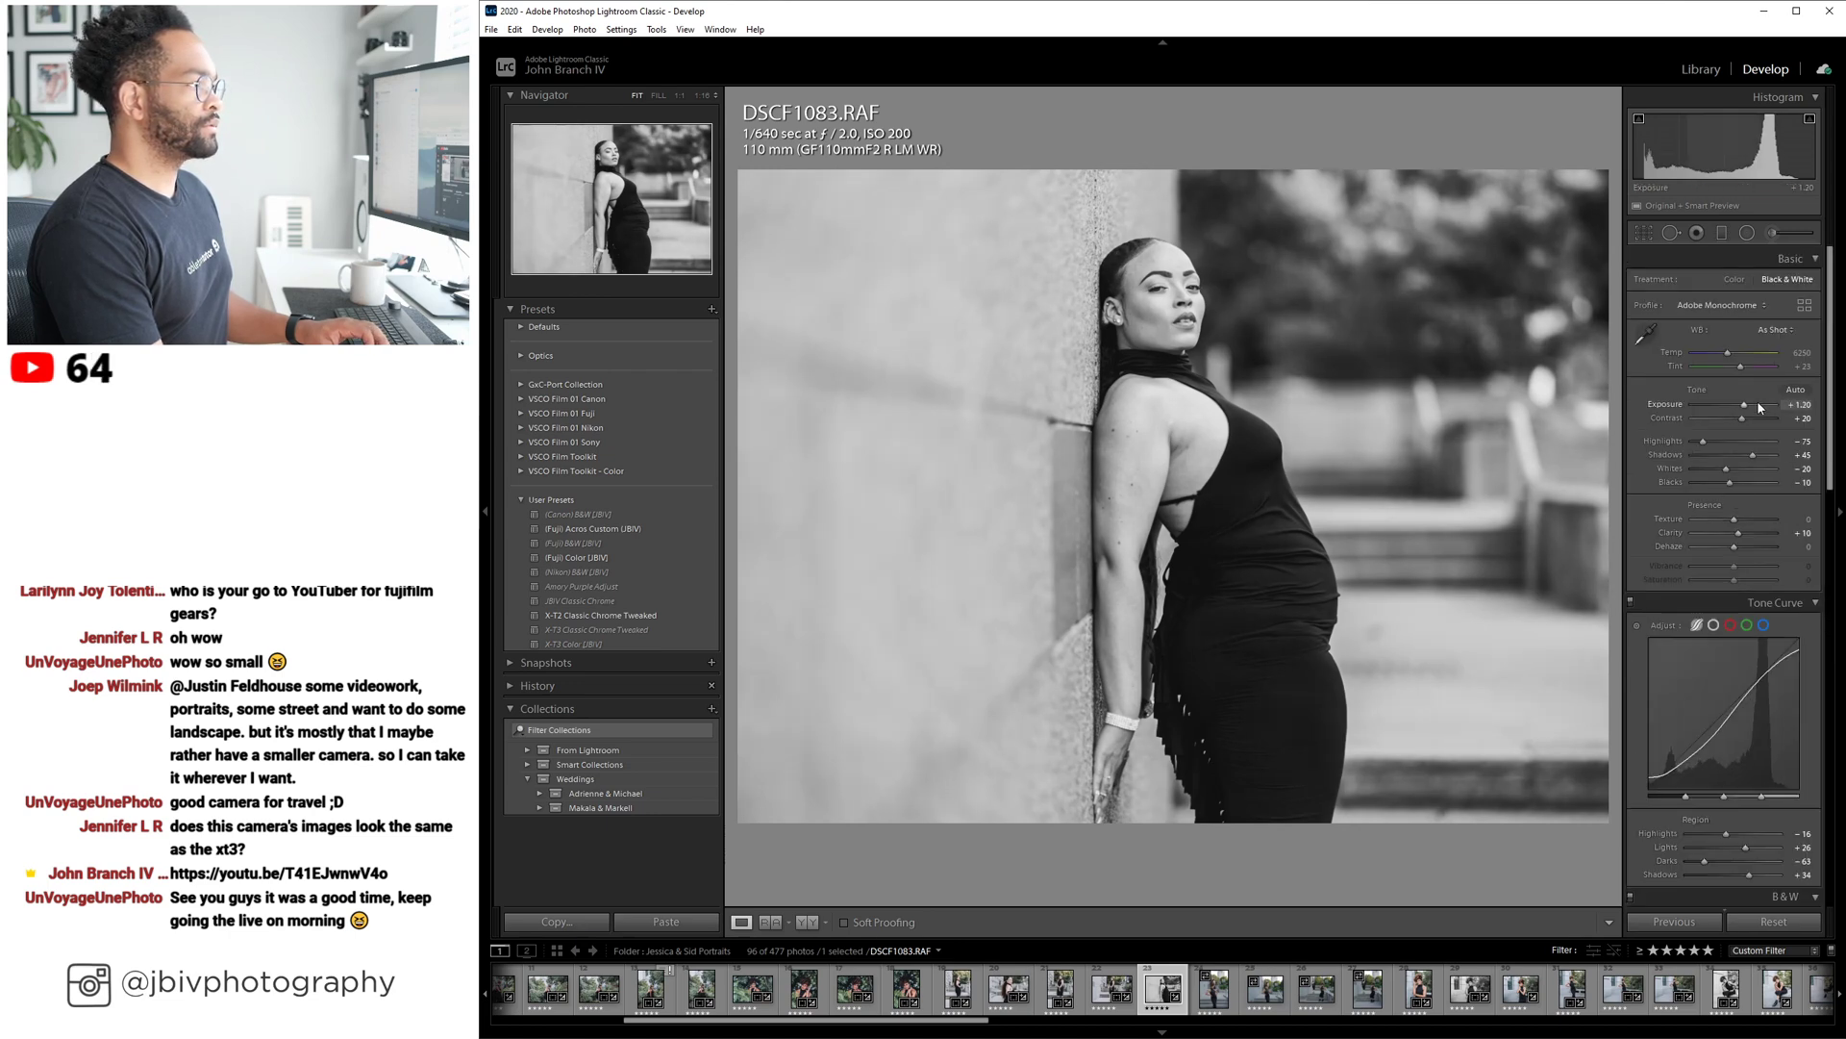
Return to the library grid and look over the portraits that follow DSCF1083.
{"action": "left_click", "coordinate": [1701, 69]}
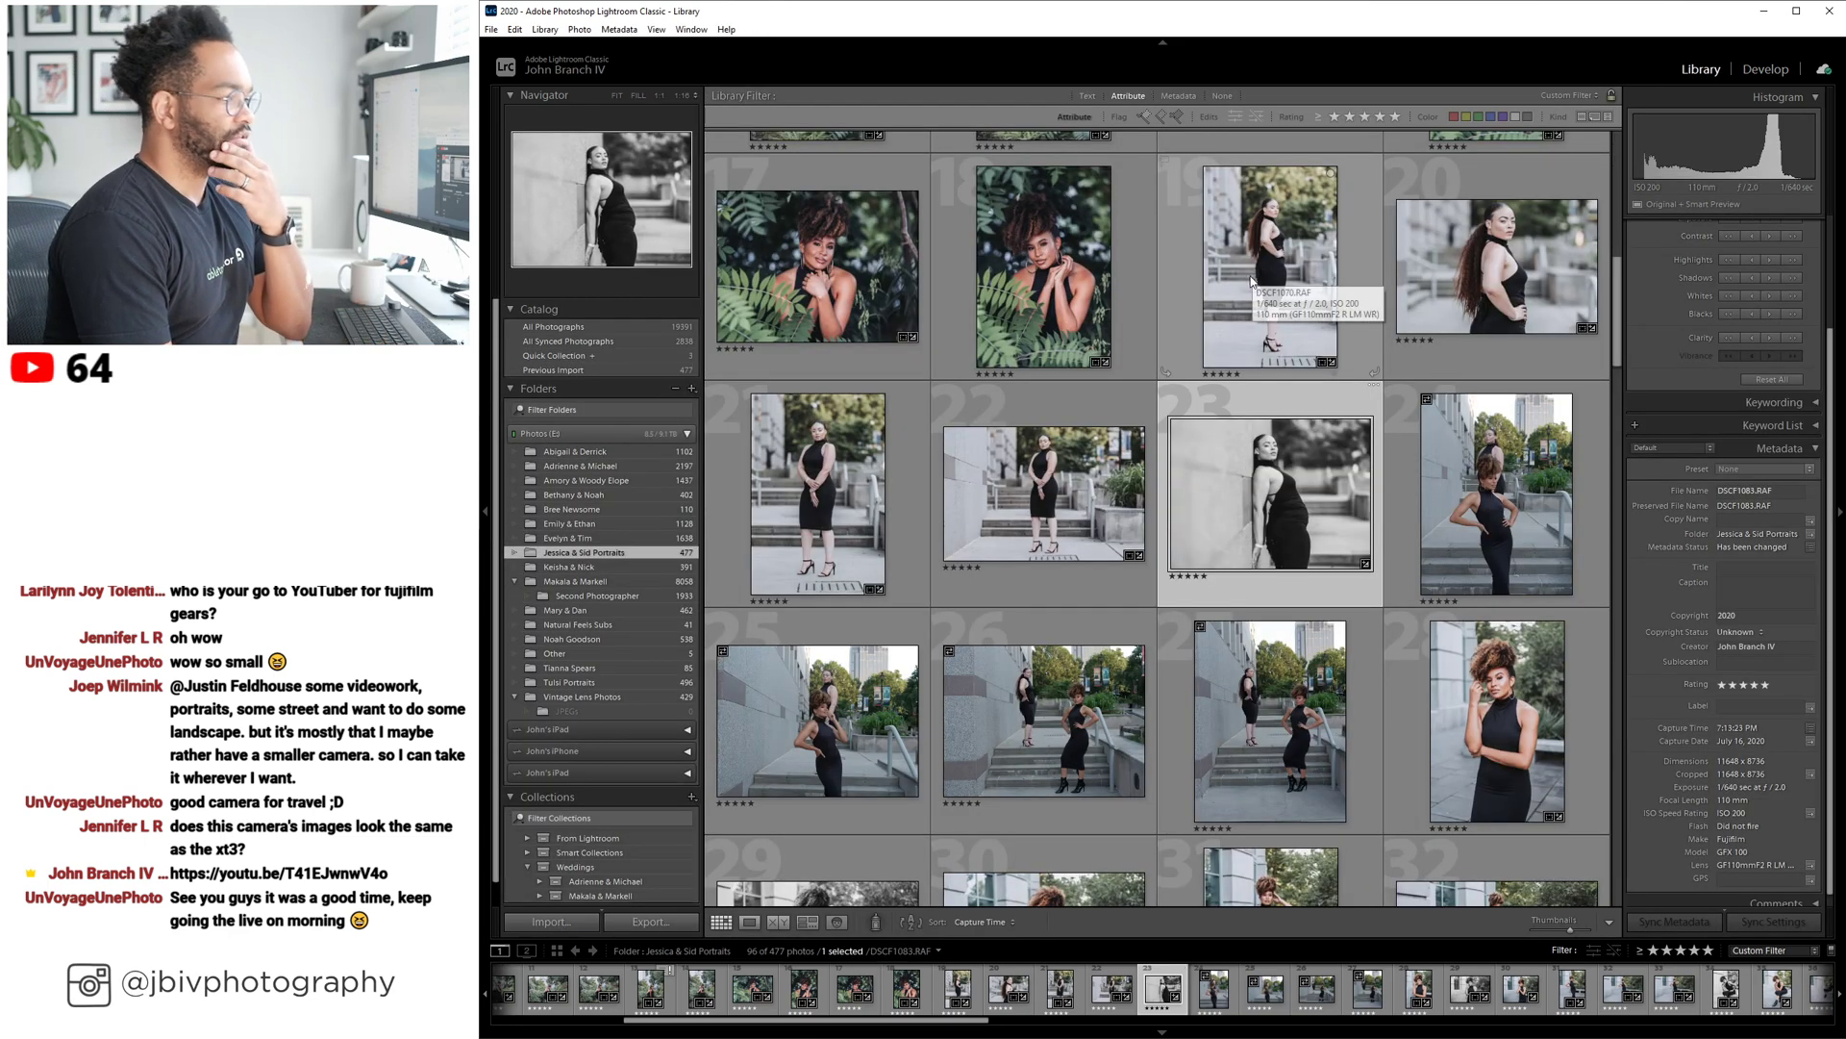
{"action": "scroll", "coordinate": [1240, 298], "scroll_direction": "down", "scroll_amount": 5}
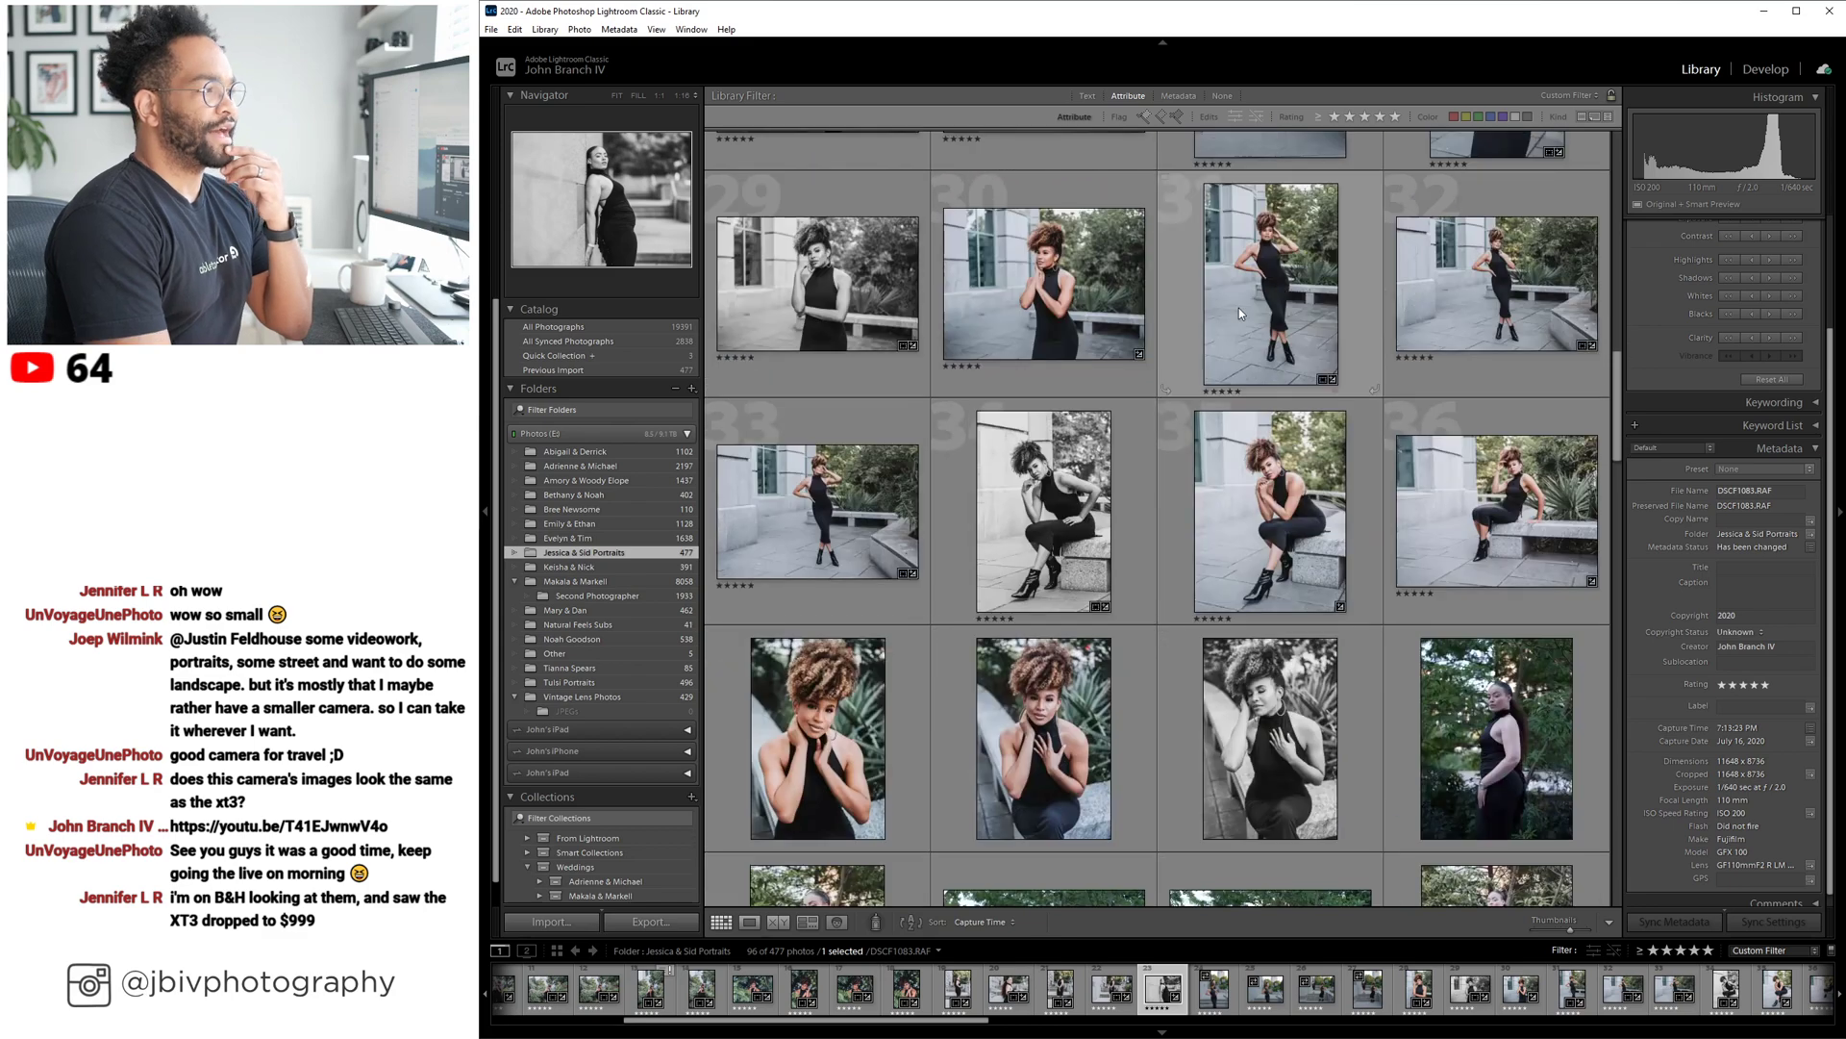
{"action": "scroll", "coordinate": [1237, 309], "scroll_direction": "up", "scroll_amount": 5}
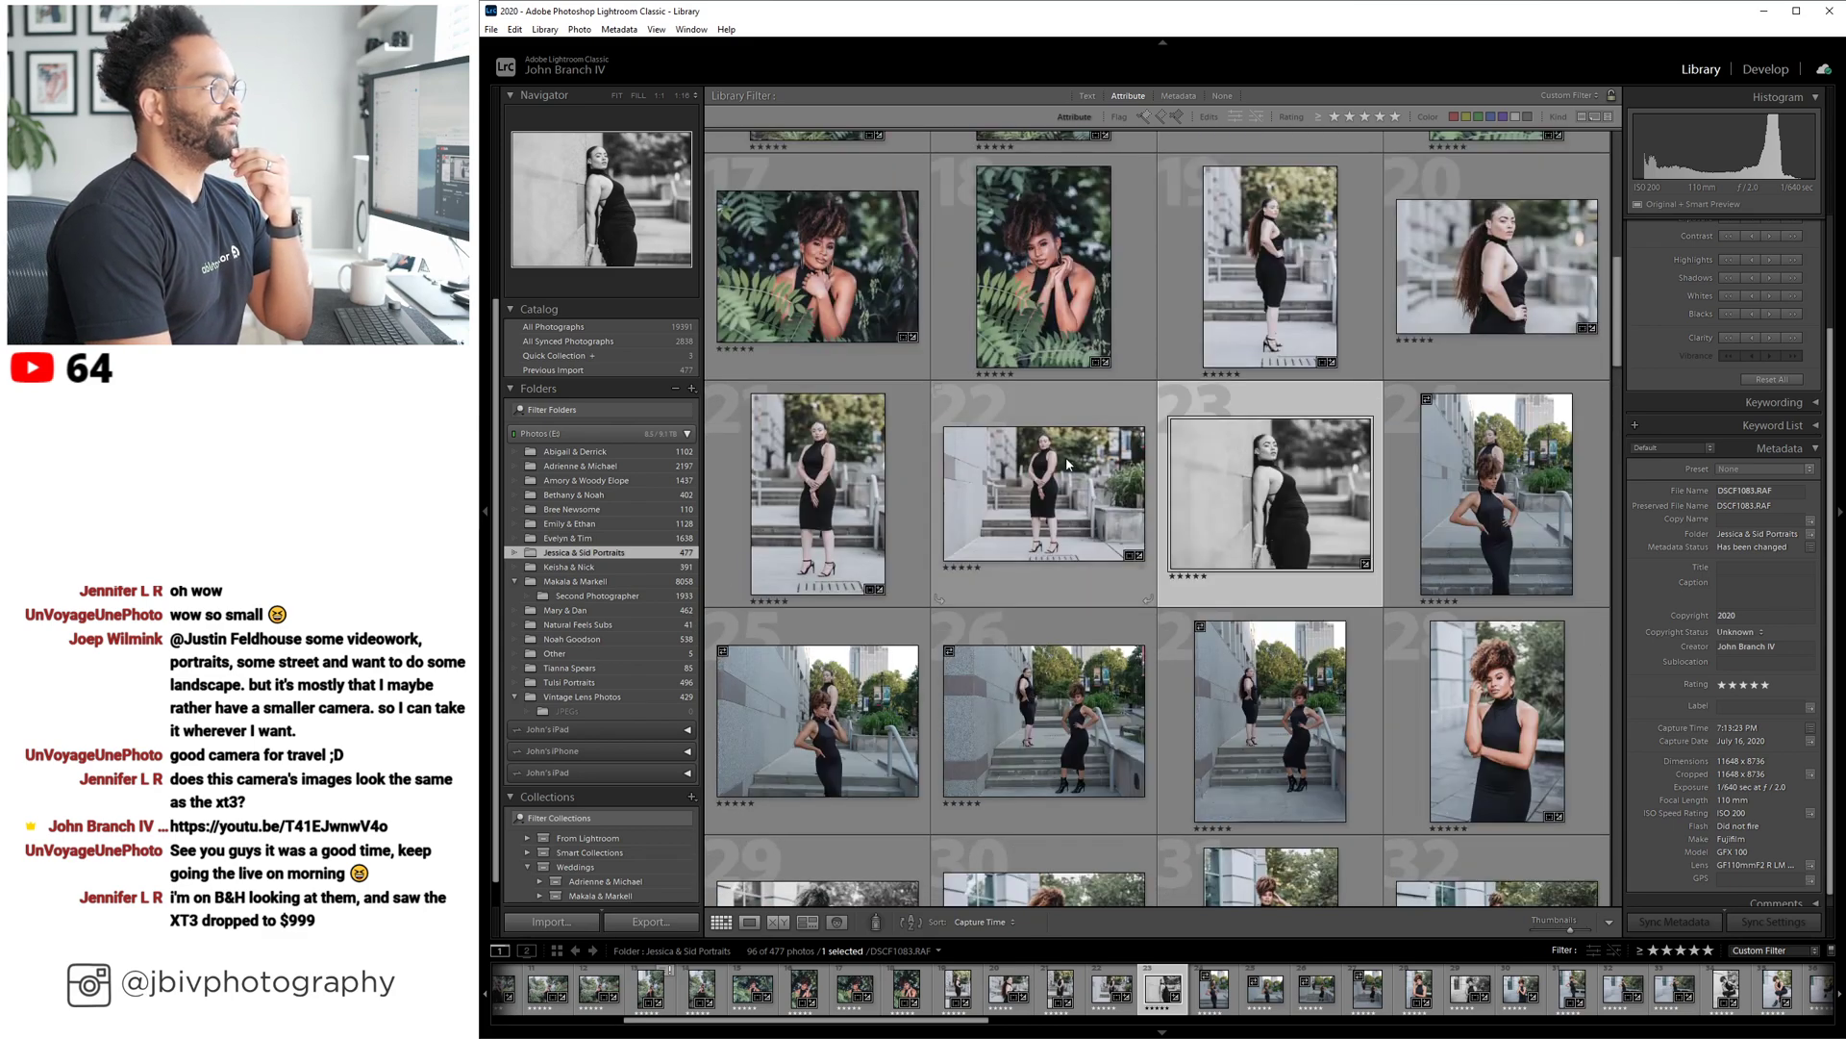
{"action": "scroll", "coordinate": [1066, 464], "scroll_direction": "down", "scroll_amount": 5}
{"action": "scroll", "coordinate": [1066, 464], "scroll_direction": "down", "scroll_amount": 5}
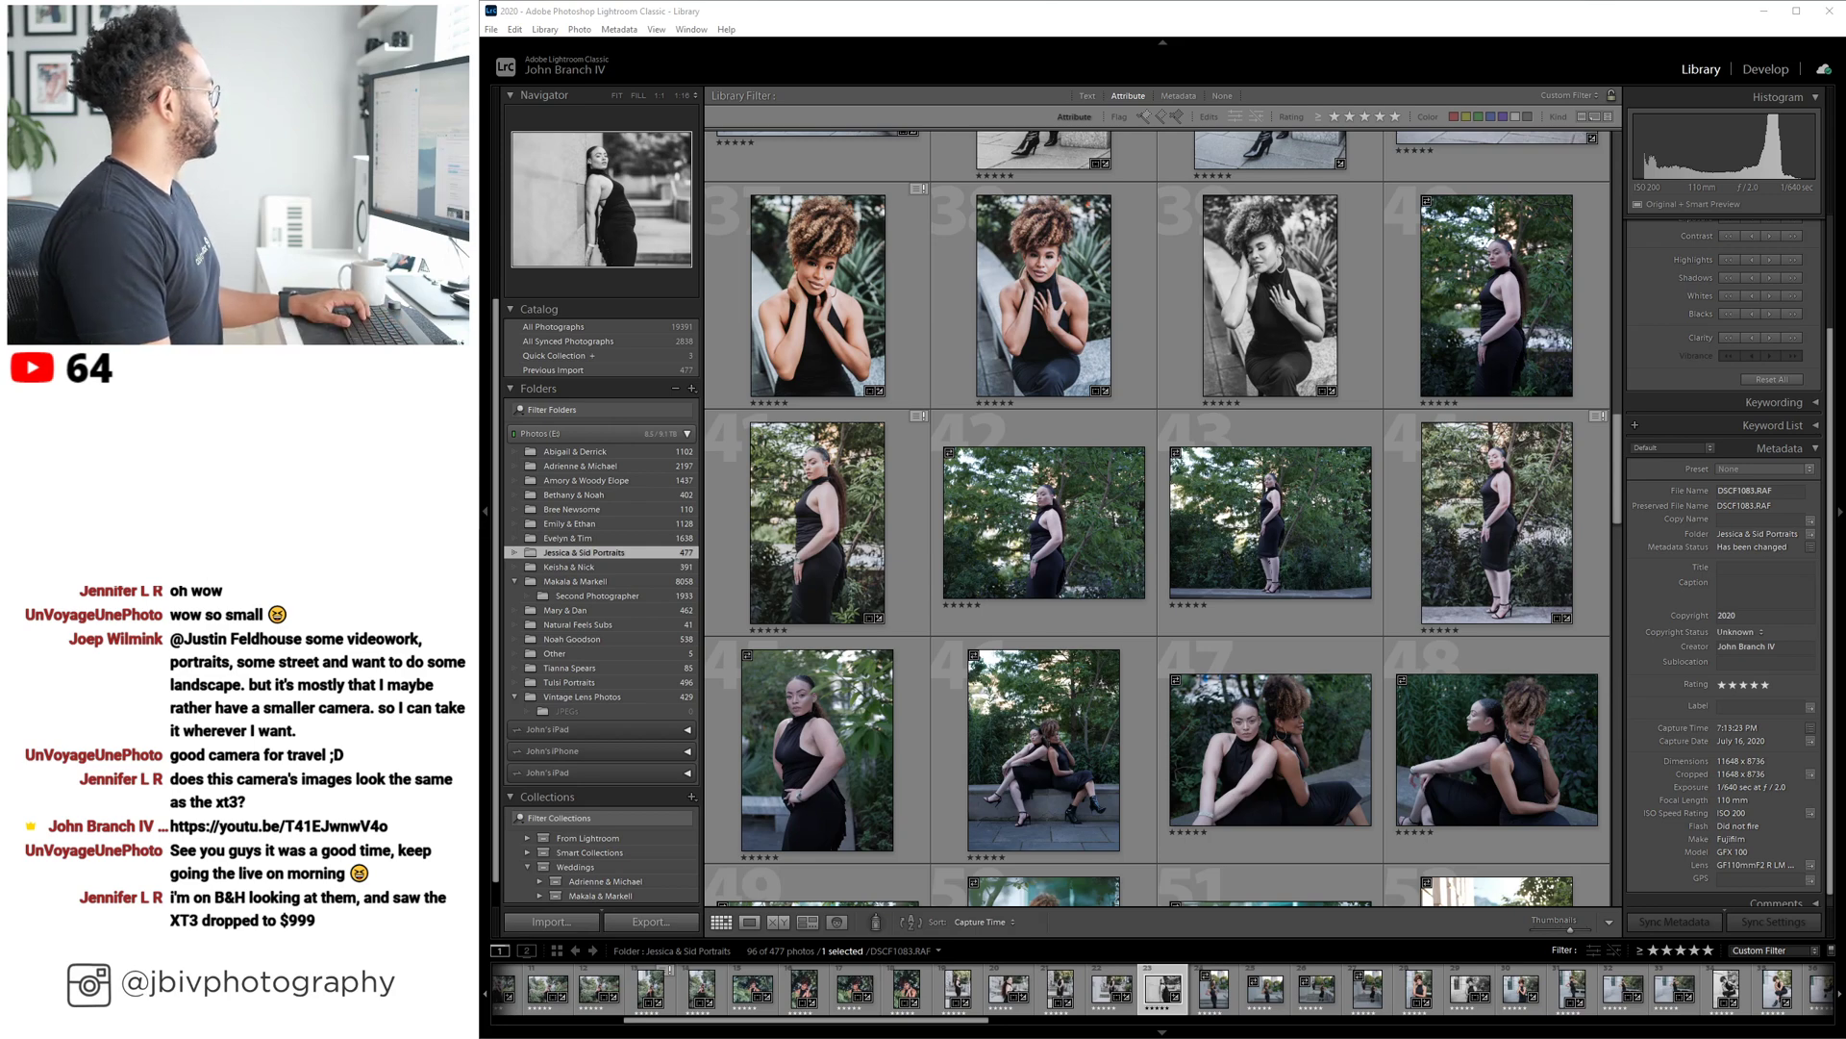
Switch to the browser window with the B&H Photo Video site, enlarge it and search the store for fujifilm.
{"action": "left_click_drag", "start_coordinate": [479, 212], "coordinate": [1491, 139]}
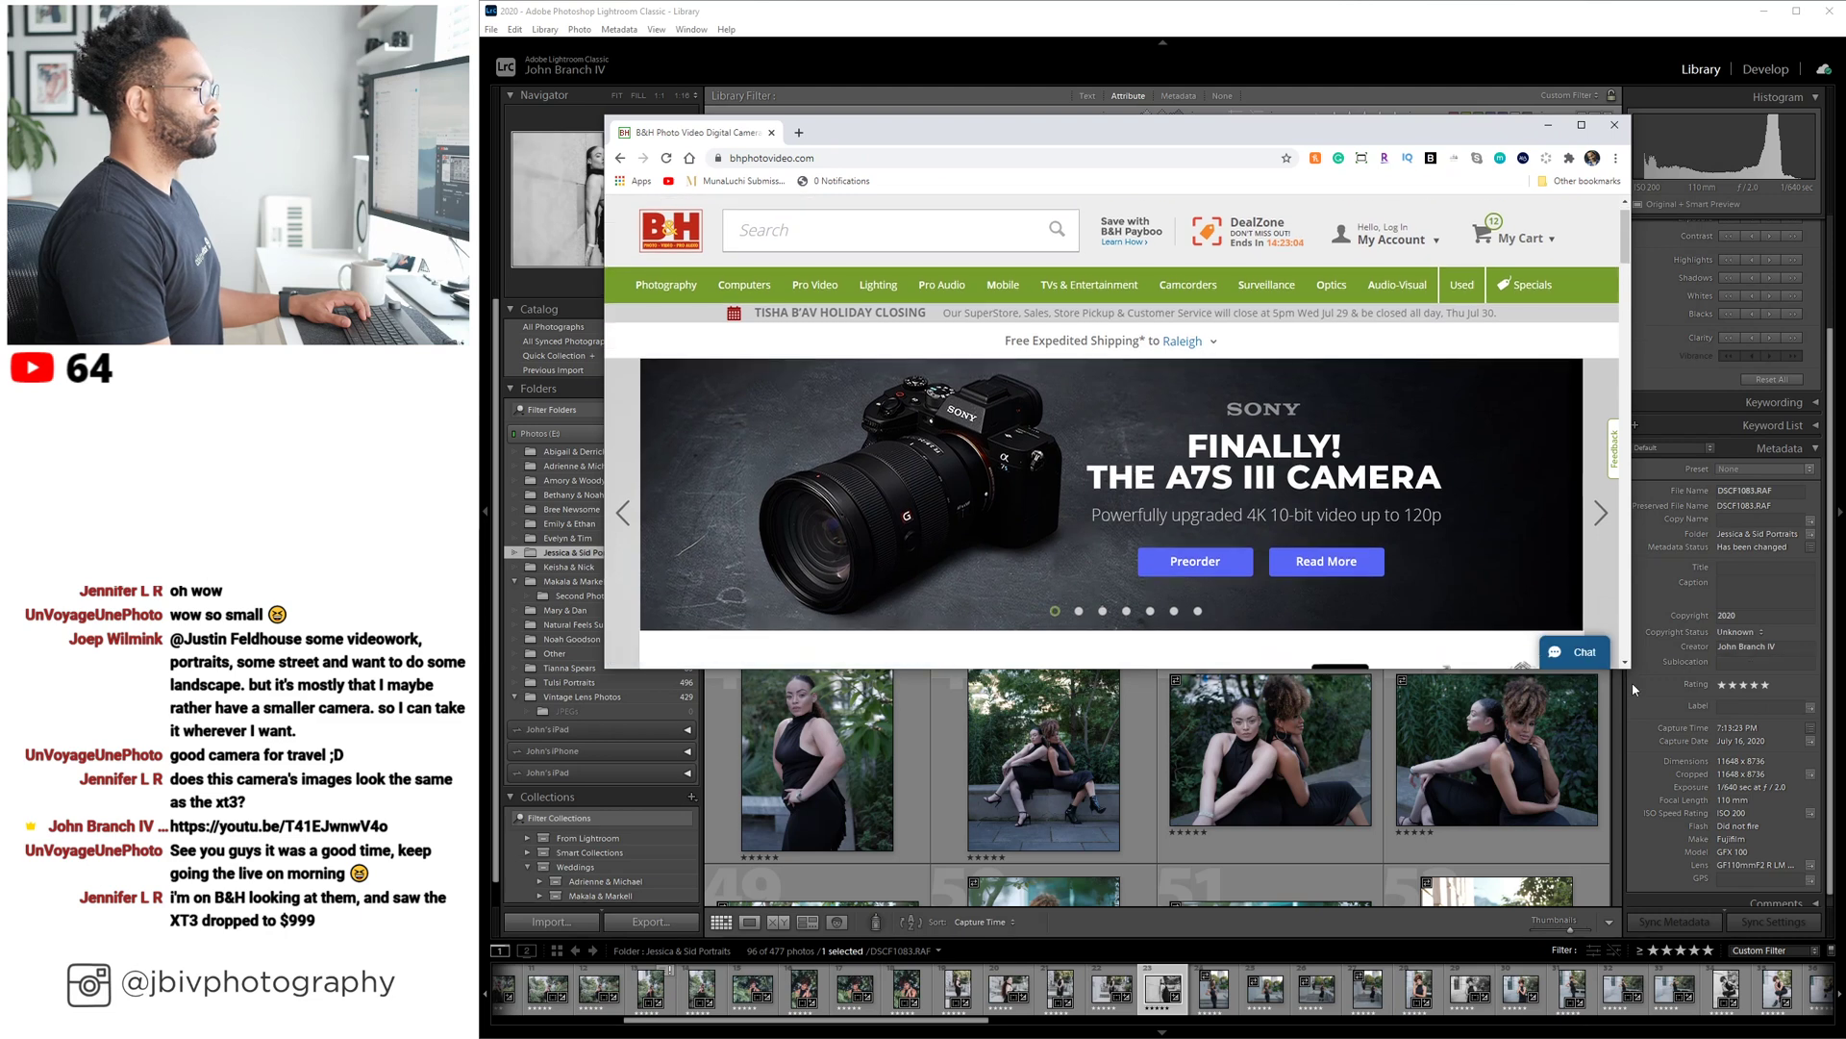
{"action": "left_click_drag", "start_coordinate": [1634, 673], "coordinate": [1713, 857]}
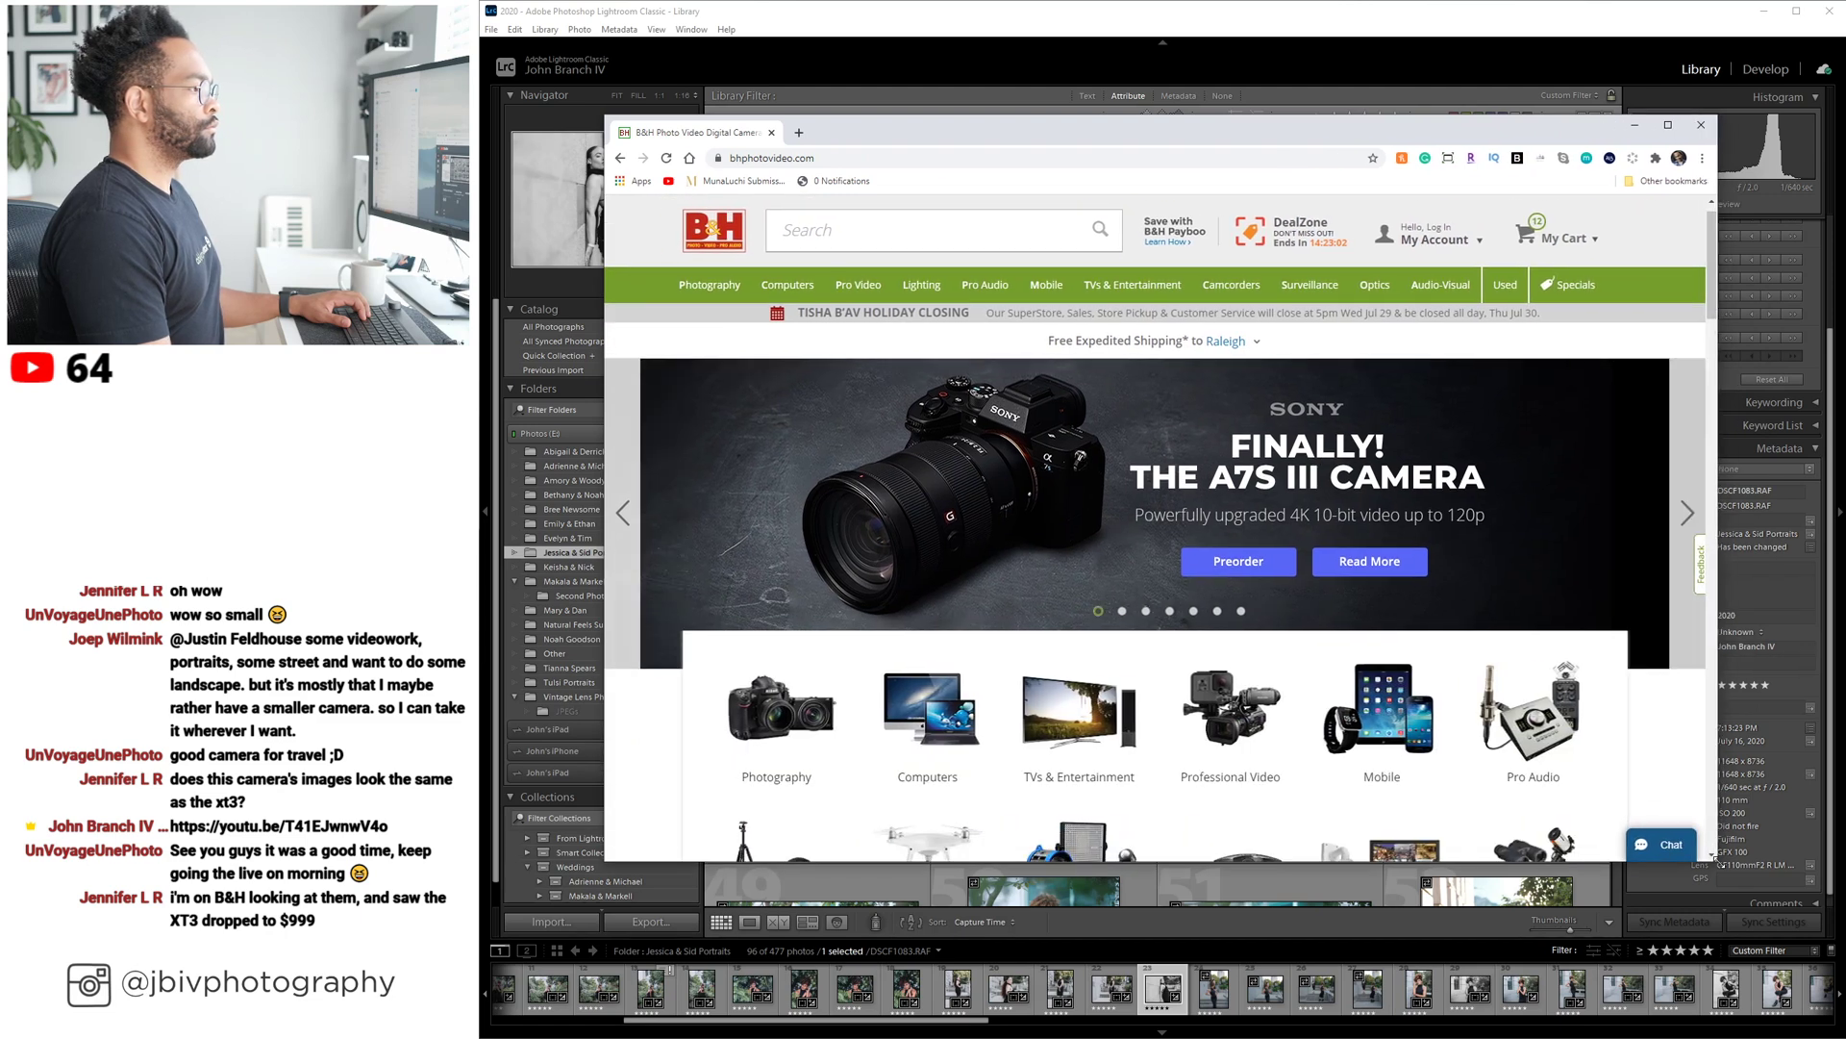
{"action": "left_click", "coordinate": [883, 235]}
{"action": "type", "text": "fujifilm"}
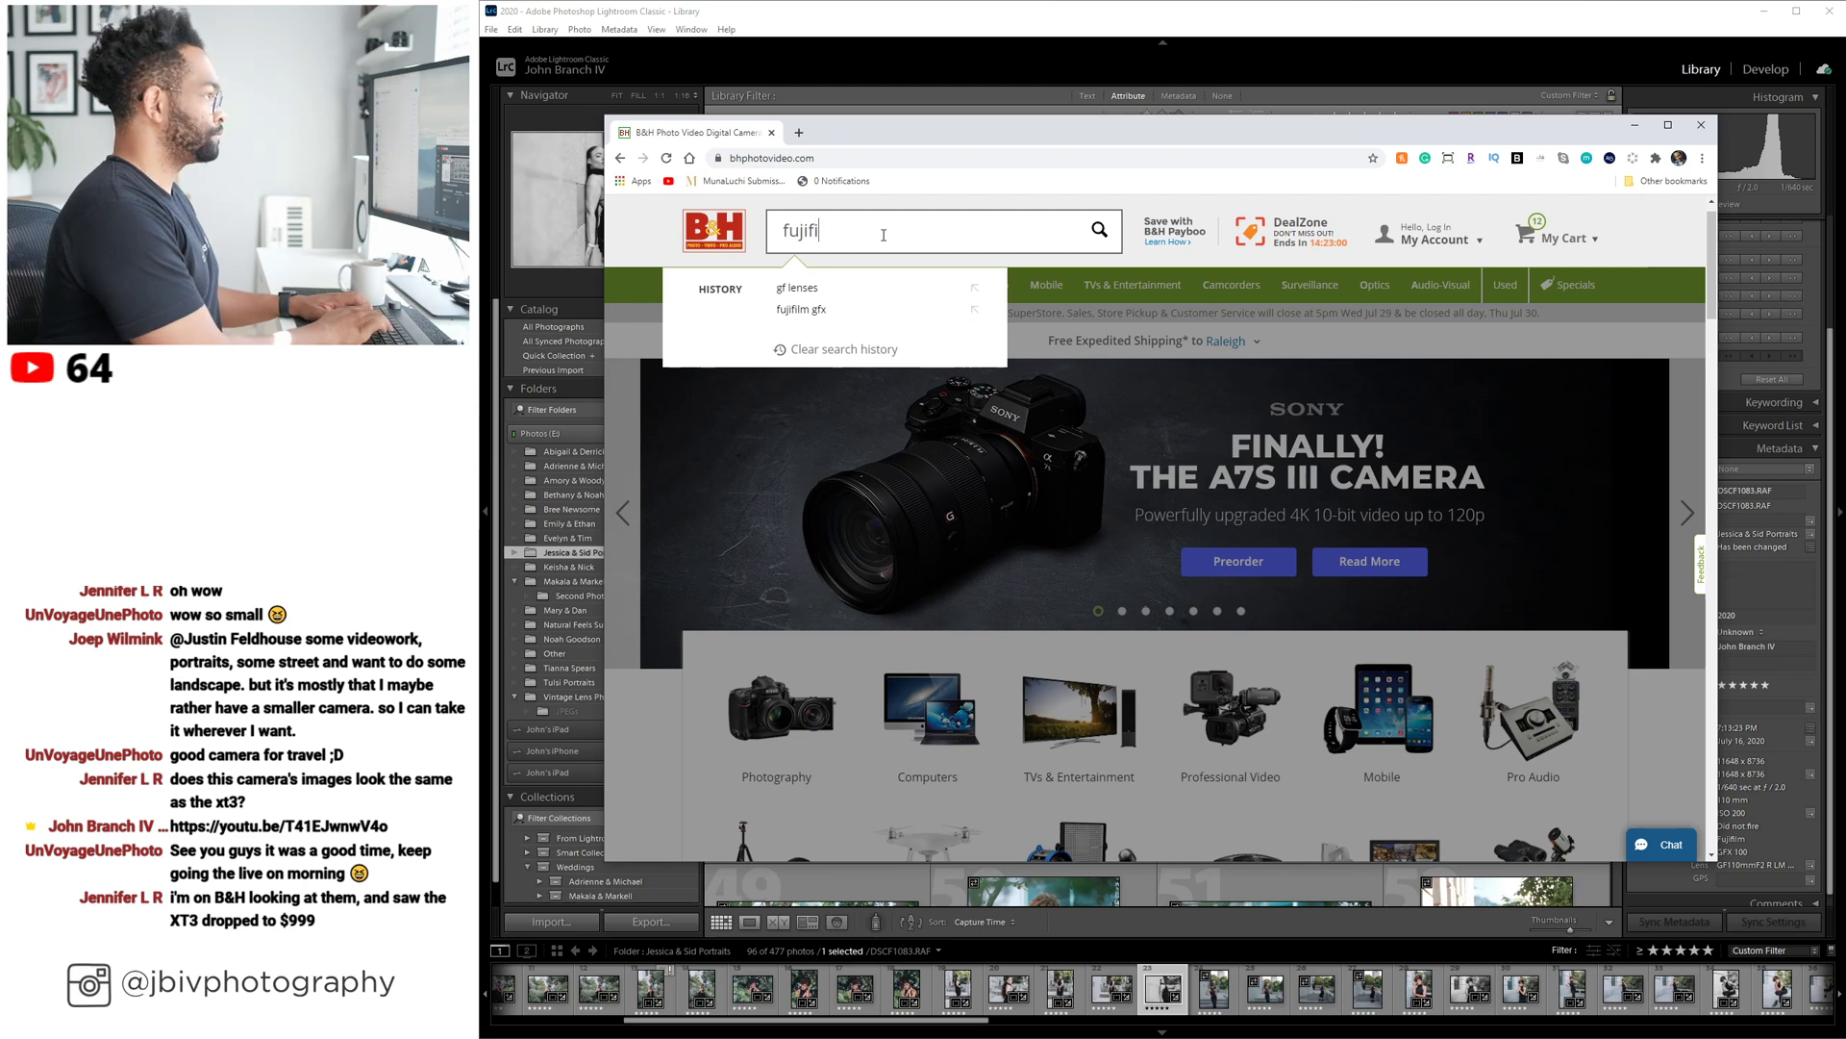
{"action": "key", "text": "Return"}
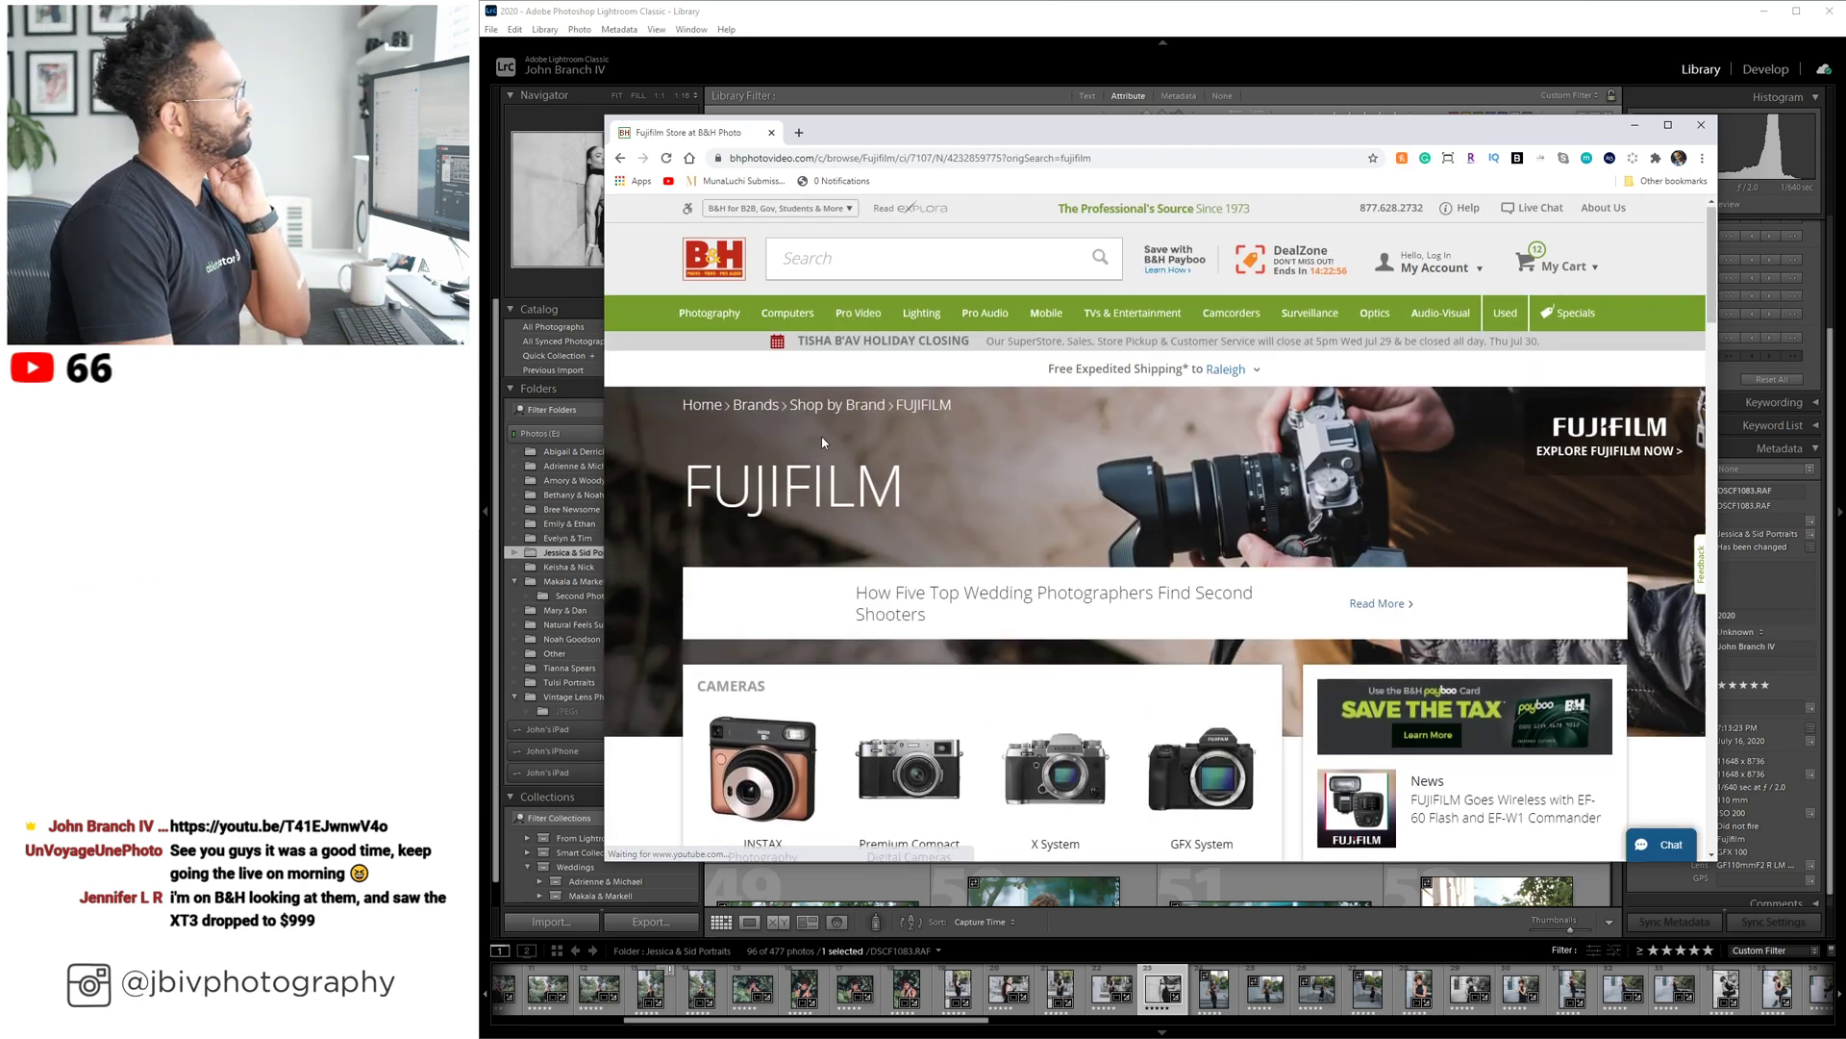
Go through the FUJIFILM store's X System page to the list of X Series Mirrorless Cameras.
{"action": "scroll", "coordinate": [821, 436], "scroll_direction": "down", "scroll_amount": 3}
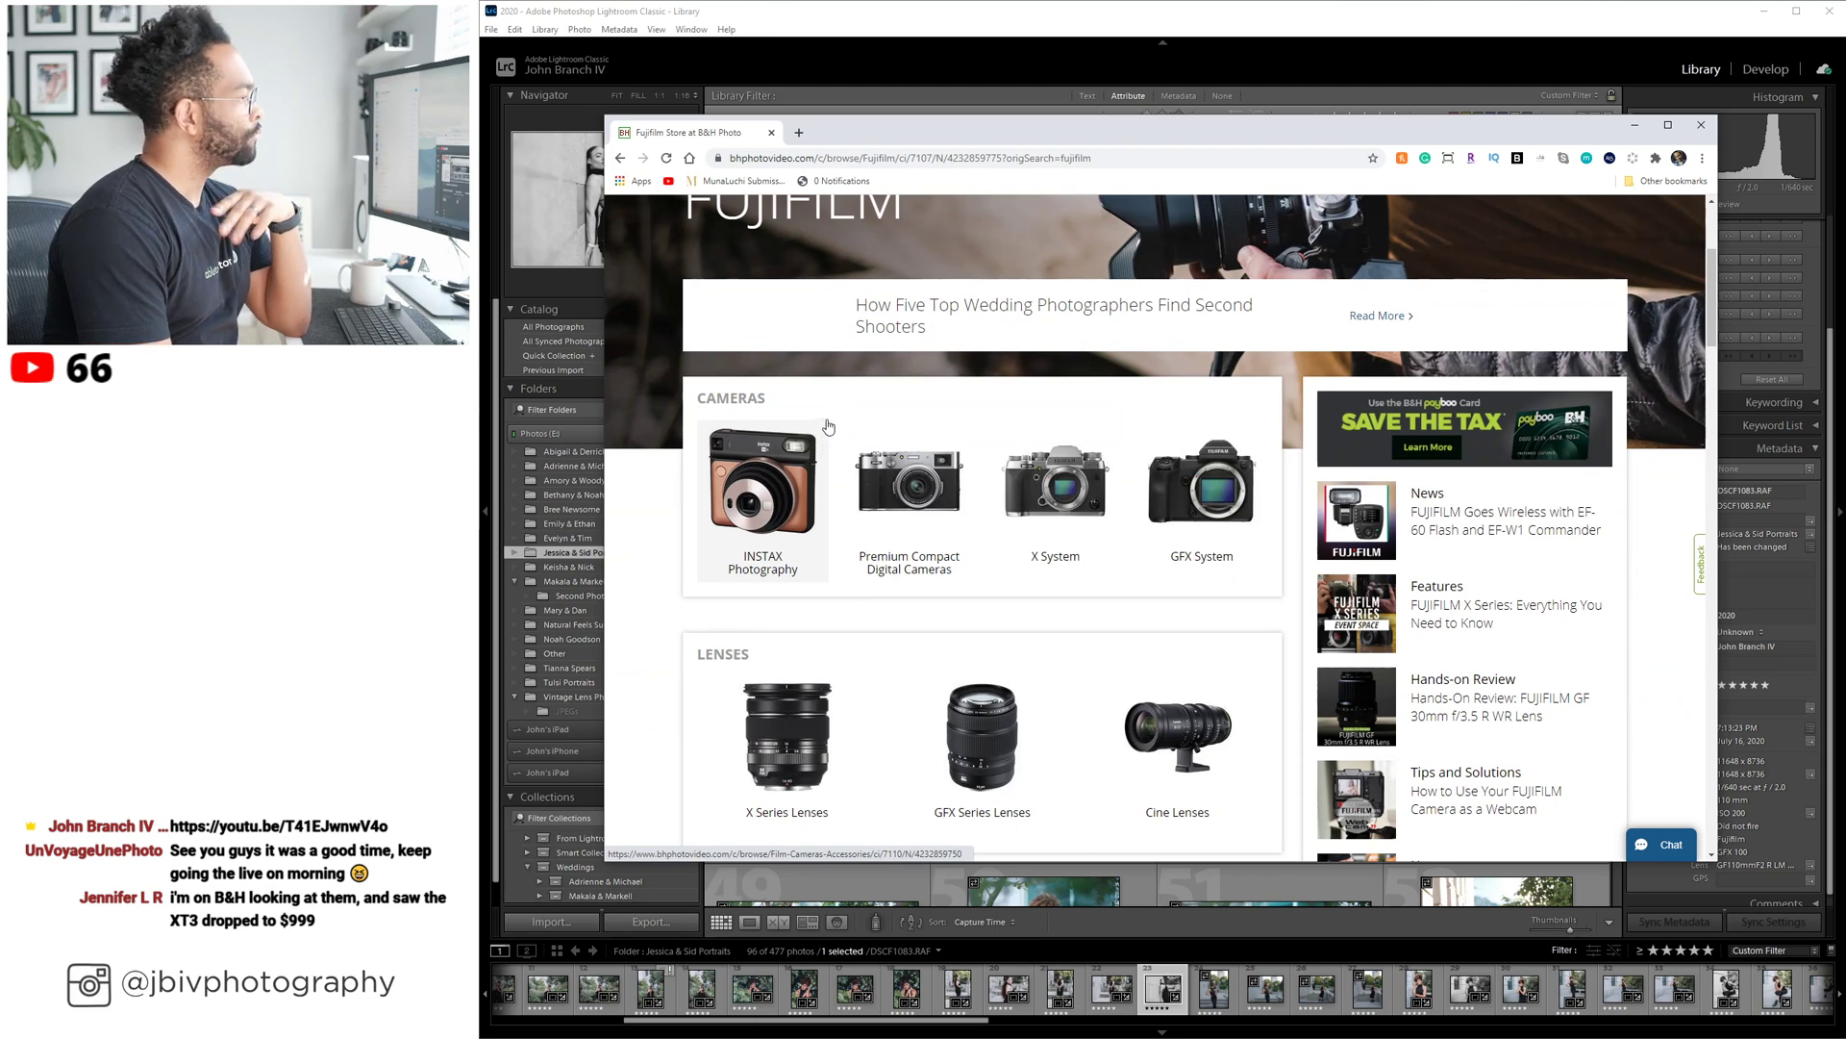
{"action": "scroll", "coordinate": [836, 399], "scroll_direction": "down", "scroll_amount": 3}
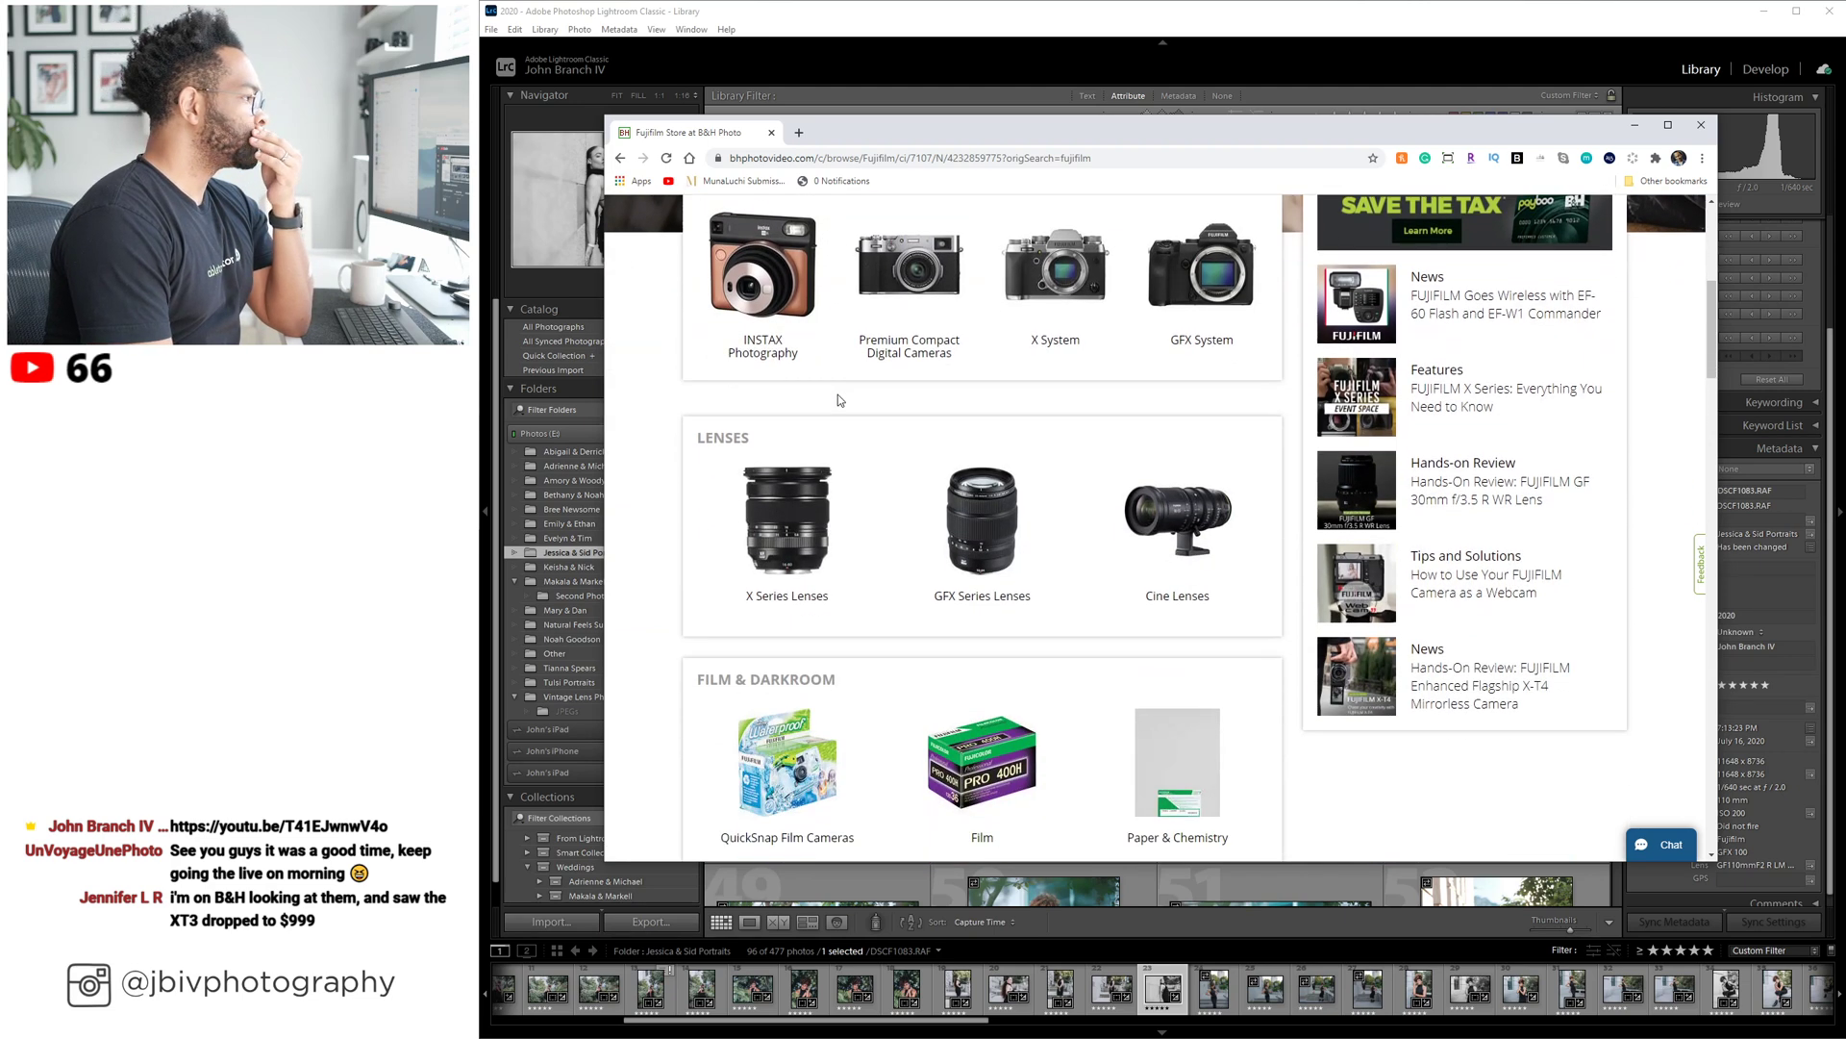
{"action": "scroll", "coordinate": [839, 395], "scroll_direction": "up", "scroll_amount": 1}
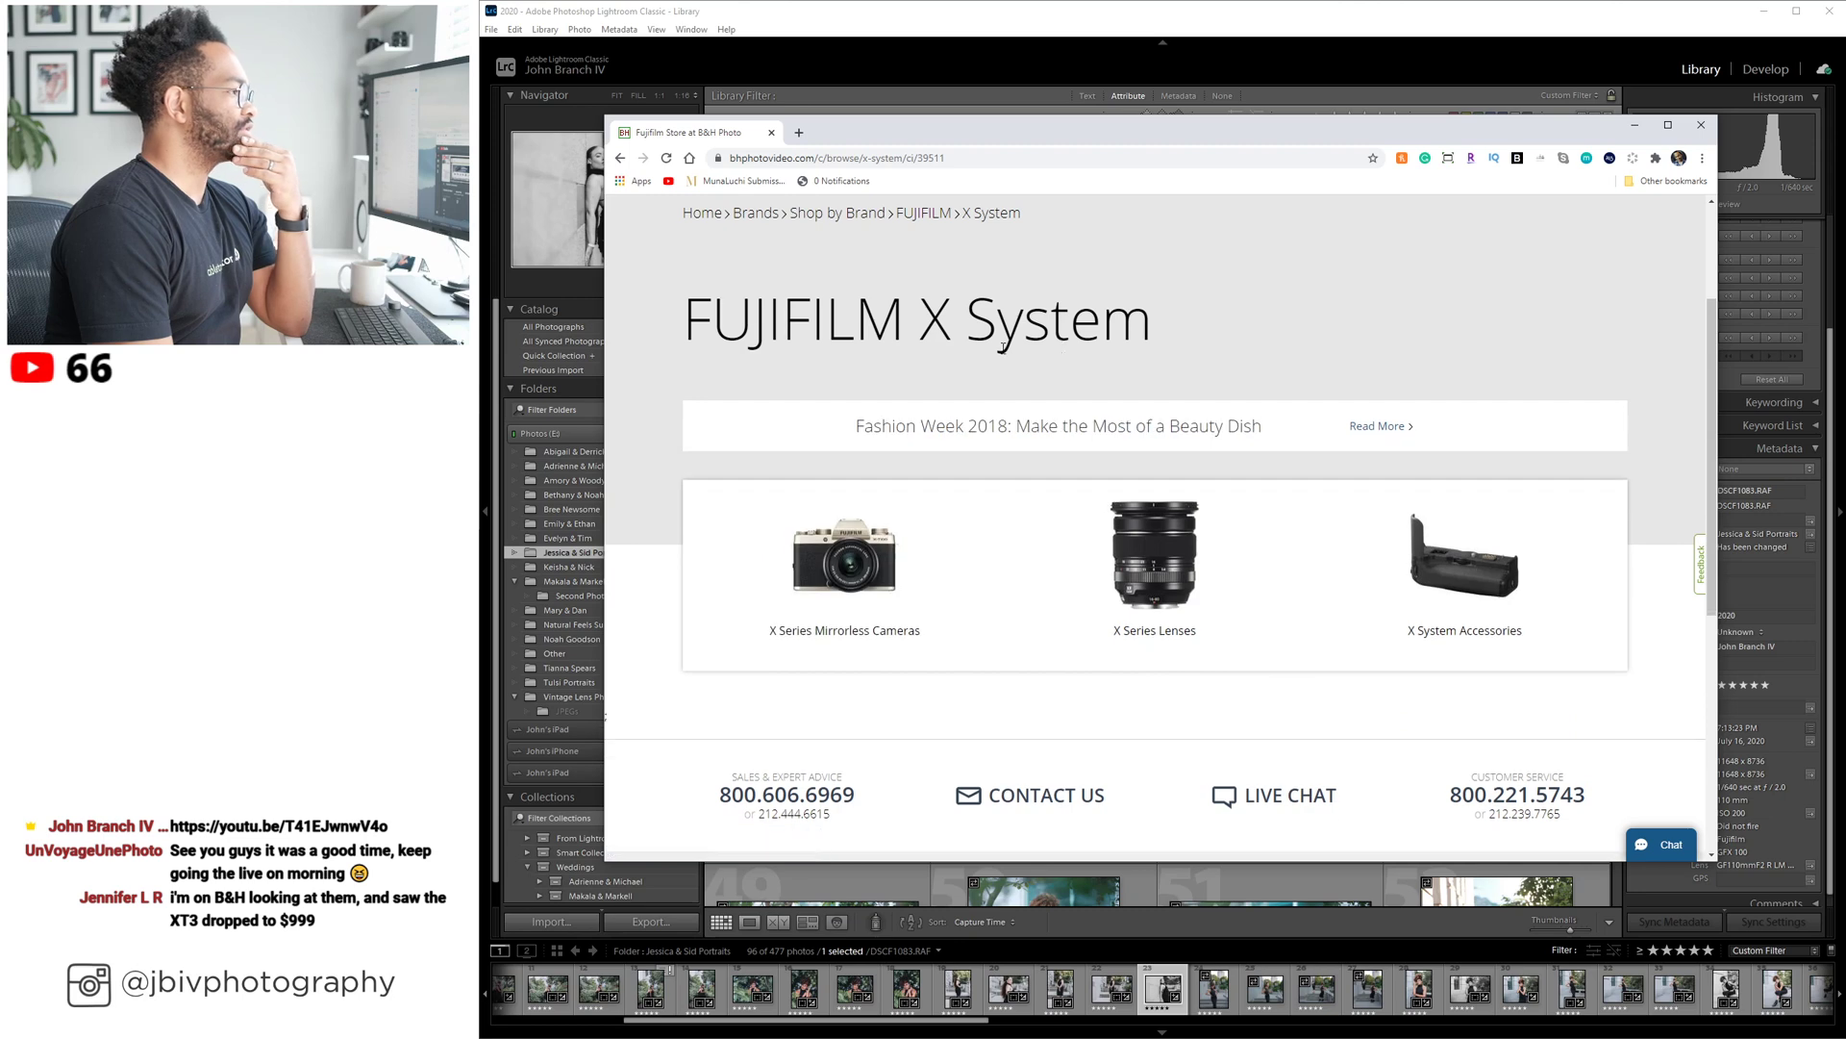
{"action": "scroll", "coordinate": [727, 404], "scroll_direction": "down", "scroll_amount": 2}
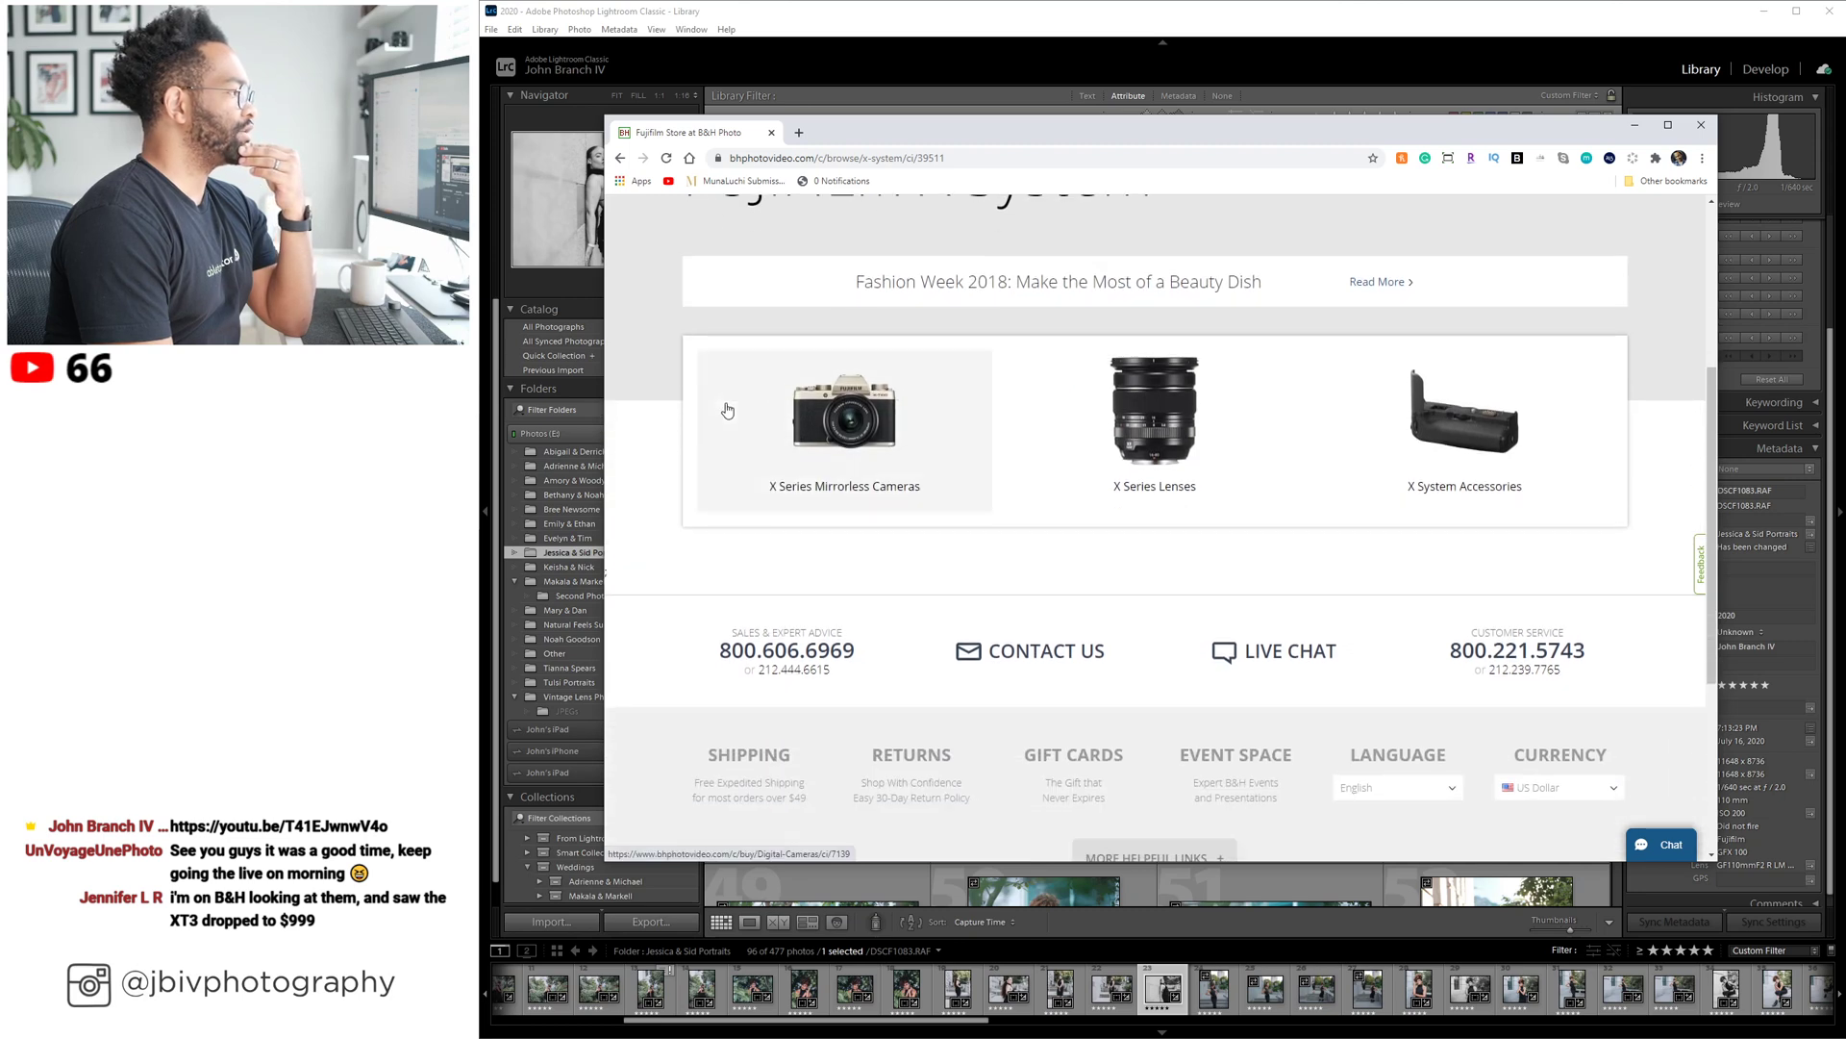
{"action": "left_click", "coordinate": [847, 409]}
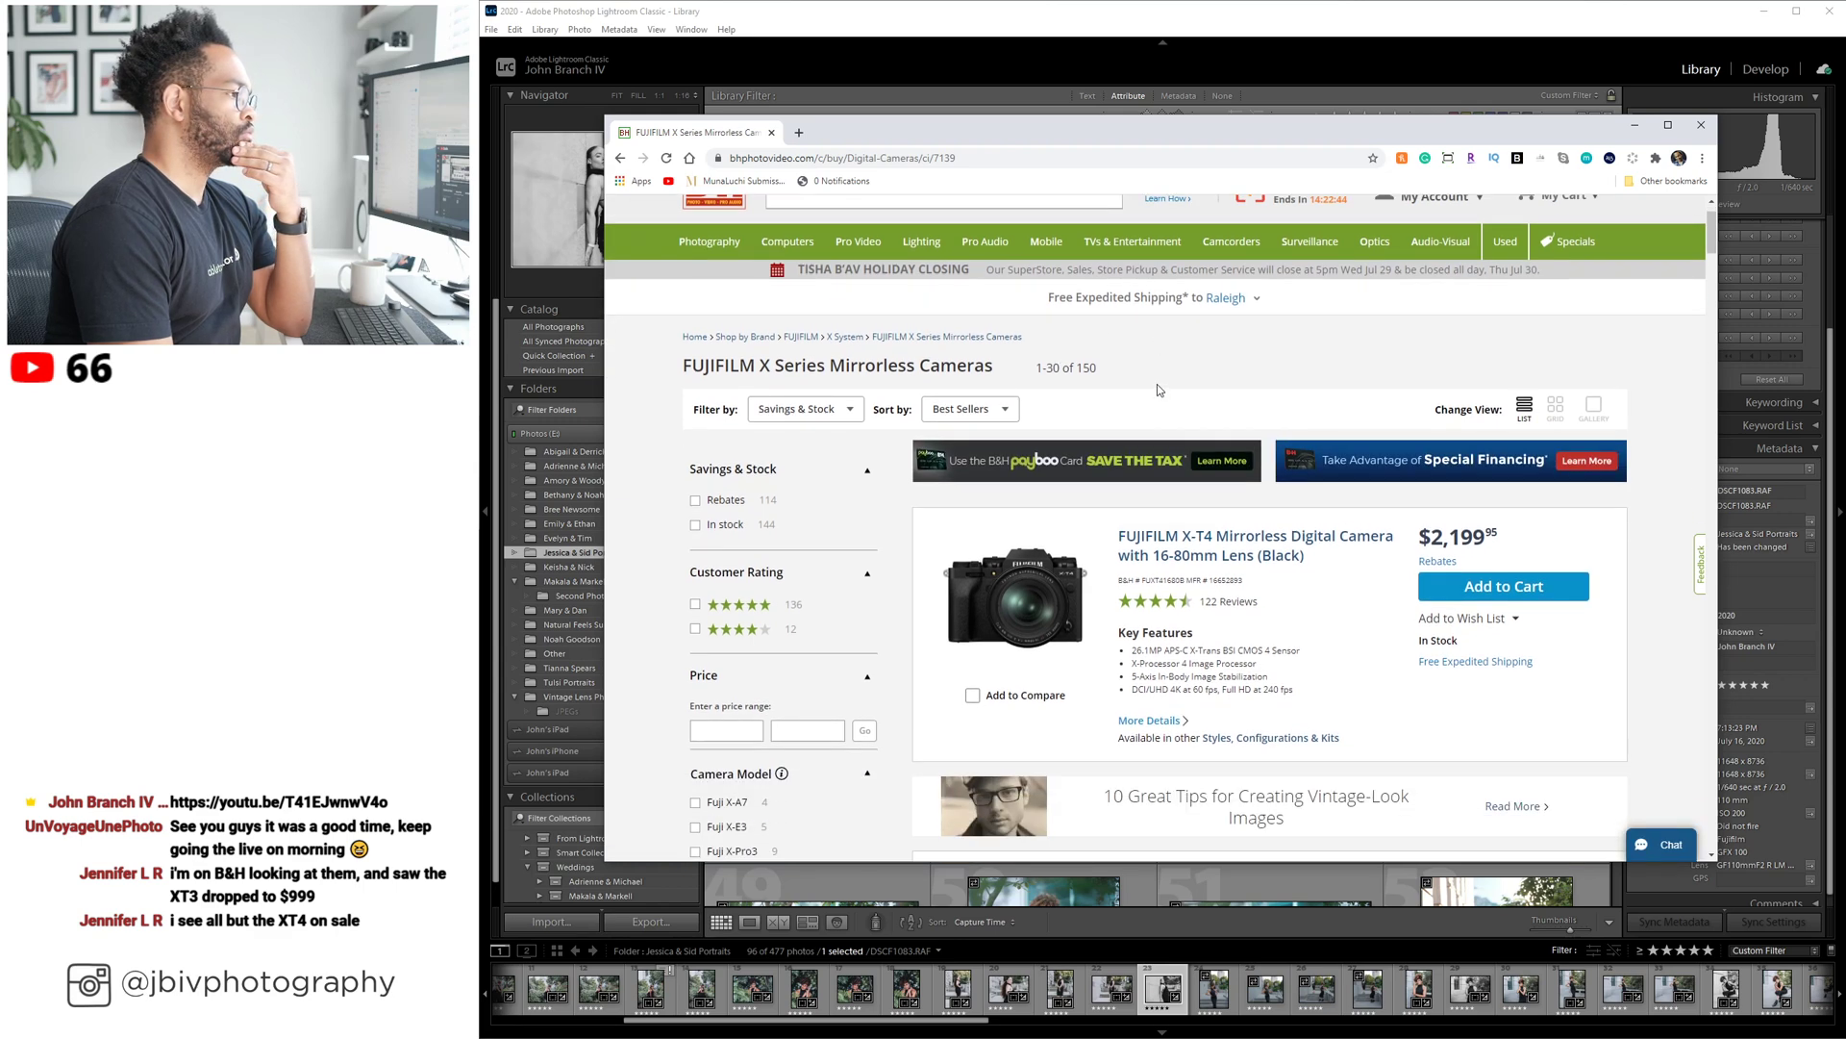
Examine the models, kits and prices in the FUJIFILM X Series Mirrorless Cameras list.
{"action": "scroll", "coordinate": [1156, 383], "scroll_direction": "down", "scroll_amount": 5}
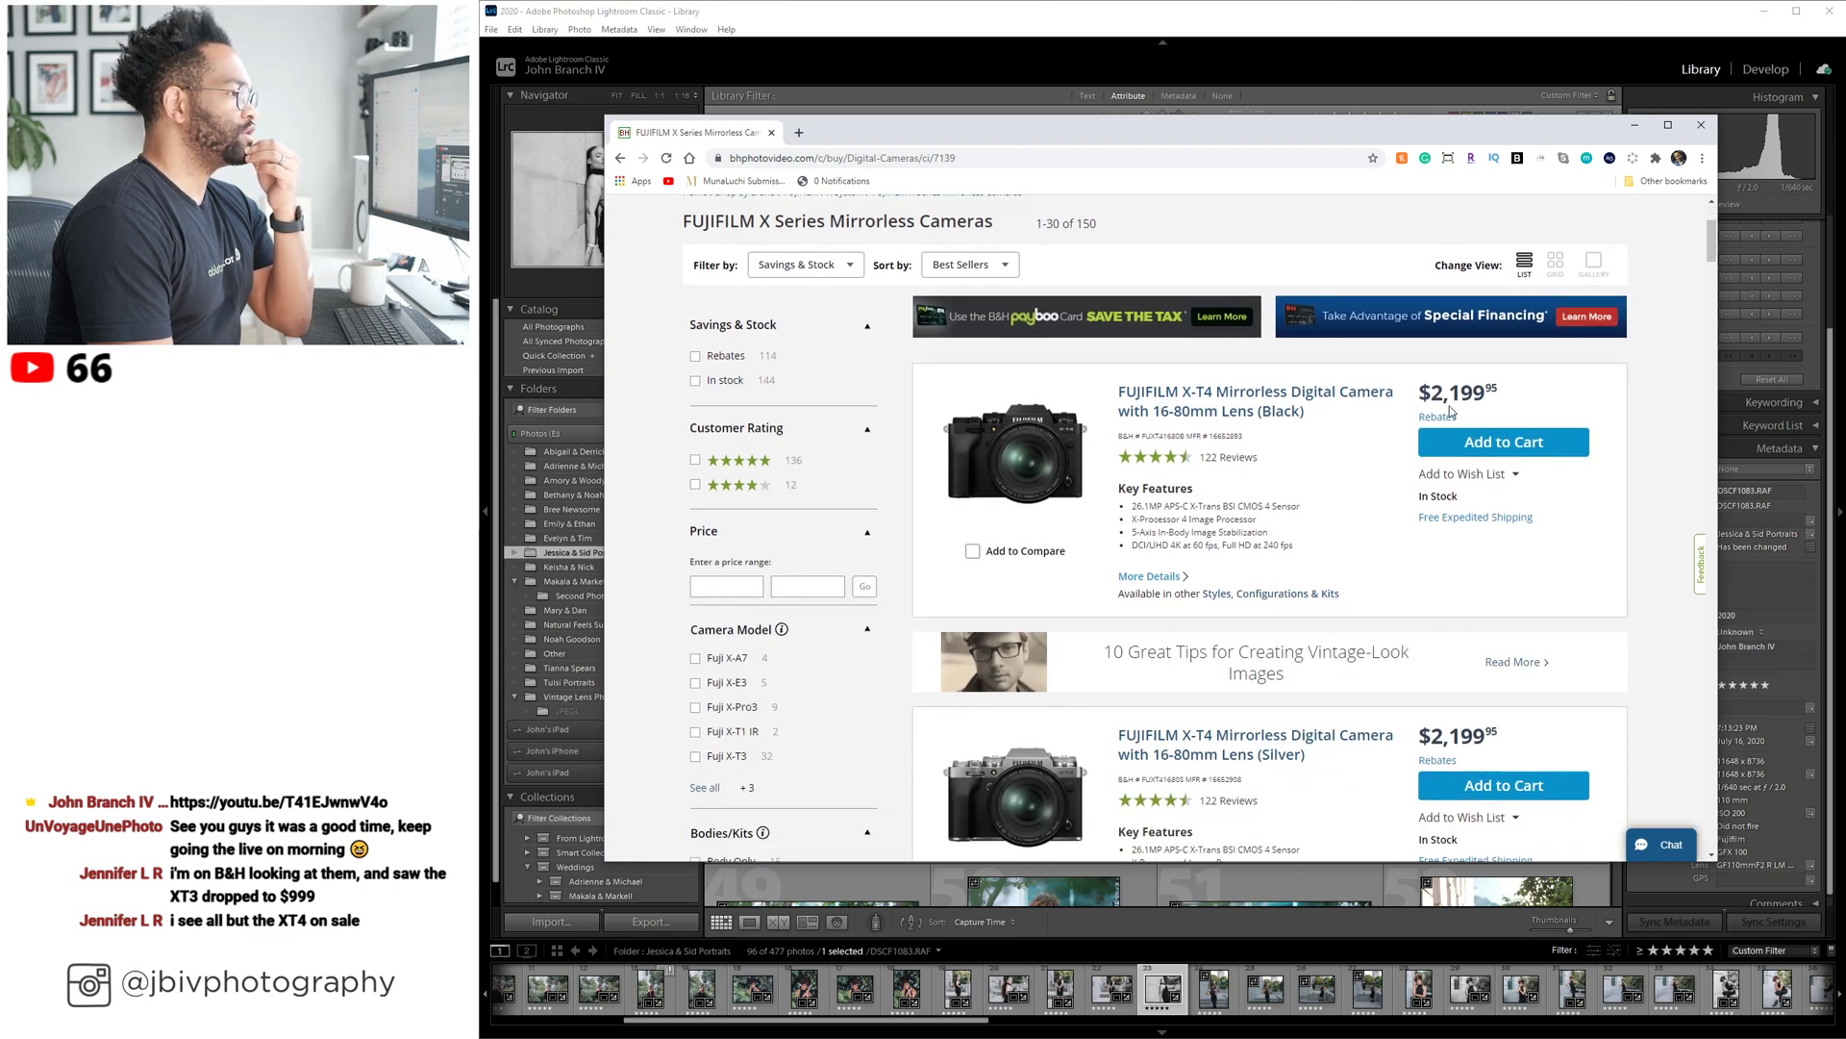
{"action": "scroll", "coordinate": [1096, 348], "scroll_direction": "down", "scroll_amount": 4}
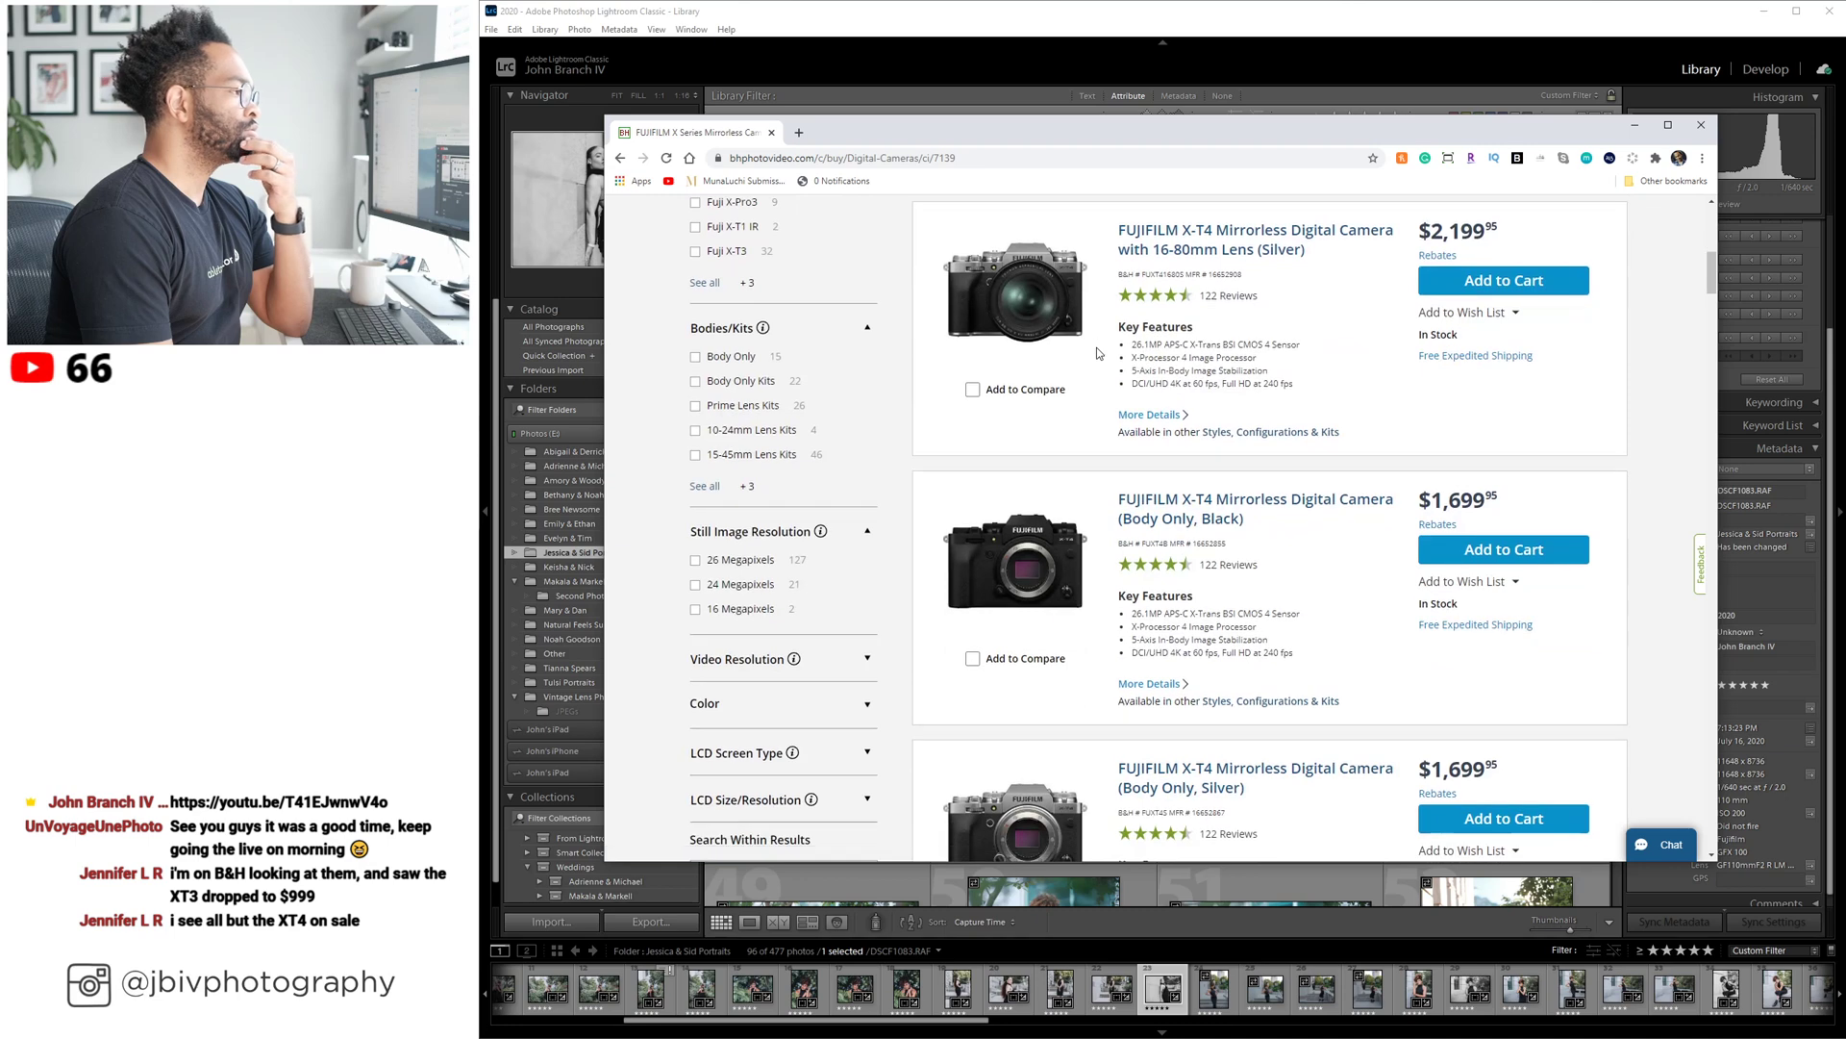
{"action": "scroll", "coordinate": [1096, 353], "scroll_direction": "down", "scroll_amount": 6}
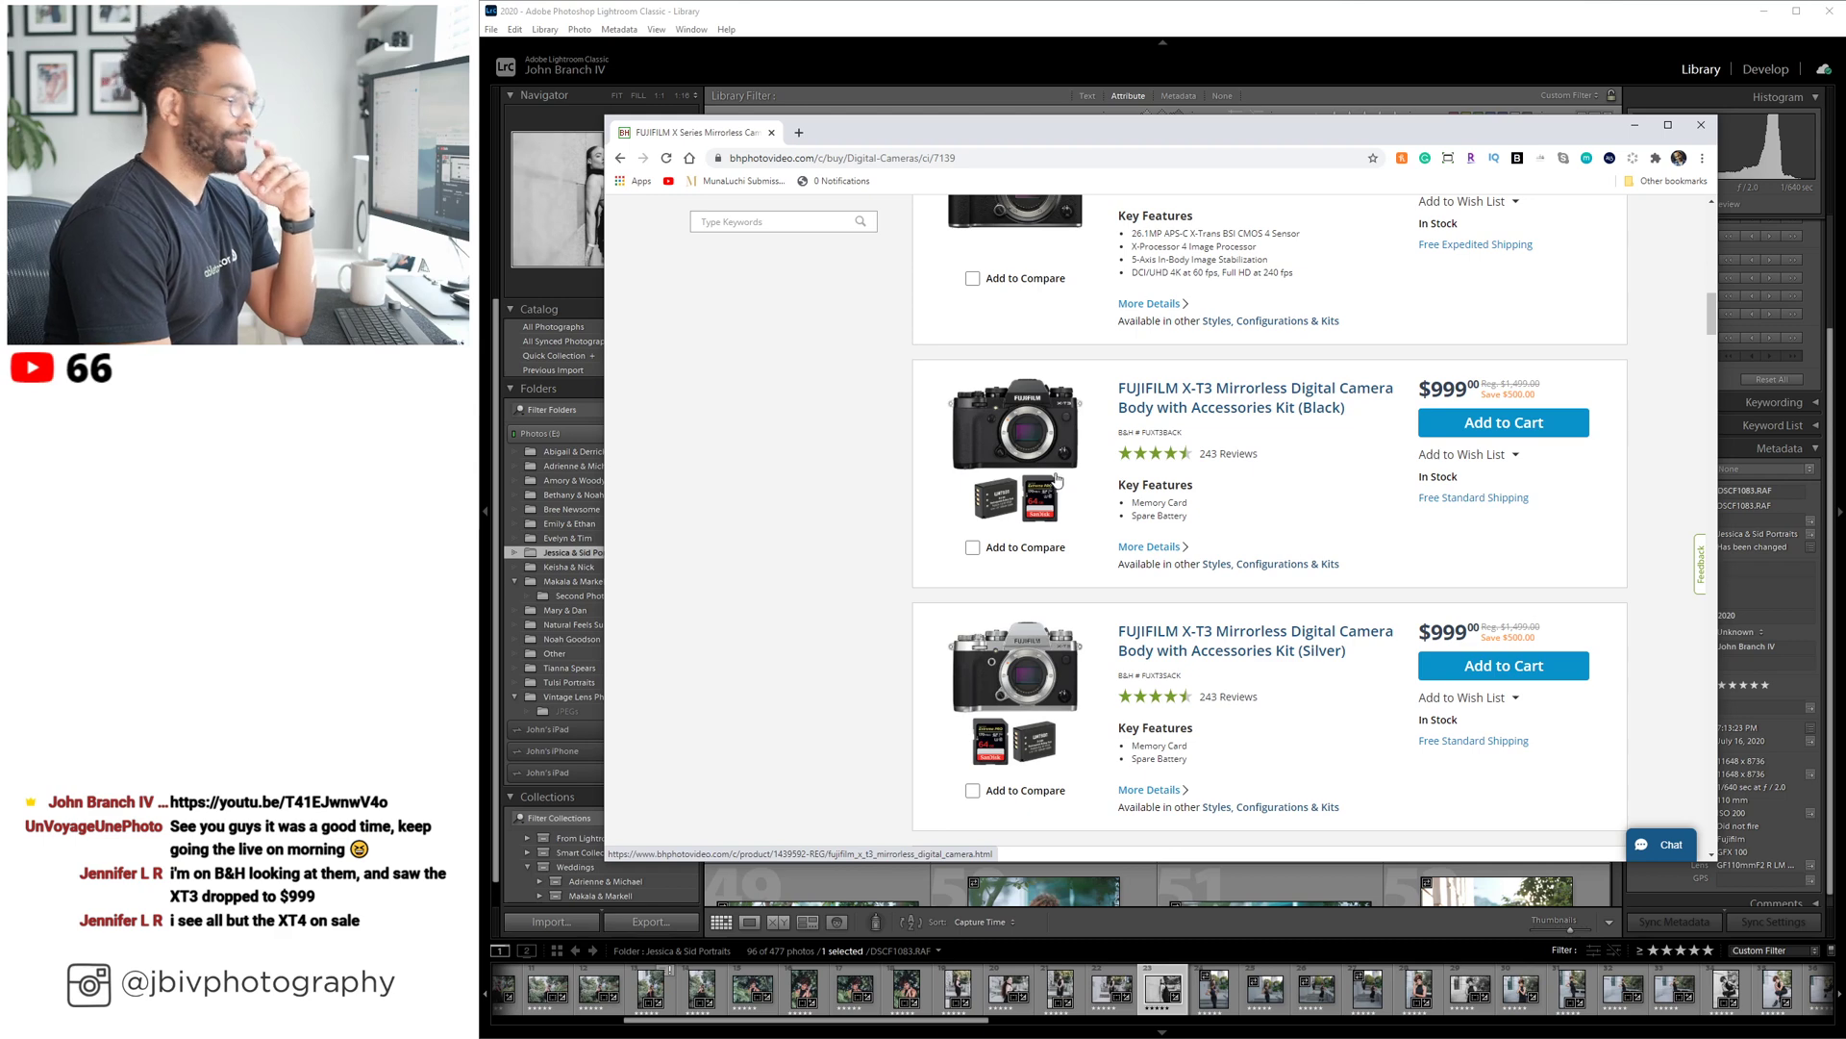
{"action": "scroll", "coordinate": [1200, 503], "scroll_direction": "down", "scroll_amount": 2}
{"action": "scroll", "coordinate": [1200, 503], "scroll_direction": "down", "scroll_amount": 1}
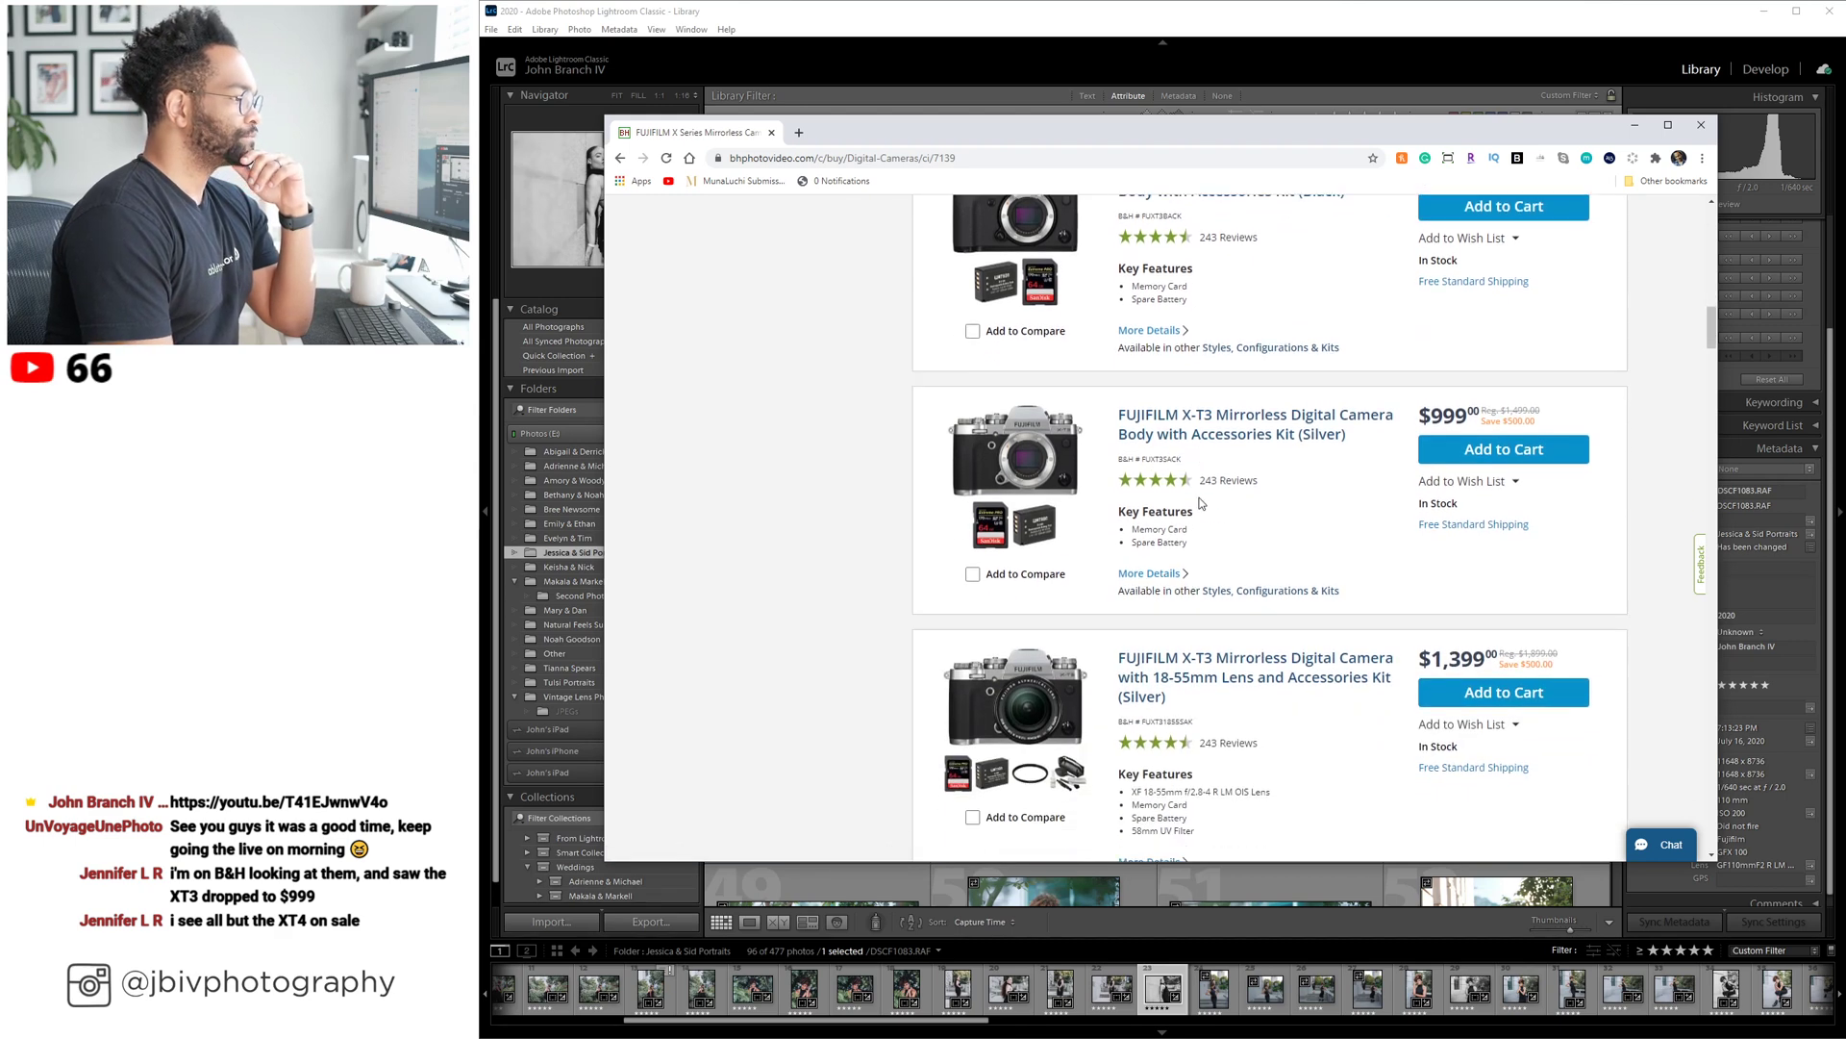
{"action": "scroll", "coordinate": [1198, 496], "scroll_direction": "down", "scroll_amount": 2}
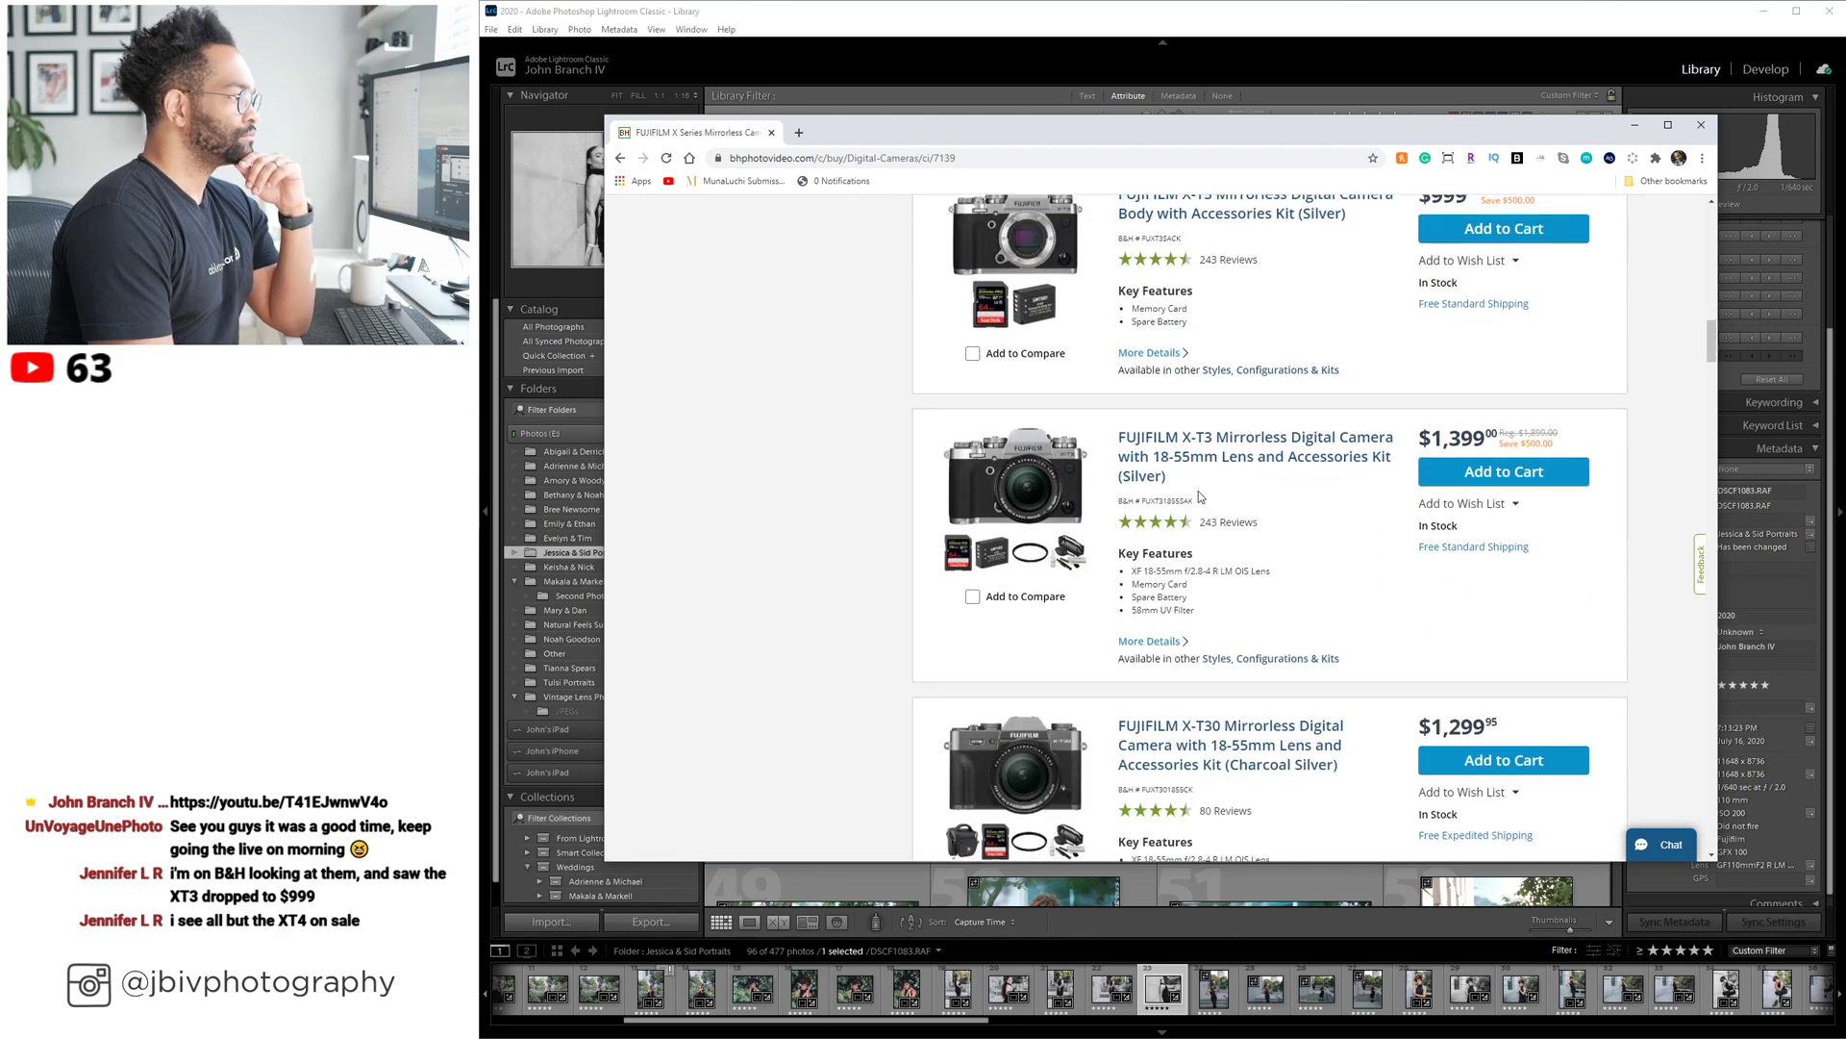
{"action": "scroll", "coordinate": [1198, 490], "scroll_direction": "down", "scroll_amount": 2}
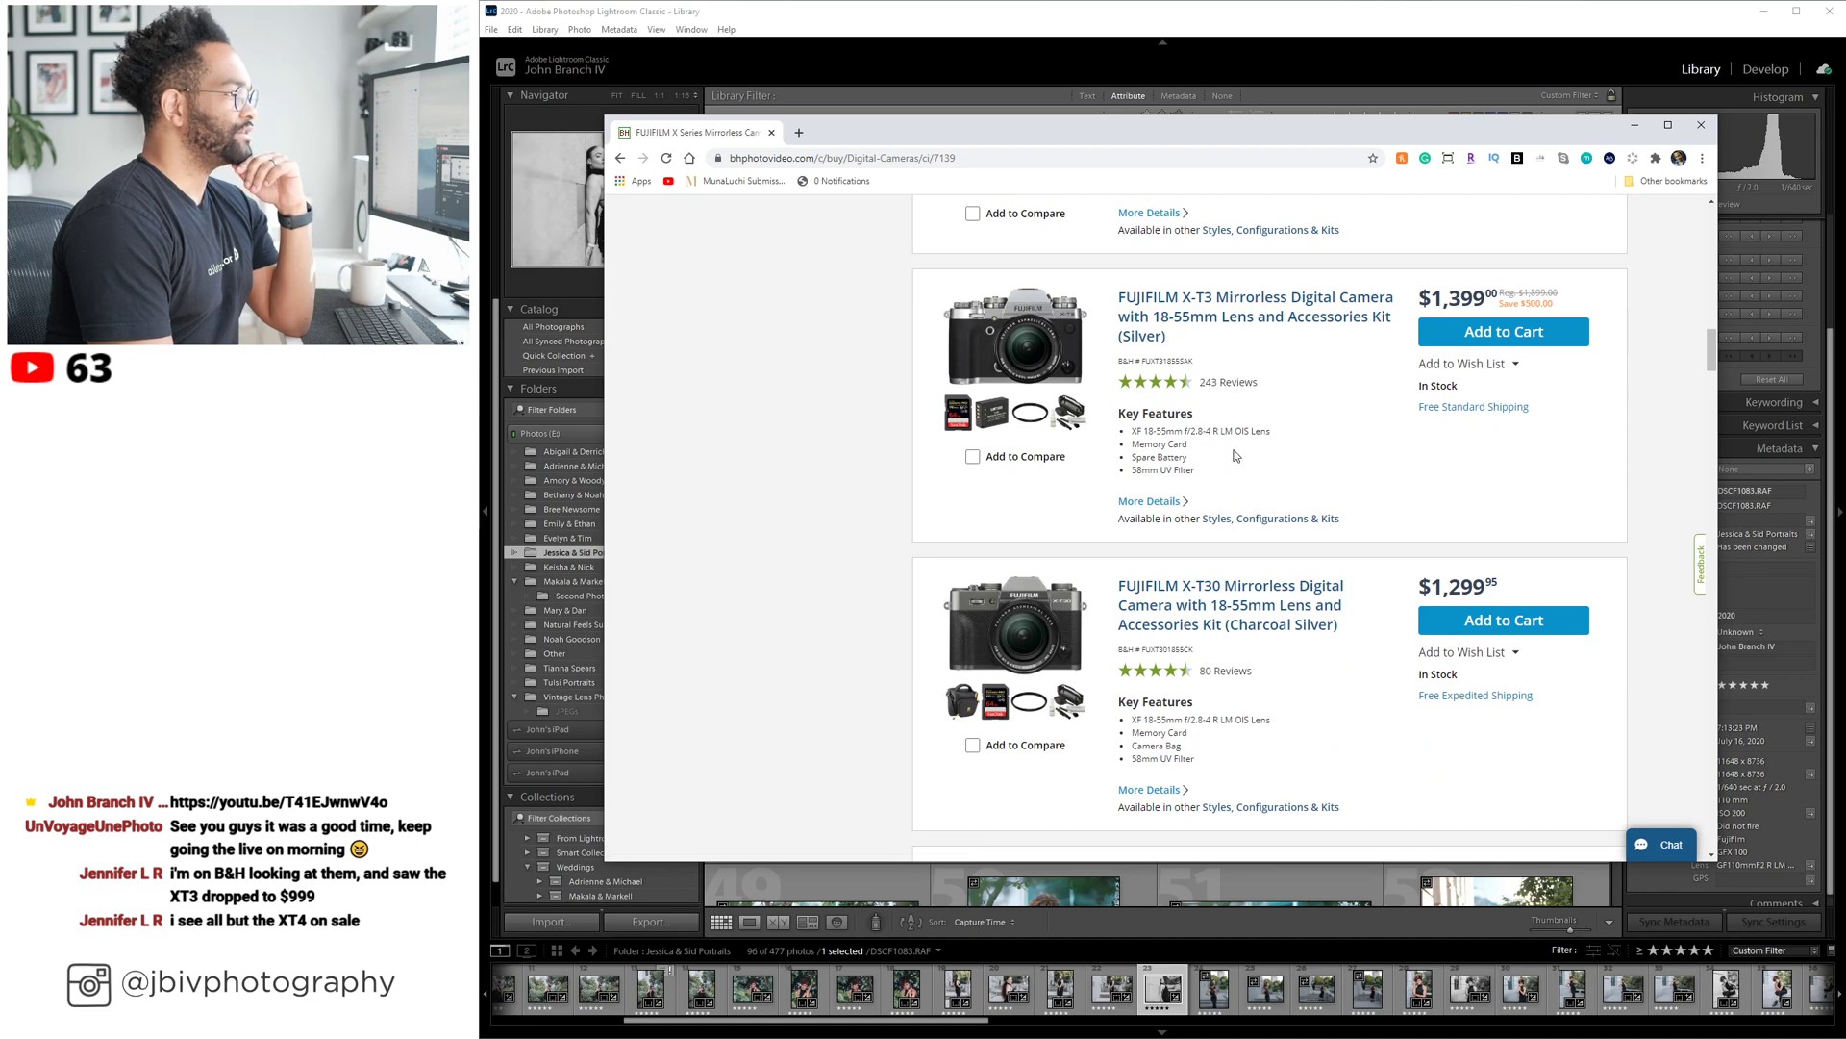
{"action": "scroll", "coordinate": [1217, 431], "scroll_direction": "down", "scroll_amount": 3}
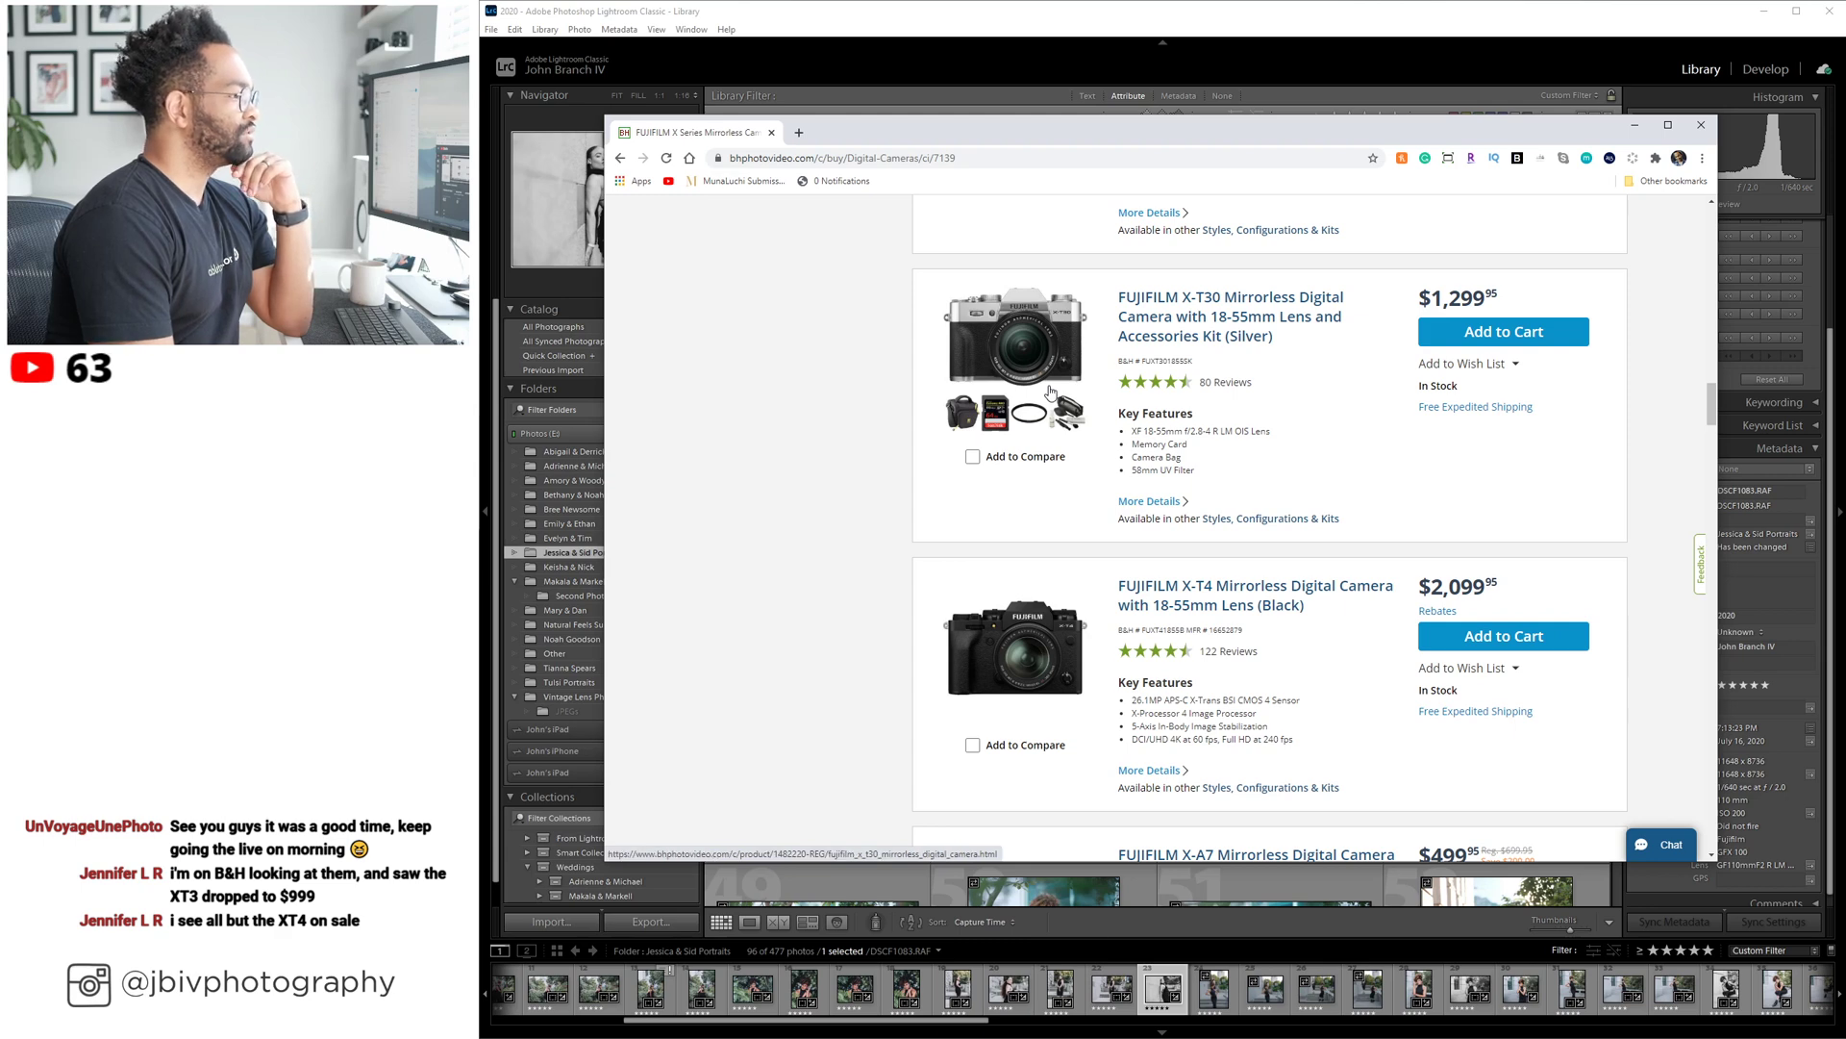
{"action": "scroll", "coordinate": [1050, 393], "scroll_direction": "down", "scroll_amount": 2}
{"action": "scroll", "coordinate": [836, 389], "scroll_direction": "down", "scroll_amount": 3}
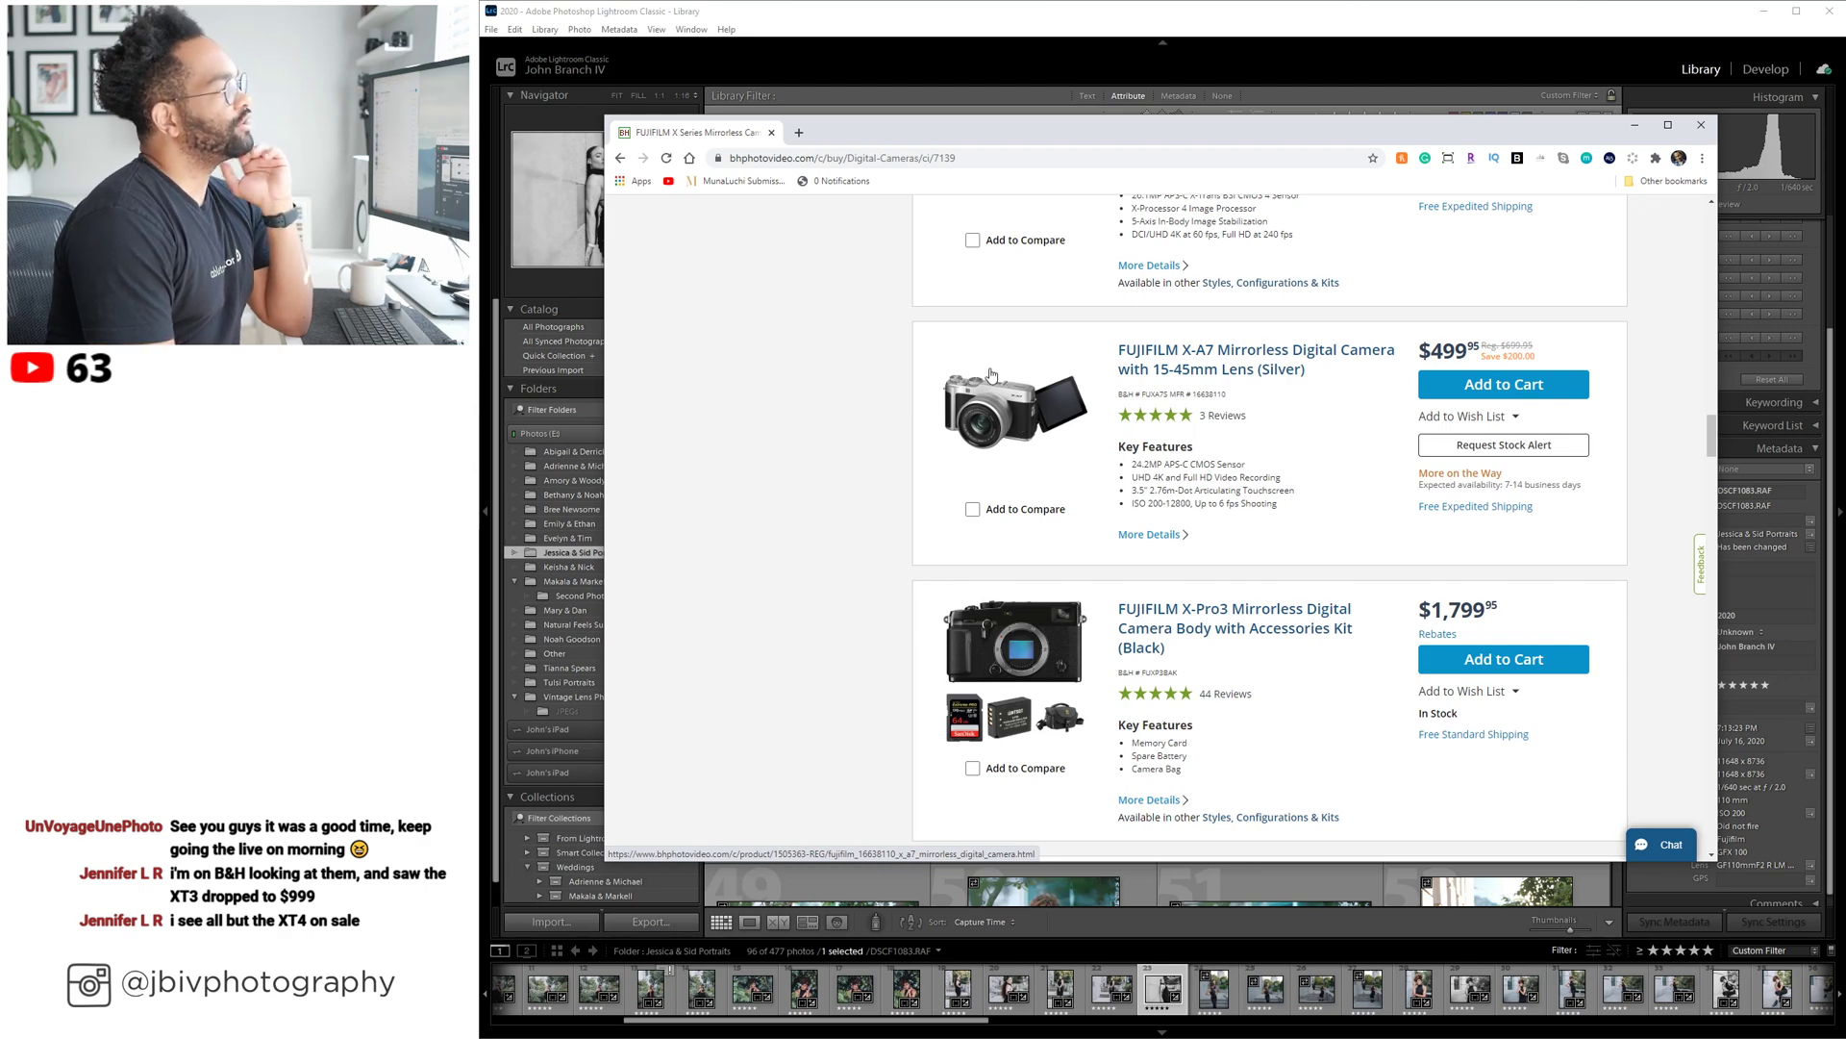
{"action": "scroll", "coordinate": [848, 413], "scroll_direction": "down", "scroll_amount": 2}
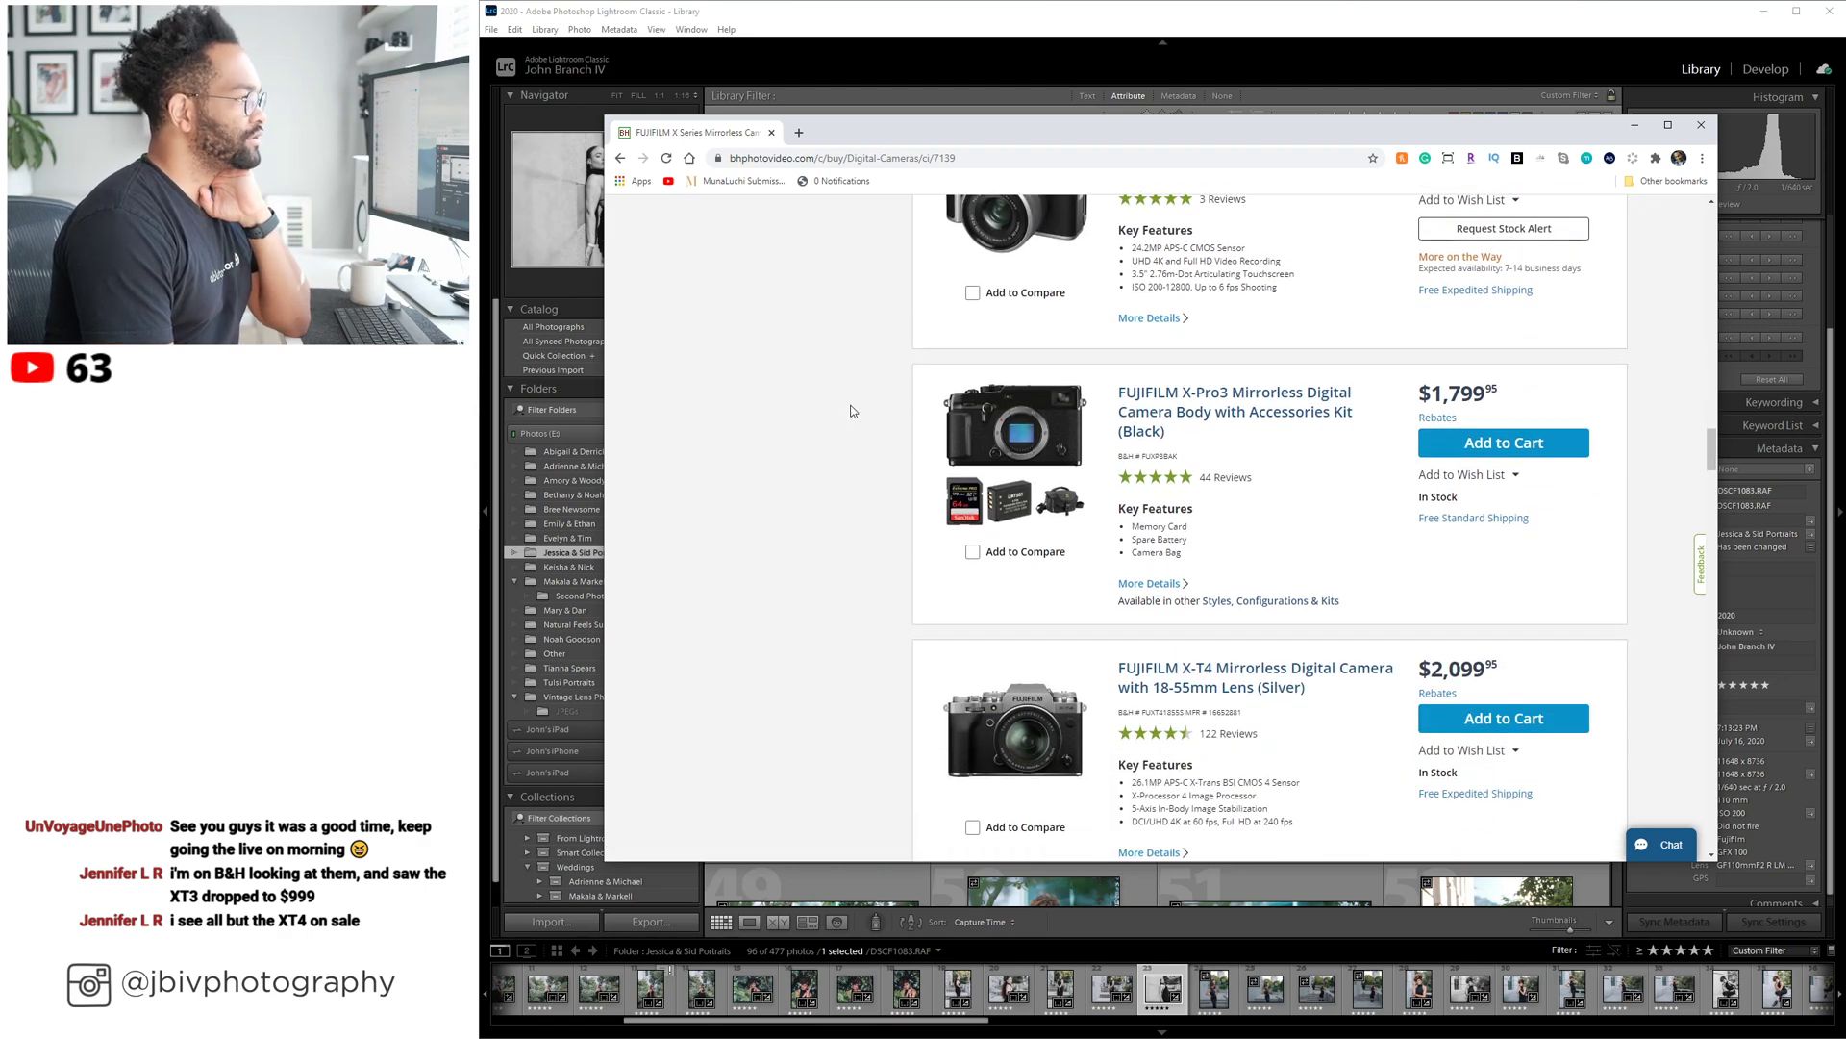
{"action": "scroll", "coordinate": [851, 409], "scroll_direction": "down", "scroll_amount": 5}
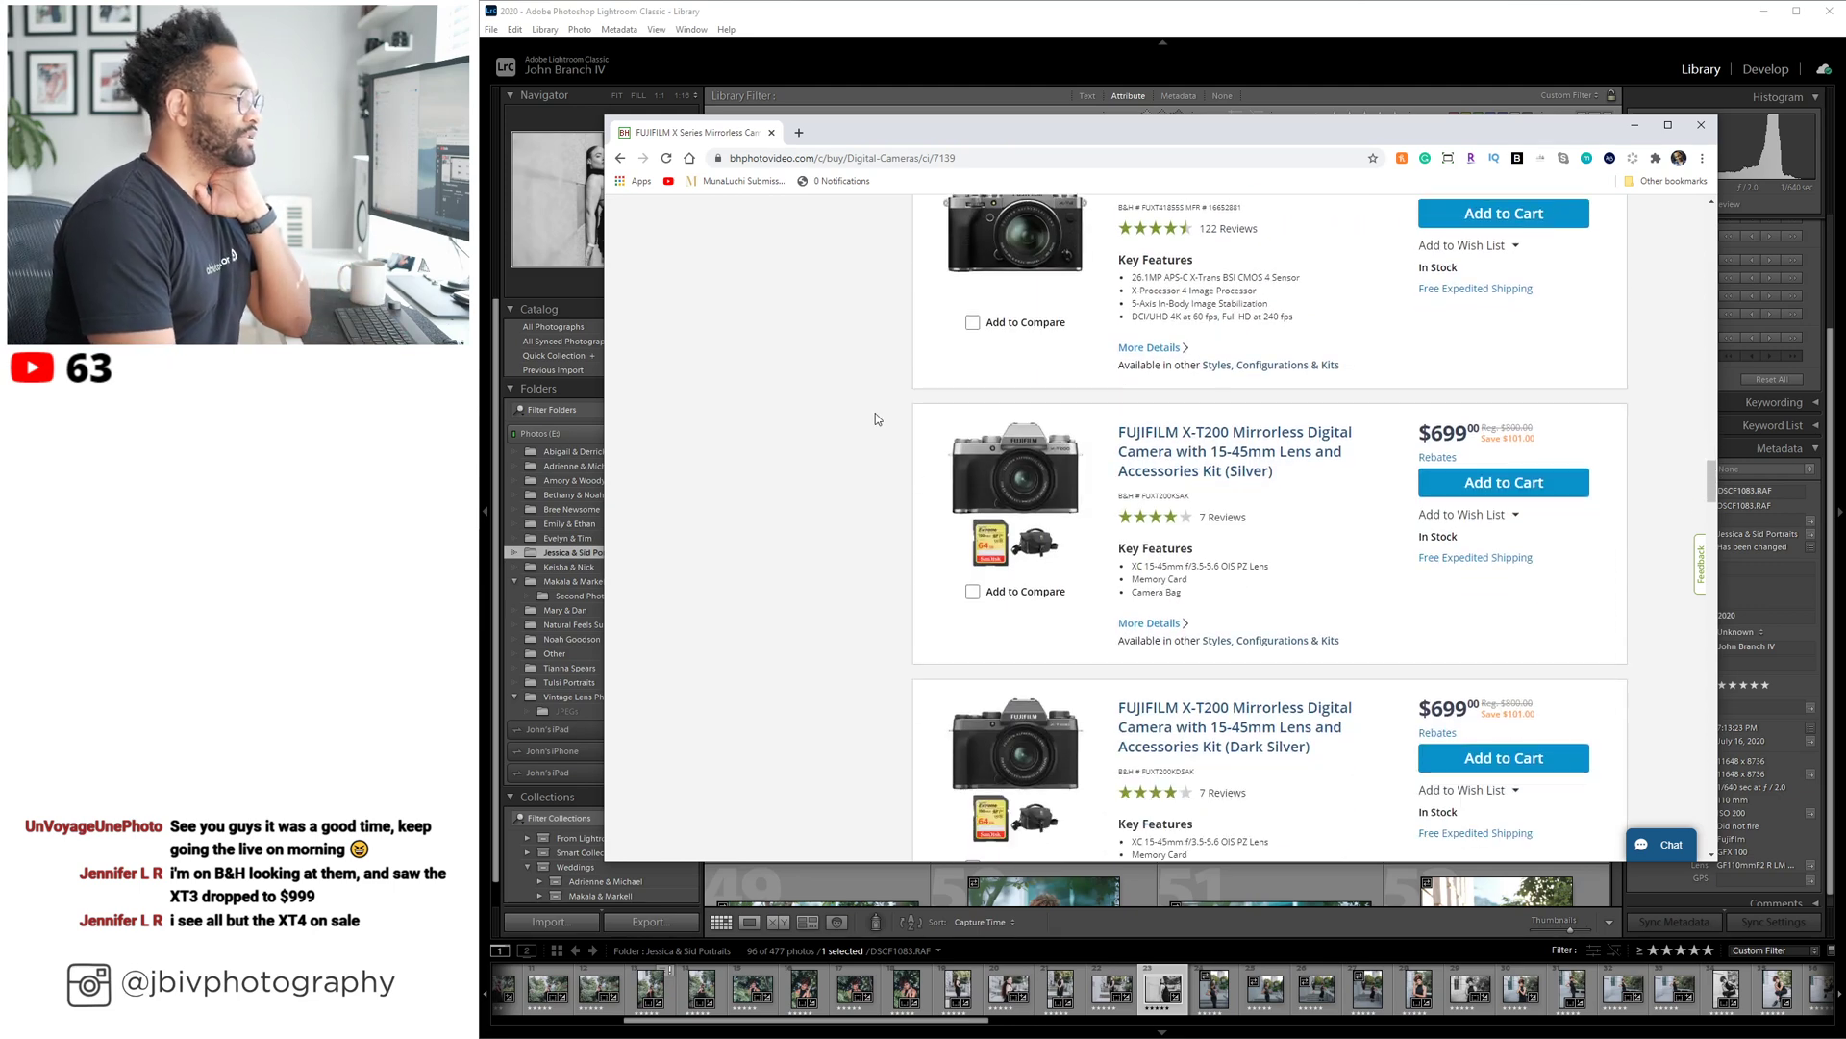
{"action": "scroll", "coordinate": [903, 425], "scroll_direction": "down", "scroll_amount": 1}
{"action": "scroll", "coordinate": [902, 426], "scroll_direction": "down", "scroll_amount": 3}
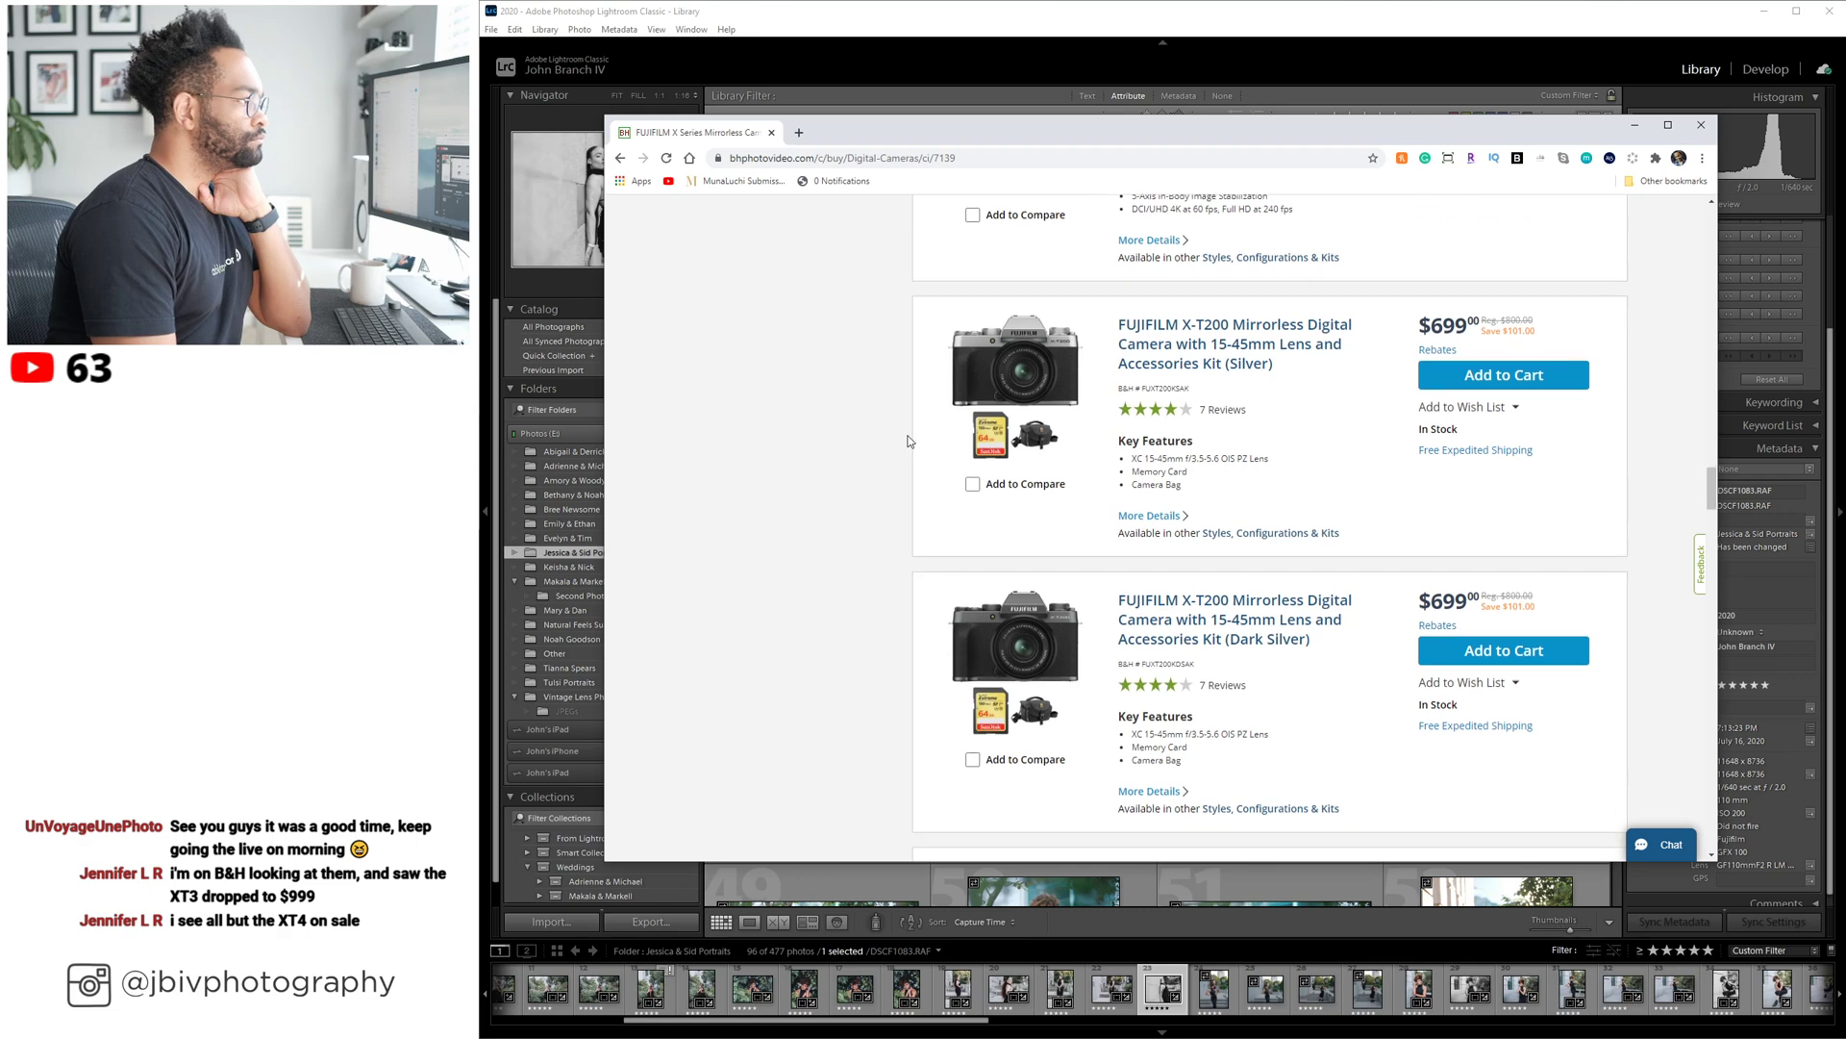
{"action": "scroll", "coordinate": [908, 444], "scroll_direction": "down", "scroll_amount": 7}
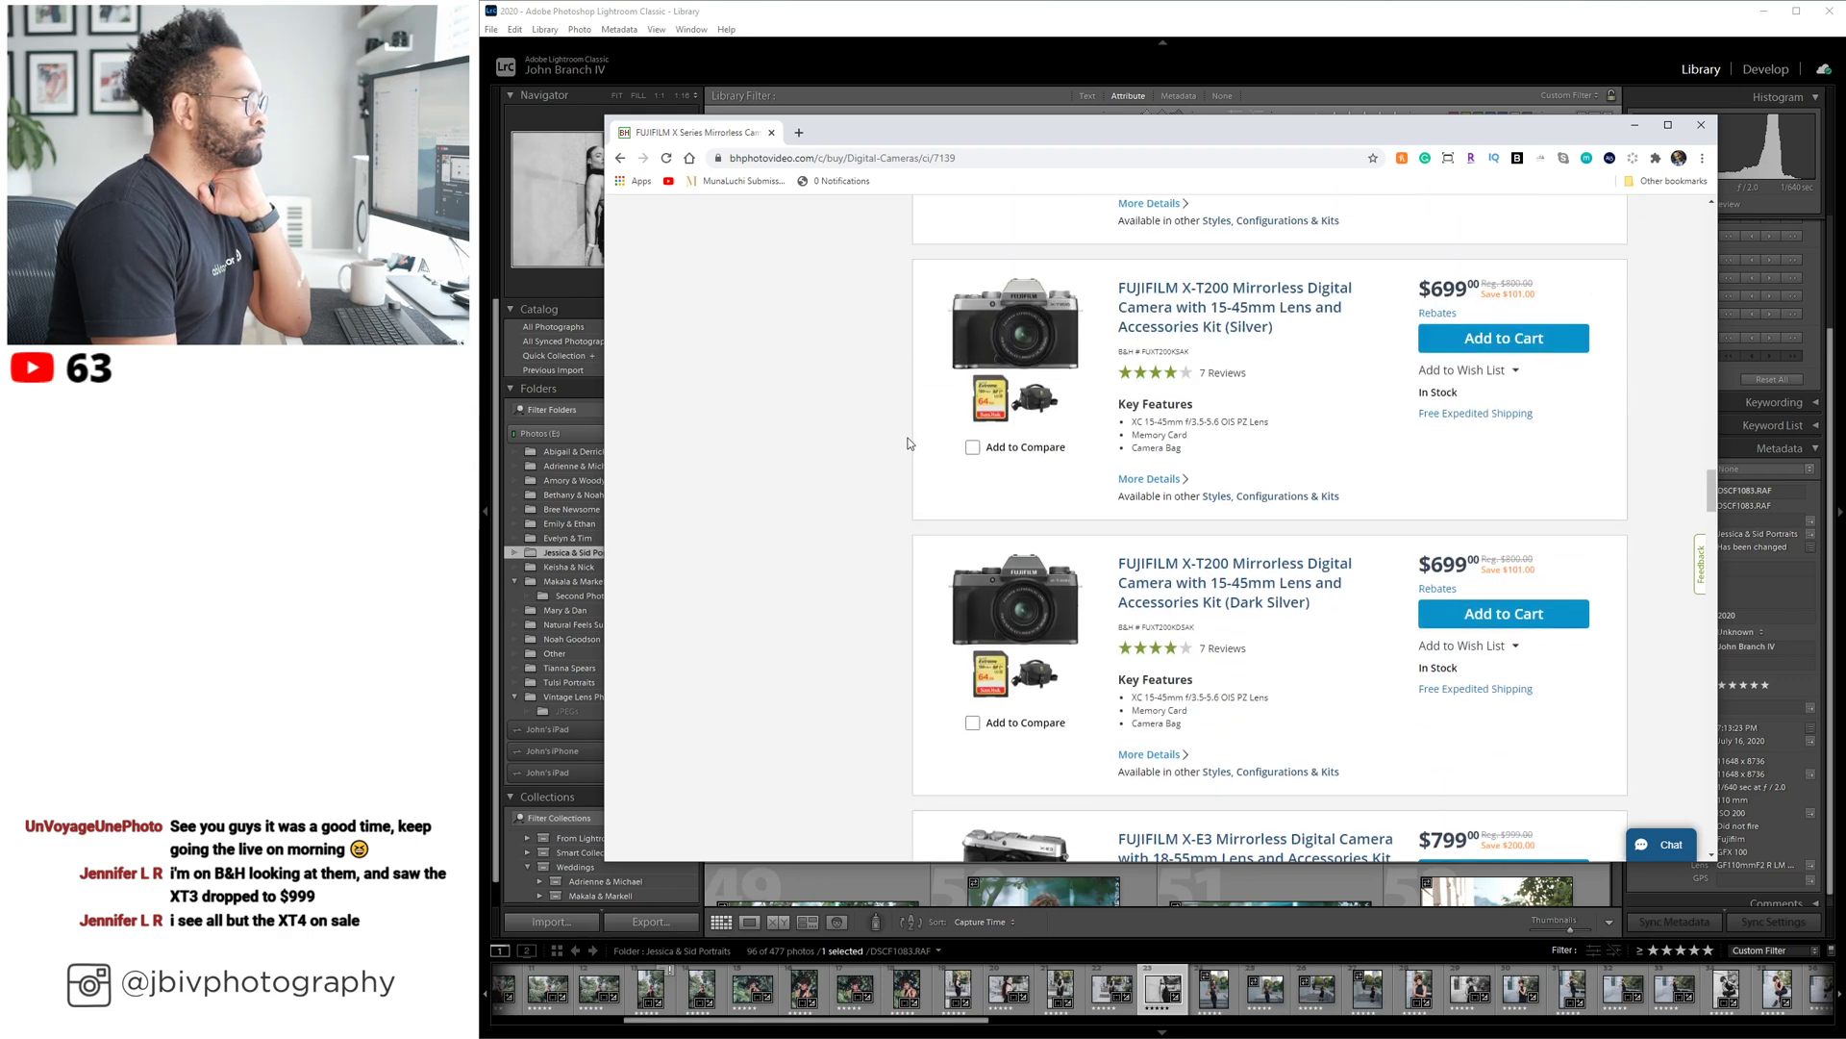
{"action": "scroll", "coordinate": [913, 448], "scroll_direction": "down", "scroll_amount": 6}
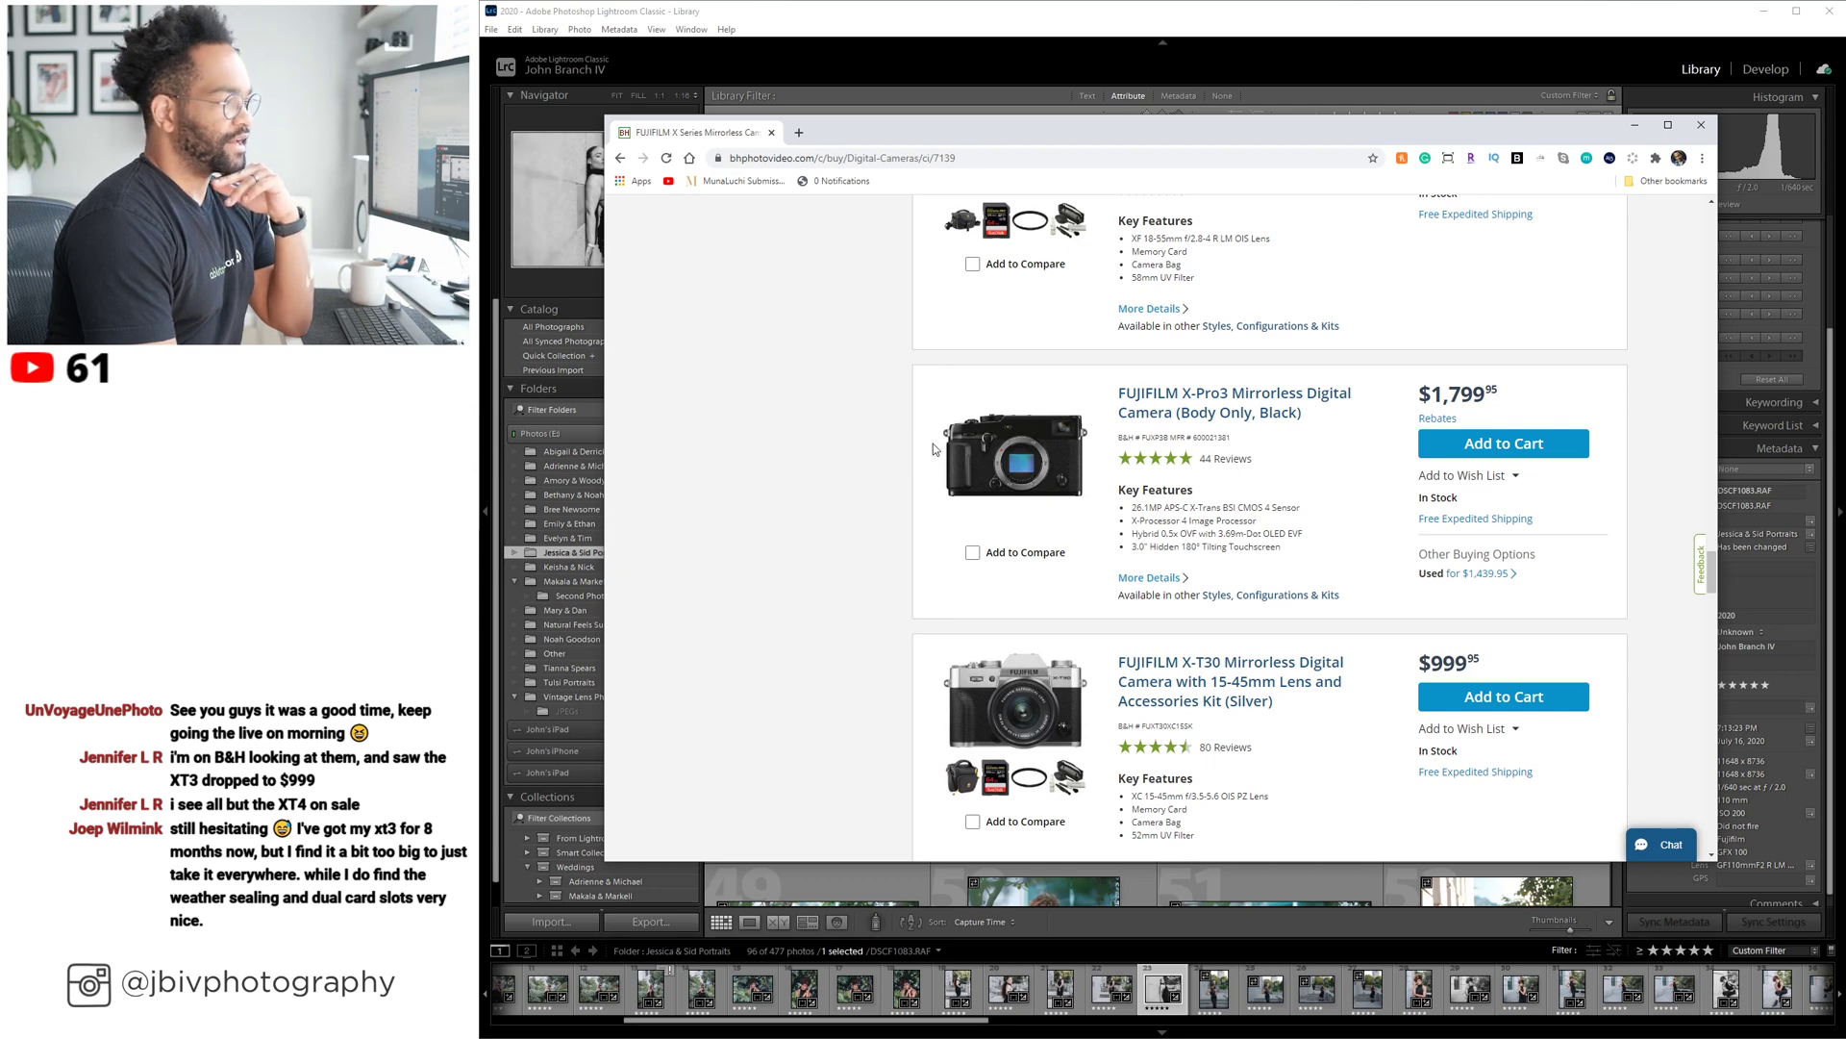
{"action": "scroll", "coordinate": [932, 443], "scroll_direction": "down", "scroll_amount": 5}
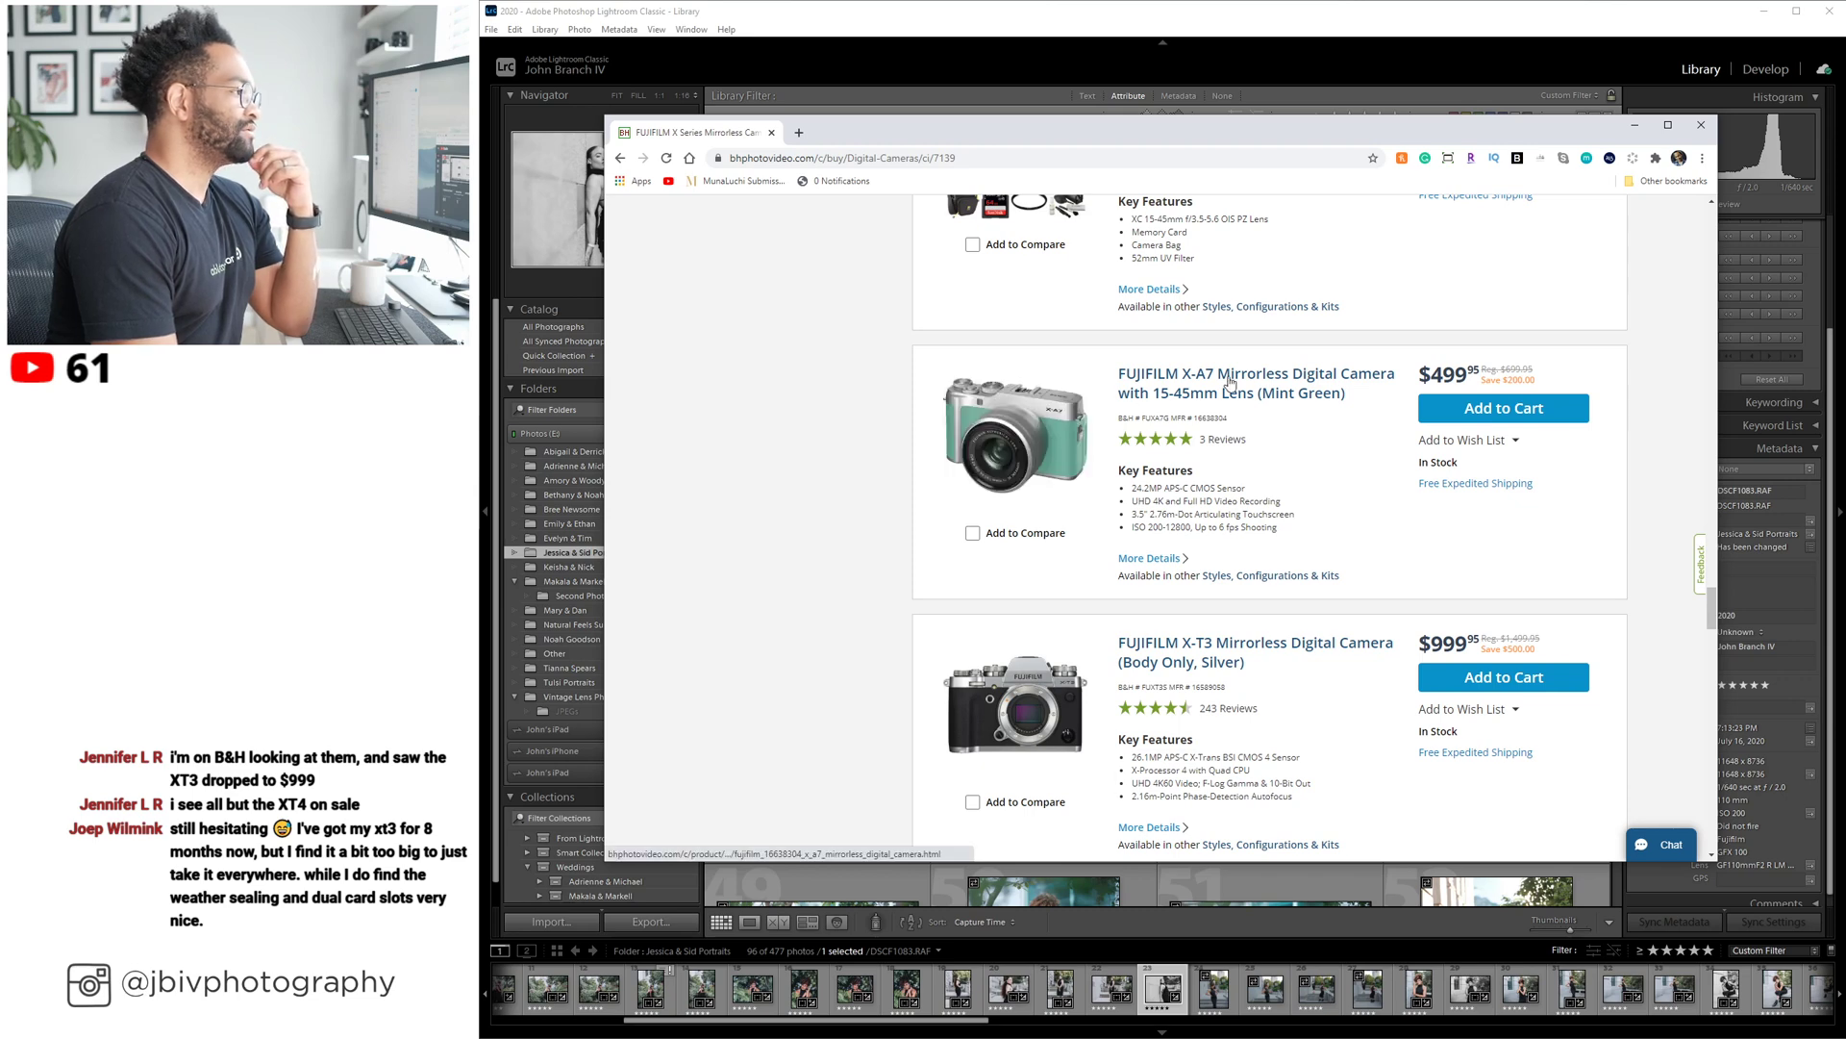
Open the FUJIFILM X-A7 with 15-45mm Lens (Mint Green) product page and look over its pictures, price and key features.
{"action": "left_click", "coordinate": [1229, 382]}
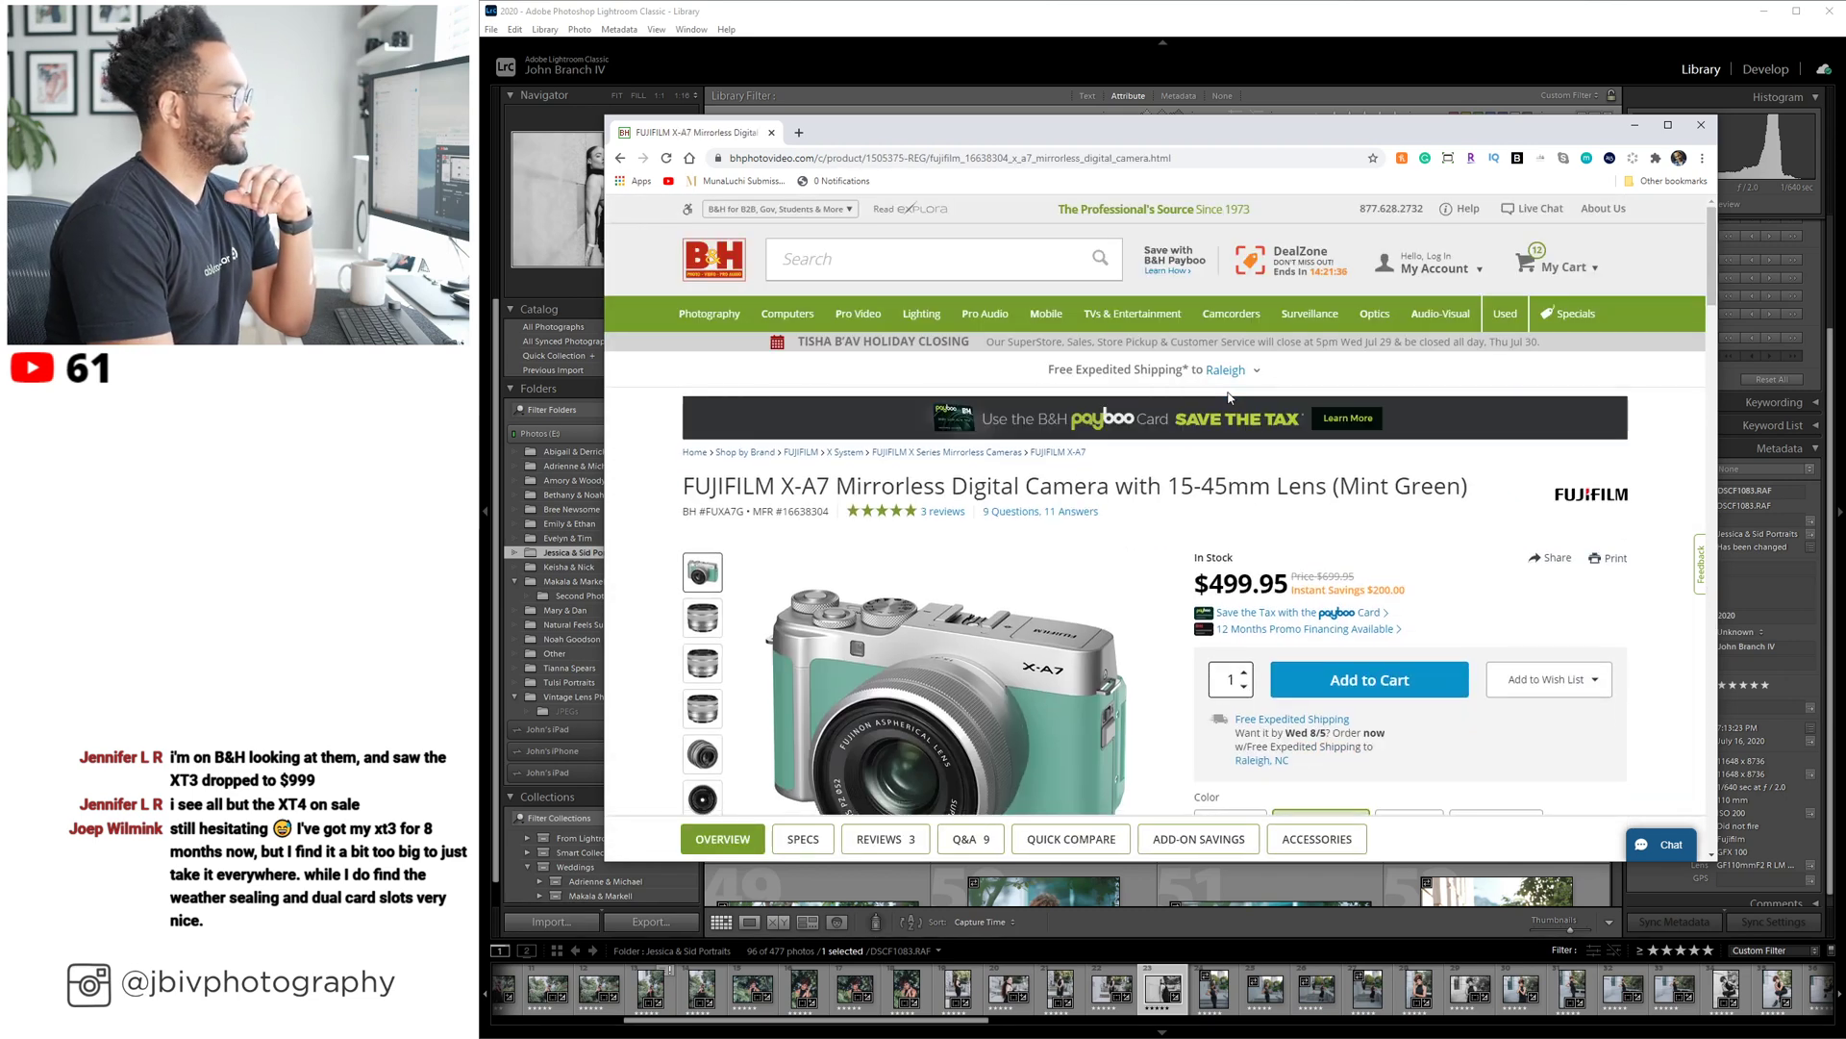
{"action": "scroll", "coordinate": [1141, 428], "scroll_direction": "down", "scroll_amount": 1}
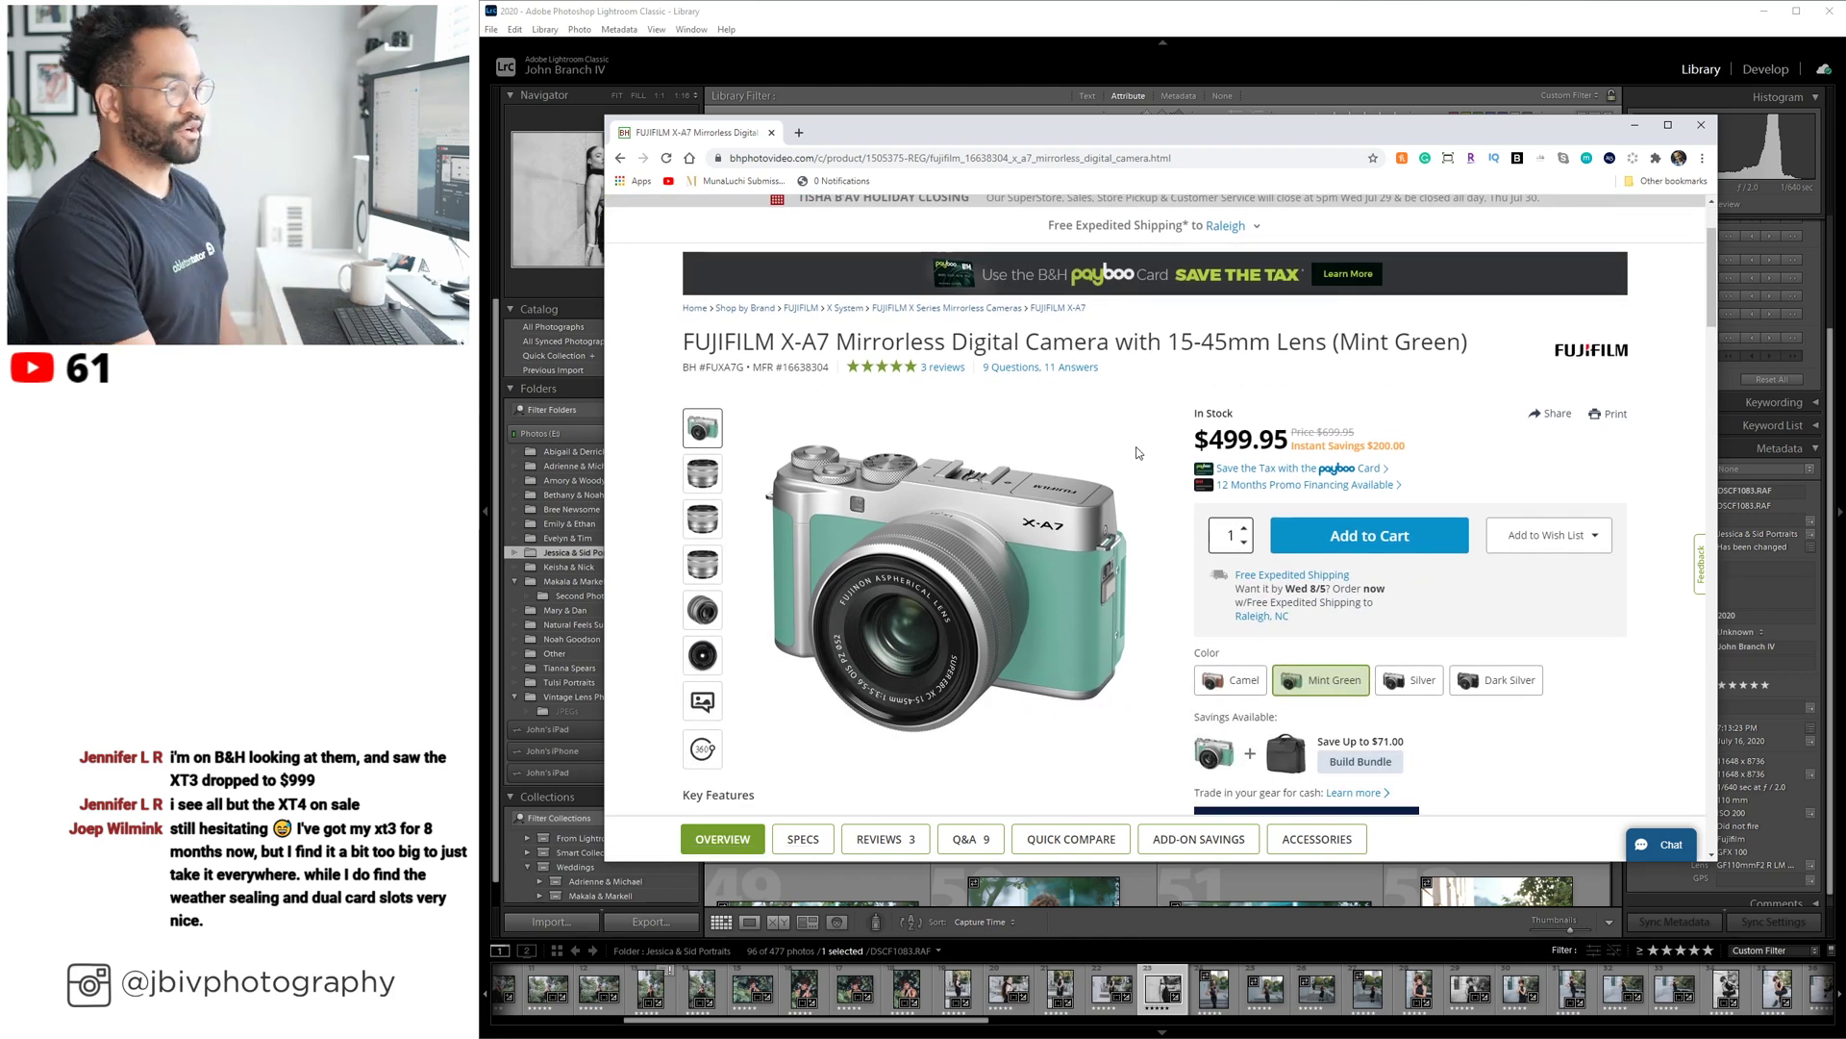
{"action": "scroll", "coordinate": [1138, 452], "scroll_direction": "down", "scroll_amount": 1}
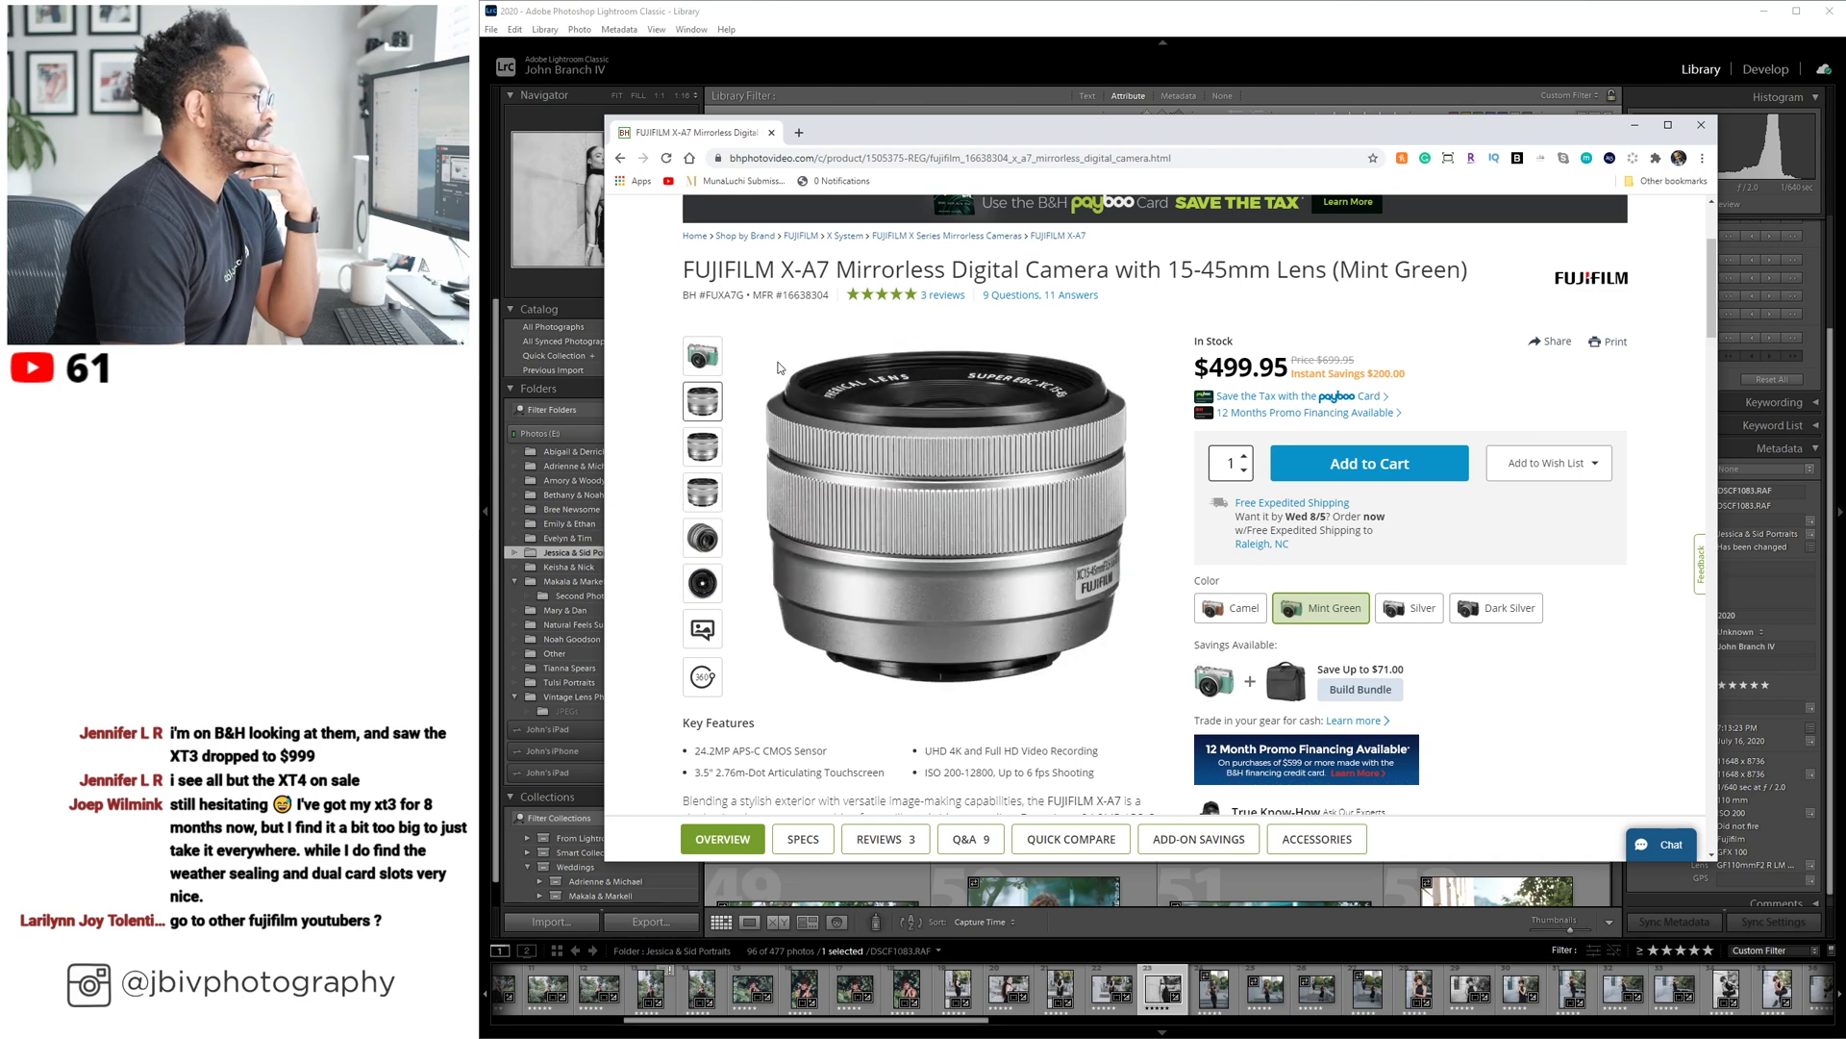
Review the FUJIFILM X-A7 product overview and display the photo of the camera's front.
{"action": "scroll", "coordinate": [1016, 334], "scroll_direction": "down", "scroll_amount": 2}
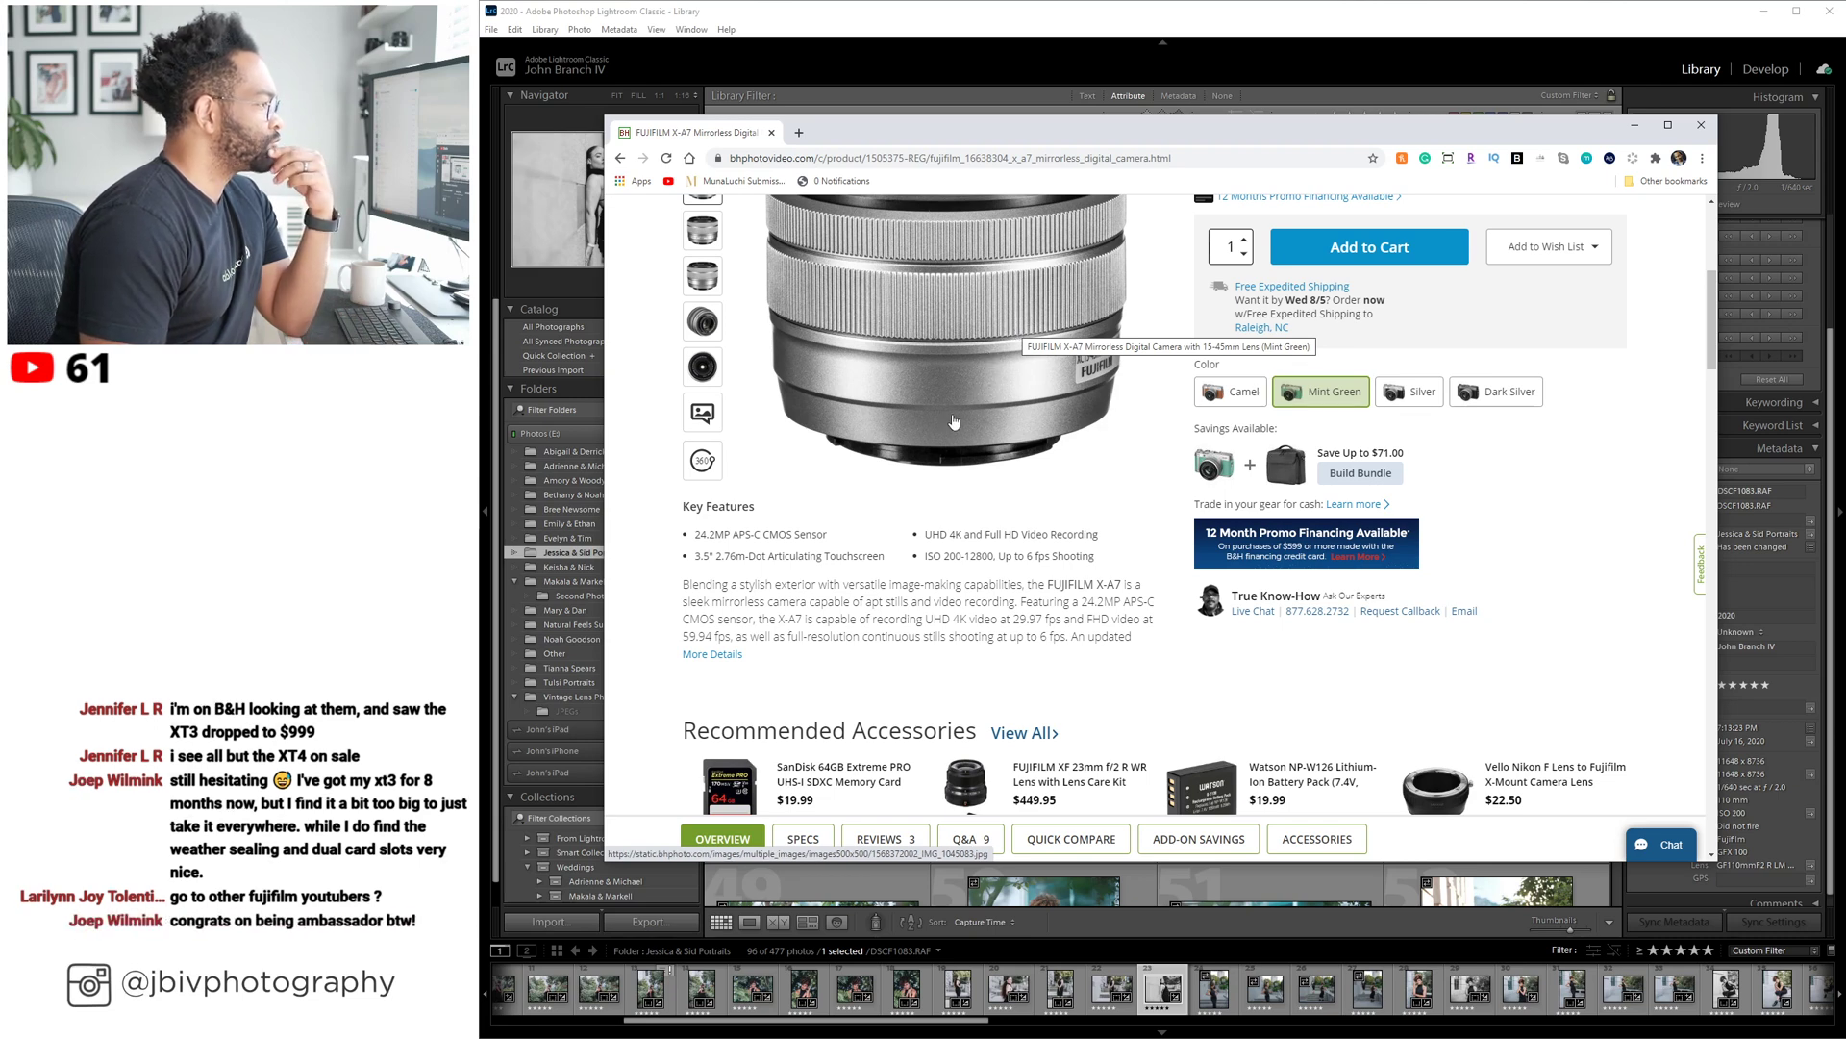
{"action": "scroll", "coordinate": [852, 597], "scroll_direction": "down", "scroll_amount": 8}
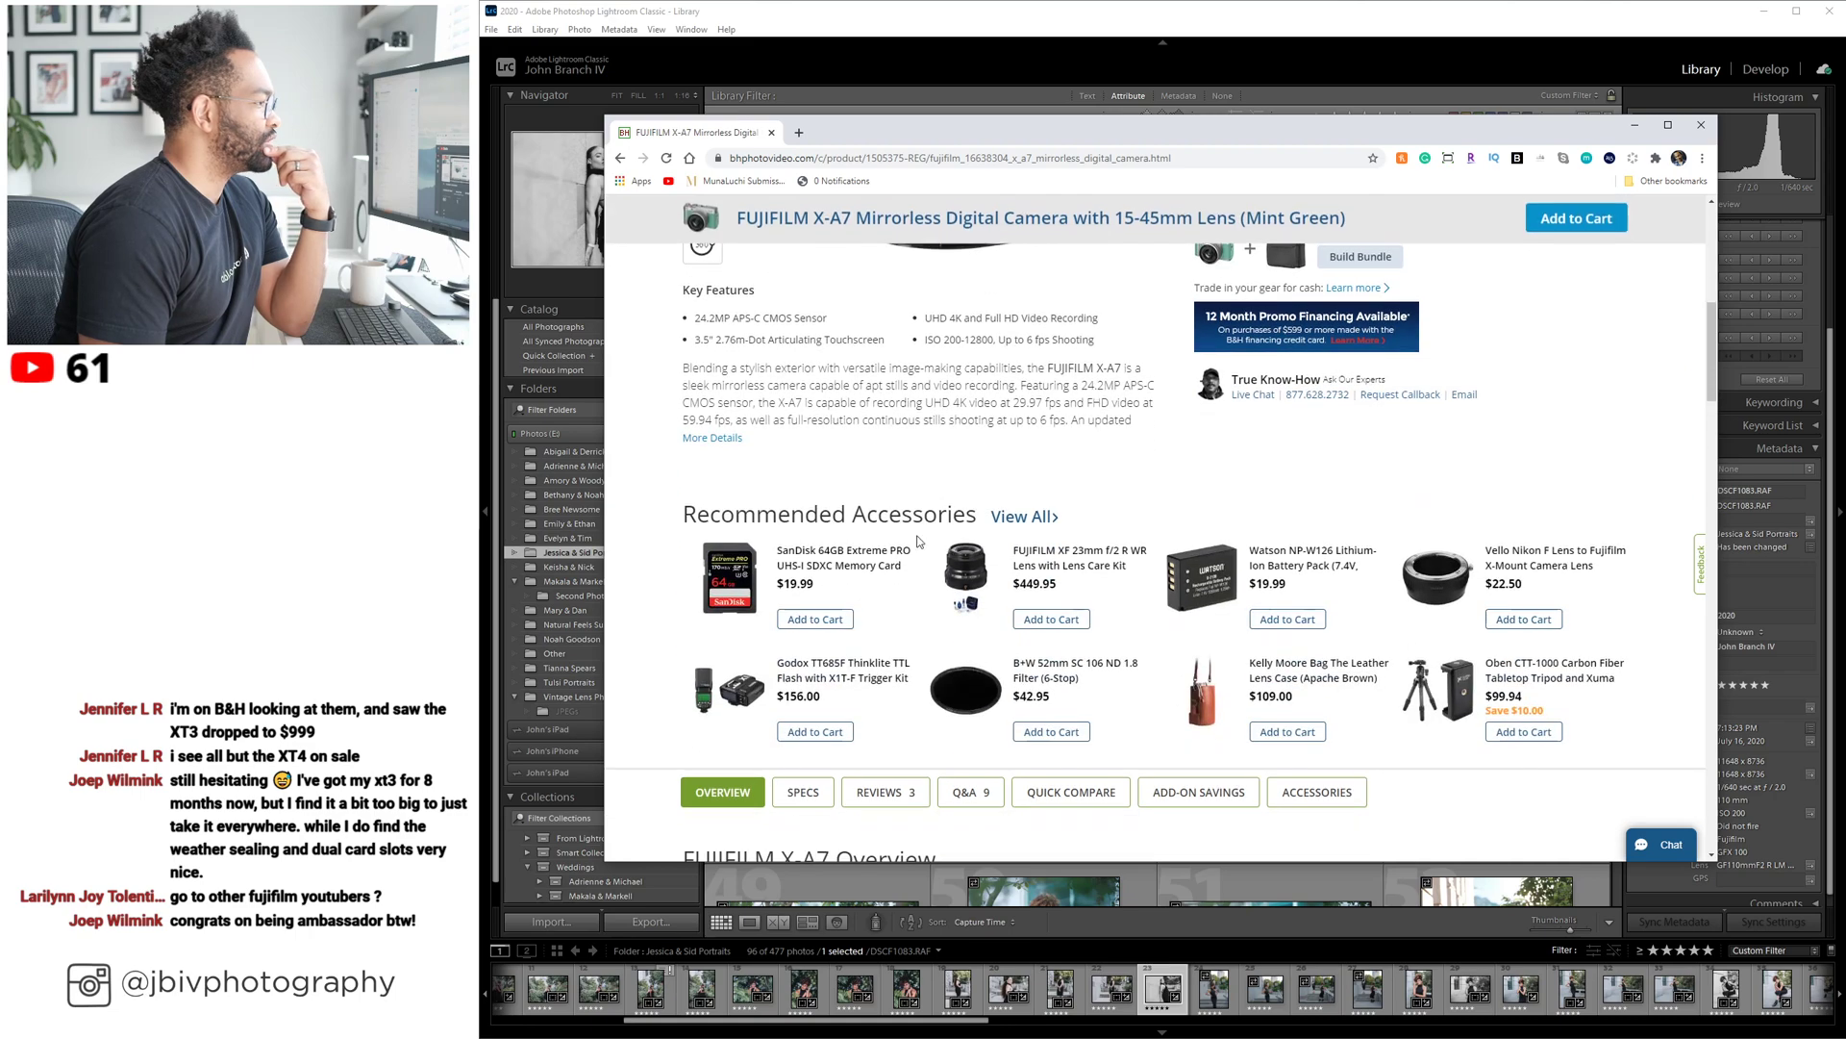
{"action": "scroll", "coordinate": [673, 427], "scroll_direction": "down", "scroll_amount": 15}
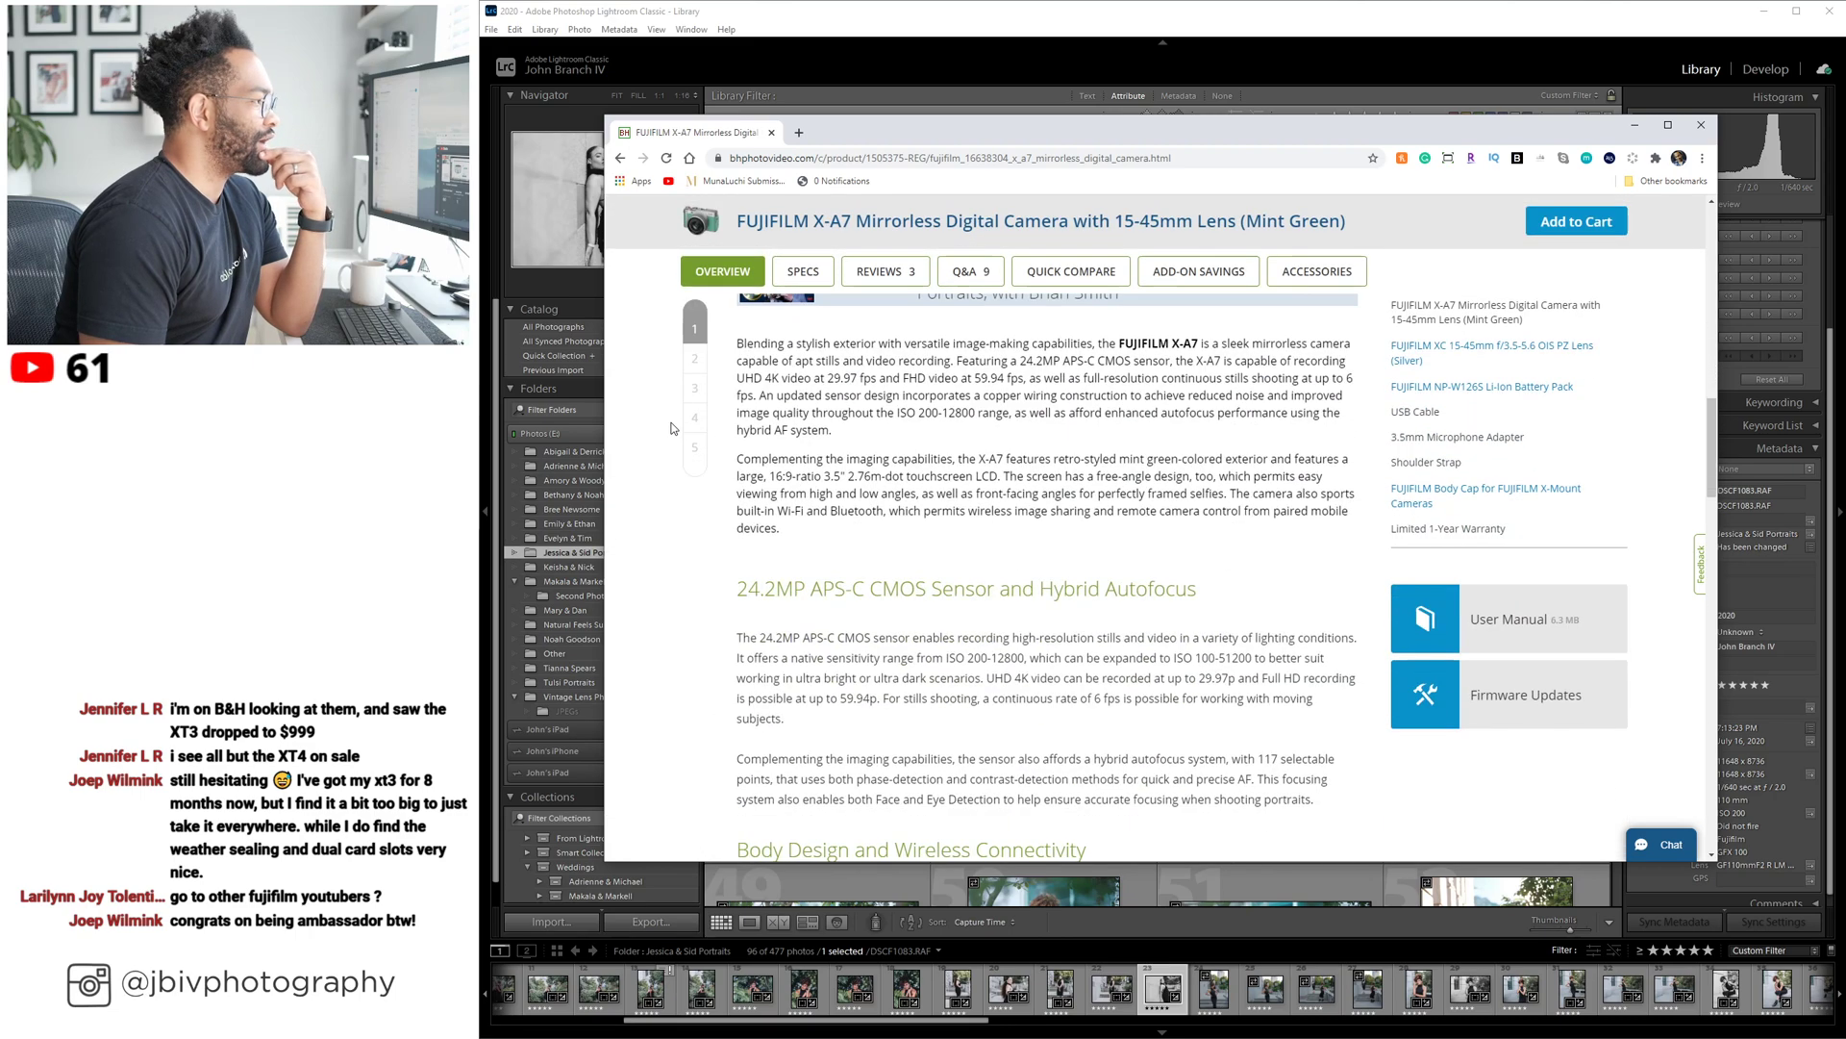
{"action": "scroll", "coordinate": [1046, 581], "scroll_direction": "down", "scroll_amount": 3}
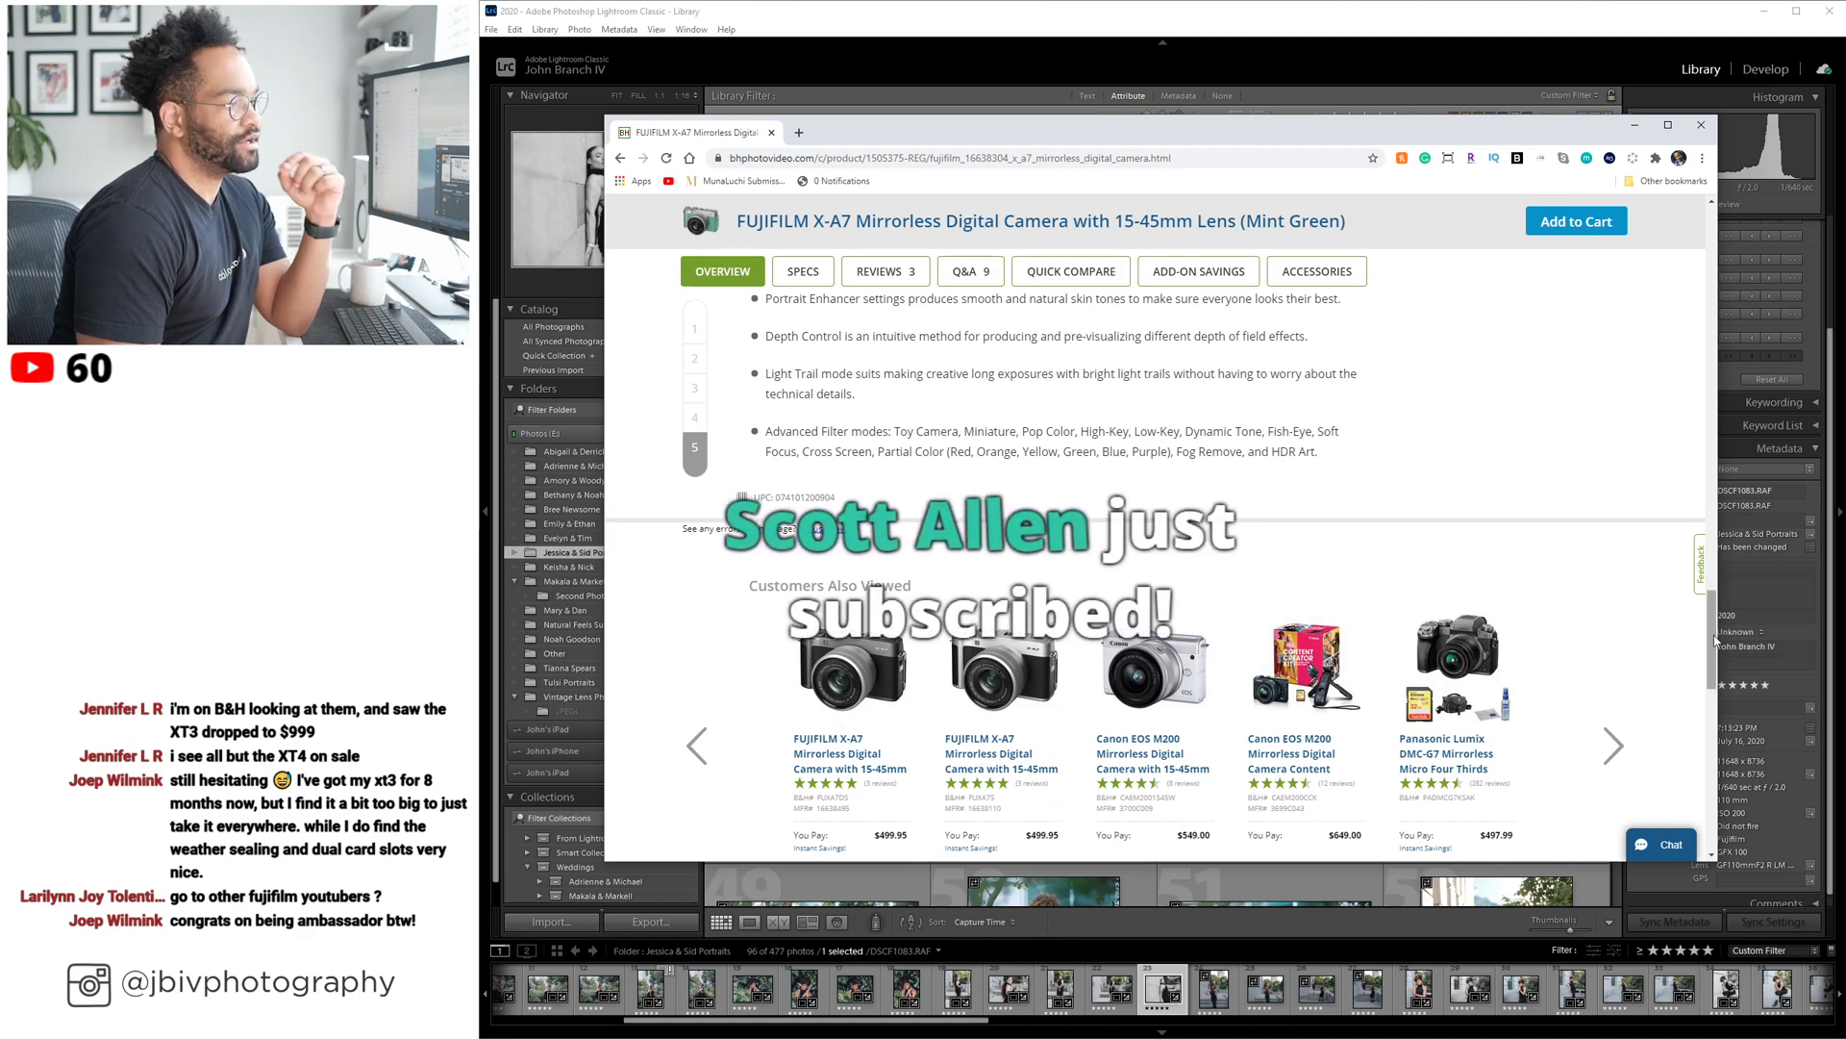
{"action": "left_click_drag", "start_coordinate": [1711, 634], "coordinate": [1713, 288]}
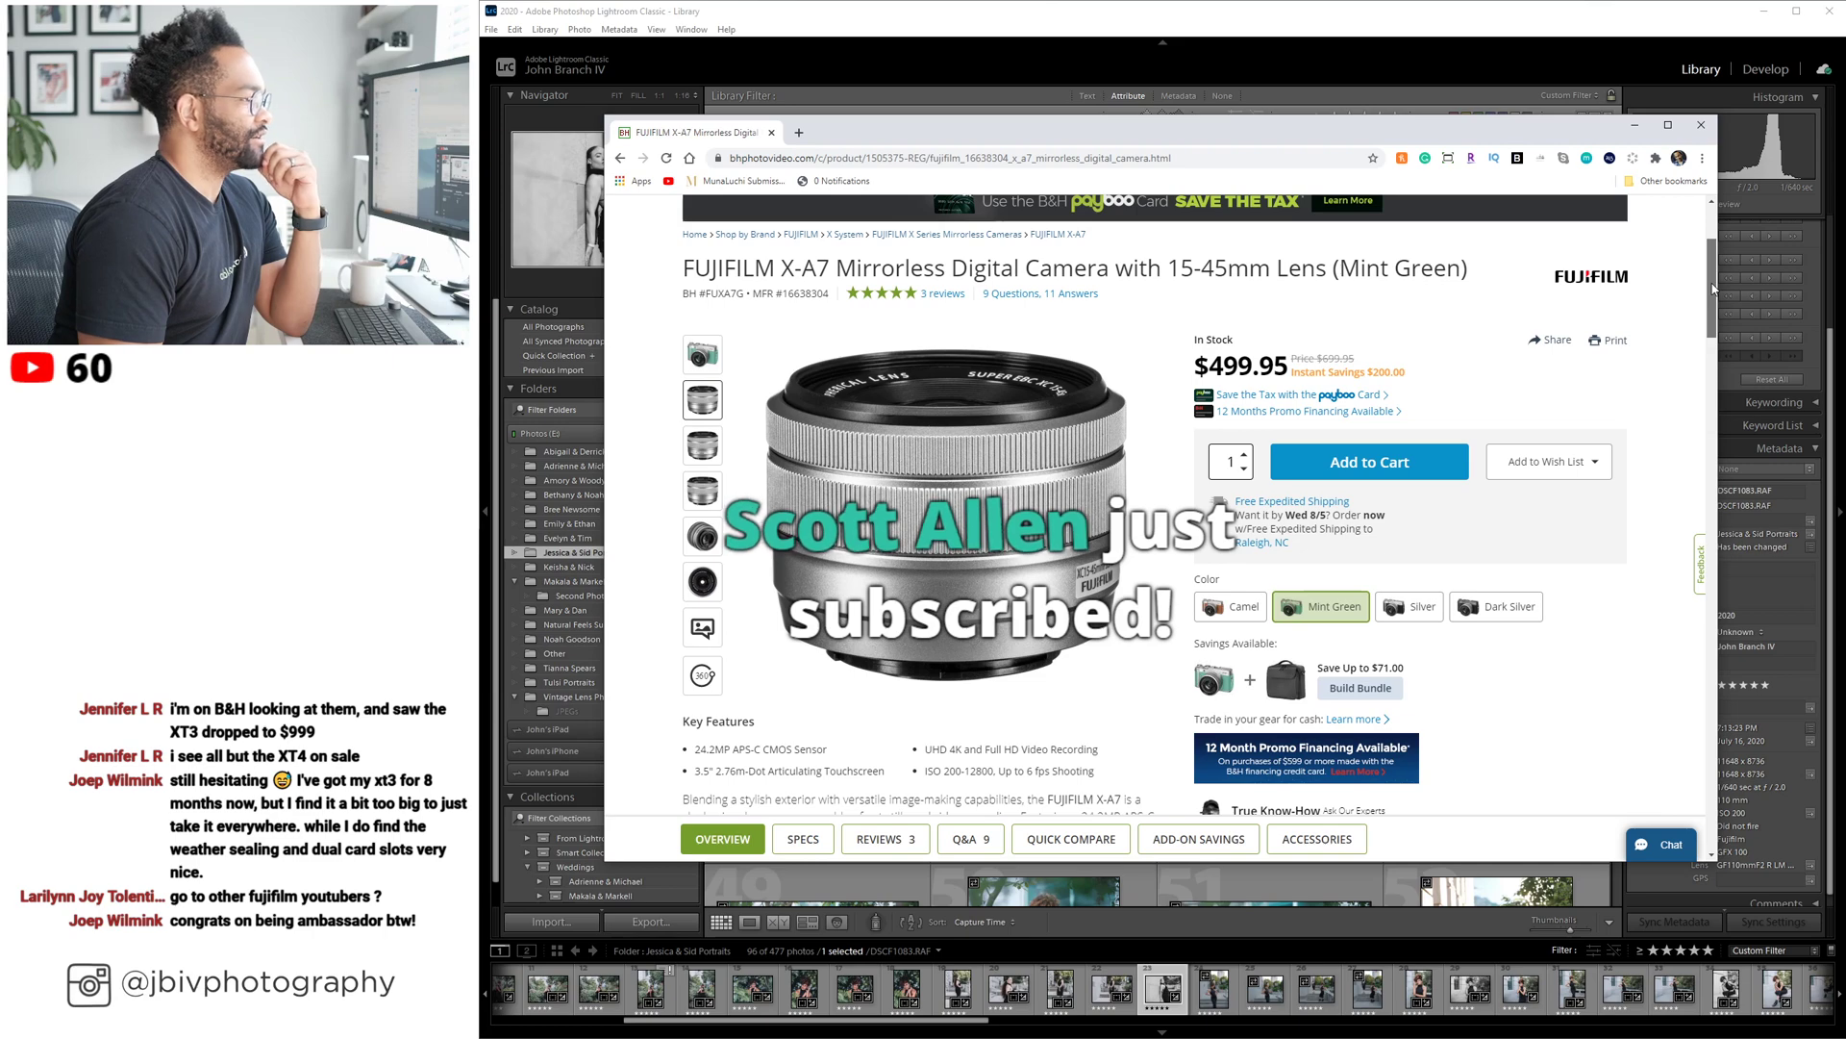
{"action": "left_click", "coordinate": [702, 355]}
{"action": "scroll", "coordinate": [840, 402], "scroll_direction": "down", "scroll_amount": 2}
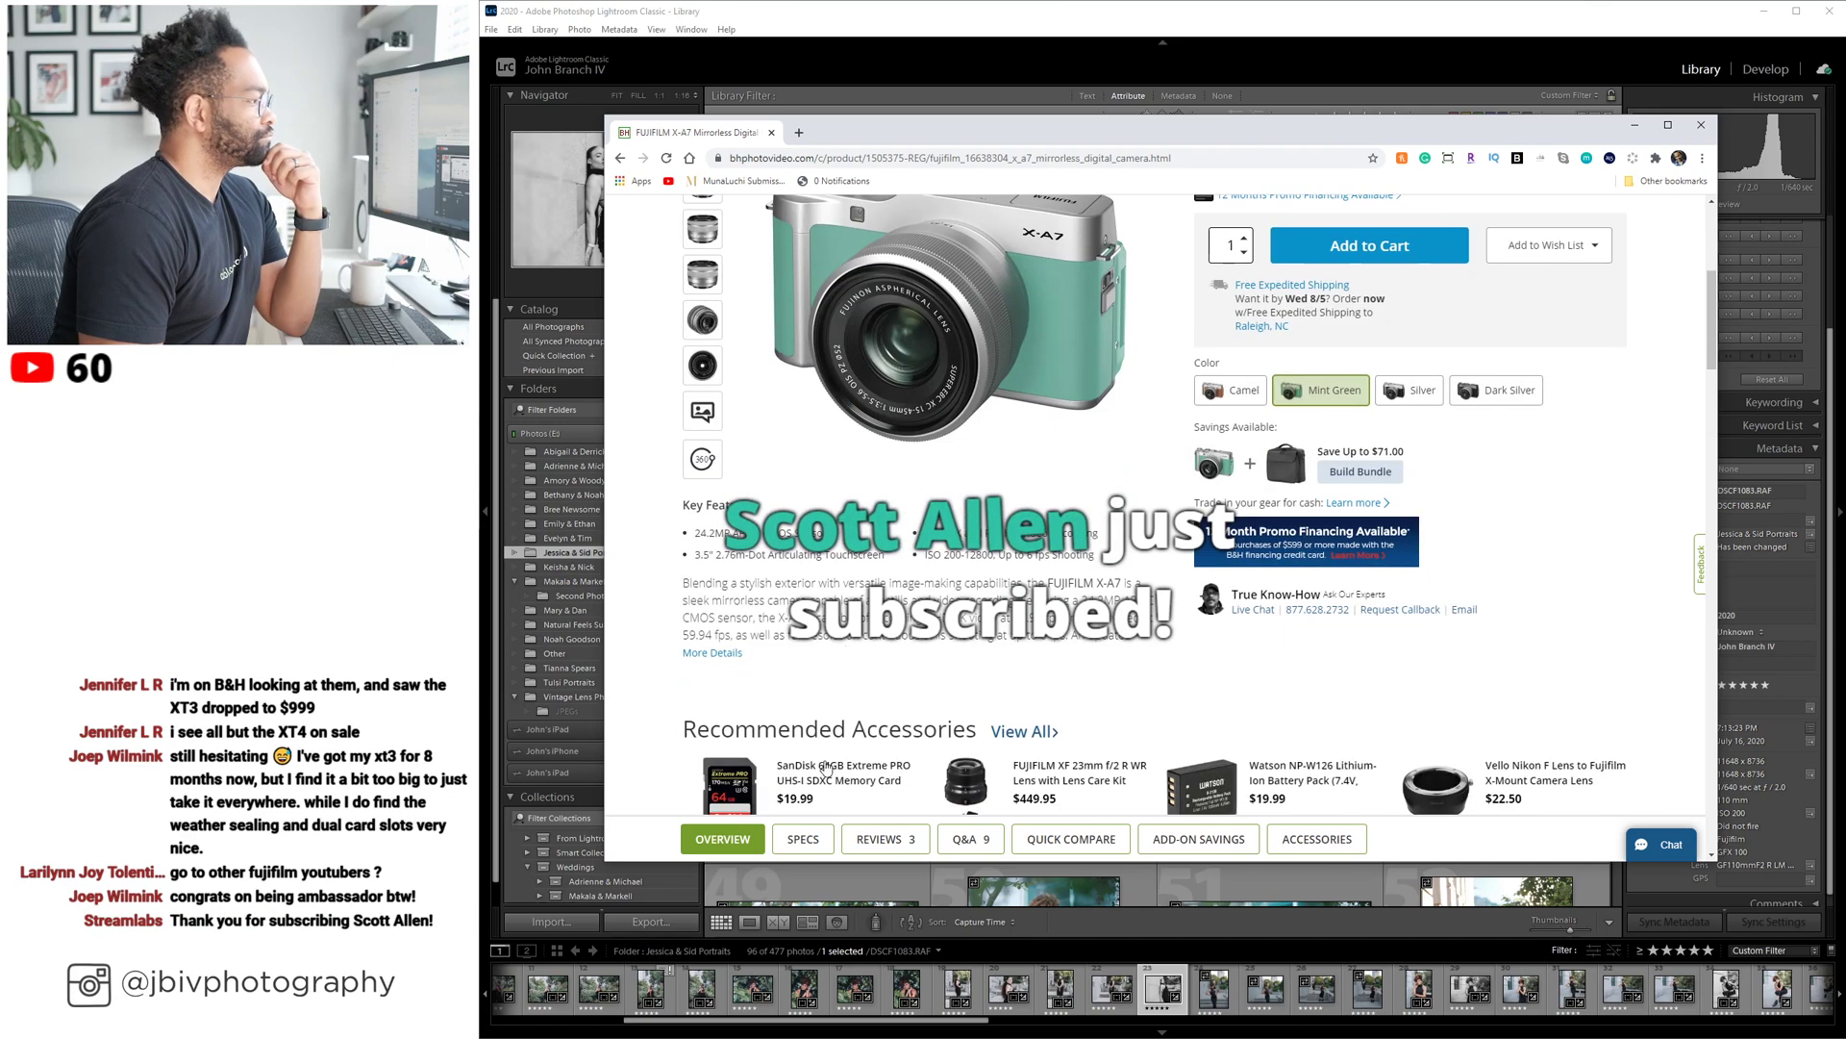
Examine the X-A7's specifications for imaging, exposure control, video, focus, and viewfinder and monitor.
{"action": "left_click", "coordinate": [803, 838]}
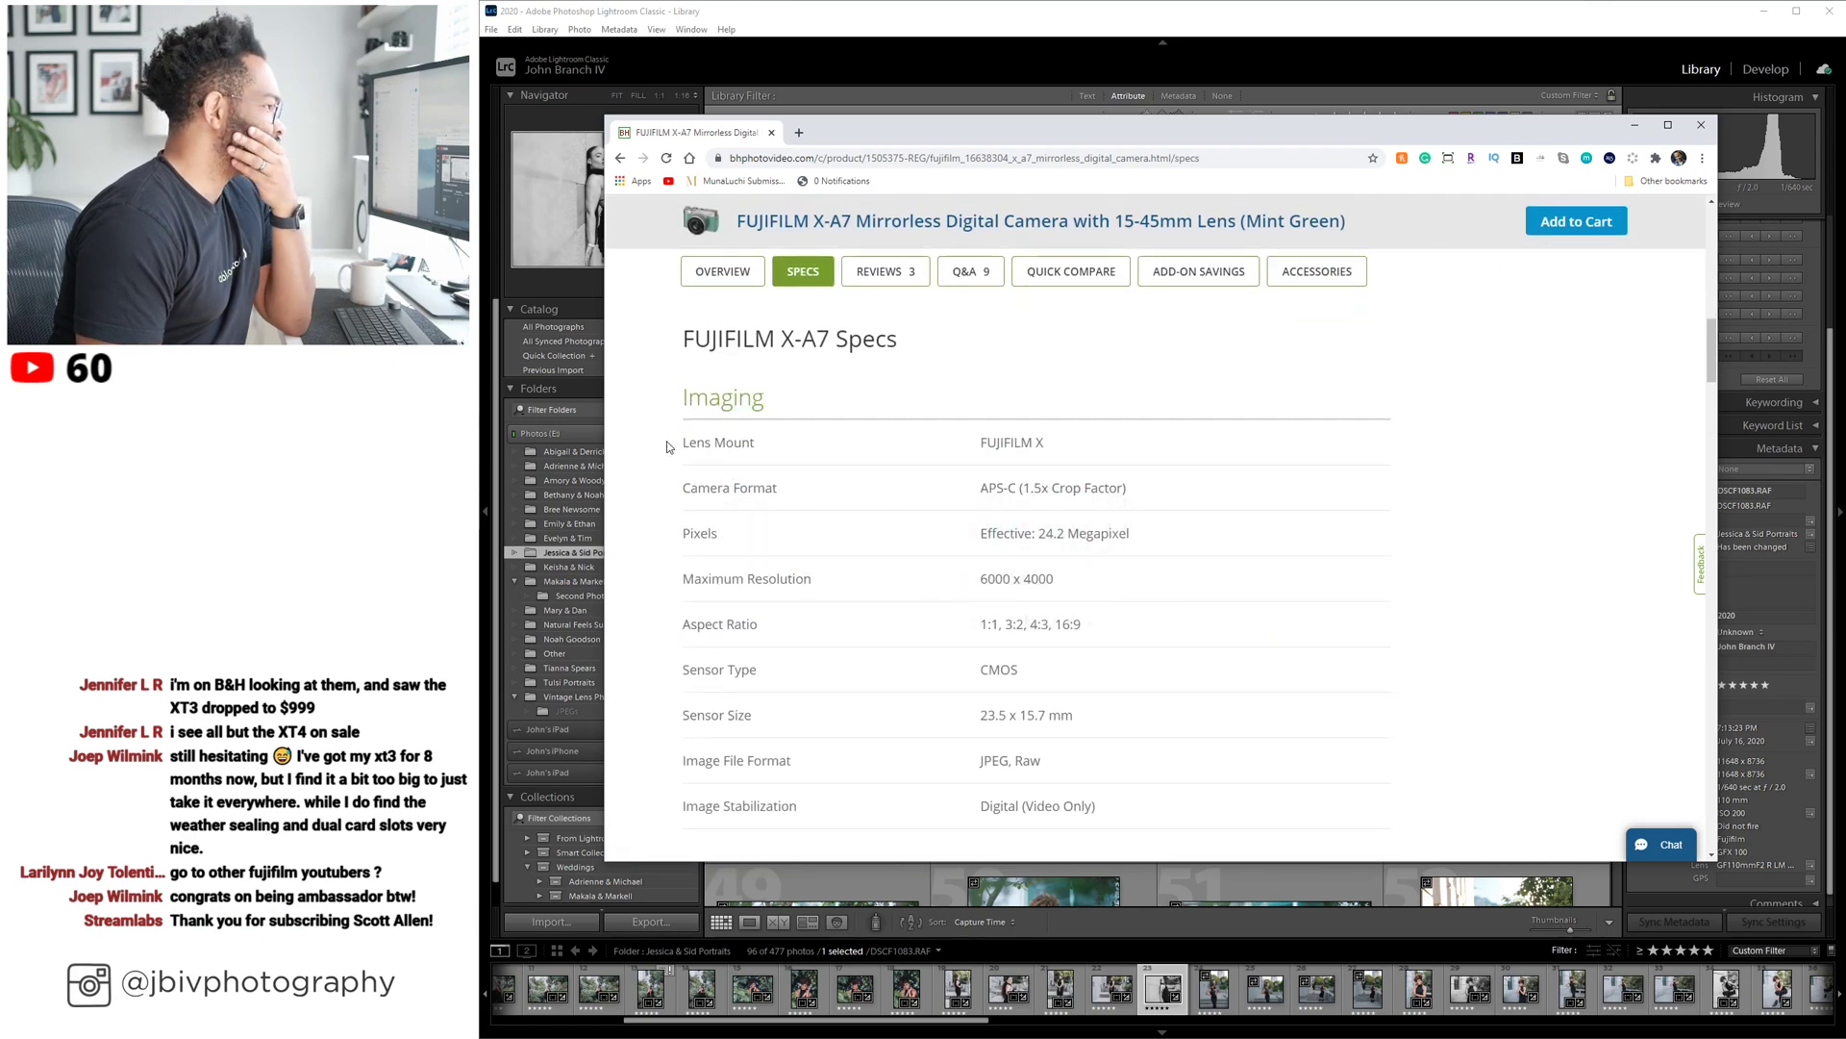
{"action": "scroll", "coordinate": [656, 404], "scroll_direction": "down", "scroll_amount": 1}
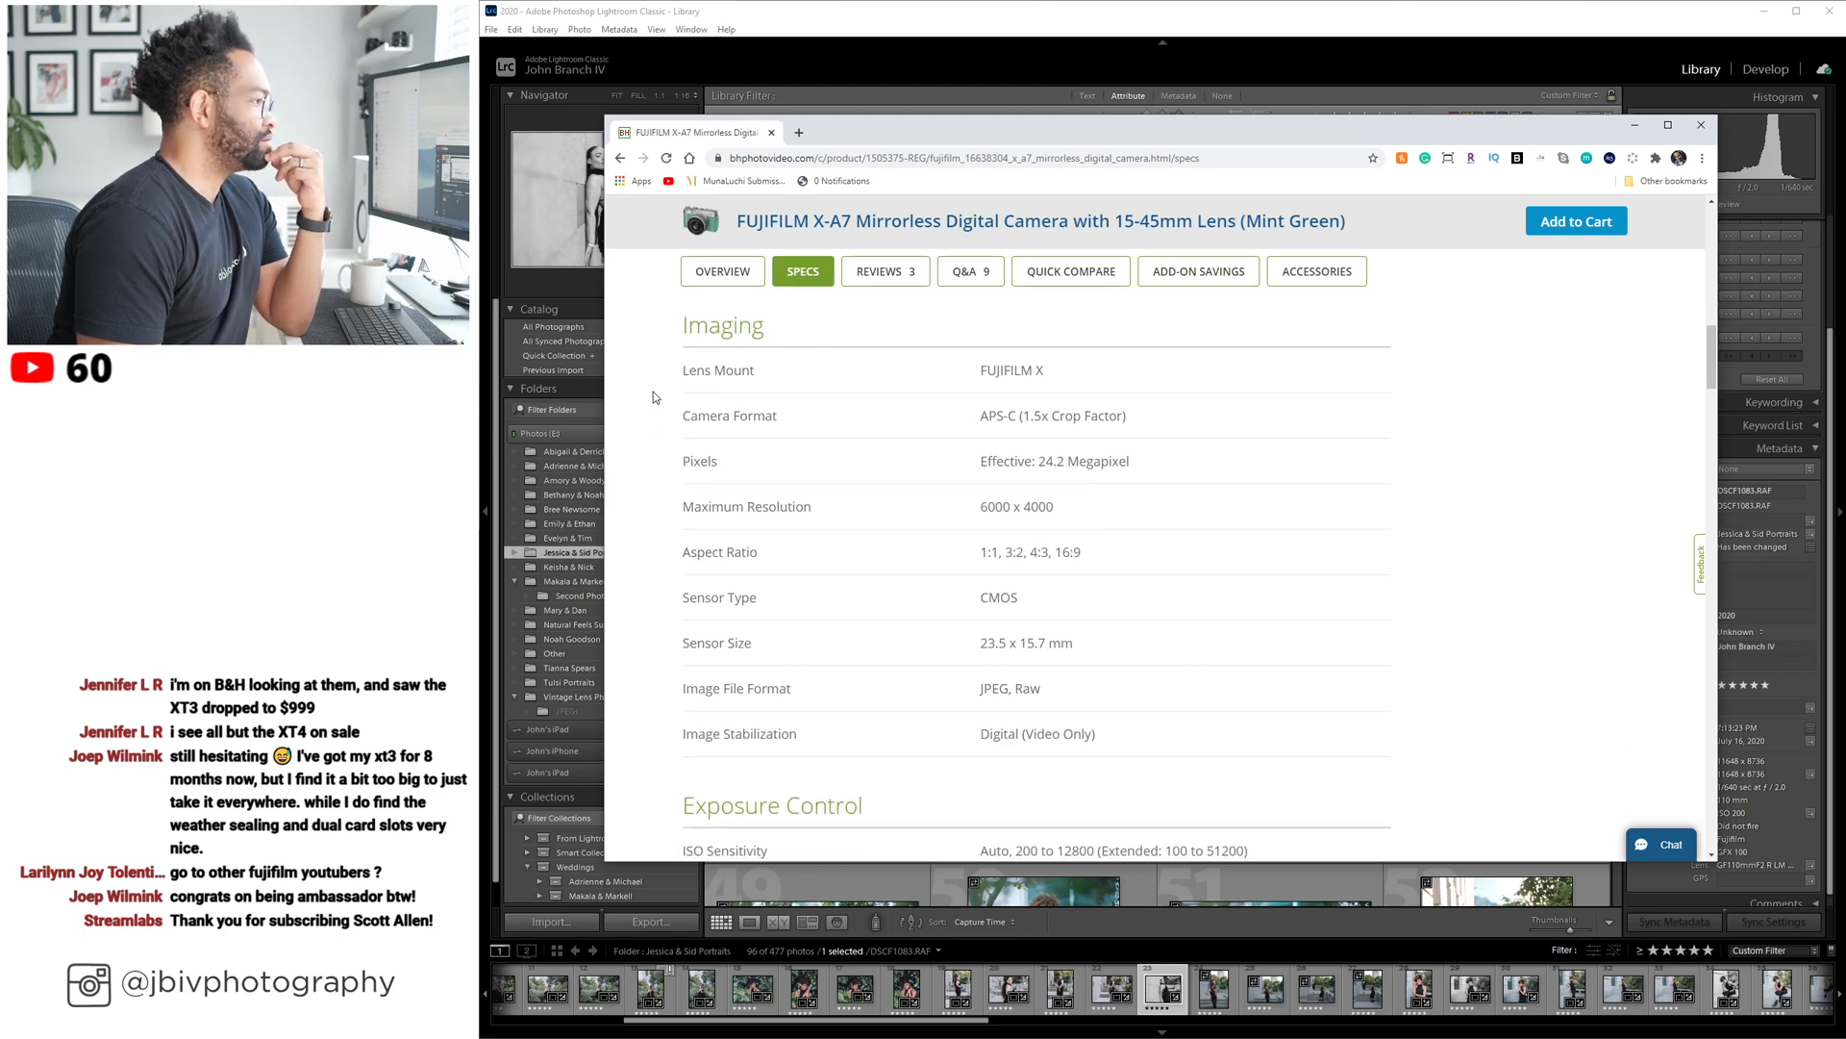
{"action": "scroll", "coordinate": [654, 390], "scroll_direction": "down", "scroll_amount": 3}
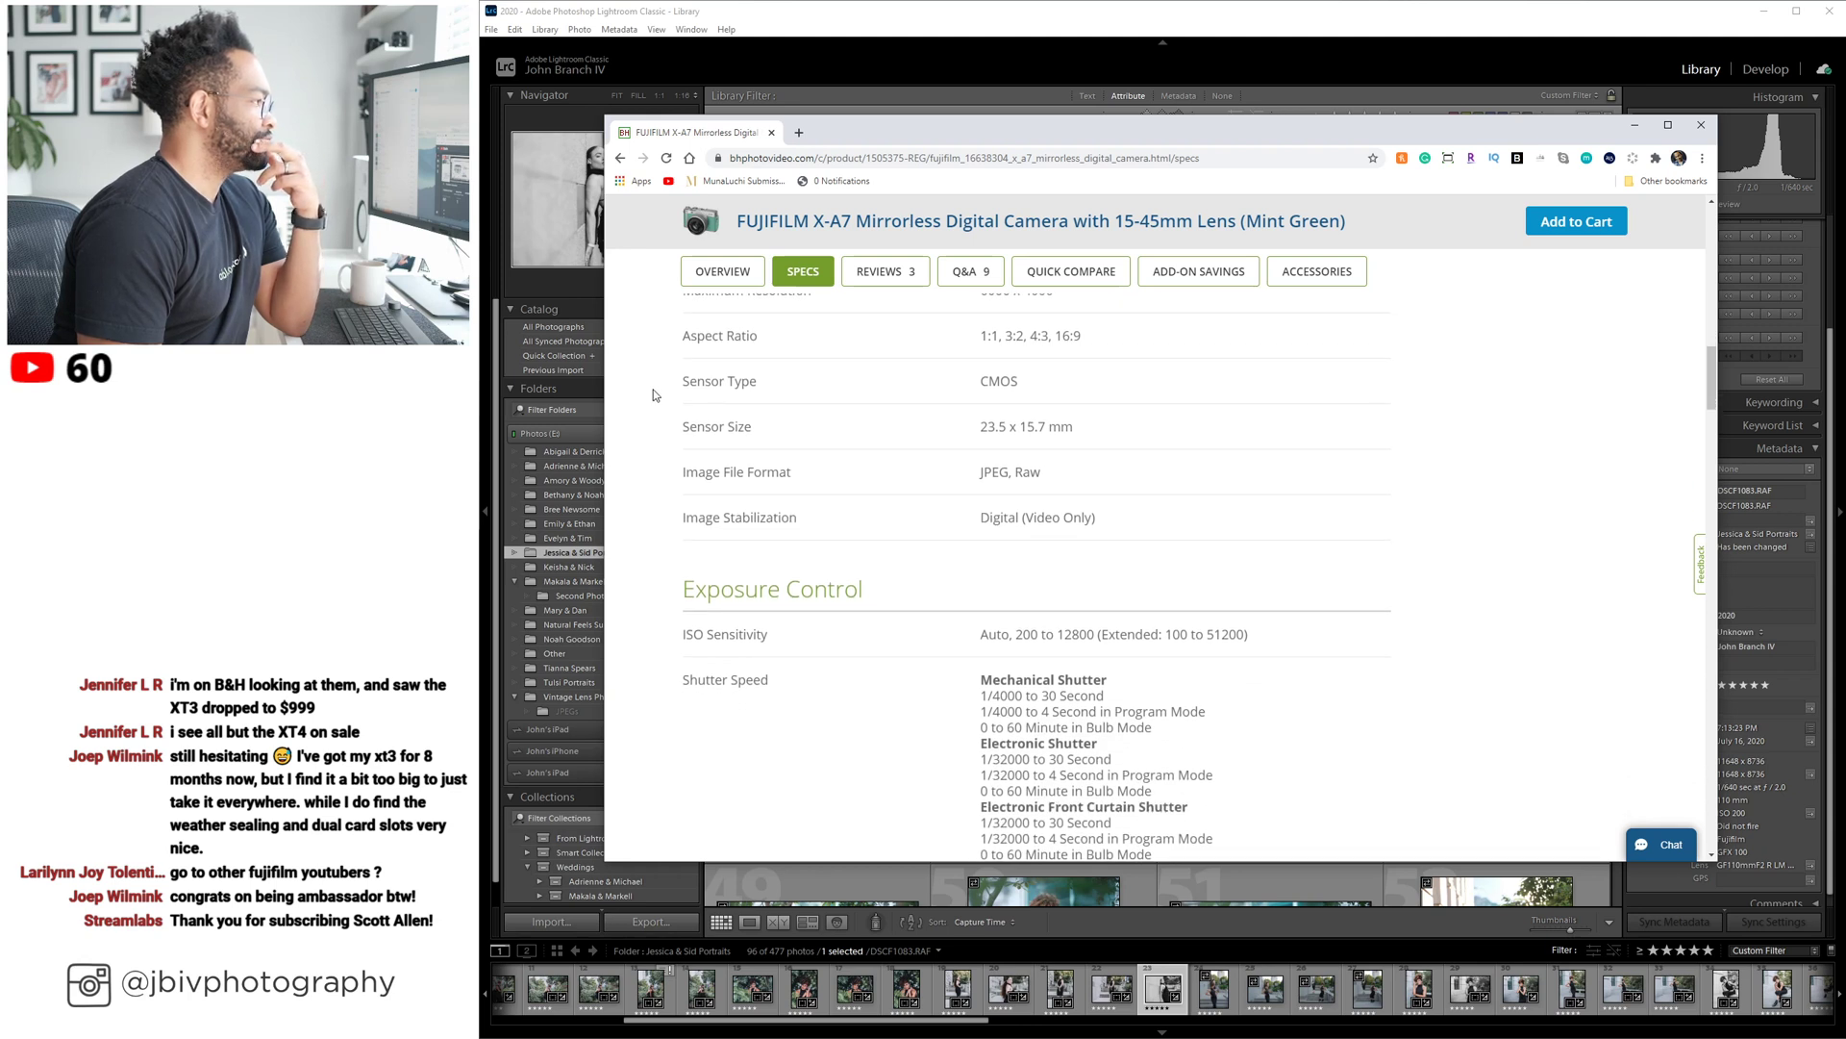
{"action": "scroll", "coordinate": [654, 391], "scroll_direction": "down", "scroll_amount": 2}
{"action": "scroll", "coordinate": [654, 389], "scroll_direction": "down", "scroll_amount": 3}
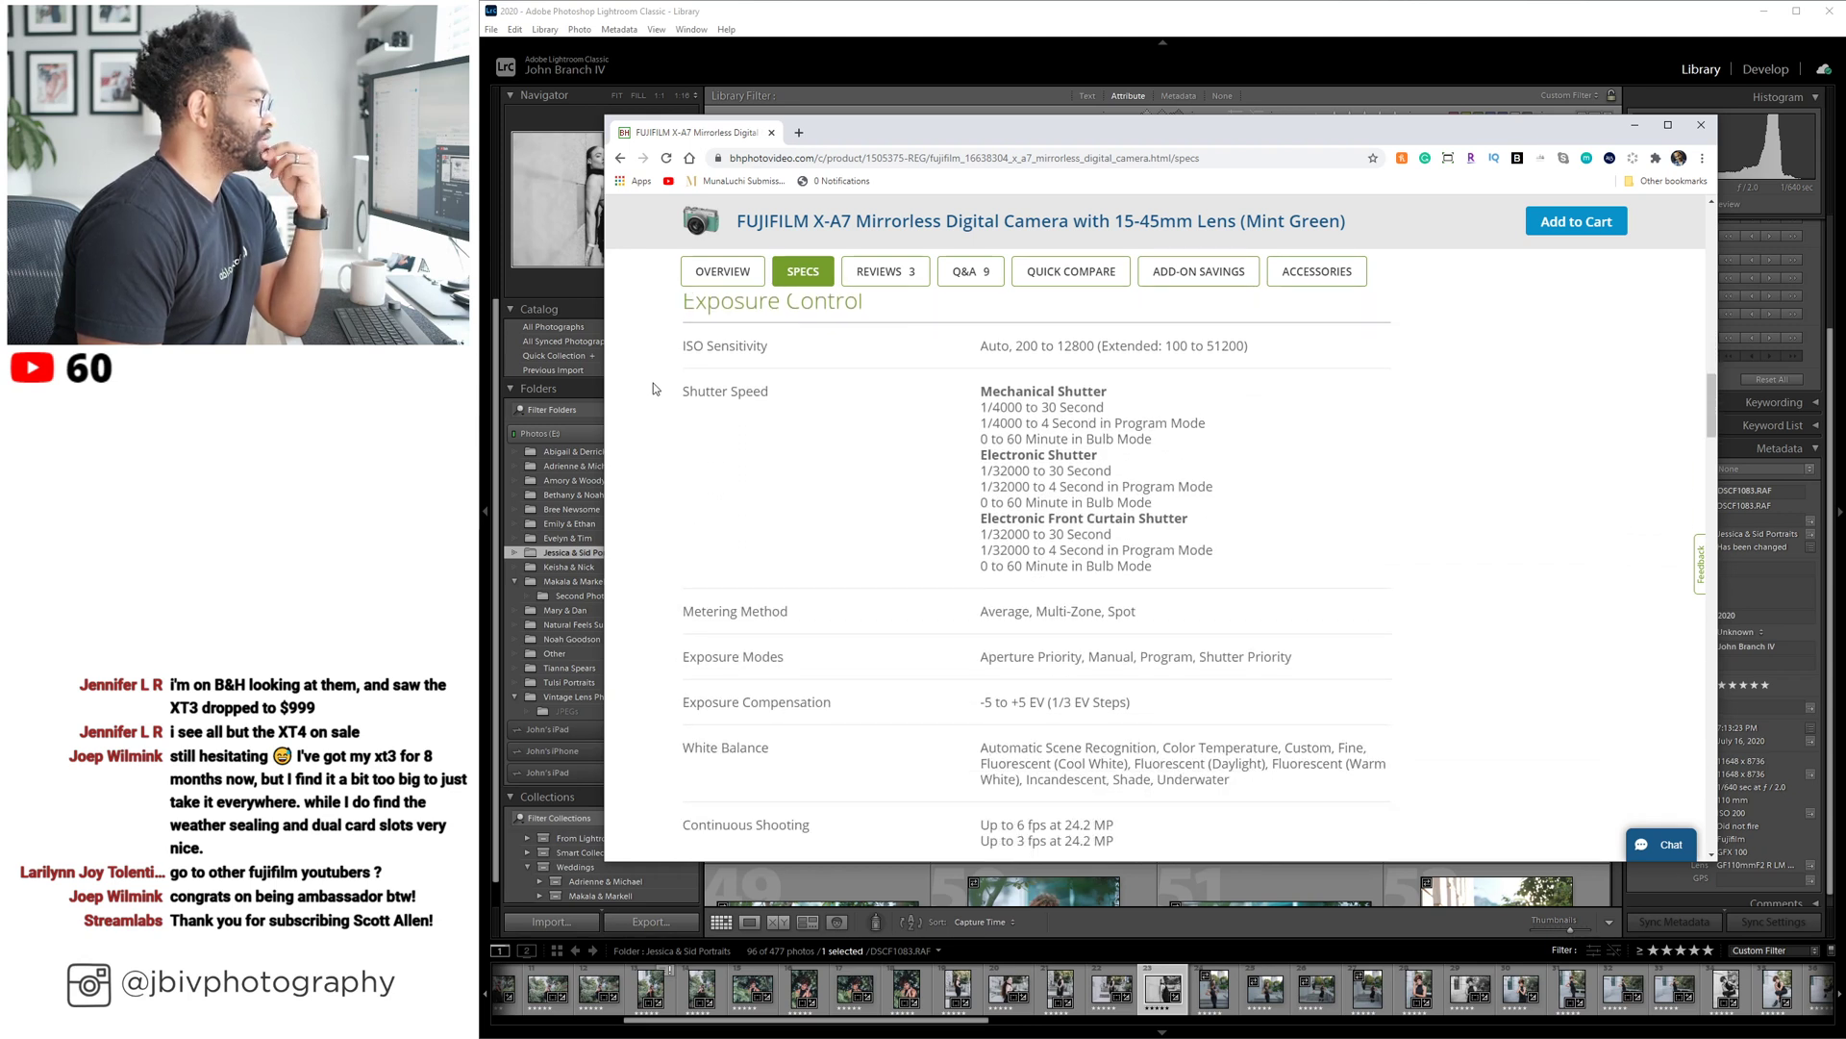
{"action": "scroll", "coordinate": [653, 389], "scroll_direction": "down", "scroll_amount": 1}
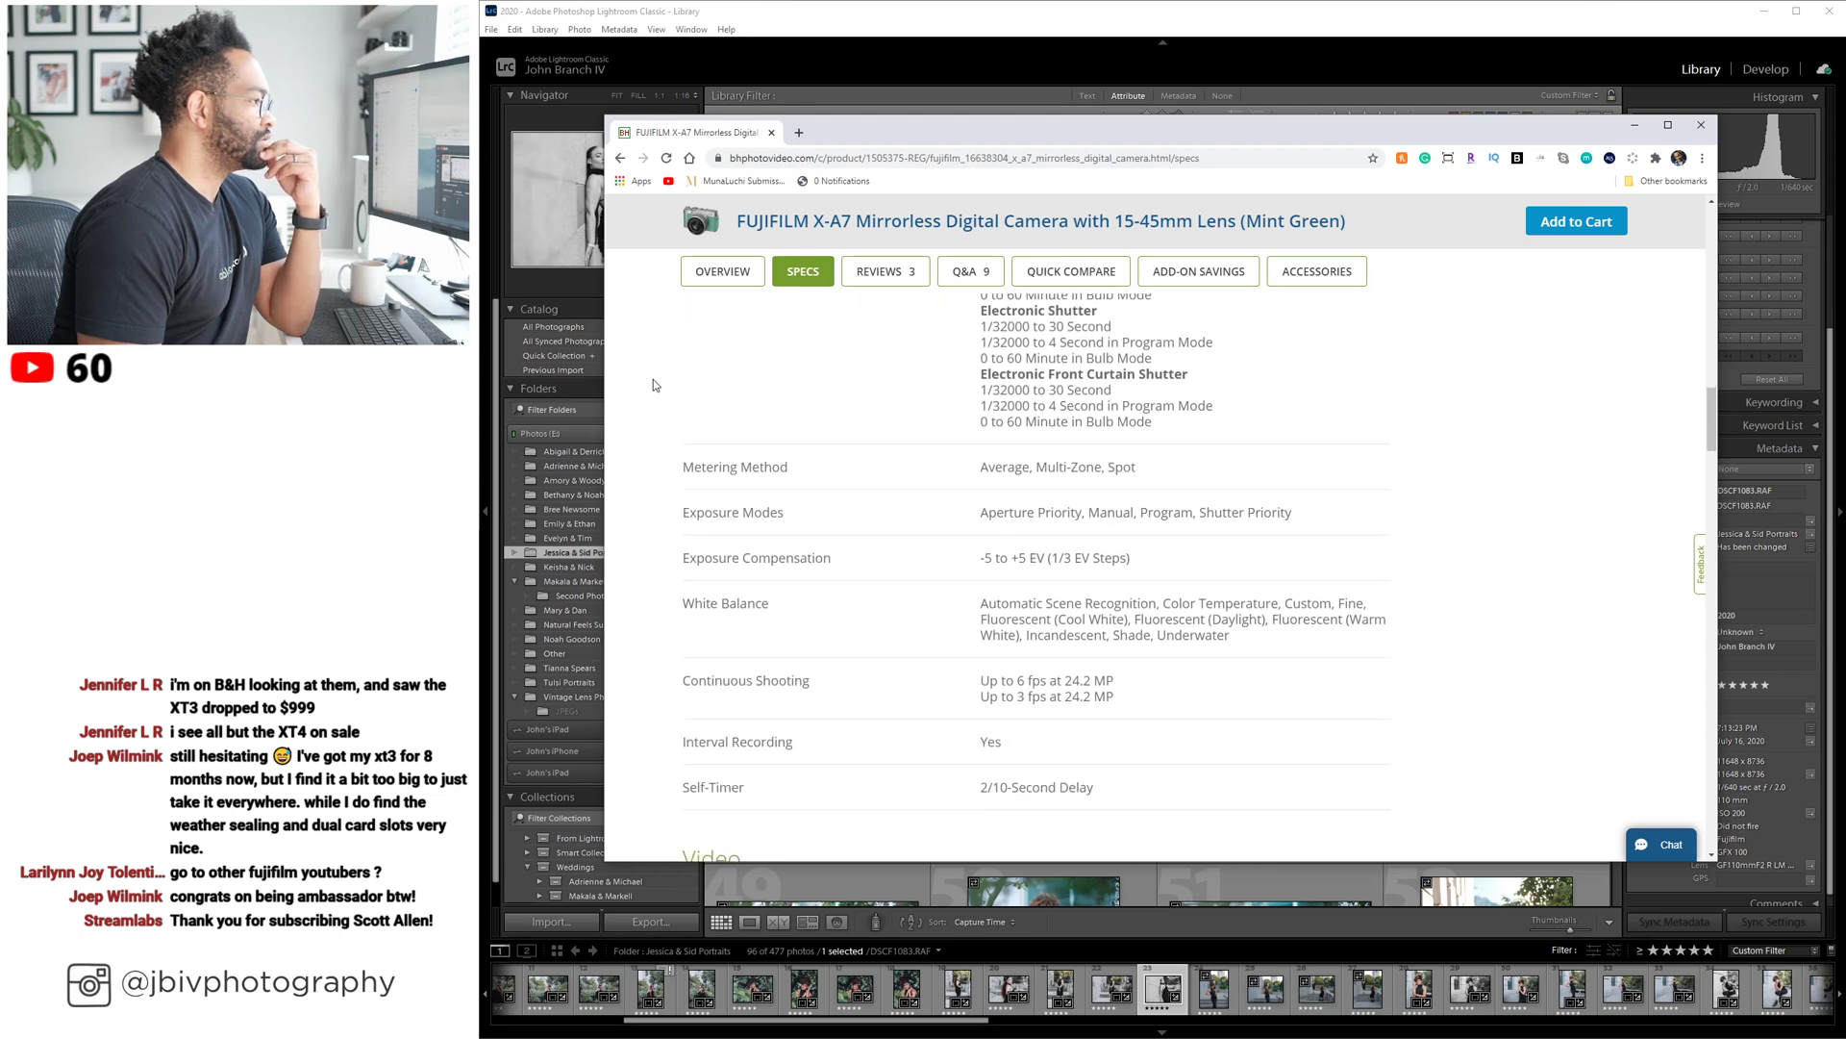
{"action": "scroll", "coordinate": [654, 381], "scroll_direction": "down", "scroll_amount": 1}
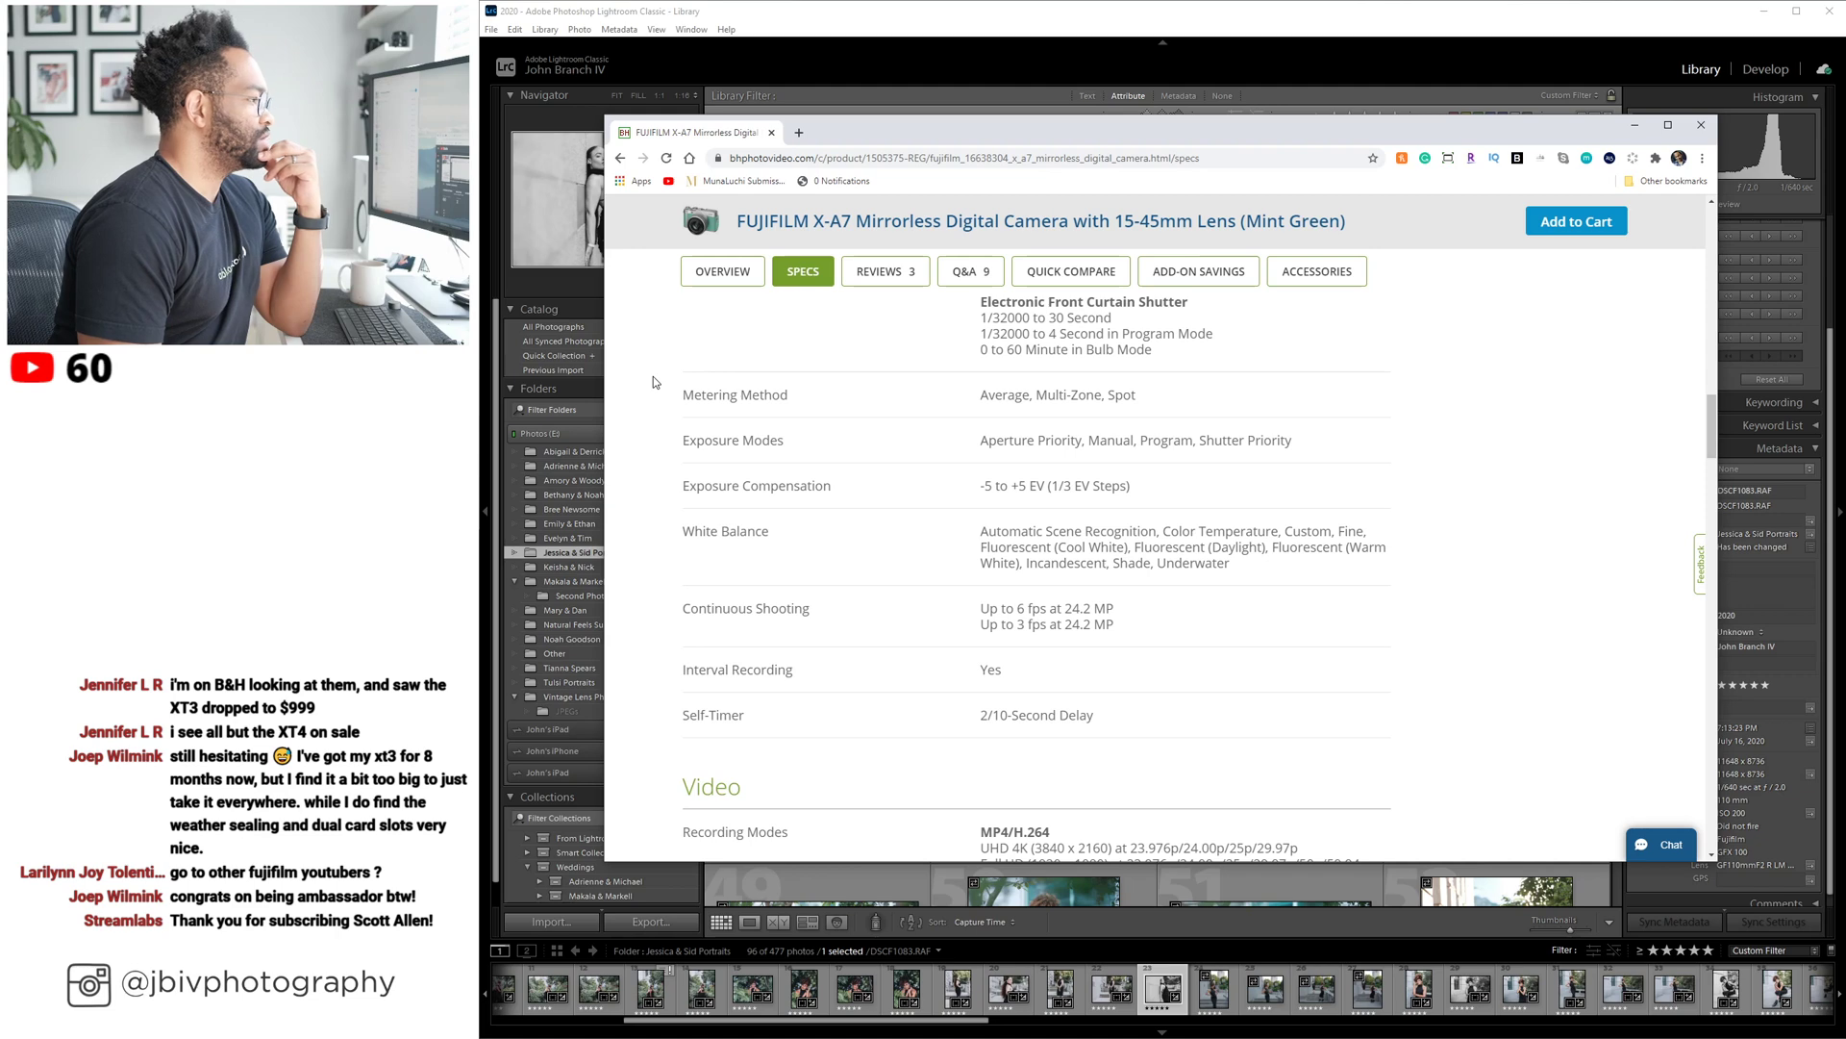
{"action": "scroll", "coordinate": [653, 377], "scroll_direction": "down", "scroll_amount": 5}
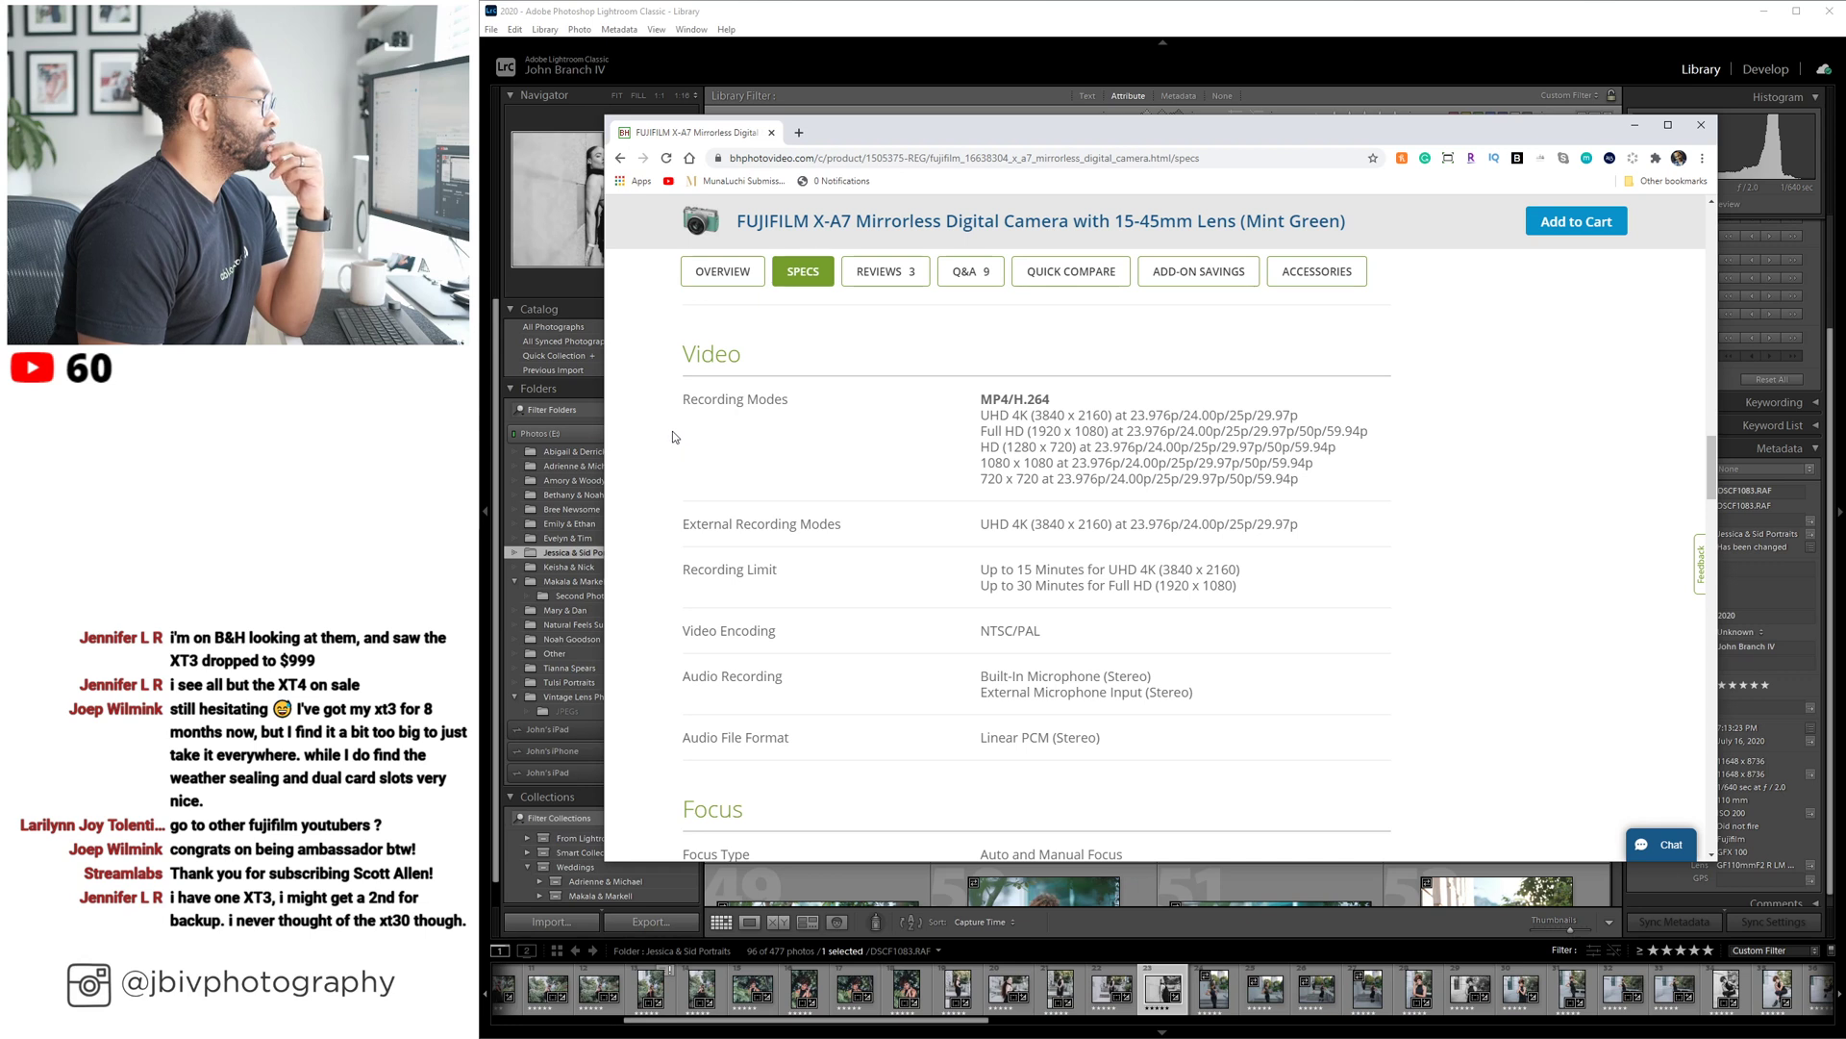
{"action": "scroll", "coordinate": [672, 431], "scroll_direction": "down", "scroll_amount": 1}
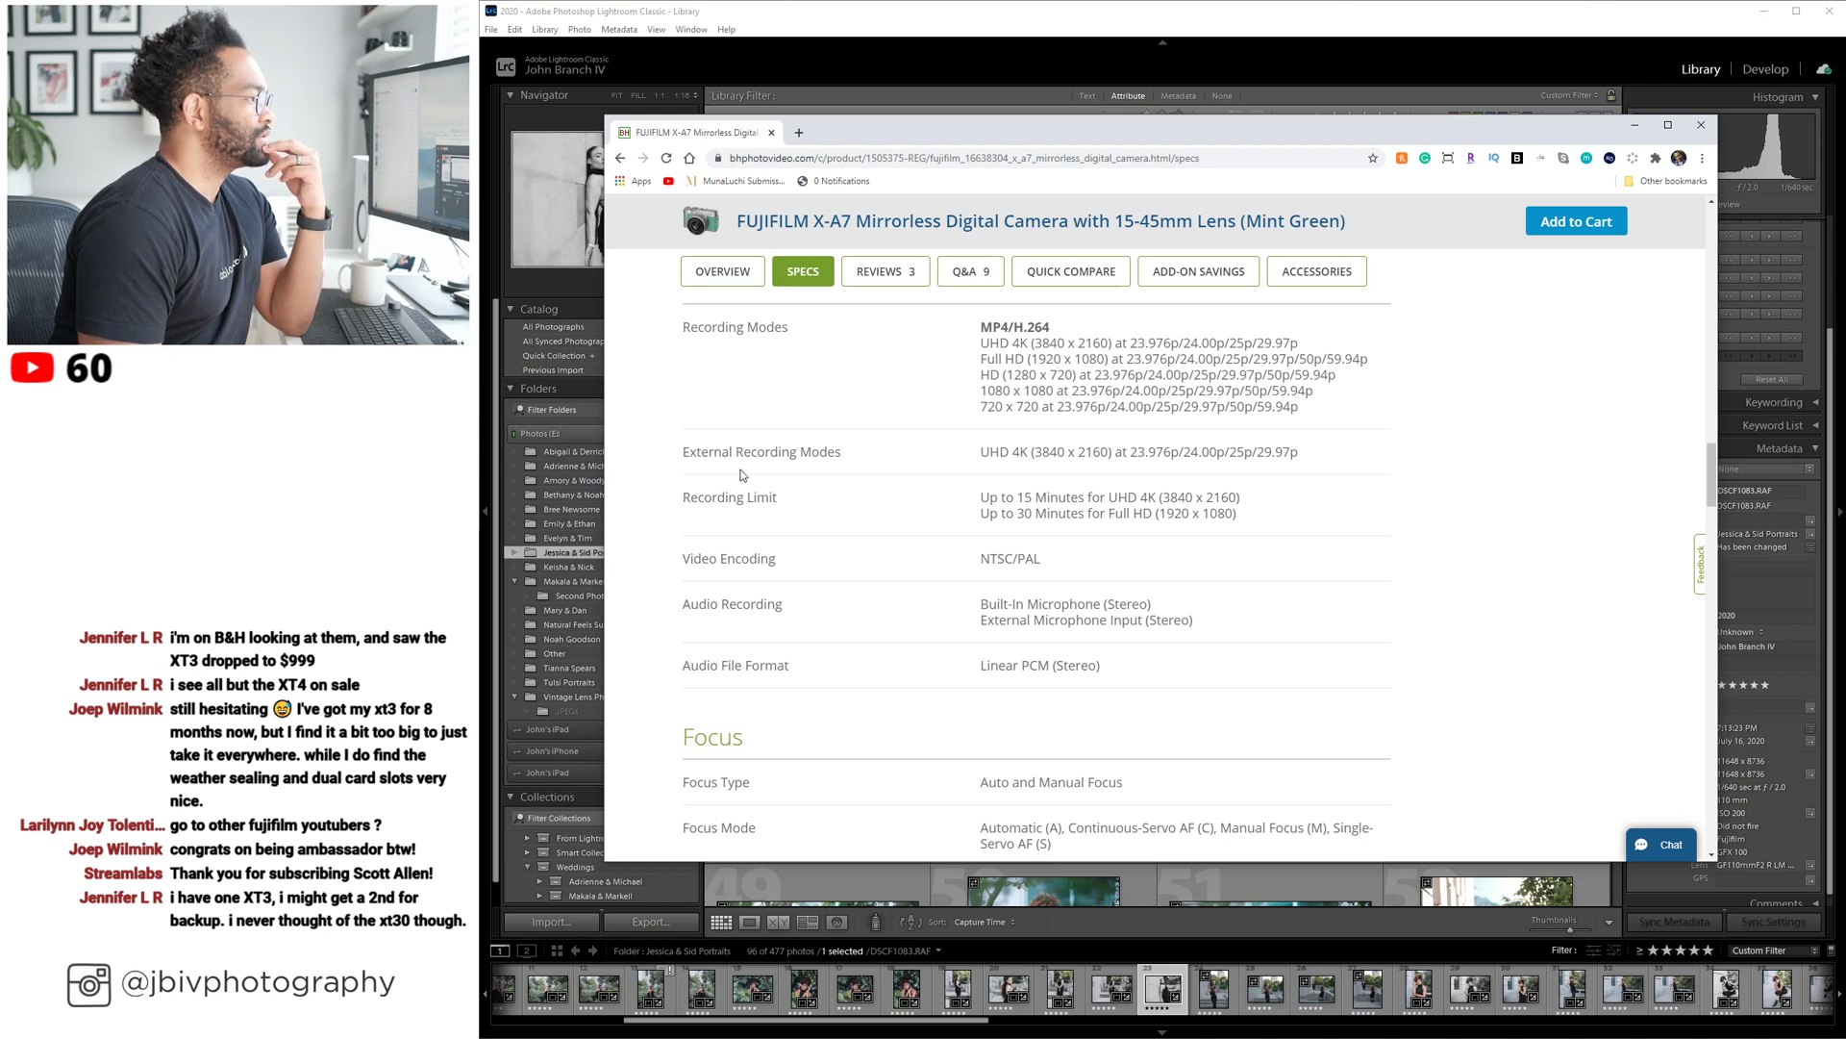
{"action": "scroll", "coordinate": [692, 483], "scroll_direction": "down", "scroll_amount": 3}
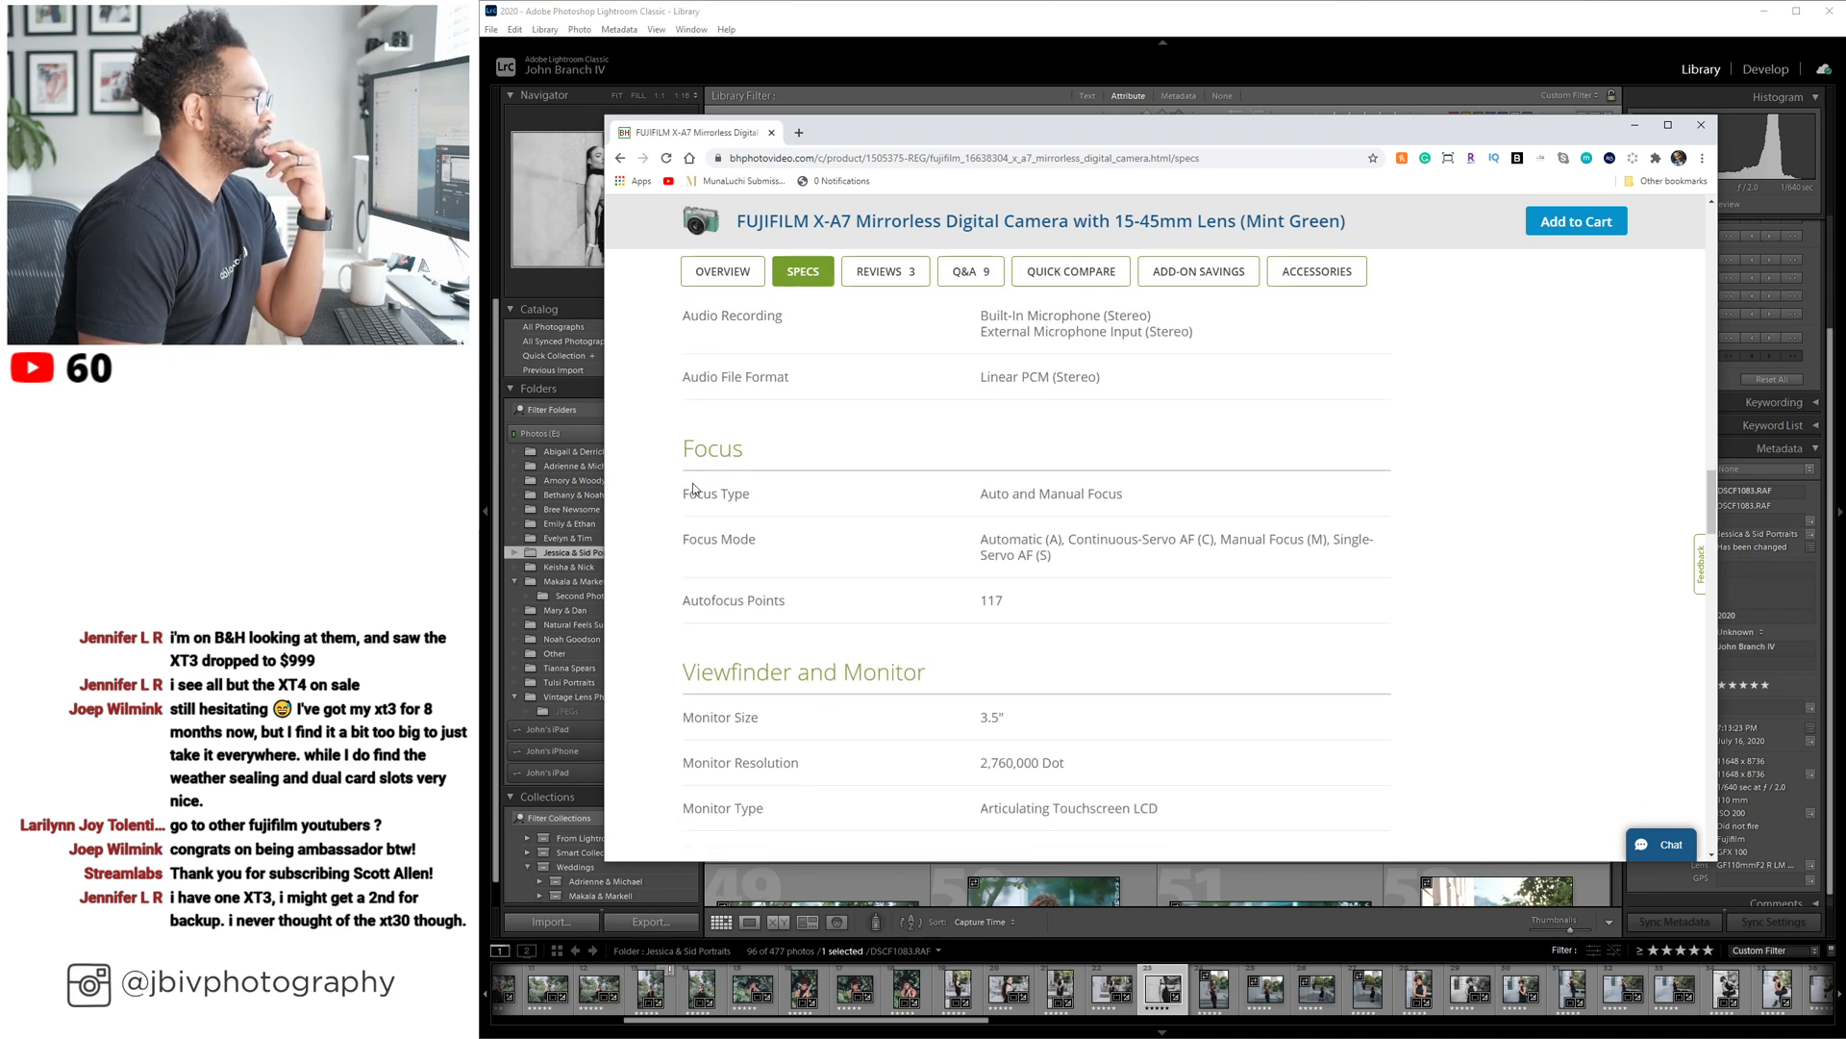
{"action": "scroll", "coordinate": [693, 488], "scroll_direction": "up", "scroll_amount": 15}
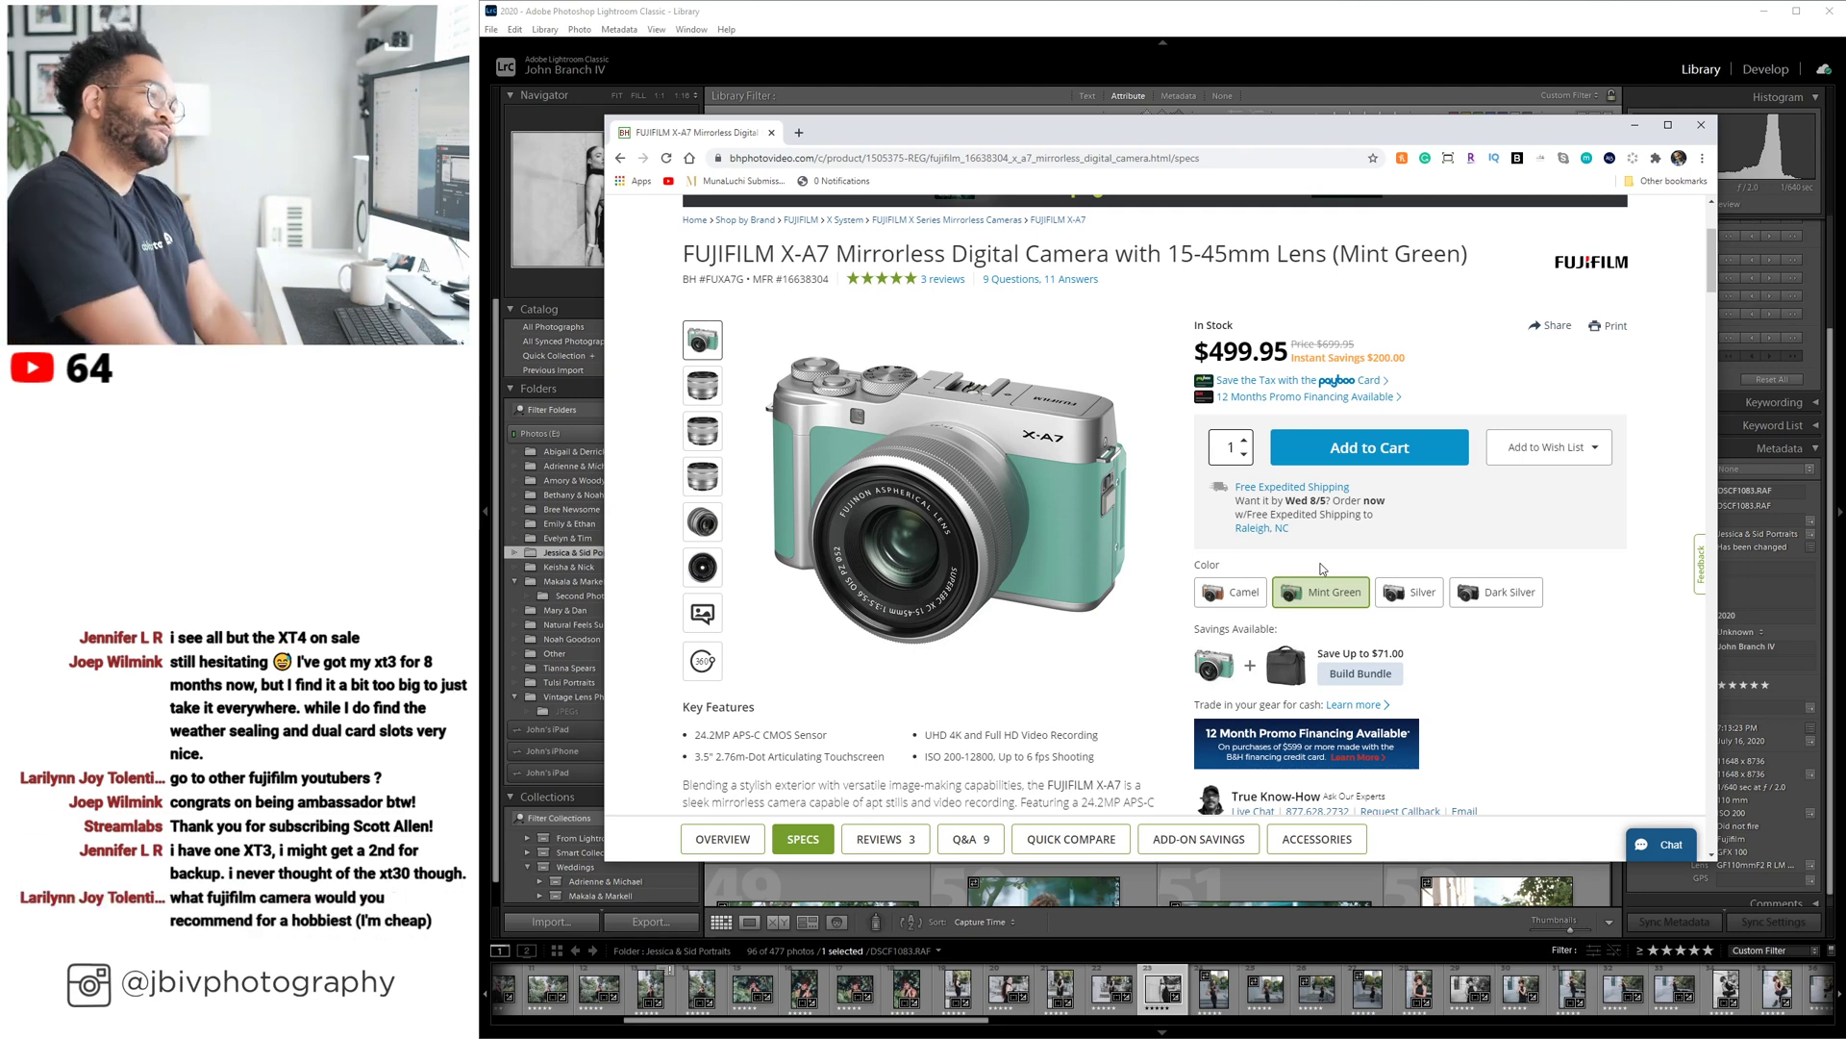
Return from the X-A7 product page to the FUJIFILM X Series mirrorless camera listing.
{"action": "left_click", "coordinate": [621, 160]}
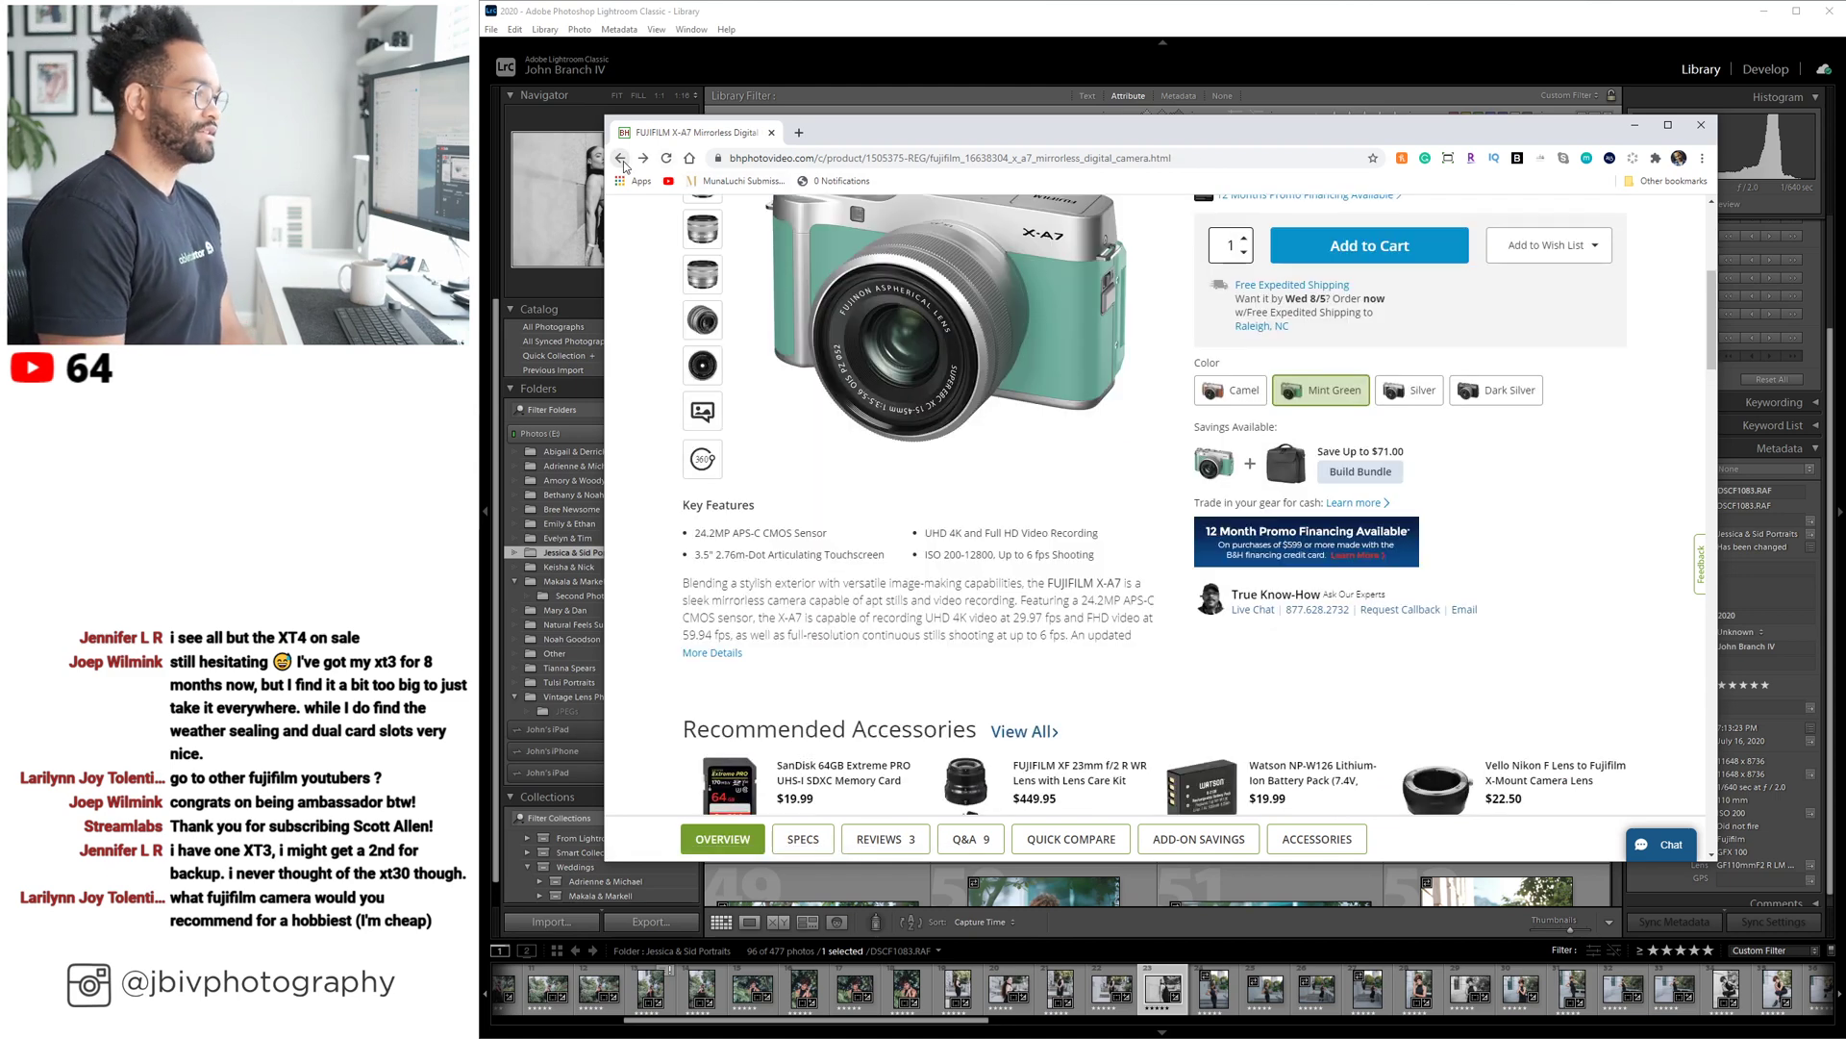
{"action": "left_click", "coordinate": [621, 159]}
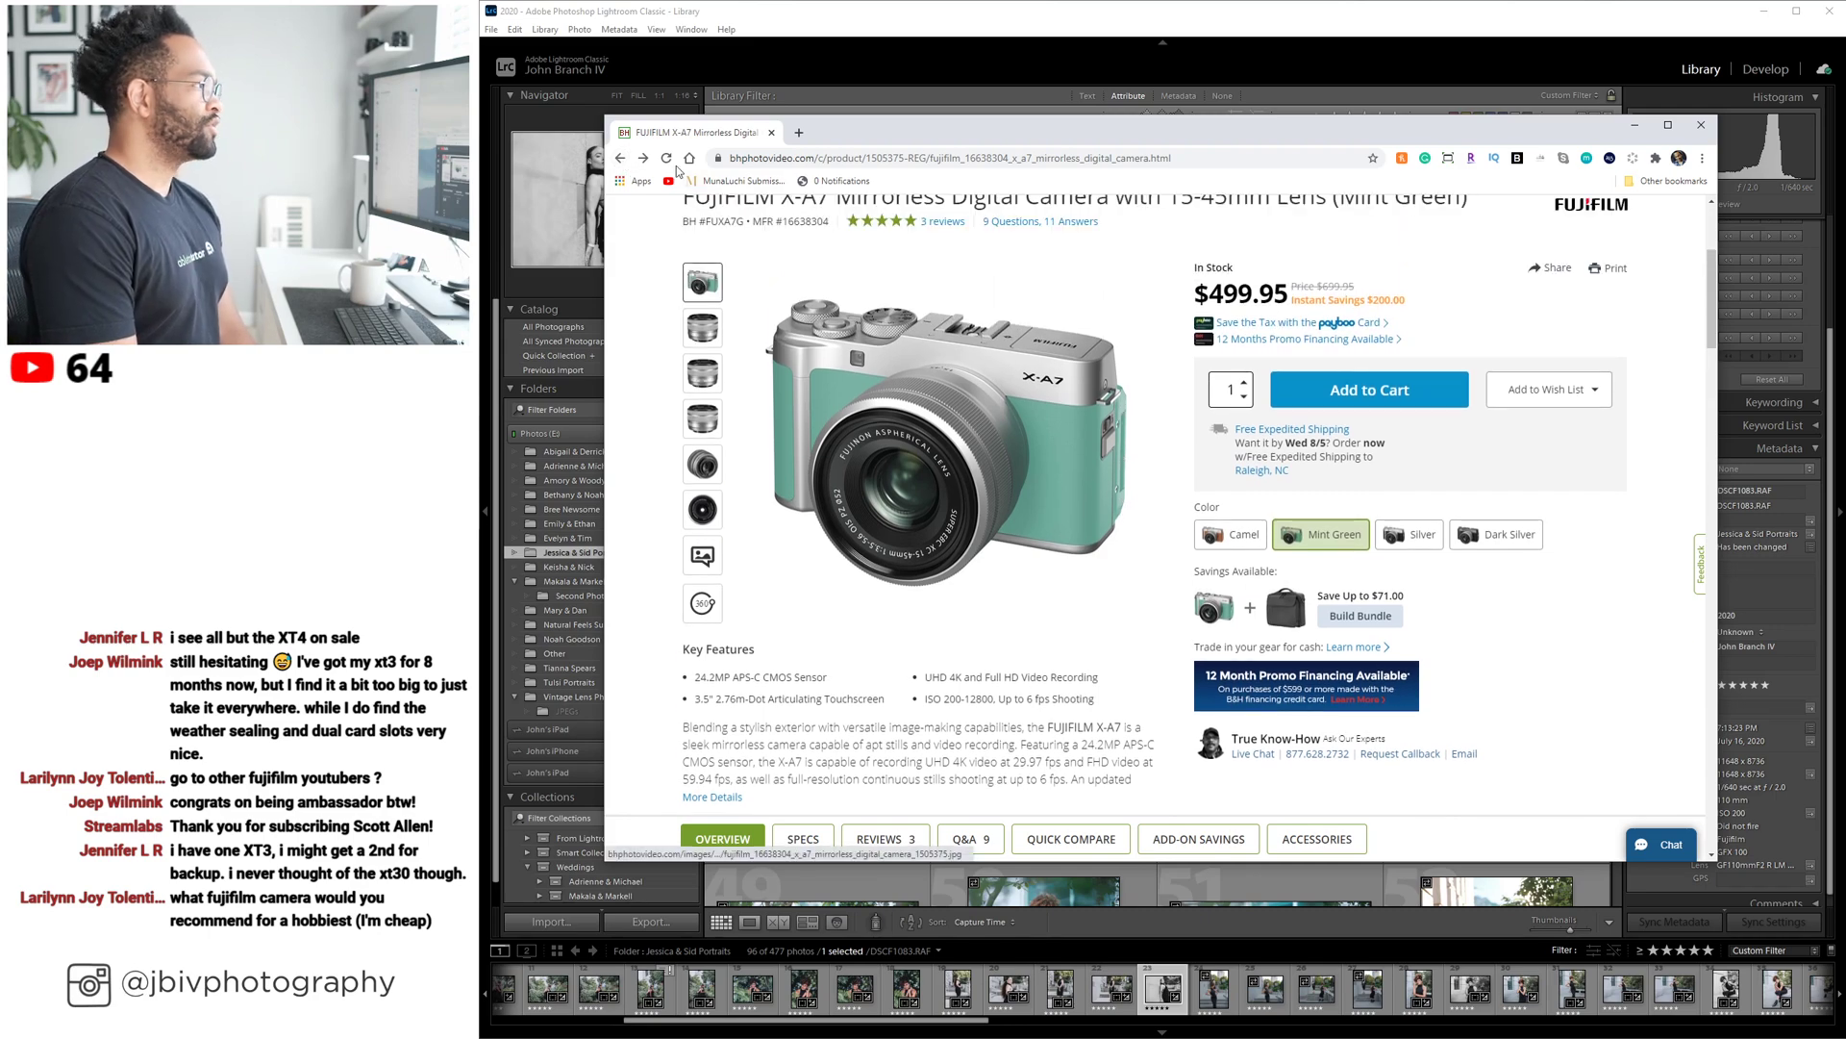
{"action": "left_click", "coordinate": [621, 160]}
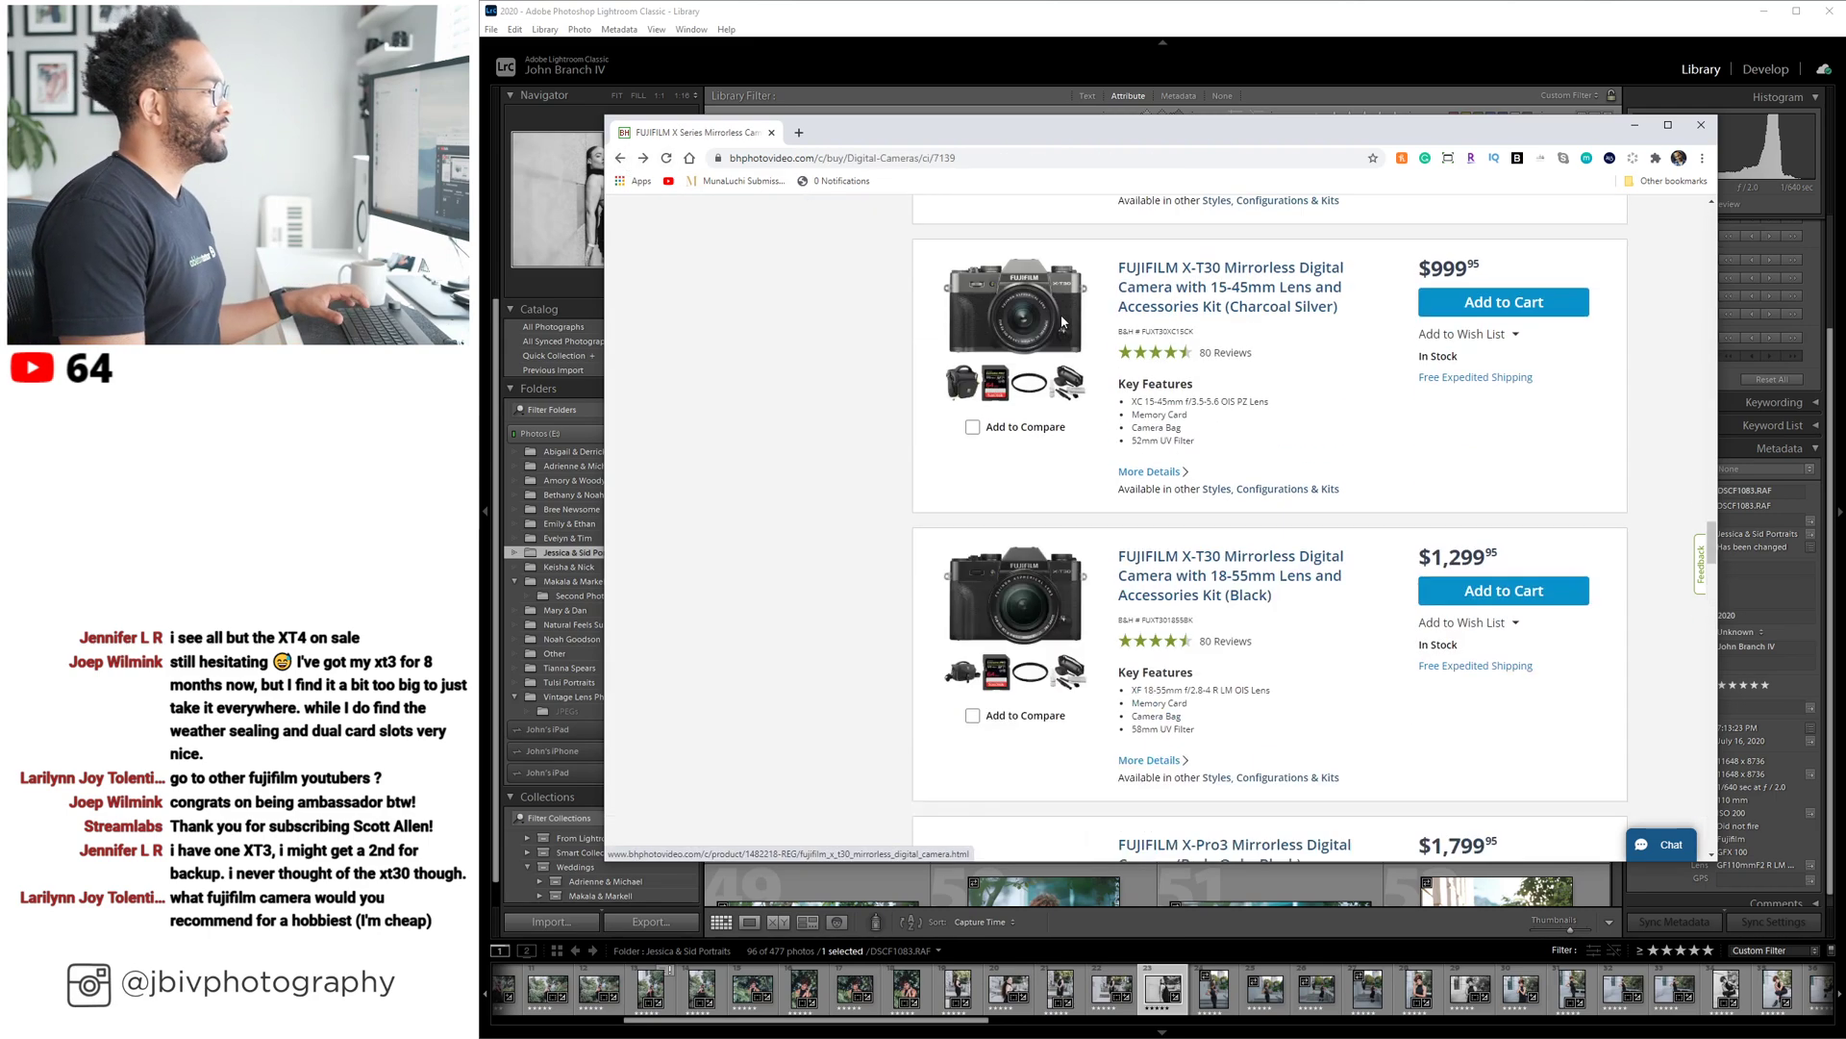
Search the store for "xt100" and open the FUJIFILM X-T200 (Body Only, Dark Silver) product page from the results.
{"action": "scroll", "coordinate": [1063, 323], "scroll_direction": "up", "scroll_amount": 10}
{"action": "left_click", "coordinate": [932, 262]}
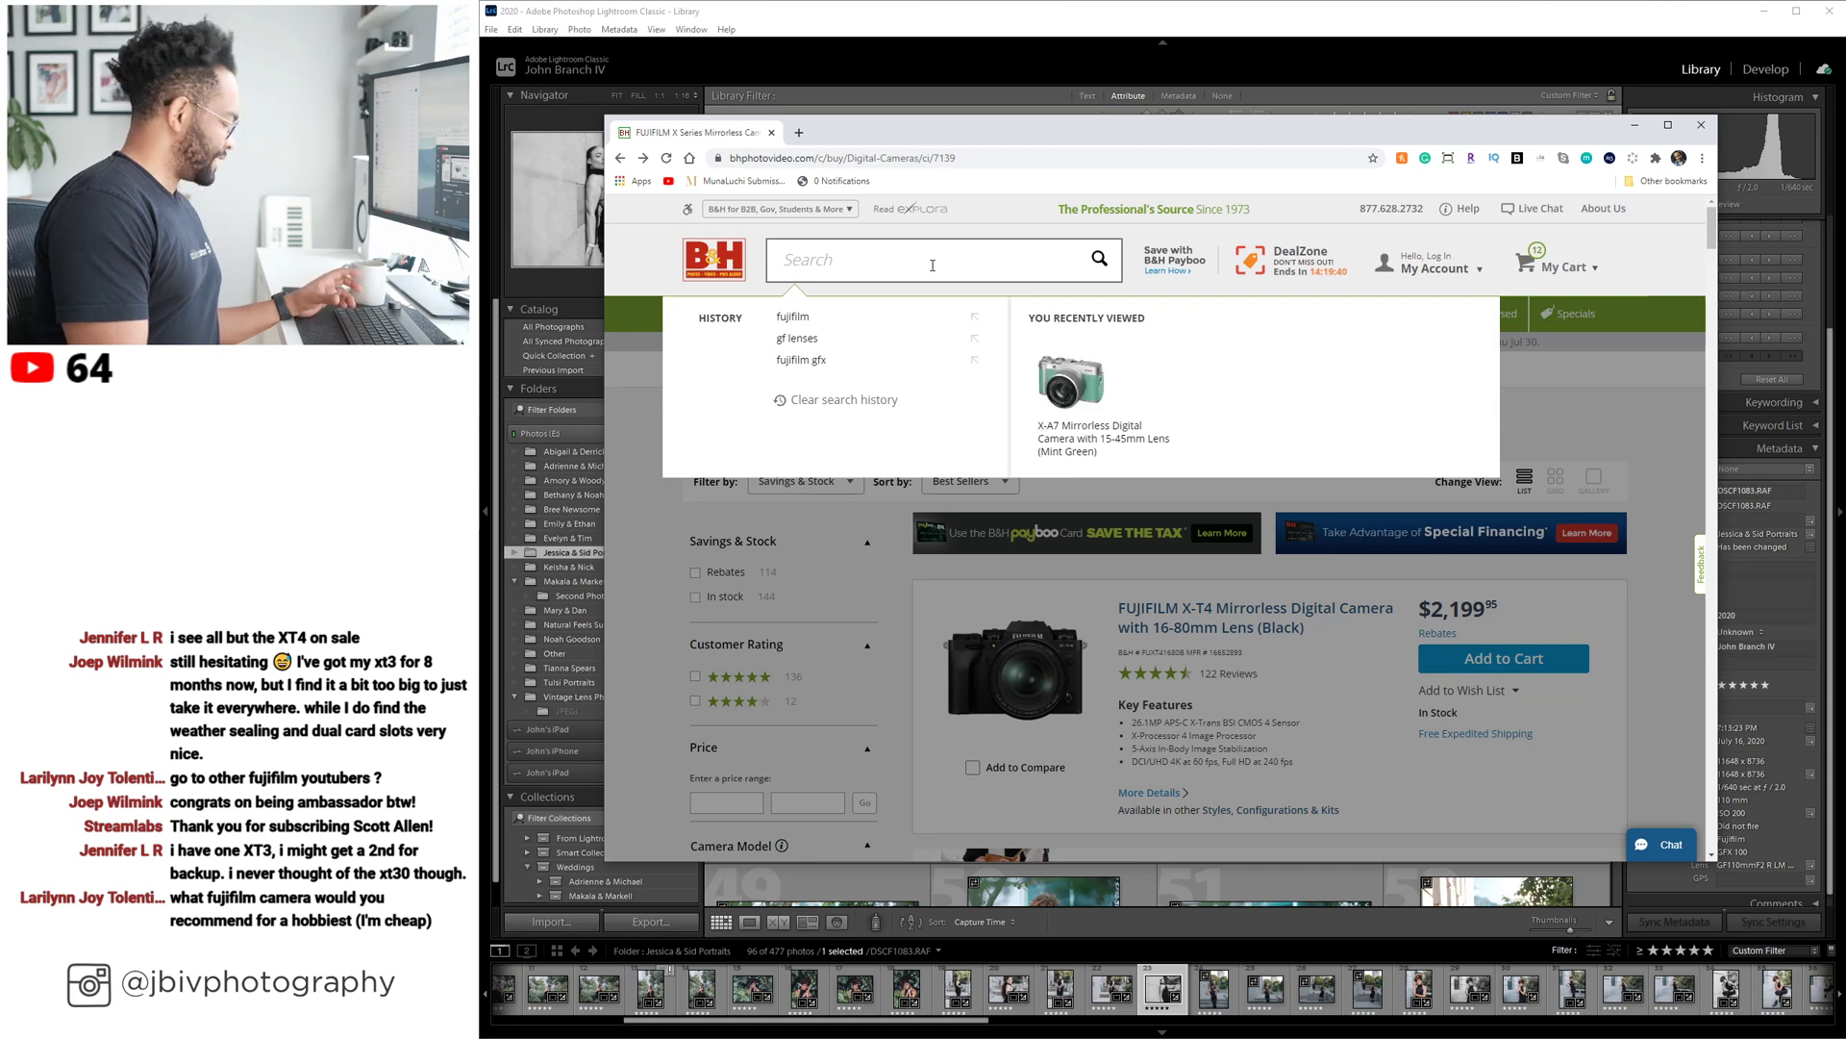
{"action": "type", "text": "xt100"}
{"action": "key", "text": "Return"}
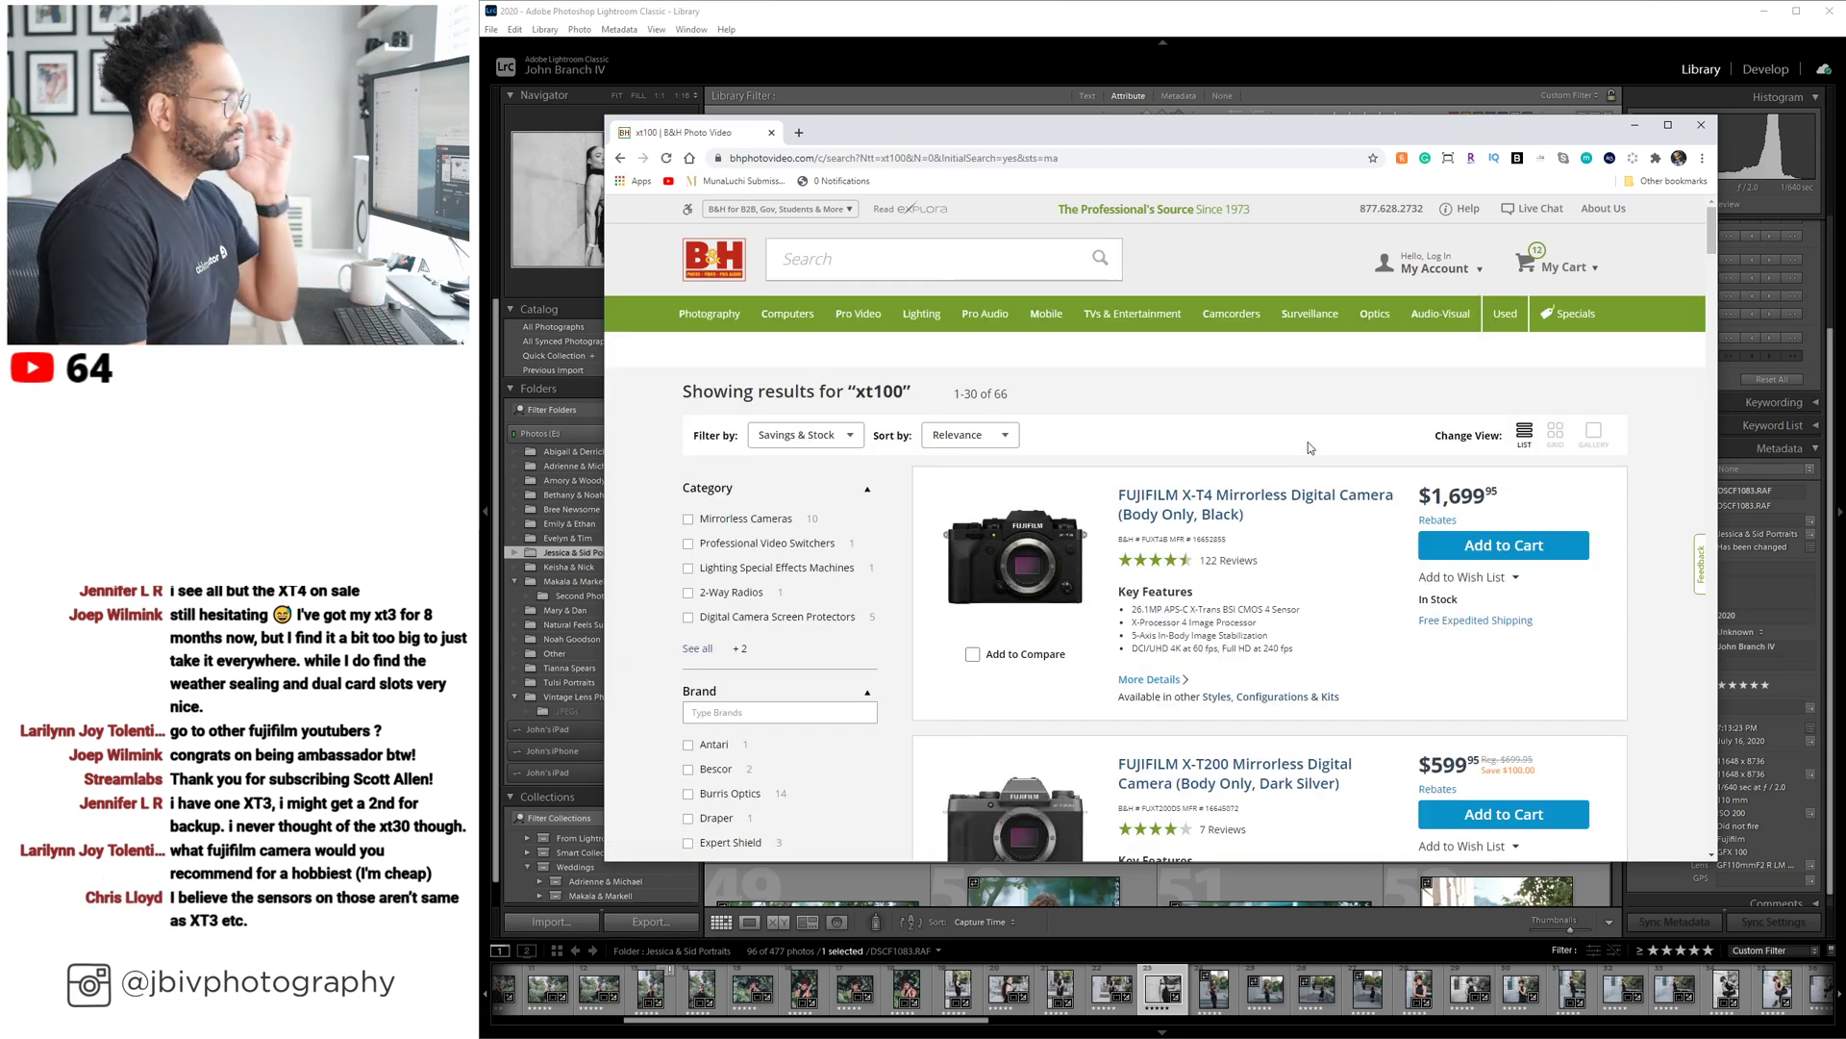
{"action": "scroll", "coordinate": [1250, 408], "scroll_direction": "down", "scroll_amount": 3}
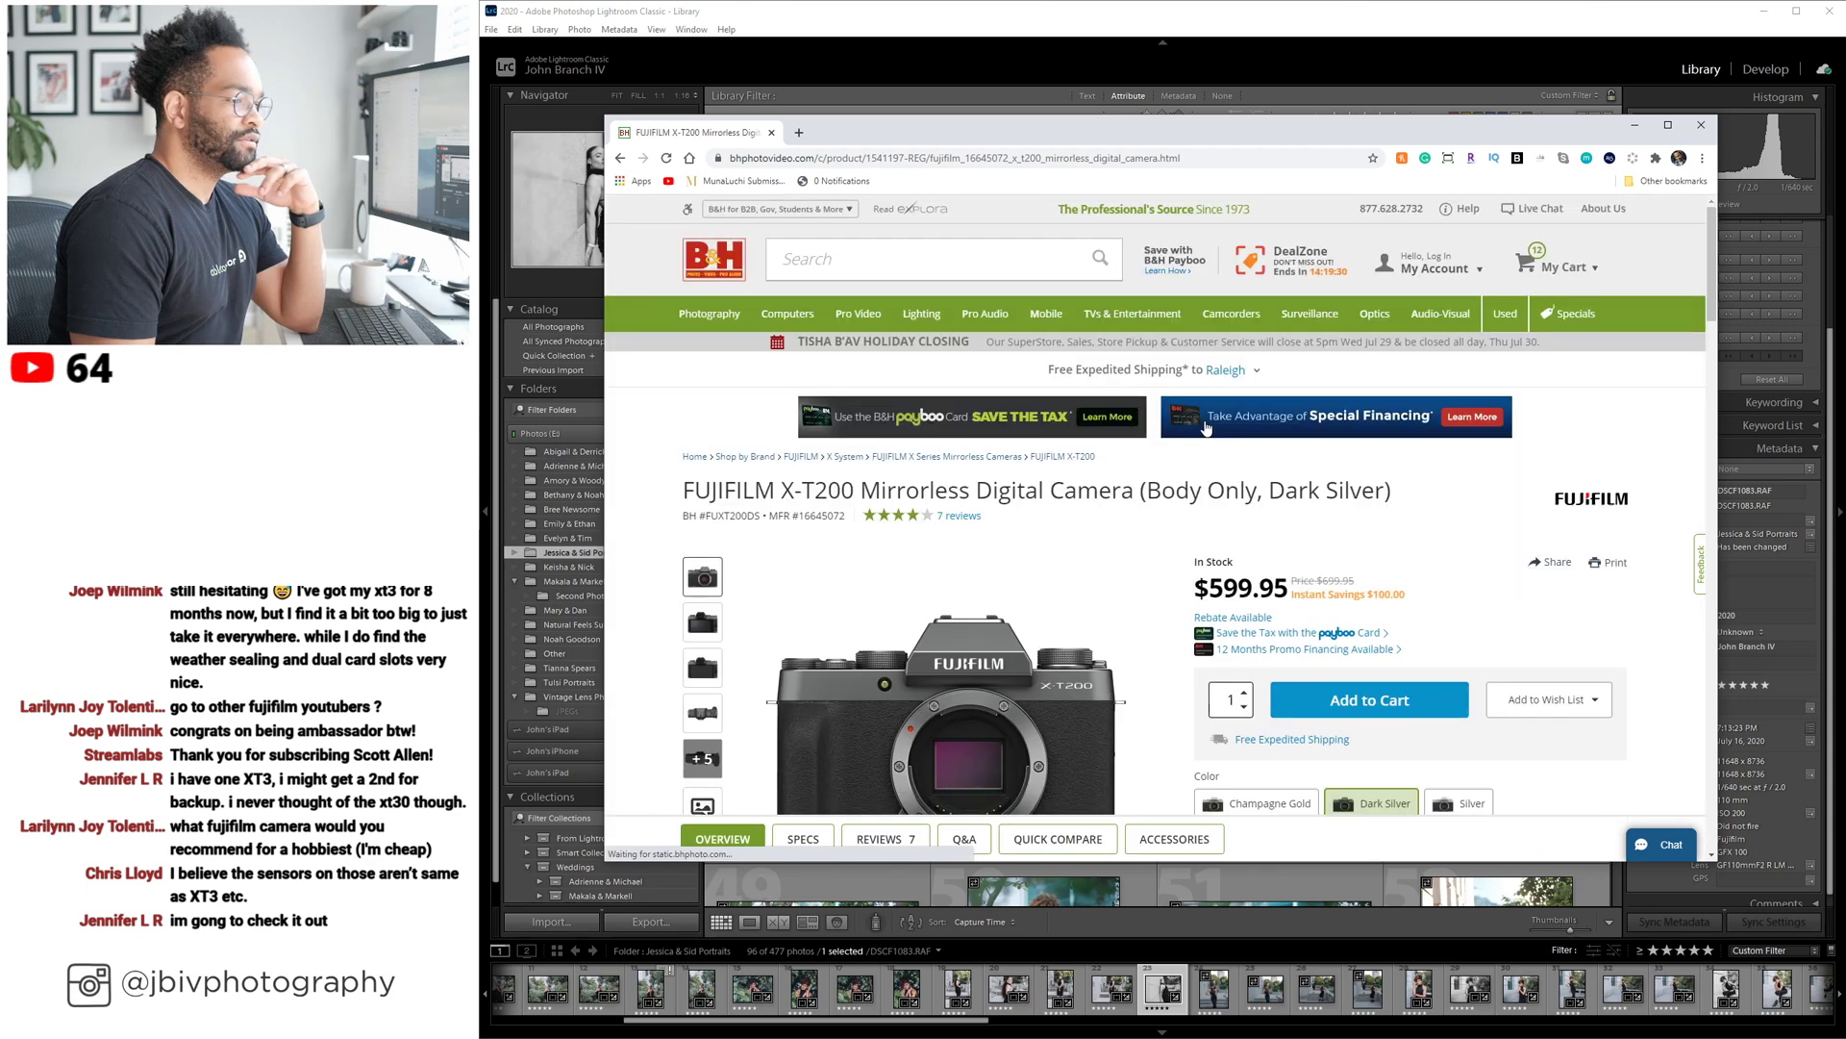
View the X-T200's product photos, including the rear and the top of the camera.
{"action": "scroll", "coordinate": [972, 450], "scroll_direction": "down", "scroll_amount": 2}
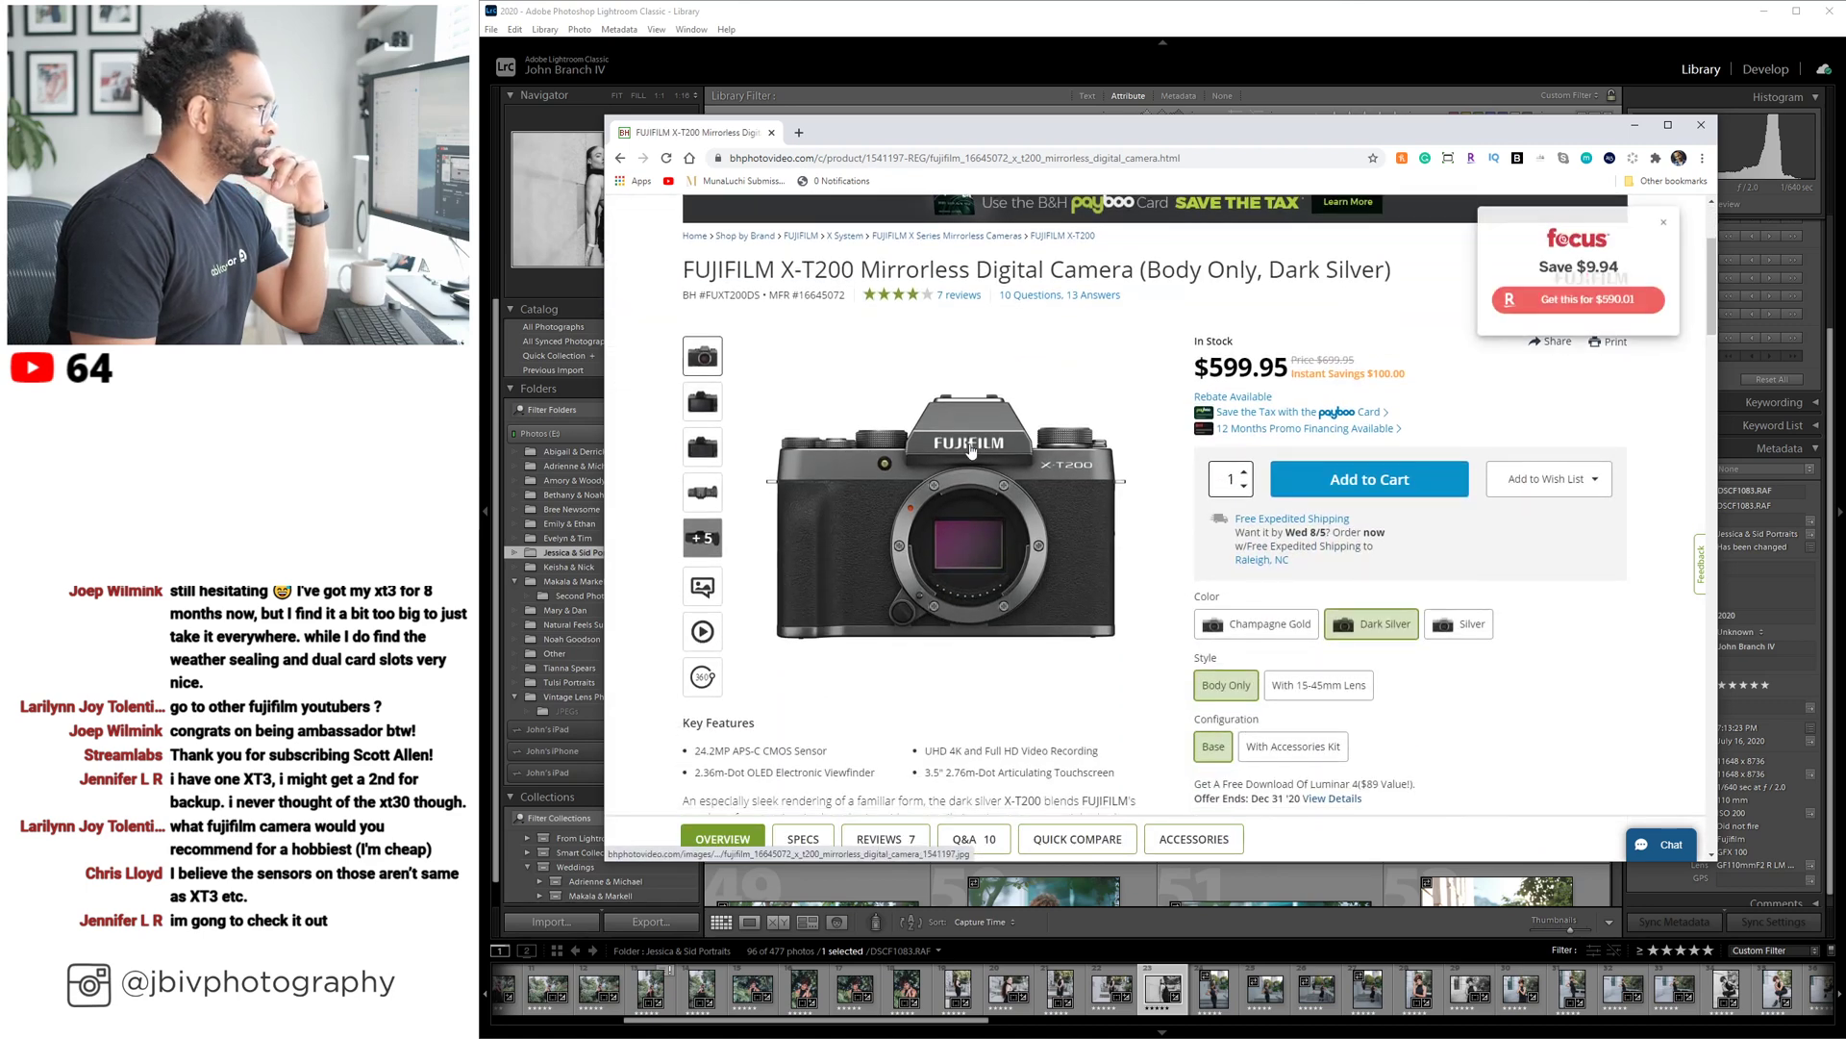
{"action": "left_click", "coordinate": [697, 402]}
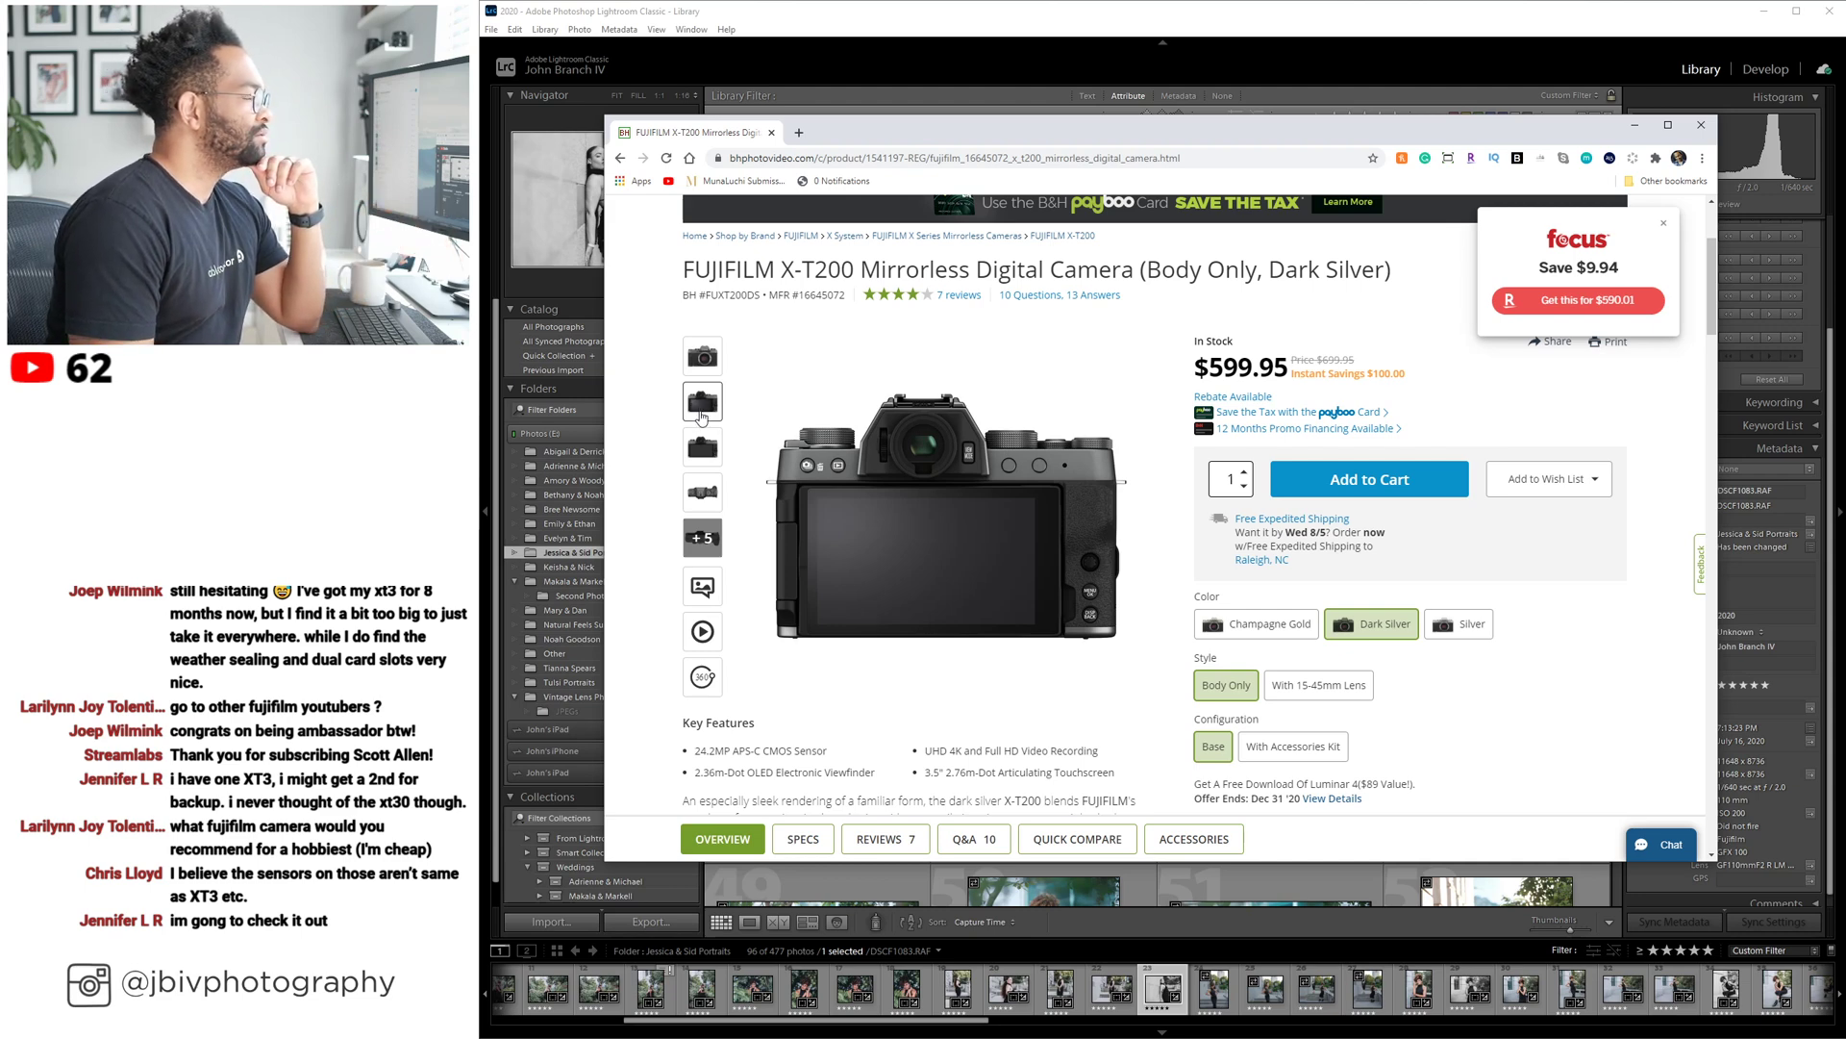
{"action": "left_click", "coordinate": [700, 445]}
{"action": "left_click", "coordinate": [701, 419]}
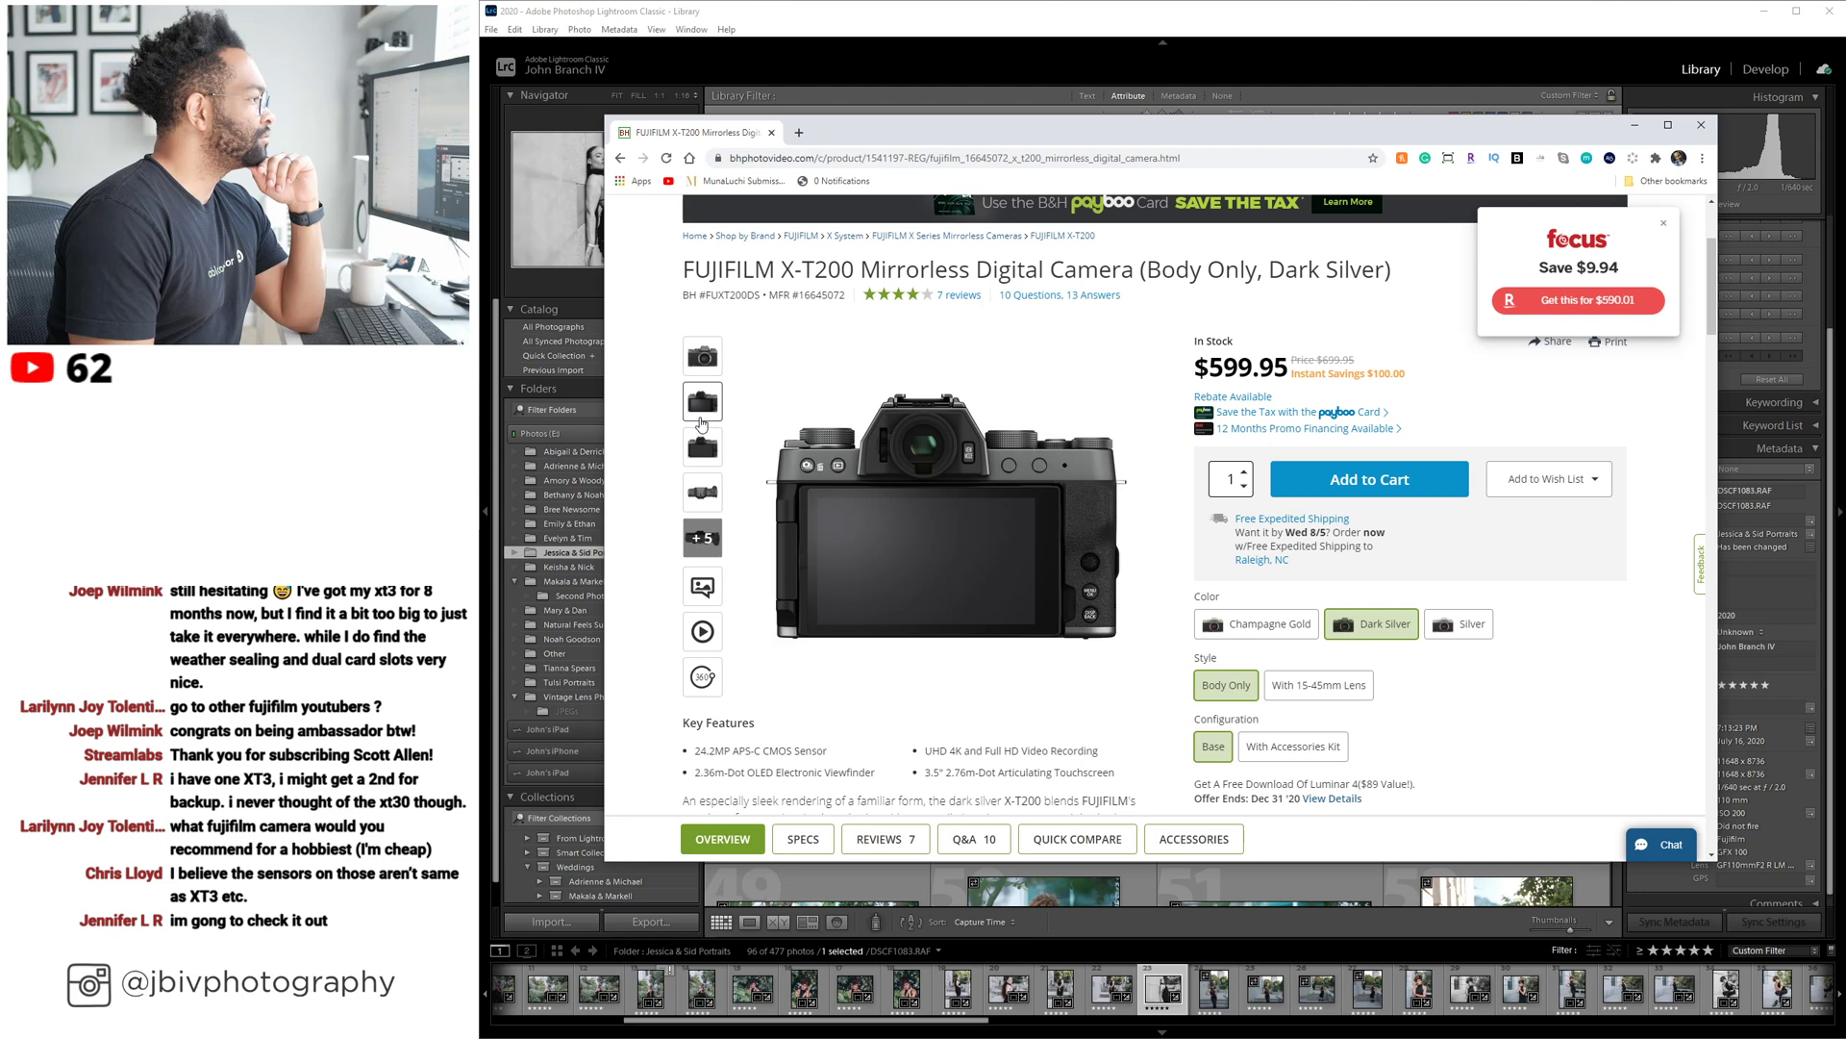
{"action": "left_click", "coordinate": [695, 492]}
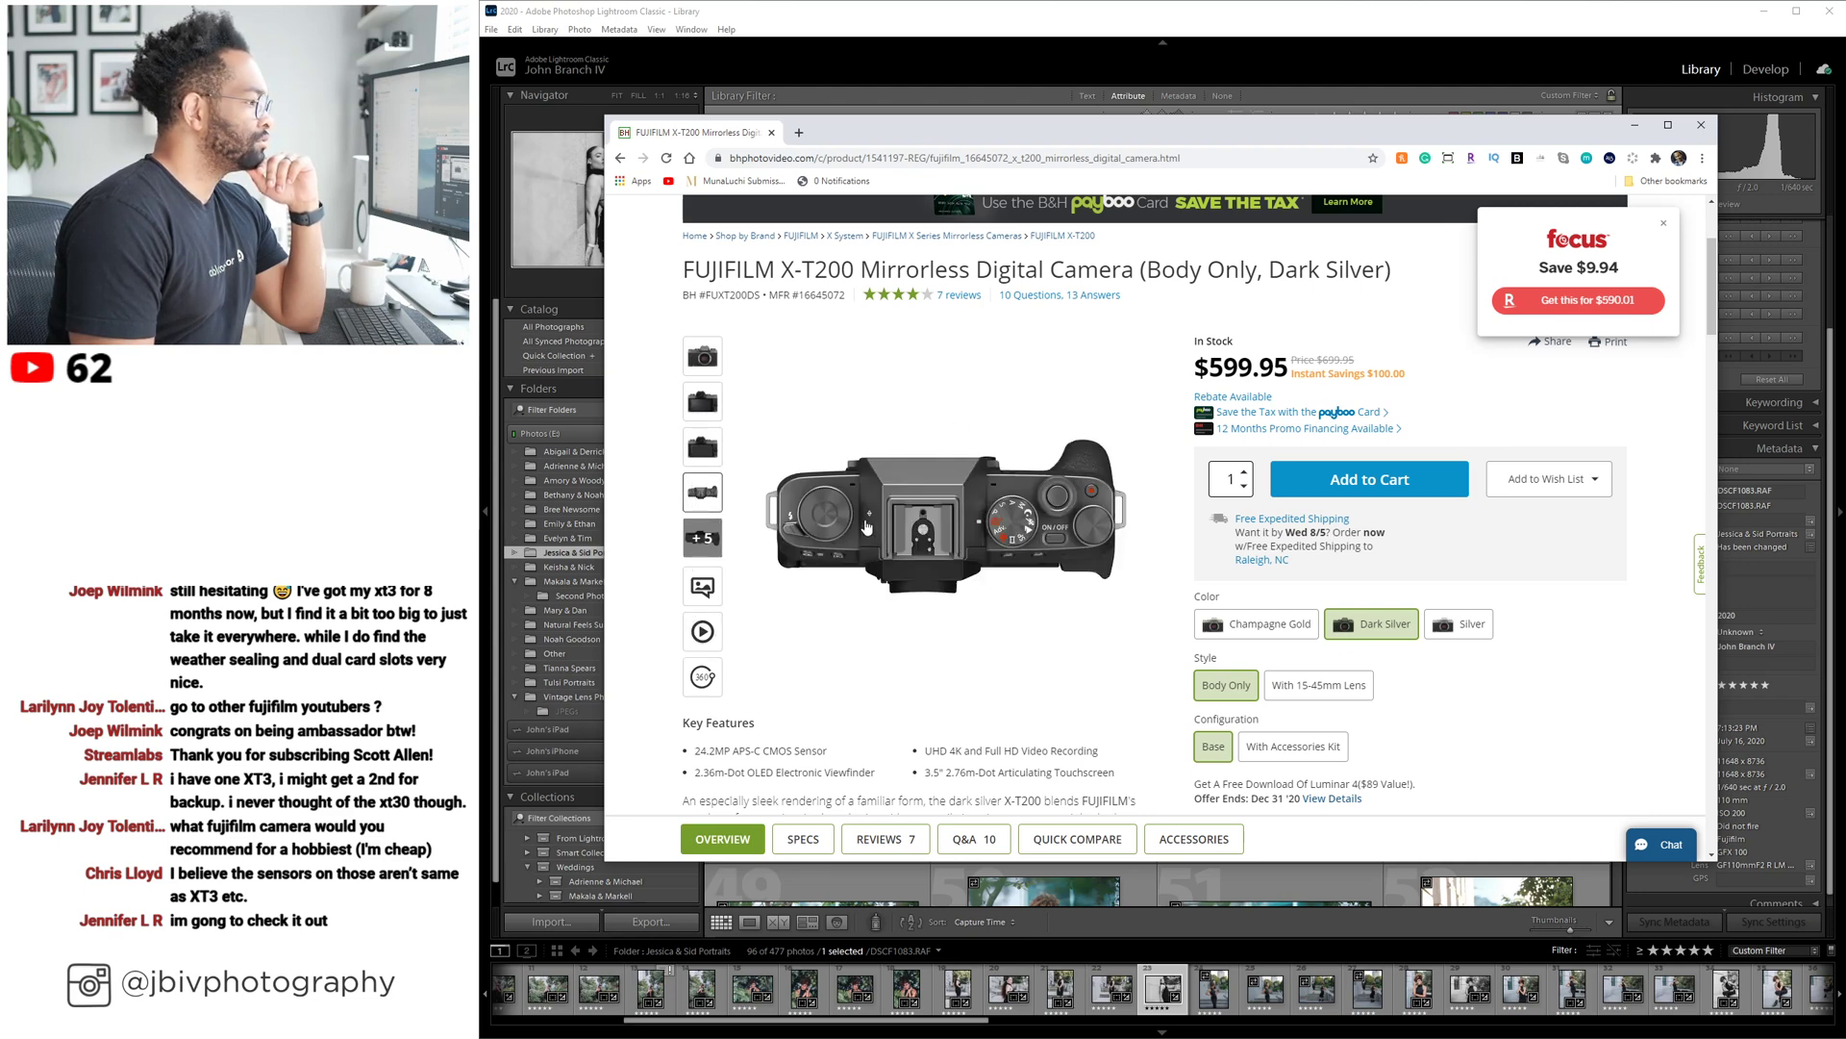
Examine the X-T200's specifications for imaging, exposure control, video and focus.
{"action": "scroll", "coordinate": [817, 577], "scroll_direction": "down", "scroll_amount": 5}
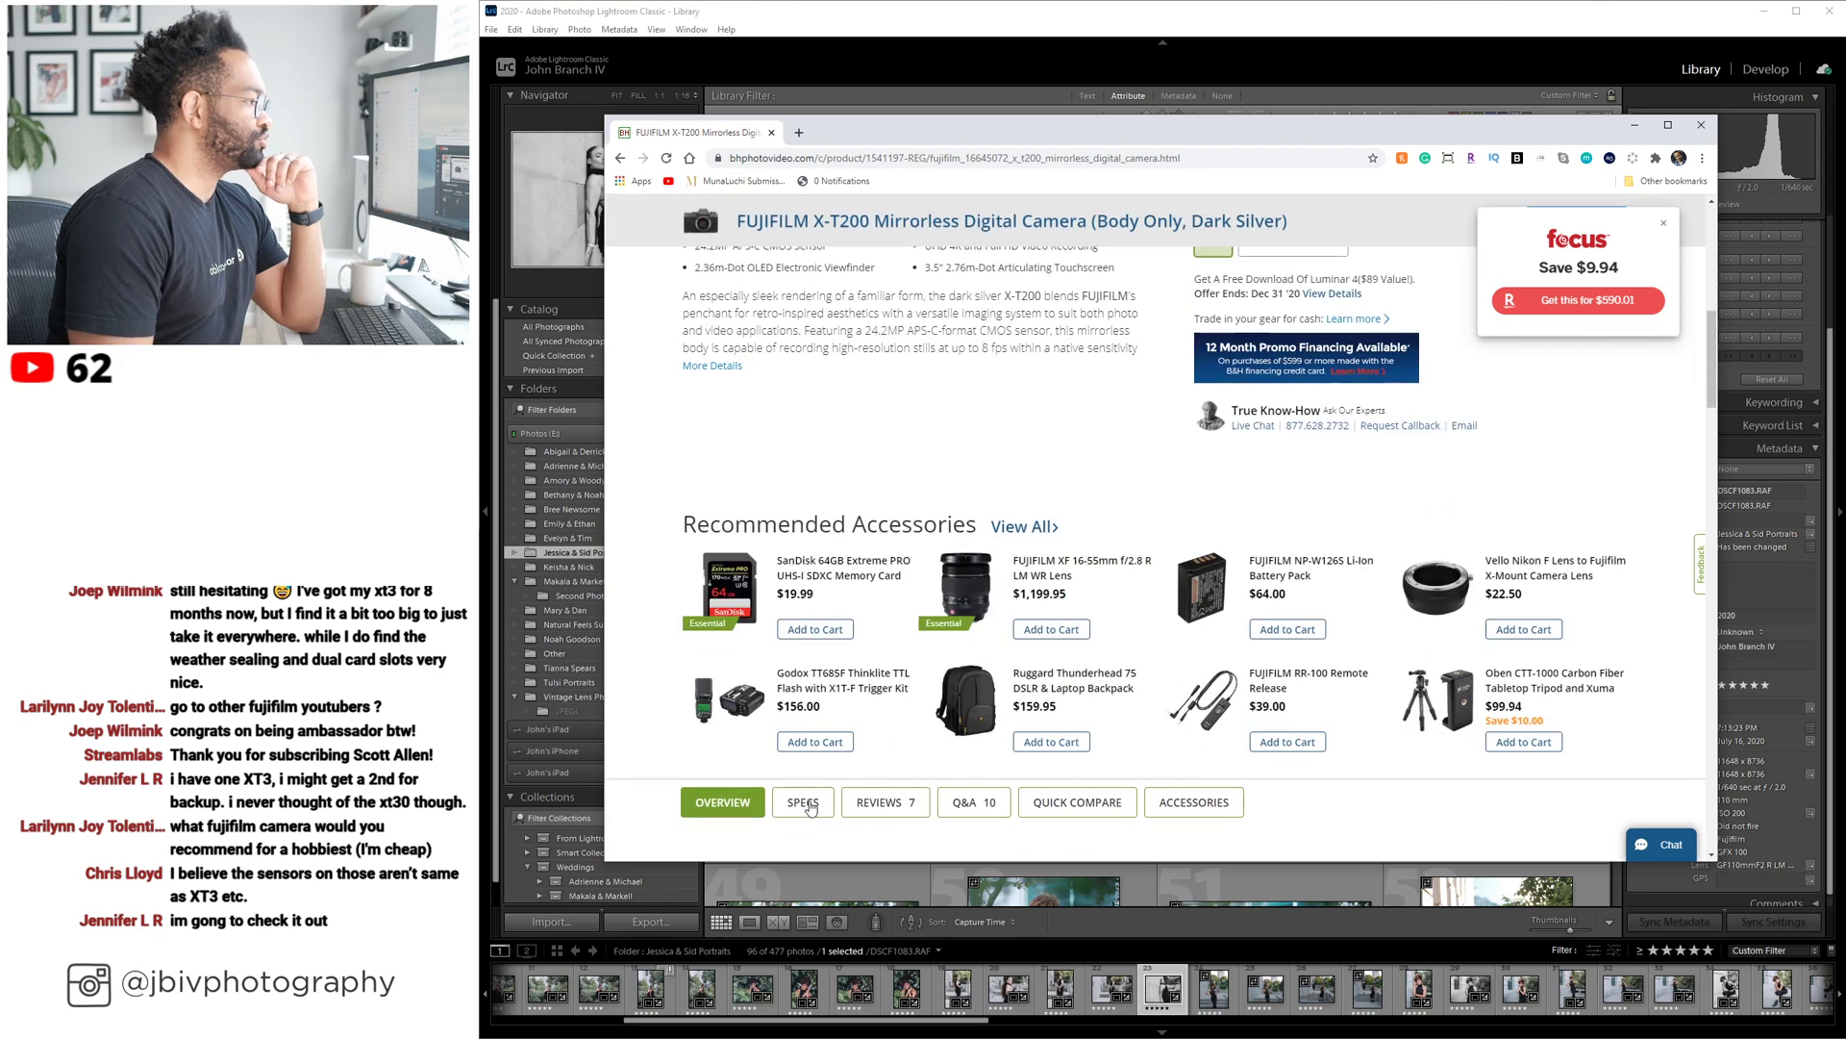
{"action": "left_click", "coordinate": [803, 802]}
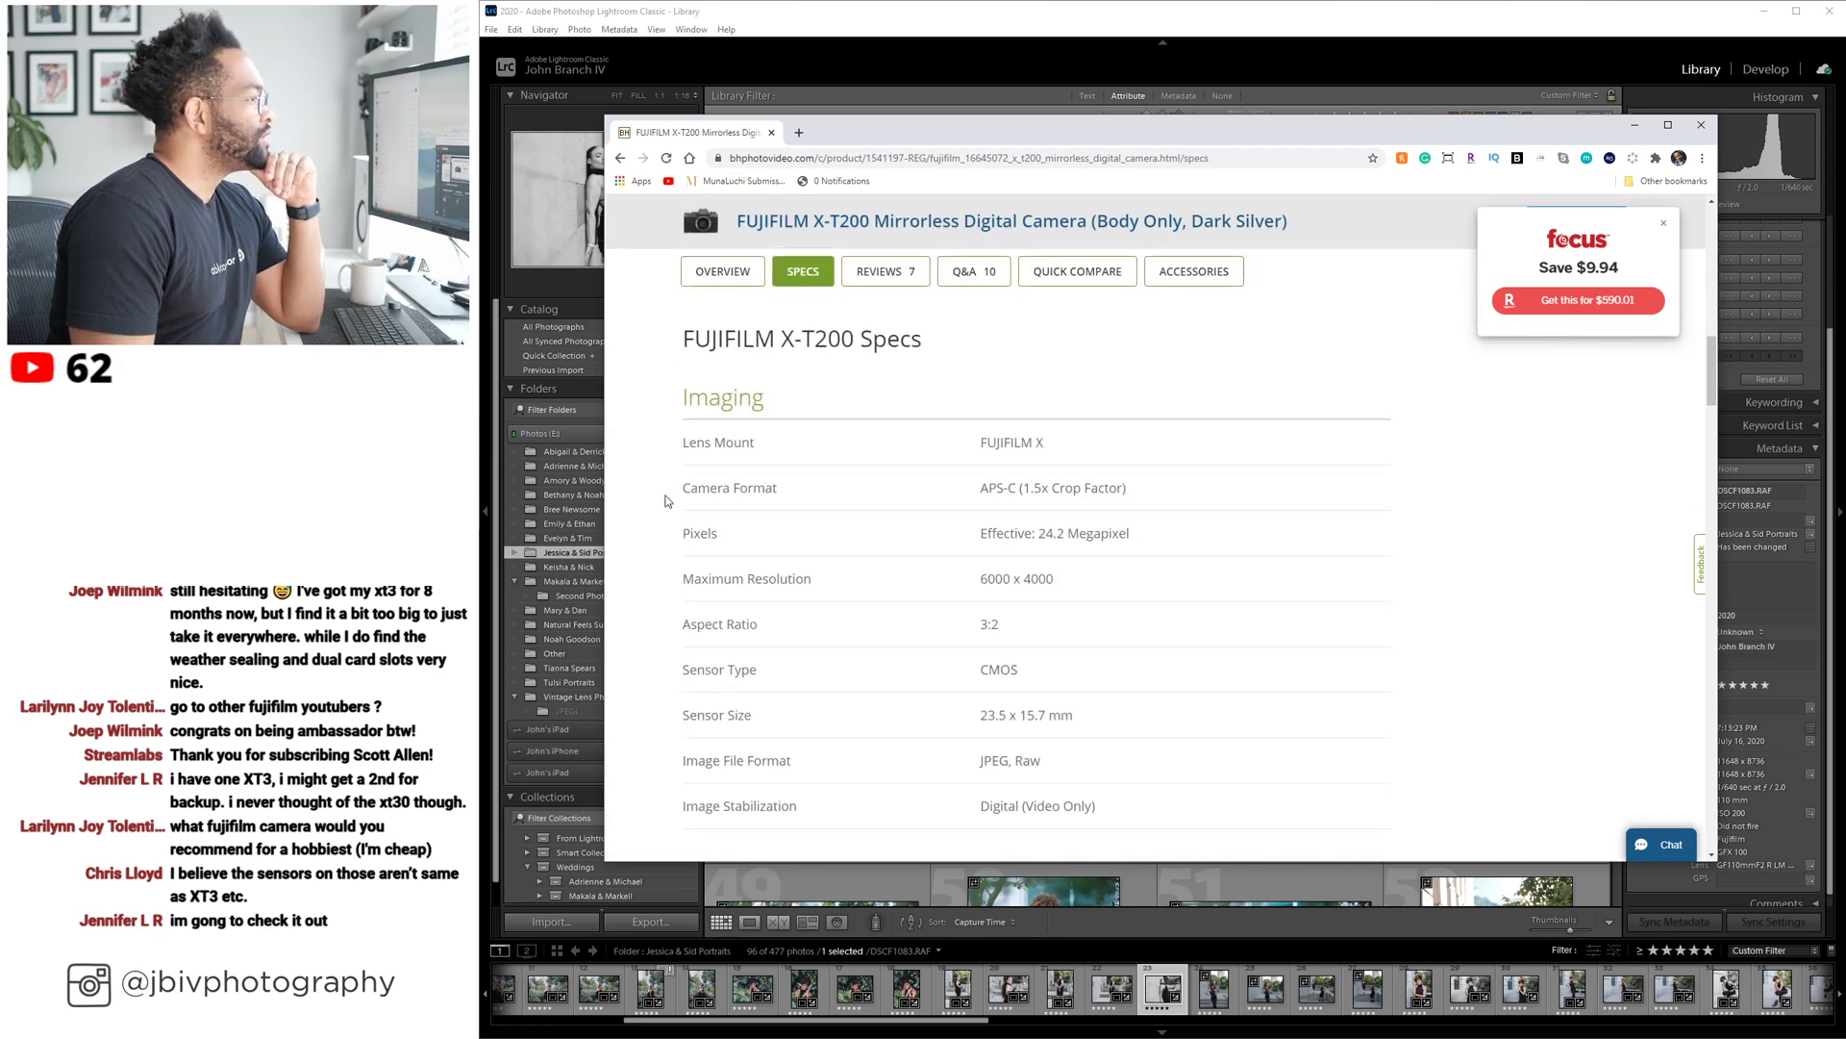
{"action": "scroll", "coordinate": [670, 486], "scroll_direction": "down", "scroll_amount": 1}
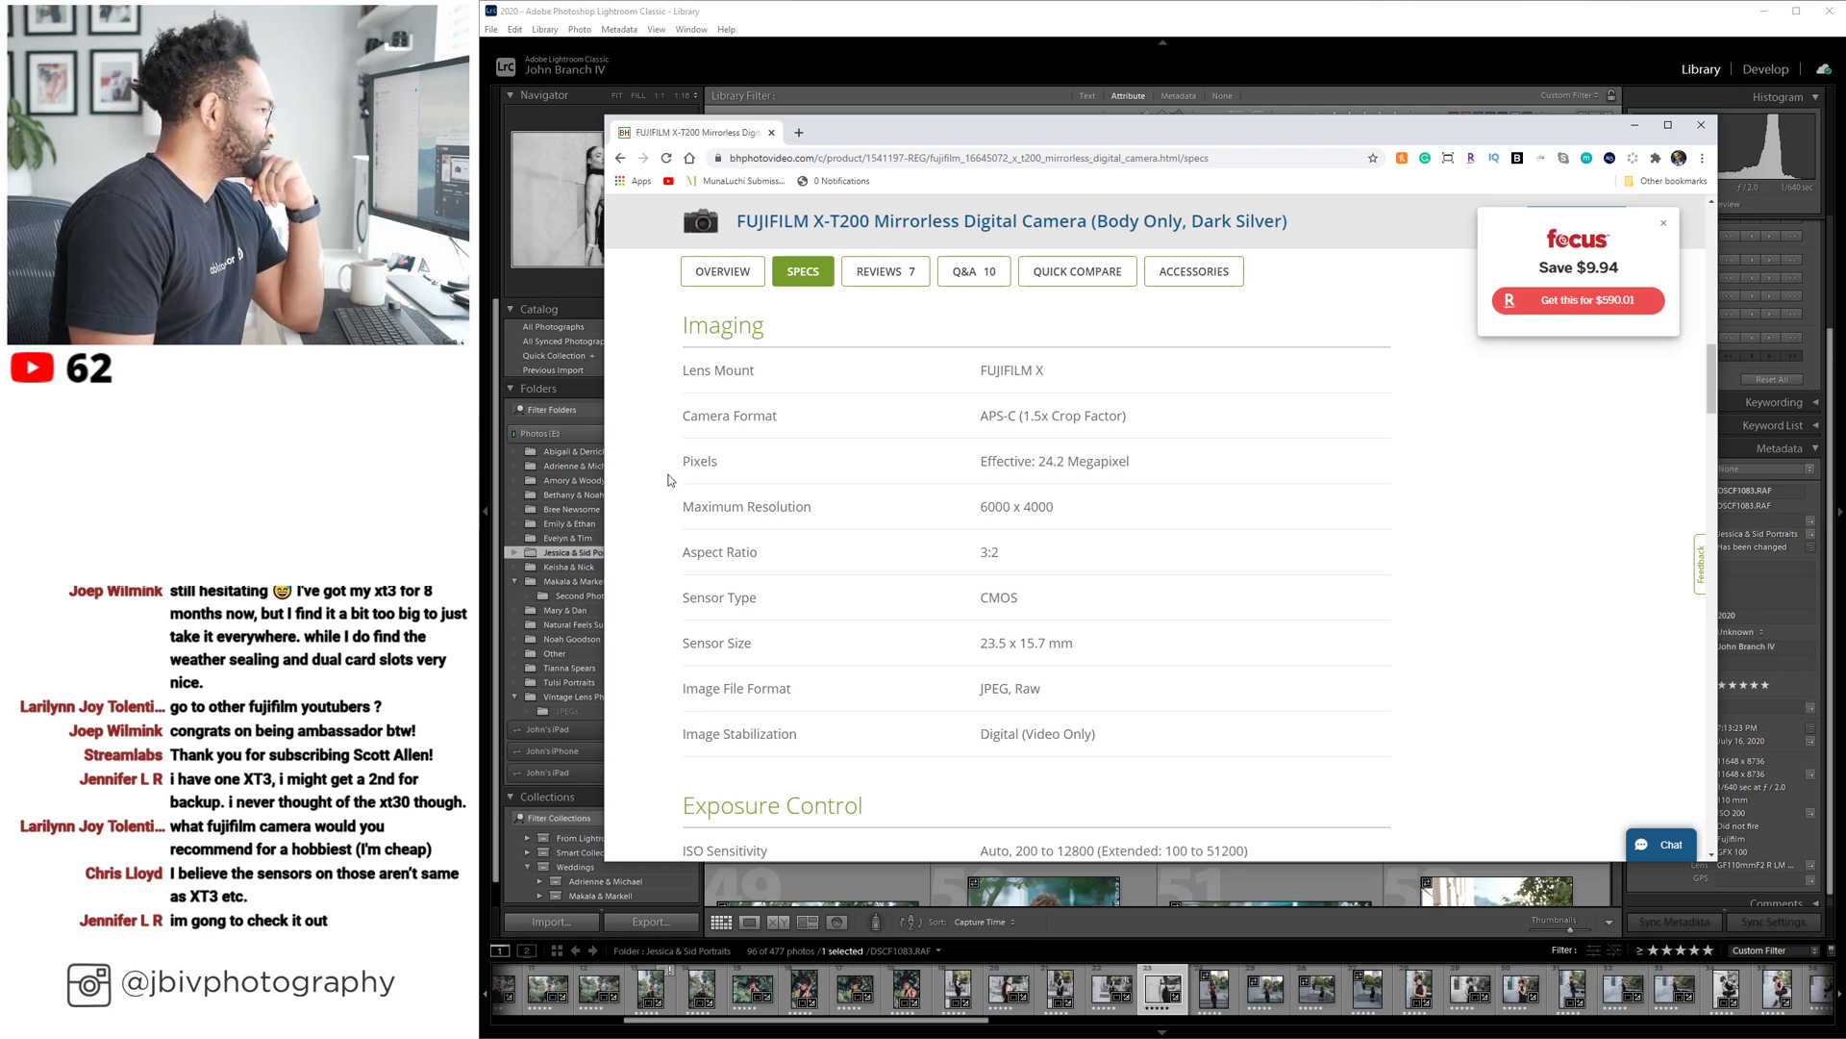
{"action": "scroll", "coordinate": [681, 522], "scroll_direction": "down", "scroll_amount": 1}
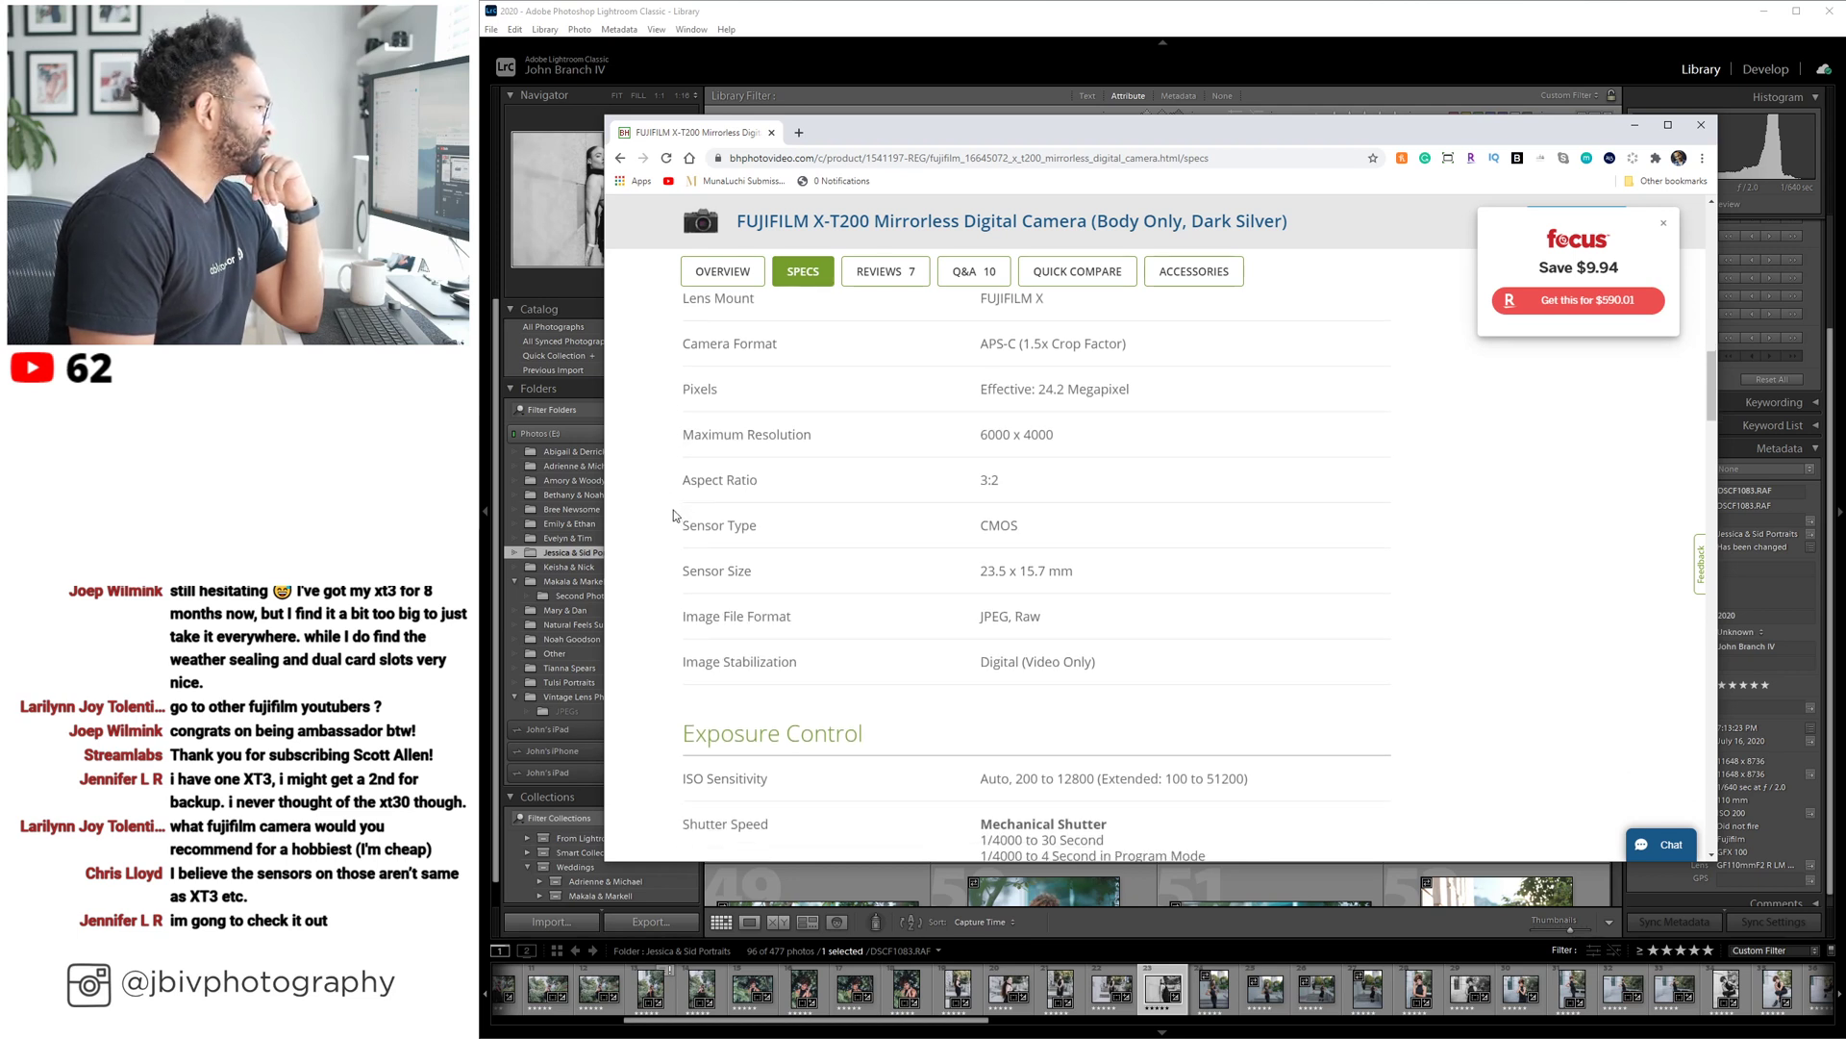
{"action": "scroll", "coordinate": [673, 515], "scroll_direction": "down", "scroll_amount": 1}
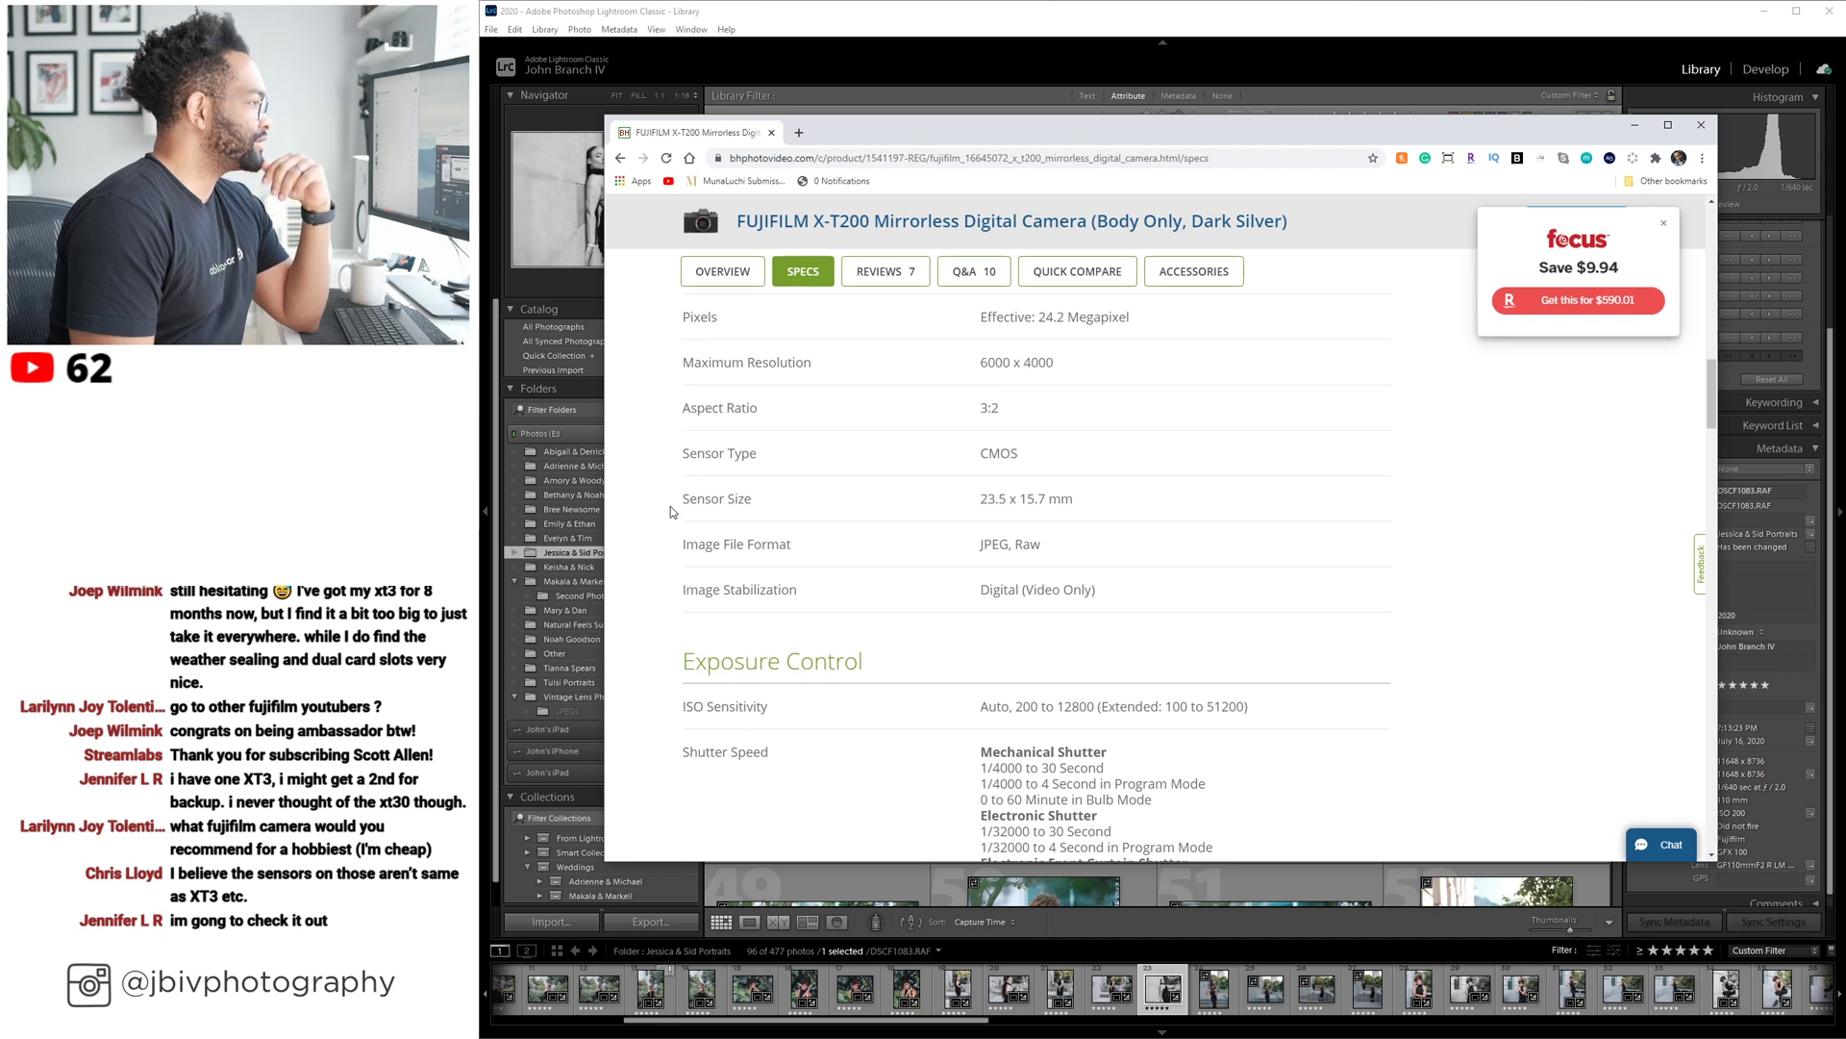
{"action": "scroll", "coordinate": [672, 509], "scroll_direction": "down", "scroll_amount": 5}
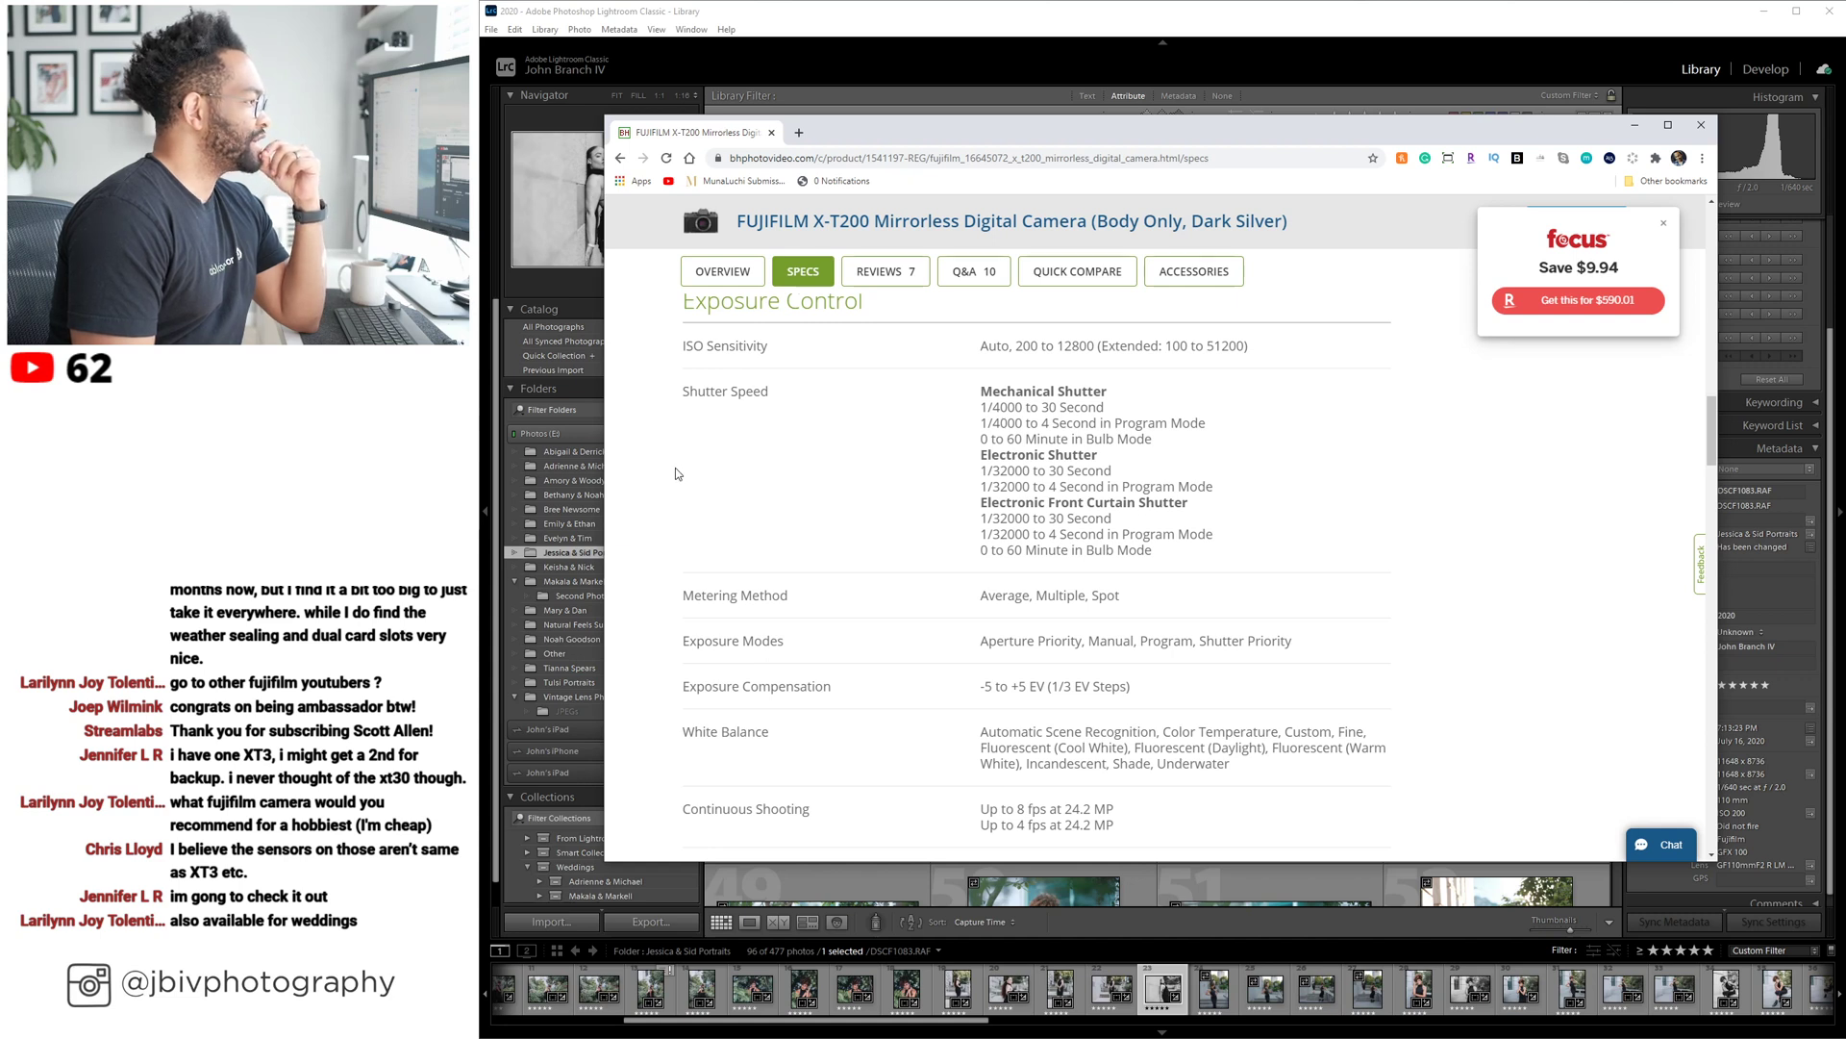
{"action": "scroll", "coordinate": [676, 473], "scroll_direction": "down", "scroll_amount": 2}
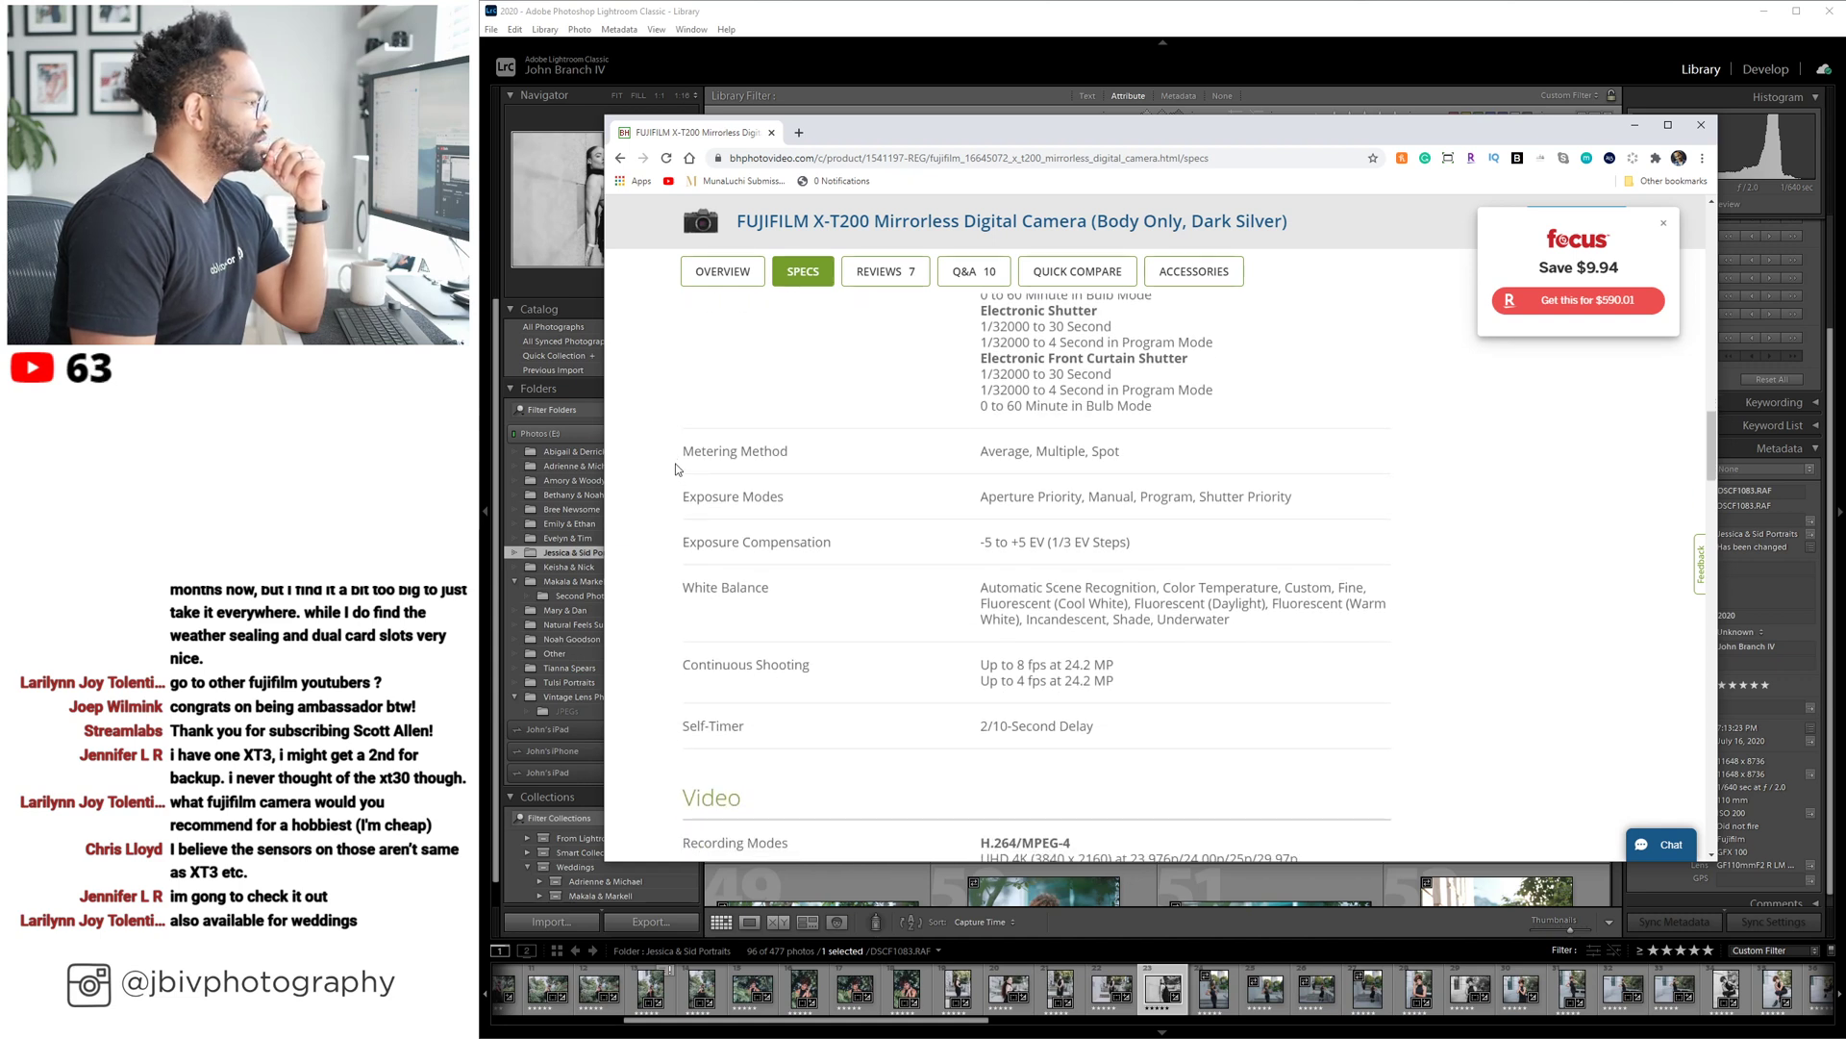
{"action": "scroll", "coordinate": [676, 469], "scroll_direction": "down", "scroll_amount": 2}
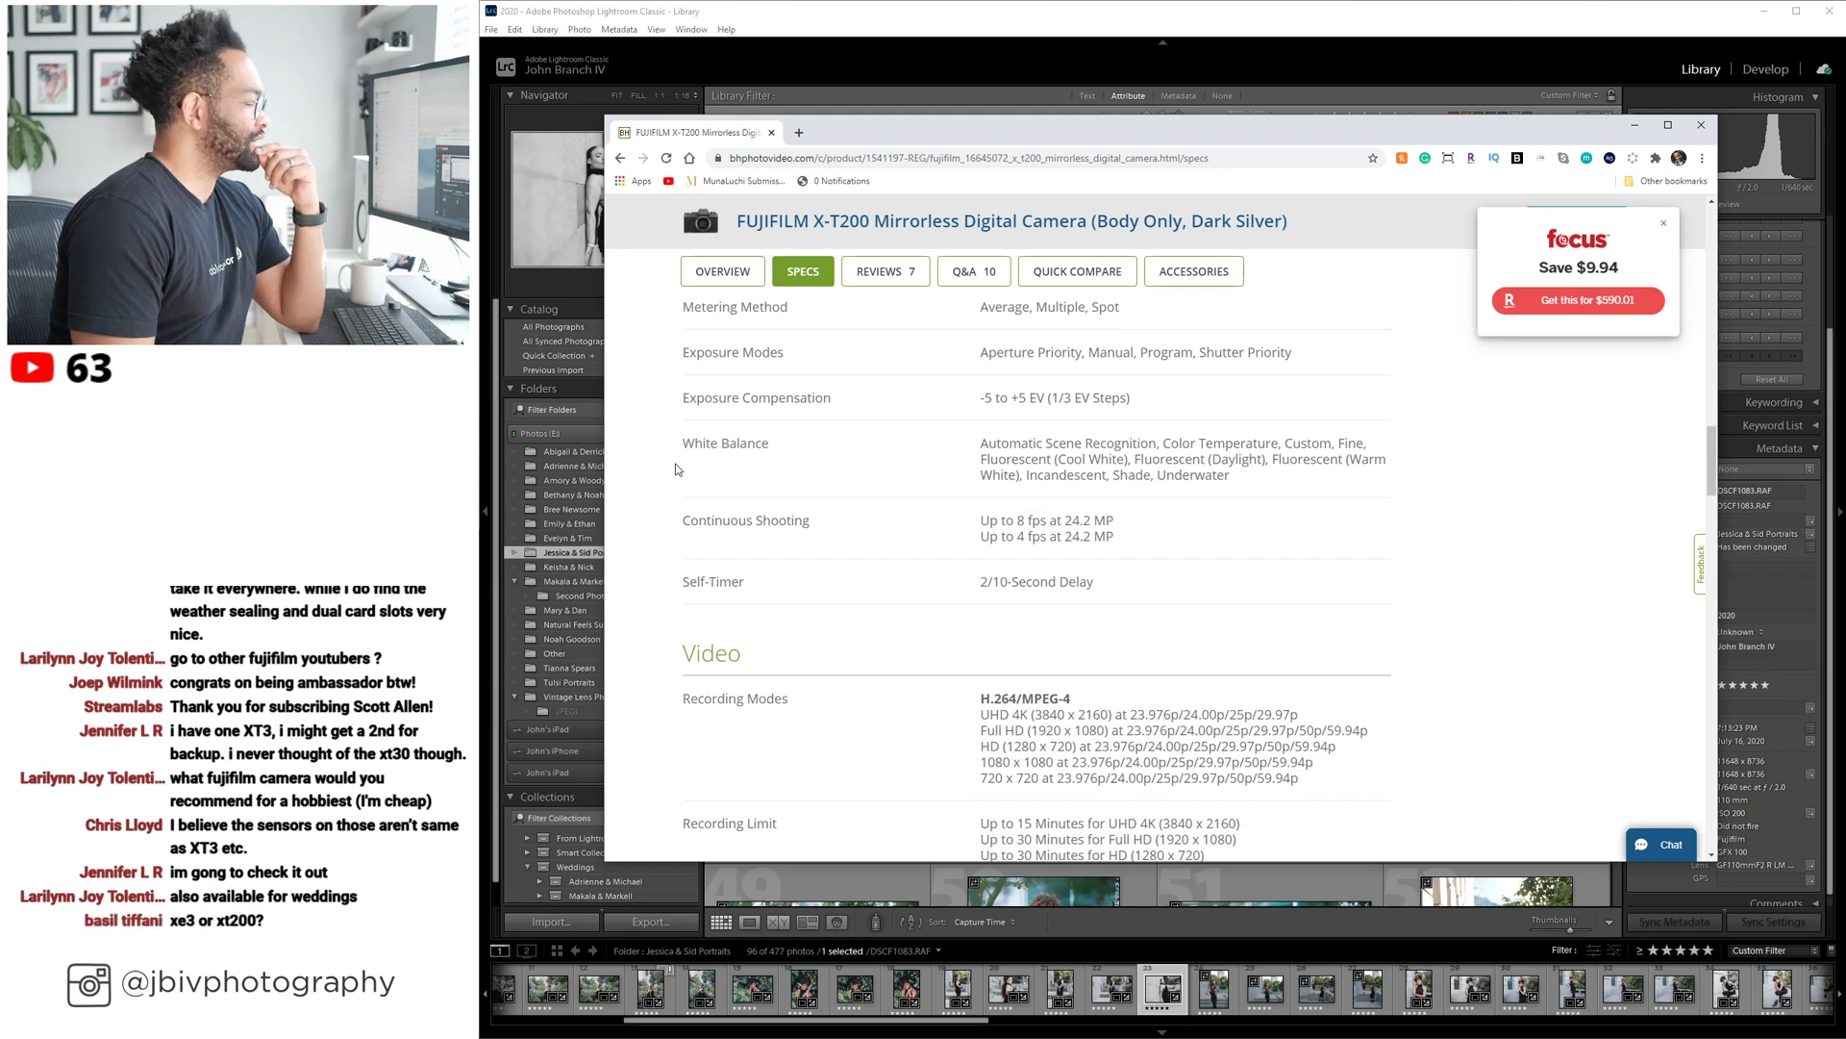
{"action": "scroll", "coordinate": [676, 470], "scroll_direction": "down", "scroll_amount": 2}
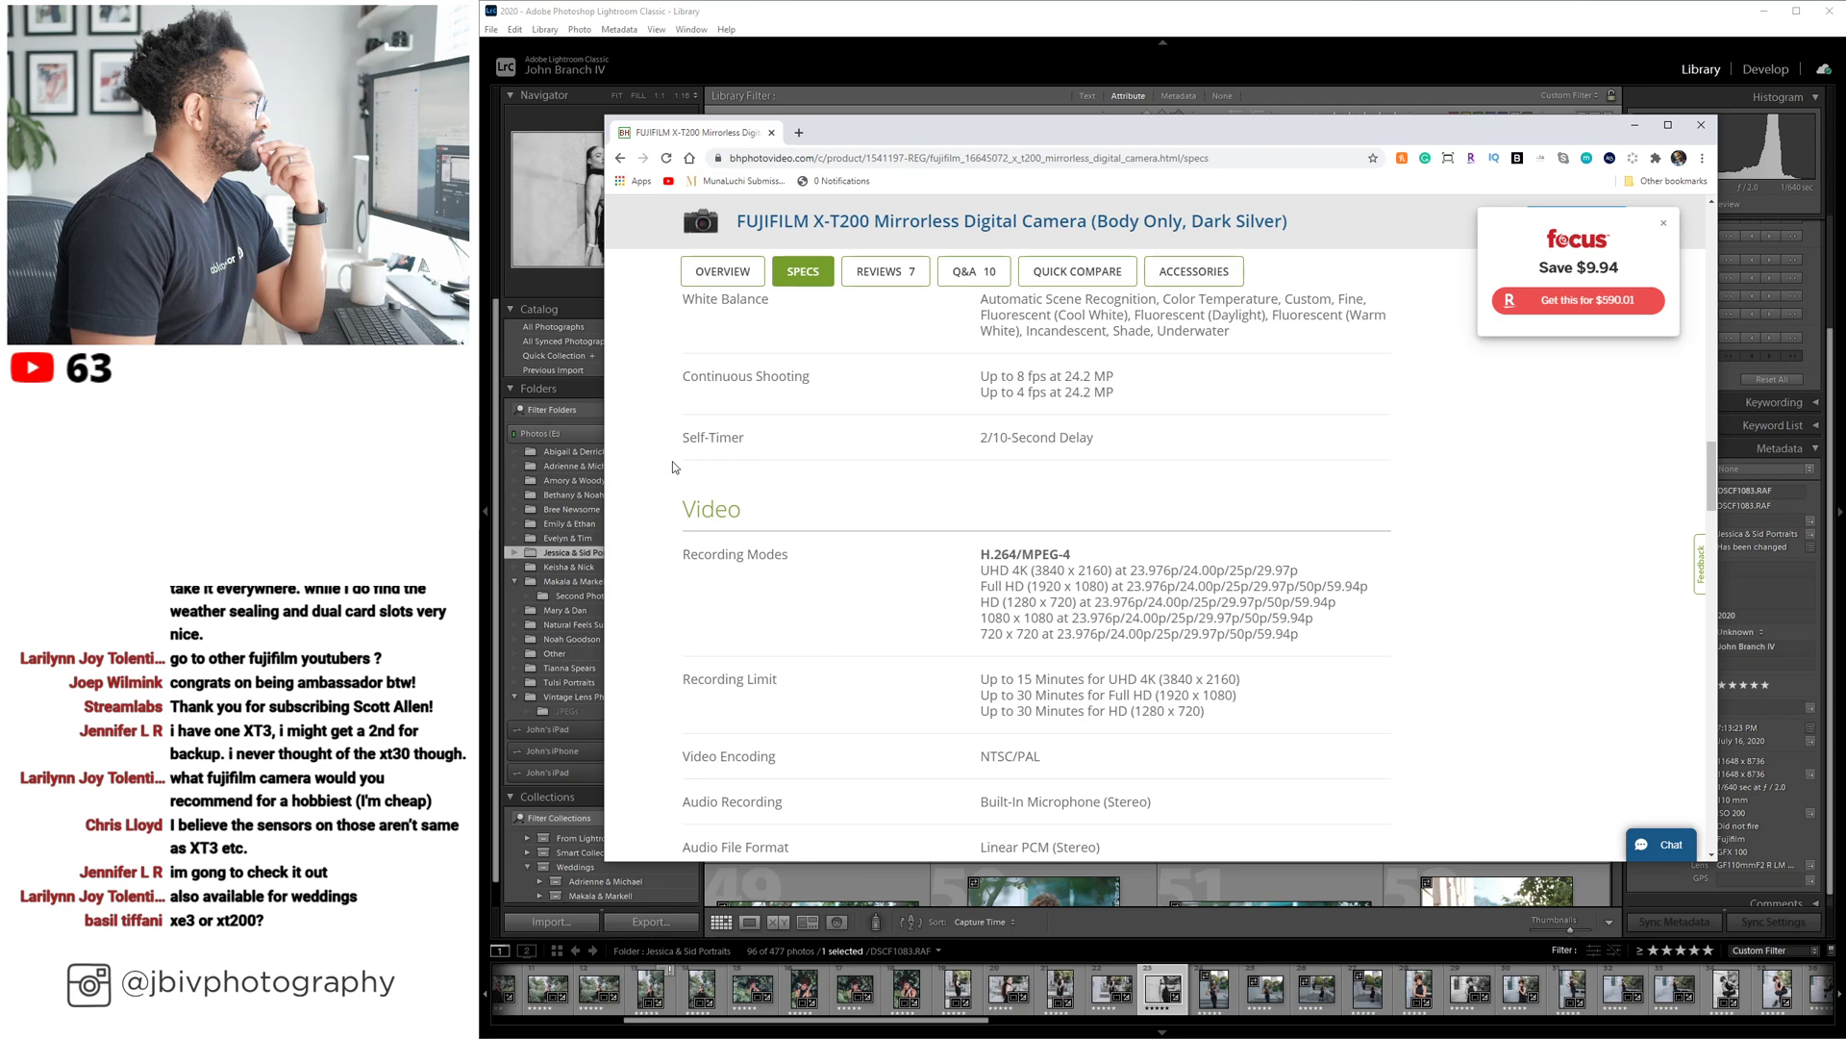
{"action": "scroll", "coordinate": [676, 468], "scroll_direction": "down", "scroll_amount": 2}
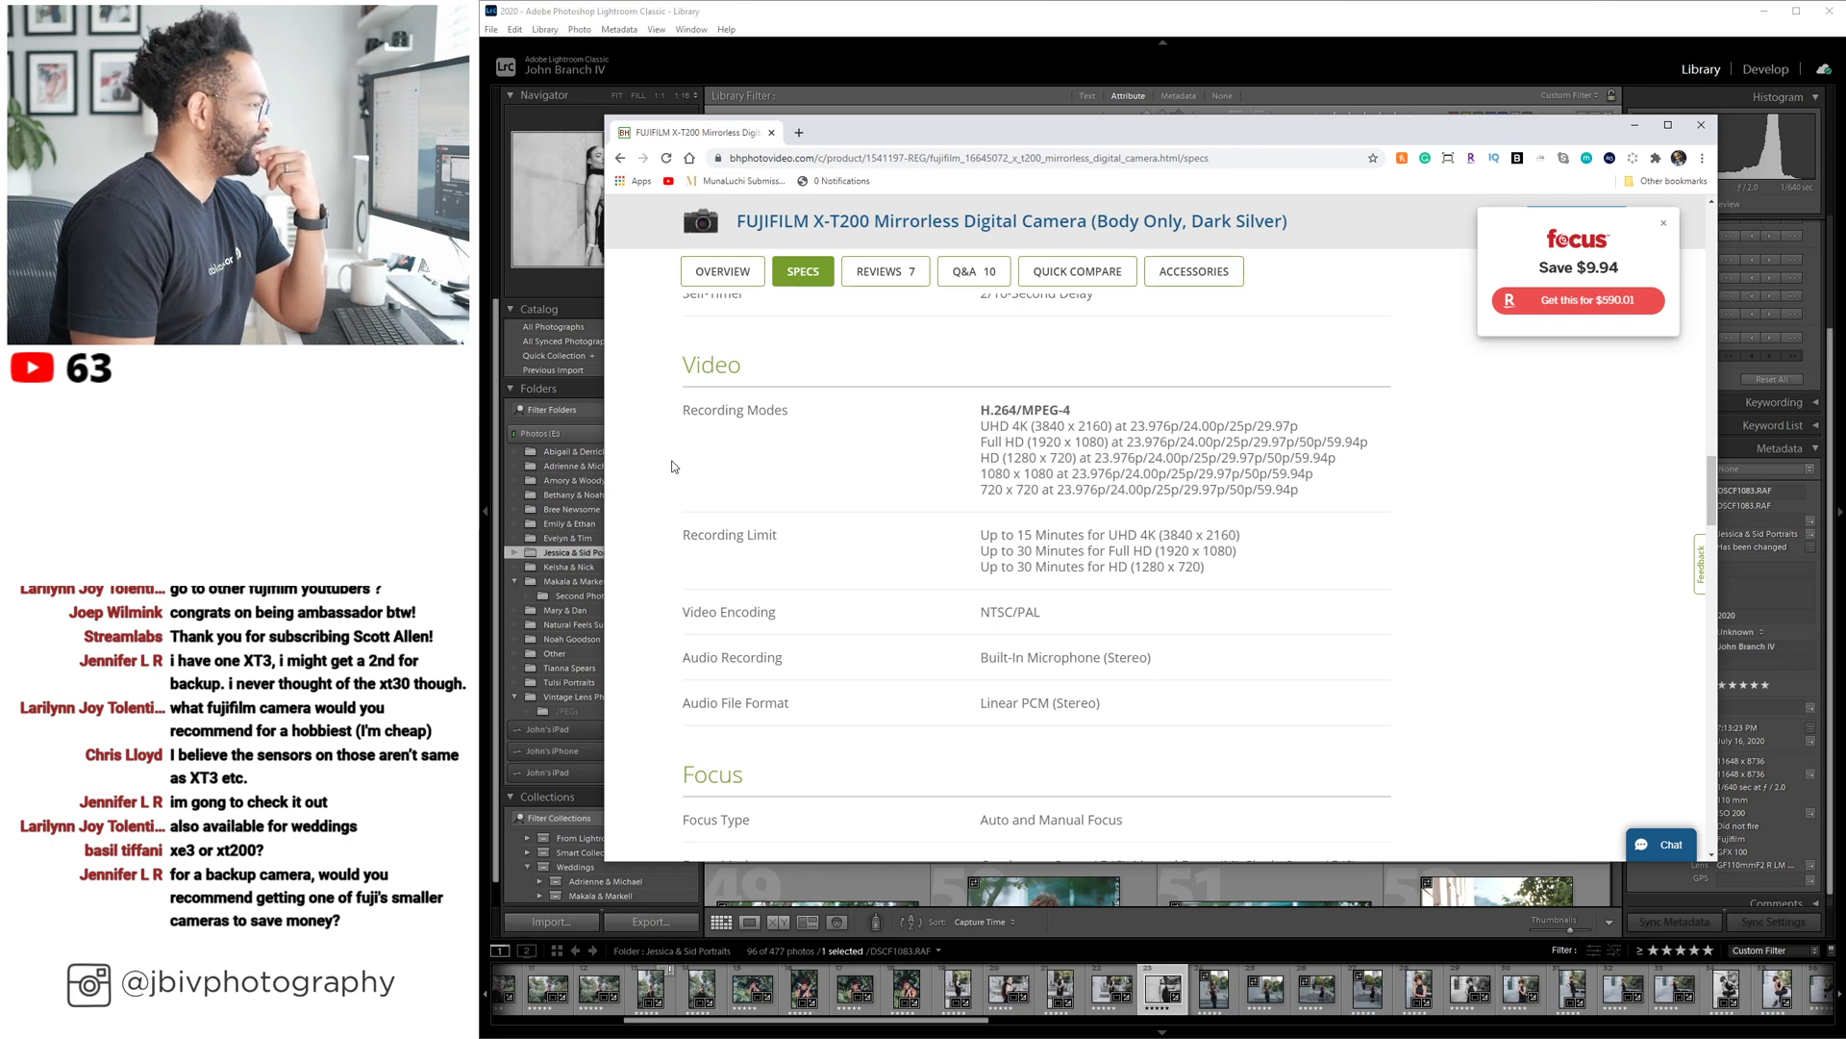
{"action": "scroll", "coordinate": [674, 467], "scroll_direction": "down", "scroll_amount": 2}
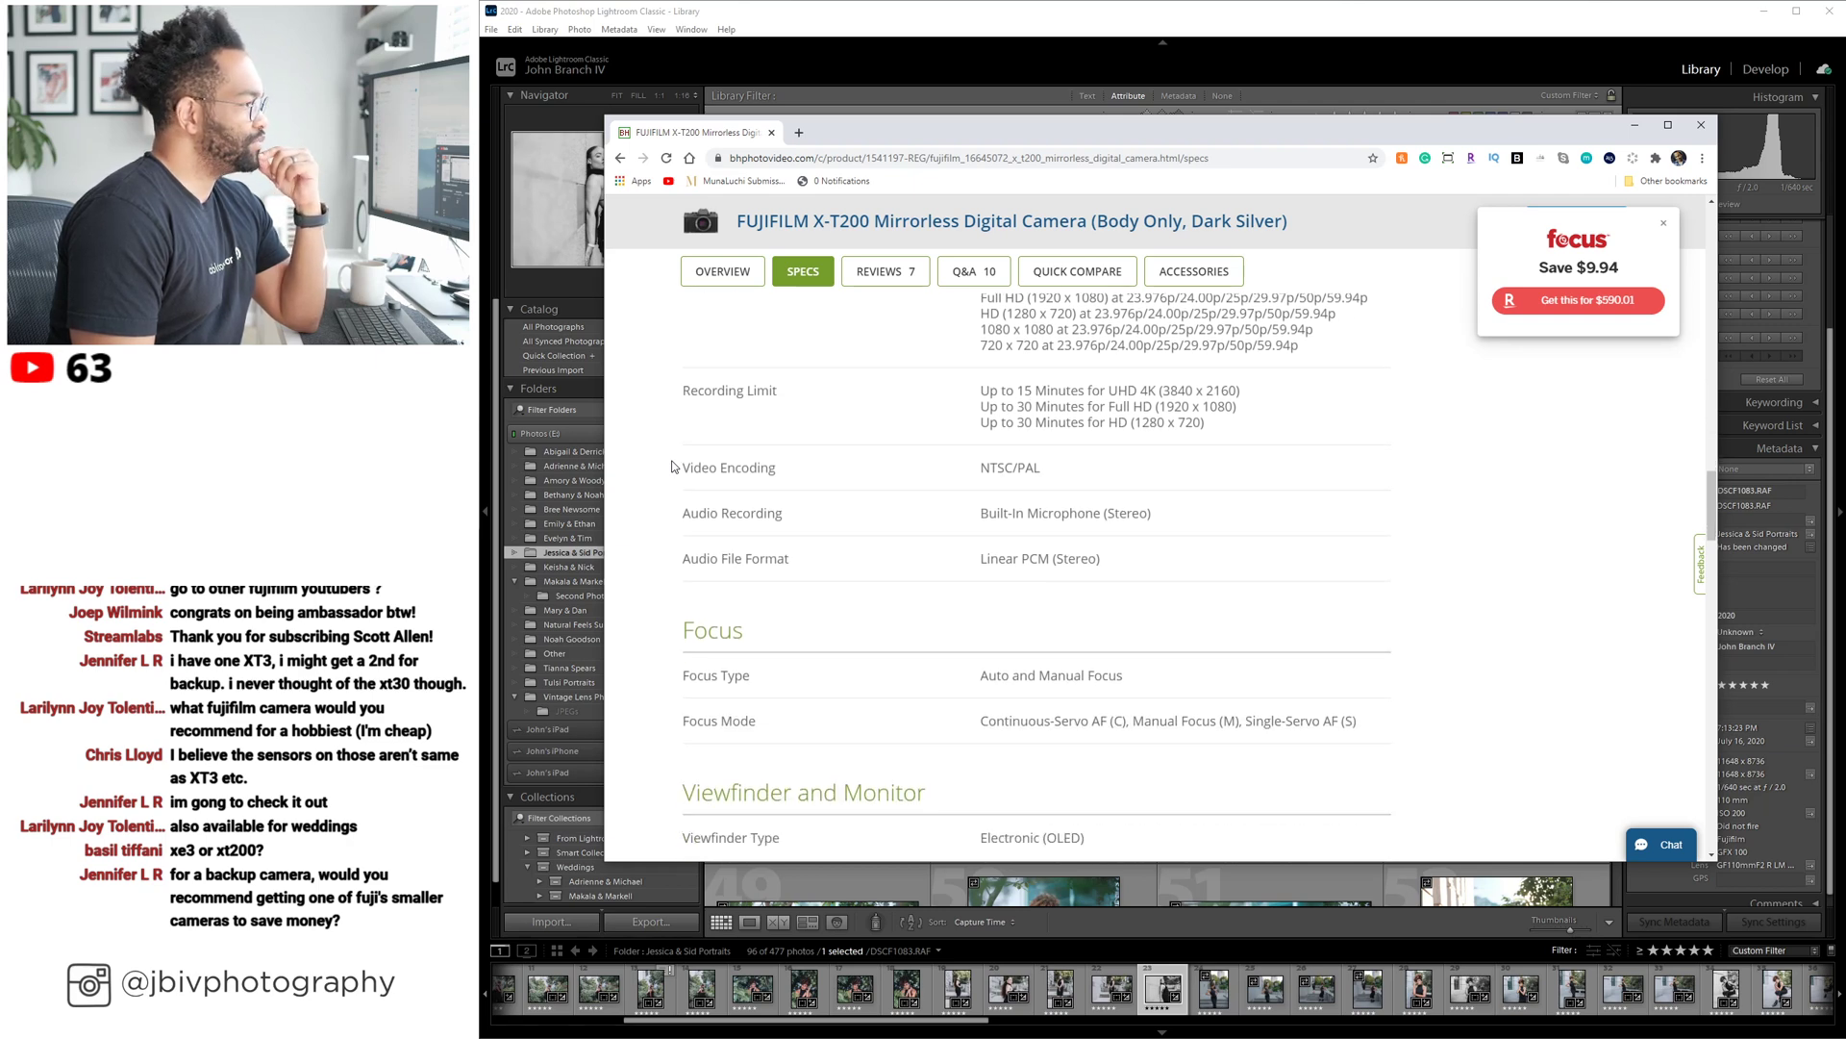
{"action": "scroll", "coordinate": [671, 466], "scroll_direction": "up", "scroll_amount": 15}
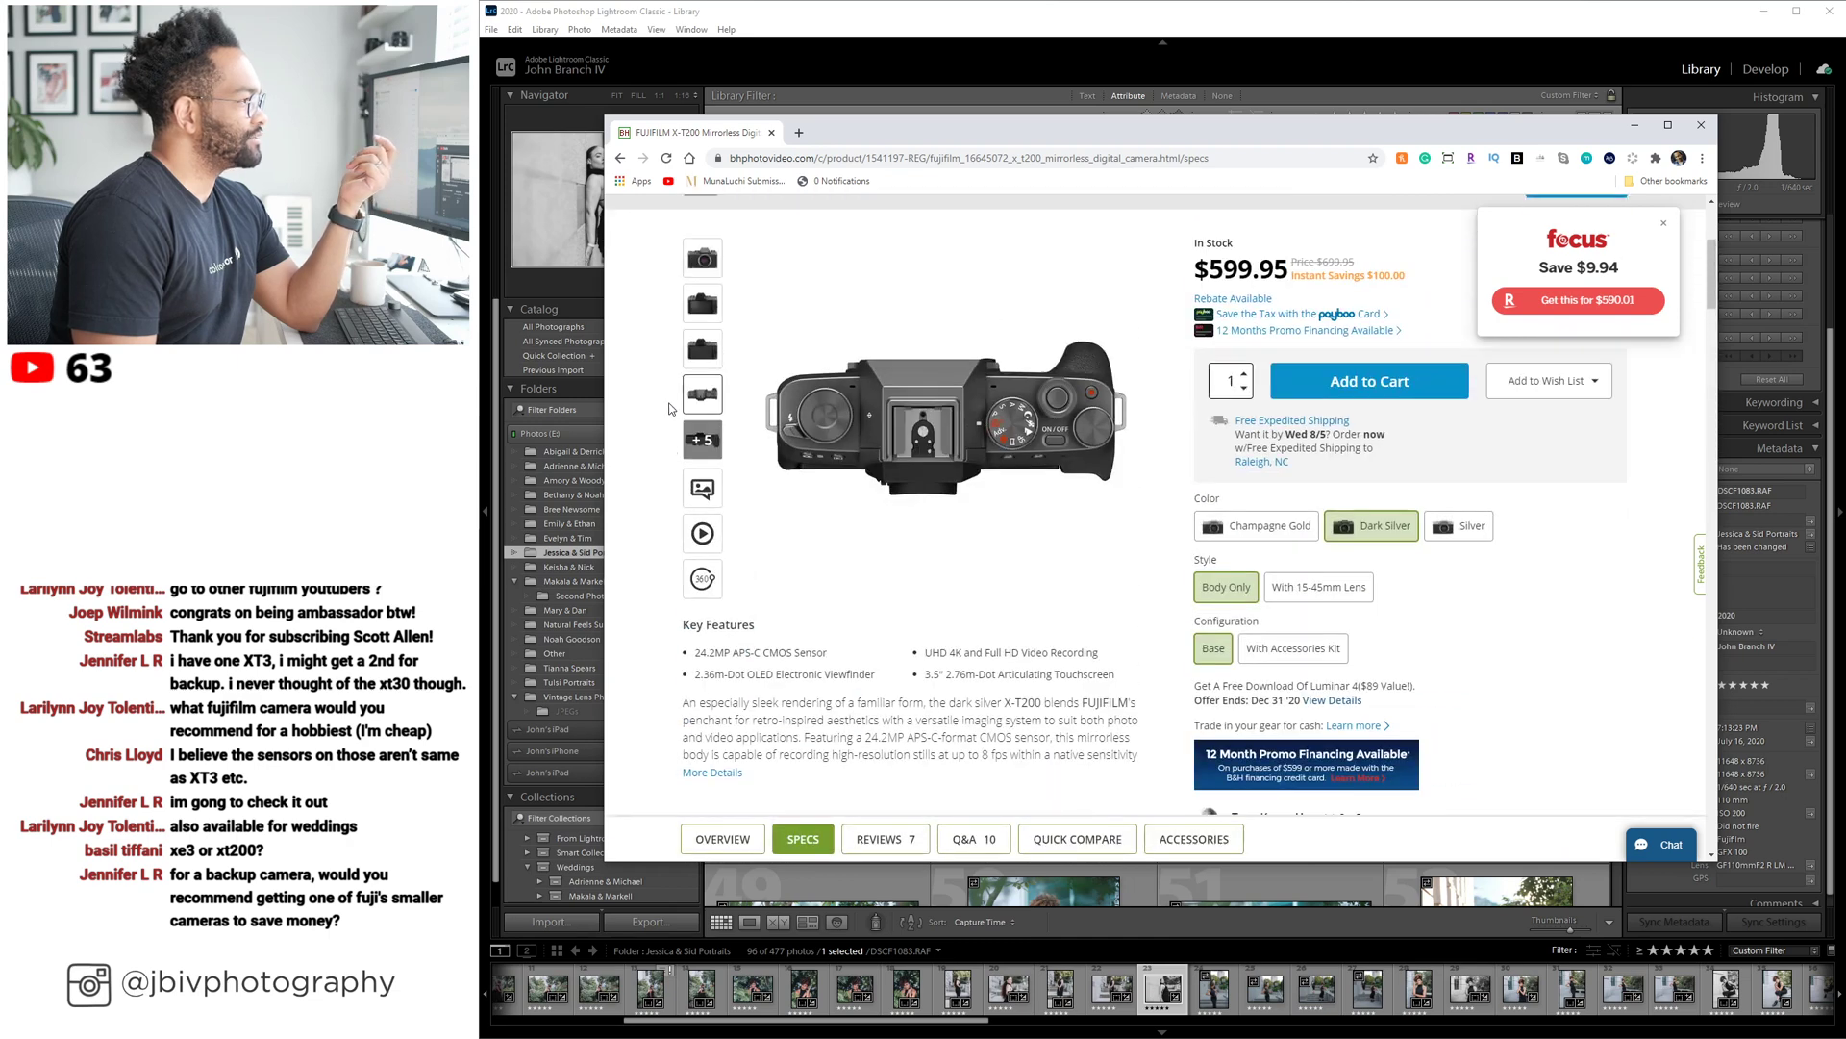
{"action": "scroll", "coordinate": [671, 408], "scroll_direction": "up", "scroll_amount": 3}
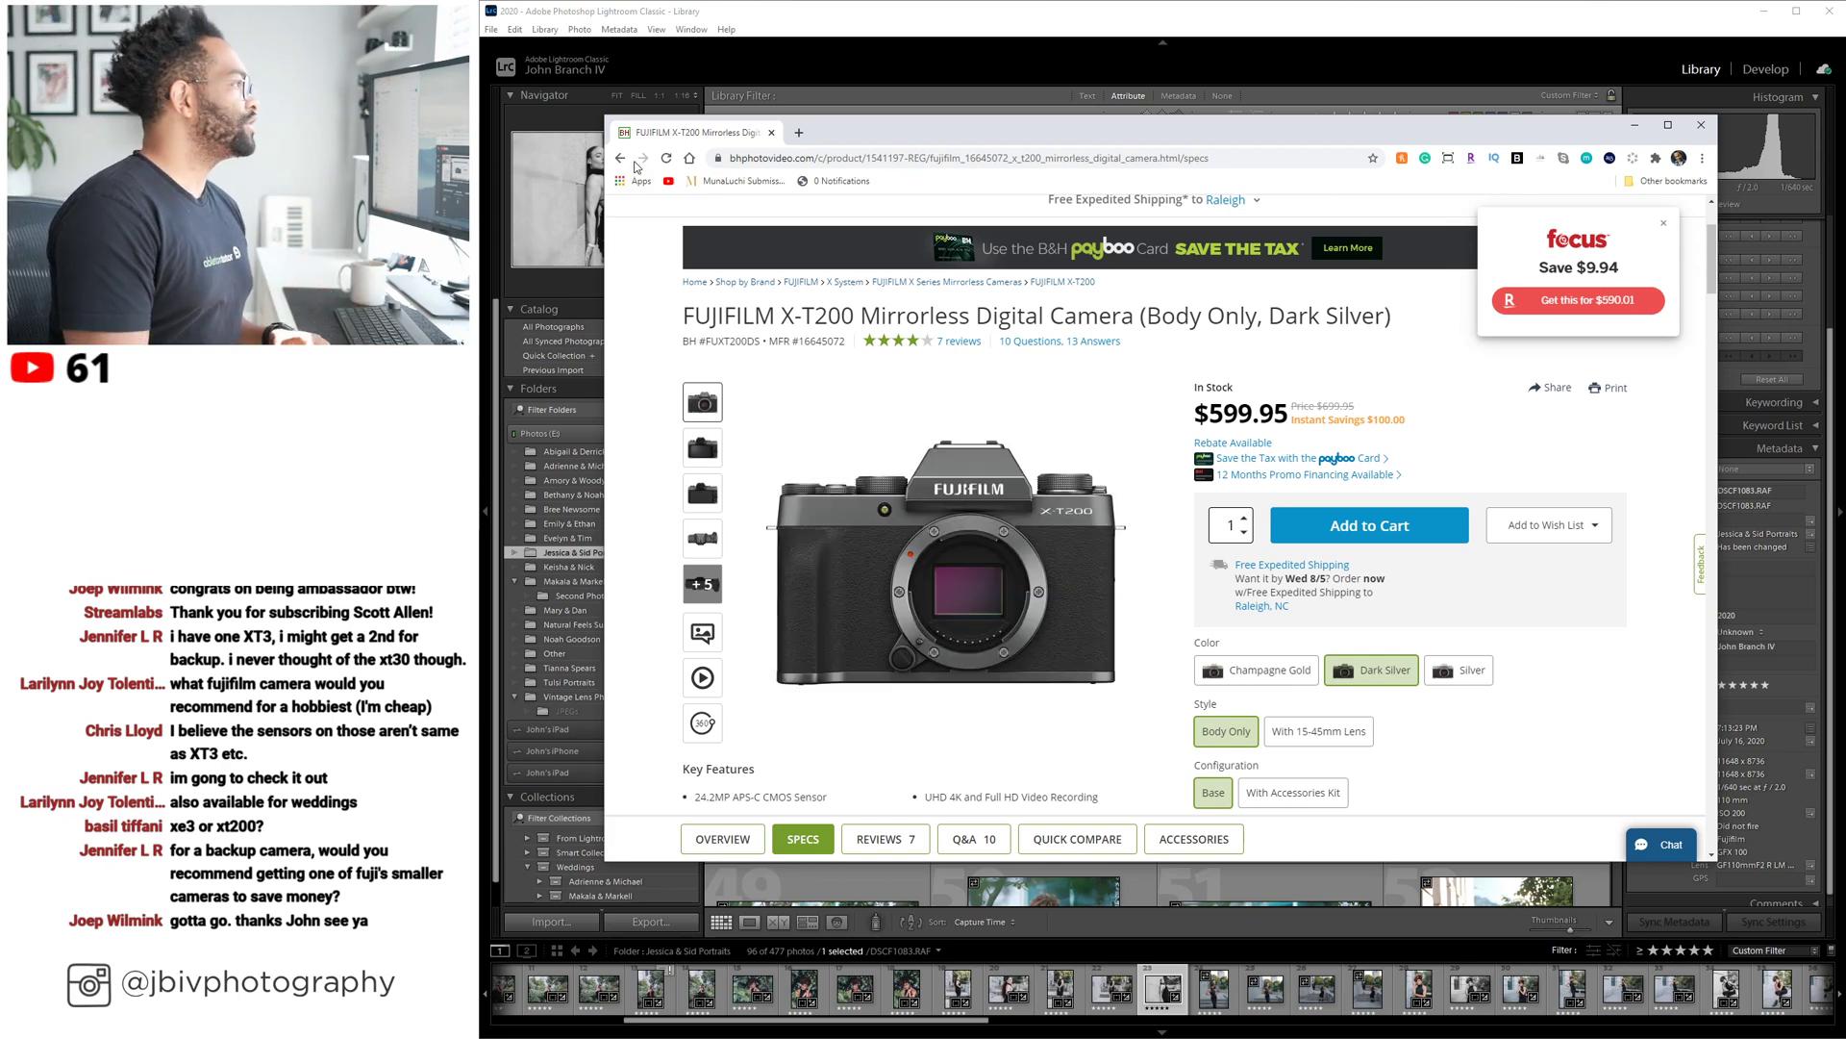
Leave the X-T200's specifications and search the store for "x100v".
{"action": "left_click", "coordinate": [621, 157]}
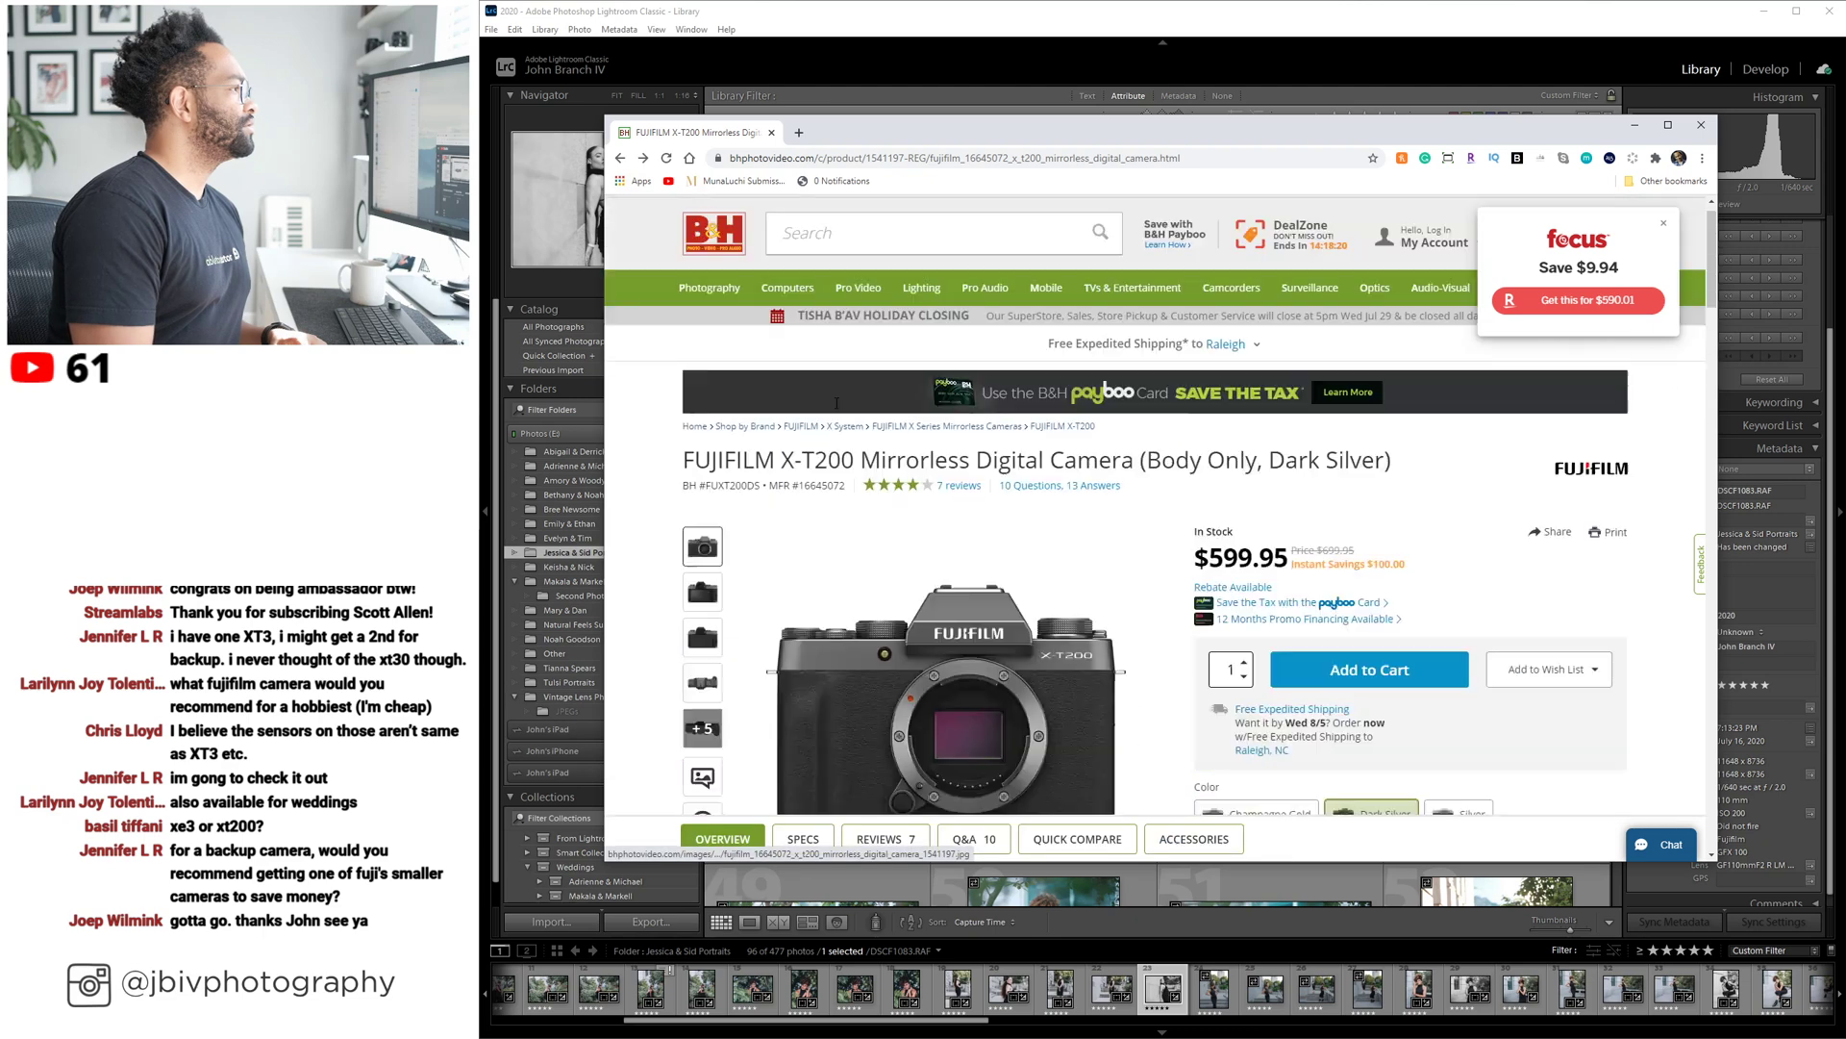
{"action": "scroll", "coordinate": [837, 403], "scroll_direction": "up", "scroll_amount": 1}
{"action": "left_click", "coordinate": [843, 260]}
{"action": "type", "text": "X"}
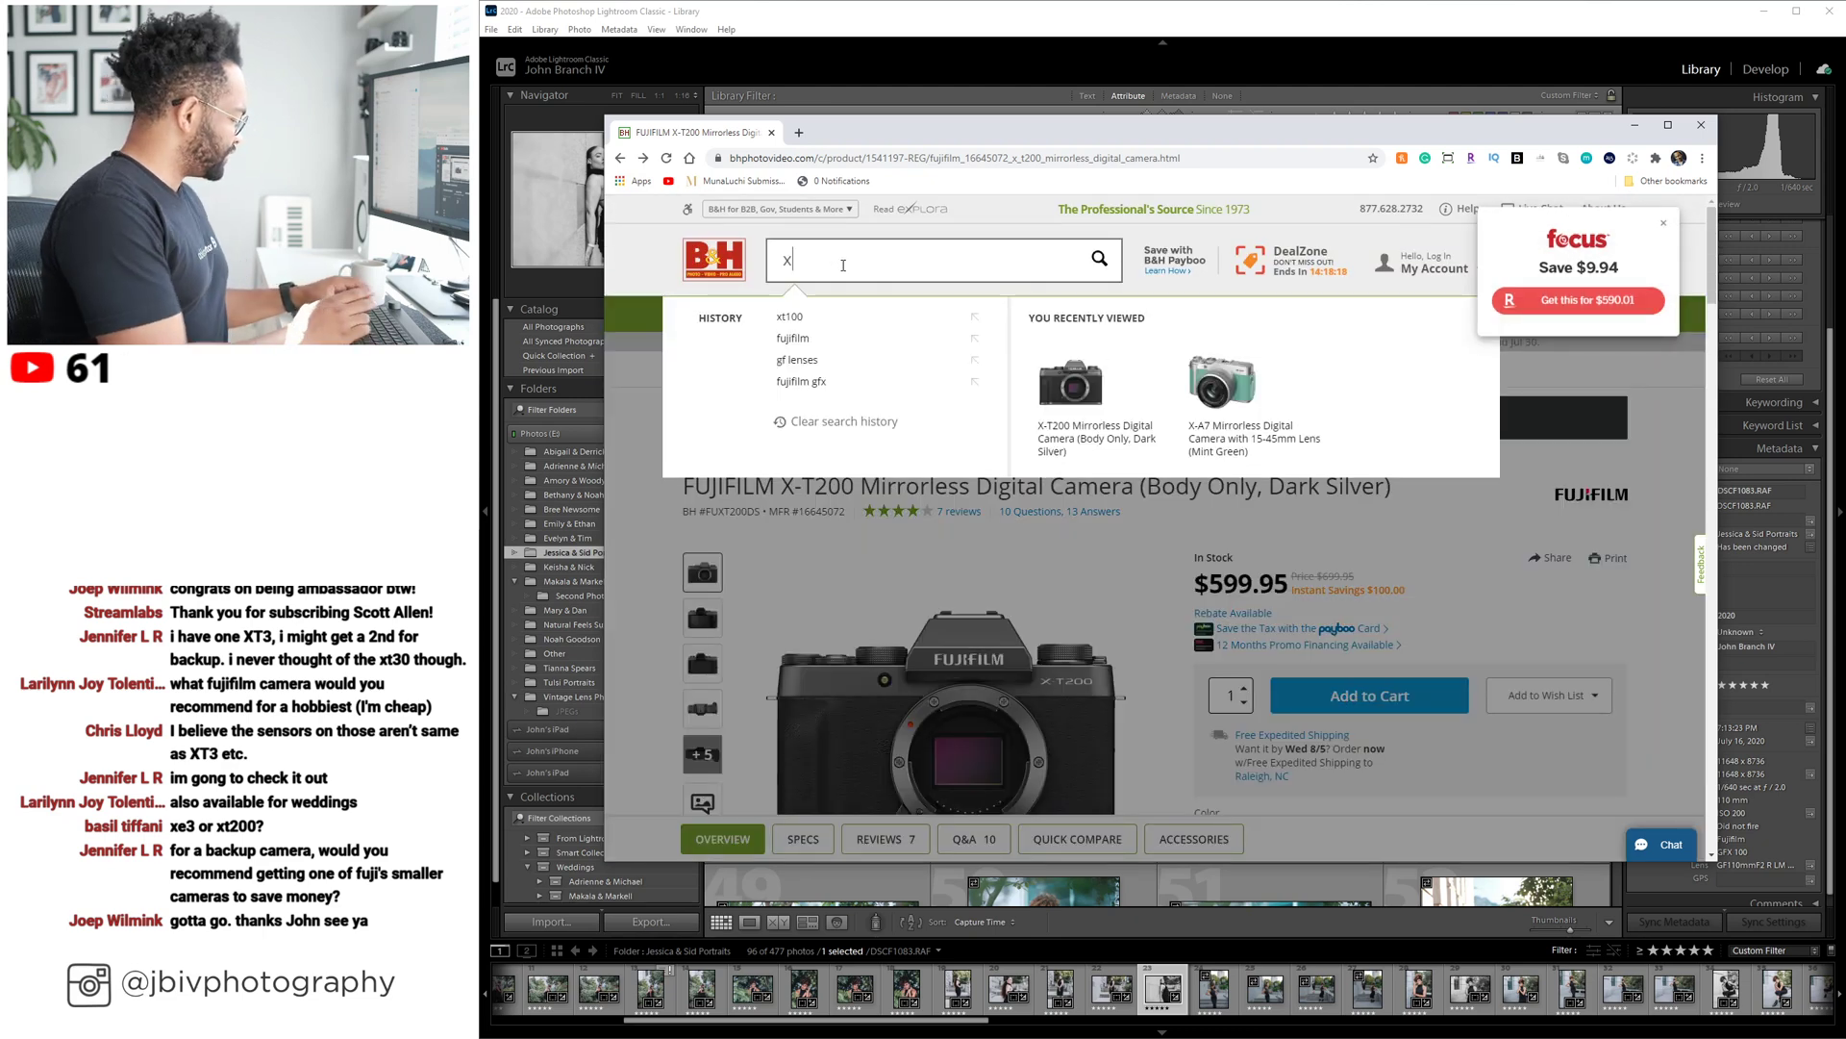
{"action": "type", "text": "100v"}
{"action": "key", "text": "Return"}
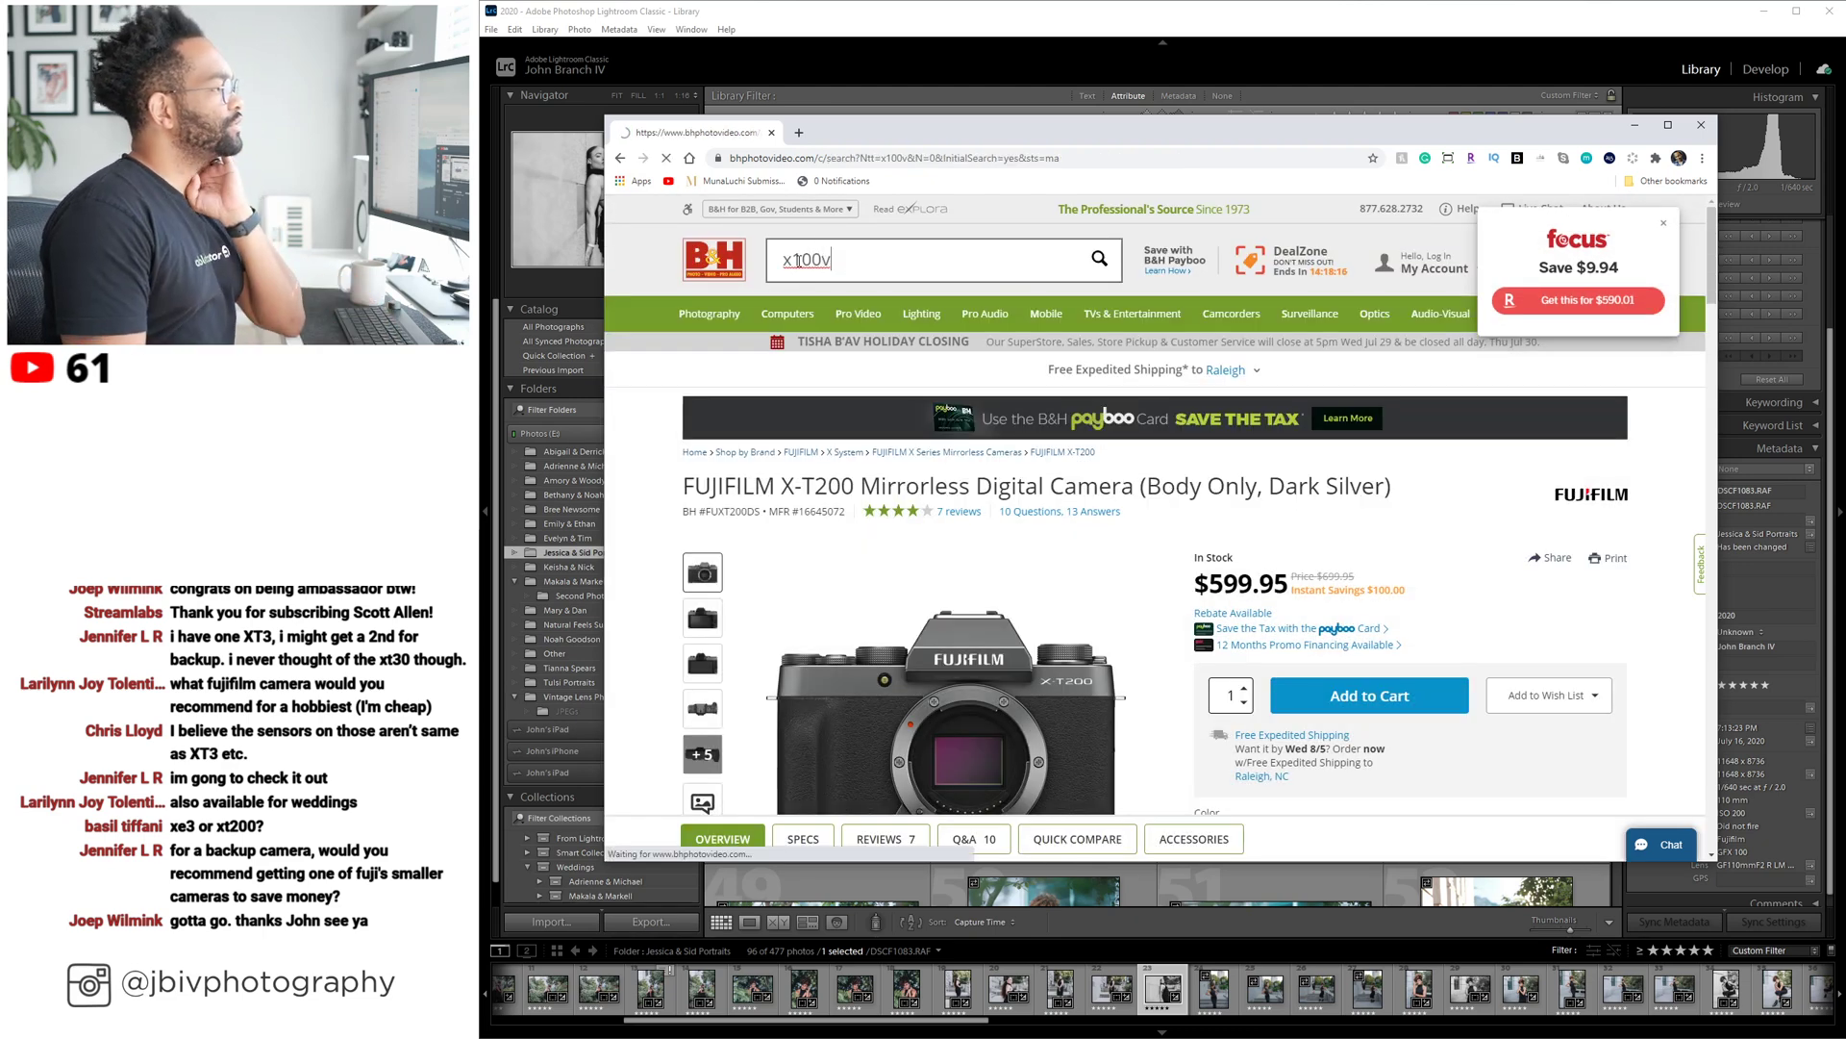
Look through the X100V search results, comparing the listed cameras, kits and prices.
{"action": "scroll", "coordinate": [902, 415], "scroll_direction": "down", "scroll_amount": 2}
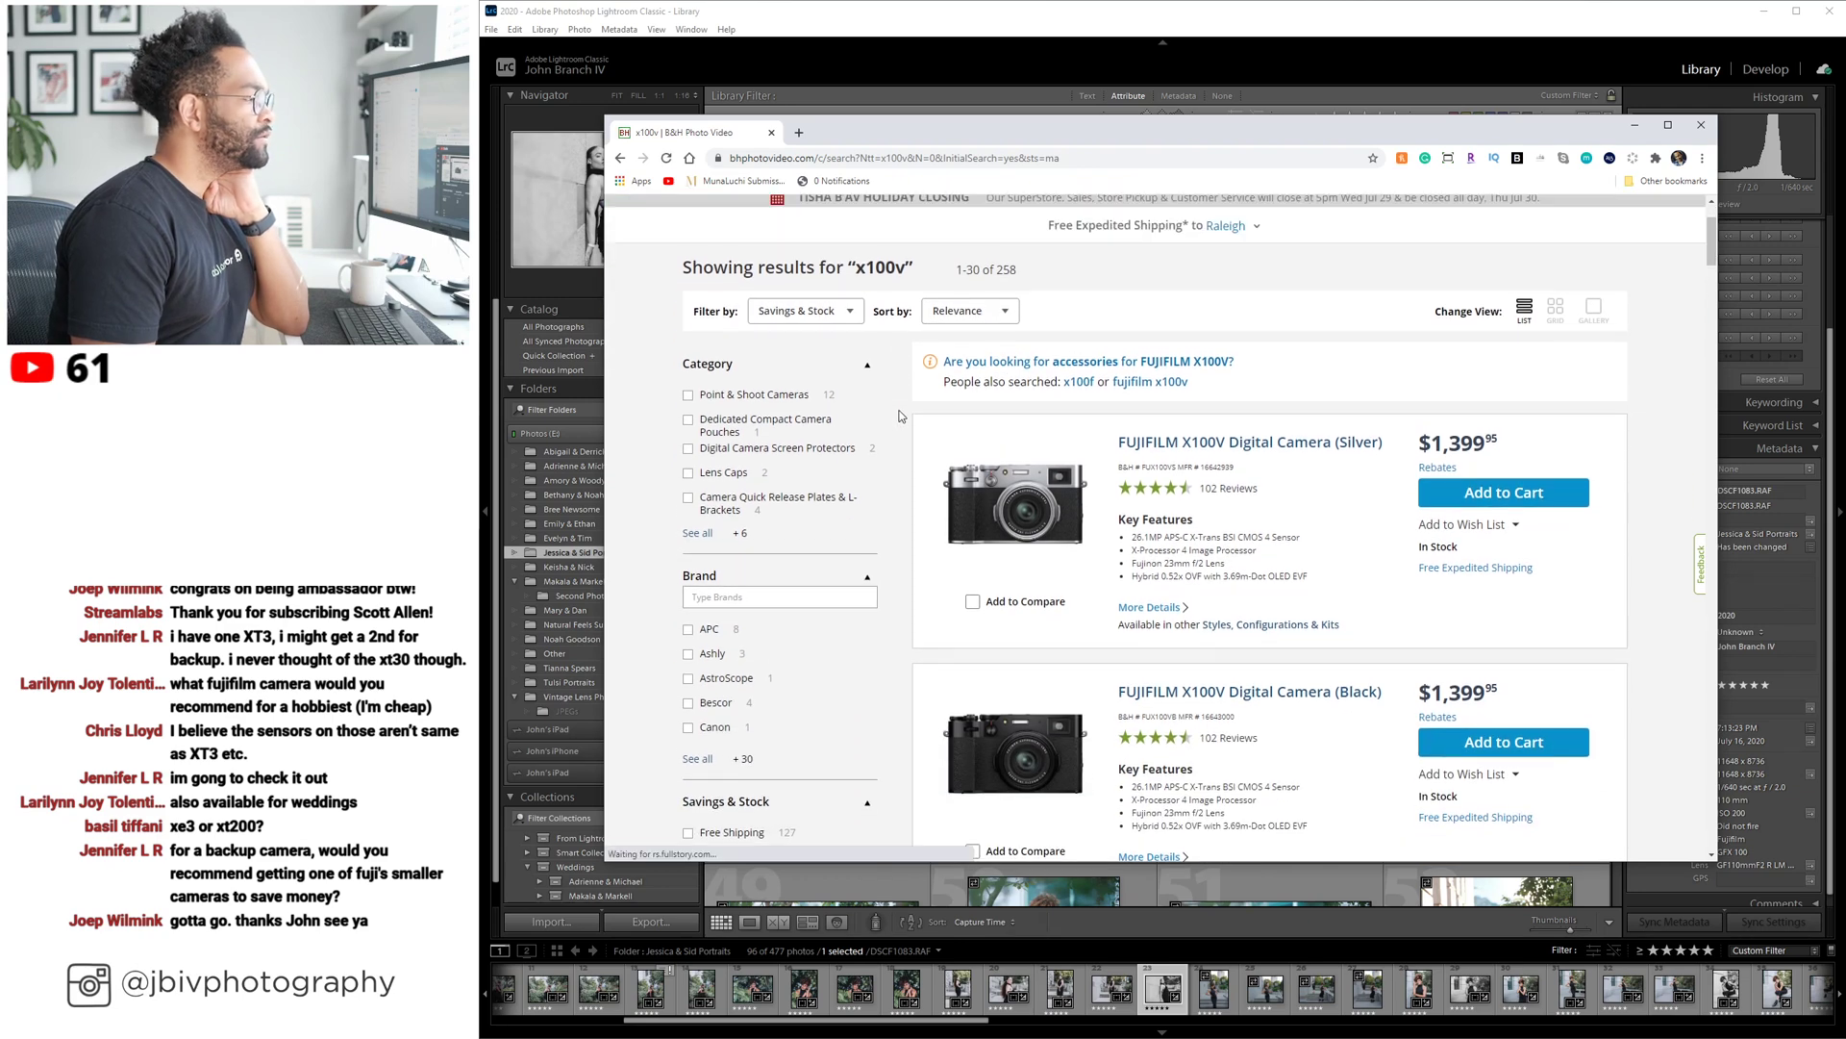
{"action": "scroll", "coordinate": [900, 409], "scroll_direction": "down", "scroll_amount": 3}
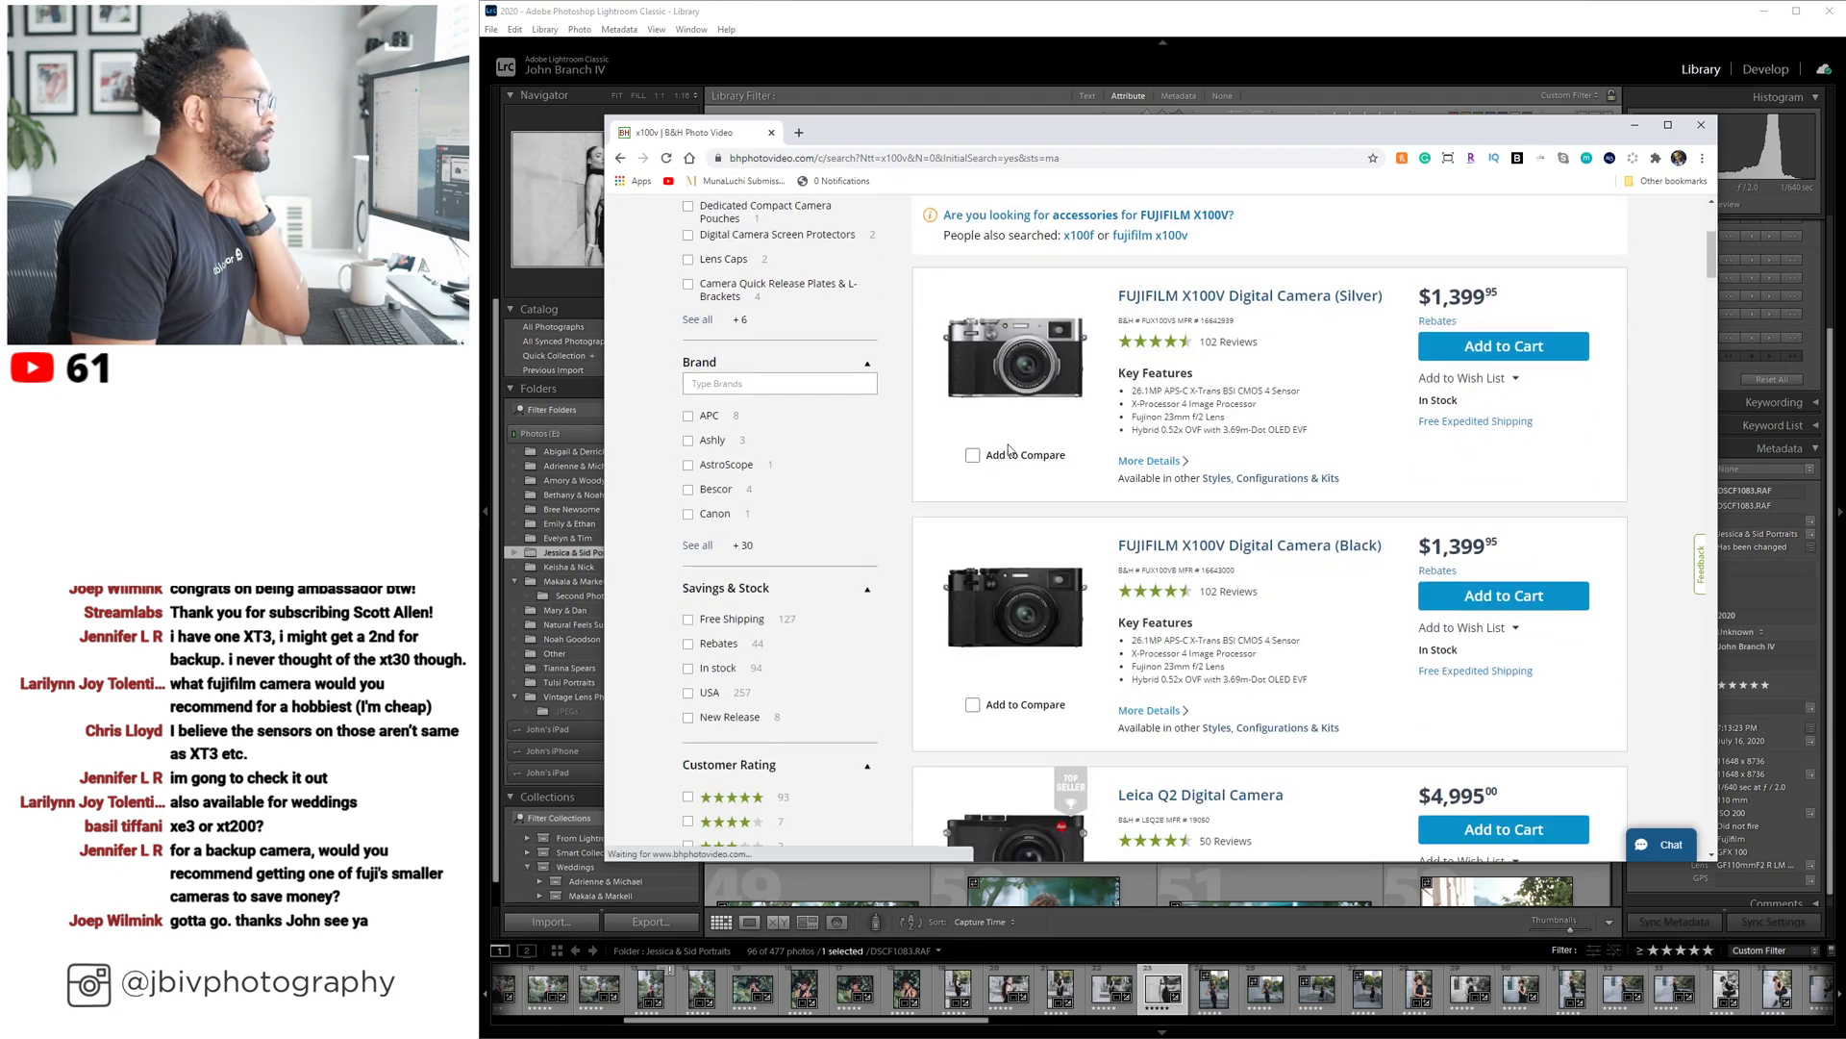
{"action": "scroll", "coordinate": [1018, 414], "scroll_direction": "down", "scroll_amount": 3}
{"action": "scroll", "coordinate": [1024, 385], "scroll_direction": "up", "scroll_amount": 3}
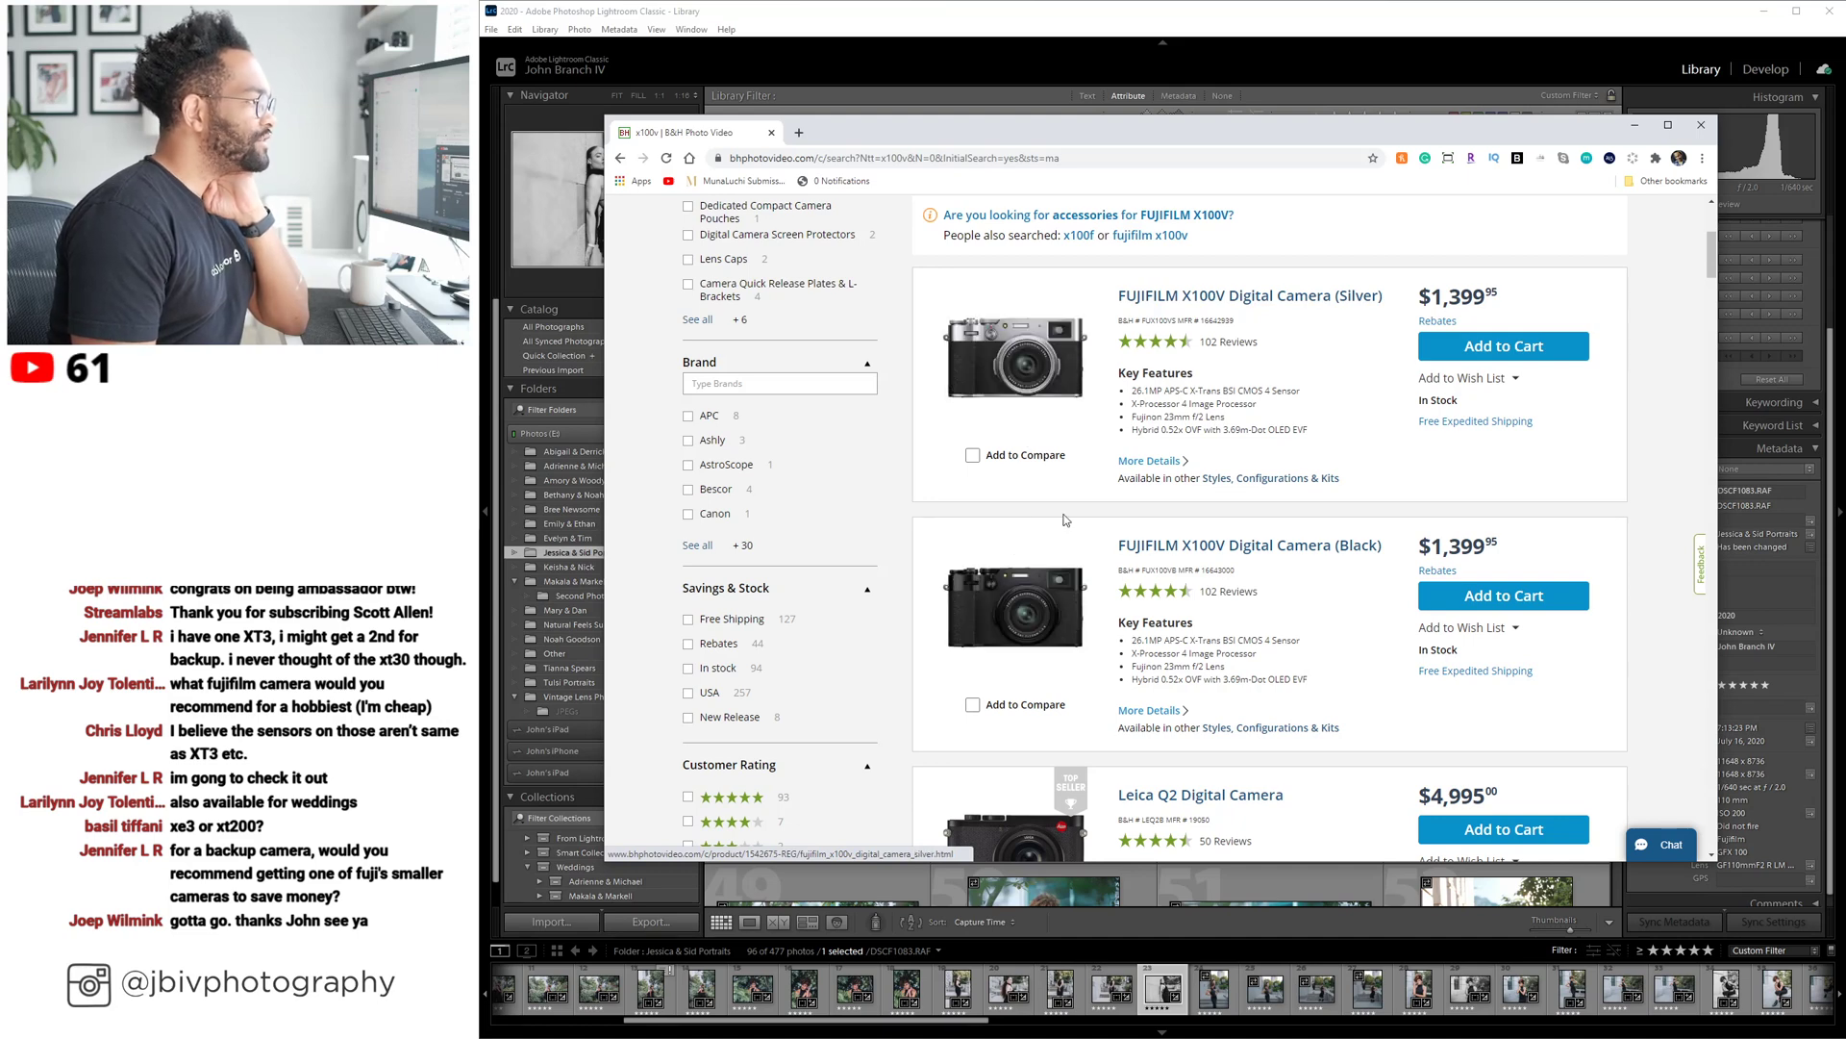
{"action": "scroll", "coordinate": [1125, 548], "scroll_direction": "down", "scroll_amount": 3}
{"action": "scroll", "coordinate": [1125, 548], "scroll_direction": "down", "scroll_amount": 5}
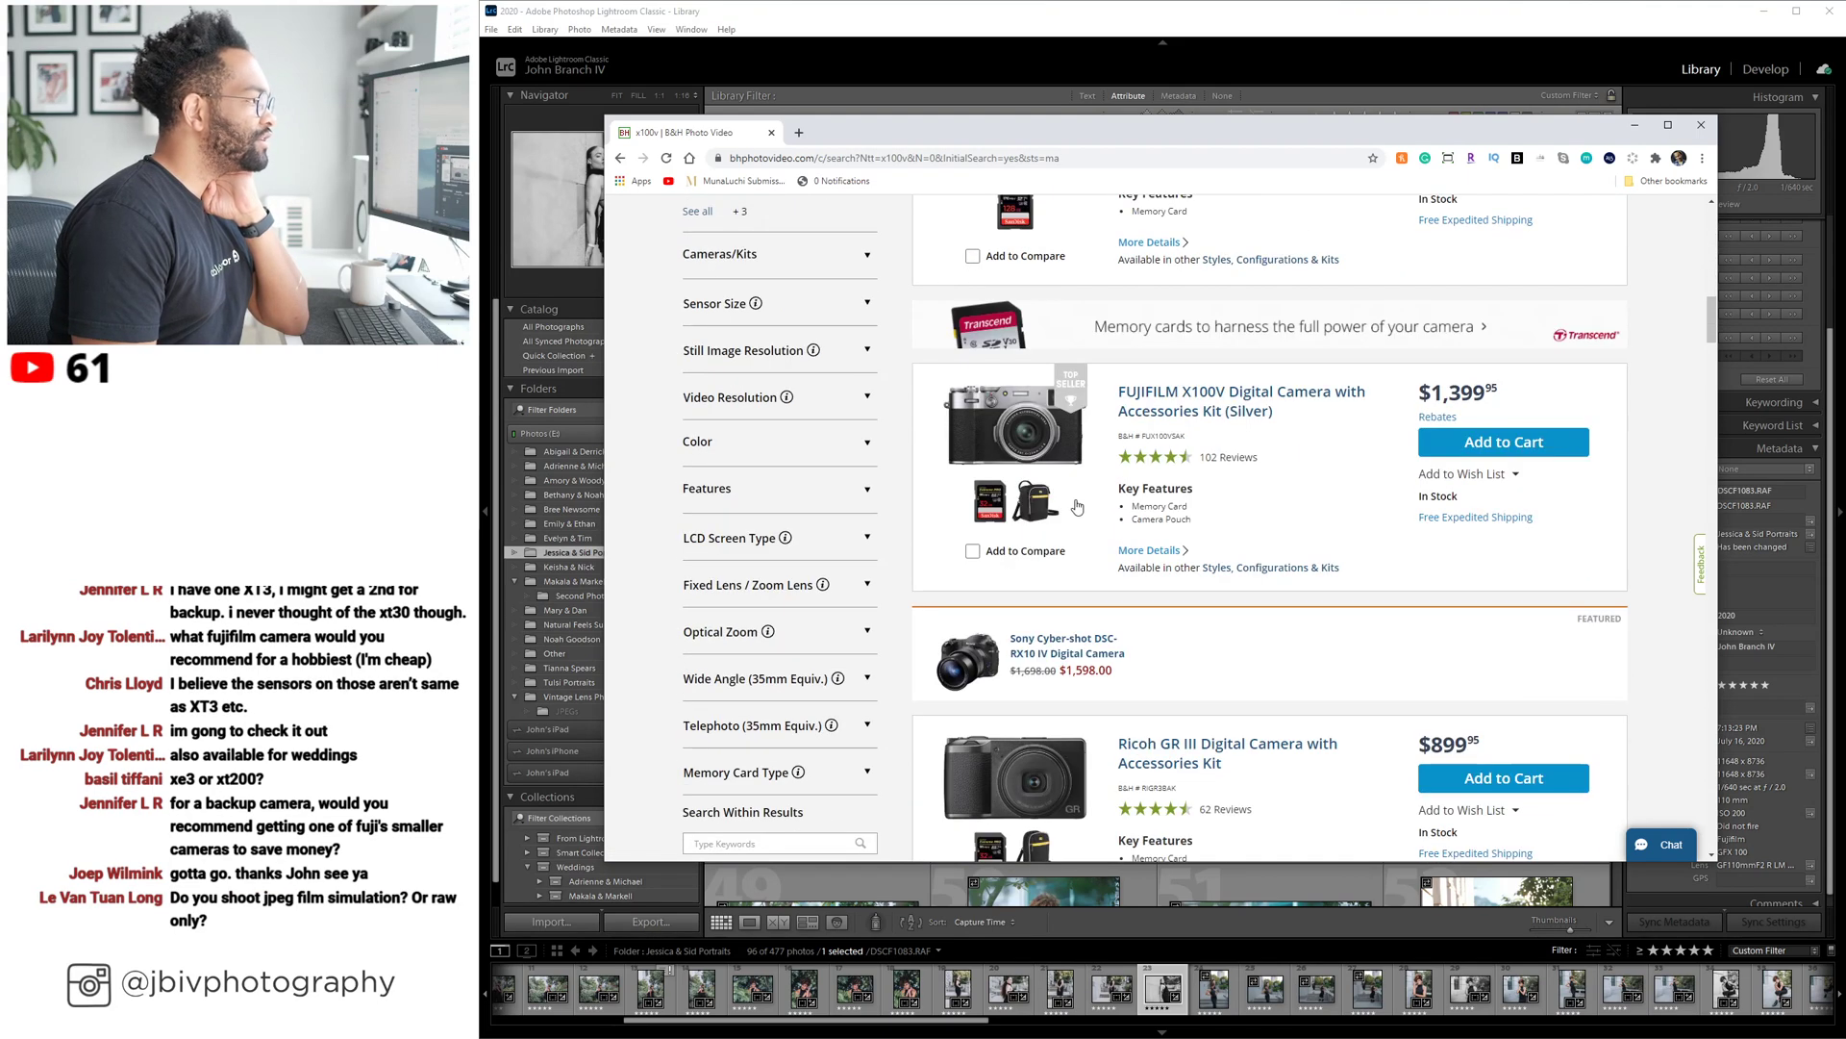
{"action": "scroll", "coordinate": [1010, 437], "scroll_direction": "up", "scroll_amount": 10}
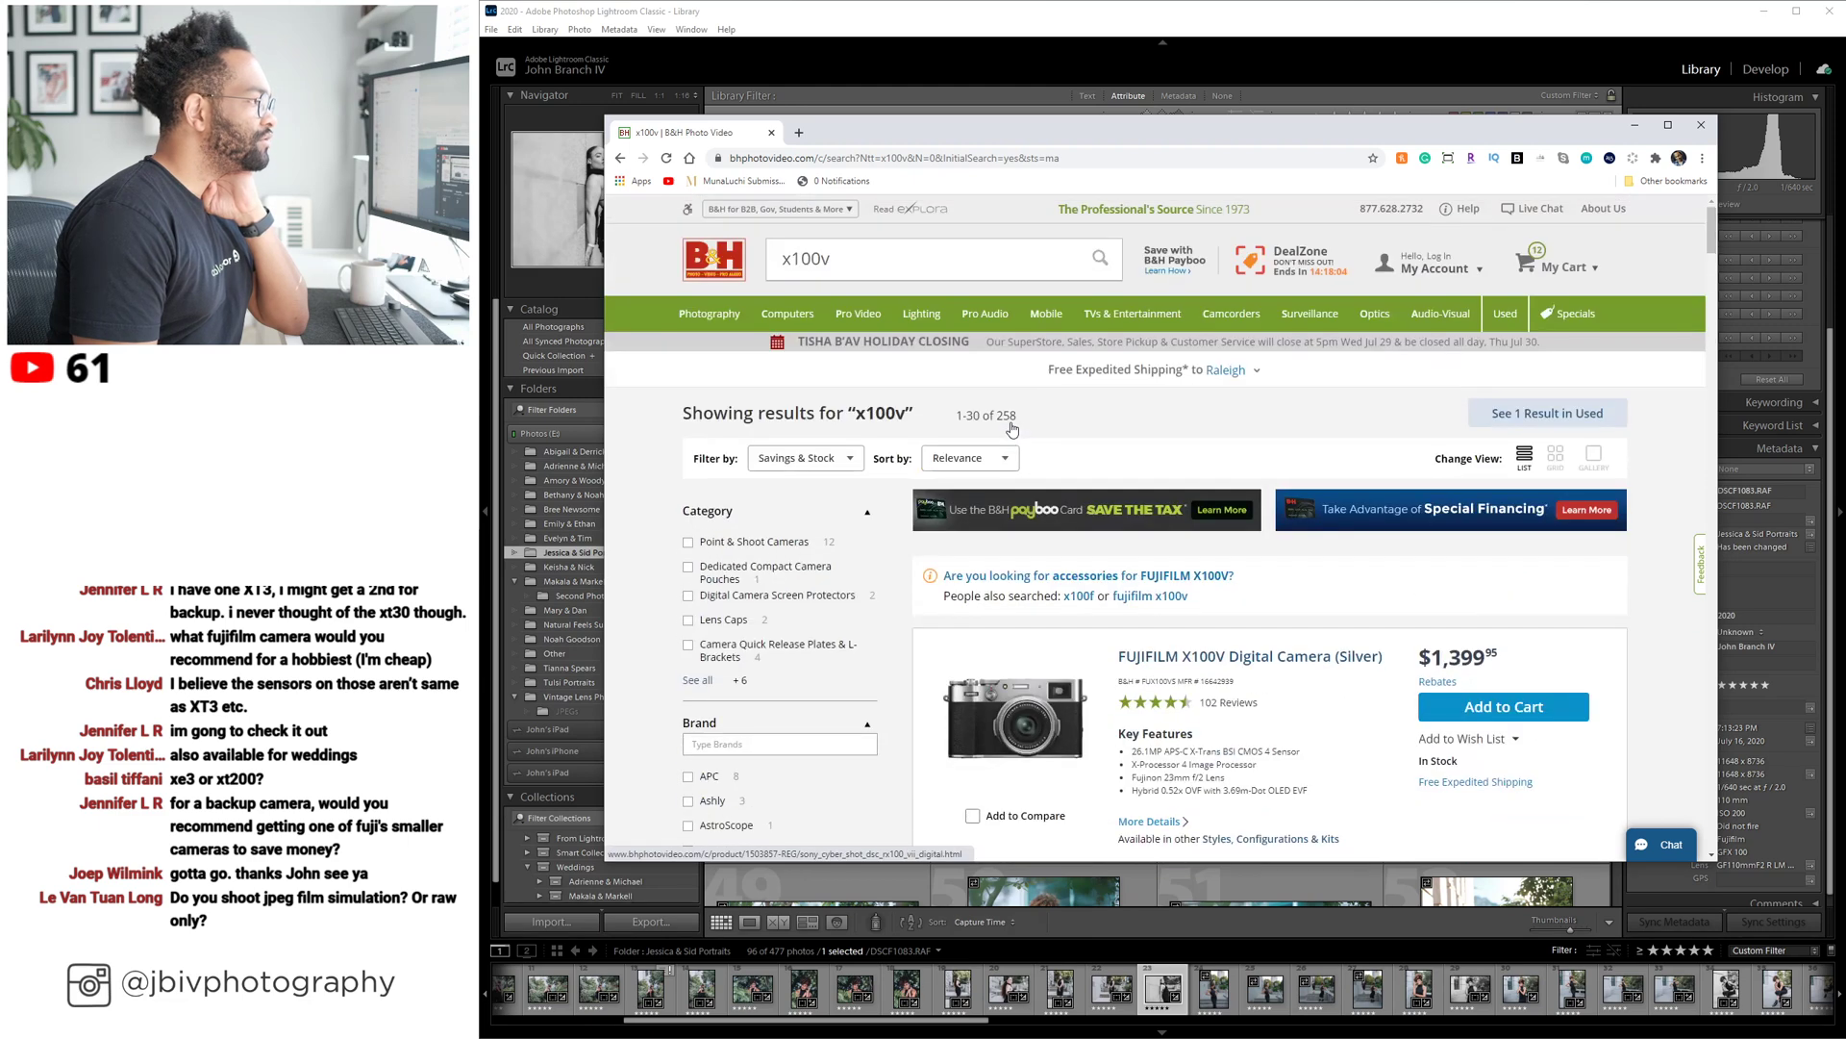
Search the store for "x100f" and look through the listed X100F kits and prices.
{"action": "left_click", "coordinate": [832, 259]}
{"action": "key", "text": "BackSpace"}
{"action": "type", "text": "f"}
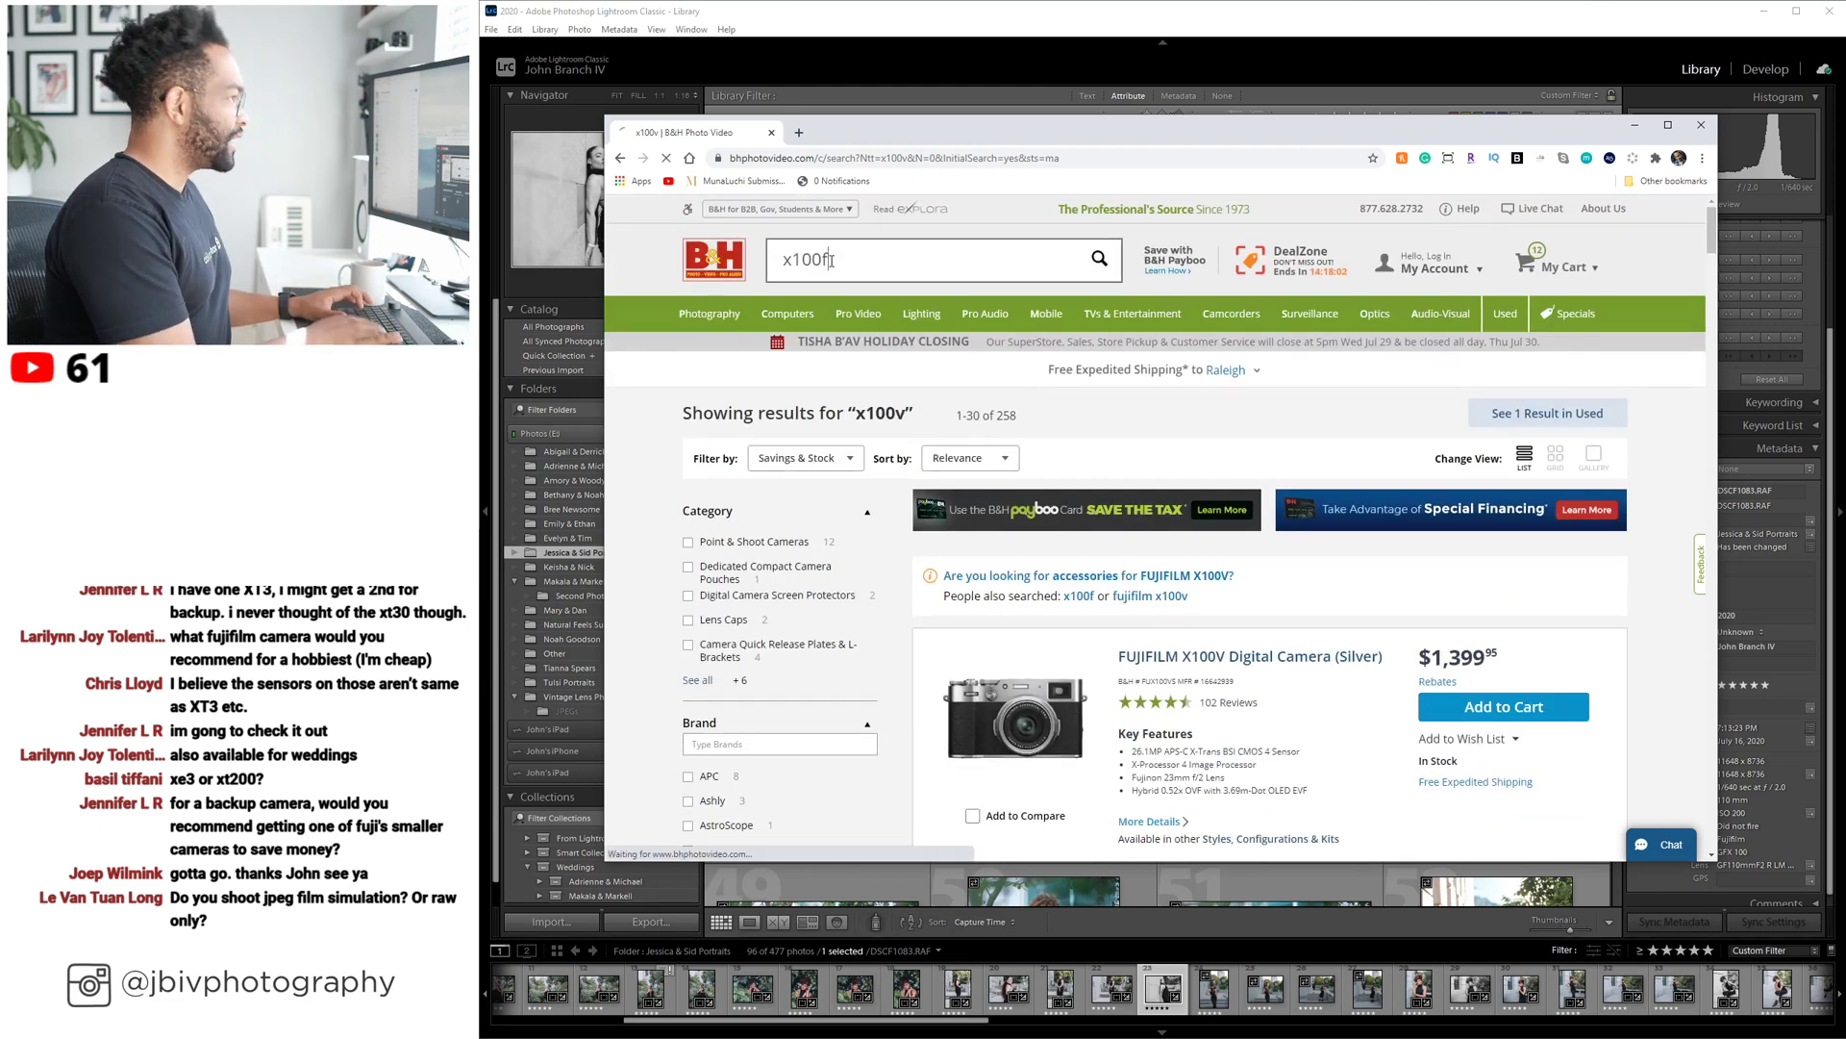
{"action": "key", "text": "Return"}
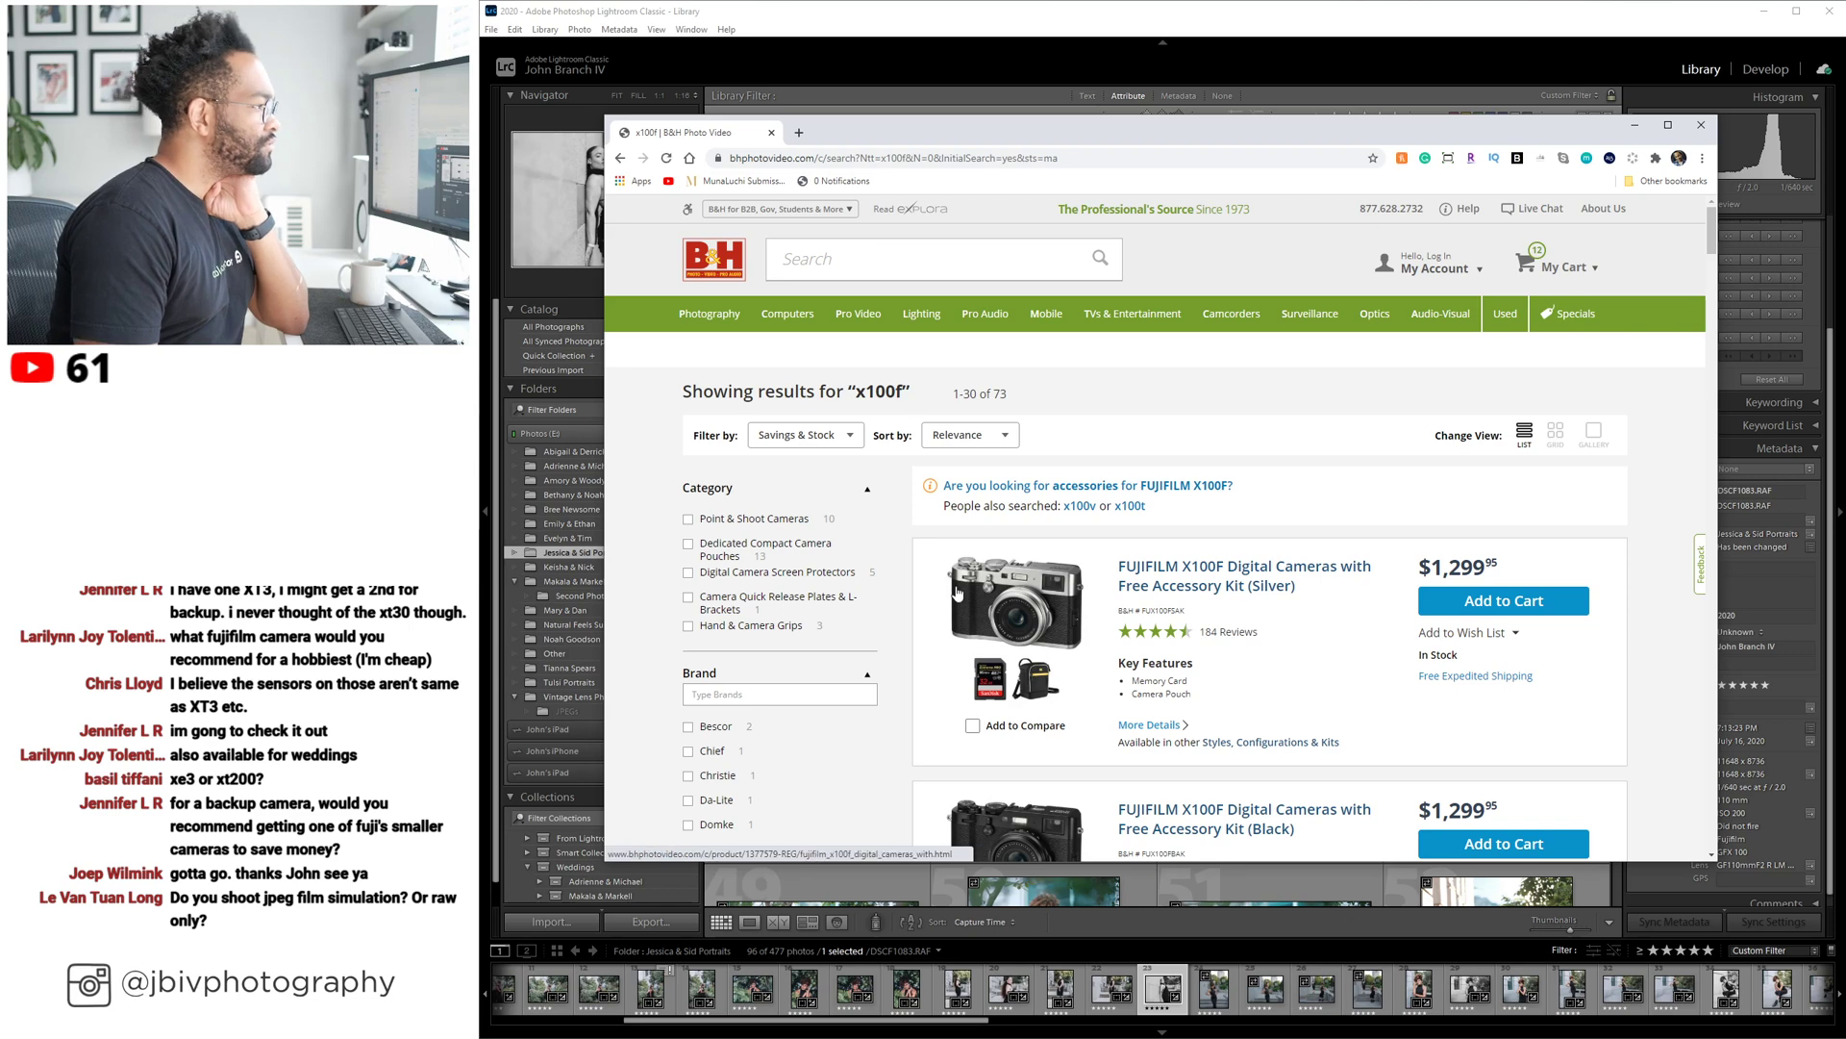
{"action": "scroll", "coordinate": [1031, 610], "scroll_direction": "down", "scroll_amount": 3}
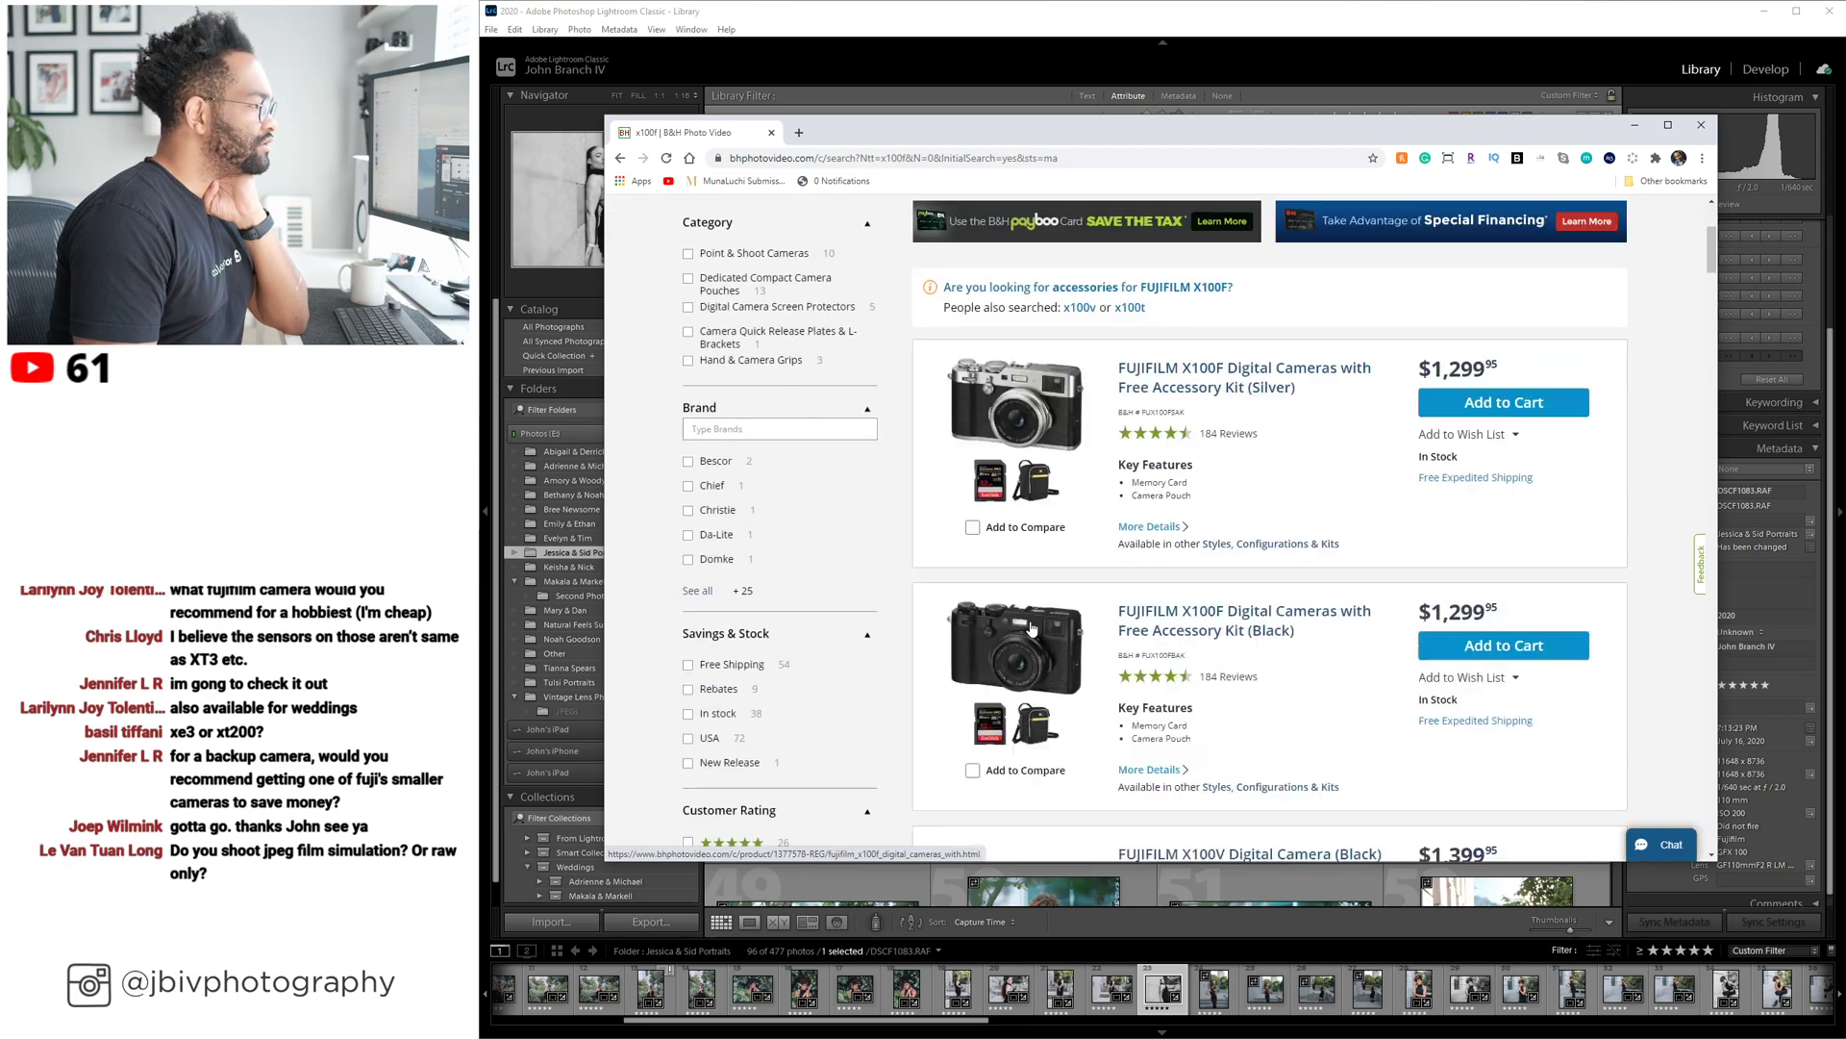
{"action": "scroll", "coordinate": [1061, 683], "scroll_direction": "down", "scroll_amount": 4}
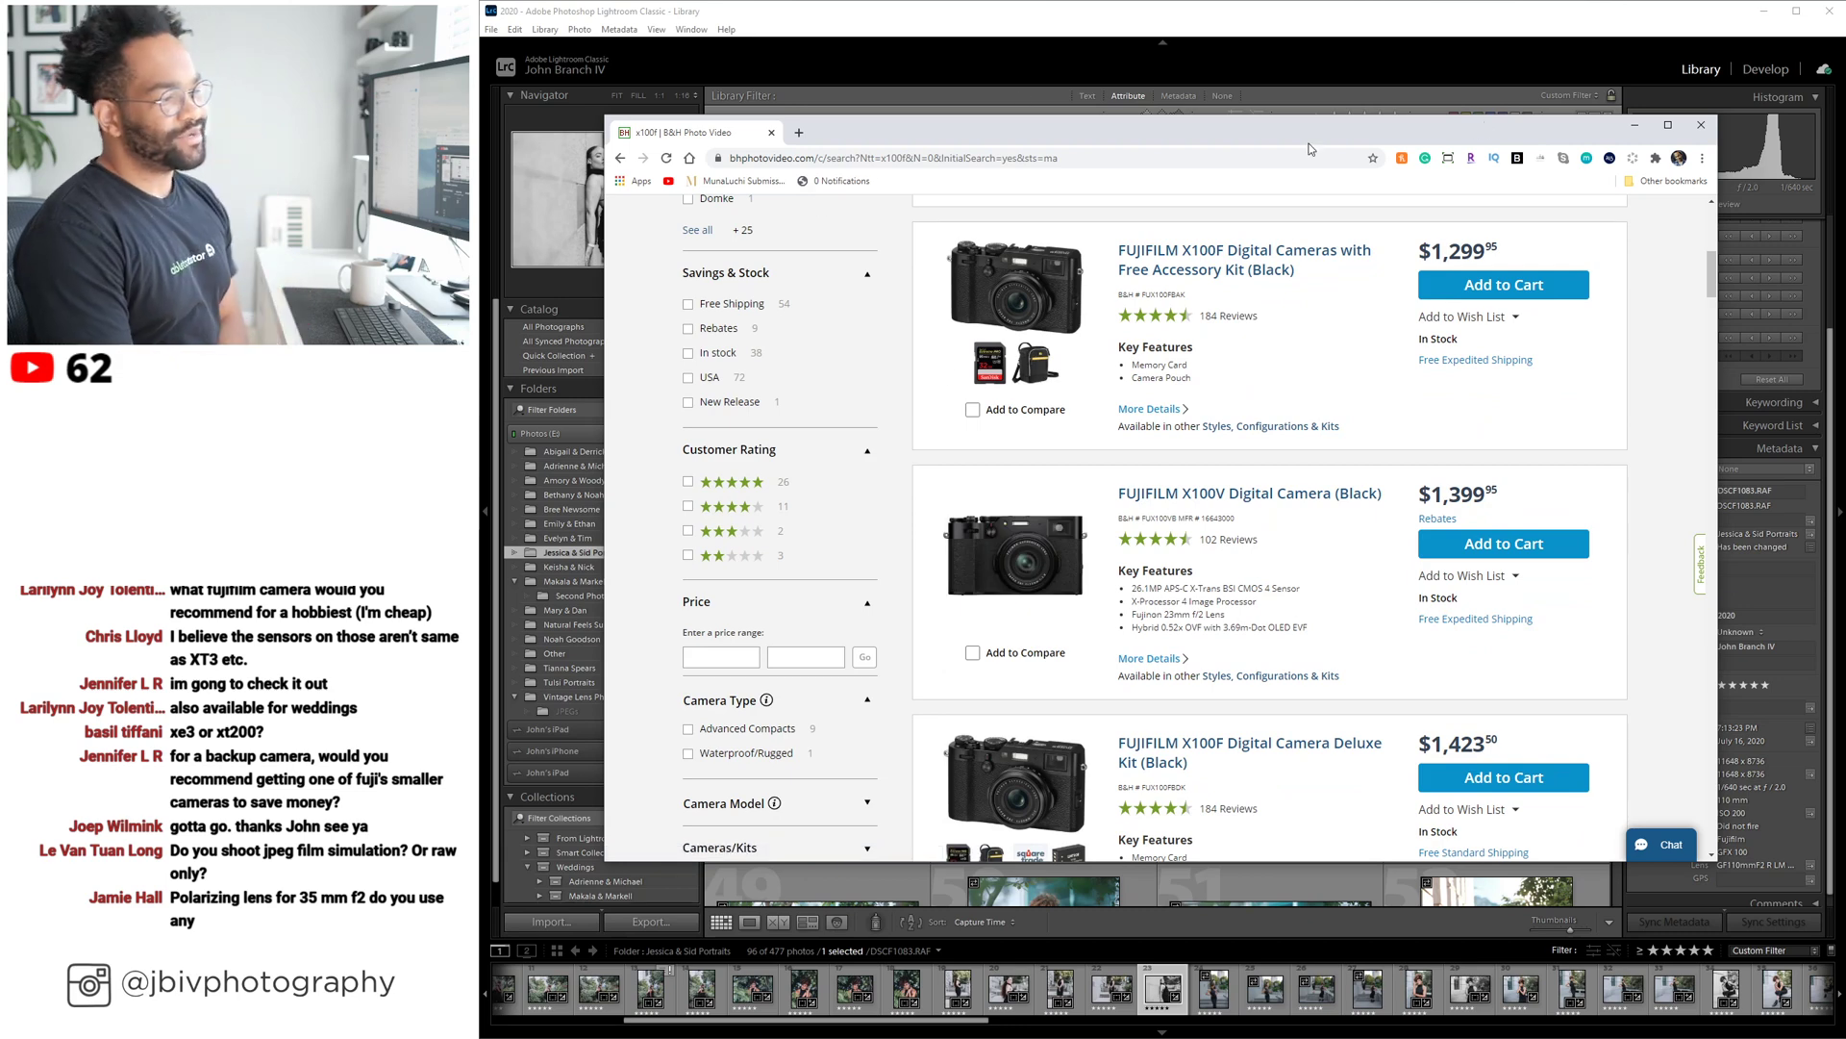
Close the browser to return to Lightroom Classic and look through the filtered portrait grid down to its last rows.
{"action": "left_click", "coordinate": [1702, 125]}
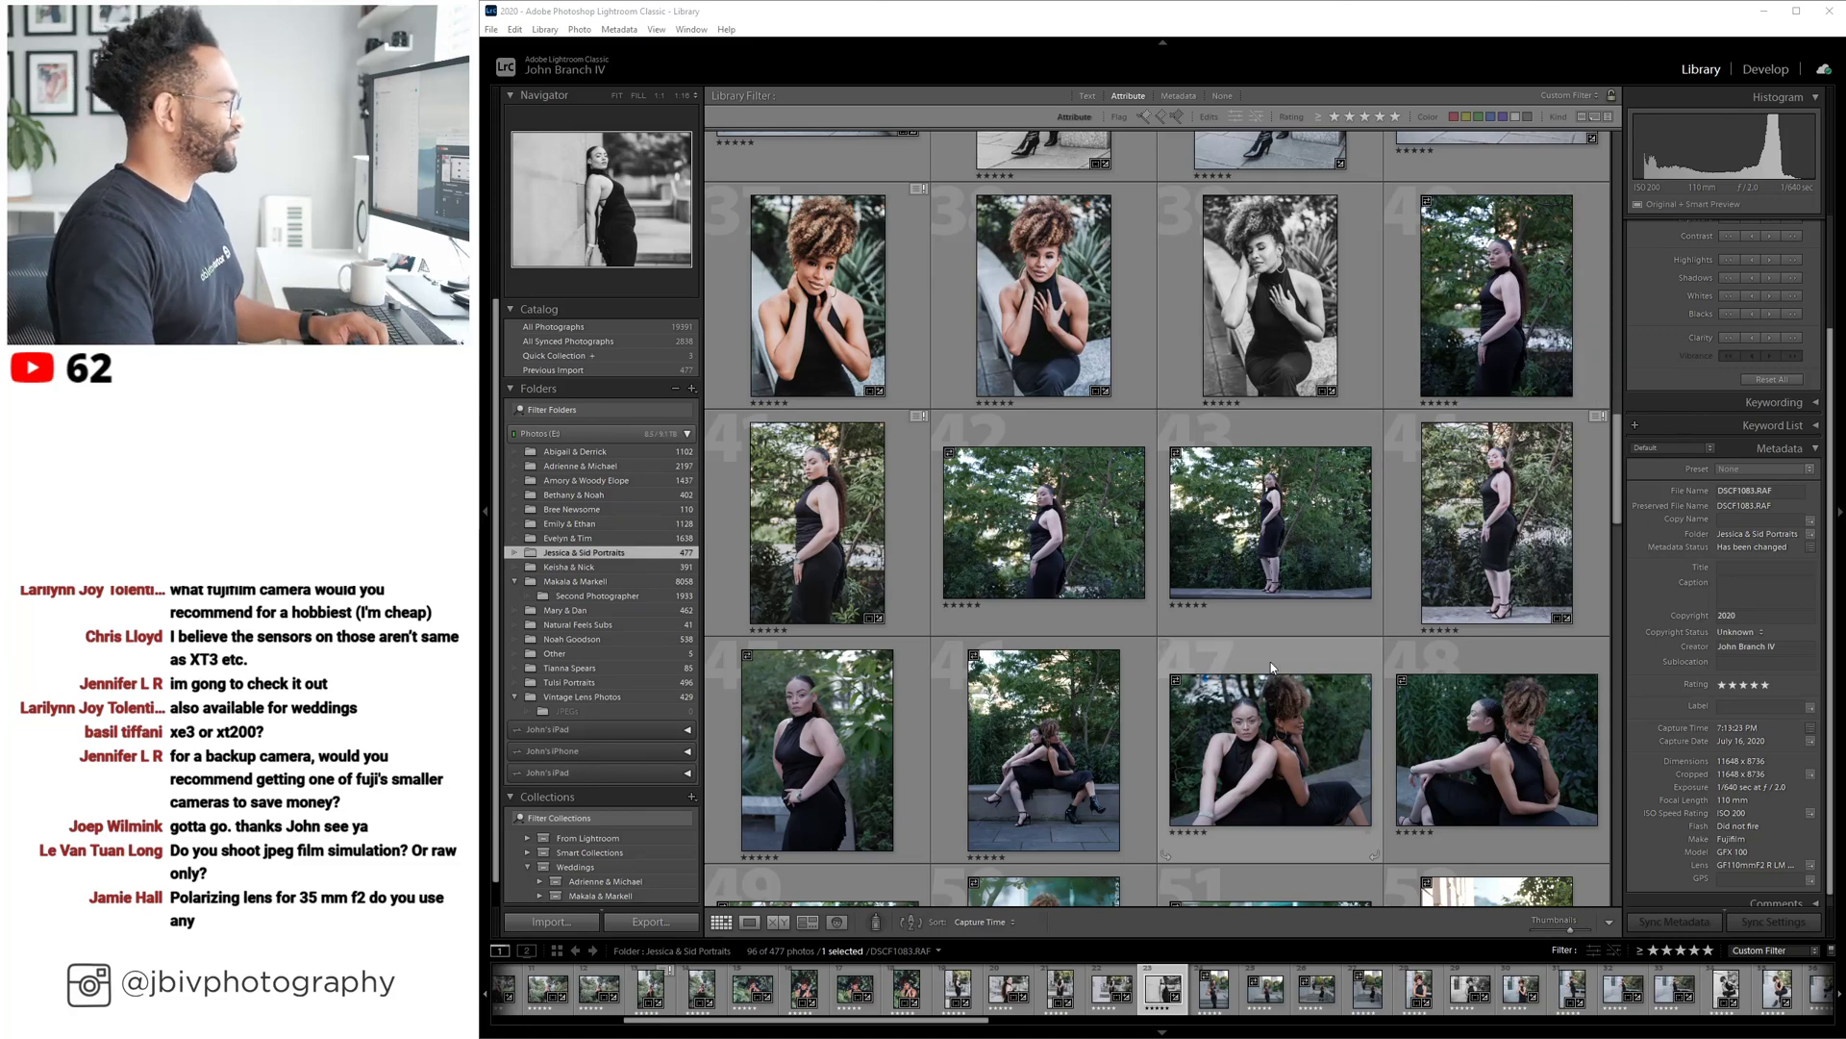
{"action": "scroll", "coordinate": [1272, 662], "scroll_direction": "down", "scroll_amount": 3}
{"action": "scroll", "coordinate": [1262, 615], "scroll_direction": "down", "scroll_amount": 3}
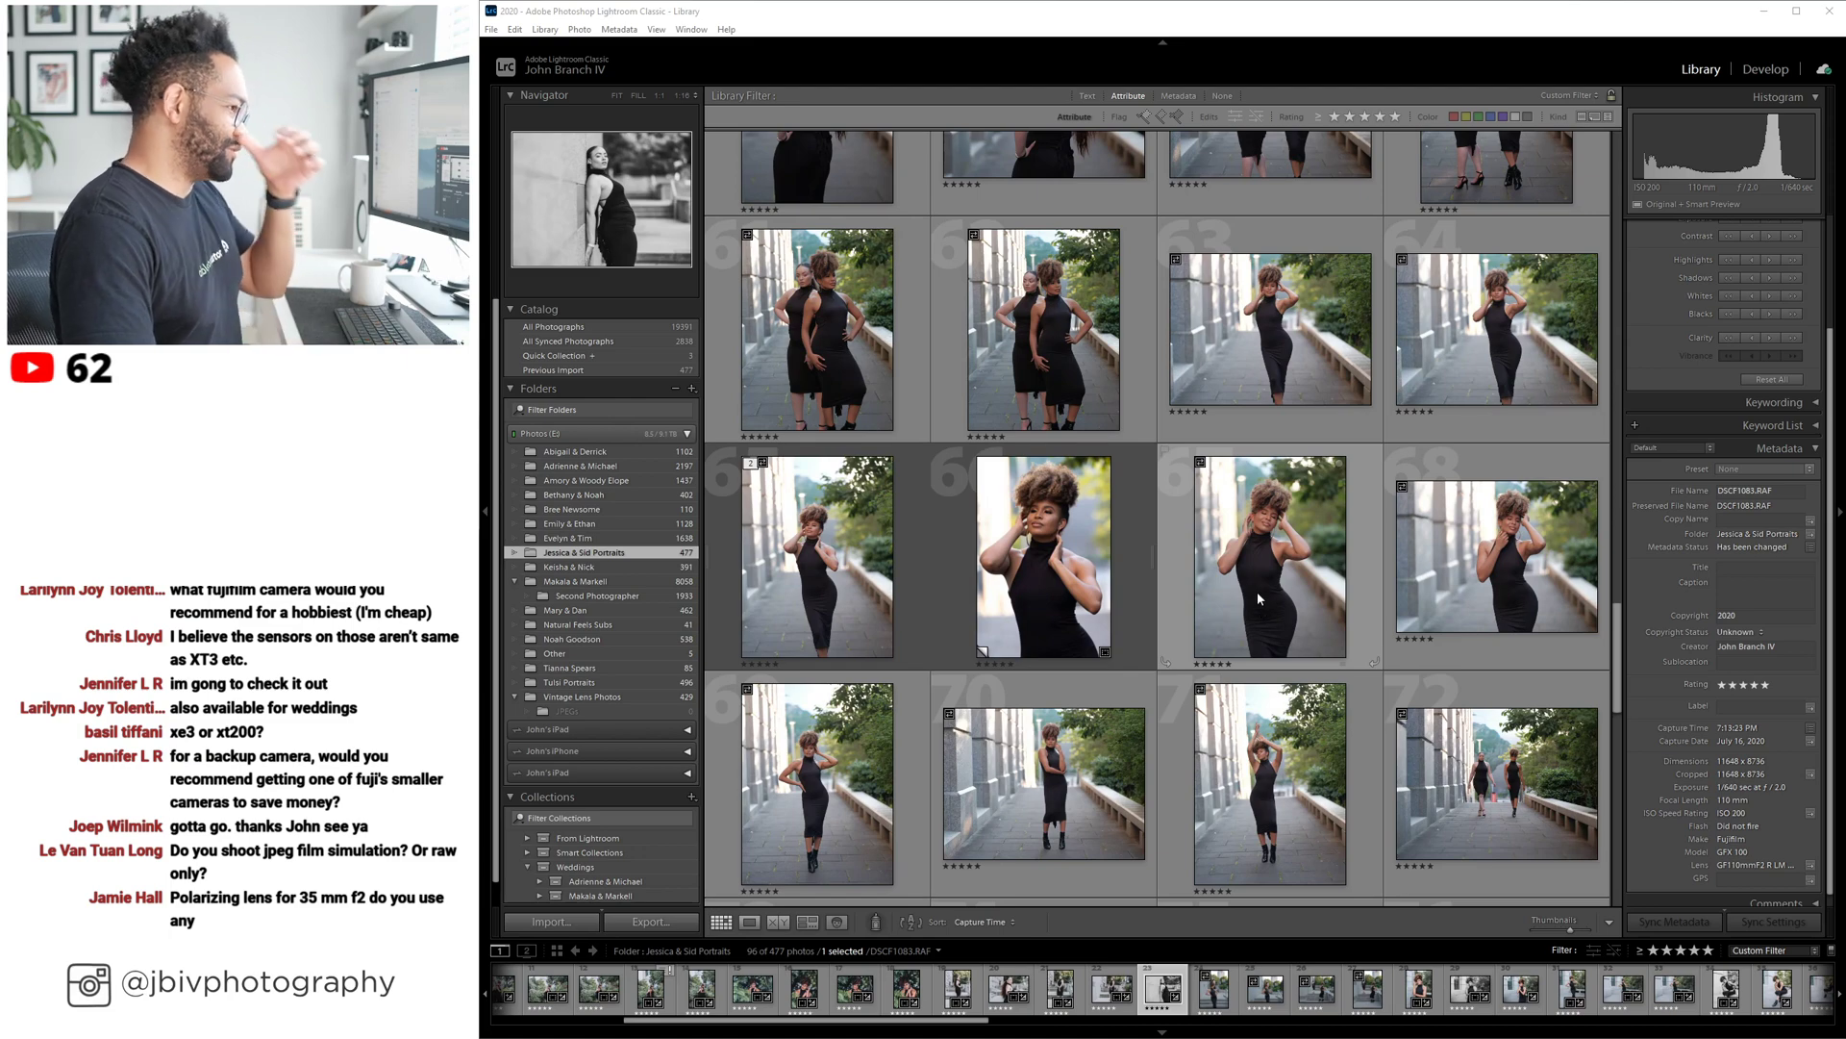
{"action": "scroll", "coordinate": [1256, 598], "scroll_direction": "down", "scroll_amount": 5}
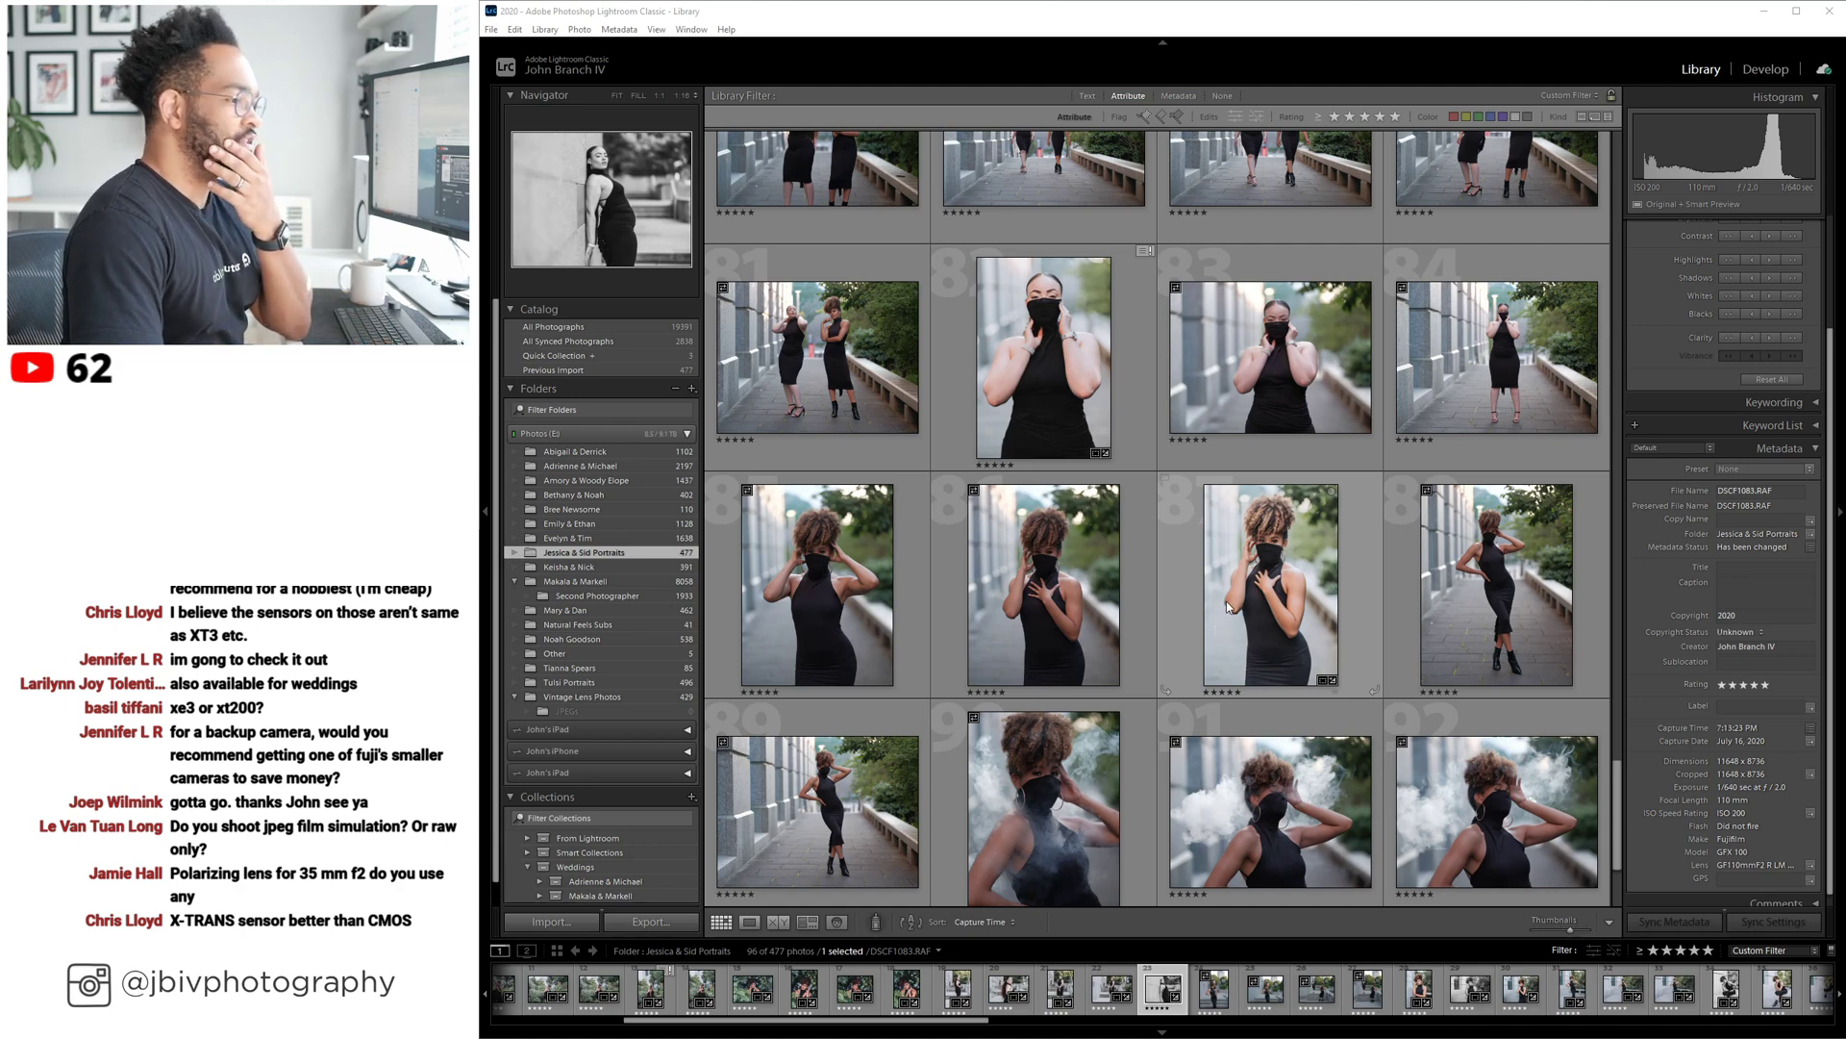
{"action": "scroll", "coordinate": [1226, 605], "scroll_direction": "down", "scroll_amount": 1}
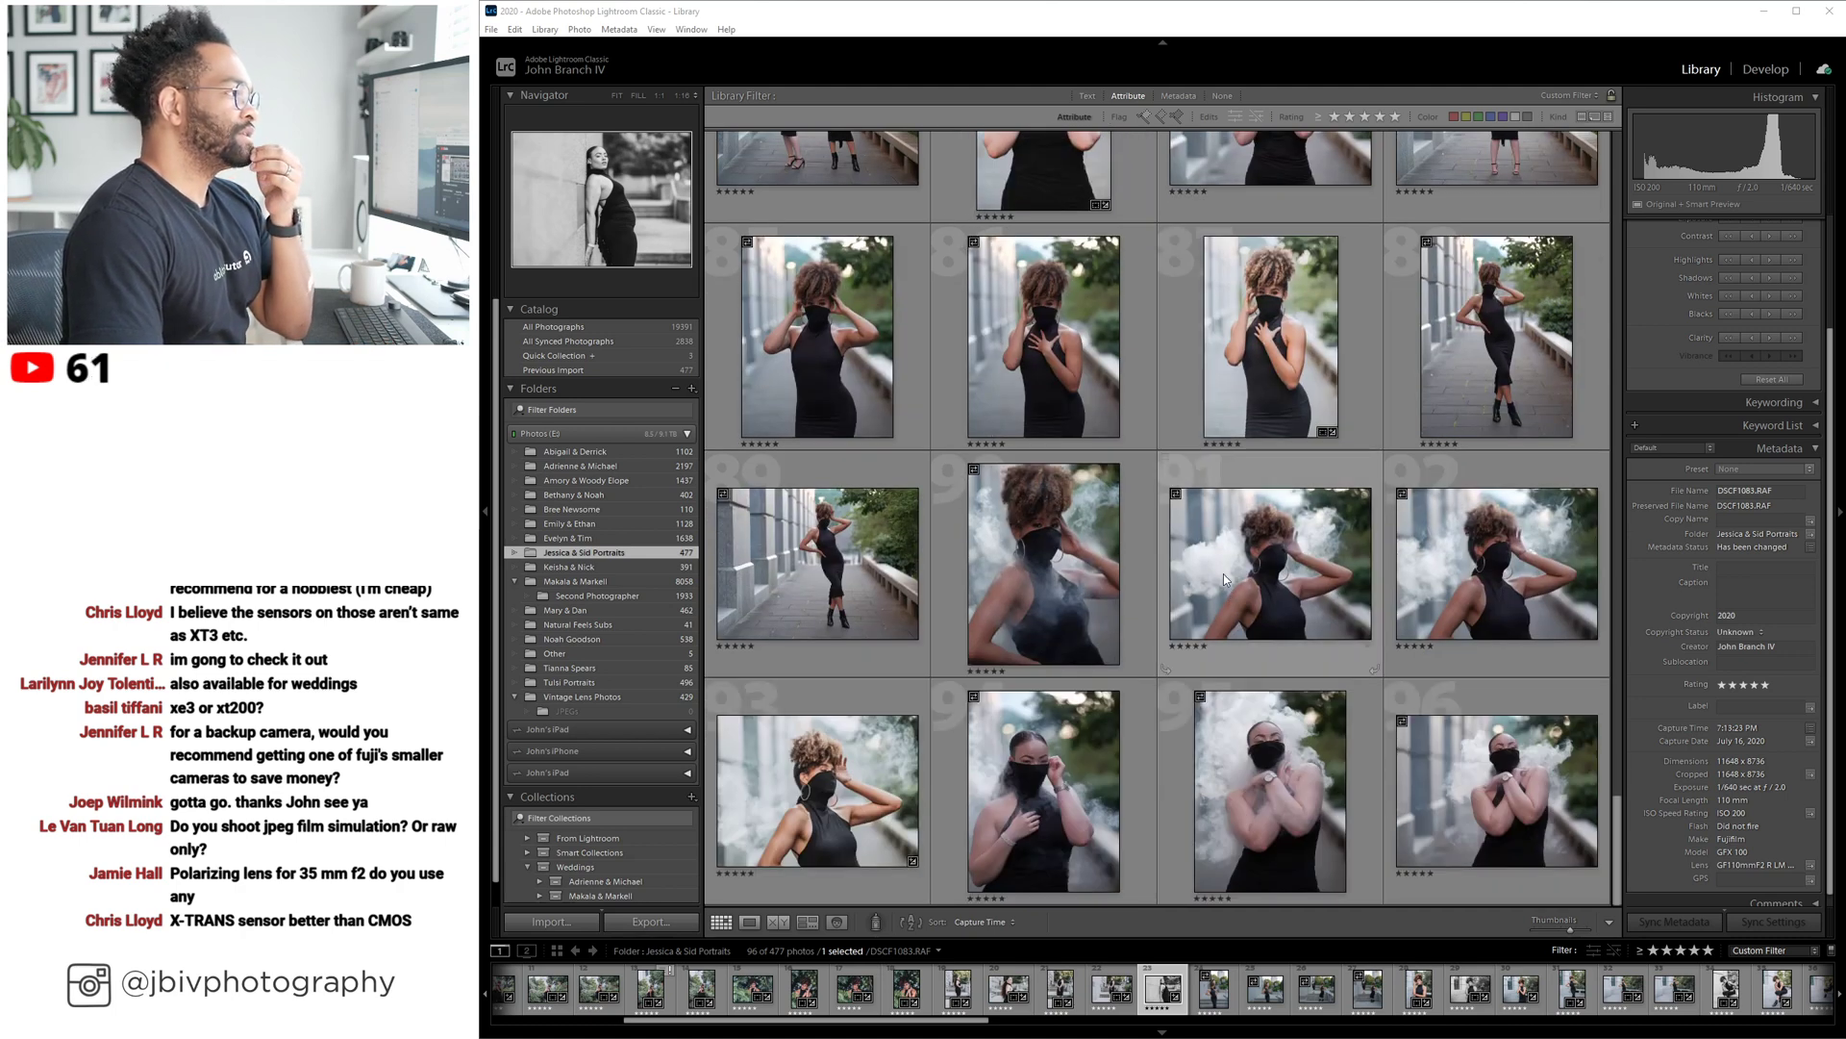
Inspect DSCF1363.RAF in Loupe view, clear its star rating, and return to the photo grid.
{"action": "double_click", "coordinate": [1044, 336]}
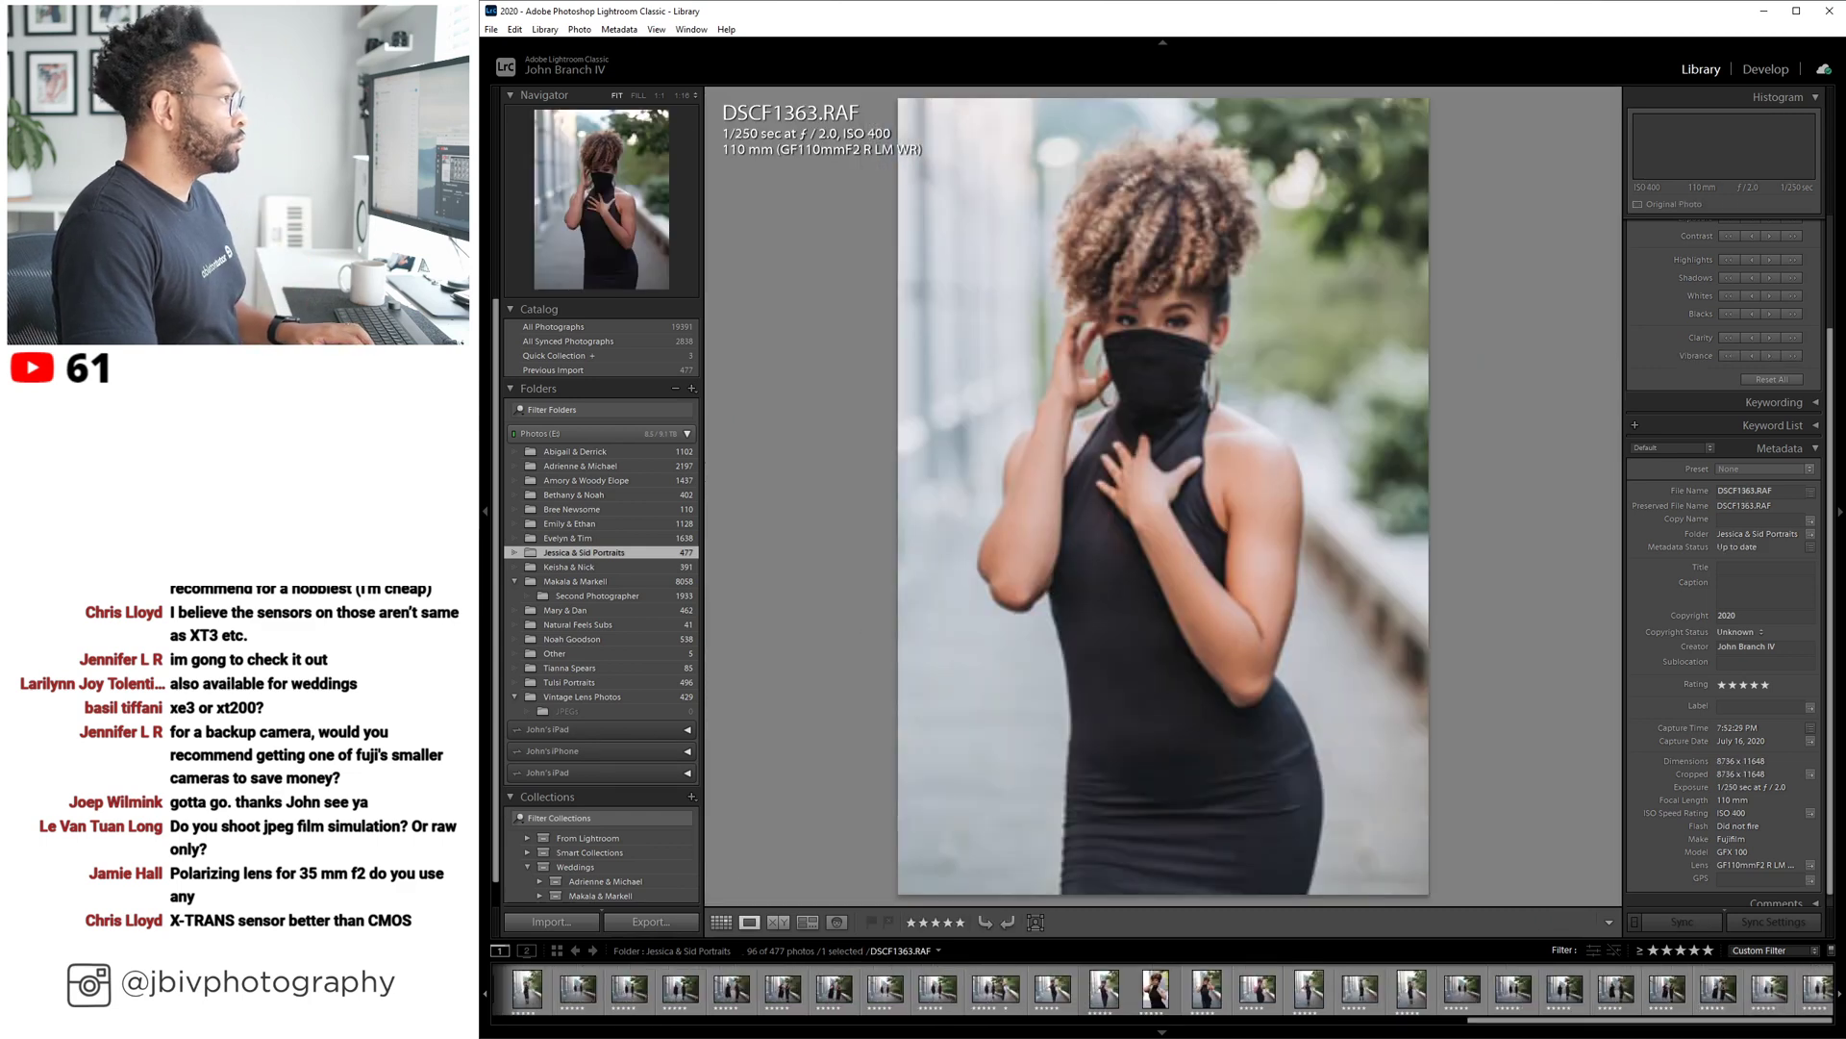
{"action": "key", "text": "Right"}
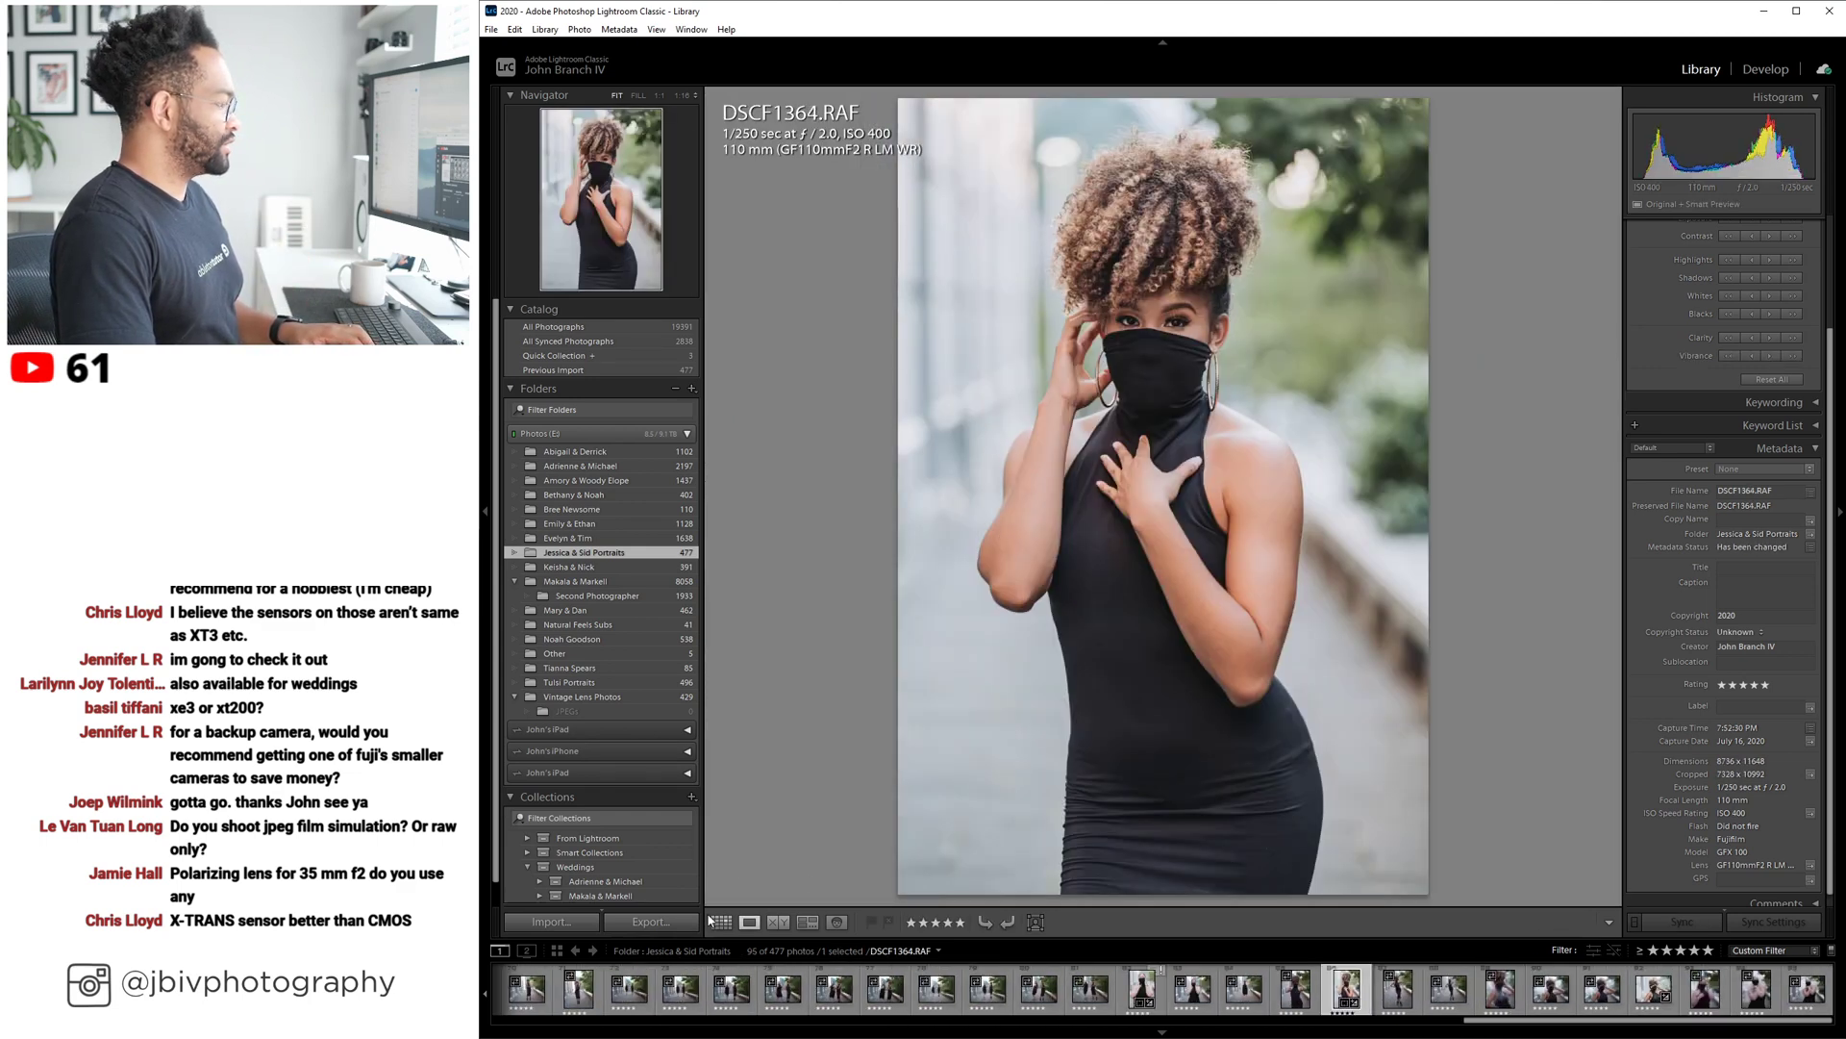
{"action": "left_click", "coordinate": [714, 921]}
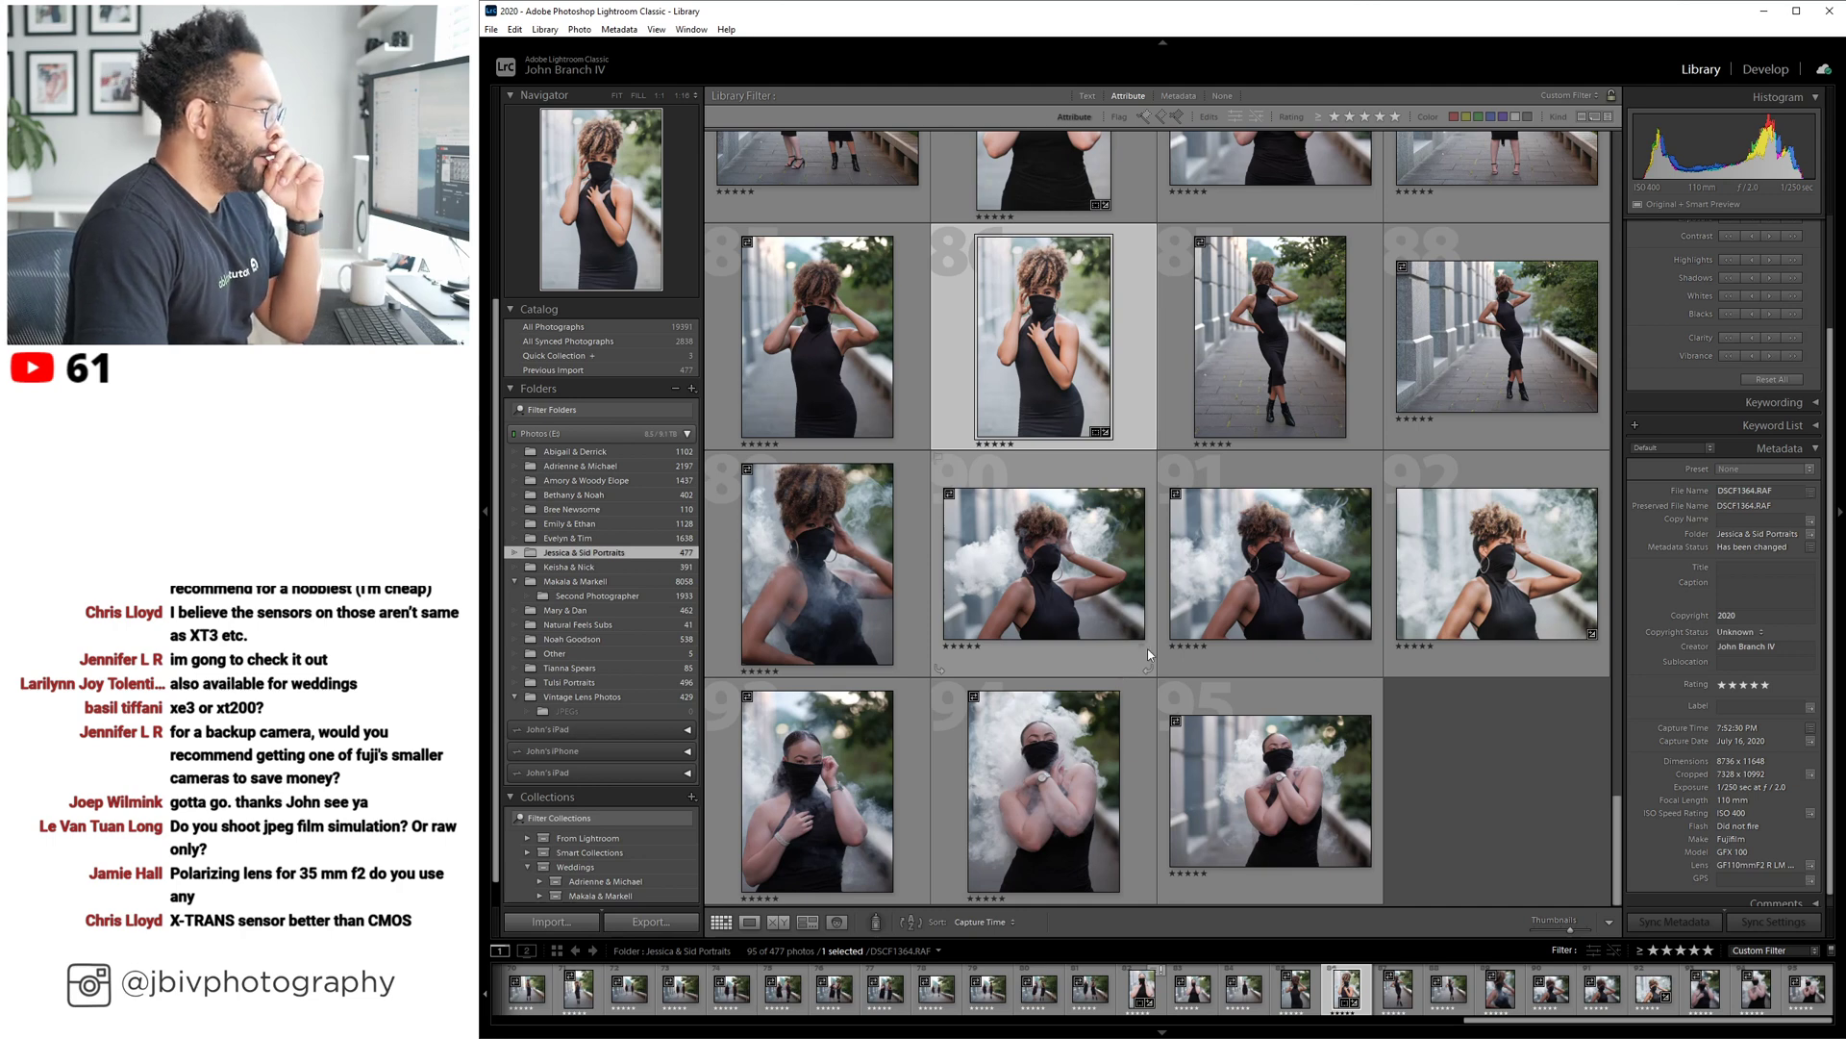
Clear the star ratings of DSCF1399.RAF and the similar smoke portrait just before it in the grid.
{"action": "left_click", "coordinate": [1268, 607]}
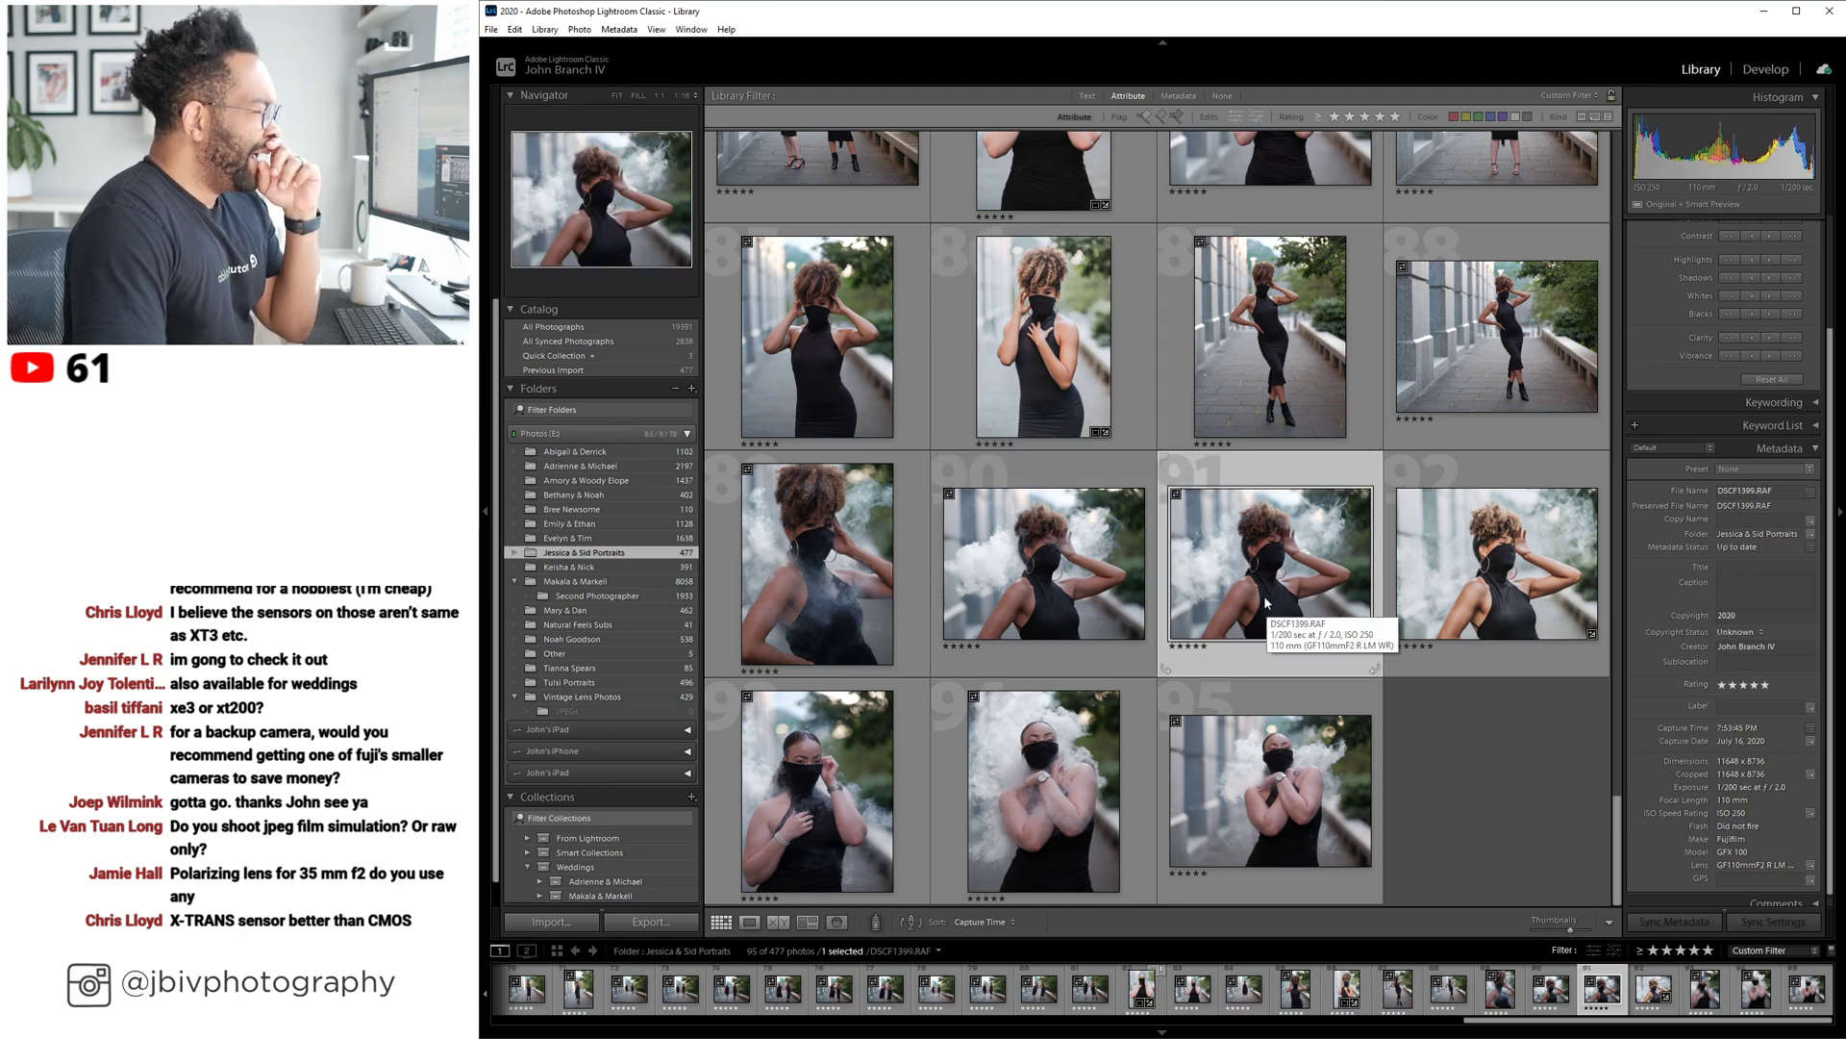
{"action": "key", "text": "0"}
{"action": "left_click", "coordinate": [1034, 563]}
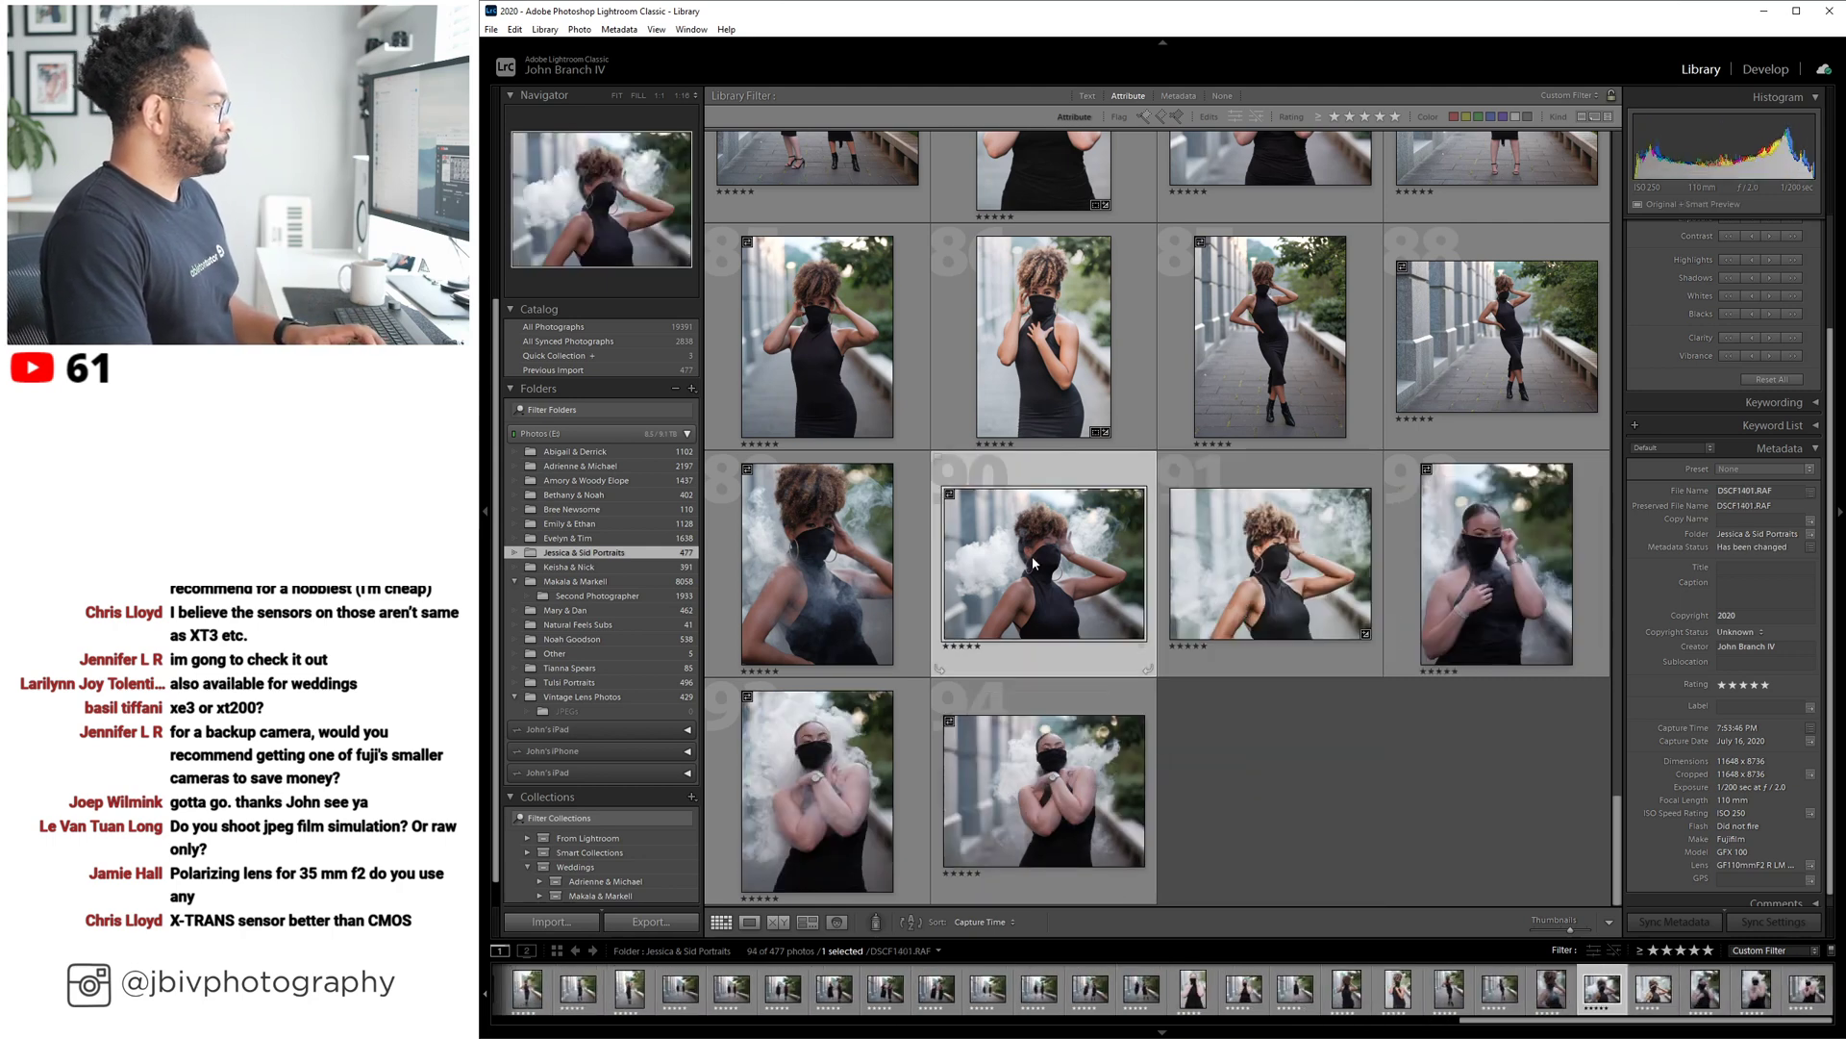
{"action": "scroll", "coordinate": [1169, 593], "scroll_direction": "up", "scroll_amount": 1}
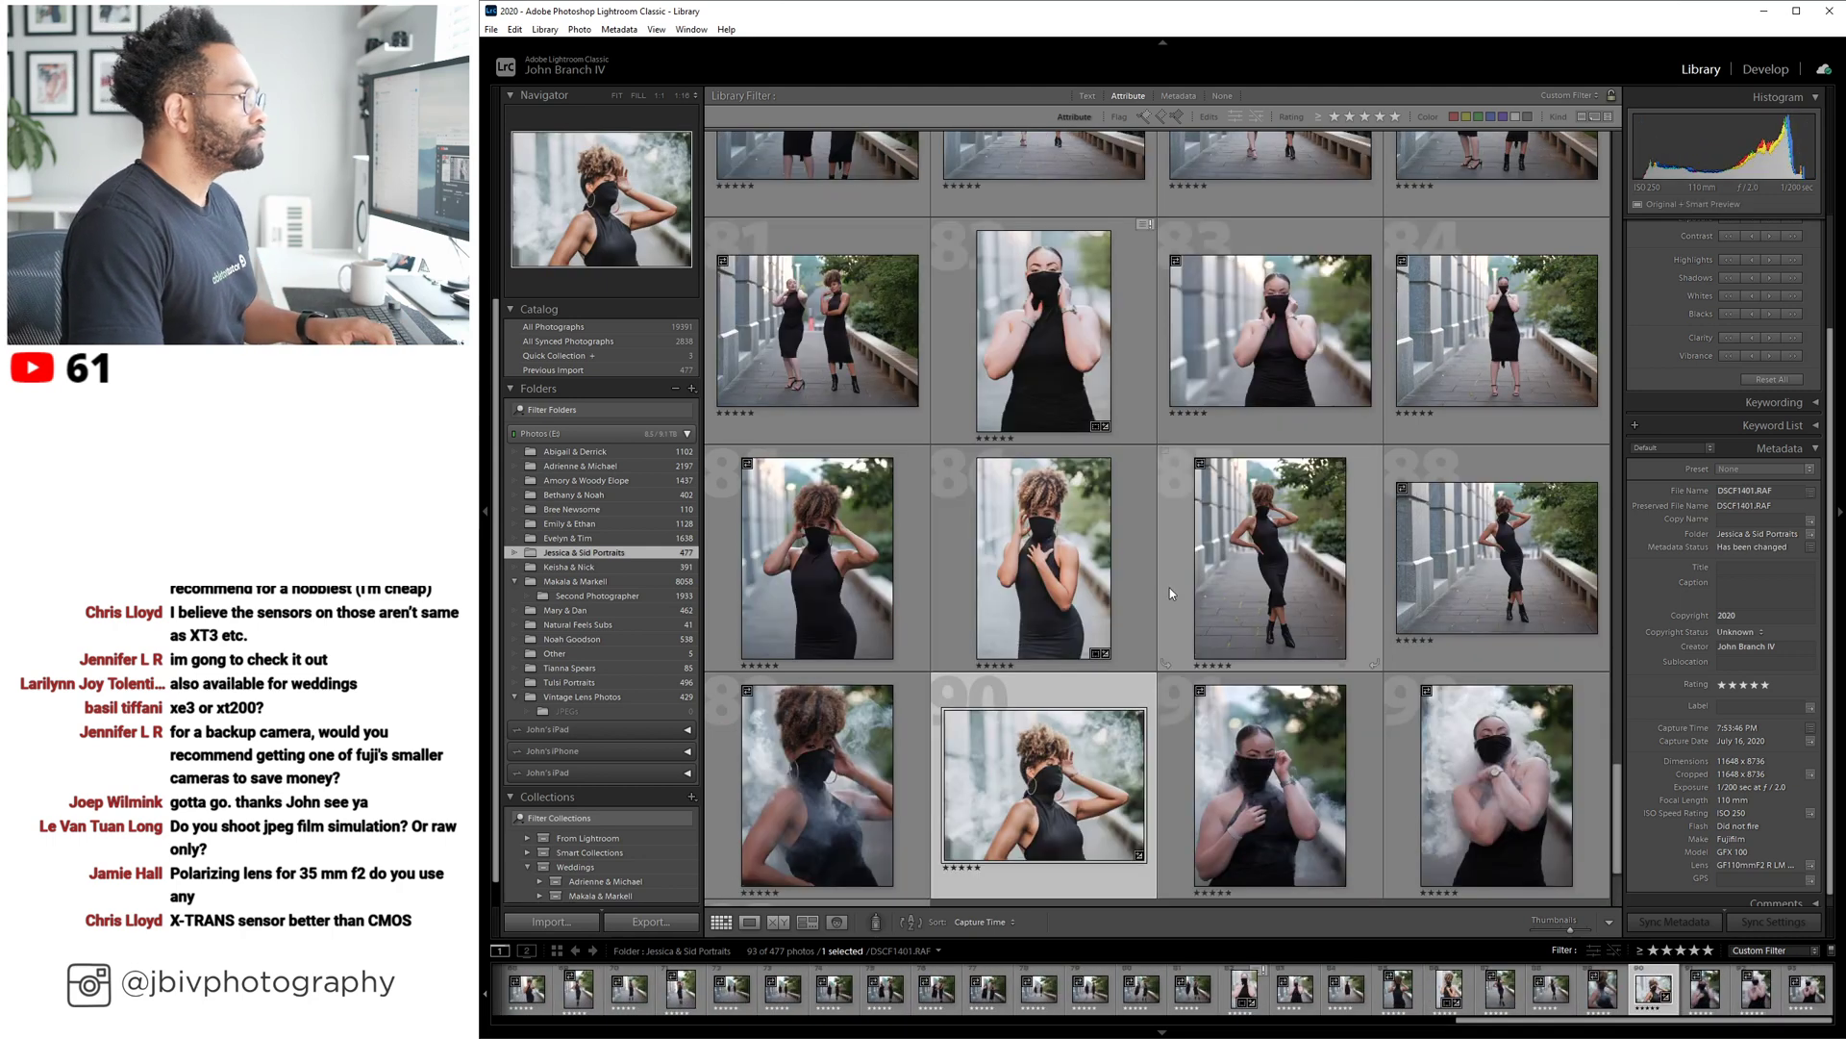
Compare DSCF1238.RAF with neighbouring hands-on-head walkway portraits in Loupe view, clear the rating of the landscape near-duplicate after it, and return to the grid.
{"action": "scroll", "coordinate": [1169, 593], "scroll_direction": "up", "scroll_amount": 5}
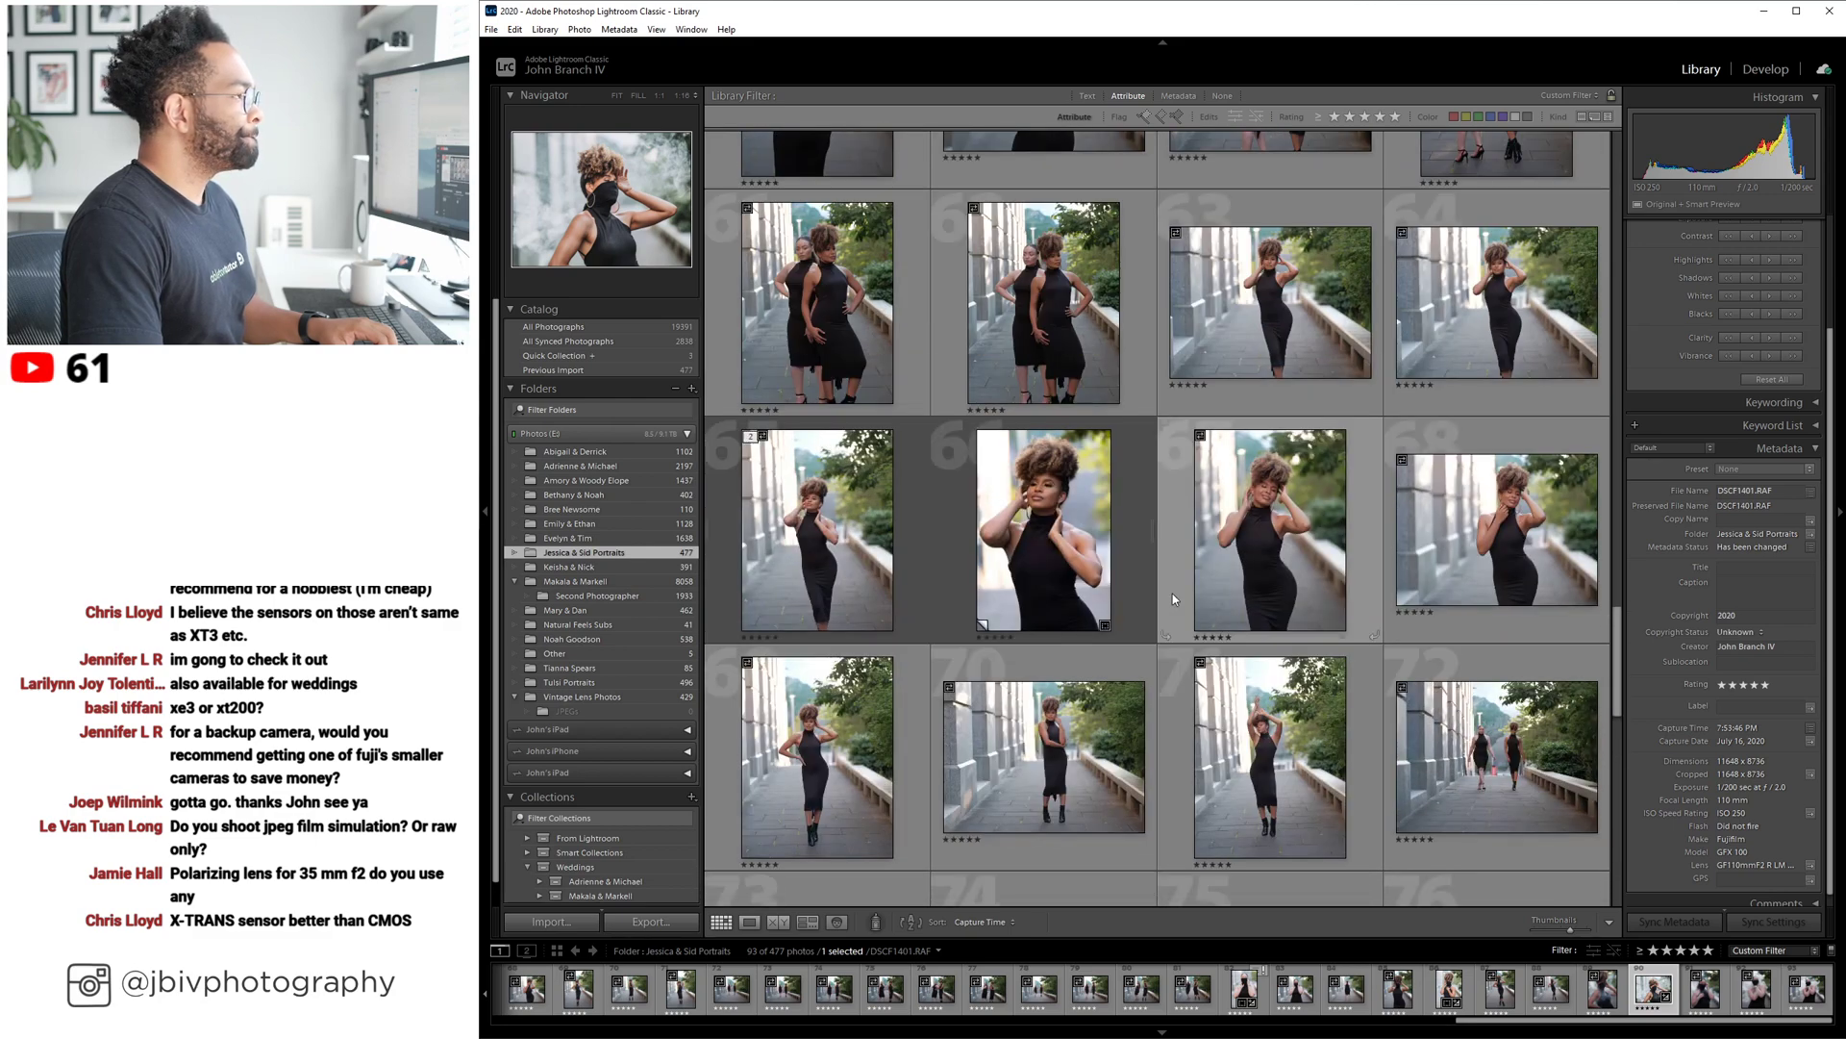
{"action": "double_click", "coordinate": [1336, 331]}
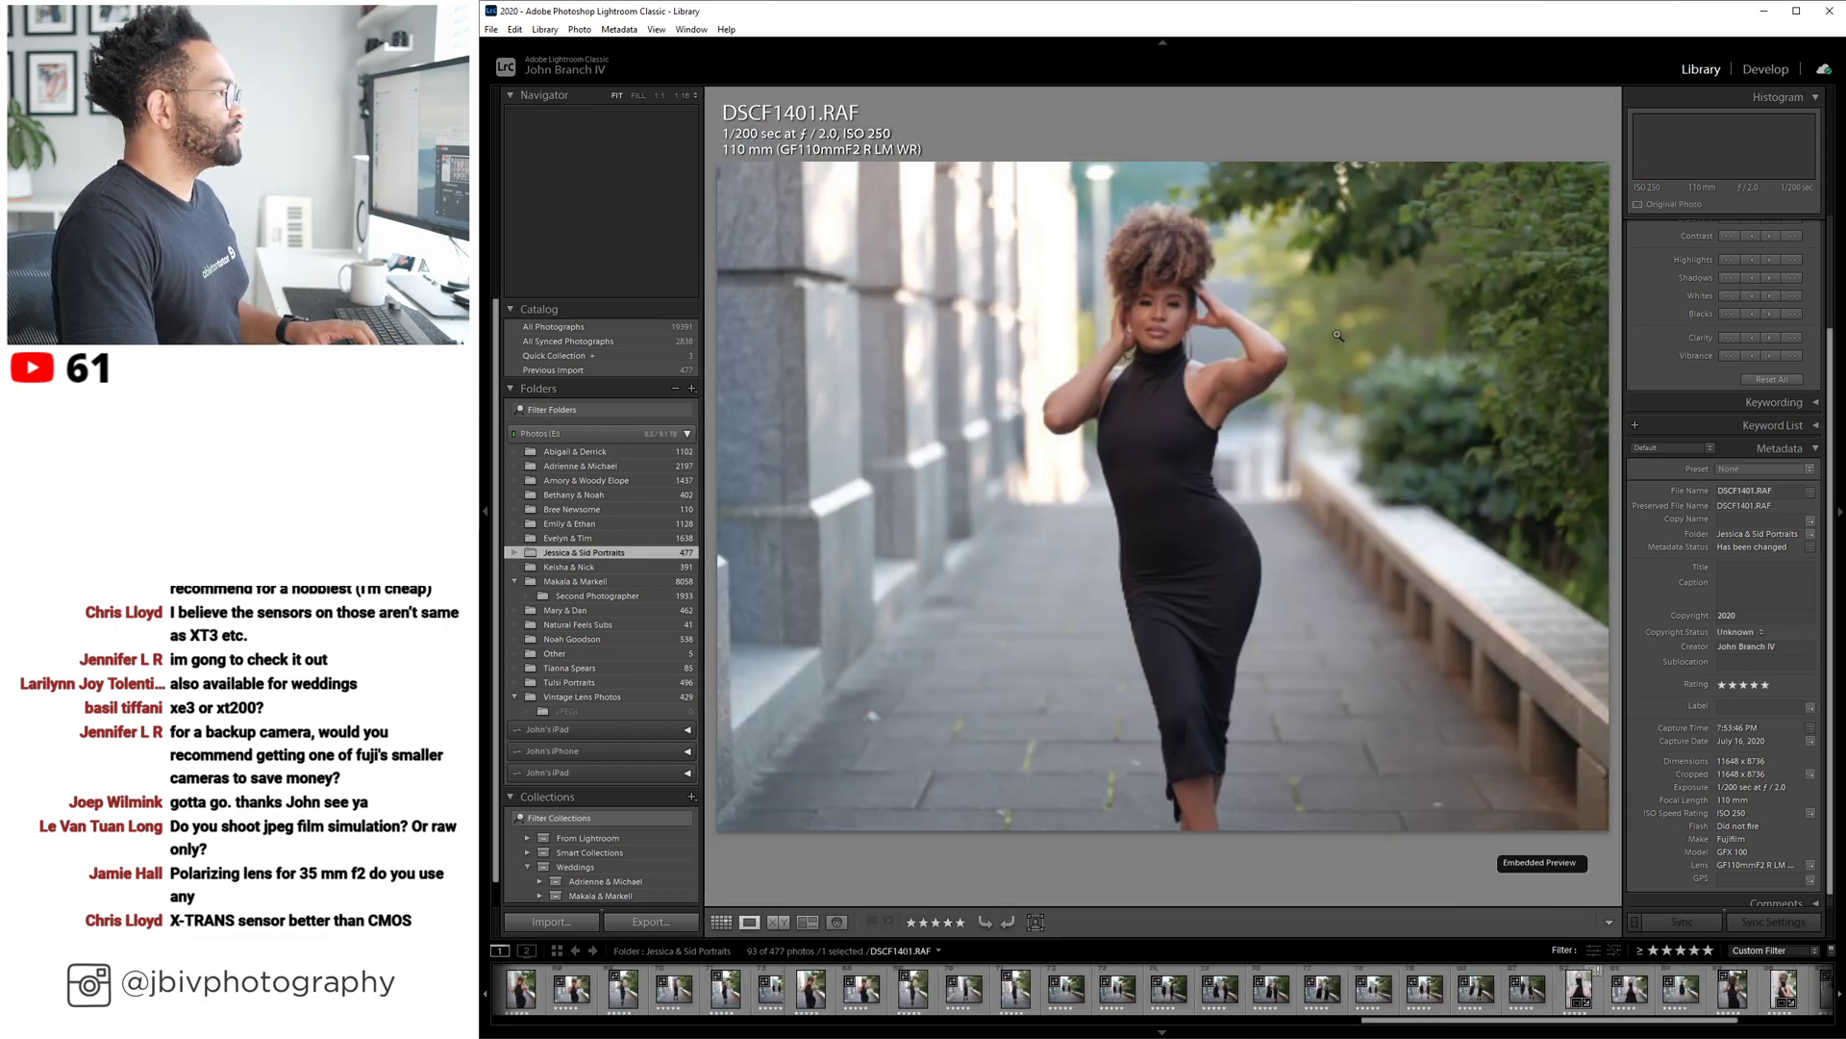
{"action": "key", "text": "Left"}
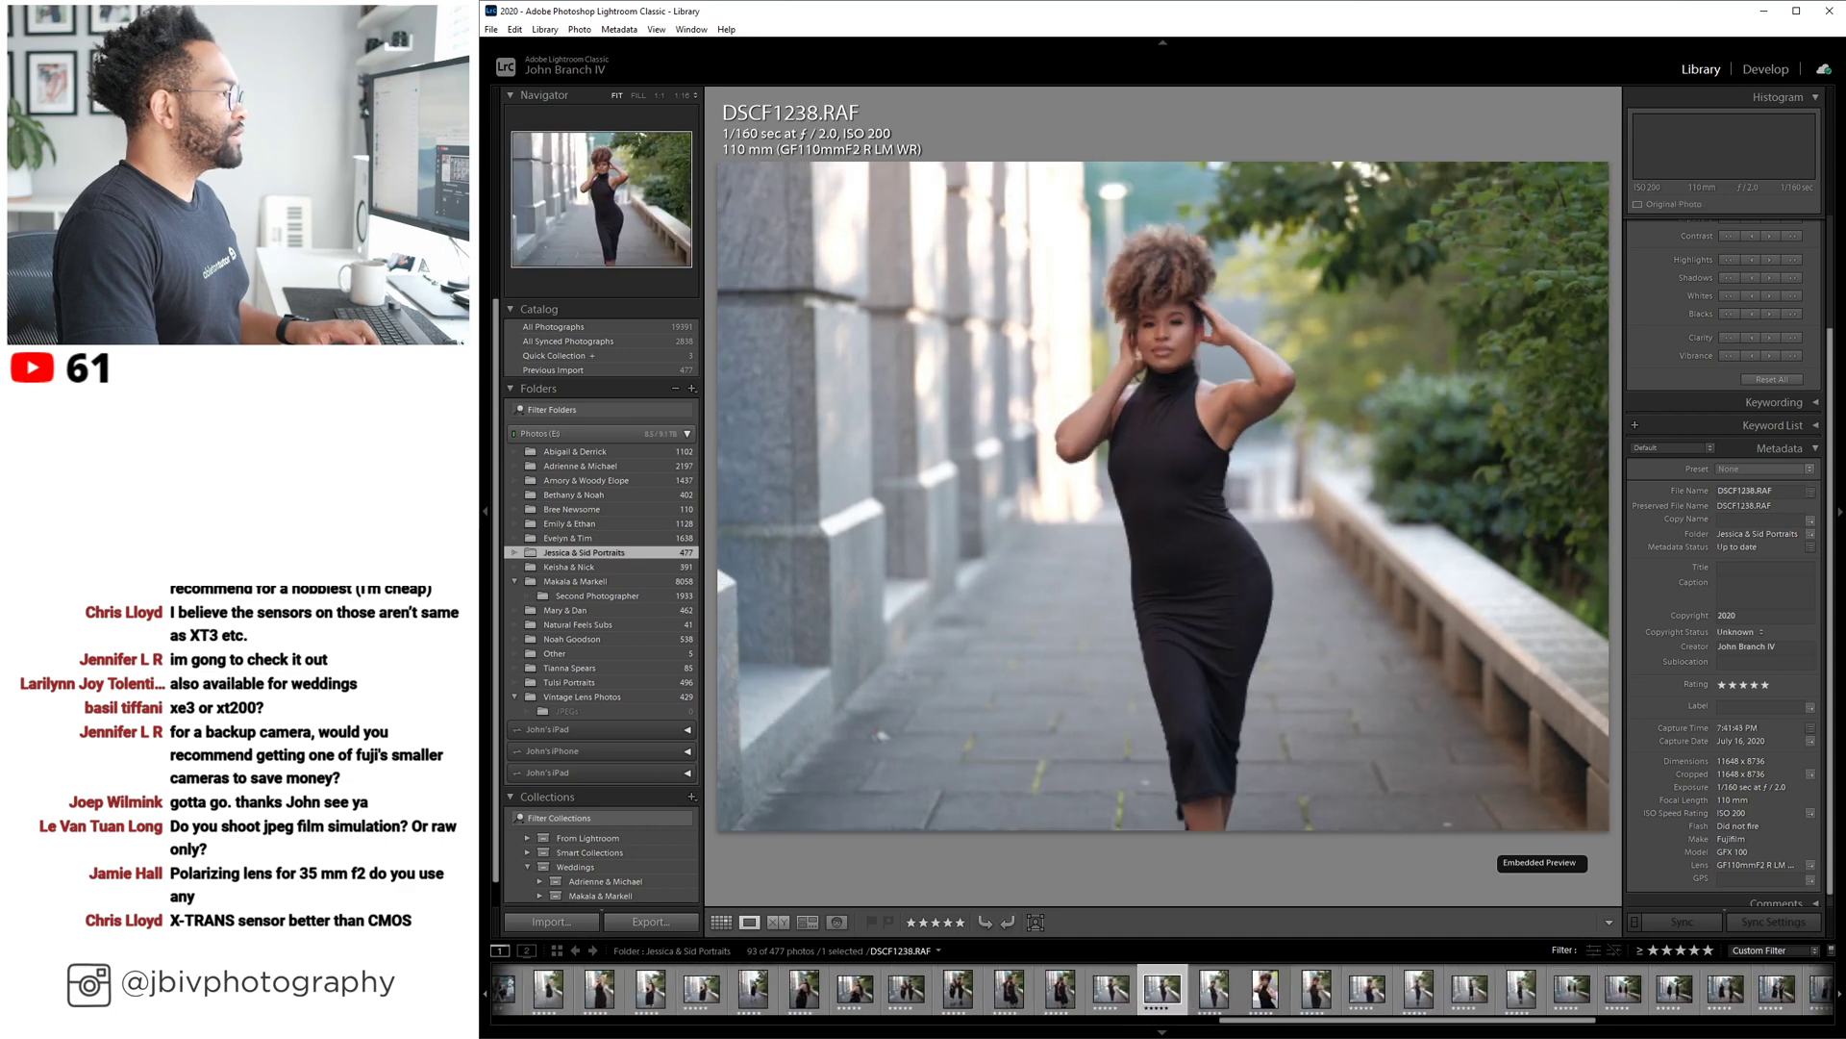
{"action": "key", "text": "Right"}
{"action": "key", "text": "Right"}
{"action": "key", "text": "Right"}
{"action": "key", "text": "Right"}
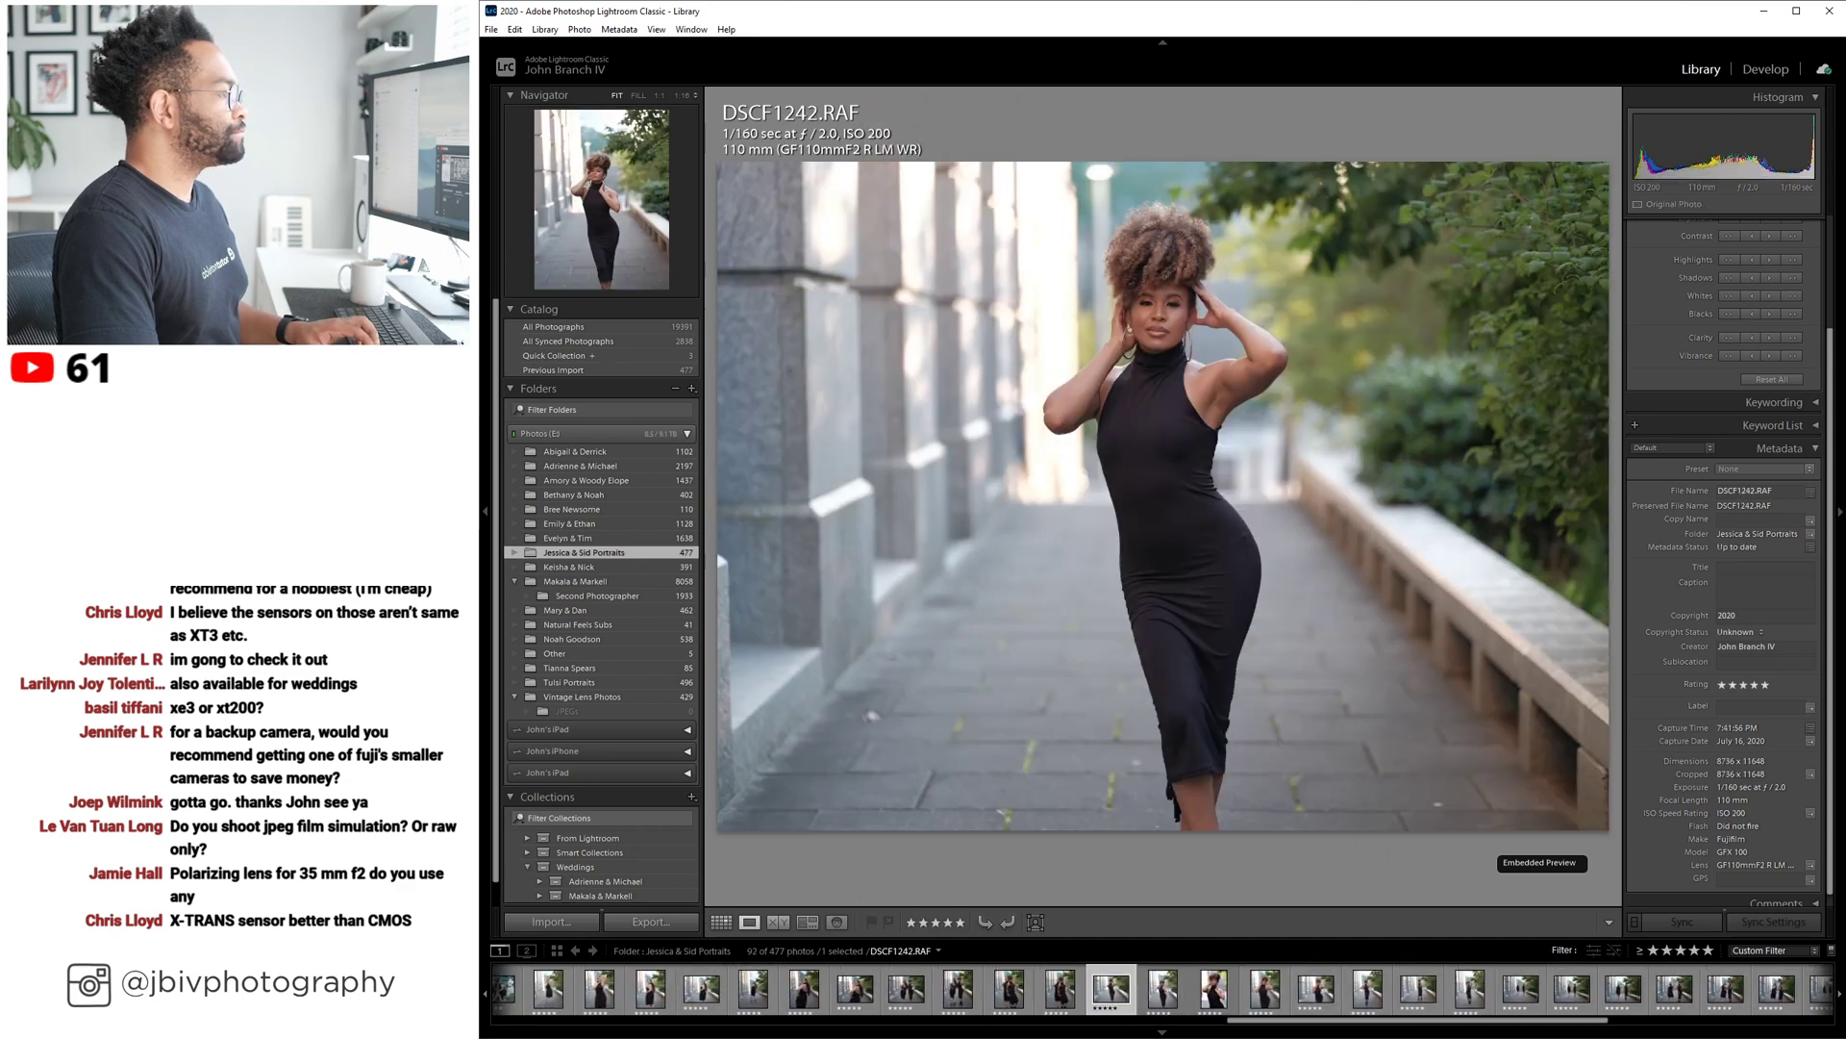
{"action": "key", "text": "Left"}
{"action": "key", "text": "Left"}
{"action": "key", "text": "Left"}
{"action": "key", "text": "Left"}
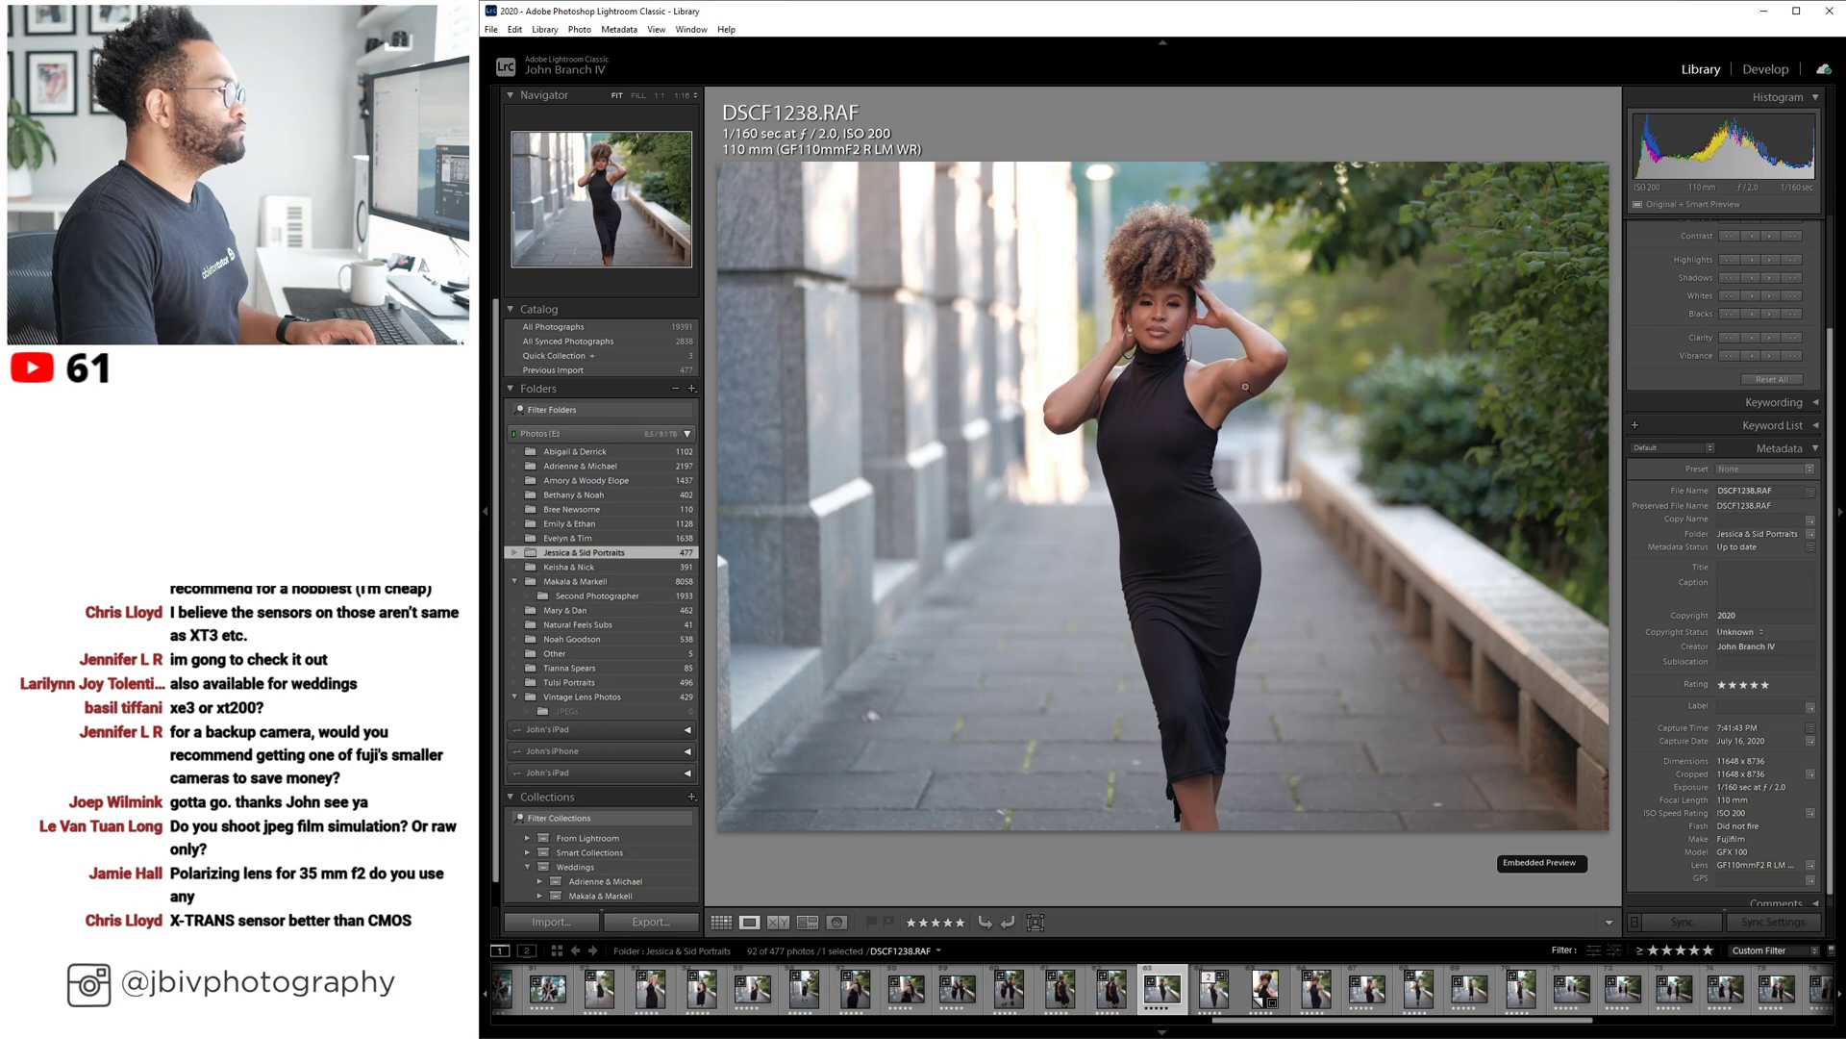
{"action": "left_click", "coordinate": [721, 921]}
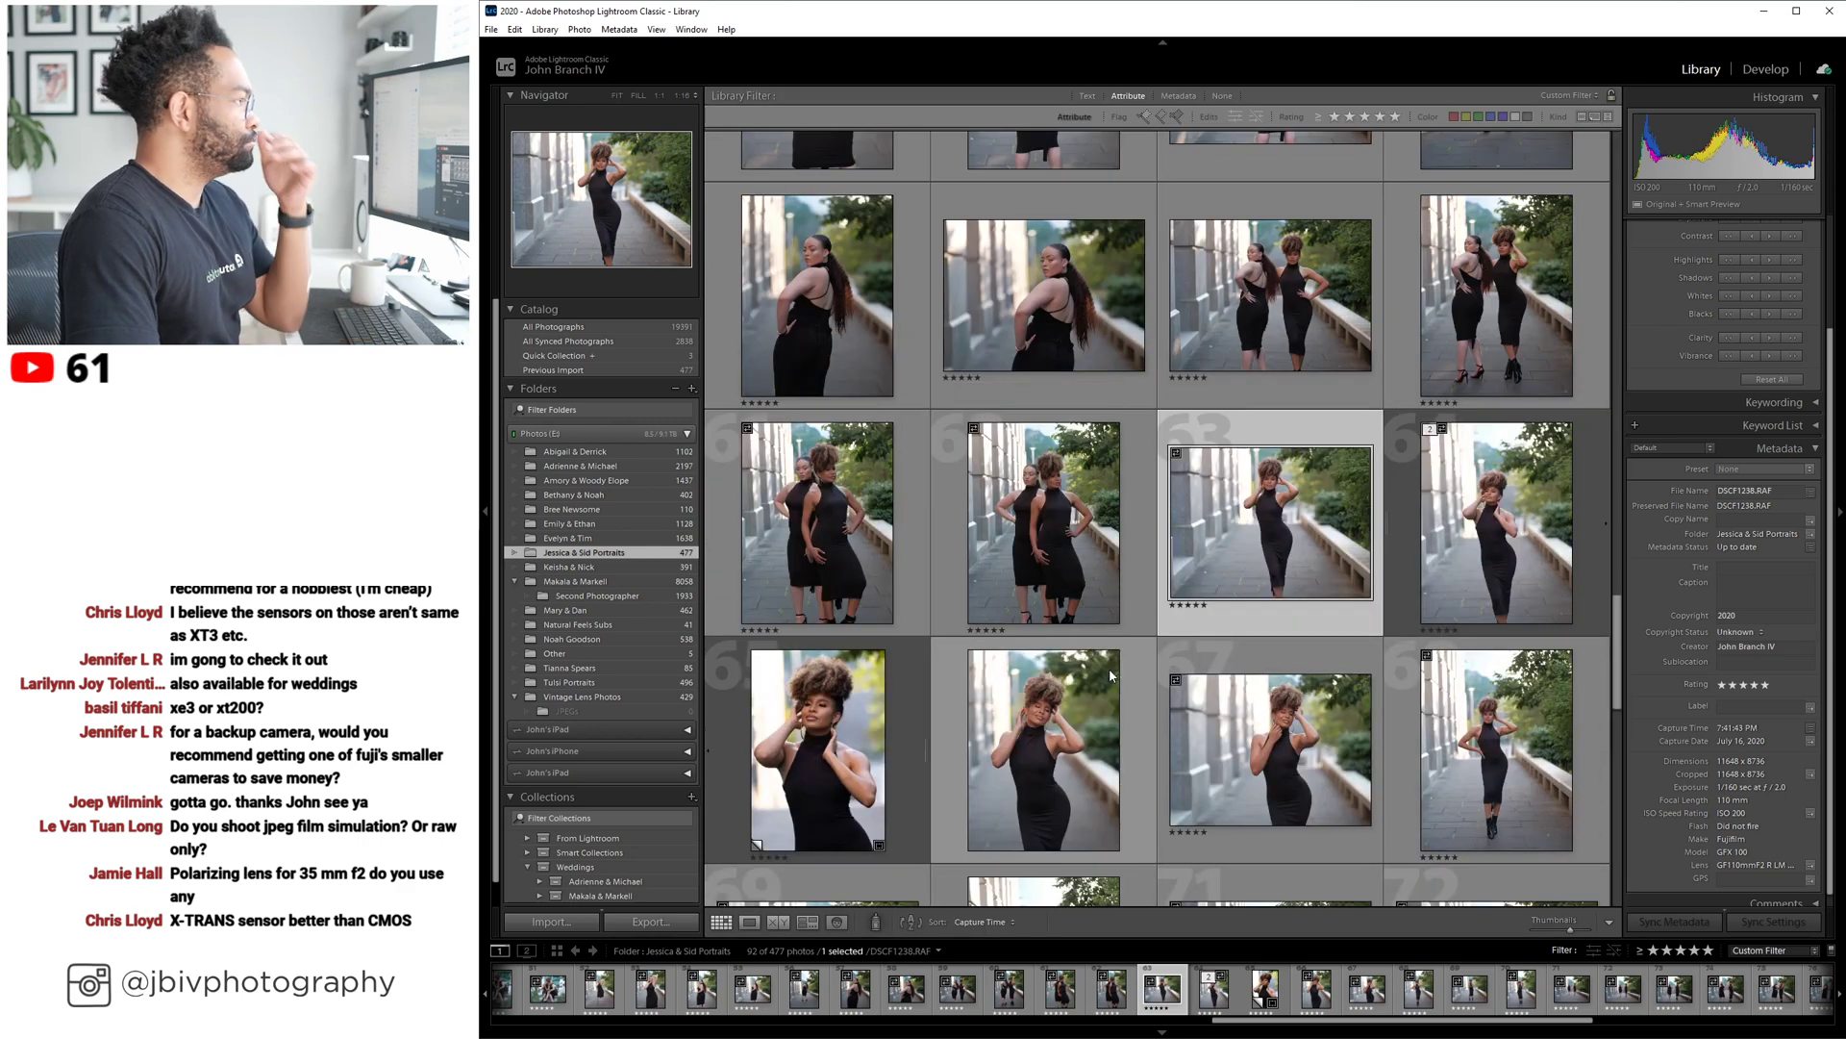
Open DSCF1187.RAF, the seated couple framed by branches, in Develop and apply the (Fuji) Color [JBIV] preset.
{"action": "scroll", "coordinate": [1110, 667], "scroll_direction": "up", "scroll_amount": 4}
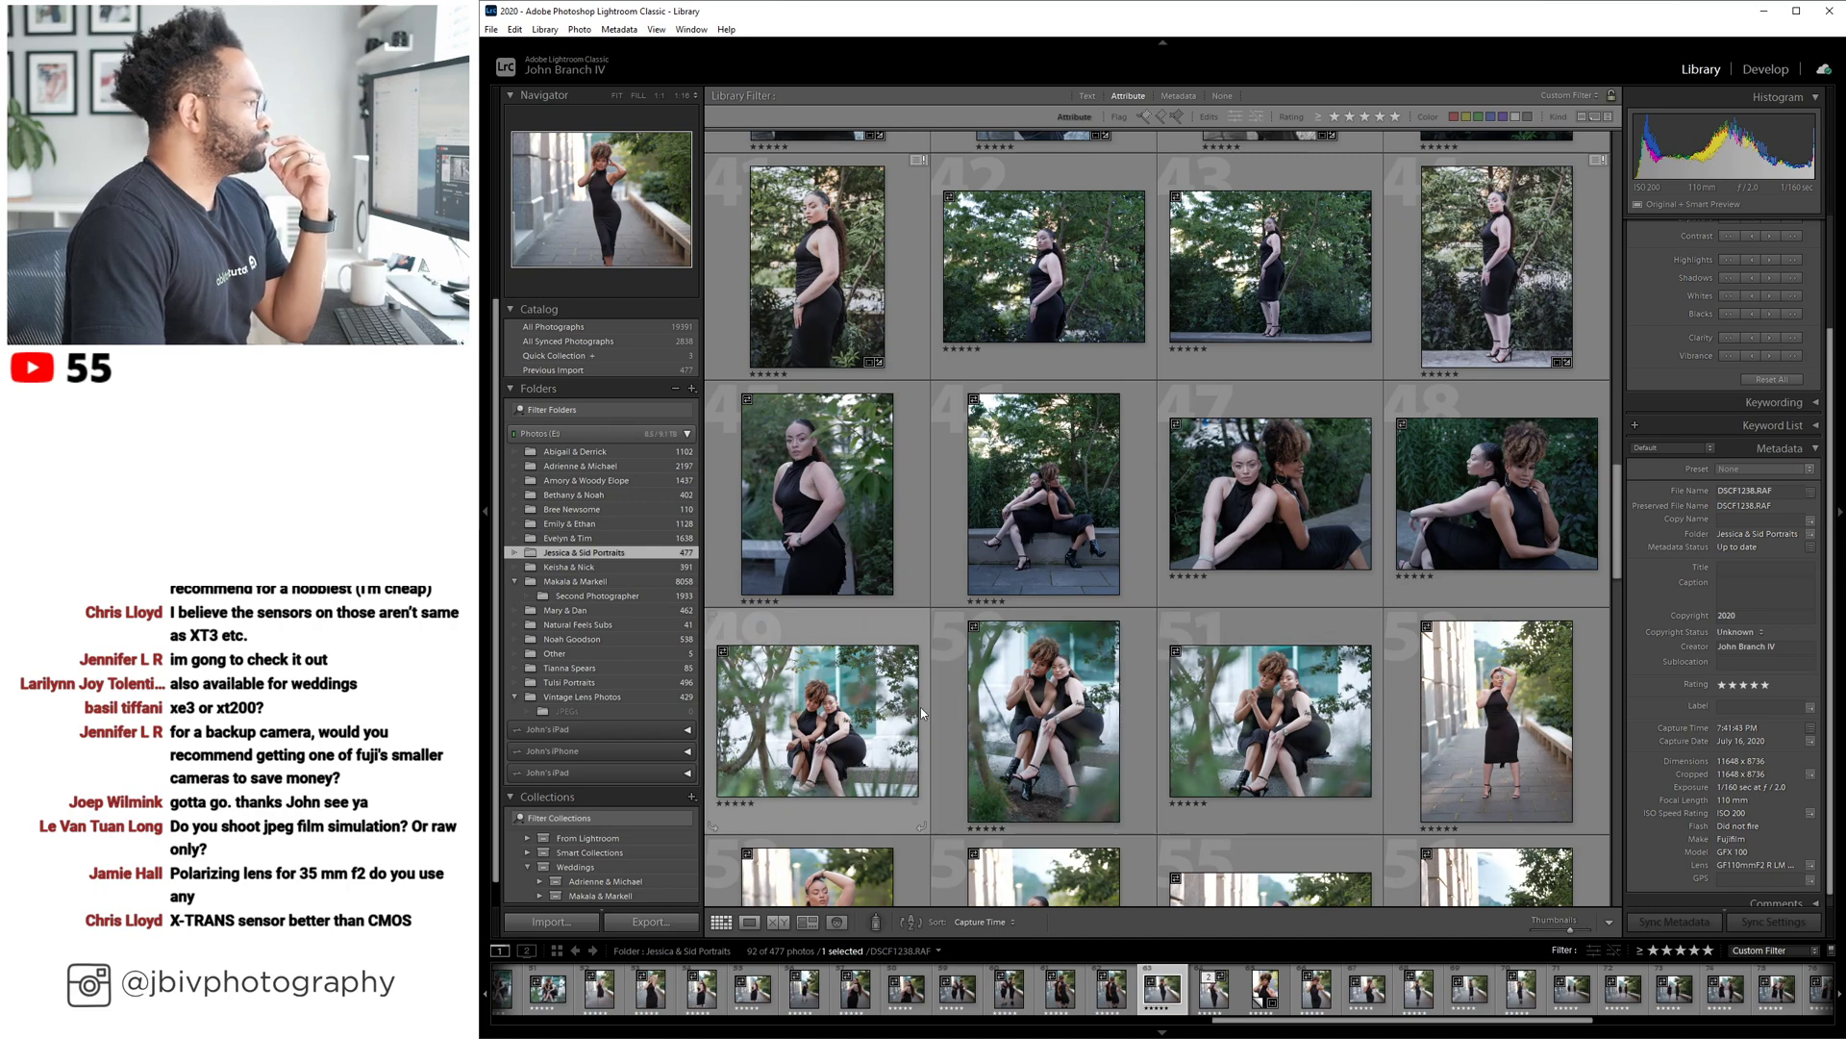
{"action": "left_click", "coordinate": [1750, 75]}
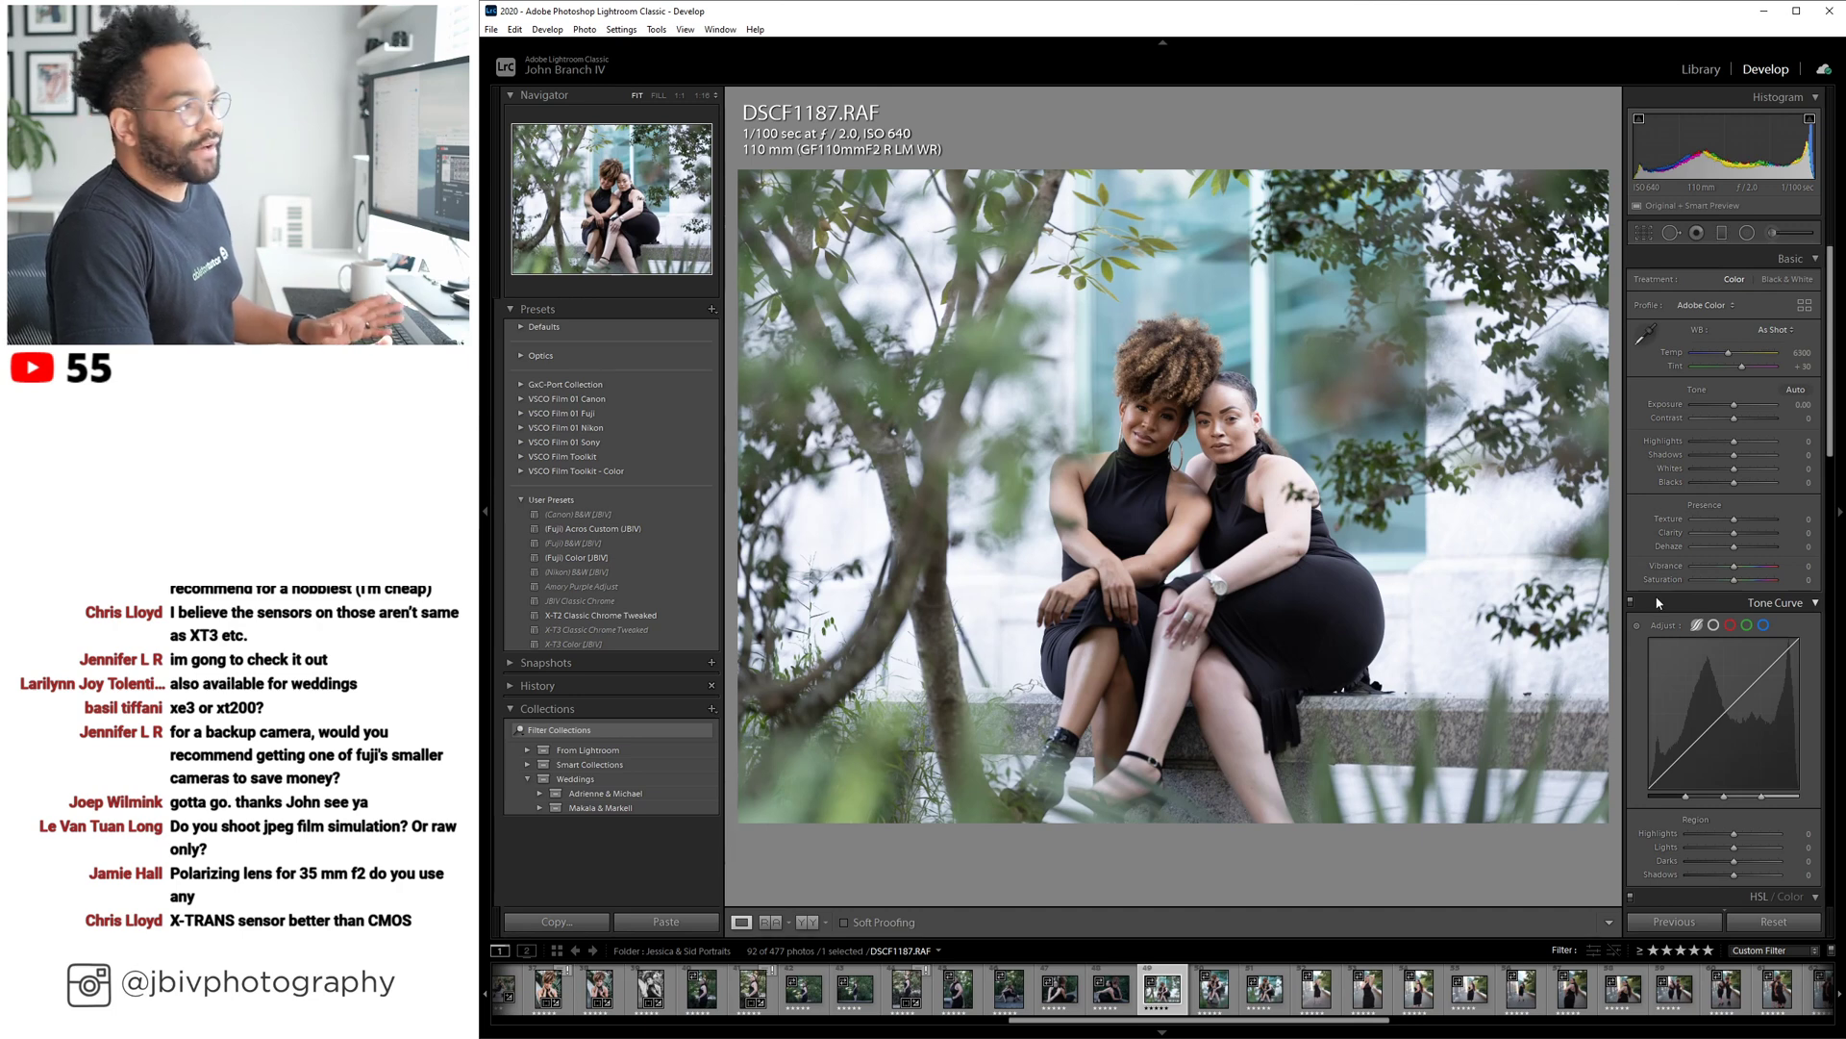
{"action": "left_click", "coordinate": [580, 557]}
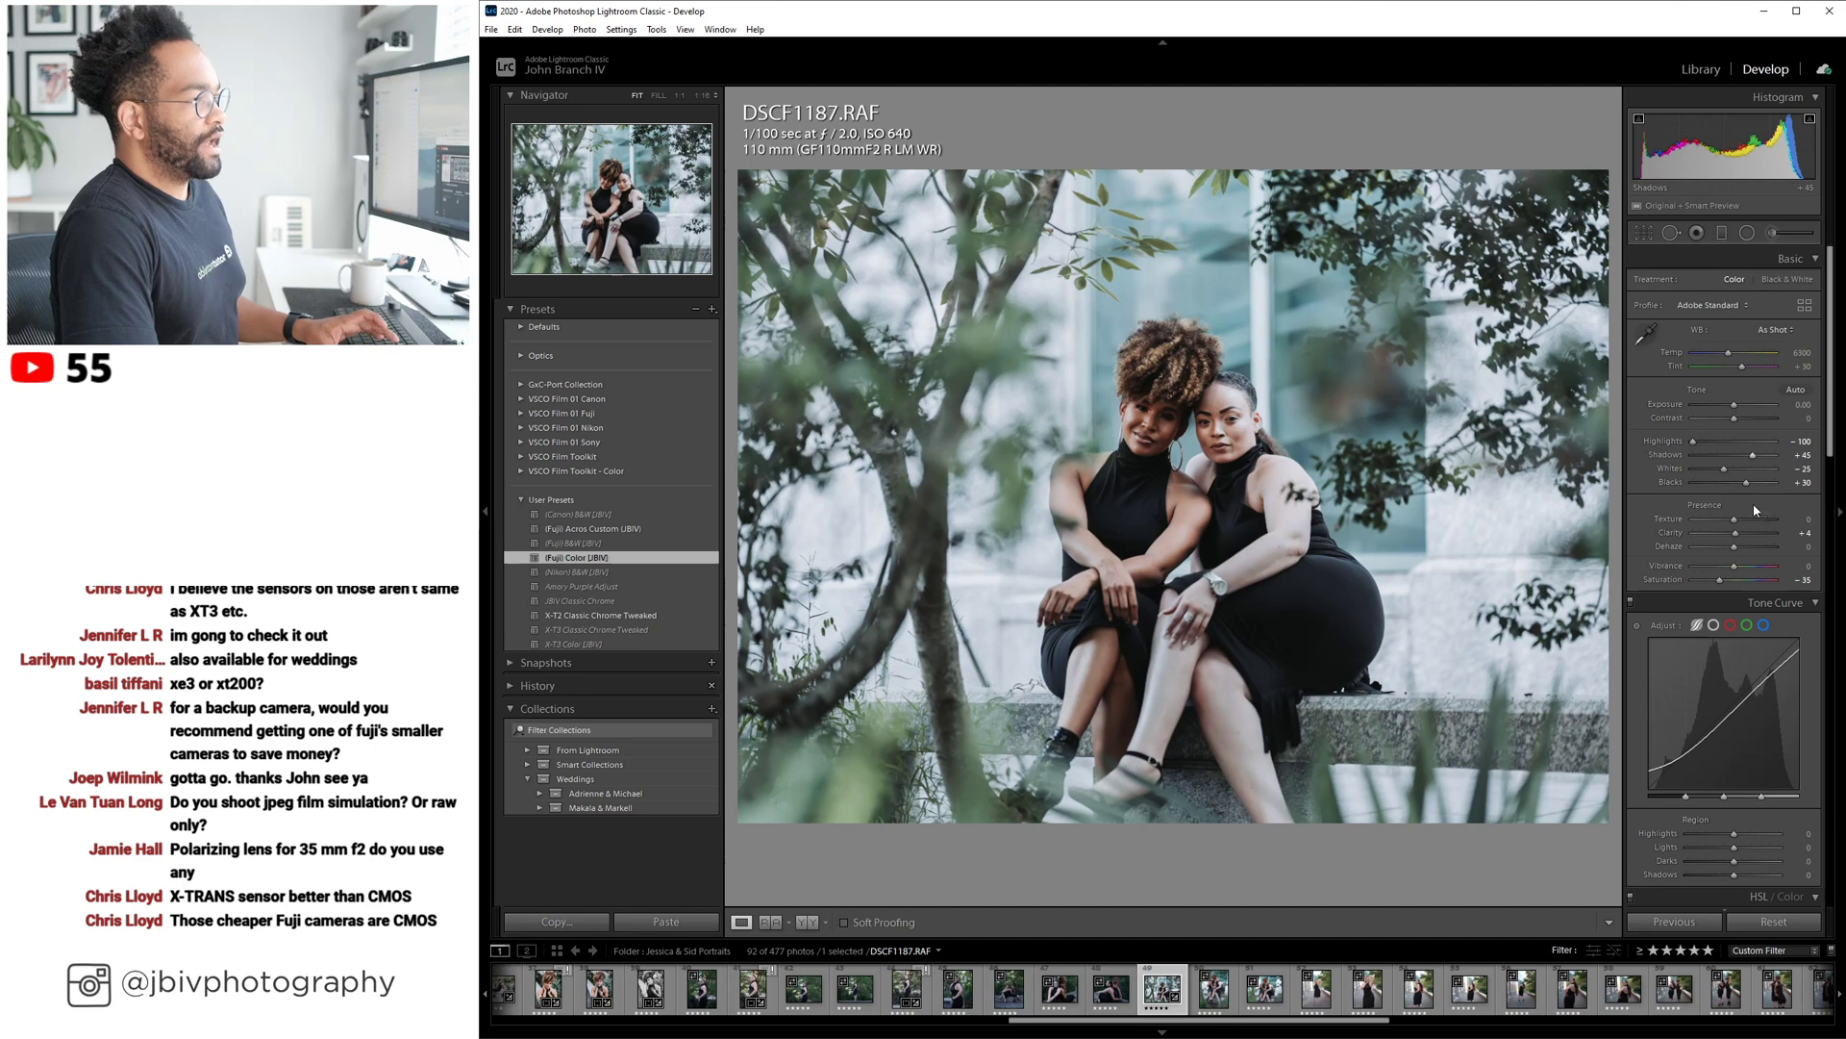
Adjust DSCF1187.RAF to temperature 6700, exposure +0.30, shadows +75, clarity +9 and saturation −30.
{"action": "left_click_drag", "start_coordinate": [1735, 532], "coordinate": [1741, 579]}
{"action": "left_click_drag", "start_coordinate": [1756, 456], "coordinate": [1738, 412]}
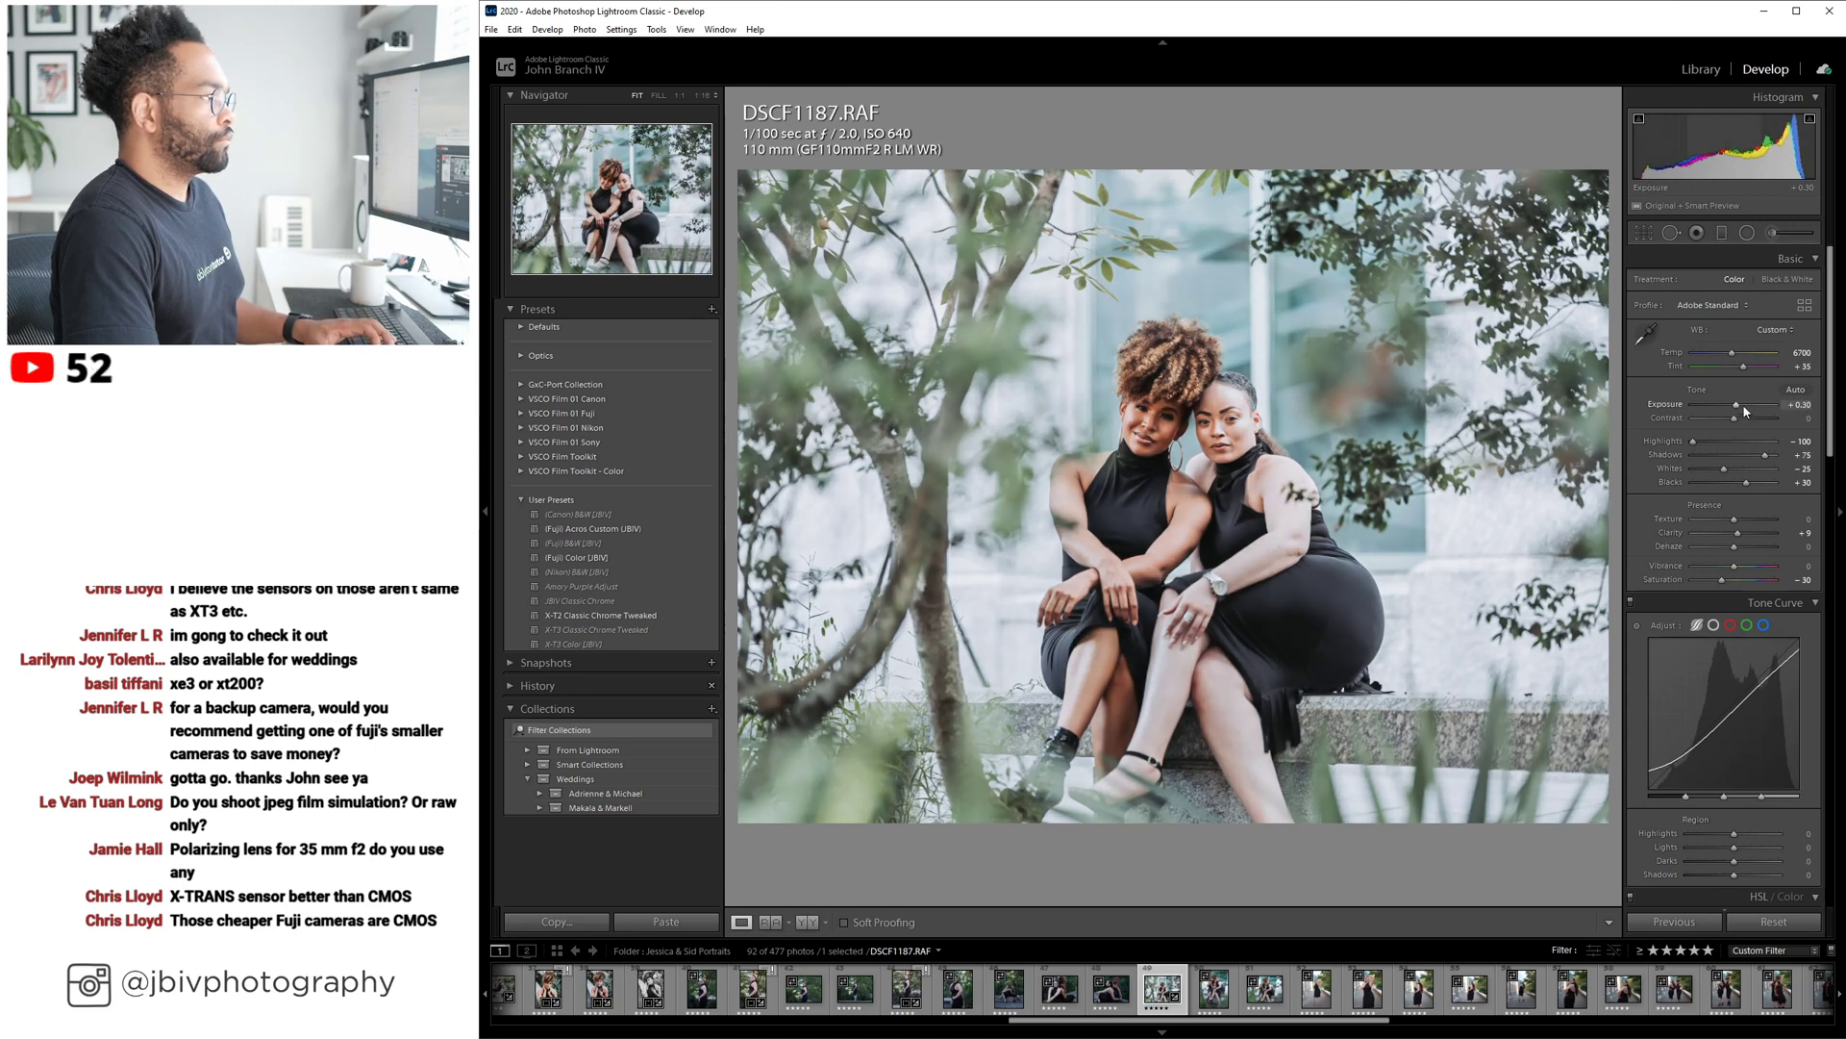
{"action": "scroll", "coordinate": [1743, 406], "scroll_direction": "up", "scroll_amount": 1}
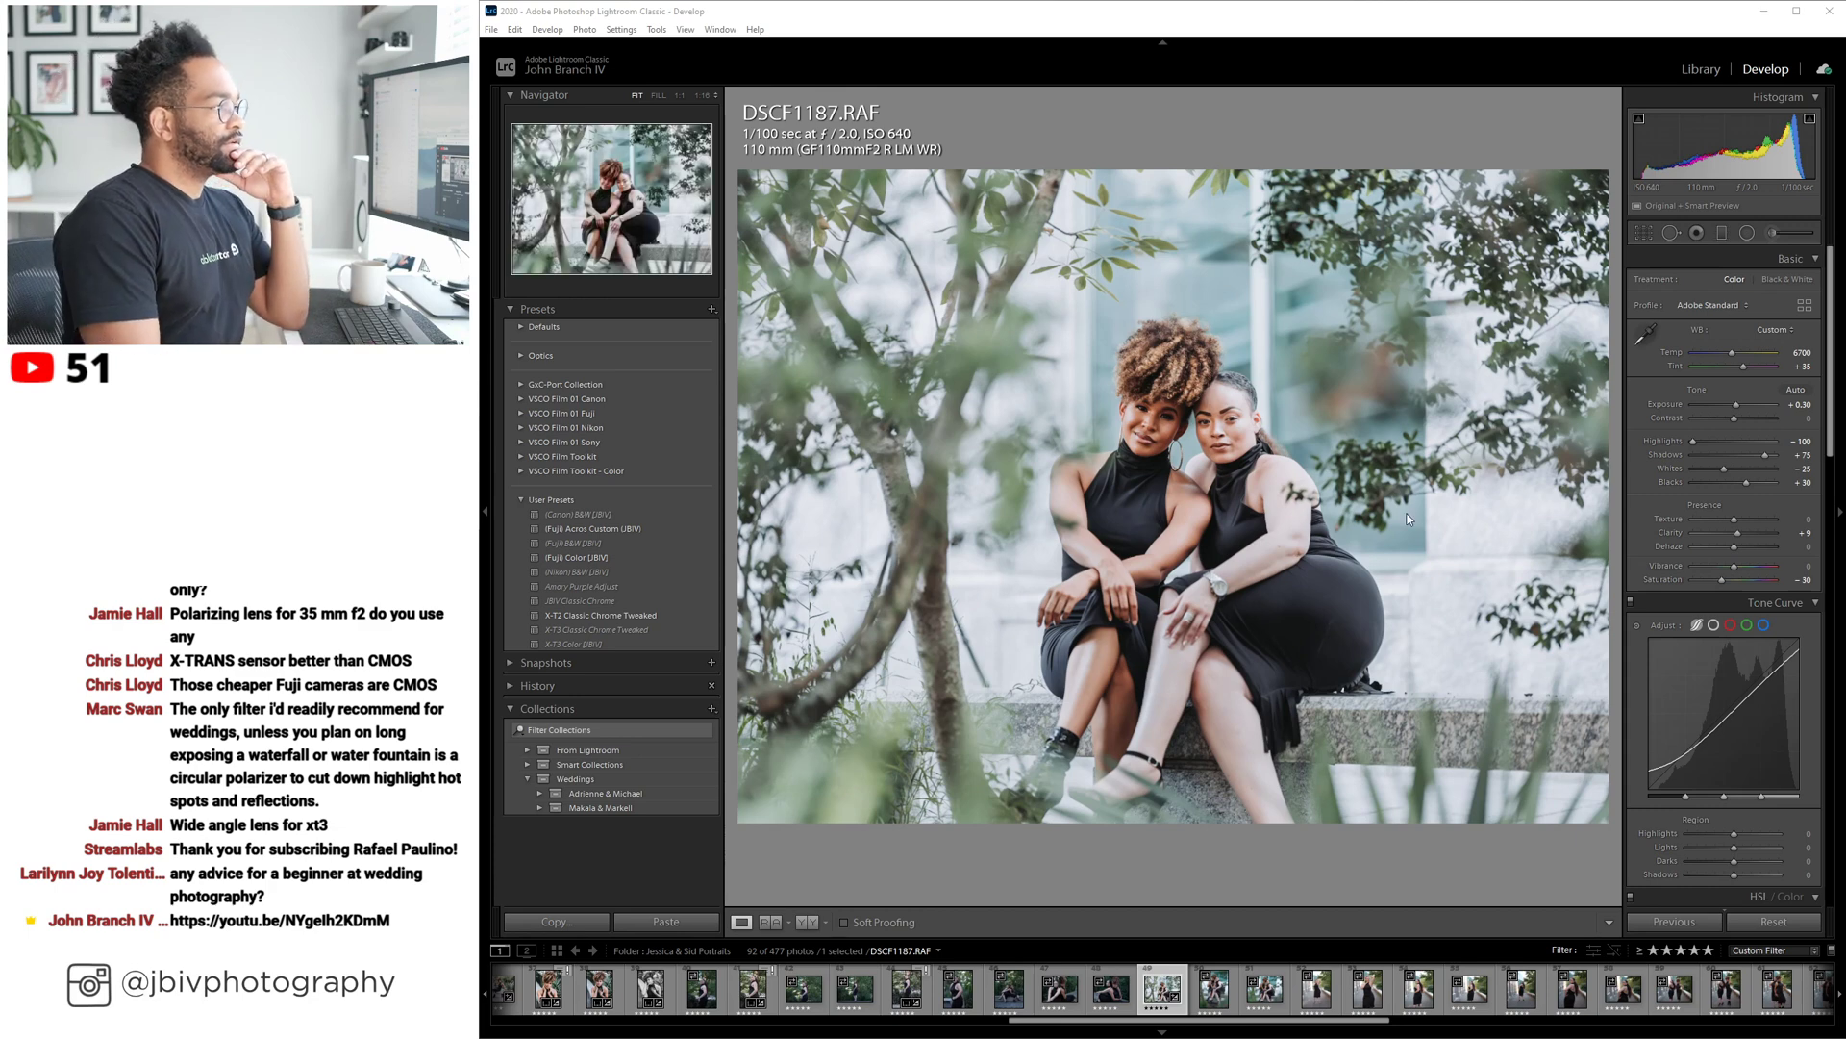
Crop DSCF1187.RAF to the 2 x 3 / 4 x 6 aspect ratio, shifting the frame lower to include the women's feet.
{"action": "left_click", "coordinate": [1643, 234]}
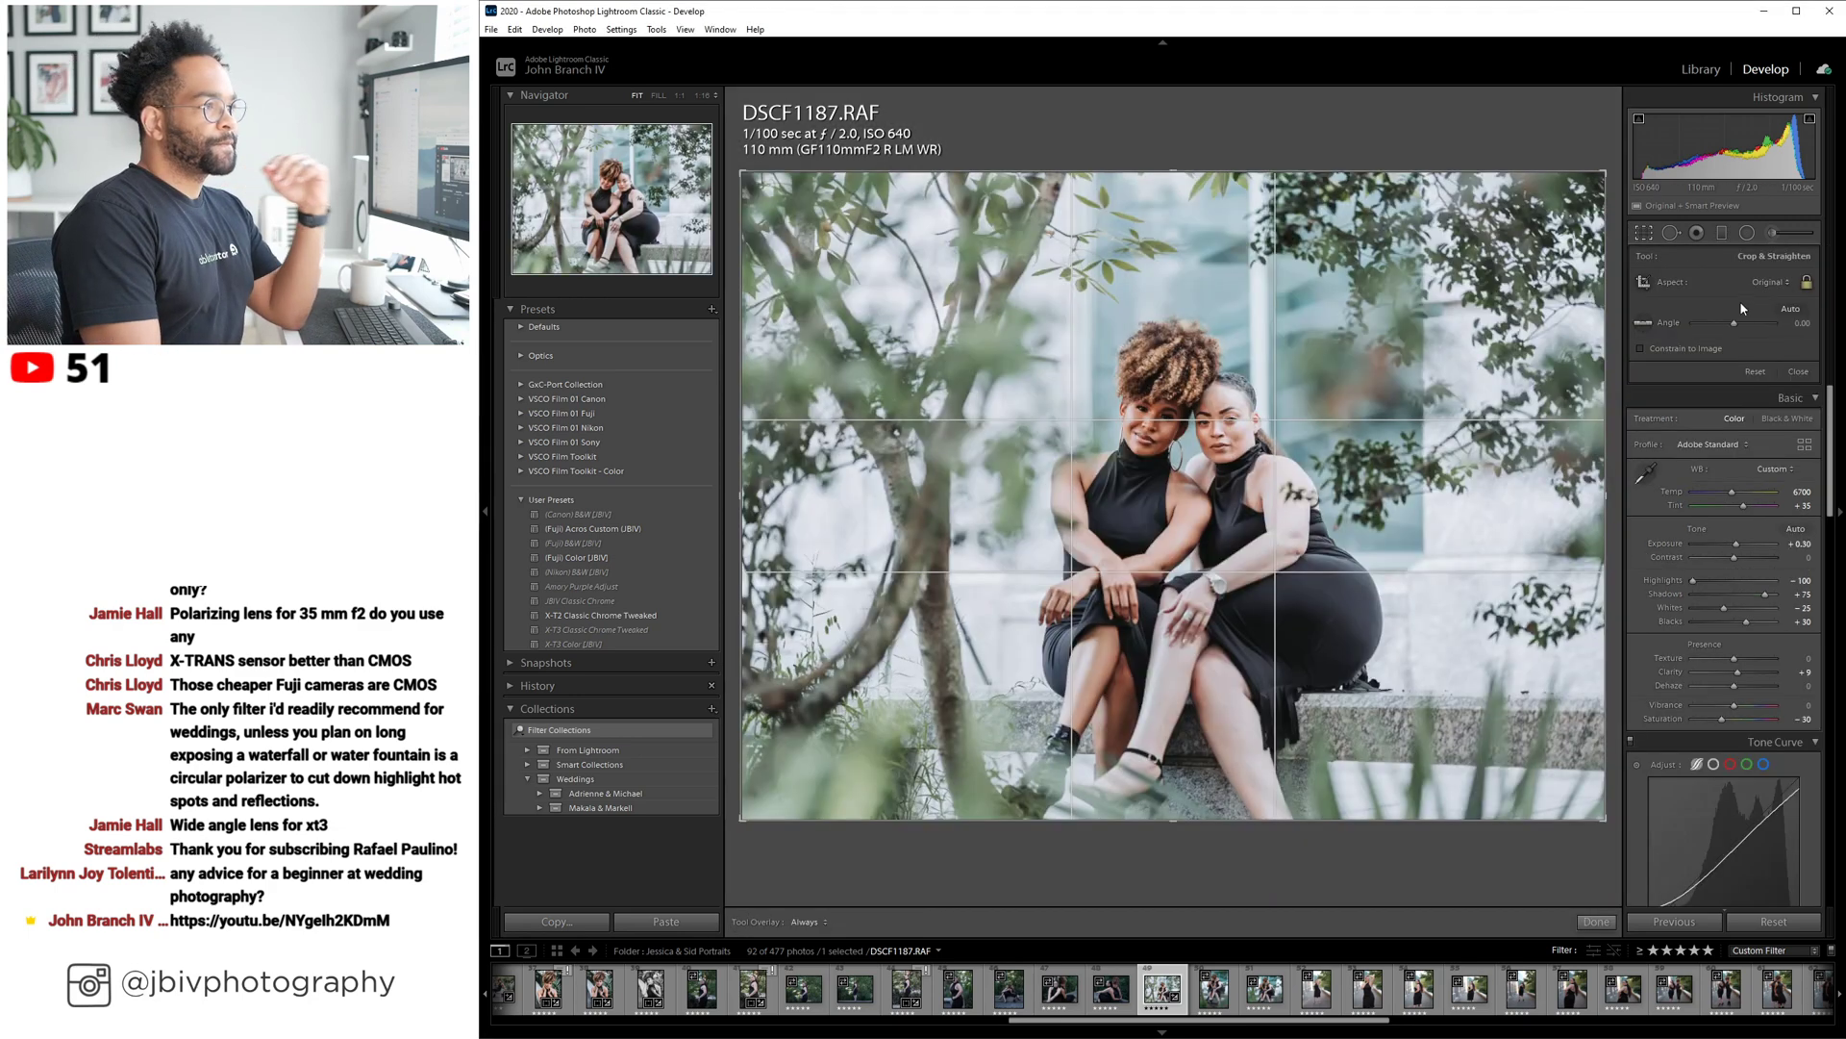
{"action": "left_click", "coordinate": [1767, 282]}
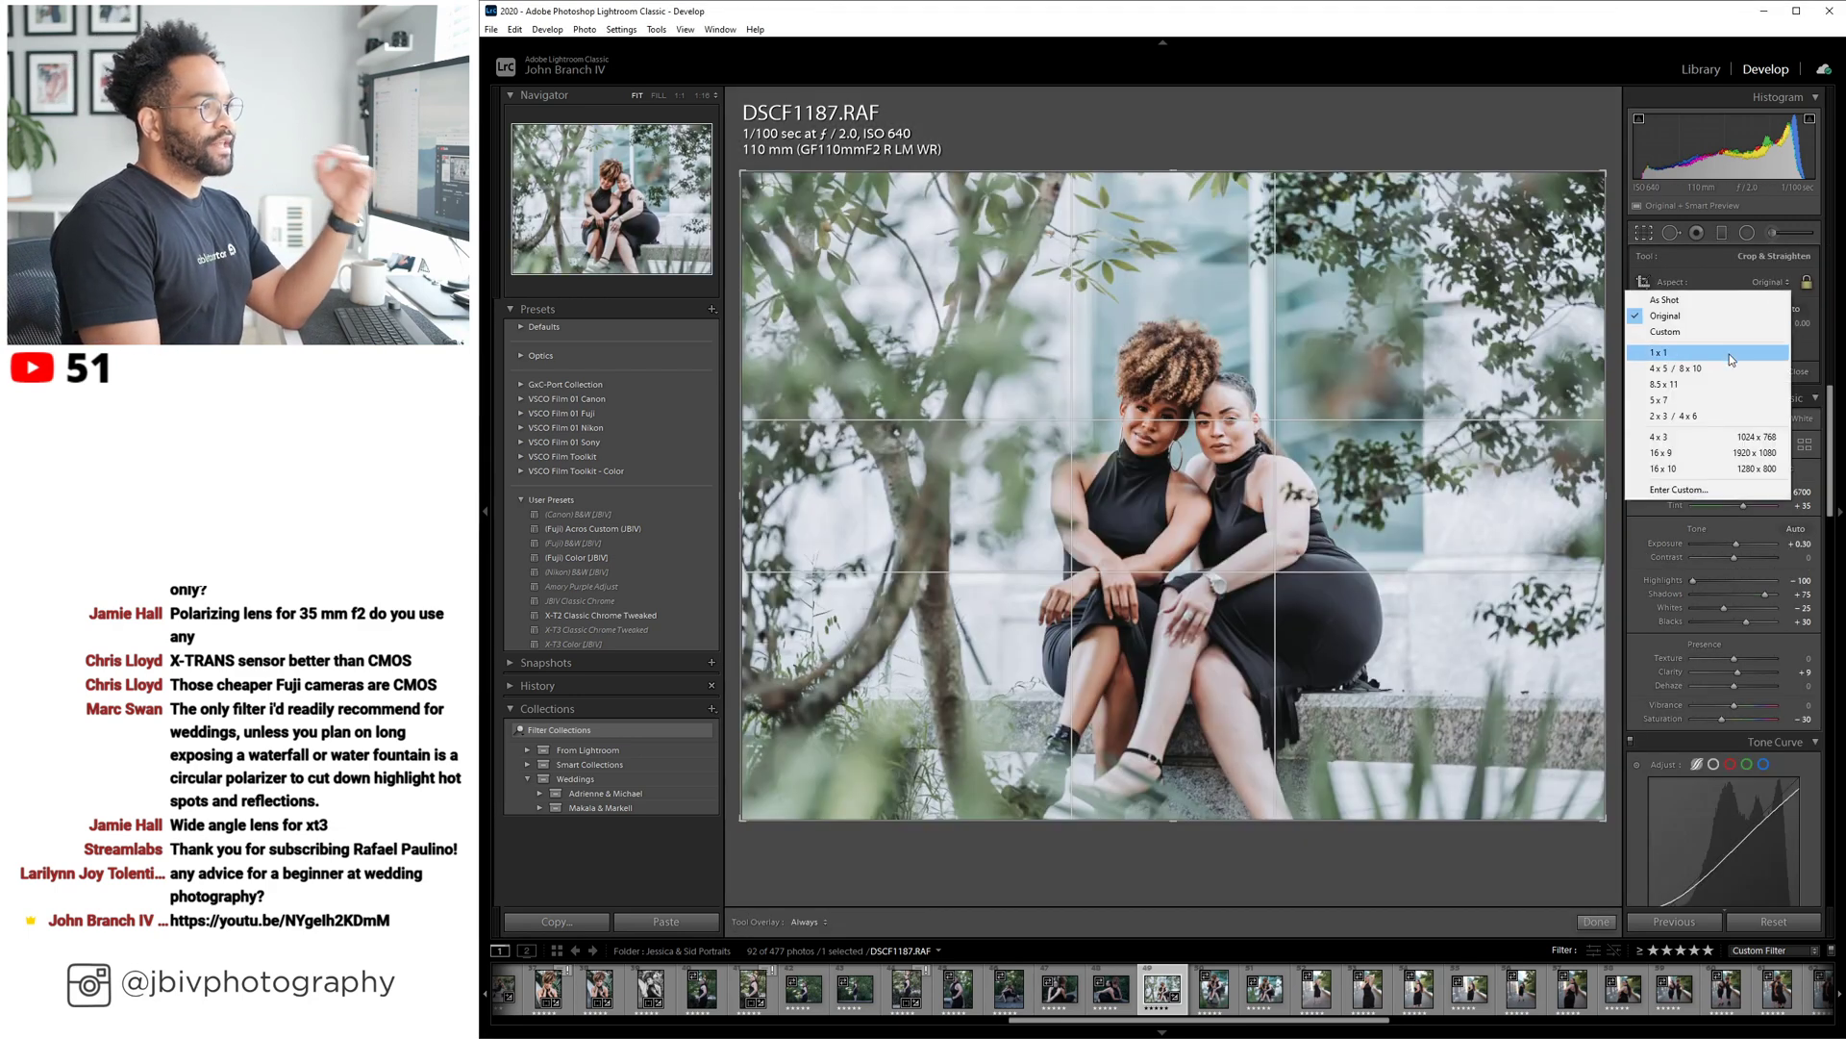
{"action": "left_click", "coordinate": [1712, 416]}
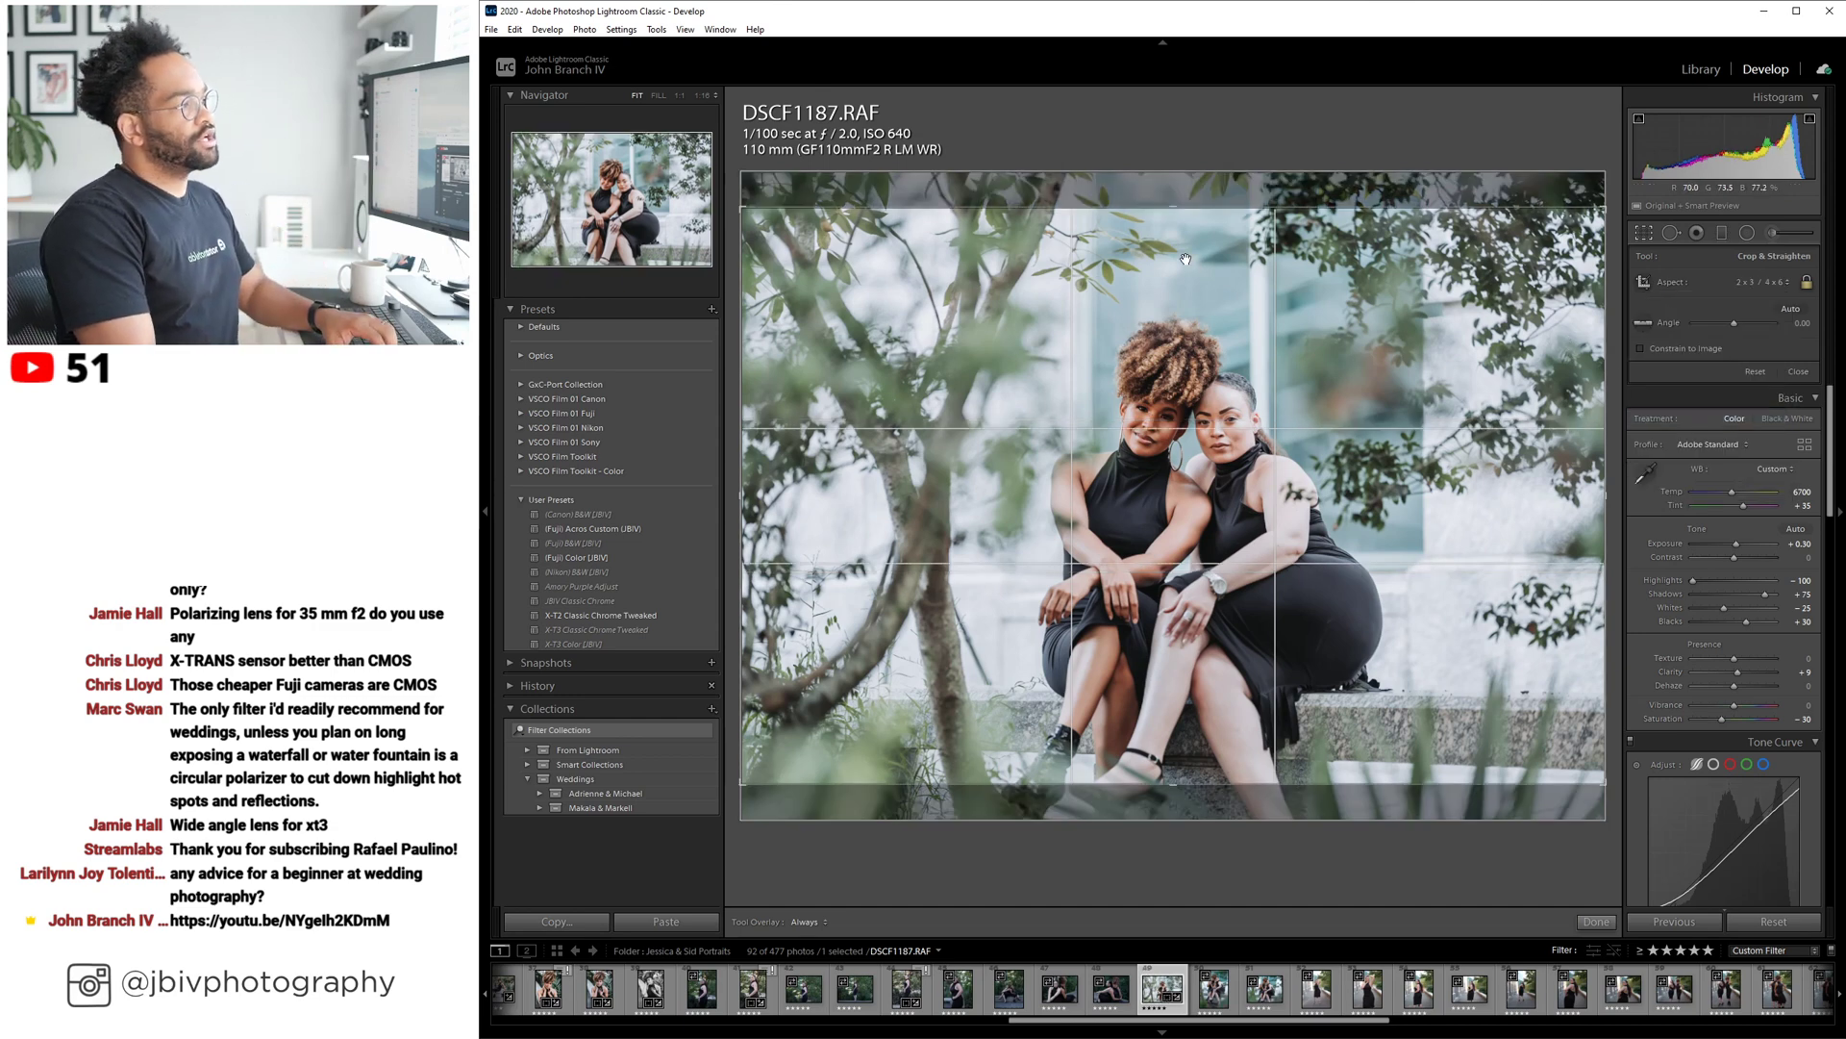
{"action": "left_click_drag", "start_coordinate": [1224, 315], "coordinate": [1220, 279]}
{"action": "key", "text": "Return"}
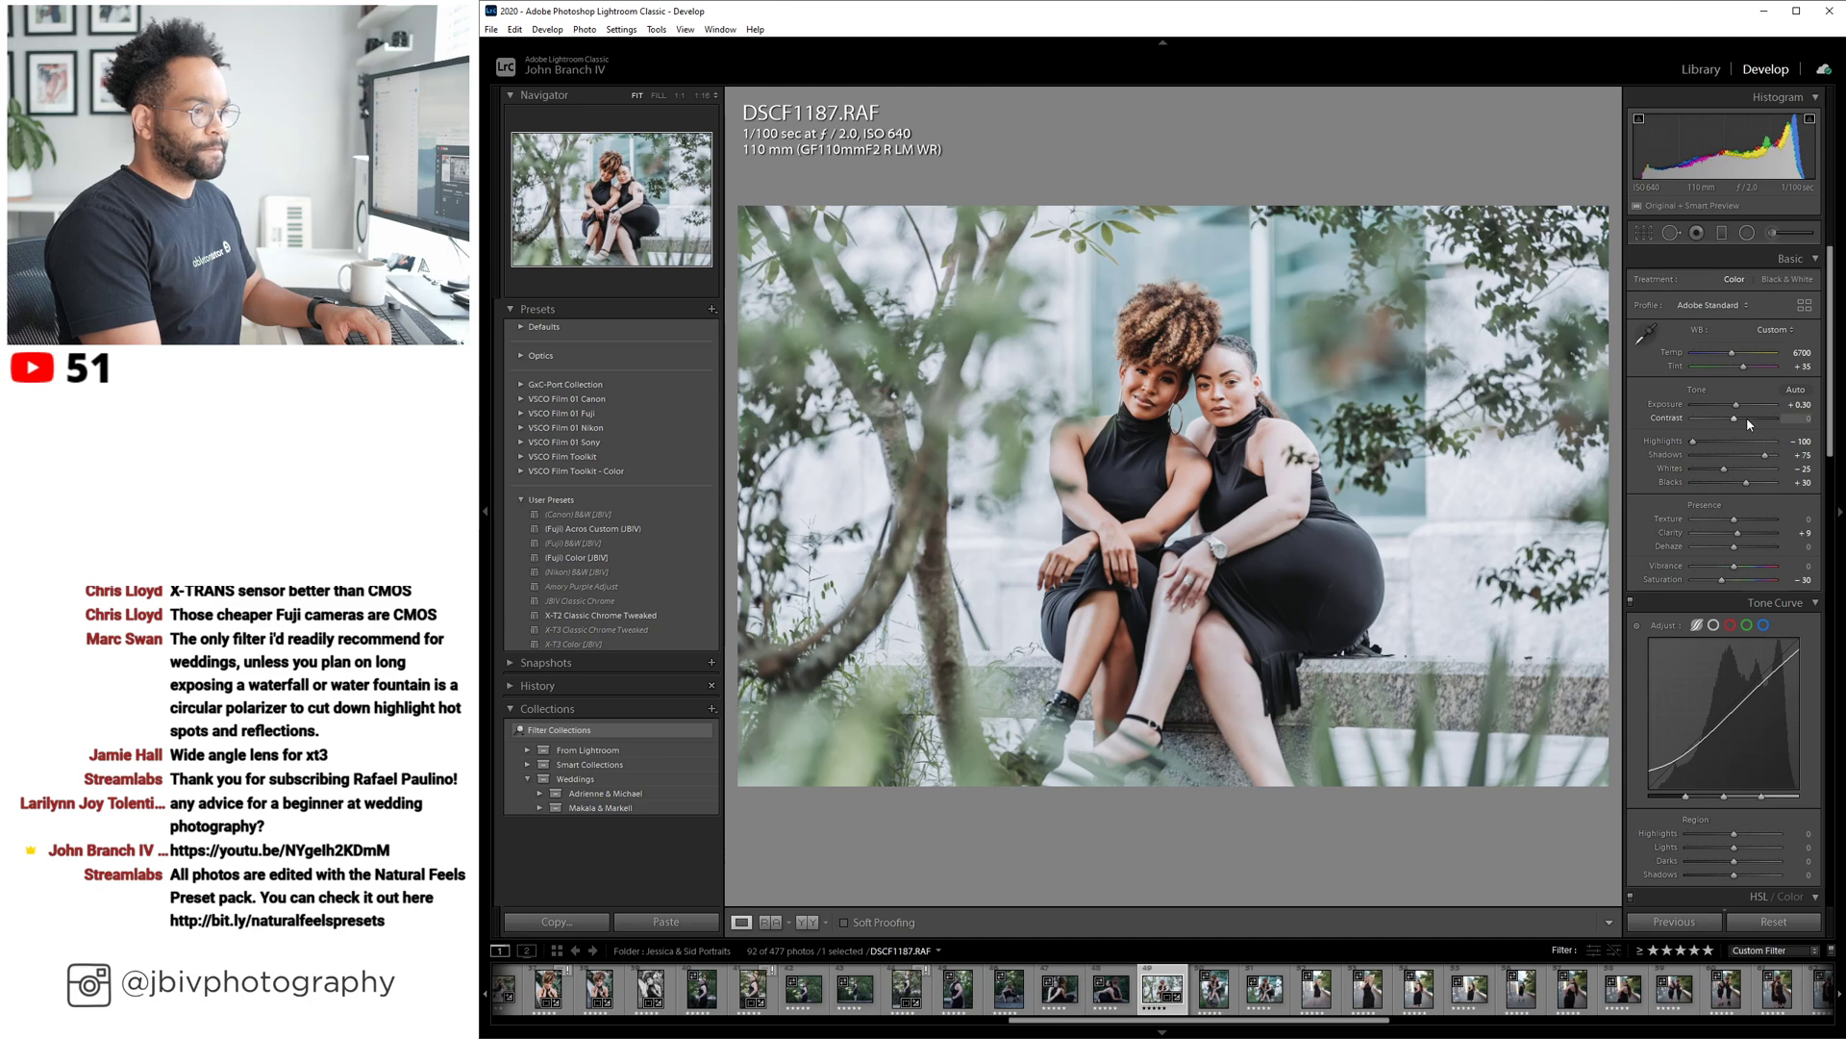
Set the exposure of DSCF1187.RAF to +0.20 and return to the Library photo grid.
{"action": "key", "text": "Up"}
{"action": "key", "text": "Down"}
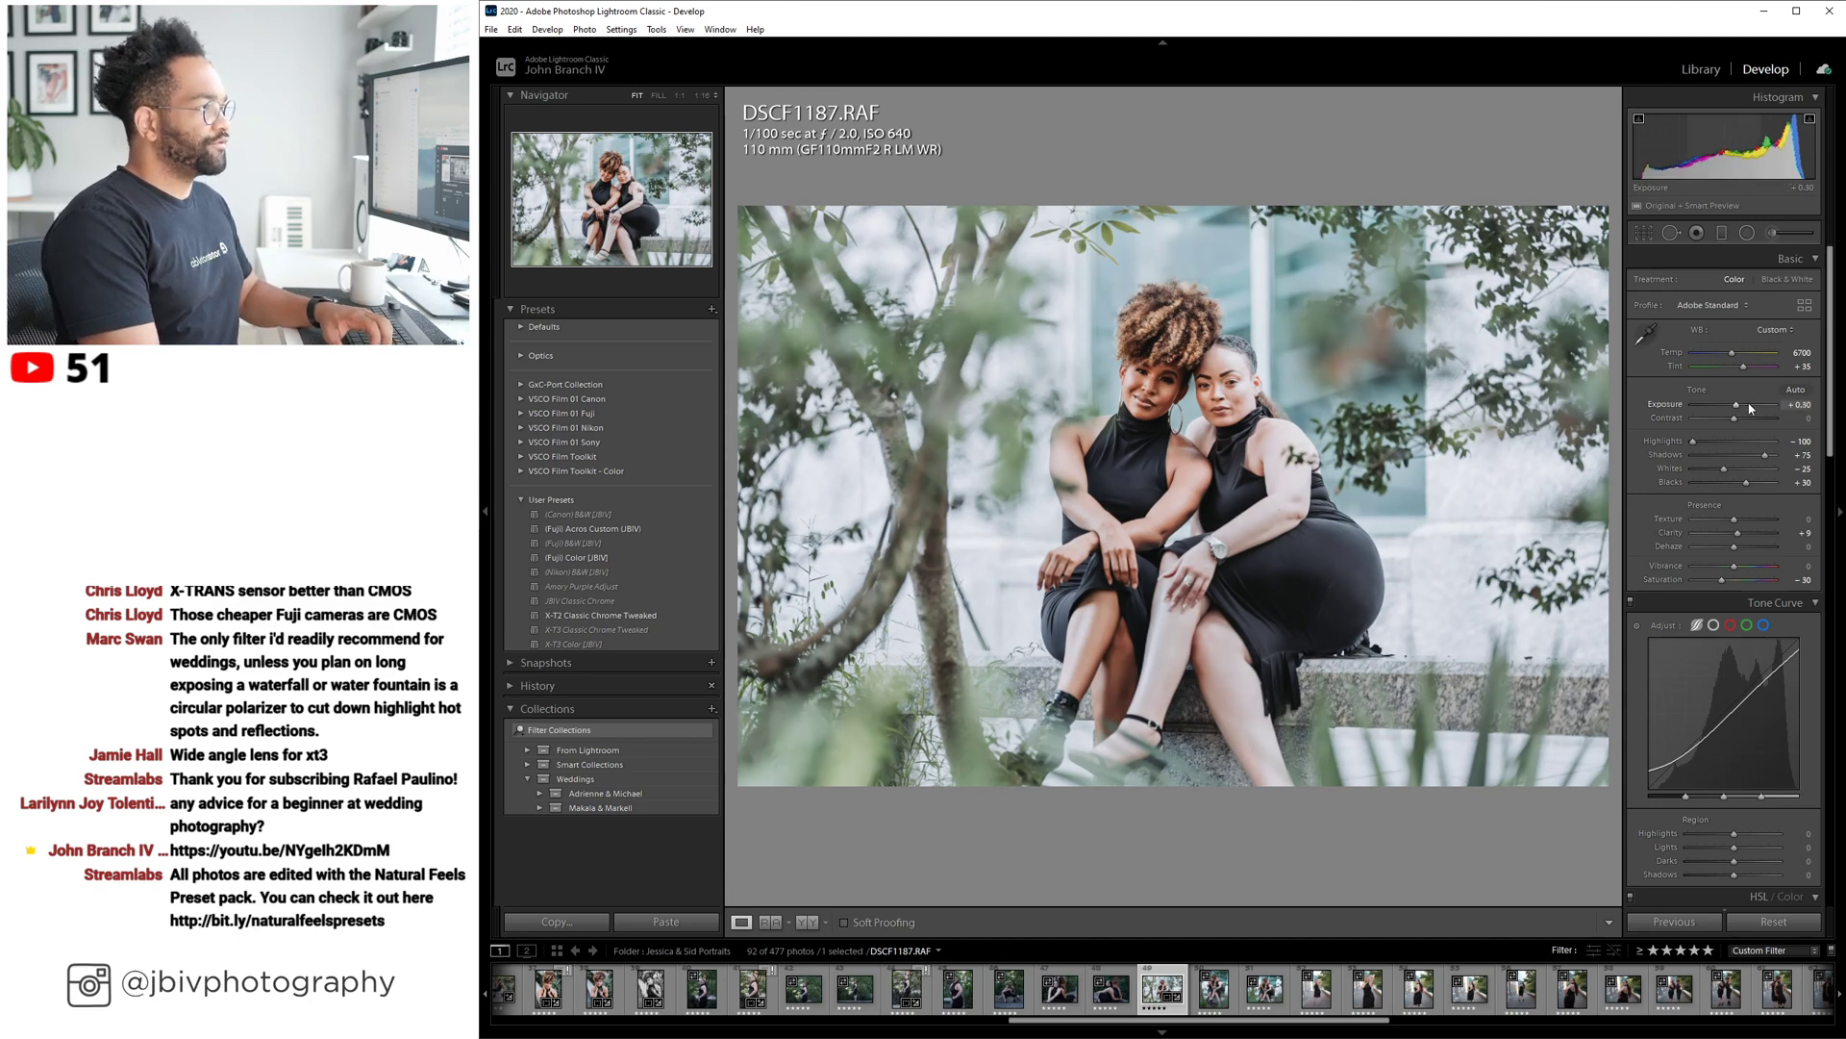
{"action": "left_click", "coordinate": [1704, 70]}
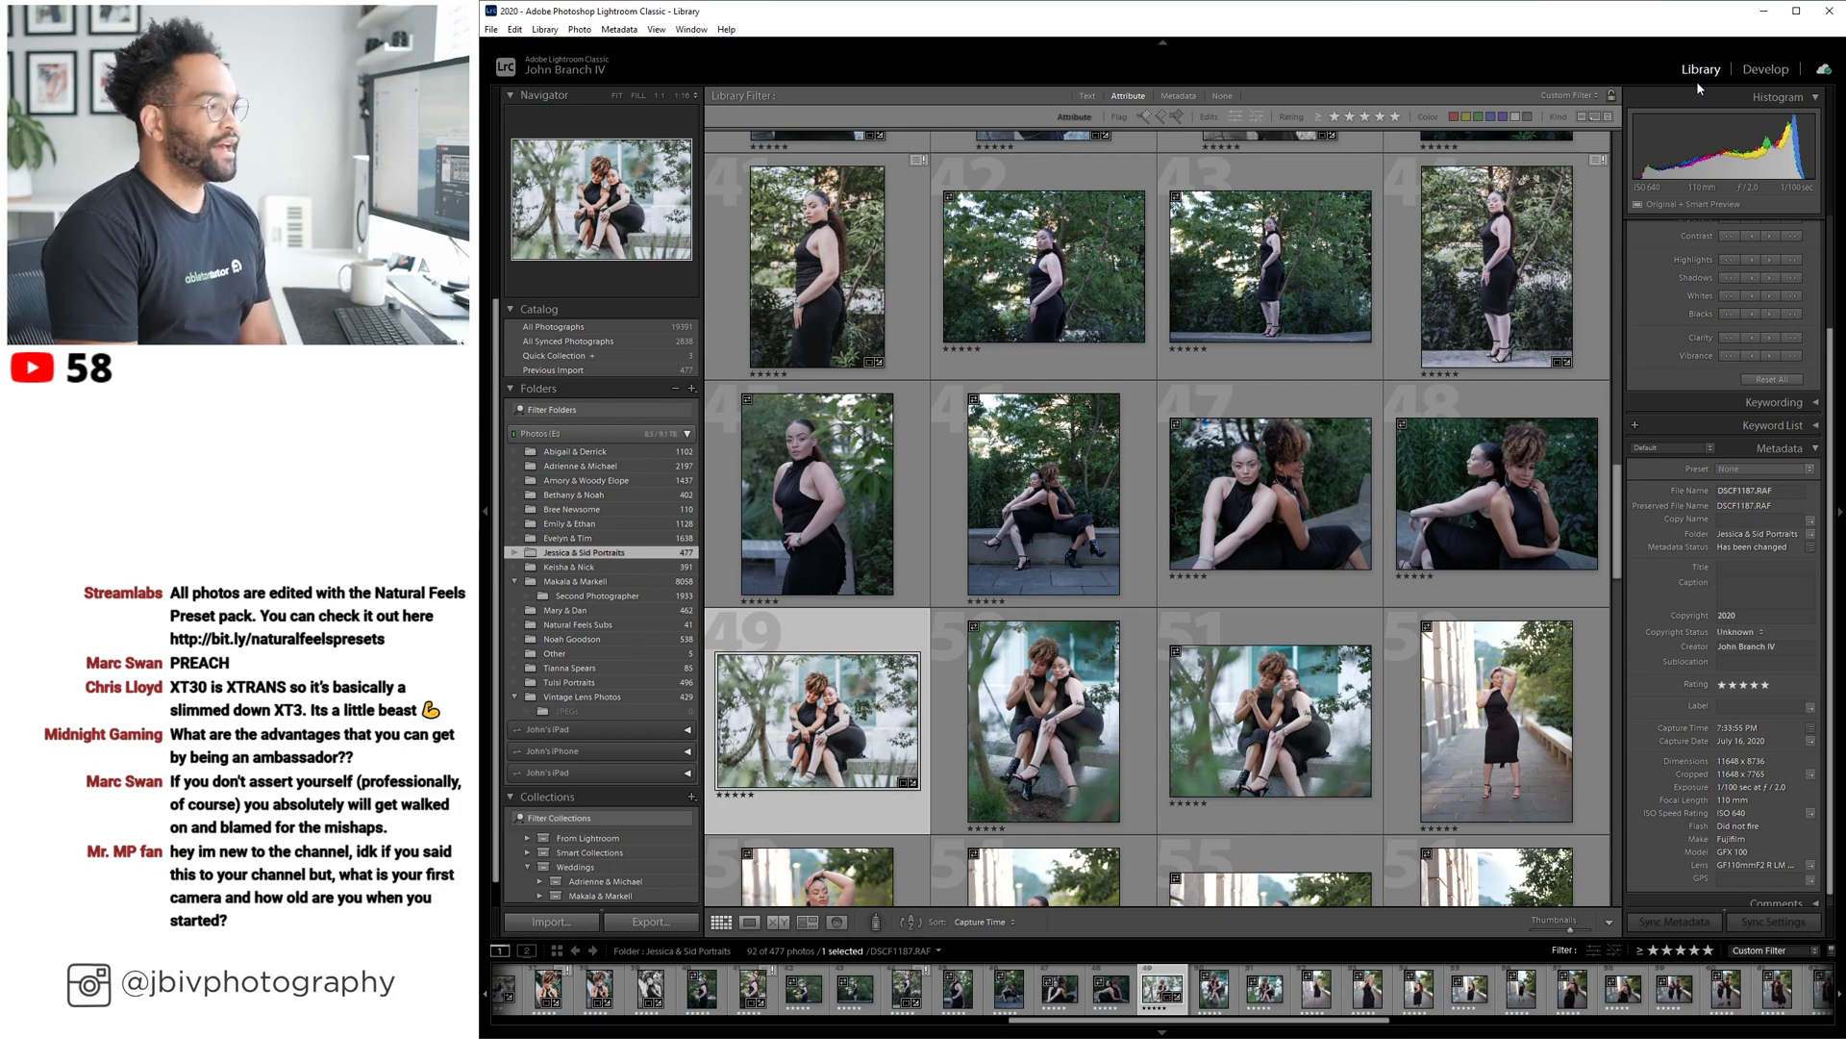
{"action": "left_click", "coordinate": [1766, 70]}
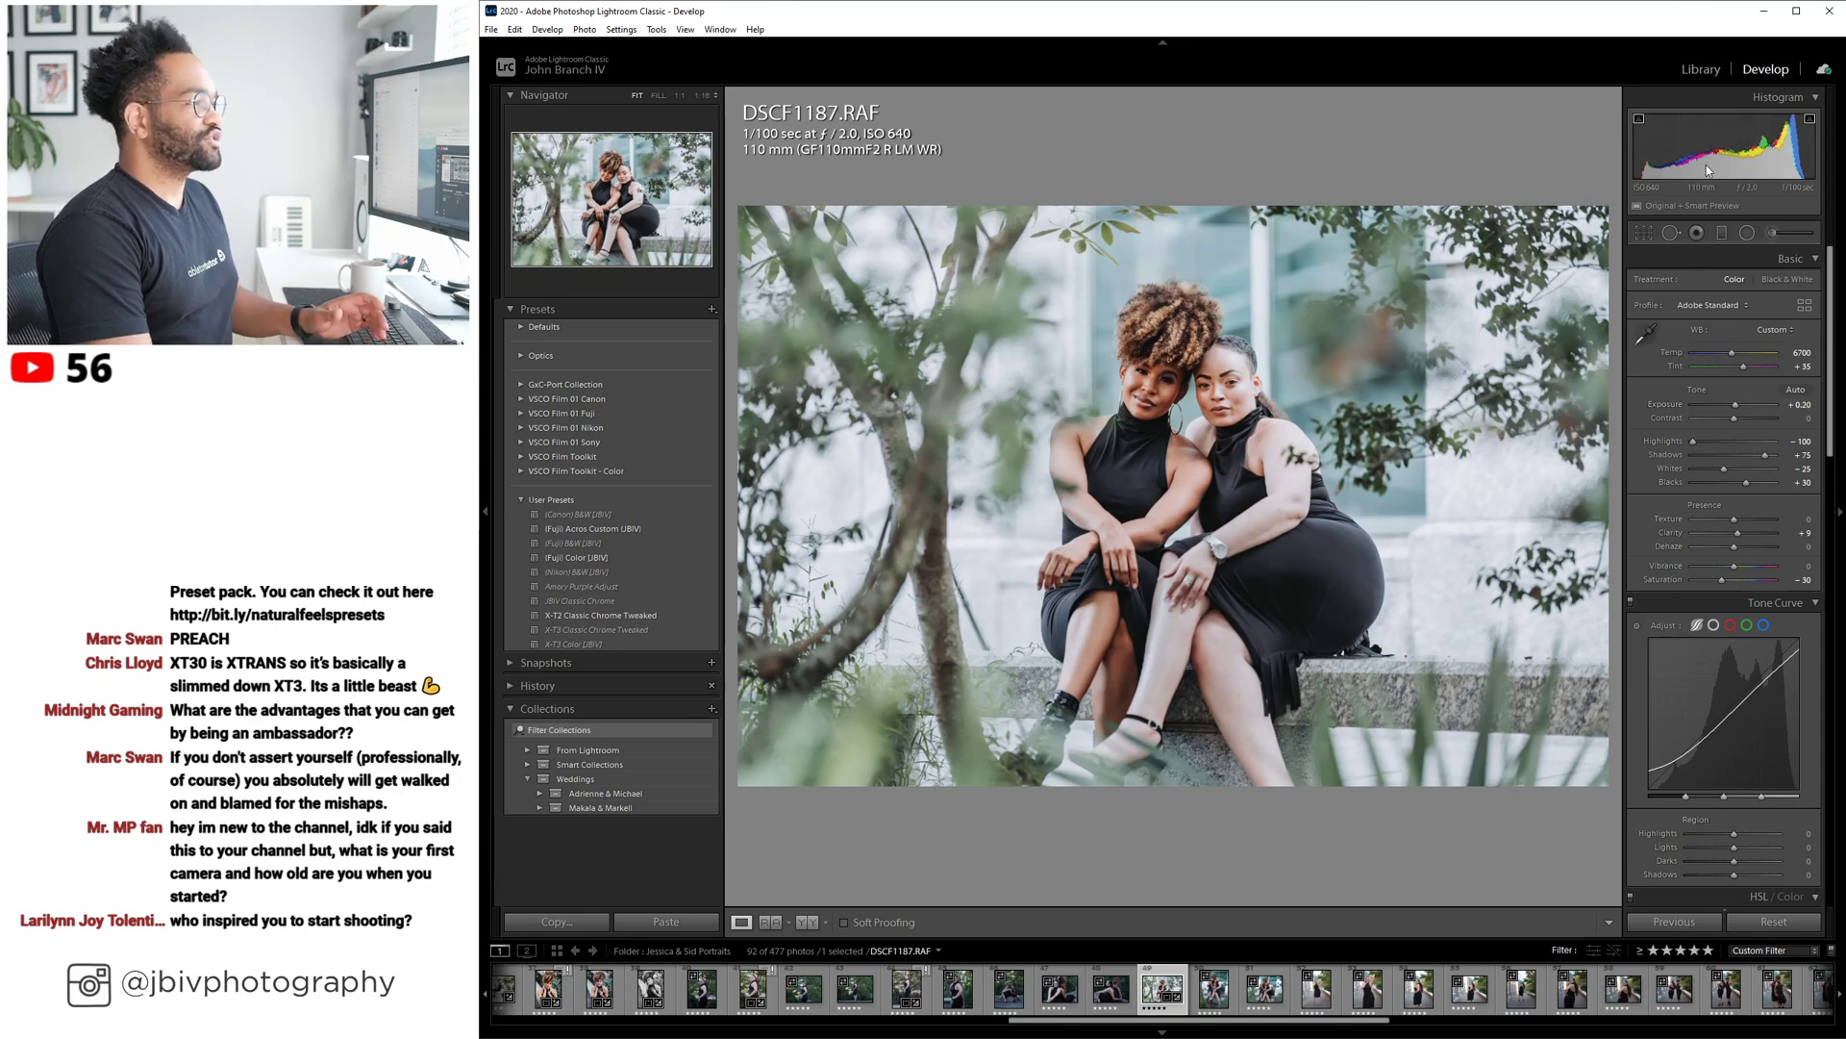
{"action": "left_click", "coordinate": [1696, 70]}
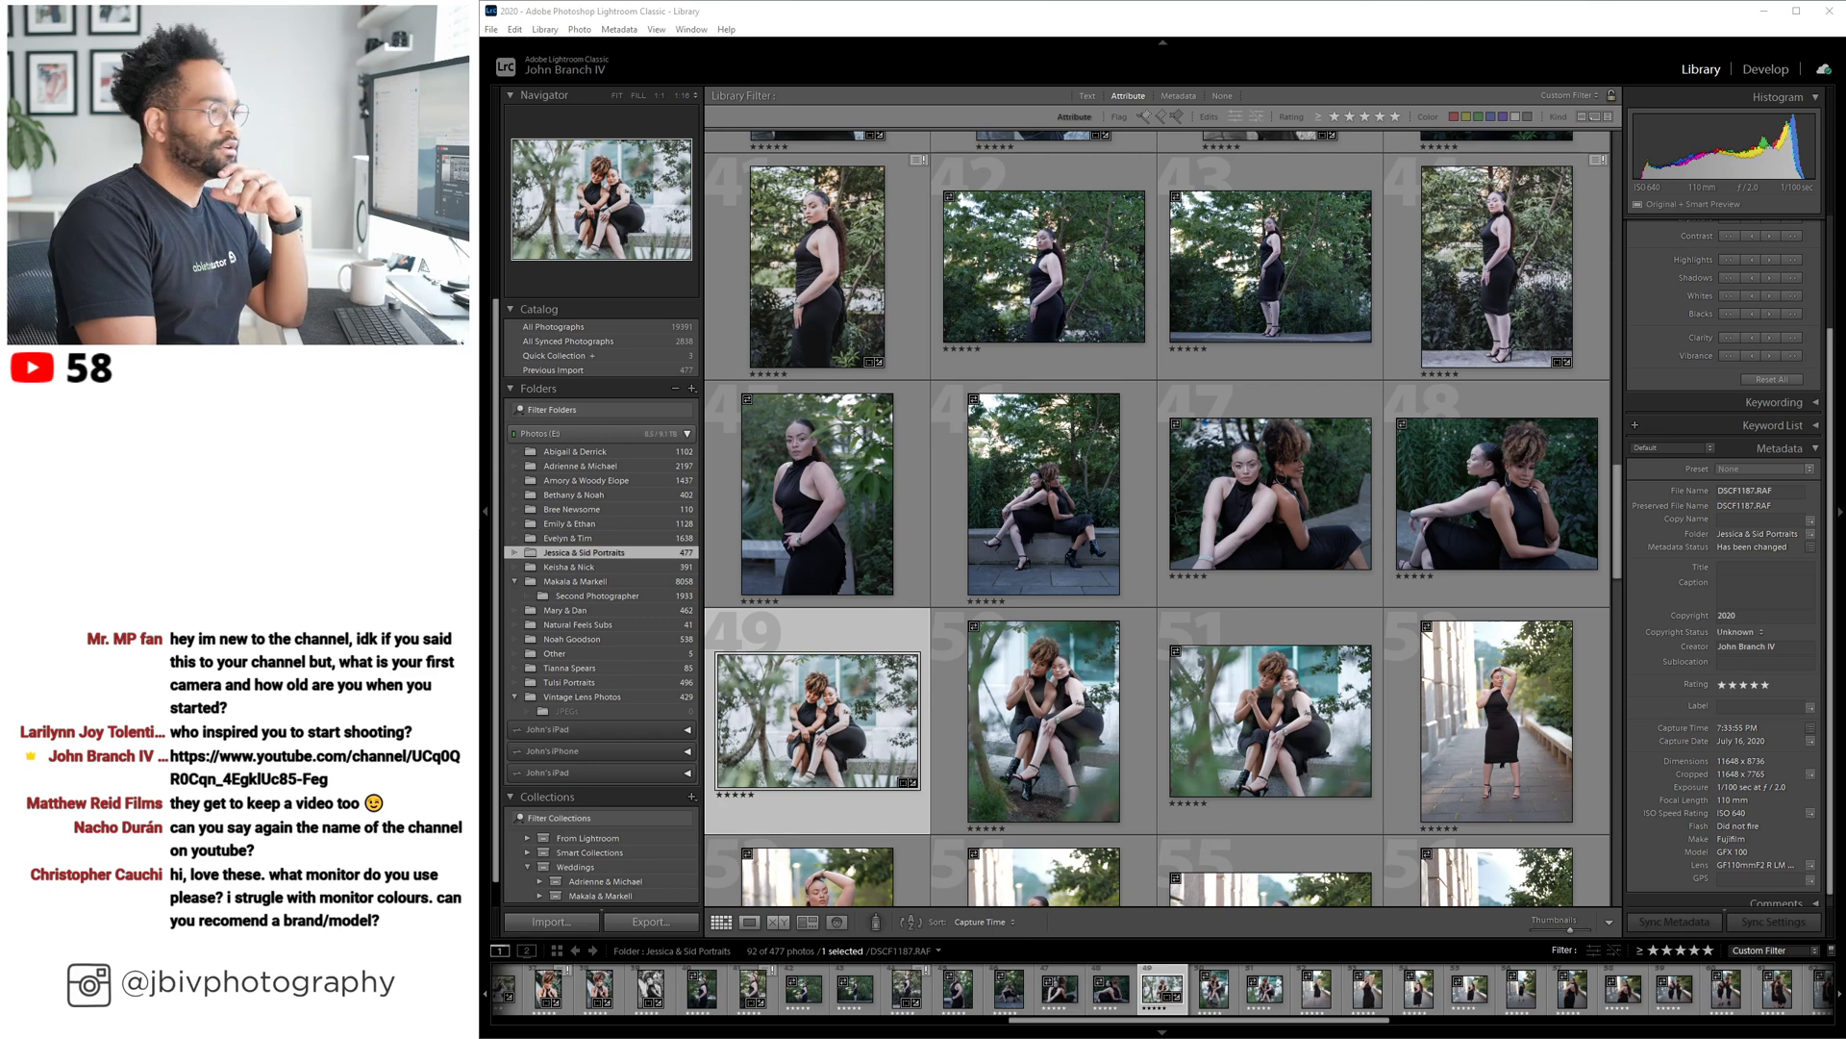
Synchronize the develop settings of DSCF1187.RAF to the two following seated couple portraits, excluding crop, transform, local adjustments and spot removal.
{"action": "left_click", "coordinate": [1029, 724]}
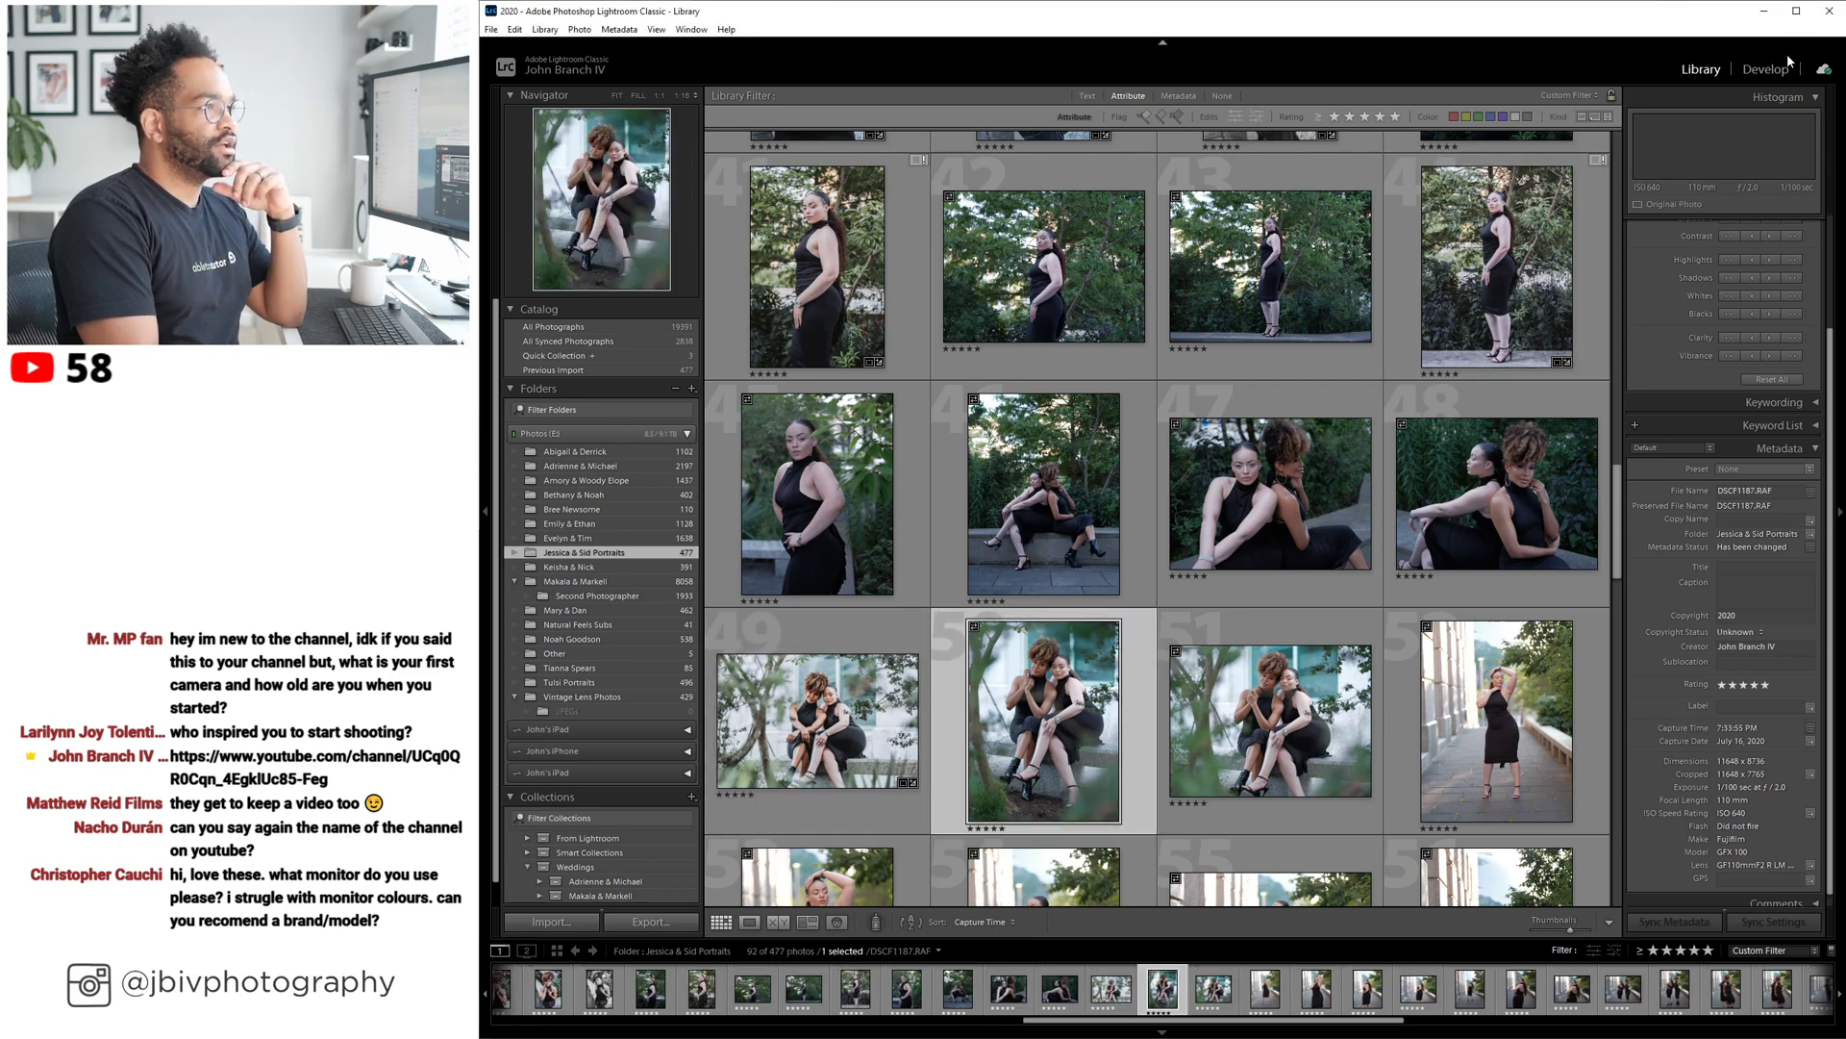
{"action": "key", "text": "Left"}
{"action": "key", "text": "shift+Right"}
{"action": "key", "text": "shift+Right"}
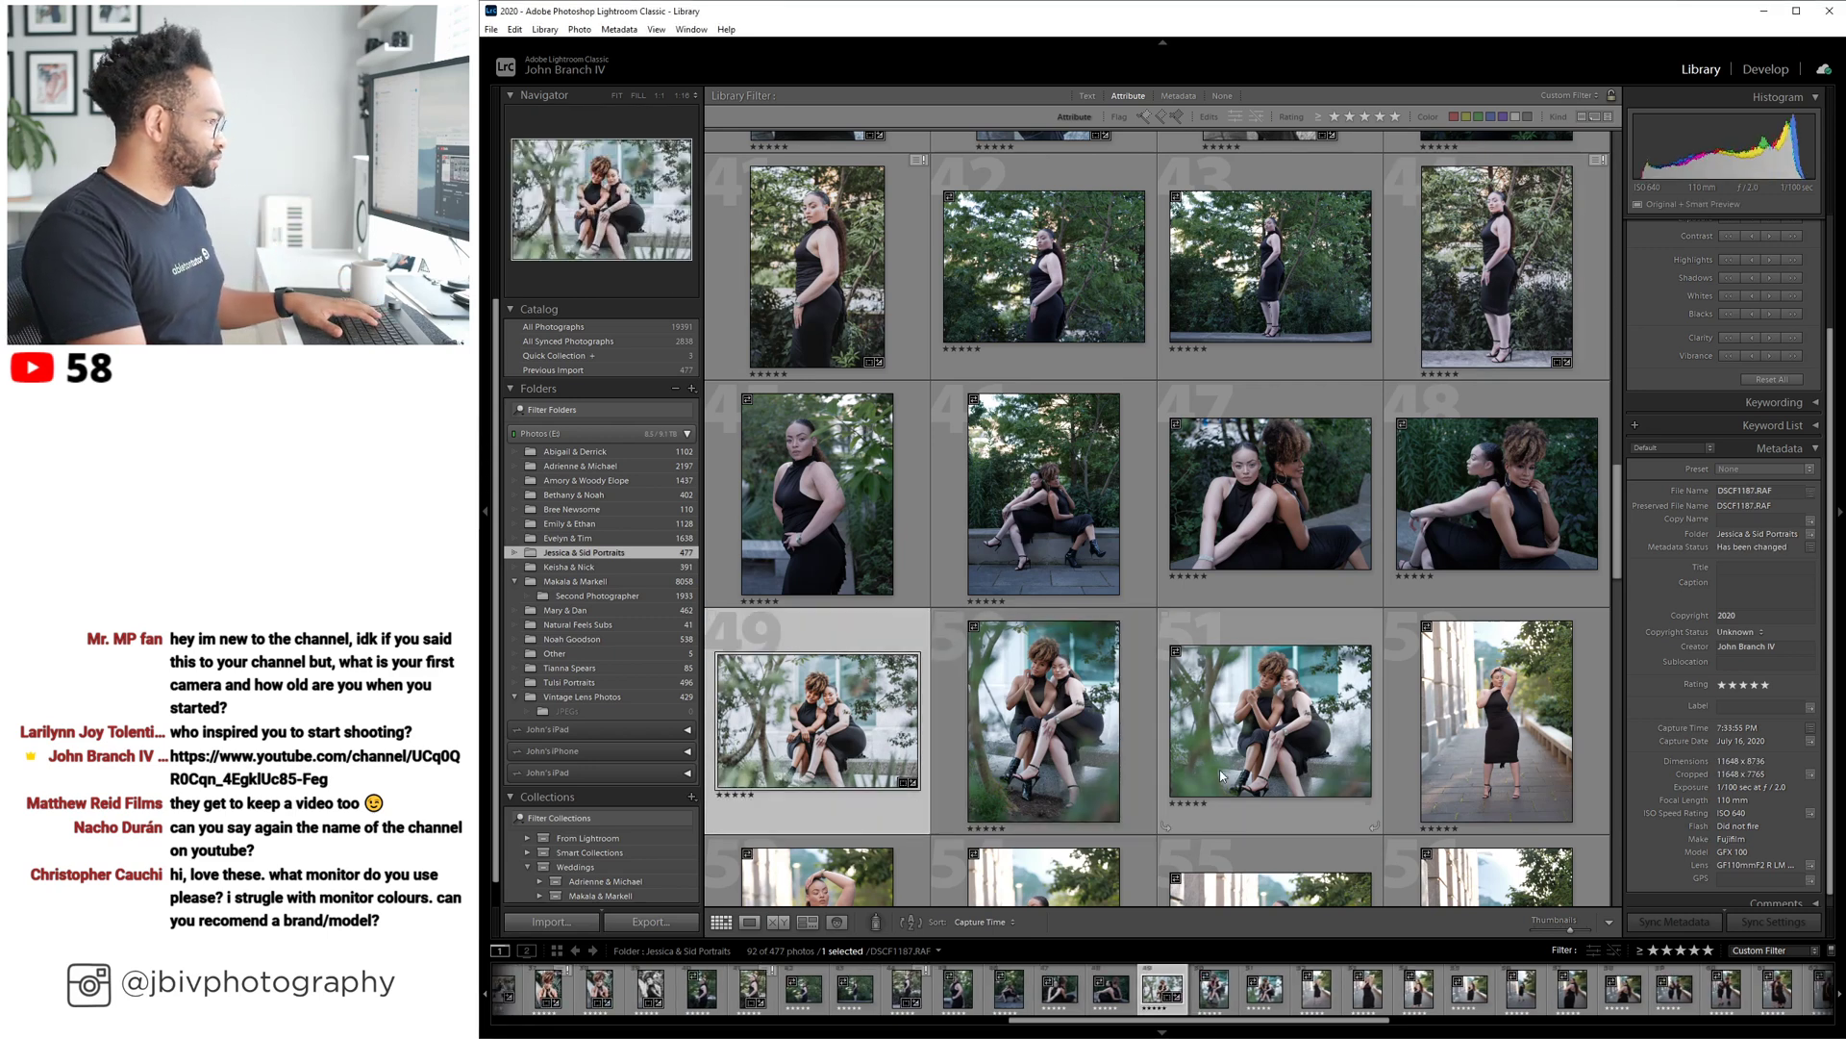
{"action": "left_click", "coordinate": [1769, 921]}
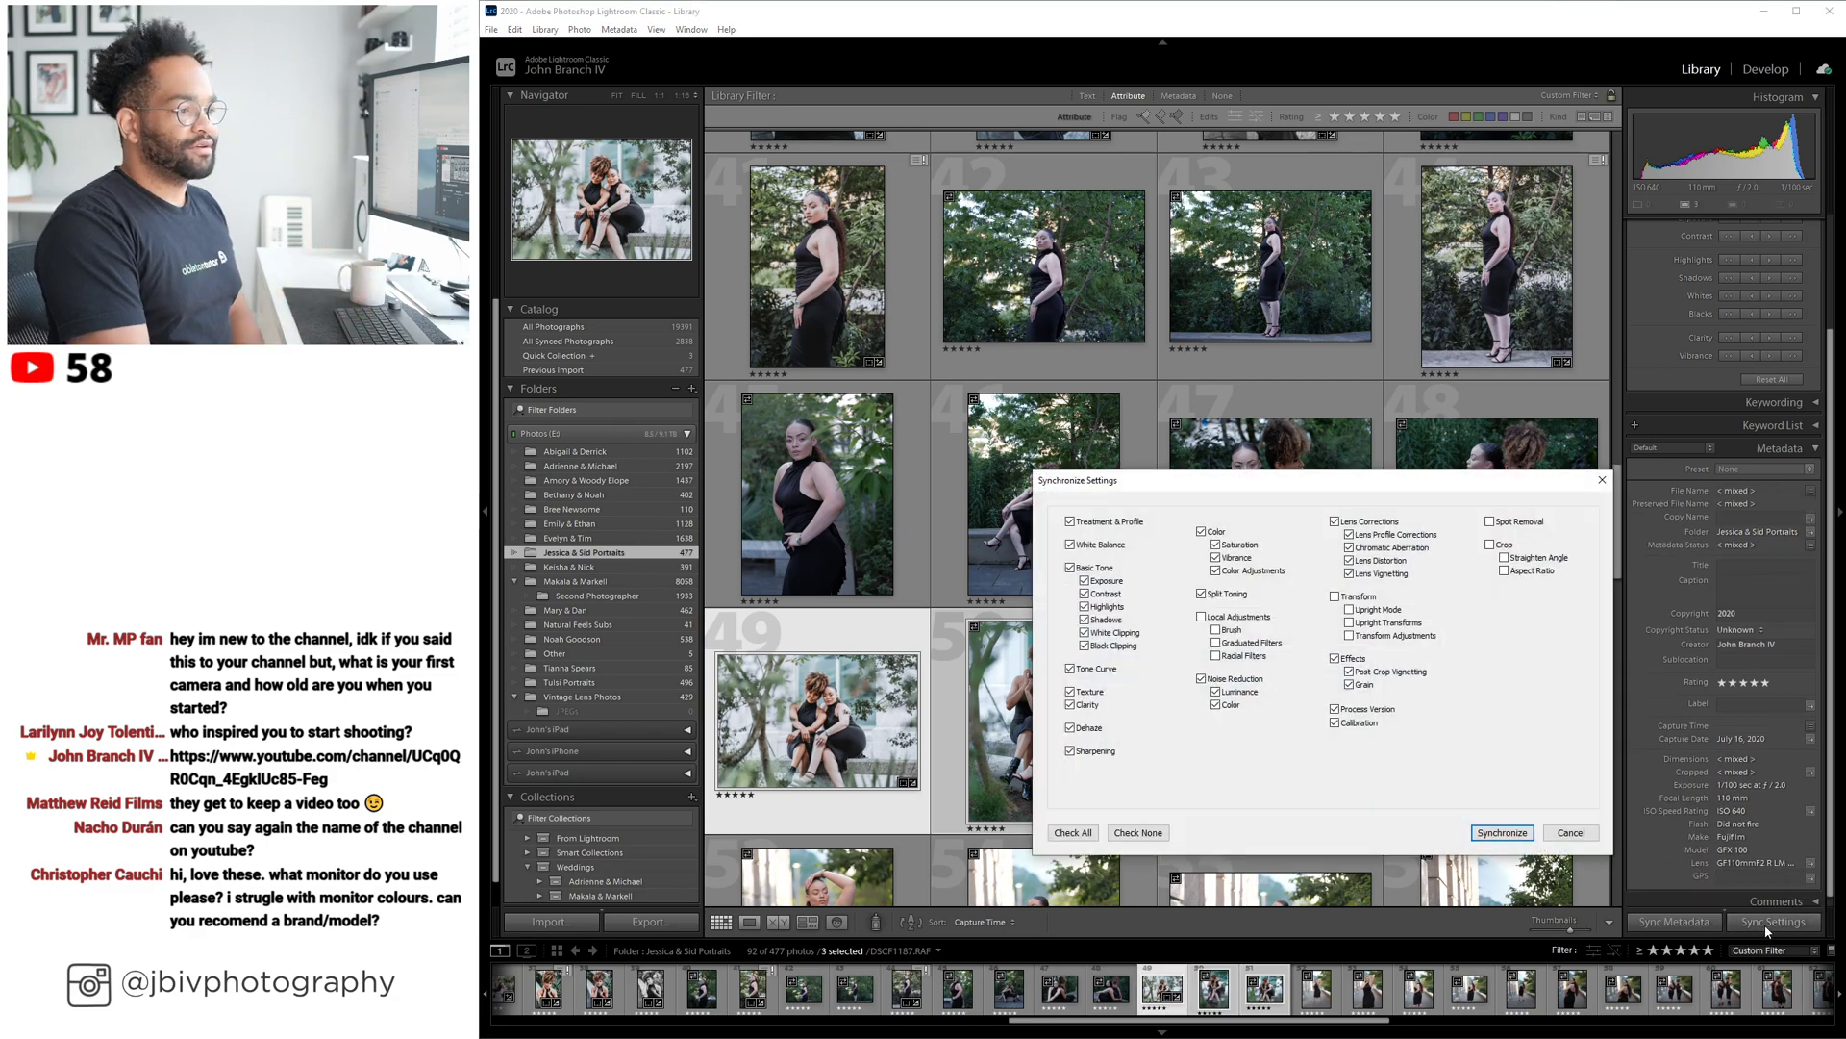
{"action": "left_click", "coordinate": [1508, 834]}
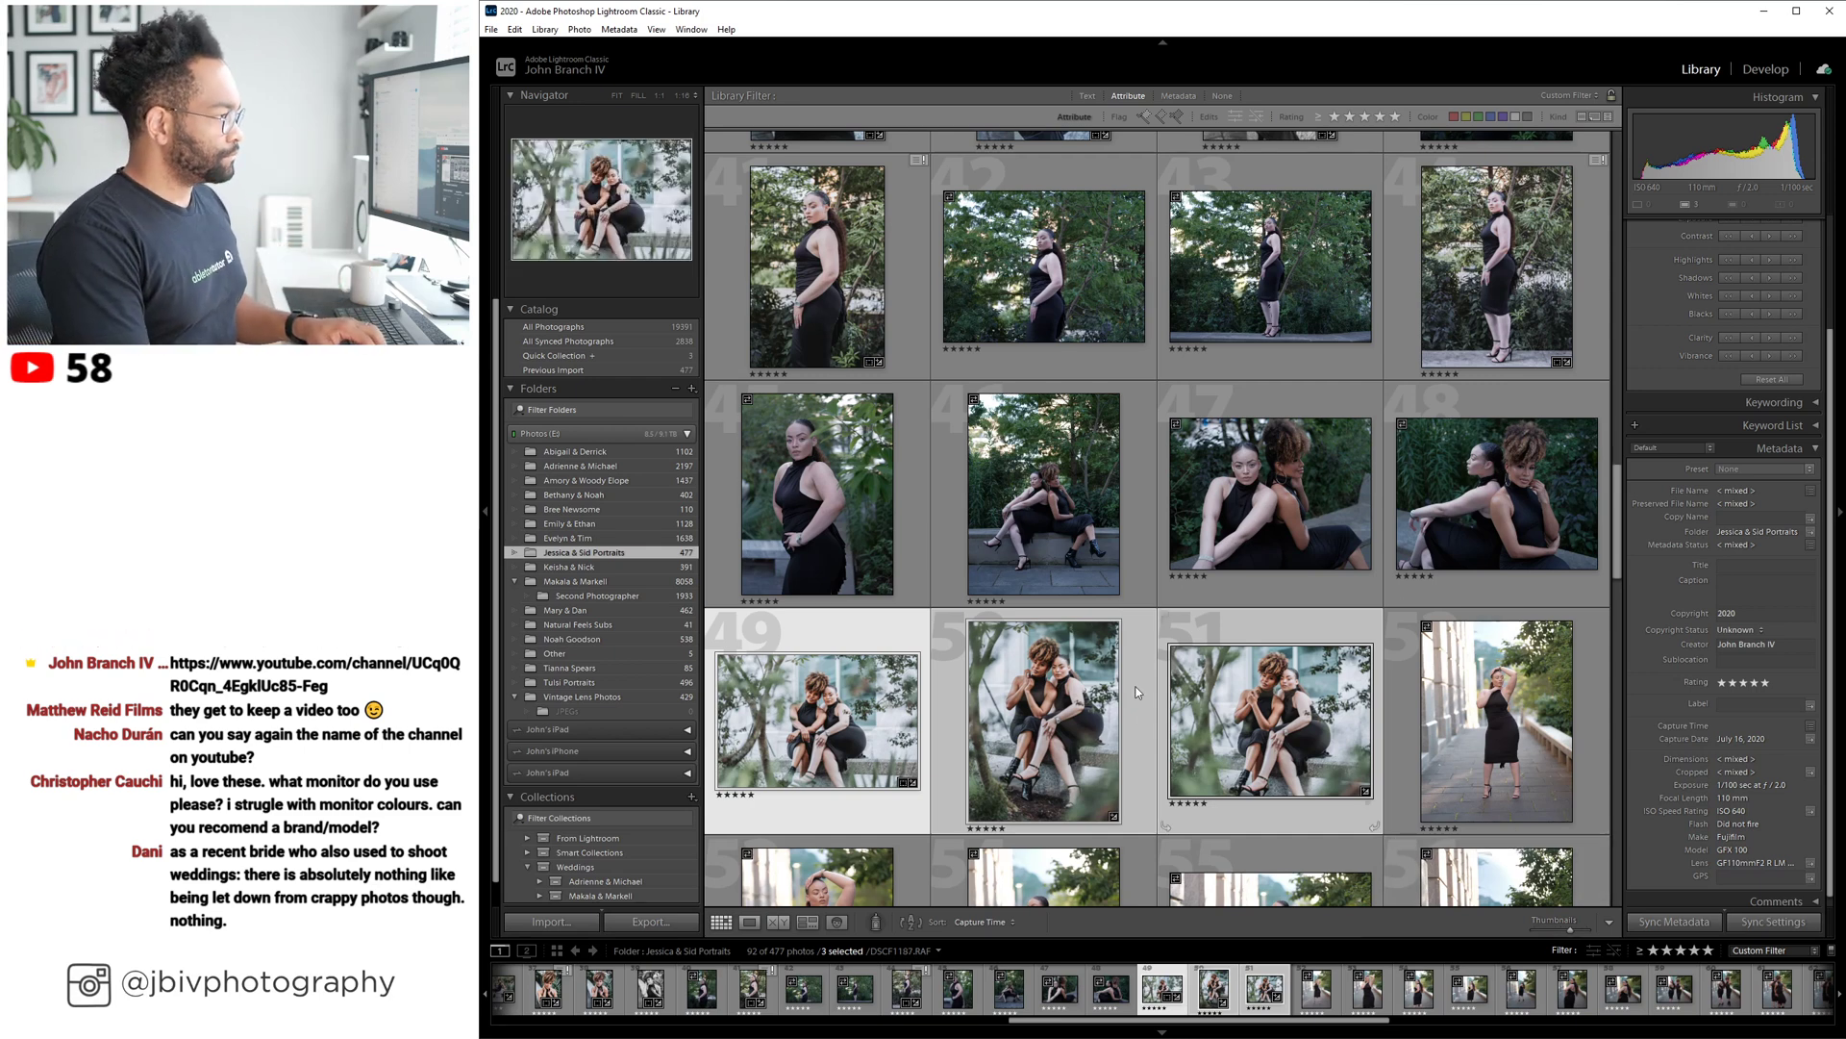
Open only DSCF1193.RAF, the last seated couple portrait, in Develop and apply the (Fuji) Acros Custom [JBIV] black-and-white preset.
{"action": "left_click", "coordinate": [1395, 690]}
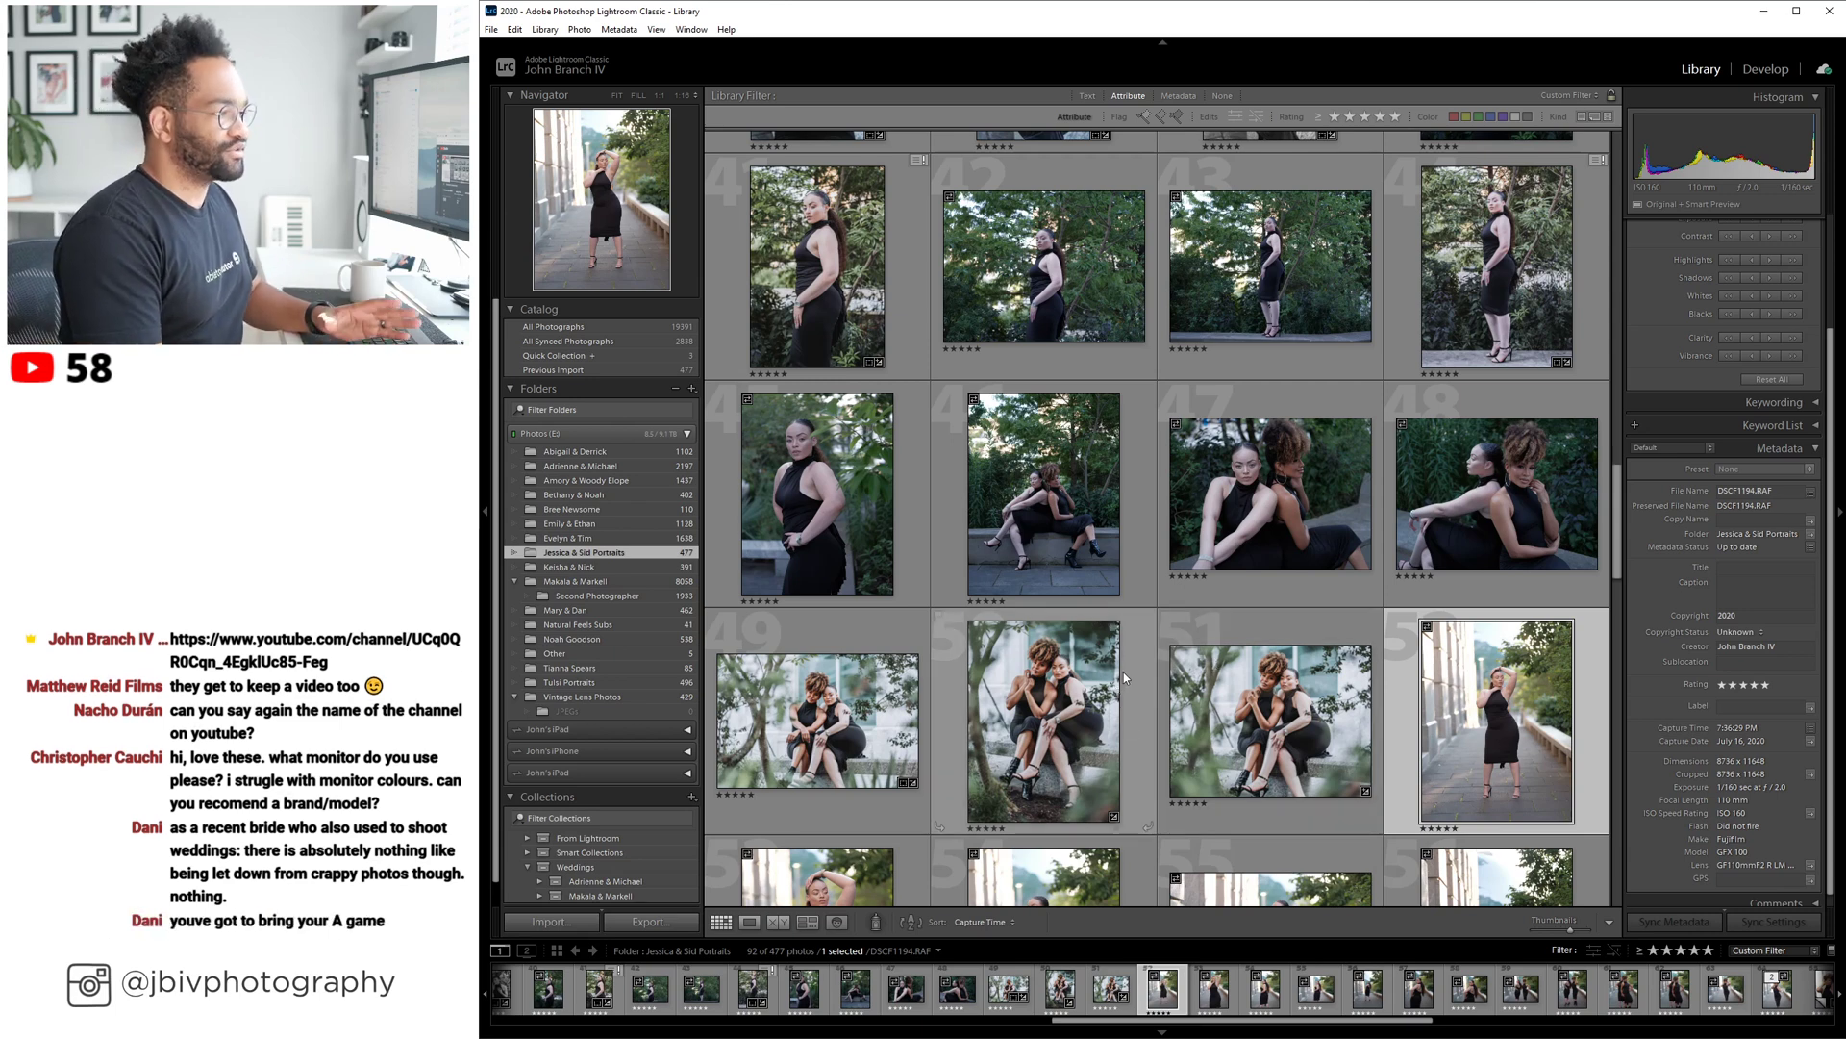
{"action": "left_click", "coordinate": [1218, 700]}
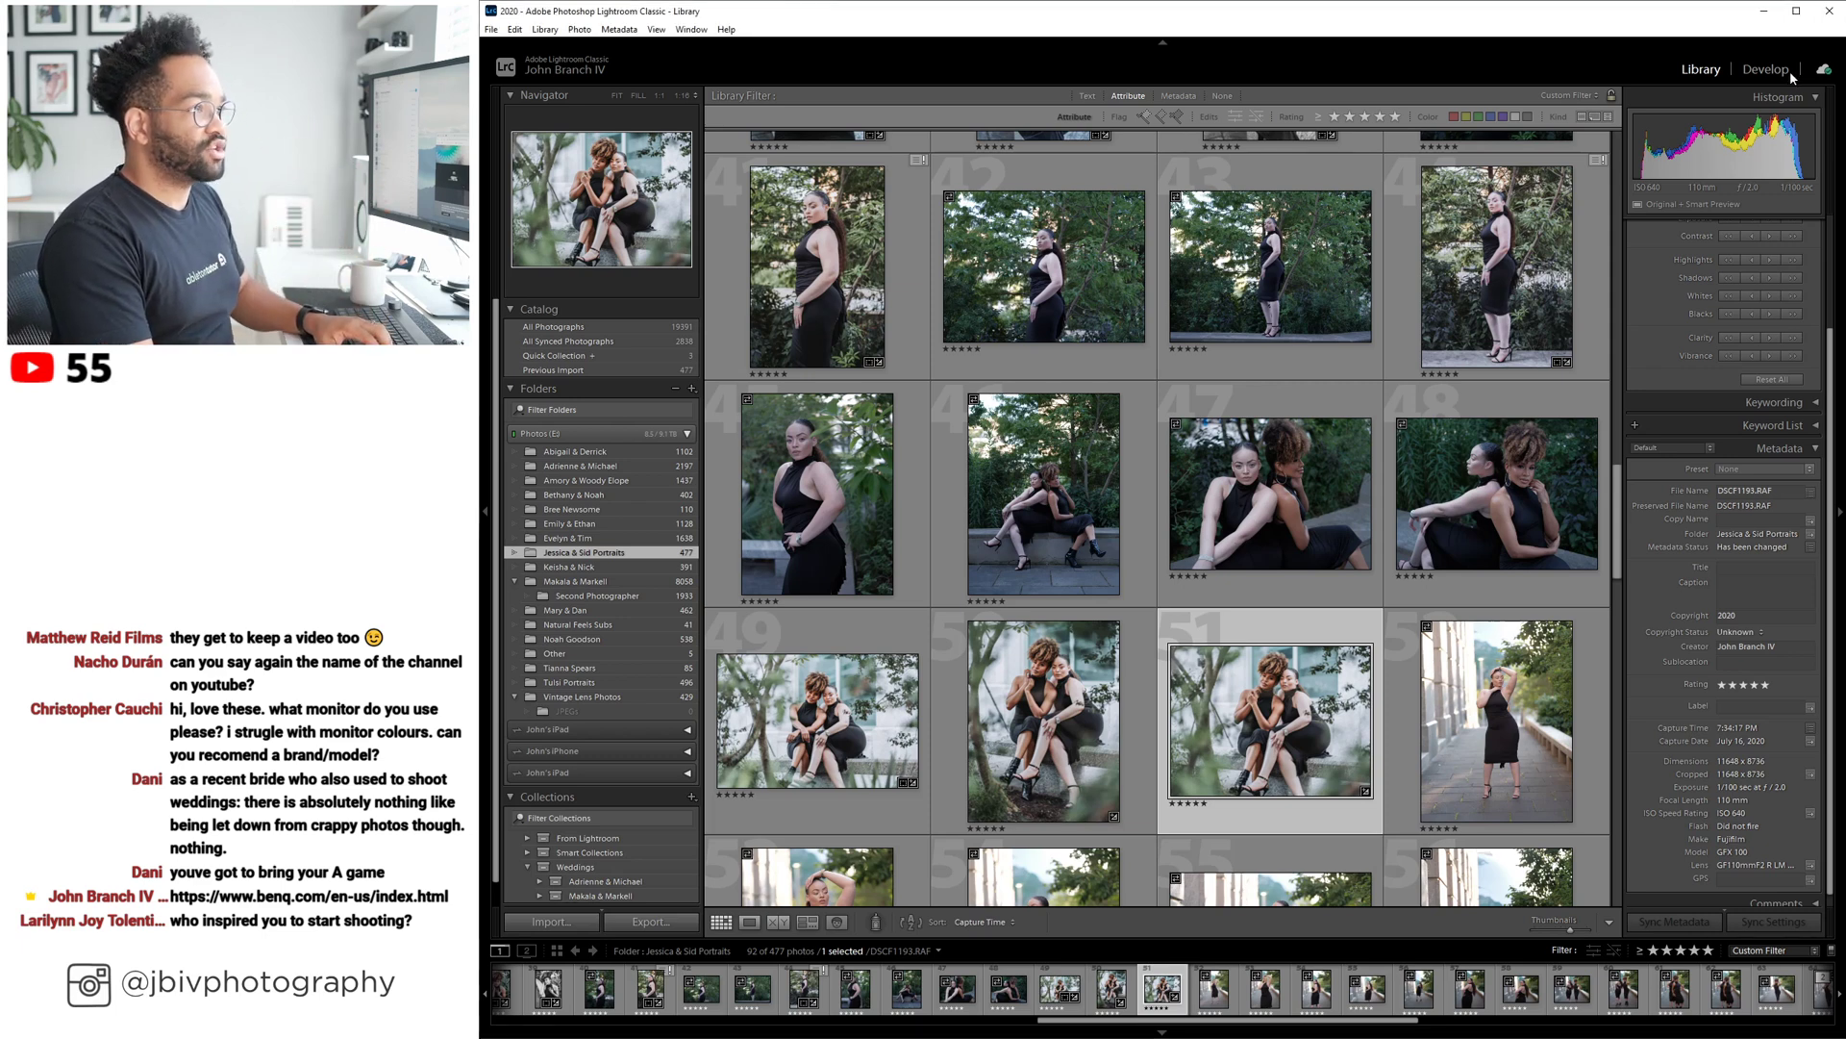
{"action": "left_click", "coordinate": [1757, 75]}
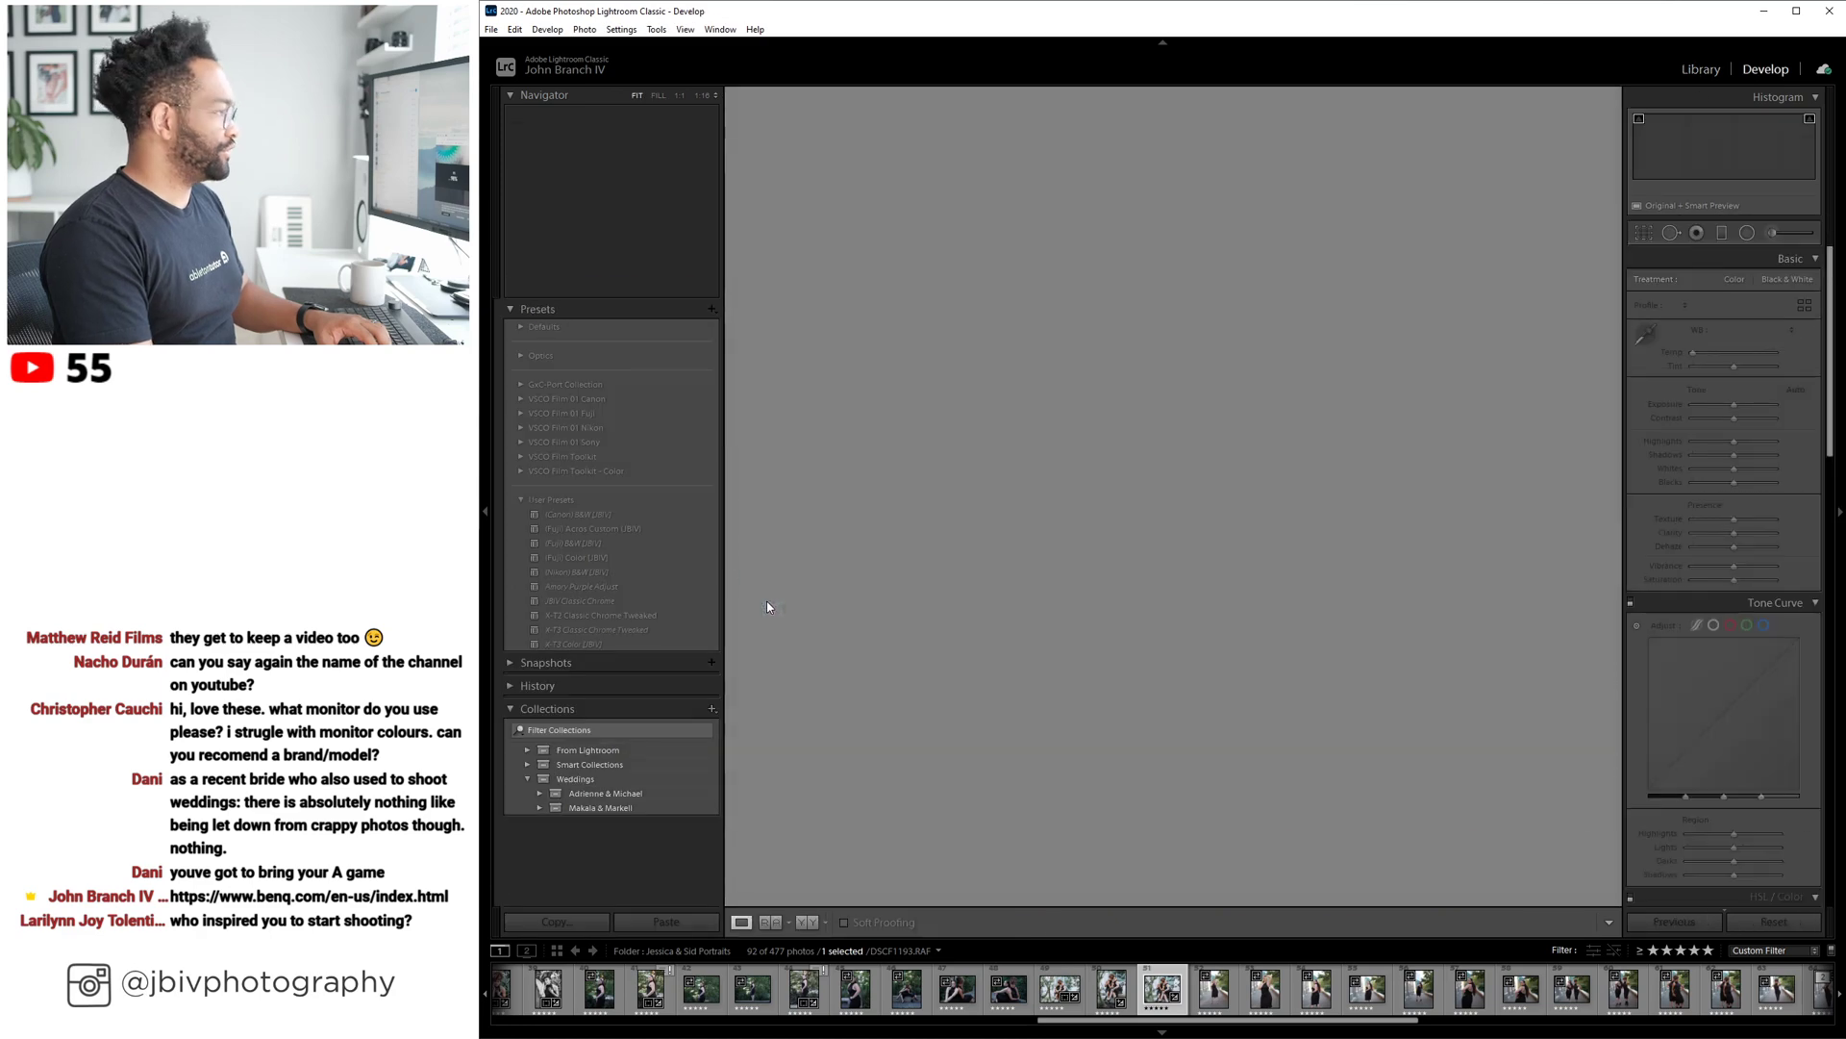
{"action": "left_click", "coordinate": [613, 528]}
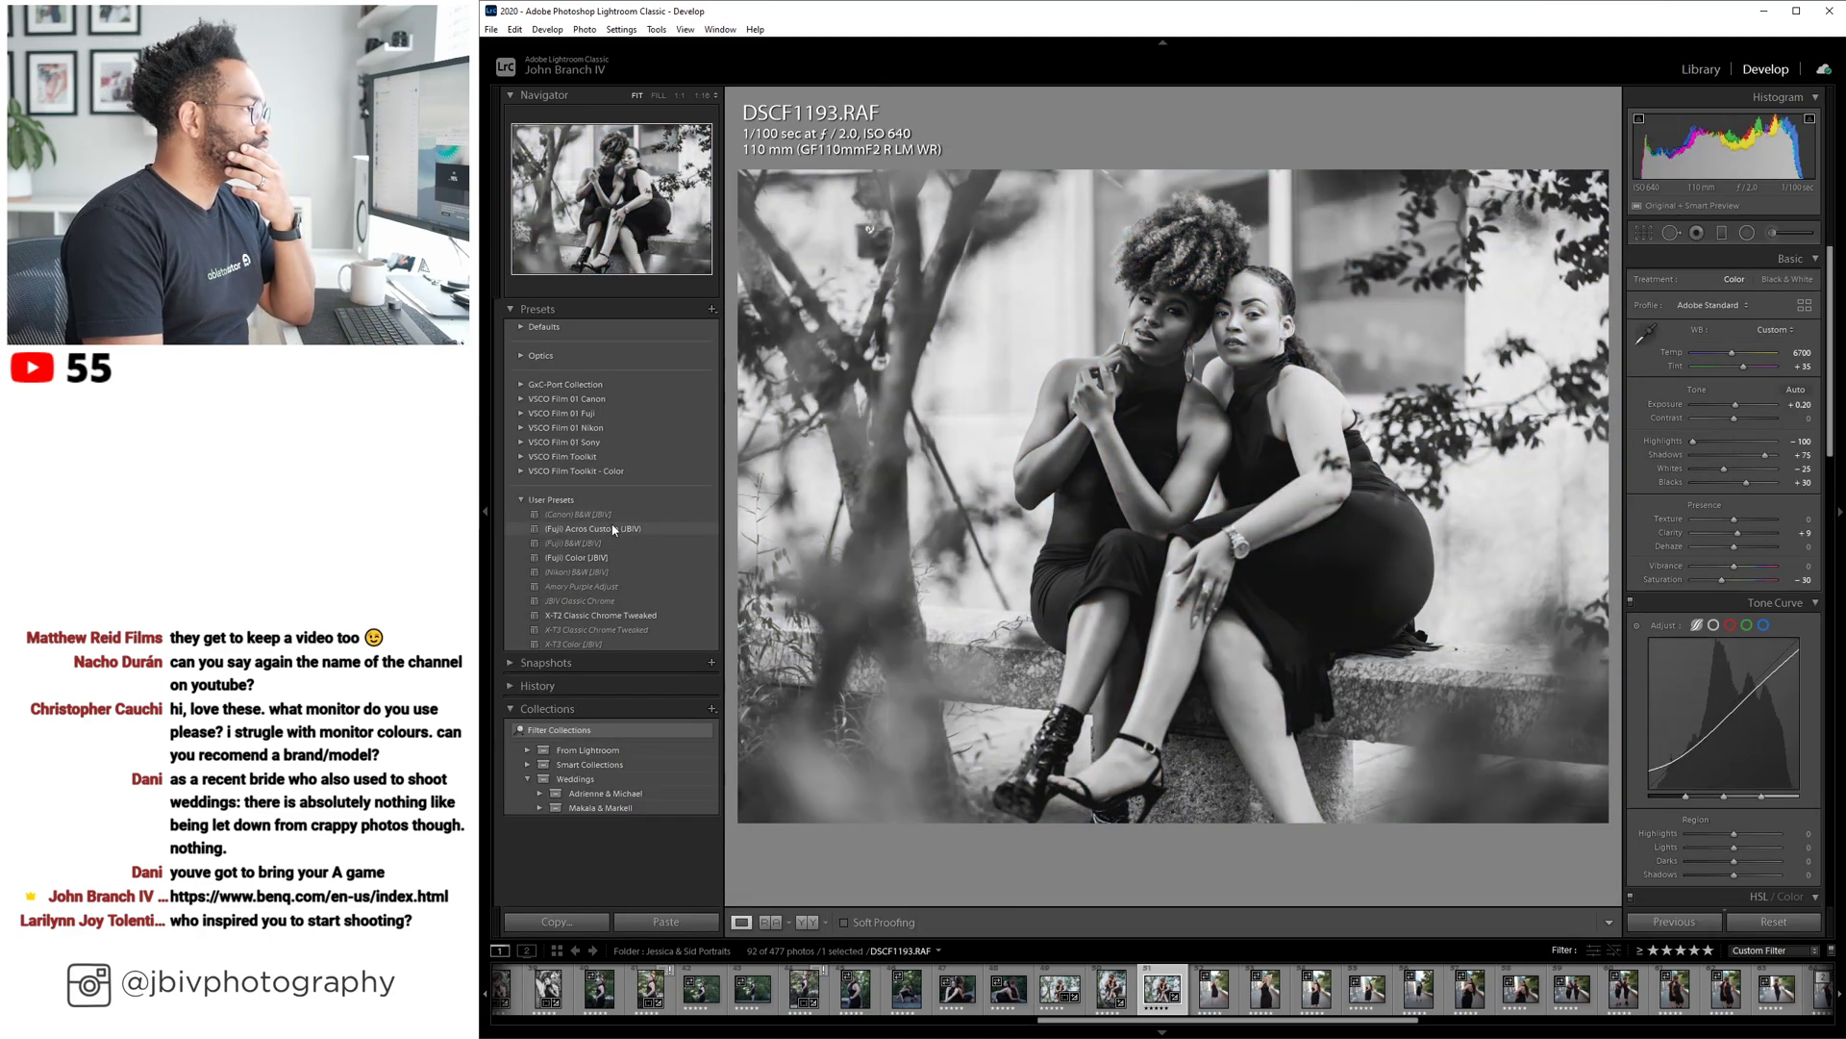
Set the highlights of DSCF1193.RAF to −85 and the shadows to +55, and return to the Library grid.
{"action": "left_click_drag", "start_coordinate": [1705, 441], "coordinate": [1757, 454]}
{"action": "left_click_drag", "start_coordinate": [1709, 441], "coordinate": [1706, 441]}
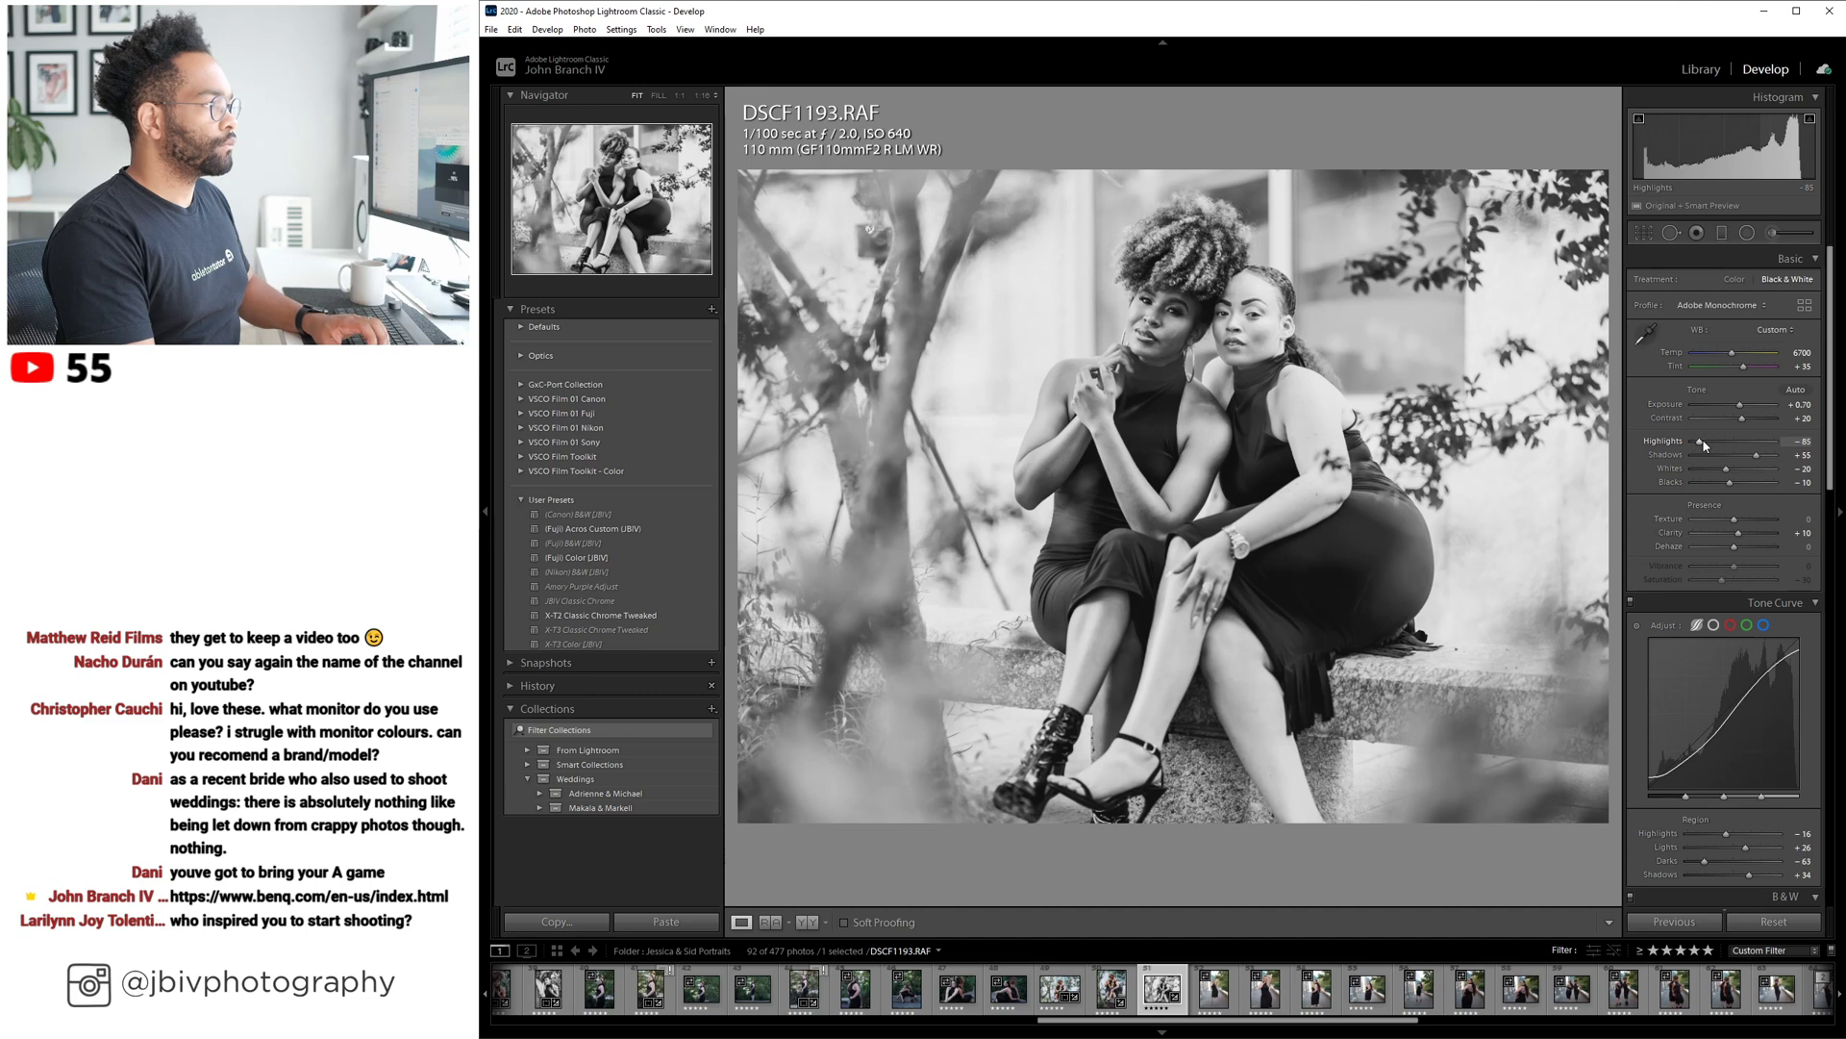
{"action": "left_click", "coordinate": [1700, 69]}
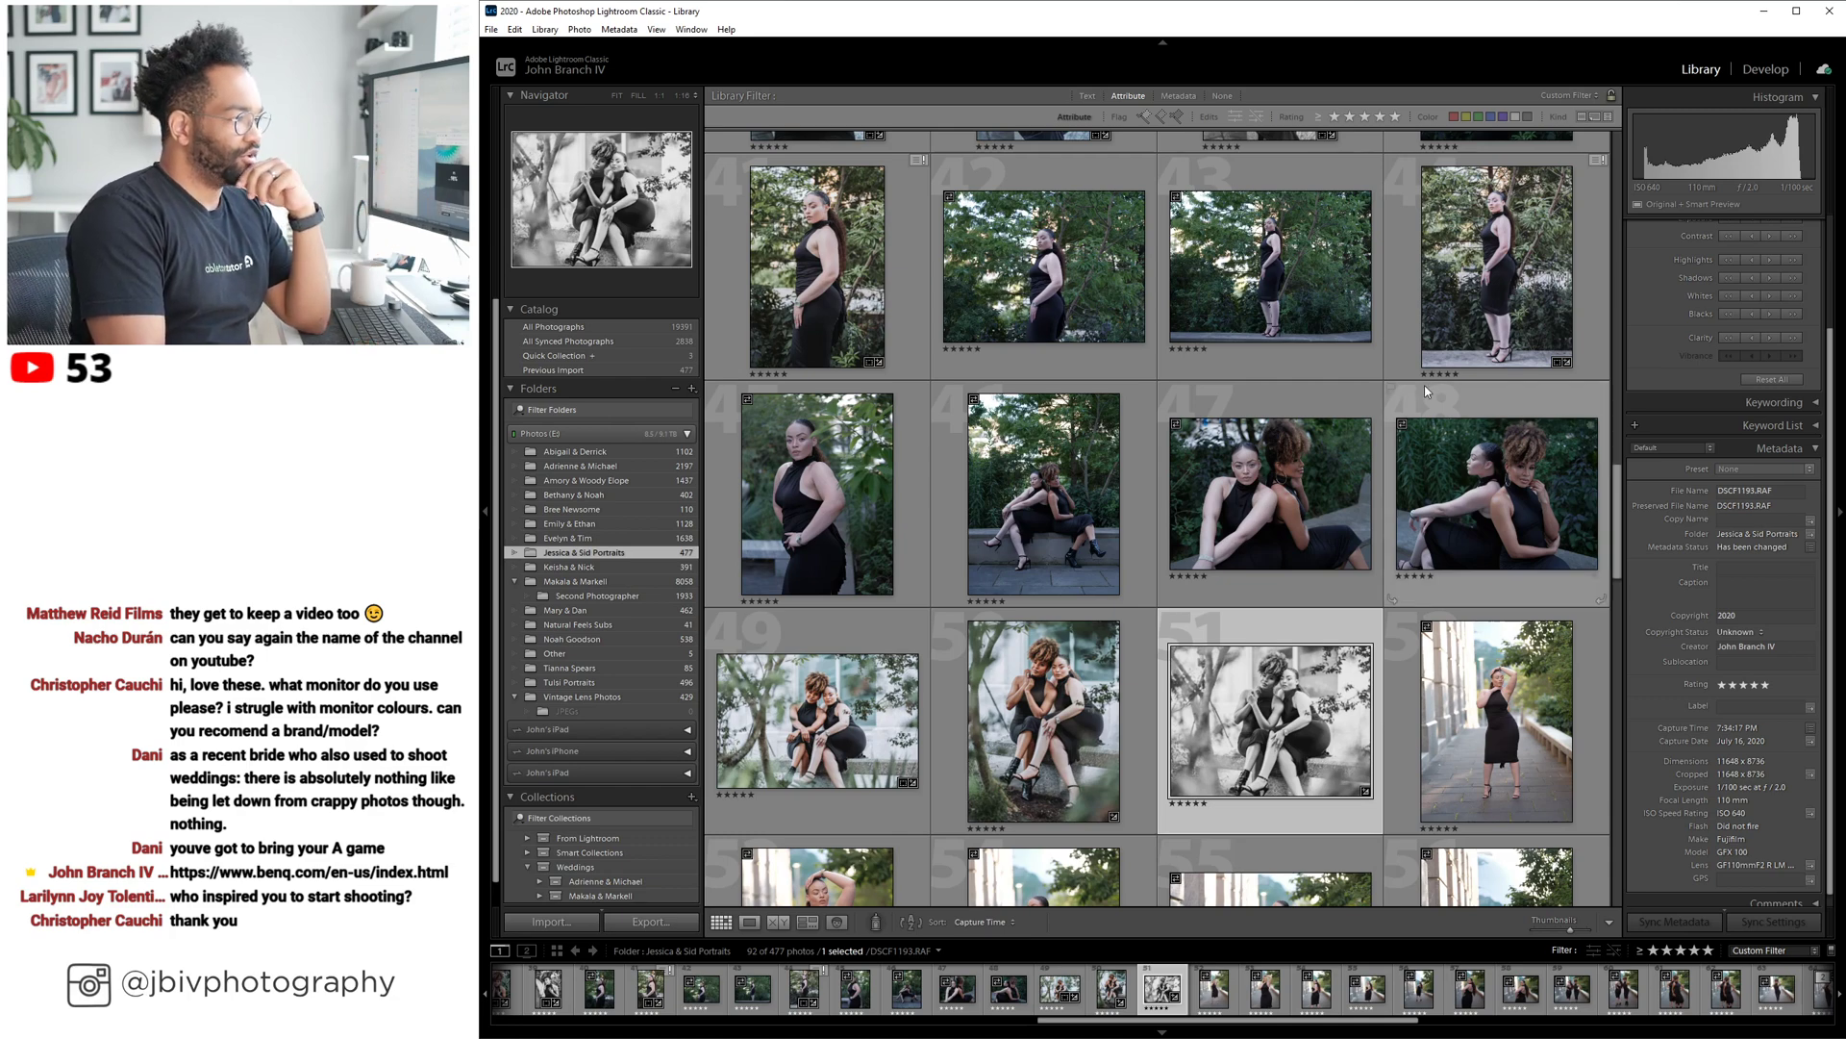
Look through the filtered five-star grid, from the walkway and smoke portraits back to the garden portraits.
{"action": "scroll", "coordinate": [1423, 384], "scroll_direction": "down", "scroll_amount": 2}
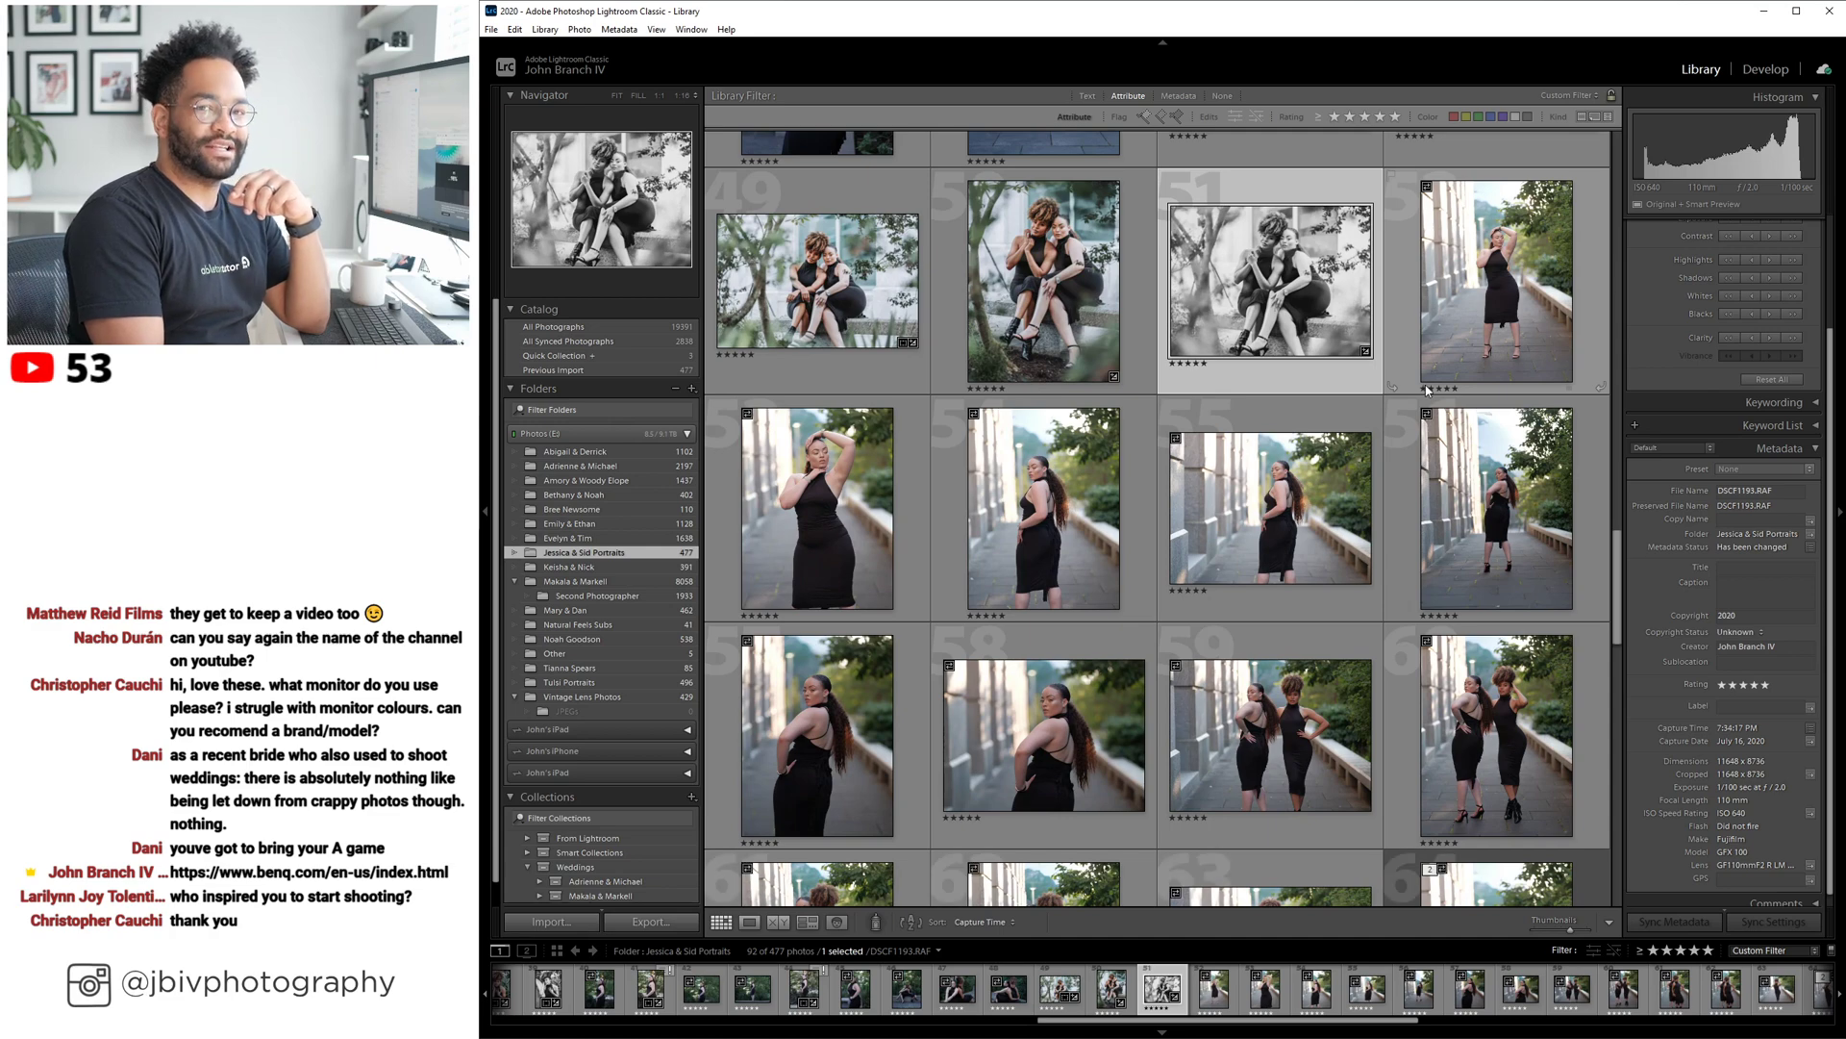
{"action": "scroll", "coordinate": [1427, 389], "scroll_direction": "down", "scroll_amount": 5}
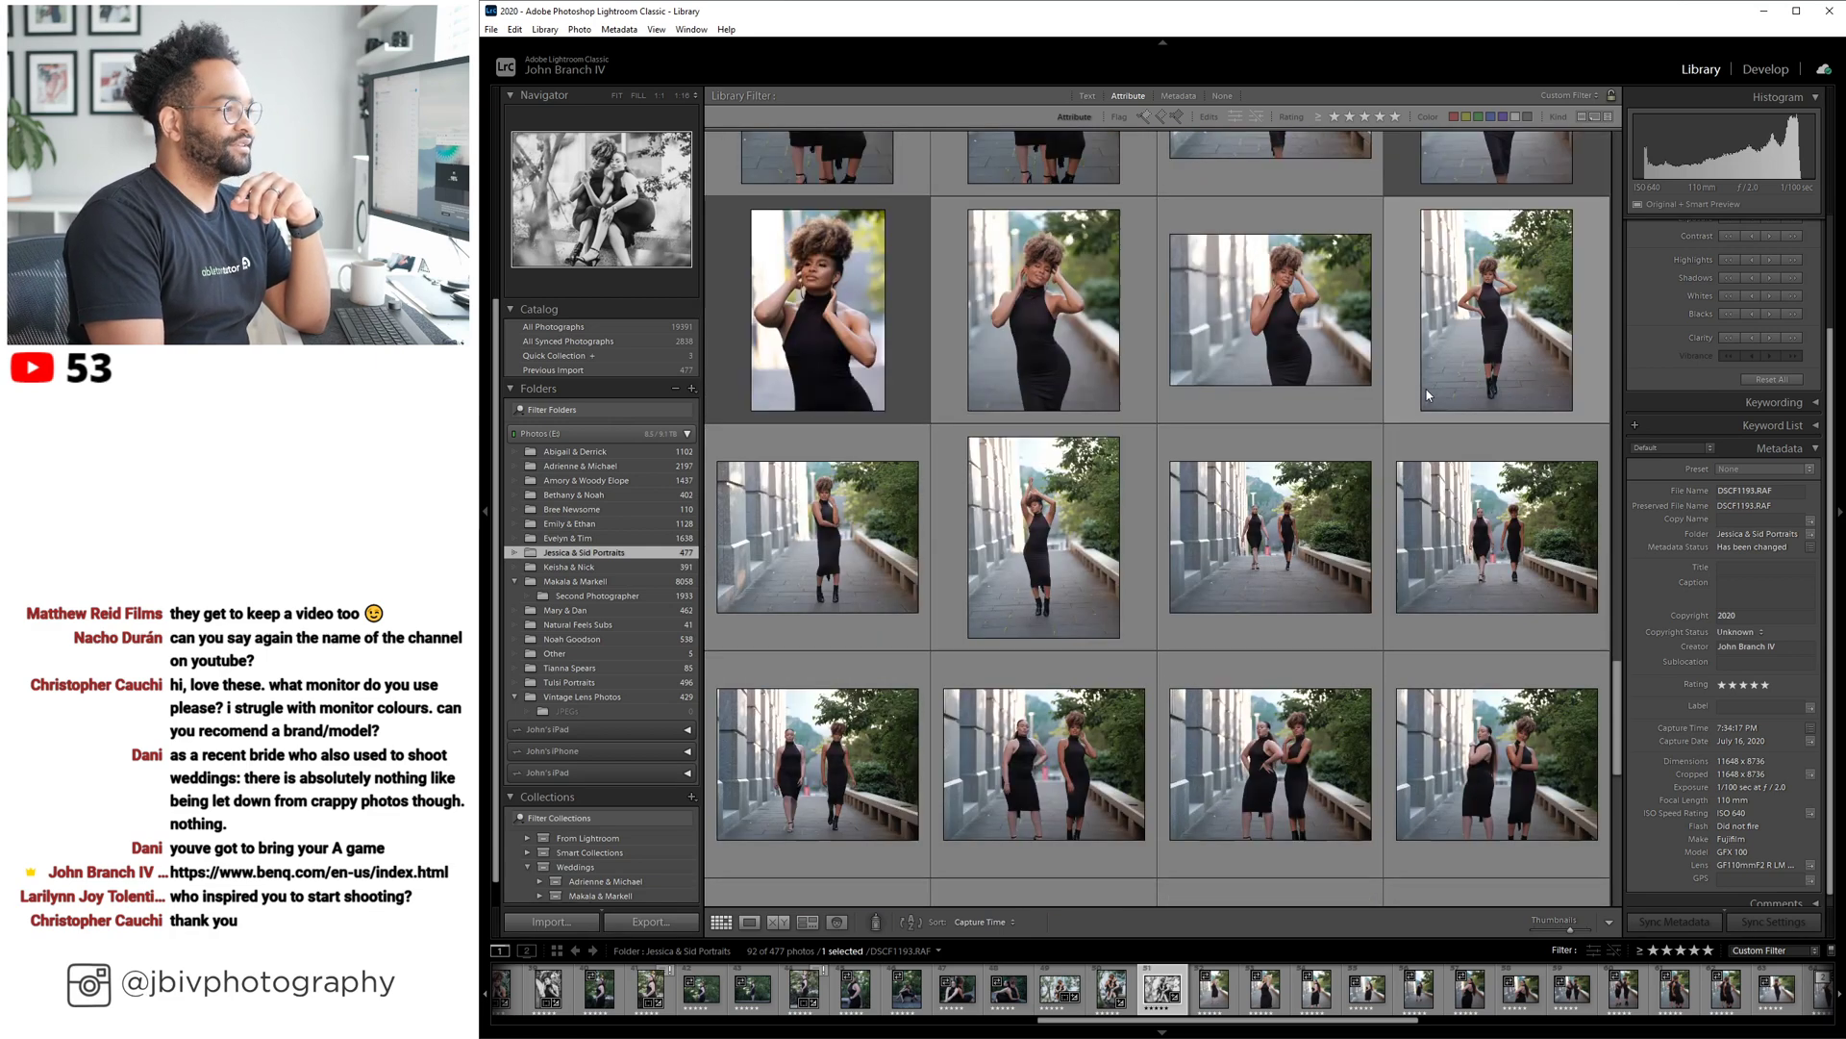
{"action": "scroll", "coordinate": [1427, 386], "scroll_direction": "down", "scroll_amount": 3}
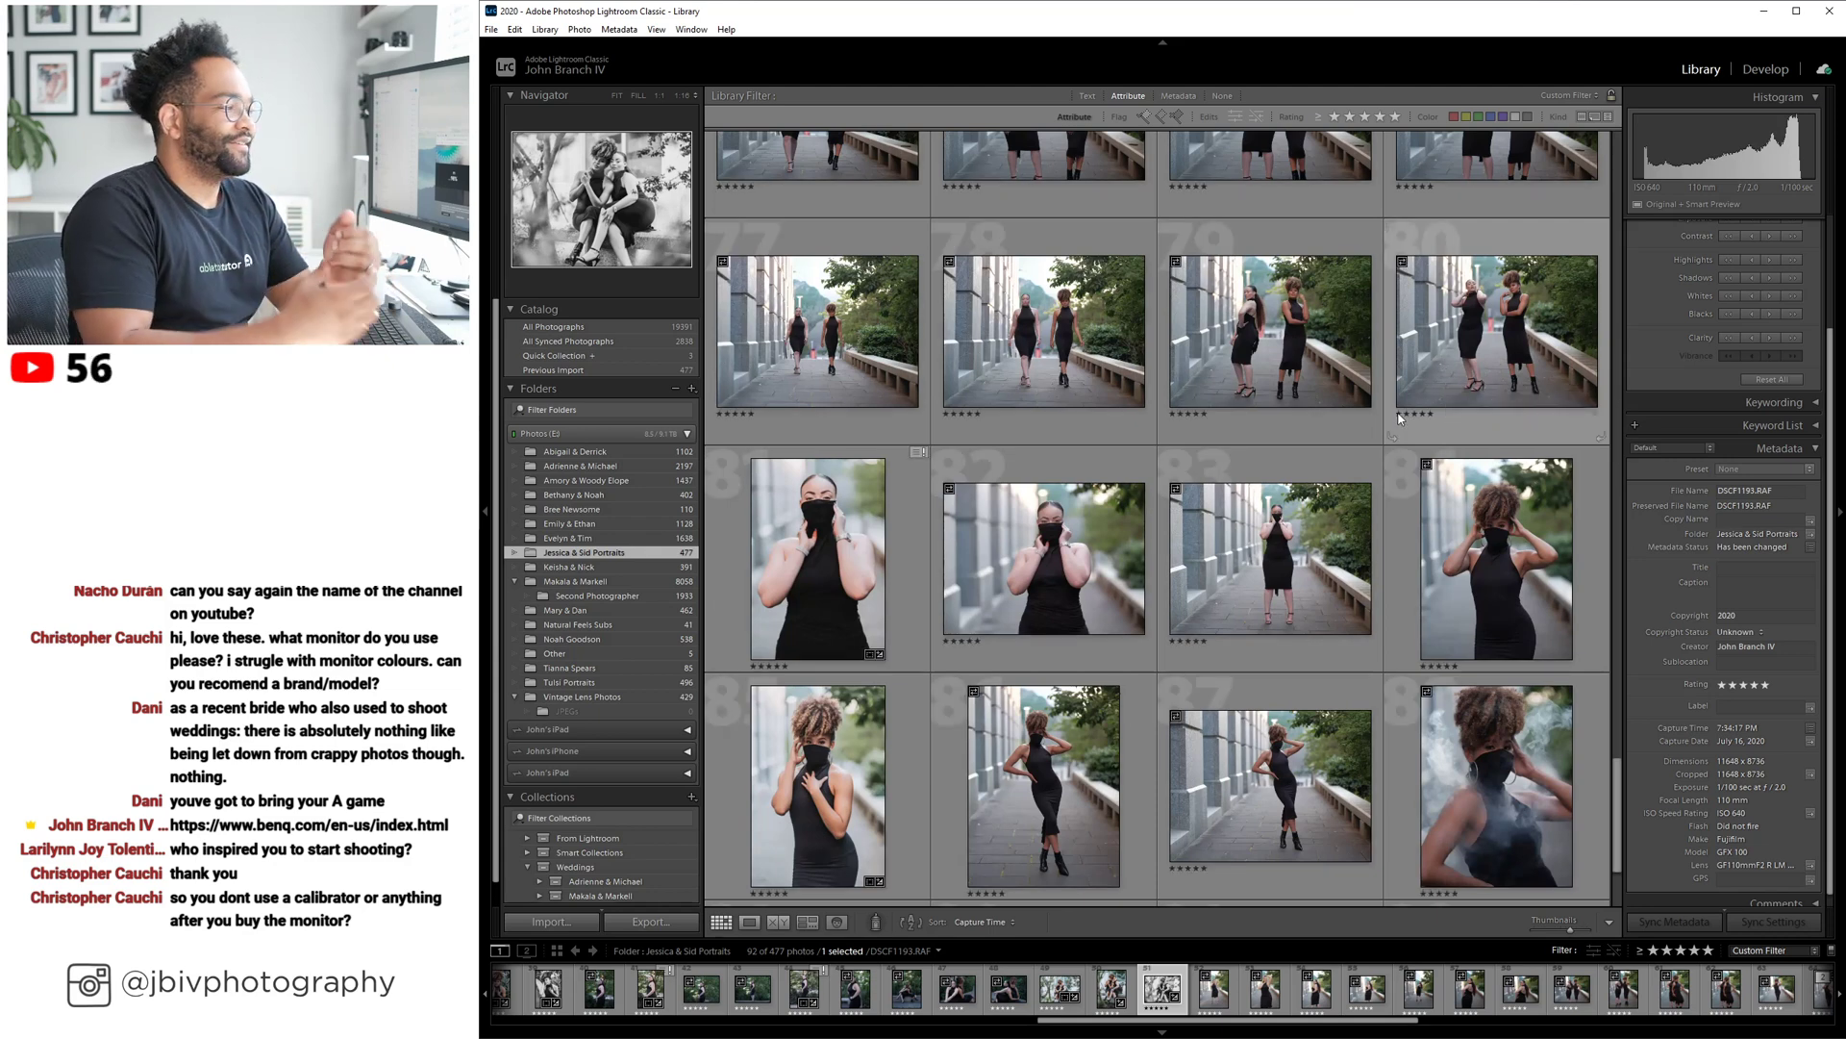
{"action": "scroll", "coordinate": [1381, 350], "scroll_direction": "down", "scroll_amount": 1}
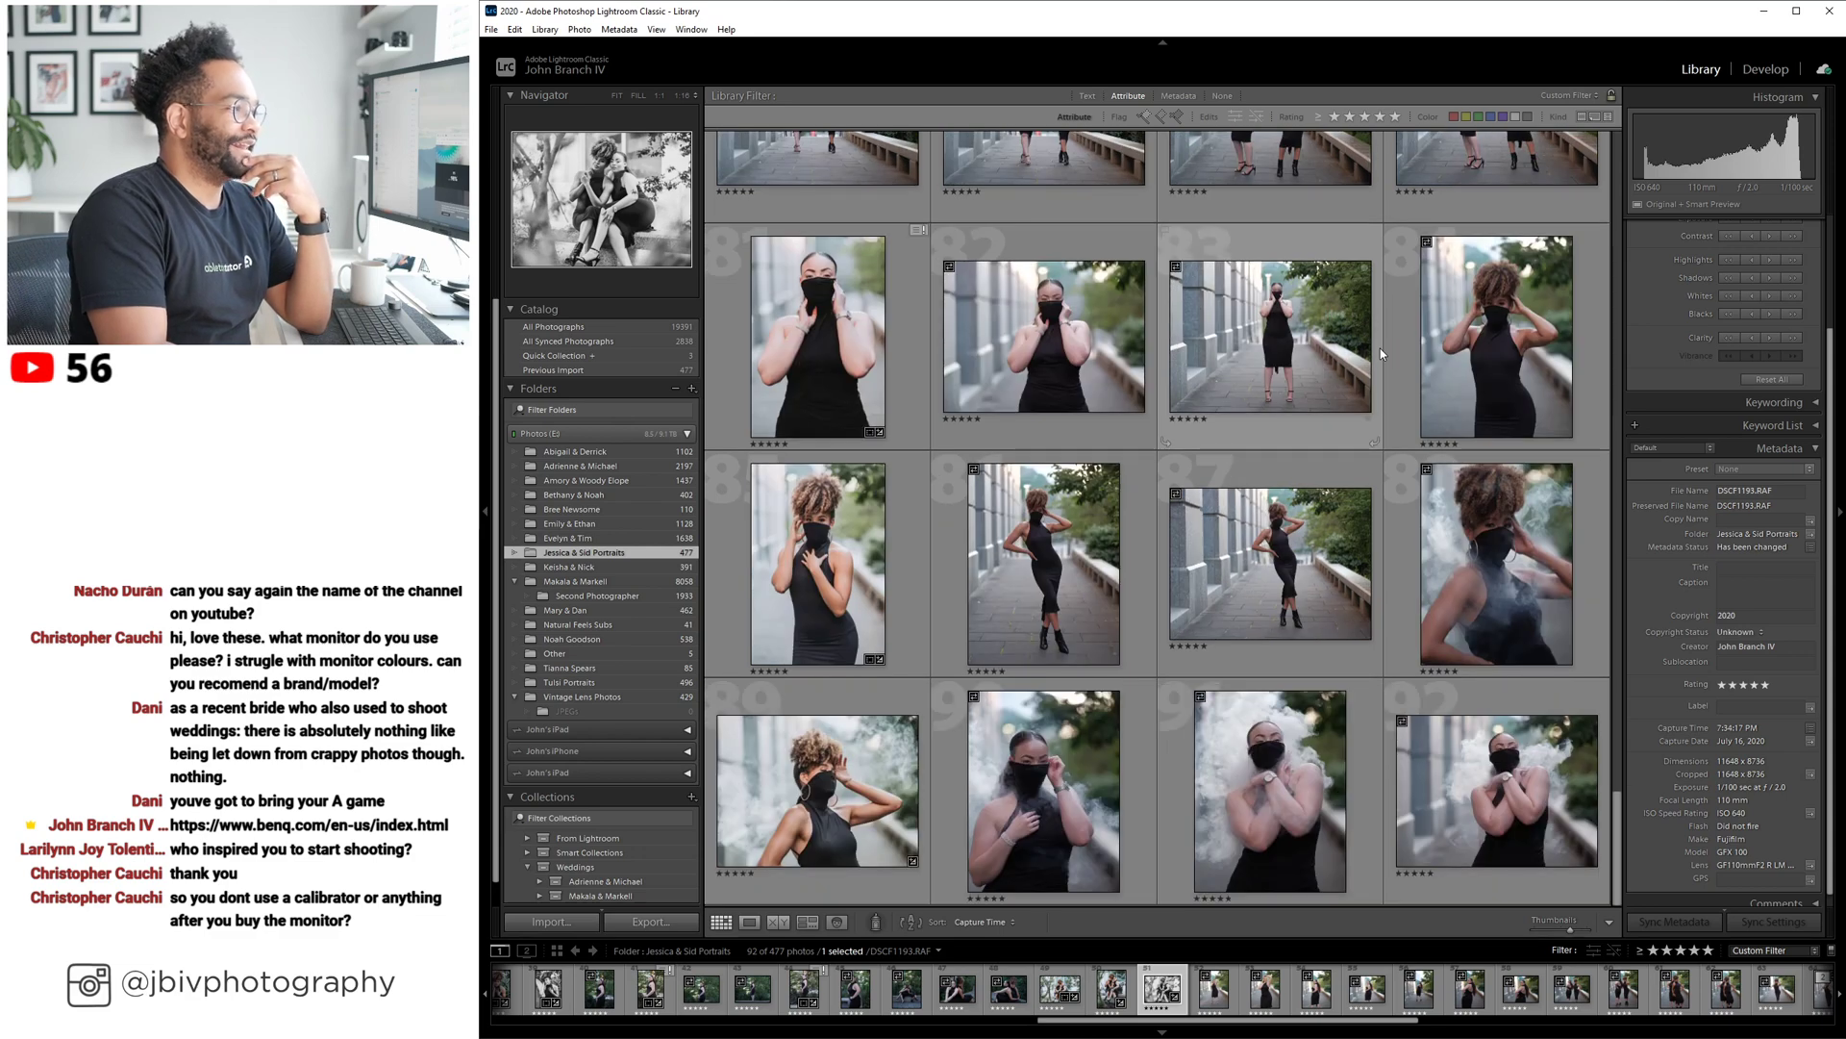
{"action": "scroll", "coordinate": [1381, 348], "scroll_direction": "down", "scroll_amount": 6}
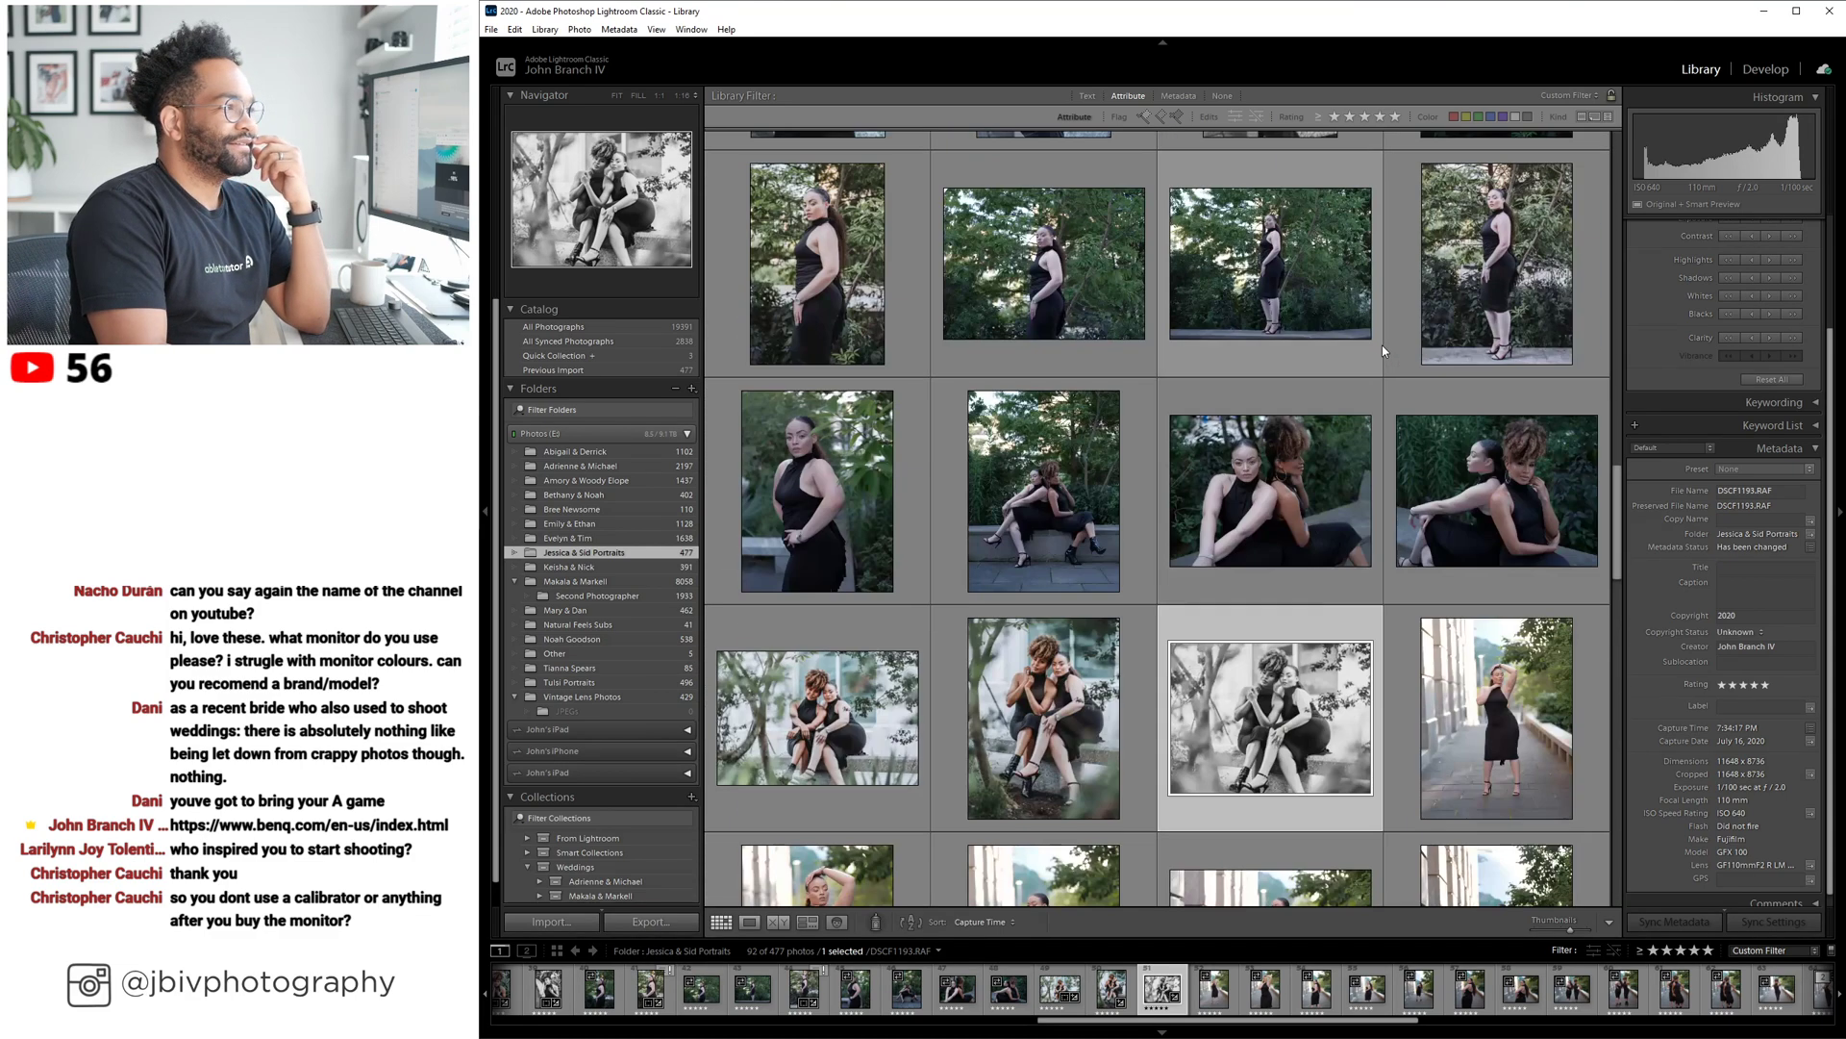
{"action": "scroll", "coordinate": [1382, 348], "scroll_direction": "up", "scroll_amount": 1}
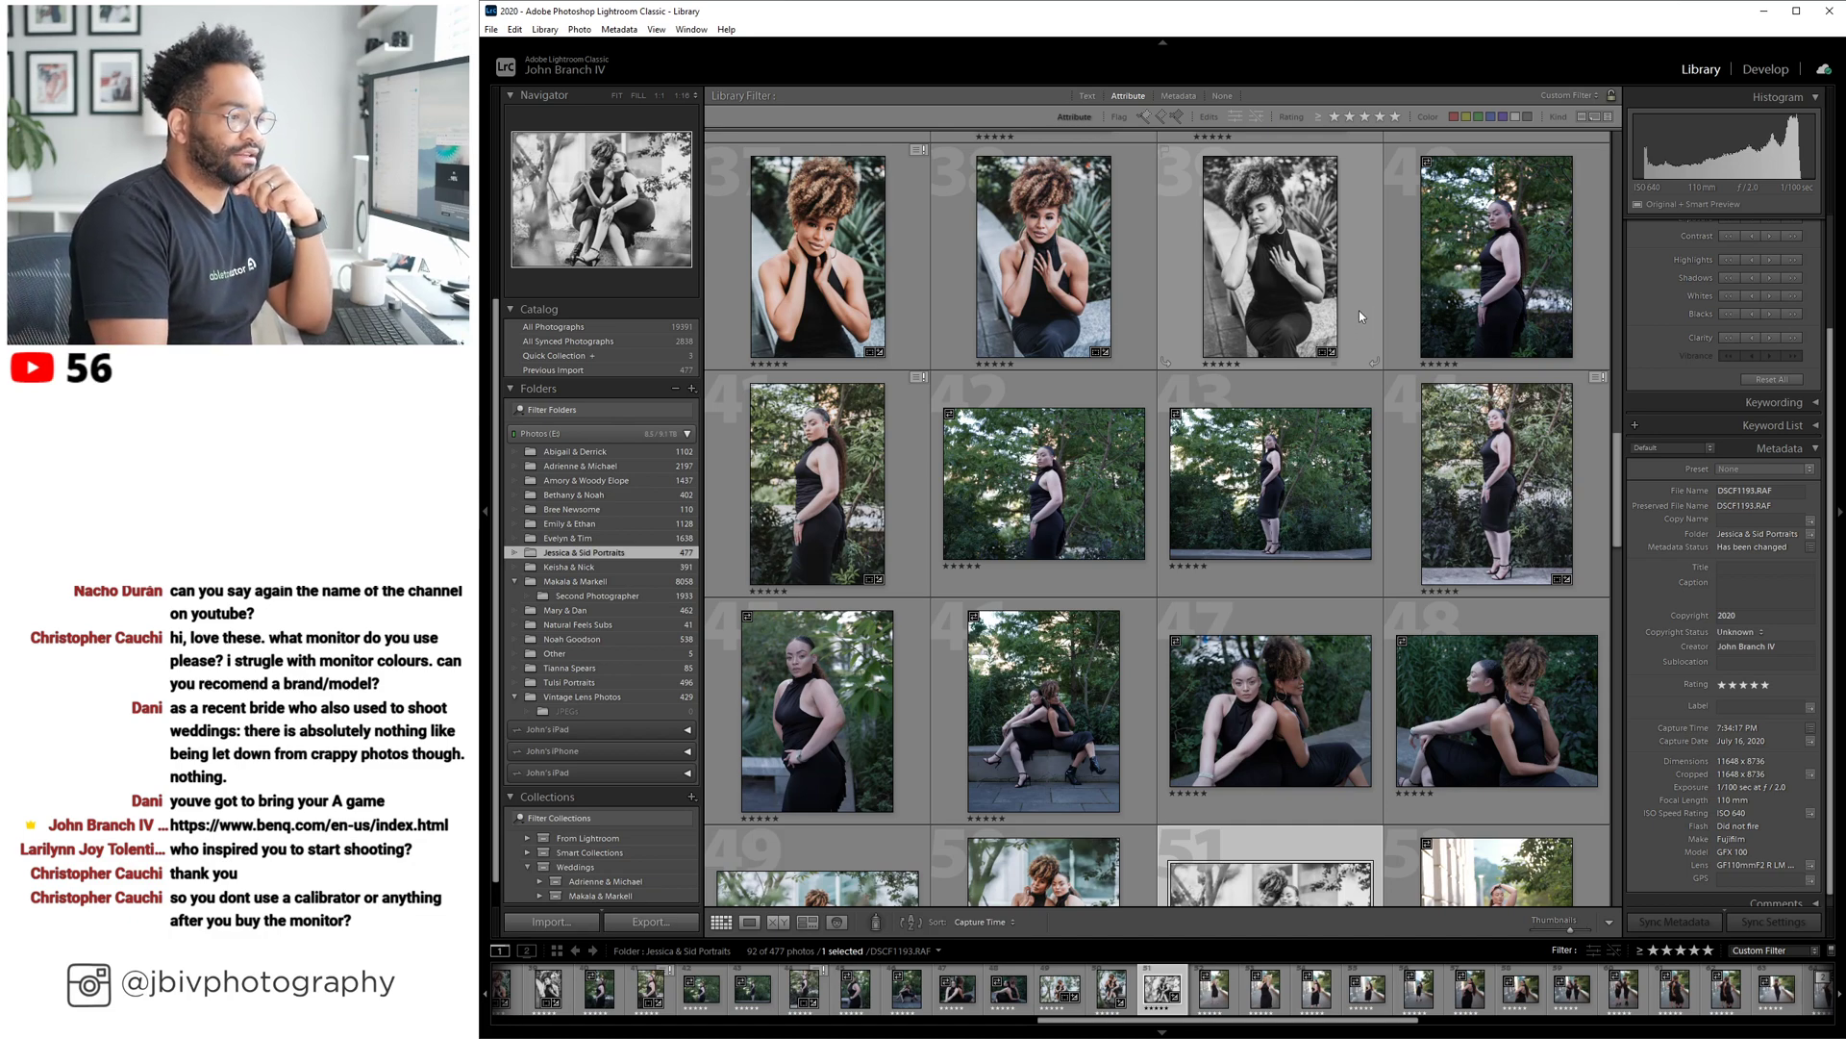
Look through the filtered five-star grid, from the garden portraits to the smoke portraits and back to the earliest couple portraits.
{"action": "scroll", "coordinate": [1360, 310], "scroll_direction": "down", "scroll_amount": 2}
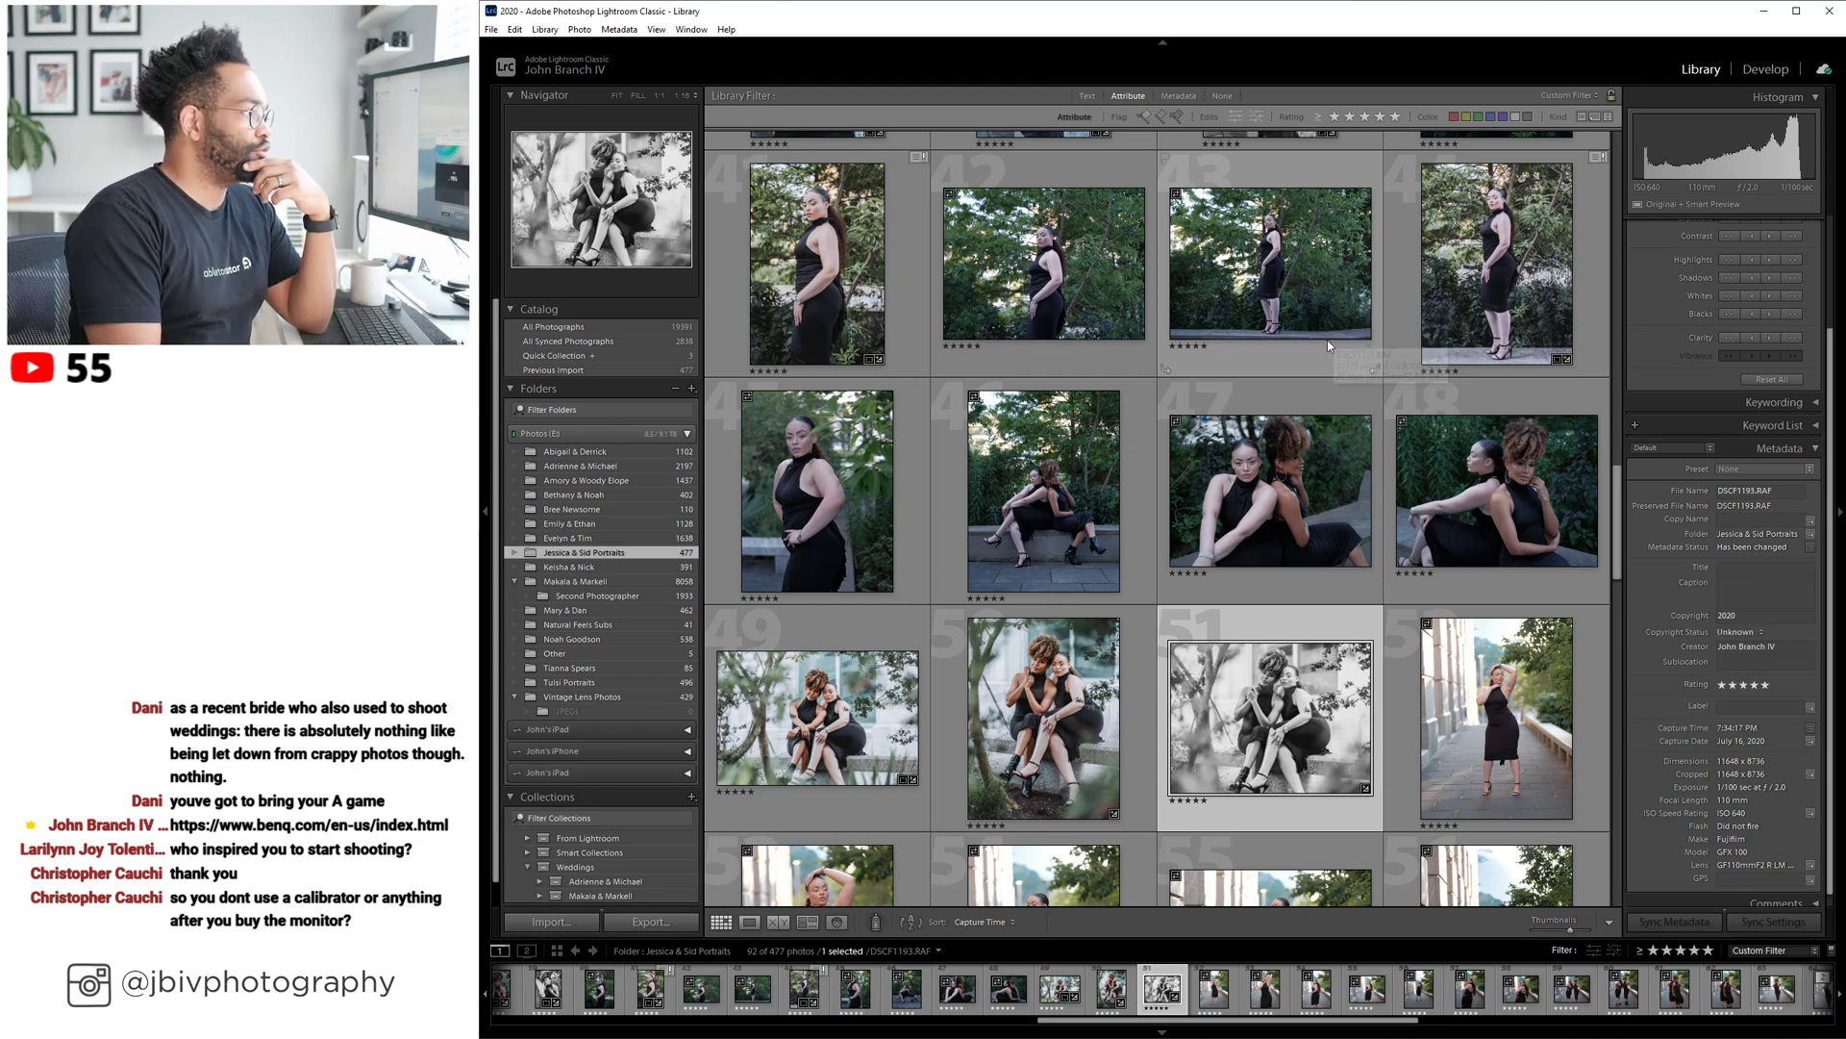
{"action": "scroll", "coordinate": [1300, 376], "scroll_direction": "down", "scroll_amount": 4}
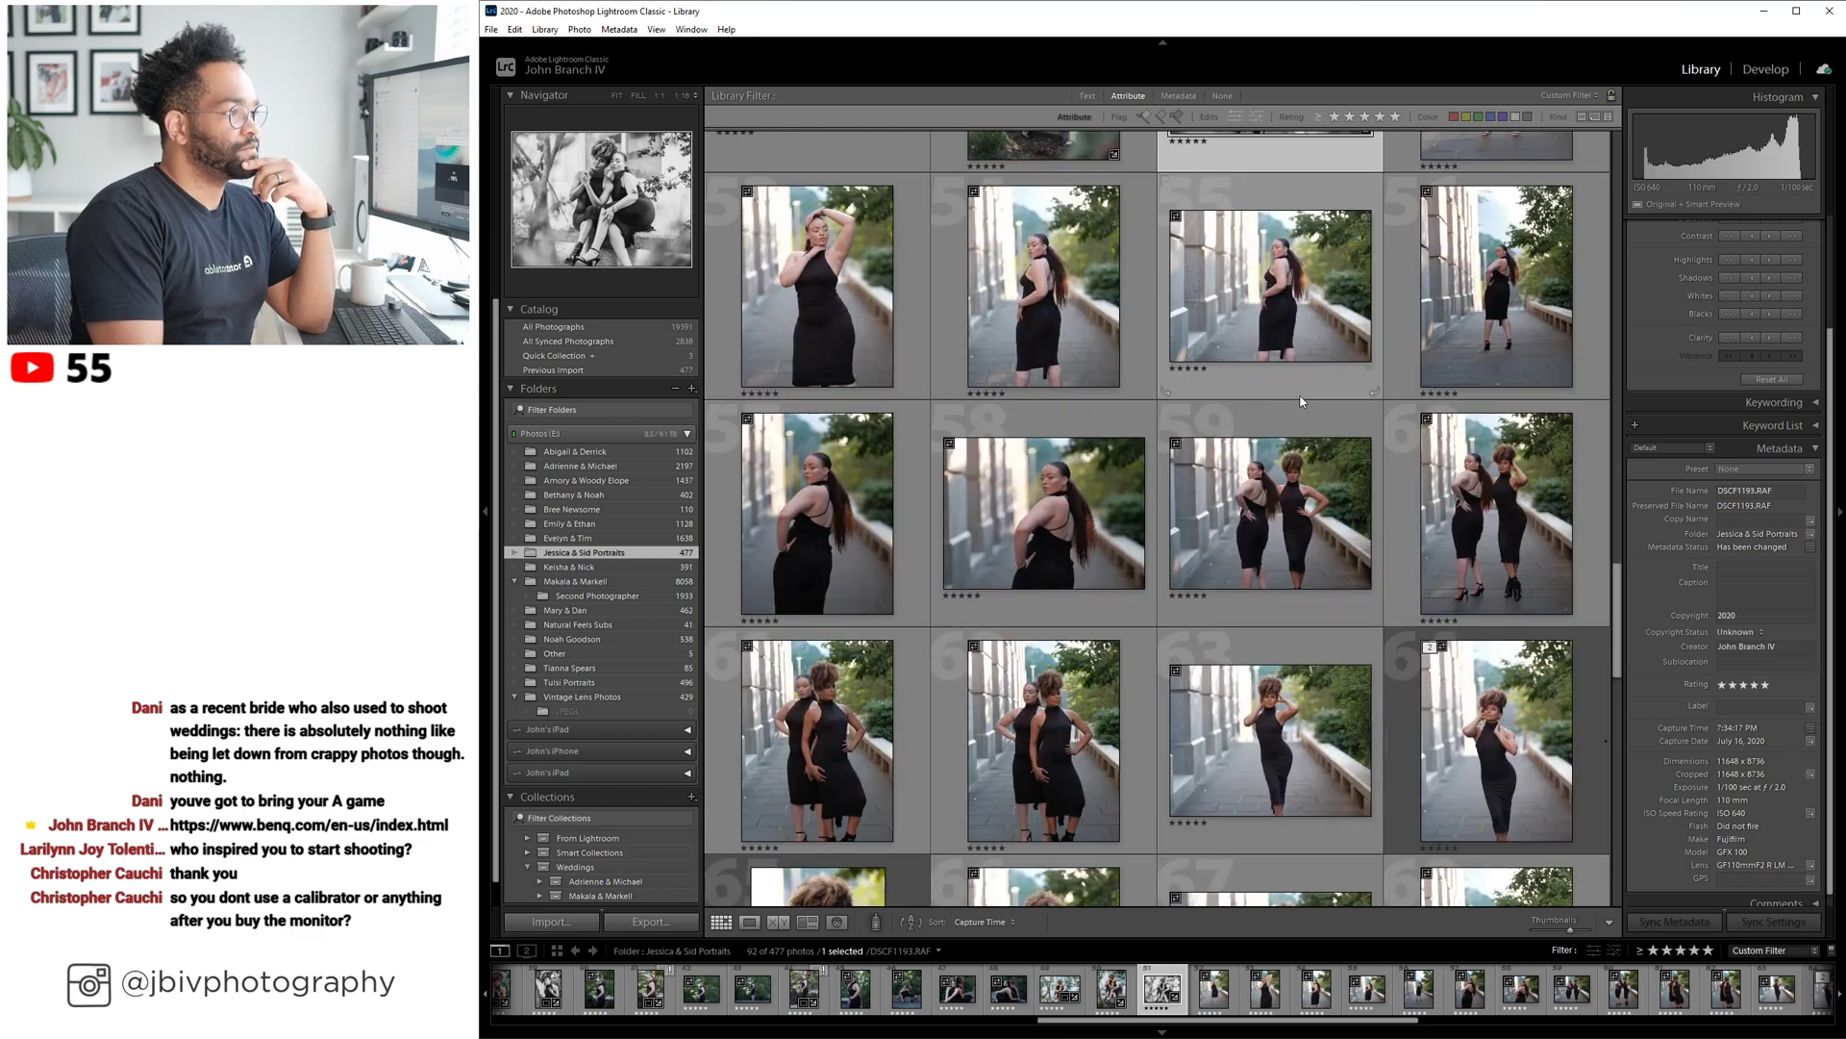
{"action": "scroll", "coordinate": [1300, 400], "scroll_direction": "down", "scroll_amount": 1}
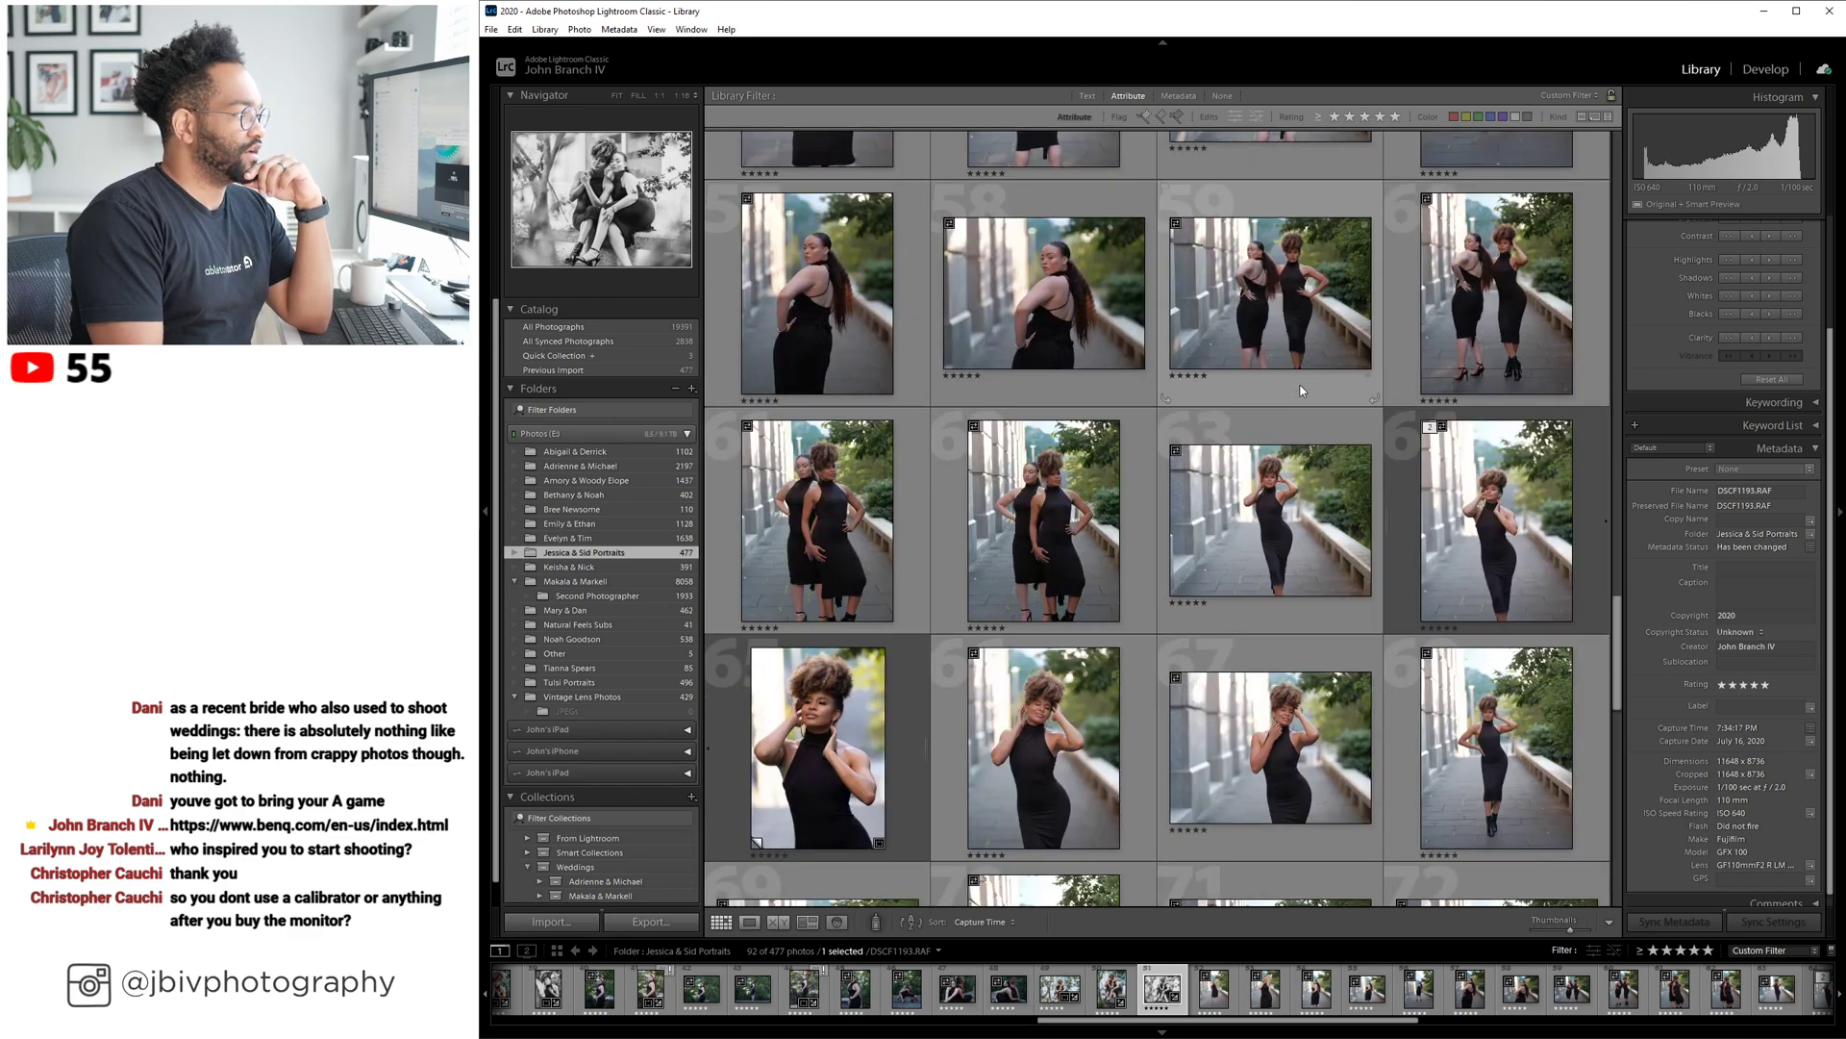
{"action": "scroll", "coordinate": [1300, 392], "scroll_direction": "down", "scroll_amount": 2}
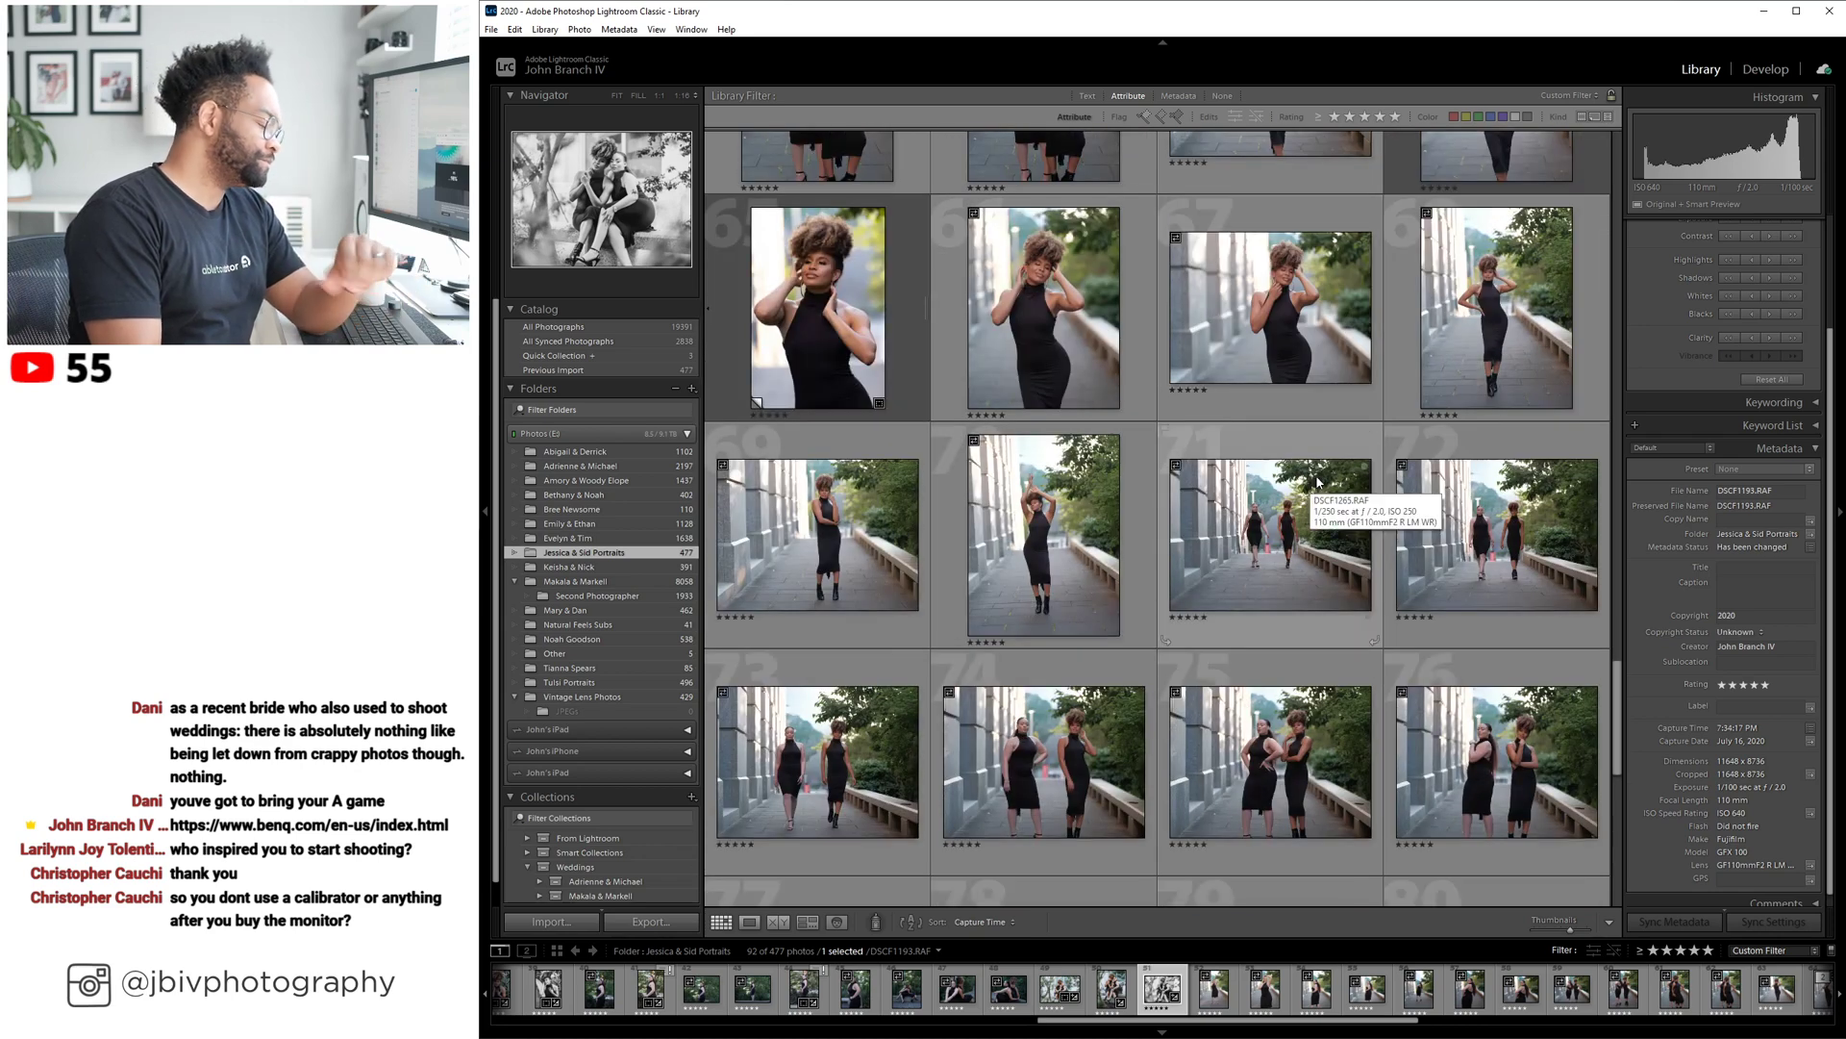
{"action": "scroll", "coordinate": [1318, 478], "scroll_direction": "down", "scroll_amount": 2}
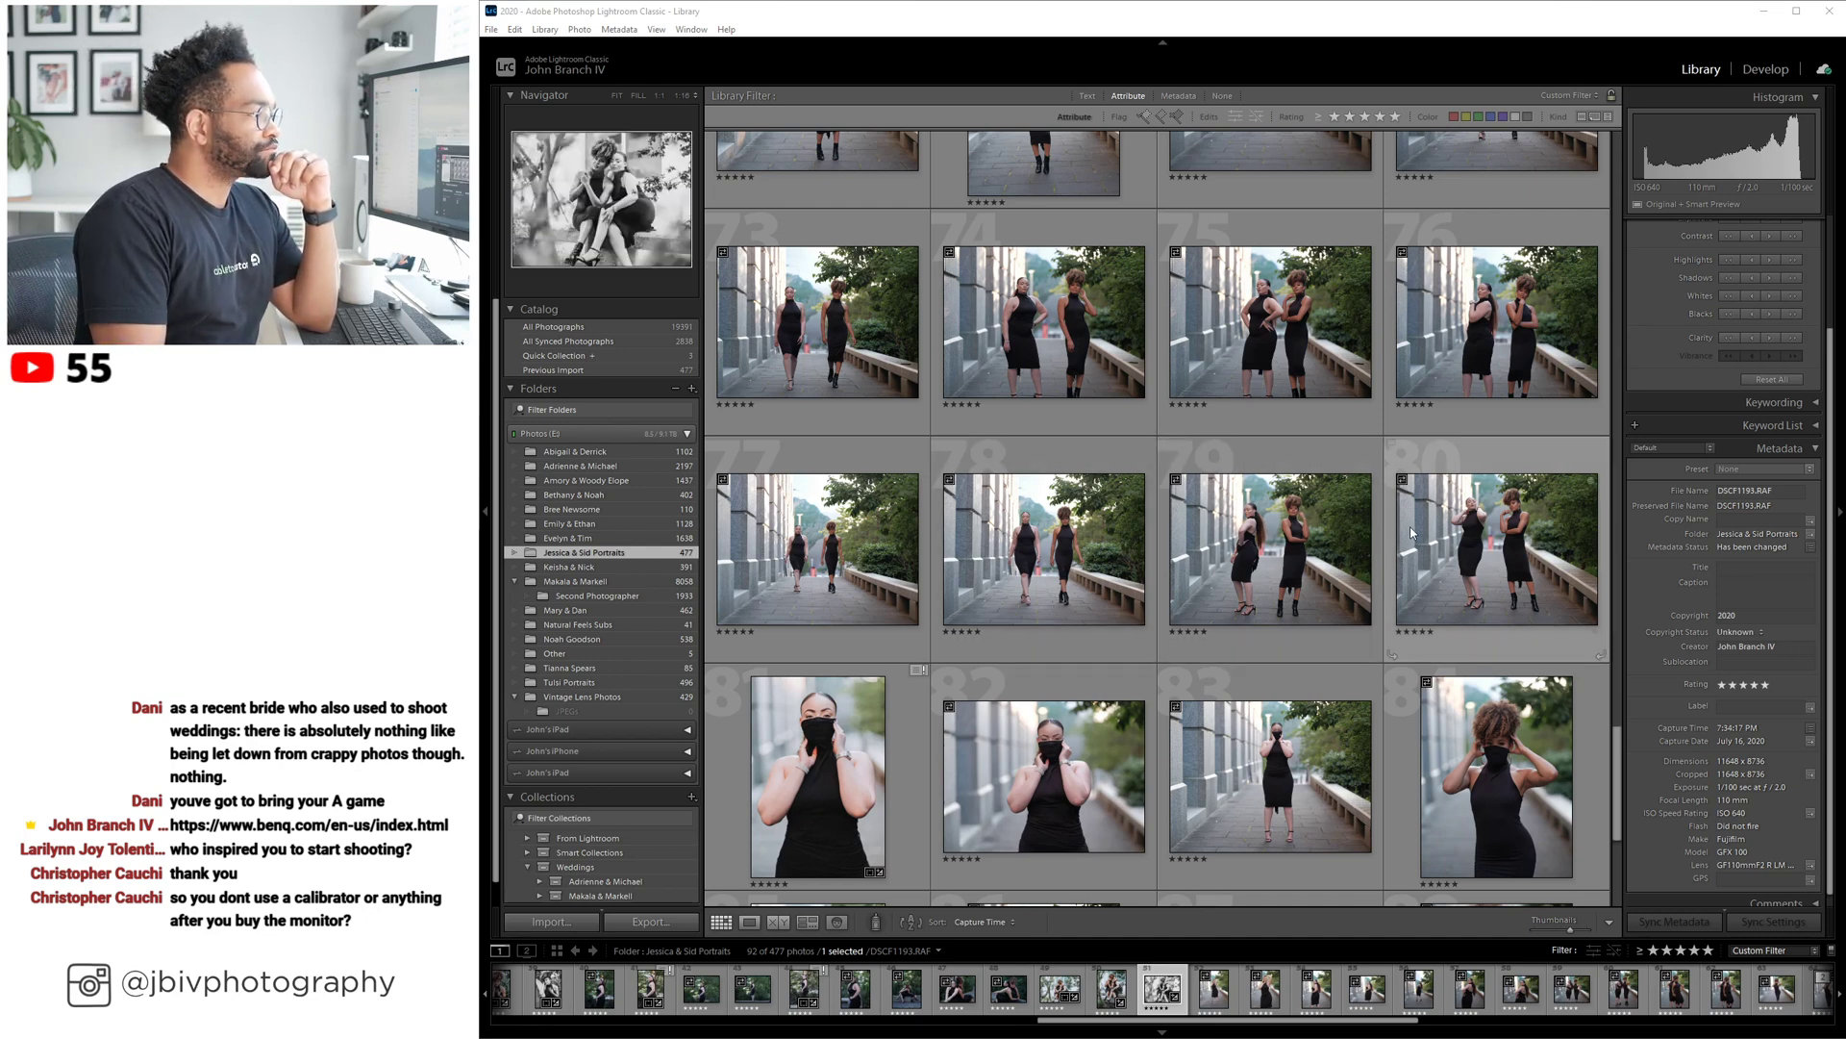
{"action": "scroll", "coordinate": [877, 699], "scroll_direction": "down", "scroll_amount": 3}
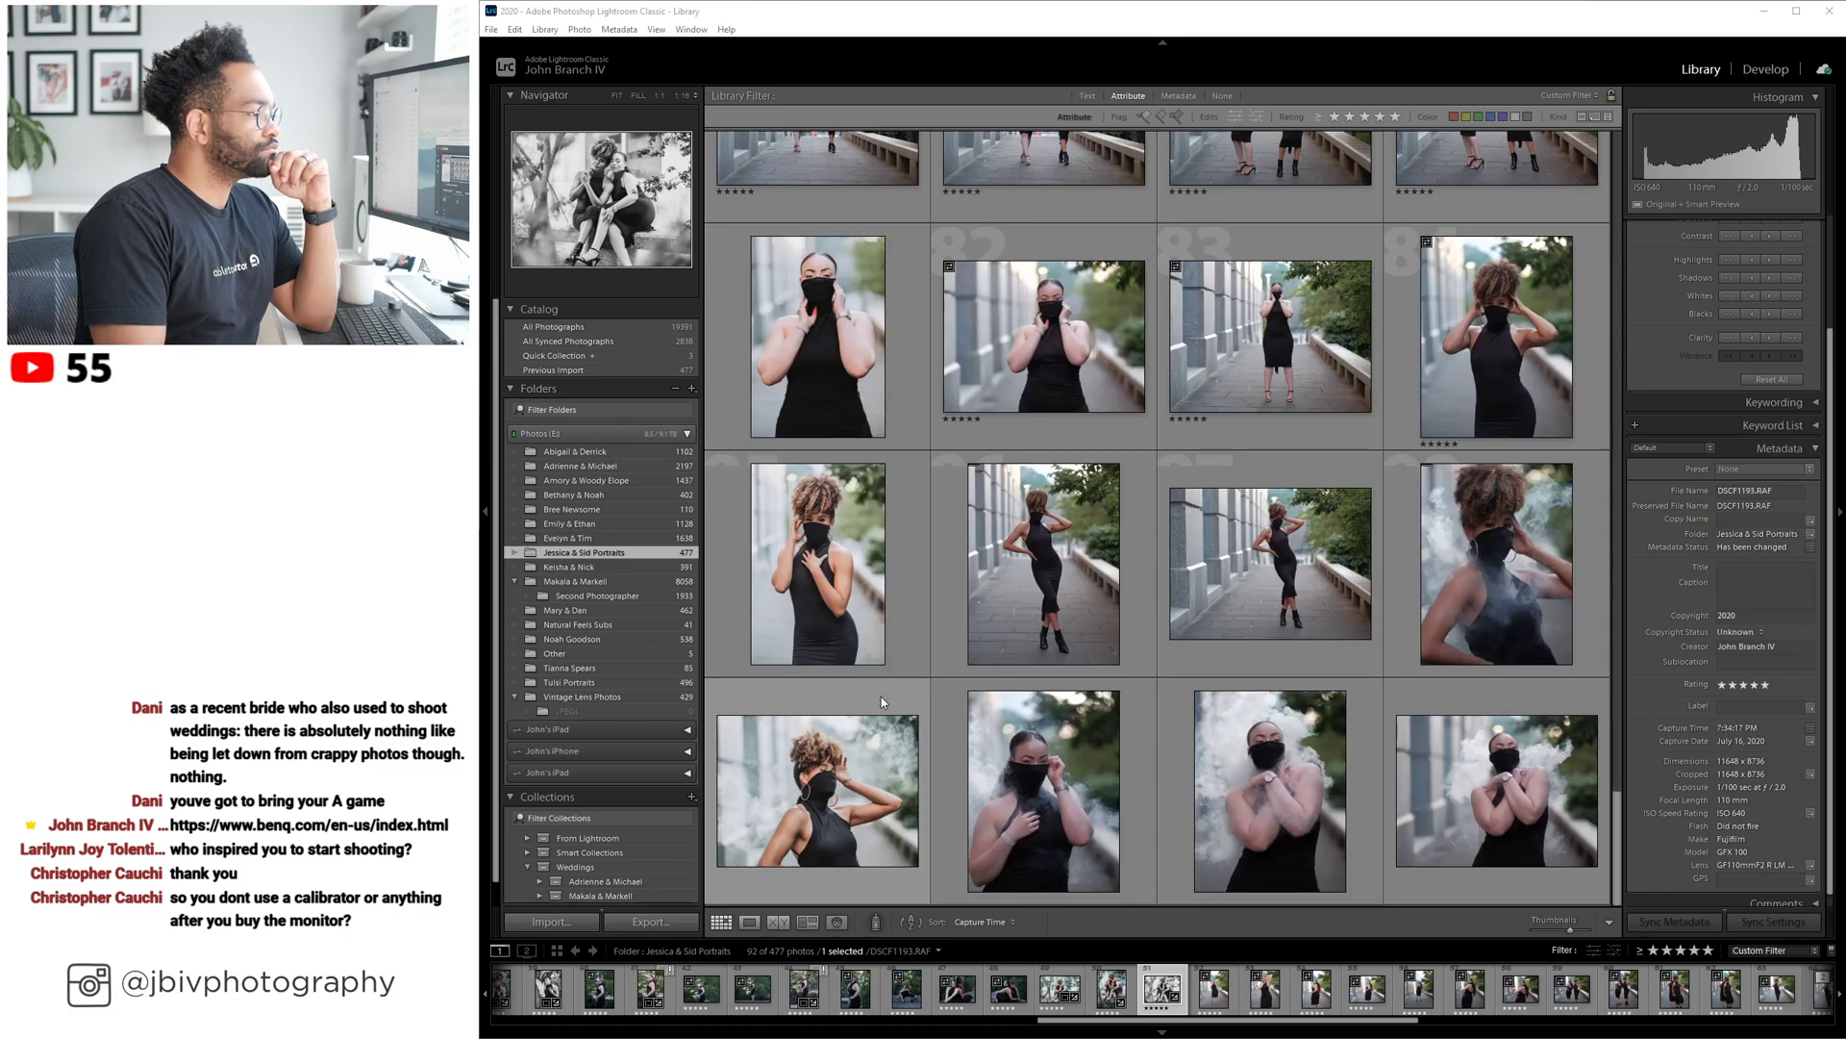
{"action": "scroll", "coordinate": [1204, 666], "scroll_direction": "up", "scroll_amount": 3}
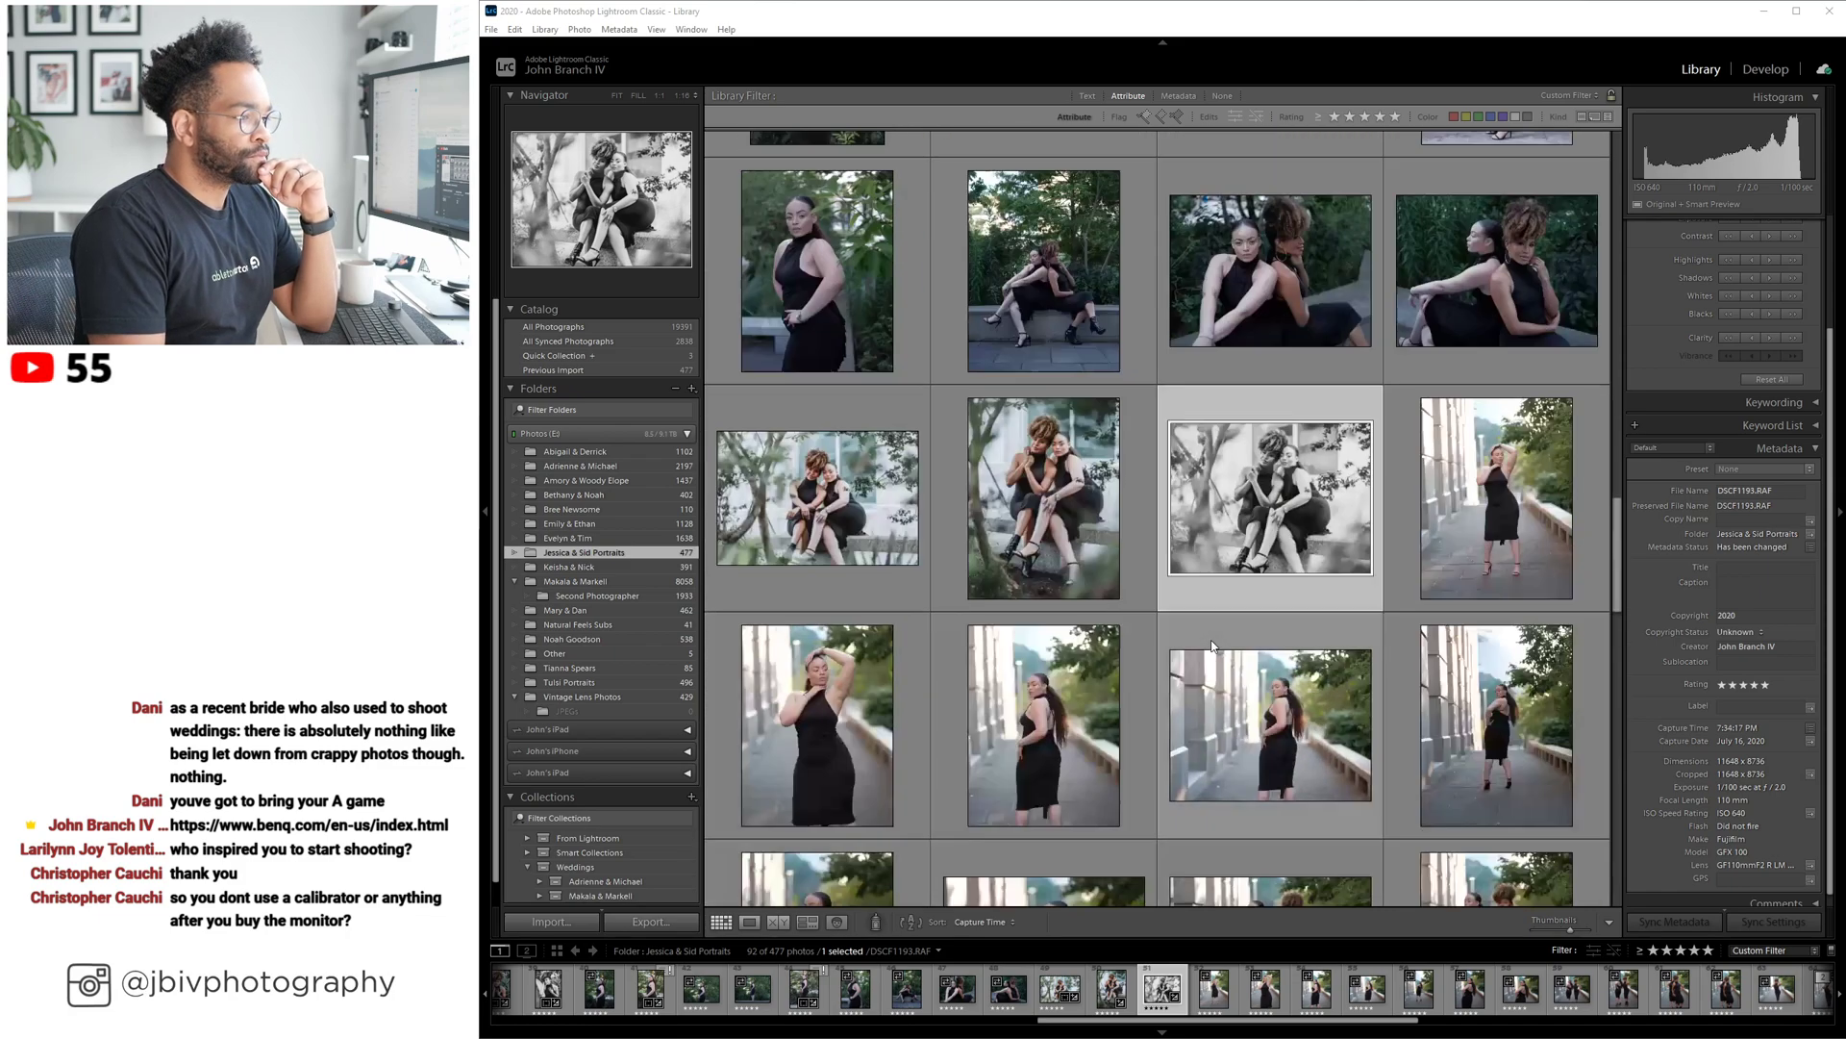
{"action": "scroll", "coordinate": [1212, 646], "scroll_direction": "down", "scroll_amount": 6}
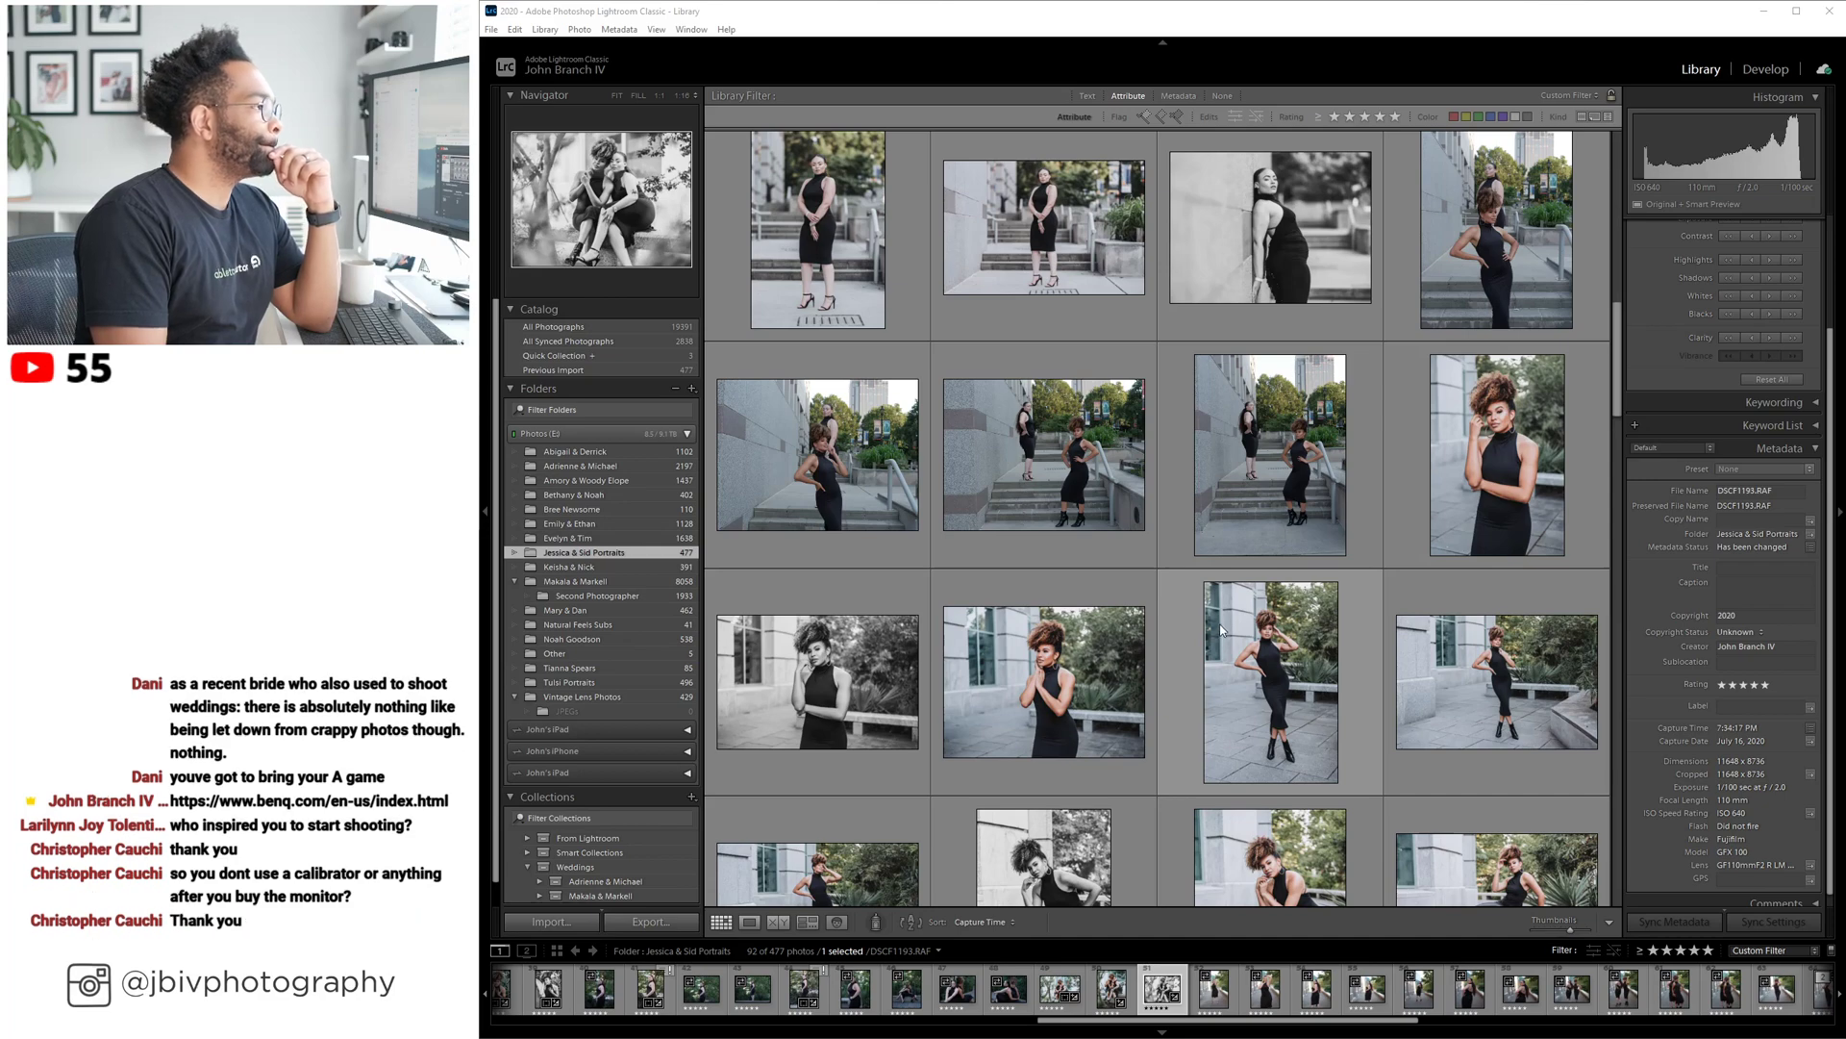
{"action": "scroll", "coordinate": [1221, 627], "scroll_direction": "down", "scroll_amount": 8}
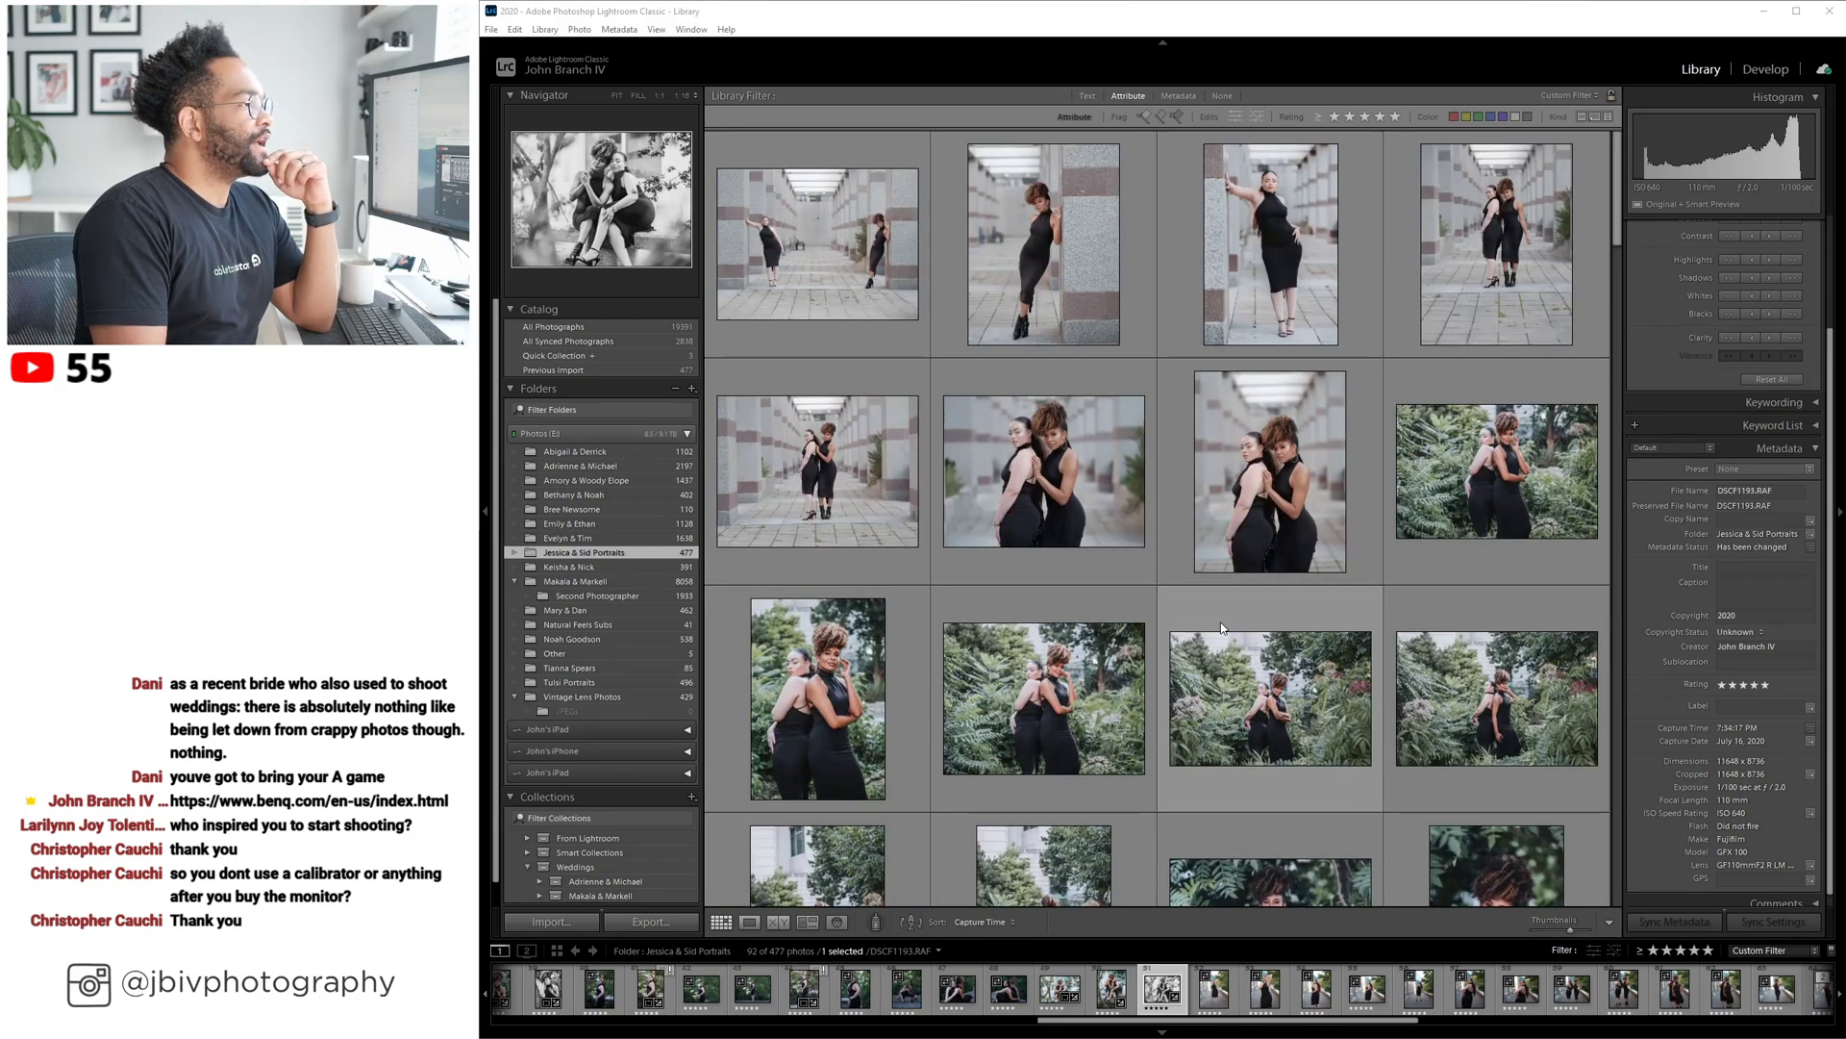
Open DSCF1006.RAF, the vertical couple portrait in the columned walkway, in Develop and apply the Level upright correction.
{"action": "left_click", "coordinate": [1269, 495]}
{"action": "left_click", "coordinate": [1767, 70]}
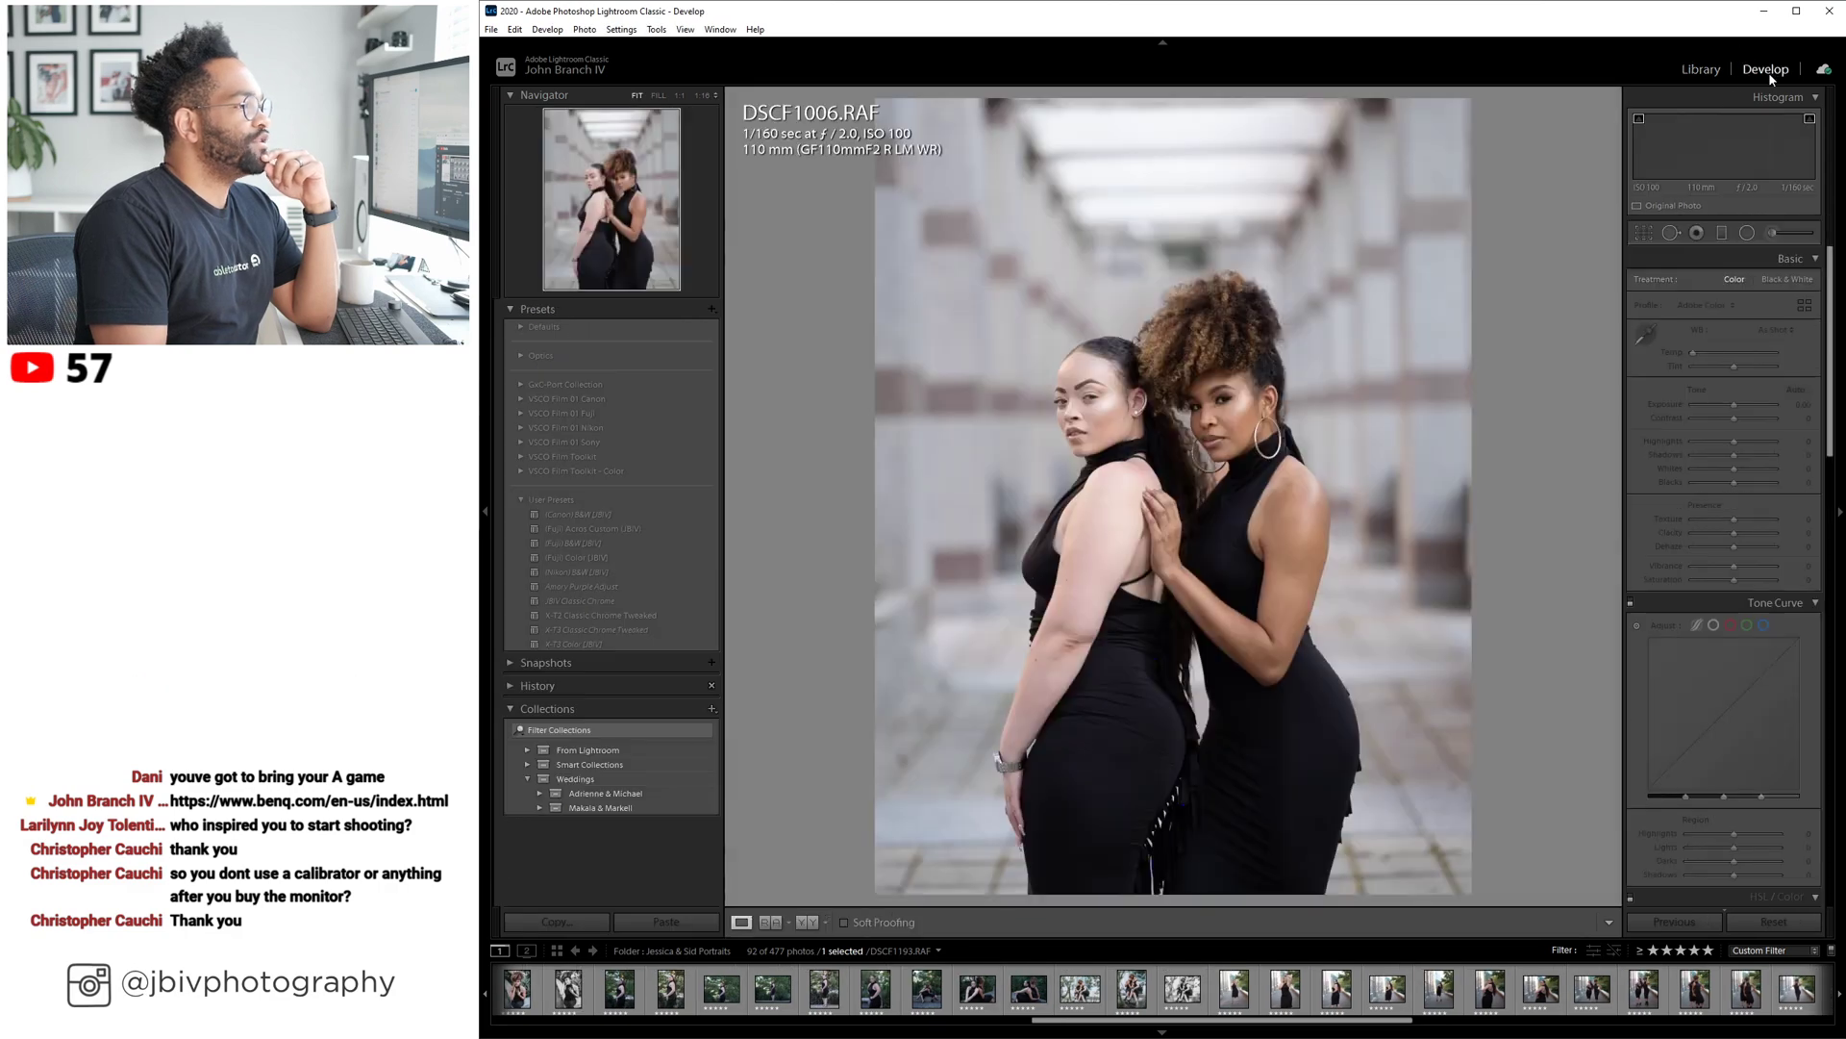
{"action": "scroll", "coordinate": [1693, 604], "scroll_direction": "down", "scroll_amount": 10}
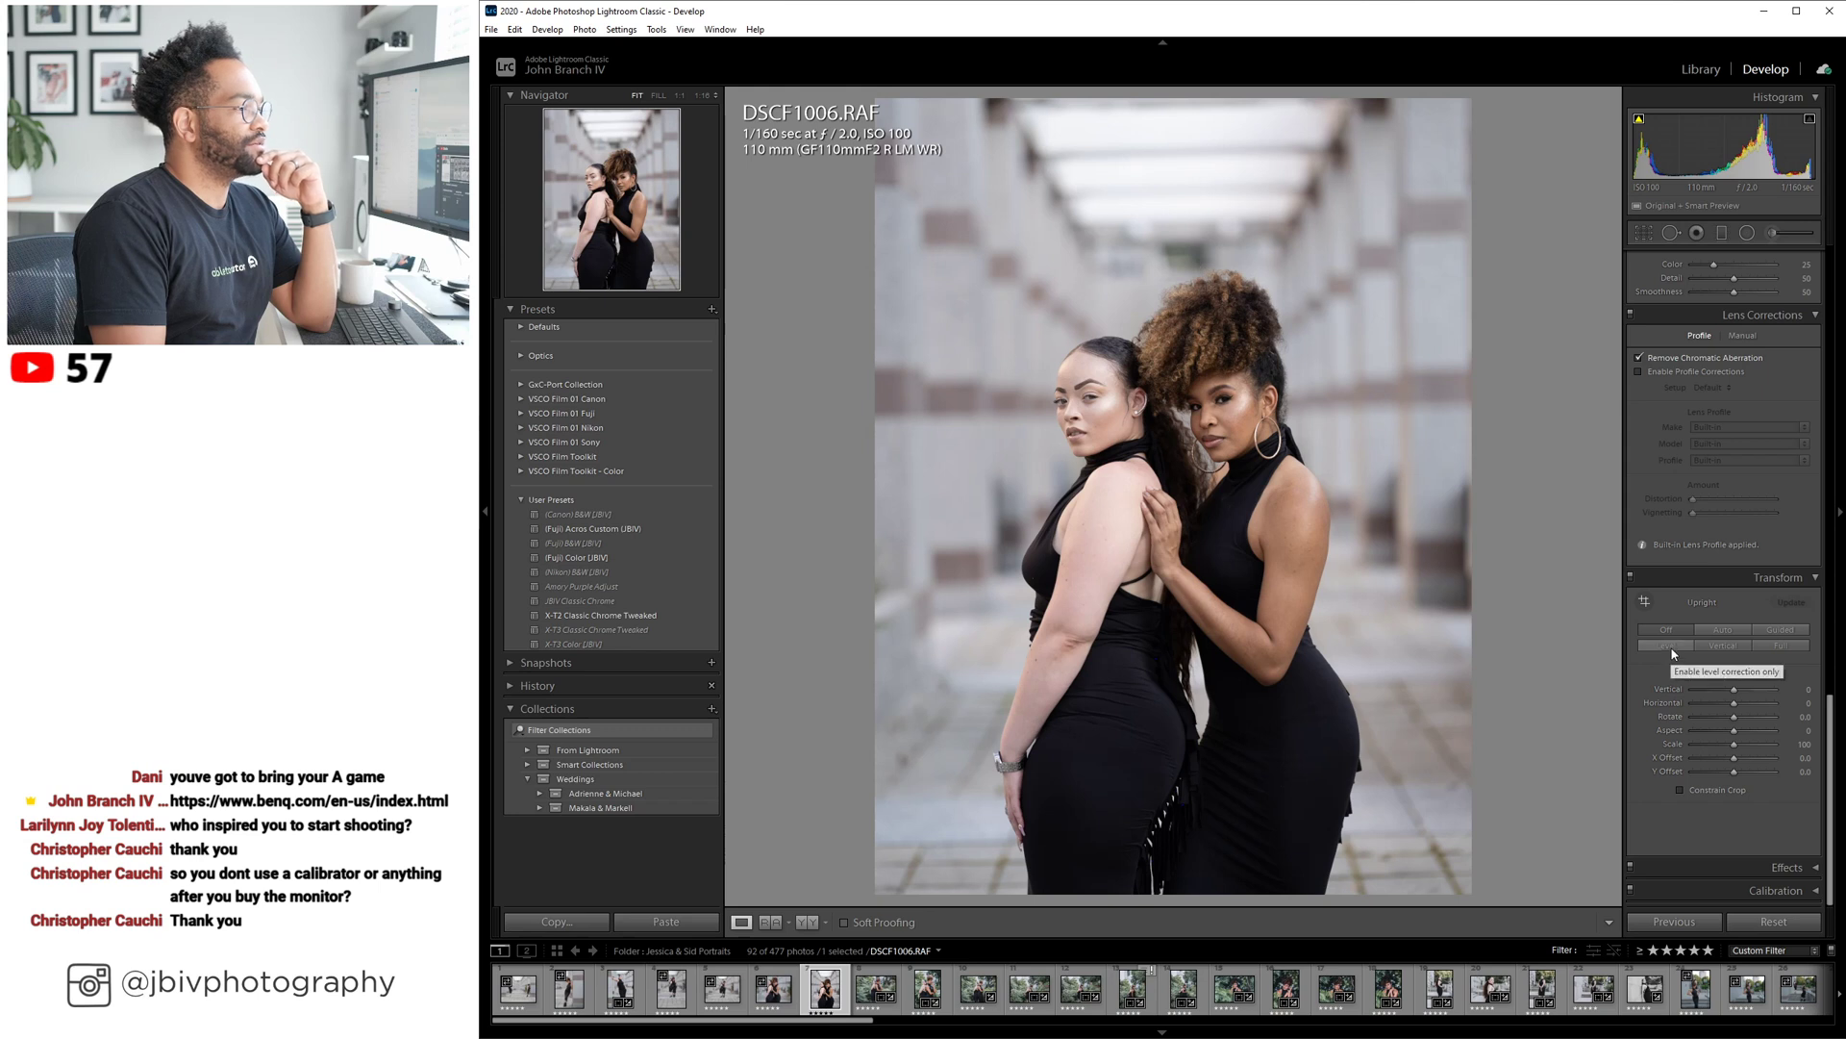
{"action": "left_click", "coordinate": [1670, 645]}
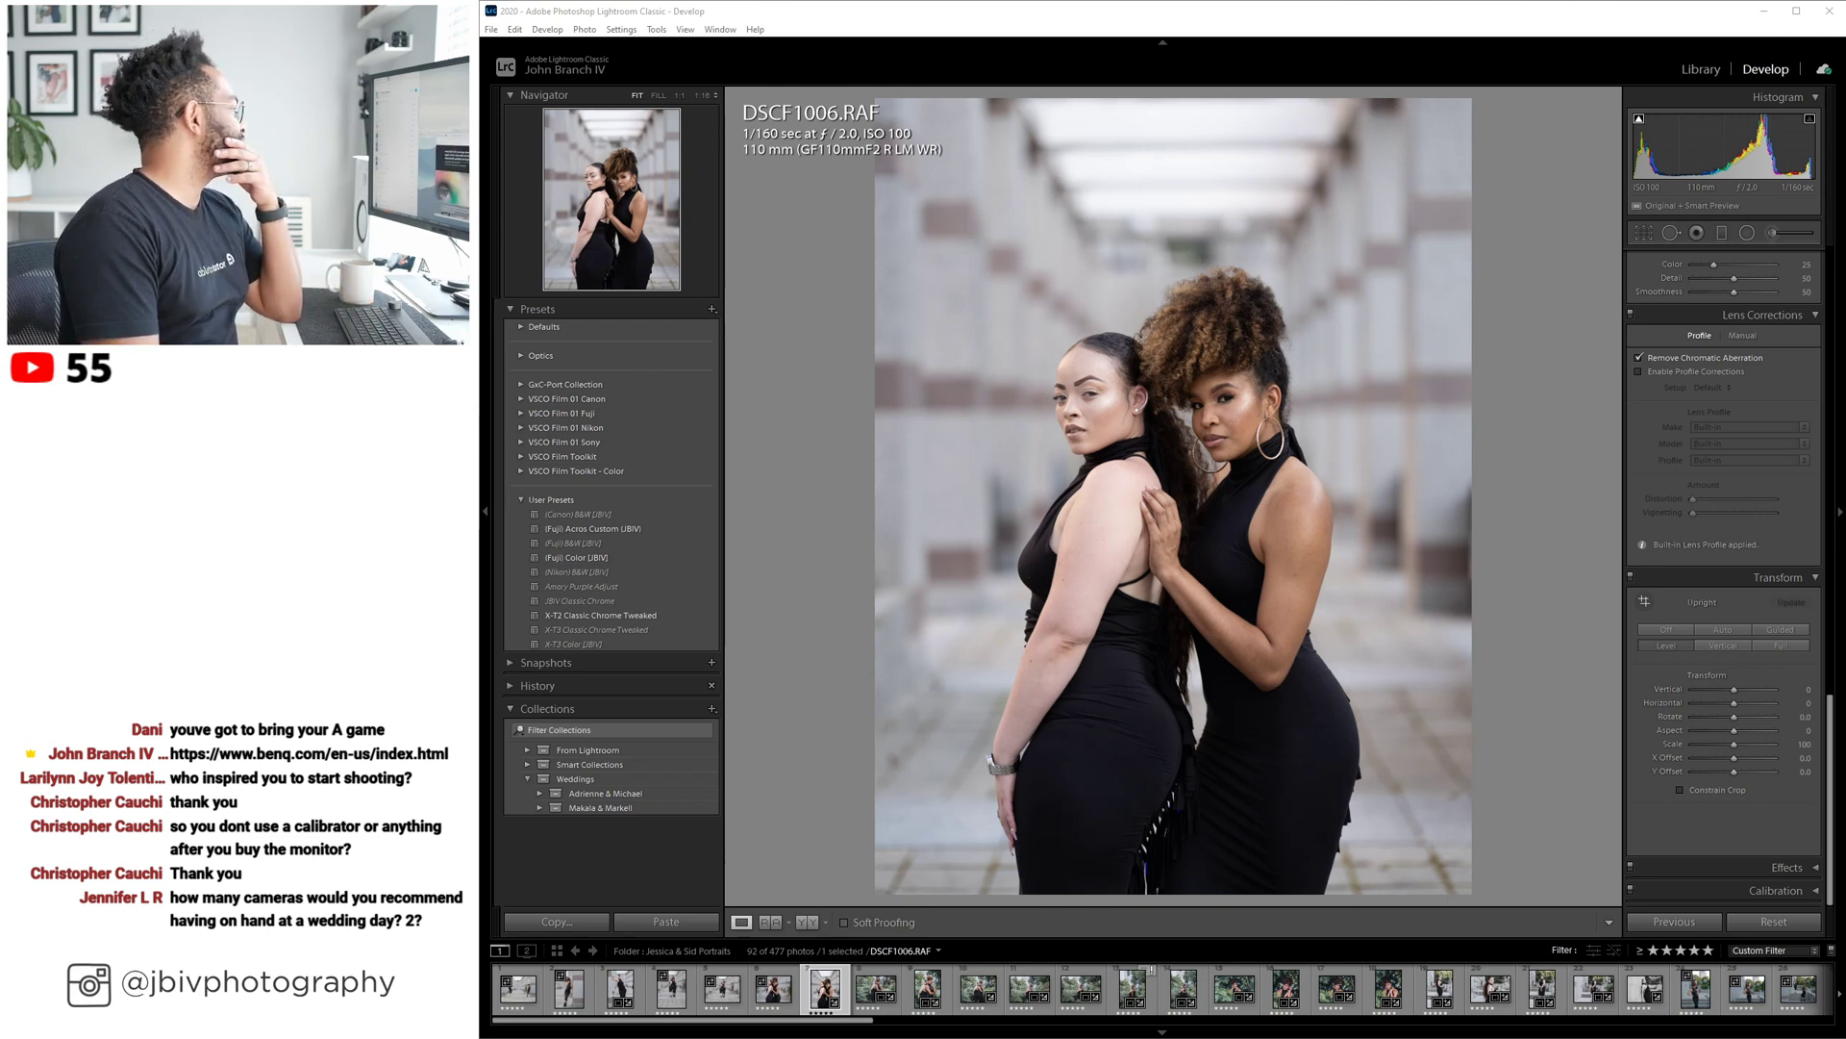
Switch to the browser with the BenQ site and open the DesignVue Designer Monitors page.
{"action": "key", "text": "alt+Tab"}
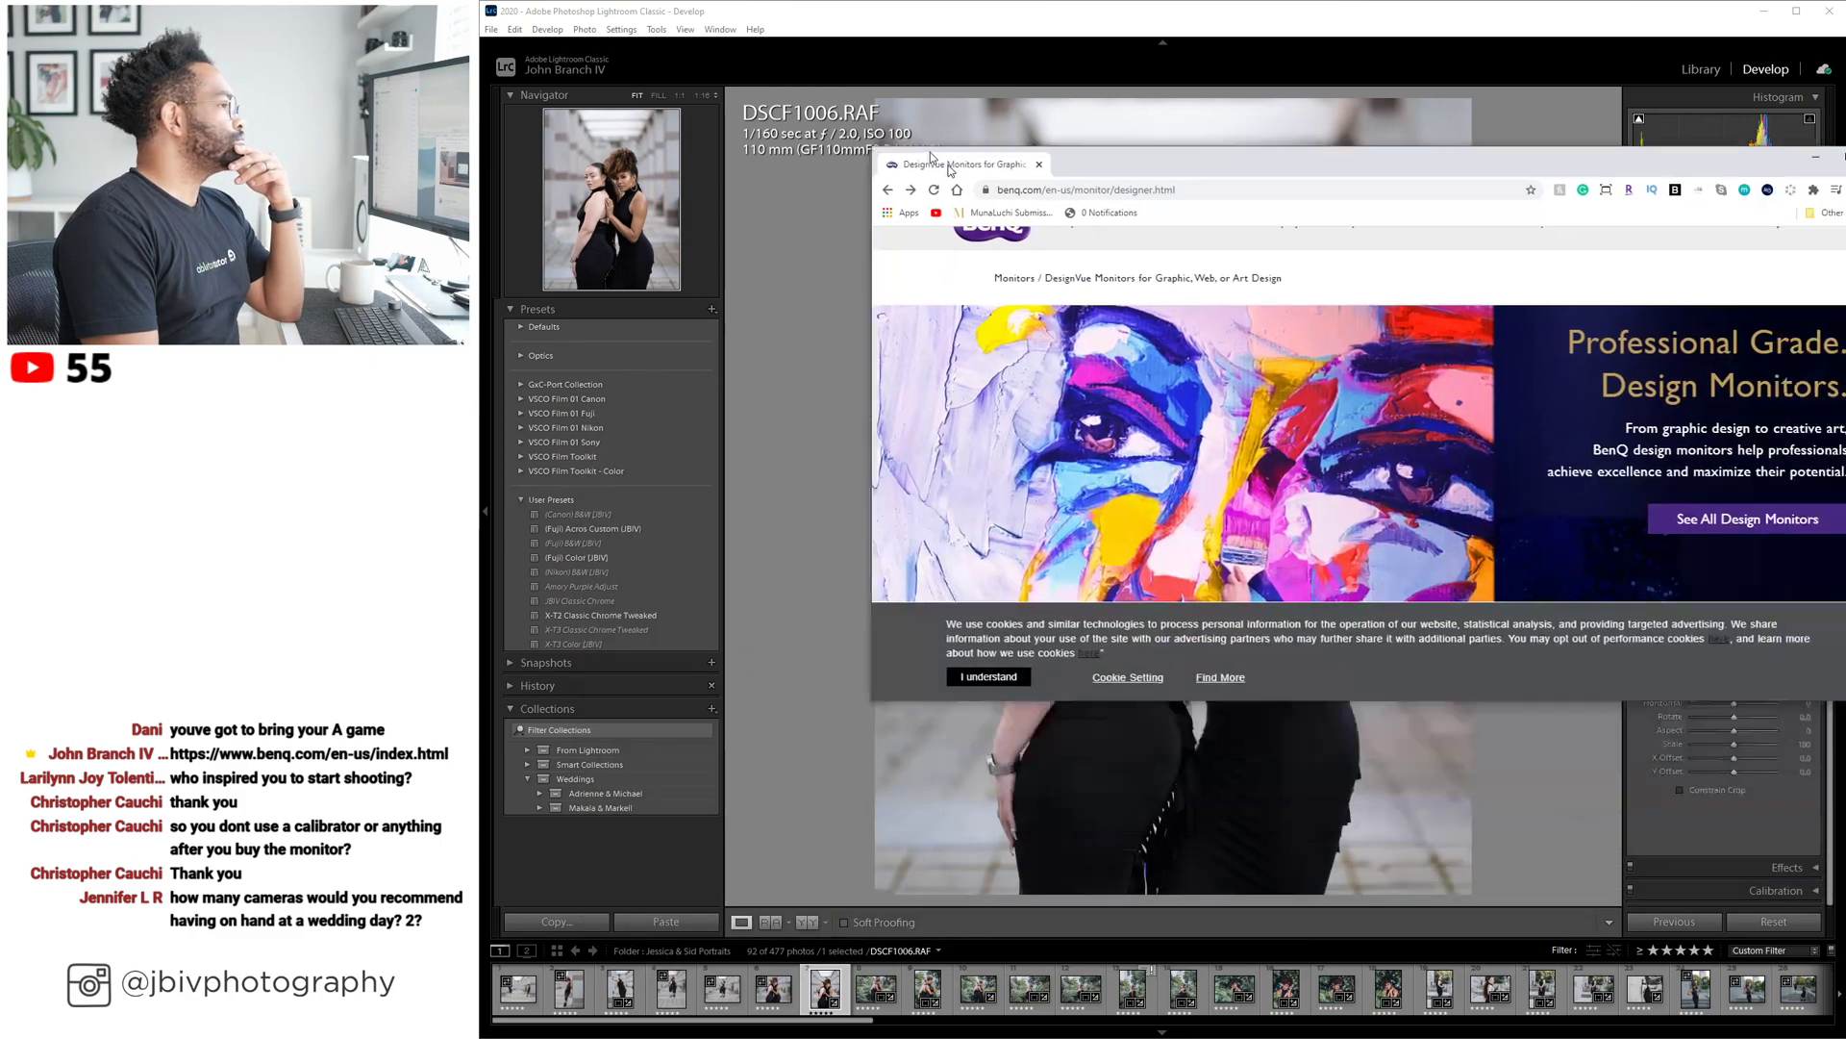
{"action": "left_click", "coordinate": [746, 651]}
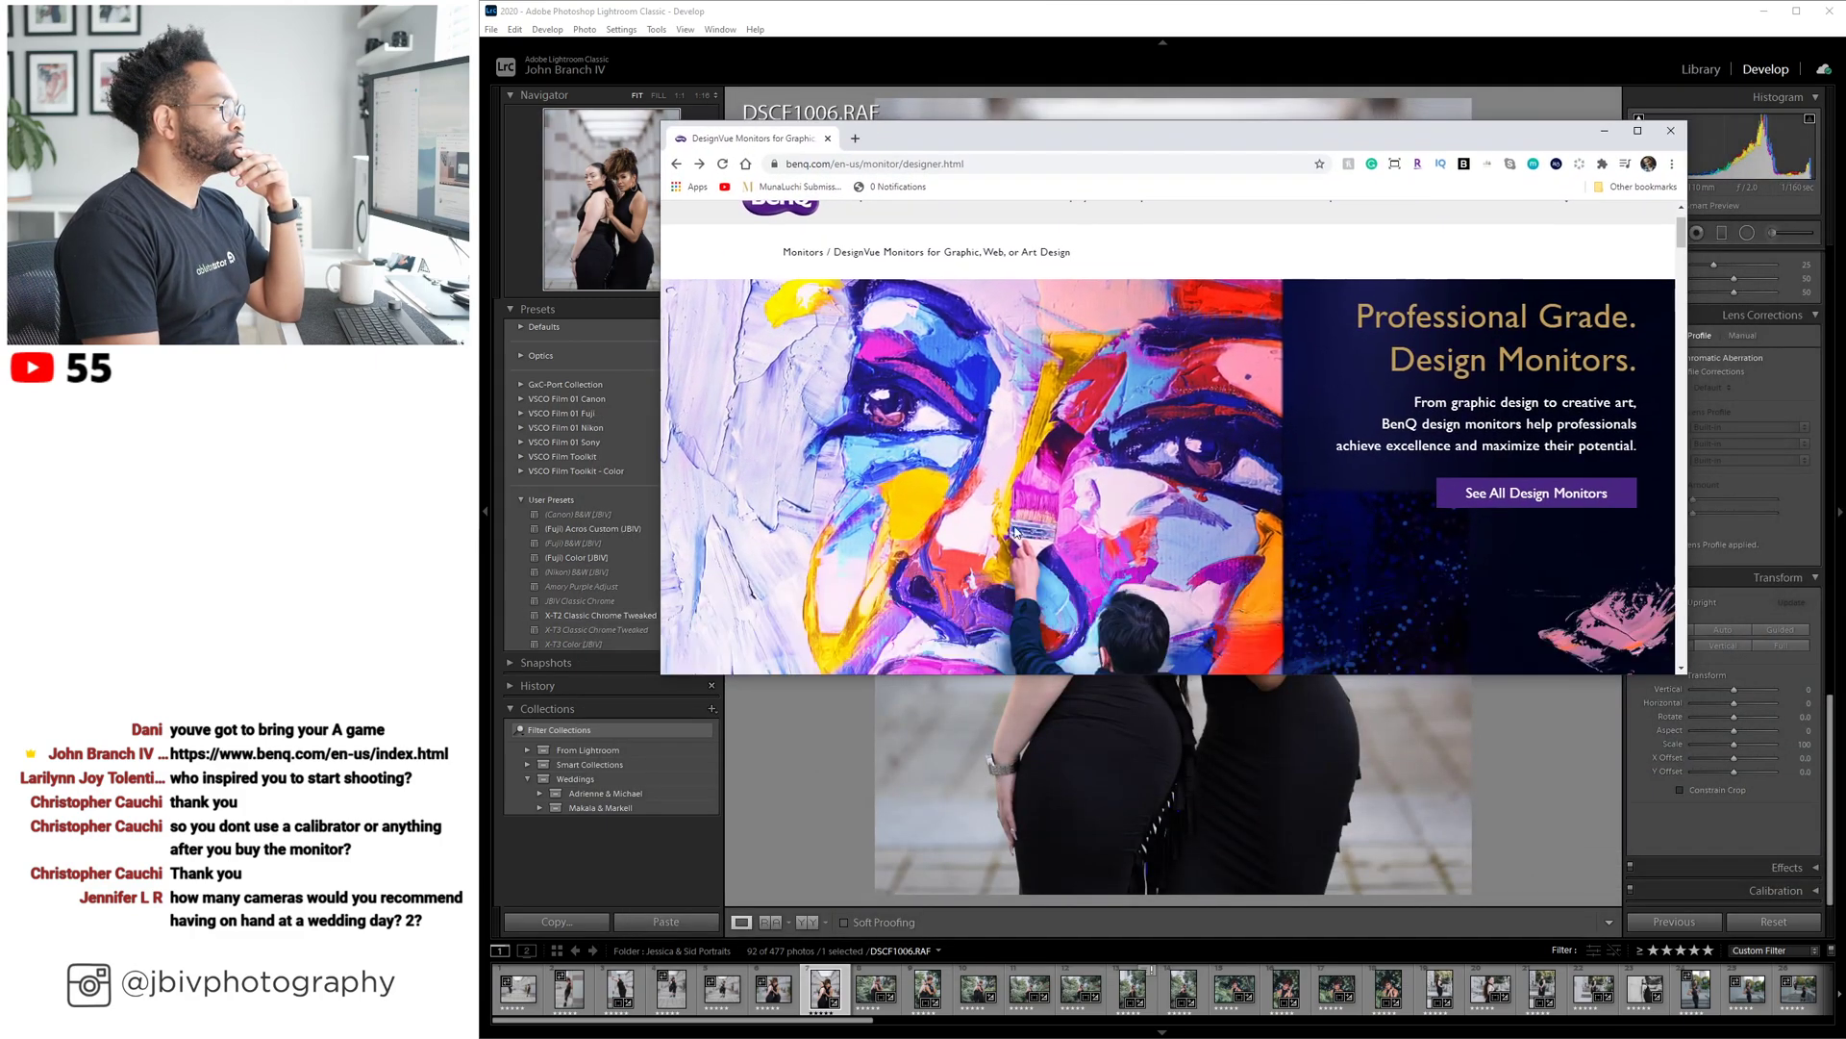
{"action": "scroll", "coordinate": [817, 433], "scroll_direction": "up", "scroll_amount": 1}
{"action": "mouse_move", "coordinate": [940, 258]}
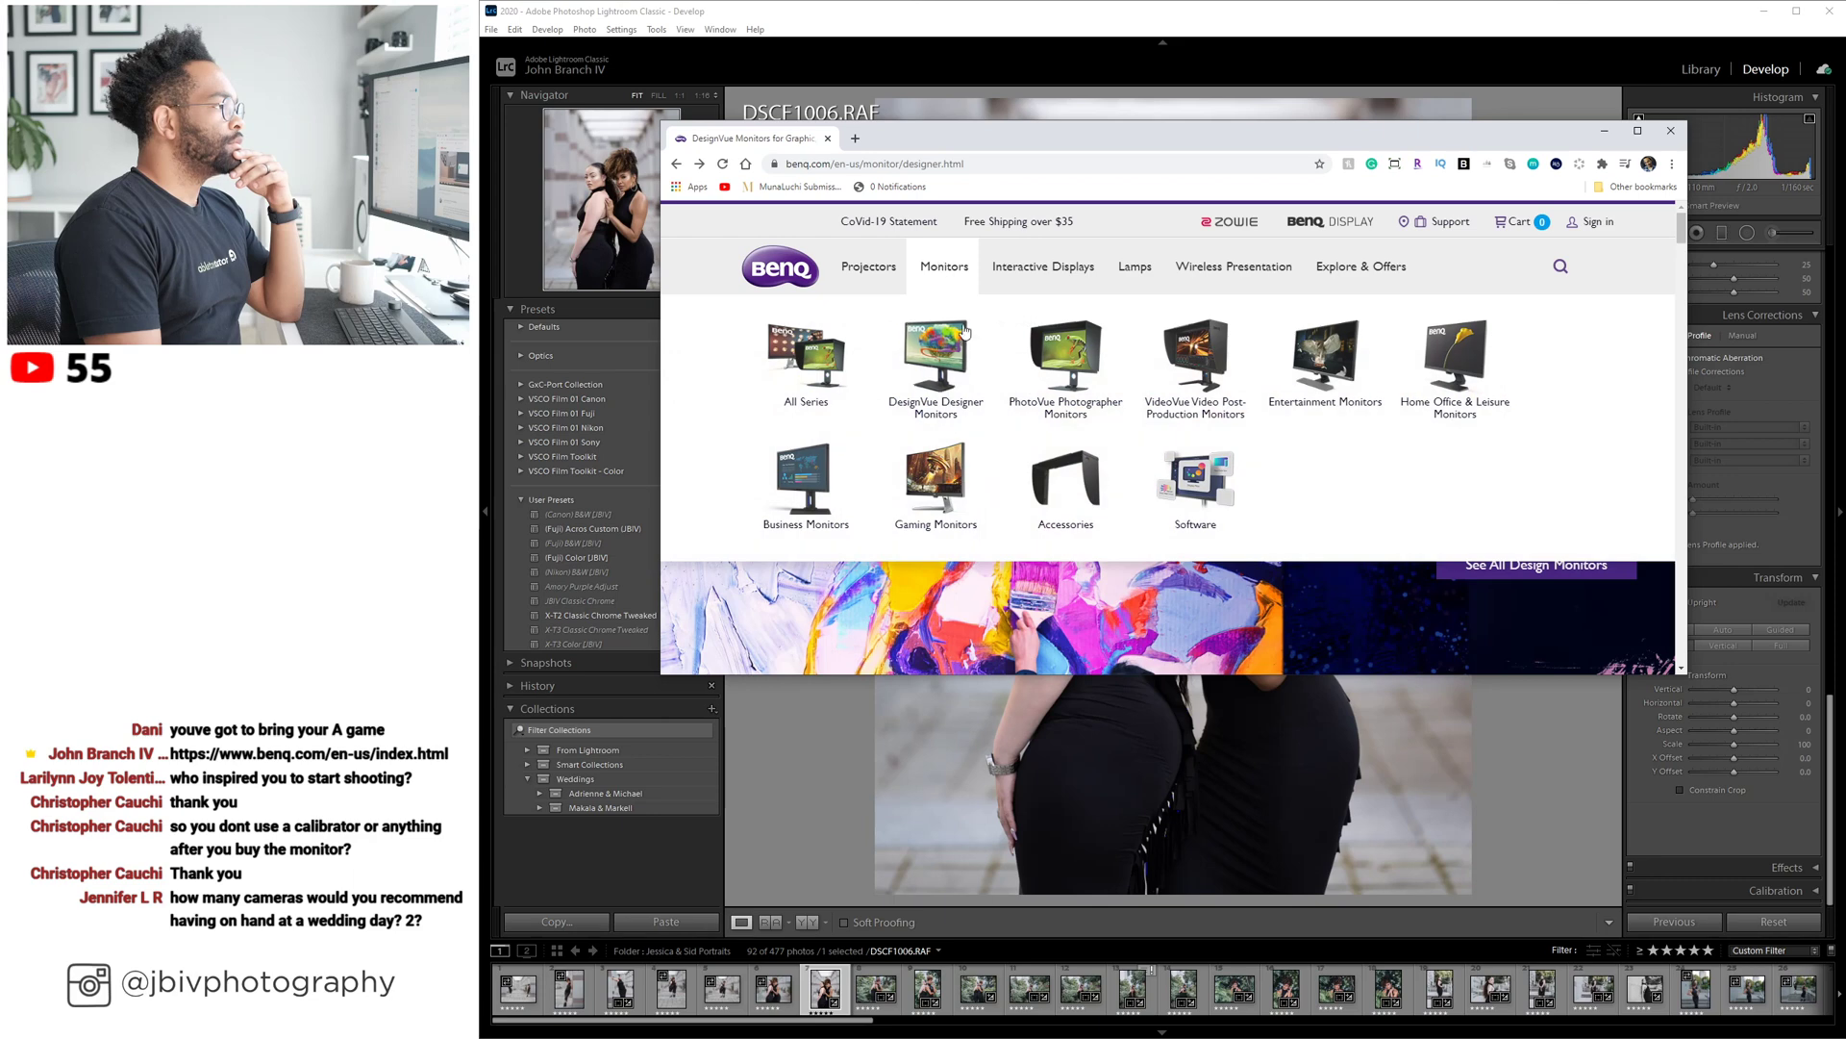
{"action": "left_click", "coordinate": [941, 353]}
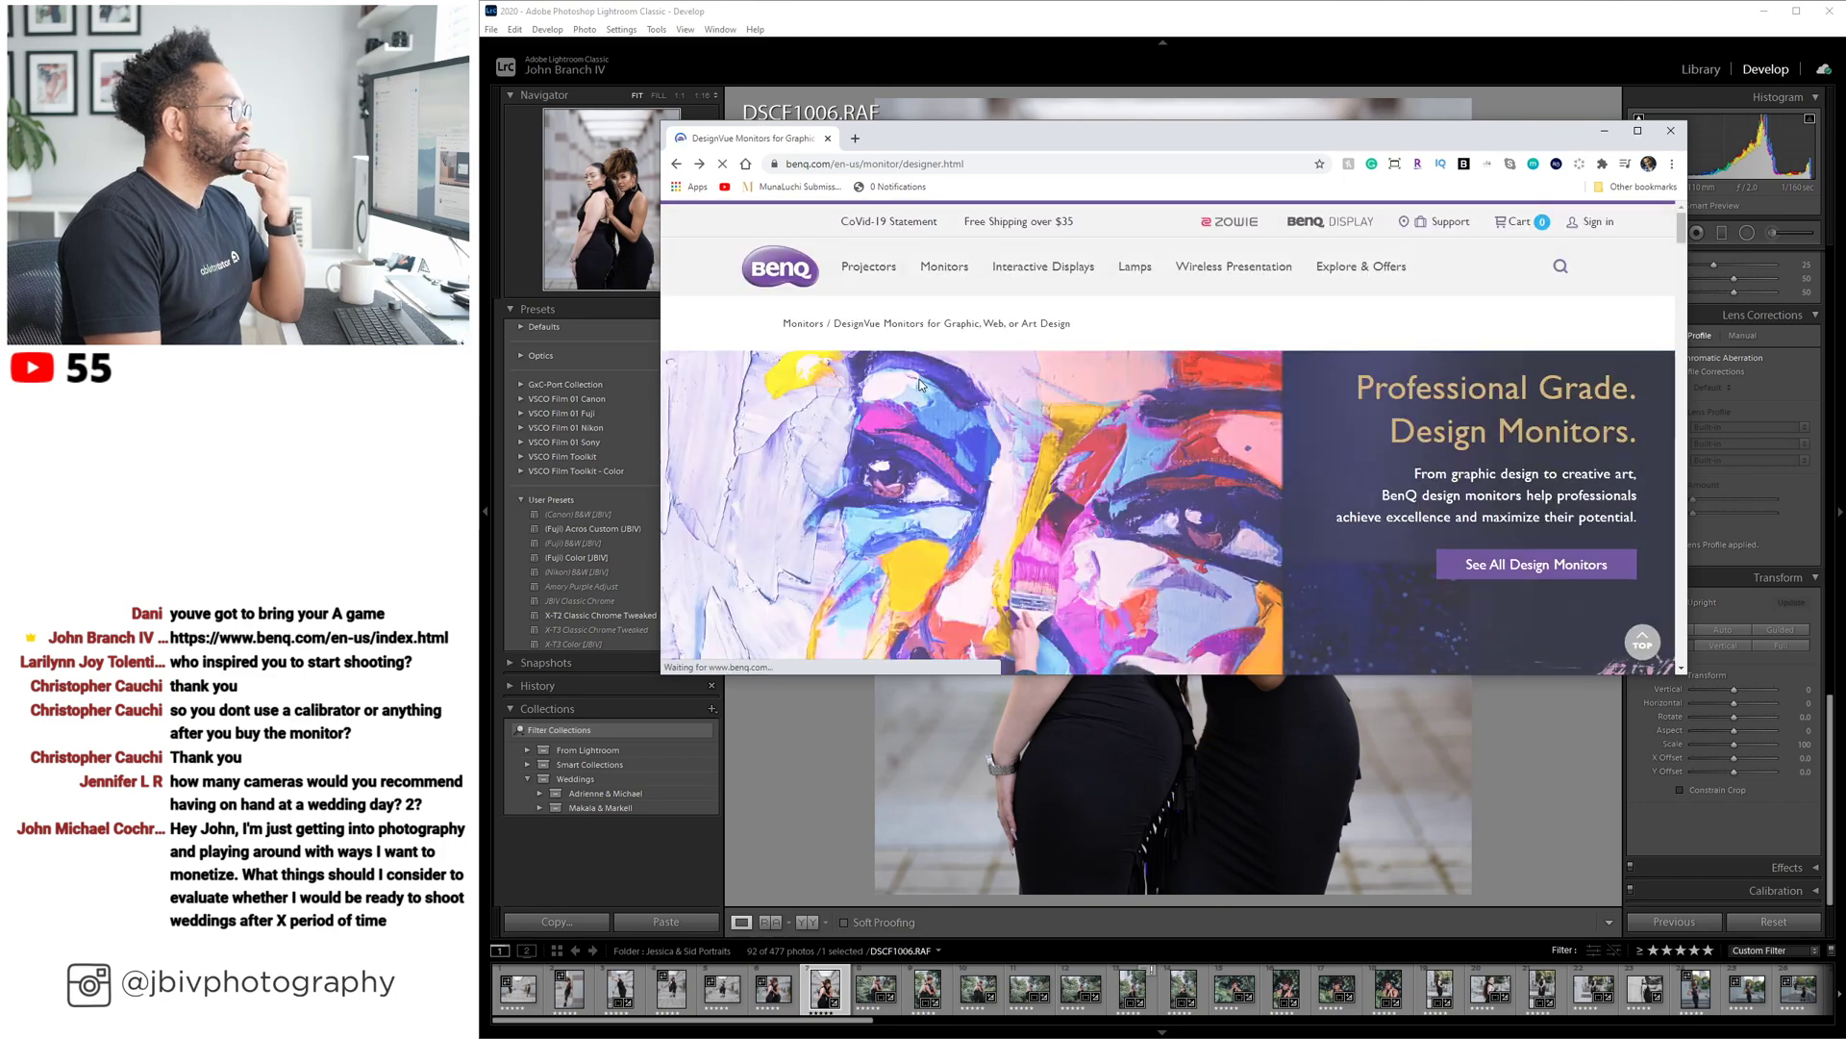
Look through the DesignVue page down to the list of monitor models and their prices.
{"action": "scroll", "coordinate": [923, 363], "scroll_direction": "down", "scroll_amount": 6}
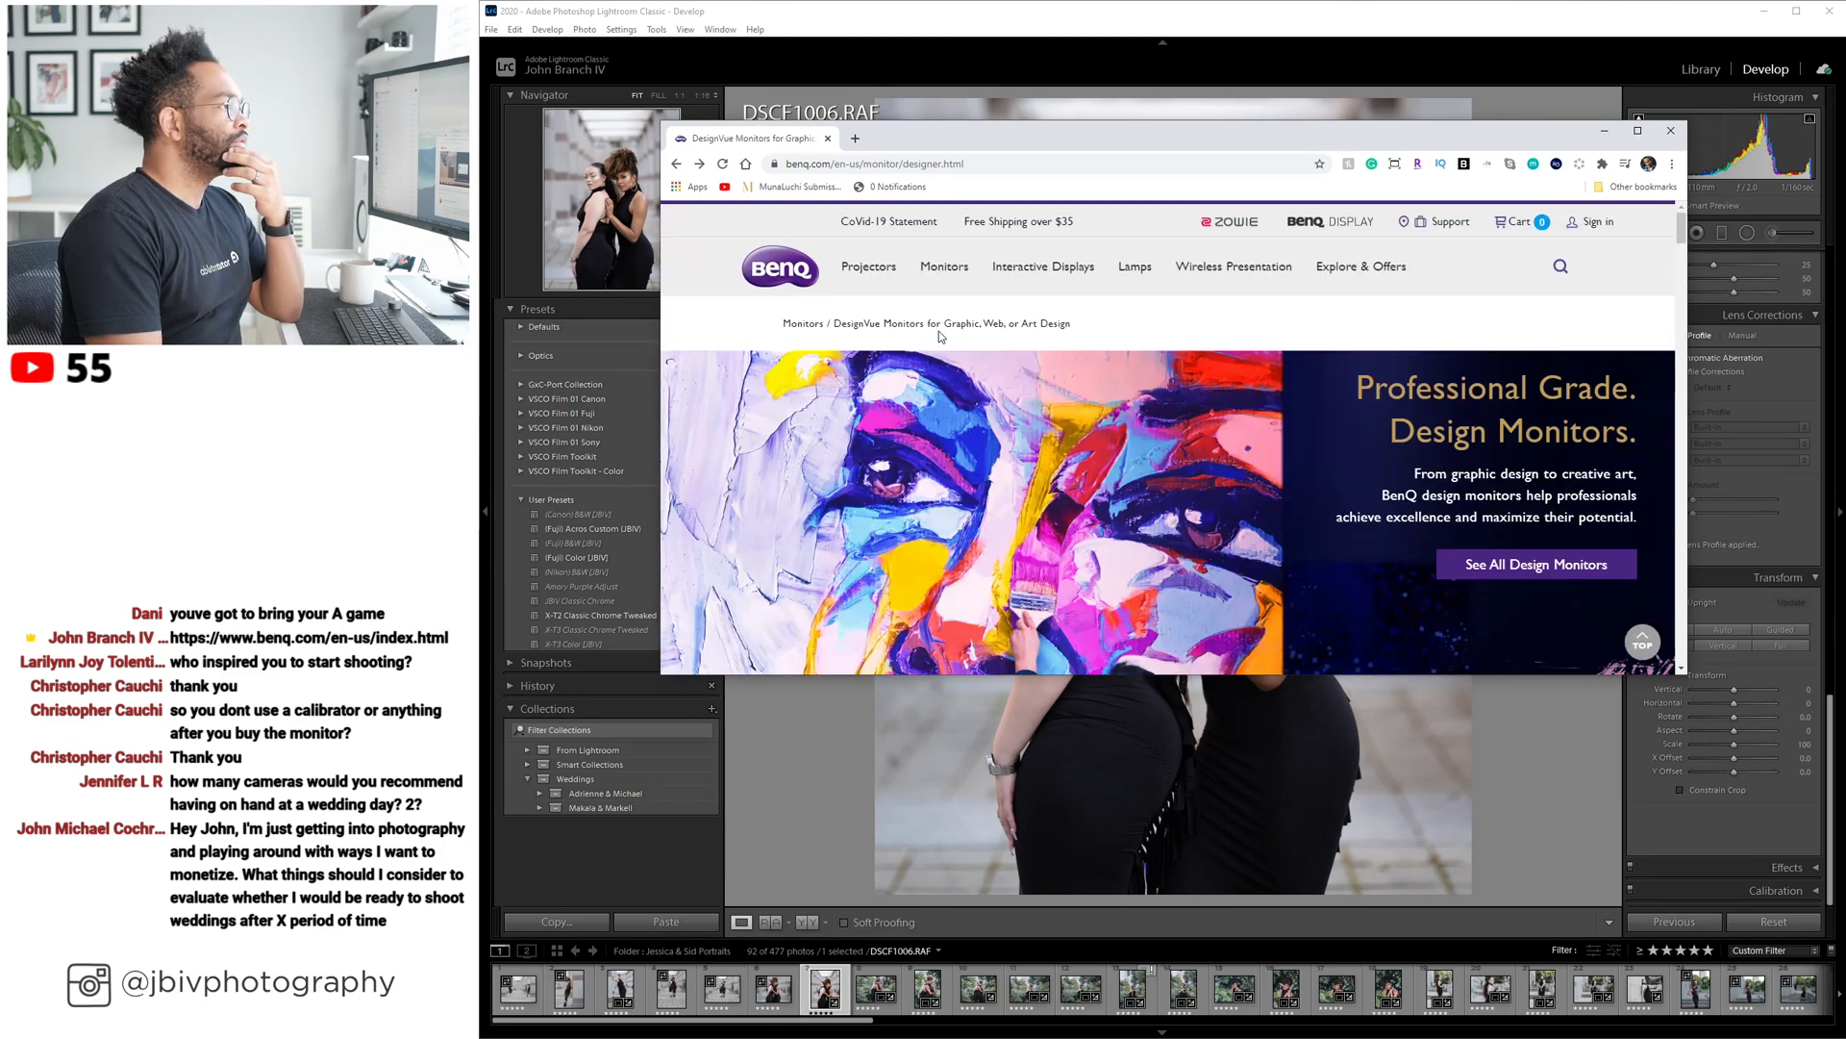
{"action": "scroll", "coordinate": [939, 330], "scroll_direction": "down", "scroll_amount": 10}
{"action": "scroll", "coordinate": [939, 329], "scroll_direction": "down", "scroll_amount": 15}
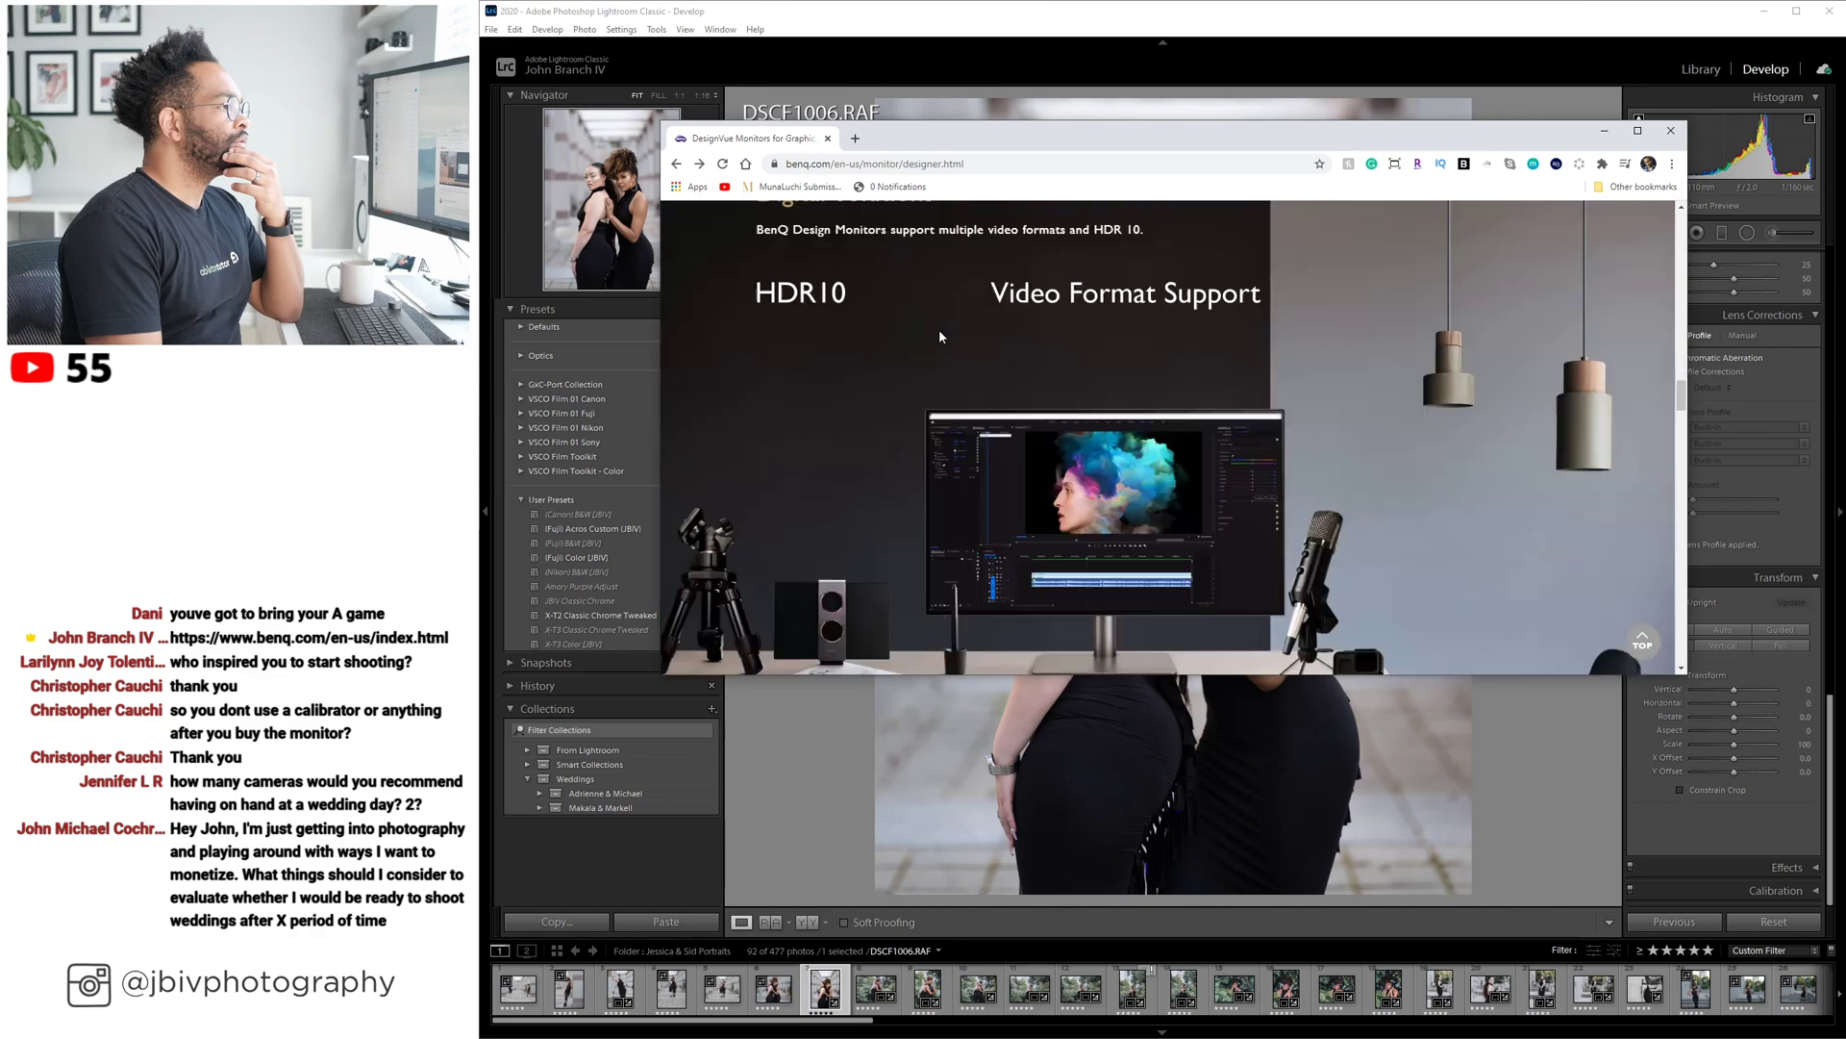
{"action": "scroll", "coordinate": [940, 329], "scroll_direction": "down", "scroll_amount": 15}
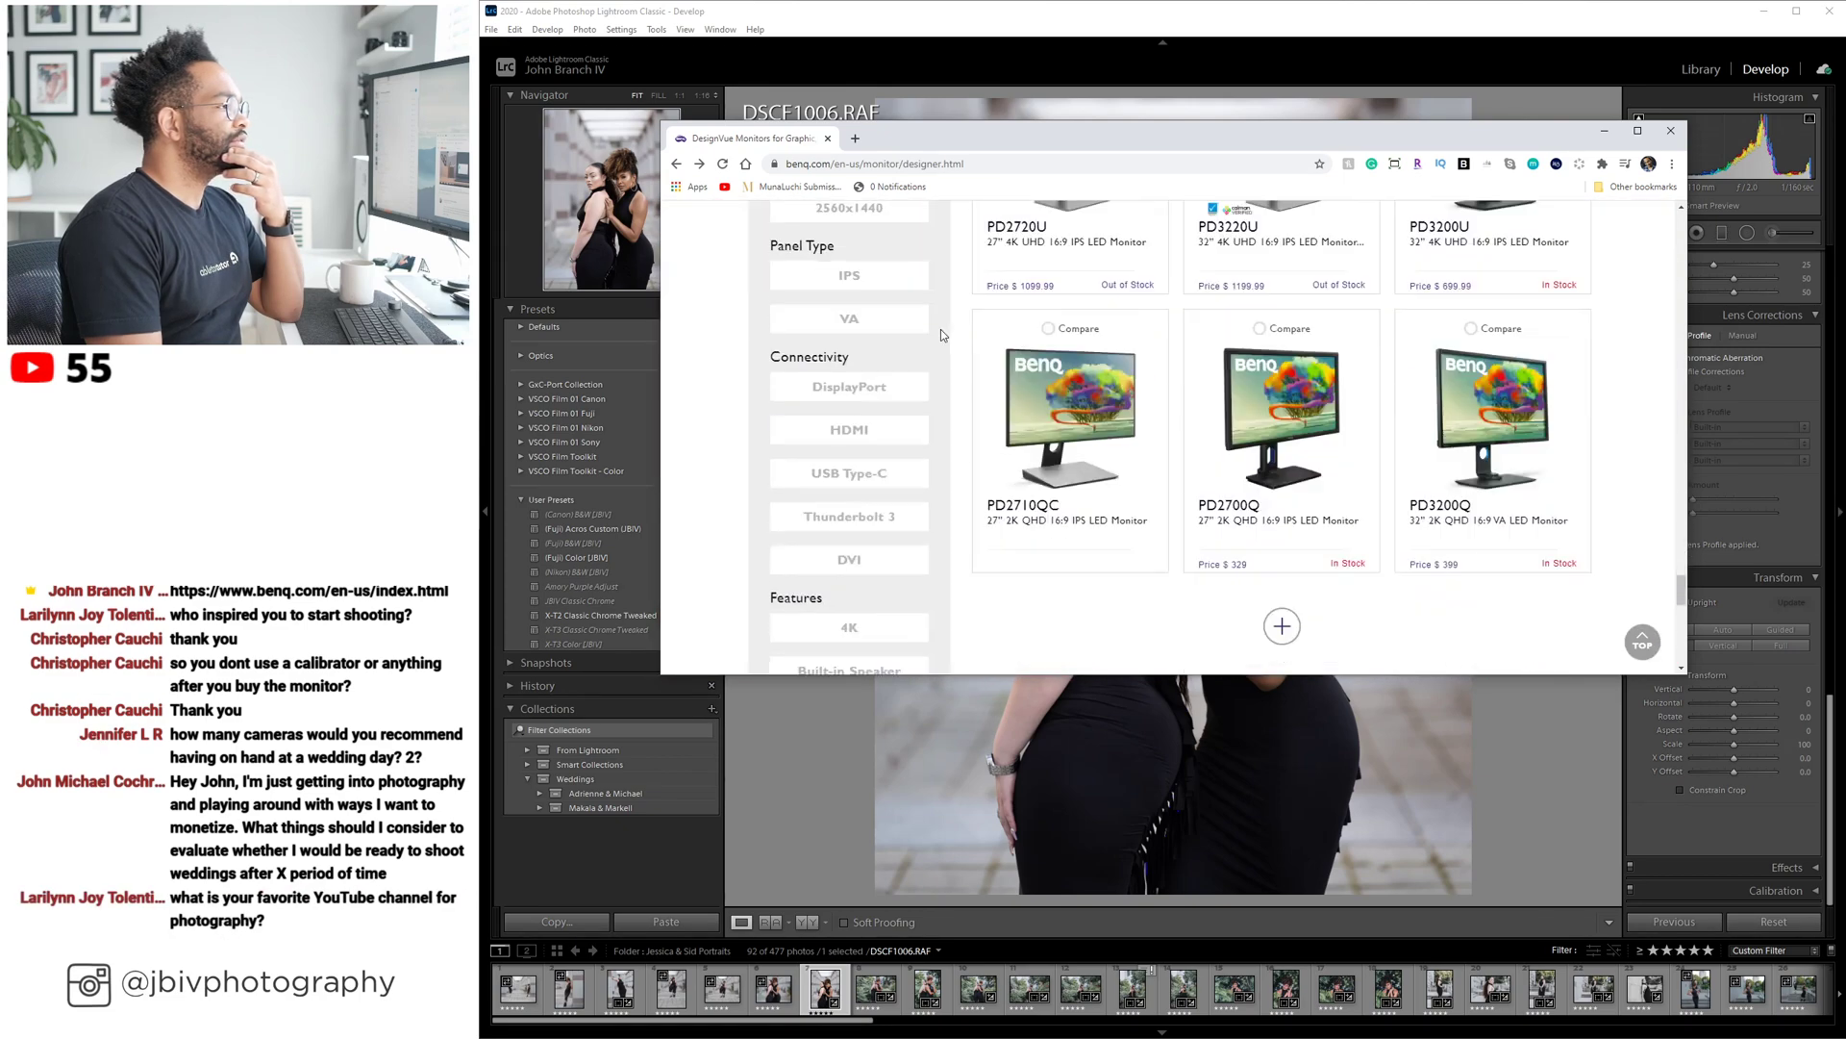
{"action": "scroll", "coordinate": [940, 329], "scroll_direction": "up", "scroll_amount": 10}
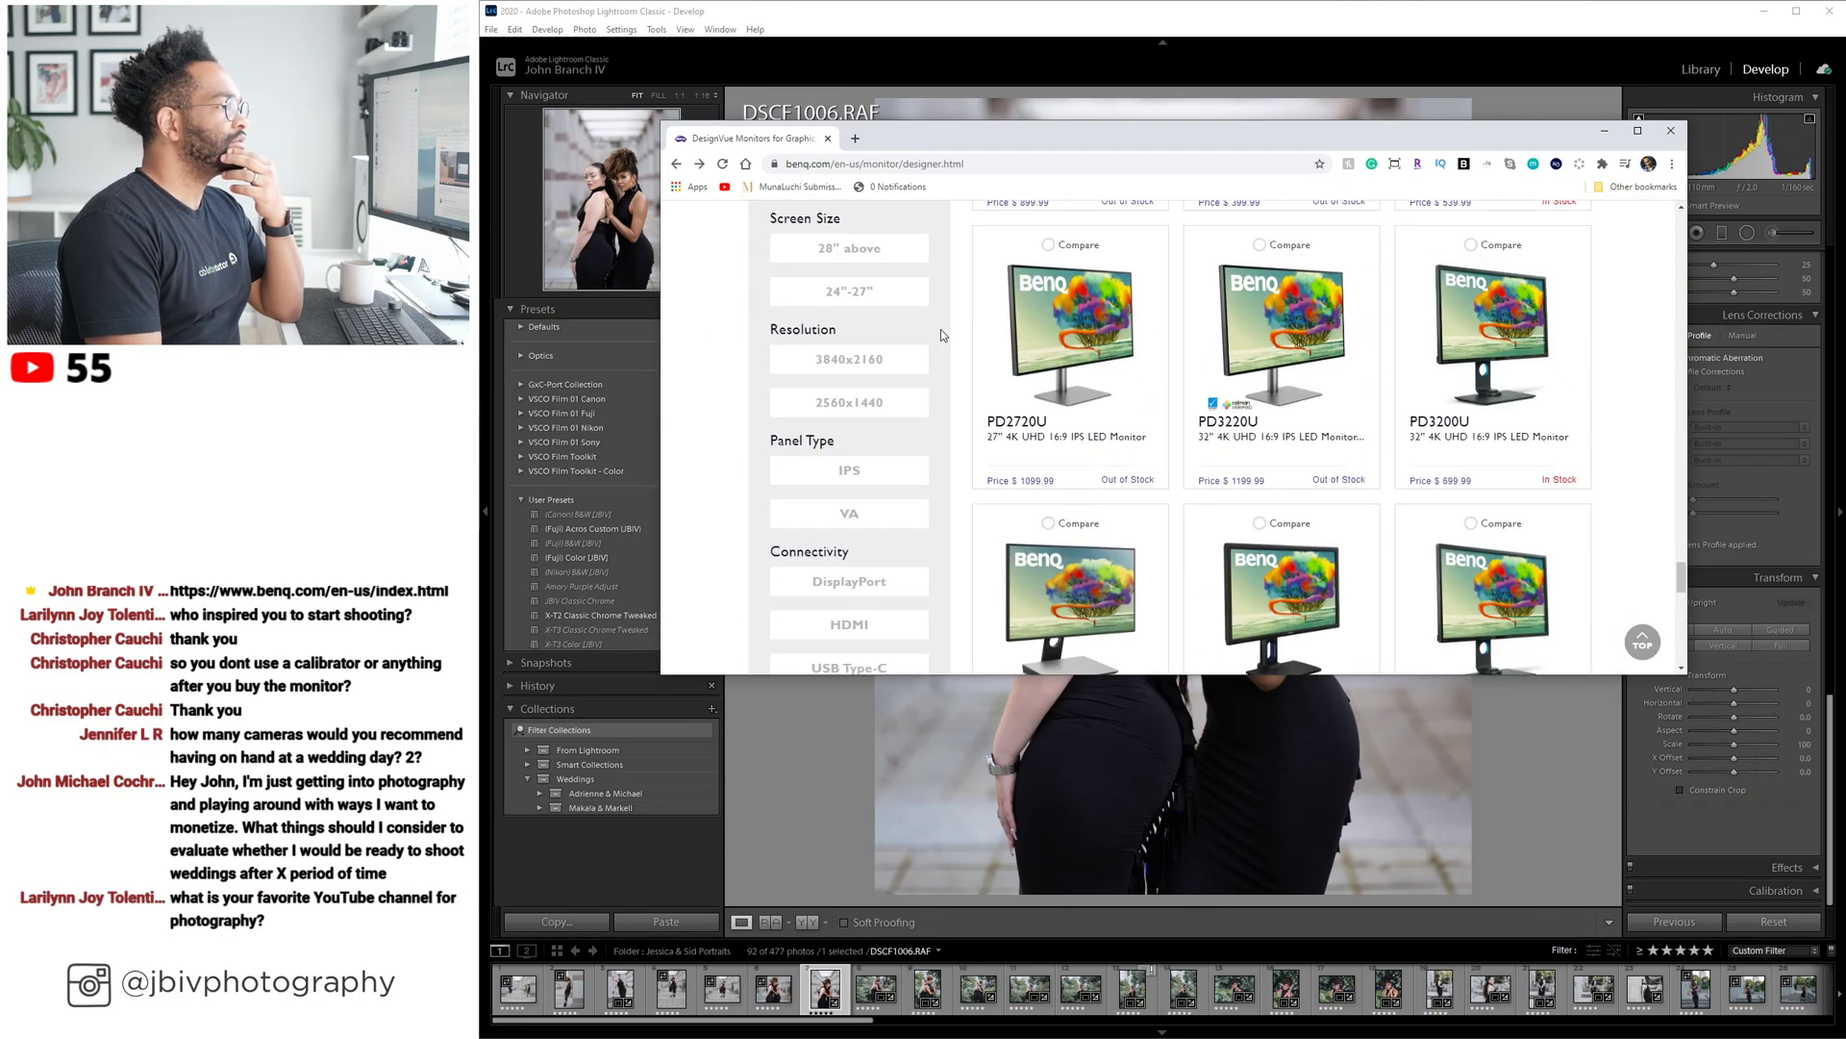
{"action": "scroll", "coordinate": [941, 328], "scroll_direction": "up", "scroll_amount": 3}
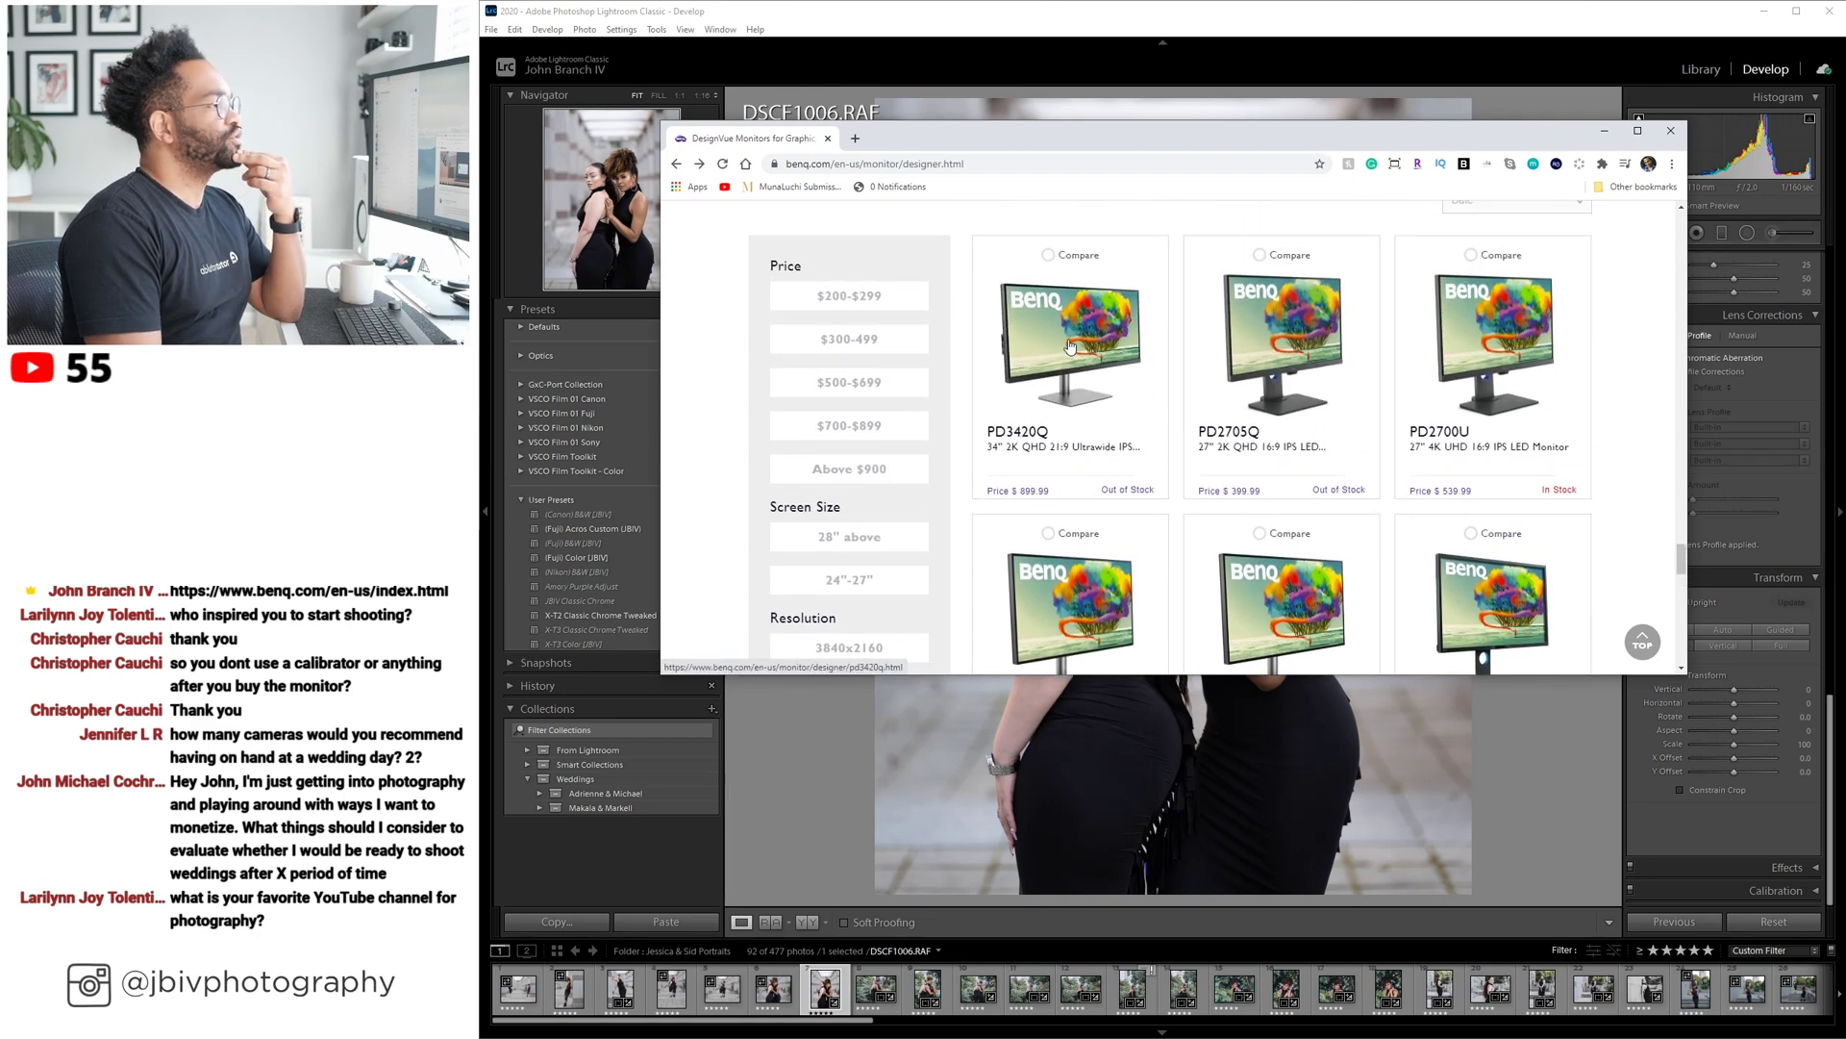
Open the PD3420Q monitor's product page and view its gallery photos from several angles.
{"action": "left_click", "coordinate": [1069, 346]}
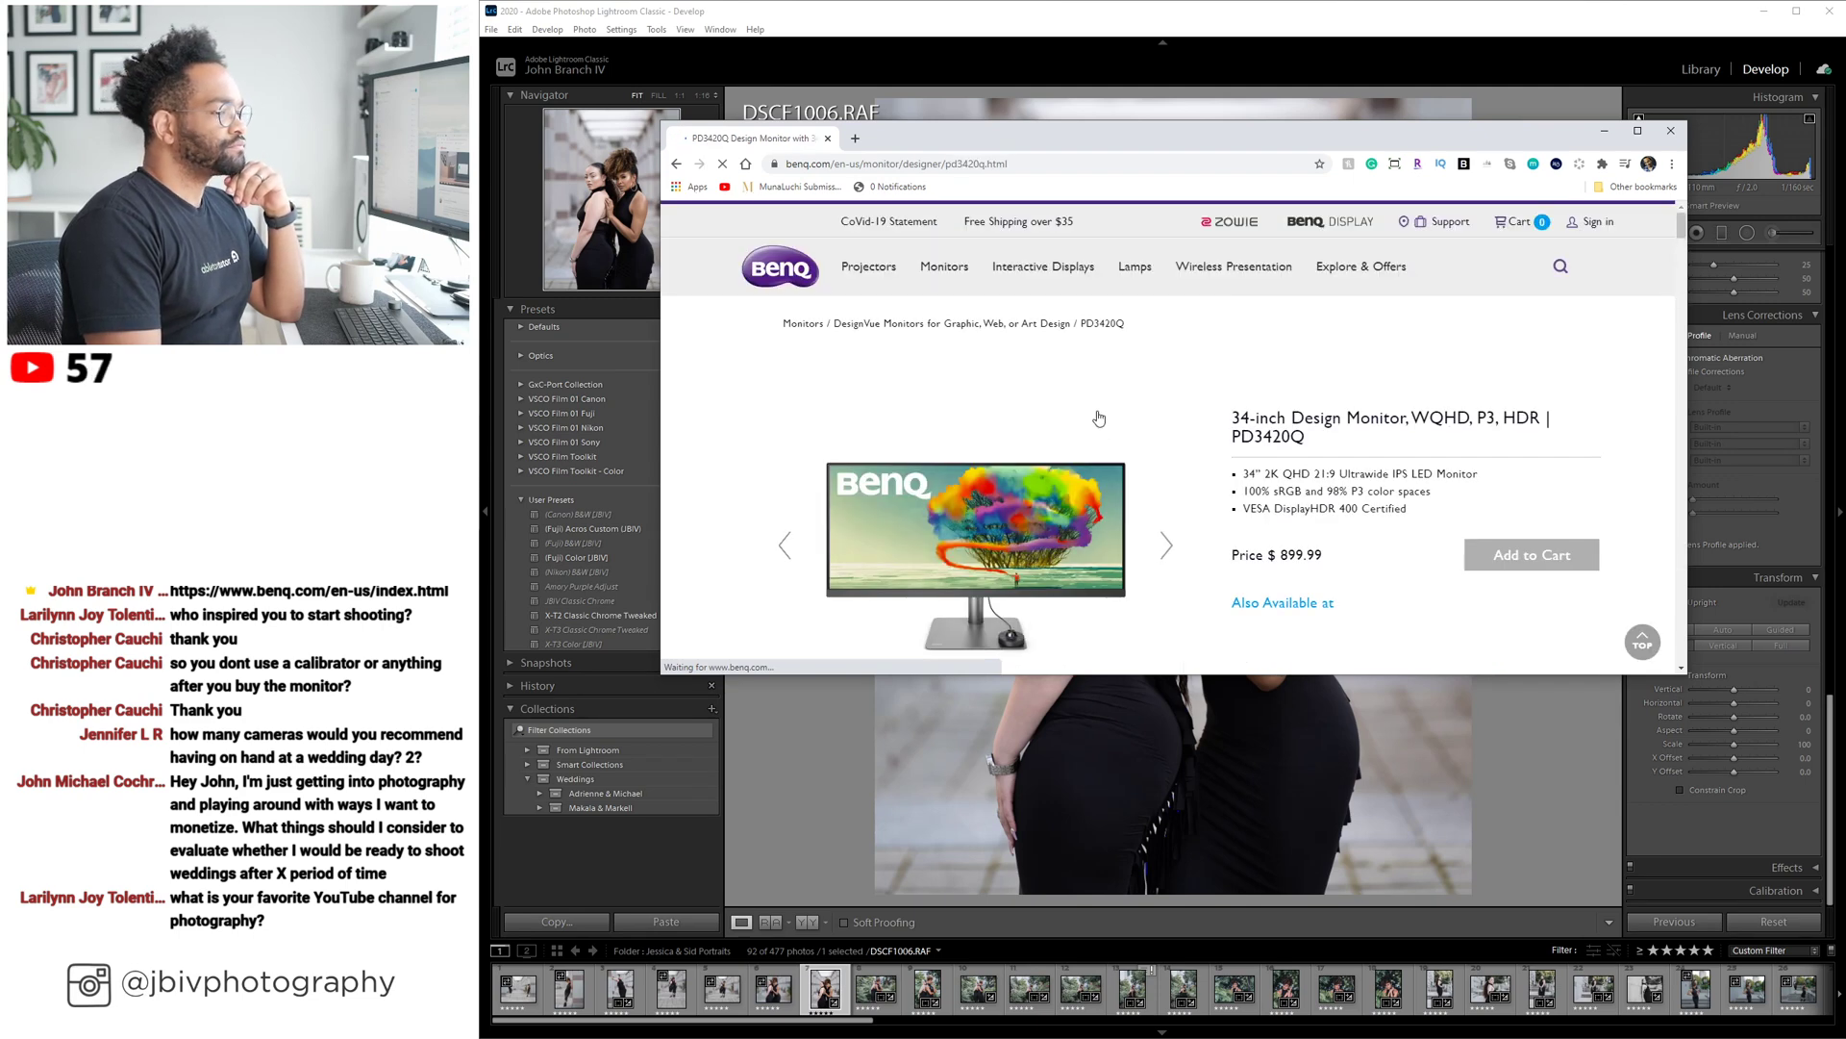
{"action": "scroll", "coordinate": [962, 394], "scroll_direction": "down", "scroll_amount": 2}
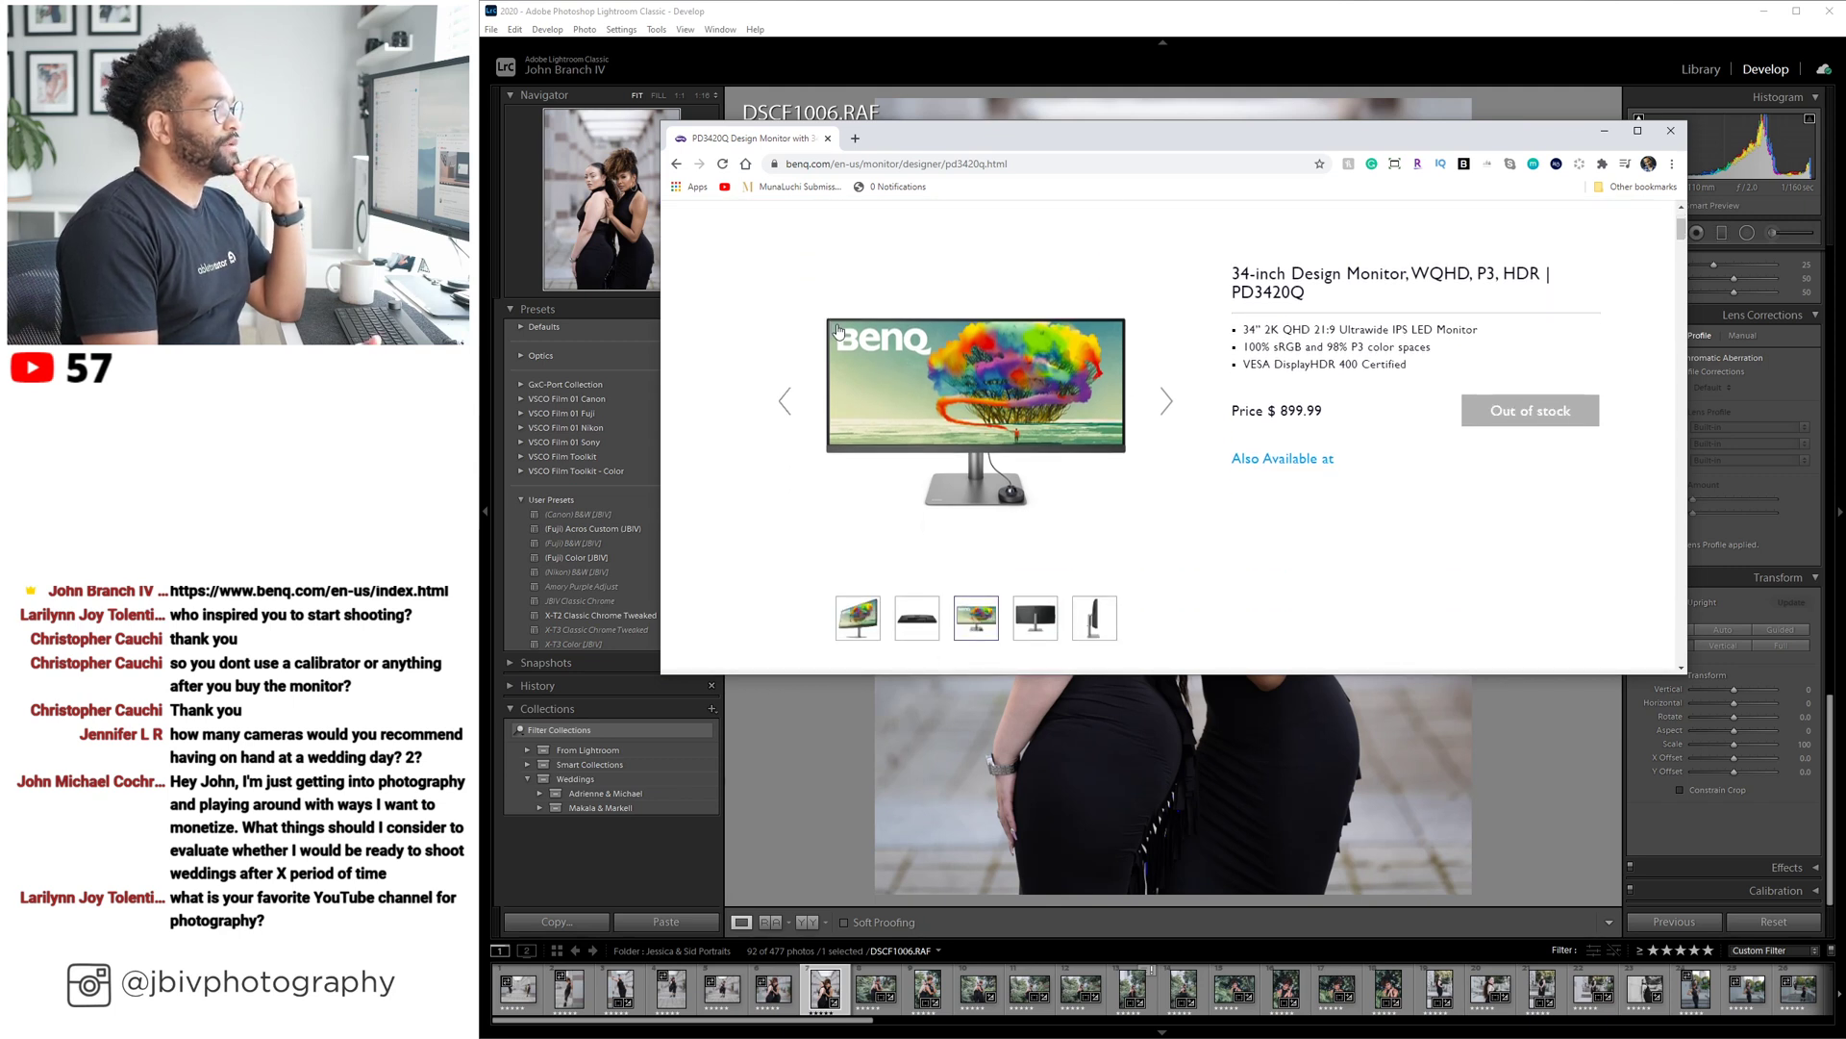
{"action": "left_click", "coordinate": [923, 635]}
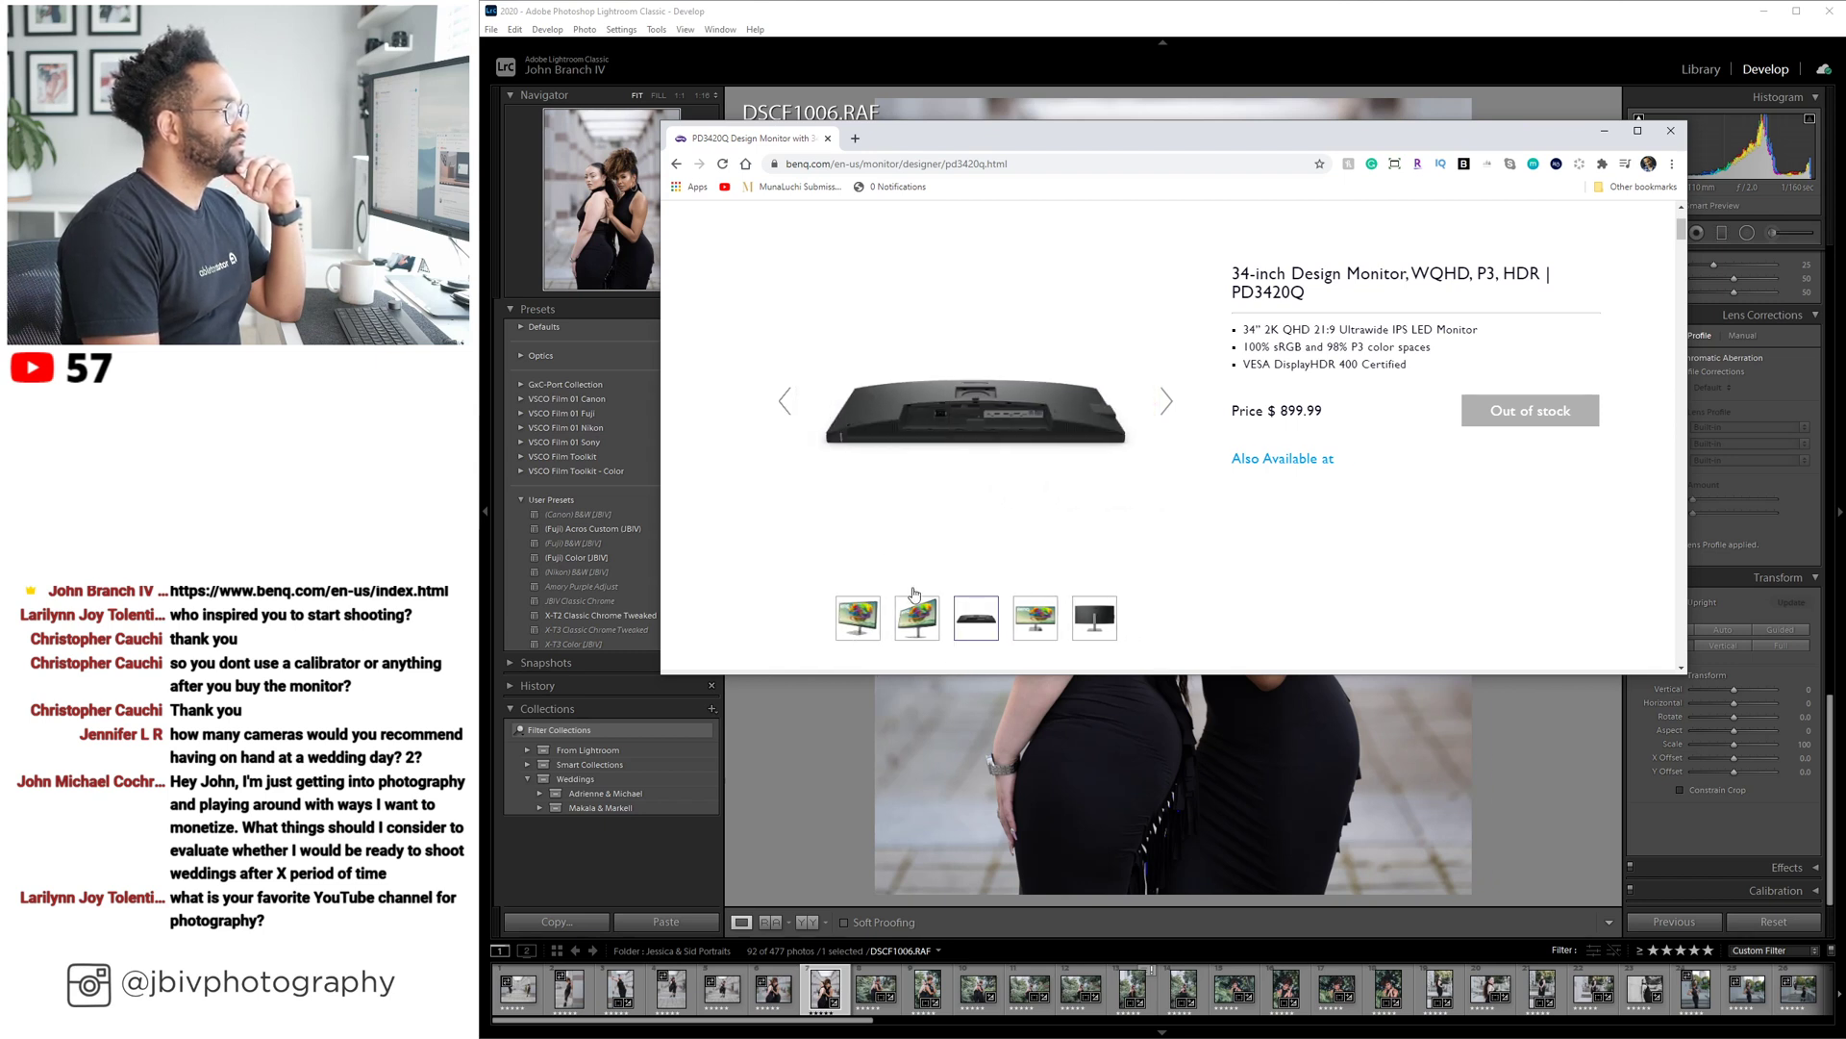
{"action": "left_click", "coordinate": [906, 616]}
{"action": "left_click", "coordinate": [876, 624]}
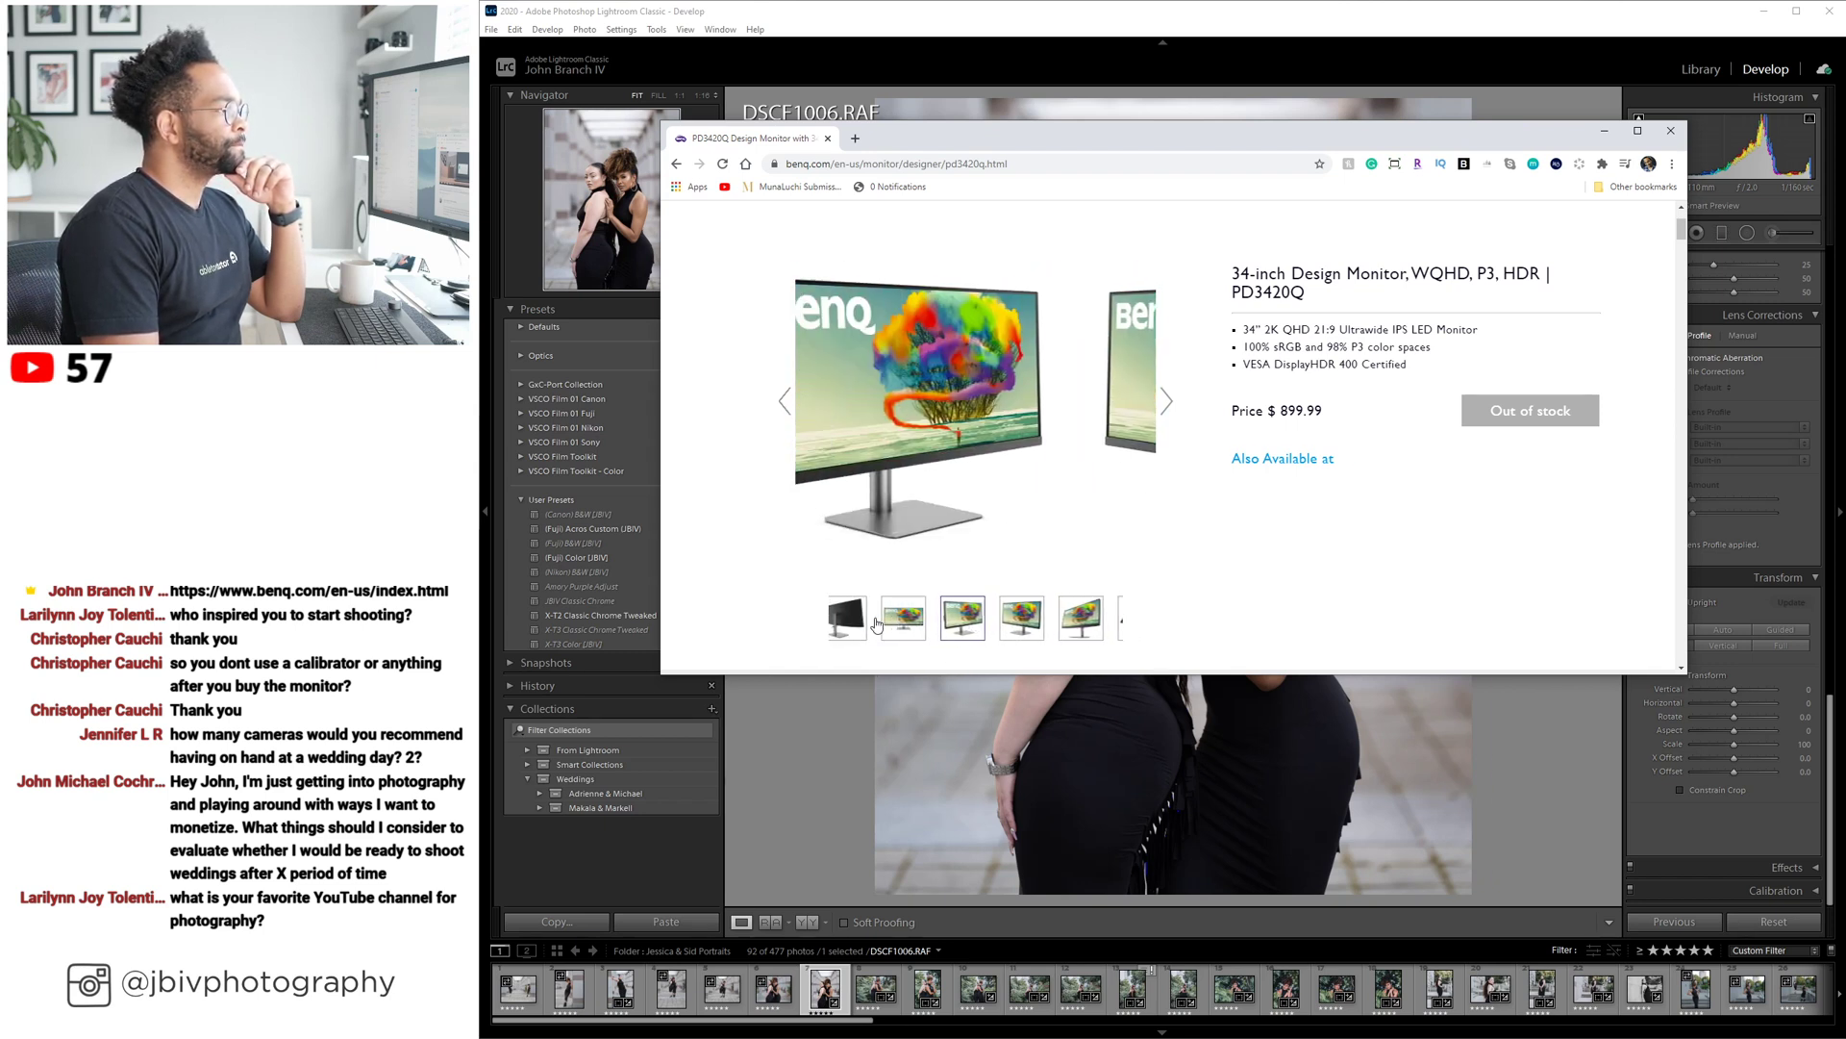
{"action": "left_click", "coordinate": [981, 613]}
{"action": "left_click", "coordinate": [1079, 632]}
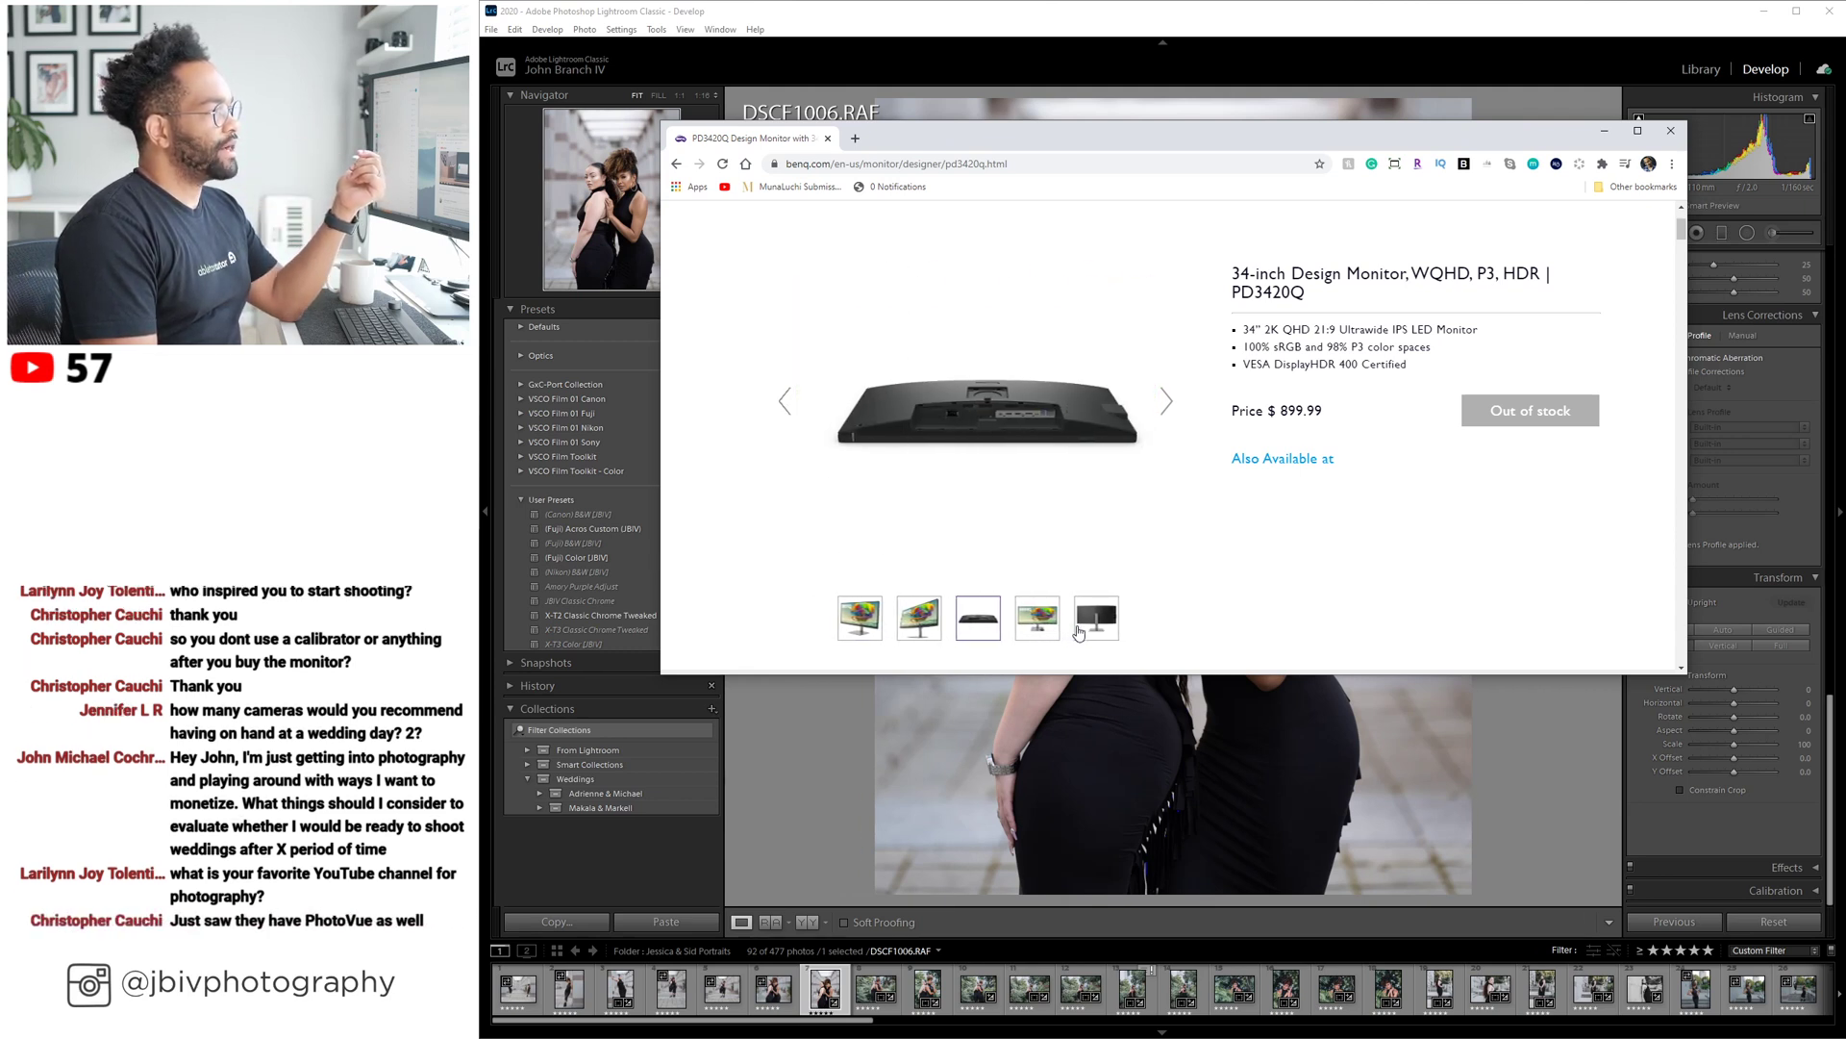
{"action": "left_click", "coordinate": [1045, 627]}
{"action": "left_click", "coordinate": [1027, 626]}
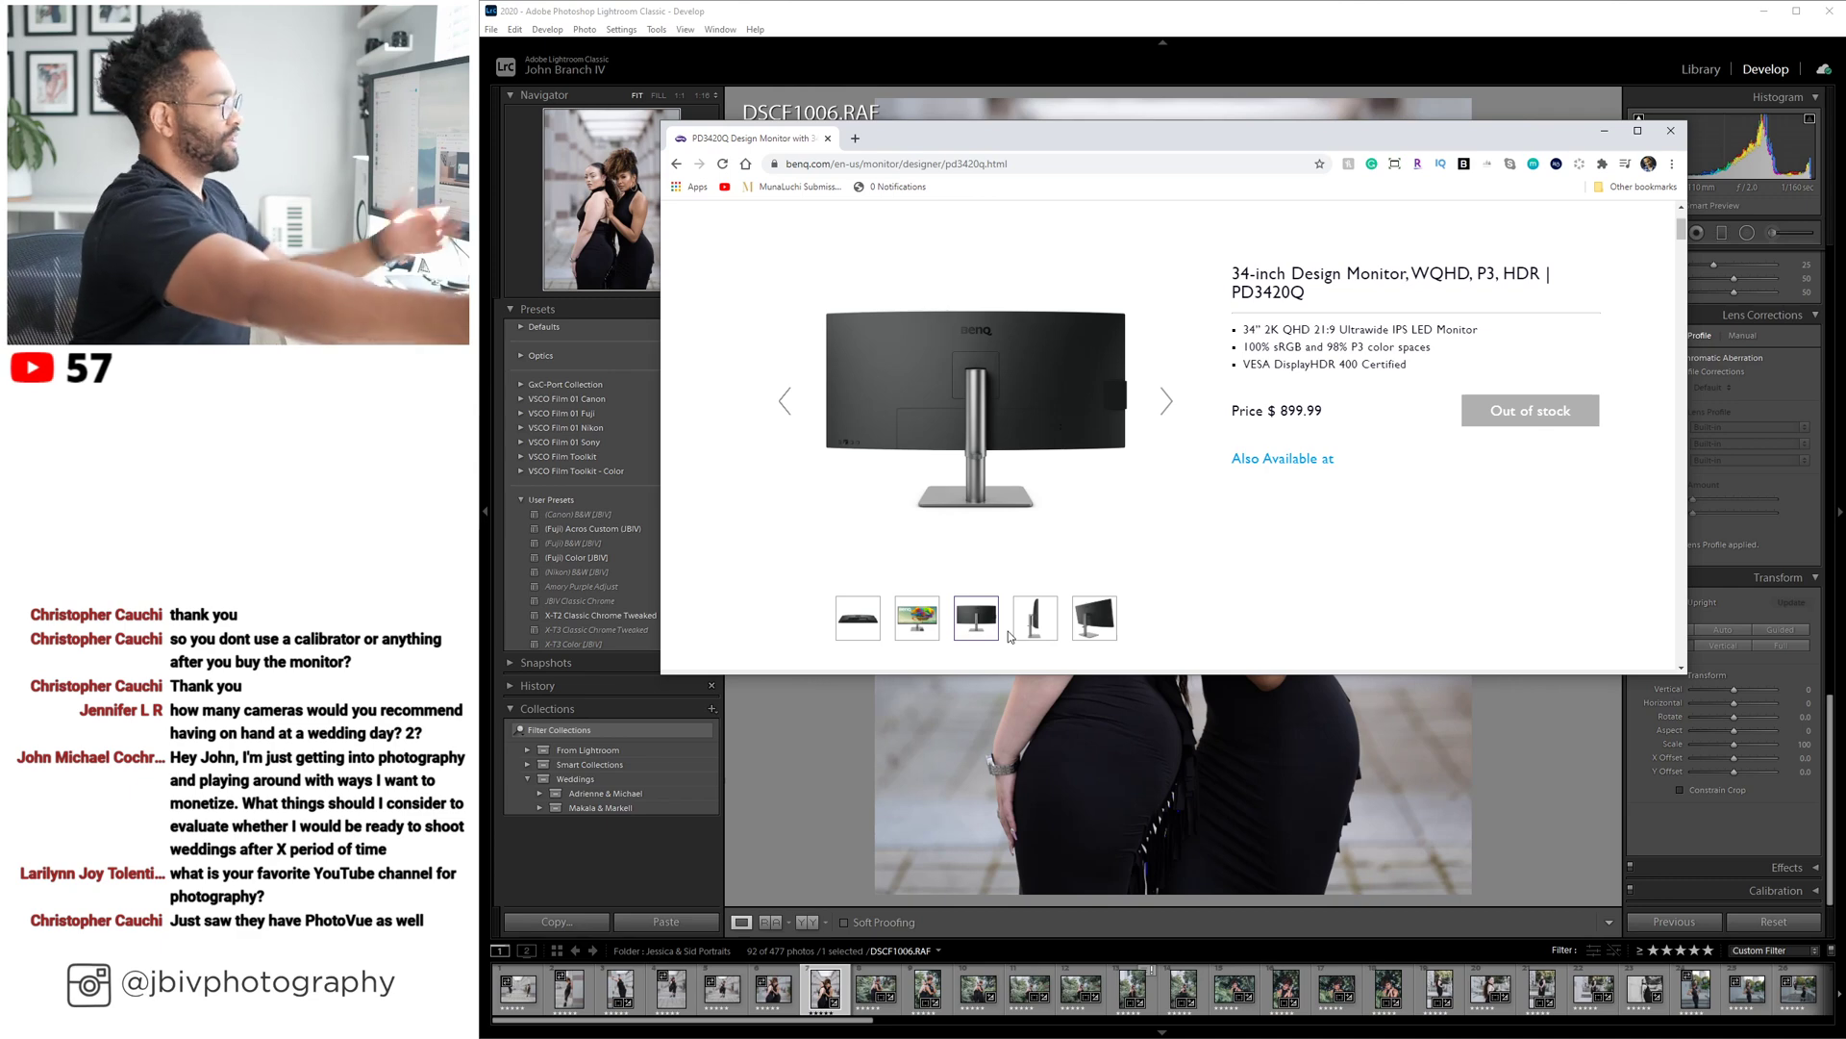
Examine the PD3420Q's rear in the enlarged gallery, view its front photo, and close the browser to return to Lightroom Classic.
{"action": "left_click", "coordinate": [1115, 398]}
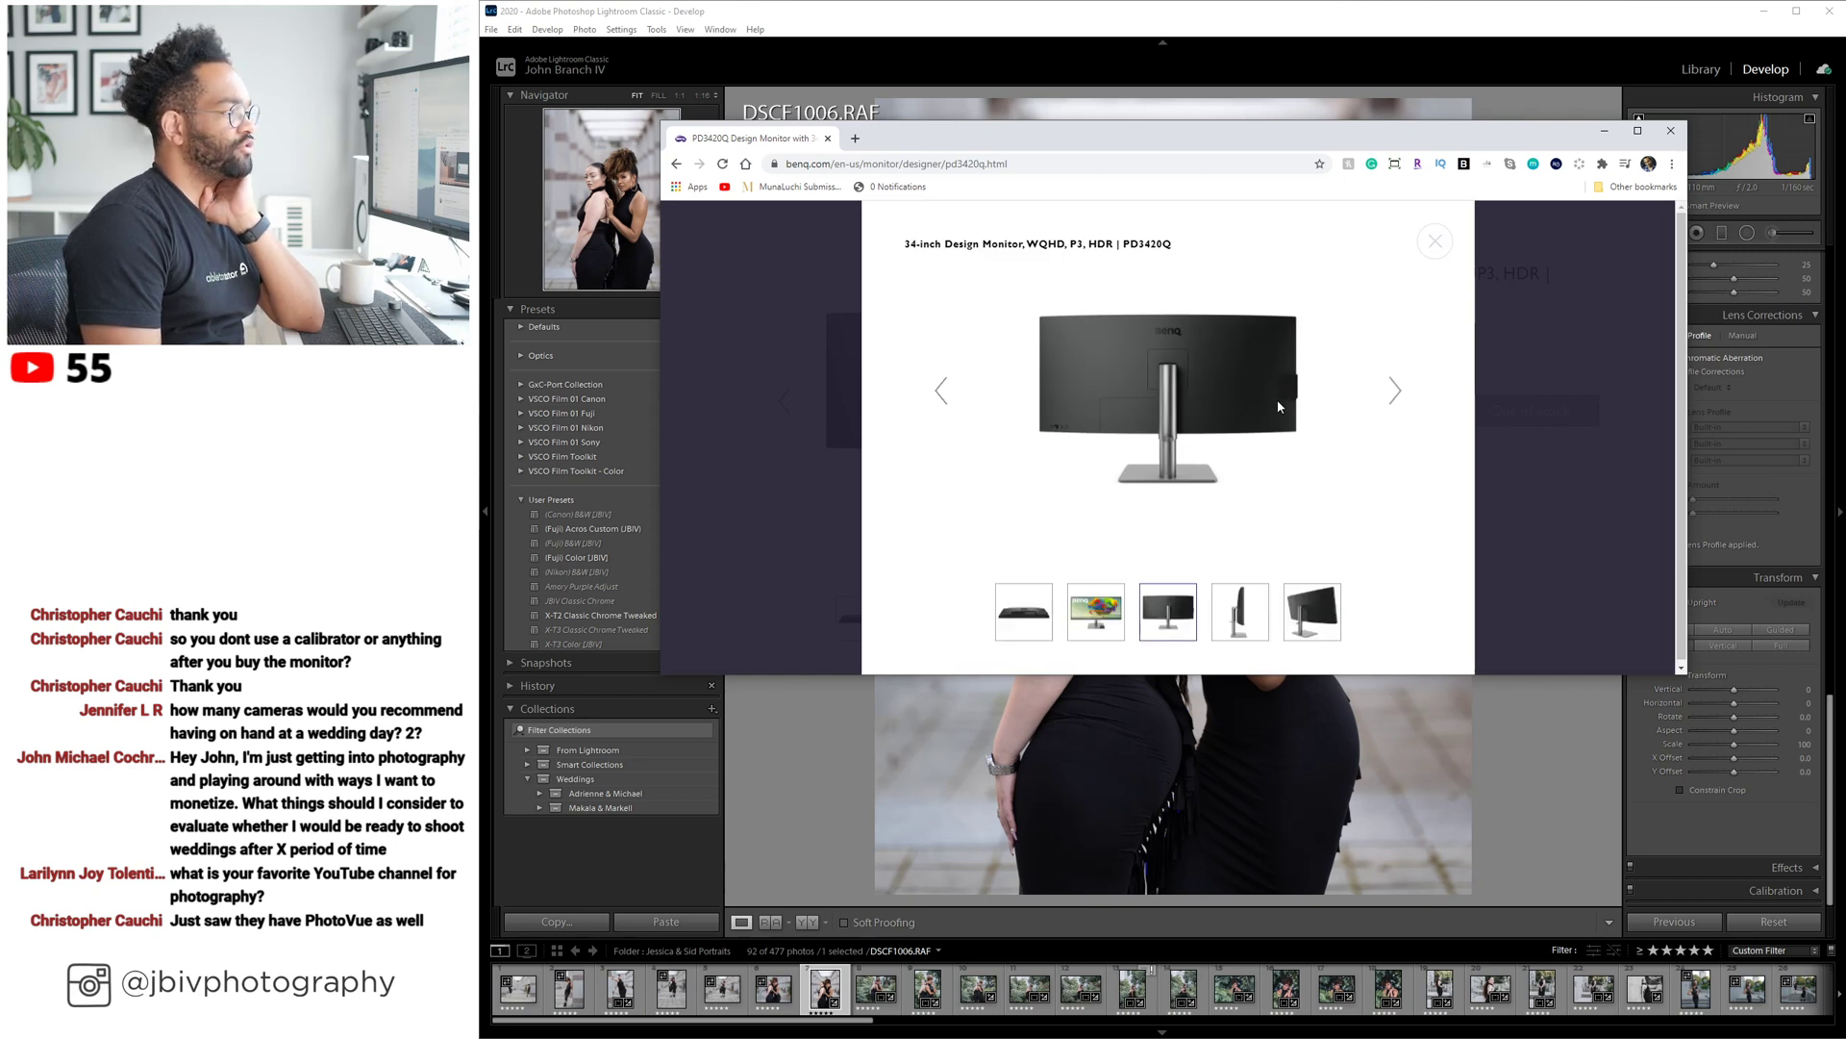
{"action": "left_click", "coordinate": [1314, 623]}
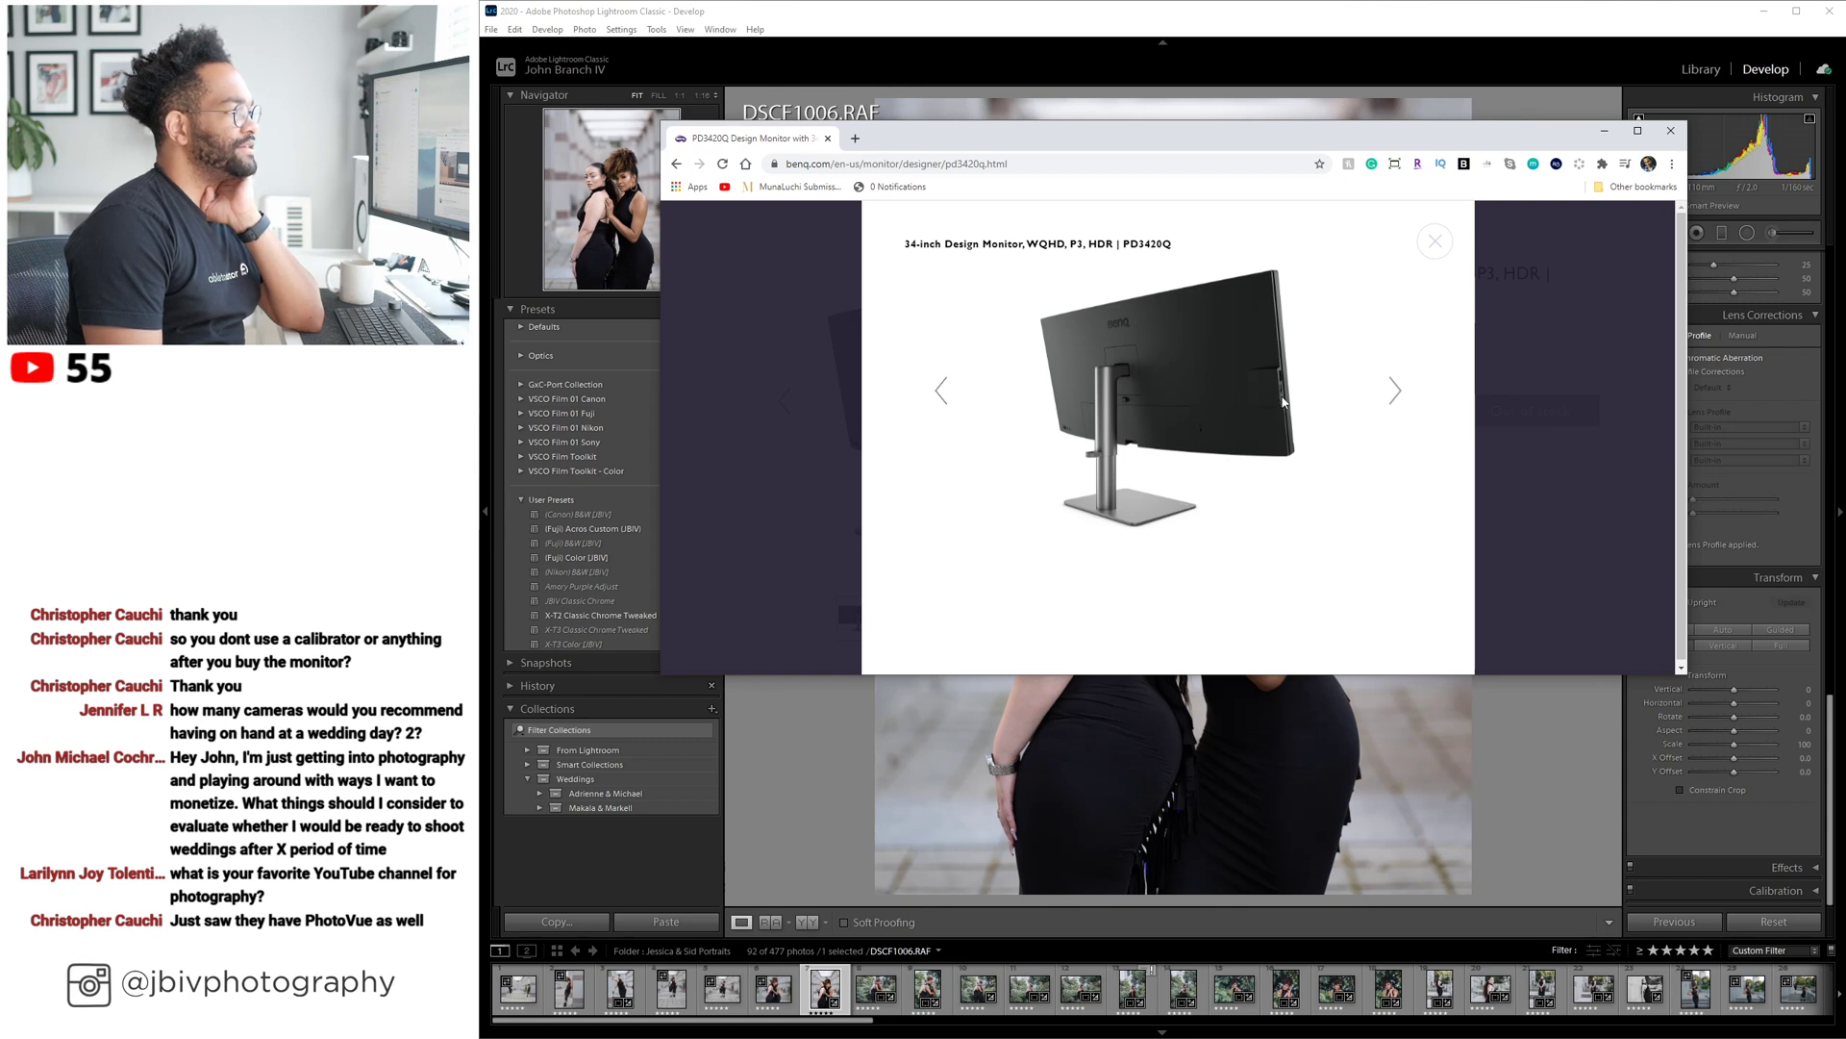
{"action": "mouse_move", "coordinate": [1268, 395]}
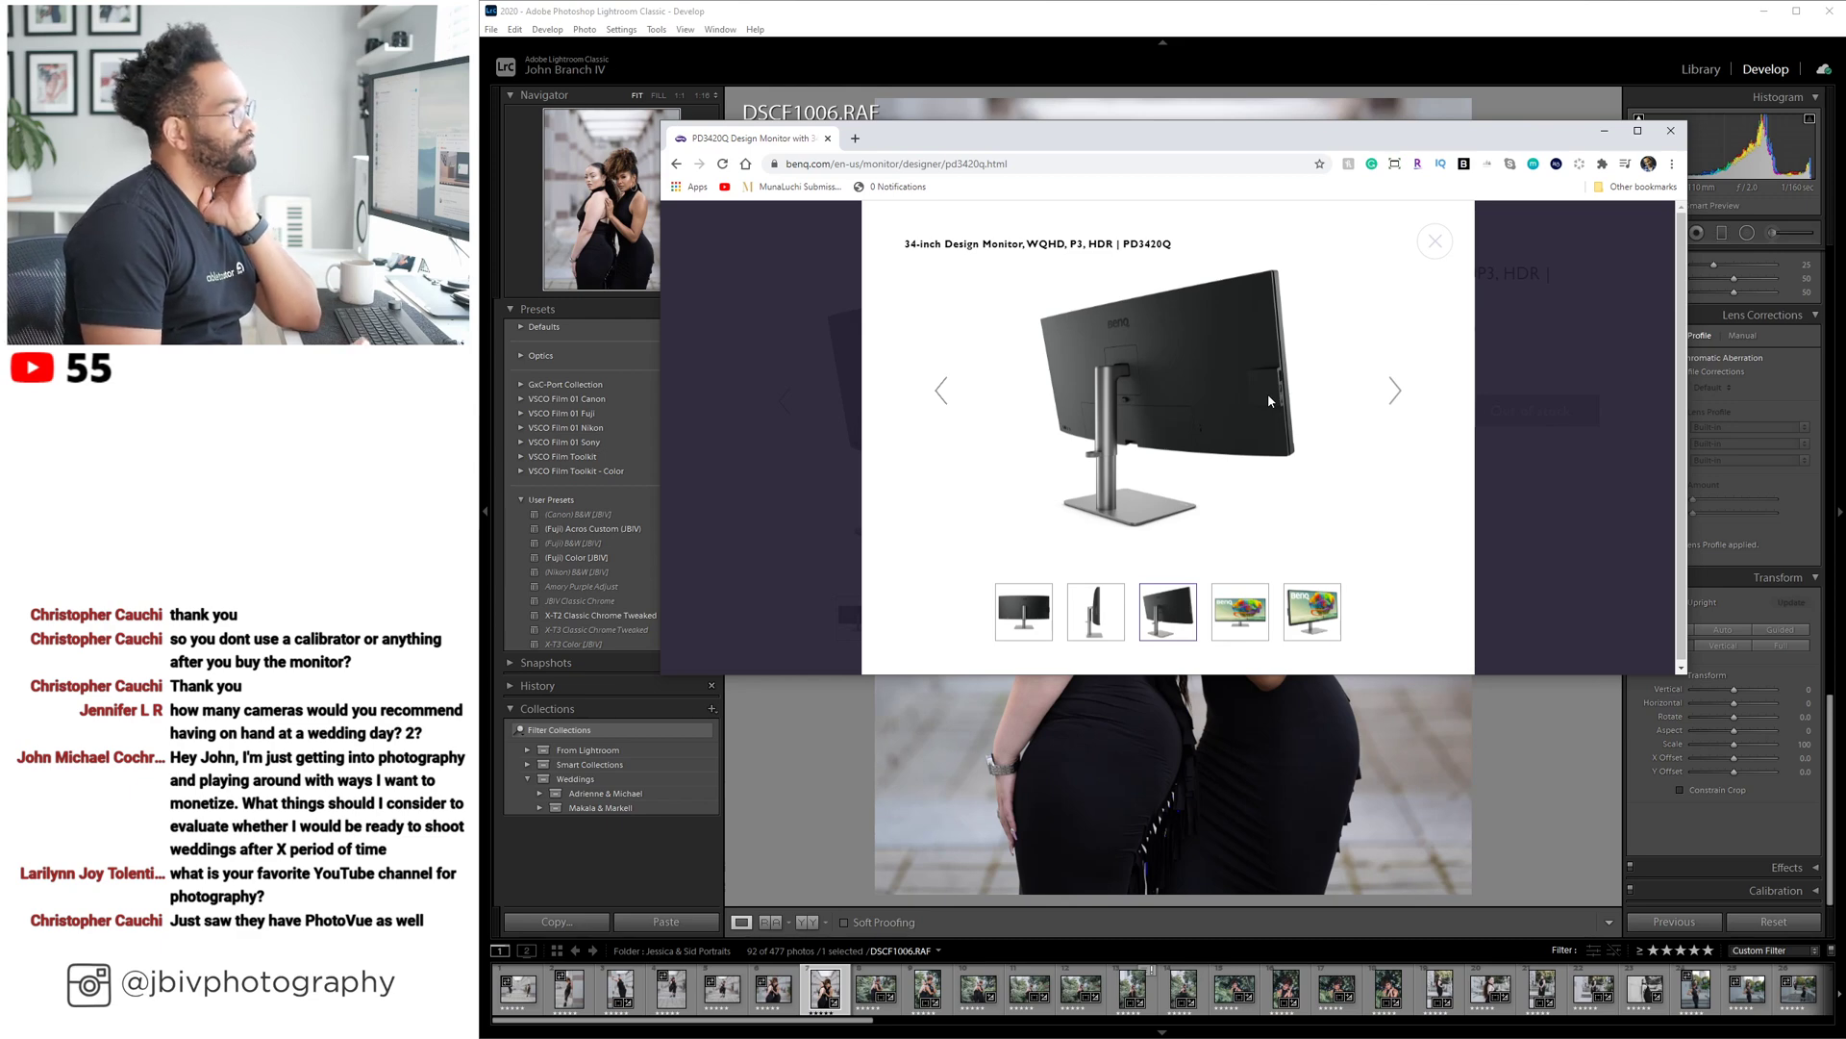
{"action": "left_click", "coordinate": [1434, 240]}
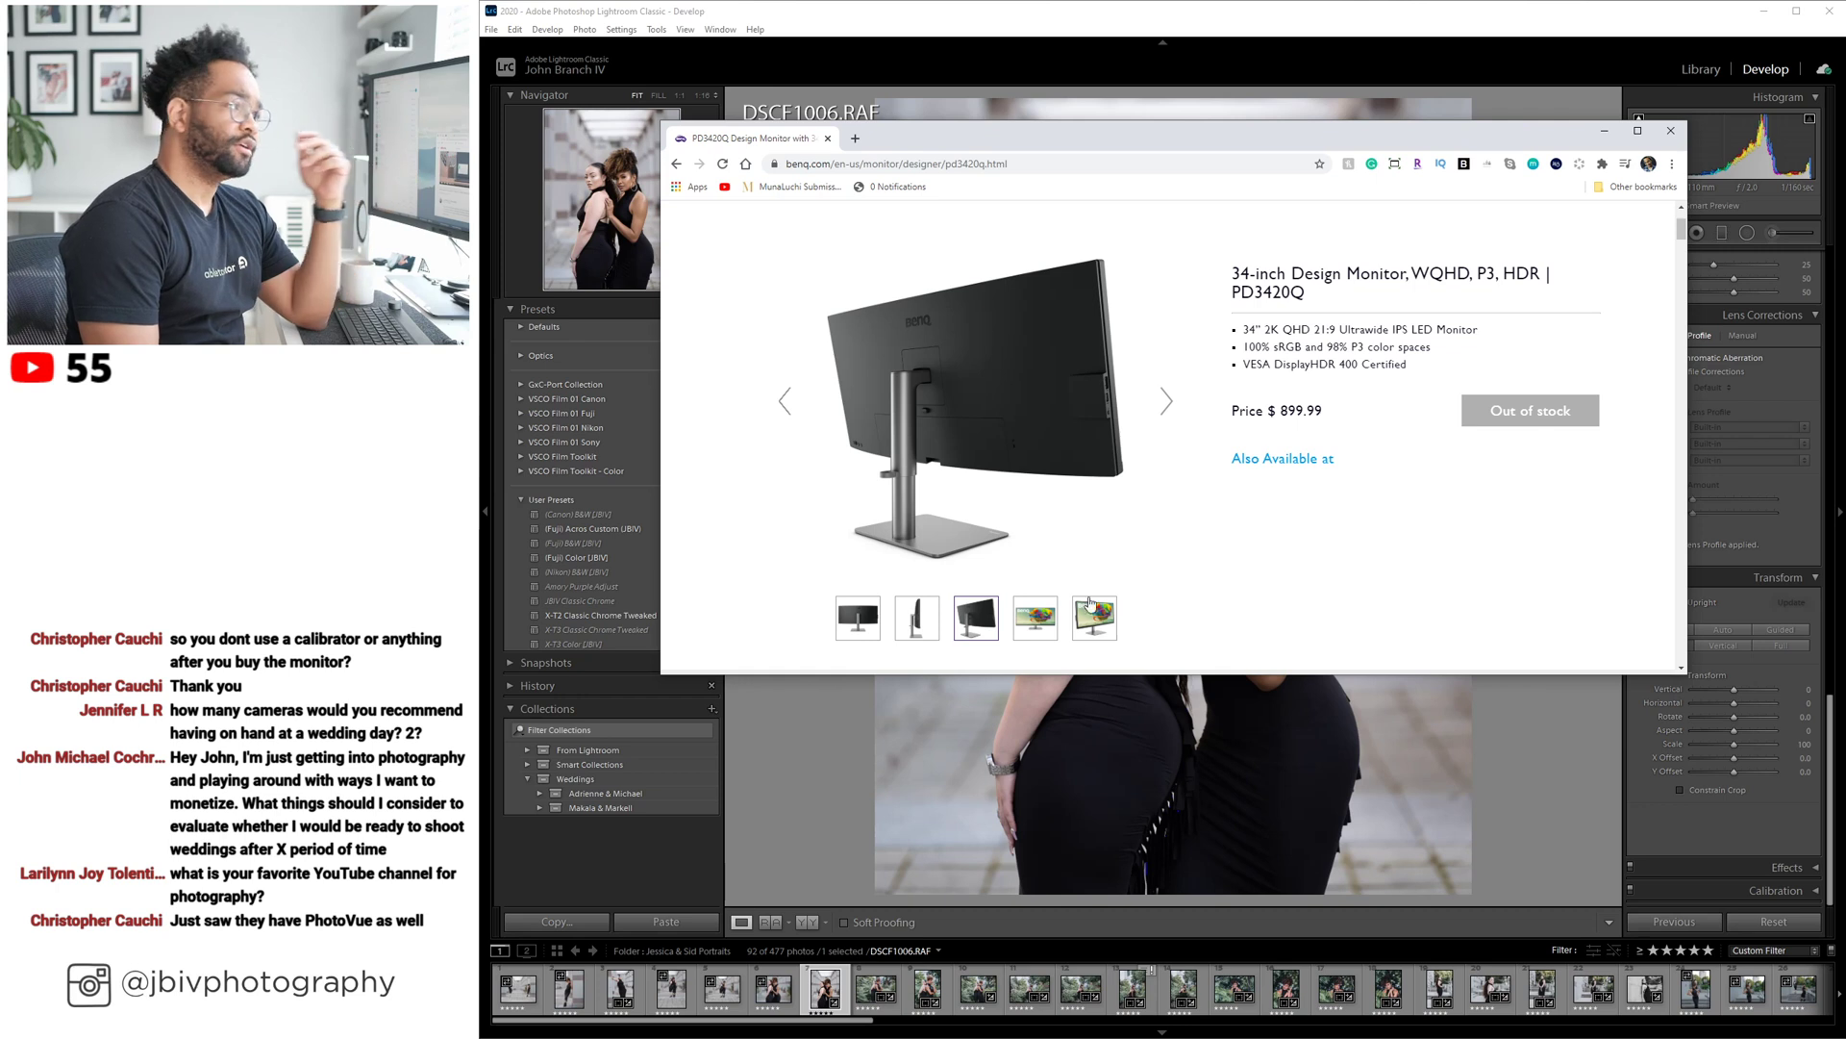
{"action": "left_click", "coordinate": [1039, 625]}
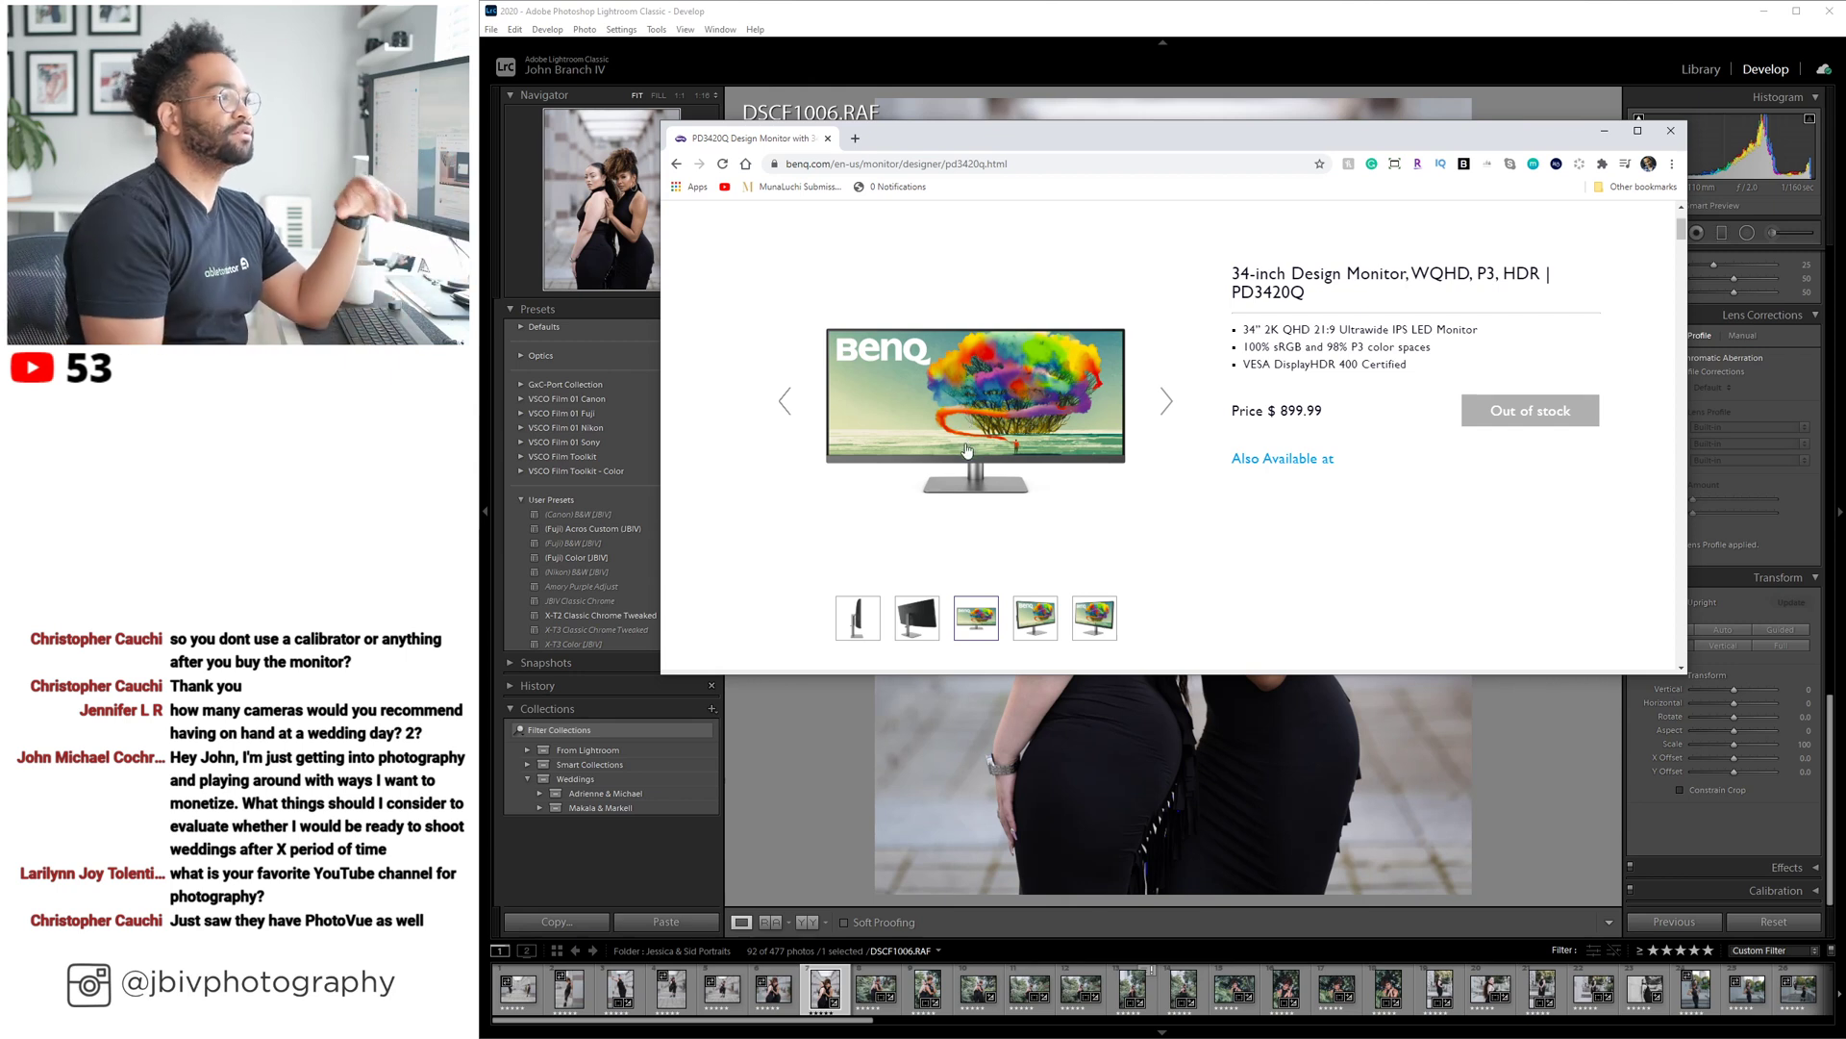
{"action": "left_click", "coordinate": [1670, 131]}
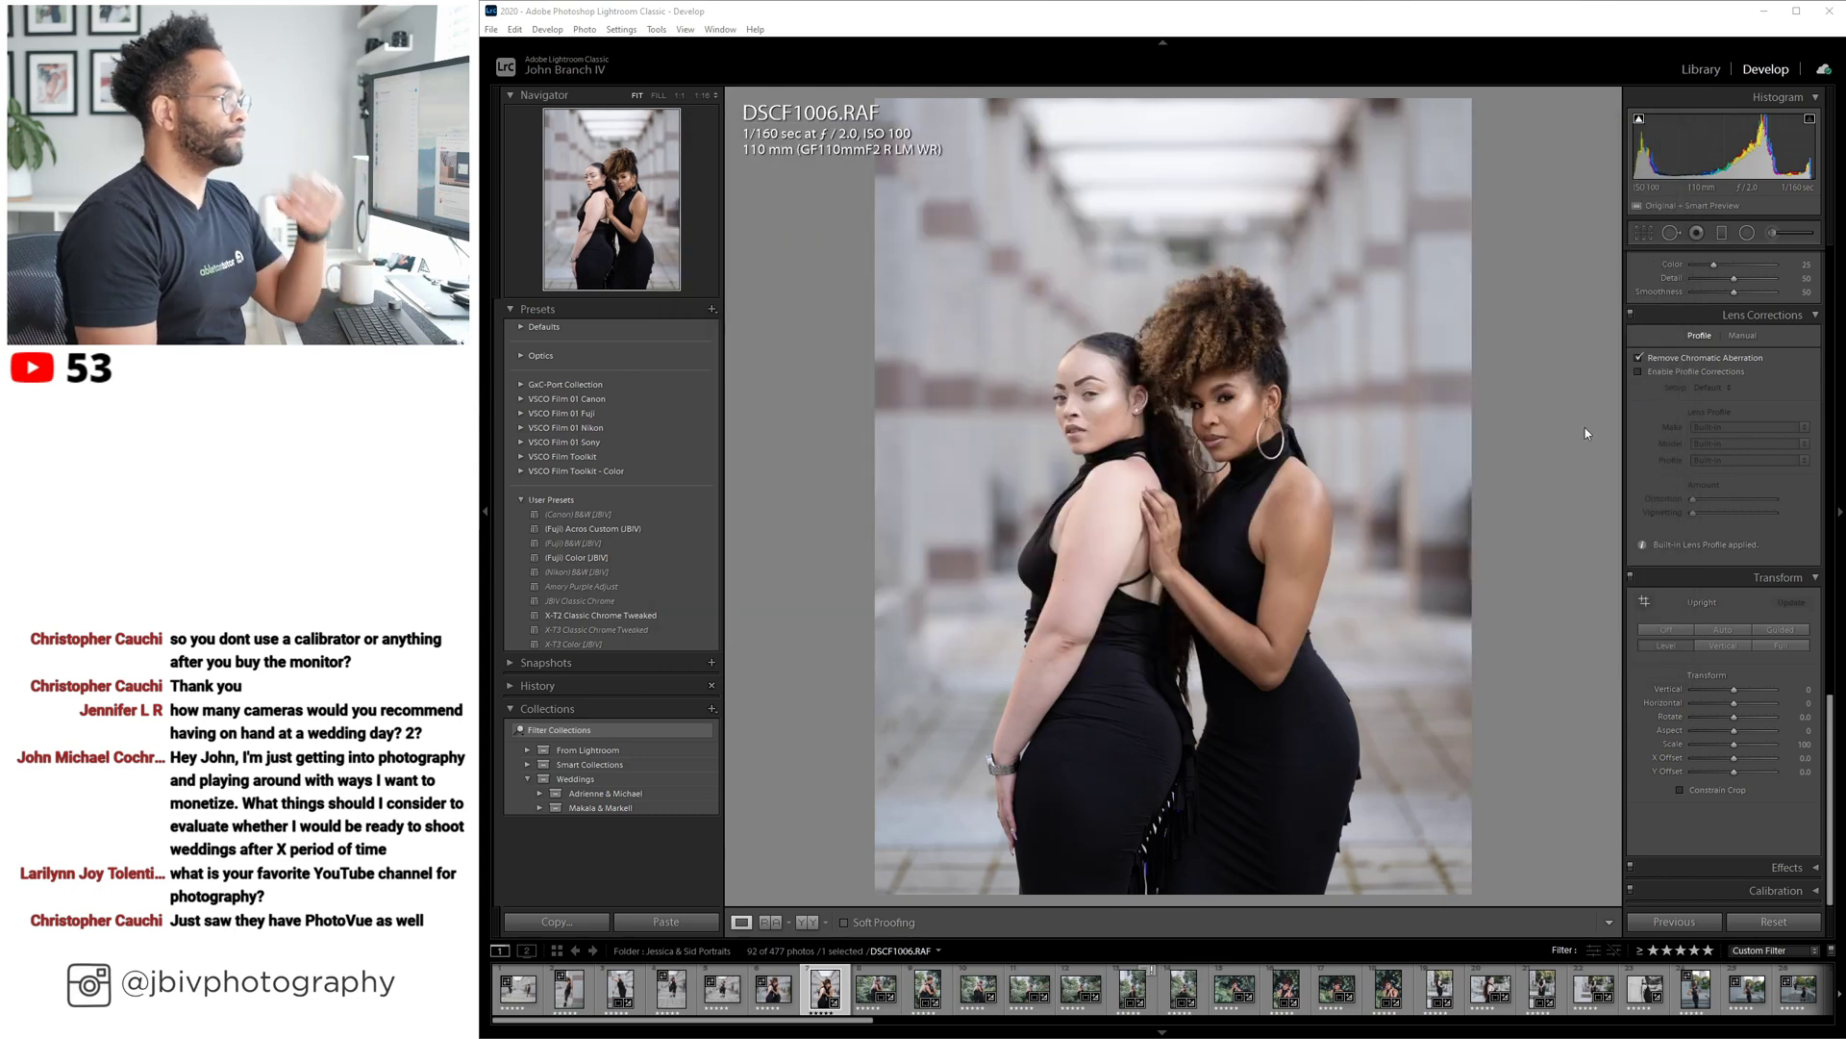
Apply the (Fuji) Color [JBIV] preset to DSCF1006.RAF and bring its basic tonal settings into view.
{"action": "left_click", "coordinate": [577, 558]}
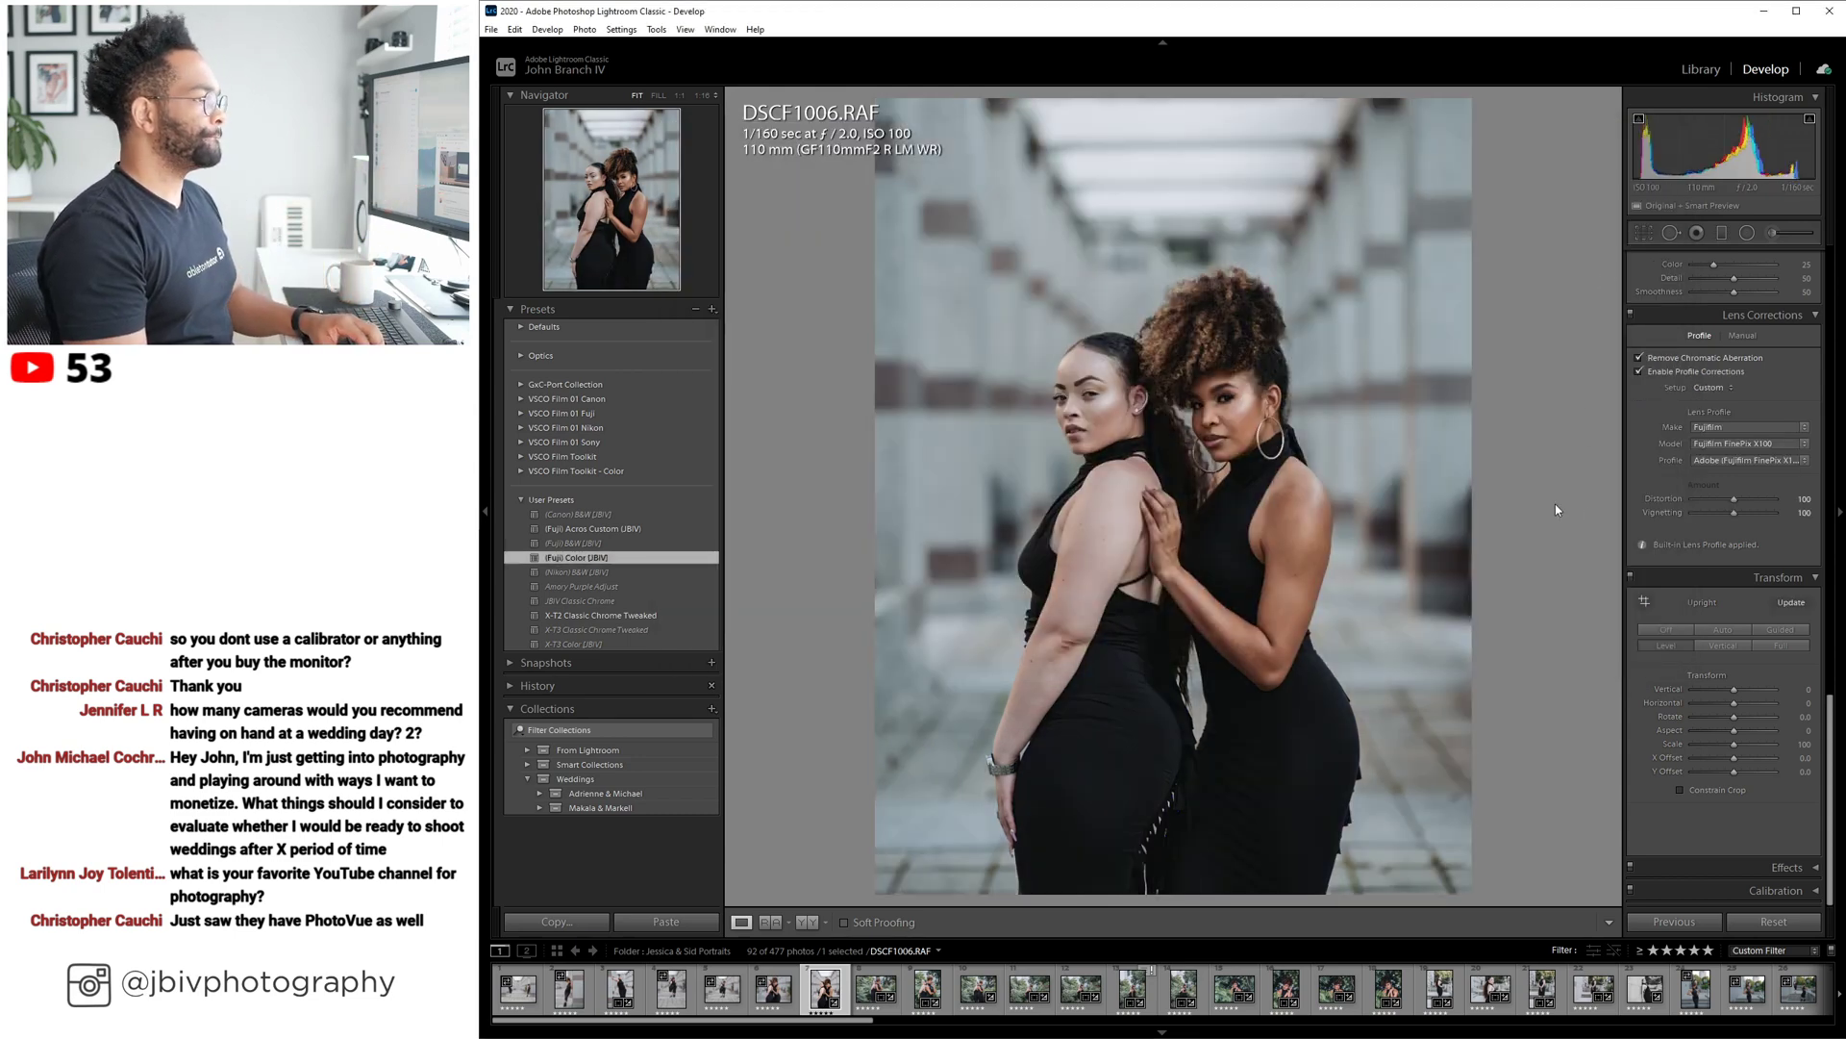
{"action": "scroll", "coordinate": [1724, 465], "scroll_direction": "up", "scroll_amount": 5}
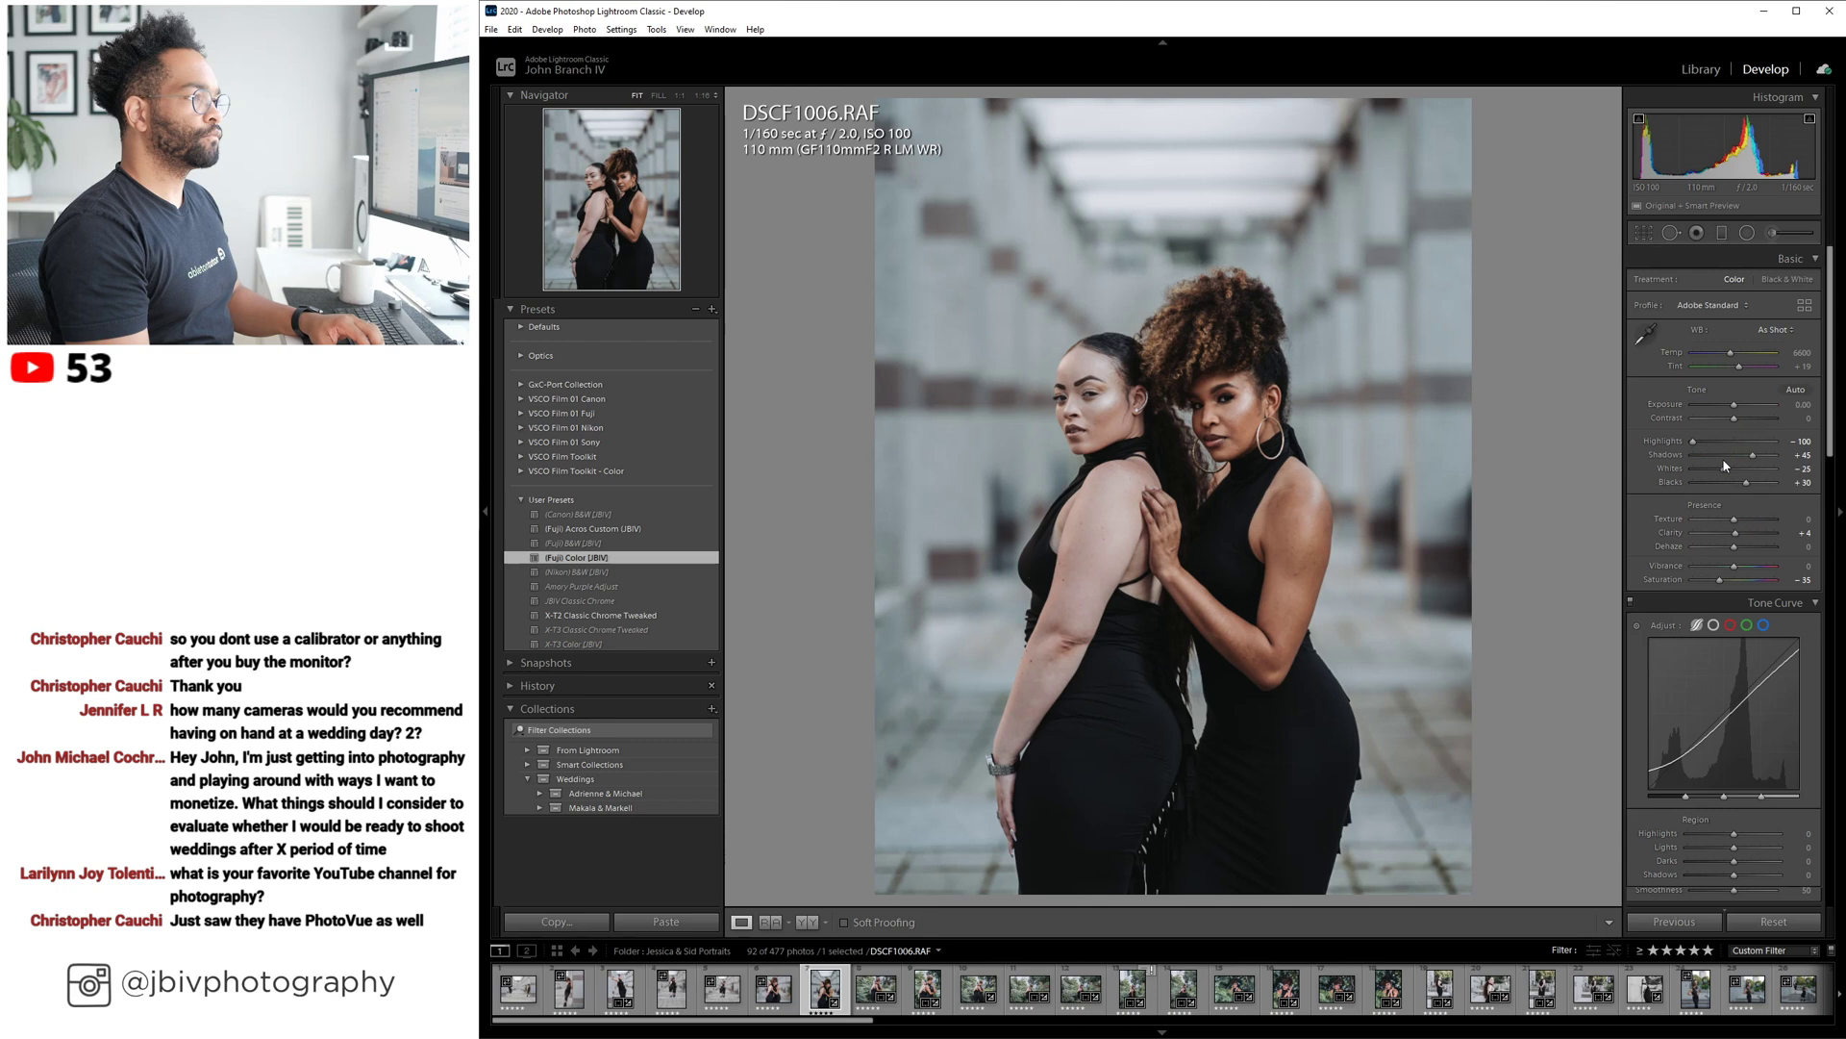
Raise the exposure of DSCF1006.RAF to +0.50 and straighten it with a Transform rotation of +1.0, constraining the crop.
{"action": "left_click", "coordinate": [1750, 406]}
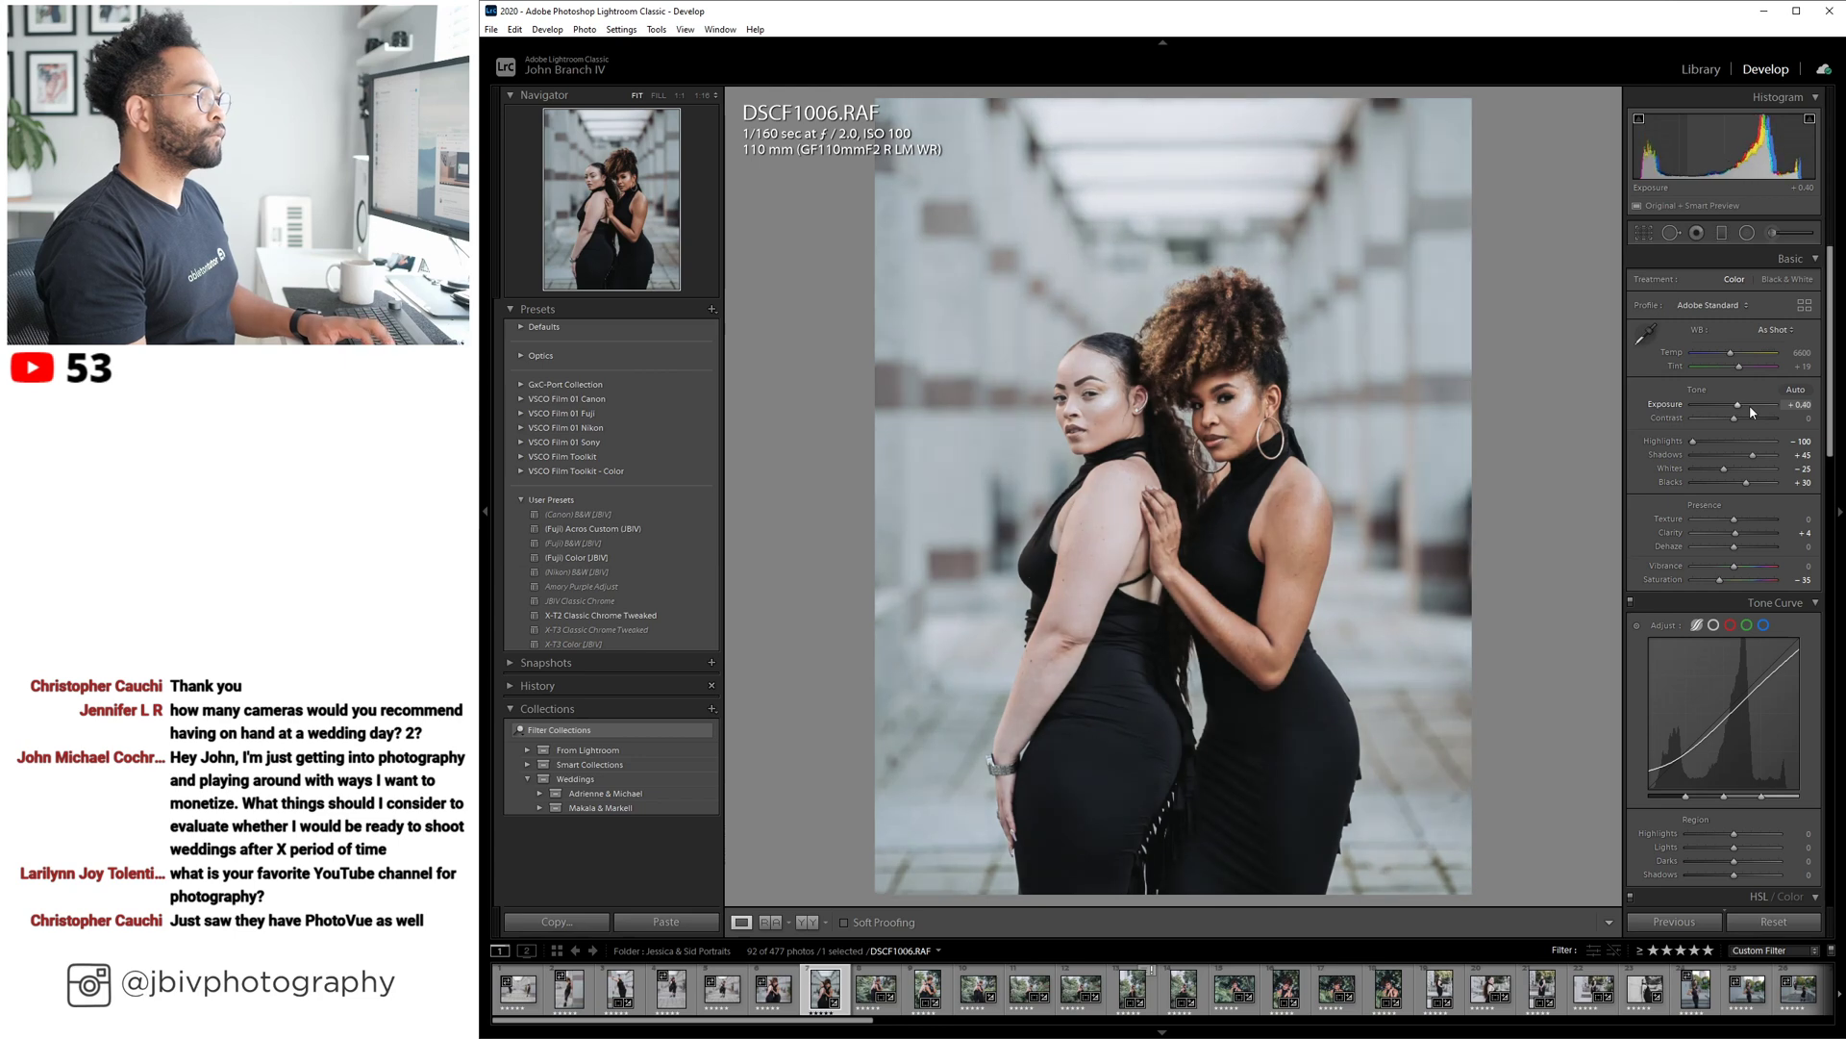
{"action": "scroll", "coordinate": [1705, 519], "scroll_direction": "down", "scroll_amount": 10}
{"action": "left_click_drag", "start_coordinate": [1734, 717], "coordinate": [1738, 720]}
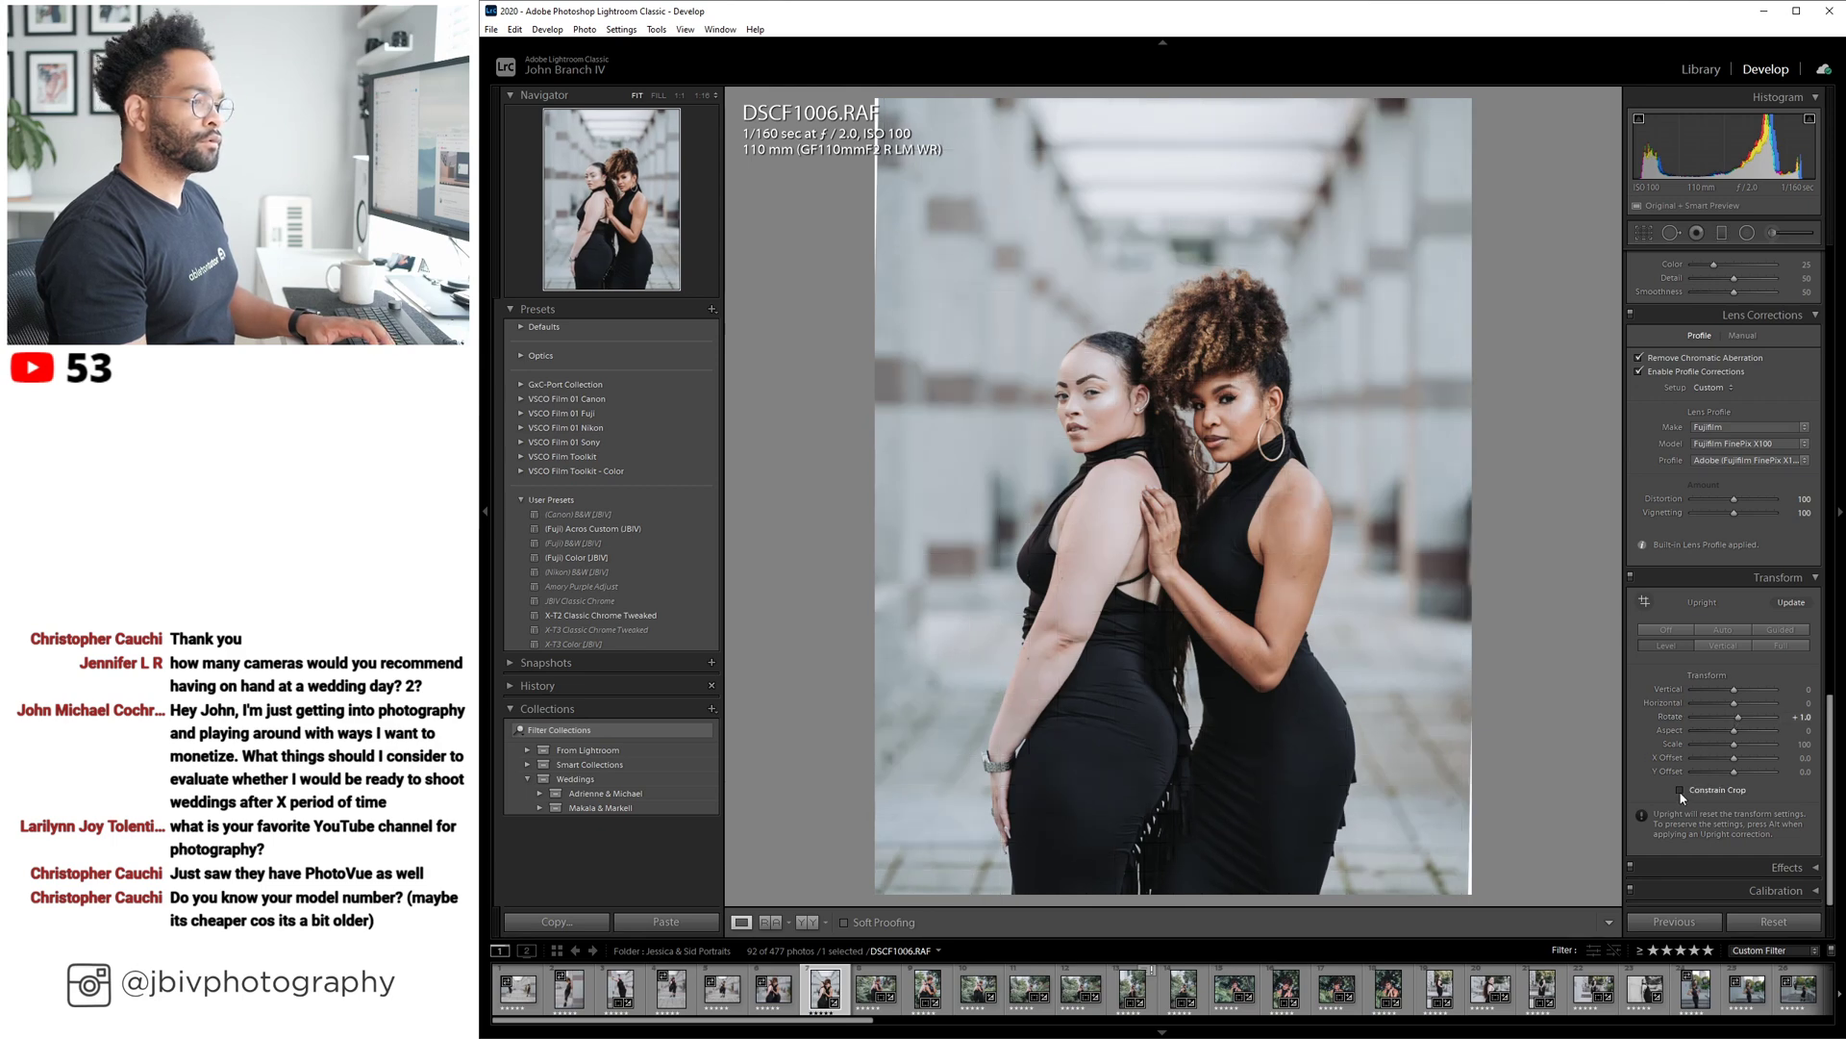
{"action": "left_click", "coordinate": [1680, 789]}
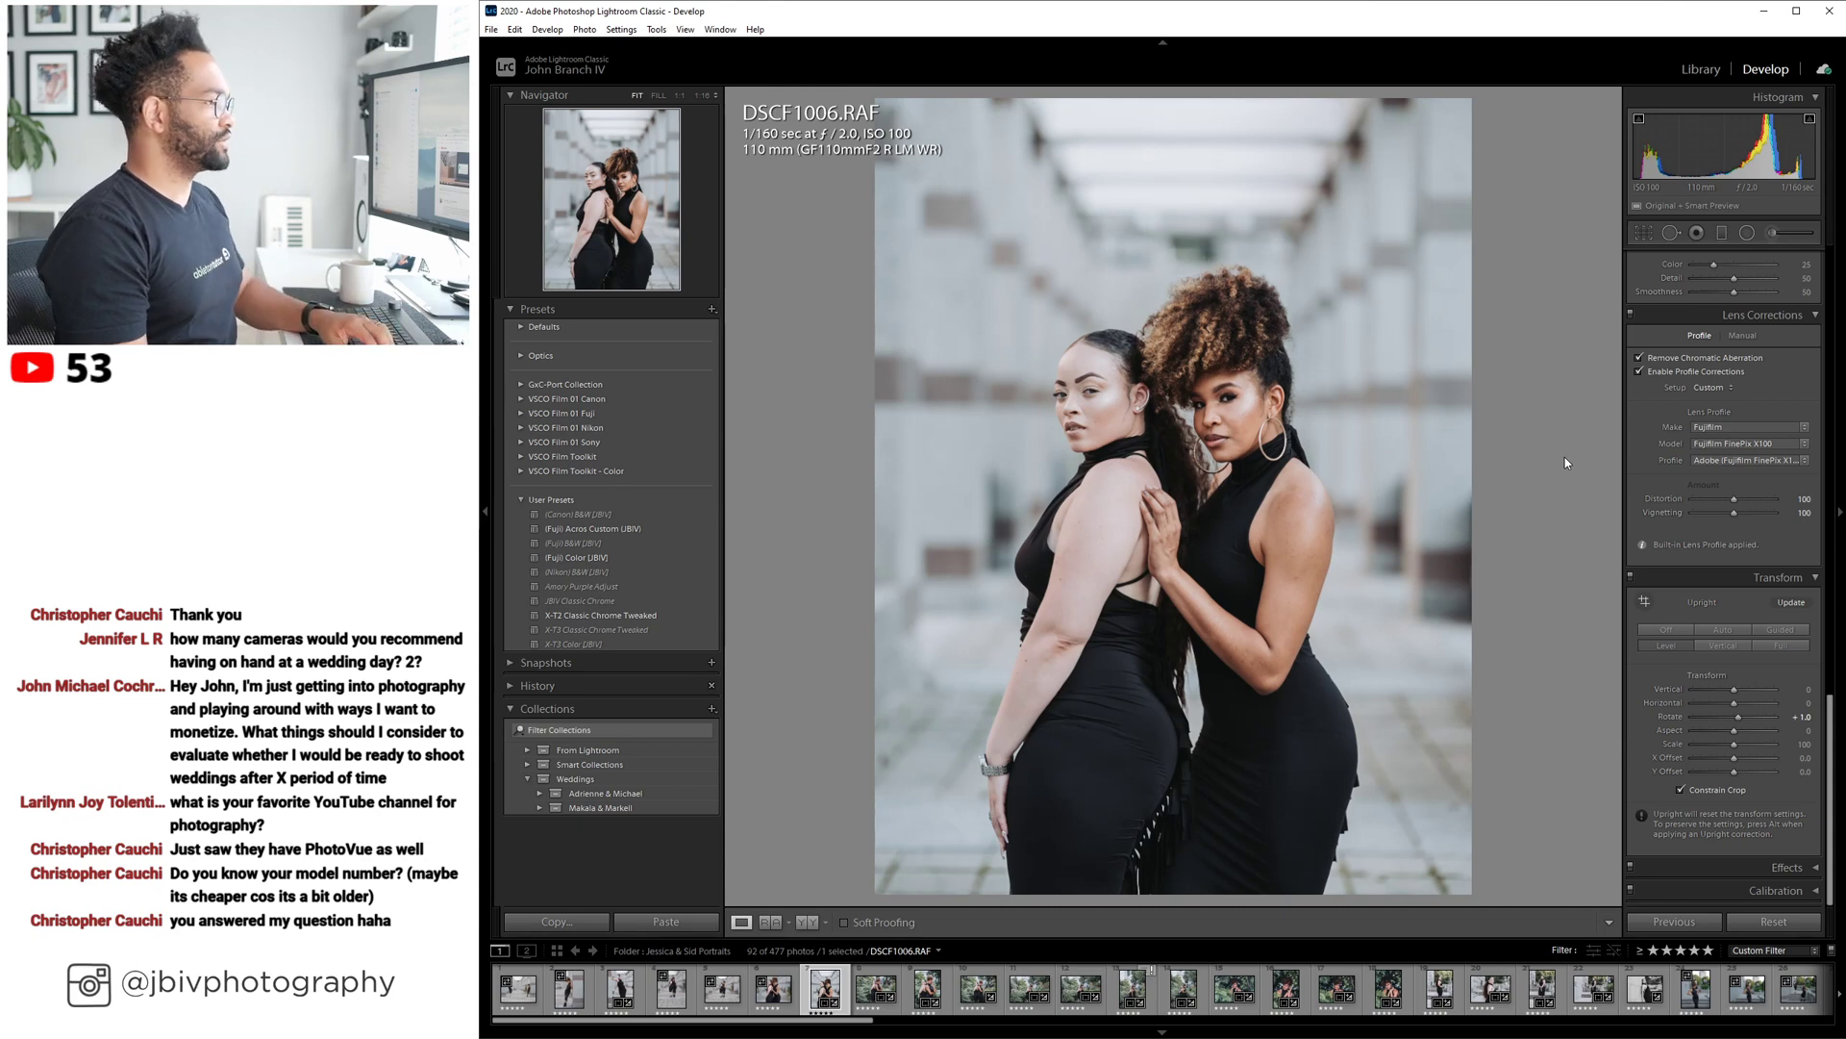
Set the photo's basic exposure to +0.70 and cool its white balance temperature to 6350.
{"action": "scroll", "coordinate": [1671, 467], "scroll_direction": "up", "scroll_amount": 8}
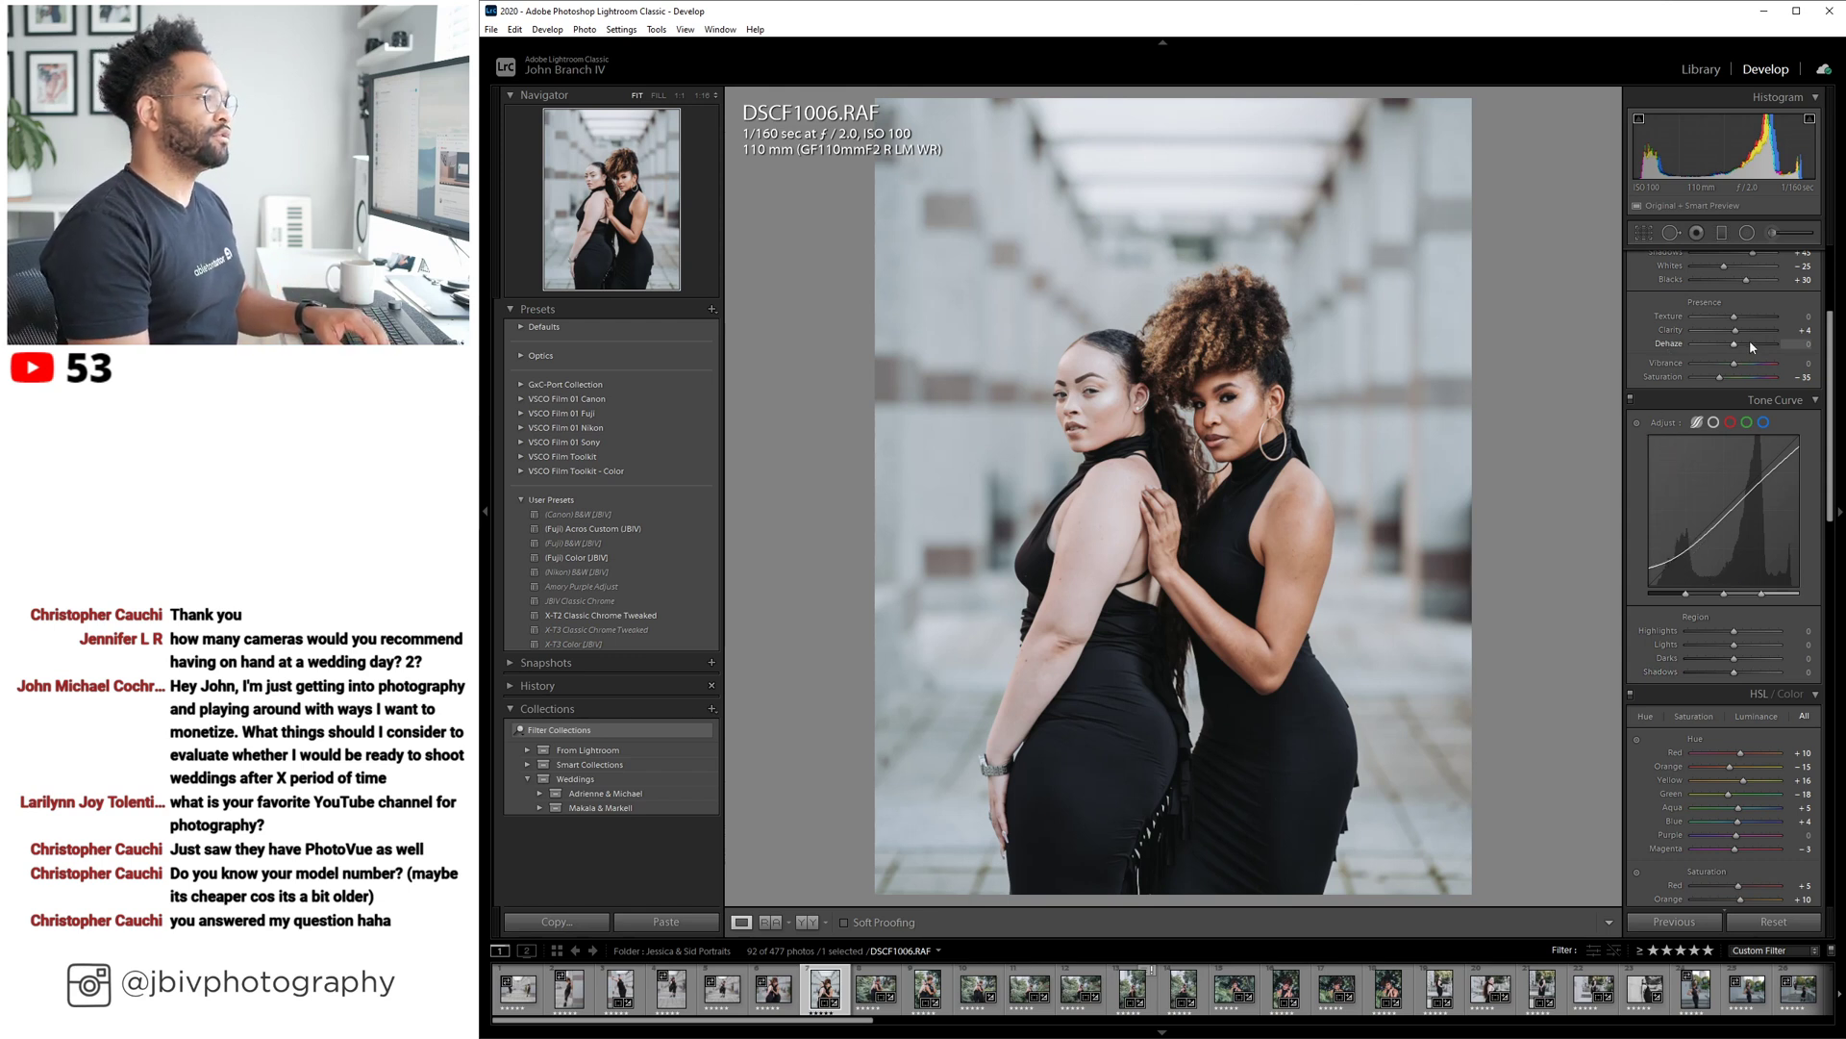
{"action": "scroll", "coordinate": [1750, 339], "scroll_direction": "up", "scroll_amount": 5}
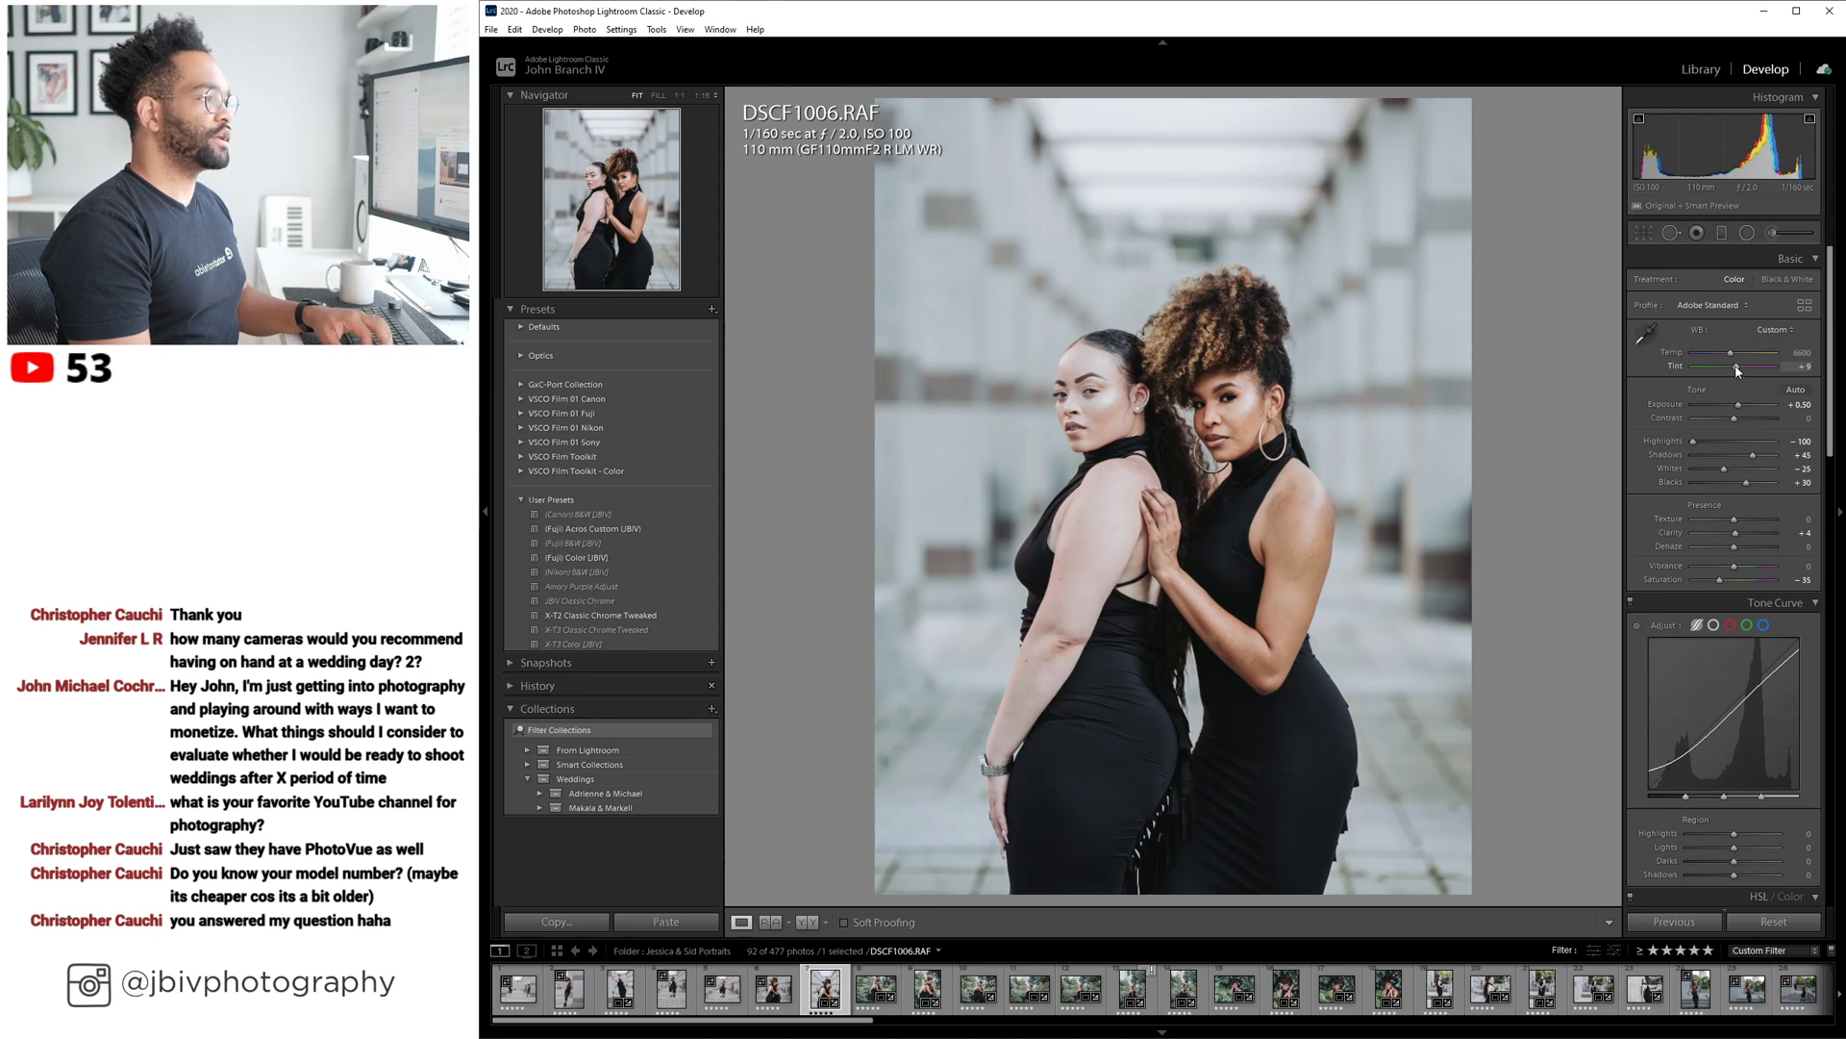
{"action": "left_click_drag", "start_coordinate": [1739, 404], "coordinate": [1742, 407]}
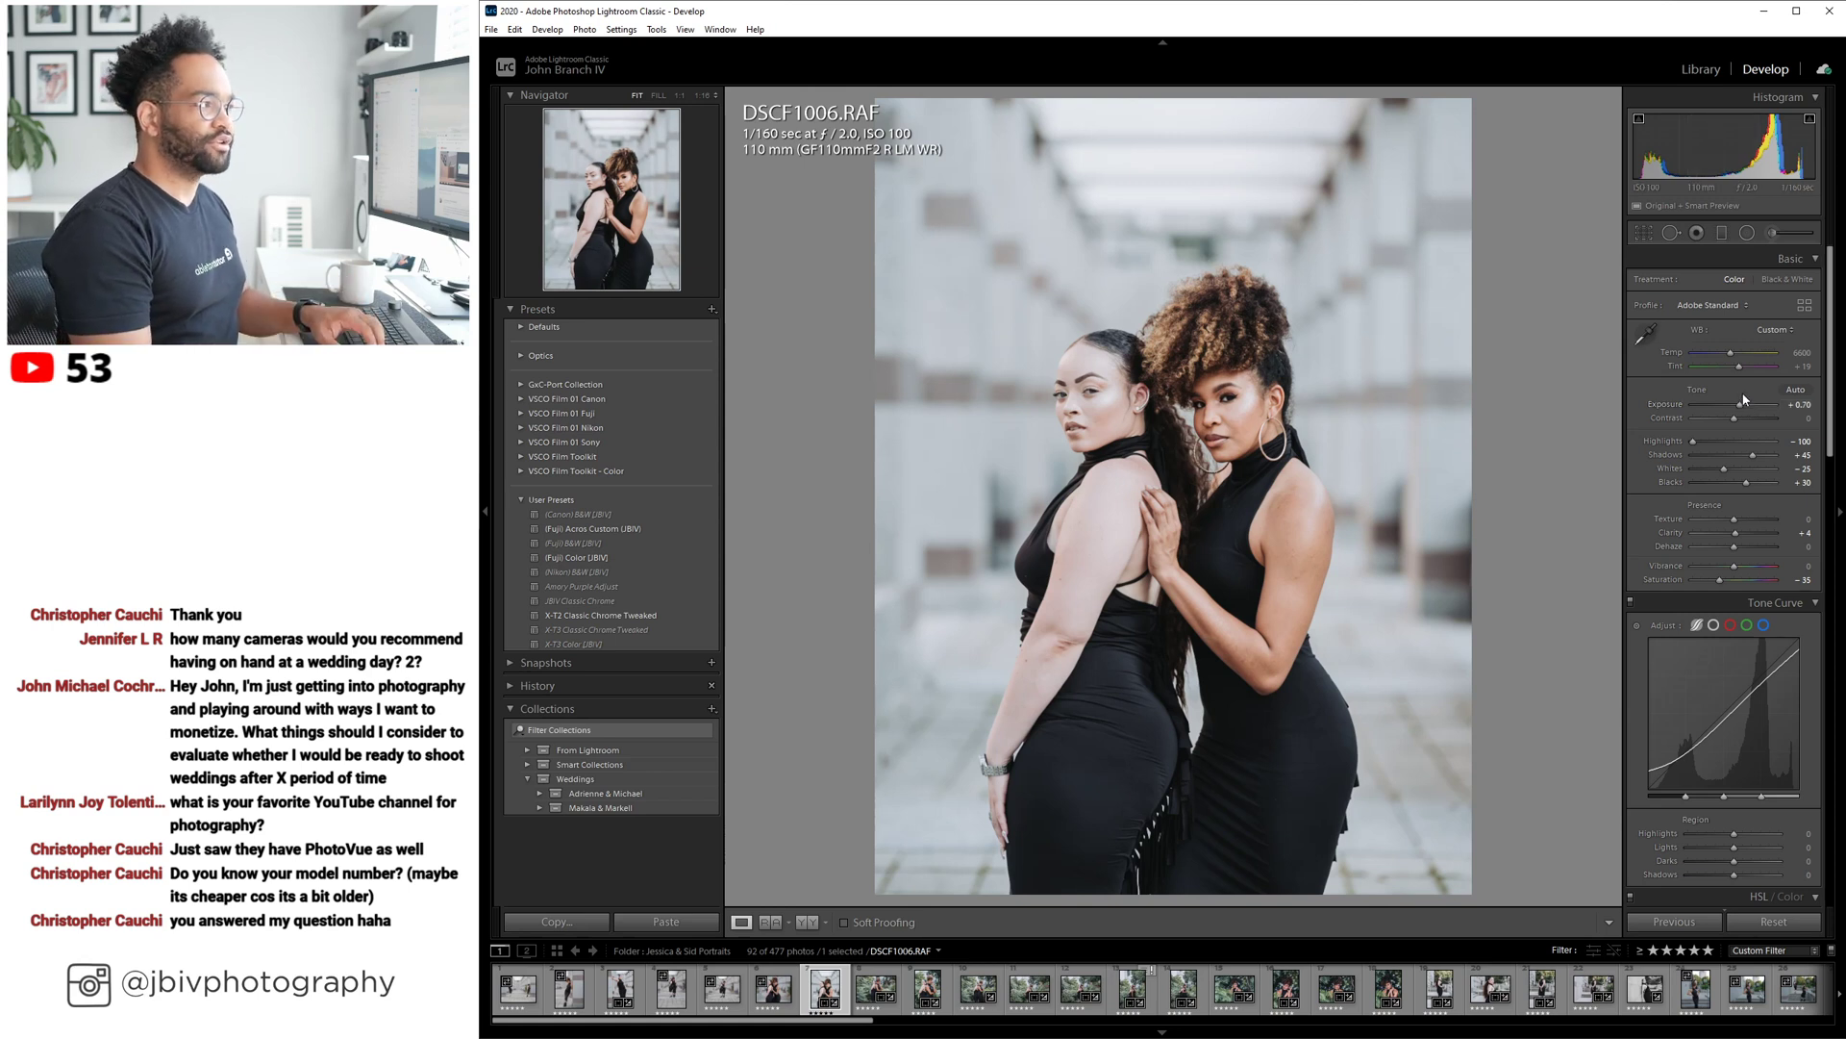
{"action": "left_click_drag", "start_coordinate": [1731, 353], "coordinate": [1728, 354]}
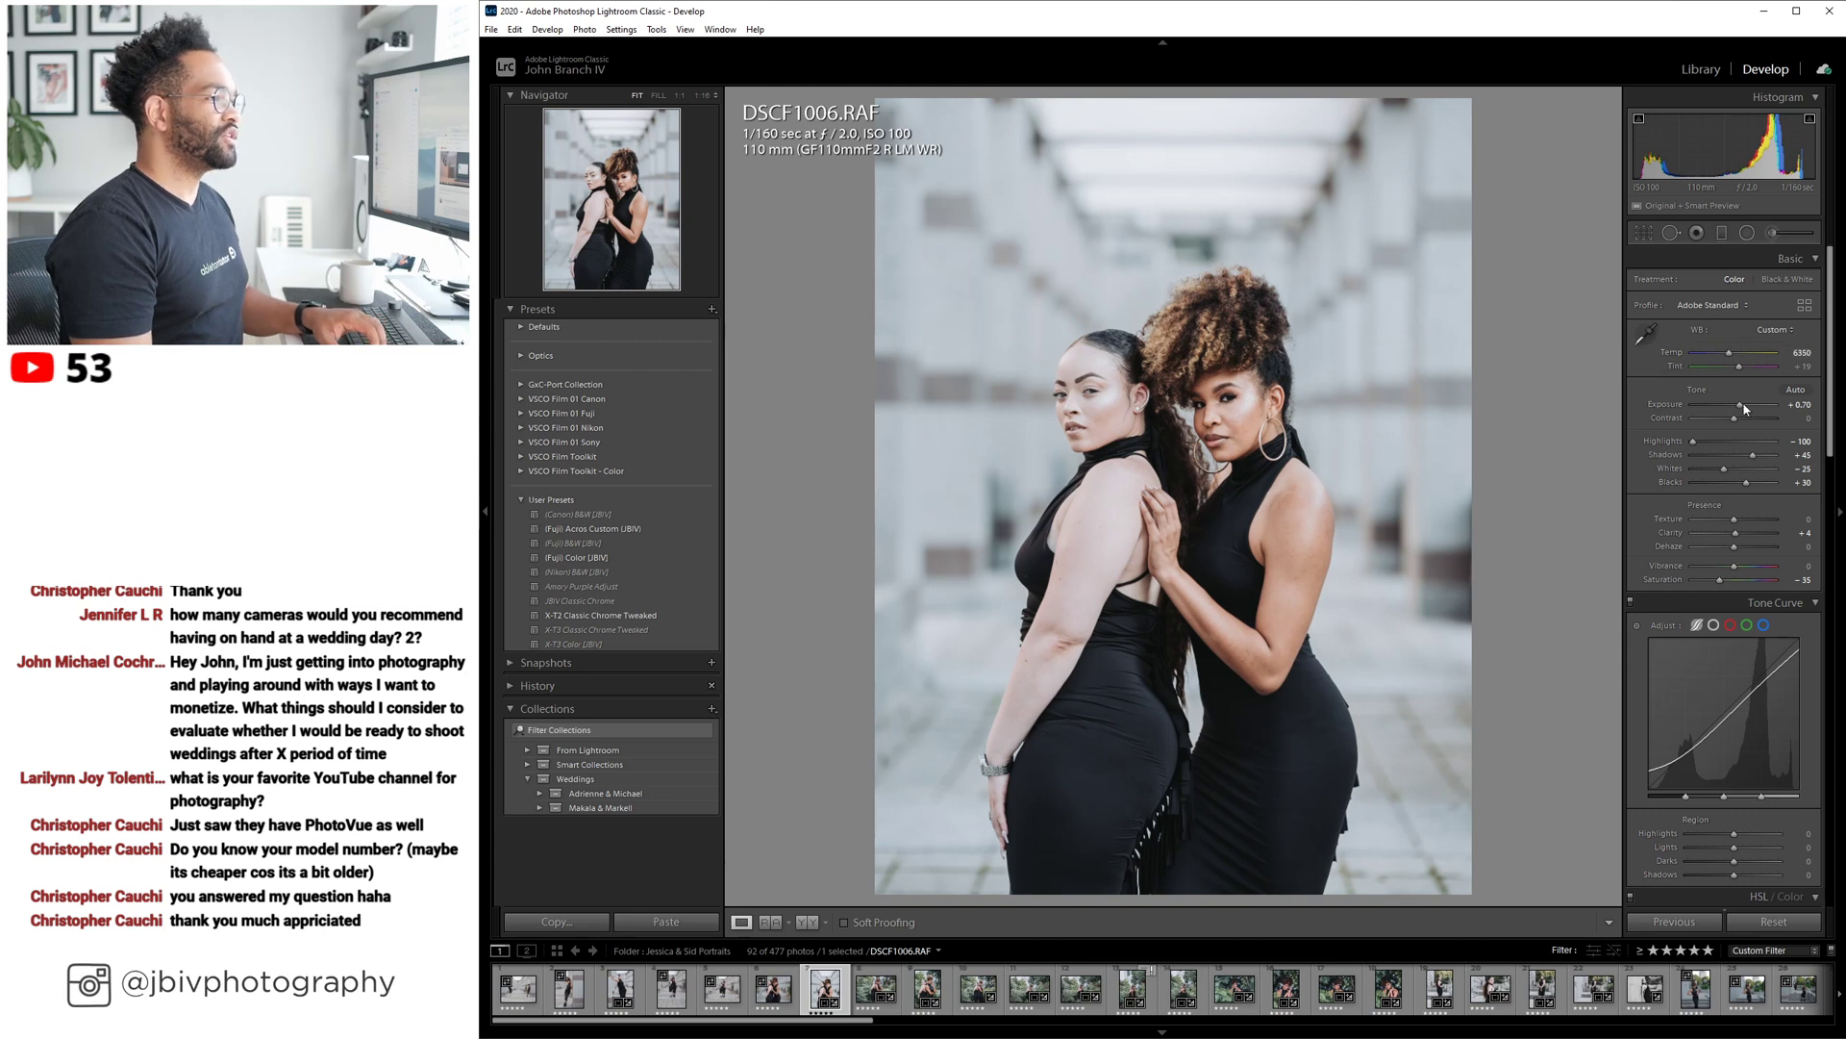
{"action": "left_click_drag", "start_coordinate": [1746, 409], "coordinate": [1751, 458]}
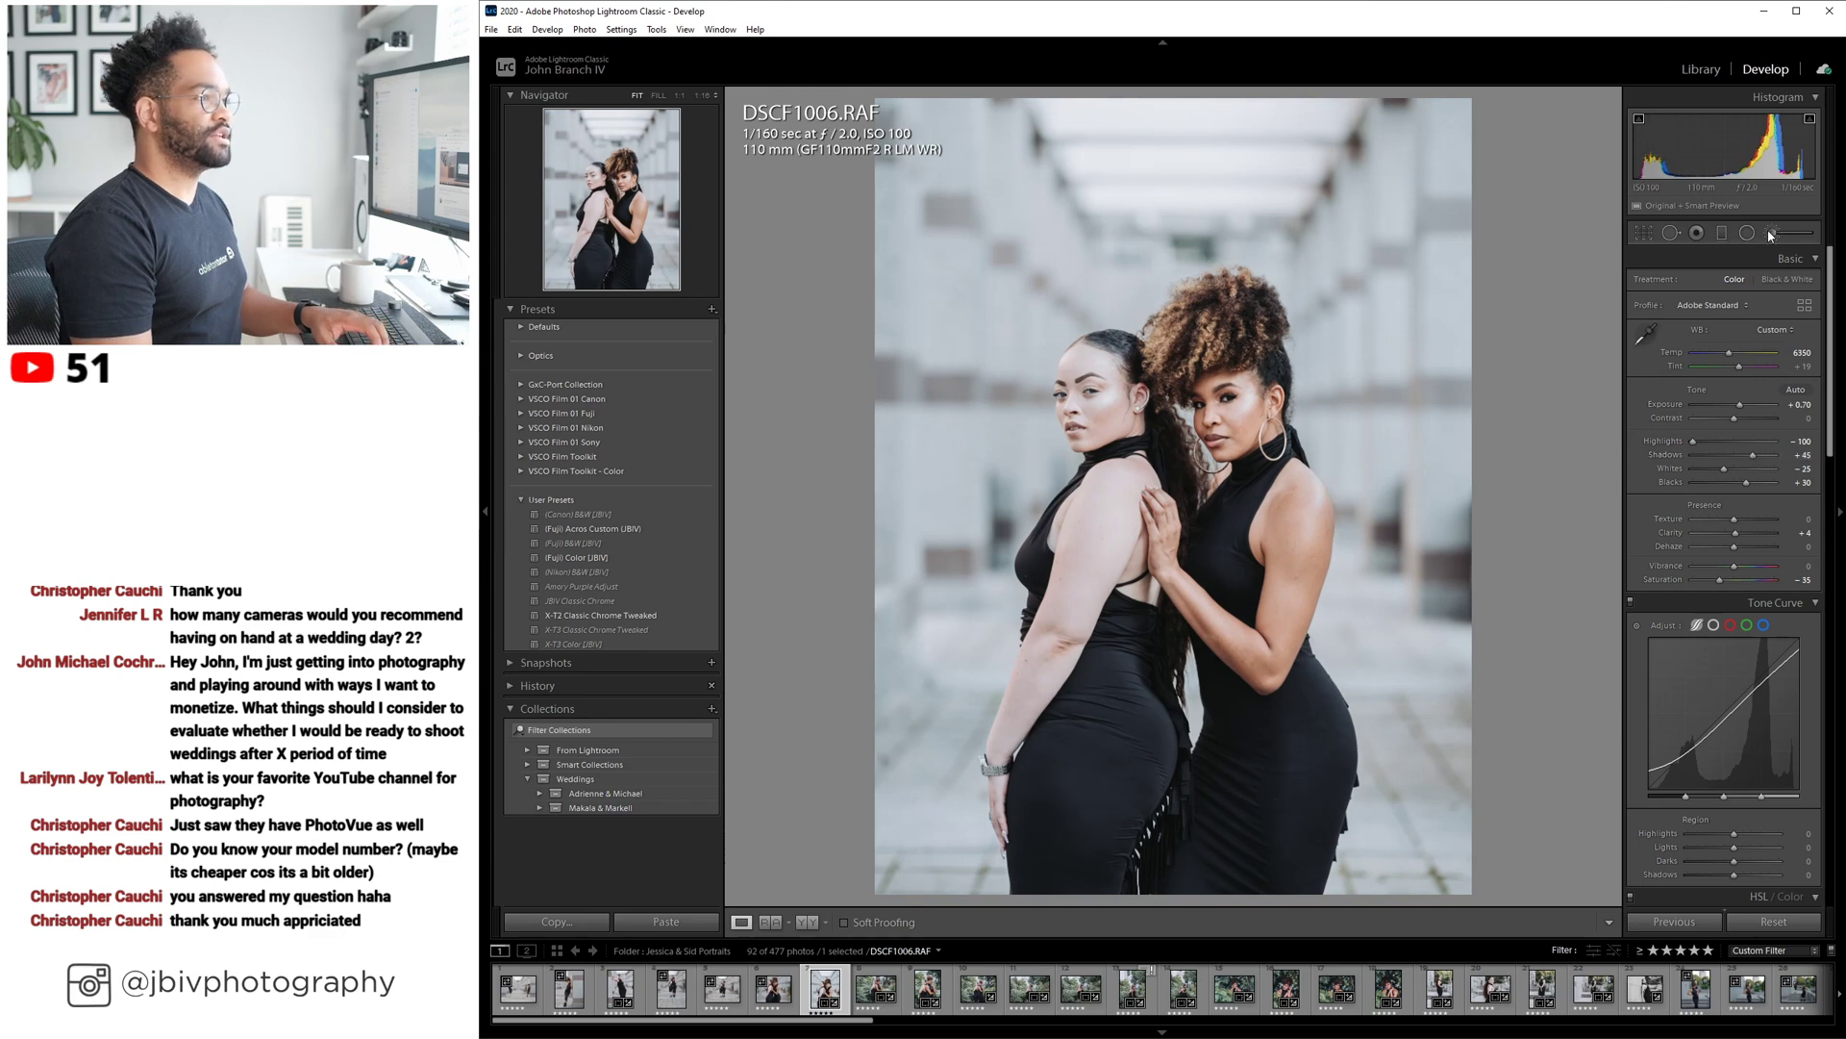
Paint an Adjustment Brush mask with the Warmer + effect over the front woman's dress, arms, face and hair.
{"action": "left_click", "coordinate": [1771, 233]}
{"action": "left_click", "coordinate": [1724, 282]}
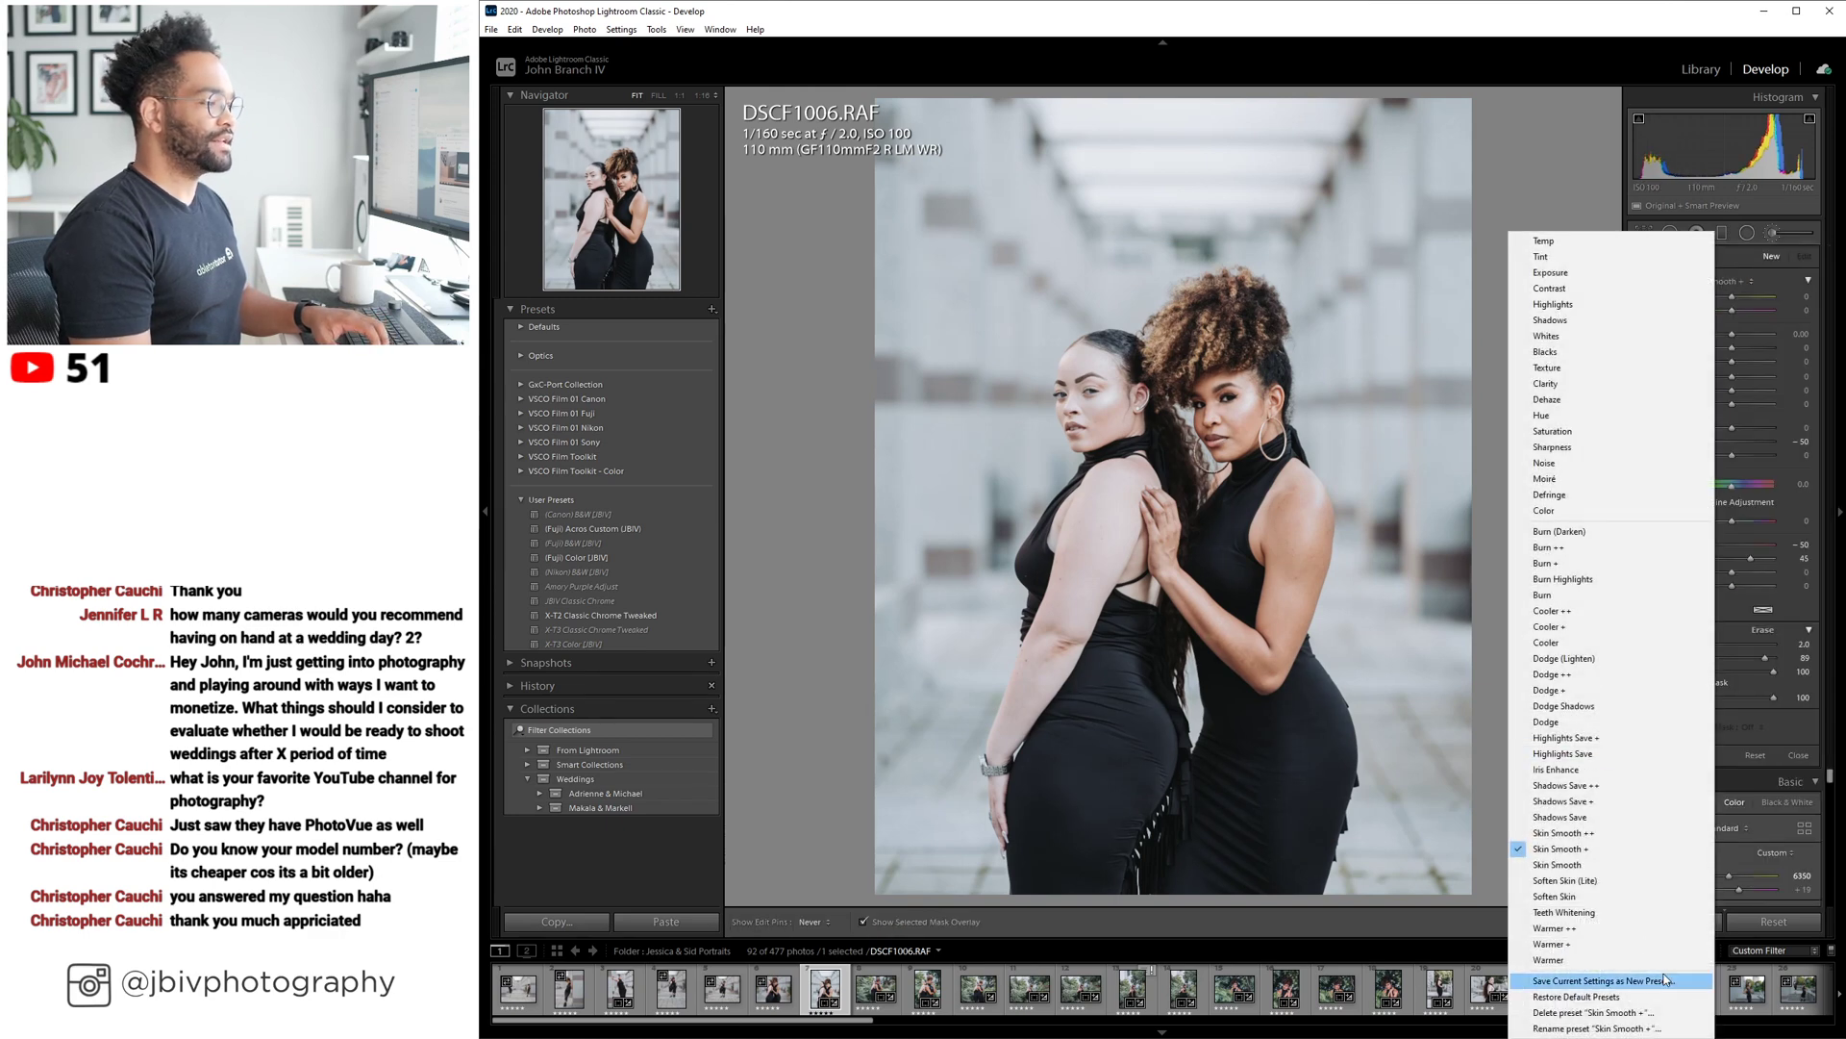
{"action": "left_click", "coordinate": [1611, 945]}
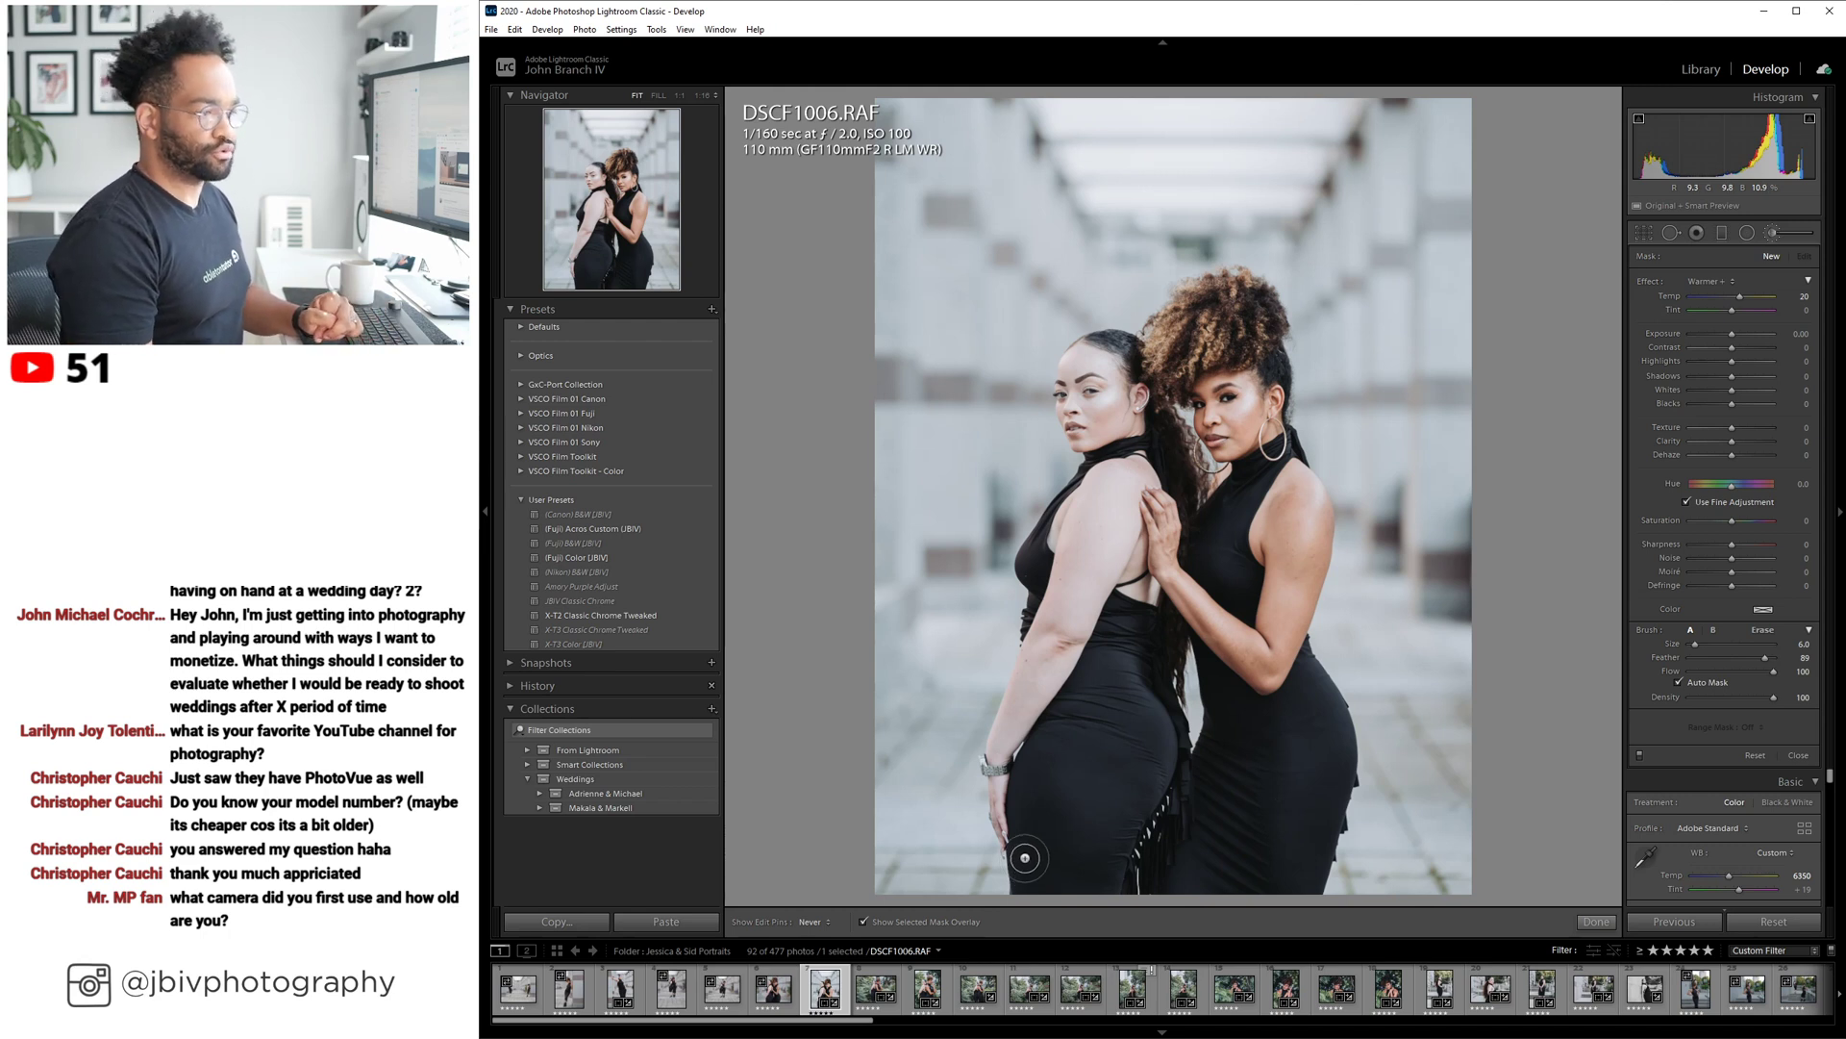
{"action": "mouse_move", "coordinate": [1025, 857]}
{"action": "left_mouse_down"}
{"action": "mouse_move", "coordinate": [1041, 671]}
{"action": "mouse_move", "coordinate": [1029, 899]}
{"action": "mouse_move", "coordinate": [1063, 639]}
{"action": "mouse_move", "coordinate": [1071, 891]}
{"action": "mouse_move", "coordinate": [1082, 673]}
{"action": "mouse_move", "coordinate": [1089, 887]}
{"action": "mouse_move", "coordinate": [1114, 713]}
{"action": "mouse_move", "coordinate": [1115, 884]}
{"action": "mouse_move", "coordinate": [1152, 763]}
{"action": "mouse_move", "coordinate": [1116, 587]}
{"action": "mouse_move", "coordinate": [1165, 746]}
{"action": "mouse_move", "coordinate": [1100, 639]}
{"action": "mouse_move", "coordinate": [1085, 556]}
{"action": "mouse_move", "coordinate": [1089, 675]}
{"action": "mouse_move", "coordinate": [1088, 554]}
{"action": "mouse_move", "coordinate": [1059, 648]}
{"action": "mouse_move", "coordinate": [1073, 545]}
{"action": "mouse_move", "coordinate": [1055, 605]}
{"action": "mouse_move", "coordinate": [1036, 536]}
{"action": "mouse_move", "coordinate": [1099, 477]}
{"action": "mouse_move", "coordinate": [1048, 556]}
{"action": "mouse_move", "coordinate": [1071, 503]}
{"action": "mouse_move", "coordinate": [1111, 546]}
{"action": "mouse_move", "coordinate": [1127, 471]}
{"action": "mouse_move", "coordinate": [1127, 565]}
{"action": "mouse_move", "coordinate": [1144, 519]}
{"action": "mouse_move", "coordinate": [1161, 578]}
{"action": "mouse_move", "coordinate": [1154, 519]}
{"action": "left_mouse_up"}
{"action": "mouse_move", "coordinate": [1129, 447]}
{"action": "left_mouse_down"}
{"action": "mouse_move", "coordinate": [1101, 406]}
{"action": "mouse_move", "coordinate": [1106, 450]}
{"action": "mouse_move", "coordinate": [1067, 398]}
{"action": "mouse_move", "coordinate": [1076, 355]}
{"action": "mouse_move", "coordinate": [1117, 342]}
{"action": "mouse_move", "coordinate": [1140, 373]}
{"action": "mouse_move", "coordinate": [1109, 418]}
{"action": "mouse_move", "coordinate": [1112, 355]}
{"action": "left_mouse_up"}
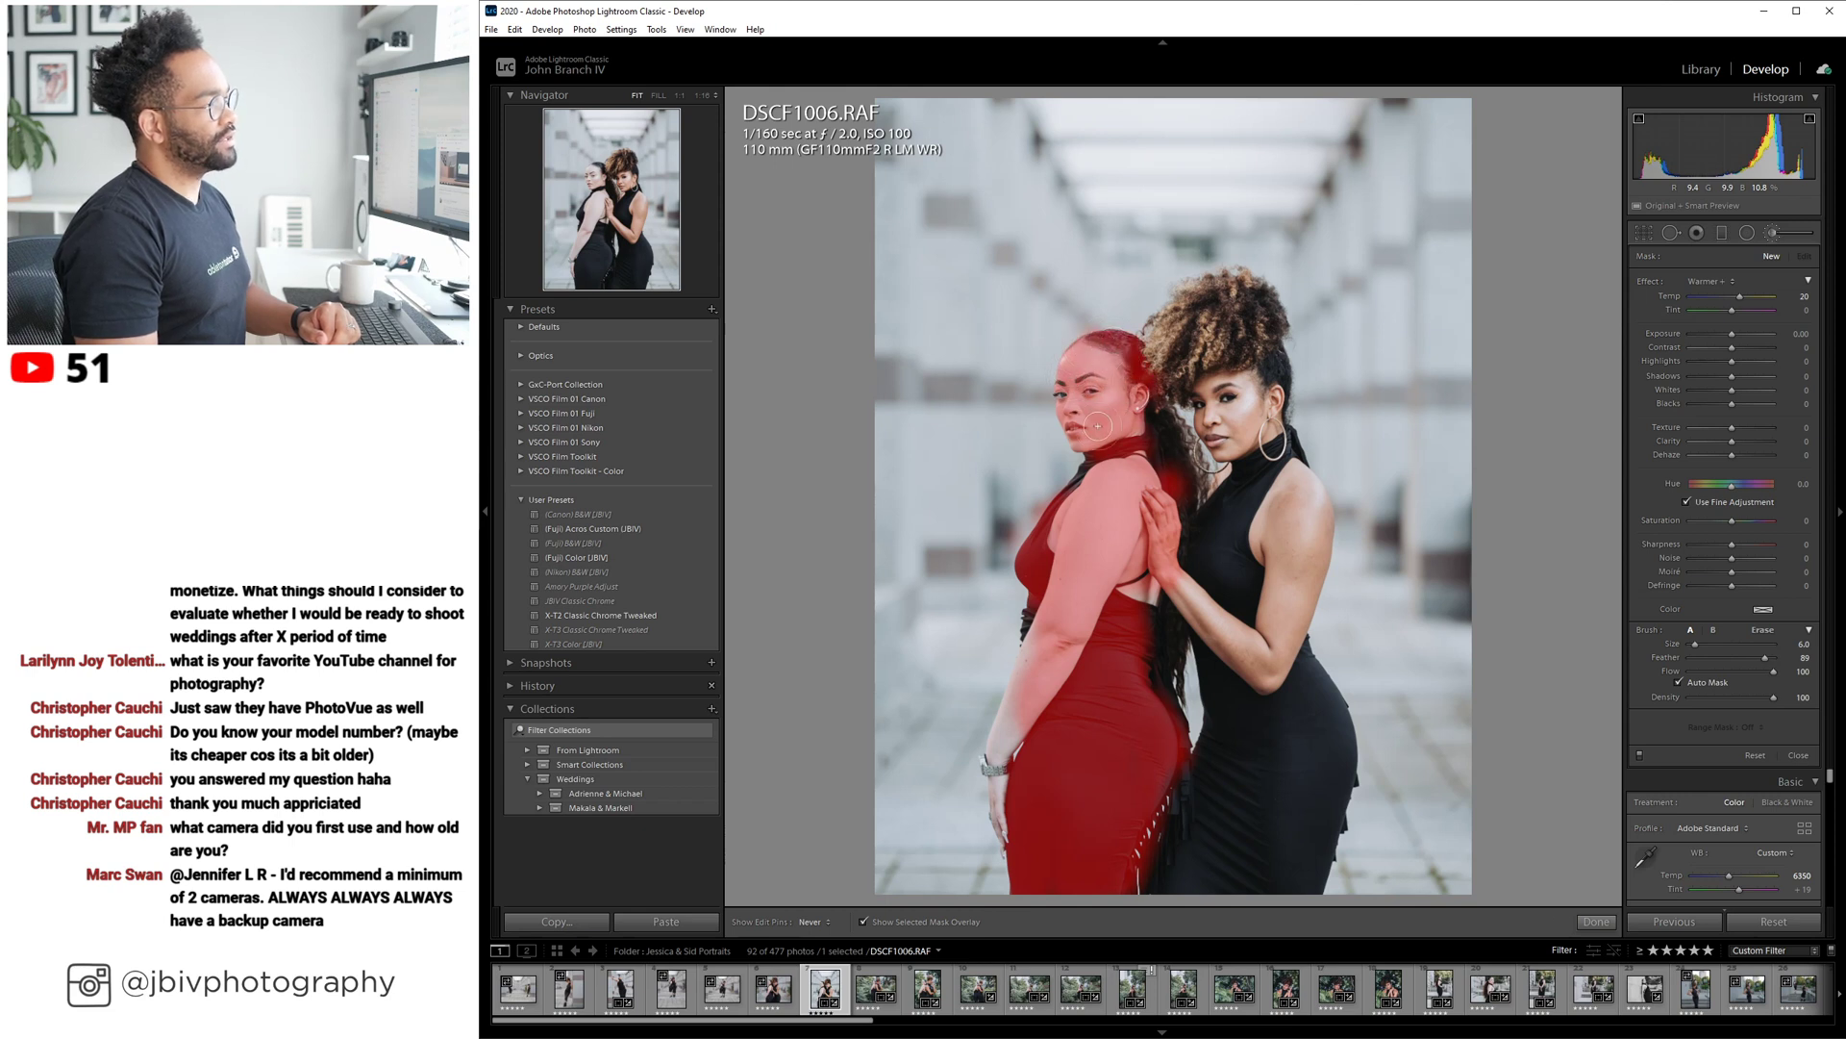
{"action": "key", "text": "ctrl+z"}
{"action": "mouse_move", "coordinate": [1144, 403]}
{"action": "left_mouse_down"}
{"action": "mouse_move", "coordinate": [1186, 525]}
{"action": "mouse_move", "coordinate": [1163, 426]}
{"action": "mouse_move", "coordinate": [1188, 471]}
{"action": "mouse_move", "coordinate": [1185, 525]}
{"action": "left_mouse_up"}
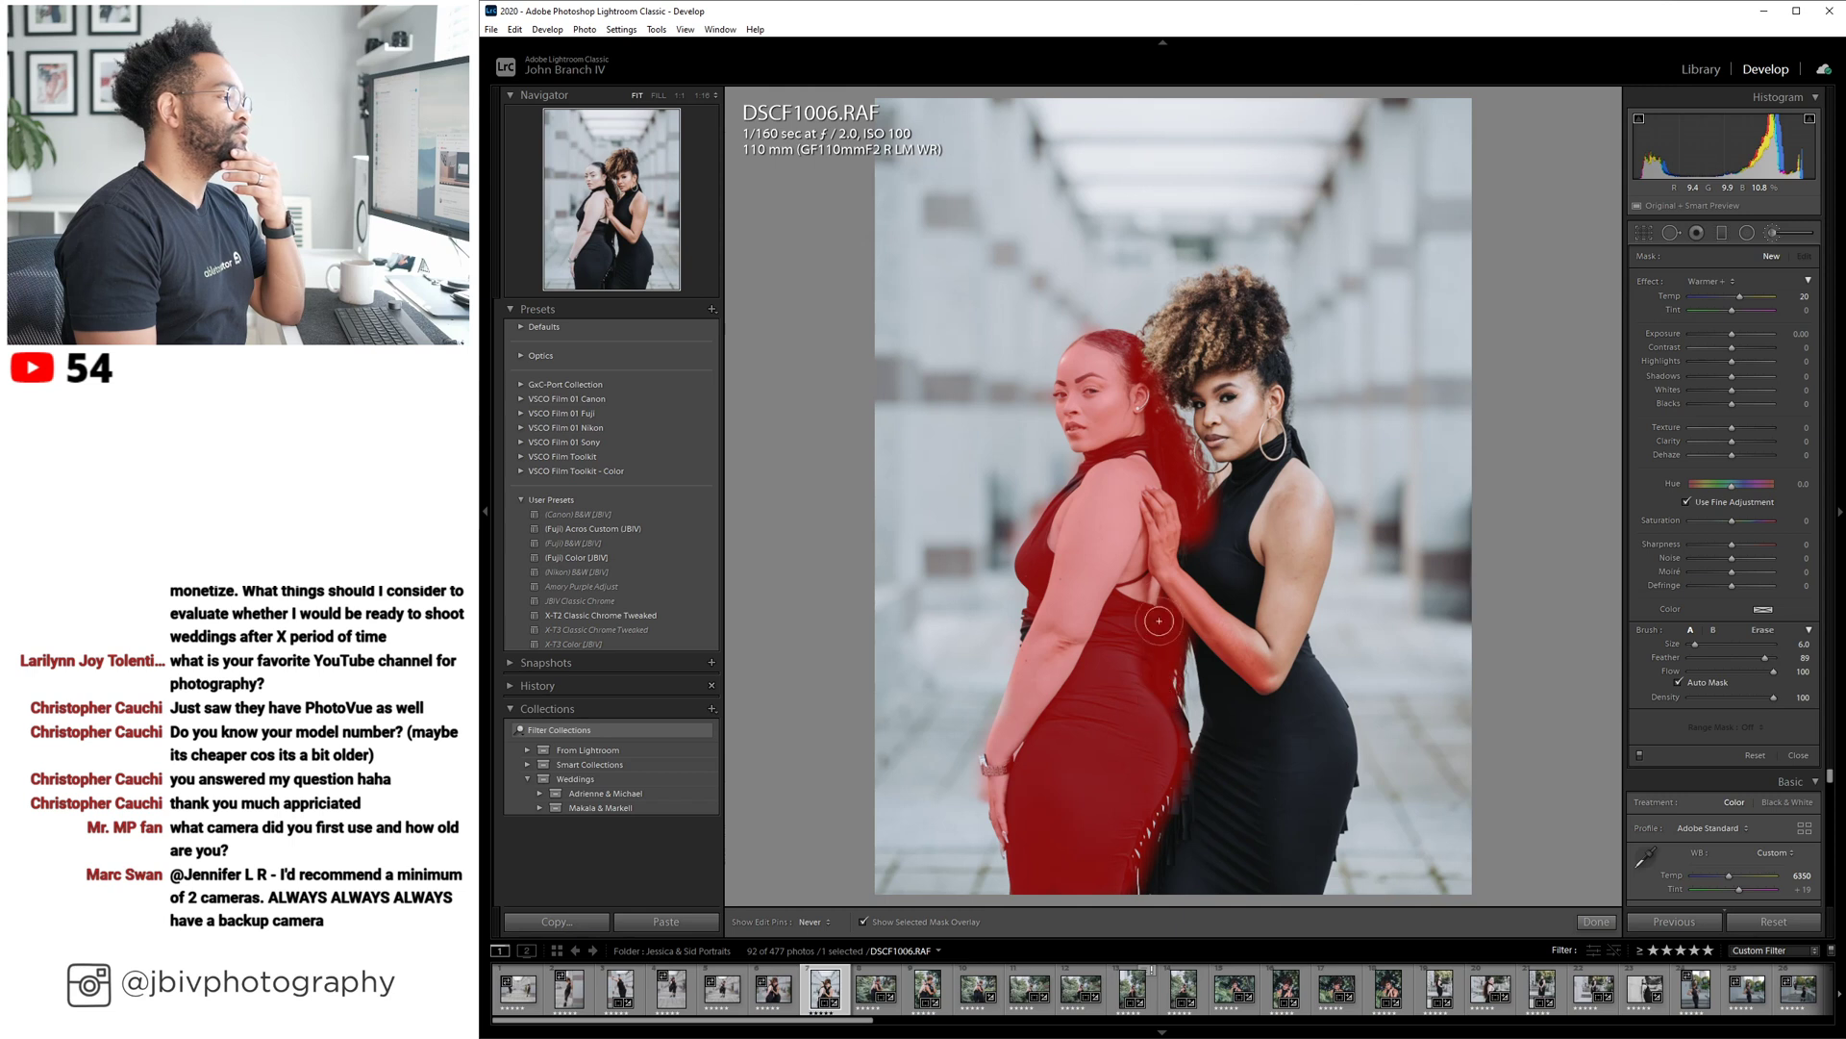
Extend the Warmer + brush mask over the curly-haired woman's arms, dress, face and hair.
{"action": "mouse_move", "coordinate": [1229, 638]}
{"action": "left_mouse_down"}
{"action": "mouse_move", "coordinate": [1250, 569]}
{"action": "mouse_move", "coordinate": [1248, 740]}
{"action": "mouse_move", "coordinate": [1218, 594]}
{"action": "mouse_move", "coordinate": [1223, 674]}
{"action": "left_mouse_up"}
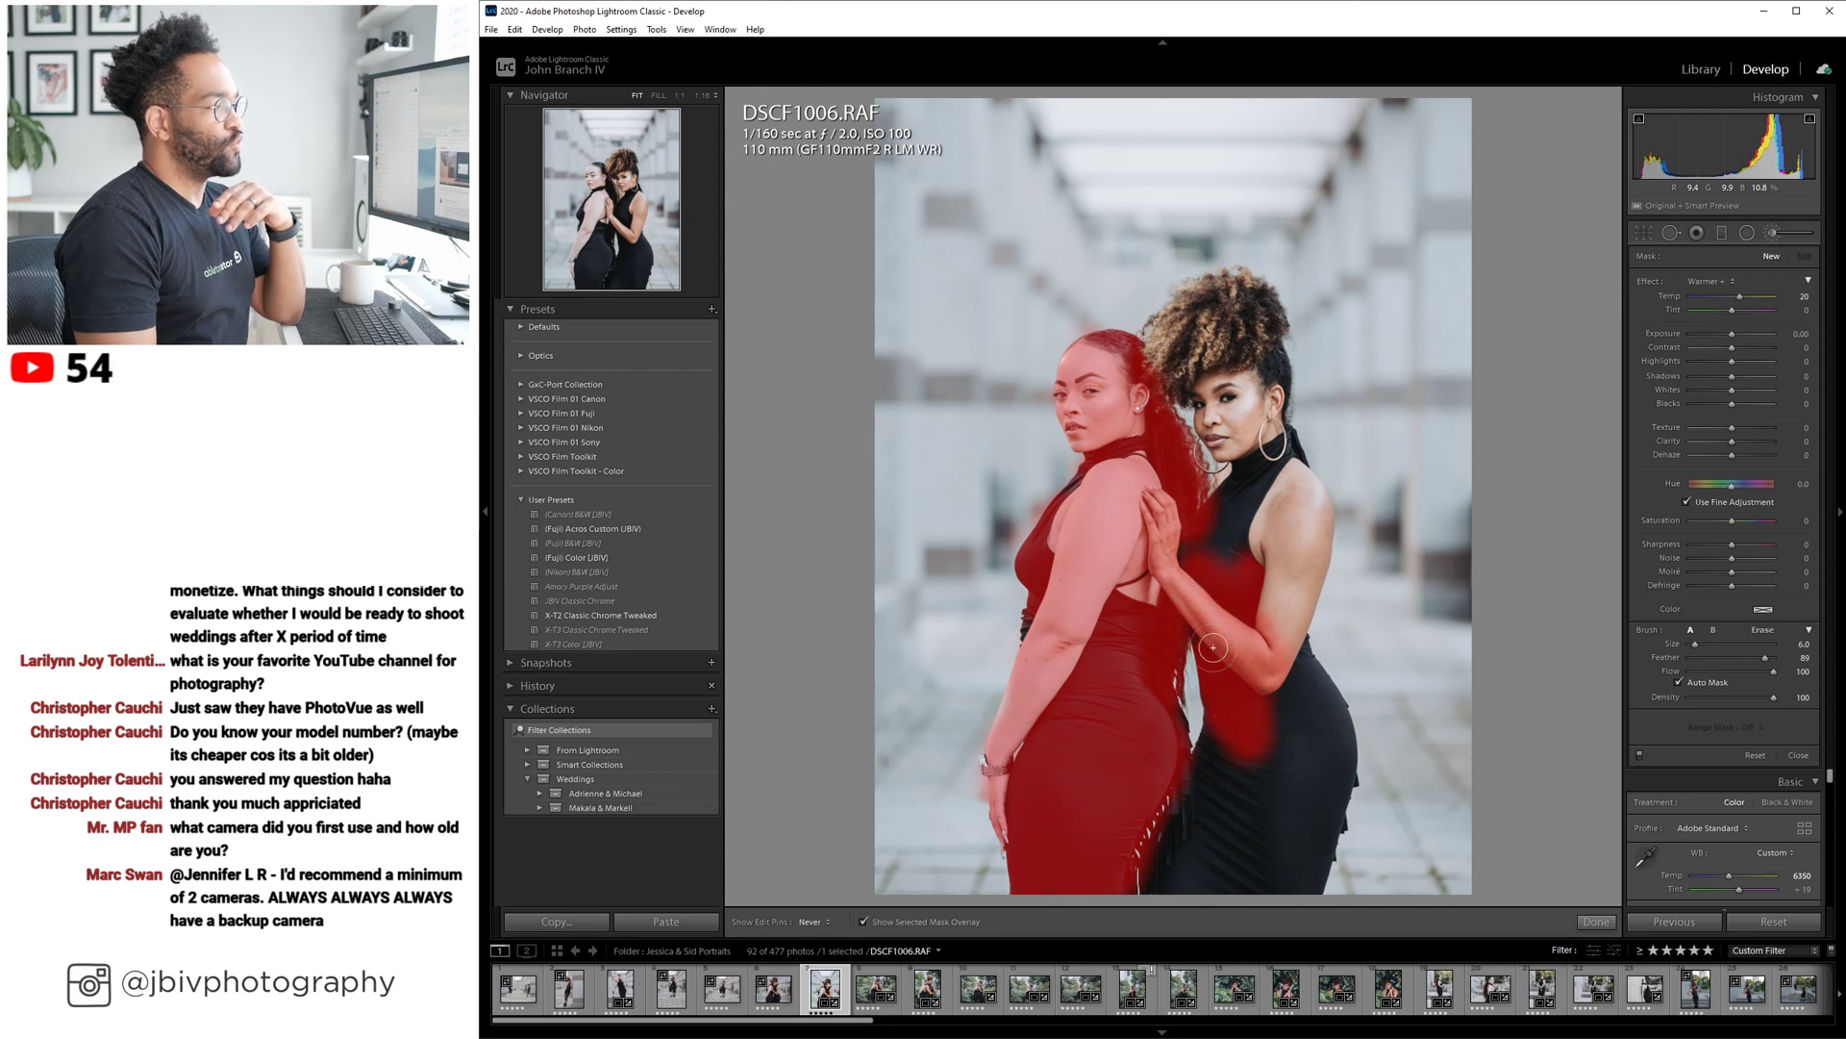
{"action": "mouse_move", "coordinate": [1213, 647]}
{"action": "left_mouse_down"}
{"action": "mouse_move", "coordinate": [1242, 737]}
{"action": "mouse_move", "coordinate": [1206, 846]}
{"action": "mouse_move", "coordinate": [1210, 796]}
{"action": "mouse_move", "coordinate": [1161, 881]}
{"action": "mouse_move", "coordinate": [1173, 819]}
{"action": "mouse_move", "coordinate": [1214, 743]}
{"action": "mouse_move", "coordinate": [1178, 912]}
{"action": "mouse_move", "coordinate": [1165, 899]}
{"action": "mouse_move", "coordinate": [1229, 780]}
{"action": "mouse_move", "coordinate": [1240, 871]}
{"action": "mouse_move", "coordinate": [1266, 788]}
{"action": "mouse_move", "coordinate": [1264, 882]}
{"action": "mouse_move", "coordinate": [1287, 911]}
{"action": "mouse_move", "coordinate": [1328, 808]}
{"action": "mouse_move", "coordinate": [1266, 893]}
{"action": "mouse_move", "coordinate": [1237, 897]}
{"action": "mouse_move", "coordinate": [1345, 777]}
{"action": "mouse_move", "coordinate": [1294, 669]}
{"action": "mouse_move", "coordinate": [1297, 755]}
{"action": "mouse_move", "coordinate": [1311, 740]}
{"action": "mouse_move", "coordinate": [1327, 776]}
{"action": "left_mouse_up"}
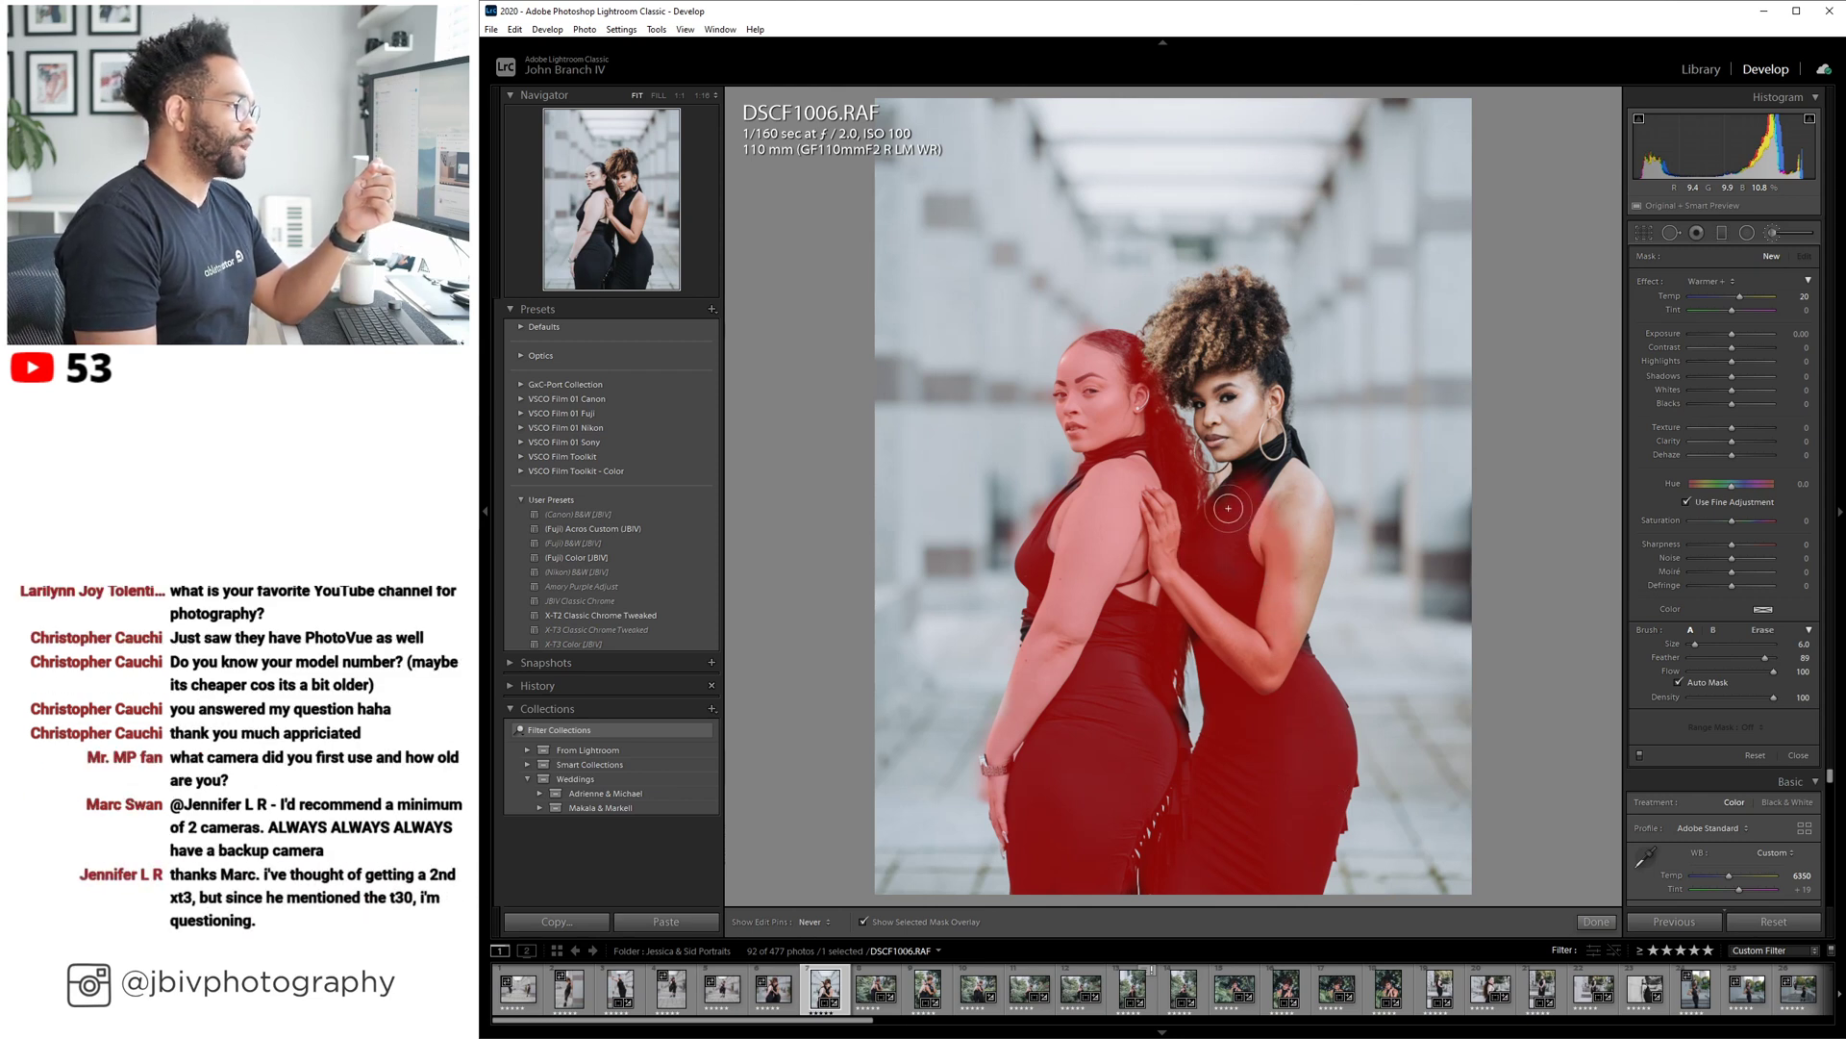
{"action": "mouse_move", "coordinate": [1251, 464]}
{"action": "left_mouse_down"}
{"action": "mouse_move", "coordinate": [1244, 571]}
{"action": "mouse_move", "coordinate": [1264, 454]}
{"action": "mouse_move", "coordinate": [1279, 538]}
{"action": "mouse_move", "coordinate": [1268, 442]}
{"action": "mouse_move", "coordinate": [1317, 529]}
{"action": "mouse_move", "coordinate": [1284, 634]}
{"action": "left_mouse_up"}
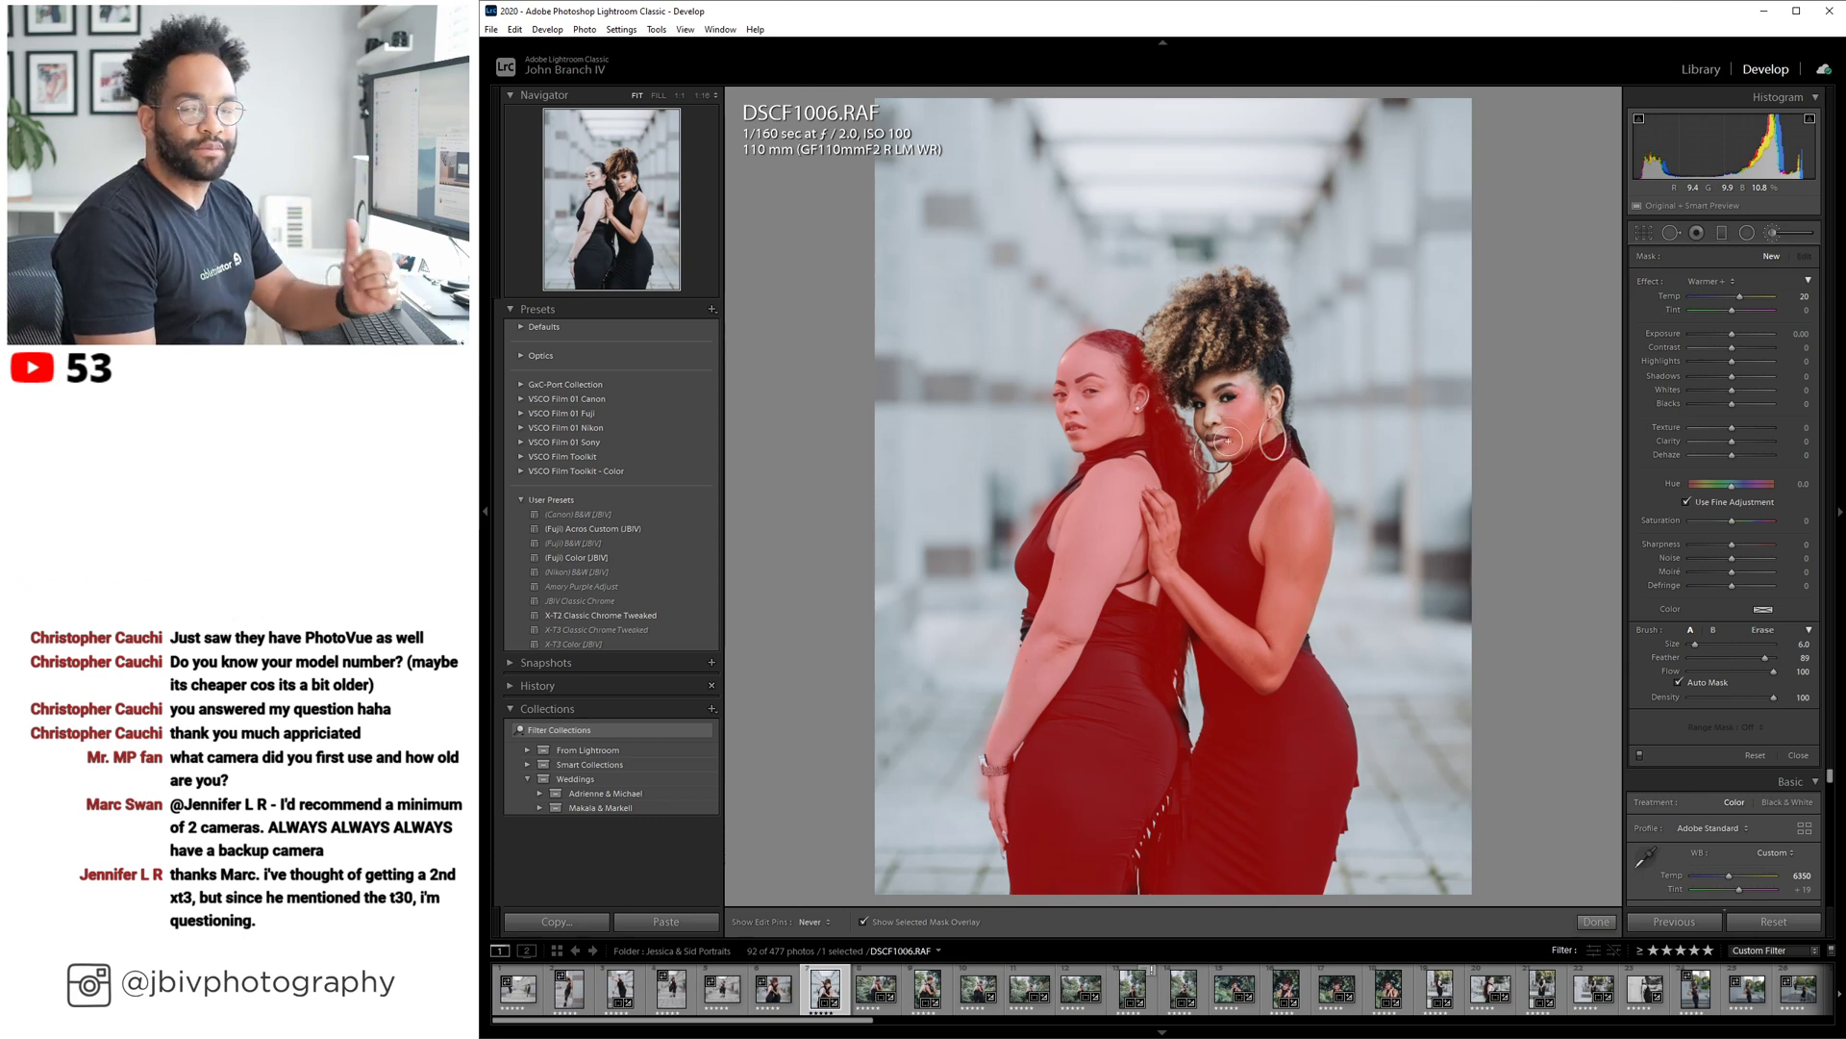
{"action": "mouse_move", "coordinate": [1211, 418]}
{"action": "left_mouse_down"}
{"action": "mouse_move", "coordinate": [1221, 364]}
{"action": "mouse_move", "coordinate": [1181, 357]}
{"action": "mouse_move", "coordinate": [1171, 310]}
{"action": "mouse_move", "coordinate": [1245, 287]}
{"action": "mouse_move", "coordinate": [1195, 362]}
{"action": "mouse_move", "coordinate": [1212, 356]}
{"action": "left_mouse_up"}
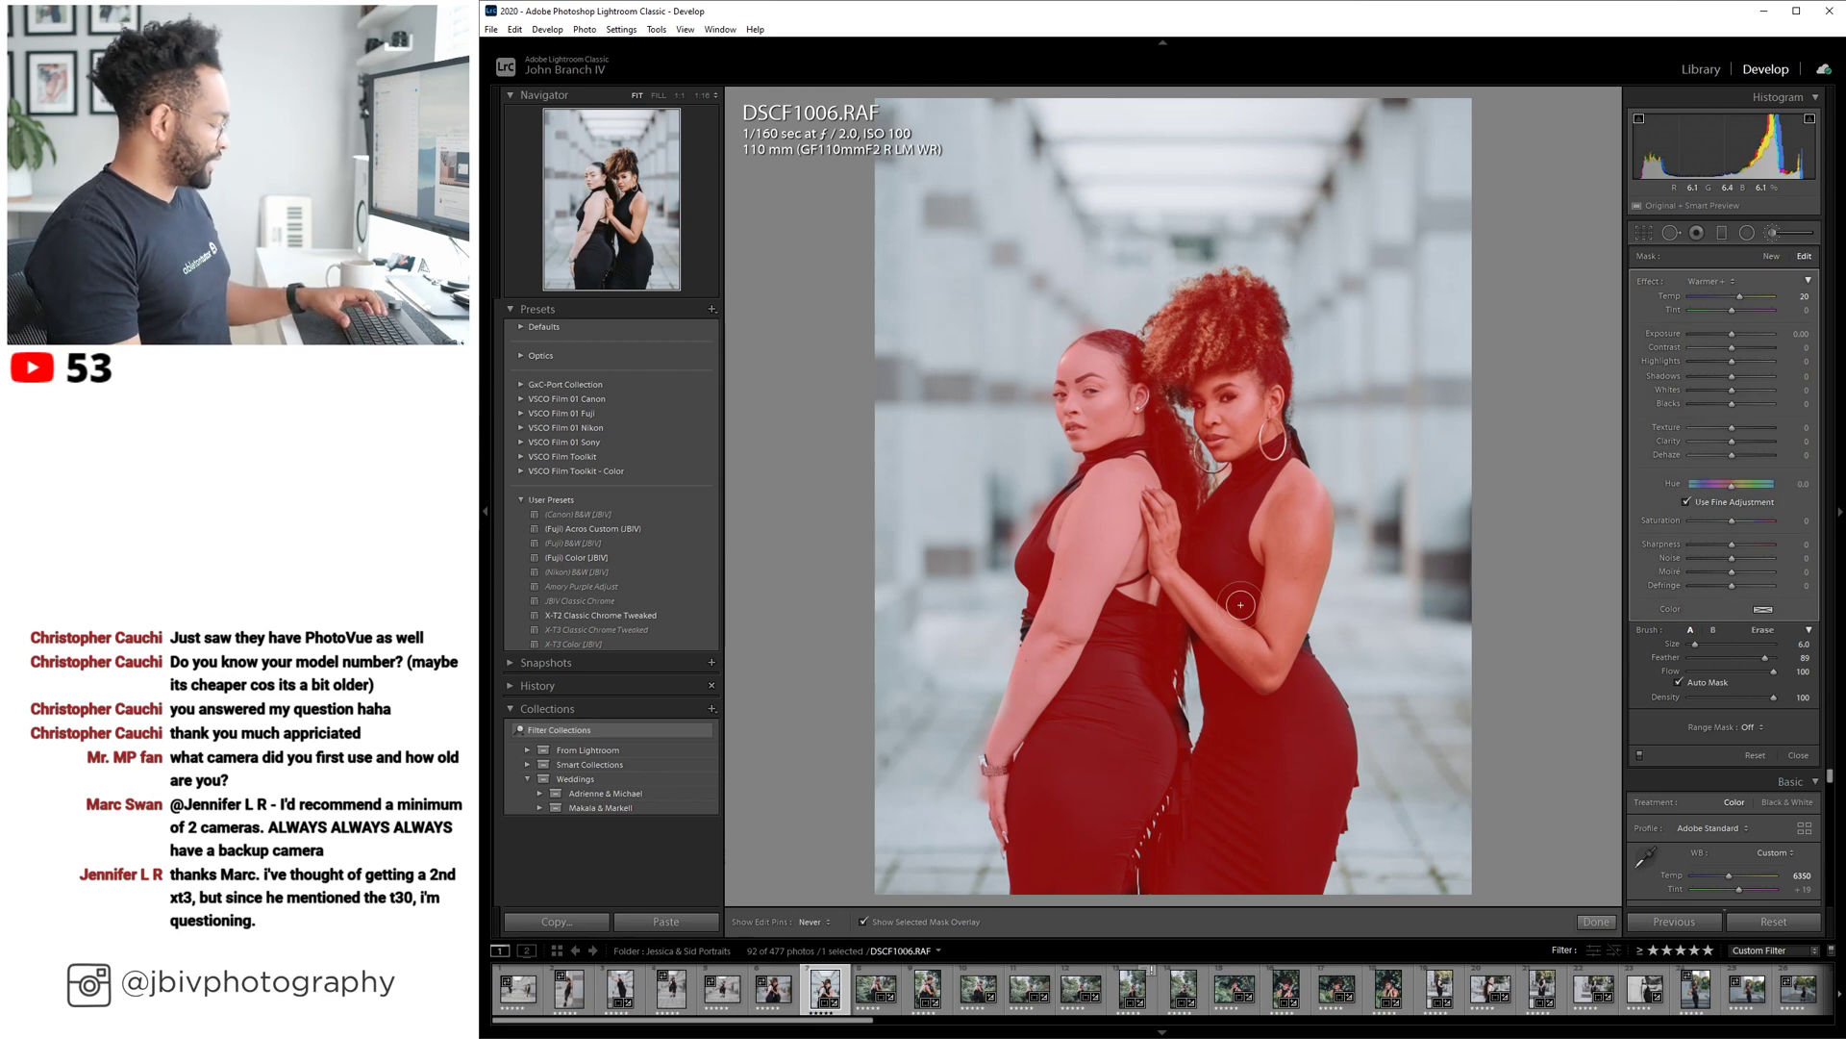
Hide the mask overlay, set the brush mask's Temp to 17 and Tint to 4, and close the Adjustment Brush.
{"action": "key", "text": "o"}
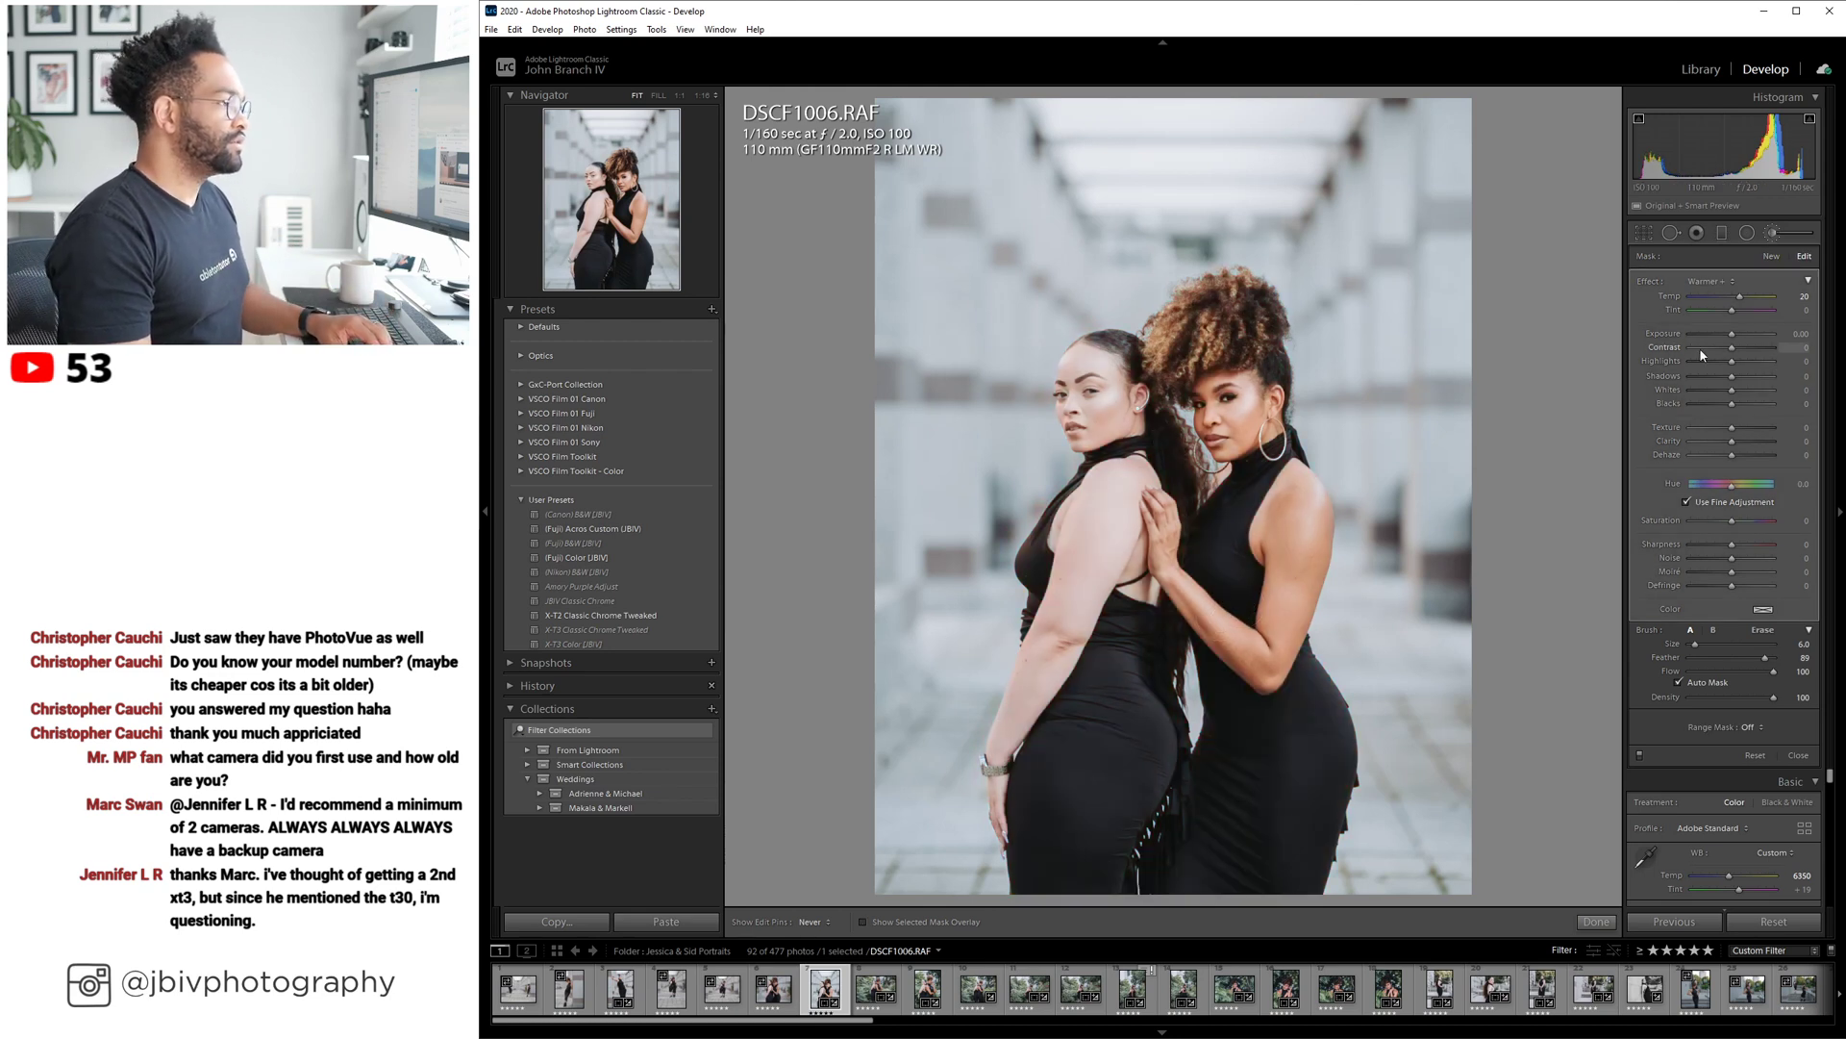
{"action": "left_click_drag", "start_coordinate": [1732, 309], "coordinate": [1738, 309]}
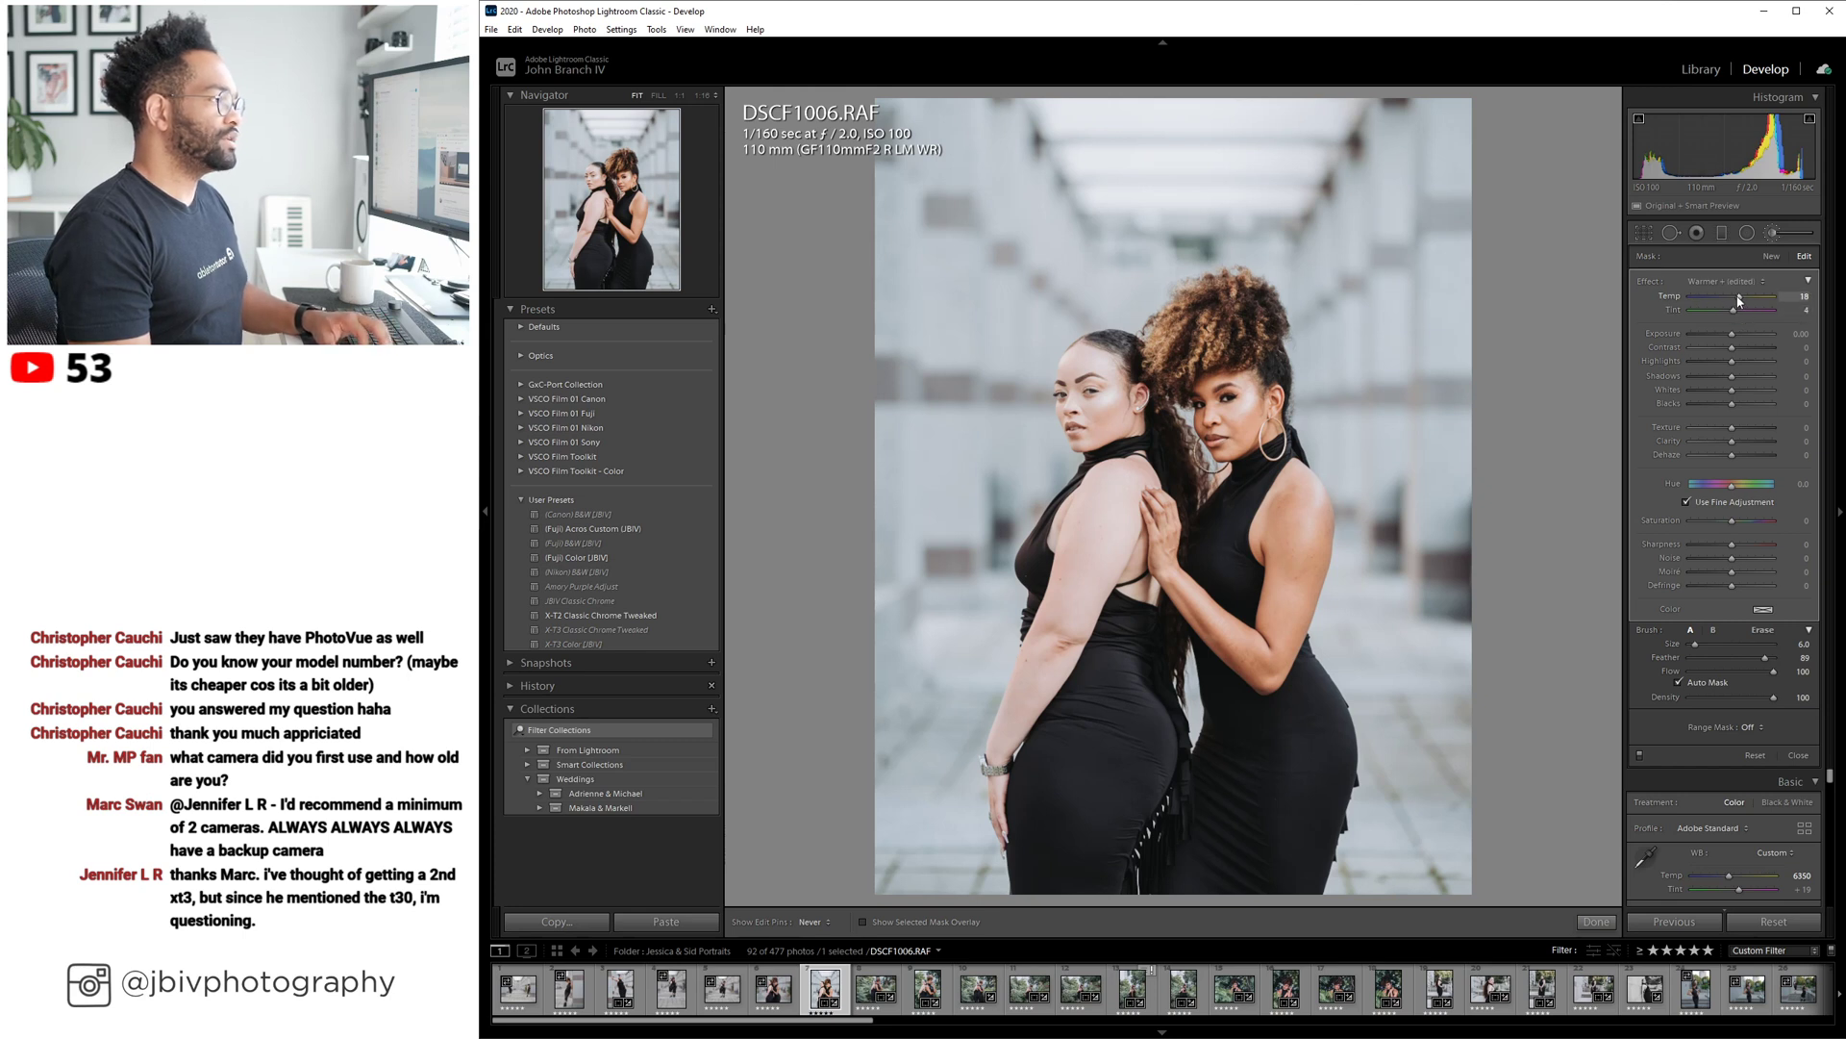
{"action": "left_click_drag", "start_coordinate": [1738, 300], "coordinate": [1737, 300]}
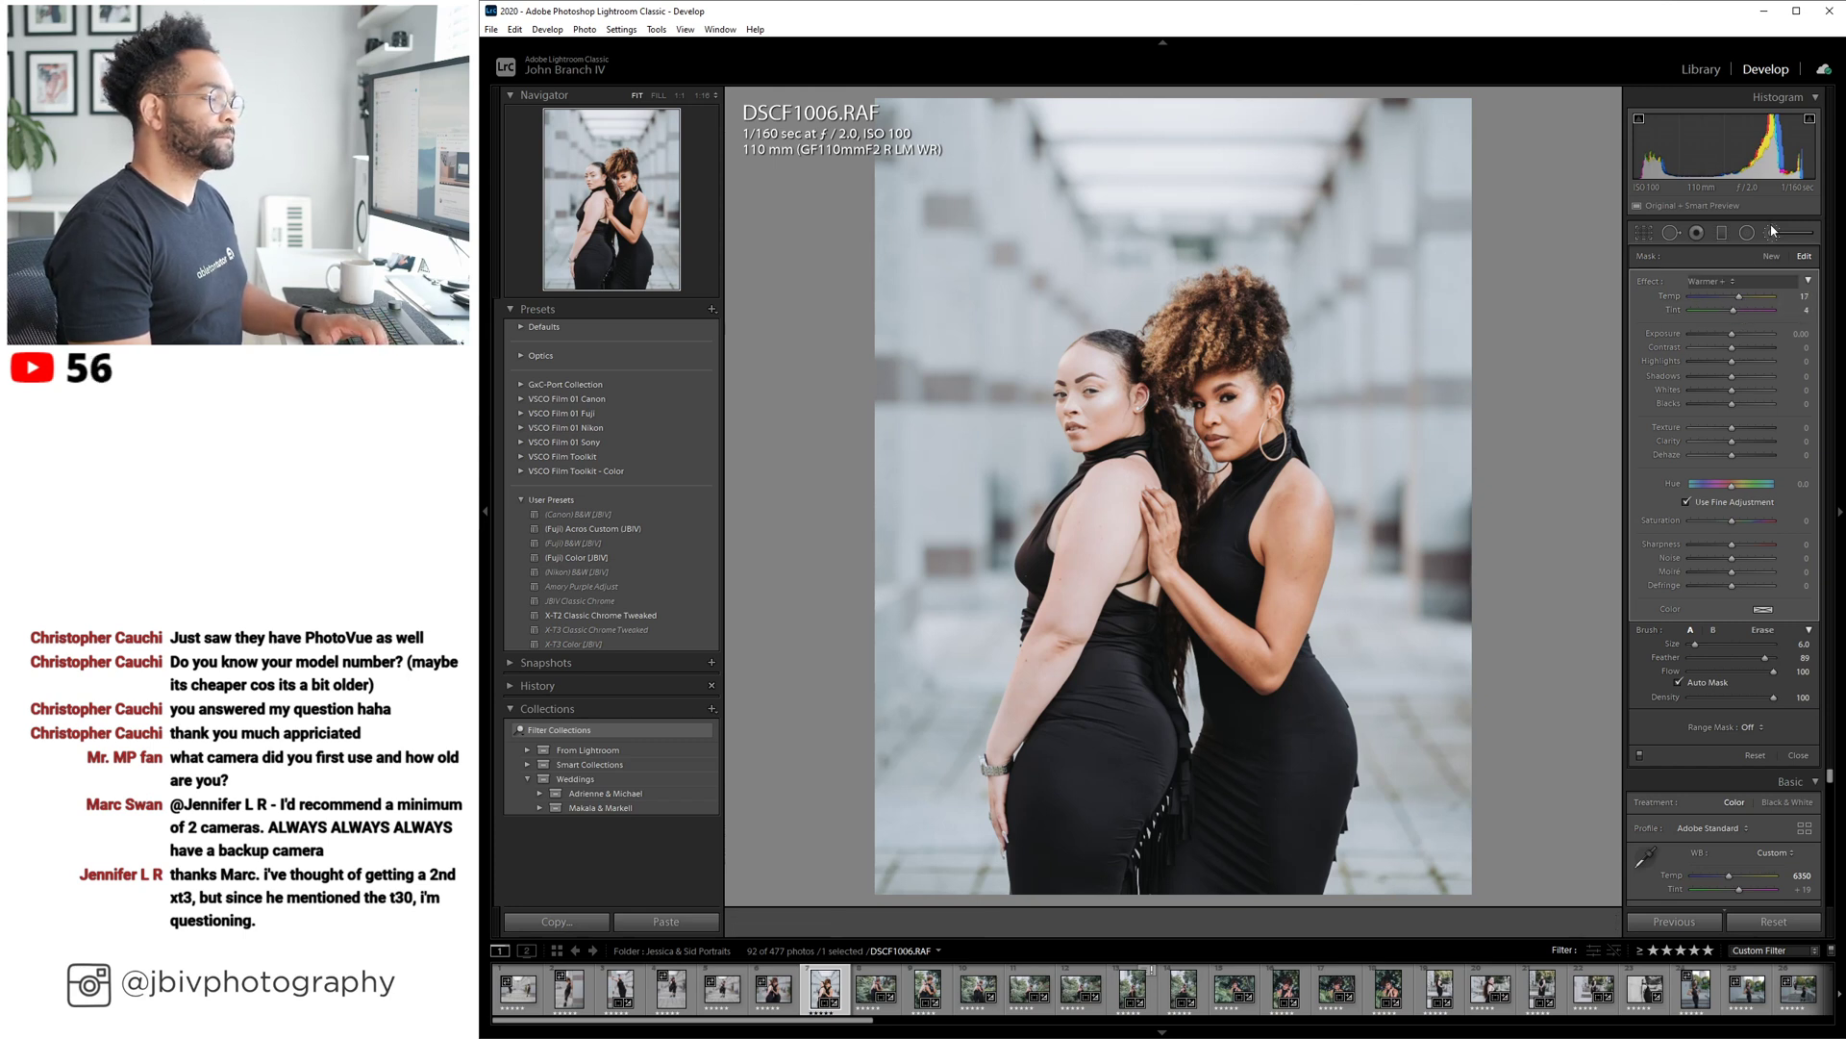
{"action": "key", "text": "k"}
Lower the photo's overall exposure to +0.60 and its white balance temperature to 6300.
{"action": "key", "text": "Down"}
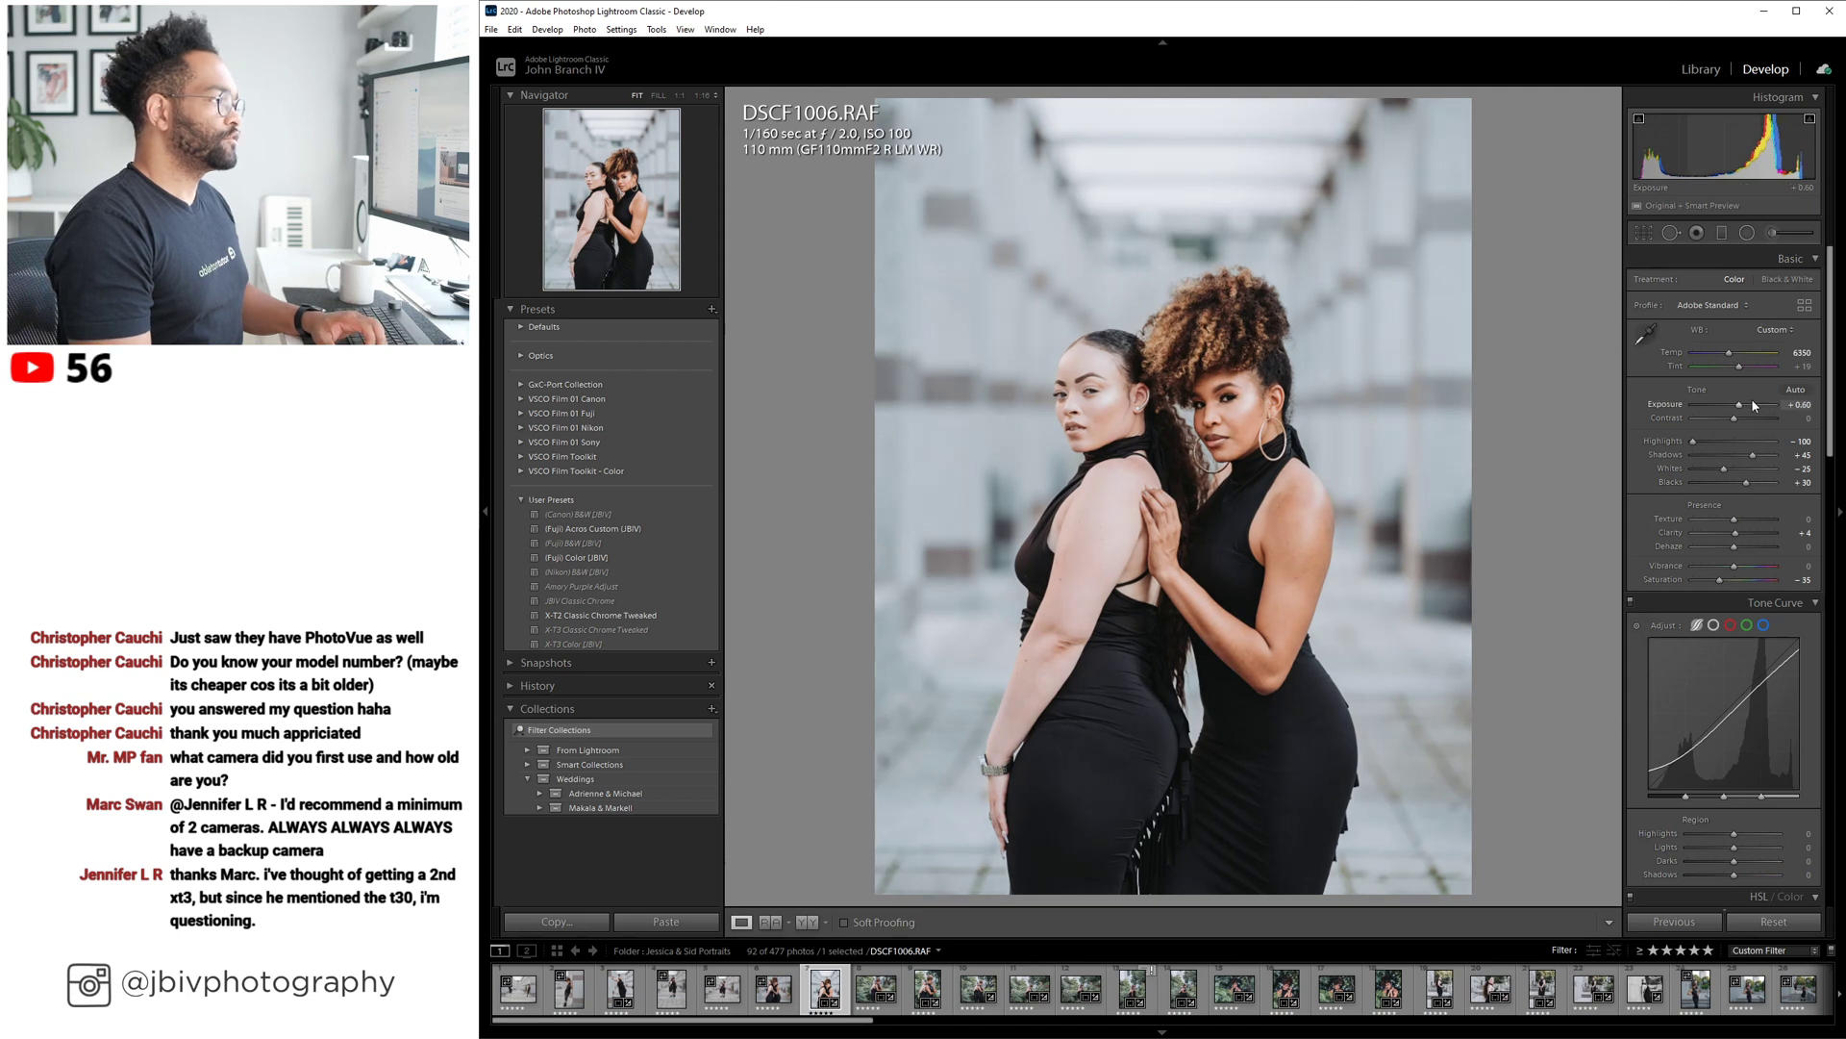
{"action": "key", "text": "Down"}
{"action": "key", "text": "Down"}
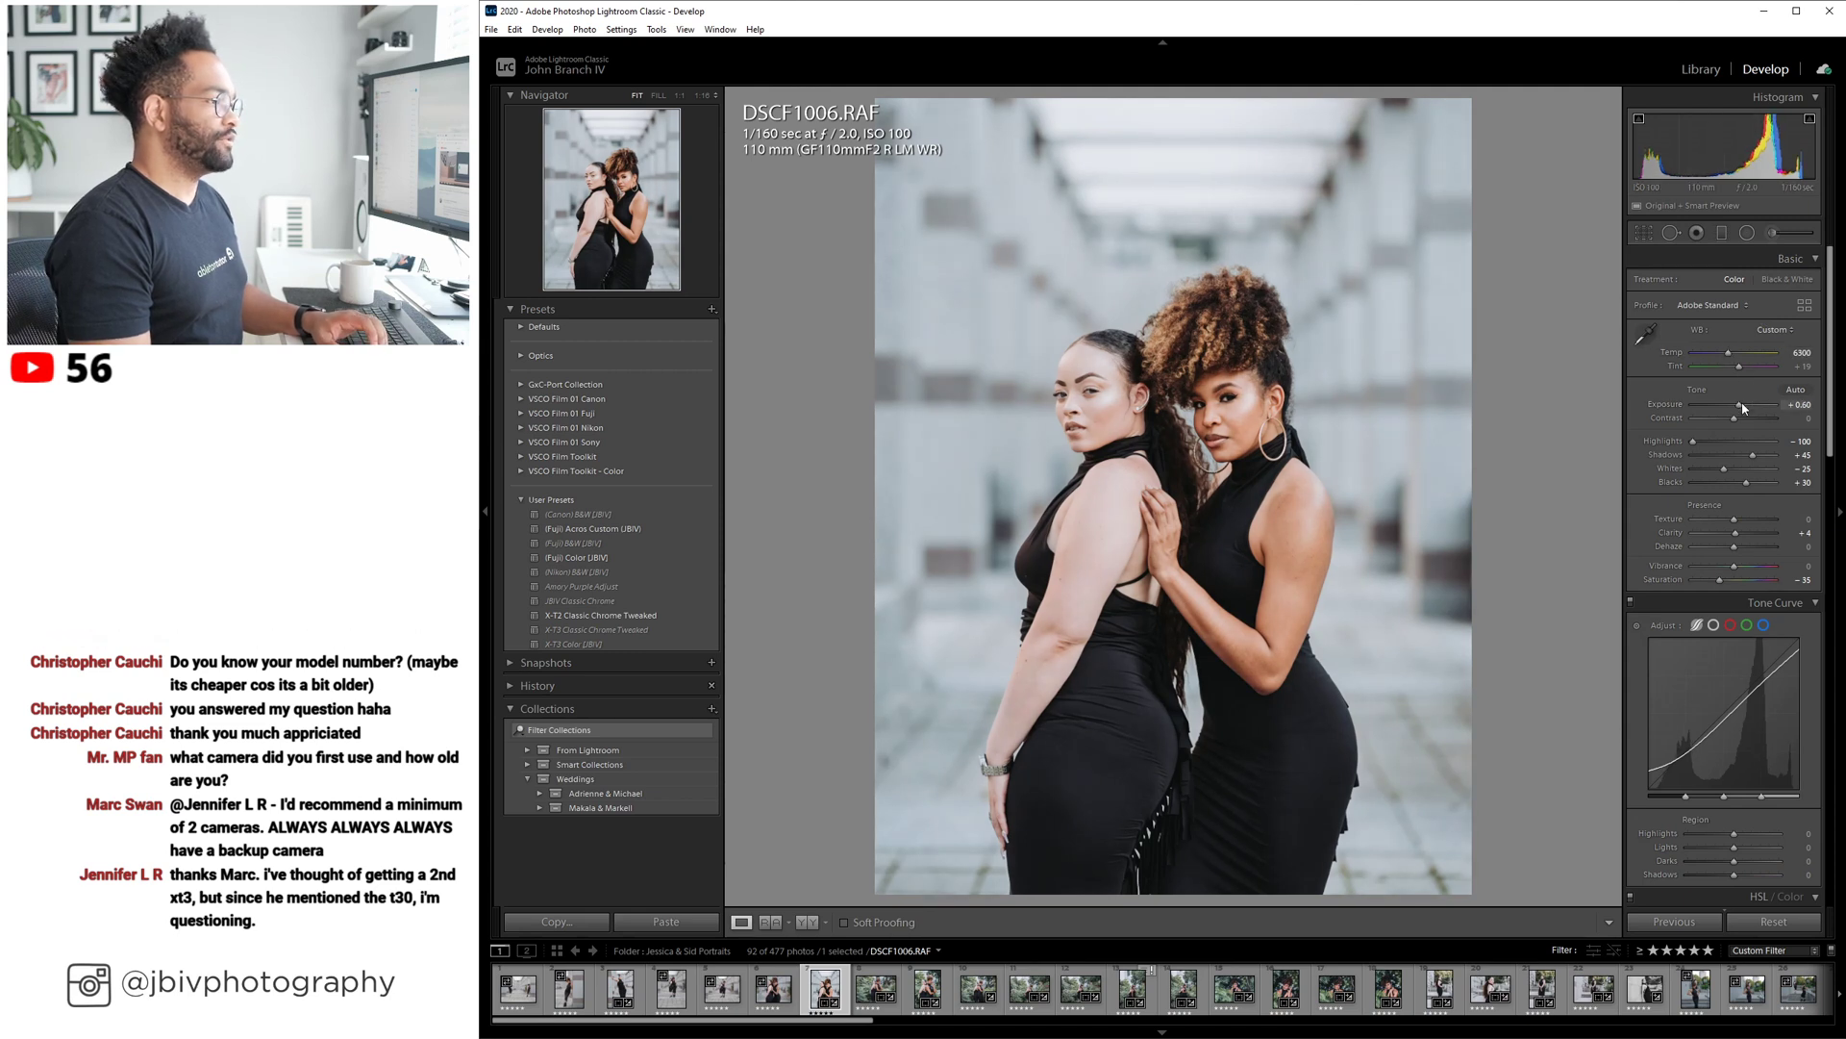
Reopen the Adjustment Brush, set Show Edit Pins to Always, and select the warming mask's pin on the front woman's dress.
{"action": "left_click", "coordinate": [1773, 231]}
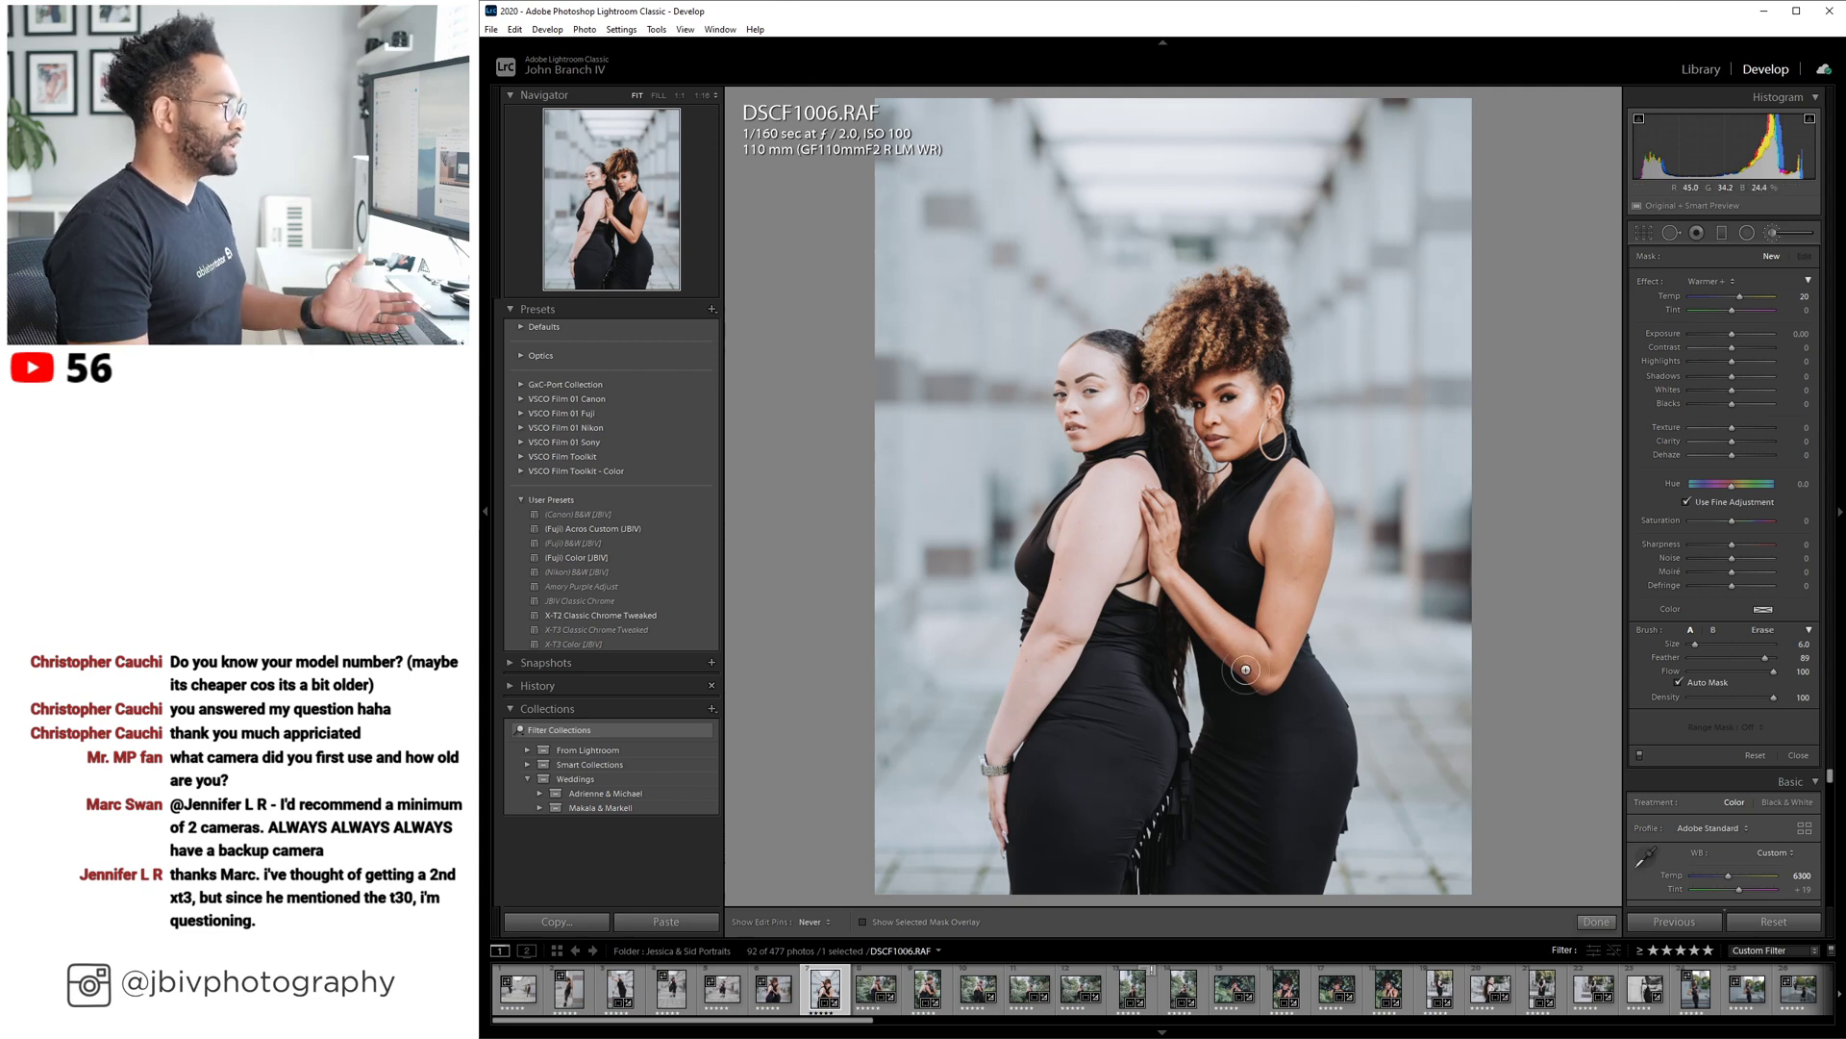
{"action": "left_click", "coordinate": [687, 32]}
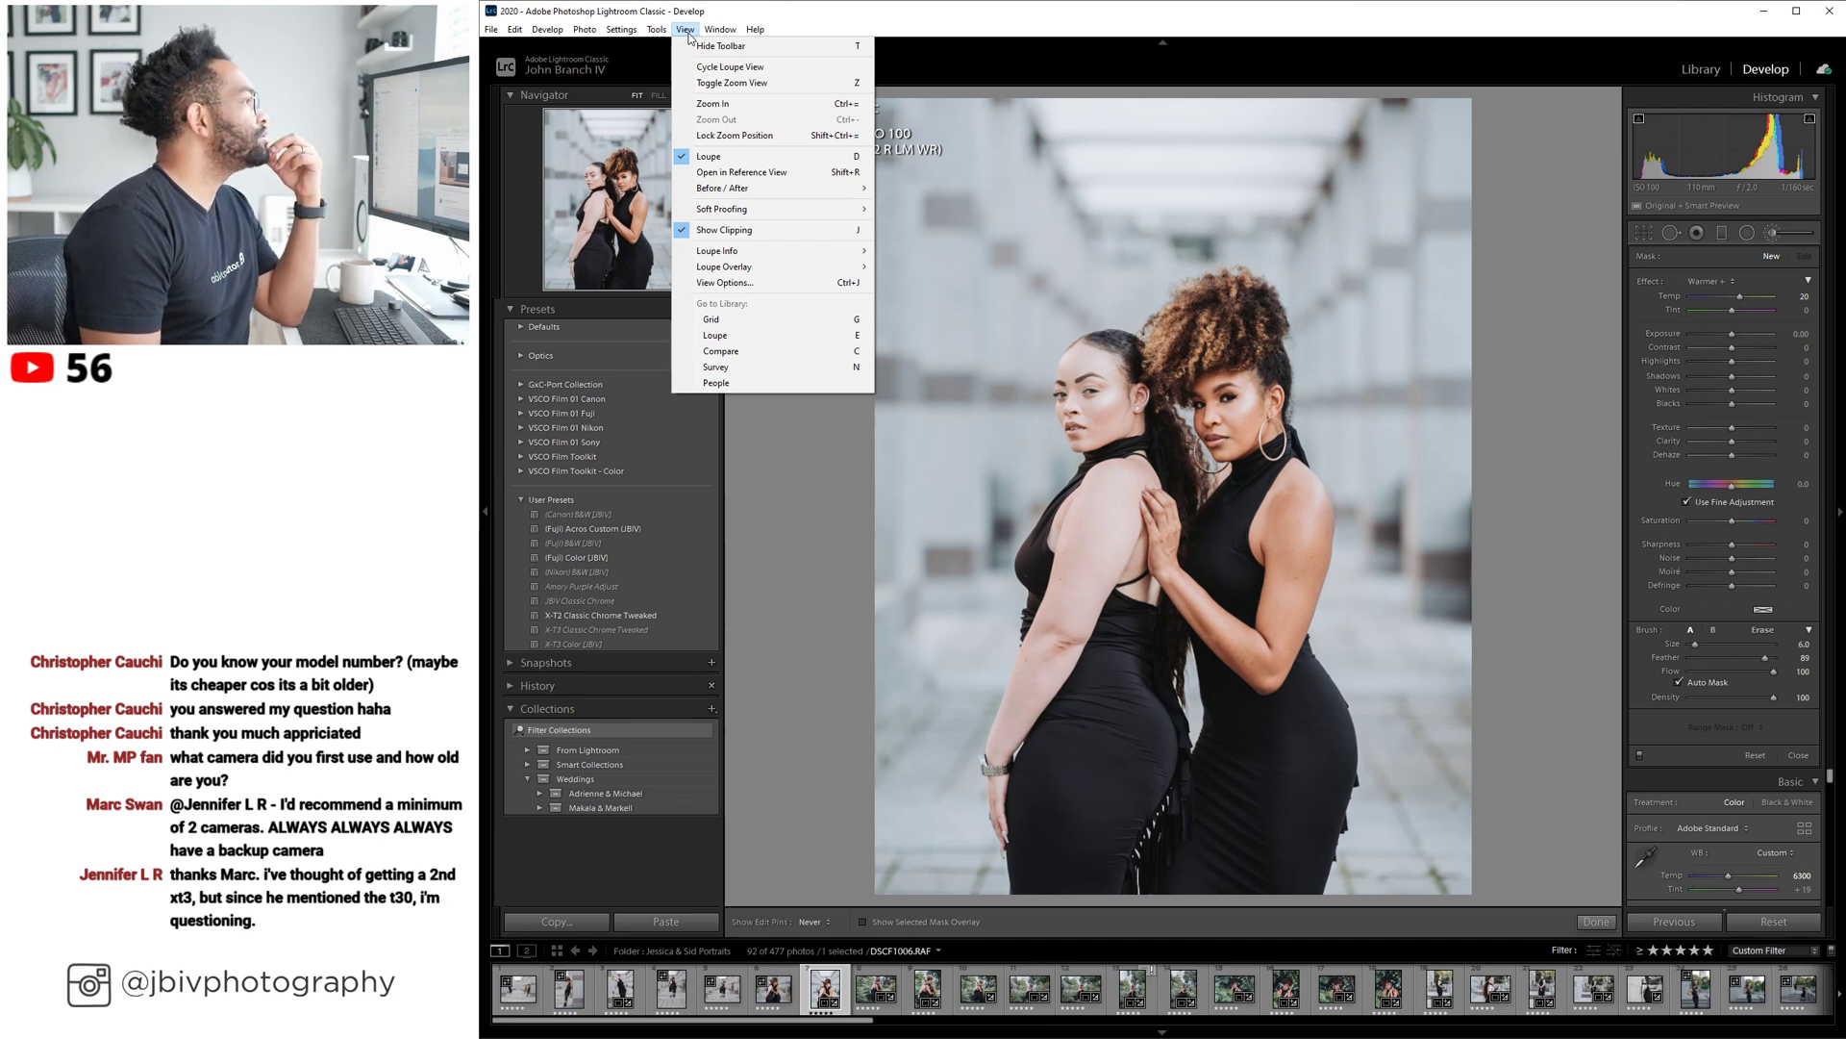
{"action": "mouse_move", "coordinate": [706, 40]}
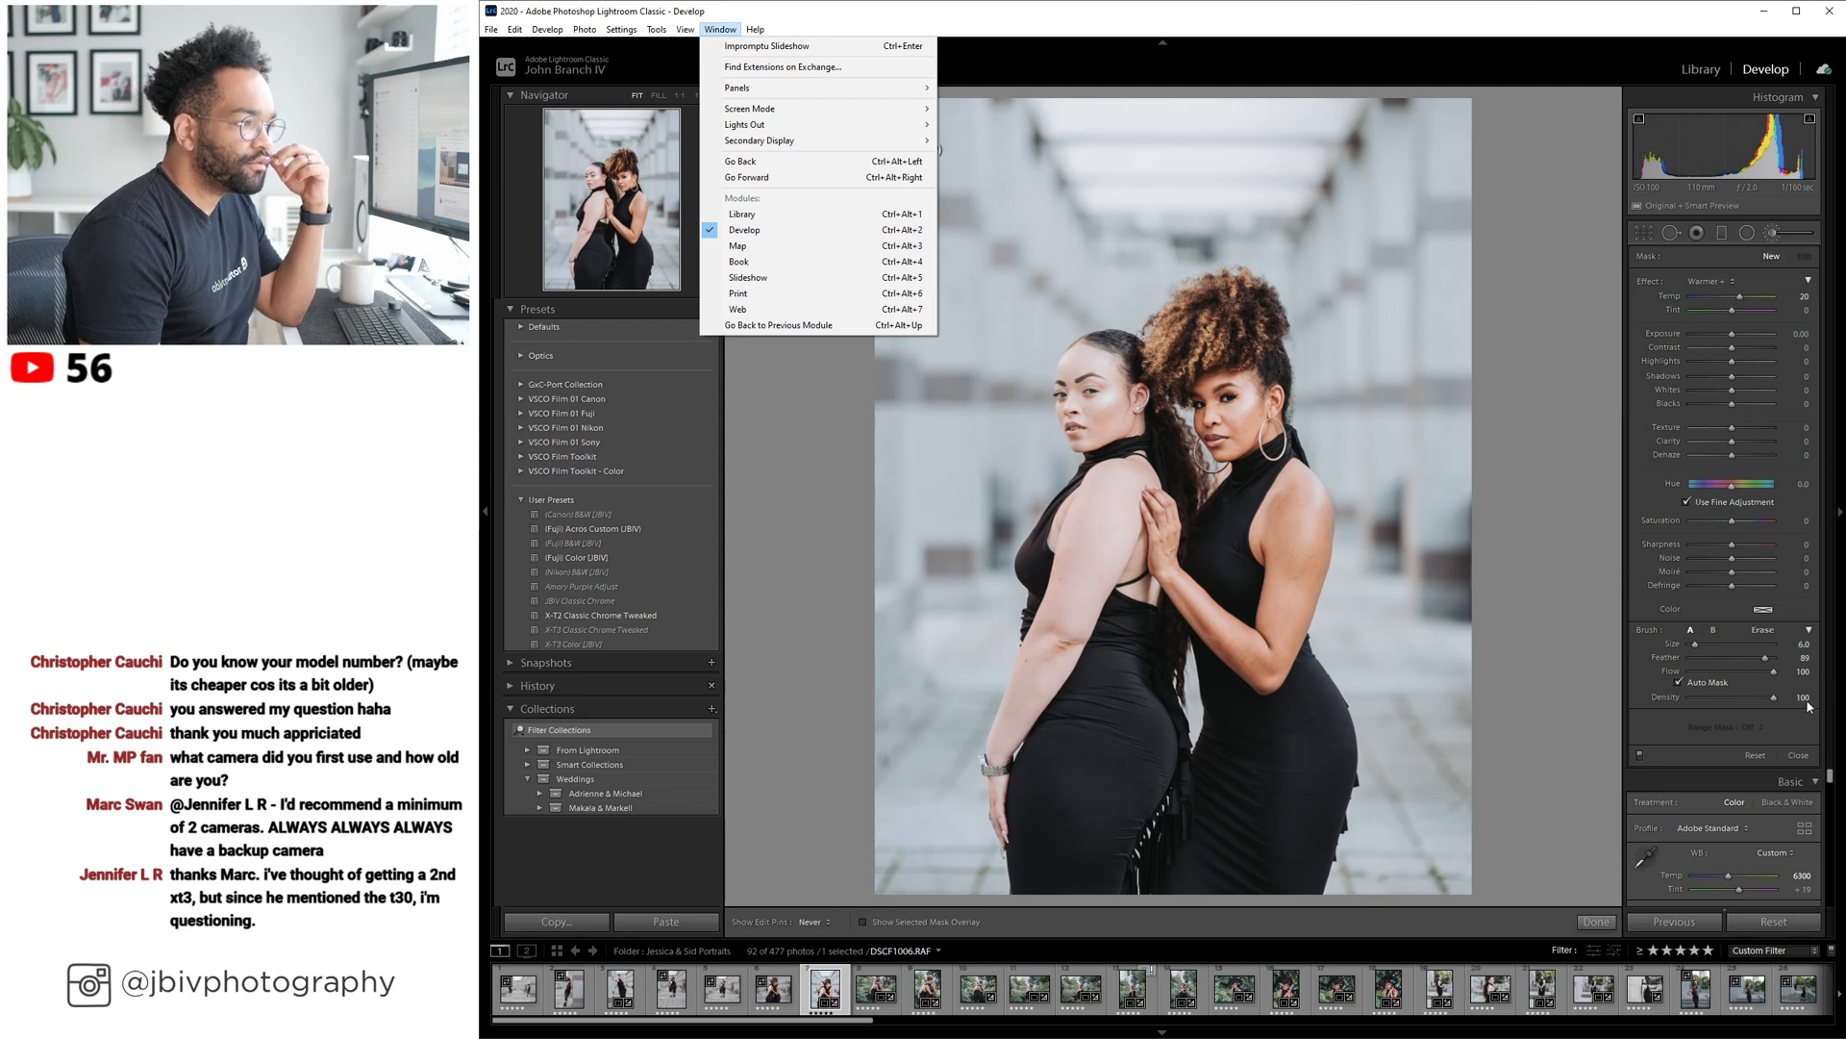
{"action": "left_click", "coordinate": [1644, 732]}
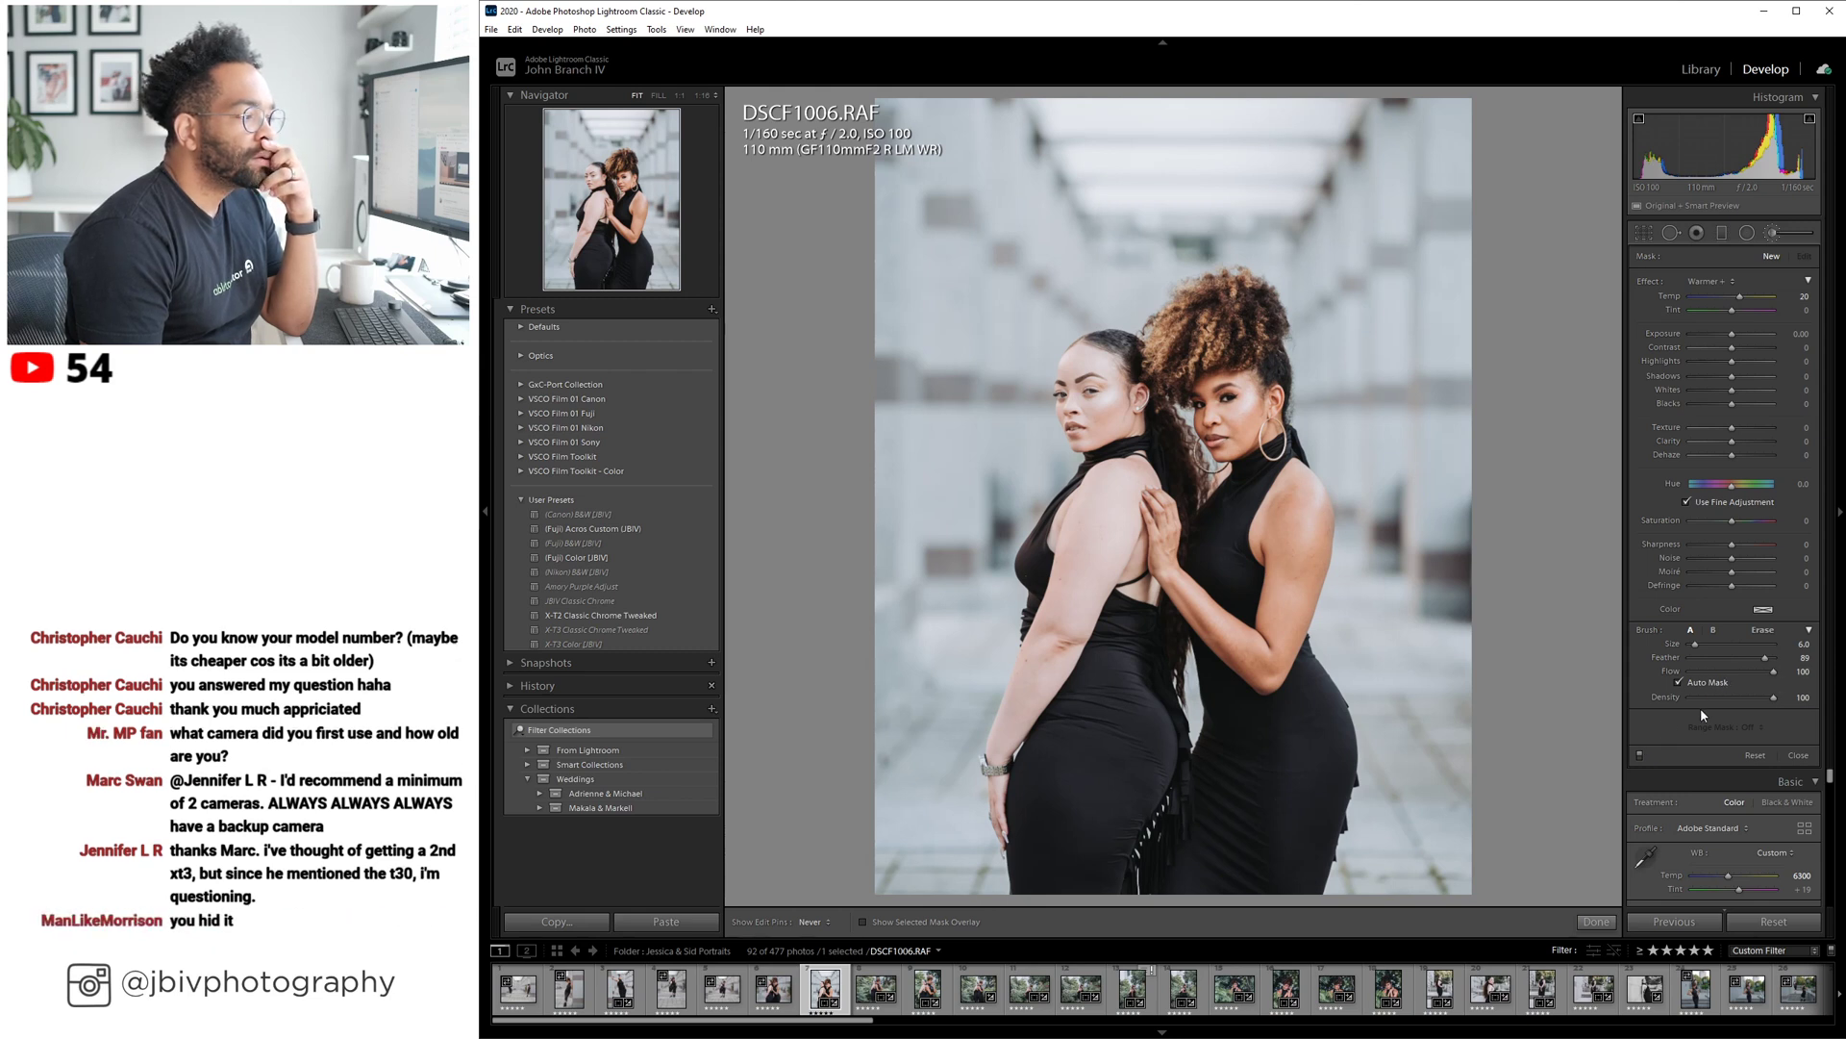
{"action": "left_click", "coordinate": [862, 920]}
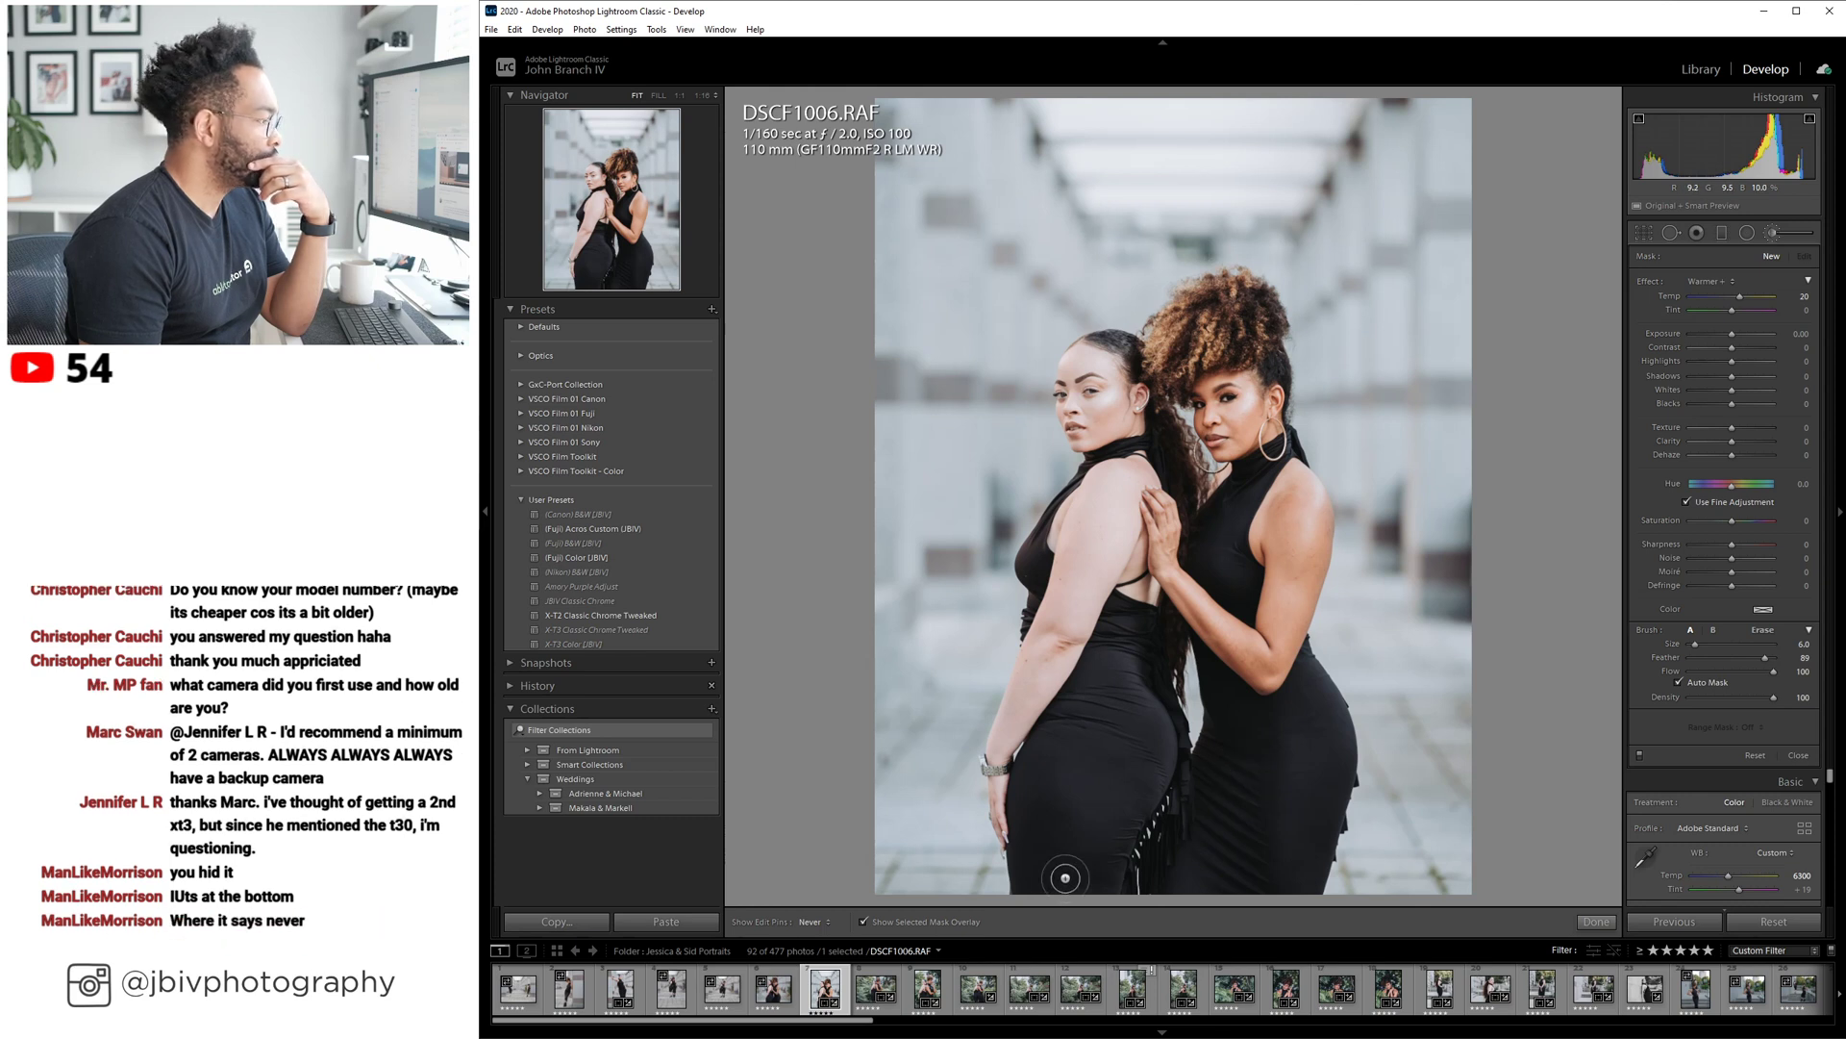
{"action": "left_click", "coordinate": [826, 929]}
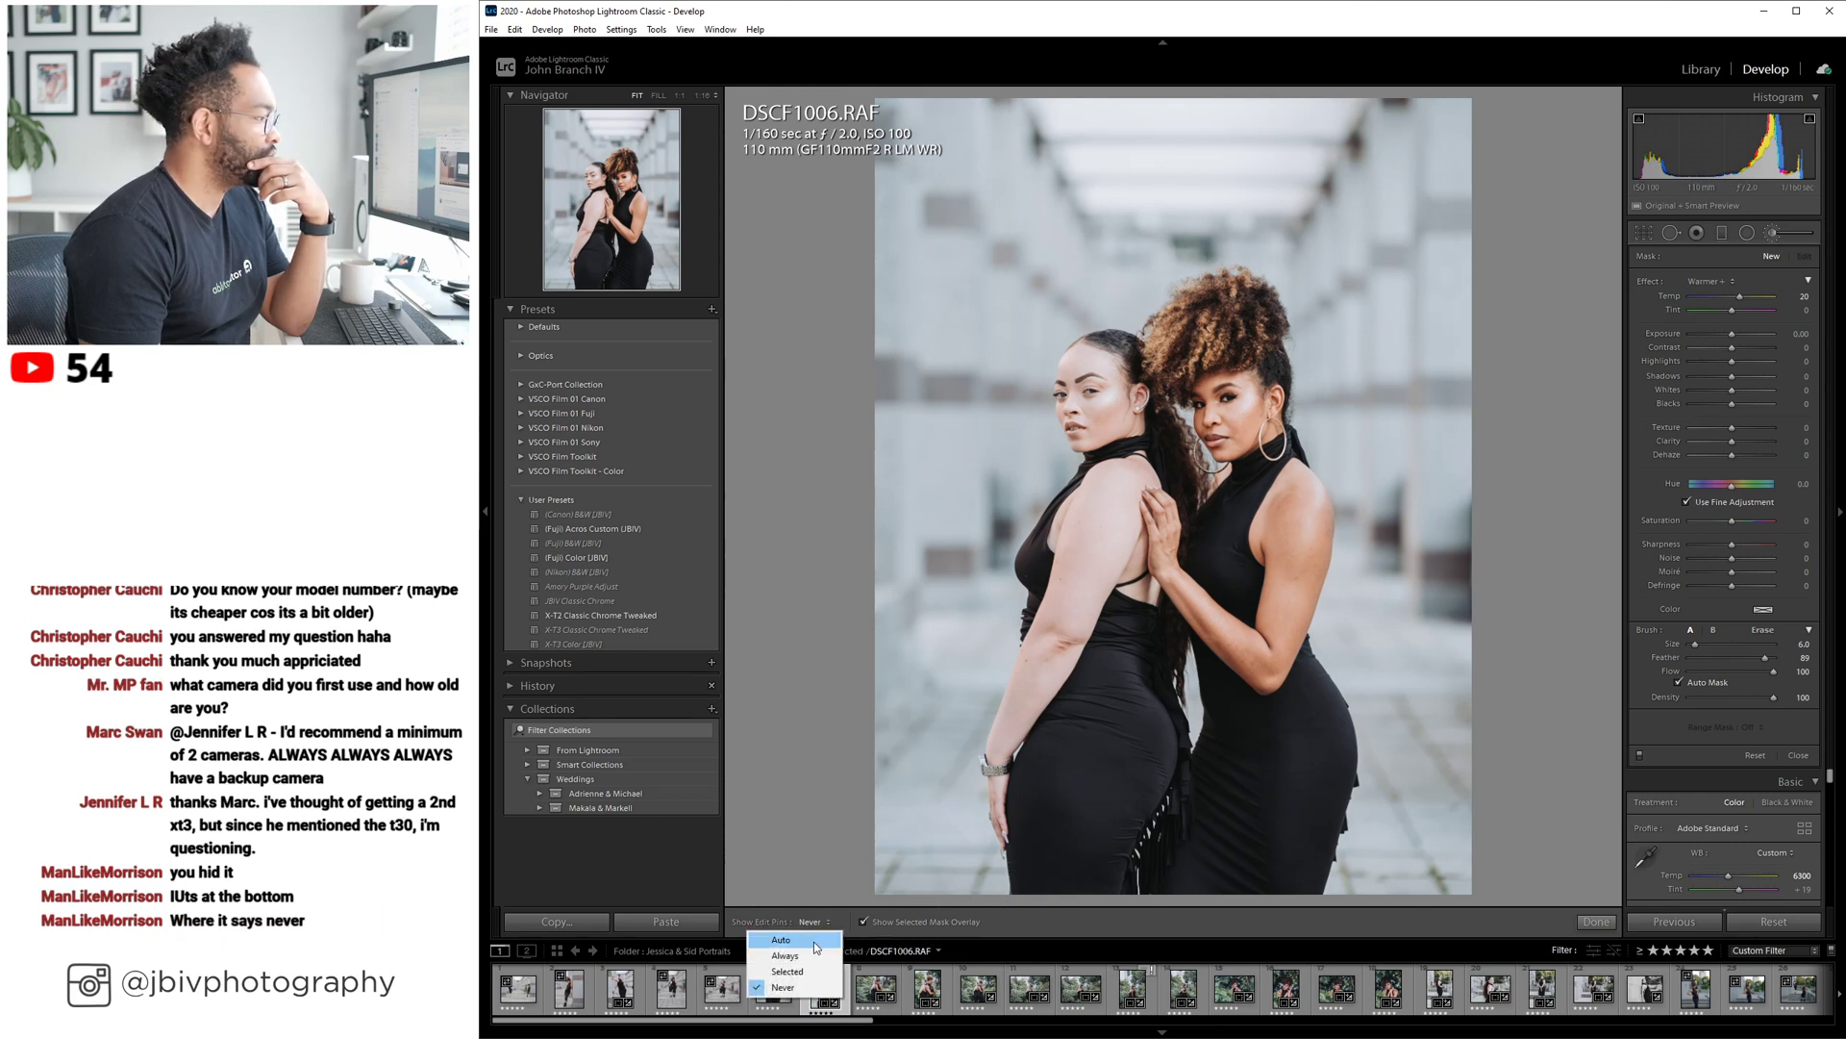
{"action": "left_click", "coordinate": [822, 936]}
{"action": "left_click", "coordinate": [823, 935]}
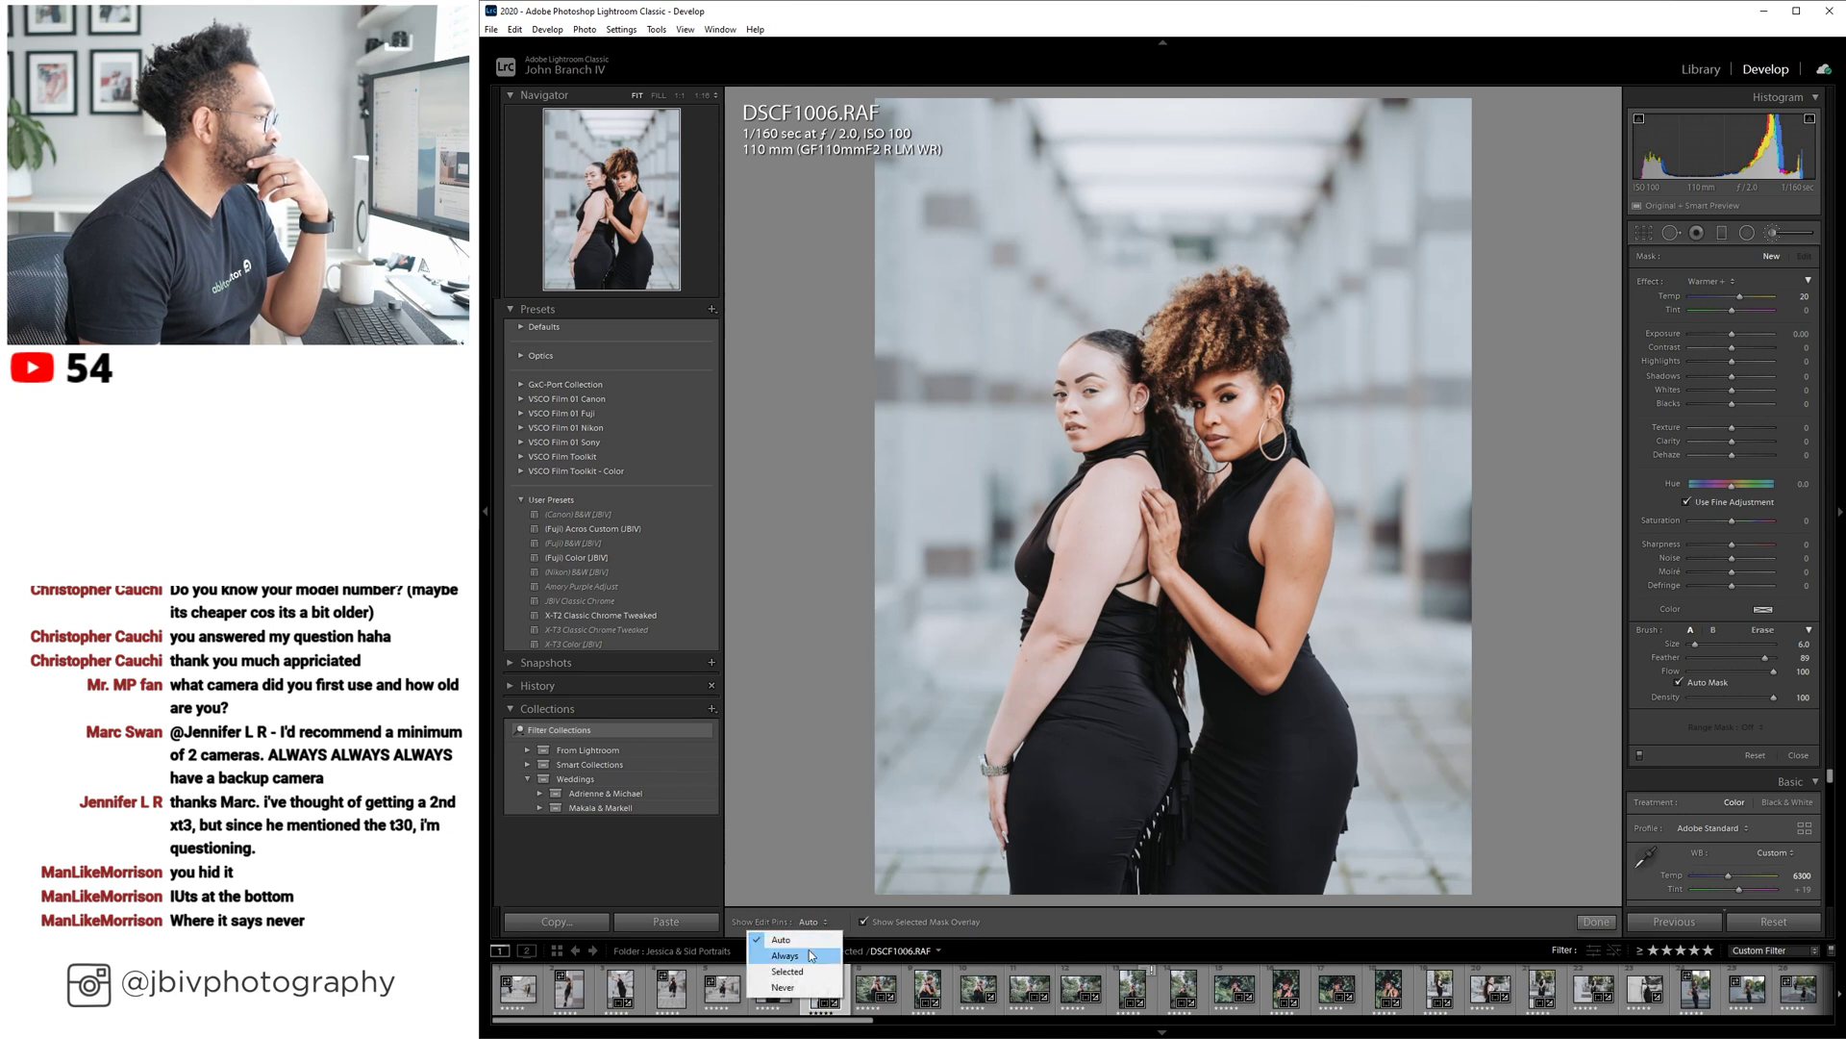
{"action": "left_click", "coordinate": [815, 946]}
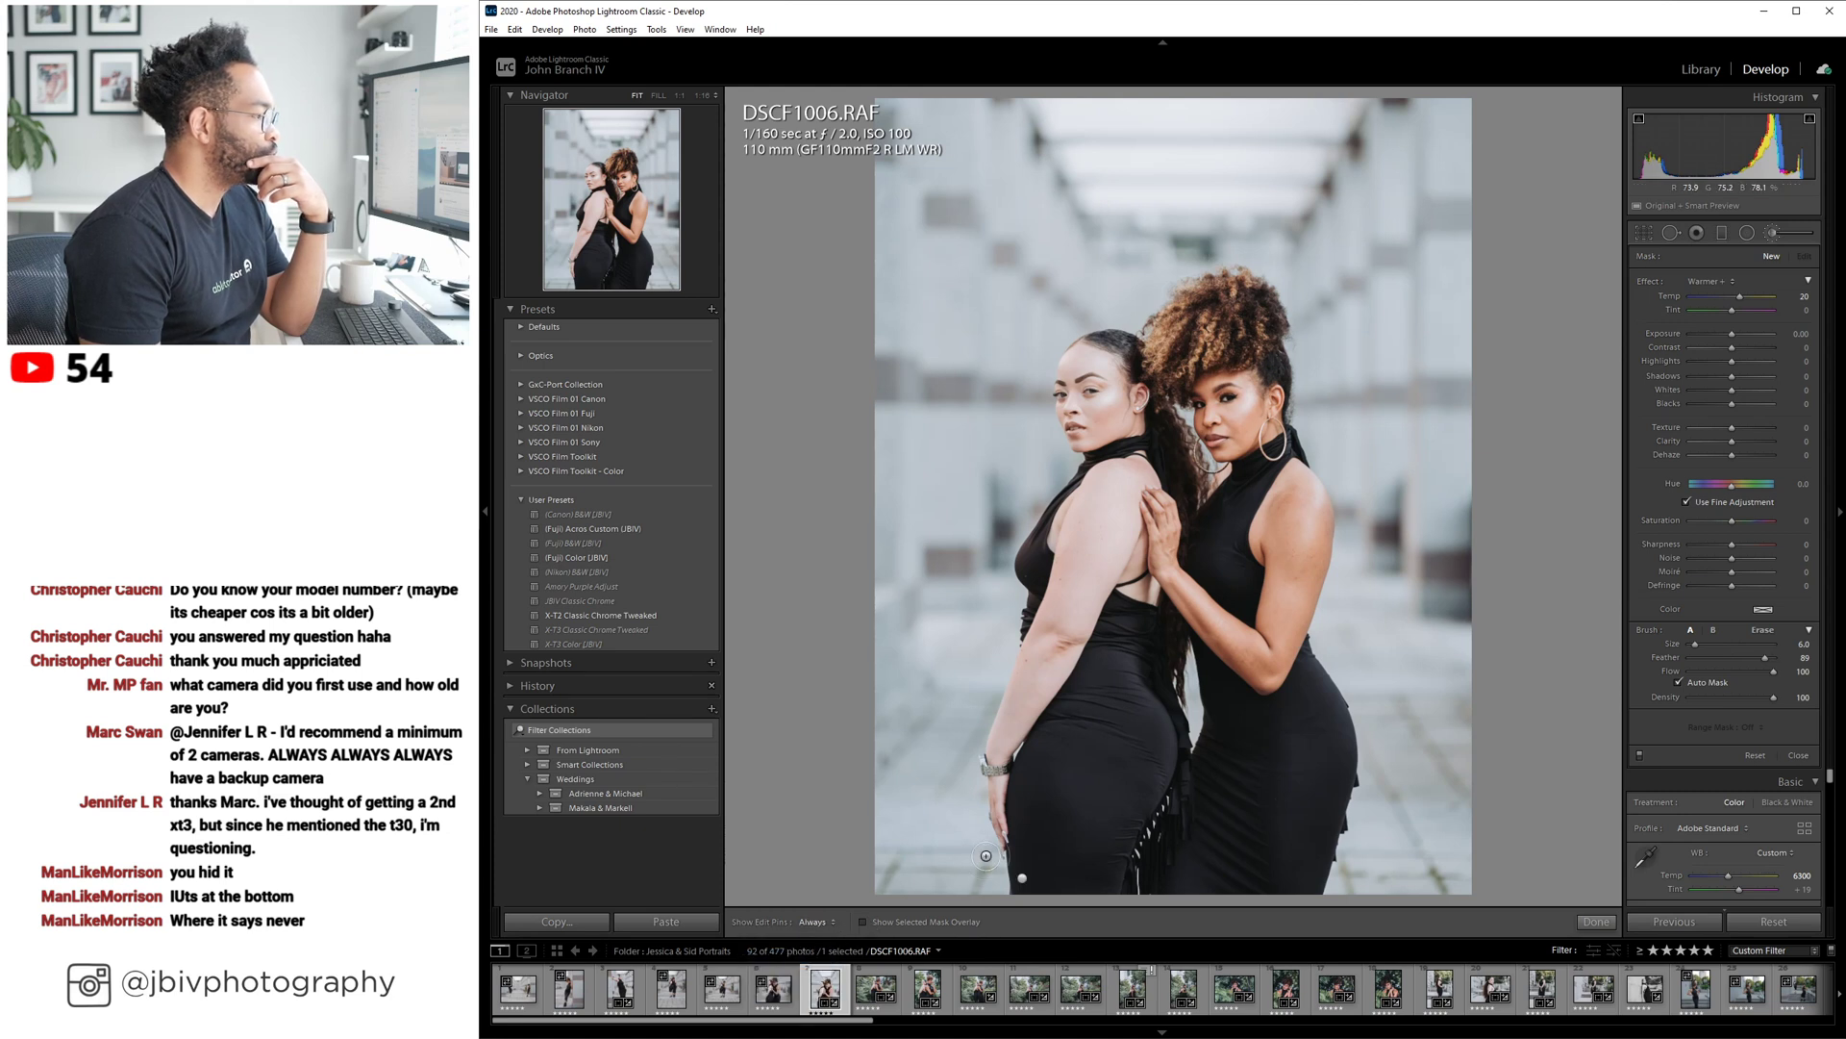
{"action": "left_click", "coordinate": [1022, 880]}
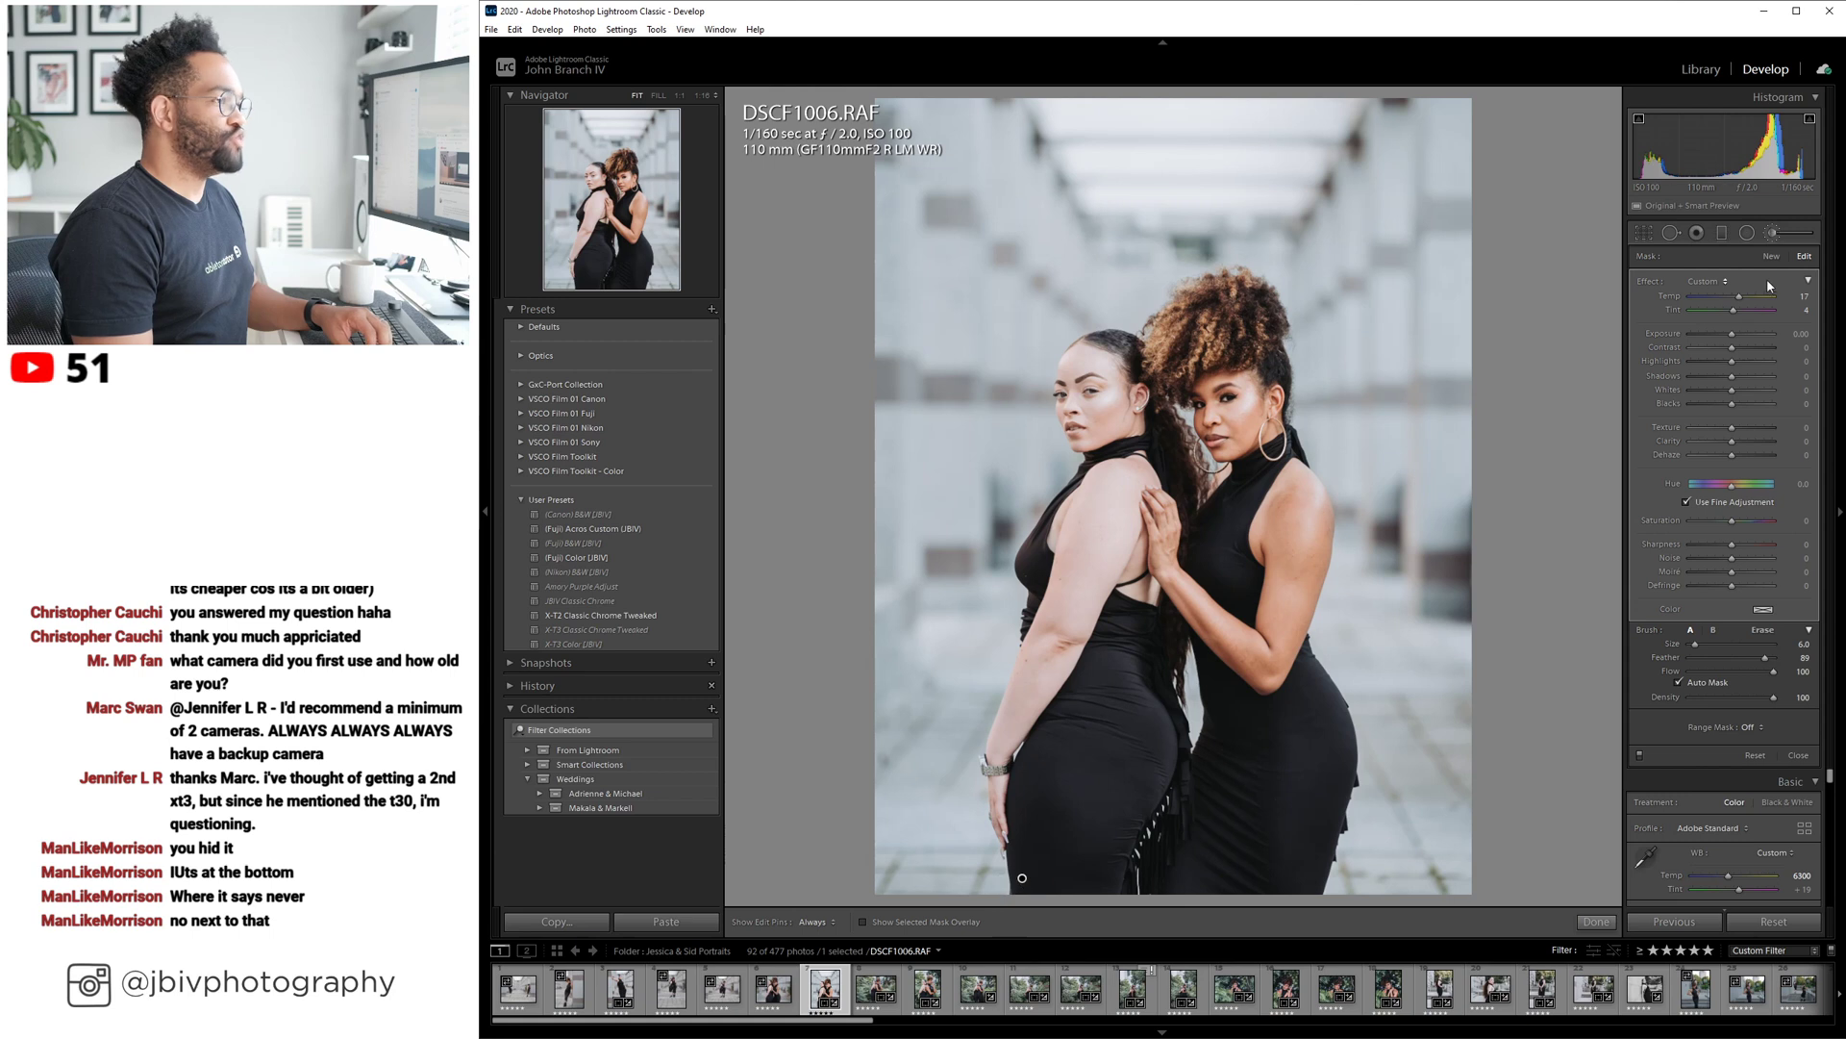
Reduce the warming mask's Temp to 14 and close the Adjustment Brush.
{"action": "key", "text": "Down"}
{"action": "key", "text": "Down"}
{"action": "key", "text": "Down"}
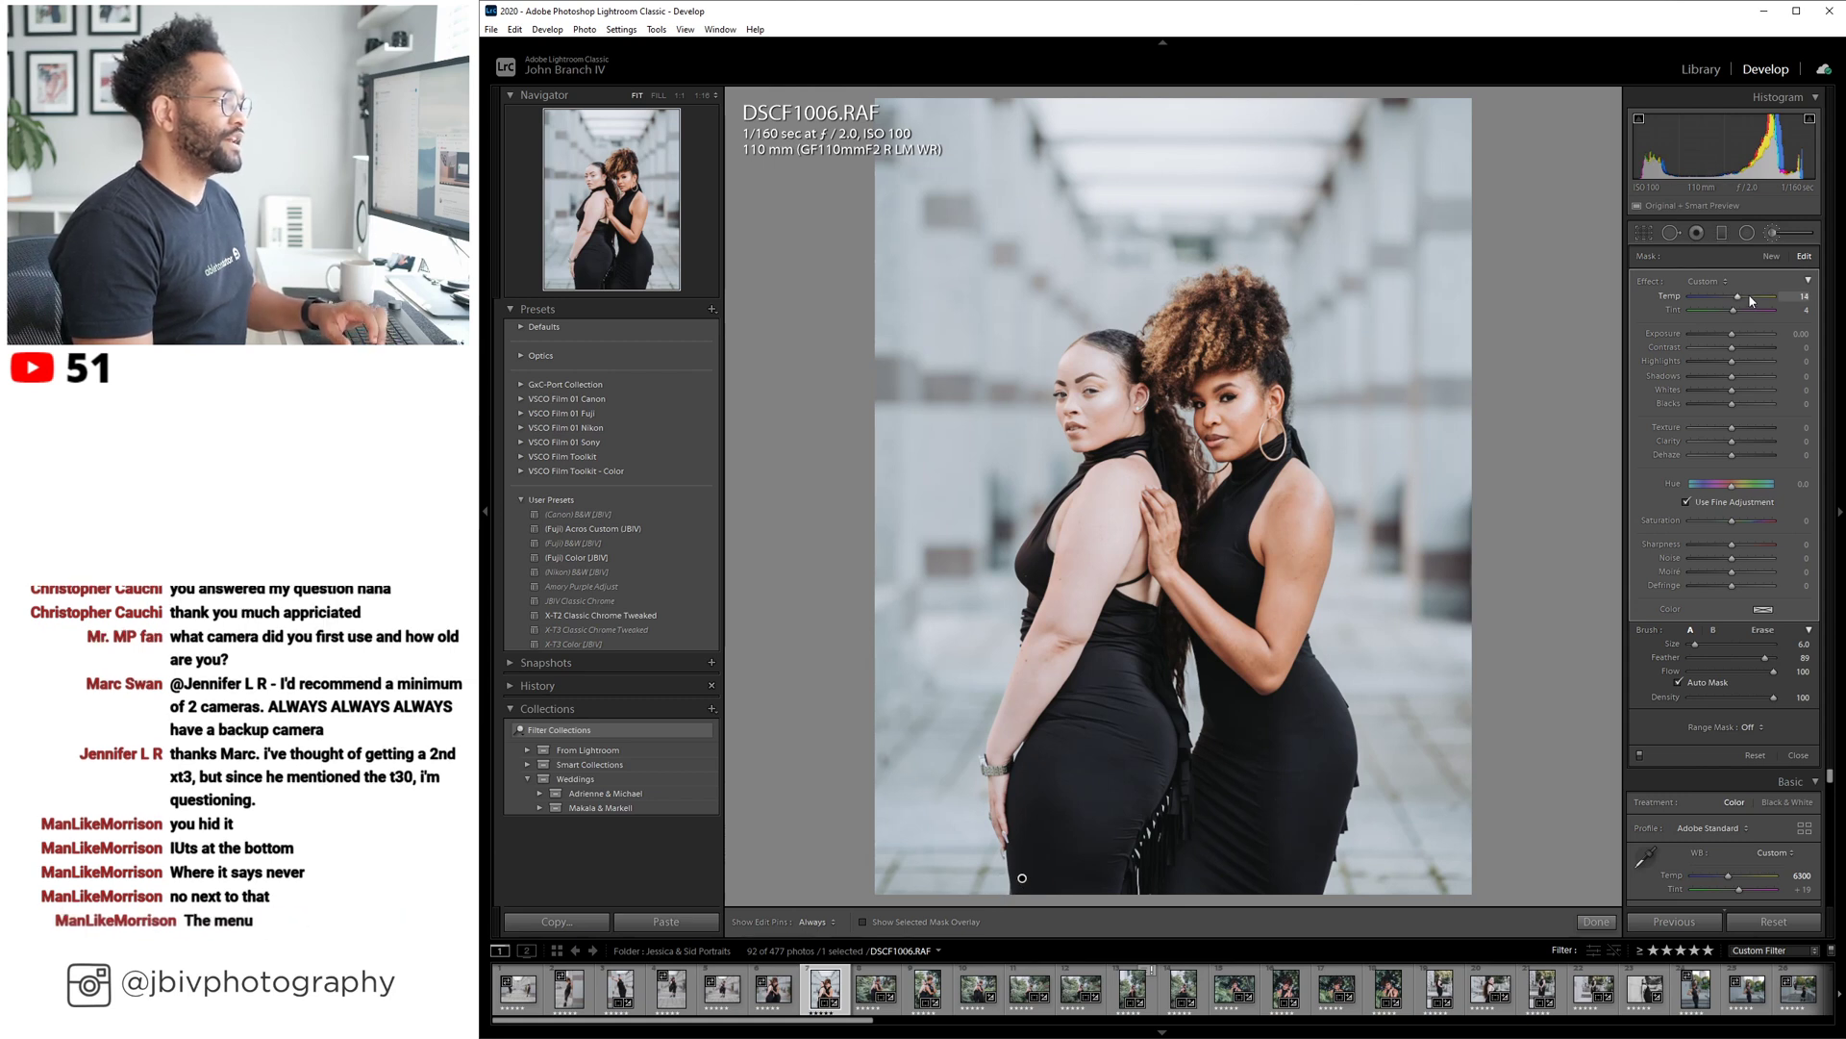
{"action": "left_click", "coordinate": [1775, 232]}
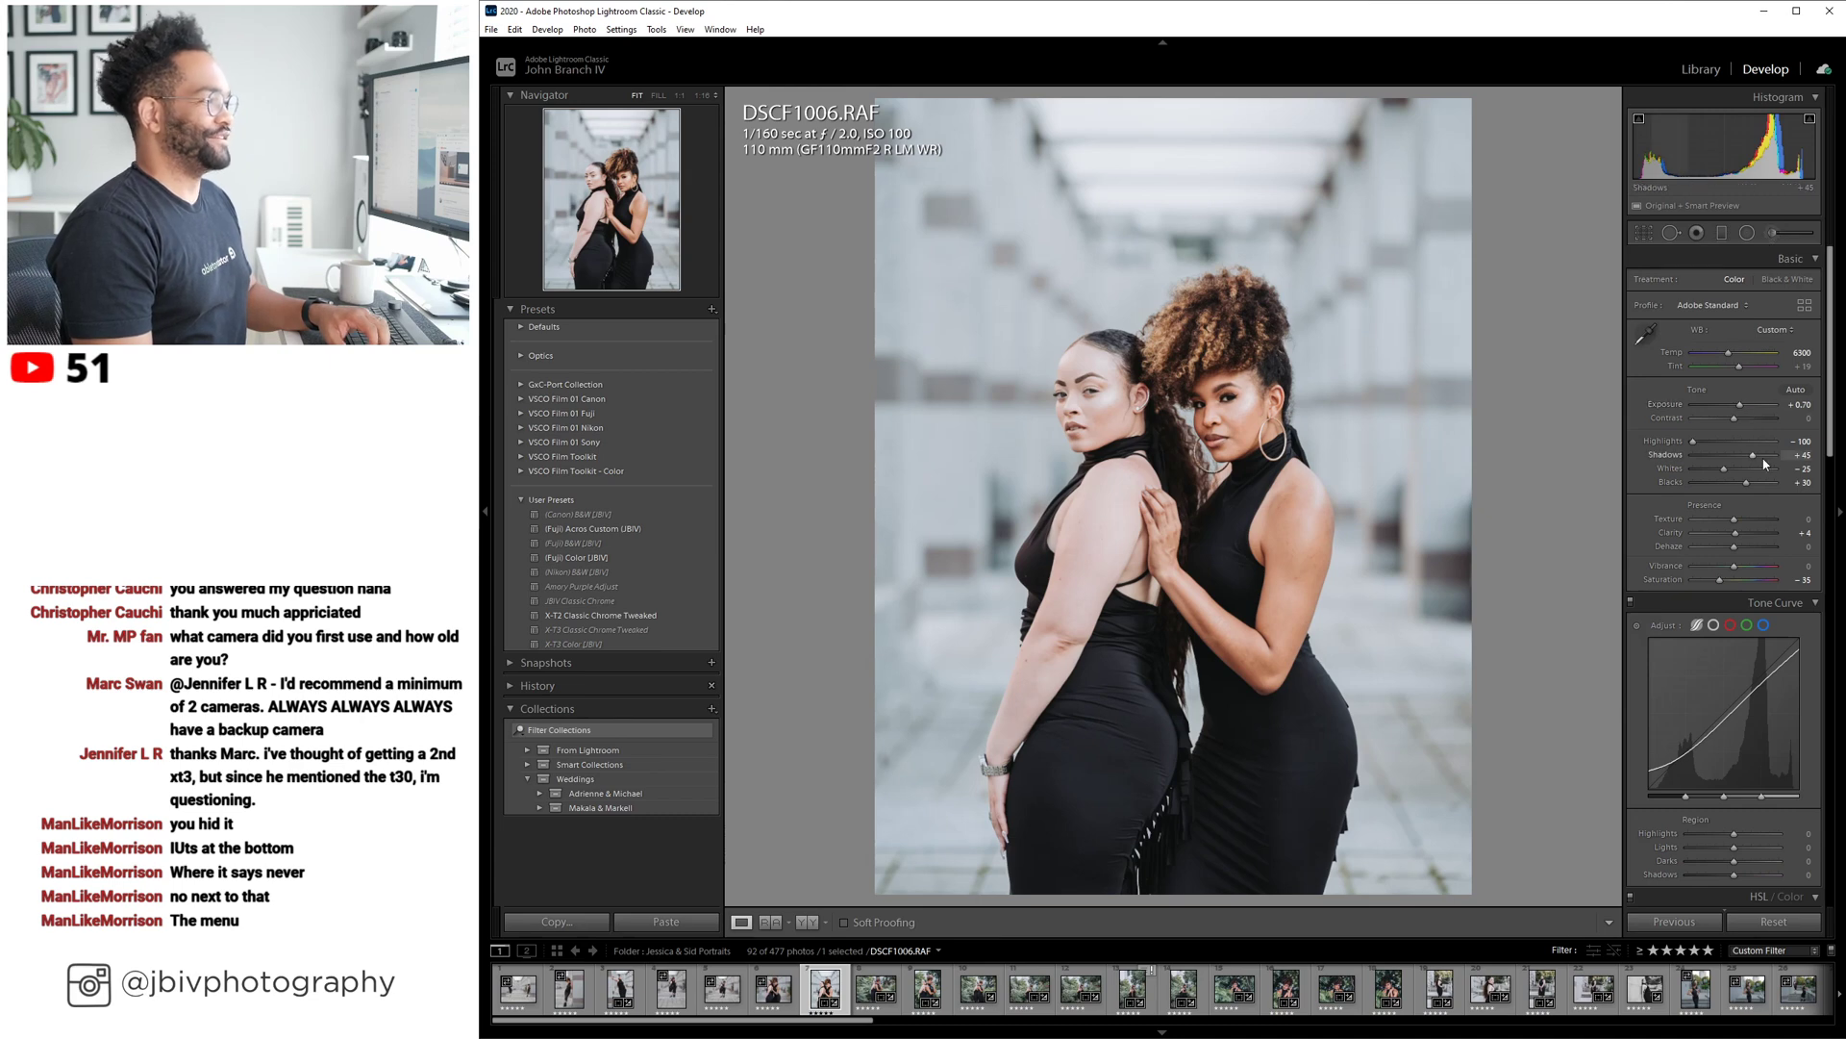
Return to the Library grid and select the portrait DSCF1070.RAF of the woman standing by the steps.
{"action": "left_click", "coordinate": [1704, 72]}
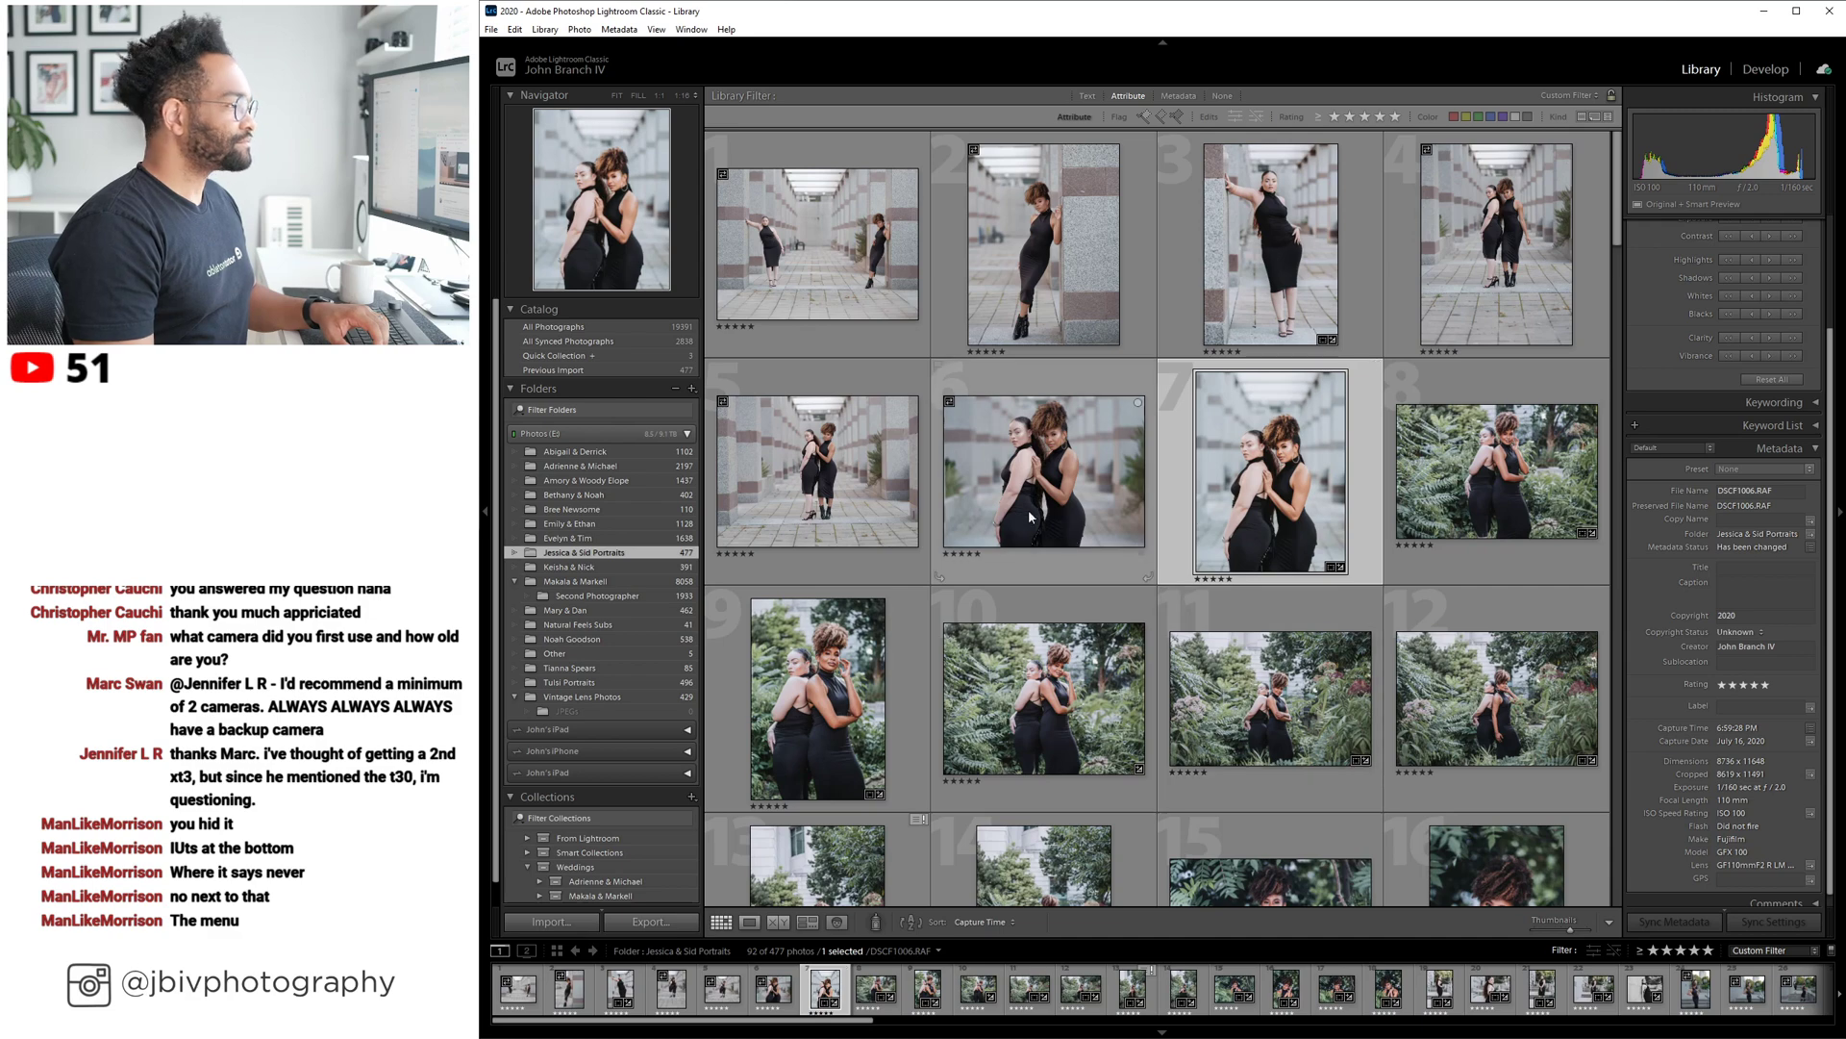
{"action": "scroll", "coordinate": [1023, 505], "scroll_direction": "down", "scroll_amount": 1}
{"action": "scroll", "coordinate": [1023, 505], "scroll_direction": "down", "scroll_amount": 2}
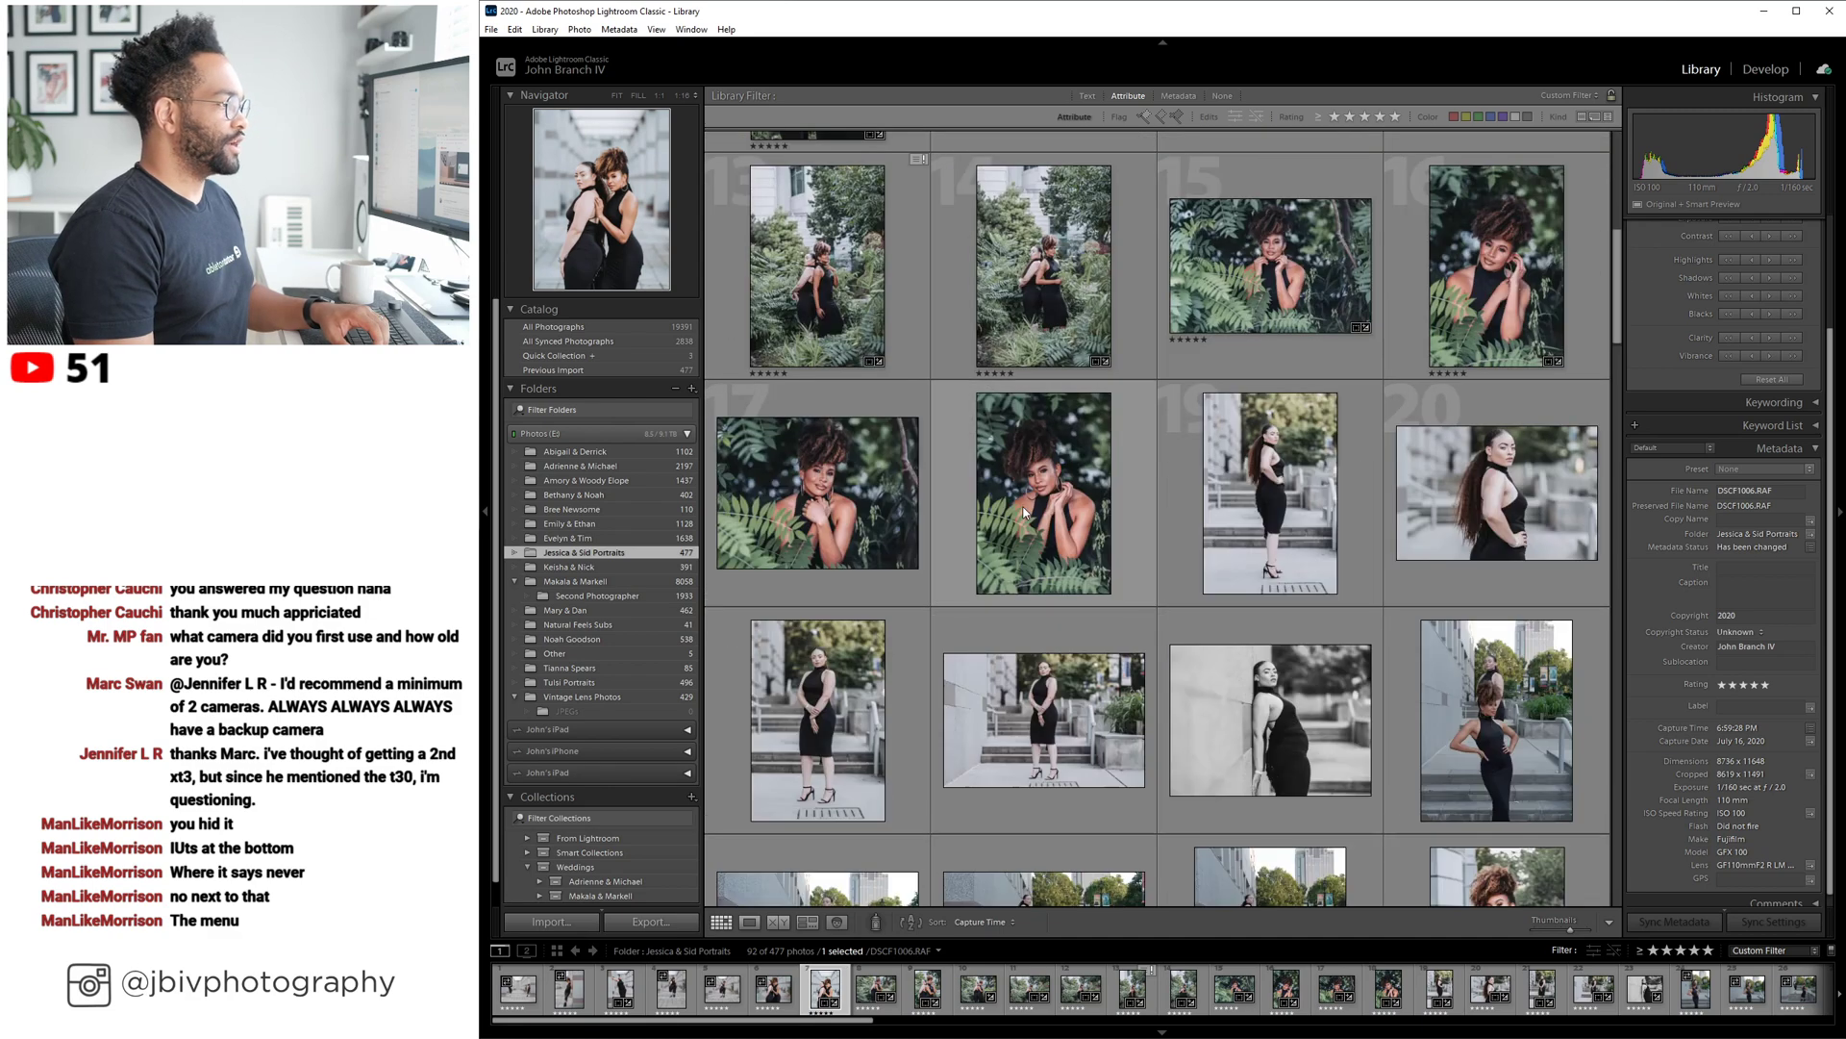
{"action": "left_click", "coordinate": [1237, 524]}
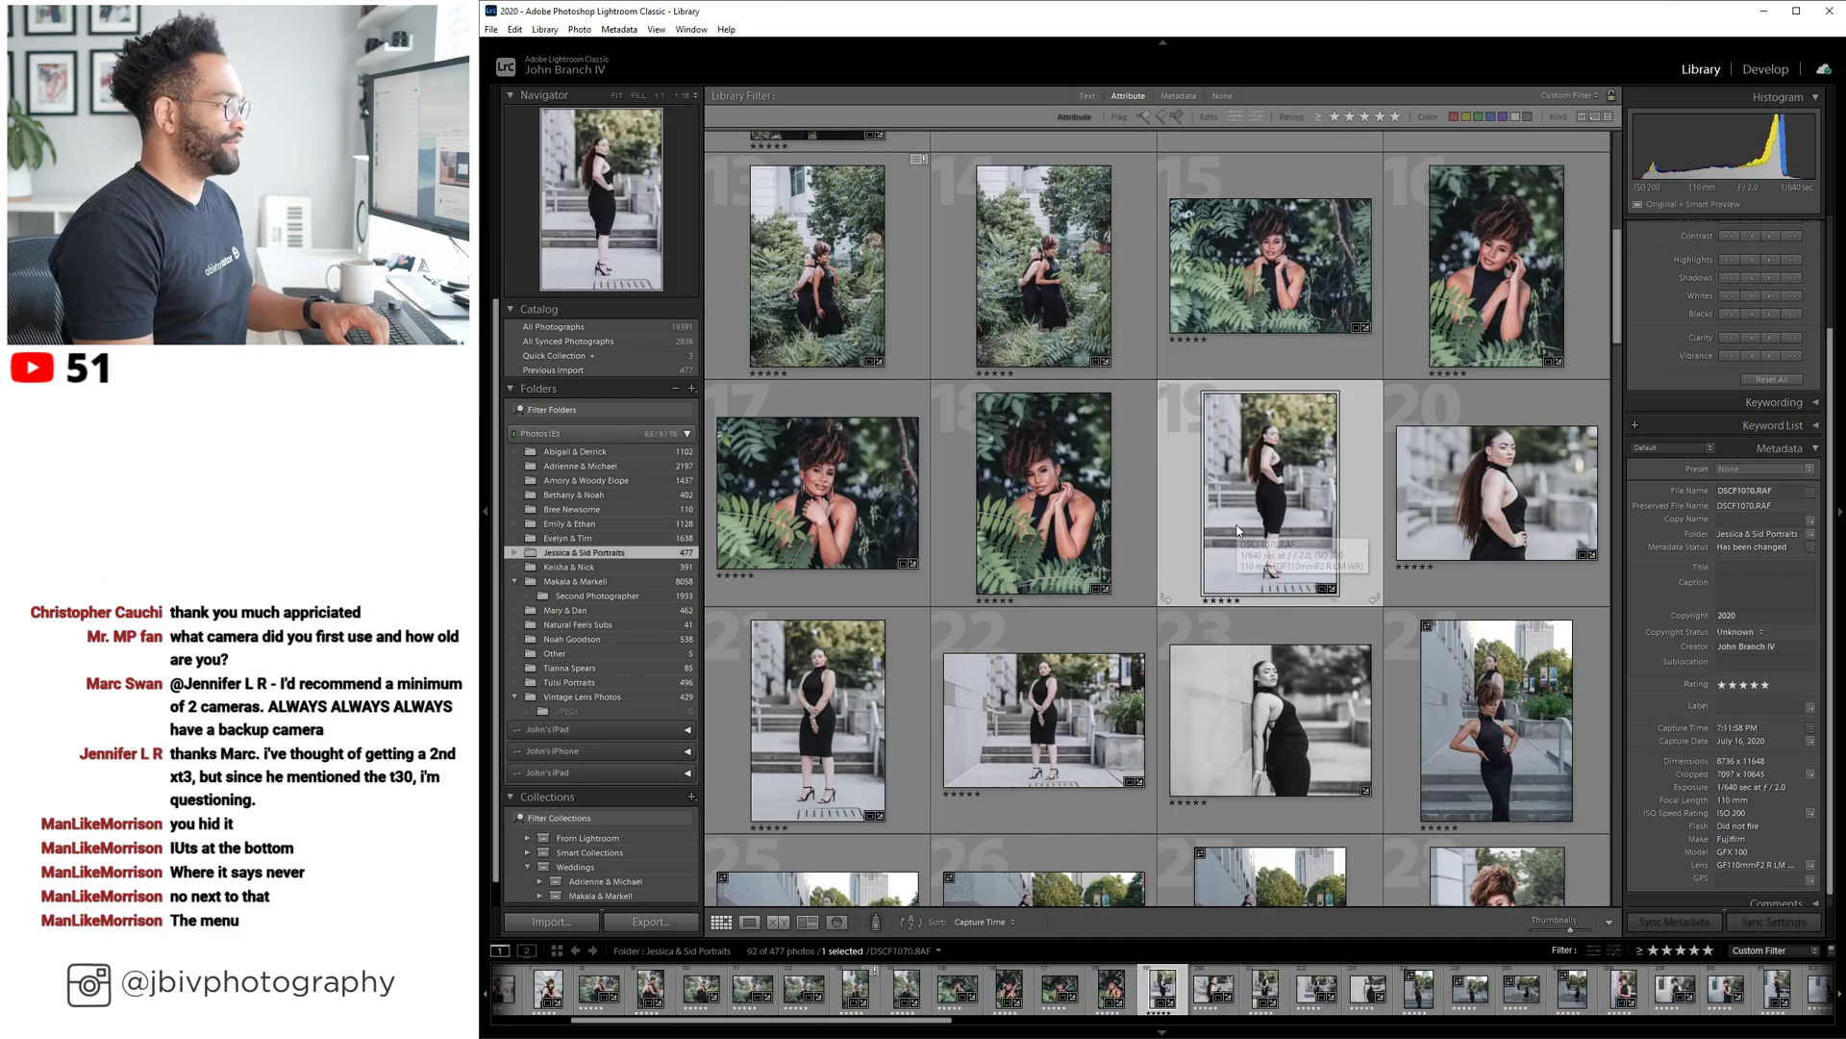
Open DSCF1070.RAF in Develop and paint a Temp 20 warming mask over the woman's legs and lower dress with the Adjustment Brush.
{"action": "scroll", "coordinate": [1238, 529], "scroll_direction": "down", "scroll_amount": 2}
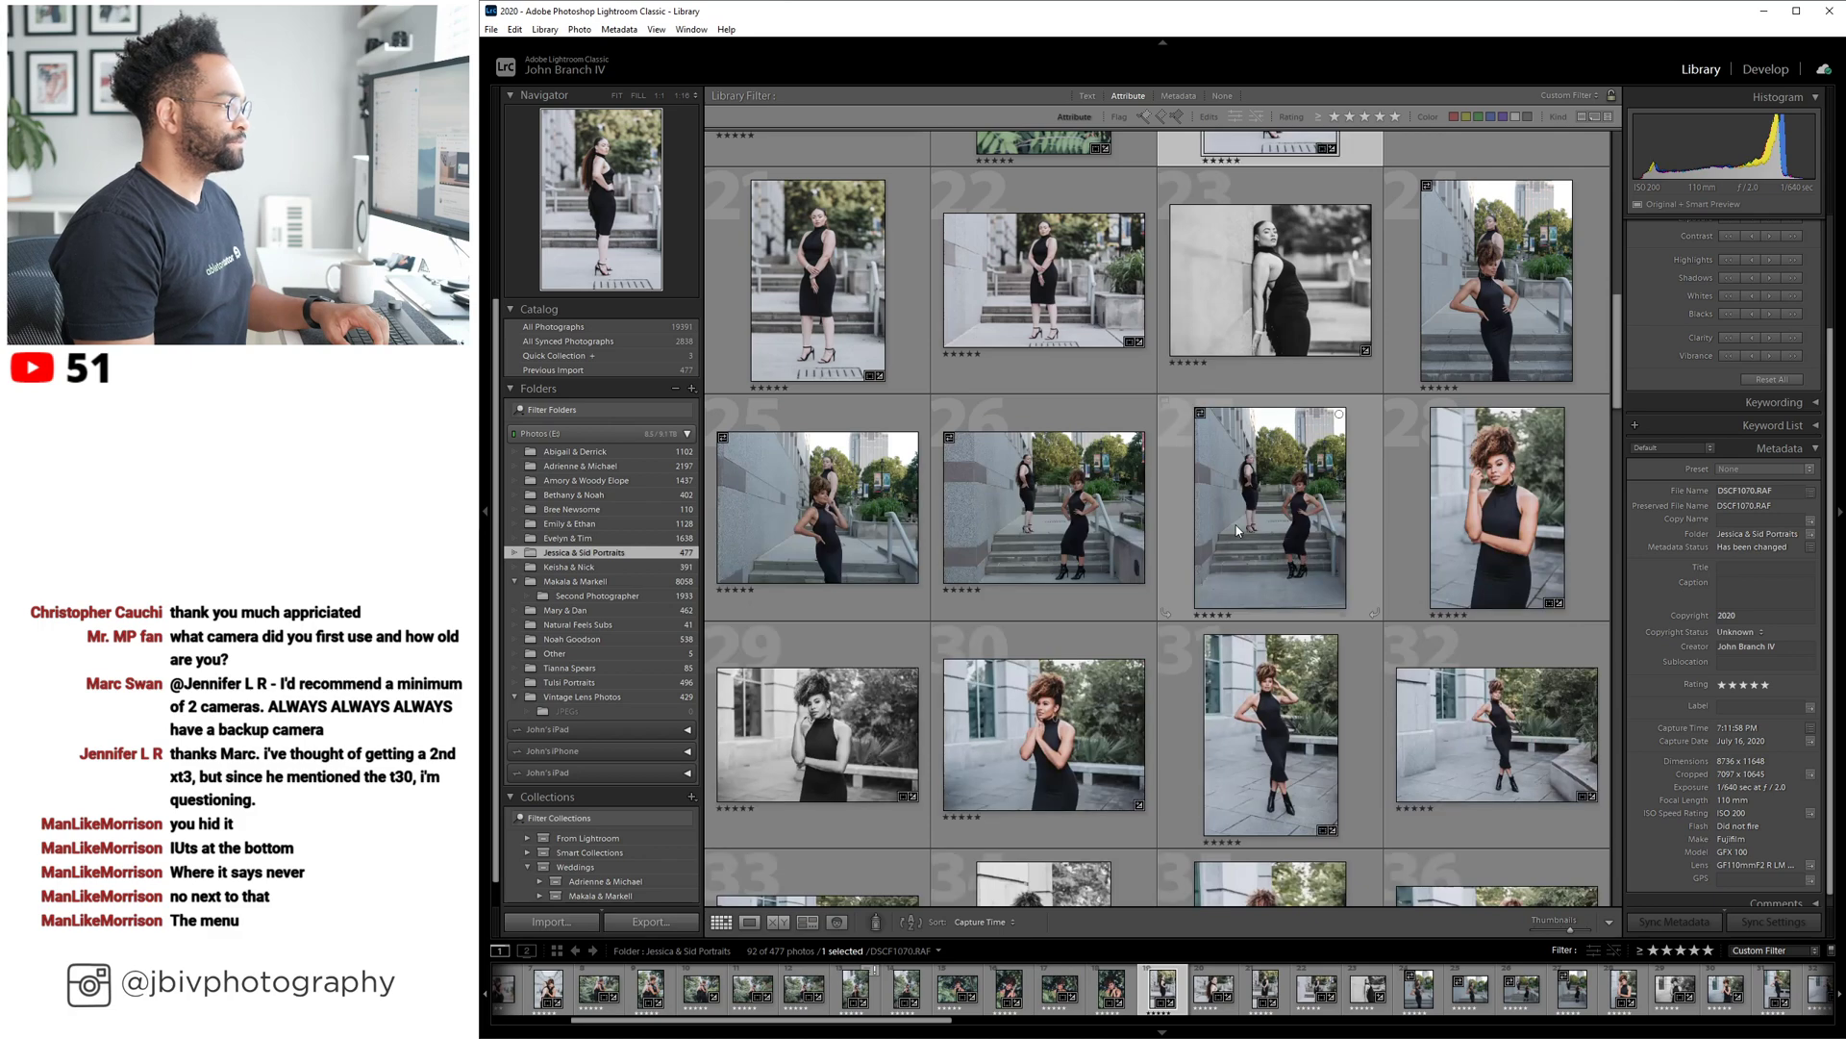
{"action": "scroll", "coordinate": [1237, 529], "scroll_direction": "up", "scroll_amount": 2}
{"action": "left_click", "coordinate": [1764, 70]}
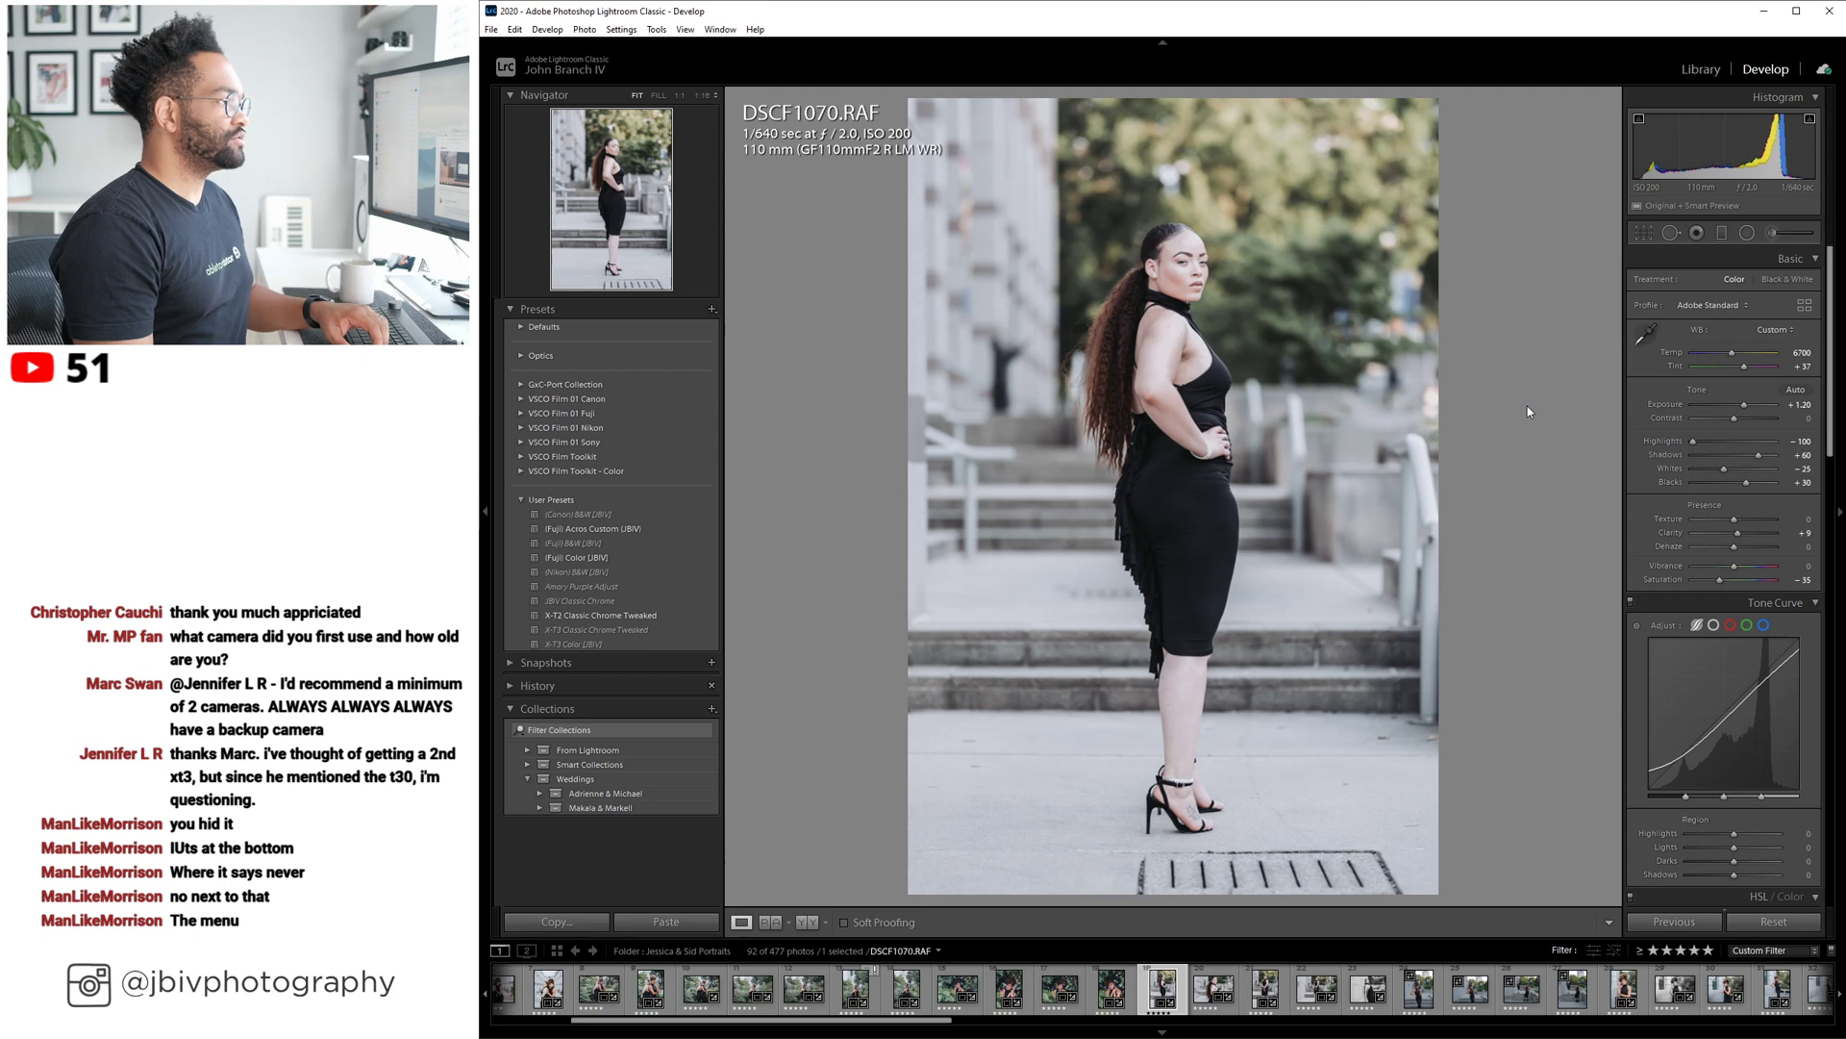
{"action": "left_click", "coordinate": [1774, 232]}
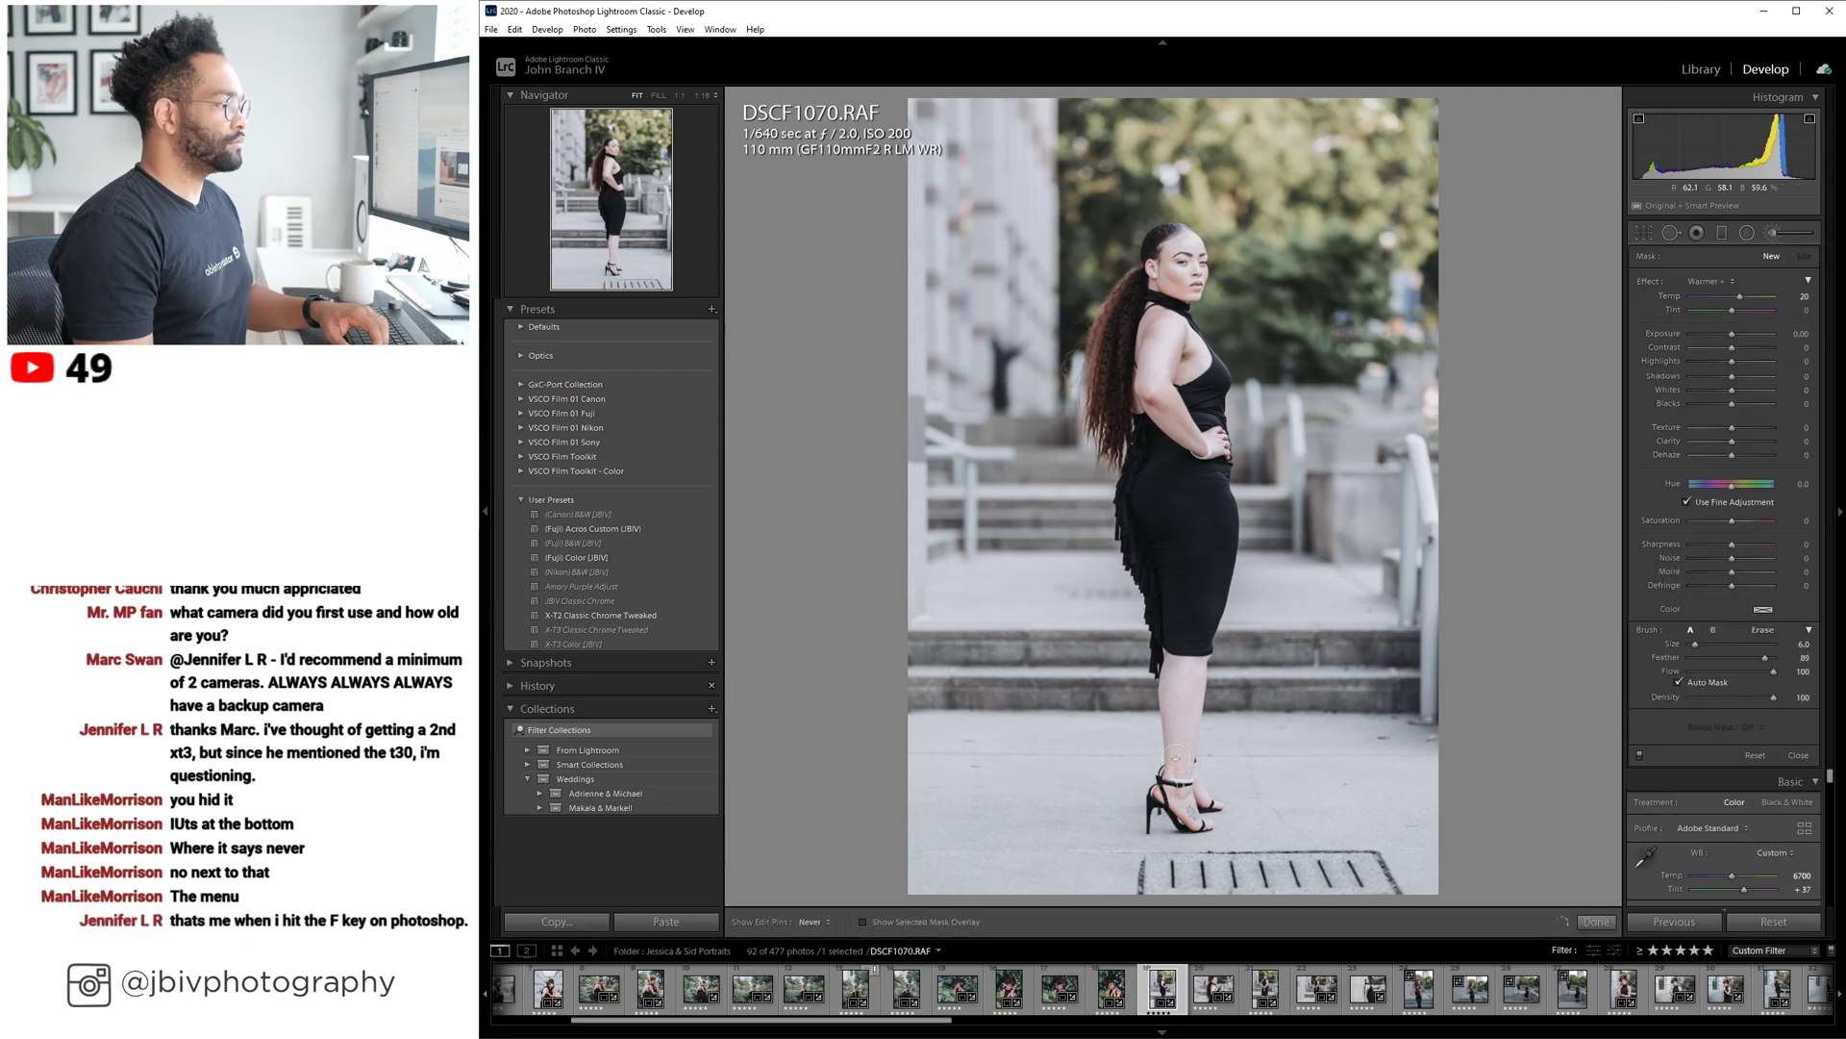
{"action": "left_click_drag", "start_coordinate": [1160, 794], "coordinate": [1175, 755]}
{"action": "key", "text": "o"}
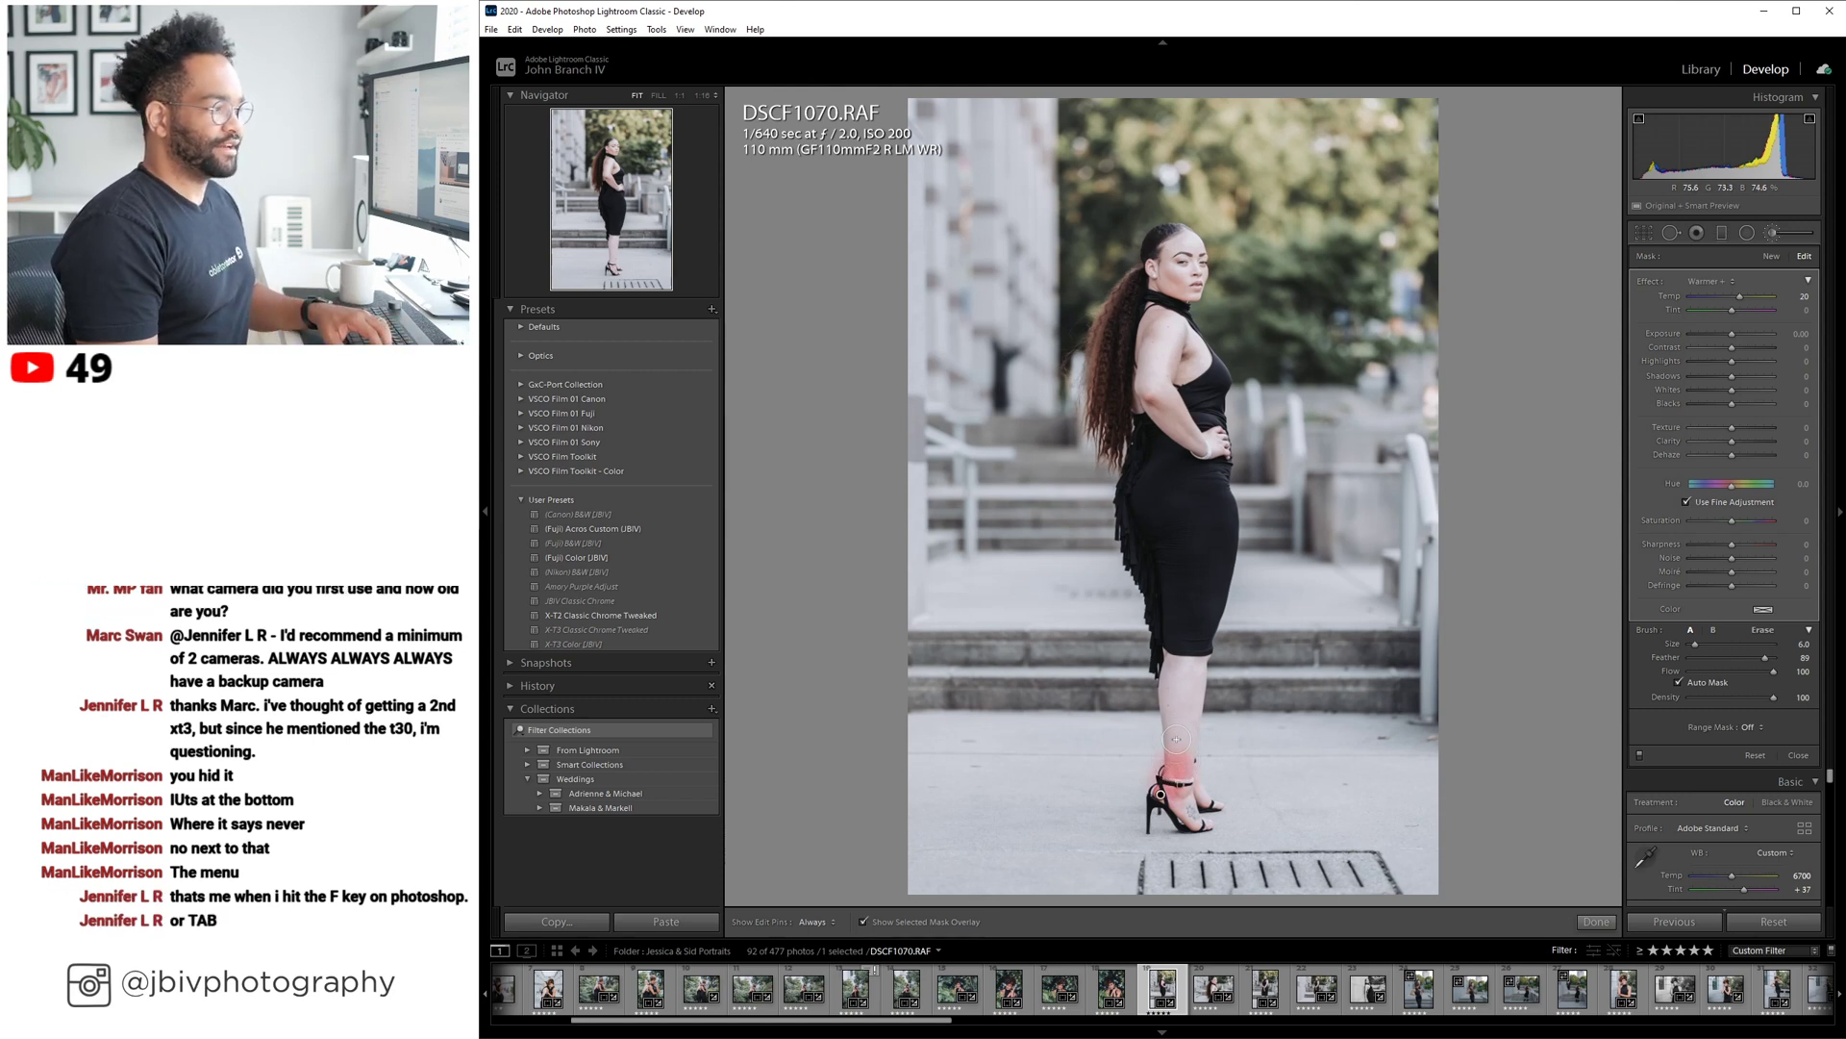
{"action": "key", "text": "h"}
{"action": "mouse_move", "coordinate": [1181, 701]}
{"action": "left_mouse_down"}
{"action": "mouse_move", "coordinate": [1188, 565]}
{"action": "mouse_move", "coordinate": [1179, 662]}
{"action": "left_mouse_up"}
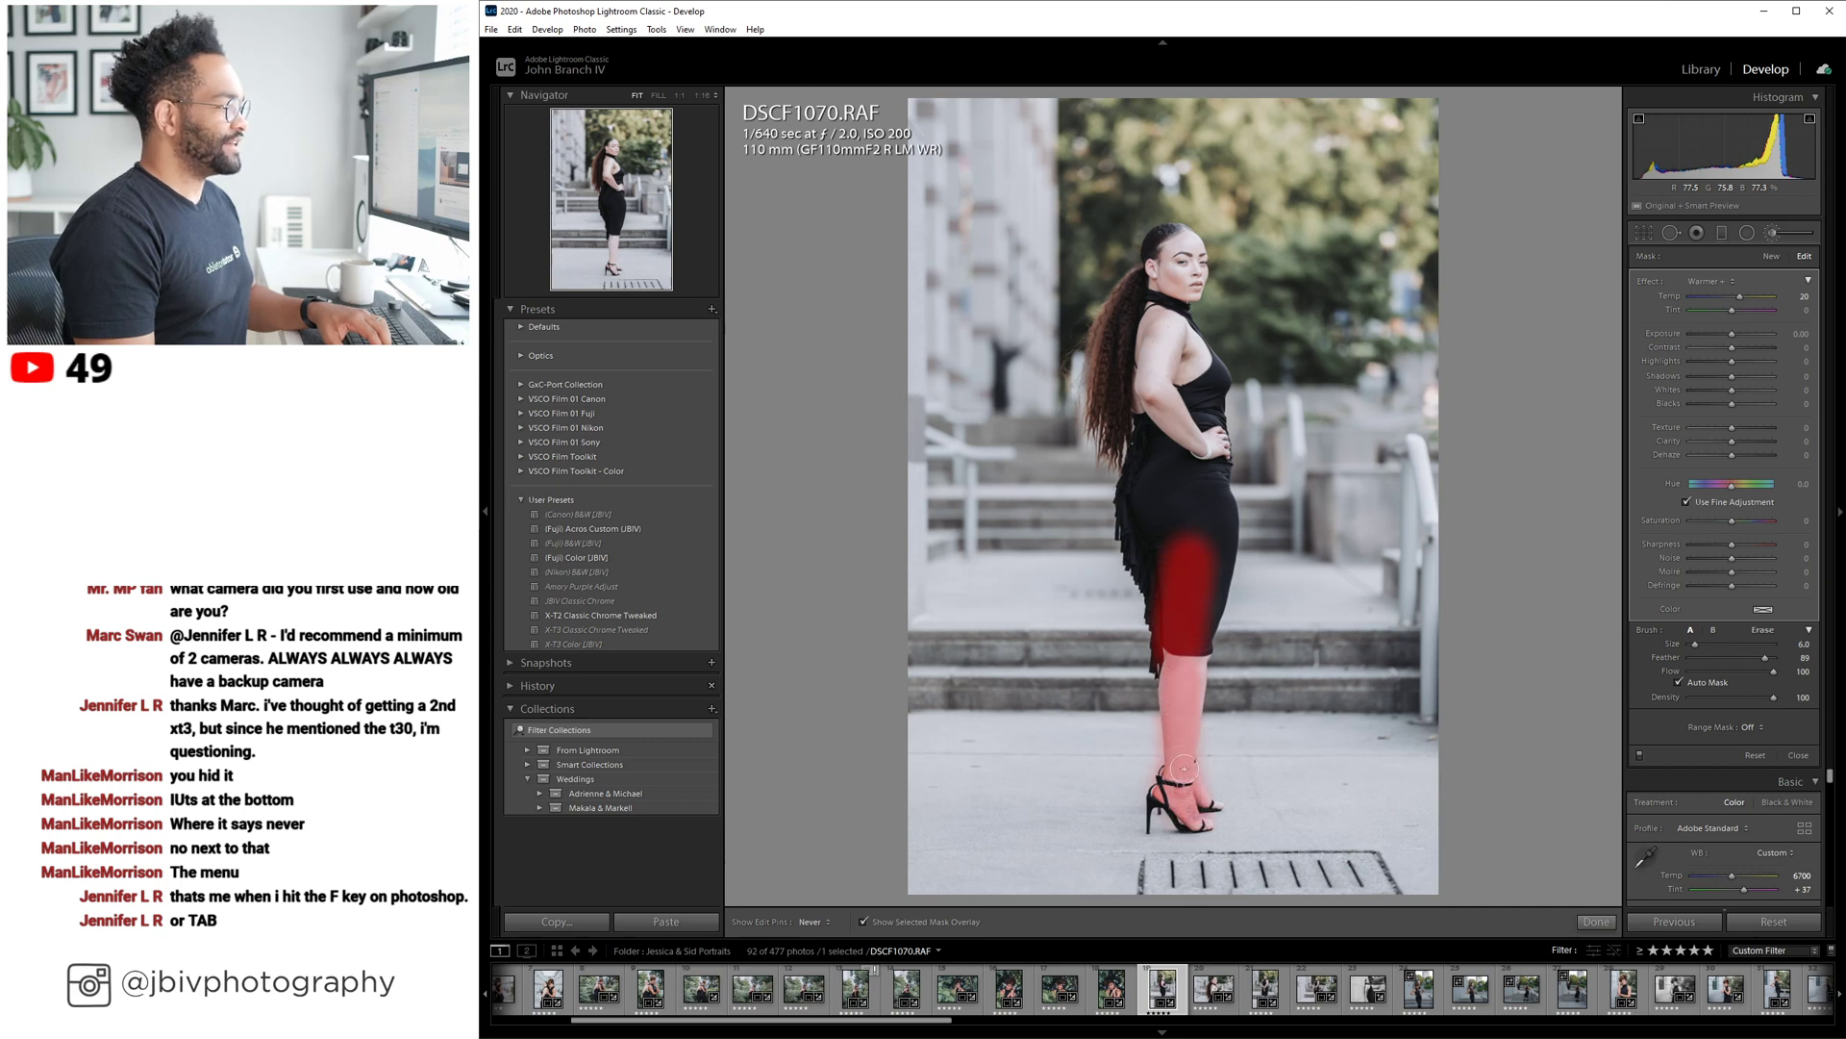
{"action": "mouse_move", "coordinate": [1175, 616]}
{"action": "left_mouse_down"}
{"action": "mouse_move", "coordinate": [1131, 509]}
{"action": "mouse_move", "coordinate": [1162, 430]}
{"action": "mouse_move", "coordinate": [1174, 533]}
{"action": "mouse_move", "coordinate": [1168, 405]}
{"action": "mouse_move", "coordinate": [1186, 558]}
{"action": "left_mouse_up"}
Extend the warming mask over the rest of the dress and the woman's arm, hair, face and neck.
{"action": "key", "text": "h"}
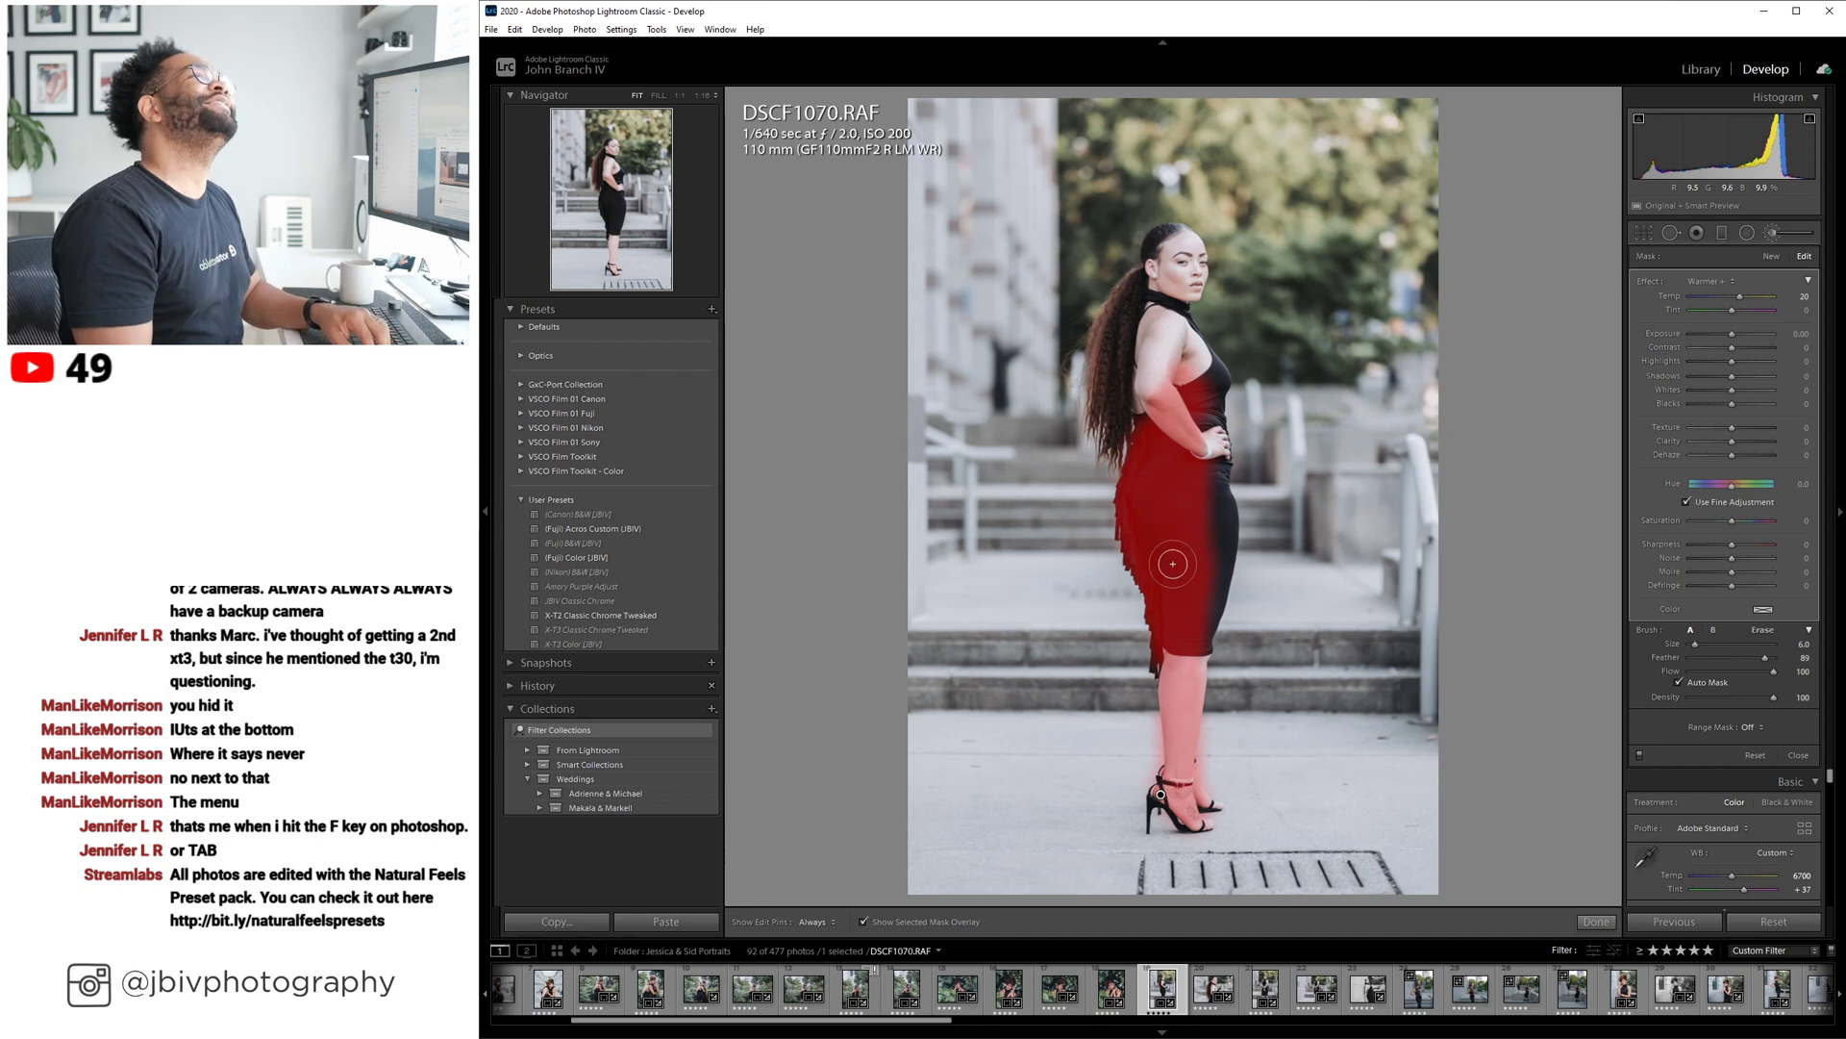
{"action": "key", "text": "h"}
{"action": "mouse_move", "coordinate": [1174, 558]}
{"action": "left_mouse_down"}
{"action": "mouse_move", "coordinate": [1191, 628]}
{"action": "mouse_move", "coordinate": [1205, 393]}
{"action": "mouse_move", "coordinate": [1217, 530]}
{"action": "mouse_move", "coordinate": [1191, 670]}
{"action": "mouse_move", "coordinate": [1172, 421]}
{"action": "mouse_move", "coordinate": [1154, 377]}
{"action": "mouse_move", "coordinate": [1145, 427]}
{"action": "mouse_move", "coordinate": [1127, 396]}
{"action": "mouse_move", "coordinate": [1117, 437]}
{"action": "mouse_move", "coordinate": [1104, 400]}
{"action": "mouse_move", "coordinate": [1132, 297]}
{"action": "mouse_move", "coordinate": [1145, 386]}
{"action": "mouse_move", "coordinate": [1151, 297]}
{"action": "left_mouse_up"}
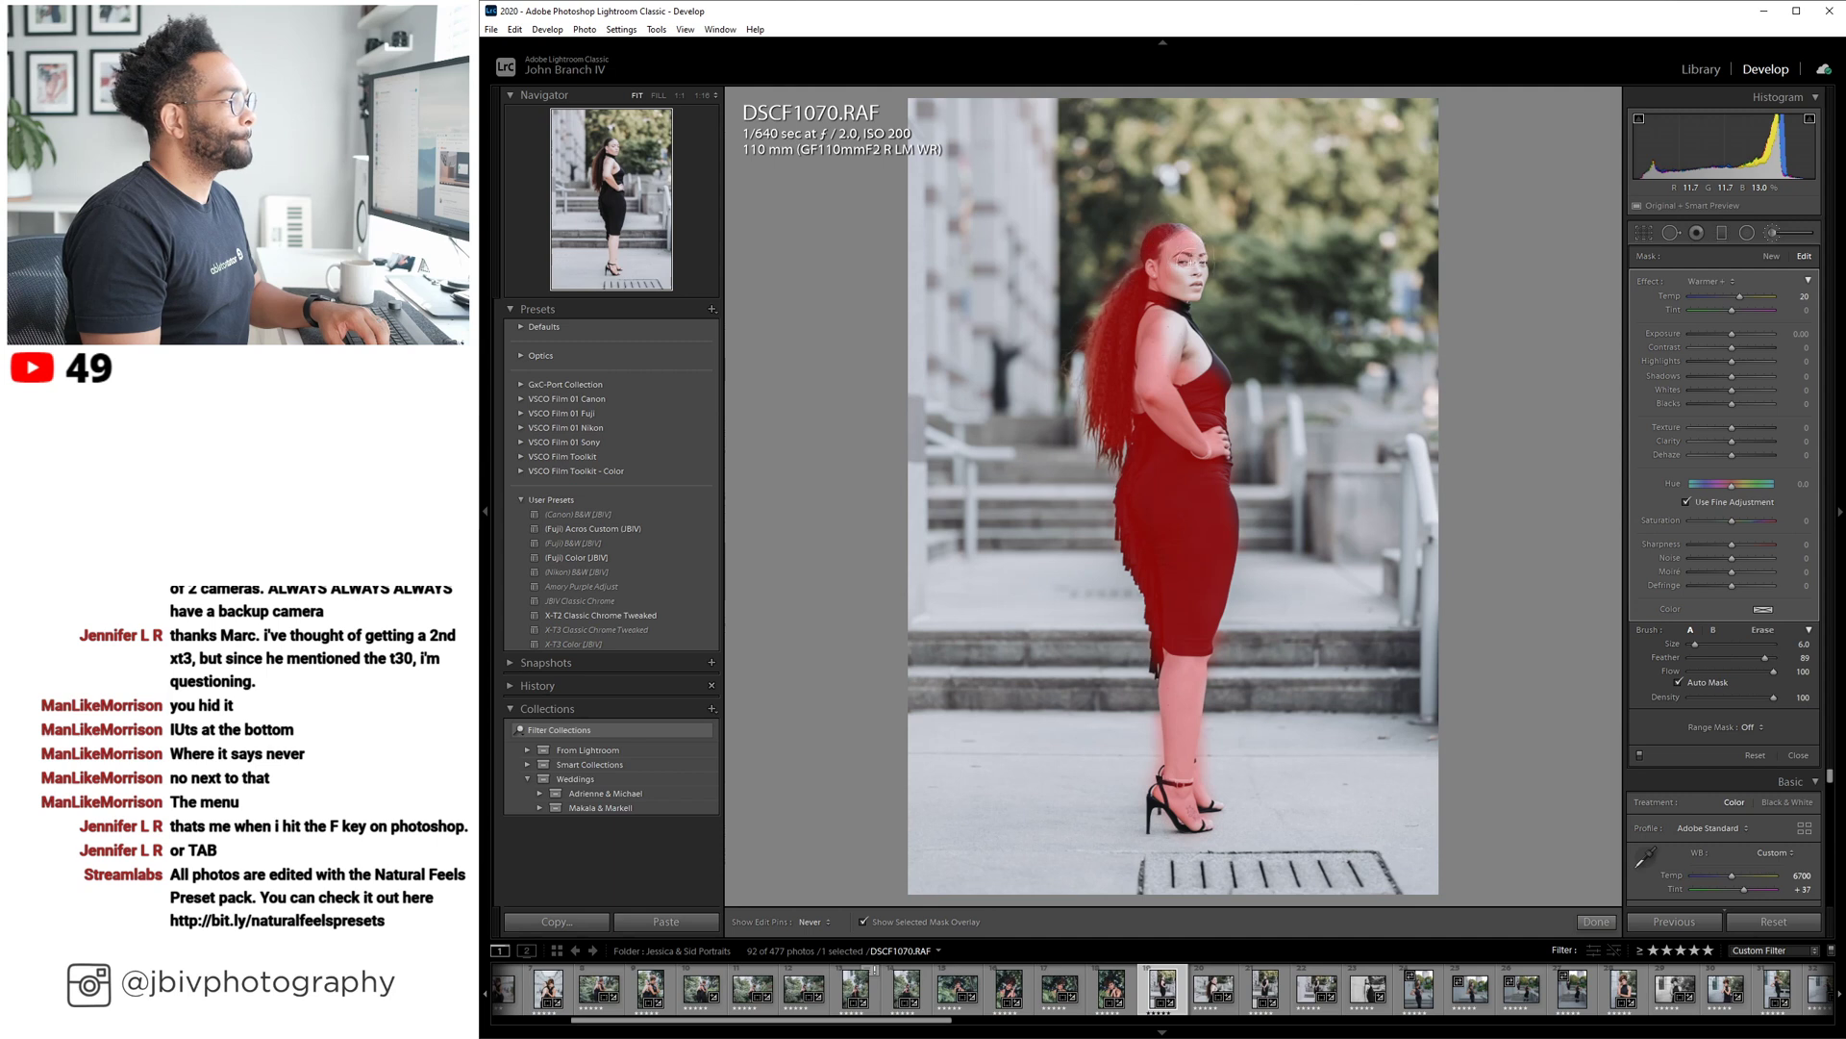
{"action": "left_click_drag", "start_coordinate": [1173, 302], "coordinate": [1201, 378]}
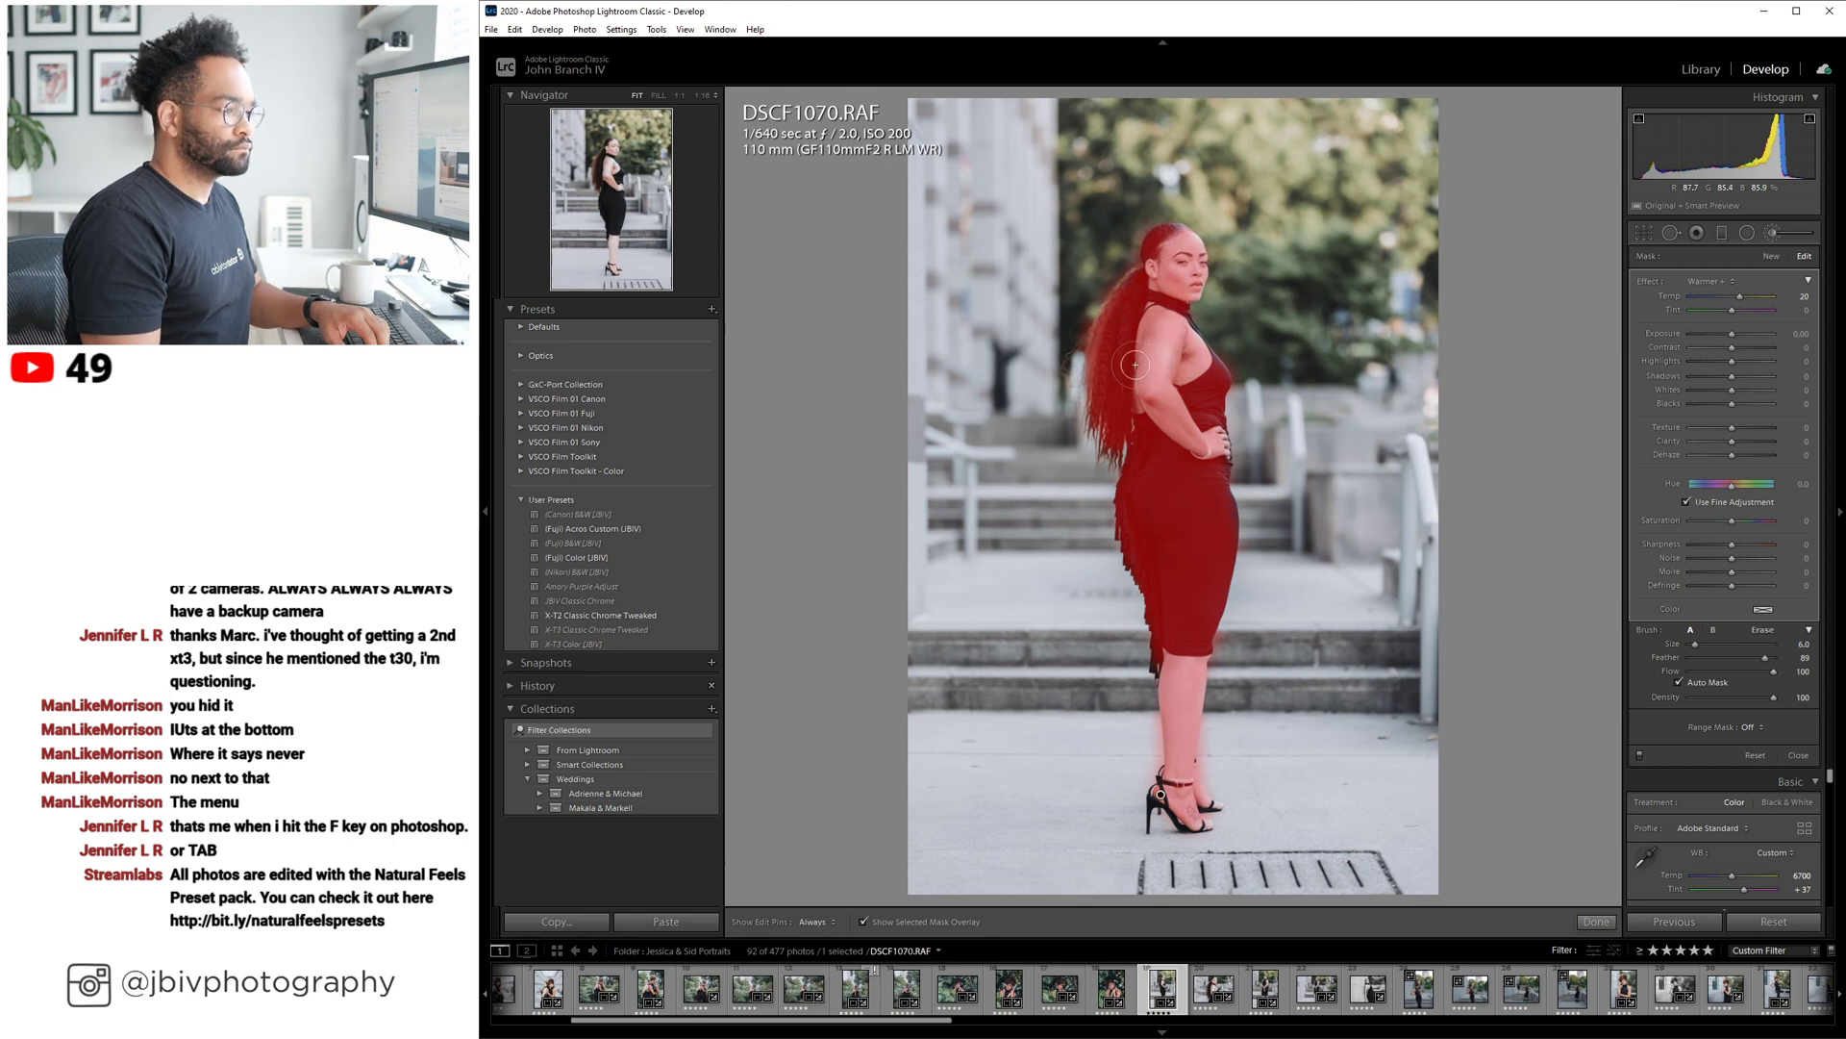
Hide the mask overlay, close the Adjustment Brush and compare the portrait before and after side by side.
{"action": "key", "text": "o"}
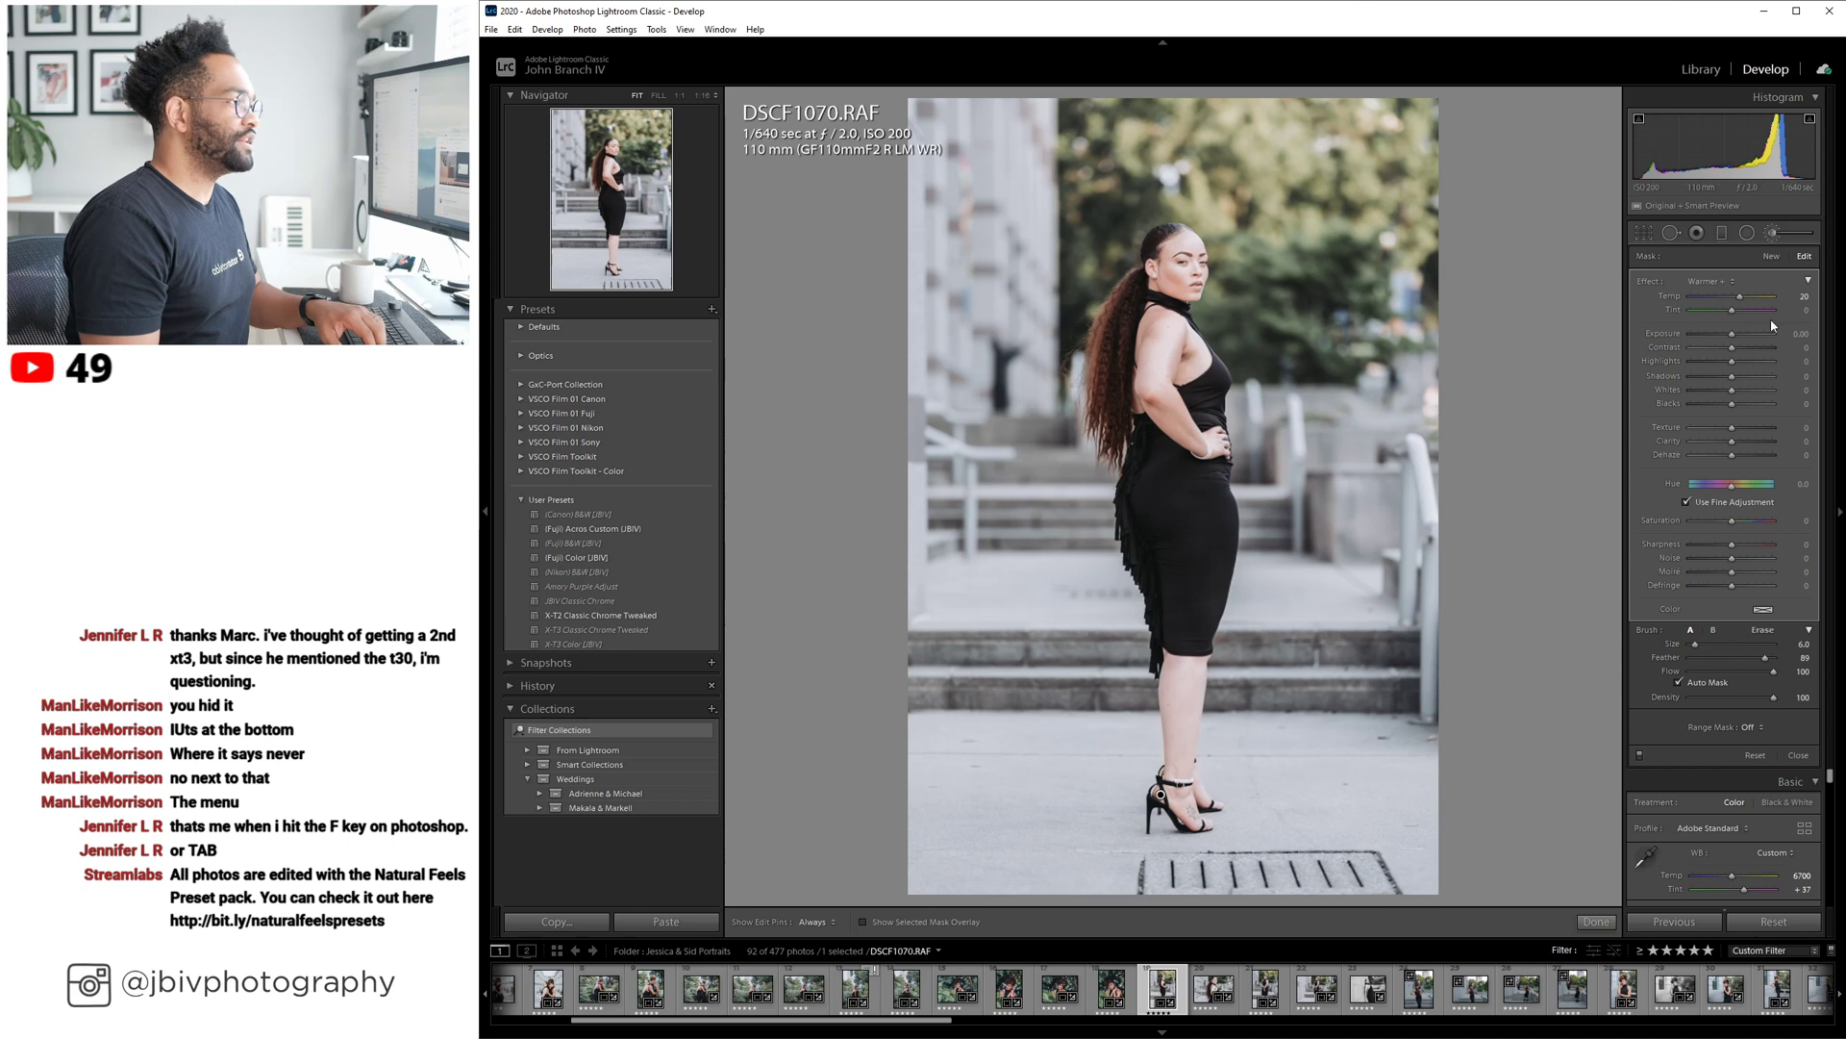
{"action": "left_click", "coordinate": [1774, 234]}
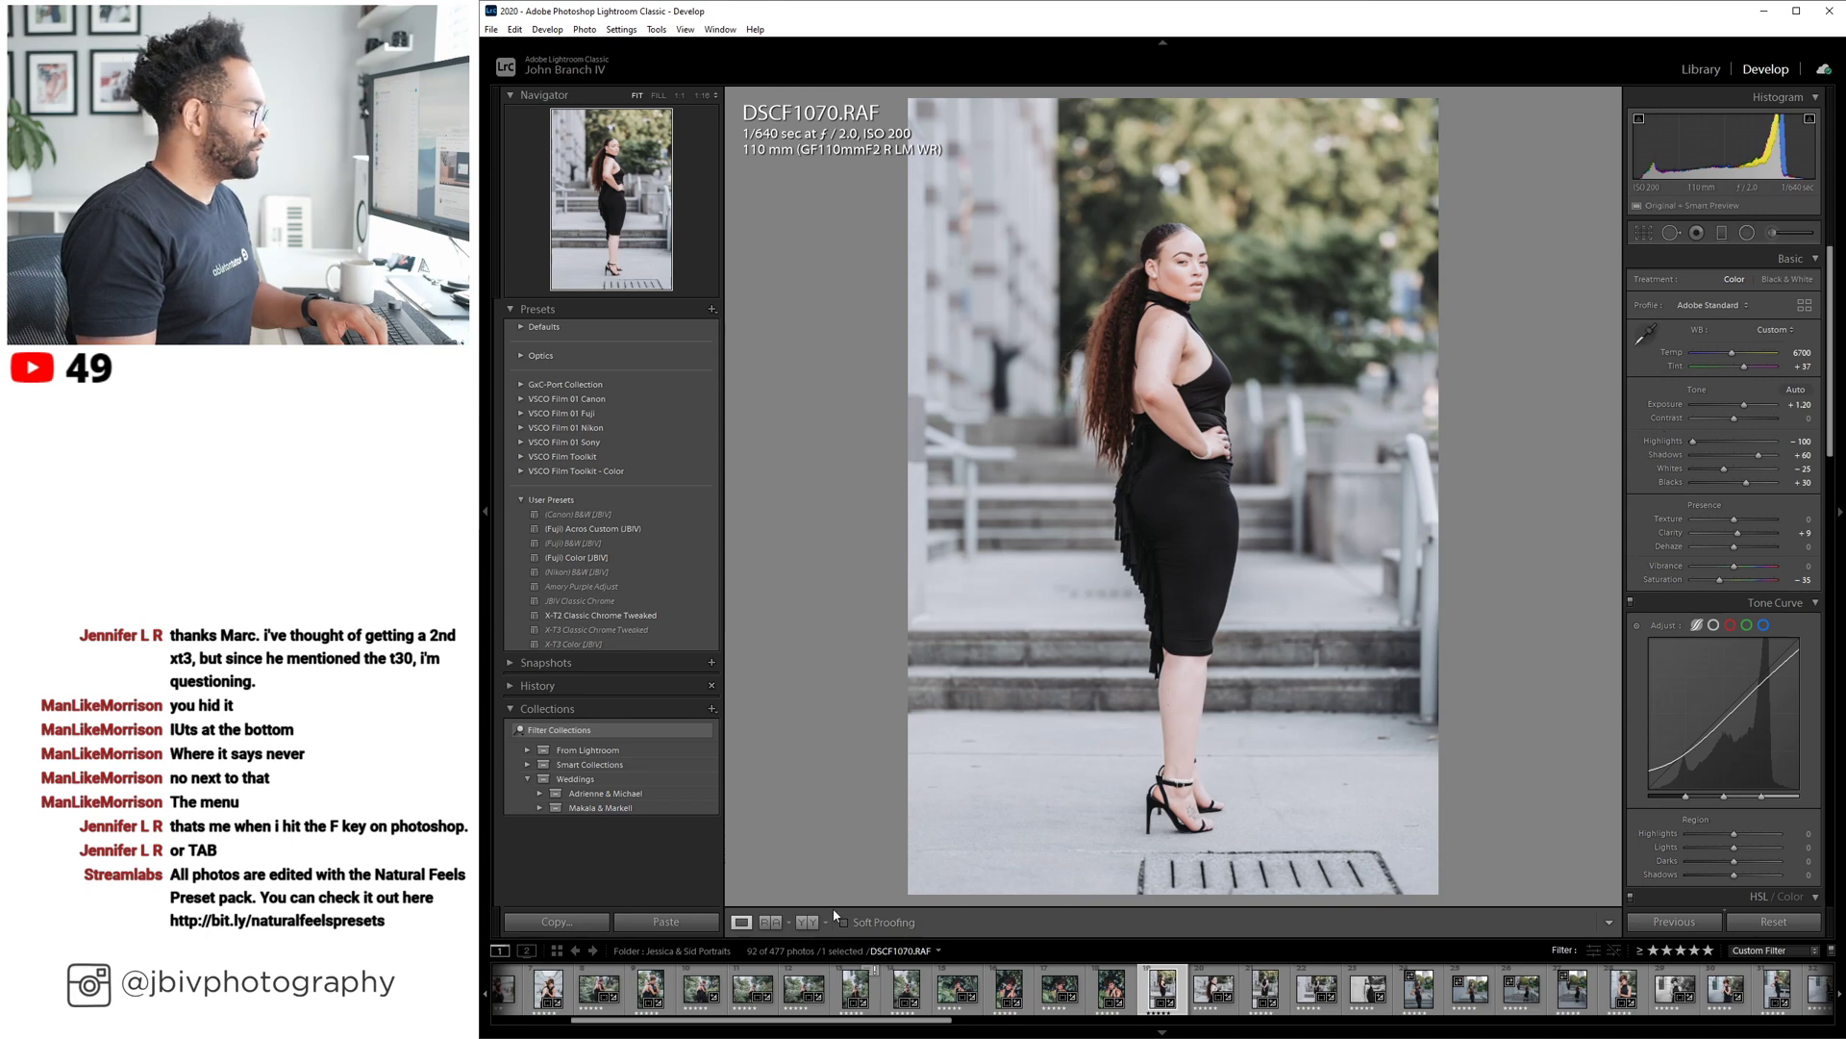
{"action": "left_click", "coordinate": [807, 921]}
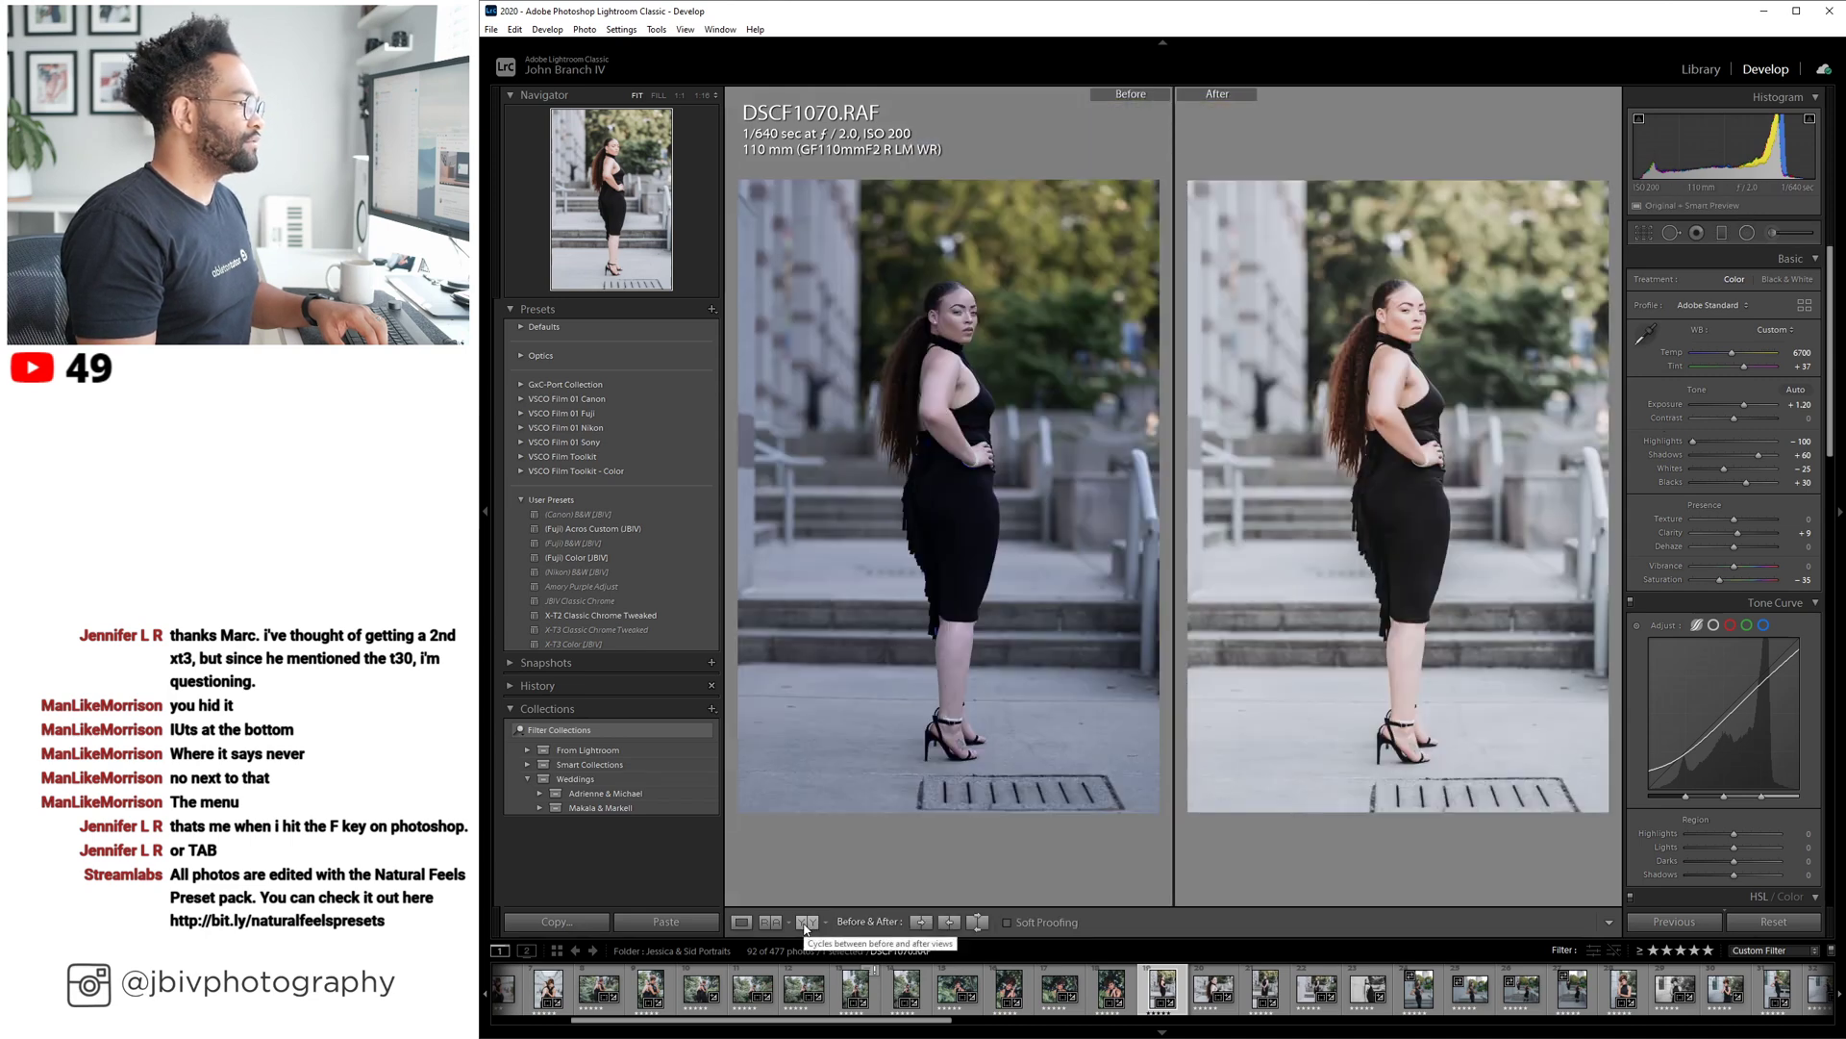
{"action": "key", "text": "y"}
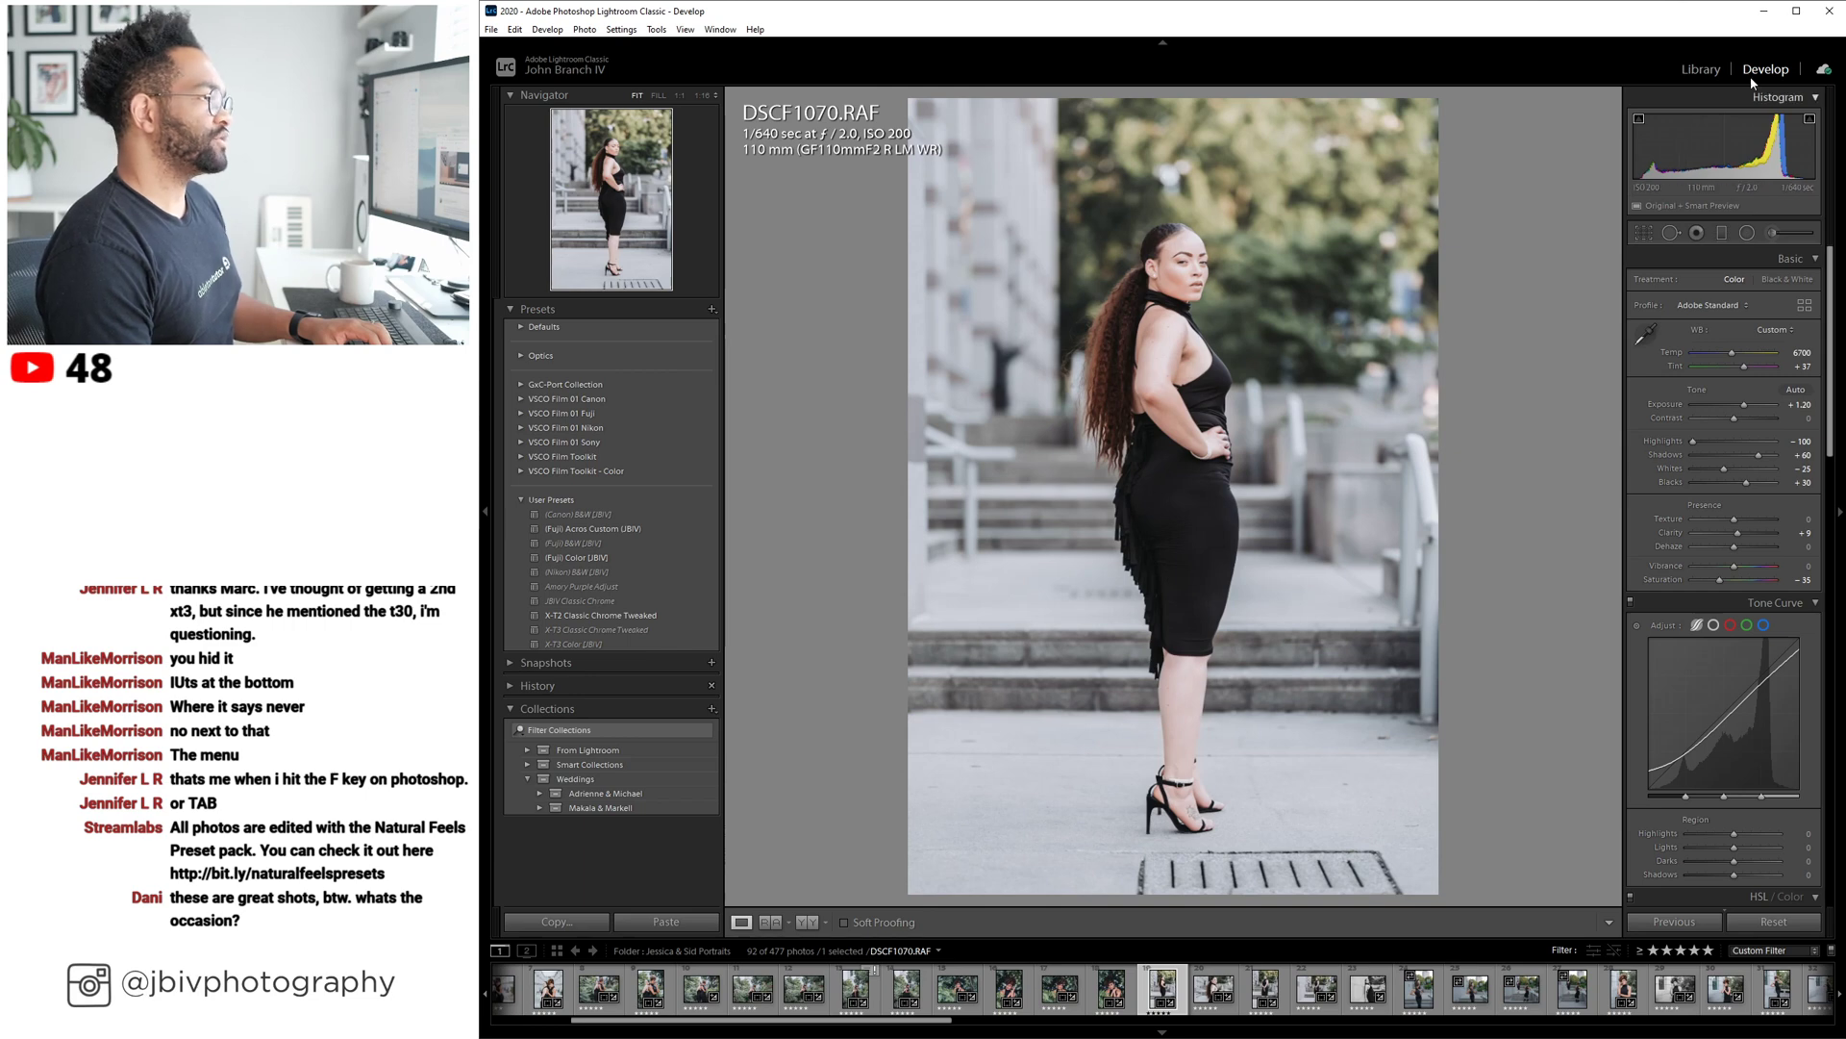
Open DSCF1073.RAF in Develop and paint a Temp 20 warming mask over the dress, arm and ponytail with a size 7.0 brush.
{"action": "left_click", "coordinate": [1700, 69]}
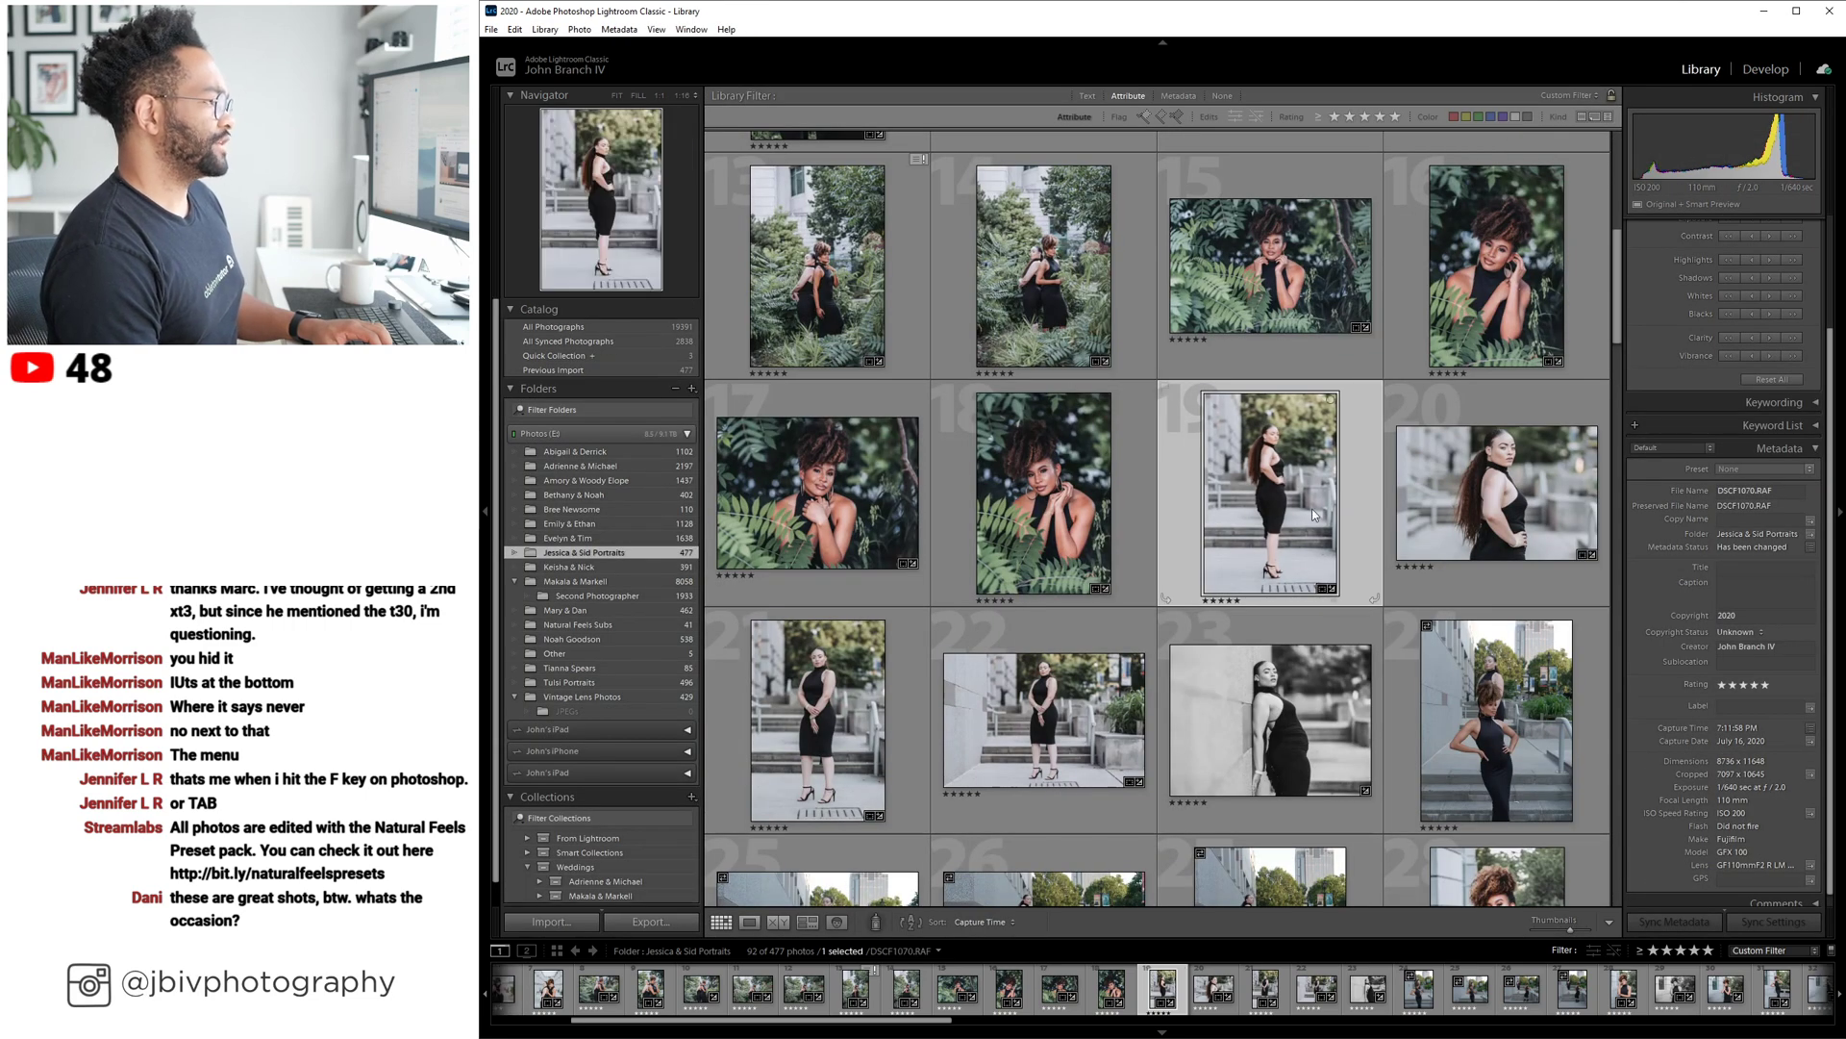
{"action": "left_click", "coordinate": [1485, 489]}
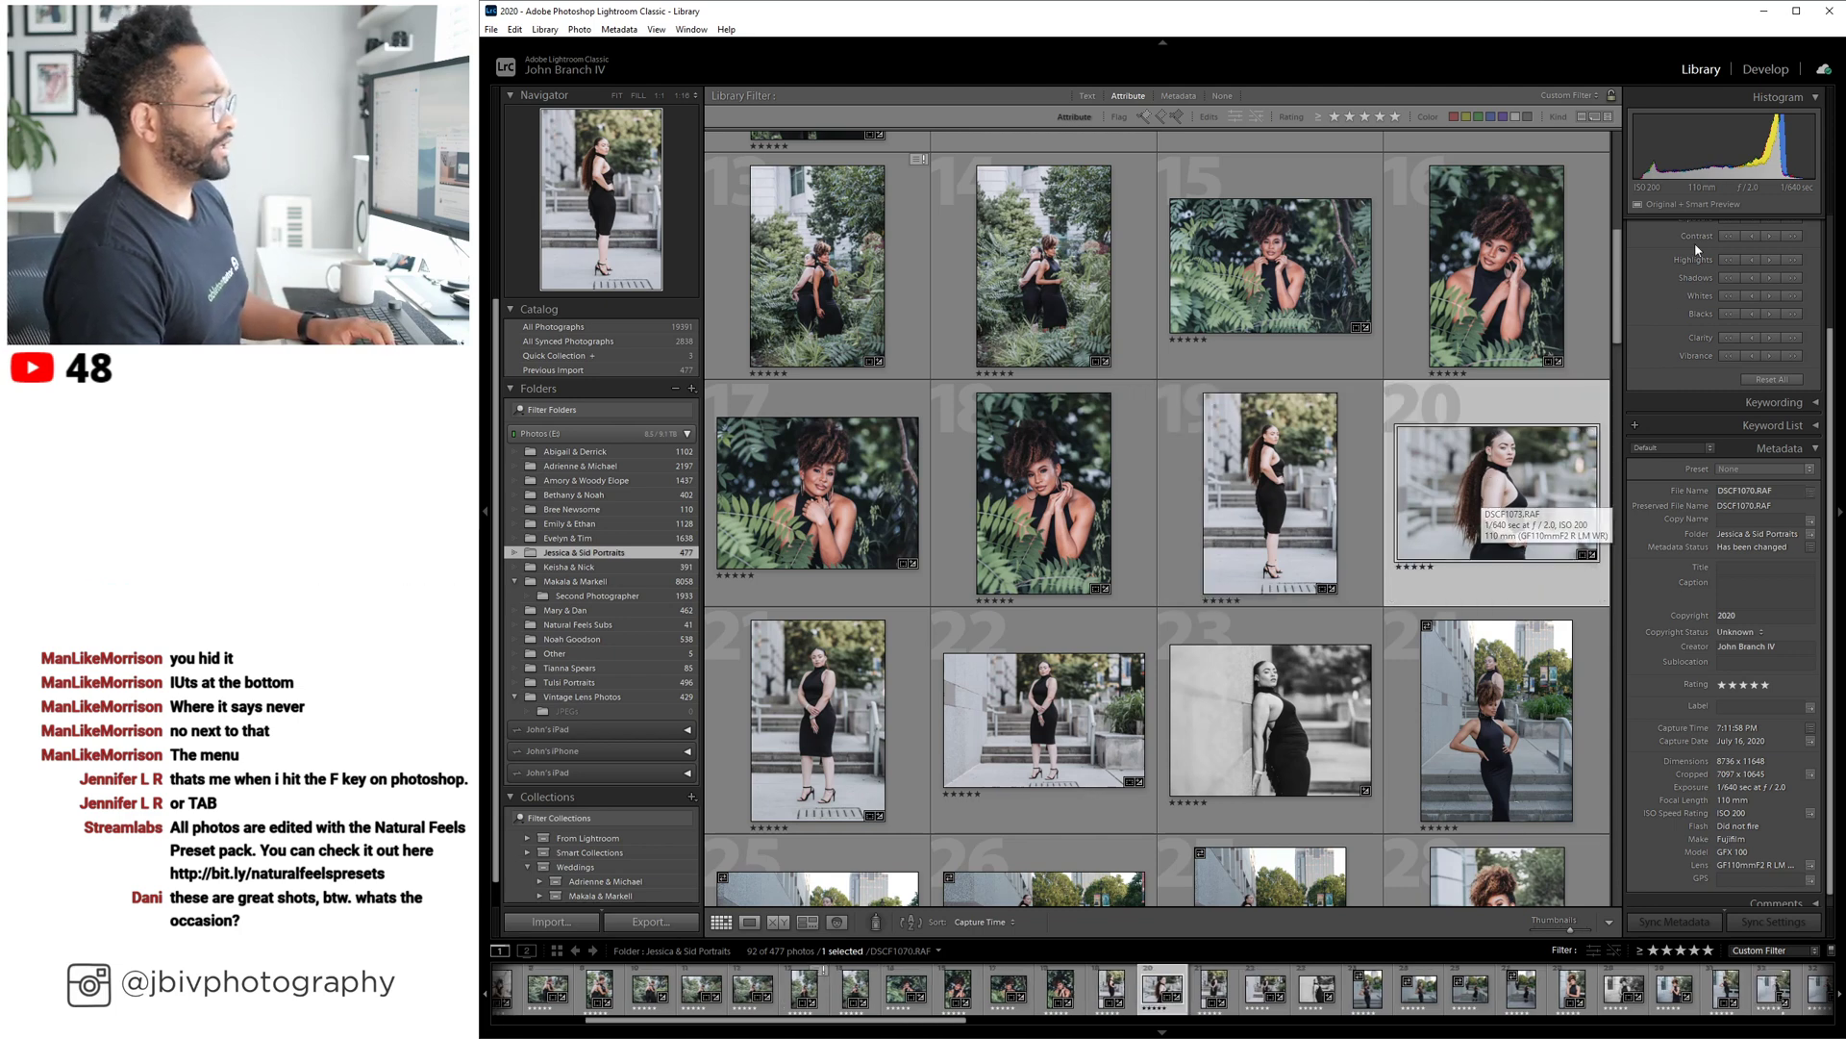
{"action": "left_click", "coordinate": [1762, 69]}
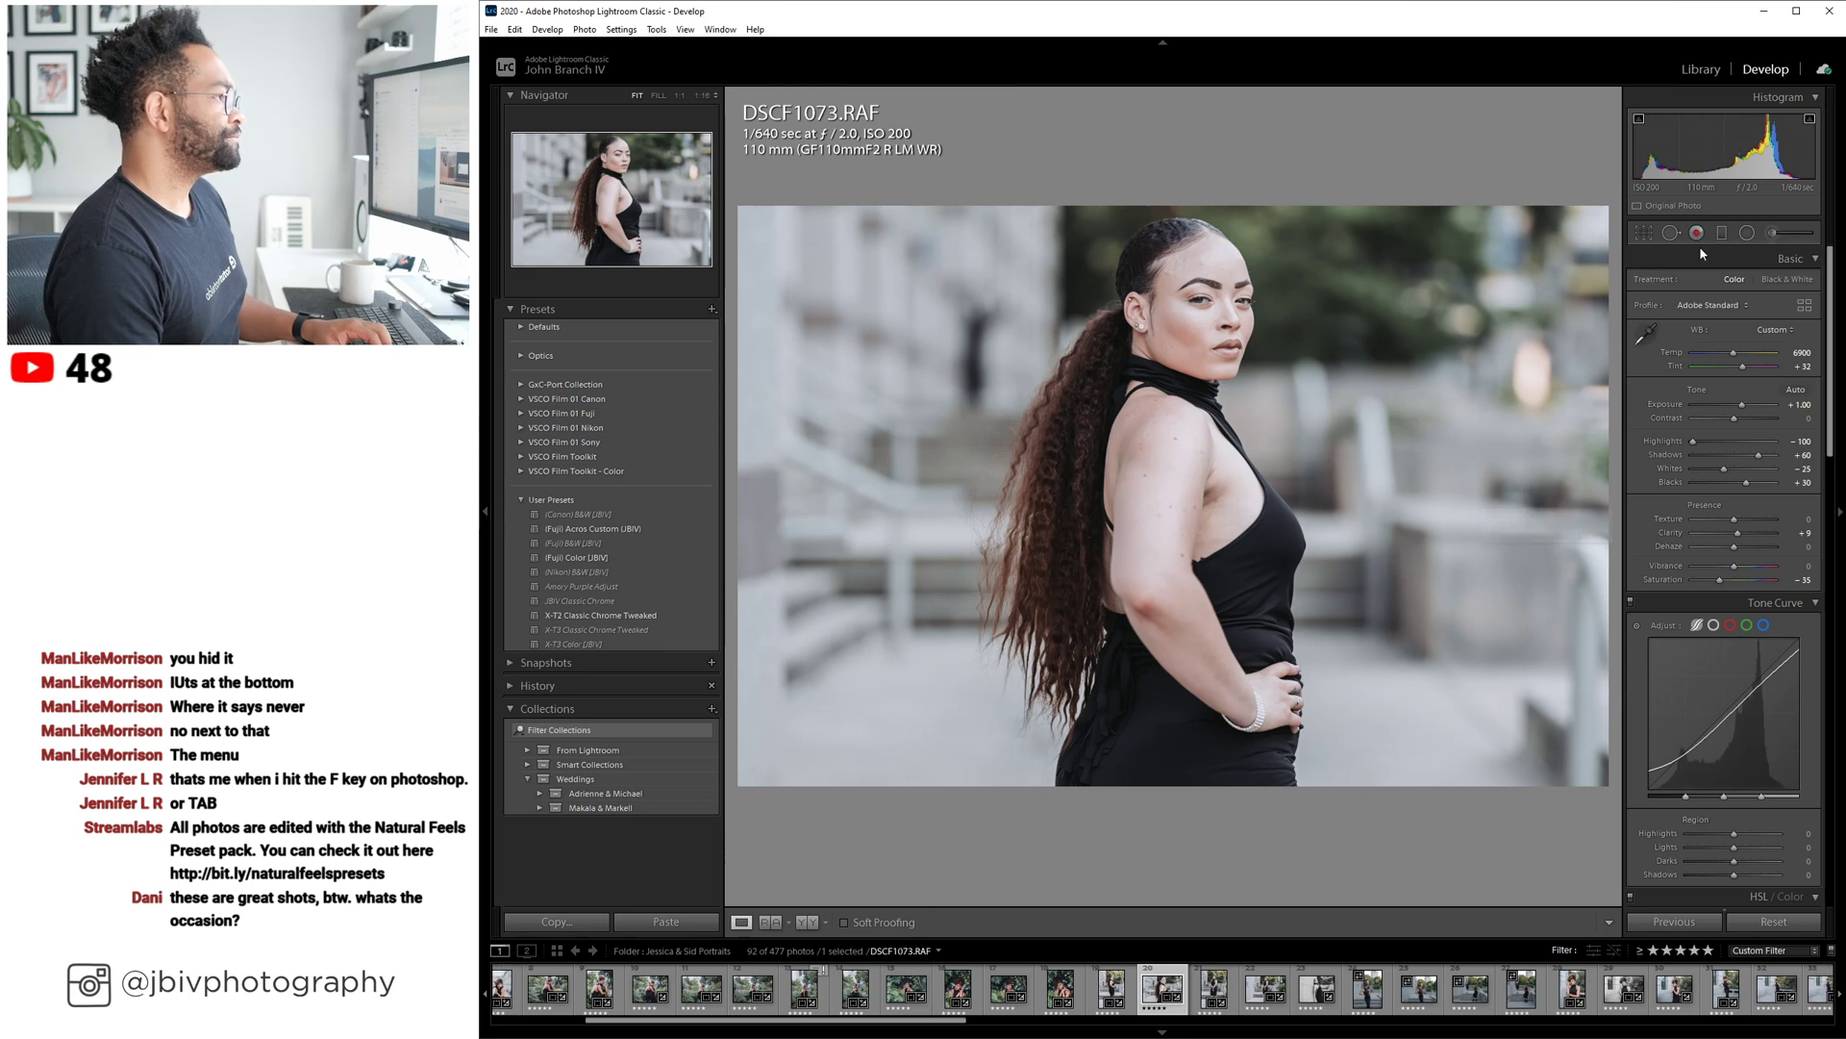
{"action": "left_click", "coordinate": [1777, 233]}
{"action": "scroll", "coordinate": [1090, 750], "scroll_direction": "up", "scroll_amount": 1}
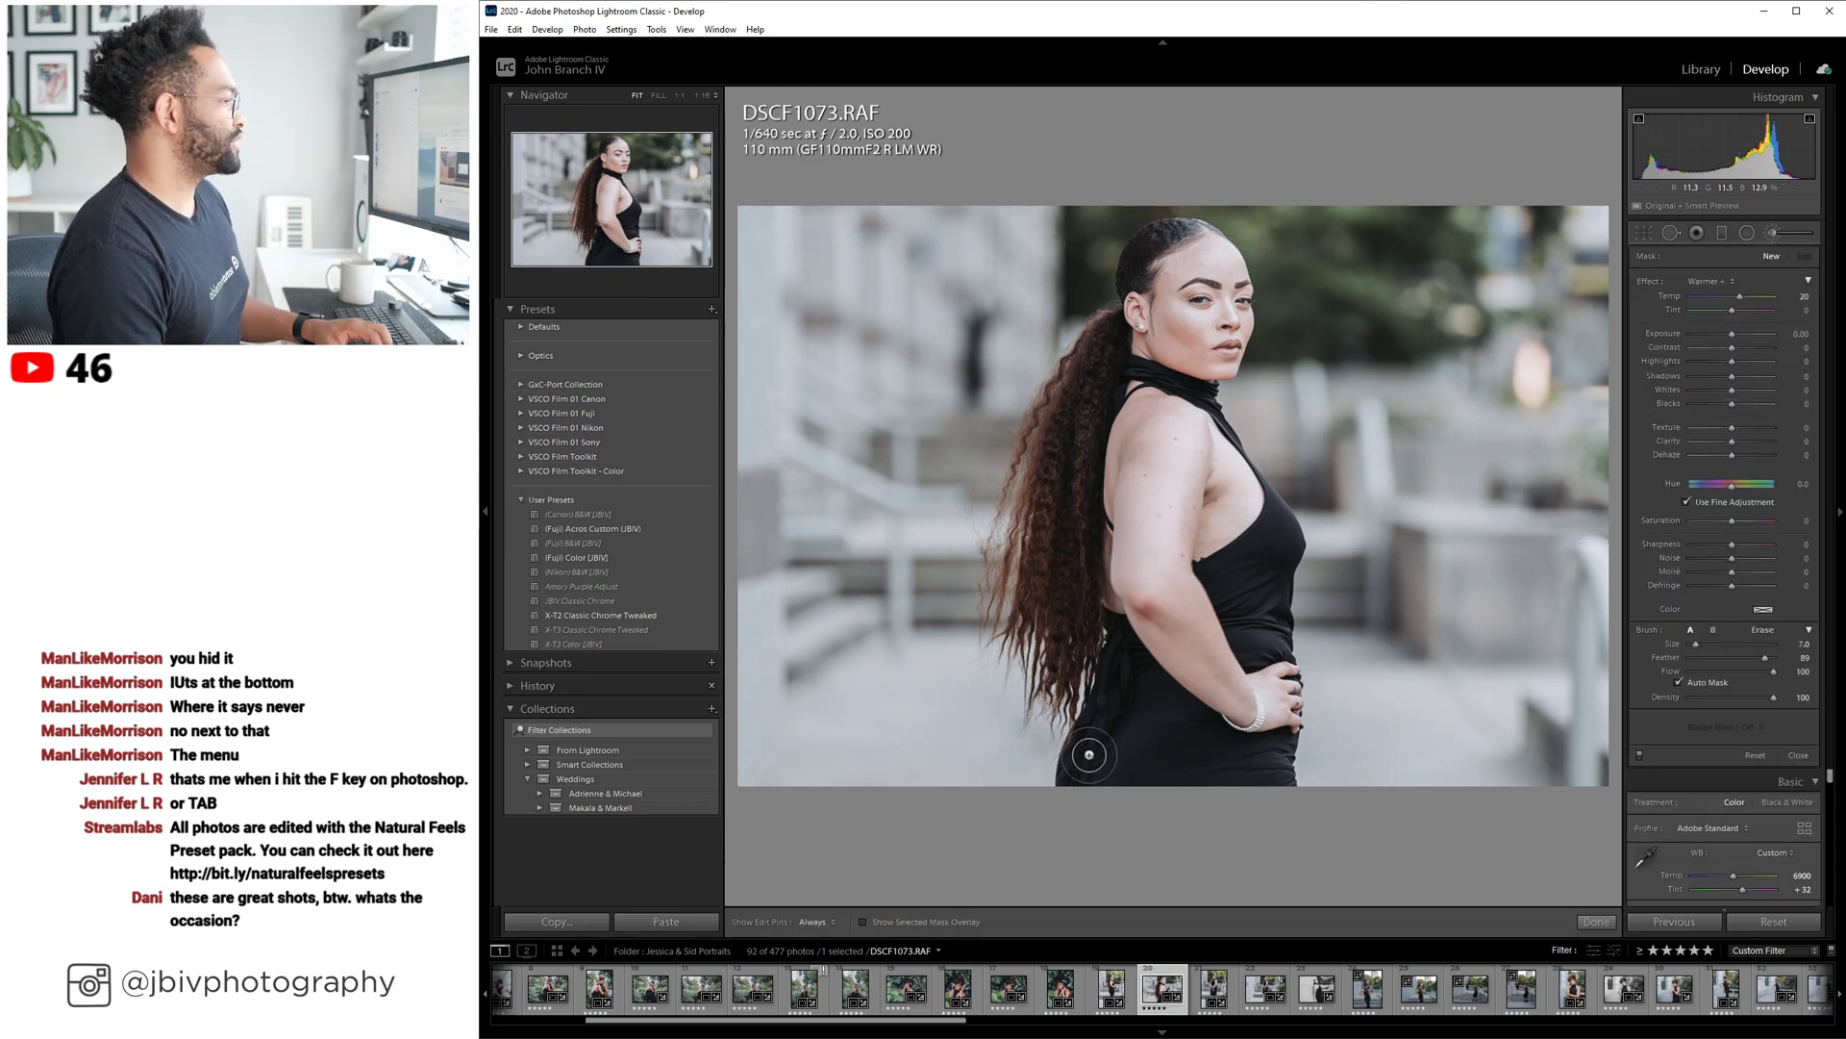
{"action": "mouse_move", "coordinate": [1074, 768]}
{"action": "left_mouse_down"}
{"action": "mouse_move", "coordinate": [1105, 745]}
{"action": "mouse_move", "coordinate": [1098, 779]}
{"action": "mouse_move", "coordinate": [1151, 725]}
{"action": "mouse_move", "coordinate": [1128, 747]}
{"action": "mouse_move", "coordinate": [1152, 828]}
{"action": "mouse_move", "coordinate": [1177, 726]}
{"action": "mouse_move", "coordinate": [1200, 806]}
{"action": "mouse_move", "coordinate": [1218, 730]}
{"action": "mouse_move", "coordinate": [1244, 754]}
{"action": "mouse_move", "coordinate": [1281, 680]}
{"action": "mouse_move", "coordinate": [1282, 732]}
{"action": "mouse_move", "coordinate": [1277, 766]}
{"action": "mouse_move", "coordinate": [1225, 776]}
{"action": "mouse_move", "coordinate": [1254, 642]}
{"action": "mouse_move", "coordinate": [1235, 564]}
{"action": "mouse_move", "coordinate": [1262, 601]}
{"action": "mouse_move", "coordinate": [1269, 512]}
{"action": "mouse_move", "coordinate": [1271, 699]}
{"action": "mouse_move", "coordinate": [1170, 507]}
{"action": "mouse_move", "coordinate": [1134, 611]}
{"action": "mouse_move", "coordinate": [1086, 607]}
{"action": "mouse_move", "coordinate": [1063, 688]}
{"action": "mouse_move", "coordinate": [1024, 577]}
{"action": "mouse_move", "coordinate": [1038, 484]}
{"action": "mouse_move", "coordinate": [1106, 335]}
{"action": "mouse_move", "coordinate": [1066, 606]}
{"action": "mouse_move", "coordinate": [1070, 448]}
{"action": "mouse_move", "coordinate": [1103, 389]}
{"action": "mouse_move", "coordinate": [1126, 573]}
{"action": "left_mouse_up"}
{"action": "key", "text": "o"}
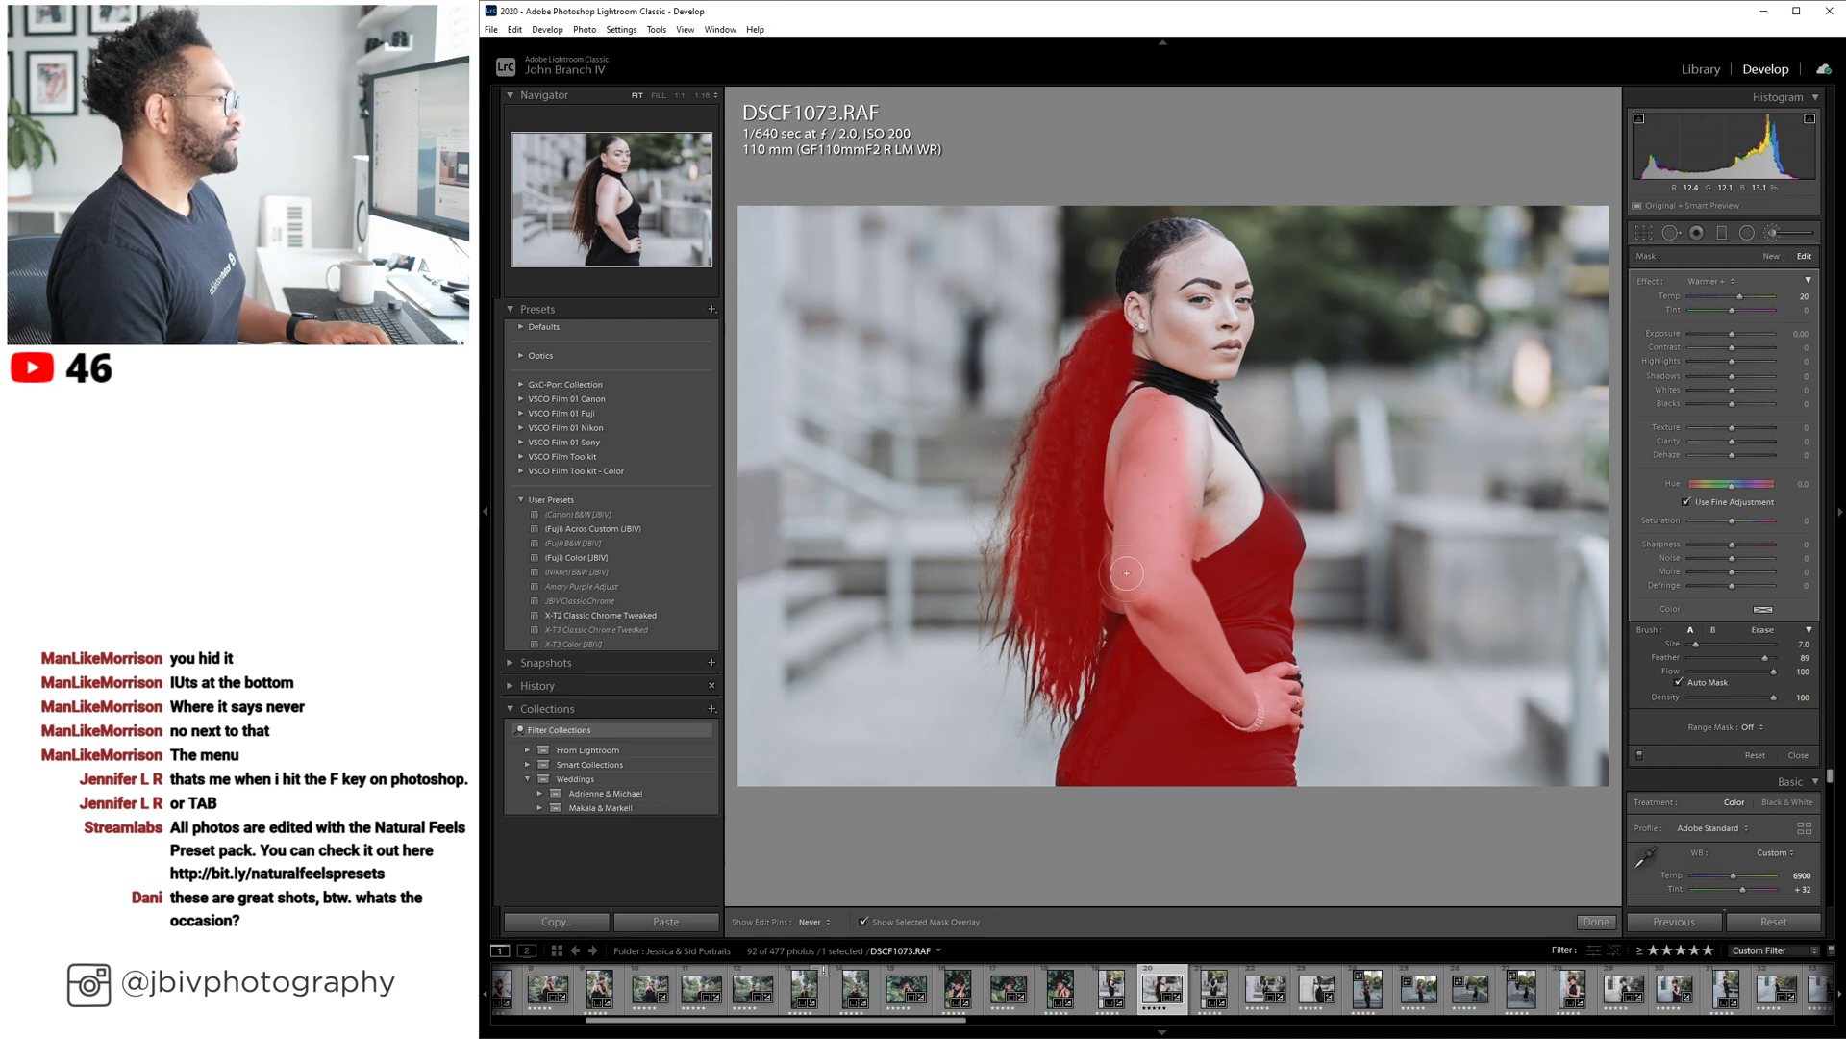
Extend the warming mask over the woman's face, neck, shoulder and back, hide its overlay and close the Adjustment Brush.
{"action": "mouse_move", "coordinate": [1109, 439]}
{"action": "left_mouse_down"}
{"action": "mouse_move", "coordinate": [1139, 369]}
{"action": "mouse_move", "coordinate": [1143, 265]}
{"action": "mouse_move", "coordinate": [1191, 240]}
{"action": "mouse_move", "coordinate": [1230, 296]}
{"action": "mouse_move", "coordinate": [1206, 344]}
{"action": "mouse_move", "coordinate": [1203, 289]}
{"action": "left_mouse_up"}
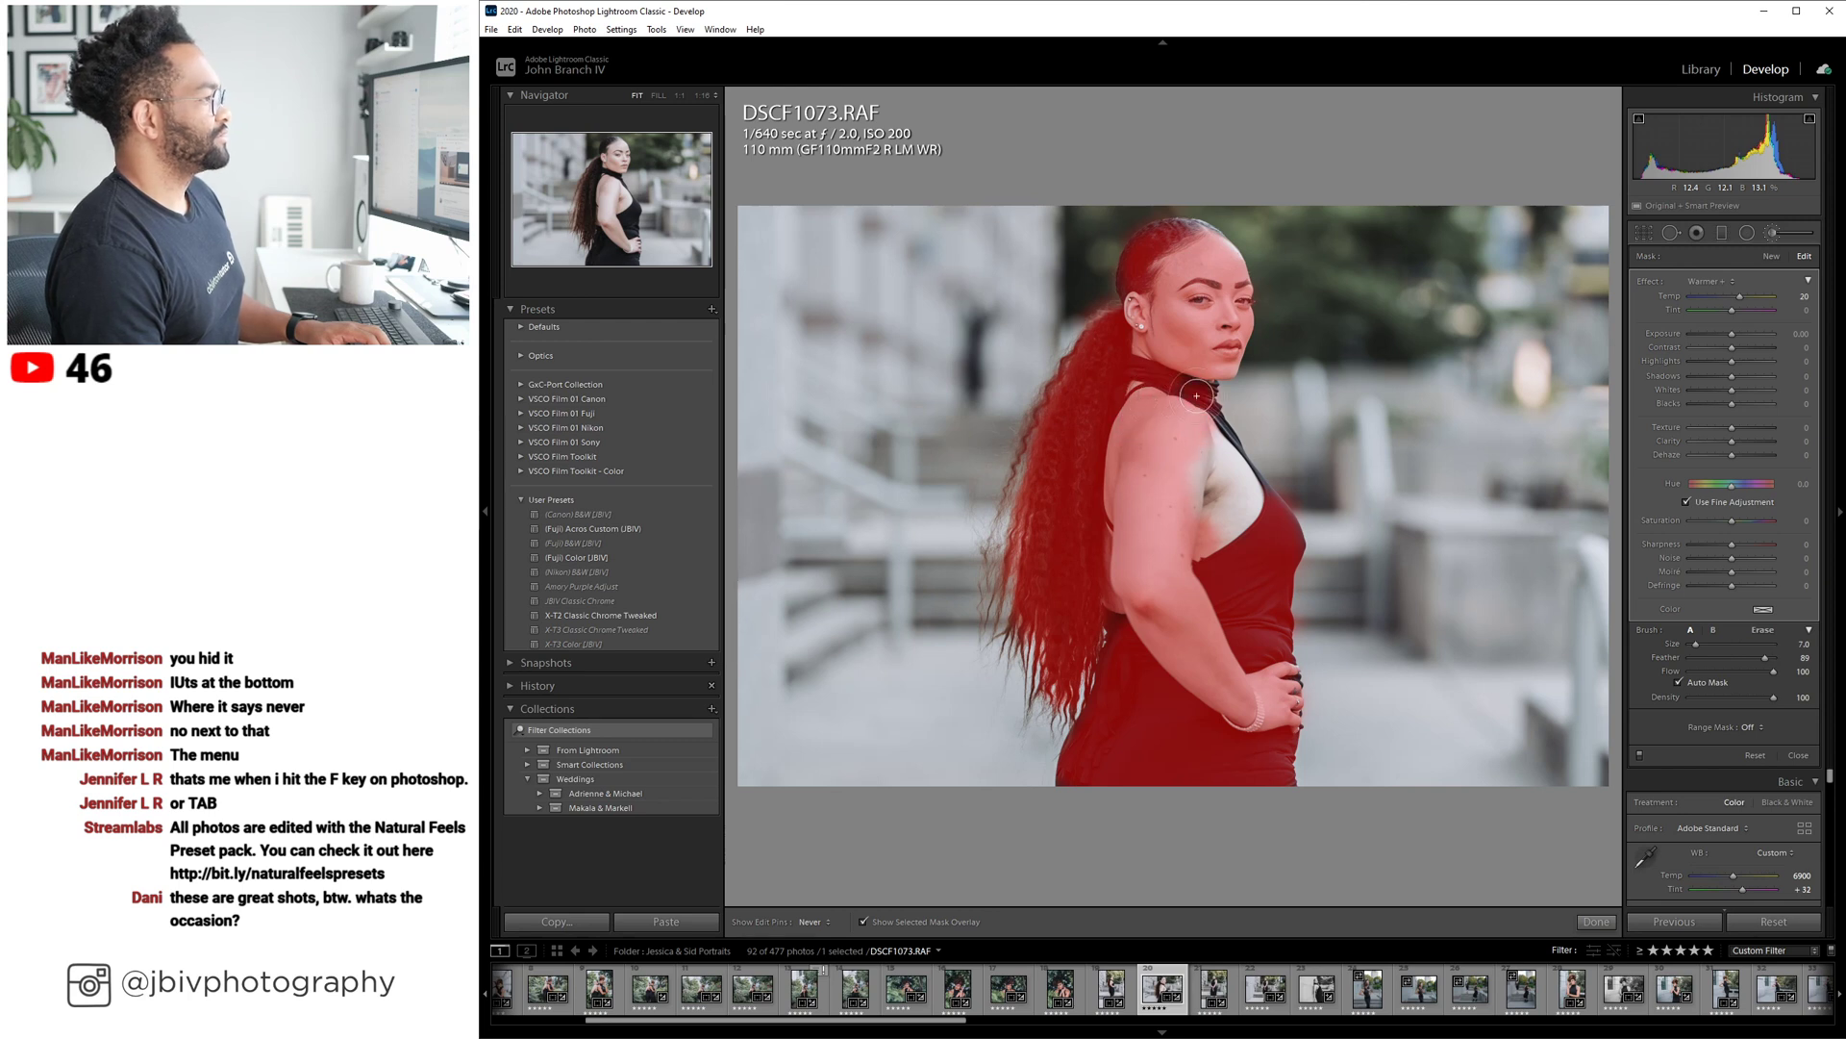
{"action": "mouse_move", "coordinate": [1192, 417]}
{"action": "left_mouse_down"}
{"action": "mouse_move", "coordinate": [1256, 526]}
{"action": "mouse_move", "coordinate": [1190, 447]}
{"action": "left_mouse_up"}
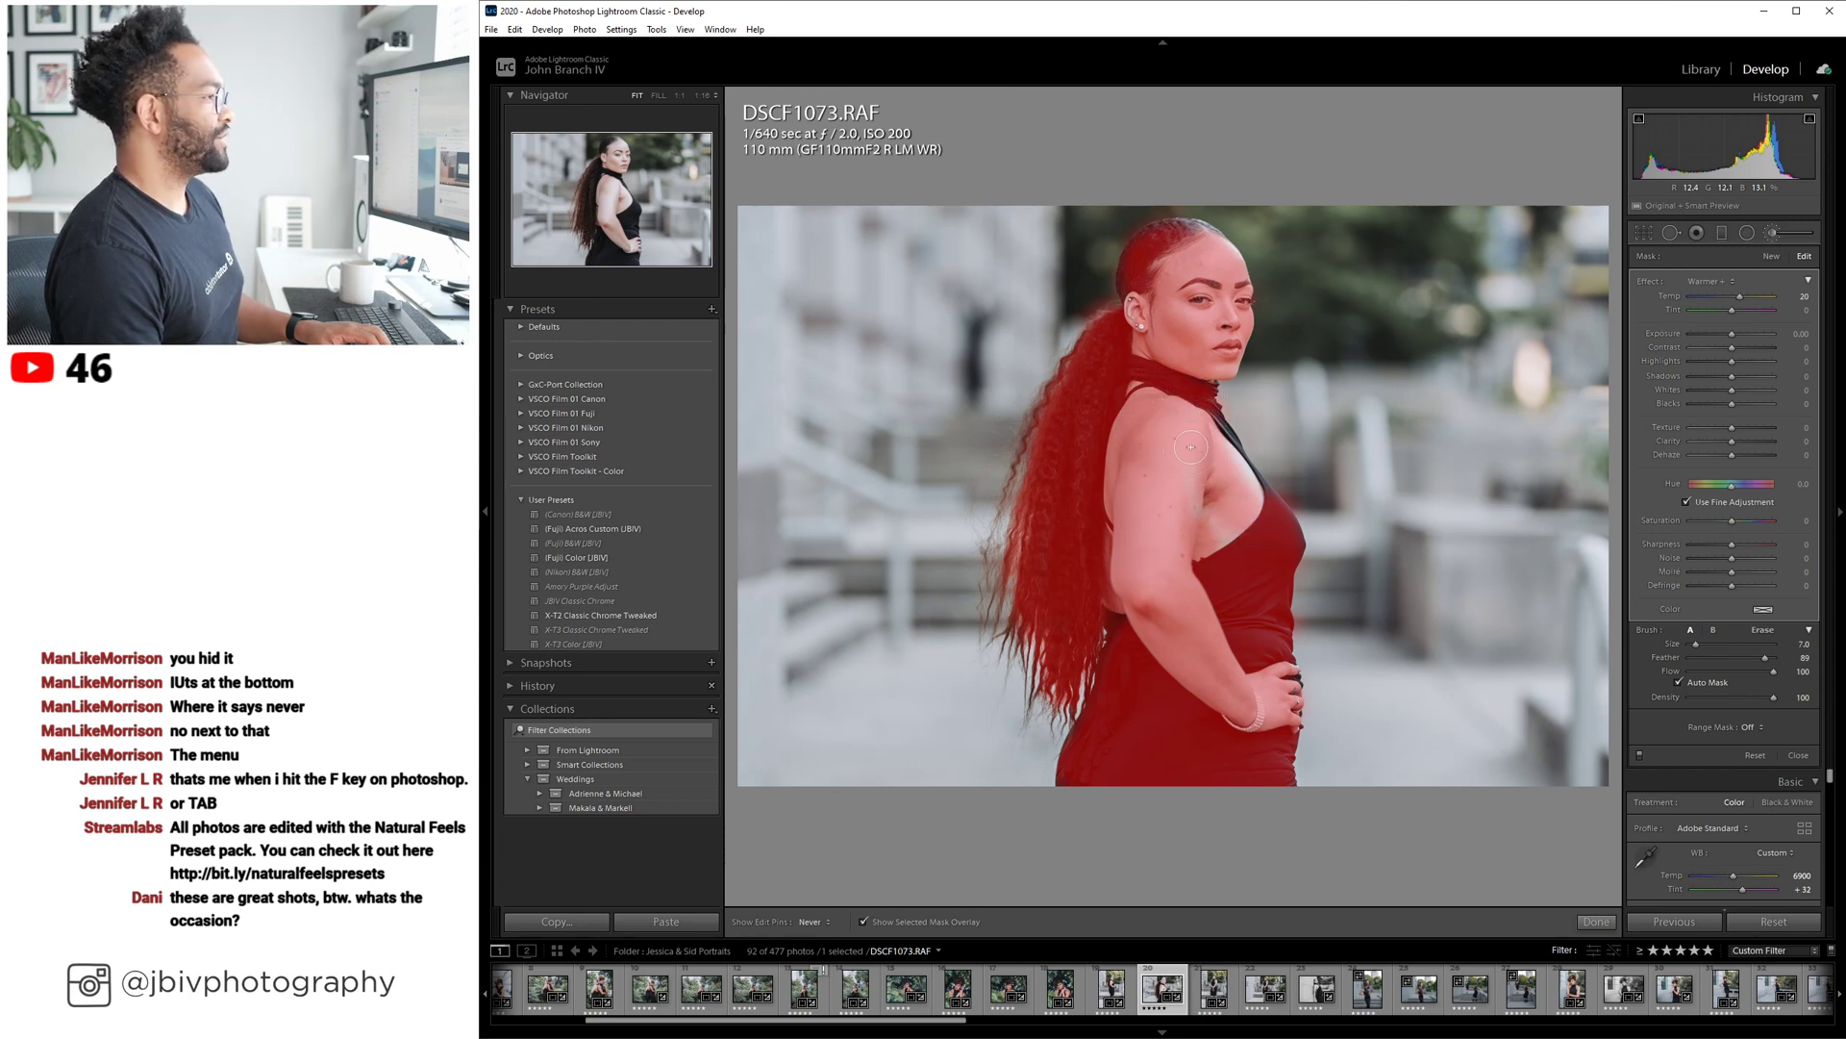
{"action": "left_click_drag", "start_coordinate": [1259, 526], "coordinate": [1197, 572]}
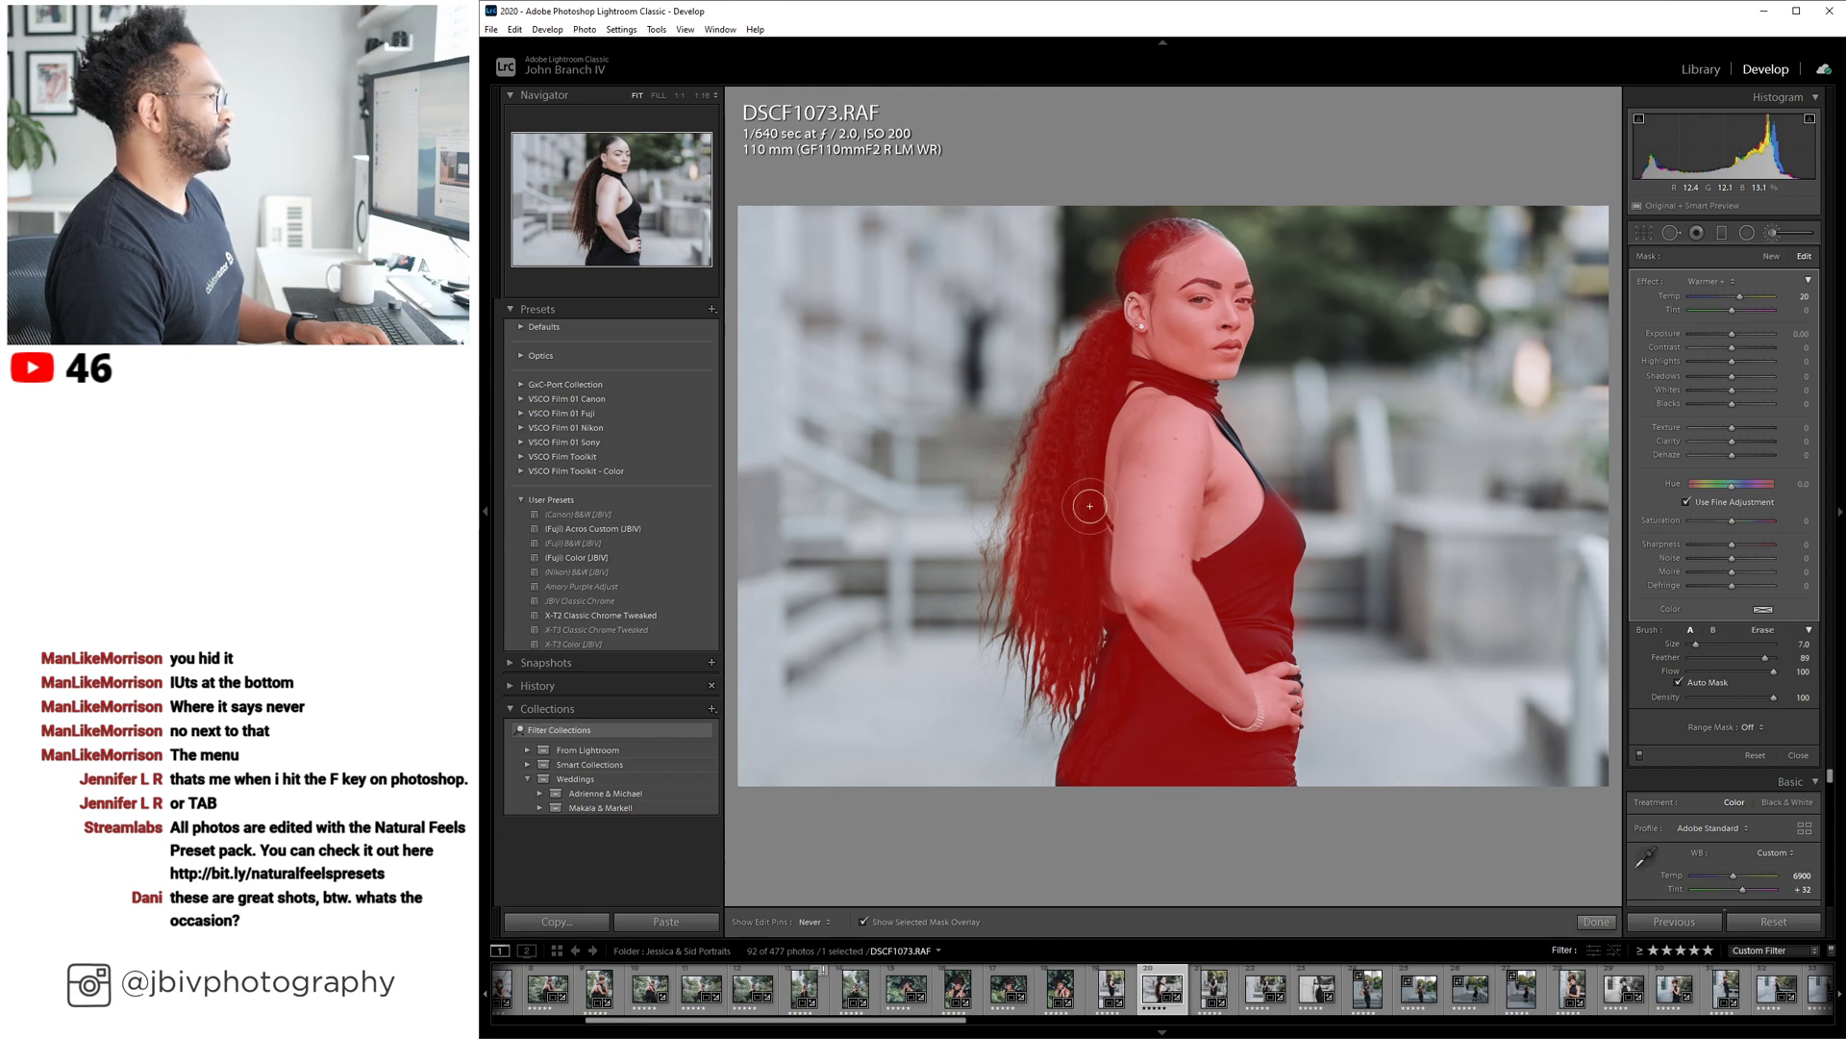
{"action": "key", "text": "h"}
{"action": "key", "text": "o"}
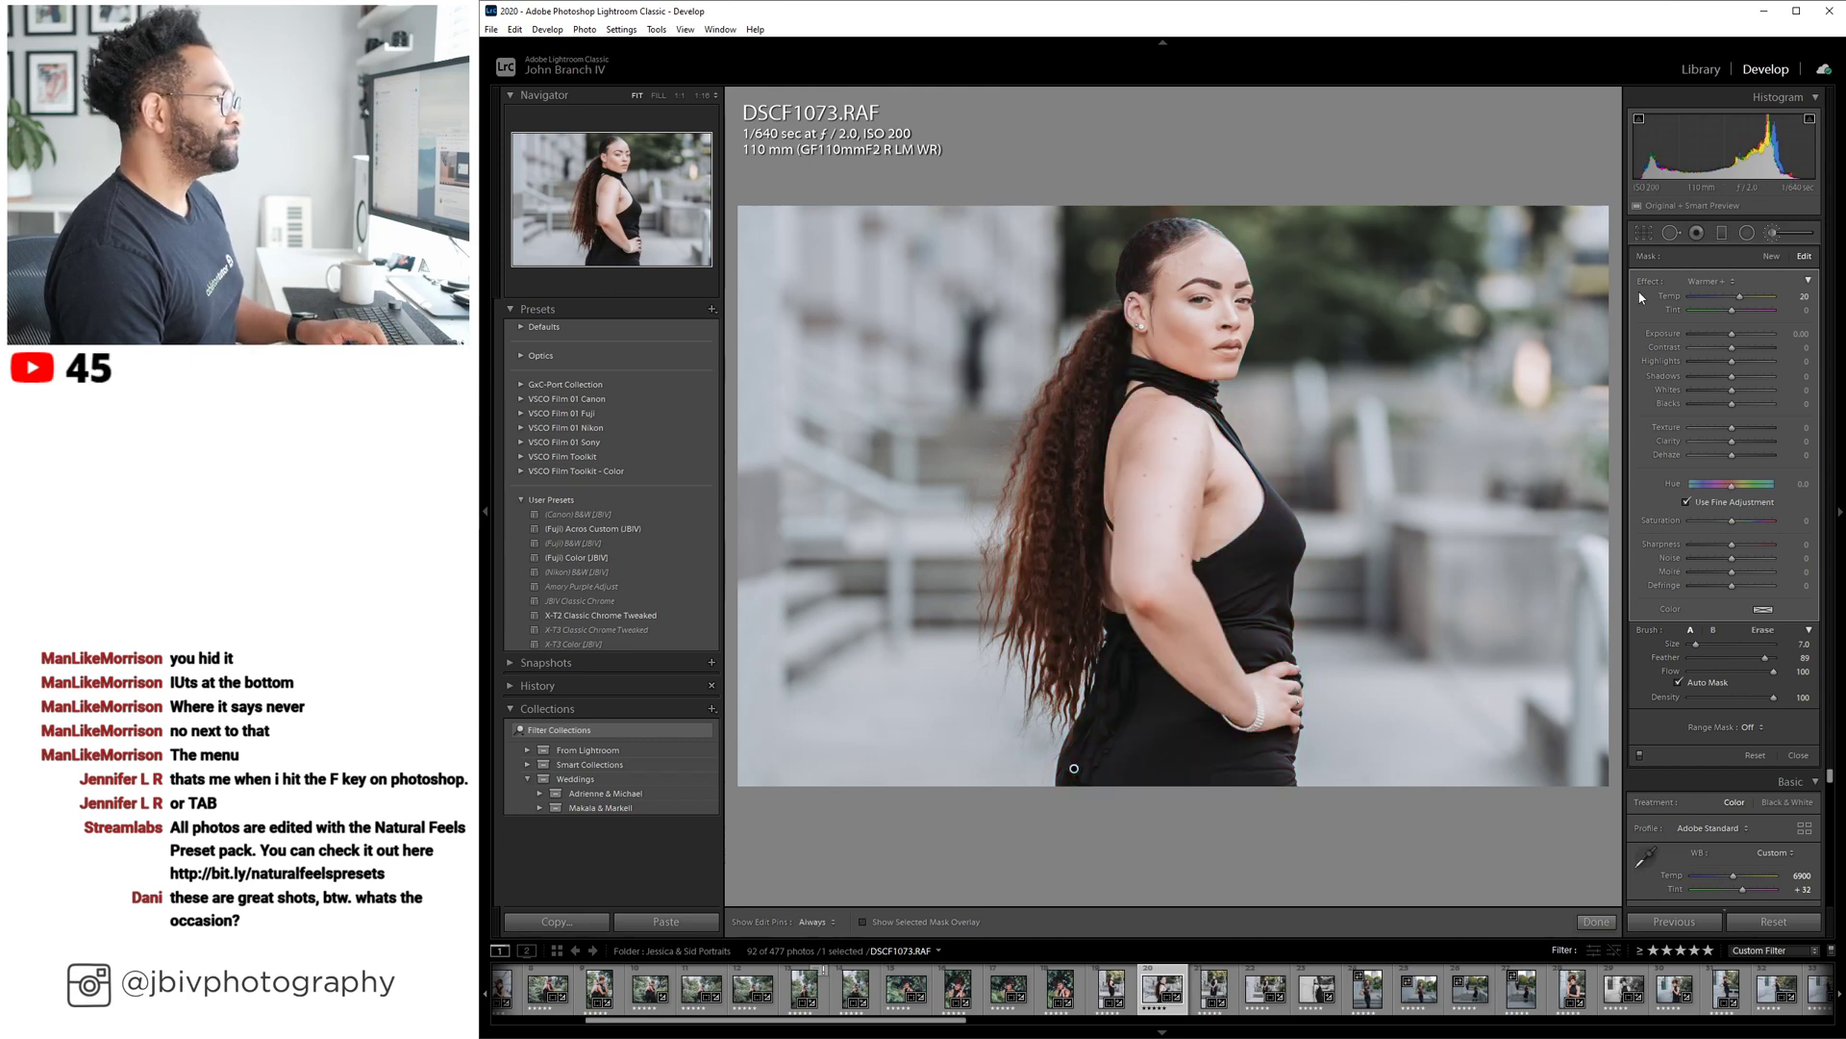
{"action": "left_click", "coordinate": [1775, 232]}
Paint a Temp 20 warming mask over the whole woman in the next portrait, DSCF1078.RAF, and hide the mask overlay.
{"action": "key", "text": "Right"}
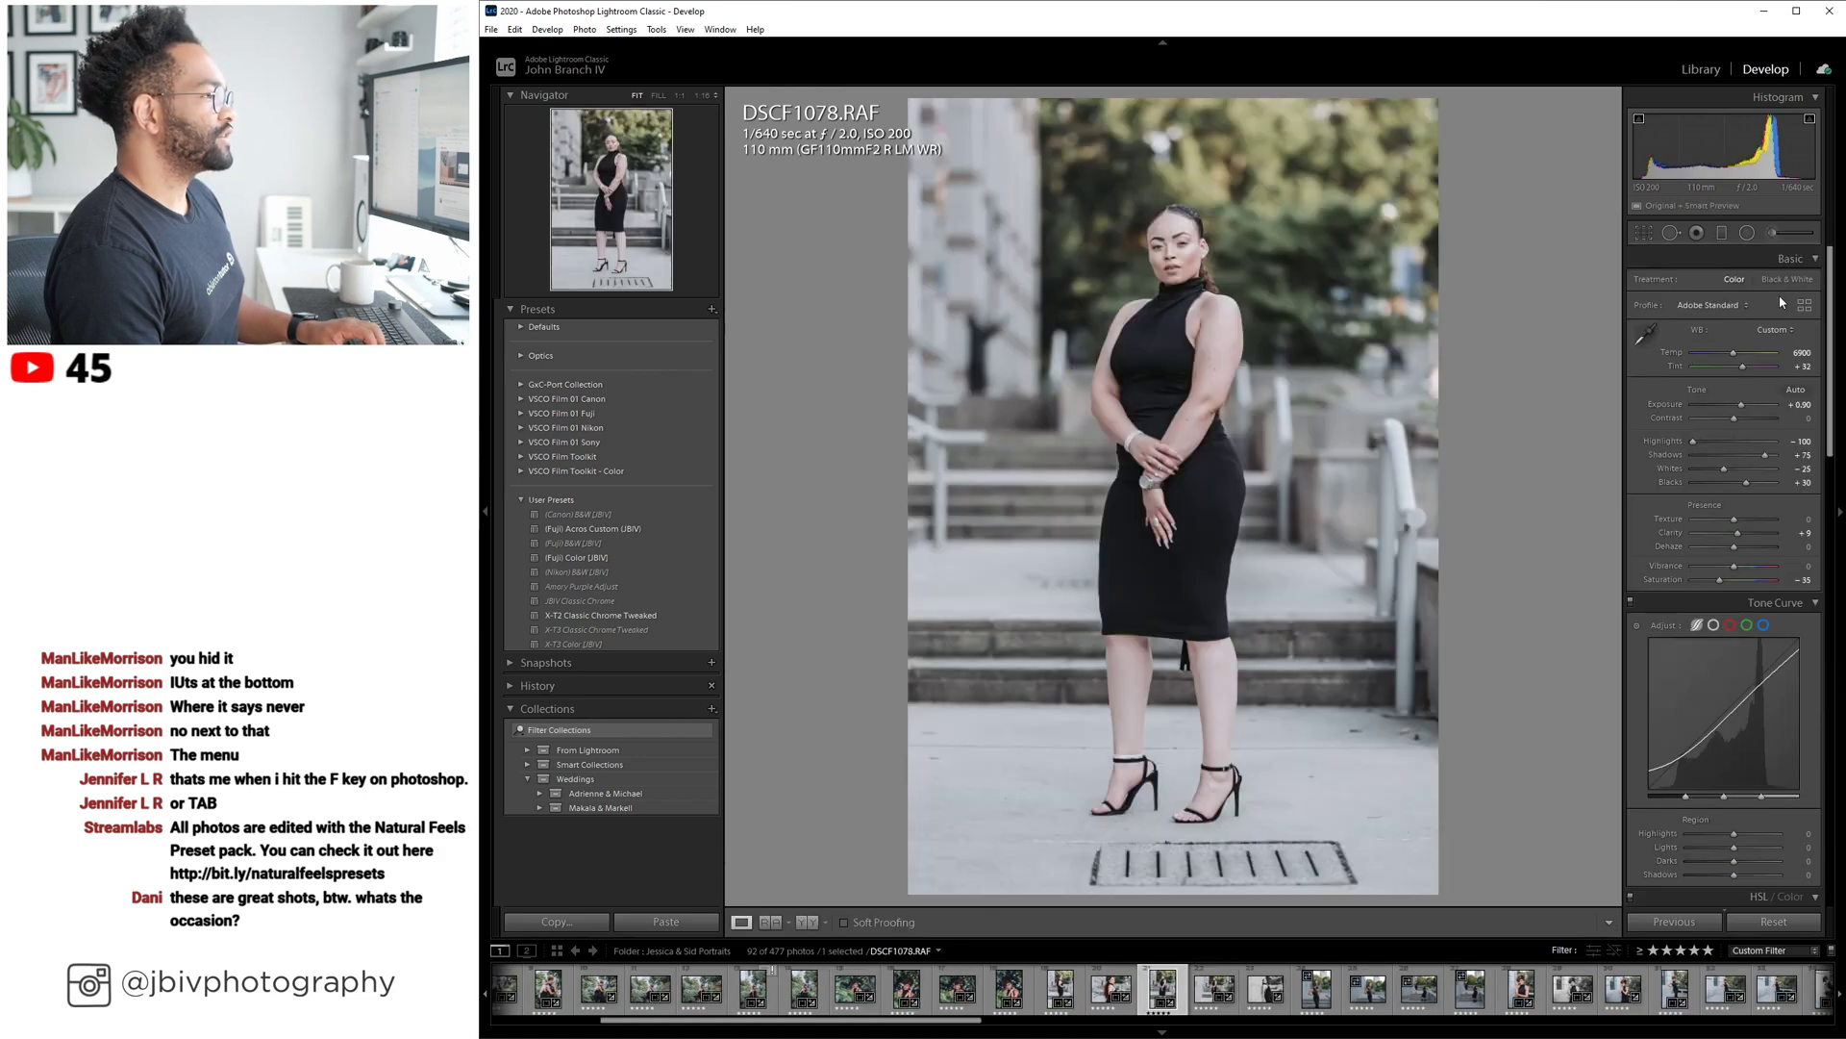
{"action": "key", "text": "k"}
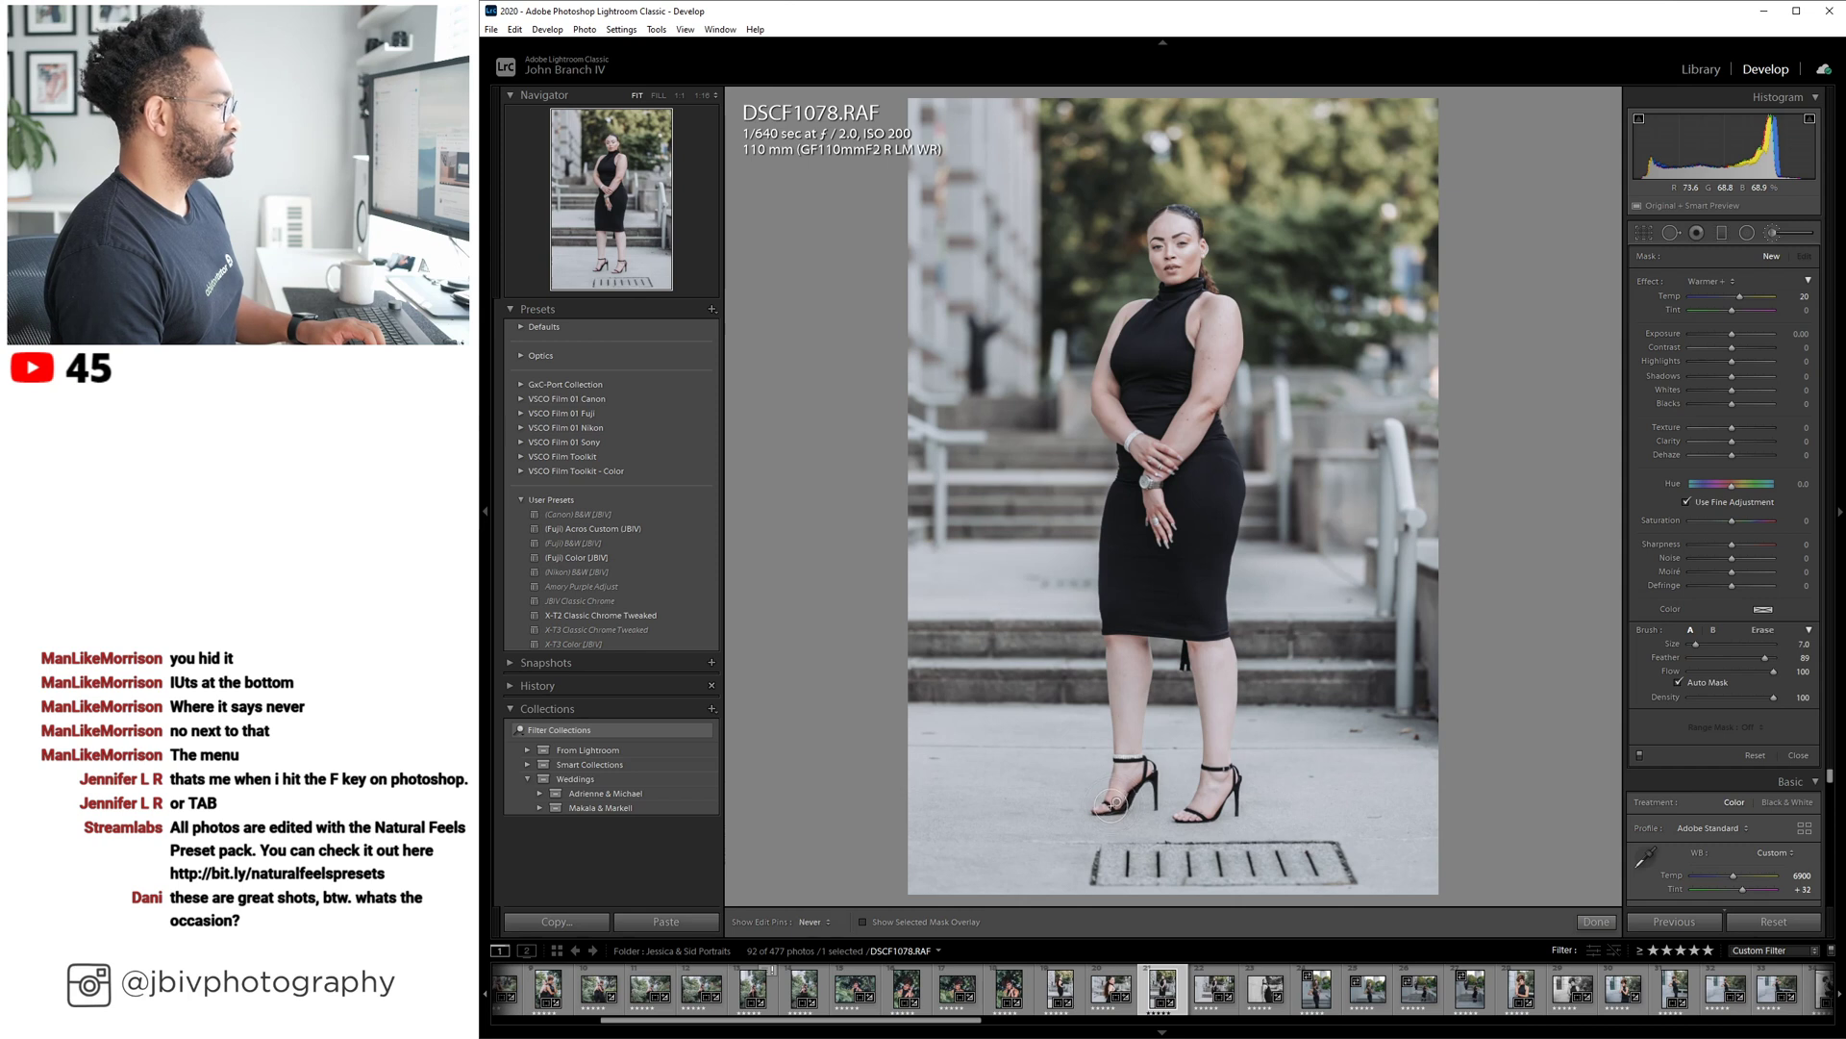
{"action": "mouse_move", "coordinate": [1108, 806]}
{"action": "left_mouse_down"}
{"action": "mouse_move", "coordinate": [1137, 498]}
{"action": "mouse_move", "coordinate": [1127, 530]}
{"action": "mouse_move", "coordinate": [1120, 620]}
{"action": "mouse_move", "coordinate": [1145, 505]}
{"action": "mouse_move", "coordinate": [1145, 610]}
{"action": "mouse_move", "coordinate": [1168, 551]}
{"action": "mouse_move", "coordinate": [1160, 600]}
{"action": "mouse_move", "coordinate": [1187, 598]}
{"action": "mouse_move", "coordinate": [1186, 422]}
{"action": "mouse_move", "coordinate": [1216, 755]}
{"action": "mouse_move", "coordinate": [1197, 805]}
{"action": "mouse_move", "coordinate": [1189, 548]}
{"action": "mouse_move", "coordinate": [1157, 603]}
{"action": "mouse_move", "coordinate": [1192, 494]}
{"action": "mouse_move", "coordinate": [1163, 380]}
{"action": "mouse_move", "coordinate": [1158, 513]}
{"action": "mouse_move", "coordinate": [1112, 379]}
{"action": "mouse_move", "coordinate": [1125, 328]}
{"action": "mouse_move", "coordinate": [1154, 310]}
{"action": "mouse_move", "coordinate": [1118, 358]}
{"action": "mouse_move", "coordinate": [1125, 319]}
{"action": "mouse_move", "coordinate": [1107, 388]}
{"action": "mouse_move", "coordinate": [1126, 346]}
{"action": "mouse_move", "coordinate": [1149, 476]}
{"action": "mouse_move", "coordinate": [1134, 447]}
{"action": "mouse_move", "coordinate": [1162, 351]}
{"action": "mouse_move", "coordinate": [1221, 483]}
{"action": "mouse_move", "coordinate": [1209, 548]}
{"action": "mouse_move", "coordinate": [1190, 392]}
{"action": "mouse_move", "coordinate": [1217, 342]}
{"action": "mouse_move", "coordinate": [1134, 331]}
{"action": "mouse_move", "coordinate": [1178, 327]}
{"action": "mouse_move", "coordinate": [1173, 264]}
{"action": "left_mouse_up"}
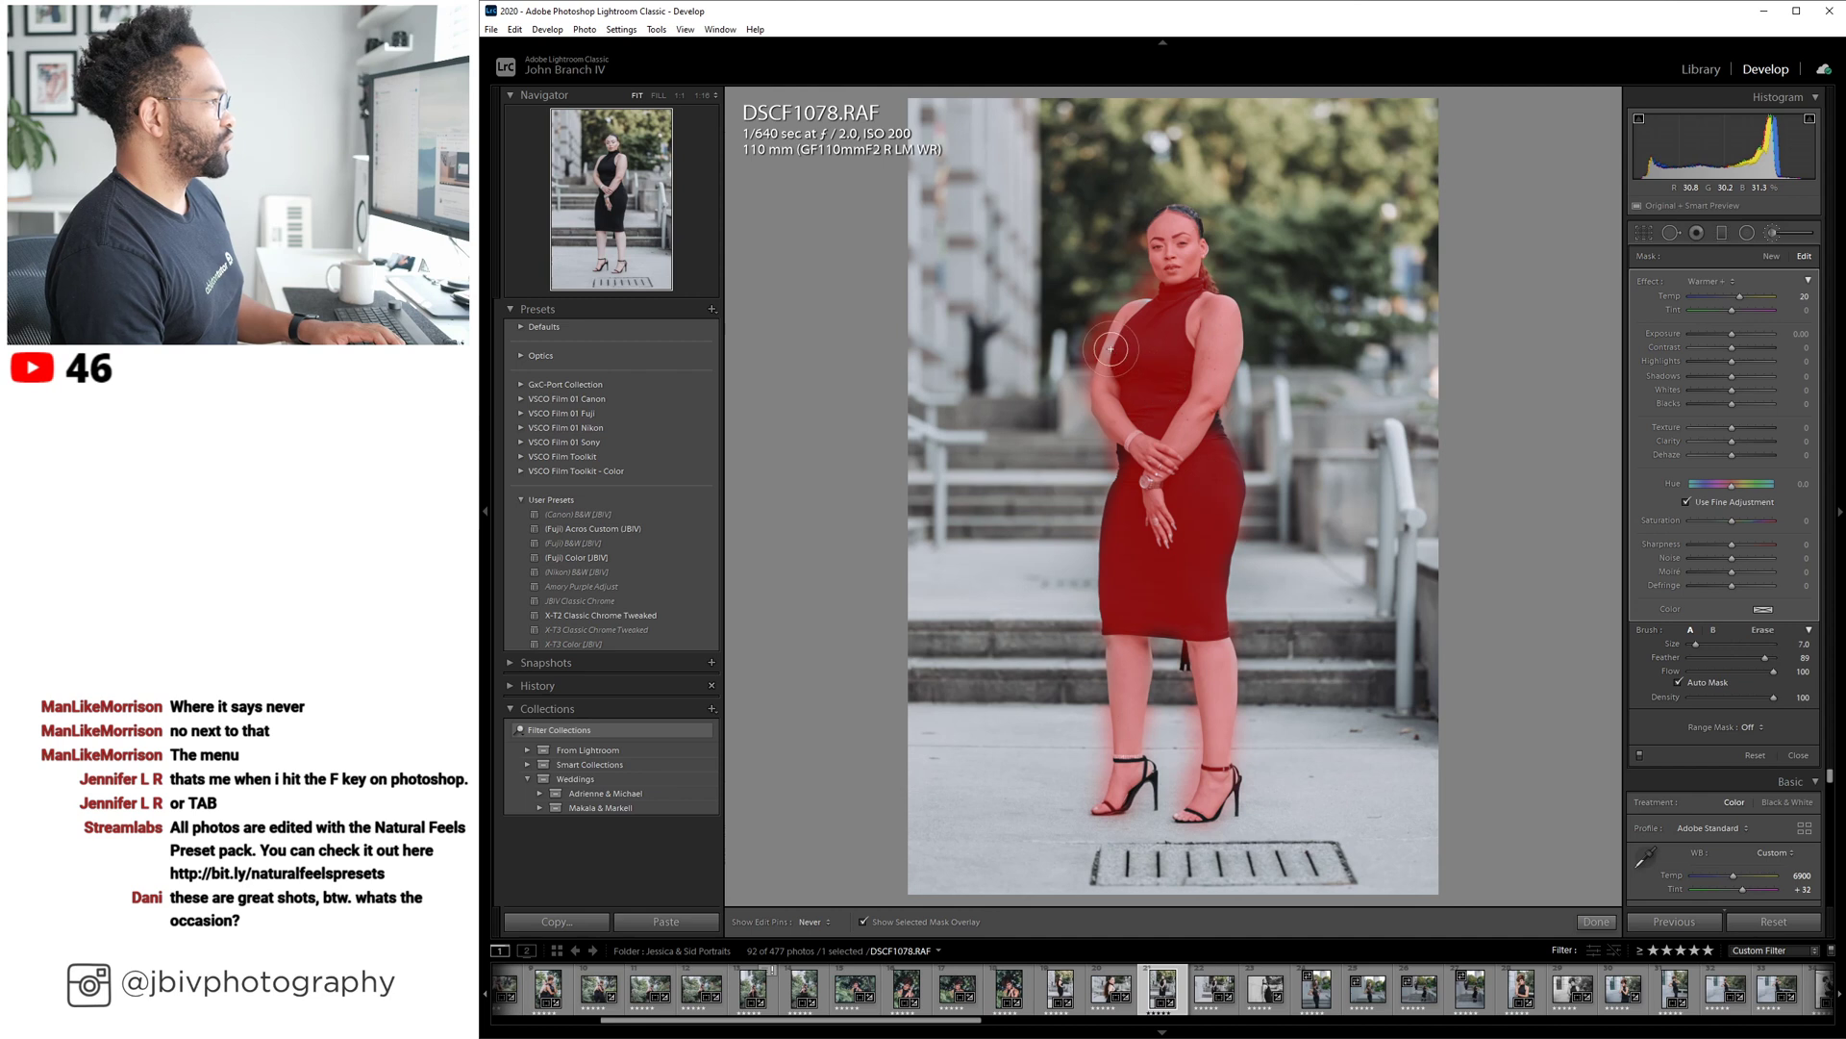
{"action": "key", "text": "o"}
{"action": "key", "text": "h"}
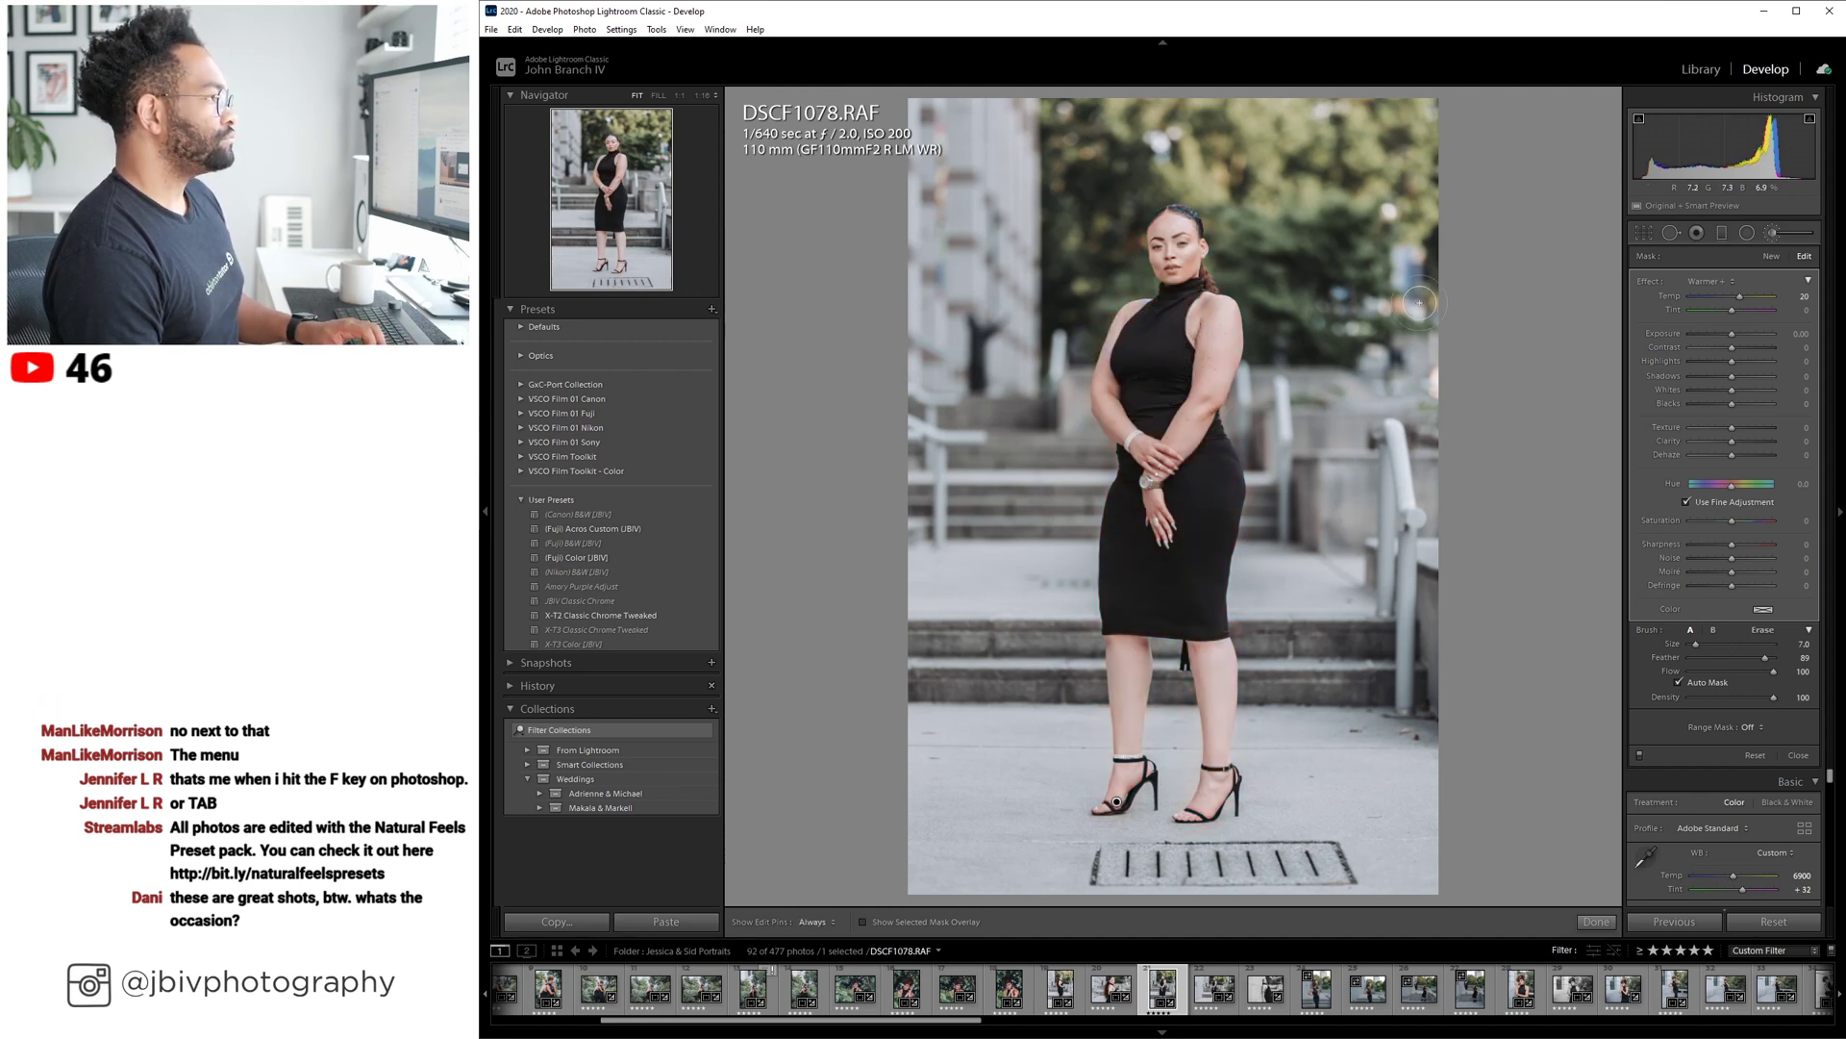
Crop DSCF1078.RAF tighter around the standing woman at the same aspect ratio, recentre her in the frame and apply the crop.
{"action": "left_click", "coordinate": [1643, 233]}
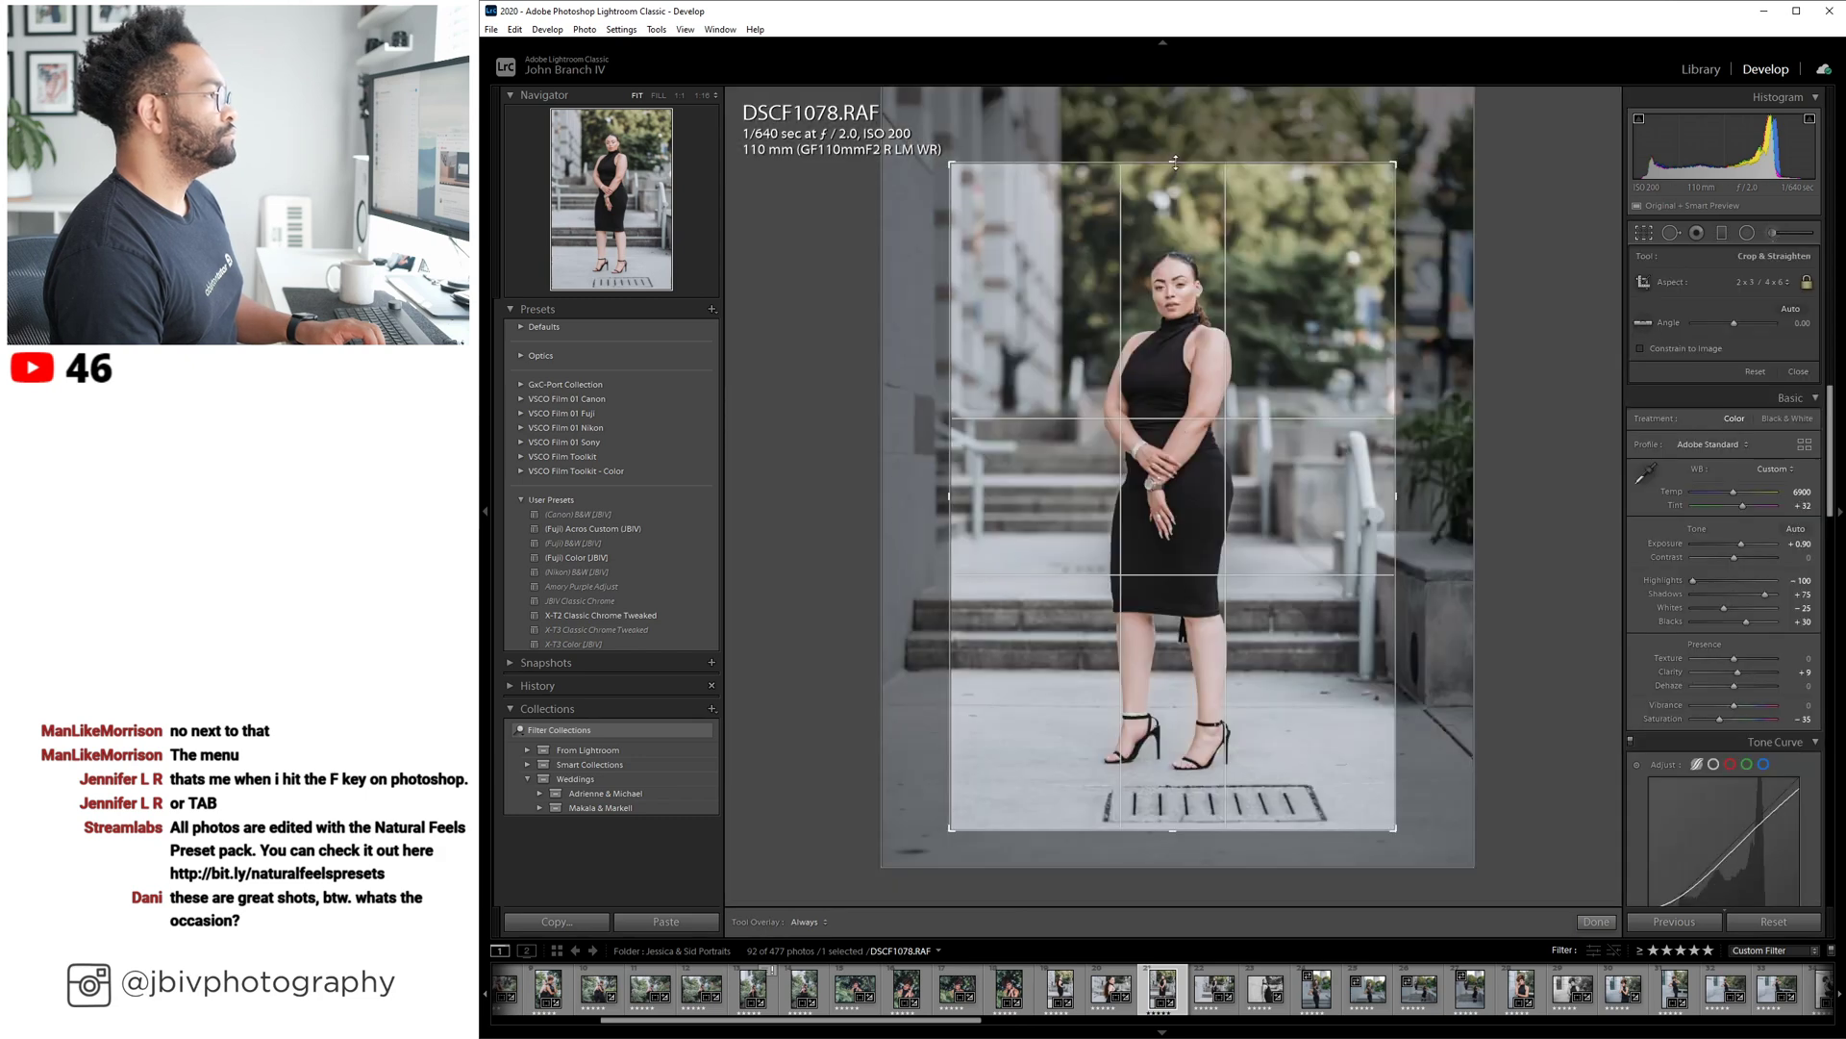
{"action": "left_click_drag", "start_coordinate": [1176, 164], "coordinate": [1182, 205]}
{"action": "mouse_move", "coordinate": [1202, 375]}
{"action": "left_mouse_down"}
{"action": "mouse_move", "coordinate": [1223, 374]}
{"action": "mouse_move", "coordinate": [1207, 368]}
{"action": "left_mouse_up"}
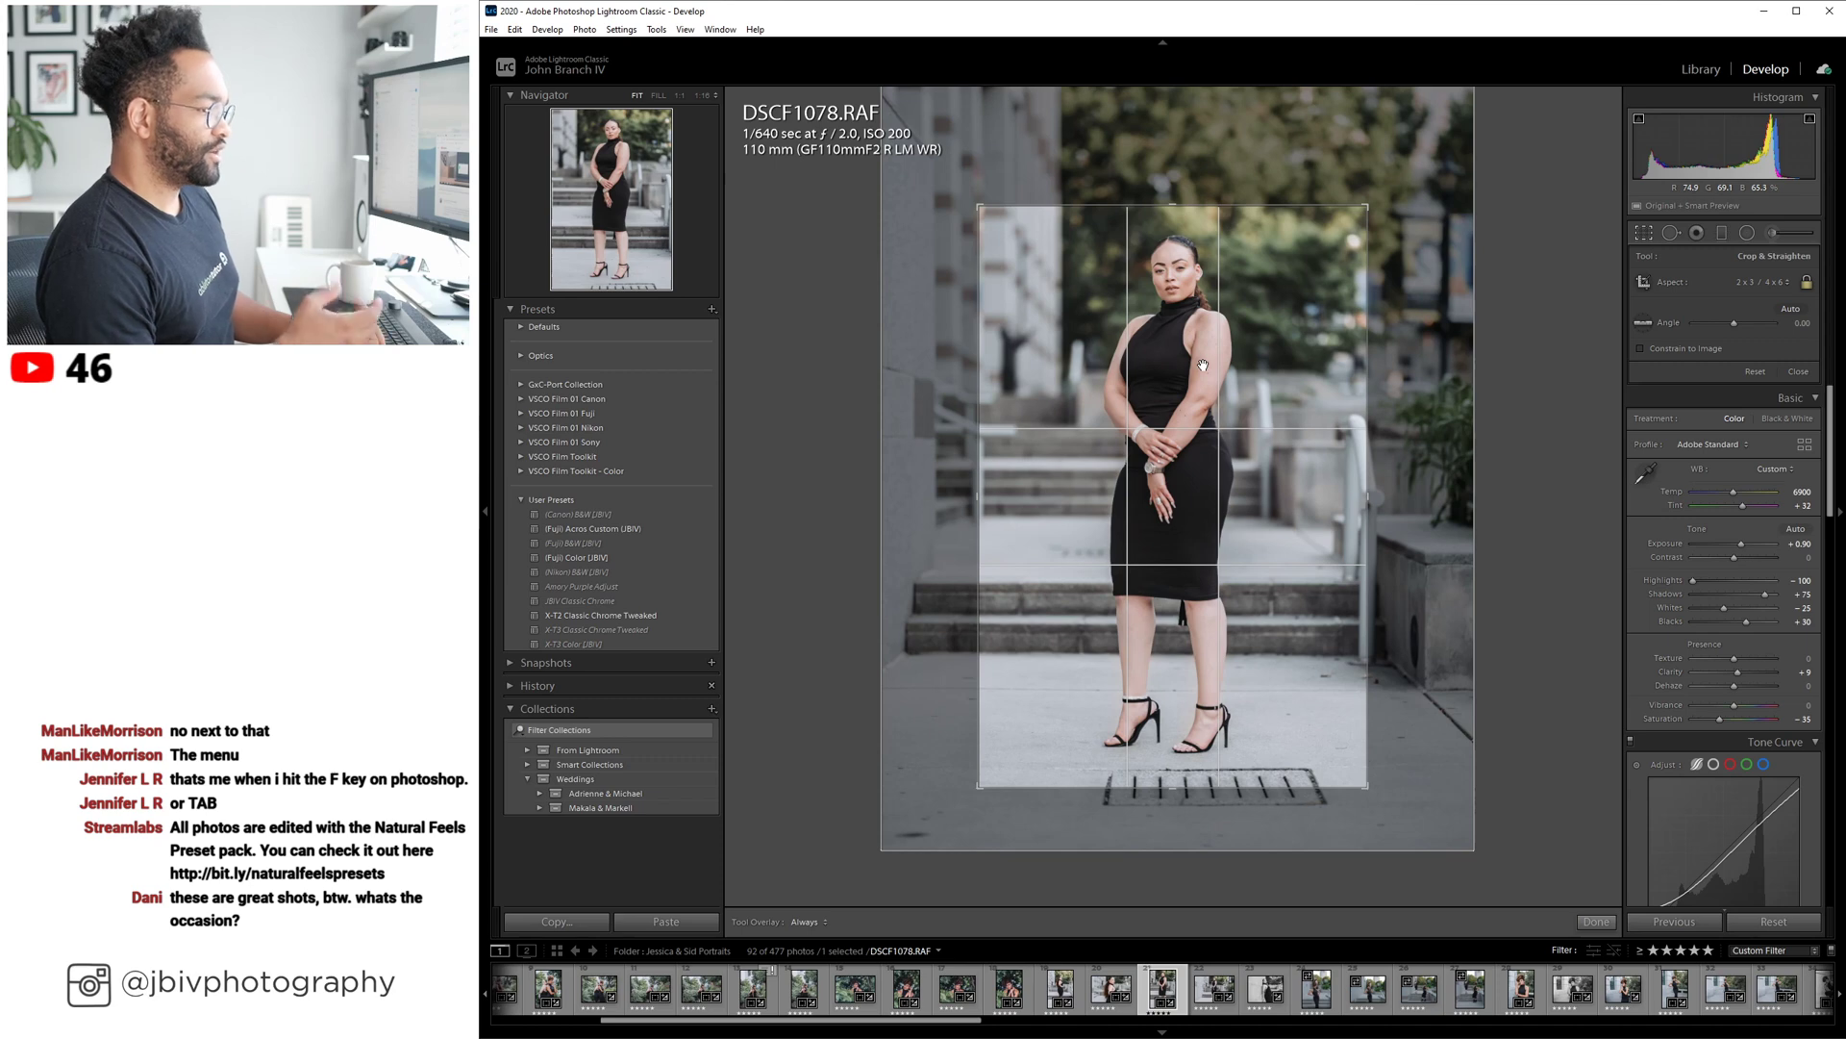
{"action": "key", "text": "Return"}
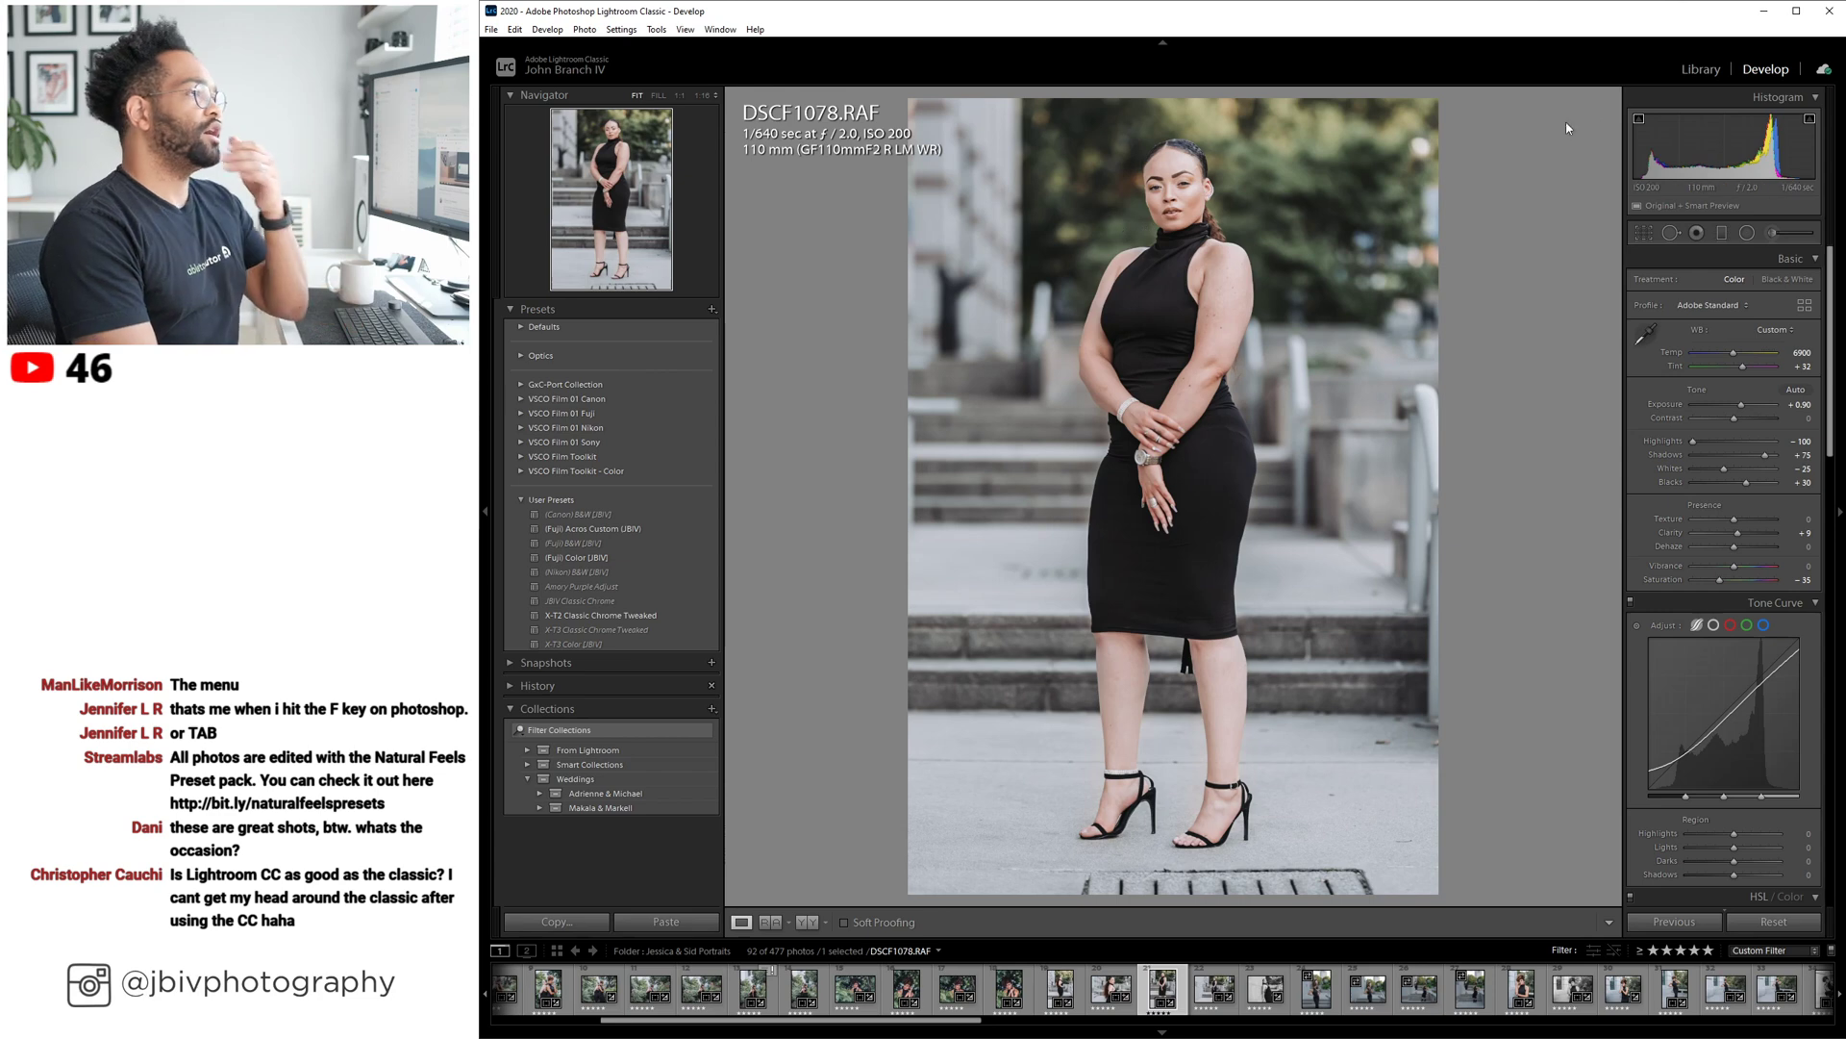
Open DSCF1081.RAF in Develop and brush a Temp 20 warming mask over the woman's legs, lower dress and hands.
{"action": "left_click", "coordinate": [1701, 70]}
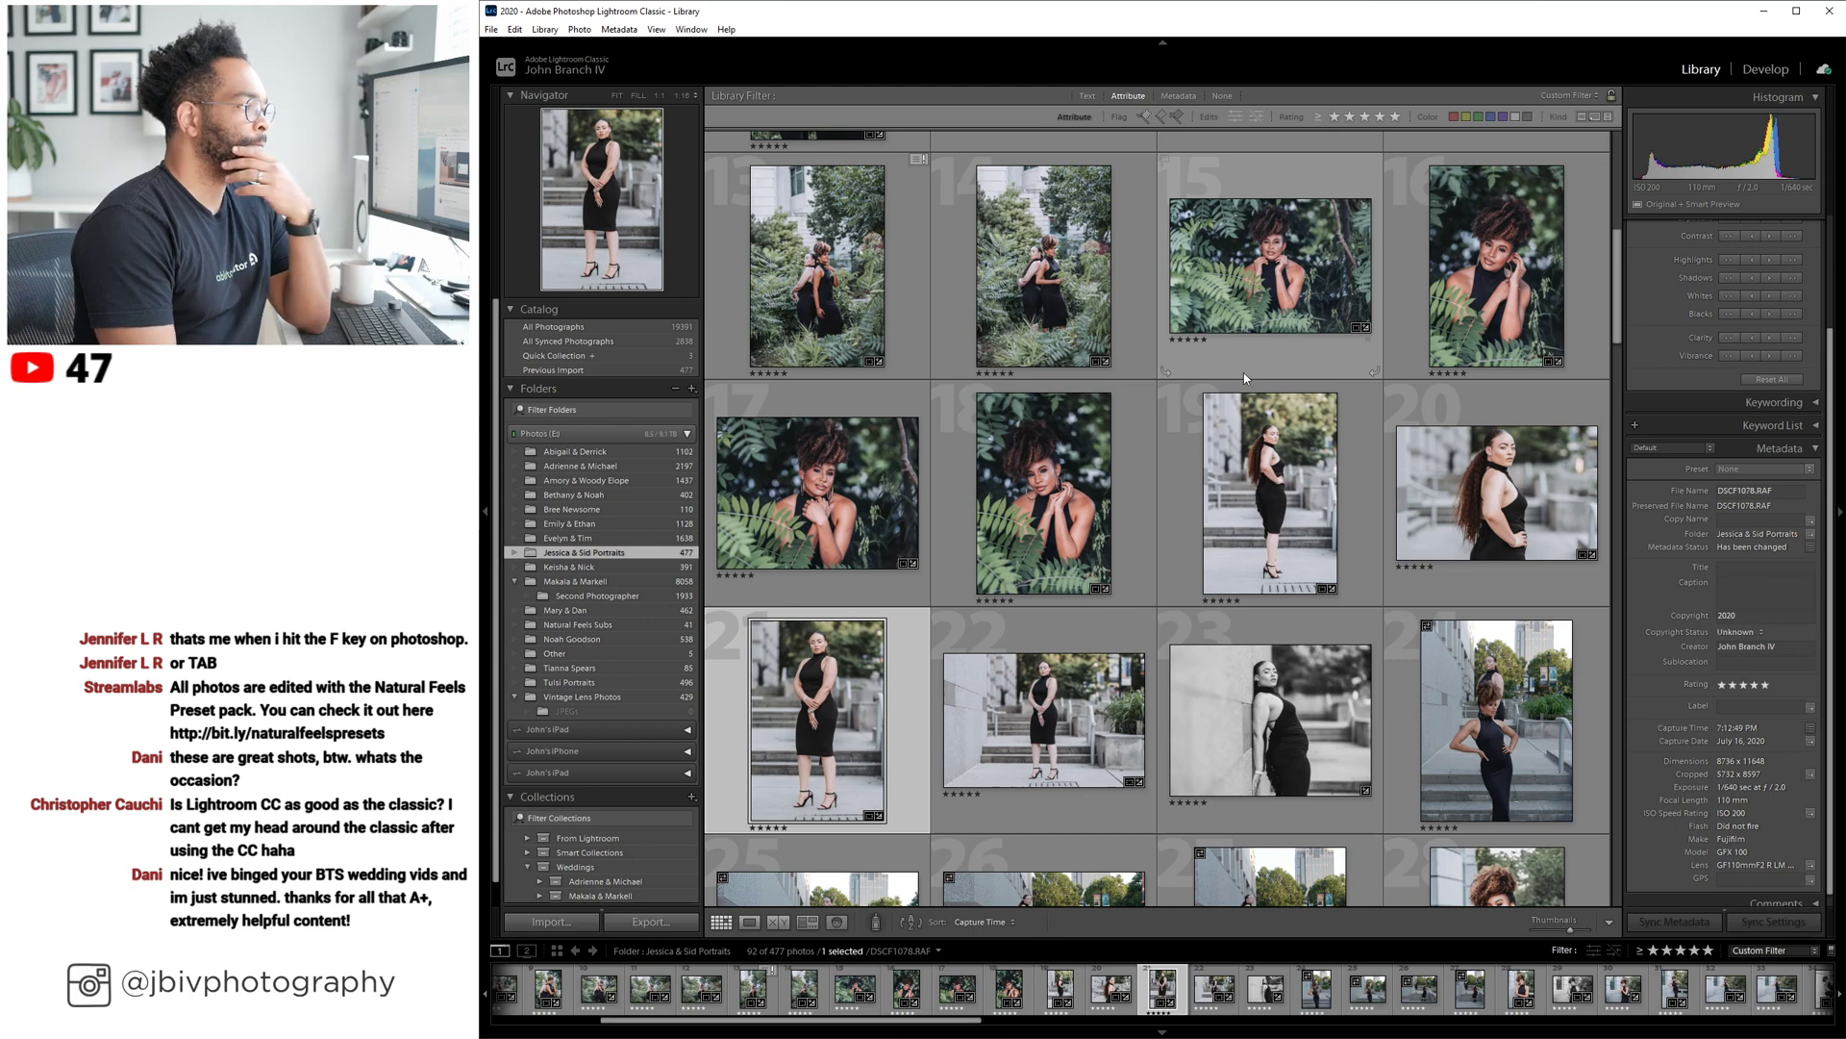
{"action": "left_click", "coordinate": [1043, 716]}
{"action": "left_click", "coordinate": [1754, 73]}
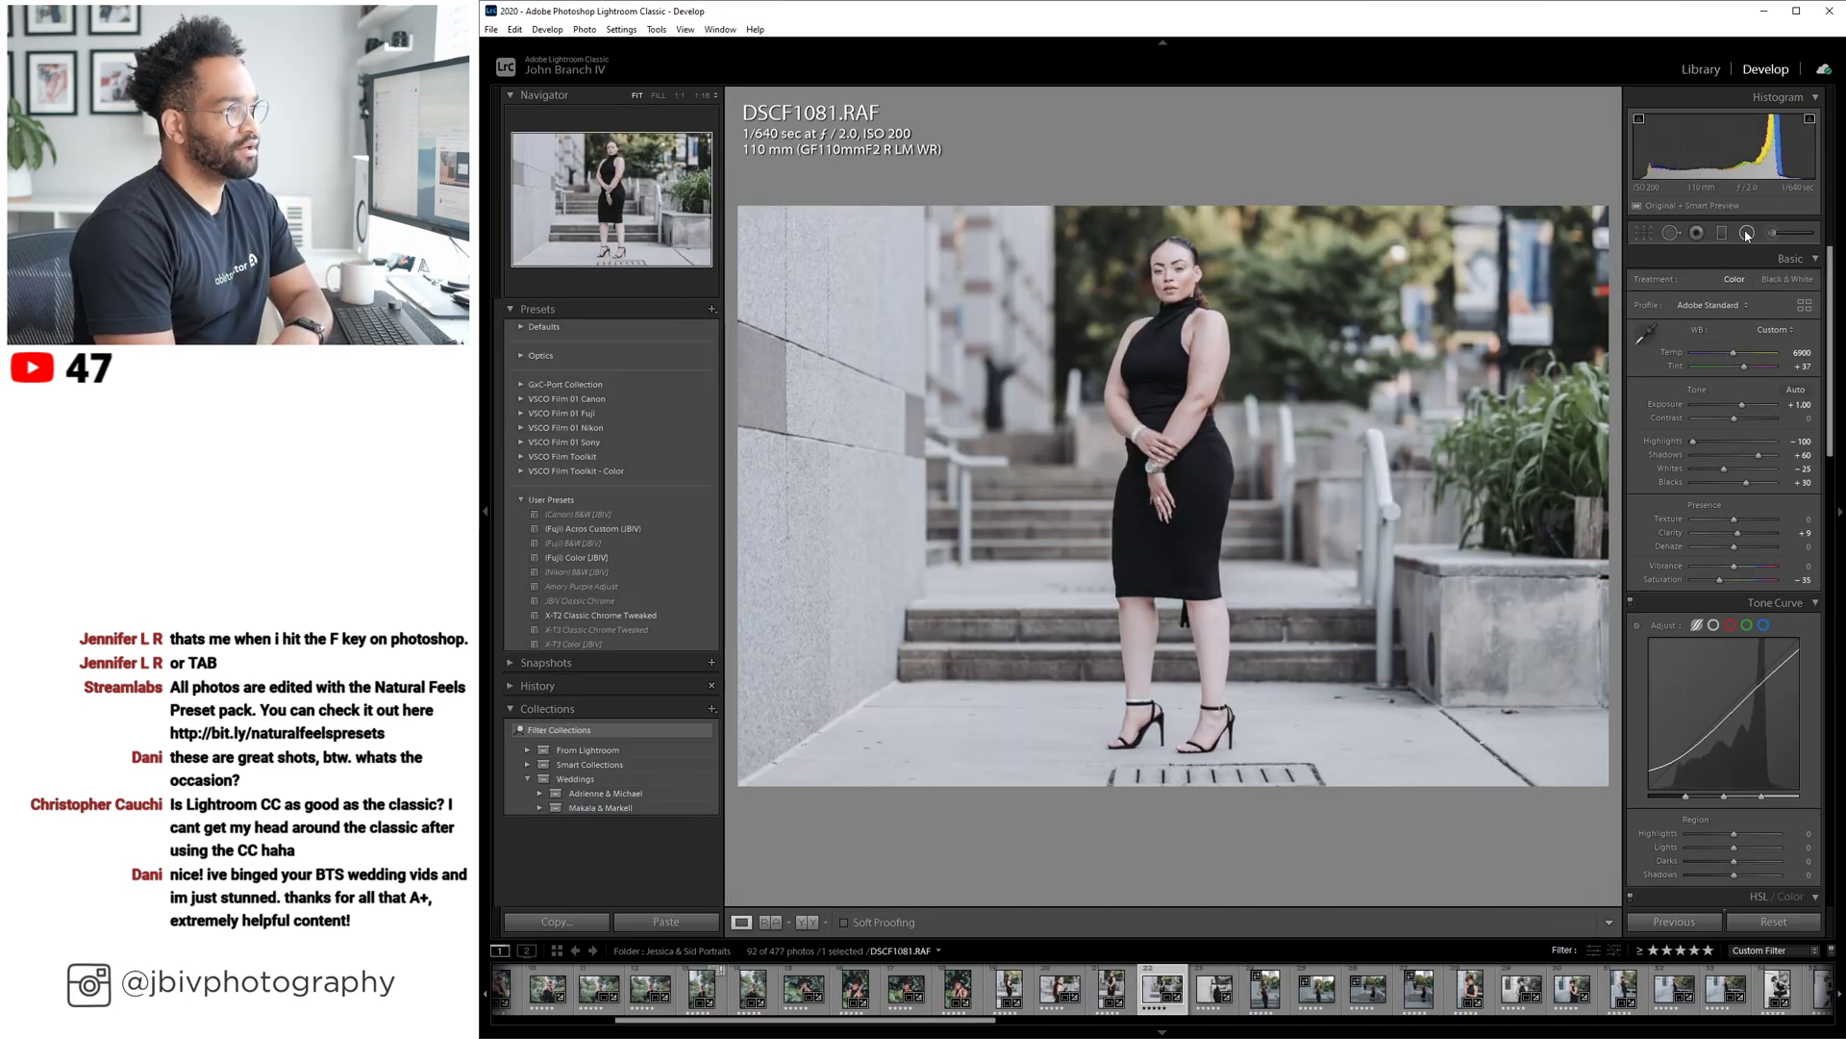
{"action": "left_click", "coordinate": [1774, 233]}
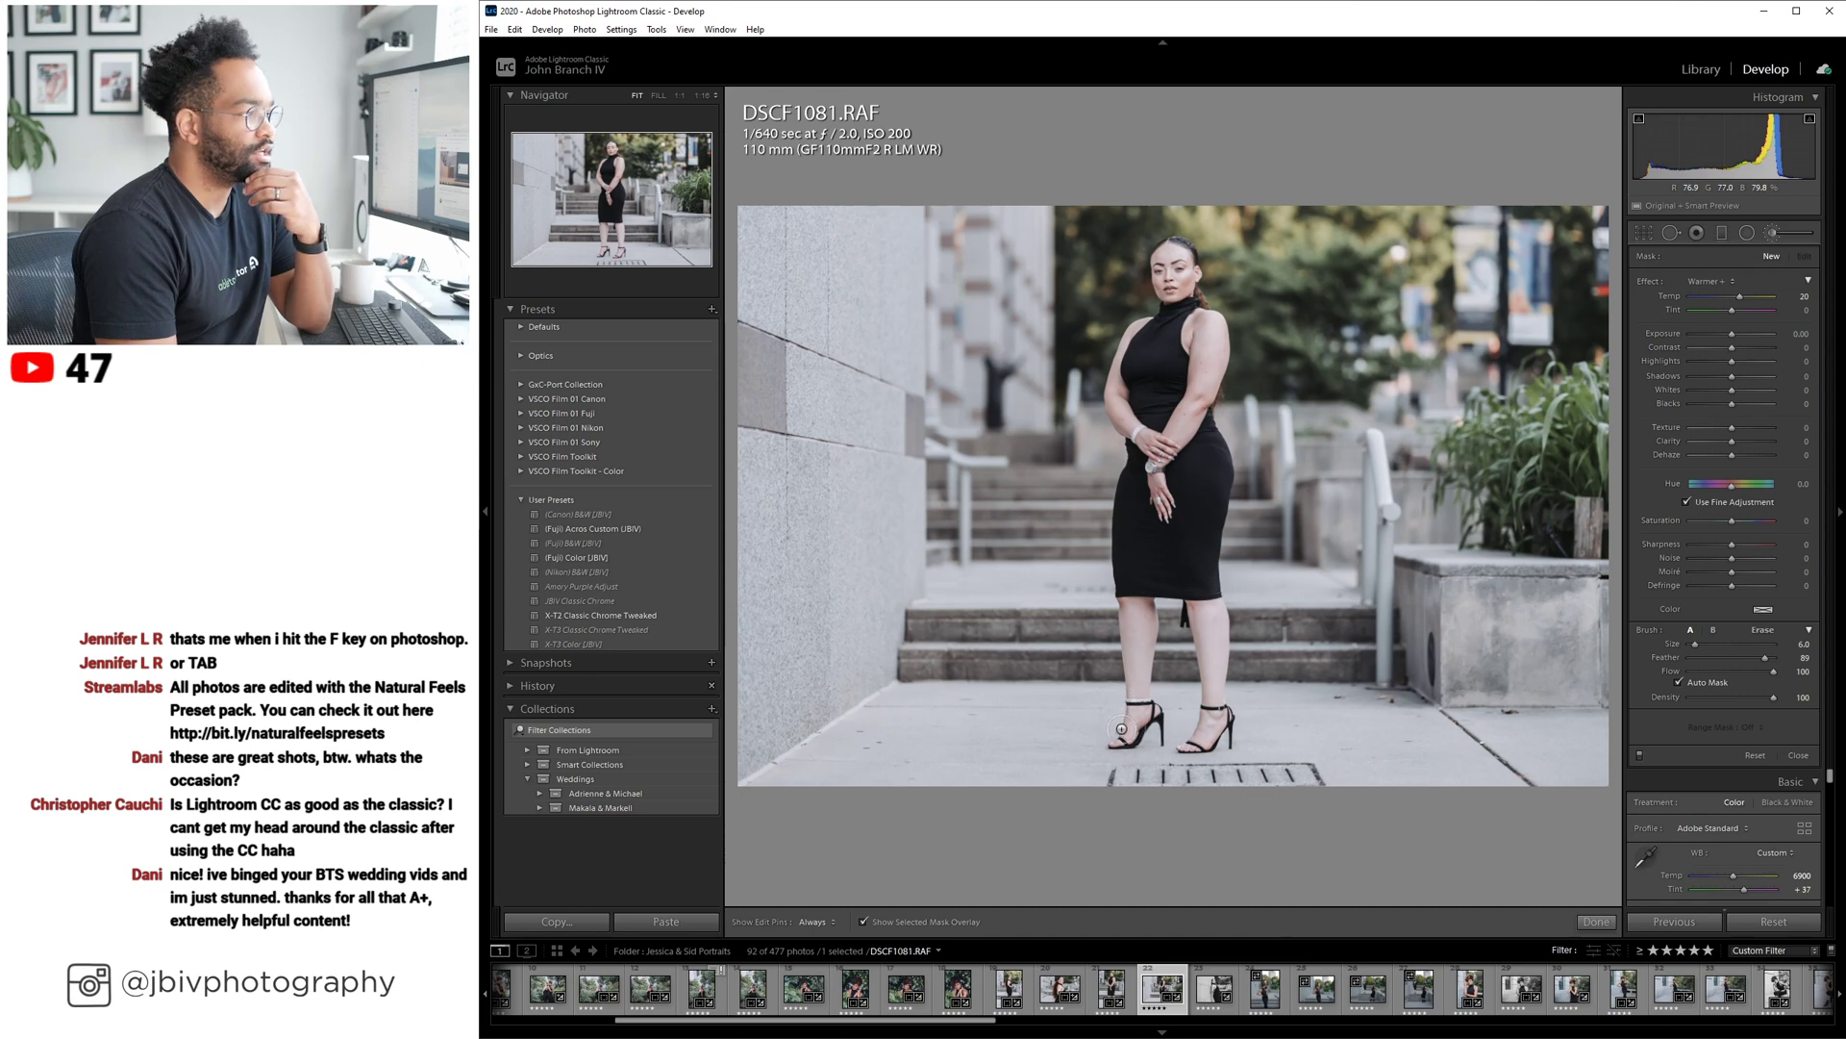
{"action": "mouse_move", "coordinate": [1138, 676]}
{"action": "left_mouse_down"}
{"action": "mouse_move", "coordinate": [1150, 438]}
{"action": "mouse_move", "coordinate": [1157, 571]}
{"action": "mouse_move", "coordinate": [1179, 575]}
{"action": "mouse_move", "coordinate": [1167, 416]}
{"action": "mouse_move", "coordinate": [1183, 488]}
{"action": "mouse_move", "coordinate": [1163, 498]}
{"action": "mouse_move", "coordinate": [1155, 443]}
{"action": "mouse_move", "coordinate": [1208, 624]}
{"action": "mouse_move", "coordinate": [1201, 741]}
{"action": "mouse_move", "coordinate": [1197, 698]}
{"action": "mouse_move", "coordinate": [1235, 711]}
{"action": "left_mouse_up"}
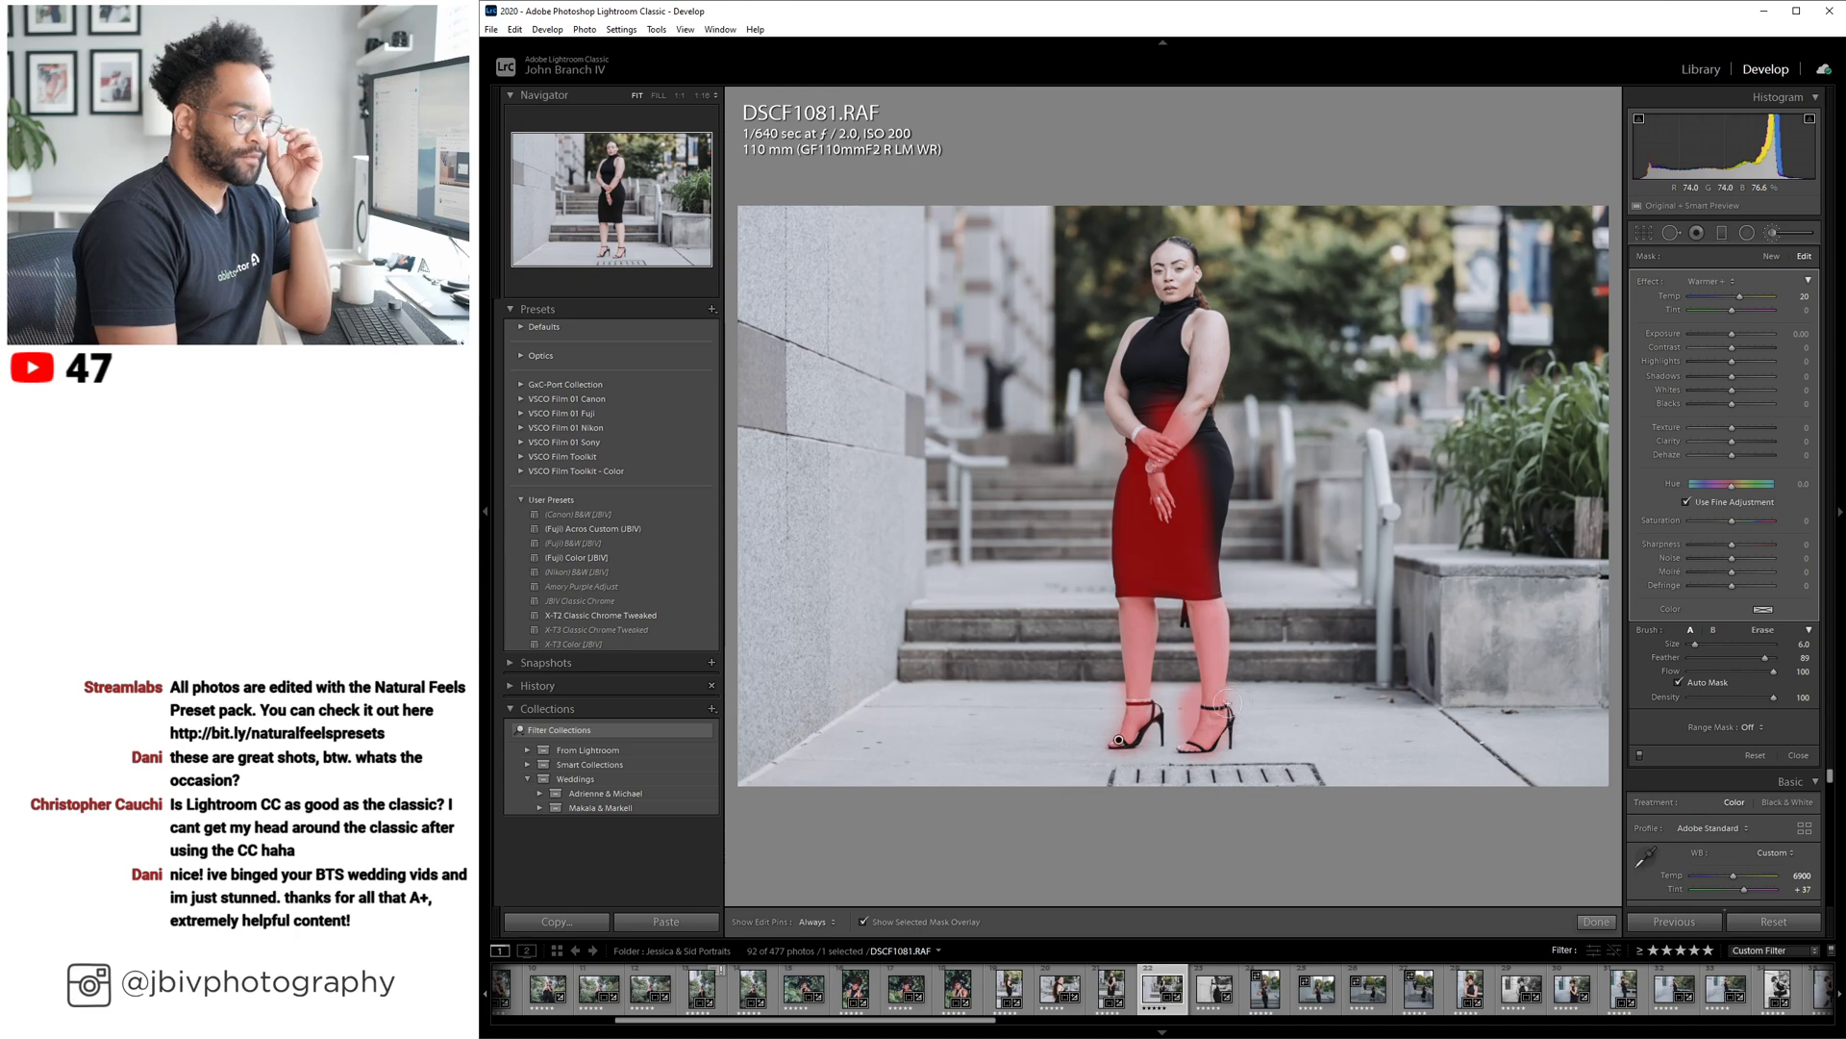
Extend the warming mask on DSCF1081.RAF over the woman's upper dress, arms, neck and face, and hide the mask overlay.
{"action": "key", "text": "h"}
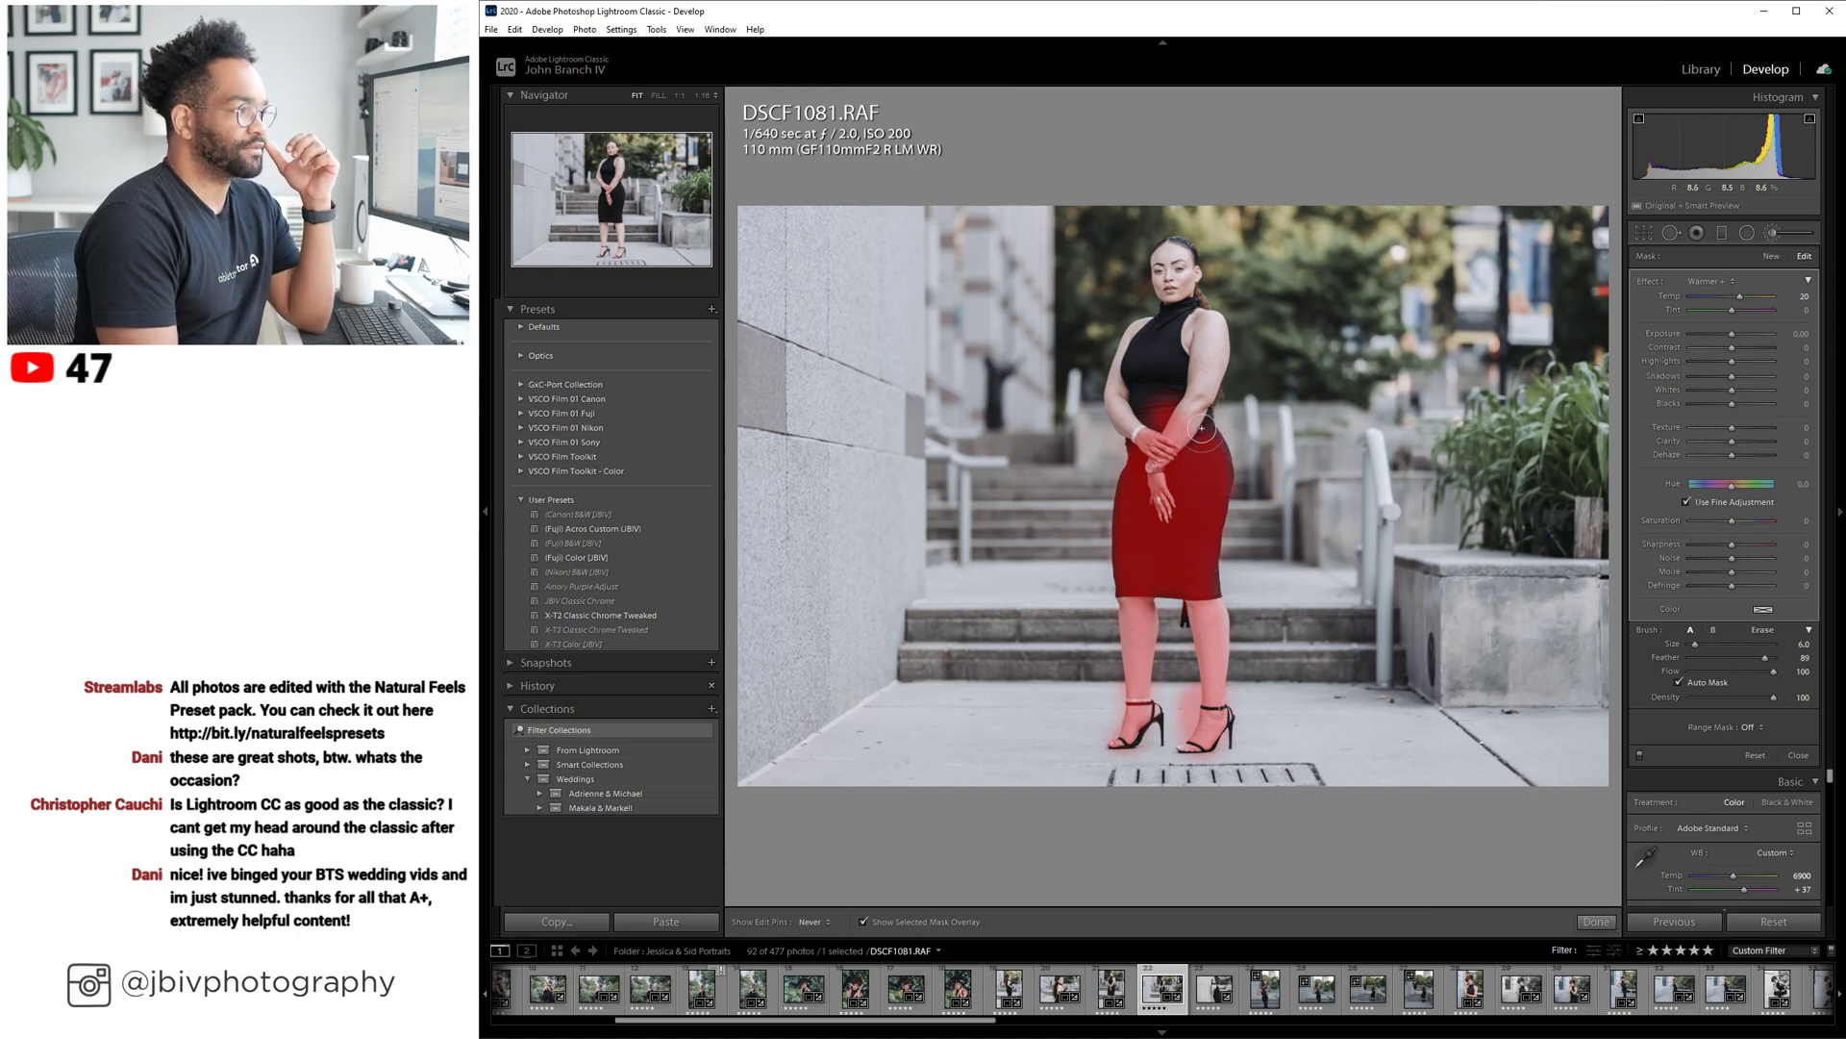
{"action": "mouse_move", "coordinate": [1202, 427]}
{"action": "left_mouse_down"}
{"action": "mouse_move", "coordinate": [1153, 426]}
{"action": "mouse_move", "coordinate": [1151, 447]}
{"action": "mouse_move", "coordinate": [1127, 409]}
{"action": "mouse_move", "coordinate": [1121, 372]}
{"action": "mouse_move", "coordinate": [1151, 323]}
{"action": "mouse_move", "coordinate": [1129, 367]}
{"action": "mouse_move", "coordinate": [1128, 342]}
{"action": "mouse_move", "coordinate": [1145, 367]}
{"action": "mouse_move", "coordinate": [1183, 328]}
{"action": "mouse_move", "coordinate": [1181, 400]}
{"action": "mouse_move", "coordinate": [1158, 356]}
{"action": "mouse_move", "coordinate": [1143, 393]}
{"action": "mouse_move", "coordinate": [1192, 396]}
{"action": "left_mouse_up"}
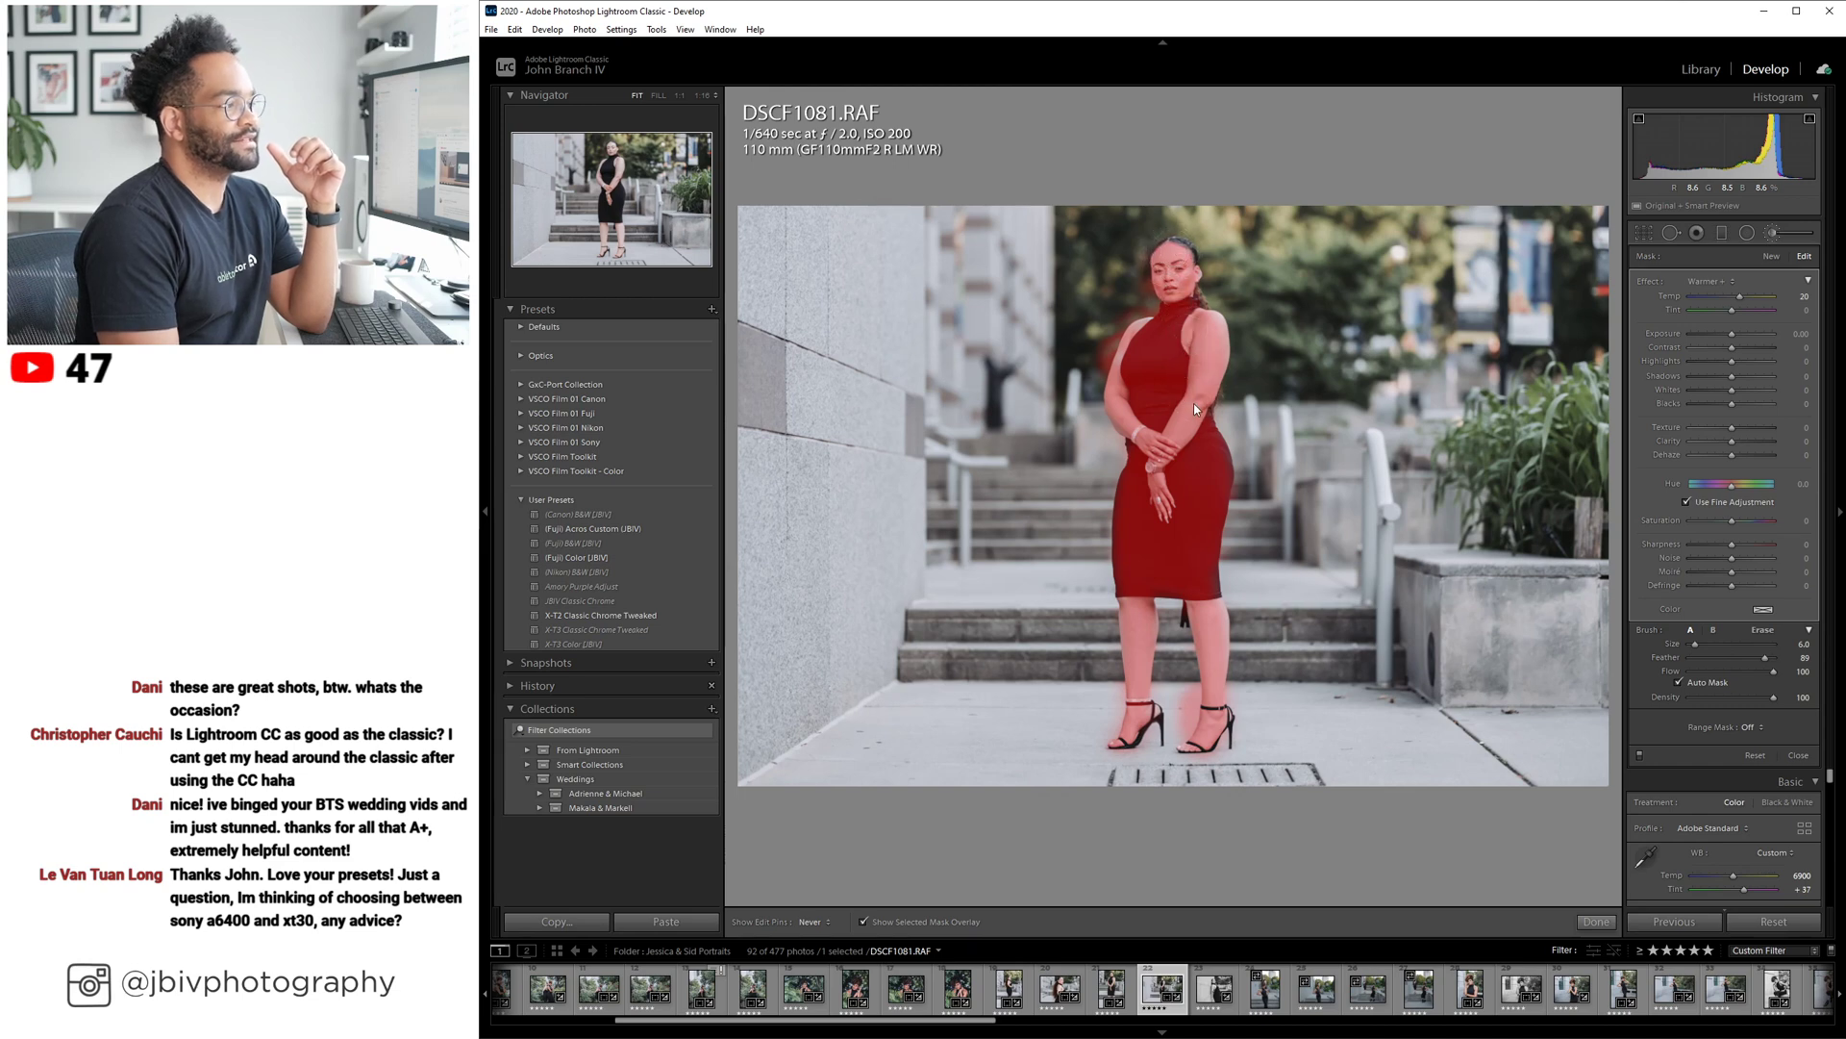
{"action": "key", "text": "alt"}
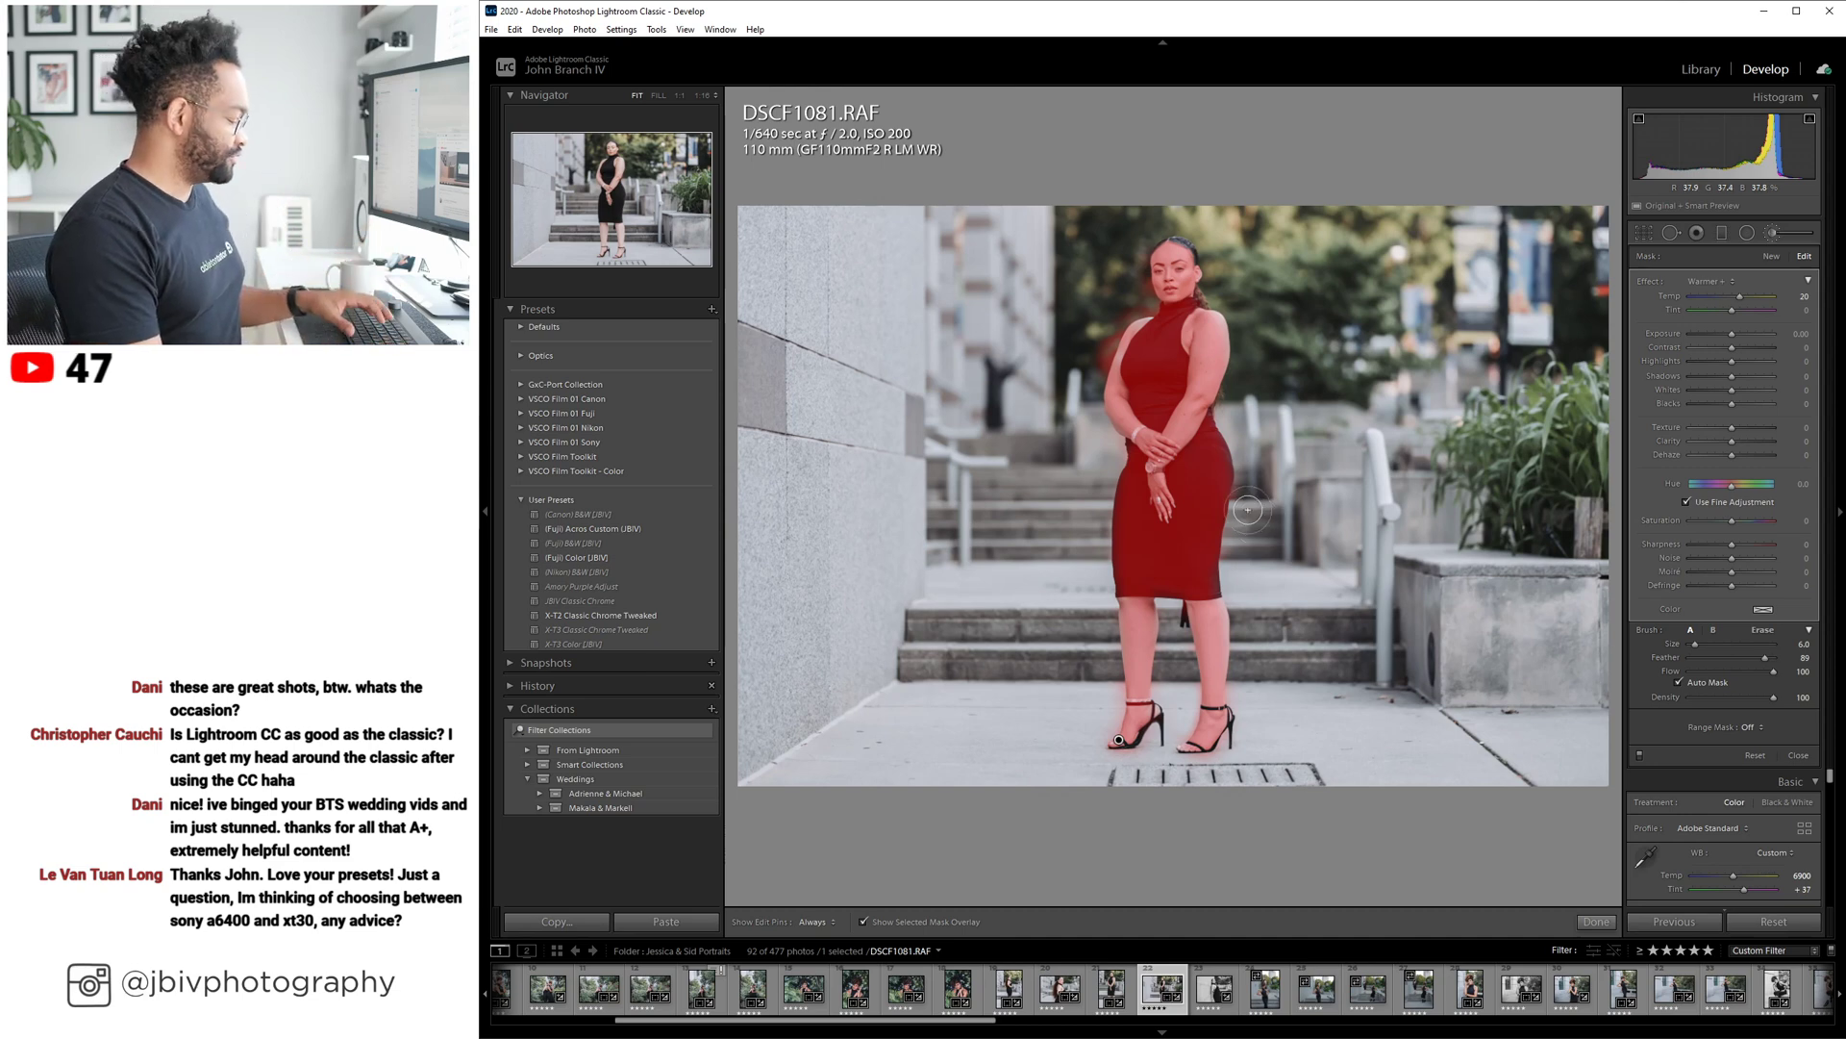
{"action": "key", "text": "o"}
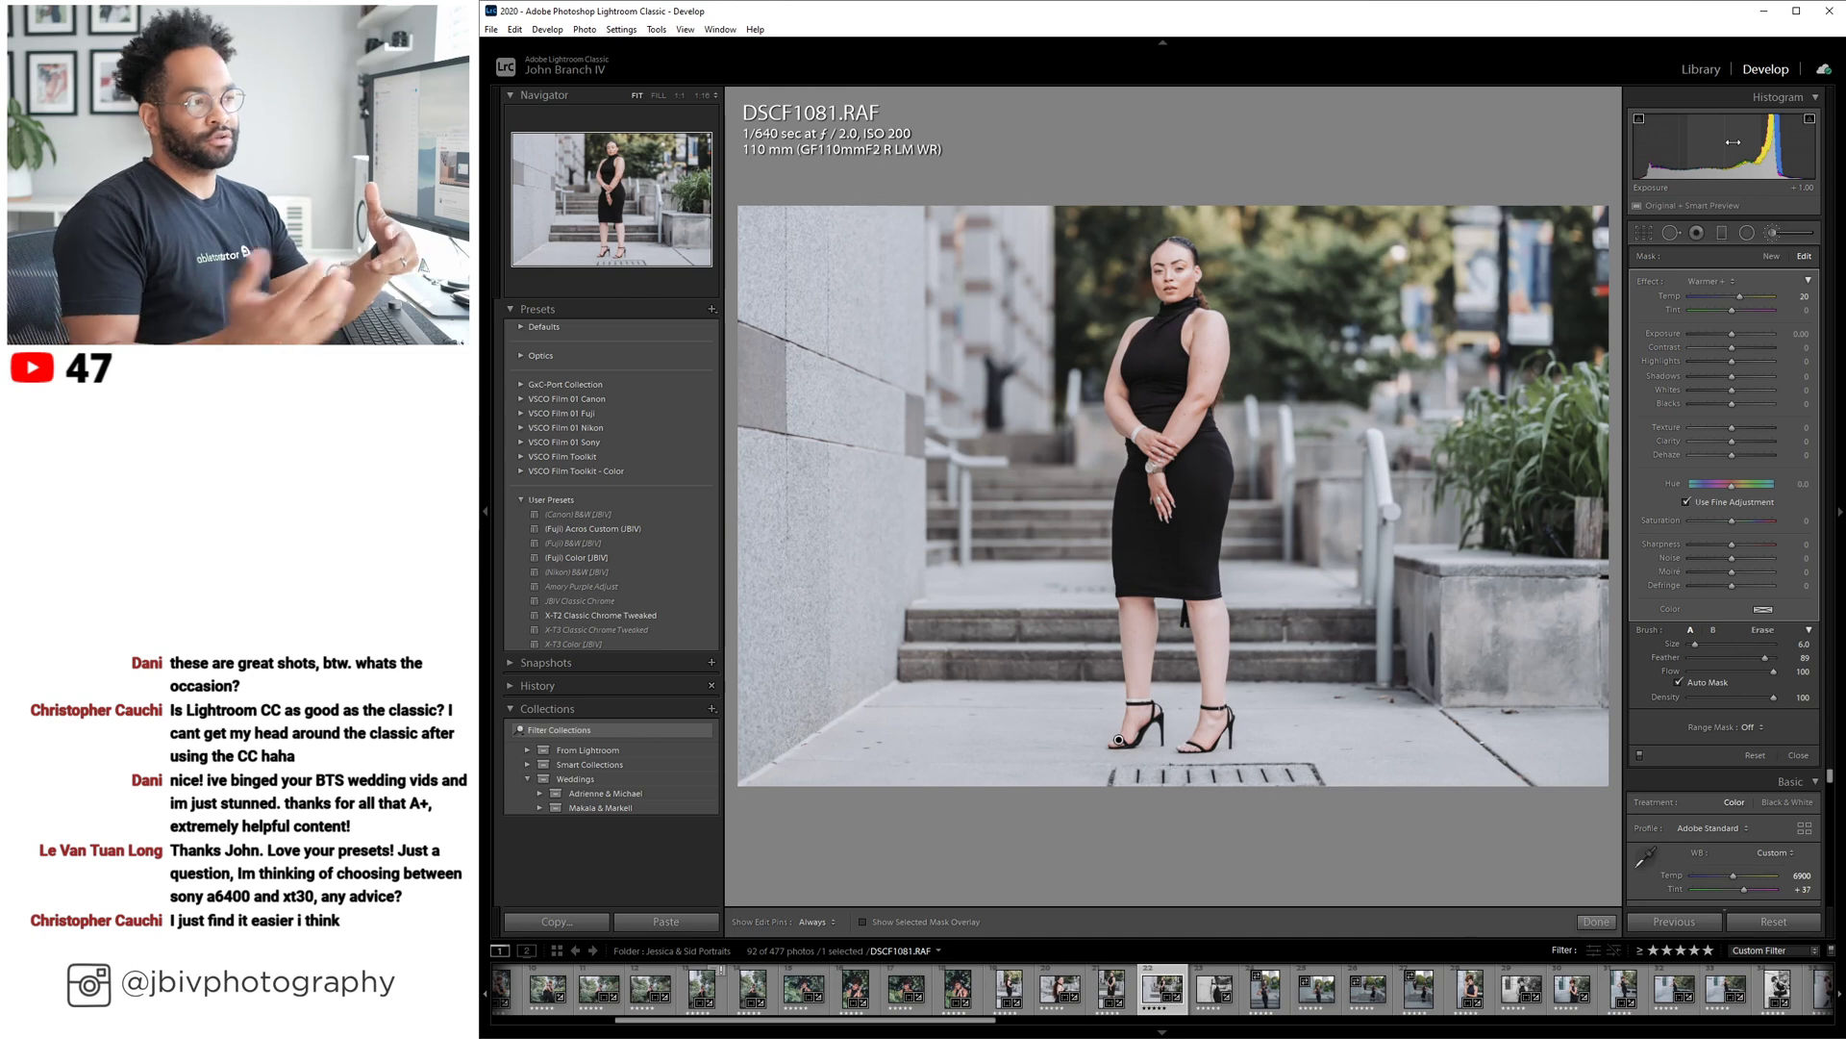
From the Library, lower the edited portrait just after DSCF1147.RAF and DSCF1162.RAF to three stars, and return to the photo grid.
{"action": "left_click", "coordinate": [1707, 71]}
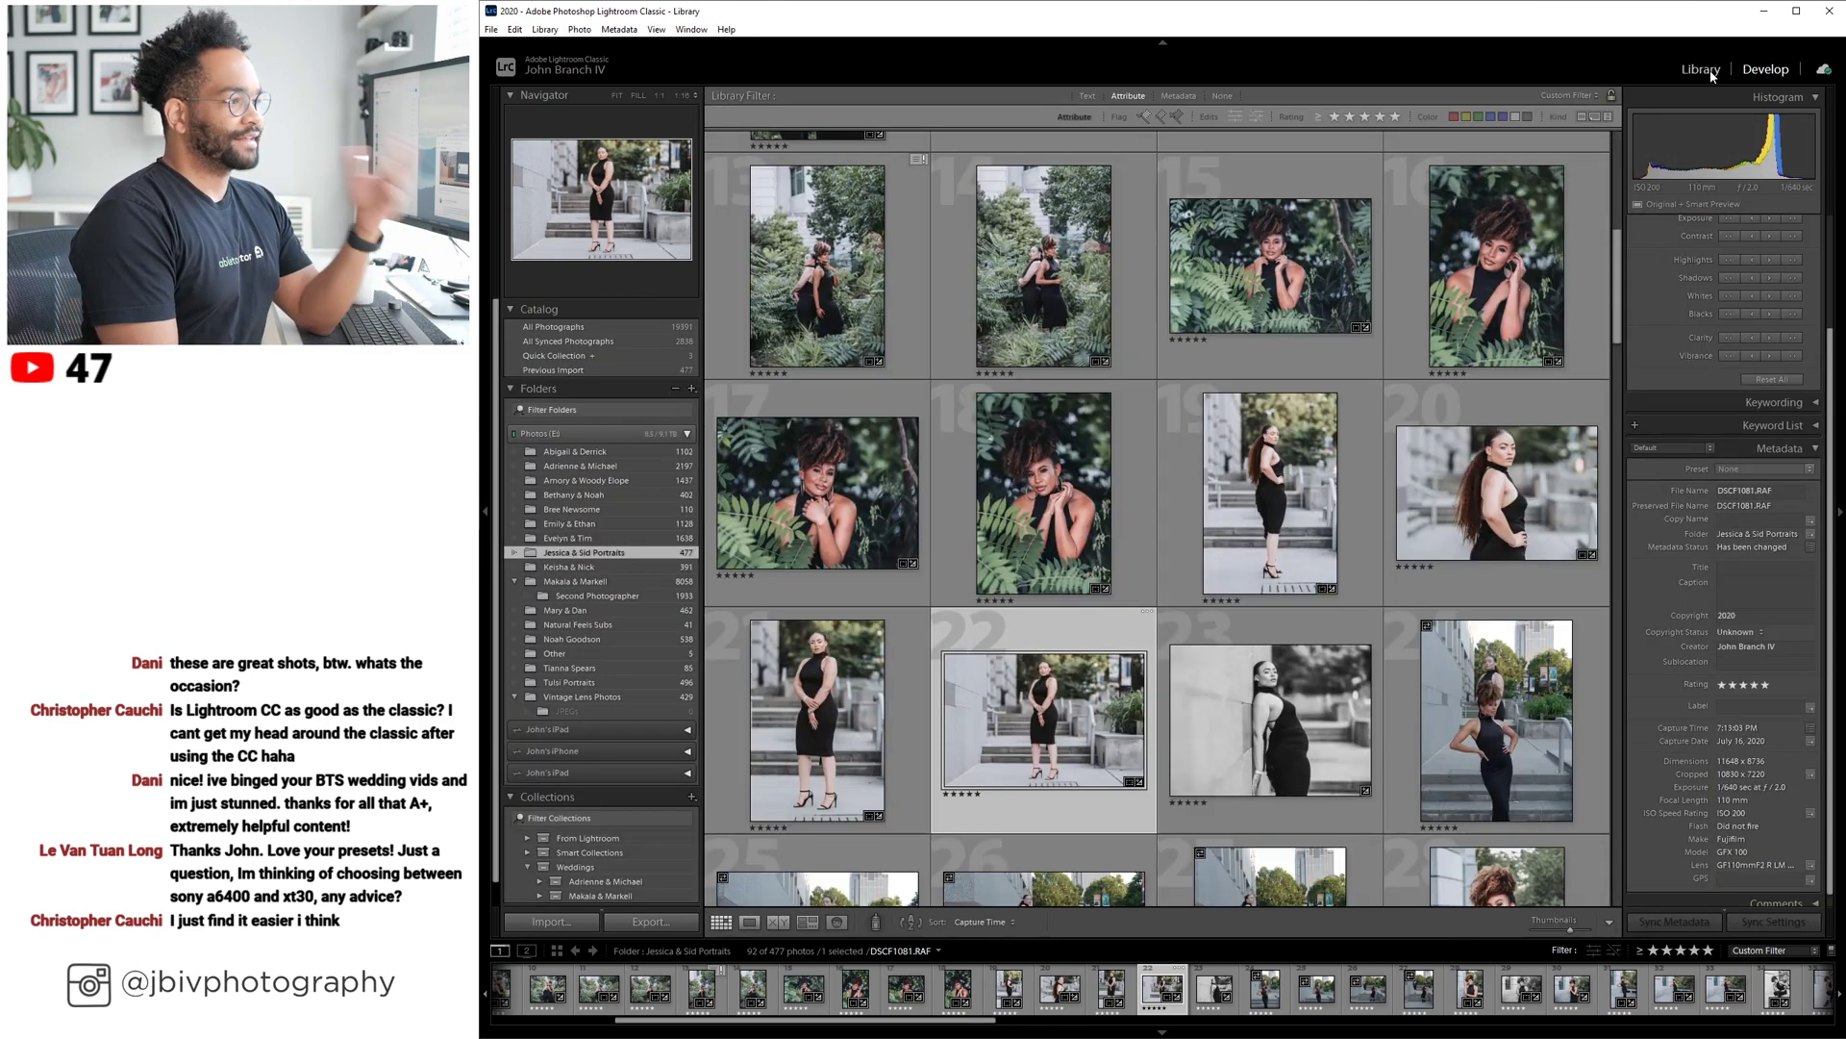
{"action": "scroll", "coordinate": [1505, 310], "scroll_direction": "down", "scroll_amount": 3}
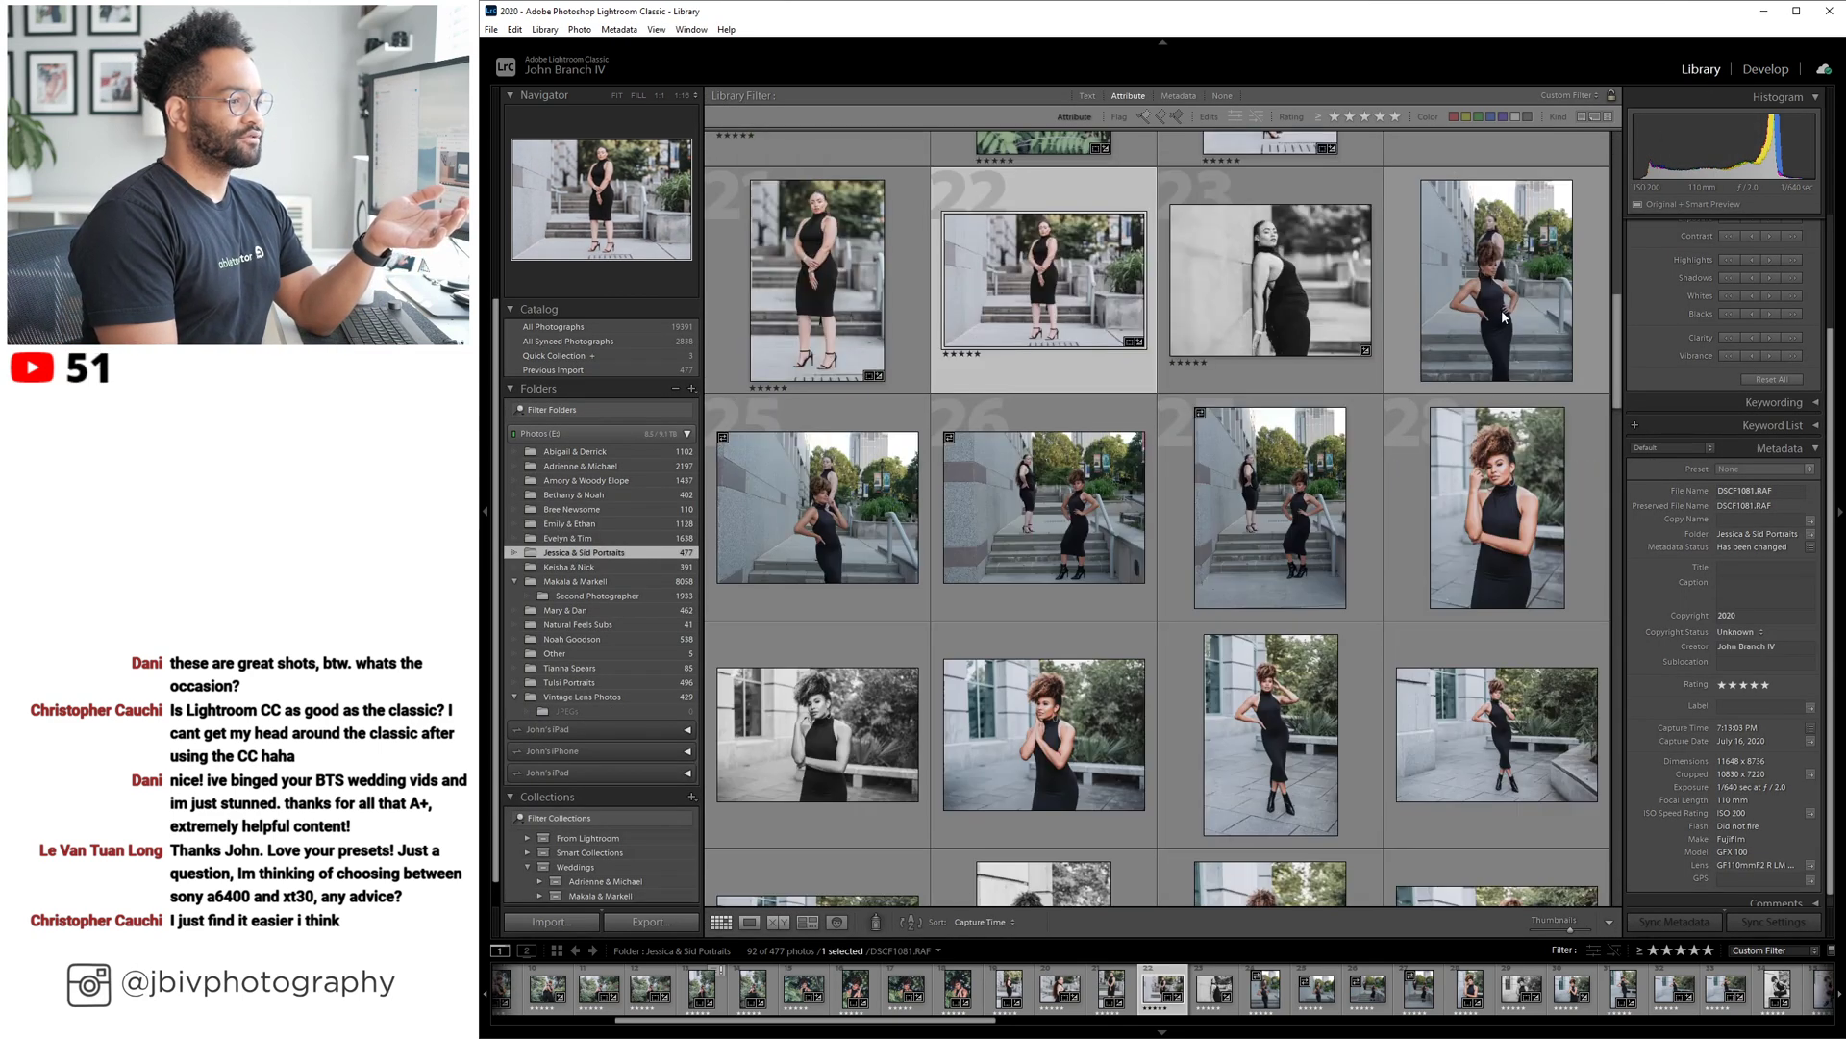
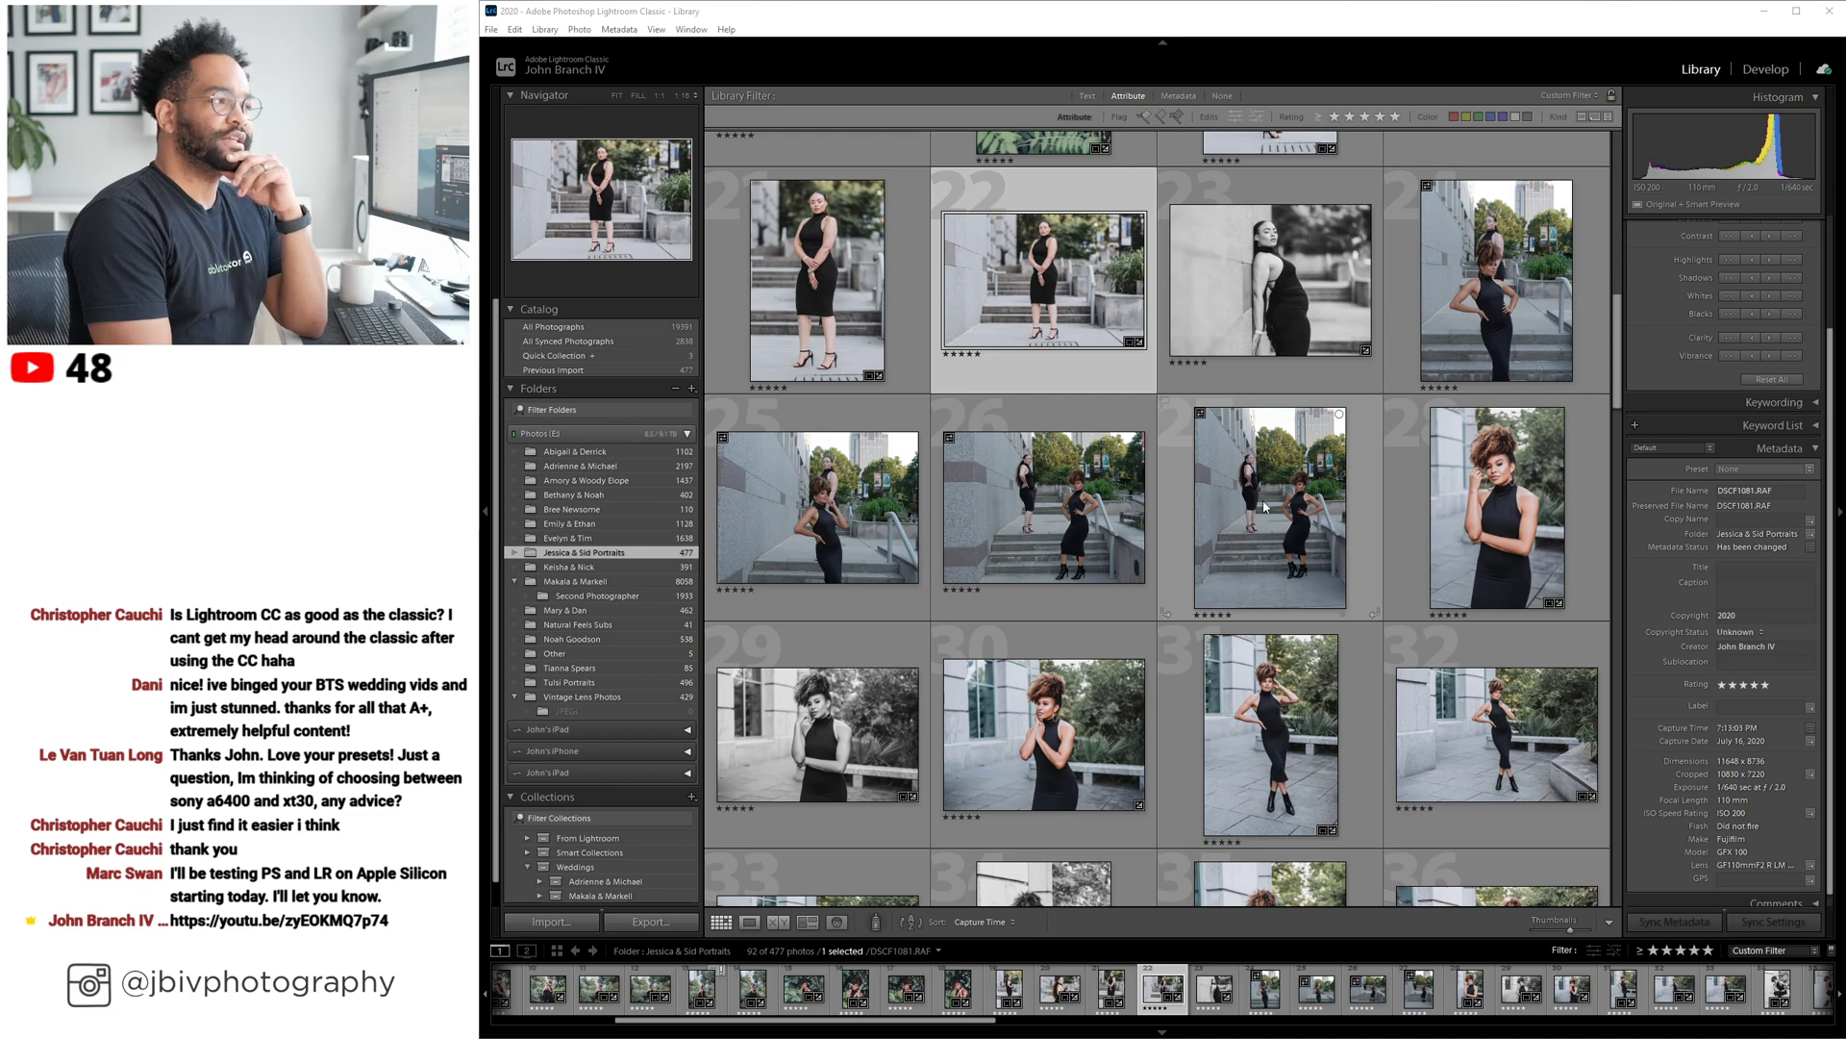
{"action": "scroll", "coordinate": [1241, 495], "scroll_direction": "up", "scroll_amount": 5}
{"action": "scroll", "coordinate": [1266, 507], "scroll_direction": "up", "scroll_amount": 3}
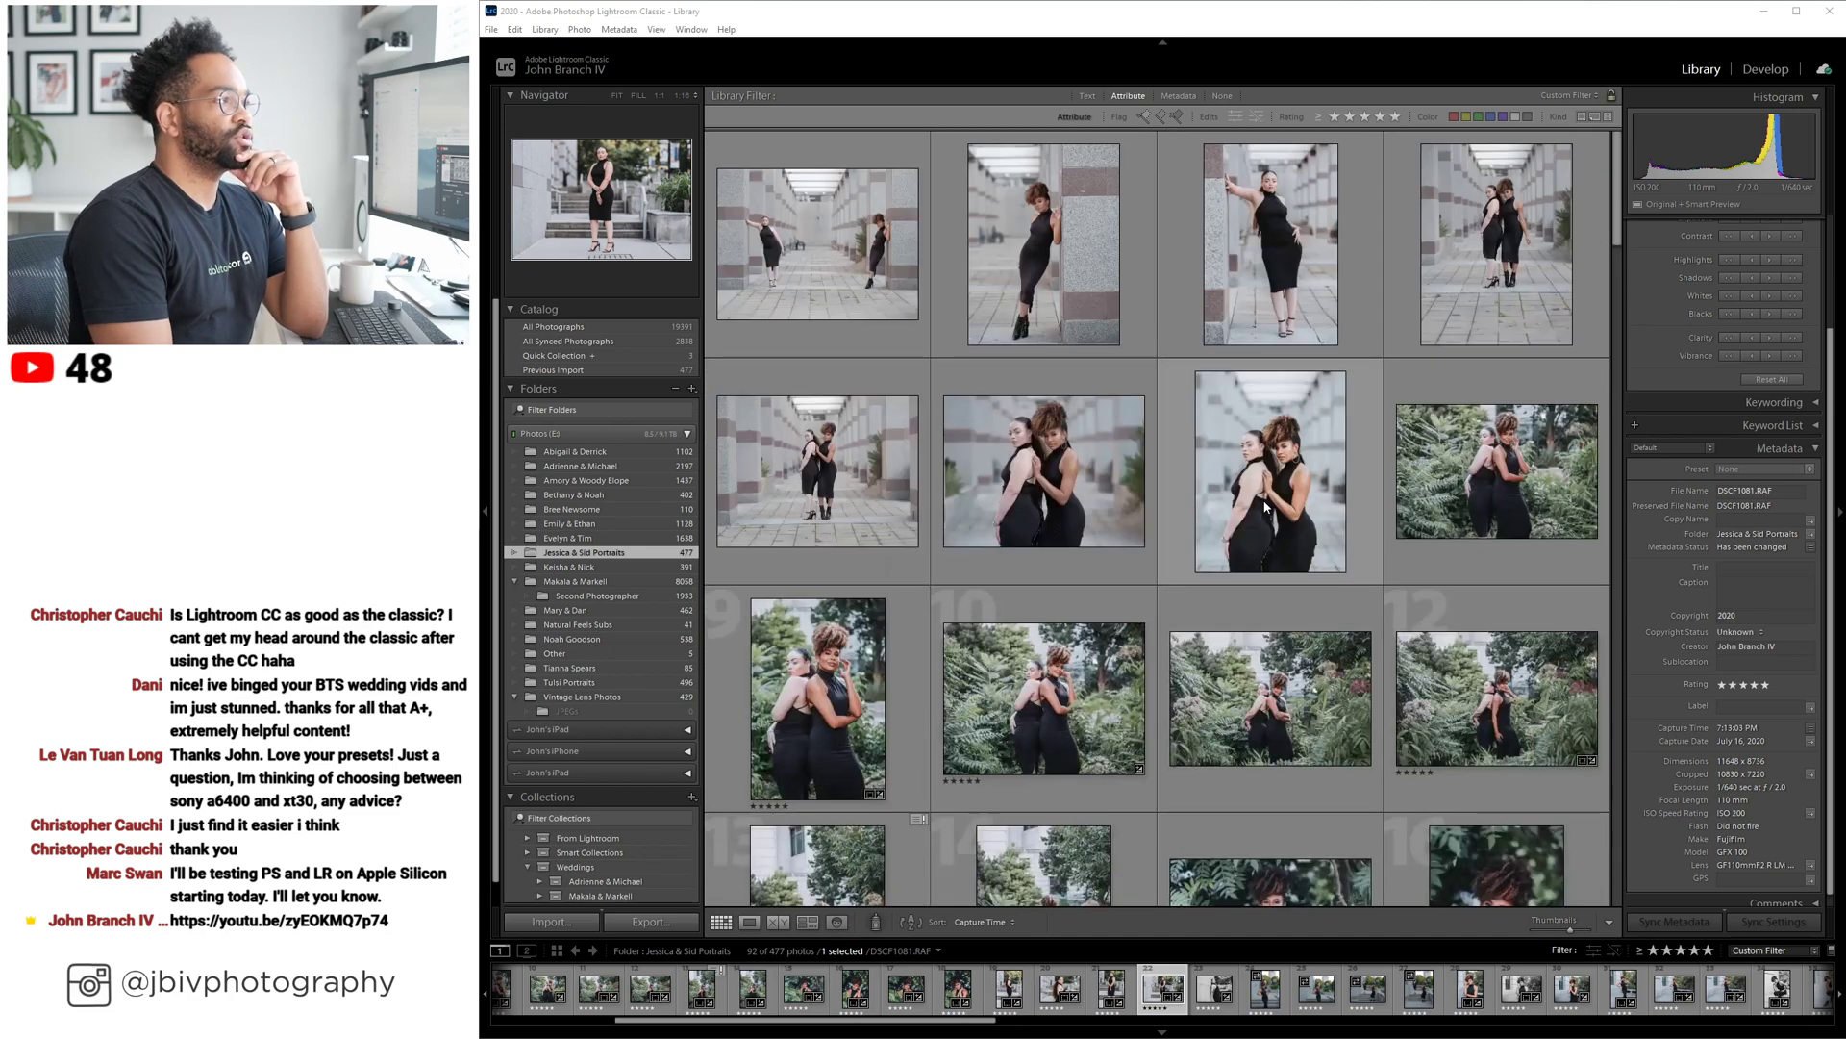
{"action": "scroll", "coordinate": [1269, 488], "scroll_direction": "down", "scroll_amount": 3}
{"action": "scroll", "coordinate": [1267, 487], "scroll_direction": "down", "scroll_amount": 7}
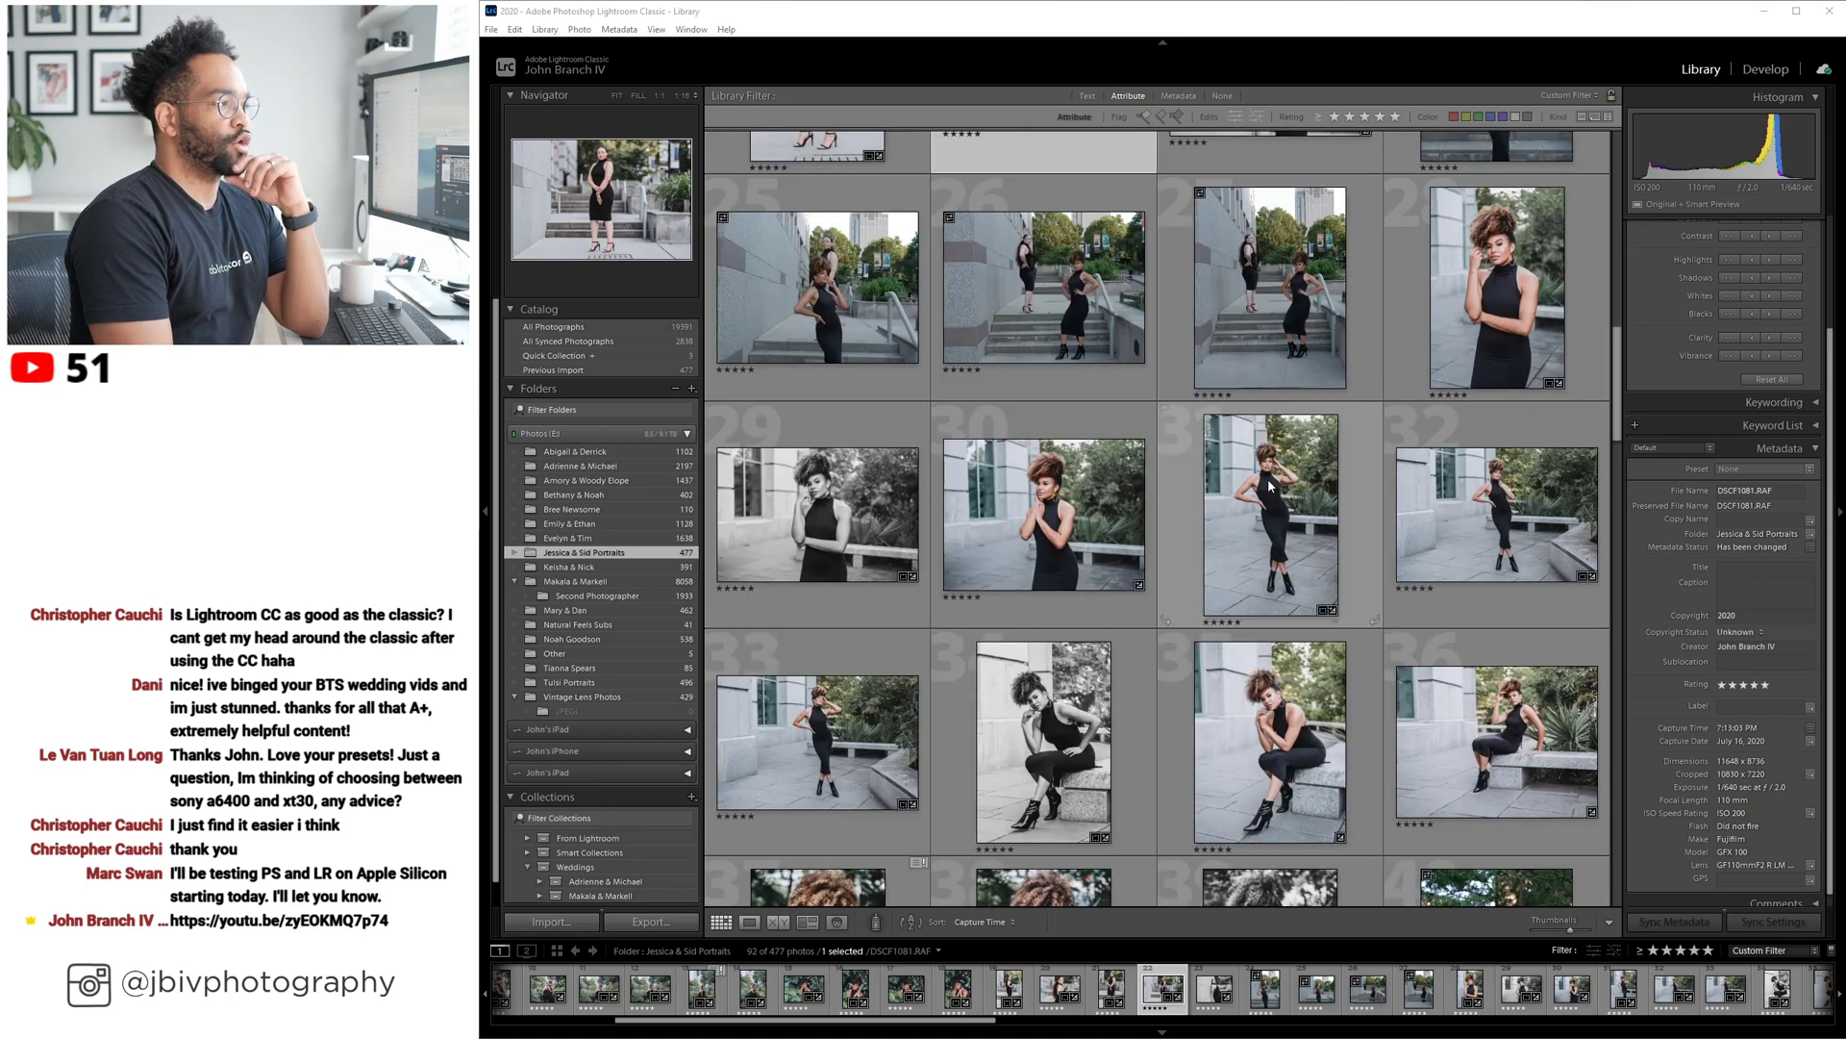
{"action": "scroll", "coordinate": [1268, 486], "scroll_direction": "down", "scroll_amount": 4}
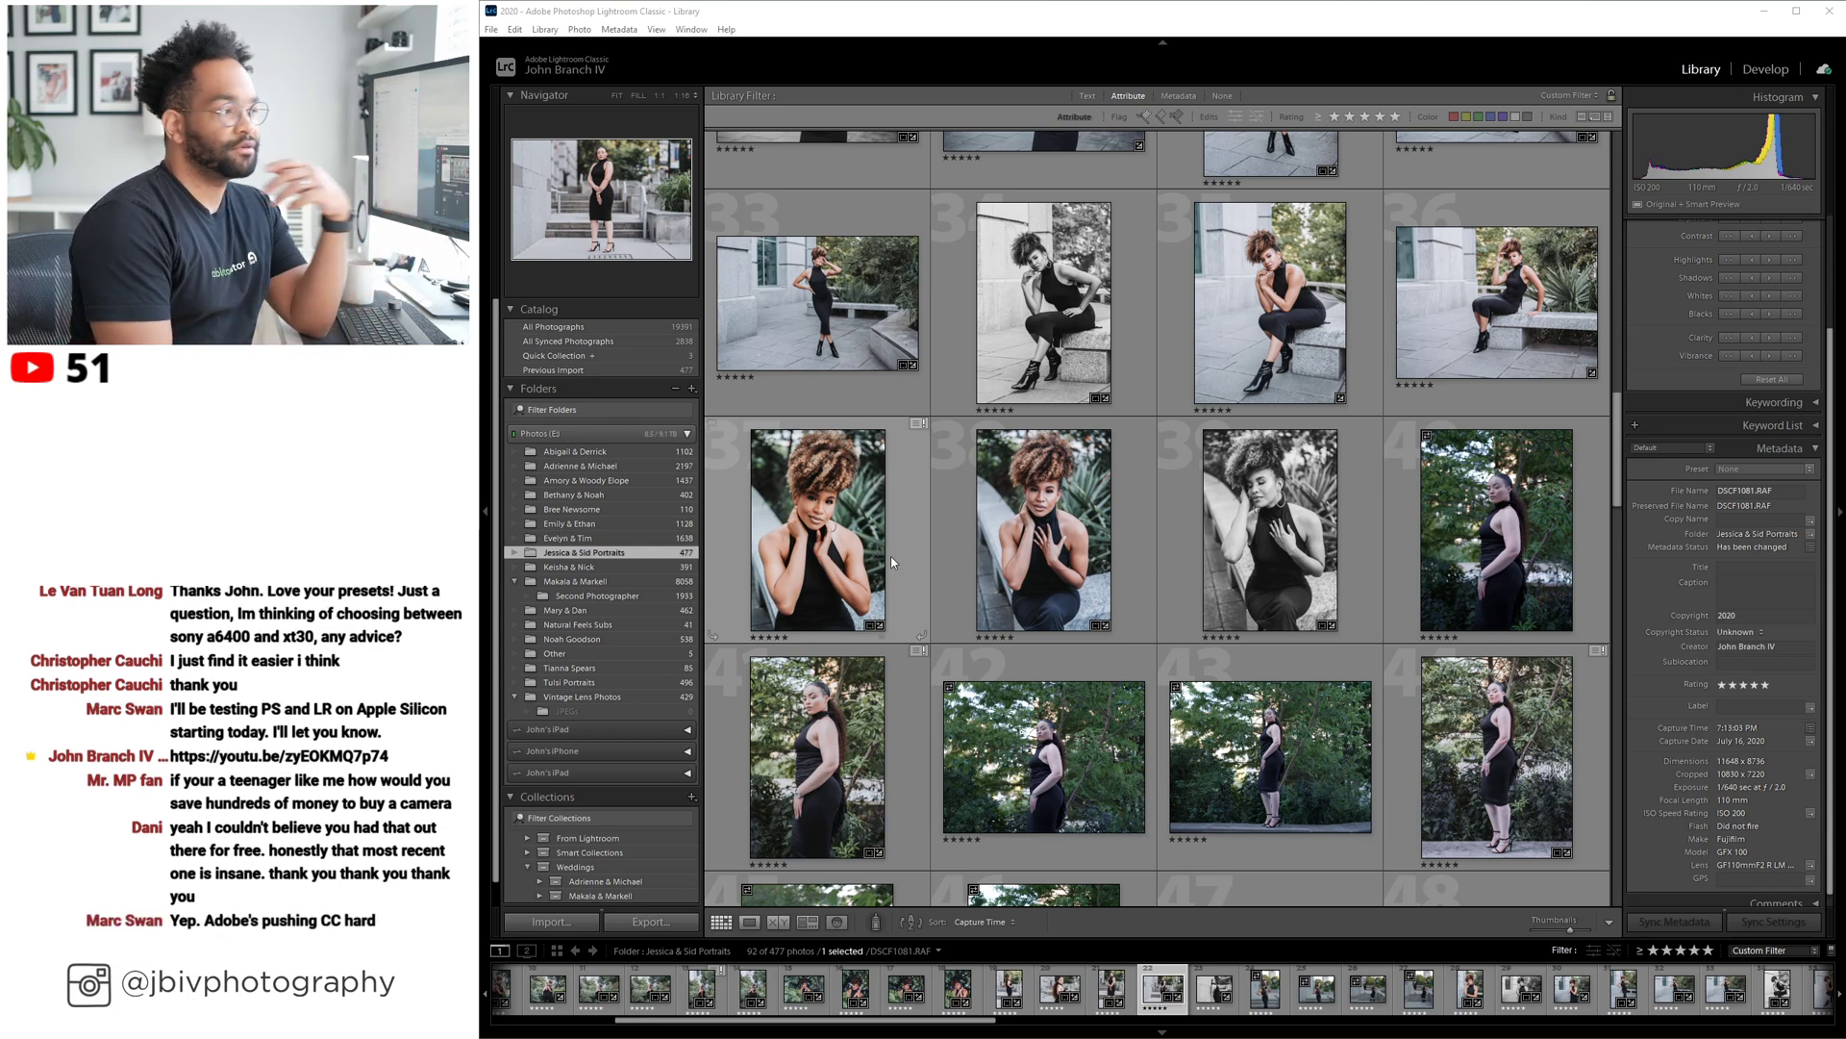
{"action": "double_click", "coordinate": [1459, 590]}
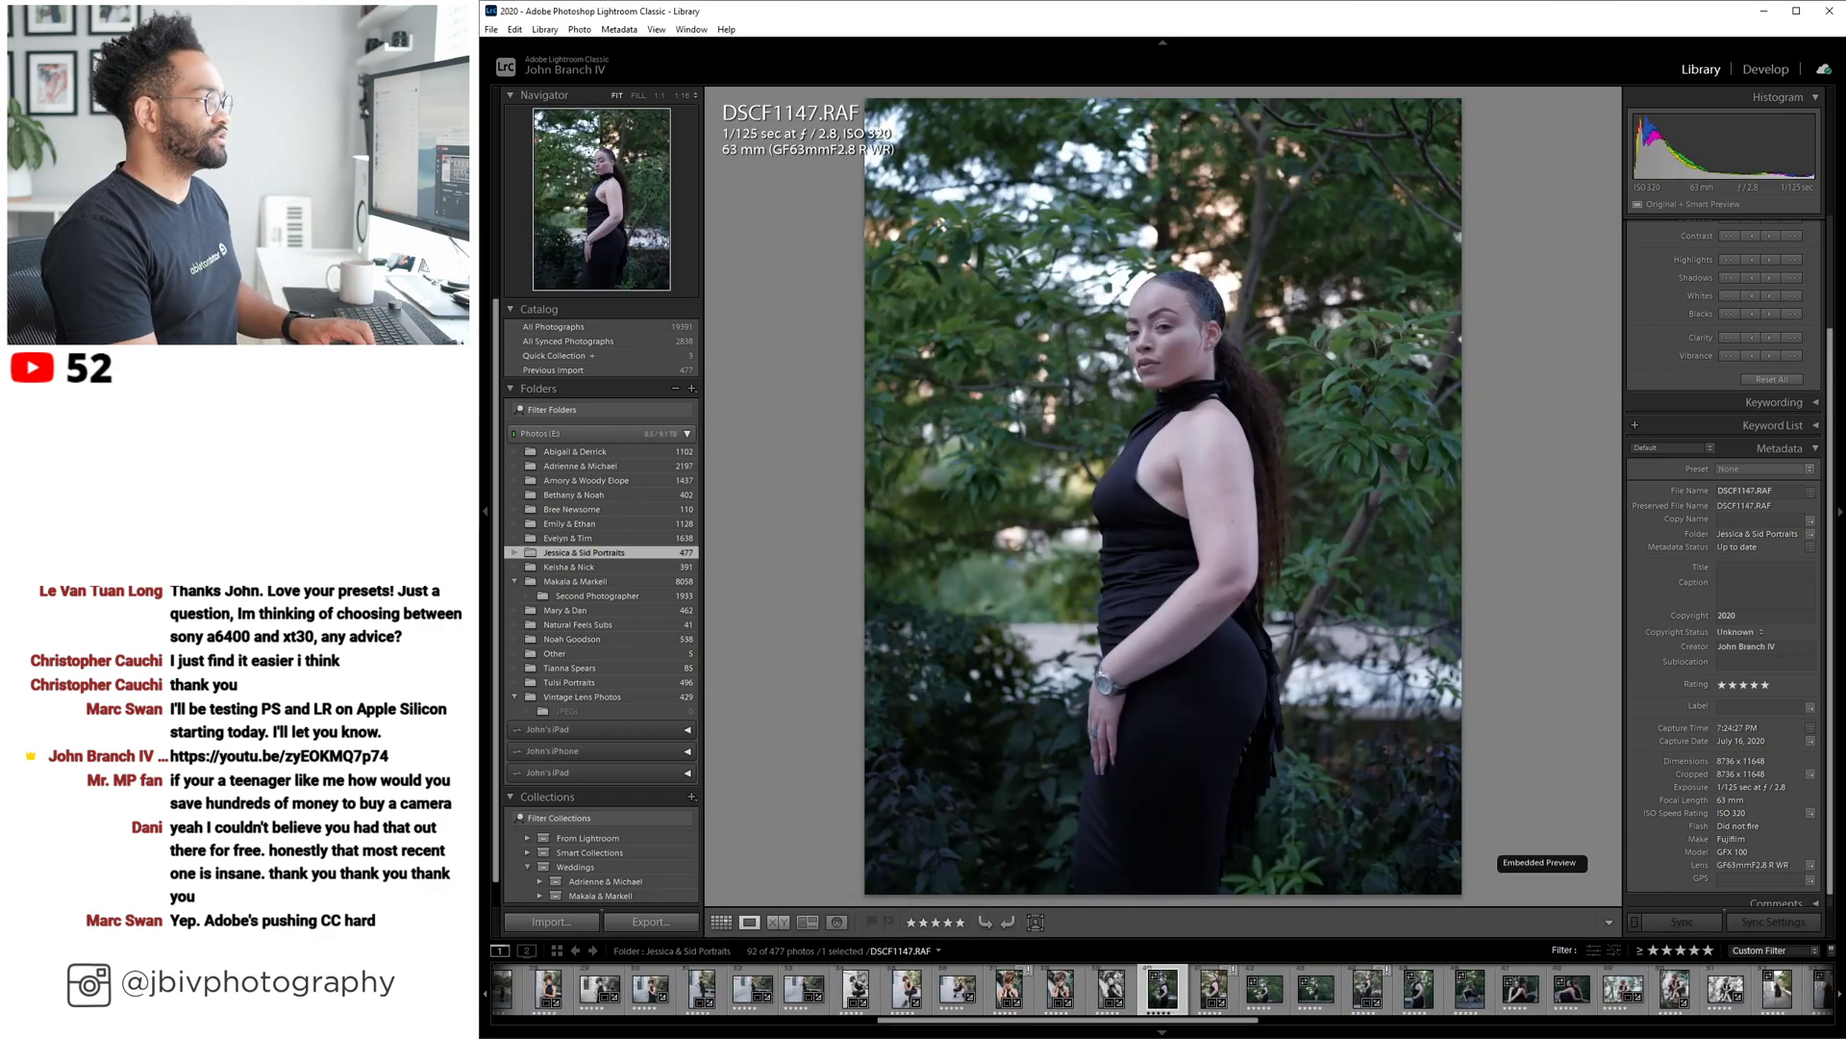
{"action": "key", "text": "3"}
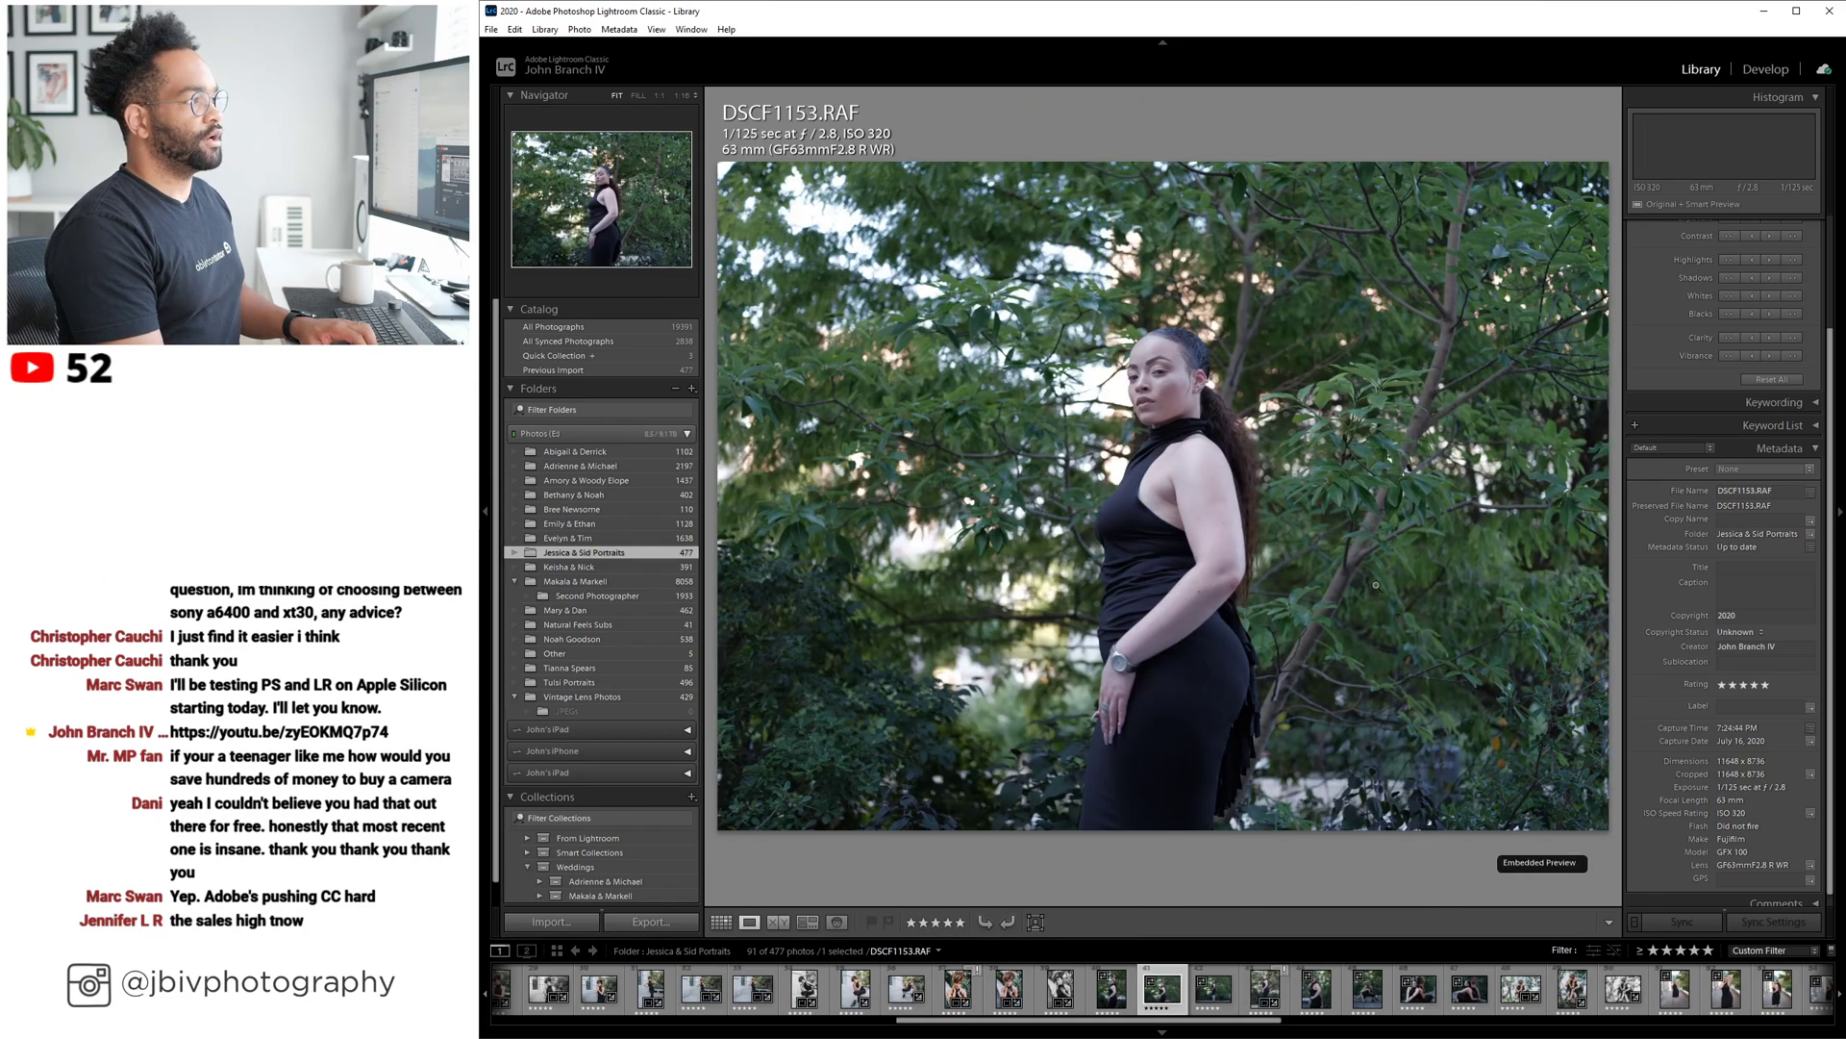
{"action": "key", "text": "Right"}
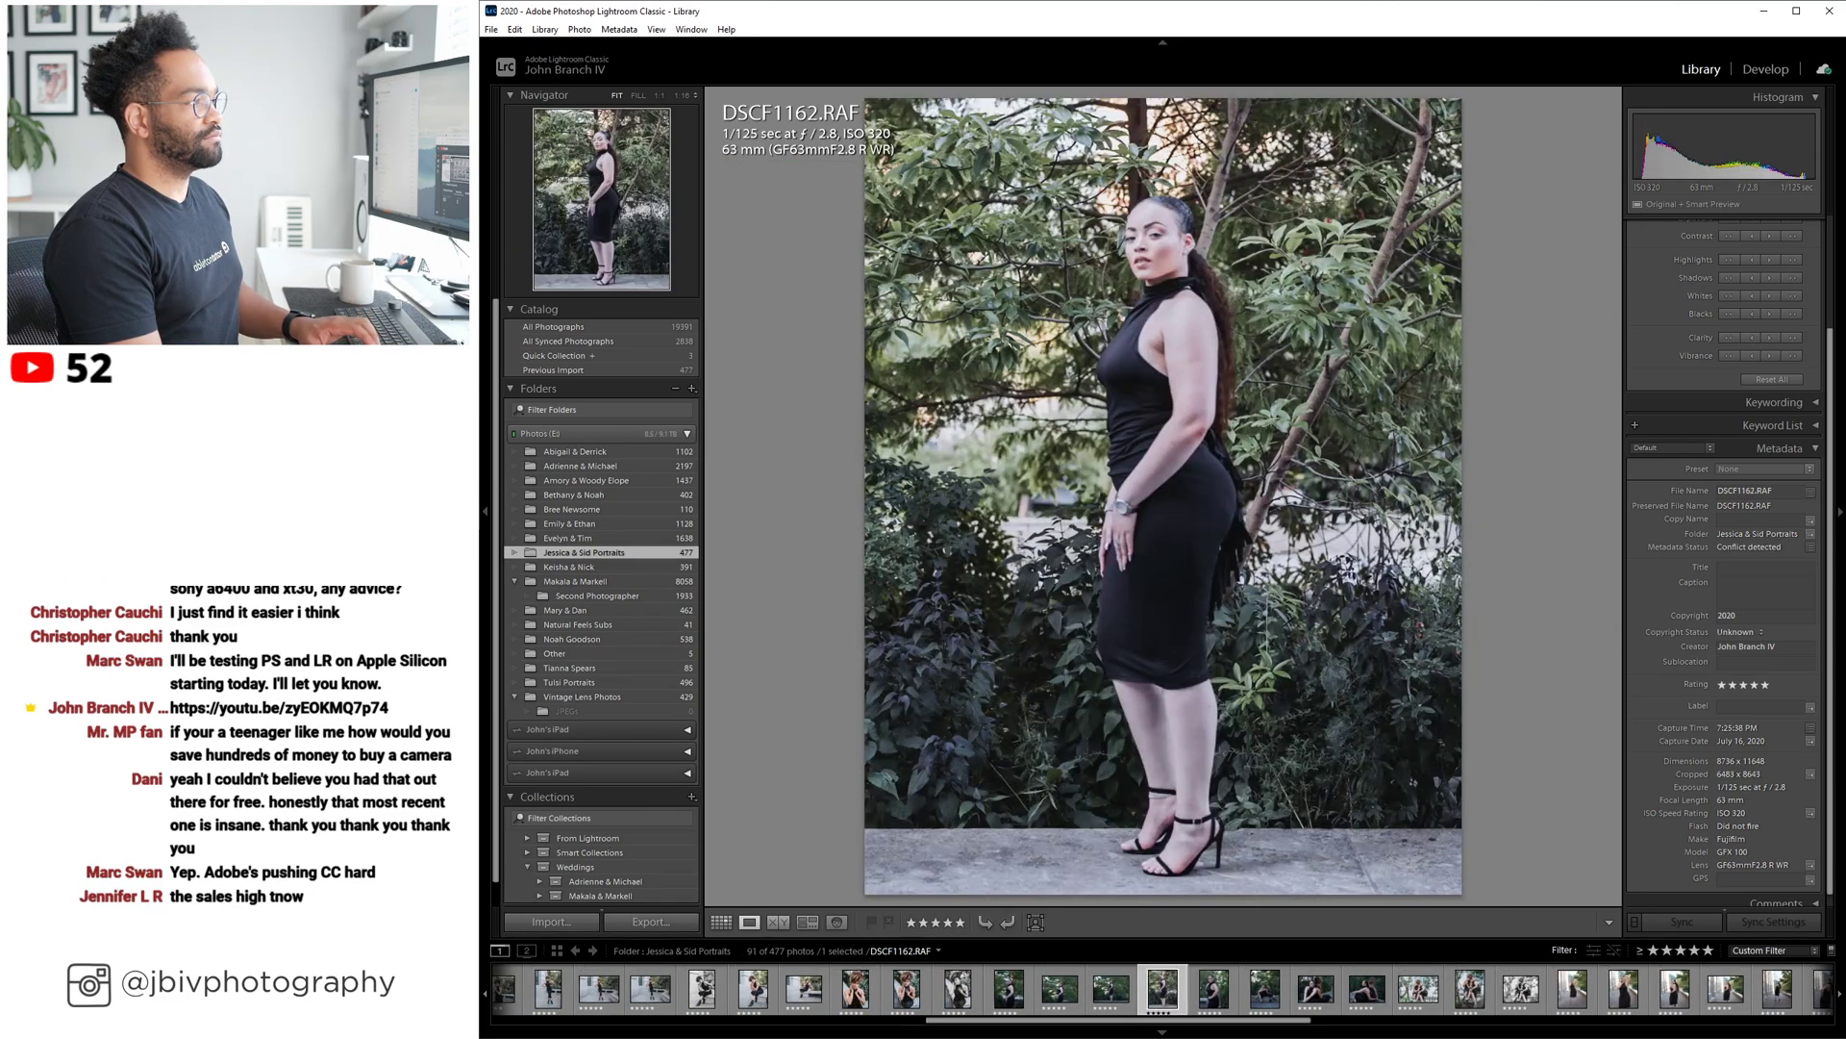
{"action": "key", "text": "3"}
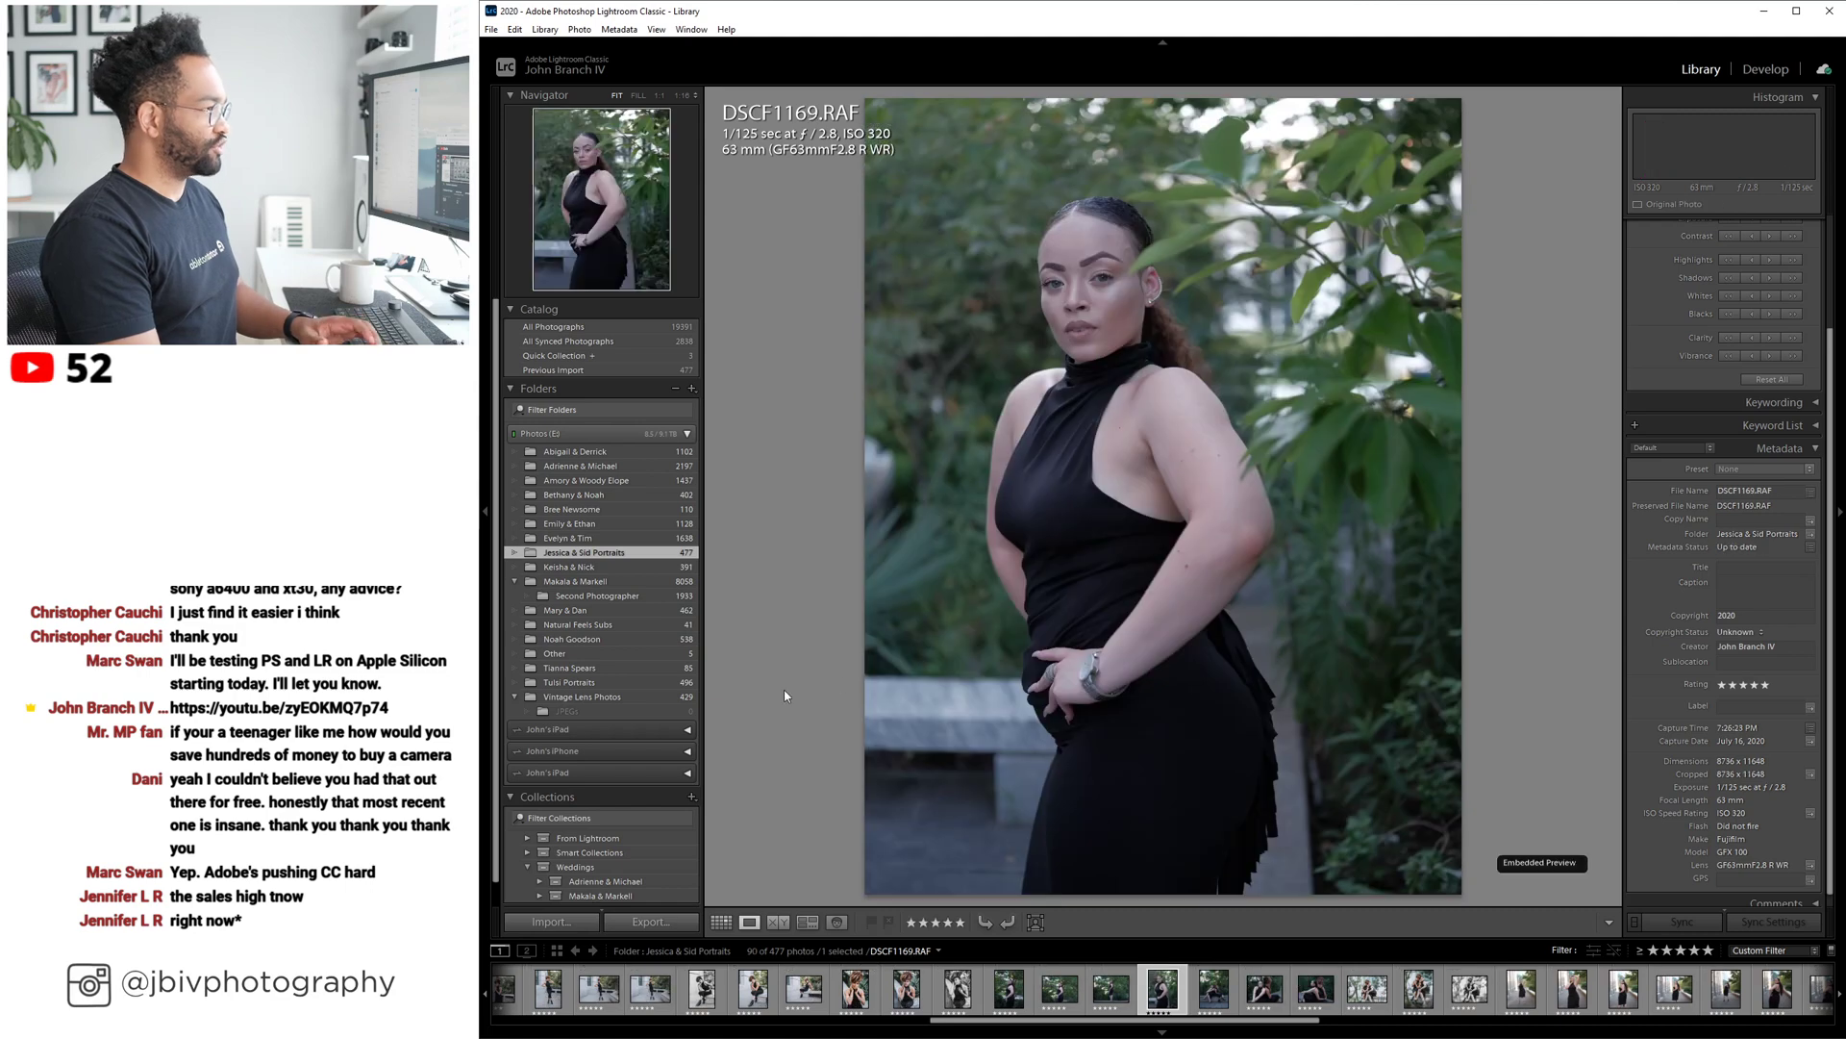
{"action": "left_click", "coordinate": [720, 921]}
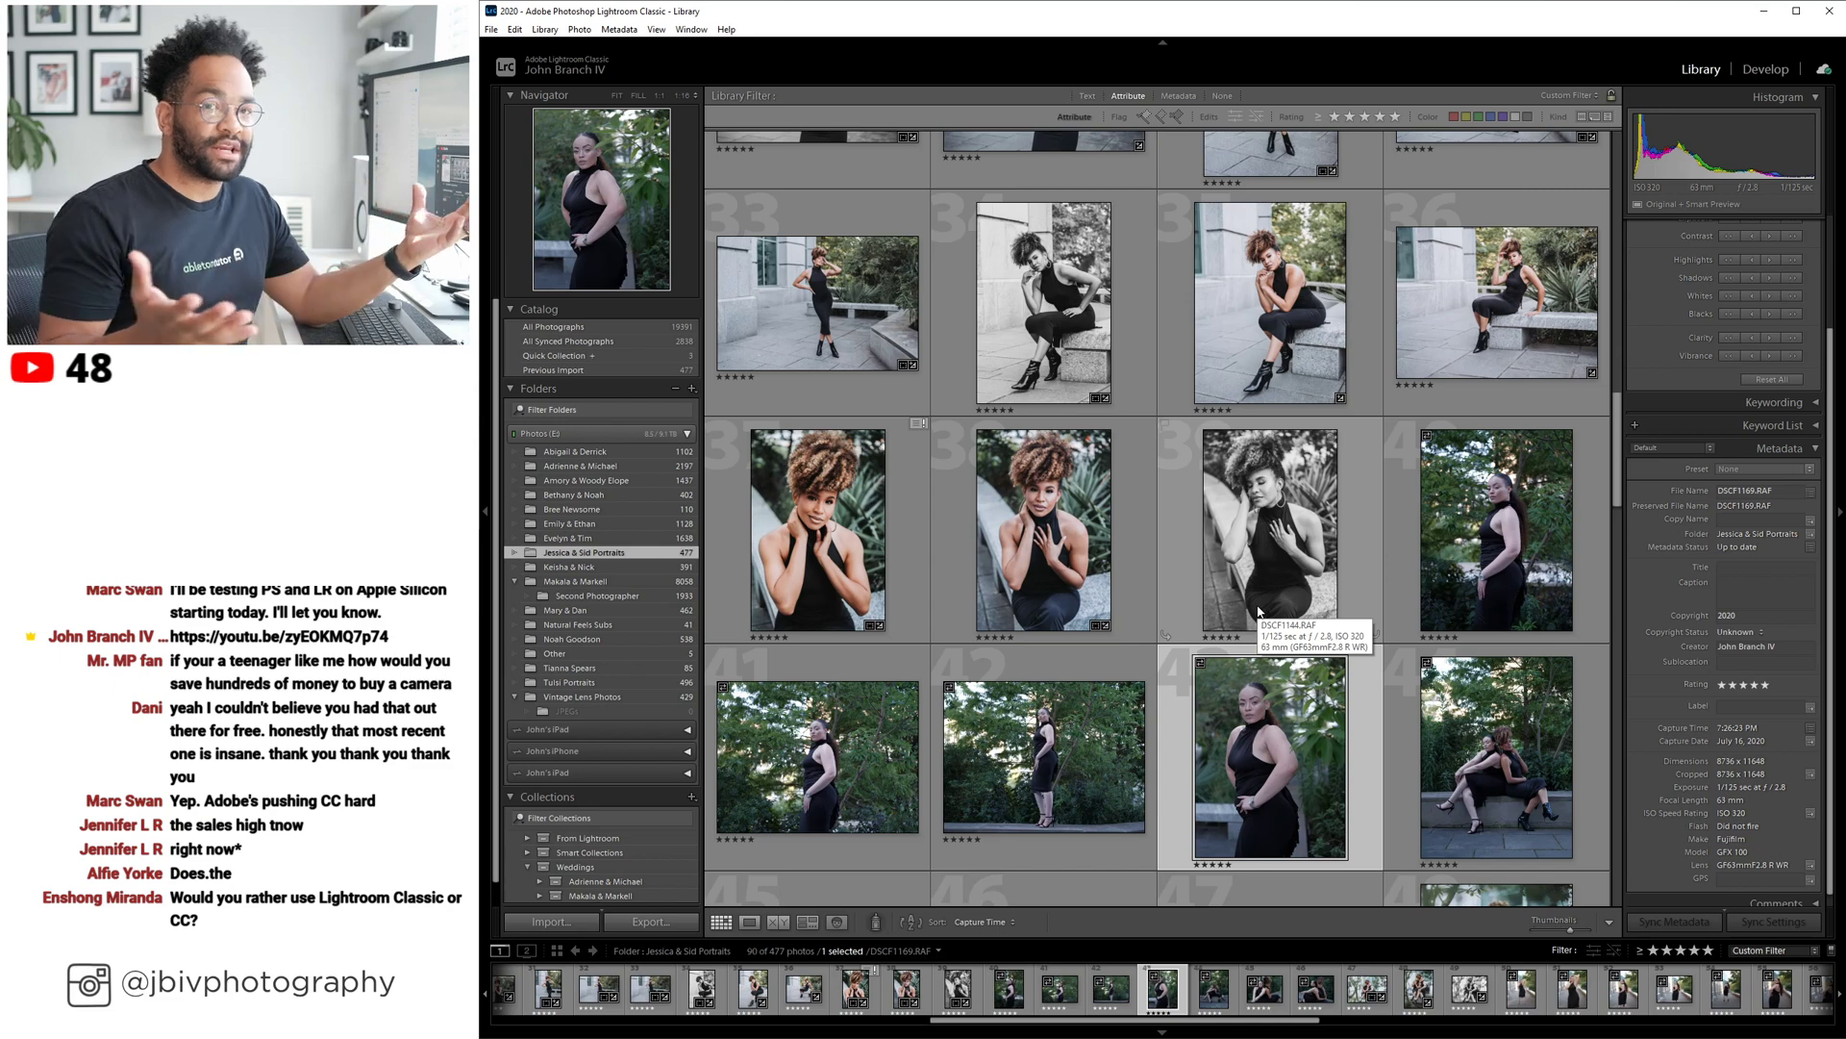
Look through the remaining five-star portraits in the Library grid to see which ones still need editing.
{"action": "scroll", "coordinate": [1279, 654], "scroll_direction": "down", "scroll_amount": 3}
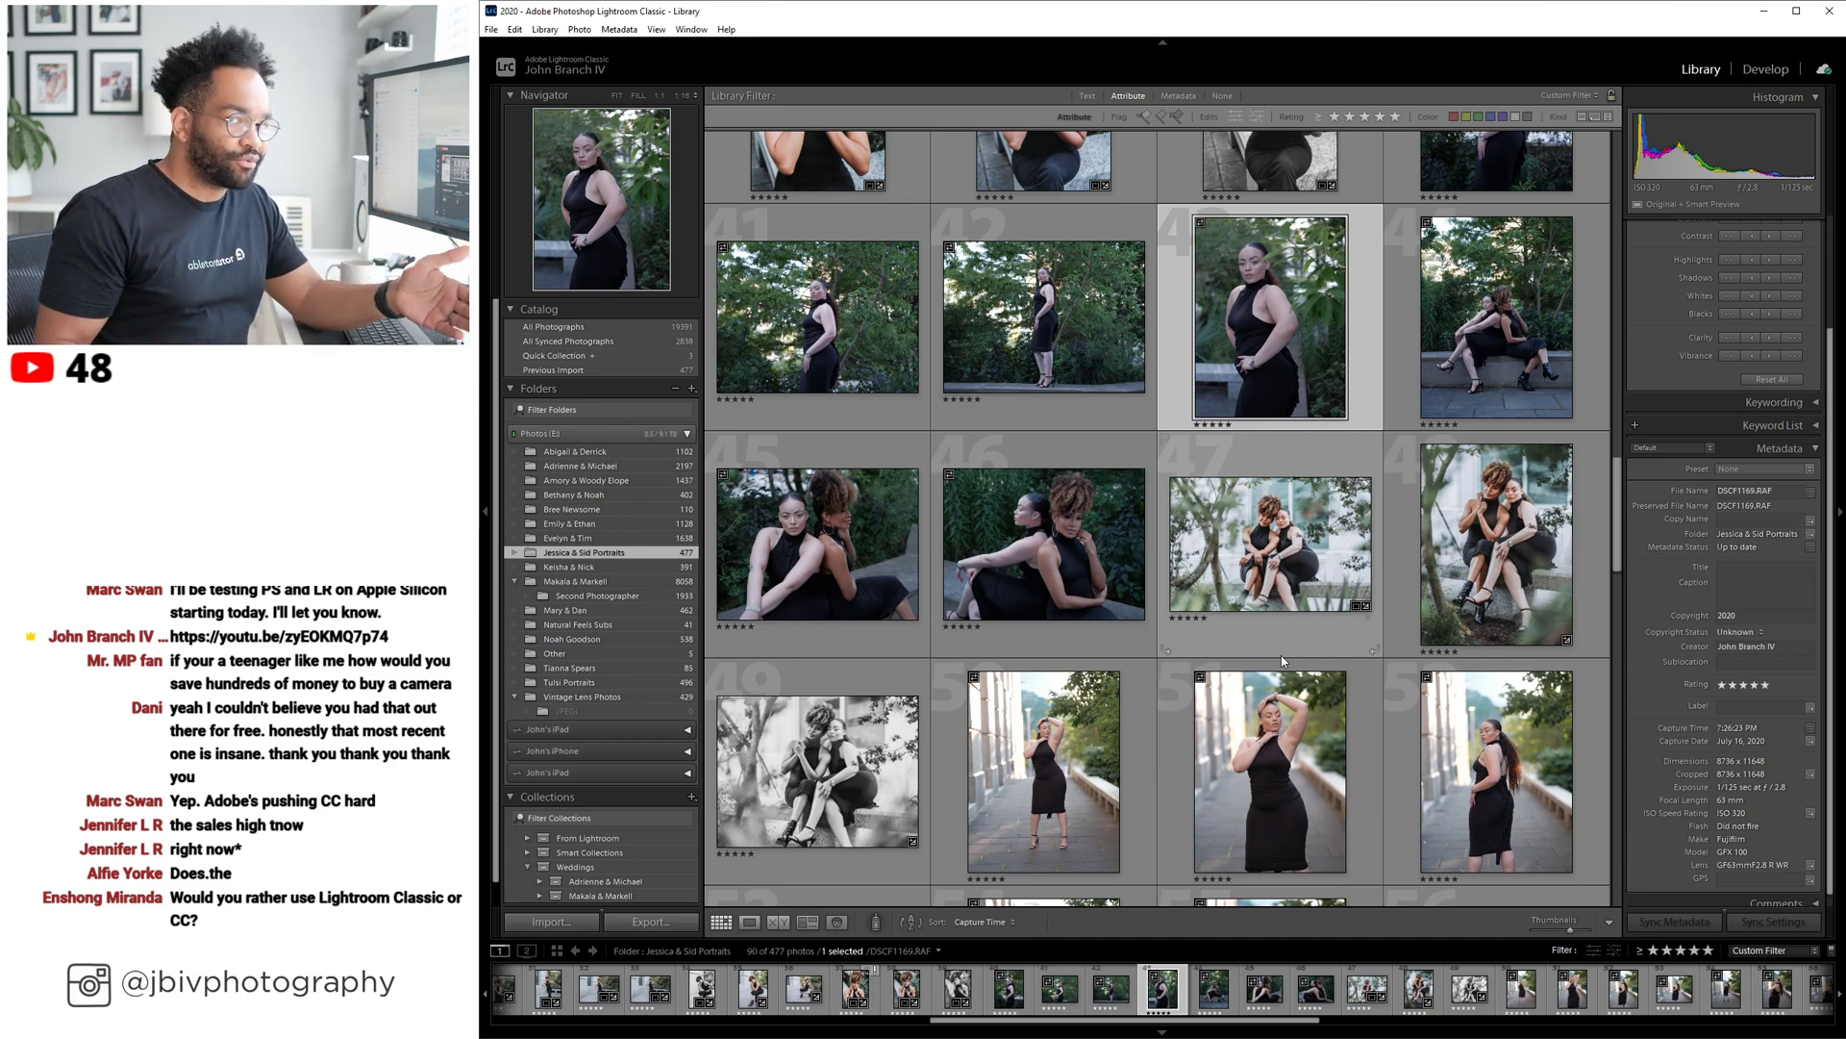
{"action": "scroll", "coordinate": [1337, 534], "scroll_direction": "down", "scroll_amount": 2}
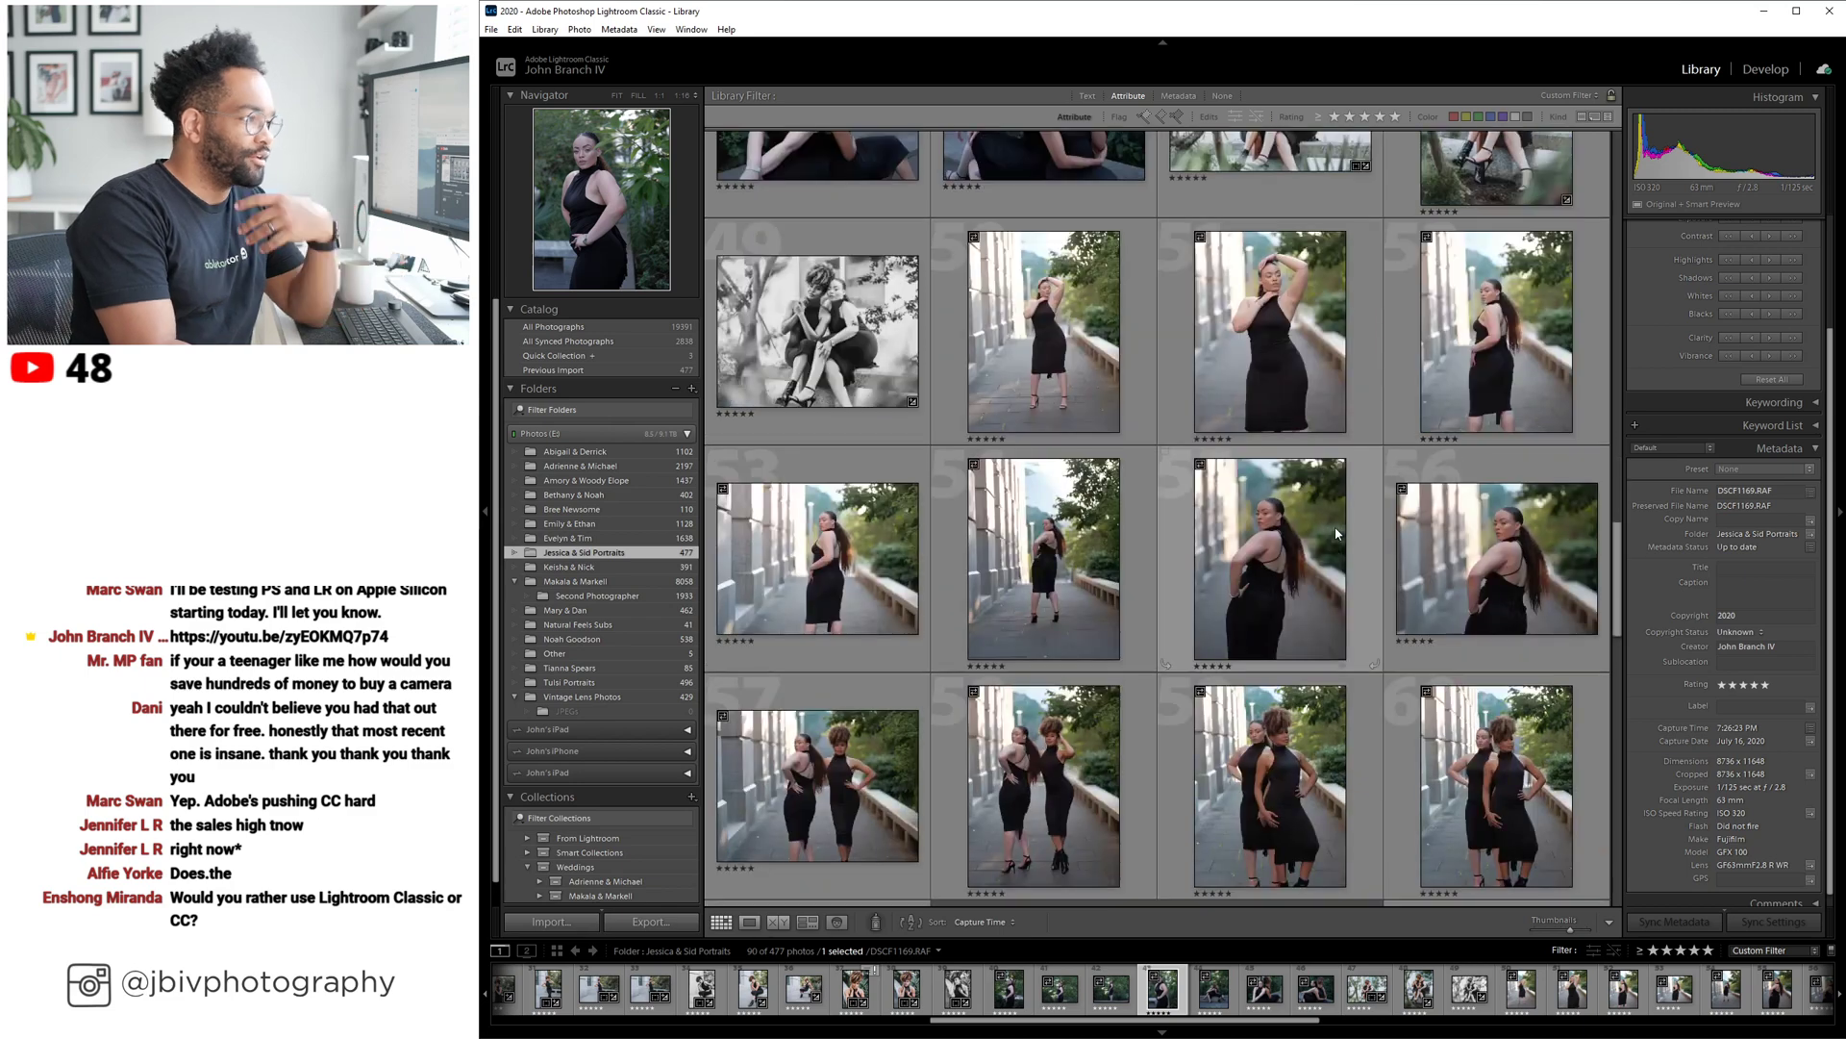
{"action": "scroll", "coordinate": [1343, 529], "scroll_direction": "down", "scroll_amount": 3}
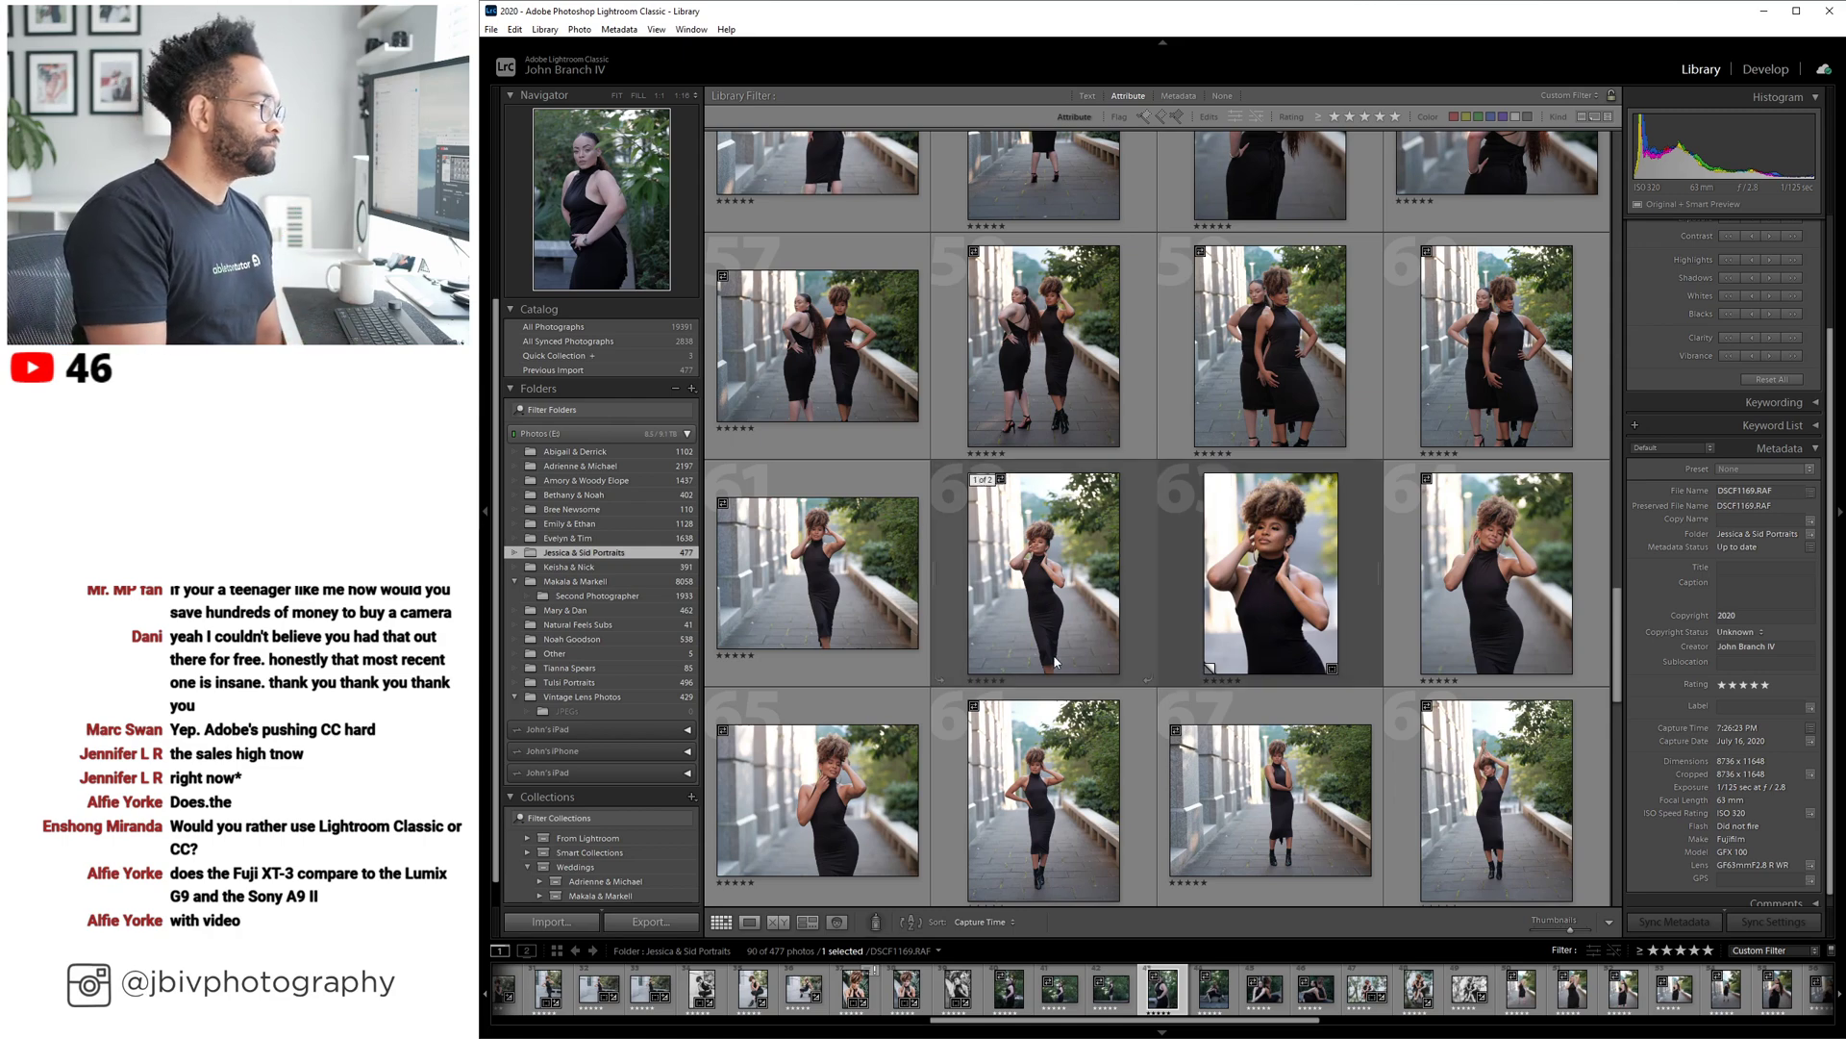
{"action": "scroll", "coordinate": [1055, 662], "scroll_direction": "down", "scroll_amount": 5}
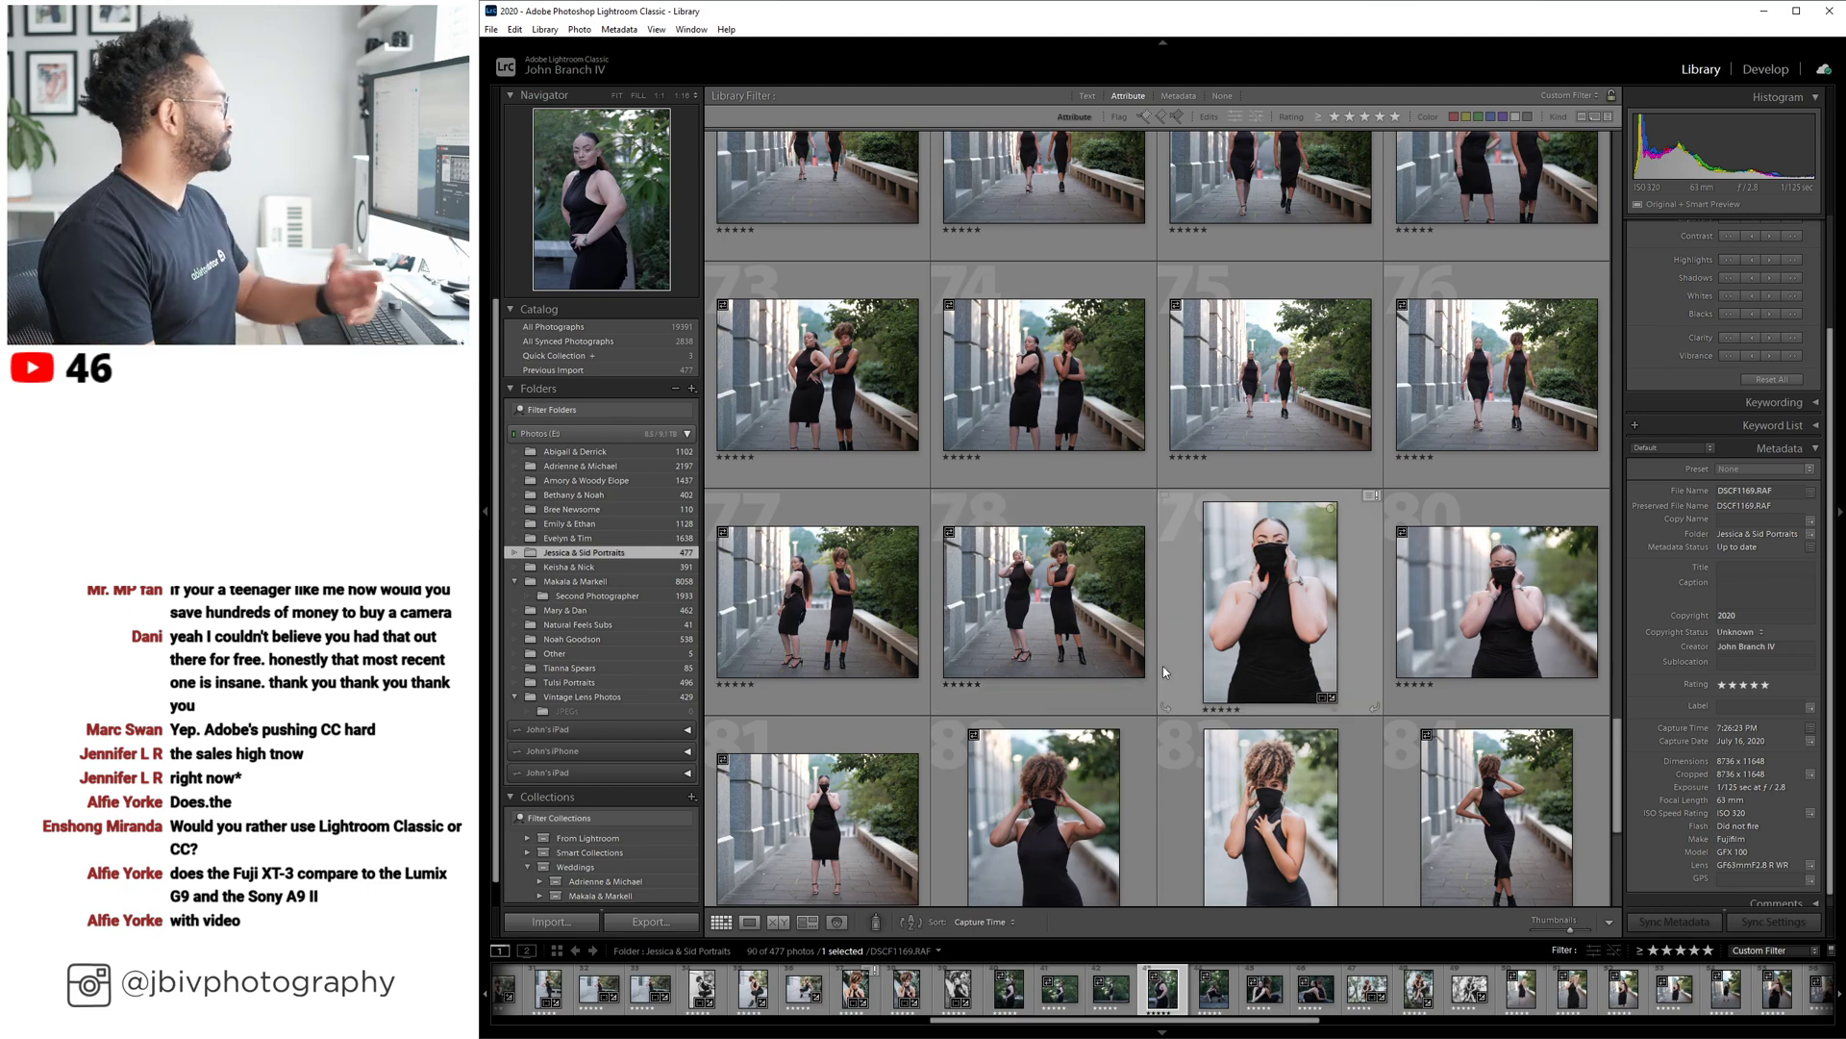
{"action": "scroll", "coordinate": [1225, 592], "scroll_direction": "down", "scroll_amount": 3}
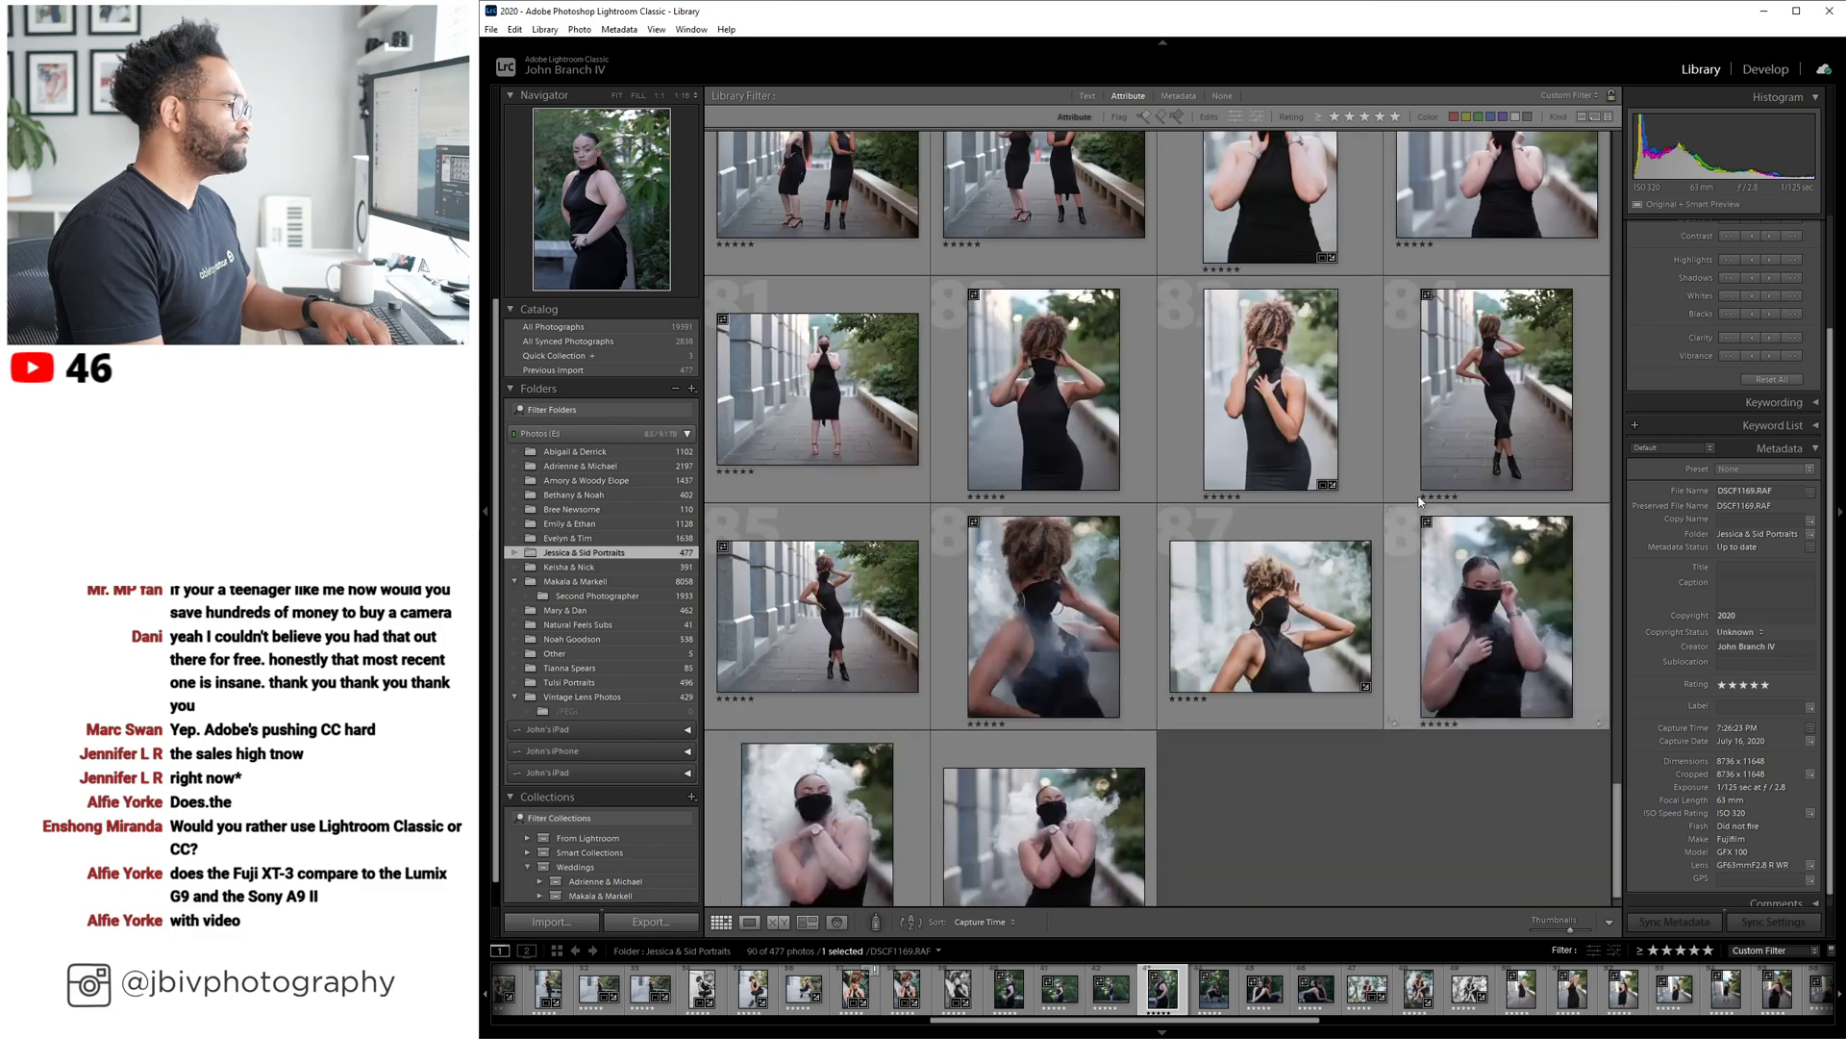
{"action": "scroll", "coordinate": [1404, 675], "scroll_direction": "up", "scroll_amount": 6}
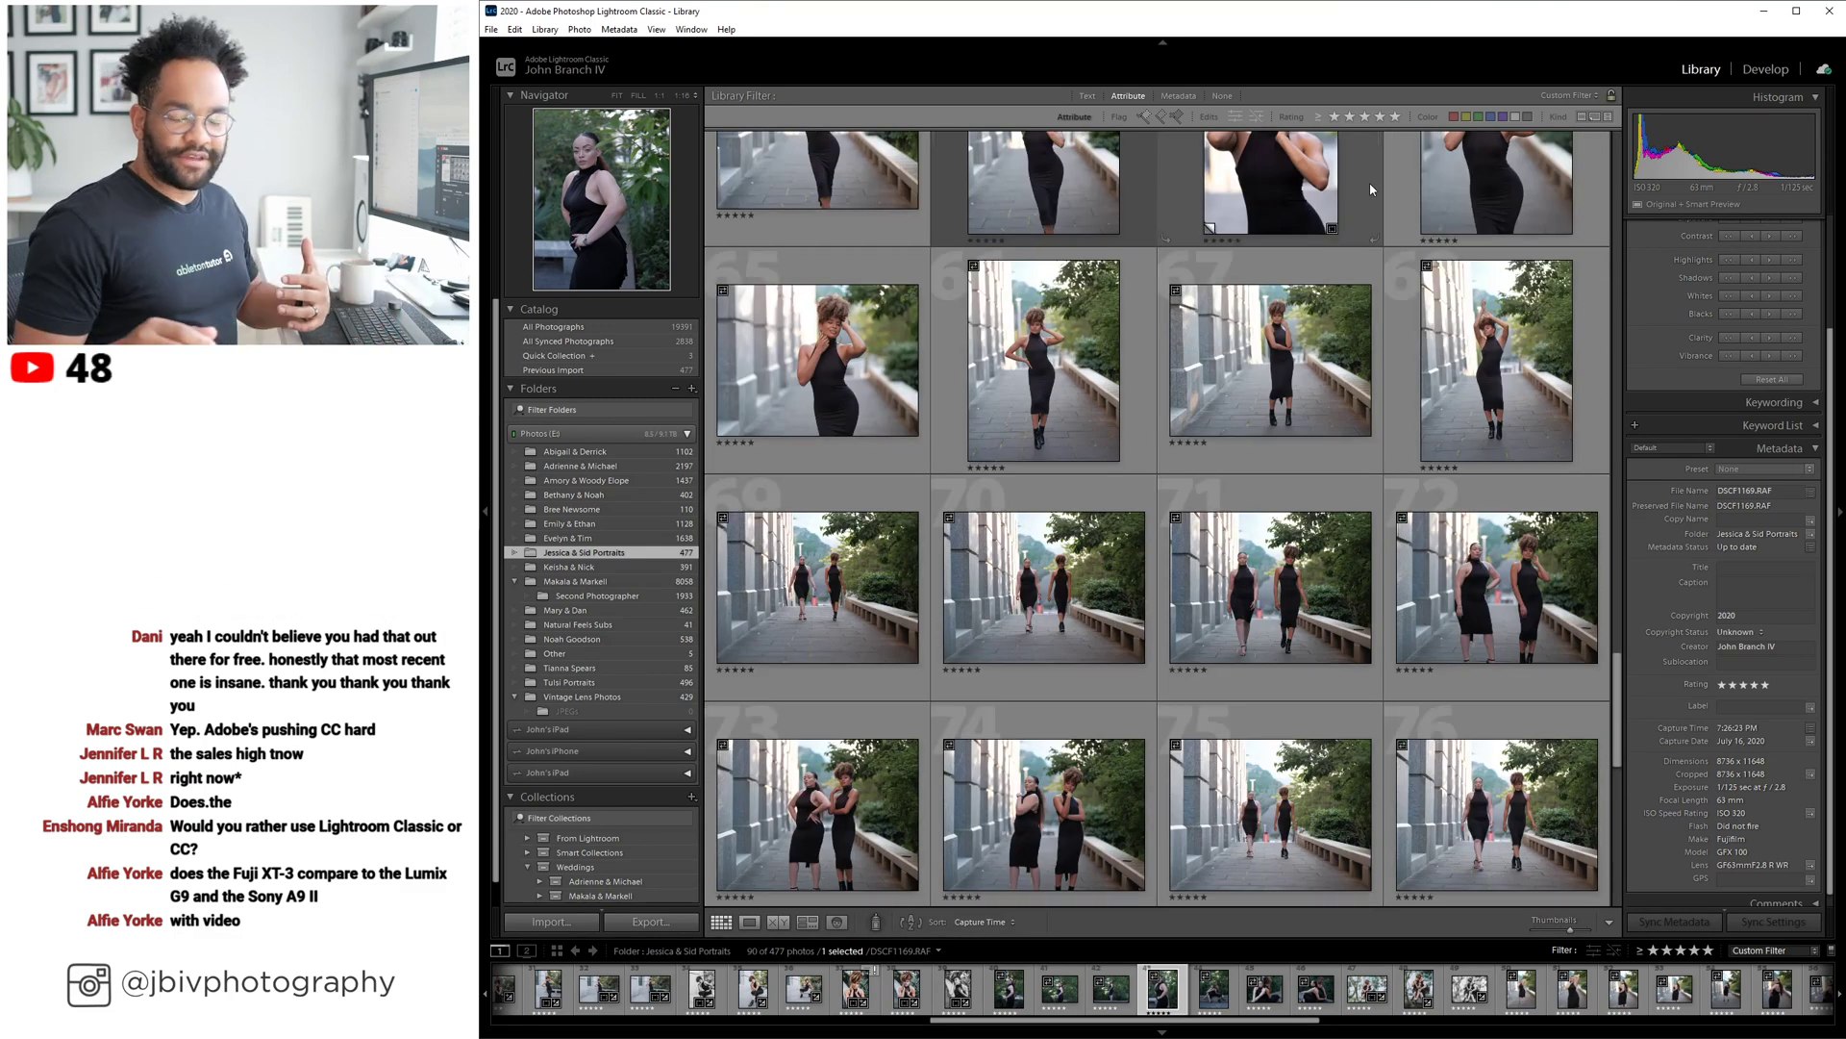
{"action": "scroll", "coordinate": [1346, 442], "scroll_direction": "down", "scroll_amount": 6}
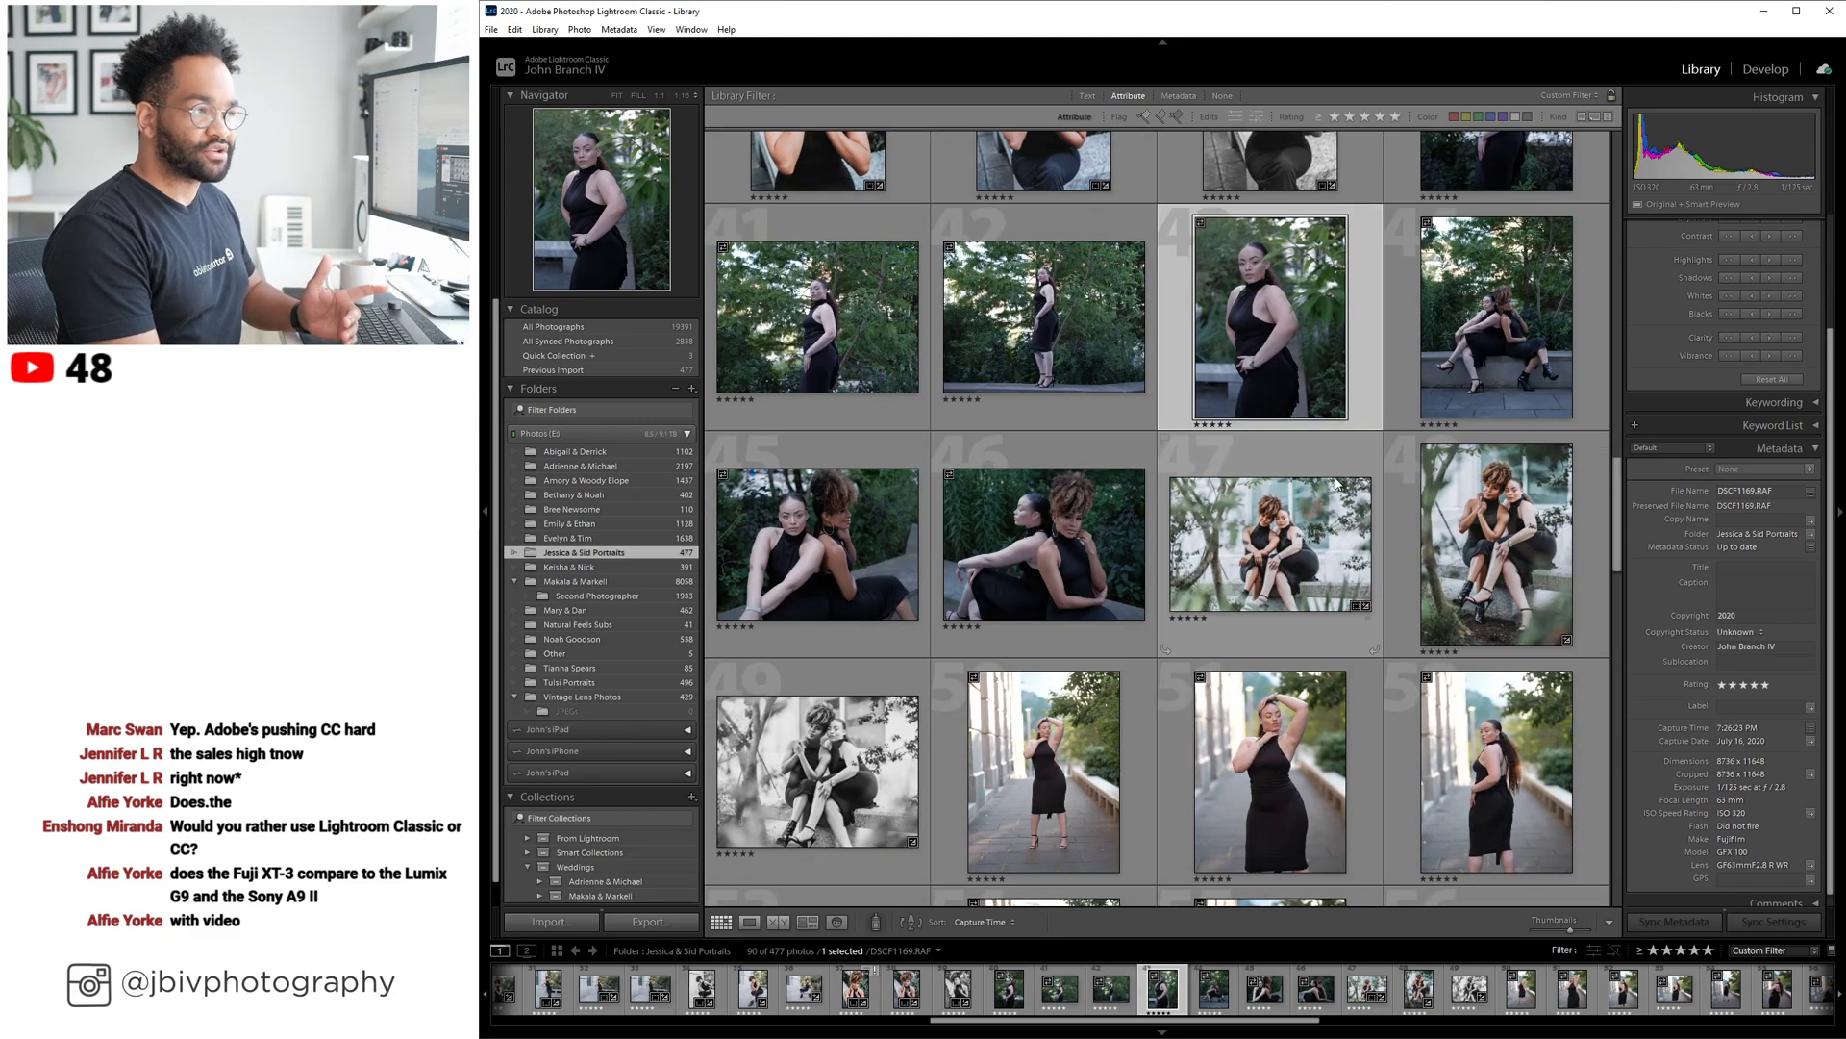
{"action": "scroll", "coordinate": [1340, 481], "scroll_direction": "up", "scroll_amount": 5}
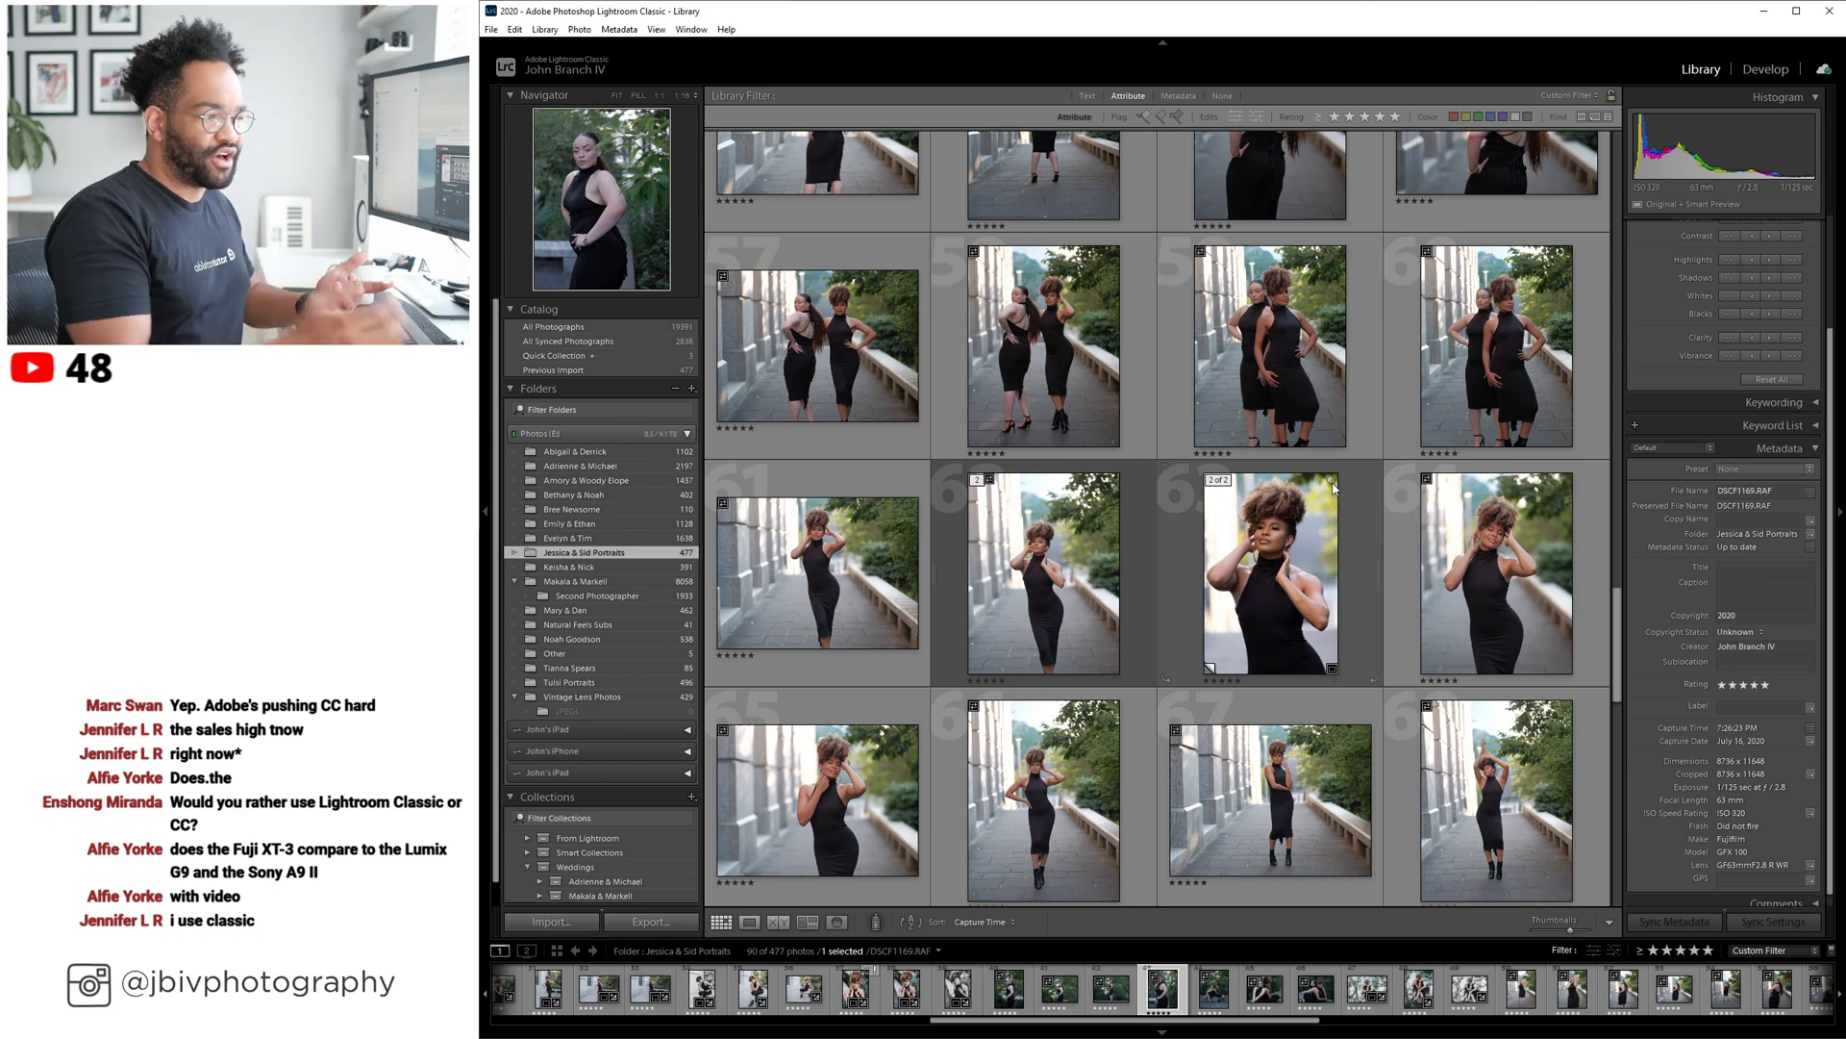
{"action": "scroll", "coordinate": [1333, 486], "scroll_direction": "up", "scroll_amount": 3}
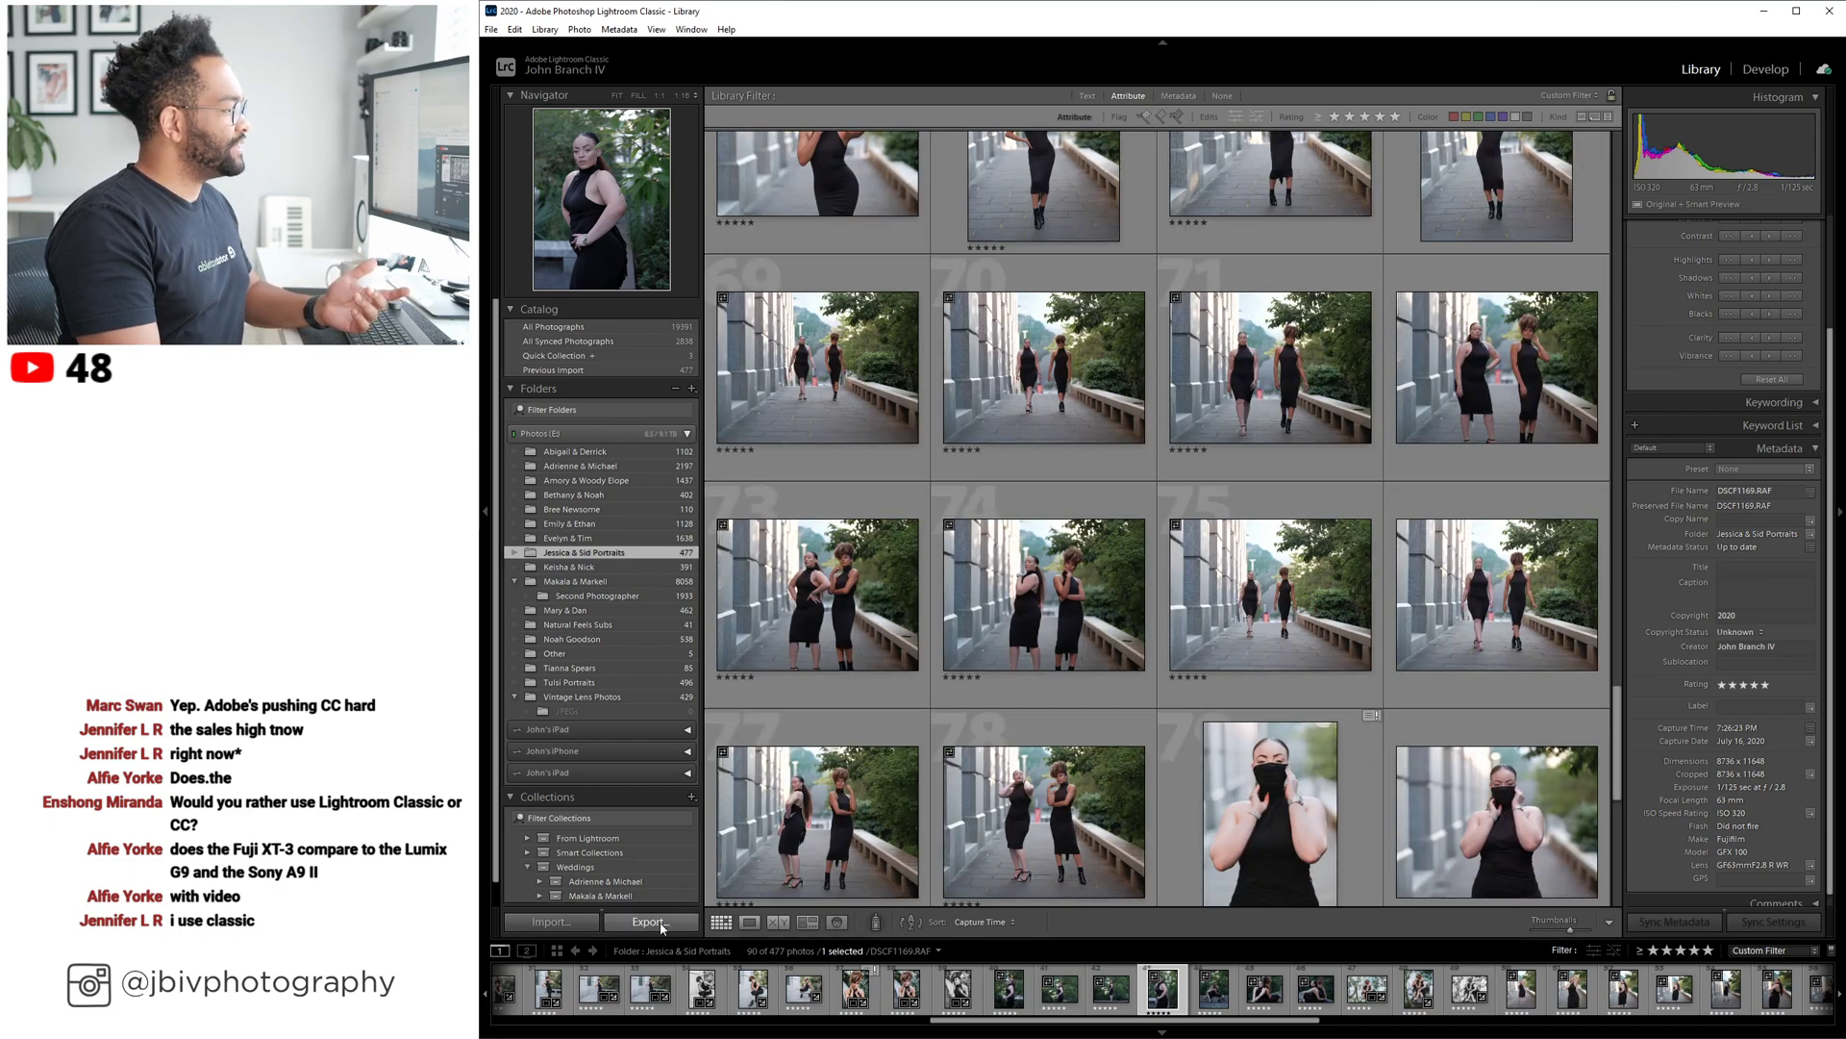
Review the export options for file format, image sizing, sharpening, metadata and post-processing, and dismiss them without exporting.
{"action": "left_click", "coordinate": [674, 921]}
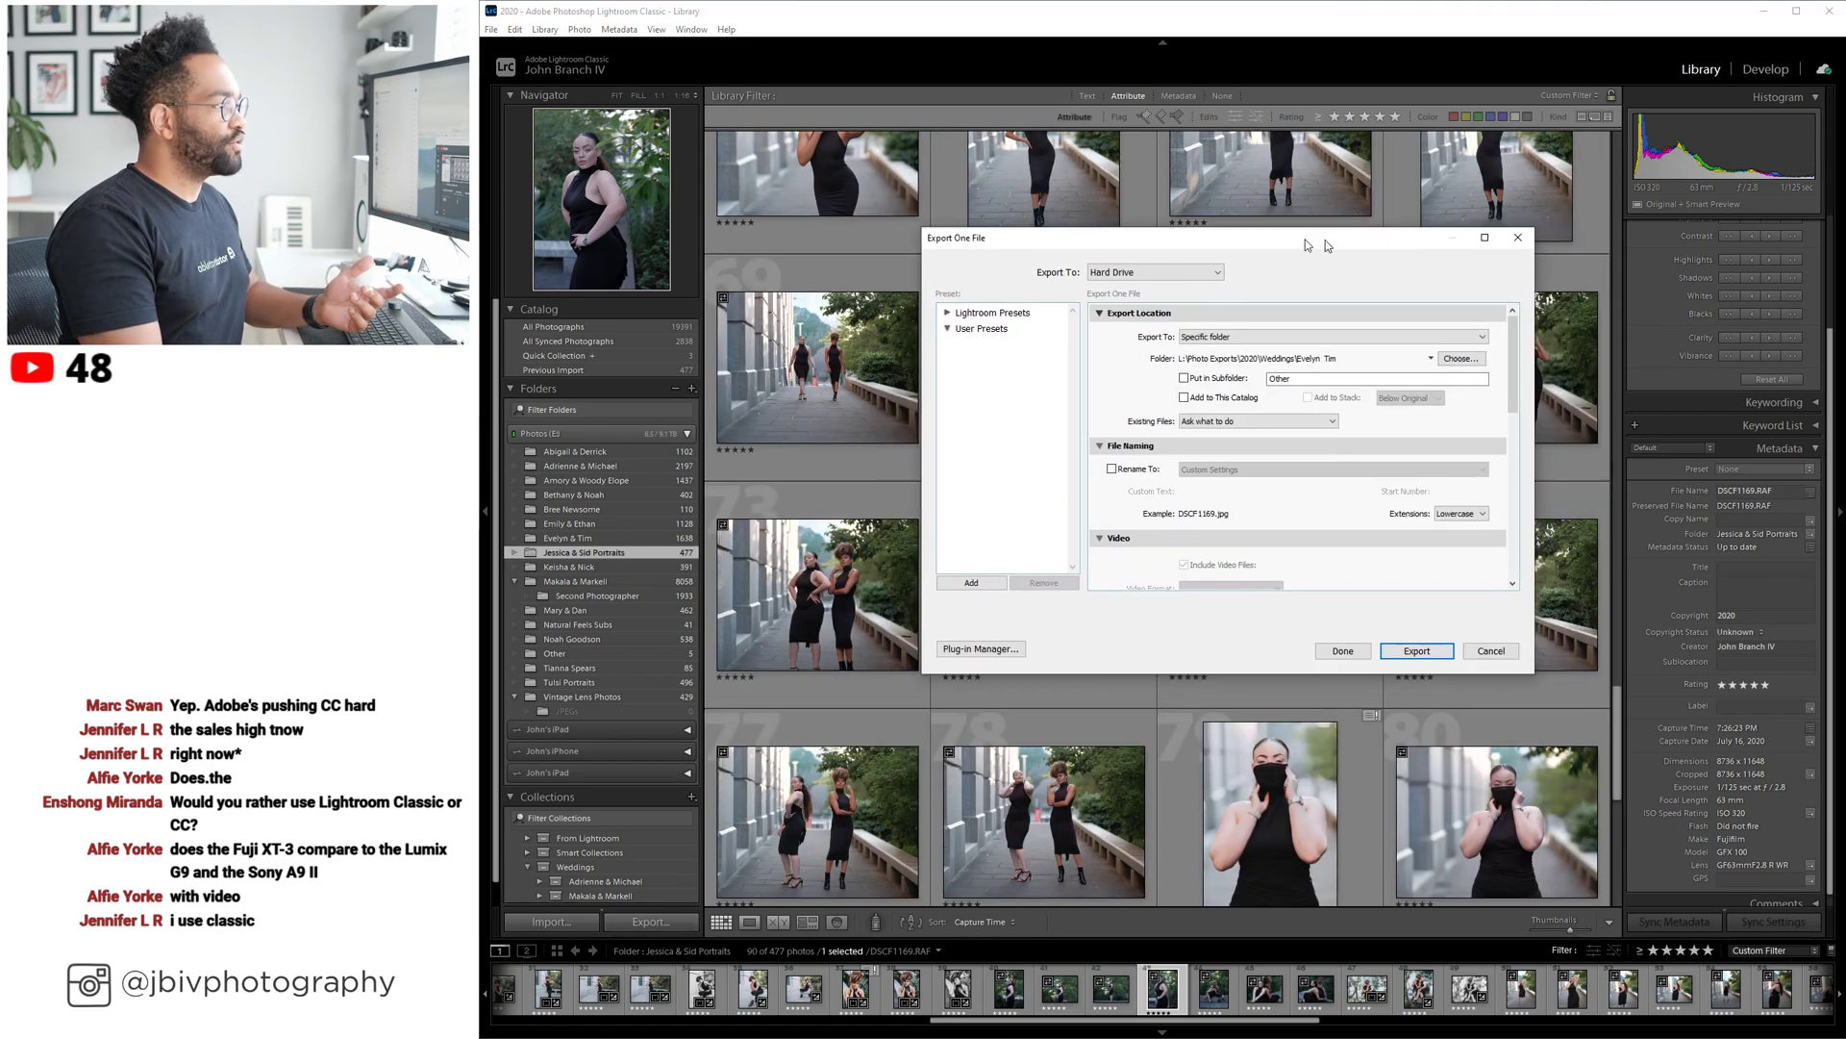
{"action": "scroll", "coordinate": [1085, 424], "scroll_direction": "down", "scroll_amount": 5}
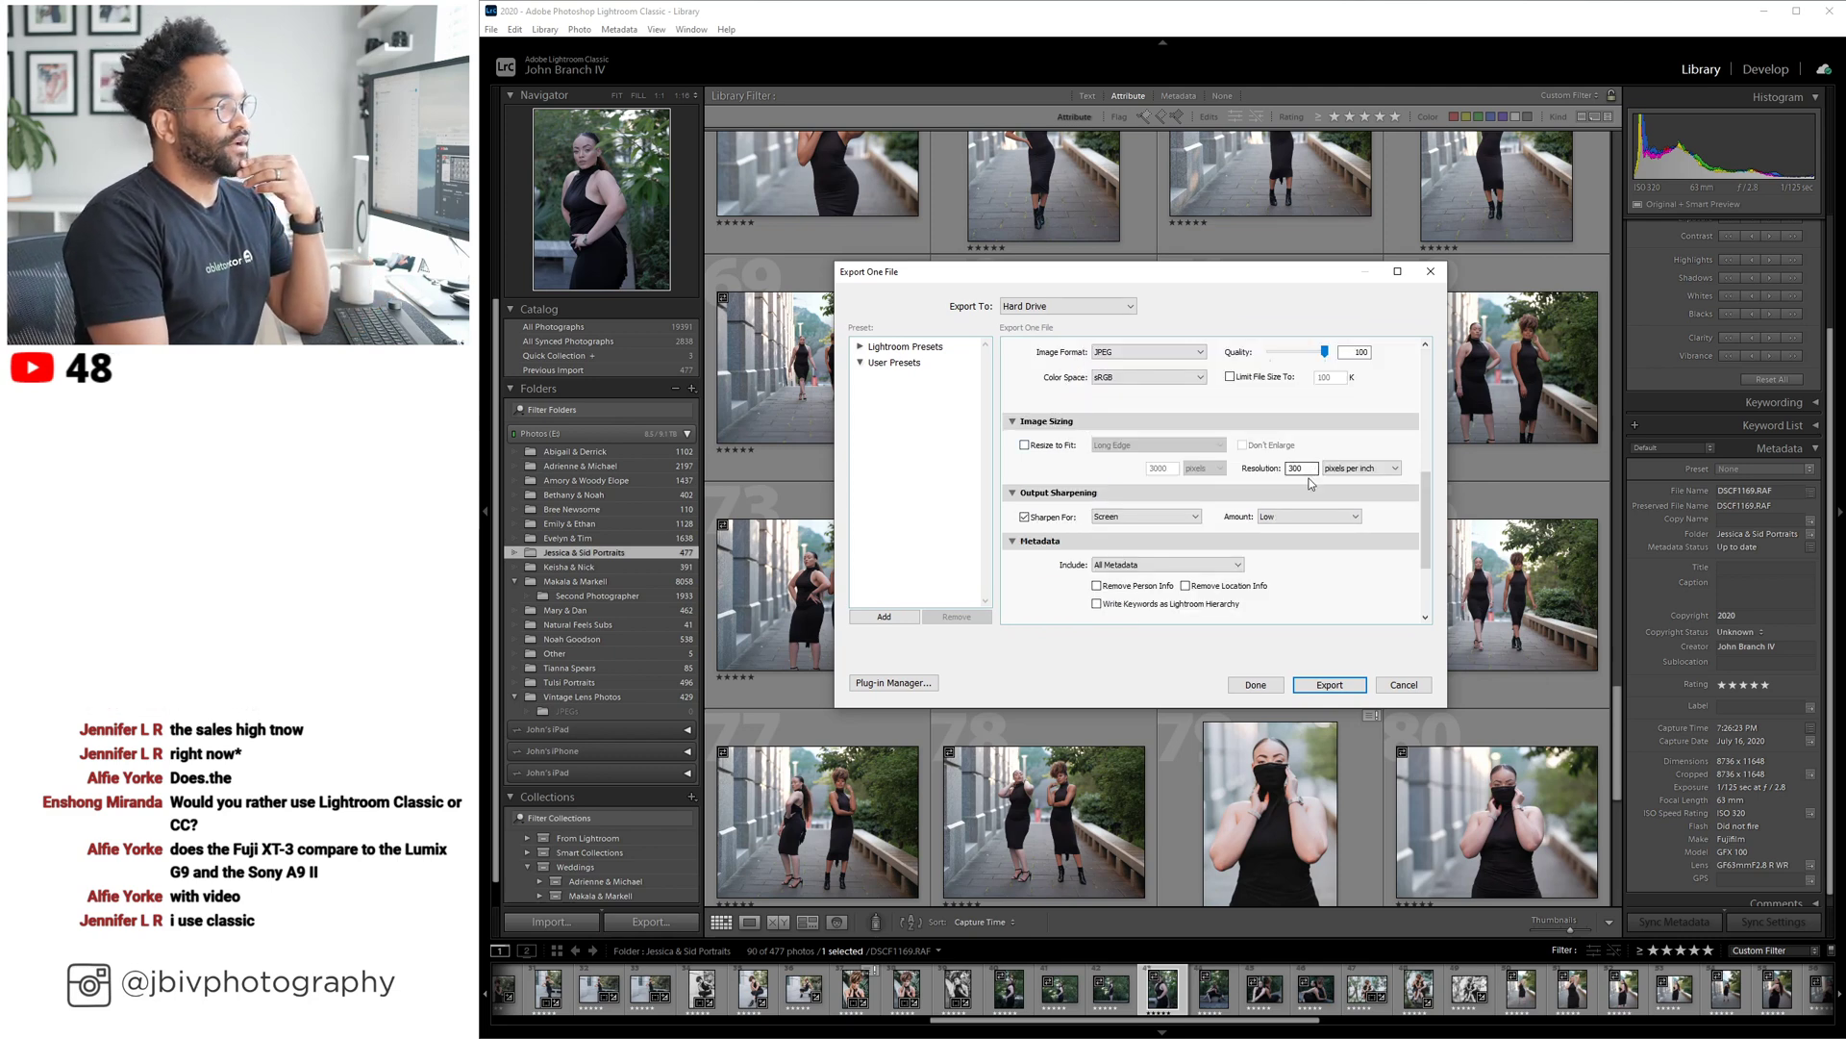
{"action": "scroll", "coordinate": [1116, 534], "scroll_direction": "down", "scroll_amount": 2}
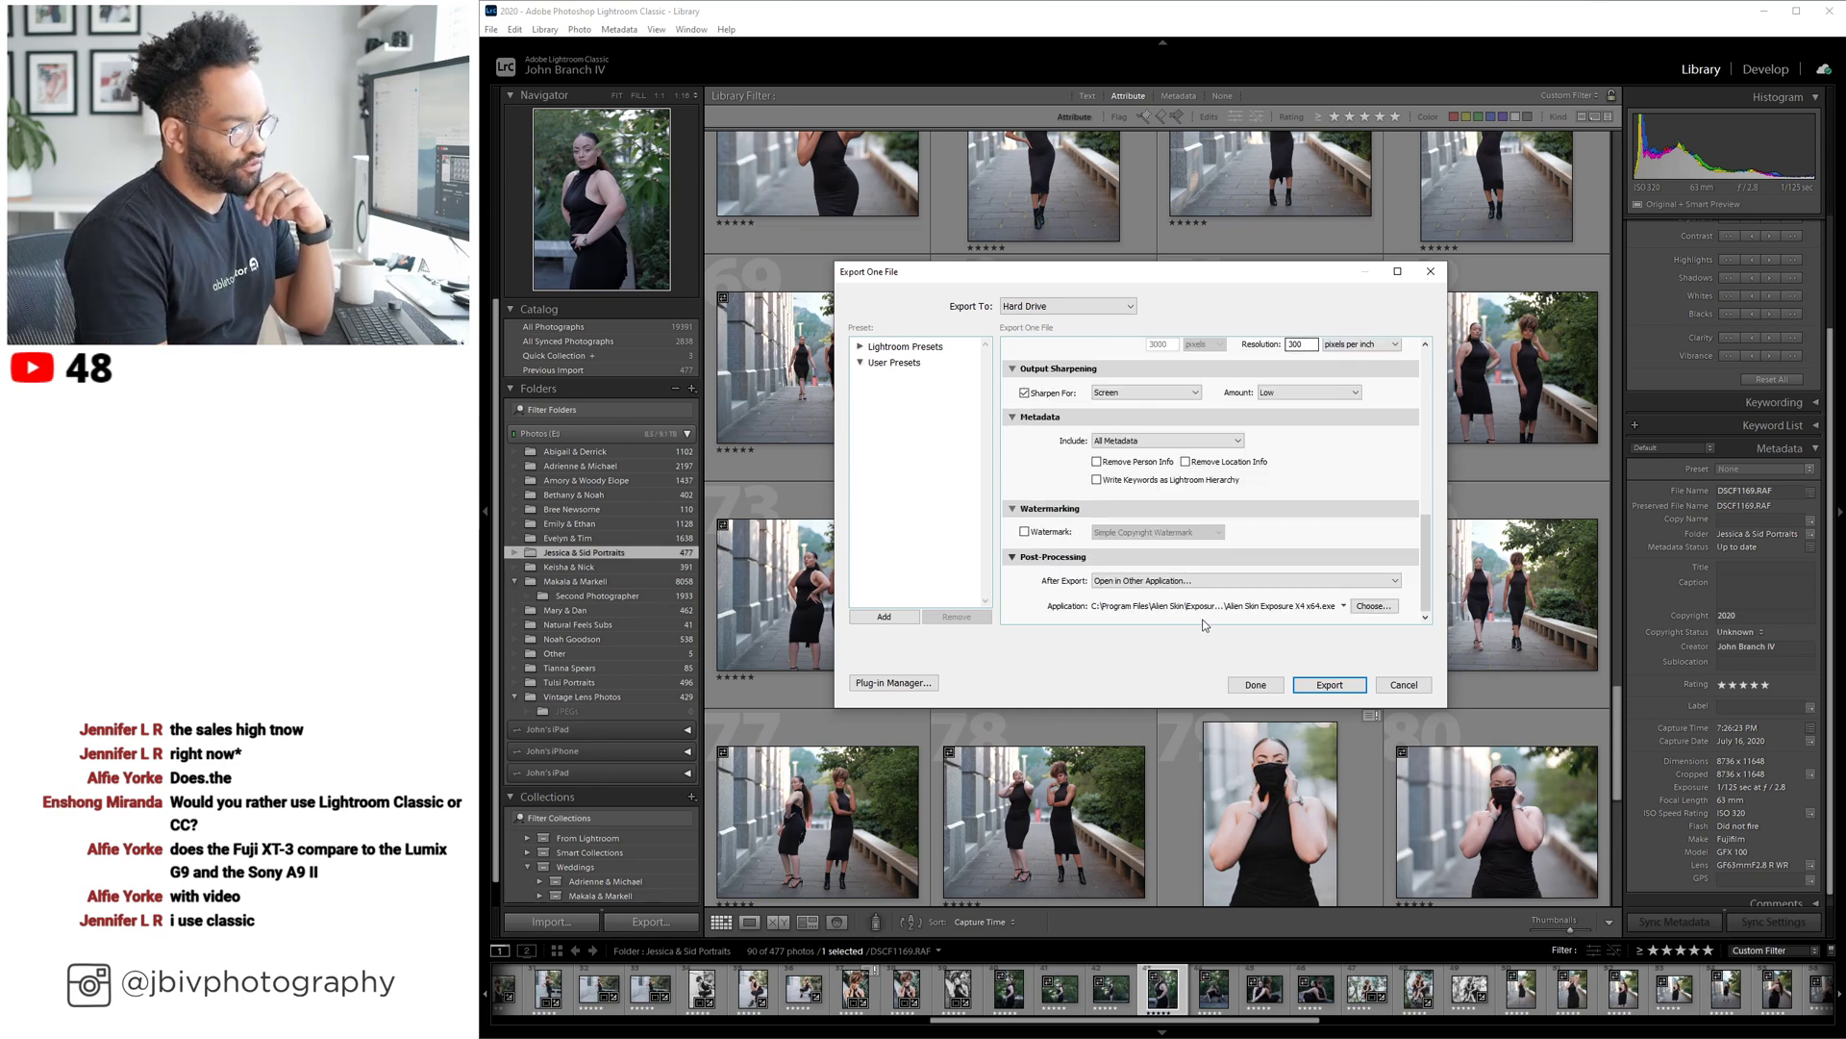
{"action": "left_click", "coordinate": [1427, 683]}
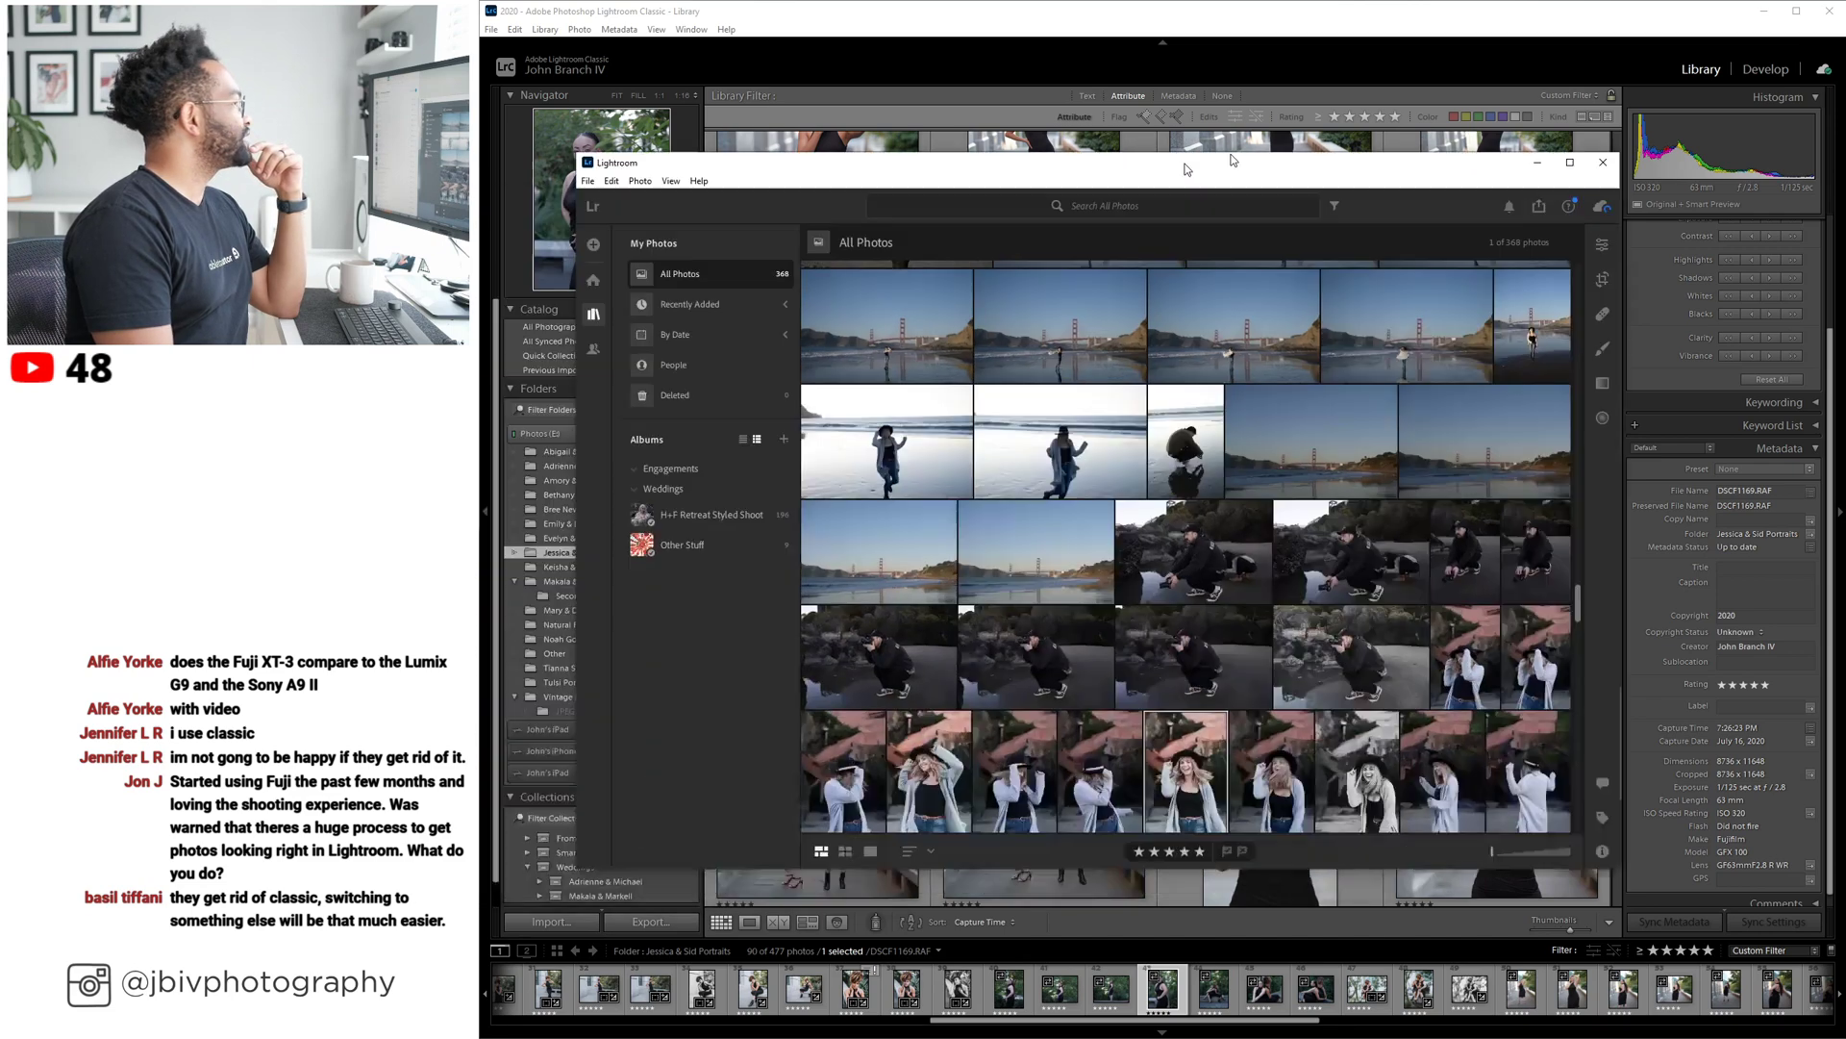
Switch to the cloud-based Lightroom, enlarge its window to fill the screen and show the filter options above All Photos.
{"action": "left_click_drag", "start_coordinate": [1229, 166], "coordinate": [1099, 19]}
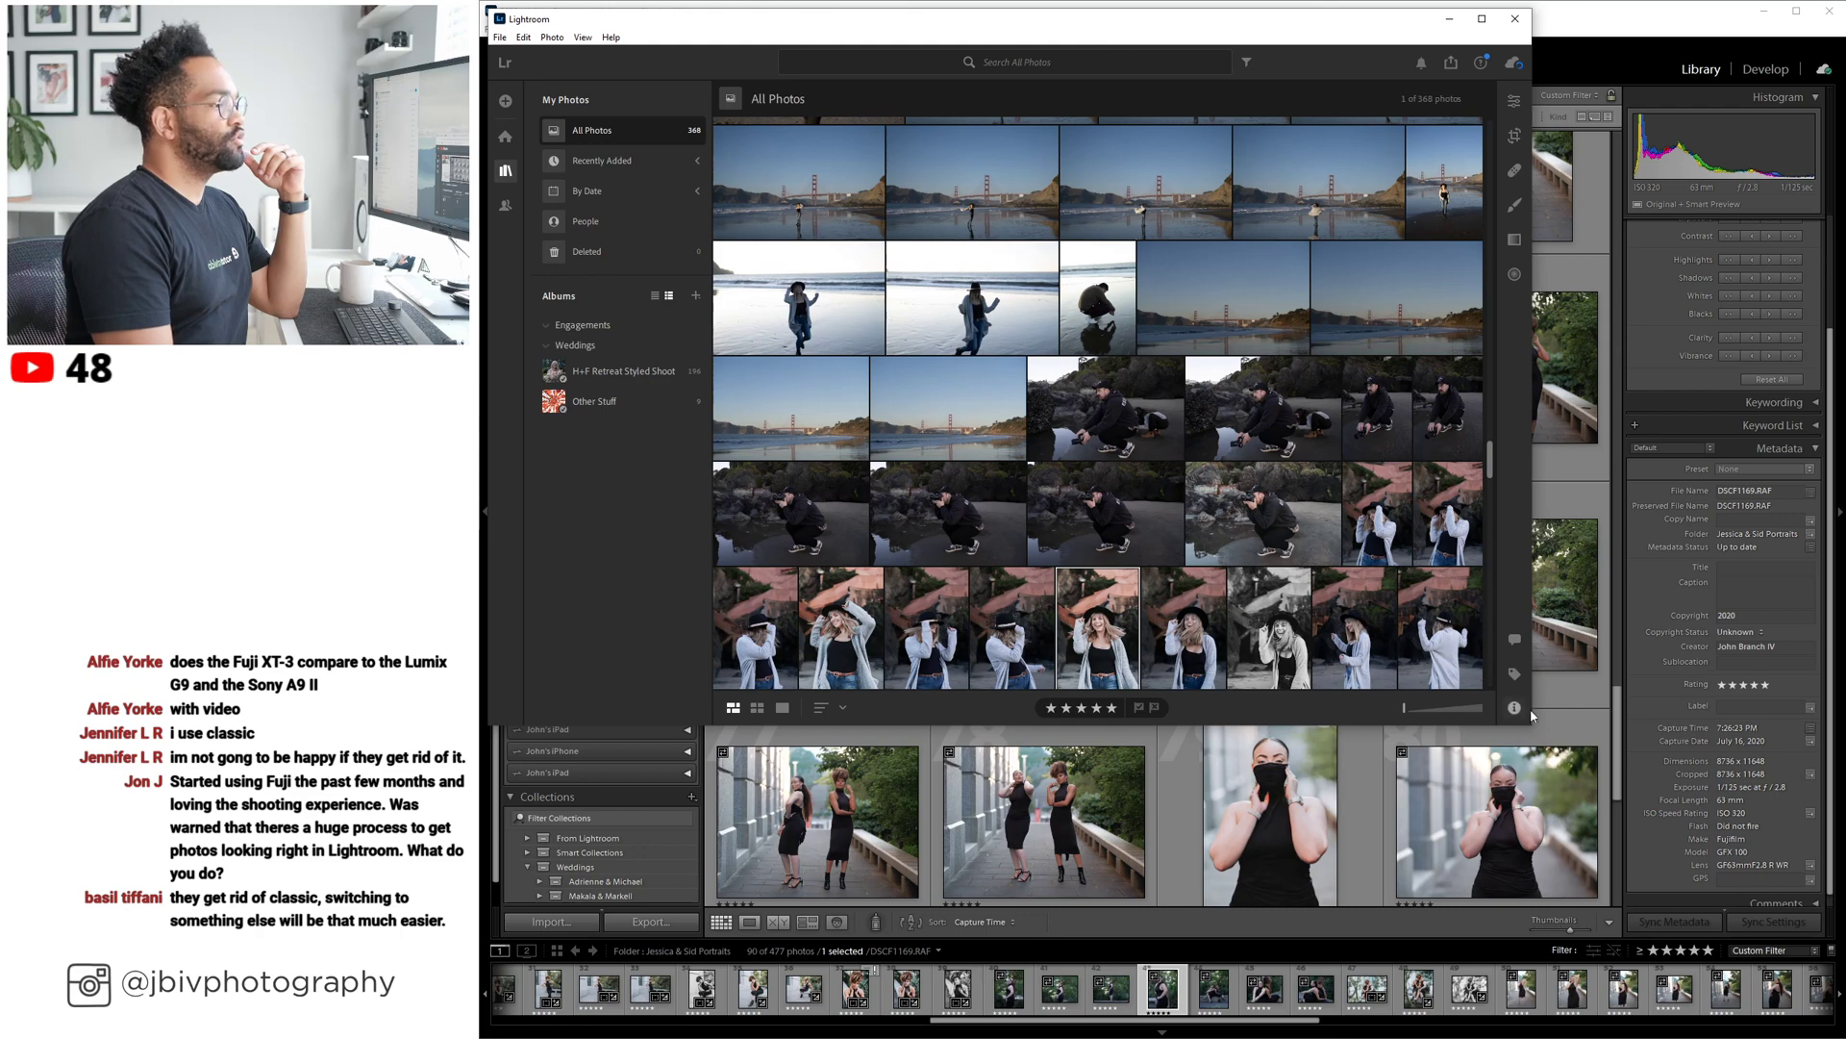
{"action": "left_click_drag", "start_coordinate": [1531, 724], "coordinate": [1837, 1015]}
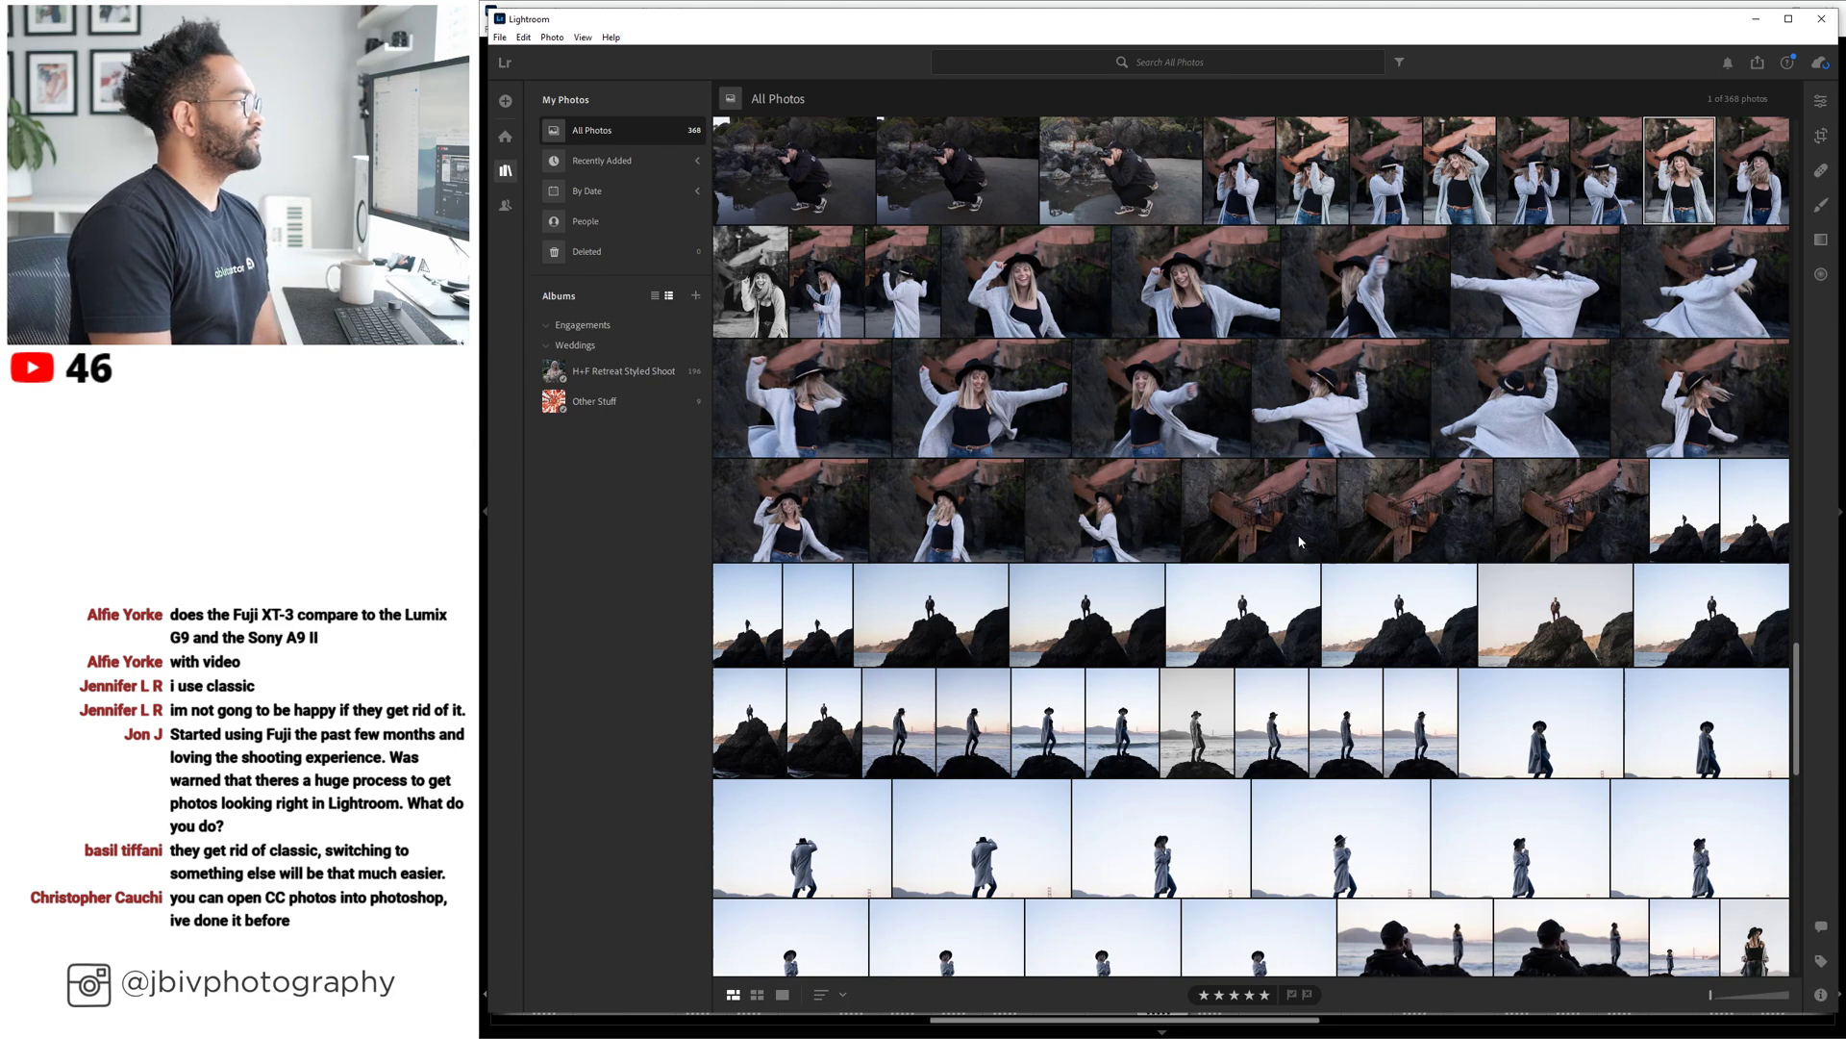
{"action": "scroll", "coordinate": [1298, 385], "scroll_direction": "up", "scroll_amount": 3}
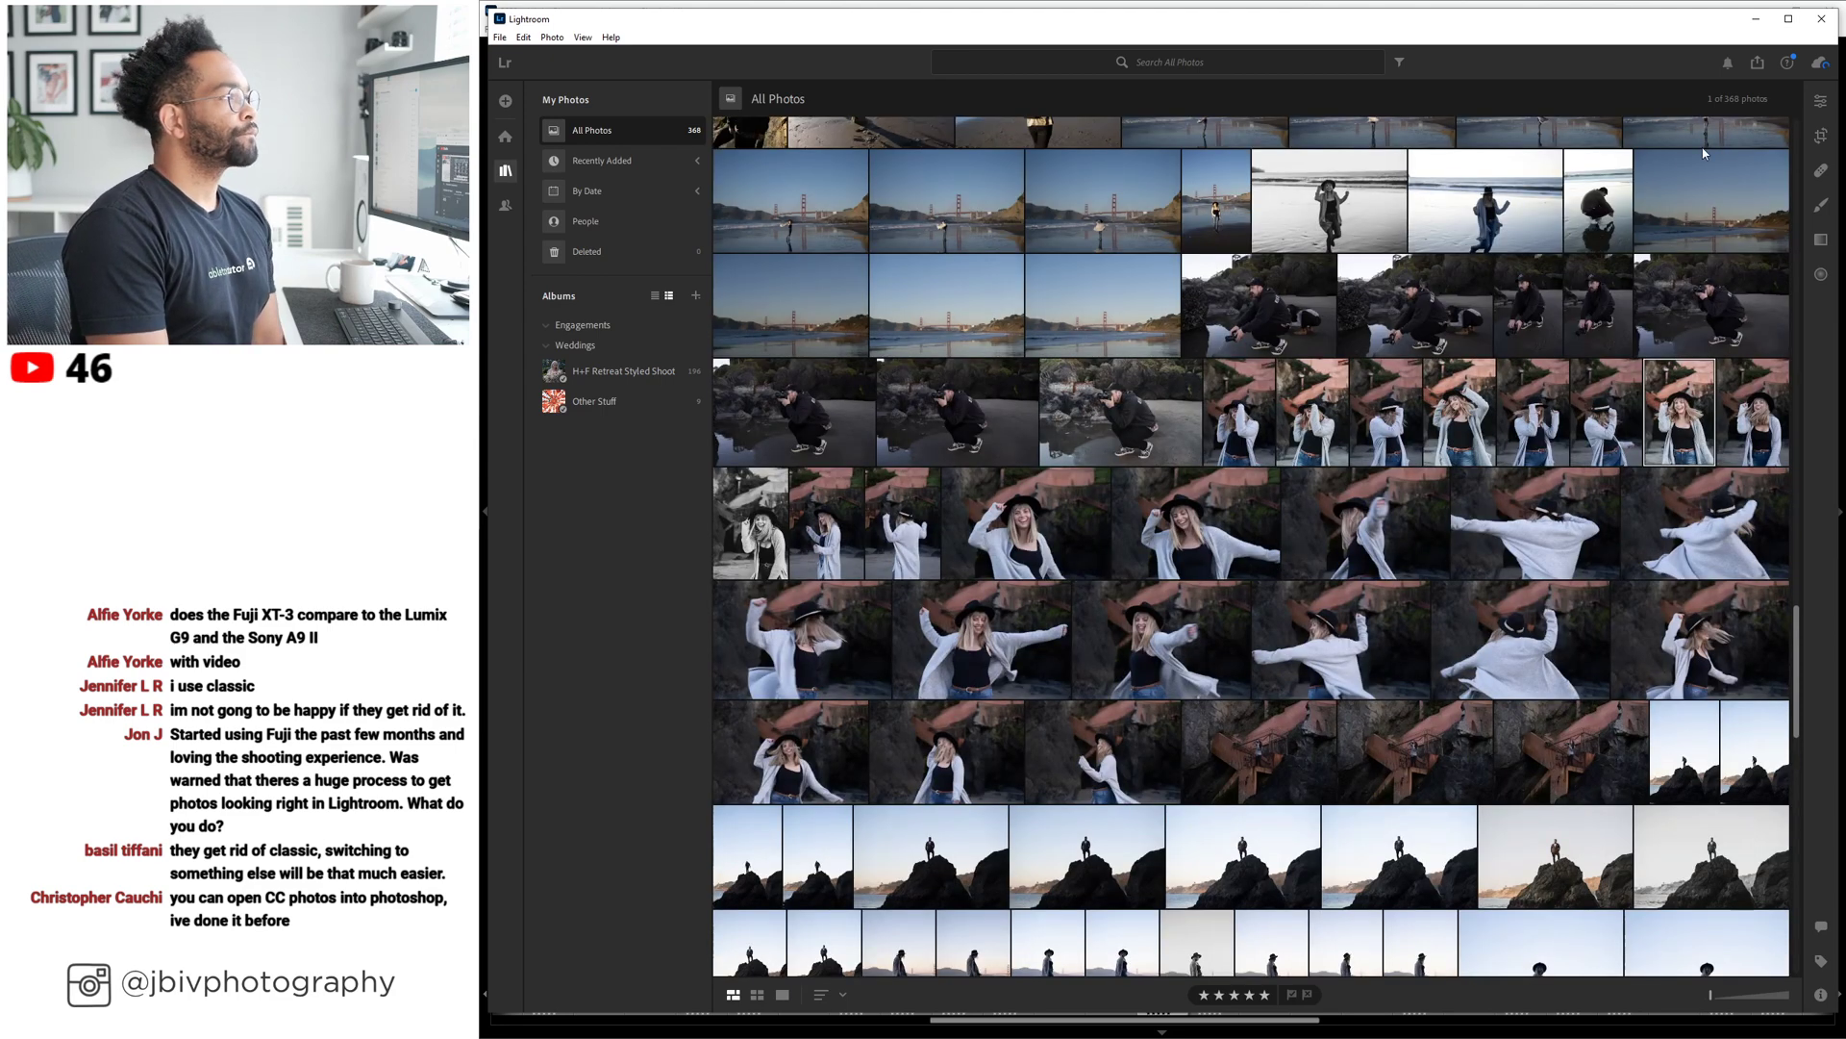
{"action": "left_click", "coordinate": [1401, 63]}
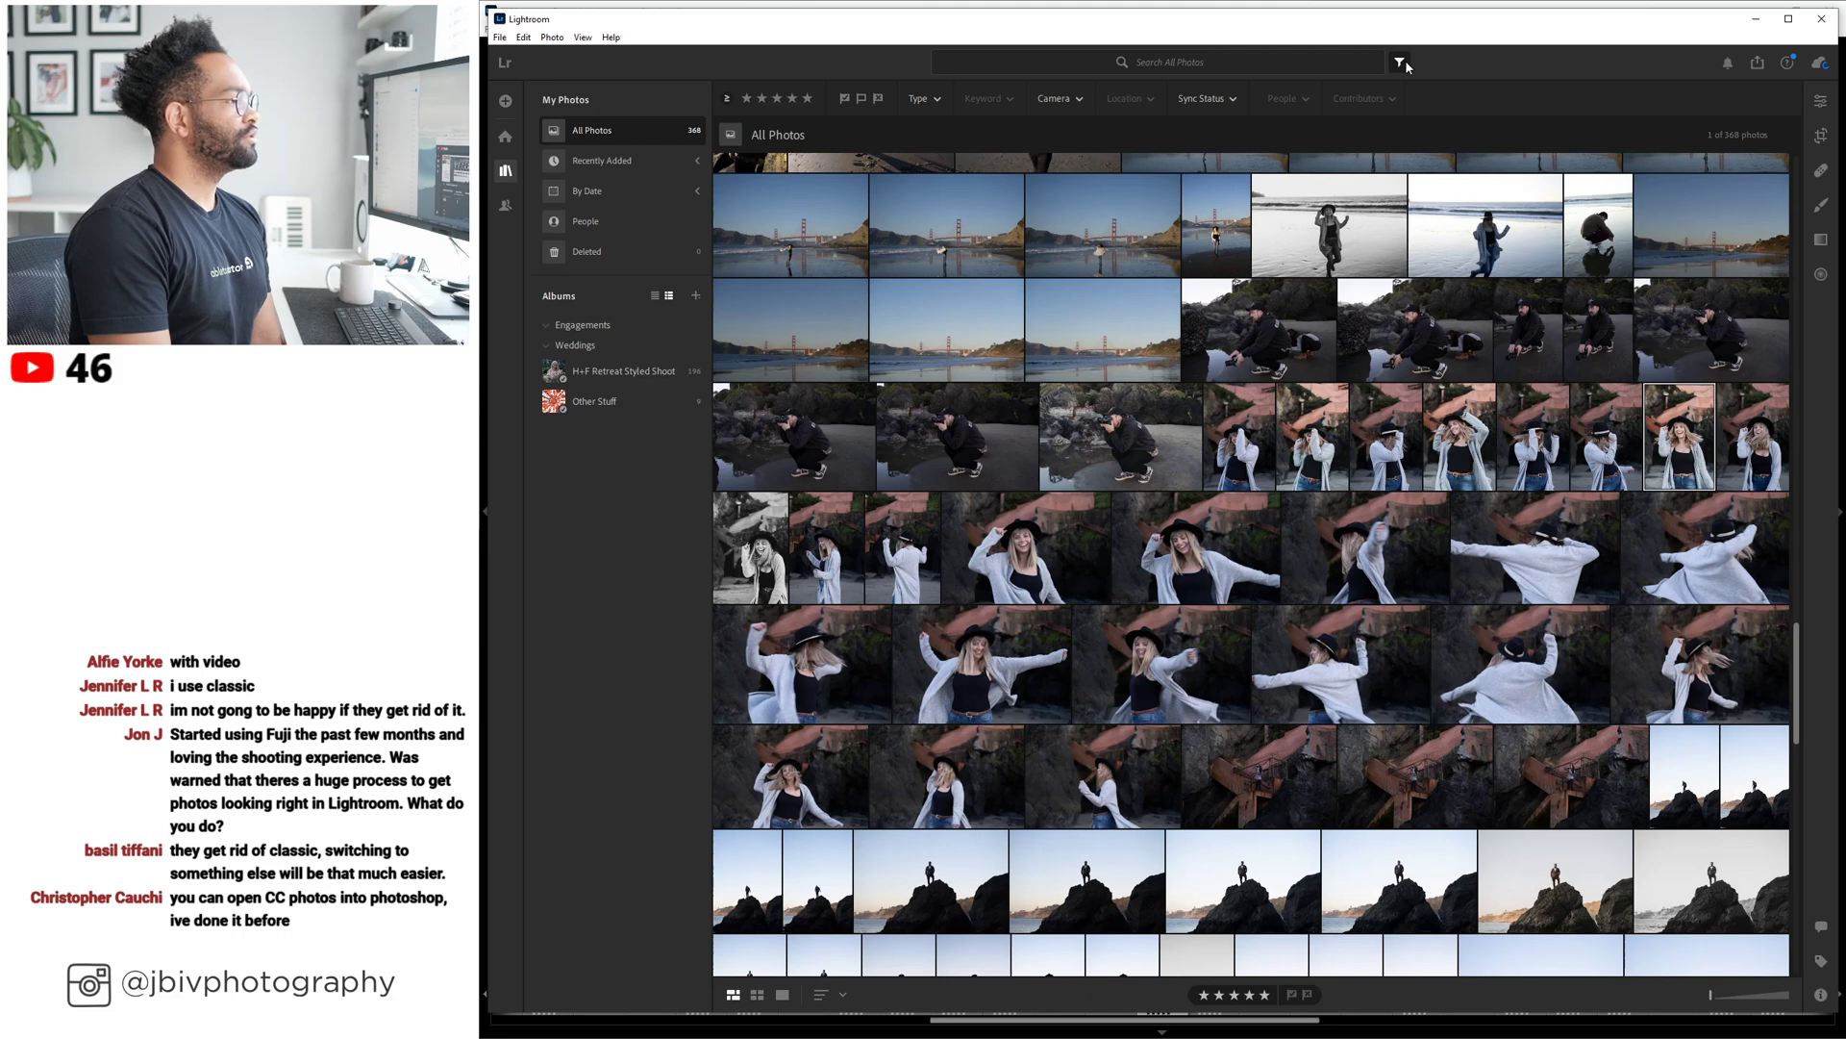
Open the portrait of the woman in the black hat at full view and compare it with the neighbouring shots.
{"action": "double_click", "coordinate": [1227, 415]}
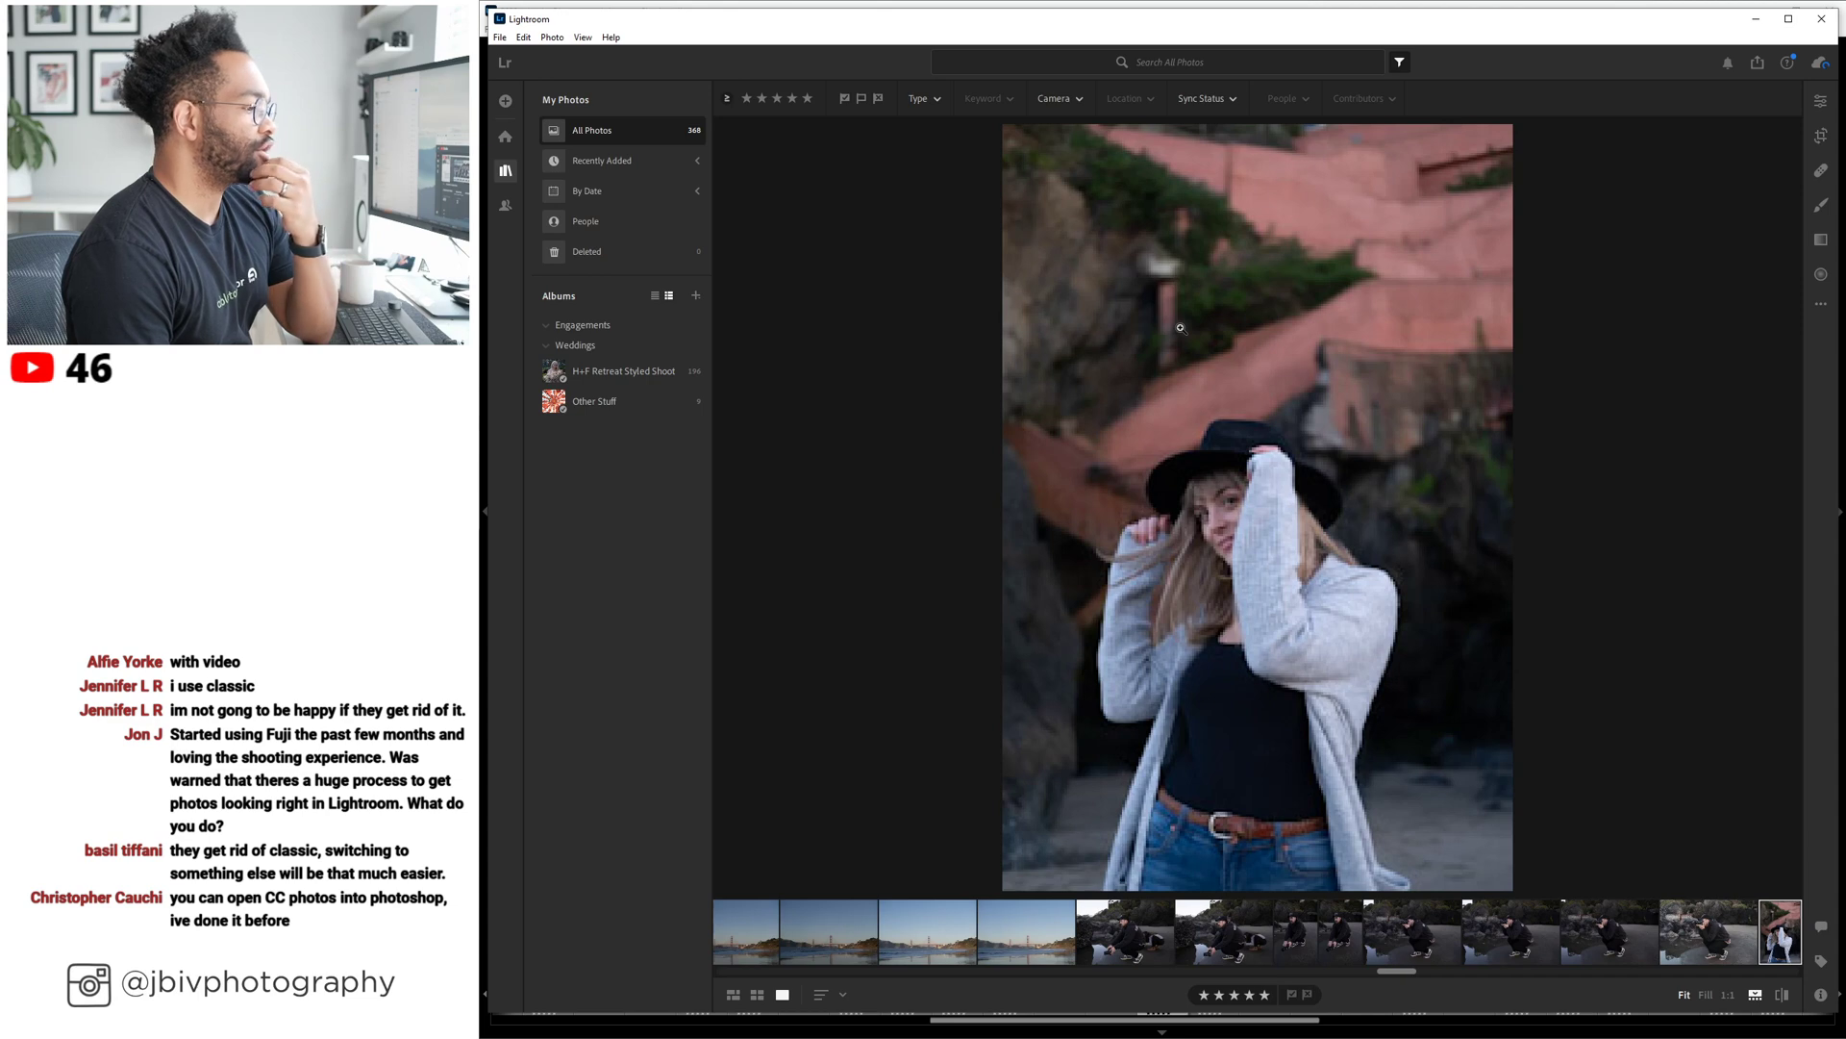
{"action": "key", "text": "Right"}
{"action": "key", "text": "Right"}
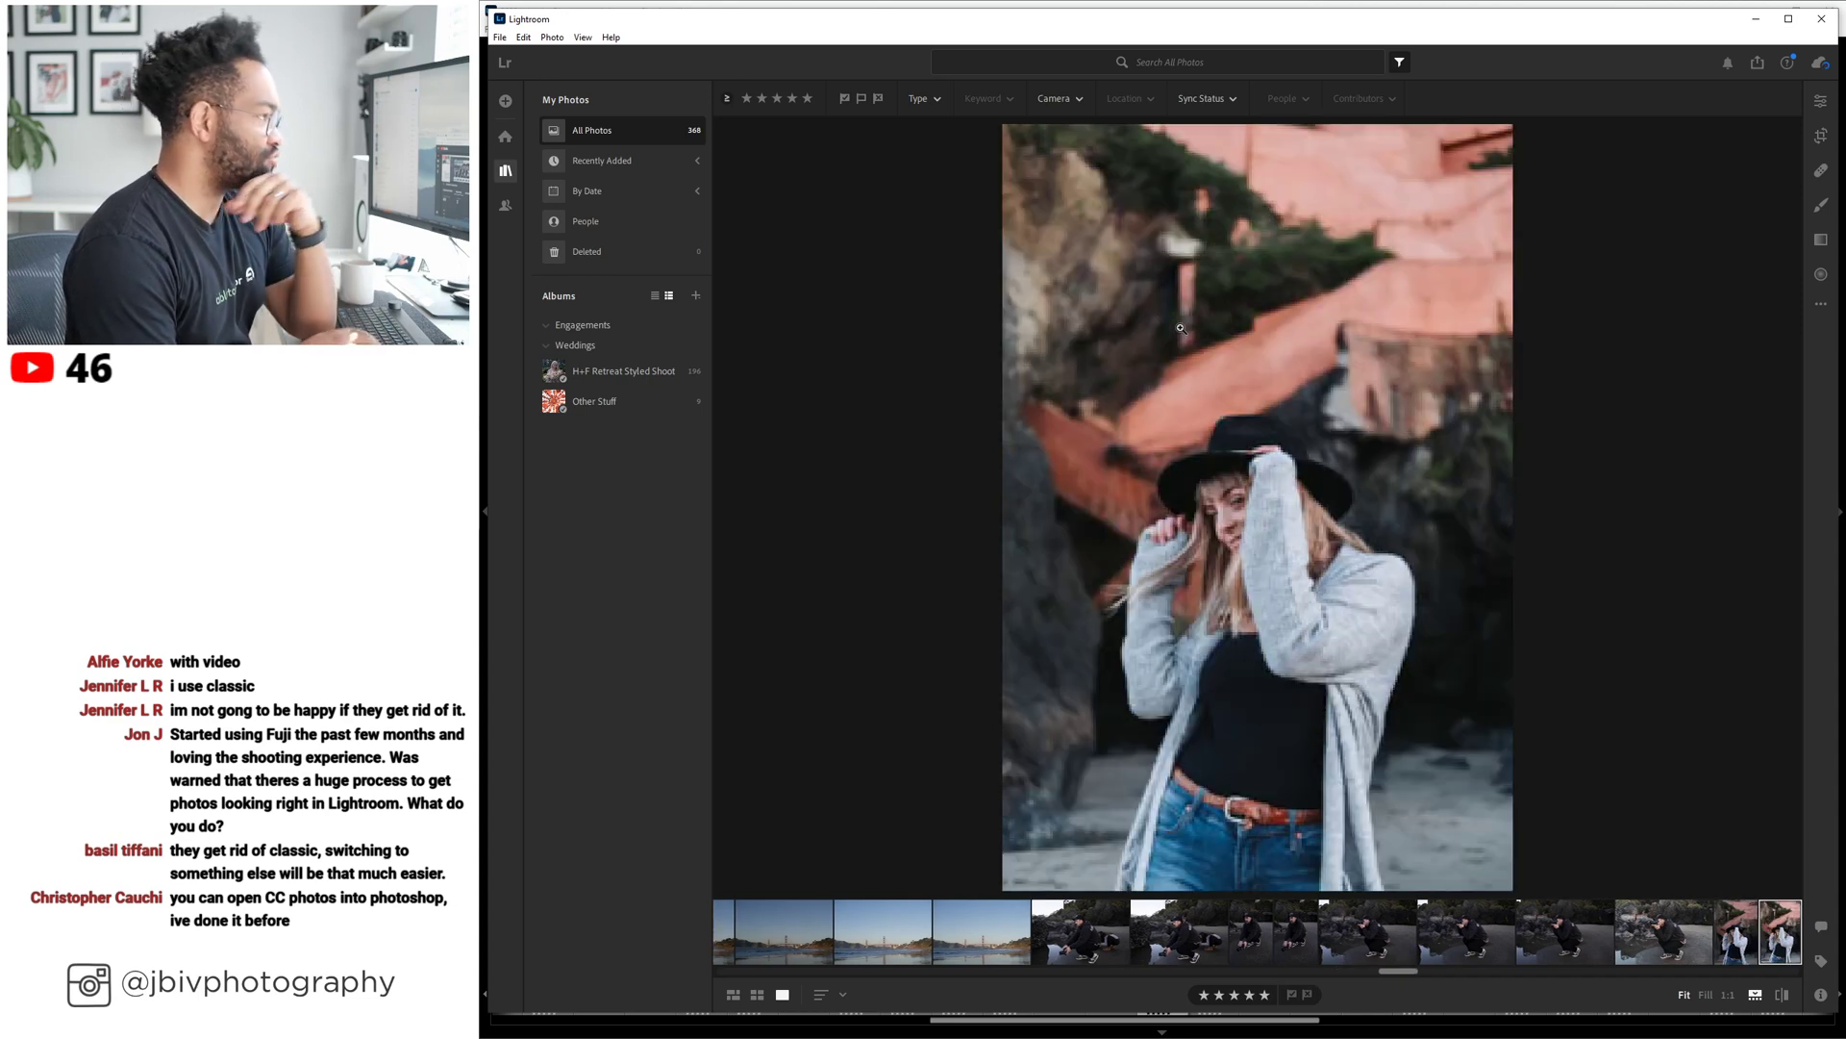
{"action": "key", "text": "Left"}
{"action": "key", "text": "Left"}
{"action": "key", "text": "Right"}
{"action": "key", "text": "Right"}
{"action": "key", "text": "Right"}
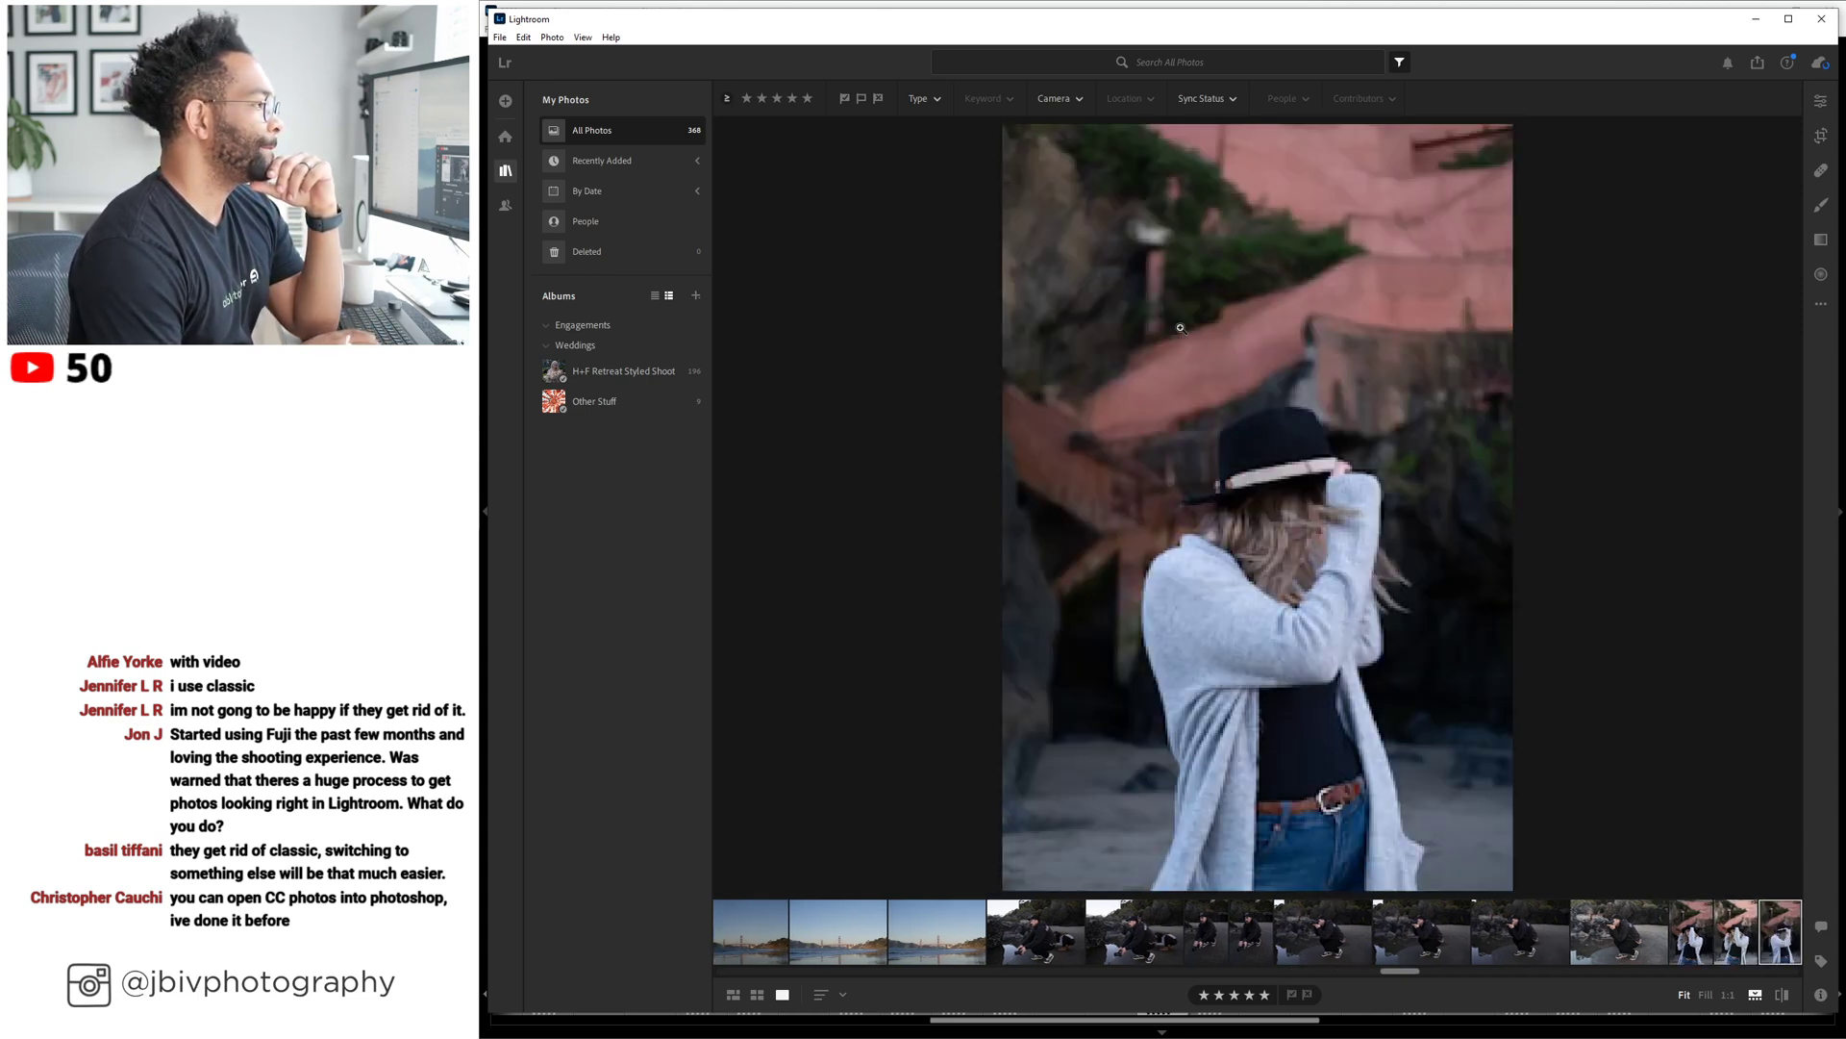
Go back to the portrait with both hands at the hat and show its light, color and effects edit controls.
{"action": "key", "text": "Left"}
{"action": "key", "text": "Left"}
{"action": "key", "text": "Left"}
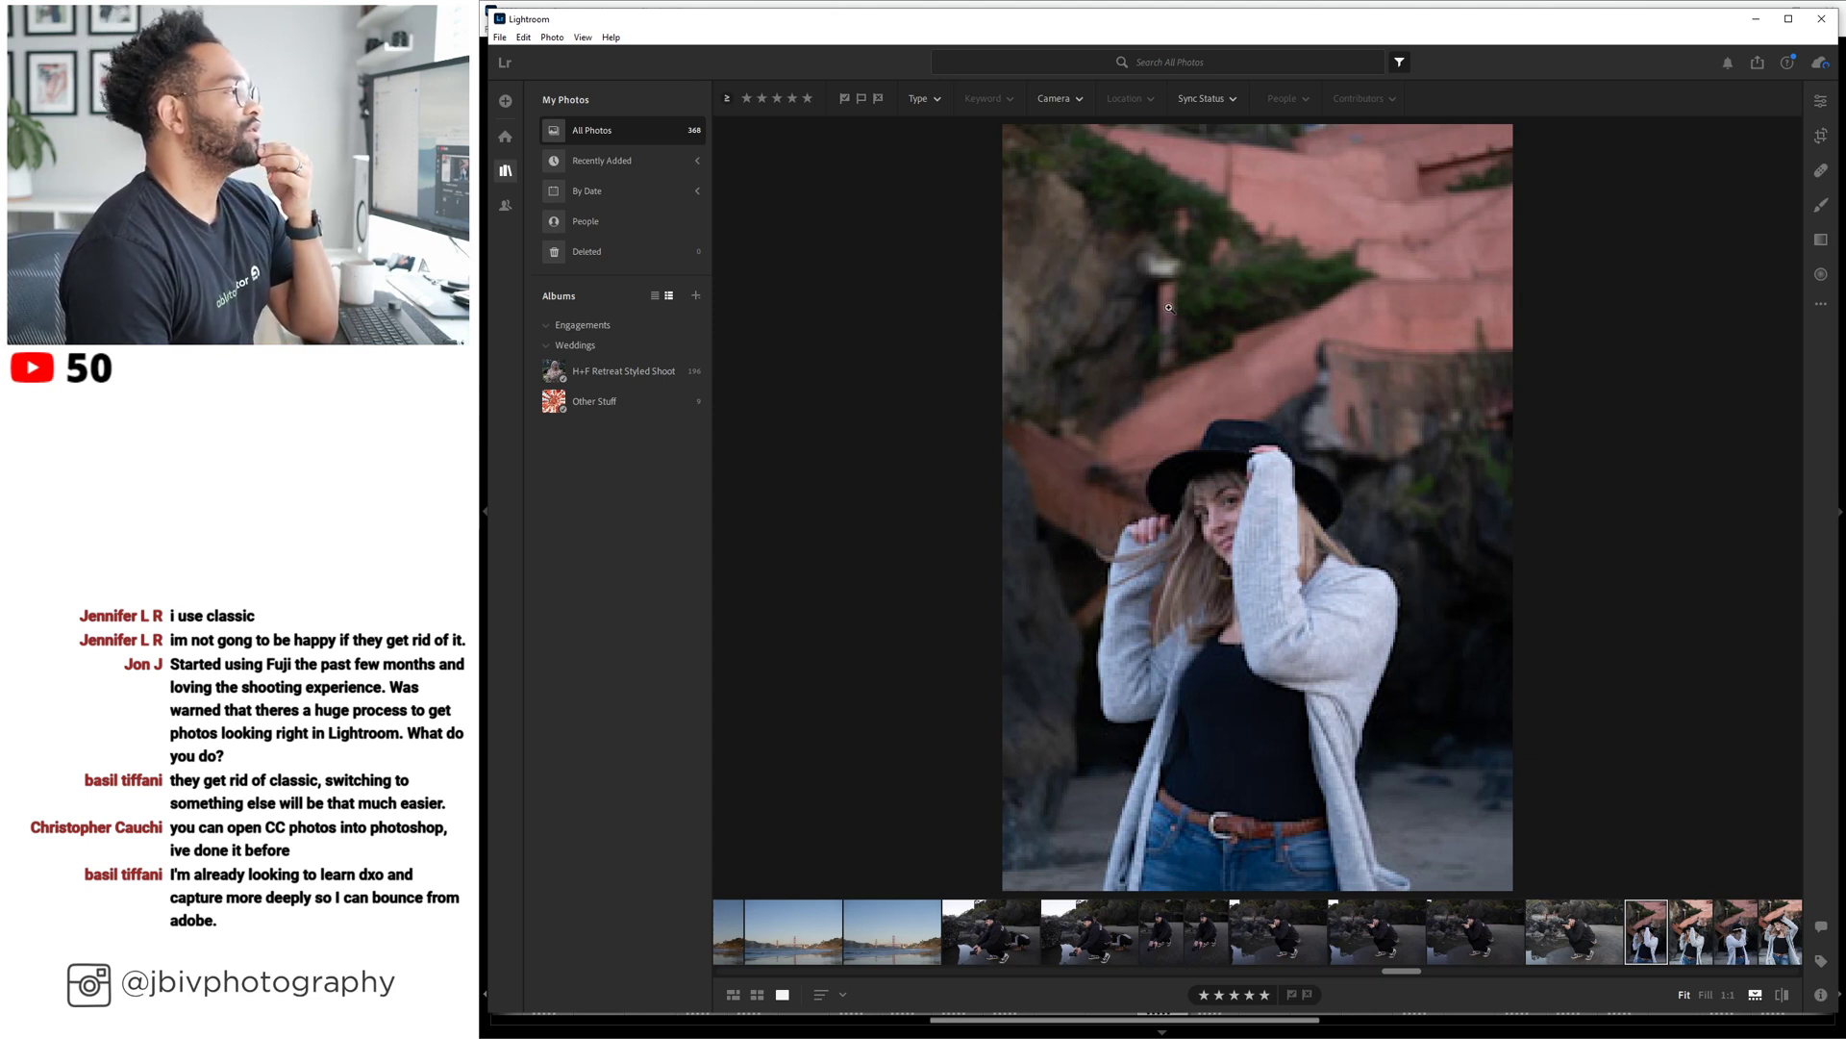
{"action": "left_click", "coordinate": [1821, 100]}
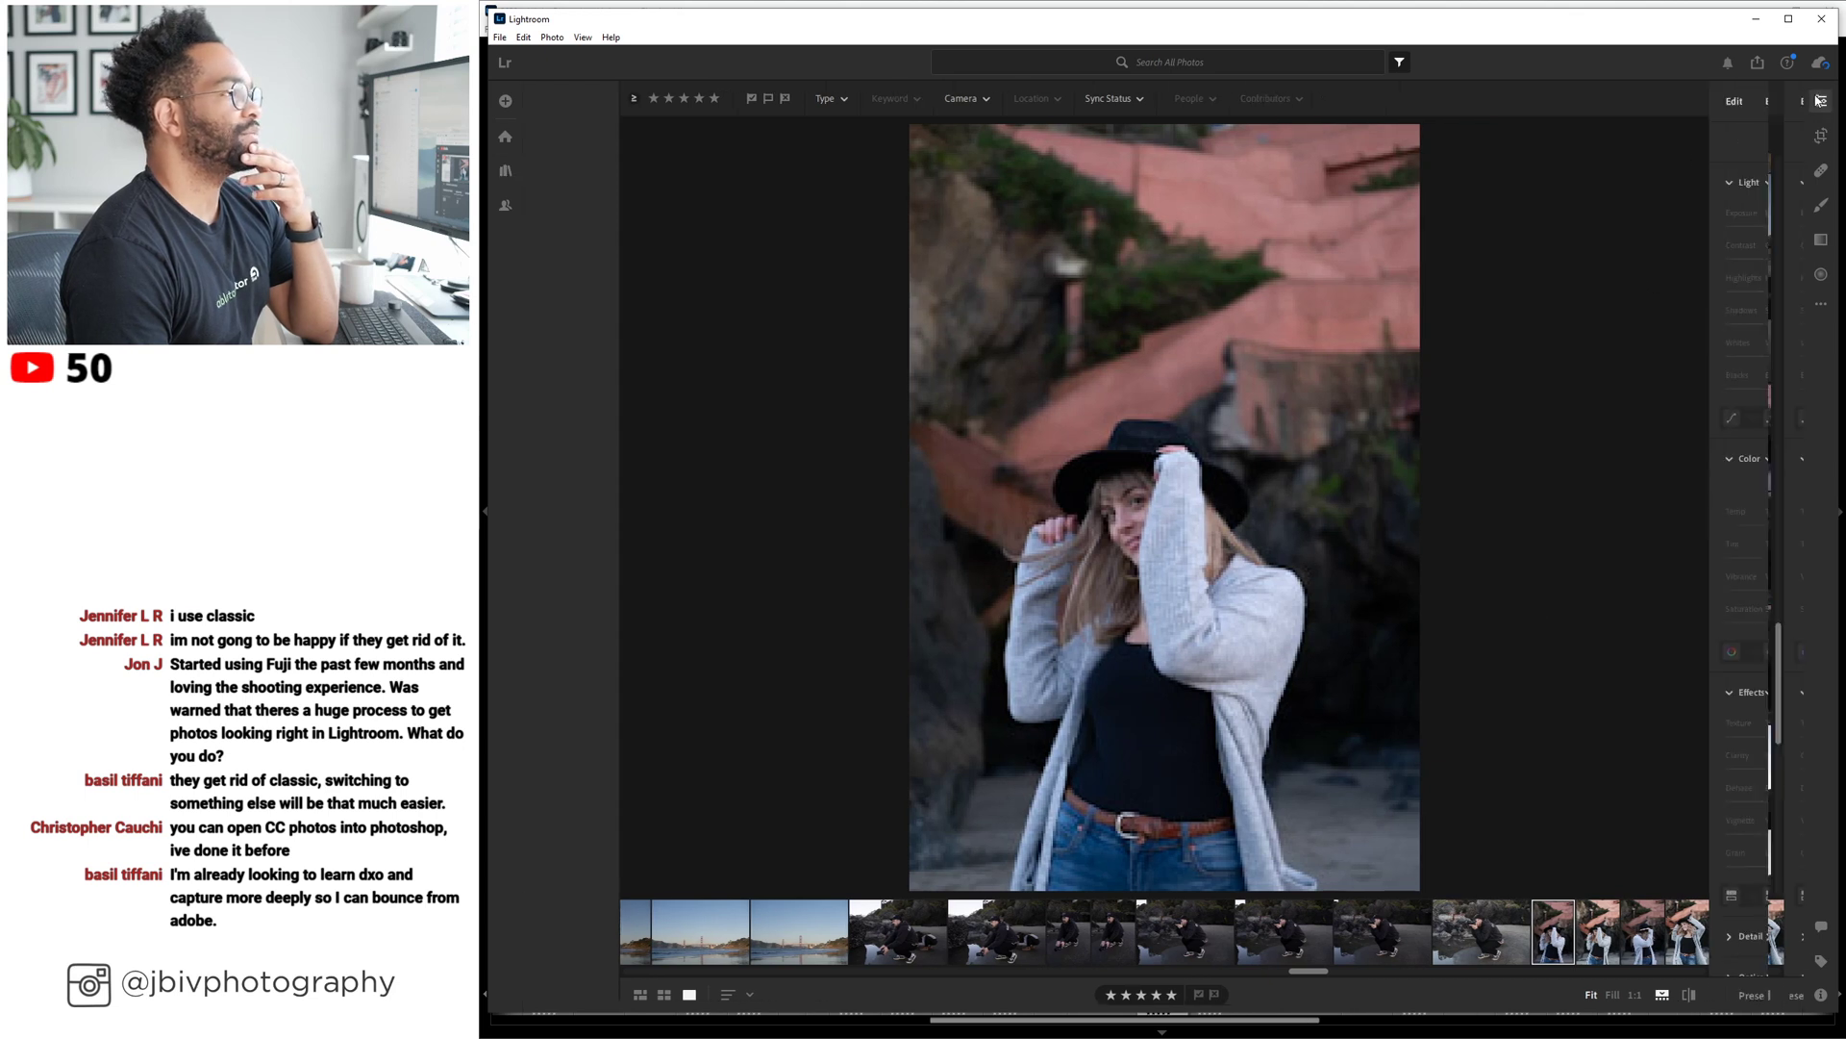
{"action": "scroll", "coordinate": [1658, 517], "scroll_direction": "down", "scroll_amount": 1}
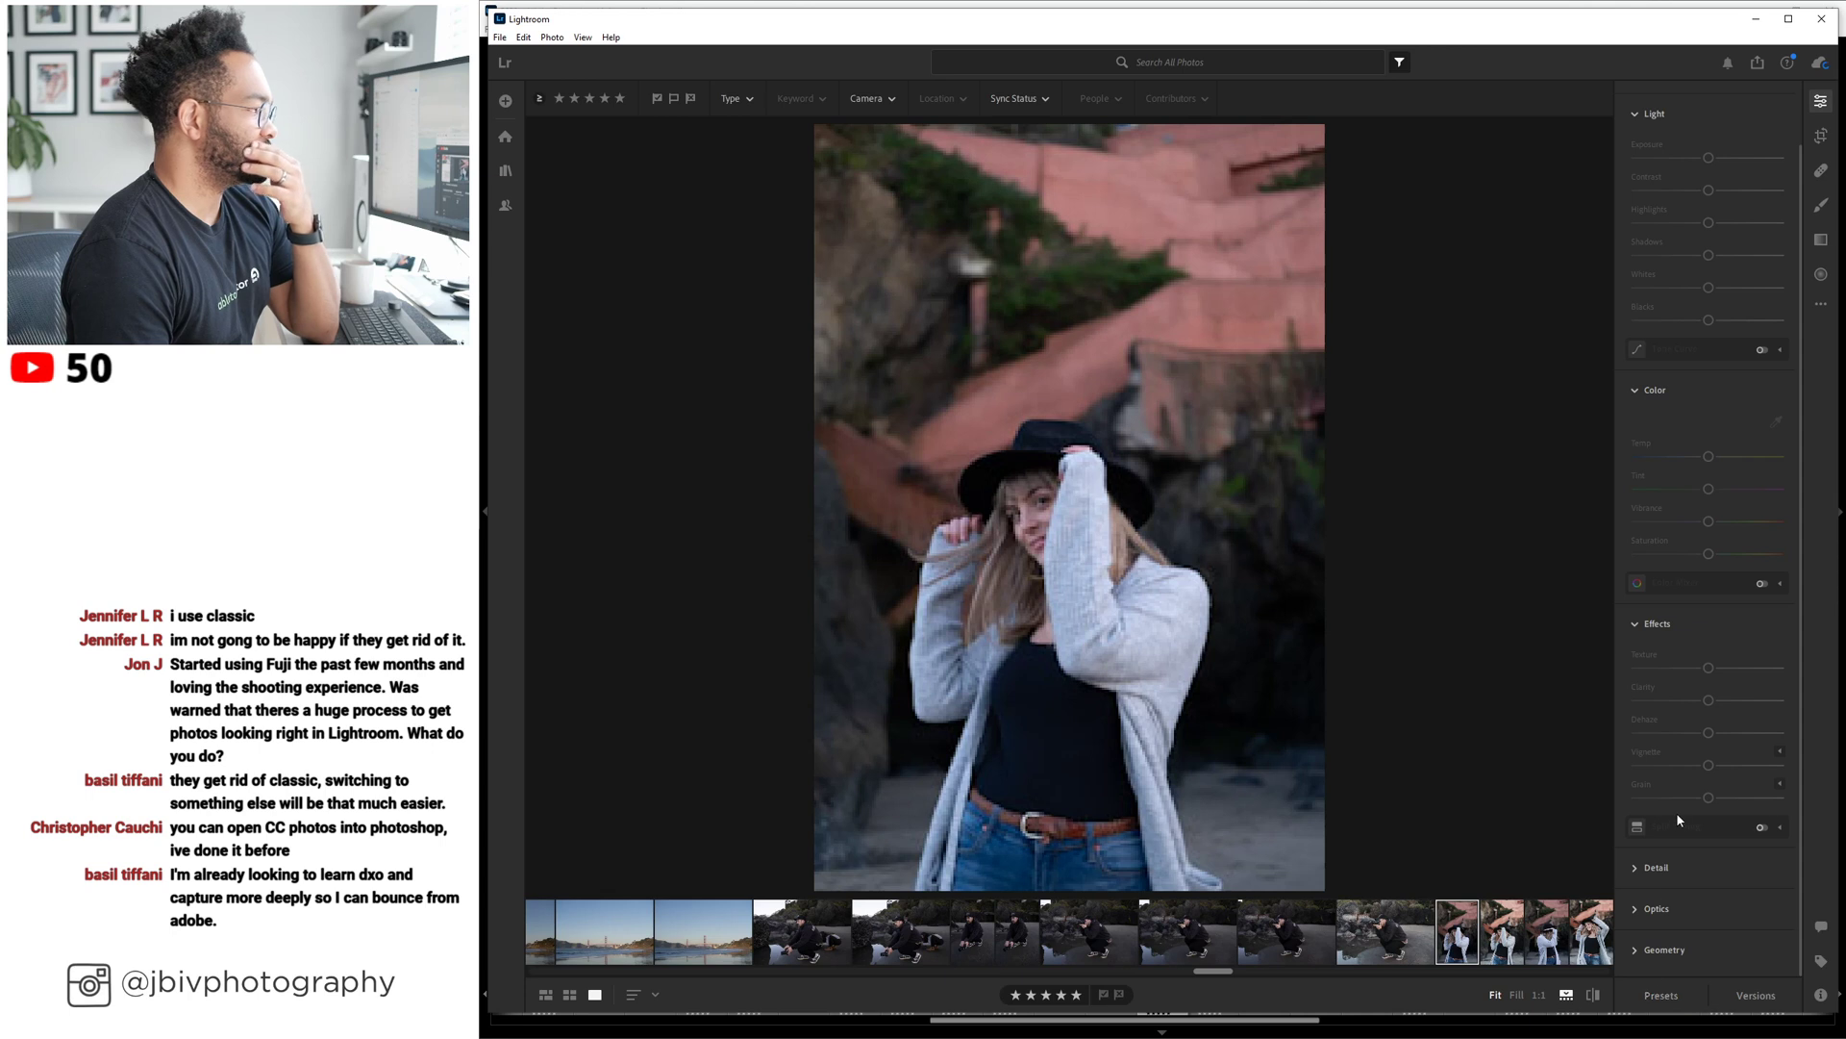
{"action": "scroll", "coordinate": [1678, 808], "scroll_direction": "up", "scroll_amount": 1}
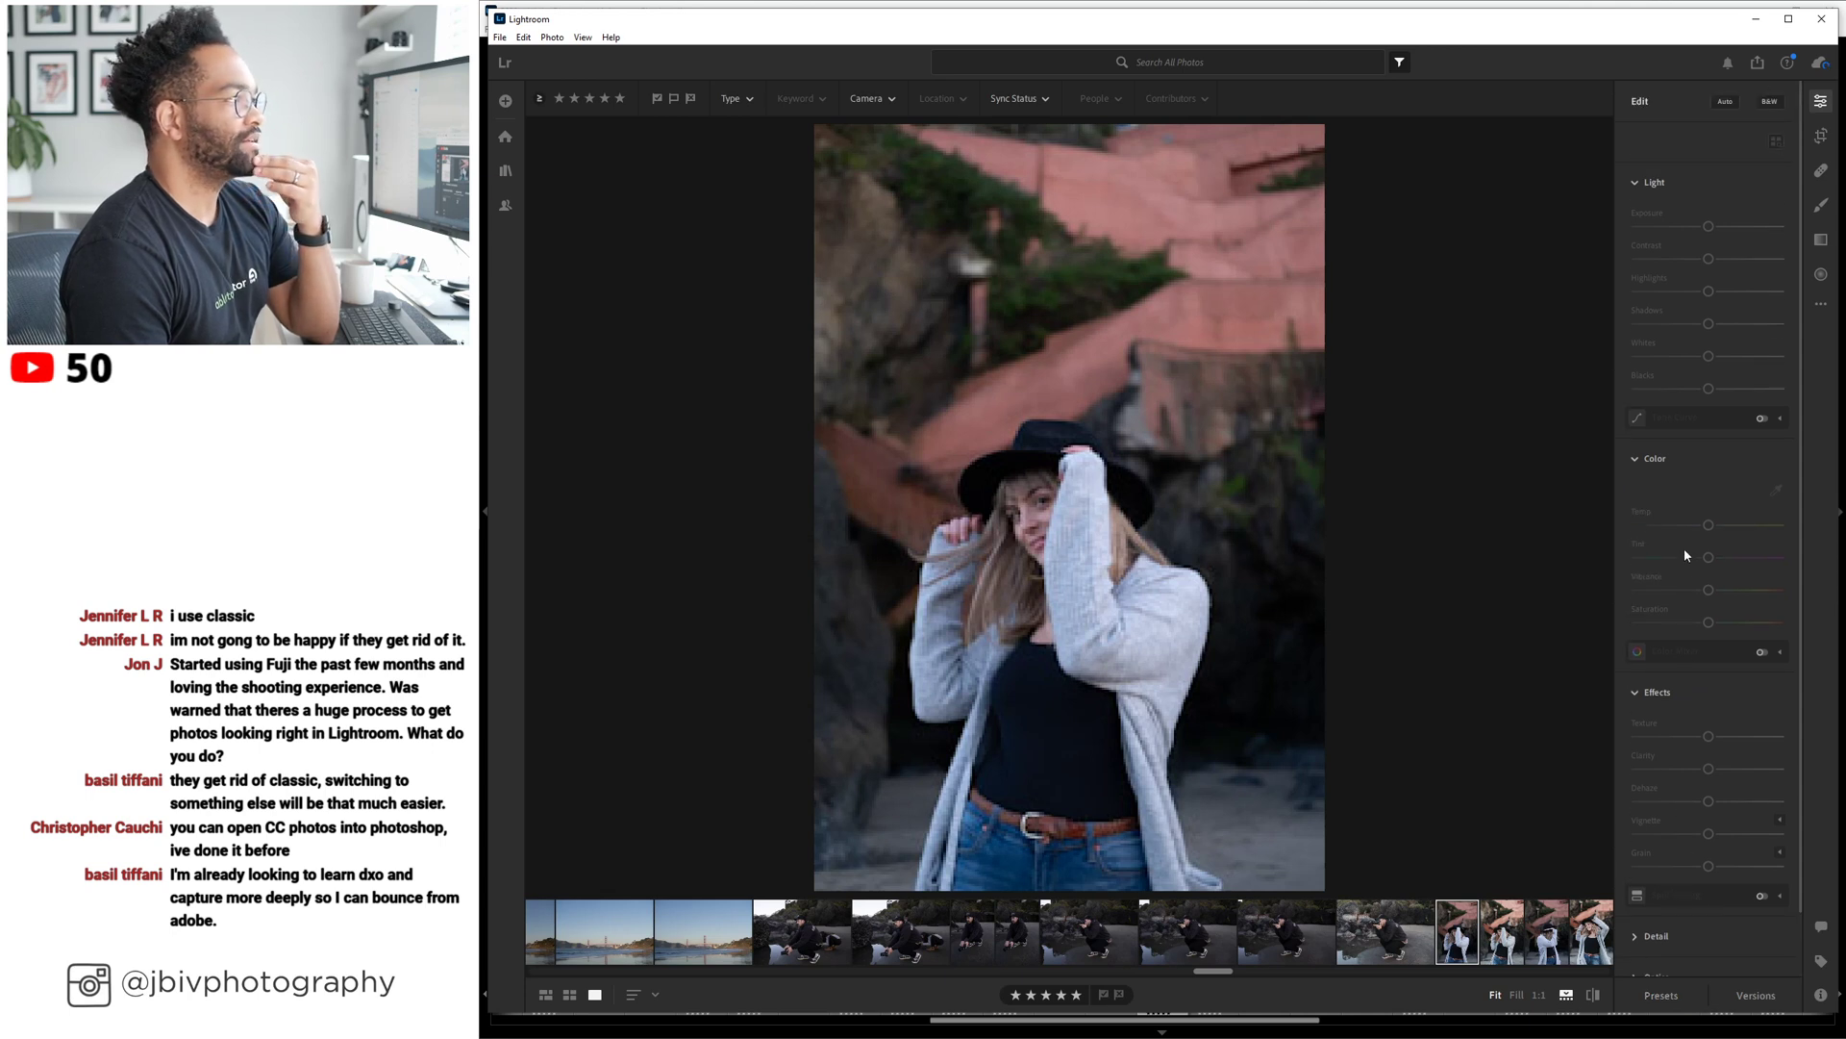
Examine the additional edit options, the photo's context commands and the file commands available for the portrait.
{"action": "left_click", "coordinate": [1821, 304]}
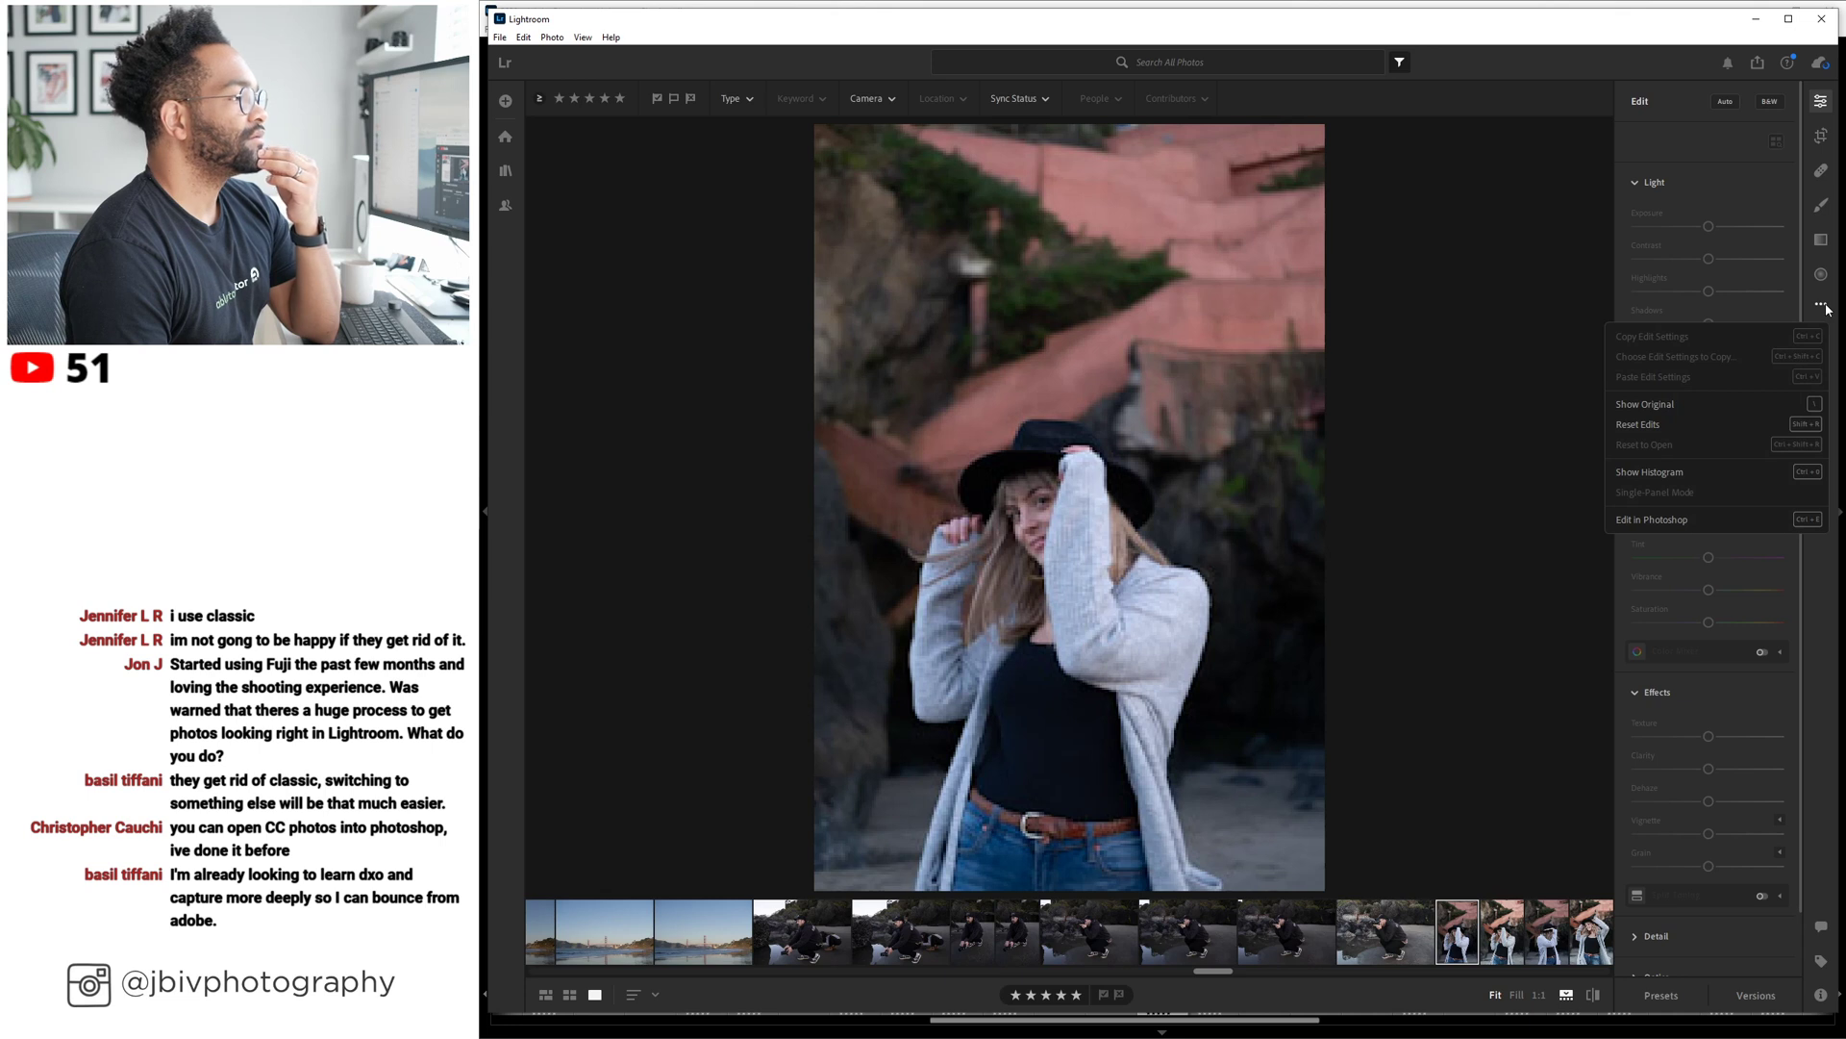
{"action": "left_click", "coordinate": [1577, 463]}
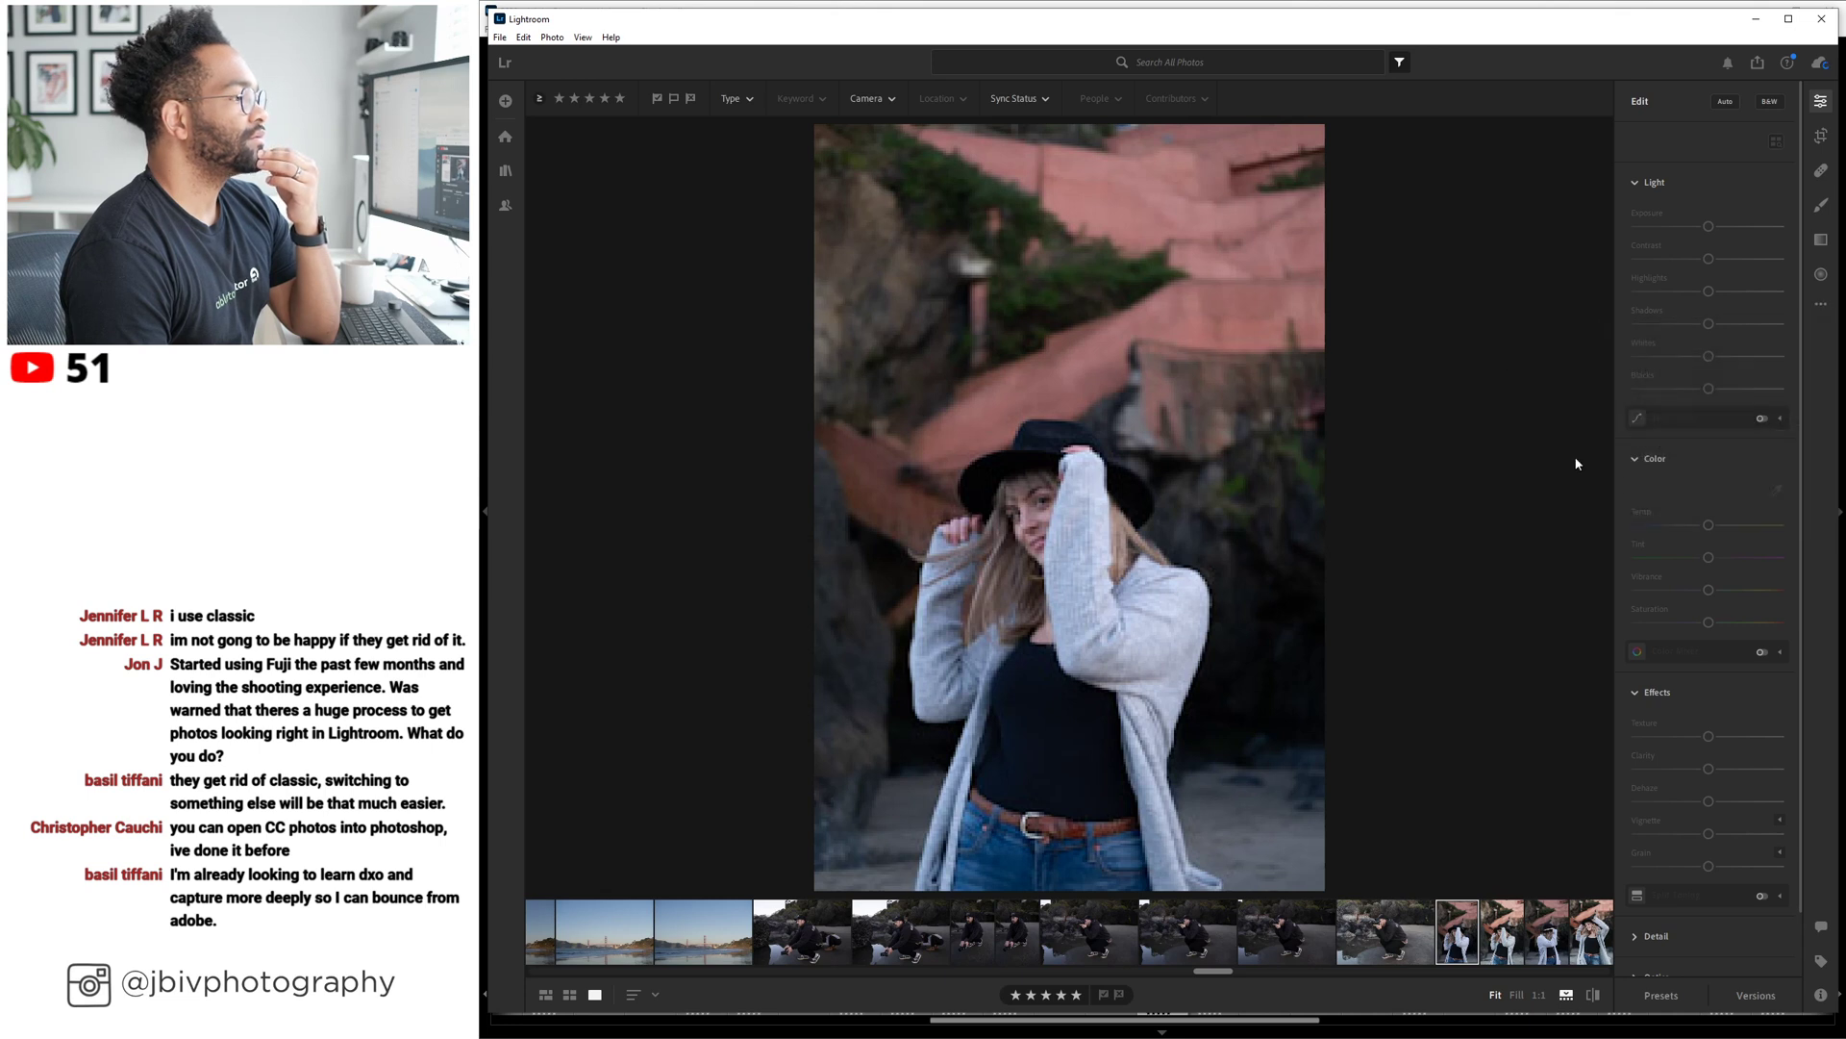
{"action": "left_click", "coordinate": [1822, 305]}
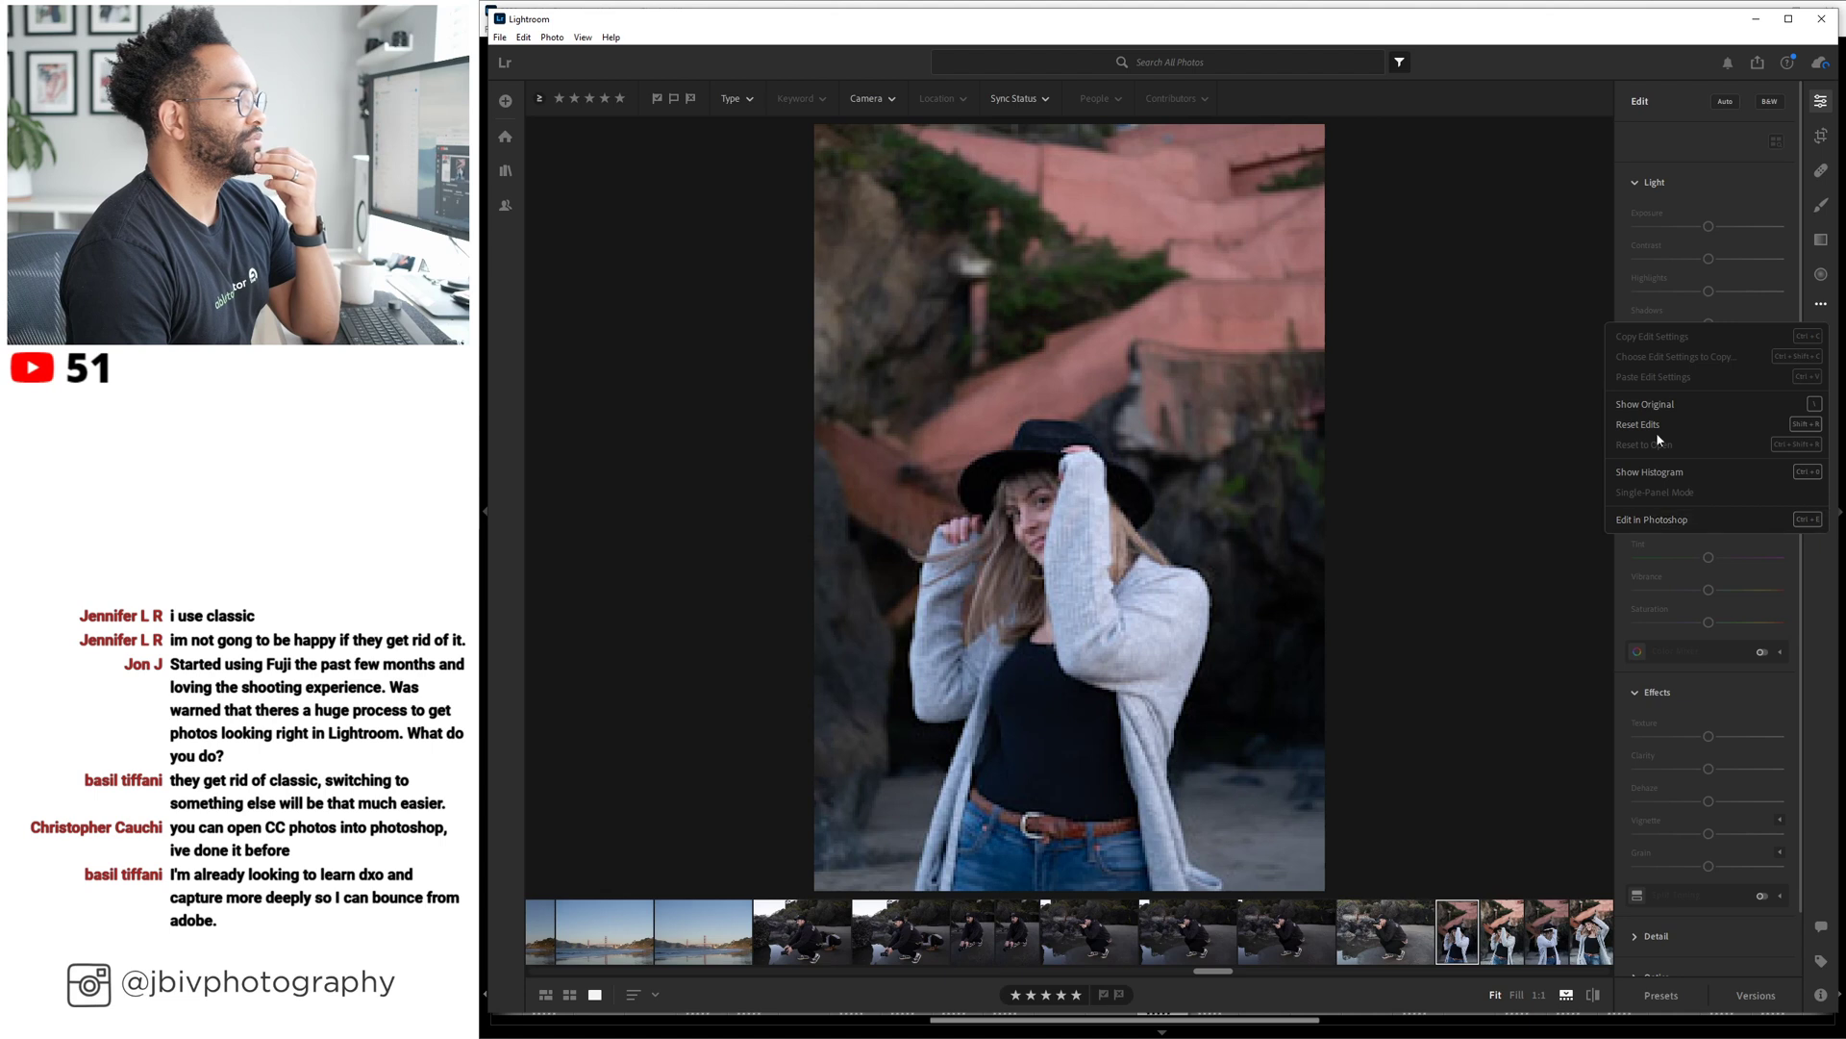
{"action": "left_click", "coordinate": [1409, 276]}
{"action": "right_click", "coordinate": [1185, 397]}
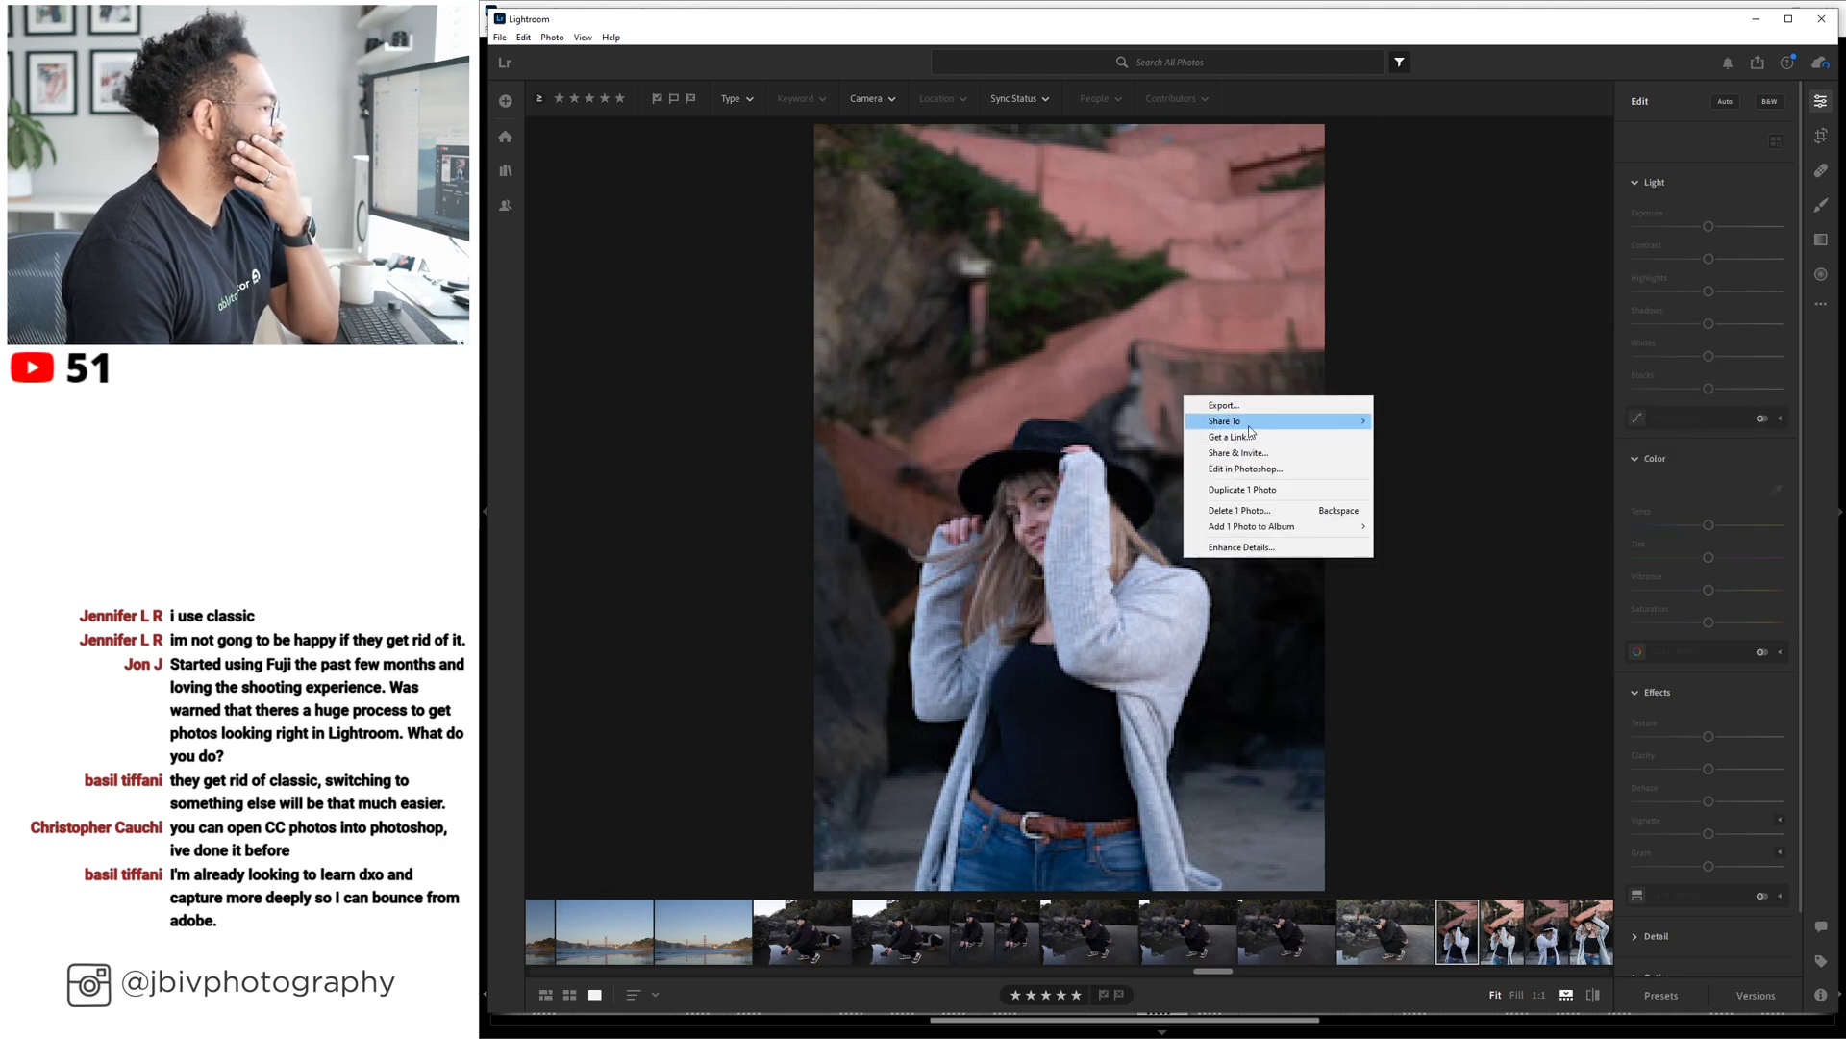
{"action": "mouse_move", "coordinate": [1249, 430]}
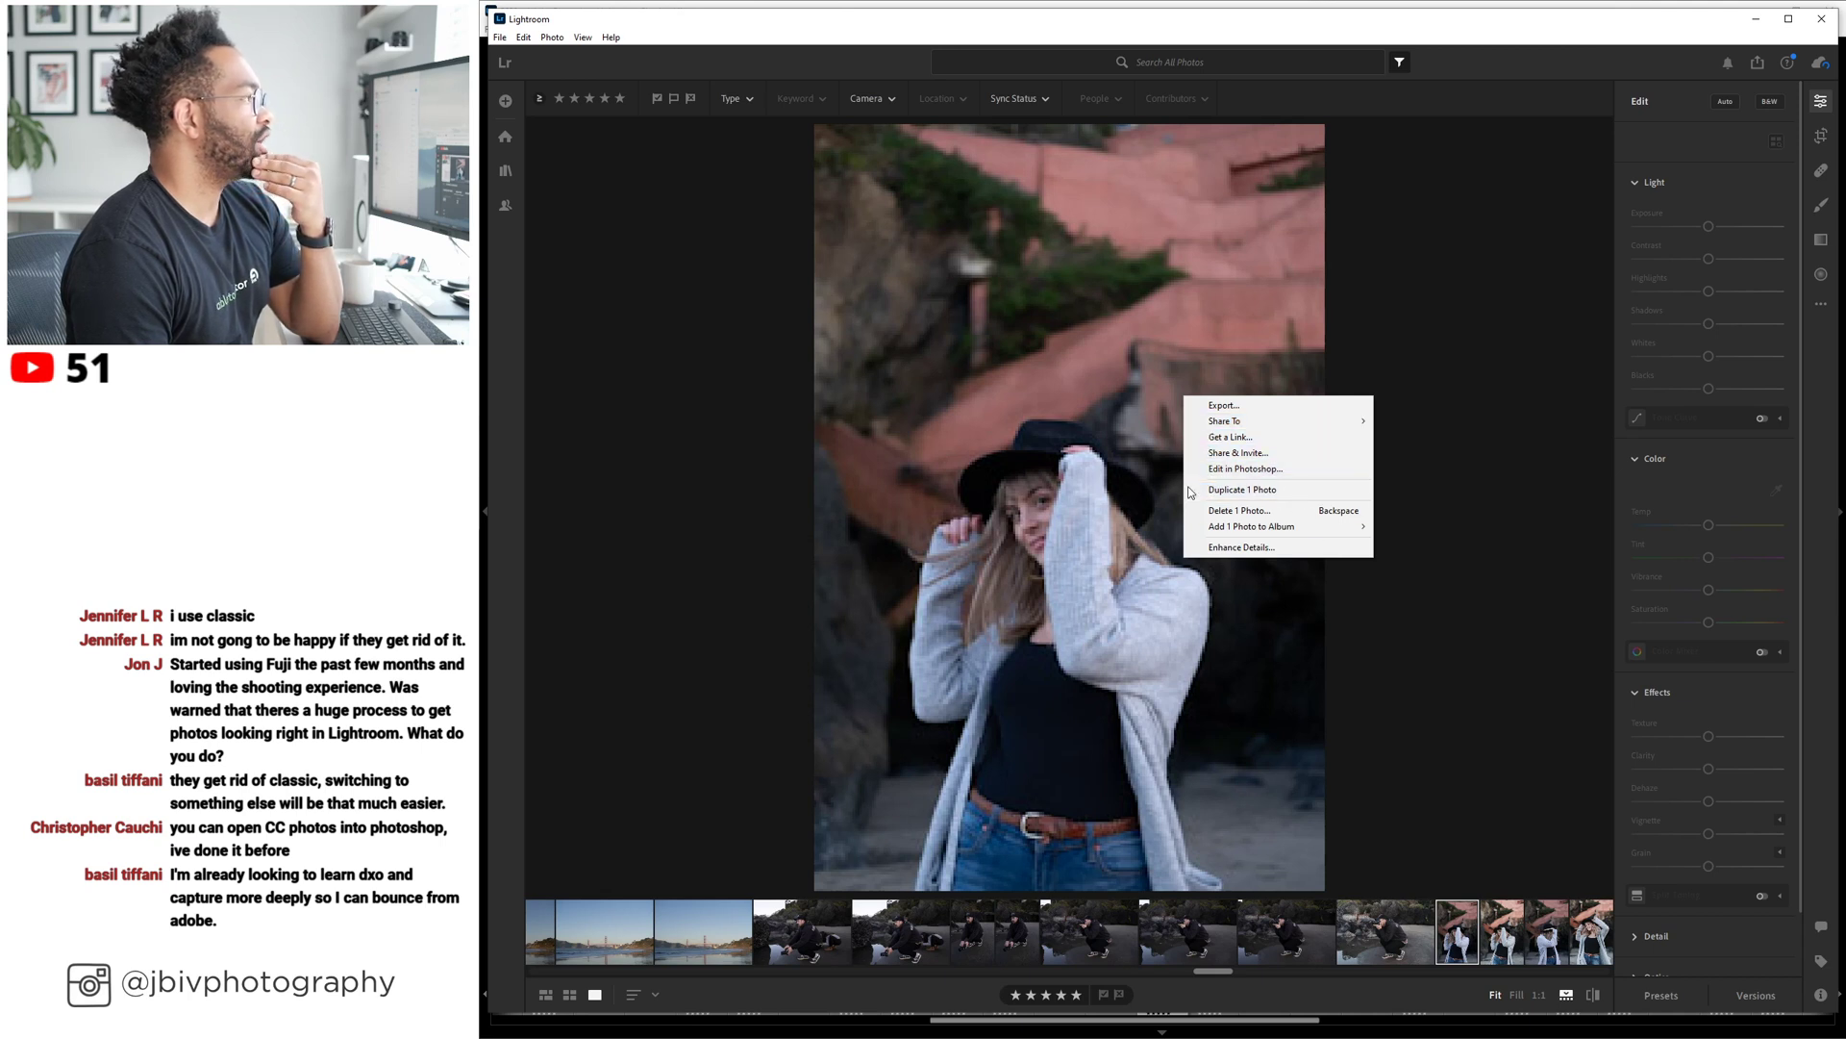
{"action": "left_click", "coordinate": [679, 240]}
{"action": "left_click", "coordinate": [500, 38]}
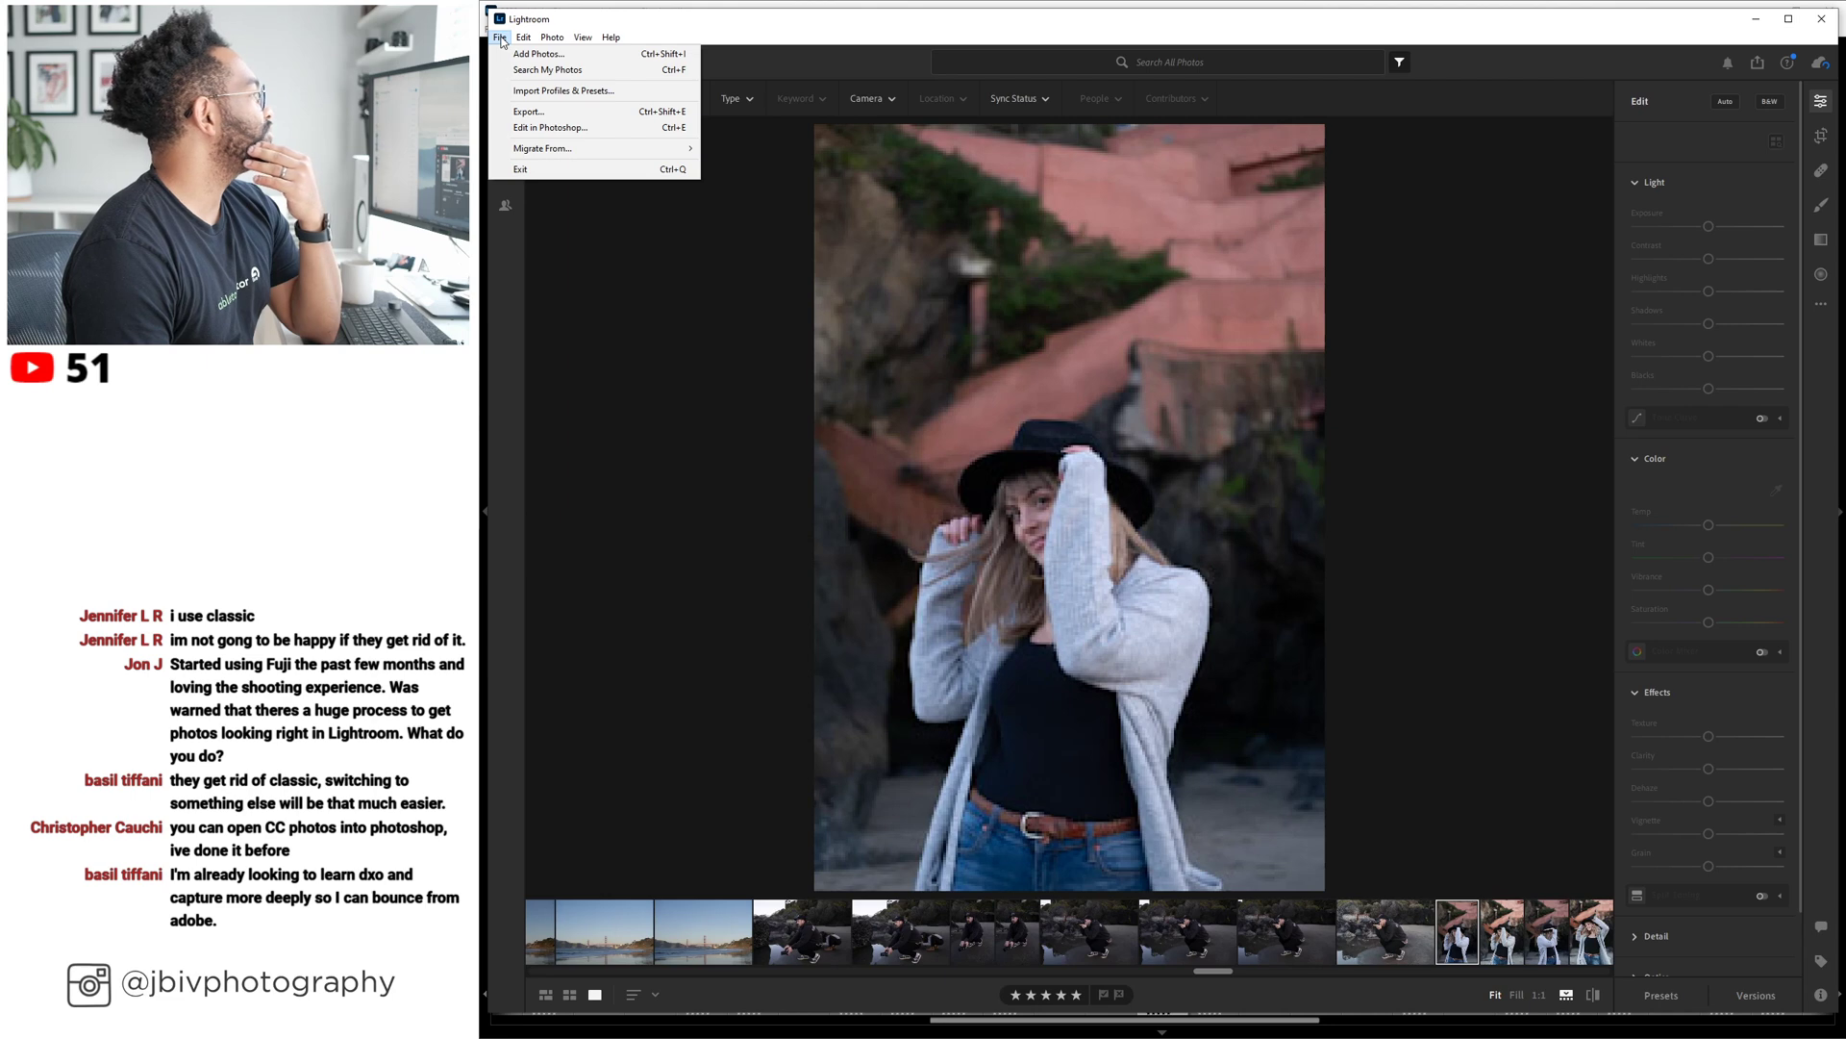
Review the account, local storage, general, import and interface preferences, including the layout choices for the edit panel.
{"action": "left_click", "coordinate": [609, 300]}
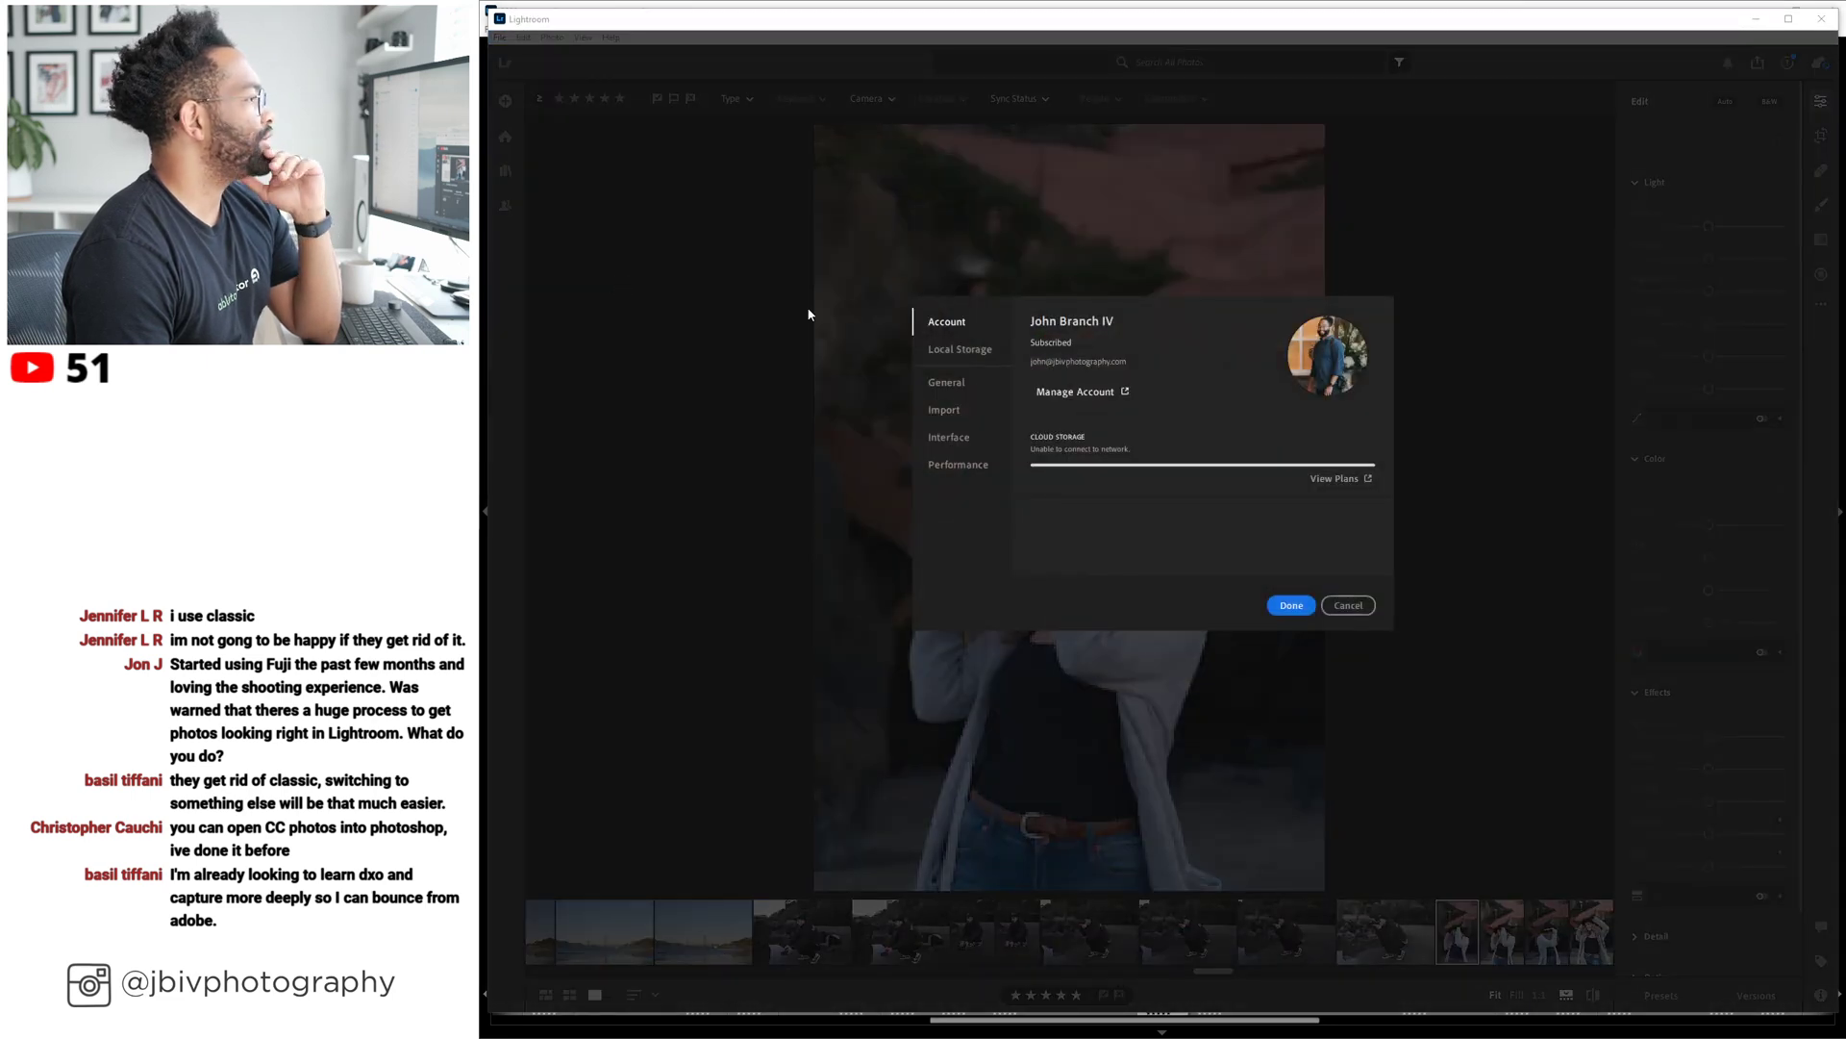
{"action": "left_click", "coordinate": [959, 351]}
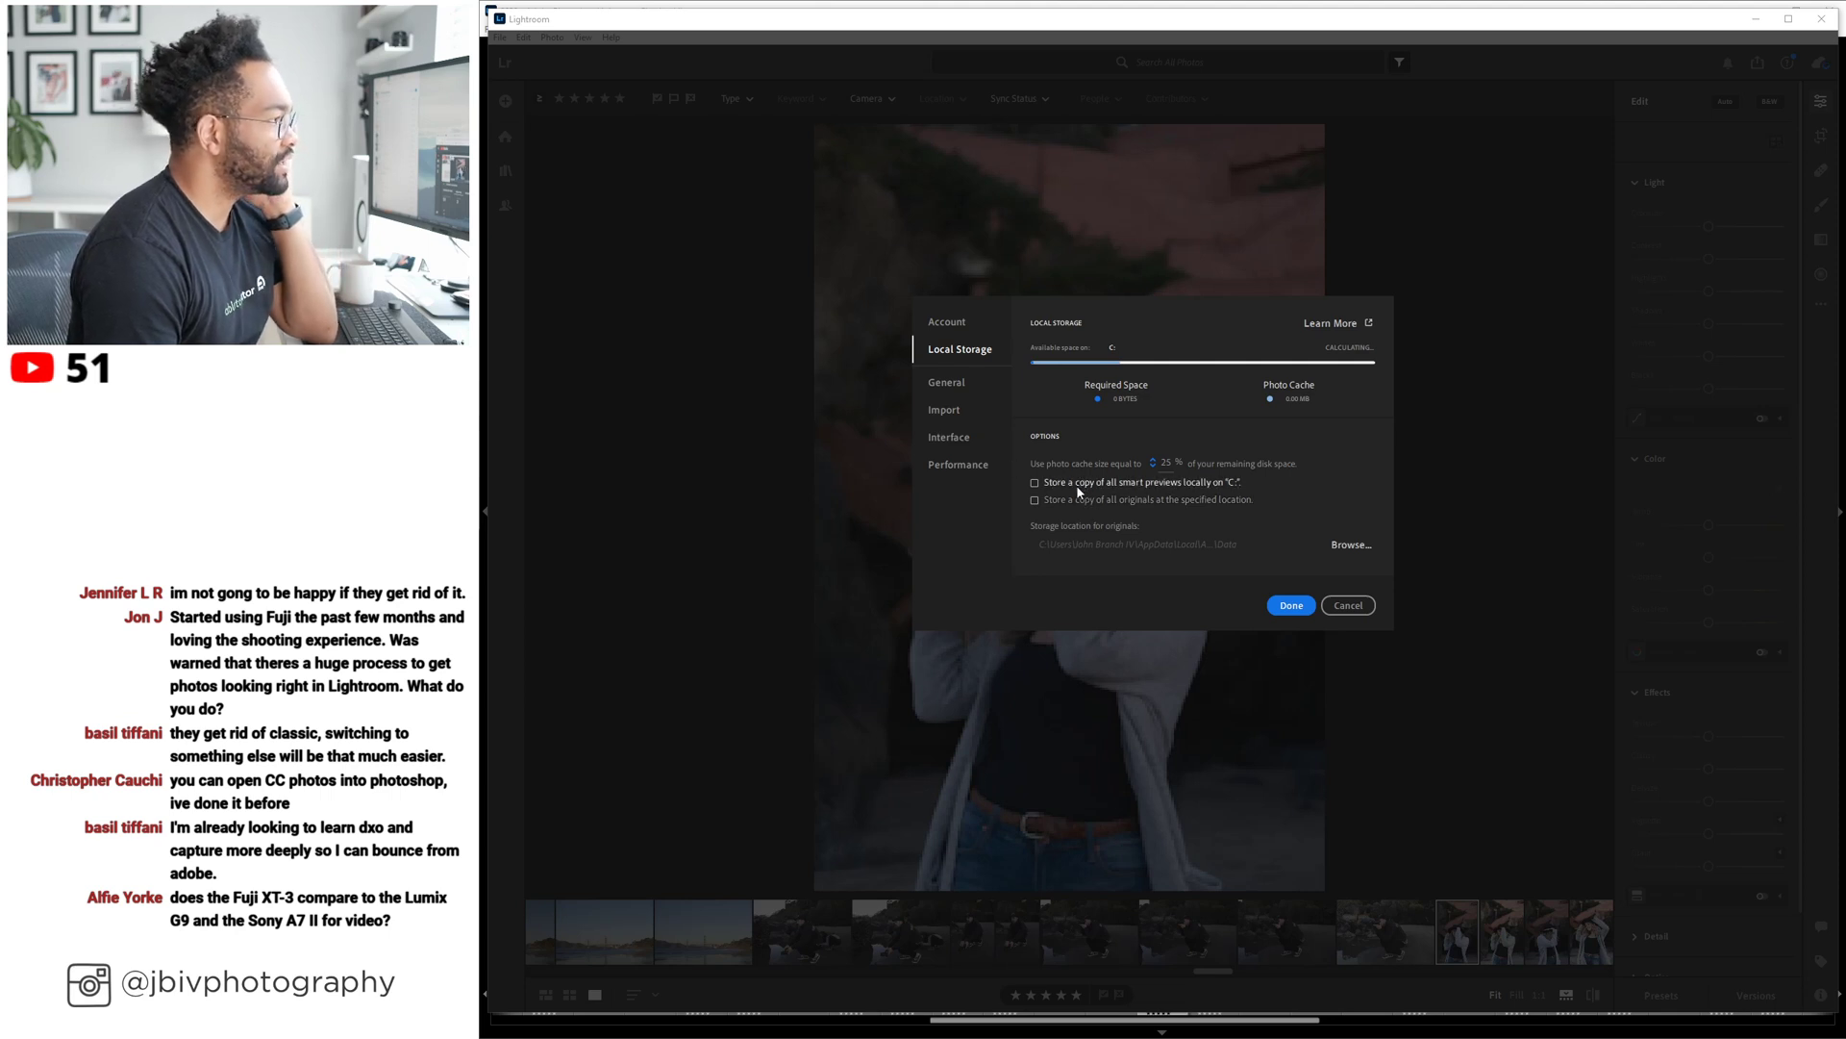
{"action": "left_click", "coordinate": [951, 383]}
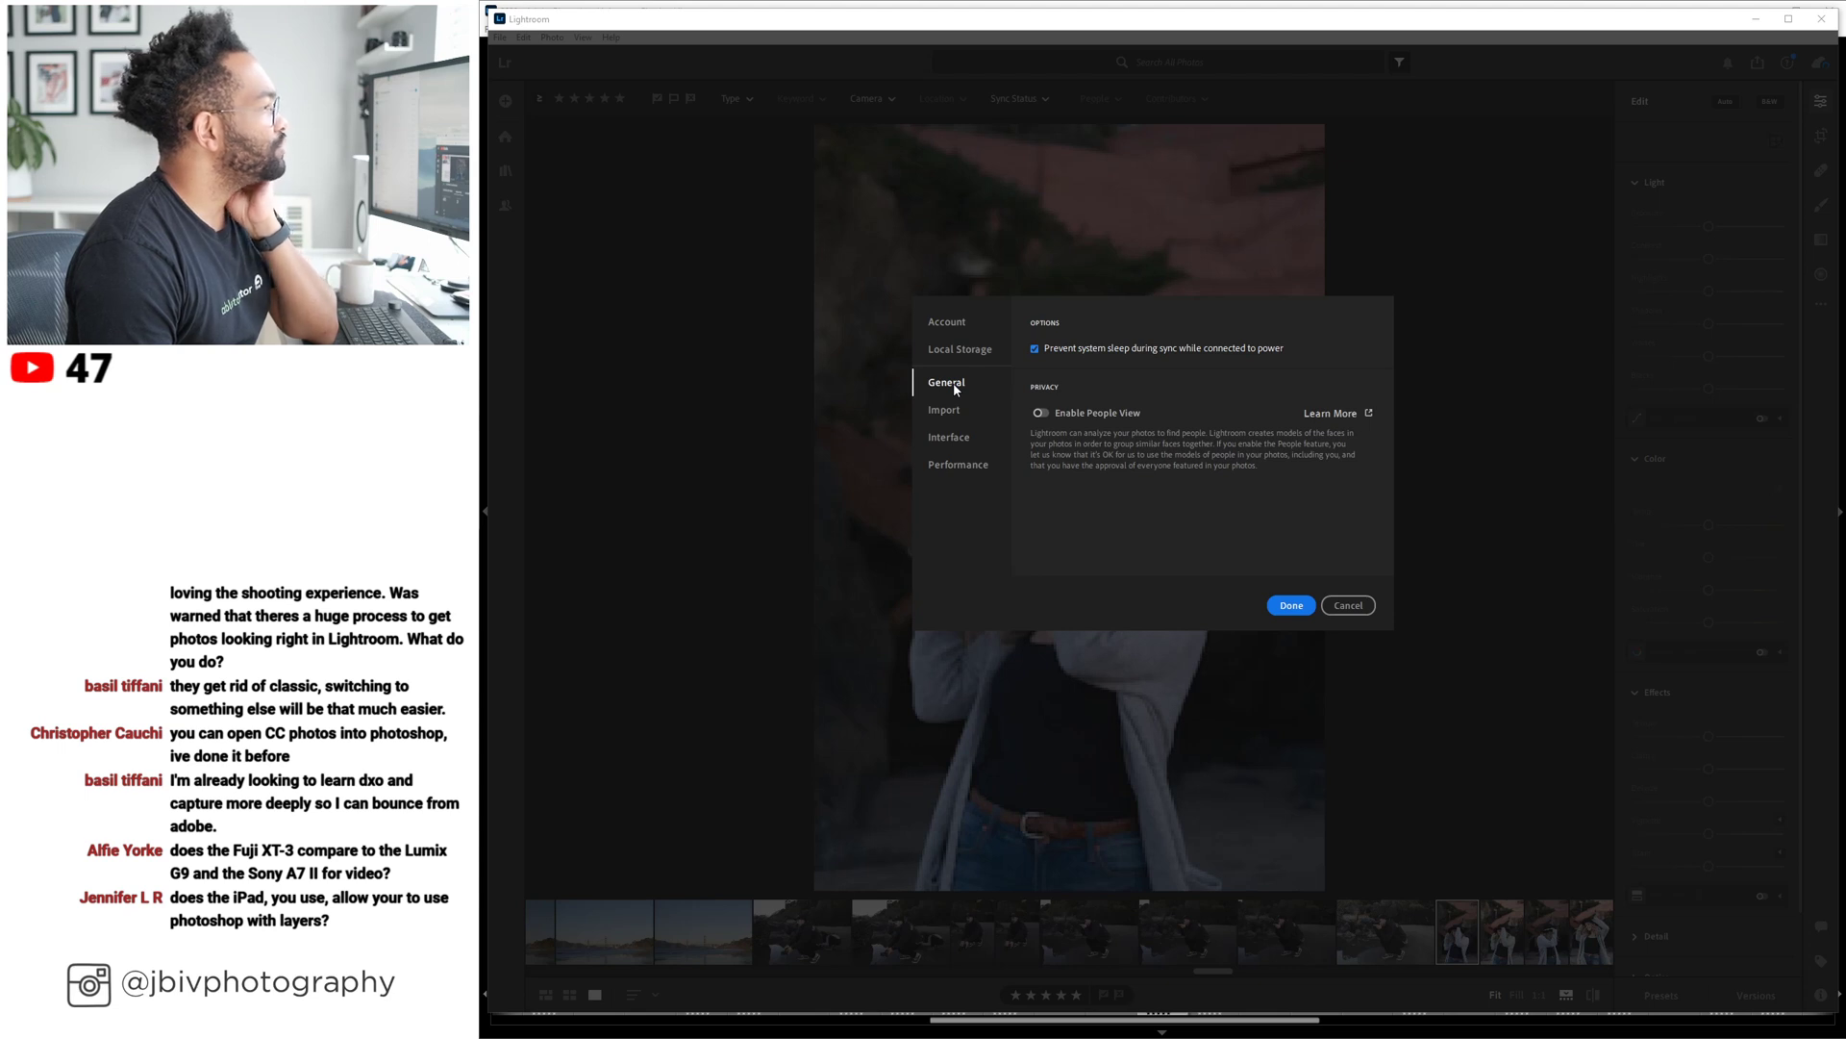
{"action": "left_click", "coordinate": [969, 416]}
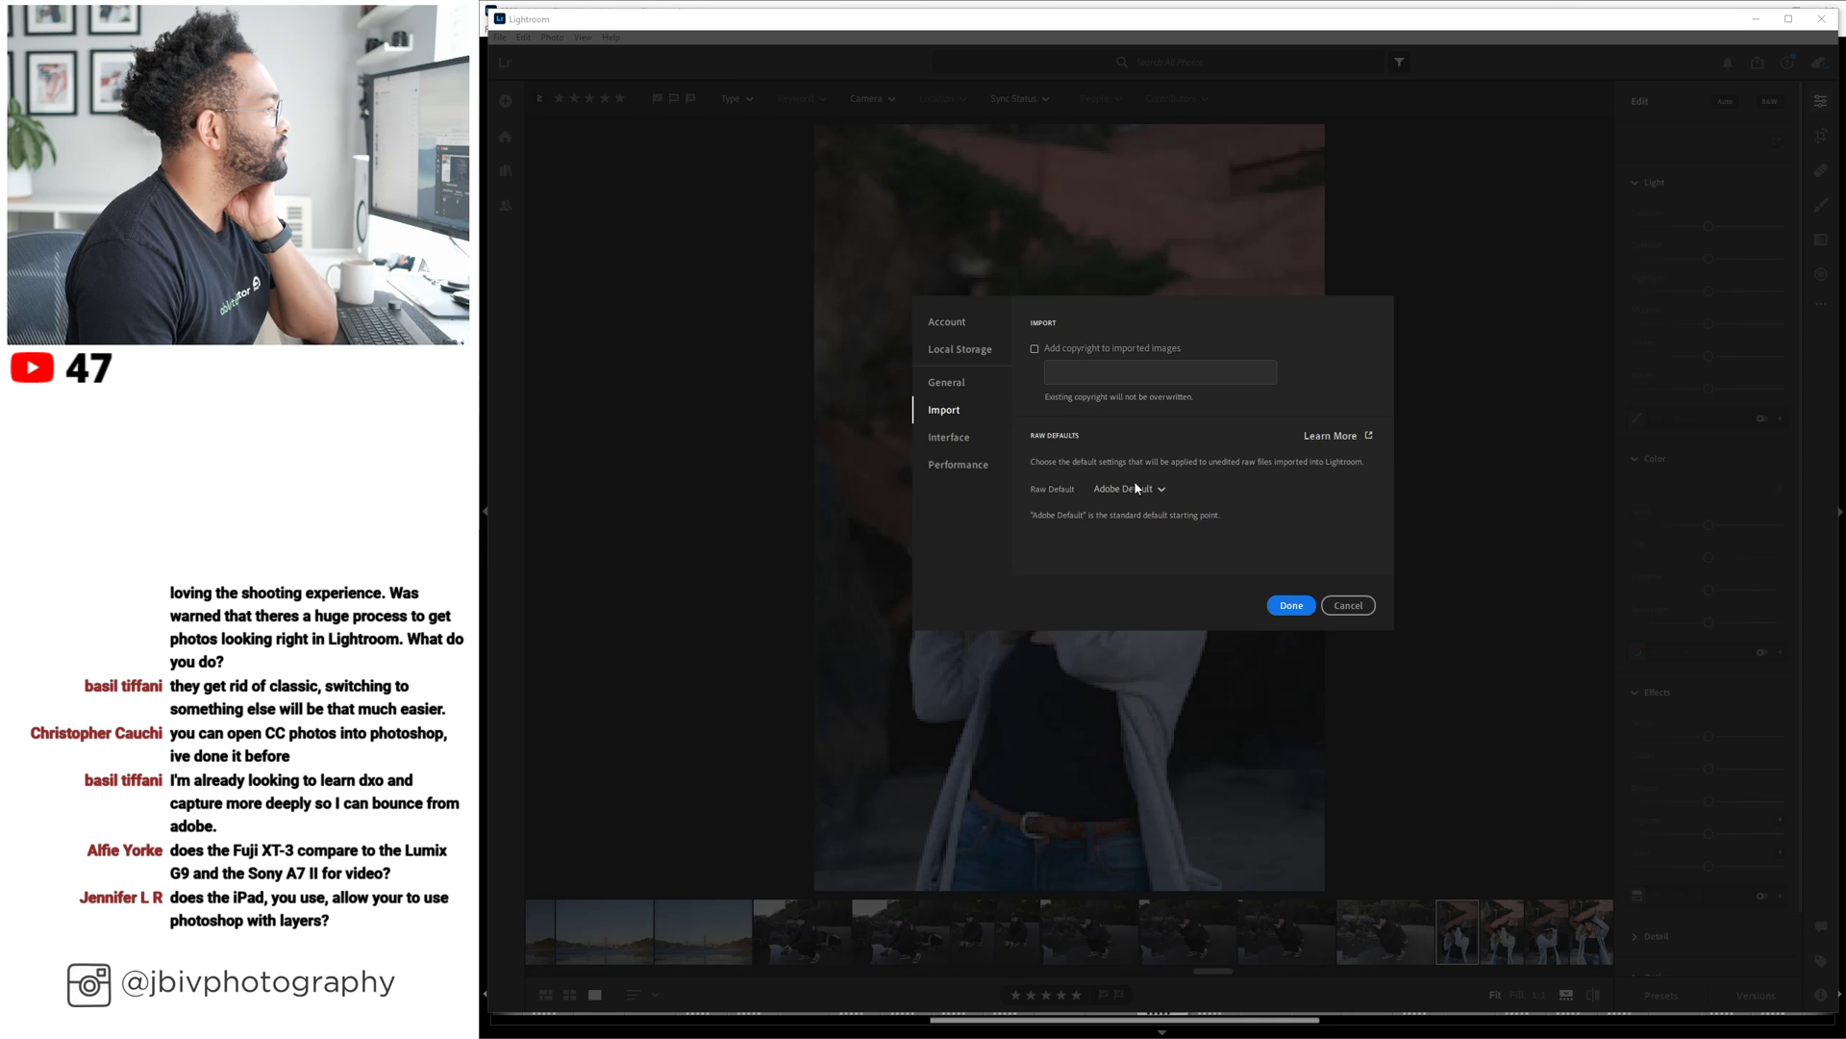
{"action": "left_click", "coordinate": [947, 436]}
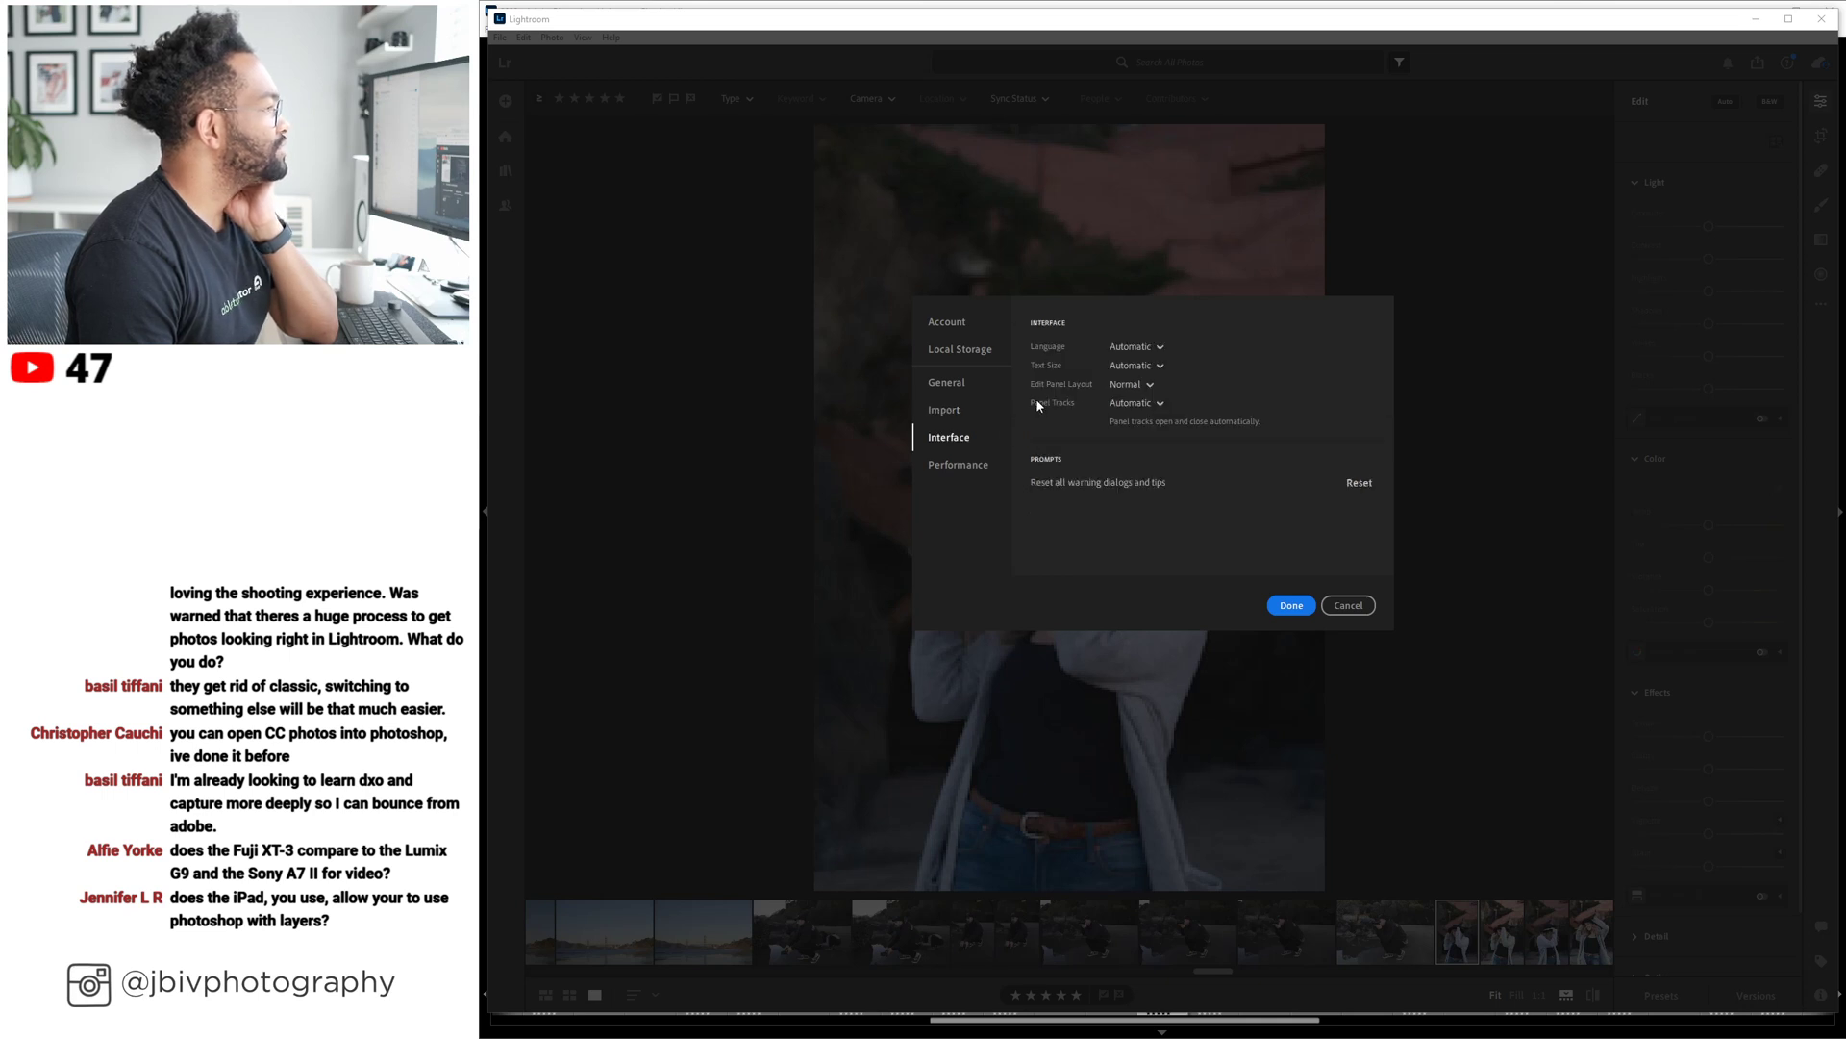
{"action": "left_click", "coordinate": [1128, 385]}
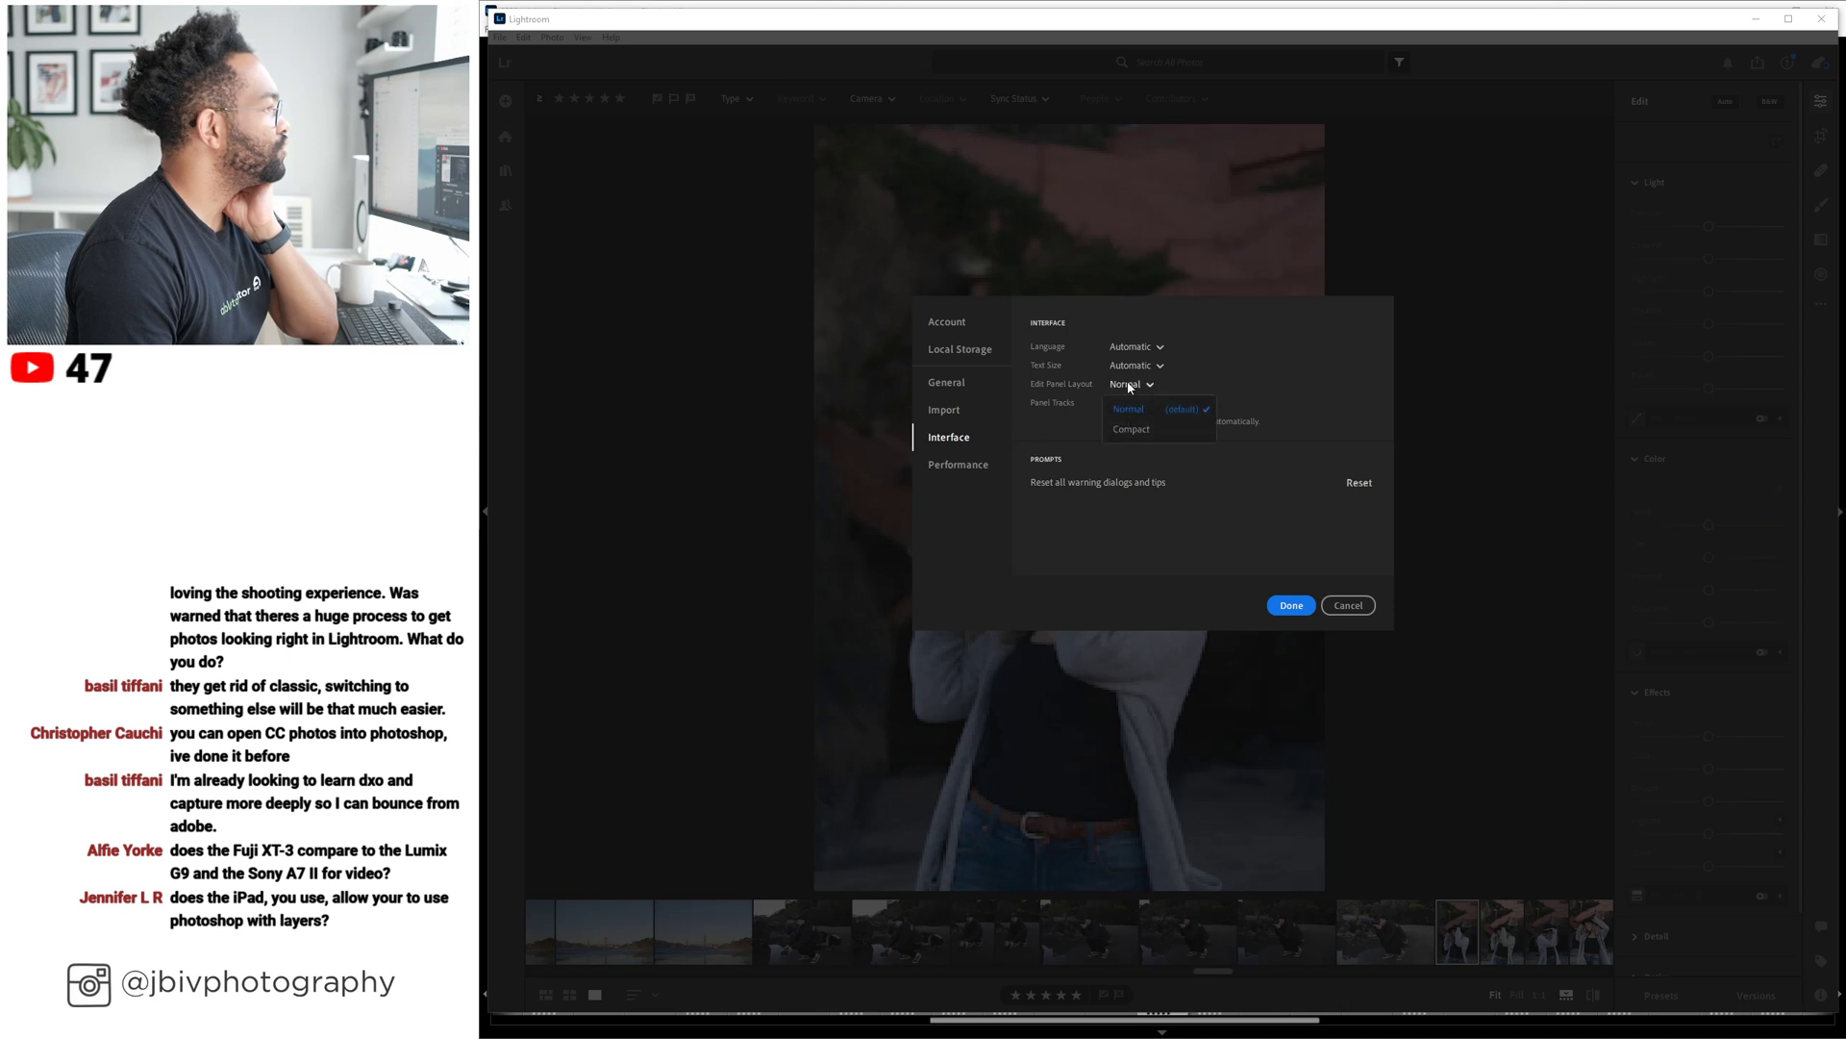
{"action": "left_click", "coordinate": [1162, 382]}
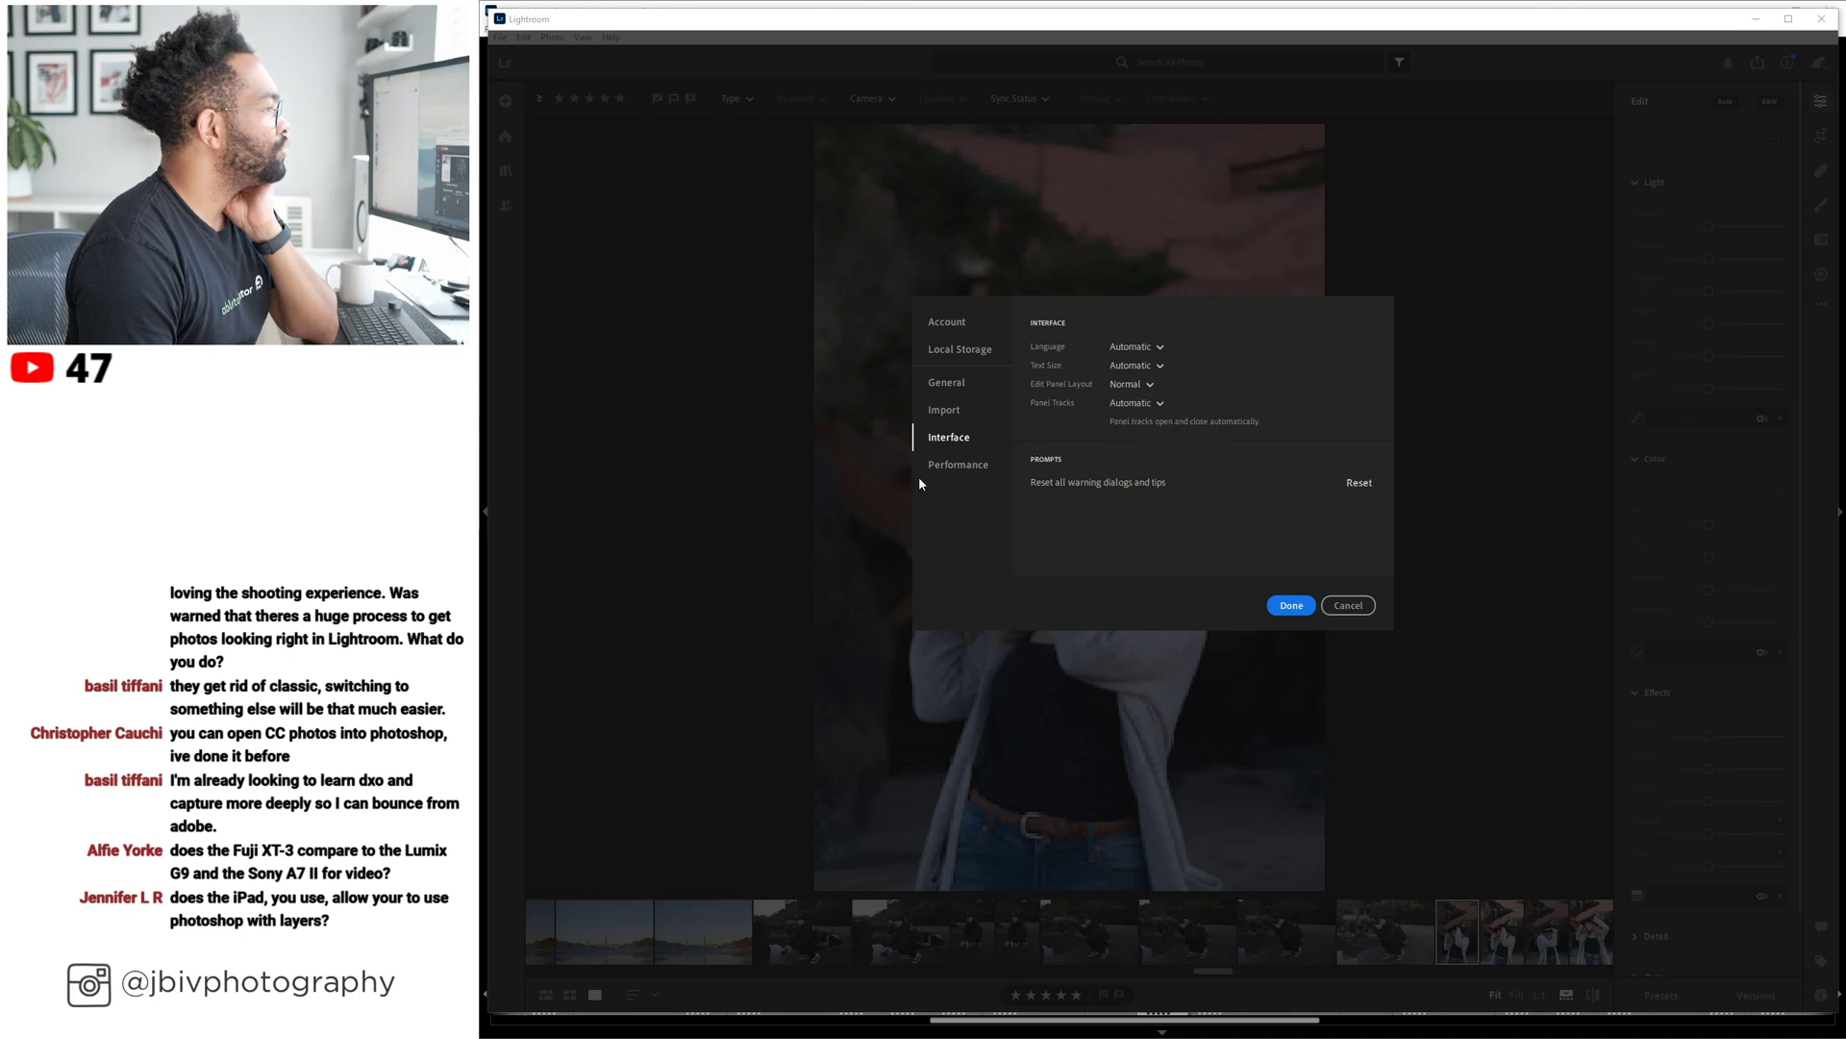
Set graphics processor use to Custom in the performance preferences, enable the GPU for image processing and save the preferences.
{"action": "left_click", "coordinate": [957, 464]}
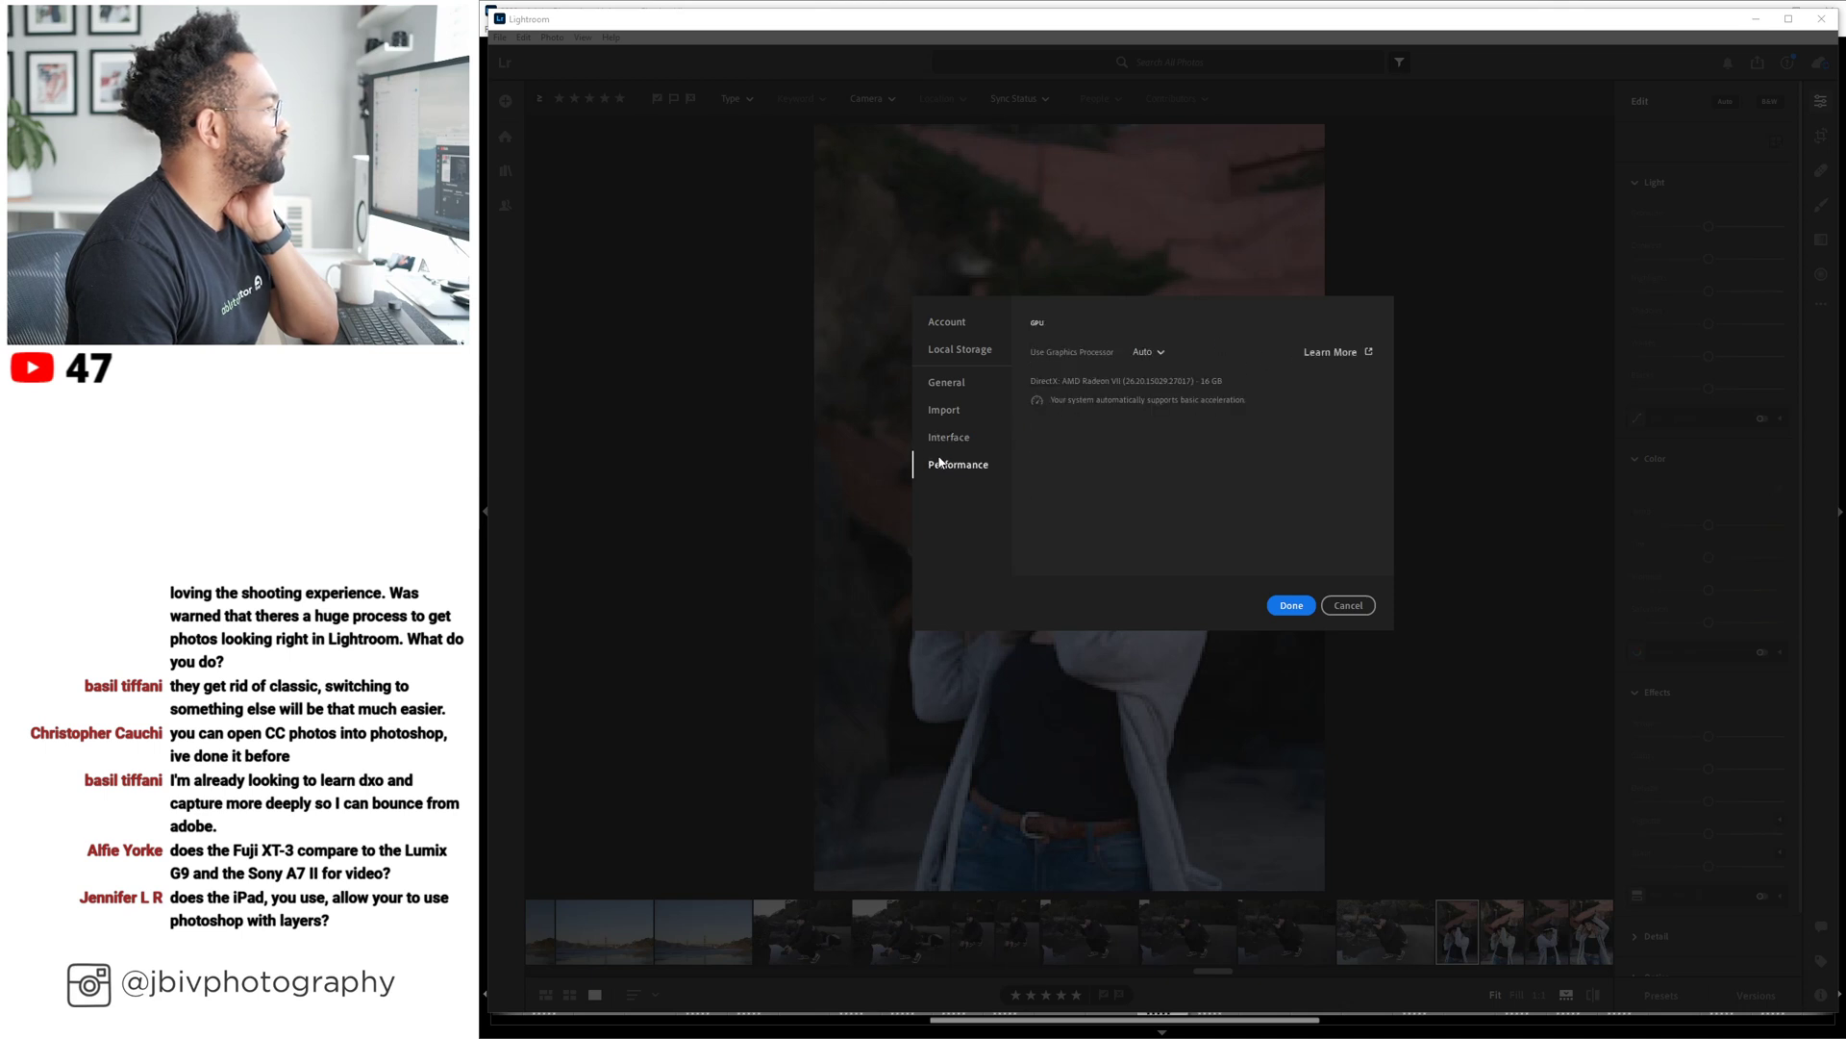
{"action": "left_click", "coordinate": [1159, 352]}
{"action": "left_click", "coordinate": [1151, 422]}
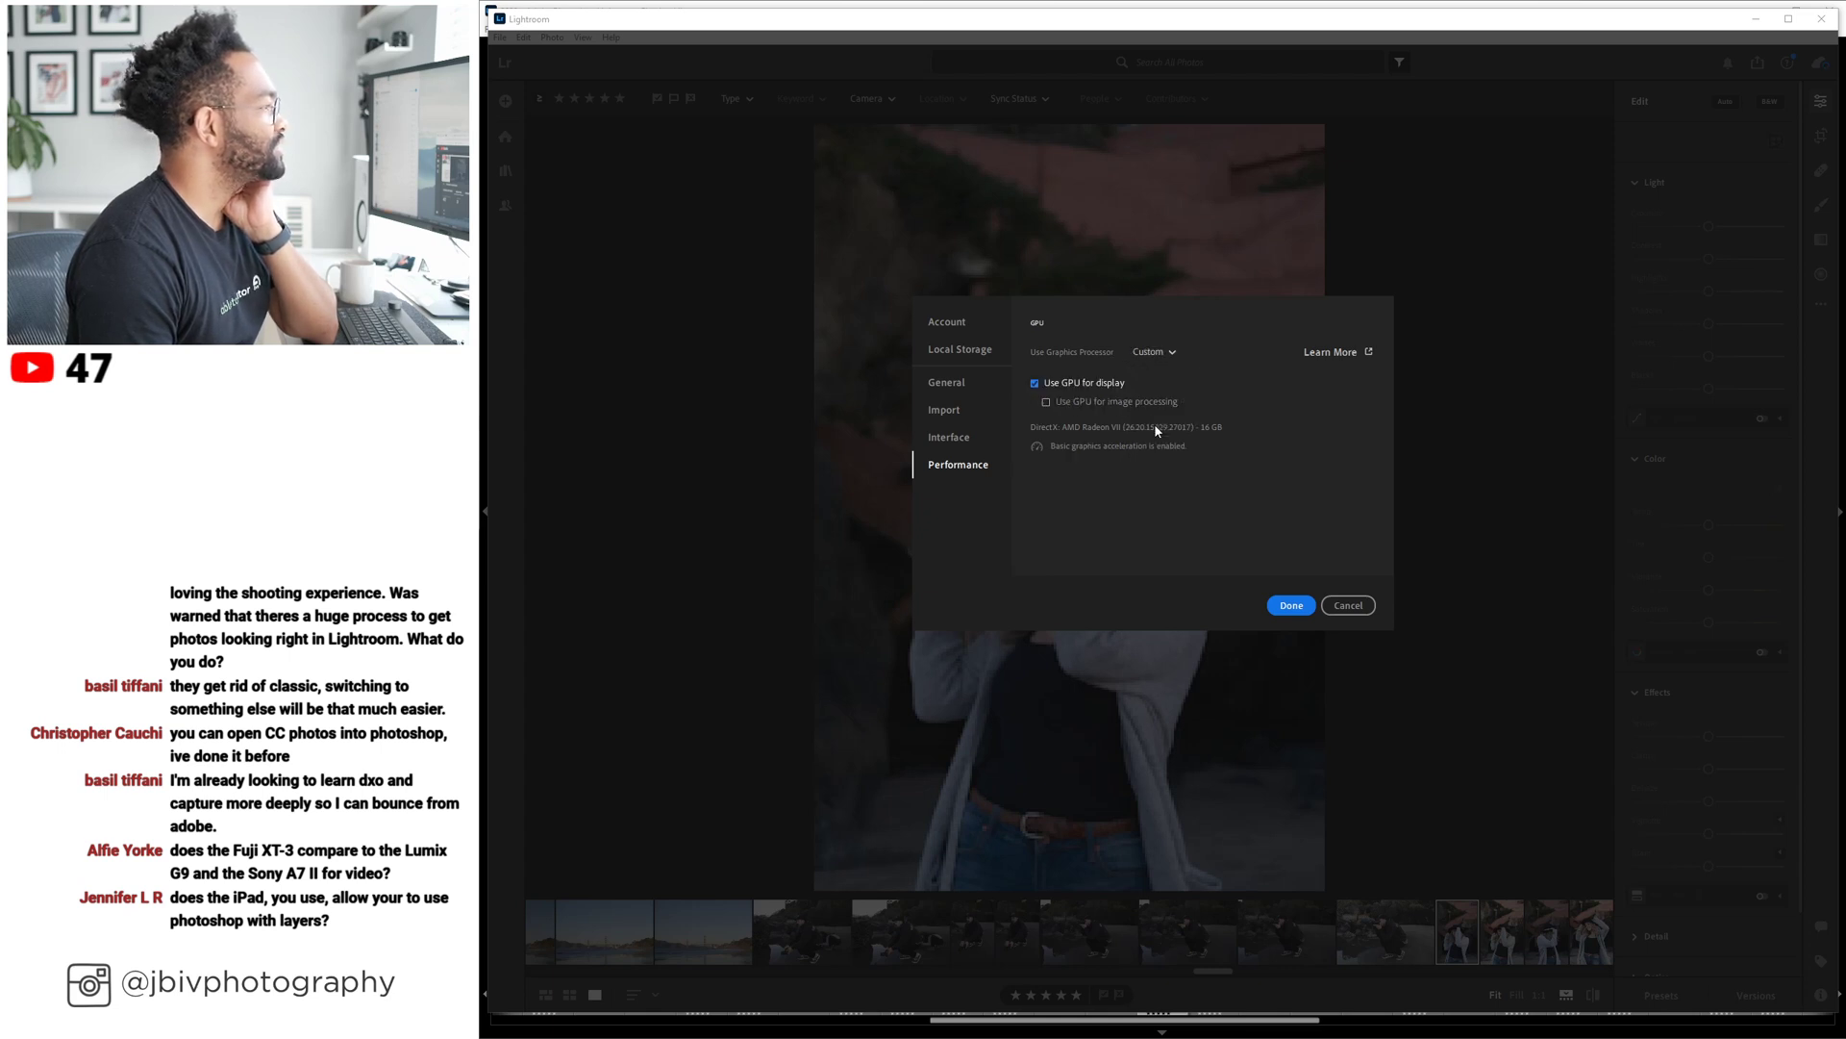
{"action": "left_click", "coordinate": [1046, 404]}
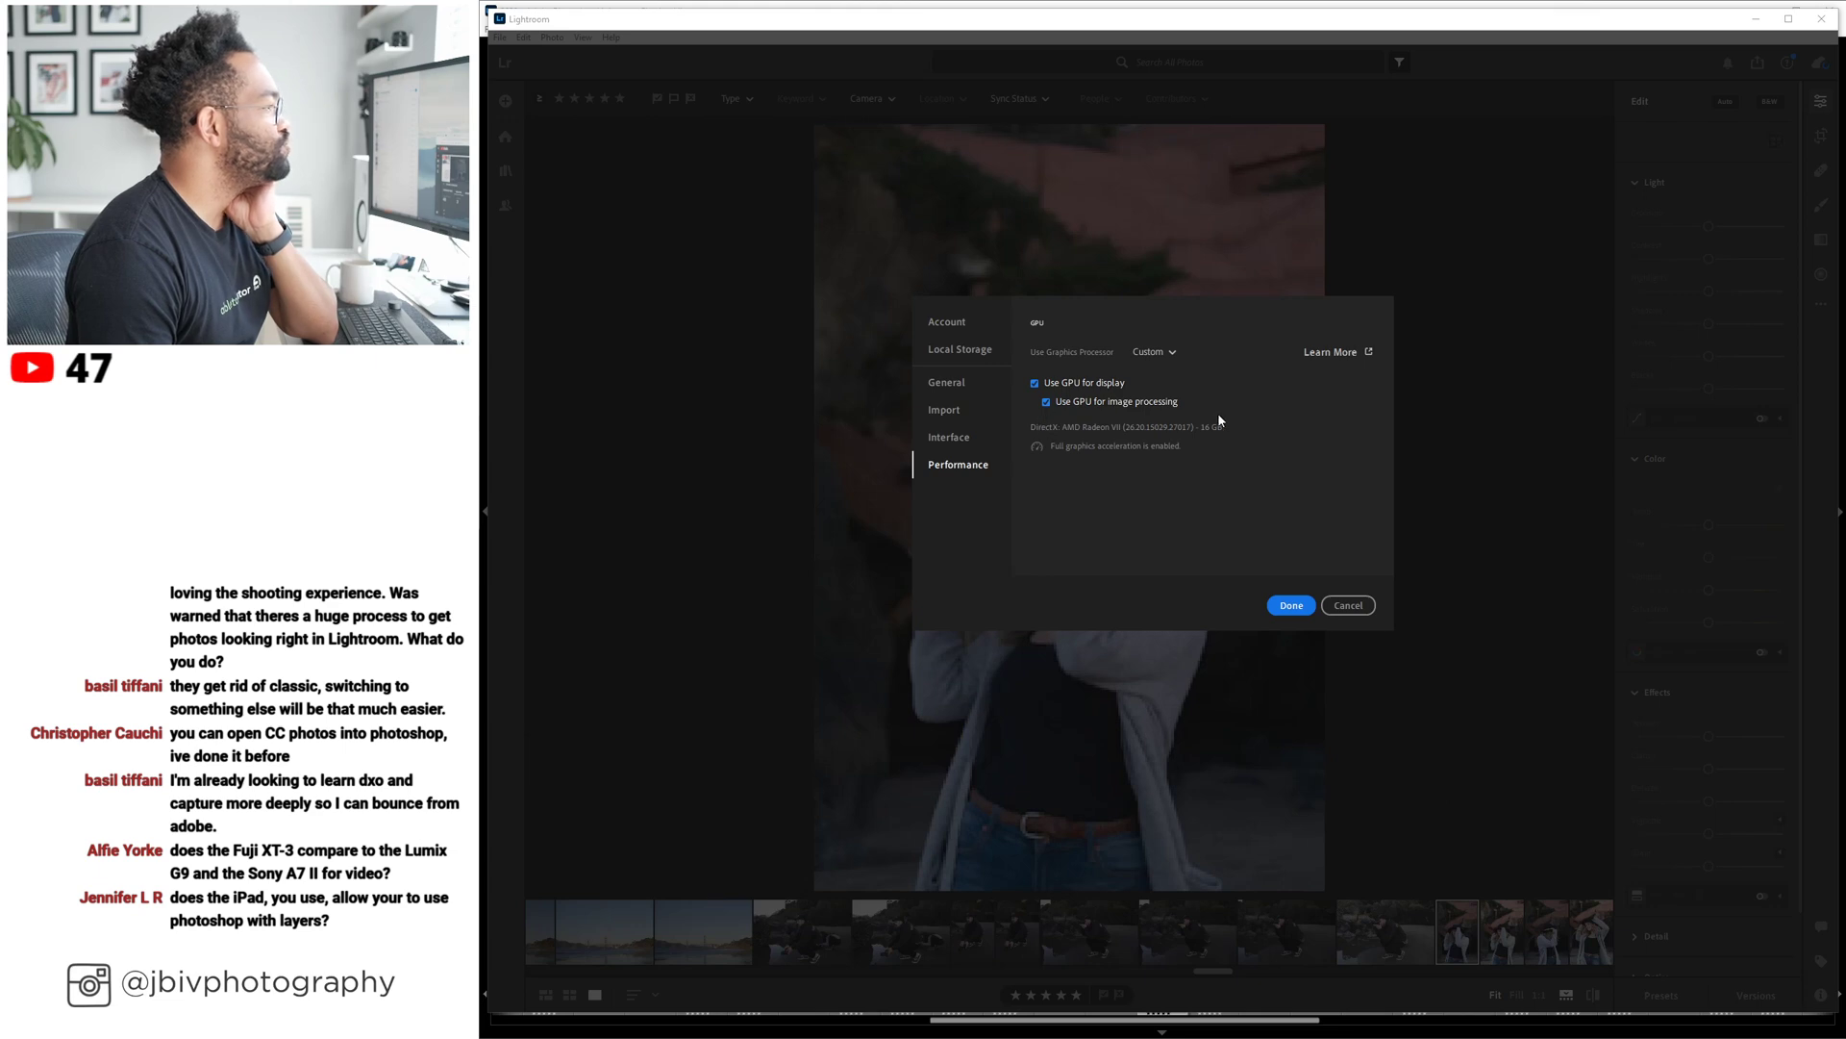
{"action": "left_click", "coordinate": [1288, 604]}
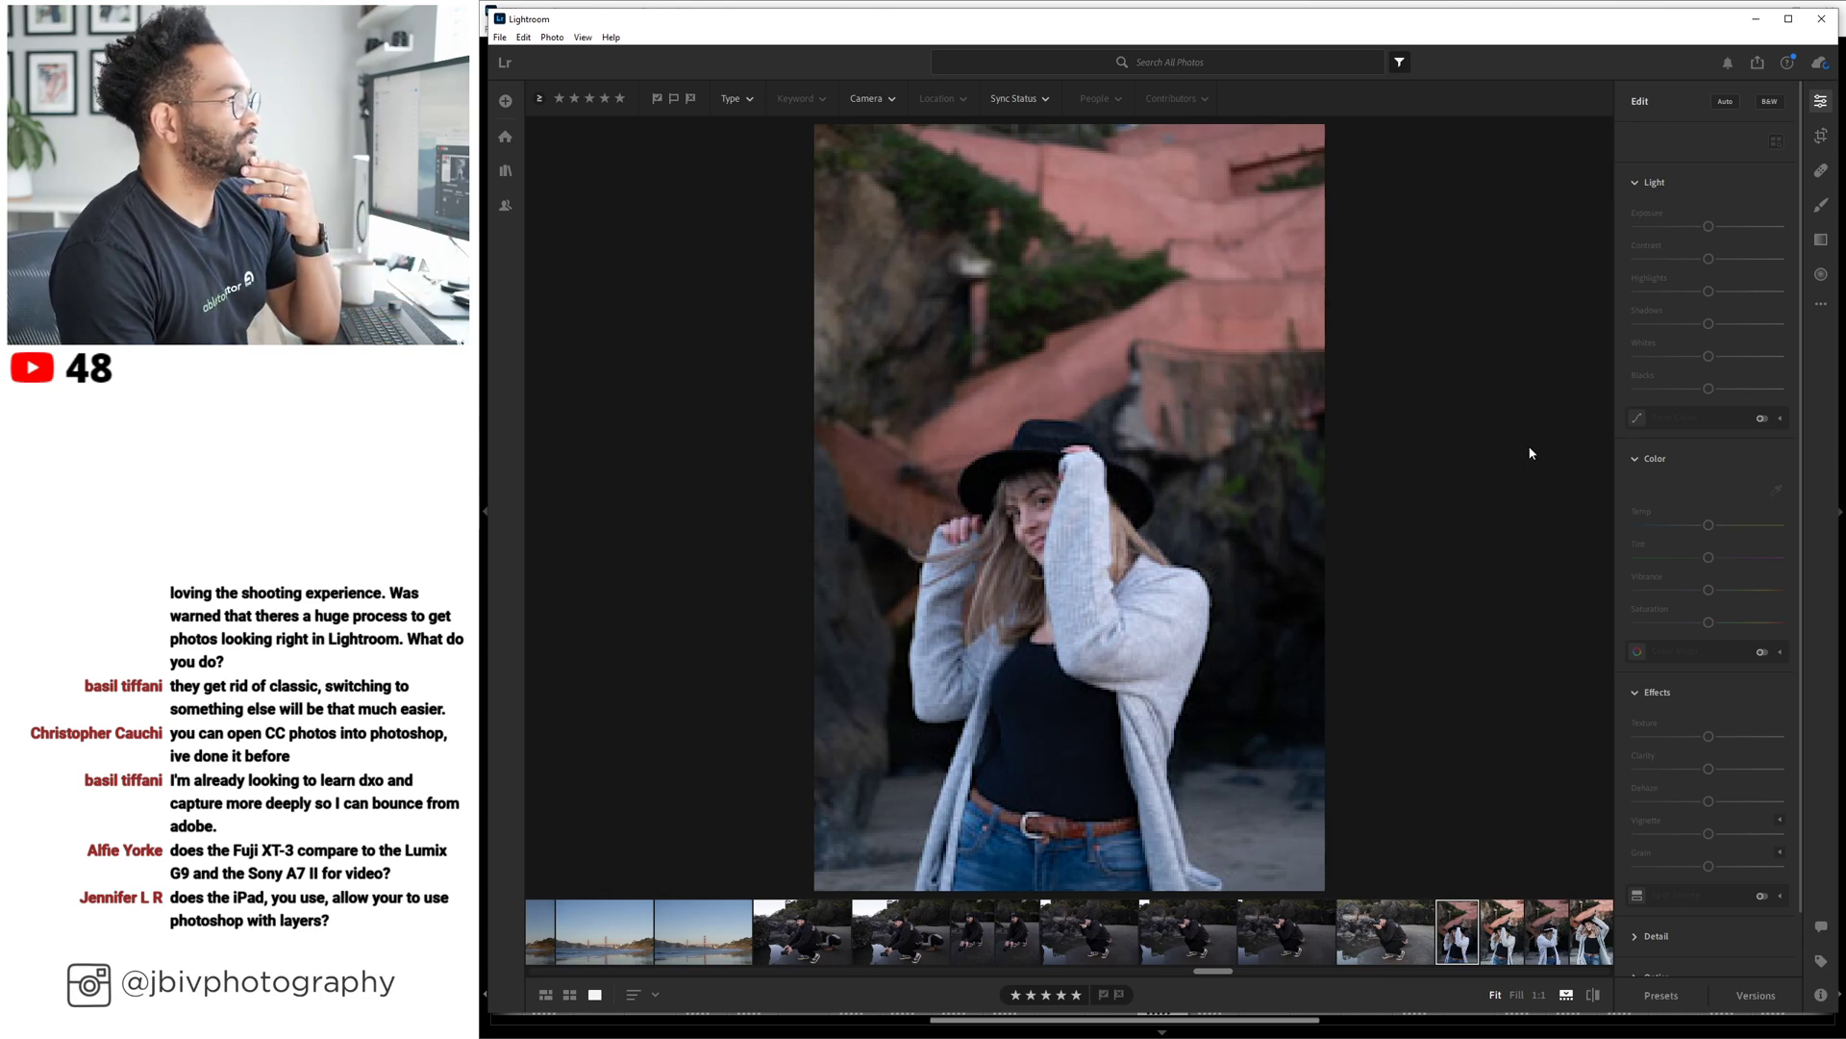
Open the export settings for the portrait and check the preset choices.
{"action": "right_click", "coordinate": [943, 475]}
{"action": "left_click", "coordinate": [968, 484]}
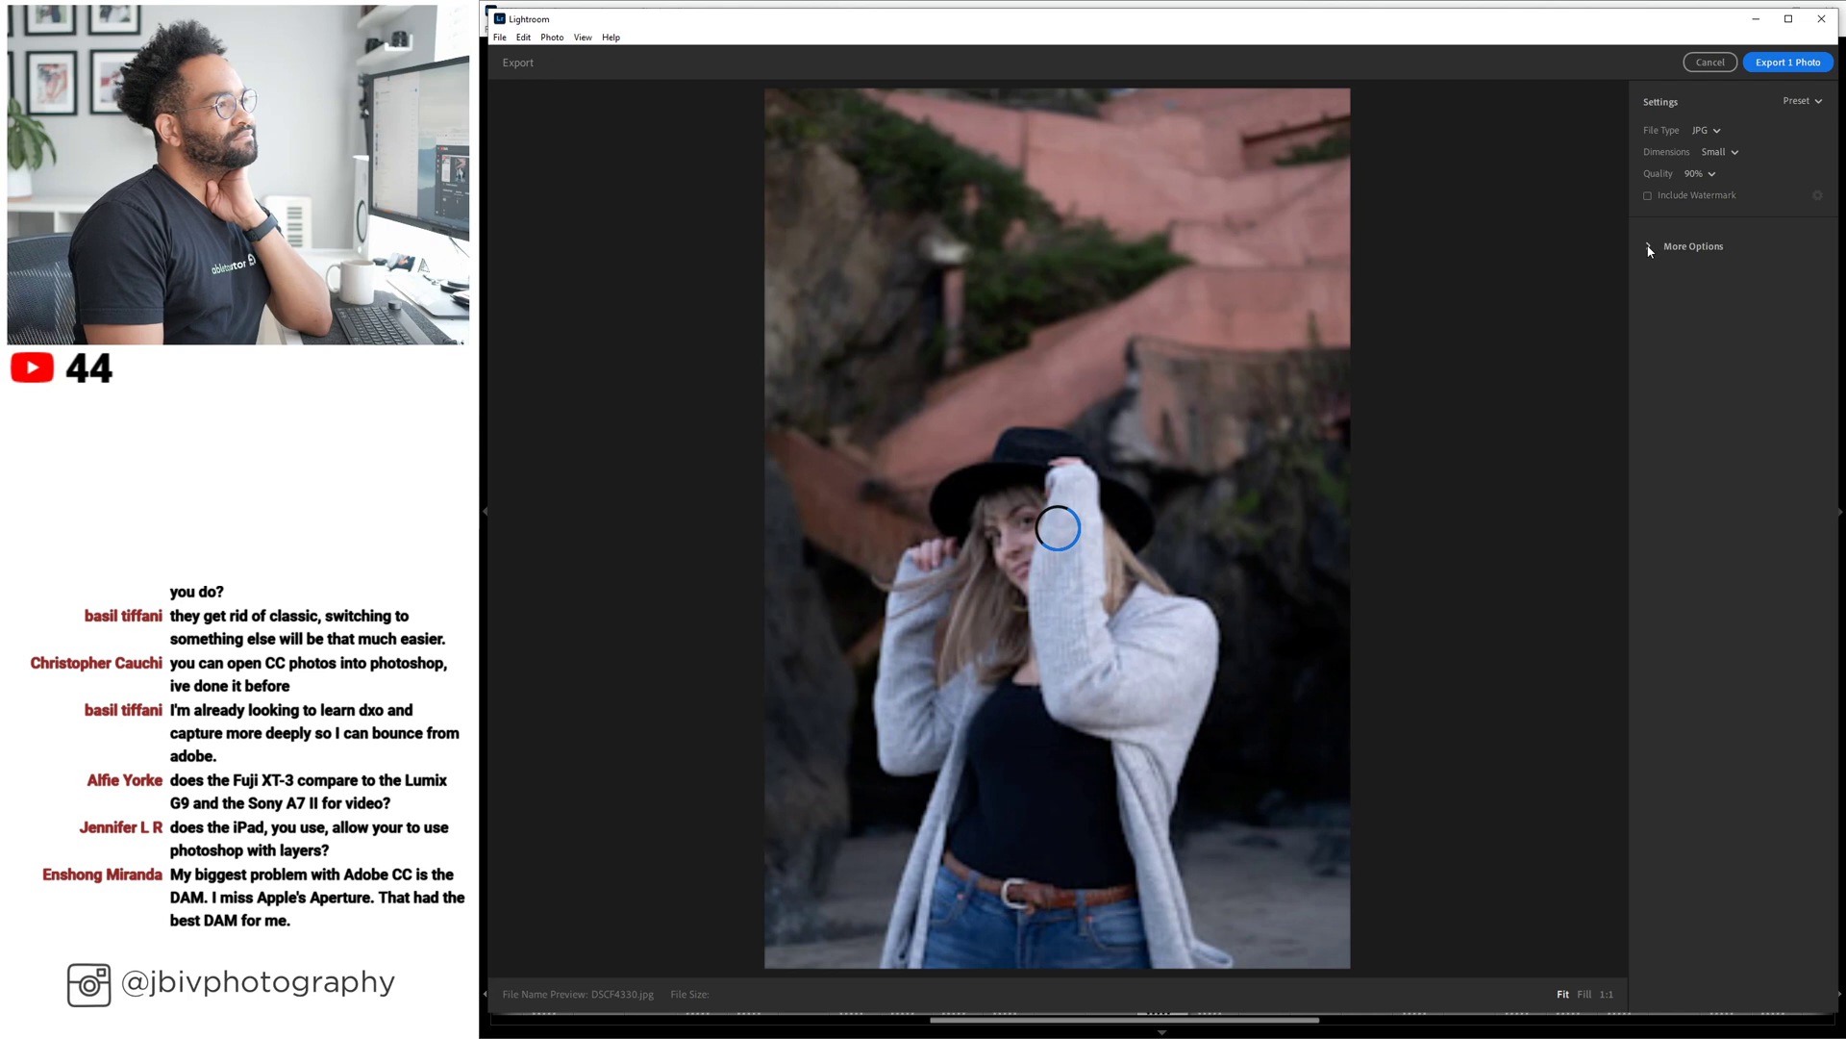
{"action": "left_click", "coordinate": [1794, 101]}
{"action": "left_click", "coordinate": [1720, 140]}
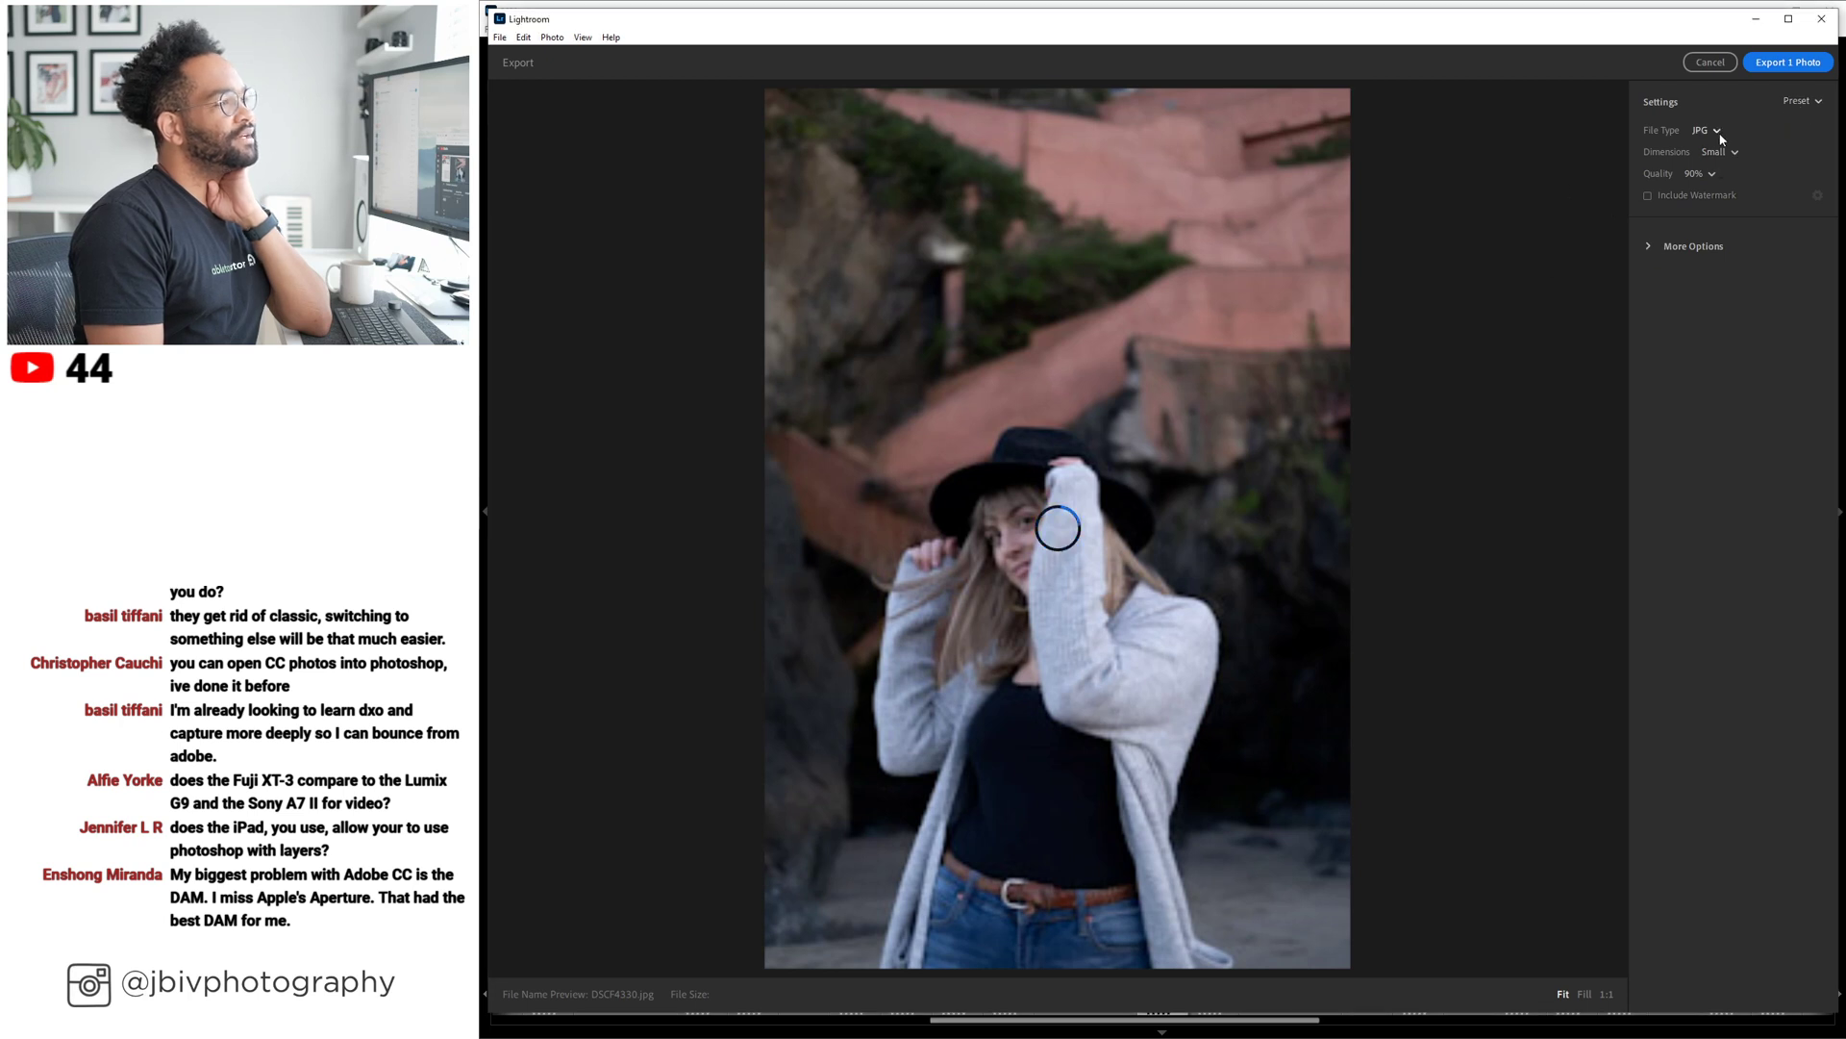
Try the Full Size and Custom export dimensions and inspect the long-side value and its units.
{"action": "left_click", "coordinate": [1732, 153]}
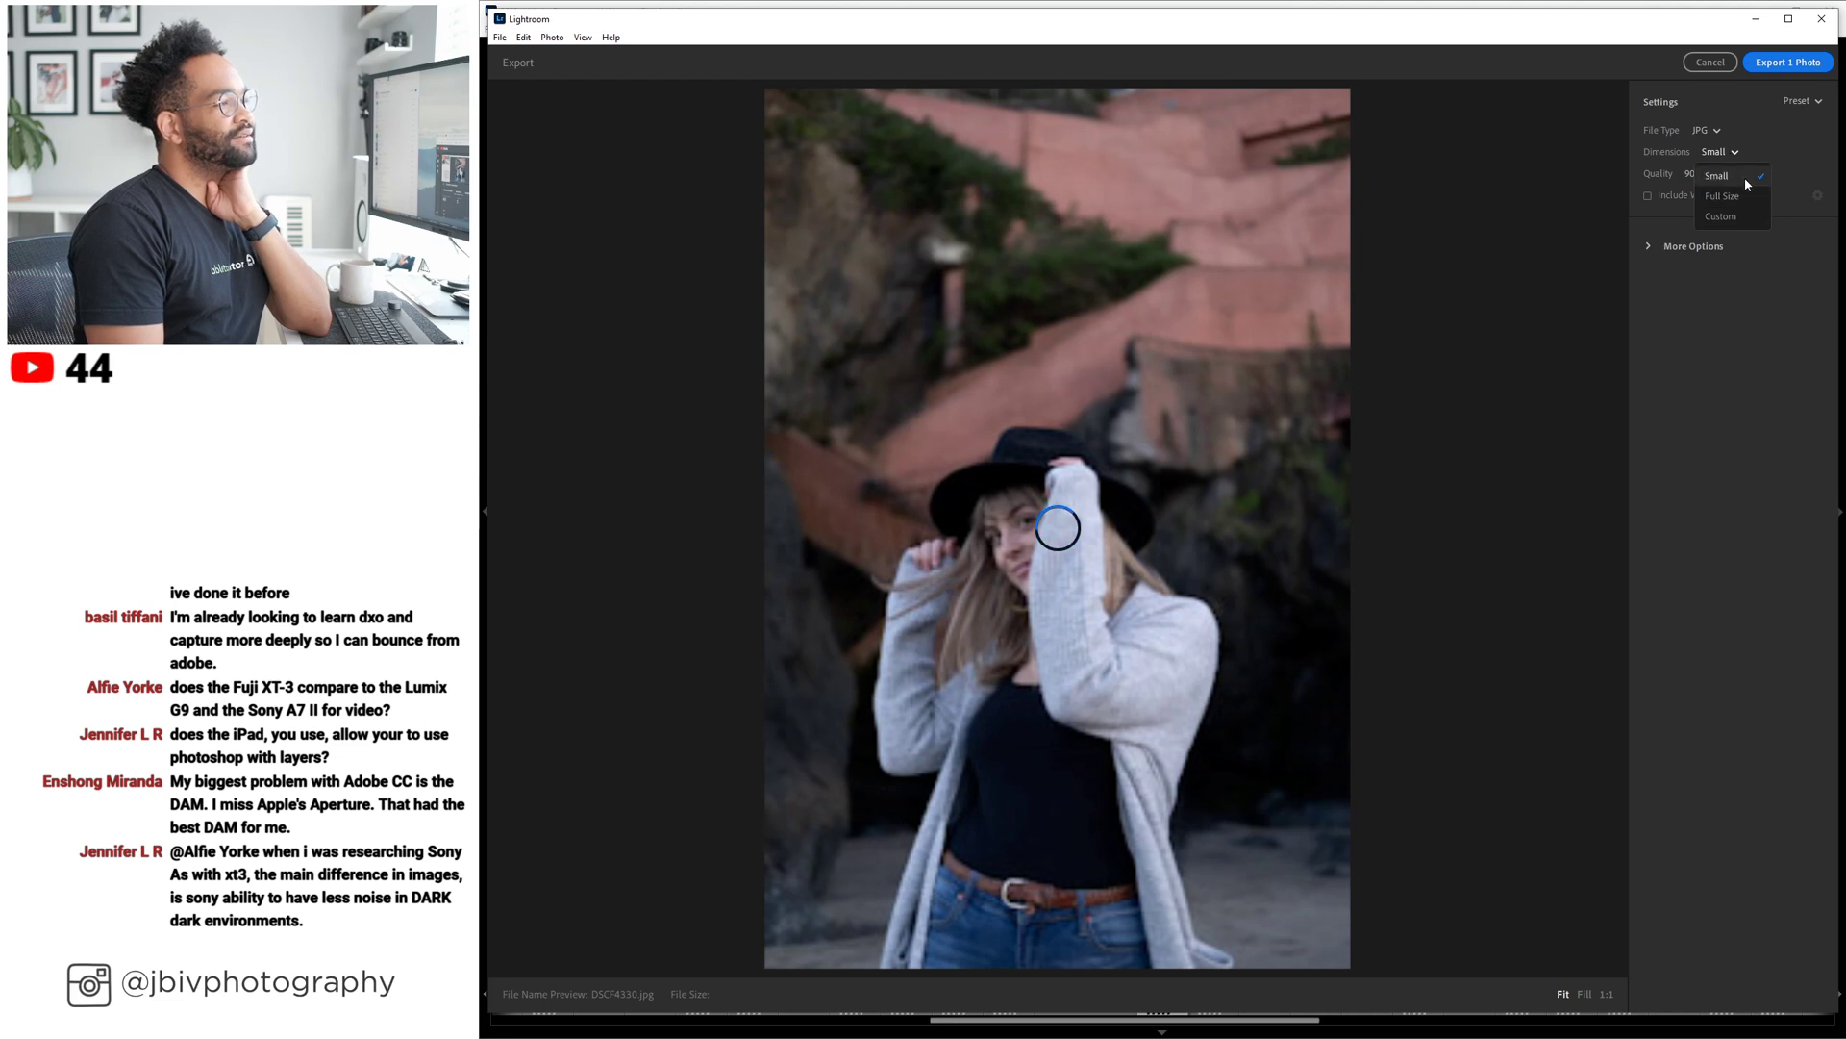
{"action": "left_click", "coordinate": [1743, 199]}
{"action": "left_click", "coordinate": [1736, 153]}
{"action": "left_click", "coordinate": [1738, 212]}
{"action": "left_click", "coordinate": [1703, 174]}
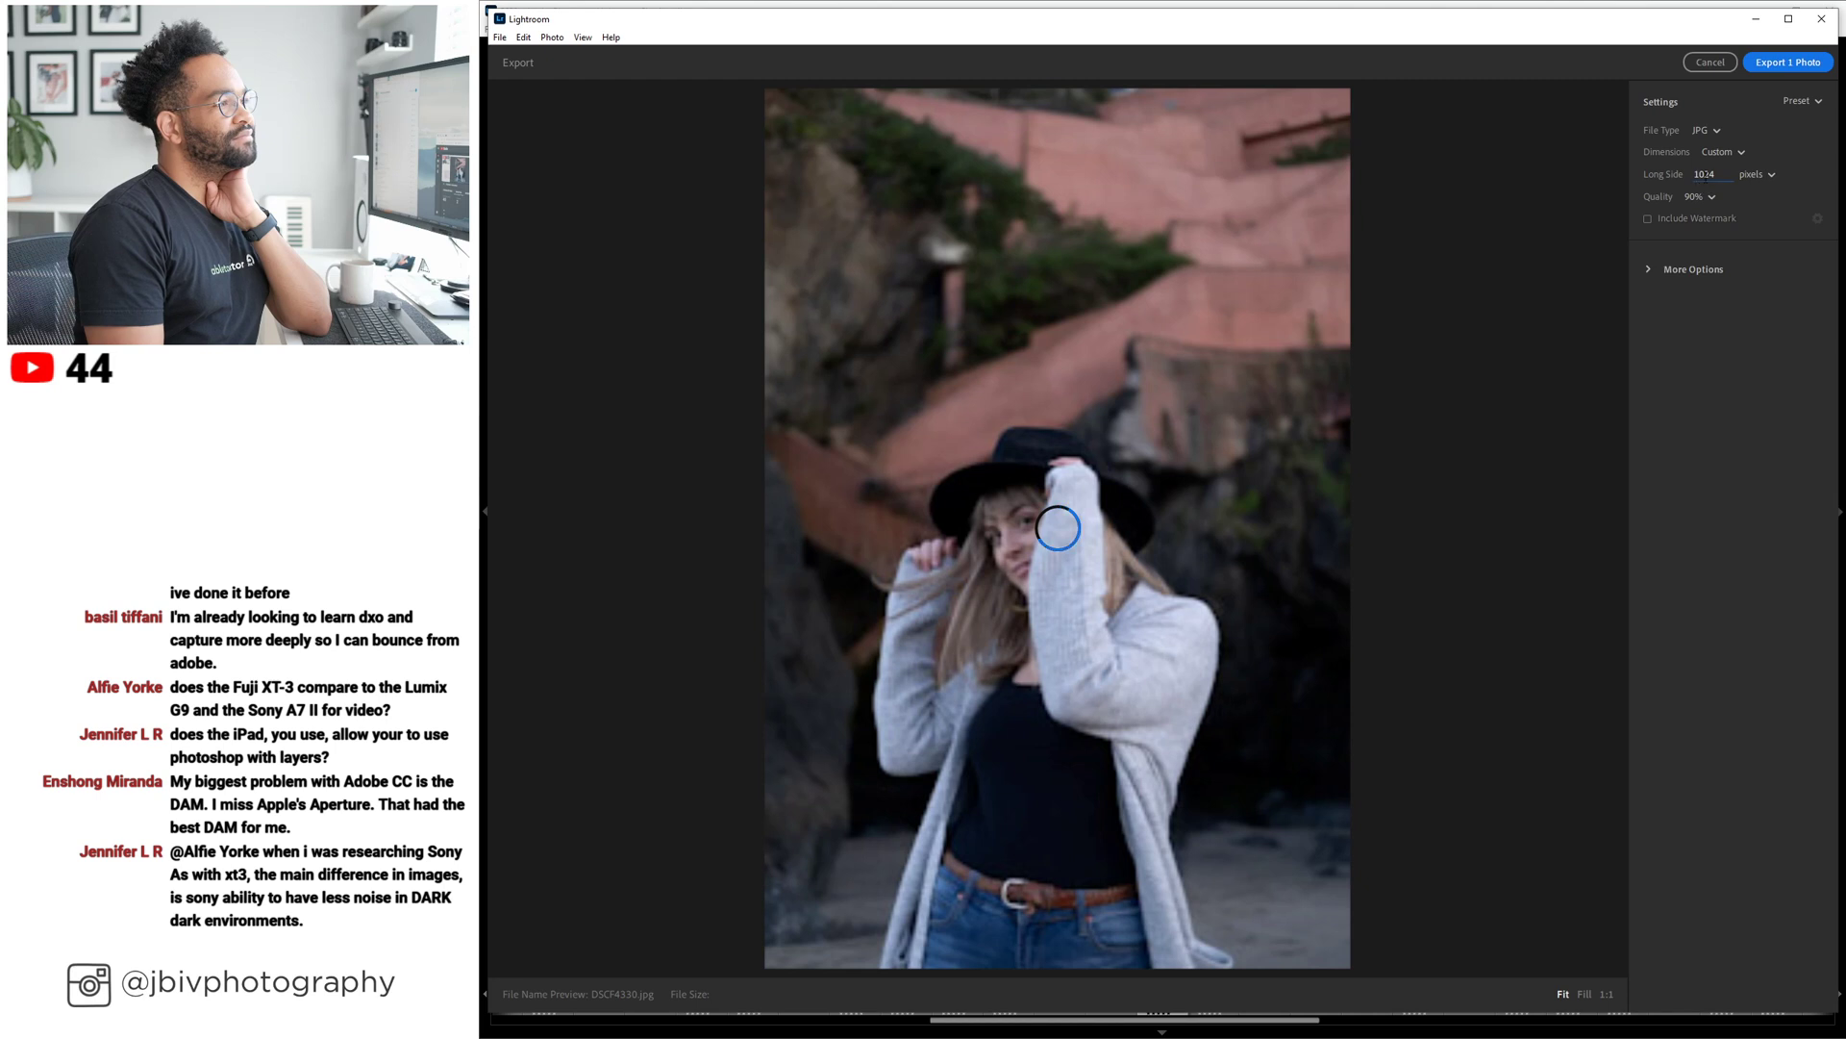
{"action": "left_click", "coordinate": [1757, 175]}
{"action": "left_click", "coordinate": [1781, 158]}
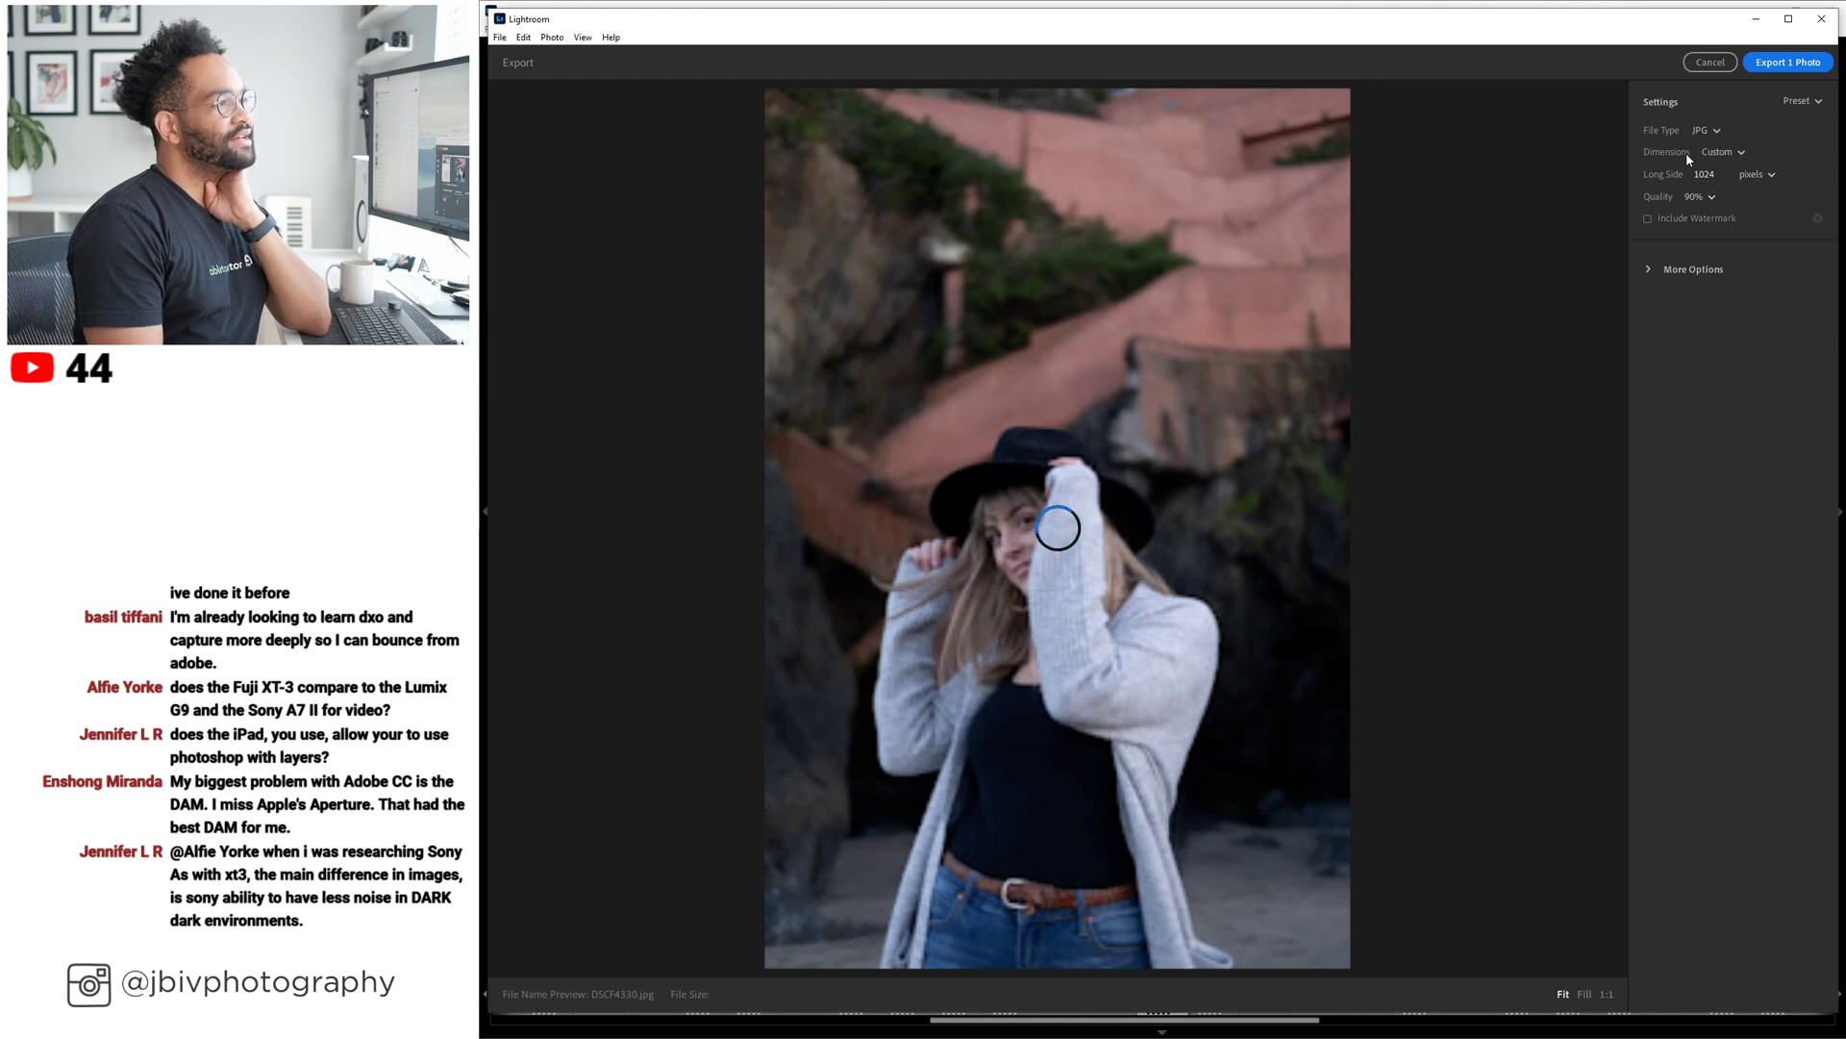
Set the export dimensions to Full Size and the JPG quality to 100%.
{"action": "left_click", "coordinate": [1723, 152]}
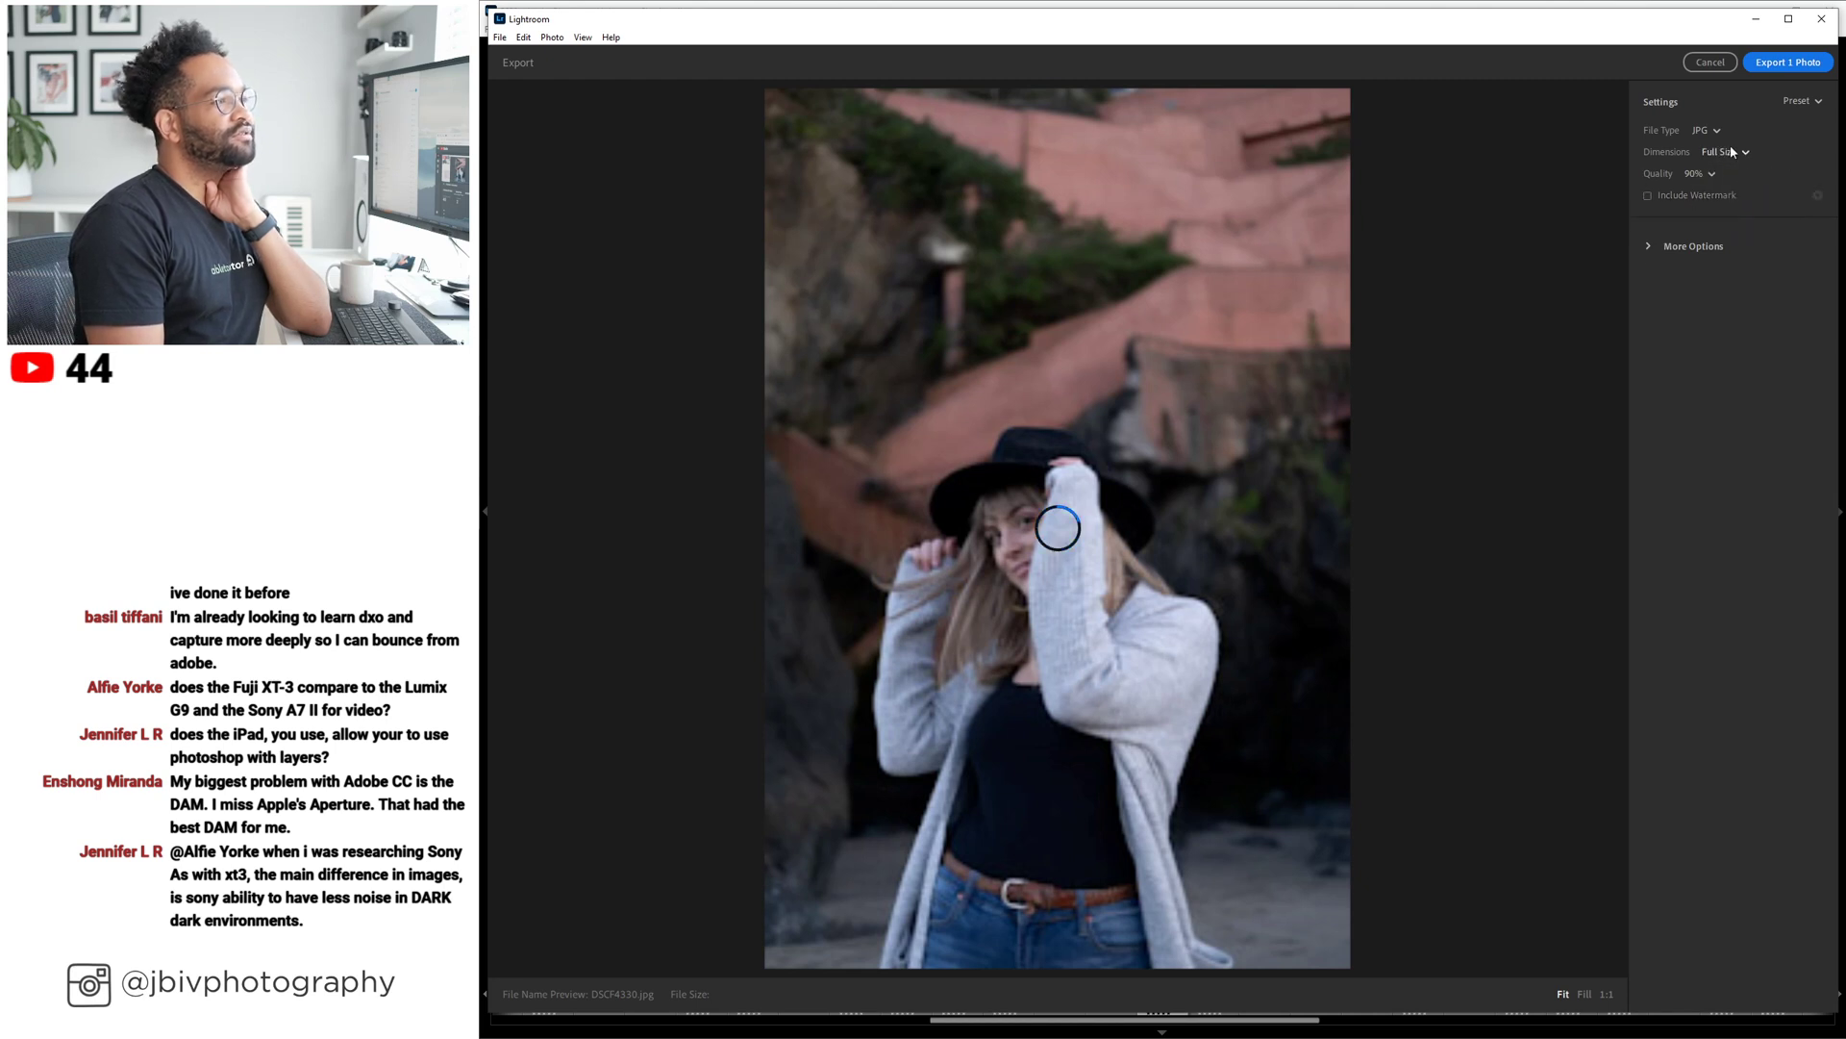
{"action": "left_click", "coordinate": [1737, 170]}
{"action": "left_click", "coordinate": [1702, 173]}
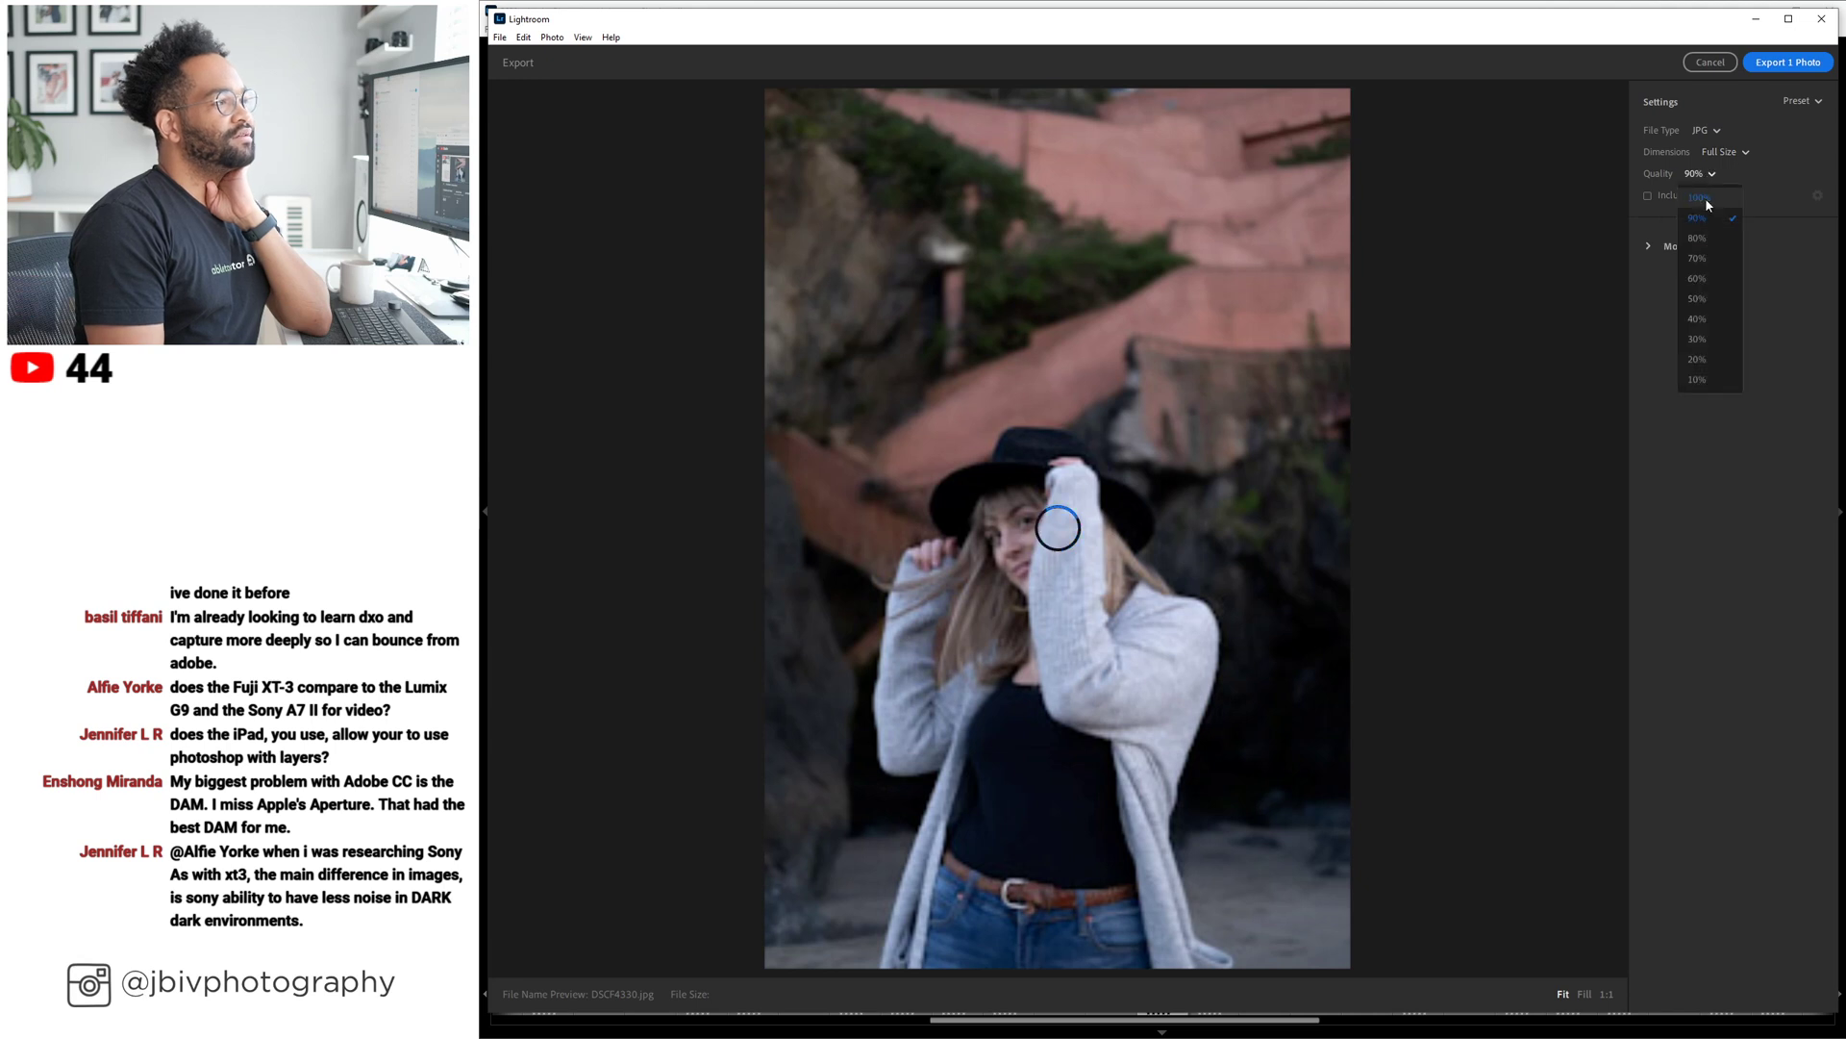
{"action": "left_click", "coordinate": [1705, 200]}
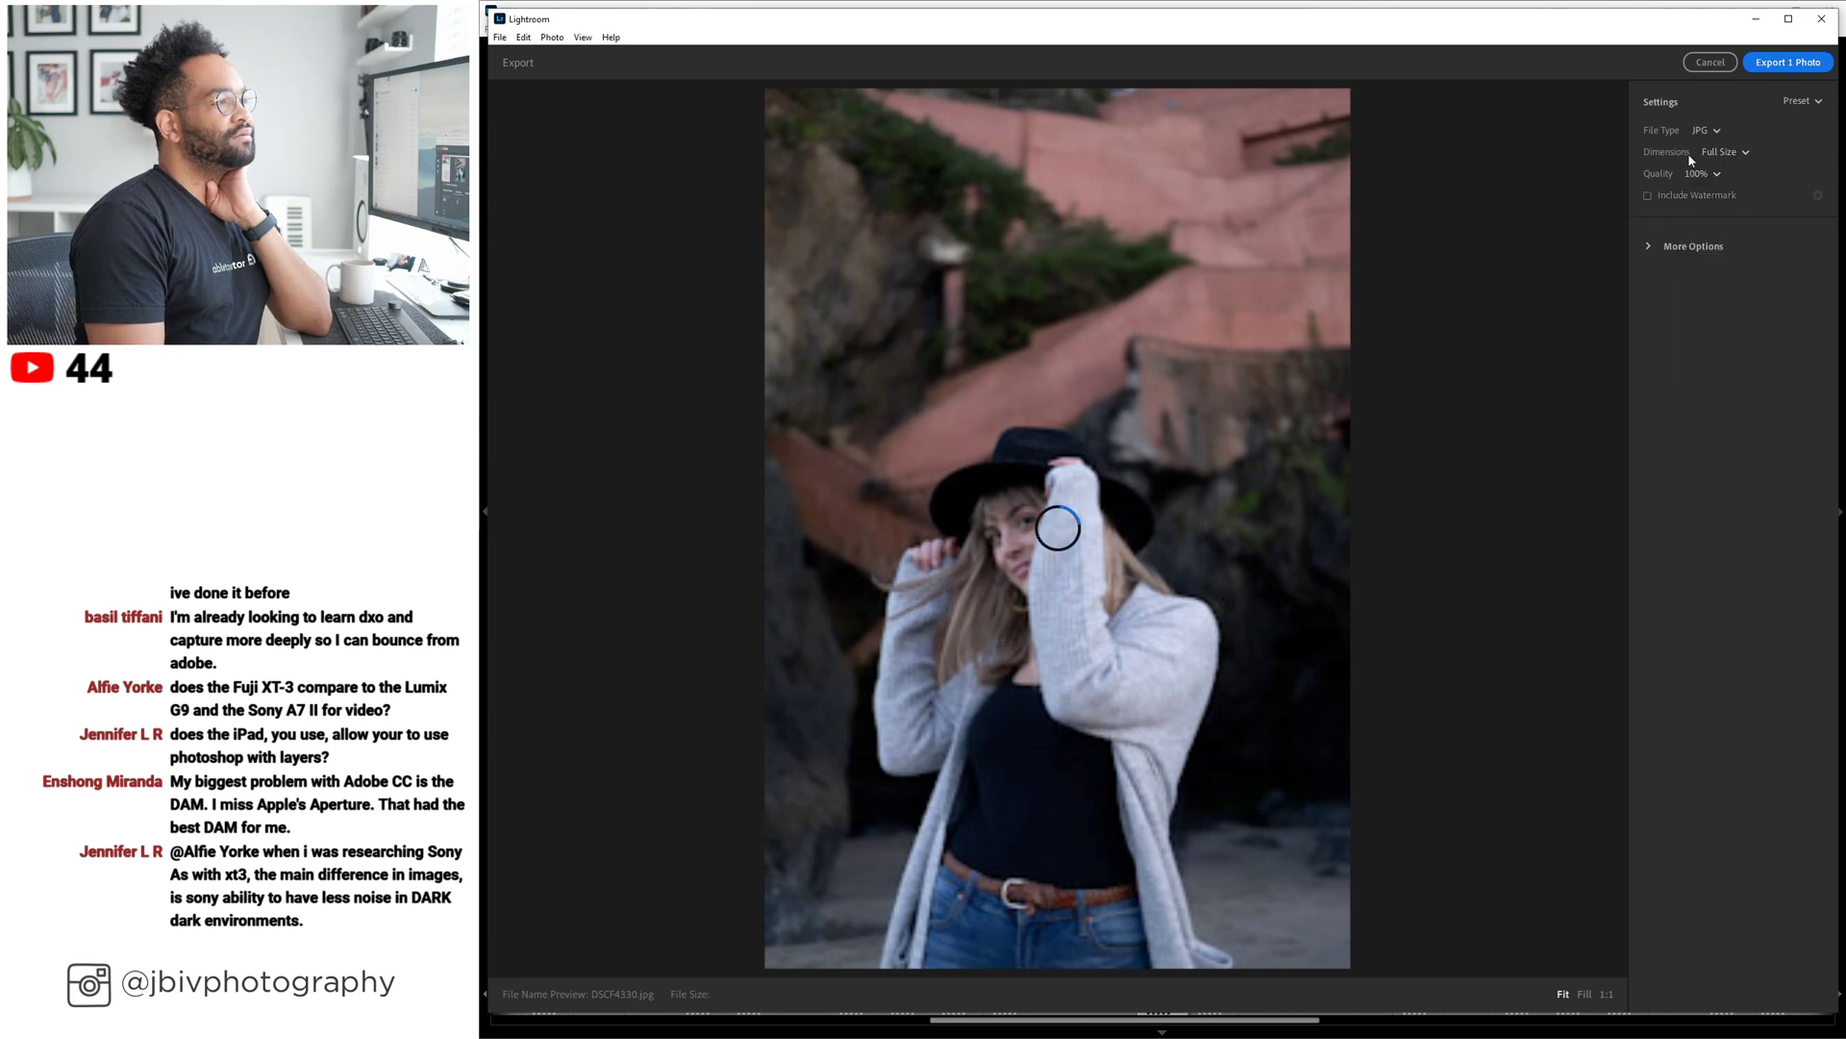
Show the additional export options and set output sharpening to Screen.
{"action": "left_click", "coordinate": [1650, 246]}
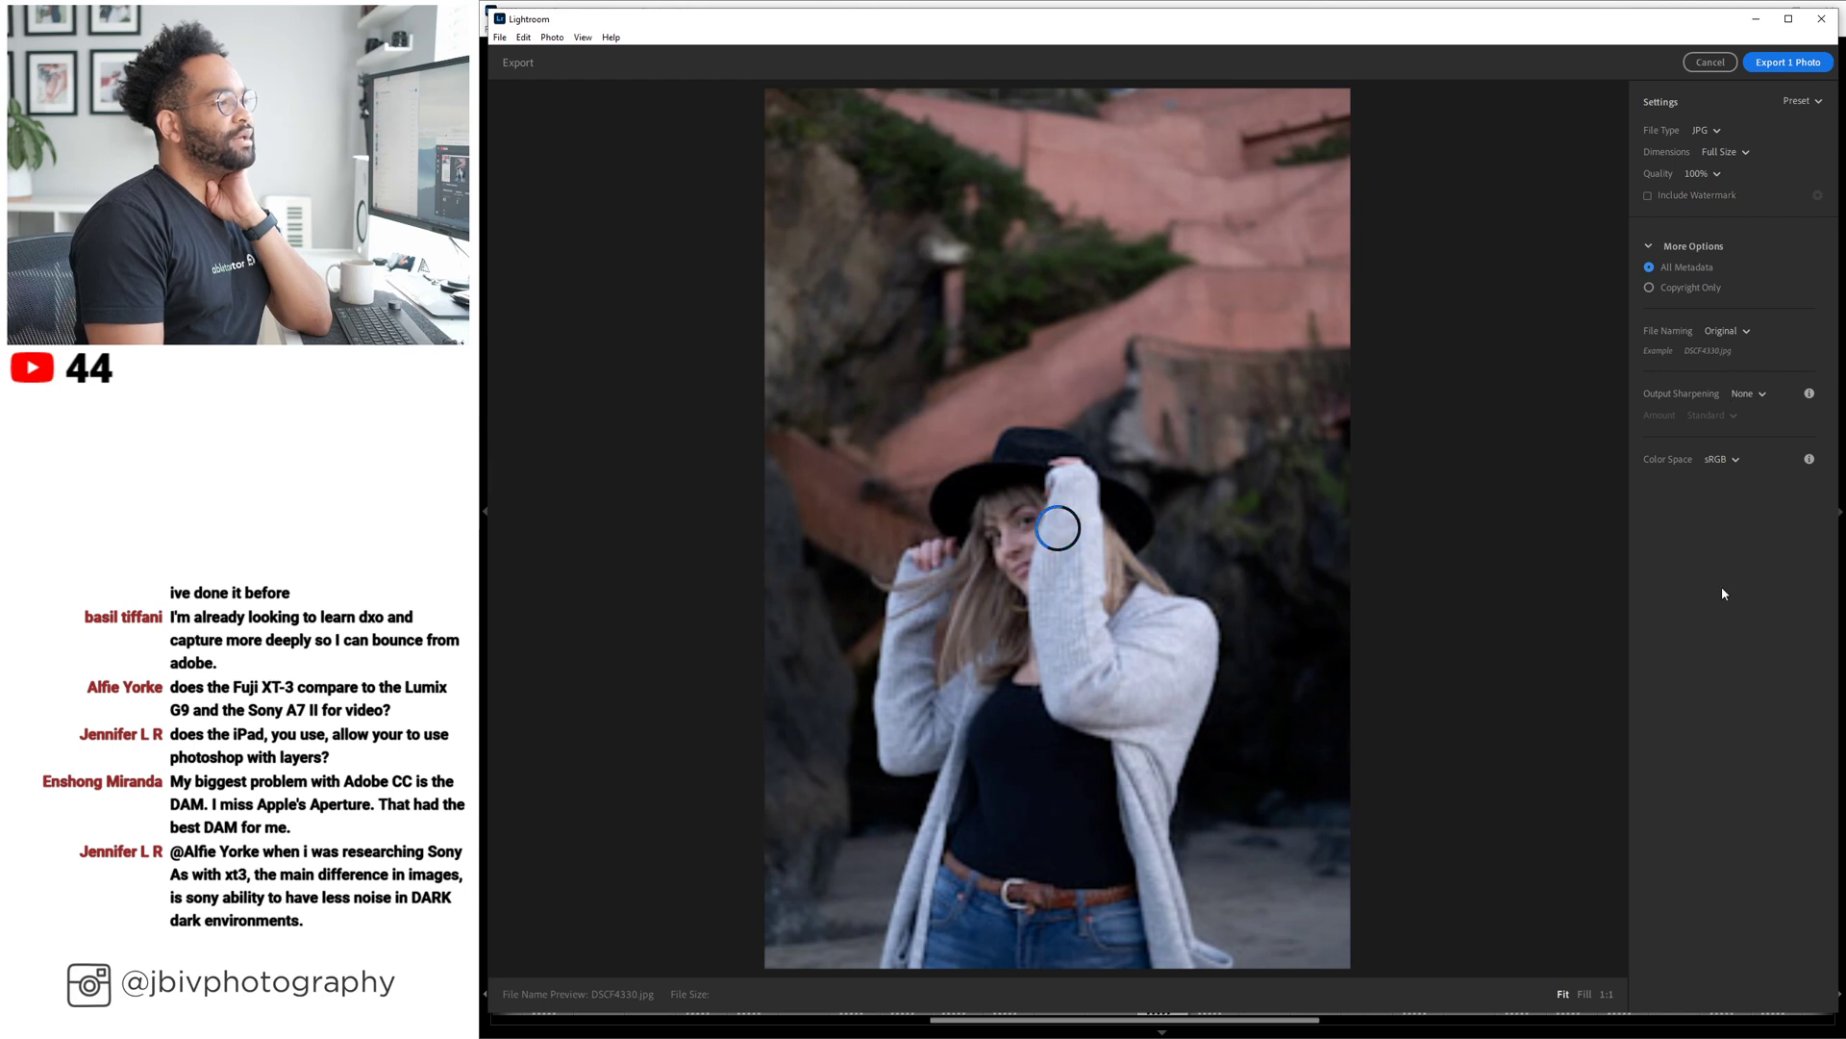
{"action": "left_click", "coordinate": [1748, 393]}
{"action": "left_click", "coordinate": [1734, 454]}
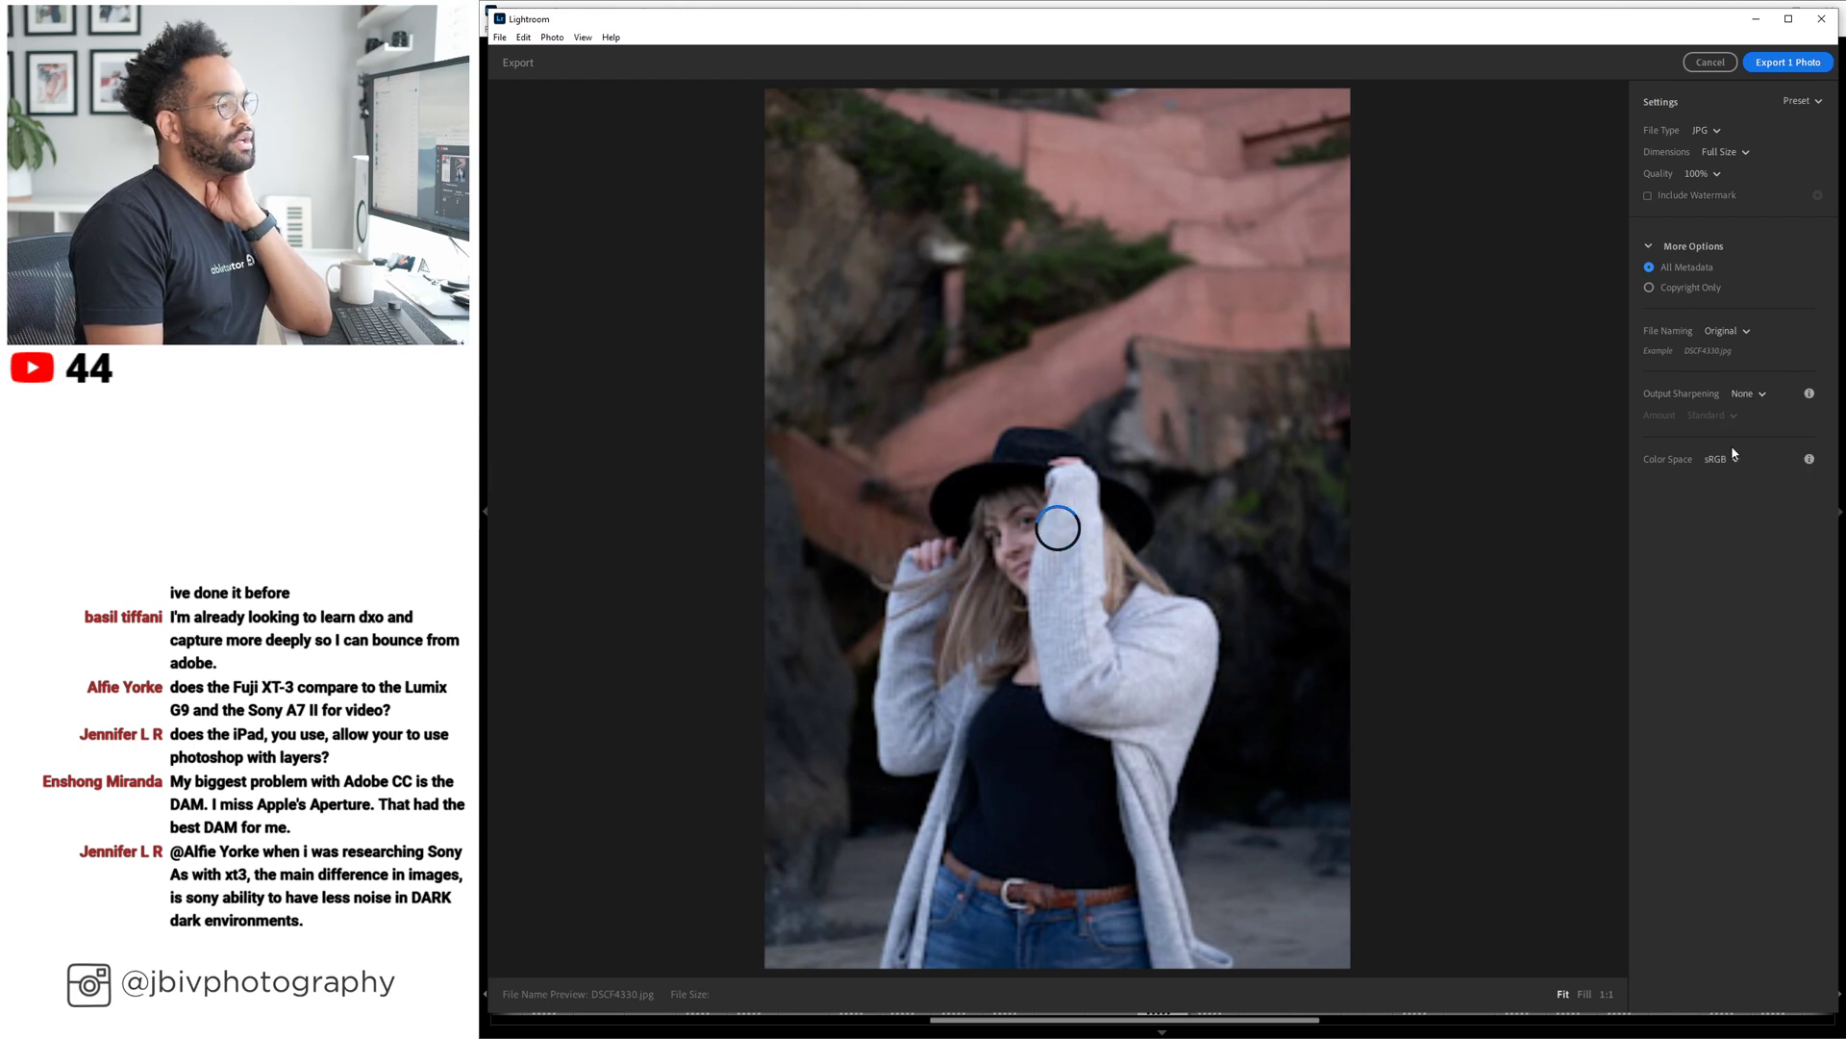
{"action": "left_click", "coordinate": [1745, 395]}
{"action": "left_click", "coordinate": [1742, 440]}
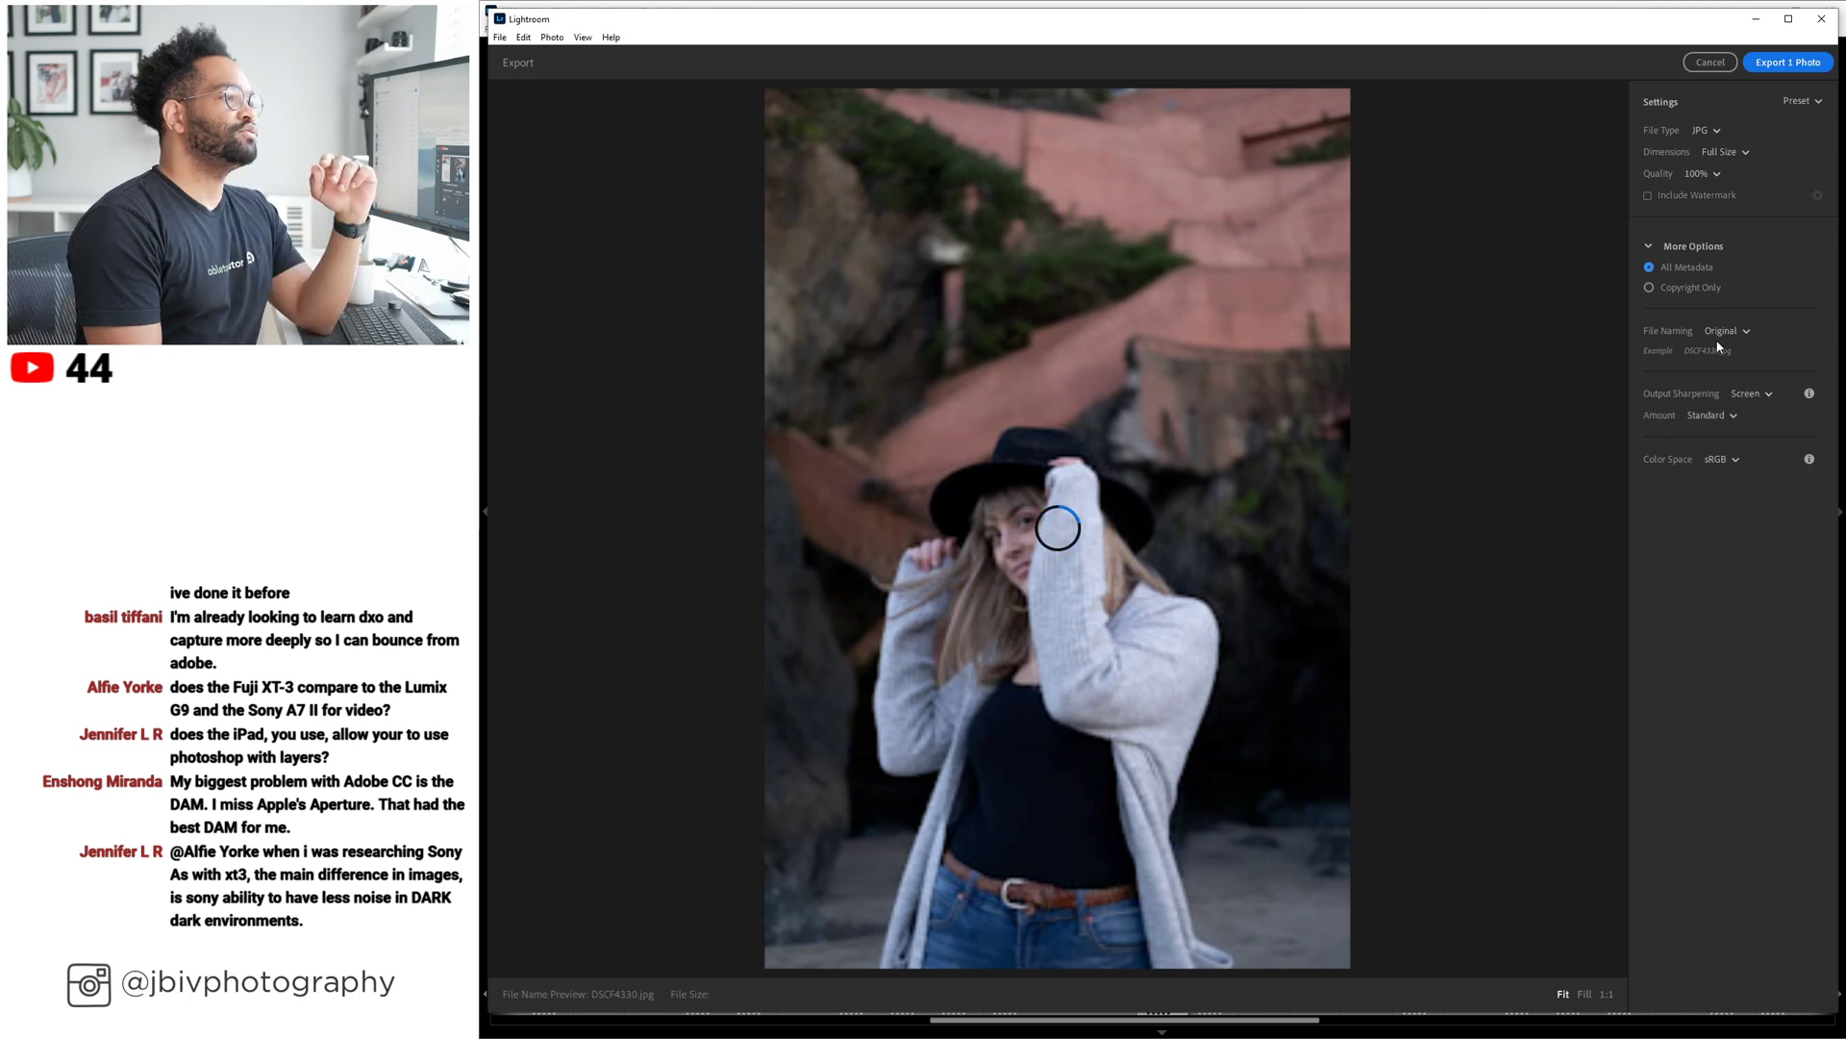
Switch the export dimensions to Custom to compare the preview and return them to Full Size.
{"action": "left_click", "coordinate": [1731, 153]}
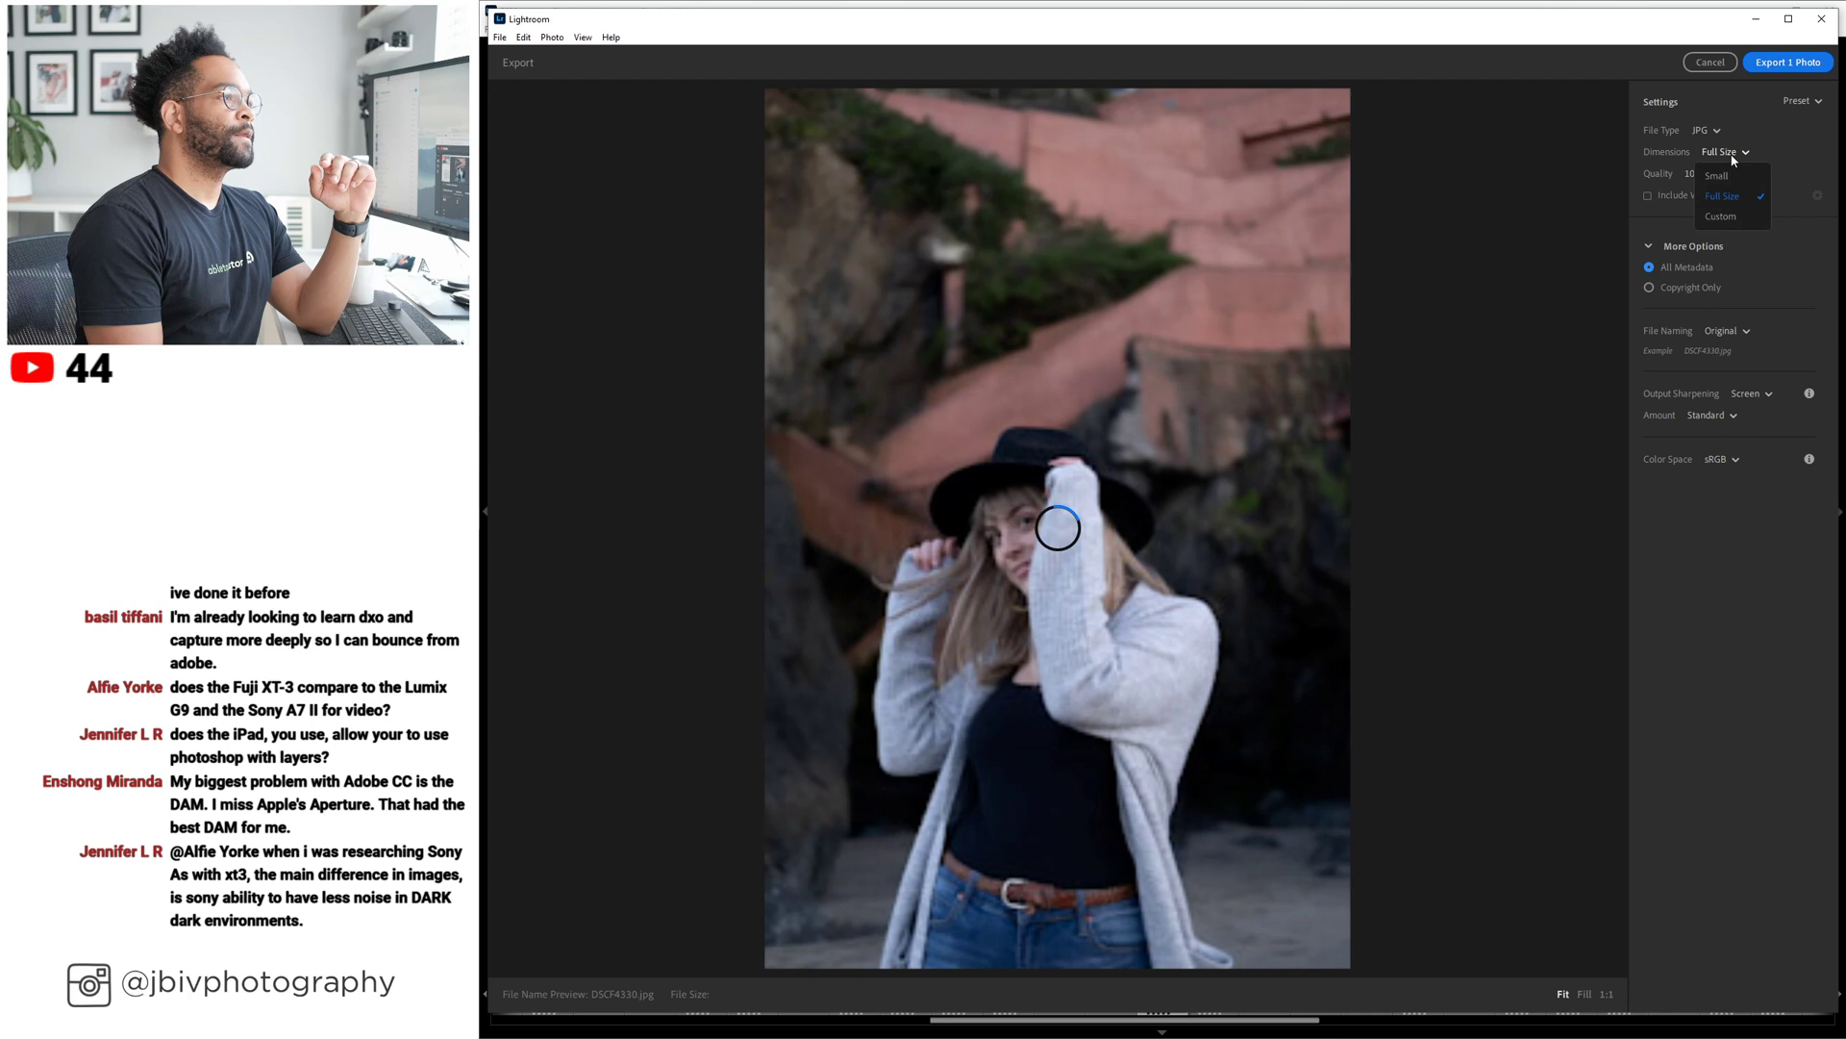
{"action": "left_click", "coordinate": [1721, 215]}
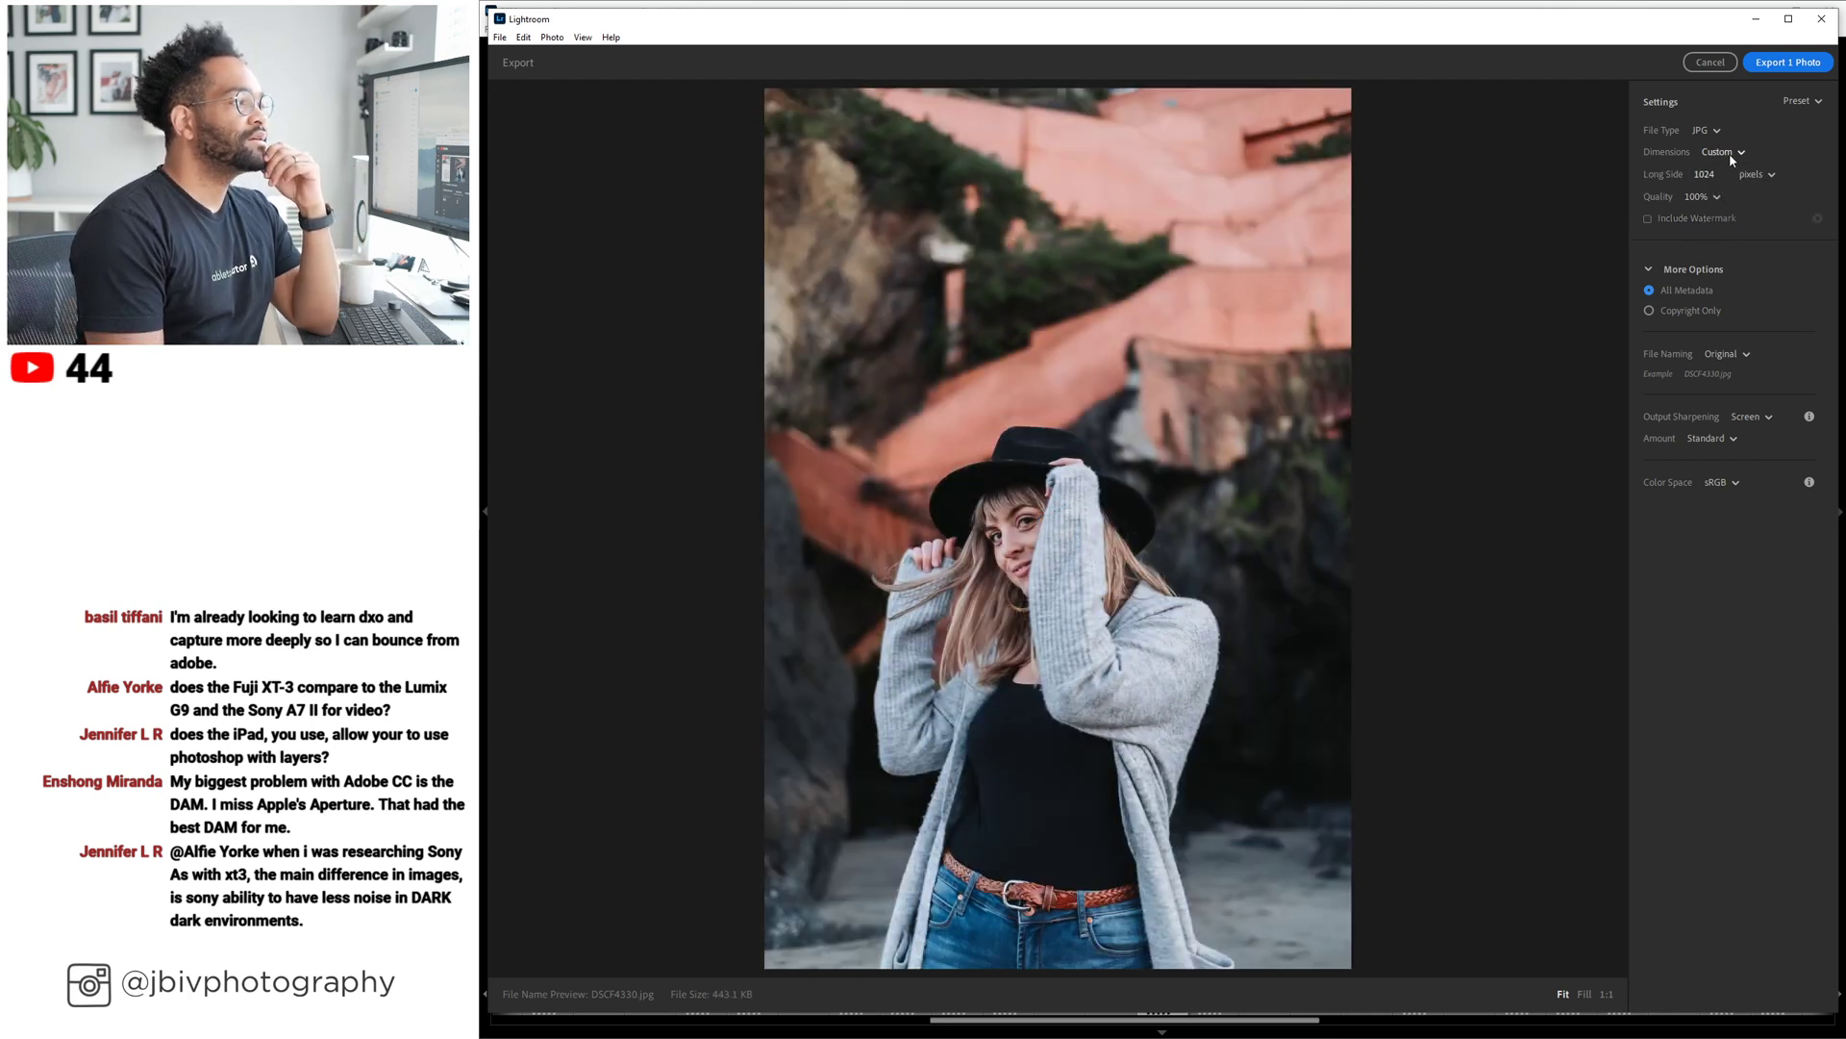
{"action": "left_click", "coordinate": [1731, 153]}
{"action": "left_click", "coordinate": [1721, 196]}
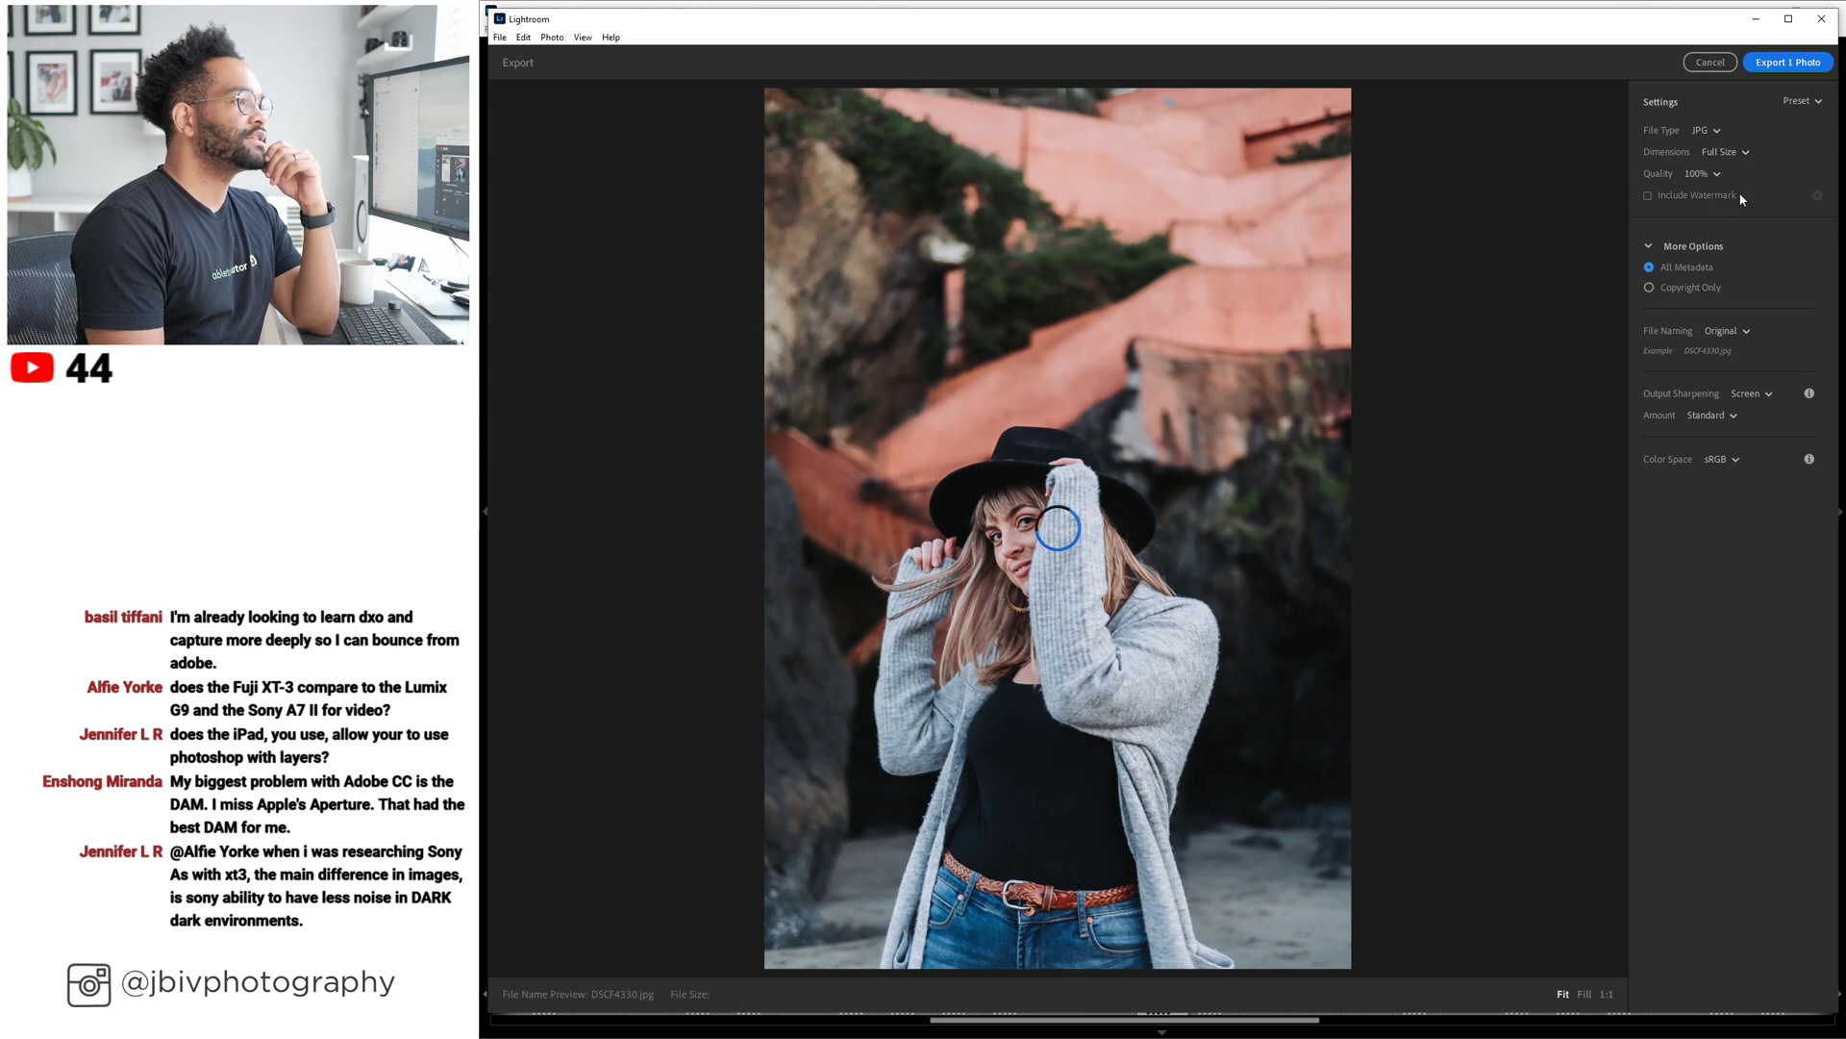
Inspect the export quality percentages, export presets and color space setting, and cancel the export.
{"action": "left_click", "coordinate": [1704, 174]}
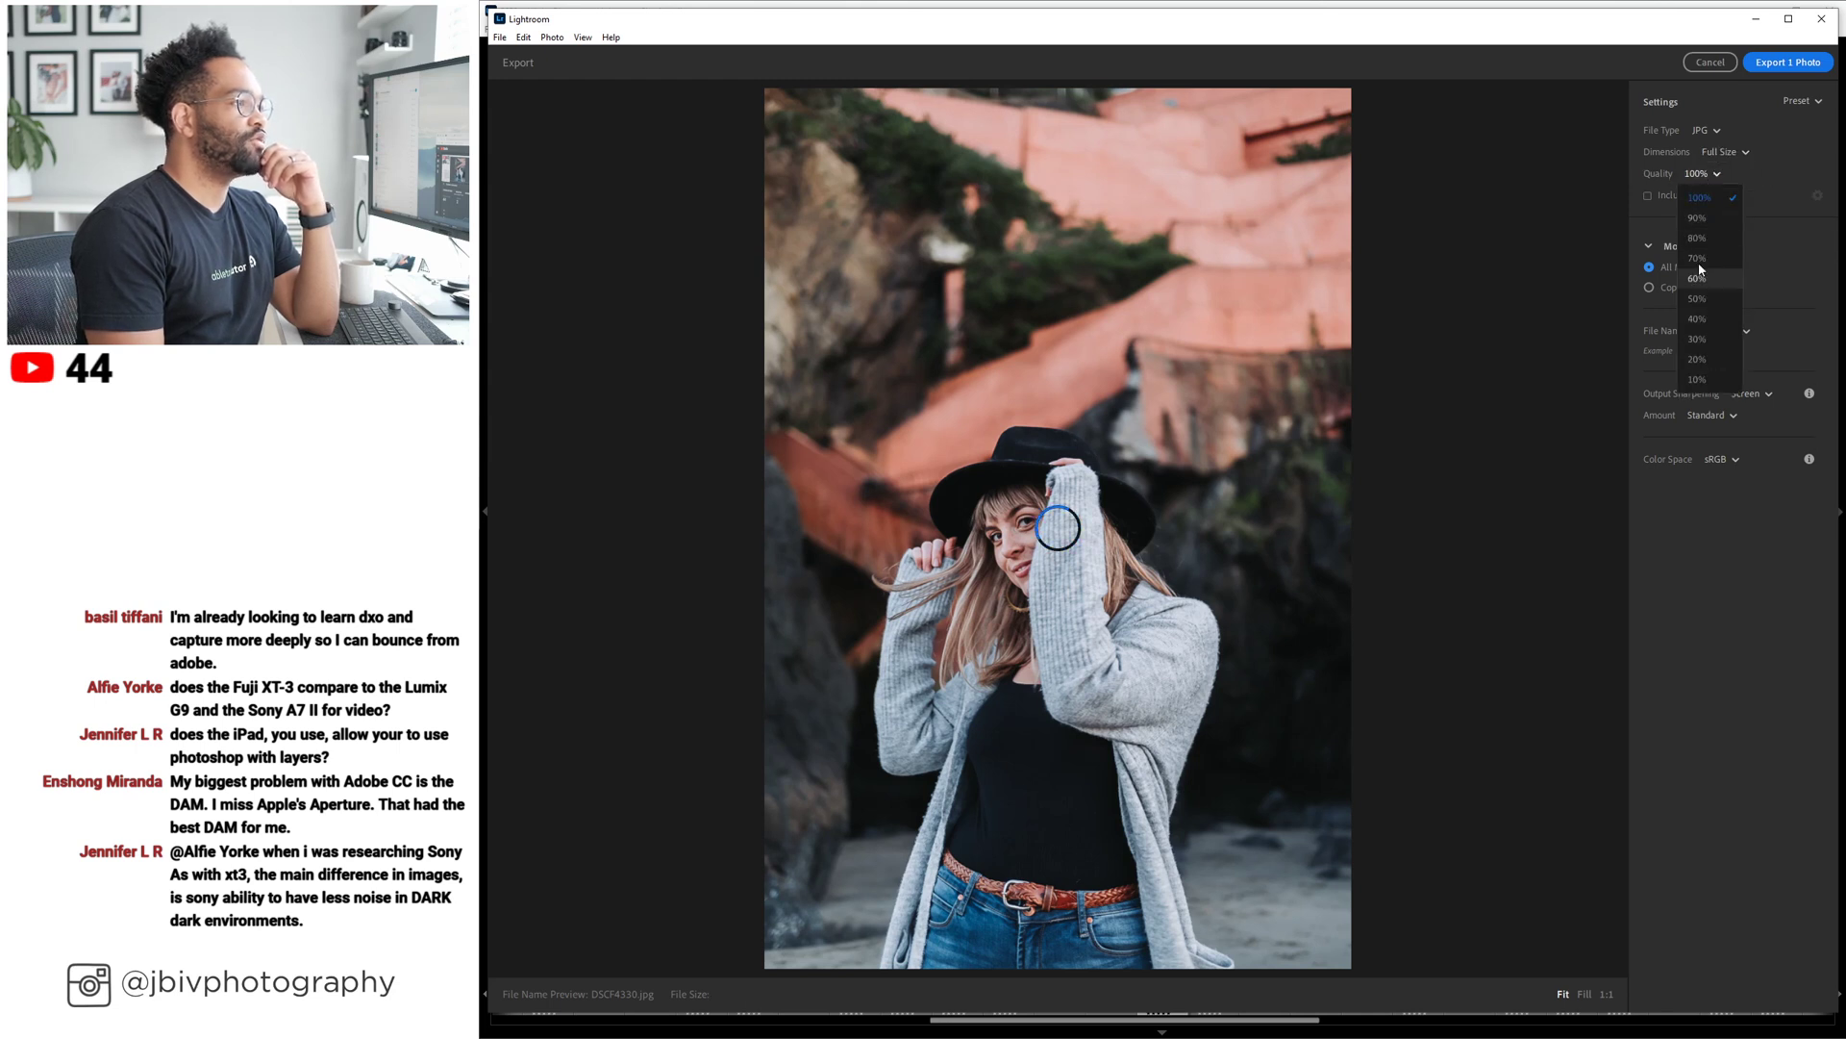
{"action": "left_click", "coordinate": [1713, 172]}
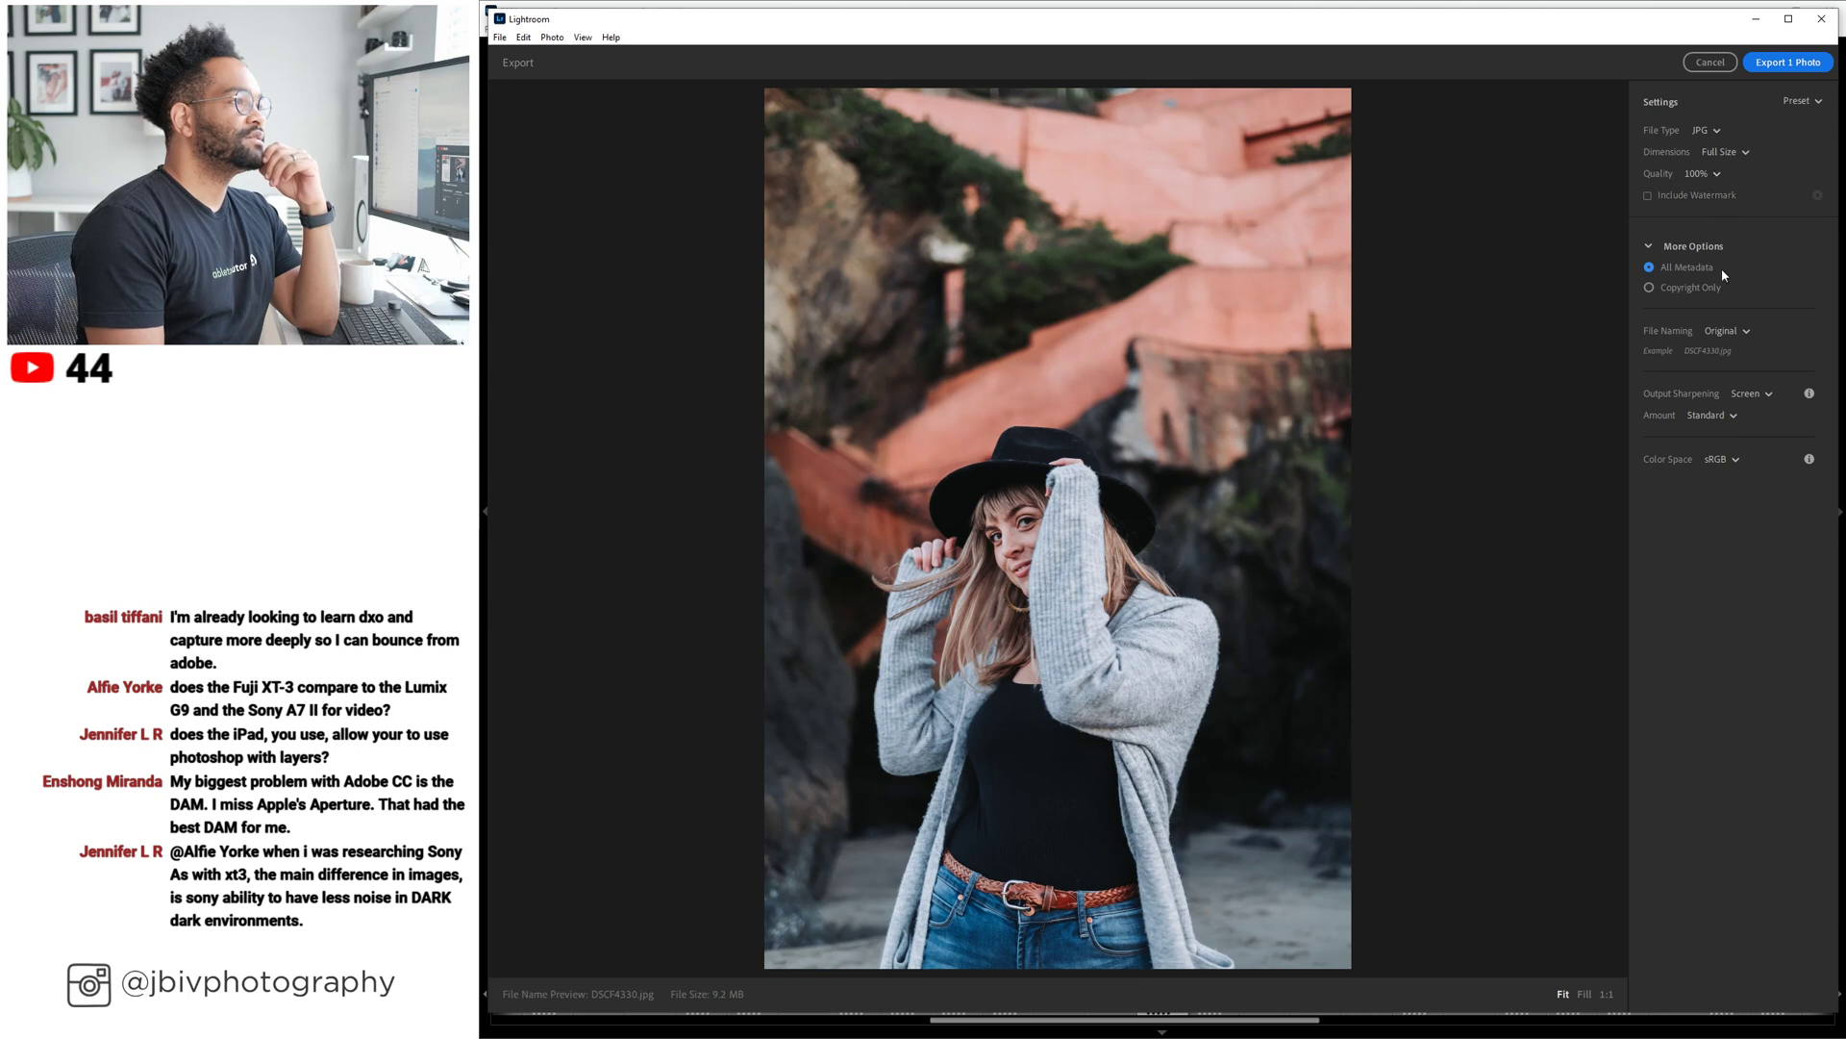
{"action": "left_click", "coordinate": [1817, 102]}
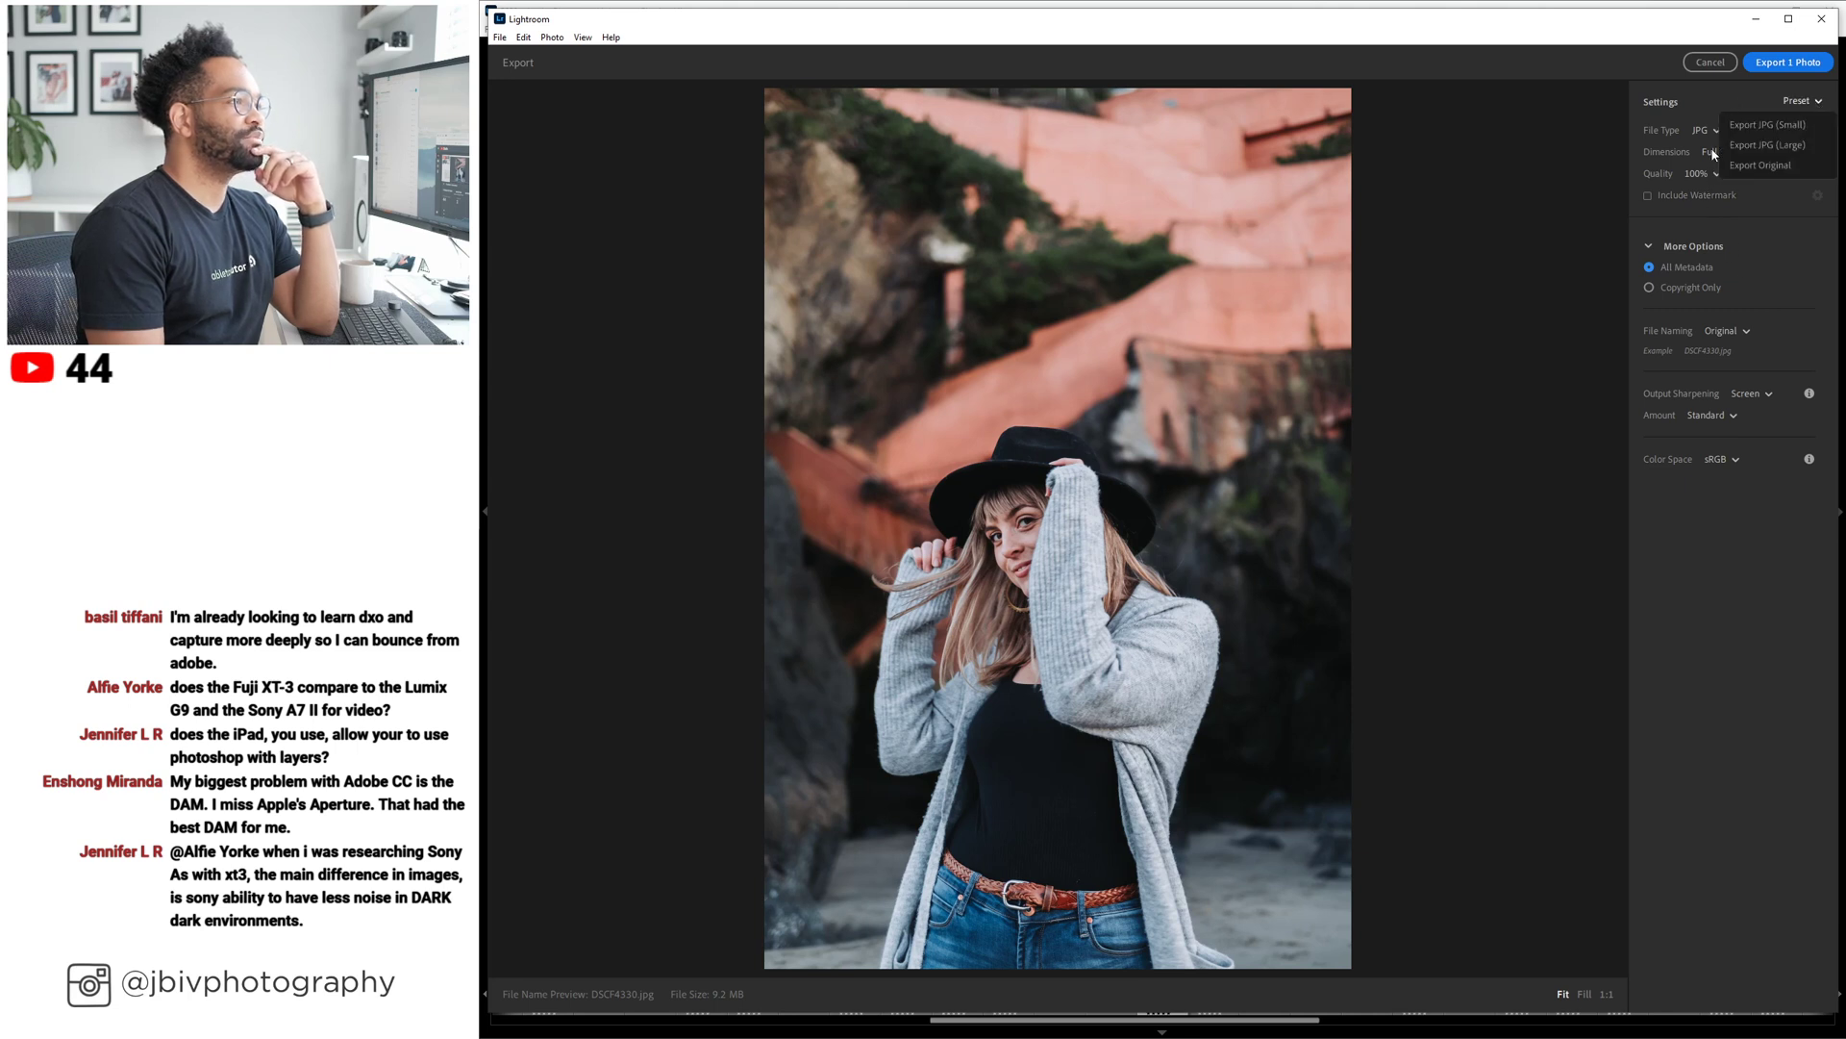
{"action": "left_click", "coordinate": [1689, 500]}
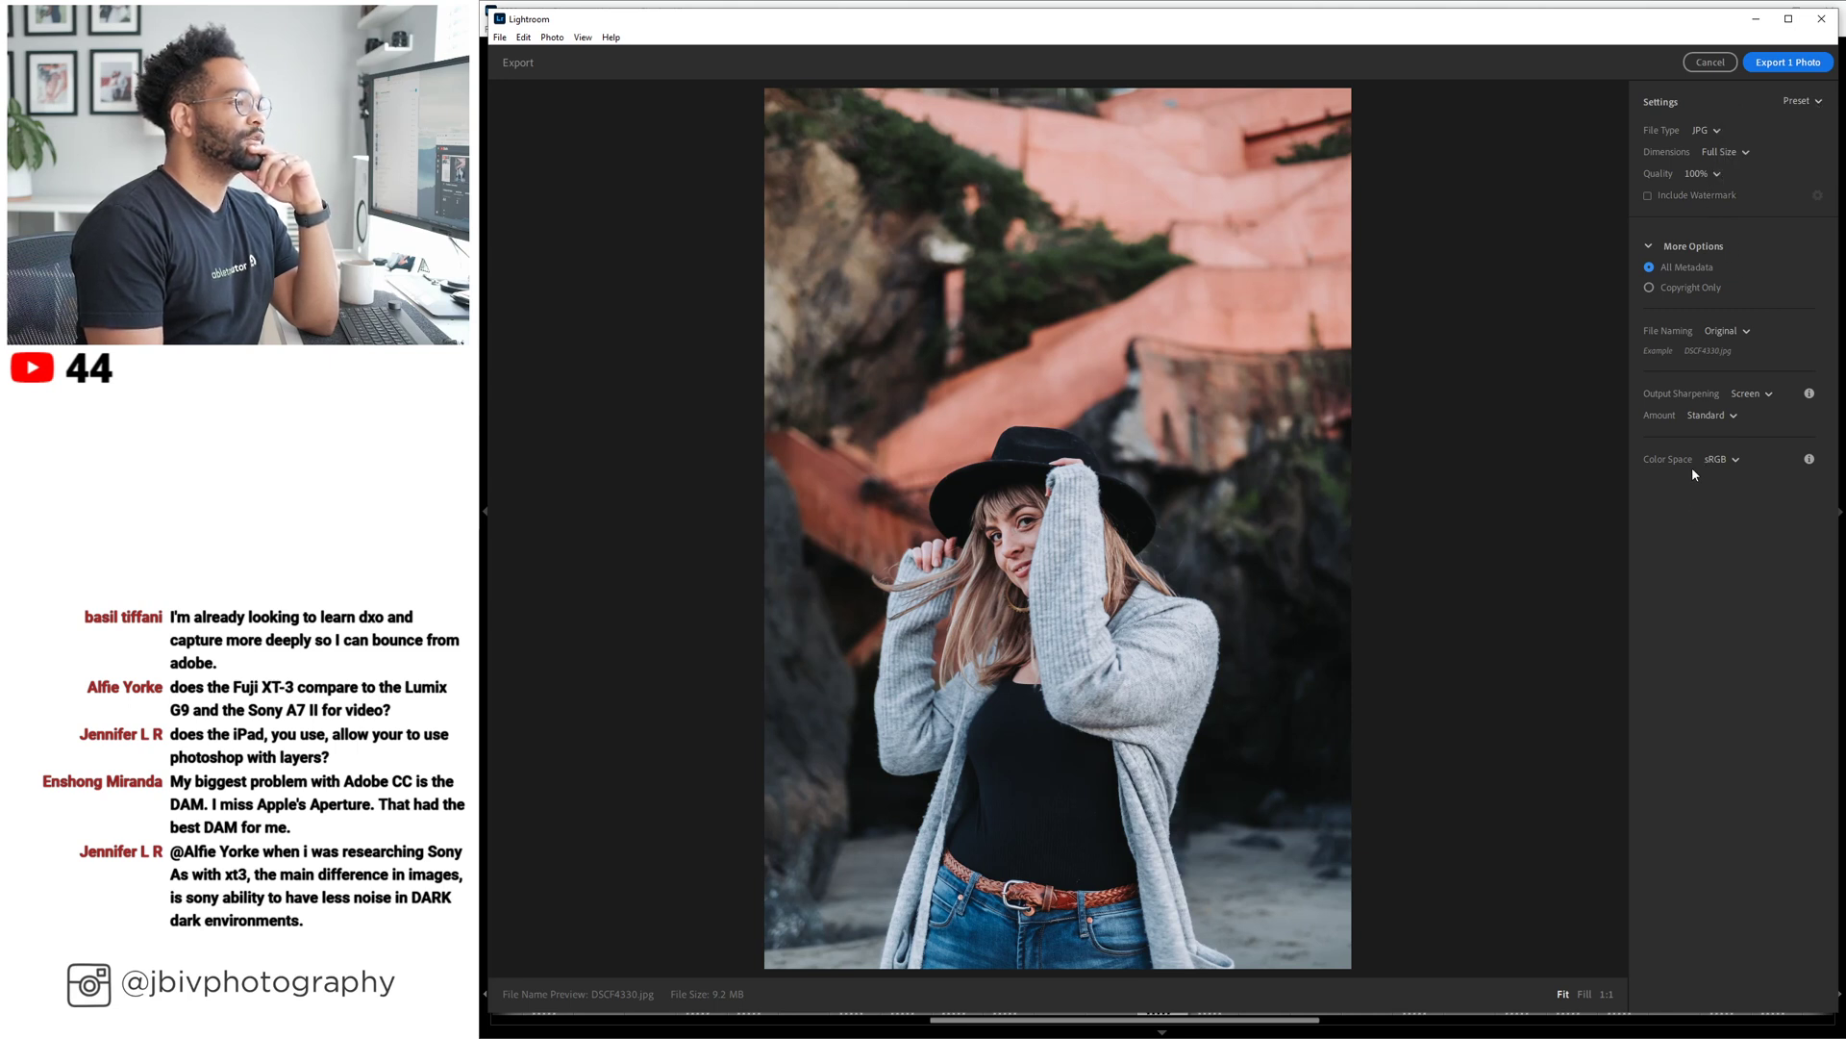
{"action": "left_click", "coordinate": [1716, 460]}
{"action": "left_click", "coordinate": [1686, 467]}
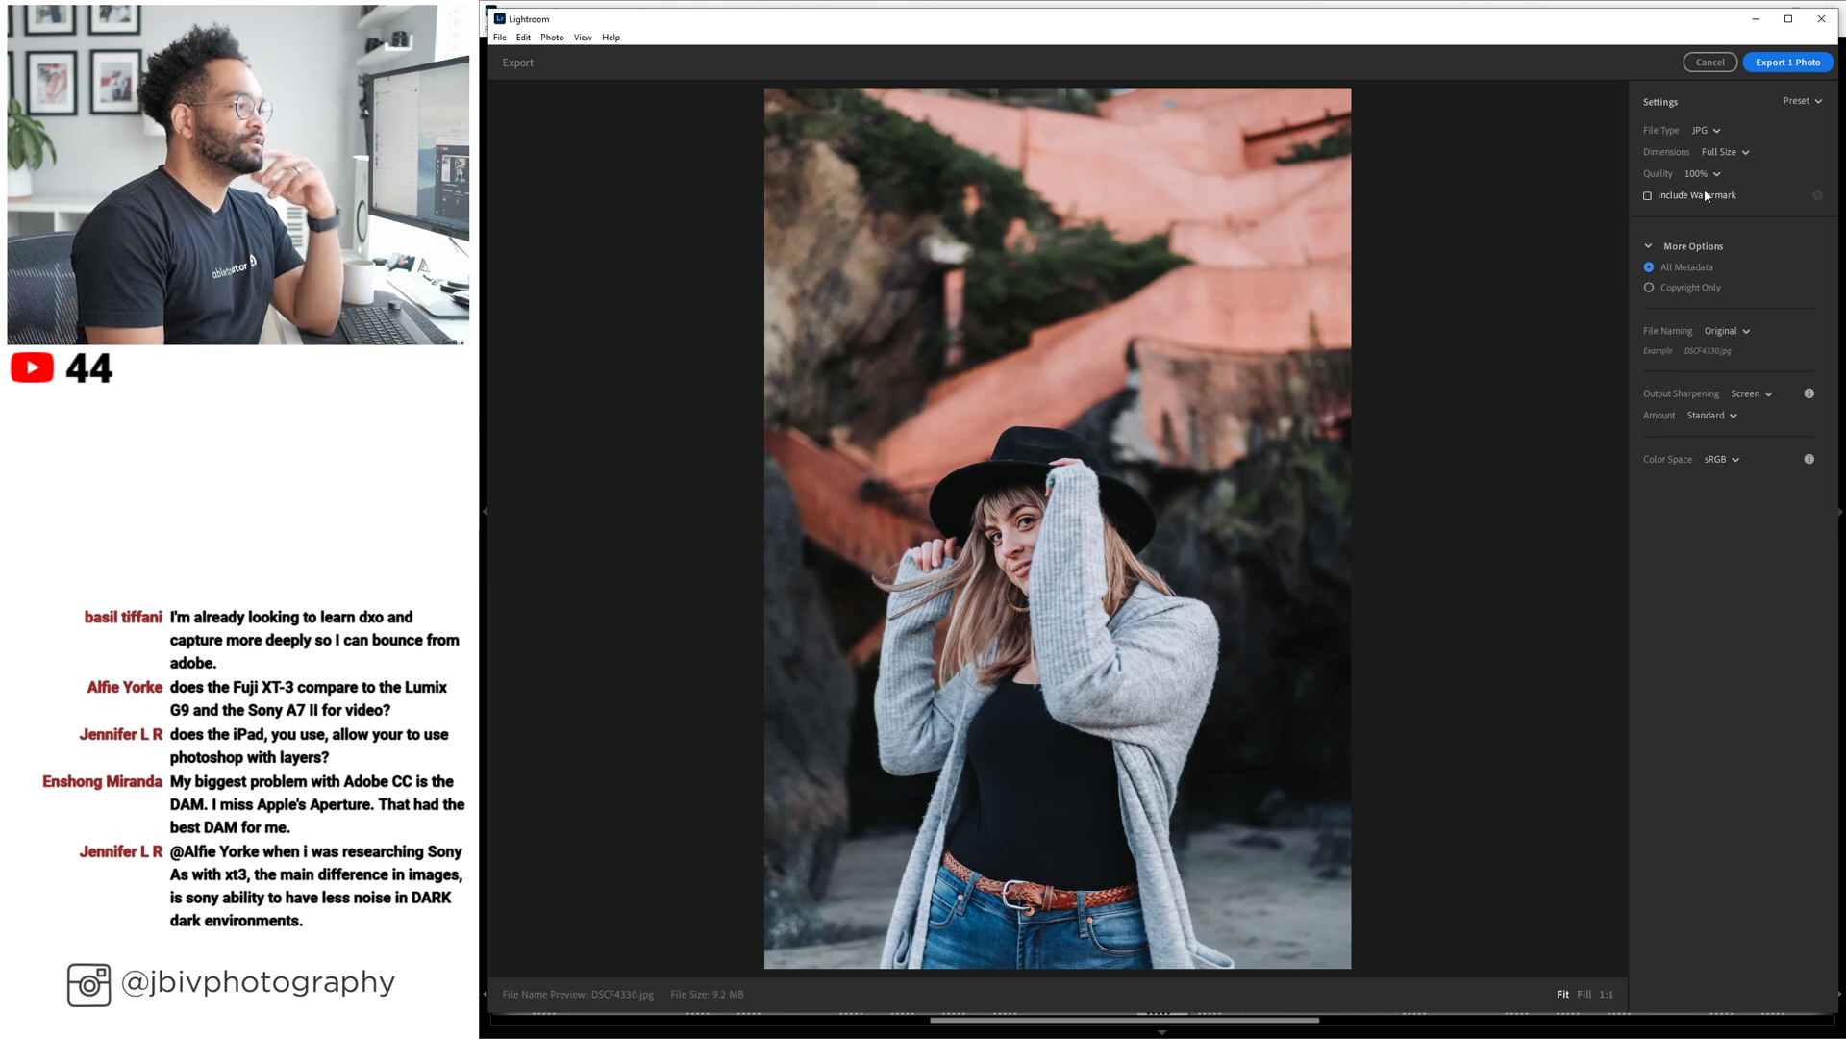
{"action": "left_click", "coordinate": [1709, 63]}
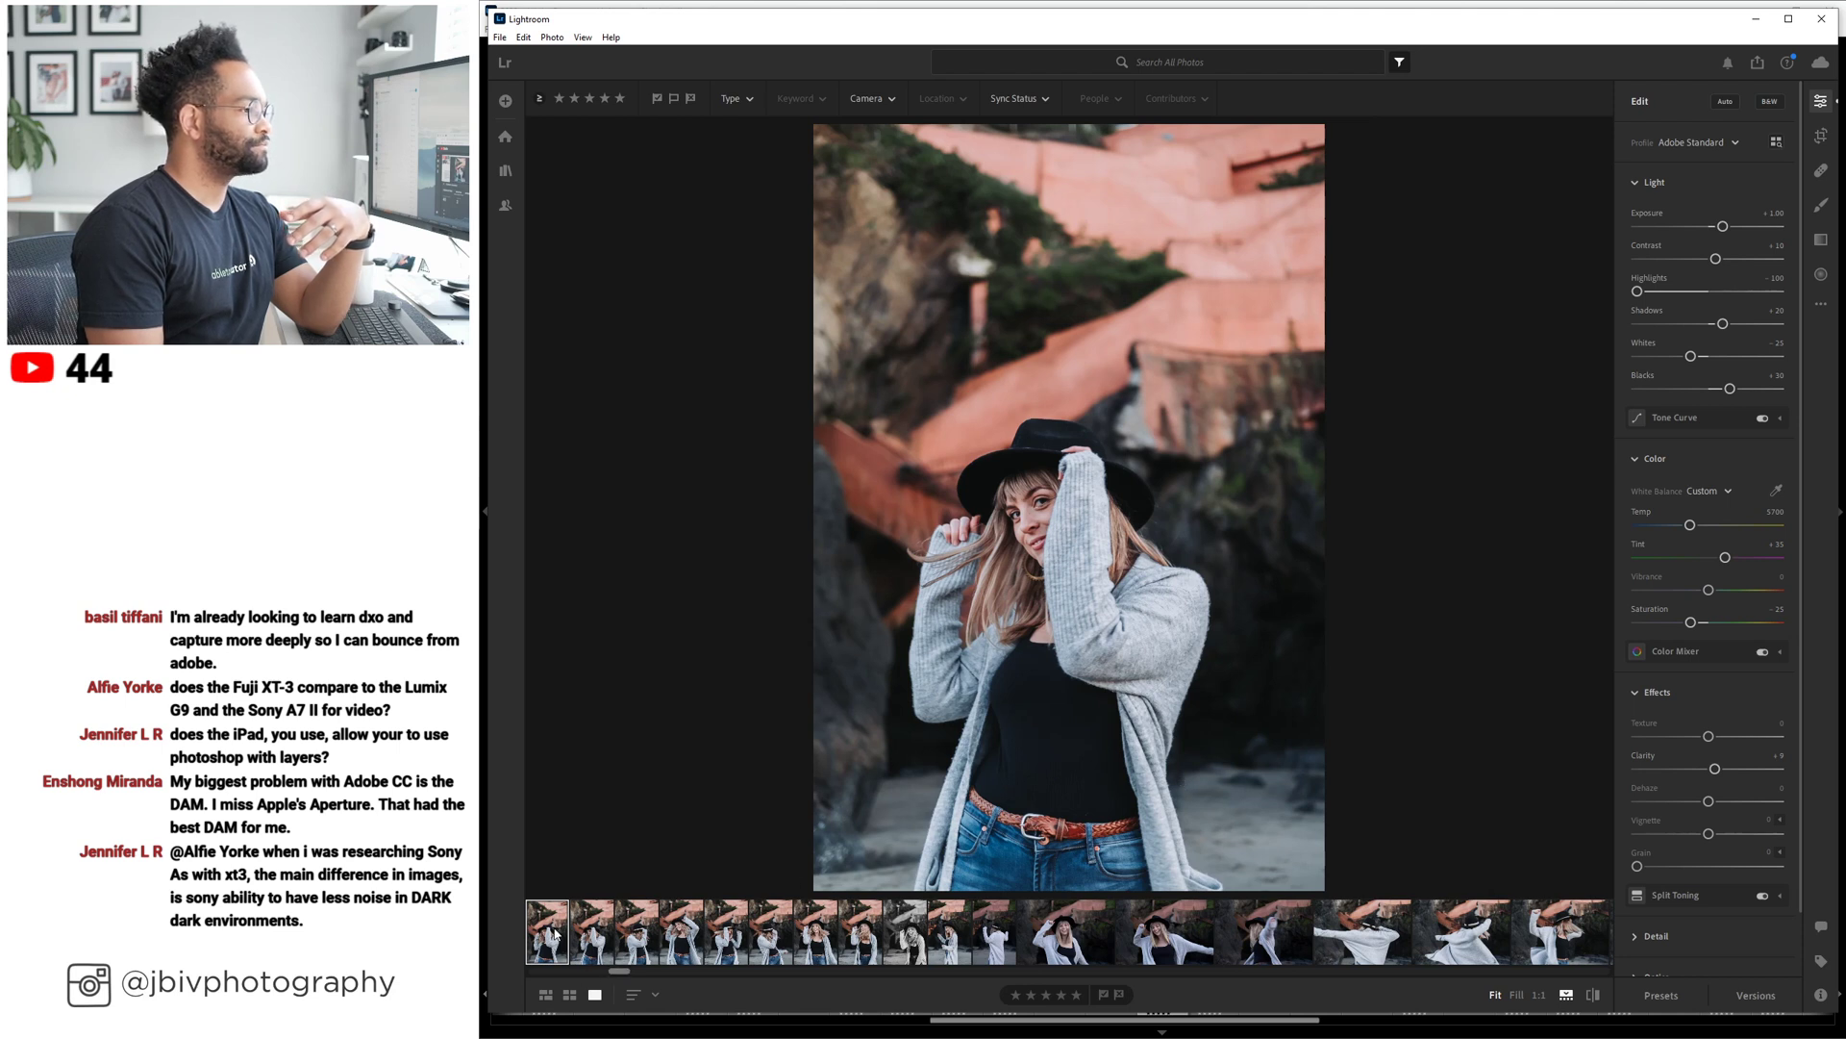
Browse forward to the five-star portrait with both hands raised to the hat, and view its Profile browser.
{"action": "key", "text": "Right"}
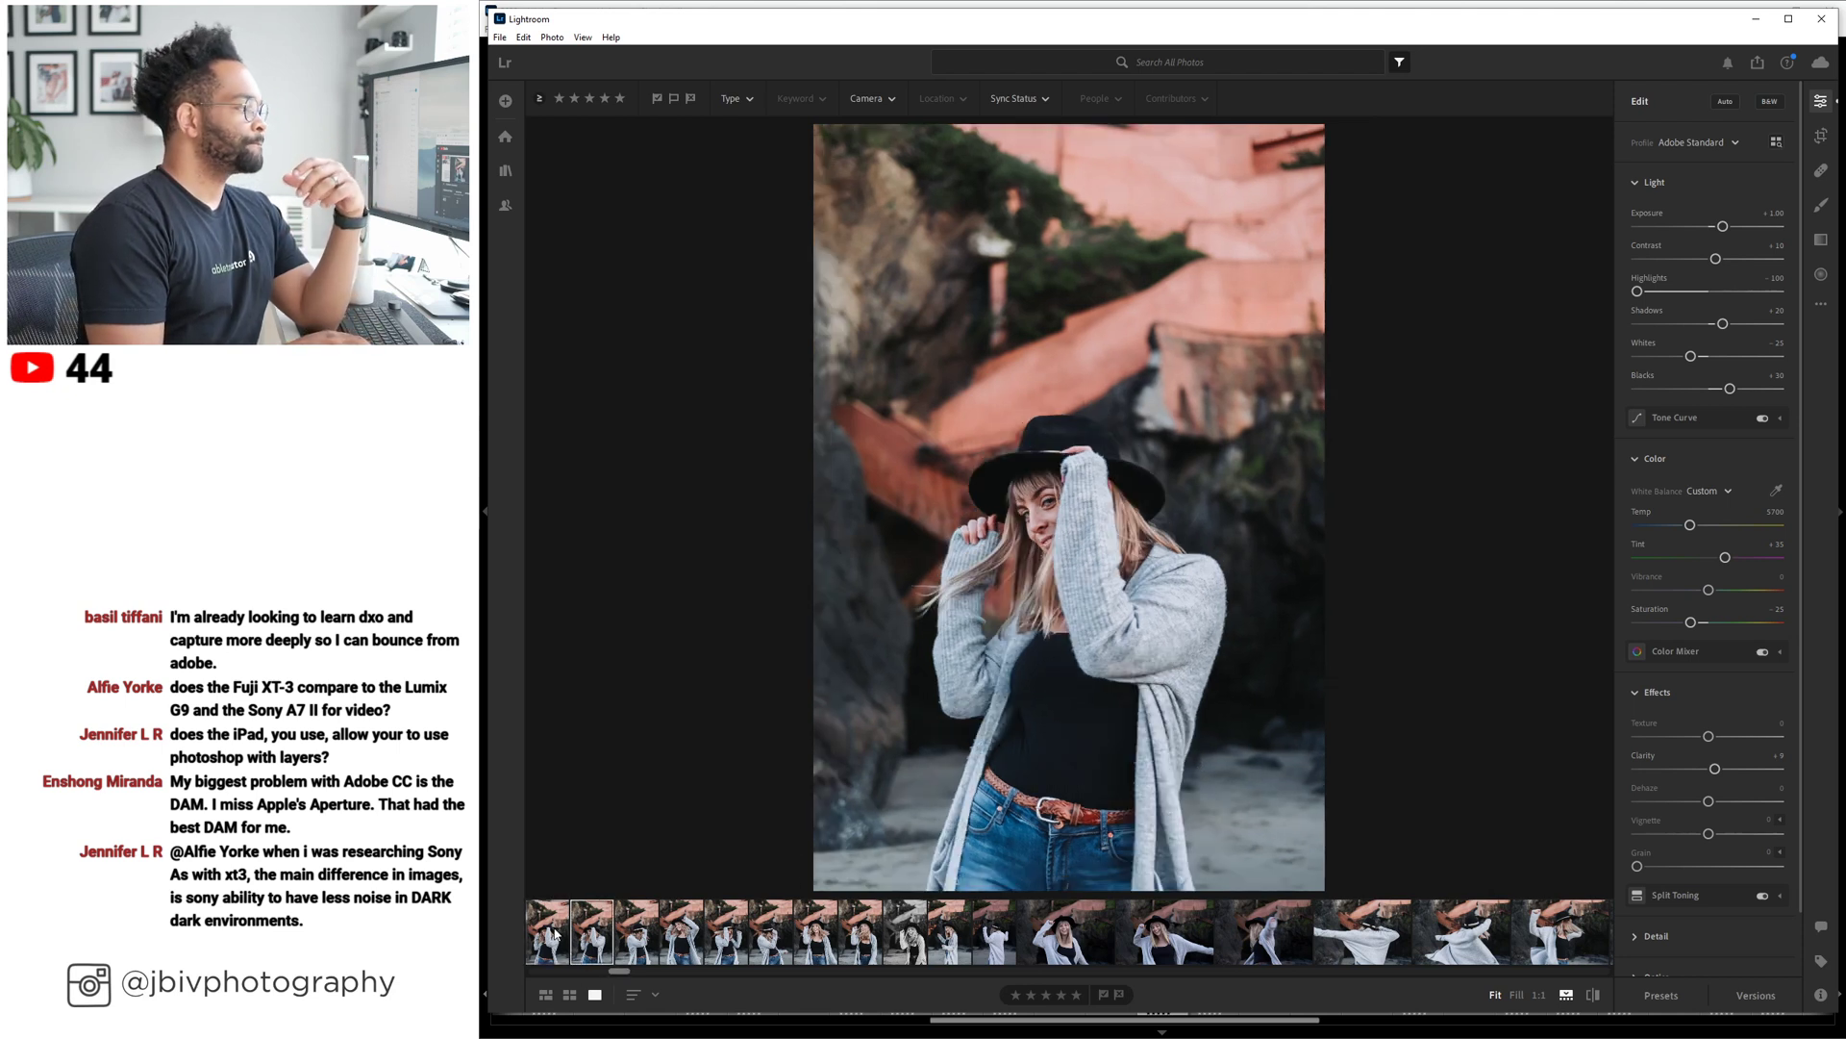
{"action": "key", "text": "Right"}
{"action": "key", "text": "Right"}
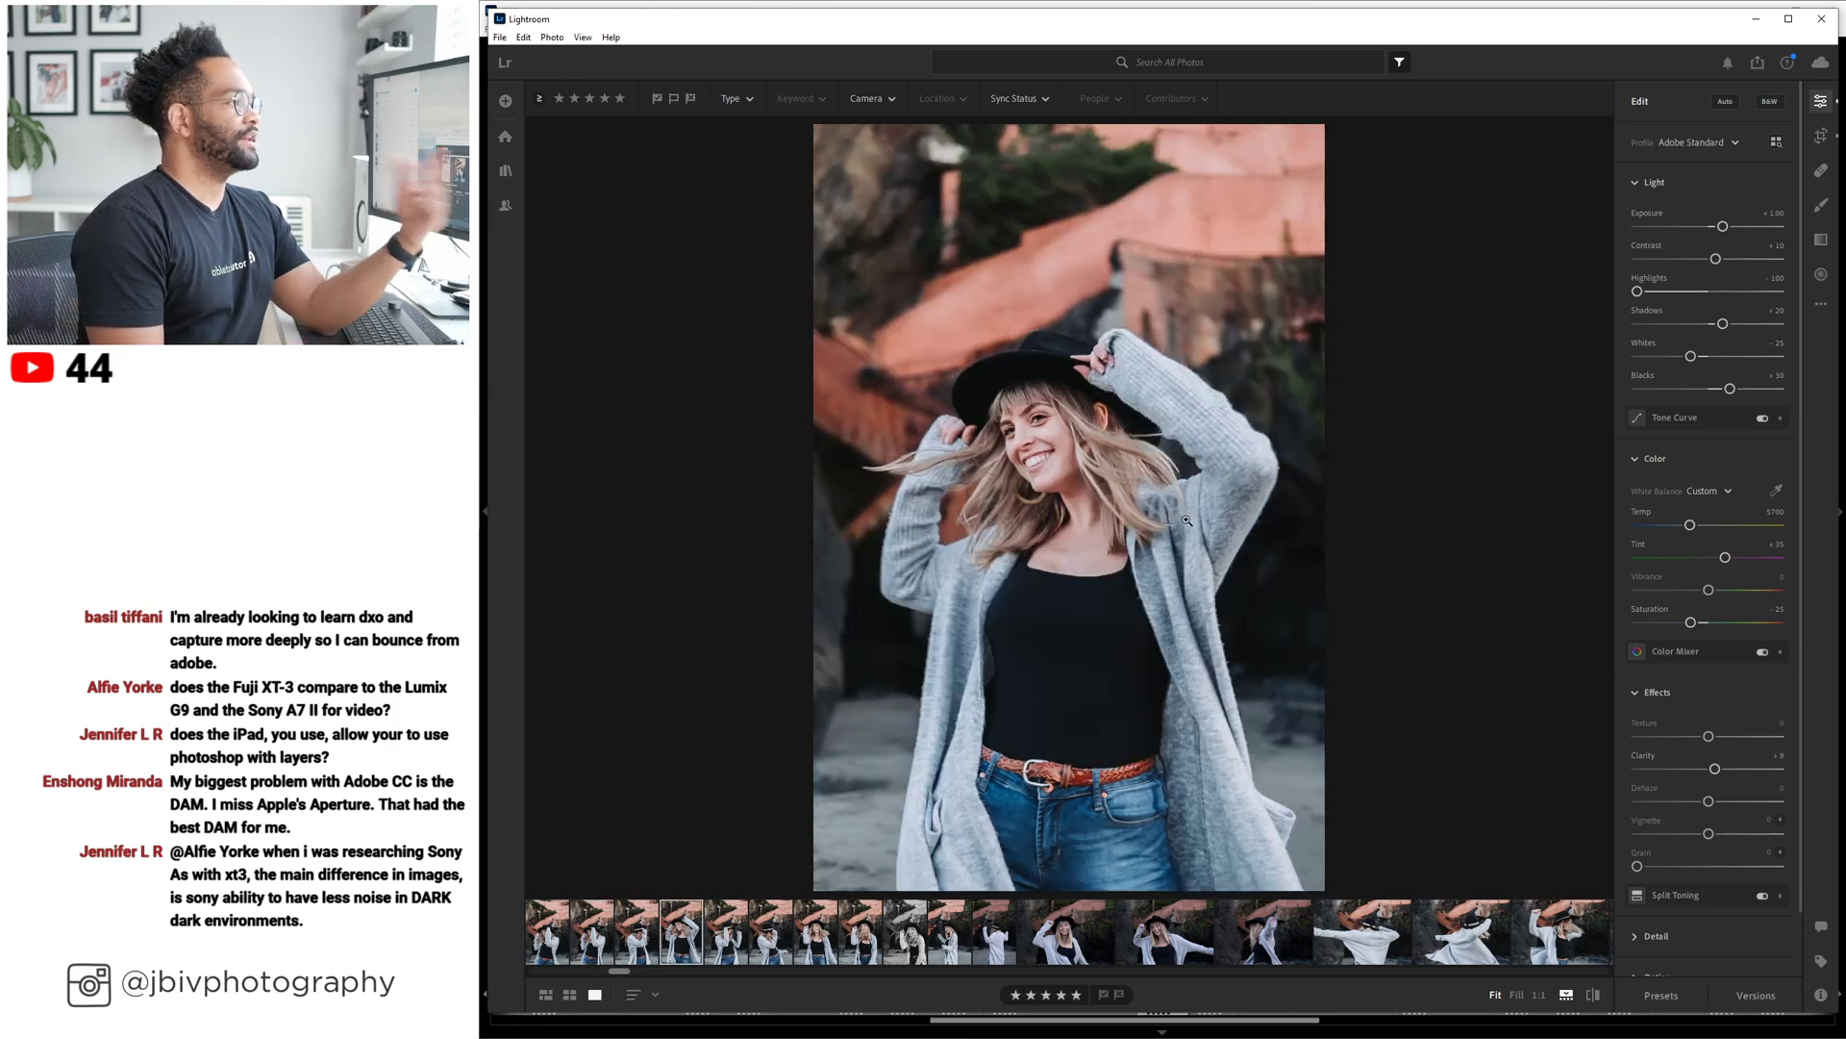
{"action": "left_click", "coordinate": [1776, 142]}
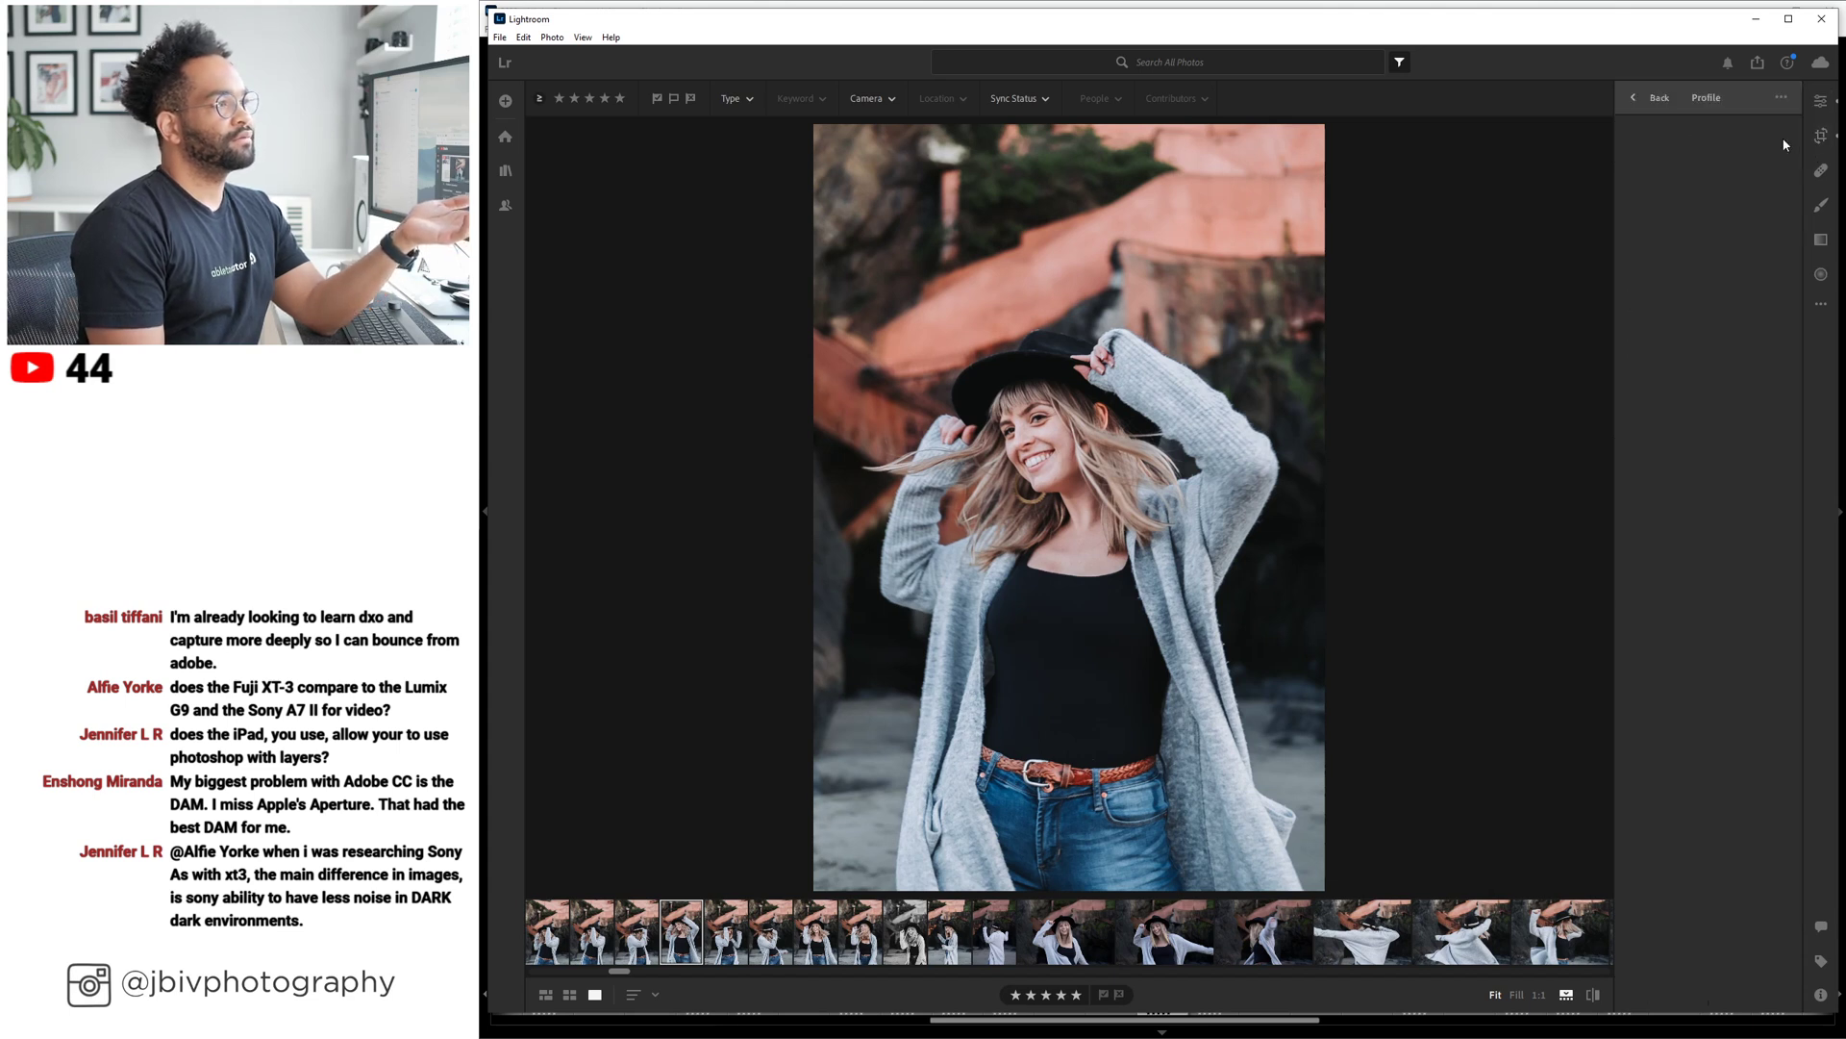
{"action": "left_click", "coordinate": [1638, 100]}
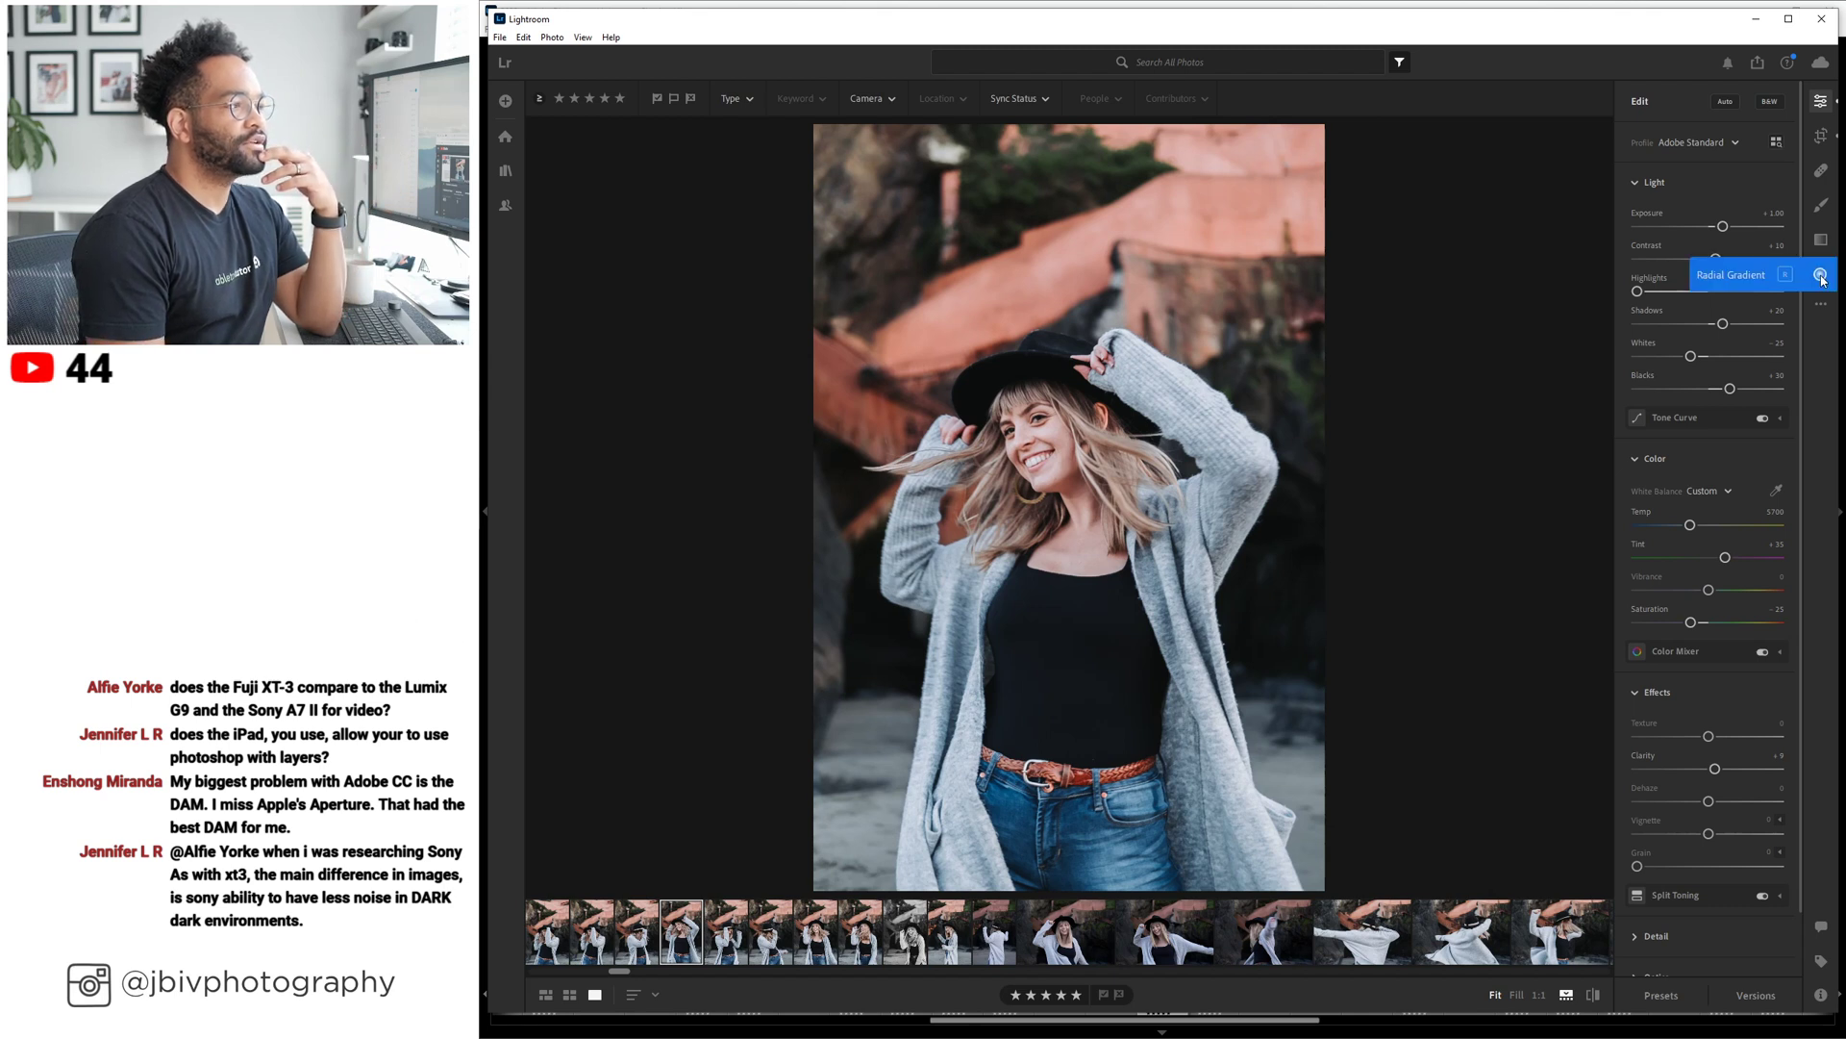
Preview user presets such as (Nikon) B&W and (Fuji) Acros Custom on the portrait, and close the presets without applying one.
{"action": "left_click", "coordinate": [1662, 995]}
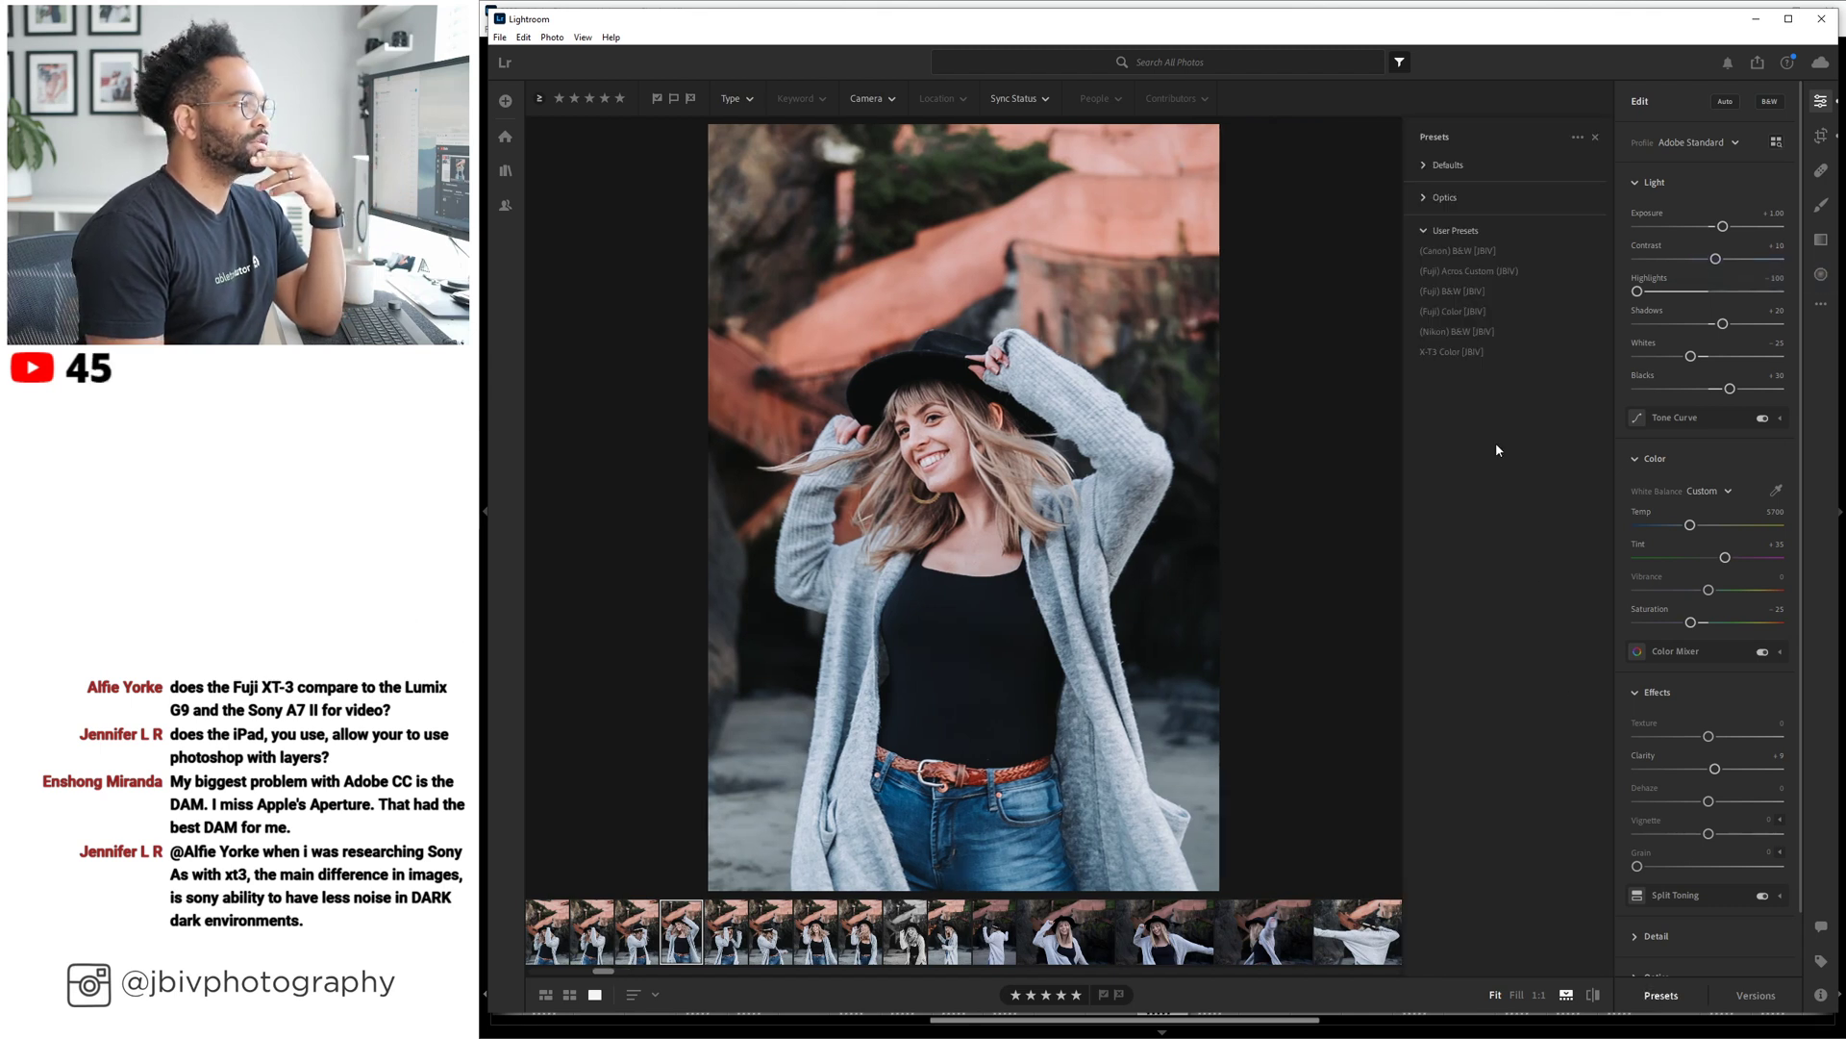
{"action": "left_click", "coordinate": [1457, 331]}
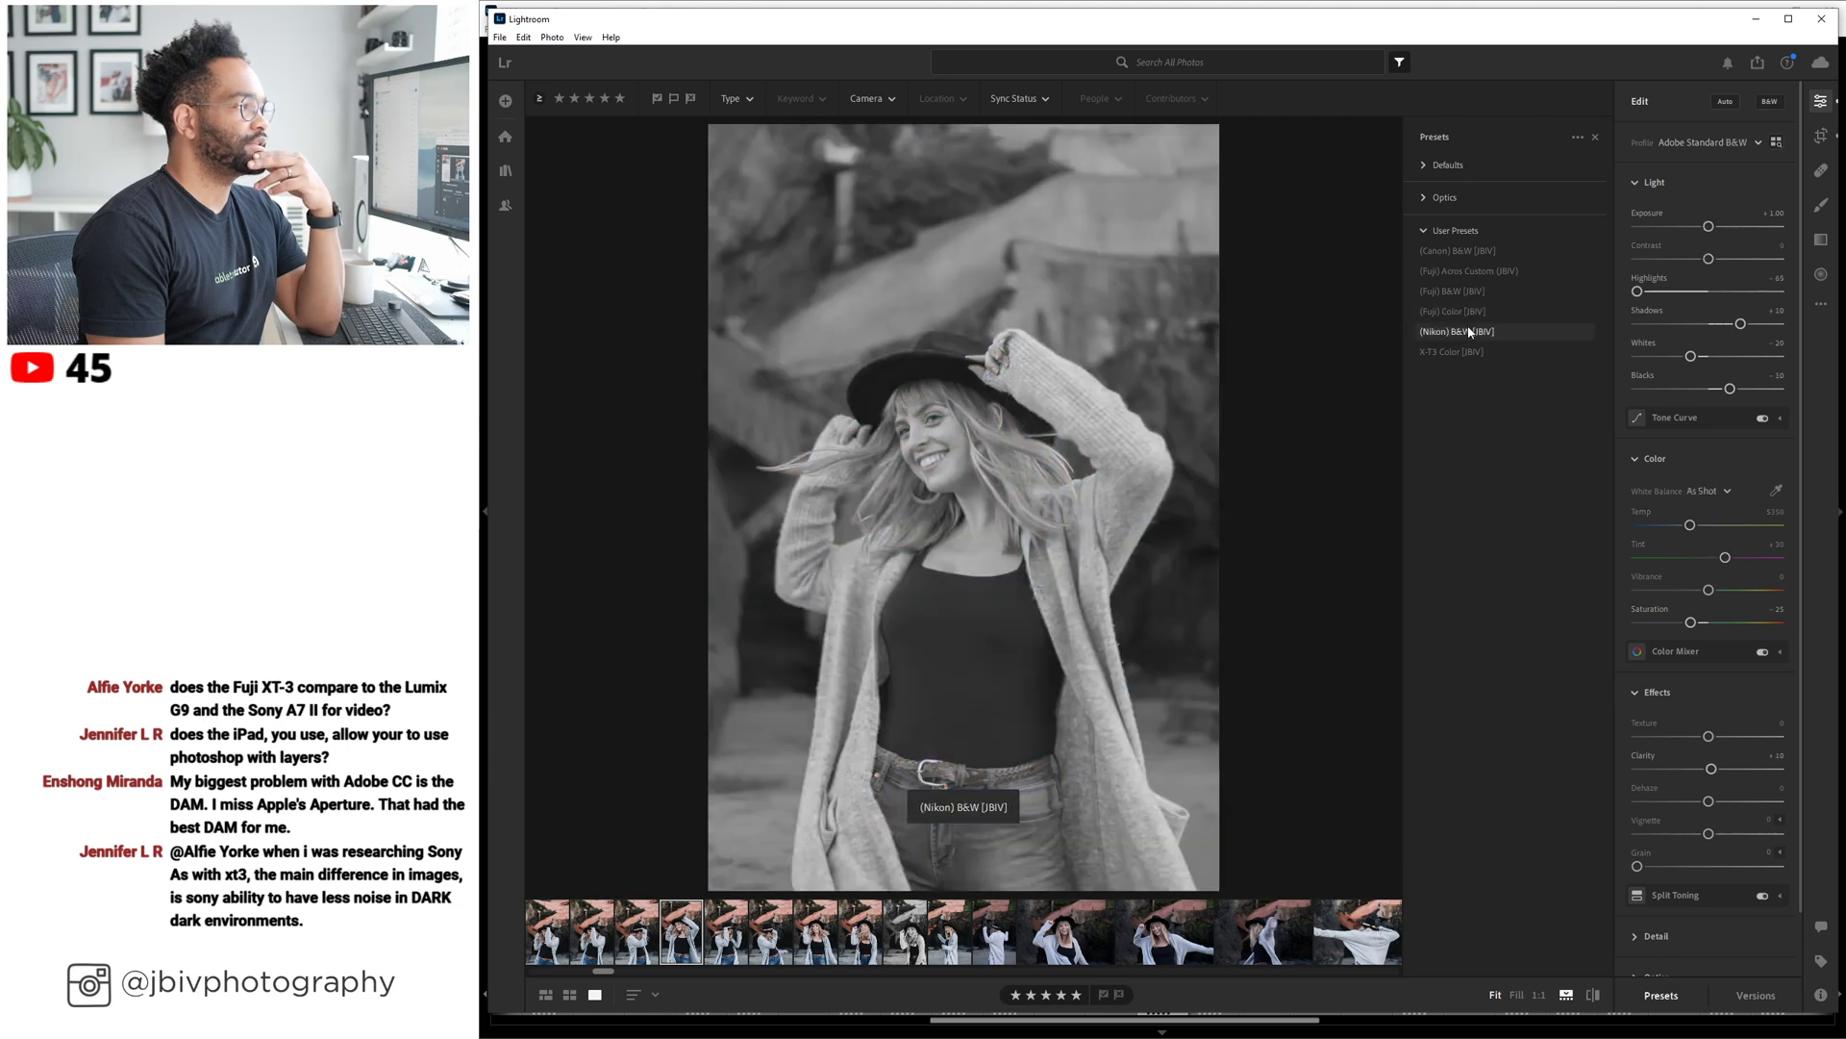
{"action": "left_click", "coordinate": [1478, 273]}
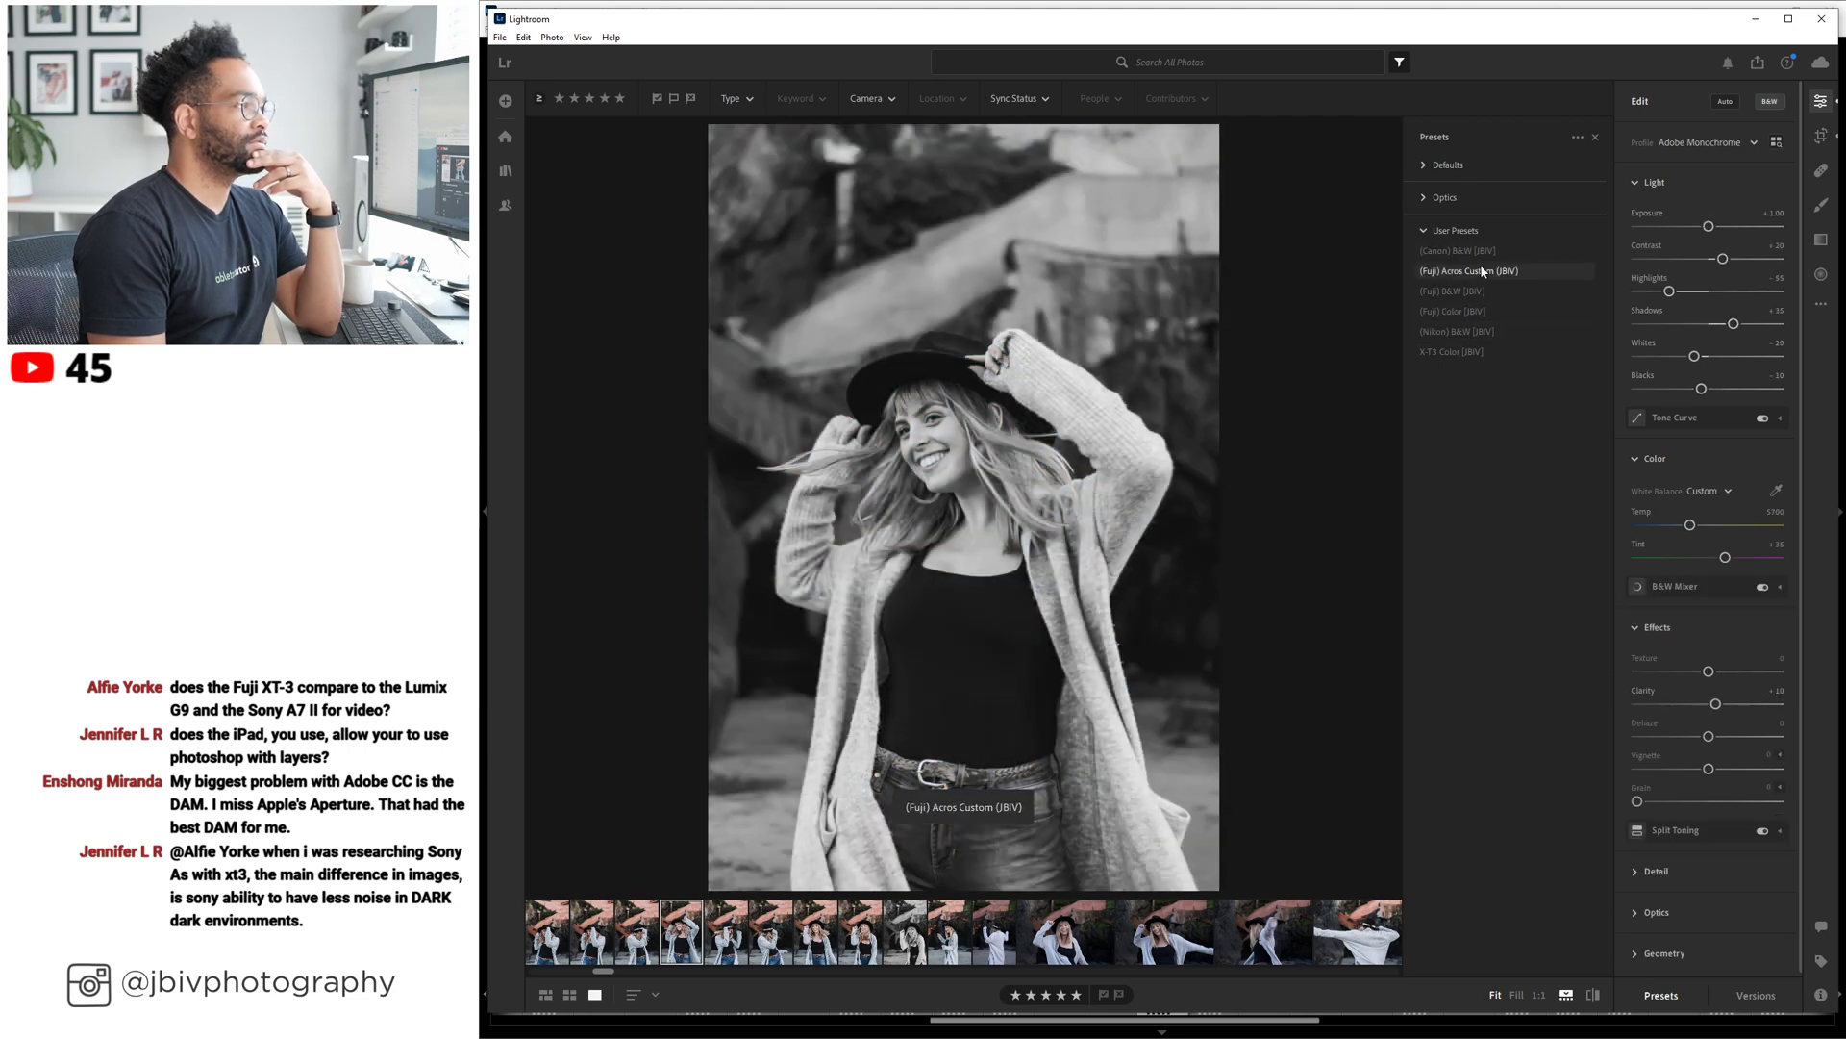
{"action": "left_click", "coordinate": [1479, 332]}
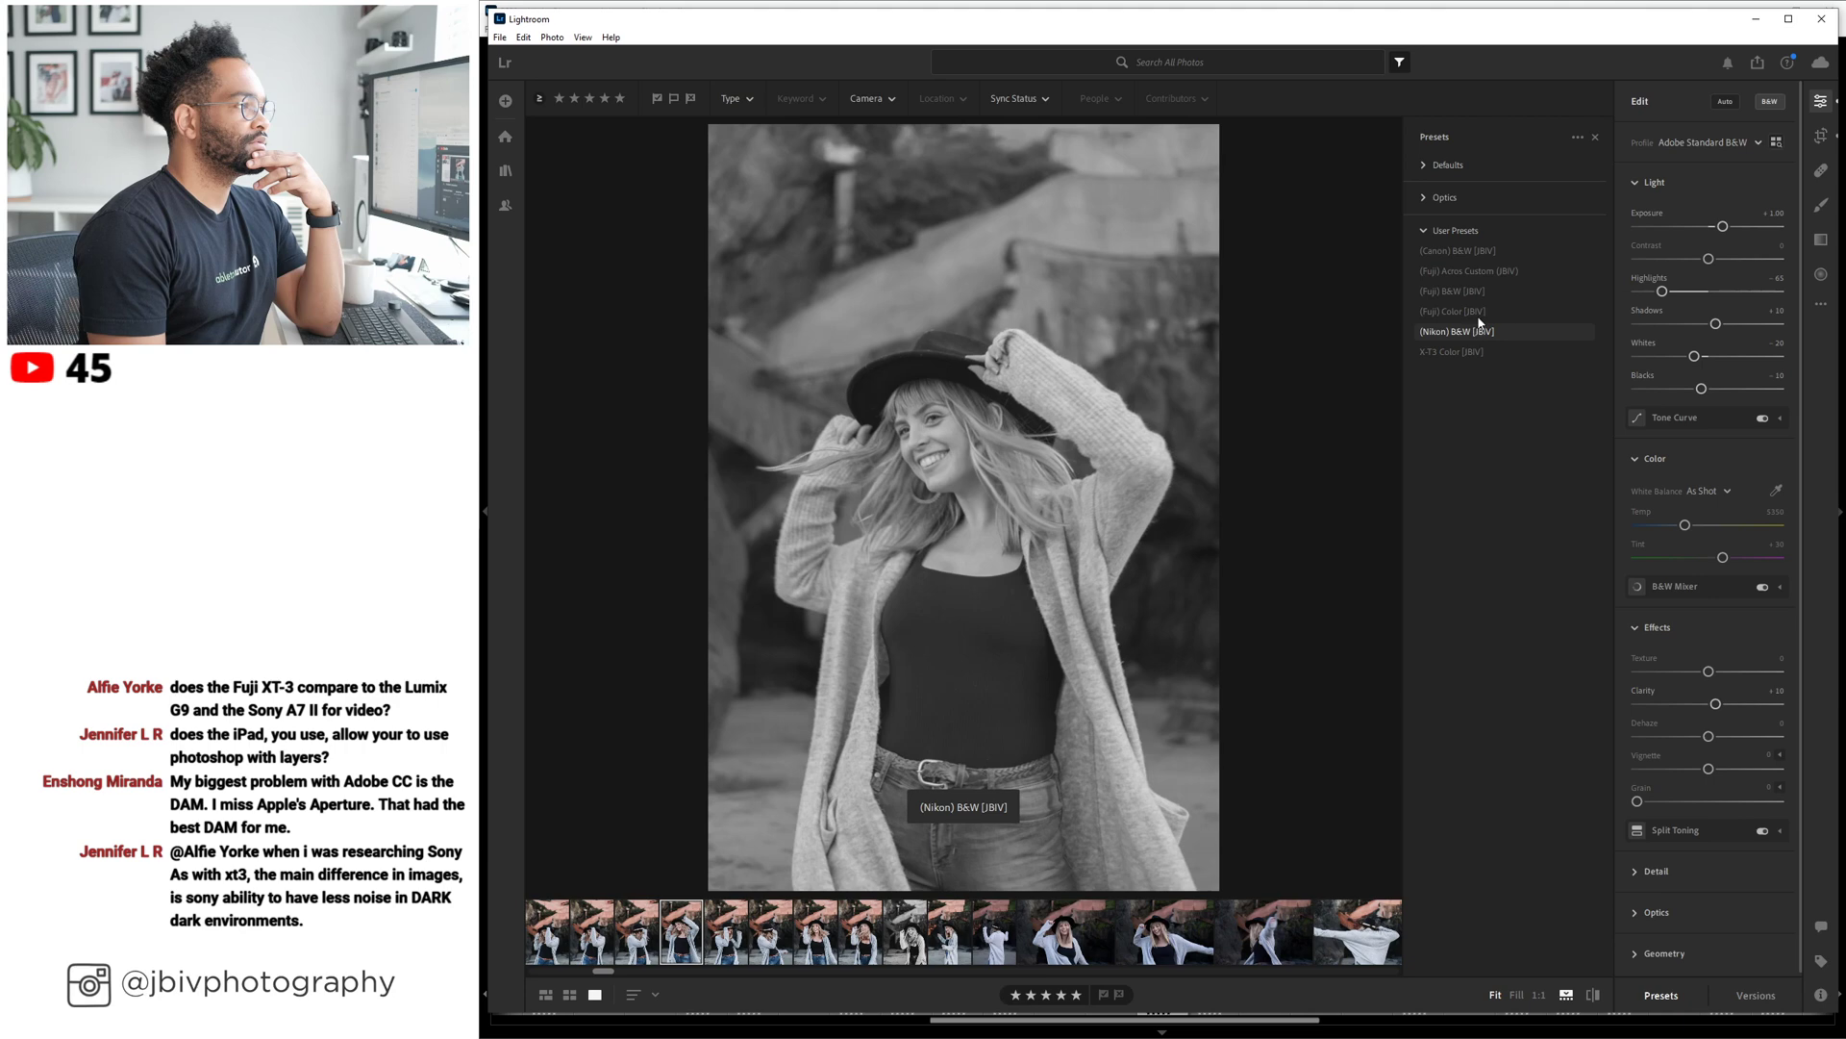
{"action": "left_click", "coordinate": [1477, 313]}
{"action": "left_click", "coordinate": [1481, 353]}
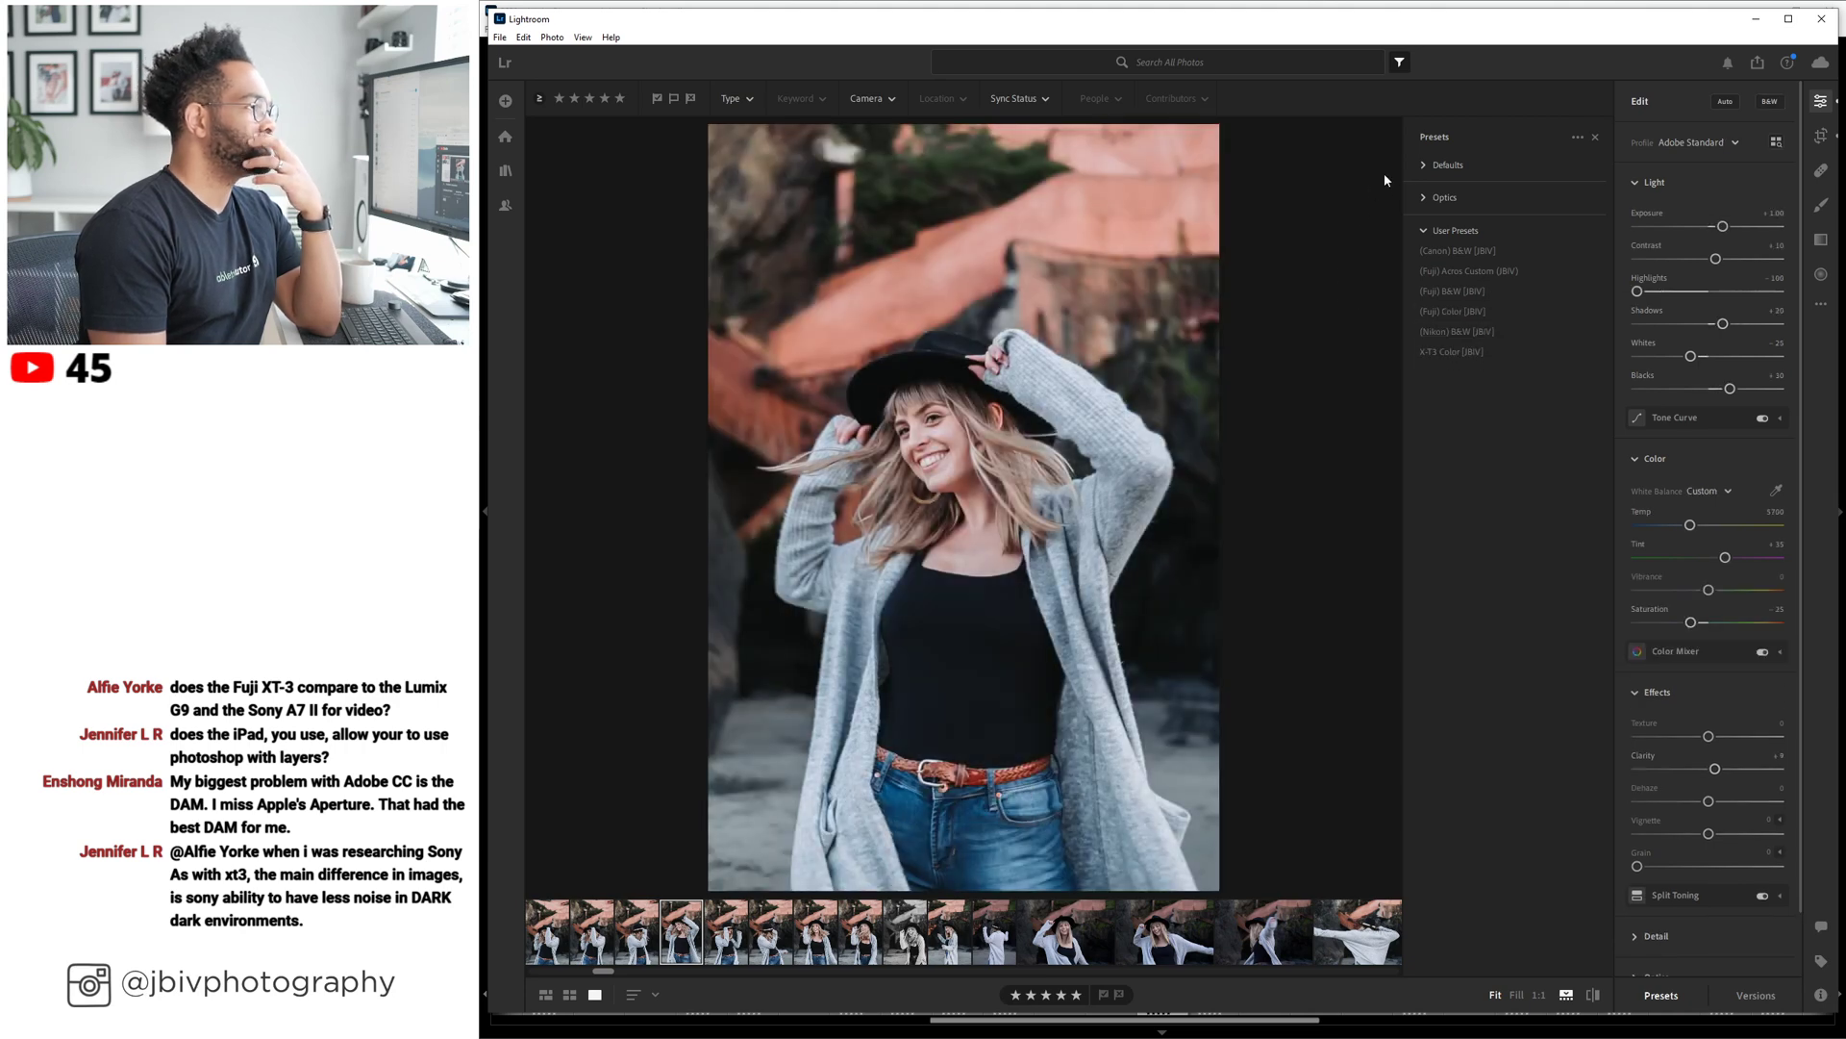
{"action": "left_click", "coordinate": [1596, 138]}
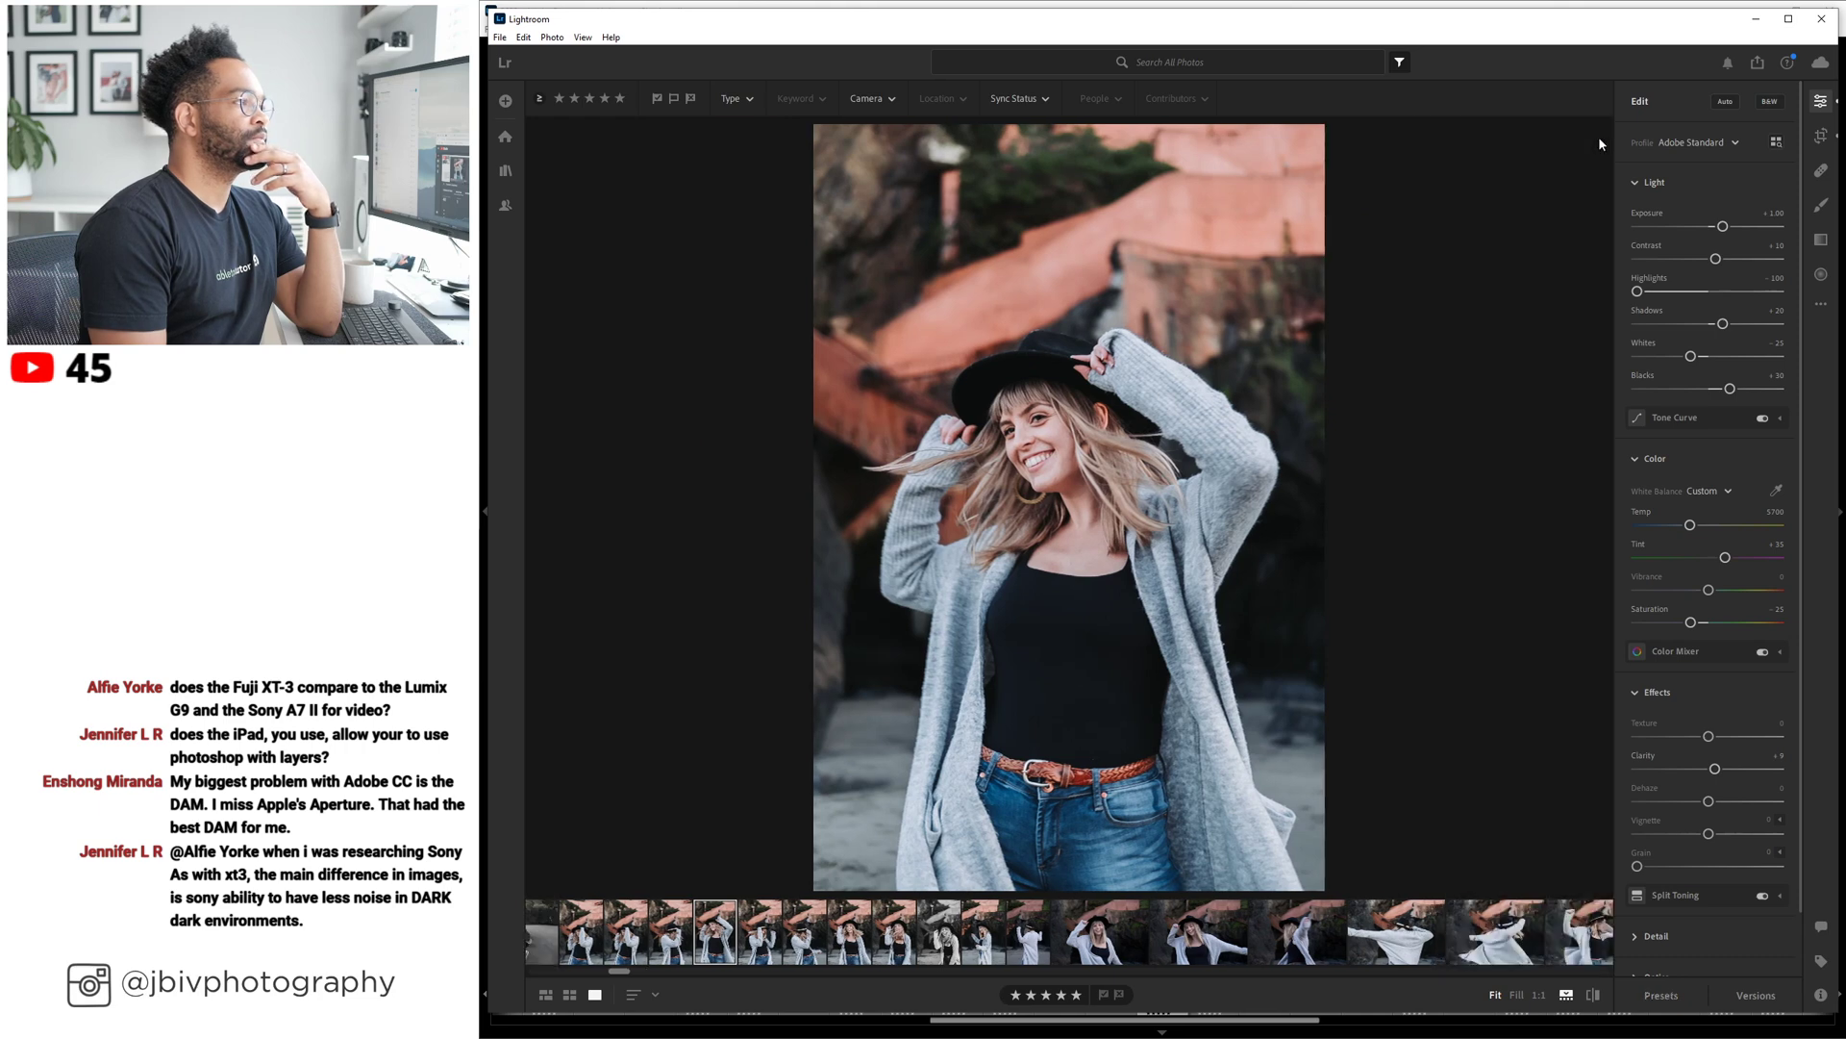
Select the three unedited landscape-format photos following the portraits and inspect their Photo Merge options.
{"action": "left_click", "coordinate": [1100, 930]}
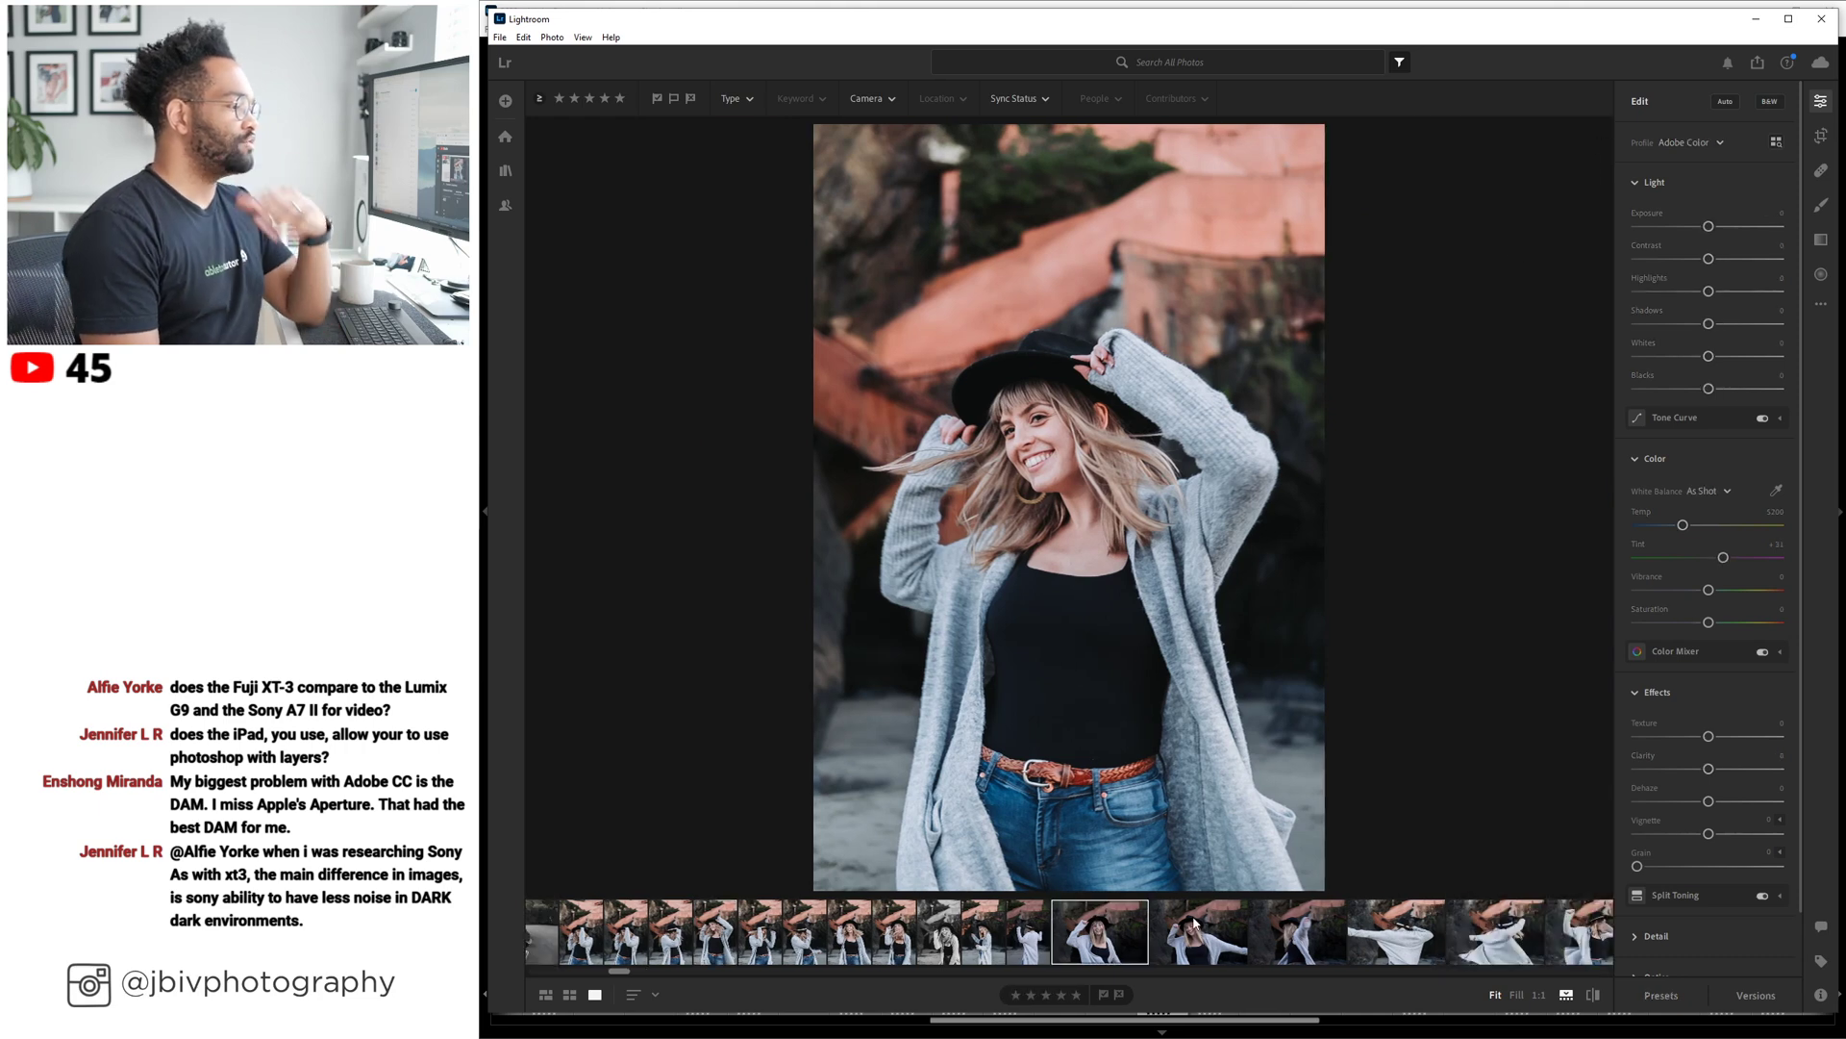
{"action": "right_click", "coordinate": [1111, 933]}
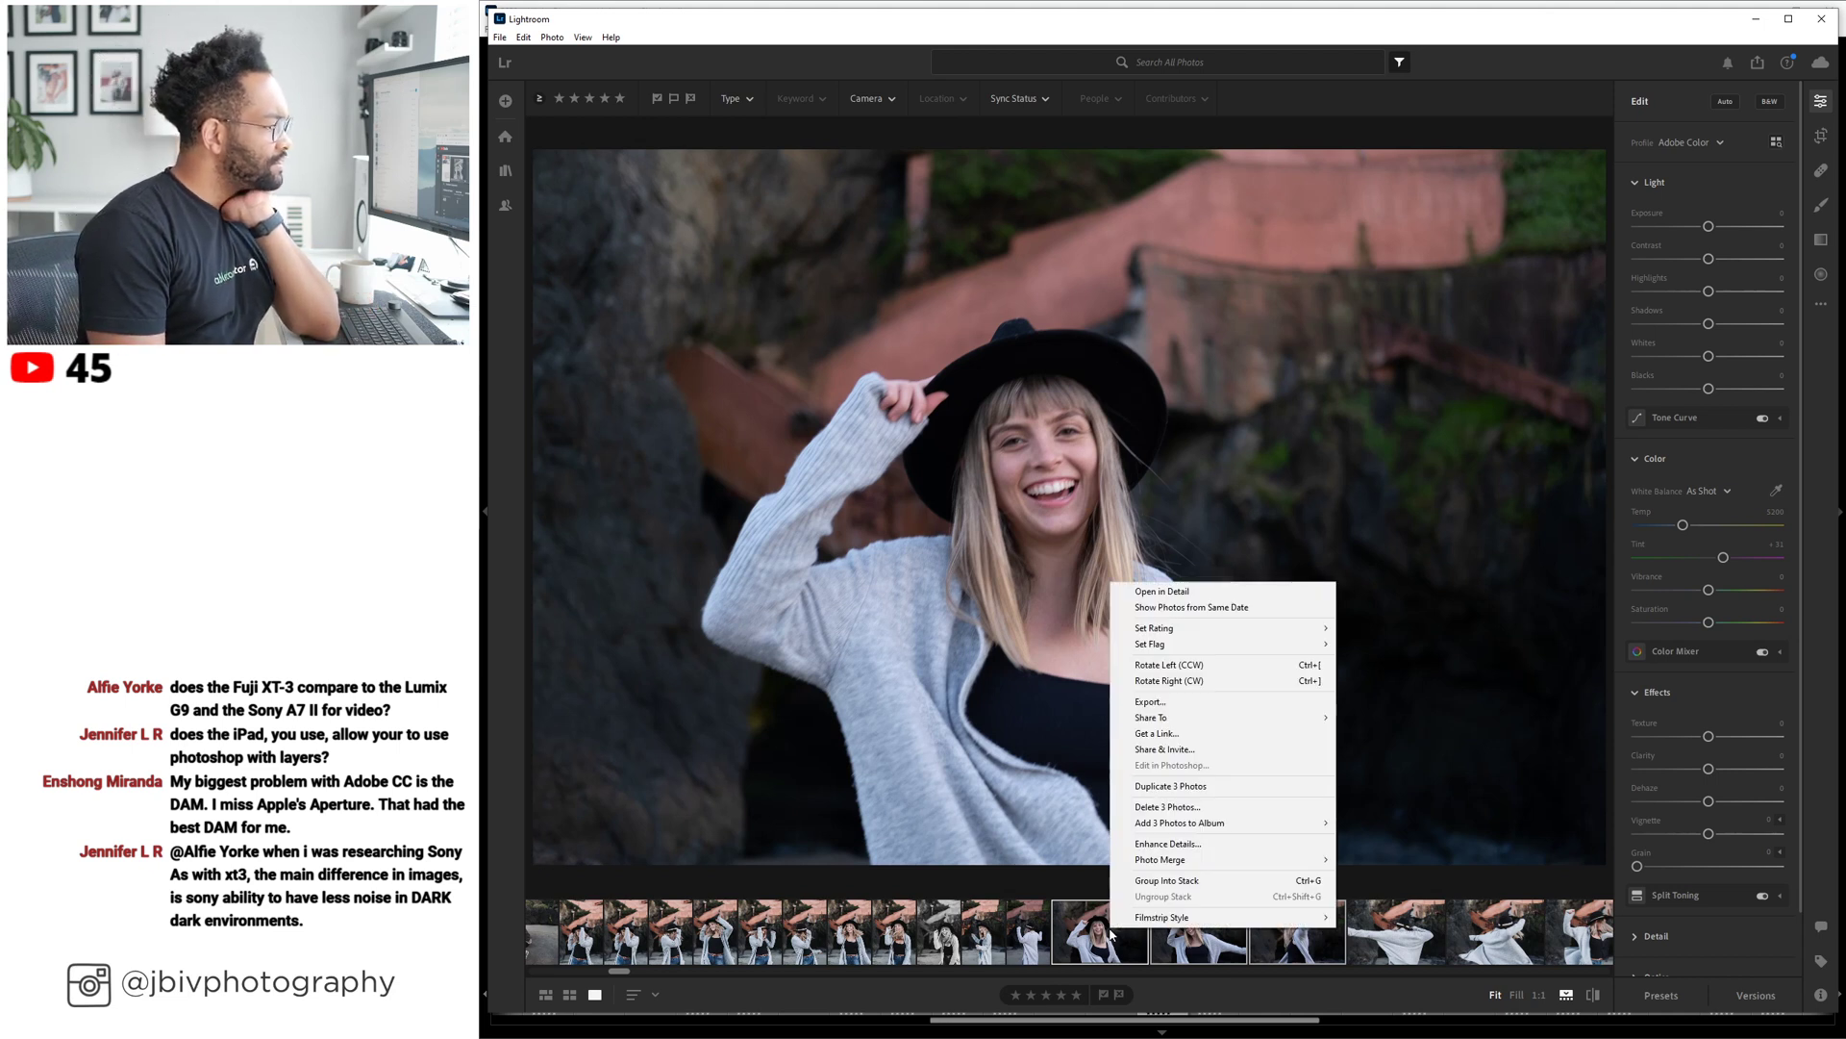
{"action": "mouse_move", "coordinate": [1179, 867]}
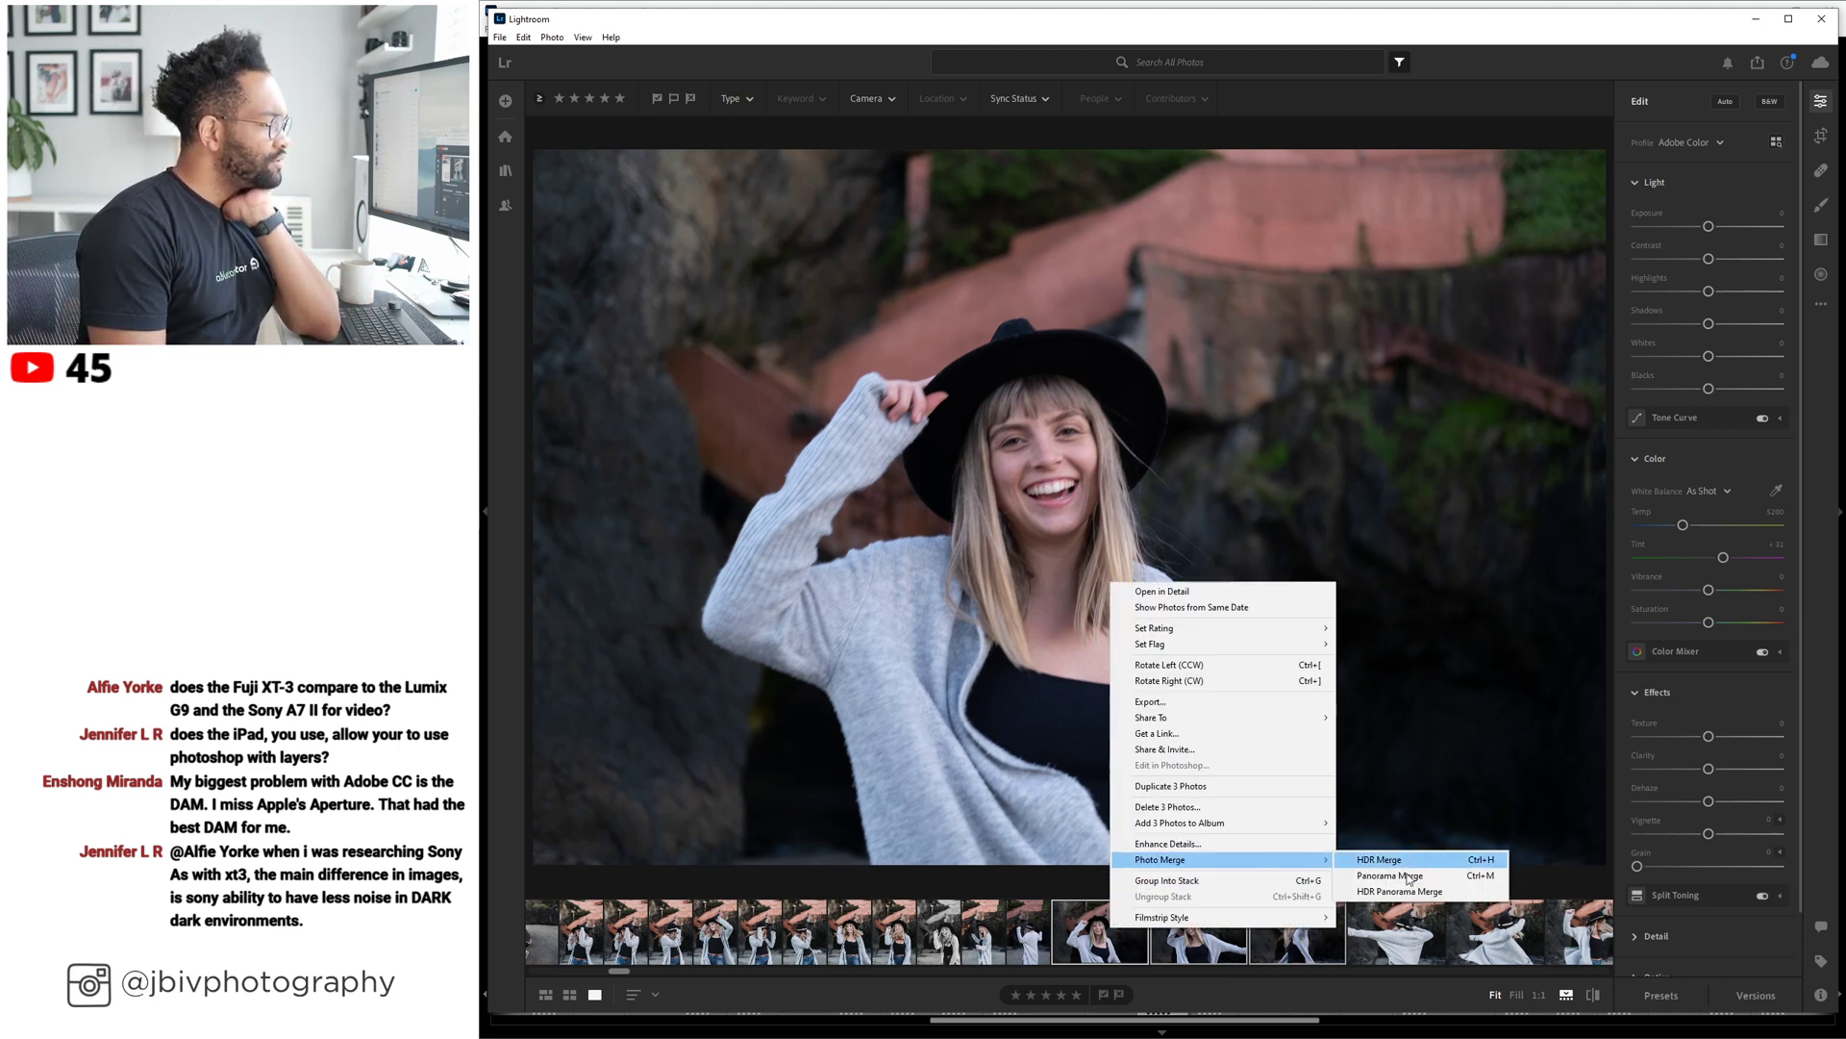
{"action": "left_click", "coordinate": [1525, 127]}
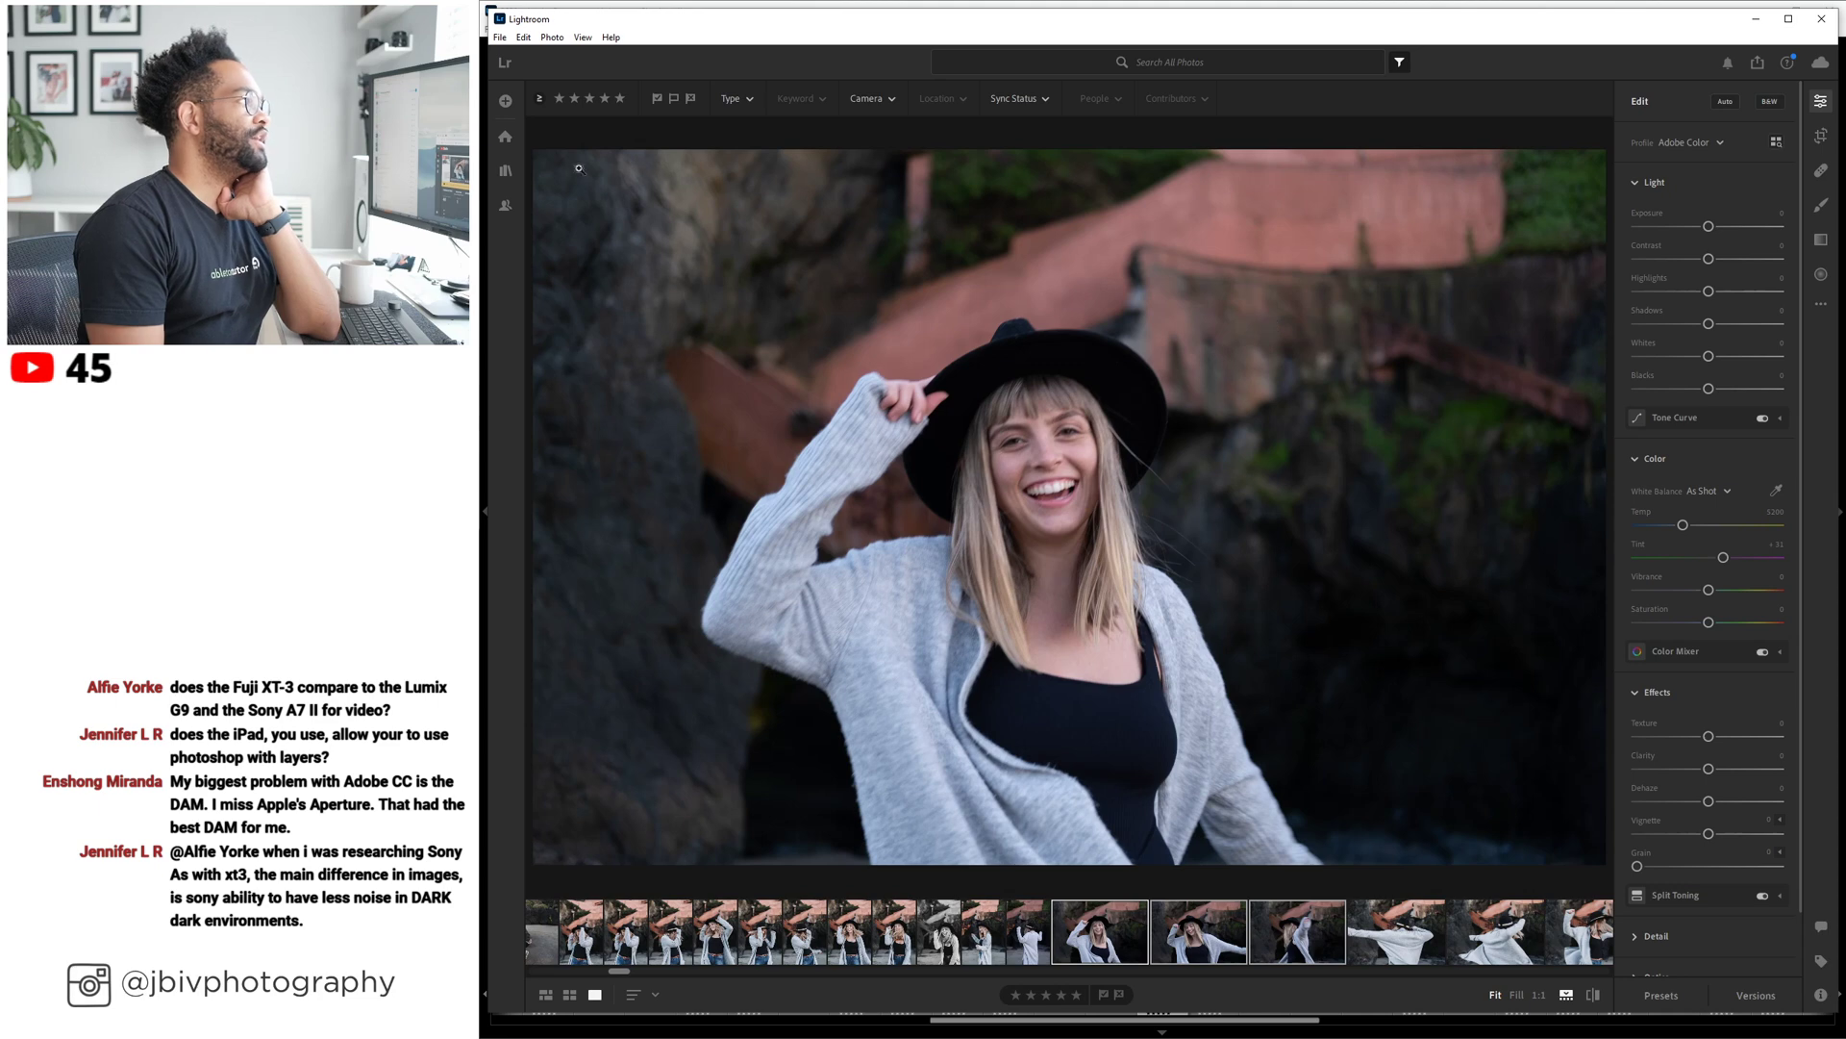
View the five-star black-and-white portrait and browse back to the laughing color portrait with one hand on the hat.
{"action": "left_click", "coordinate": [926, 939]}
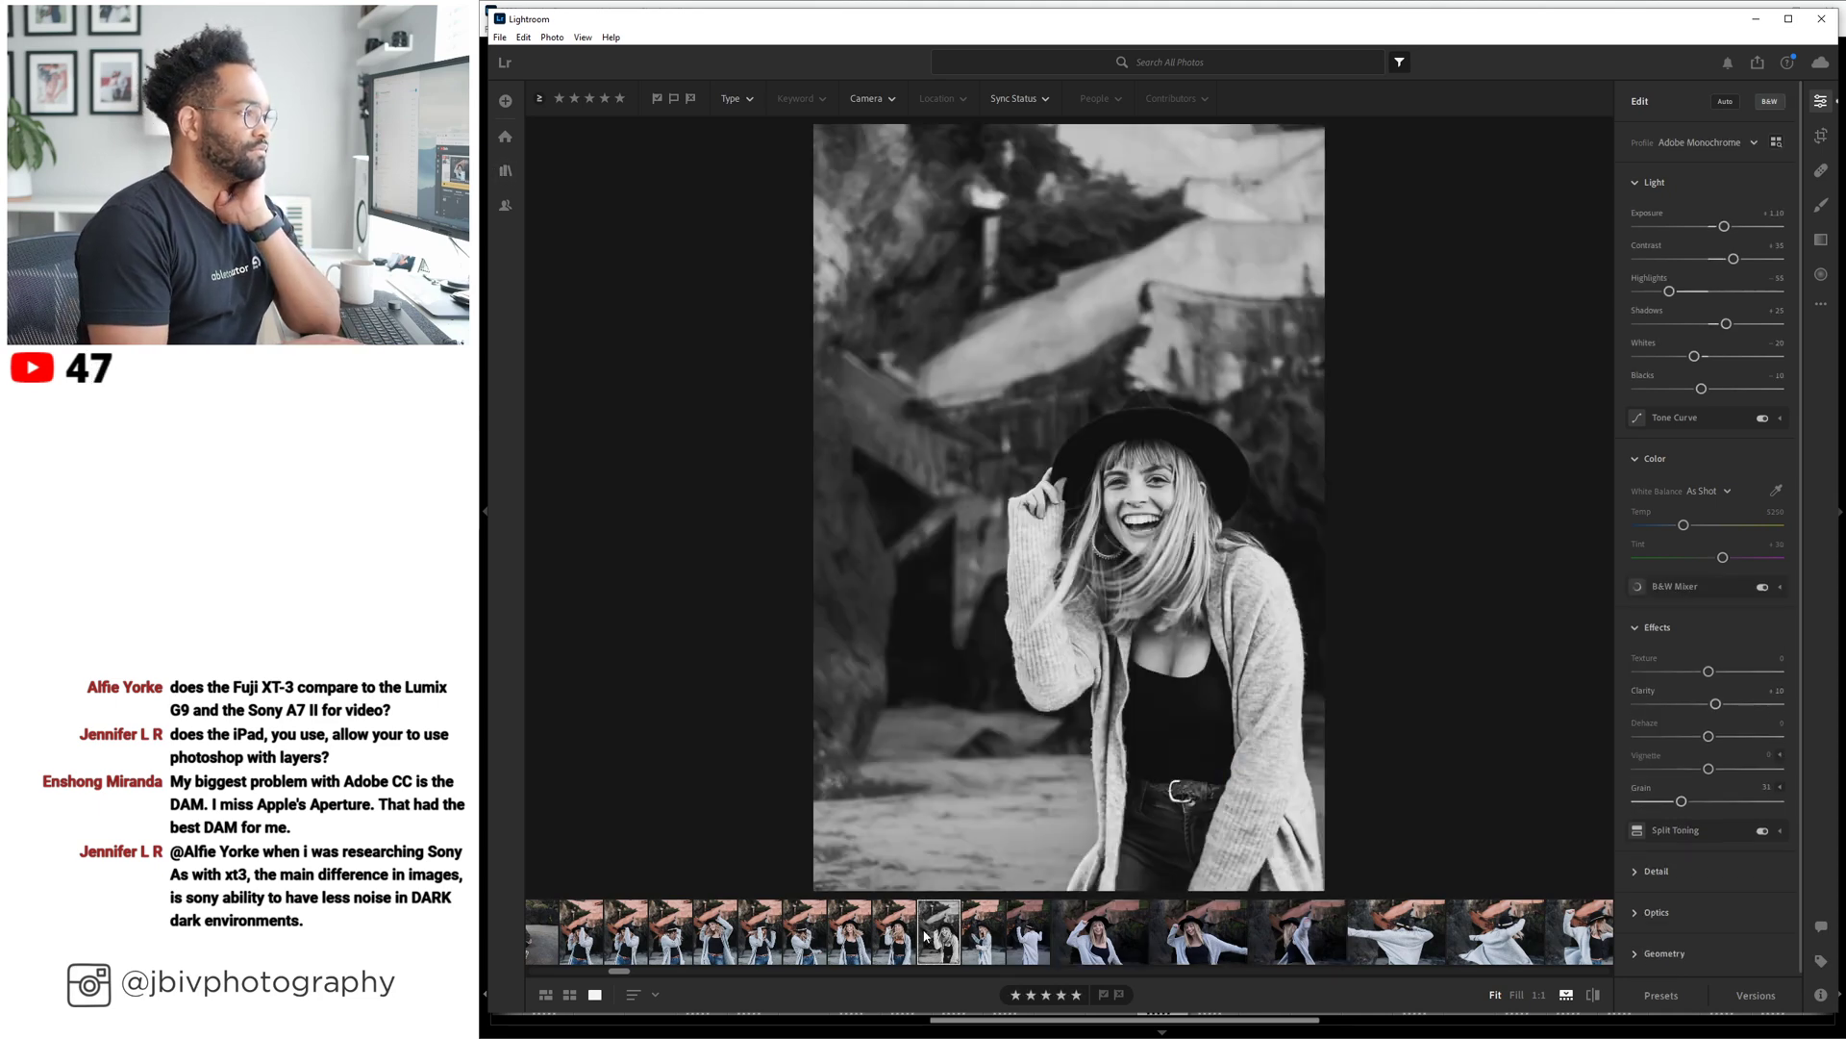
{"action": "key", "text": "Left"}
{"action": "key", "text": "Left"}
{"action": "key", "text": "Left"}
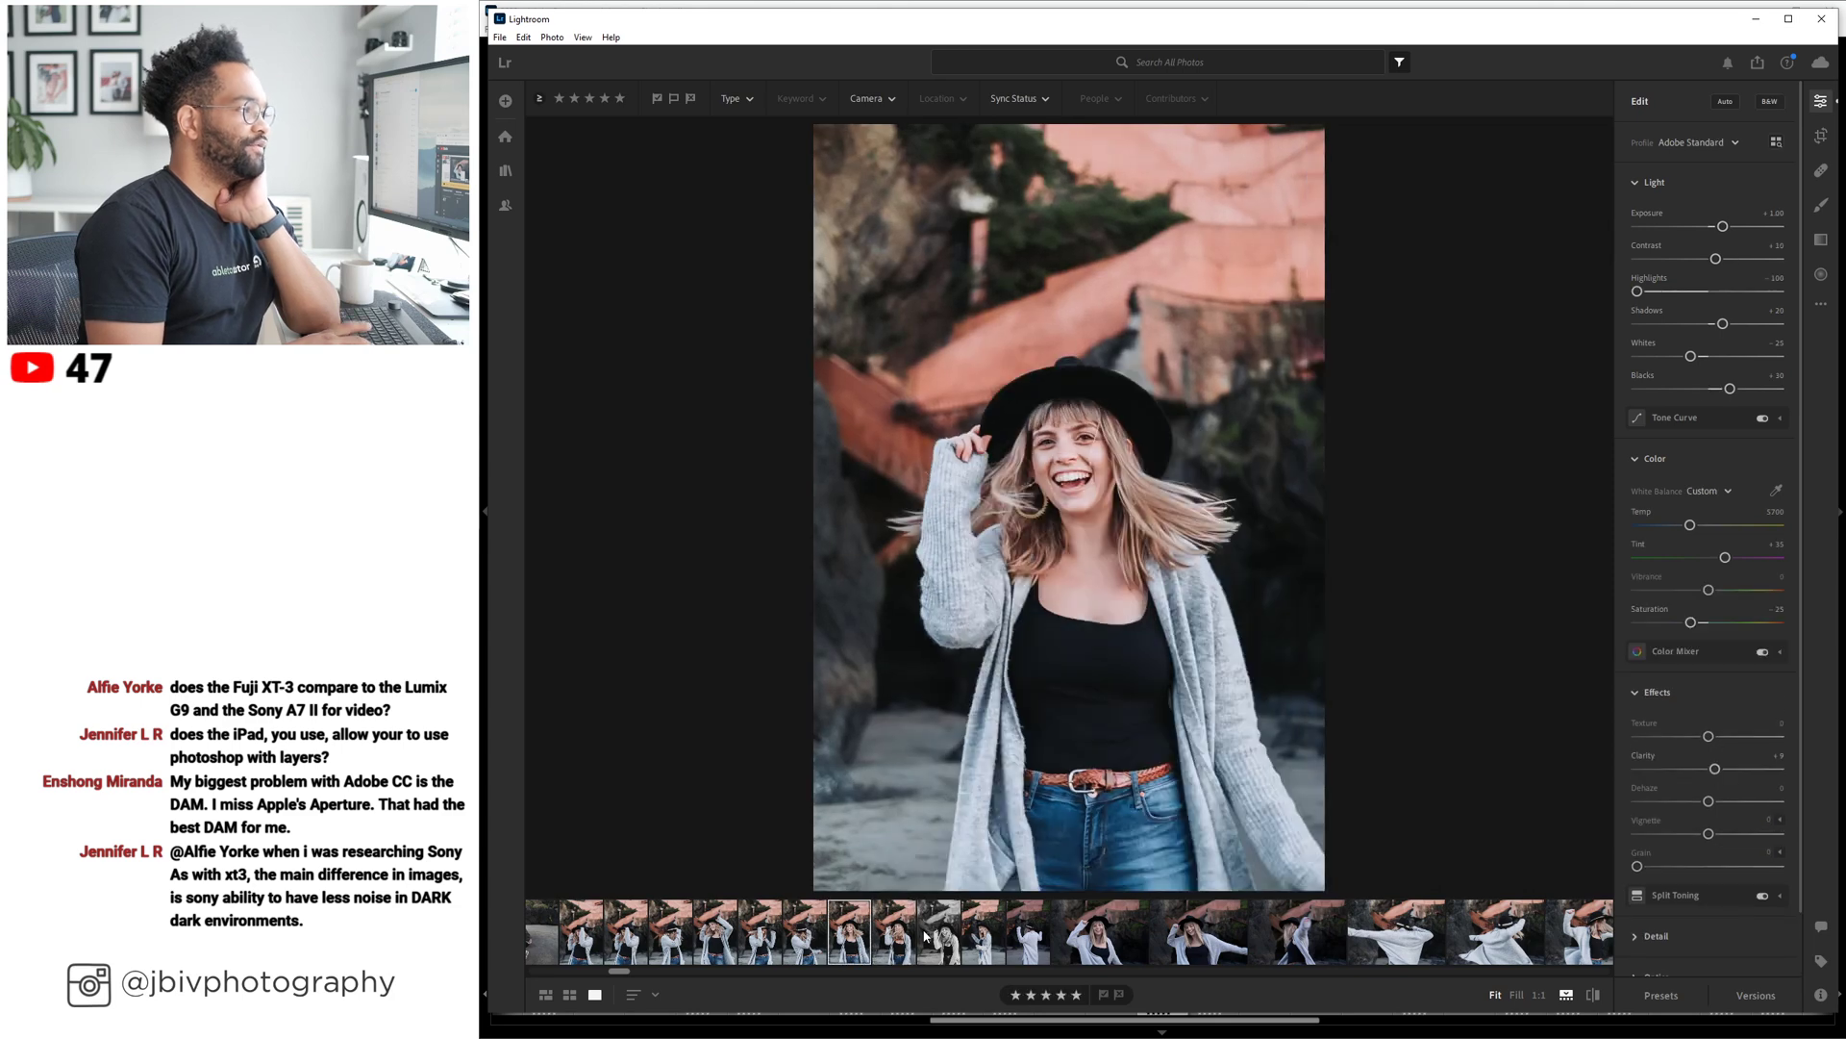
{"action": "key", "text": "Right"}
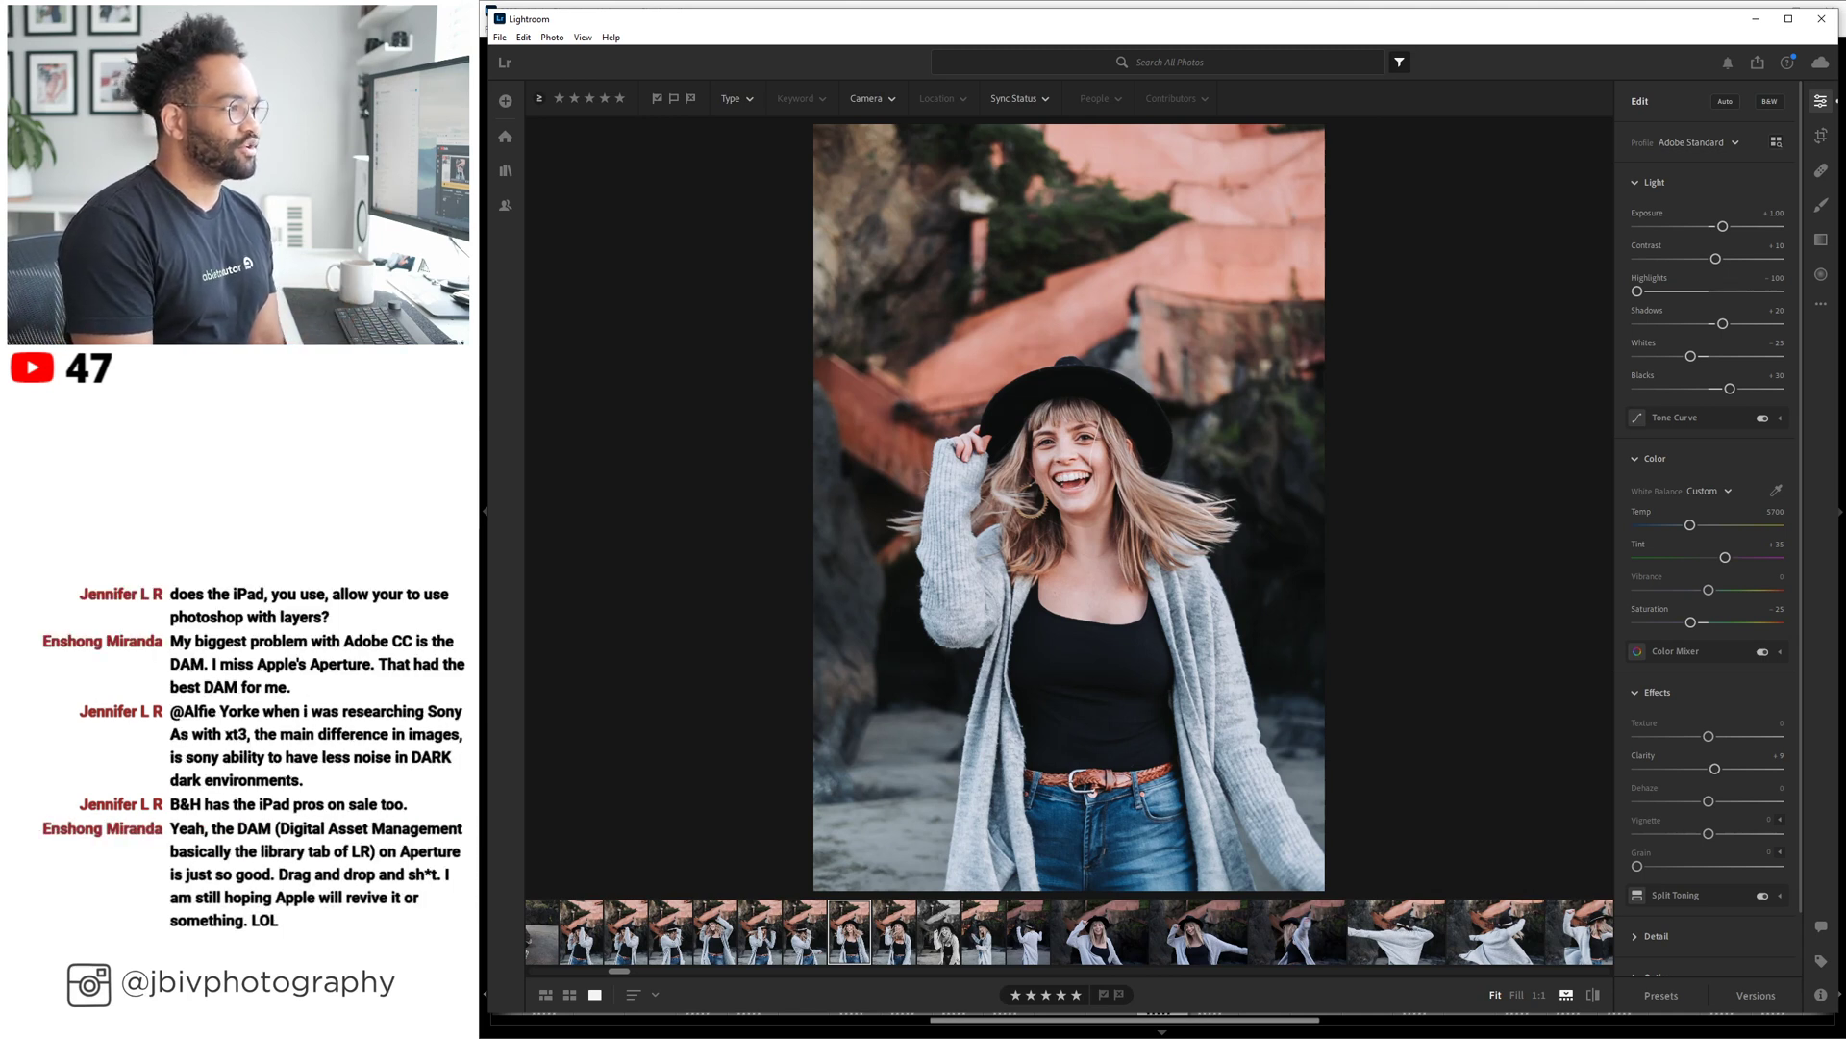
Show the Color Mixer's Hue adjustments, try an Orange hue of -27 and undo the change.
{"action": "scroll", "coordinate": [1671, 461], "scroll_direction": "down", "scroll_amount": 1}
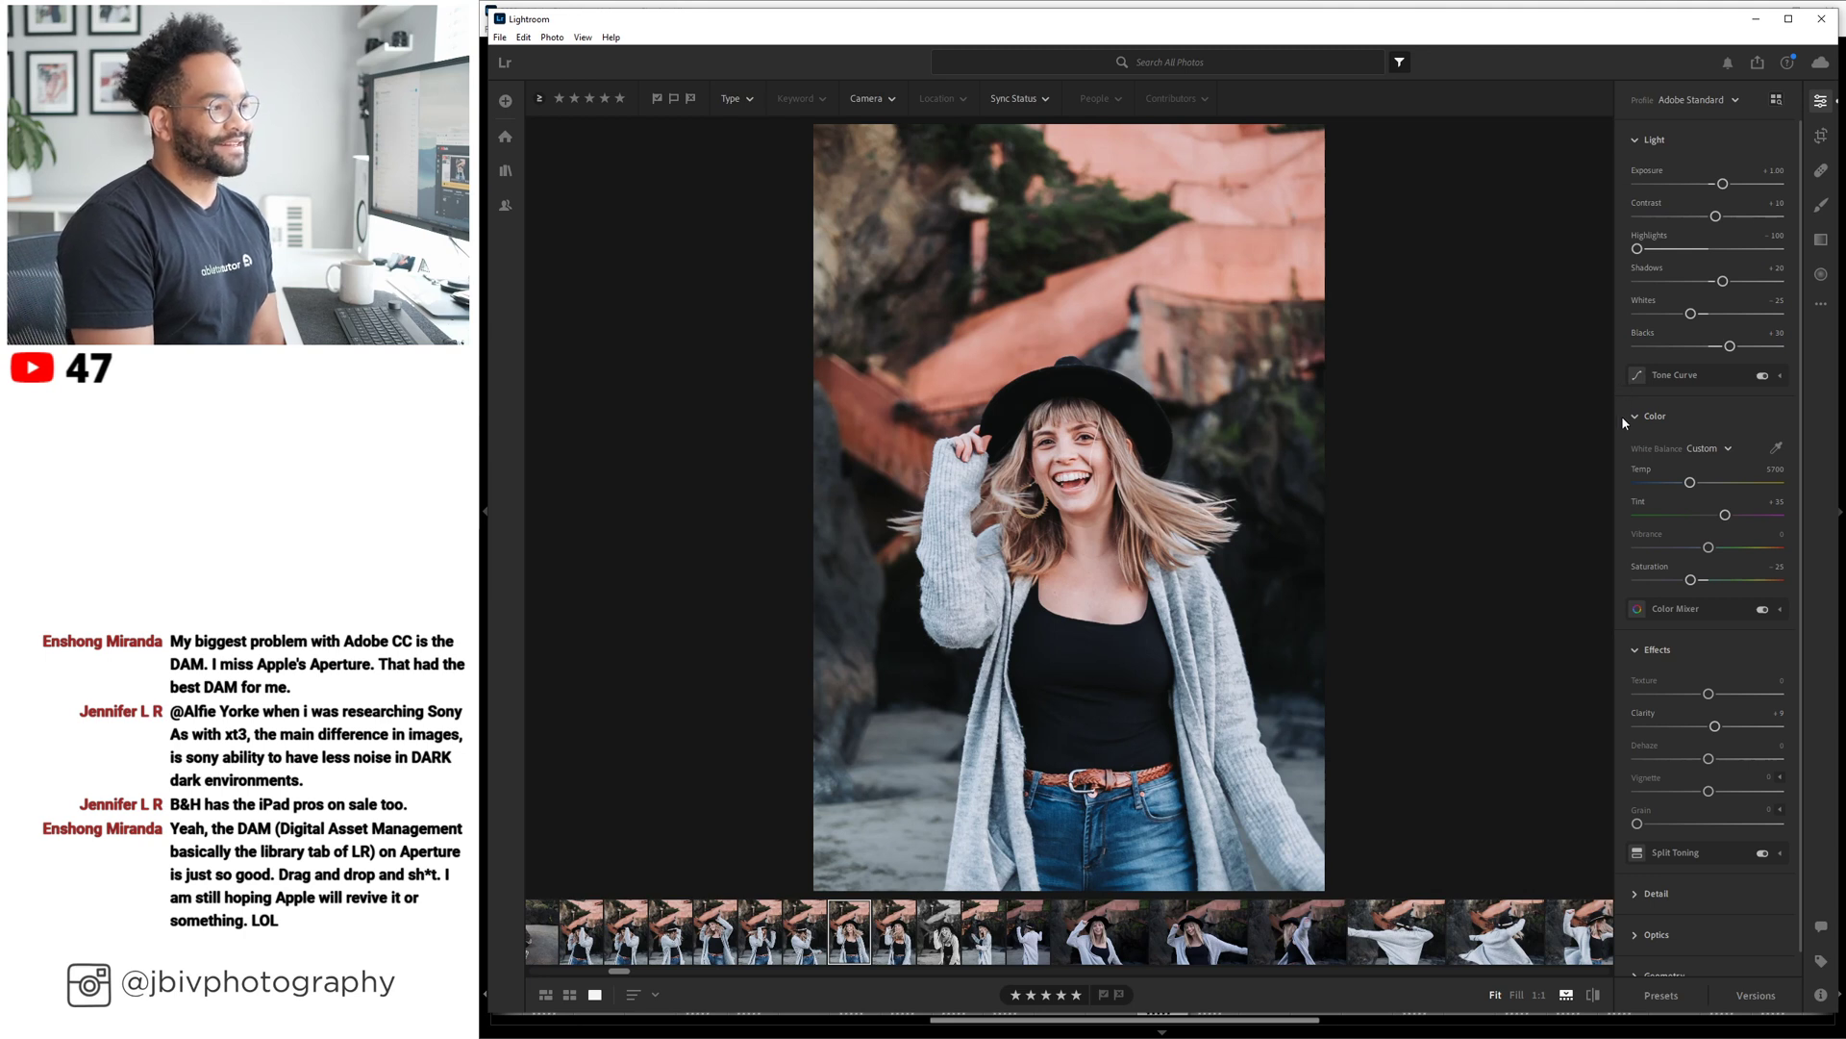
{"action": "left_click", "coordinate": [1687, 607]}
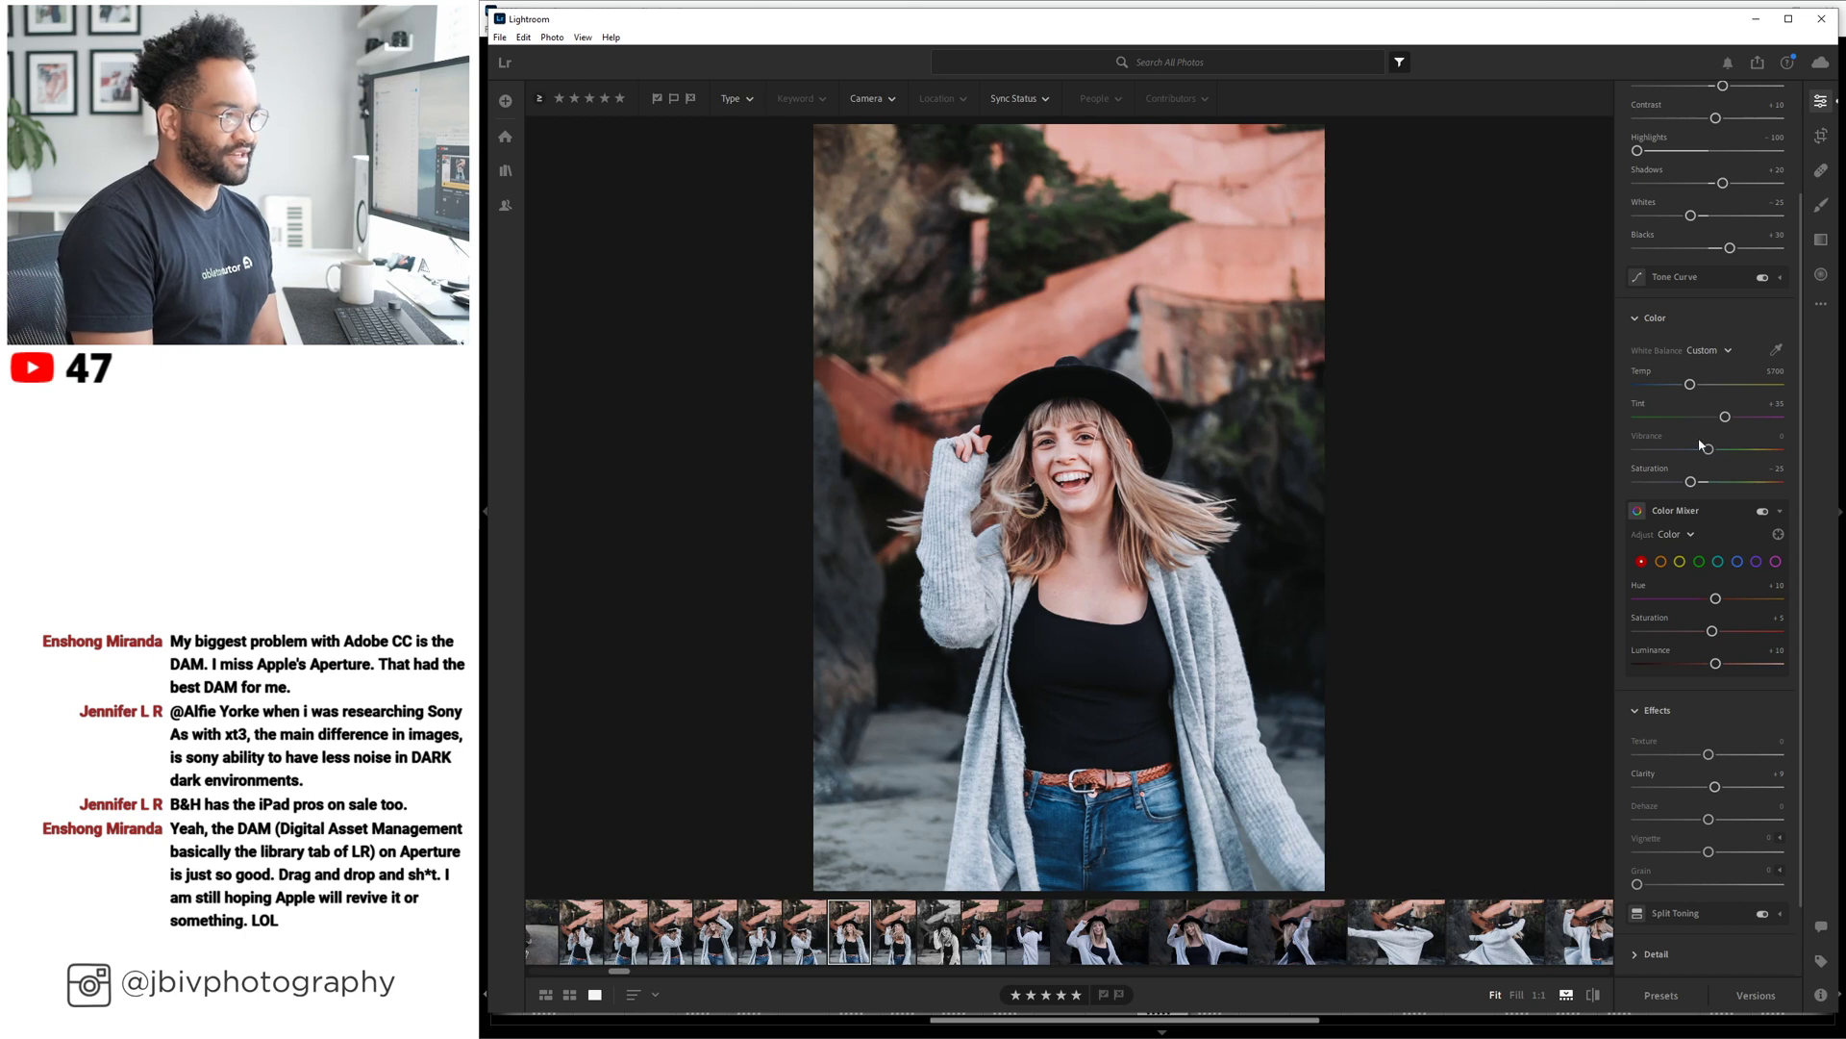
{"action": "left_click", "coordinate": [1692, 536]}
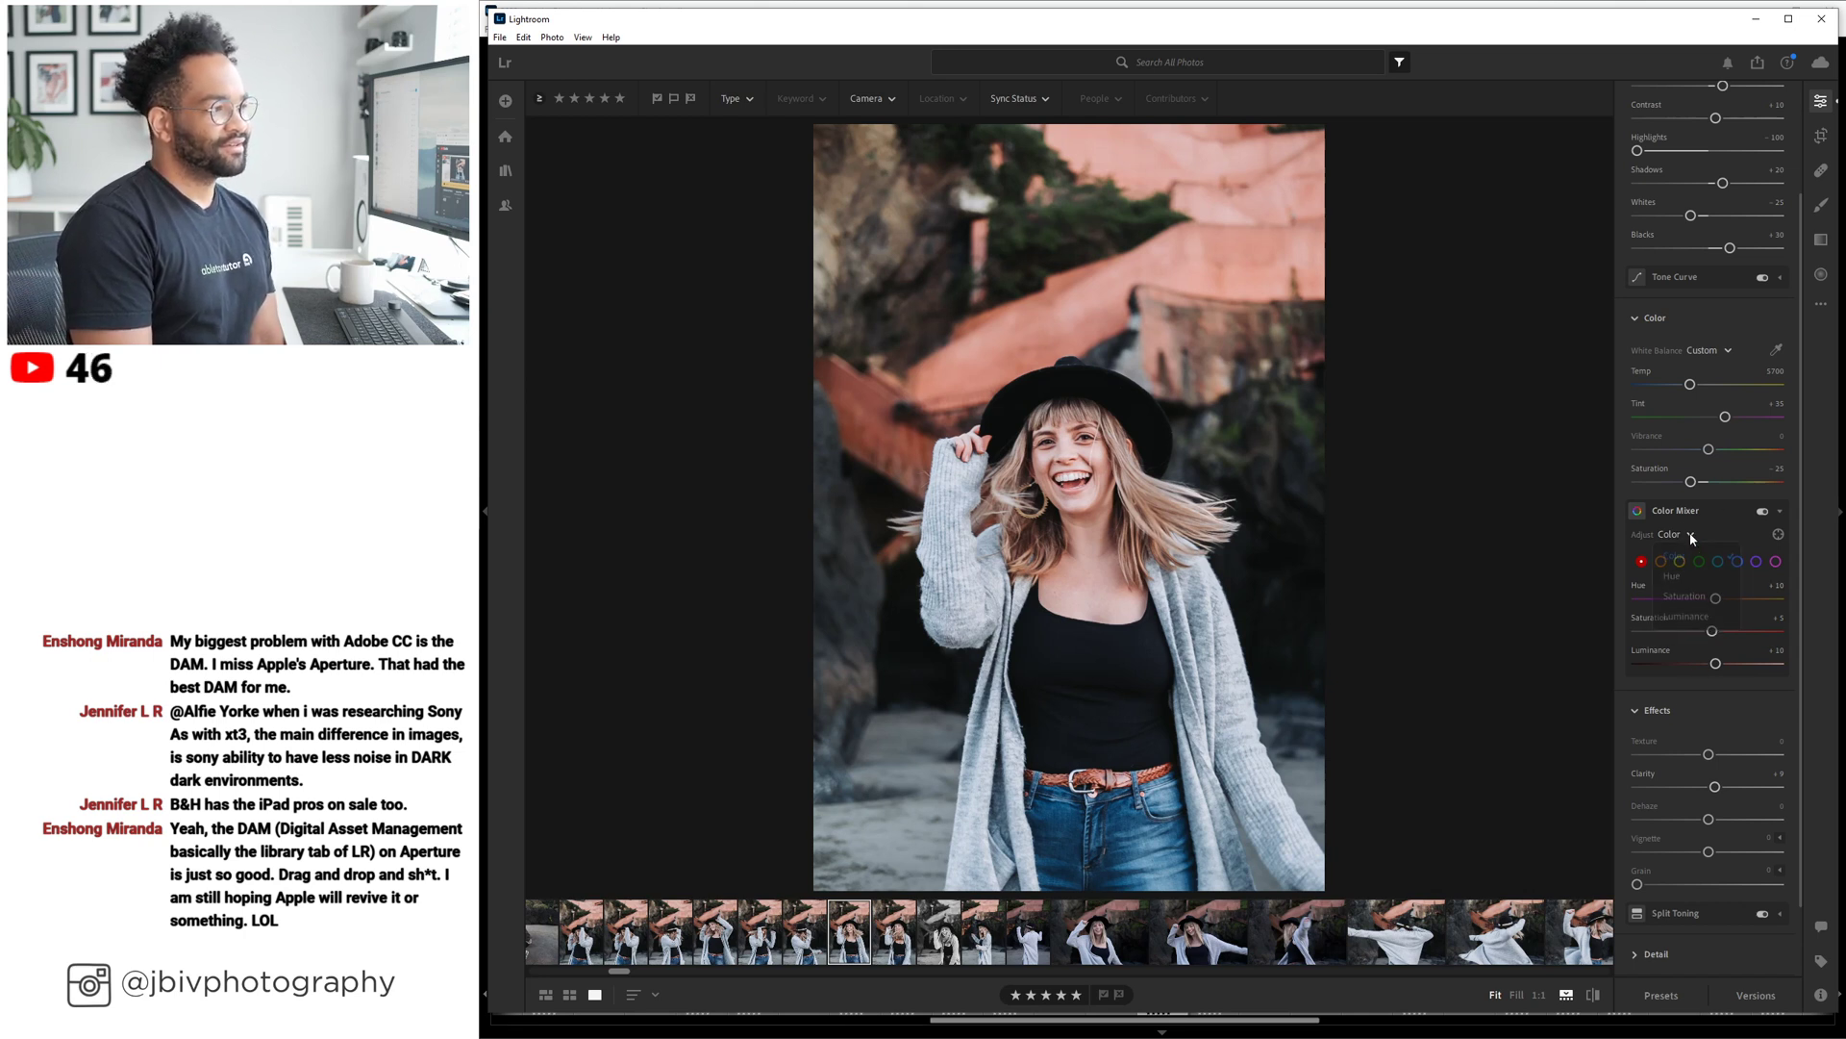
{"action": "left_click", "coordinate": [1674, 577]}
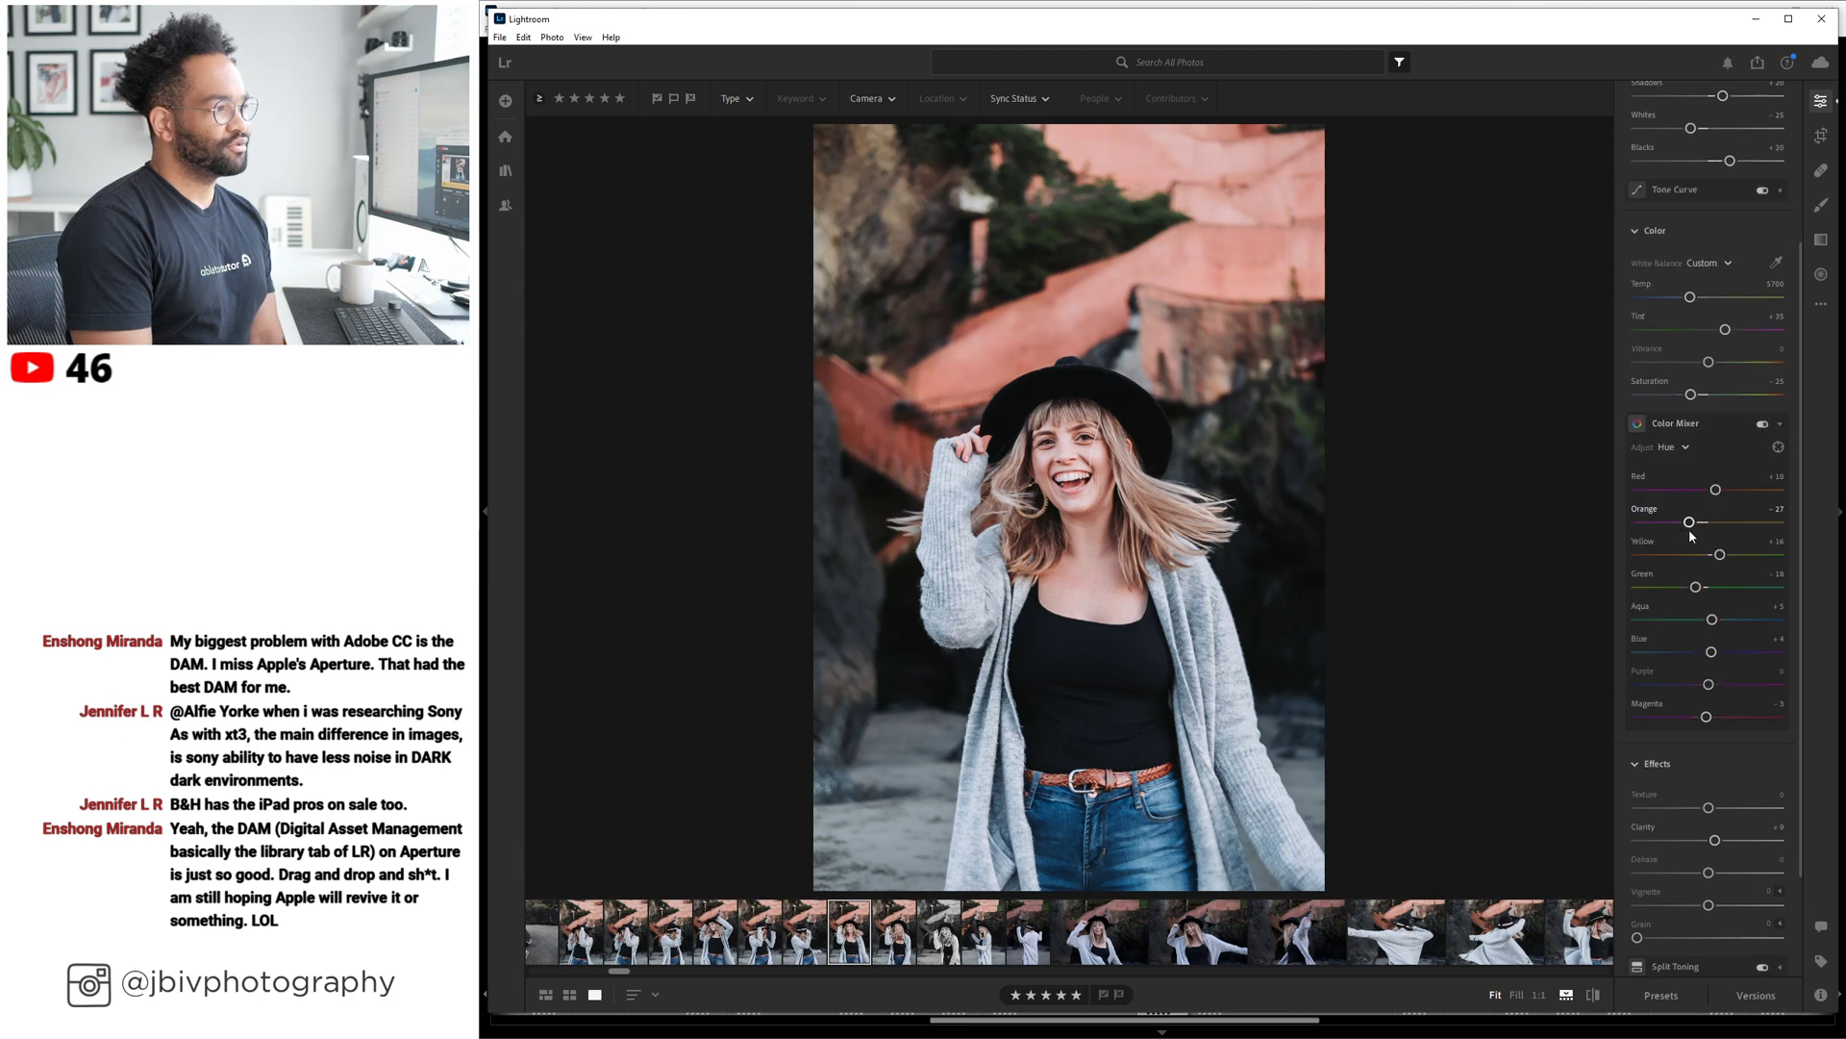
{"action": "key", "text": "ctrl+z"}
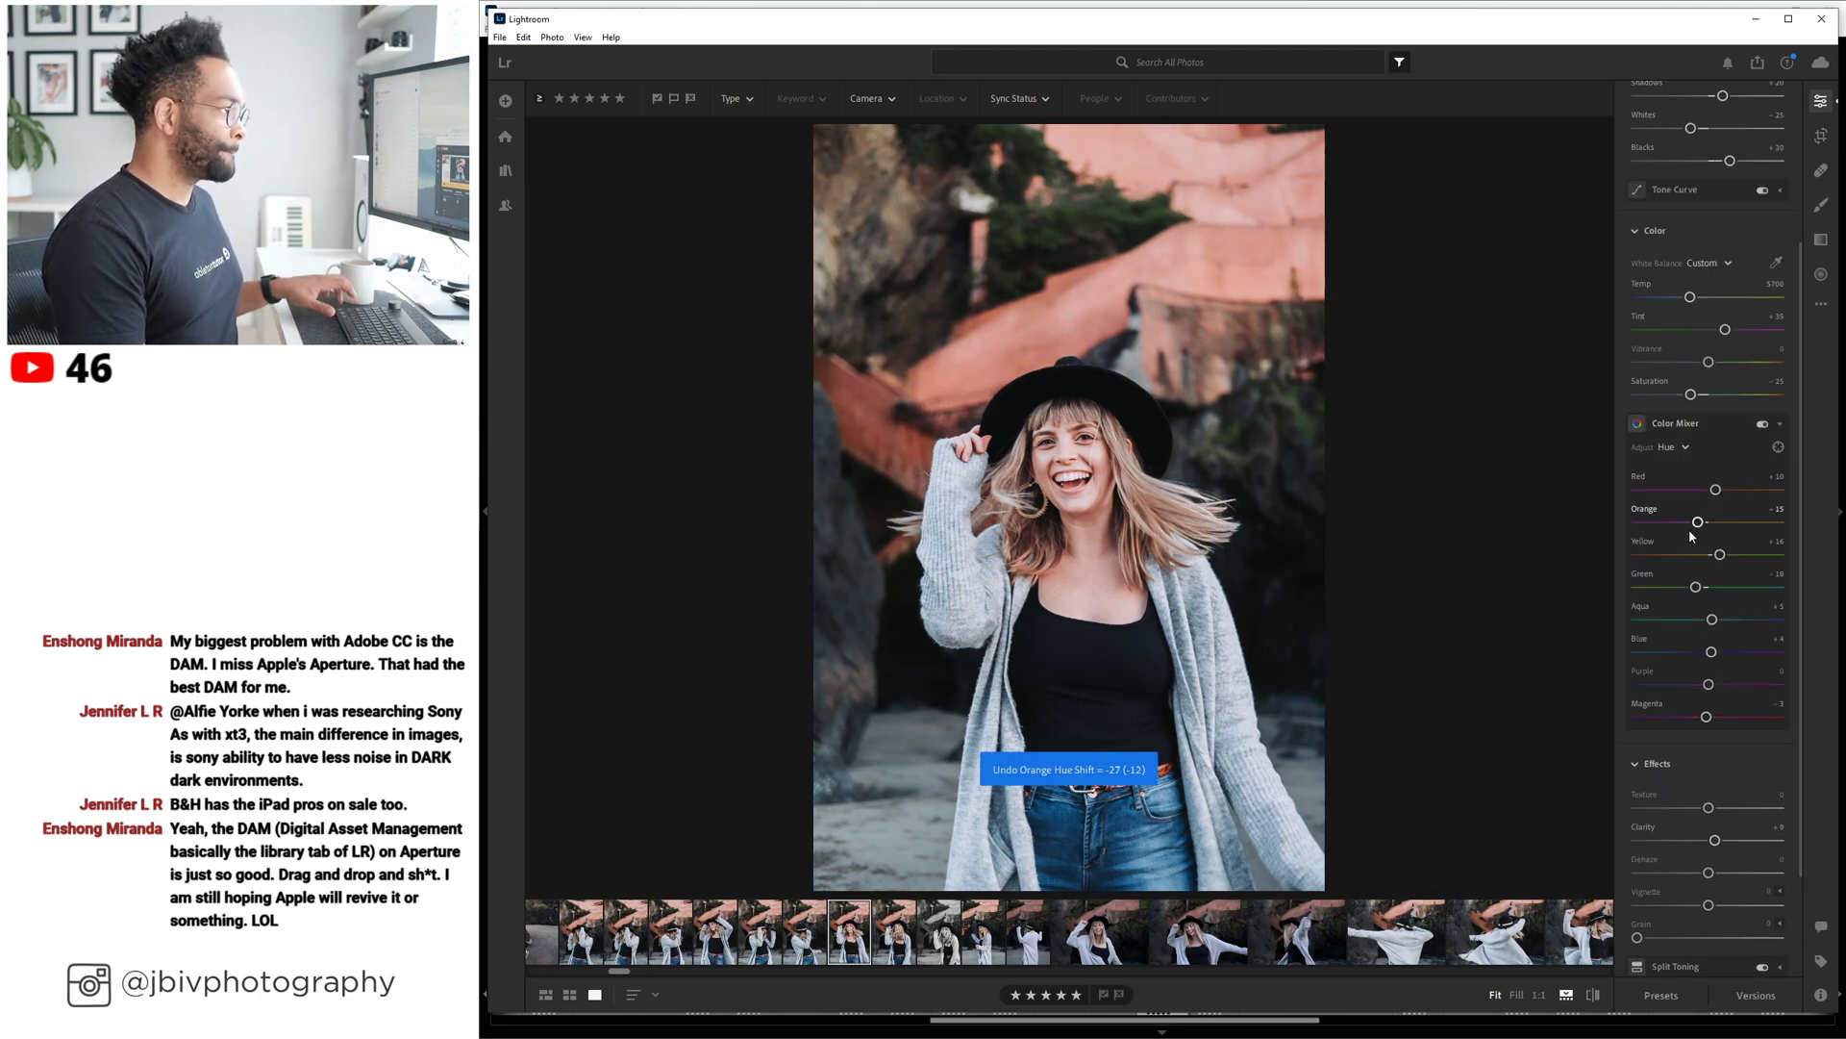
View the Color Mixer's Saturation adjustments and return it to the per-color view.
{"action": "left_click", "coordinate": [1686, 448]}
{"action": "left_click", "coordinate": [1683, 506]}
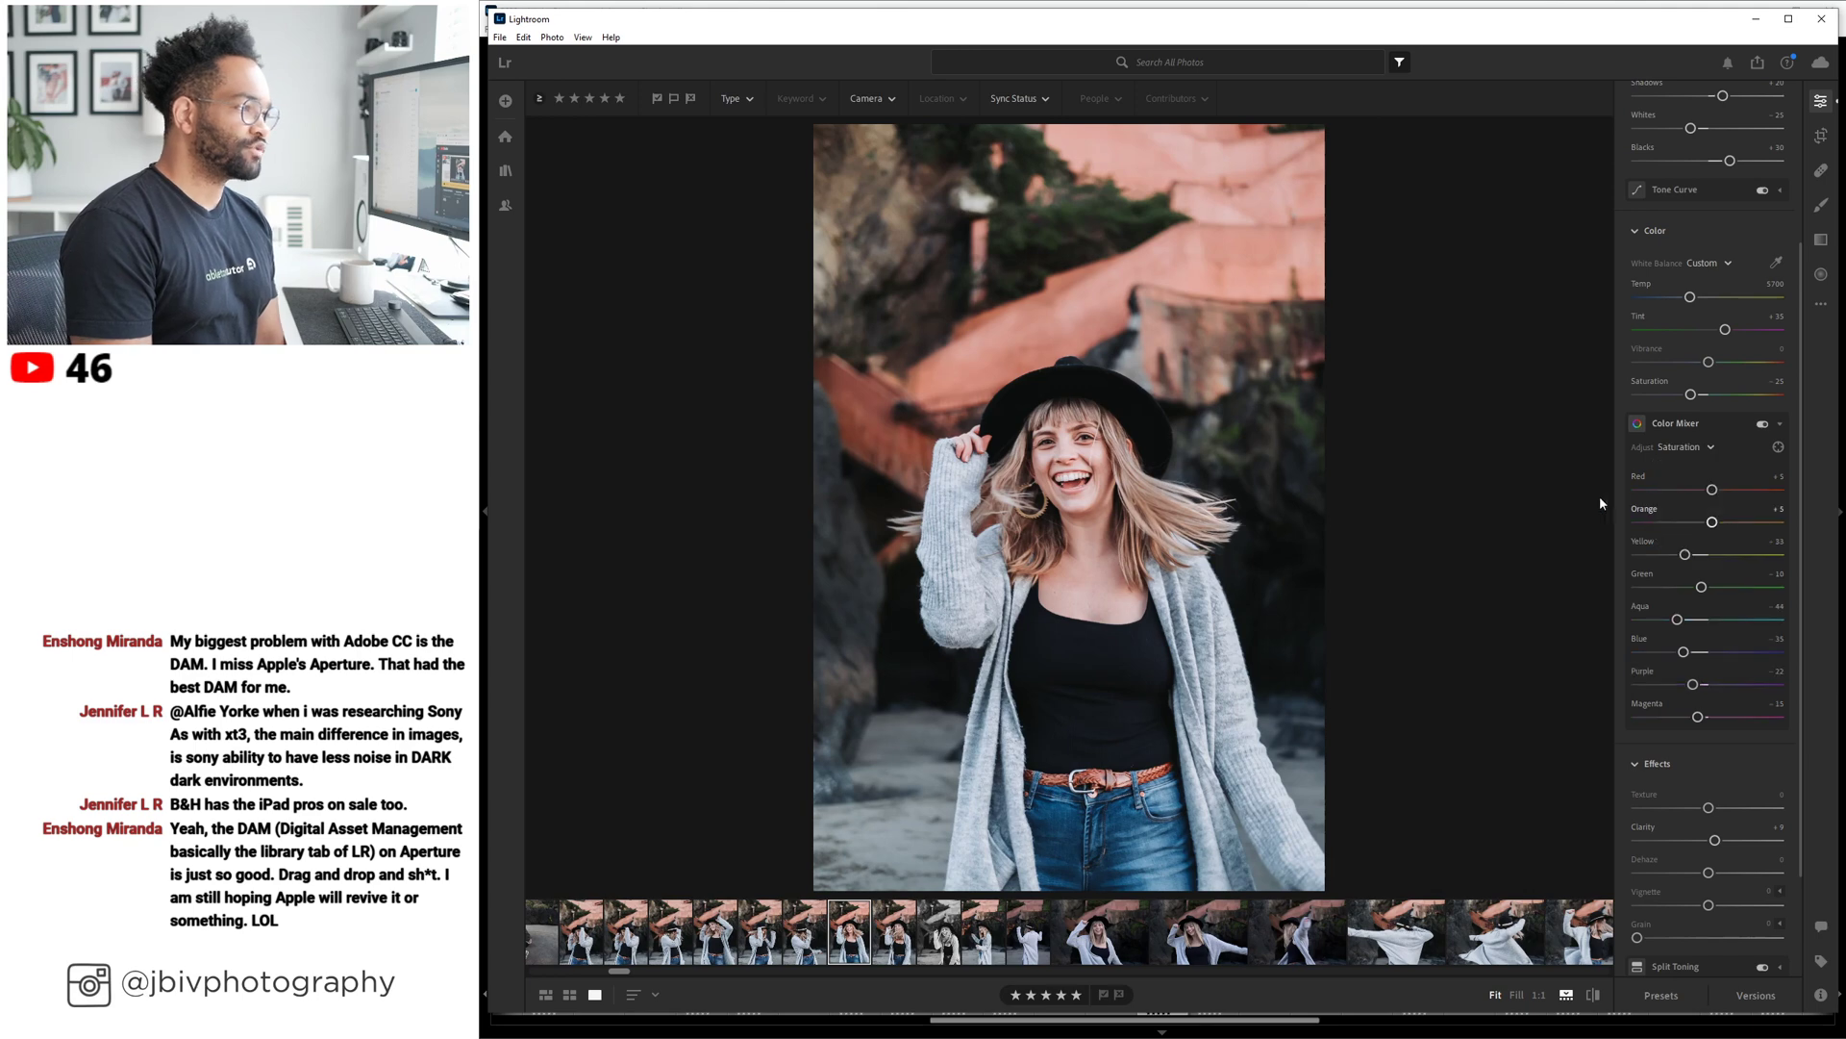
{"action": "left_click", "coordinate": [1684, 448]}
{"action": "left_click", "coordinate": [1681, 472]}
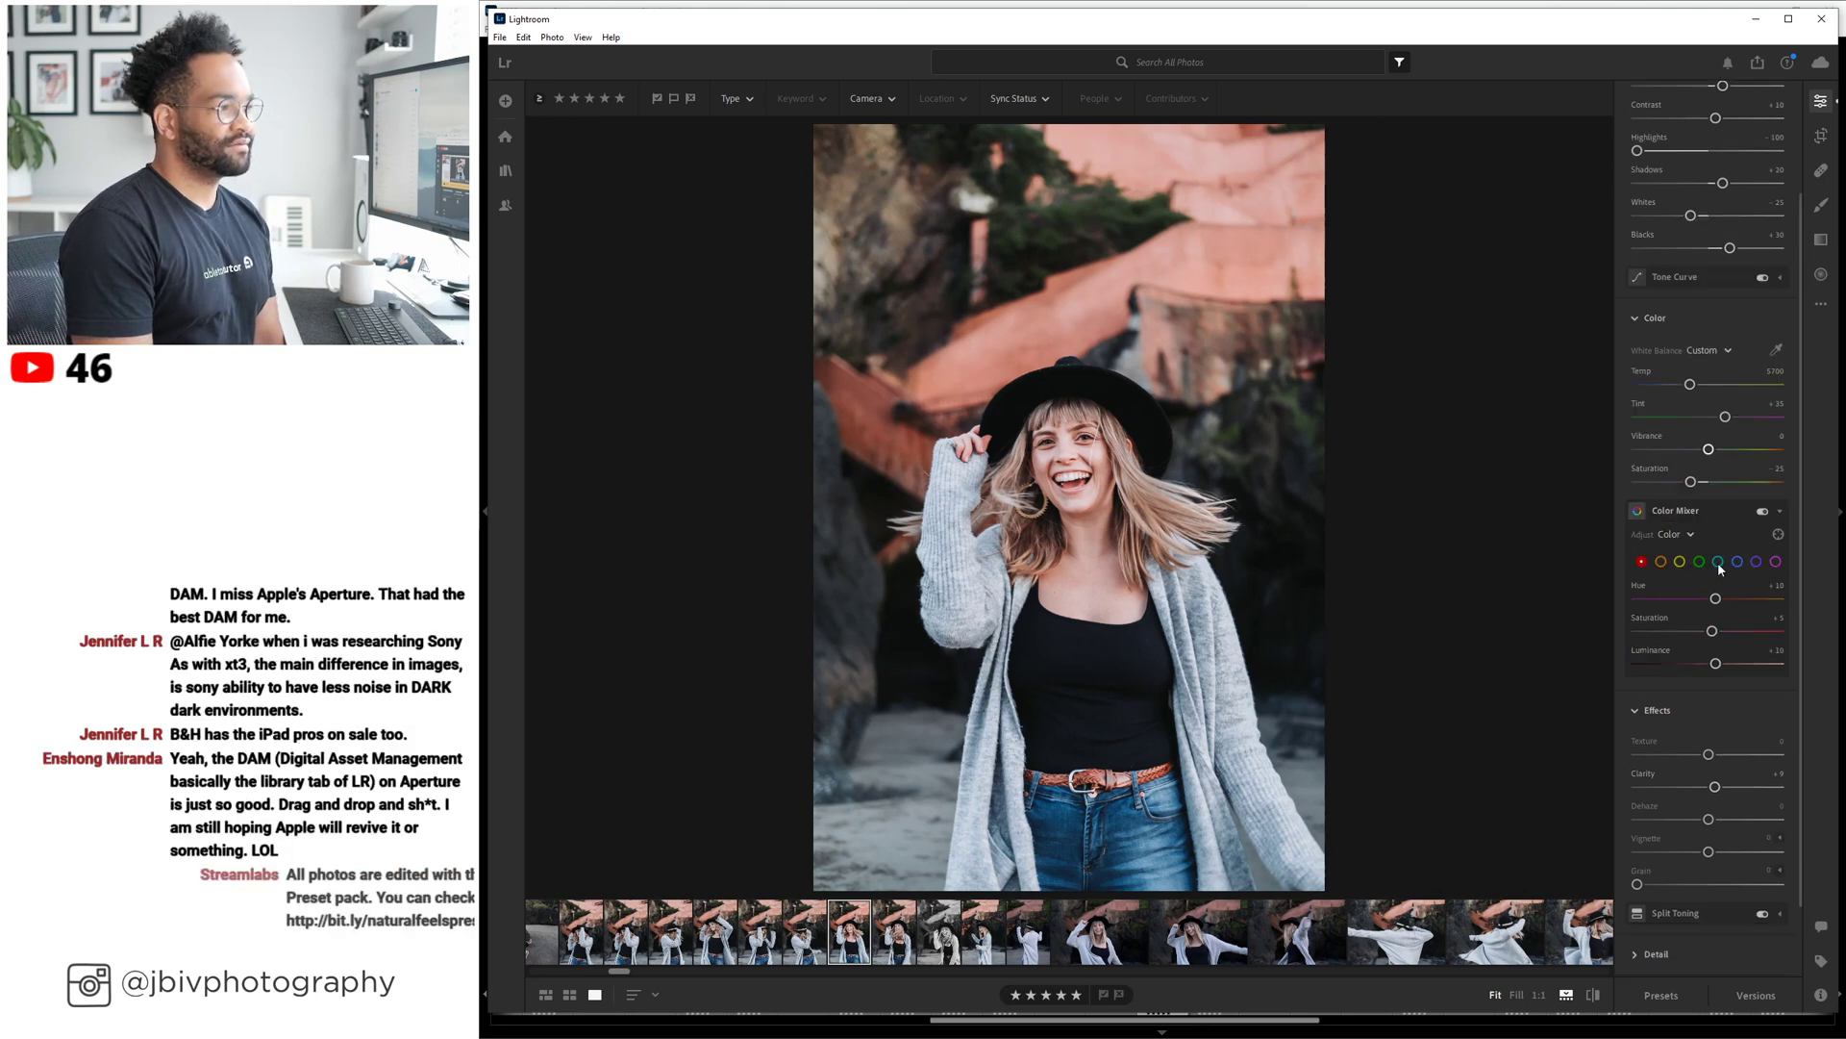
{"action": "scroll", "coordinate": [1677, 725], "scroll_direction": "up", "scroll_amount": 3}
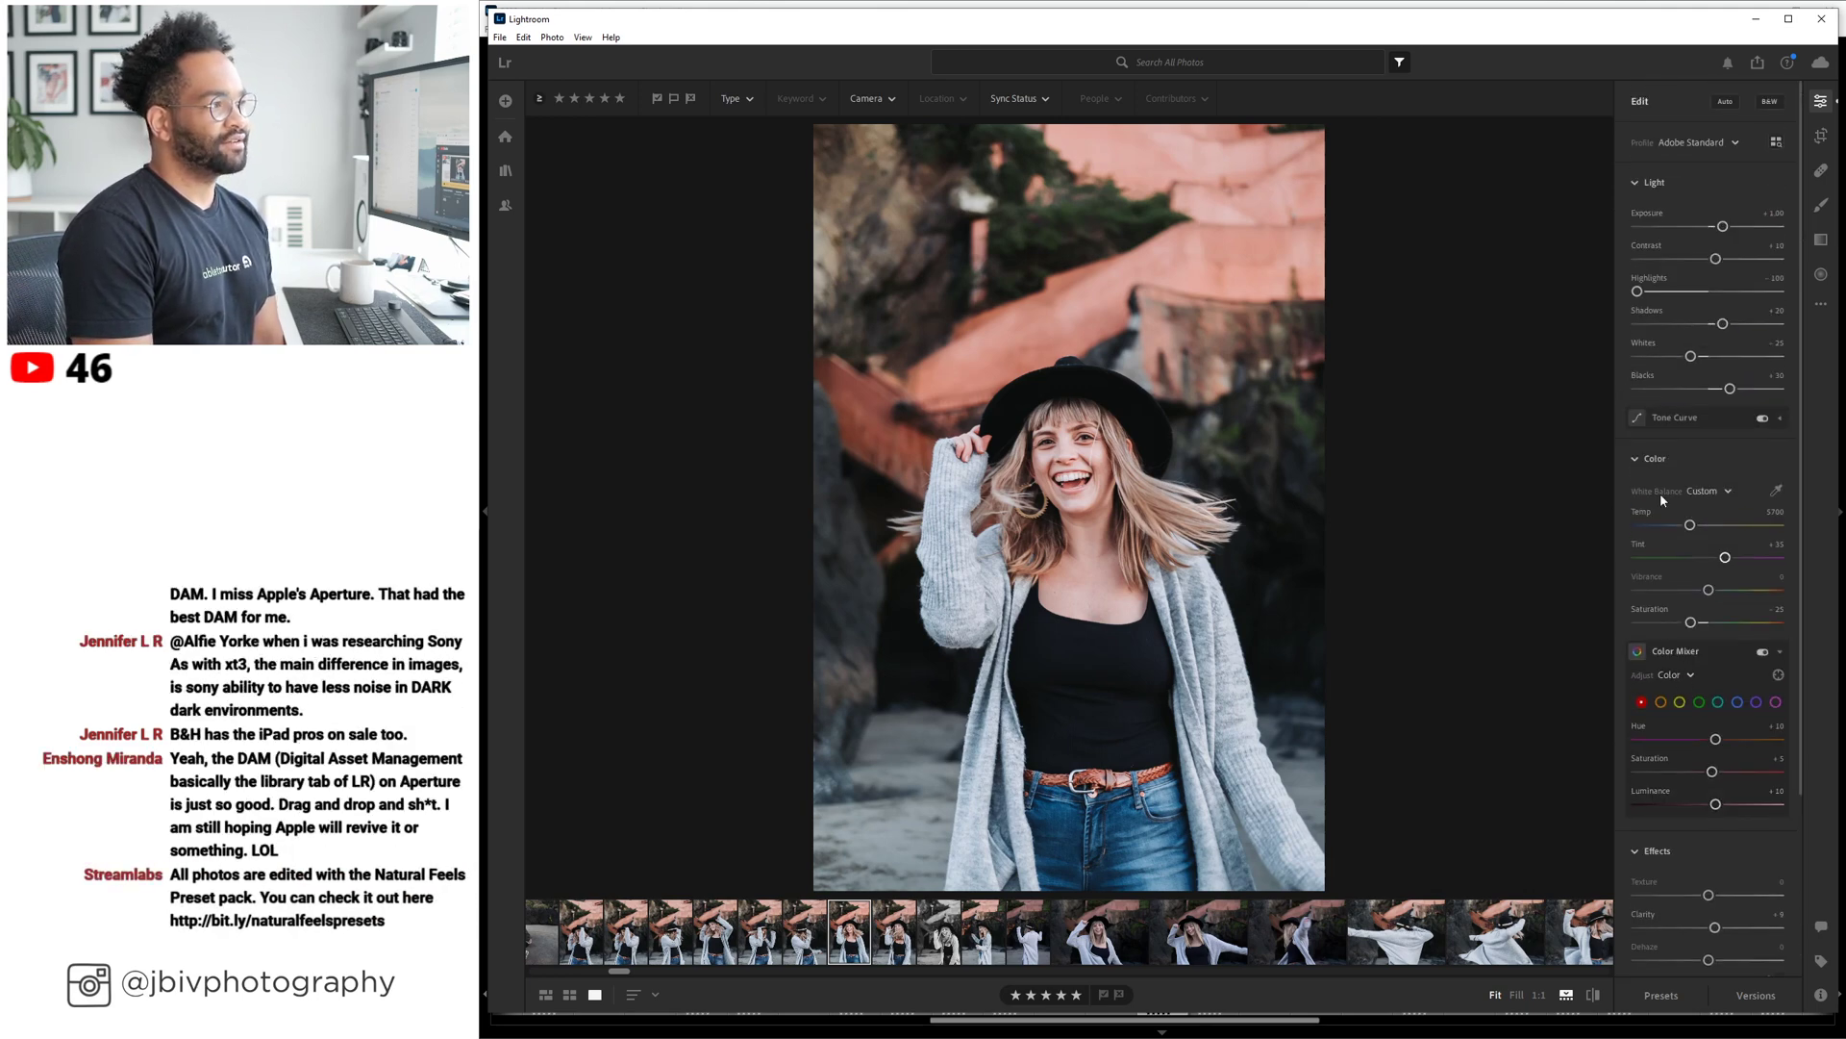
Inspect the portrait's parametric and point tone curves, and collapse the Tone Curve.
{"action": "left_click", "coordinate": [1648, 415]}
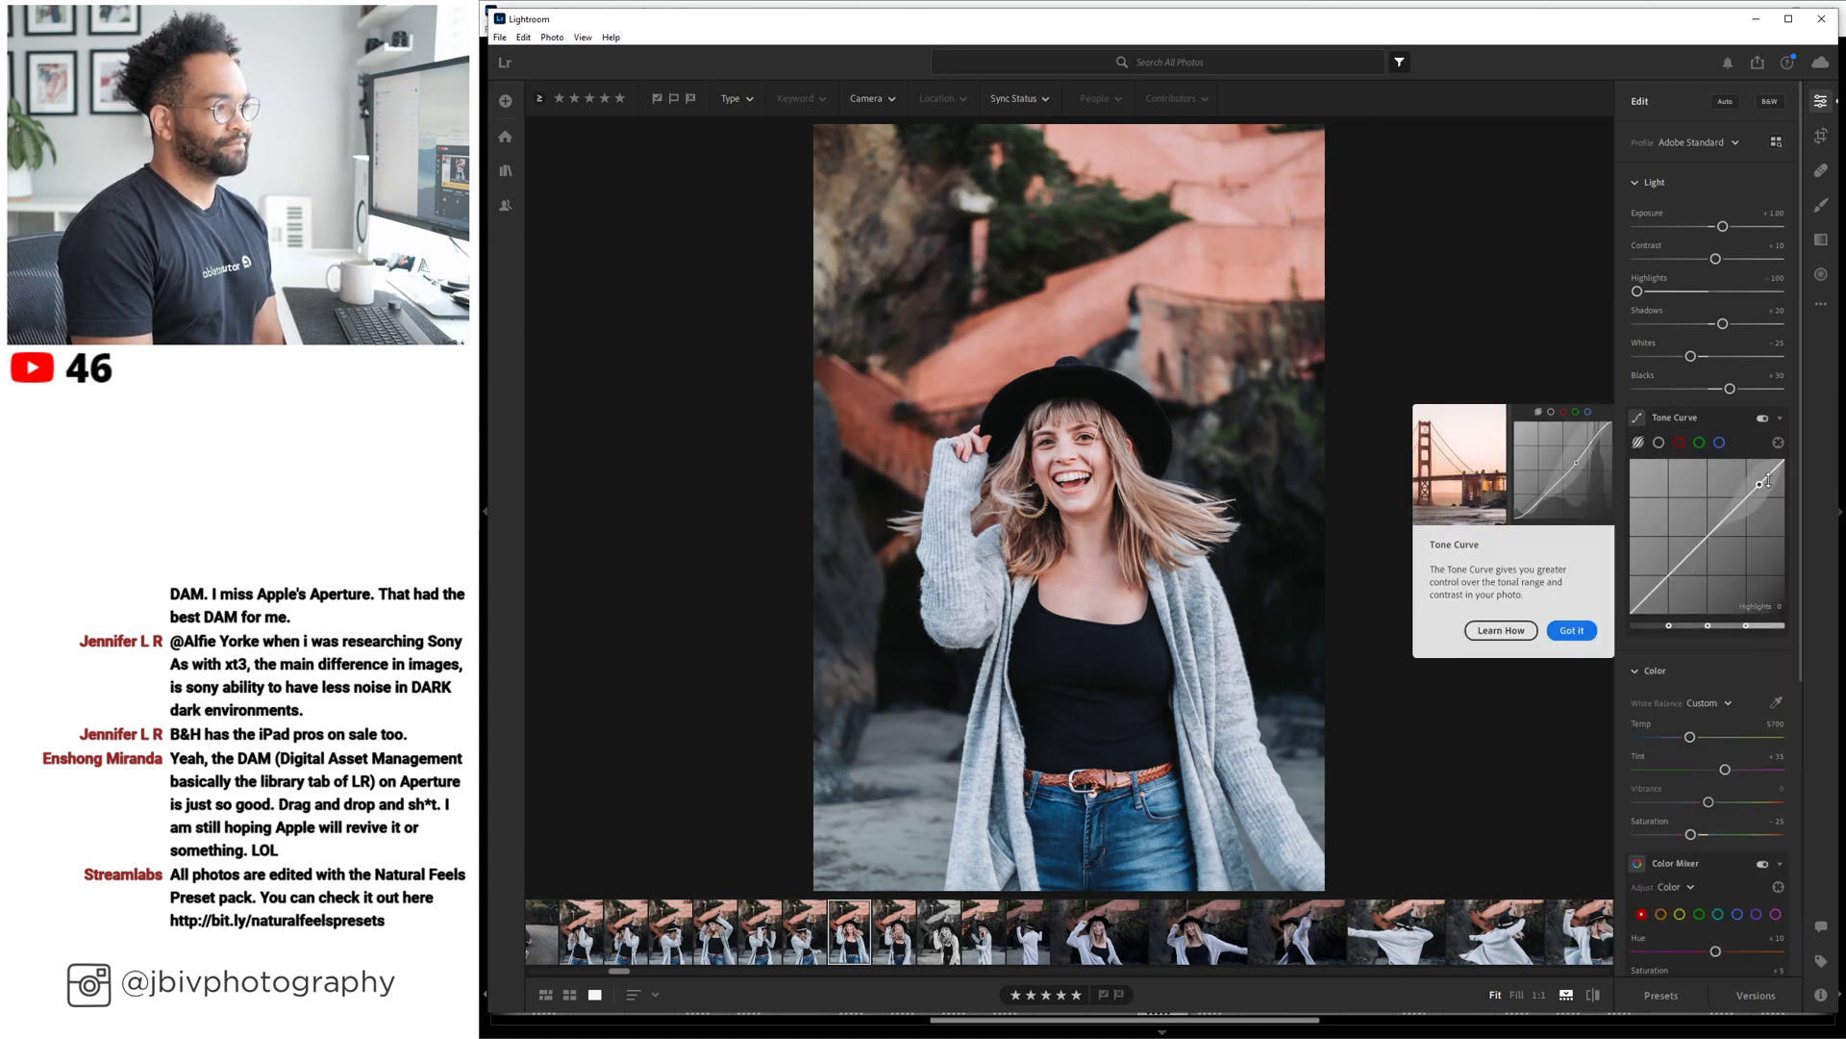
{"action": "left_click", "coordinate": [1678, 445]}
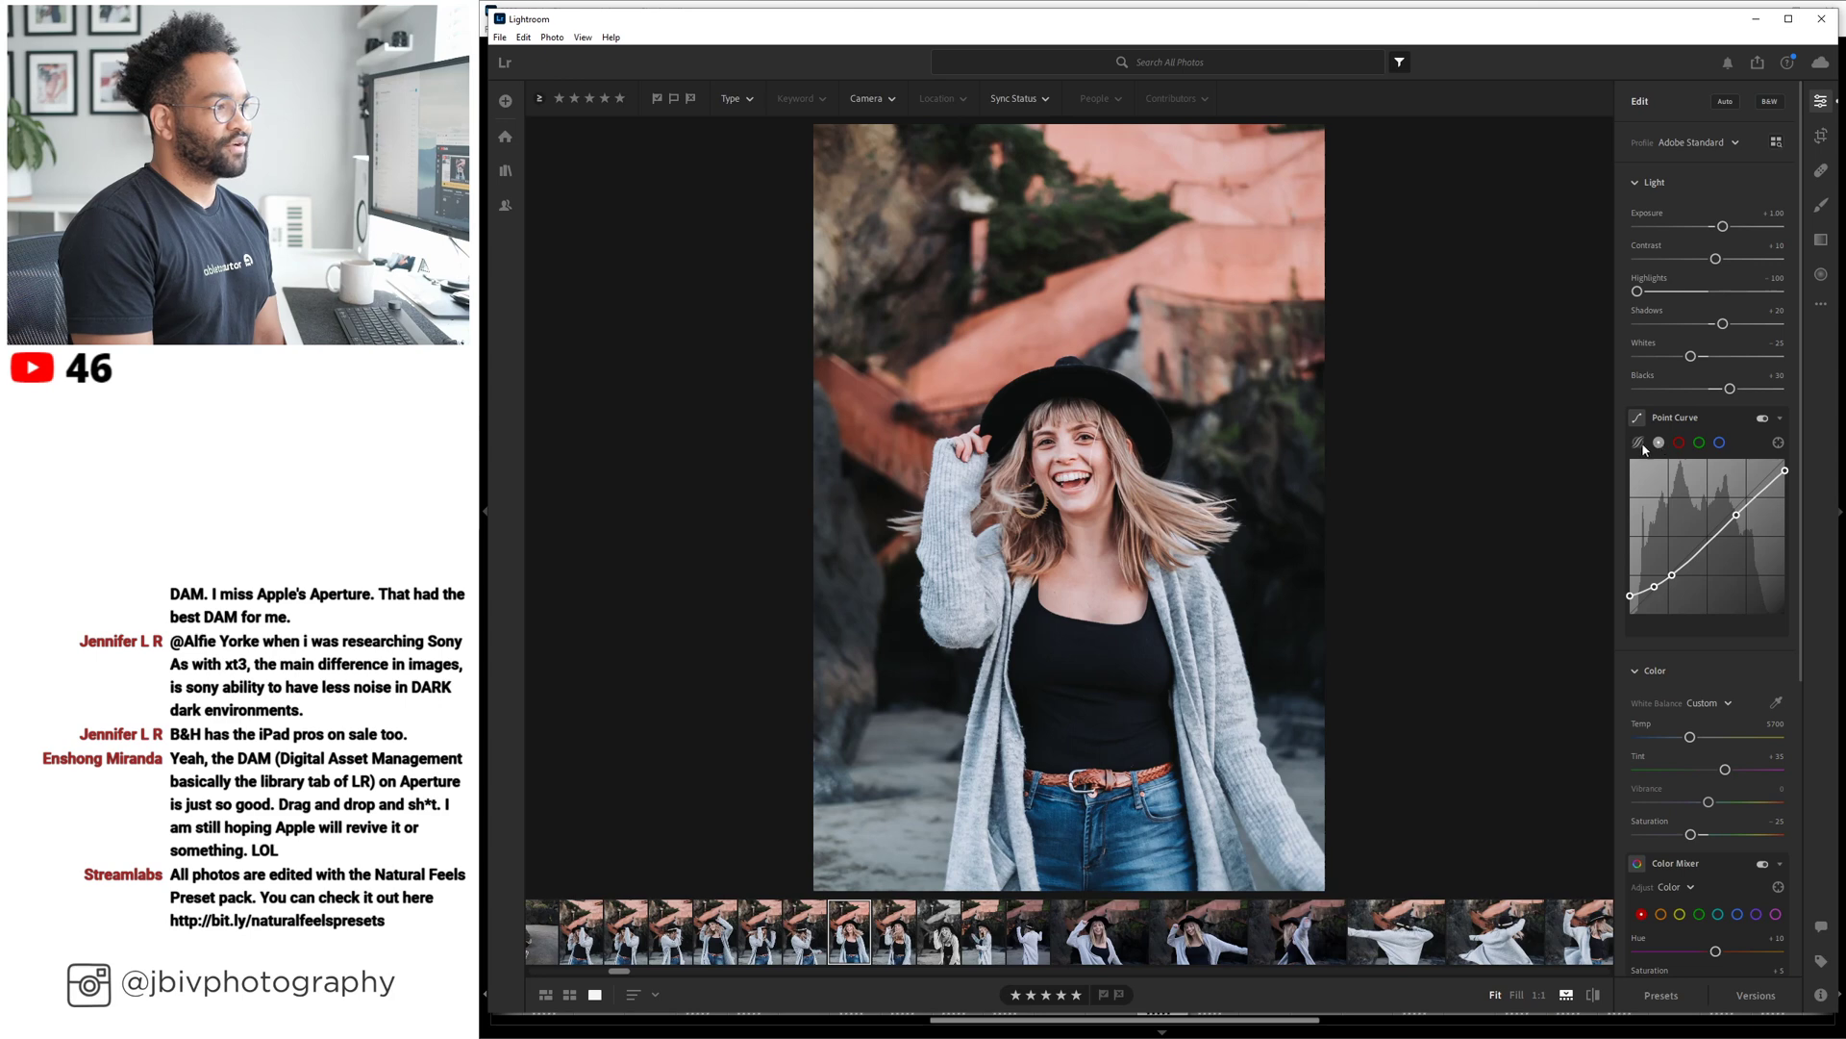
{"action": "left_click", "coordinate": [1644, 419]}
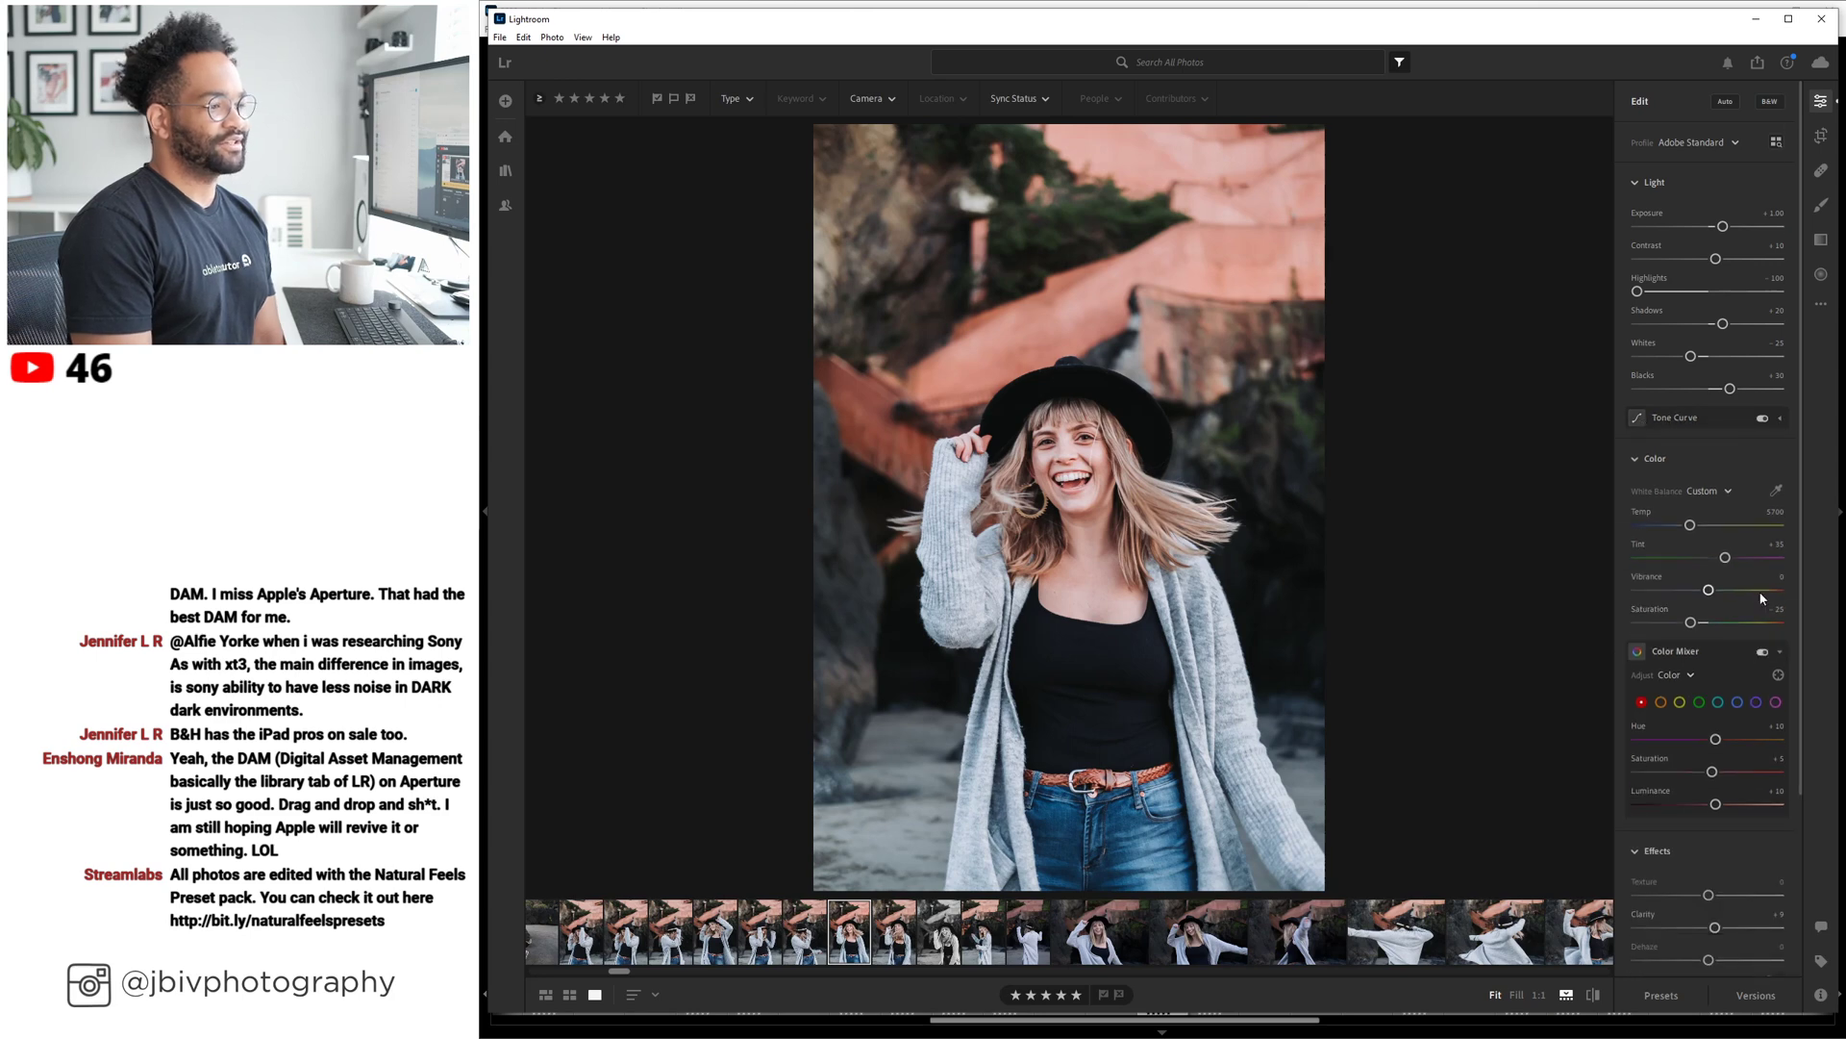
{"action": "scroll", "coordinate": [1763, 598], "scroll_direction": "down", "scroll_amount": 5}
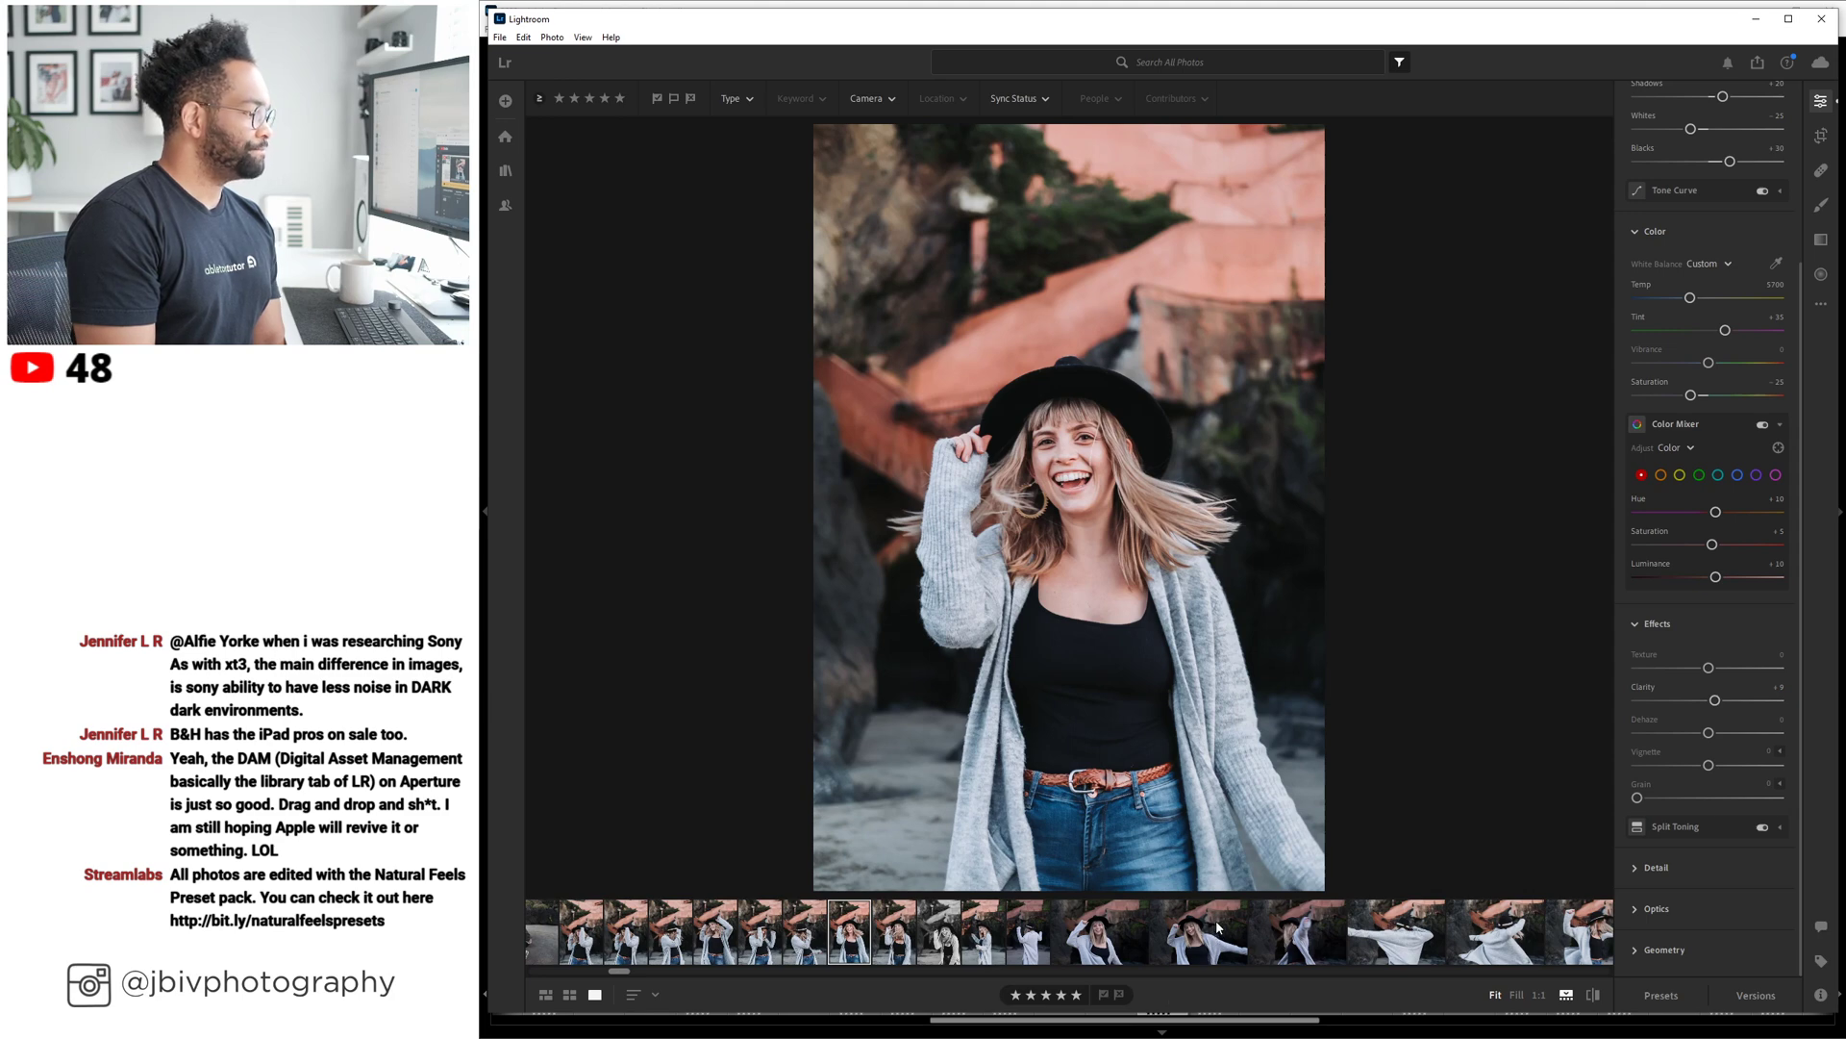
Browse ahead to the man standing on the coastal rock, and through to the black-and-white portrait of the woman on the rock.
{"action": "left_click_drag", "start_coordinate": [619, 972], "coordinate": [630, 973]}
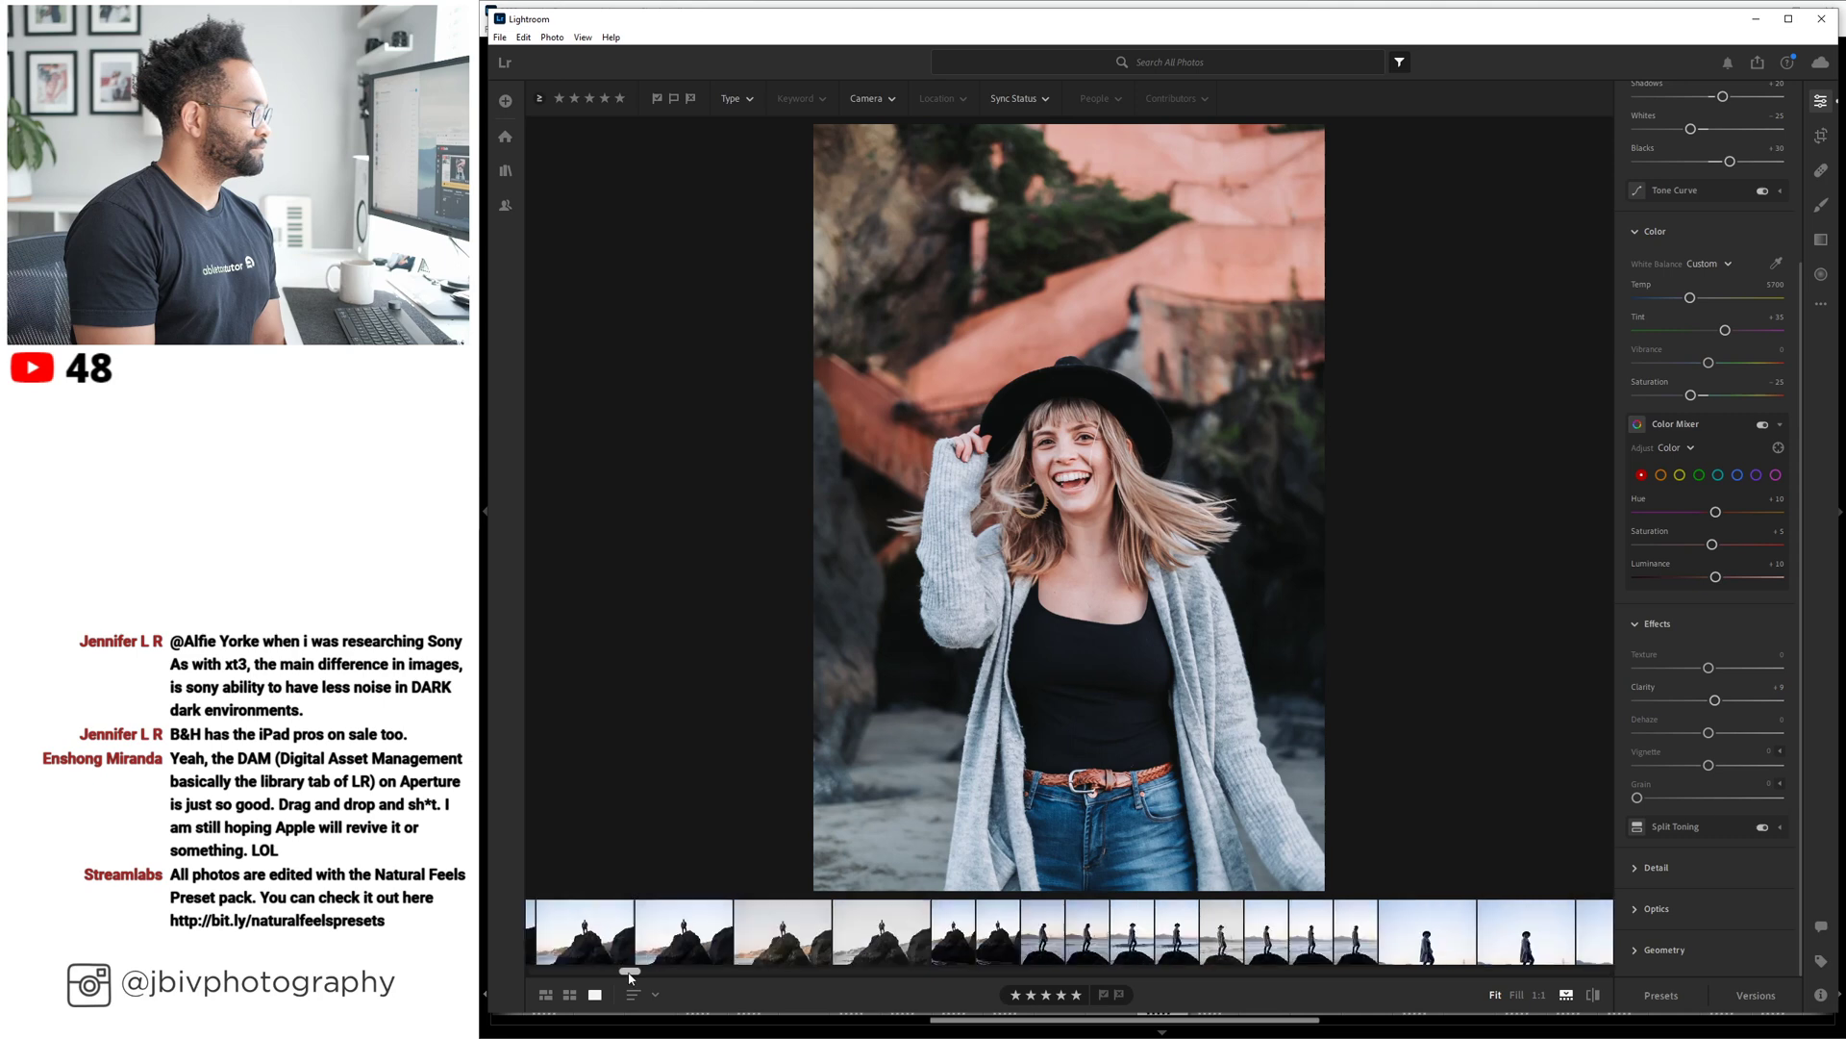
{"action": "left_click", "coordinate": [933, 927]}
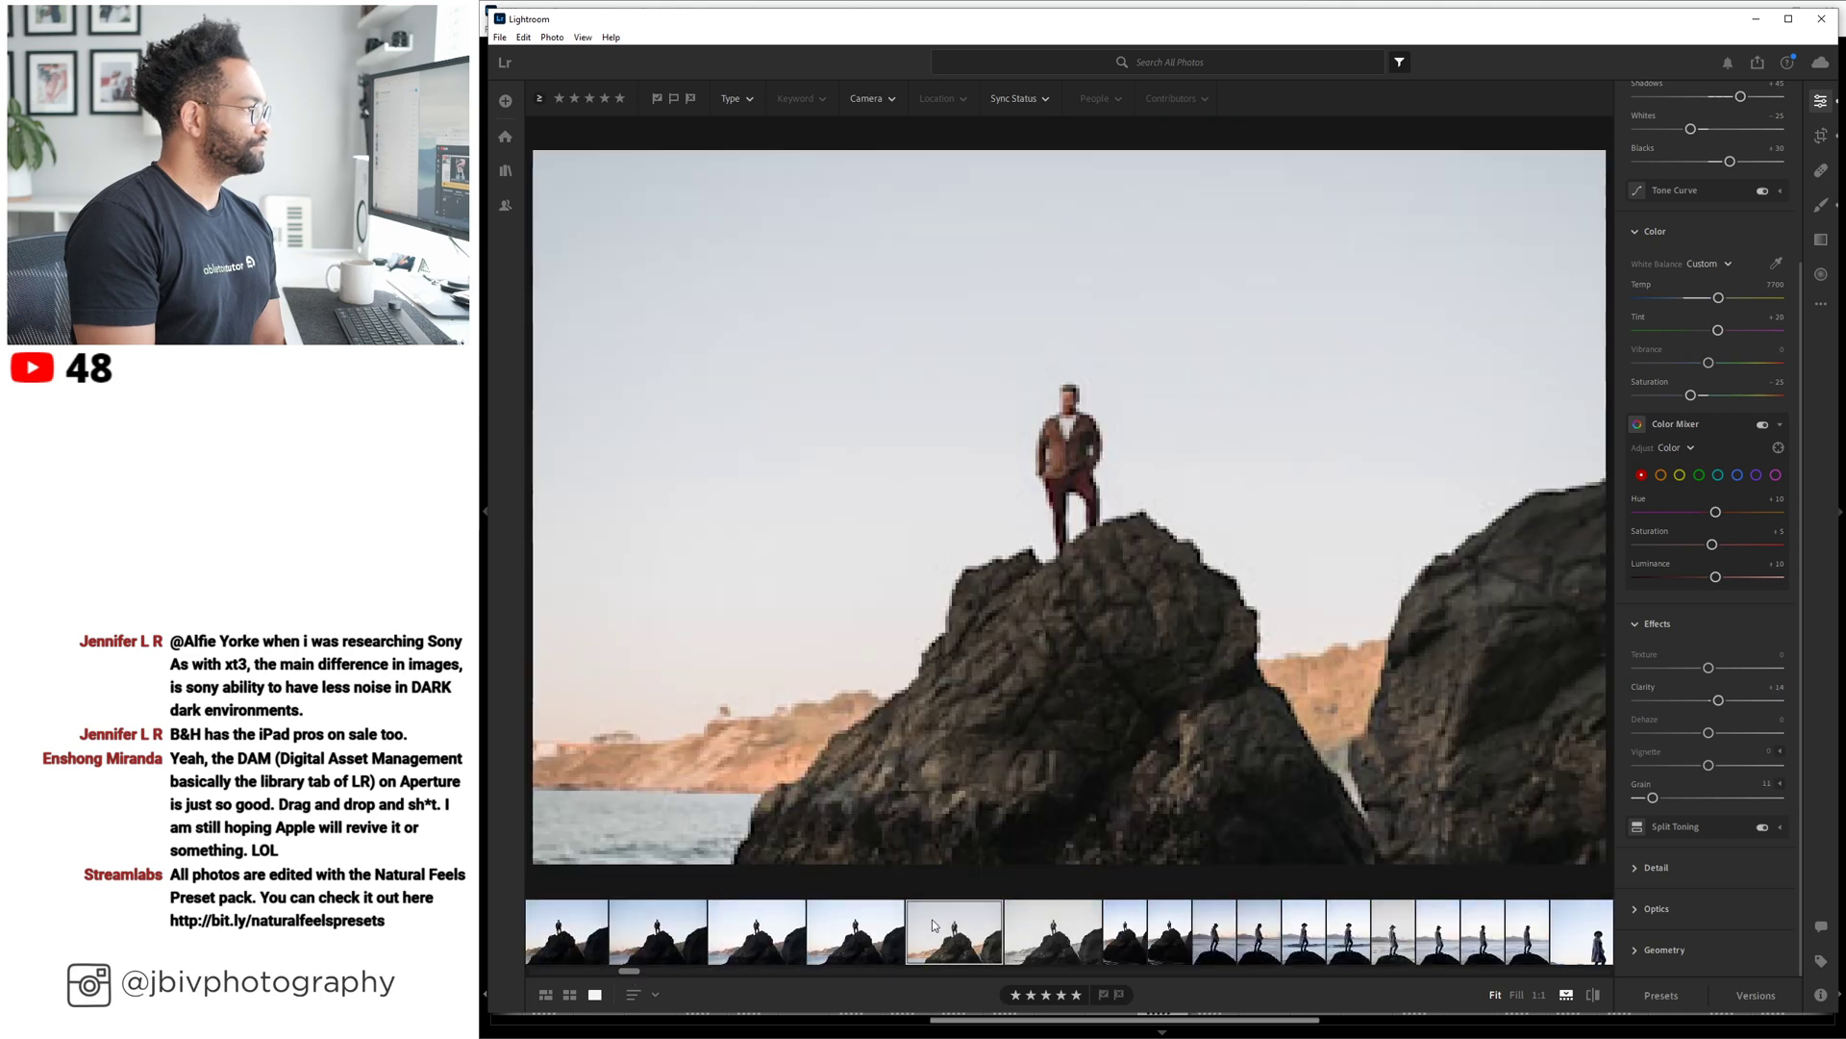
{"action": "key", "text": "Right"}
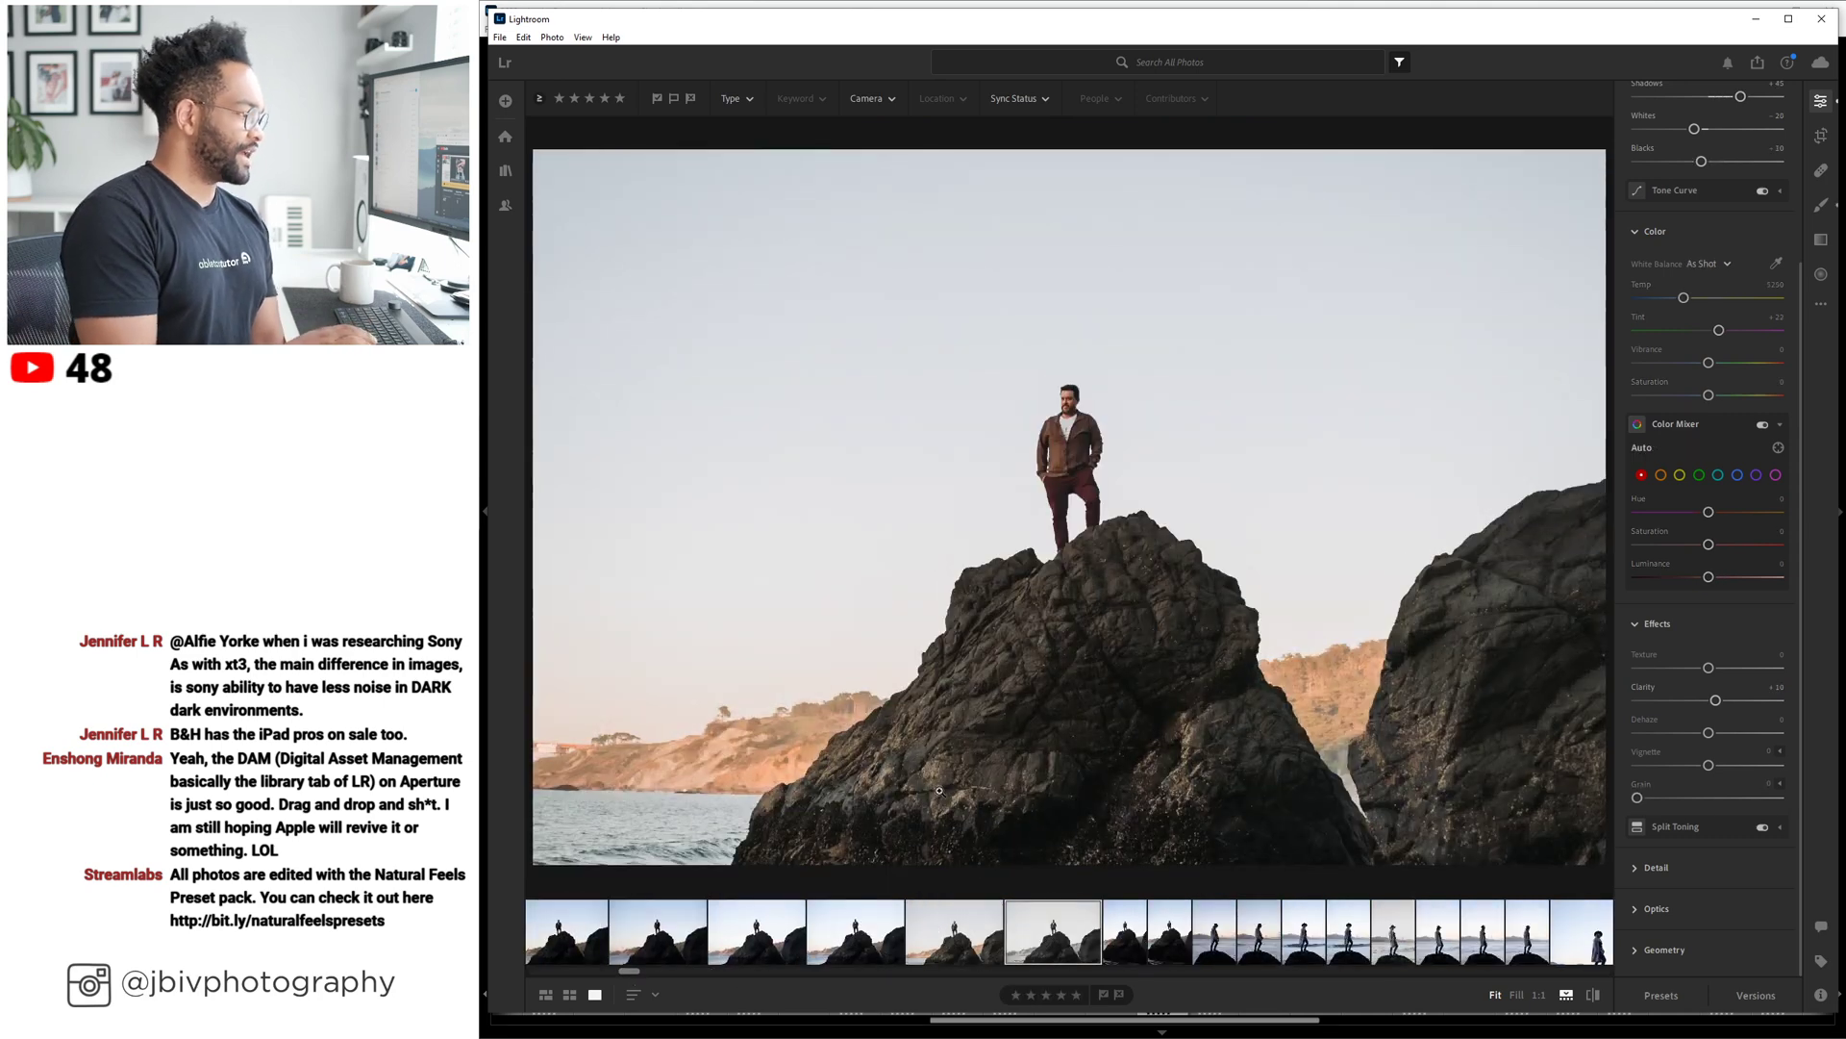
{"action": "key", "text": "Right"}
{"action": "key", "text": "Right"}
{"action": "key", "text": "Right"}
{"action": "key", "text": "Right"}
{"action": "key", "text": "Right"}
{"action": "key", "text": "Right"}
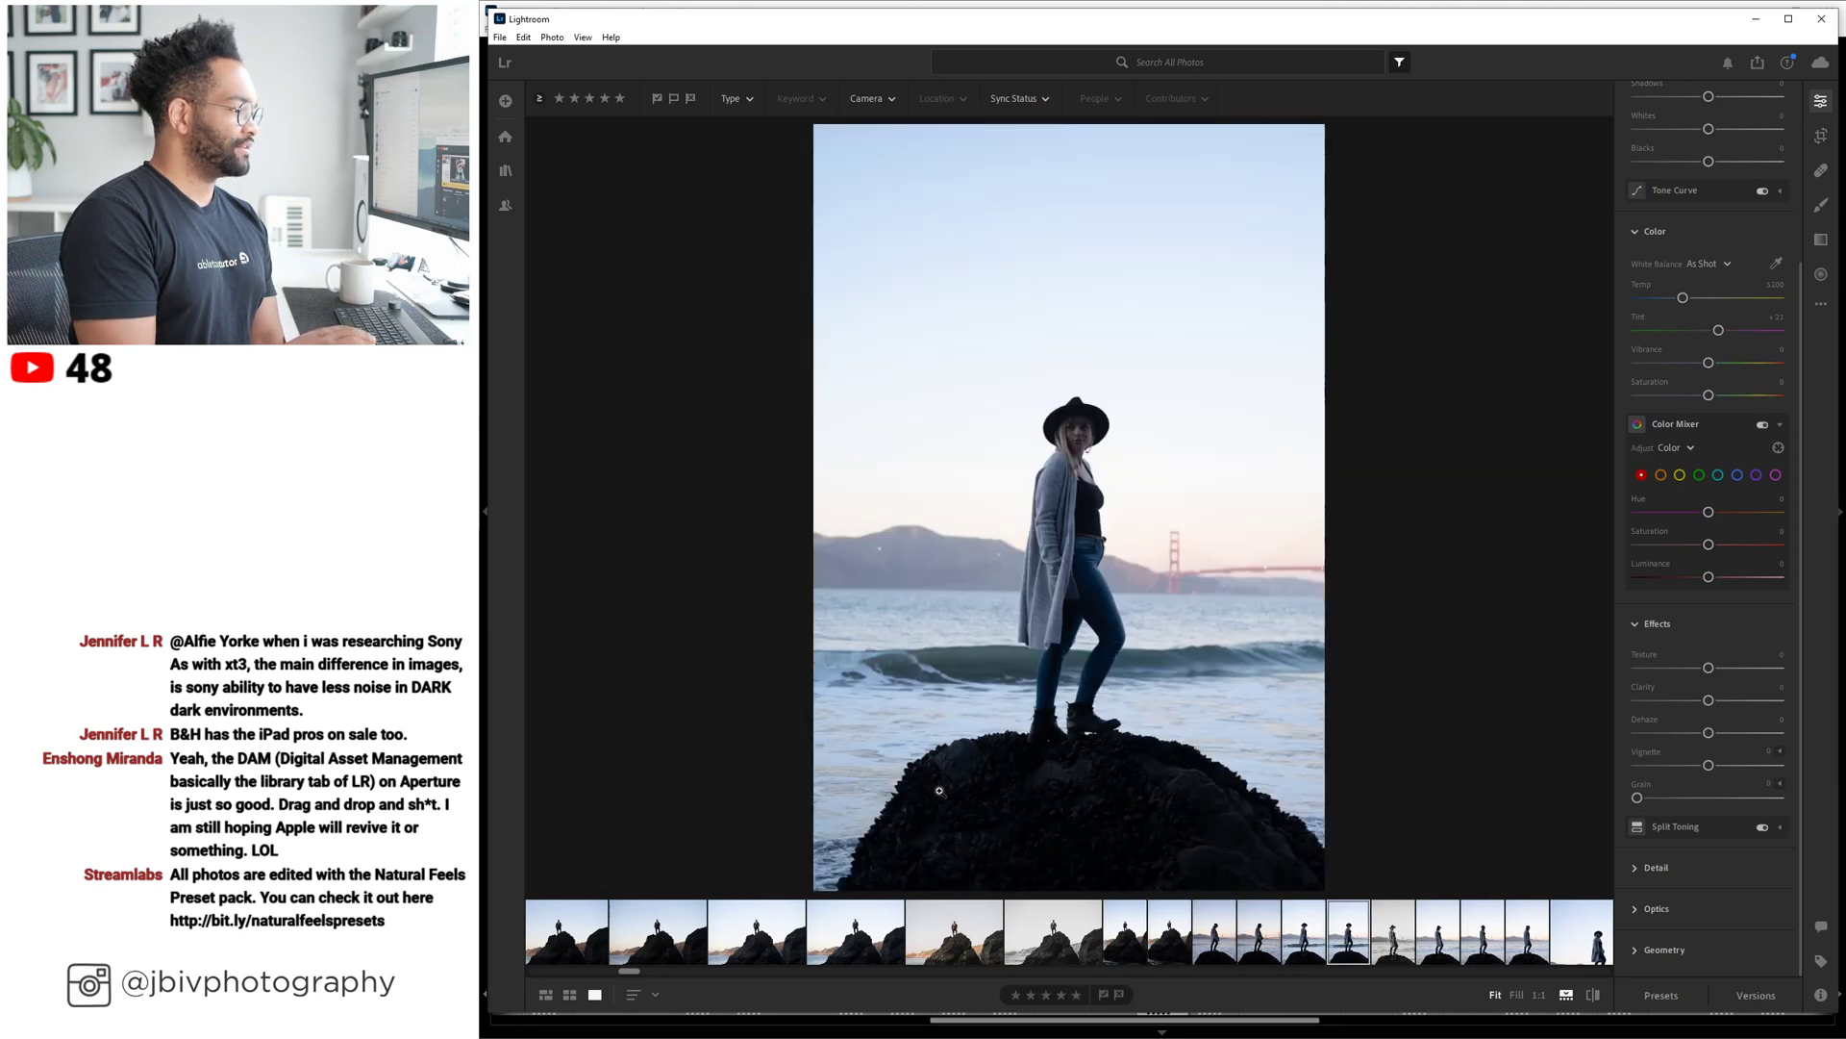
{"action": "key", "text": "Right"}
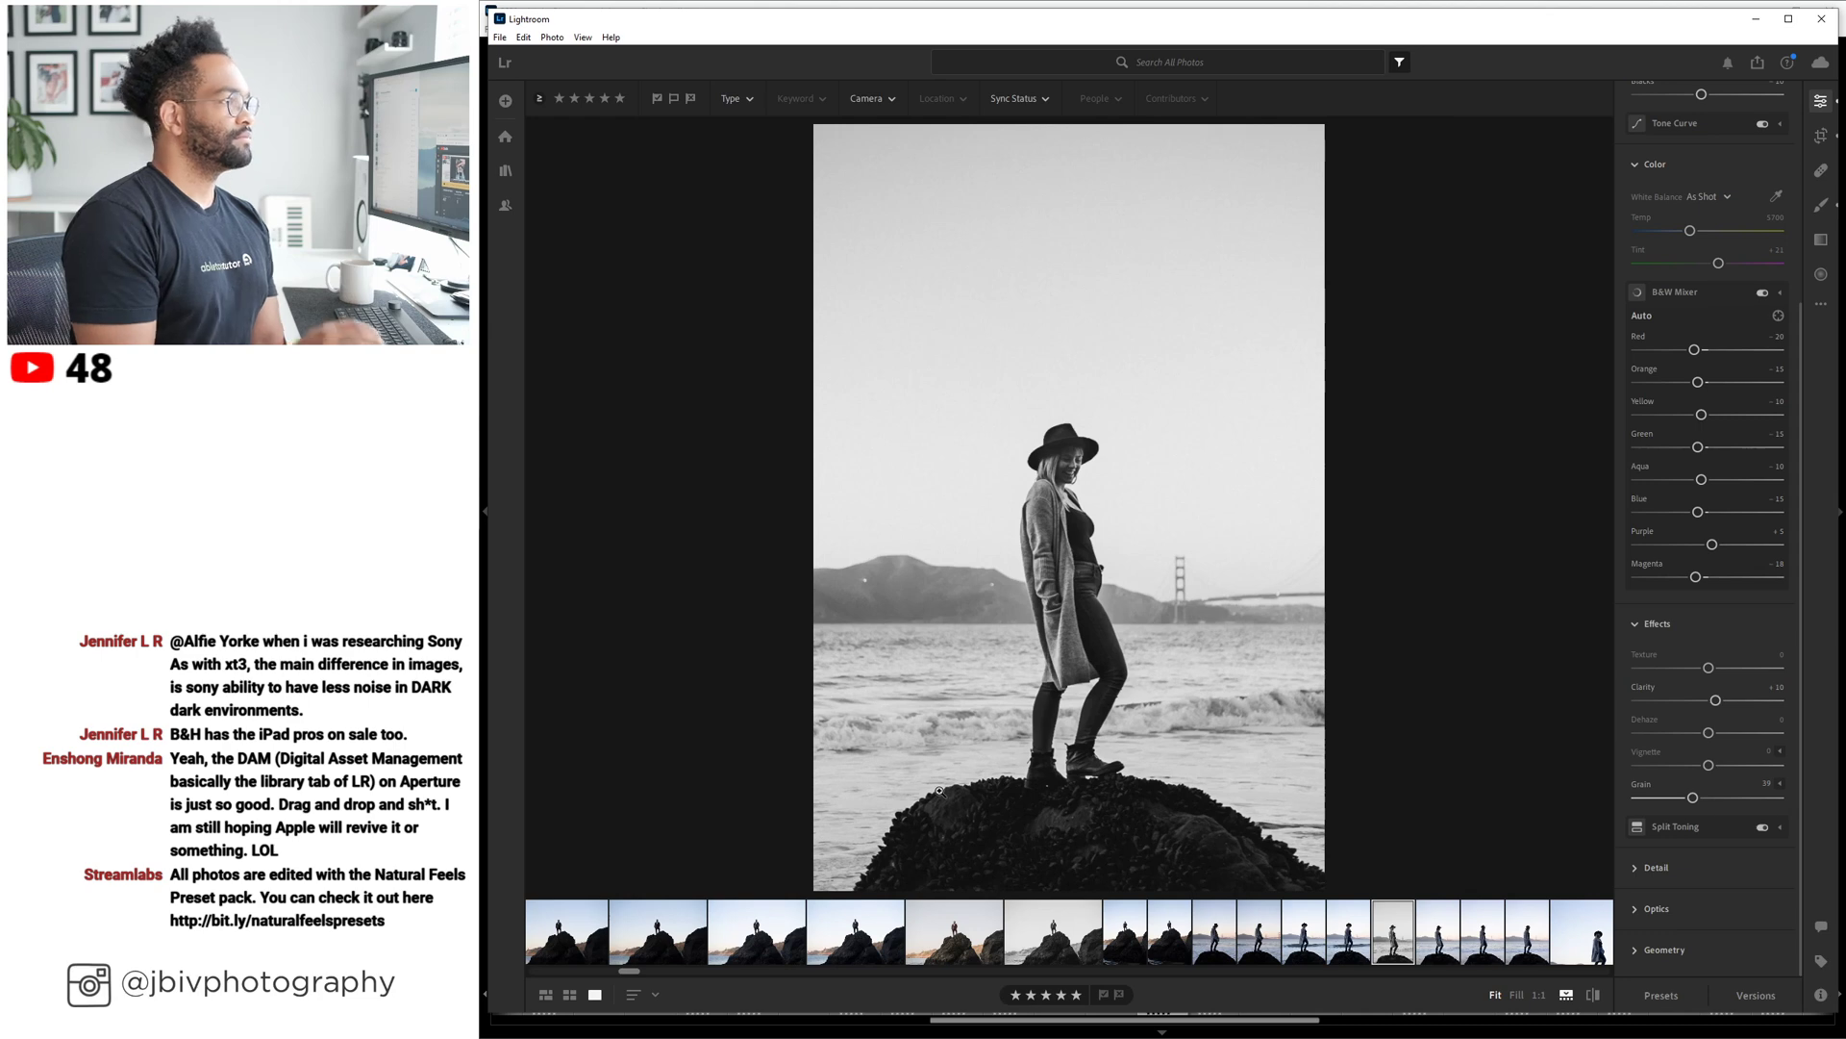
Compare the neighbouring color shots of the woman on the rock and return to the black-and-white version.
{"action": "key", "text": "Left"}
{"action": "key", "text": "Left"}
{"action": "key", "text": "Left"}
{"action": "key", "text": "Left"}
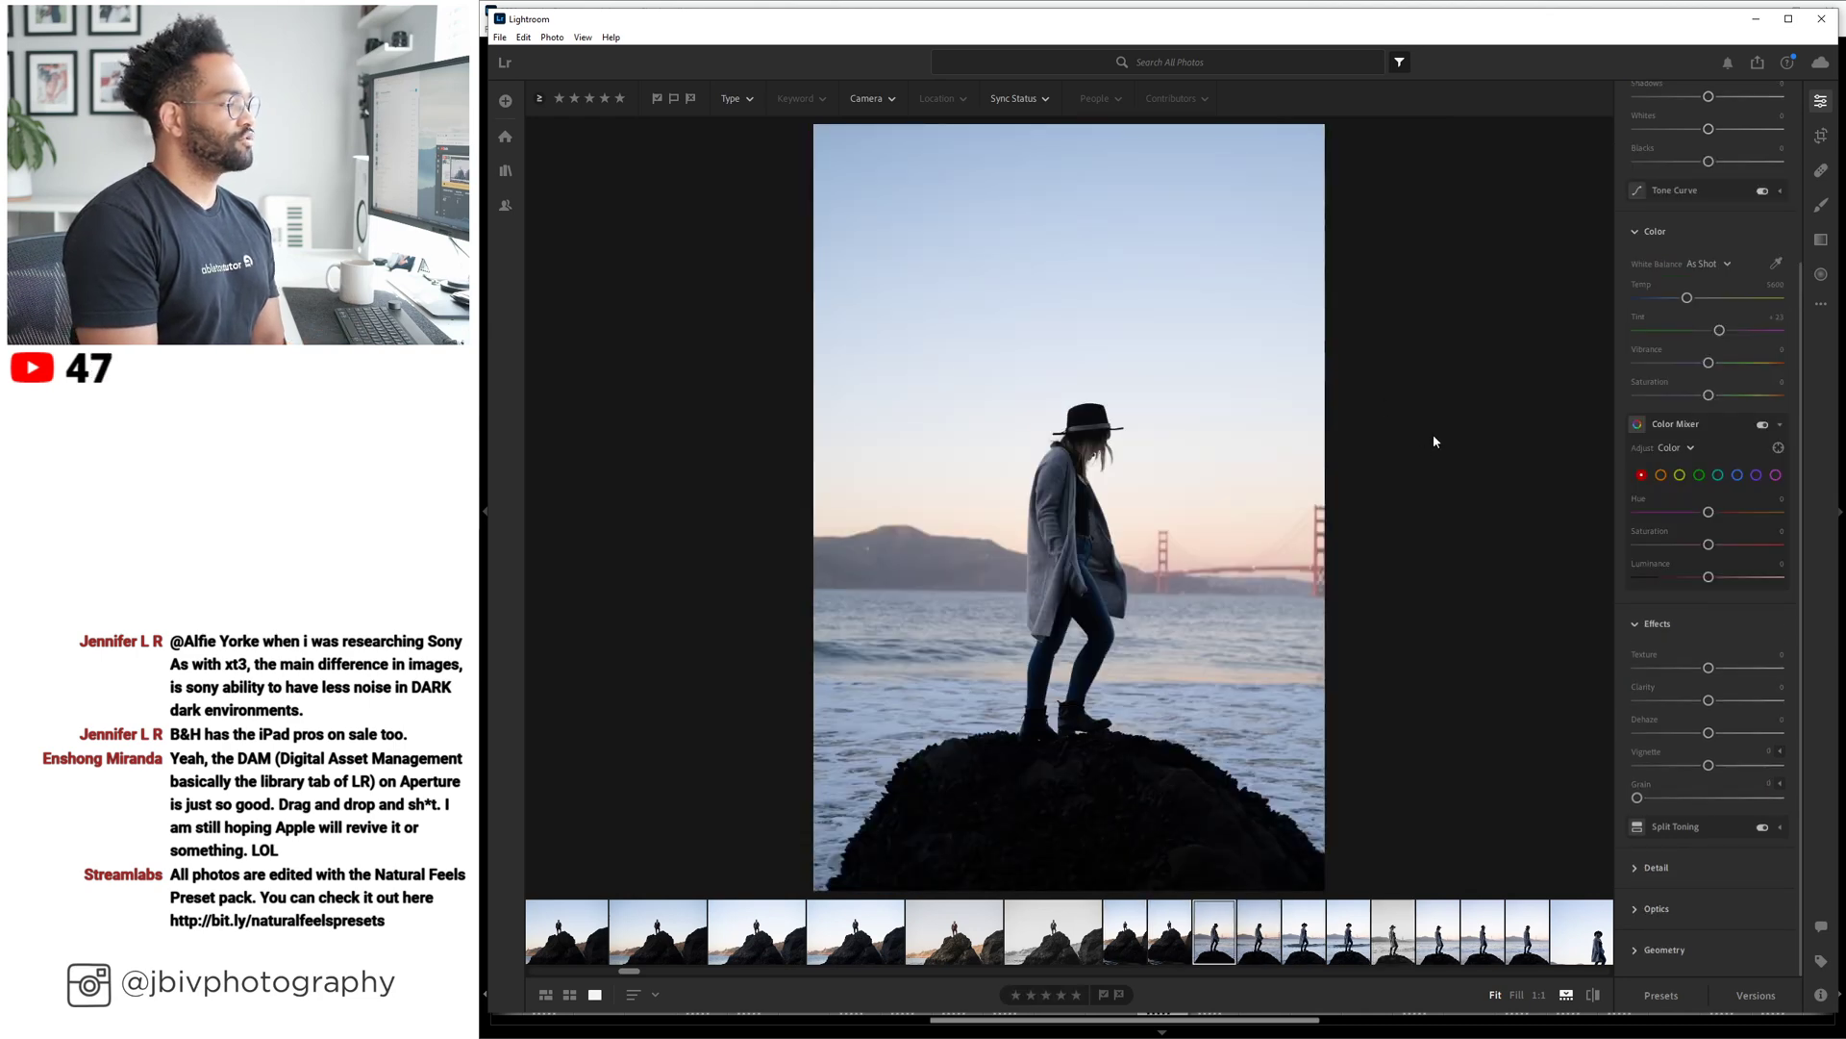
{"action": "key", "text": "Left"}
{"action": "key", "text": "Right"}
{"action": "key", "text": "Right"}
{"action": "key", "text": "Right"}
{"action": "key", "text": "Right"}
{"action": "key", "text": "Right"}
{"action": "key", "text": "Right"}
{"action": "key", "text": "Right"}
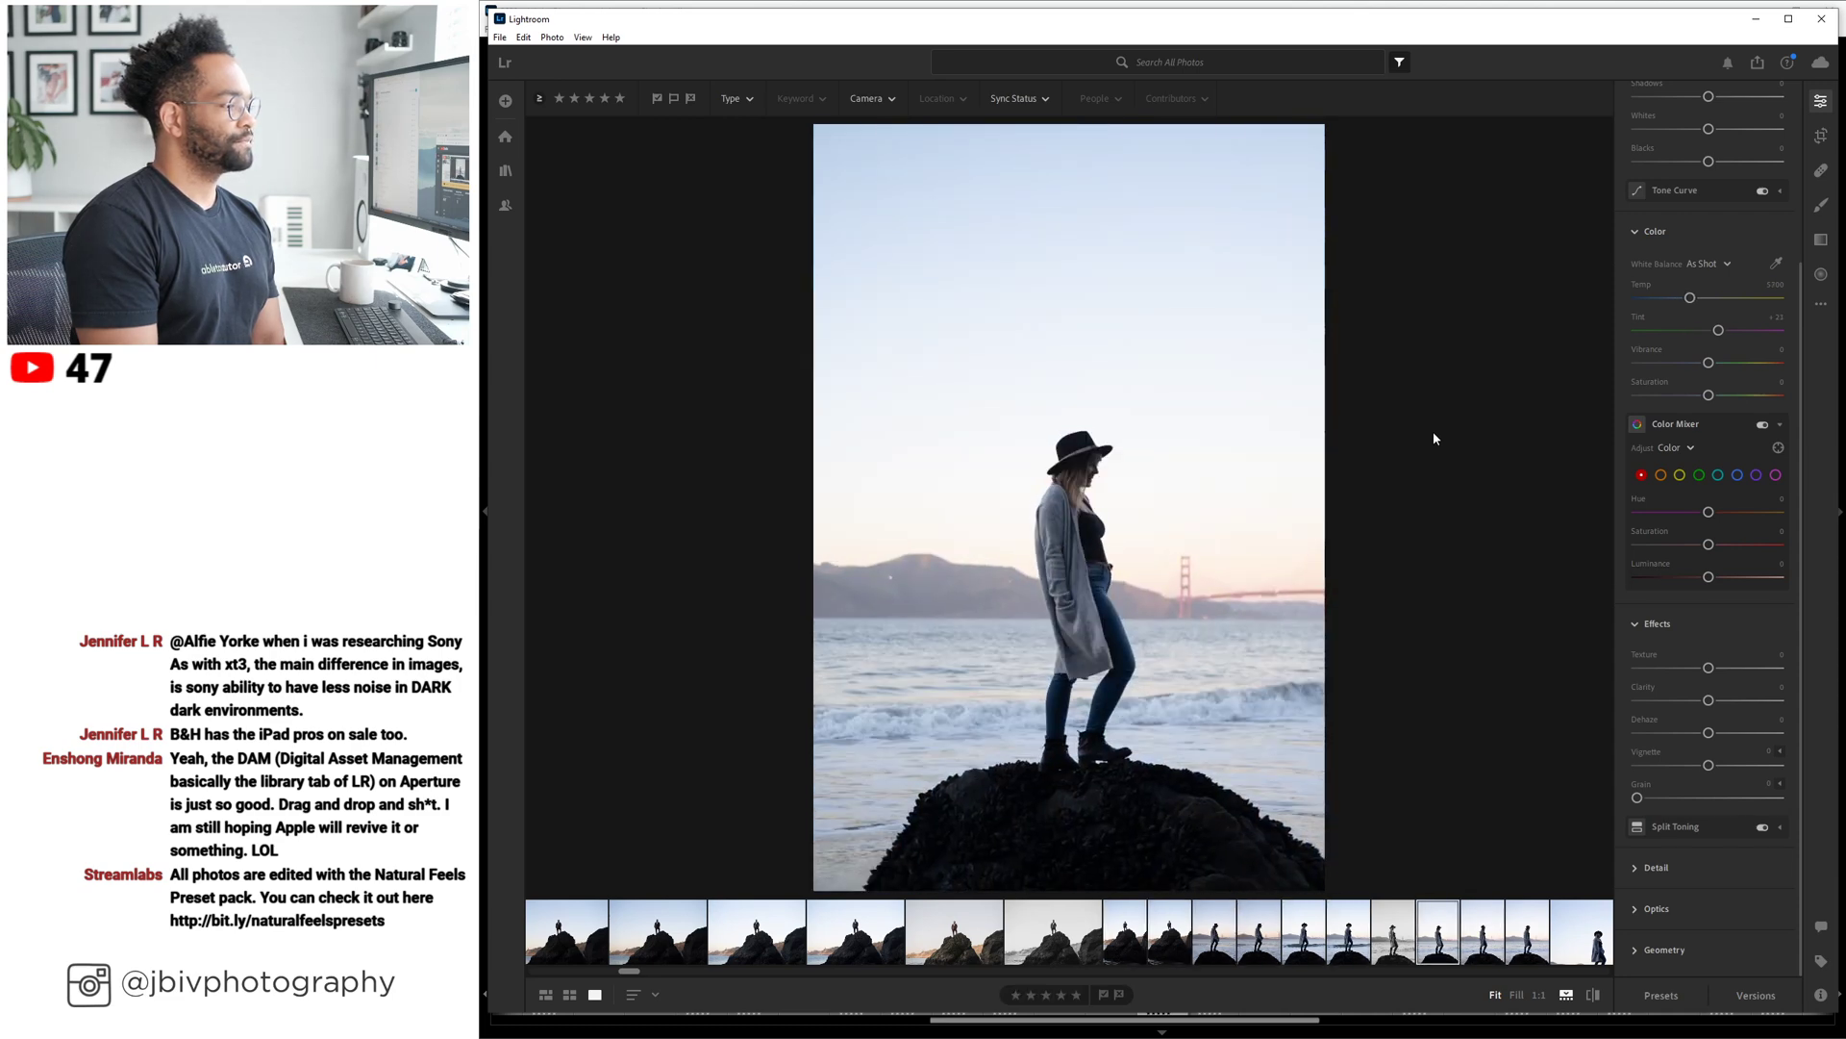
{"action": "key", "text": "Left"}
{"action": "key", "text": "Left"}
Export the black-and-white portrait of the woman on the rock as a full-size JPG at 100% quality with its original file name.
{"action": "right_click", "coordinate": [1191, 419]}
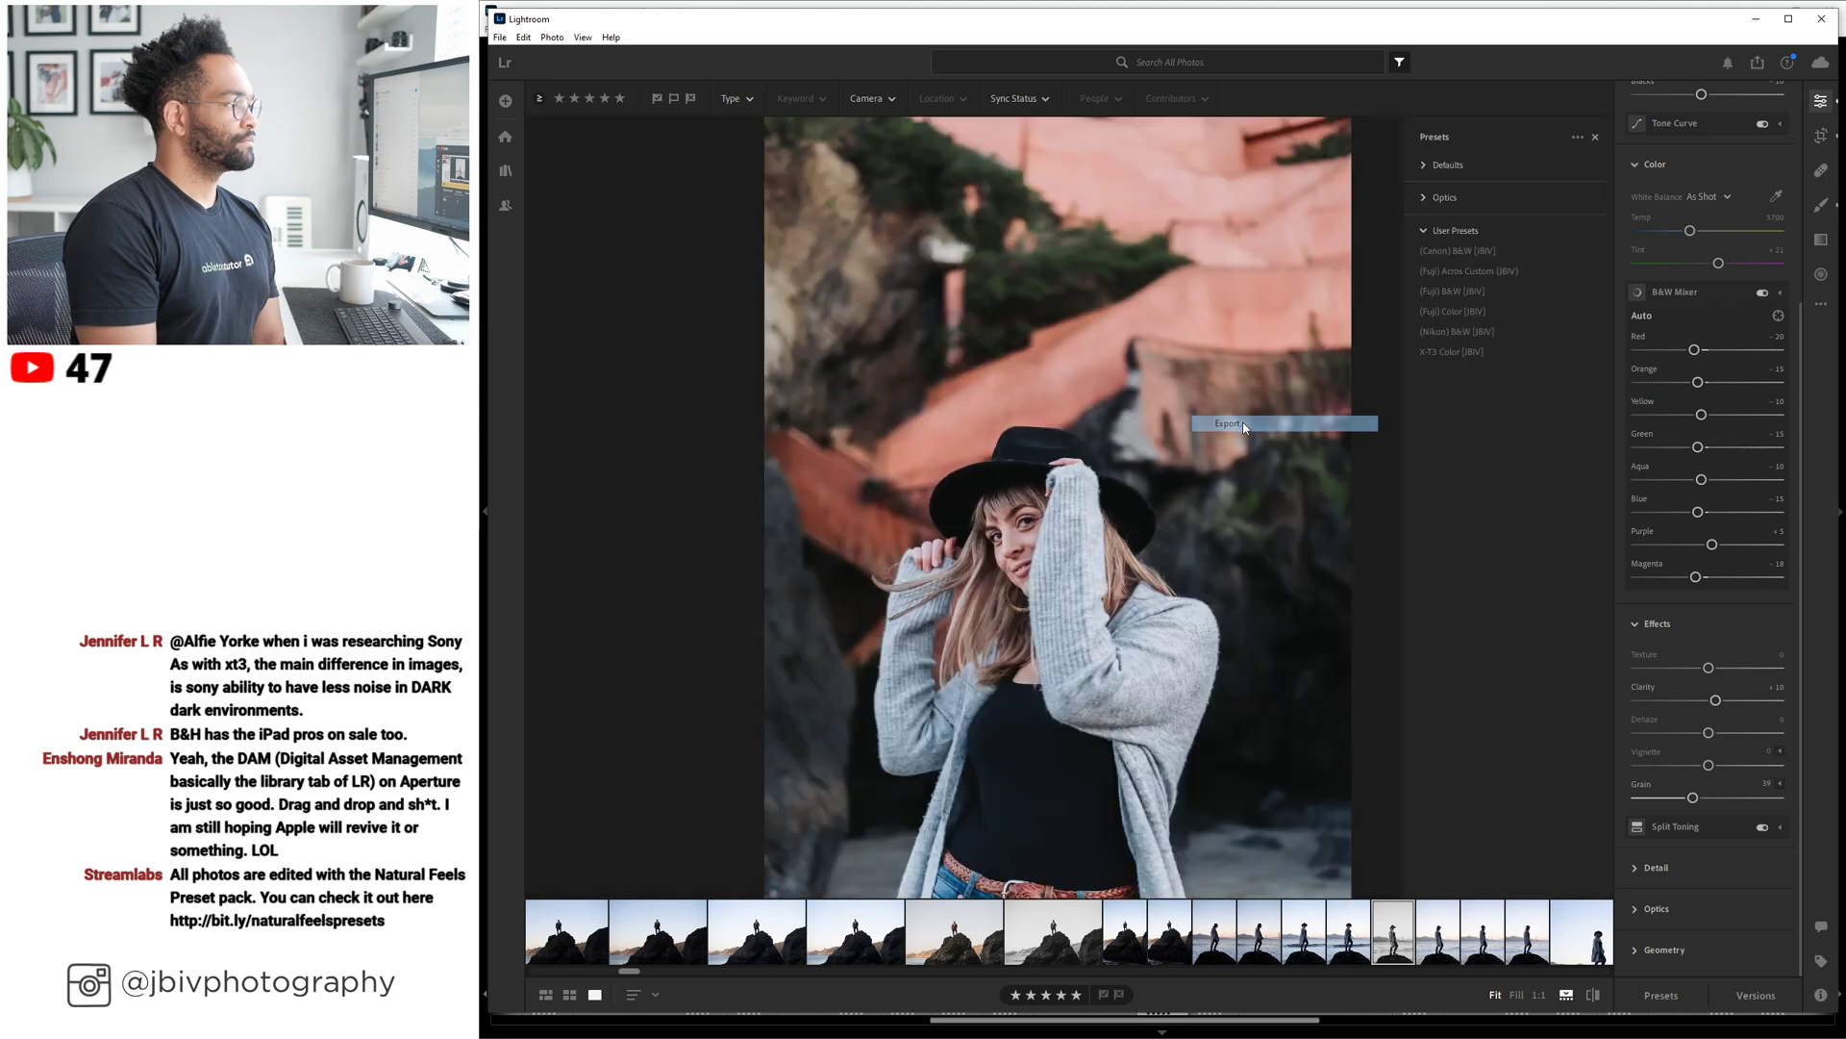
{"action": "left_click", "coordinate": [1226, 423]}
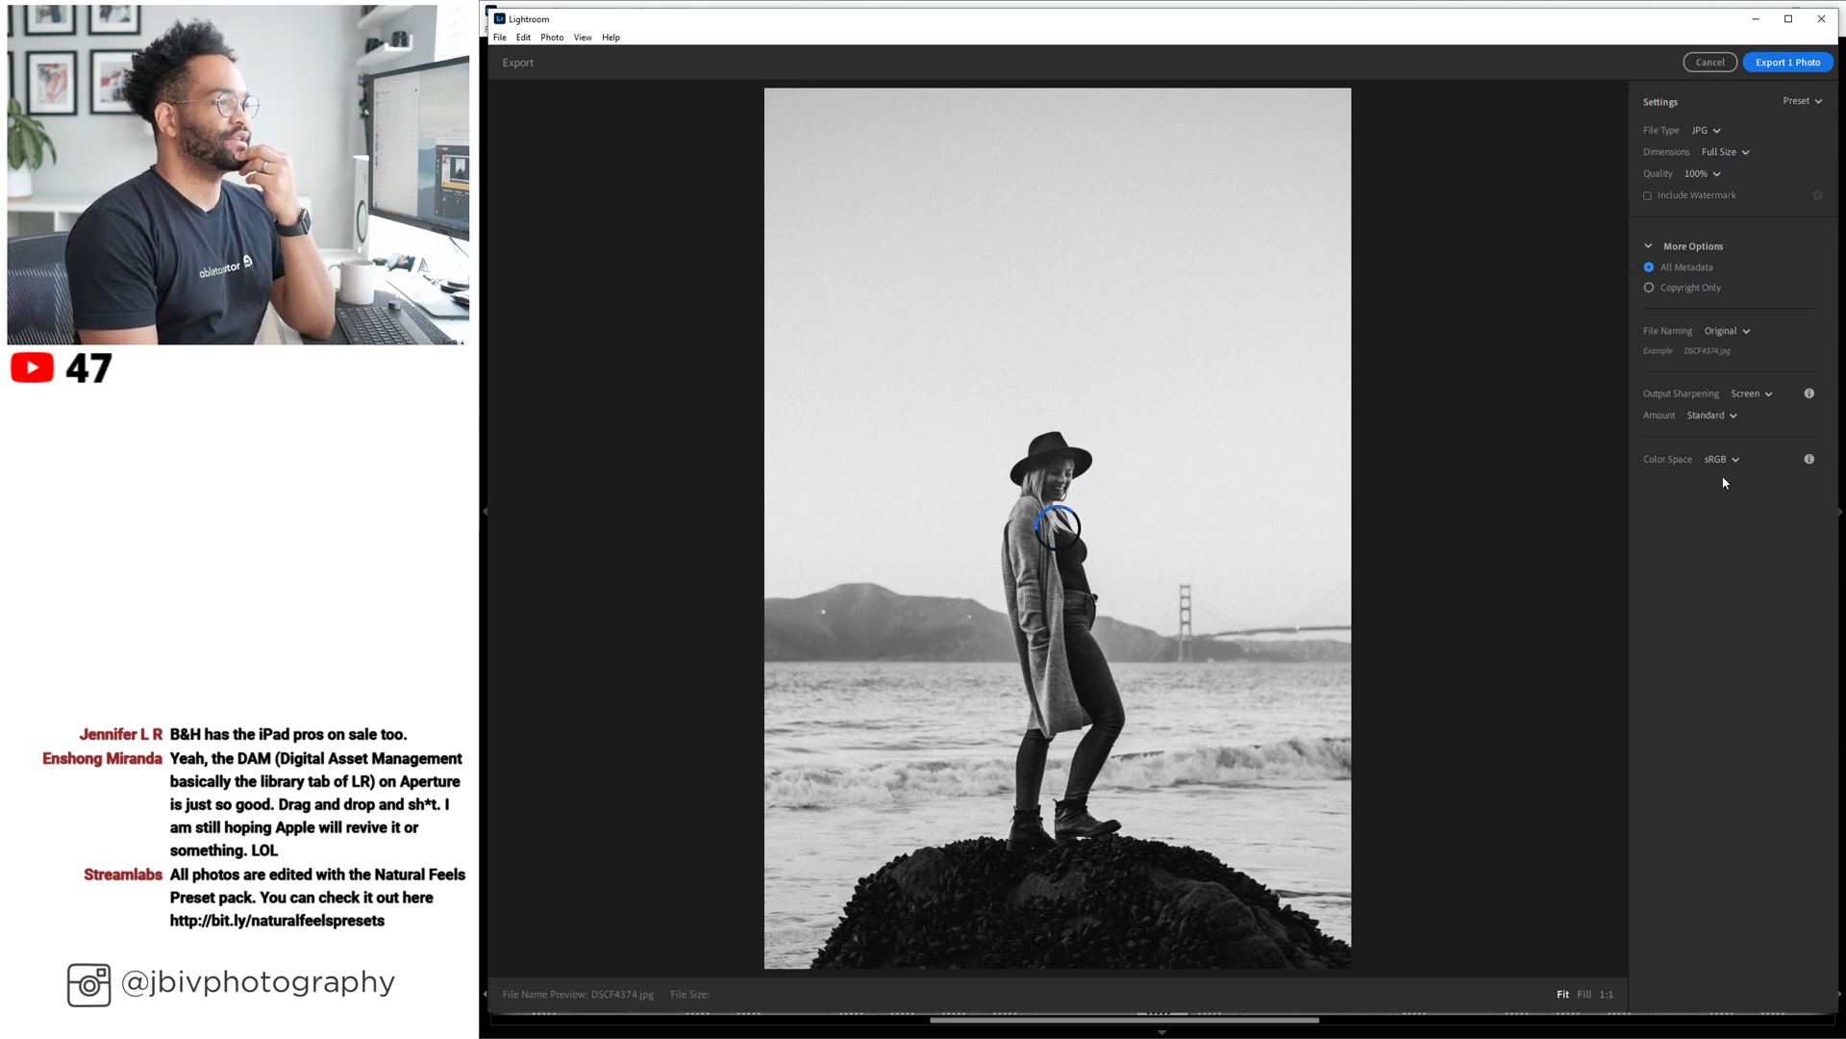
{"action": "left_click", "coordinate": [1794, 64]}
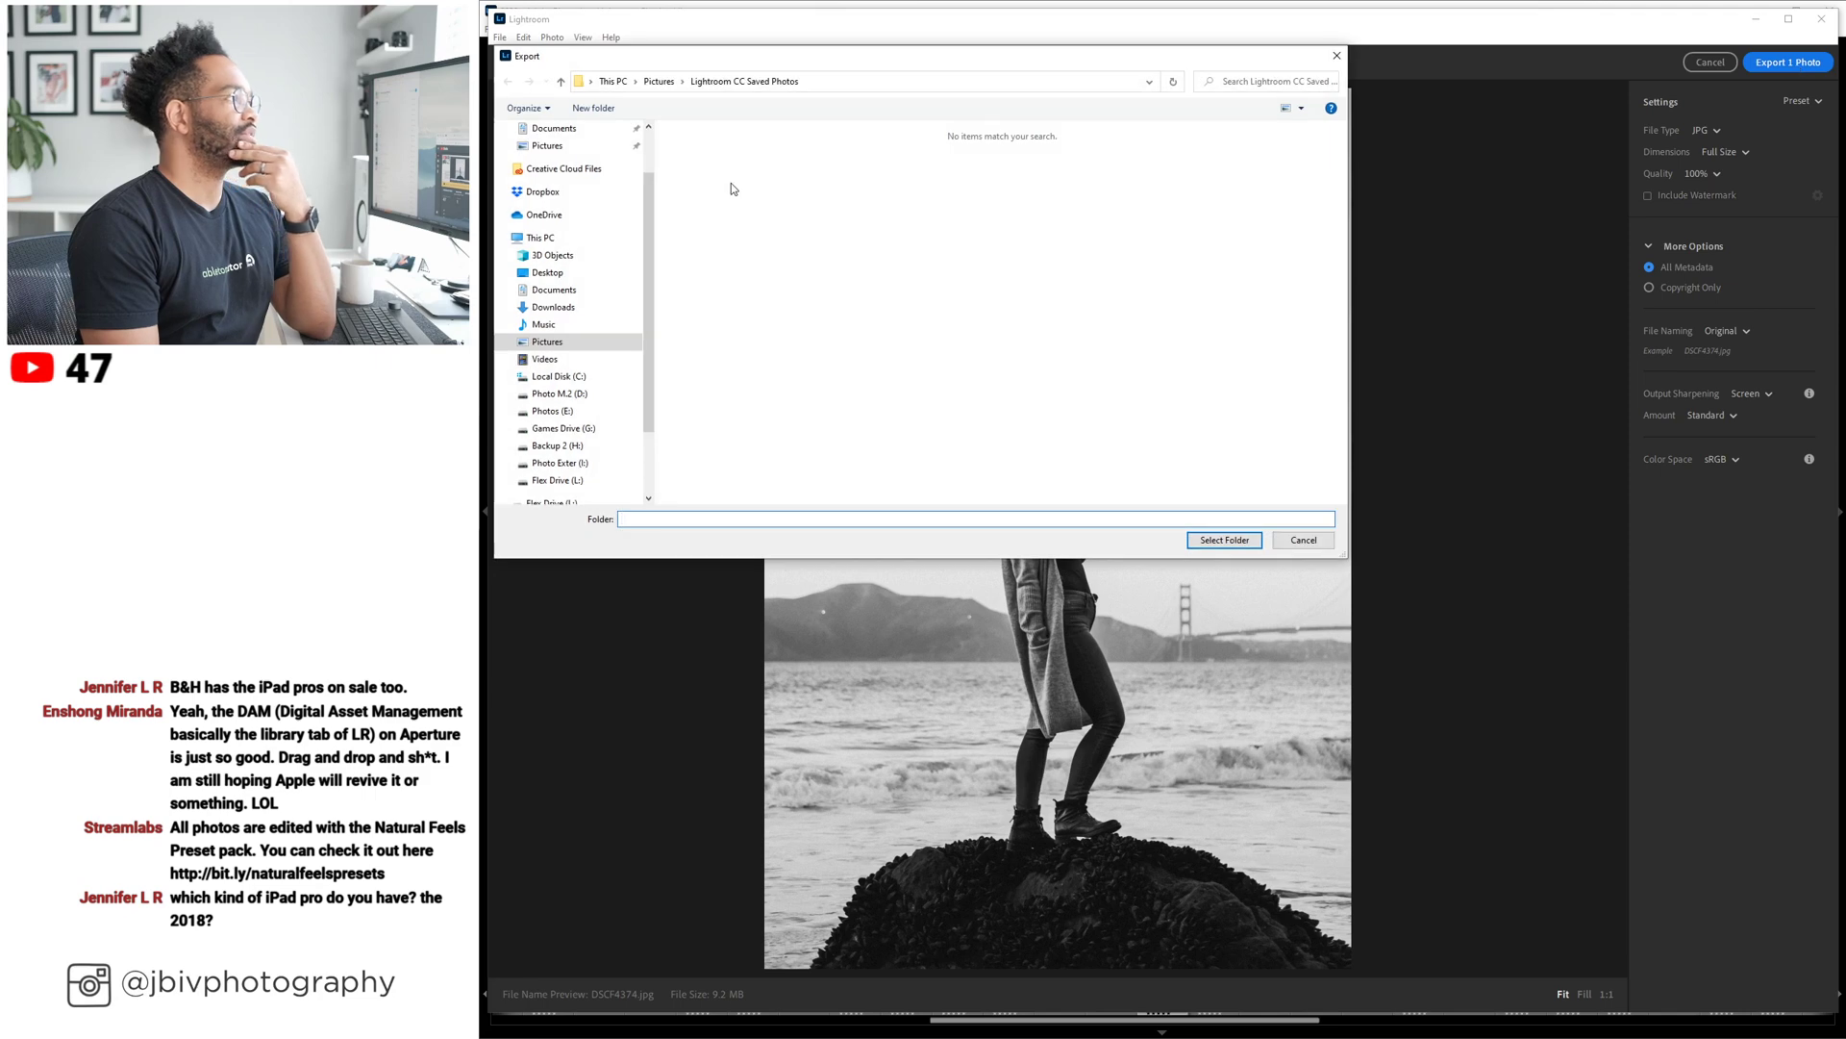
{"action": "scroll", "coordinate": [584, 226], "scroll_direction": "up", "scroll_amount": 2}
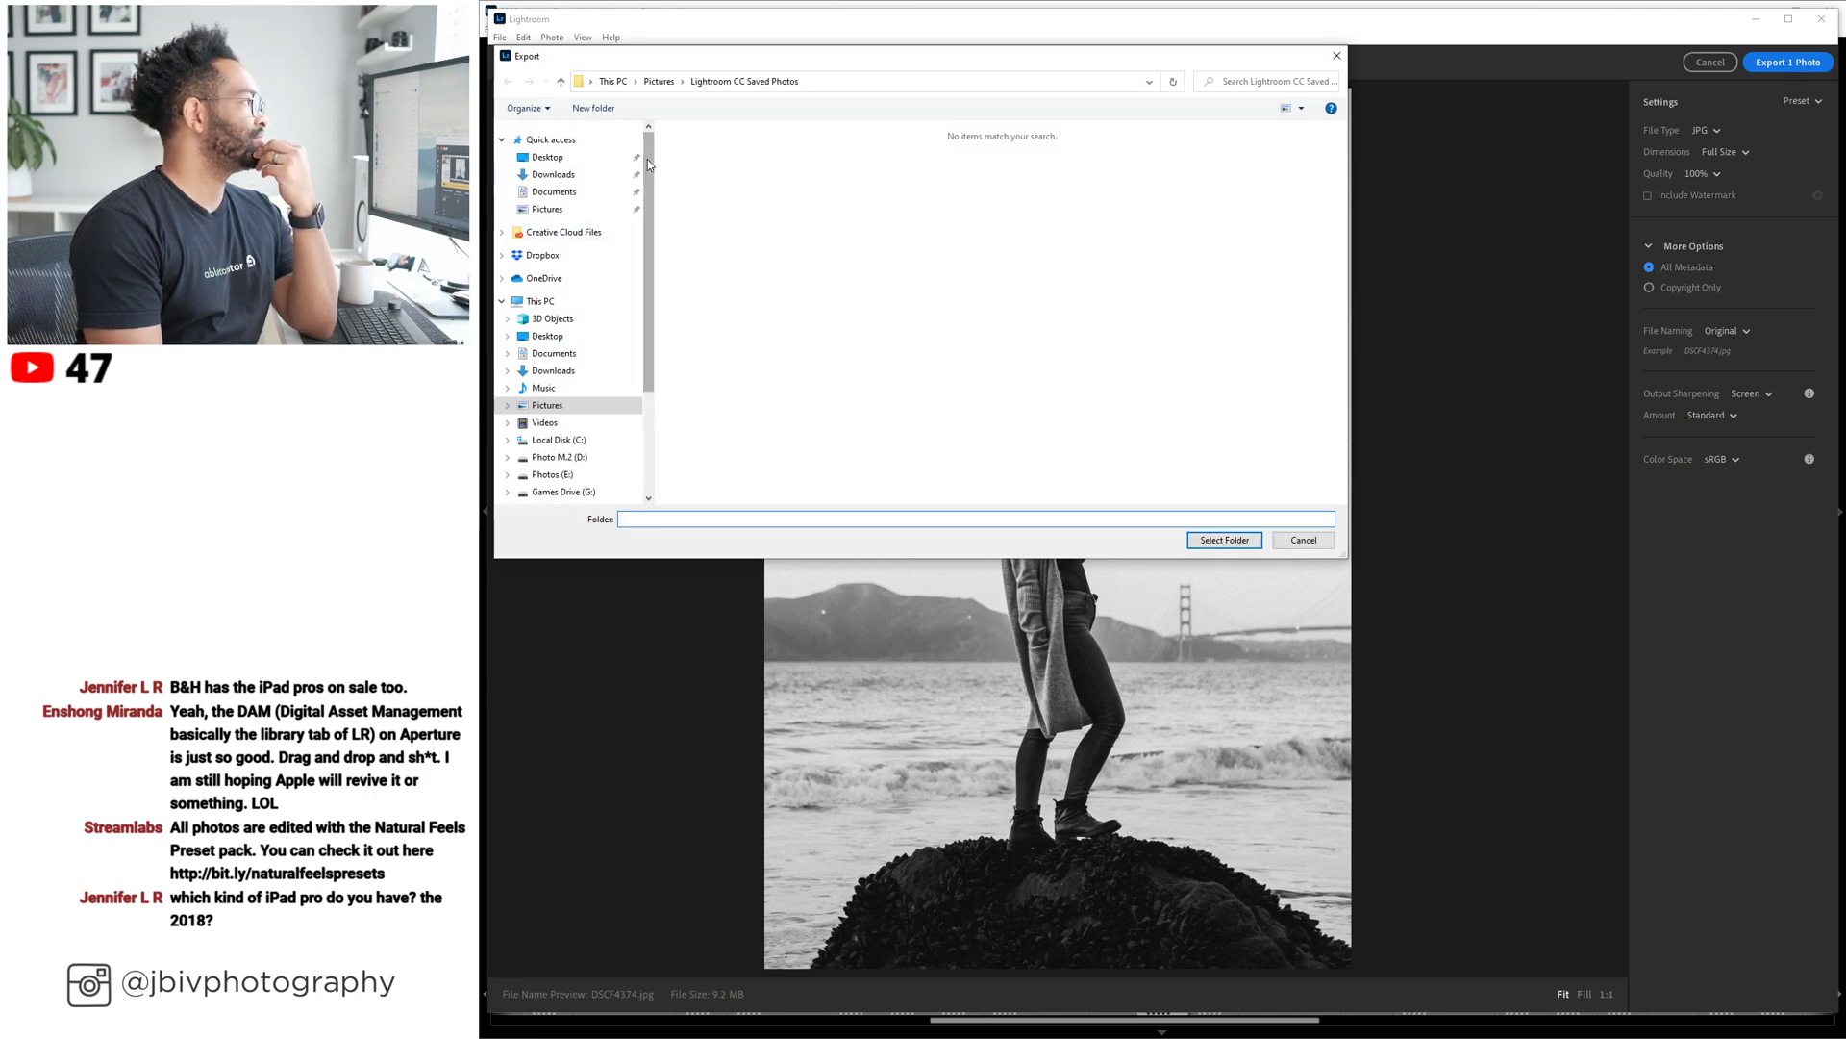
{"action": "left_click", "coordinate": [554, 219]}
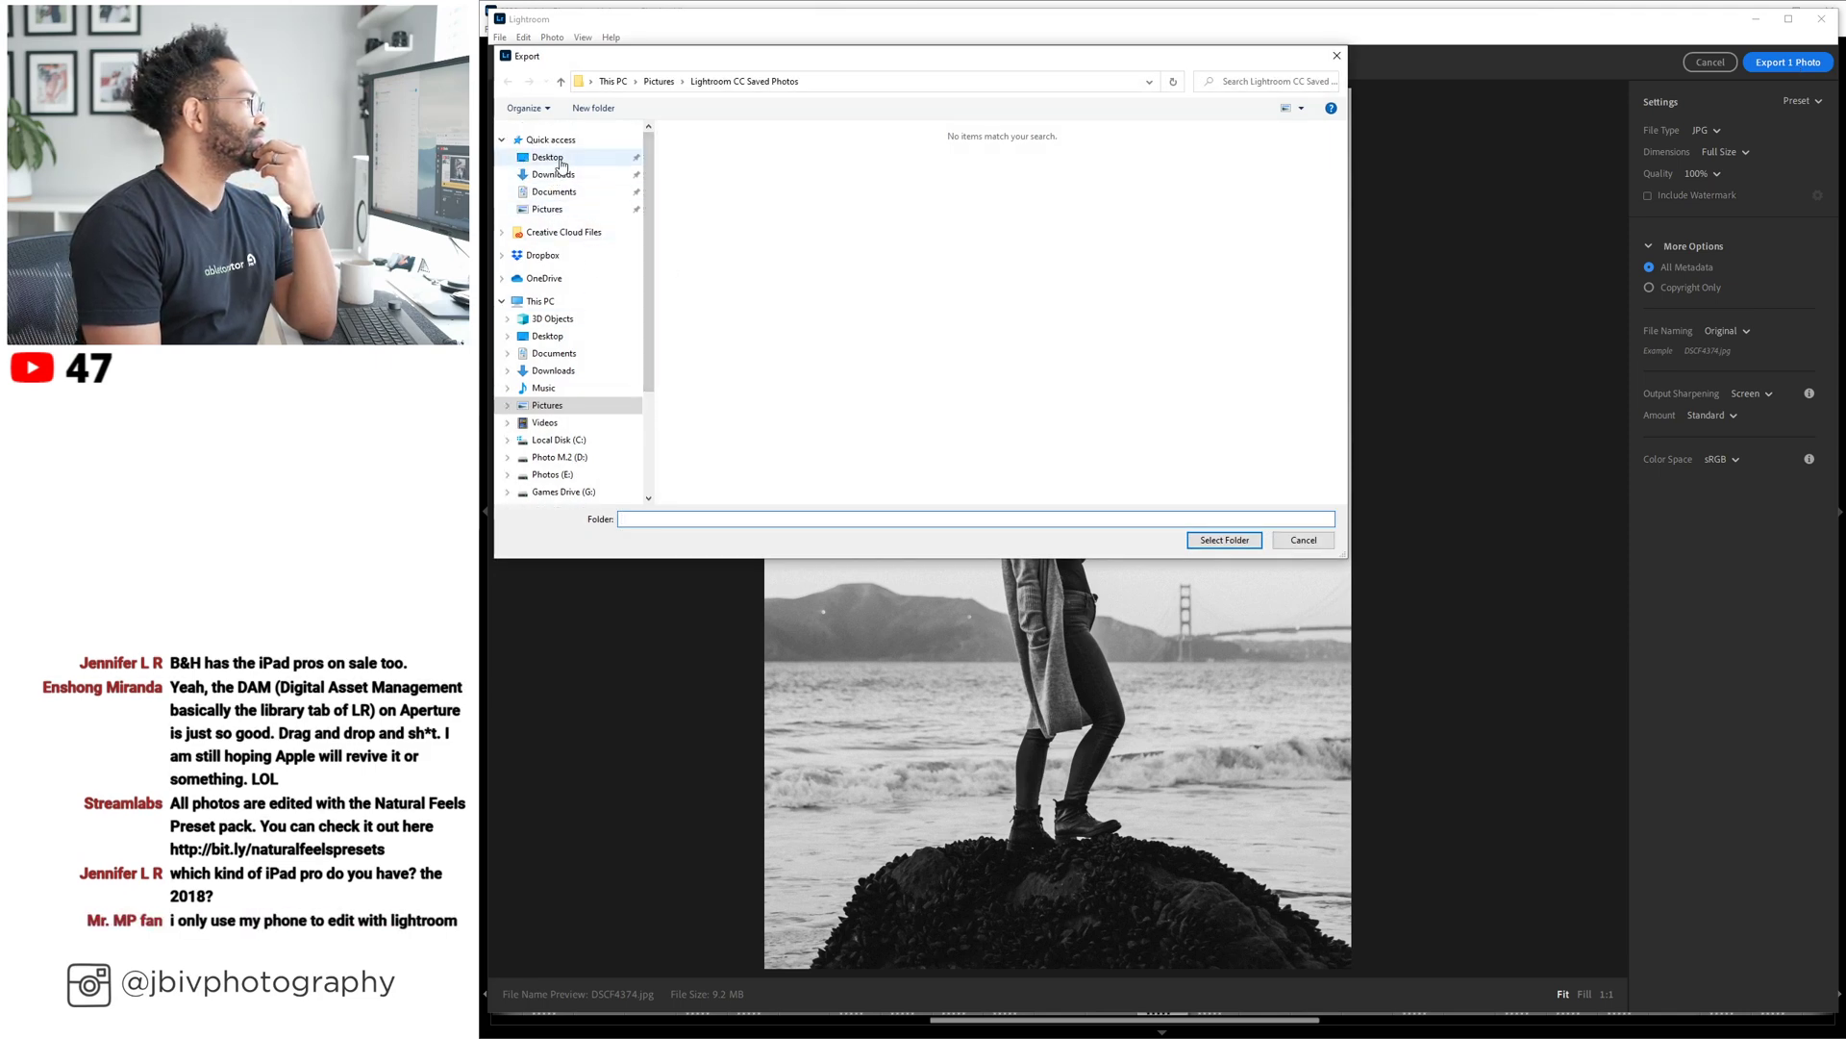
{"action": "left_click", "coordinate": [1224, 540]}
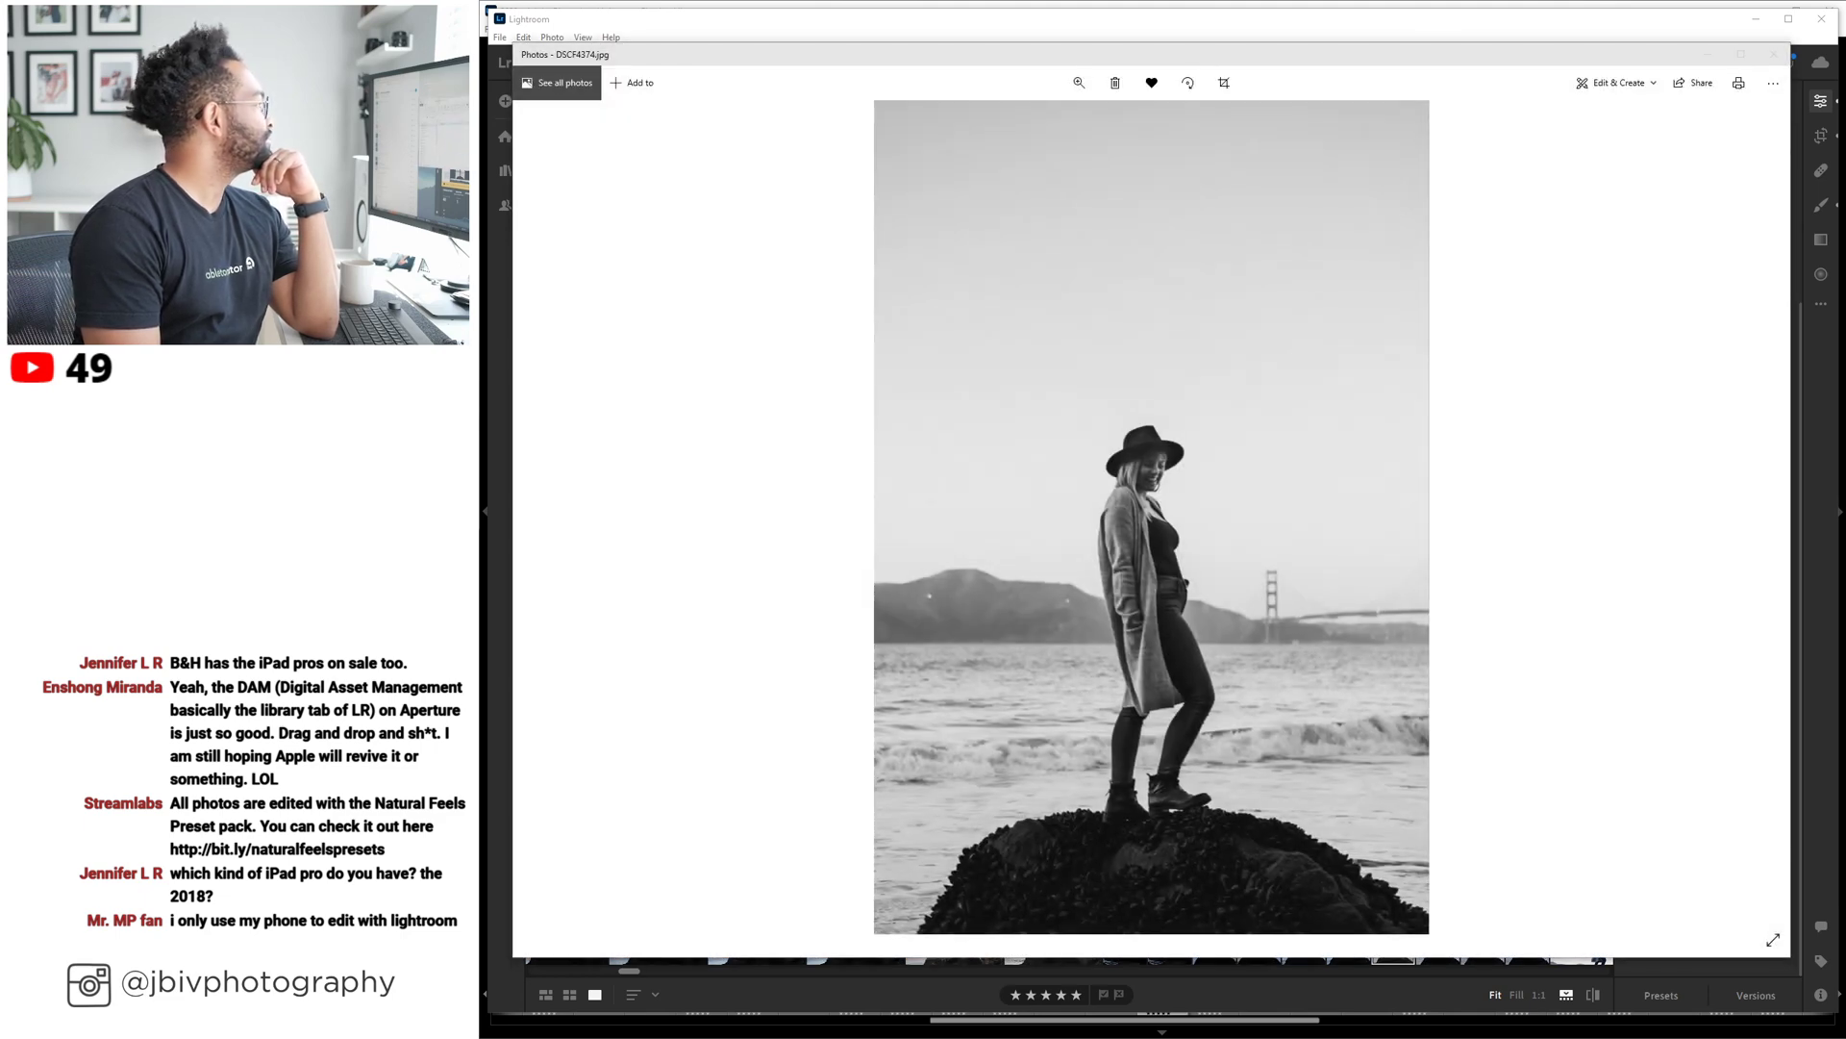
Close the exported photo's preview and cloud-based Lightroom, returning to Lightroom Classic.
{"action": "left_click_drag", "start_coordinate": [1551, 56], "coordinate": [1572, 78]}
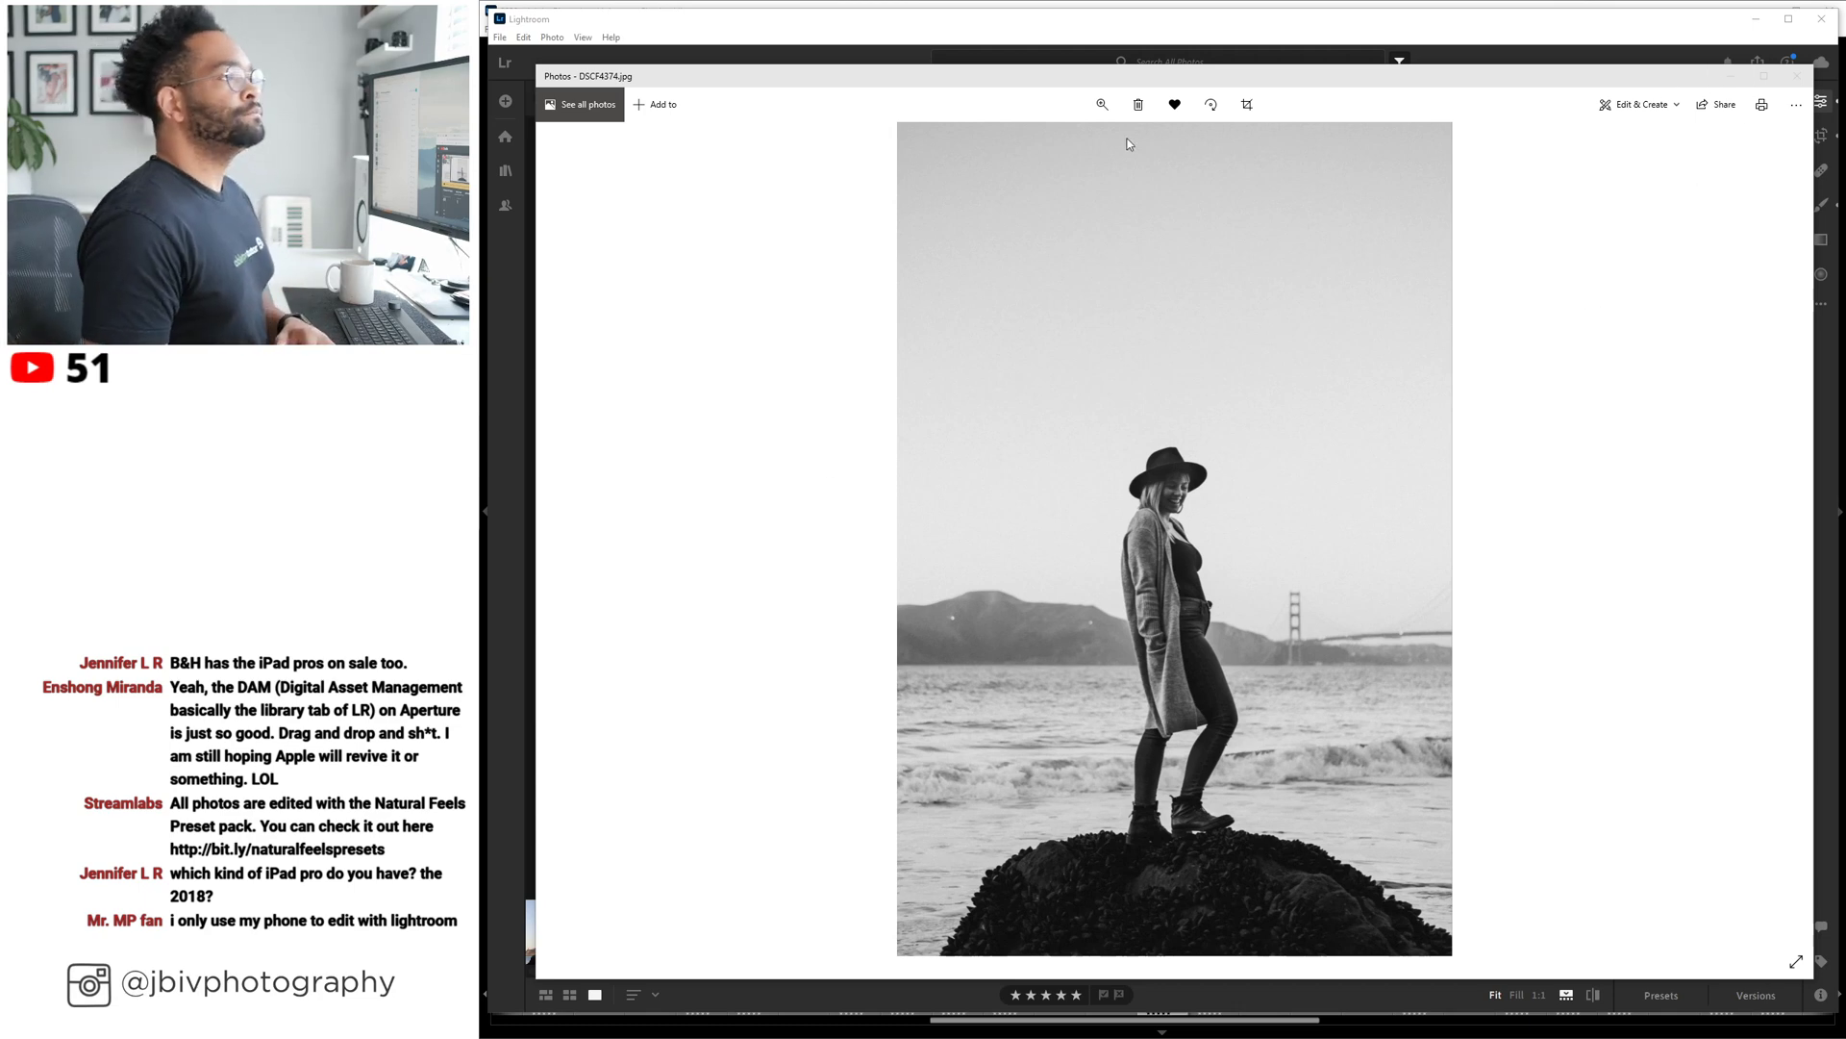
{"action": "left_click", "coordinate": [1797, 76]}
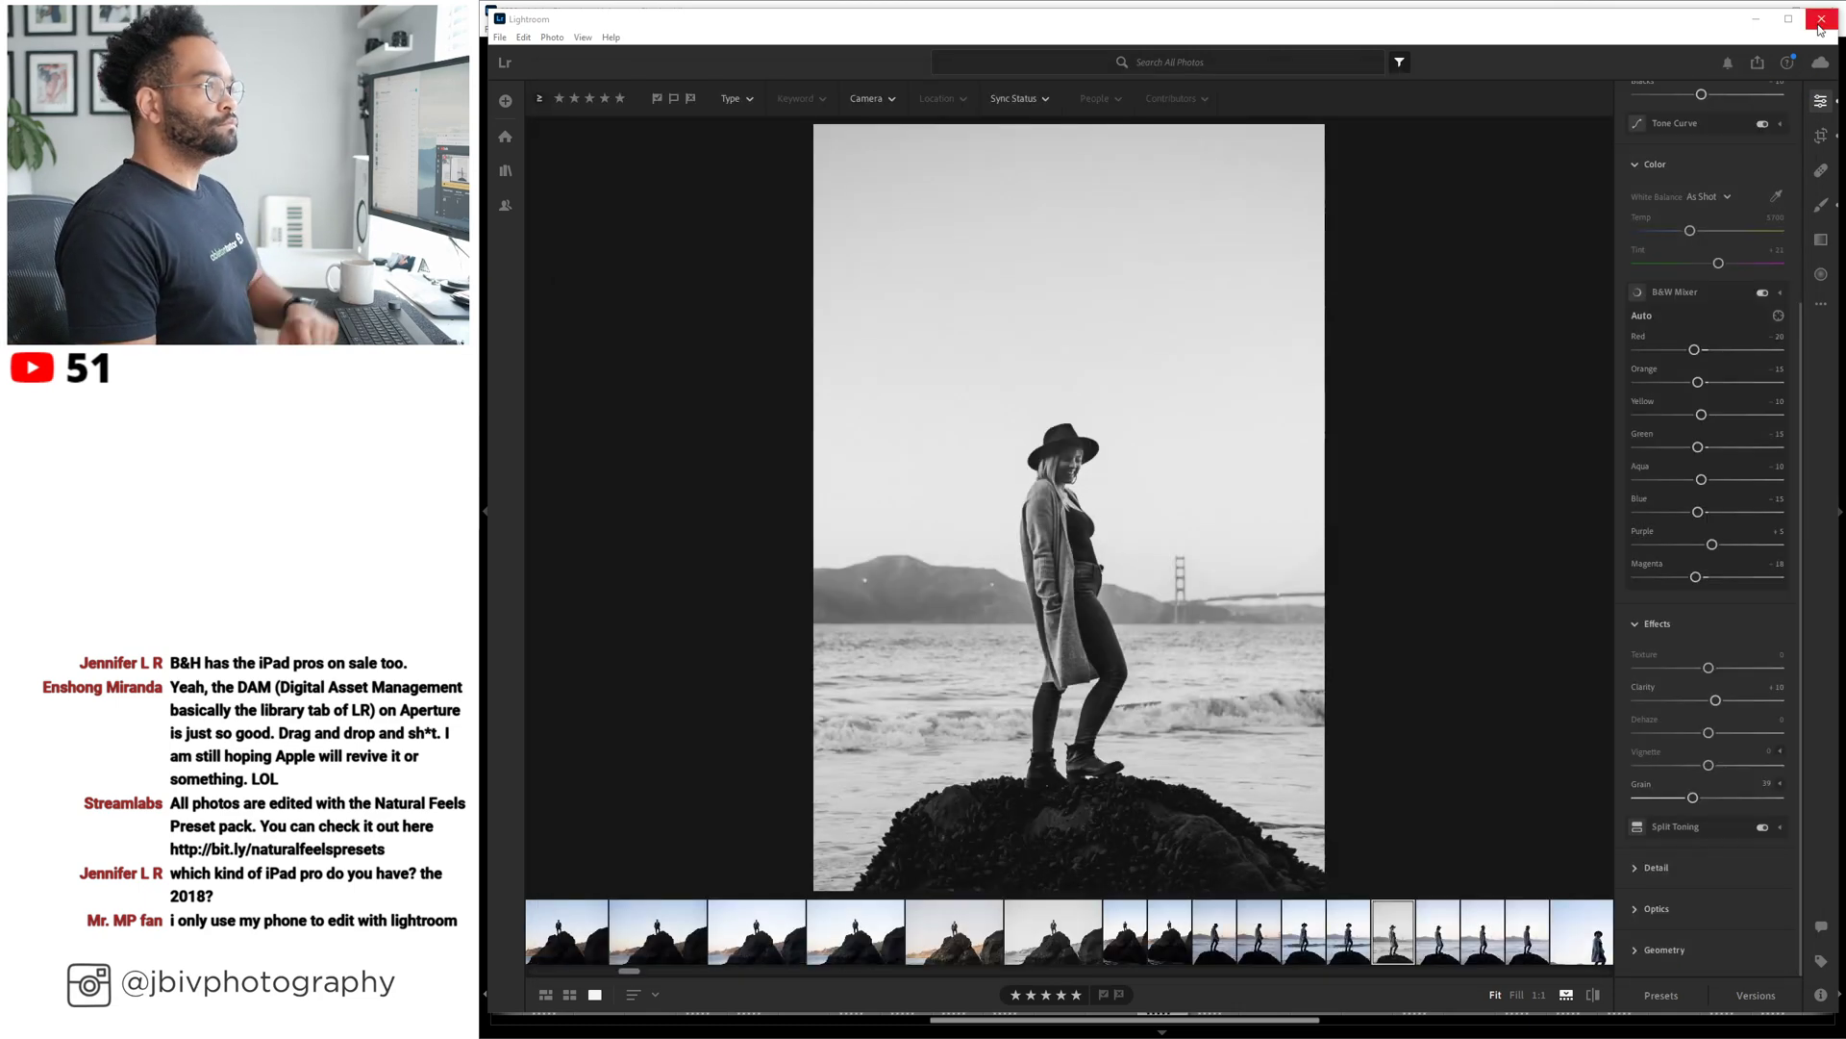
{"action": "left_click", "coordinate": [1820, 19]}
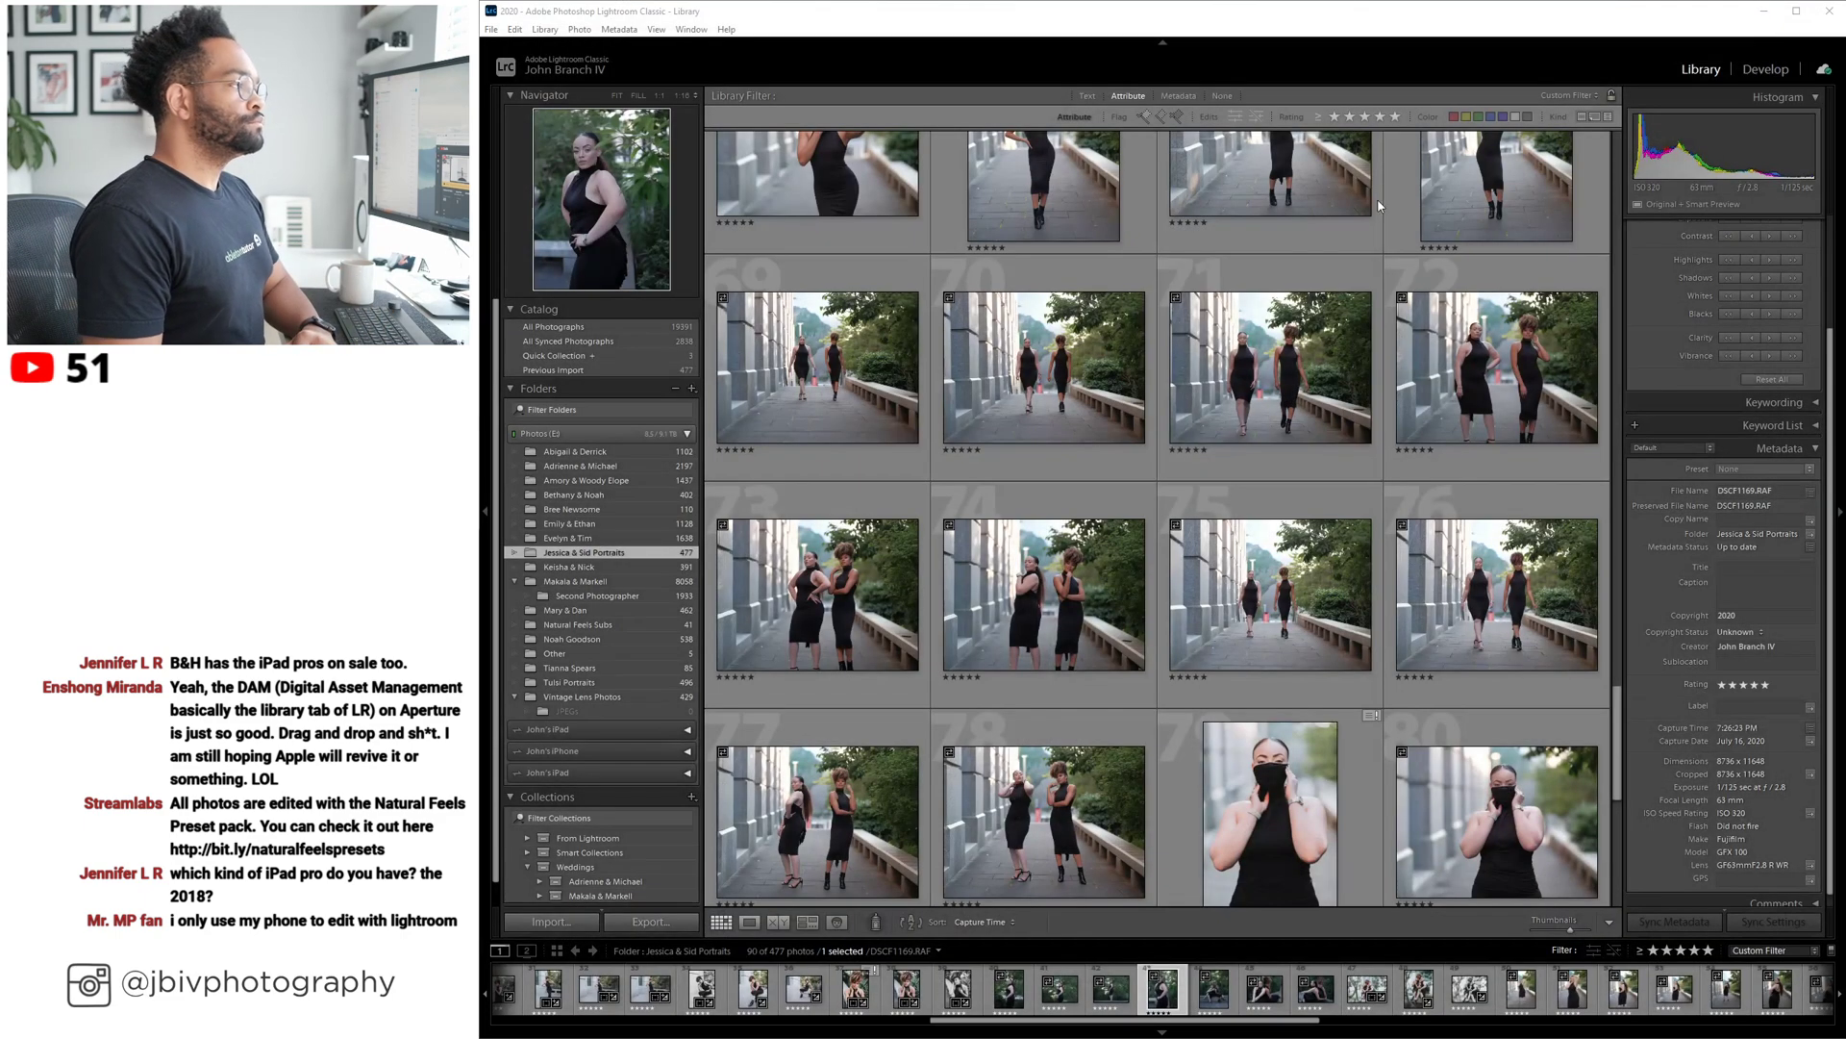
Inspect the Tone Curve and HSL settings of the curly-haired woman's masked portrait in Develop, and return to the Library grid.
{"action": "scroll", "coordinate": [1370, 673], "scroll_direction": "down", "scroll_amount": 3}
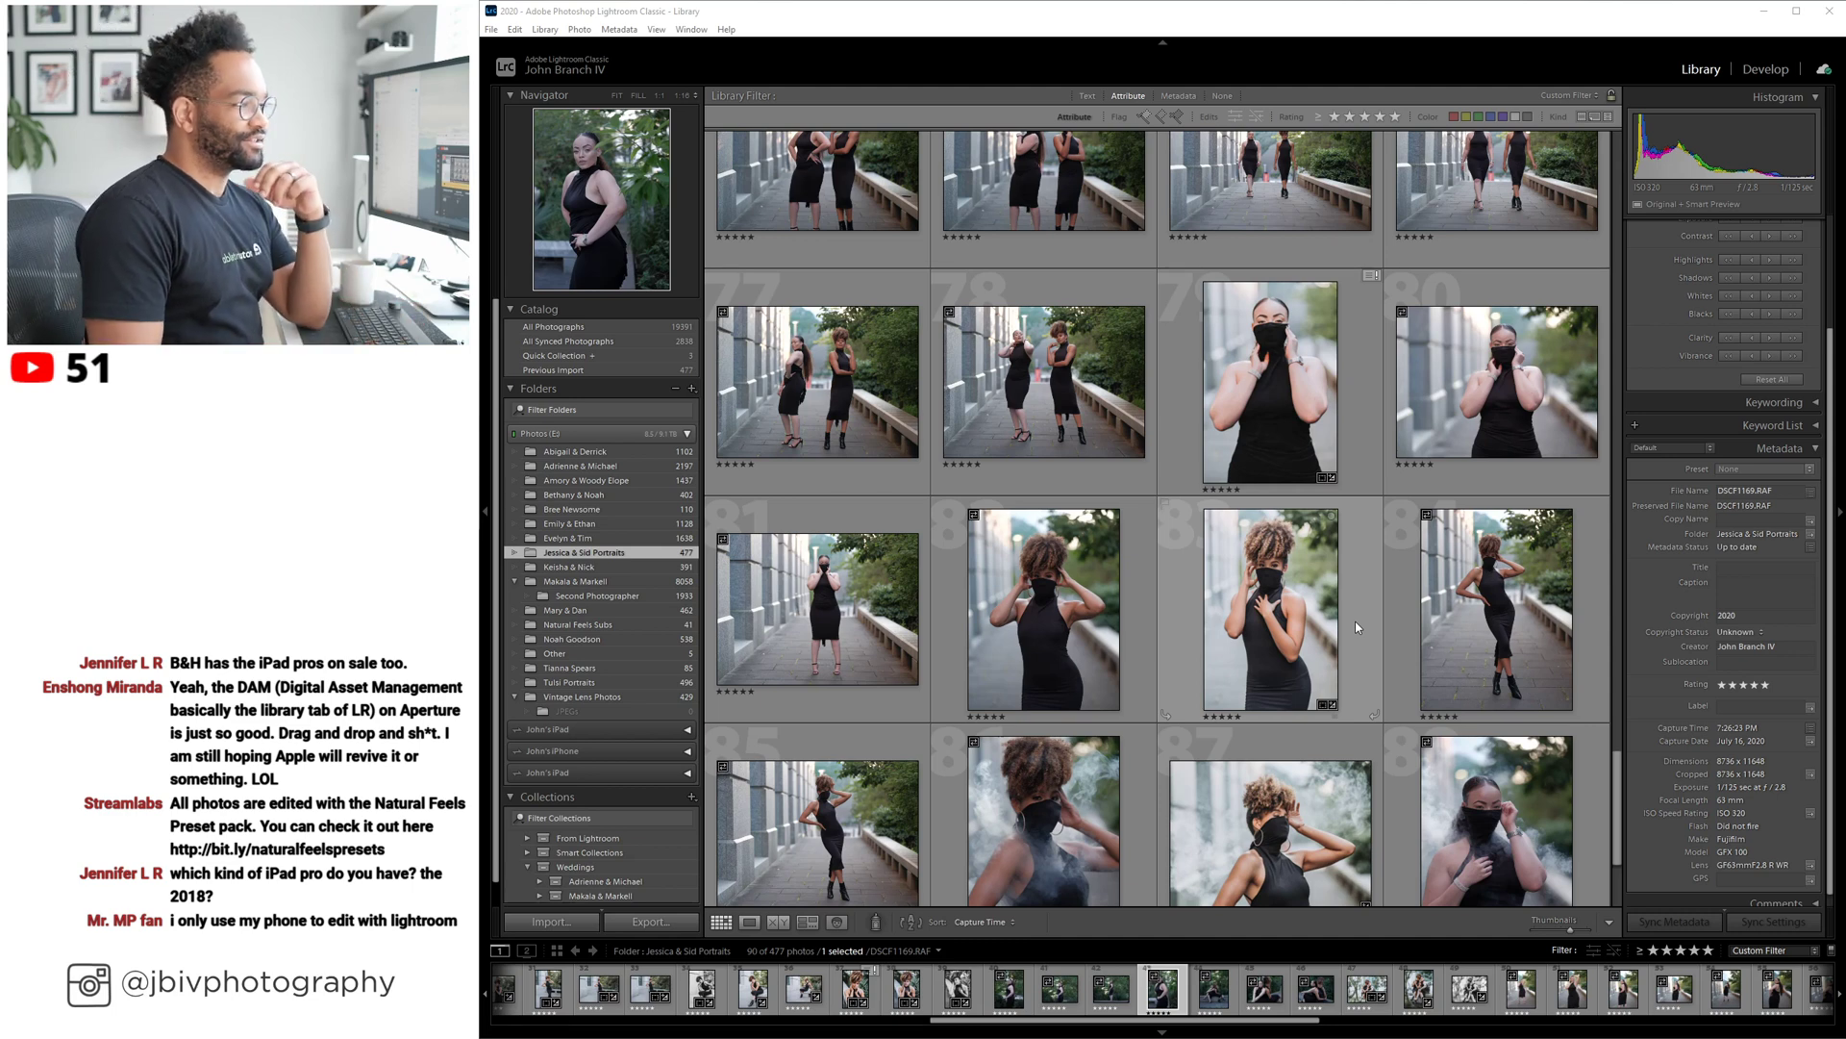
{"action": "left_click", "coordinate": [1290, 608]}
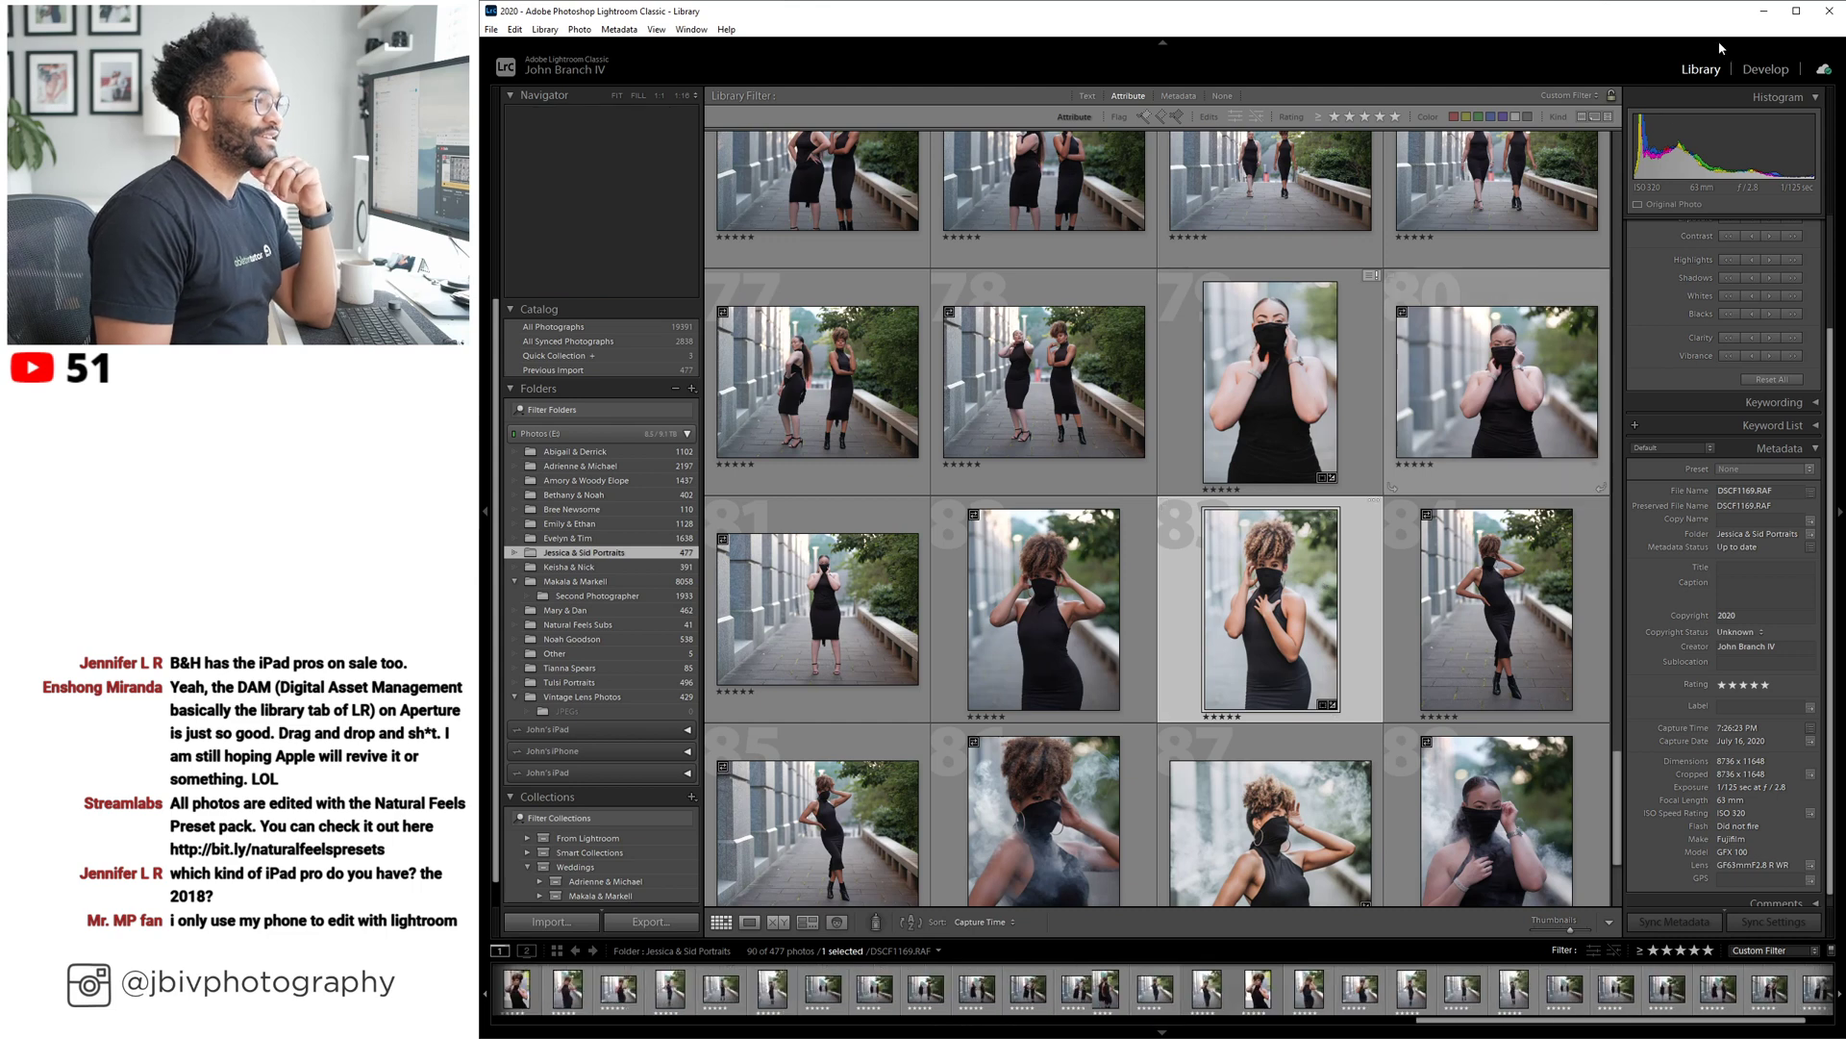
{"action": "left_click", "coordinate": [1767, 69]}
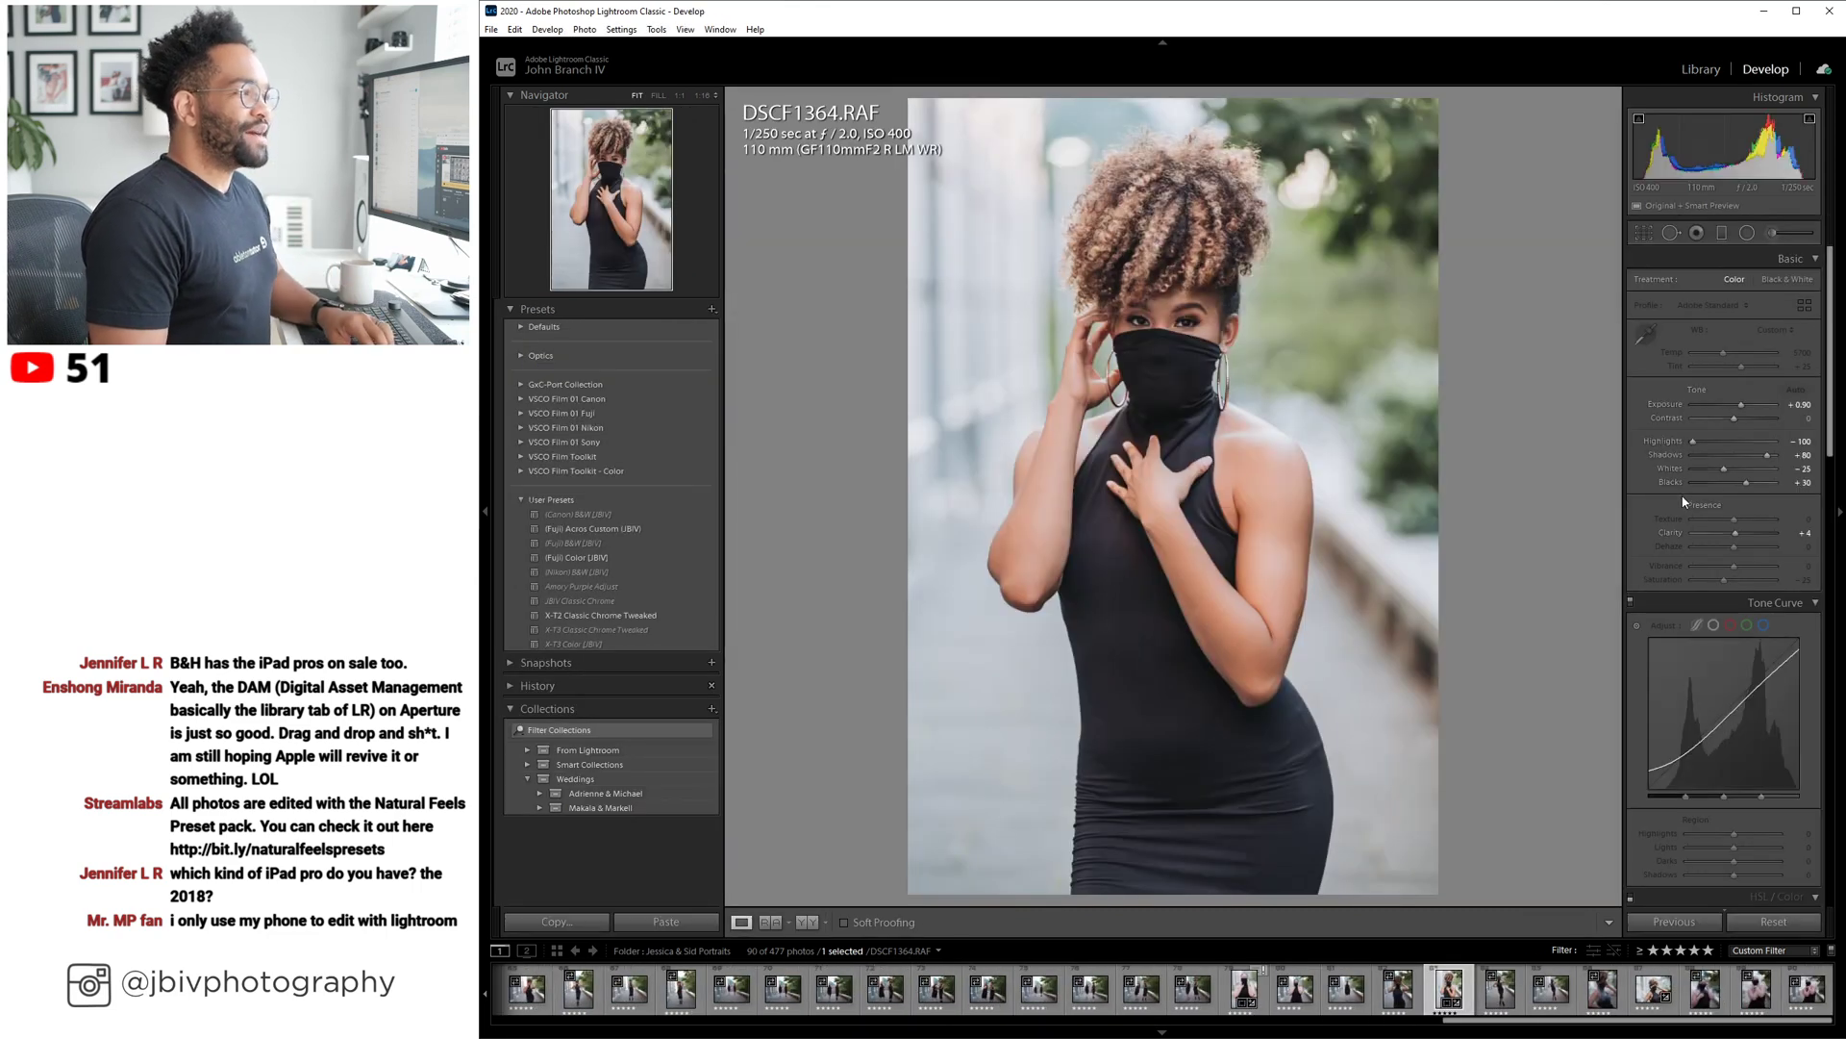
{"action": "scroll", "coordinate": [1661, 382], "scroll_direction": "down", "scroll_amount": 2}
{"action": "scroll", "coordinate": [1665, 428], "scroll_direction": "down", "scroll_amount": 2}
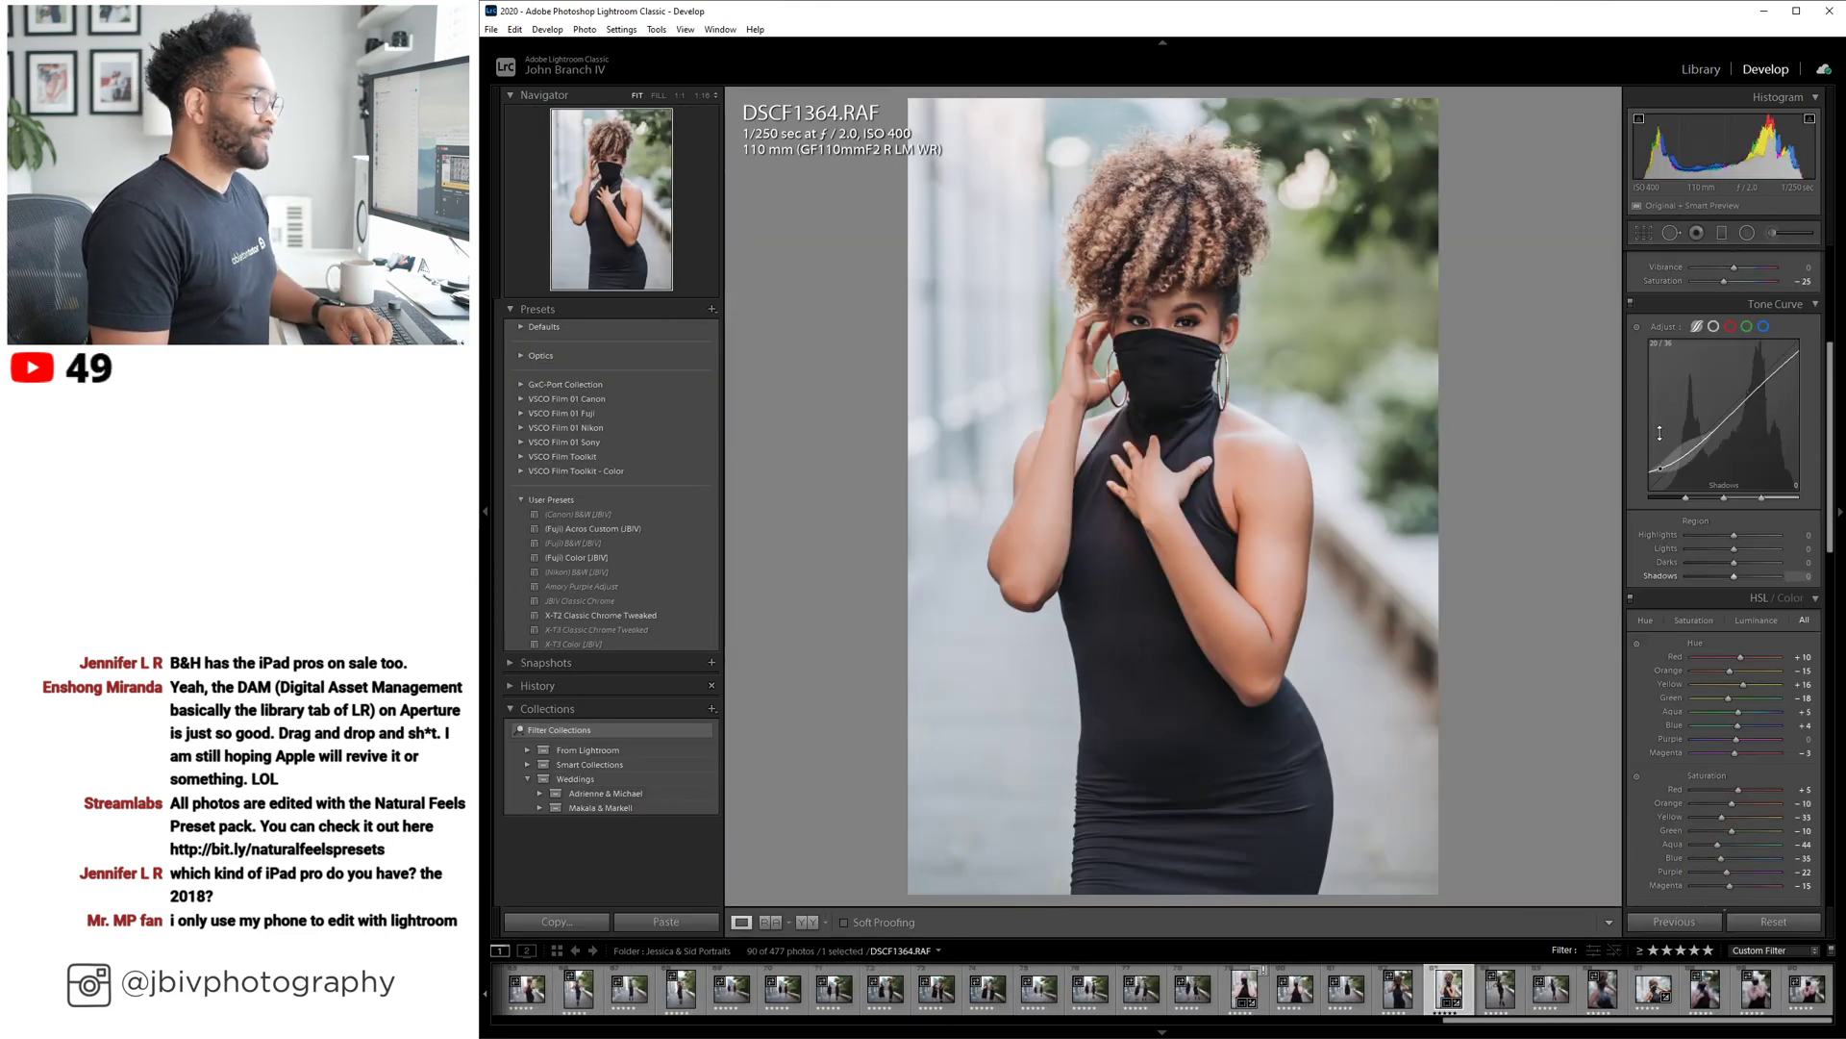
{"action": "key", "text": "Down"}
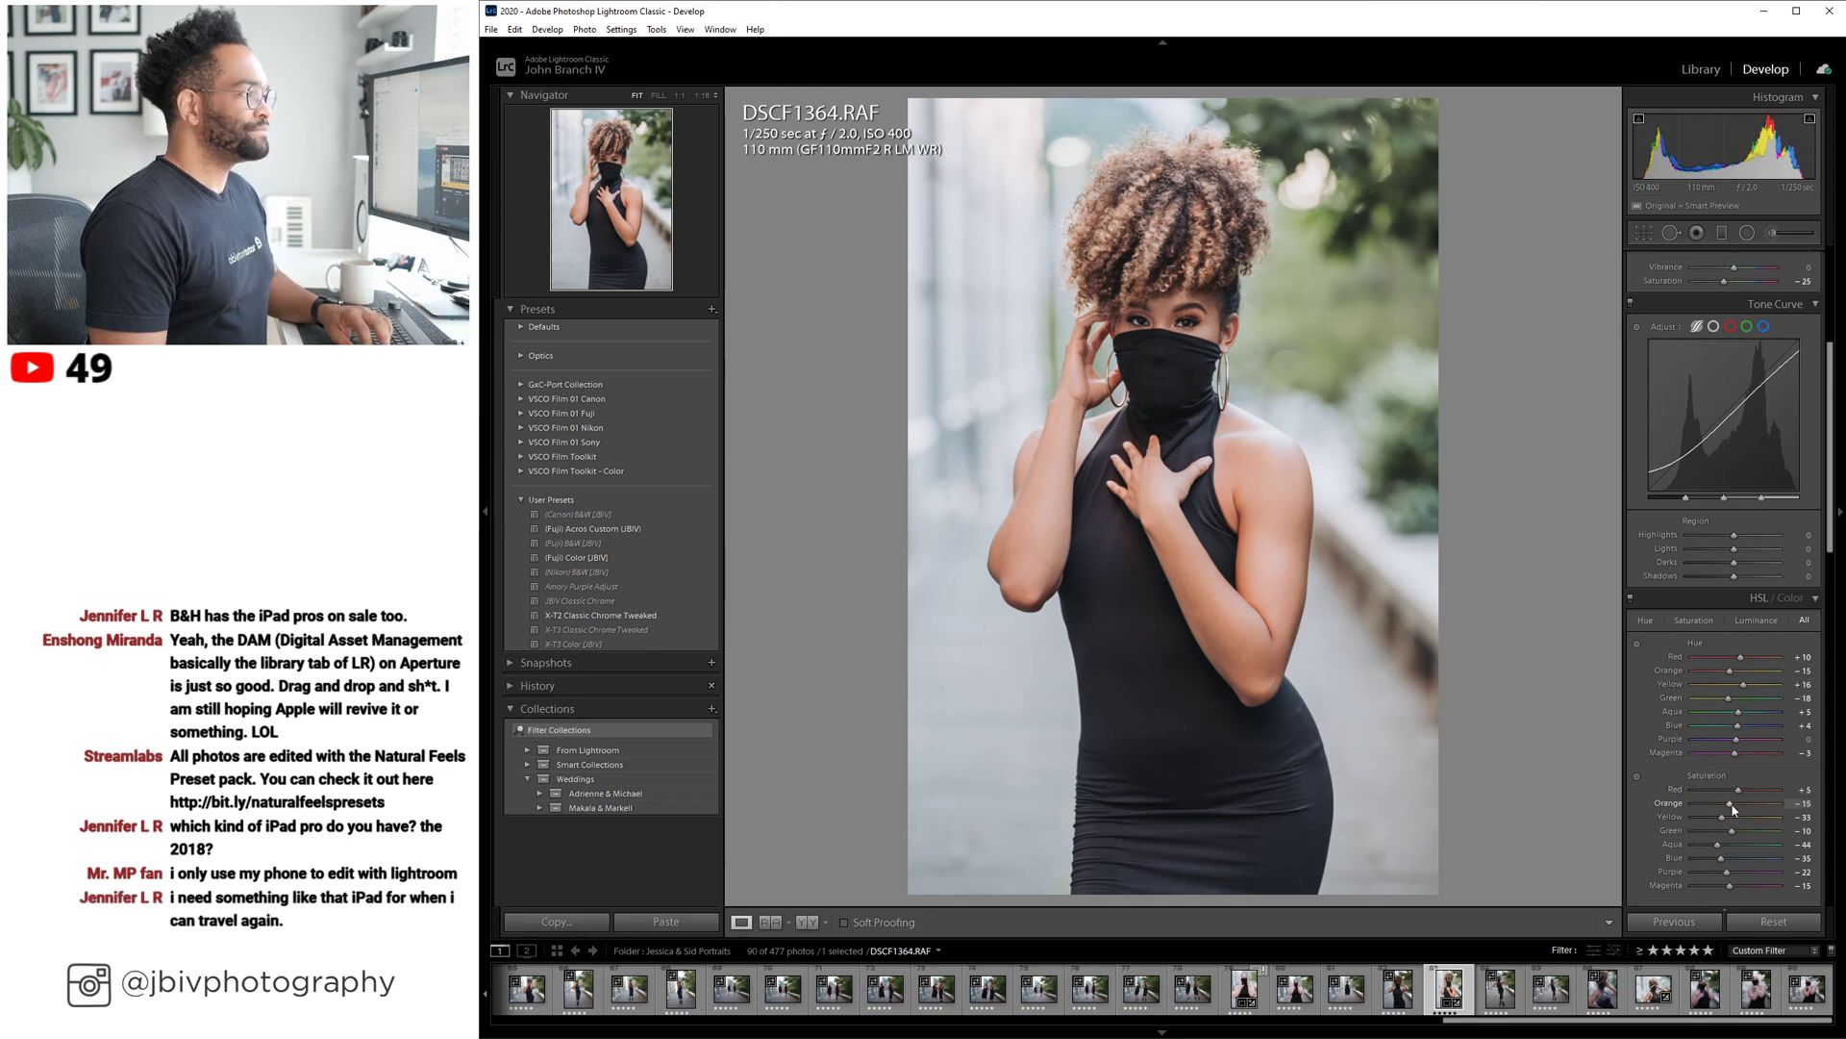
{"action": "key", "text": "g"}
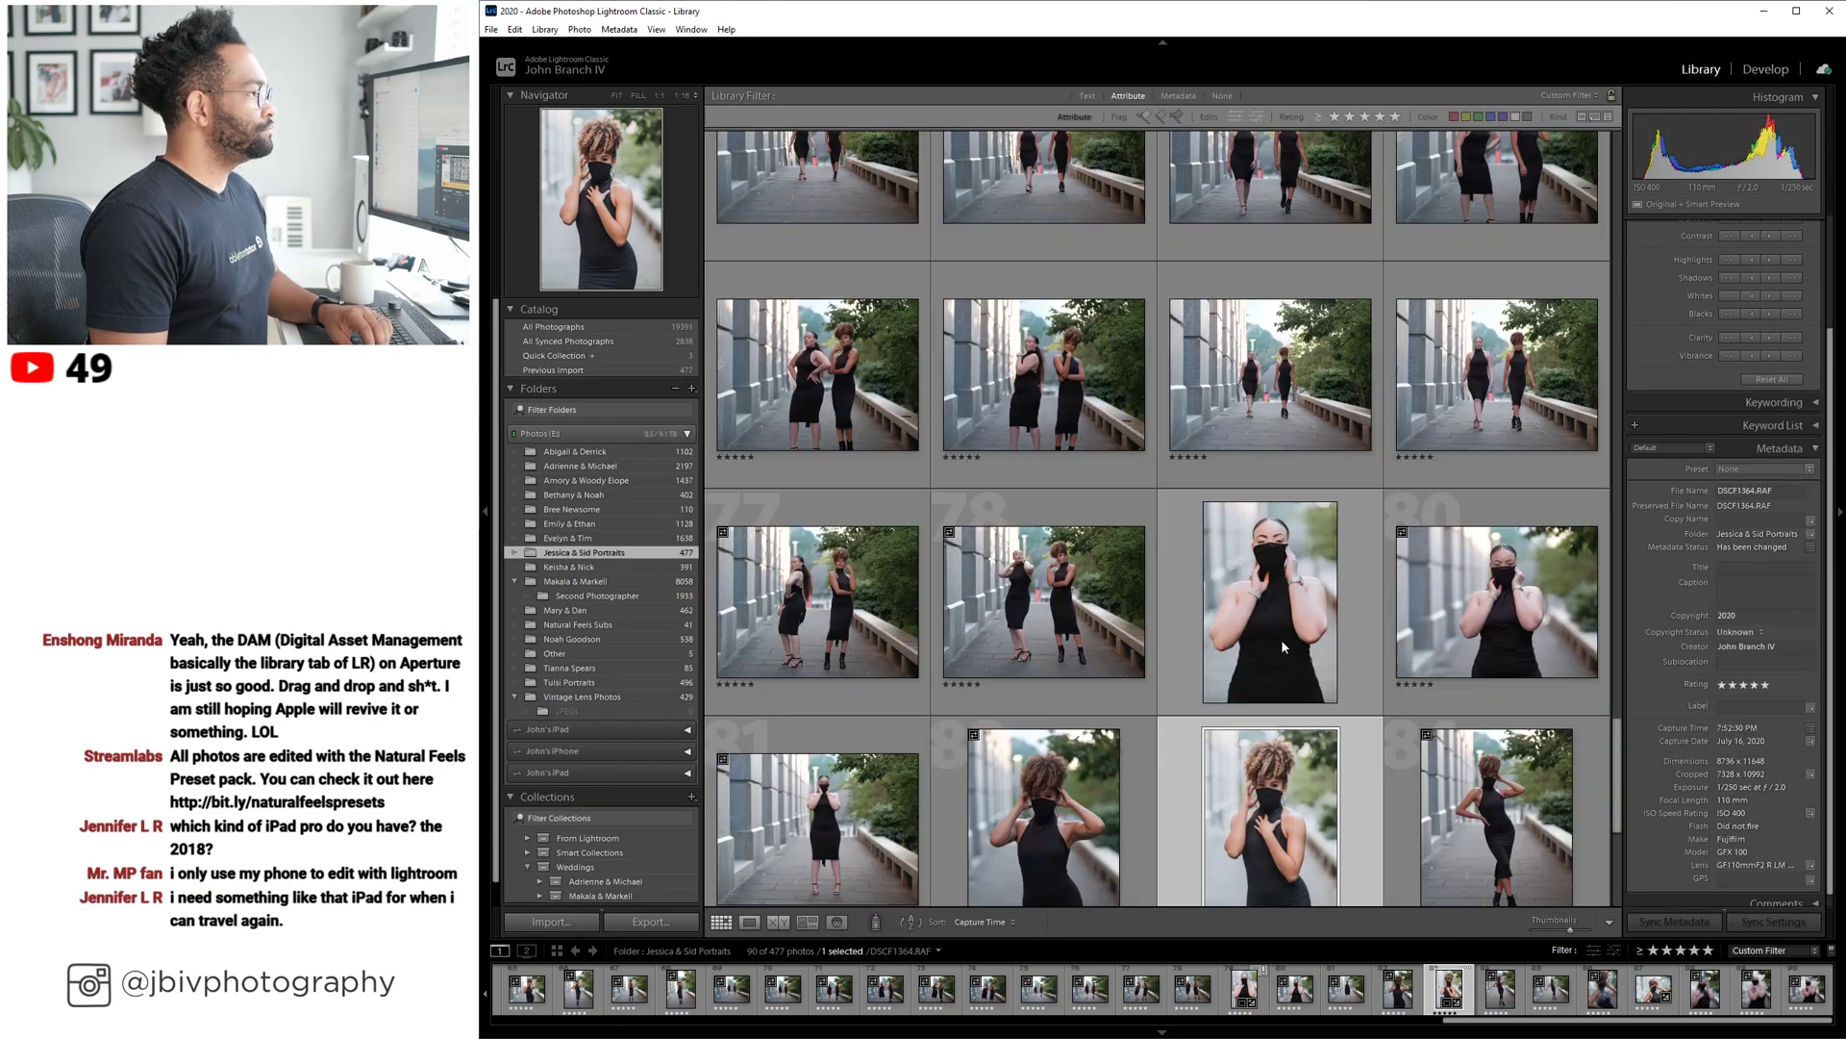
Filter the five-star photos to unedited ones, look through them from start to end, and remove the unedited filter.
{"action": "scroll", "coordinate": [1284, 646], "scroll_direction": "up", "scroll_amount": 3}
{"action": "left_click", "coordinate": [1251, 120]}
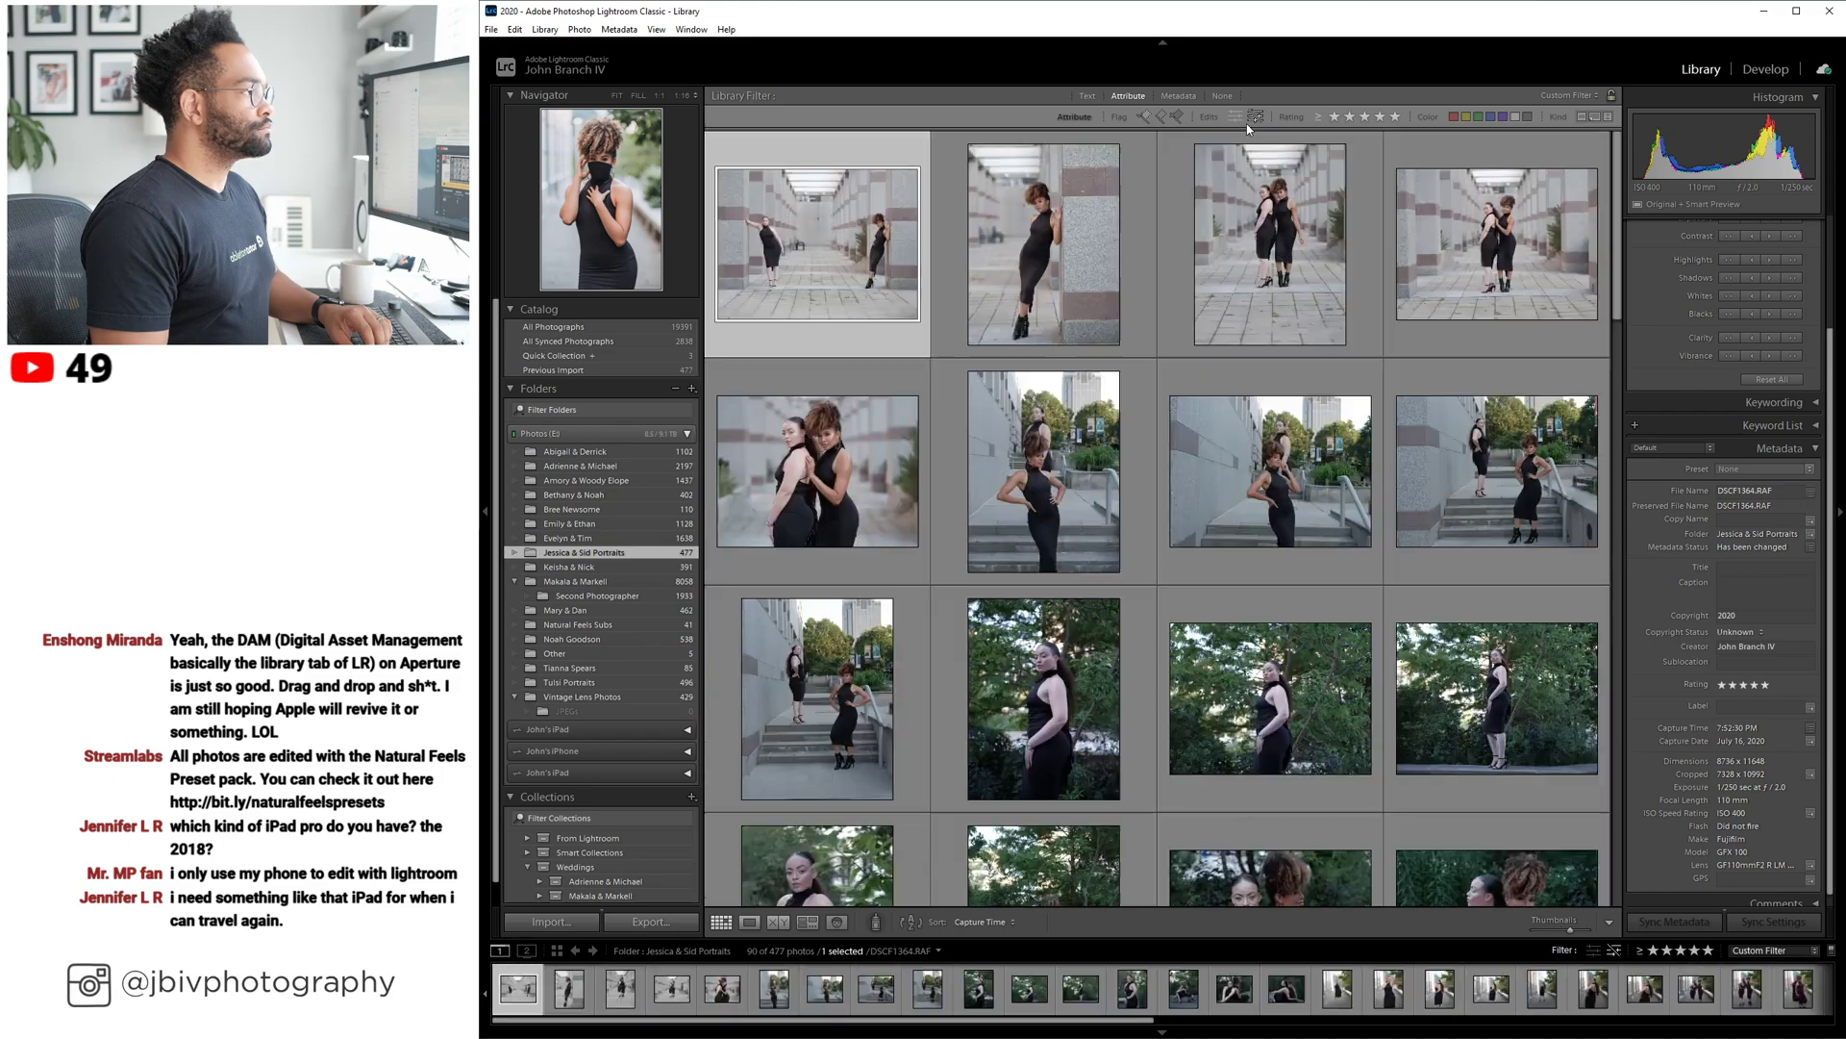
{"action": "left_click", "coordinate": [1248, 121]}
{"action": "scroll", "coordinate": [1122, 490], "scroll_direction": "down", "scroll_amount": 10}
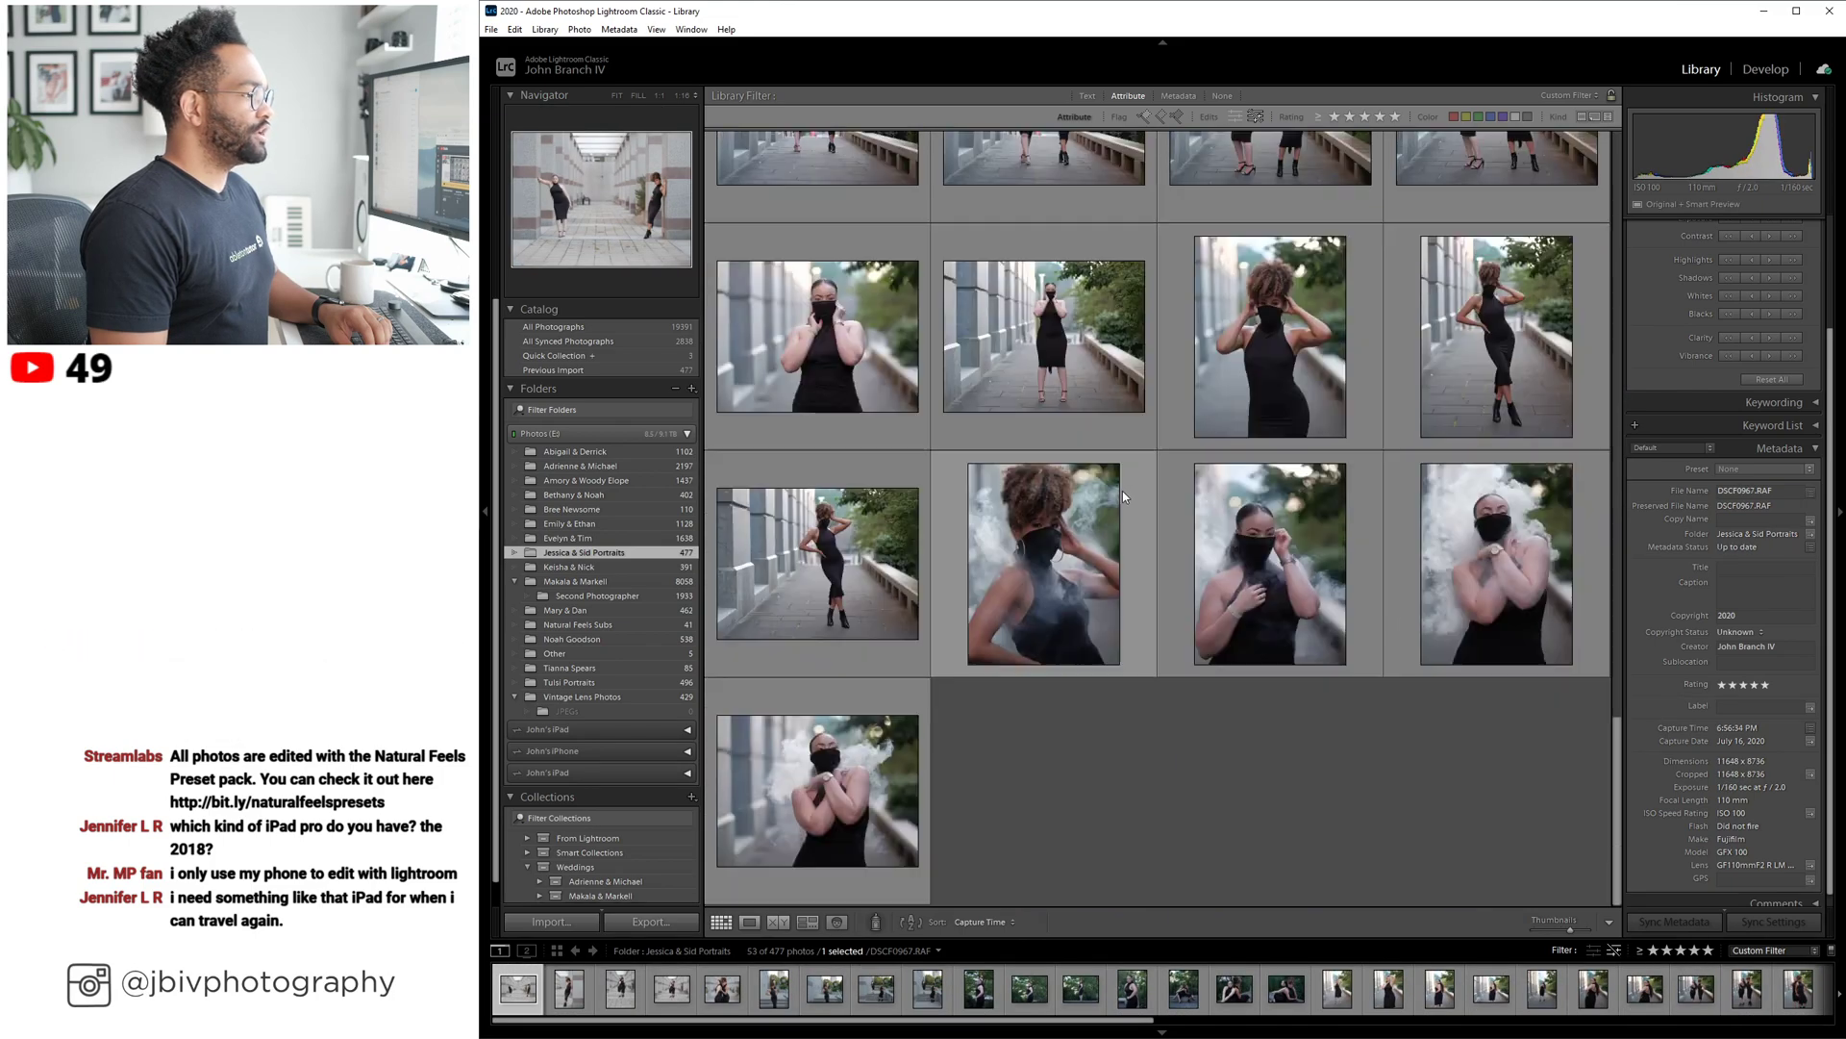
{"action": "scroll", "coordinate": [1122, 491], "scroll_direction": "up", "scroll_amount": 12}
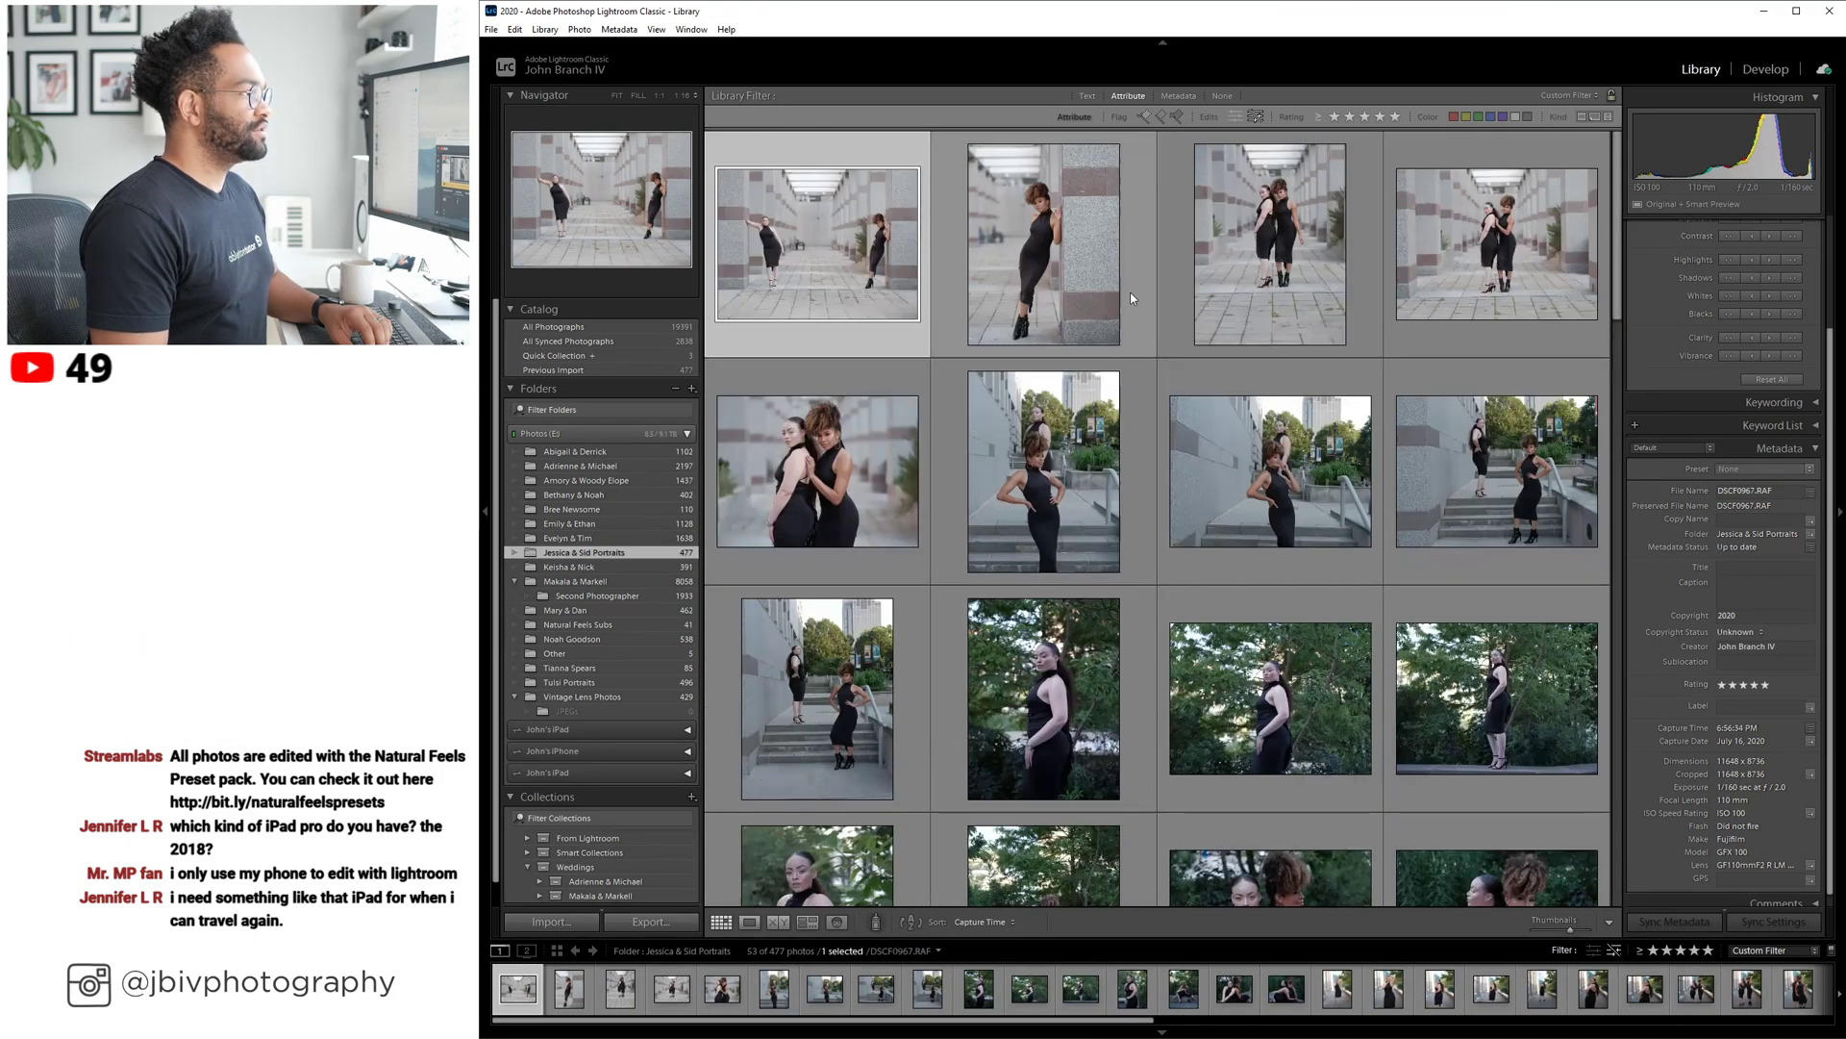
{"action": "left_click", "coordinate": [1256, 118]}
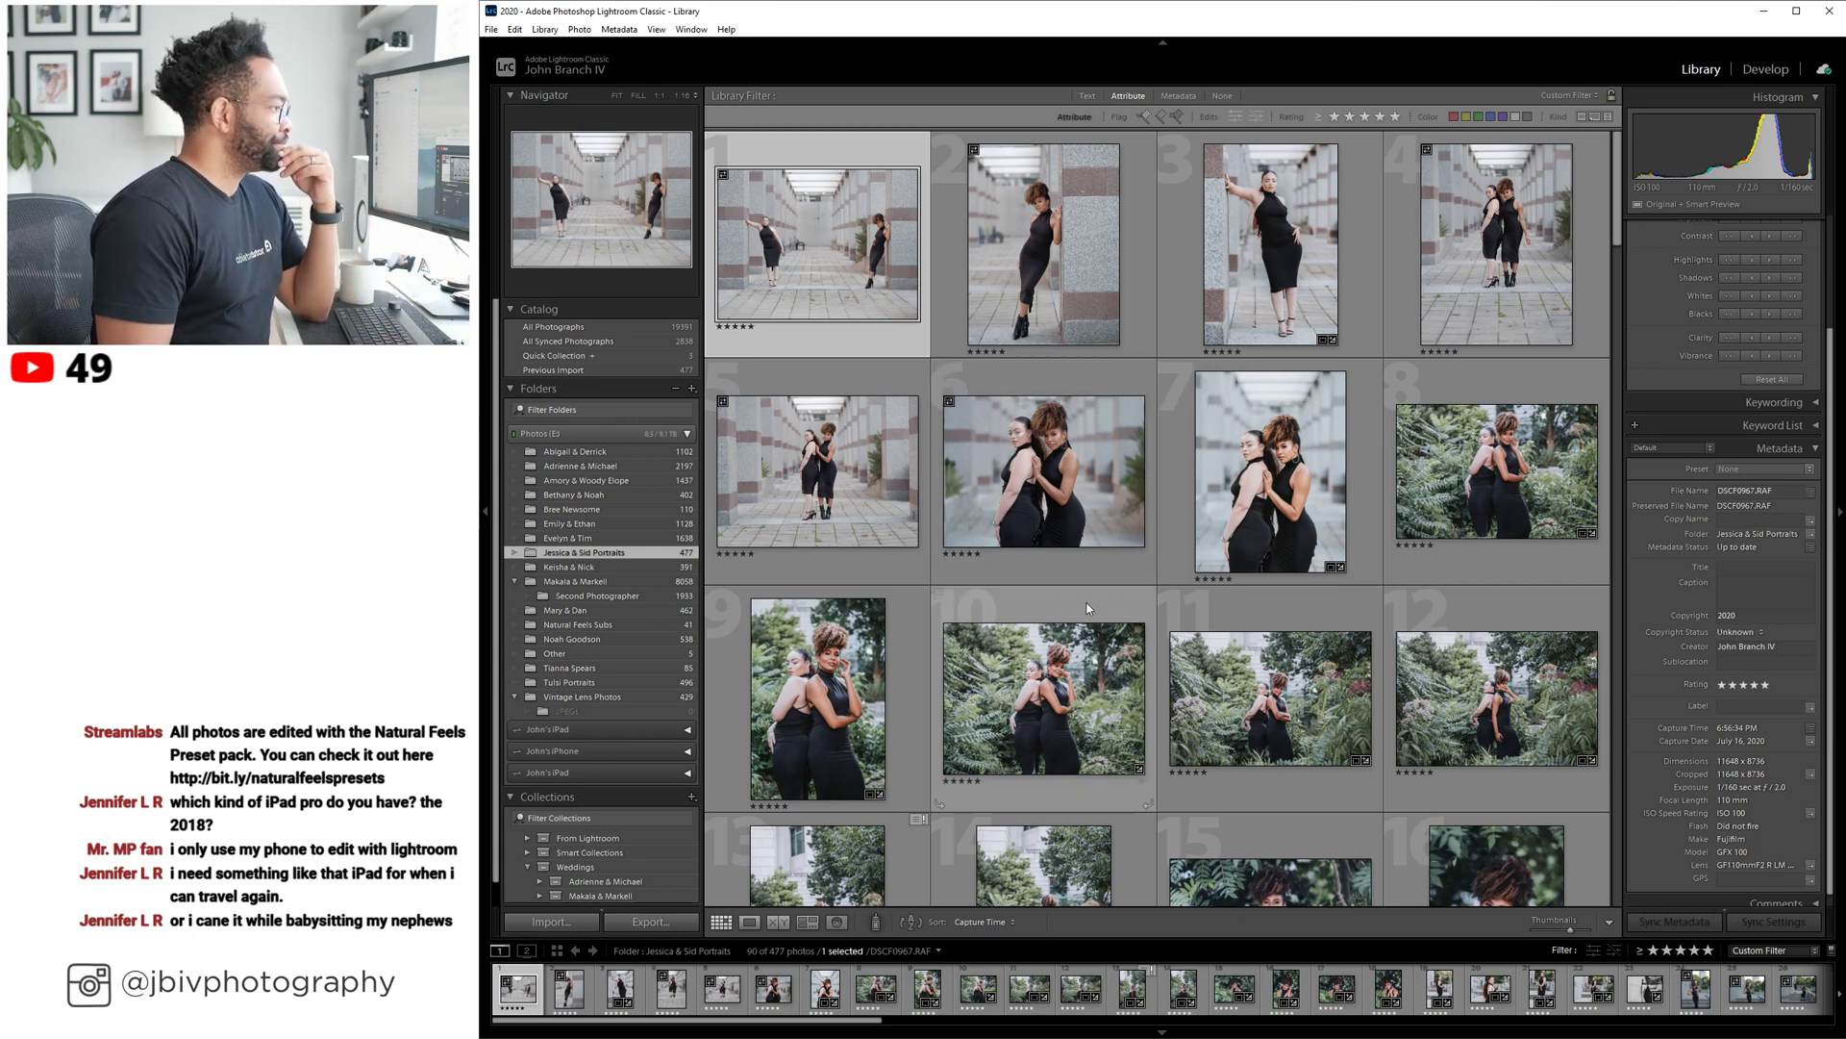
Open the portrait folder of the woman in the black lace dress, filter it to five-star photos and browse the grid.
{"action": "left_click", "coordinate": [569, 681]}
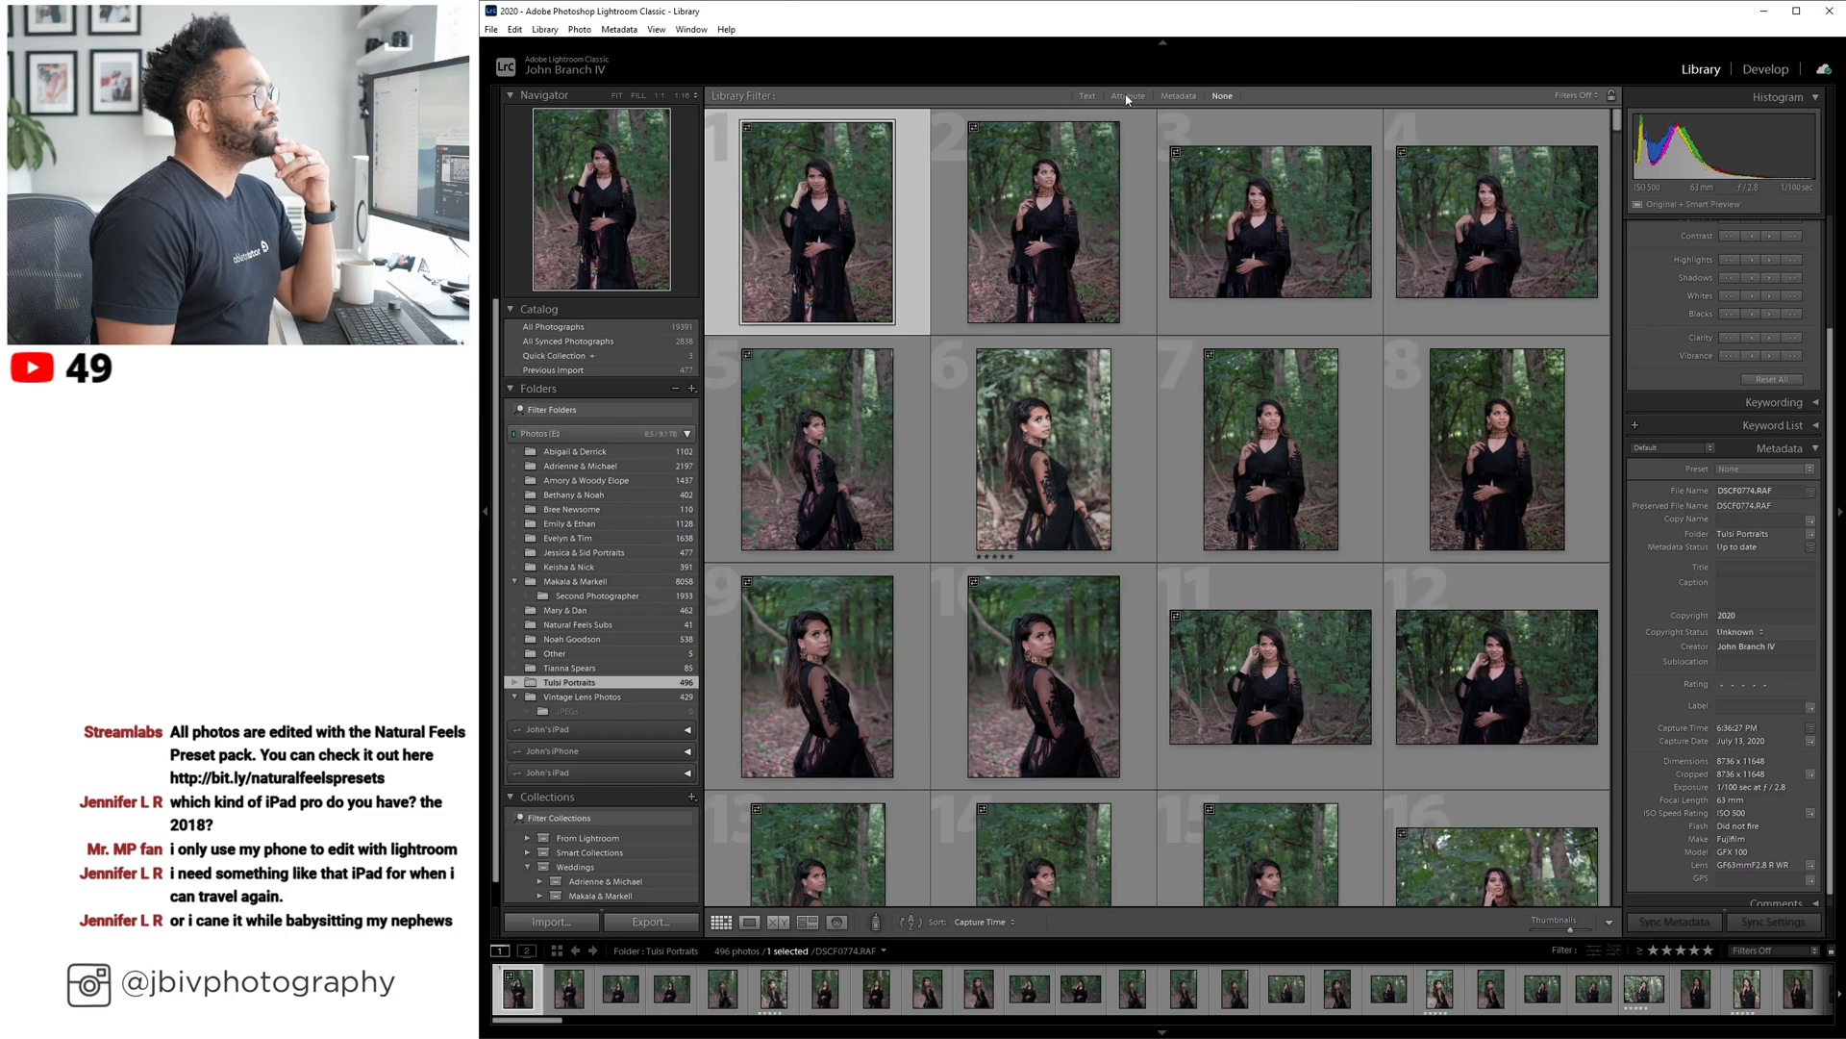
{"action": "left_click", "coordinate": [1127, 100]}
{"action": "scroll", "coordinate": [1042, 310], "scroll_direction": "down", "scroll_amount": 1}
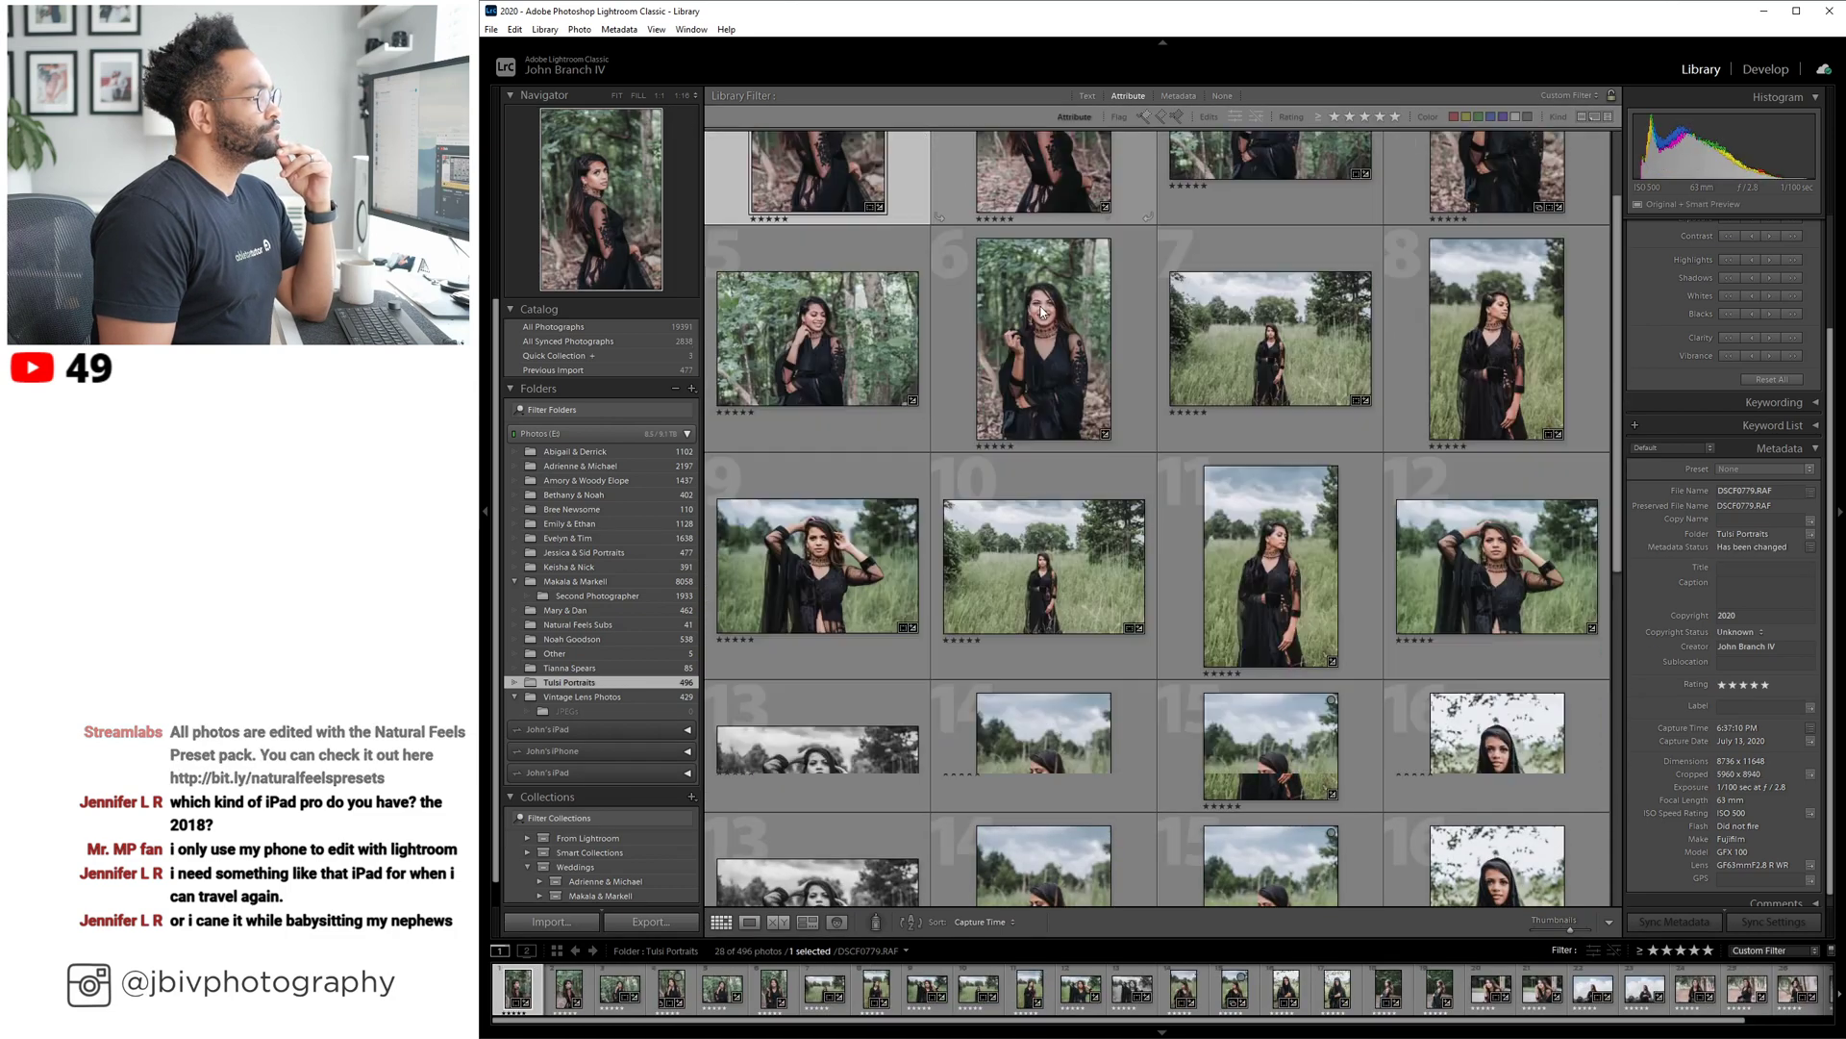
{"action": "scroll", "coordinate": [1043, 311], "scroll_direction": "down", "scroll_amount": 5}
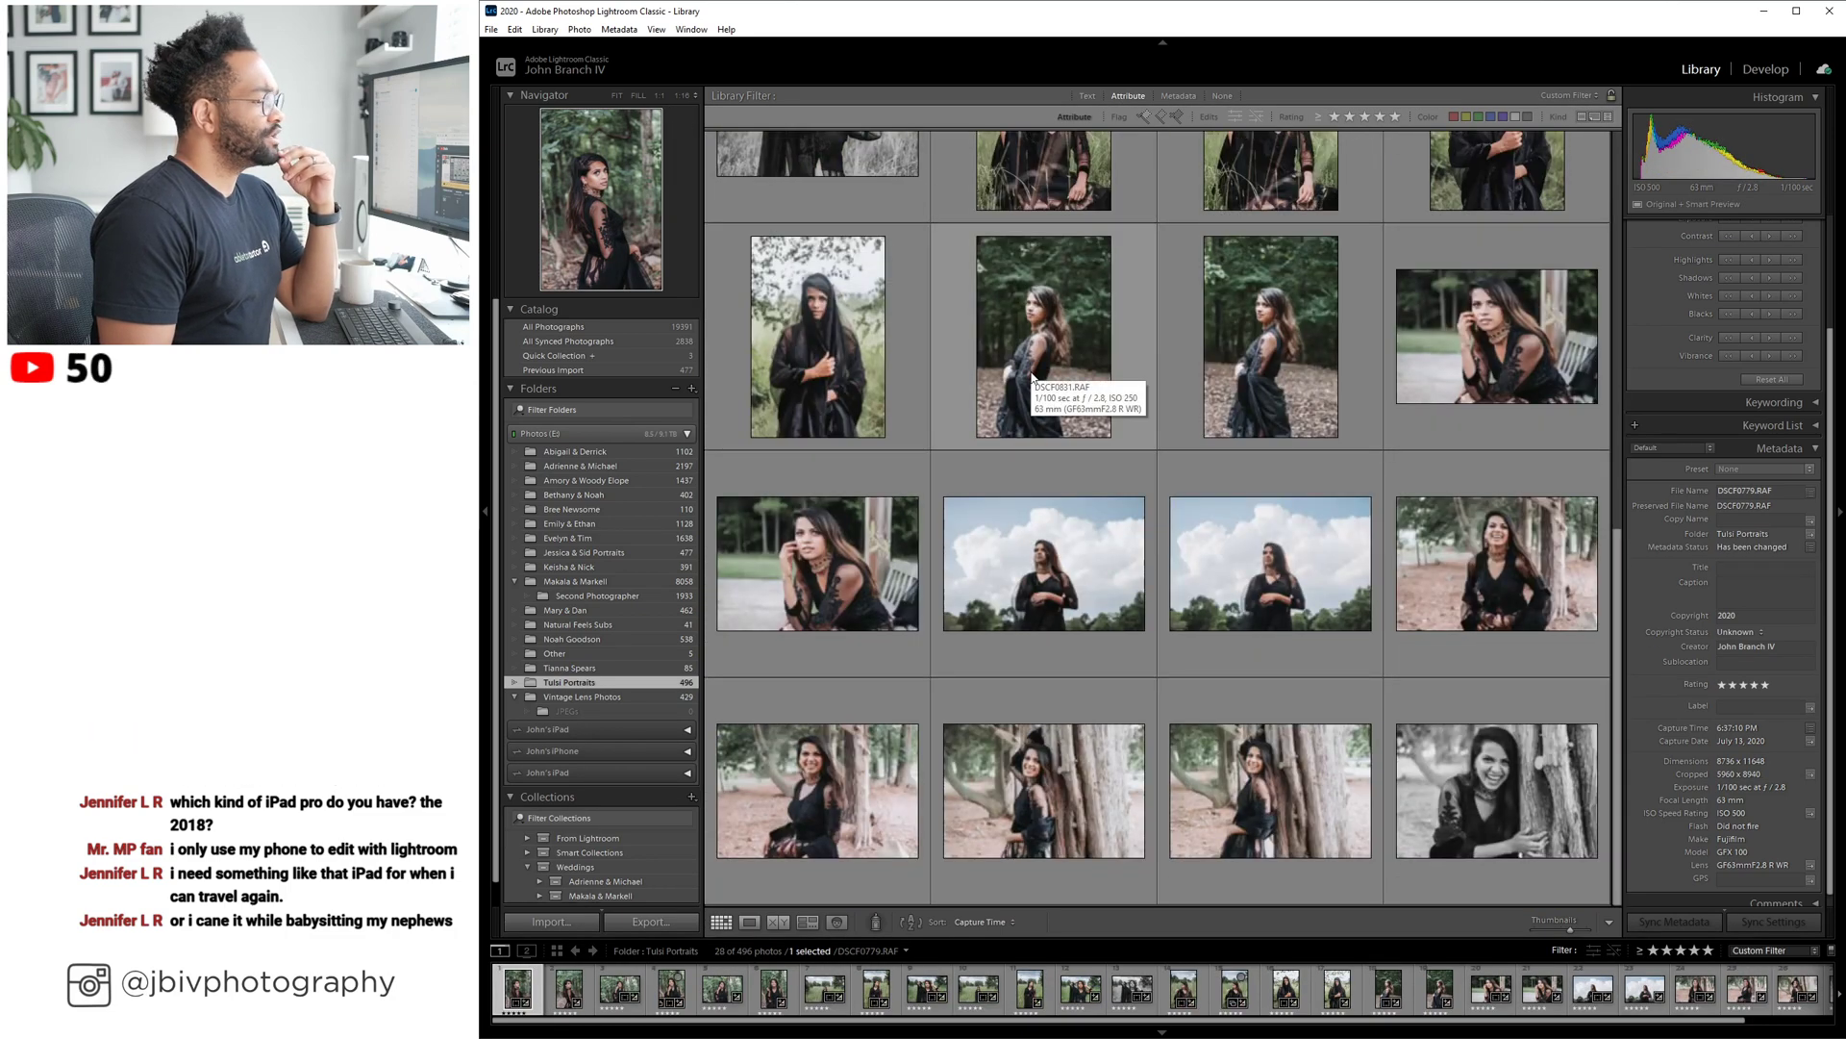